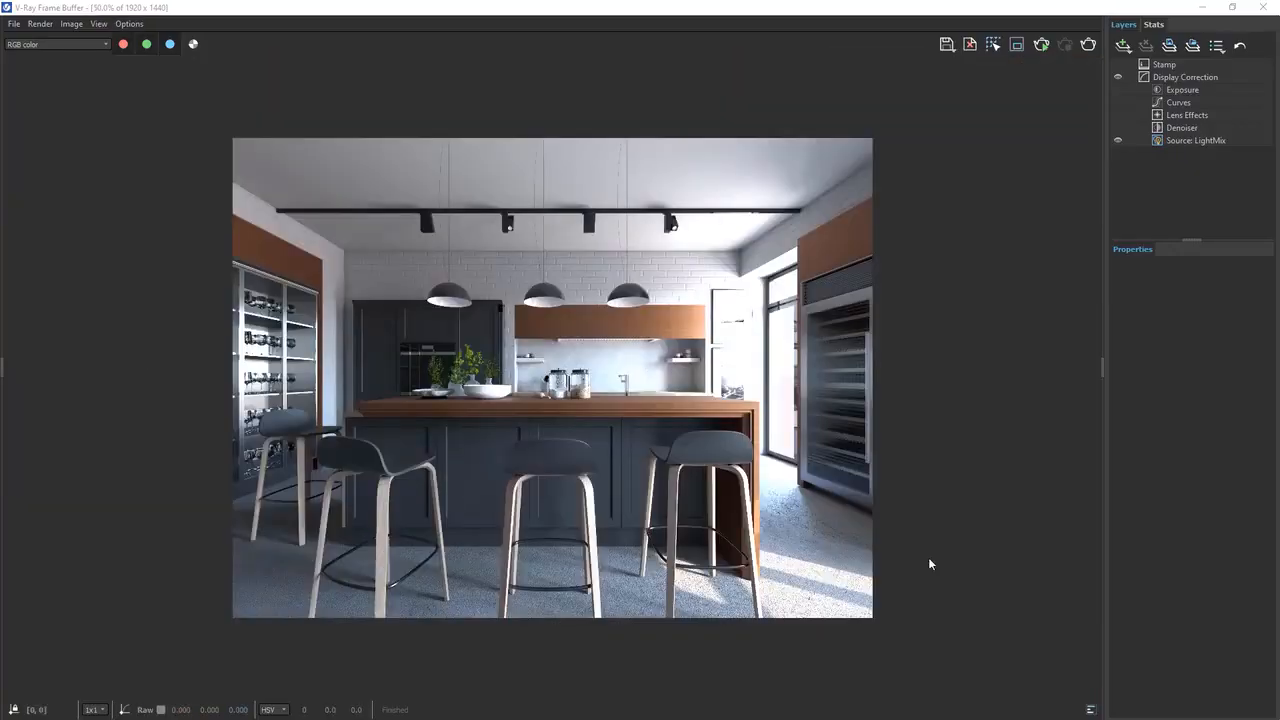
Enable the Exposure, Curves and Denoiser corrections, with highlight burn 0.032 and contrast 0.299, and toggle the Environment light in LightMix.
click(1123, 45)
click(1151, 106)
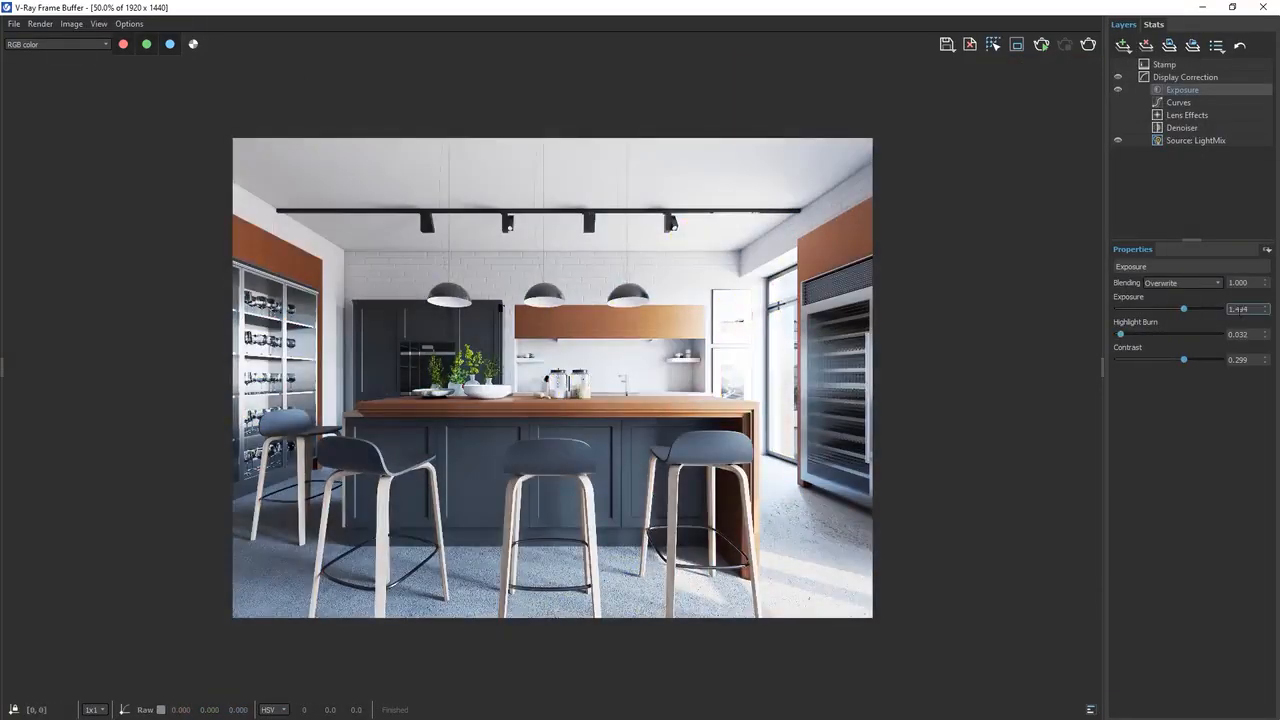
click(1178, 102)
click(1181, 127)
click(1170, 141)
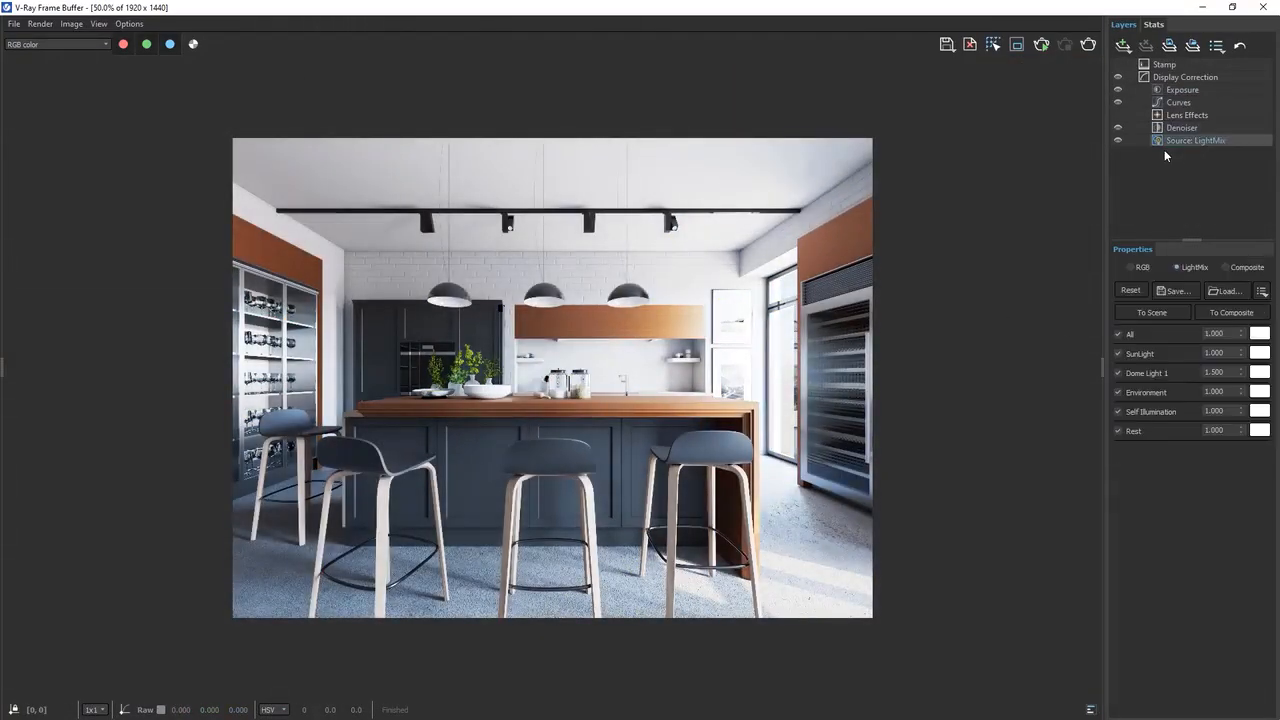
click(1118, 392)
click(1118, 392)
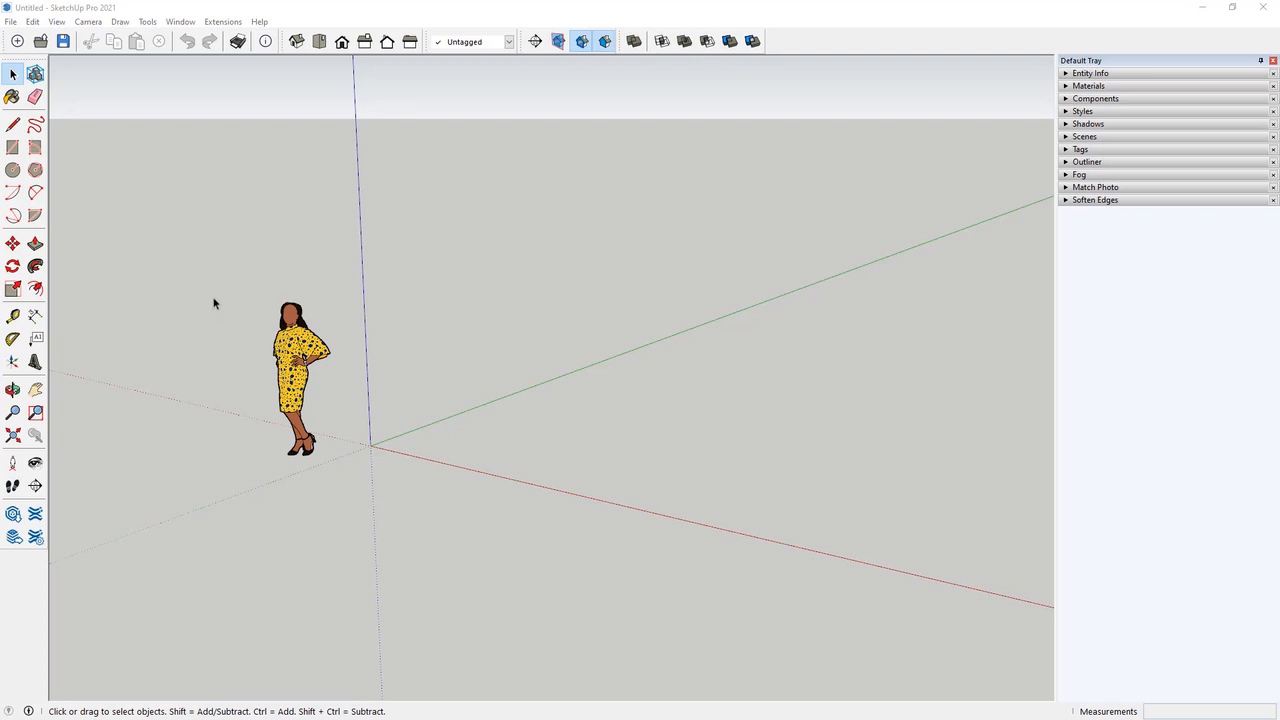
Switch to SketchUp and import rzut.jpg from folder 3.1 as an image.
click(11, 21)
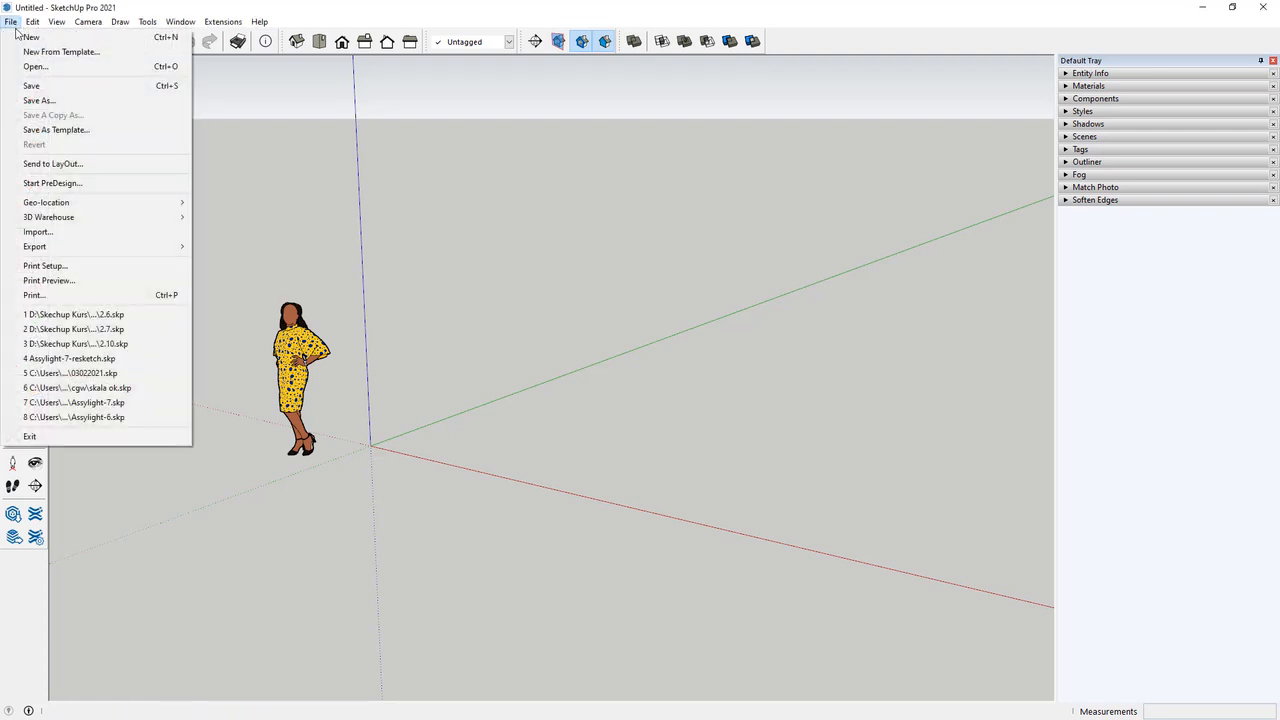
click(88, 232)
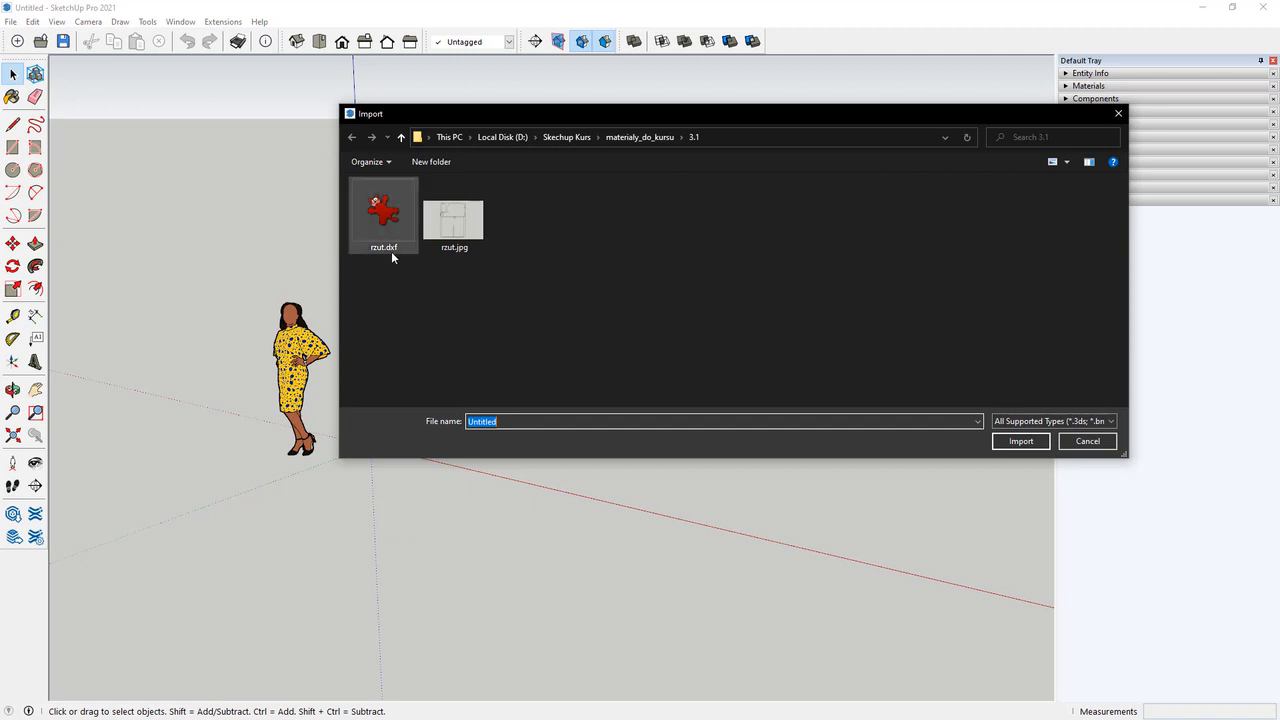
click(453, 234)
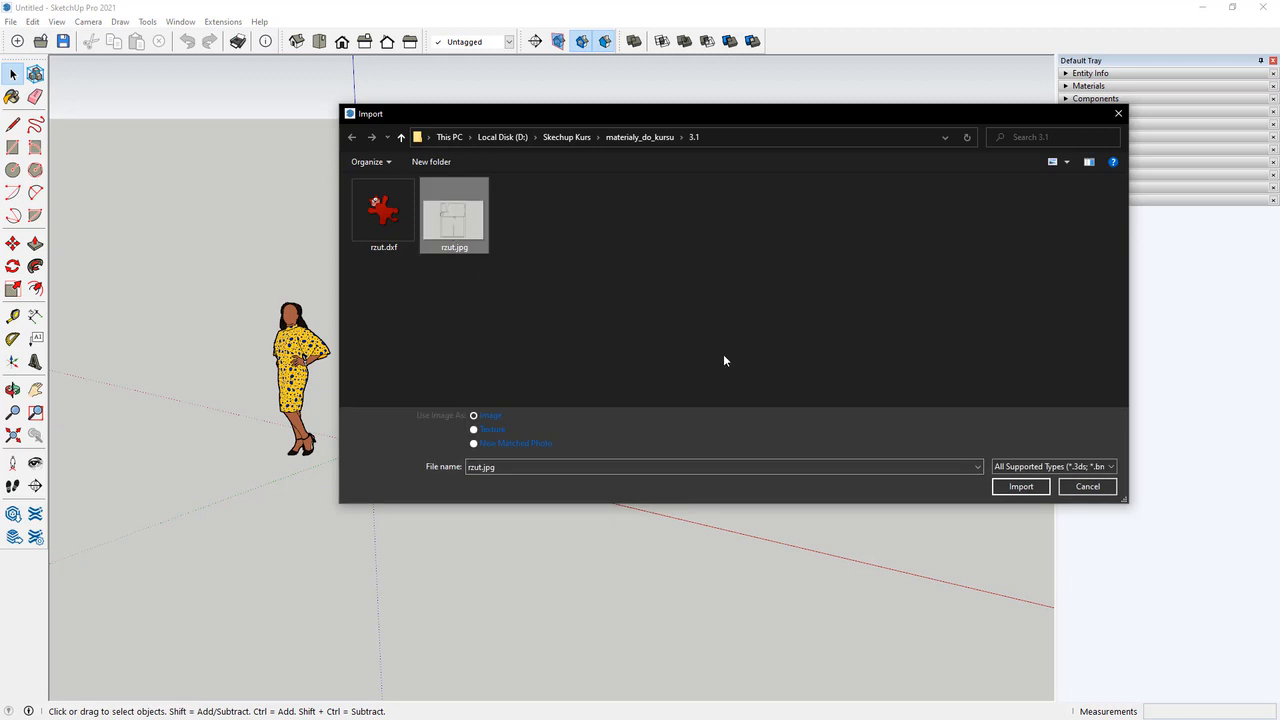
click(1019, 487)
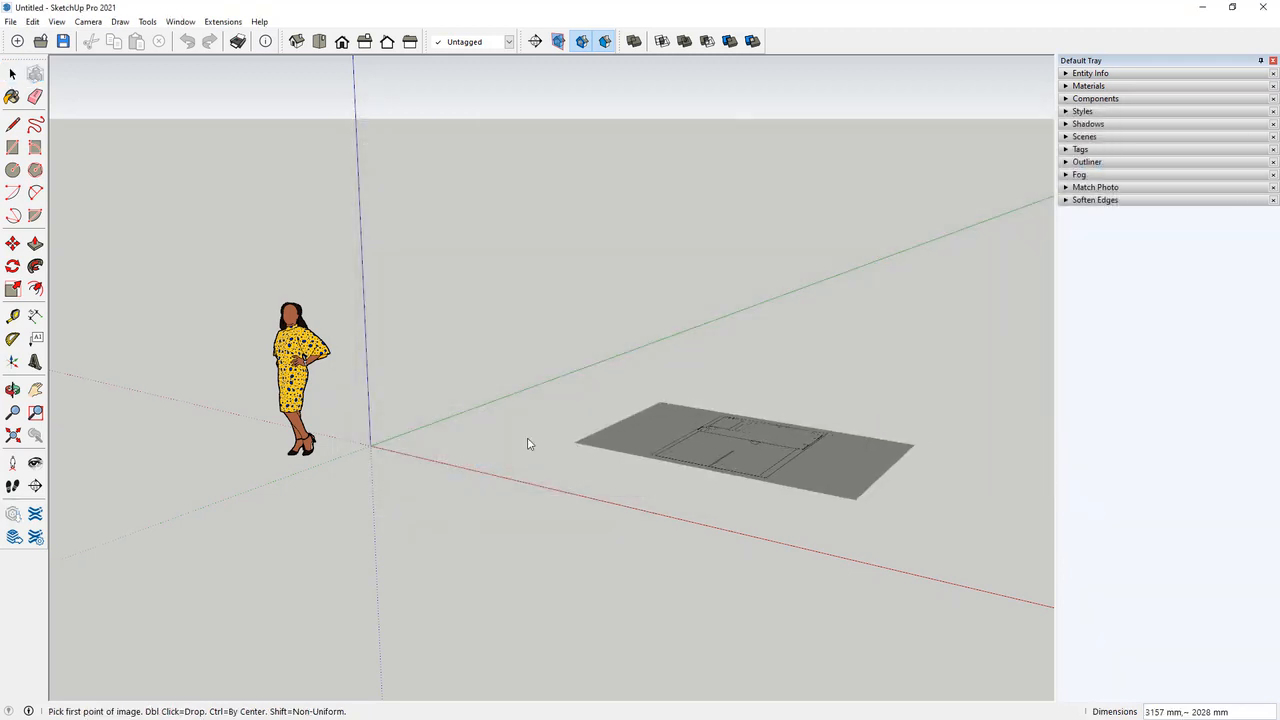
Place the floor plan image flat with its corner at the origin, scaled to a height of about 5931 mm.
click(371, 447)
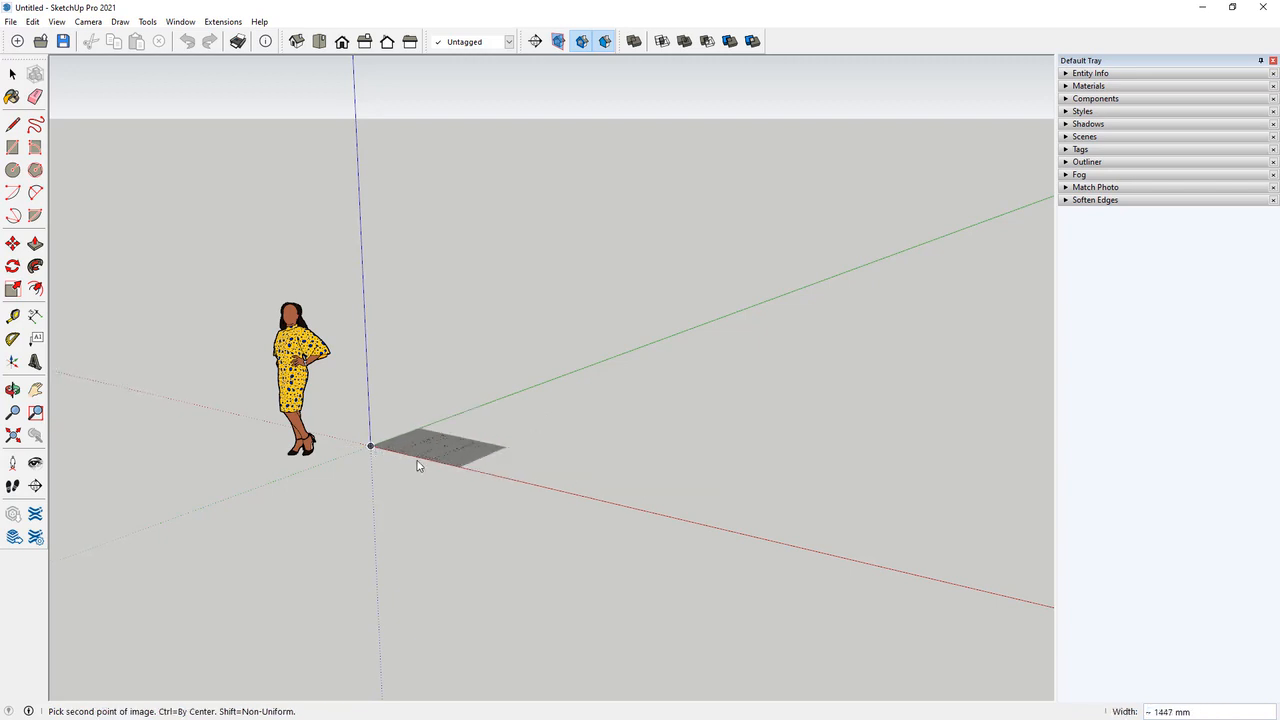
scroll(400, 465, down, 3)
middle_drag(377, 463, 466, 465)
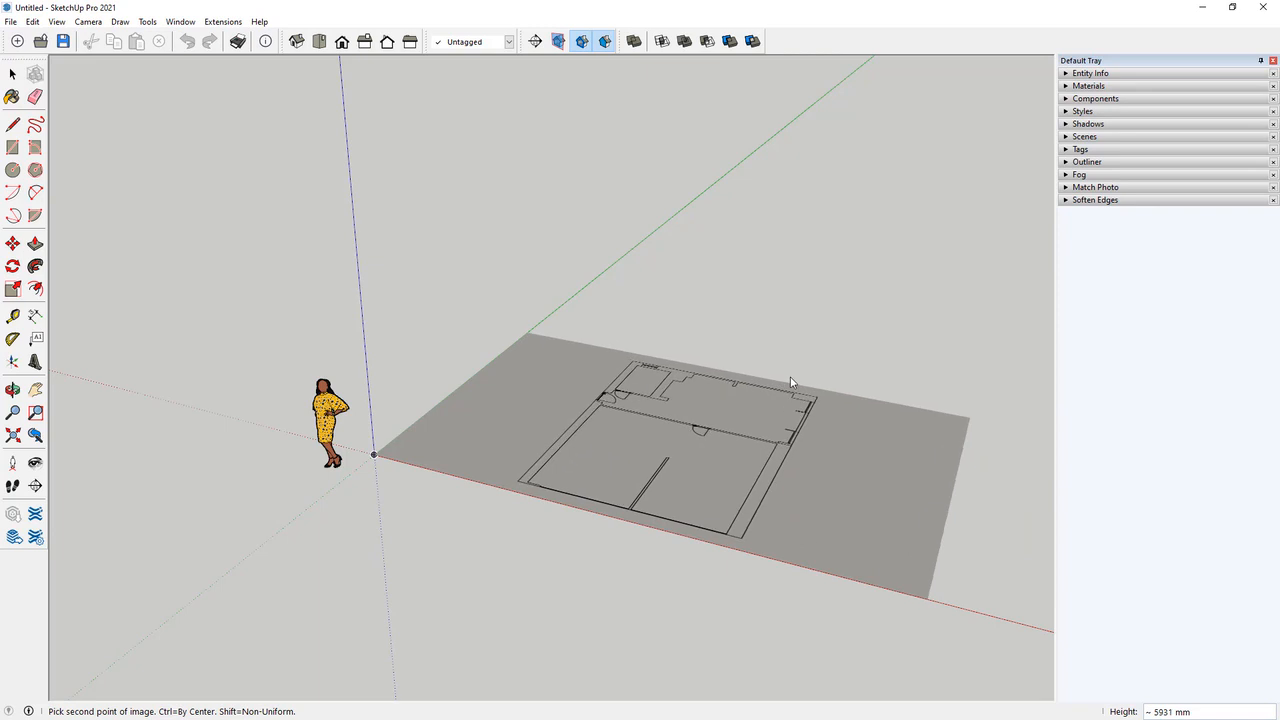
click(784, 389)
Set the camera to parallel projection and view the floor plan from the top.
scroll(551, 487, down, 1)
scroll(551, 487, down, 1)
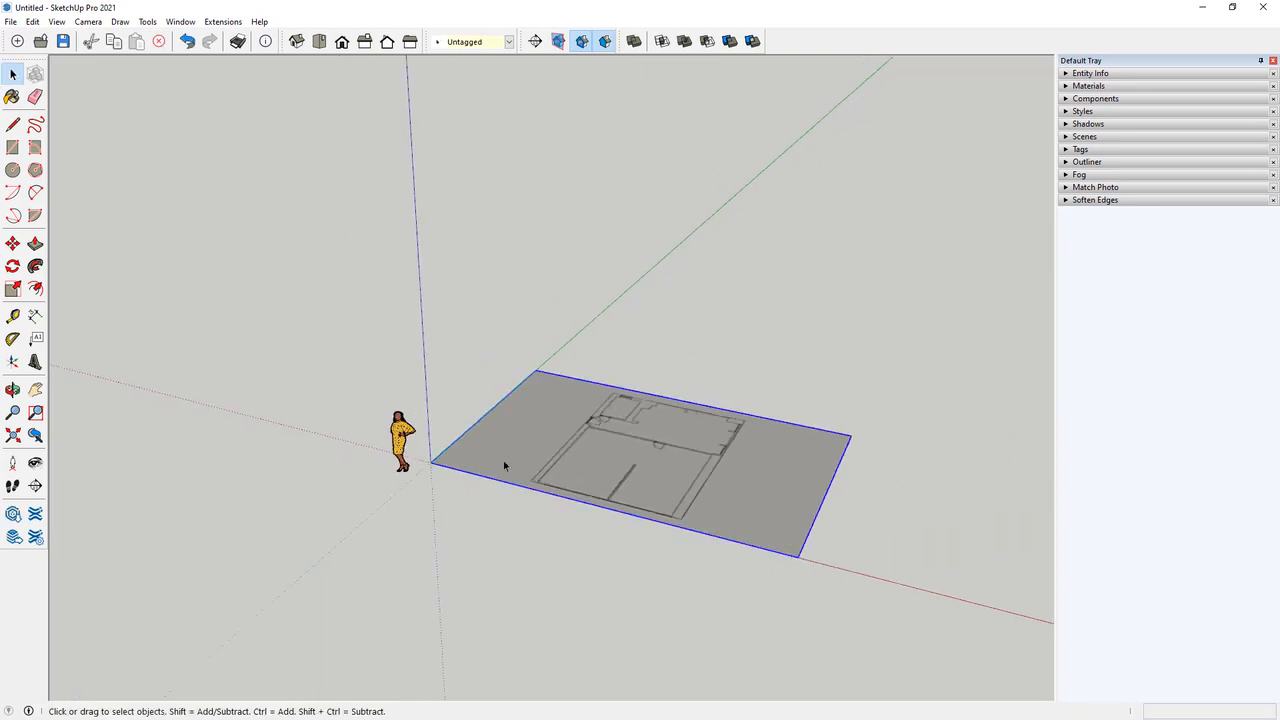
middle_drag(505, 467, 580, 528)
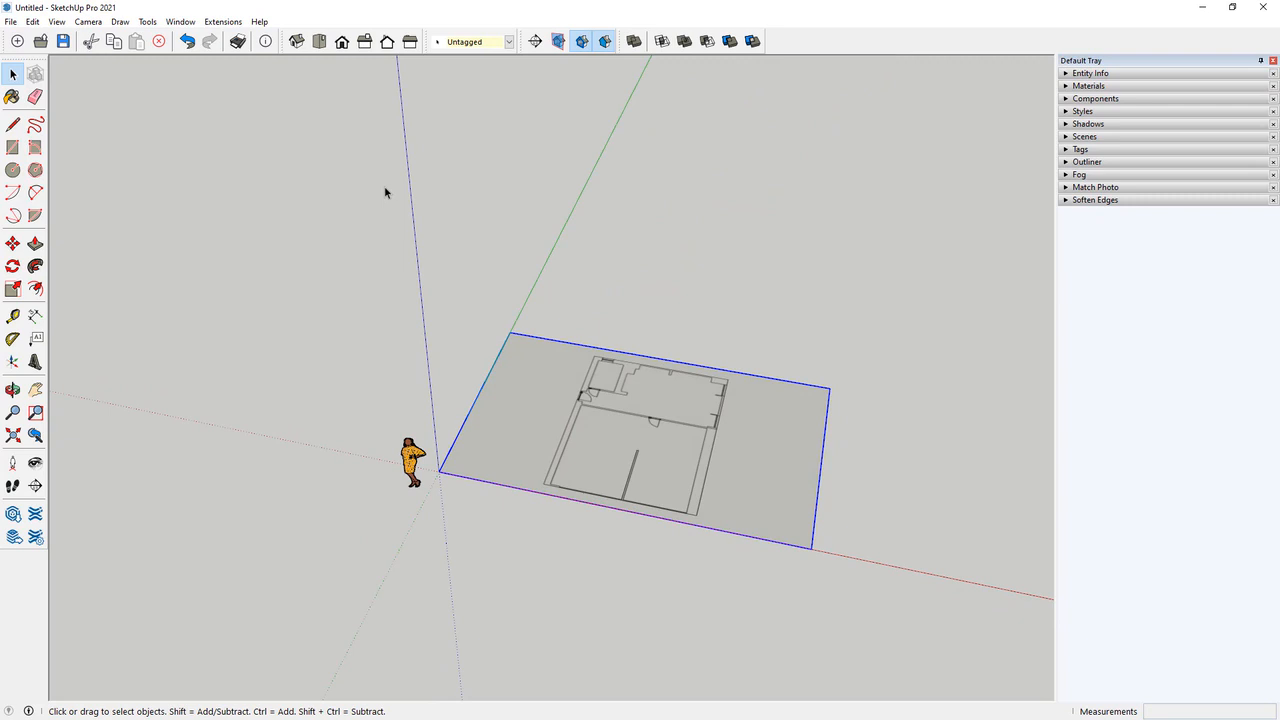
click(87, 22)
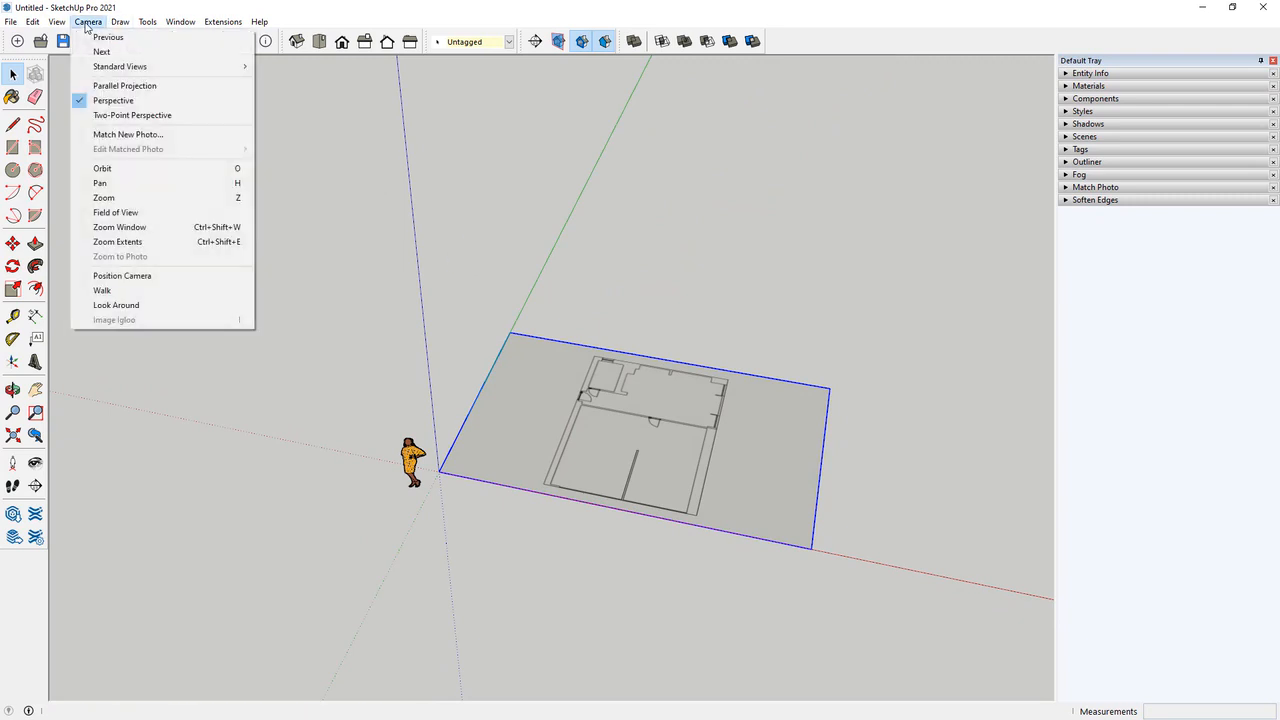
click(172, 91)
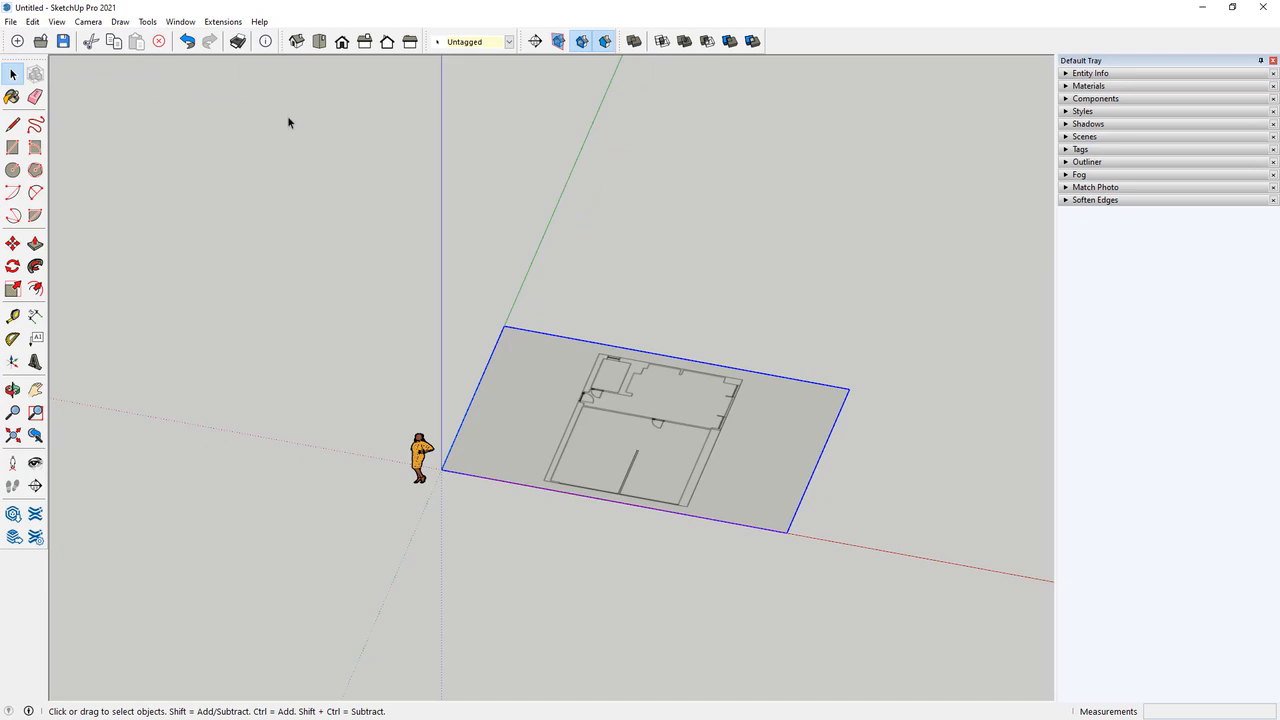
click(320, 42)
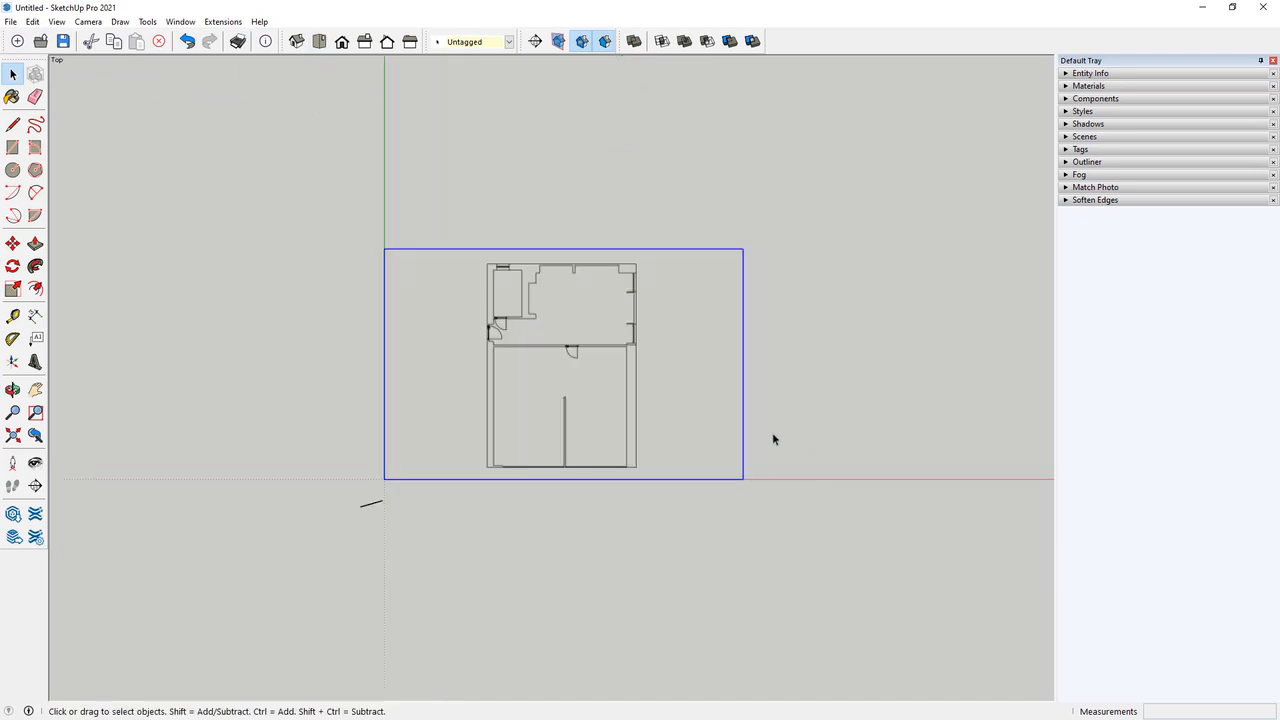
Examine the line sharpness of the plan image around the lower partition wall and the lower-right outer corner.
scroll(615, 361, up, 1)
scroll(615, 361, up, 1)
scroll(449, 323, up, 1)
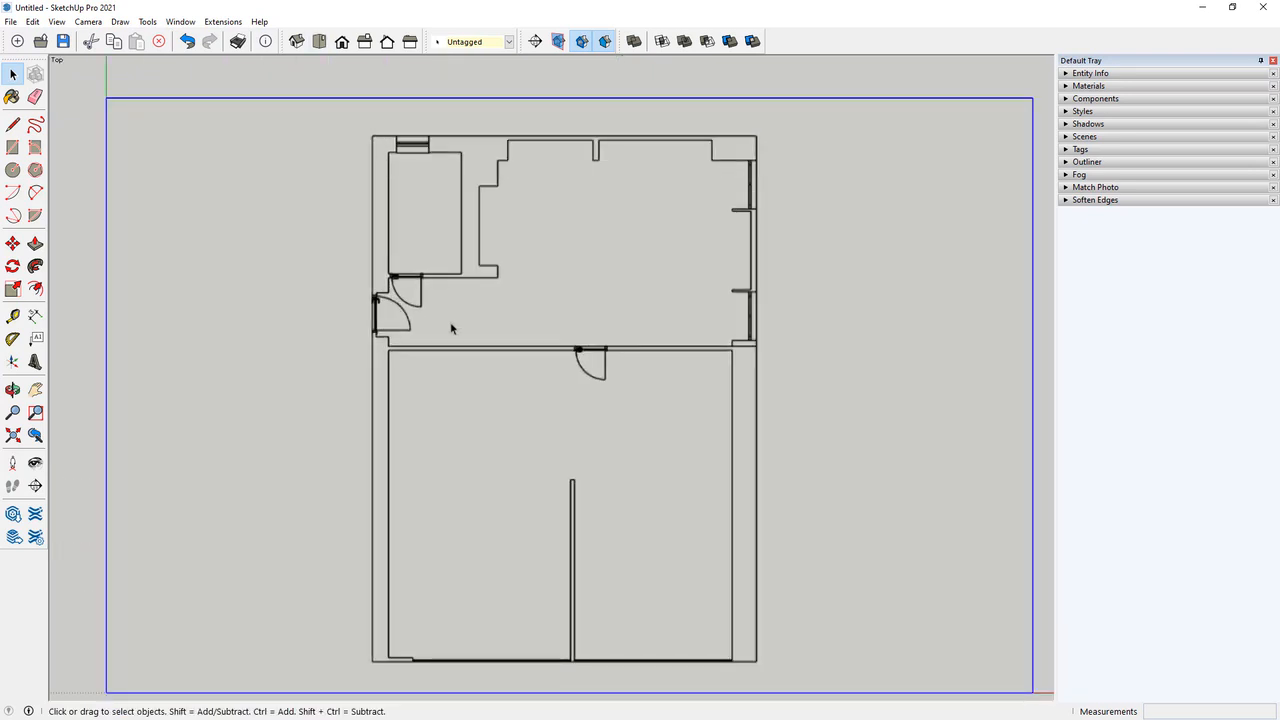
scroll(686, 440, up, 1)
scroll(555, 370, up, 1)
scroll(356, 311, down, 3)
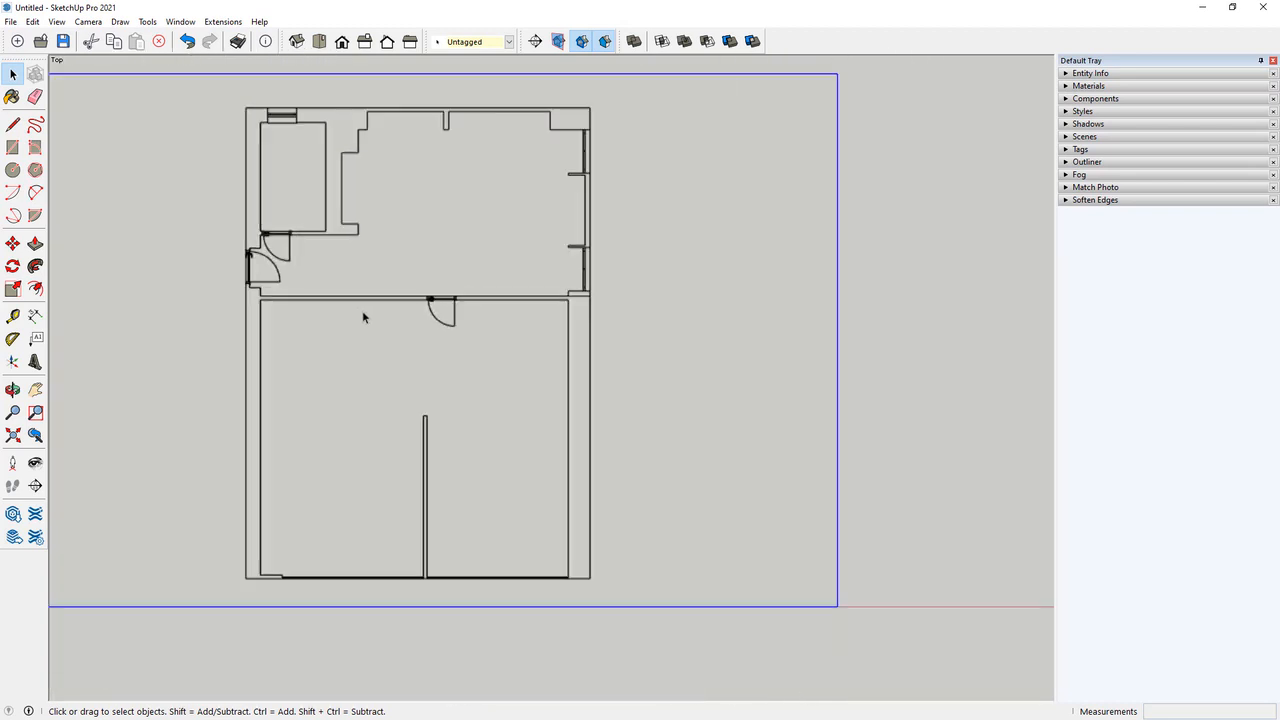
scroll(334, 548, up, 6)
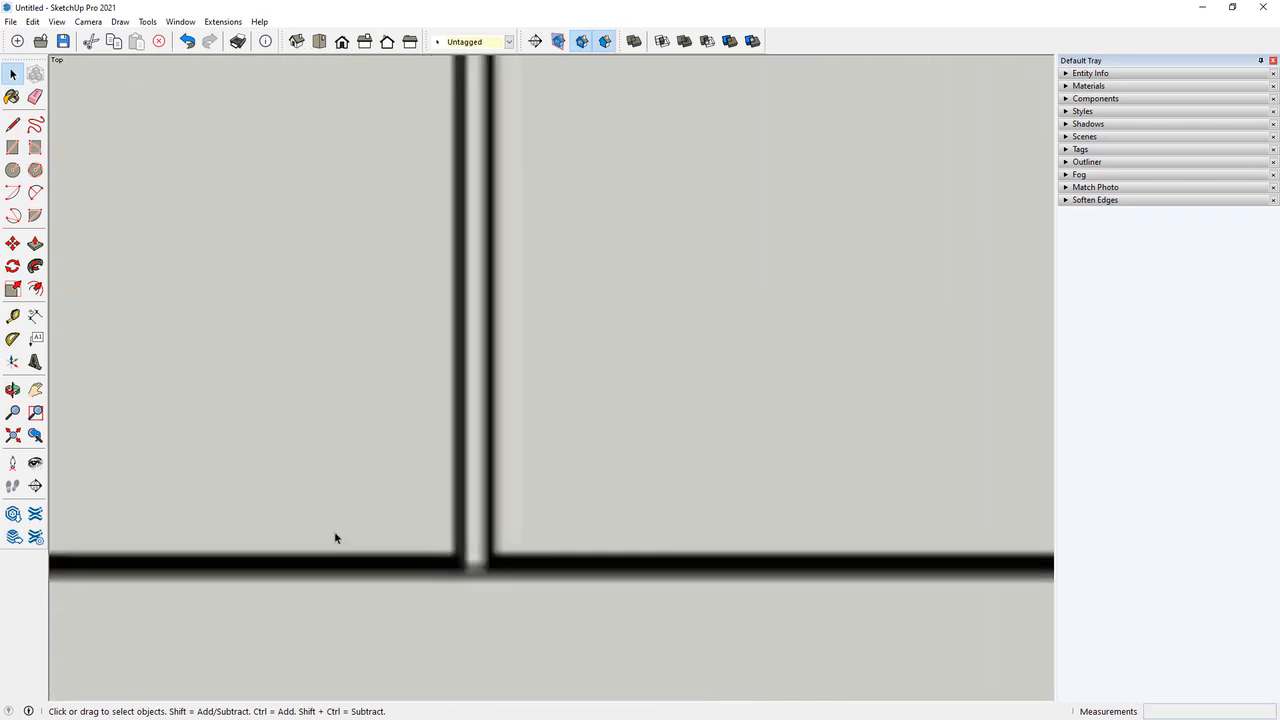
scroll(271, 491, down, 2)
scroll(583, 514, down, 1)
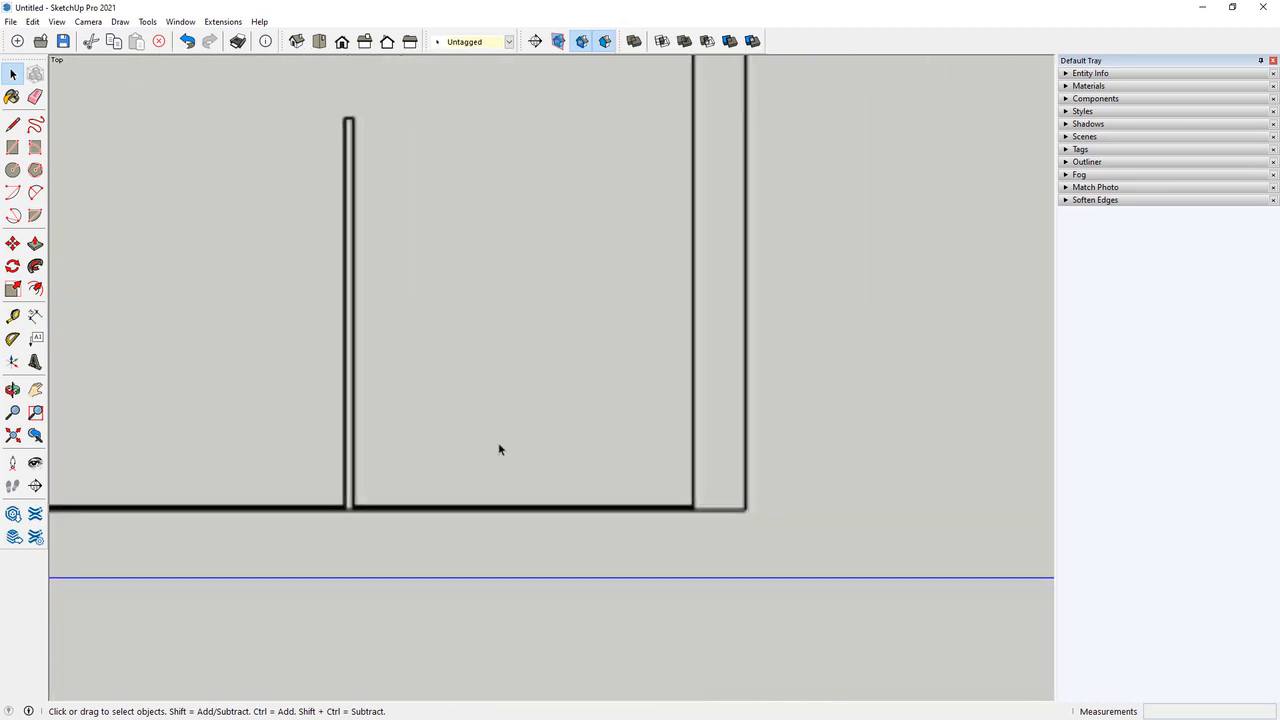
scroll(668, 474, up, 1)
scroll(696, 478, up, 4)
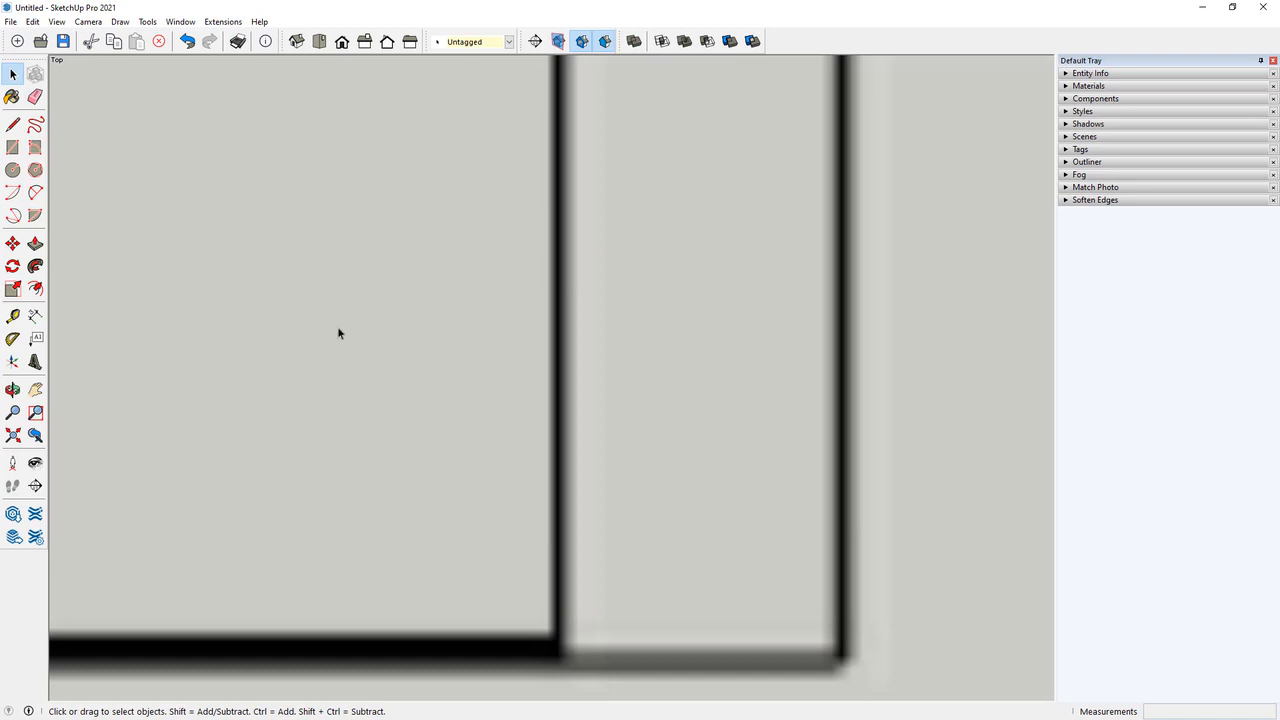
scroll(640, 491, down, 5)
scroll(726, 524, down, 5)
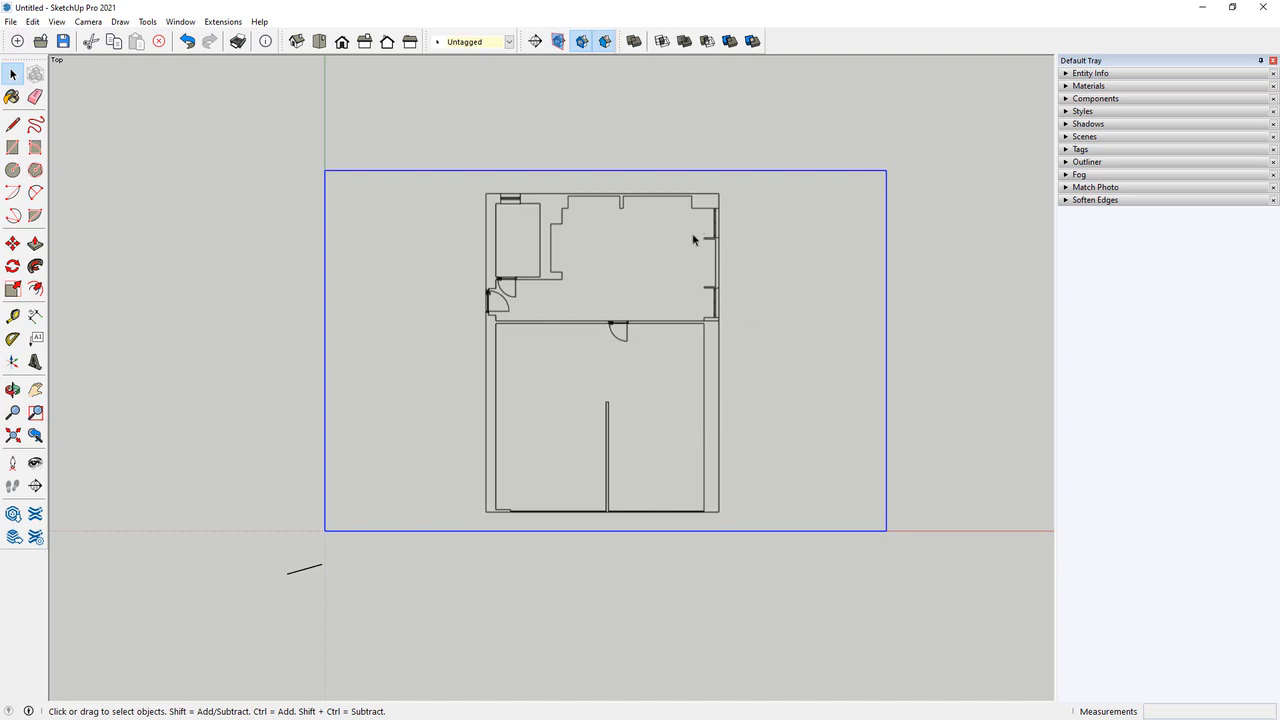
Examine the line sharpness along the plan's upper outer wall and the stepped recess beside the small room.
scroll(660, 185, up, 4)
scroll(400, 178, up, 3)
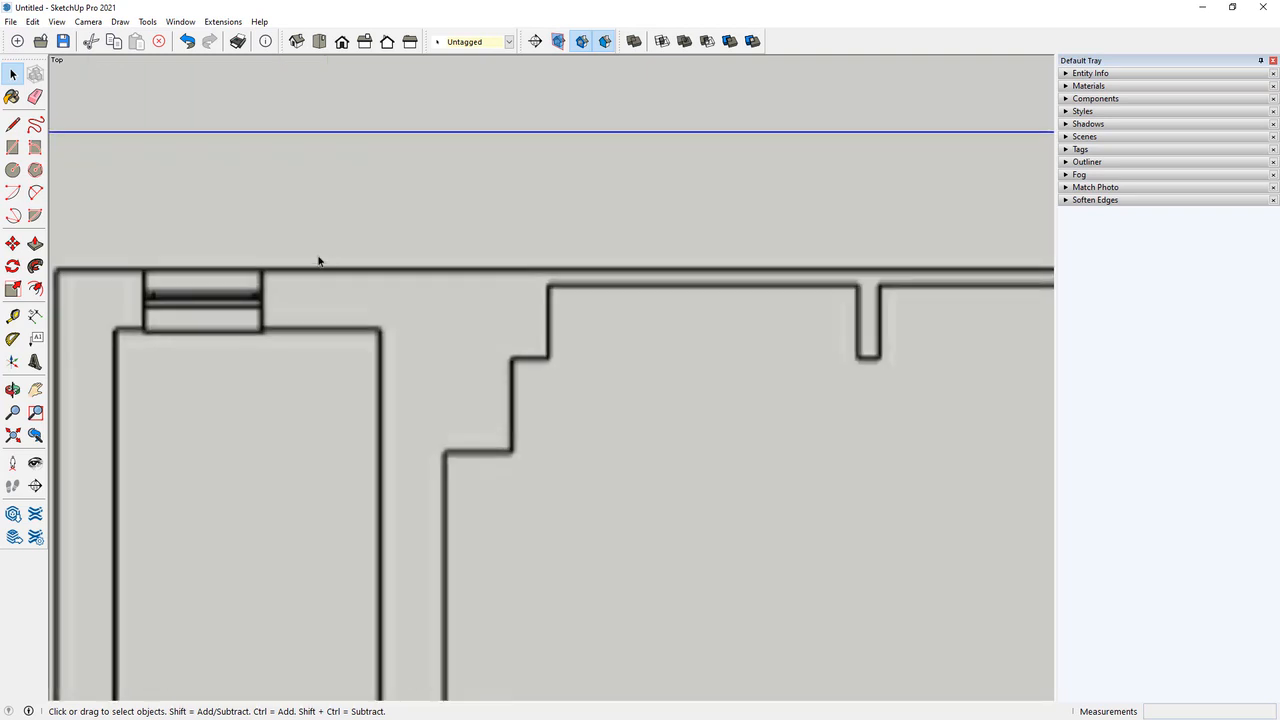
scroll(663, 279, up, 5)
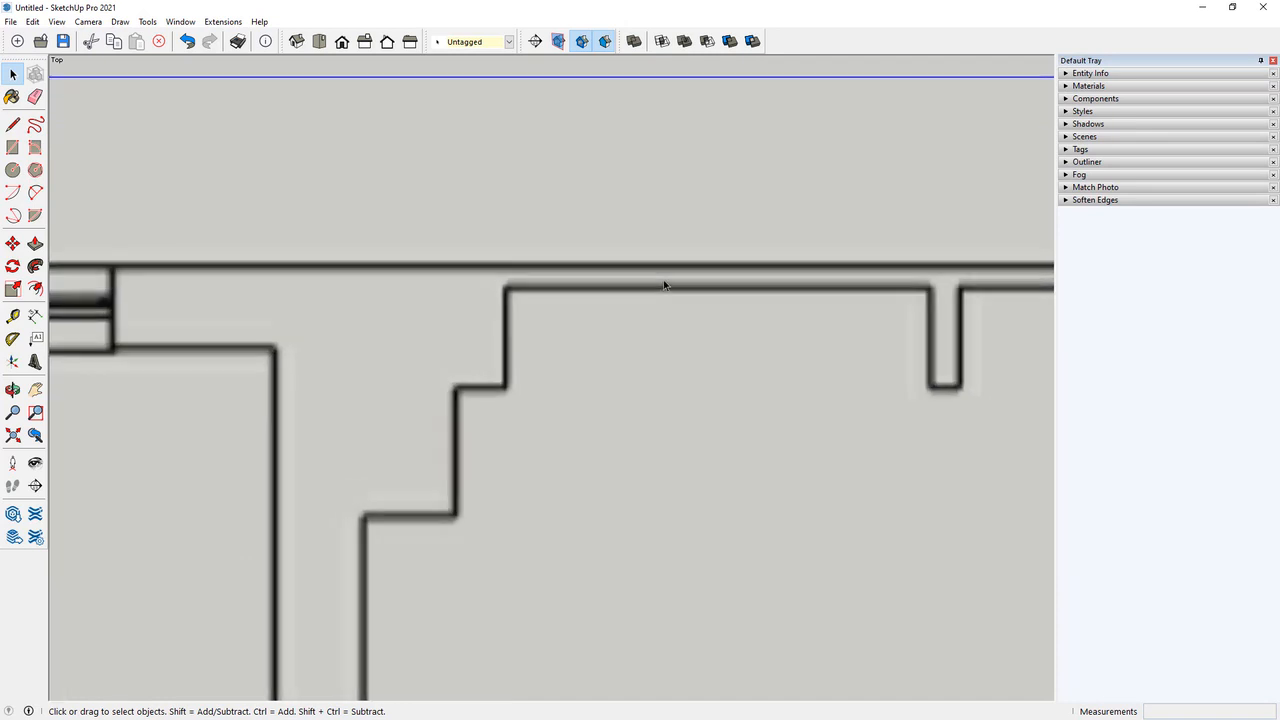
scroll(260, 266, up, 1)
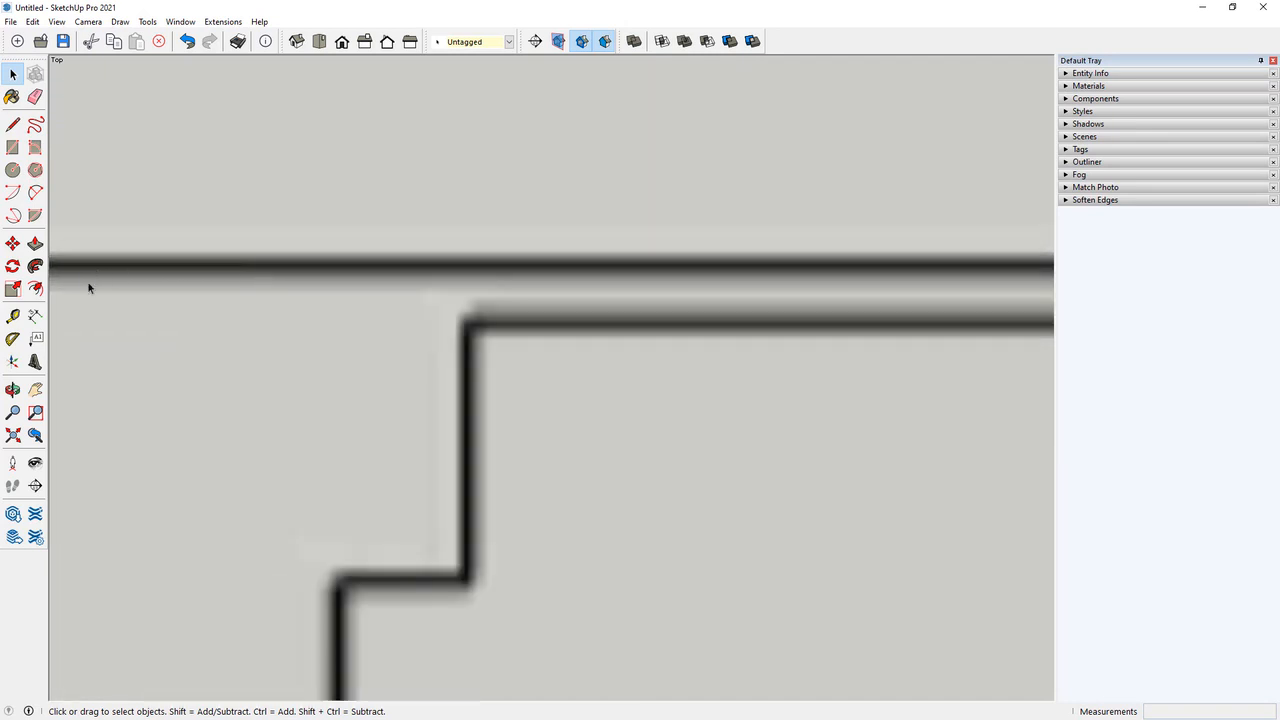
scroll(400, 276, down, 3)
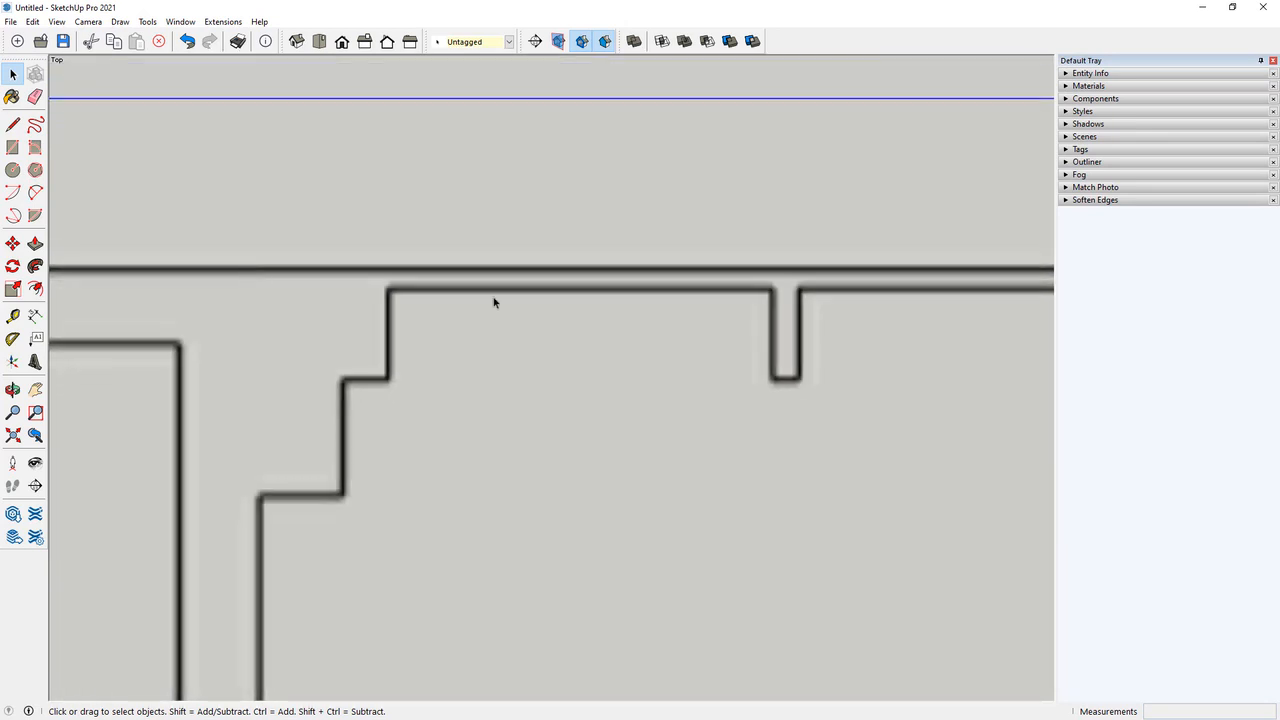
scroll(491, 300, up, 2)
scroll(363, 292, up, 2)
scroll(363, 292, down, 5)
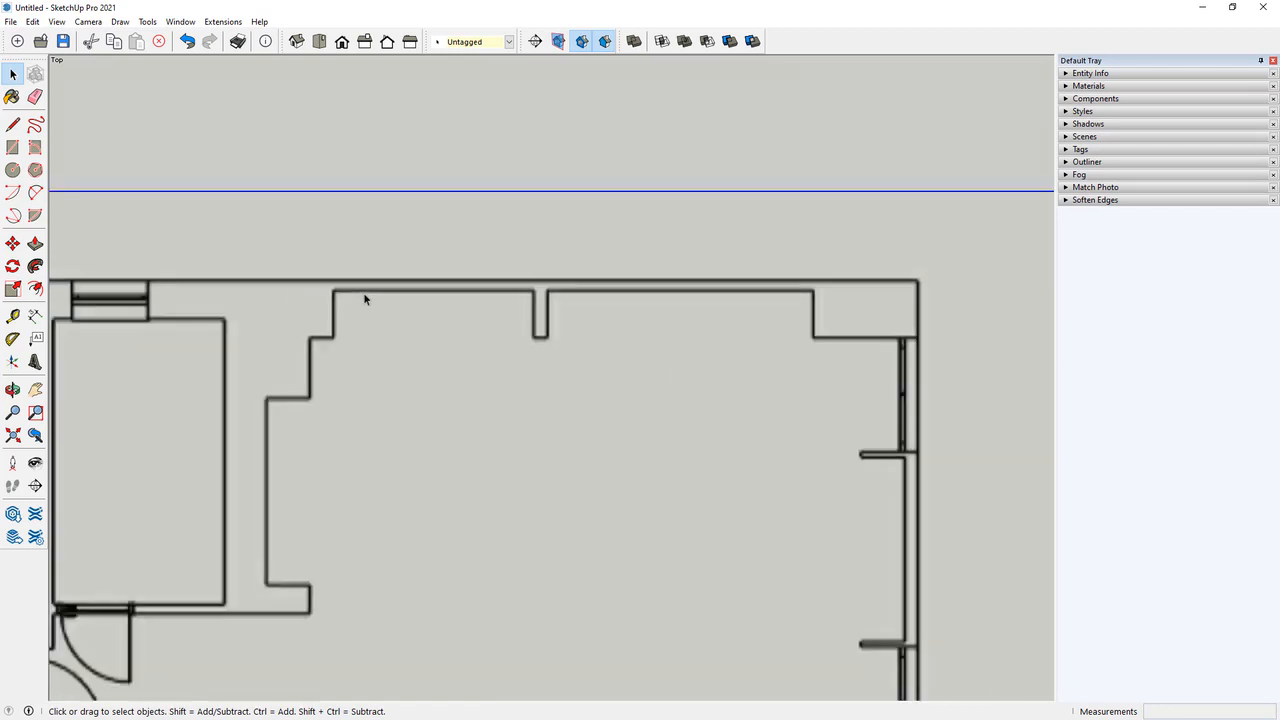
scroll(390, 291, down, 1)
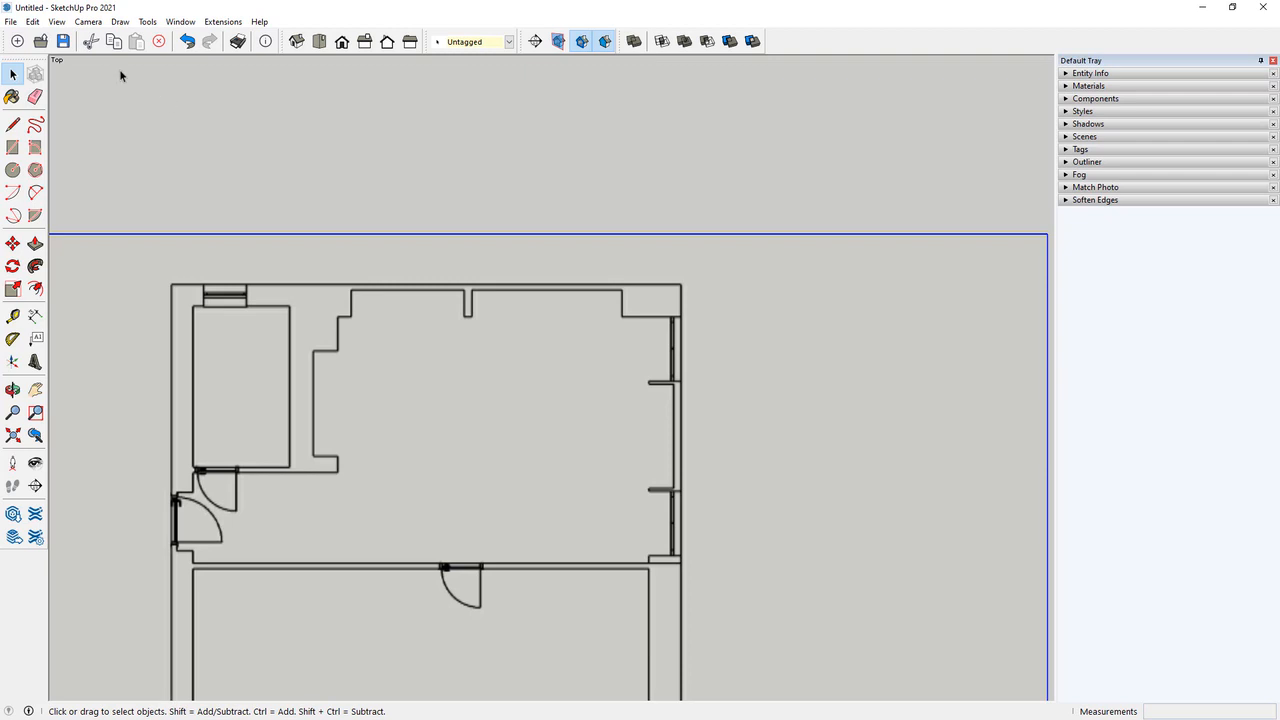
Enable the maximum texture size option in the OpenGL preferences and accept the change.
click(181, 22)
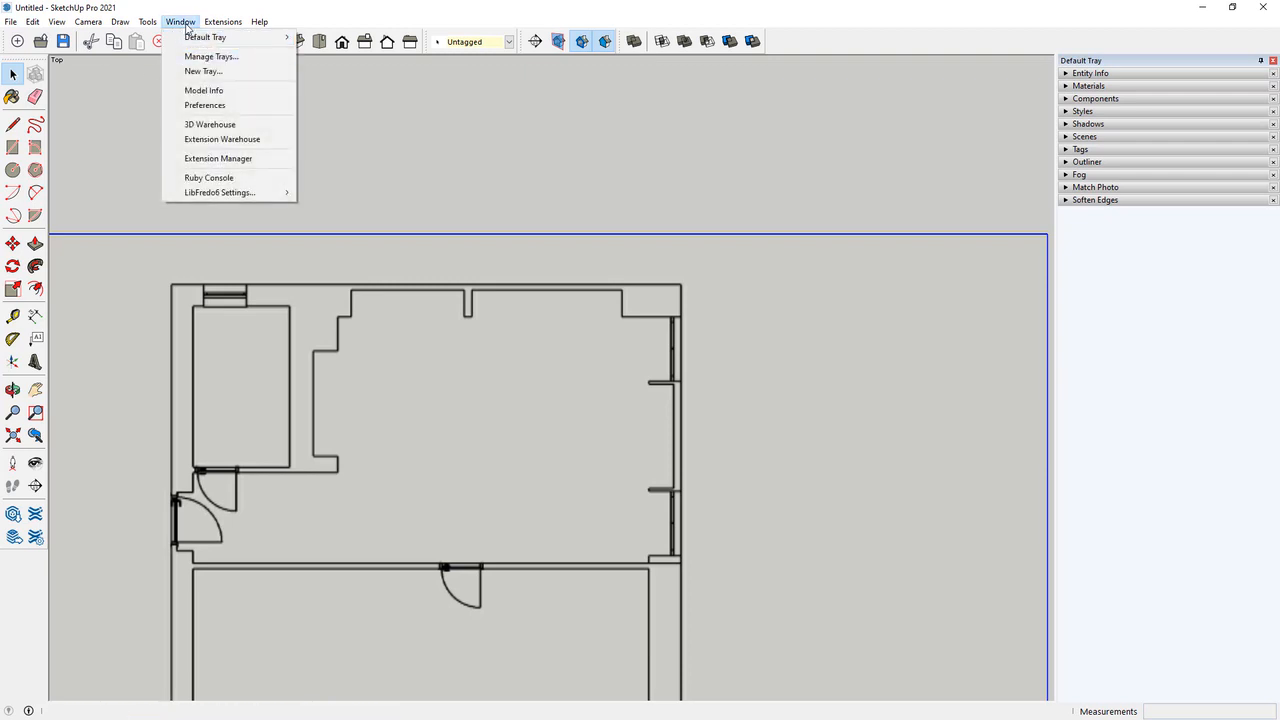
click(215, 105)
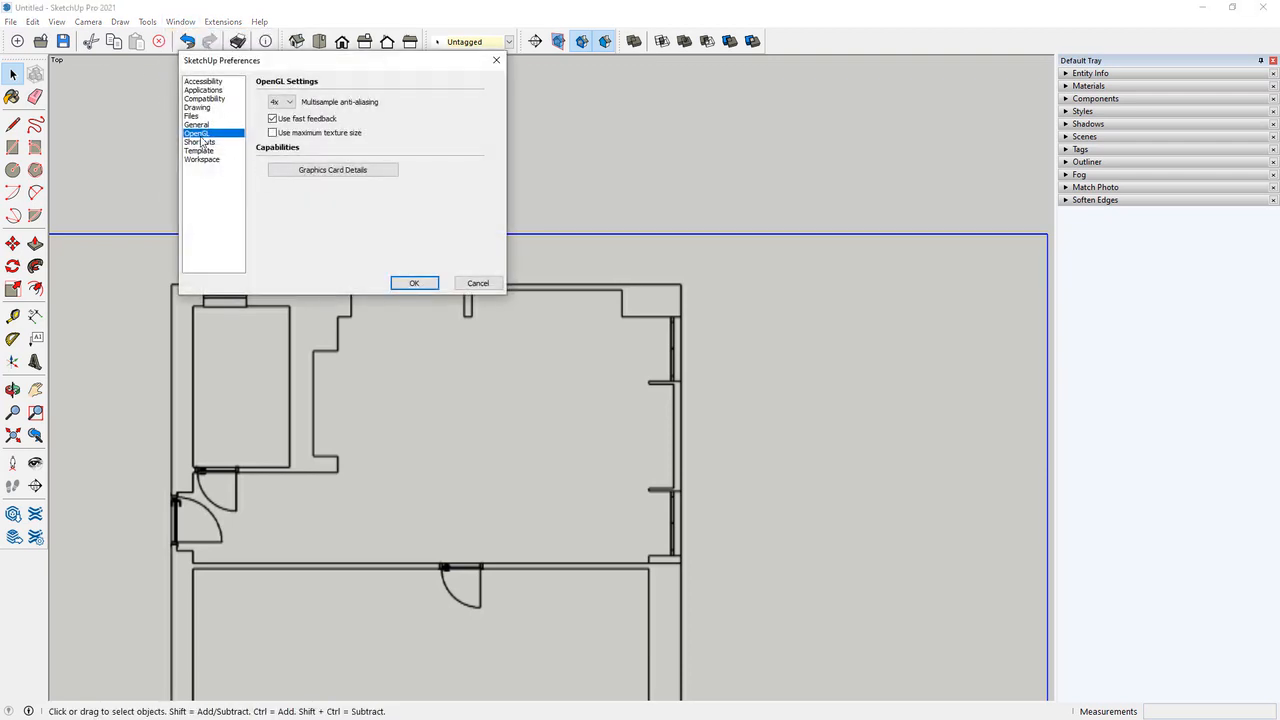
click(272, 133)
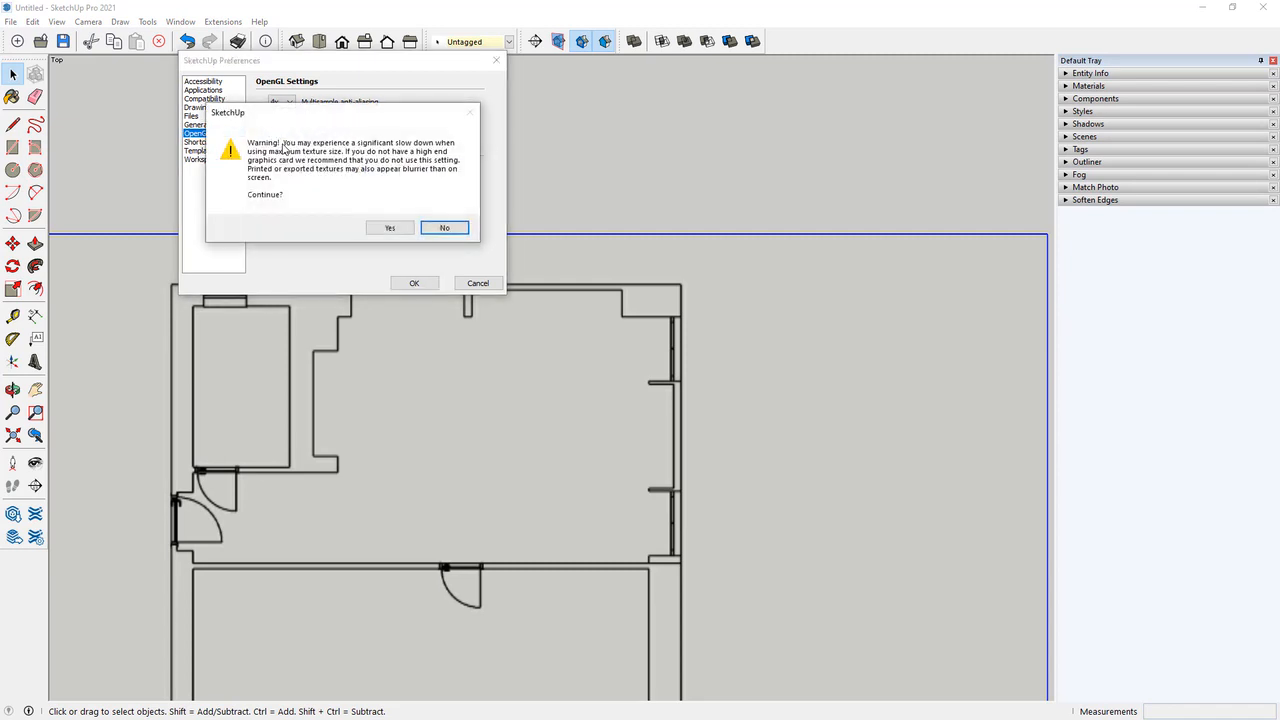
click(386, 231)
click(388, 229)
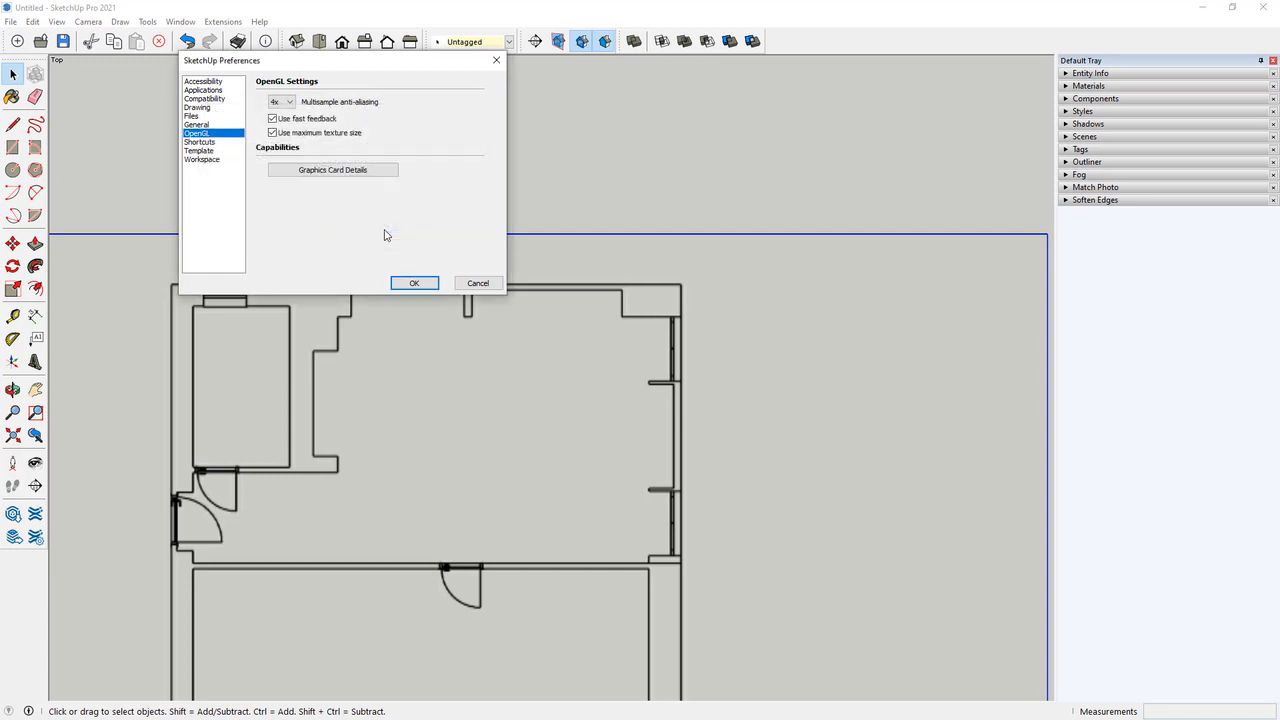
click(405, 288)
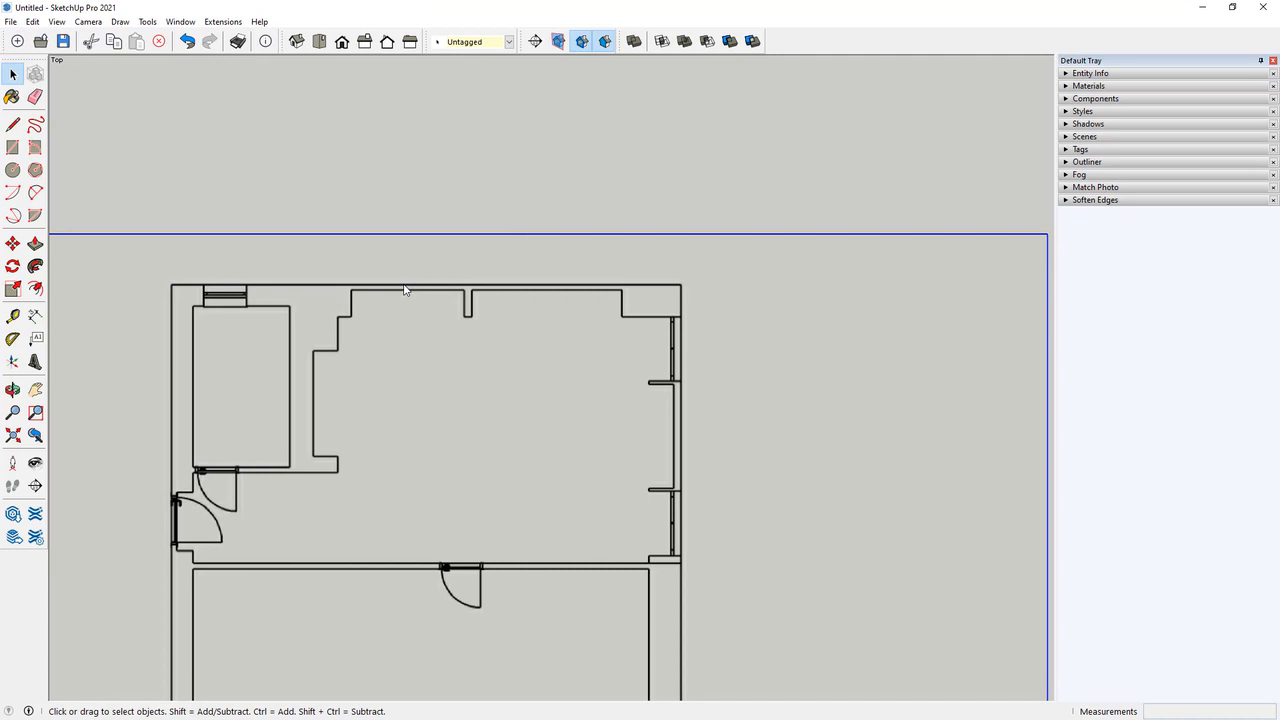
Recheck the plan's line sharpness up close at the short wall stub on the upper wall and across the rooms.
scroll(418, 309, up, 10)
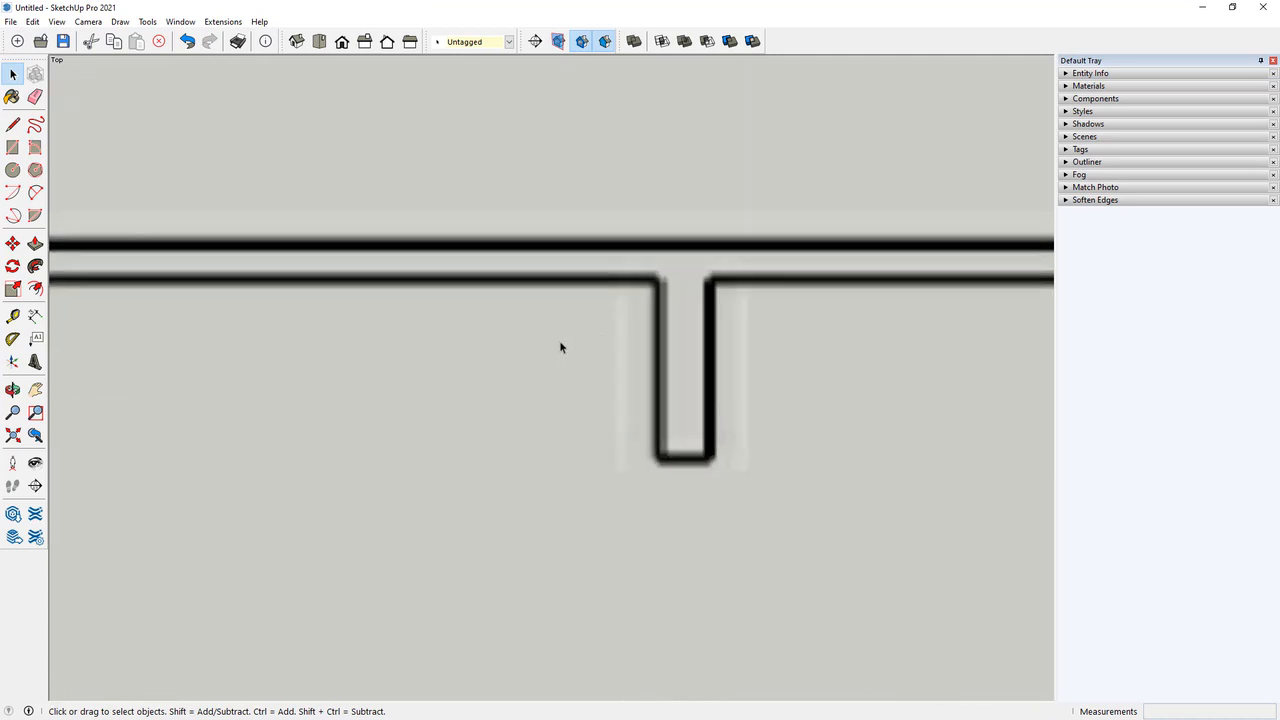
scroll(167, 293, down, 3)
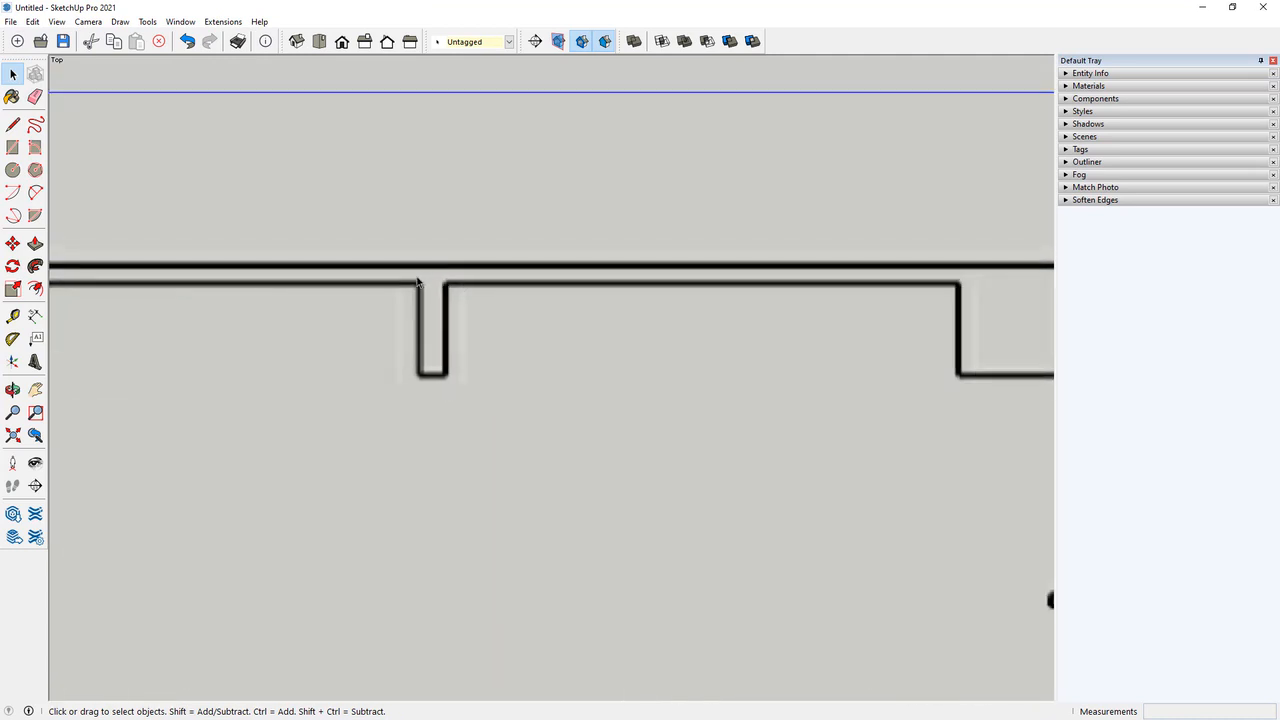
scroll(420, 330, up, 2)
scroll(423, 354, down, 8)
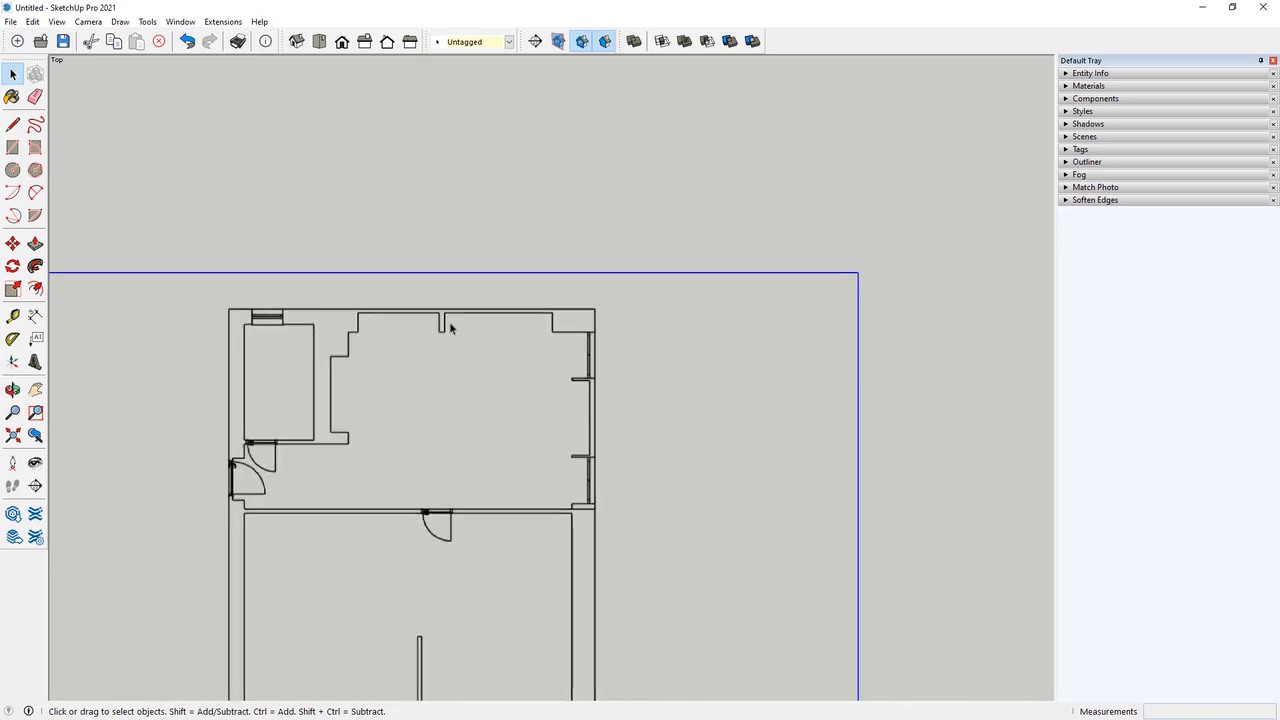
scroll(449, 491, down, 3)
scroll(432, 660, down, 1)
scroll(432, 662, up, 5)
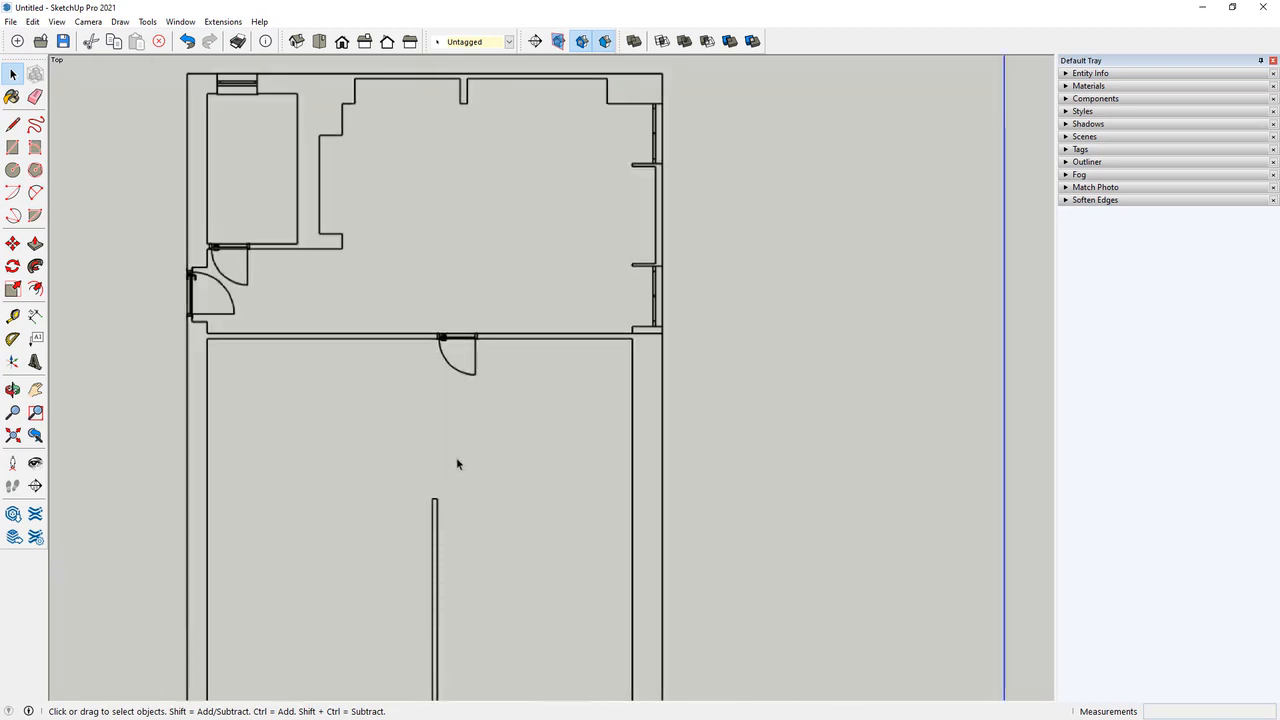
Rescale the model with the Tape Measure by setting the lower partition wall's thickness at its free end to 100 mm.
scroll(230, 311, down, 2)
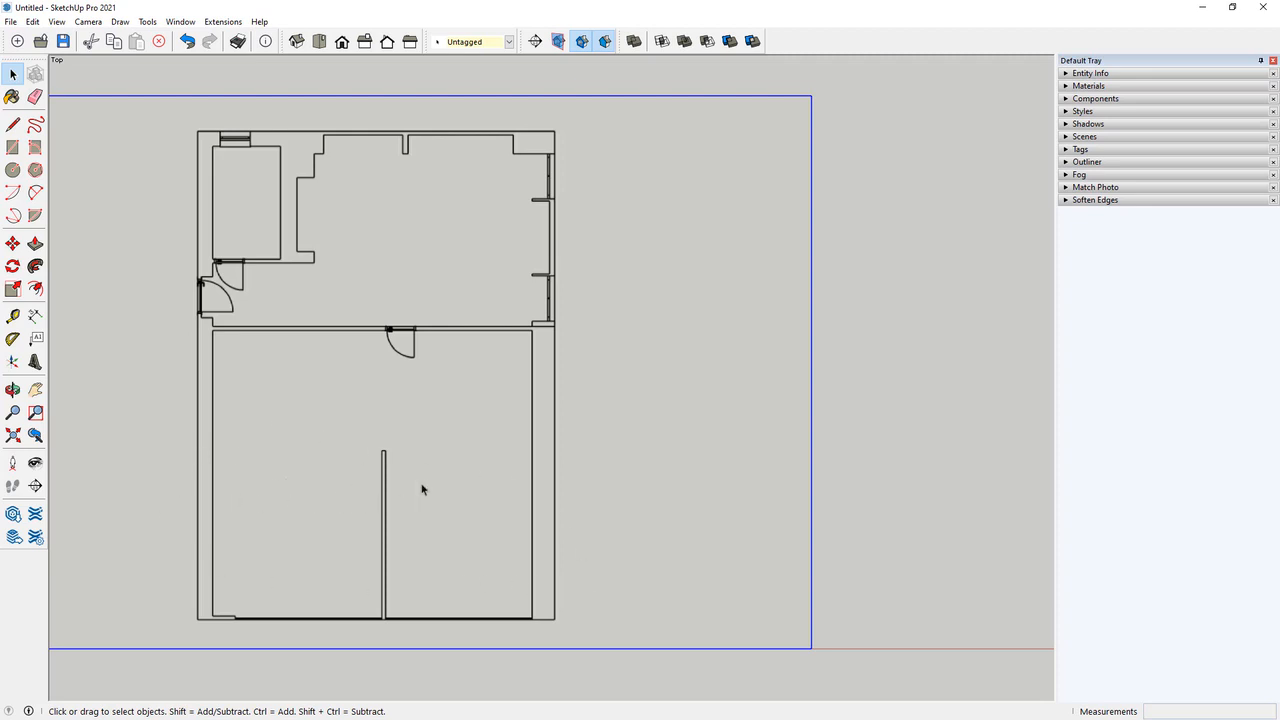
scroll(383, 455, up, 3)
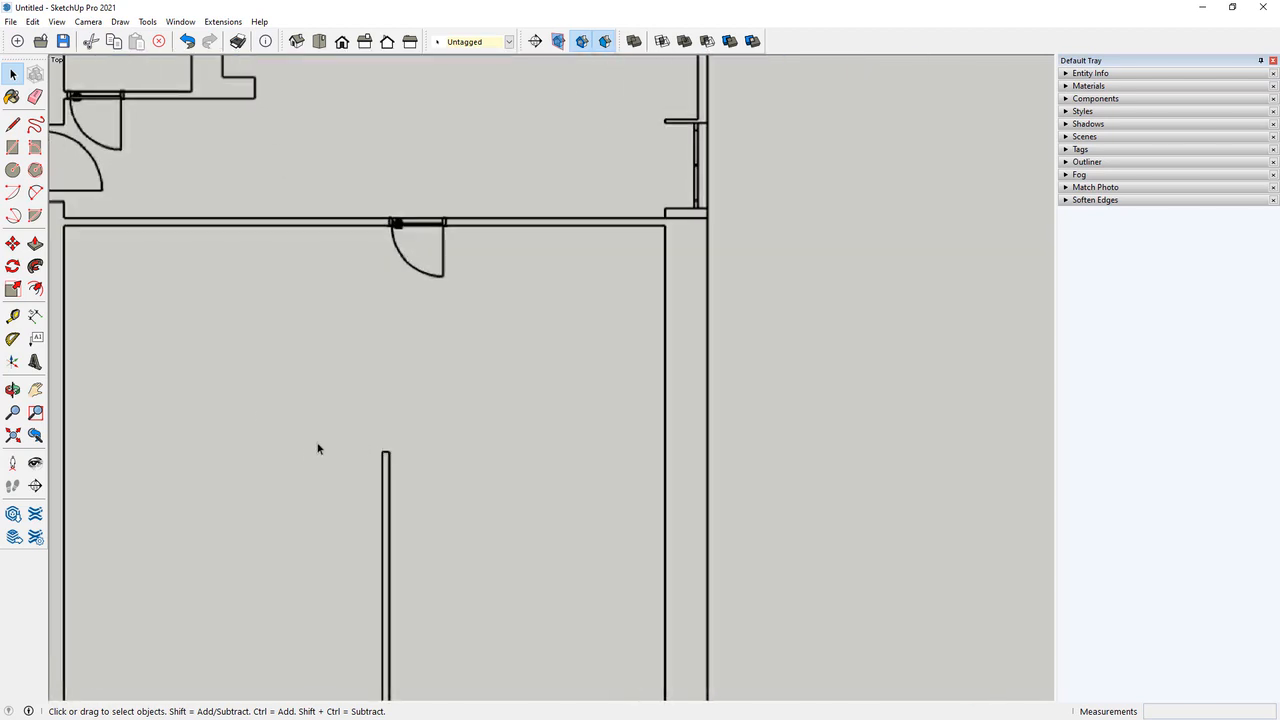
scroll(399, 447, up, 6)
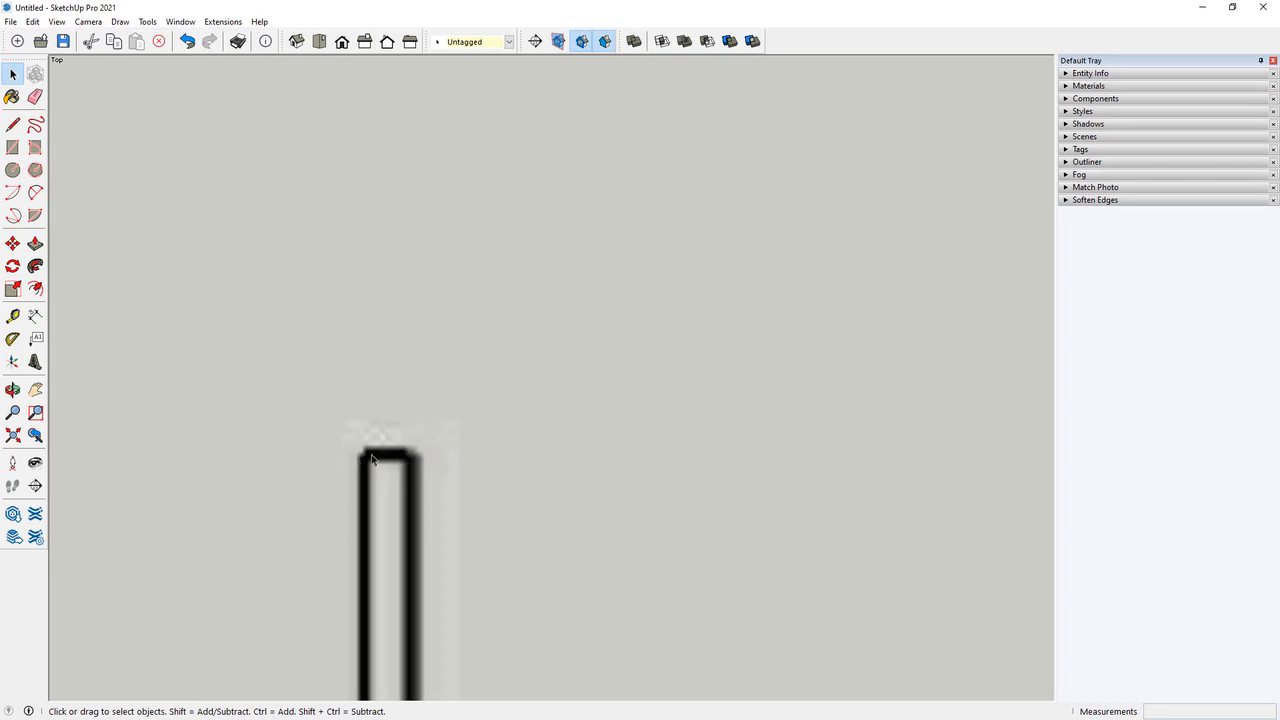
click(13, 317)
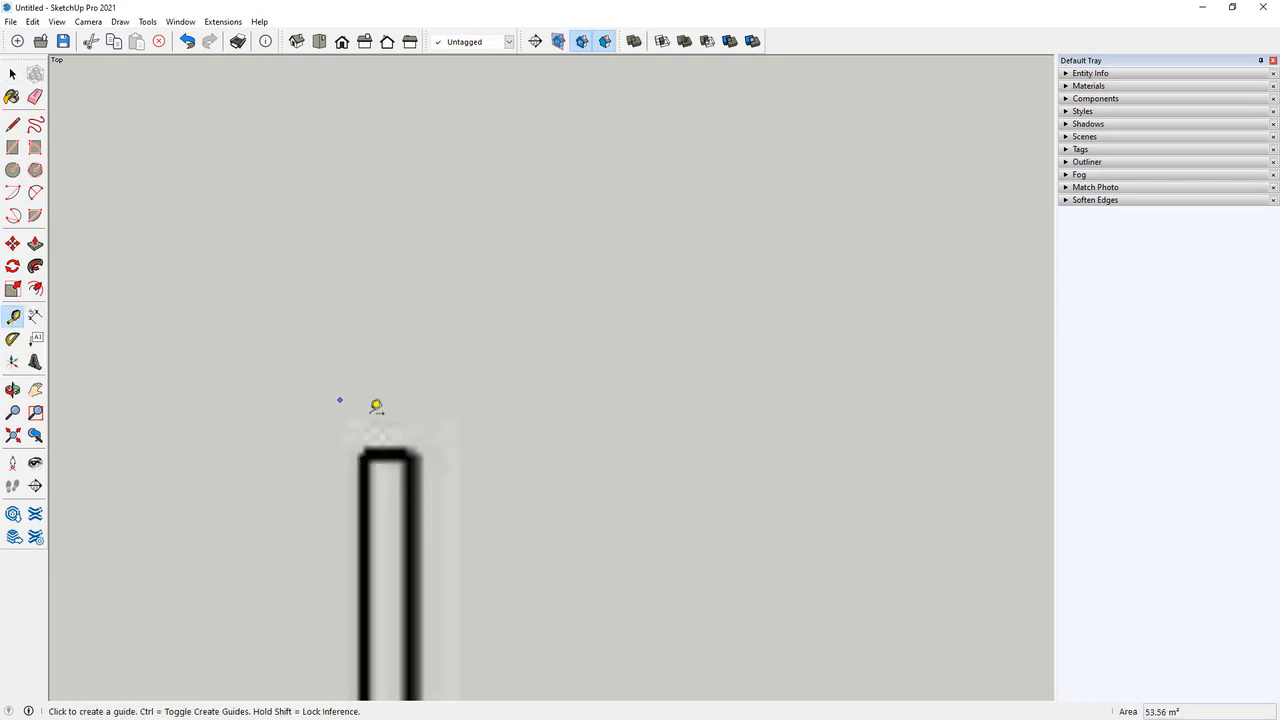
click(363, 455)
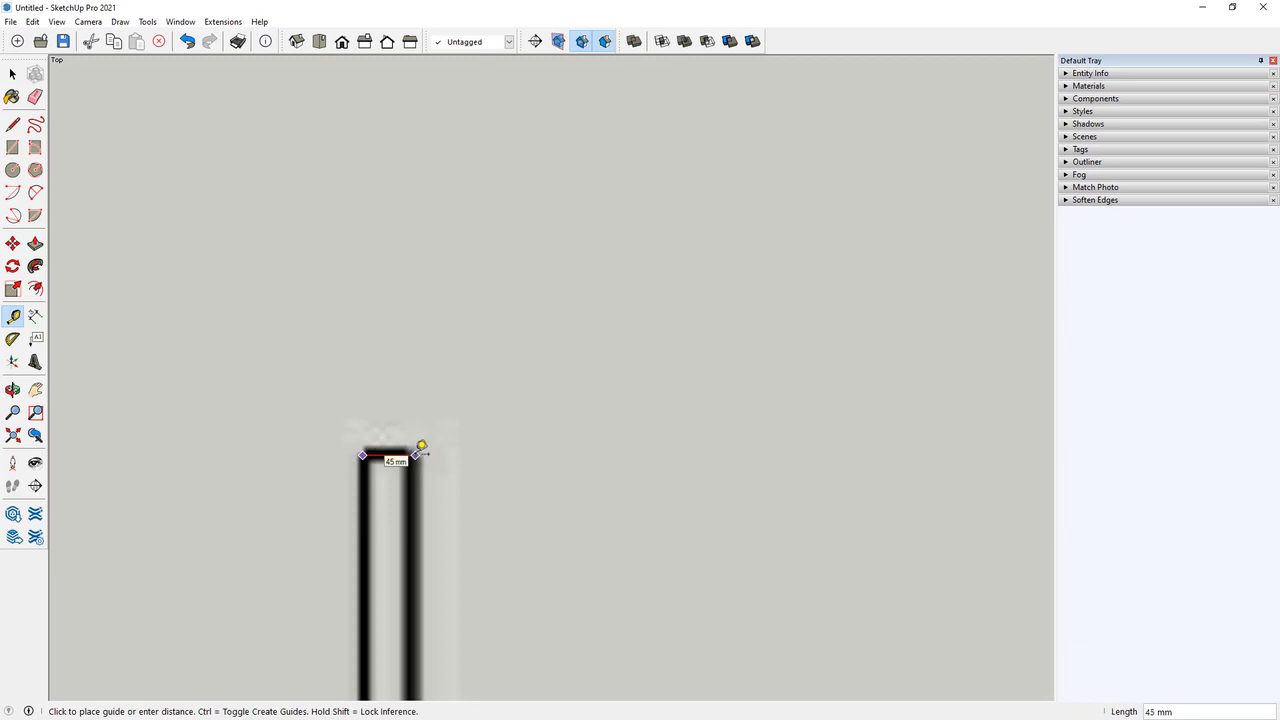
click(418, 453)
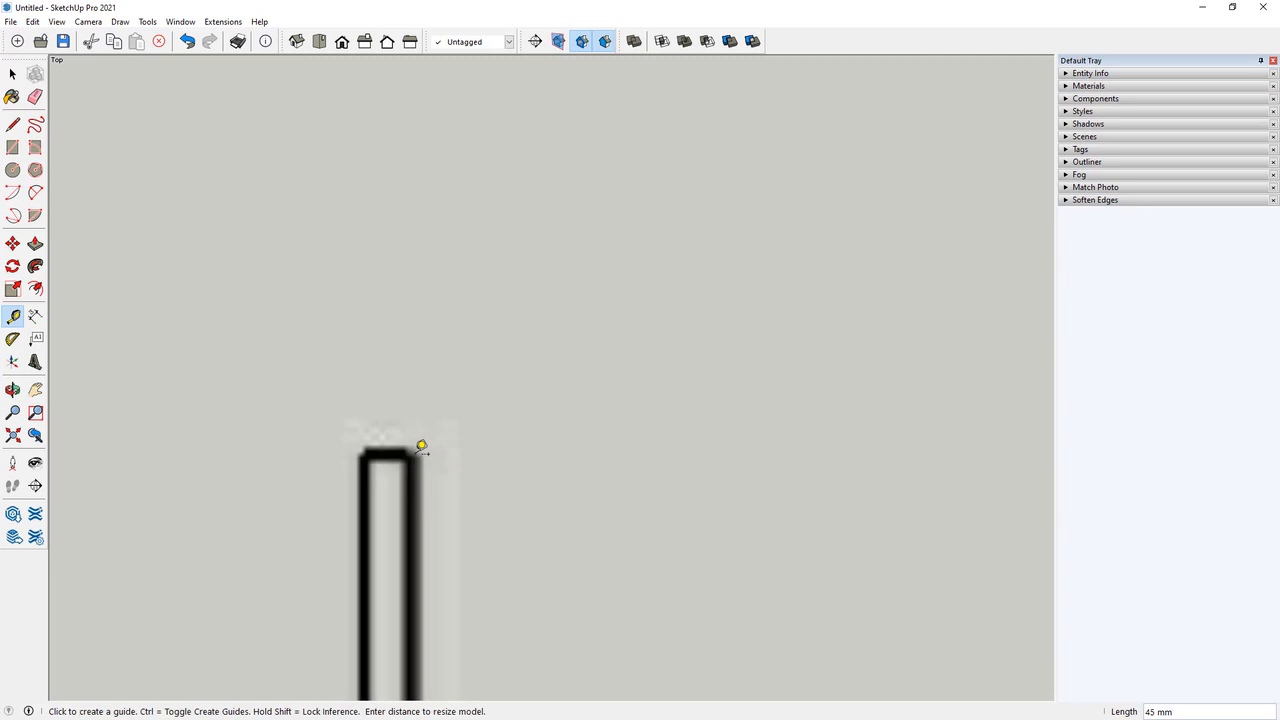
key(Return)
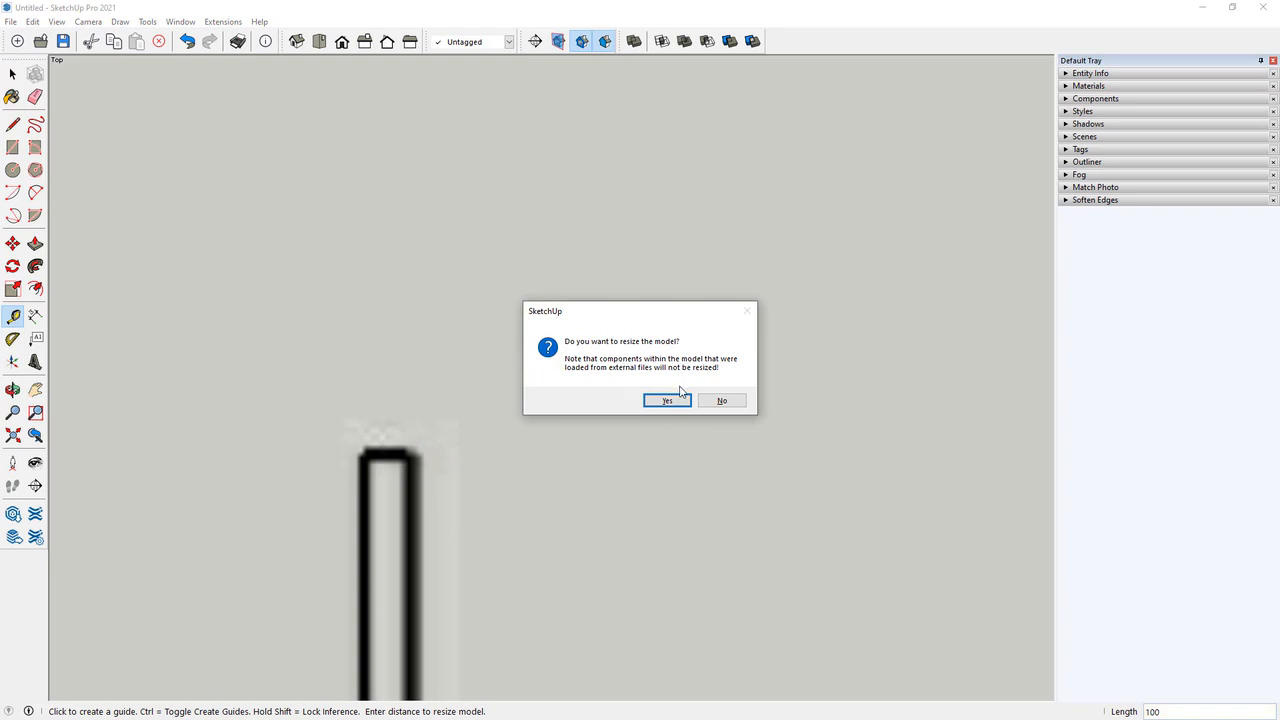
click(667, 400)
Measure the lower partition wall's thickness across its free end again to check the new scale.
scroll(600, 376, down, 6)
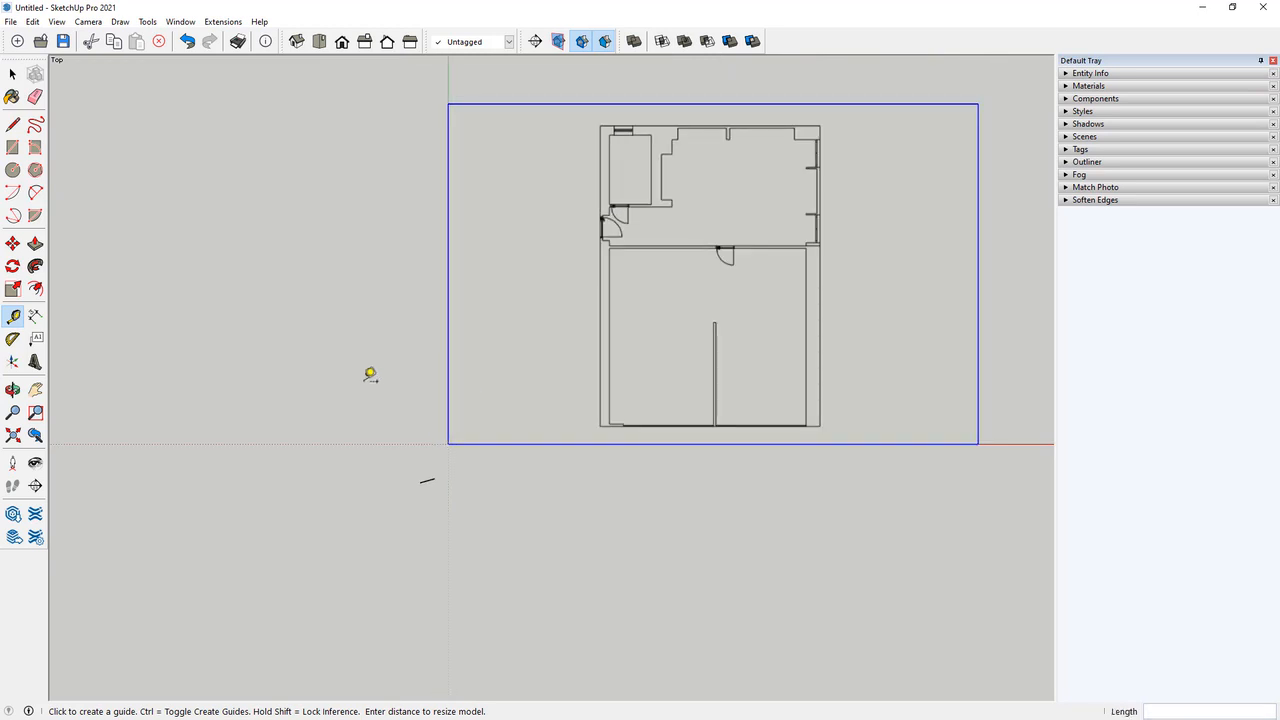
scroll(369, 375, down, 2)
scroll(594, 343, up, 6)
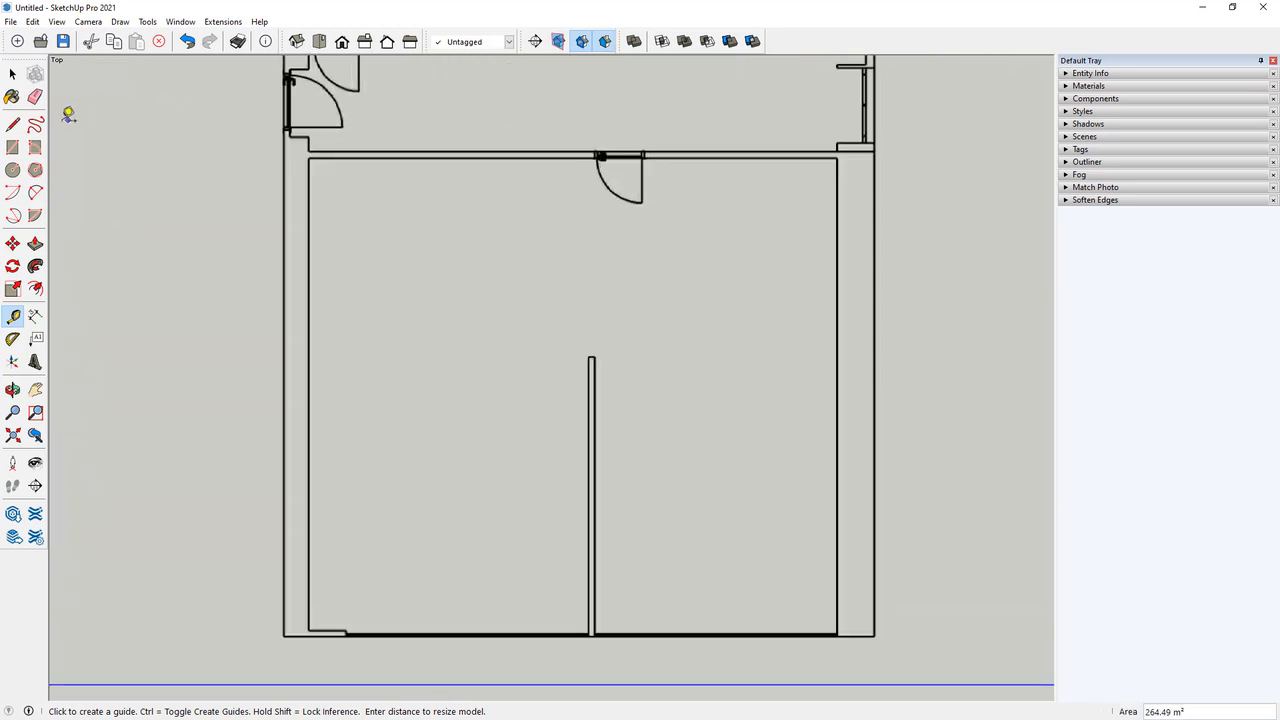
scroll(594, 368, up, 6)
scroll(535, 270, up, 2)
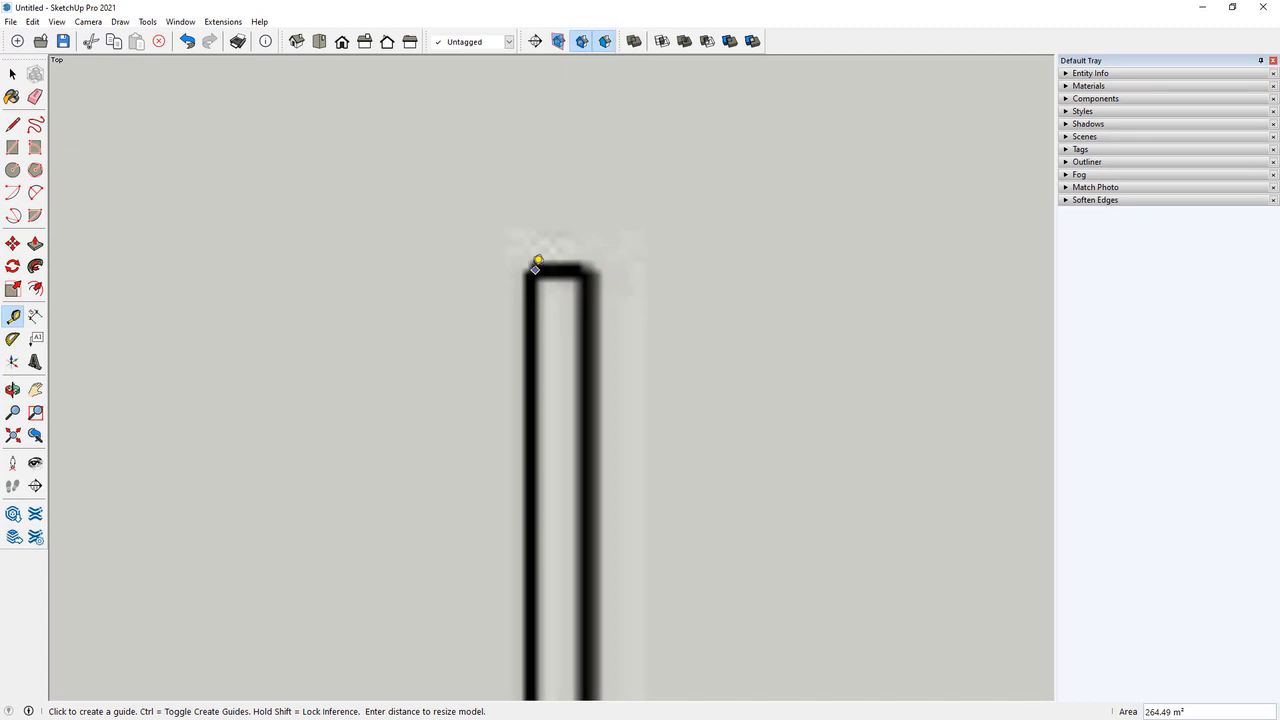
click(526, 270)
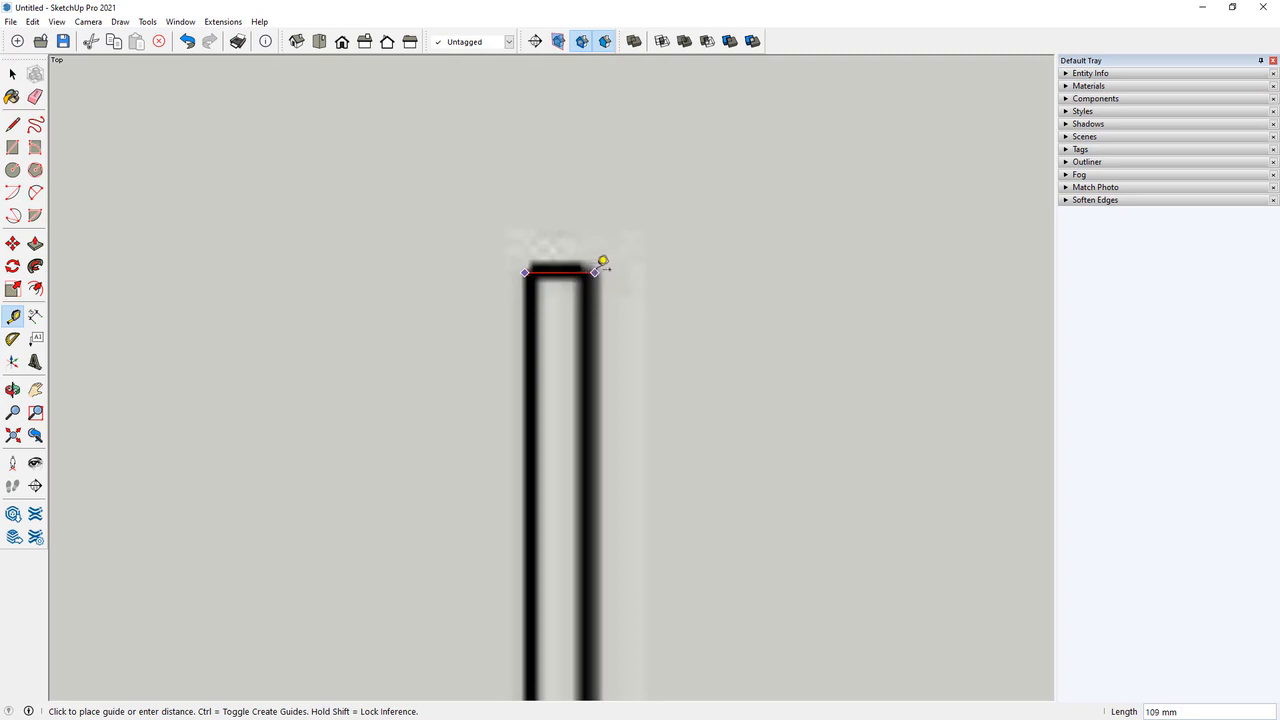
scroll(593, 260, up, 3)
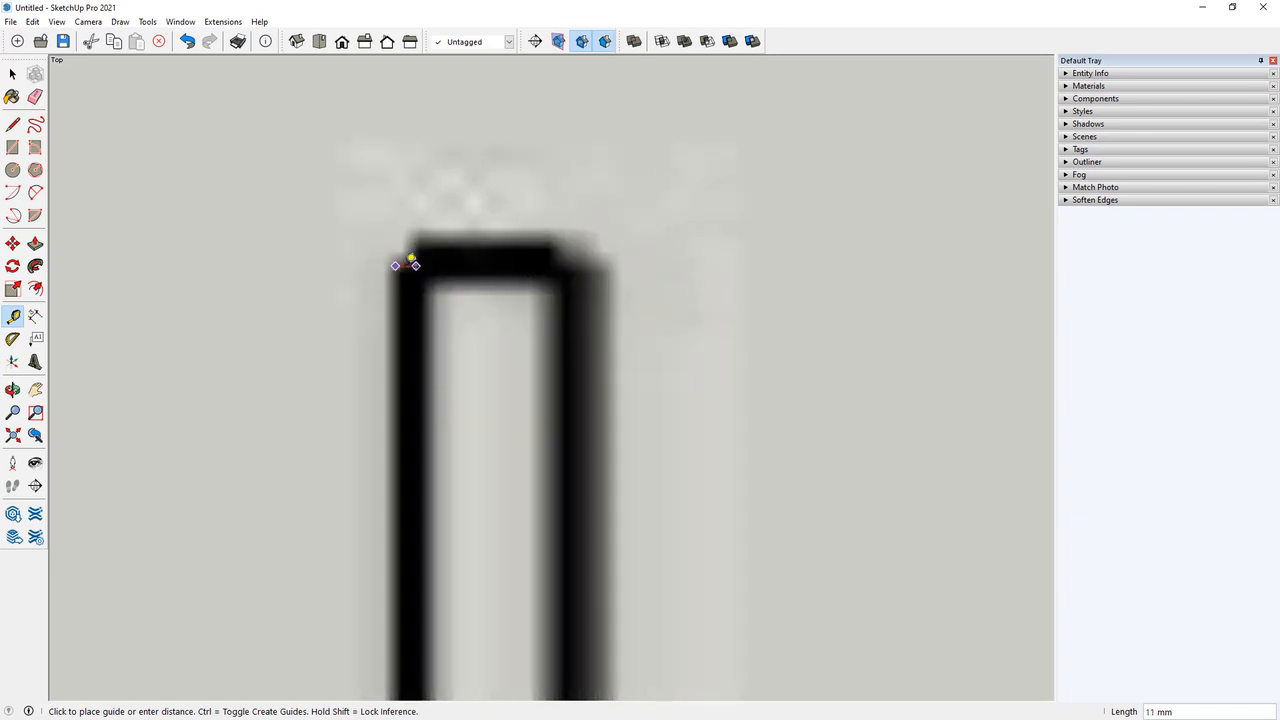
scroll(610, 263, down, 10)
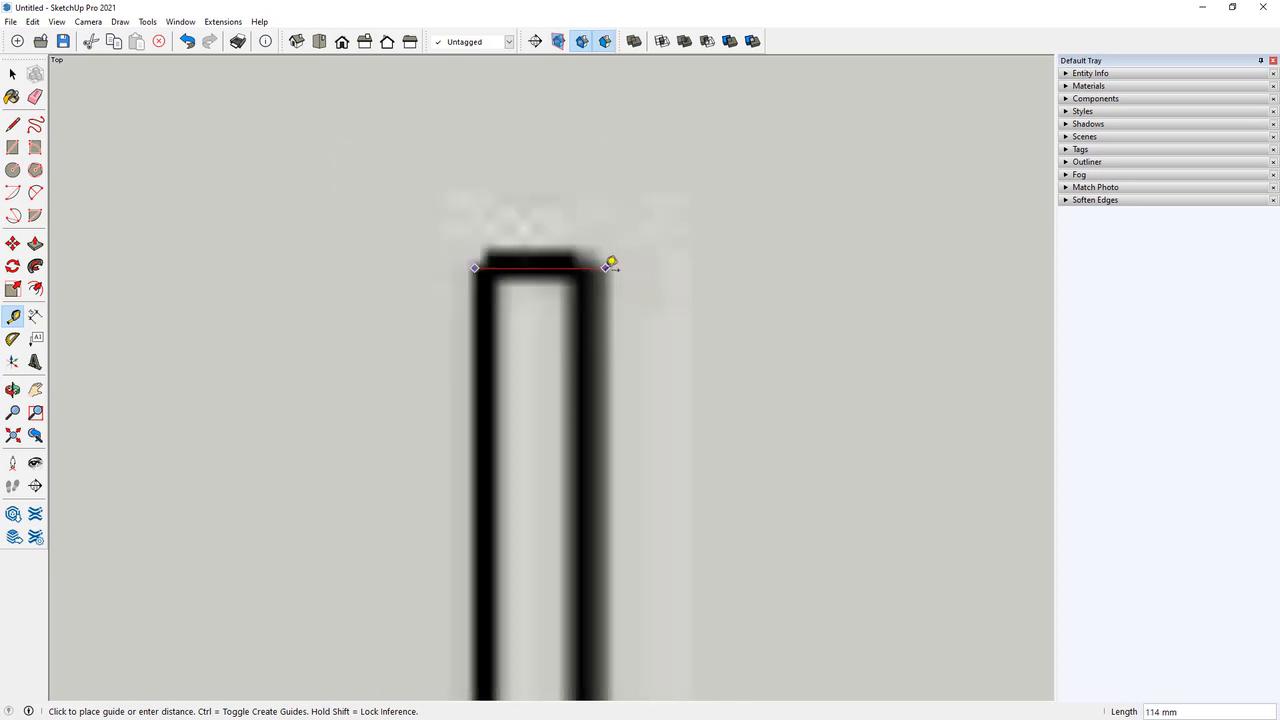
scroll(610, 263, down, 8)
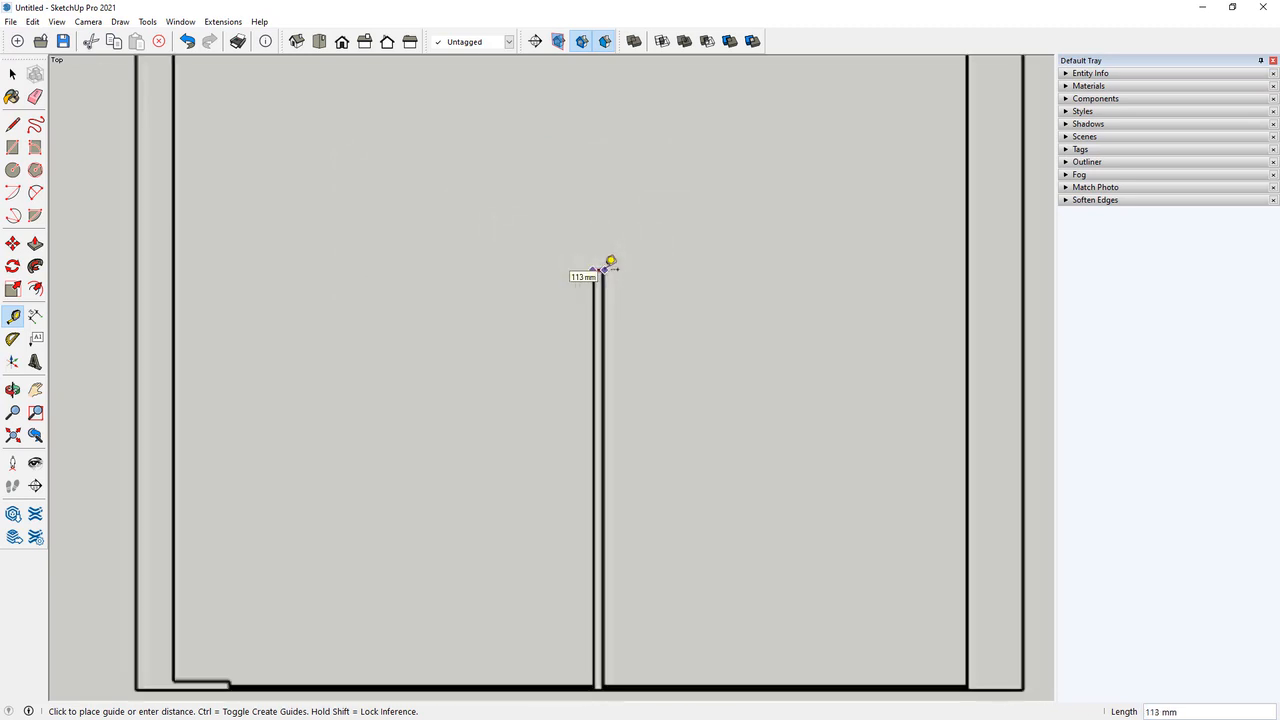
scroll(455, 368, down, 3)
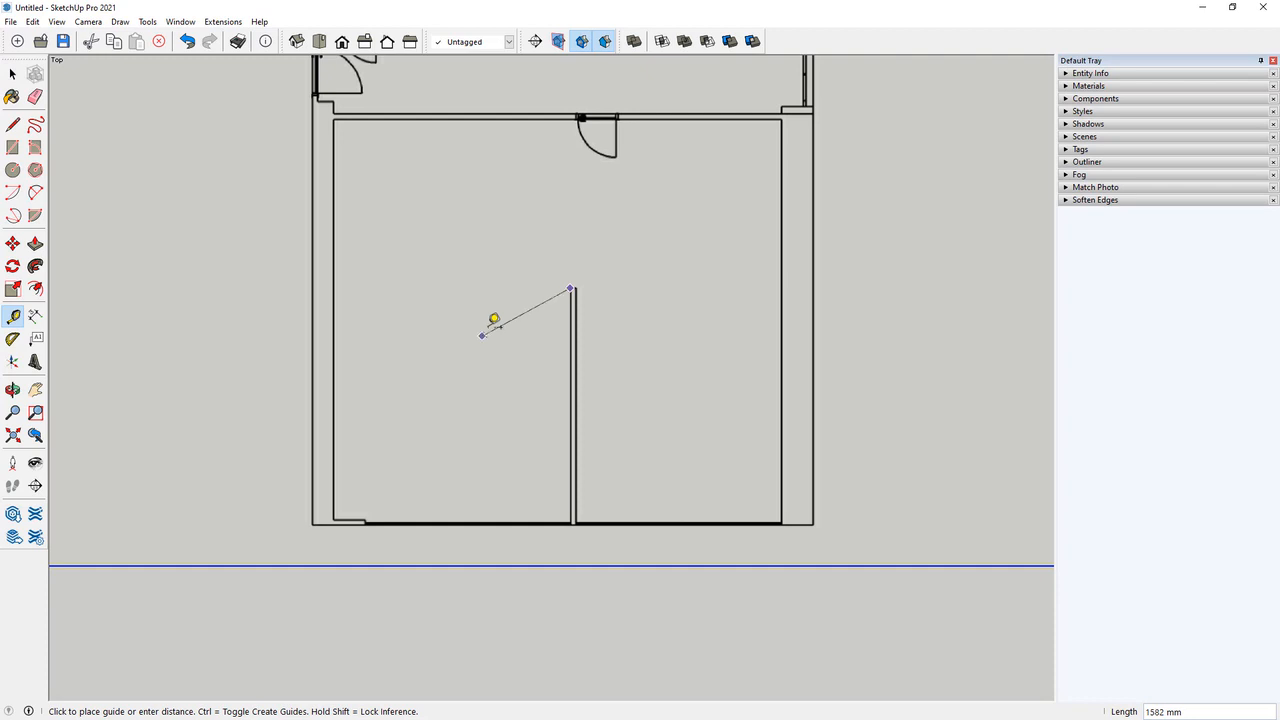
scroll(434, 434, down, 3)
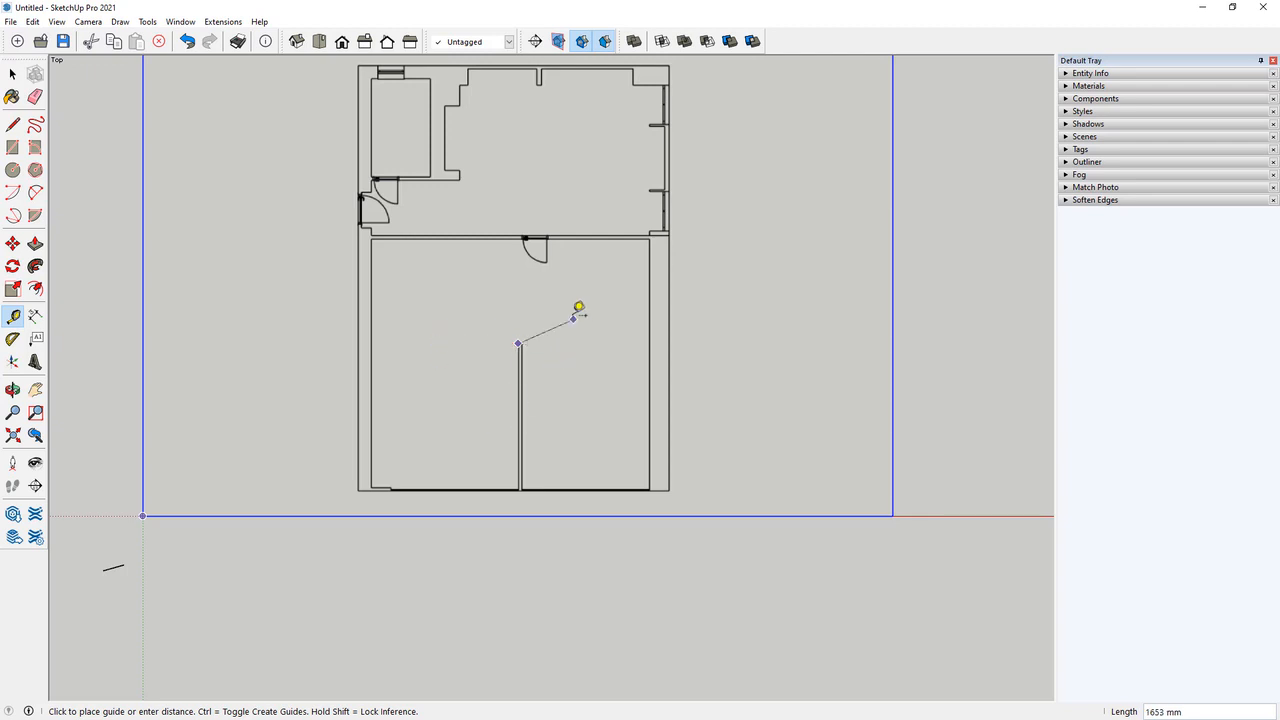
scroll(306, 443, down, 1)
scroll(447, 397, up, 2)
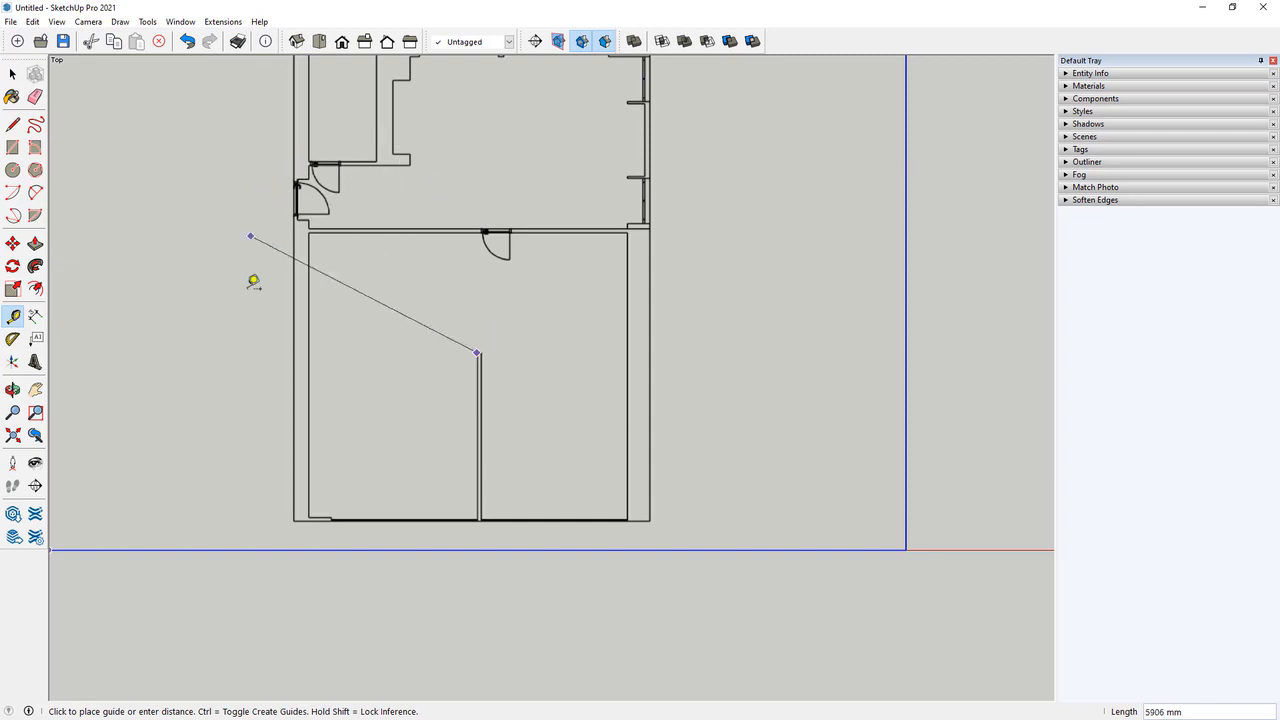
scroll(486, 474, down, 3)
scroll(486, 426, up, 3)
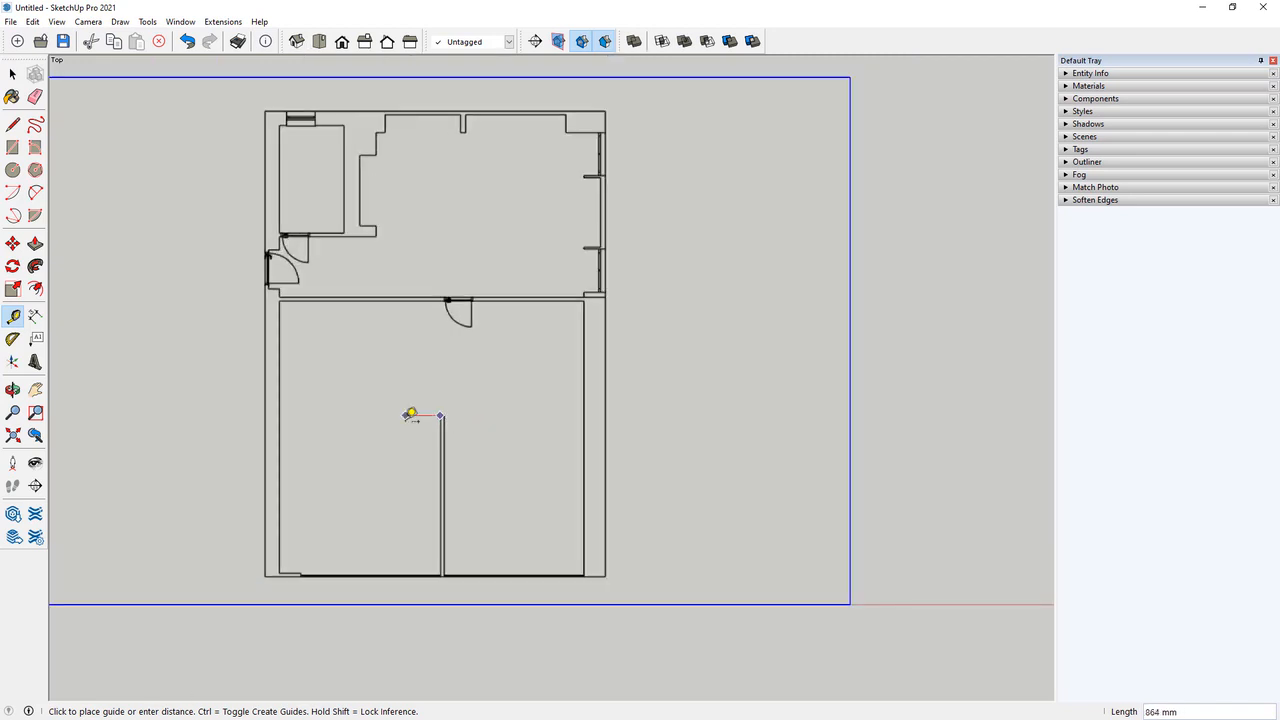
scroll(412, 412, up, 2)
scroll(409, 410, down, 1)
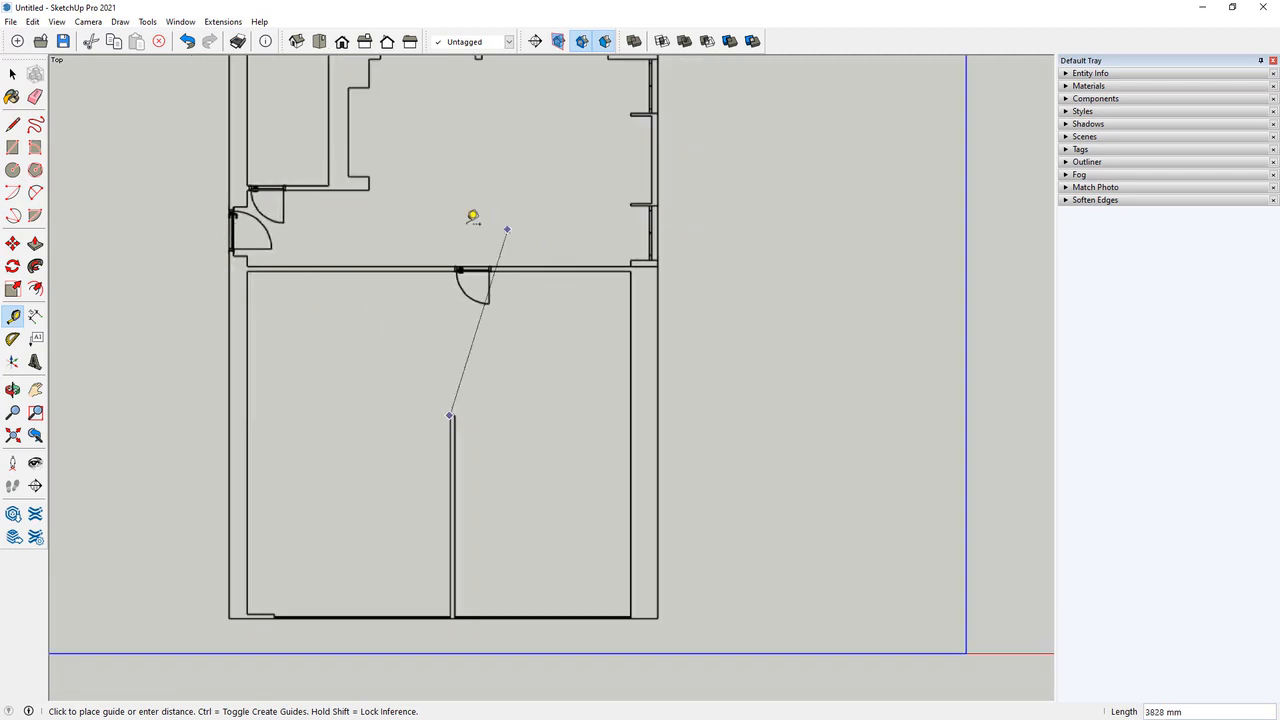
scroll(419, 256, up, 2)
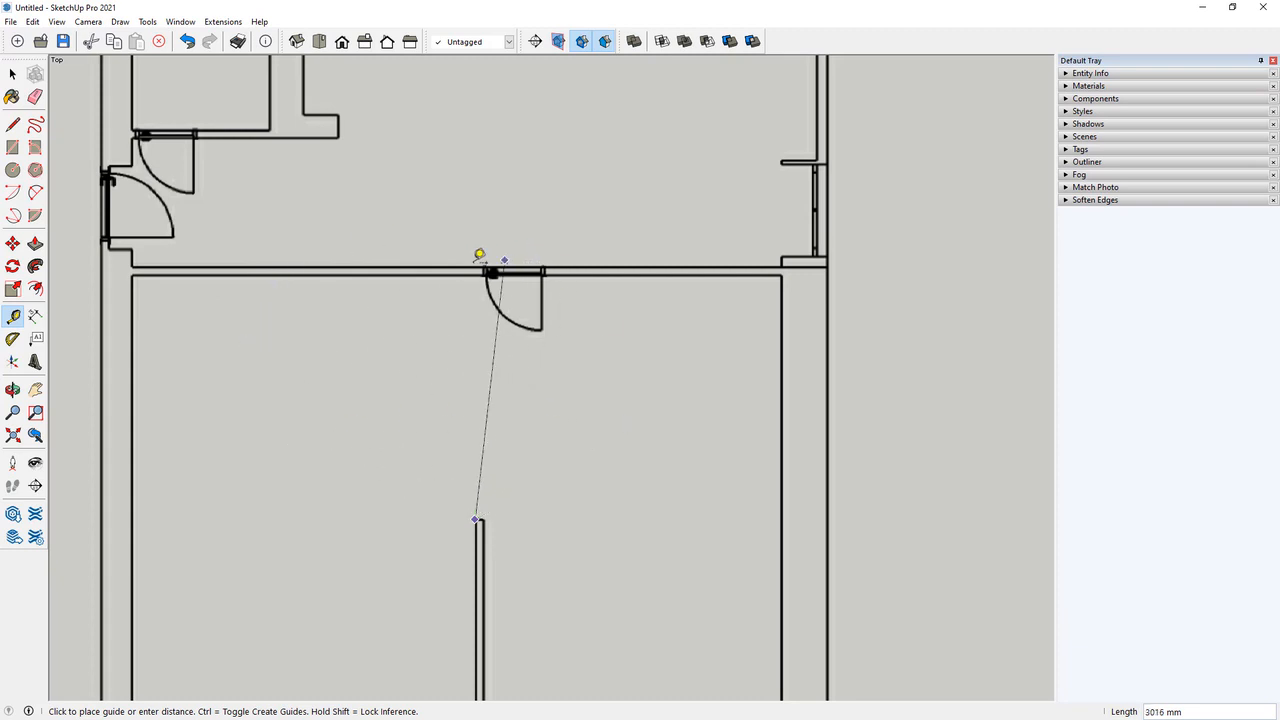
scroll(540, 400, down, 3)
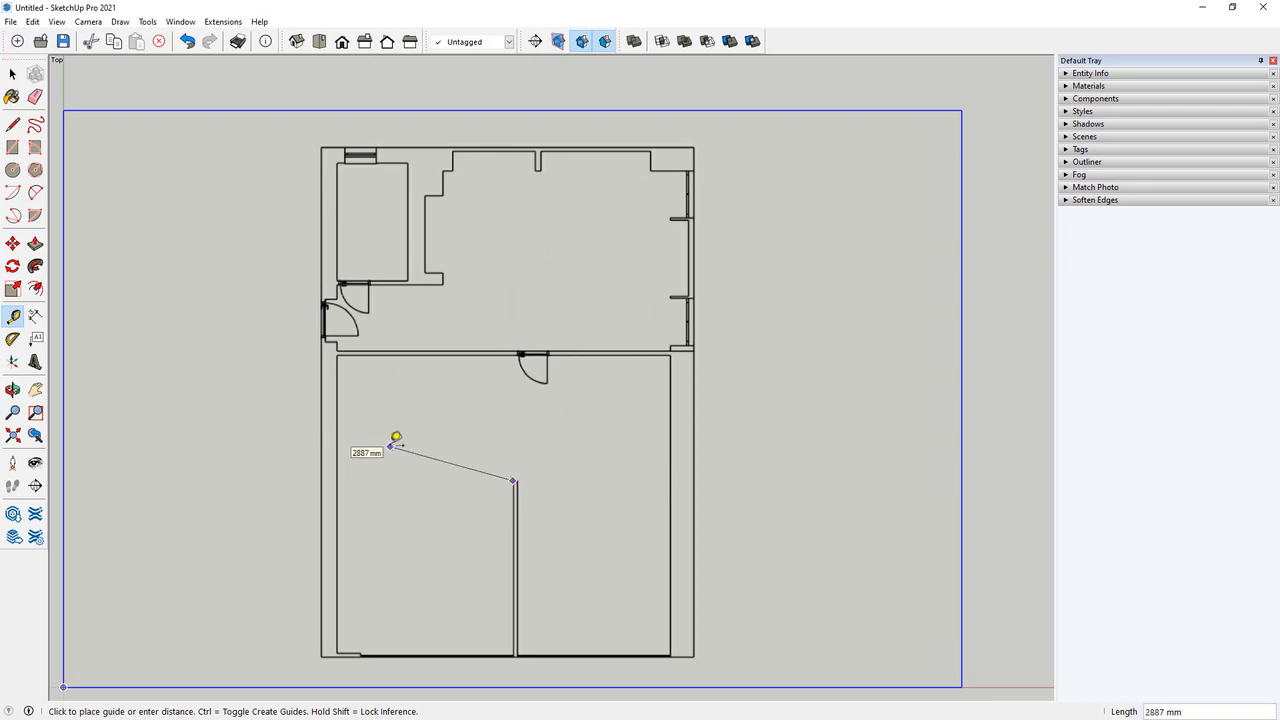
scroll(422, 446, down, 1)
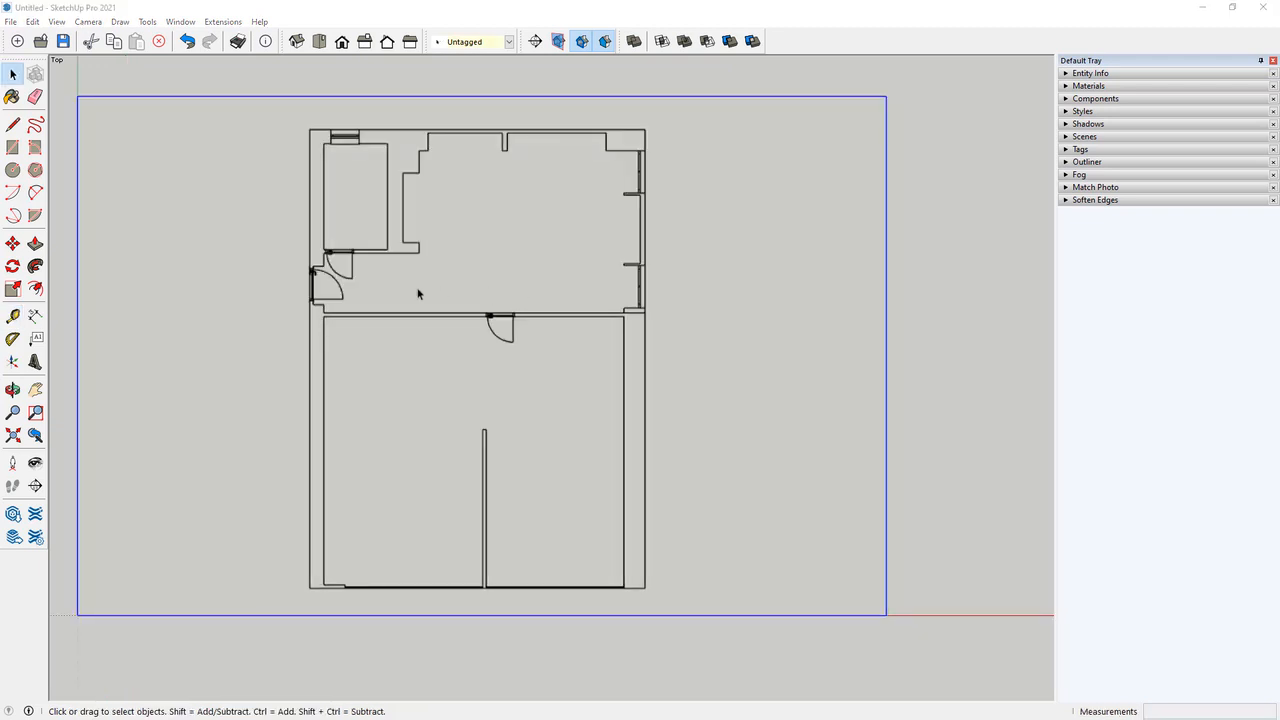
Trace lines from the entrance door's lower jamb around the stepped corner and along the dividing wall's upper edge to the right outer wall.
click(12, 124)
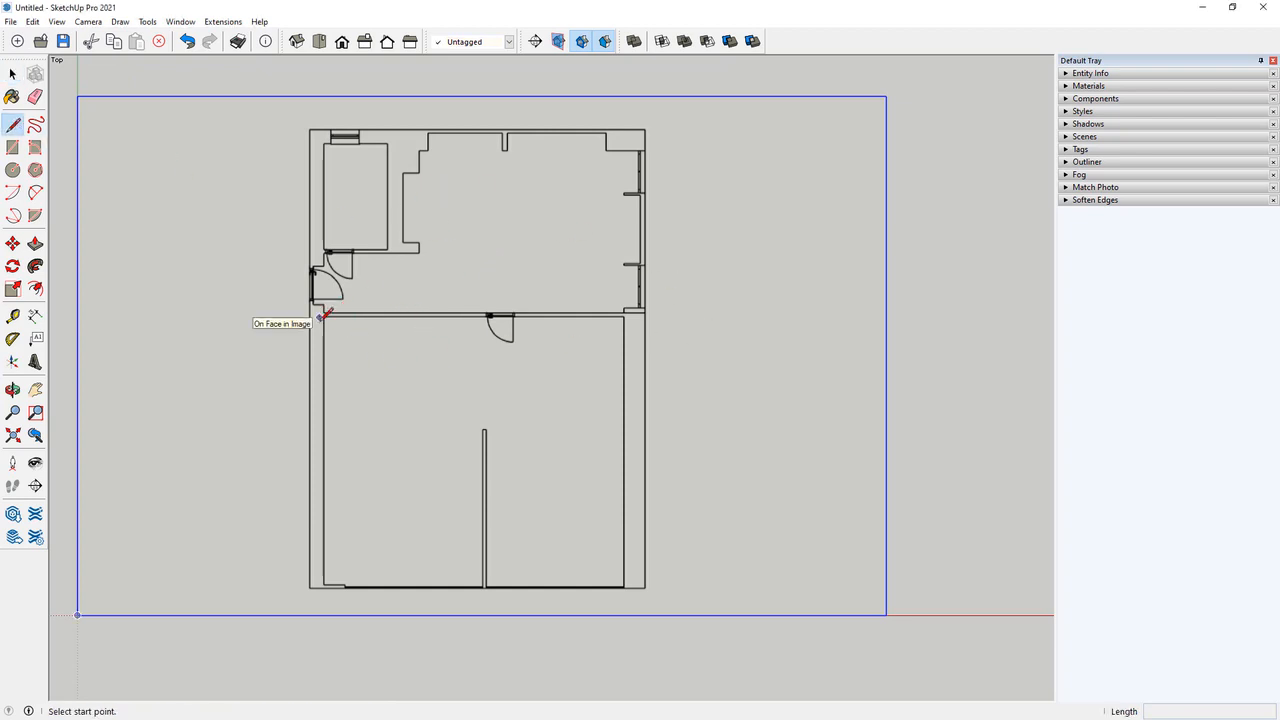
scroll(430, 374, up, 3)
scroll(251, 266, up, 6)
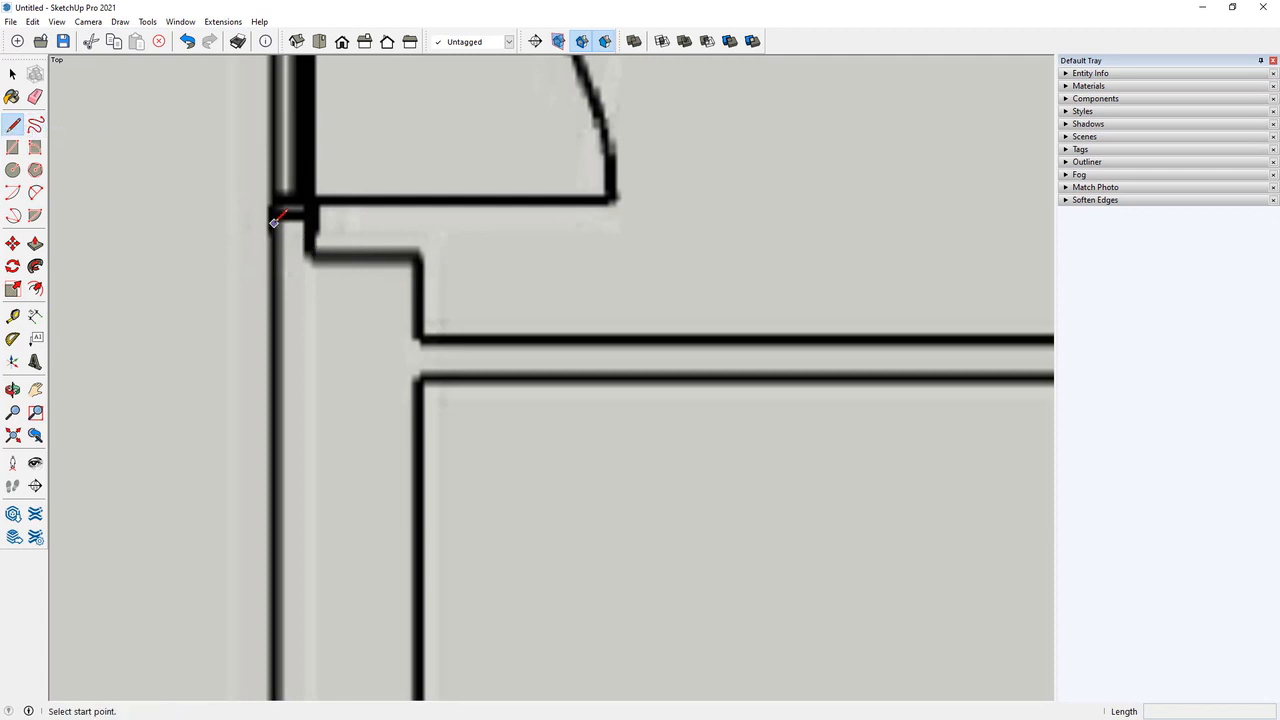
click(272, 216)
click(305, 258)
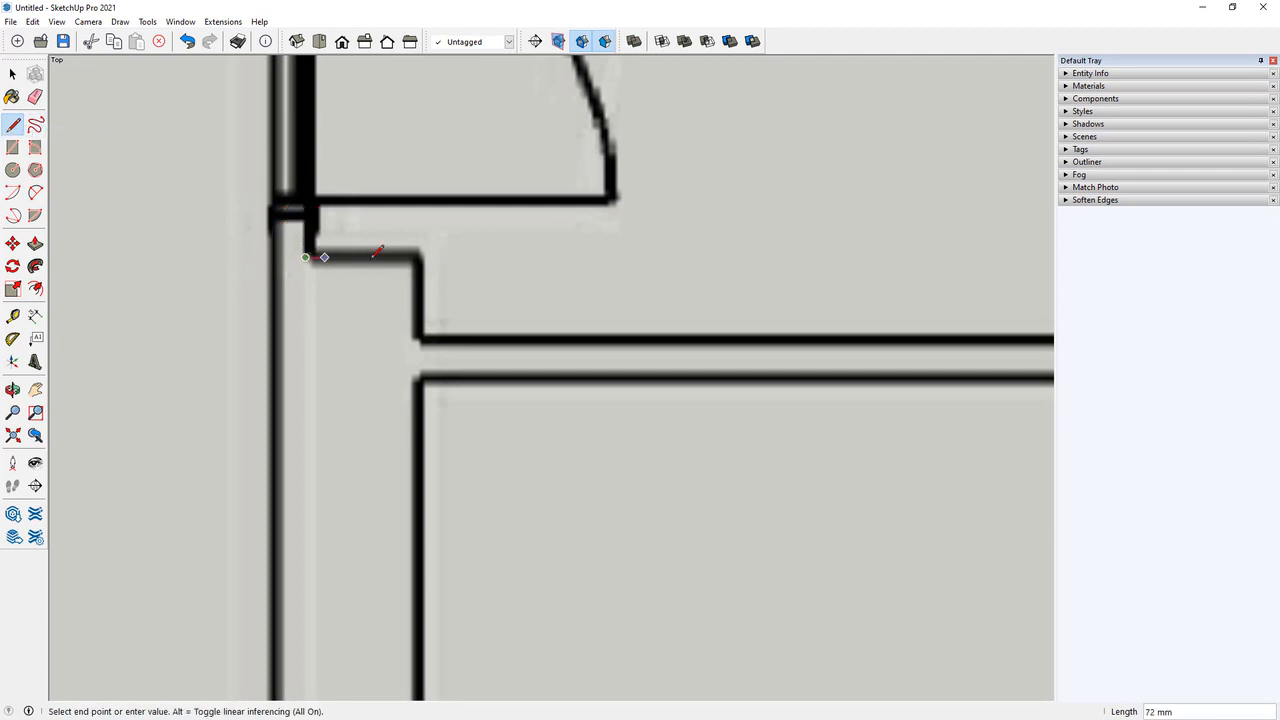
click(416, 339)
scroll(243, 354, down, 5)
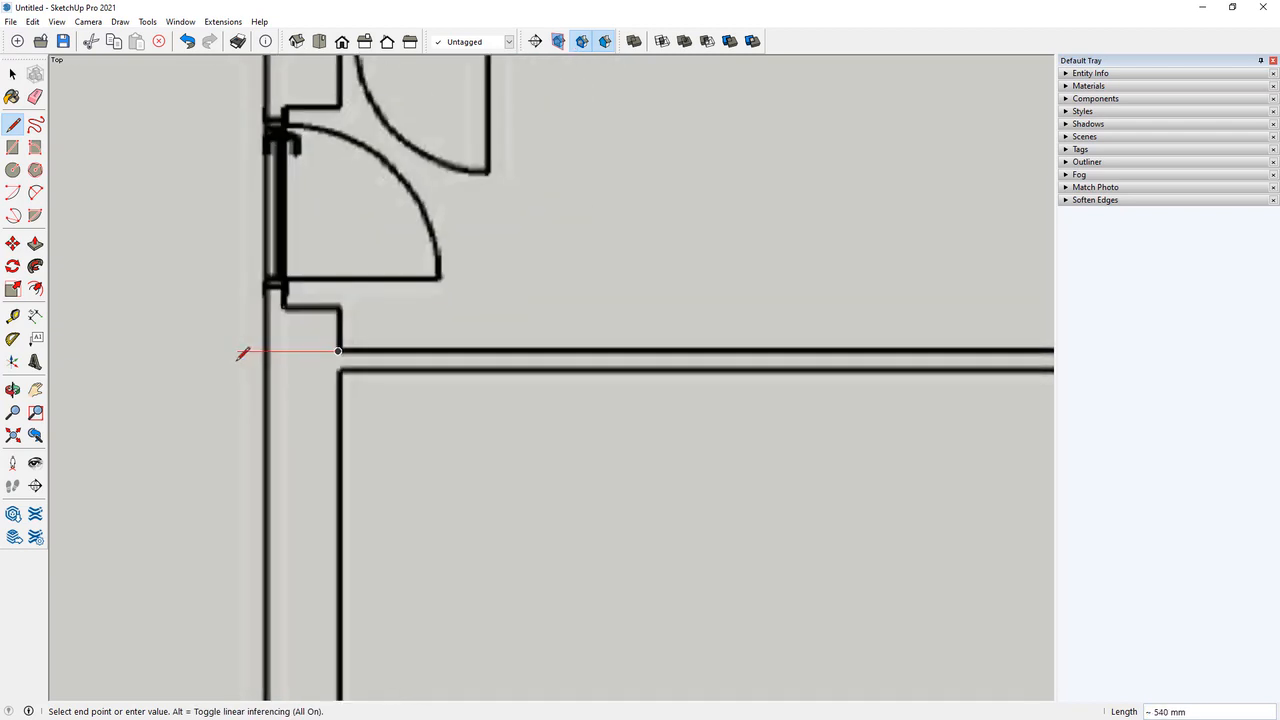
scroll(800, 355, up, 4)
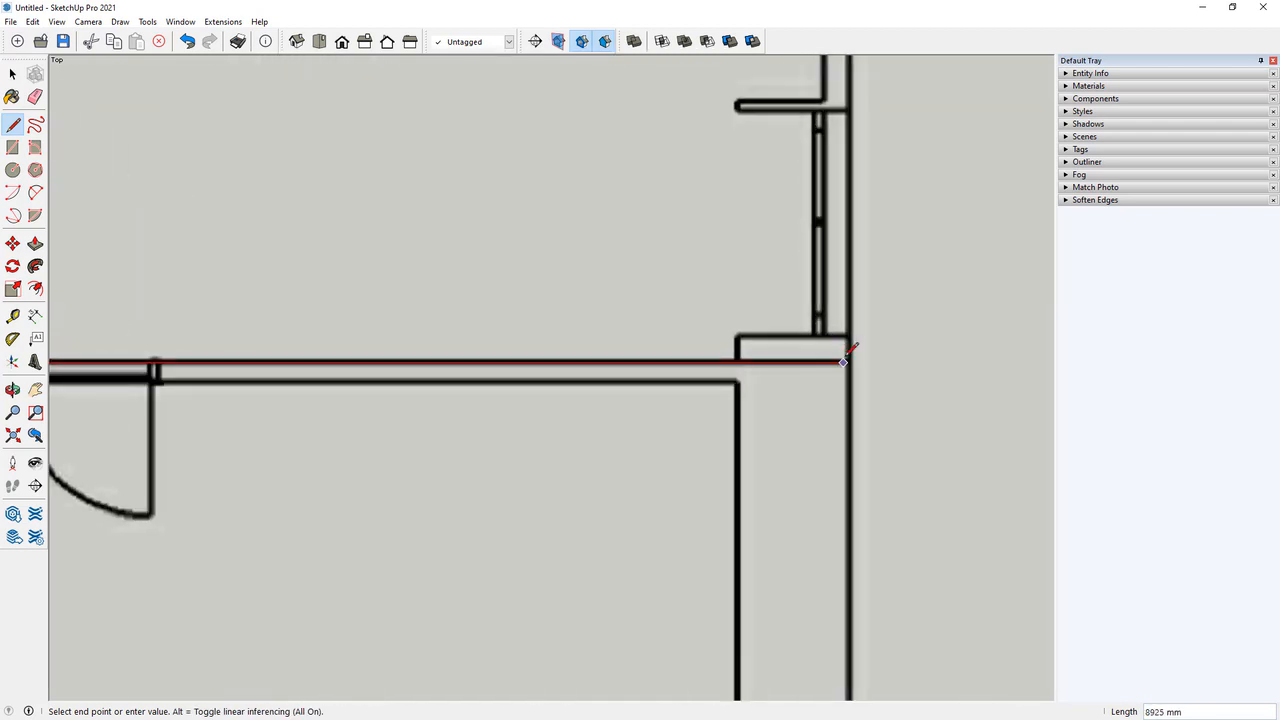
click(847, 360)
Continue the outline down the right outer wall and along the plan's bottom edge to the lower-left outer corner.
scroll(520, 280, down, 8)
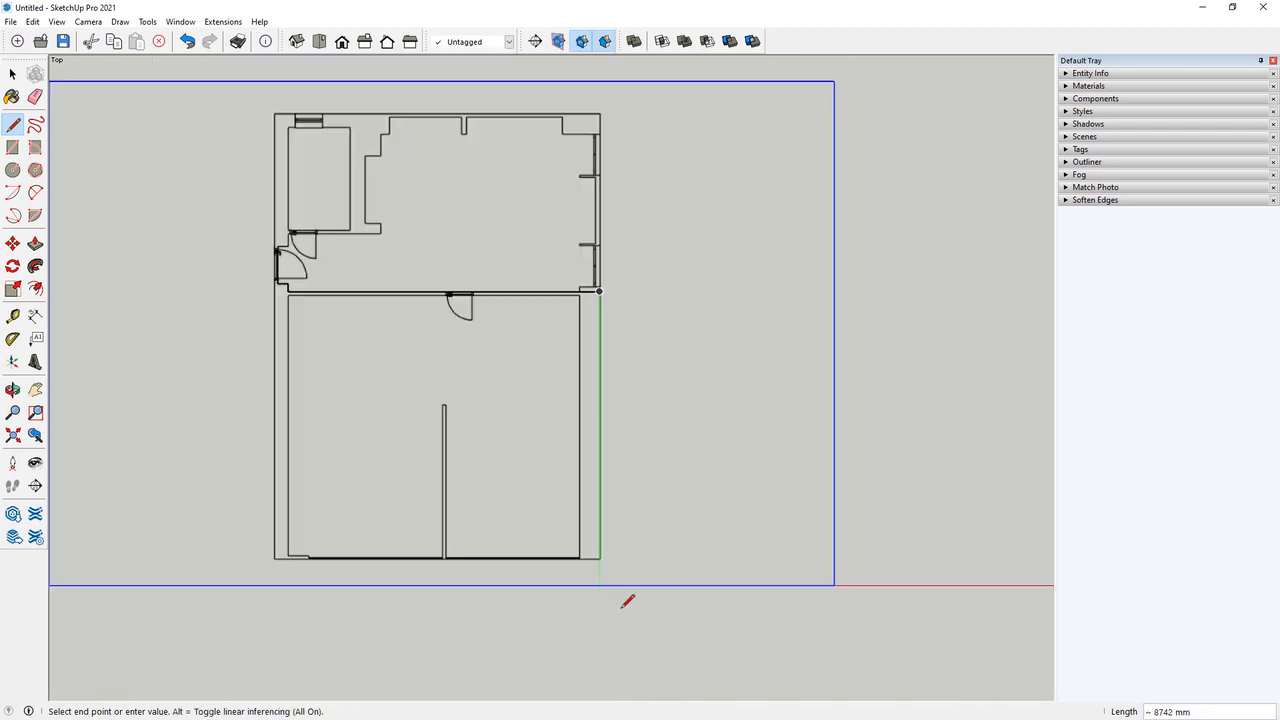
scroll(600, 560, up, 5)
click(593, 513)
scroll(593, 513, down, 5)
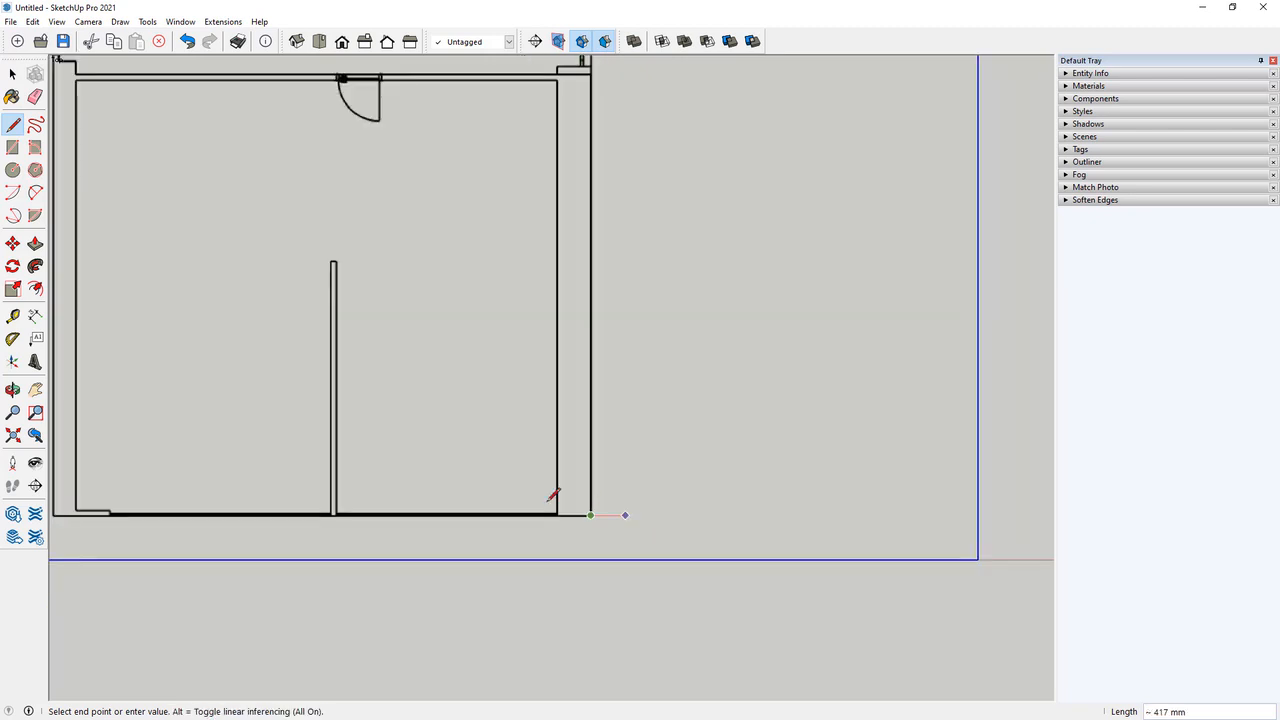
scroll(130, 510, up, 4)
click(135, 514)
Close the lower room's outline into a face by tracing the left outer wall up to the entrance door jamb.
scroll(175, 540, down, 4)
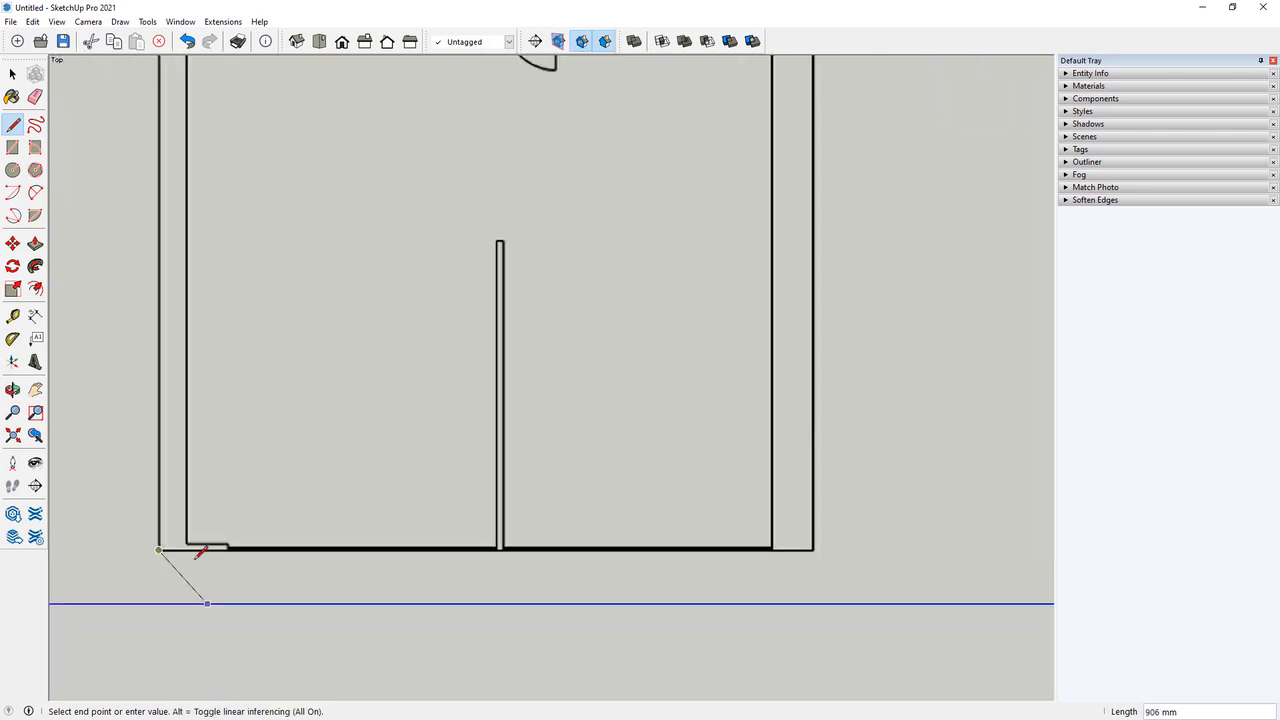
scroll(138, 190, up, 2)
scroll(190, 396, down, 4)
scroll(173, 217, up, 4)
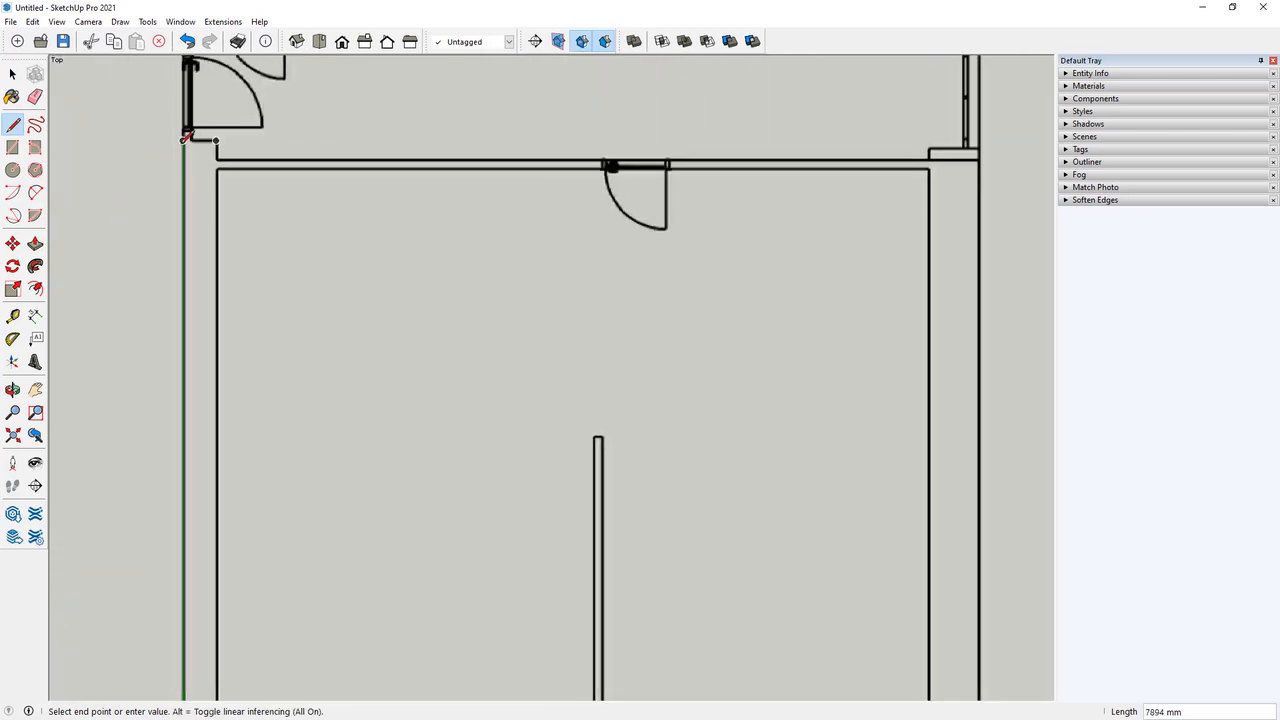
click(183, 139)
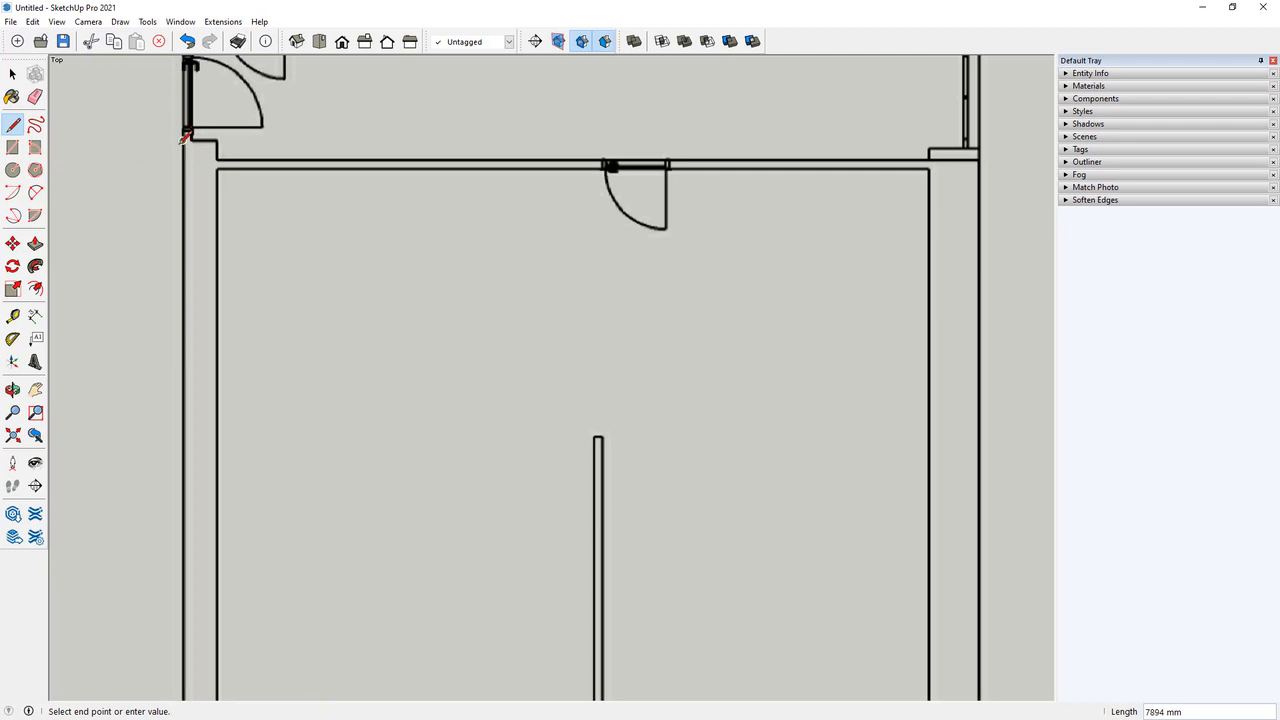
click(184, 128)
scroll(200, 194, down, 3)
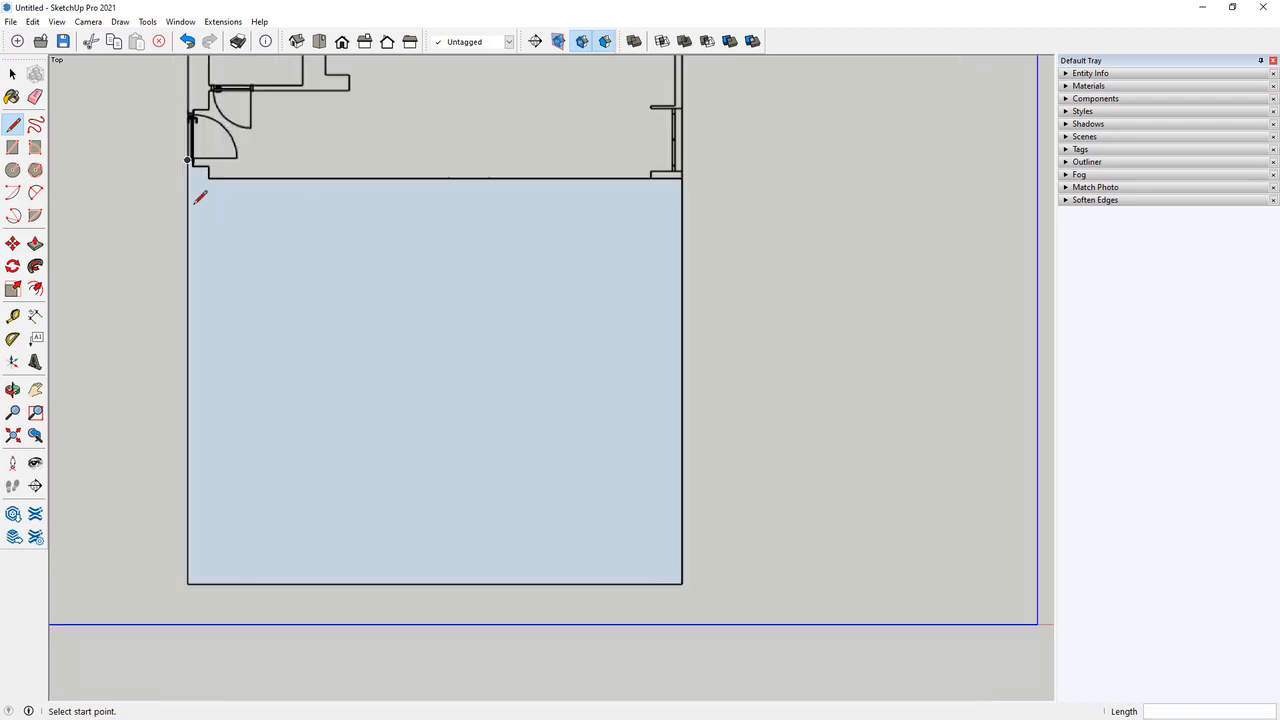
Offset the lower room face's outline inward by 100 mm to form the wall thickness.
scroll(177, 160, down, 2)
click(12, 73)
click(469, 351)
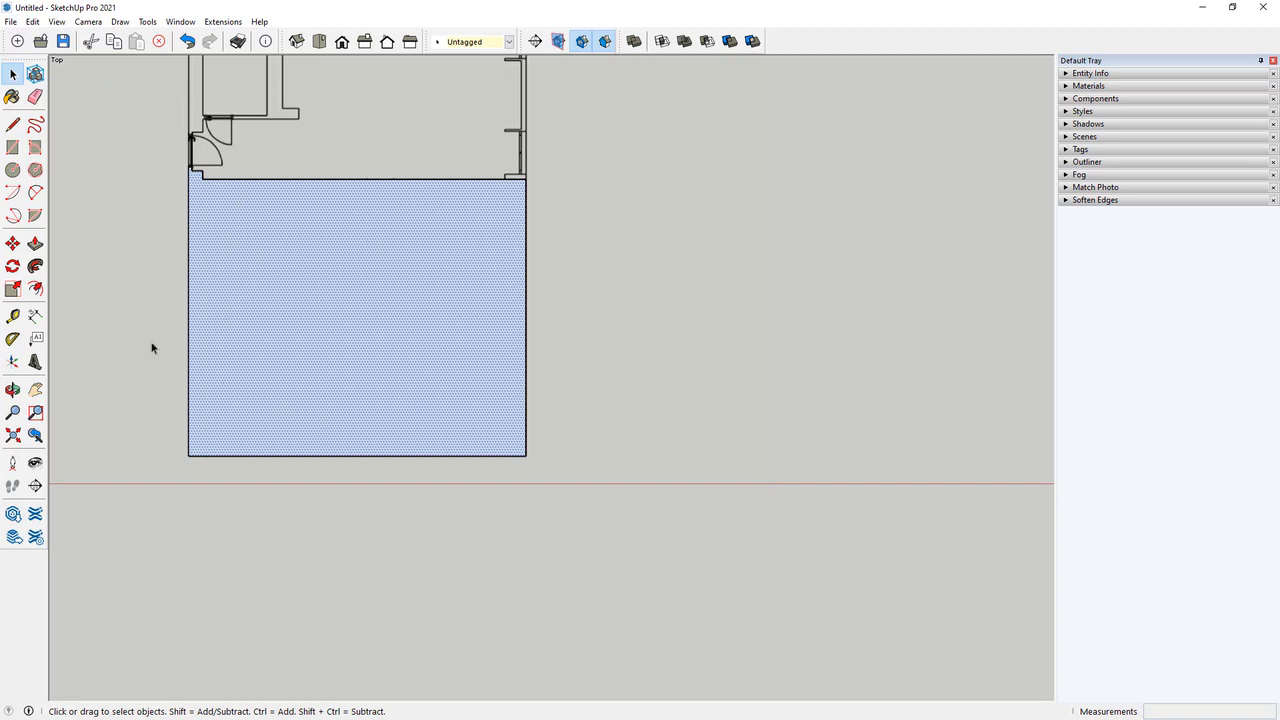
click(35, 288)
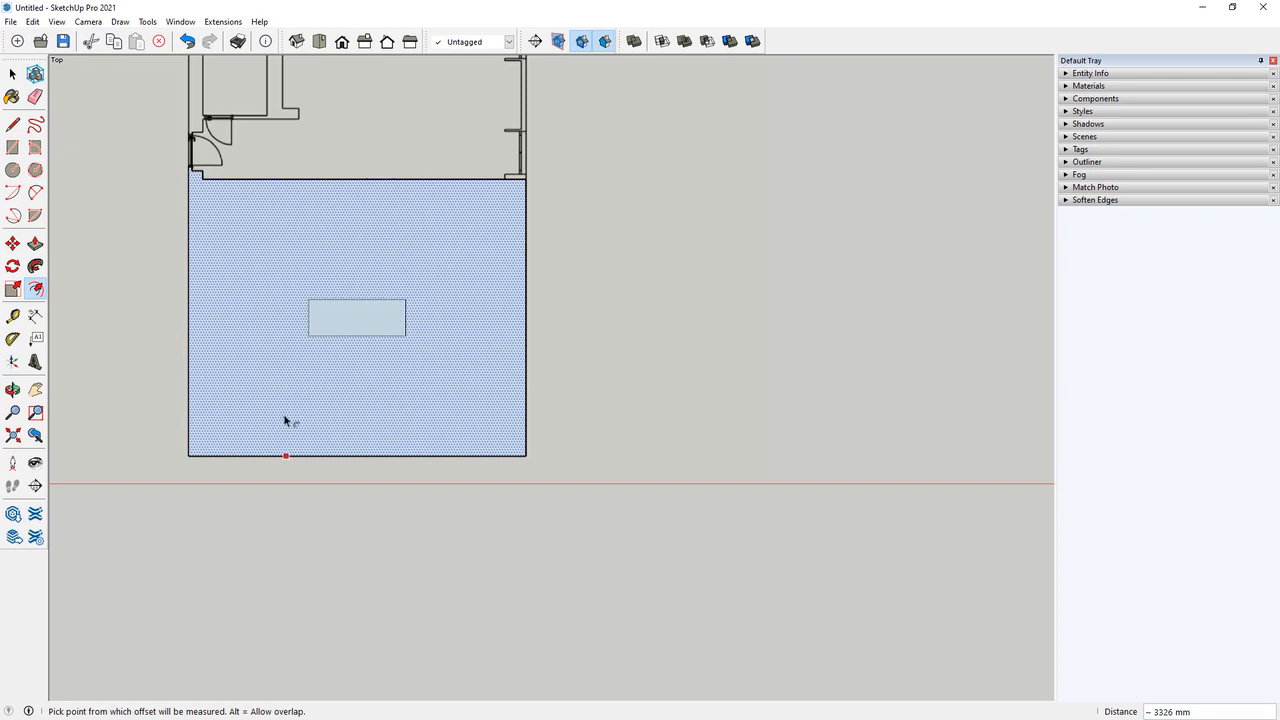
click(291, 382)
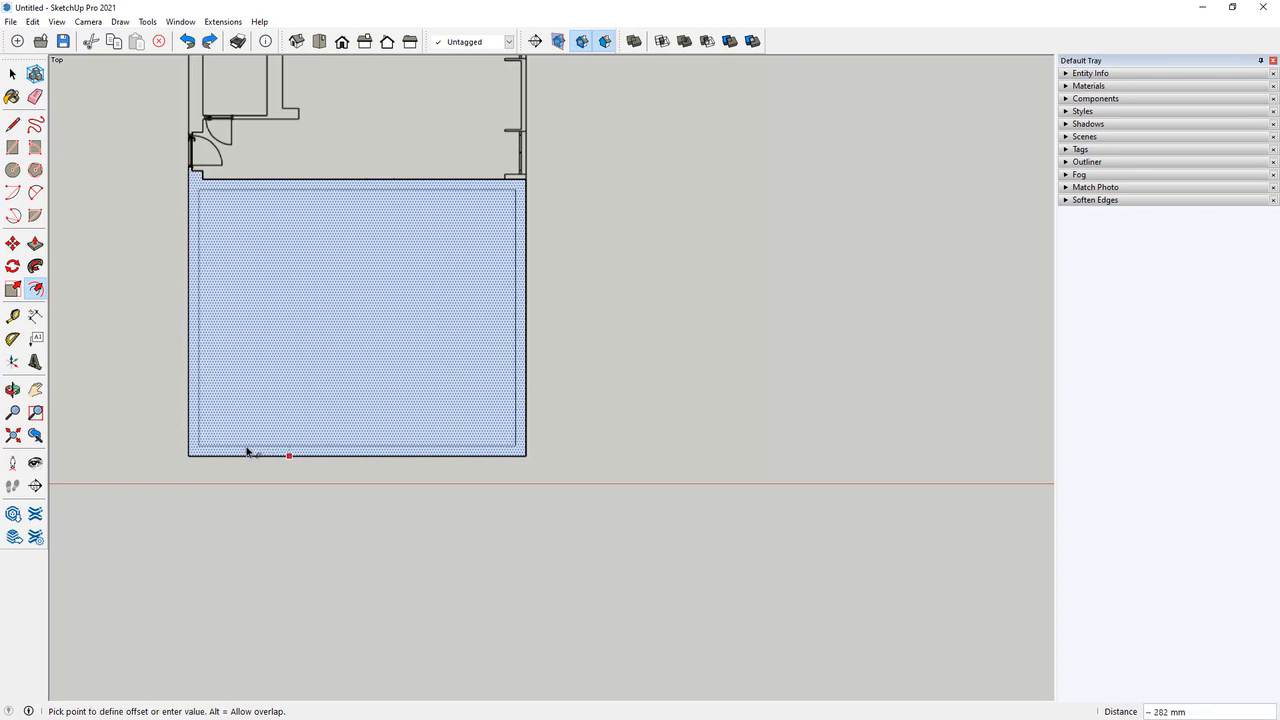
text(100)
key(Return)
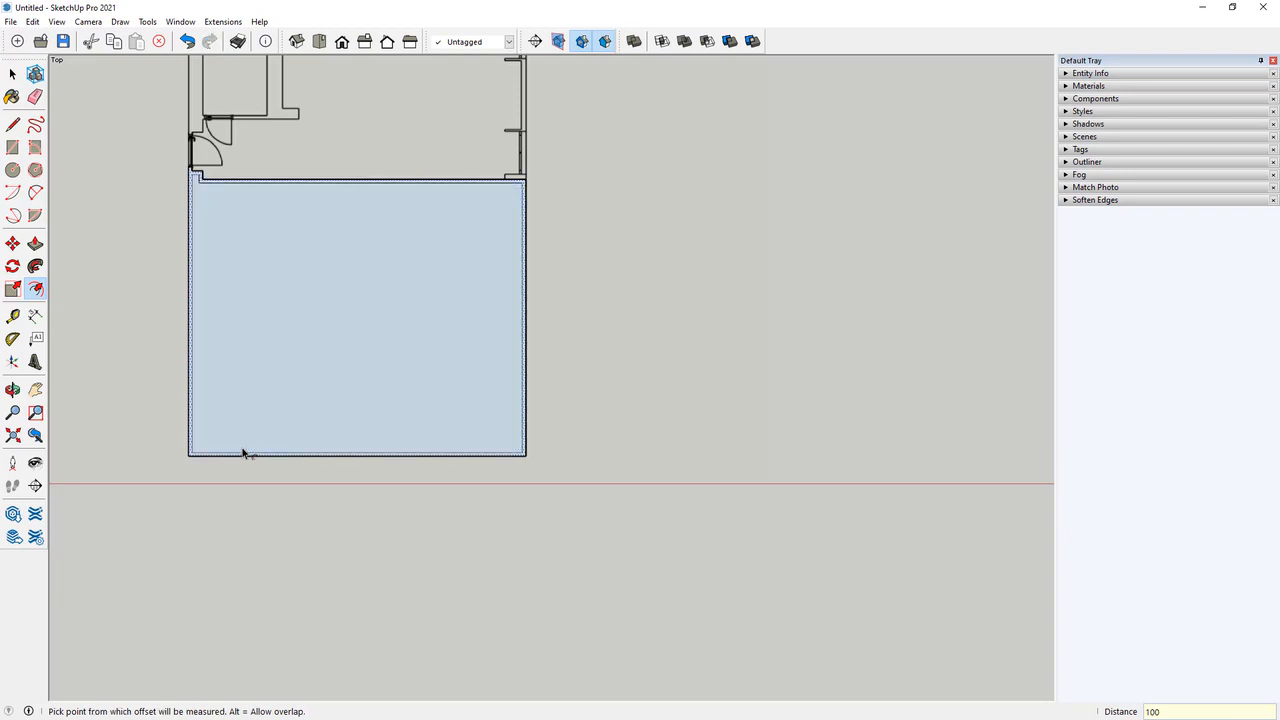
Delete the inner face of the lower room, leaving only the band for the walls.
scroll(209, 423, up, 1)
key(l)
key(space)
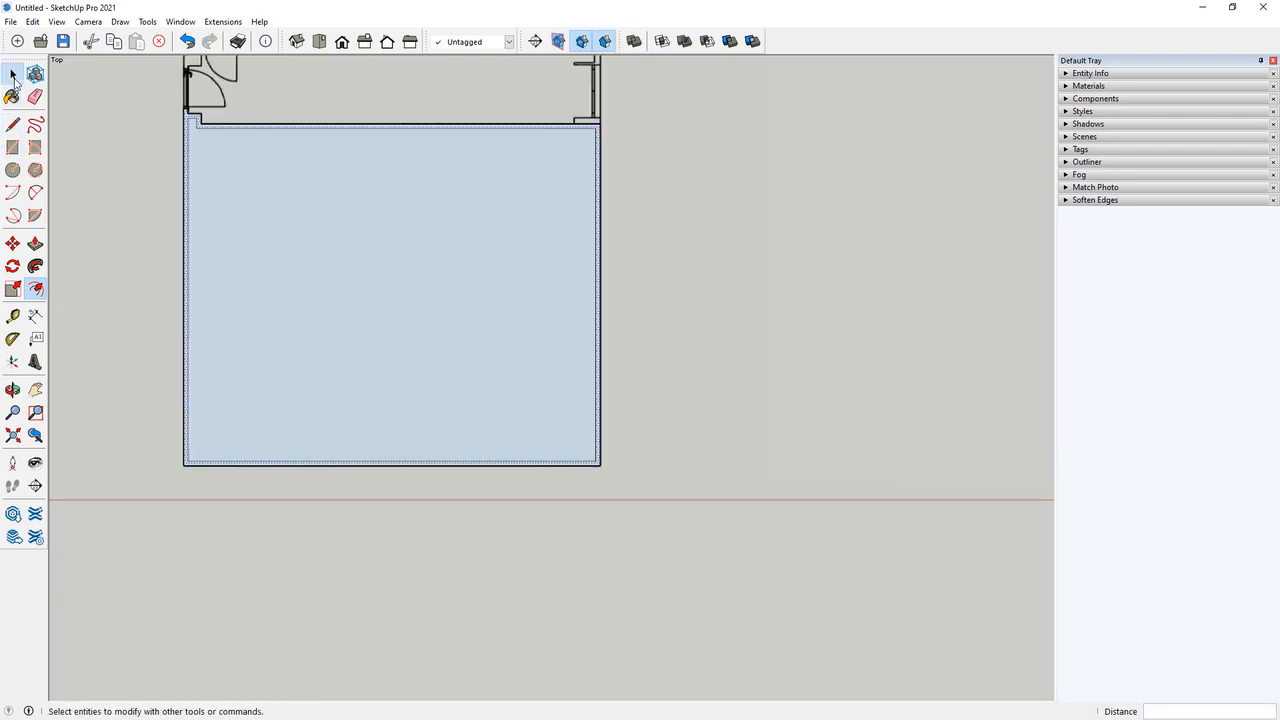
click(373, 270)
key(Delete)
scroll(196, 475, up, 1)
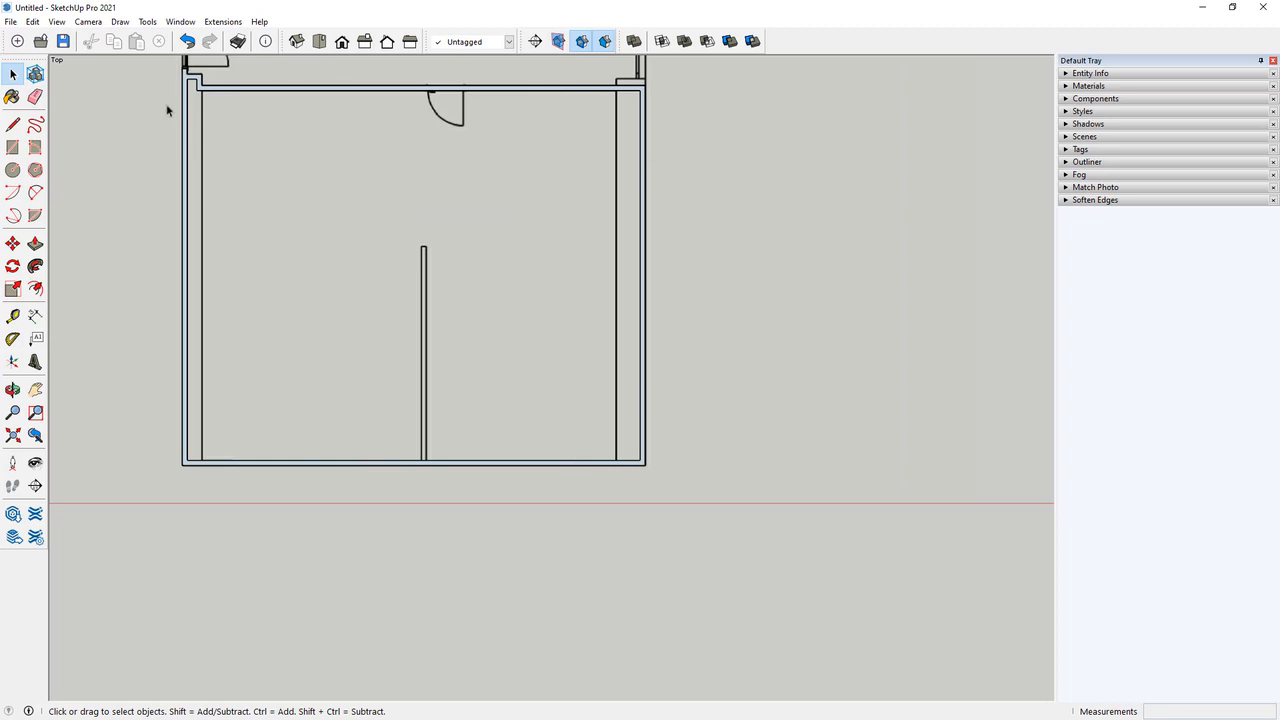
Delete the traced wall band around the lower room, keeping the floor plan image.
scroll(326, 378, down, 1)
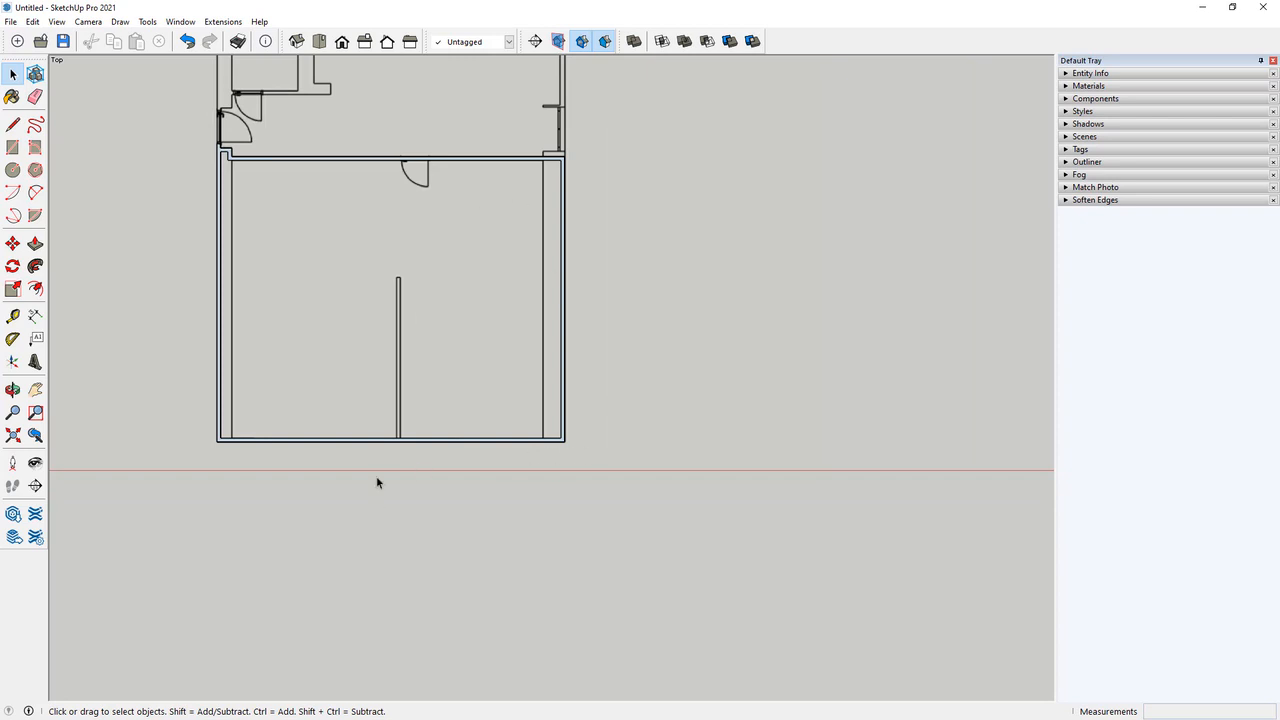
scroll(385, 495, down, 3)
scroll(236, 392, up, 3)
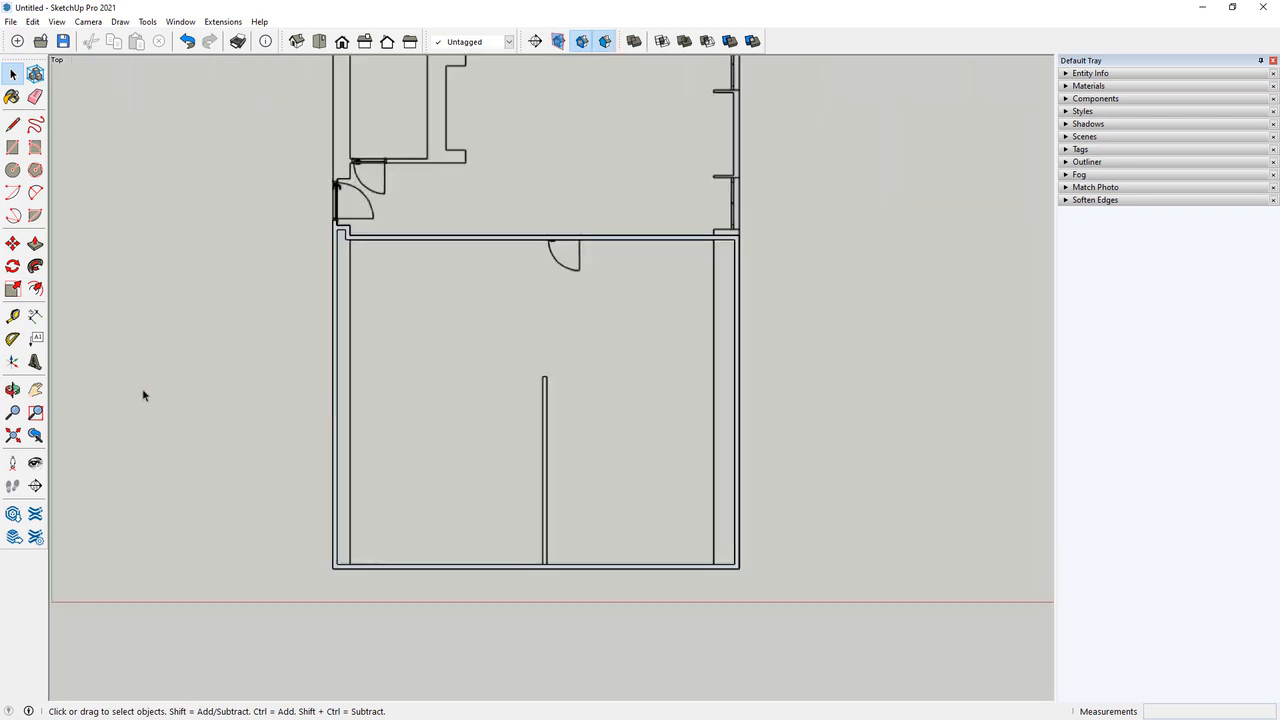
scroll(143, 395, down, 2)
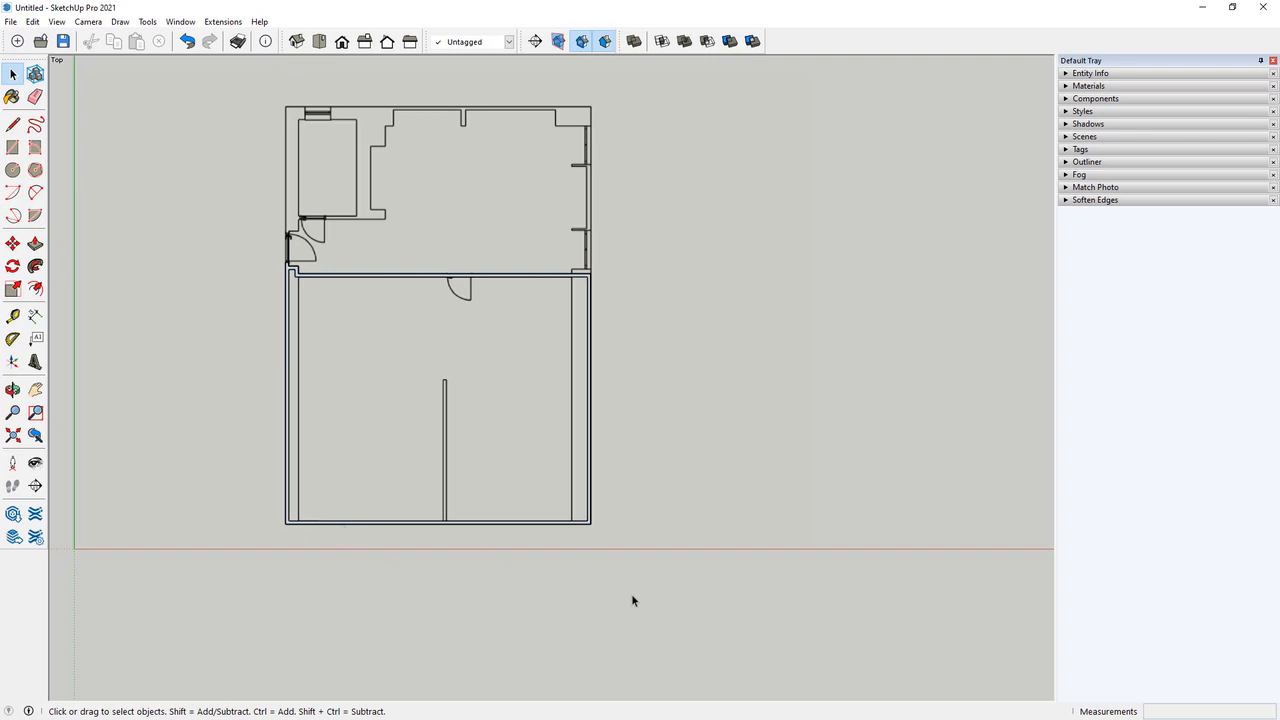
drag(290, 337, 229, 254)
click(415, 578)
Place a vertical guide line from the green axis onto the outer edge of the plan's left wall.
scroll(288, 516, up, 3)
scroll(288, 521, up, 2)
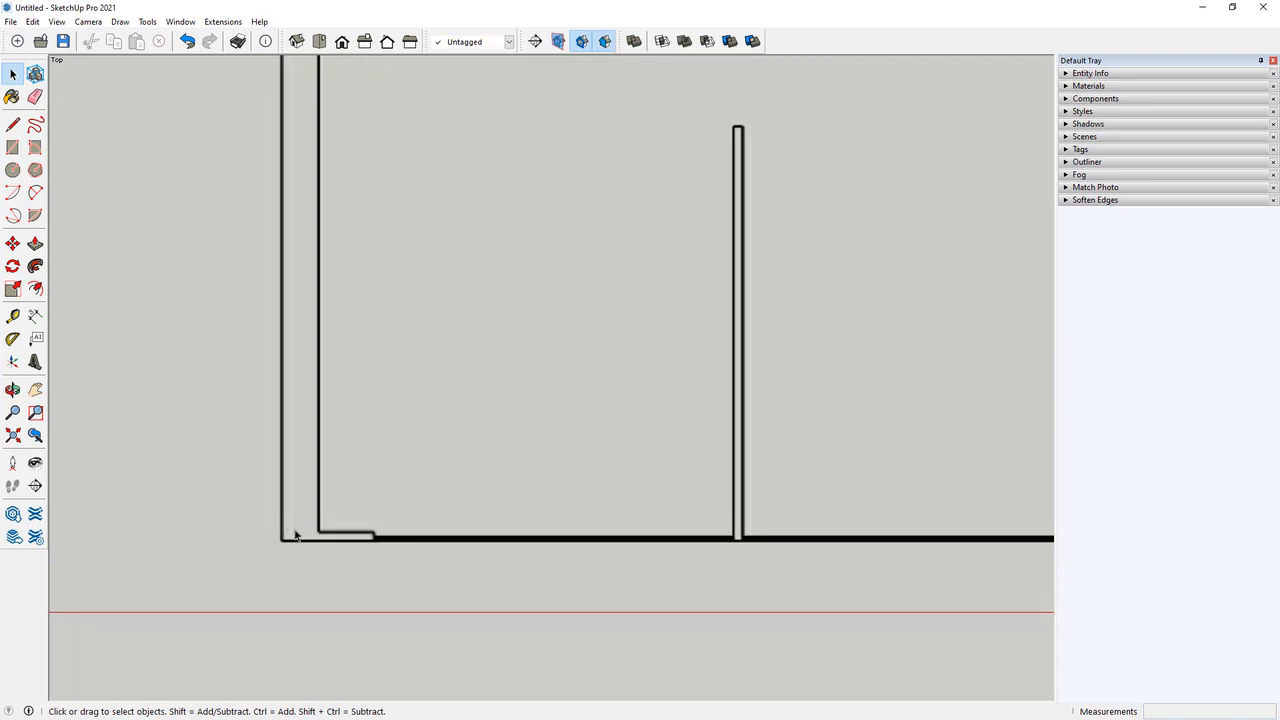
scroll(375, 588, down, 5)
scroll(475, 585, down, 2)
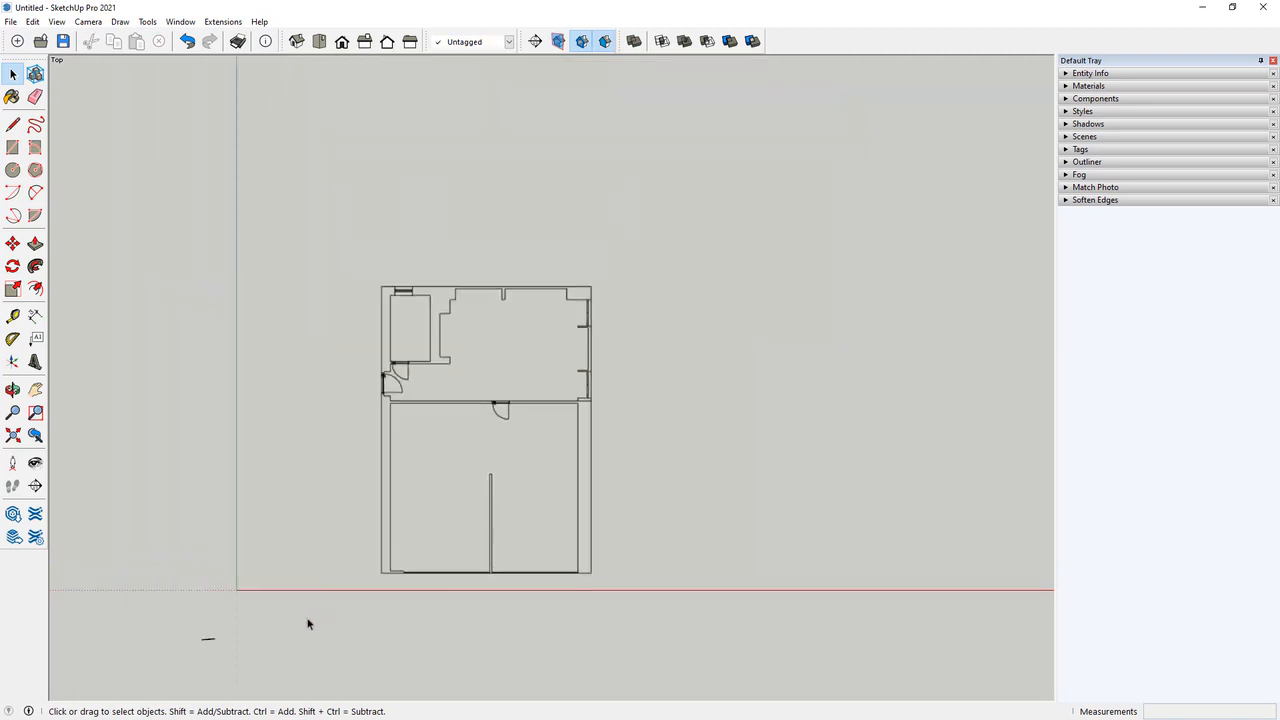
scroll(308, 624, up, 1)
click(12, 315)
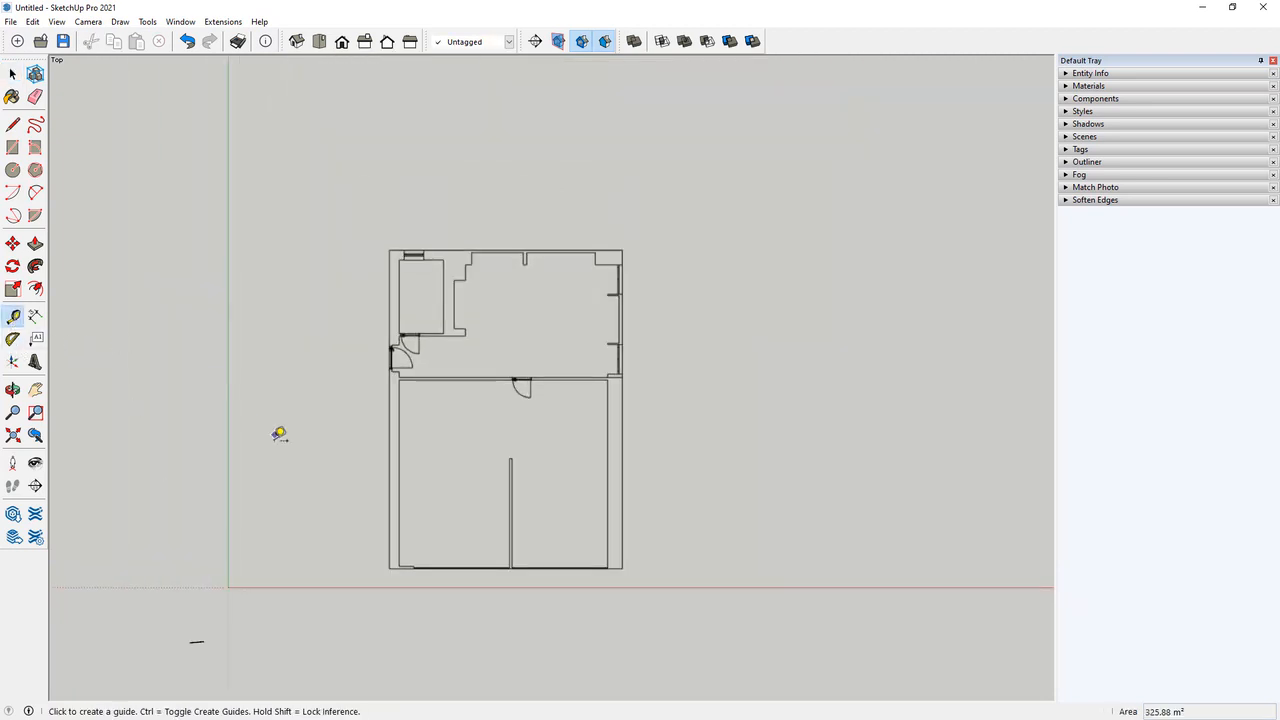
click(232, 465)
scroll(398, 480, up, 3)
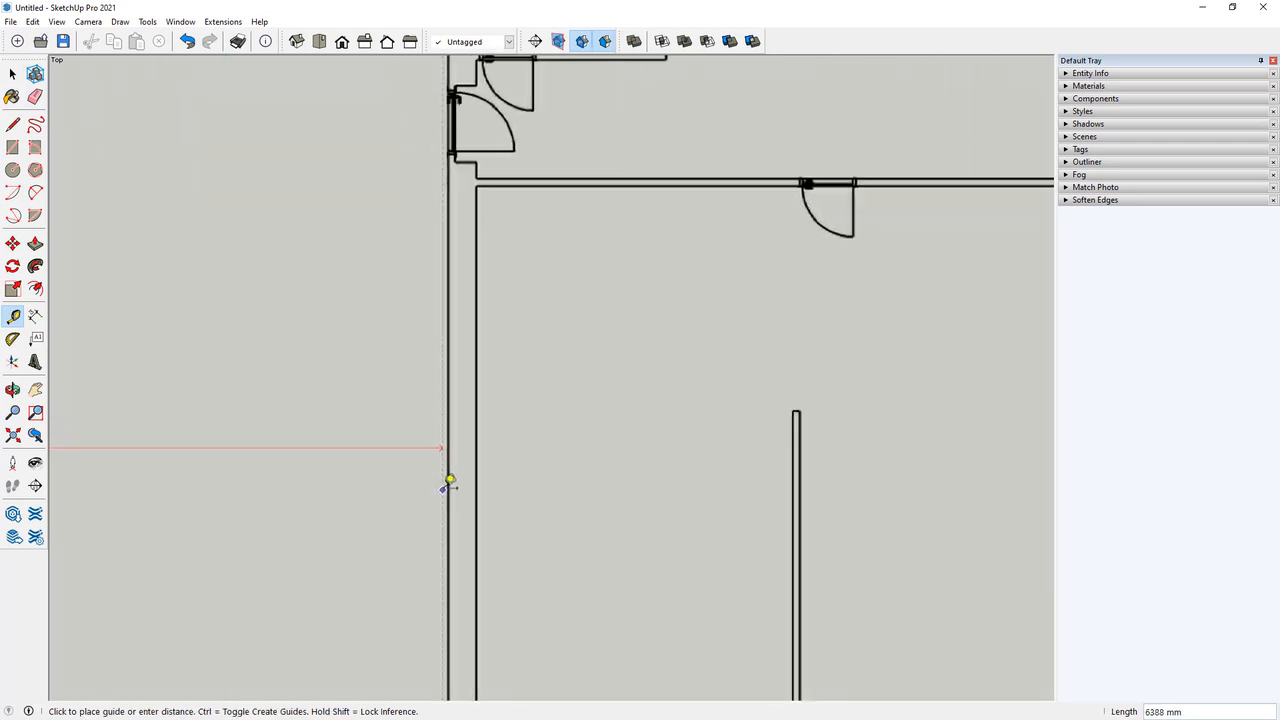
click(449, 481)
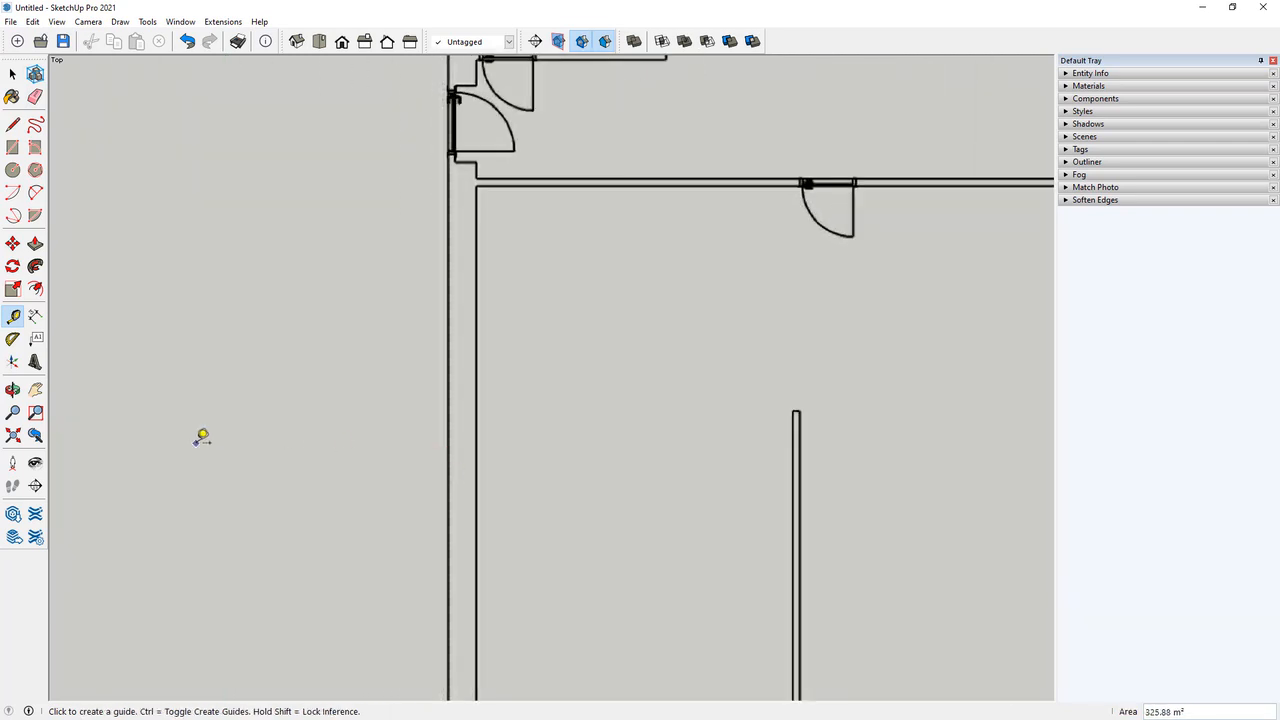
Add a parallel guide line 350 mm inward from the left outer wall guide.
scroll(300, 491, down, 4)
scroll(334, 634, up, 5)
click(369, 597)
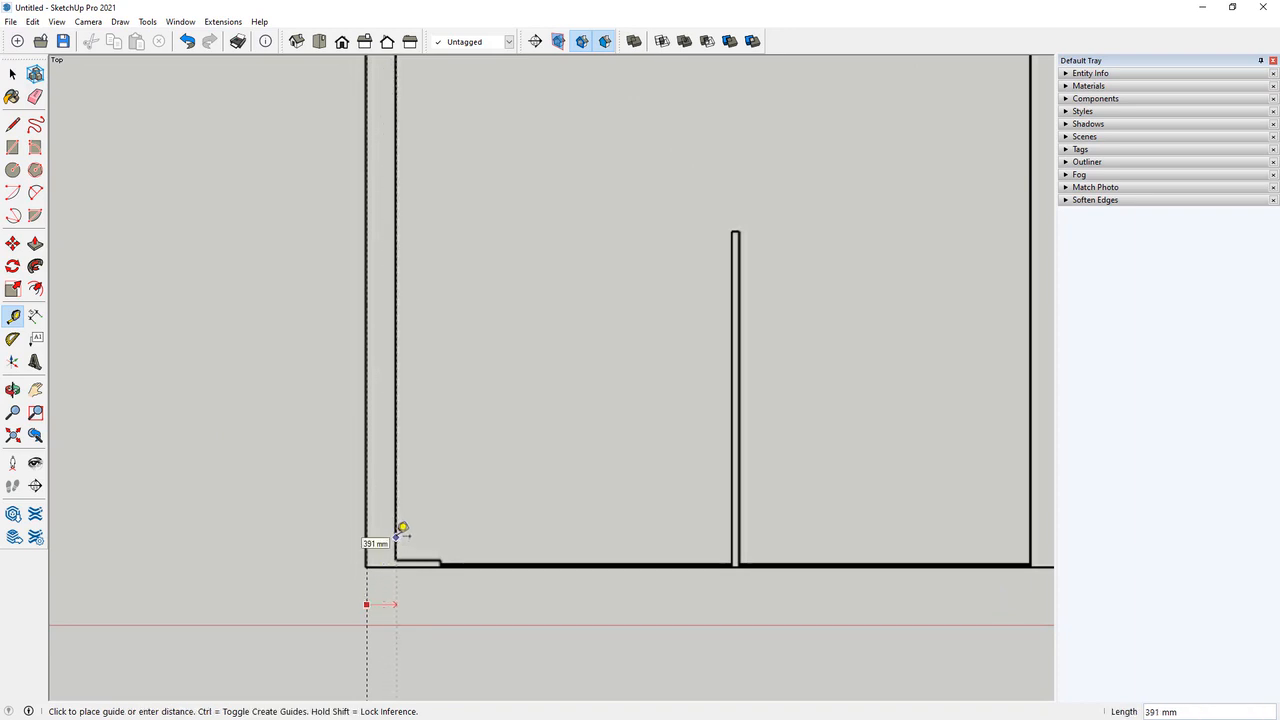
text(350)
key(Return)
scroll(403, 523, down, 2)
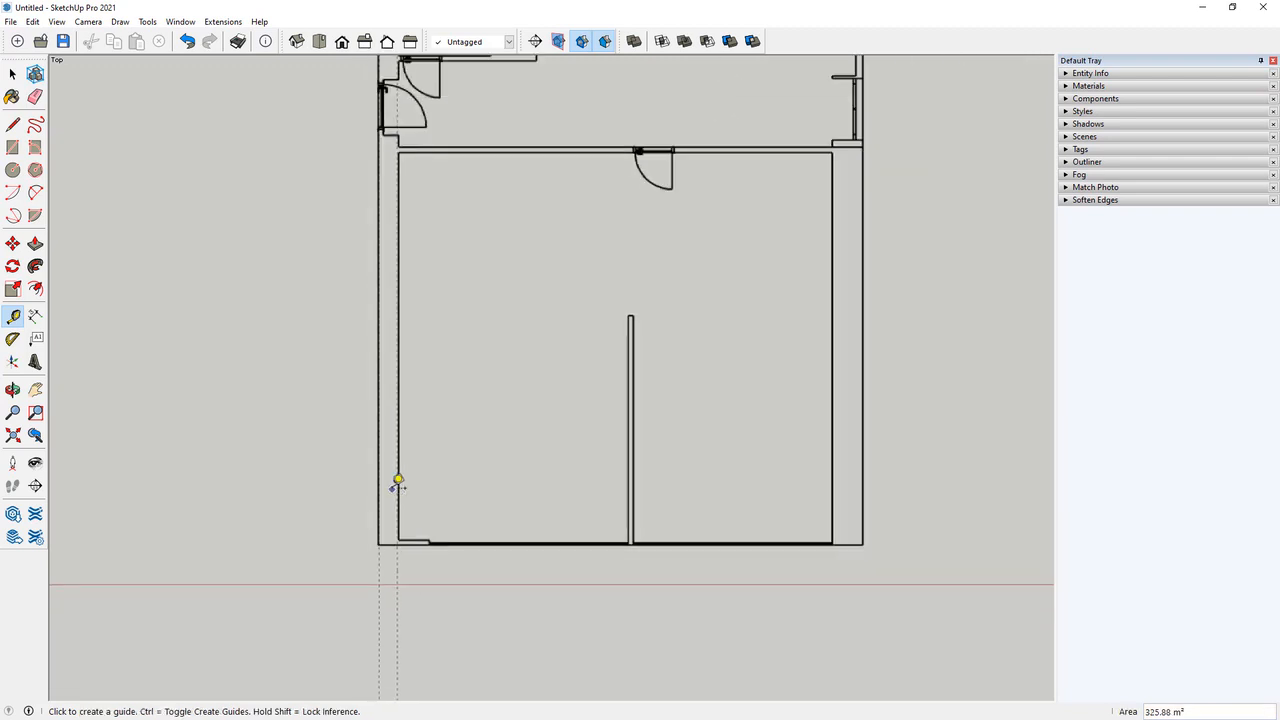
Place a guide on the lower partition's left edge, about 4456 mm from the inner wall guide, and a parallel guide 100 mm further right.
click(397, 488)
scroll(571, 478, up, 4)
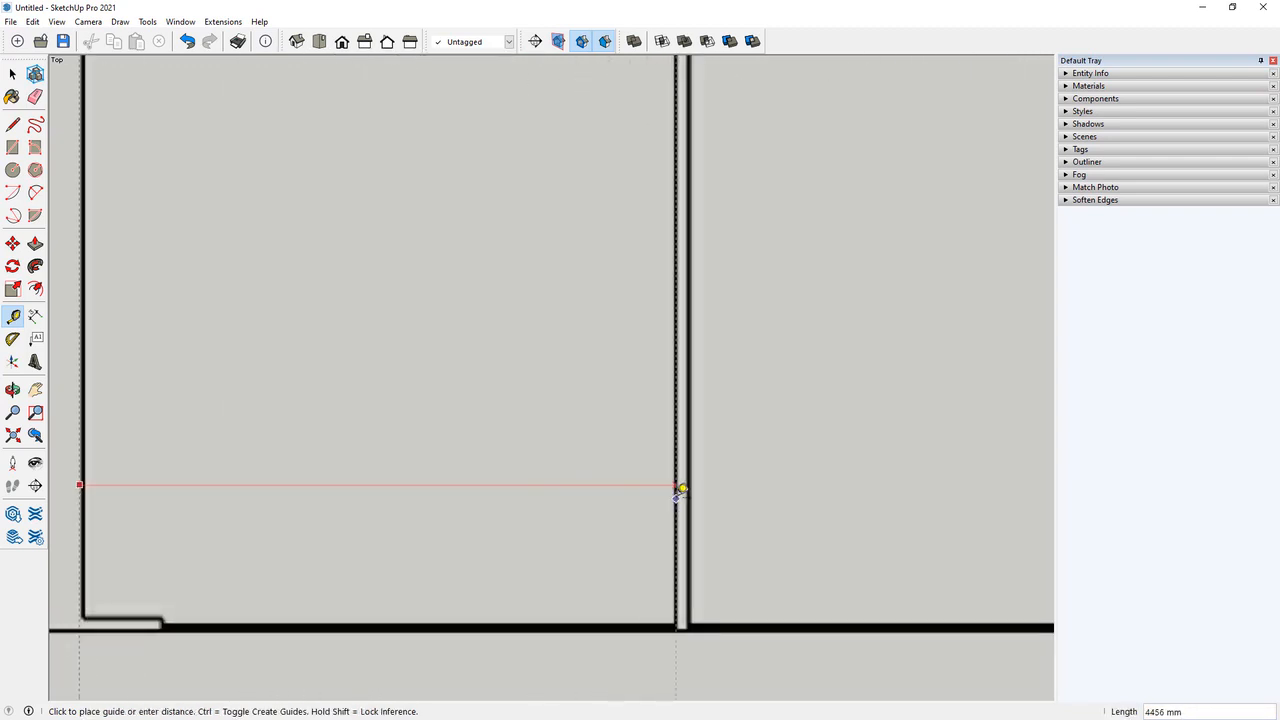
click(680, 490)
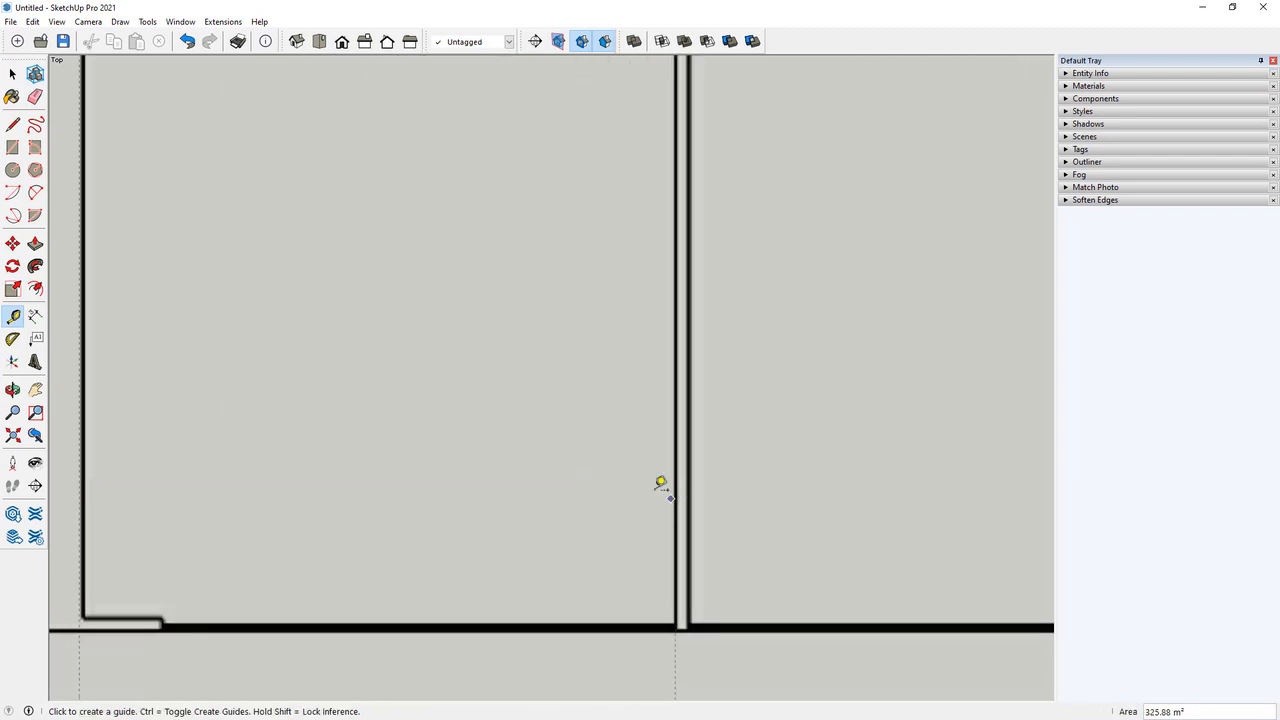
click(676, 600)
click(691, 588)
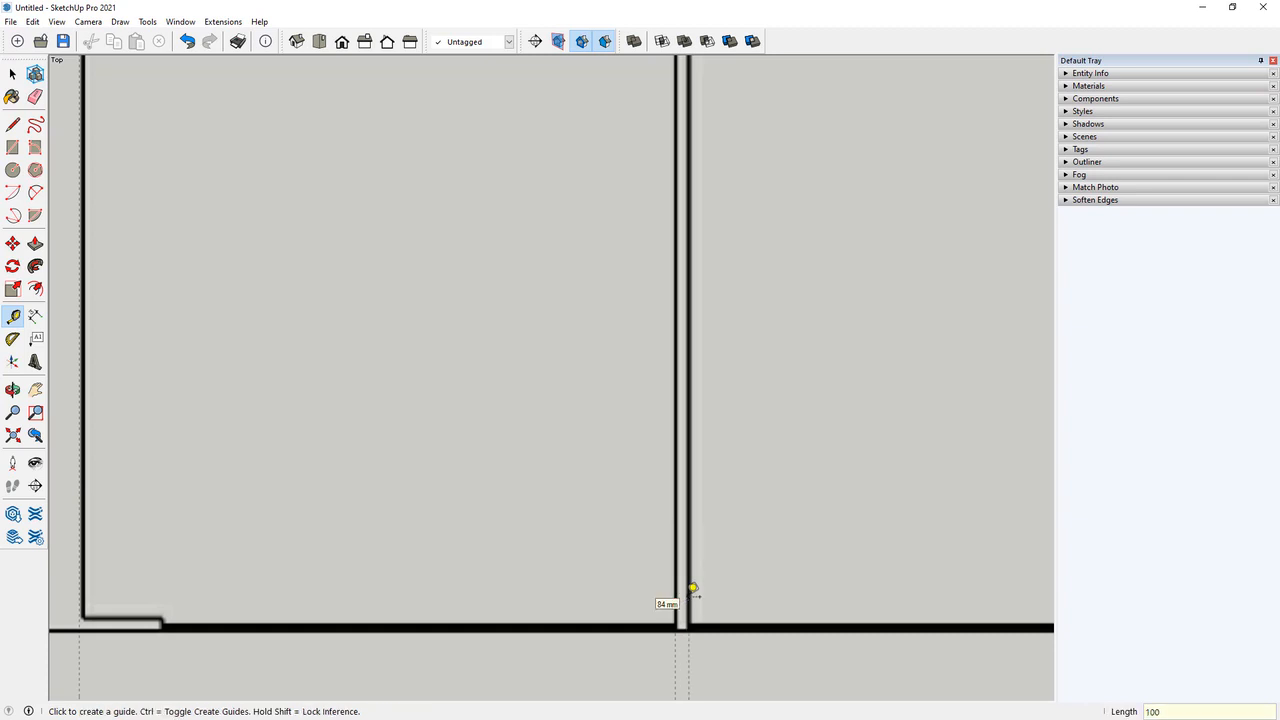
Trace the lower partition wall as a closed 100 mm wide face between its two guides, from its free end to the bottom wall.
scroll(263, 457, down, 6)
scroll(263, 457, down, 2)
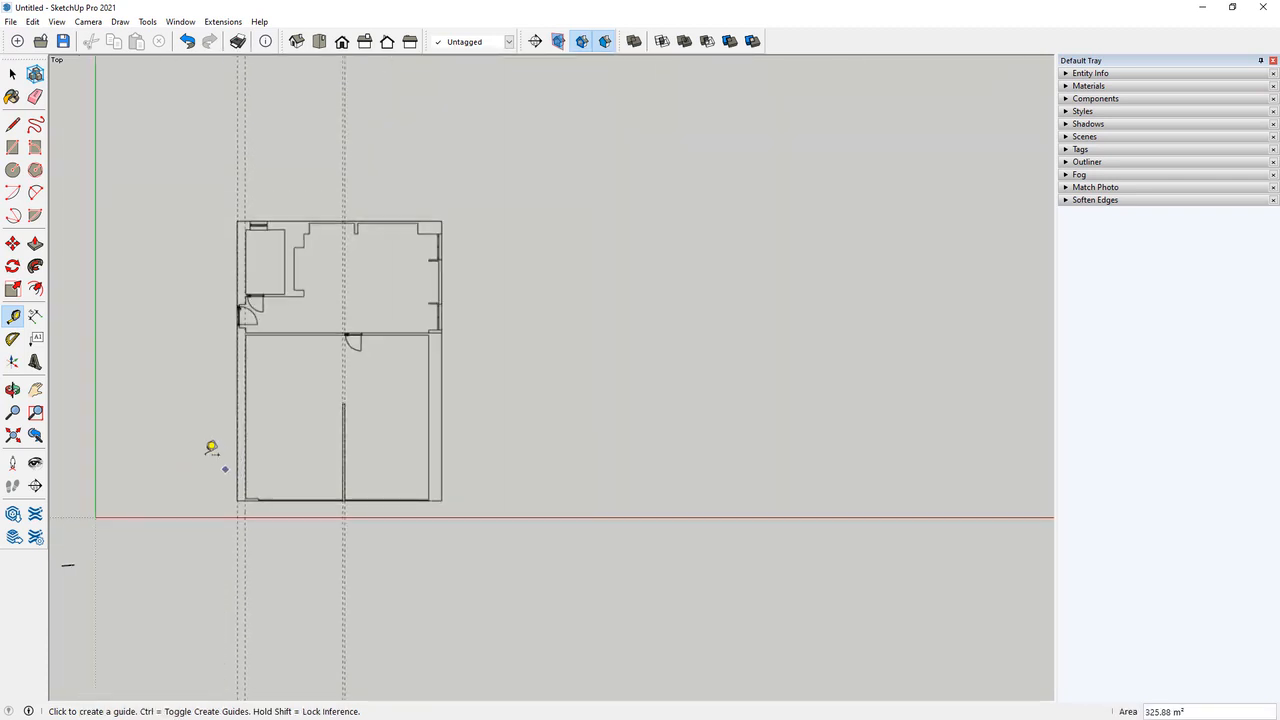
key(l)
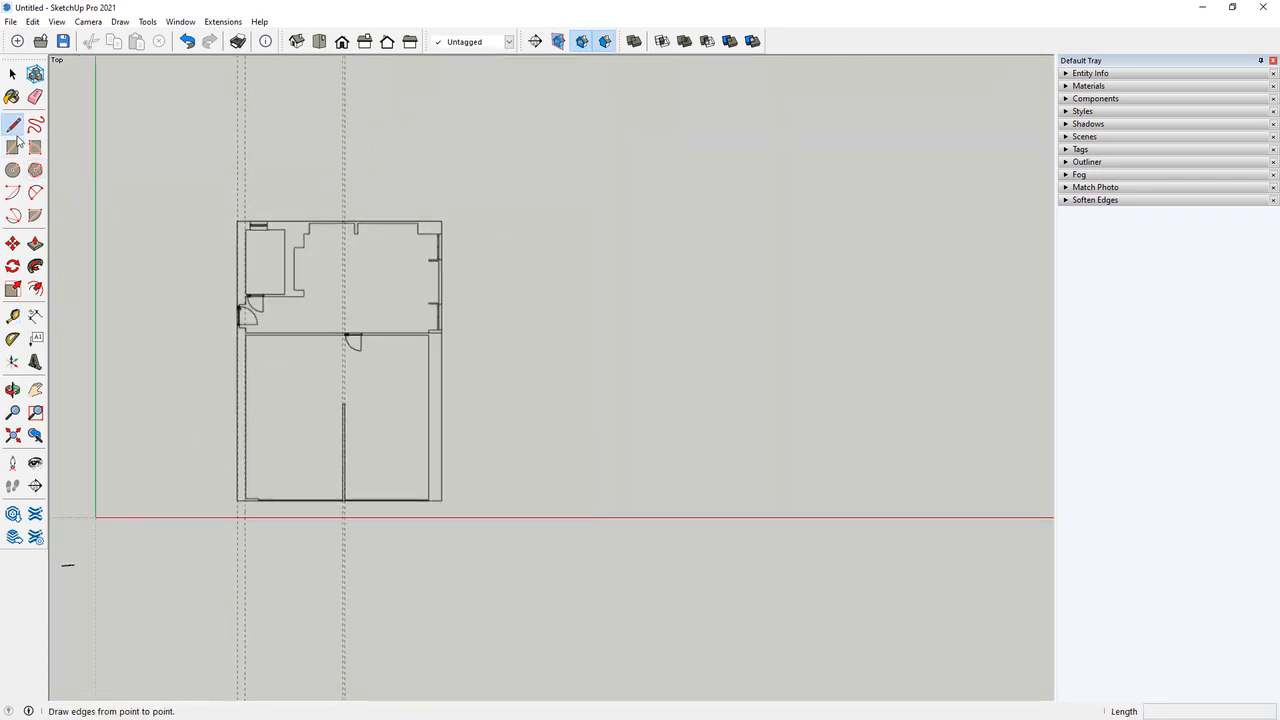
scroll(300, 429, up, 4)
scroll(450, 386, up, 2)
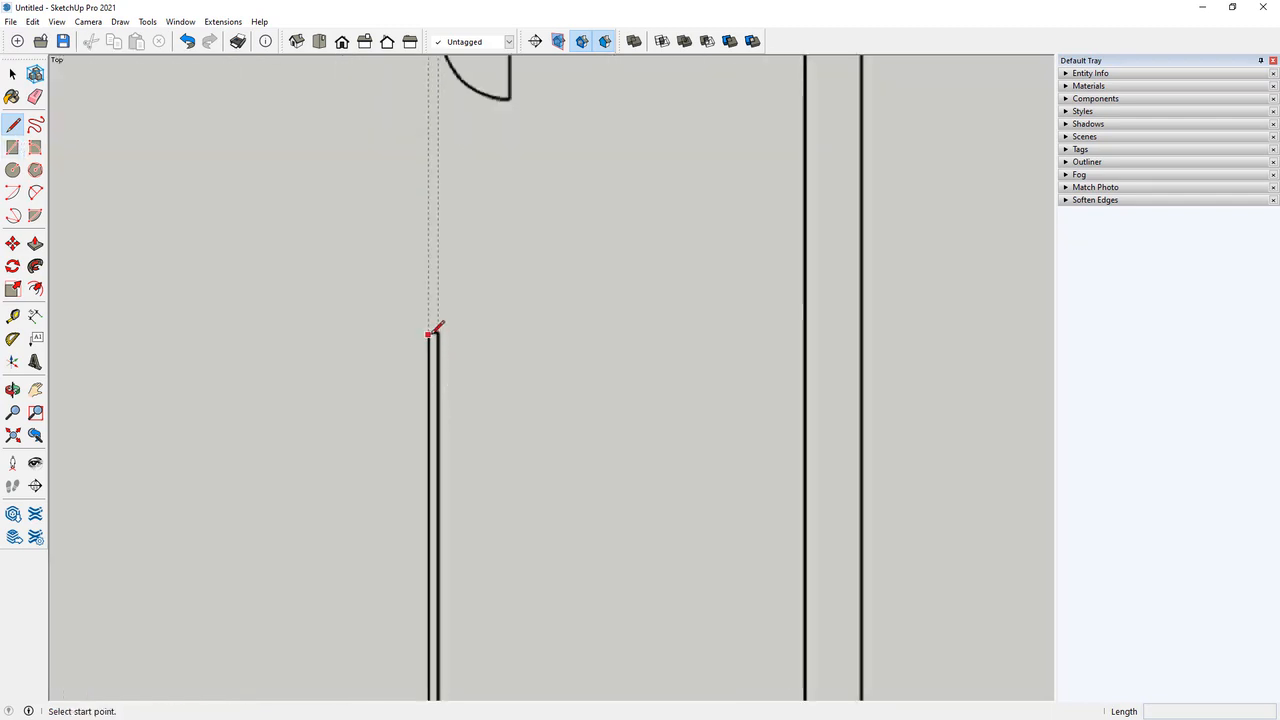
click(430, 331)
scroll(409, 560, down, 3)
scroll(425, 635, up, 4)
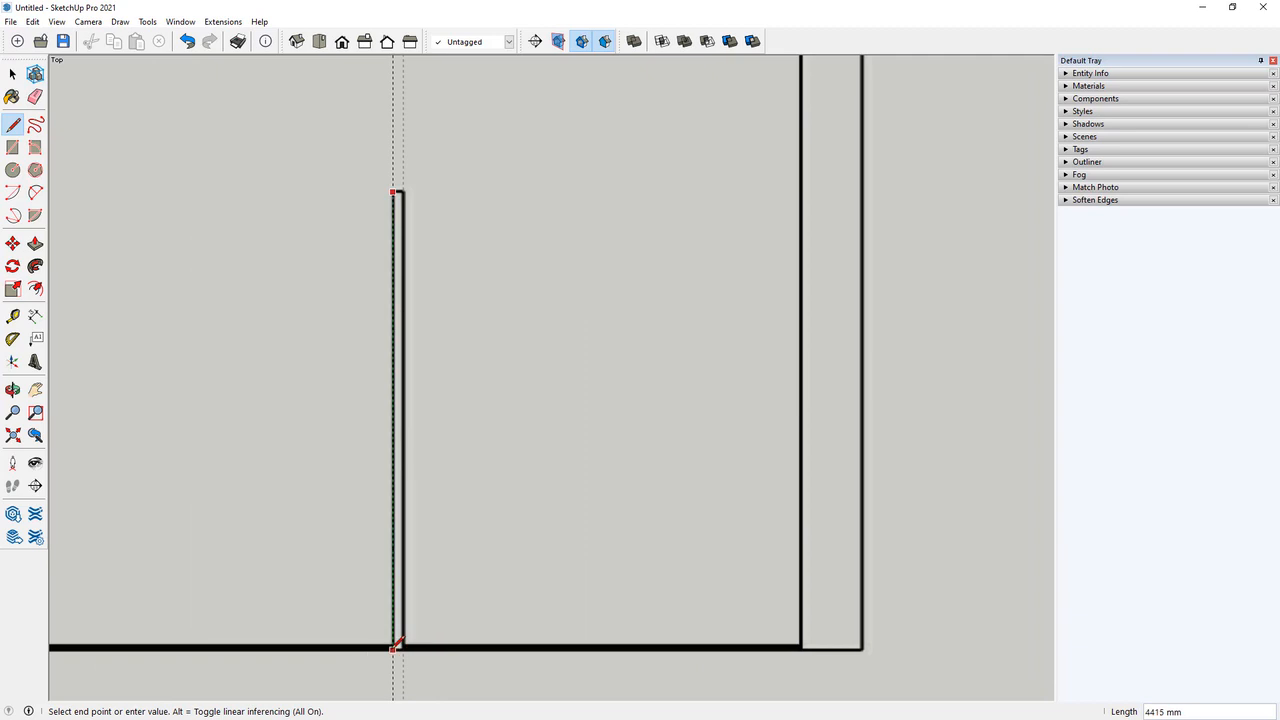
click(398, 646)
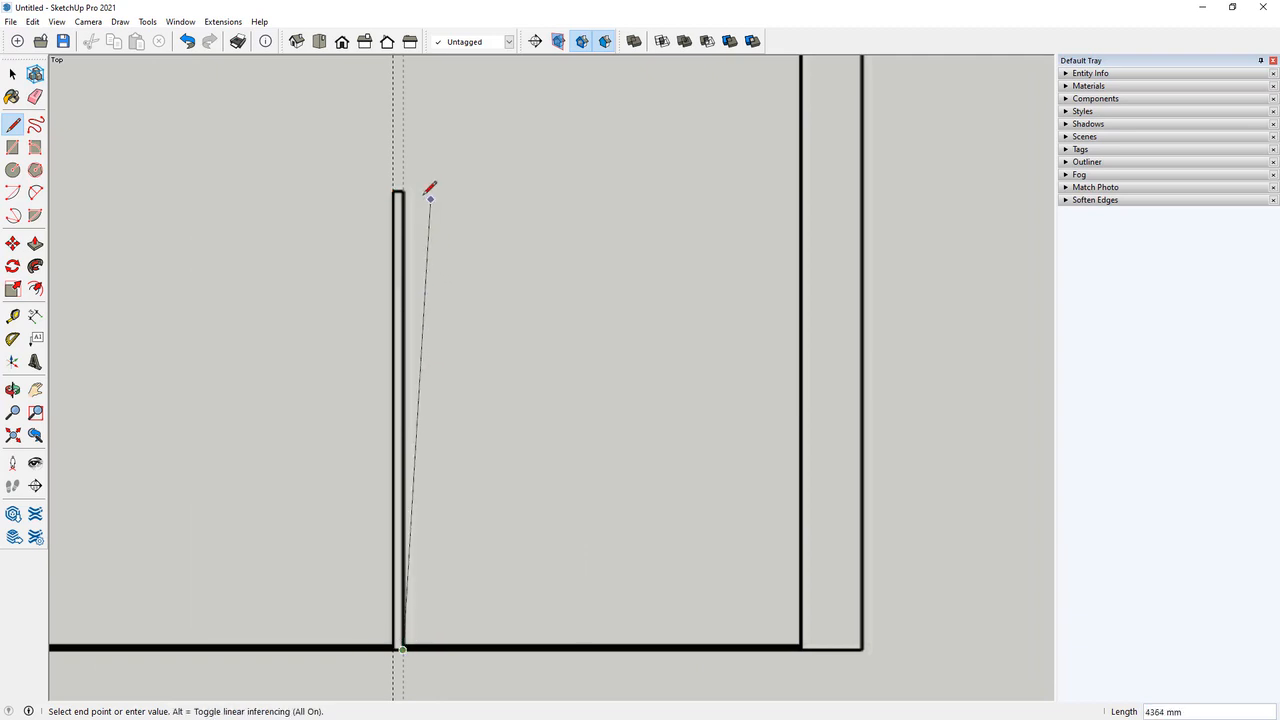
click(400, 190)
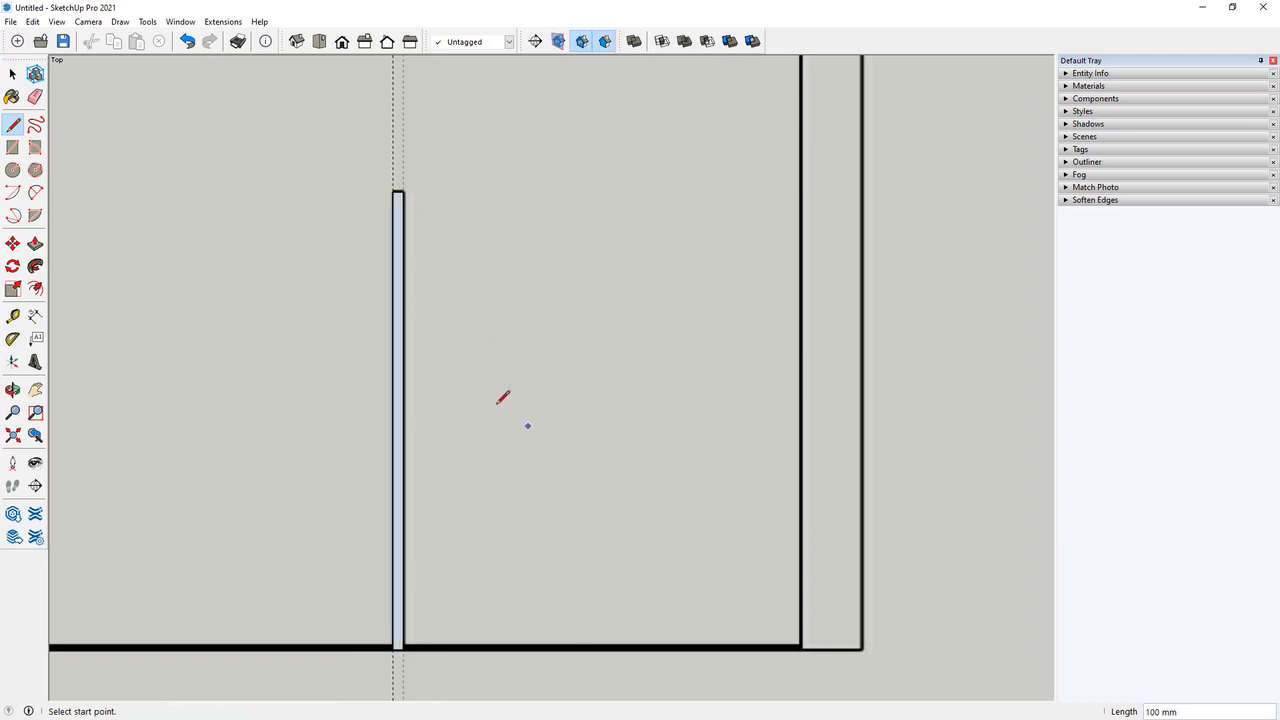
Delete the floor plan image together with the guide lines and the partition face.
scroll(490, 398, down, 3)
click(12, 73)
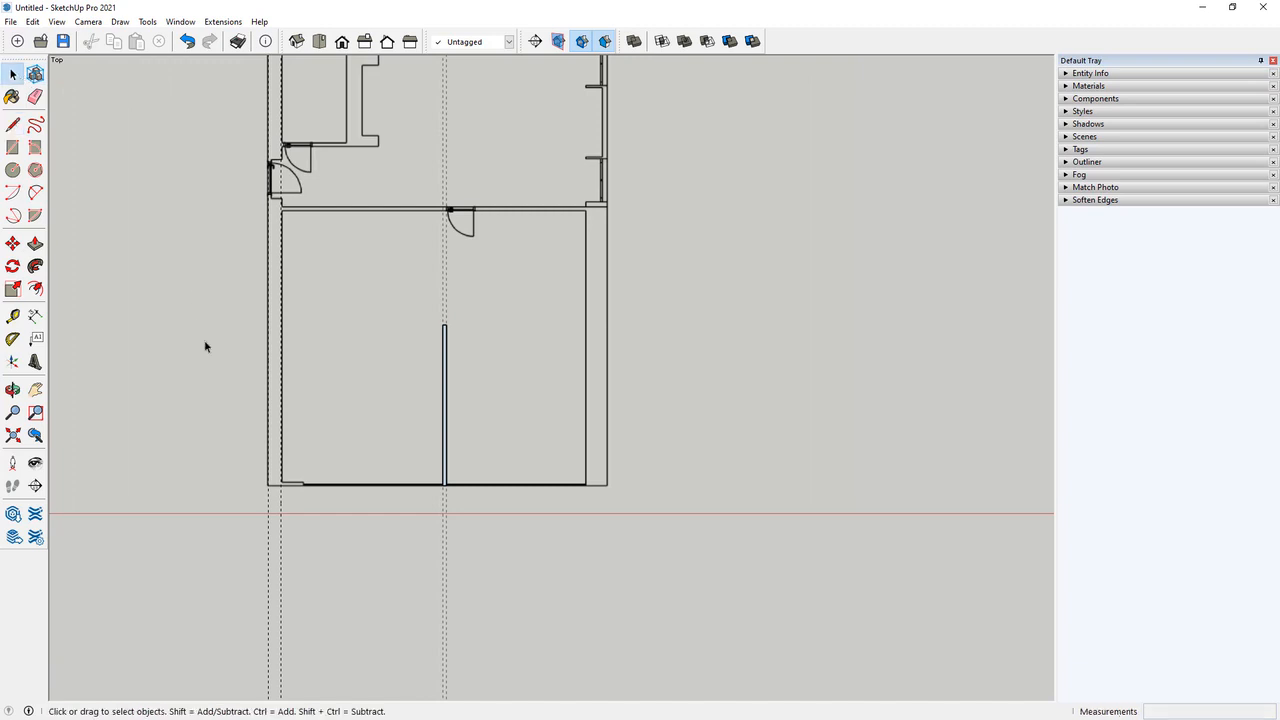
click(202, 357)
scroll(200, 357, down, 5)
click(523, 557)
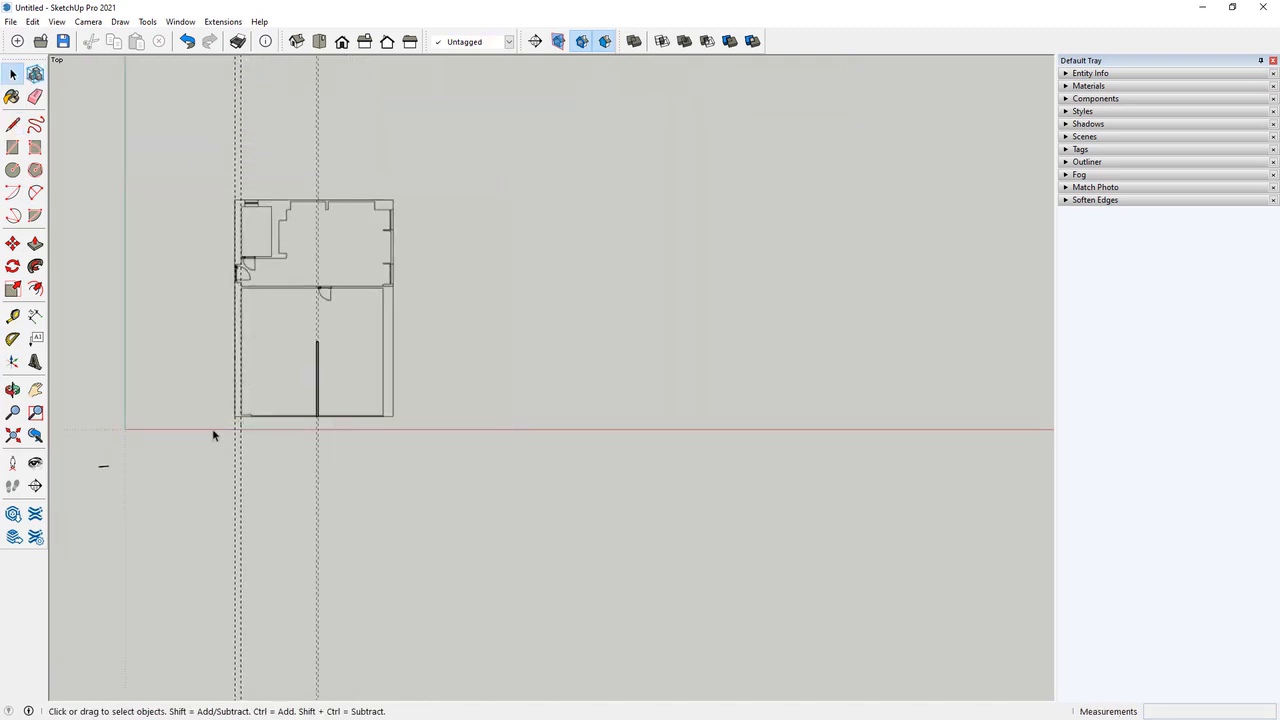
scroll(380, 445, down, 1)
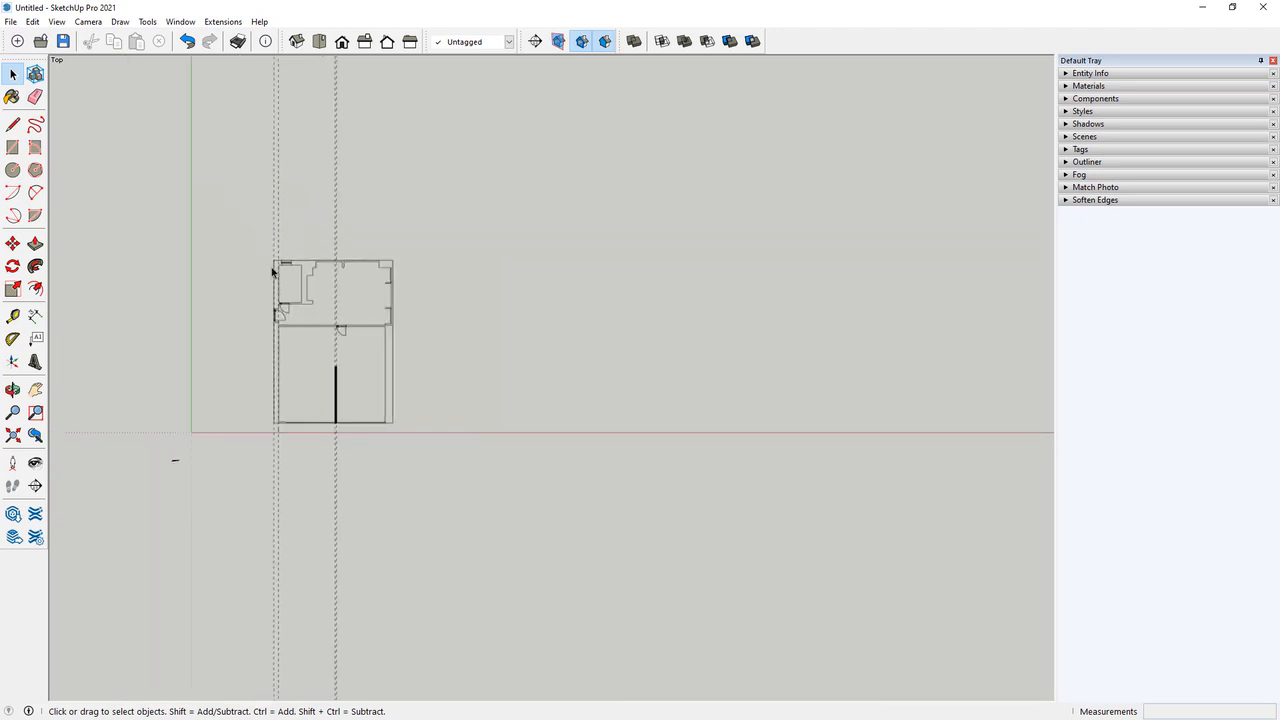
scroll(241, 403, up, 3)
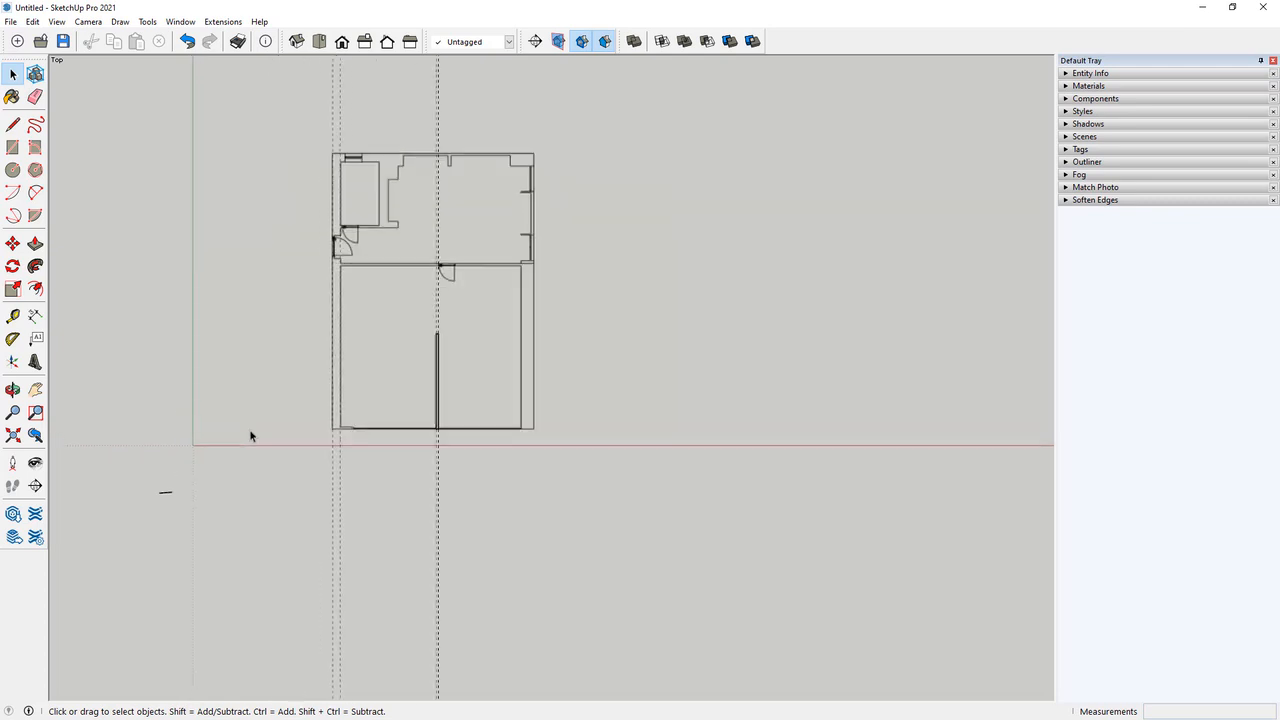
scroll(226, 465, down, 2)
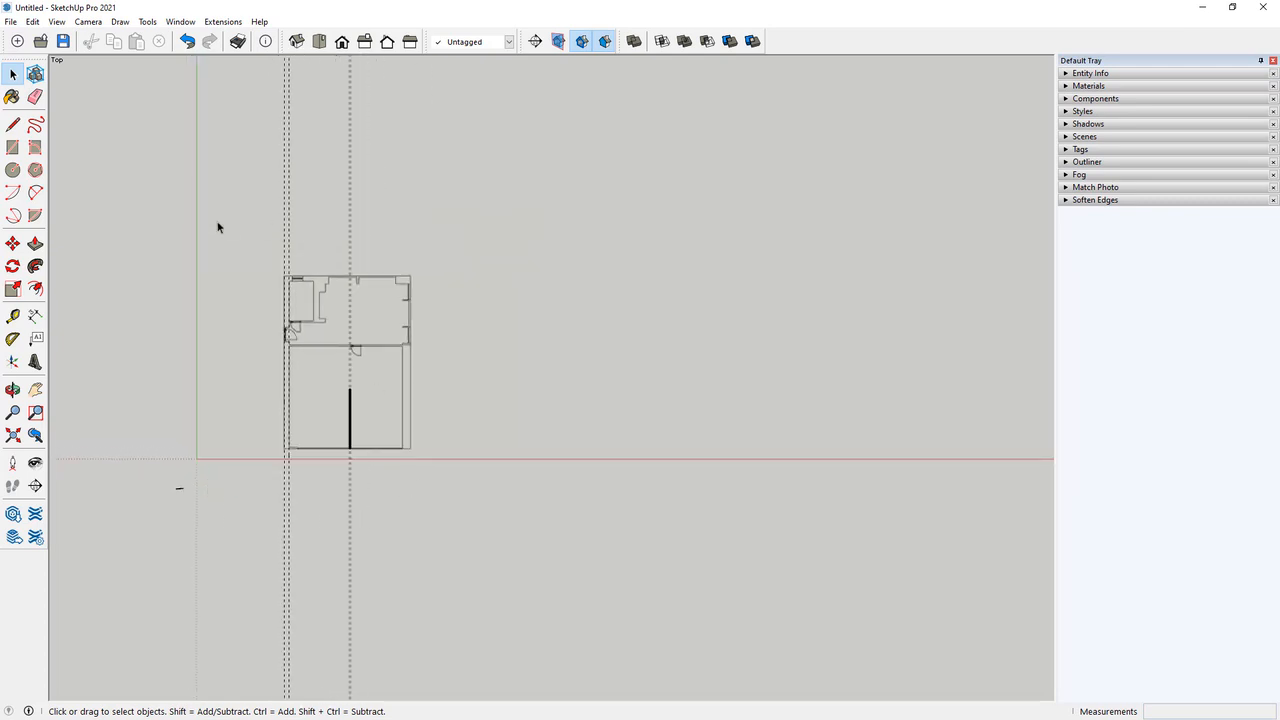
drag(493, 562, 281, 322)
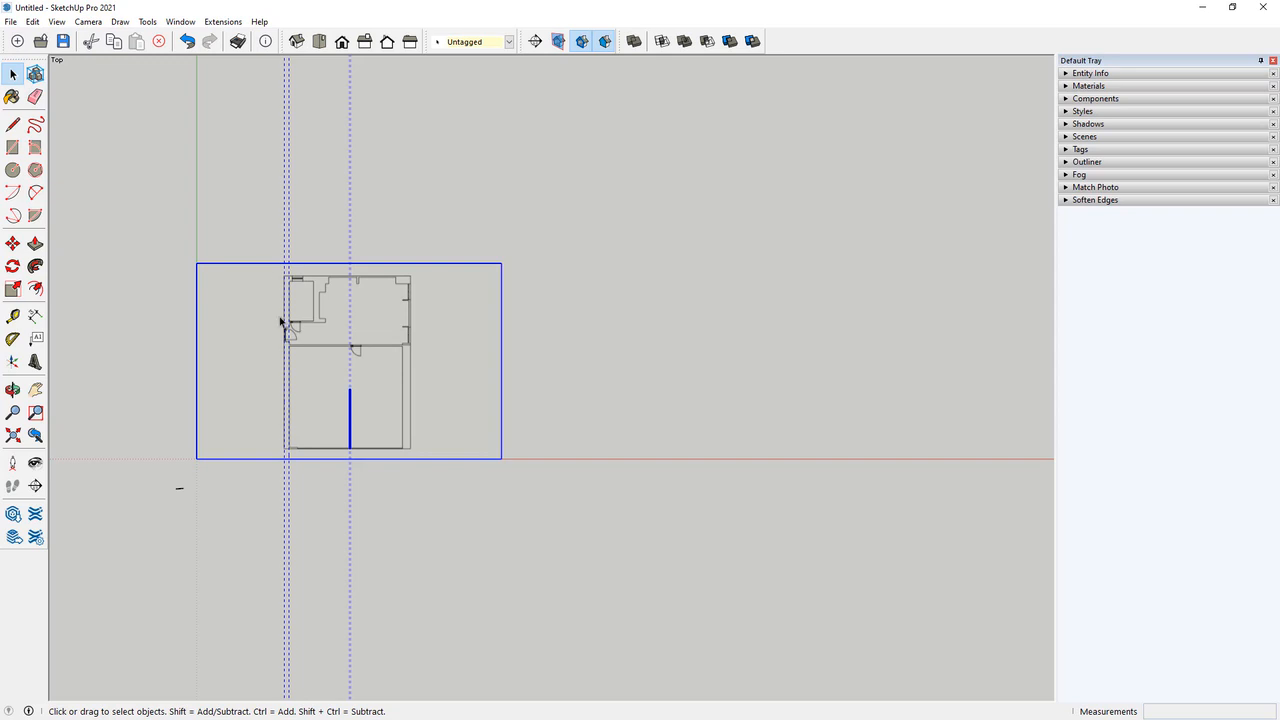
key(Delete)
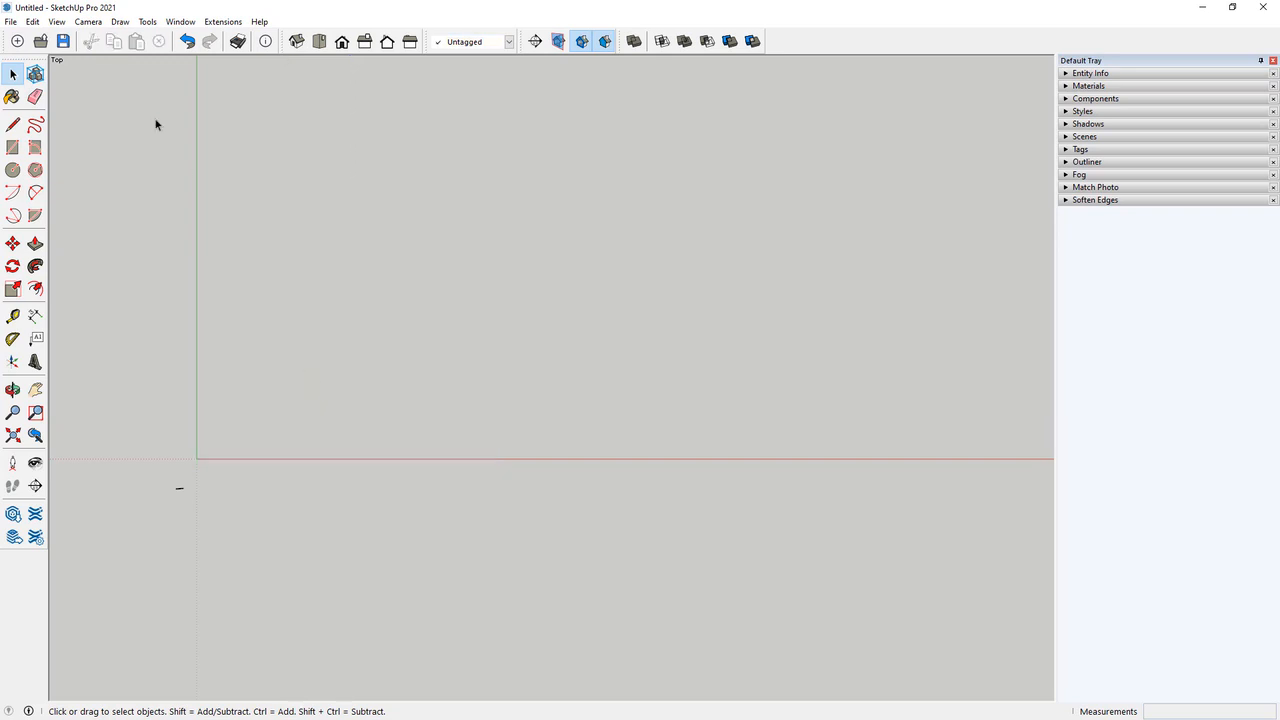
Import the CAD floor plan rzut.dxf from the 3.1 course materials folder.
click(10, 21)
mouse_move(30, 22)
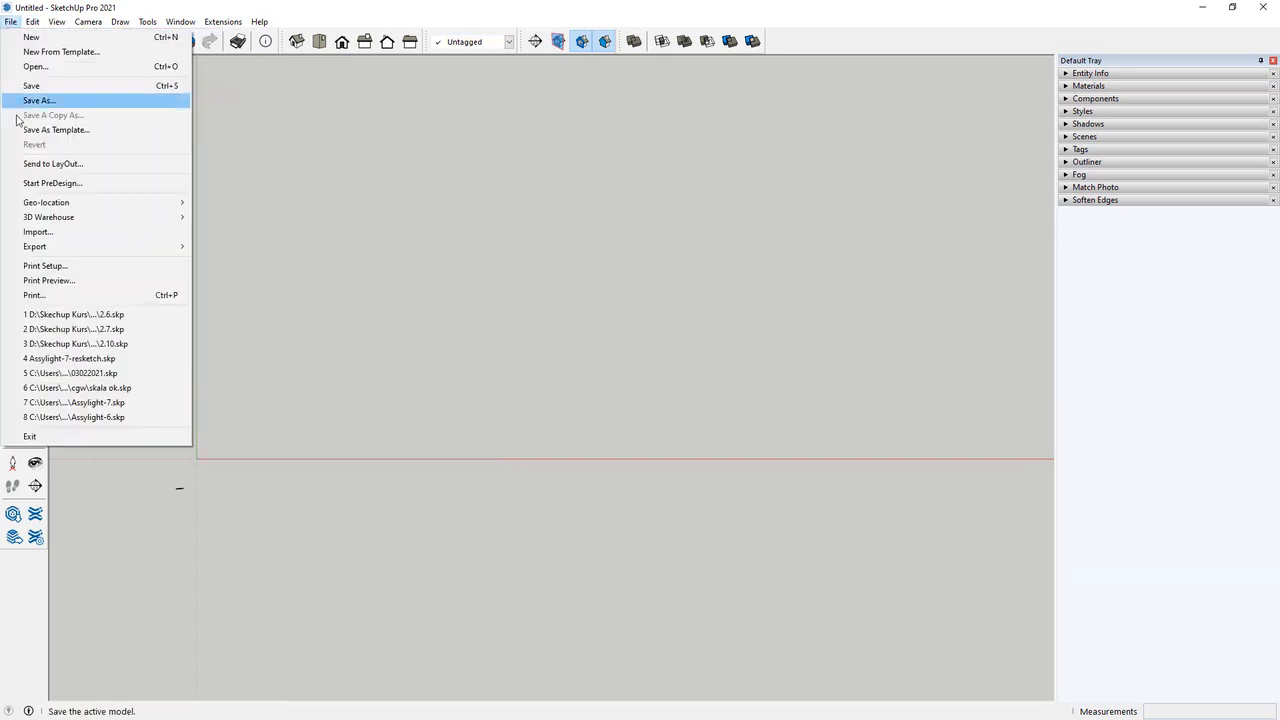
click(60, 231)
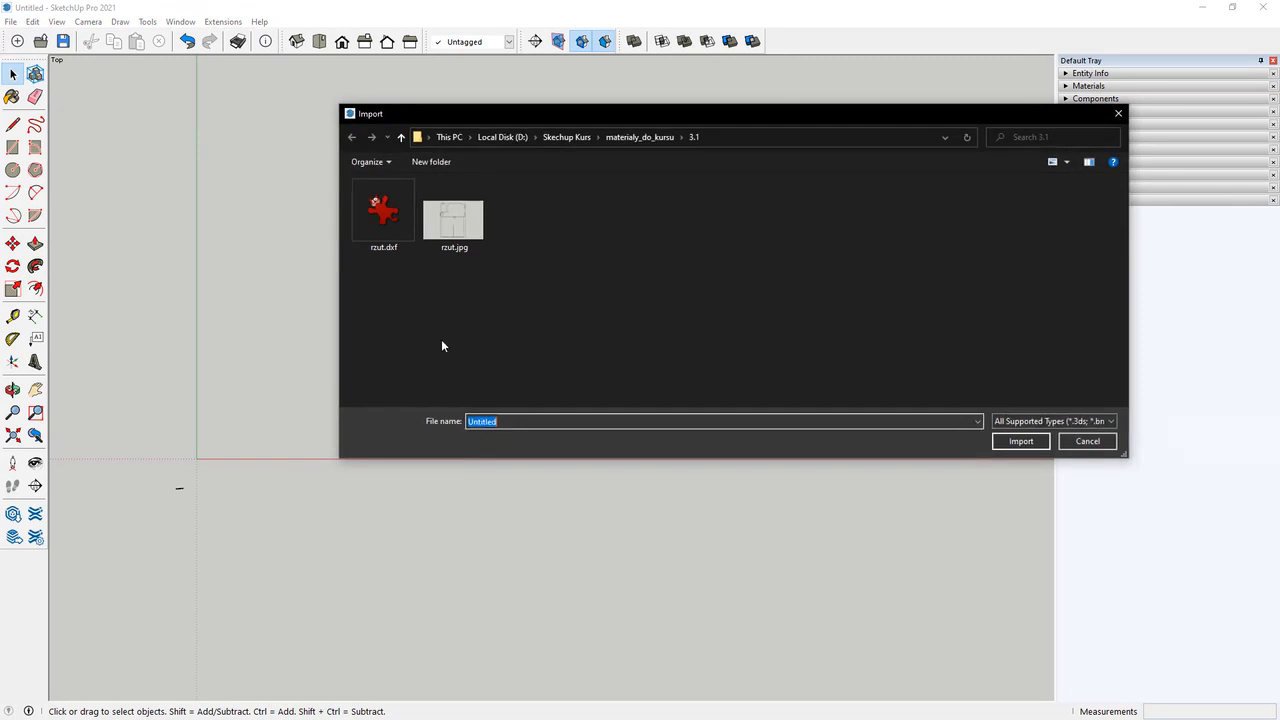
double_click(372, 218)
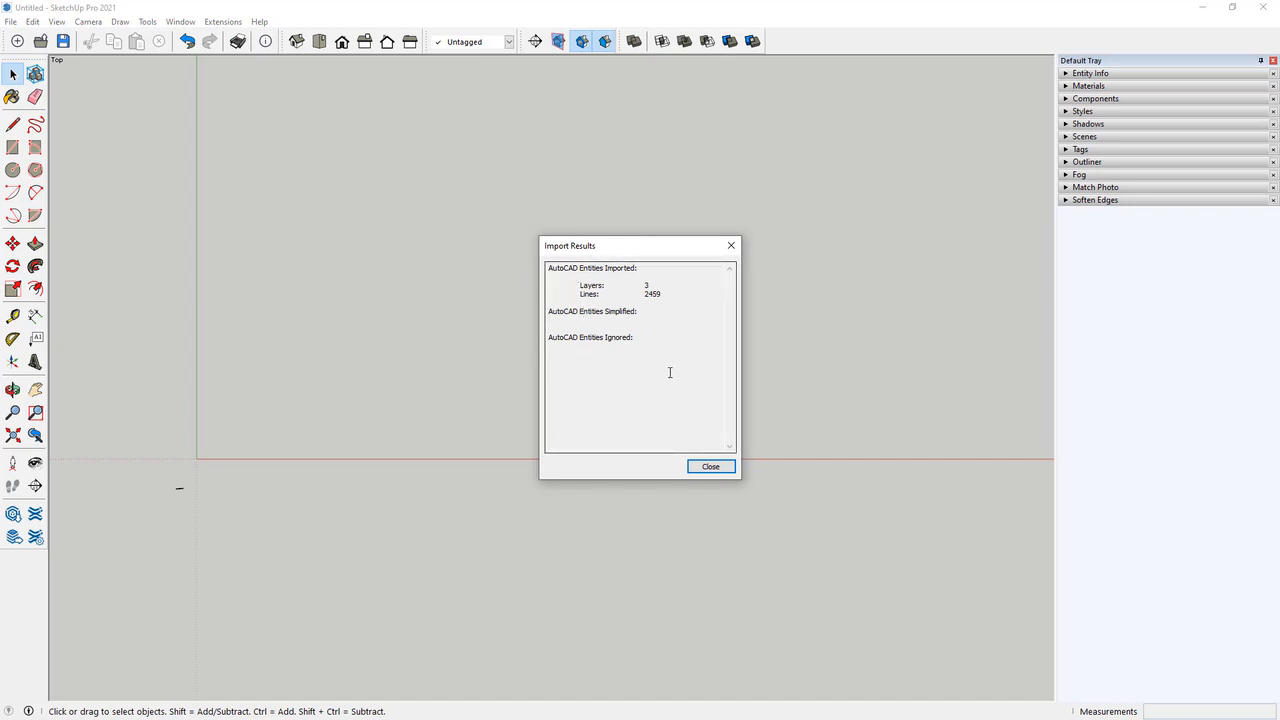
Dismiss the import summary and open the imported floor plan component for editing.
click(710, 467)
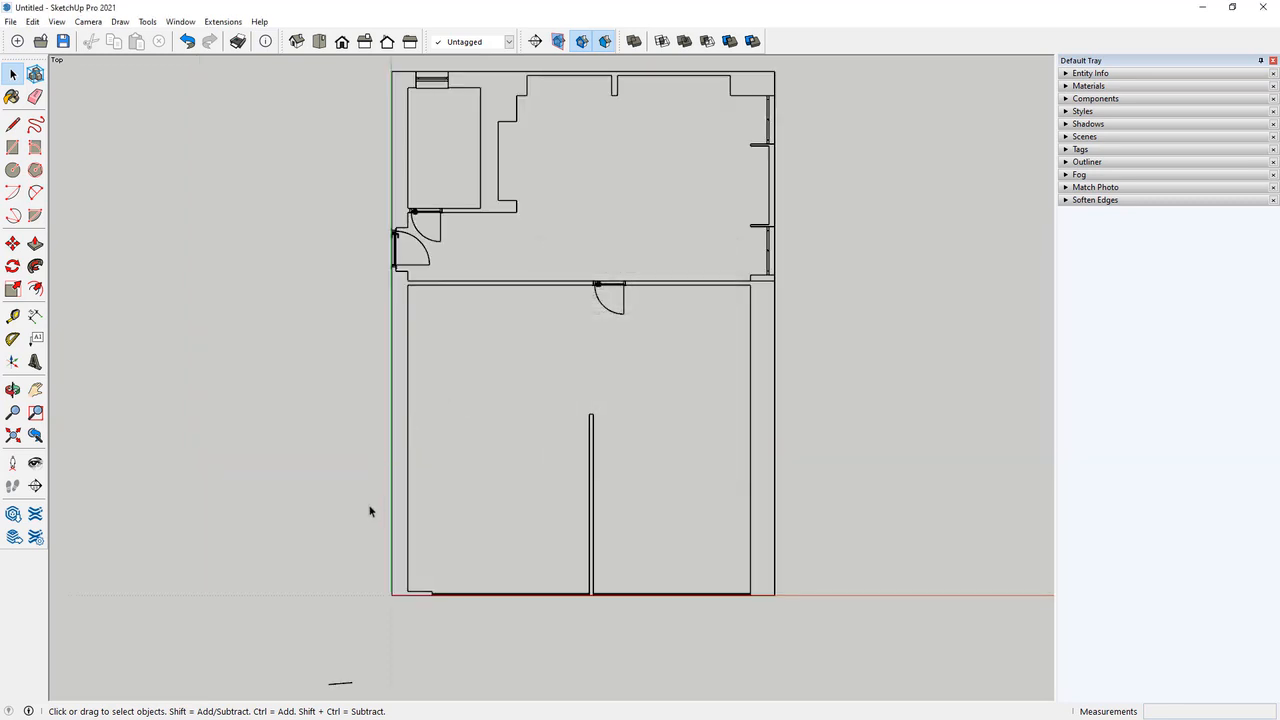
scroll(271, 483, down, 3)
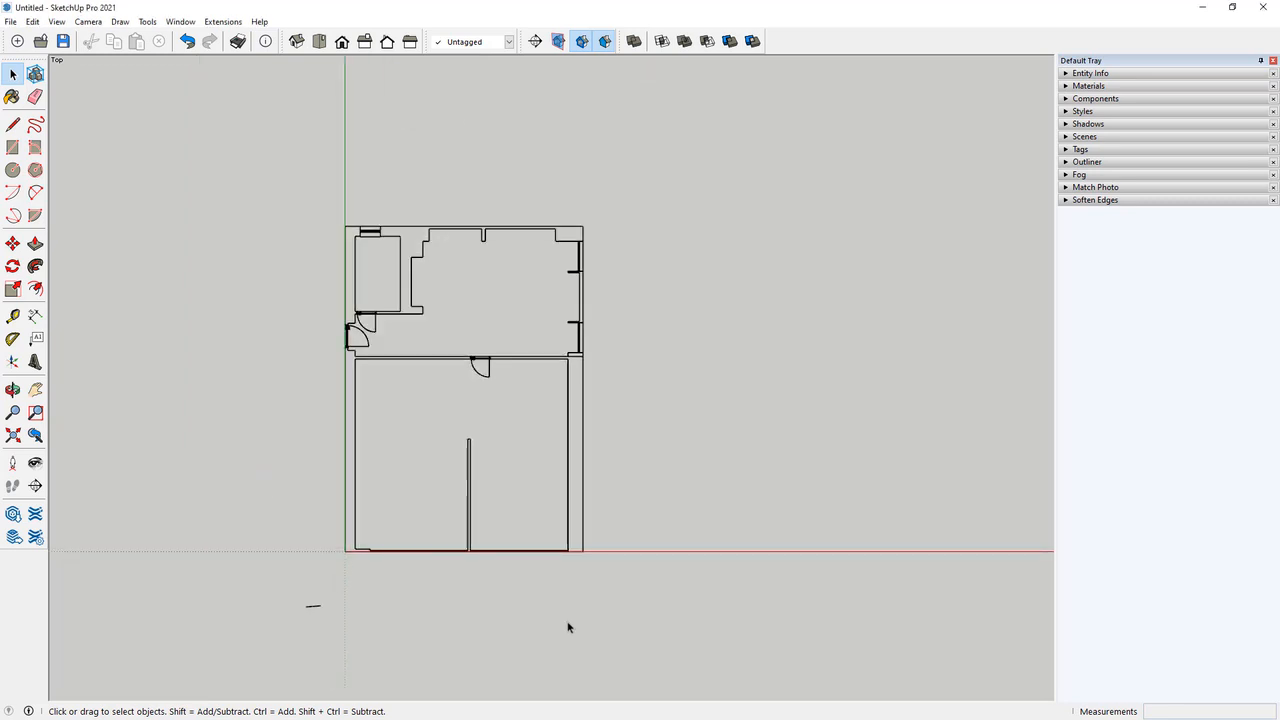
scroll(567, 622, up, 3)
scroll(257, 597, up, 2)
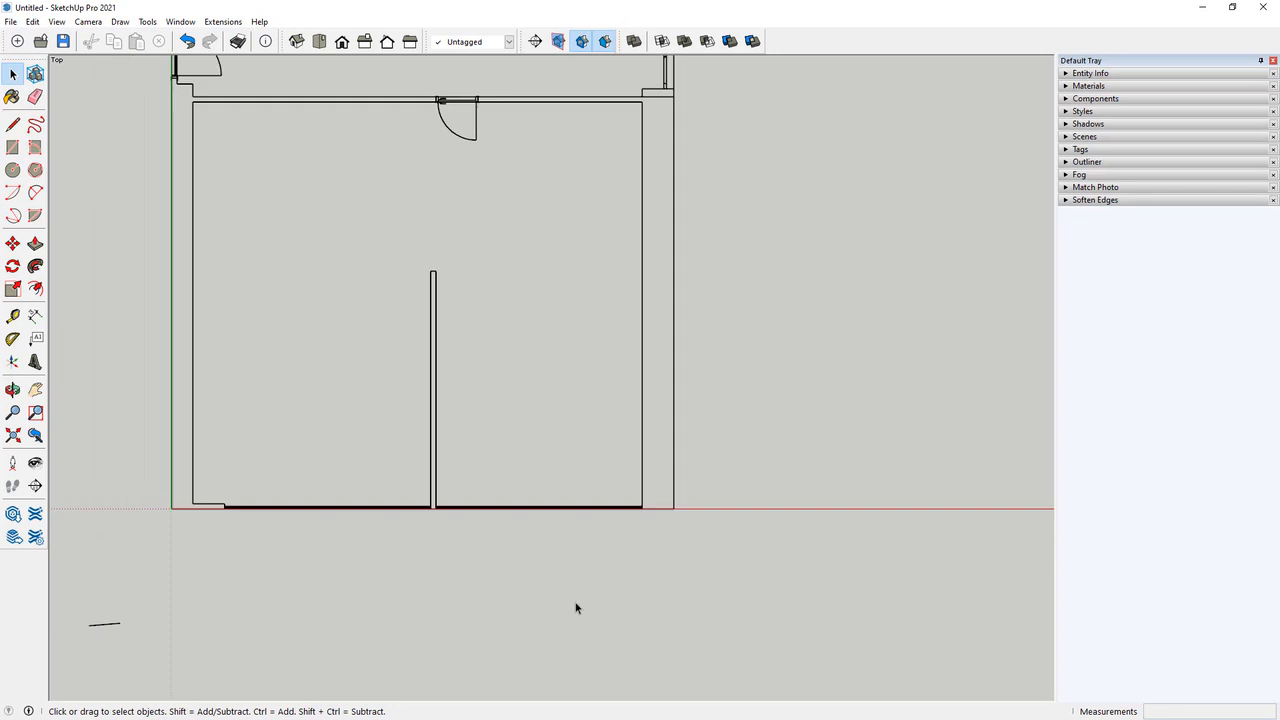
scroll(574, 606, down, 3)
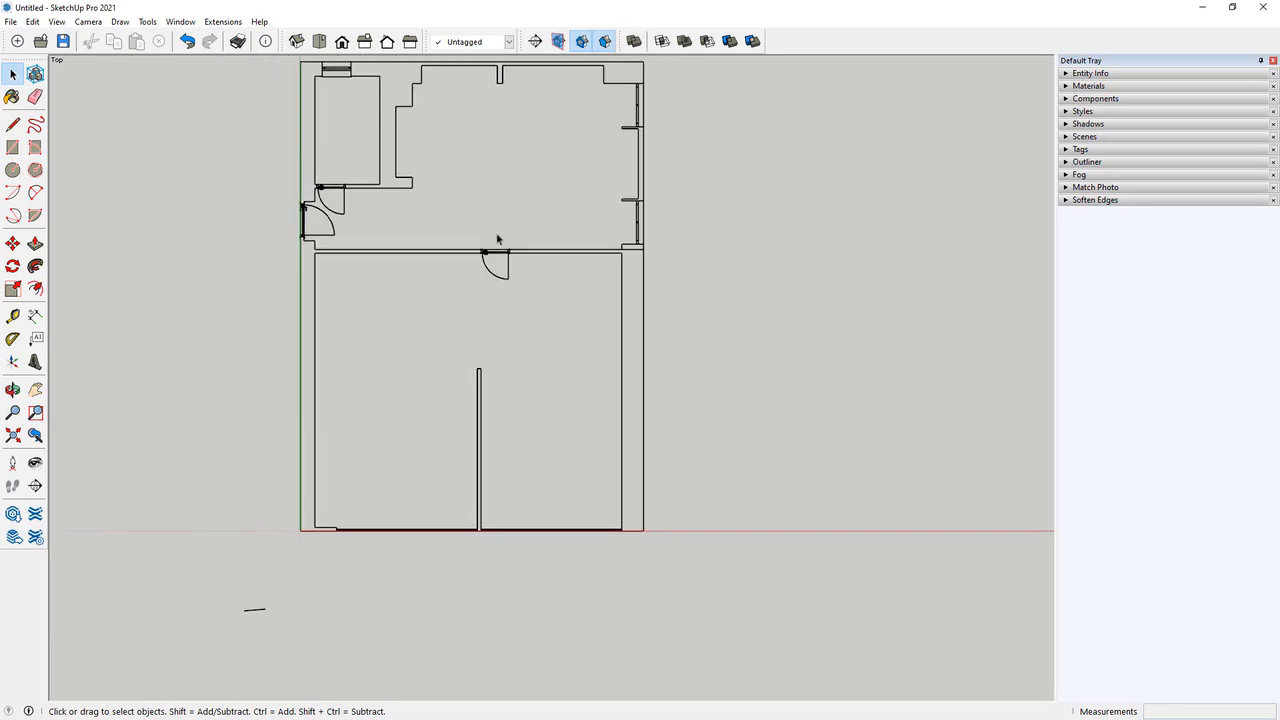
click(315, 455)
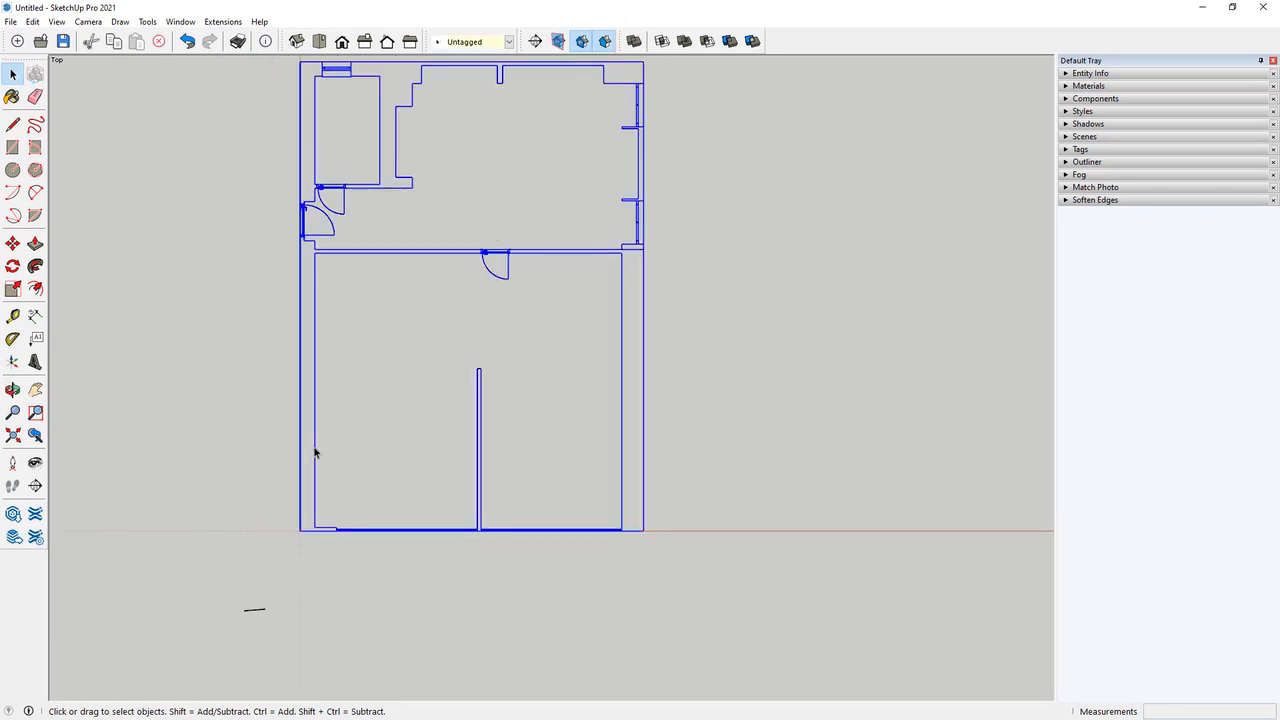
double_click(482, 409)
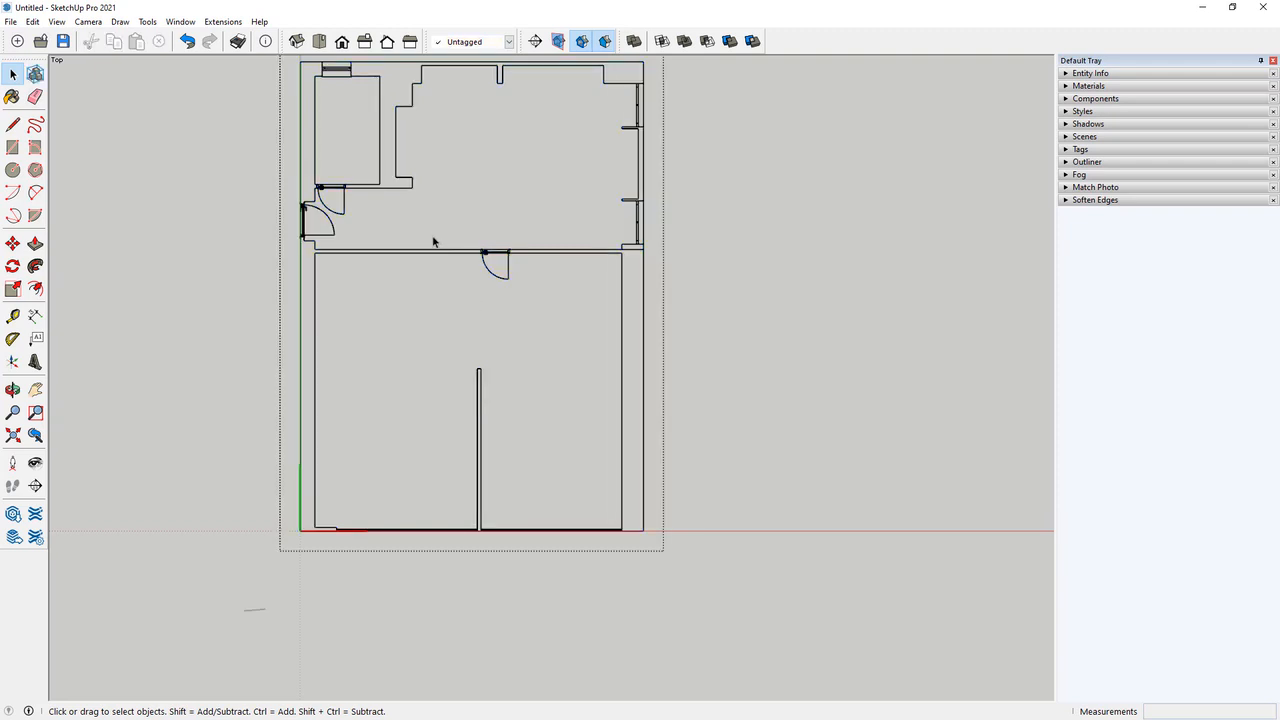
Examine the parallel edge lines of the horizontal partition wall between the outer wall and the interior door.
scroll(433, 241, up, 6)
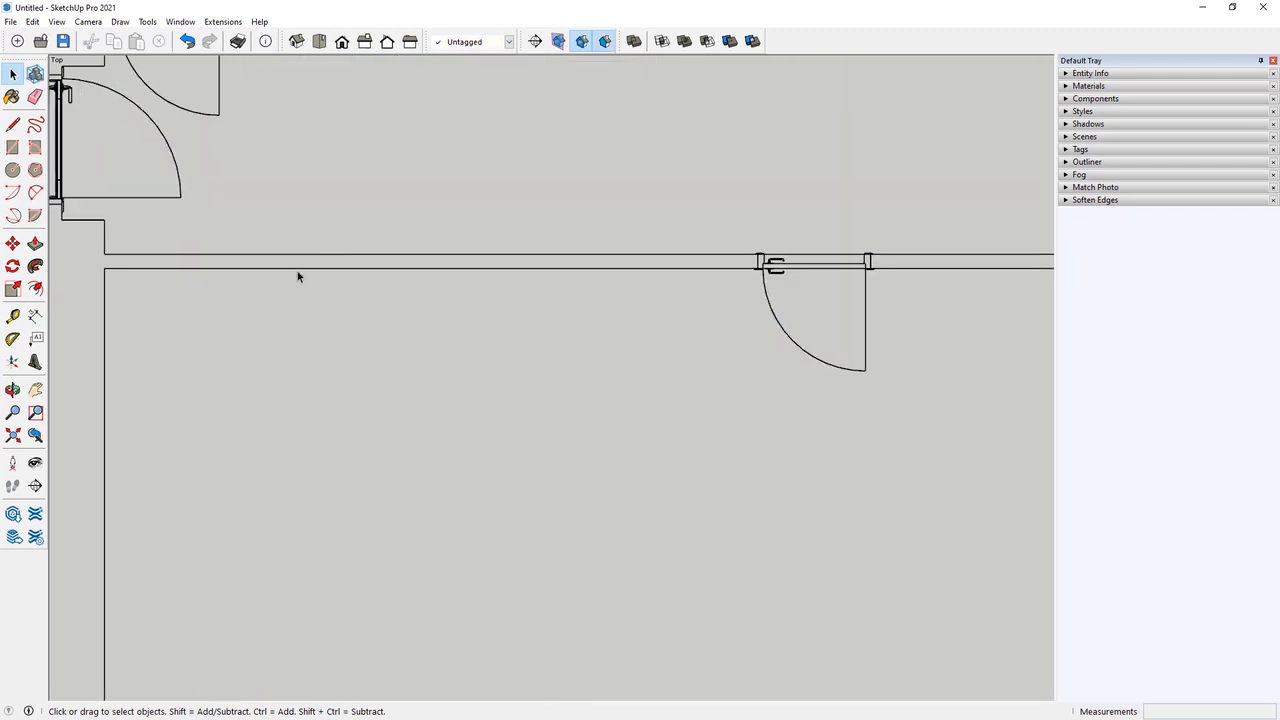
click(318, 267)
click(320, 262)
click(301, 255)
click(191, 269)
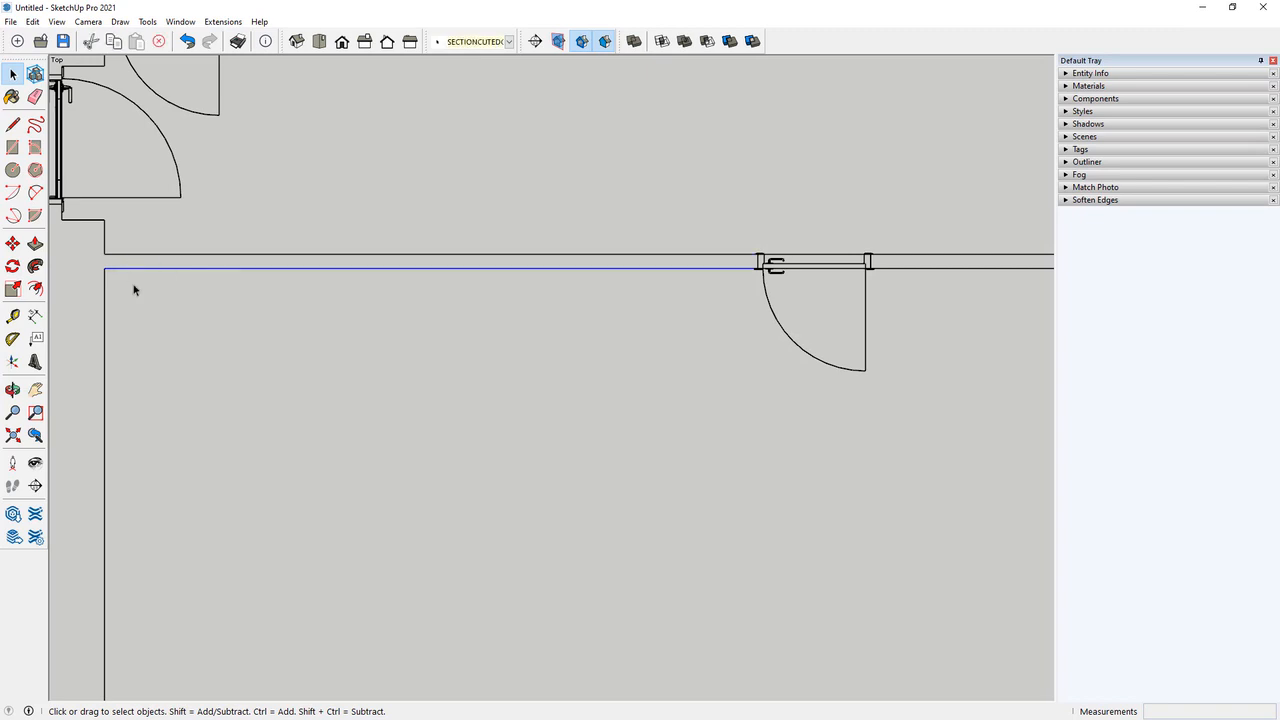
scroll(260, 250, up, 8)
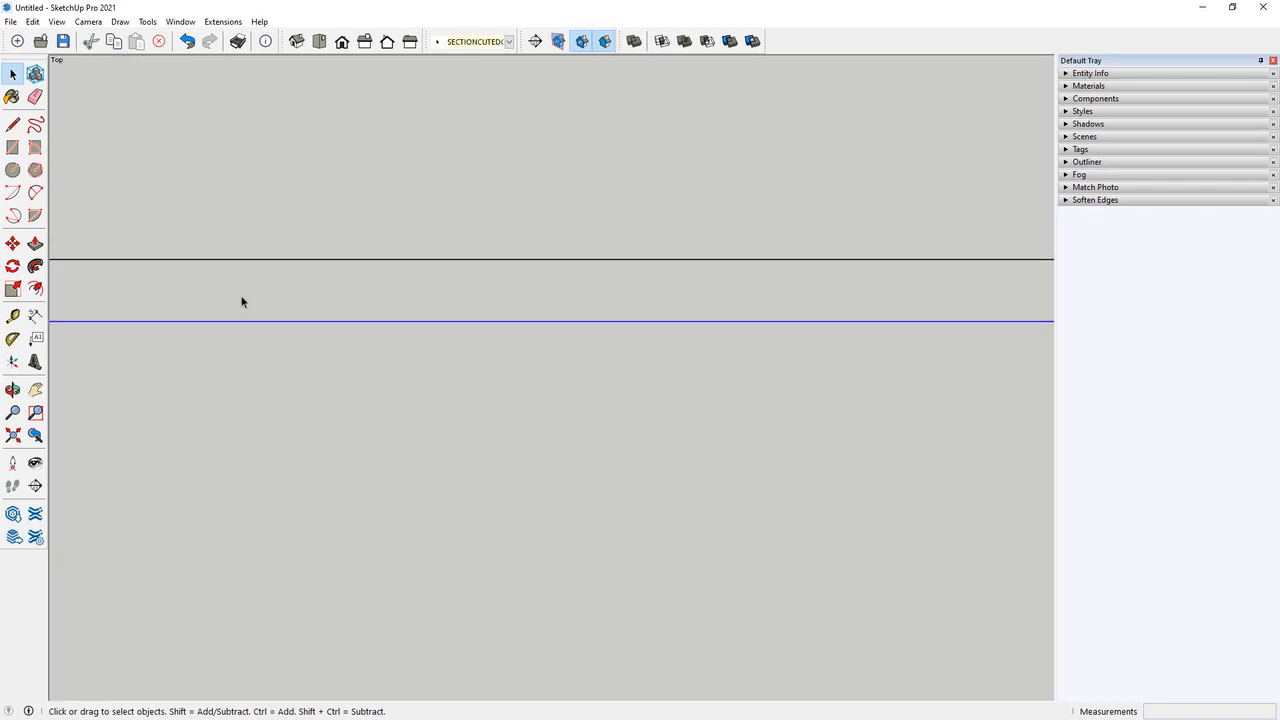
scroll(197, 251, up, 2)
scroll(246, 306, down, 5)
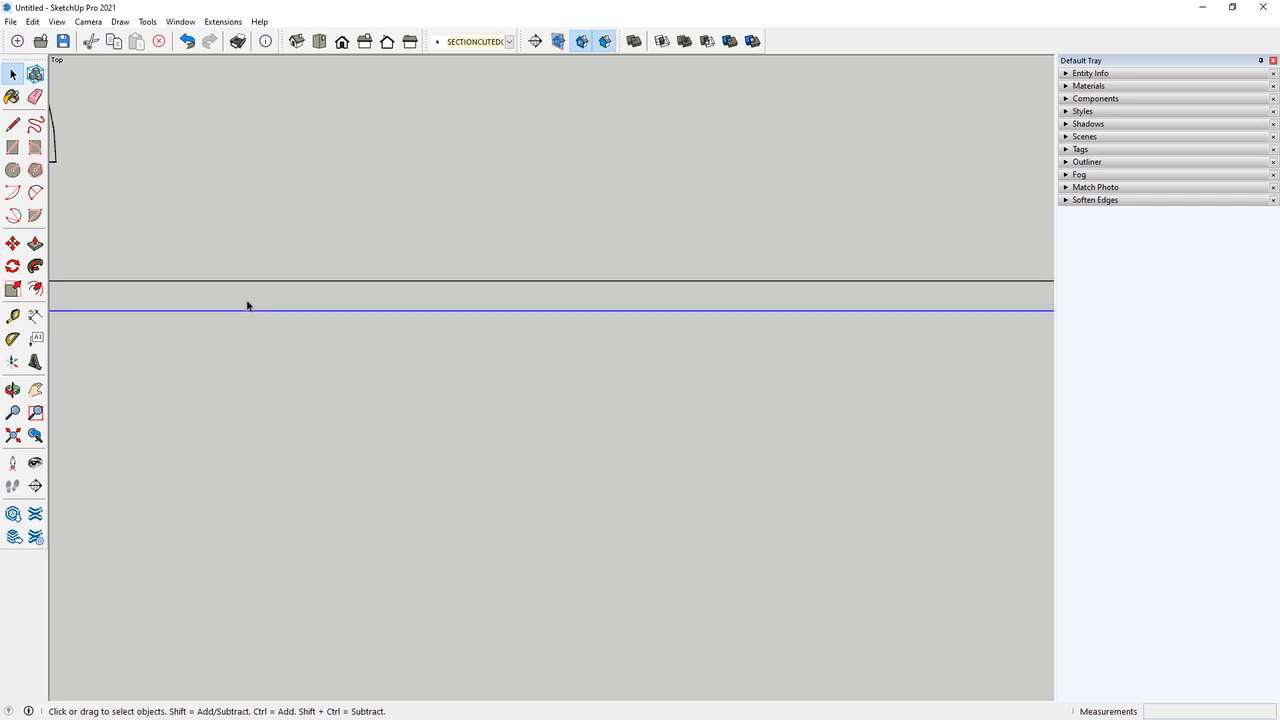
scroll(247, 305, down, 6)
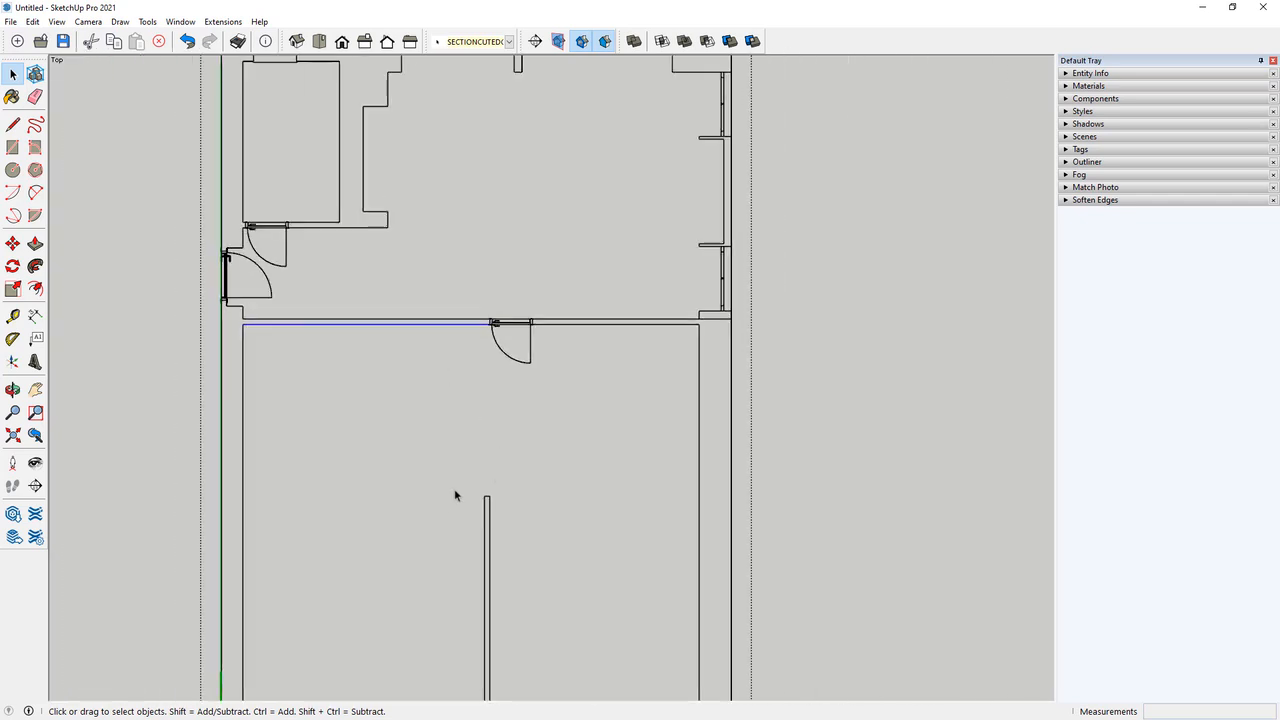
scroll(280, 325, down, 3)
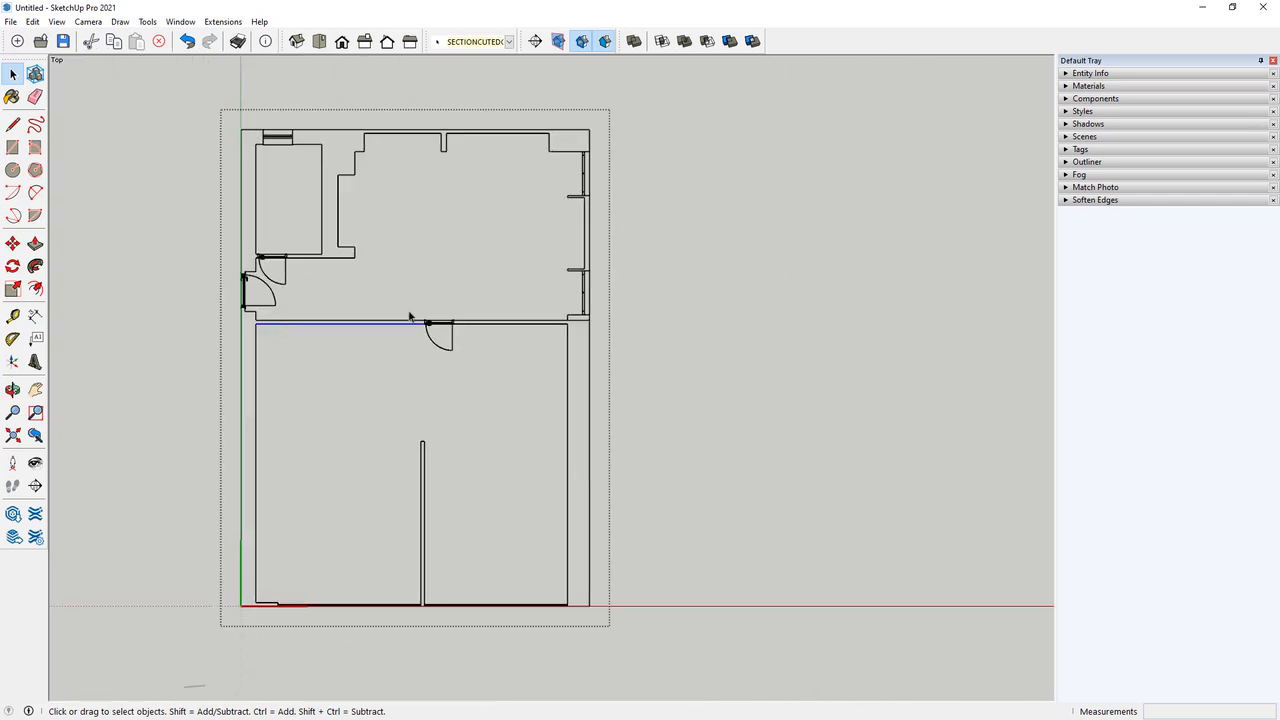
Draw a diagonal line about 484 mm long from the partition's lower inner corner to the outer wall edge, generating the wall faces.
click(253, 383)
scroll(271, 377, up, 5)
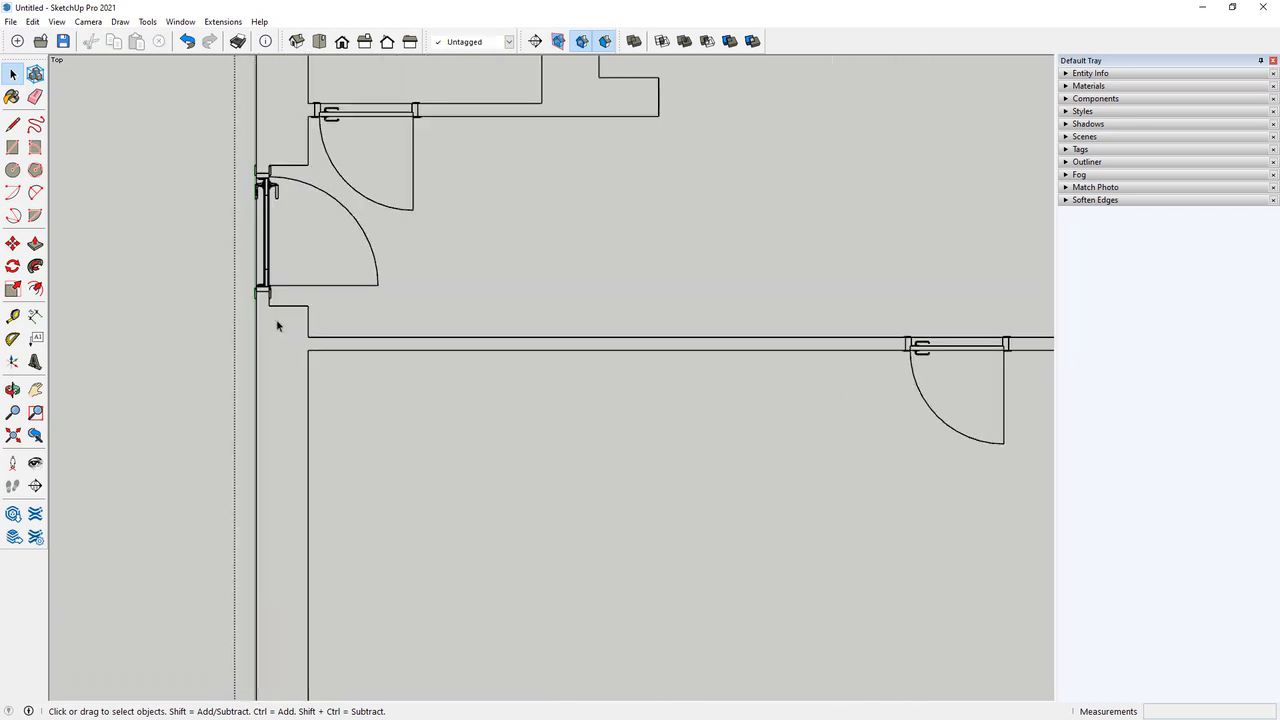
scroll(196, 340, down, 2)
scroll(214, 351, up, 3)
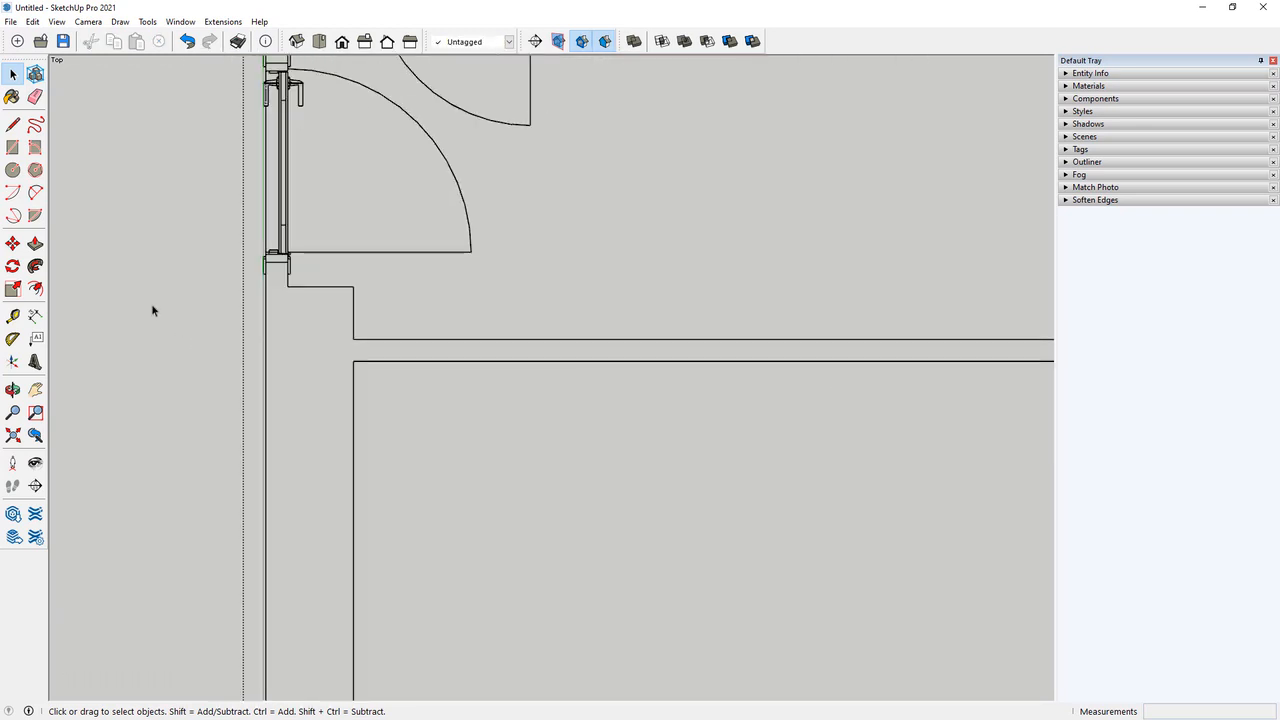
click(12, 124)
scroll(360, 350, up, 2)
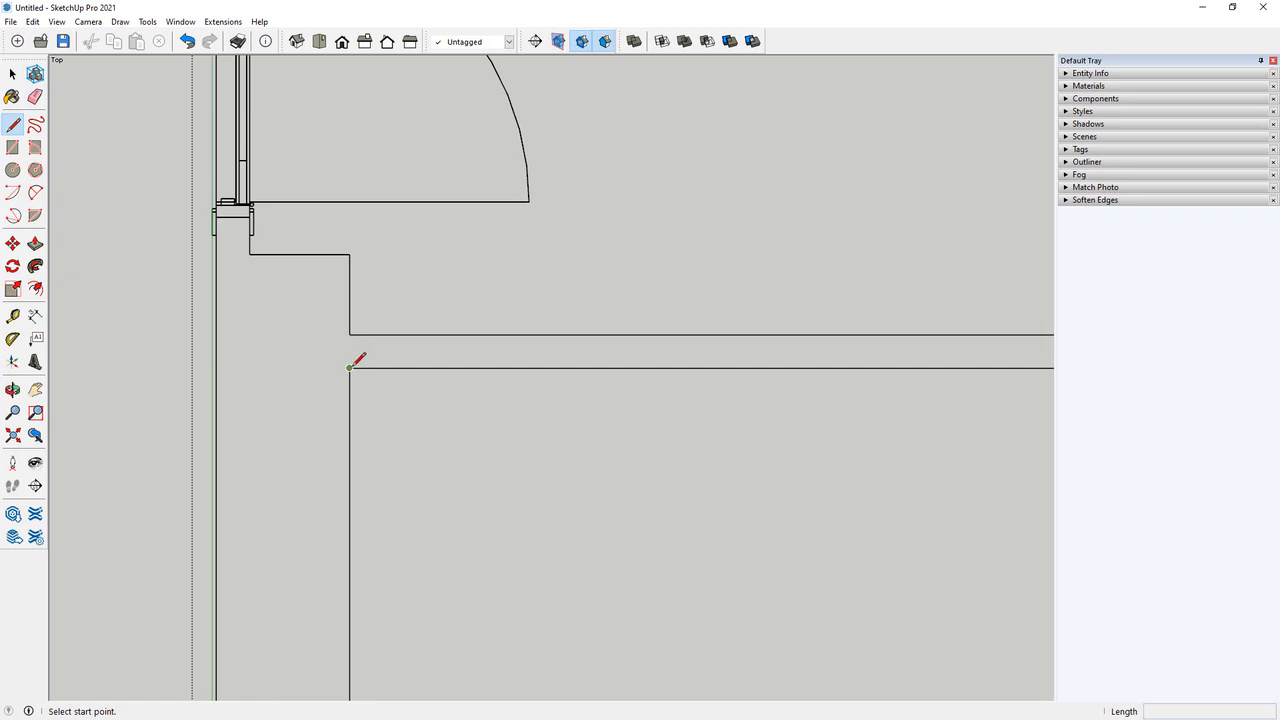
click(349, 368)
click(216, 278)
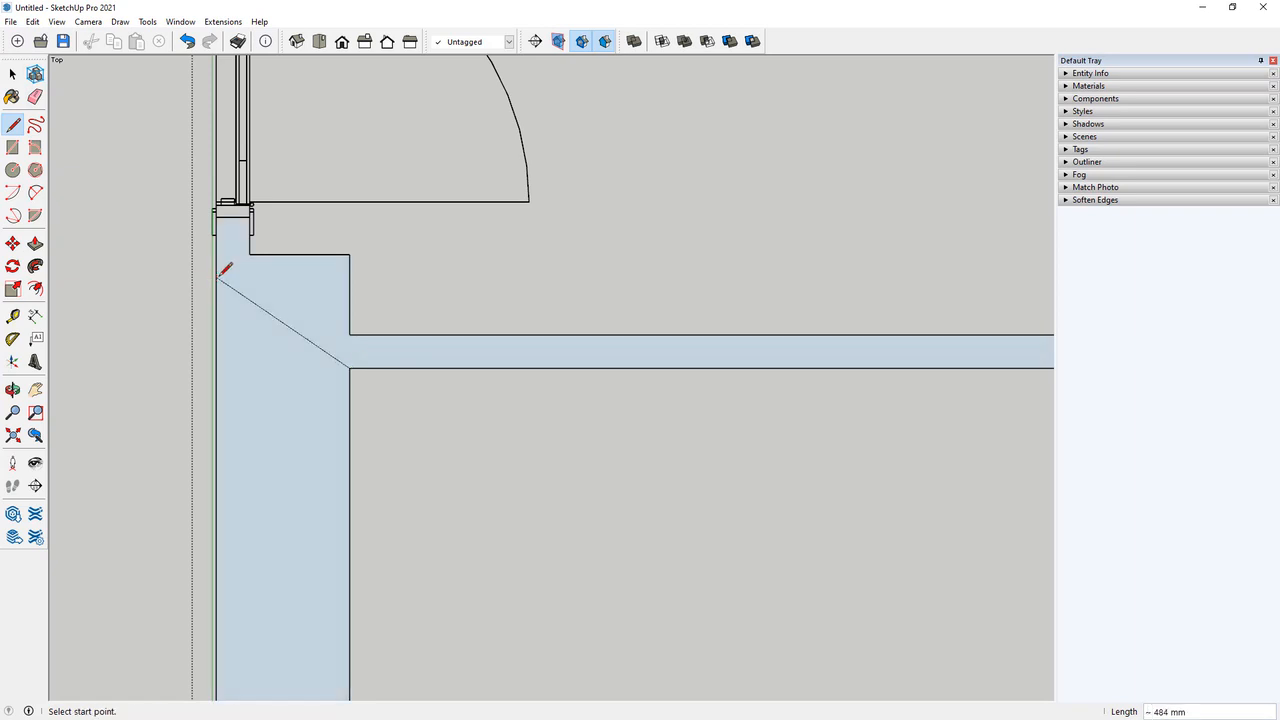
Delete the diagonal helper line so the outer wall and partition faces merge into one.
click(12, 74)
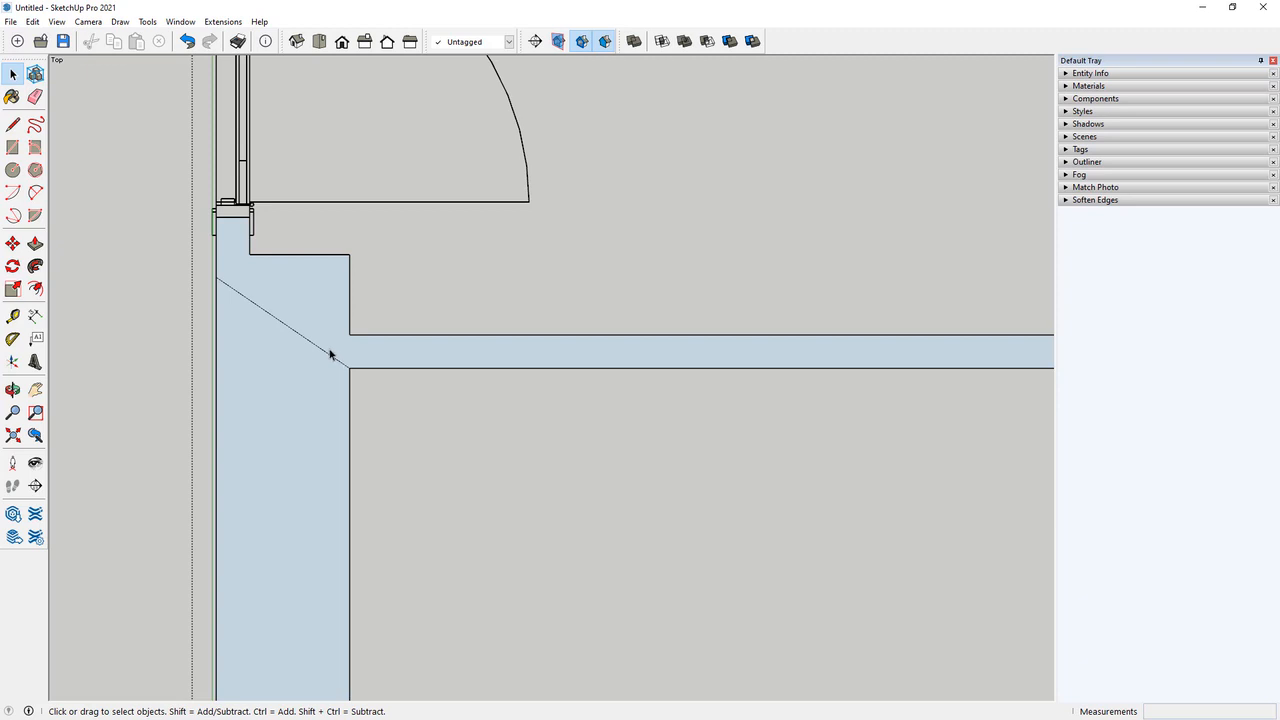
click(270, 374)
click(355, 357)
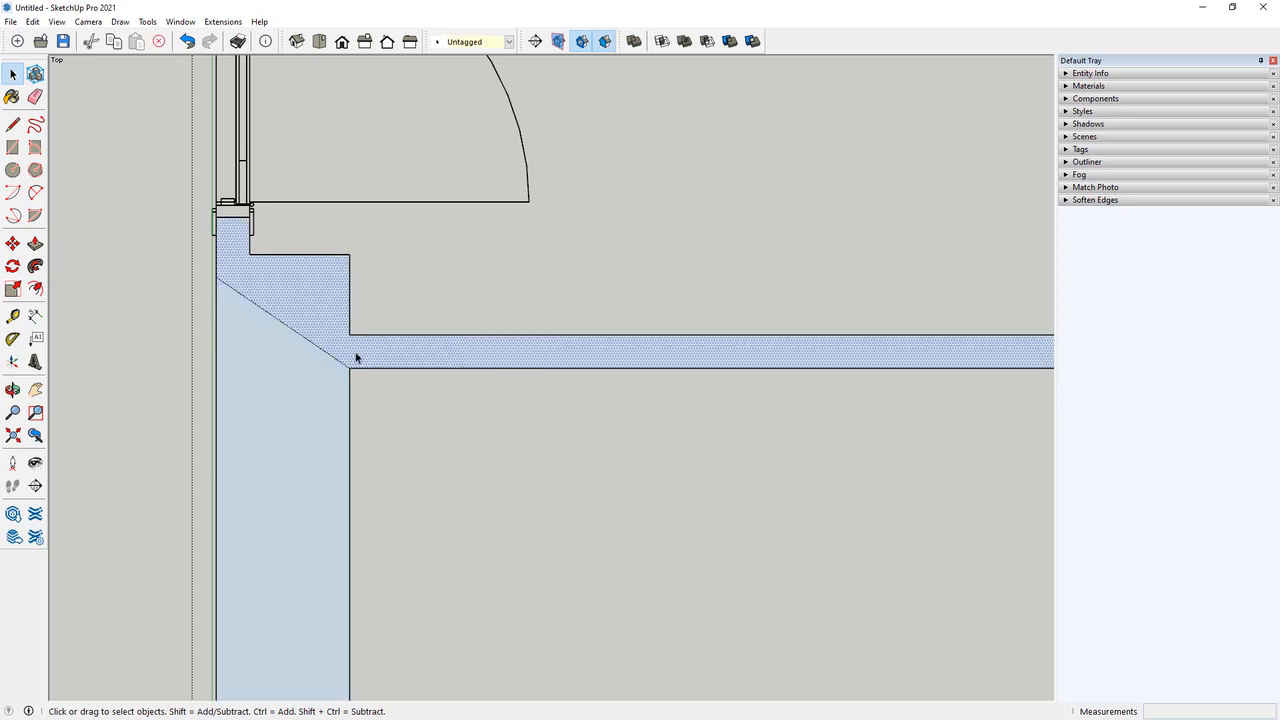
click(285, 385)
click(310, 318)
click(291, 333)
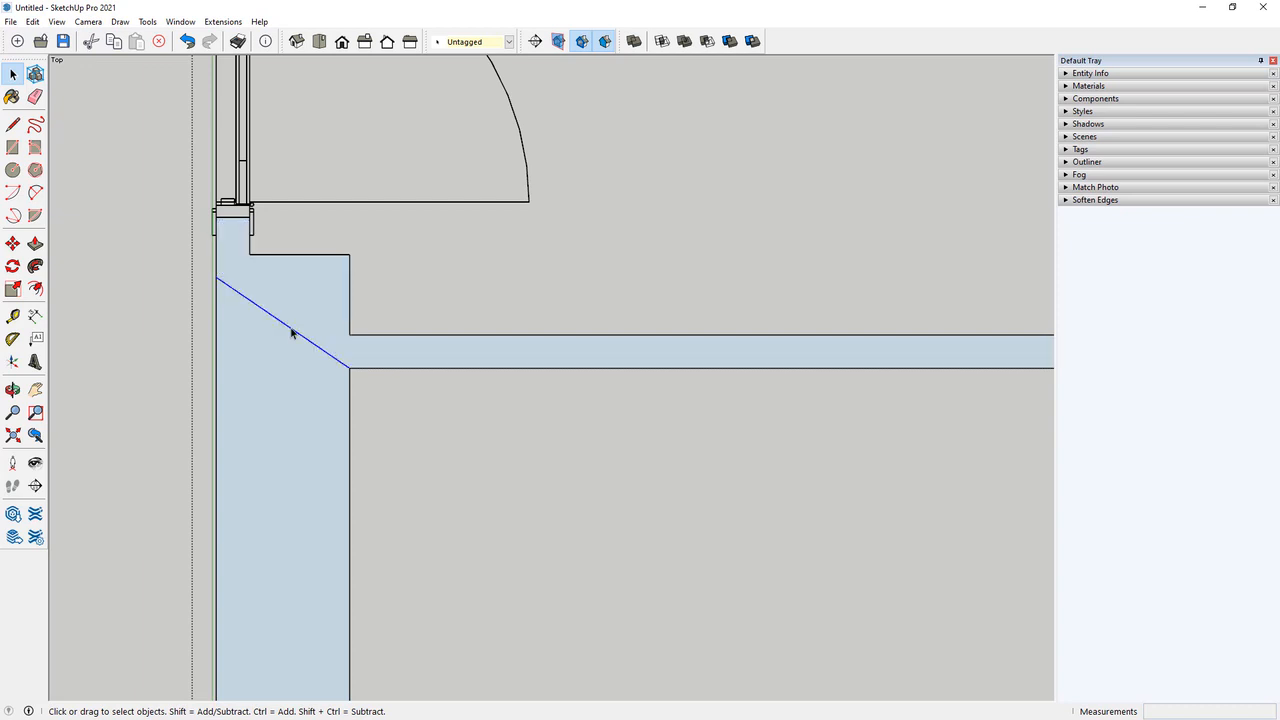
key(Delete)
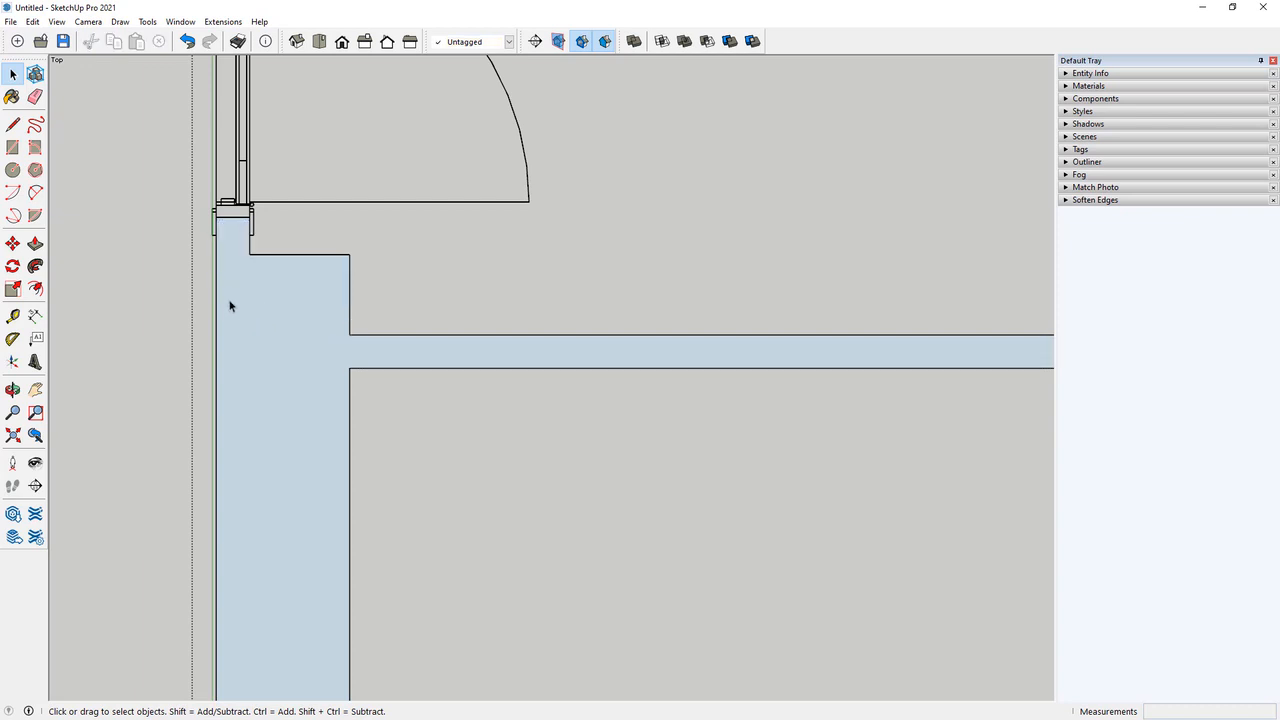
Push/Pull the merged outer wall and partition face upward into a 3D wall.
scroll(280, 362, down, 5)
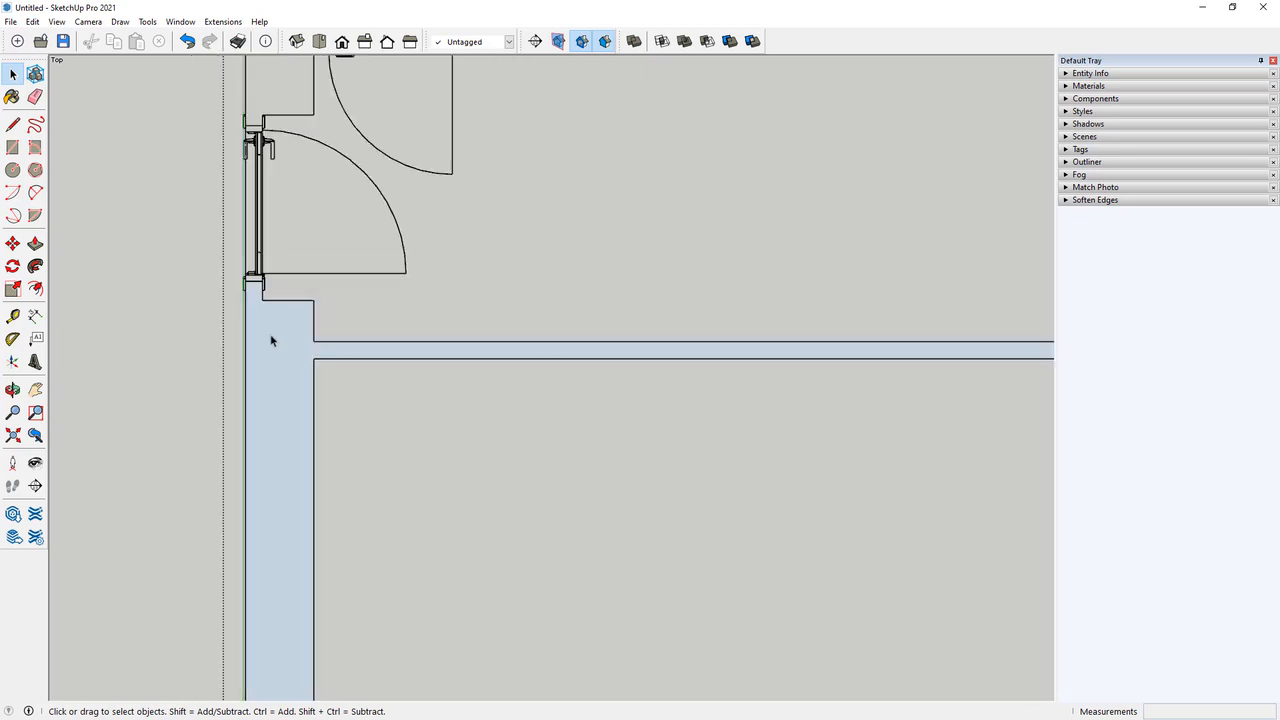
scroll(265, 335, down, 8)
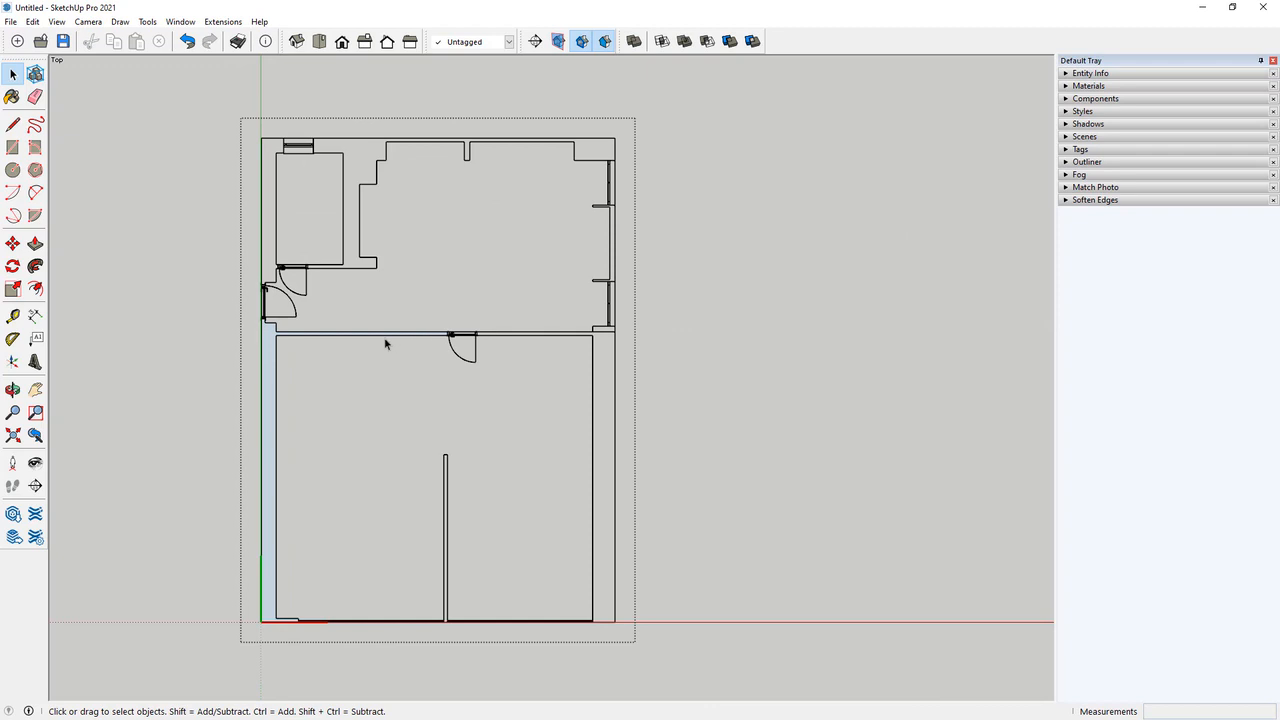
scroll(386, 344, up, 10)
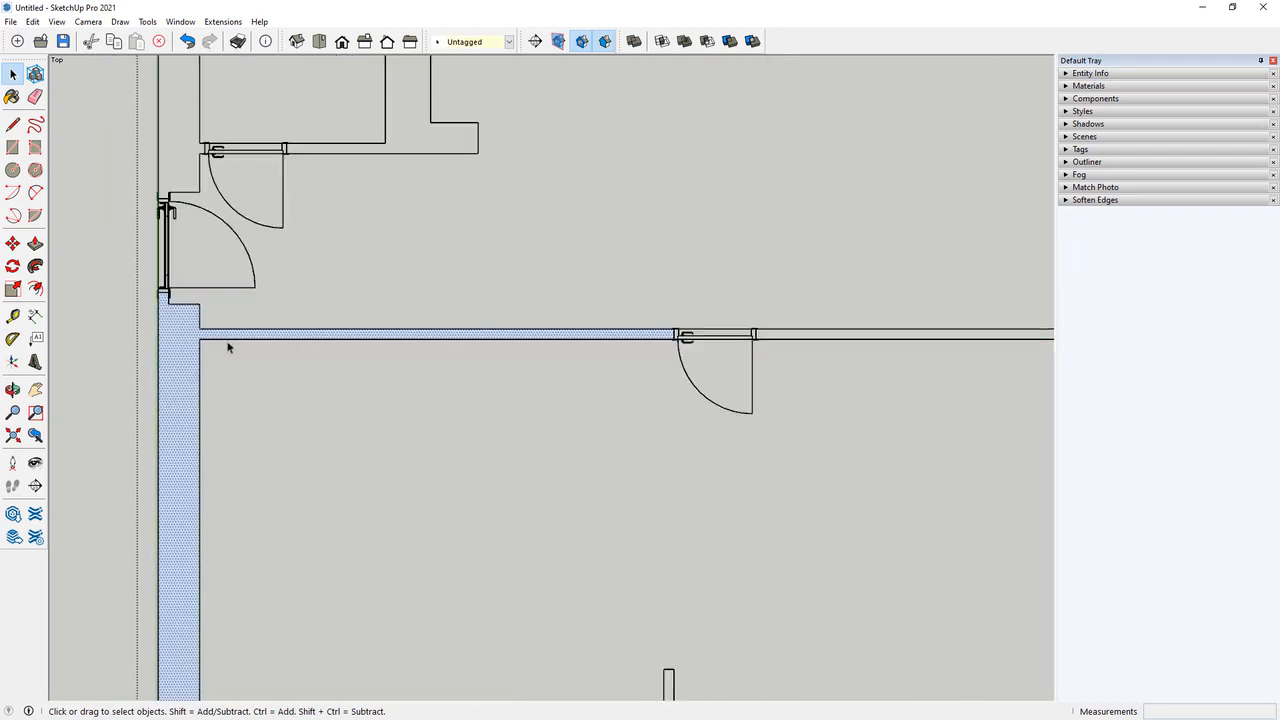
scroll(228, 347, down, 3)
middle_drag(274, 380, 233, 393)
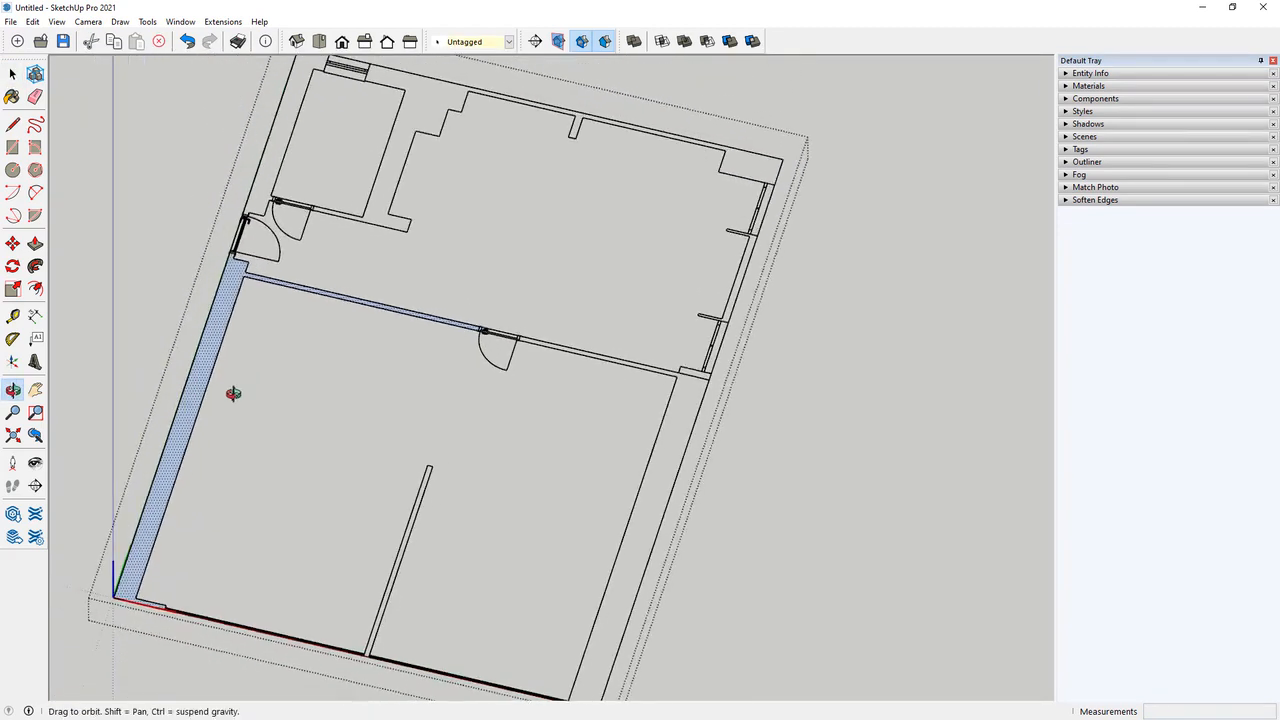
click(35, 243)
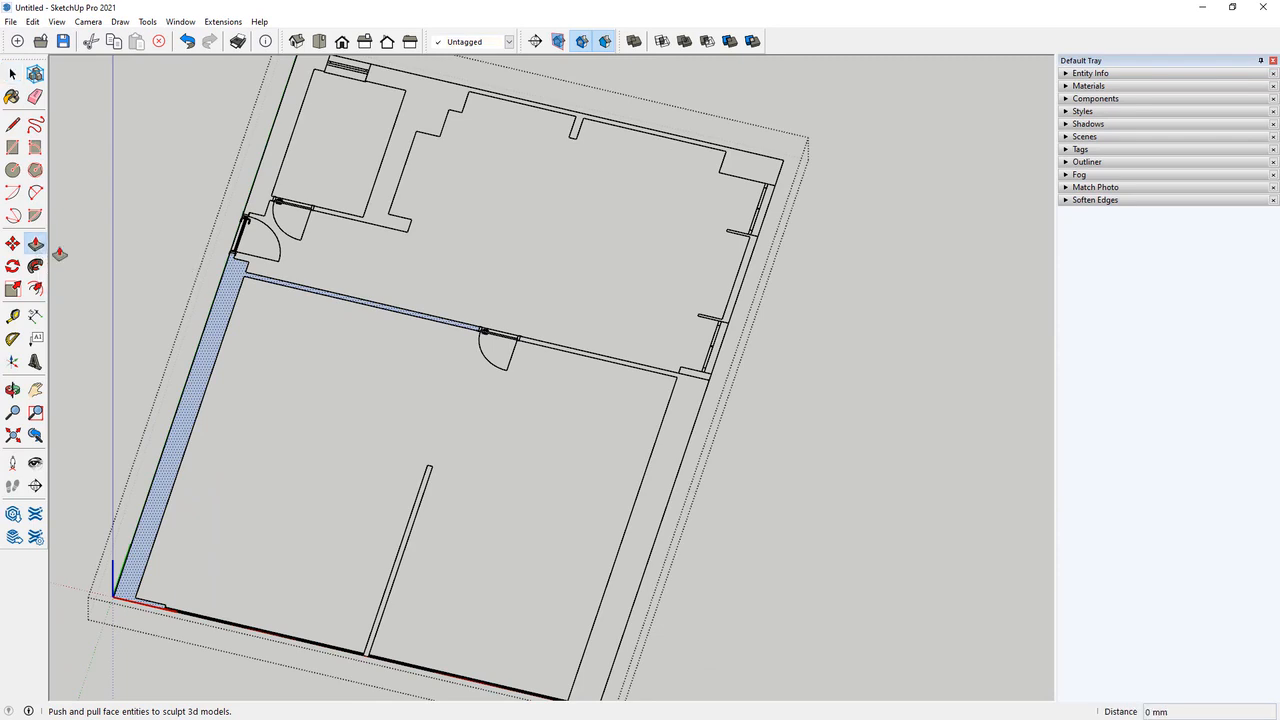
click(228, 286)
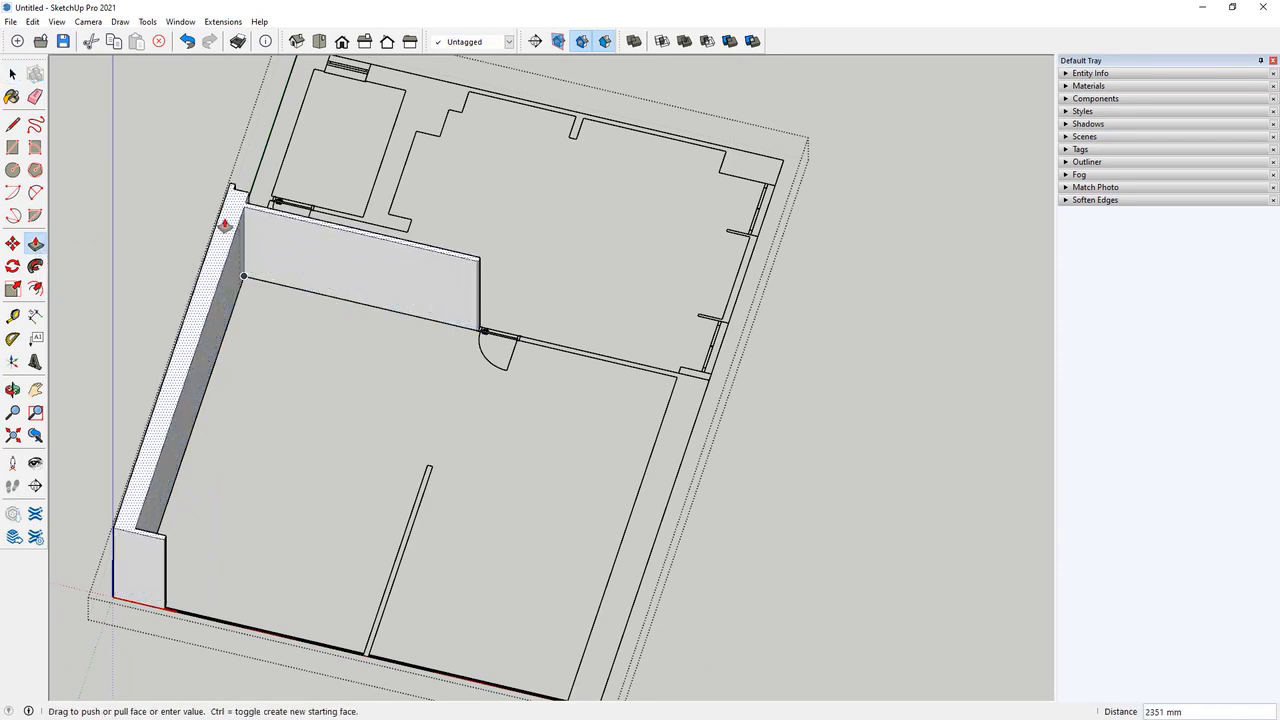
click(224, 225)
click(12, 73)
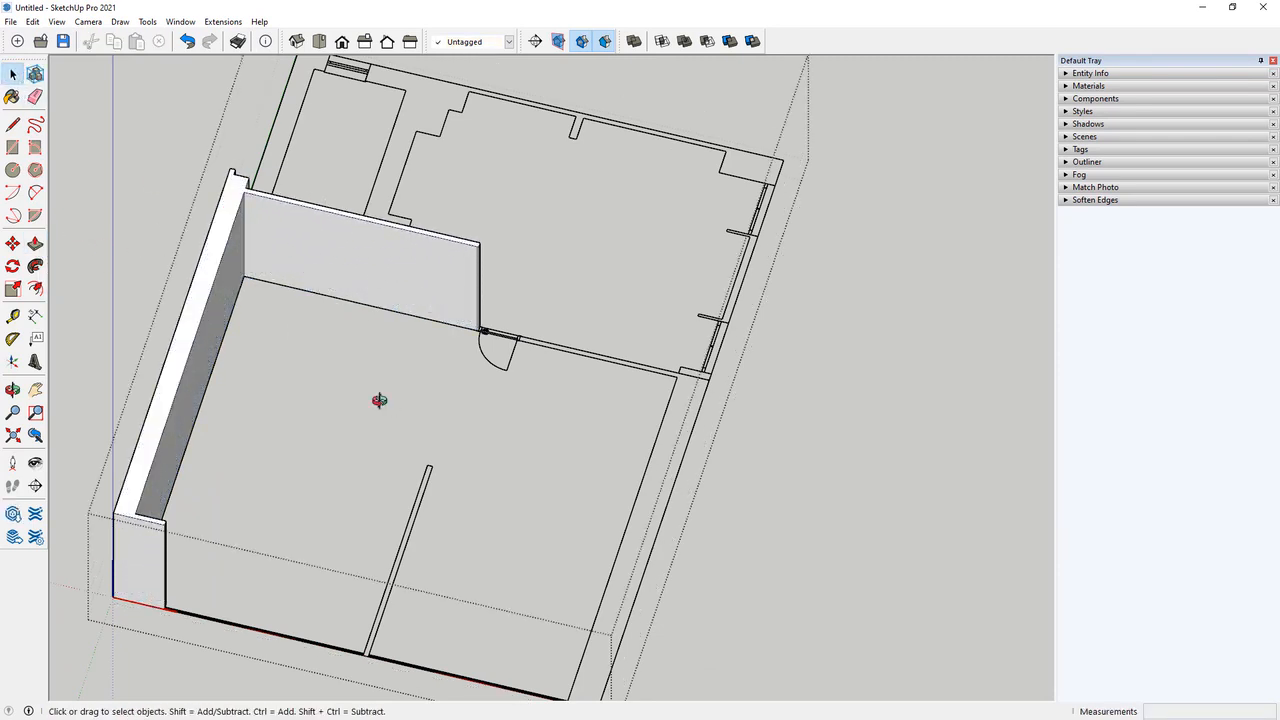
middle_drag(379, 400, 271, 380)
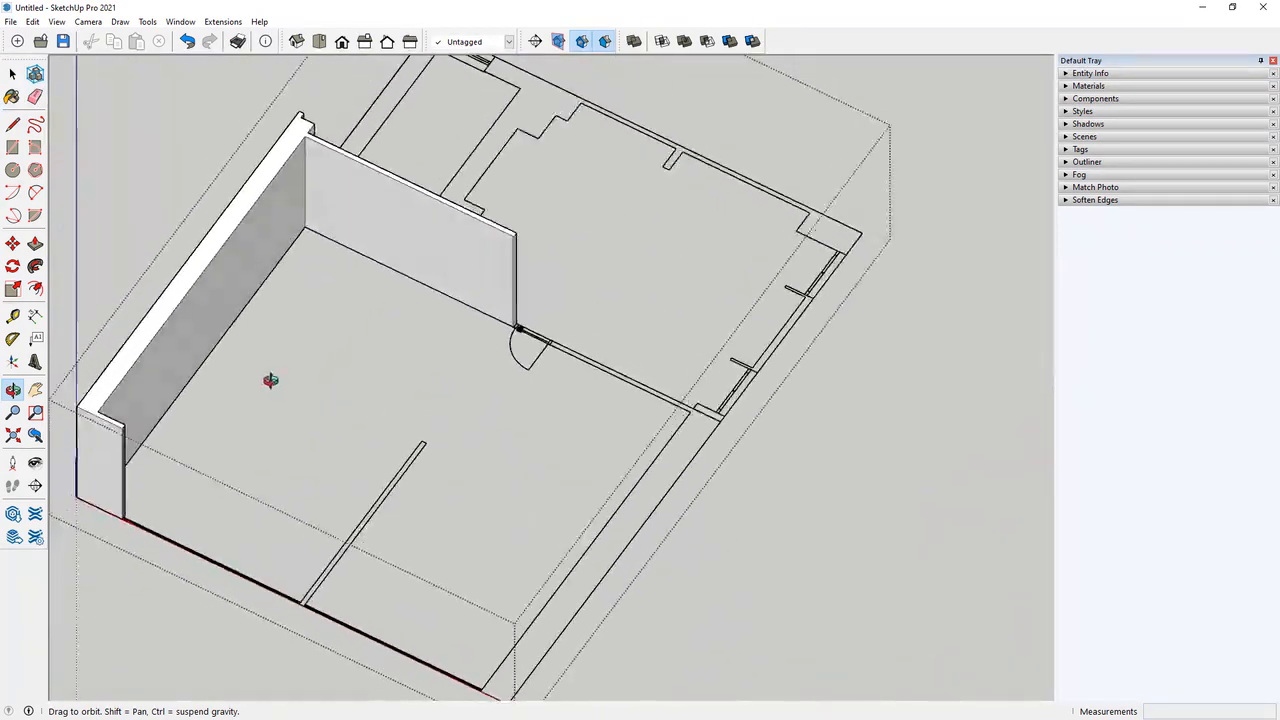
scroll(243, 357, down, 2)
scroll(243, 443, down, 2)
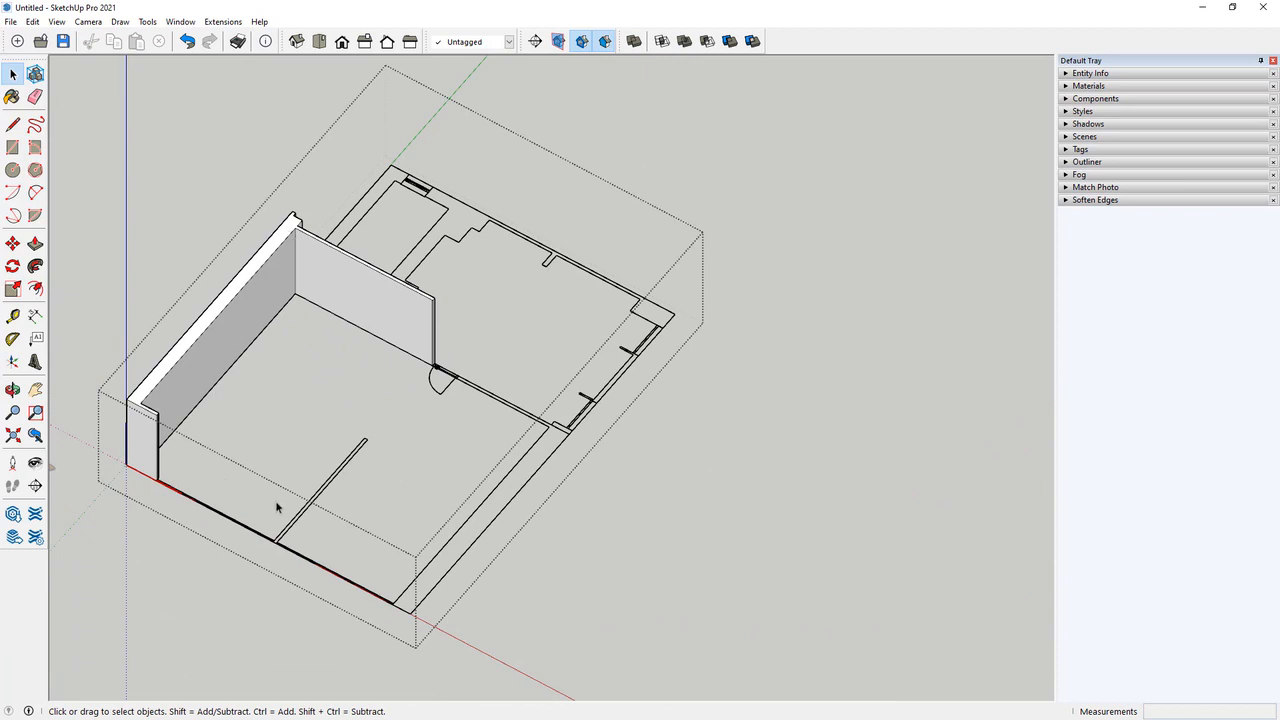
middle_drag(275, 500, 407, 522)
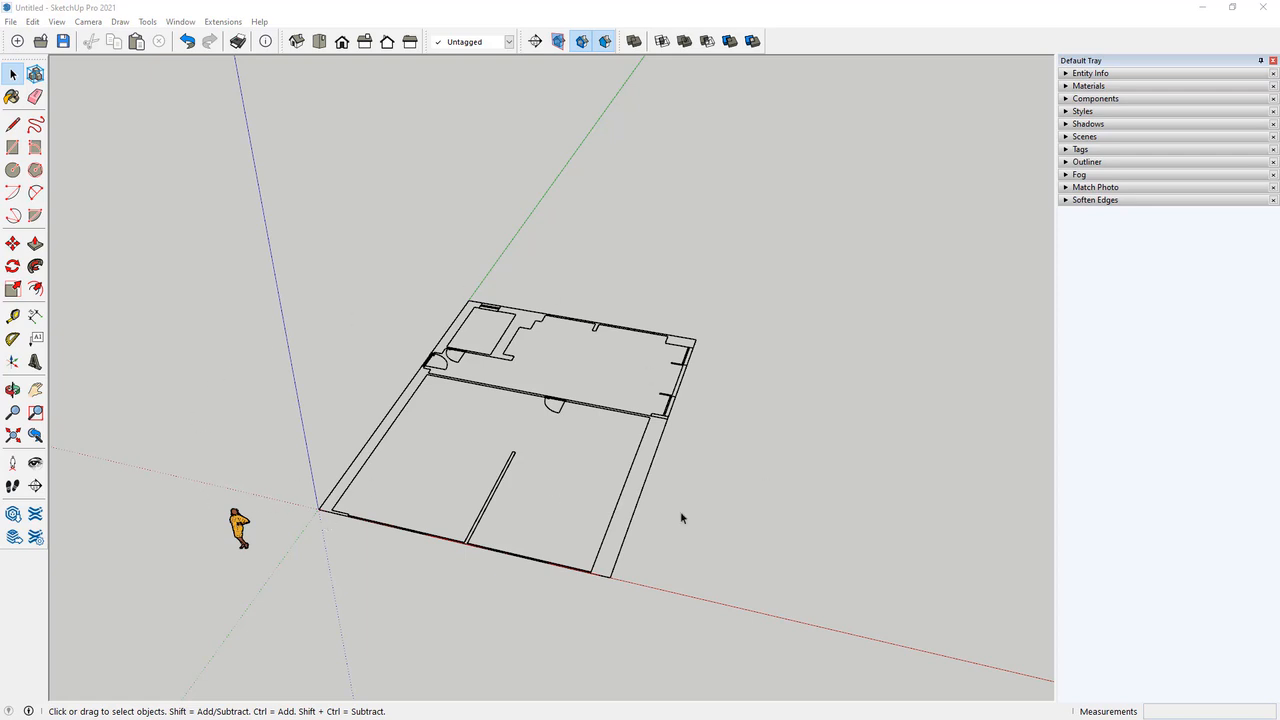
Check the floor plan component's entity information and tags, switching the visibility of the SECTIONCUTEDGES tag off and back on.
click(632, 514)
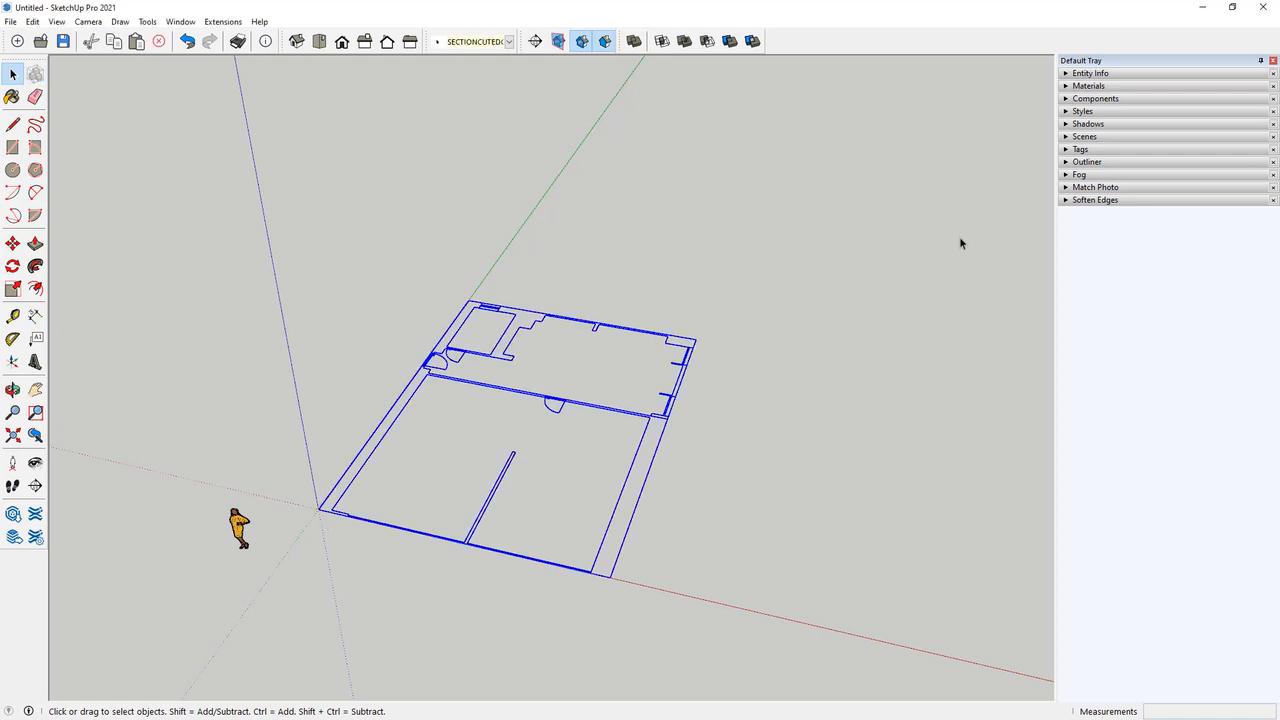
click(1068, 76)
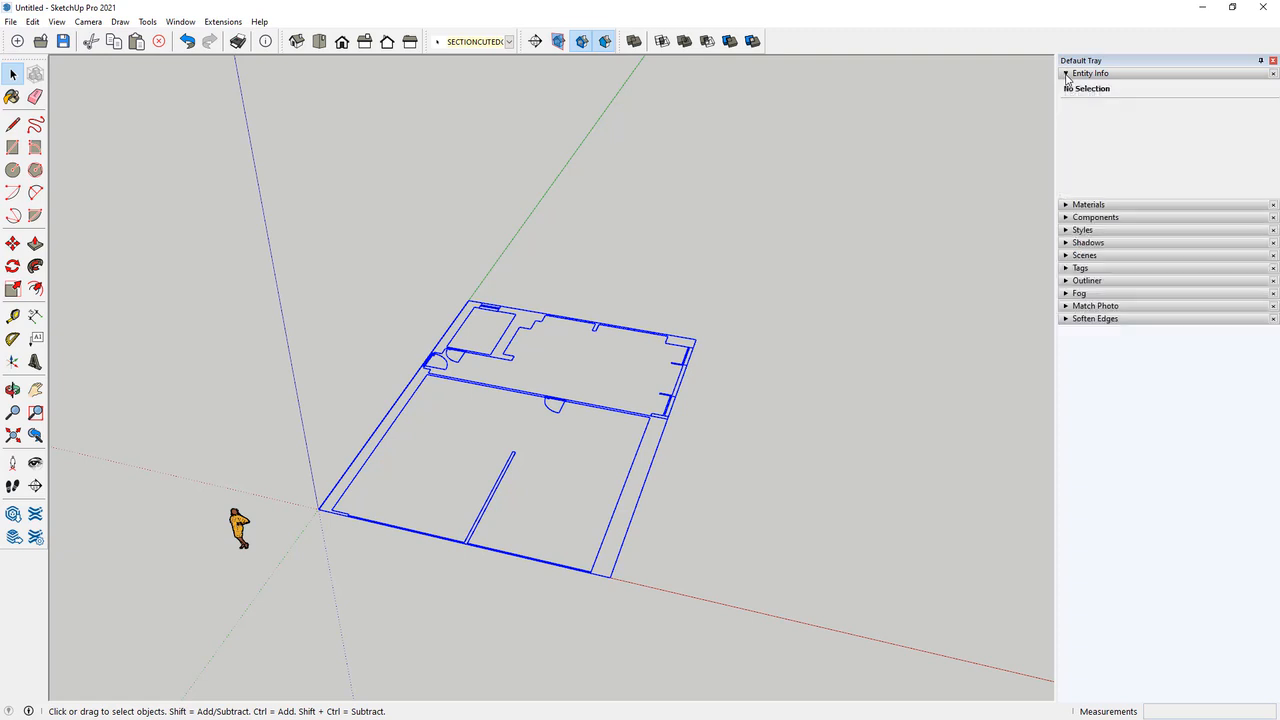
click(1070, 268)
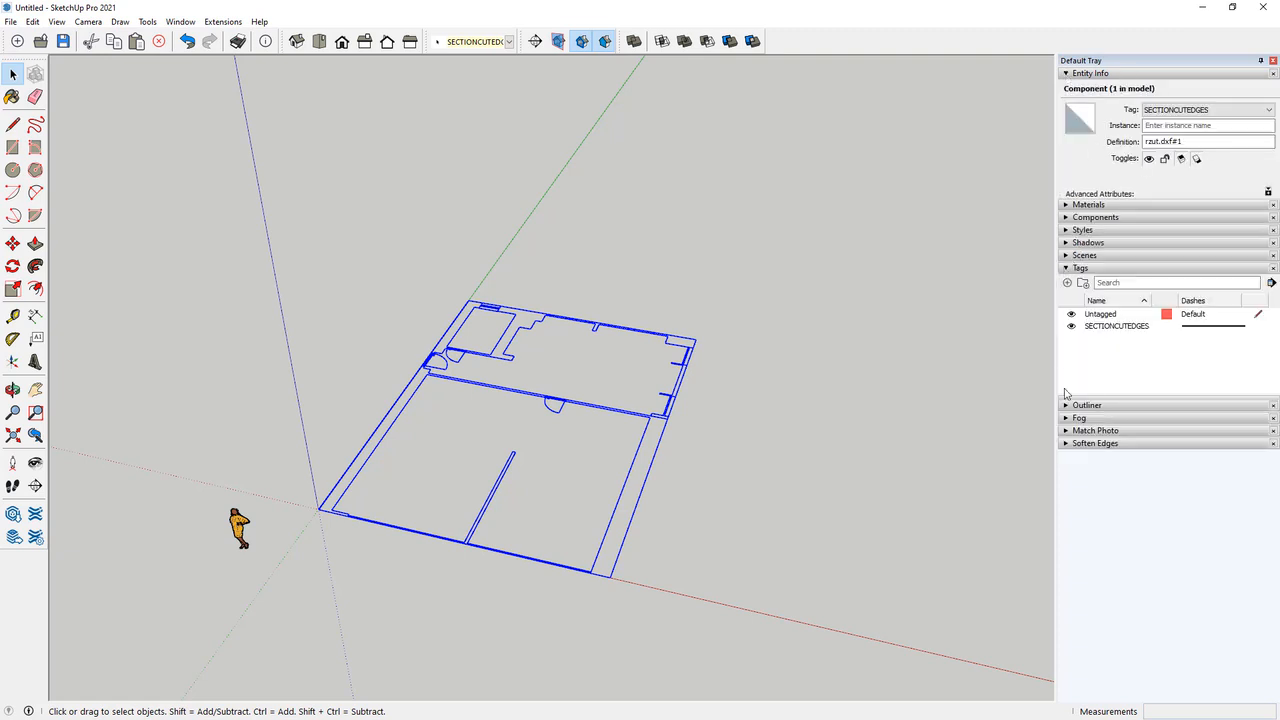
click(1100, 330)
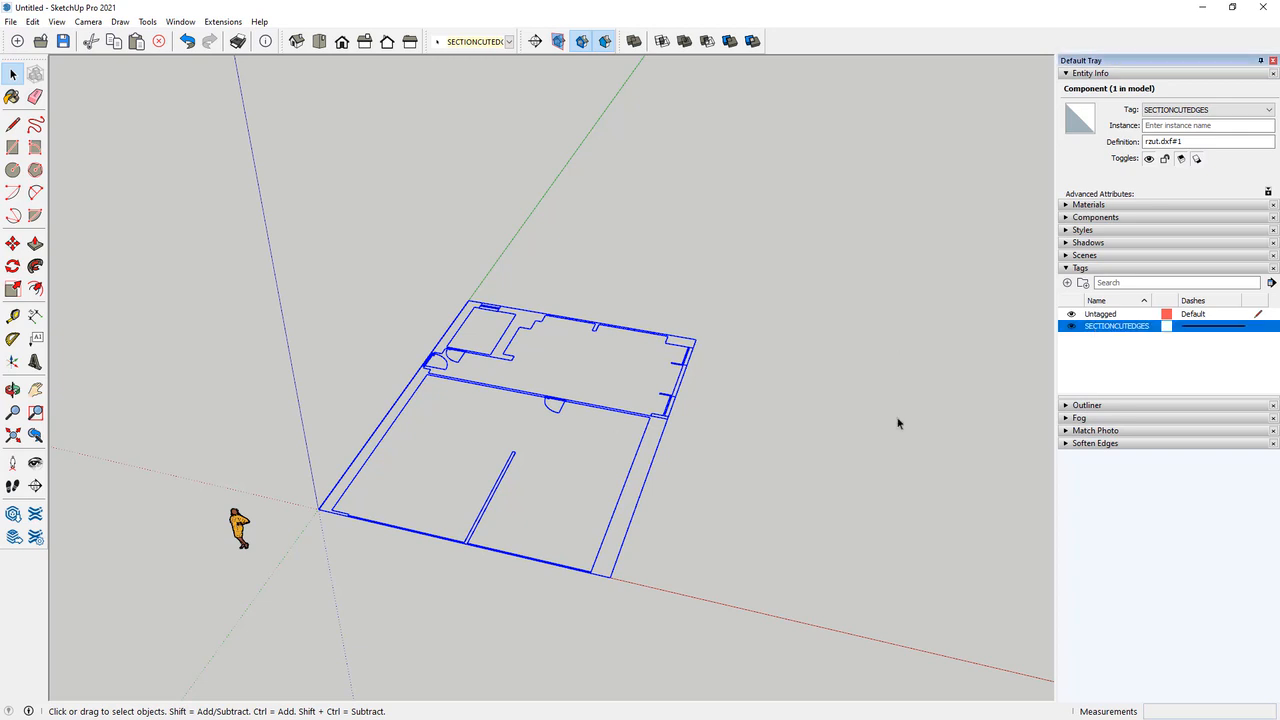
click(1072, 327)
click(1072, 327)
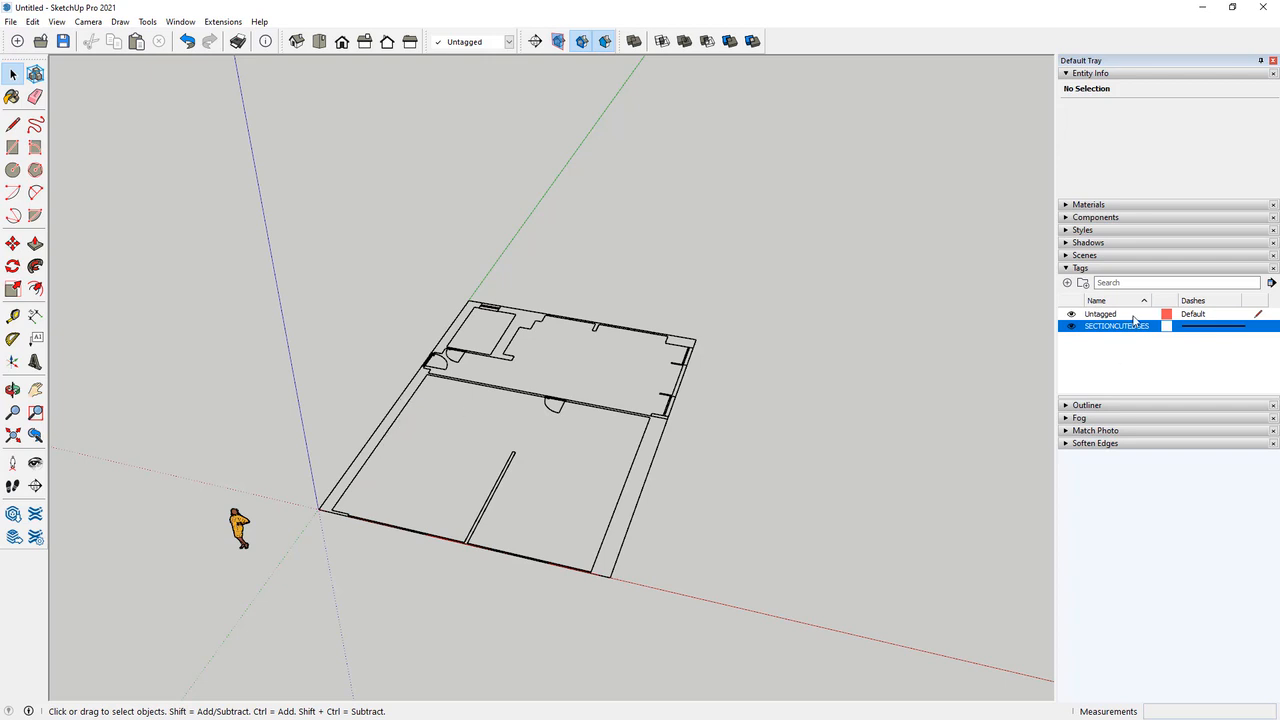
Copy the floor plan component and paste the duplicate at the axes' origin, on top of the original.
click(385, 441)
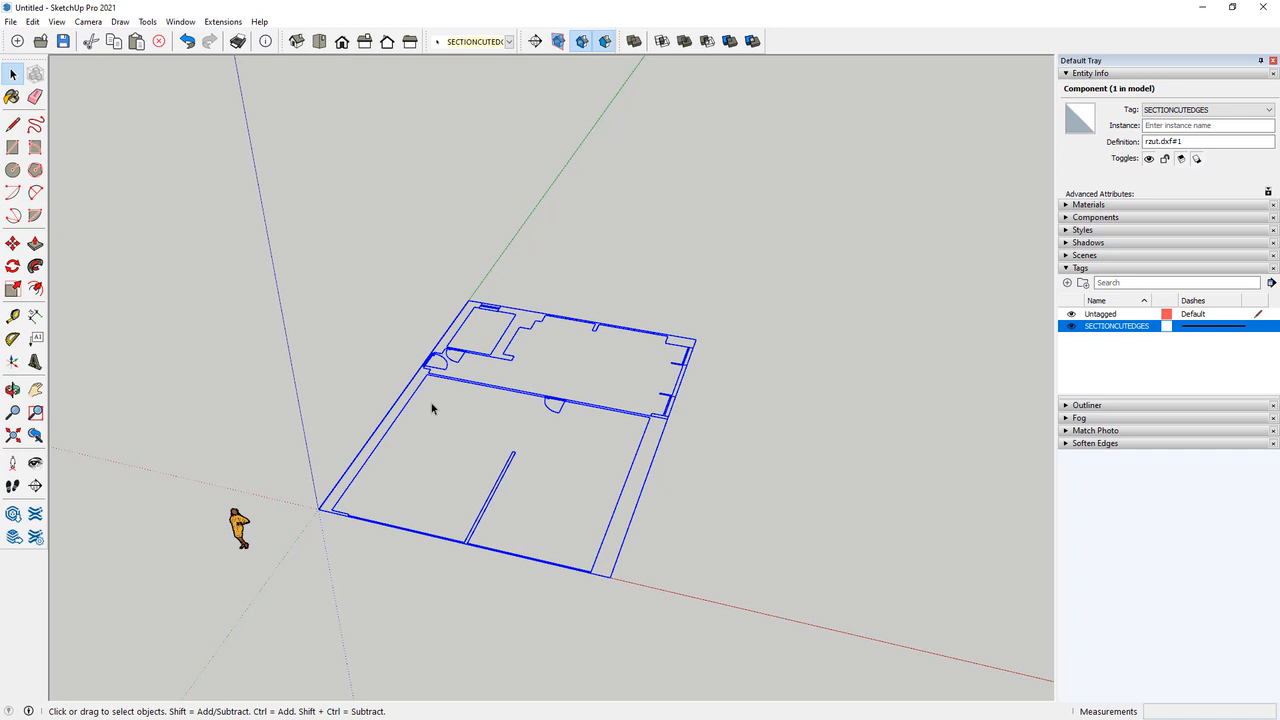
key(ctrl+c)
key(ctrl+v)
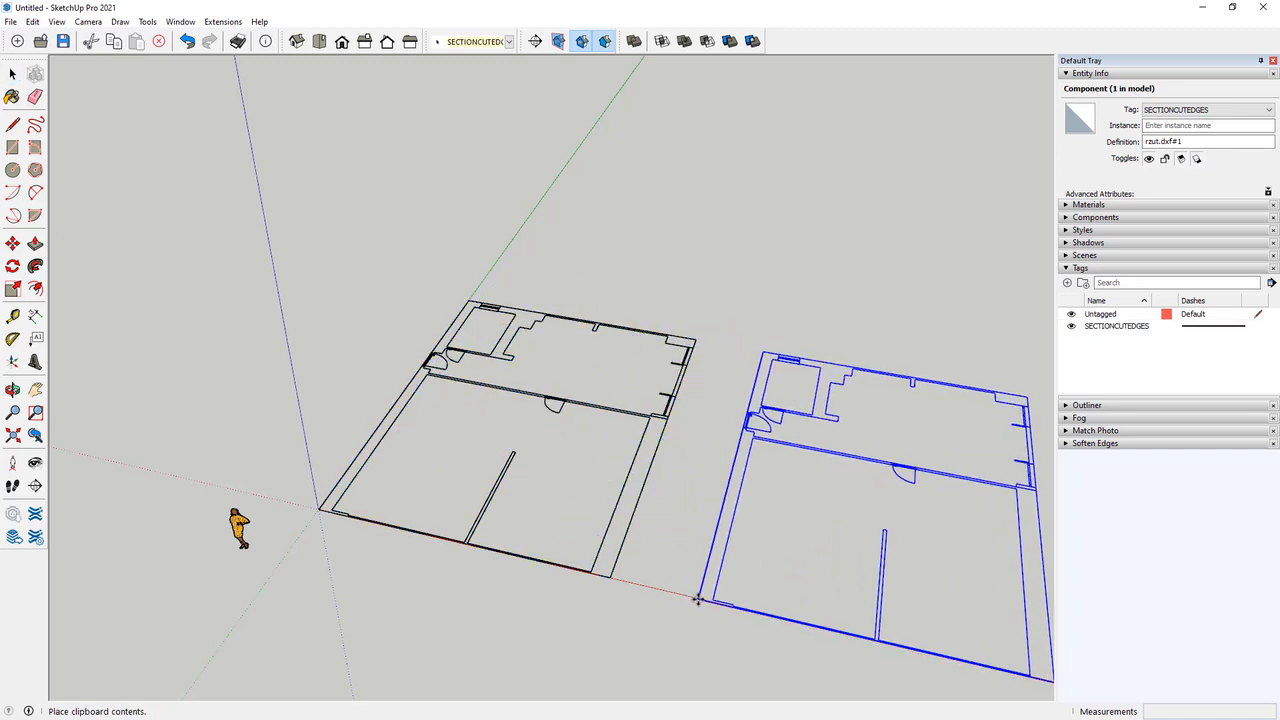
click(318, 507)
Move the duplicated floor plan about 13100 mm along the red axis so it sits beside the original.
key(m)
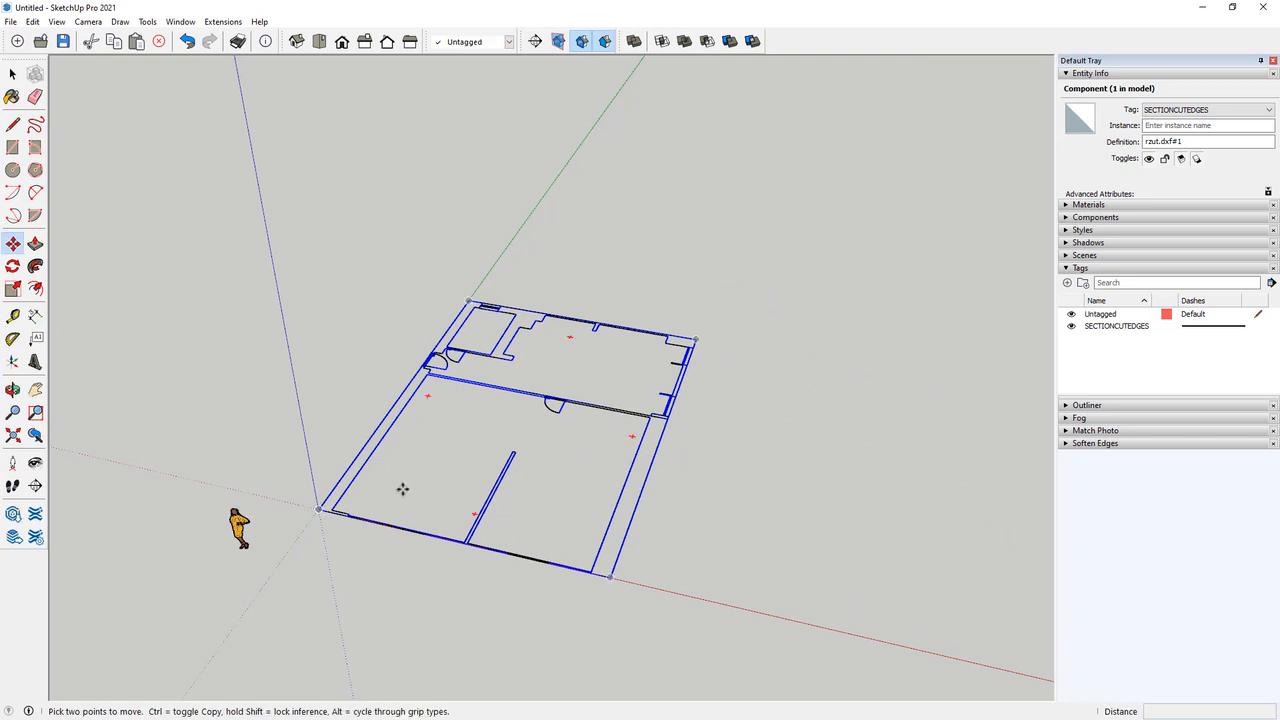
click(357, 472)
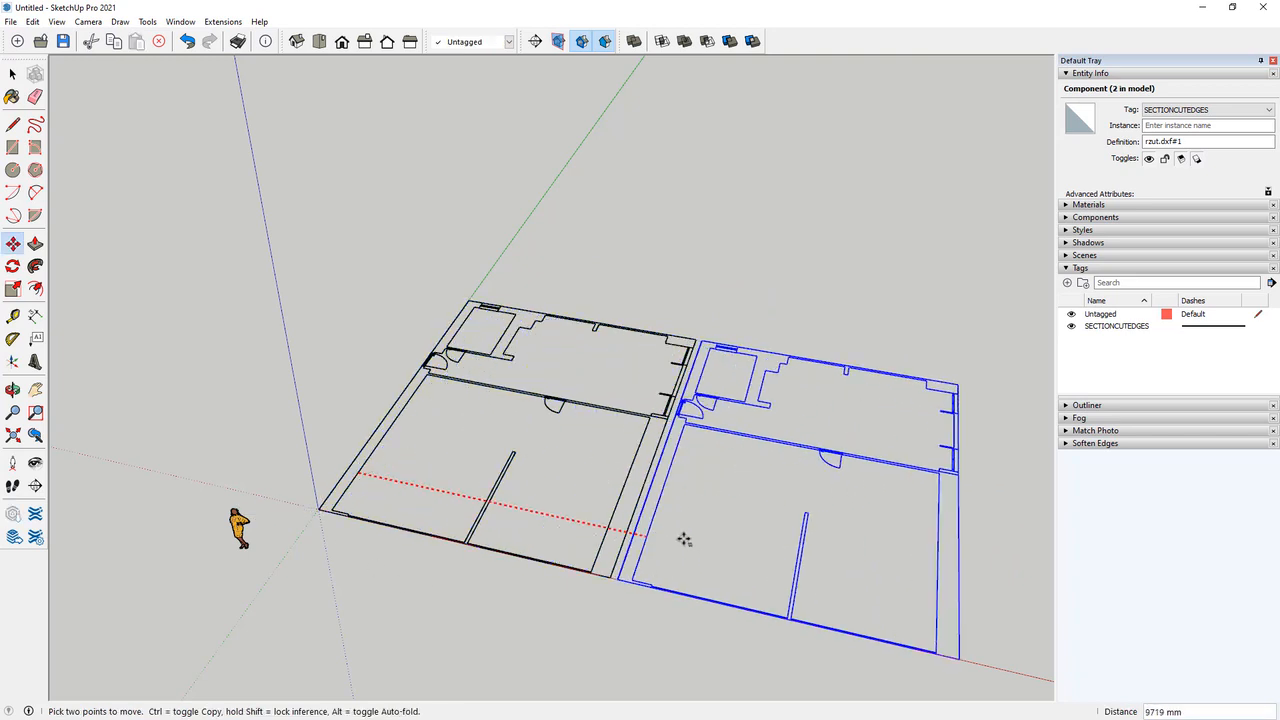
click(774, 570)
click(13, 75)
click(412, 243)
scroll(330, 311, down, 3)
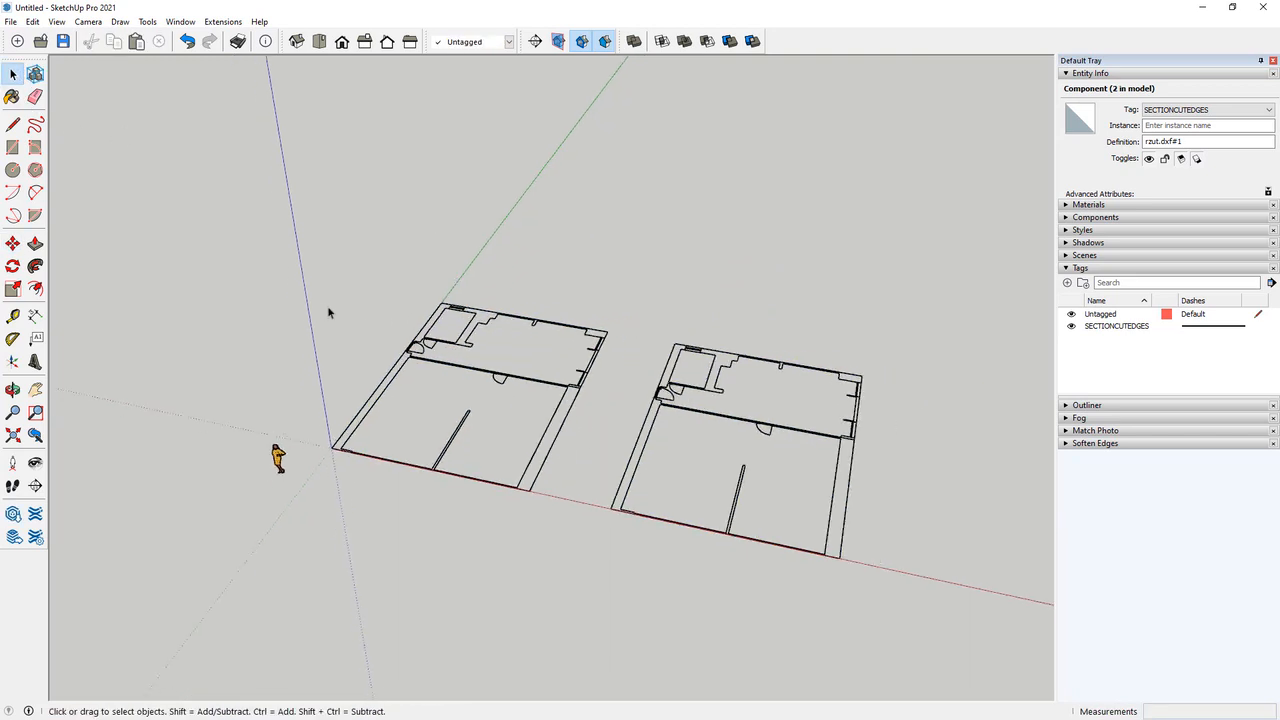
scroll(768, 405, up, 2)
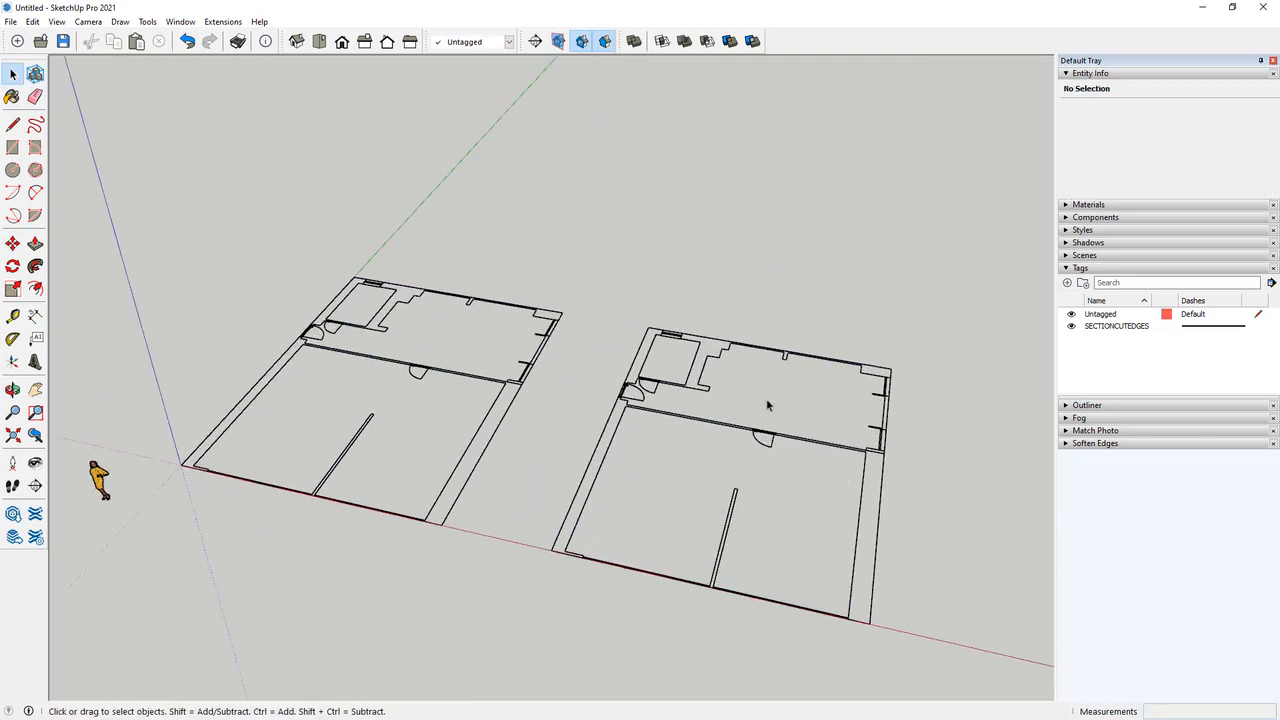
Create a new tag named Wall.
click(1067, 283)
text(W)
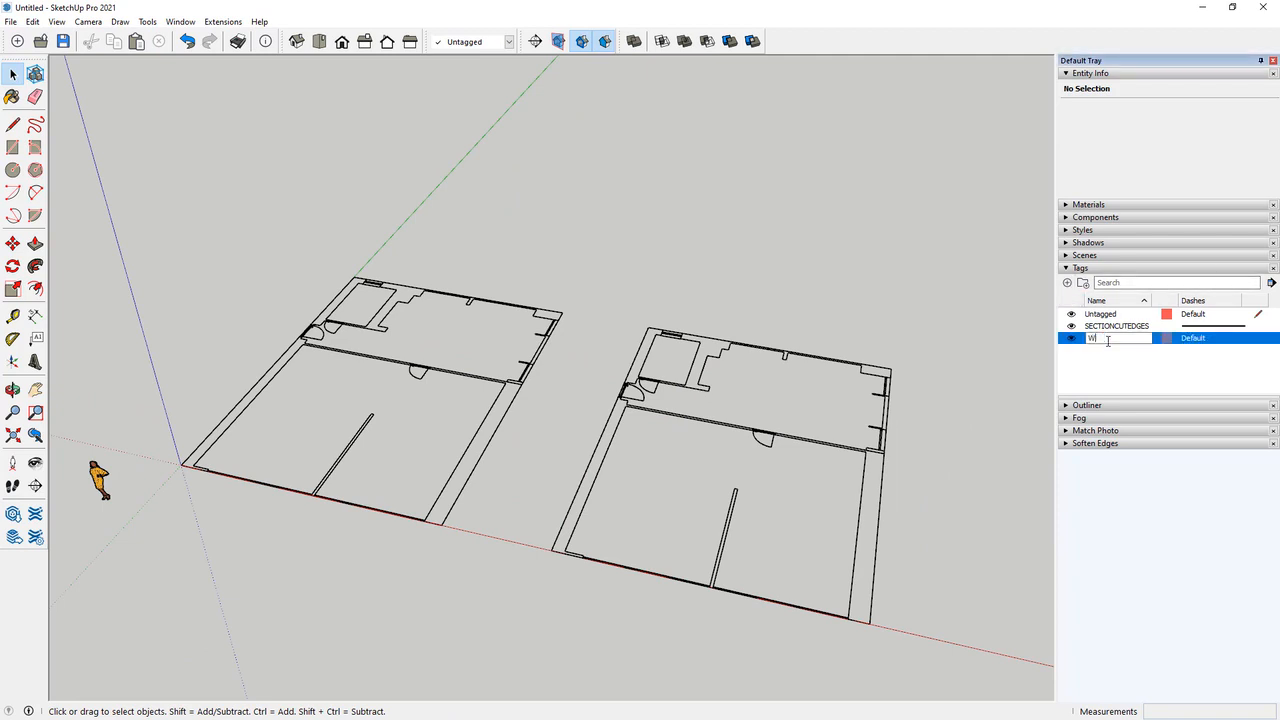
text(all)
key(Return)
Assign the Wall tag to the duplicated floor plan component and deselect it.
click(722, 347)
click(1230, 109)
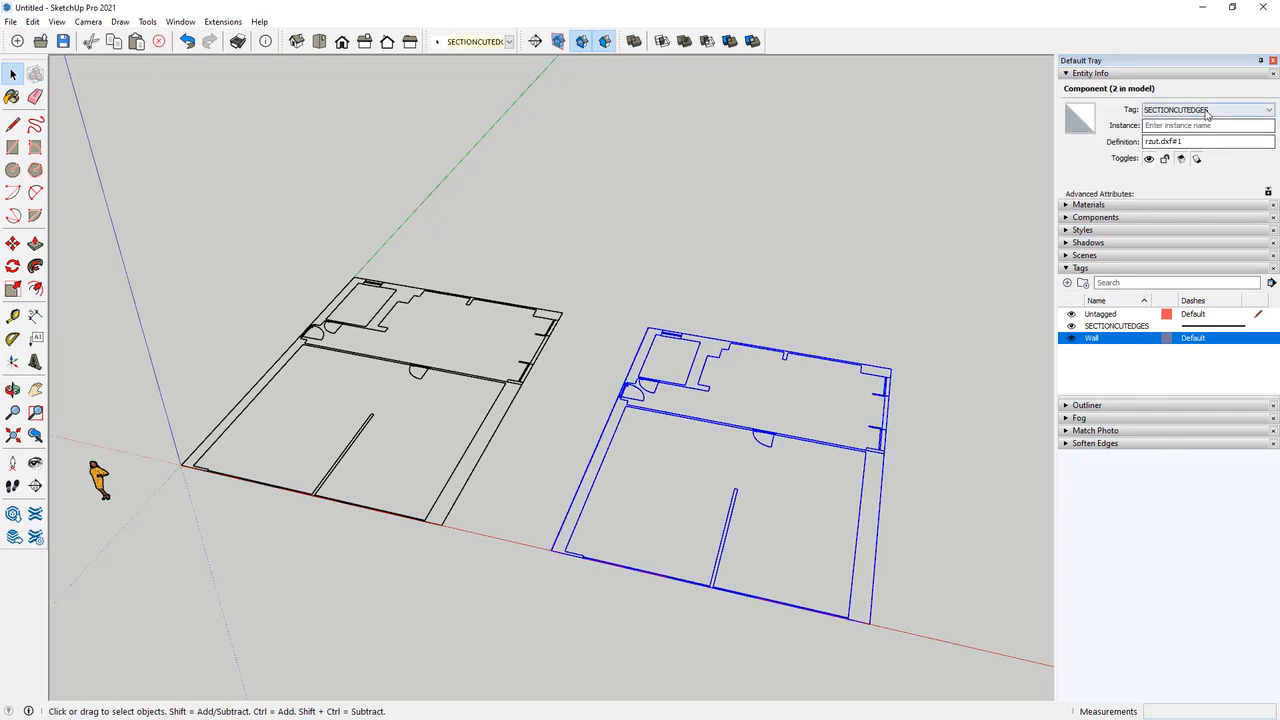
click(1186, 142)
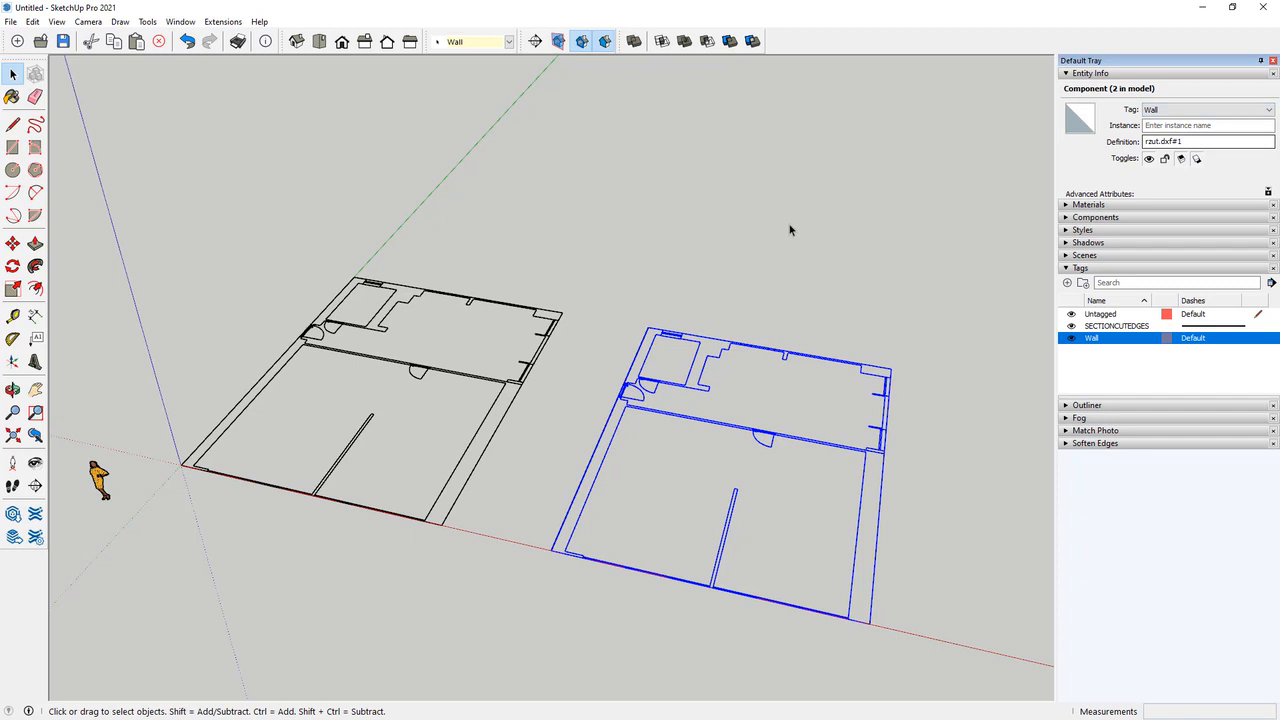
click(780, 226)
scroll(110, 347, down, 1)
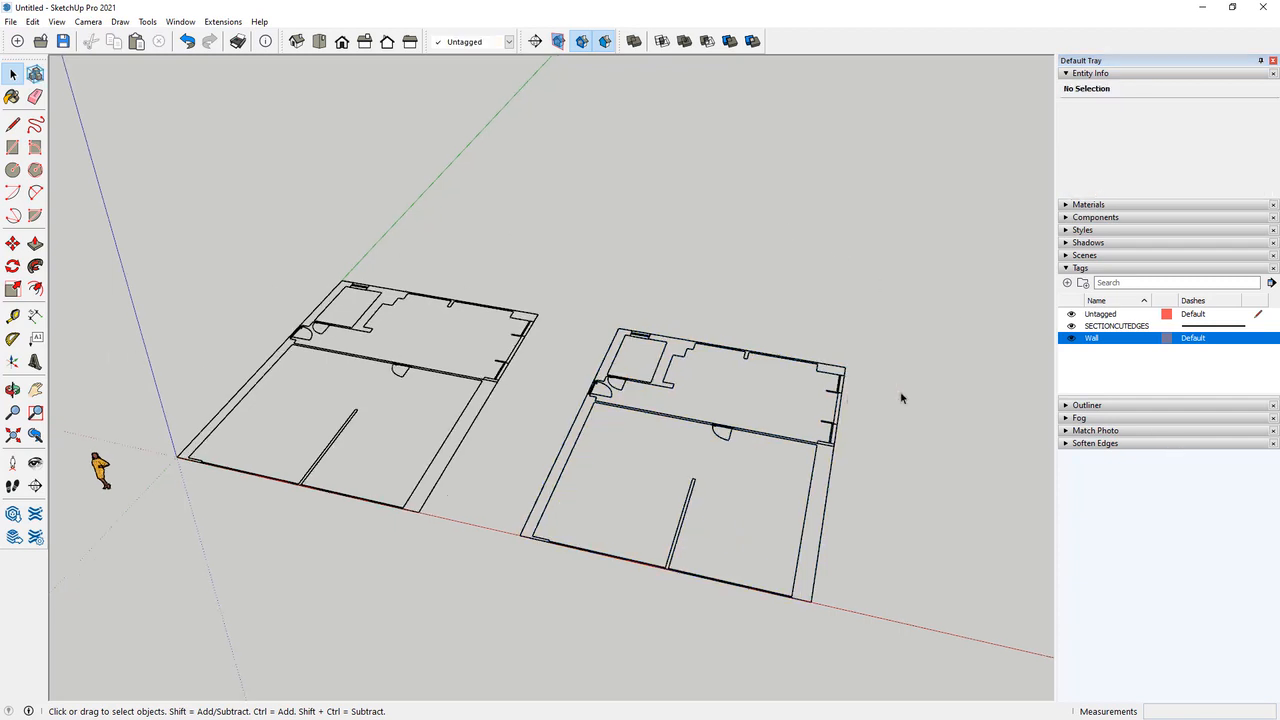
Switch the visibility of the SECTIONCUTEDGES tag off and back on to check which lines it controls.
click(1093, 328)
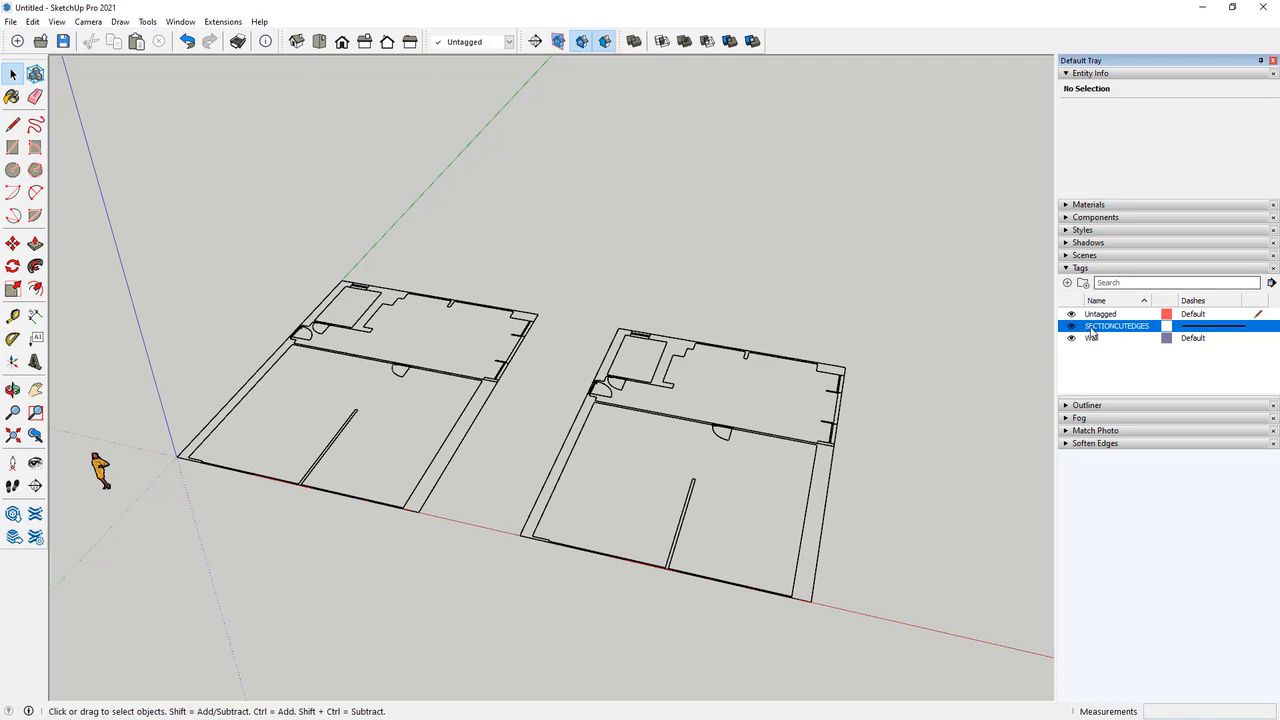
click(1072, 337)
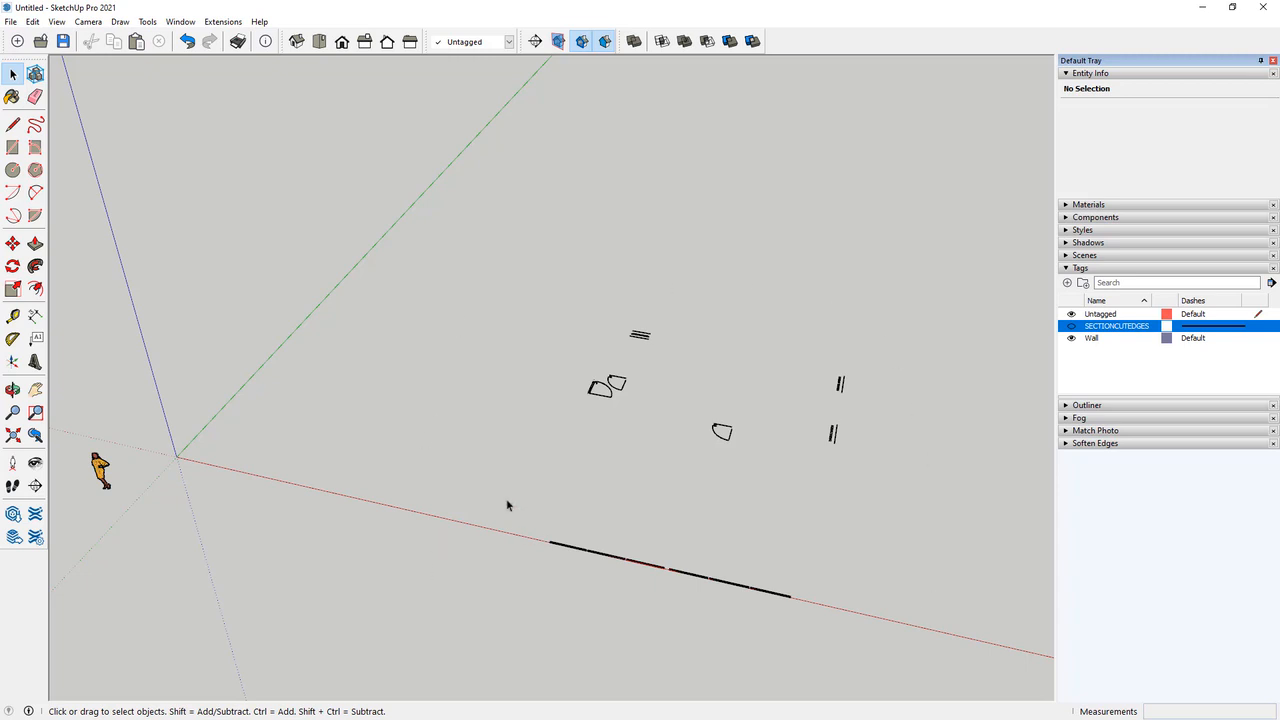
click(1072, 337)
Open the duplicated floor plan component, check the tag of its long inner wall edge, and leave the component.
click(833, 481)
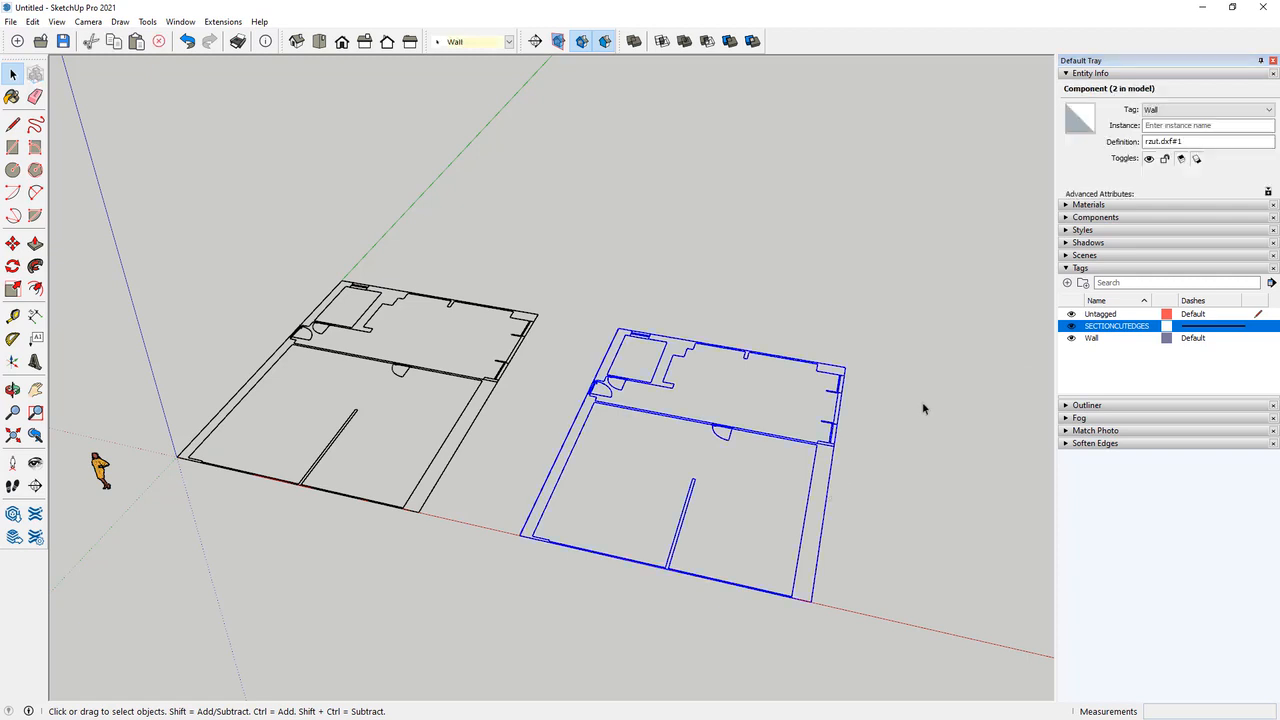
double_click(787, 444)
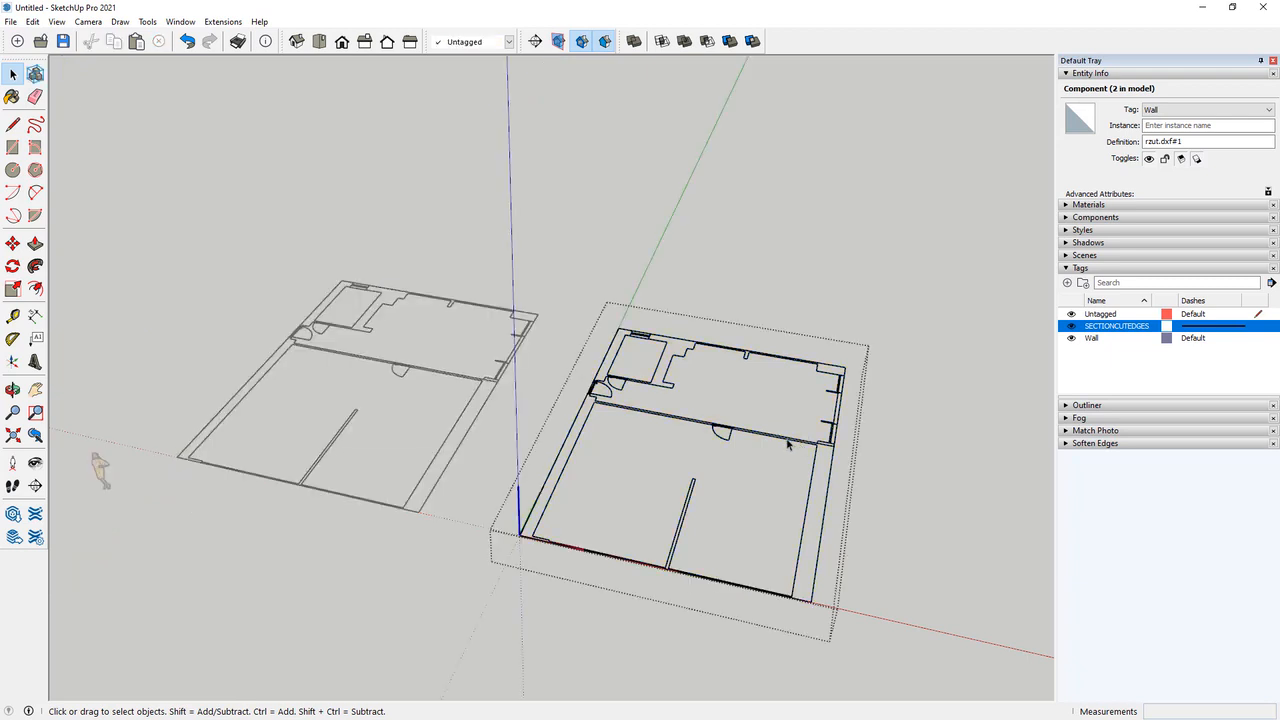
click(800, 548)
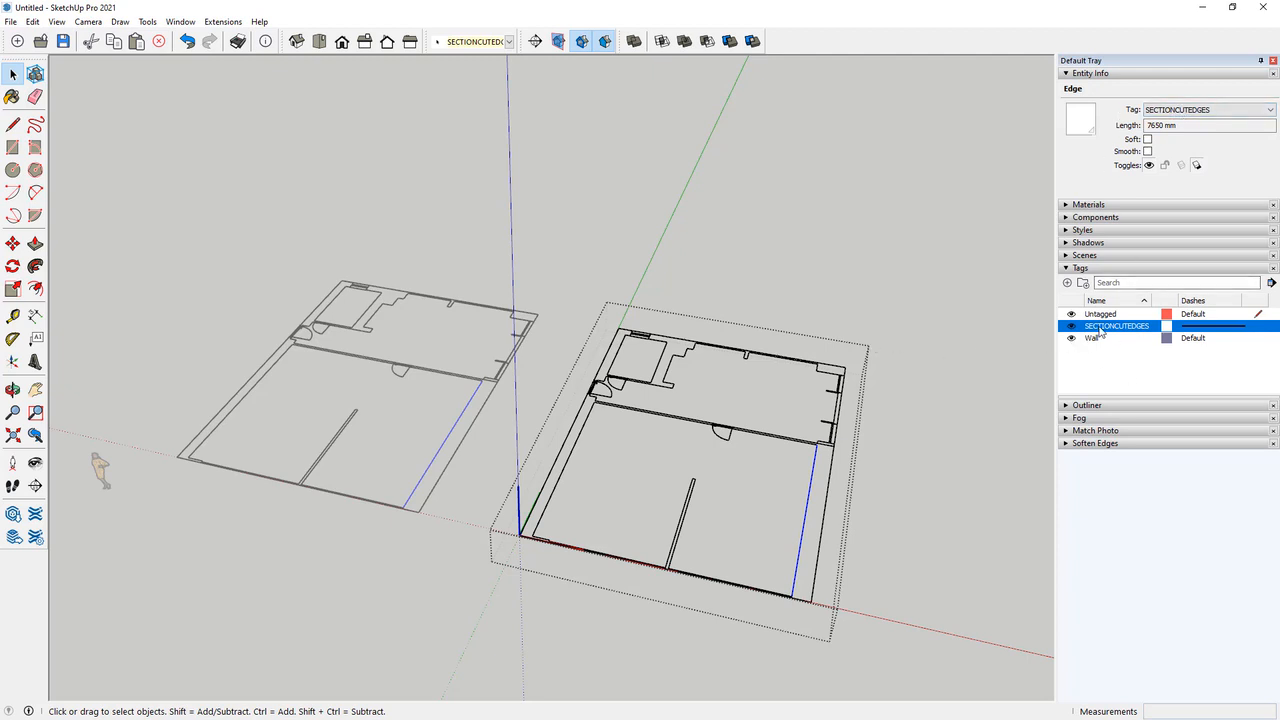
click(960, 508)
Select the duplicated floor plan component and reapply the Wall tag to it.
middle_drag(960, 508, 271, 594)
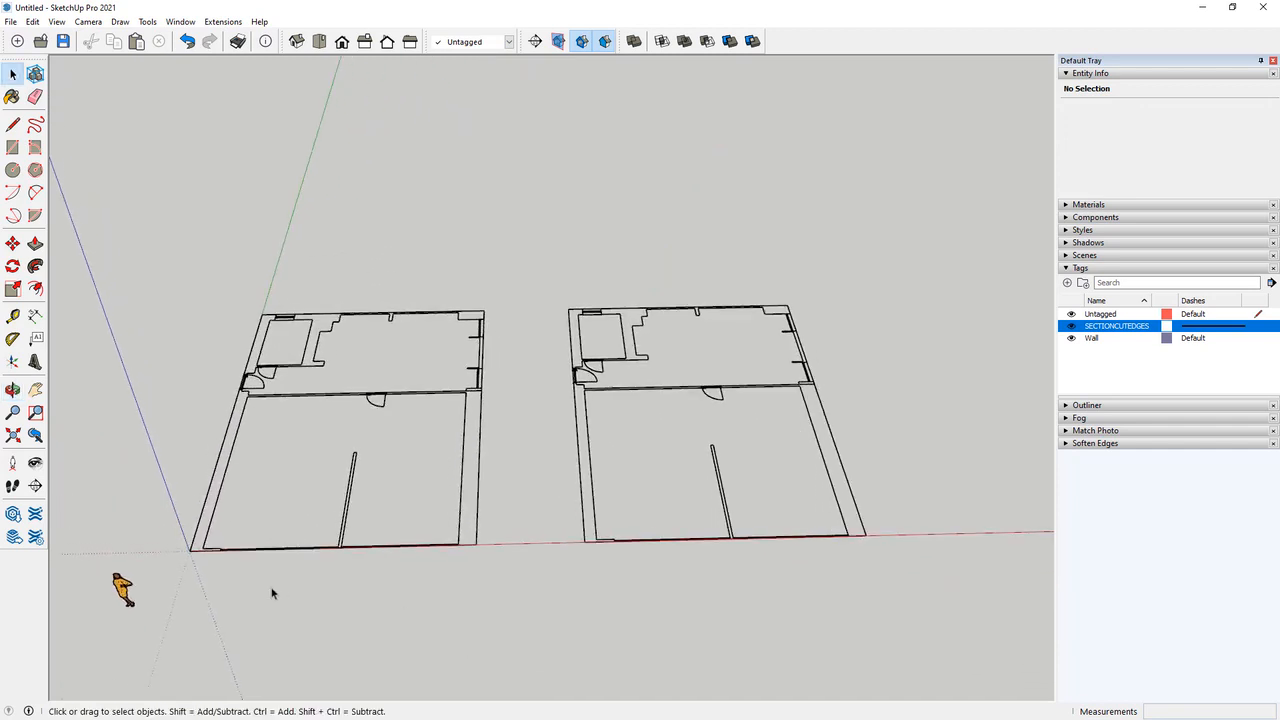
scroll(208, 580, down, 2)
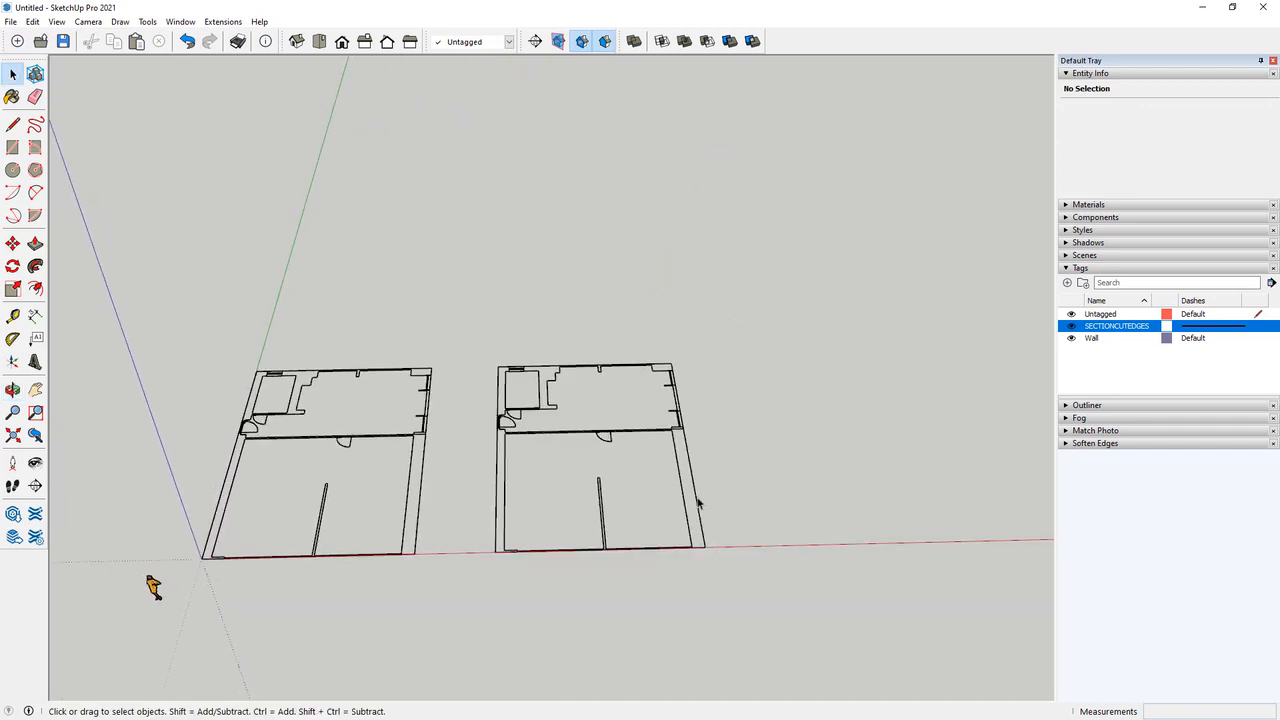
middle_drag(714, 535, 704, 584)
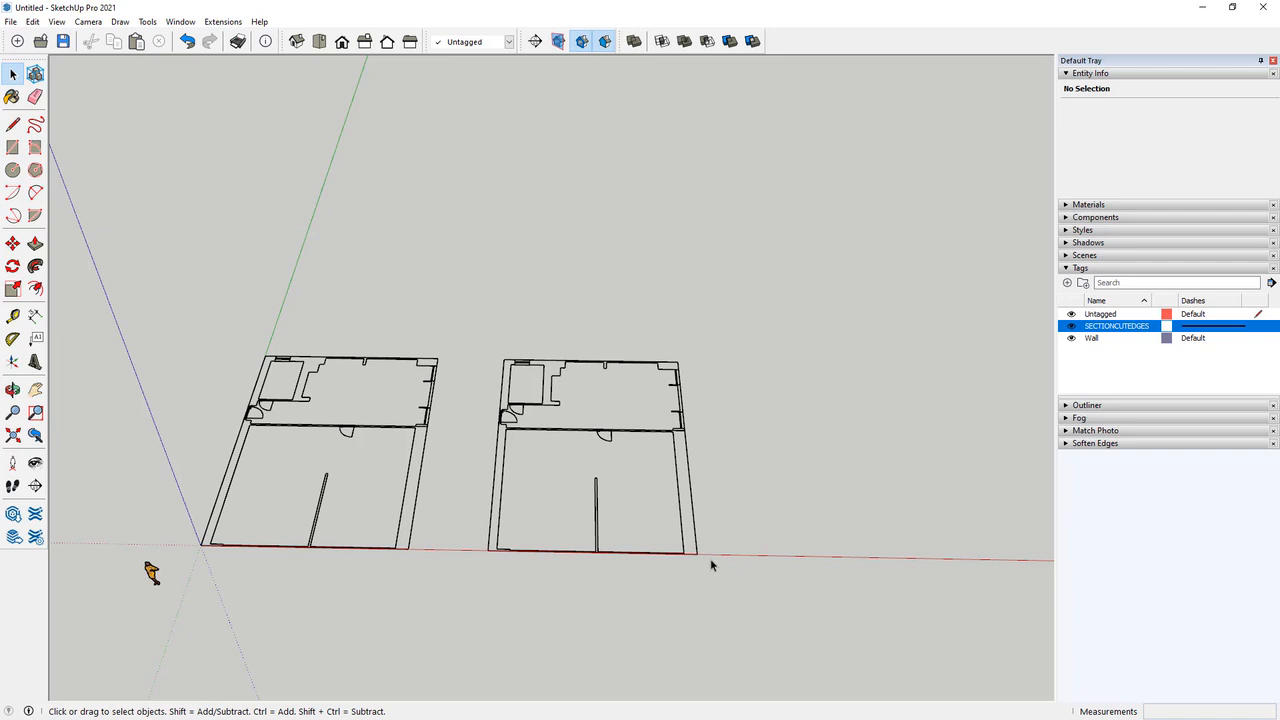
drag(777, 597, 468, 262)
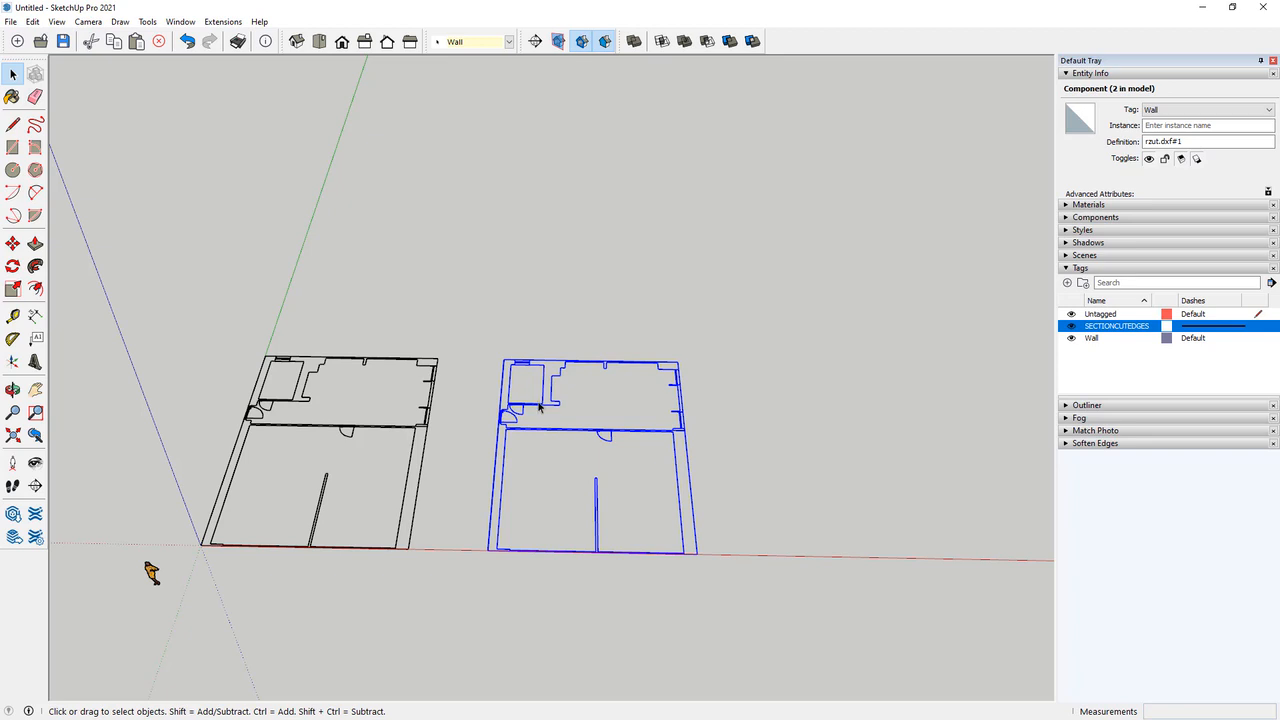
click(1160, 109)
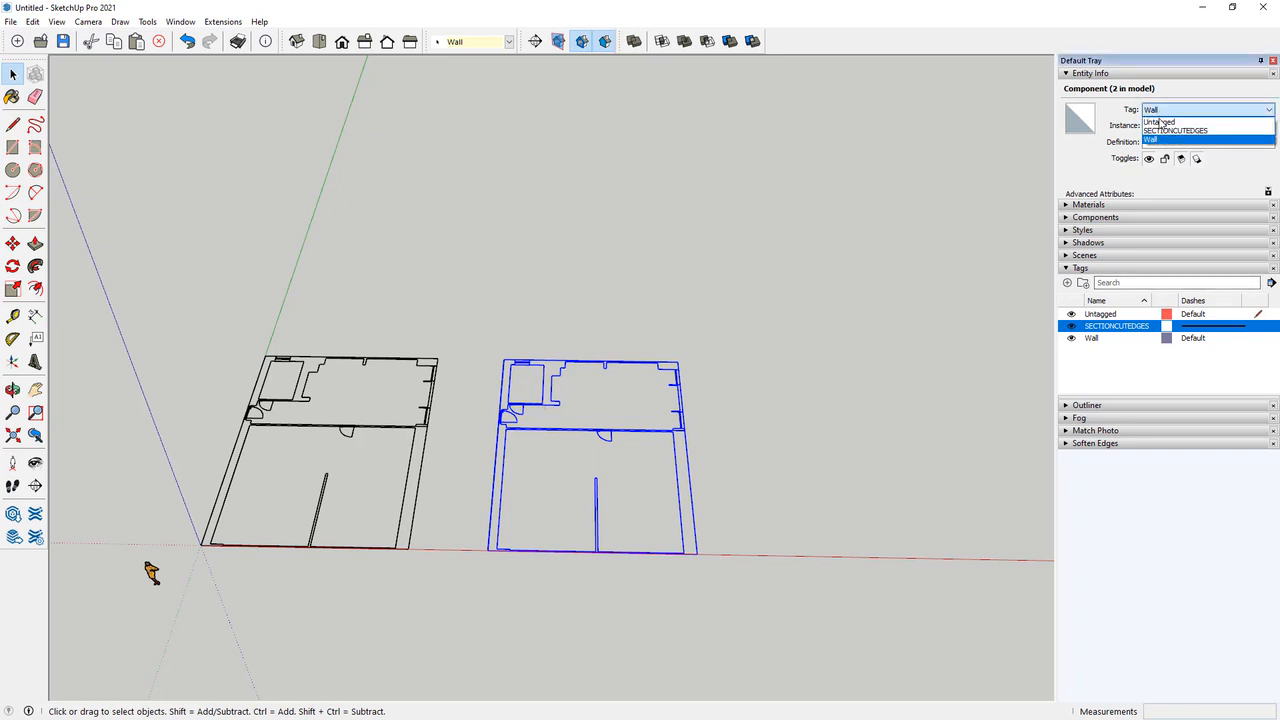
click(1160, 141)
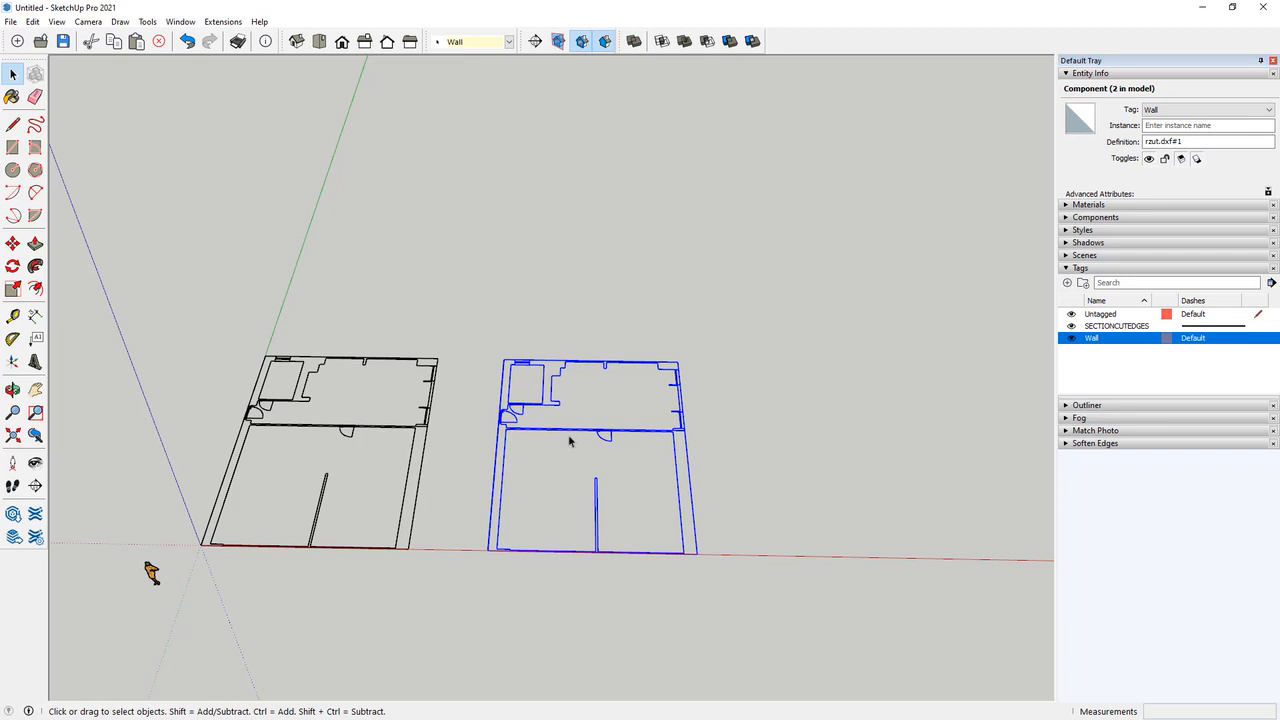
Open the duplicated floor plan, check the tag of the short edge in its far corner, and leave the component.
click(548, 388)
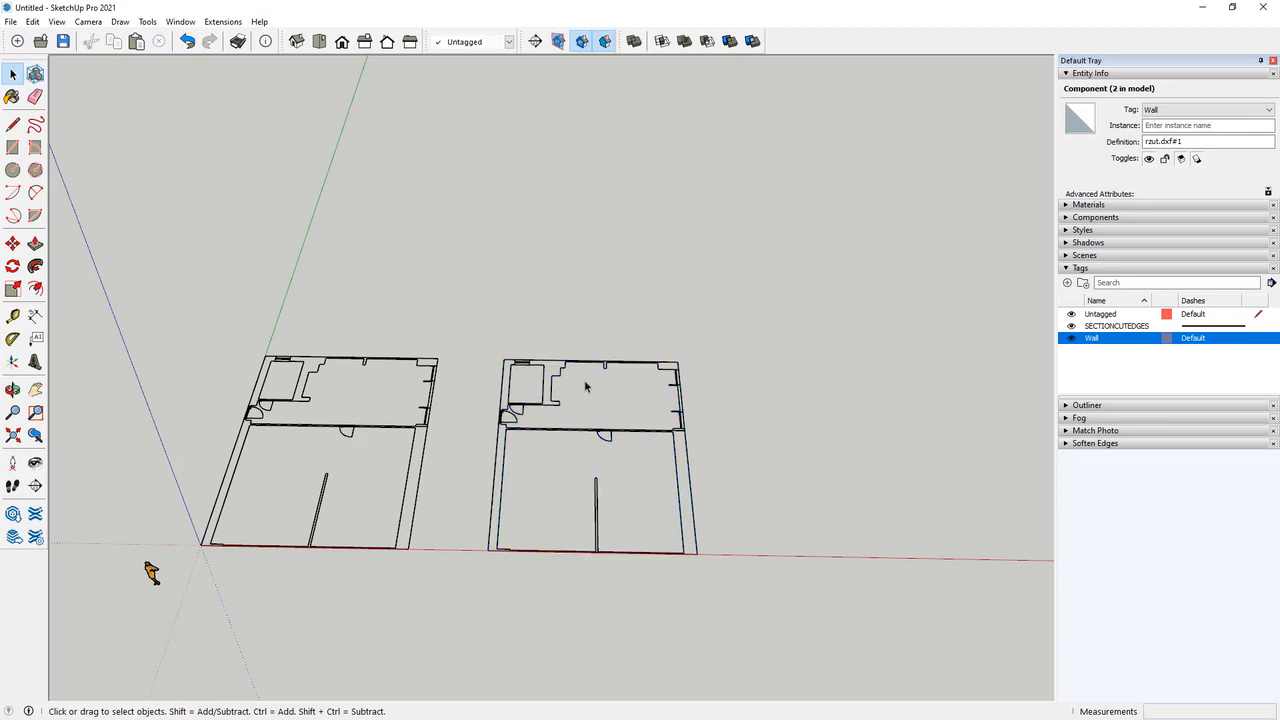
double_click(561, 382)
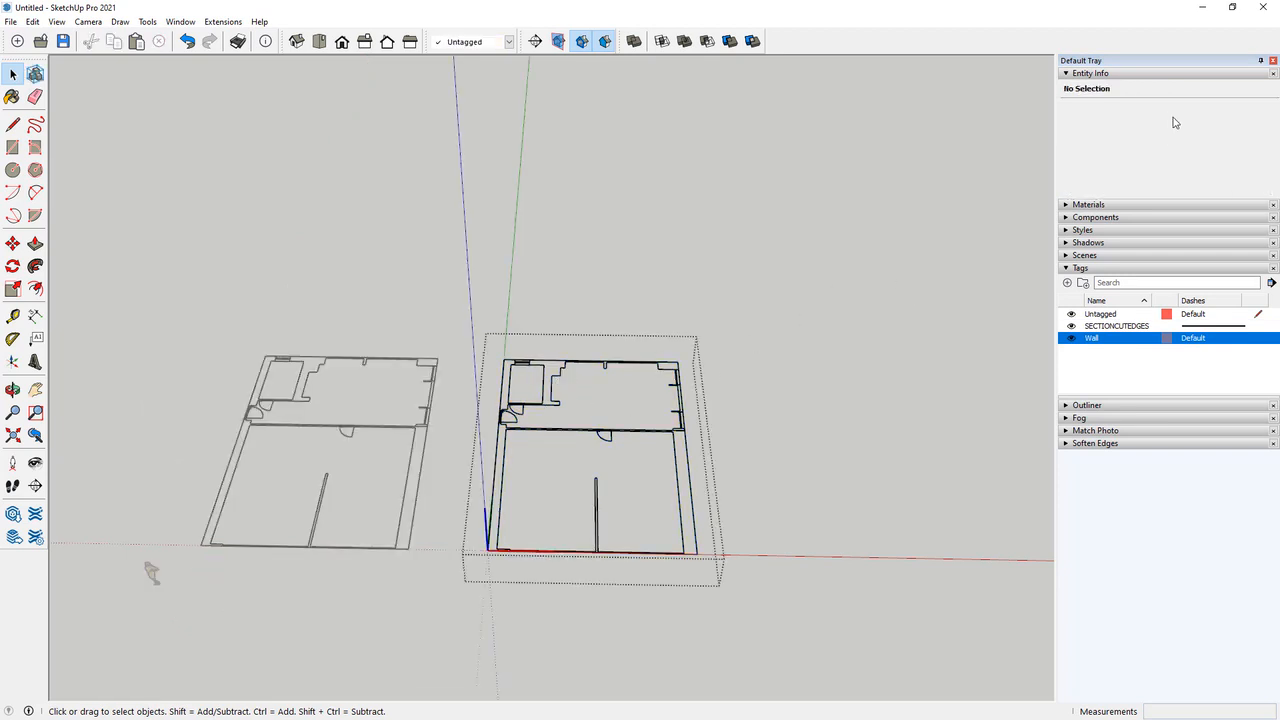
click(668, 372)
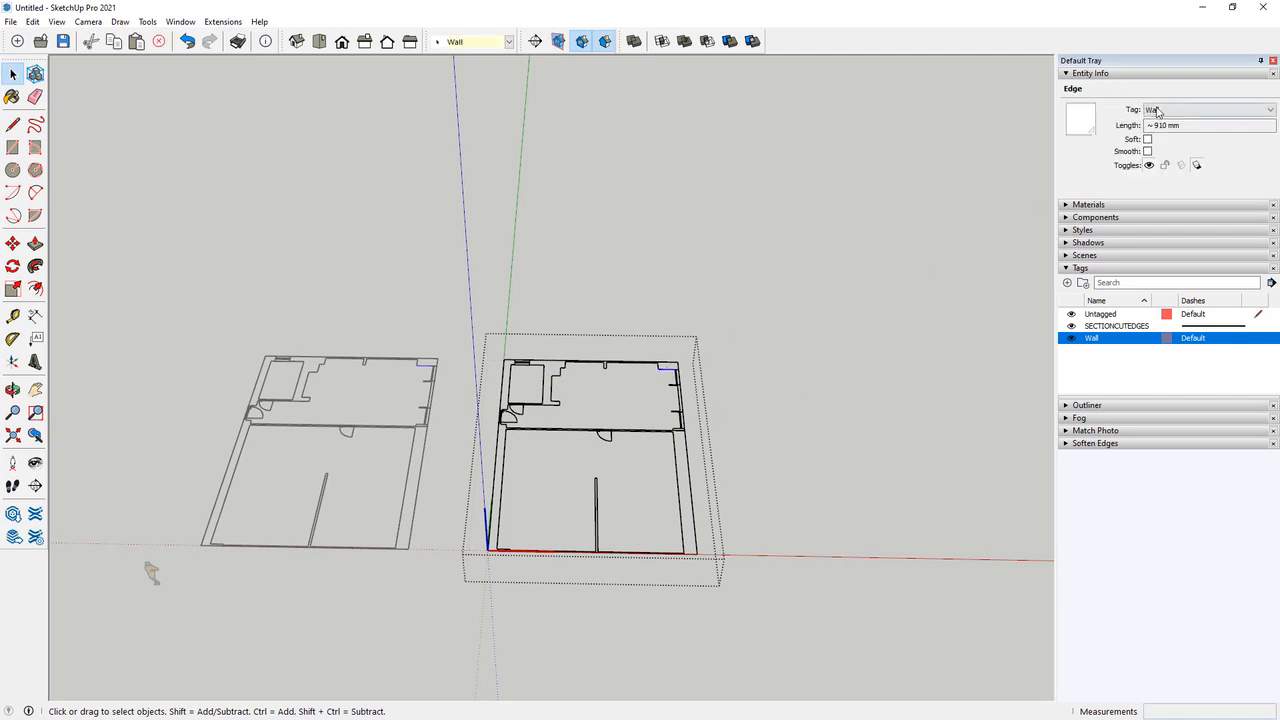
click(757, 429)
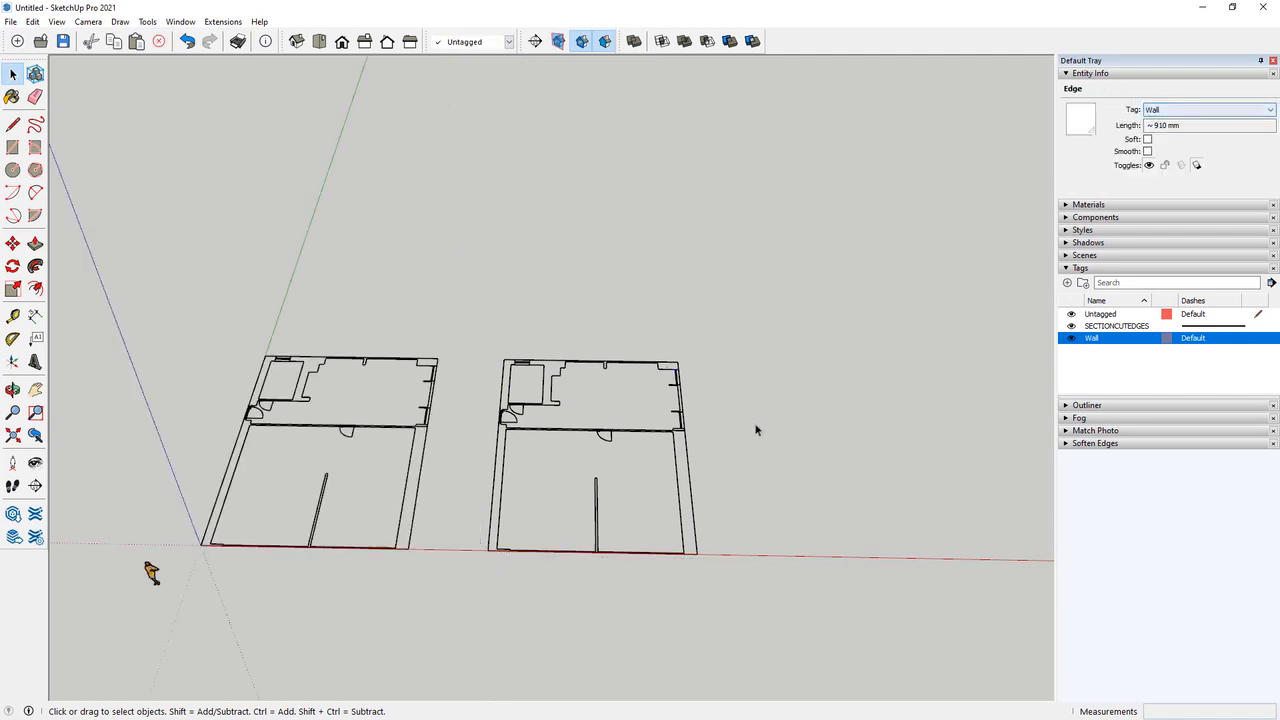
Hide the SECTIONCUTEDGES tag while keeping the Wall tag visible.
click(1071, 340)
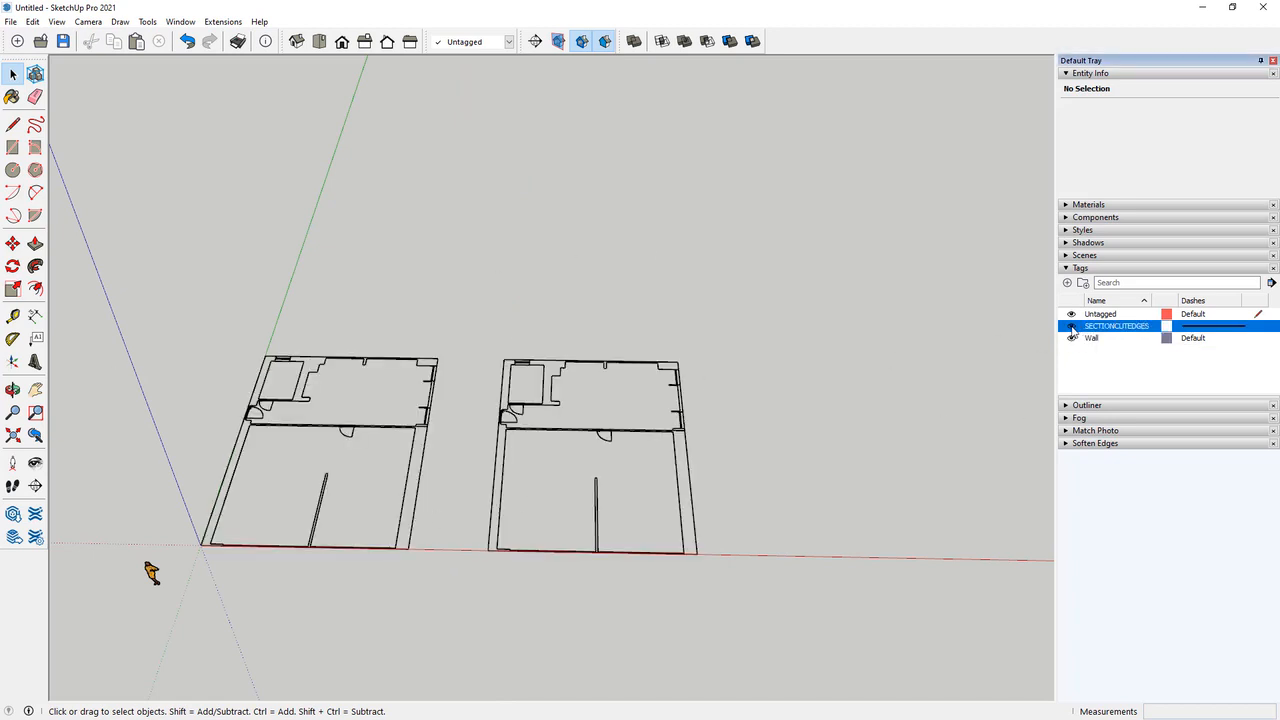
click(1071, 327)
click(1110, 341)
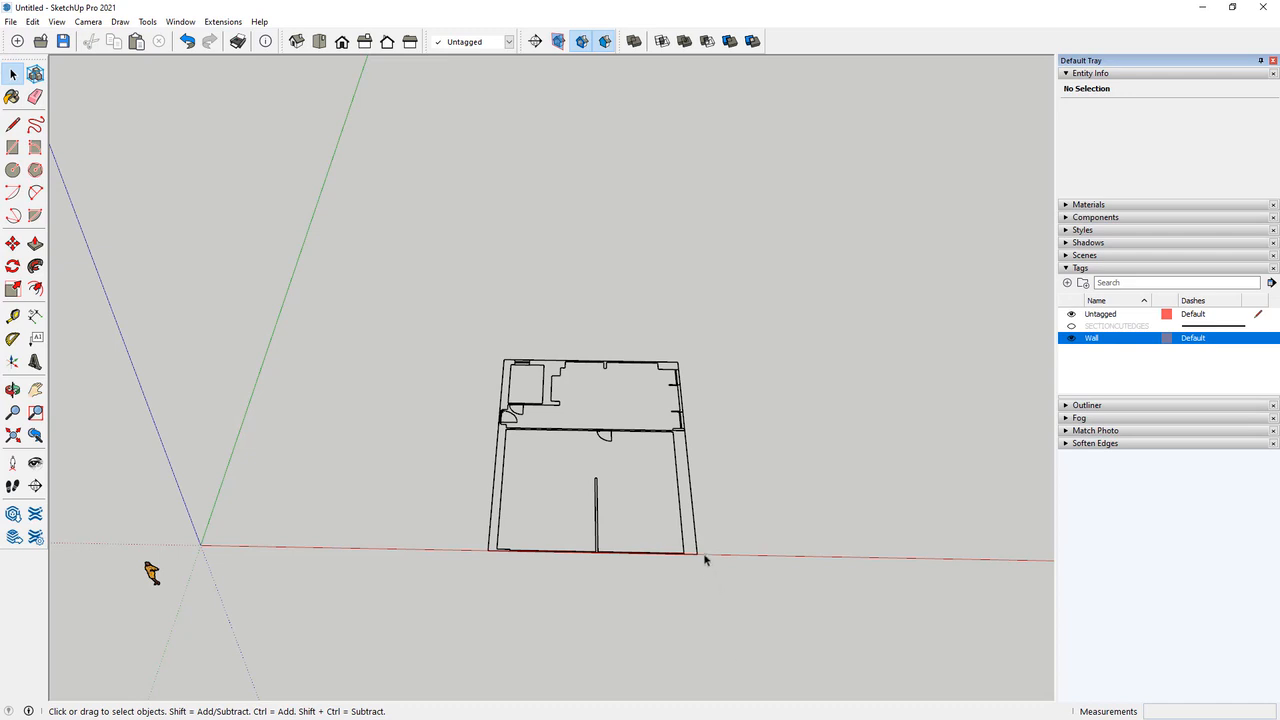
Move the Wall-tagged floor plan by its near corner onto the axes' origin, about 13144 mm along the red axis.
click(682, 518)
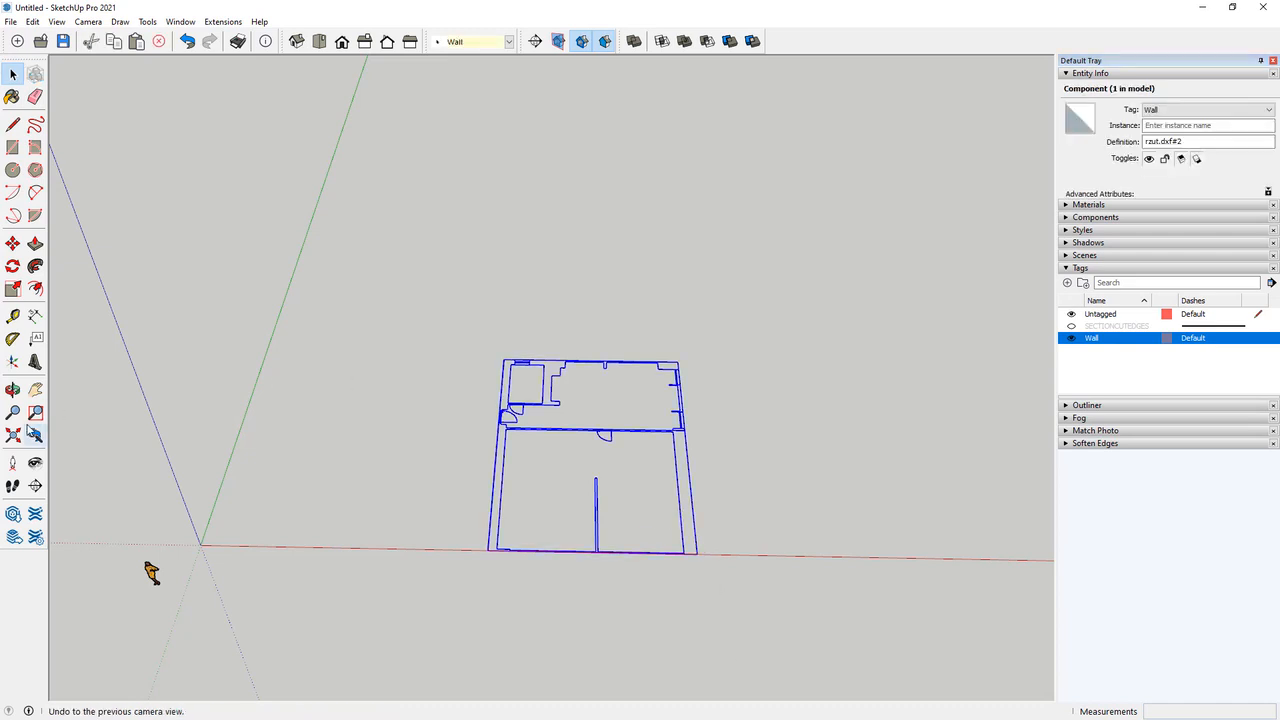
click(13, 243)
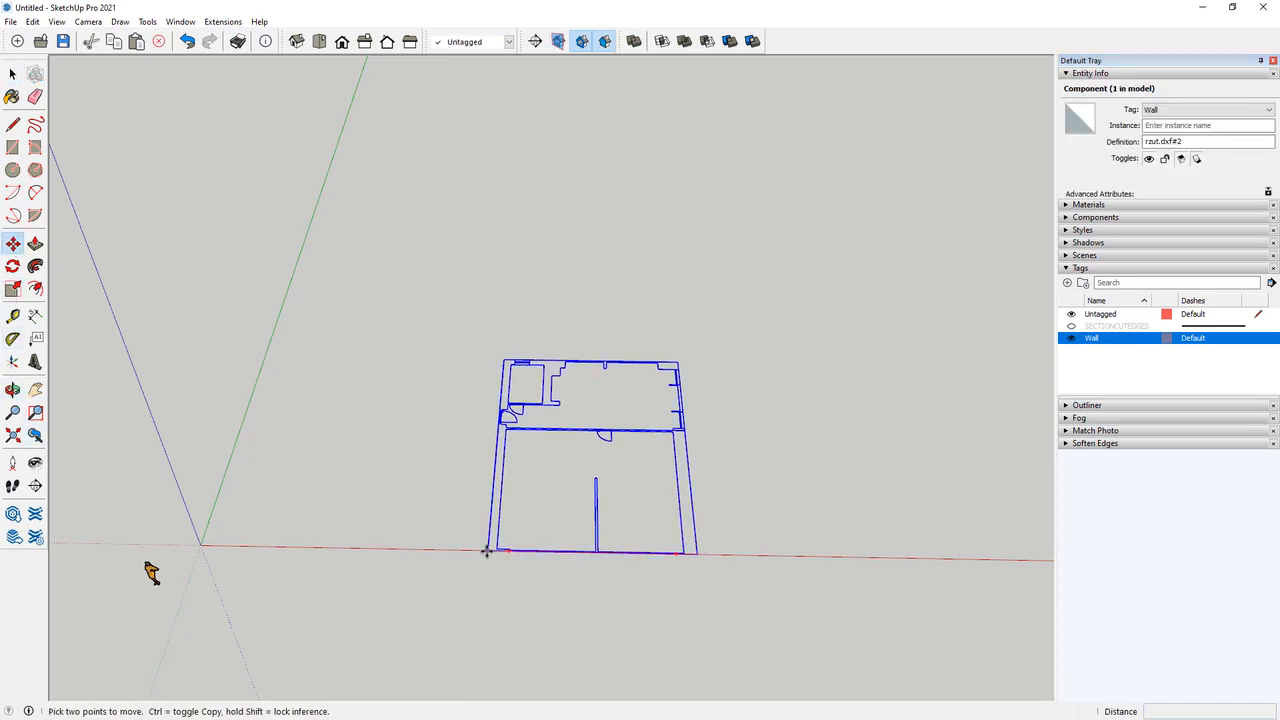
click(486, 551)
click(201, 545)
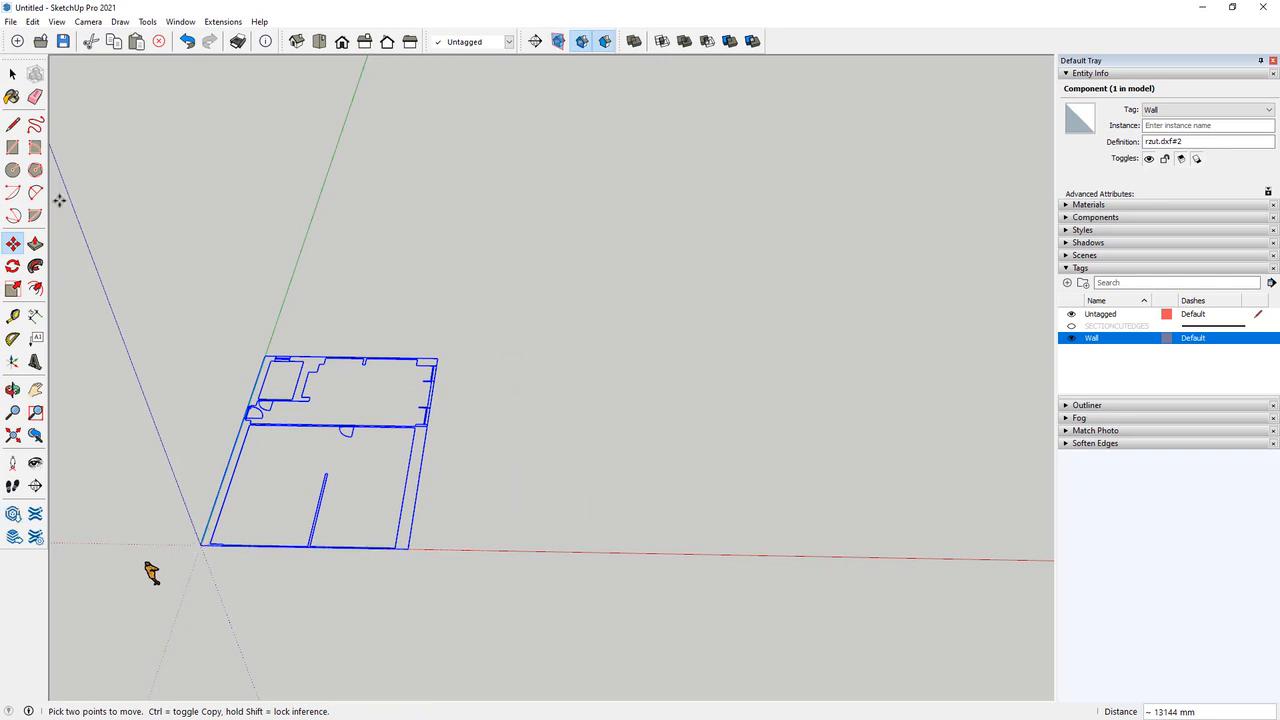
click(12, 73)
click(469, 170)
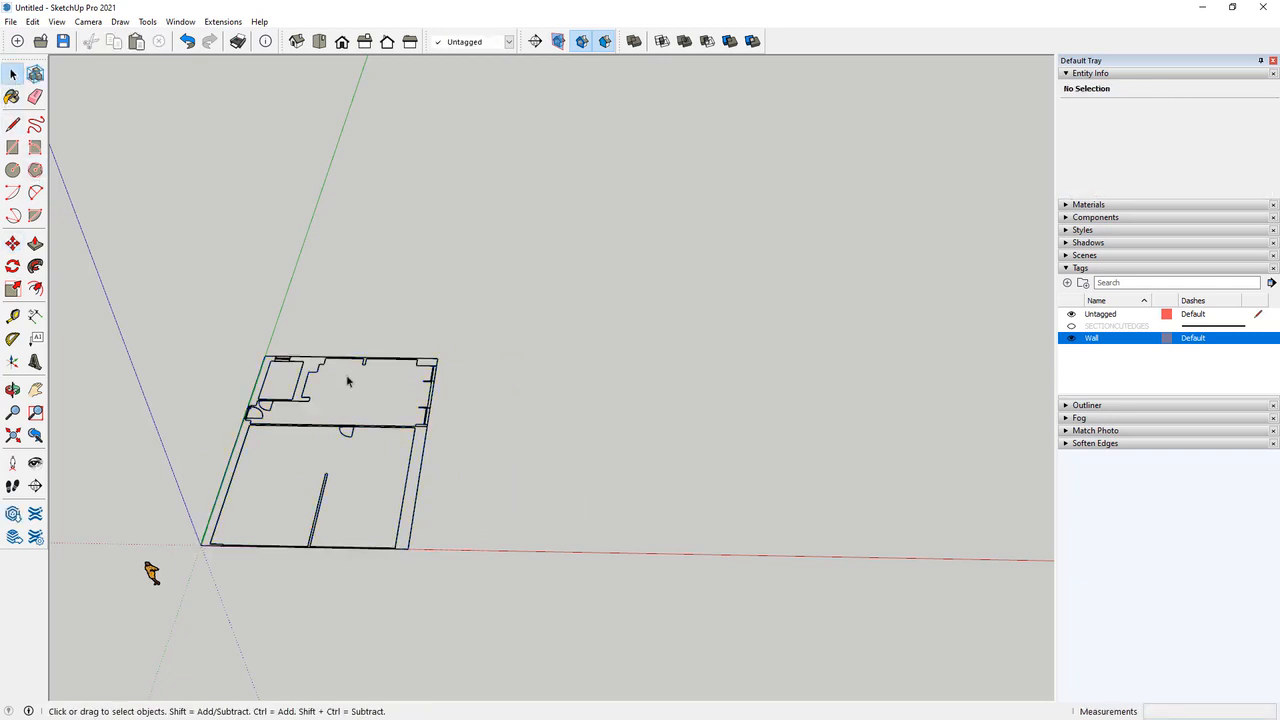
Open the Wall-tagged floor plan component for editing and close in on its corner at the axes' origin.
scroll(251, 480, up, 2)
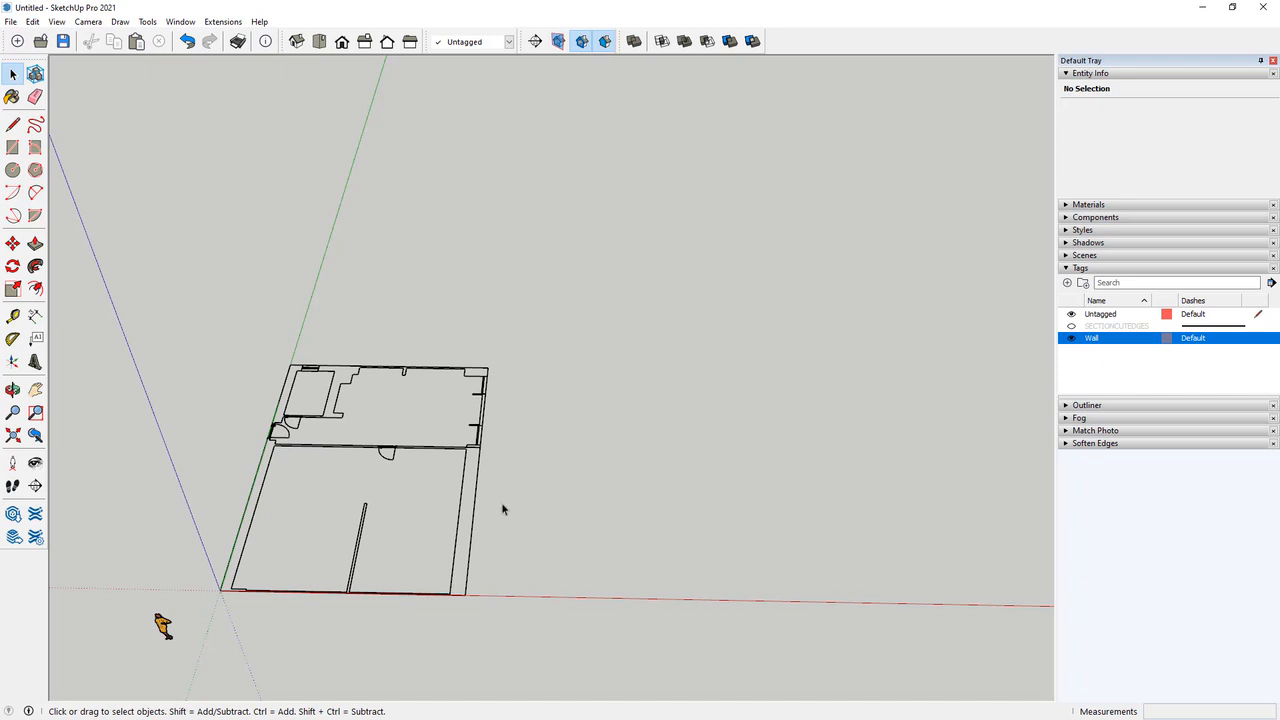
scroll(250, 591, up, 2)
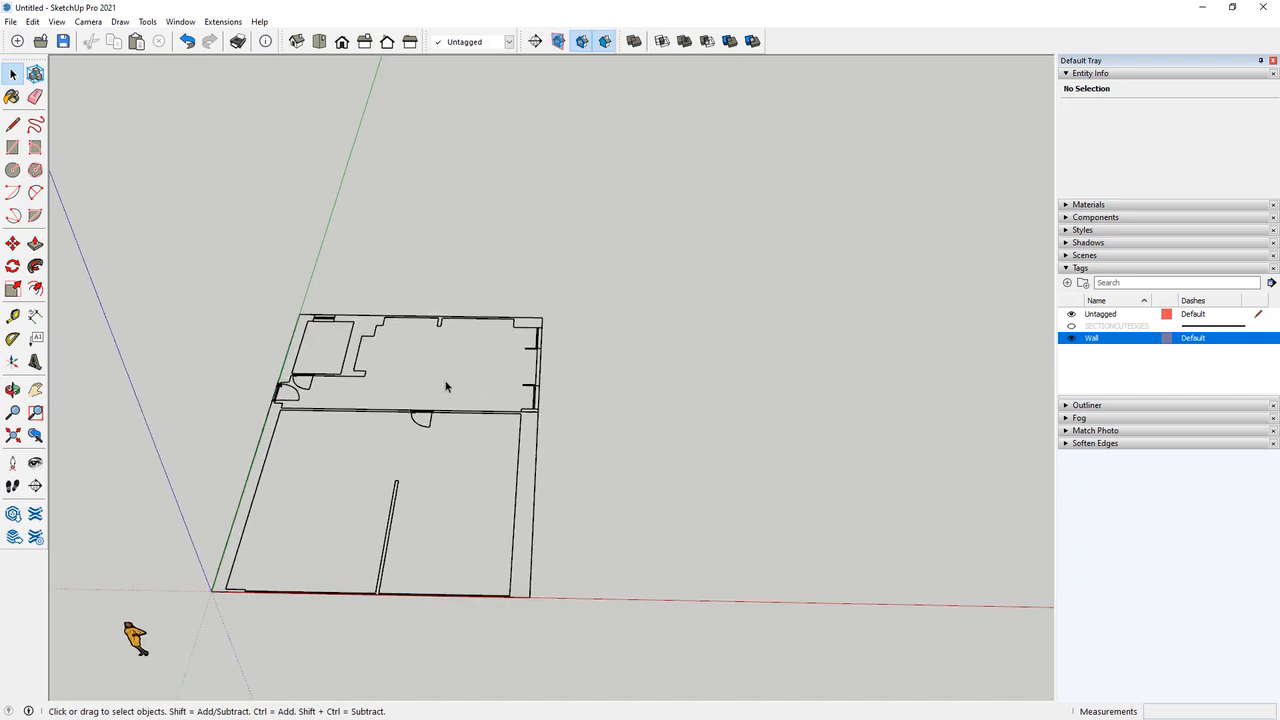
middle_drag(446, 387, 463, 475)
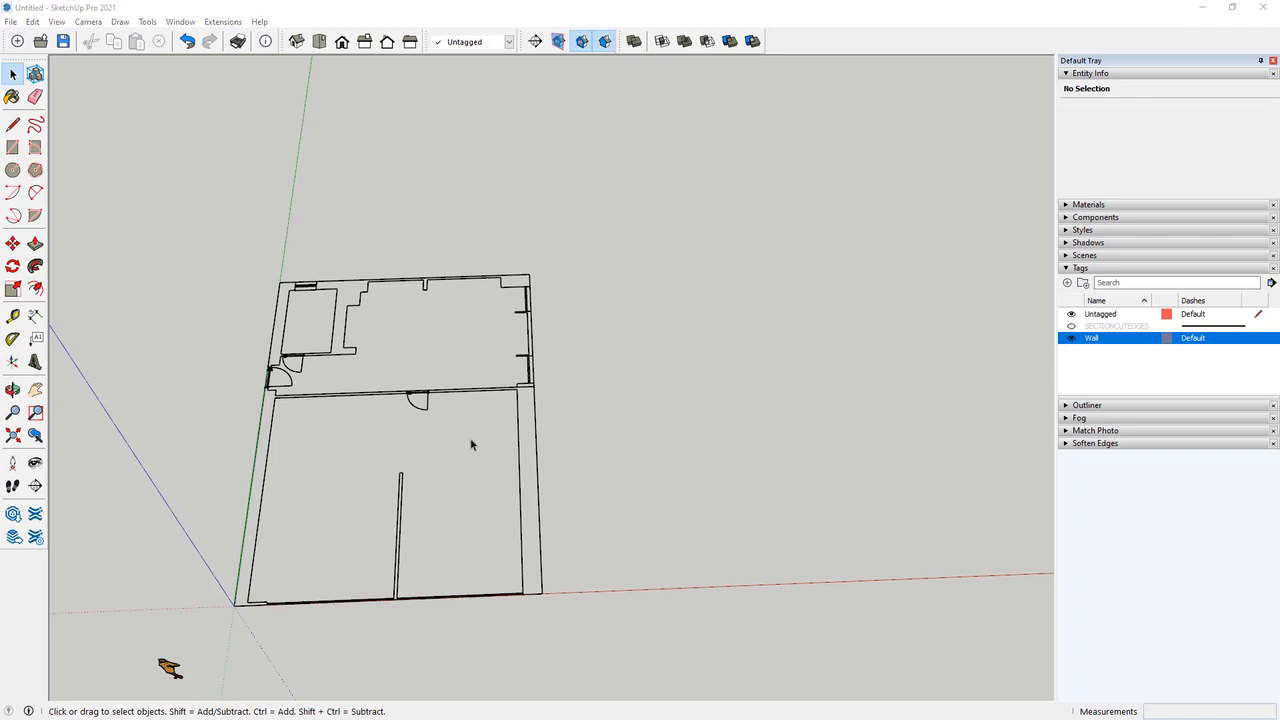
double_click(519, 427)
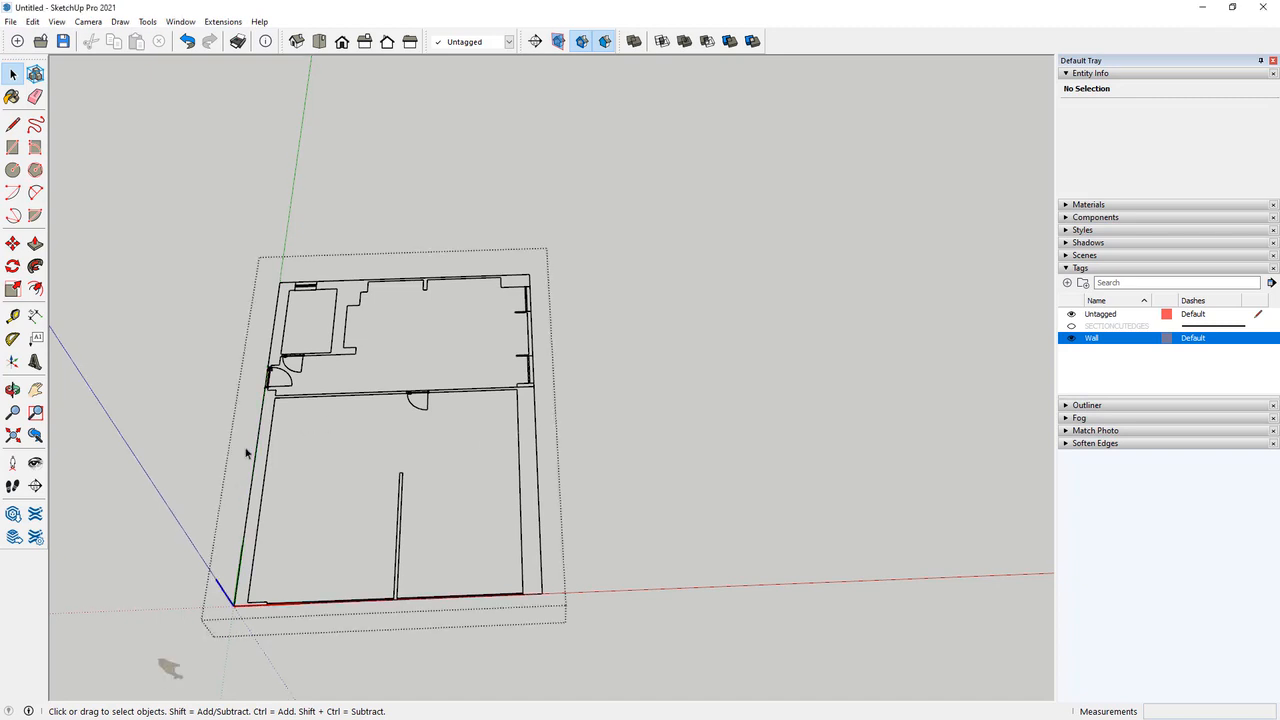
scroll(261, 617, up, 6)
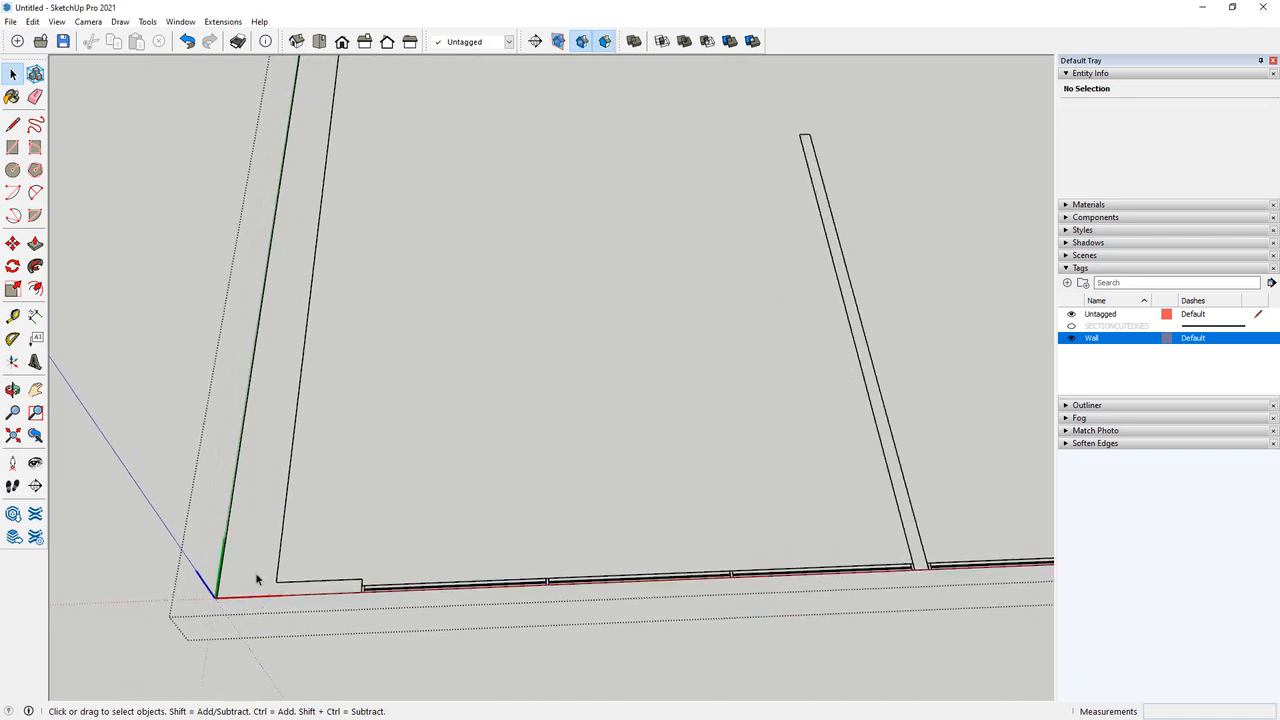
scroll(257, 580, up, 2)
scroll(291, 586, down, 1)
middle_drag(556, 405, 548, 450)
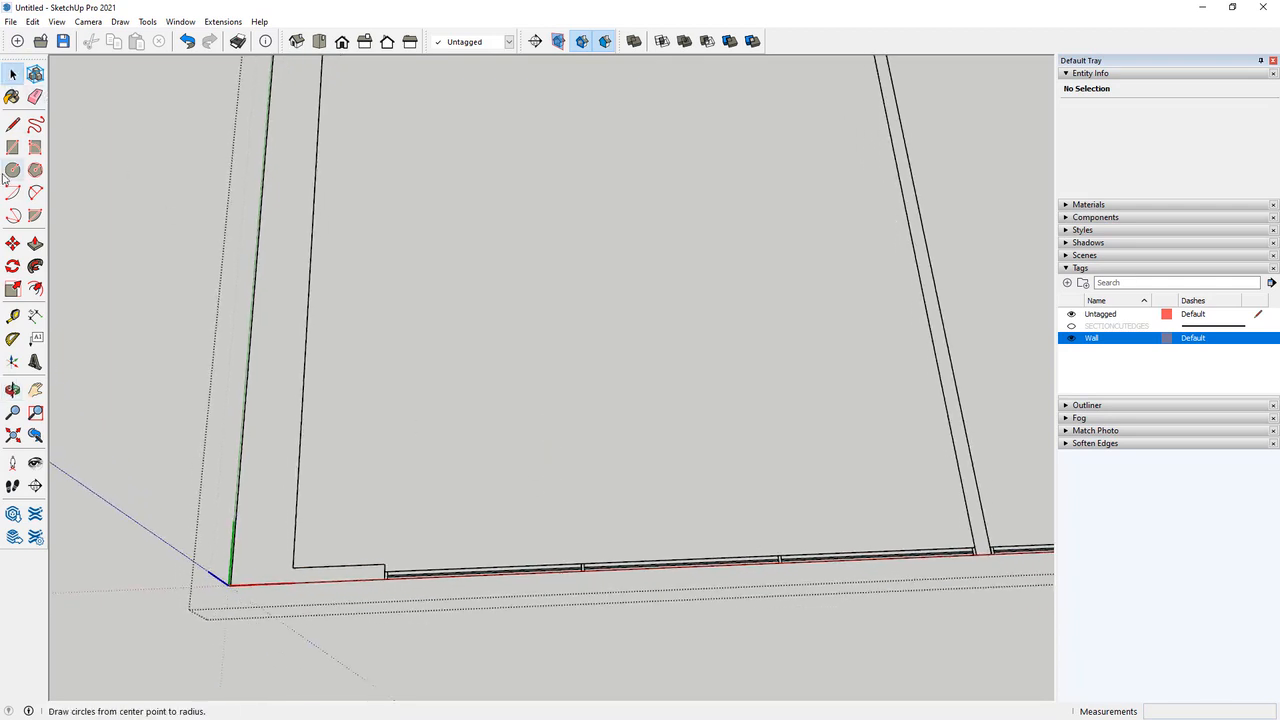
Create the face of the wall along the green axis with a temporary edge of about 474 mm at the partition corner, and erase that edge.
click(12, 124)
scroll(189, 177, down, 3)
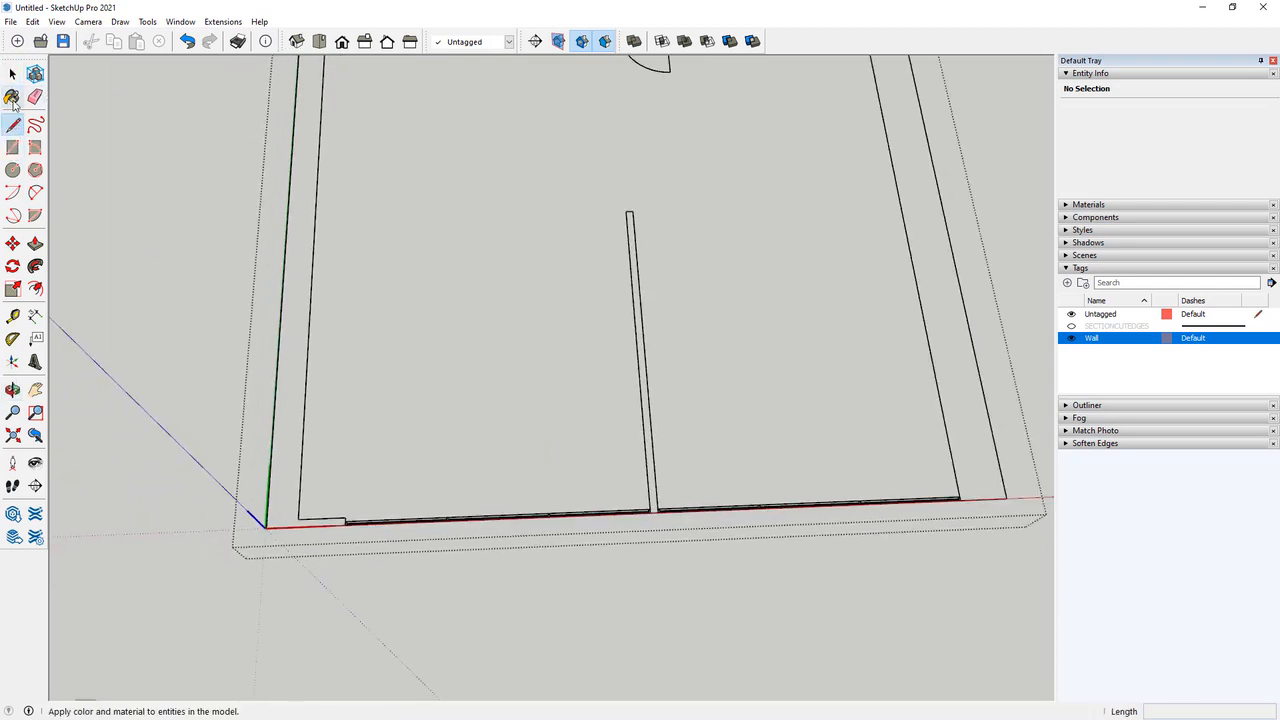
scroll(140, 185, down, 2)
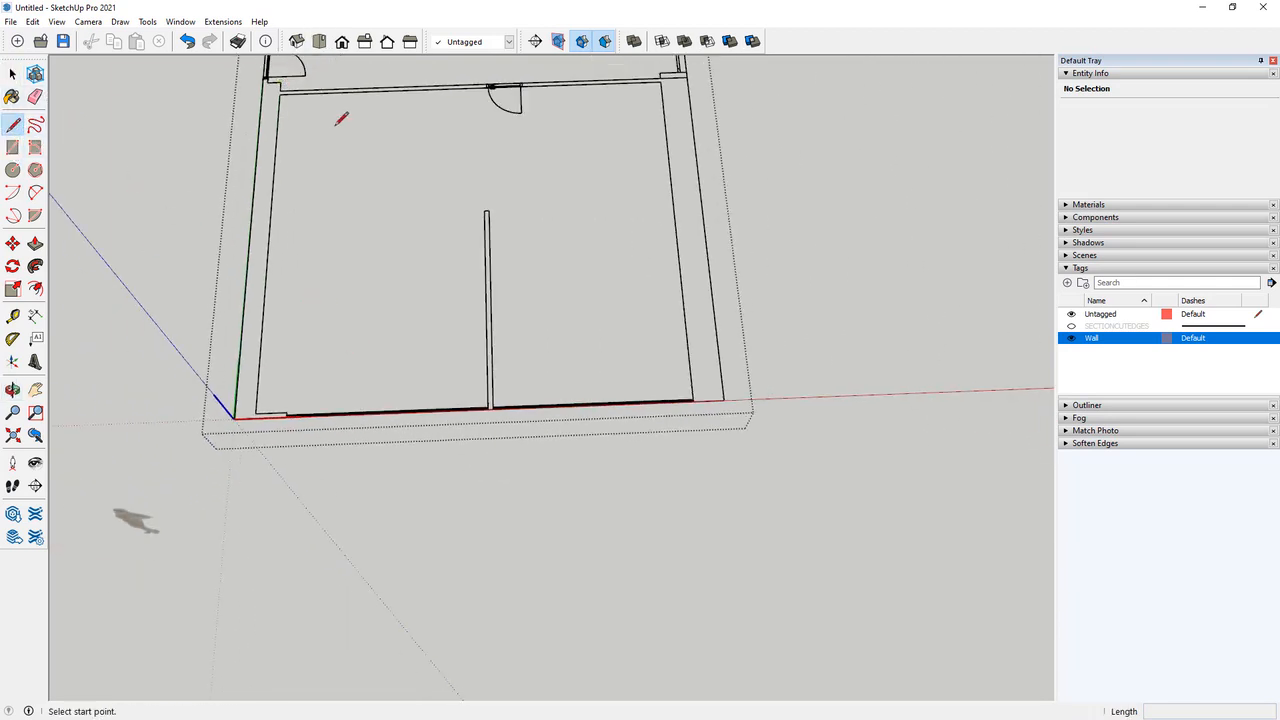
scroll(351, 309, up, 2)
scroll(300, 250, down, 2)
scroll(266, 120, up, 5)
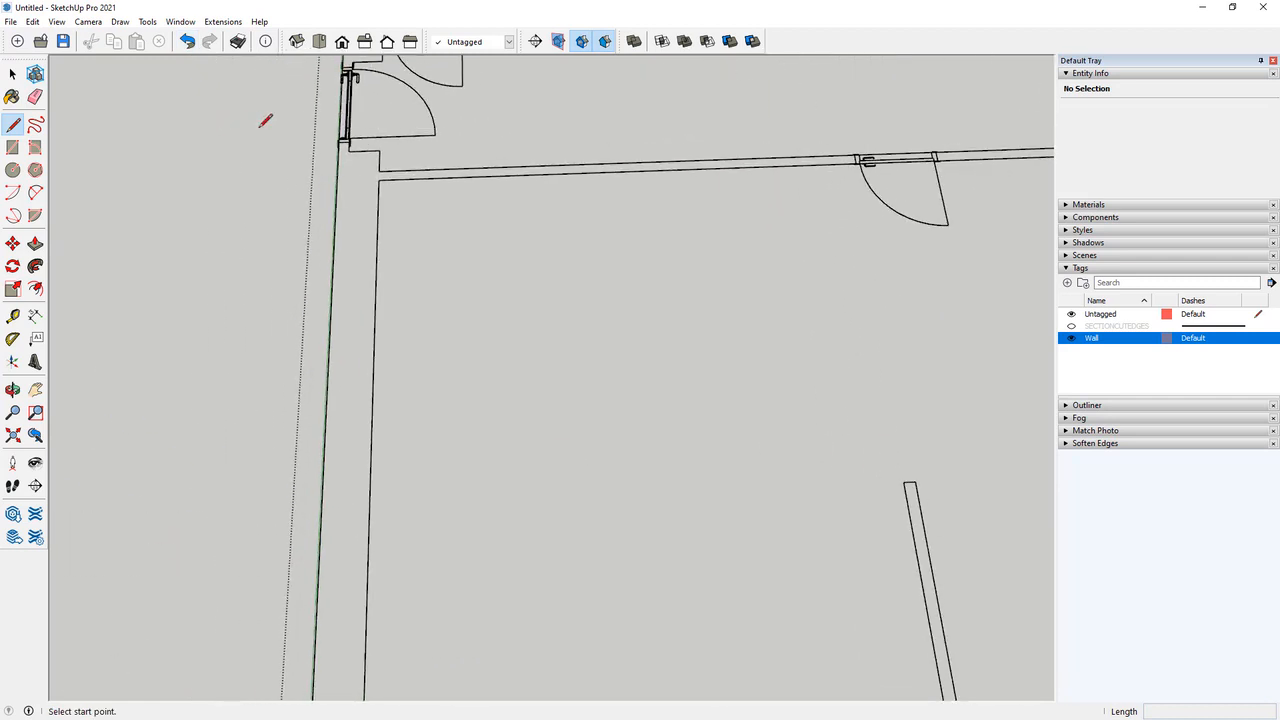
scroll(379, 160, up, 2)
click(380, 184)
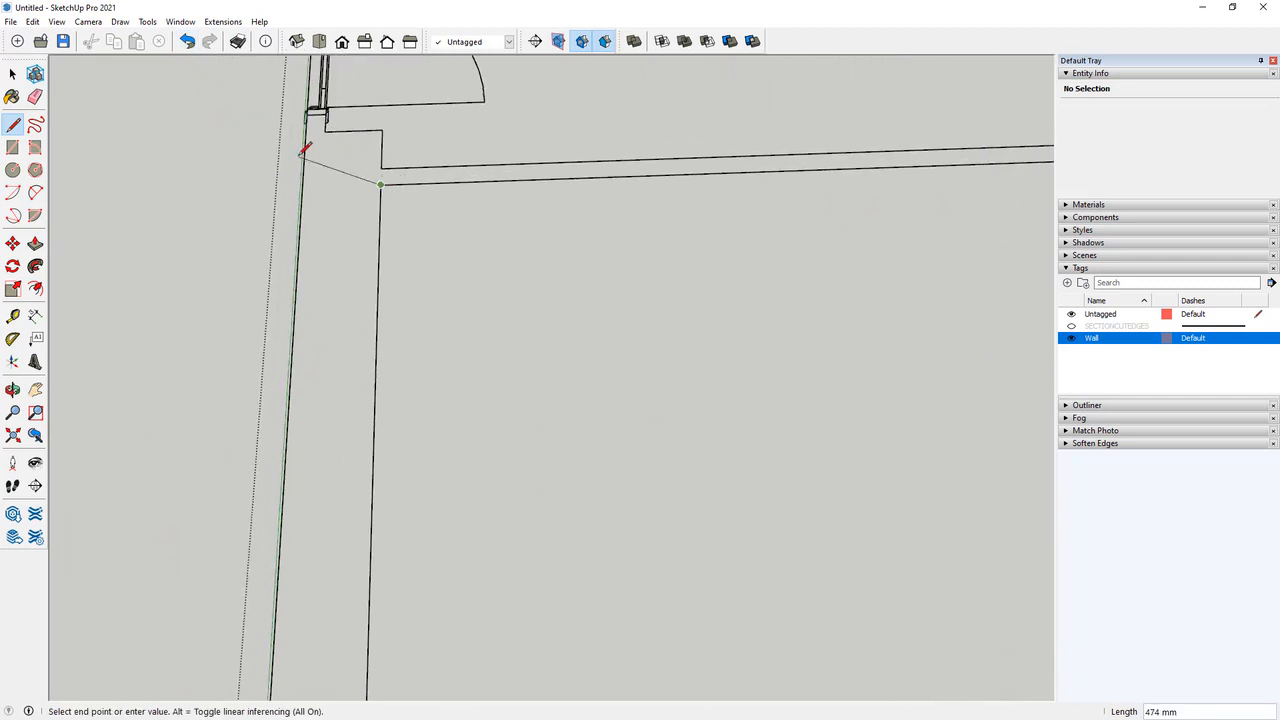
click(302, 153)
click(35, 96)
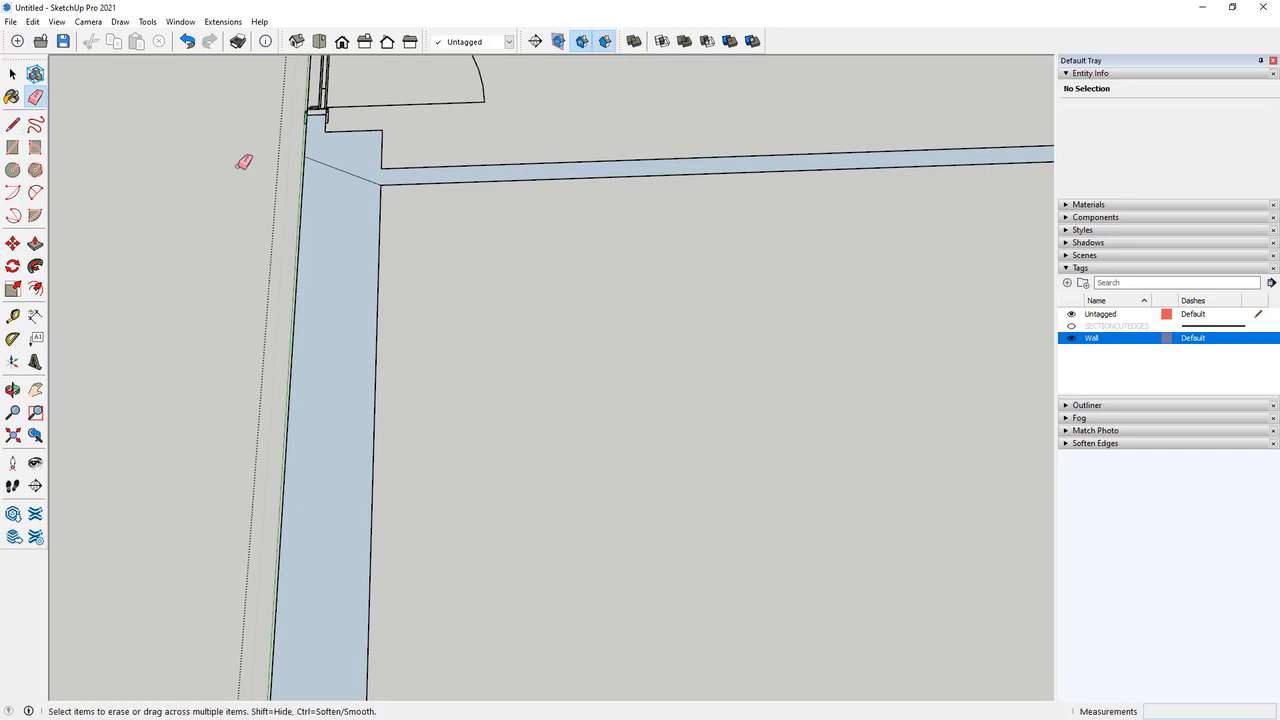
click(350, 172)
scroll(323, 357, down, 2)
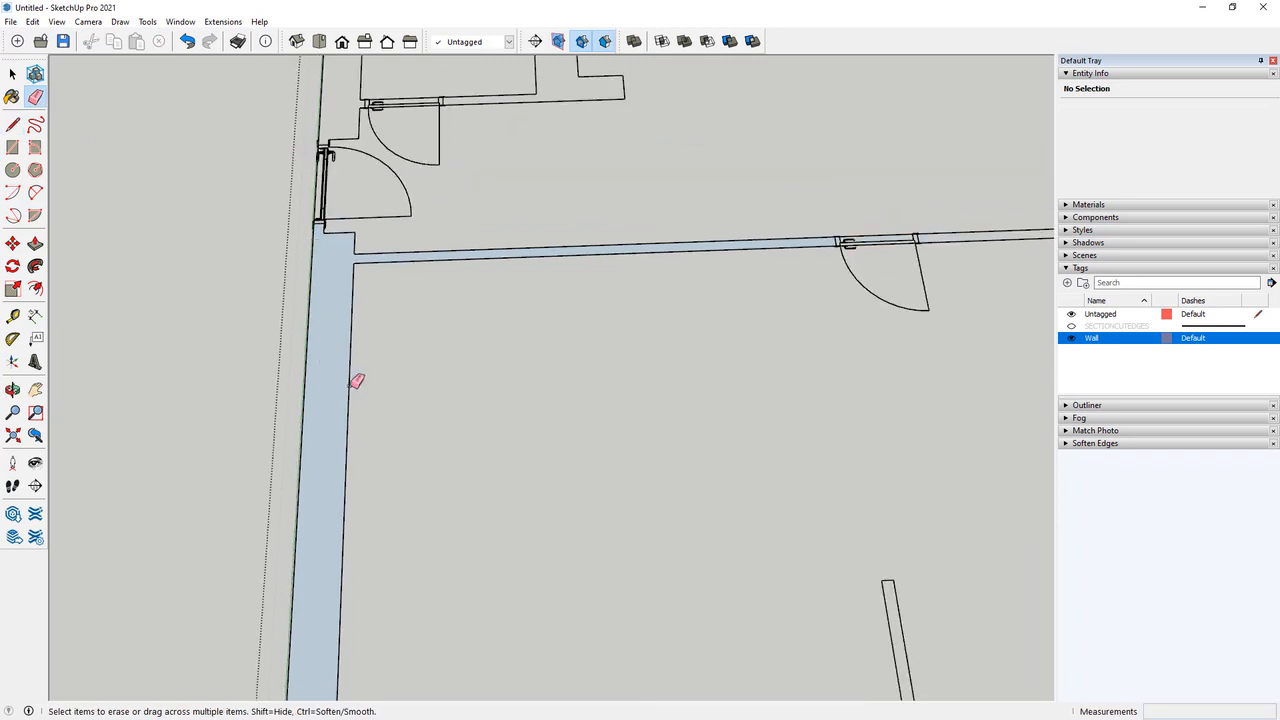
Fill the wall section beside the small room with a temporary edge of about 429 mm from its door corner, and erase that edge.
scroll(343, 106, up, 5)
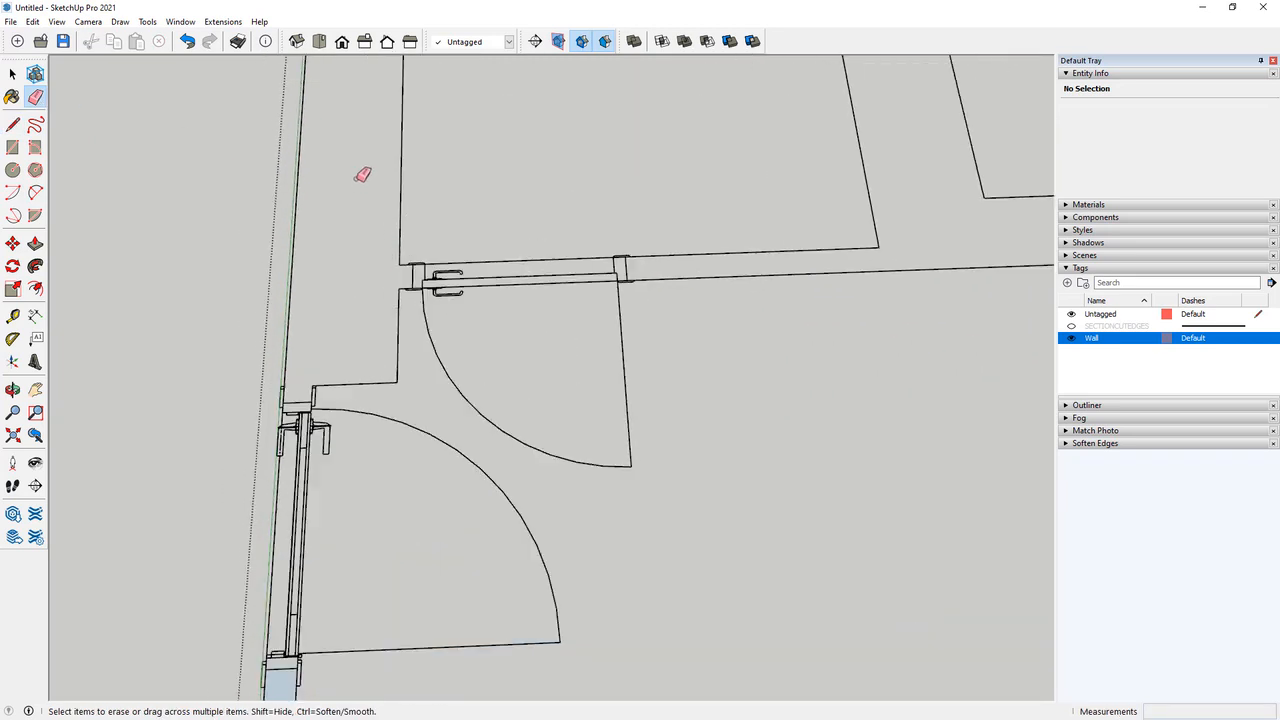
scroll(365, 178, up, 2)
click(12, 124)
scroll(383, 323, down, 1)
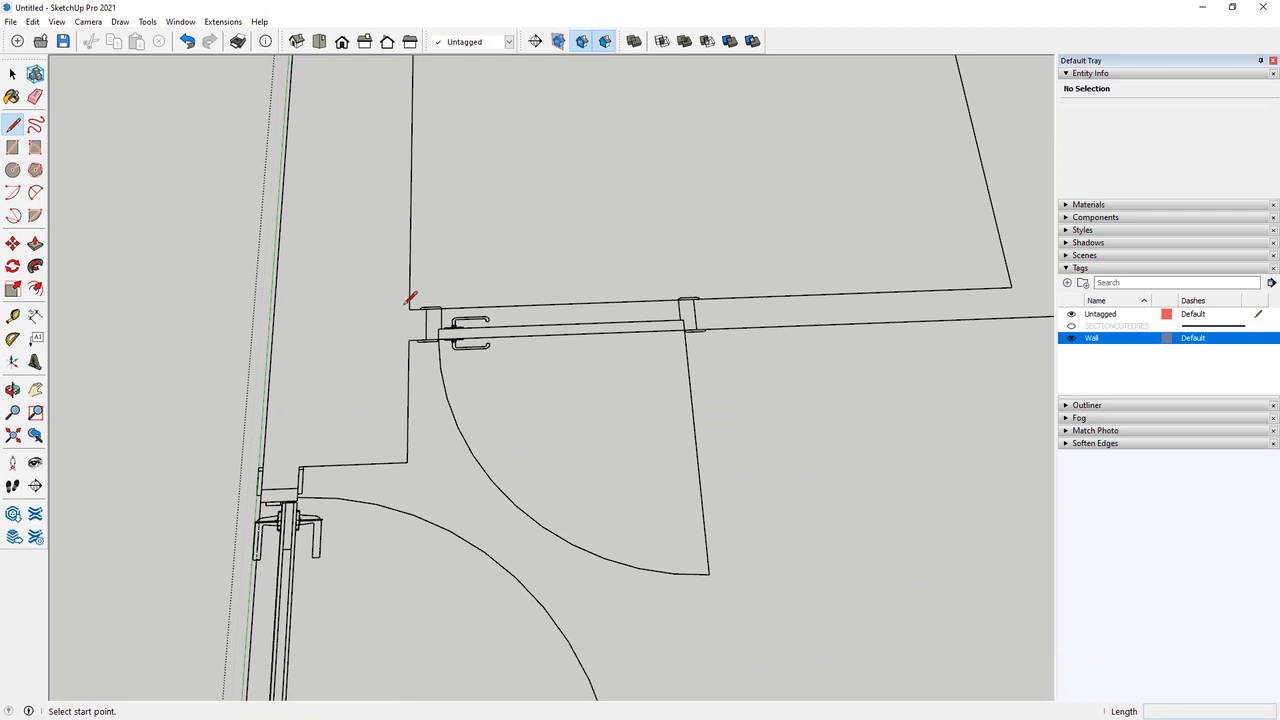
click(409, 307)
click(278, 268)
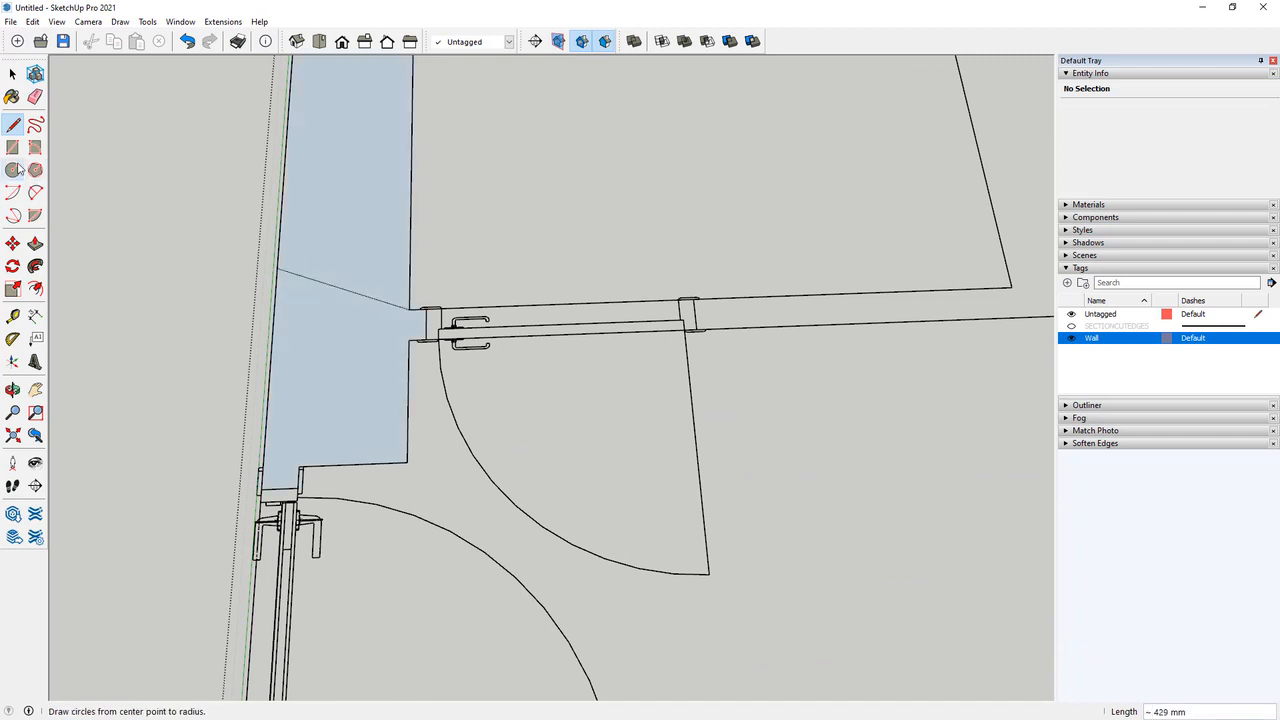
click(35, 96)
click(338, 283)
scroll(366, 414, down, 2)
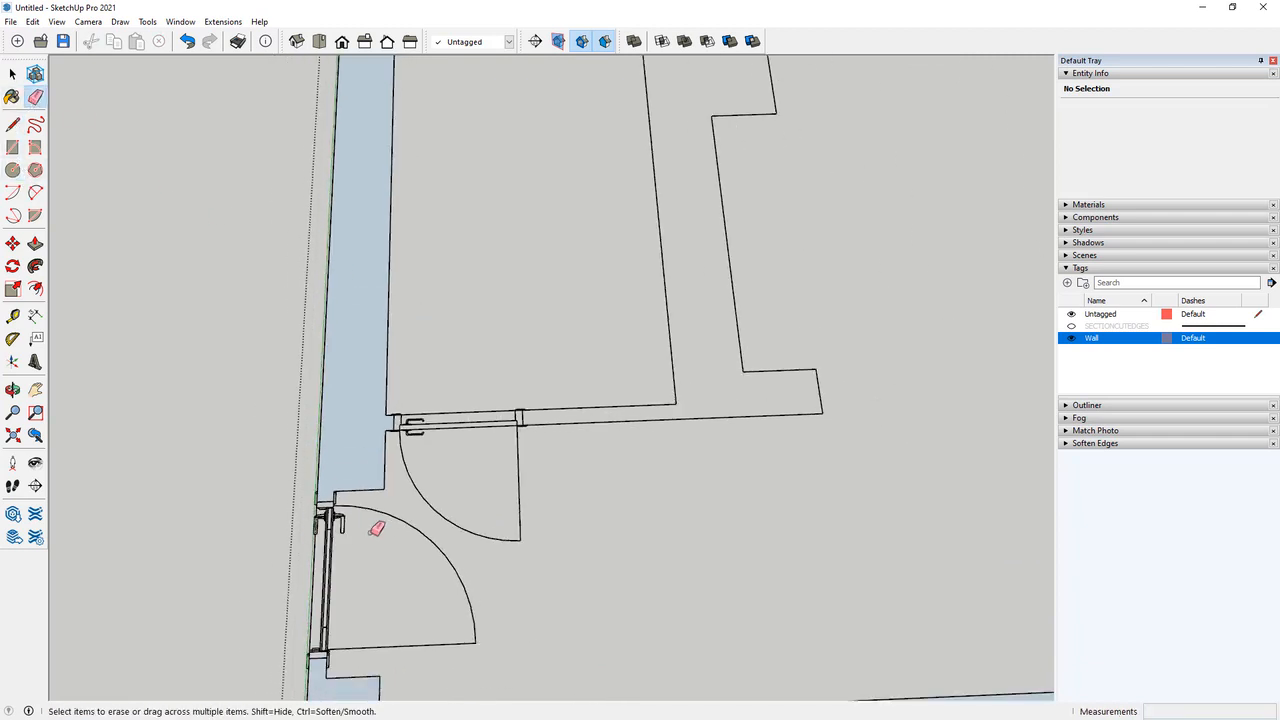
Create the far wall's face with a temporary edge of about 728 mm from the stepped pier's corner to the outer line, and erase that edge.
scroll(370, 500, down, 3)
scroll(594, 260, up, 3)
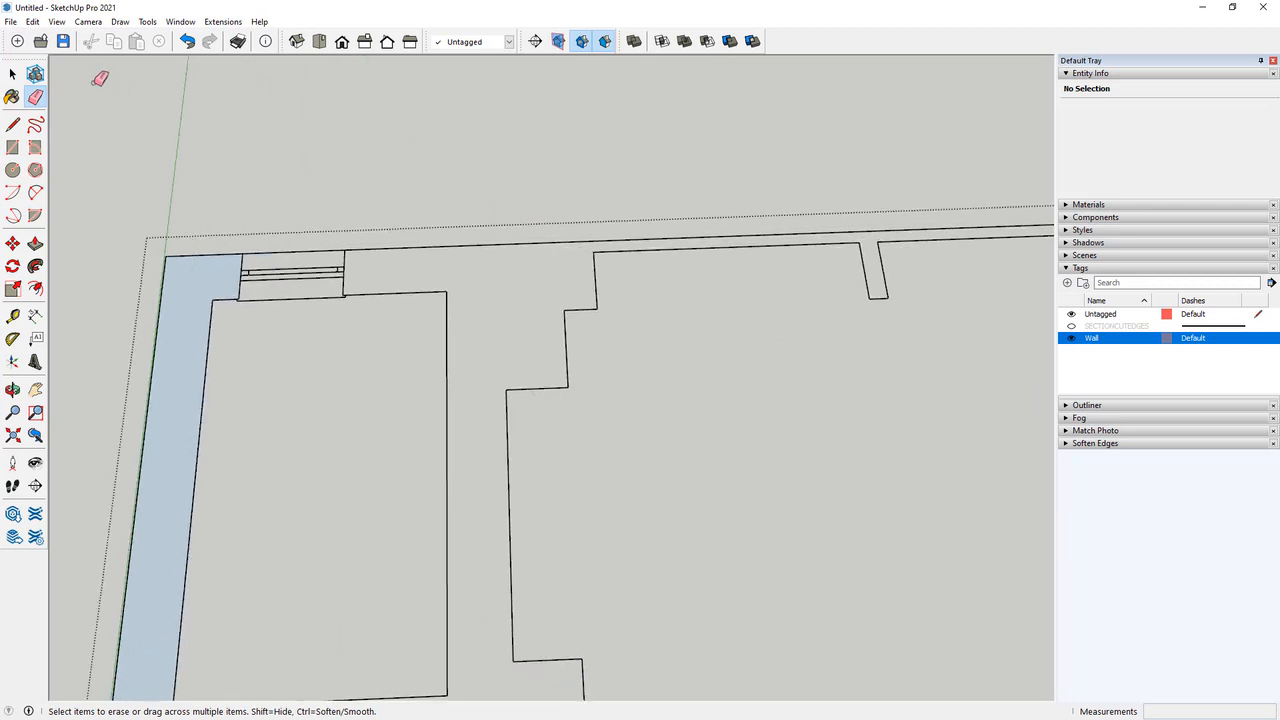
click(12, 124)
click(564, 310)
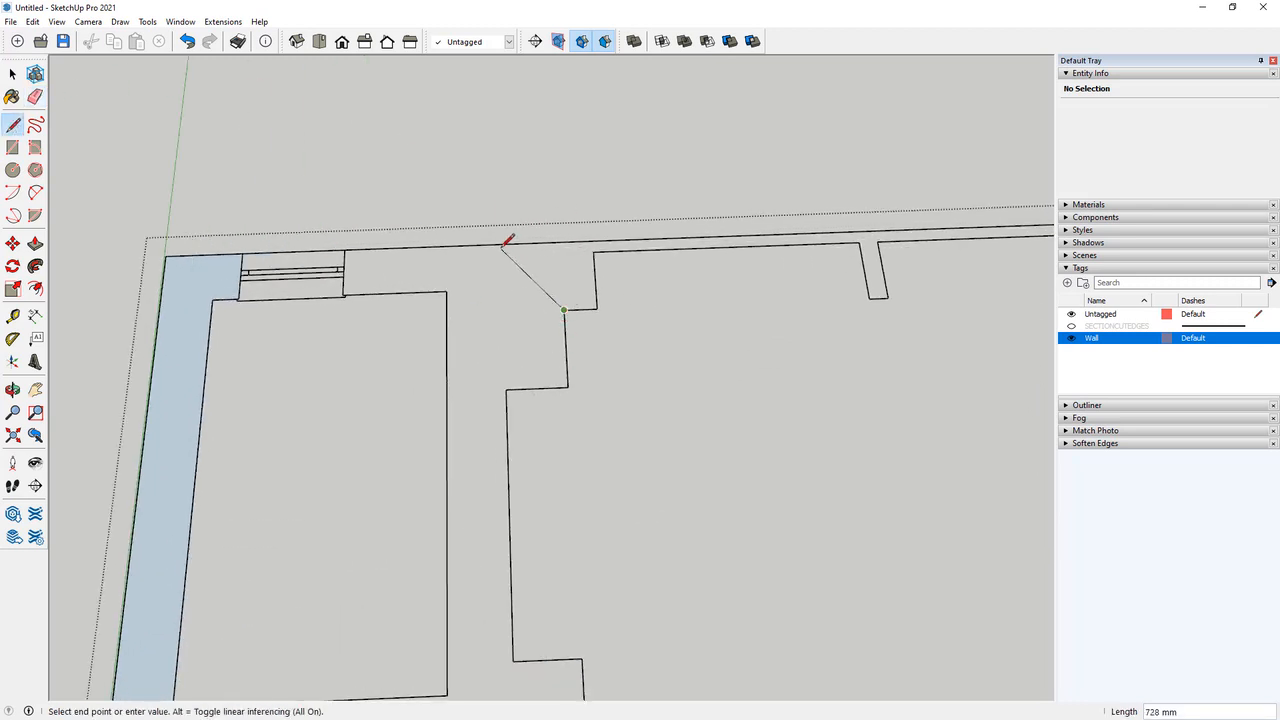
click(500, 245)
click(35, 96)
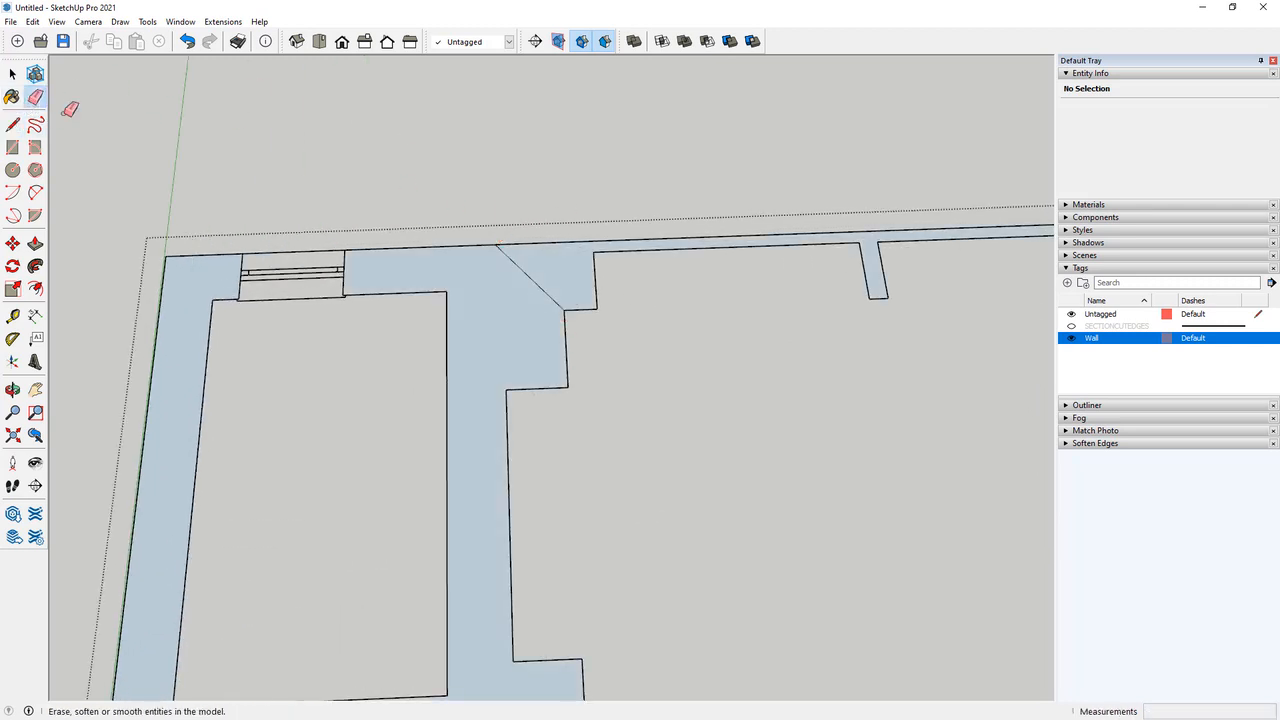
click(541, 279)
Fill the thick side wall opposite the green axis with a temporary edge of about 608 mm at the partition junction, and erase that edge.
scroll(349, 351, down, 3)
scroll(453, 325, down, 3)
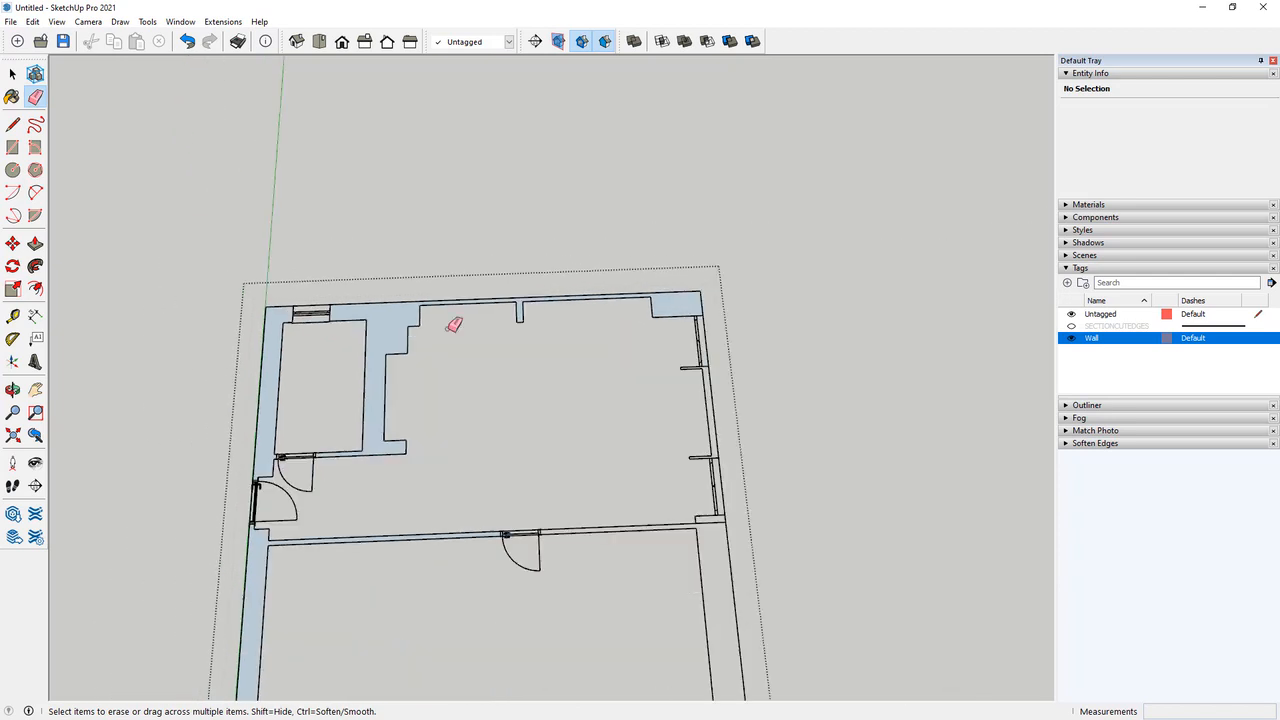
scroll(729, 532, down, 1)
scroll(718, 588, up, 8)
click(12, 124)
click(534, 354)
click(678, 328)
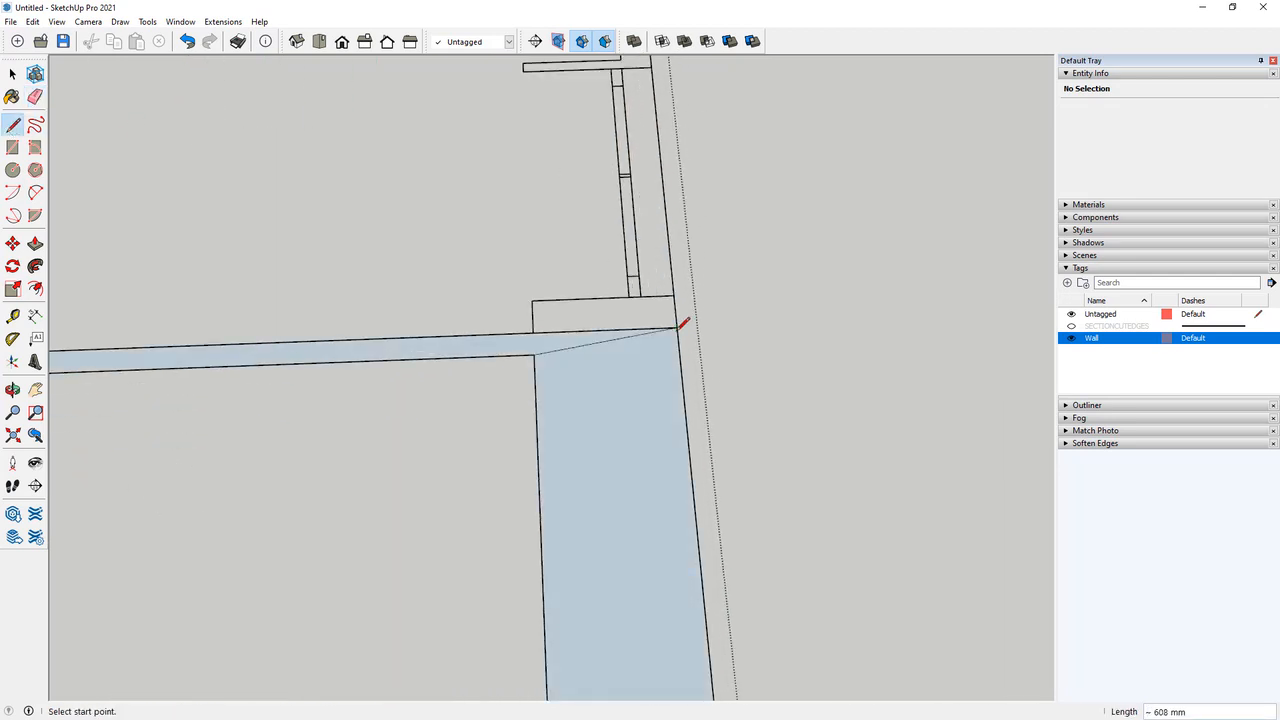
click(35, 96)
click(563, 349)
scroll(711, 465, down, 2)
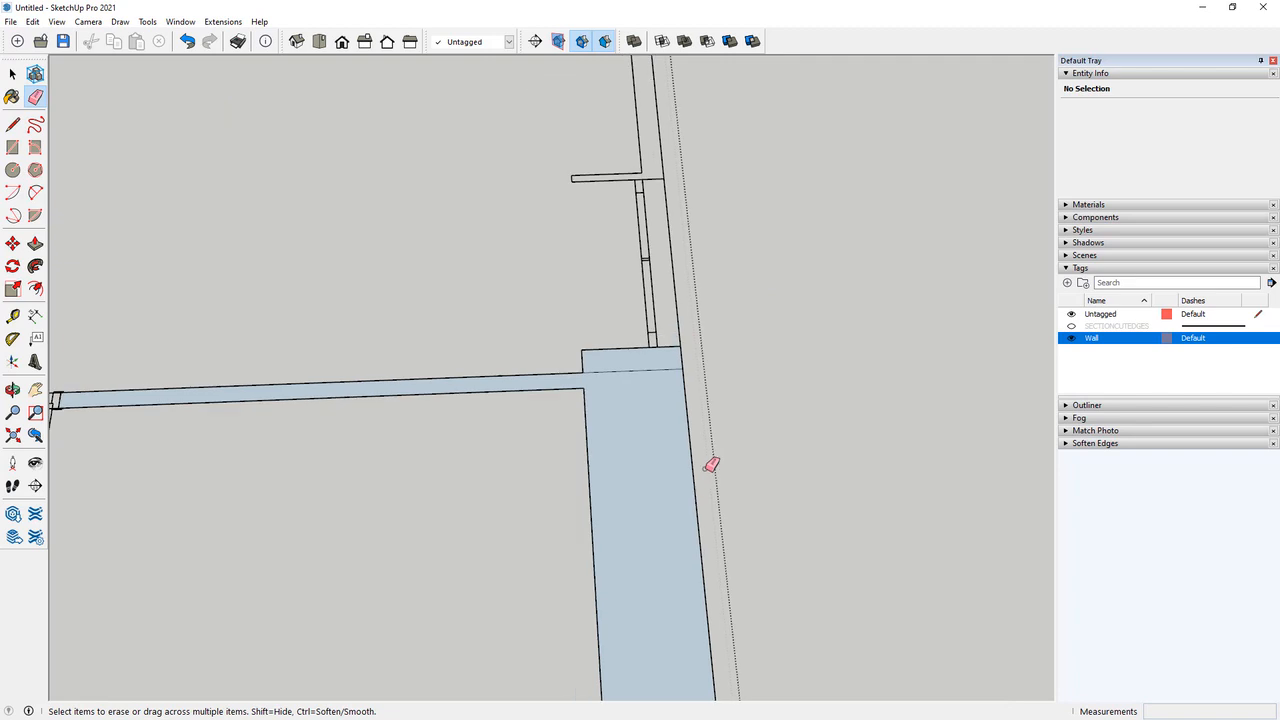
Create the face of the large room's central partition with a temporary diagonal edge across it, and erase that edge.
scroll(374, 357, down, 3)
scroll(420, 663, up, 6)
key(l)
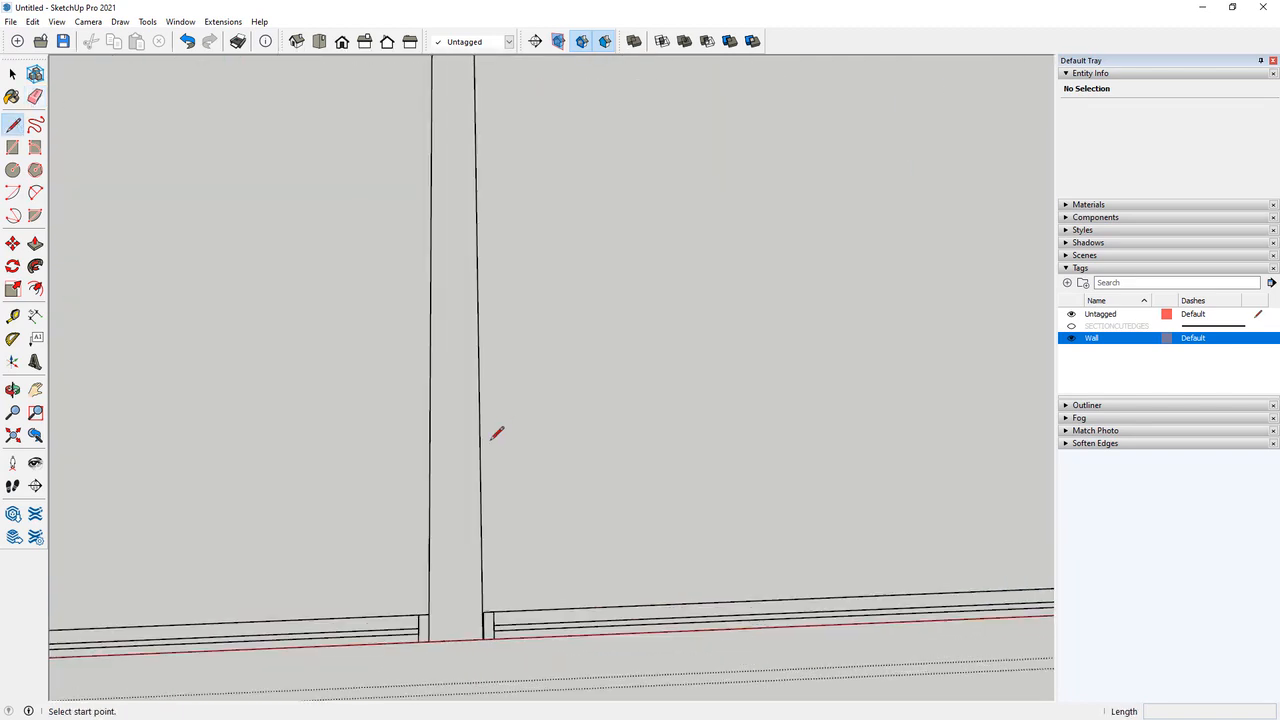
click(430, 476)
click(482, 418)
key(e)
click(458, 450)
scroll(477, 614, down, 3)
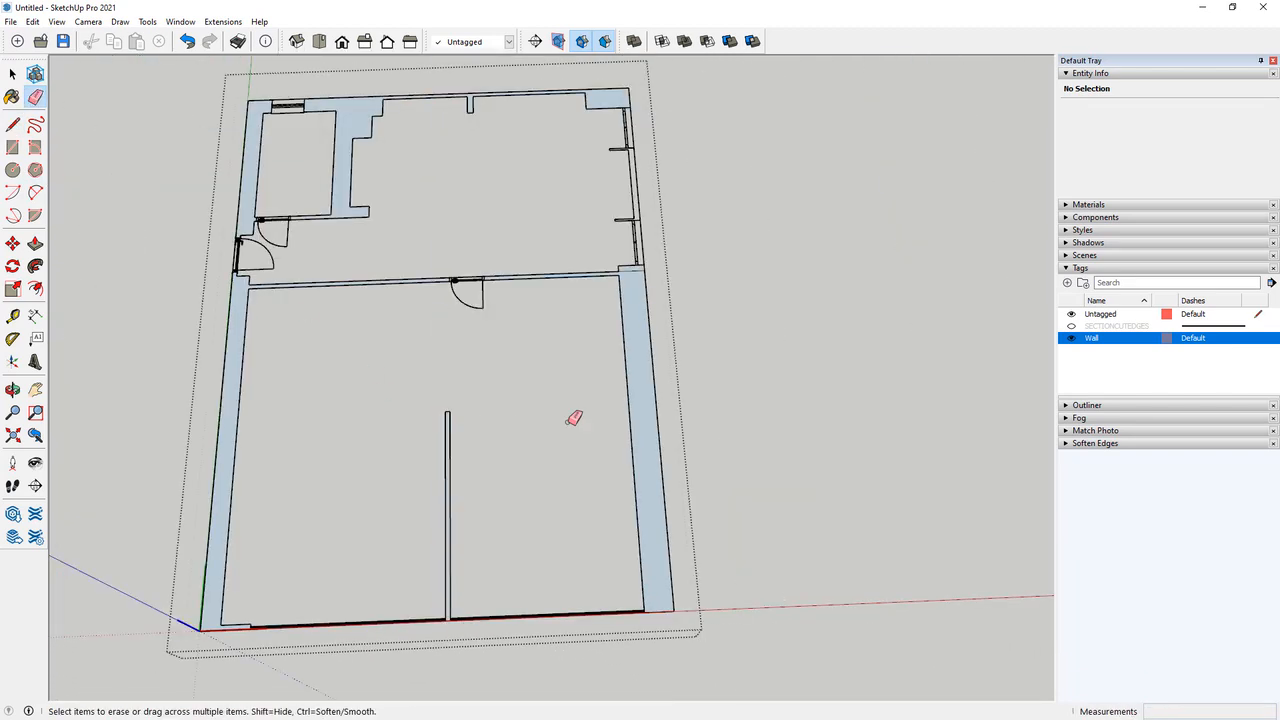
Fill the thin outer wall section between the two side windows with a temporary edge across it, and erase that edge.
scroll(590, 395, up, 2)
scroll(580, 174, up, 1)
scroll(509, 240, up, 1)
scroll(509, 240, up, 1)
click(14, 125)
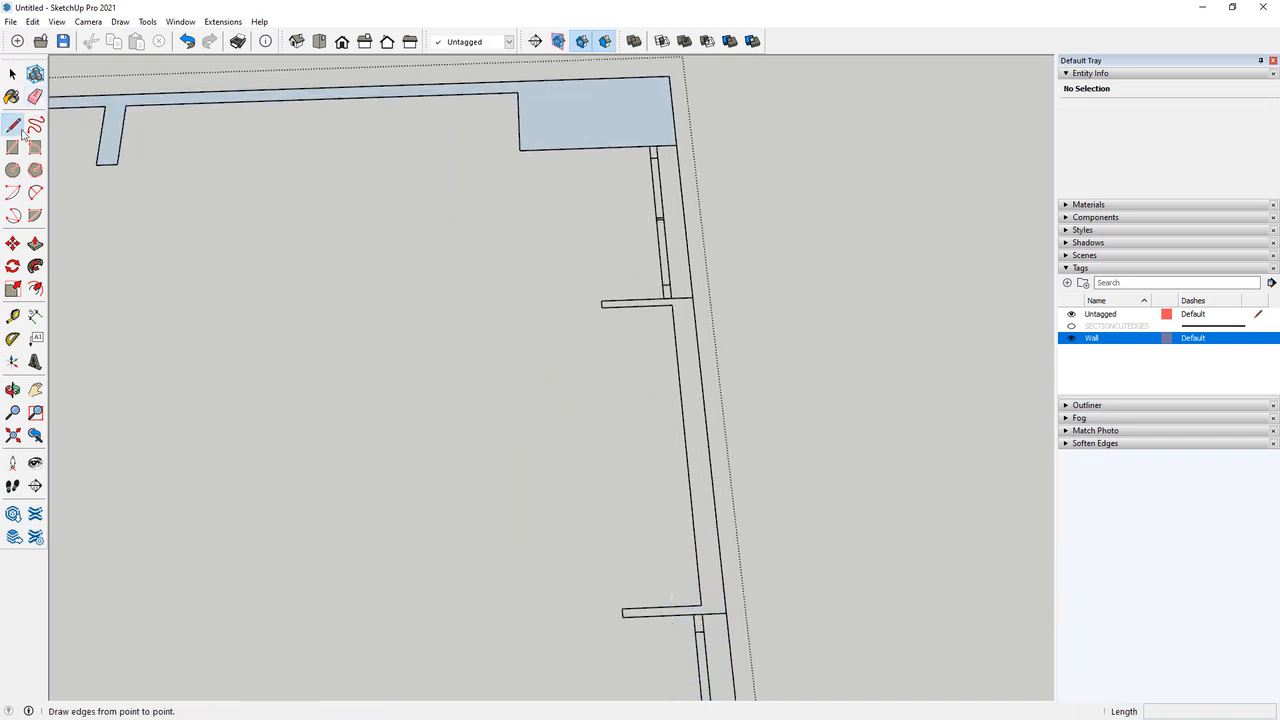
click(682, 413)
click(704, 411)
click(36, 99)
click(694, 412)
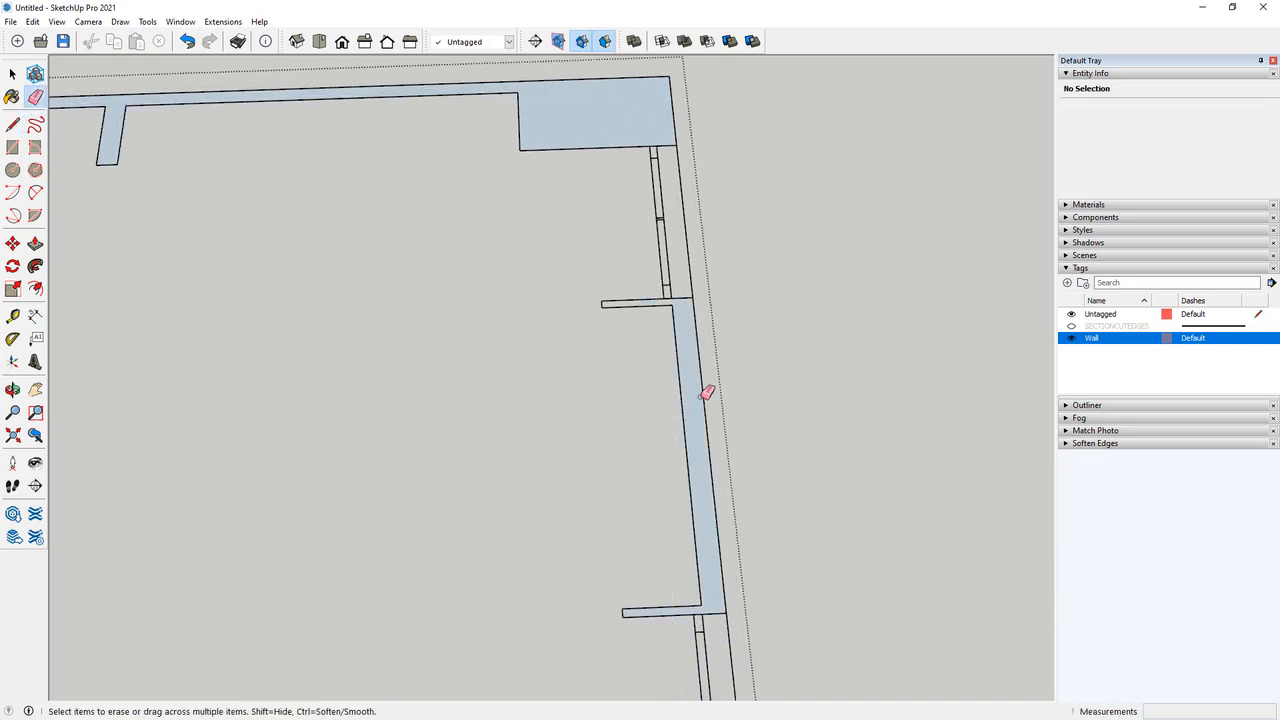
Select the large room's wall face along the green axis together with the far wall face around the small room.
key(l)
scroll(749, 393, down, 6)
scroll(440, 345, down, 3)
middle_drag(435, 400, 400, 494)
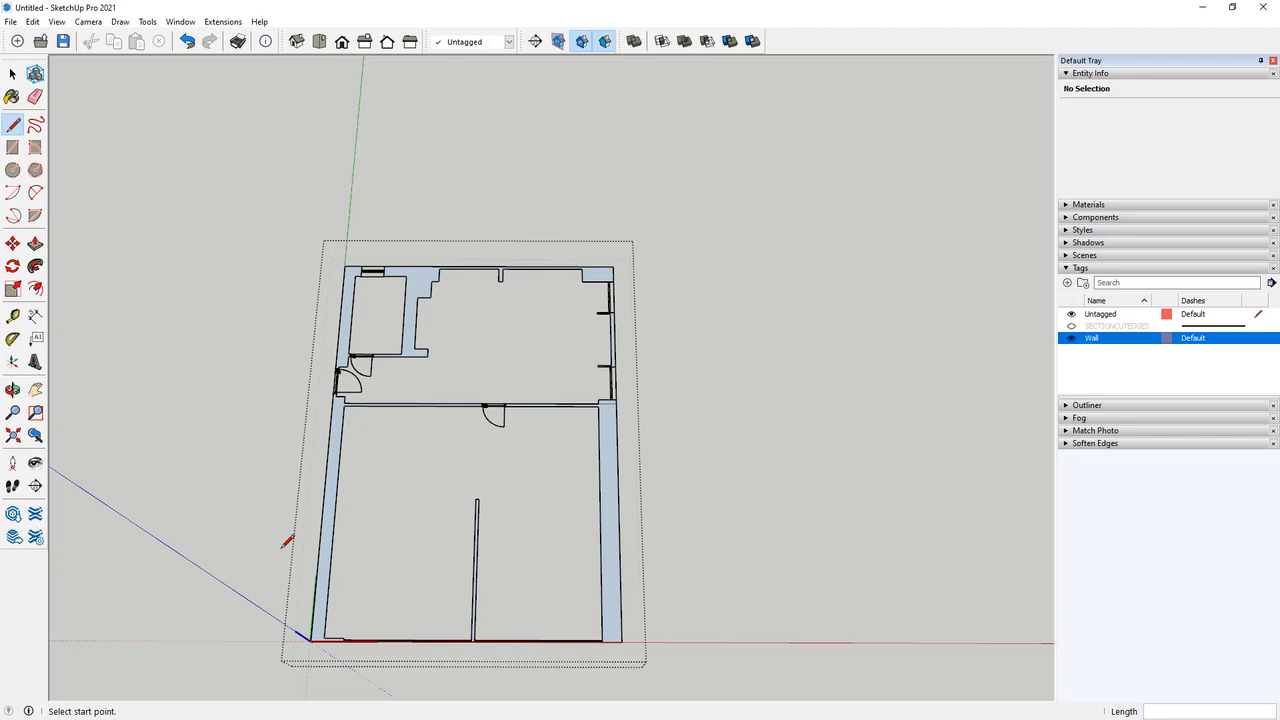
key(space)
middle_drag(287, 541, 318, 444)
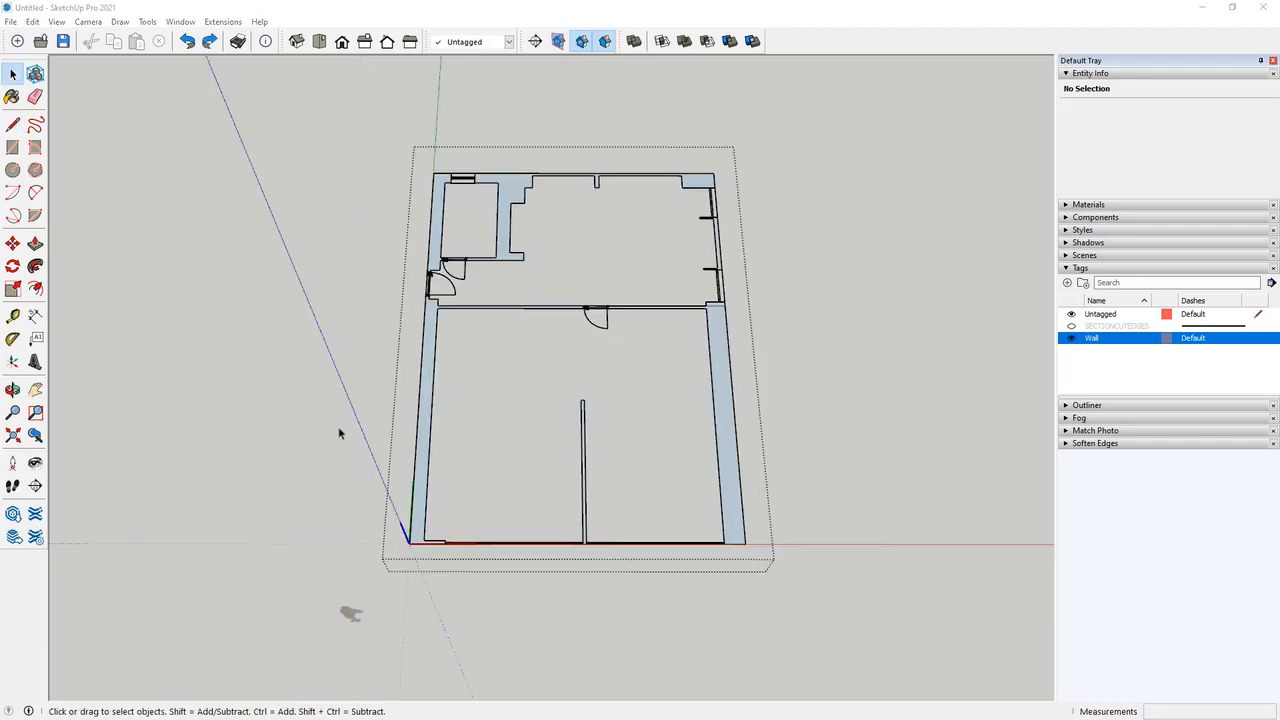
scroll(432, 327, up, 3)
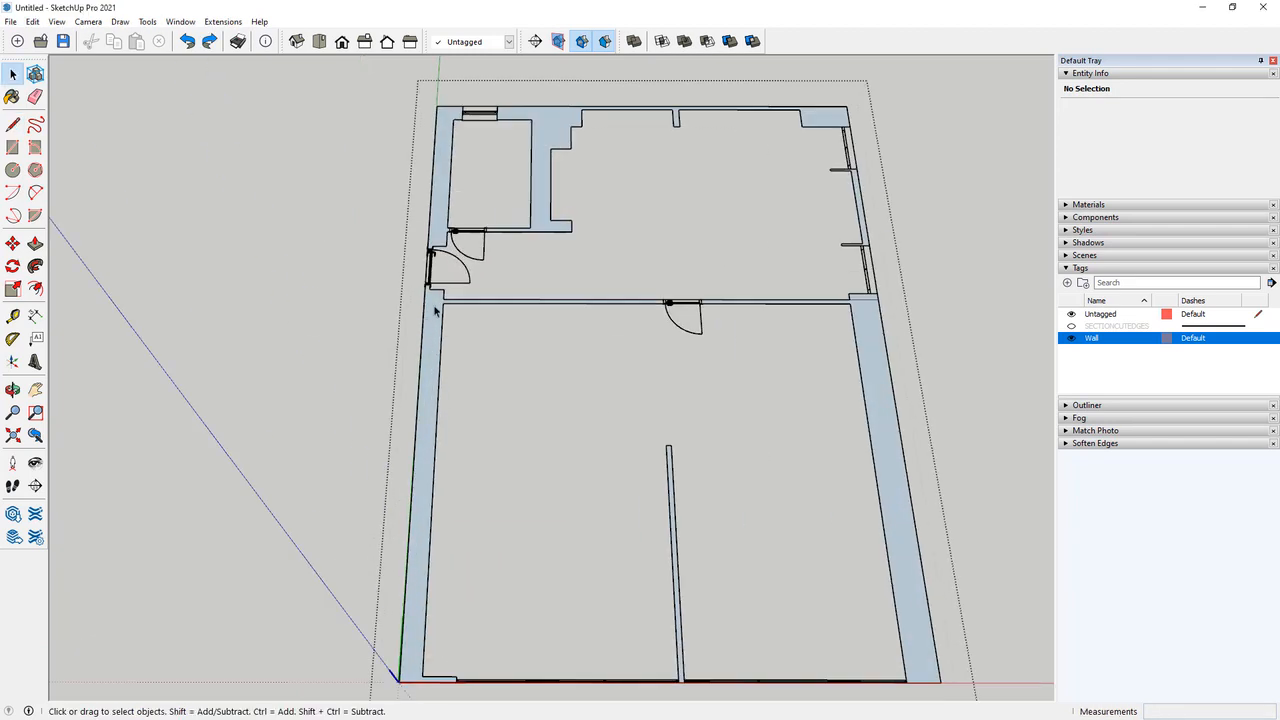
click(431, 312)
scroll(537, 206, up, 3)
shift+click(515, 222)
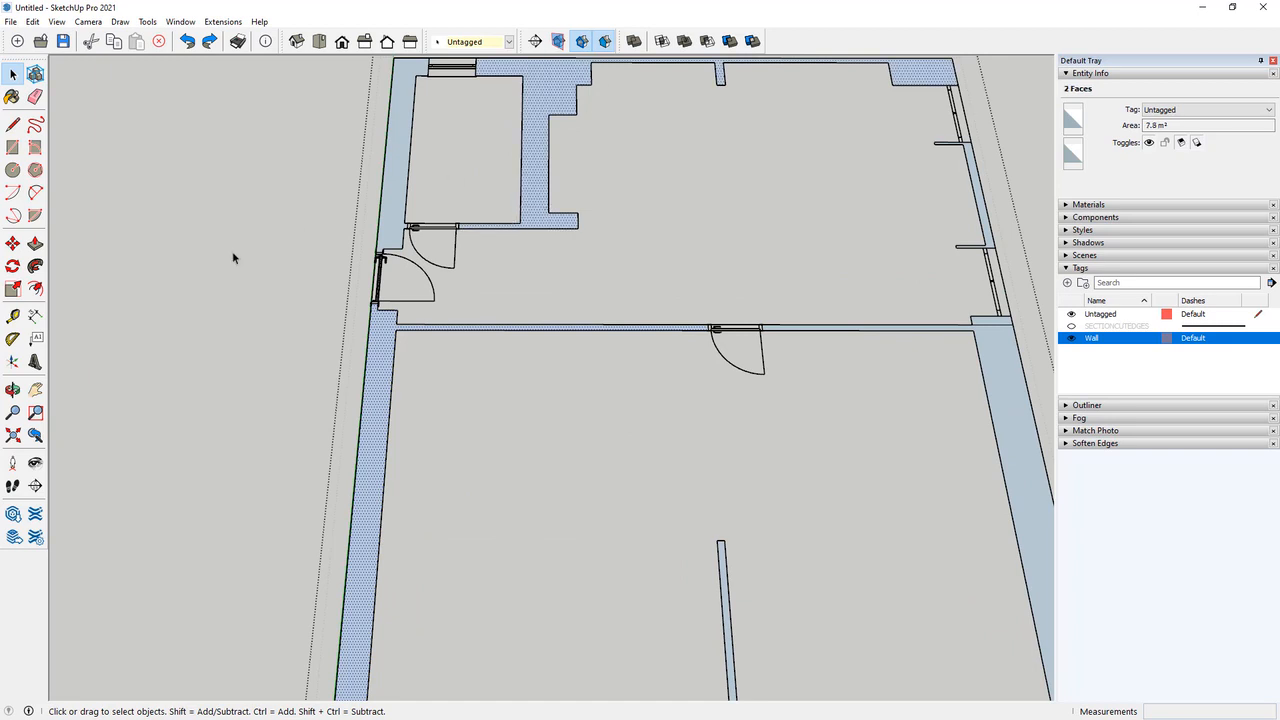
Add the remaining wall faces to the selection, including the window-side sections, the opposite thick wall and the central partition.
scroll(201, 234, down, 3)
scroll(731, 137, up, 5)
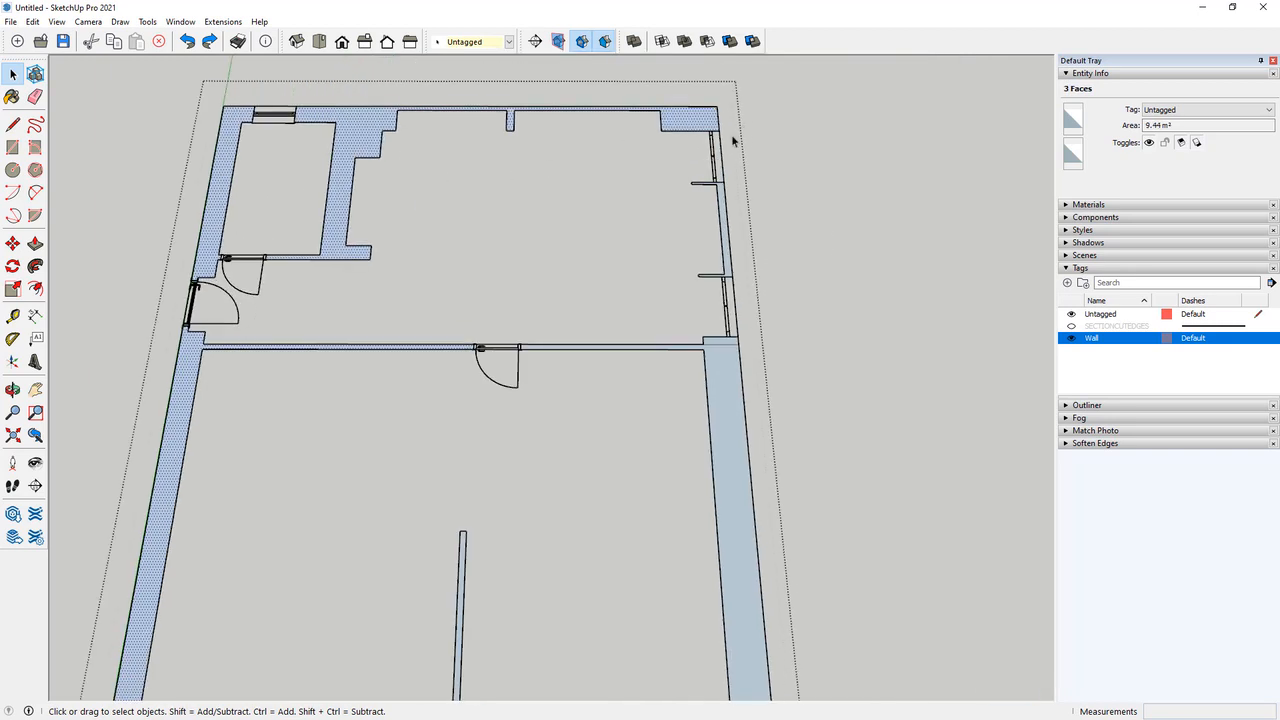
shift+click(727, 284)
scroll(698, 260, down, 3)
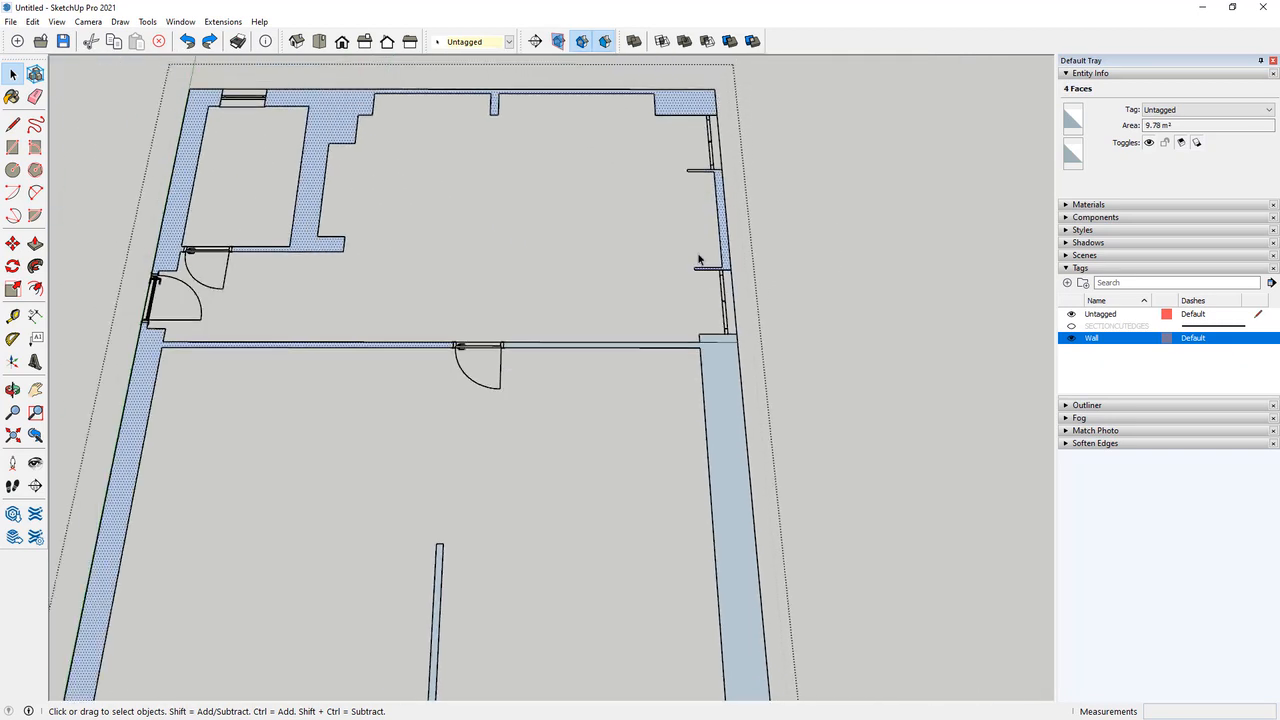
shift+click(715, 368)
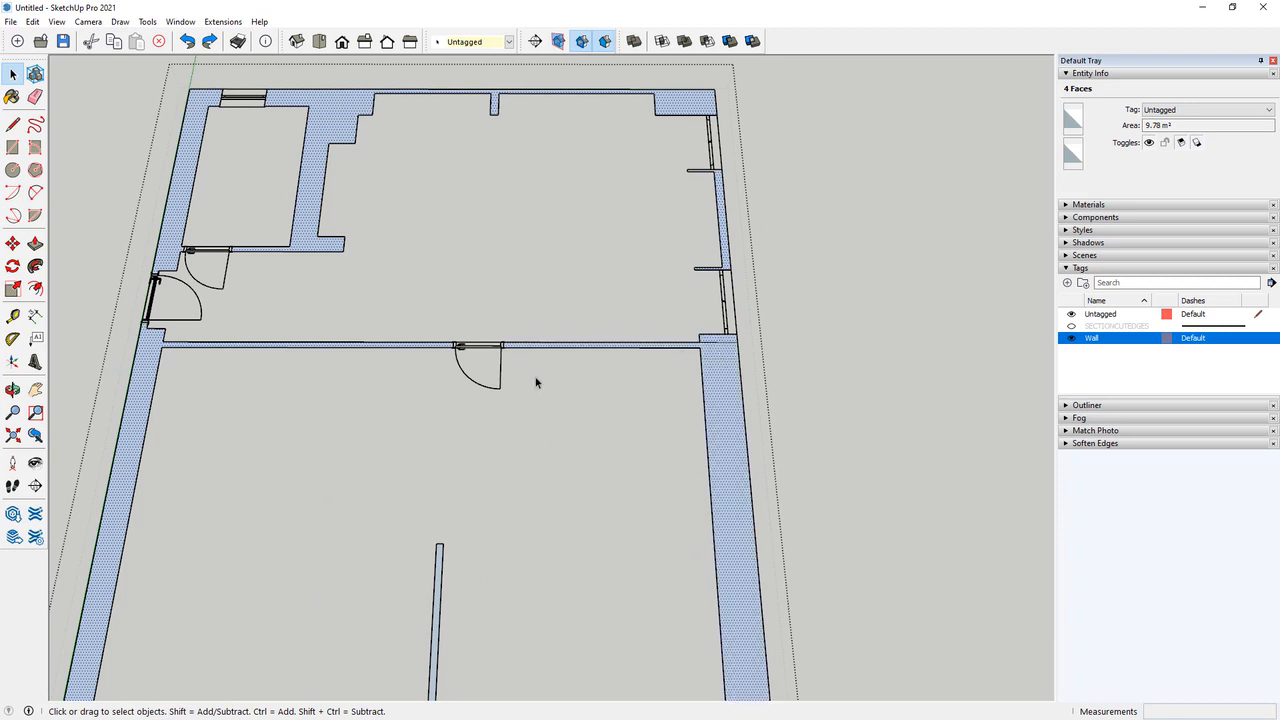
scroll(597, 317, down, 2)
scroll(500, 490, up, 5)
shift+click(497, 489)
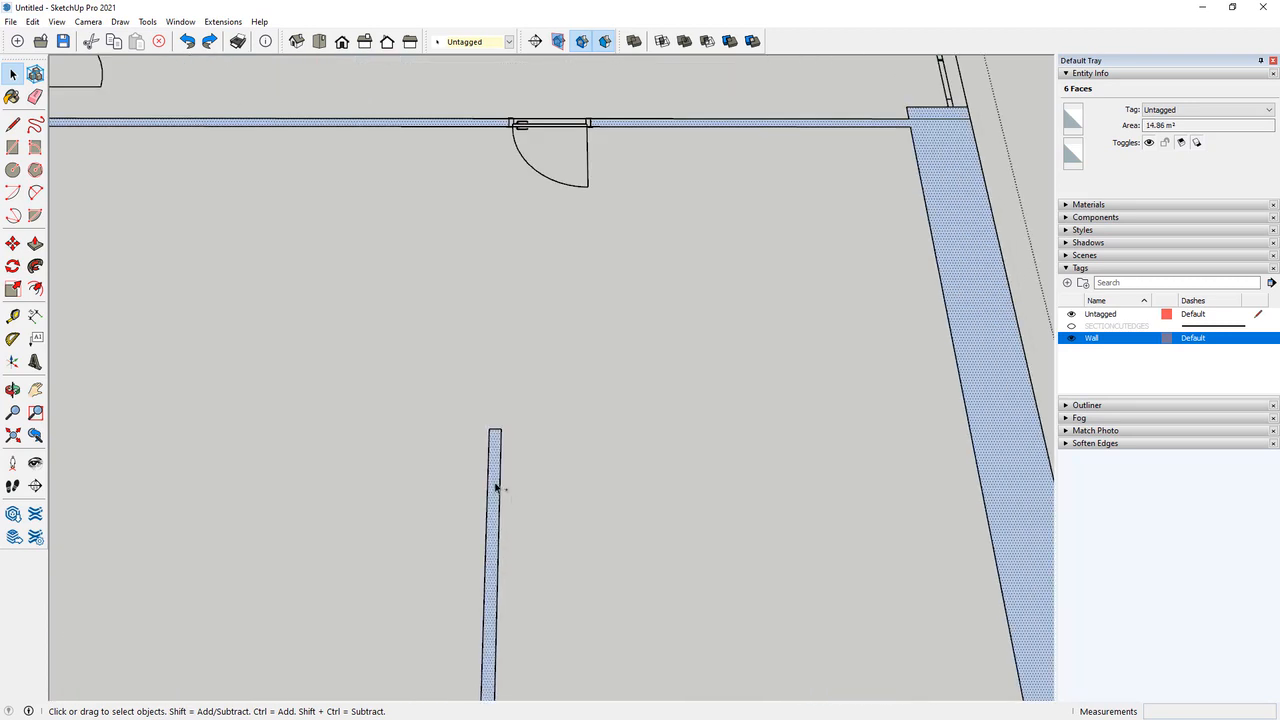
scroll(497, 486, down, 4)
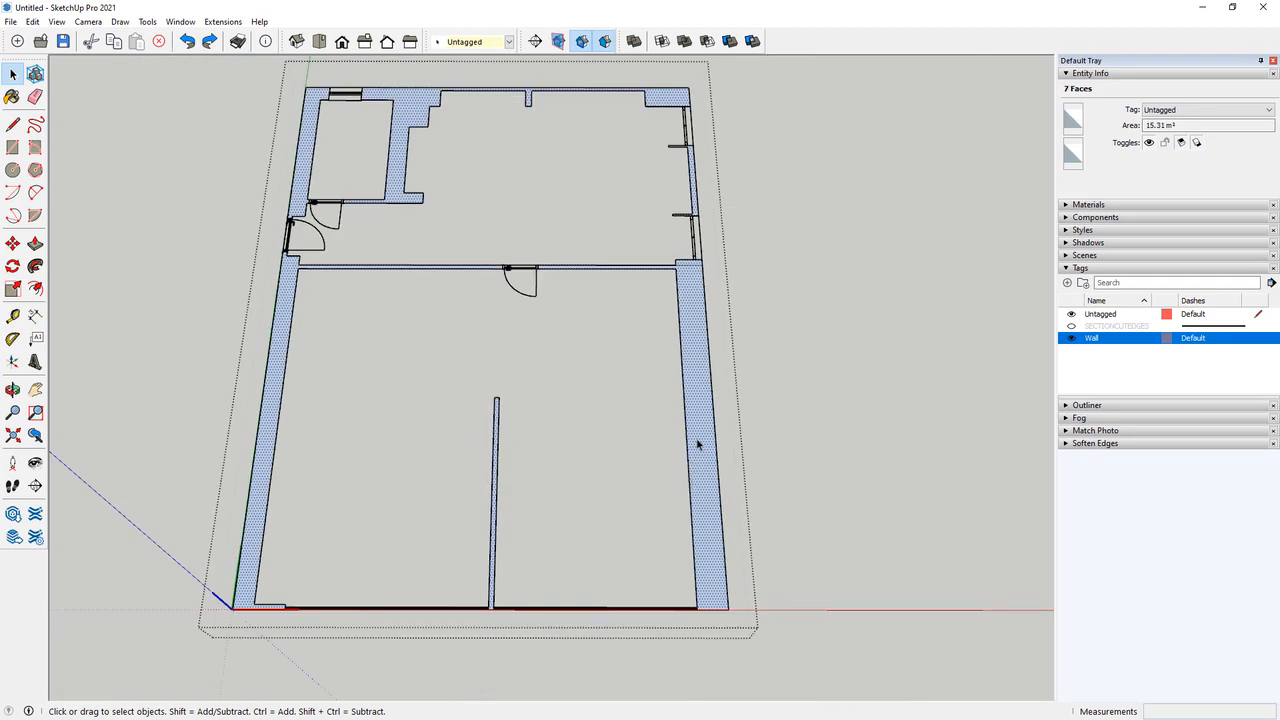
Reverse the selected wall faces and clear the selection.
right_click(698, 444)
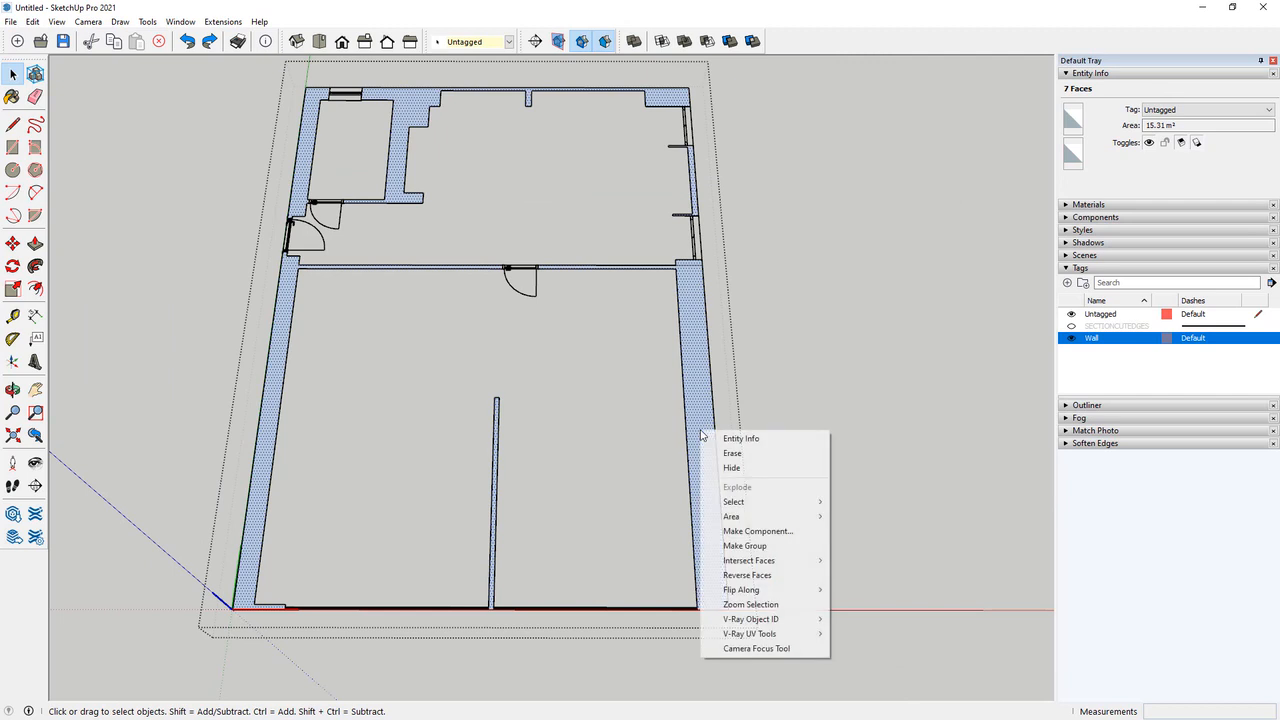
click(771, 577)
click(557, 500)
middle_drag(557, 500, 379, 356)
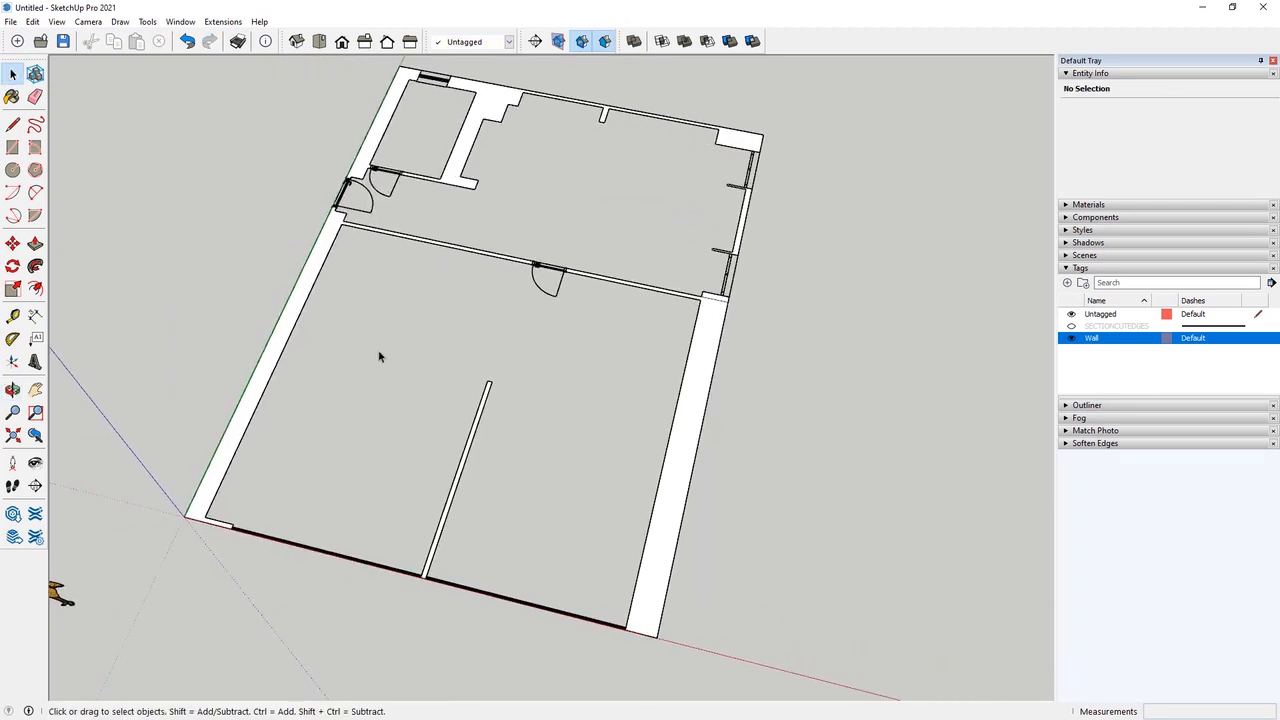
Extrude the large room's wall face along the green axis, including its attached partition, upward by 3000 mm.
click(35, 244)
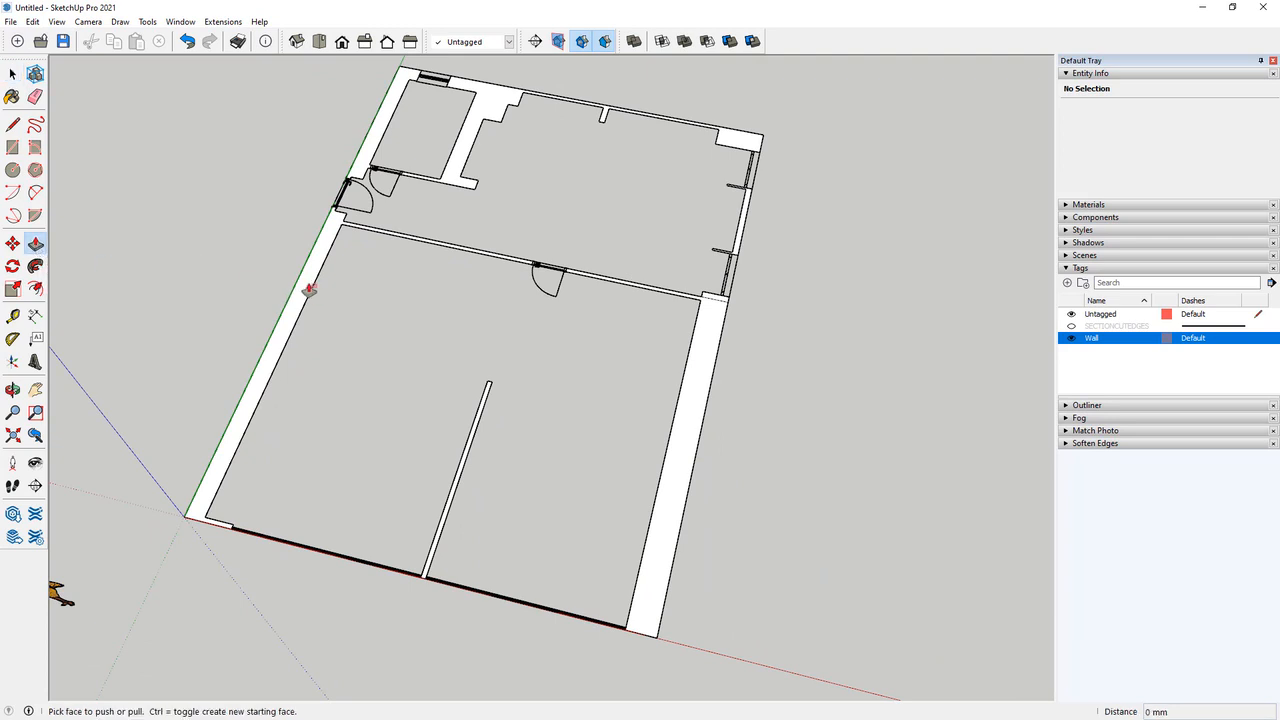
click(12, 74)
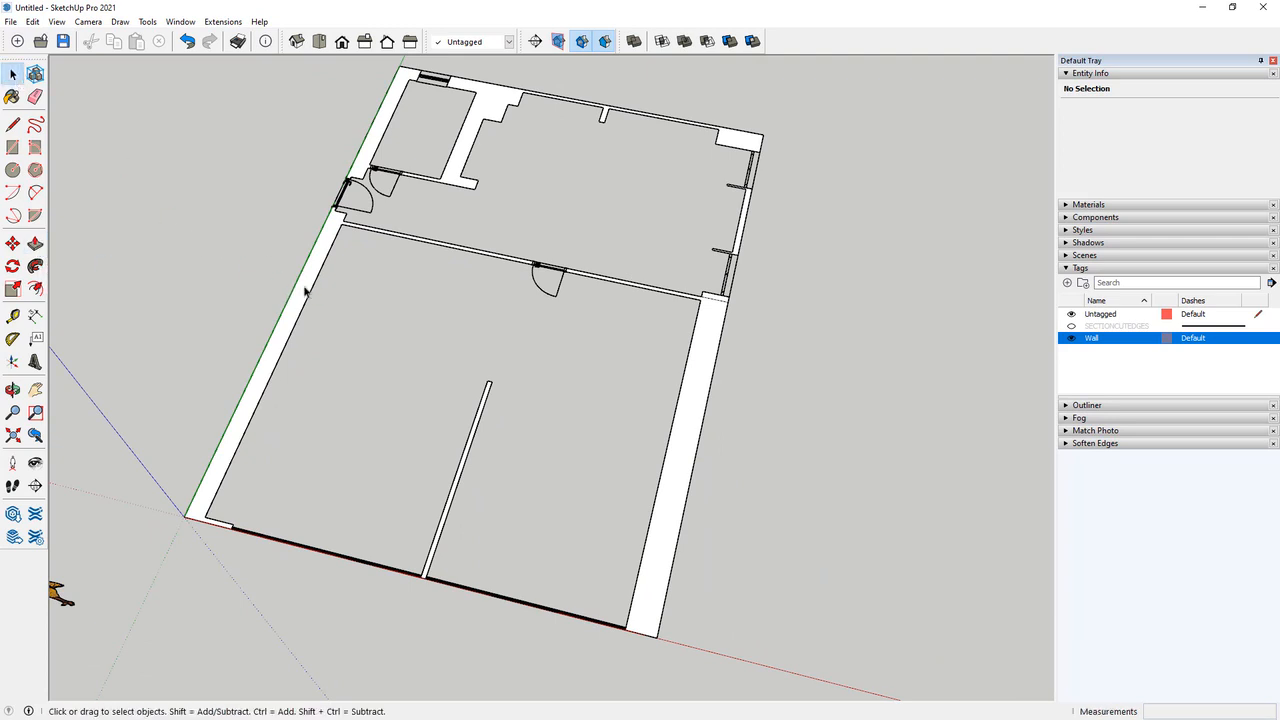
click(302, 295)
double_click(302, 295)
click(299, 296)
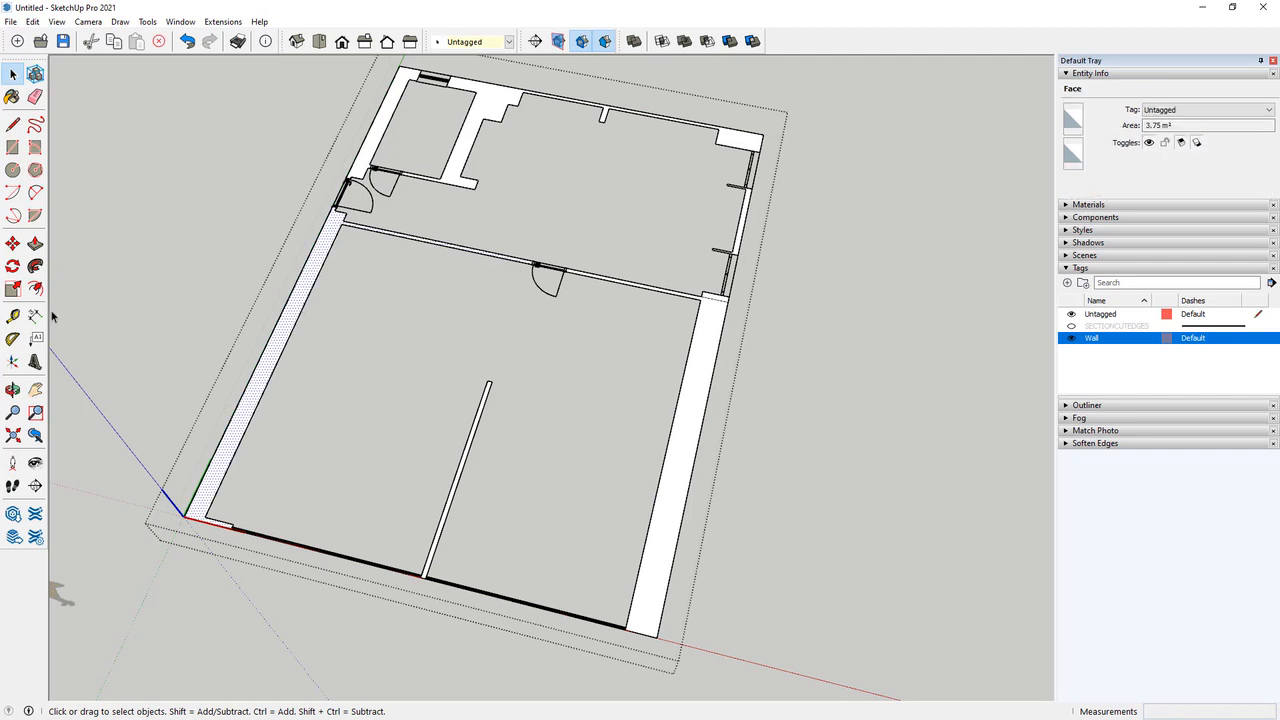
click(35, 244)
click(312, 272)
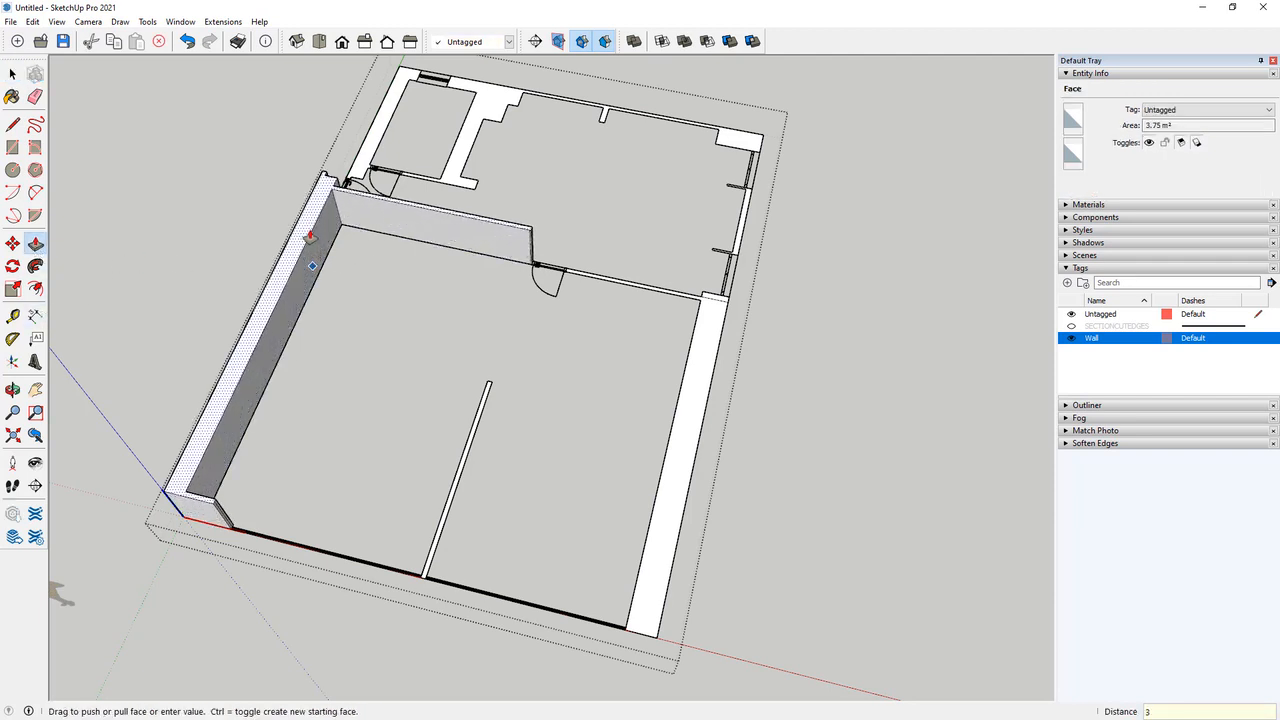
text(3000)
key(Return)
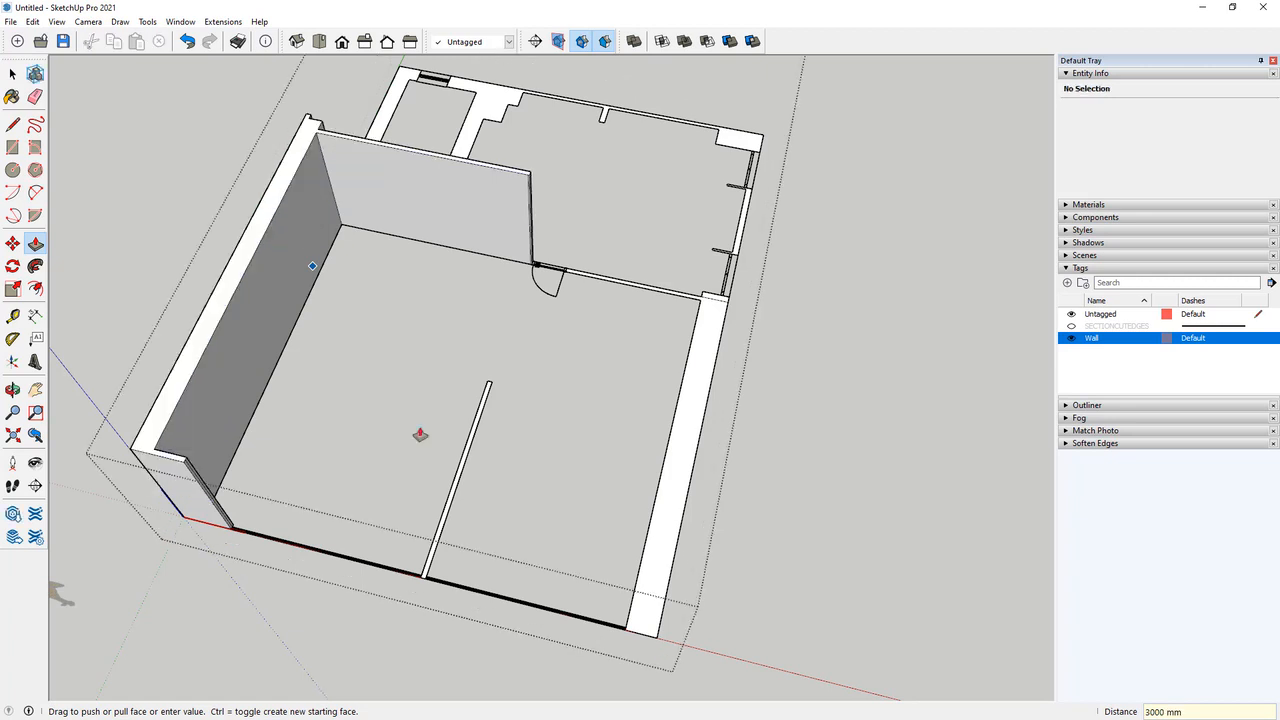
Try repeating the 3000 mm extrusion on the central partition and the opposite thick wall, and undo both.
scroll(455, 510, up, 6)
scroll(432, 508, down, 10)
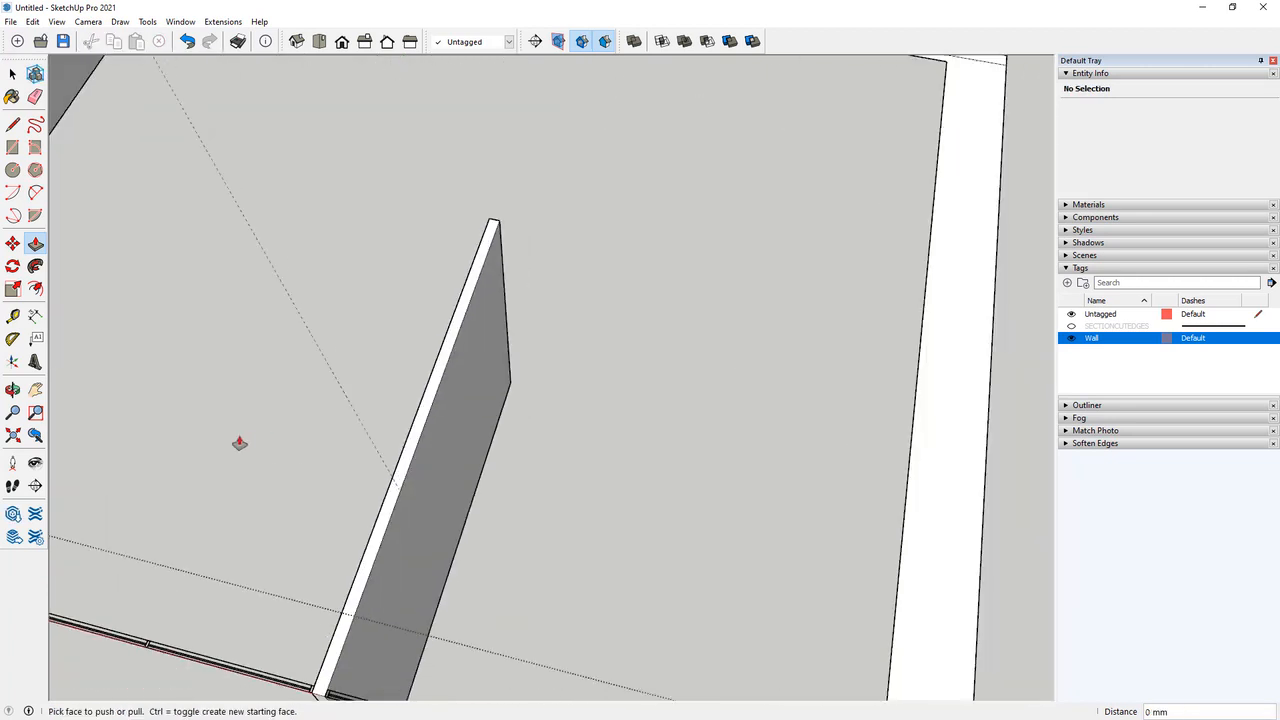
middle_drag(360, 477, 555, 237)
double_click(668, 298)
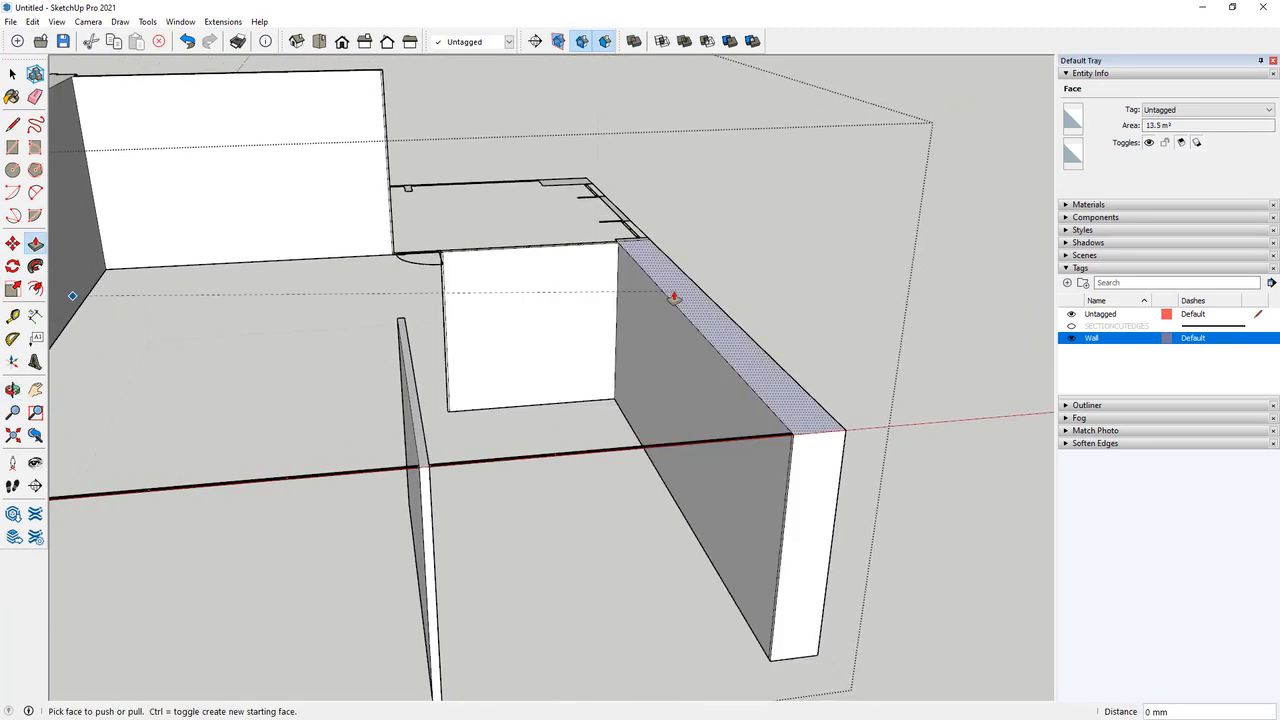
middle_drag(668, 298, 380, 329)
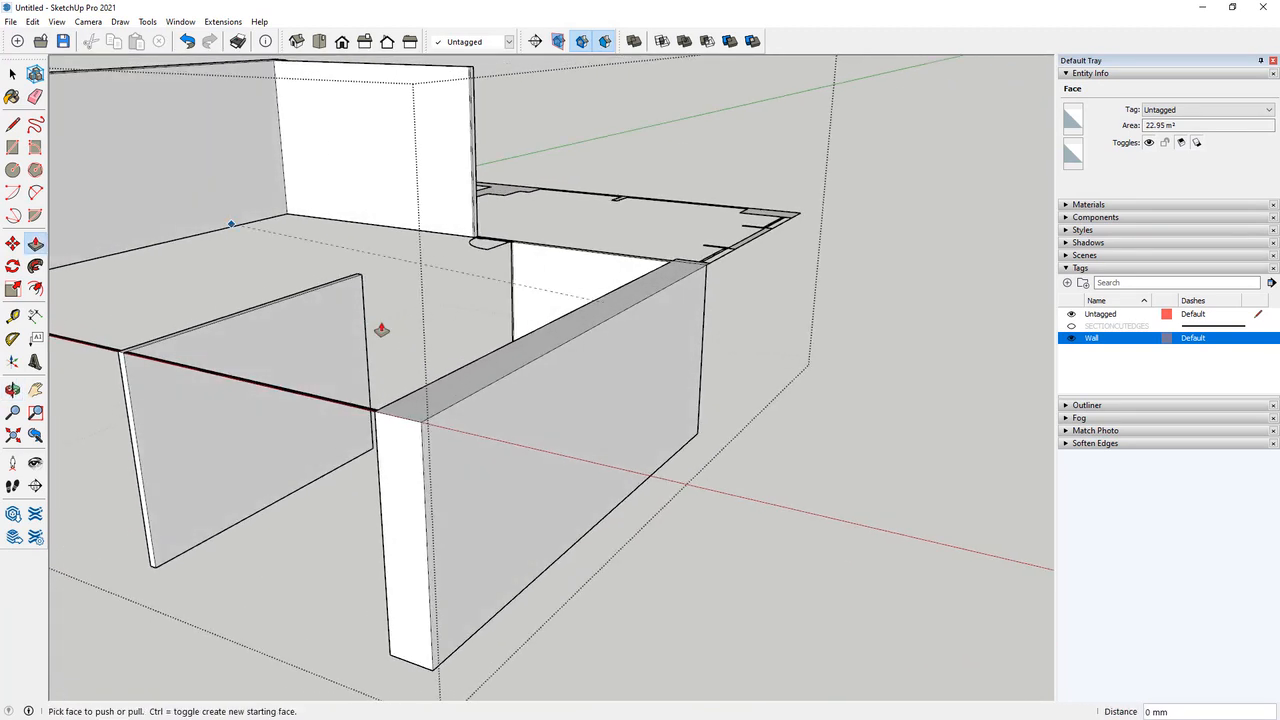
key(ctrl+z)
key(ctrl+z)
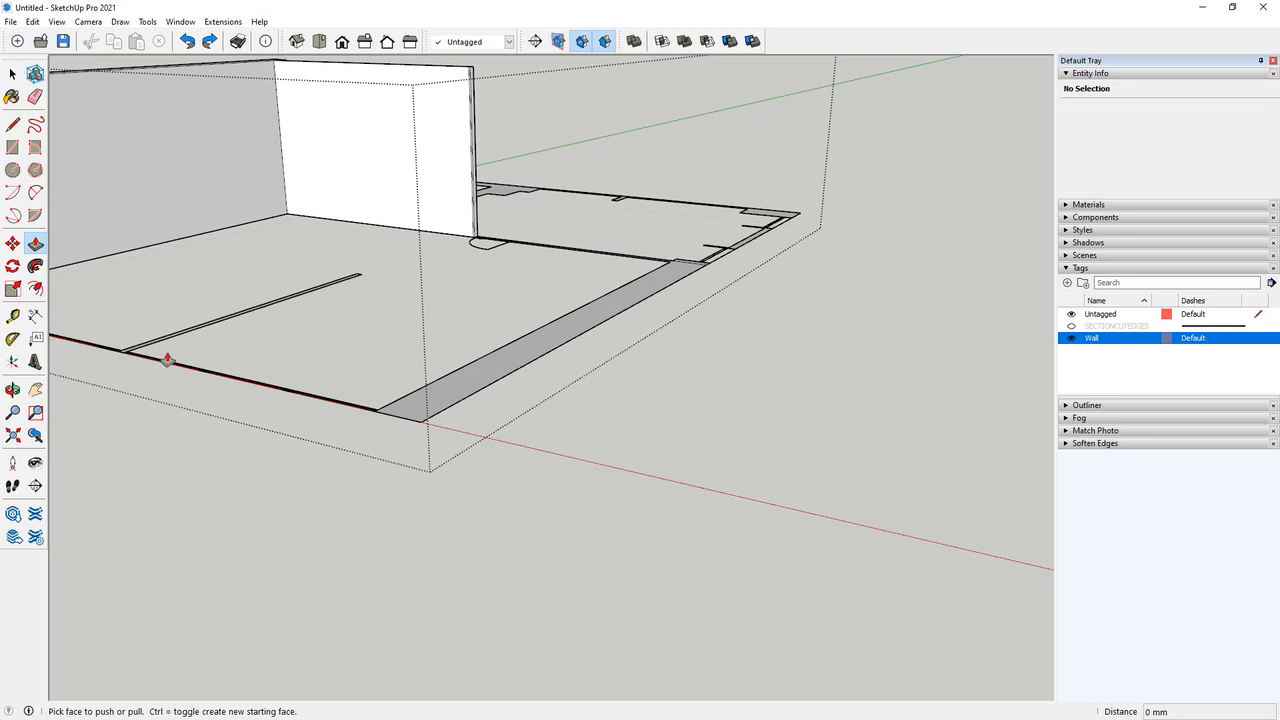
Extrude the large room's central partition upward by 3000 mm.
scroll(140, 355, up, 3)
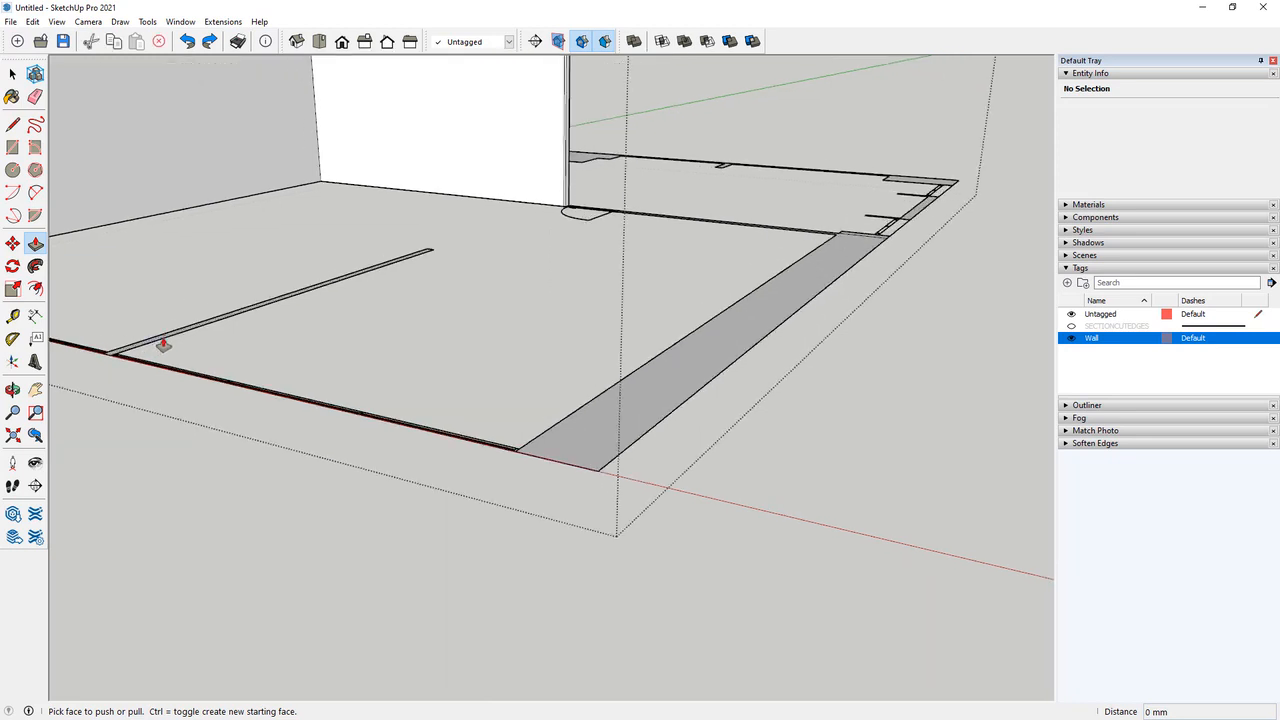
click(163, 345)
scroll(283, 300, down, 3)
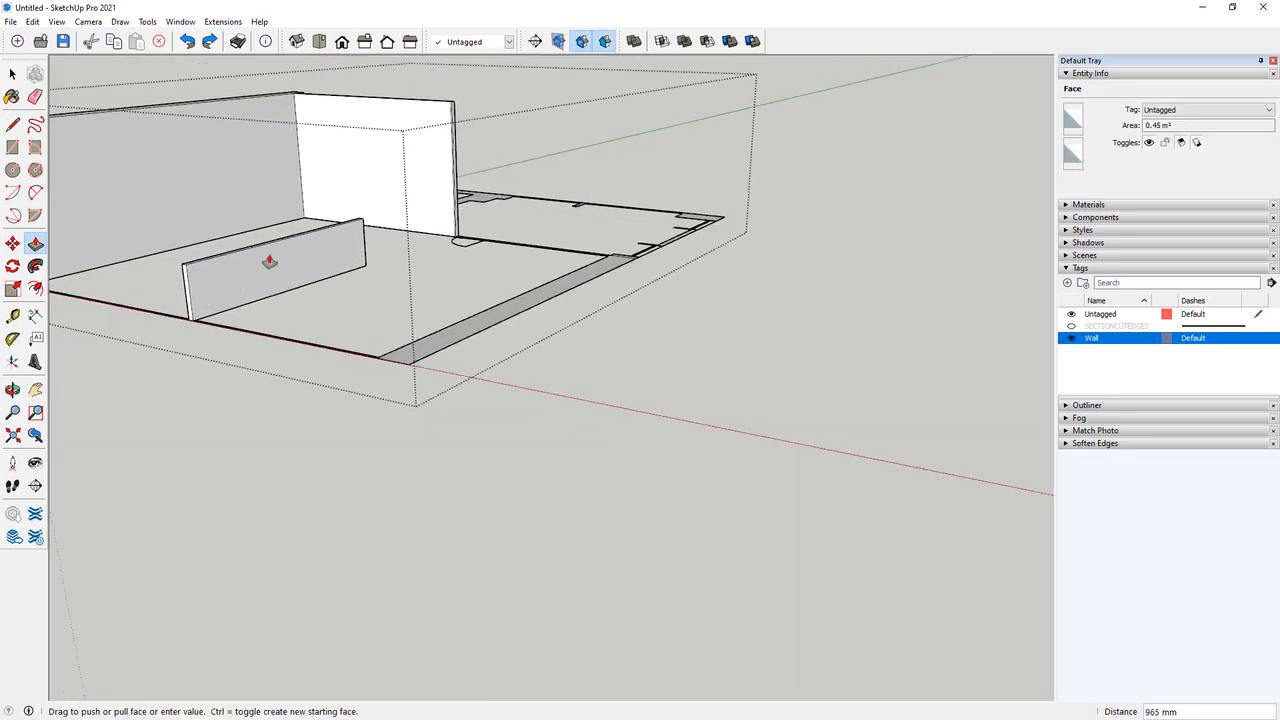
text(3000)
key(Return)
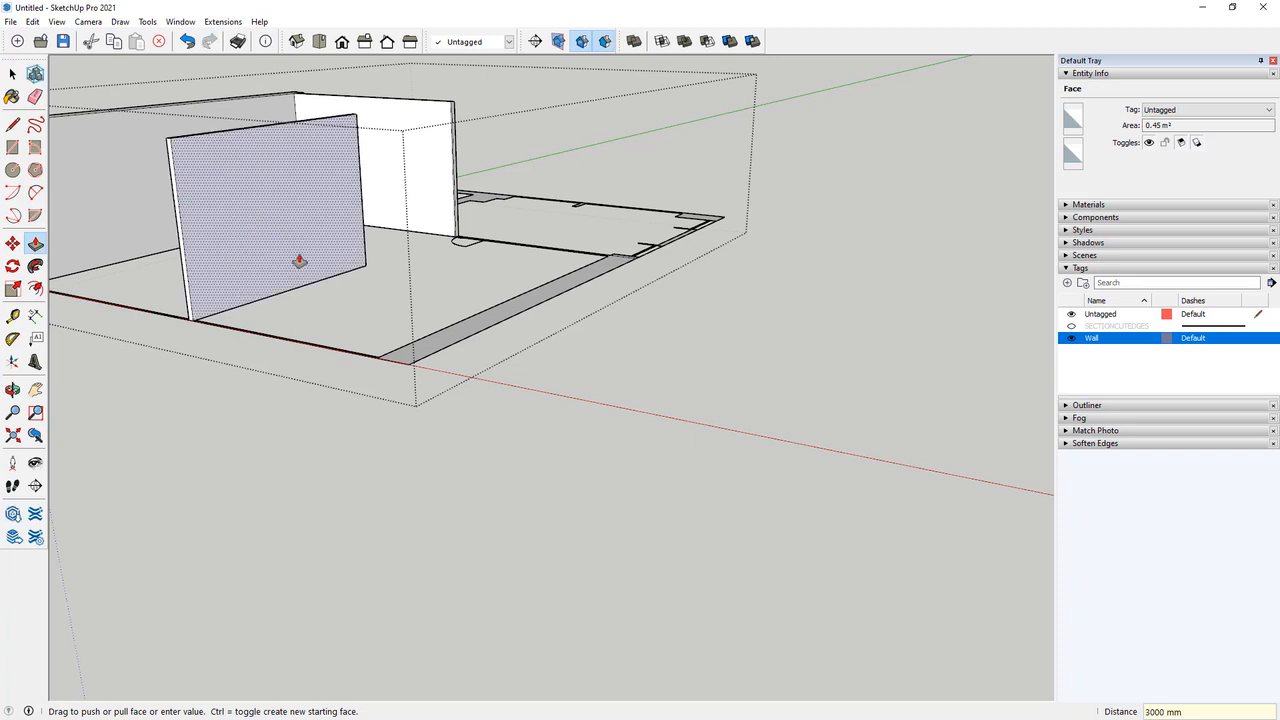
Undo a repeated extrusion on the thick wall opposite the green axis, and extrude that wall upward by 3000 mm instead.
double_click(458, 340)
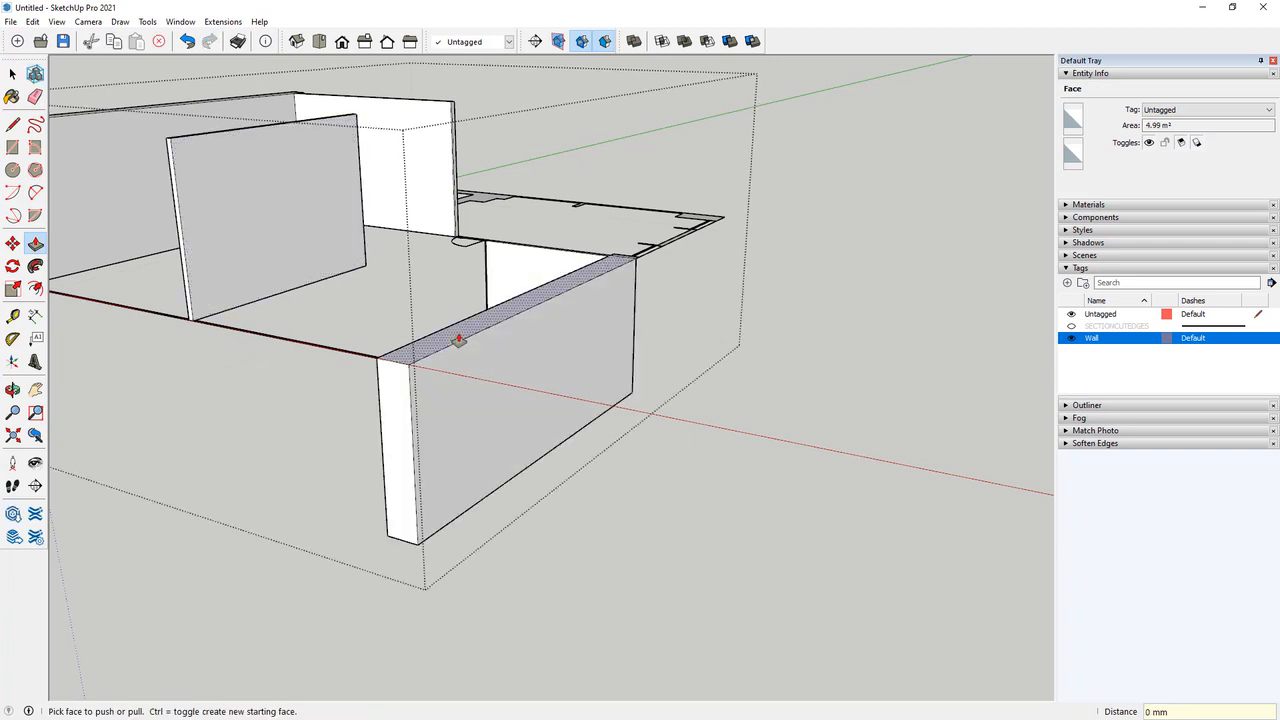
key(ctrl+z)
drag(458, 340, 444, 334)
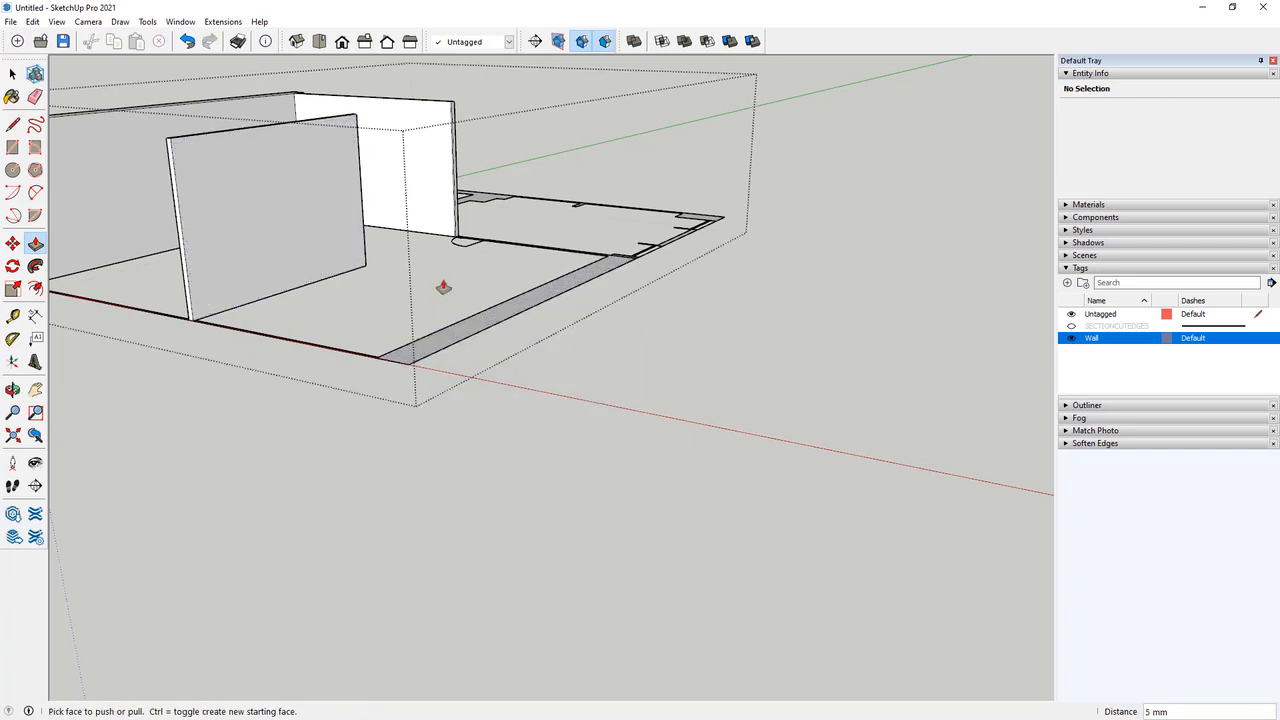
middle_drag(444, 276, 505, 453)
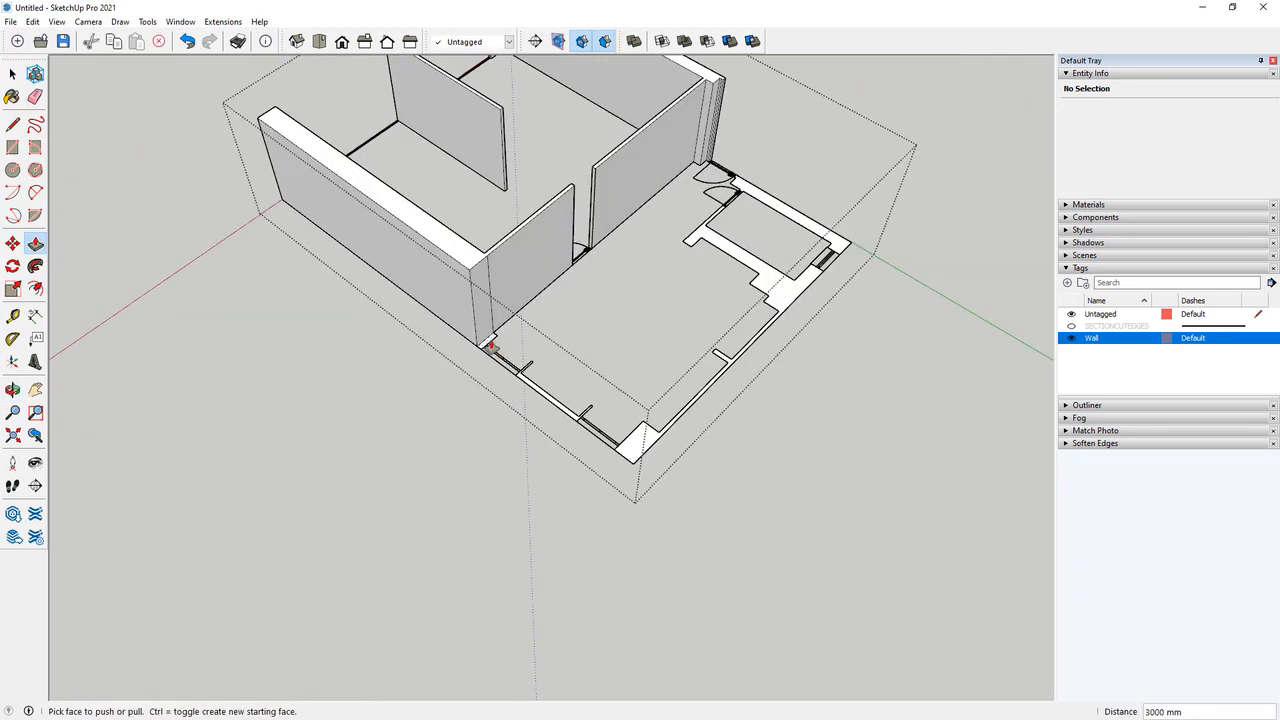
Extrude the thick wall's small end piece, the section between the side windows and the far wall to the same 3000 mm height.
drag(491, 346, 465, 284)
click(451, 262)
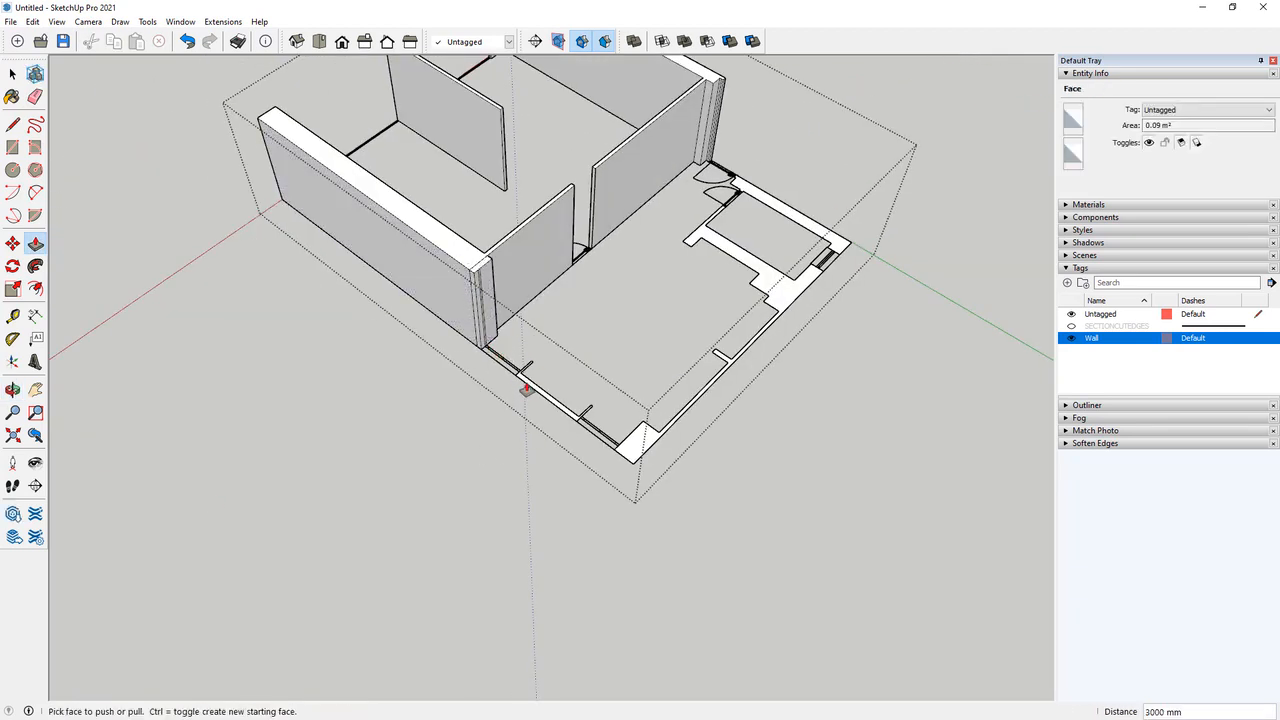
double_click(526, 388)
click(629, 443)
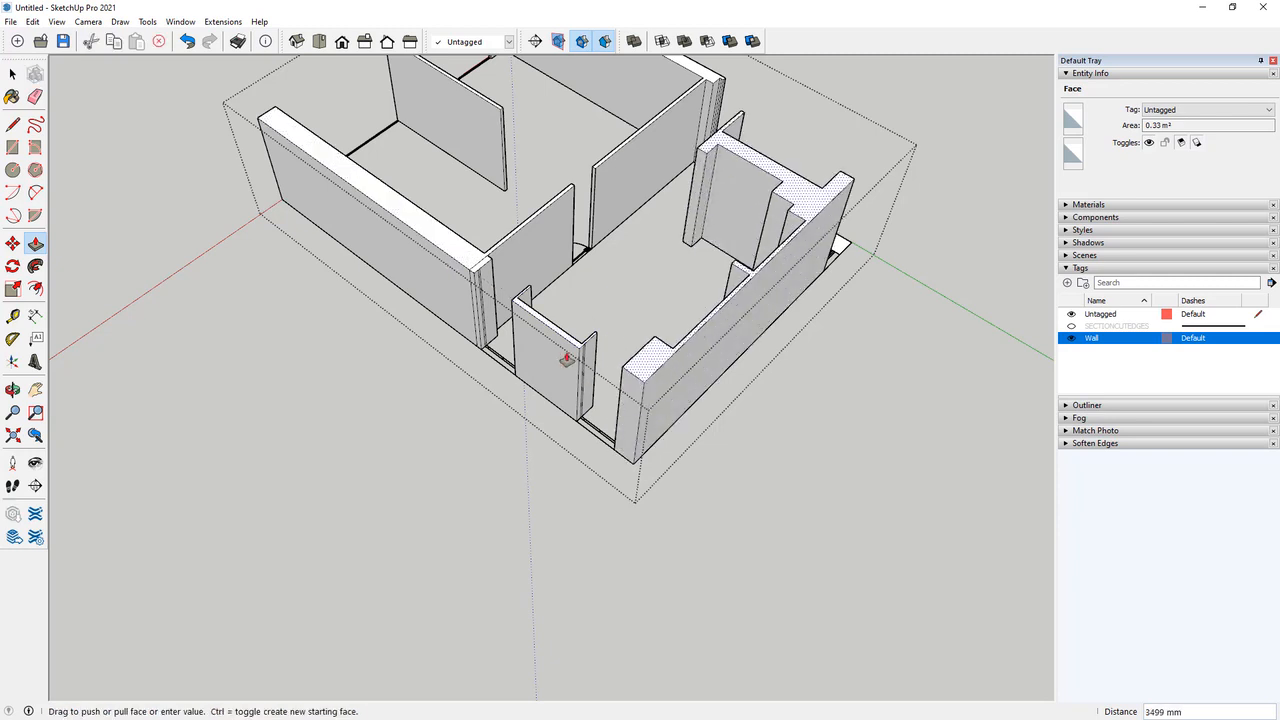
click(560, 337)
Extrude the small room's outer wall along the green axis to the same 3000 mm height as the other walls.
middle_drag(771, 306, 834, 366)
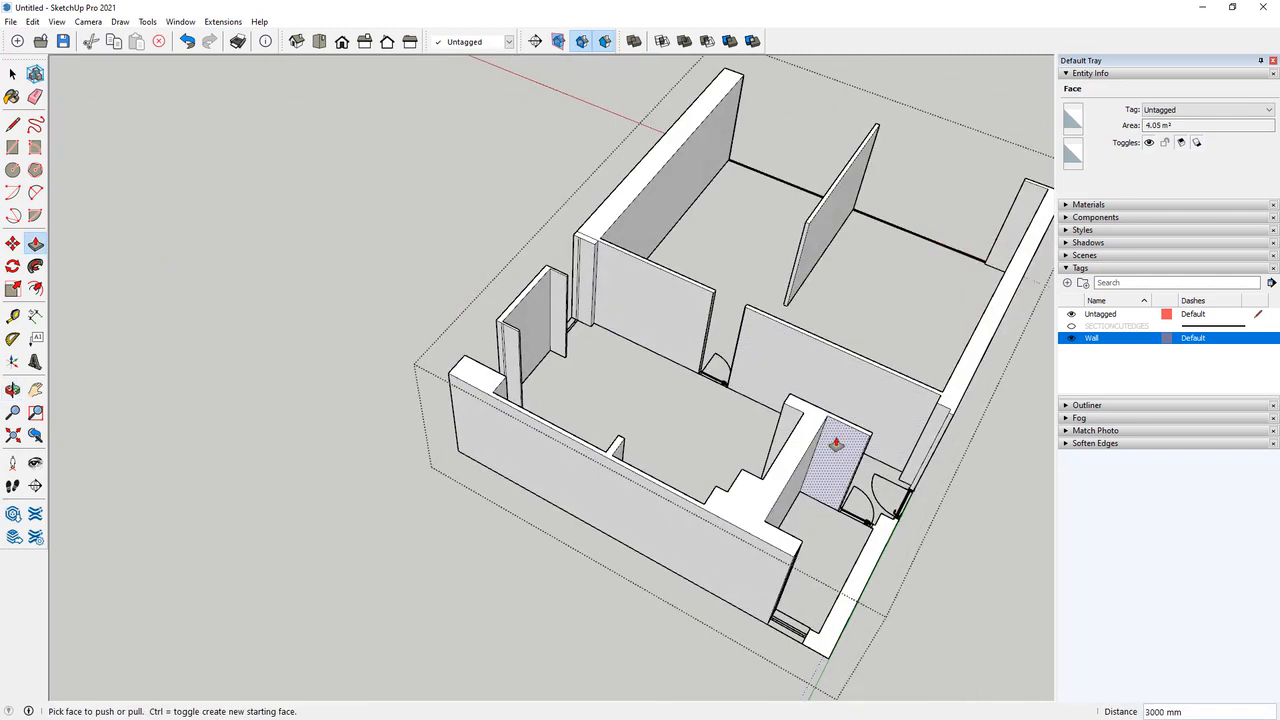
click(874, 530)
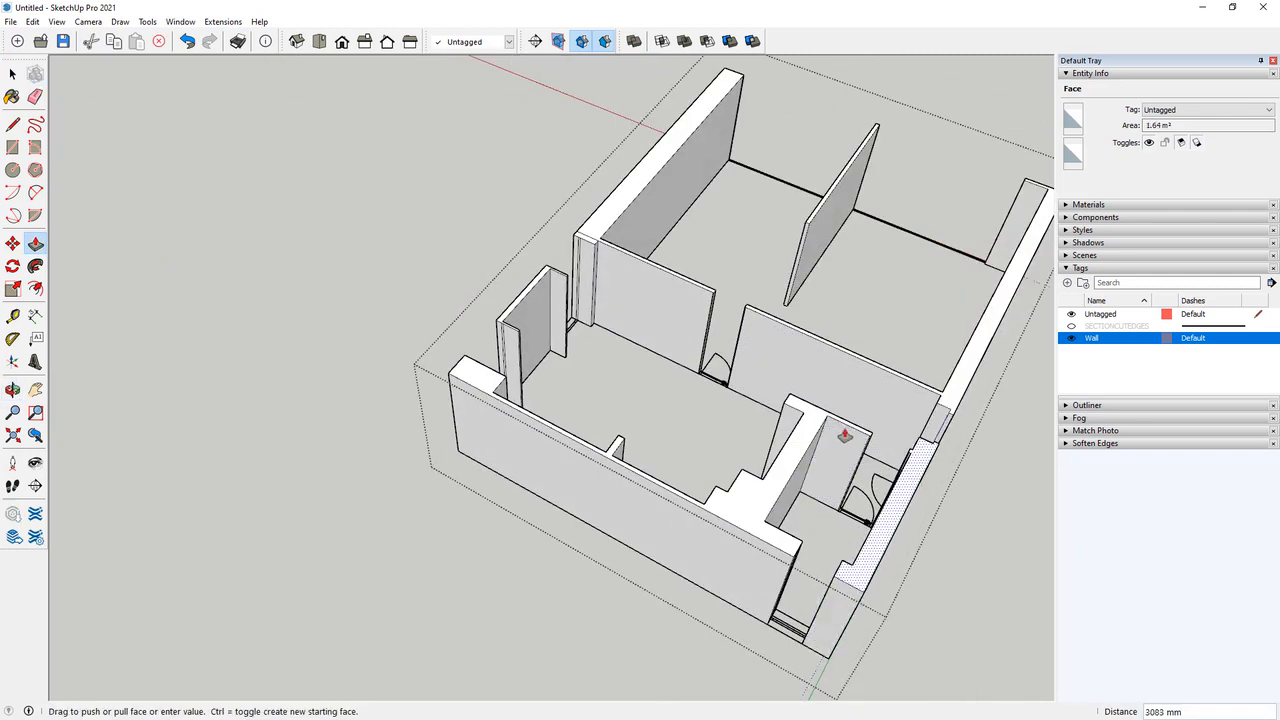
click(843, 357)
middle_drag(737, 434, 333, 511)
scroll(431, 451, down, 3)
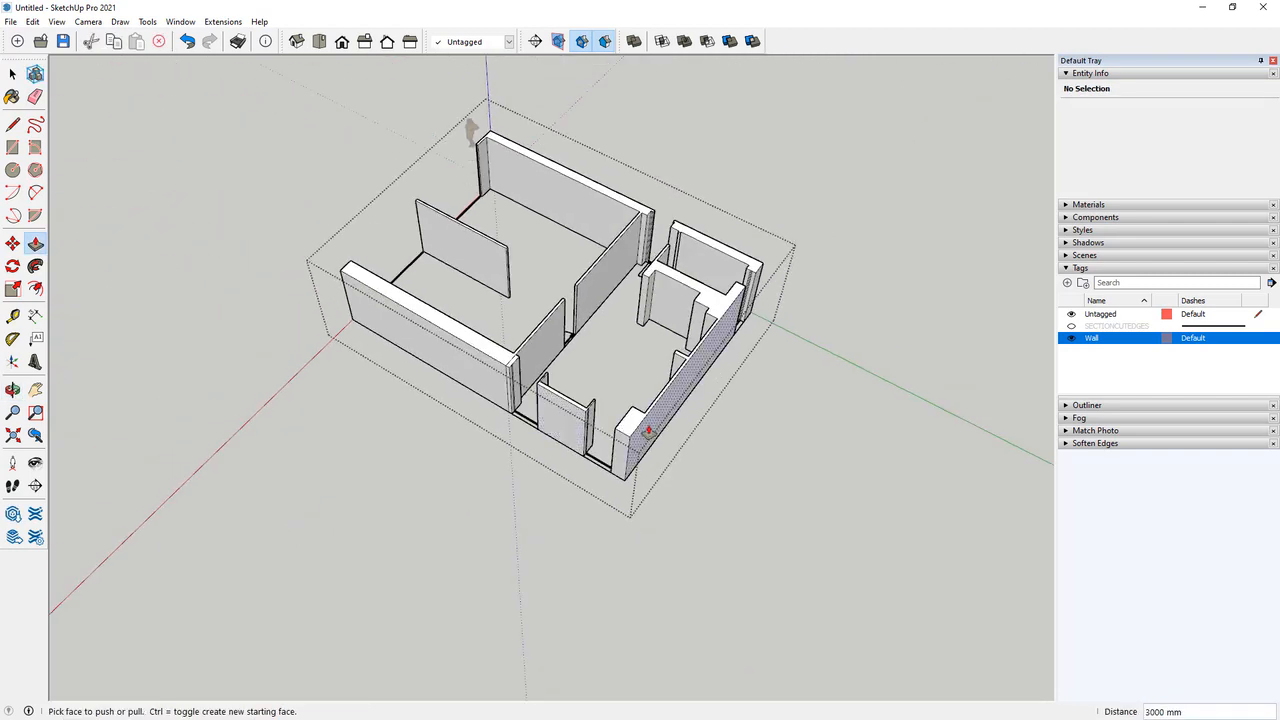
Draw a vertical line up the thick wall's end from its bottom corner to mark the head height of the adjacent window opening.
scroll(486, 477, up, 5)
middle_drag(500, 486, 467, 280)
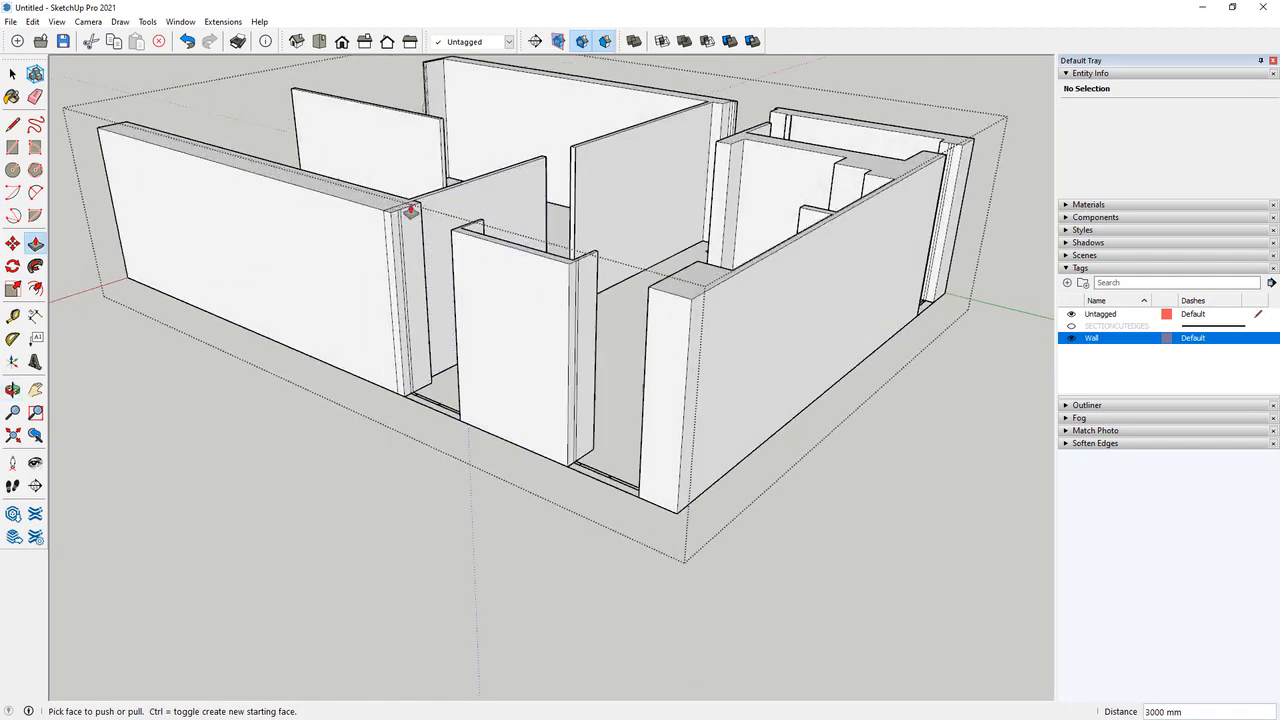
scroll(480, 403, up, 8)
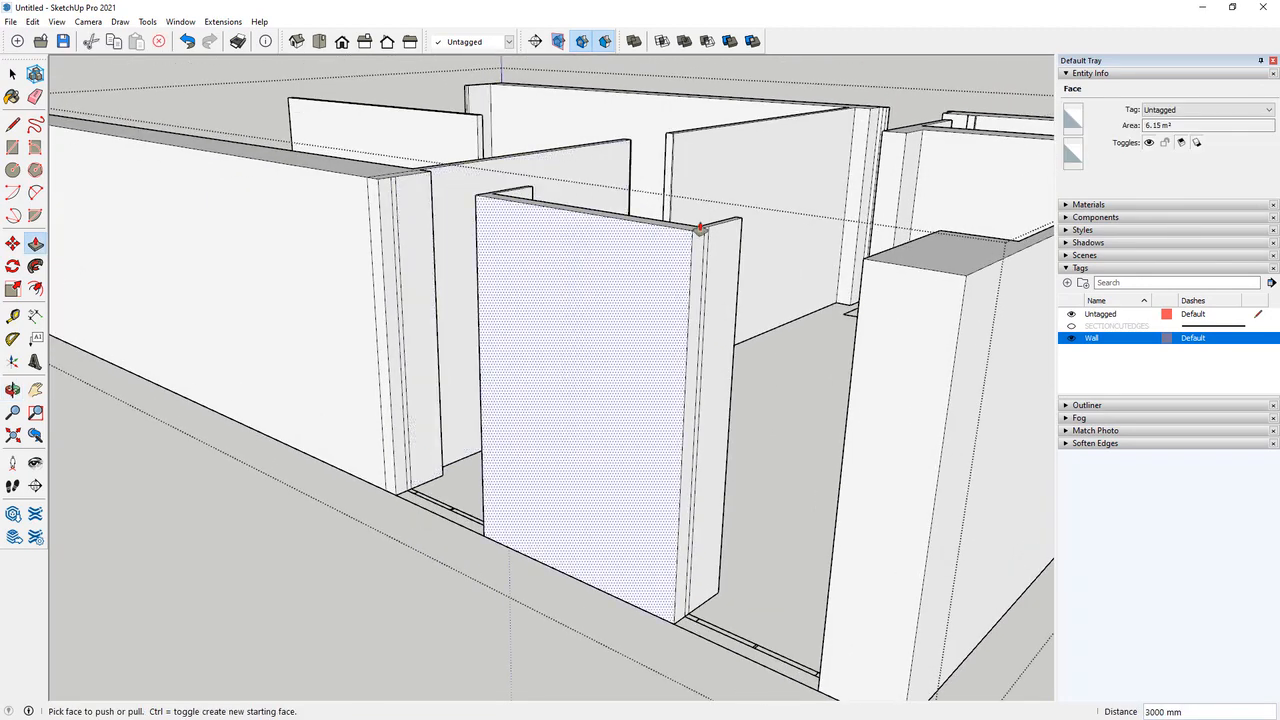
scroll(431, 212, down, 5)
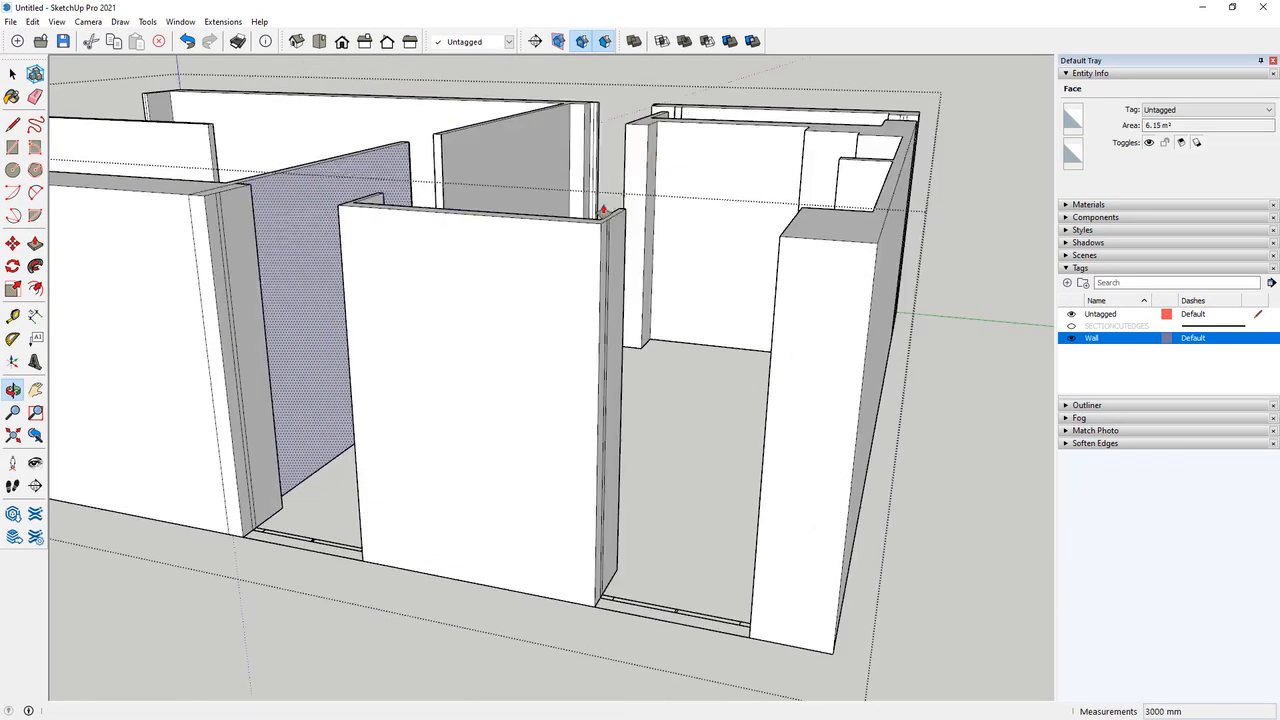
middle_drag(491, 214, 410, 224)
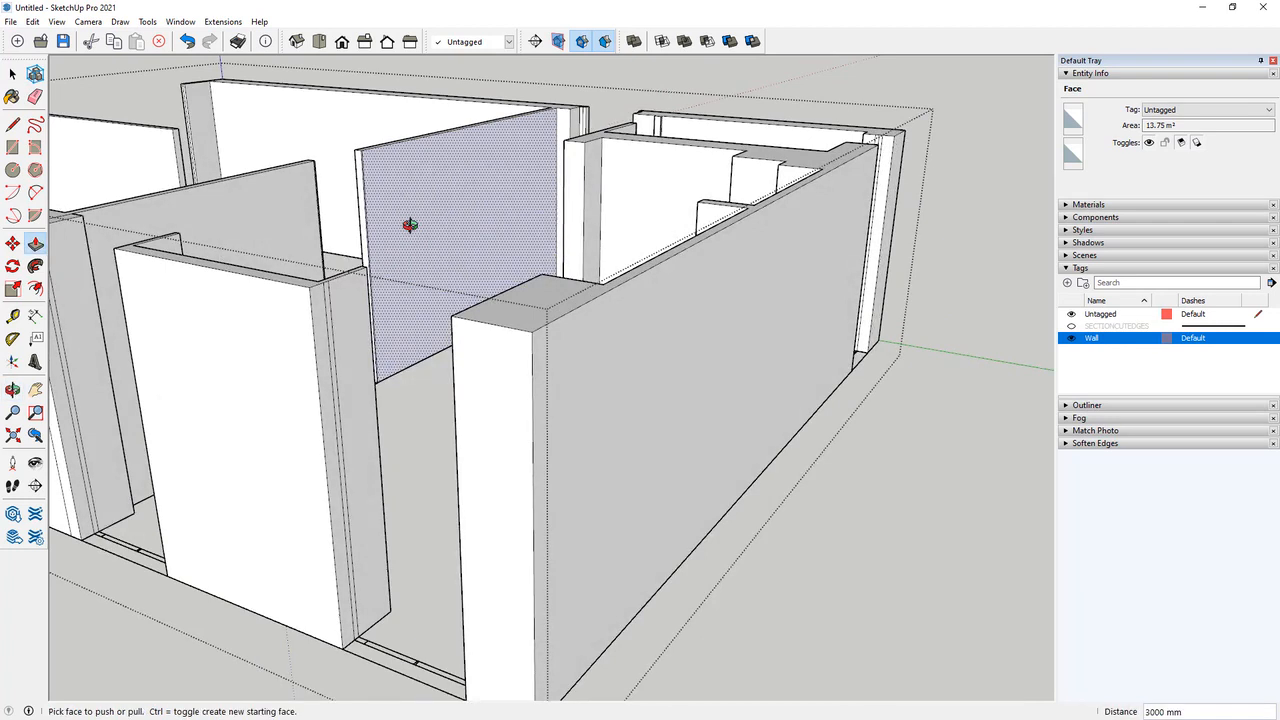
key(l)
scroll(486, 283, down, 4)
scroll(254, 357, up, 5)
scroll(323, 579, up, 2)
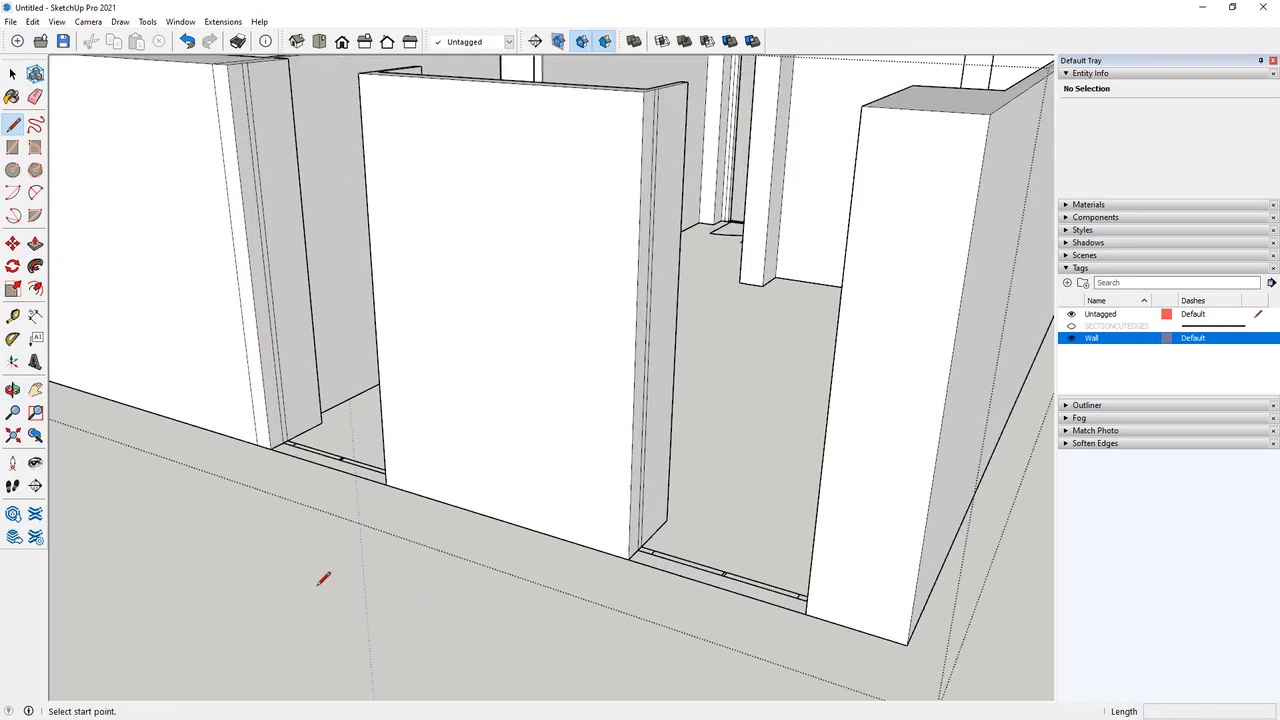
scroll(323, 579, down, 4)
scroll(286, 364, up, 5)
click(270, 491)
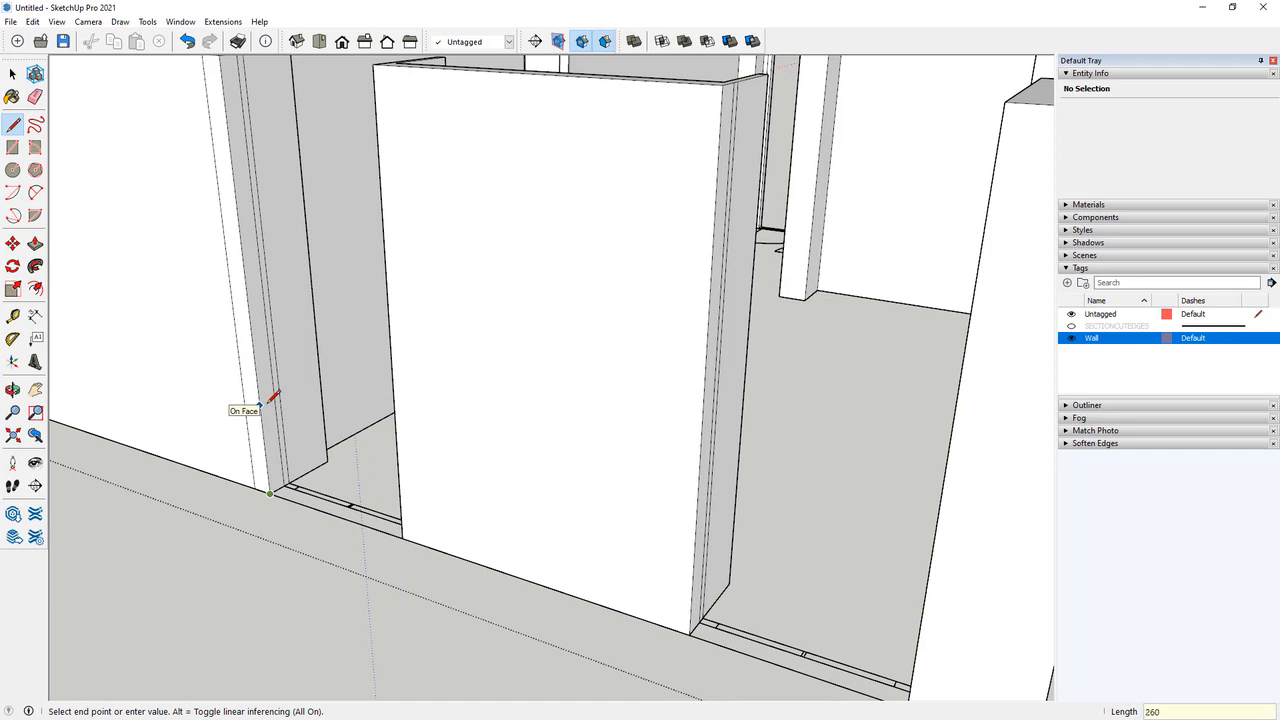
key(Return)
Draw a line across the window jamb from the head-height mark to the inner edge, 600 mm long.
scroll(247, 307, down, 5)
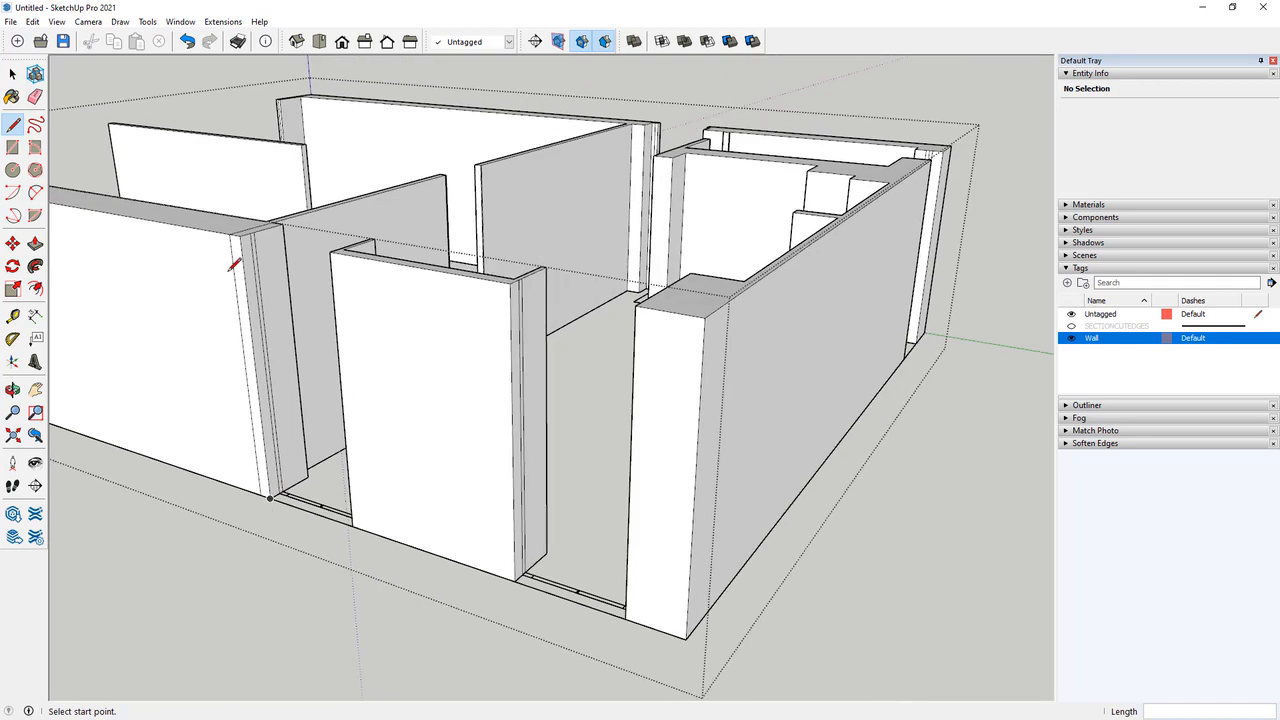
scroll(255, 265, up, 4)
click(255, 282)
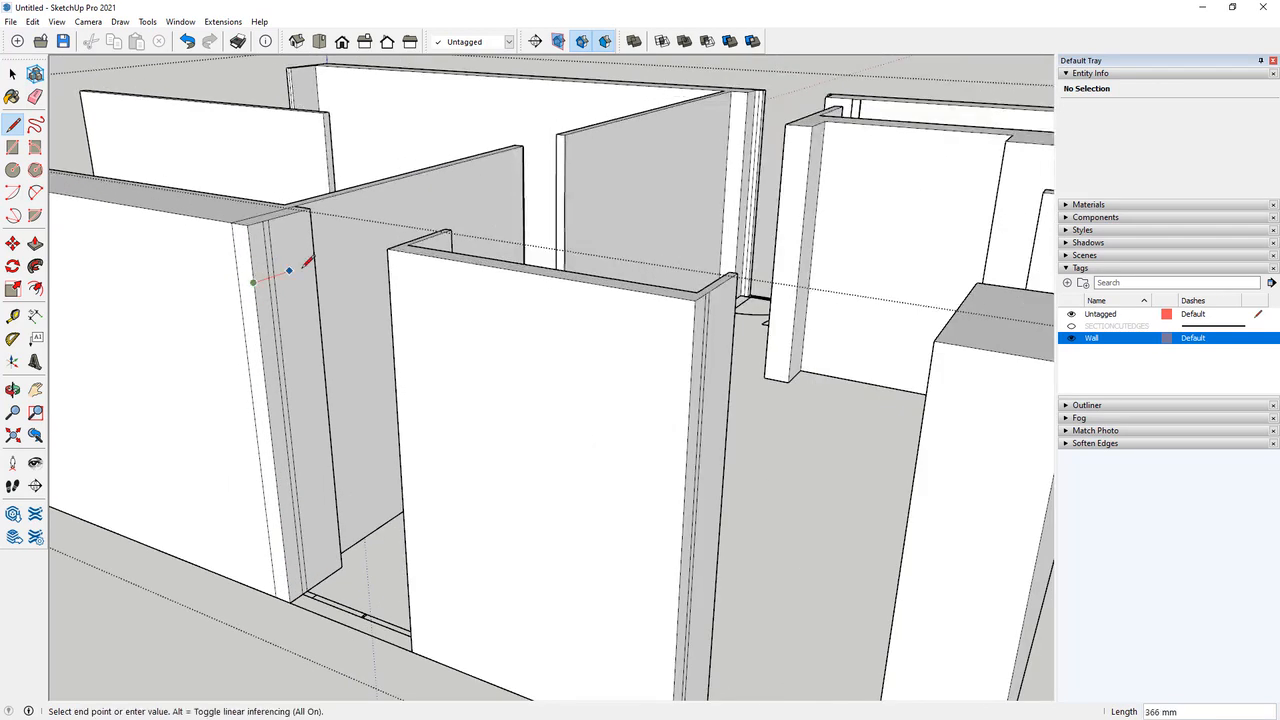
click(317, 262)
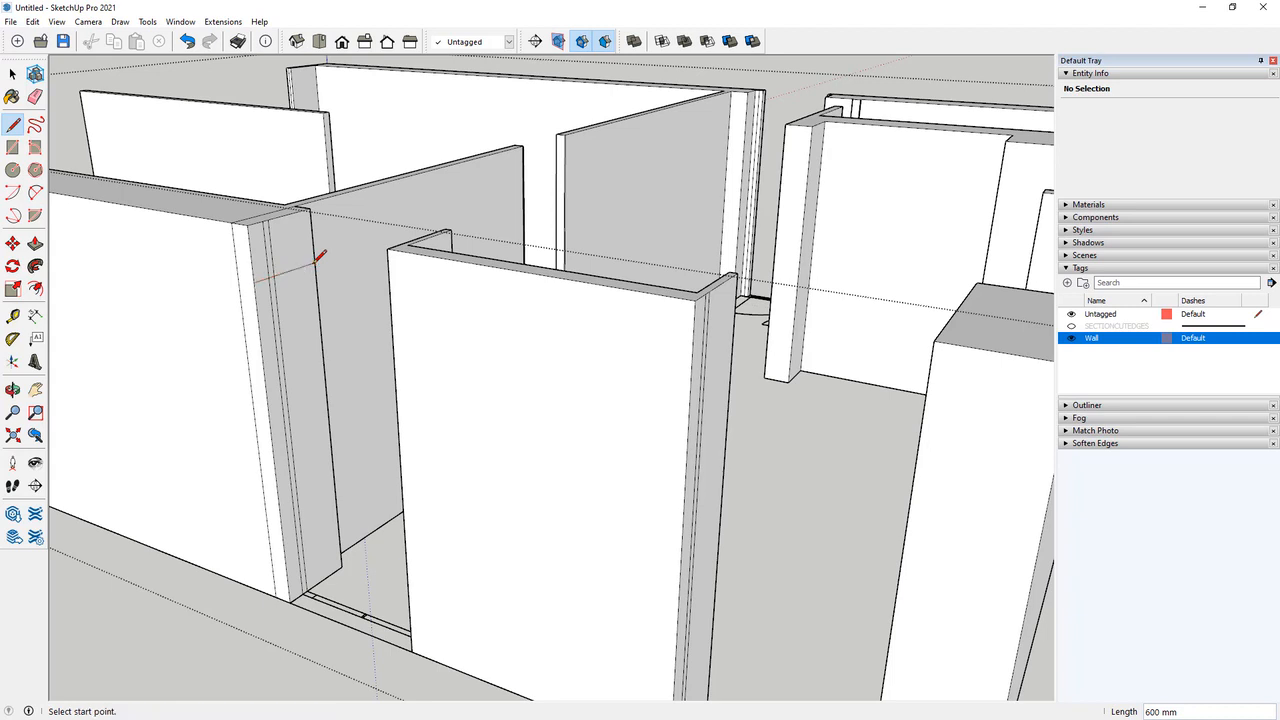
Extrude the outer strip above the jamb line across the window opening to the wall section between the windows.
scroll(275, 168, up, 1)
click(35, 243)
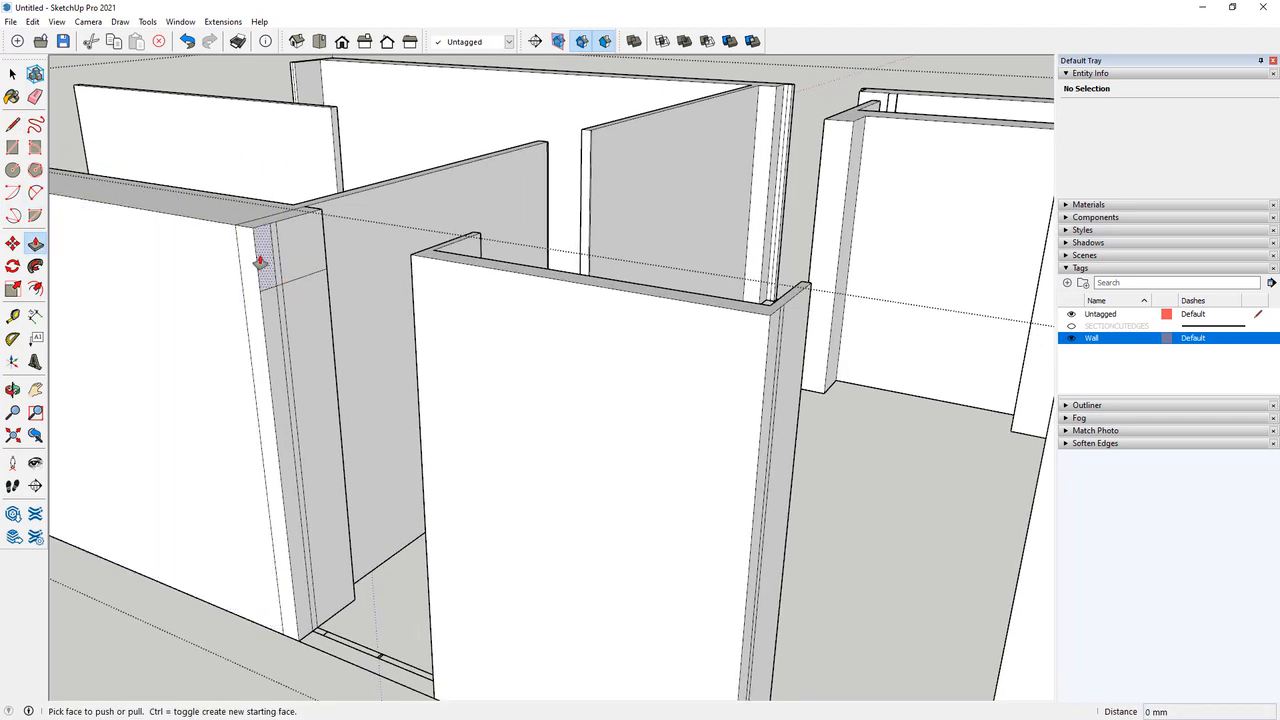
click(262, 264)
click(425, 272)
Extrude the remaining middle and inner strips above the jamb line 1200 mm across the opening to complete the window header.
middle_drag(425, 272, 30, 305)
scroll(677, 166, up, 2)
middle_drag(677, 166, 457, 249)
click(438, 200)
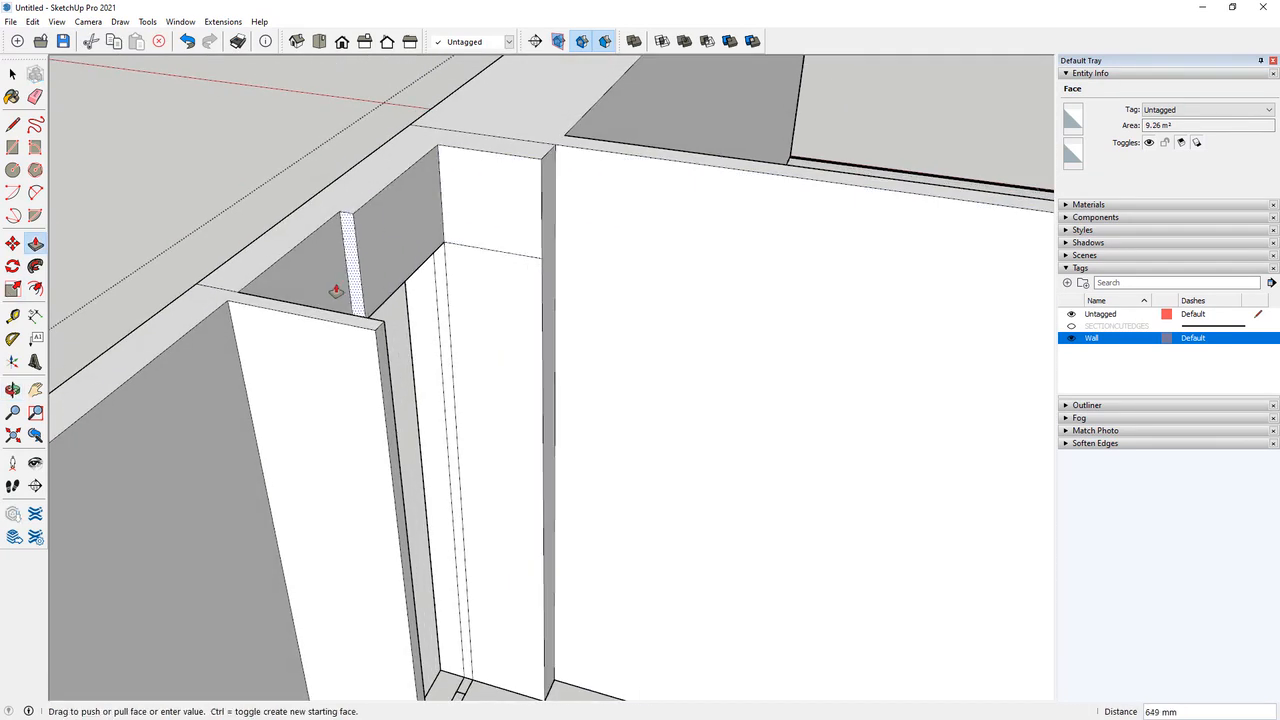
click(320, 317)
click(462, 228)
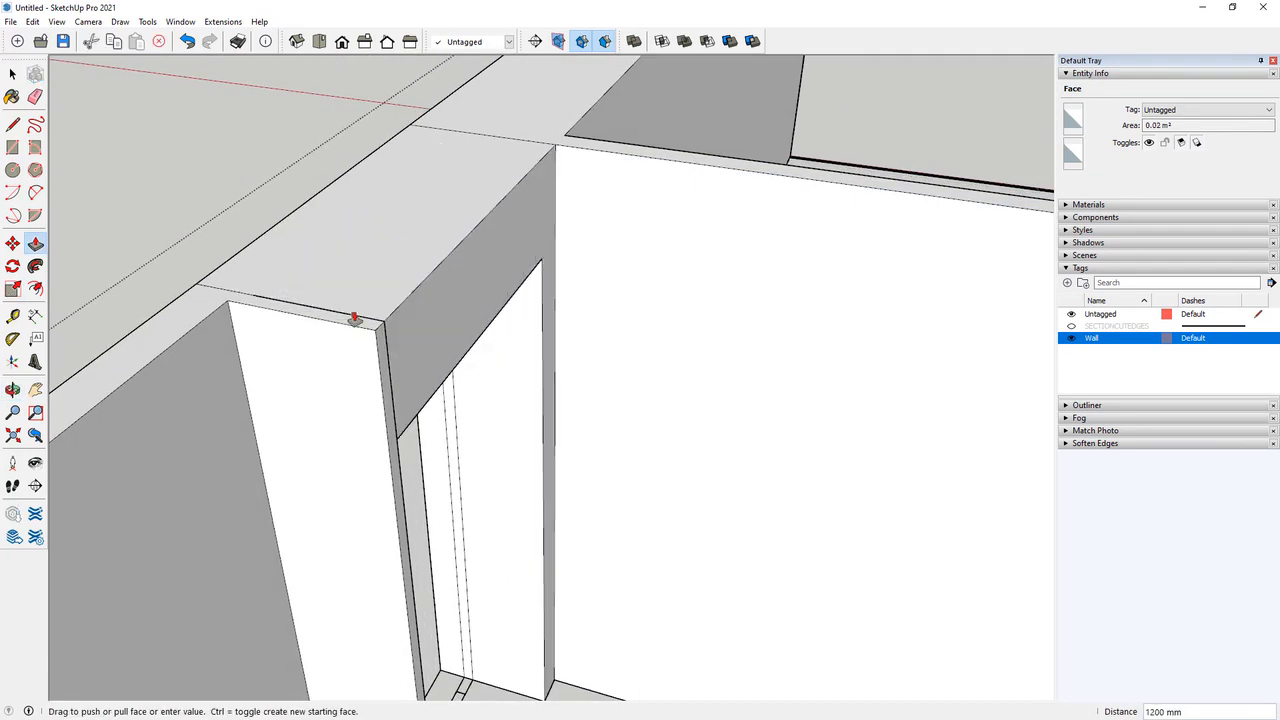
click(352, 317)
middle_drag(352, 317, 381, 306)
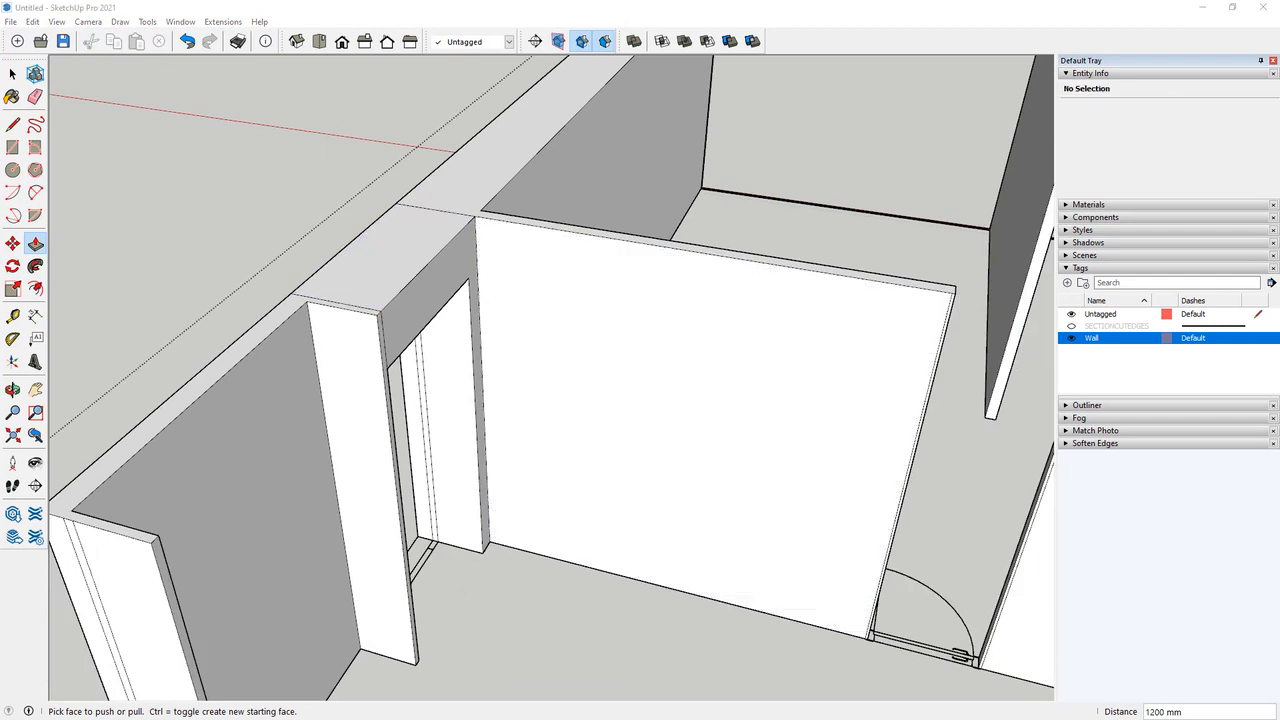
Draw a line across the wall pier's side face beside the recess, level with the finished window header's underside.
click(12, 124)
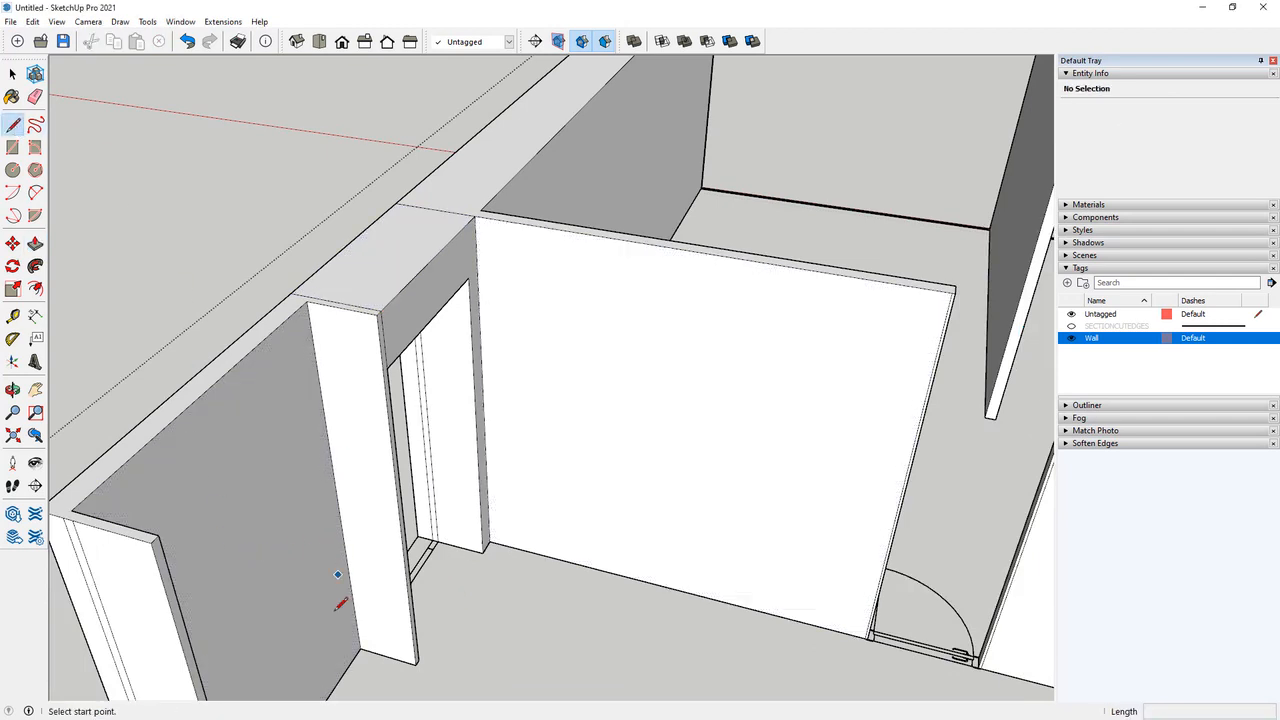
click(415, 663)
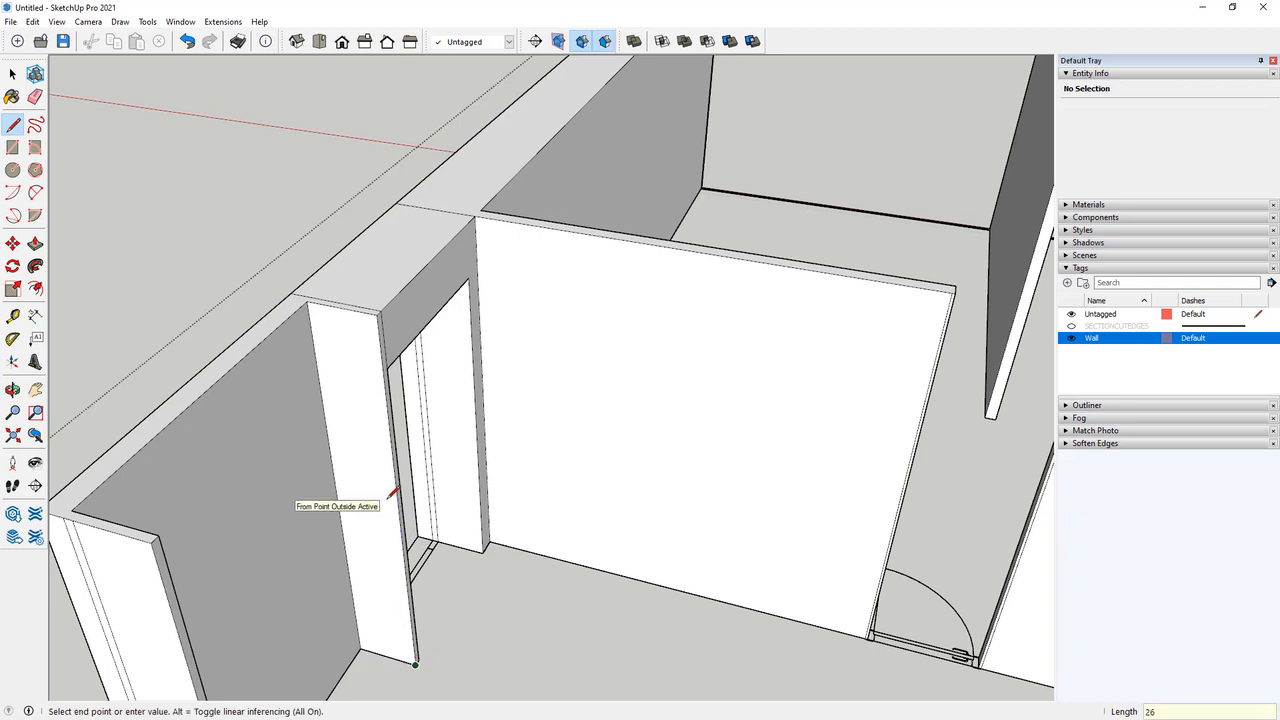
key(Escape)
click(383, 372)
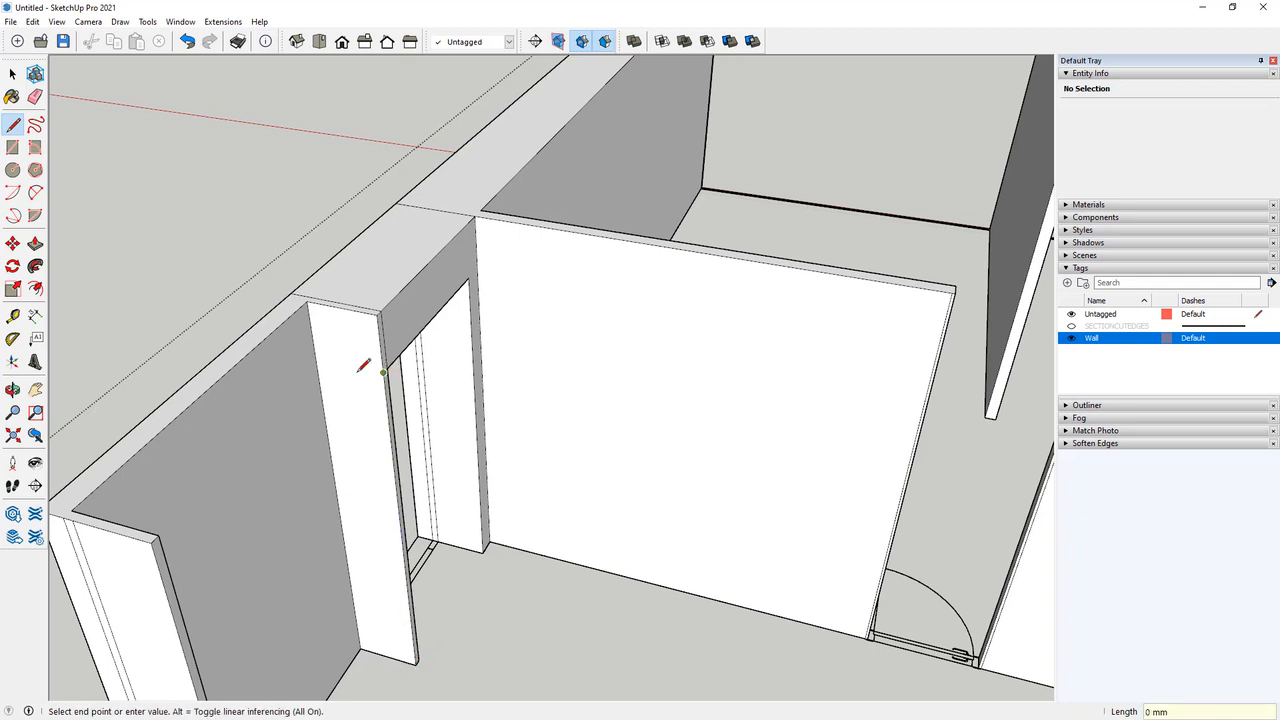
click(310, 366)
Extrude the pier face above the line 1950 mm across the recess to the opposite pier.
click(35, 243)
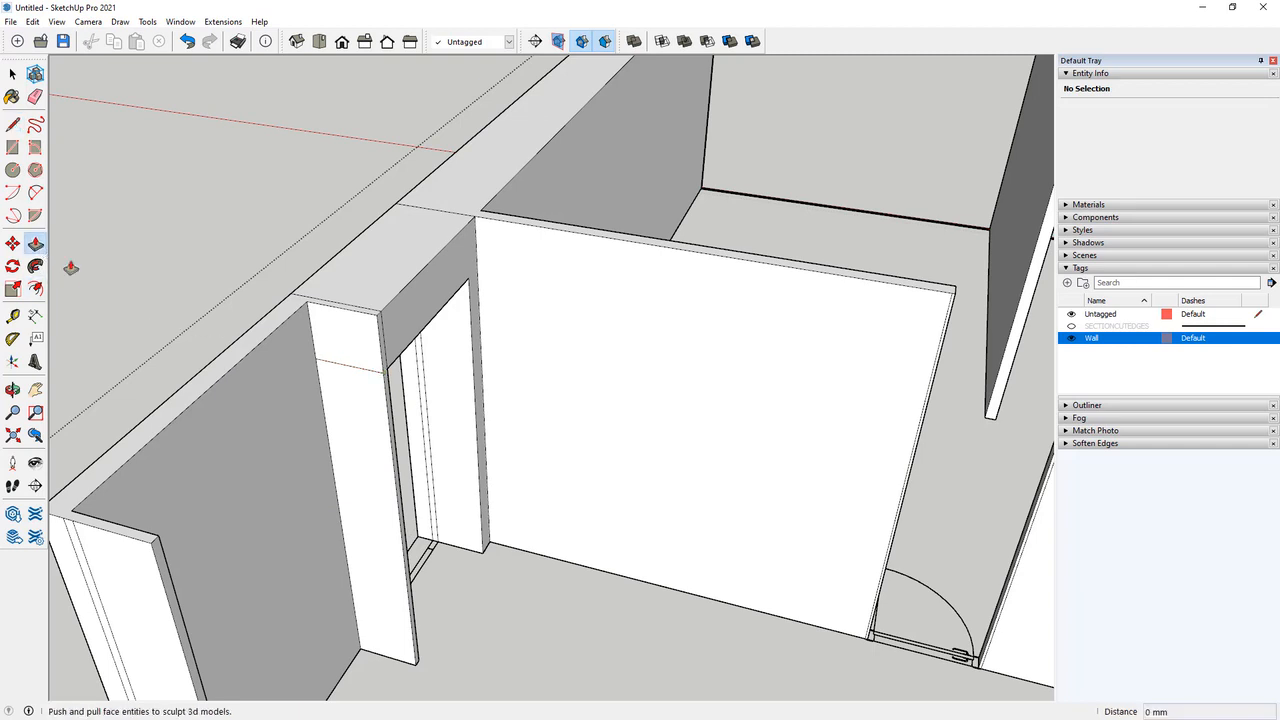
drag(336, 358, 134, 531)
middle_drag(300, 405, 416, 437)
scroll(453, 447, down, 5)
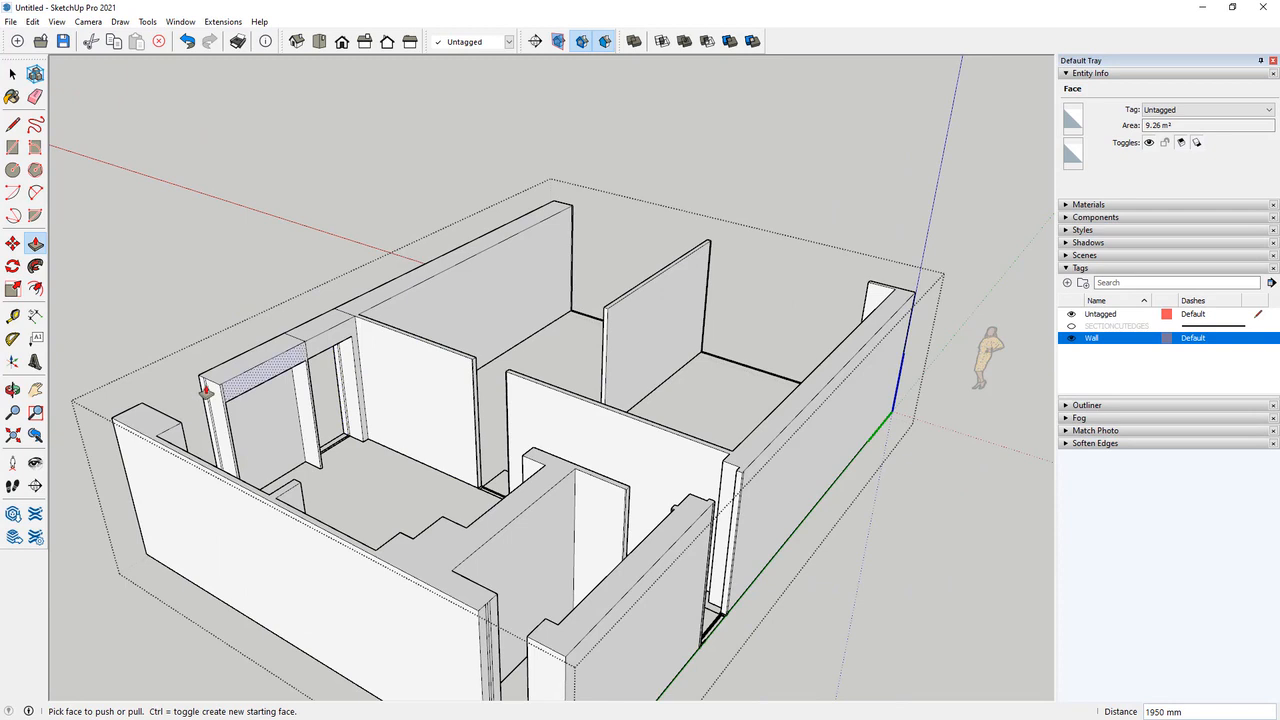
scroll(183, 420, up, 10)
scroll(425, 424, down, 1)
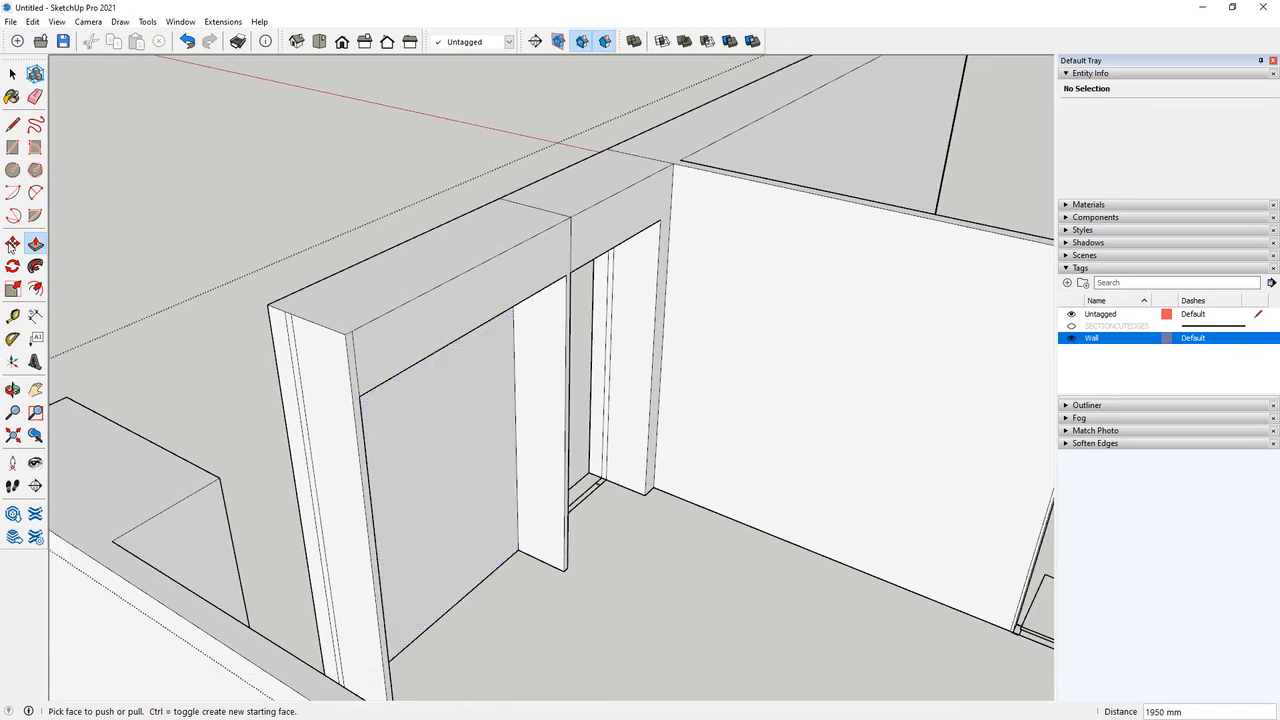
Draw a head-height line across the second window's jamb from the inner edge to the outer edge, 600 mm long.
click(13, 125)
scroll(345, 416, up, 2)
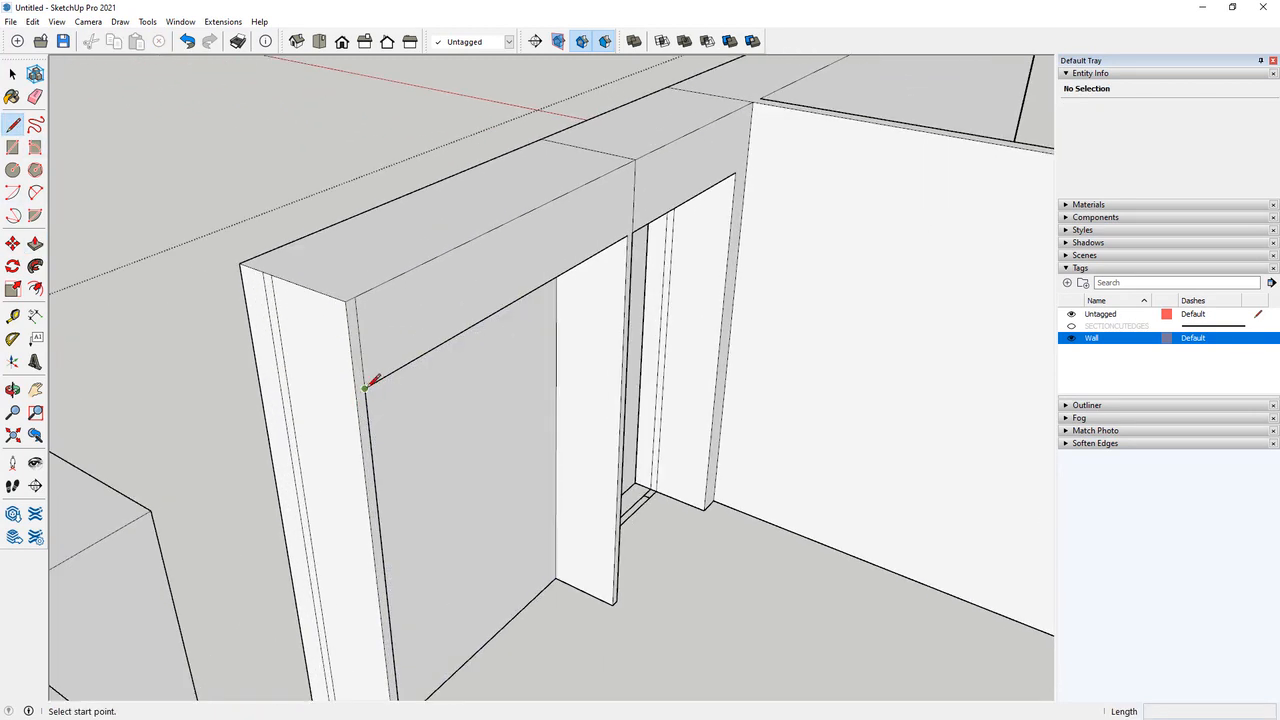
click(365, 388)
click(357, 393)
click(356, 393)
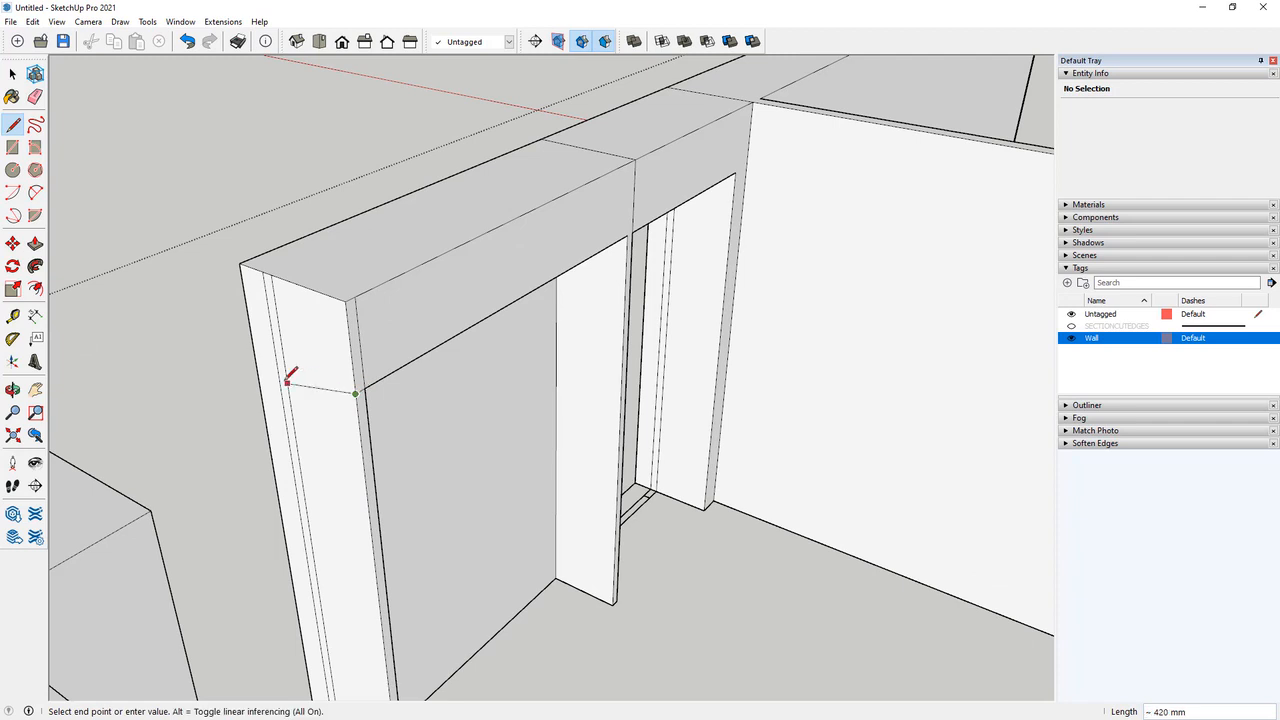
click(255, 351)
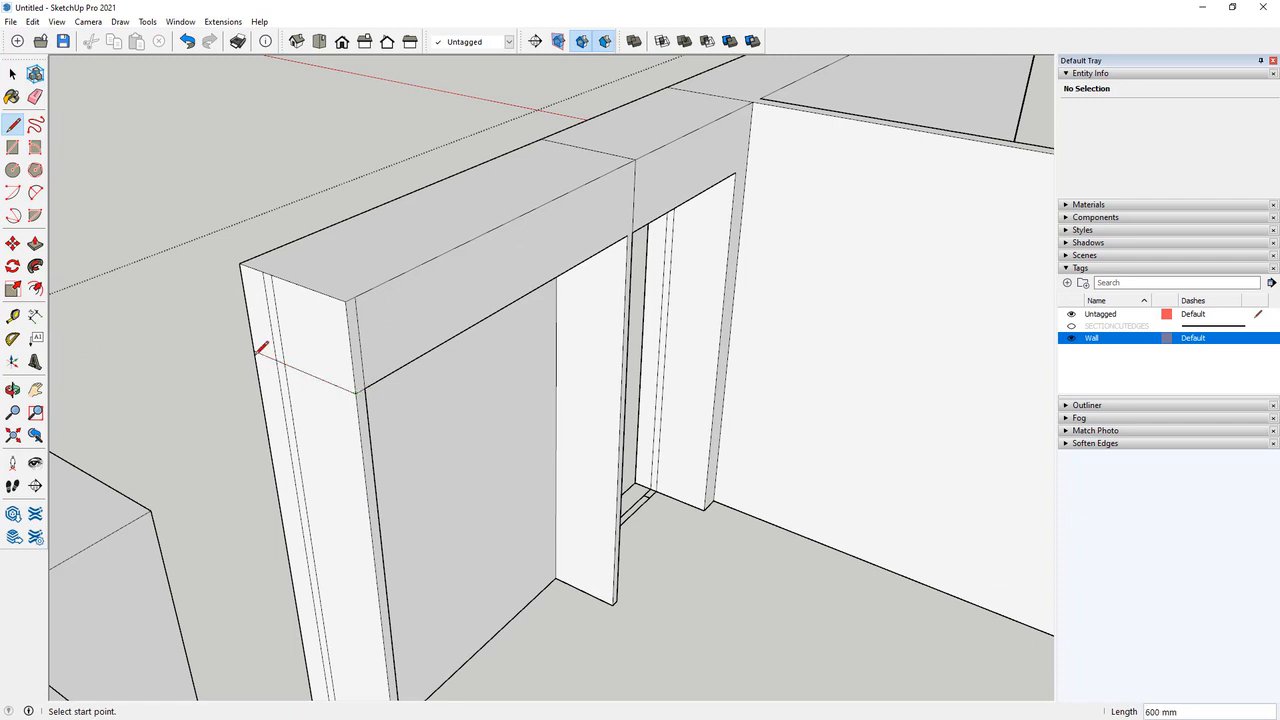
Extrude the outer, middle and inner strips above the jamb line 1200 mm across the second window opening to form its header.
click(35, 244)
scroll(350, 366, down, 3)
click(309, 338)
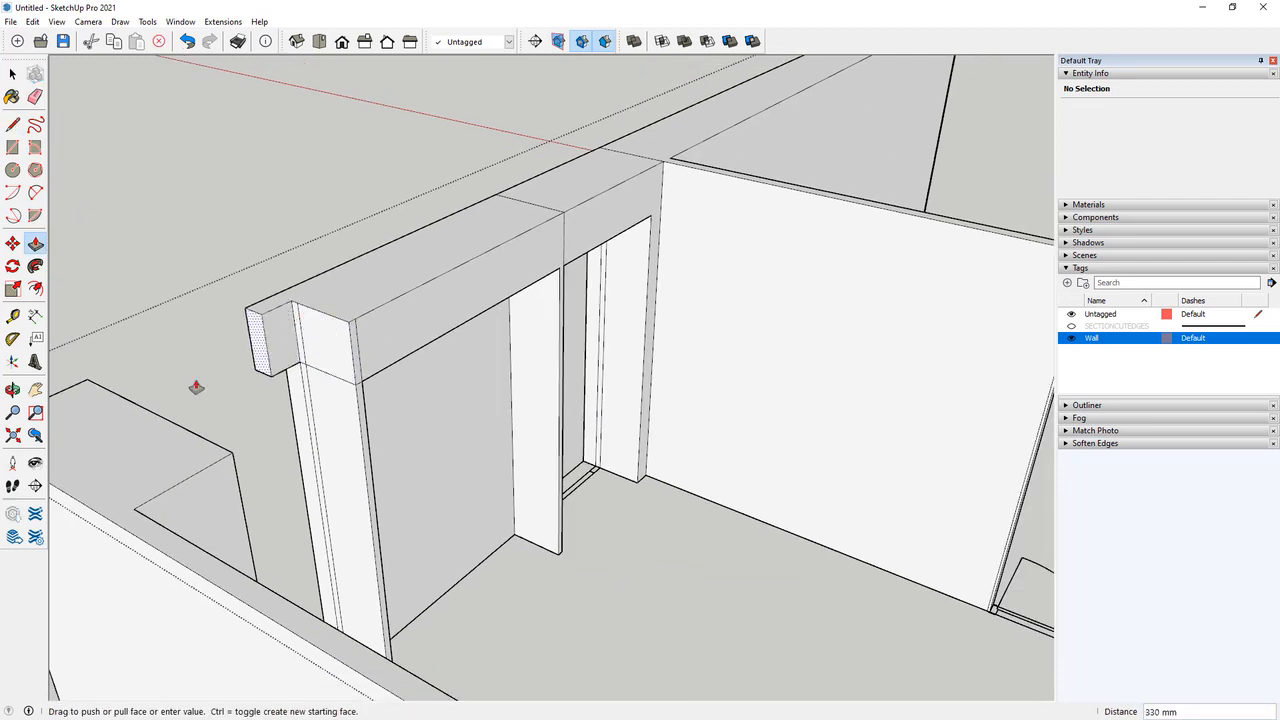
click(161, 427)
click(292, 324)
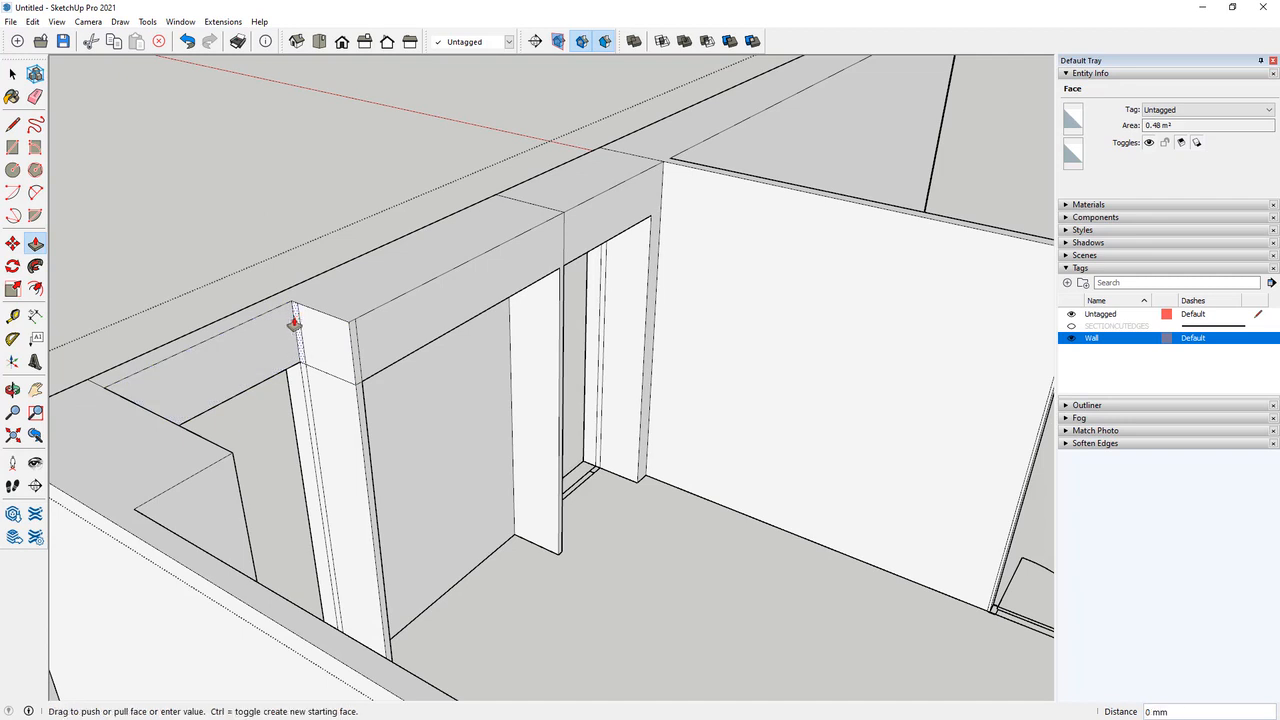
click(205, 436)
click(321, 359)
click(214, 449)
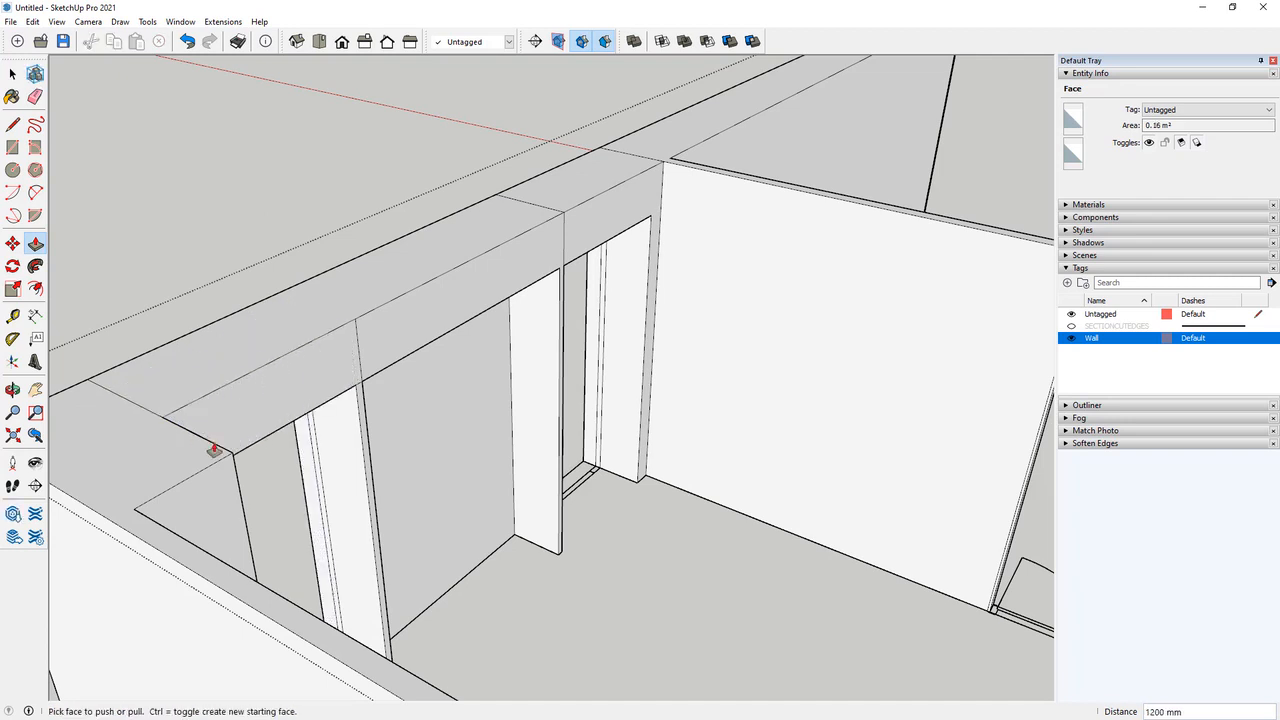
Erase the leftover seam edges on the top face of the headers along the window wall.
middle_drag(214, 449, 63, 189)
click(35, 96)
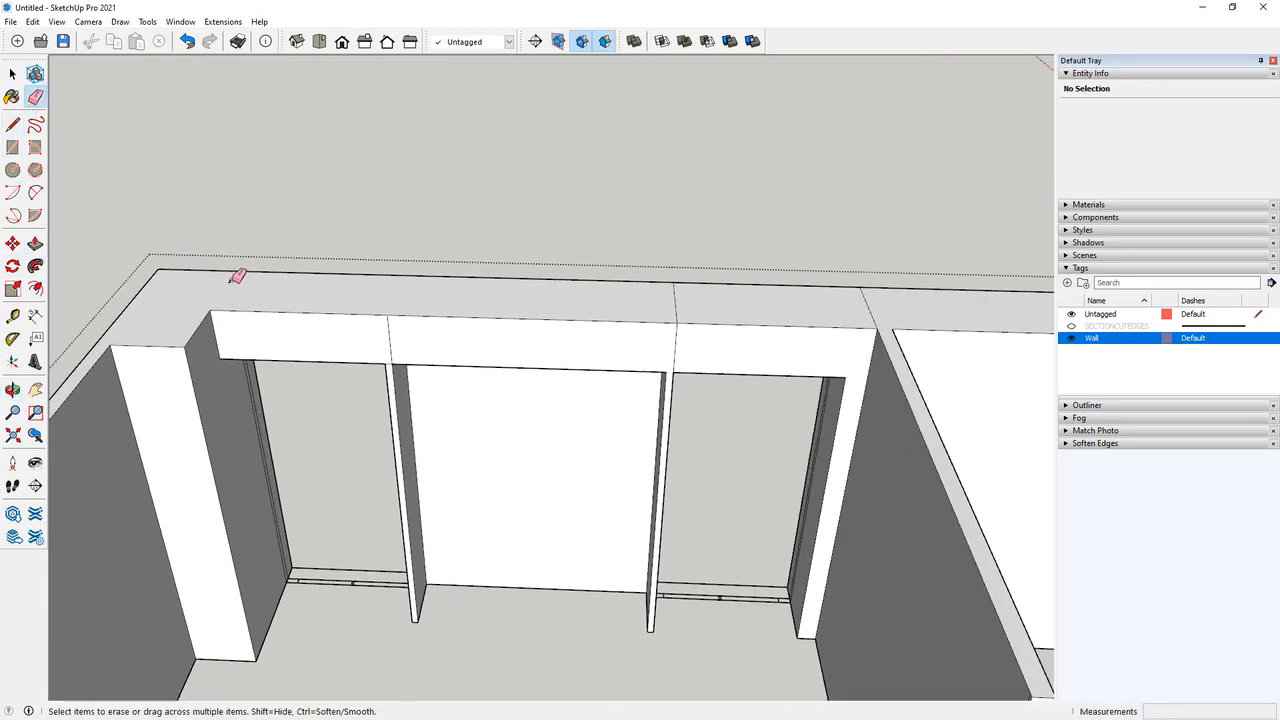
mouse_move(537, 314)
middle_down()
mouse_move(371, 320)
mouse_move(608, 330)
middle_up()
click(625, 336)
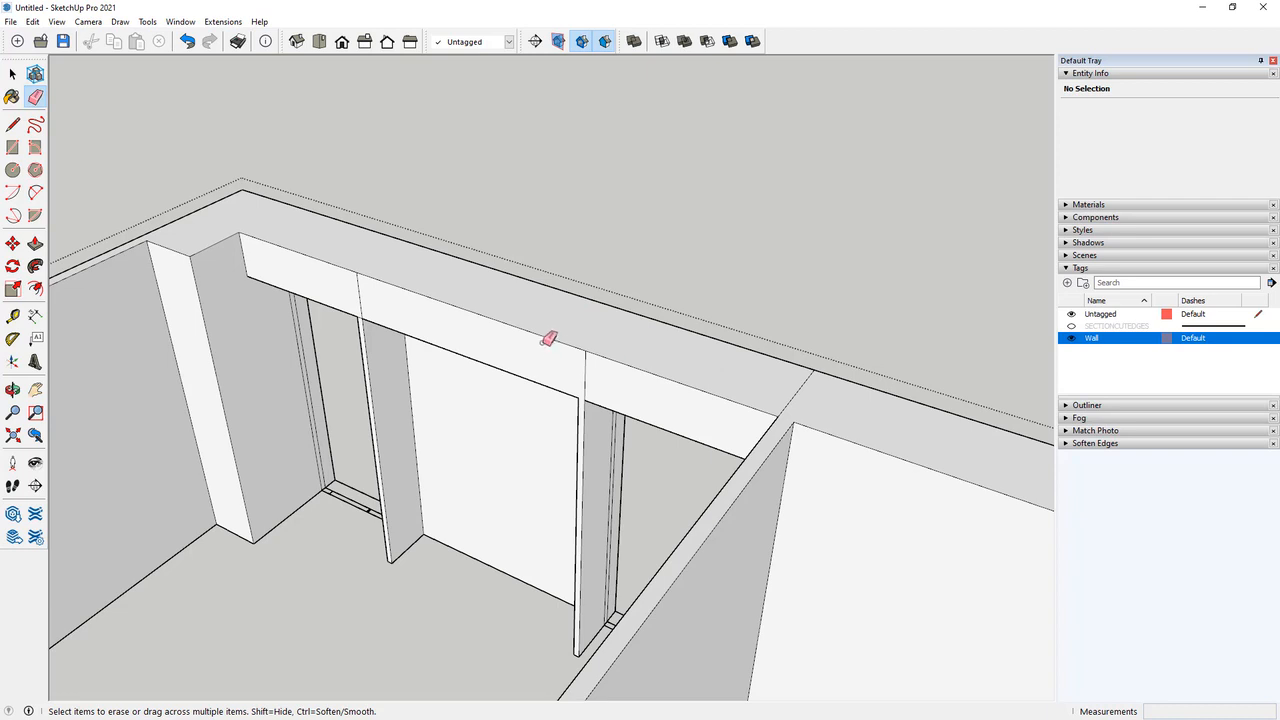
middle_drag(548, 340, 566, 332)
Leave the wall group and examine the door opening in the thin interior wall.
key(space)
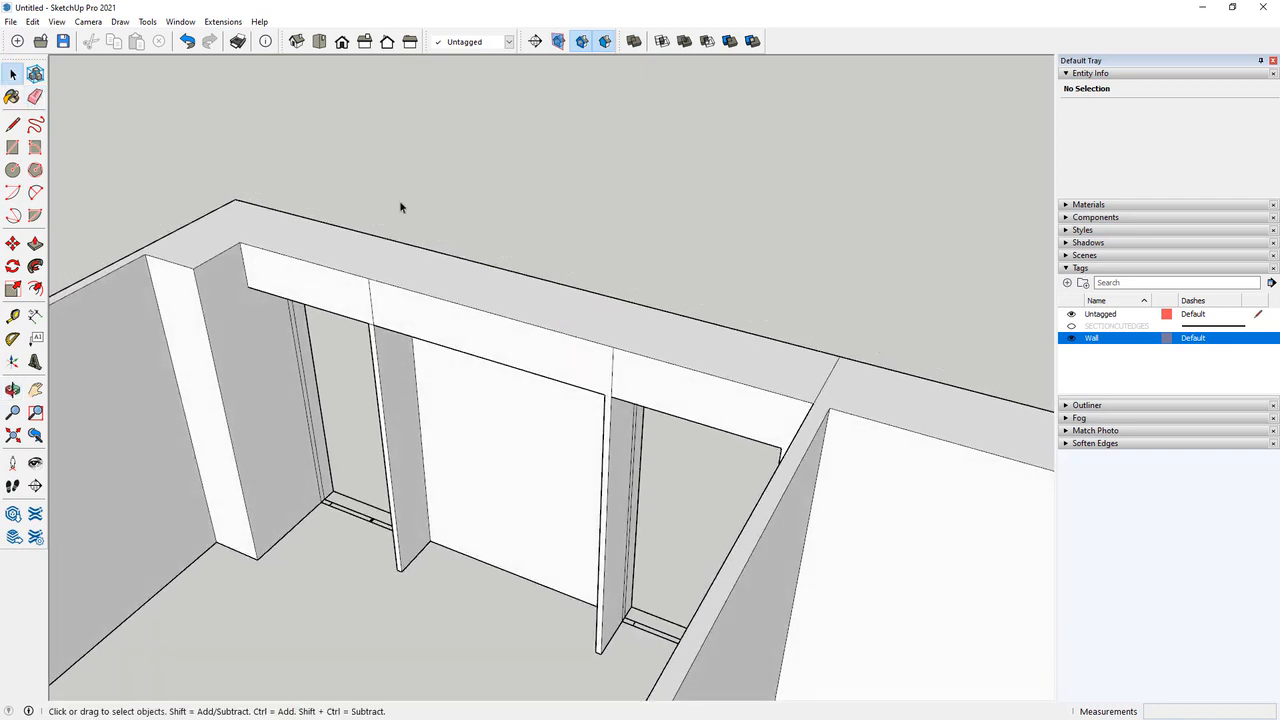
scroll(330, 205, down, 2)
scroll(320, 394, down, 3)
middle_drag(323, 394, 626, 360)
scroll(450, 393, down, 4)
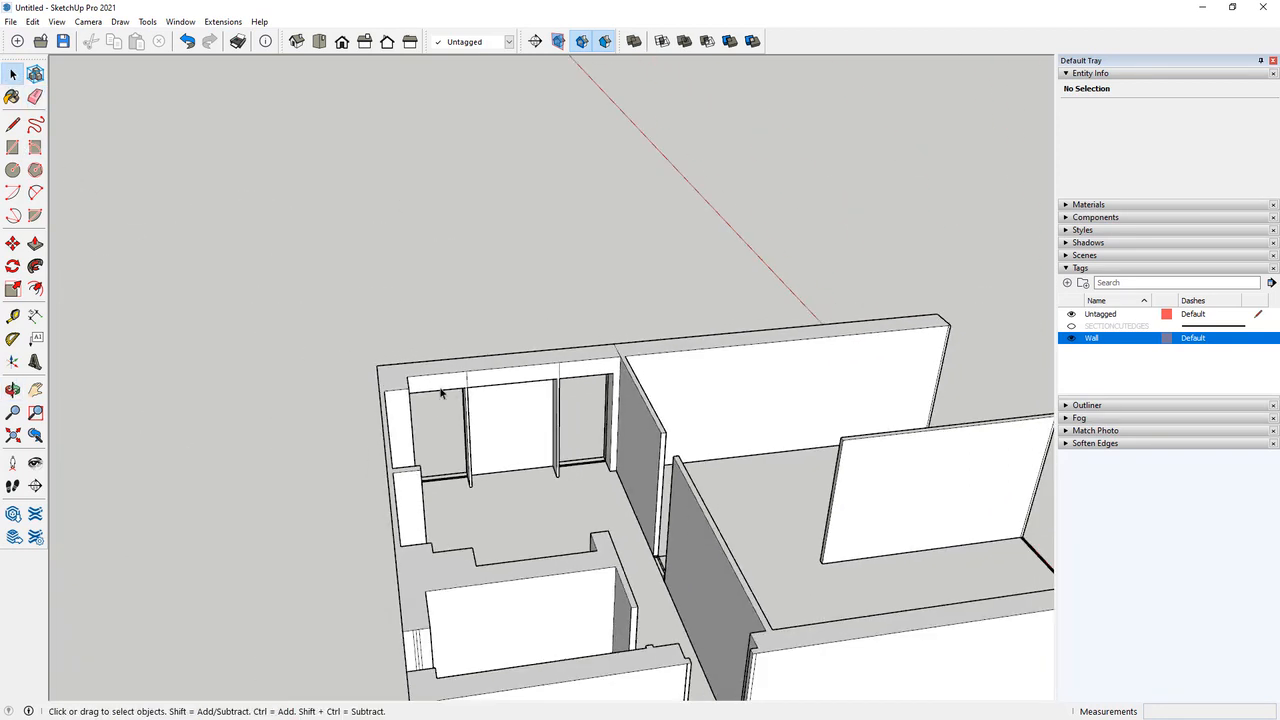
scroll(643, 543, up, 3)
scroll(651, 549, up, 3)
scroll(506, 534, up, 1)
scroll(712, 593, up, 2)
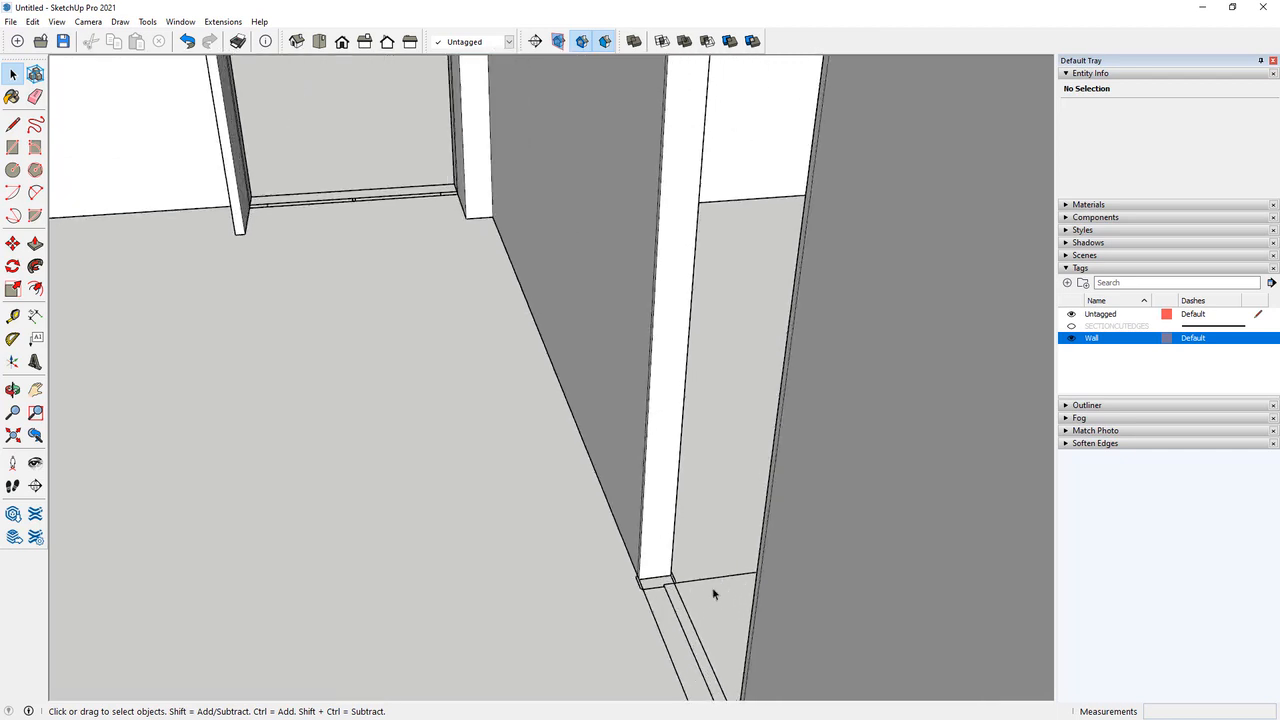
scroll(713, 593, up, 1)
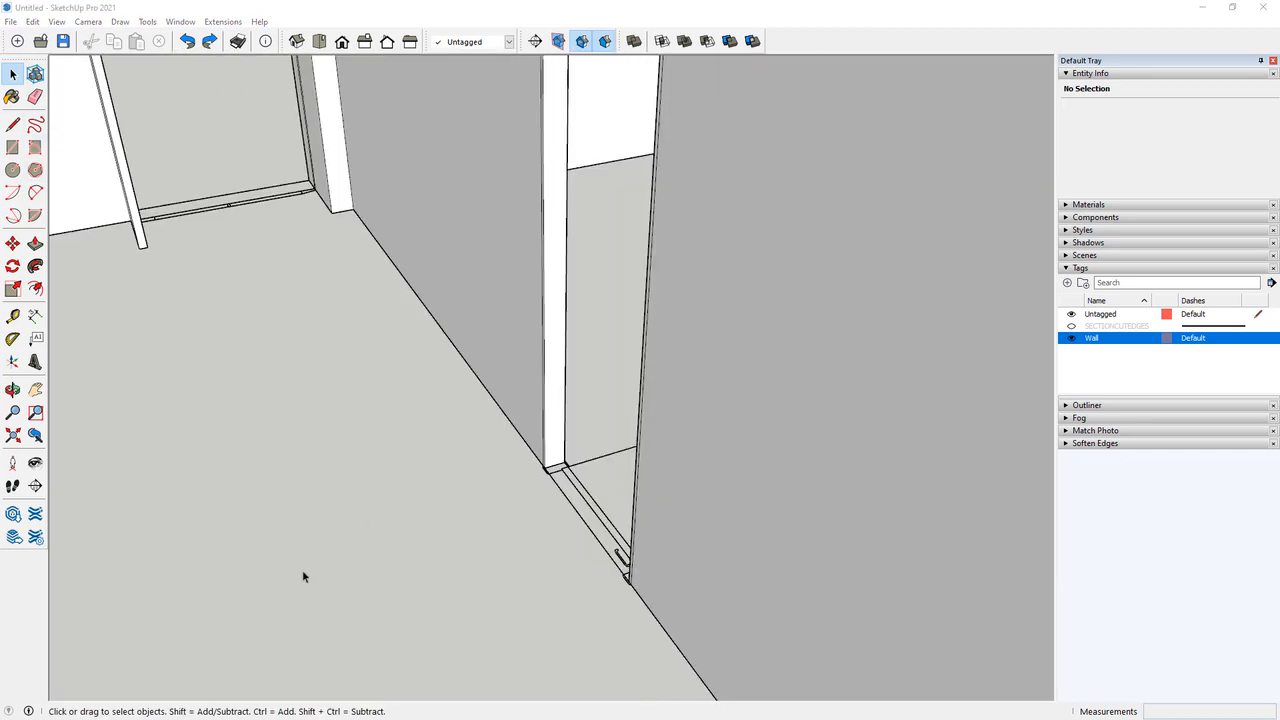
scroll(303, 577, down, 3)
middle_drag(351, 548, 463, 306)
scroll(451, 206, down, 3)
scroll(402, 480, up, 3)
middle_drag(403, 482, 531, 414)
Reopen the wall group for editing and measure a 2000 mm guide up from the door jamb's bottom corner.
click(457, 522)
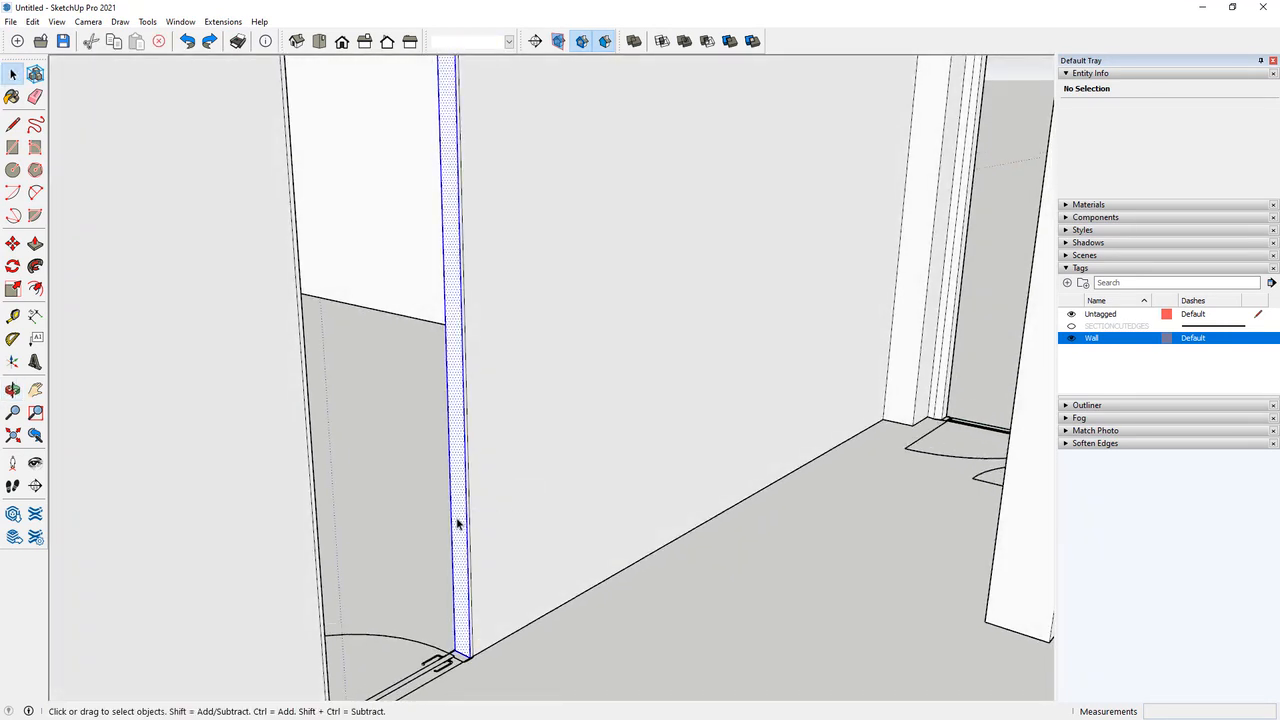
triple_click(457, 522)
click(421, 539)
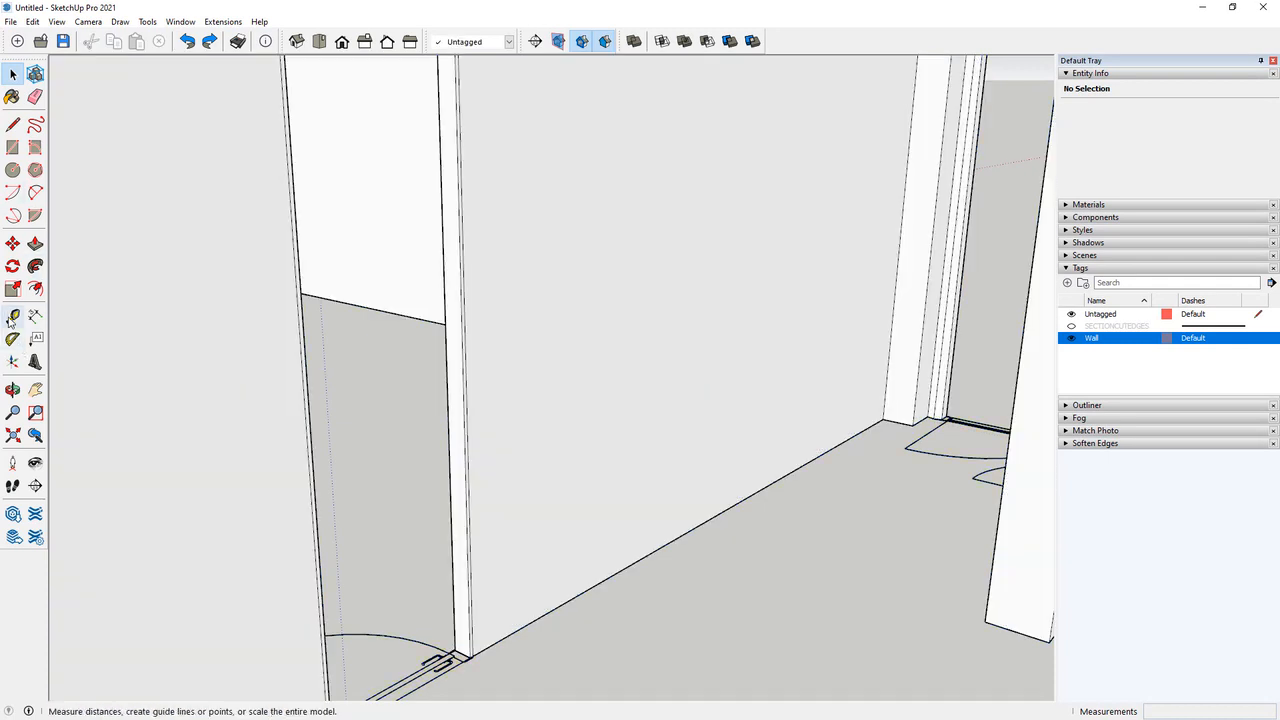
click(12, 315)
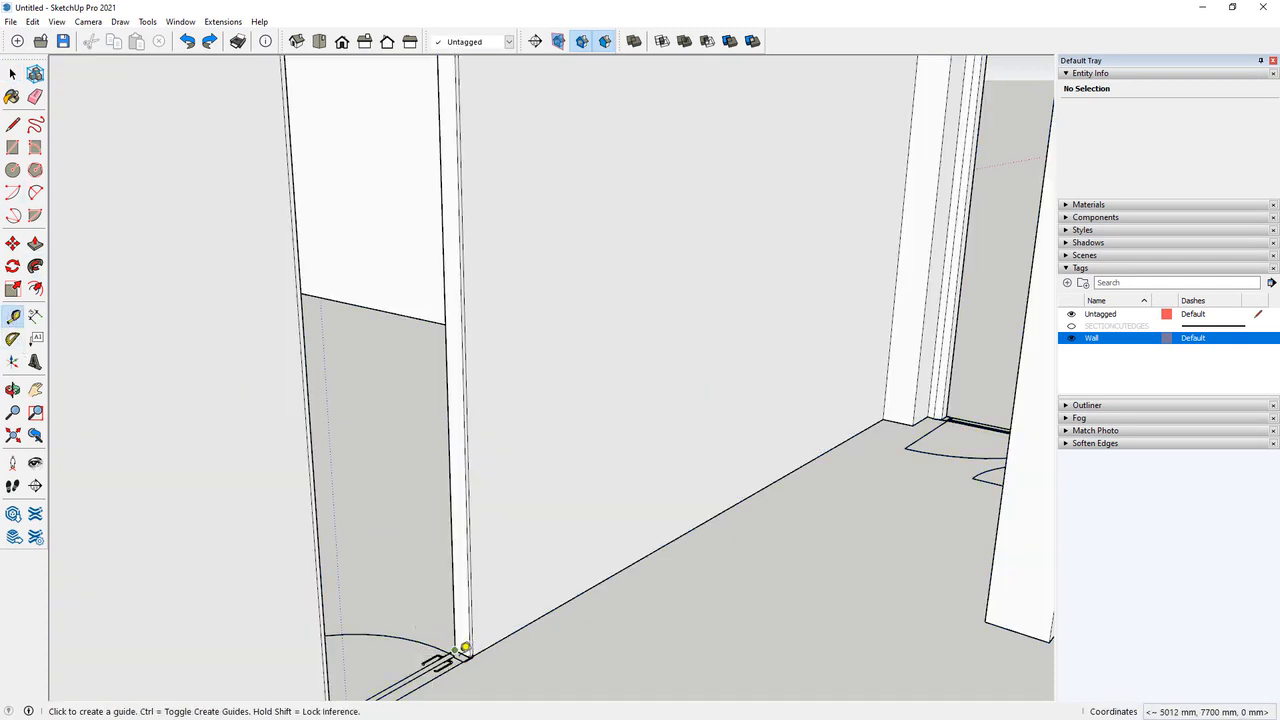
click(456, 651)
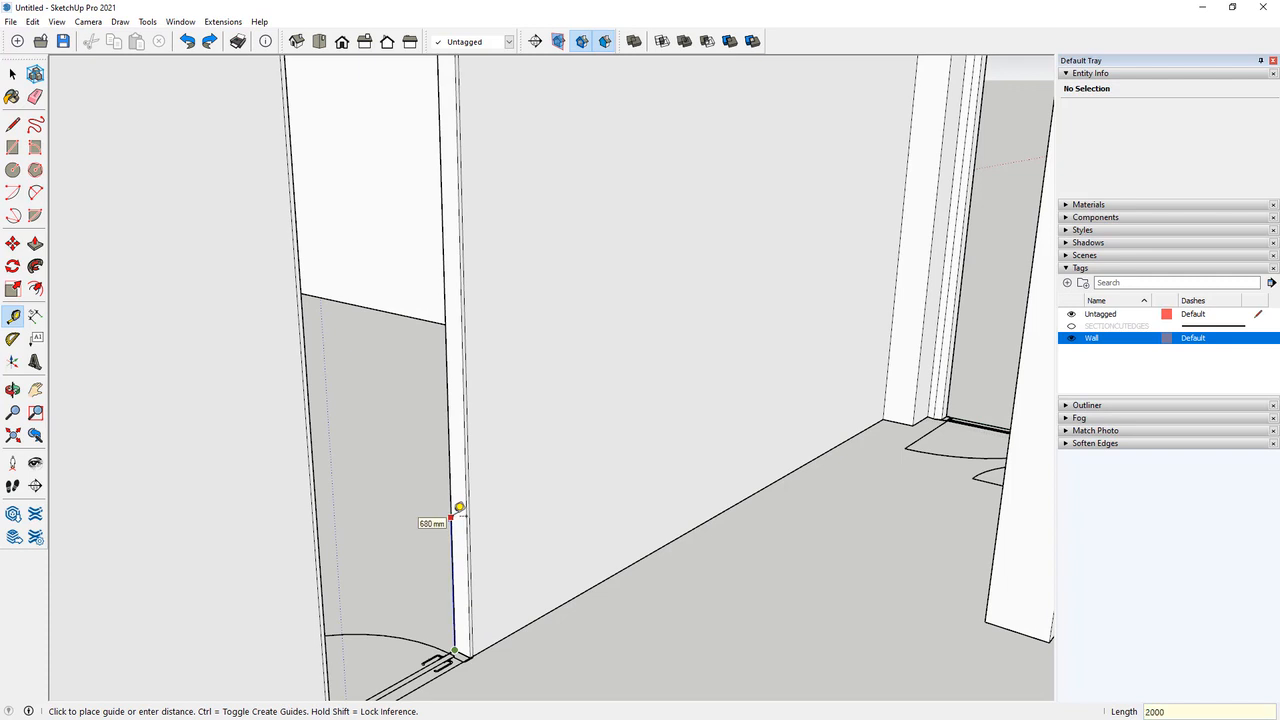
key(Return)
Place a horizontal guide across the door jamb, 2000 mm above its bottom edge.
middle_drag(449, 157, 497, 451)
scroll(460, 471, up, 3)
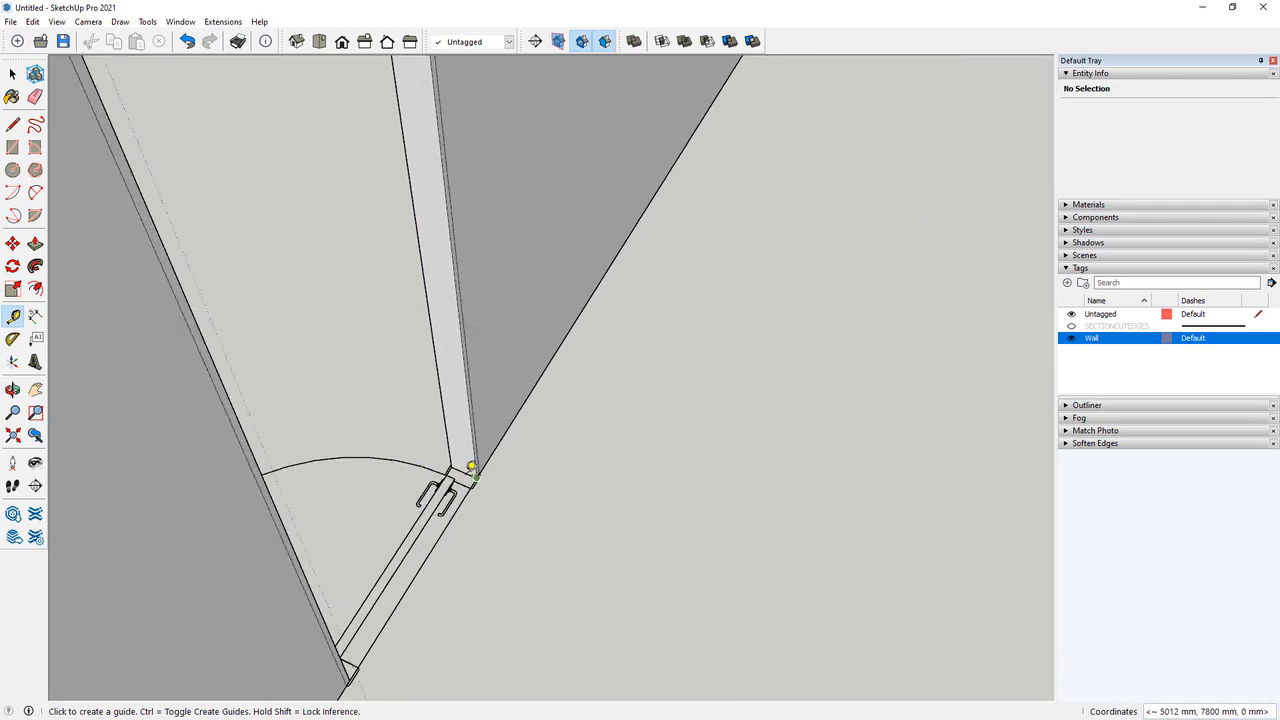
click(466, 470)
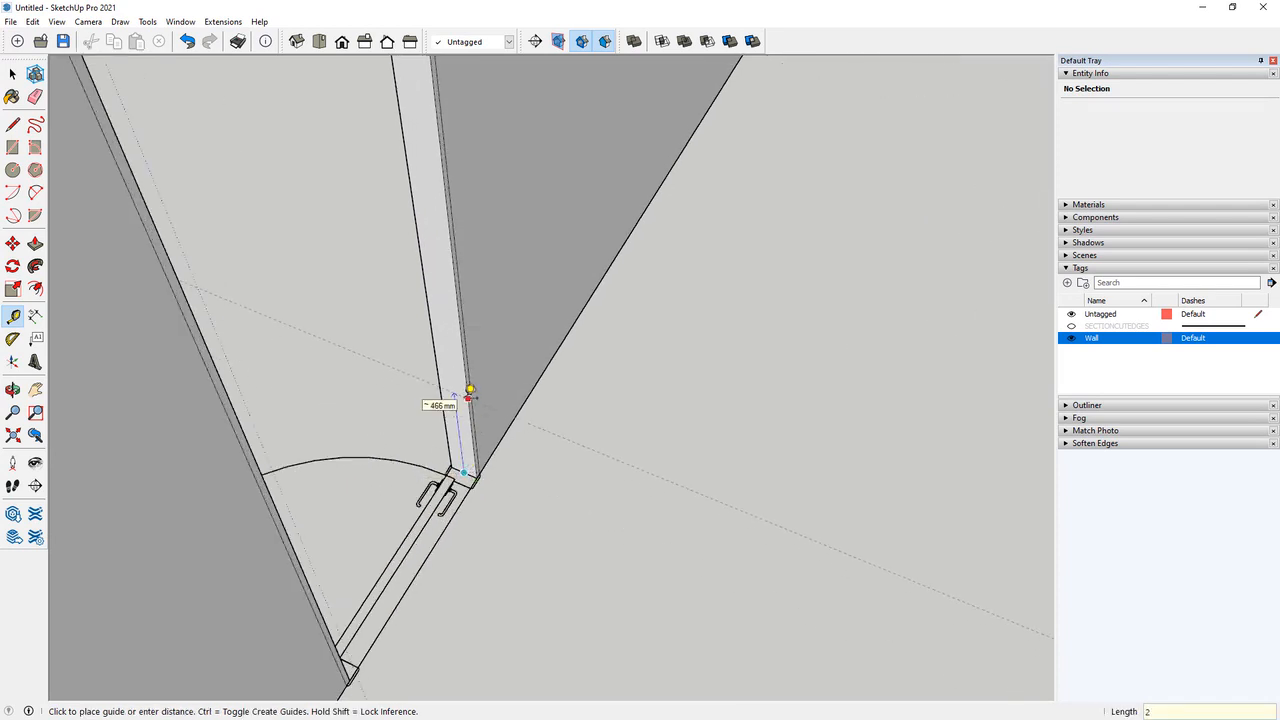
key(Return)
scroll(457, 460, down, 5)
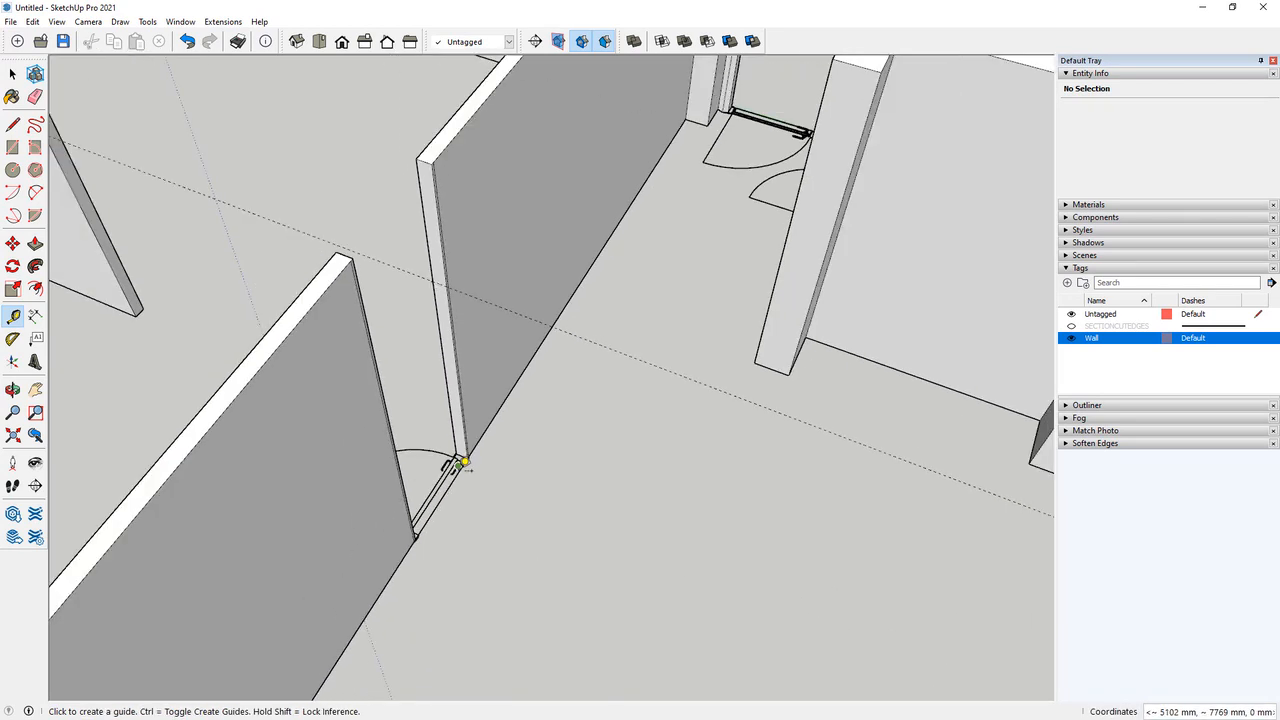
scroll(449, 220, up, 5)
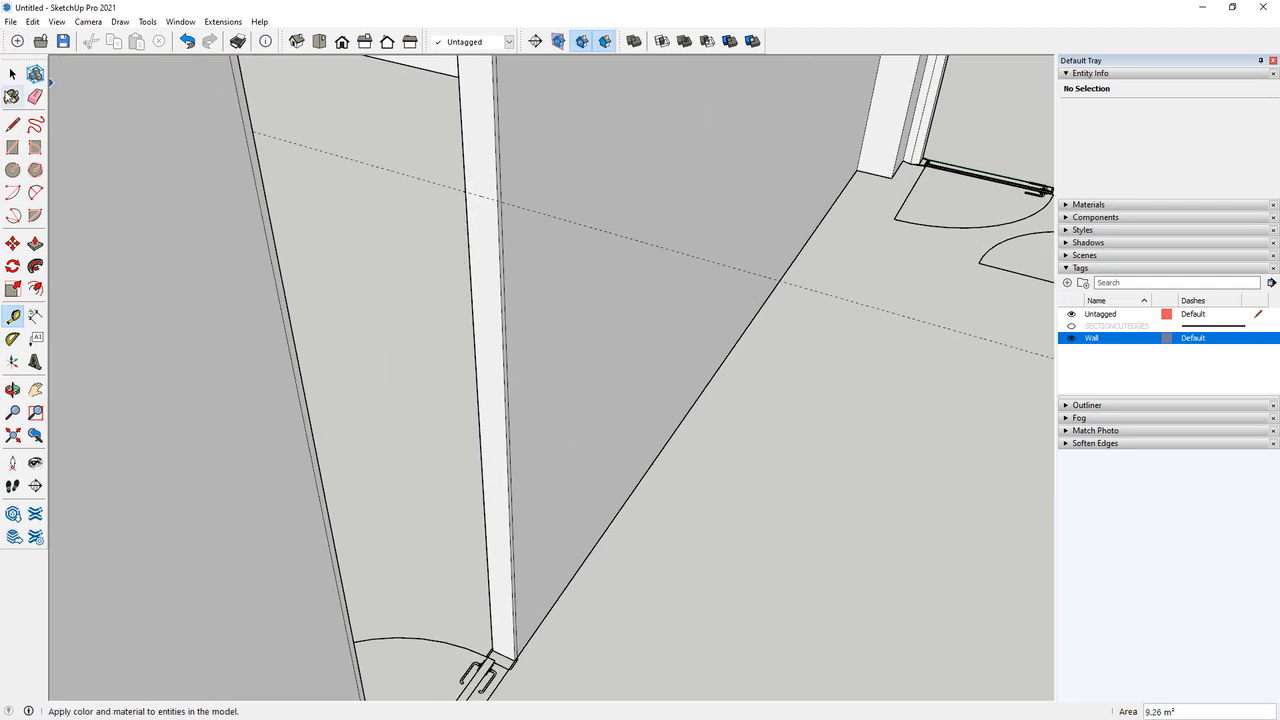
Draw a 100 mm line across the door jamb face along the horizontal guide.
click(12, 74)
click(476, 139)
scroll(478, 141, up, 2)
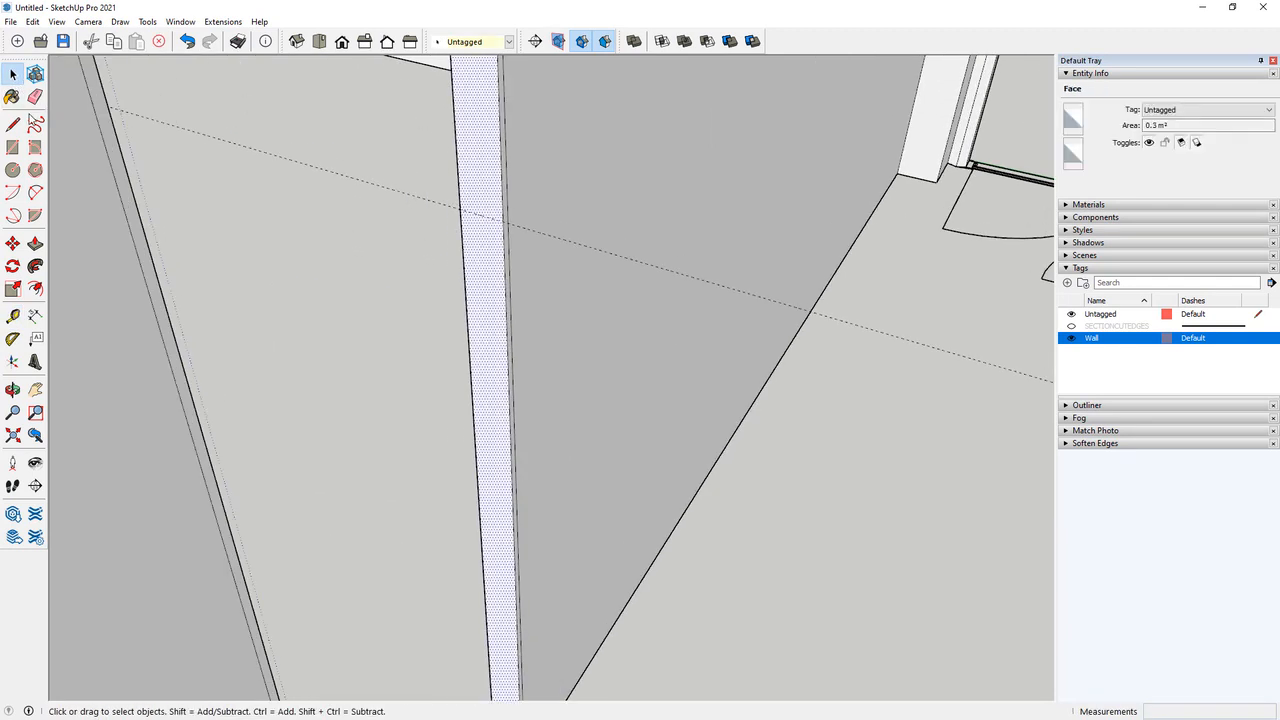
key(l)
click(460, 208)
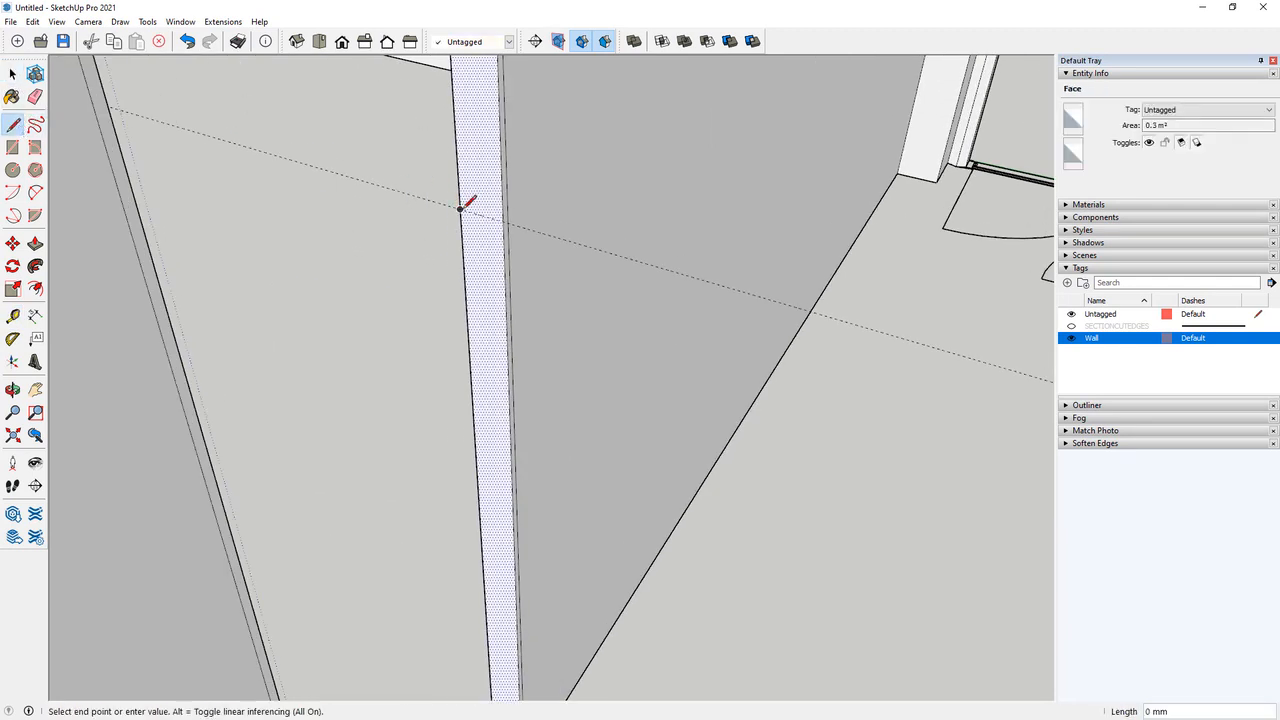
click(504, 219)
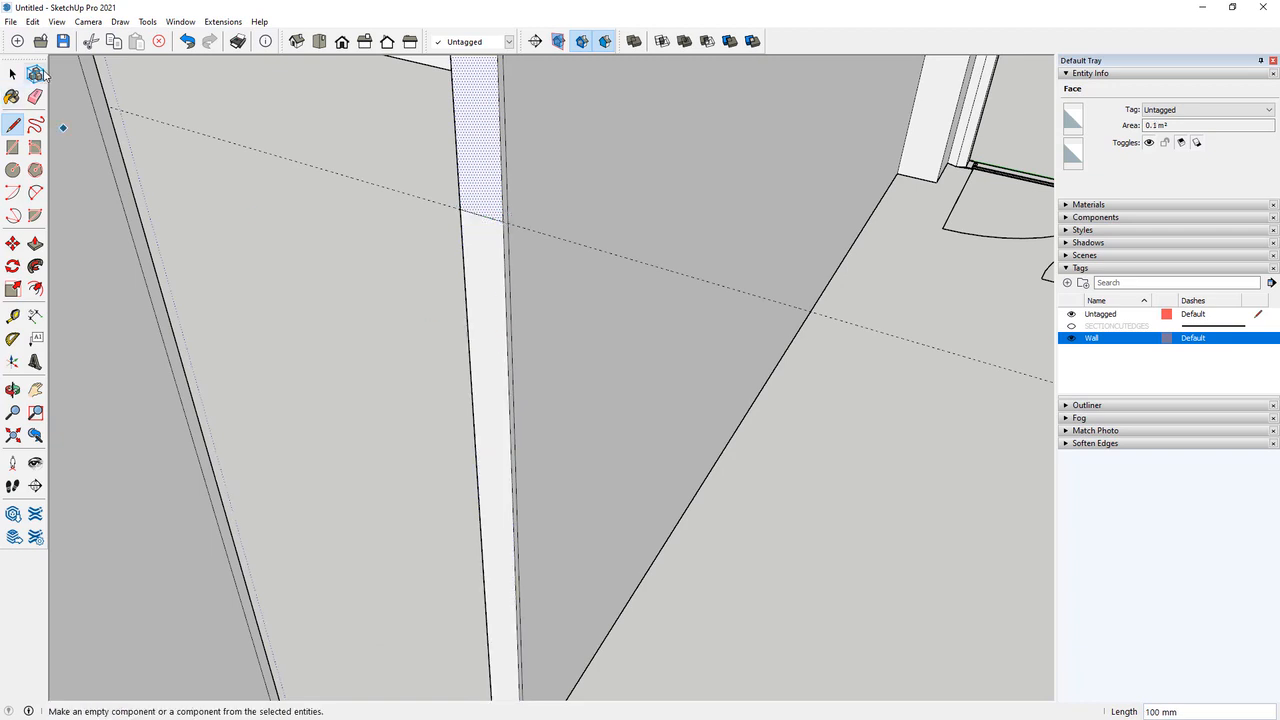
middle_drag(543, 286, 418, 290)
Extrude the jamb face above the line about 813 mm across the doorway to the opposite wall end.
key(p)
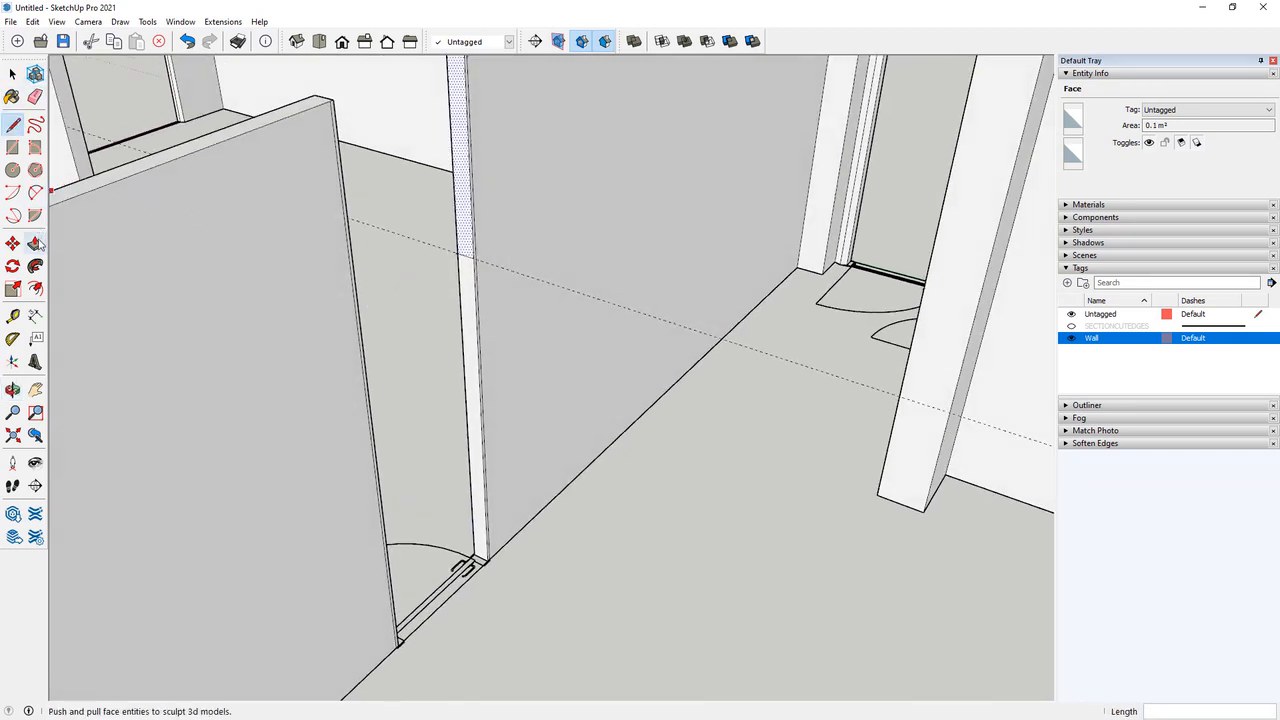
click(458, 173)
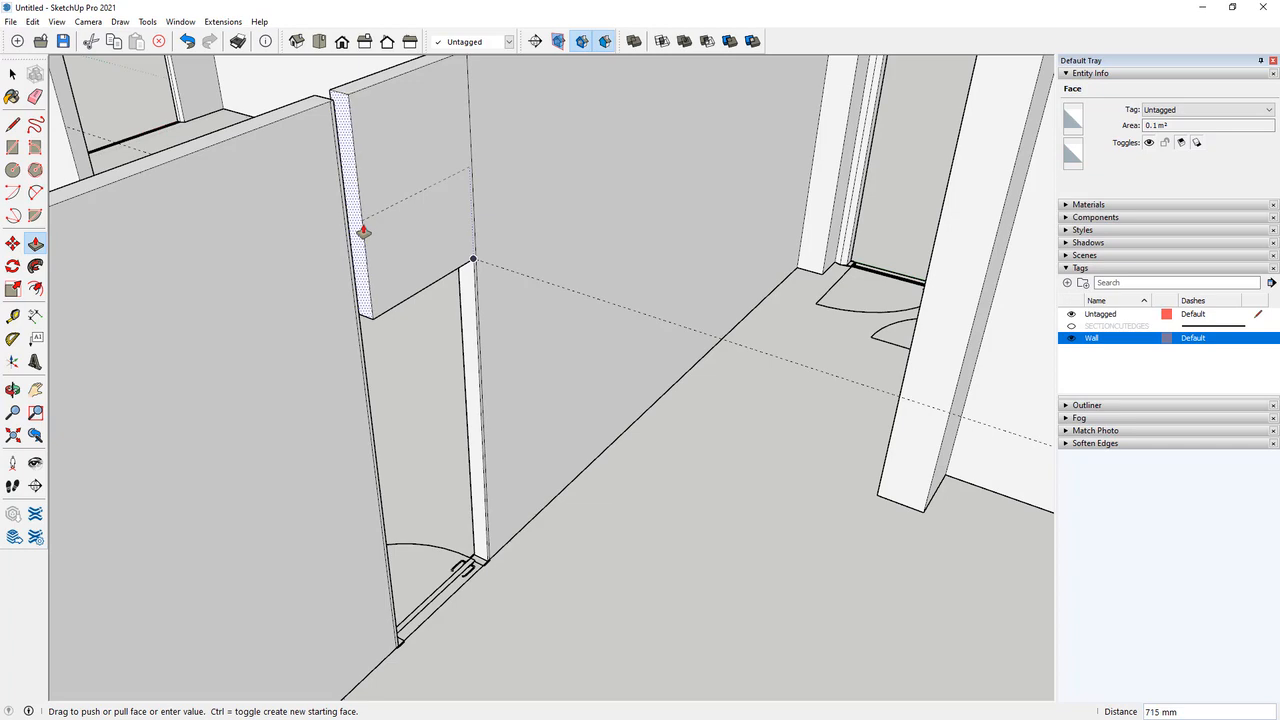
click(350, 238)
middle_drag(363, 249, 543, 409)
scroll(189, 374, up, 5)
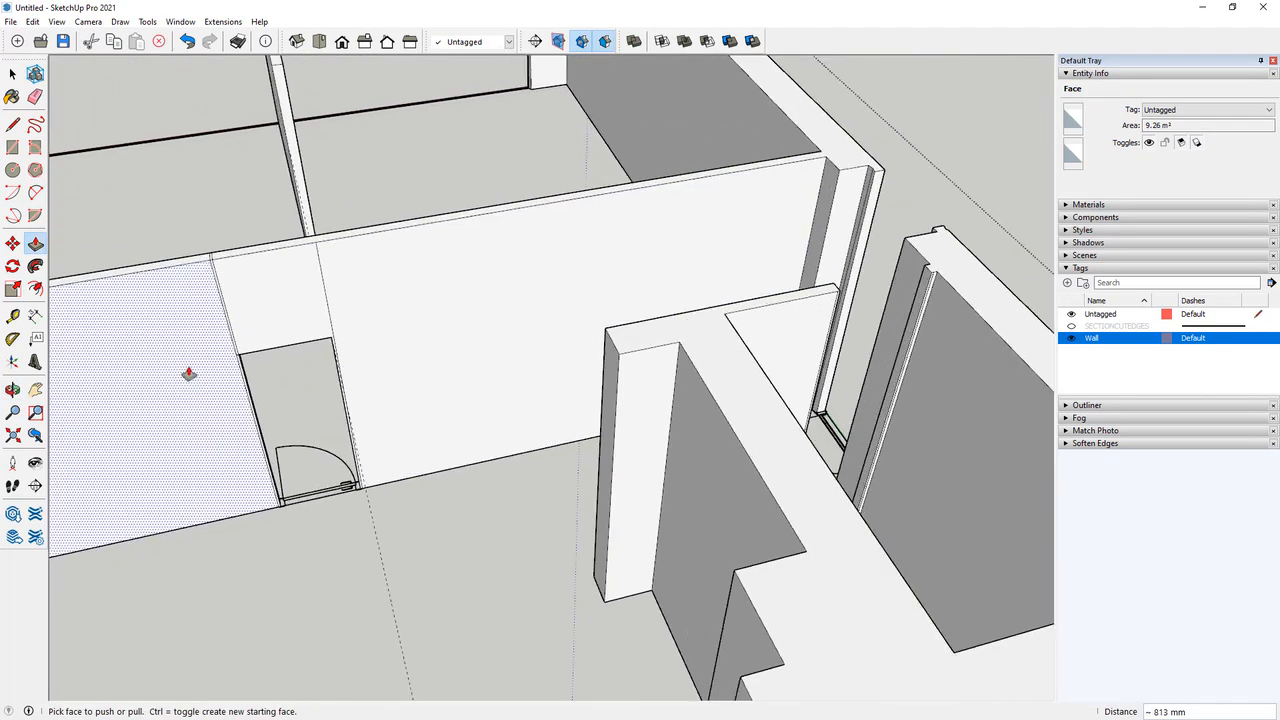
Erase the extra vertical edge beside the doorway jamb.
click(40, 100)
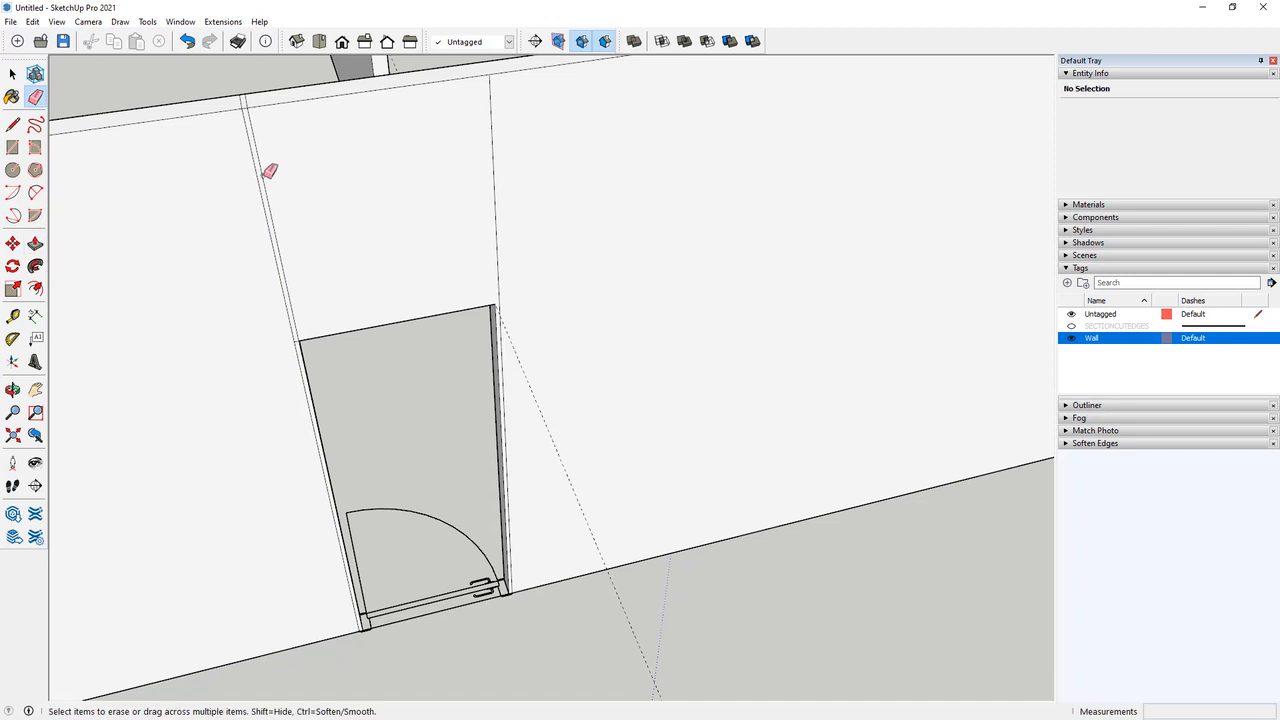
middle_drag(252, 98, 131, 194)
scroll(434, 343, down, 3)
middle_drag(434, 343, 130, 510)
scroll(164, 443, up, 3)
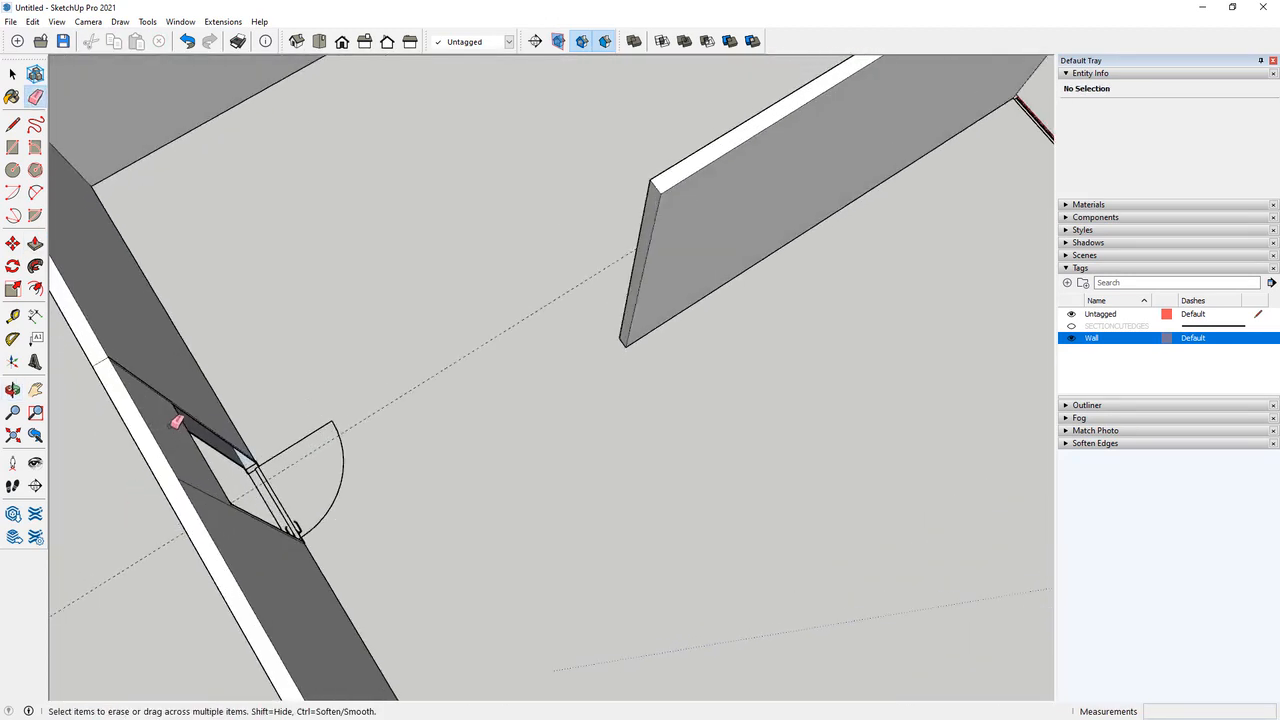
click(148, 381)
middle_drag(180, 437, 446, 232)
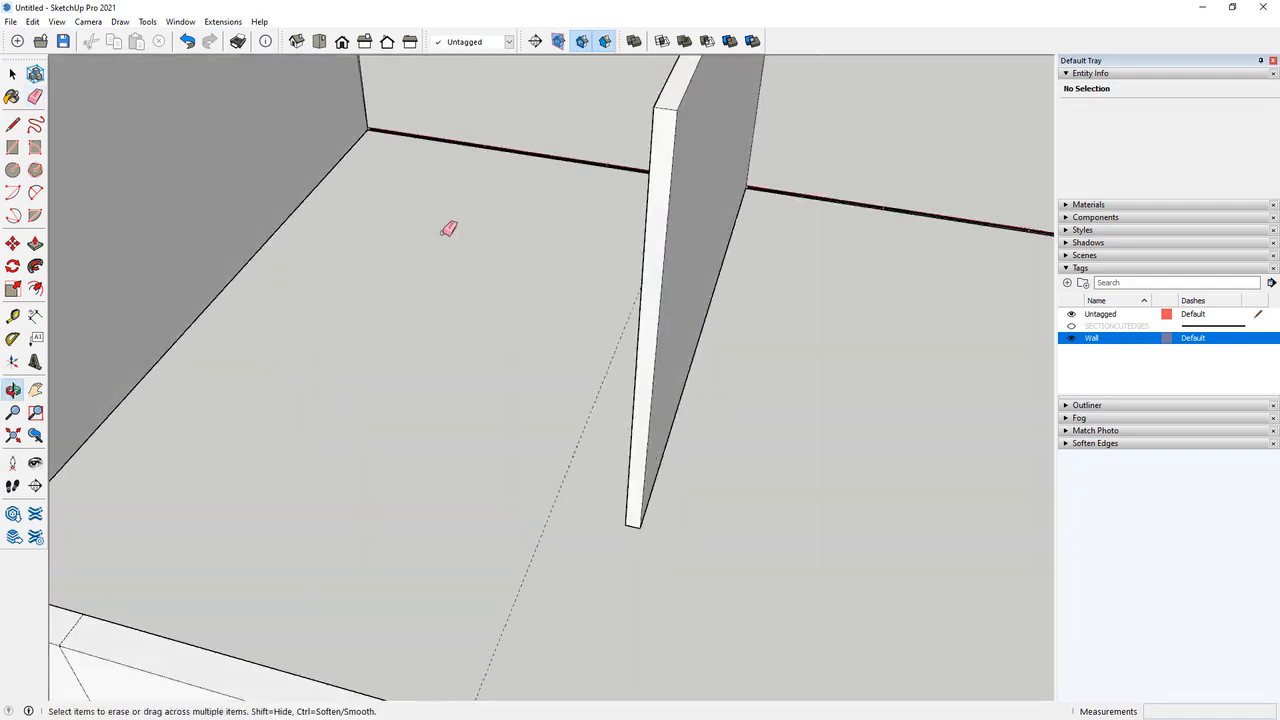
scroll(249, 409, down, 2)
scroll(240, 672, up, 2)
scroll(191, 403, up, 2)
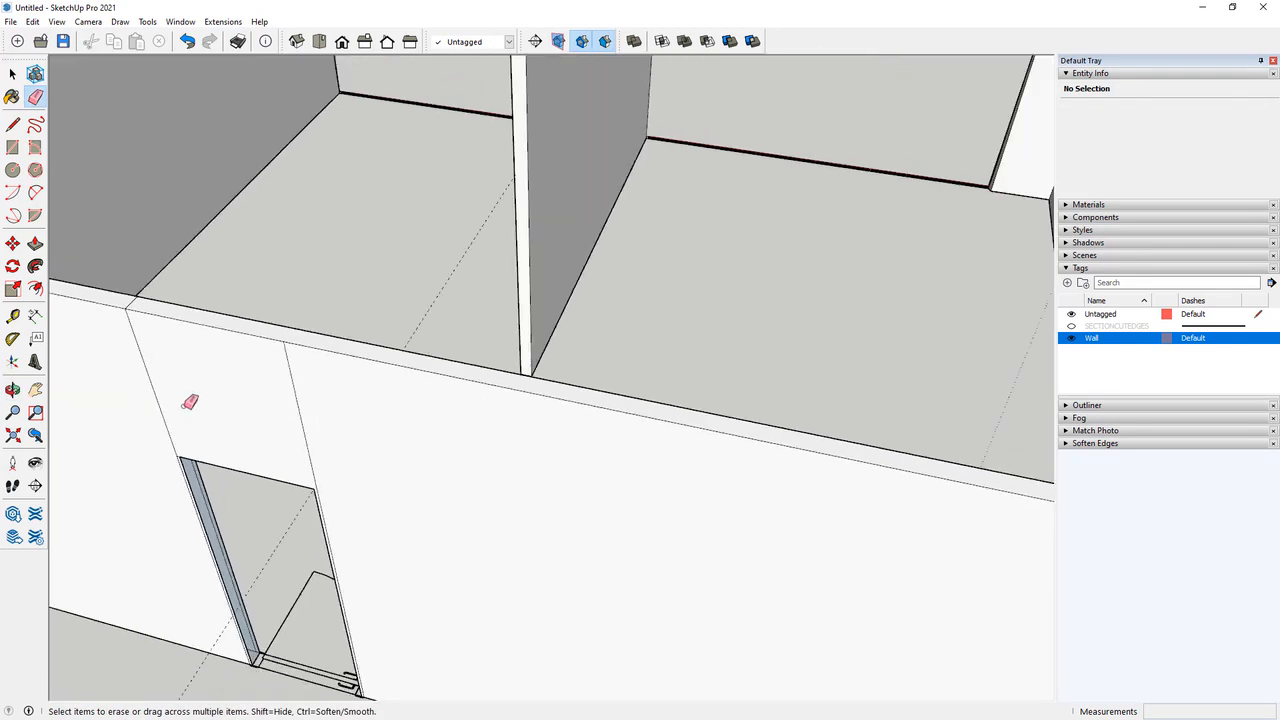
scroll(251, 663, up, 2)
scroll(300, 608, up, 2)
scroll(300, 608, down, 3)
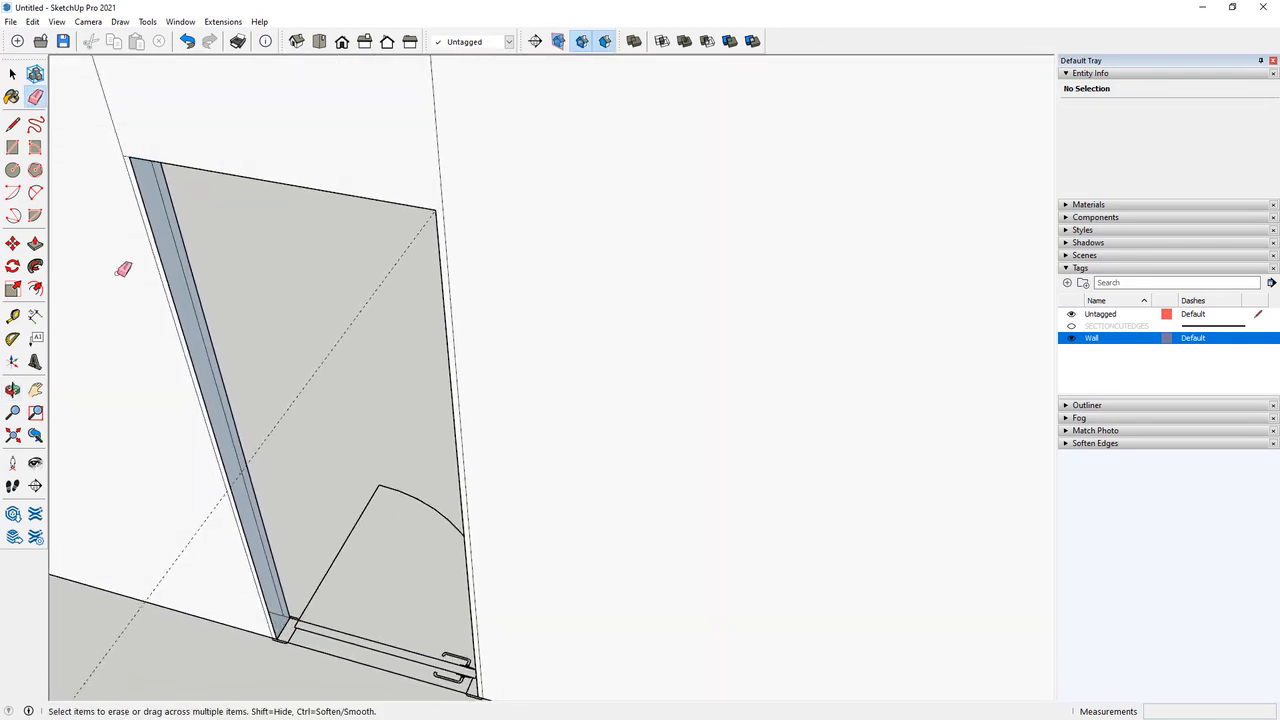
Draw a 100 mm by 2000 mm rectangle over the open doorway jamb from its bottom corner to the opening's upper corner.
click(12, 147)
scroll(337, 491, up, 2)
scroll(351, 463, down, 4)
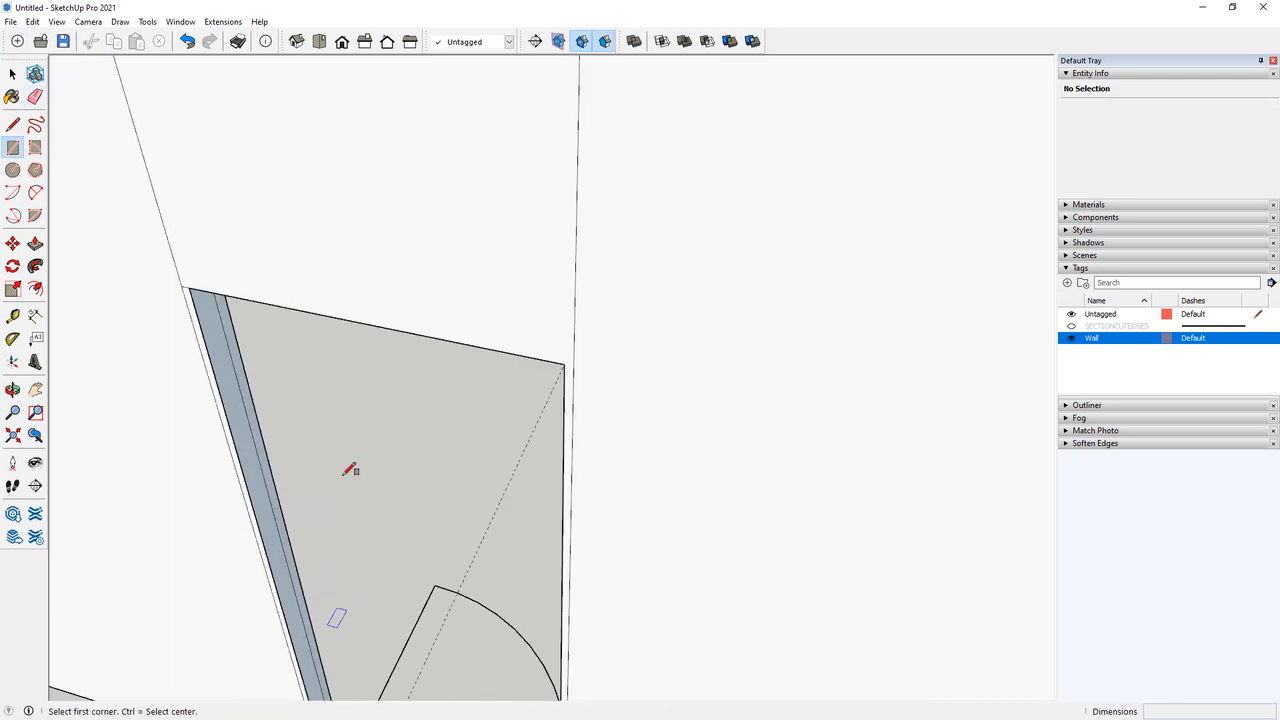
scroll(333, 600, up, 3)
scroll(333, 600, up, 2)
click(331, 602)
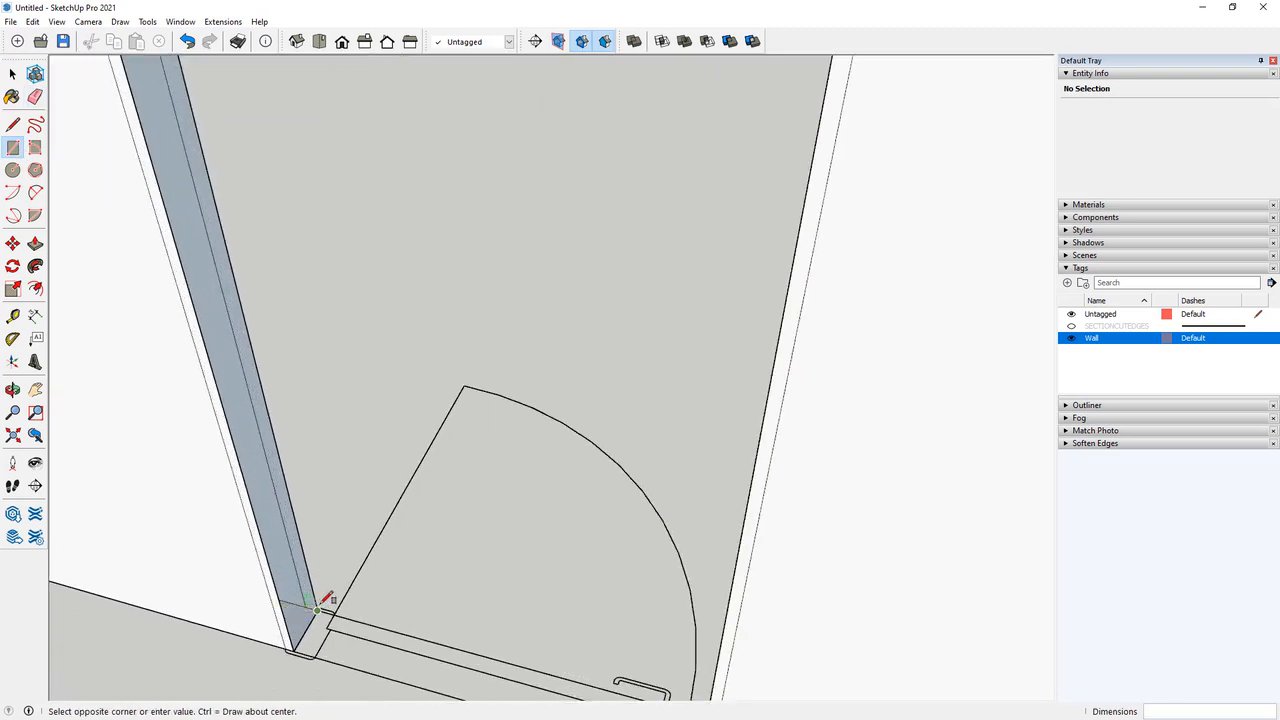
scroll(327, 413, down, 2)
click(222, 160)
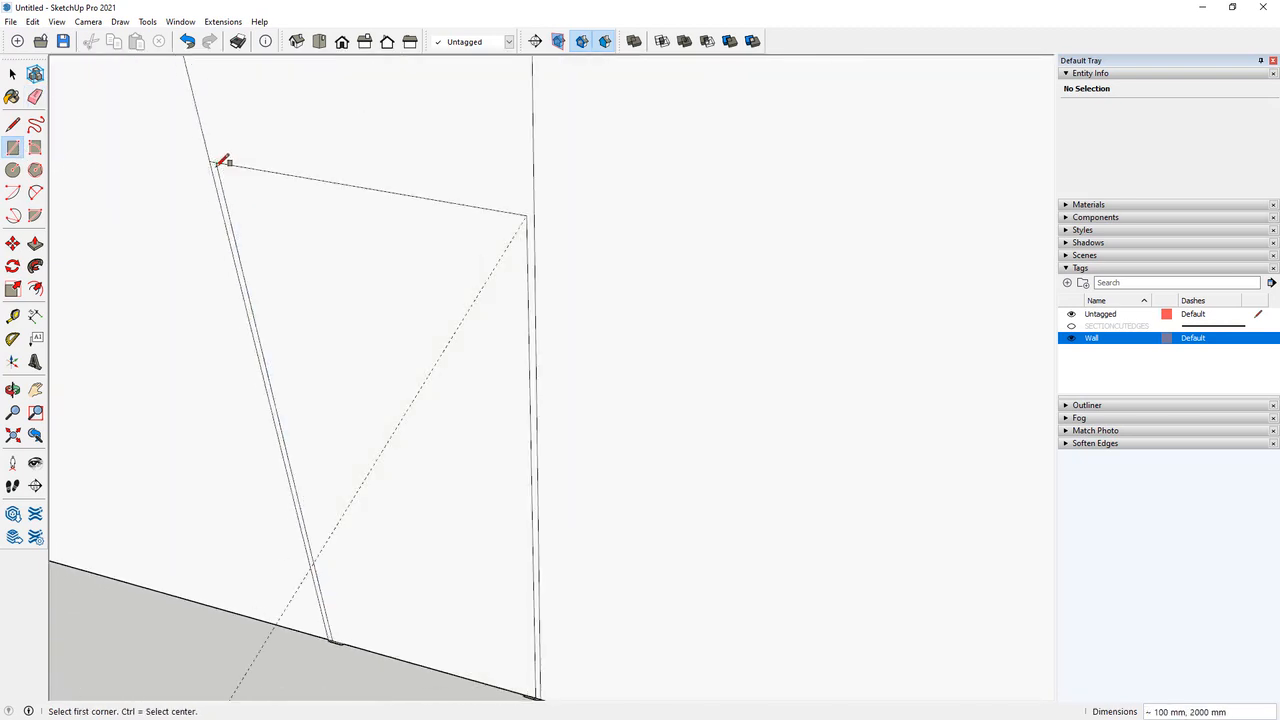
Delete the face filling the doorway opening and reverse the new jamb face.
click(12, 74)
click(277, 281)
key(Delete)
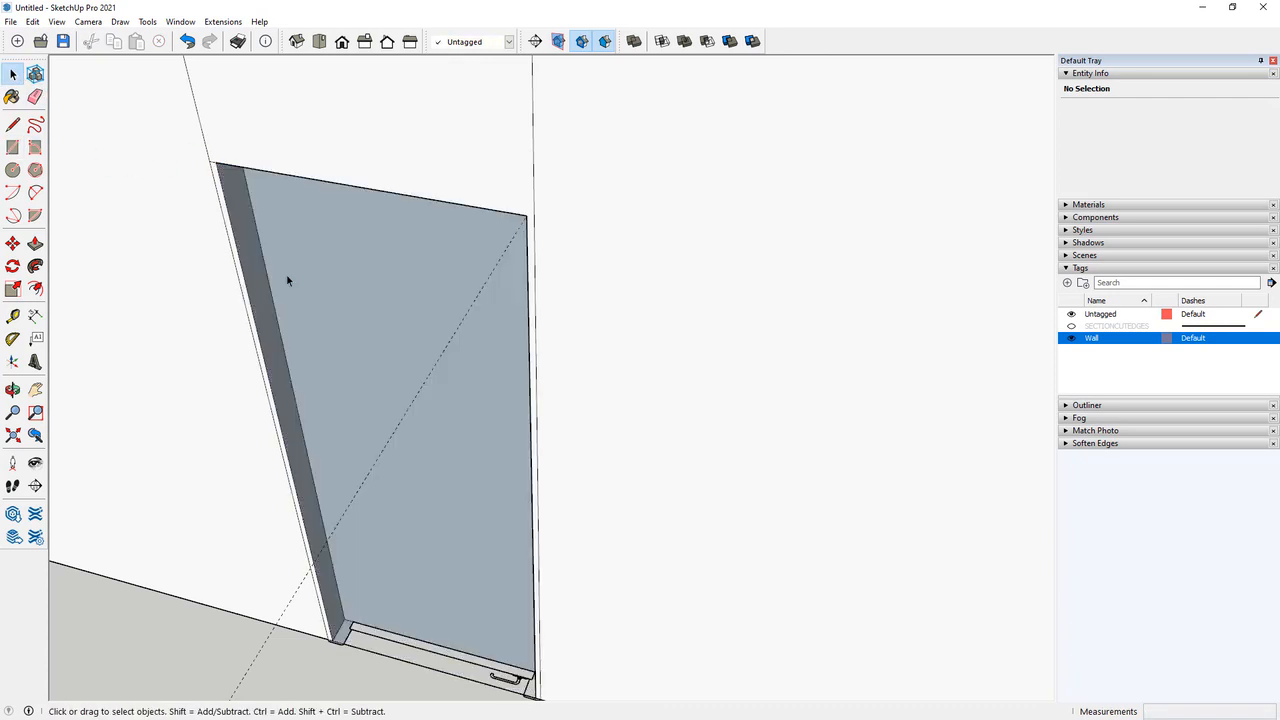
middle_drag(308, 351, 333, 434)
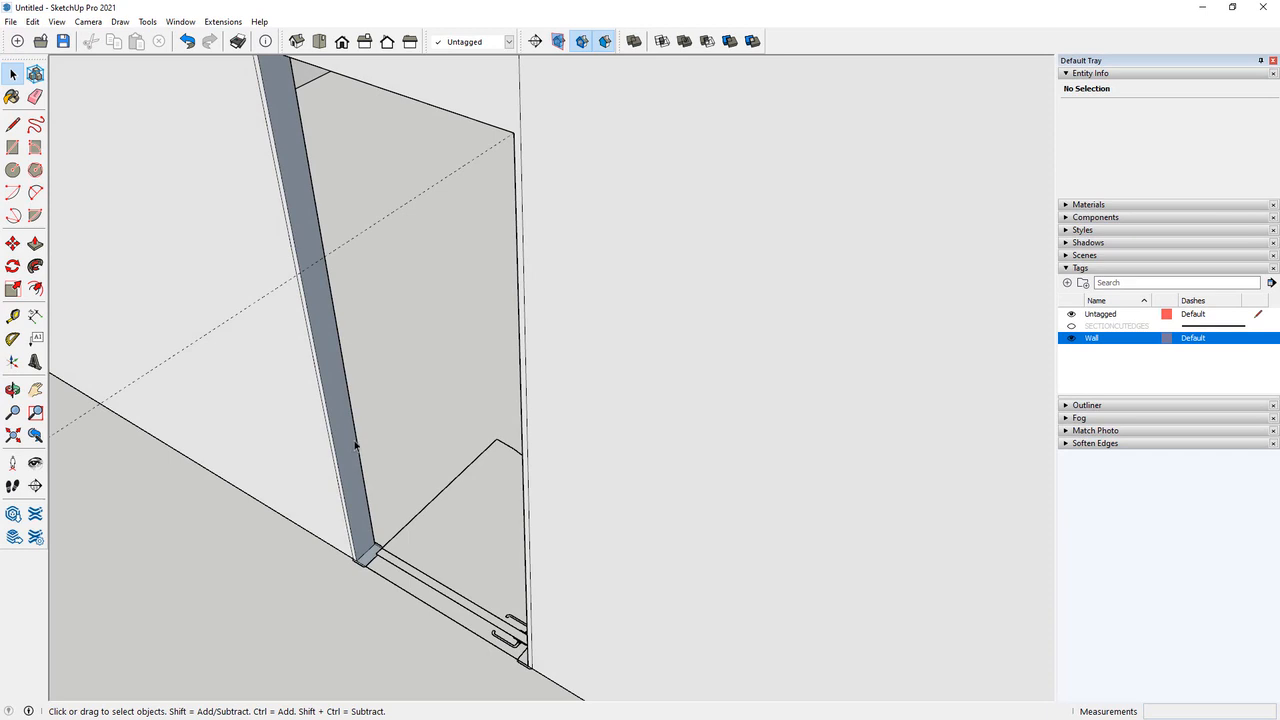
right_click(331, 381)
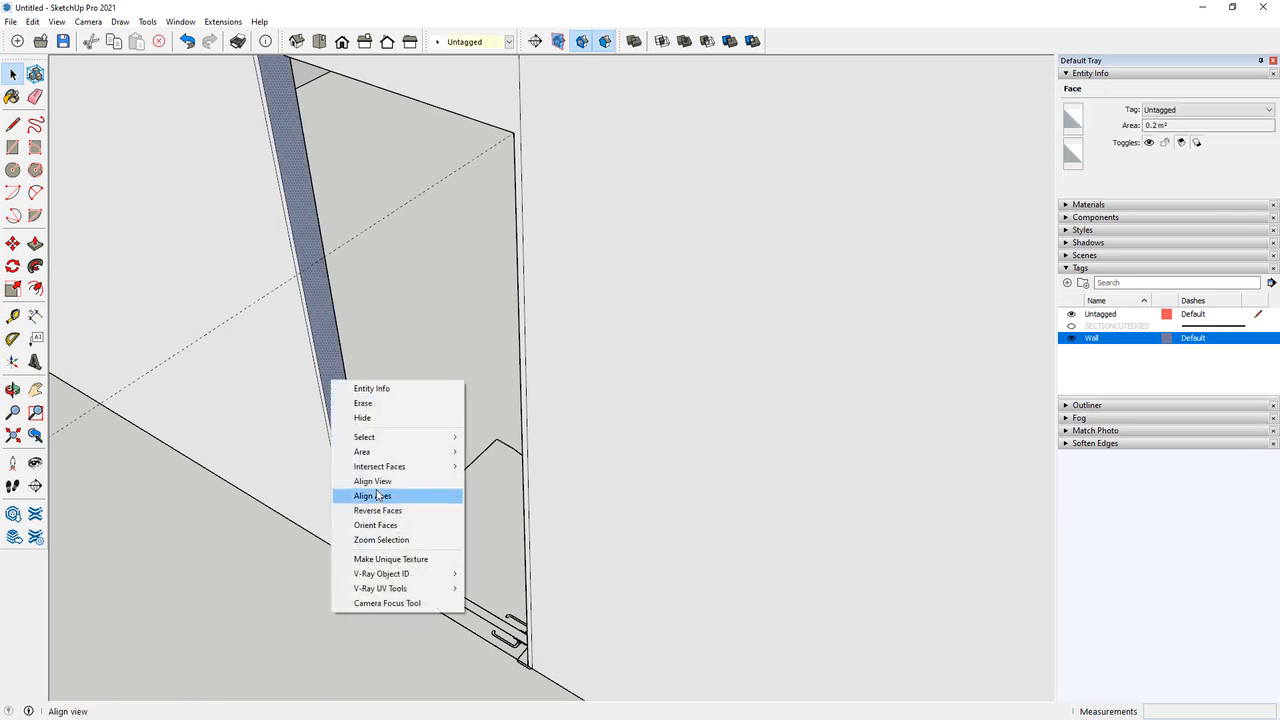
click(378, 511)
Place a horizontal guide 1965 mm above the bottom edge of the jamb at the outer wall's doorway.
middle_drag(280, 594, 654, 466)
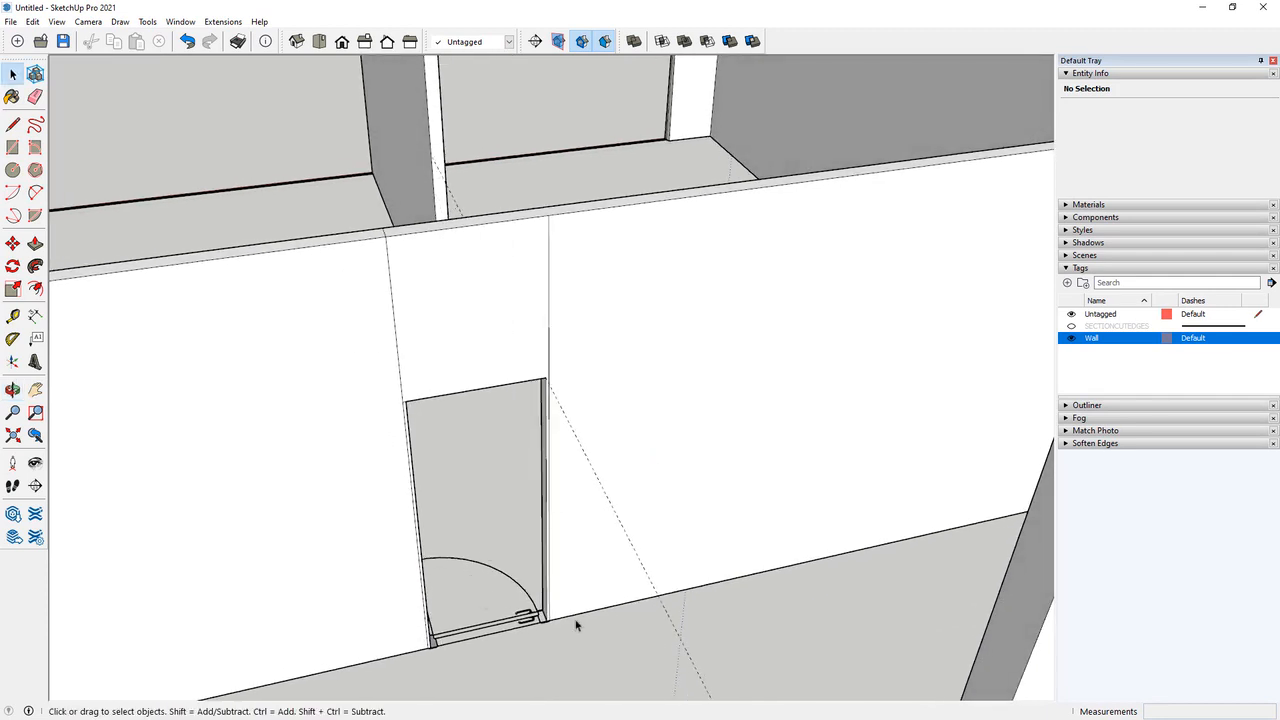
middle_drag(532, 348, 490, 398)
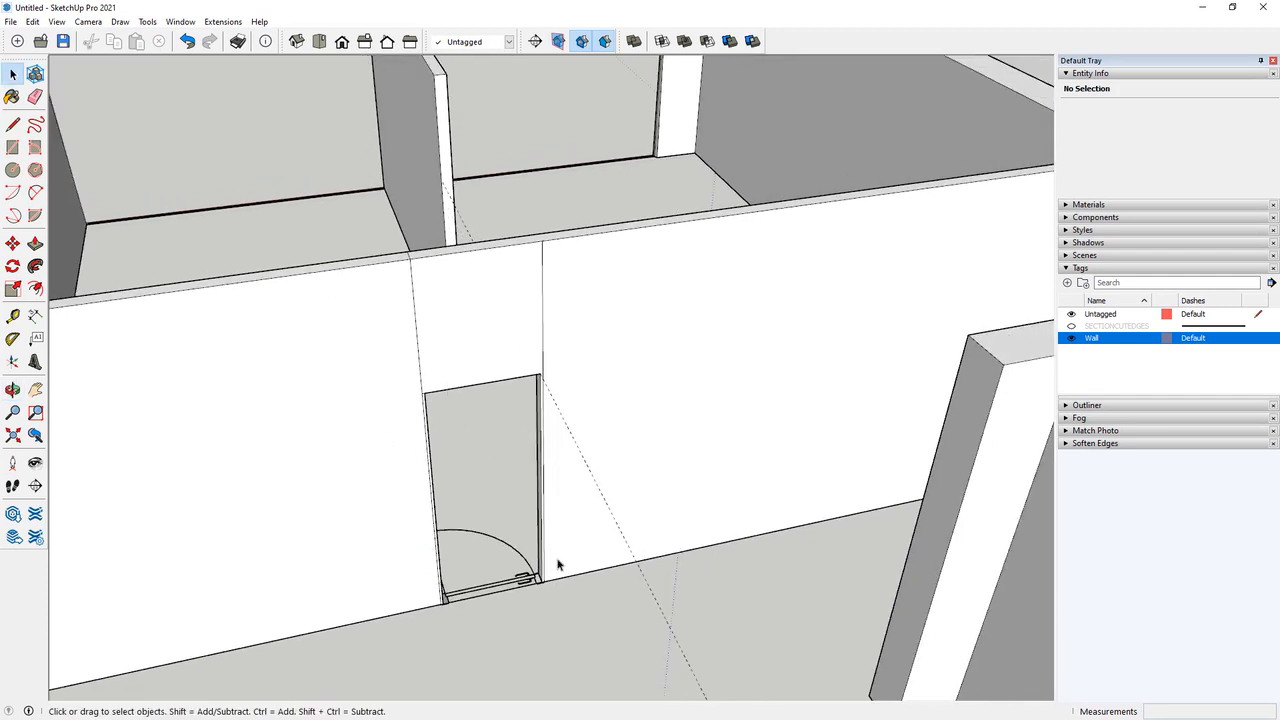
middle_drag(529, 510, 509, 434)
scroll(523, 451, down, 3)
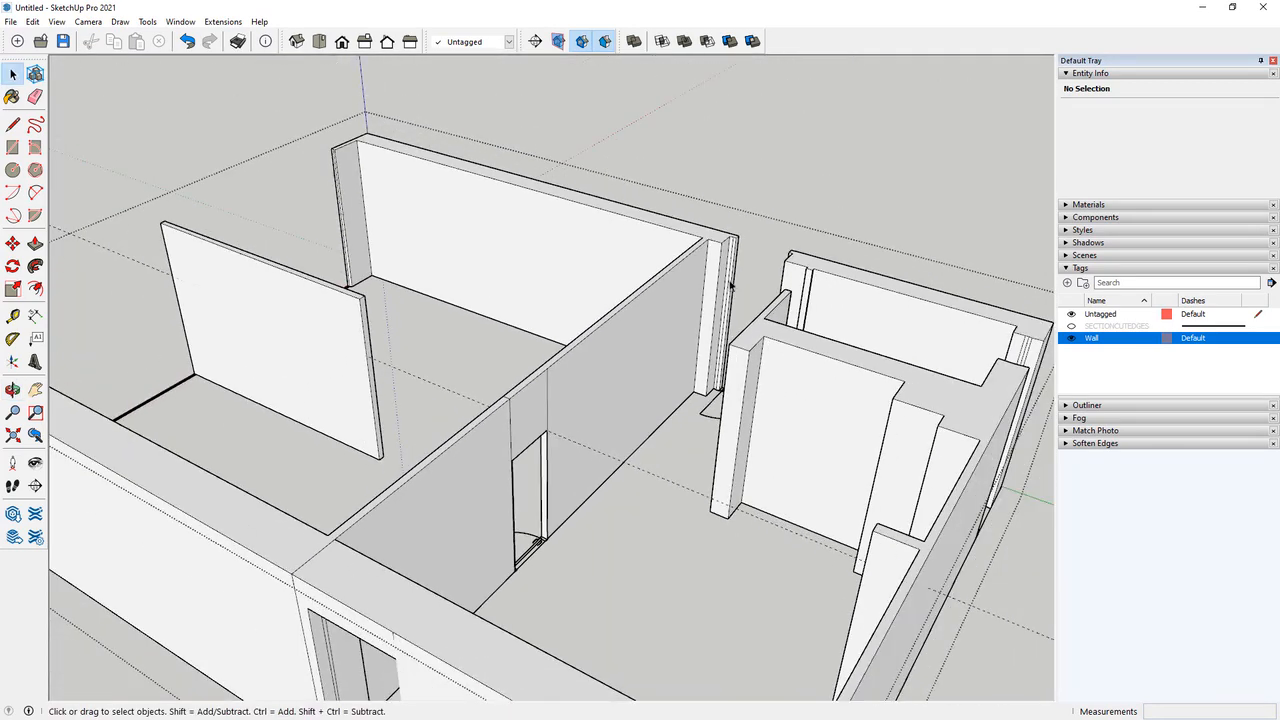
scroll(818, 268, up, 5)
middle_drag(818, 268, 416, 367)
scroll(416, 367, down, 2)
scroll(809, 306, down, 4)
middle_drag(809, 306, 448, 268)
scroll(606, 582, up, 1)
scroll(606, 582, up, 5)
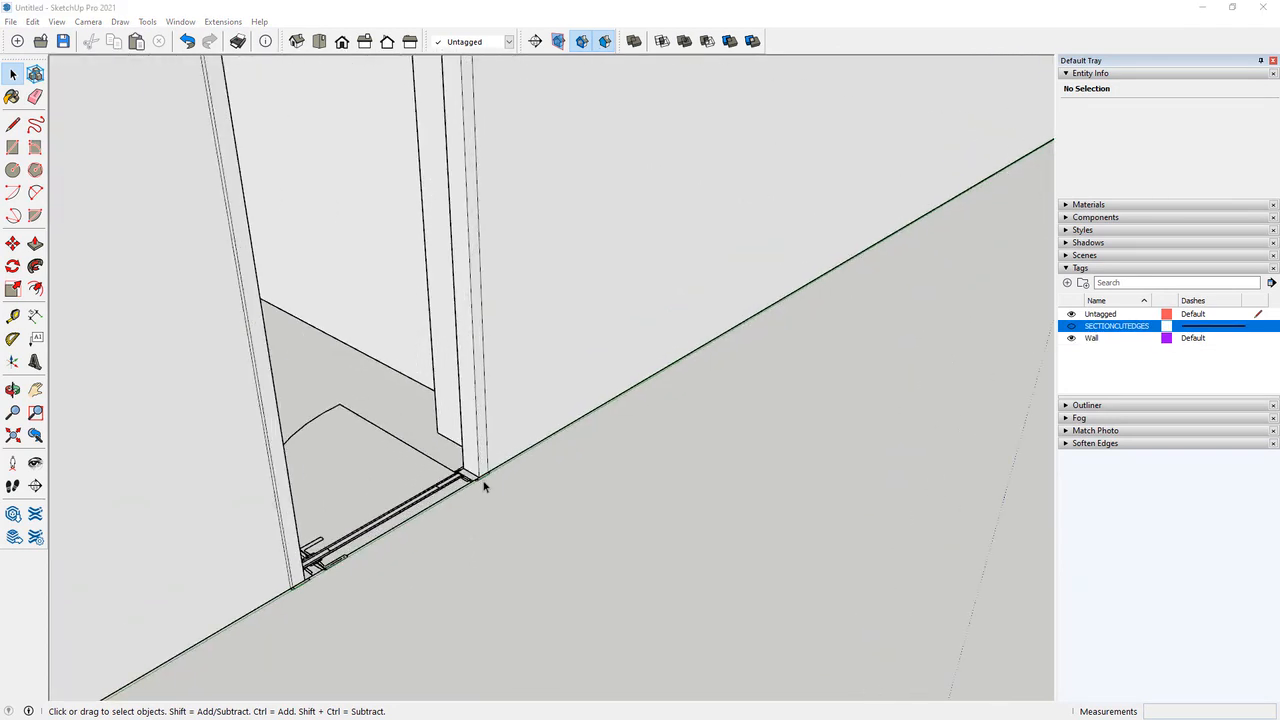
scroll(476, 480, up, 3)
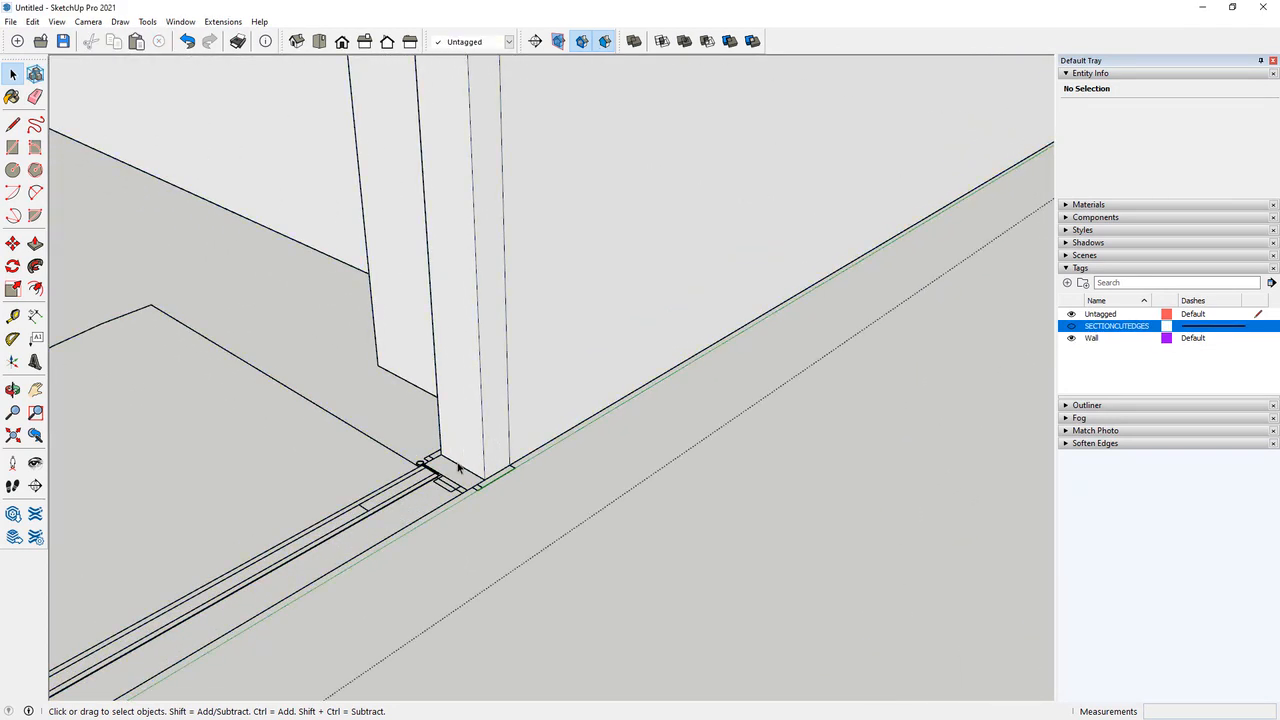
click(12, 315)
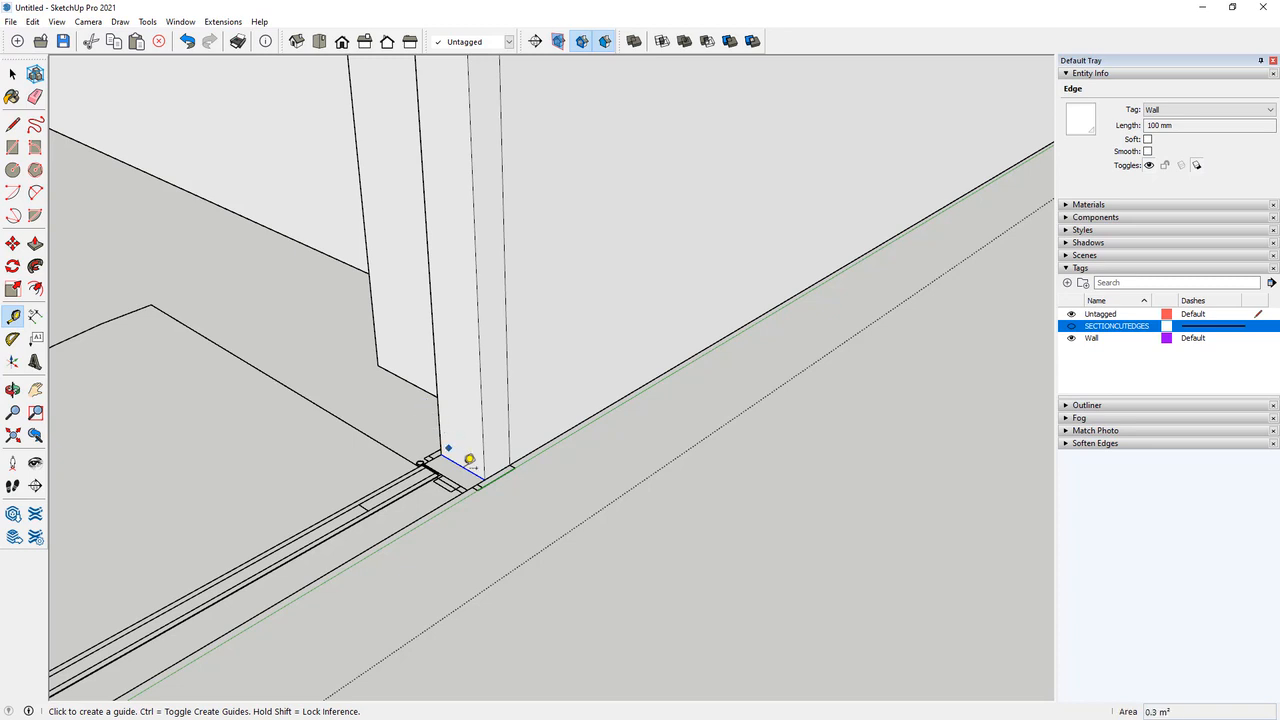
click(463, 466)
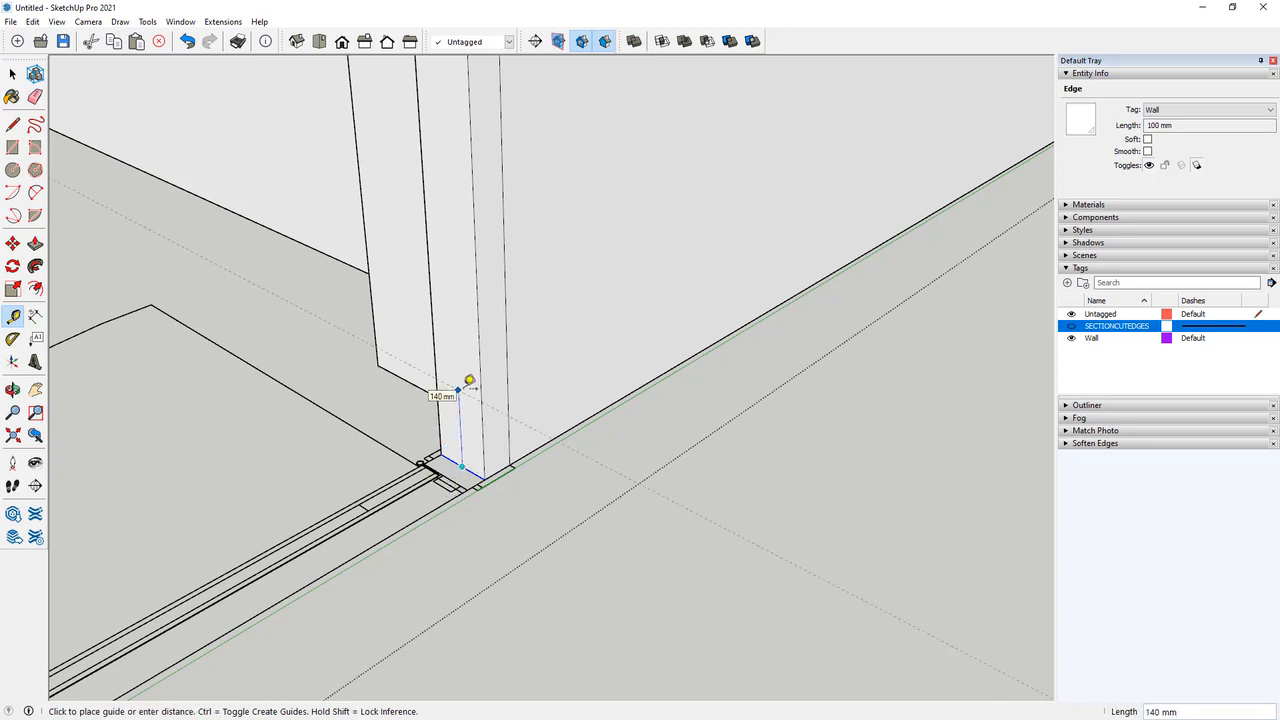
text(1965)
key(Return)
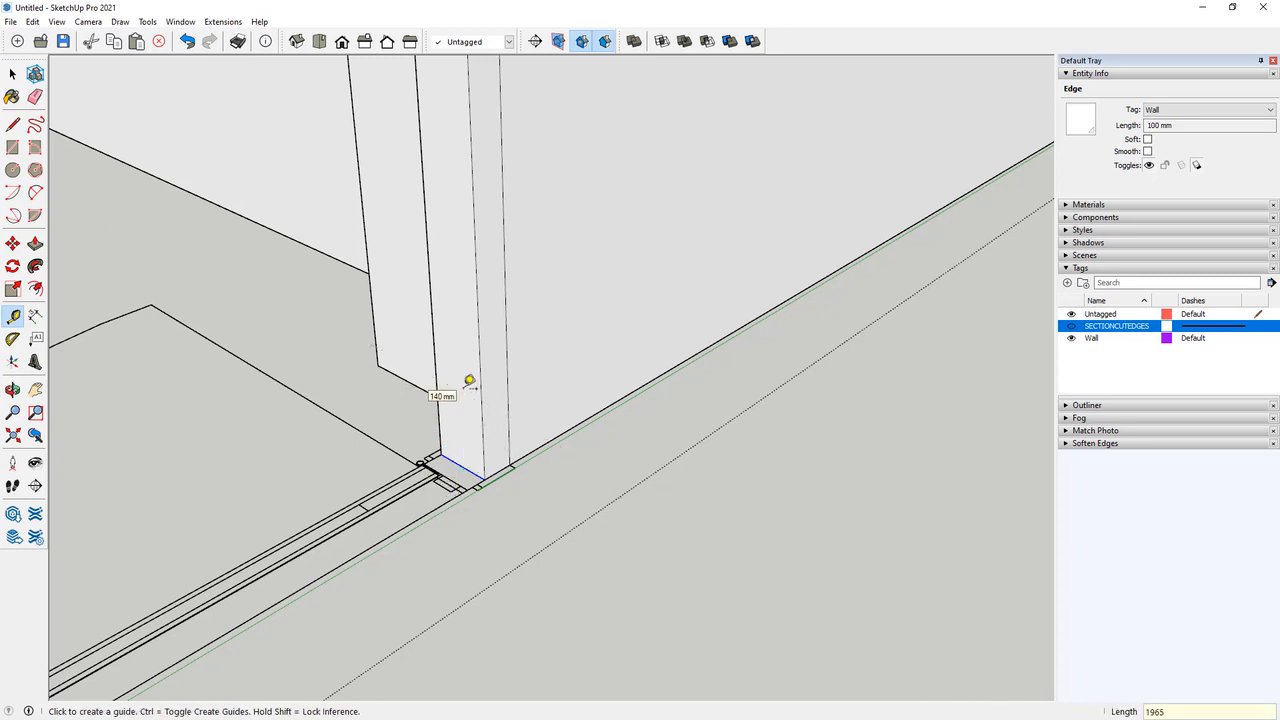
Draw a line across the outer doorway's jamb face along the 1965 mm guide.
scroll(465, 400, down, 5)
scroll(447, 222, up, 6)
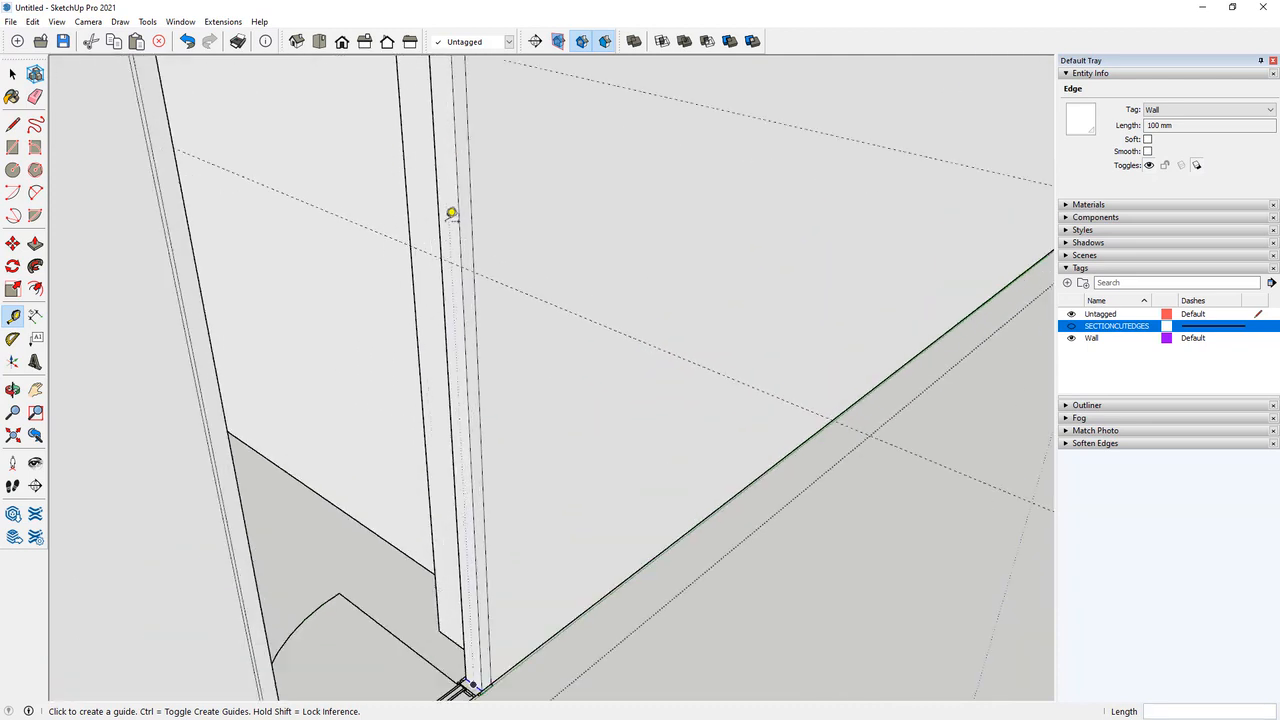
key(l)
mouse_move(437, 274)
middle_down()
mouse_move(608, 460)
mouse_move(410, 330)
middle_up()
click(341, 249)
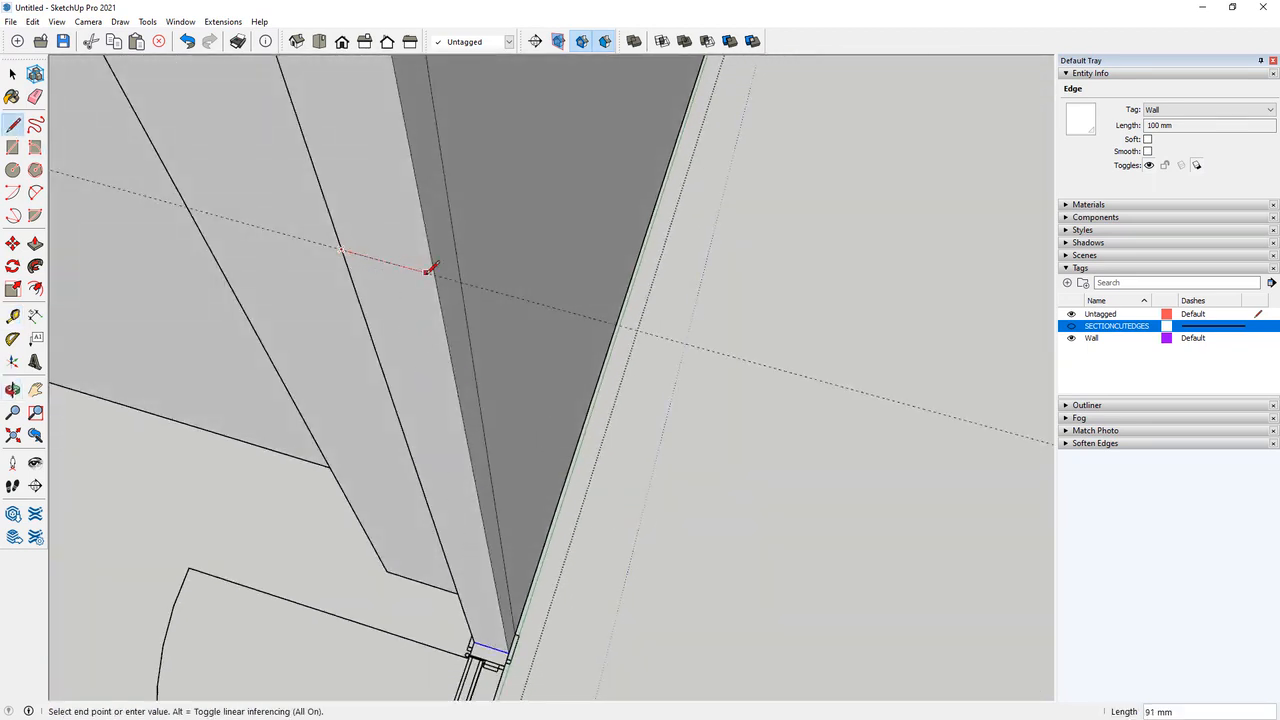
mouse_move(466, 341)
middle_down()
mouse_move(283, 169)
mouse_move(437, 477)
mouse_move(460, 457)
mouse_move(423, 432)
mouse_move(424, 386)
middle_up()
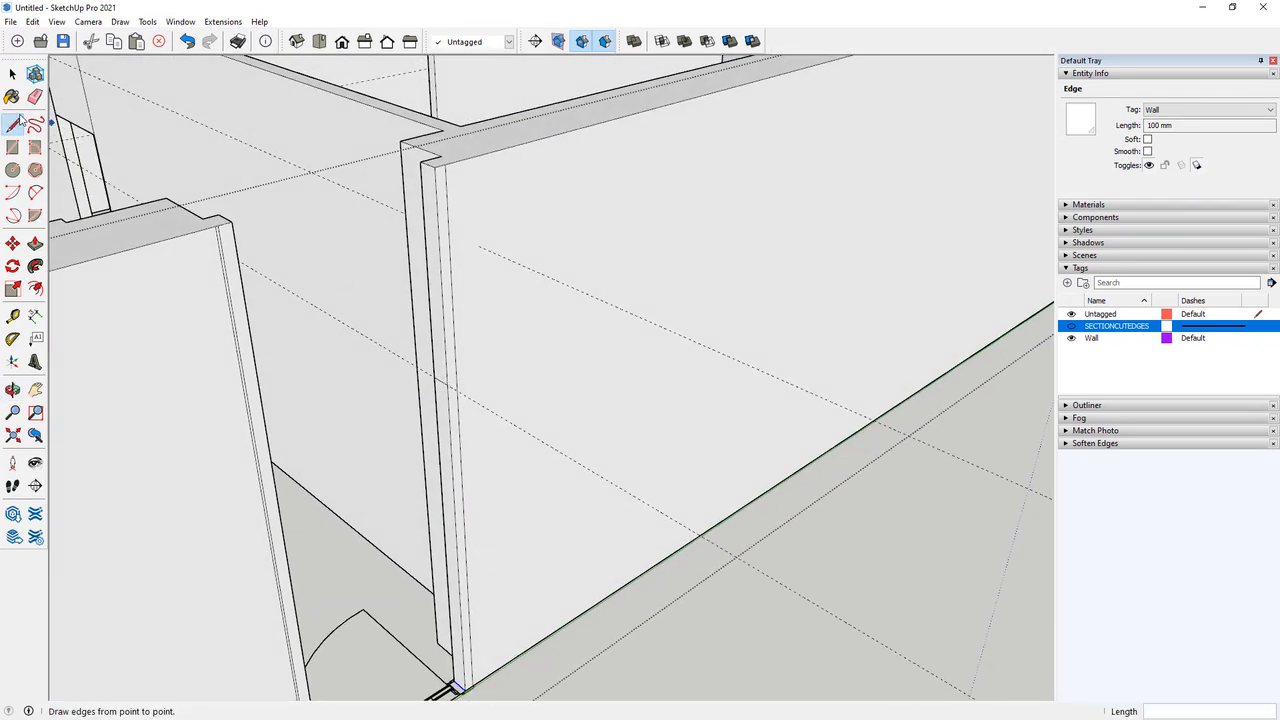
Extrude the jamb face above the line 910 mm across the outer doorway to the opposite wall end.
key(space)
click(444, 350)
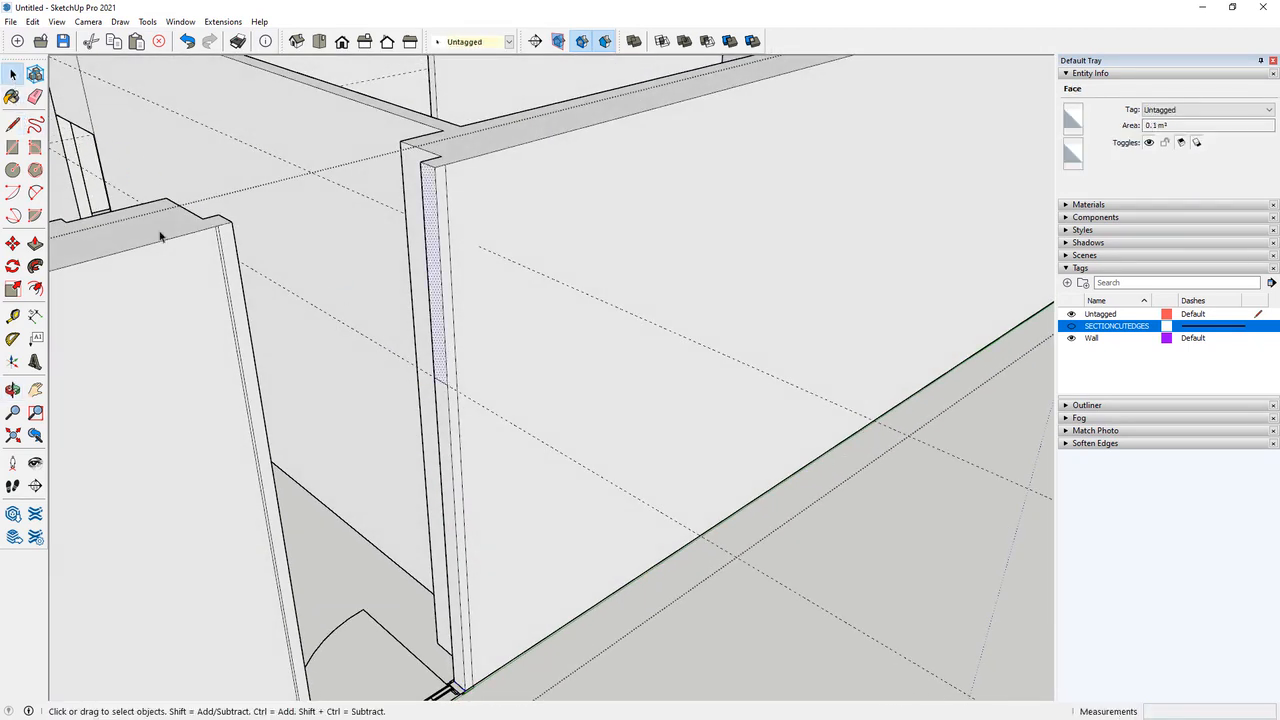
key(p)
click(441, 258)
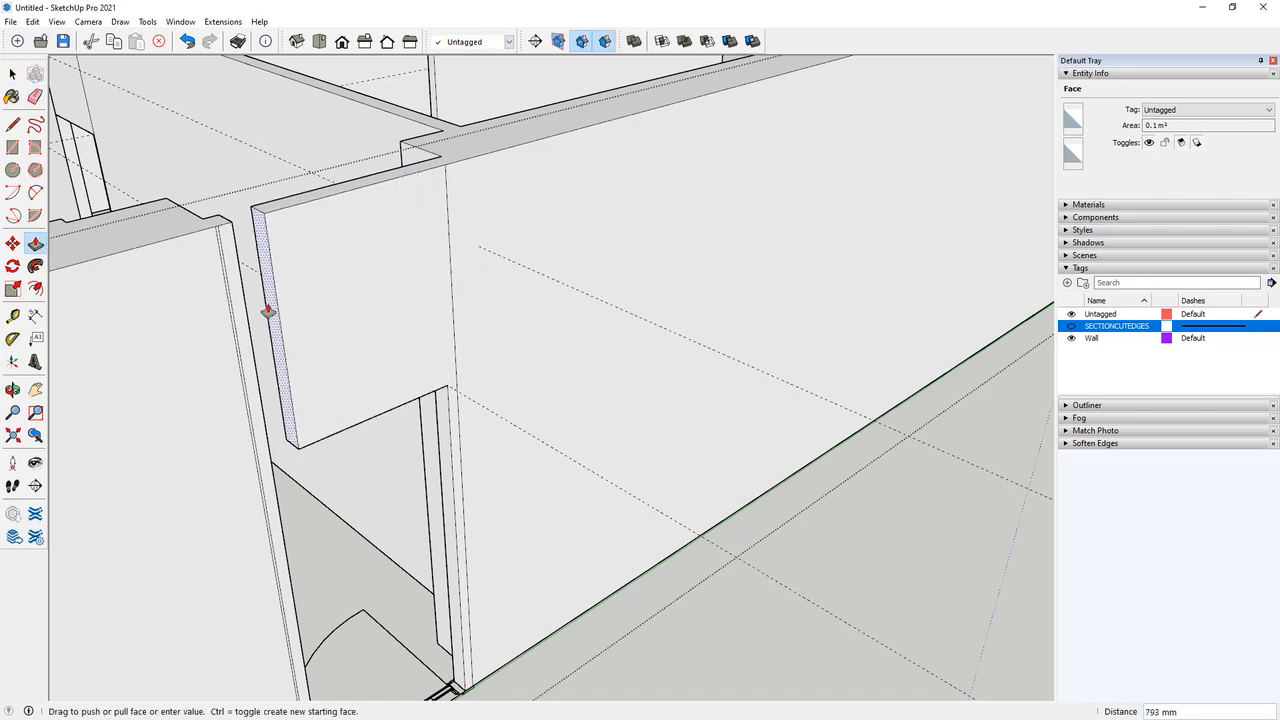
click(246, 309)
middle_drag(371, 434, 203, 423)
scroll(203, 423, up, 5)
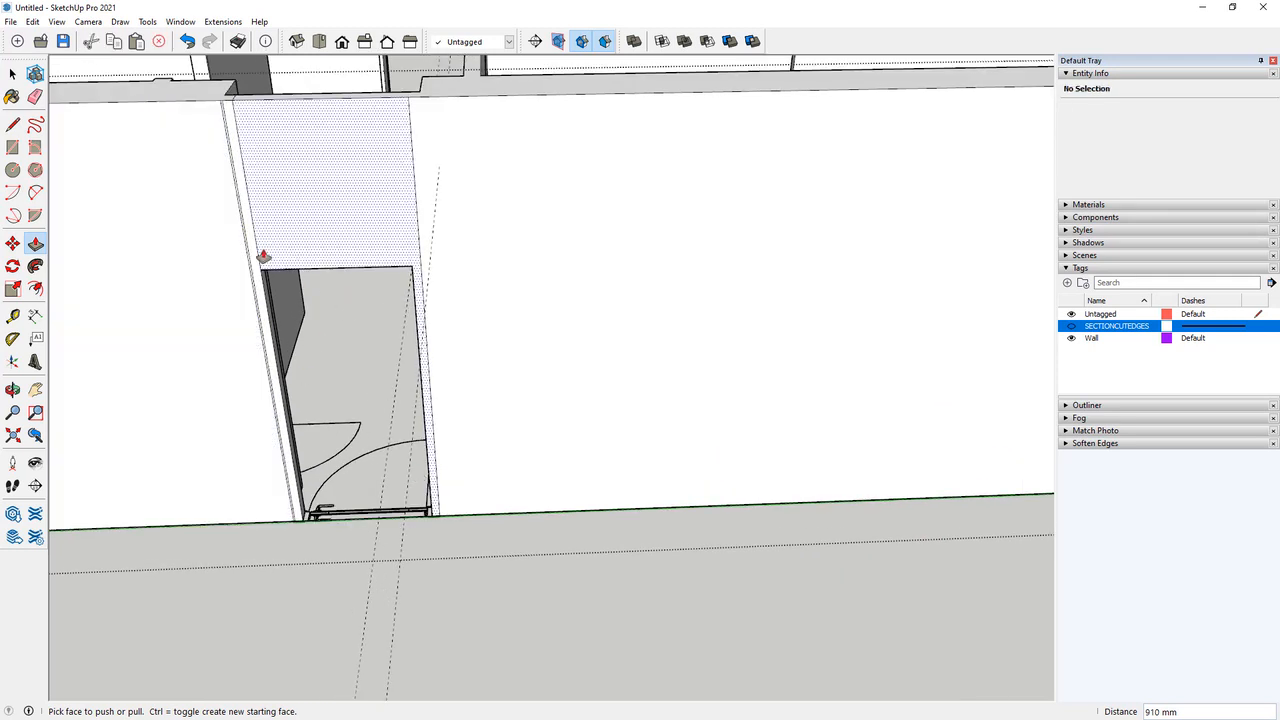
double_click(281, 278)
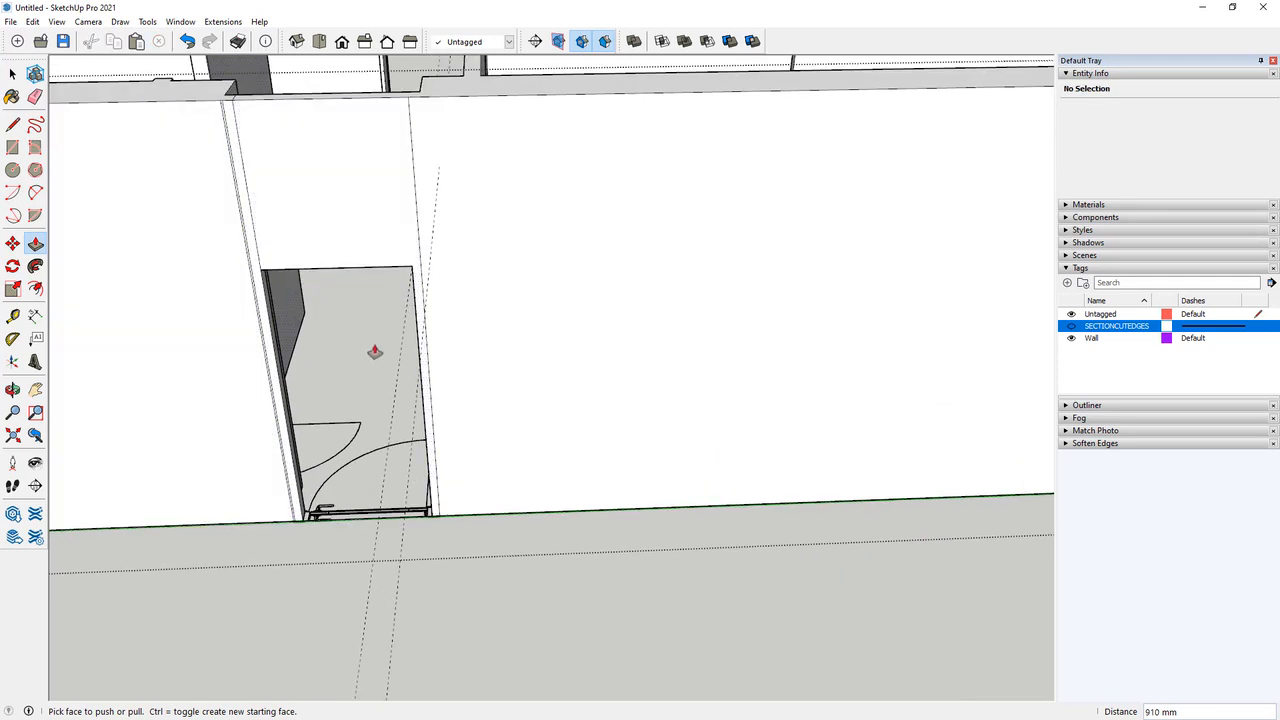
Draw a 900 mm line up the jamb's vertical edge from its bottom corner at the opening near the building's outer corner.
scroll(413, 363, down, 5)
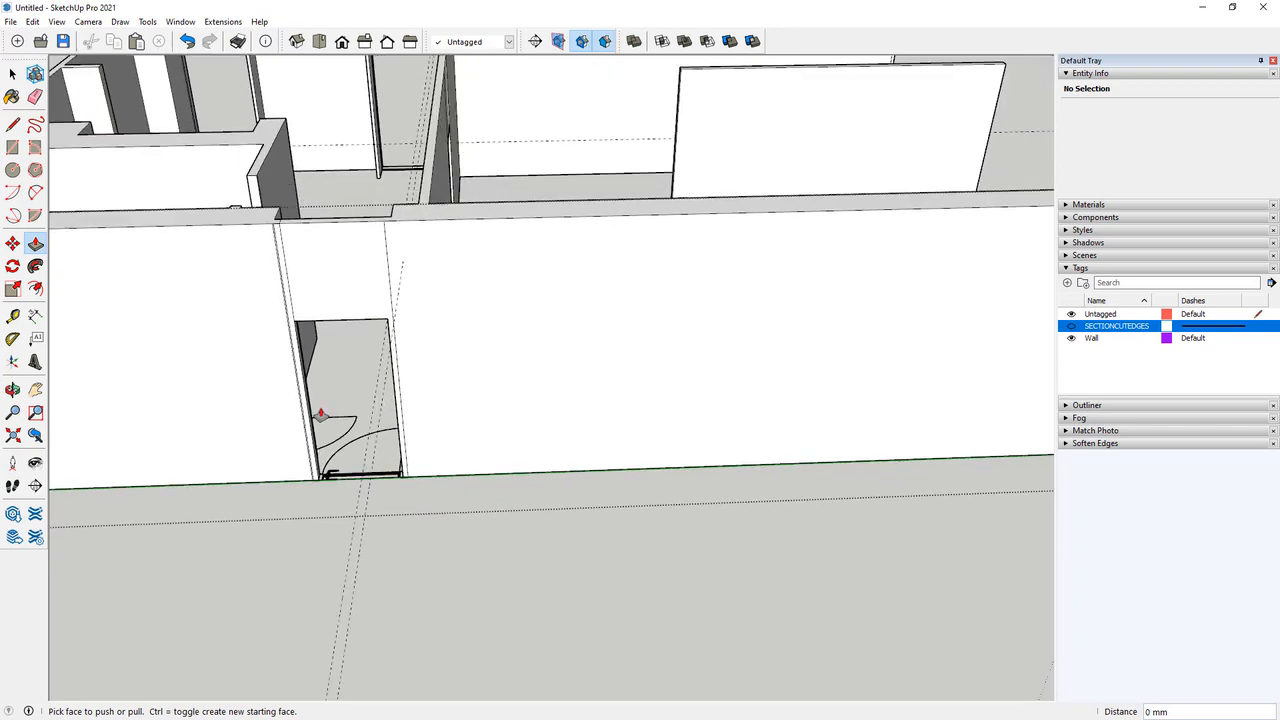
middle_drag(329, 429, 534, 409)
scroll(413, 549, up, 3)
scroll(413, 549, up, 2)
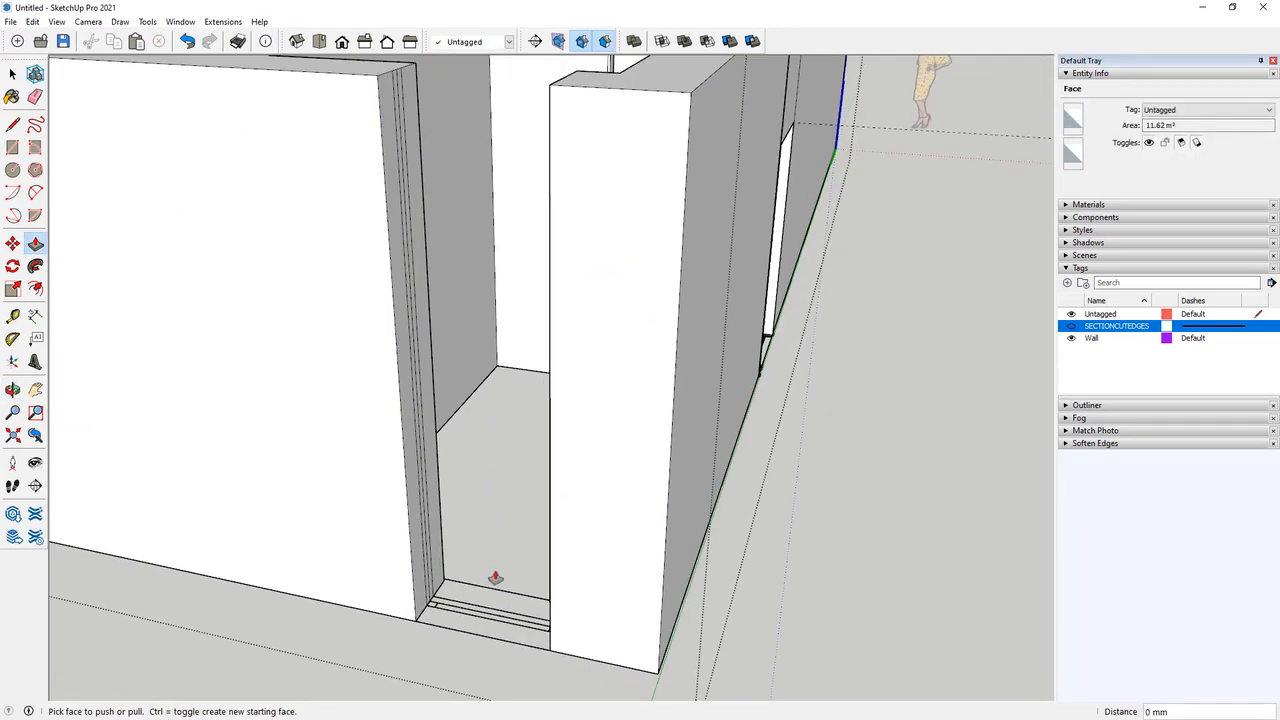
middle_drag(494, 580, 354, 517)
scroll(326, 574, down, 3)
scroll(448, 666, up, 4)
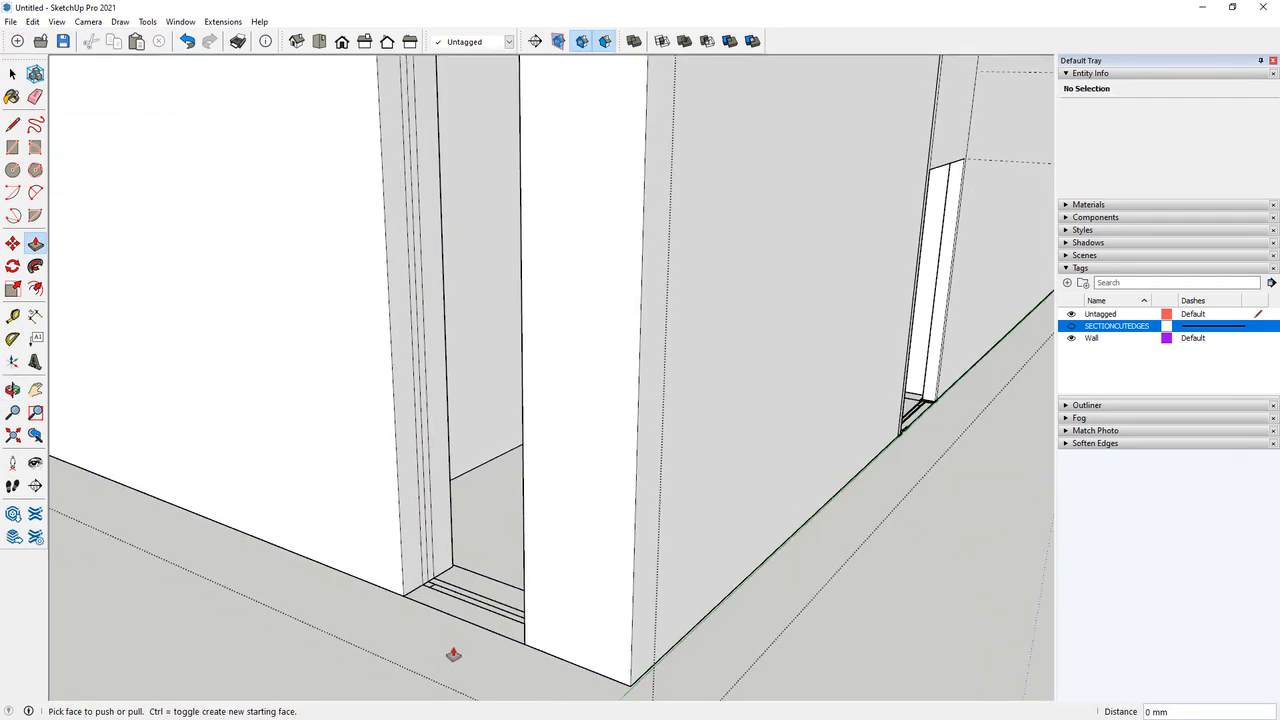
click(12, 124)
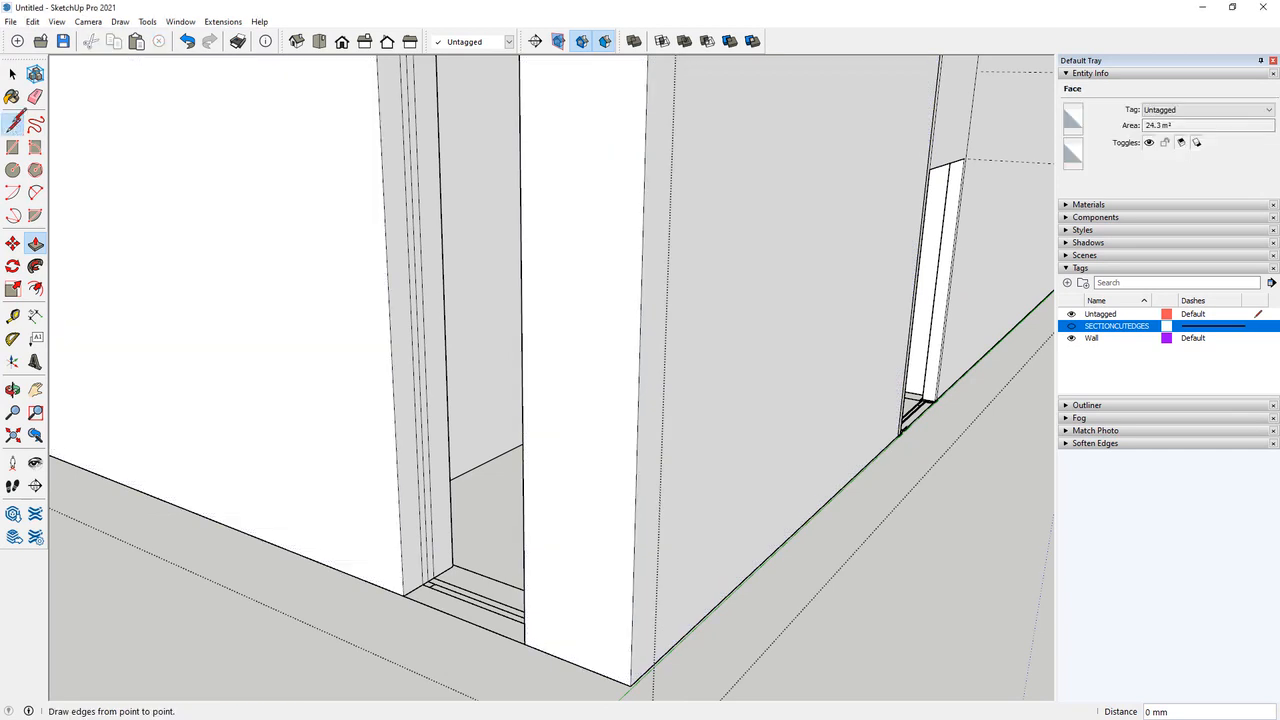
click(407, 590)
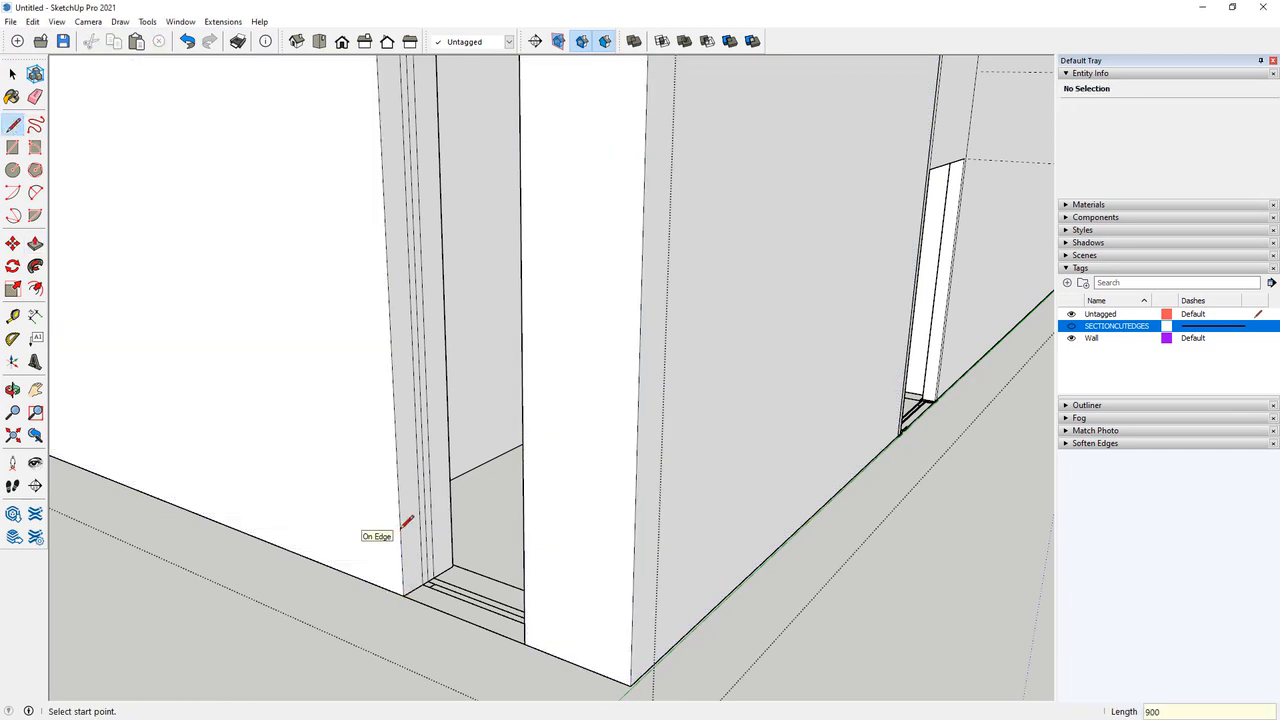
Place a horizontal guide 900 mm above the jamb's bottom edge at the opening near the building's outer corner.
click(12, 315)
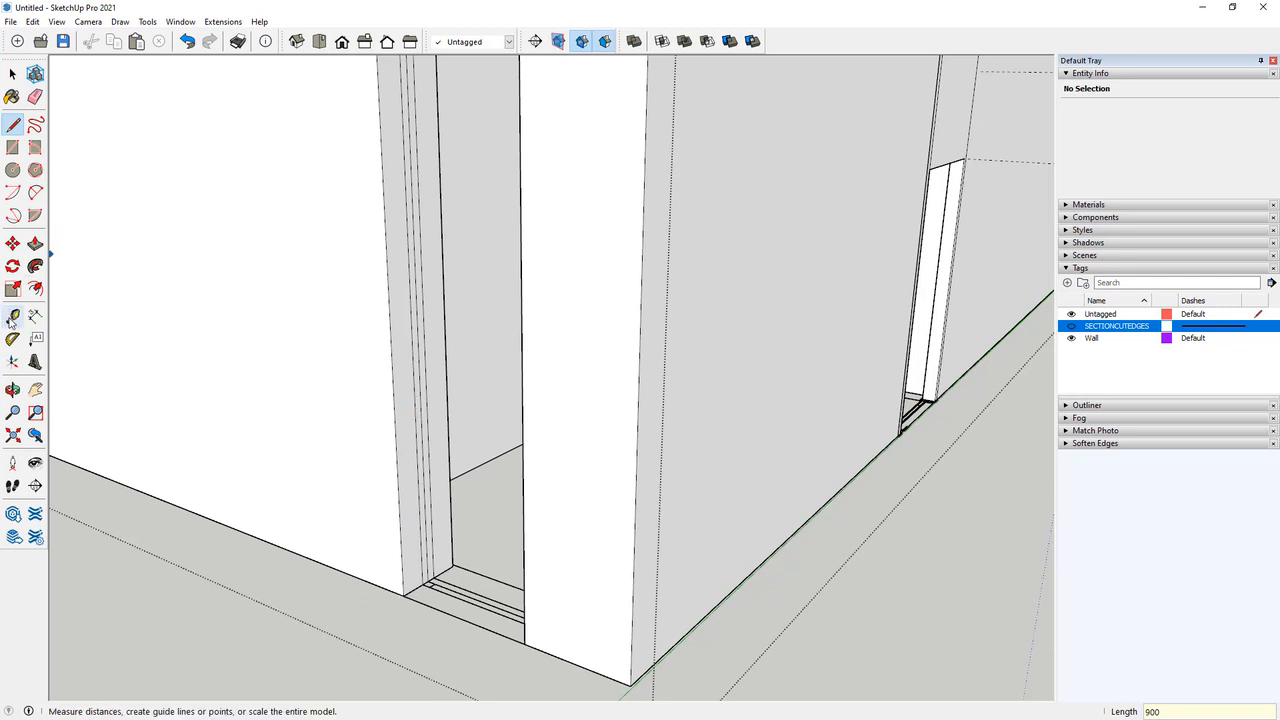
click(412, 588)
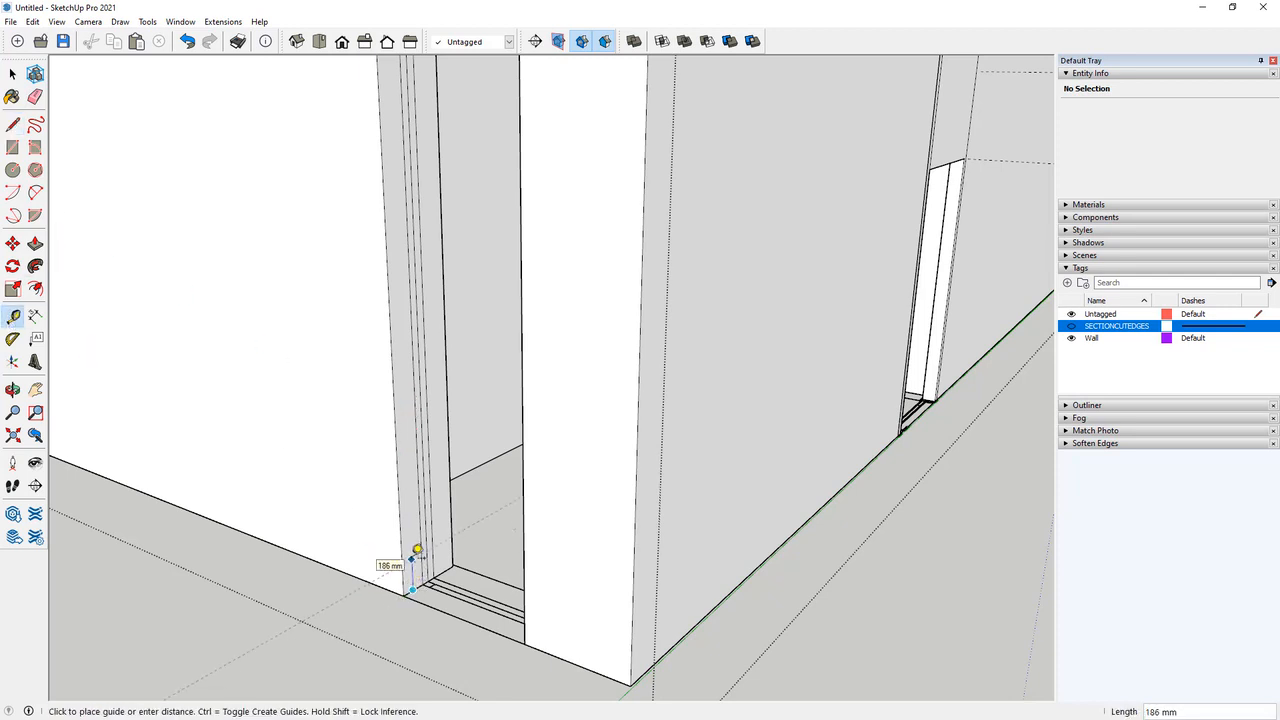
key(Return)
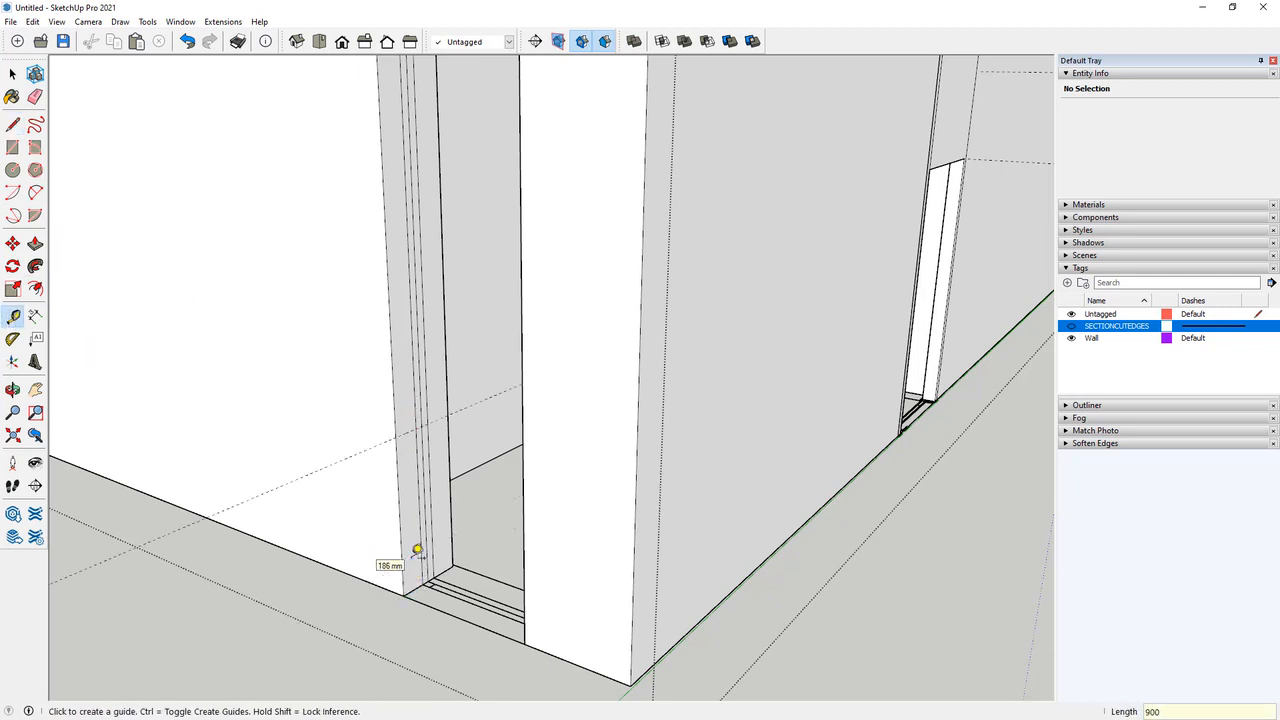
Place a second horizontal guide on the corner opening's jamb, 1200 mm above the 900 mm guide.
click(410, 429)
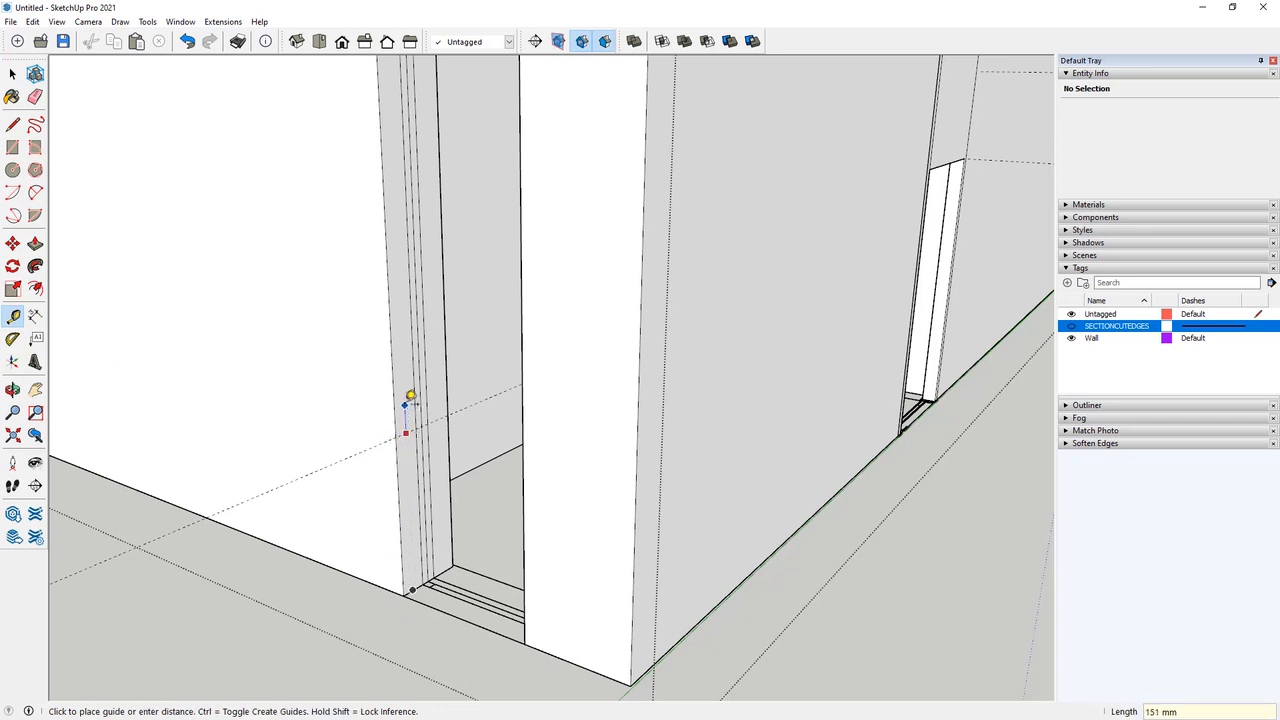
text(1200)
key(Return)
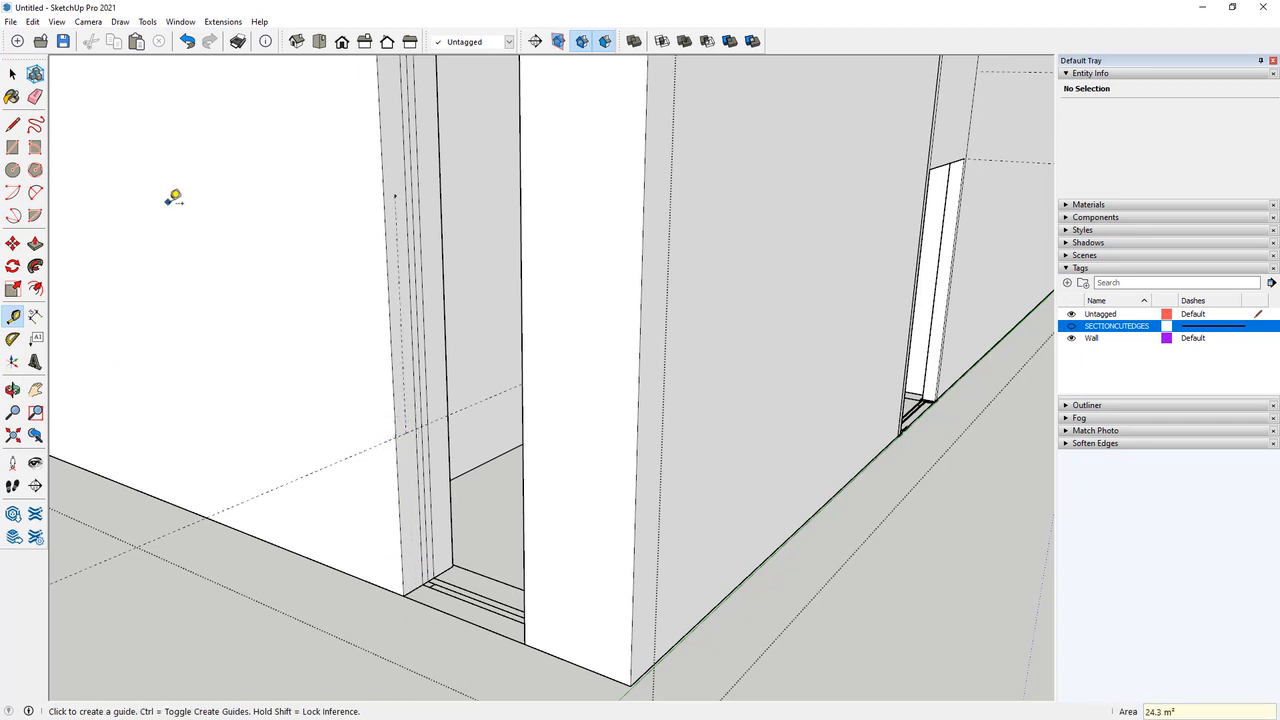
scroll(404, 430, up, 2)
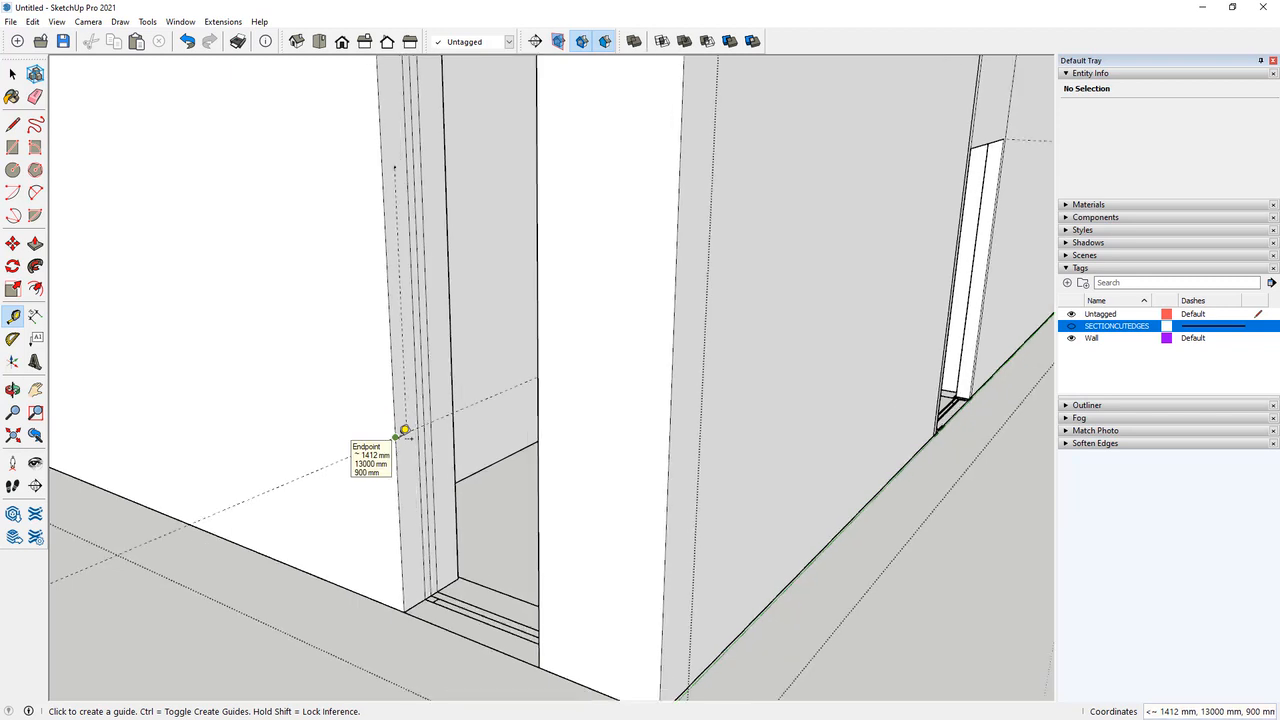
scroll(408, 424, up, 1)
click(406, 428)
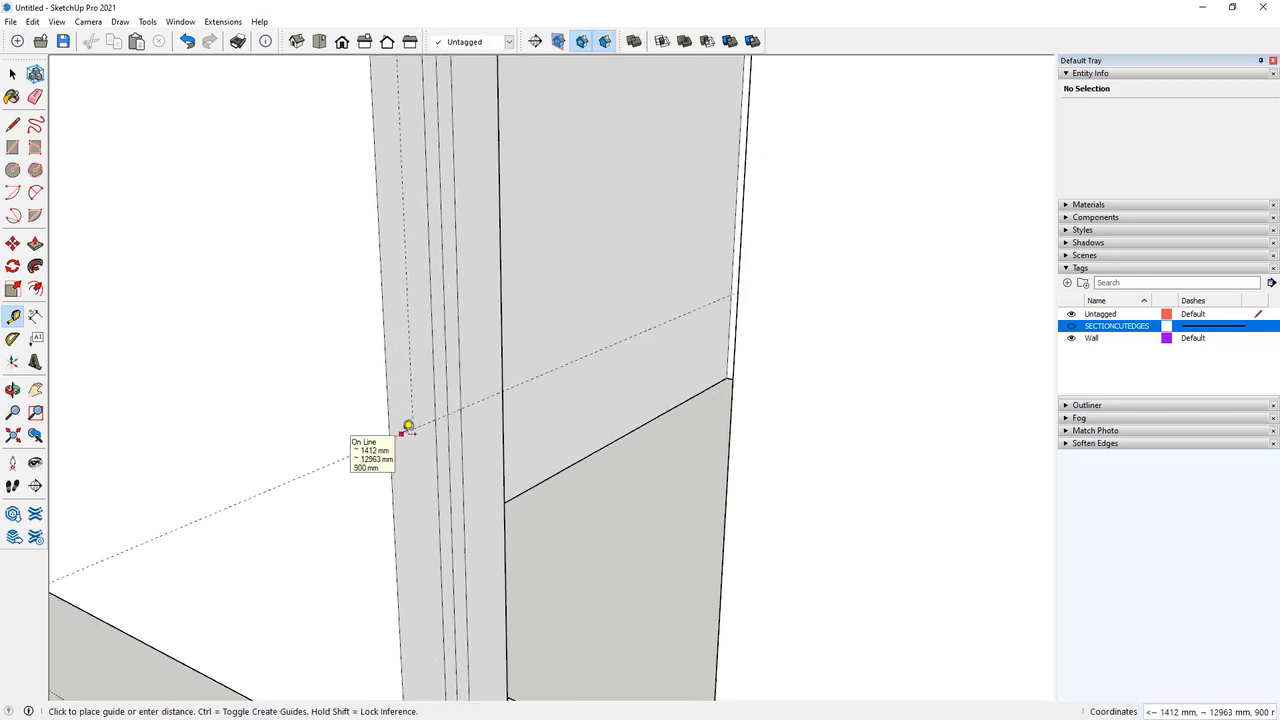
scroll(400, 449, down, 4)
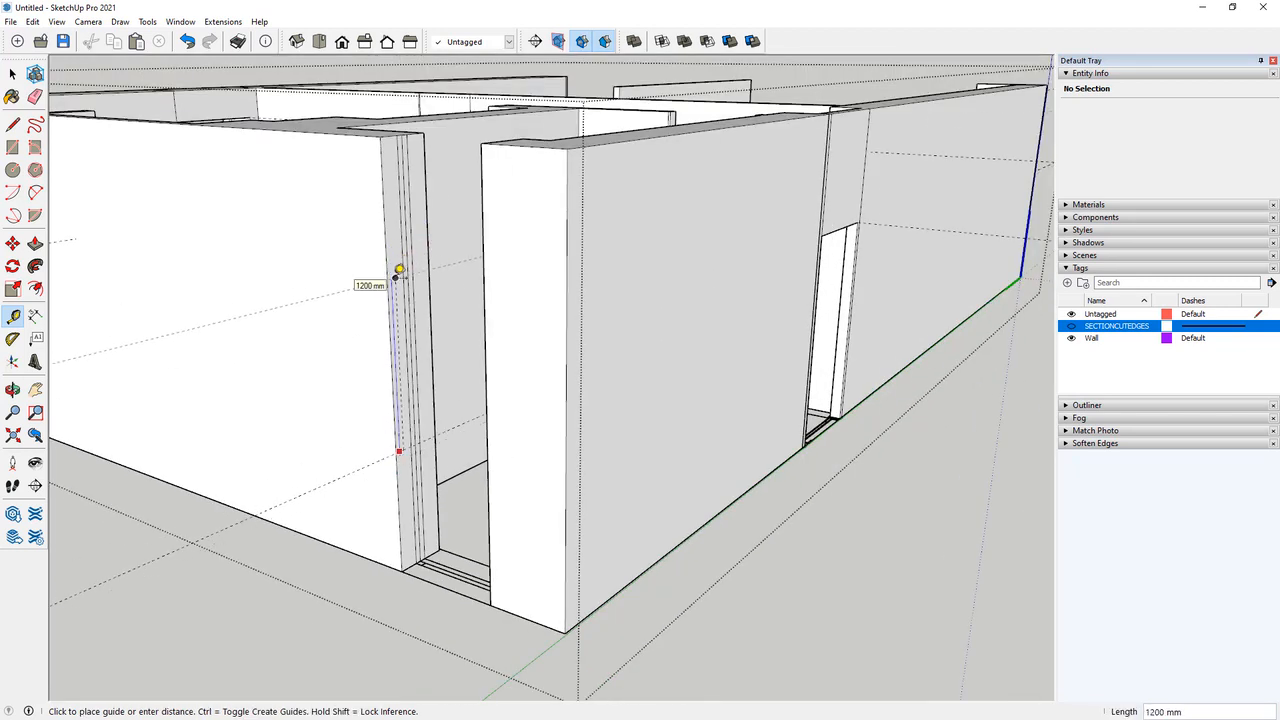
click(398, 271)
Draw a 1200 by 400 mm rectangle on the jamb face between the two horizontal guides.
scroll(457, 314, up, 2)
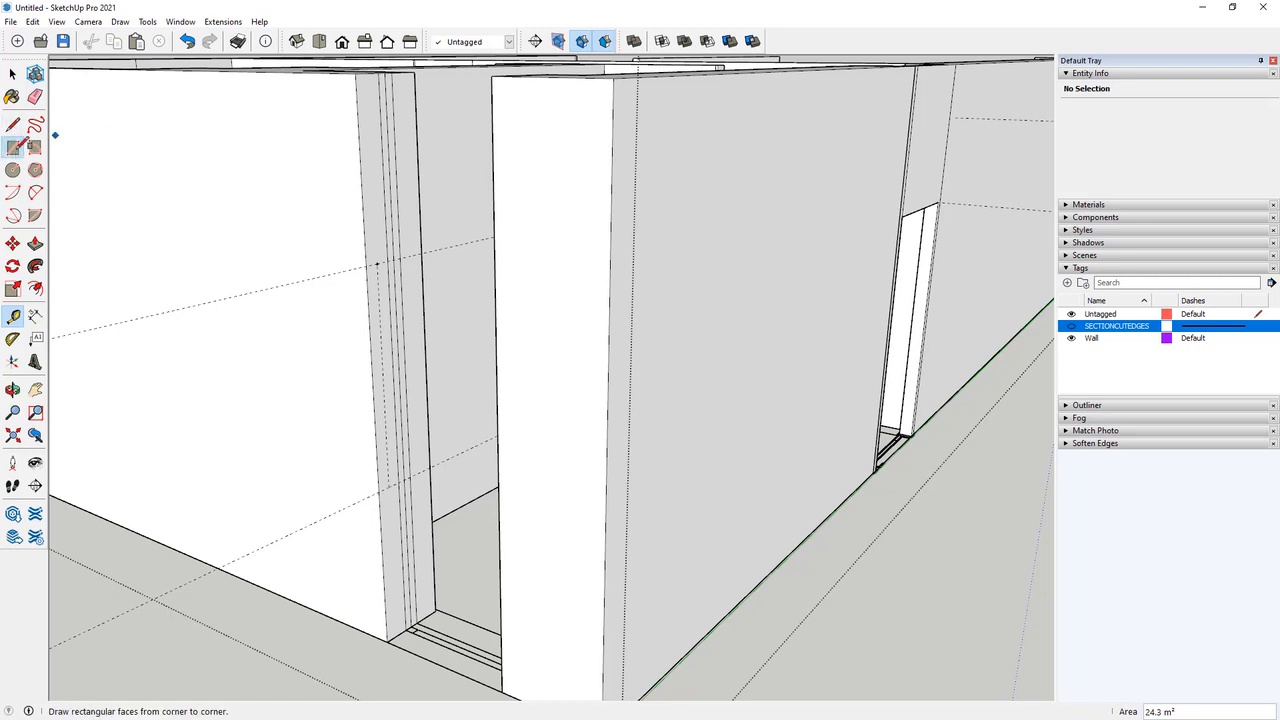
click(13, 147)
scroll(368, 272, up, 2)
click(366, 260)
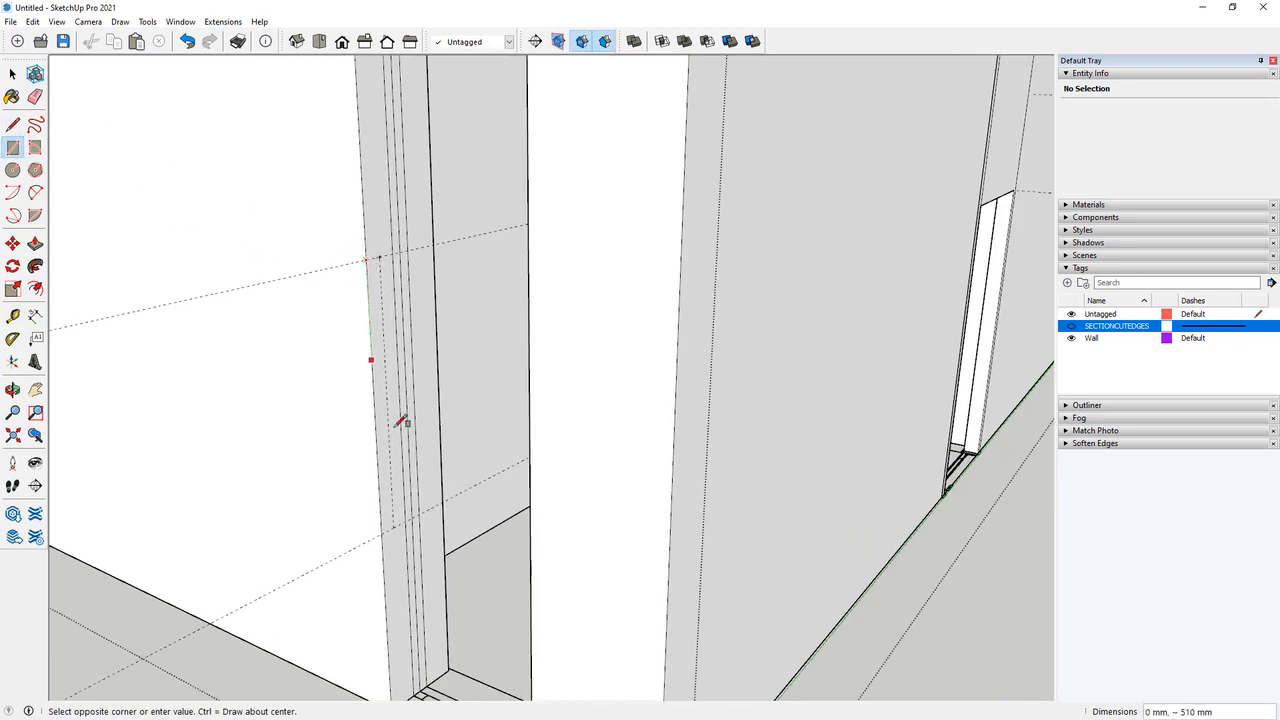
click(443, 493)
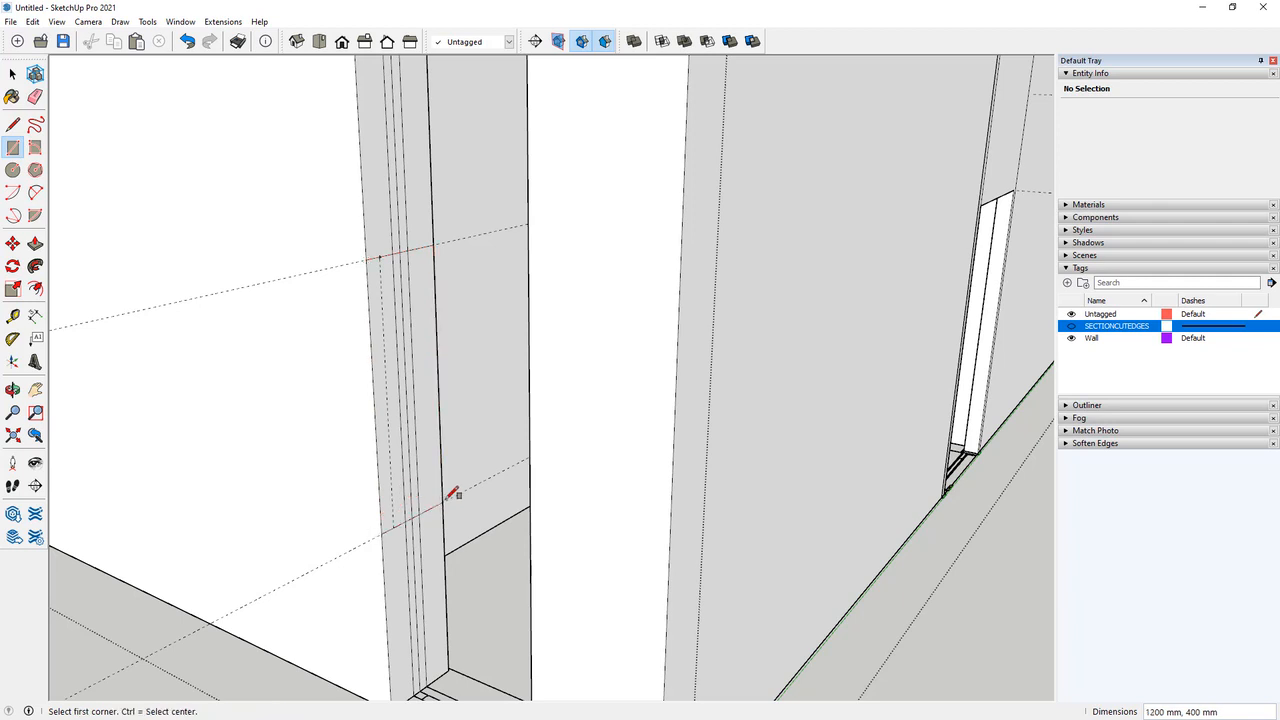
Extrude the jamb strips below the lower guide 800 mm across the corner opening to form the wall under the window.
scroll(415, 385, down, 3)
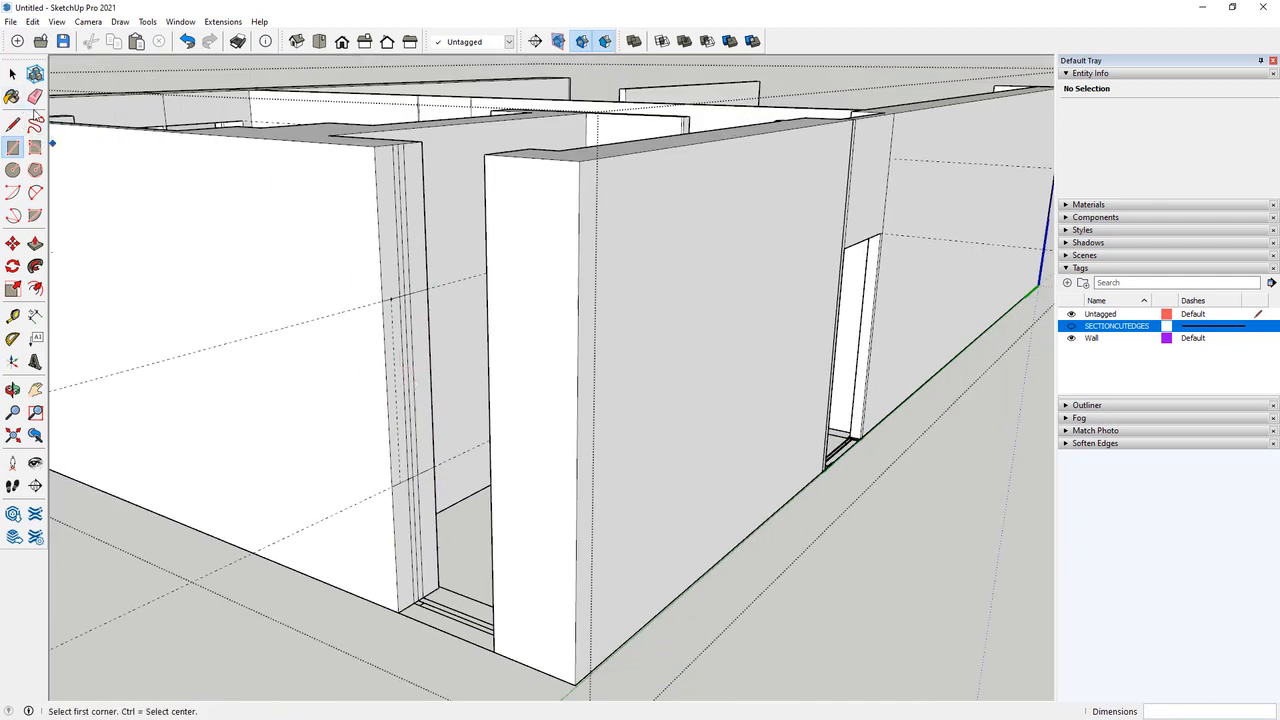
click(35, 243)
scroll(423, 585, up, 5)
click(423, 589)
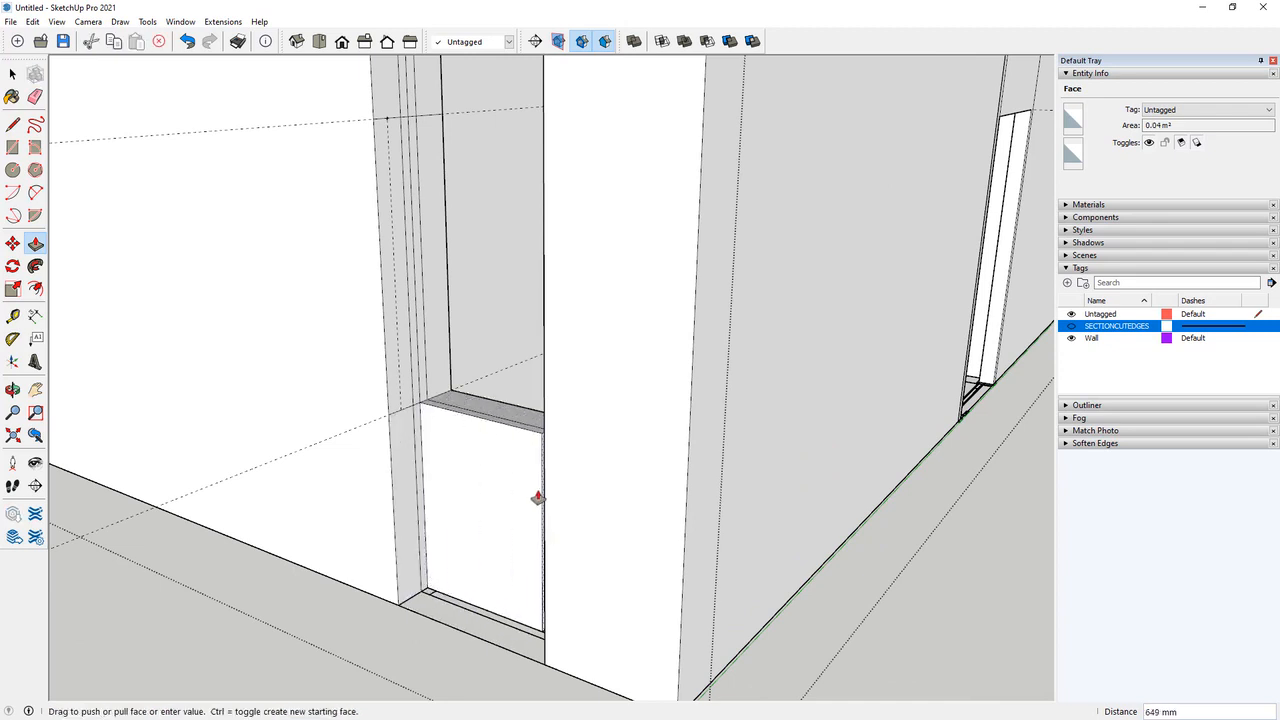
click(544, 497)
click(422, 451)
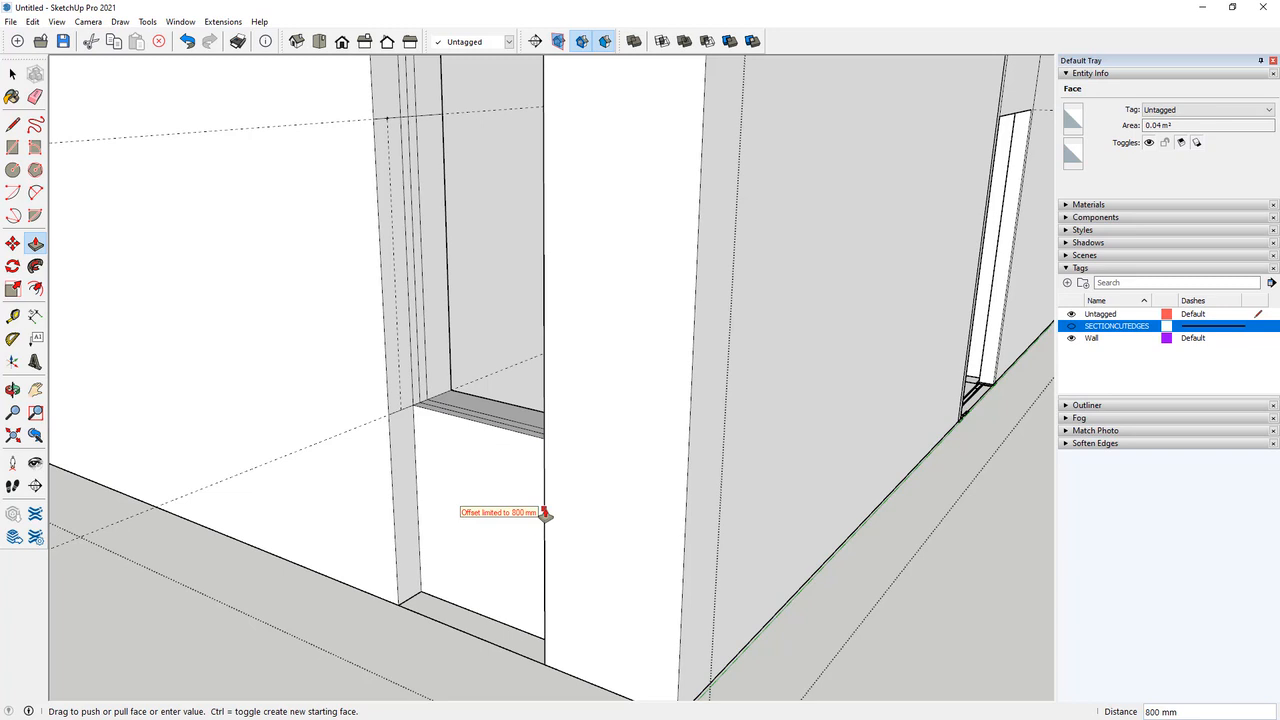
click(544, 514)
click(405, 486)
click(543, 517)
scroll(394, 603, down, 5)
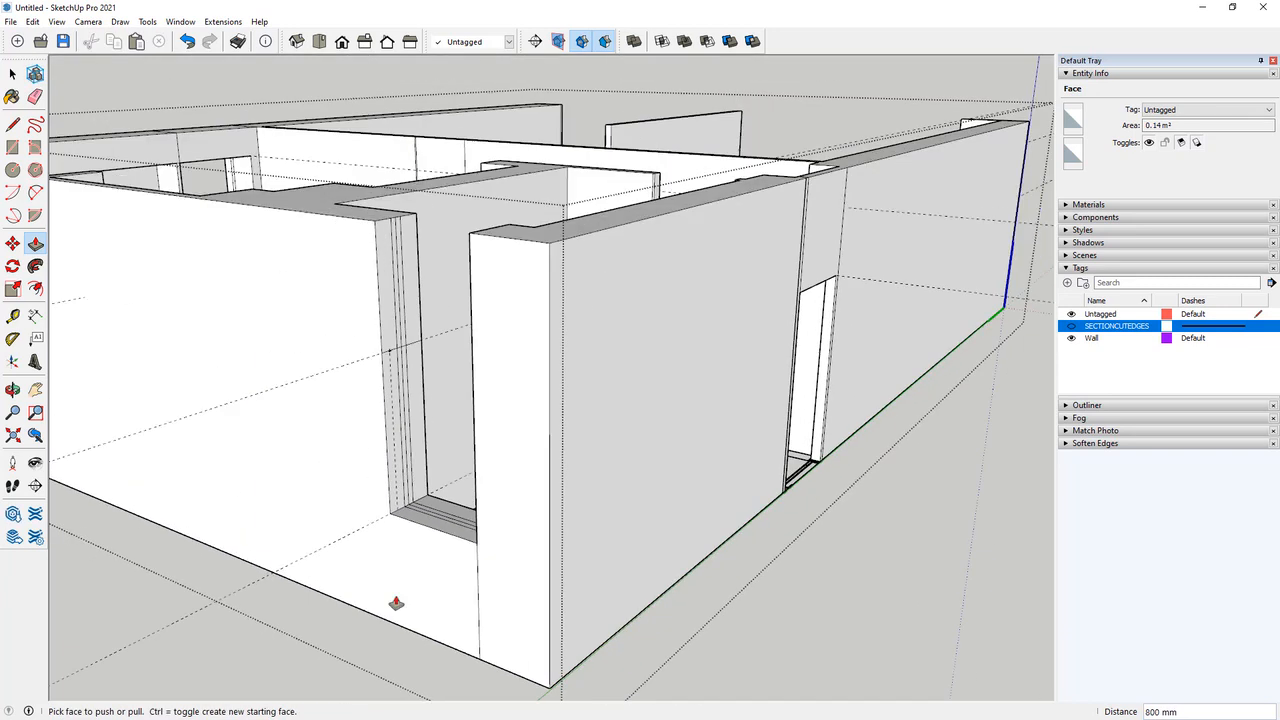
Extrude the jamb strips above the upper guide 800 mm across the corner opening to close the wall over the window.
click(409, 297)
click(469, 289)
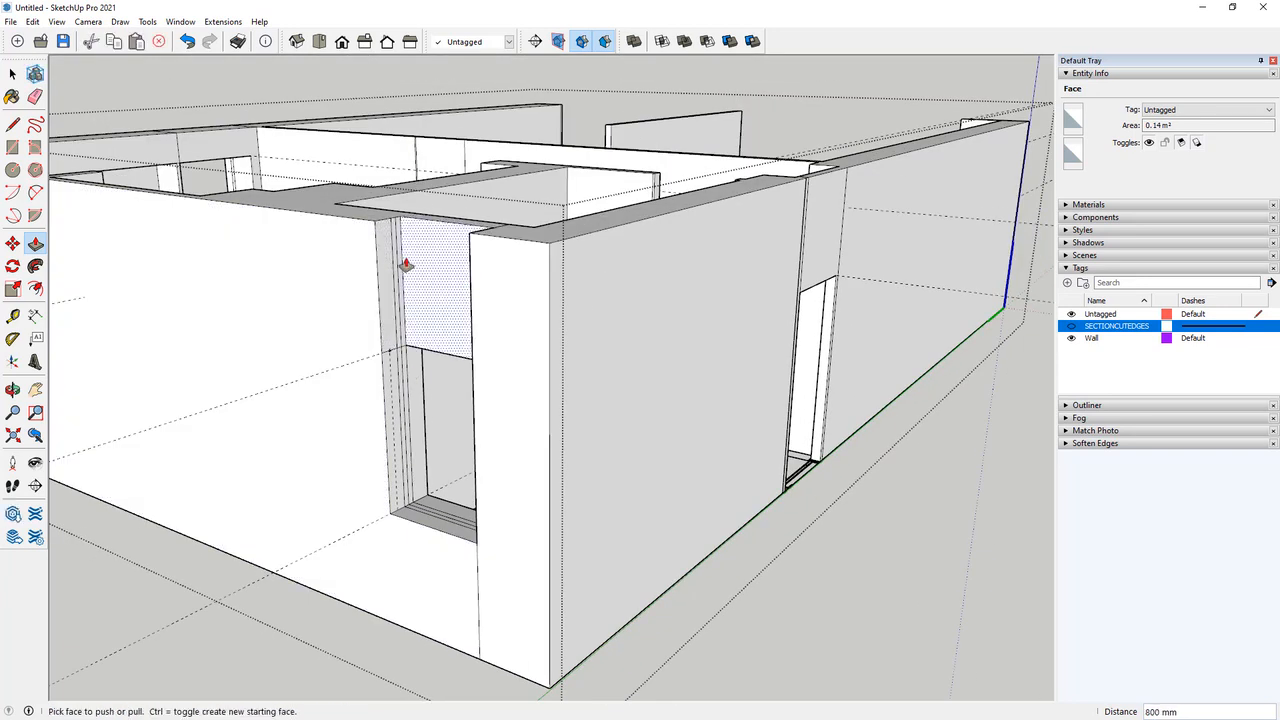
click(399, 257)
click(467, 302)
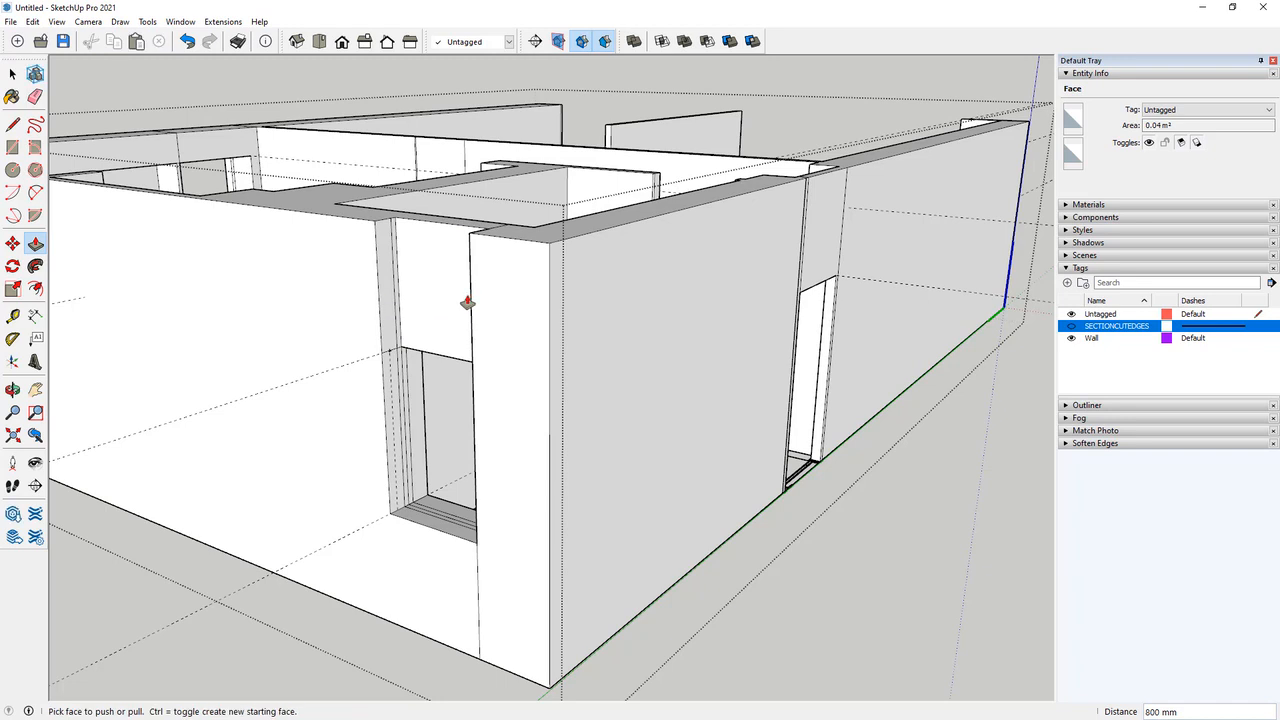
click(393, 246)
click(470, 298)
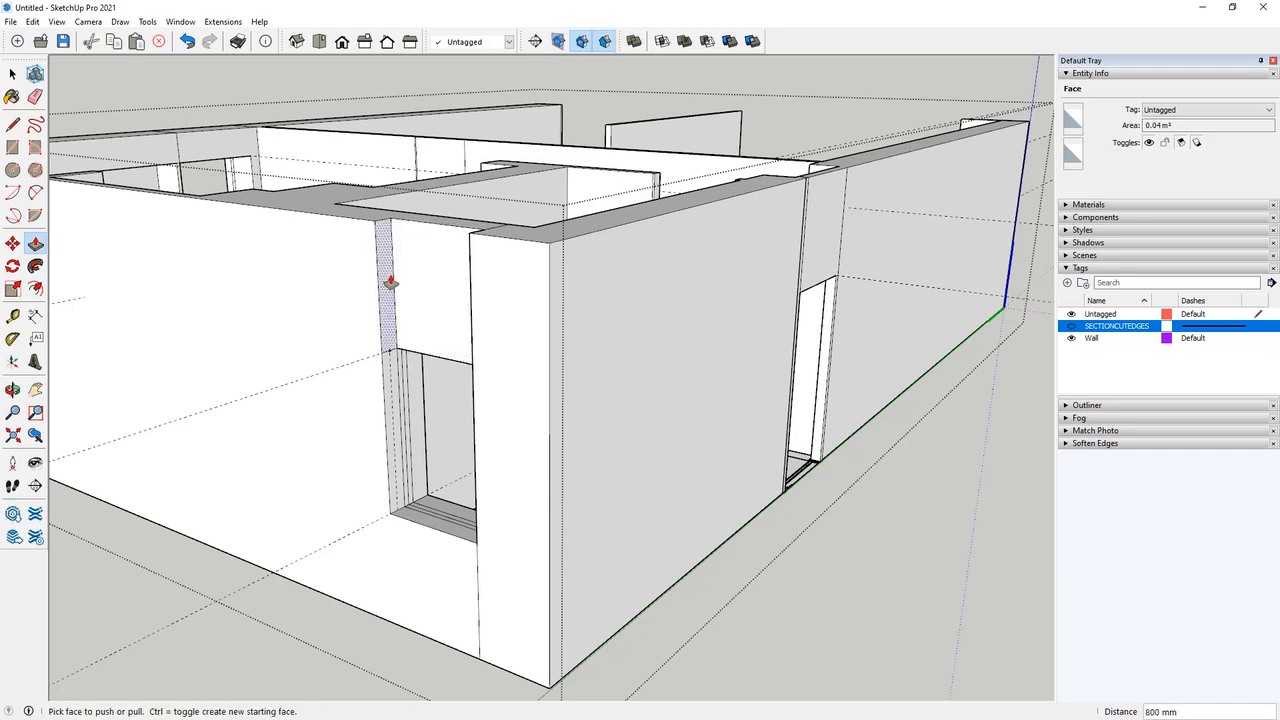
click(400, 280)
click(471, 300)
mouse_move(471, 300)
middle_down()
mouse_move(338, 497)
mouse_move(523, 451)
mouse_move(386, 471)
mouse_move(803, 526)
mouse_move(855, 421)
mouse_move(646, 429)
mouse_move(686, 506)
mouse_move(840, 483)
mouse_move(974, 411)
mouse_move(782, 477)
mouse_move(757, 457)
mouse_move(437, 491)
mouse_move(301, 432)
middle_up()
scroll(690, 309, up, 4)
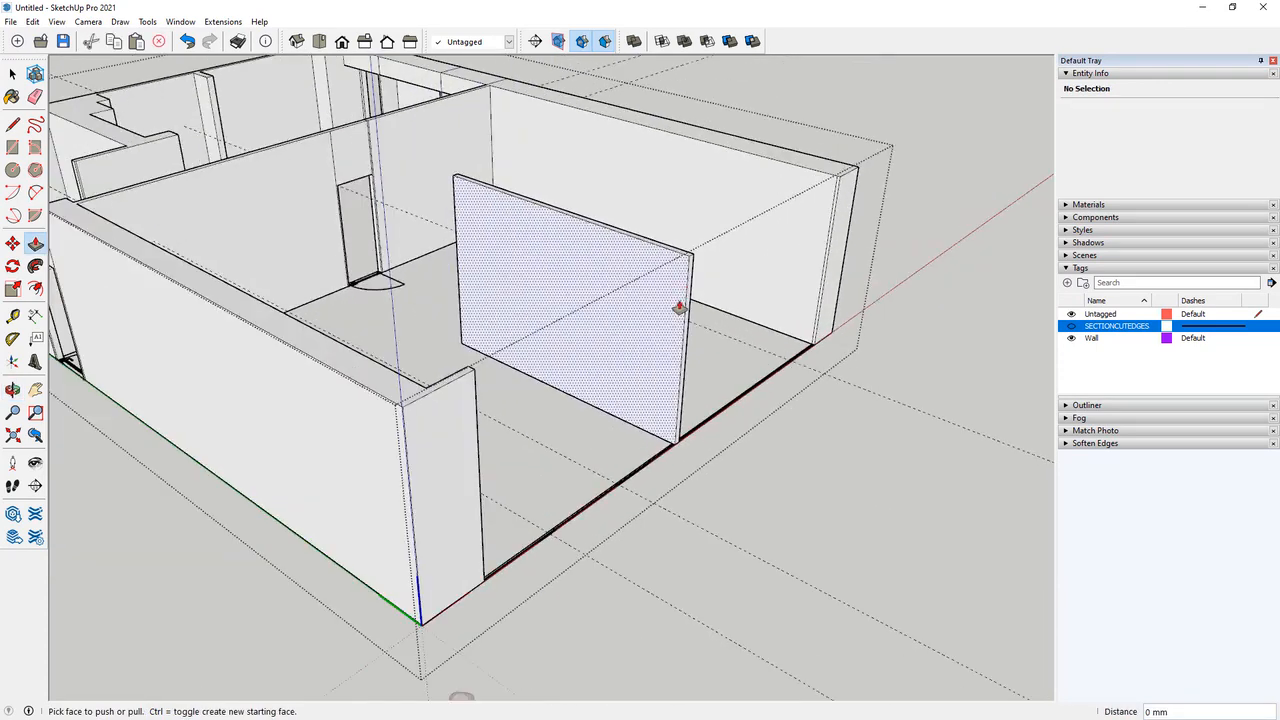
middle_drag(655, 312, 565, 265)
scroll(687, 448, up, 3)
scroll(623, 297, down, 5)
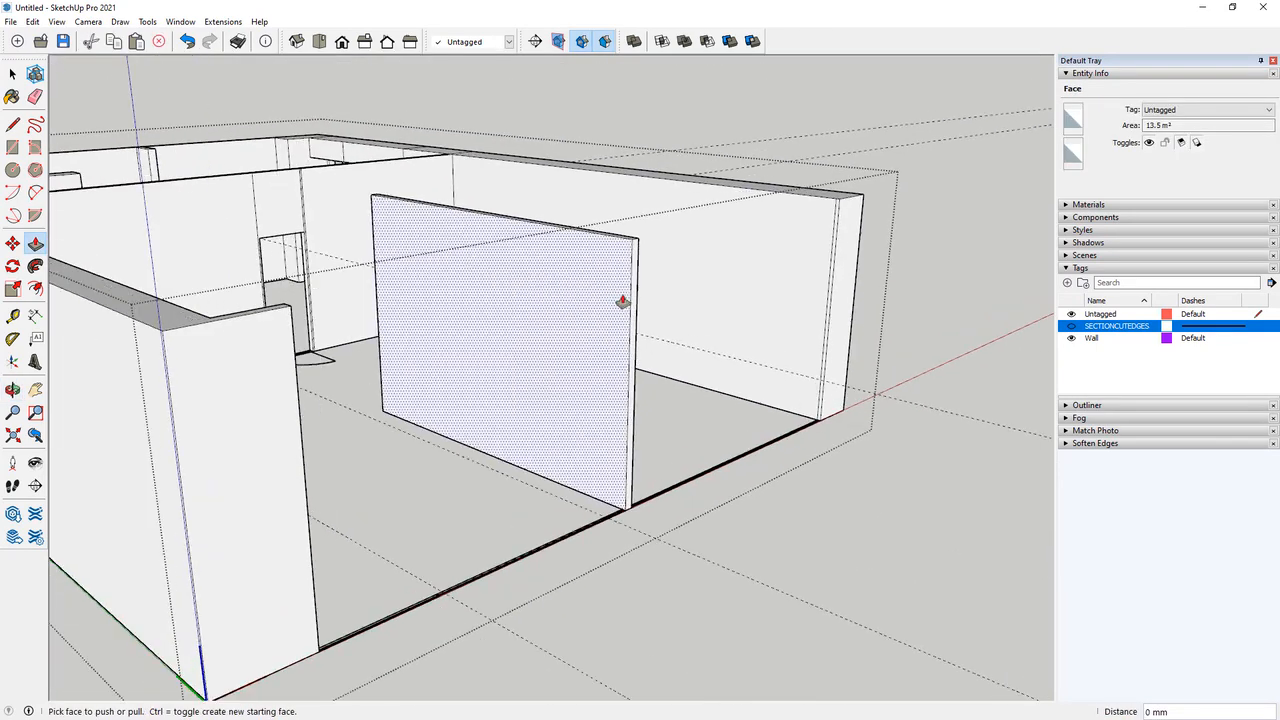
middle_drag(623, 297, 643, 243)
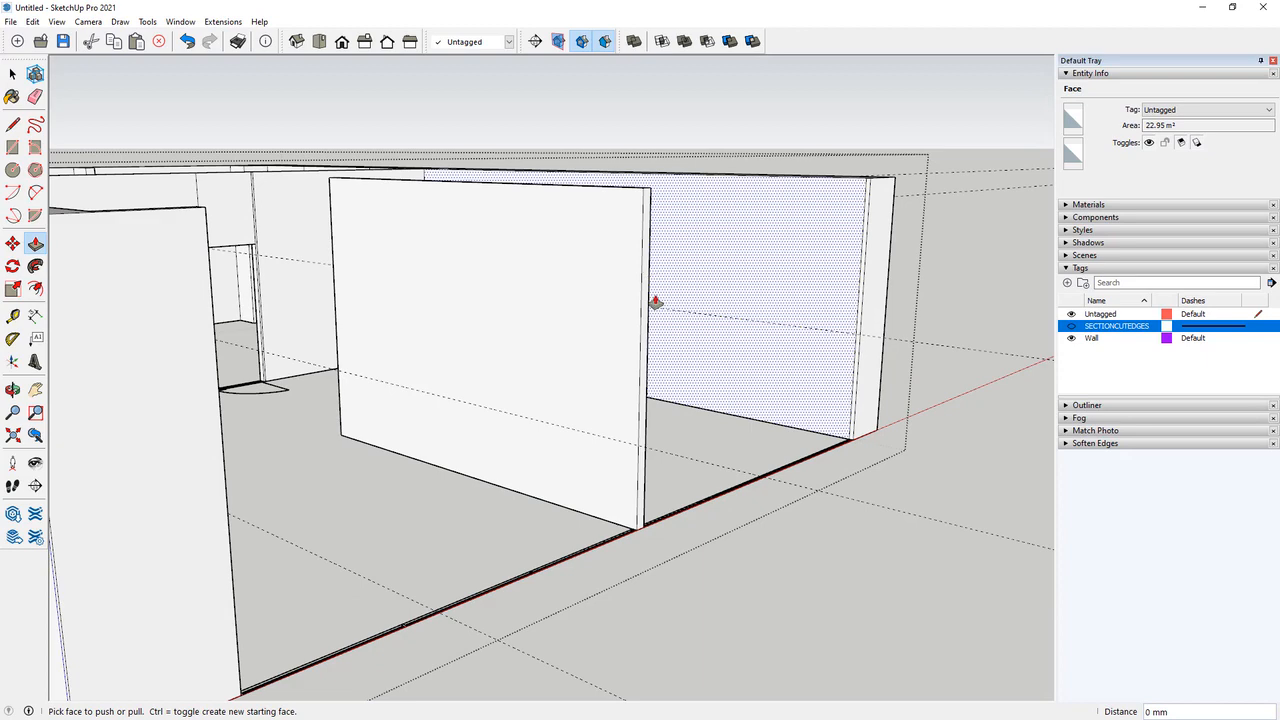
middle_drag(563, 334, 459, 293)
middle_drag(492, 345, 414, 291)
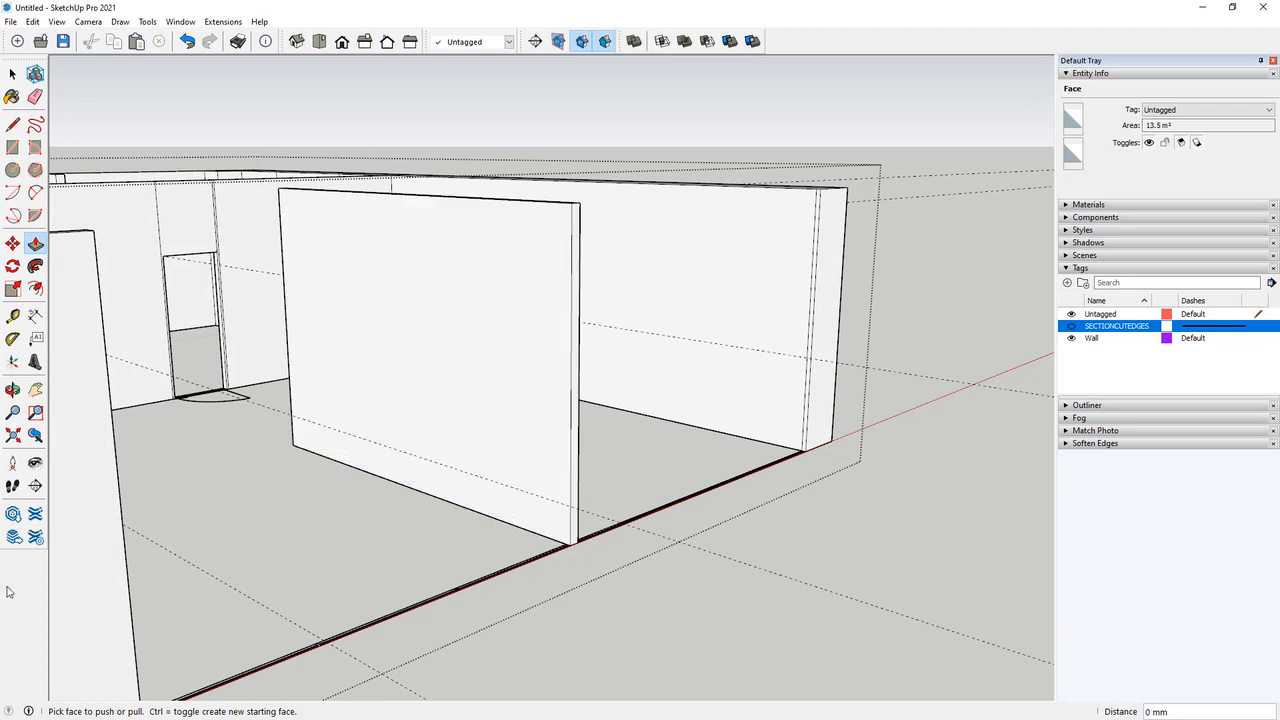
key(l)
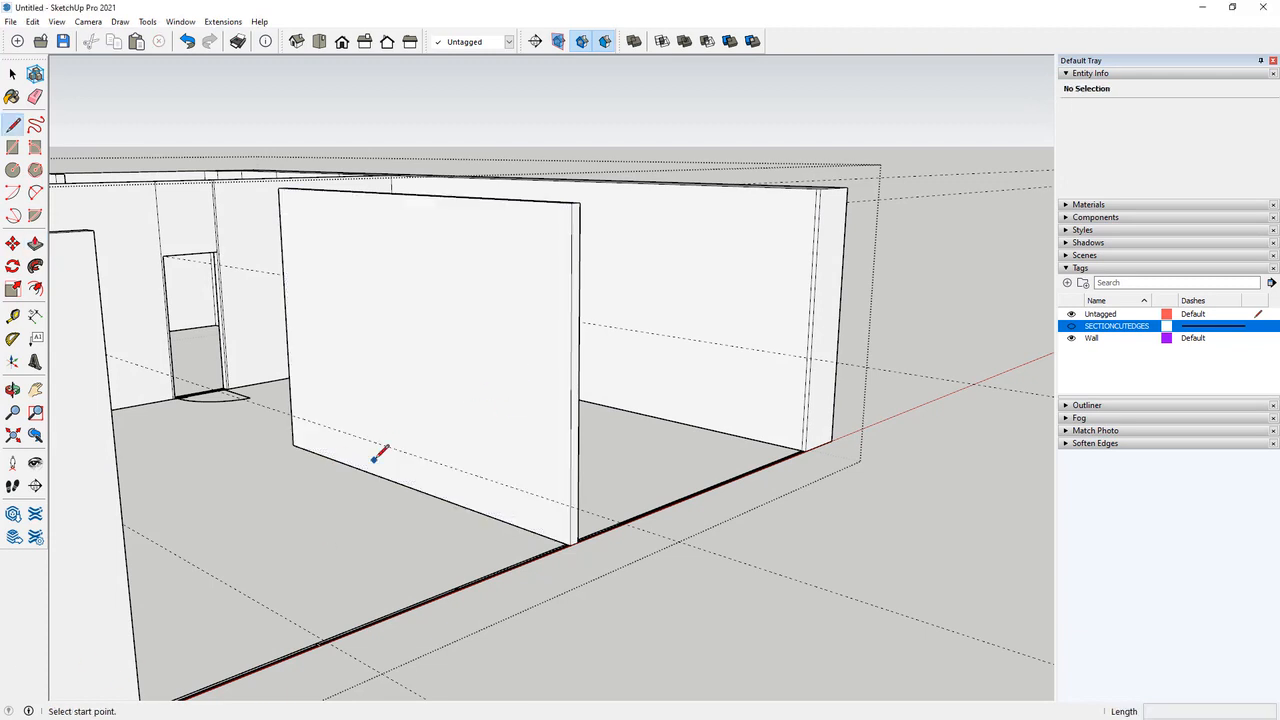
scroll(480, 360, up, 4)
middle_drag(620, 150, 545, 236)
click(549, 205)
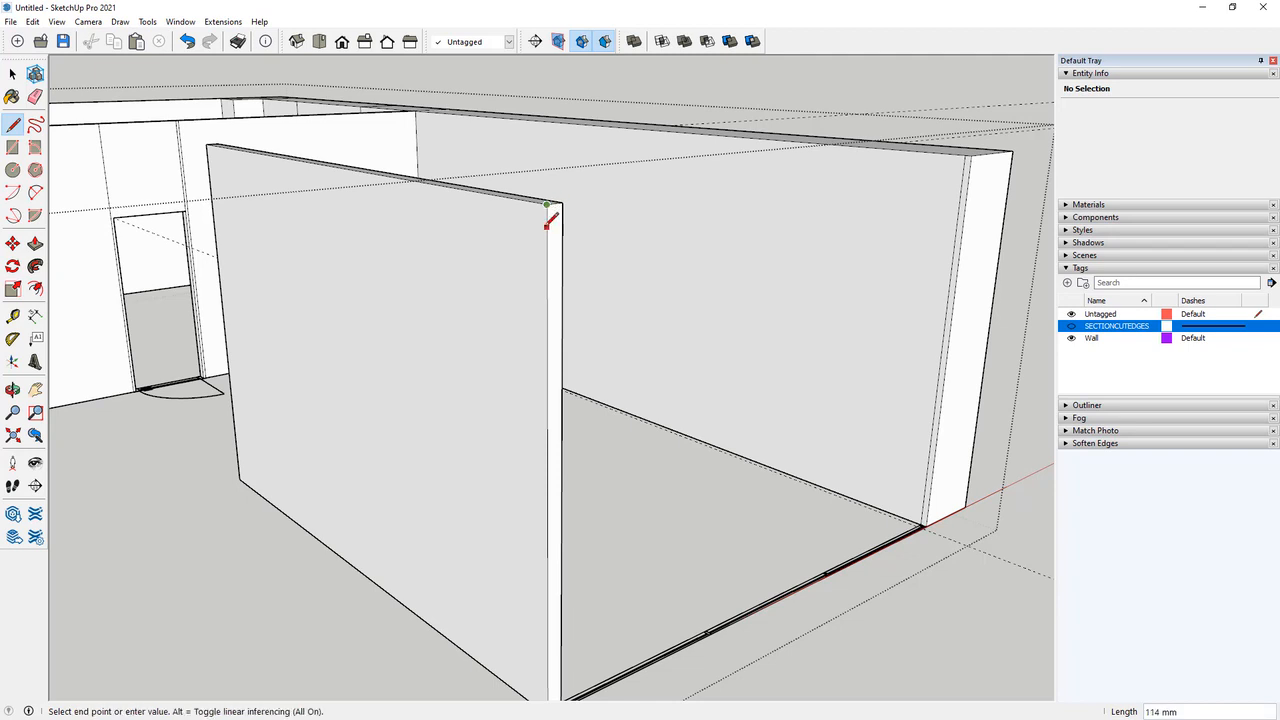
Start the Tape Measure tool for a guide at the end of the interior wall in the wide front opening.
click(12, 315)
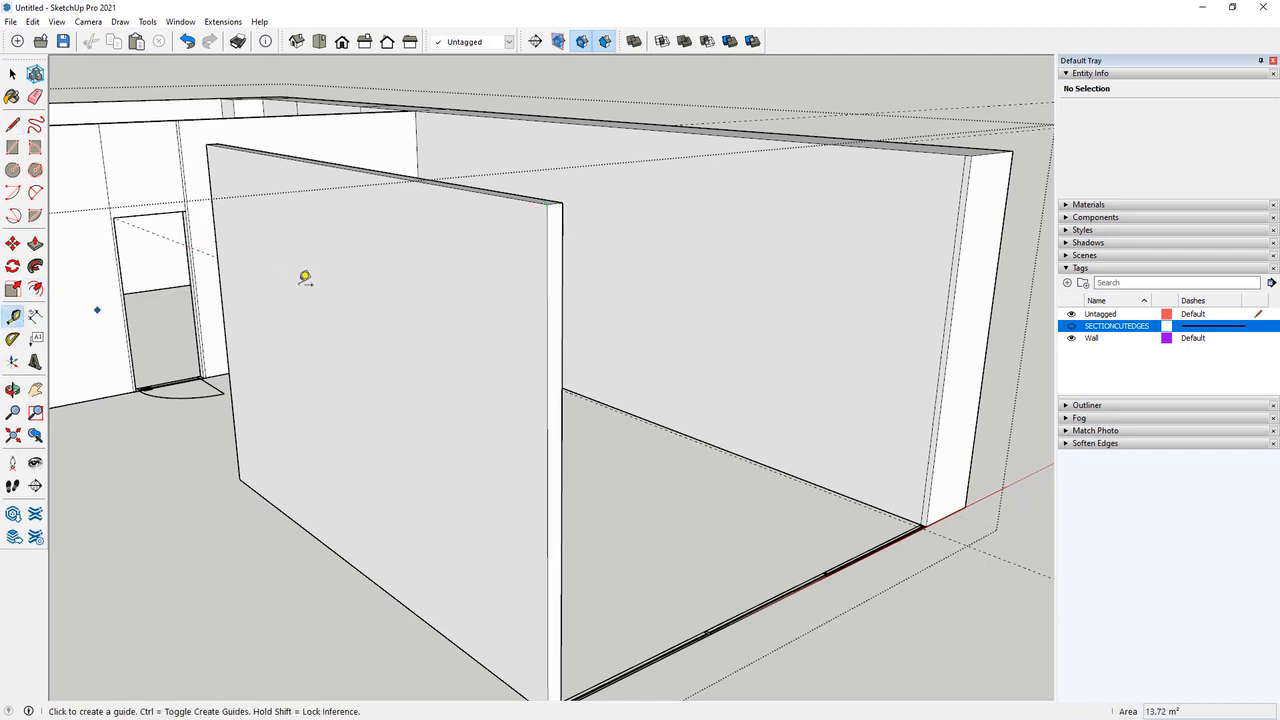
Place guide lines 100 mm below the top edges of the freestanding partition wall and the opposite outer wall's end face.
click(510, 193)
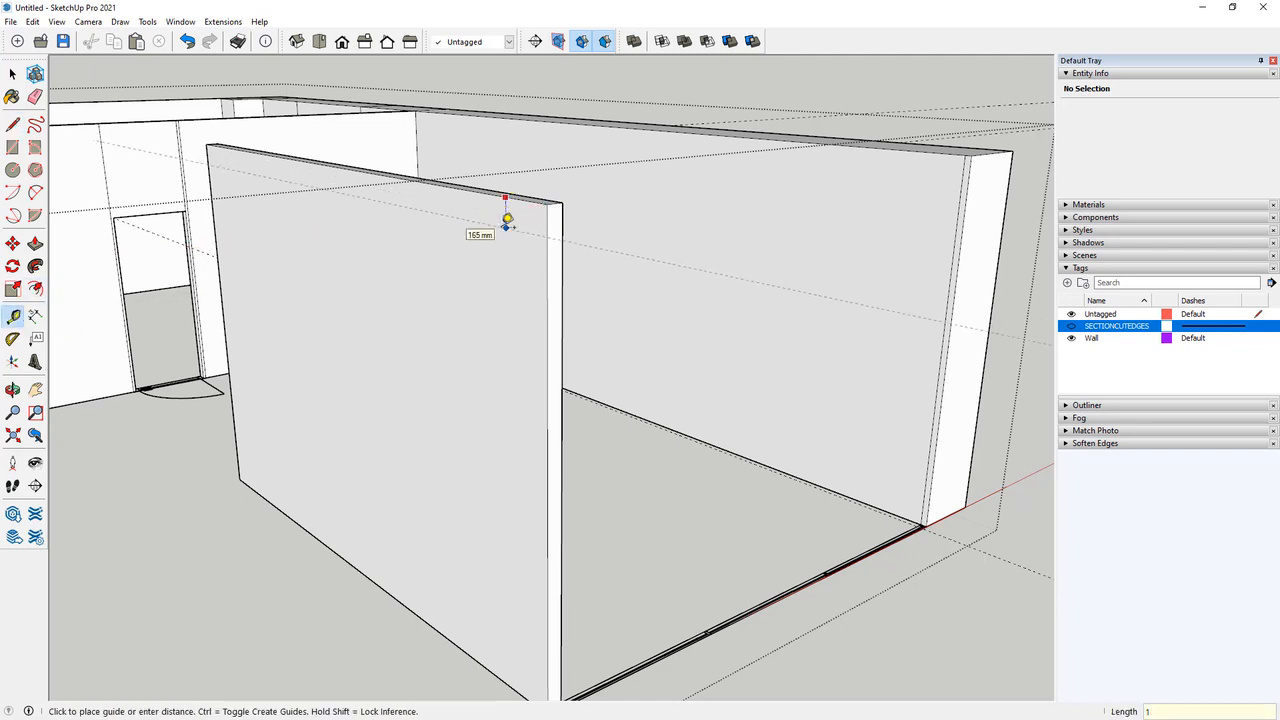
click(507, 220)
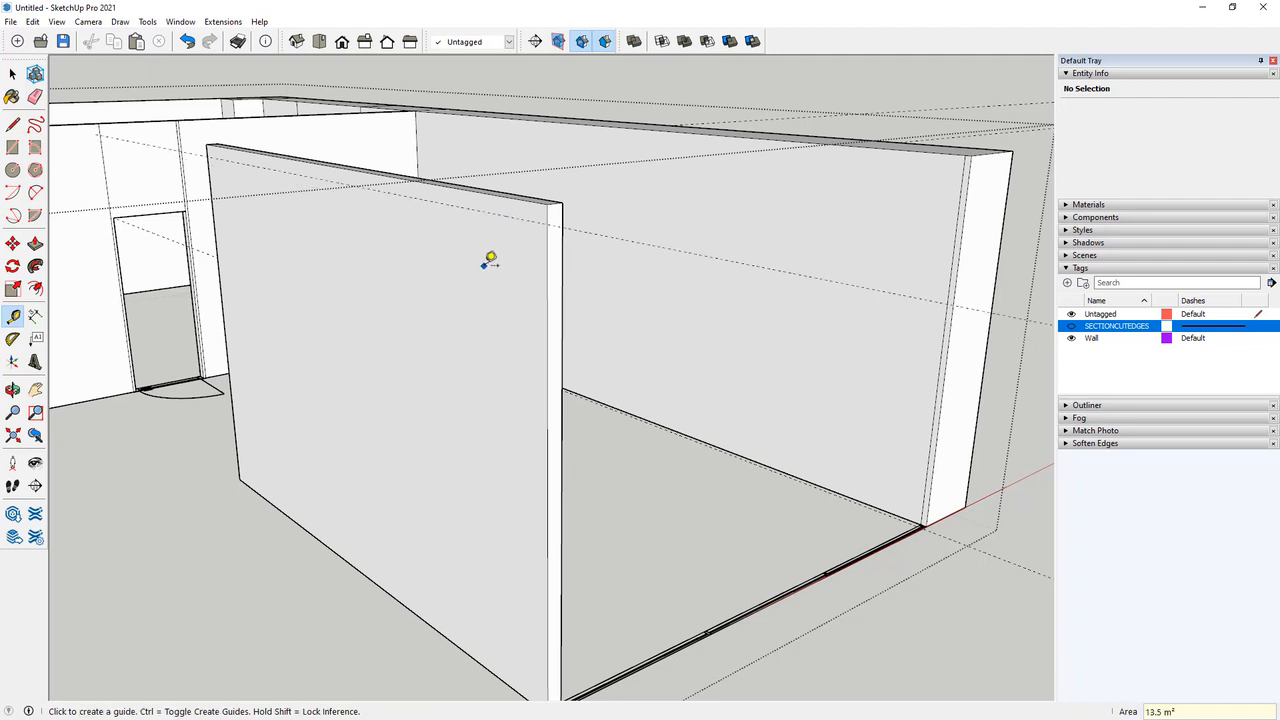
middle_drag(547, 268, 411, 340)
scroll(411, 340, down, 3)
scroll(129, 271, up, 10)
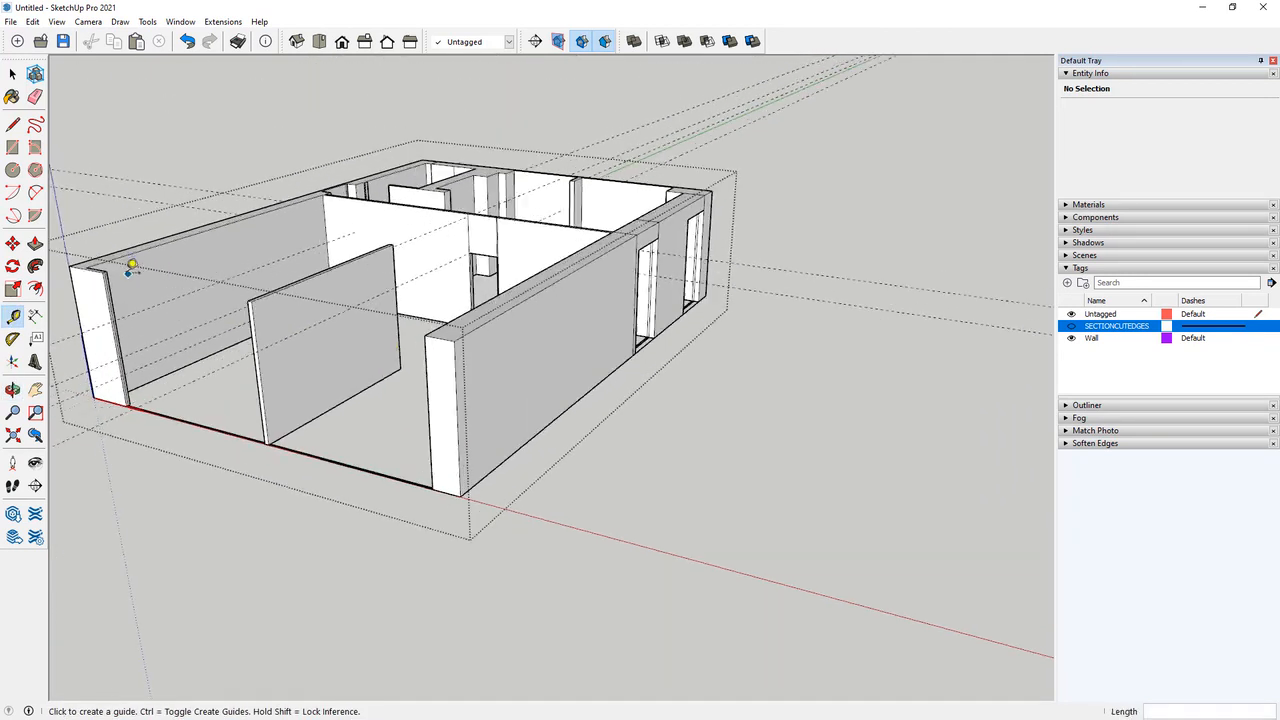
click(100, 276)
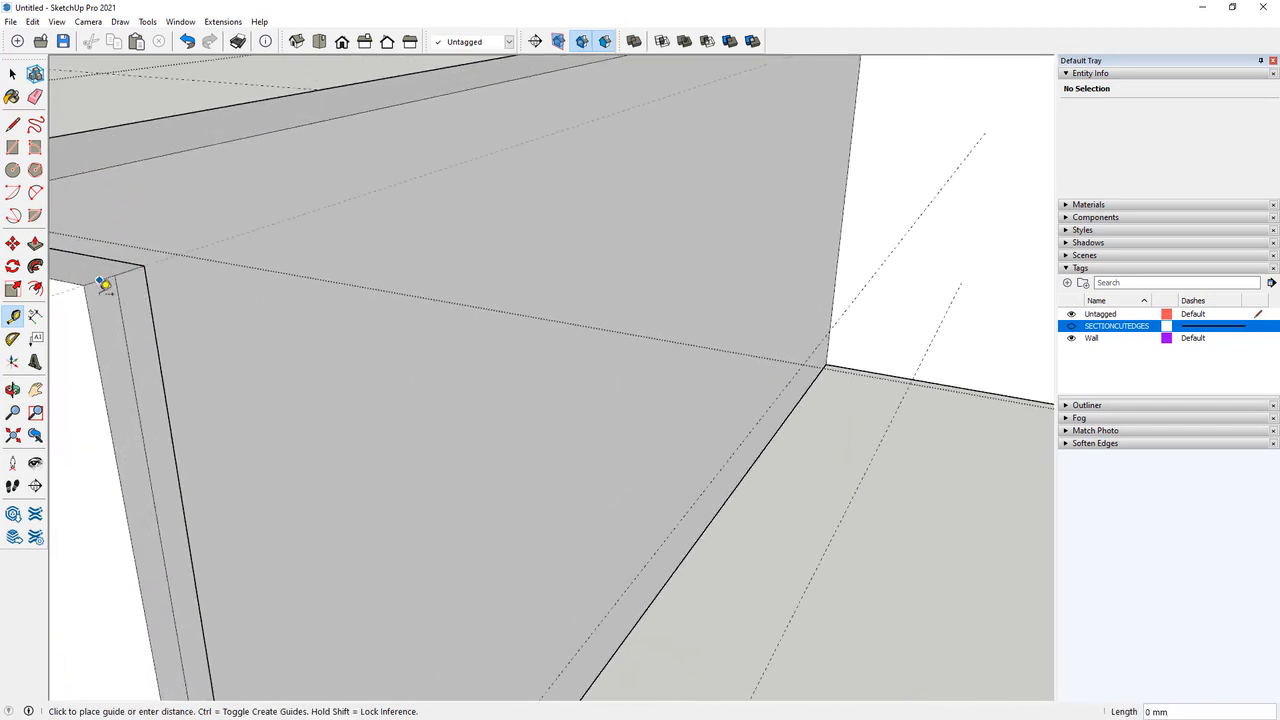
text(100)
key(Return)
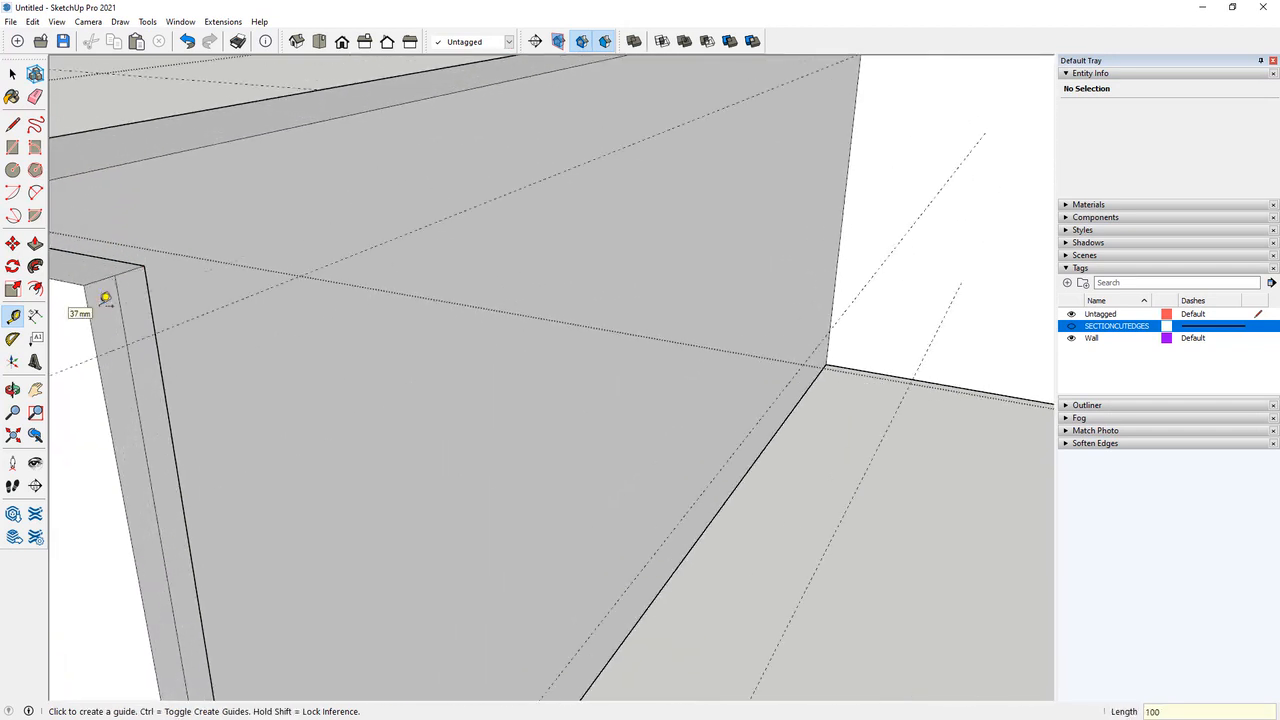
Draw a 100 × 100 mm rectangle at the top of the outer wall's end and extrude both its halves to the partition wall.
click(13, 148)
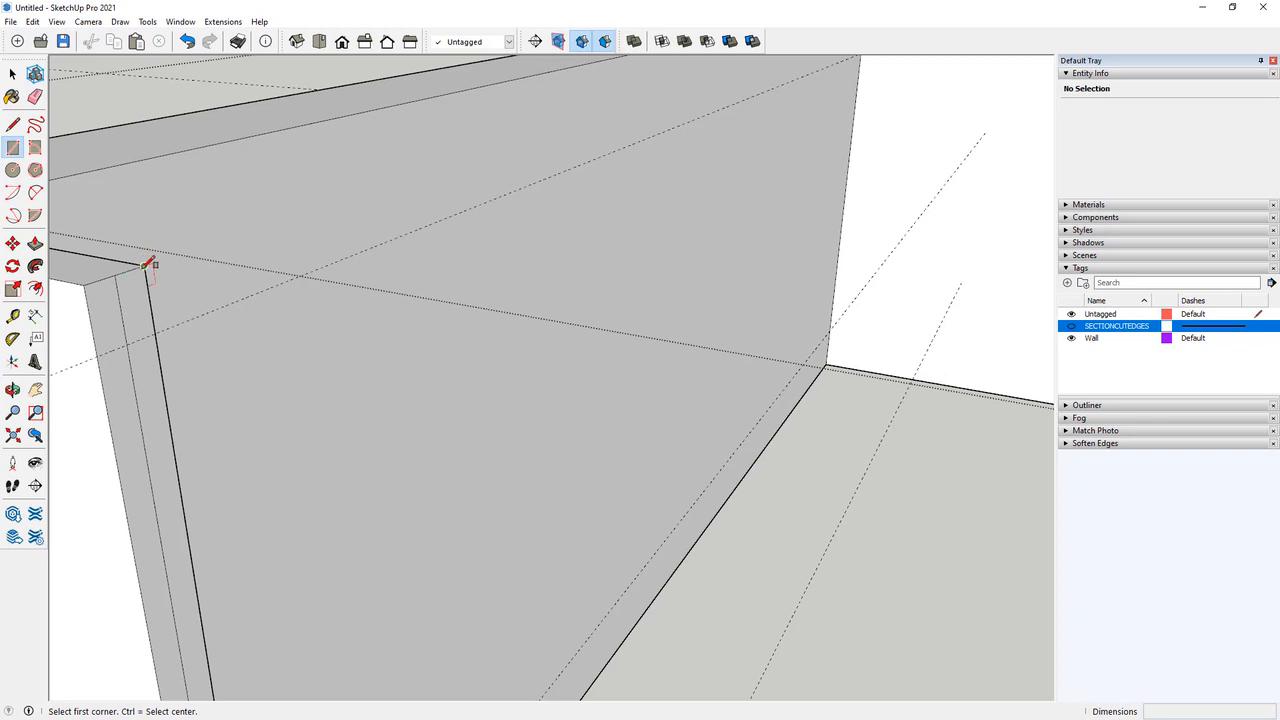
click(144, 266)
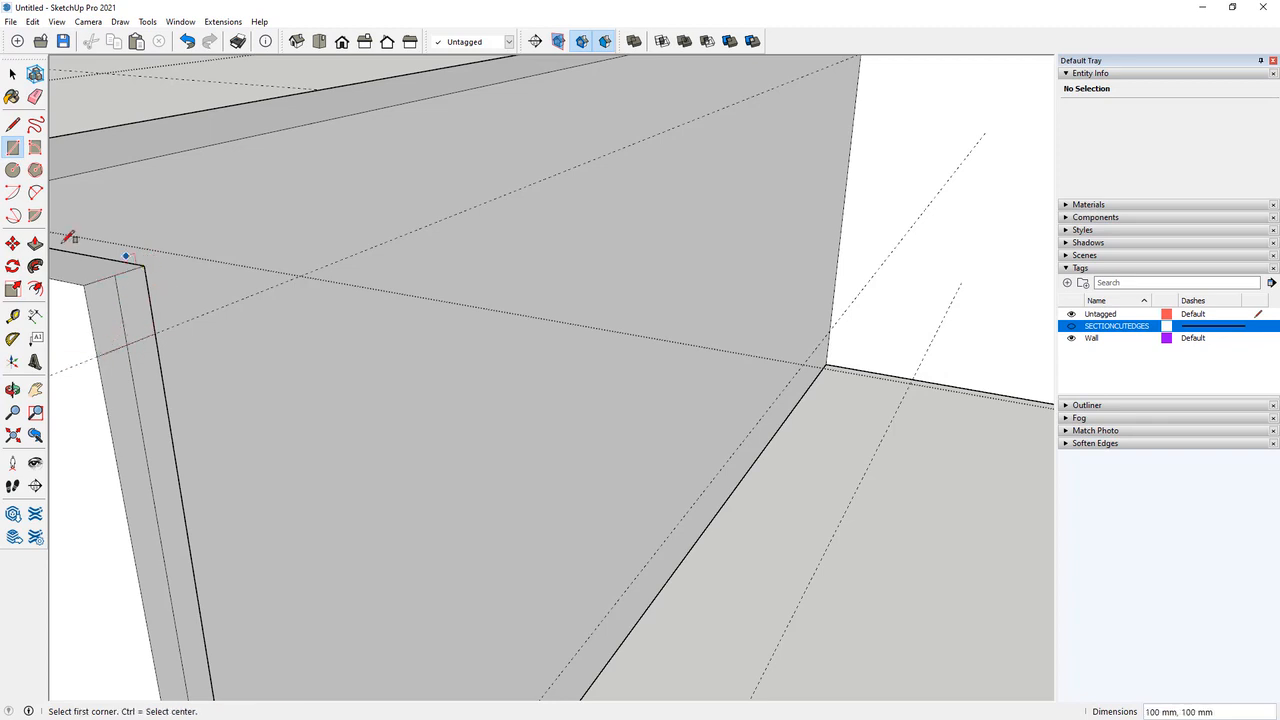
key(p)
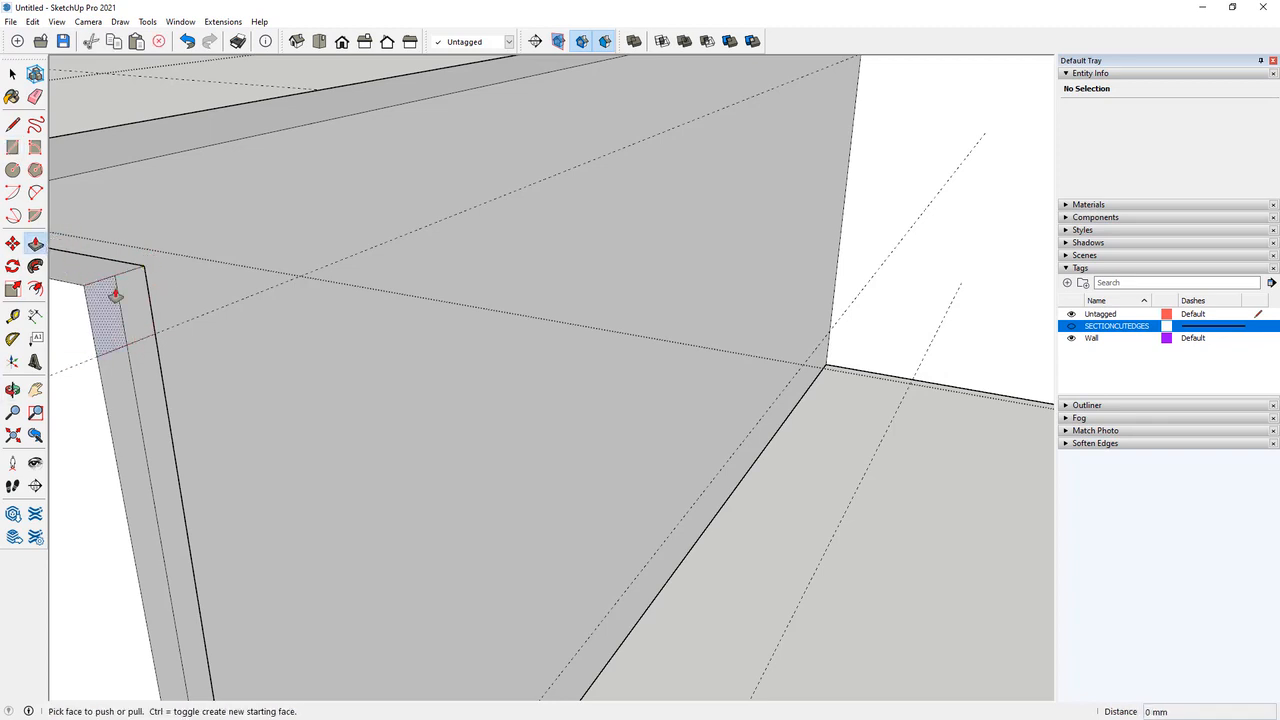
click(137, 318)
scroll(137, 322, down, 5)
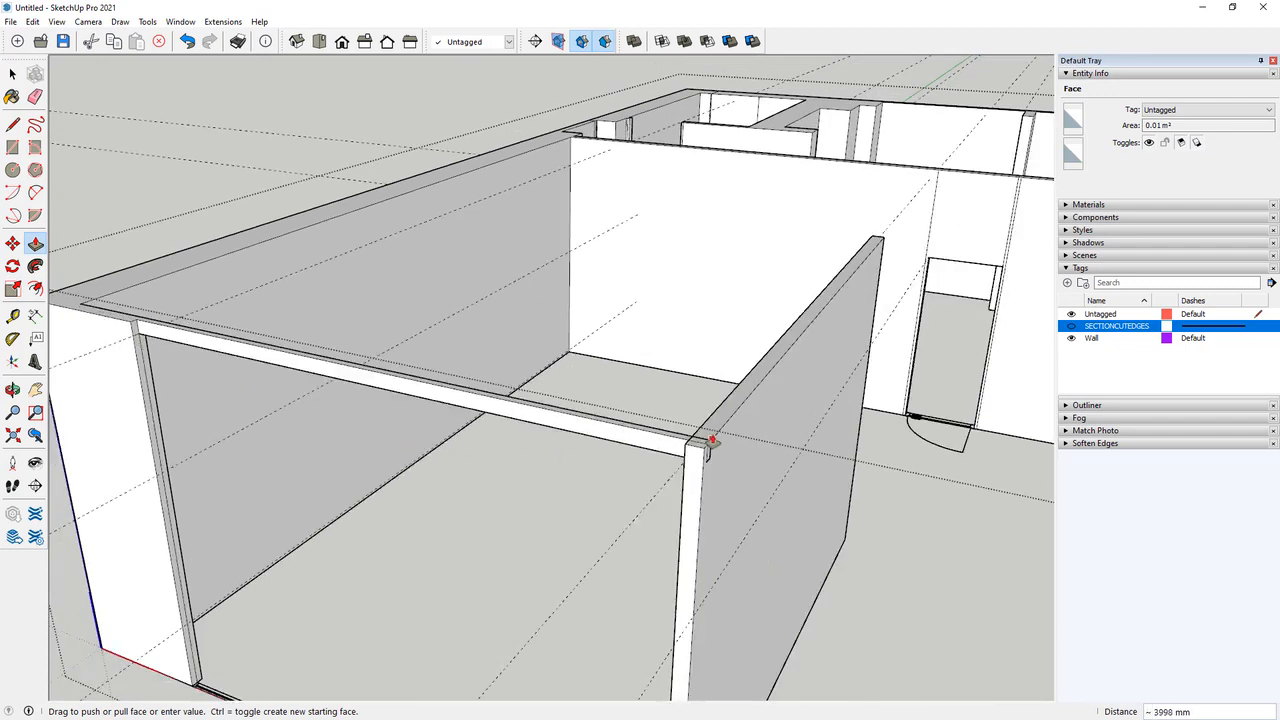
click(697, 436)
click(138, 335)
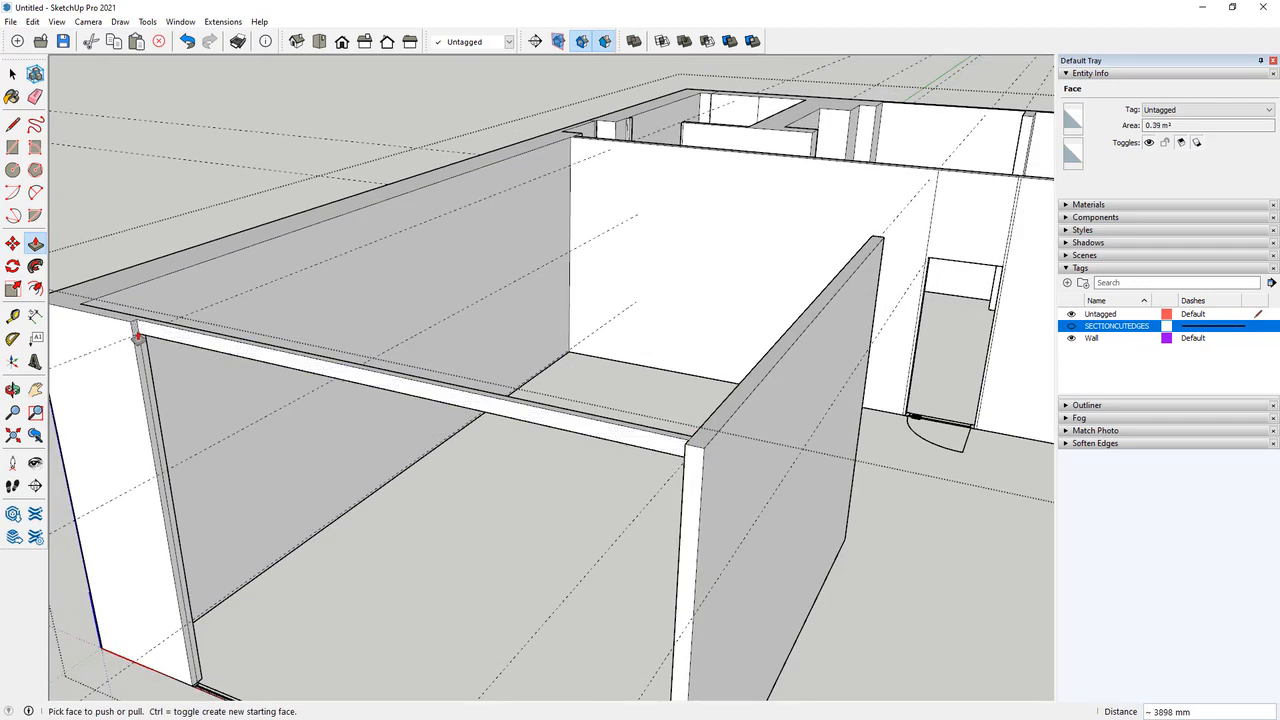
click(694, 440)
scroll(650, 443, down, 4)
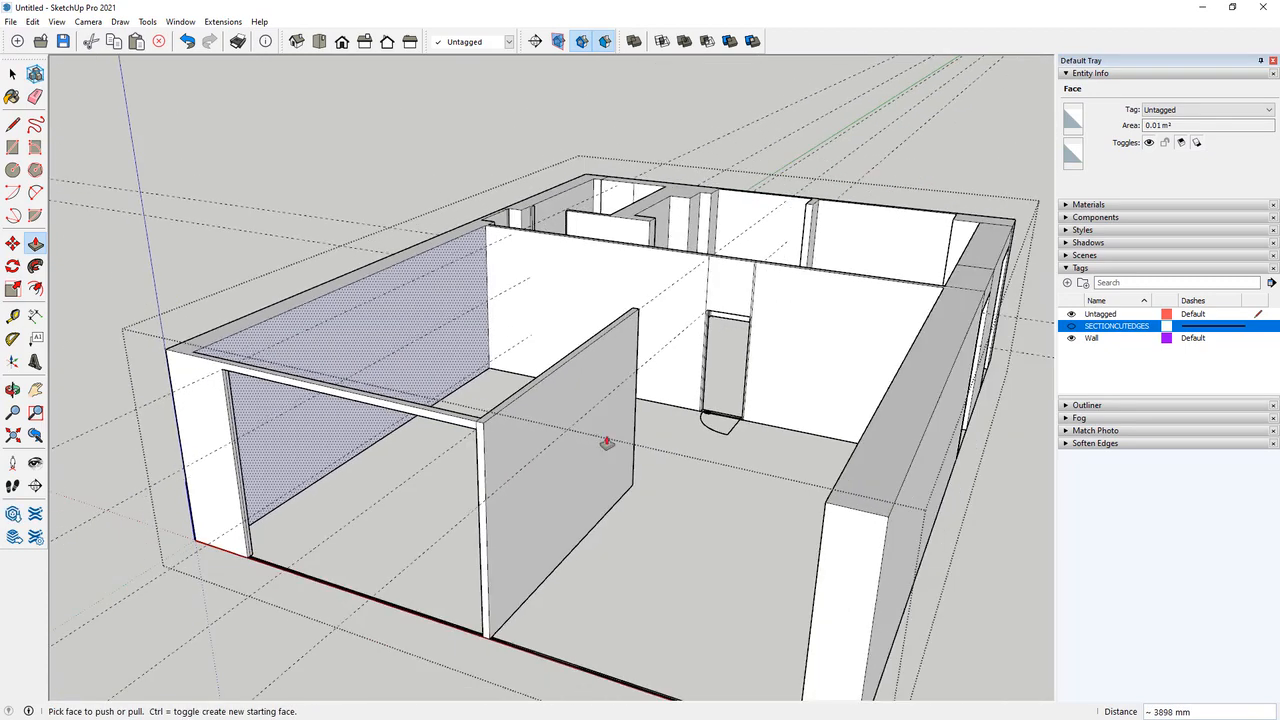
Draw the beam's 100 mm underside line across the partition's end and a 100 × 100 mm rectangle on the partition's far side face.
middle_drag(606, 443, 542, 408)
scroll(364, 360, up, 5)
key(l)
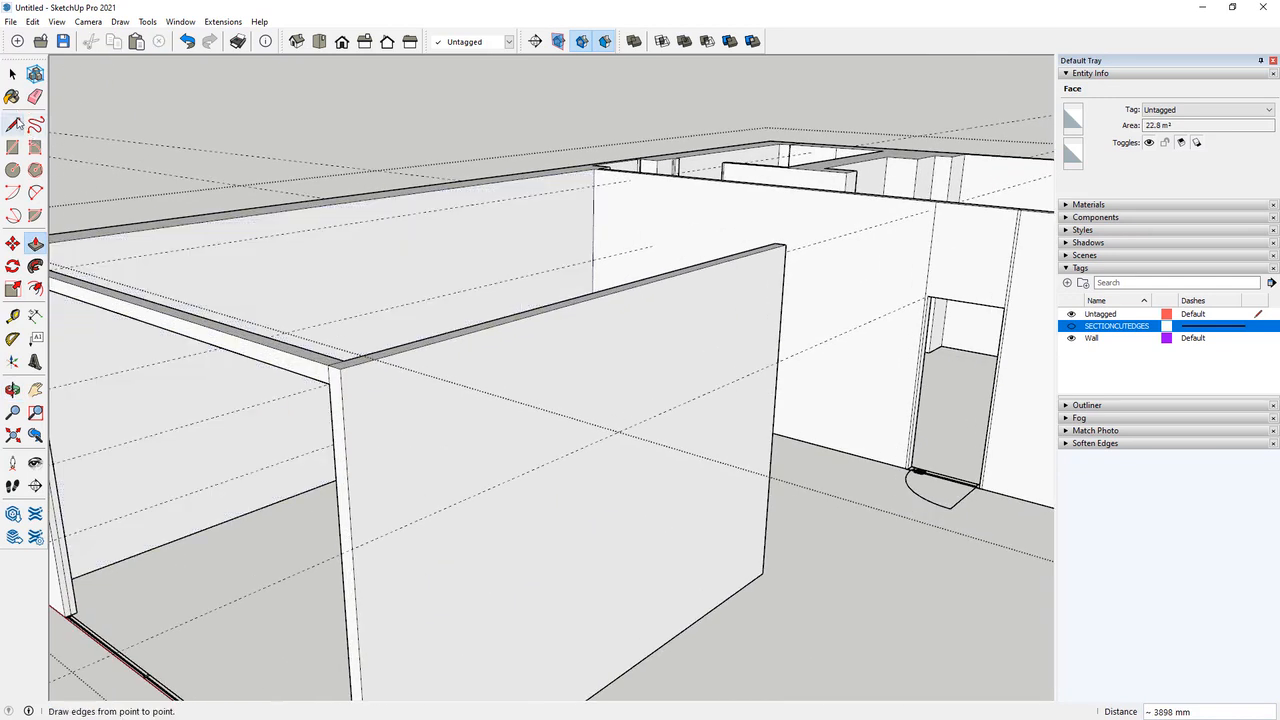
click(332, 382)
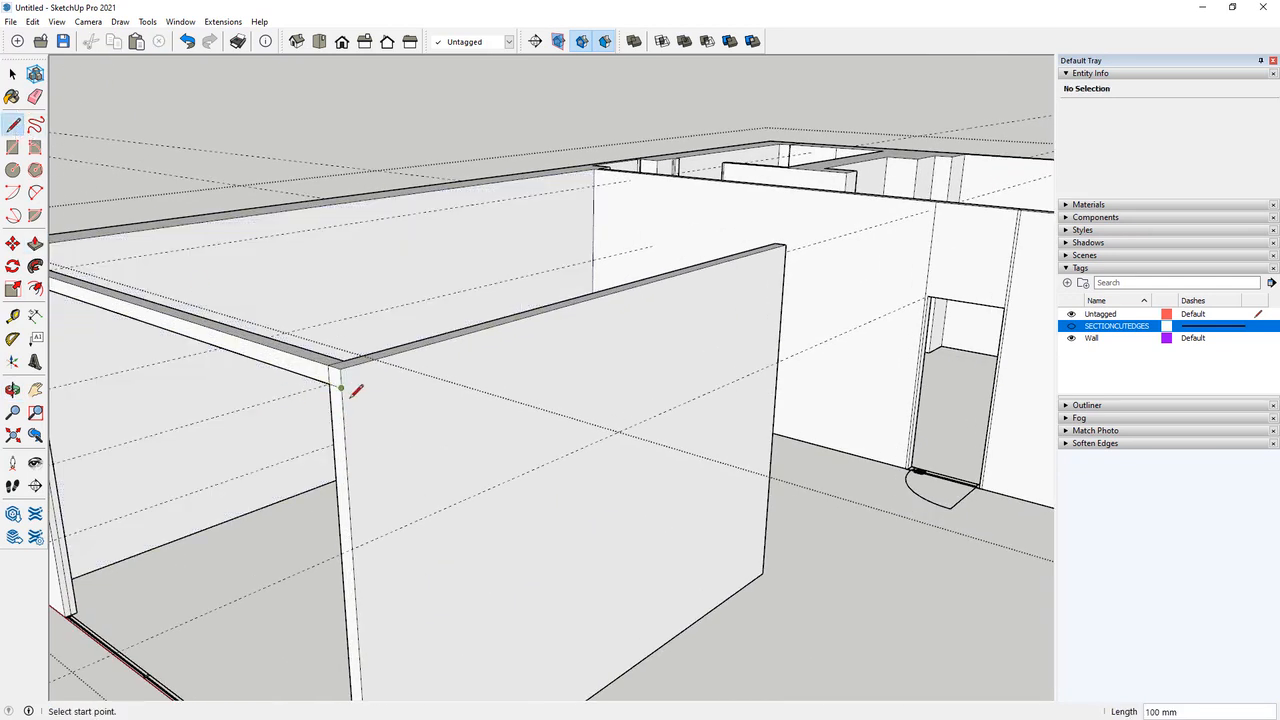
scroll(355, 390, up, 3)
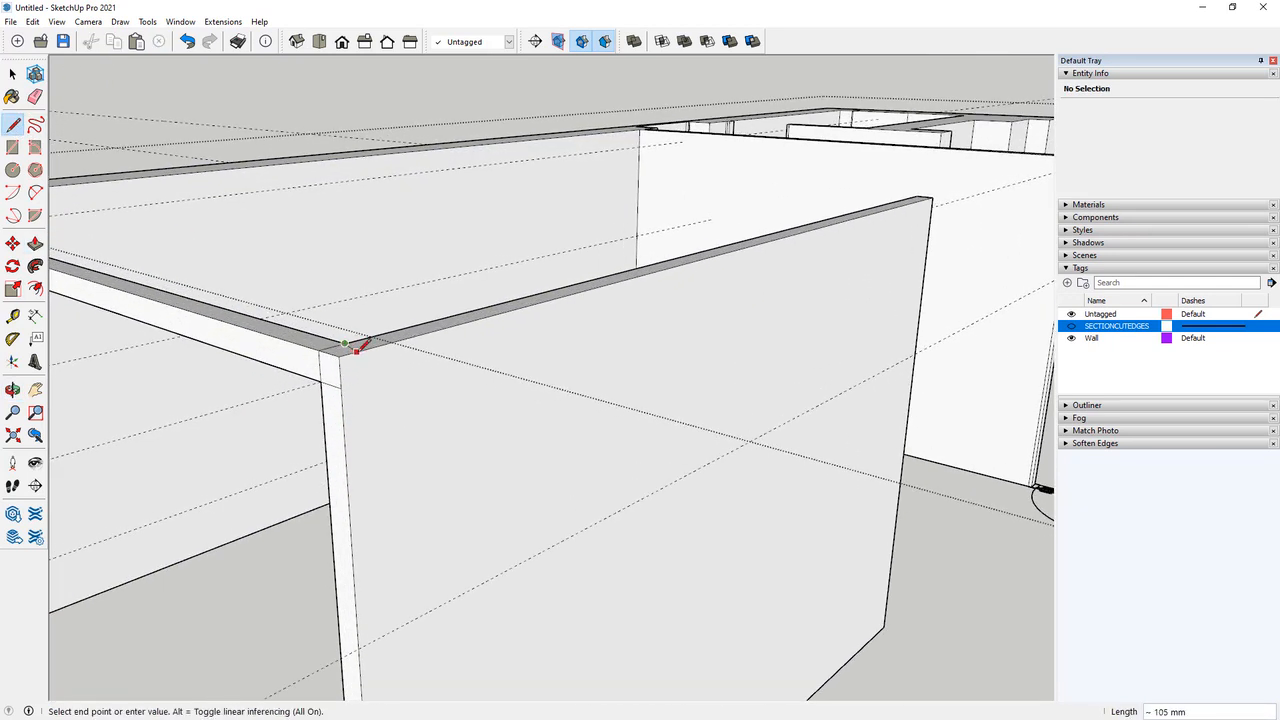
click(12, 149)
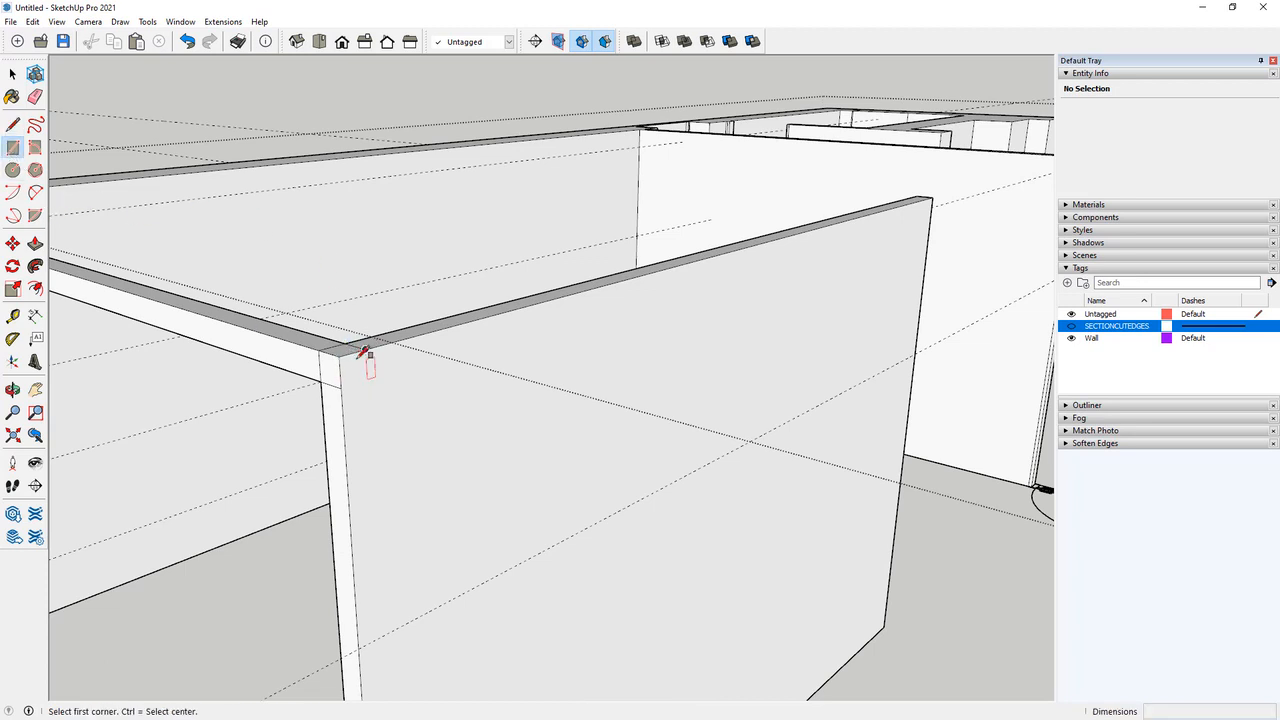
click(365, 349)
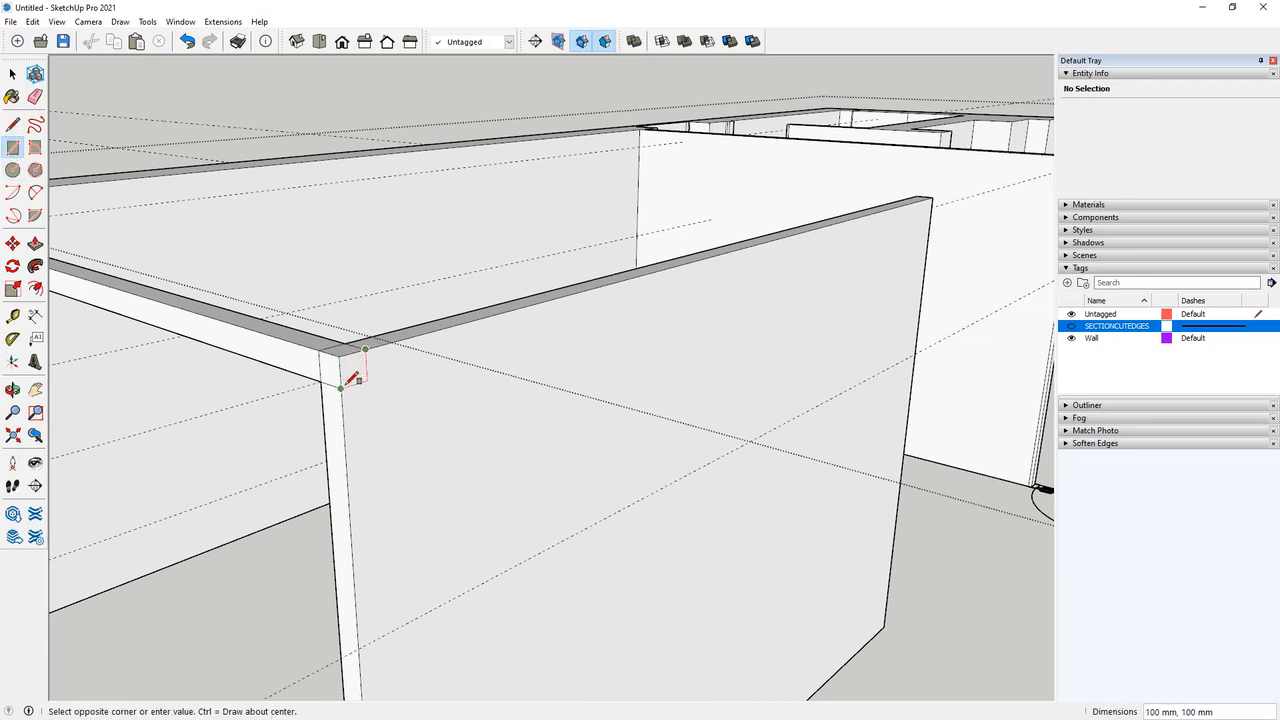
Extrude the square on the partition 3900 mm to the opposite outer wall to complete the front beam.
click(35, 243)
click(354, 366)
scroll(354, 400, down, 5)
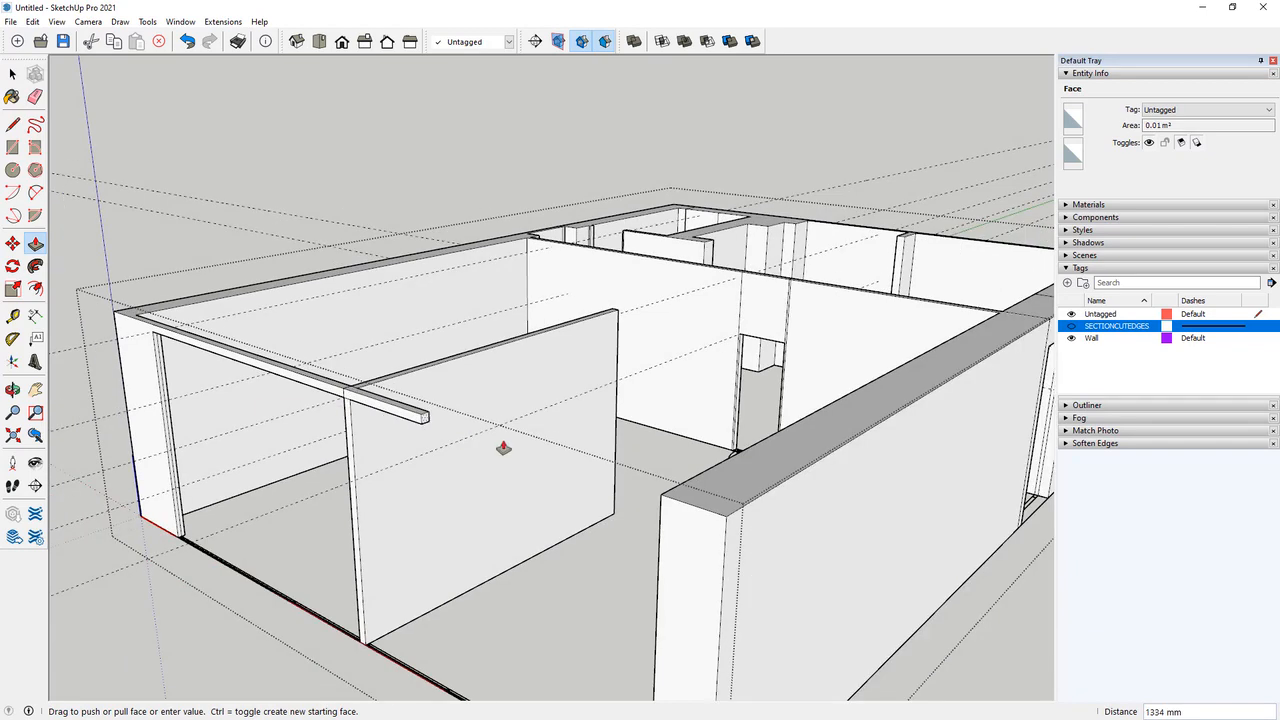
click(659, 530)
middle_drag(523, 529, 421, 502)
middle_drag(755, 496, 533, 515)
scroll(533, 515, down, 6)
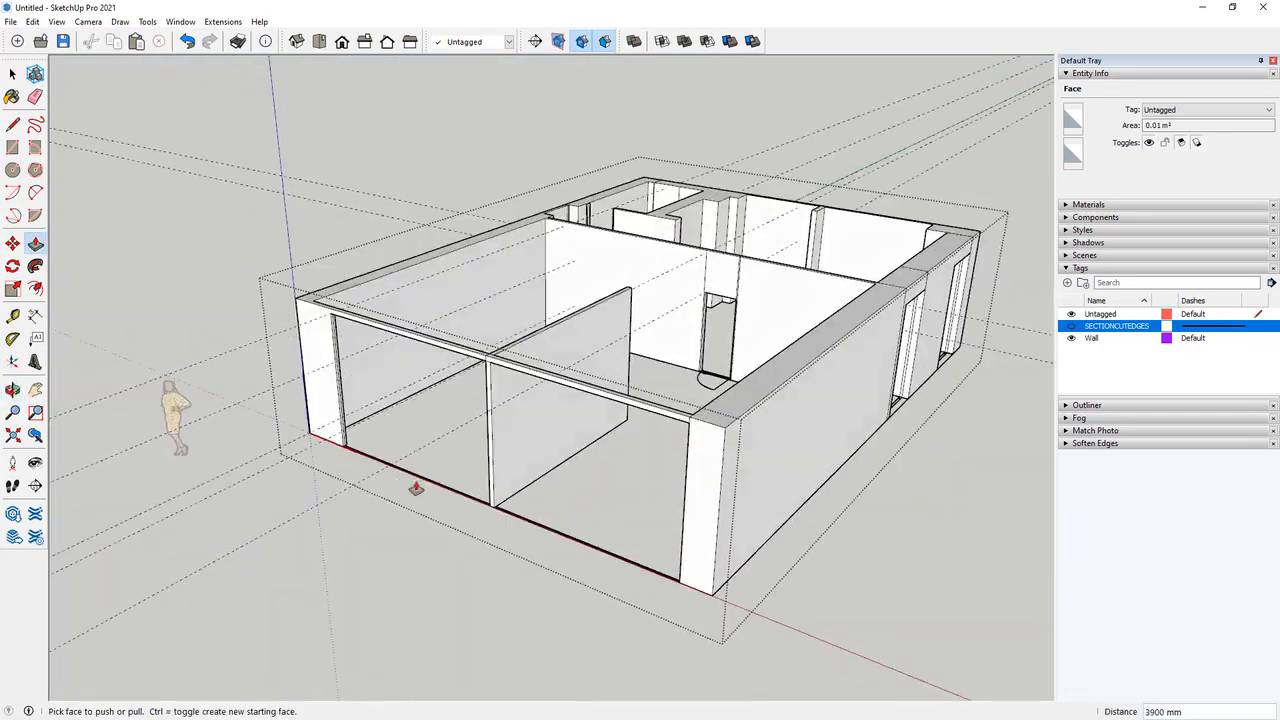
Erase the leftover edges where the front beam meets the partition and the outer walls.
middle_drag(414, 486, 876, 418)
click(34, 98)
scroll(449, 360, up, 10)
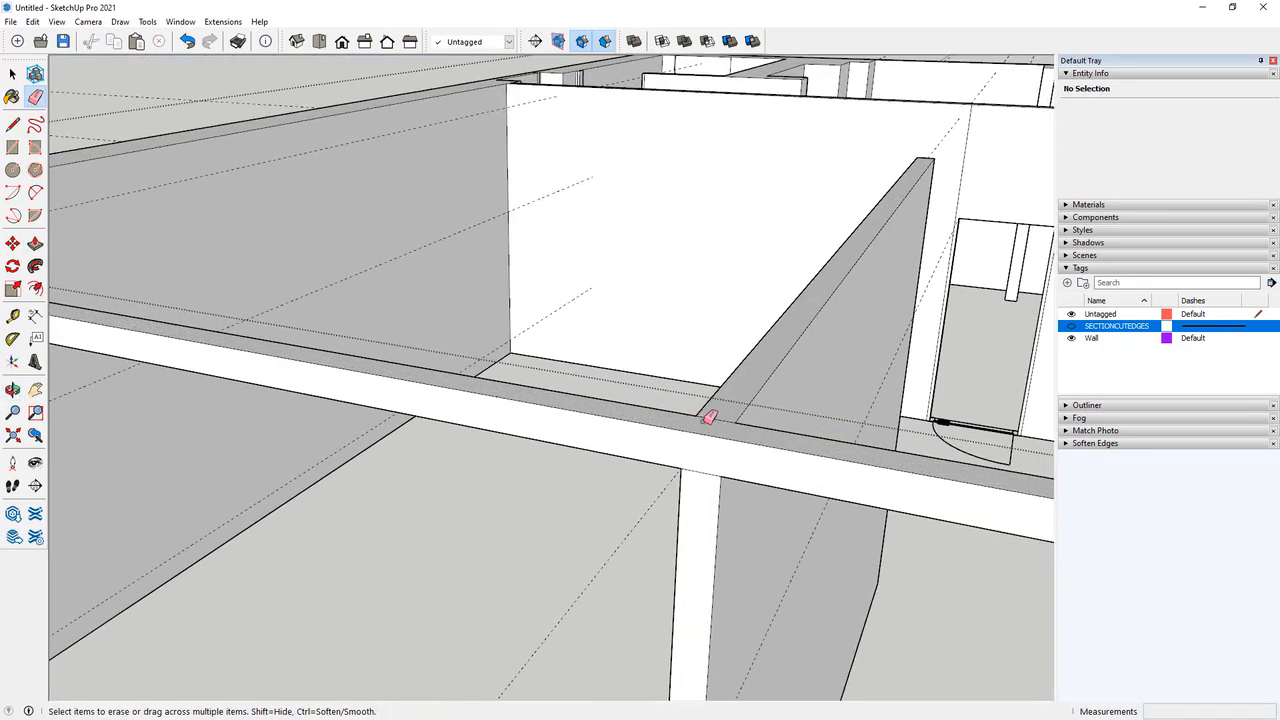
scroll(703, 421, down, 4)
scroll(600, 453, up, 4)
middle_drag(520, 437, 283, 477)
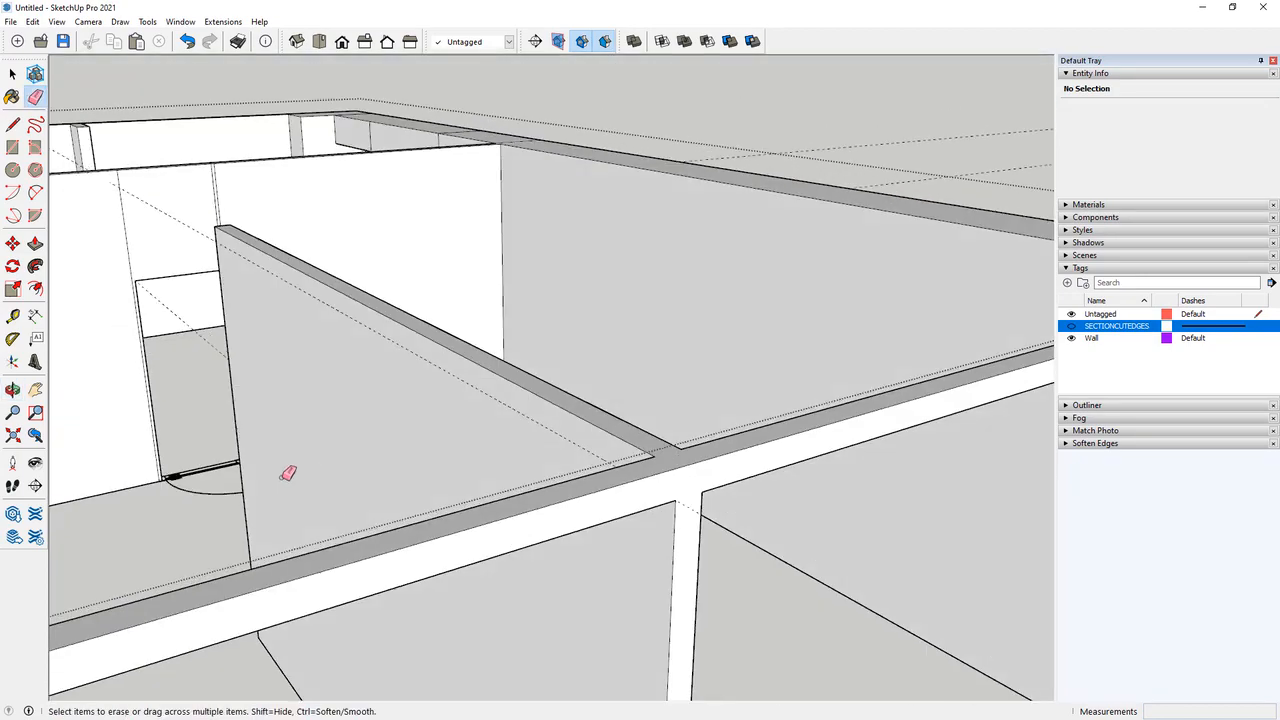
scroll(283, 478, down, 4)
scroll(876, 403, up, 5)
middle_drag(777, 373, 250, 549)
scroll(709, 394, down, 5)
scroll(94, 480, up, 3)
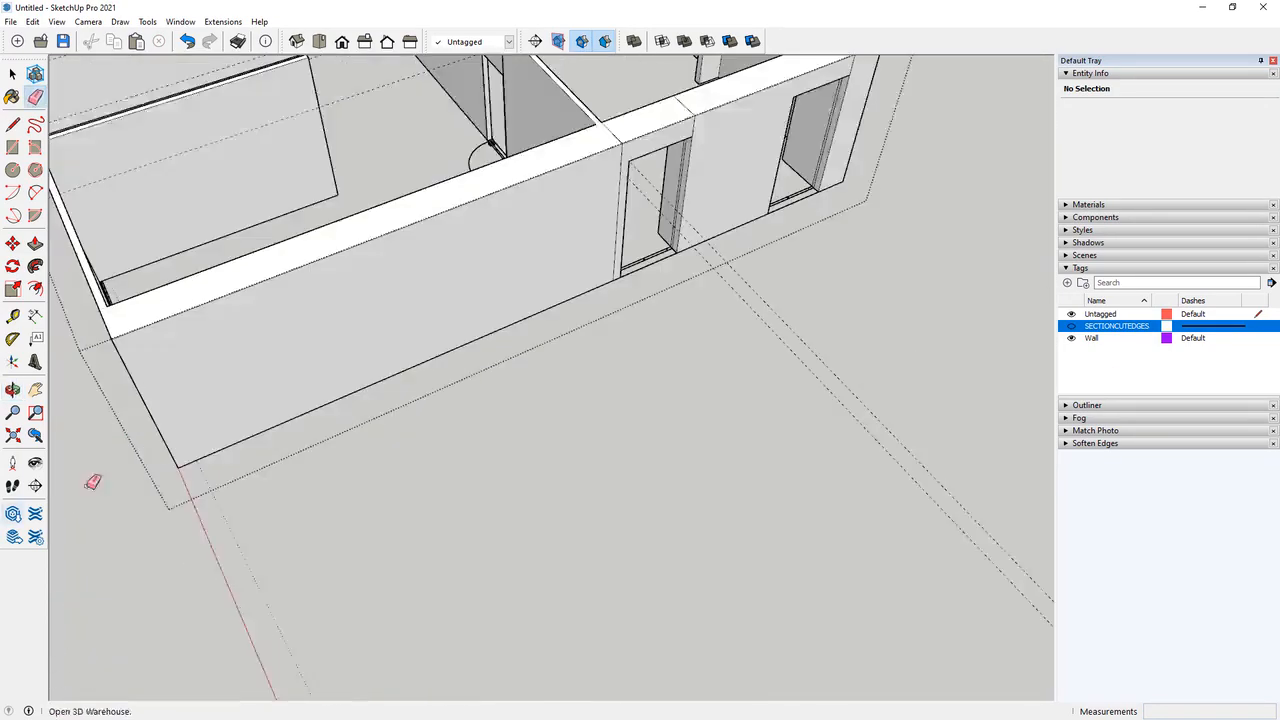
Erase the surplus edges across the outer wall tops and around the window and door openings.
scroll(571, 194, up, 5)
middle_drag(703, 267, 426, 209)
scroll(569, 211, up, 5)
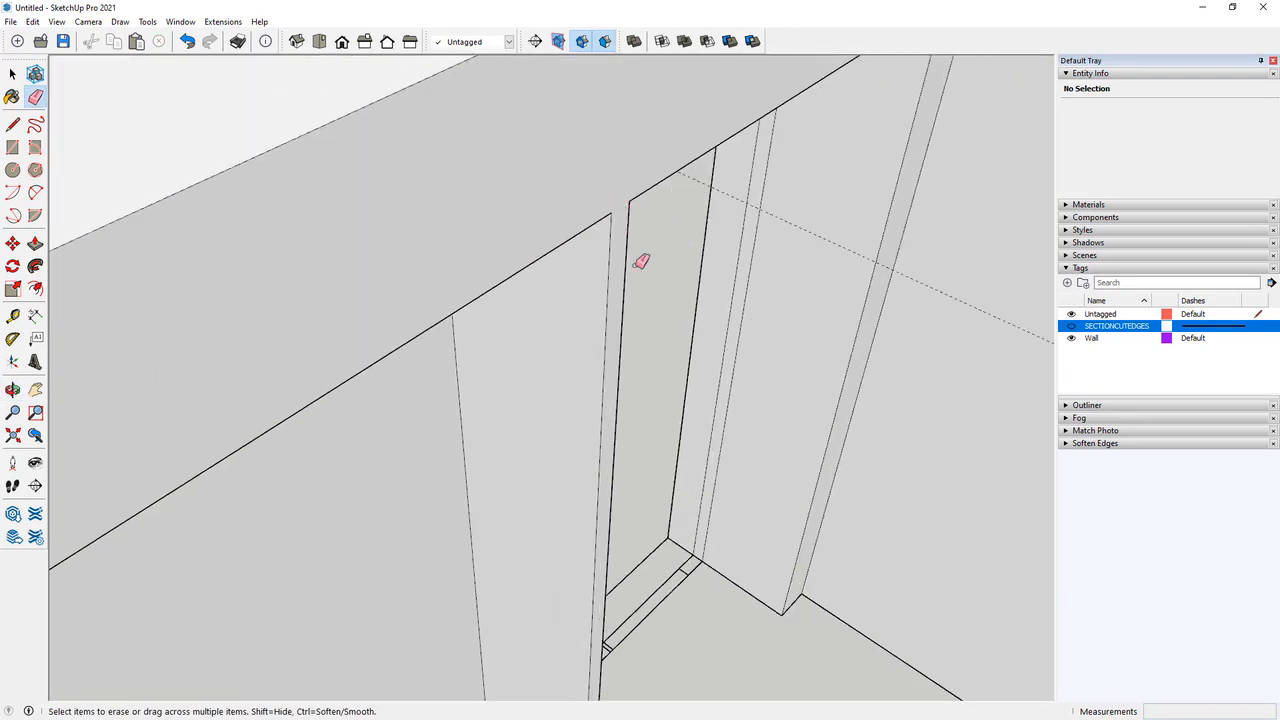
scroll(640, 260, down, 3)
middle_drag(640, 260, 223, 234)
scroll(417, 273, down, 1)
mouse_move(417, 273)
middle_down()
mouse_move(181, 138)
mouse_move(477, 249)
mouse_move(223, 209)
mouse_move(543, 251)
mouse_move(768, 180)
mouse_move(770, 314)
middle_up()
middle_drag(763, 260, 707, 628)
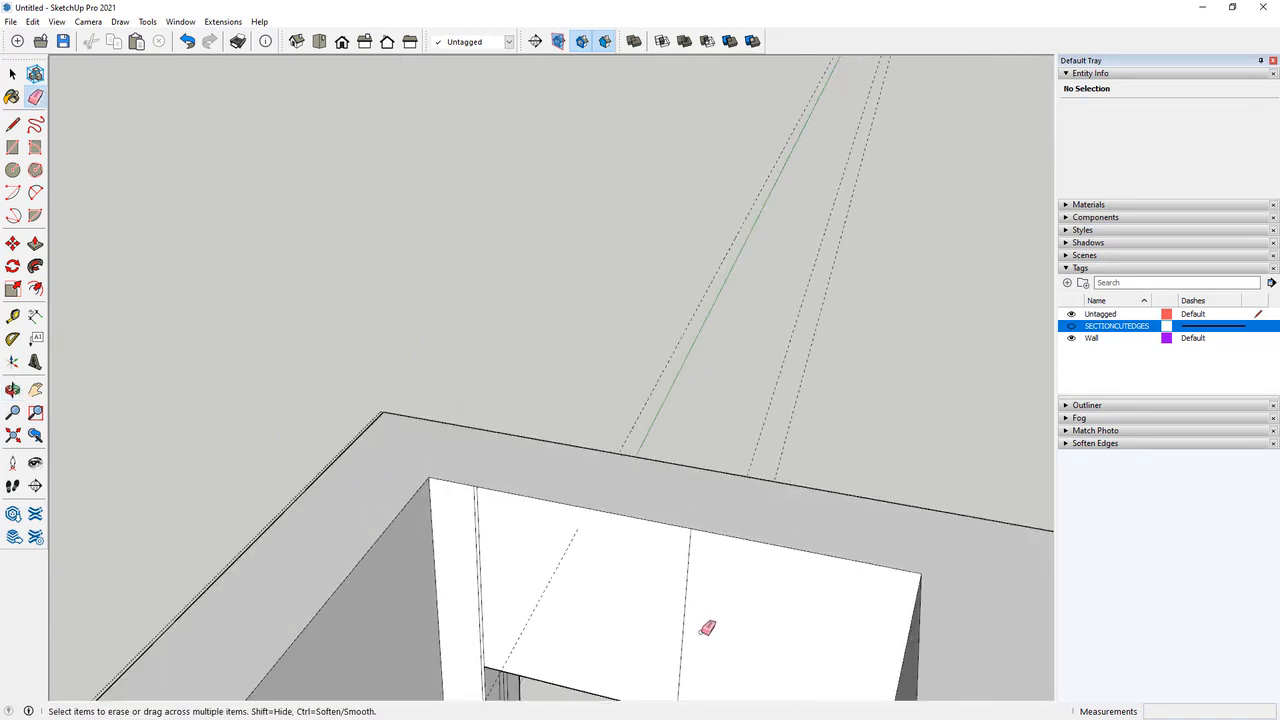
middle_drag(476, 568, 427, 482)
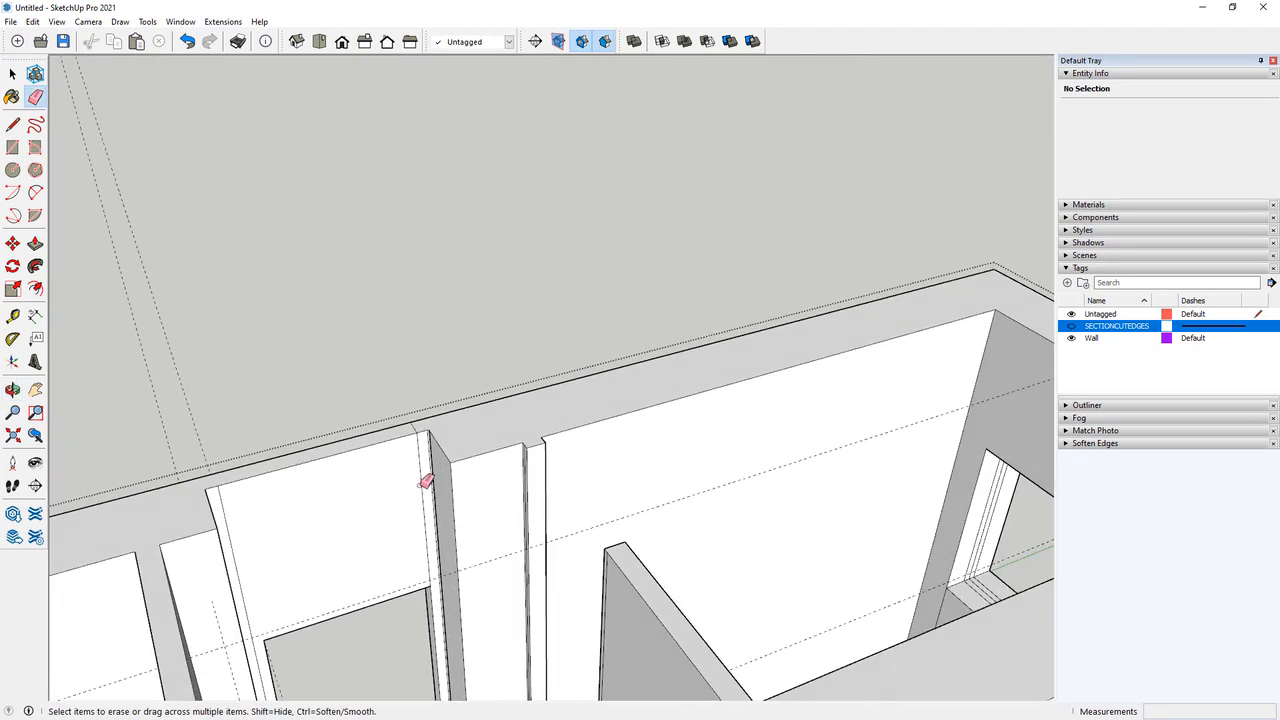
Erase the vertical dividing edges above the door opening in the interior cross wall.
mouse_move(235, 507)
middle_down()
mouse_move(614, 423)
mouse_move(414, 389)
mouse_move(277, 211)
mouse_move(165, 310)
mouse_move(140, 300)
mouse_move(106, 323)
mouse_move(271, 426)
mouse_move(251, 157)
middle_up()
scroll(190, 152, up, 5)
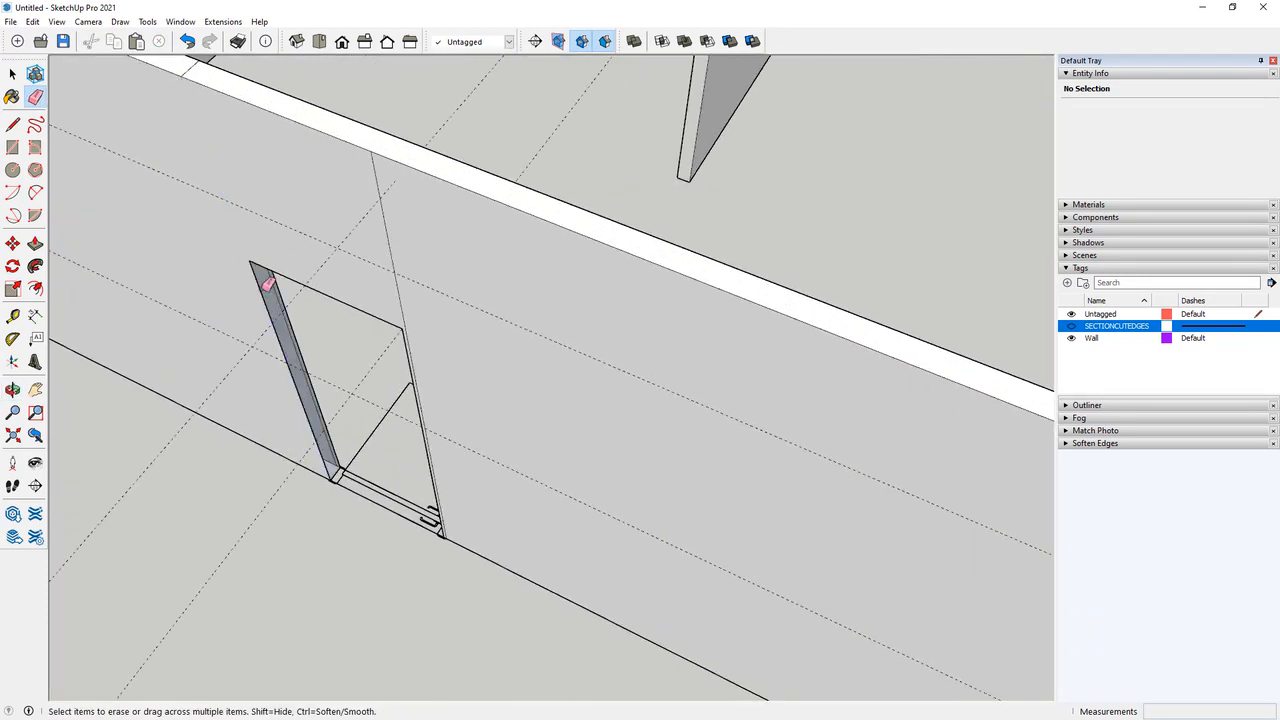
middle_drag(268, 285, 654, 254)
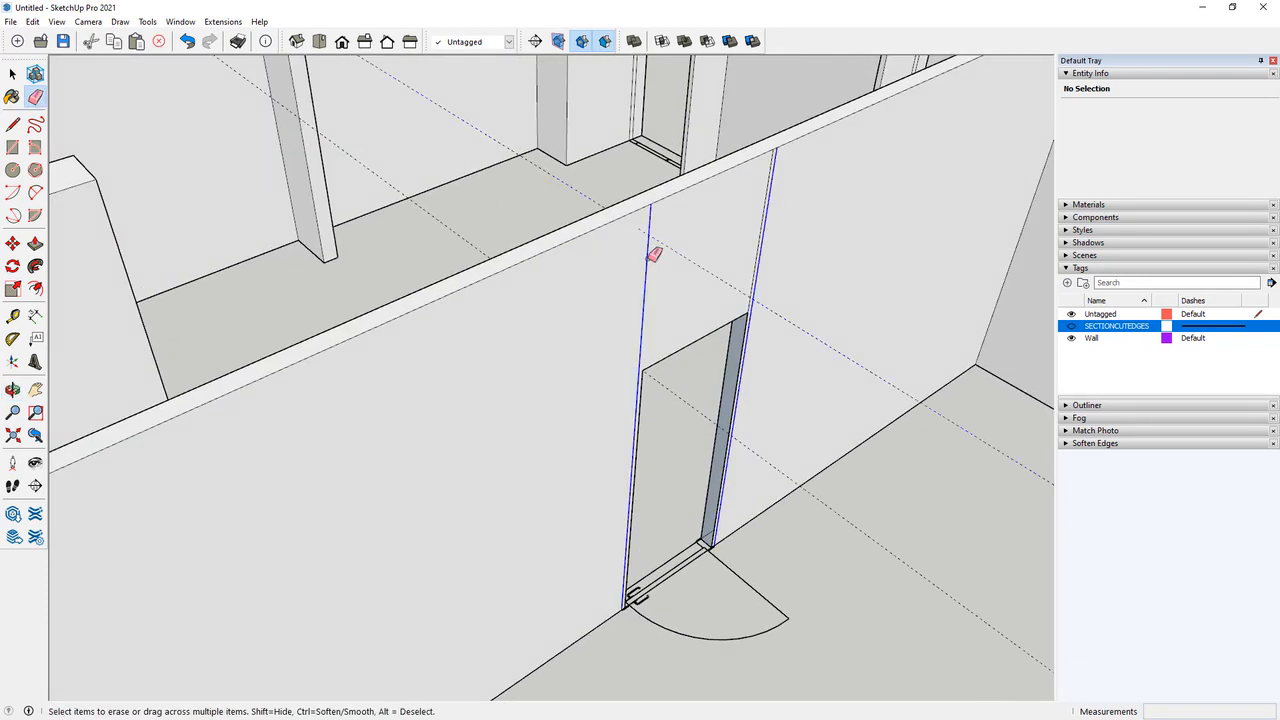
click(763, 243)
scroll(794, 429, up, 3)
Trace the interior door jamb's vertical edge with the Line tool from the floor to the opening's top corner.
click(12, 125)
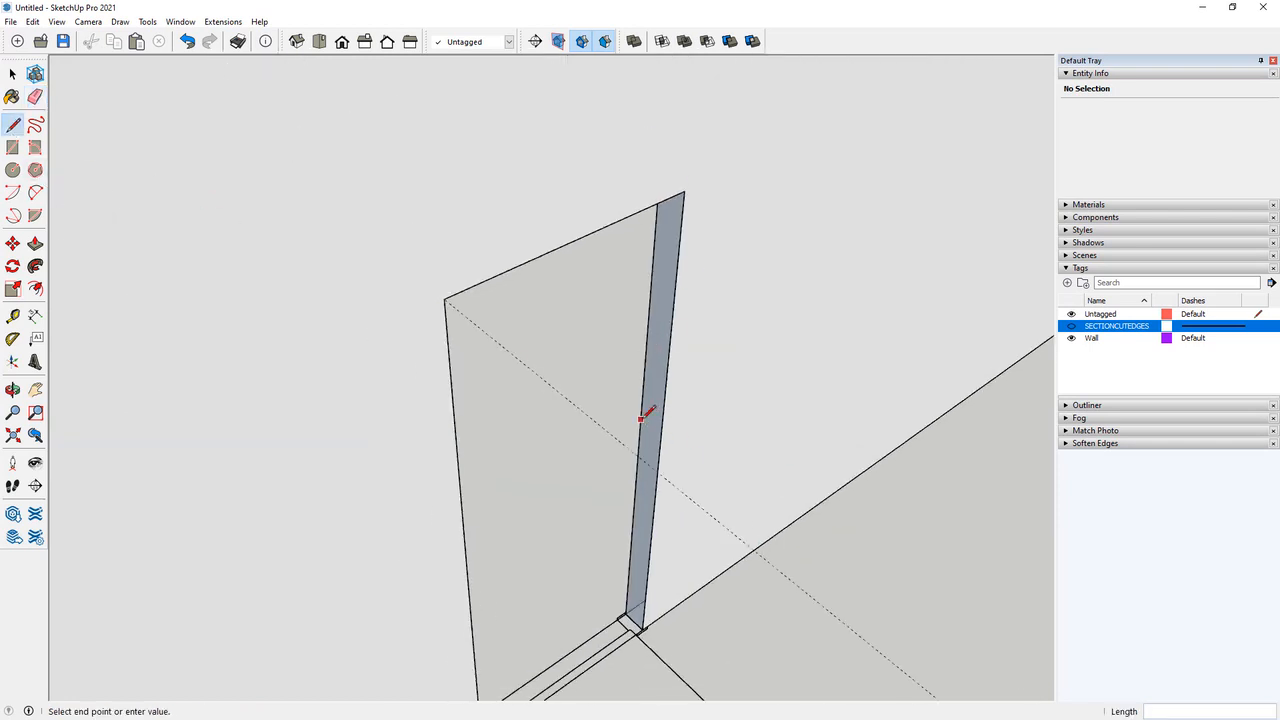
scroll(643, 389, down, 5)
middle_drag(643, 389, 486, 480)
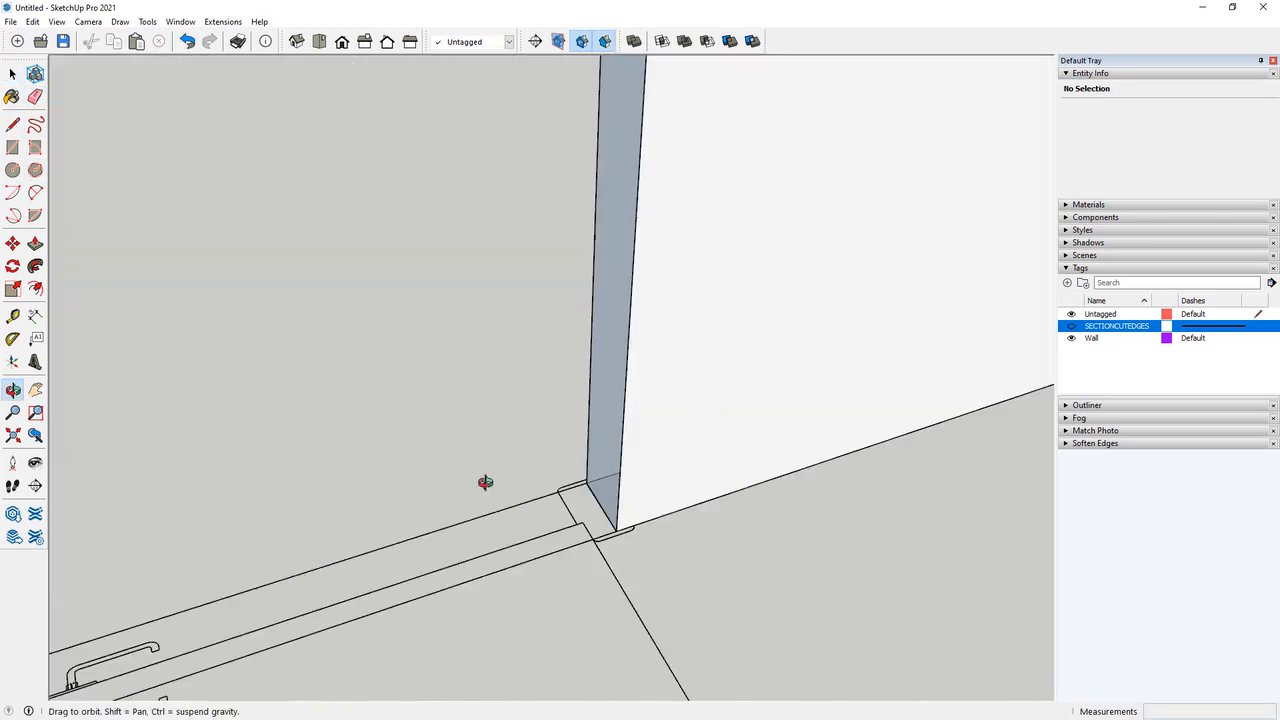
scroll(486, 480, up, 2)
key(r)
scroll(494, 349, up, 5)
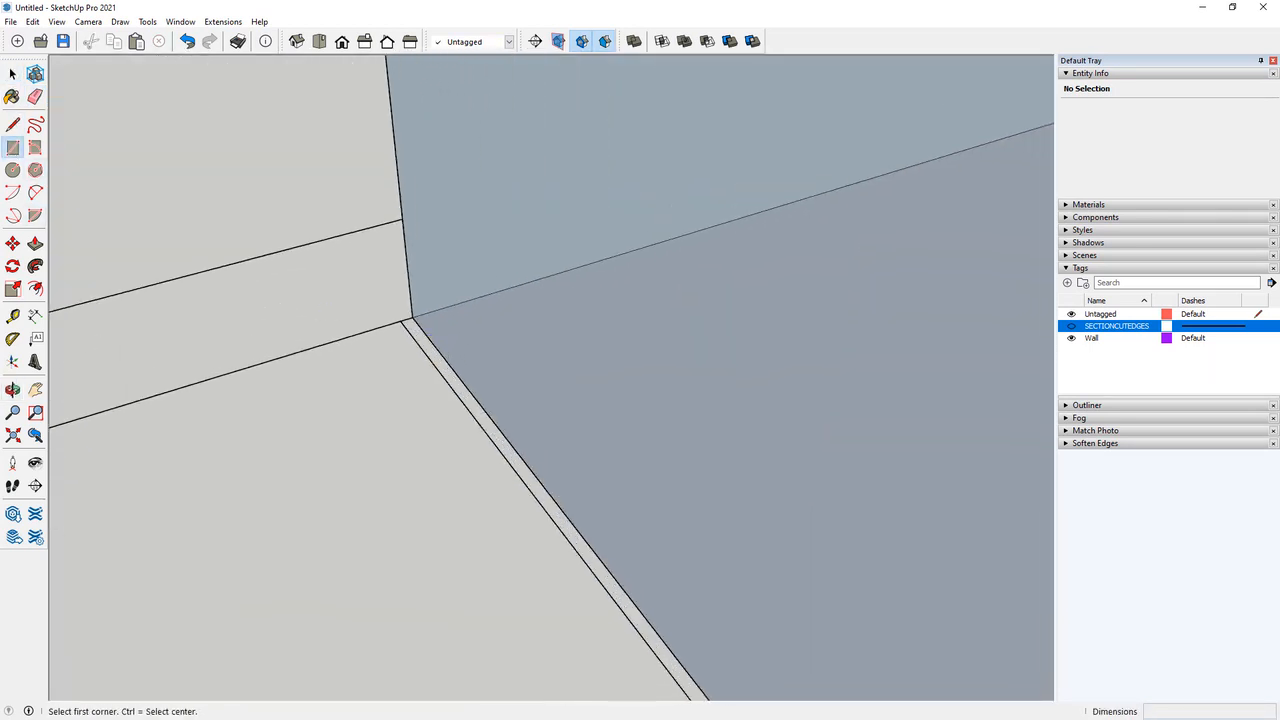
middle_drag(494, 349, 418, 527)
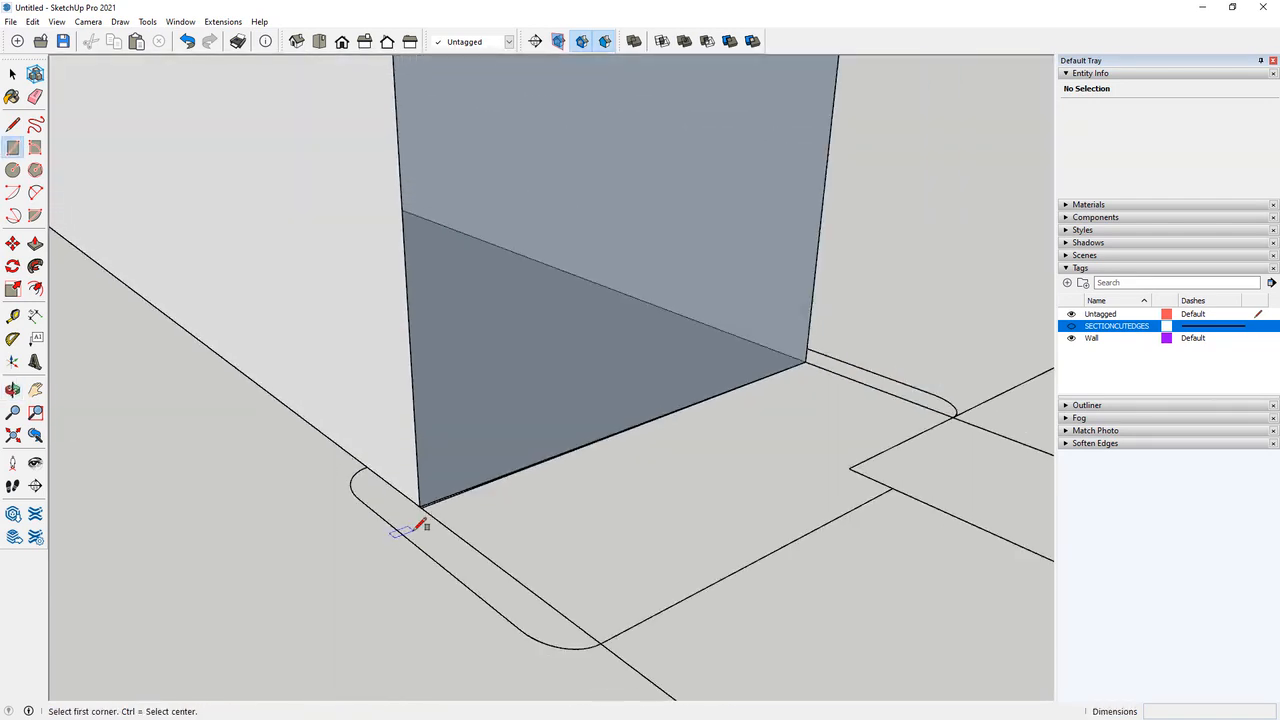
middle_drag(353, 347, 520, 206)
click(457, 543)
scroll(386, 189, down, 5)
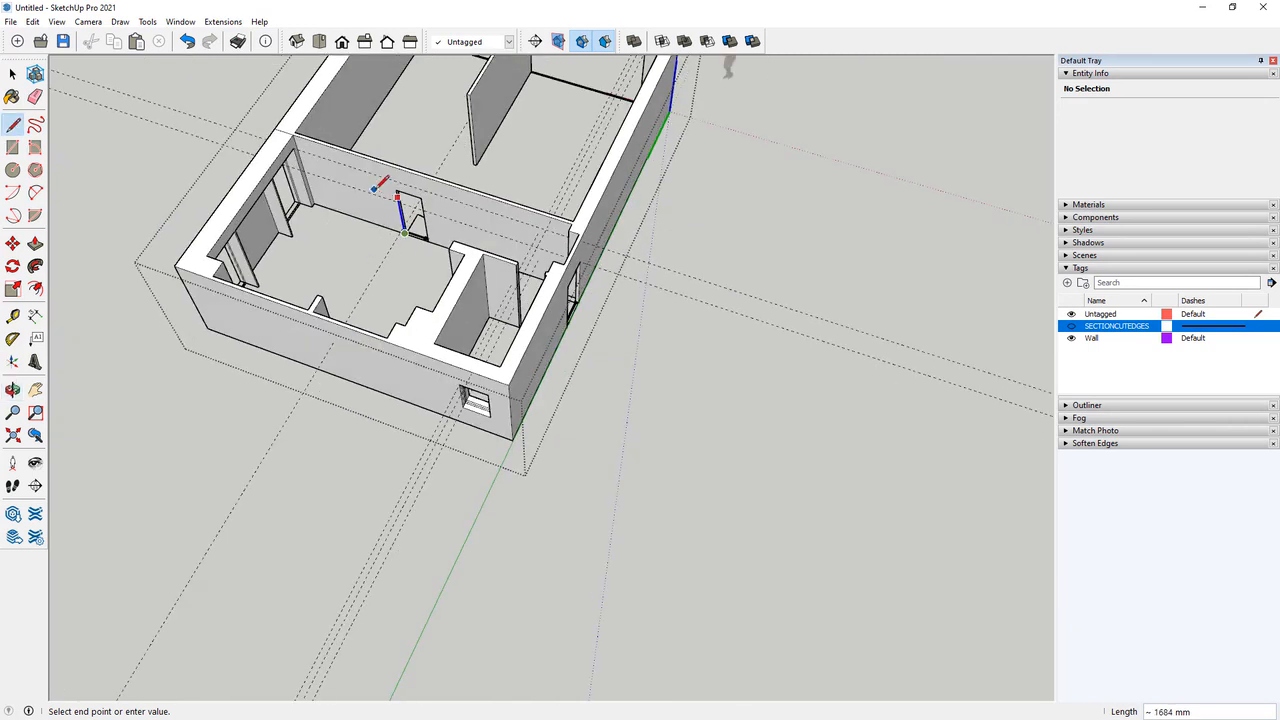
scroll(389, 187, up, 5)
scroll(386, 189, up, 5)
click(470, 280)
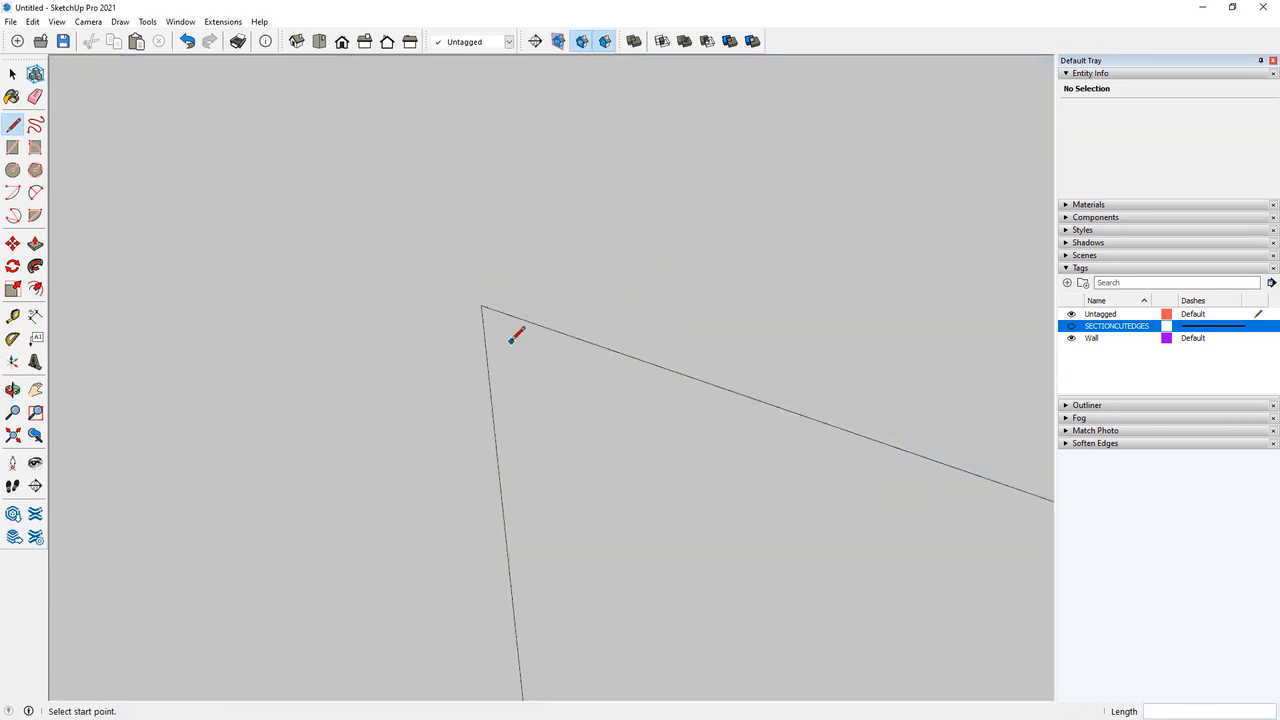
Trace the remaining vertical jamb edge of the interior door opening with the Line tool, from the floor corner to the top corner.
scroll(442, 414, down, 5)
scroll(500, 286, up, 3)
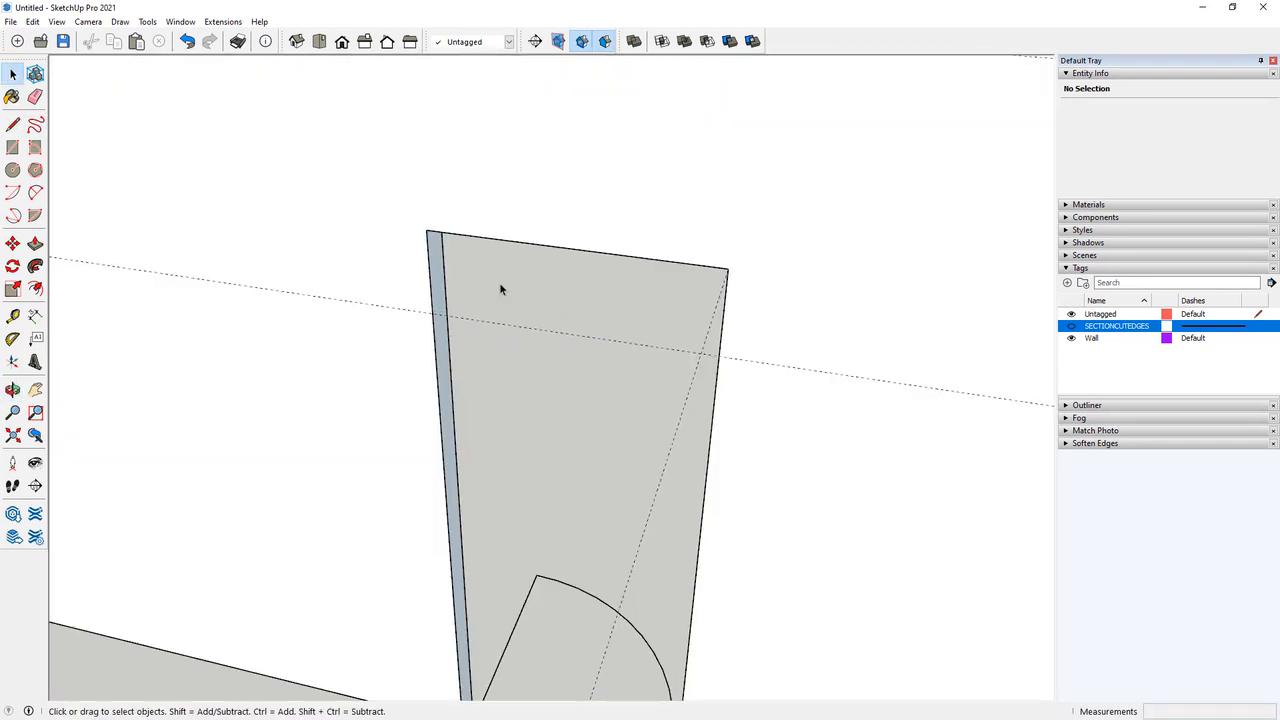
middle_drag(500, 286, 408, 214)
scroll(408, 214, up, 2)
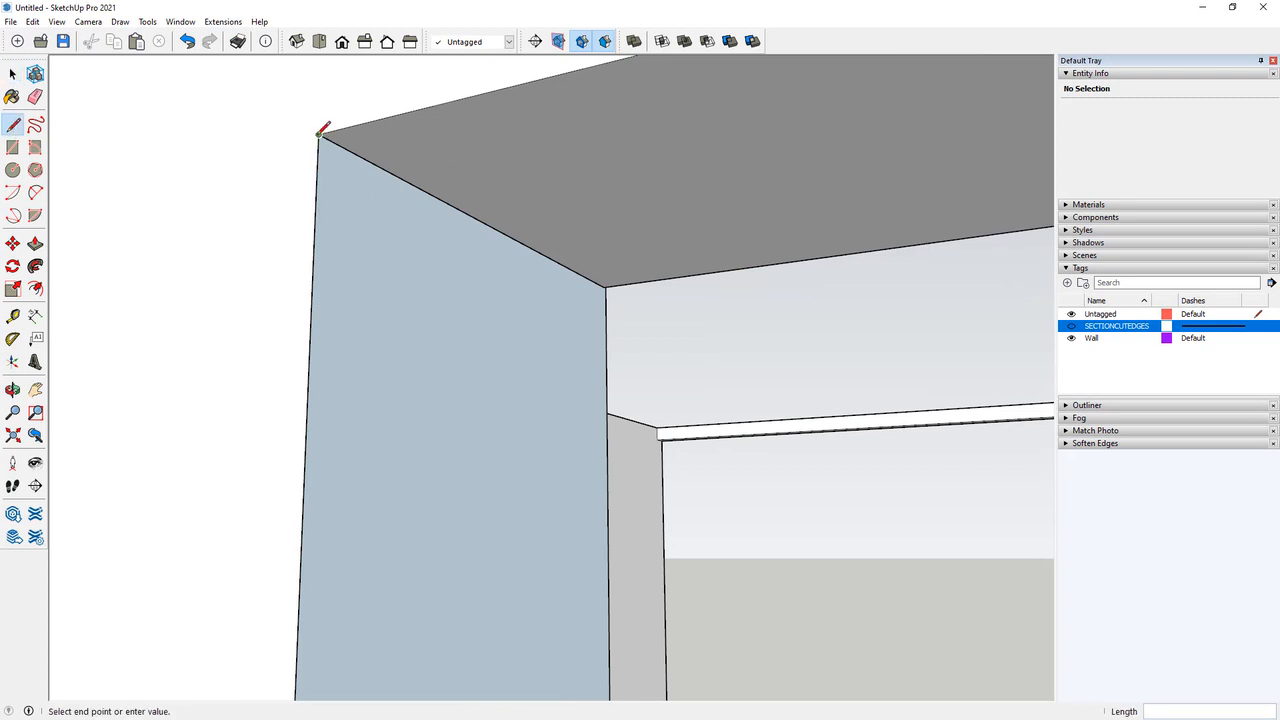
middle_drag(607, 288, 250, 340)
scroll(565, 246, up, 5)
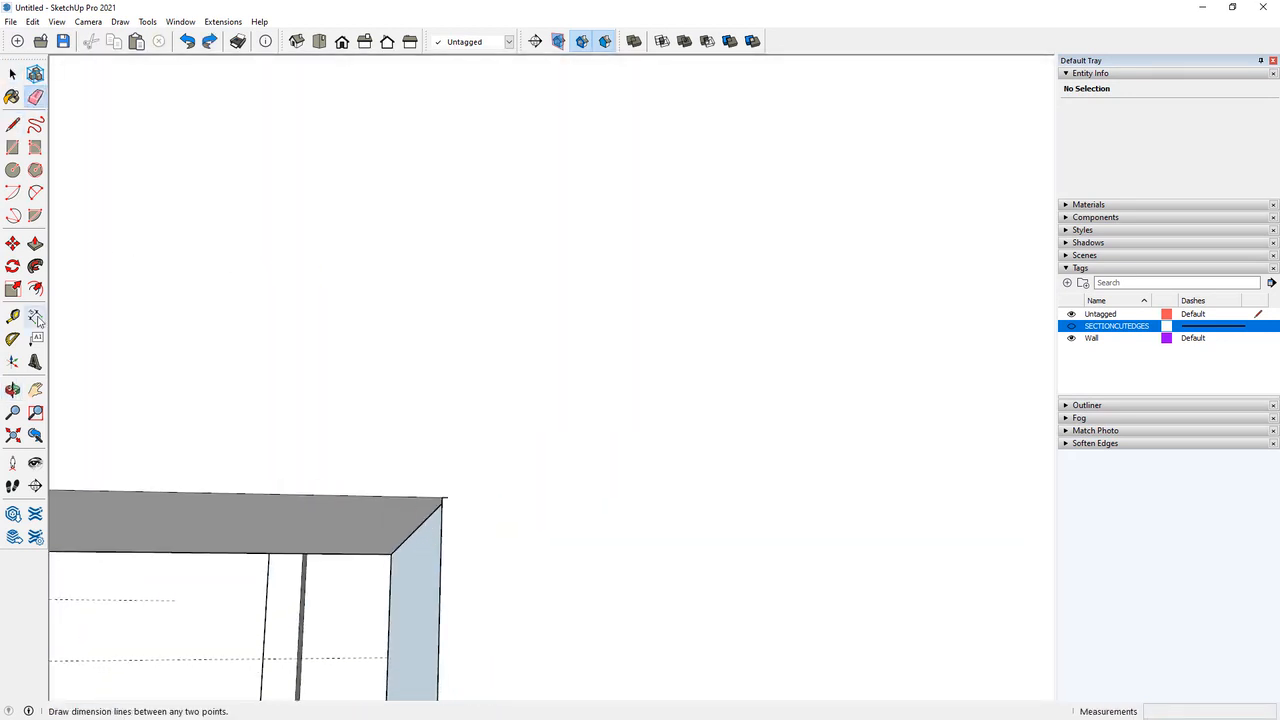
middle_drag(456, 499, 503, 531)
scroll(491, 603, up, 5)
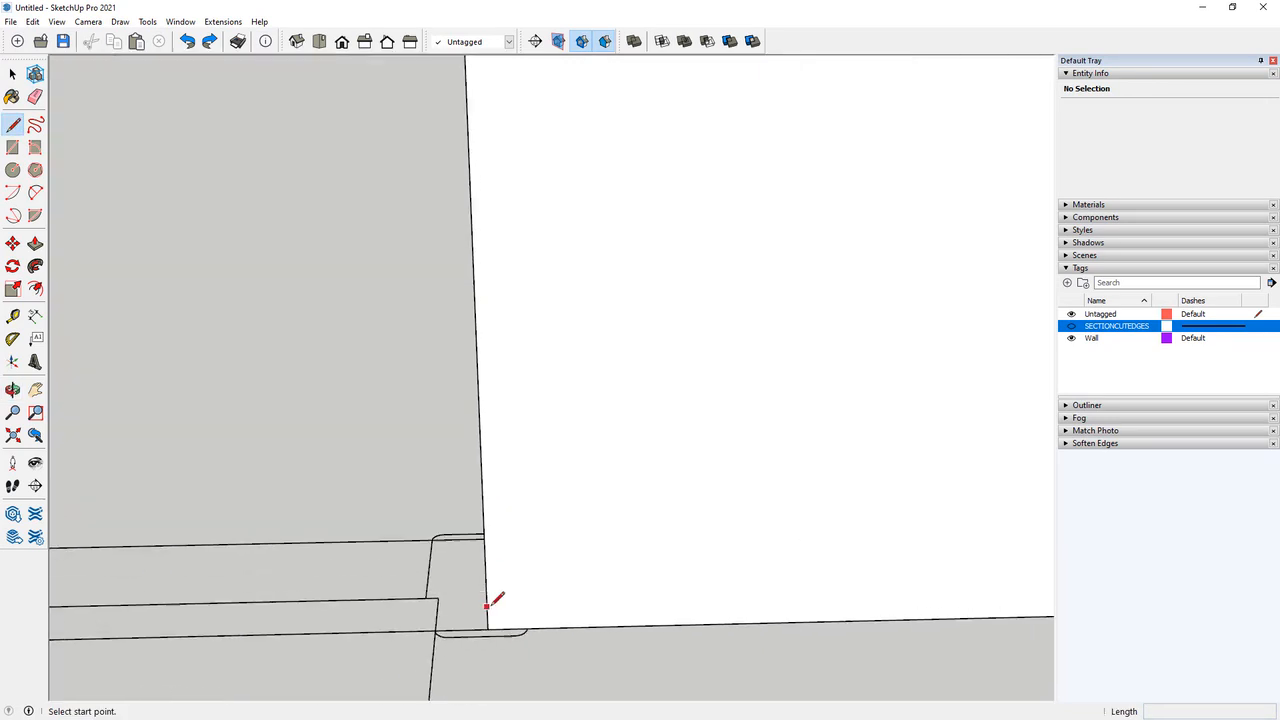
click(485, 649)
scroll(557, 449, down, 5)
middle_drag(600, 171, 491, 109)
scroll(480, 150, up, 5)
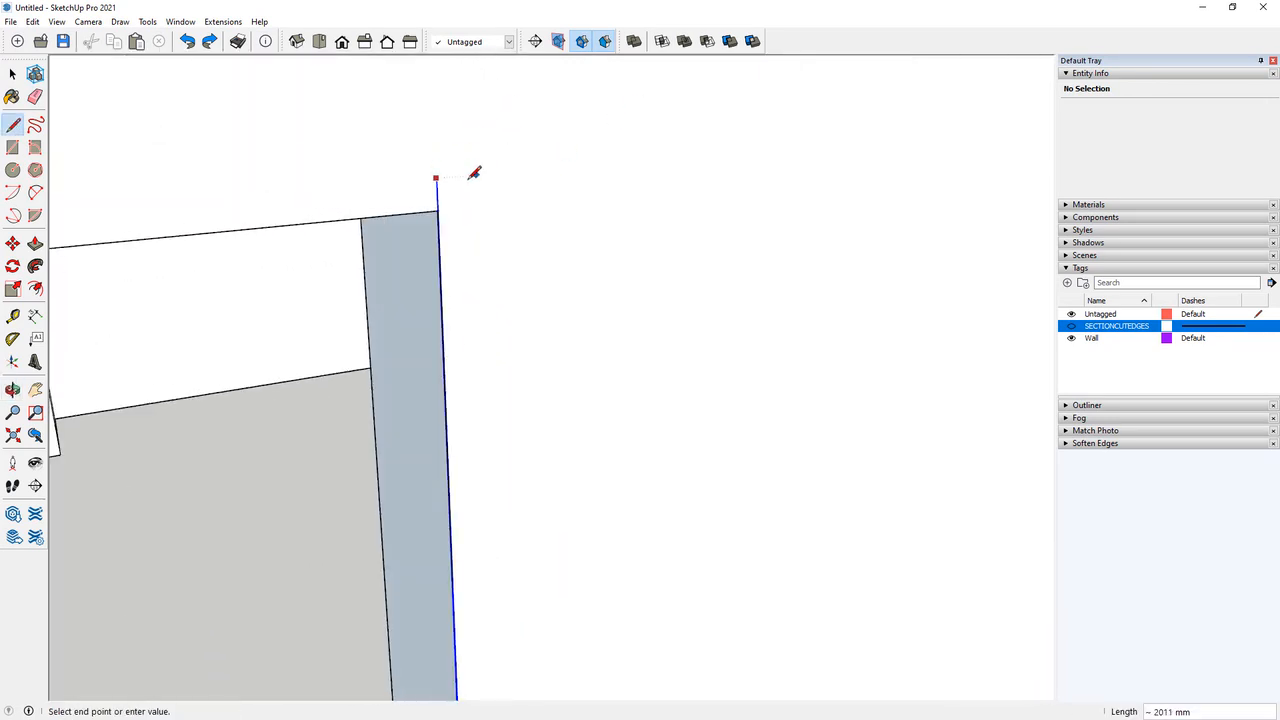
click(440, 208)
scroll(449, 389, down, 6)
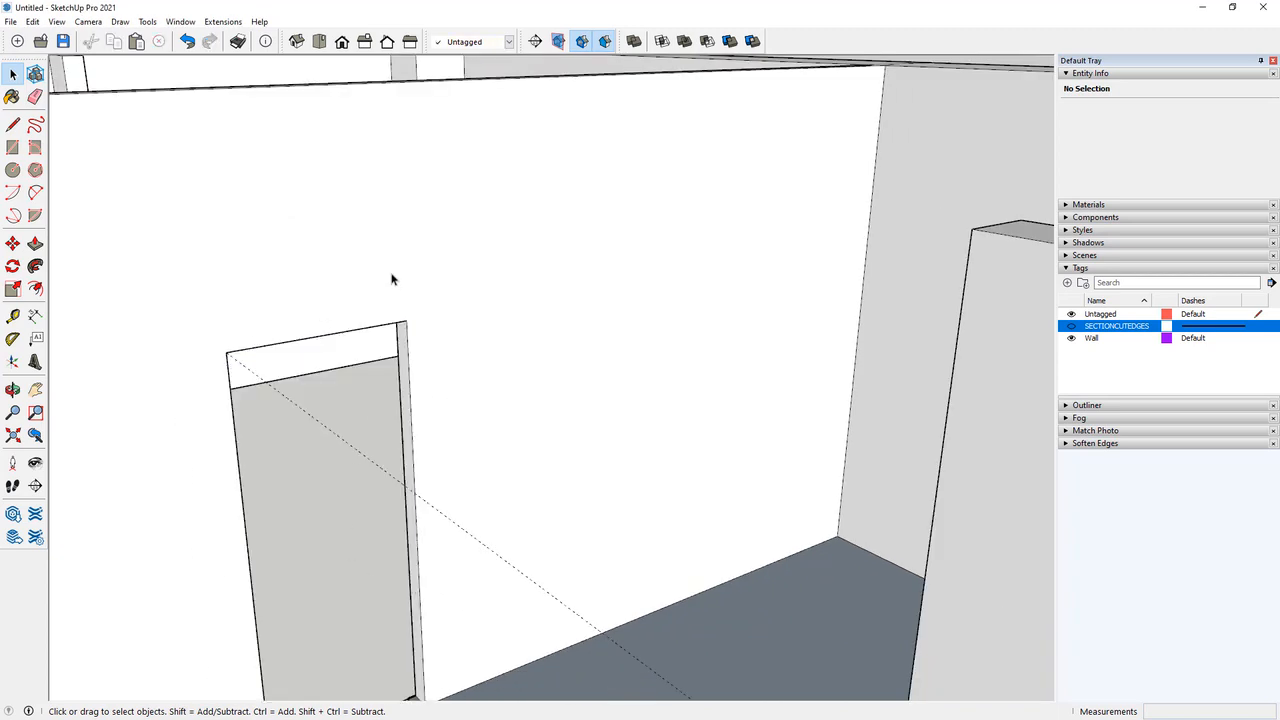
Delete the surplus floor face in the large room beside the interior cross wall.
scroll(395, 612, down, 3)
scroll(406, 595, up, 5)
middle_drag(331, 512, 519, 437)
scroll(519, 437, down, 10)
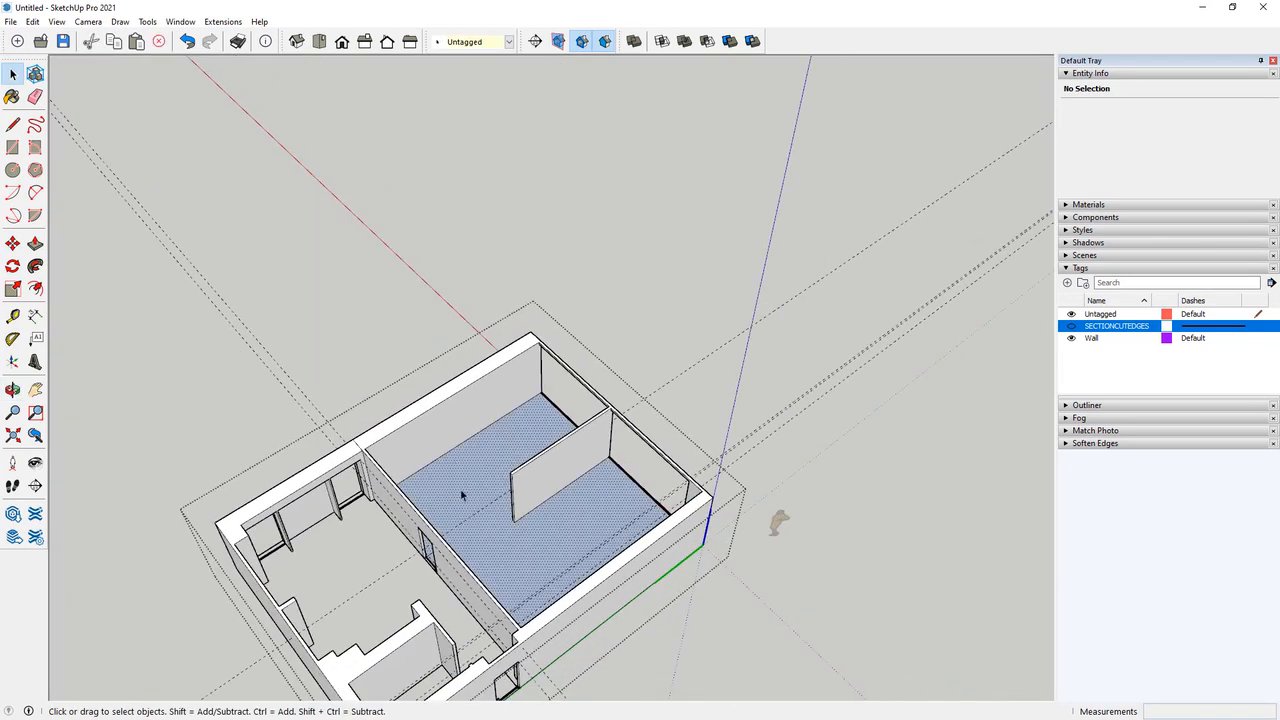
middle_drag(470, 525, 392, 451)
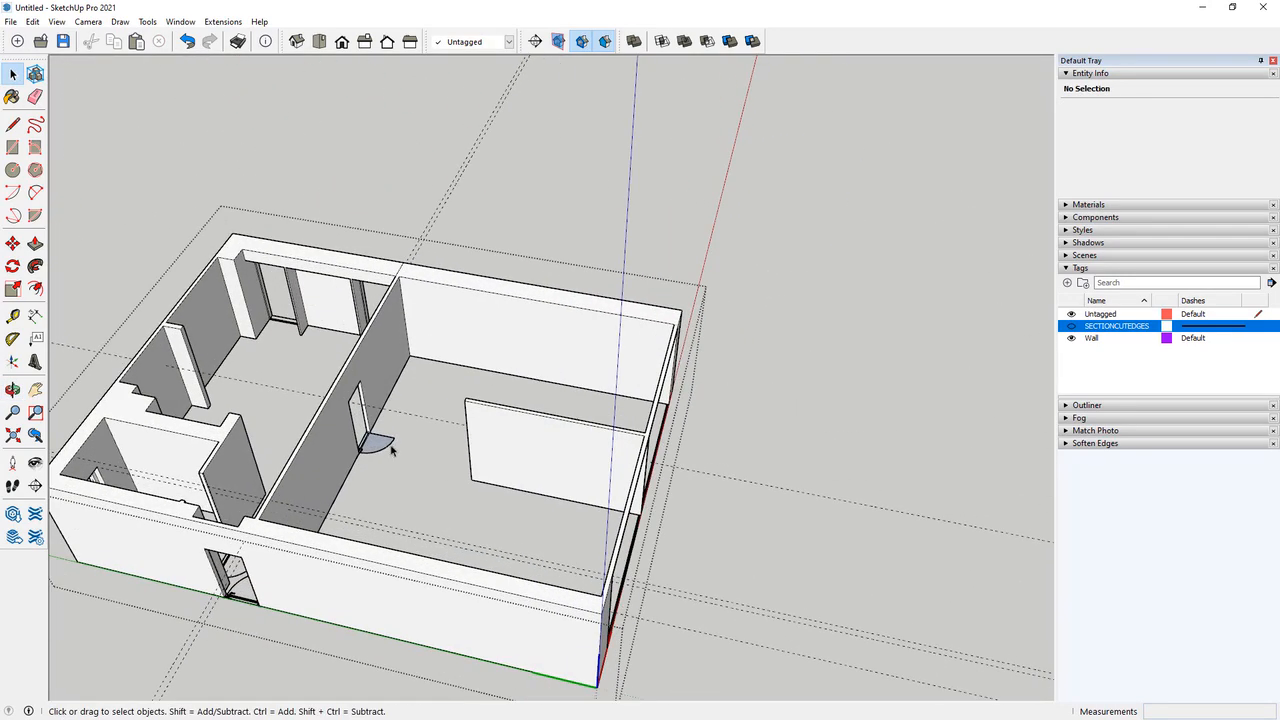
Delete the leftover faces inside the interior door's plan symbol, including the swing arc, frame pieces and trim.
scroll(392, 451, up, 5)
scroll(364, 453, up, 7)
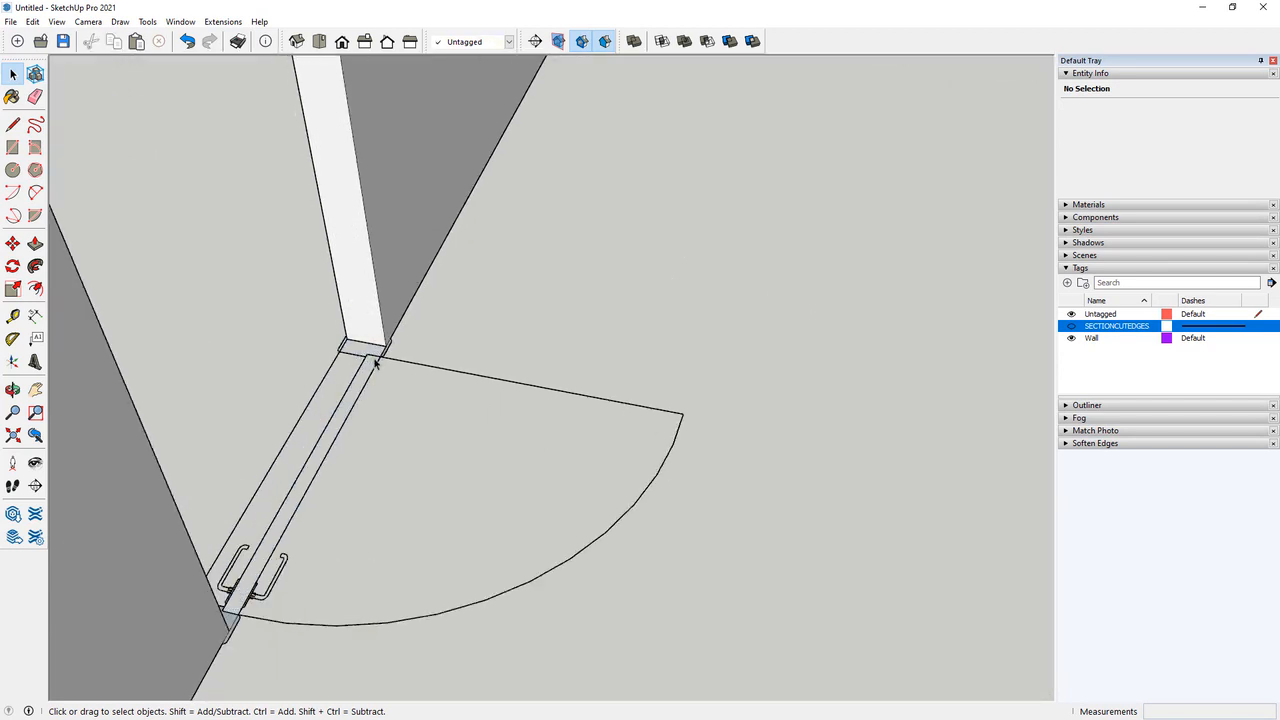
scroll(376, 364, up, 4)
scroll(398, 393, down, 3)
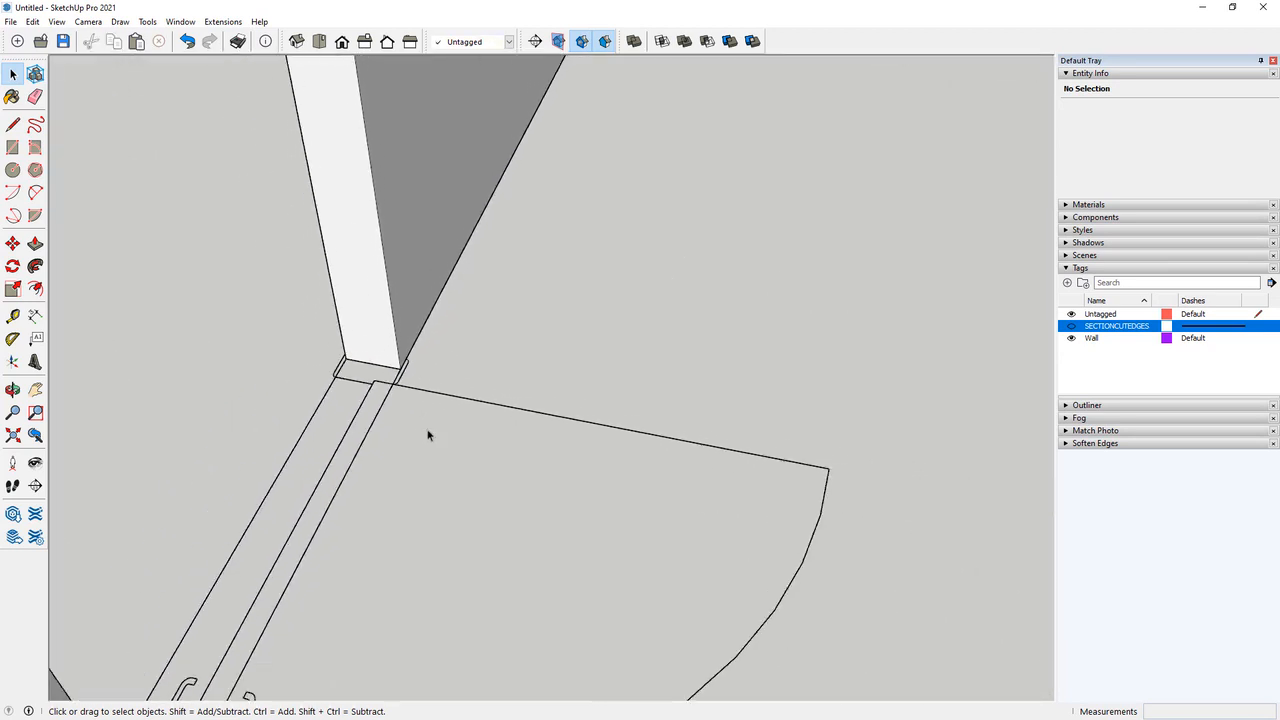
middle_drag(428, 435, 424, 428)
scroll(248, 656, down, 1)
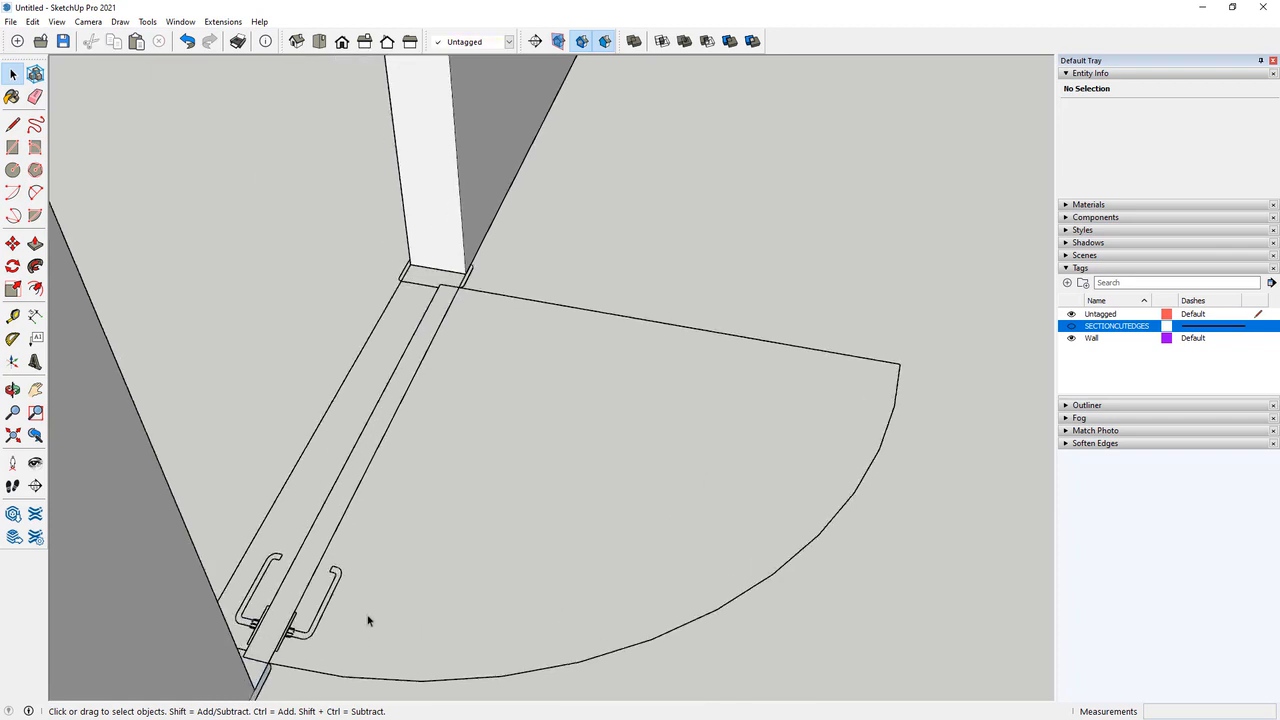
middle_drag(366, 617, 176, 640)
scroll(713, 527, up, 3)
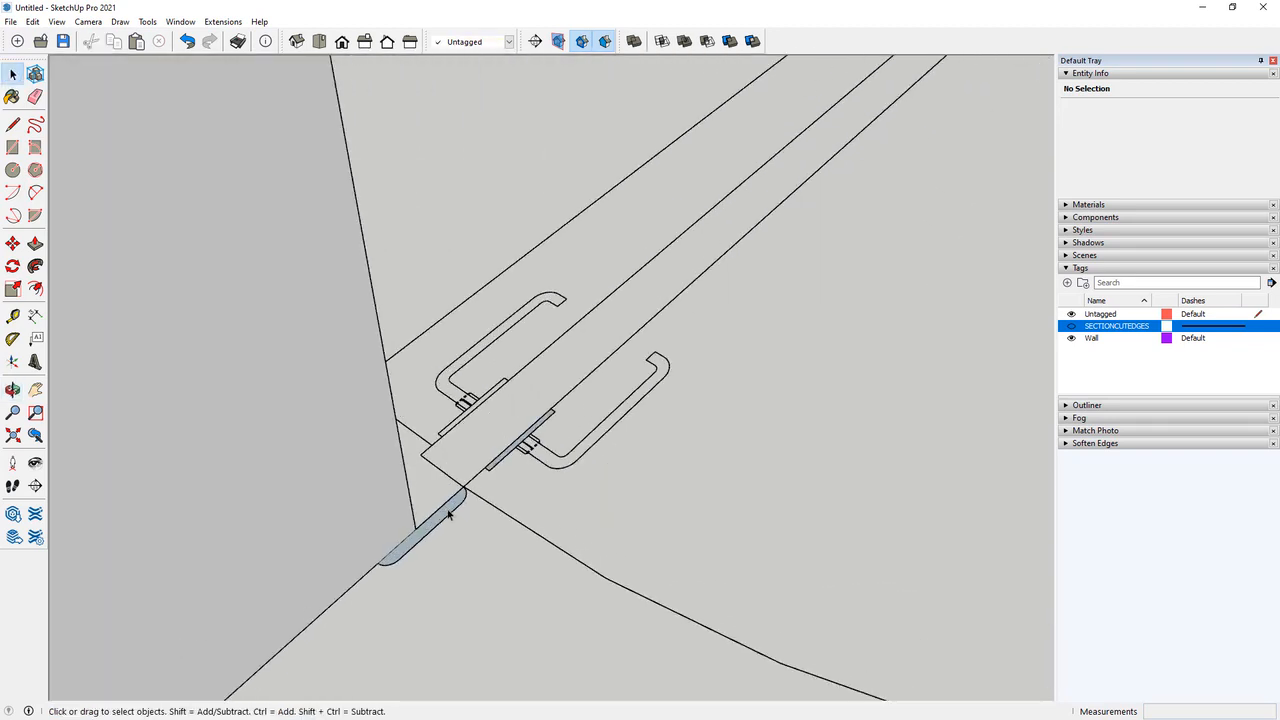
middle_drag(584, 506, 394, 557)
scroll(73, 541, down, 5)
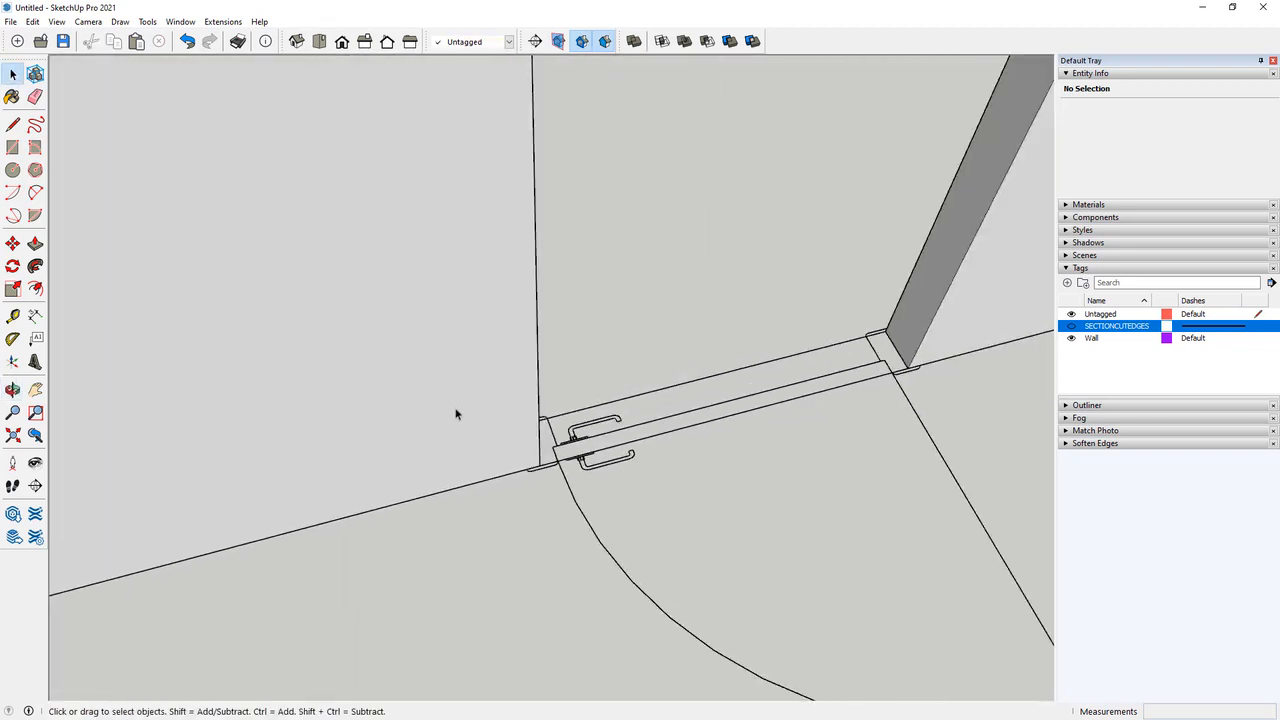
Examine the interior doorway's jambs and plan symbol, and the walls of the whole house model.
scroll(500, 403, up, 4)
scroll(733, 437, up, 2)
scroll(166, 465, down, 5)
scroll(249, 480, up, 2)
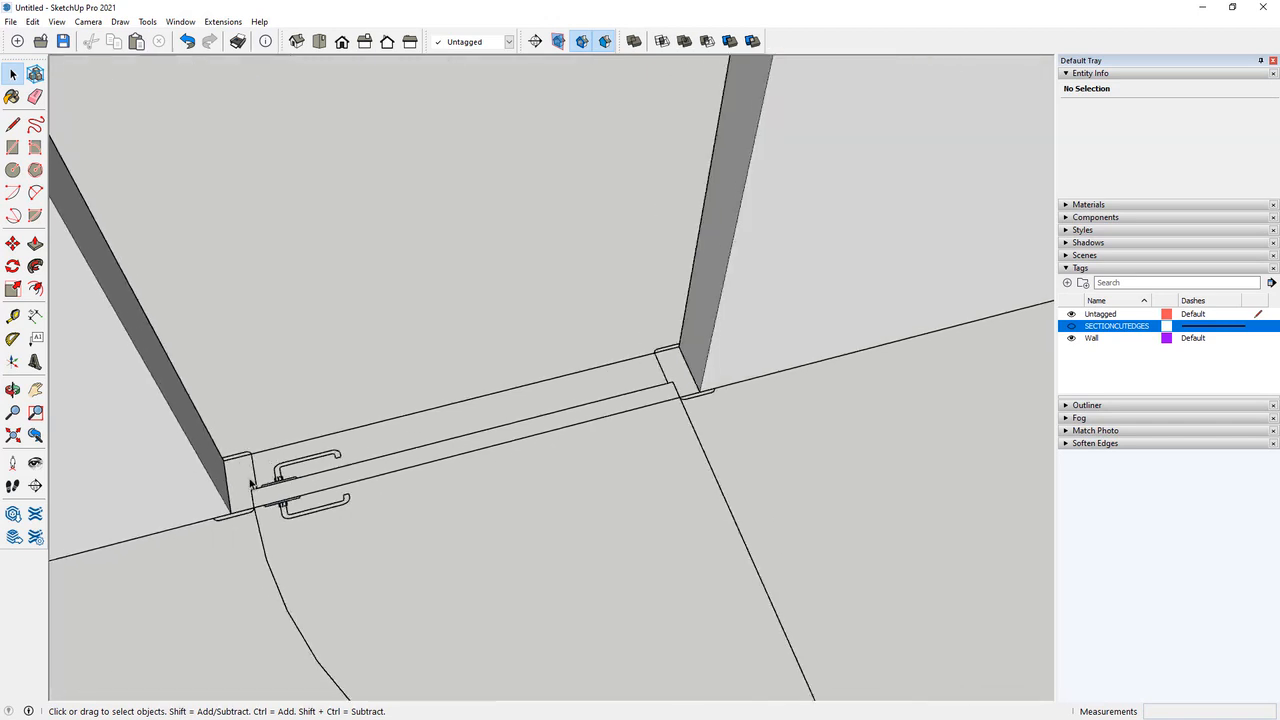
scroll(292, 516, up, 3)
scroll(289, 528, down, 12)
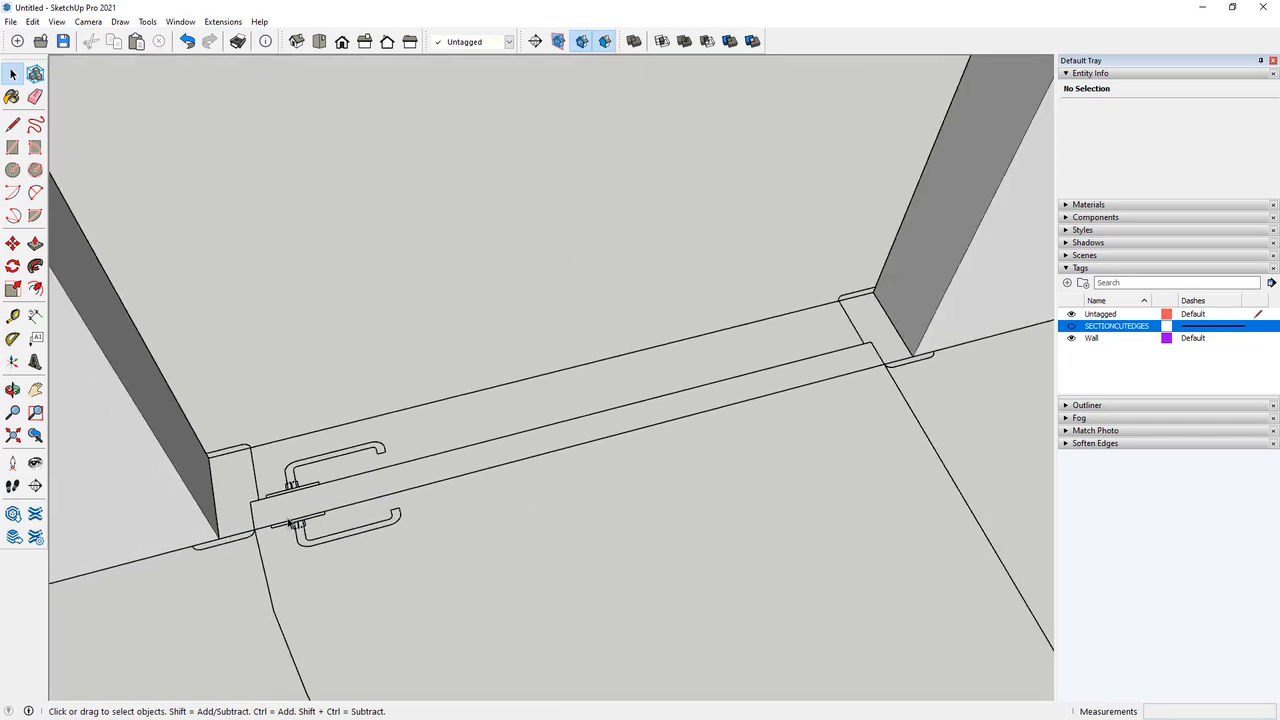
mouse_move(344, 468)
middle_down()
mouse_move(597, 243)
mouse_move(489, 334)
mouse_move(560, 357)
mouse_move(353, 353)
mouse_move(571, 340)
mouse_move(577, 323)
mouse_move(297, 349)
mouse_move(663, 323)
mouse_move(423, 323)
mouse_move(640, 323)
mouse_move(252, 383)
middle_up()
scroll(597, 243, down, 5)
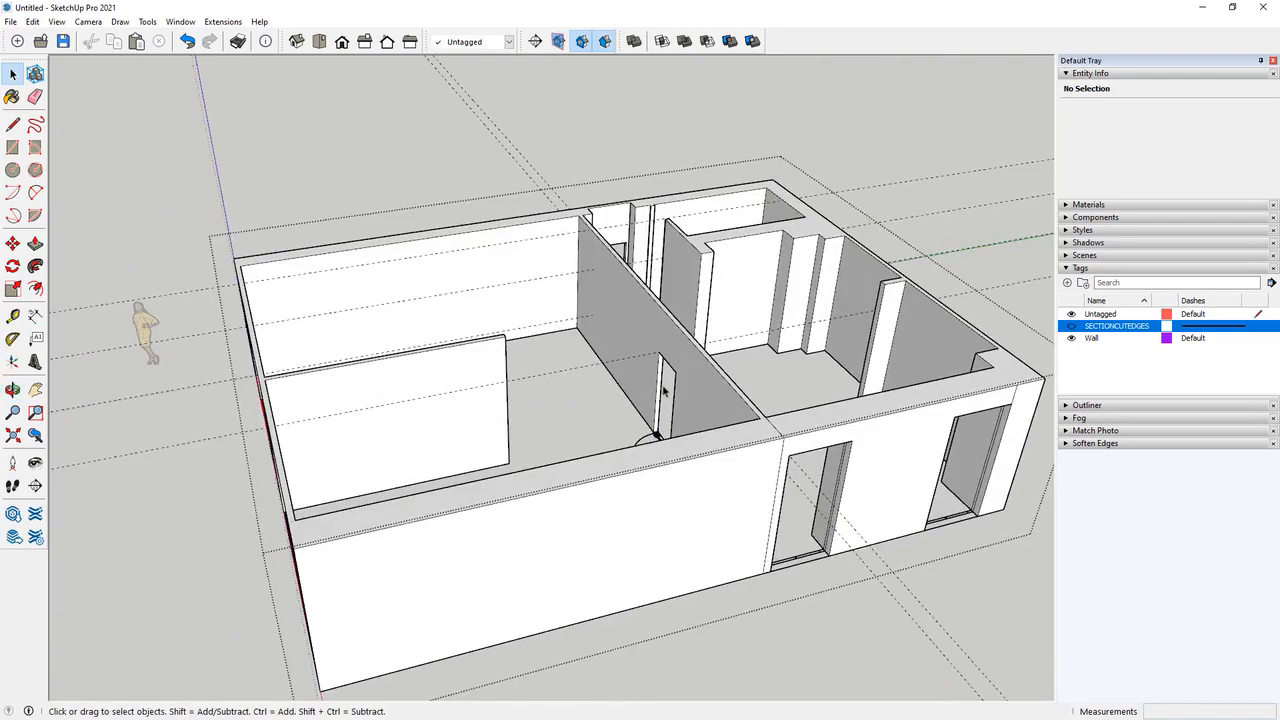
mouse_move(762, 379)
middle_down()
mouse_move(766, 360)
mouse_move(531, 354)
mouse_move(757, 363)
mouse_move(209, 429)
mouse_move(474, 371)
mouse_move(850, 385)
middle_up()
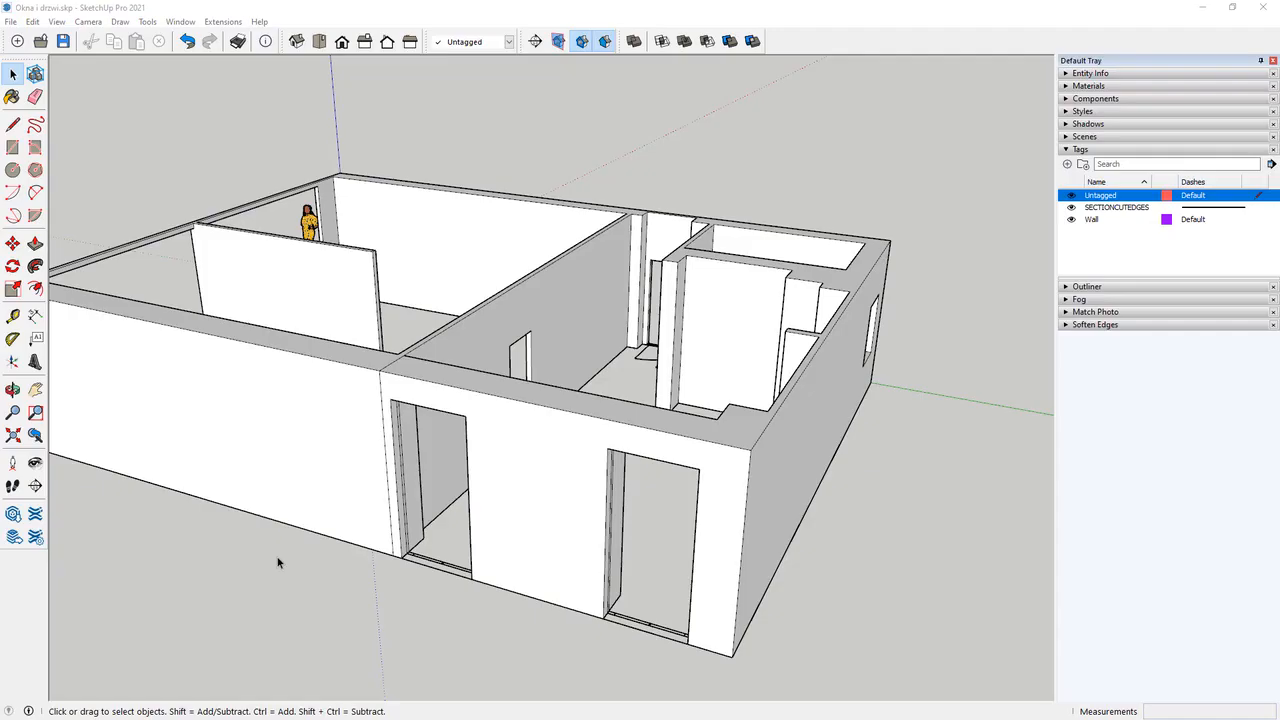
Examine the front, window and exterior door openings around the house in Okna i drzwi.skp.
mouse_move(502, 384)
middle_down()
mouse_move(566, 371)
mouse_move(309, 423)
mouse_move(571, 423)
mouse_move(476, 467)
middle_up()
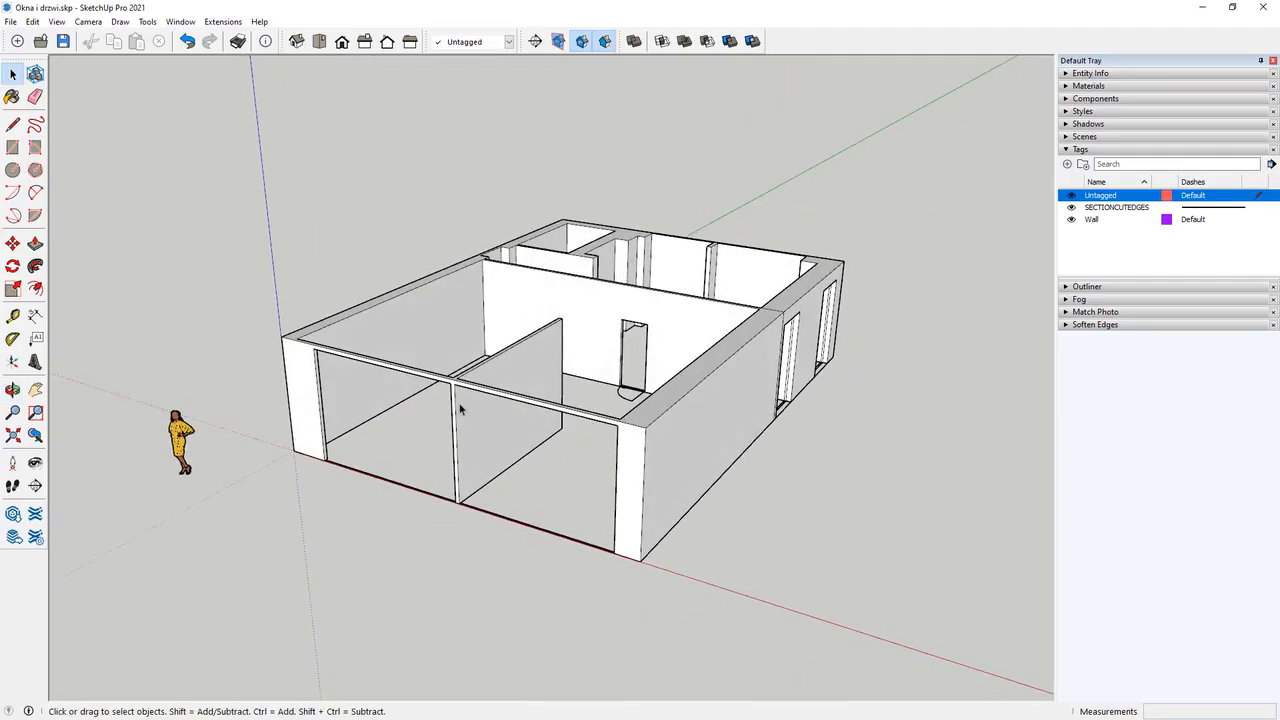
mouse_move(462, 420)
middle_down()
mouse_move(551, 403)
mouse_move(343, 420)
mouse_move(826, 423)
mouse_move(438, 450)
mouse_move(470, 440)
mouse_move(514, 457)
mouse_move(449, 323)
middle_up()
scroll(481, 471, up, 3)
middle_drag(463, 469, 660, 454)
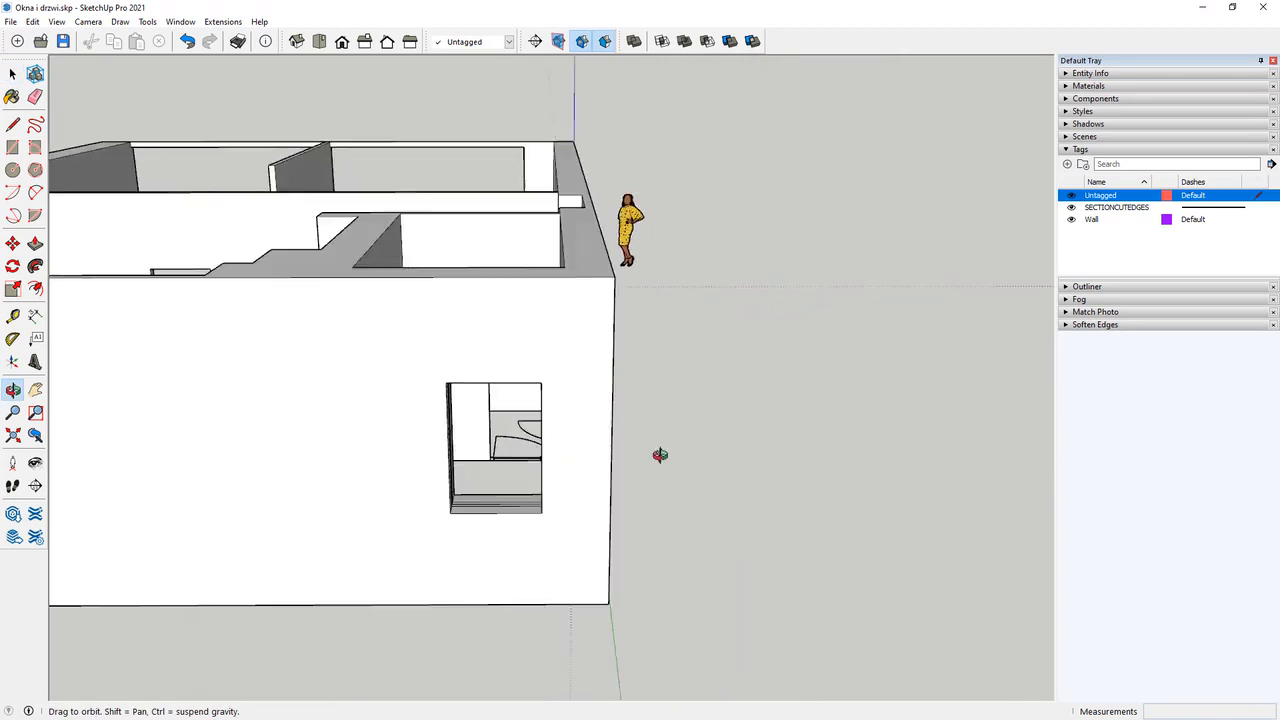
scroll(686, 449, down, 5)
middle_drag(463, 494, 705, 482)
scroll(586, 486, up, 5)
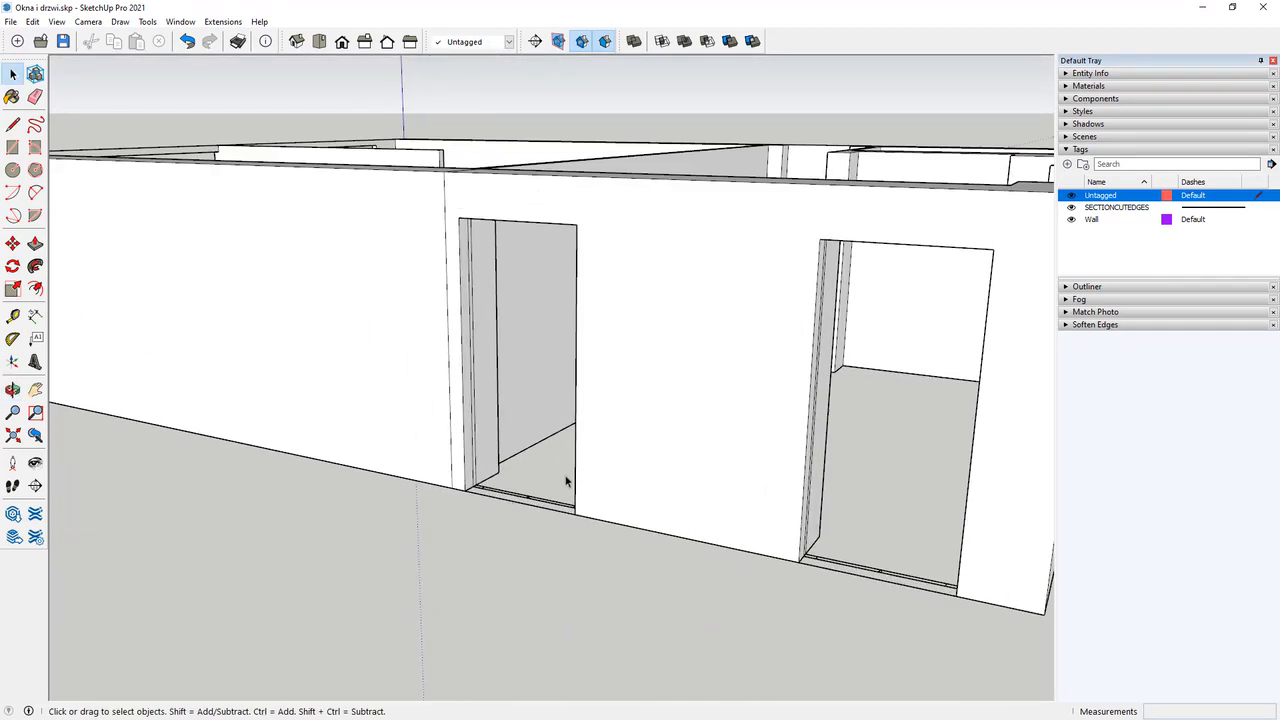
Draw a rectangle of about 2596 by 1202 mm across the exterior doorway nearest the cross wall, aligned with the rebate in its jambs.
scroll(630, 459, up, 4)
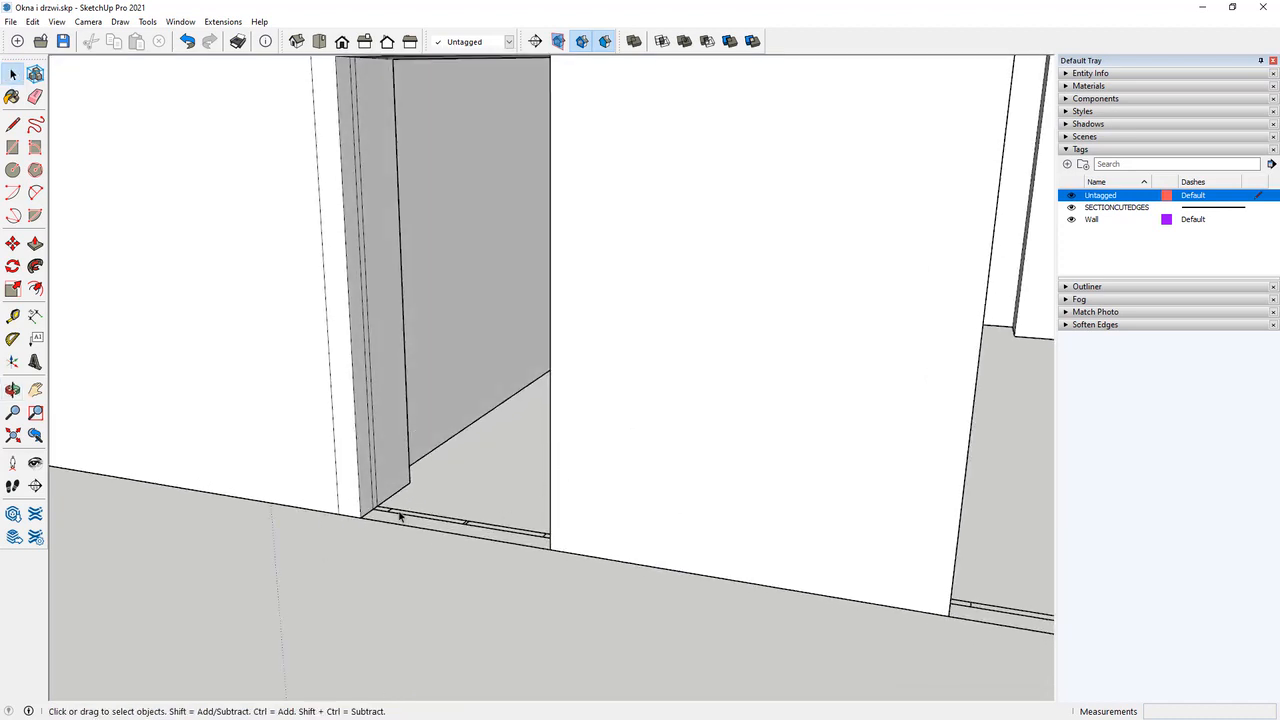
scroll(399, 515, down, 2)
middle_drag(399, 515, 418, 484)
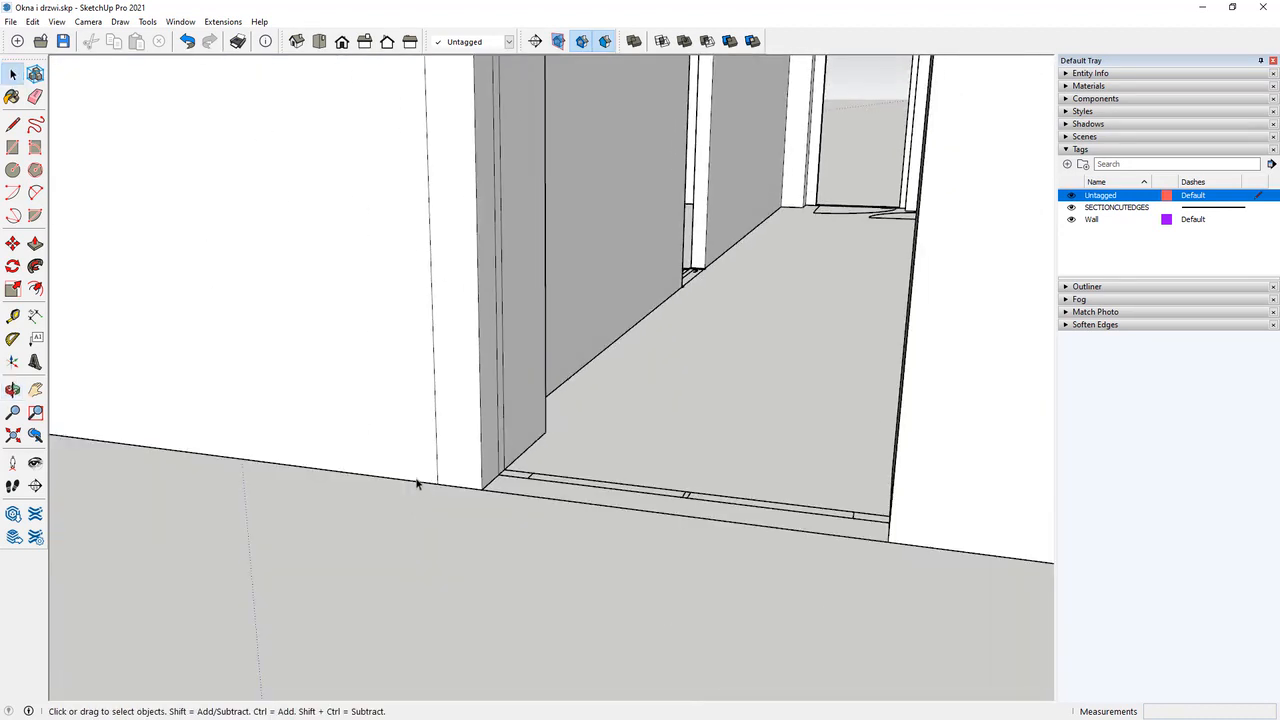
scroll(418, 484, down, 2)
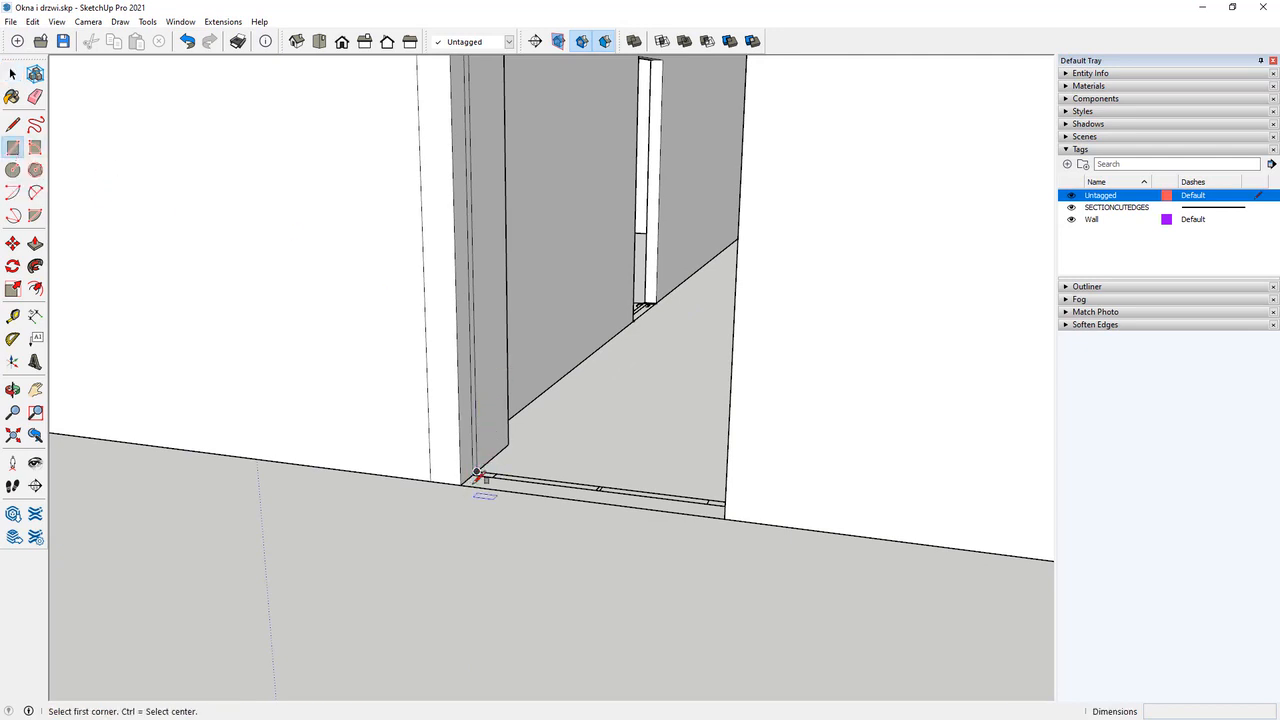
scroll(480, 466, up, 2)
scroll(472, 464, down, 5)
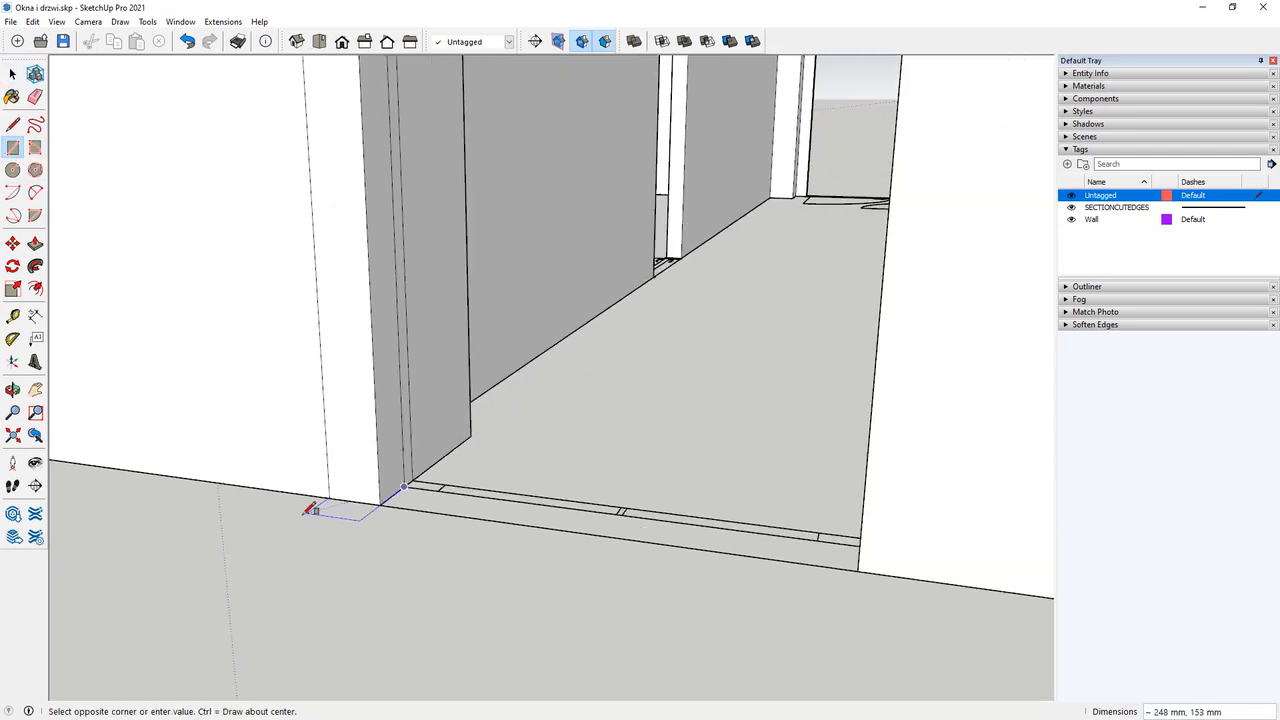
mouse_move(371, 523)
middle_down()
mouse_move(371, 549)
mouse_move(509, 488)
mouse_move(643, 371)
middle_up()
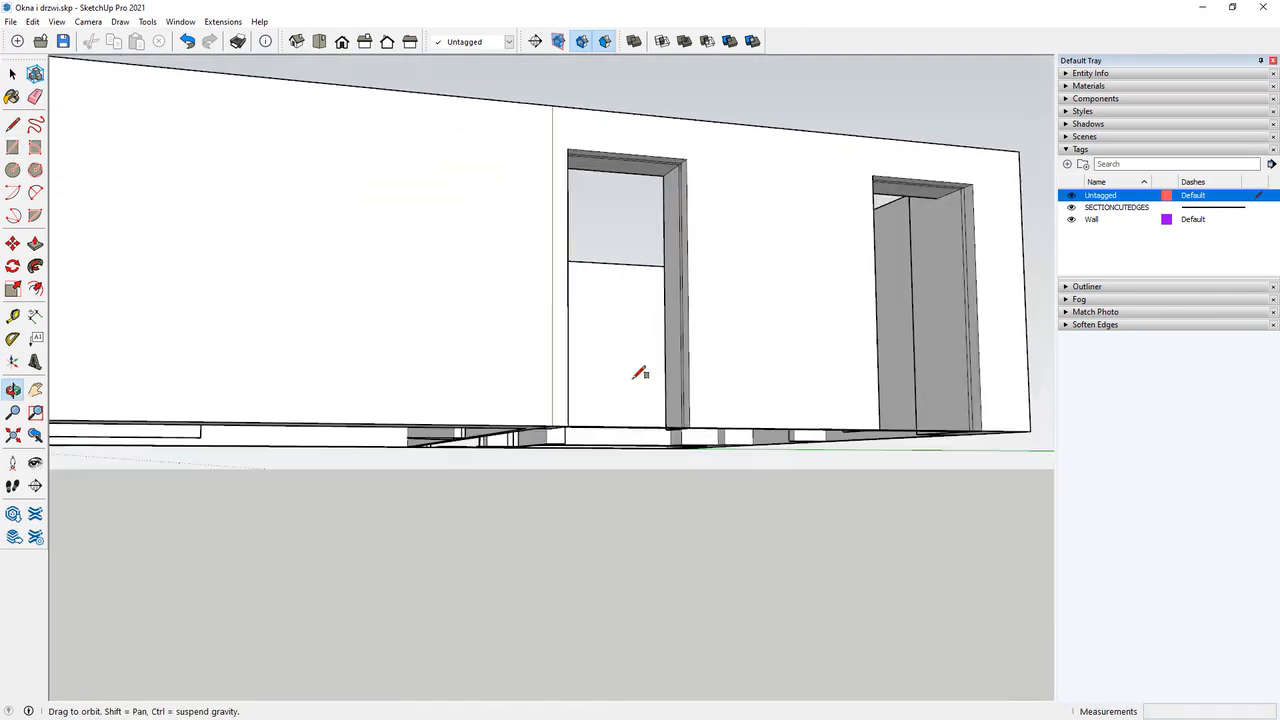
key(r)
click(714, 451)
scroll(651, 155, up, 5)
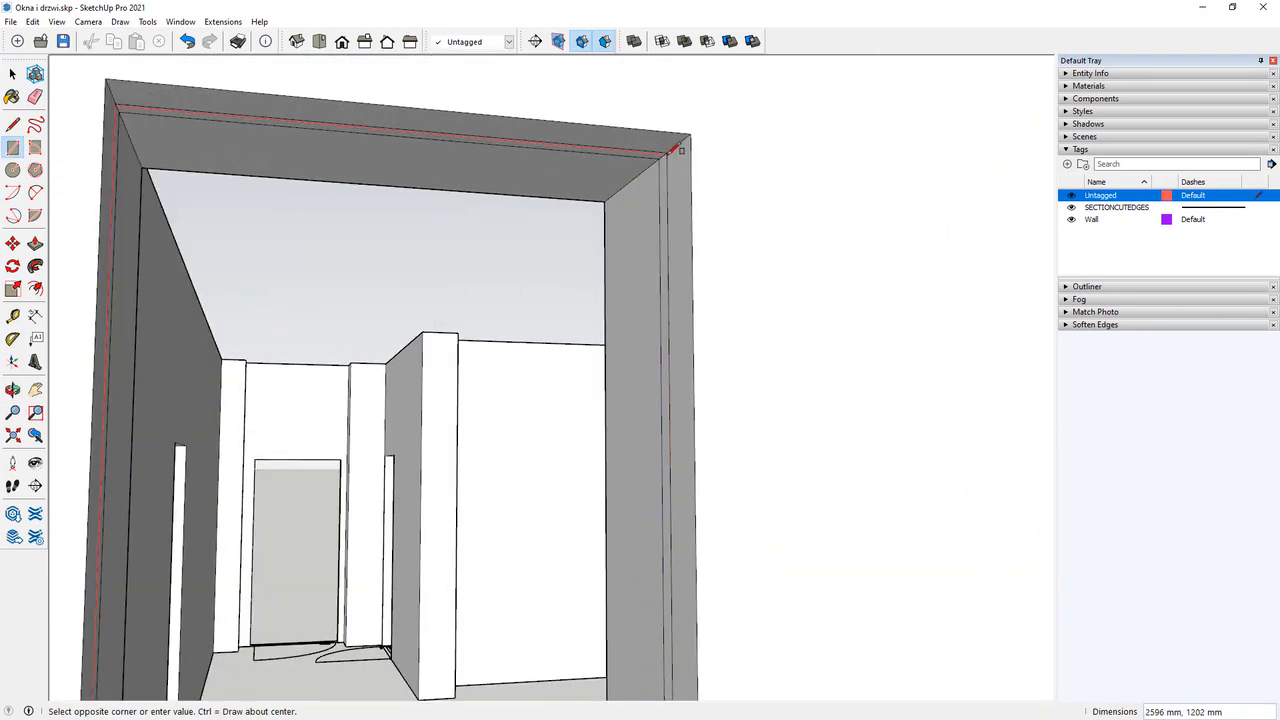
click(667, 152)
scroll(557, 209, down, 4)
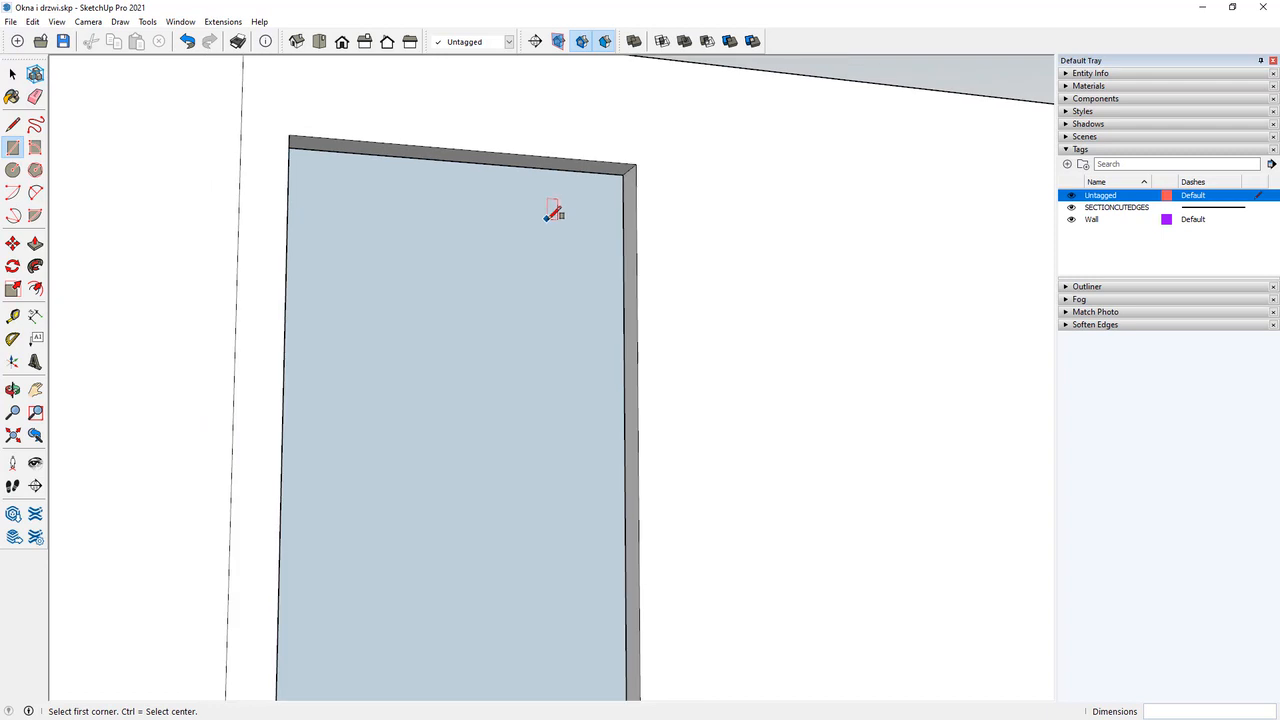
Make the rectangular face in the doorway into a component together with its edges.
middle_drag(557, 209, 437, 257)
click(13, 73)
mouse_move(470, 300)
middle_down()
mouse_move(491, 280)
mouse_move(481, 291)
middle_up()
click(481, 291)
right_click(479, 292)
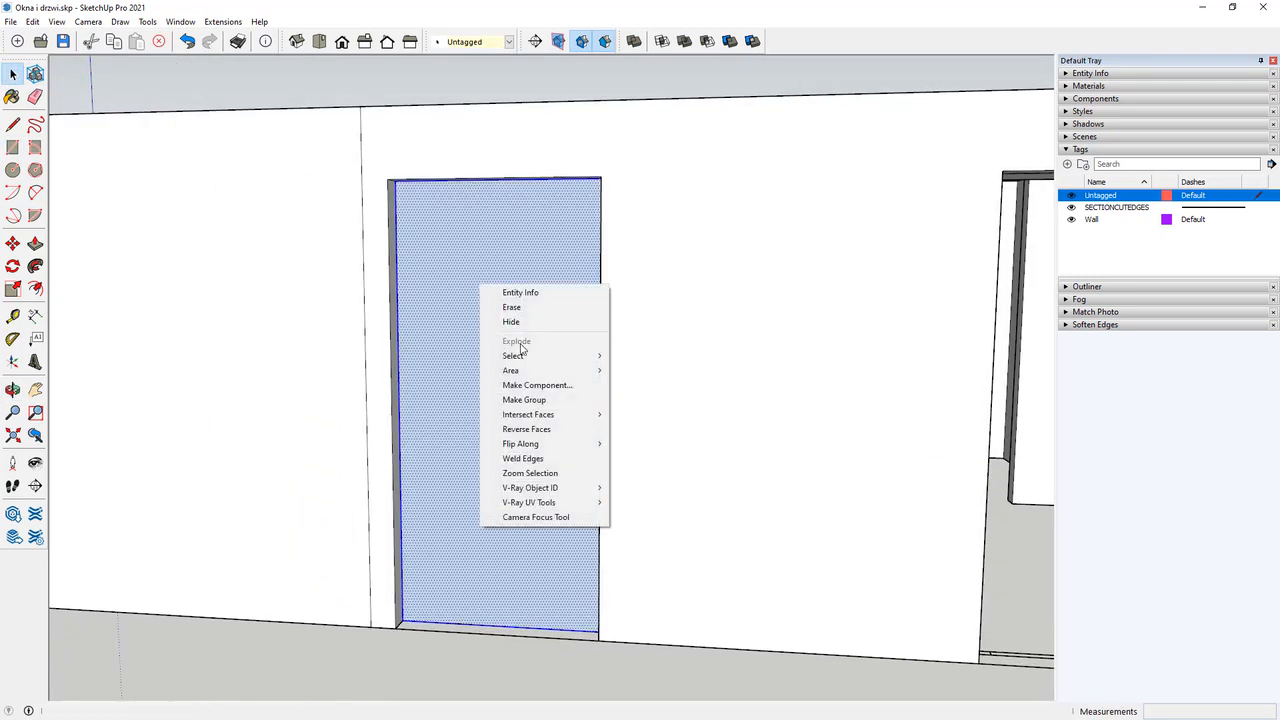
click(522, 387)
click(709, 430)
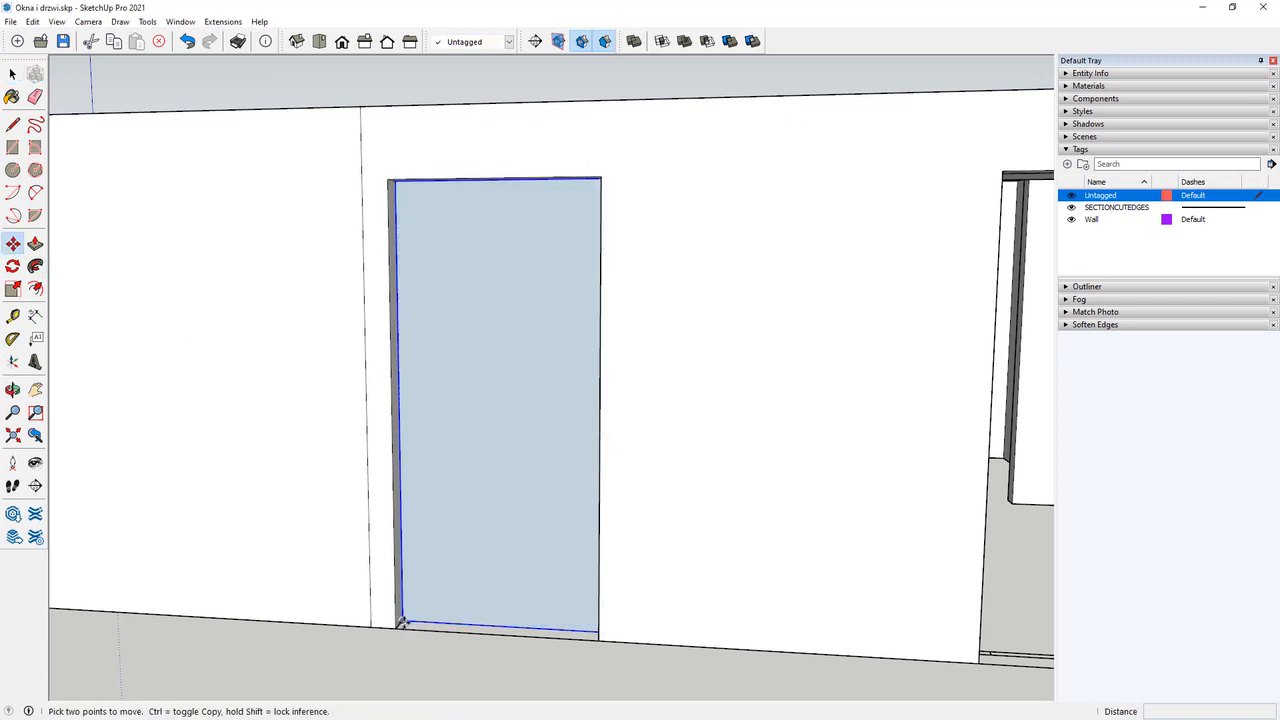
Copy the panel component from its lower corner into the matching corner of the second exterior doorway.
scroll(294, 483, down, 1)
middle_drag(300, 484, 286, 518)
scroll(563, 523, down, 3)
middle_drag(563, 523, 249, 529)
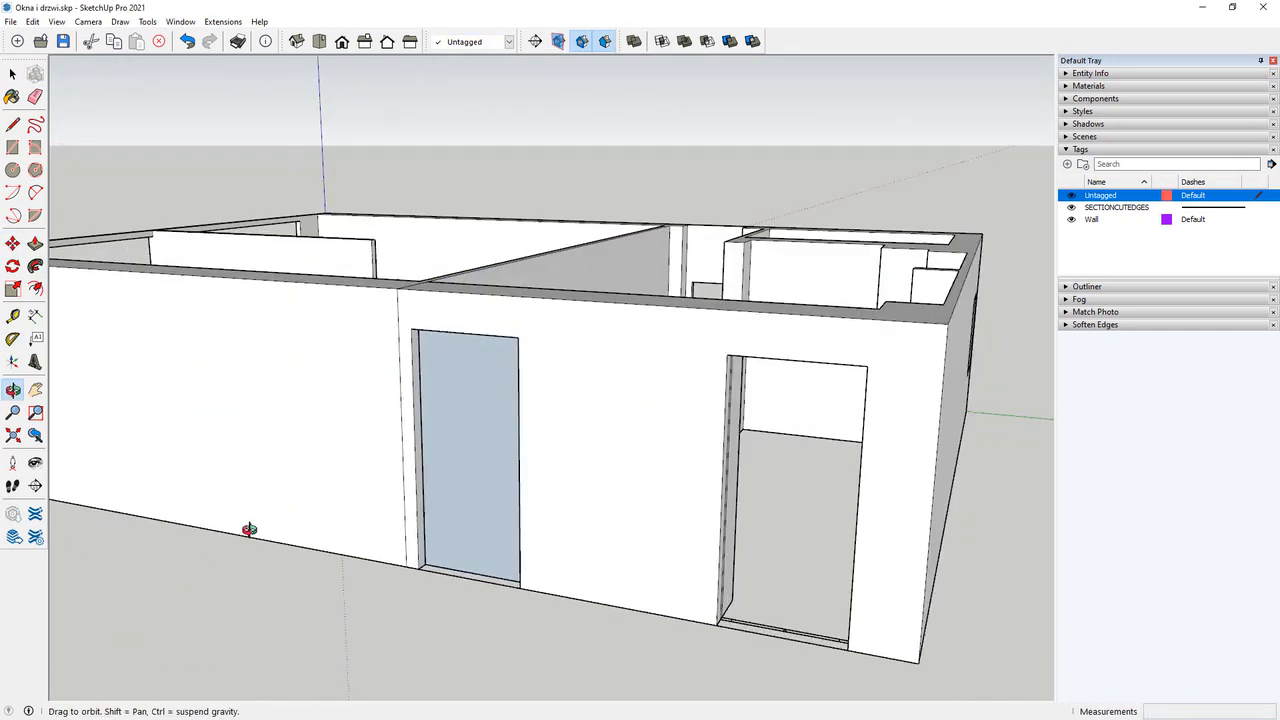
scroll(645, 692, up, 3)
scroll(645, 692, up, 3)
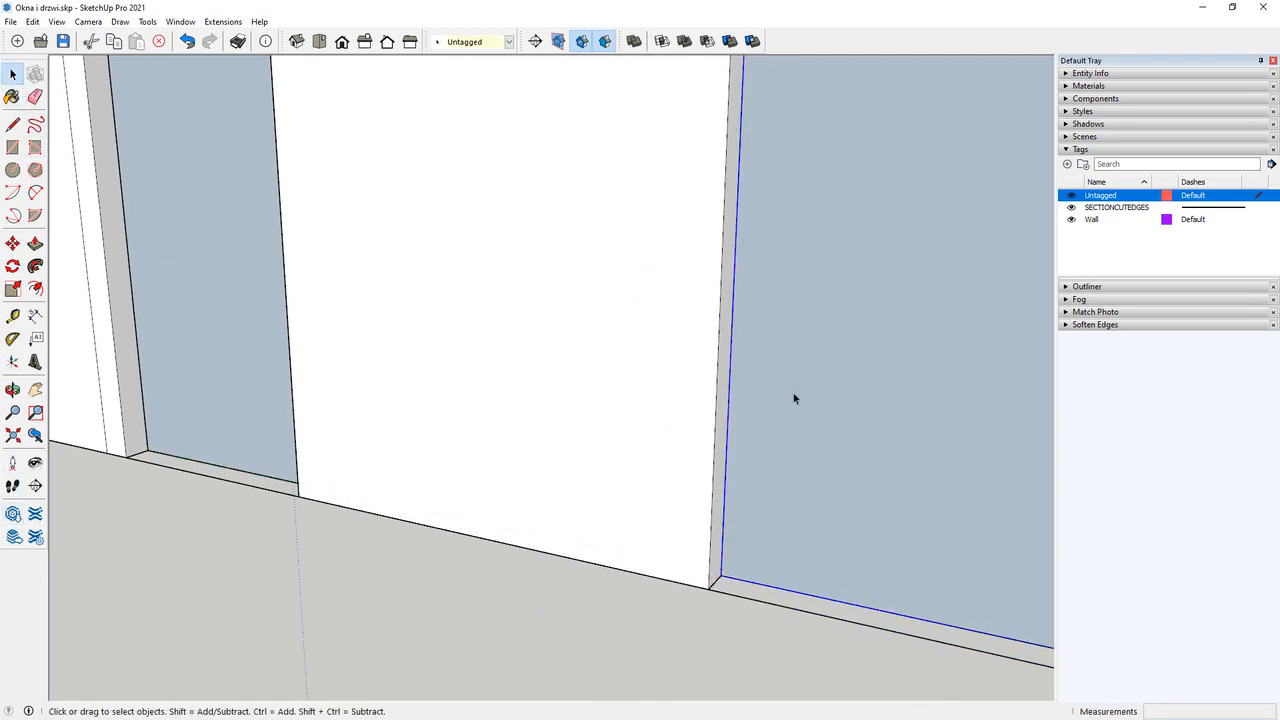
Inside the copied panel component, offset the outline inward to form a narrow frame and delete the inner face.
scroll(228, 484, down, 6)
middle_drag(220, 478, 486, 408)
click(487, 410)
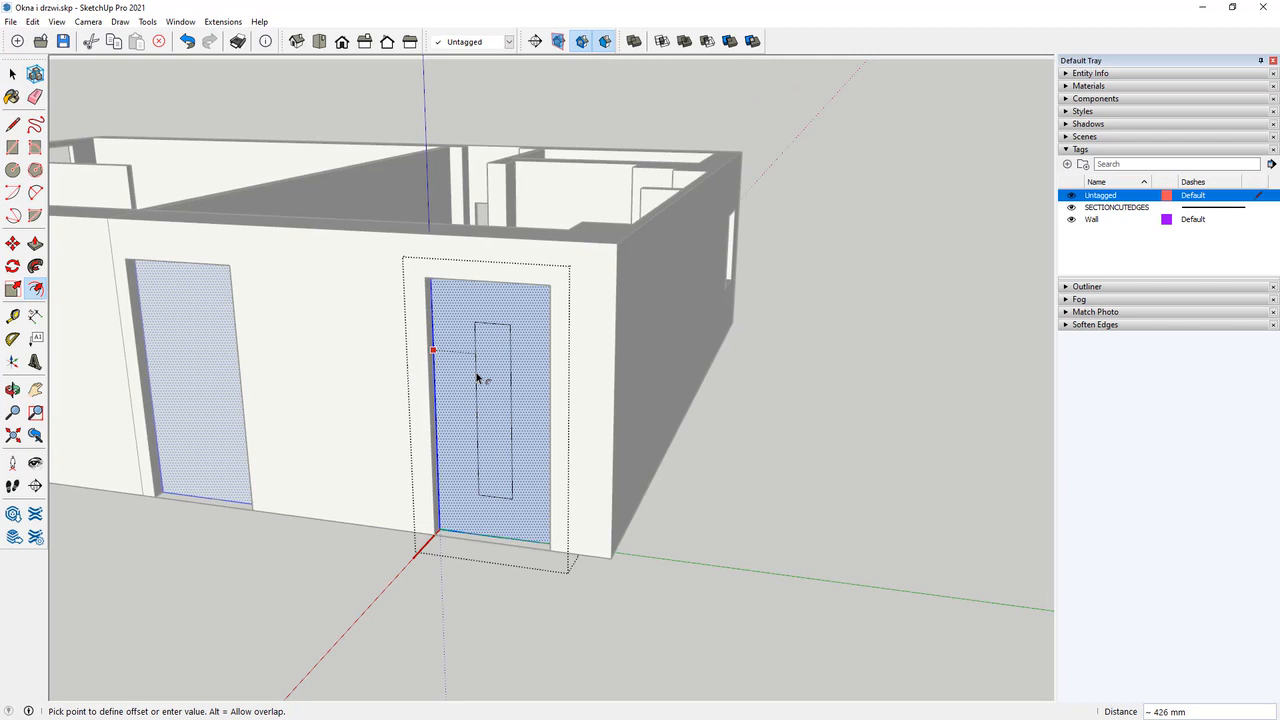
key(Return)
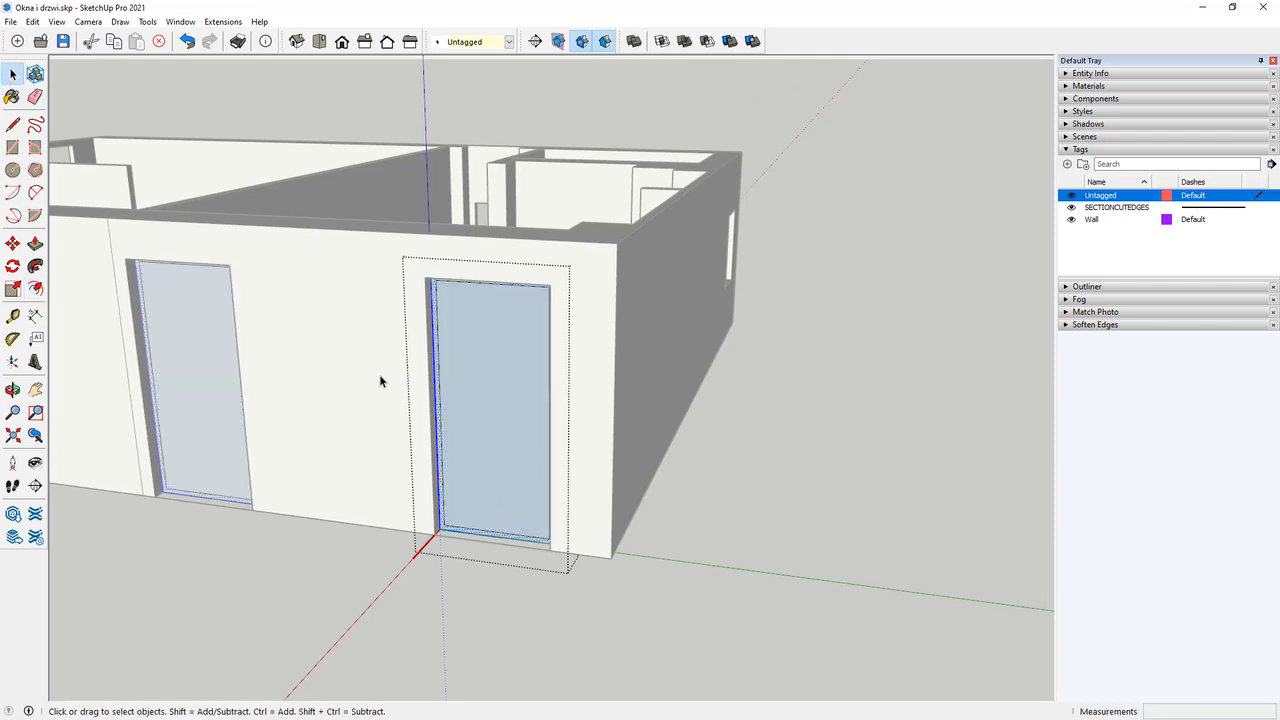
key(Delete)
Push/pull the door frame face to a thickness of about 50 mm.
scroll(435, 540, up, 5)
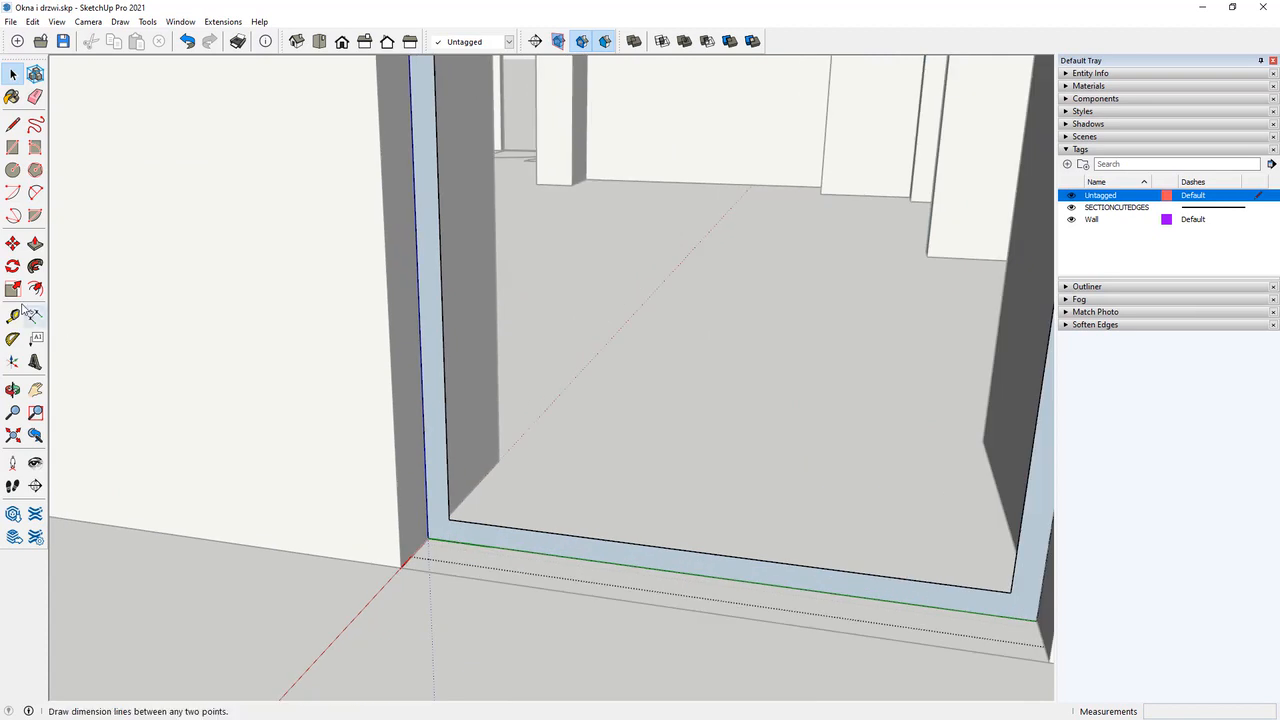
click(32, 250)
scroll(446, 540, up, 2)
click(446, 540)
middle_drag(491, 520, 711, 526)
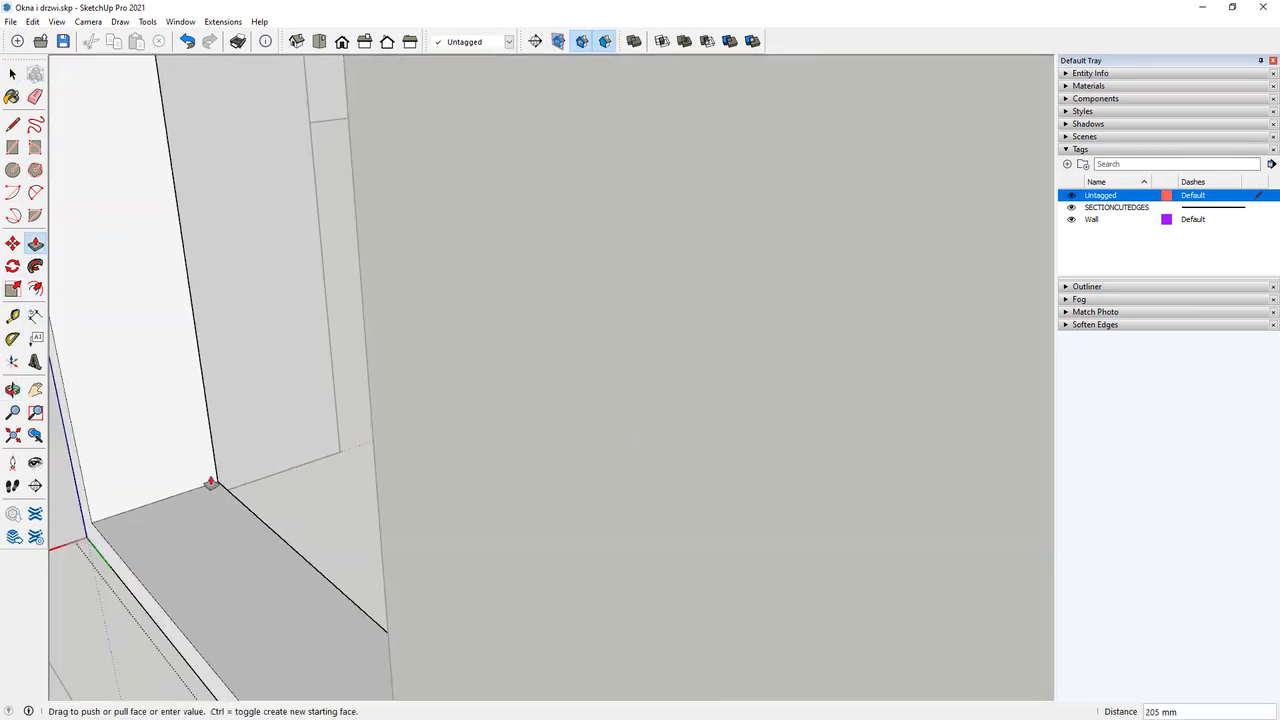
scroll(214, 487, up, 3)
middle_drag(216, 493, 280, 429)
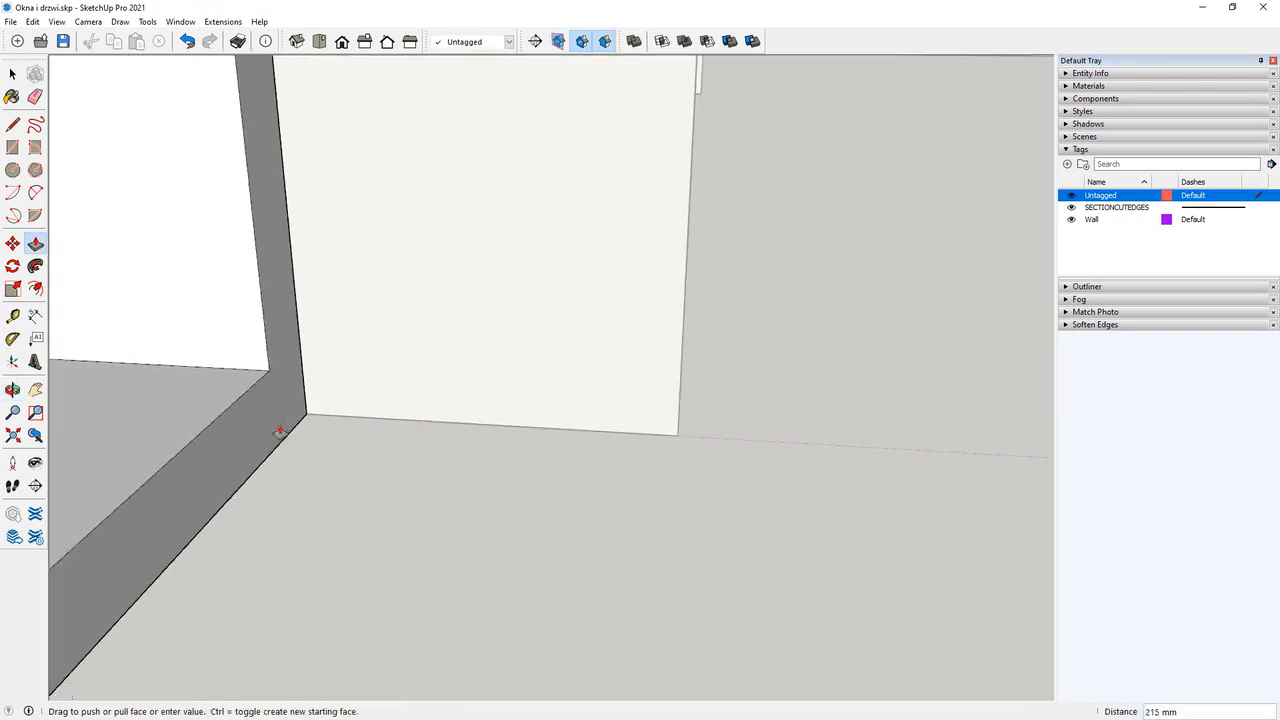
click(160, 397)
middle_drag(160, 397, 661, 498)
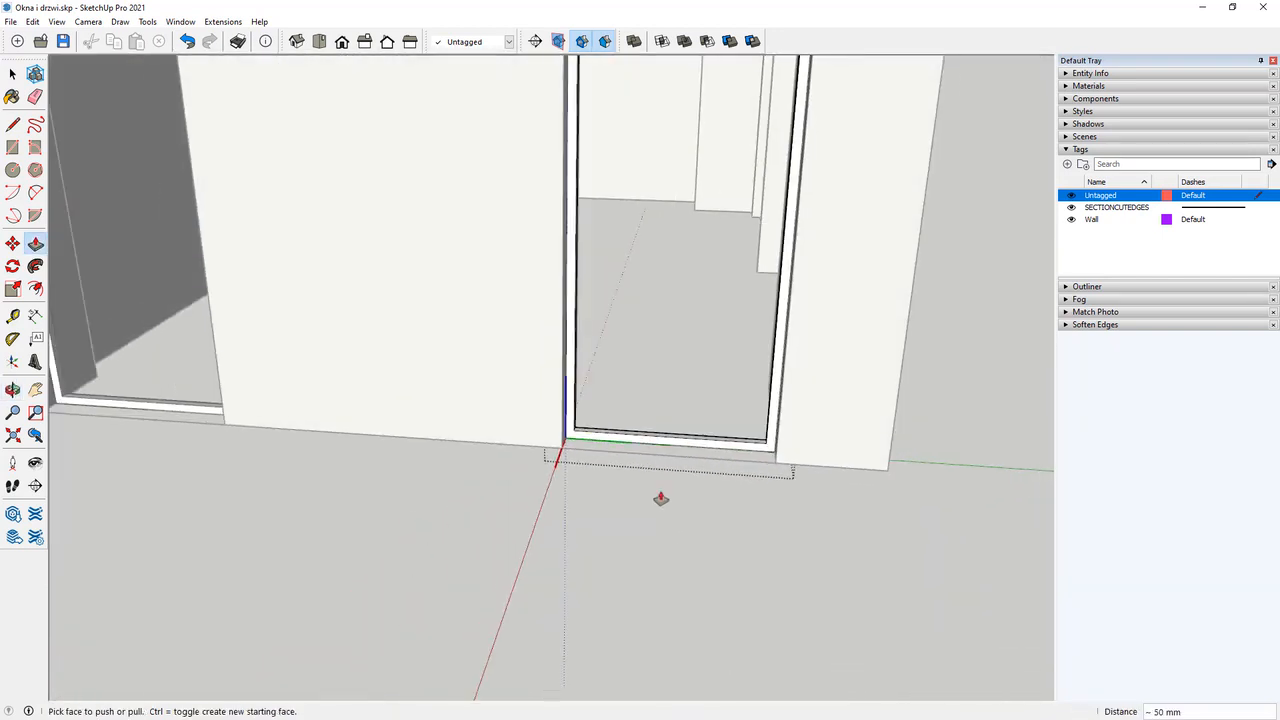
Draw a line across the midpoint of the bottom rail's upper inner face.
scroll(740, 311, up, 2)
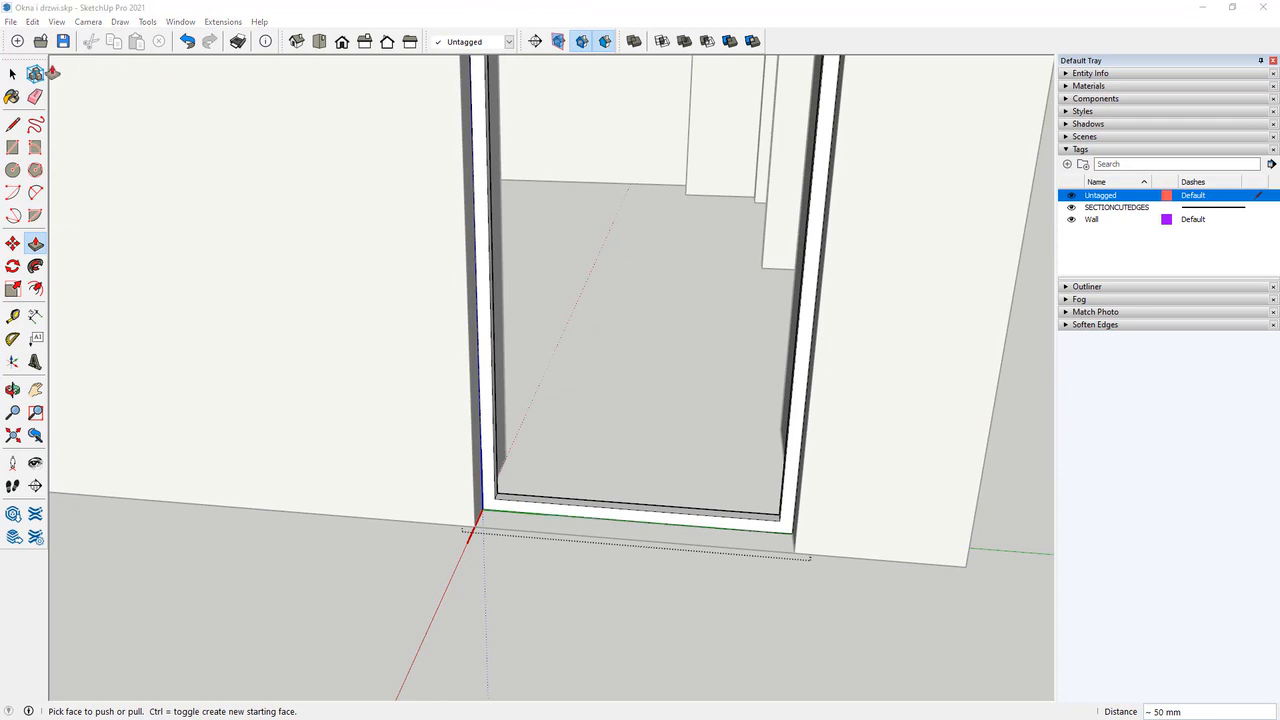
scroll(689, 509, up, 3)
middle_drag(622, 503, 692, 507)
scroll(434, 514, down, 2)
scroll(745, 567, up, 2)
scroll(745, 567, up, 1)
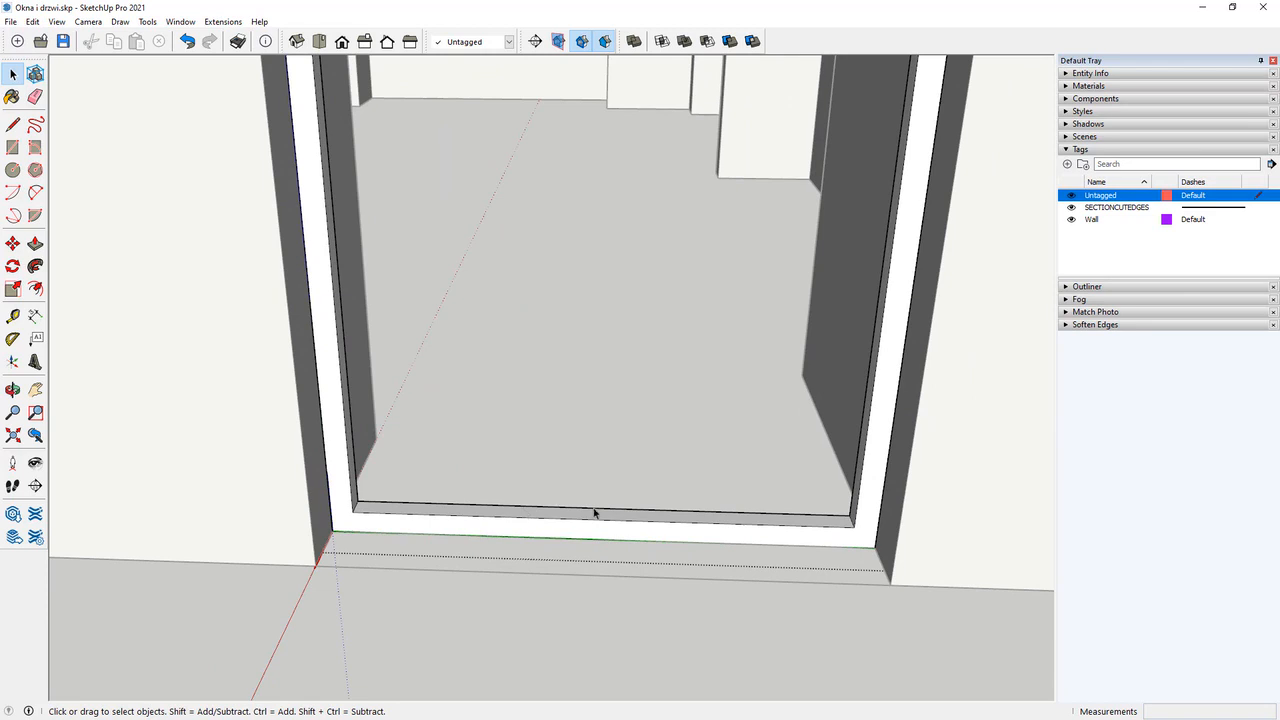
scroll(598, 518, up, 2)
scroll(521, 532, down, 3)
scroll(828, 521, up, 2)
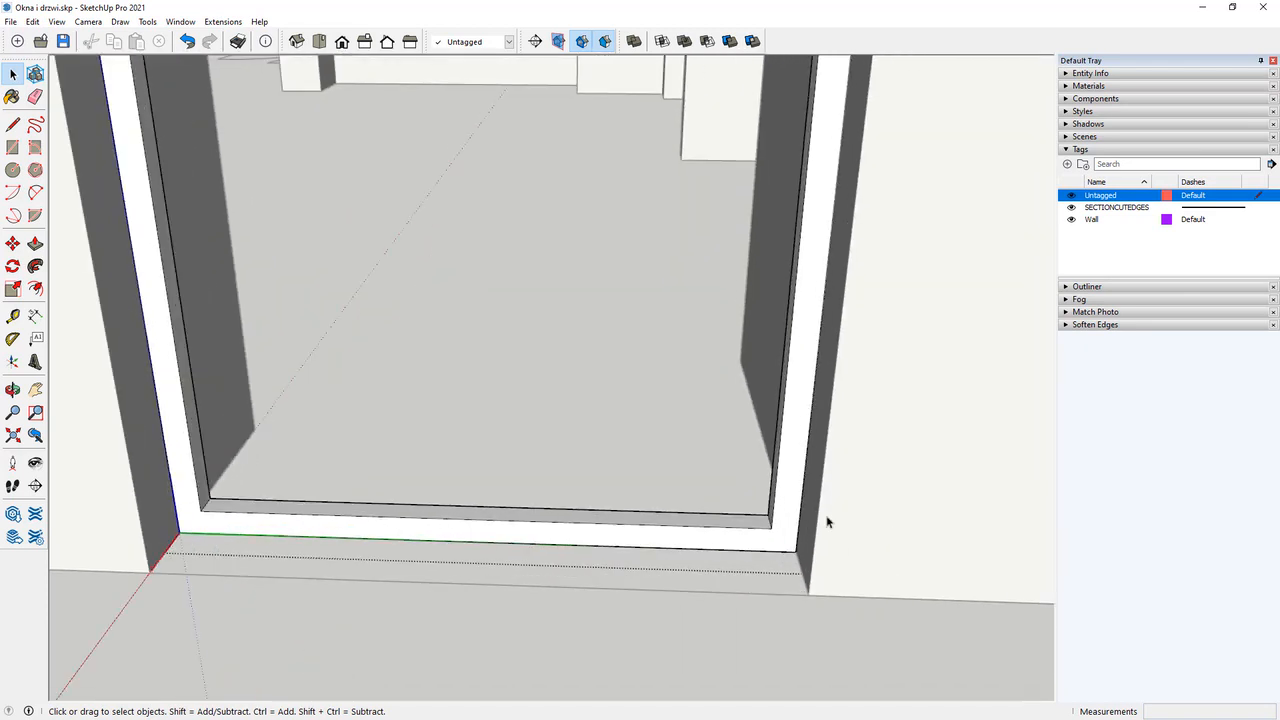
scroll(828, 521, up, 1)
scroll(655, 488, down, 1)
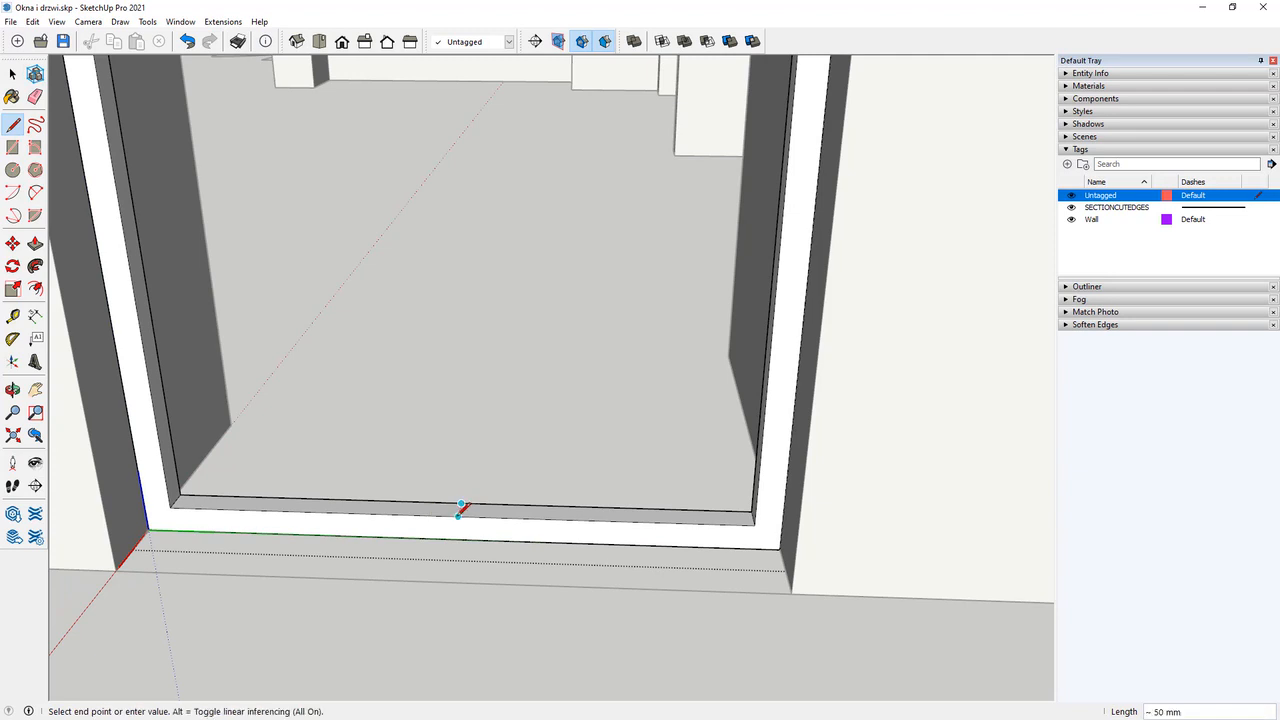
scroll(466, 497, up, 3)
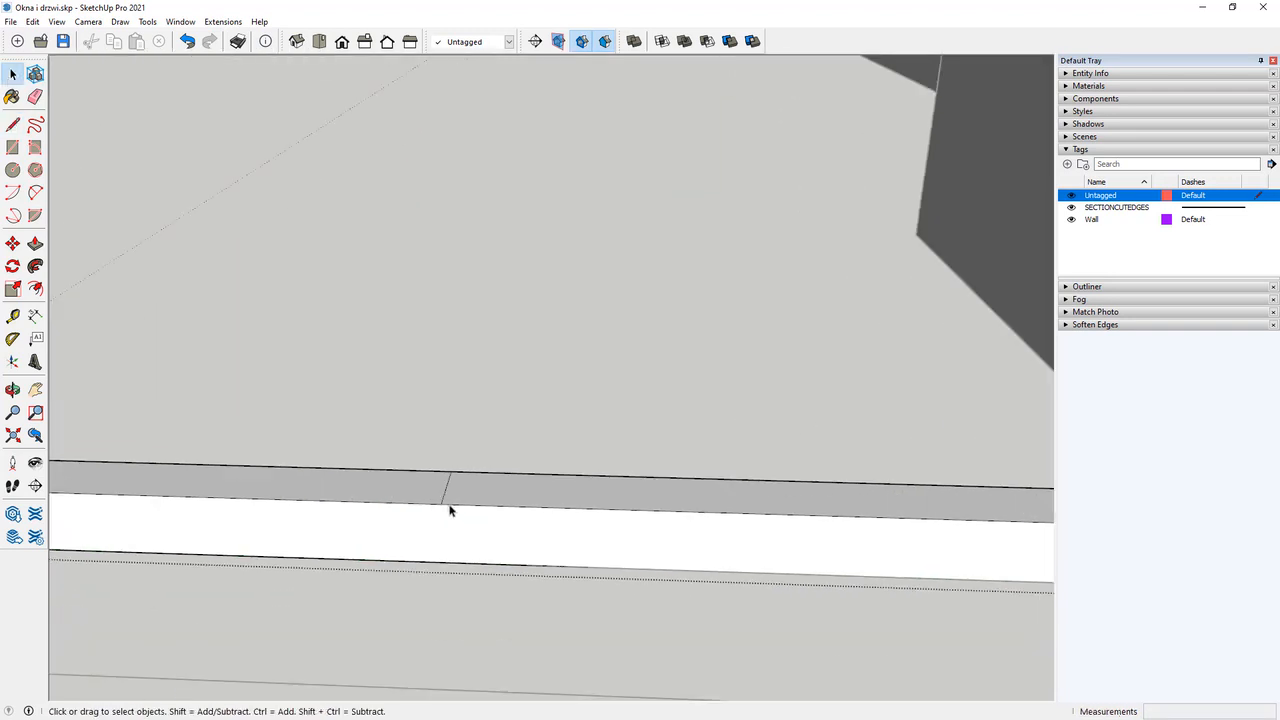
Copy the centre line 25 mm to one side along the bottom rail.
click(12, 243)
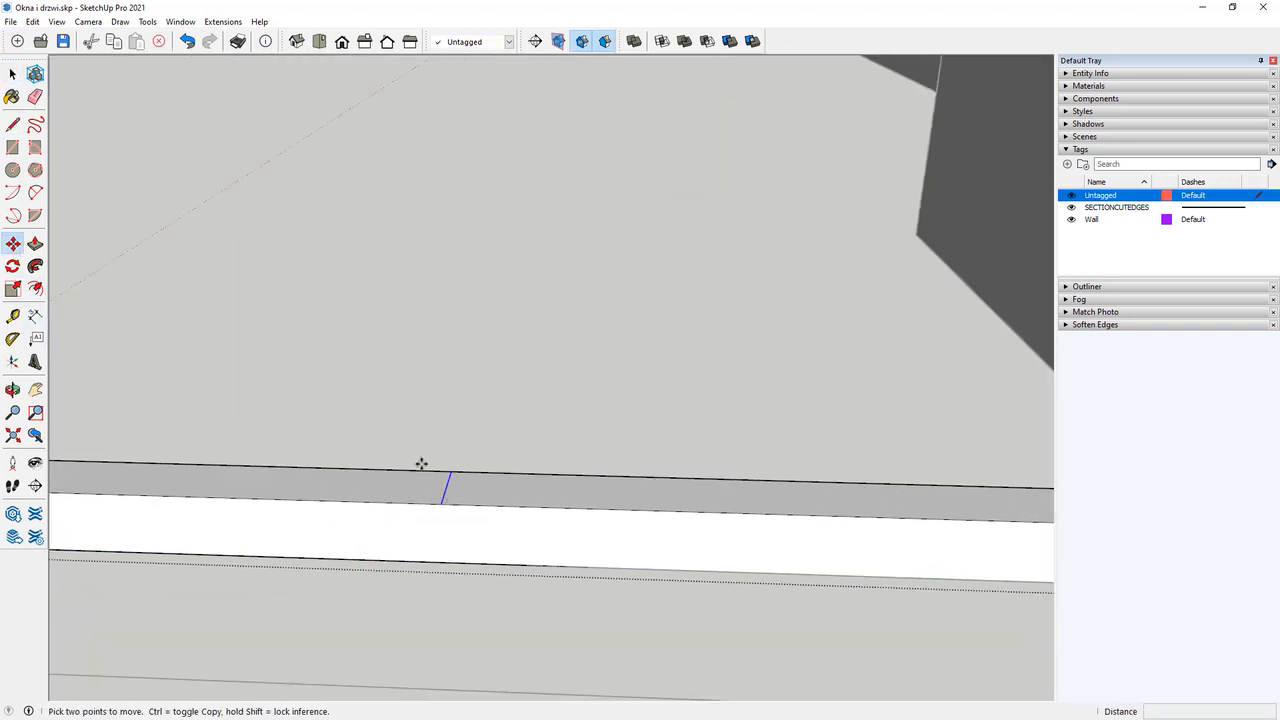
key(ctrl)
click(451, 472)
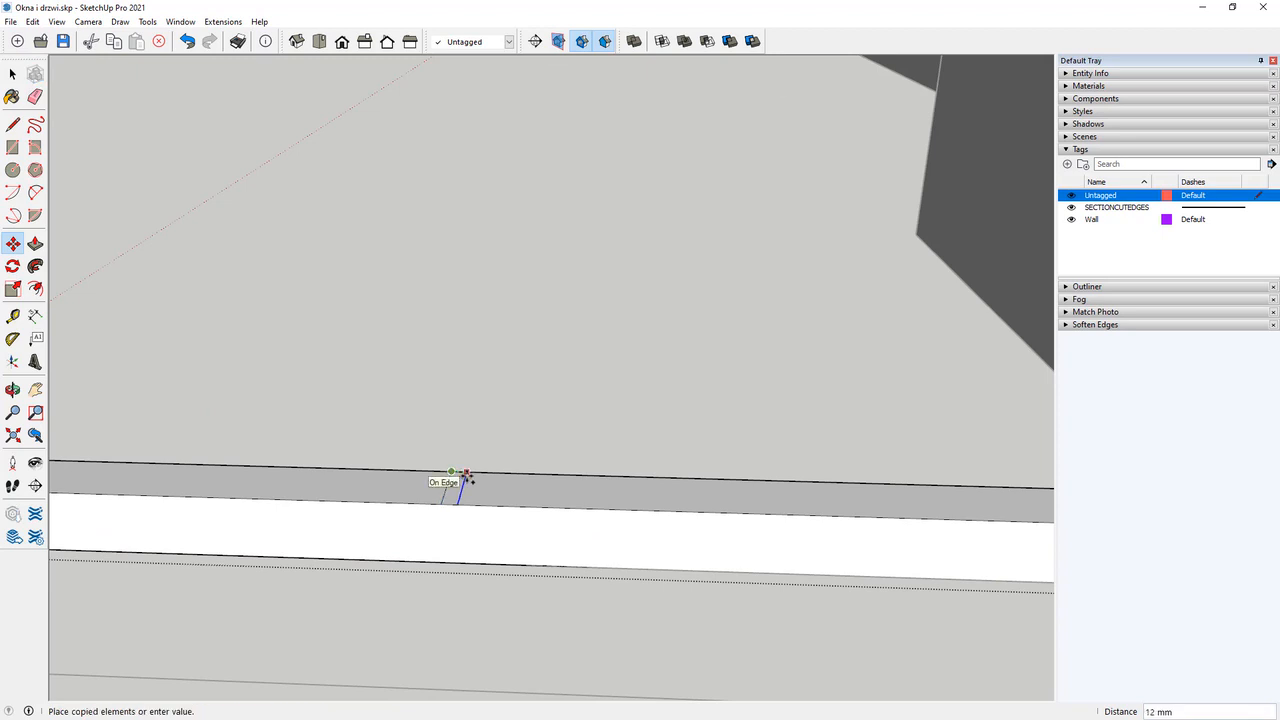
text(25)
key(Return)
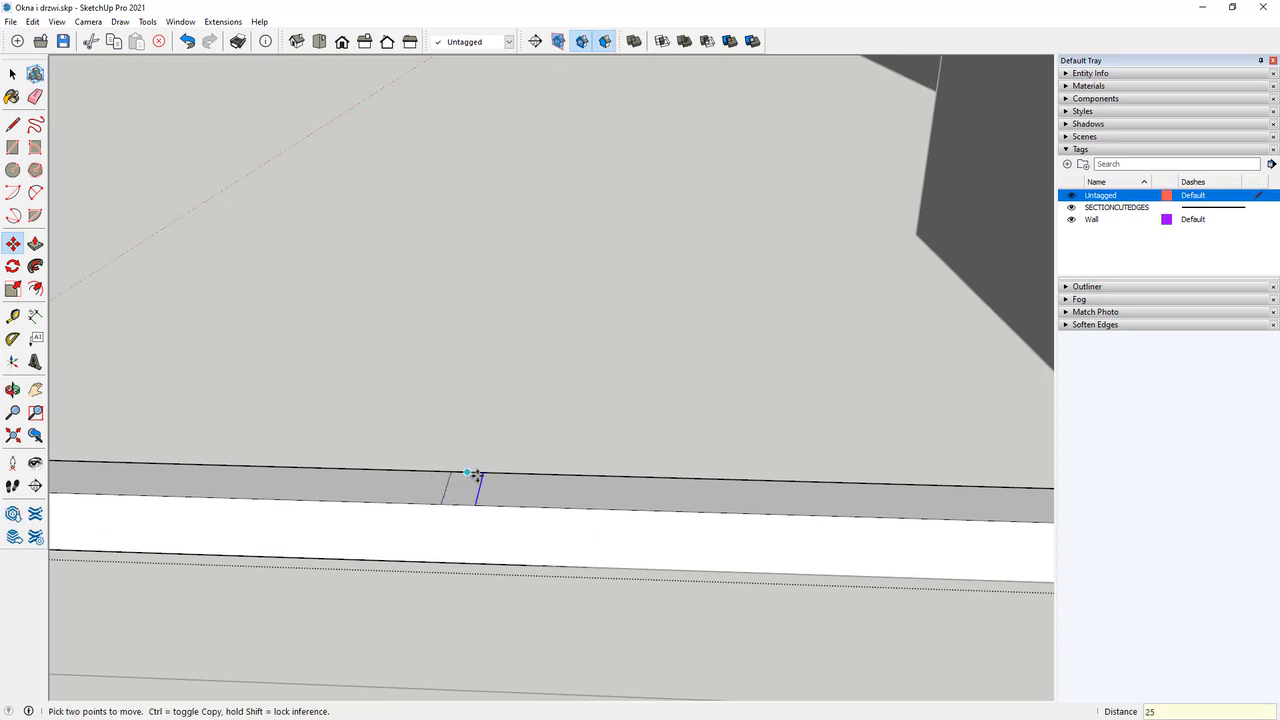
Copy the offset line to the mirrored position across the centre line and erase the centre line.
key(ctrl)
click(483, 472)
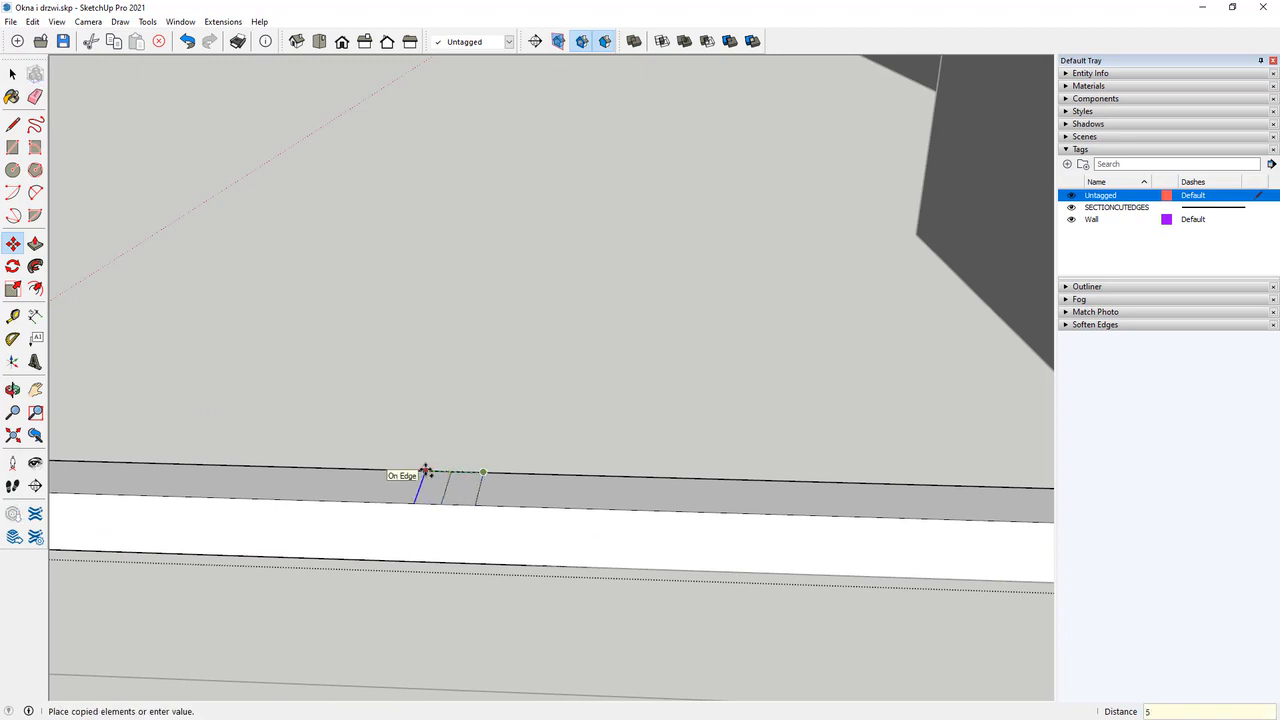
key(Return)
click(35, 96)
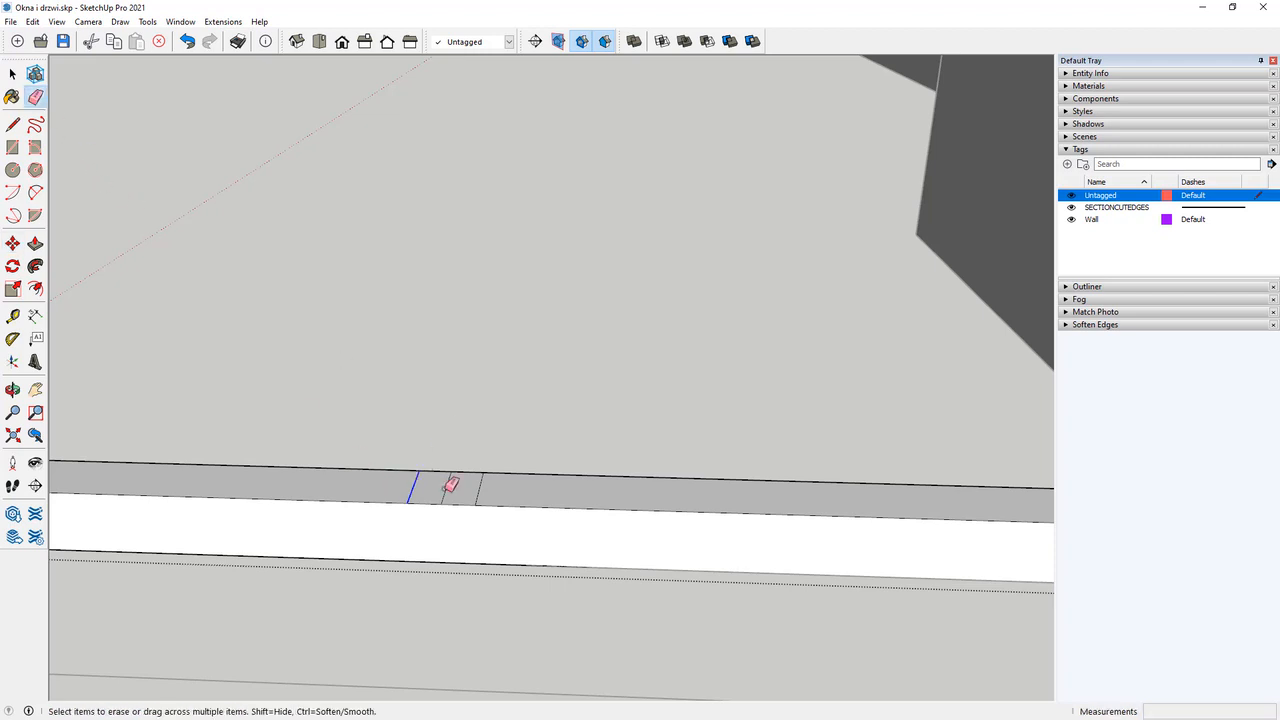
click(445, 489)
key(space)
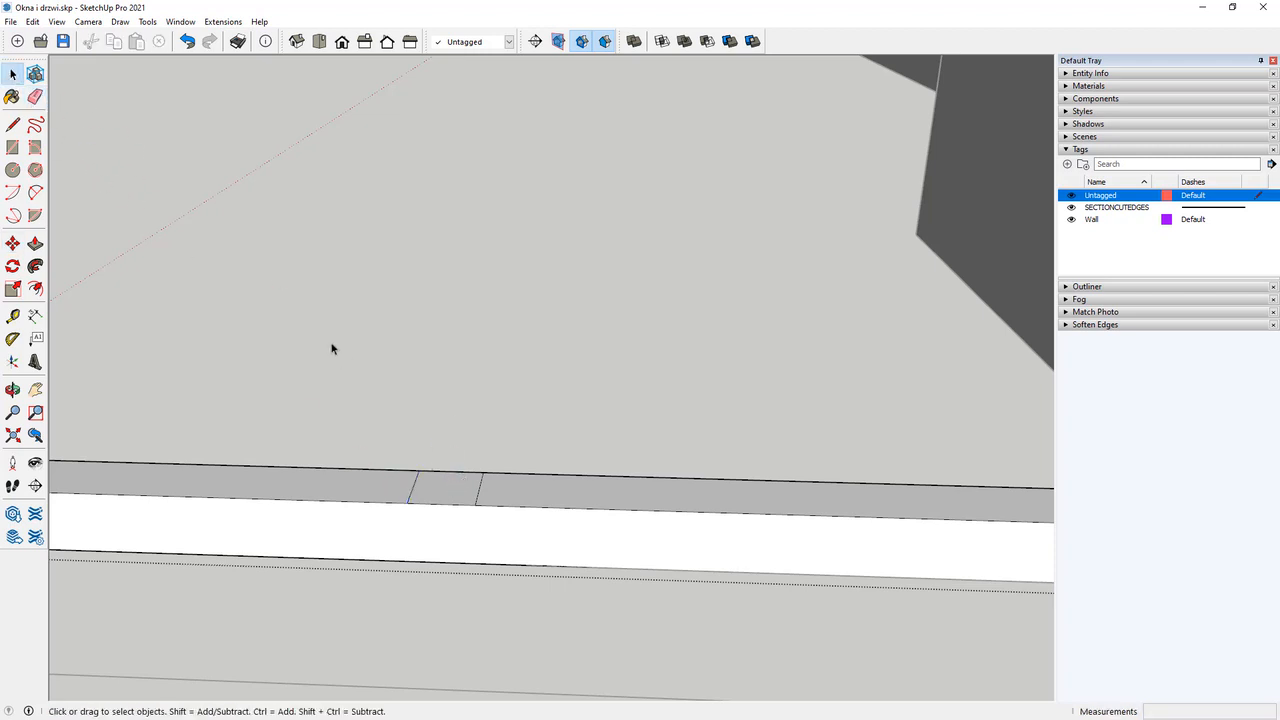
Extrude the narrow strip between the two lines 2500 mm up to the top rail as a central mullion.
triple_click(457, 488)
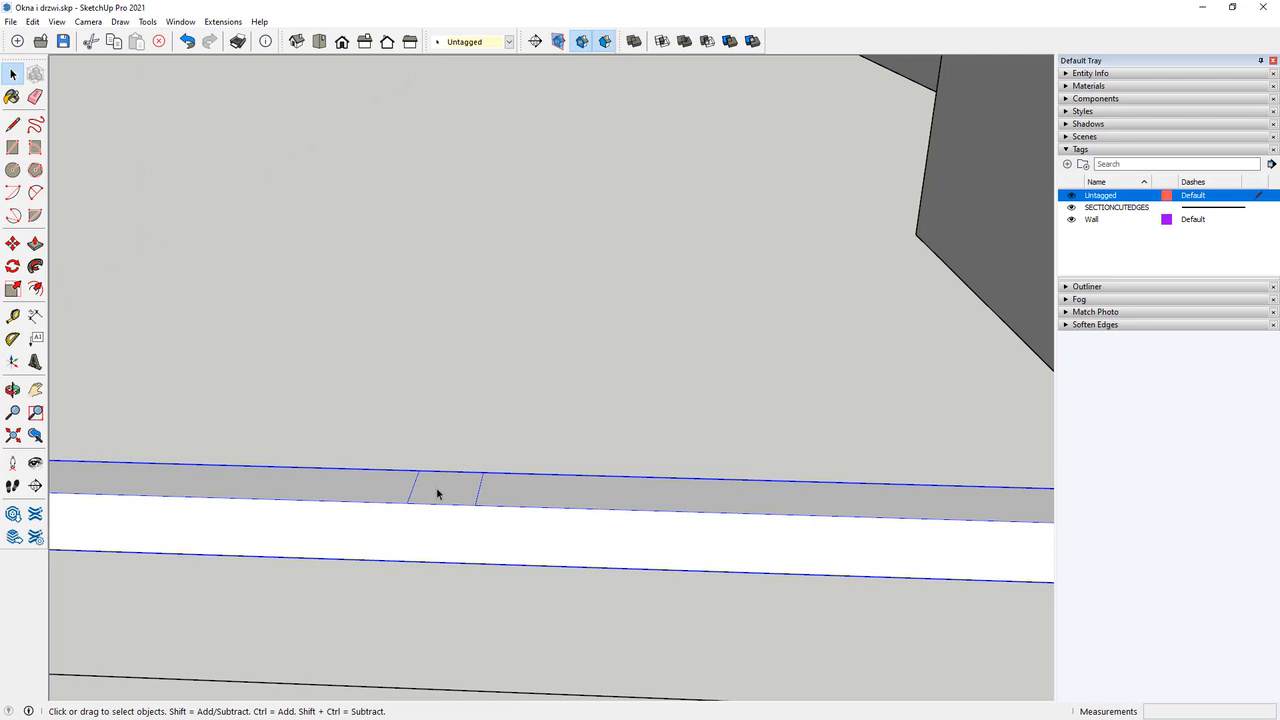
key(Escape)
click(436, 487)
click(35, 243)
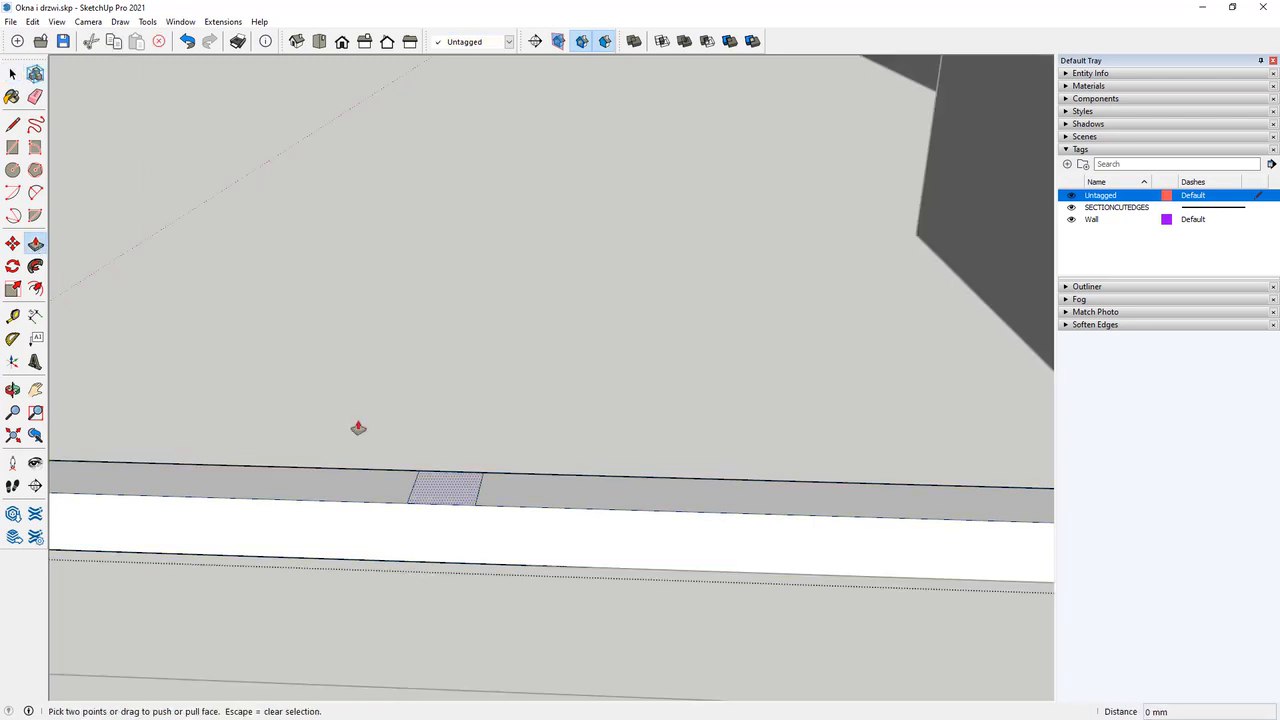
click(446, 491)
scroll(449, 540, down, 4)
scroll(458, 384, down, 4)
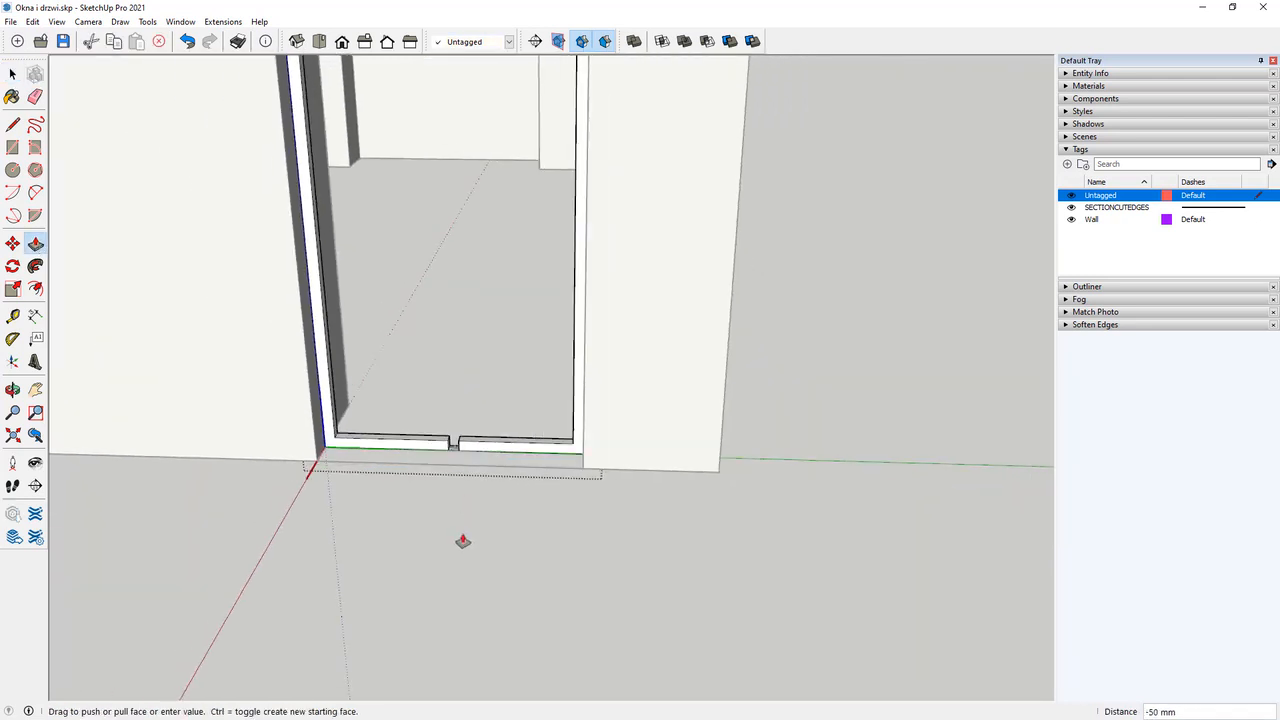
scroll(463, 541, down, 3)
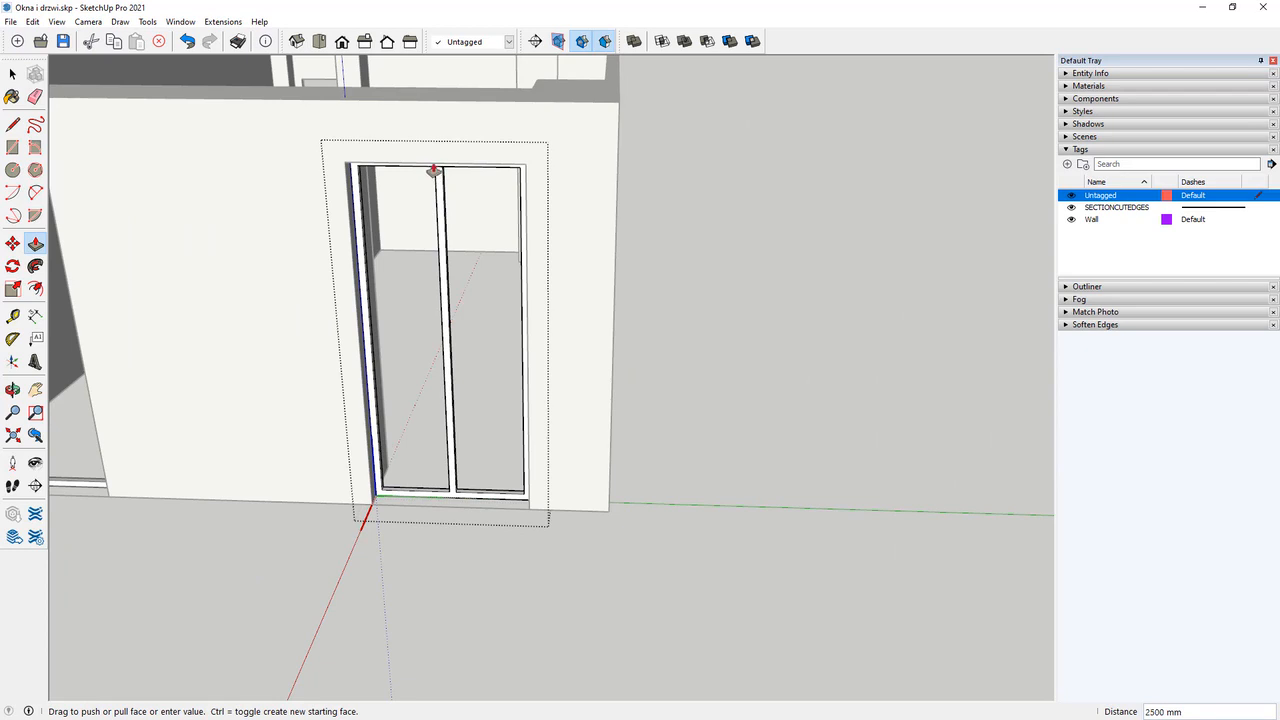
scroll(420, 172, up, 5)
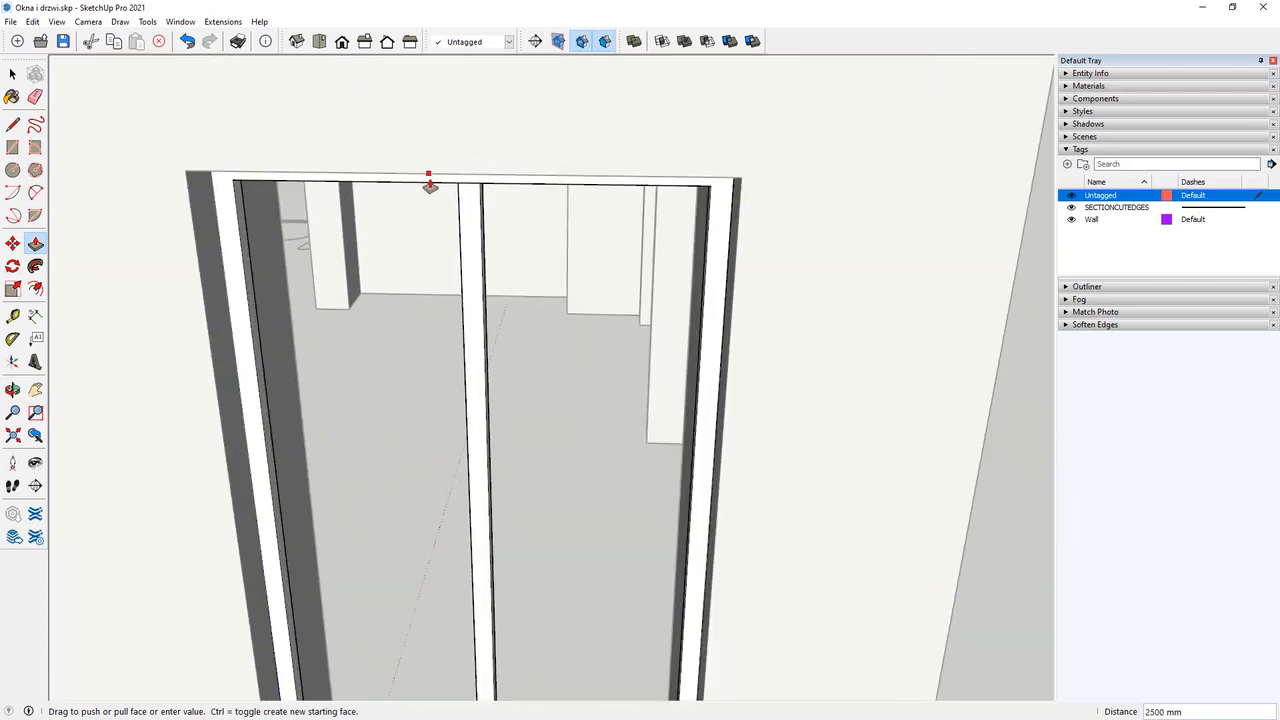
click(429, 188)
Examine the mullion's joints with the top and bottom rails from outside and inside for leftover edges.
scroll(474, 191, up, 5)
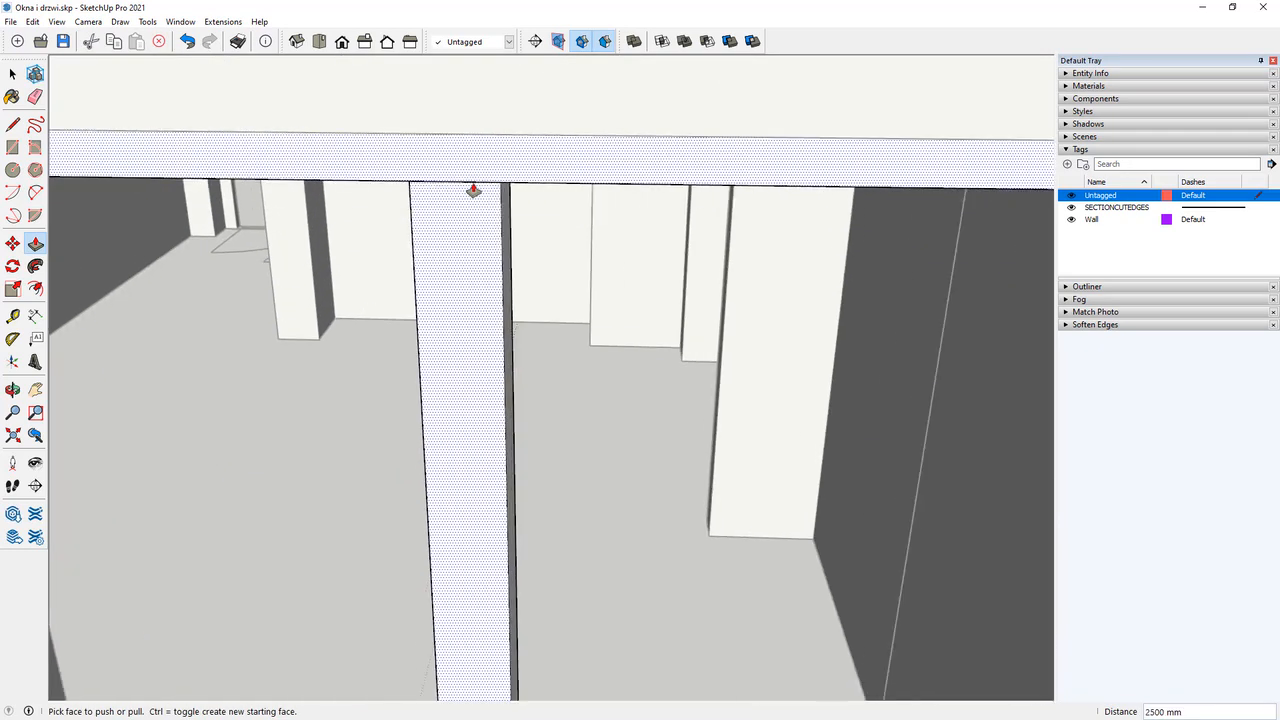
middle_drag(474, 191, 430, 149)
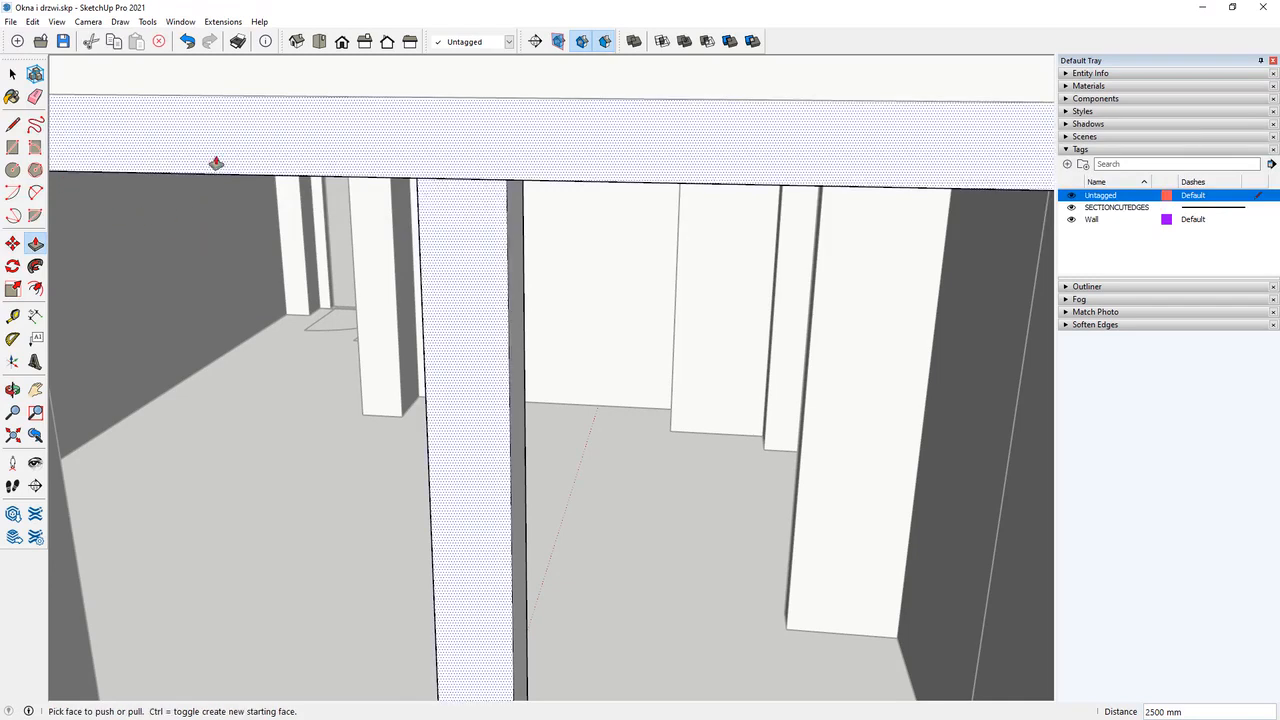
key(e)
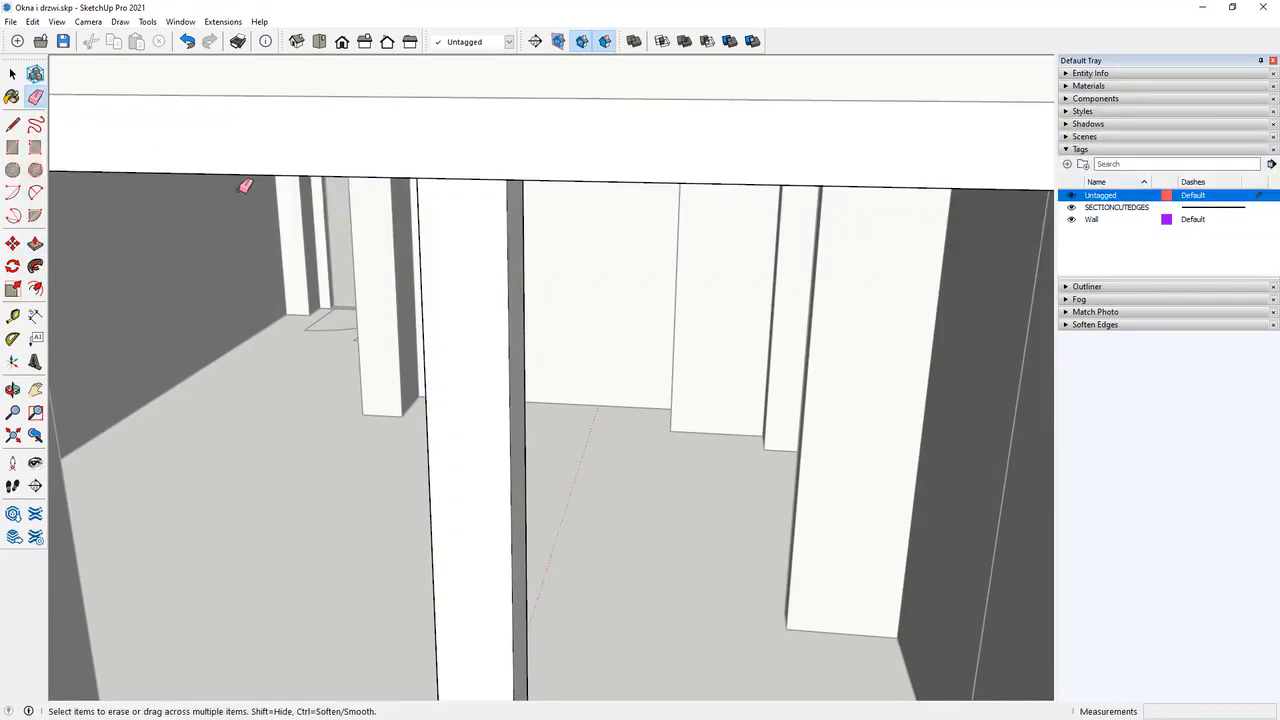
mouse_move(457, 183)
middle_down()
mouse_move(500, 303)
mouse_move(560, 396)
mouse_move(589, 346)
middle_up()
scroll(589, 374, down, 3)
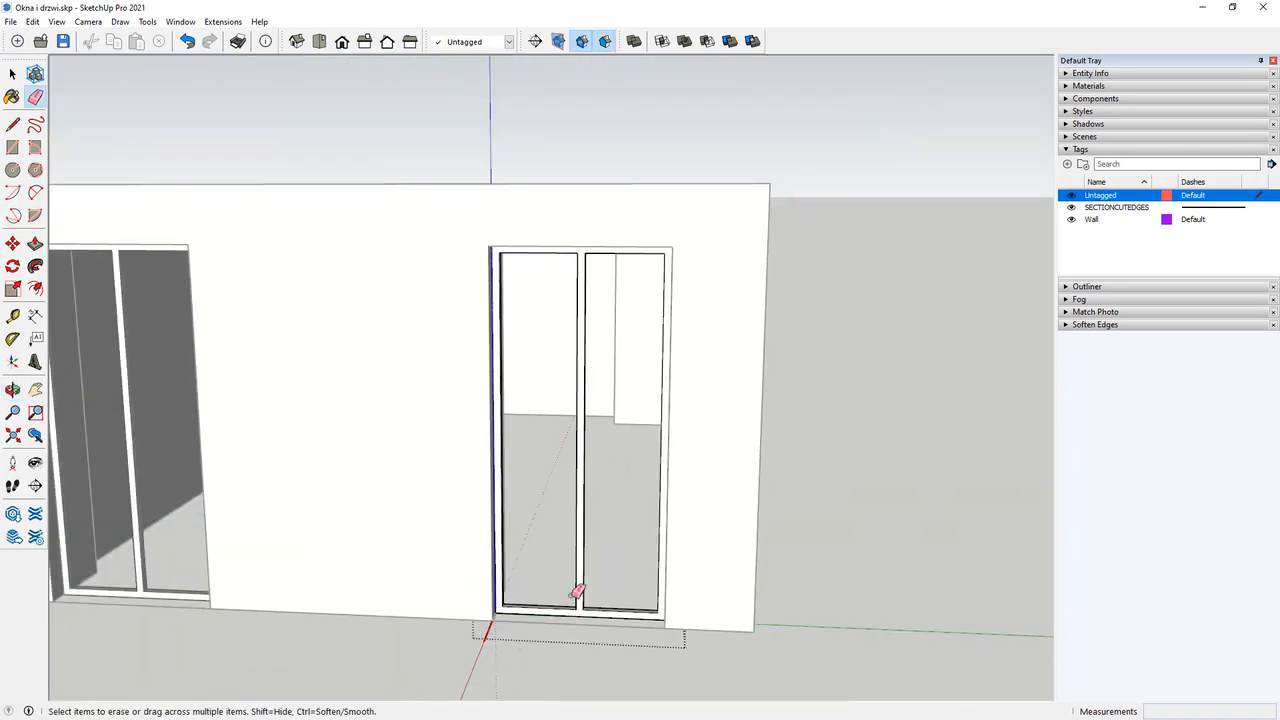
scroll(577, 592, down, 5)
middle_drag(457, 608, 432, 142)
scroll(427, 174, up, 7)
mouse_move(429, 186)
middle_down()
mouse_move(393, 176)
mouse_move(389, 126)
middle_up()
scroll(425, 140, up, 3)
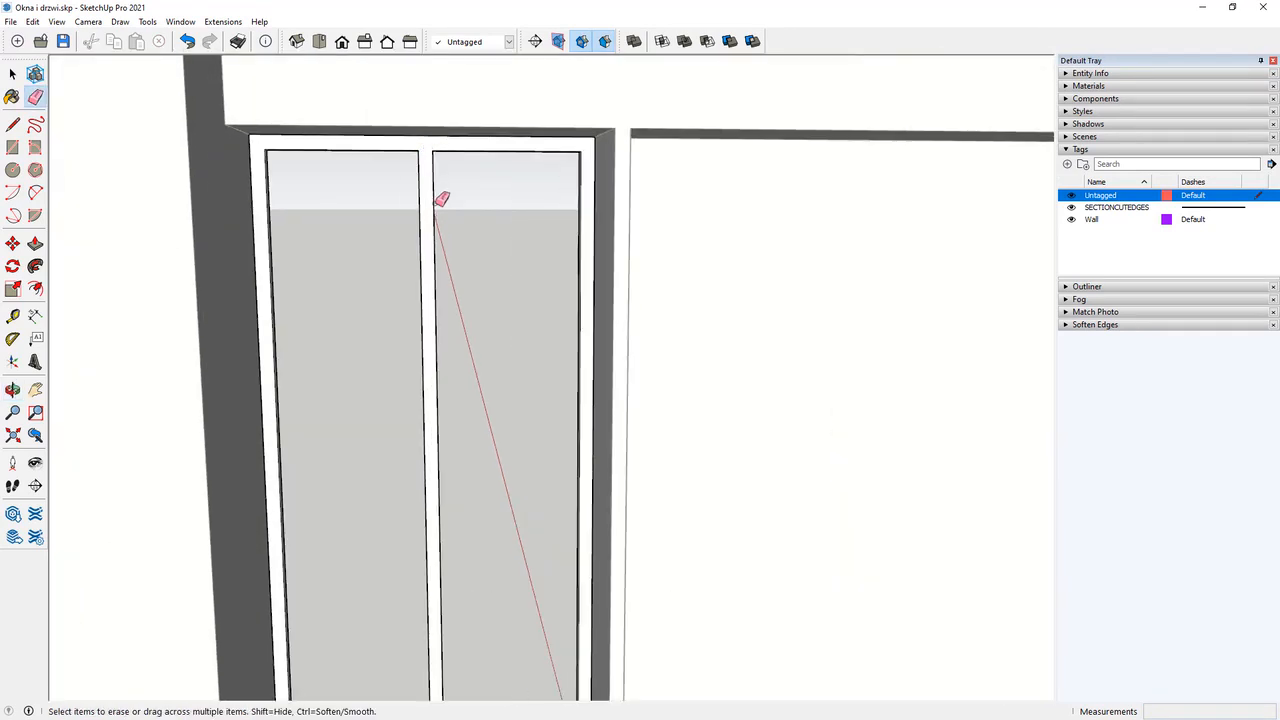
scroll(440, 198, down, 3)
middle_drag(440, 294, 519, 463)
scroll(427, 414, up, 1)
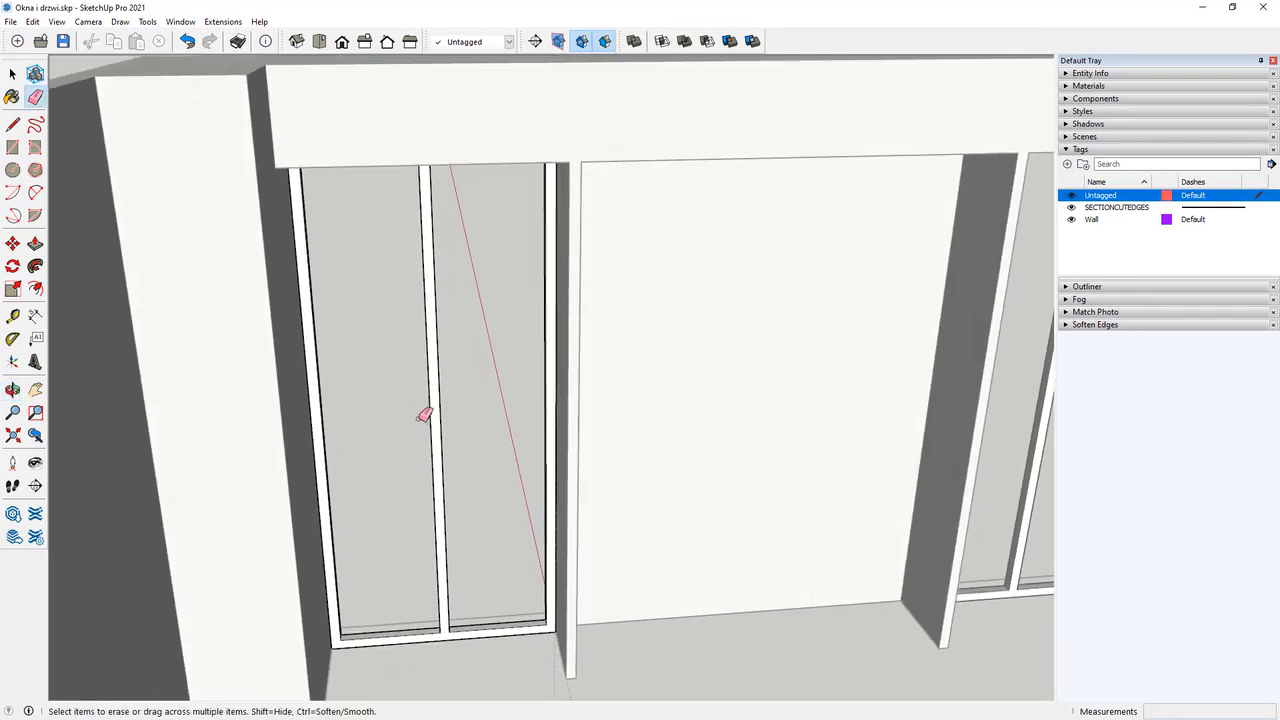
mouse_move(427, 414)
middle_down()
mouse_move(477, 450)
mouse_move(480, 548)
middle_up()
scroll(480, 549, down, 2)
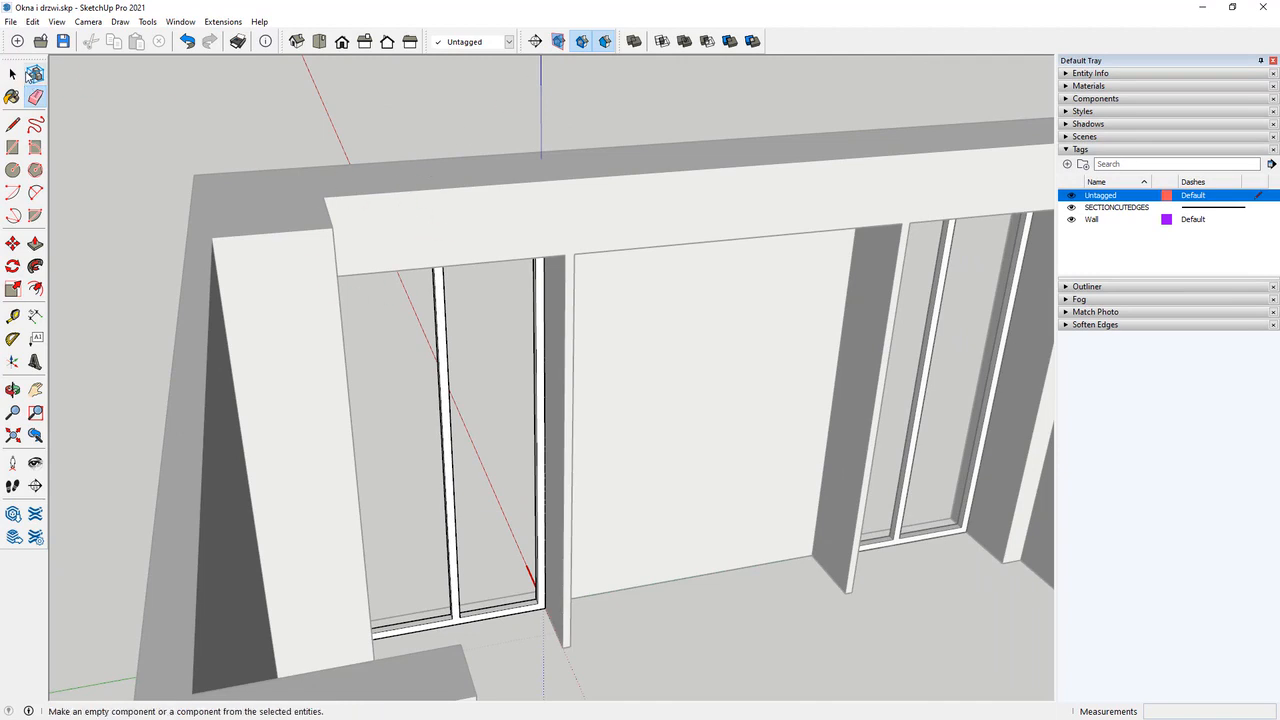
Turn on hiding the rest of the model during component editing and view the isolated frames.
click(84, 22)
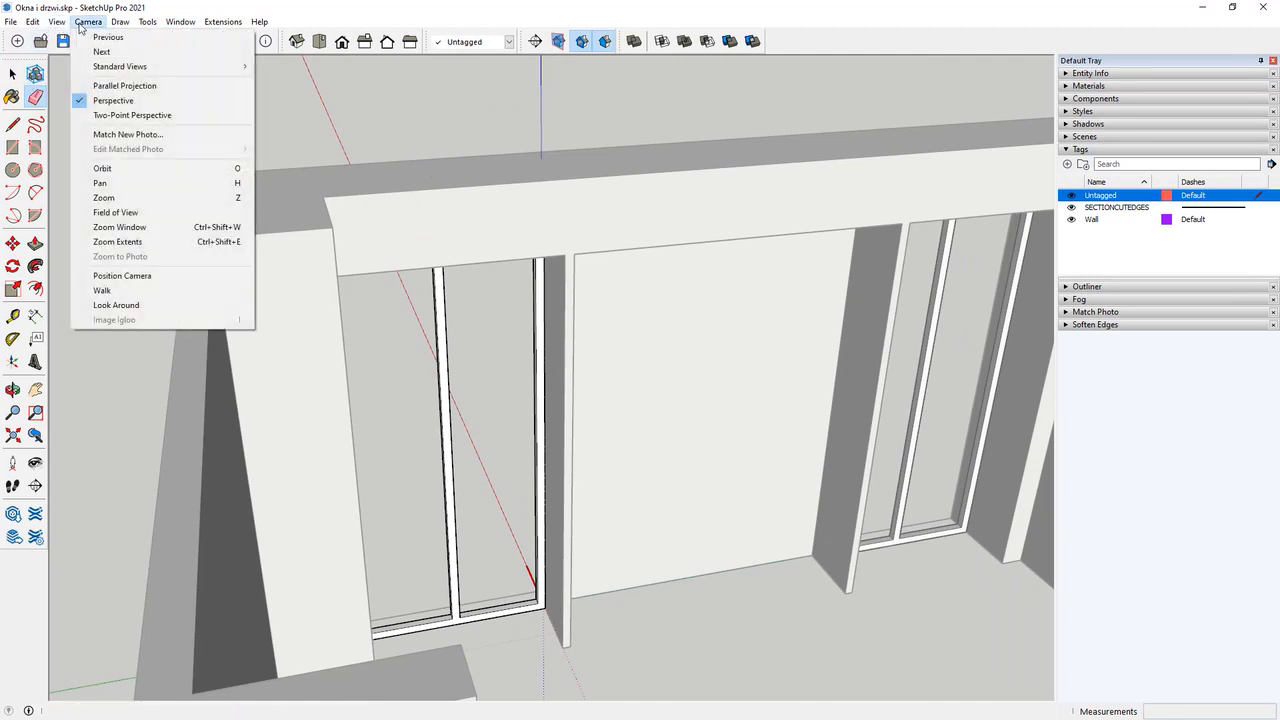
mouse_move(62, 26)
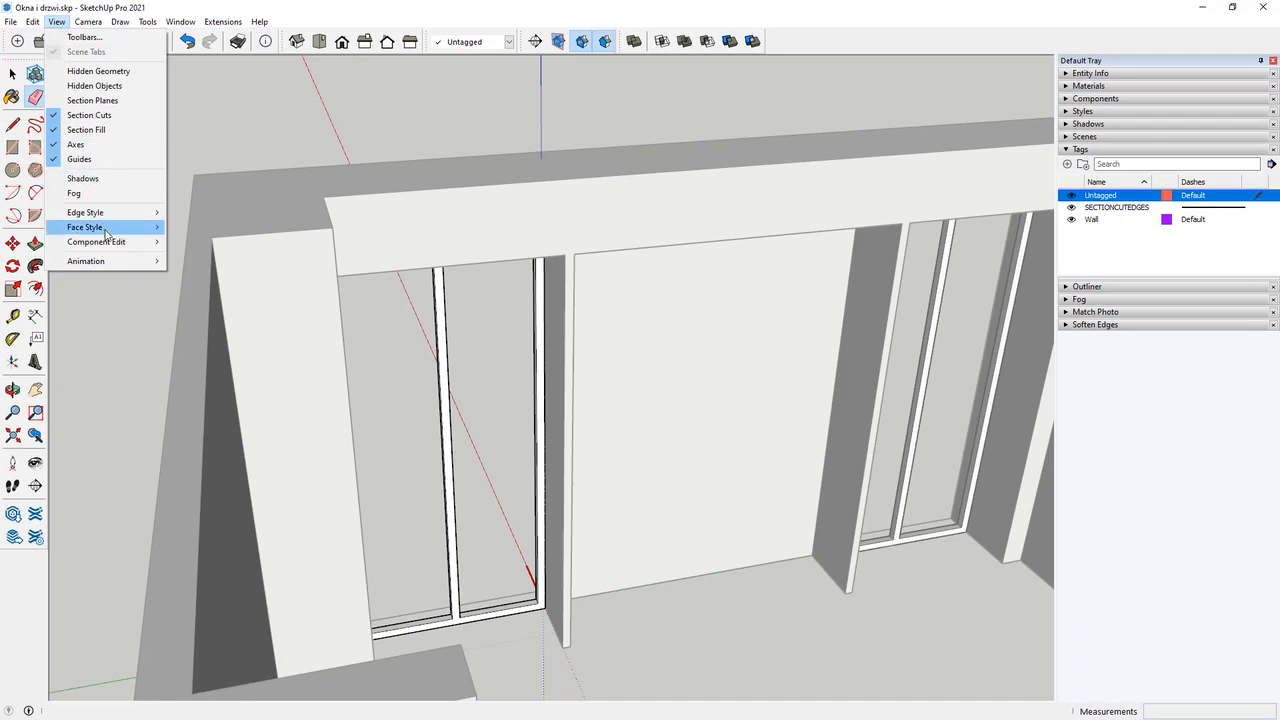
mouse_move(106, 243)
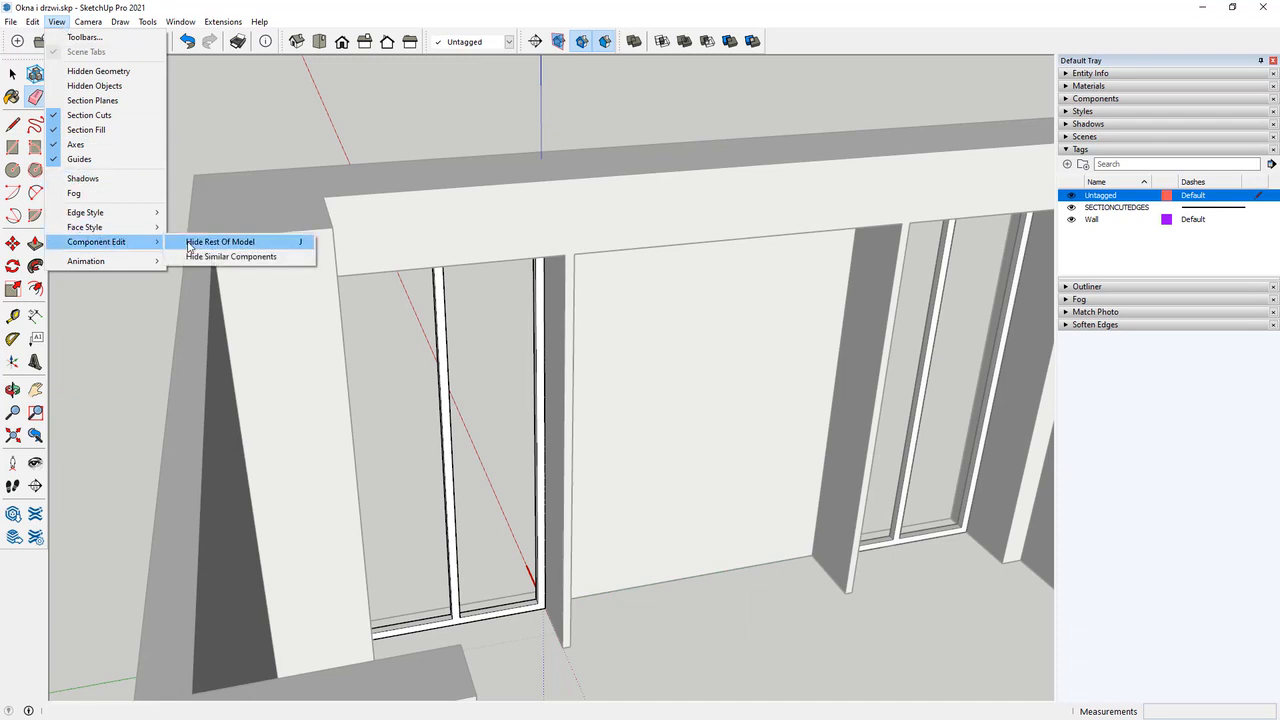
click(263, 246)
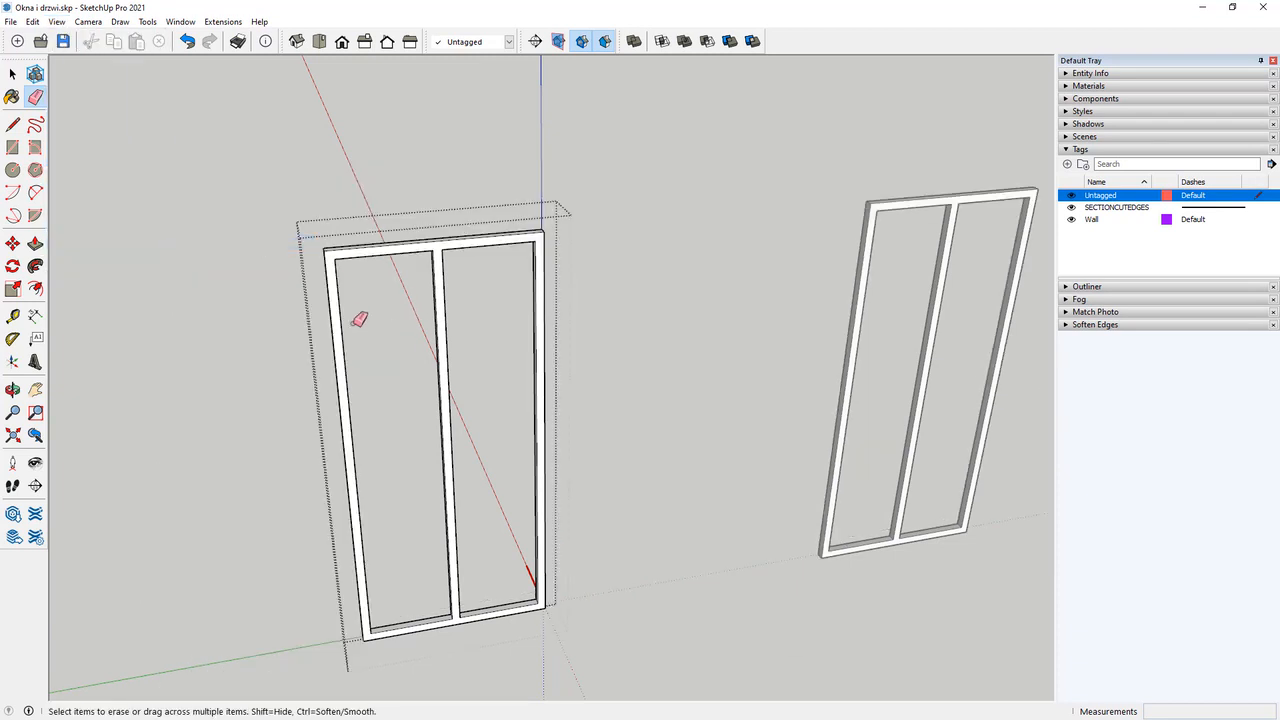
middle_drag(359, 318, 543, 324)
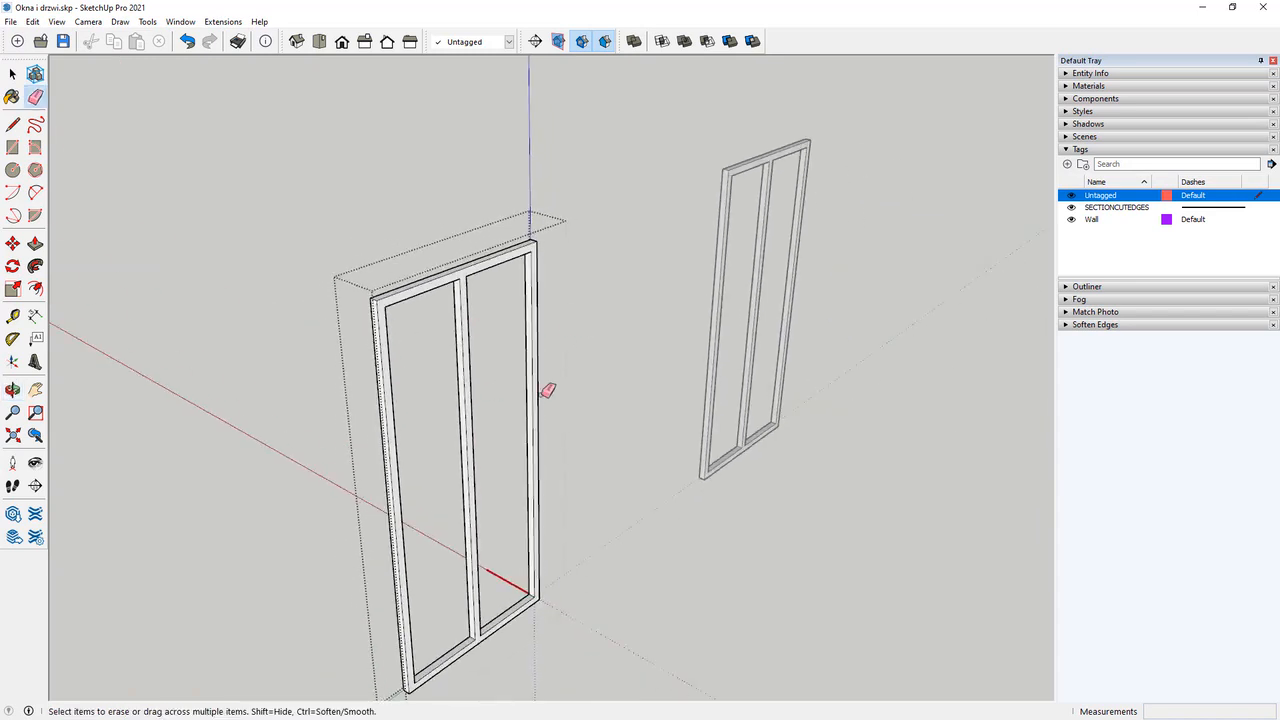
middle_drag(547, 390, 423, 366)
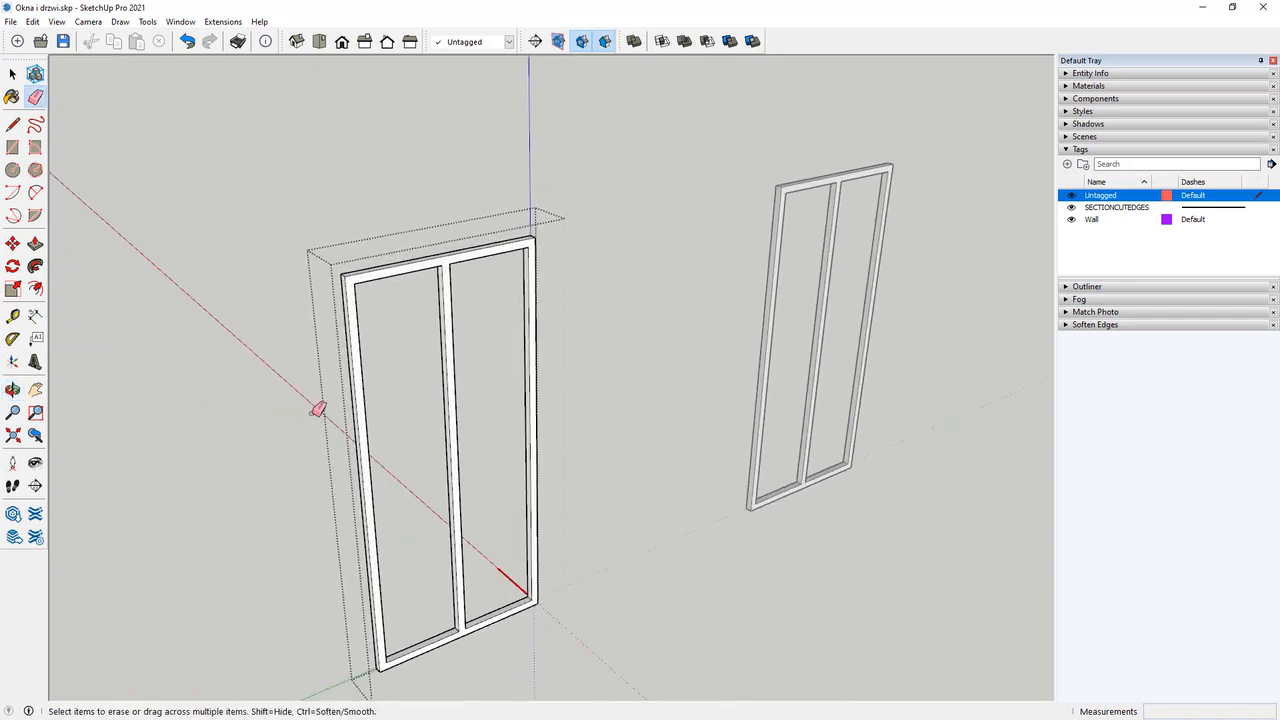
Finish editing the door frame component and return to the whole house model.
click(12, 75)
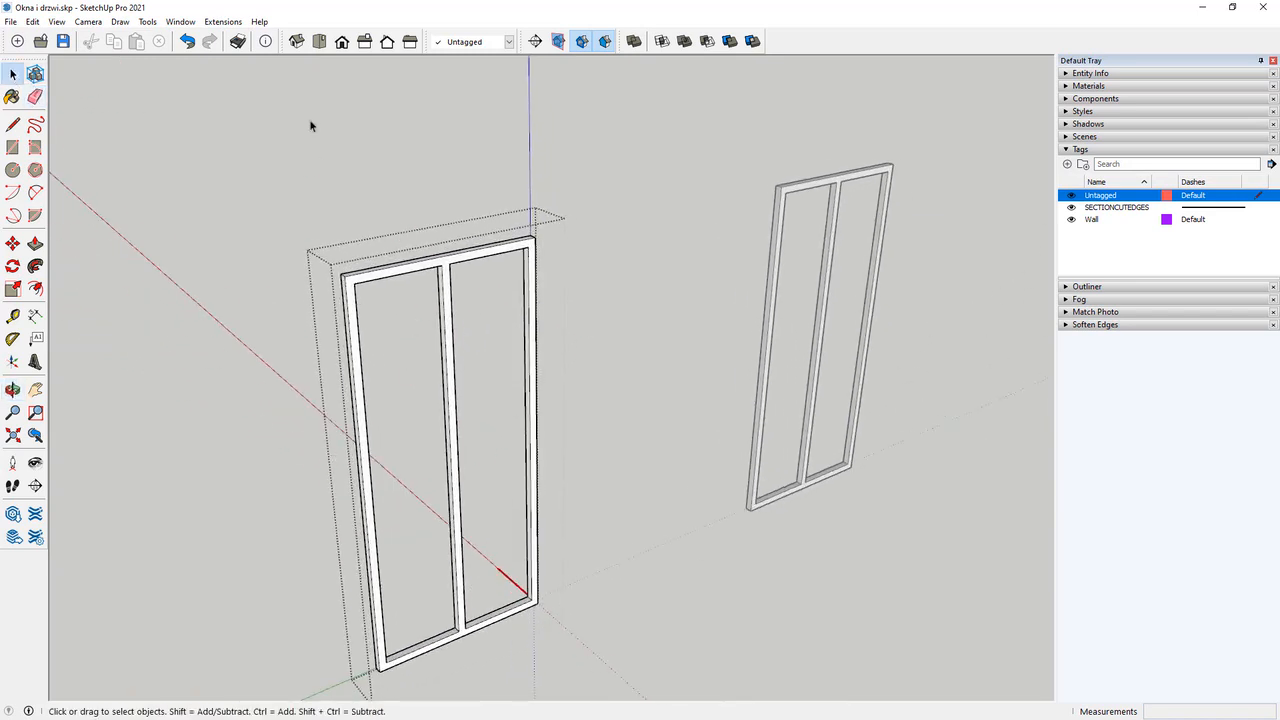
click(340, 122)
middle_drag(541, 314, 407, 134)
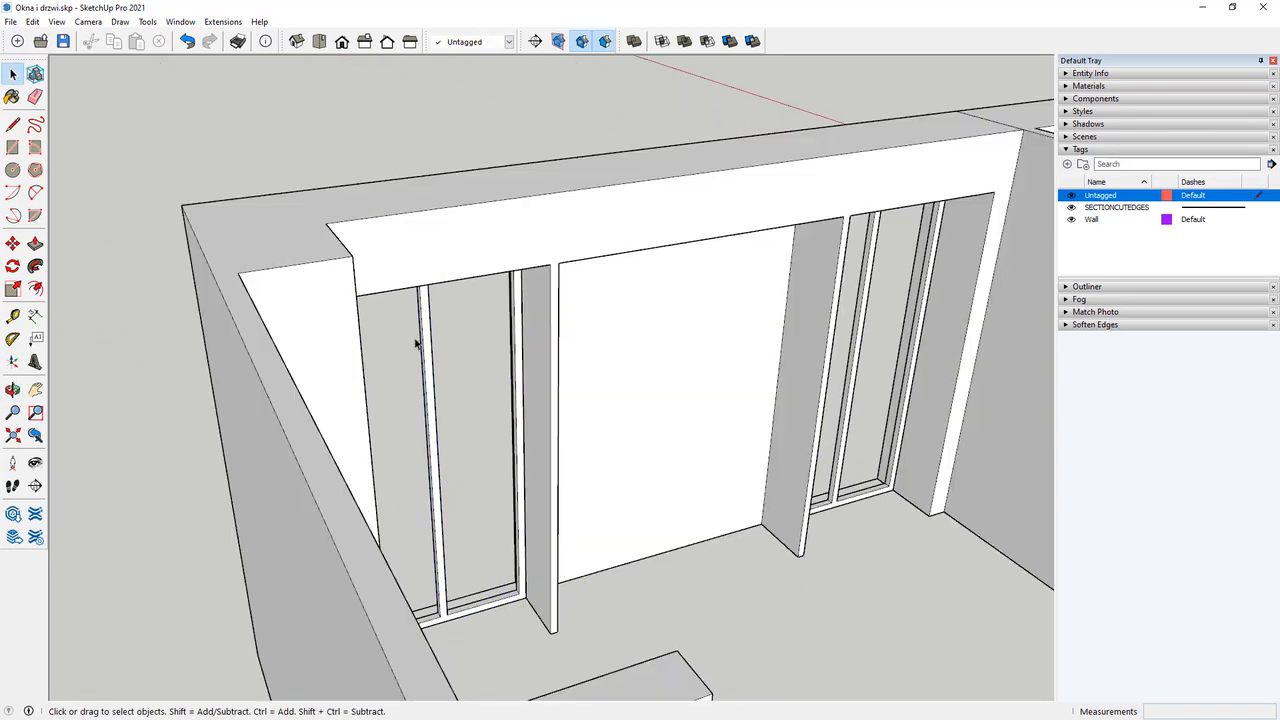
Open the left door frame component and copy the top inner edge of its left opening 400 mm down.
click(420, 332)
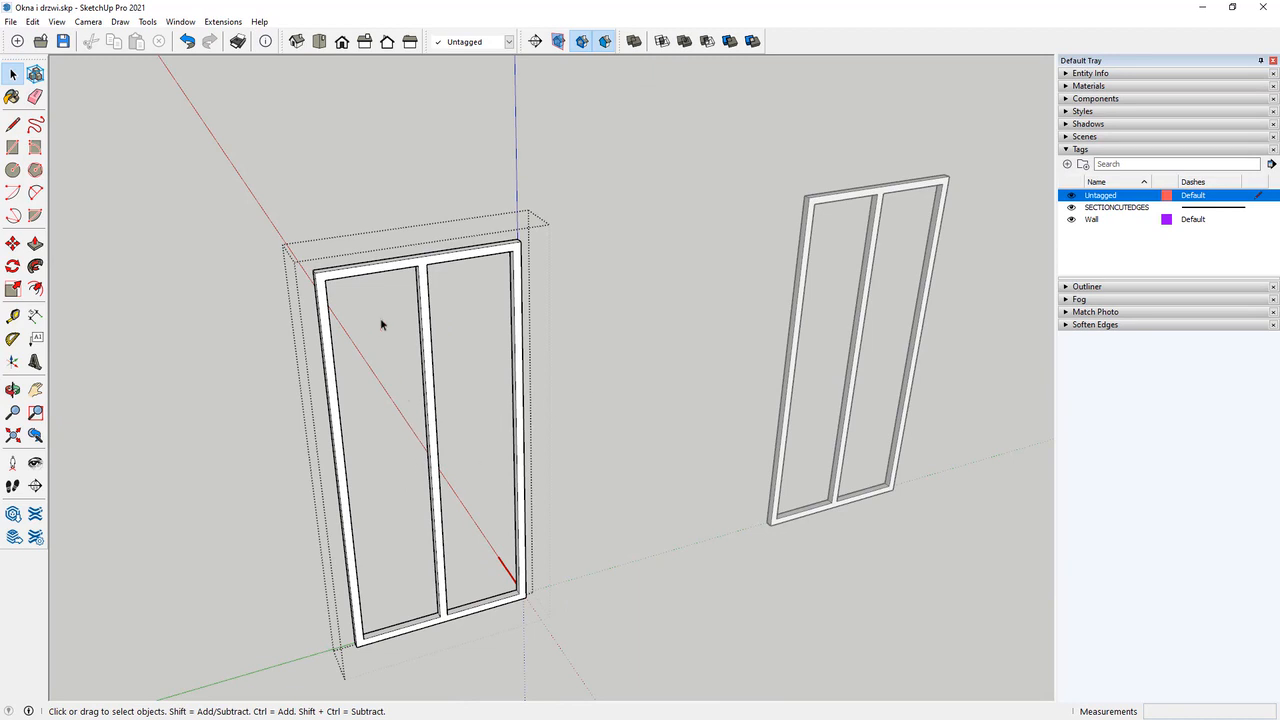
click(363, 275)
scroll(356, 312, up, 5)
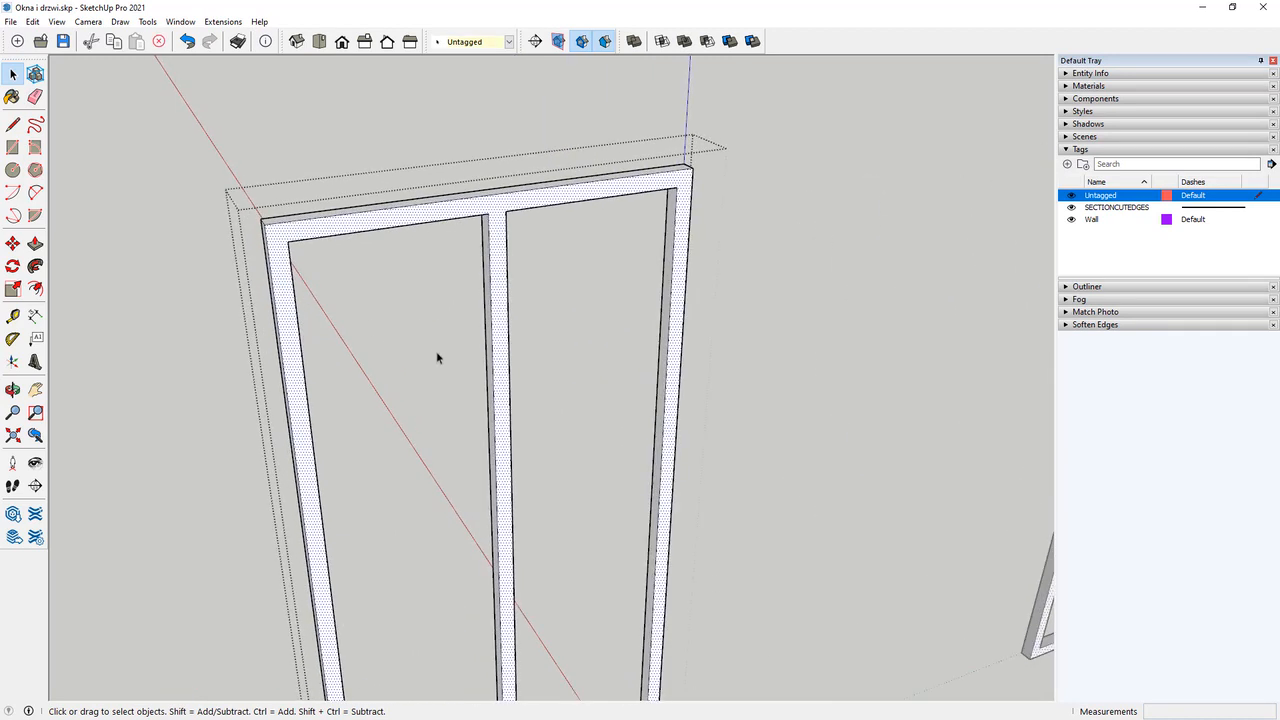
middle_drag(436, 351, 414, 291)
click(354, 210)
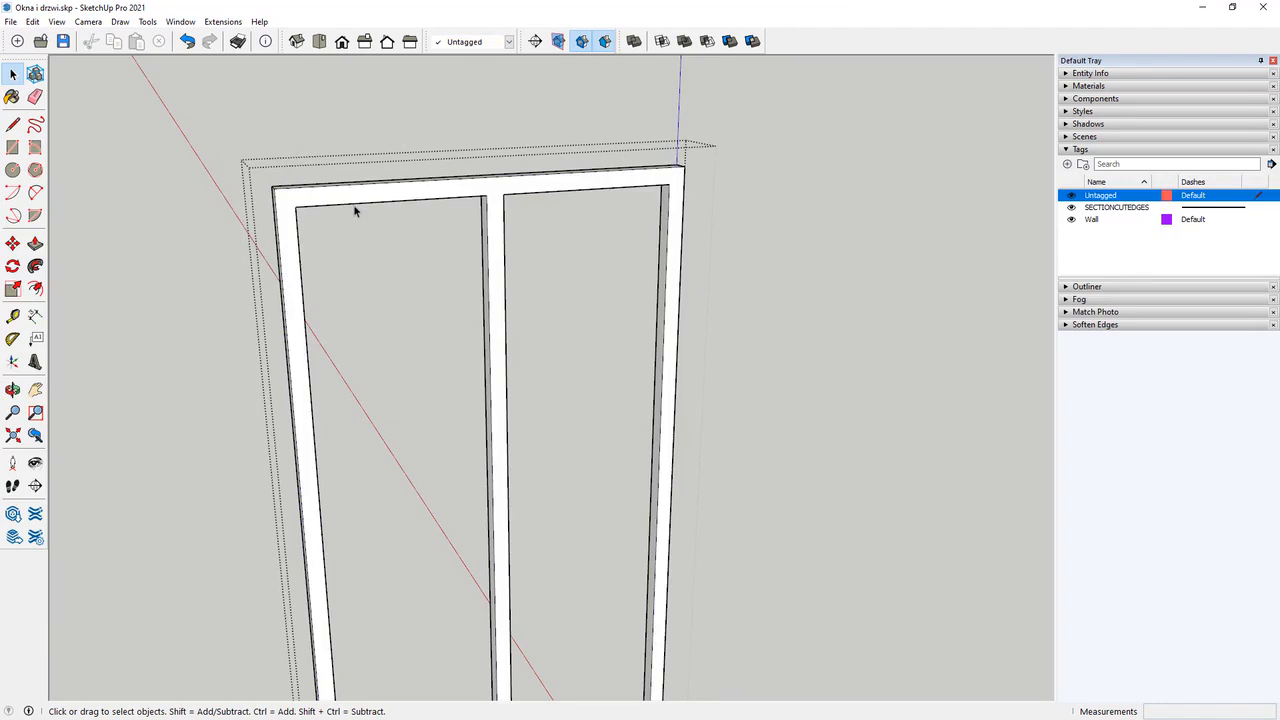
click(354, 207)
click(12, 243)
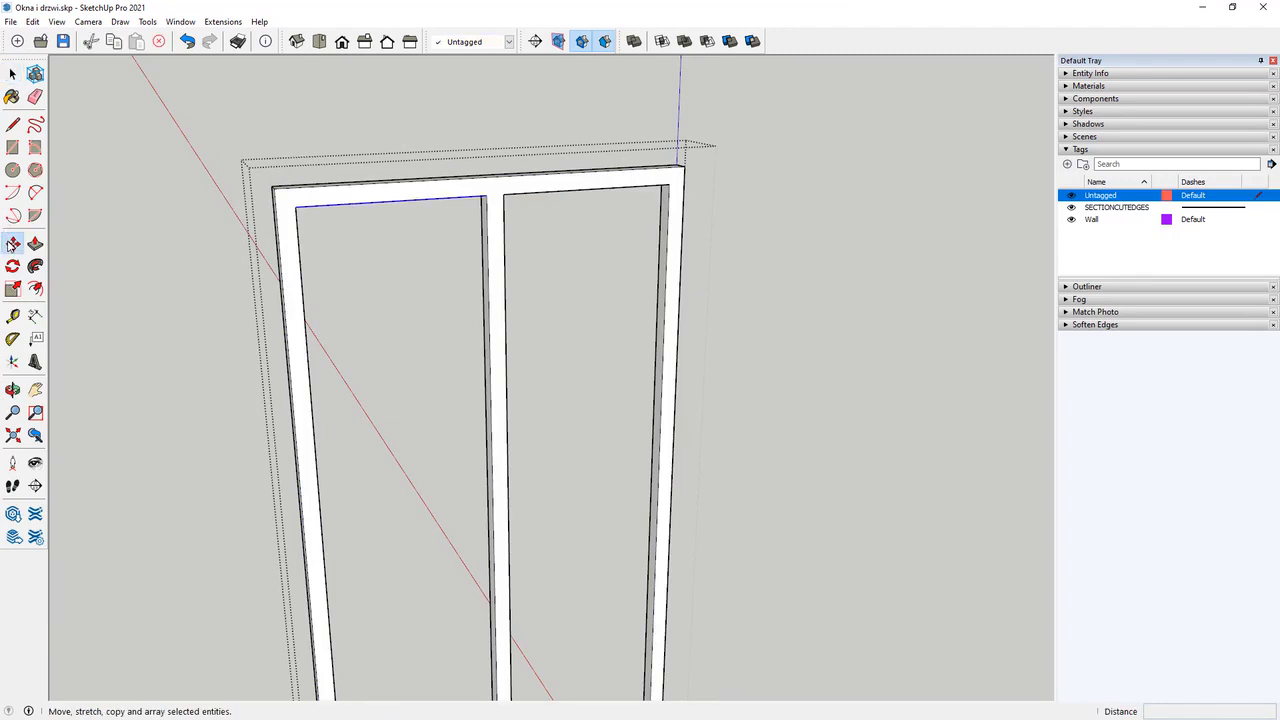
key(ctrl)
click(298, 208)
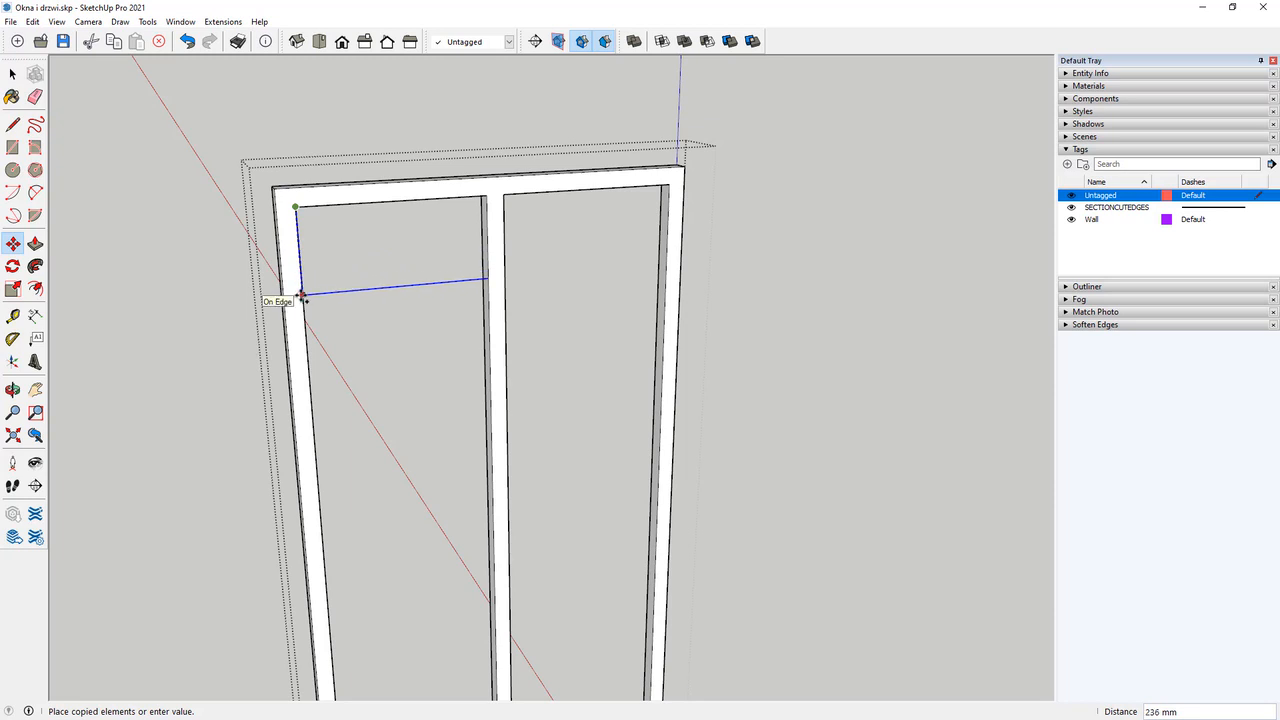
text(400)
key(Return)
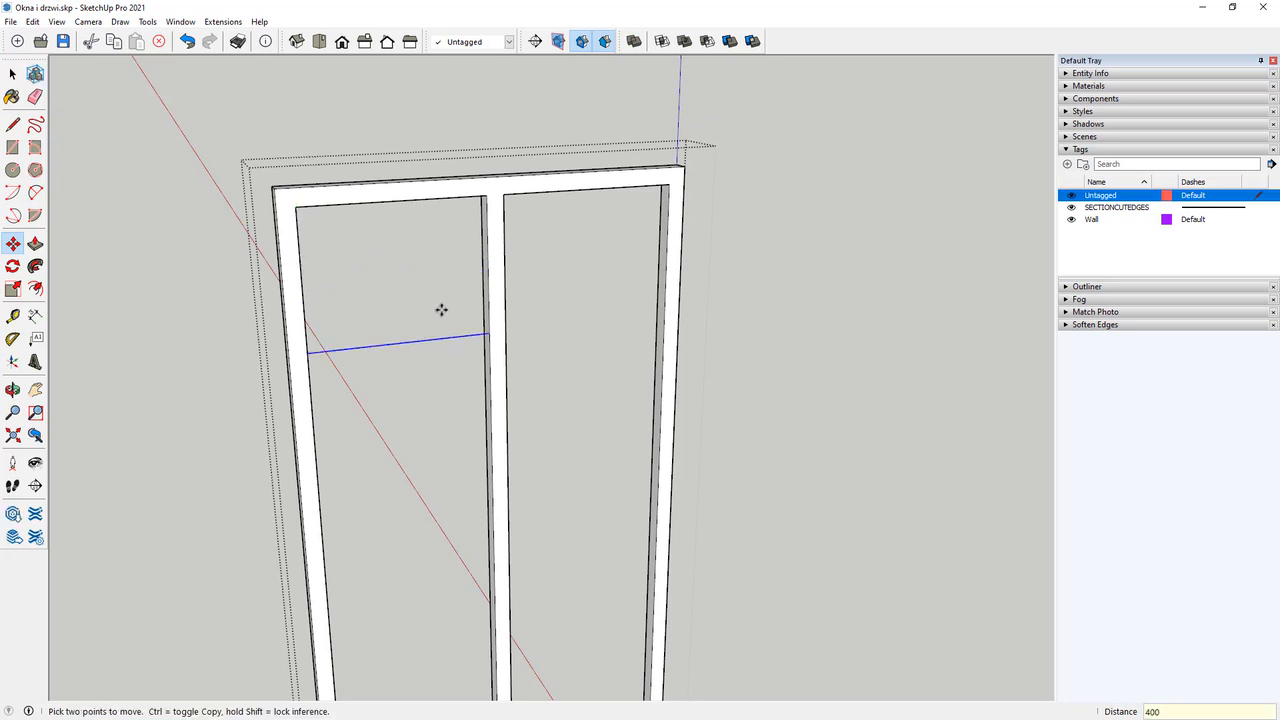
Copy the new horizontal line across the central mullion into the right opening at the same height.
key(ctrl)
click(308, 353)
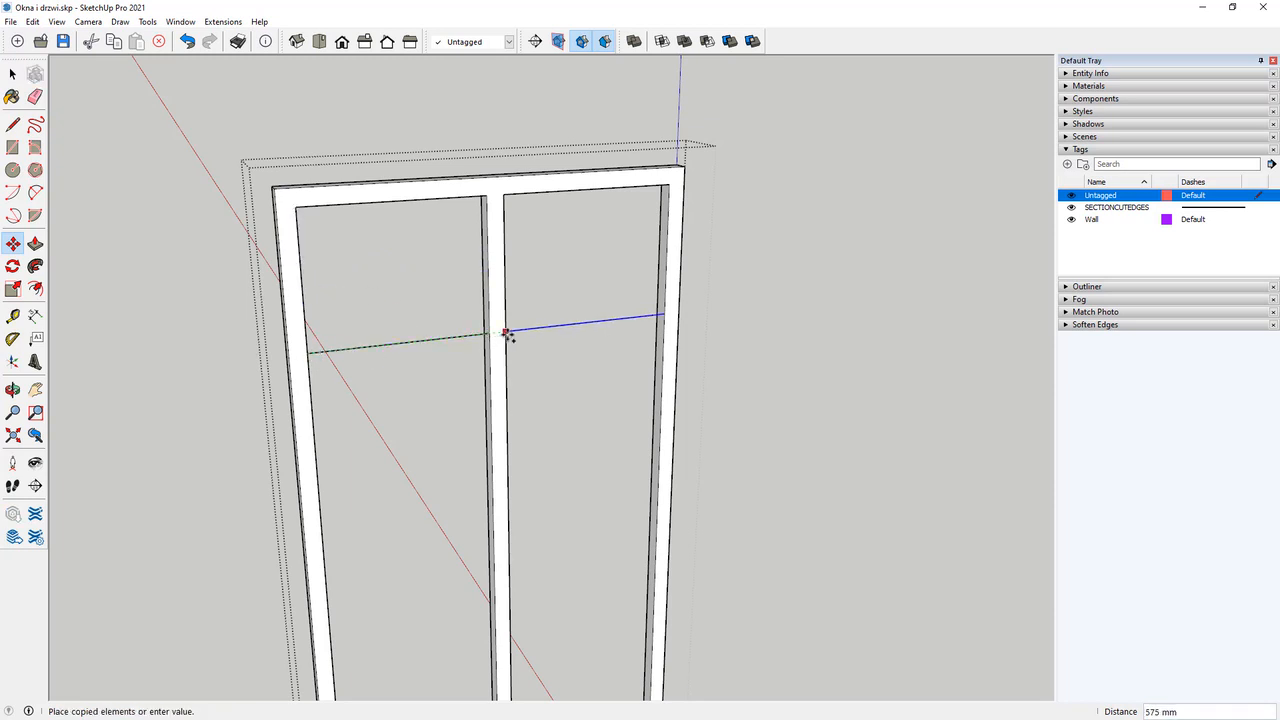
click(506, 333)
key(space)
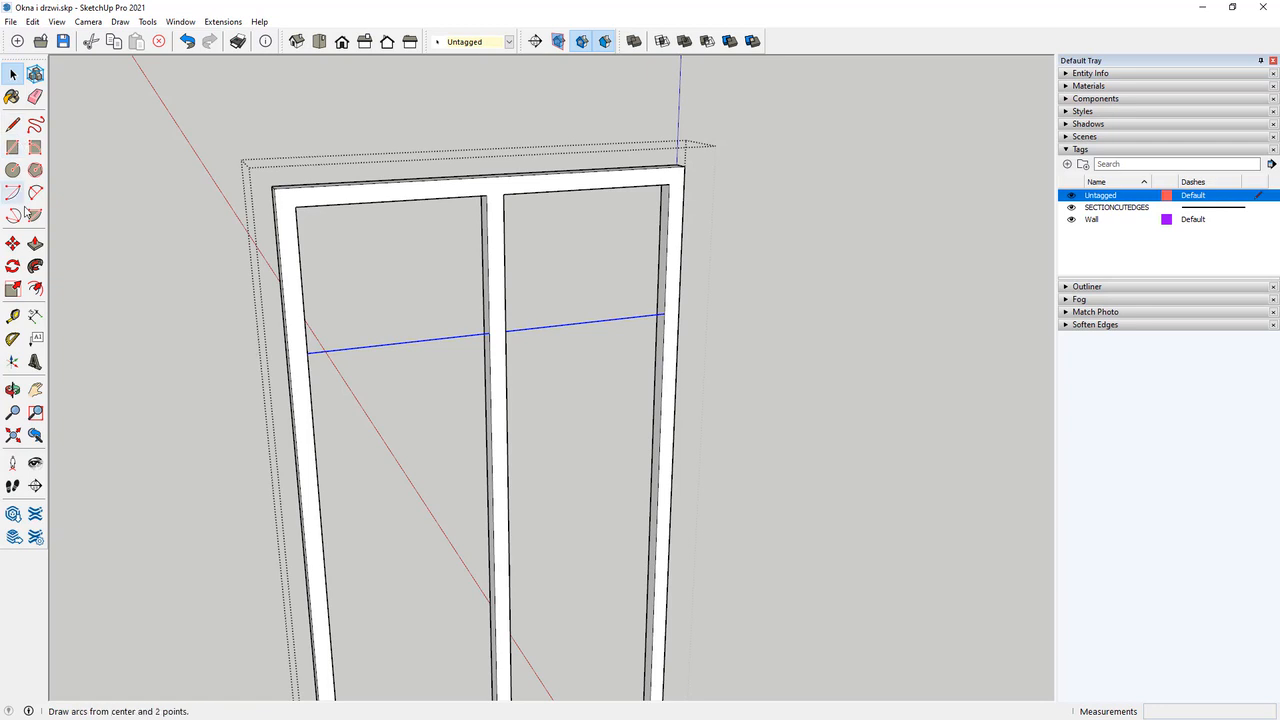
Copy both horizontal lines 50 mm down to outline the crossbar.
click(13, 244)
scroll(494, 335, up, 2)
click(484, 327)
key(ctrl)
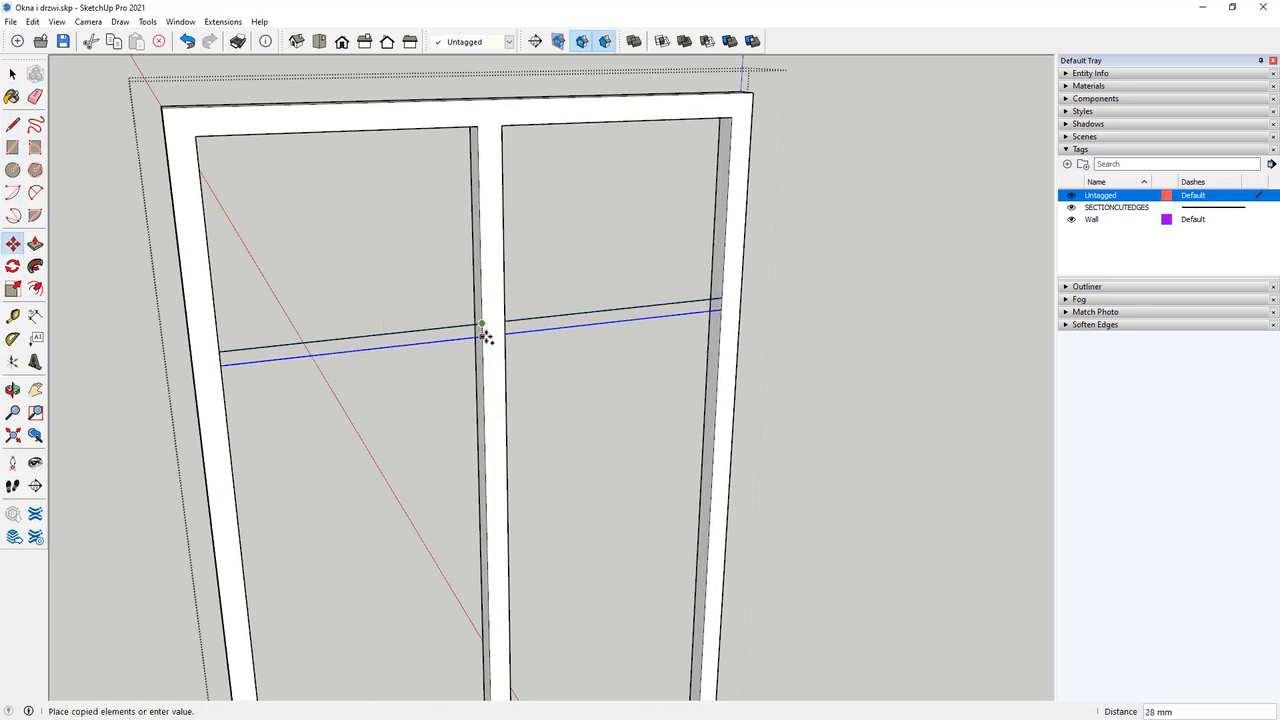
text(50)
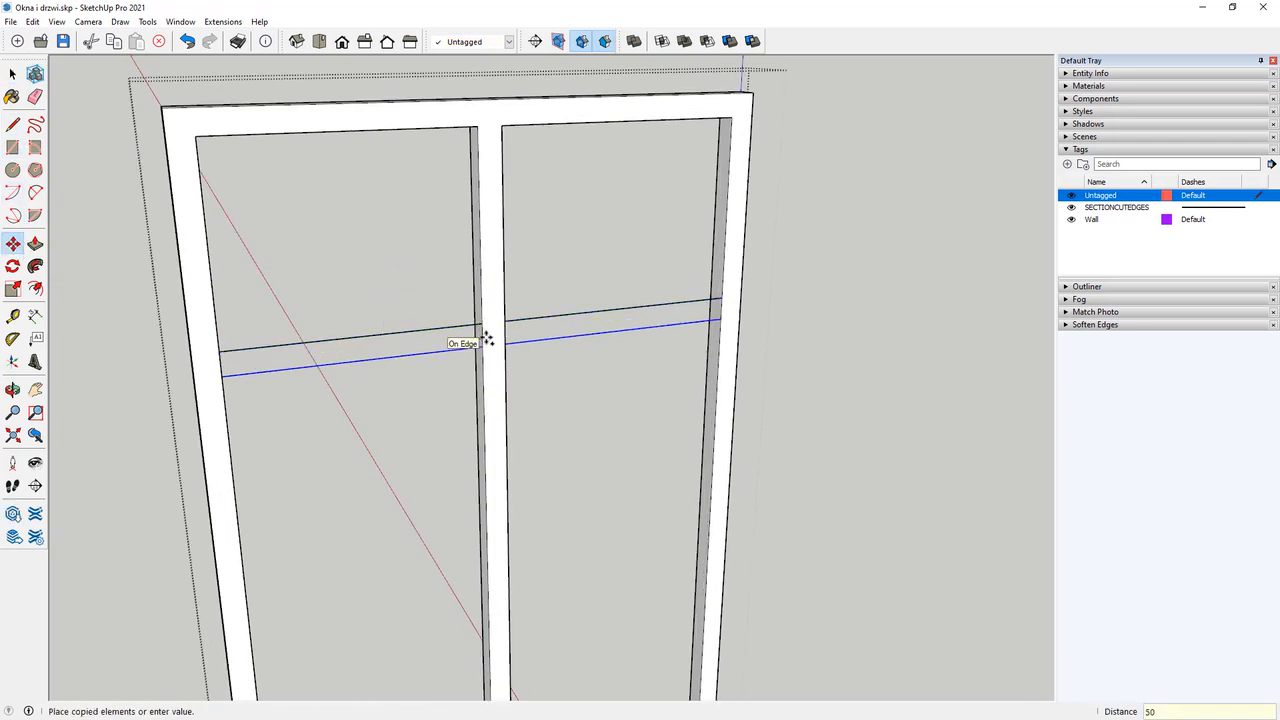
key(Return)
Draw rectangles between the paired horizontal lines in both openings to form the crossbar faces.
click(13, 147)
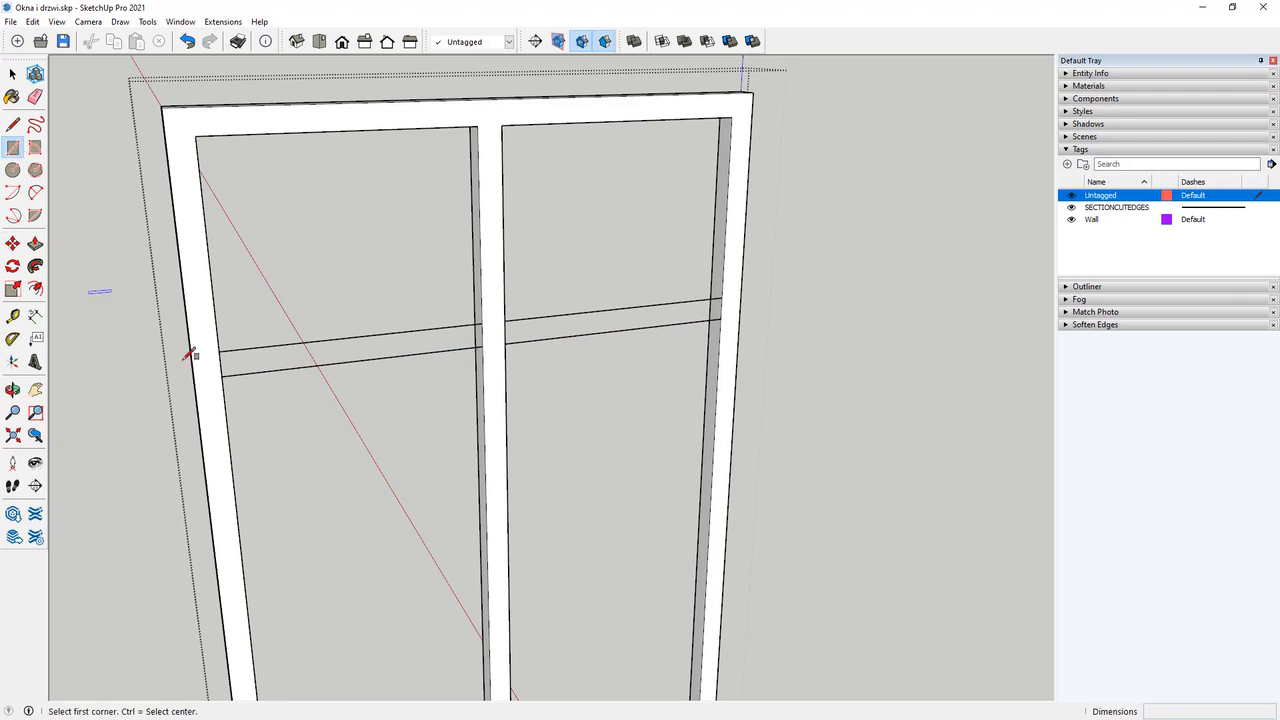
click(218, 351)
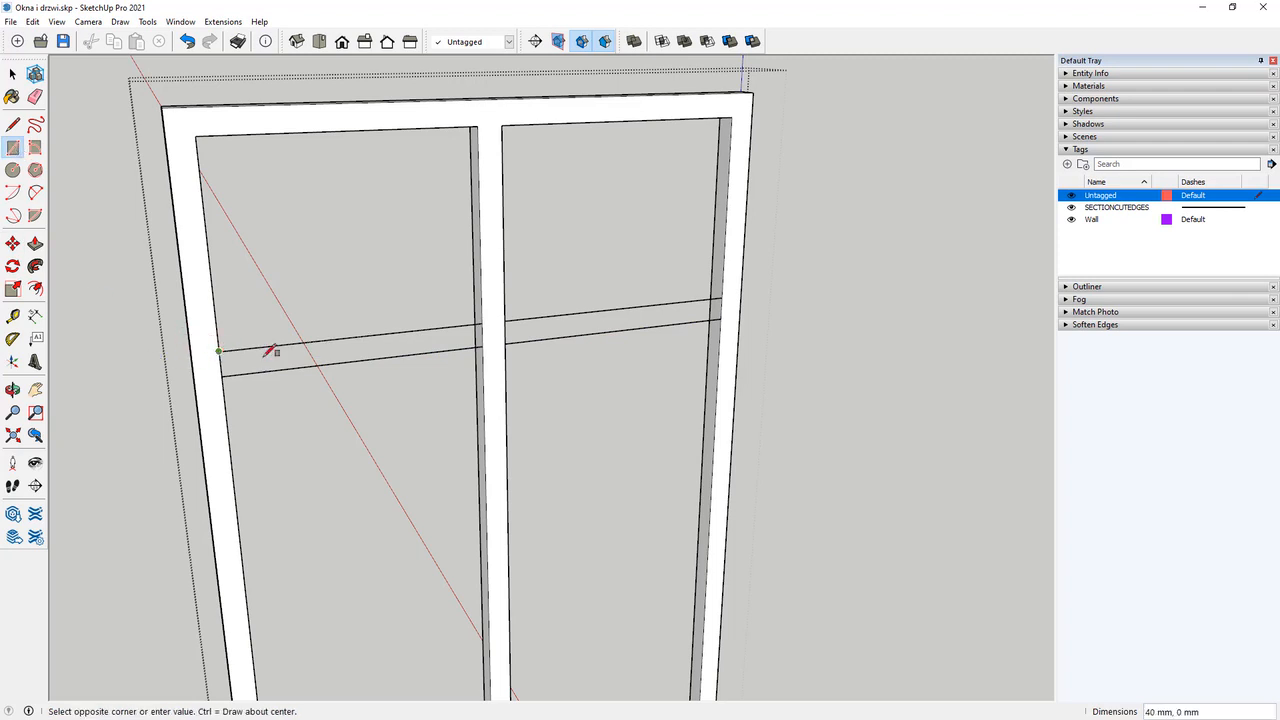
click(489, 345)
click(506, 320)
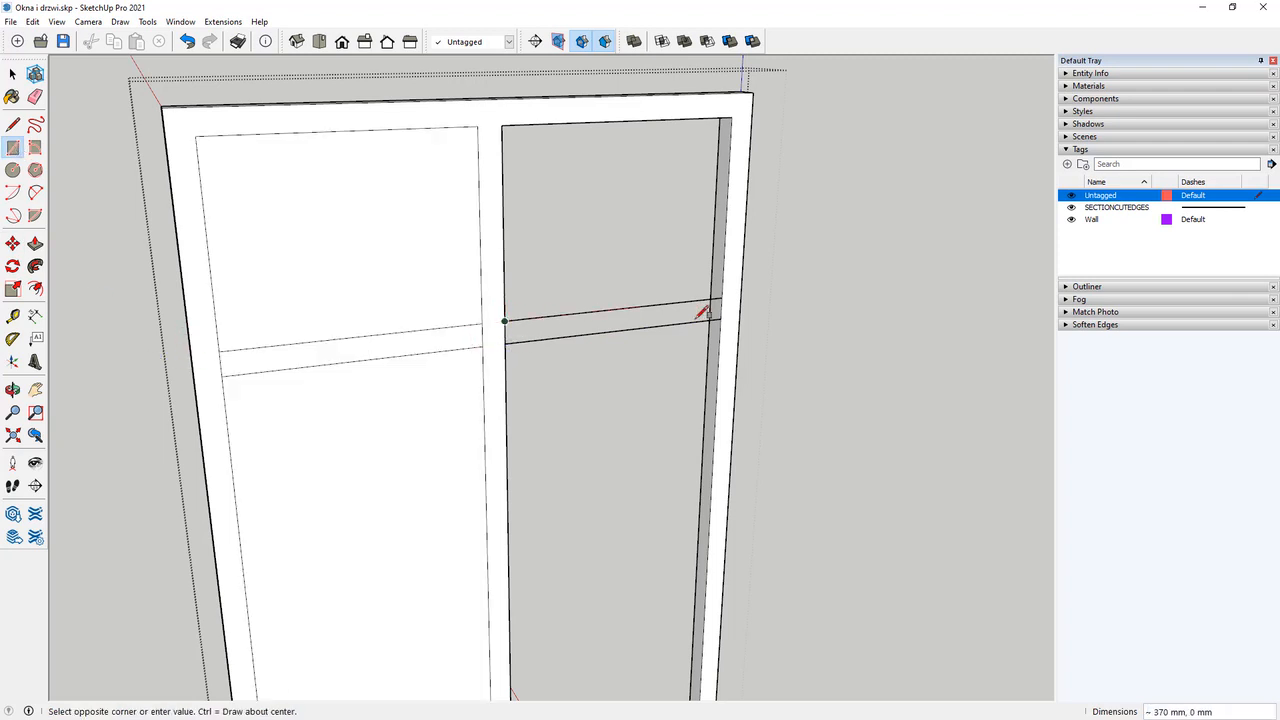
click(720, 320)
key(space)
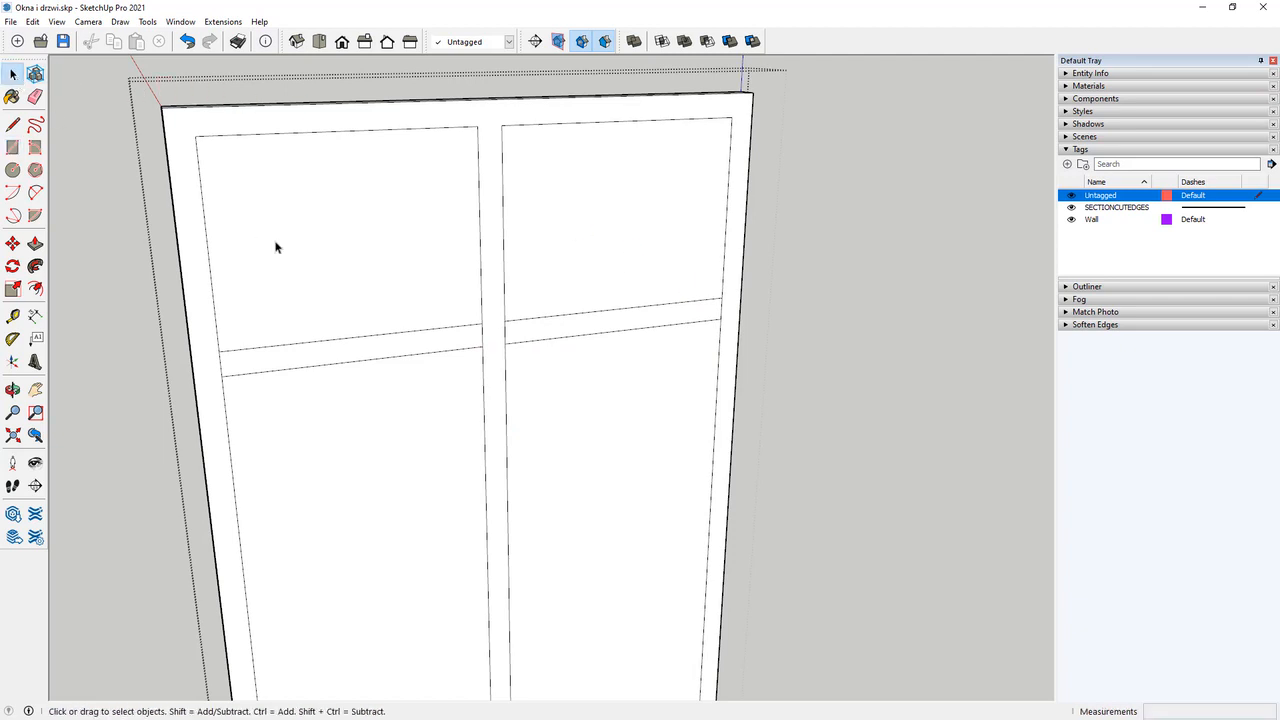
Delete the four filled faces above and below the crossbar to reopen the panes.
click(274, 246)
key(Delete)
click(563, 226)
key(Delete)
click(582, 427)
key(Delete)
click(391, 420)
key(Delete)
Extrude both crossbar faces about 50 mm to match the frame's depth.
click(412, 352)
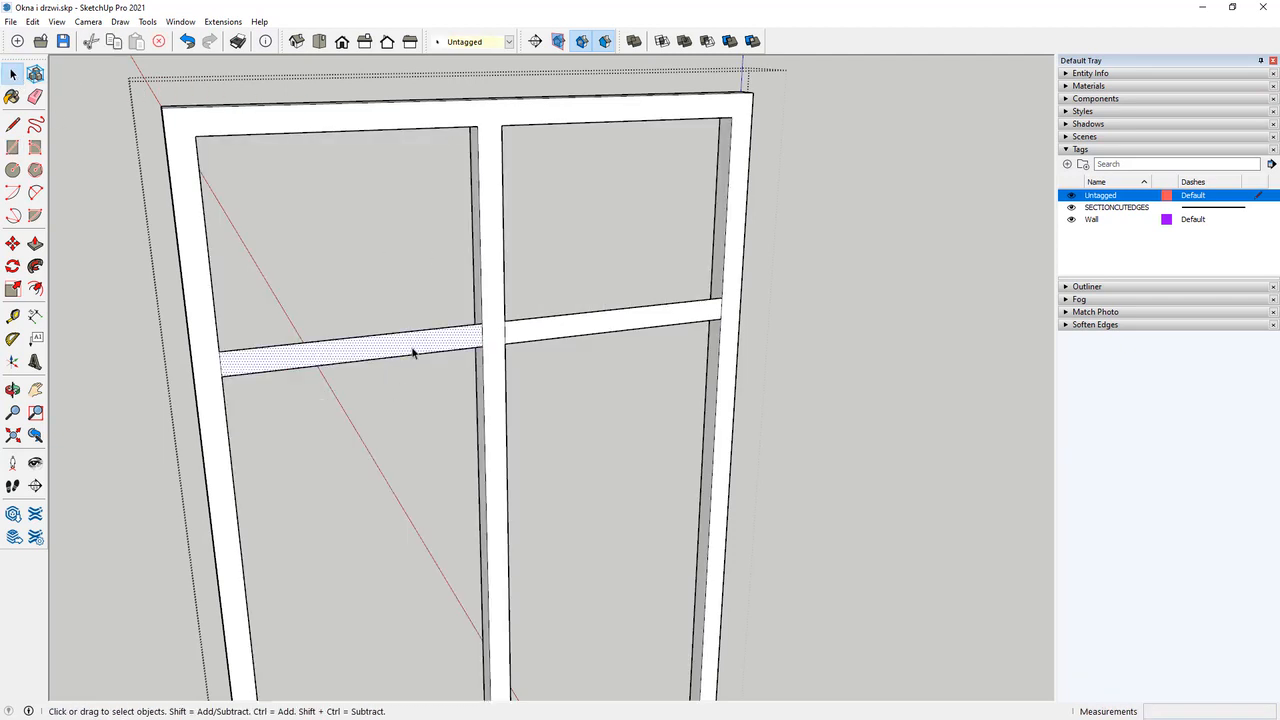
click(35, 243)
drag(427, 346, 472, 279)
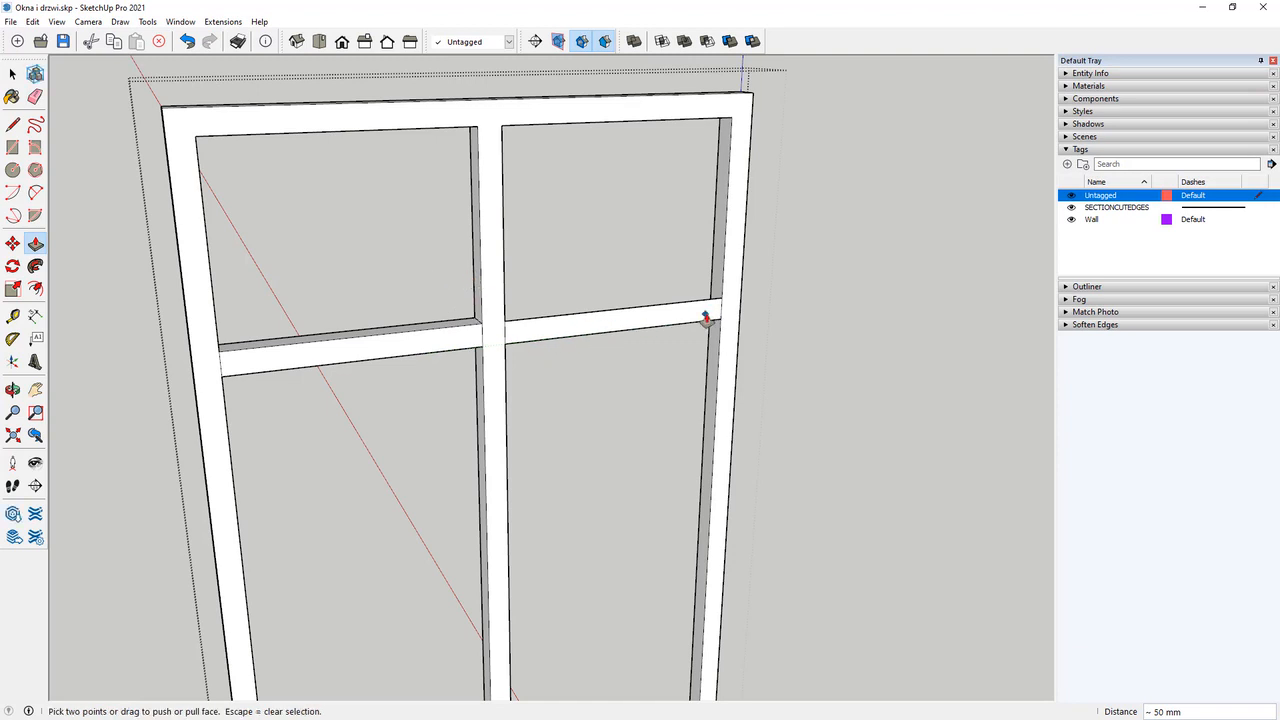
drag(709, 314, 709, 289)
Erase the leftover edges at the crossbar's joints with the mullion and side posts, checking both sides of the frame.
click(36, 97)
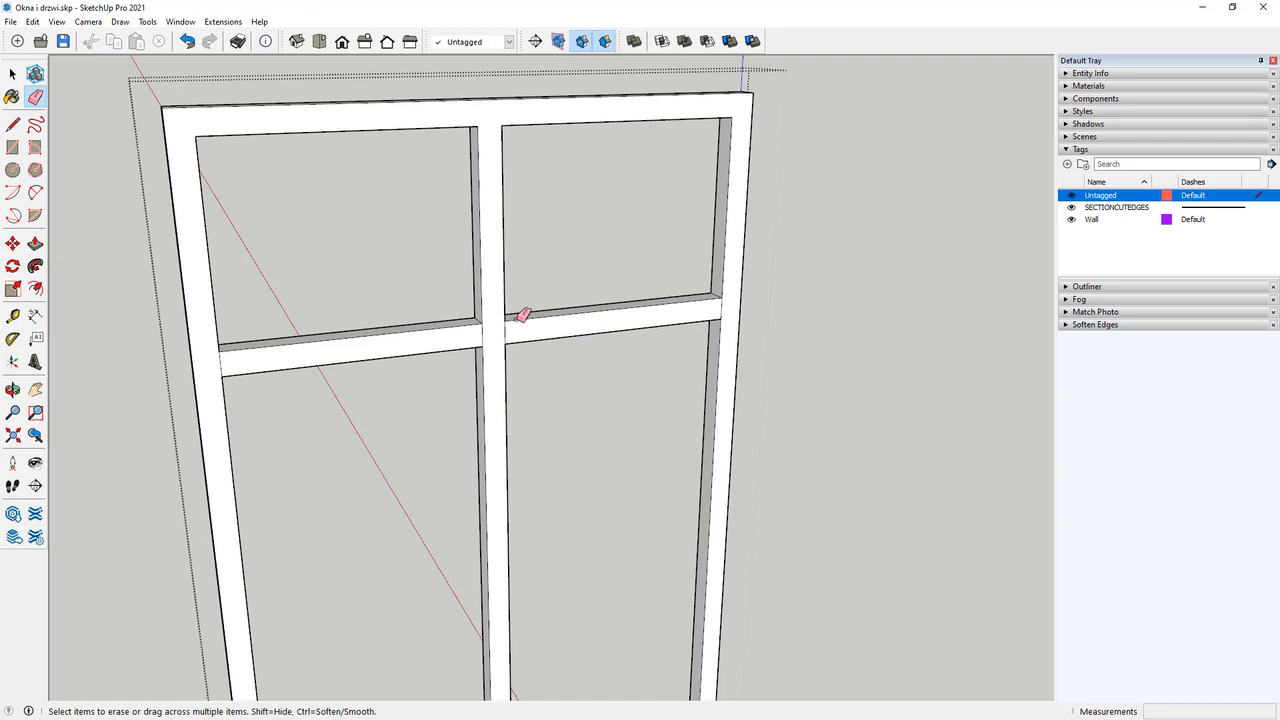
scroll(480, 330, down, 5)
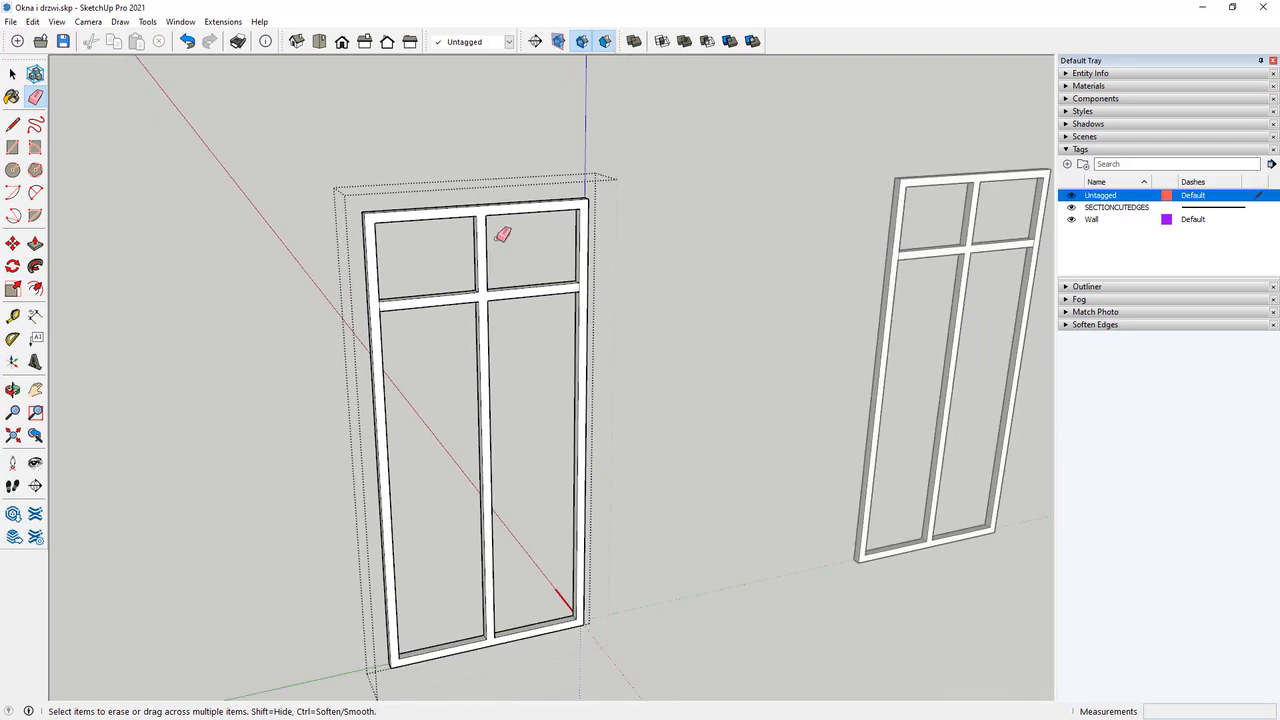
middle_drag(505, 377, 406, 394)
scroll(354, 354, up, 6)
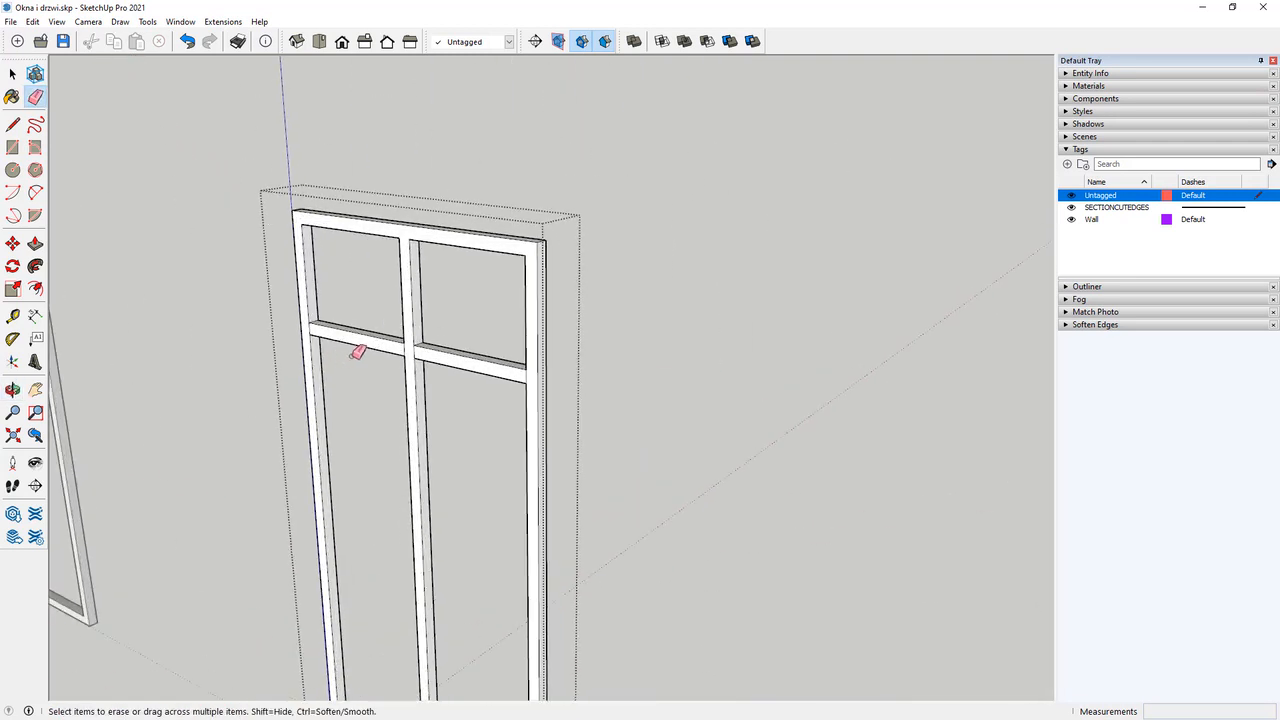
drag(446, 336, 446, 362)
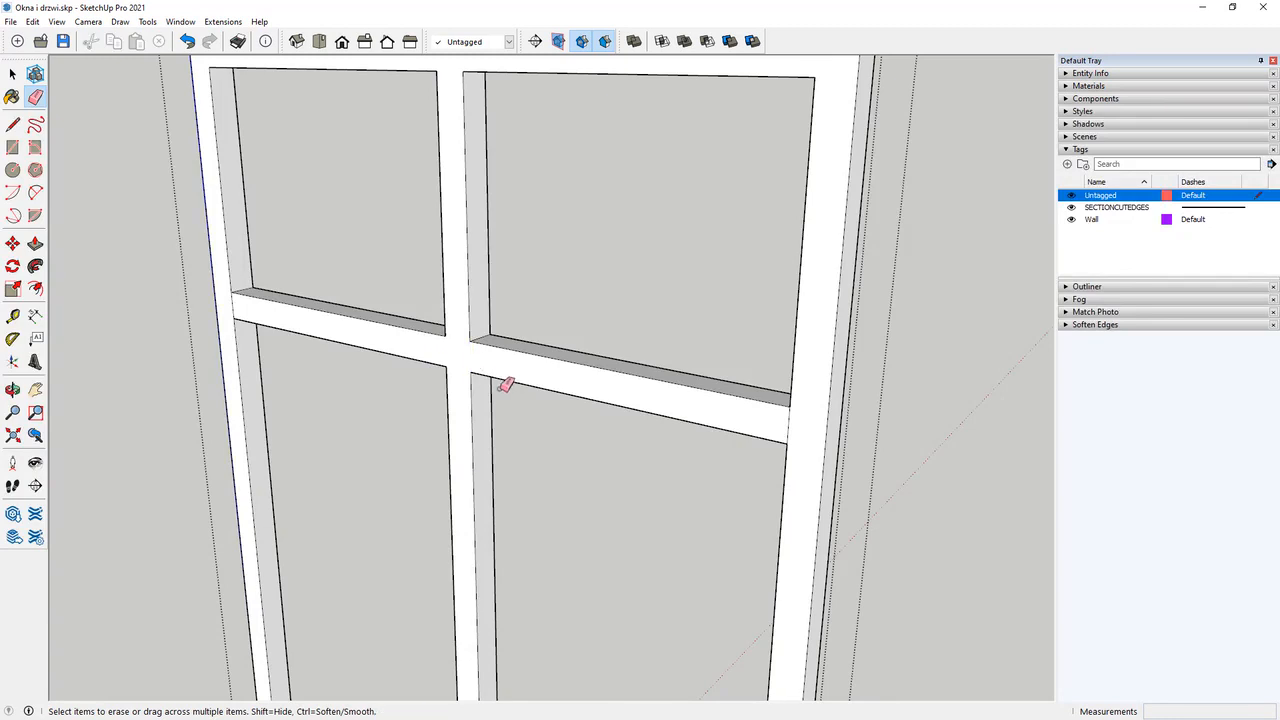
click(240, 300)
scroll(807, 403, down, 10)
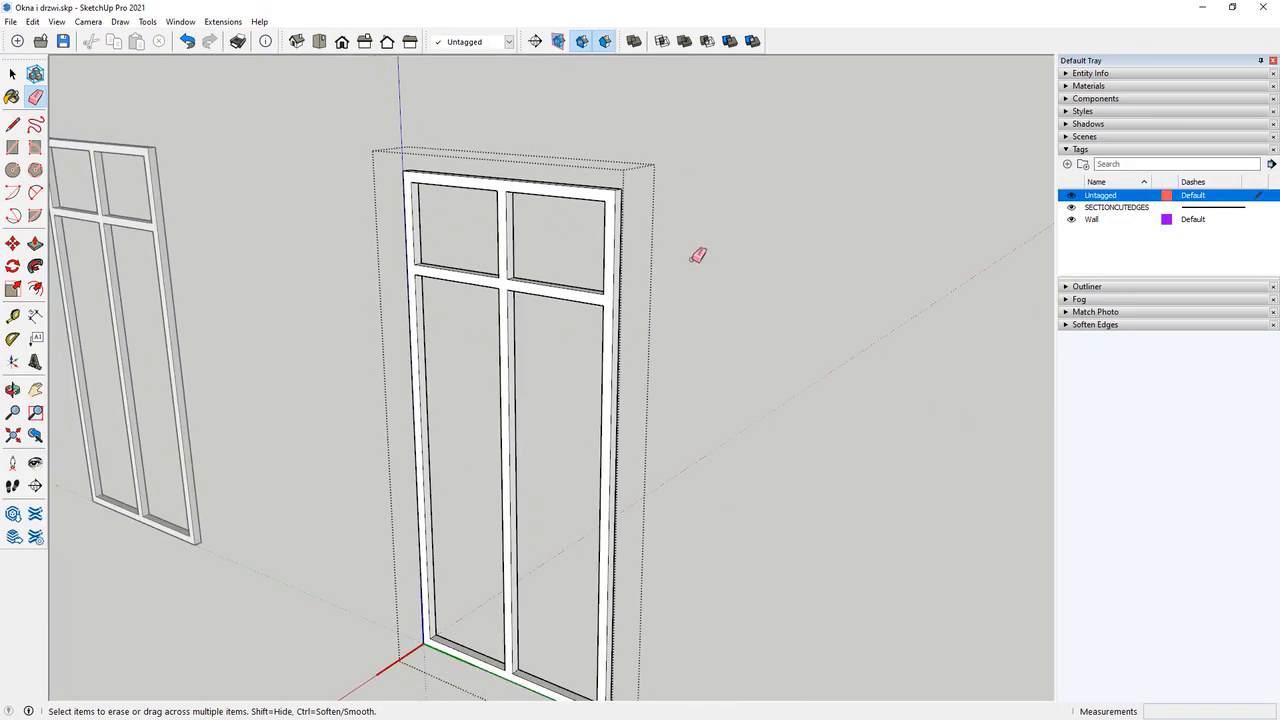
middle_drag(698, 255, 314, 286)
Finish editing the door frame and the surrounding wall group to return to the whole house model.
click(12, 73)
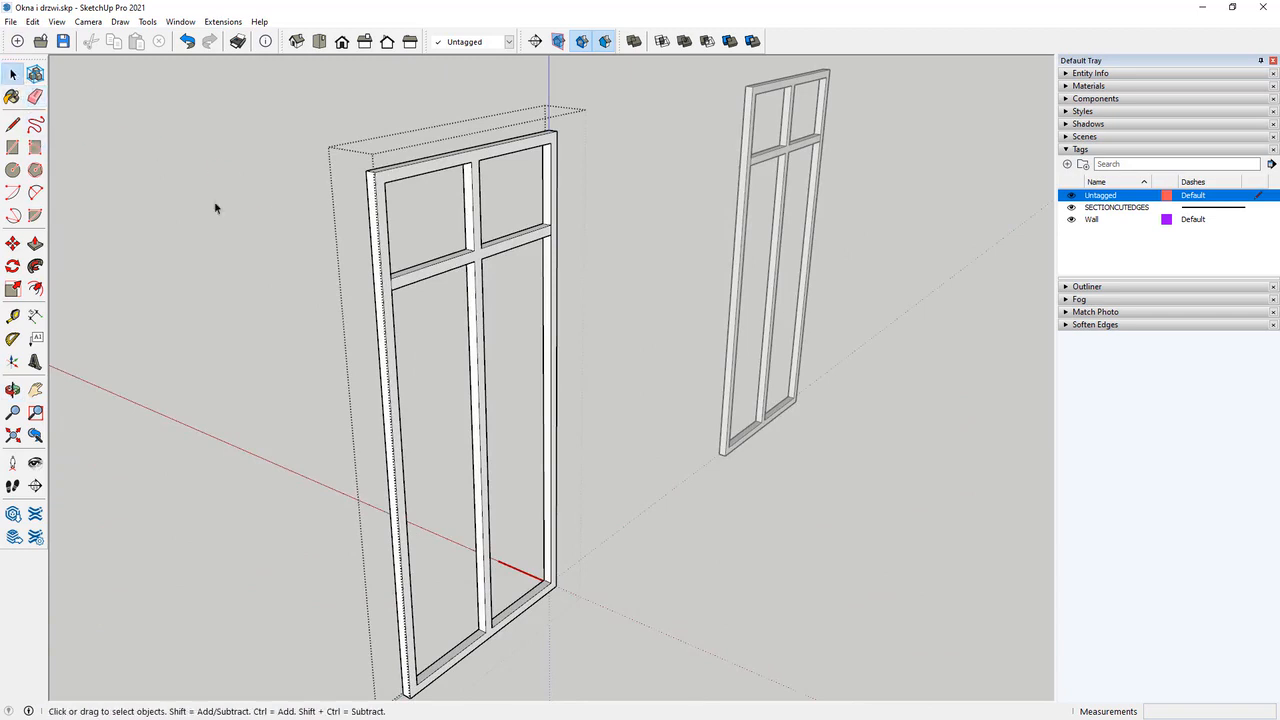
click(247, 253)
middle_drag(655, 256, 325, 354)
scroll(323, 354, down, 5)
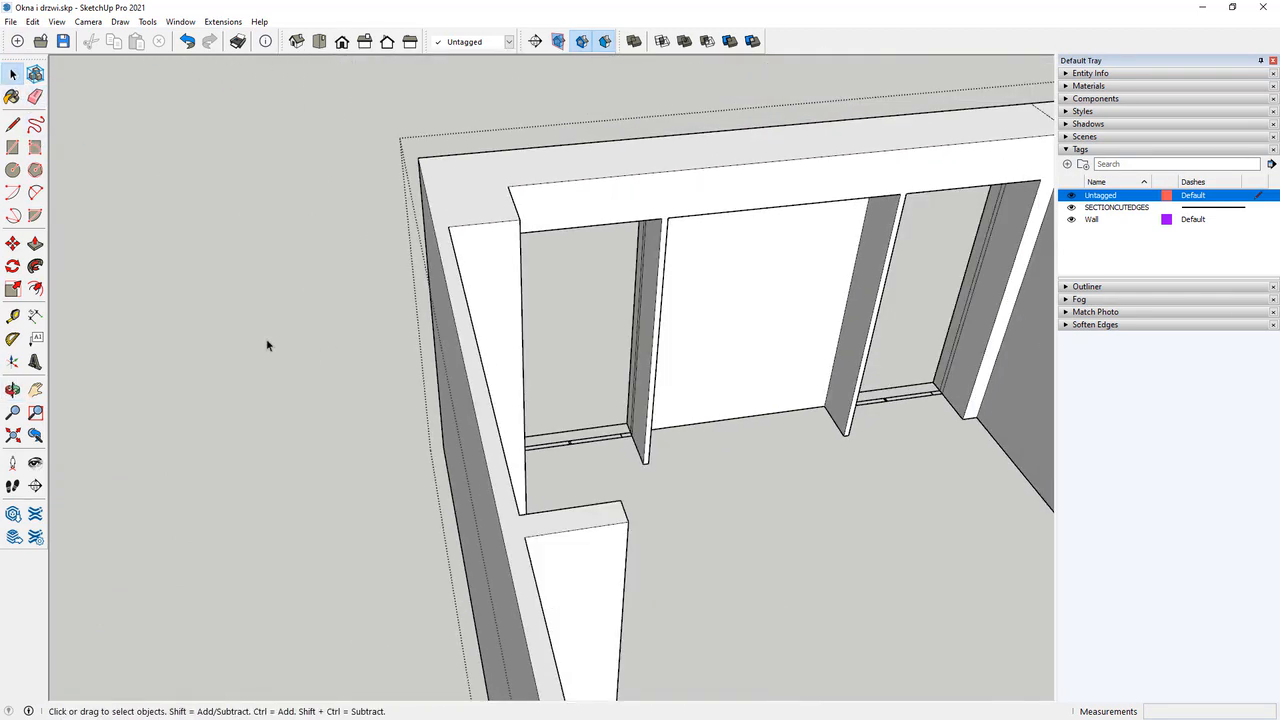
scroll(414, 429, down, 4)
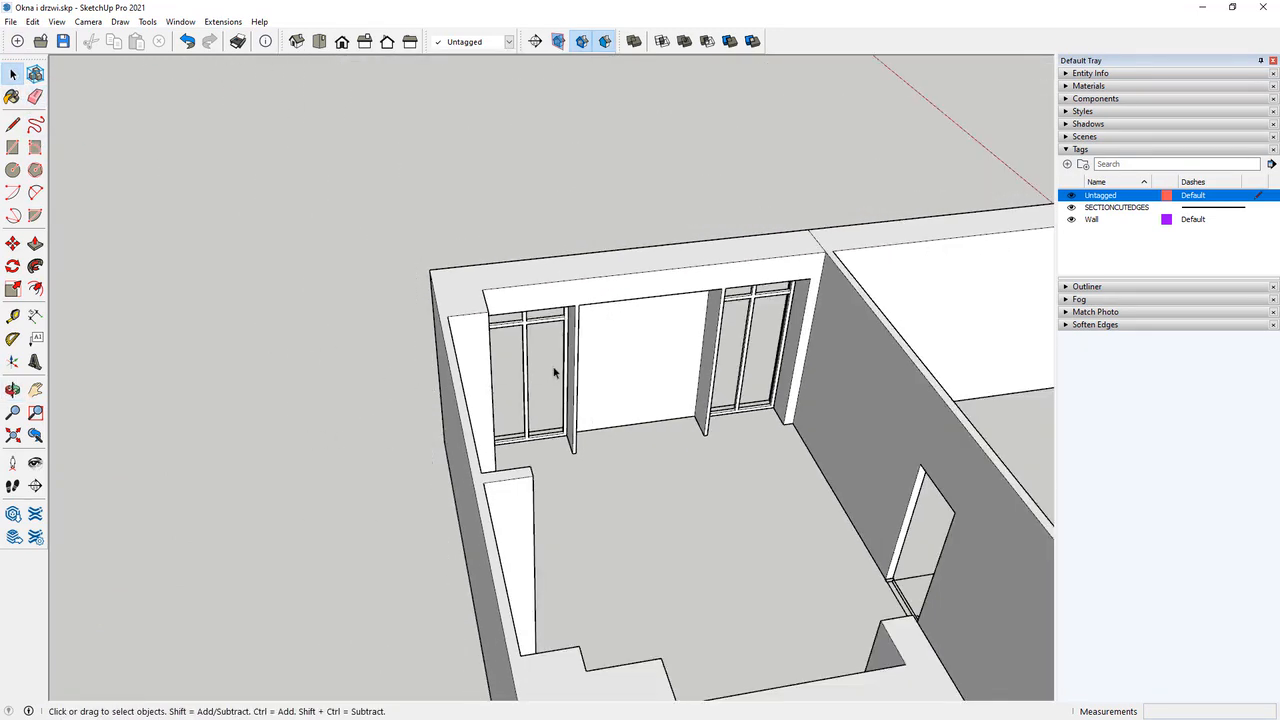
Reopen the left door frame component to examine its crossbar and mullion, and return to the house model.
scroll(554, 372, up, 6)
double_click(465, 262)
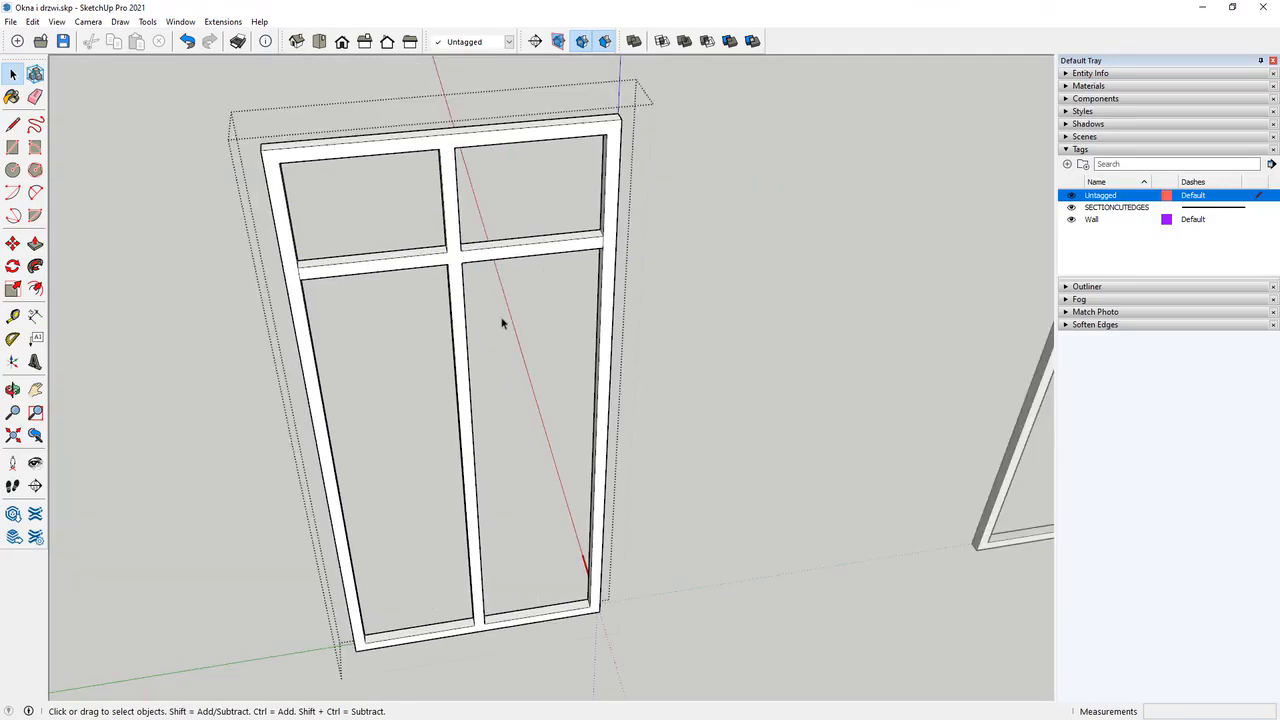
middle_drag(503, 323, 420, 146)
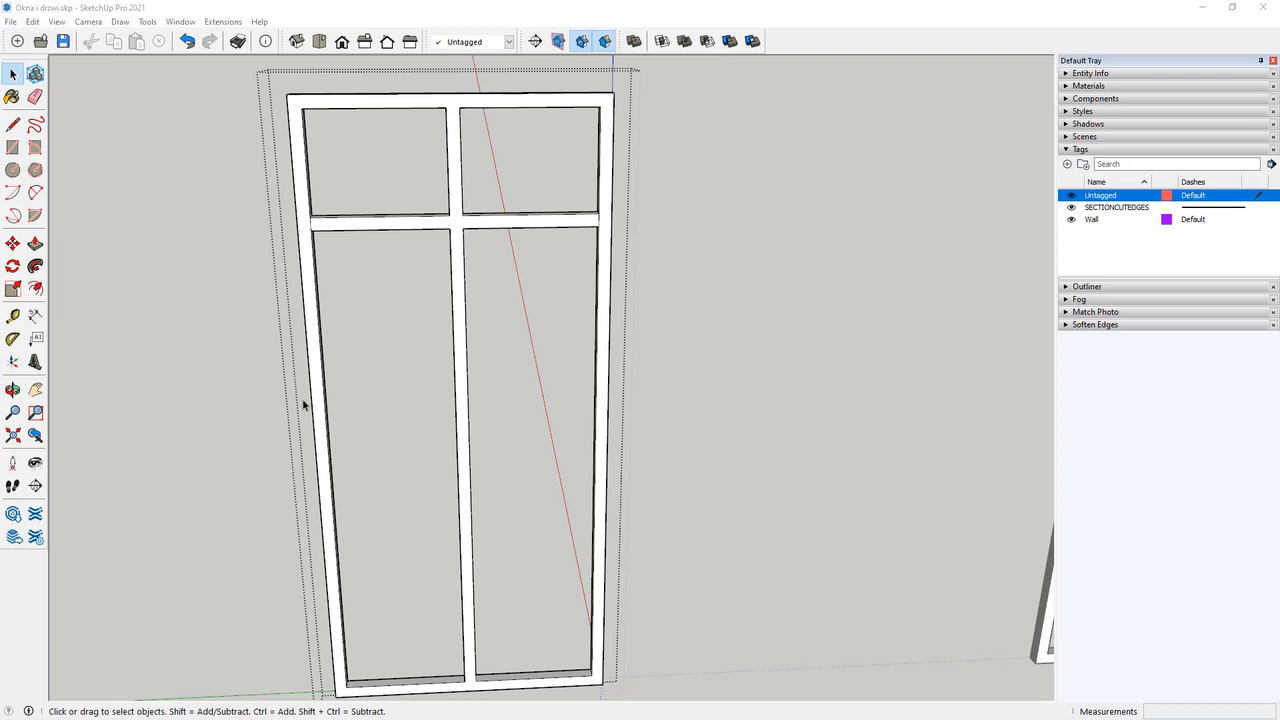
double_click(231, 452)
scroll(287, 410, down, 4)
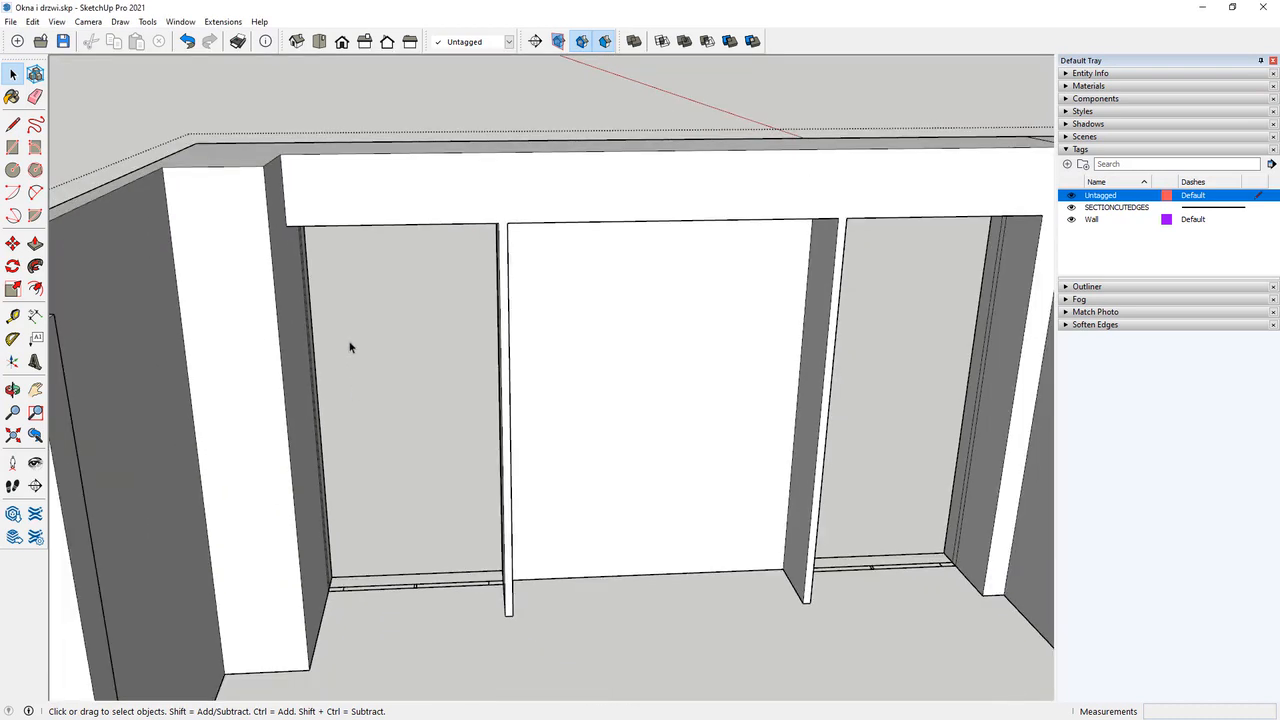
key(Escape)
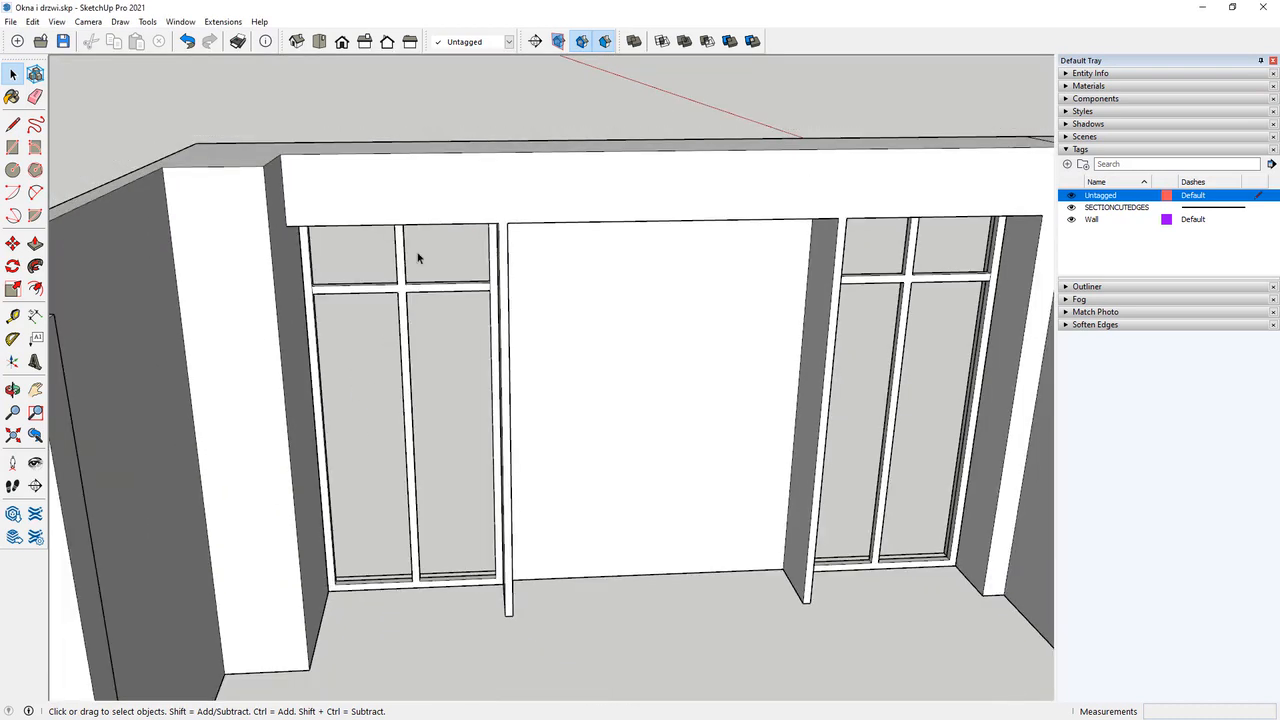
Draw a 2050 × 525 mm rectangle filling the lower right pane of the left door frame.
scroll(418, 258, up, 8)
middle_drag(423, 323, 520, 357)
click(12, 147)
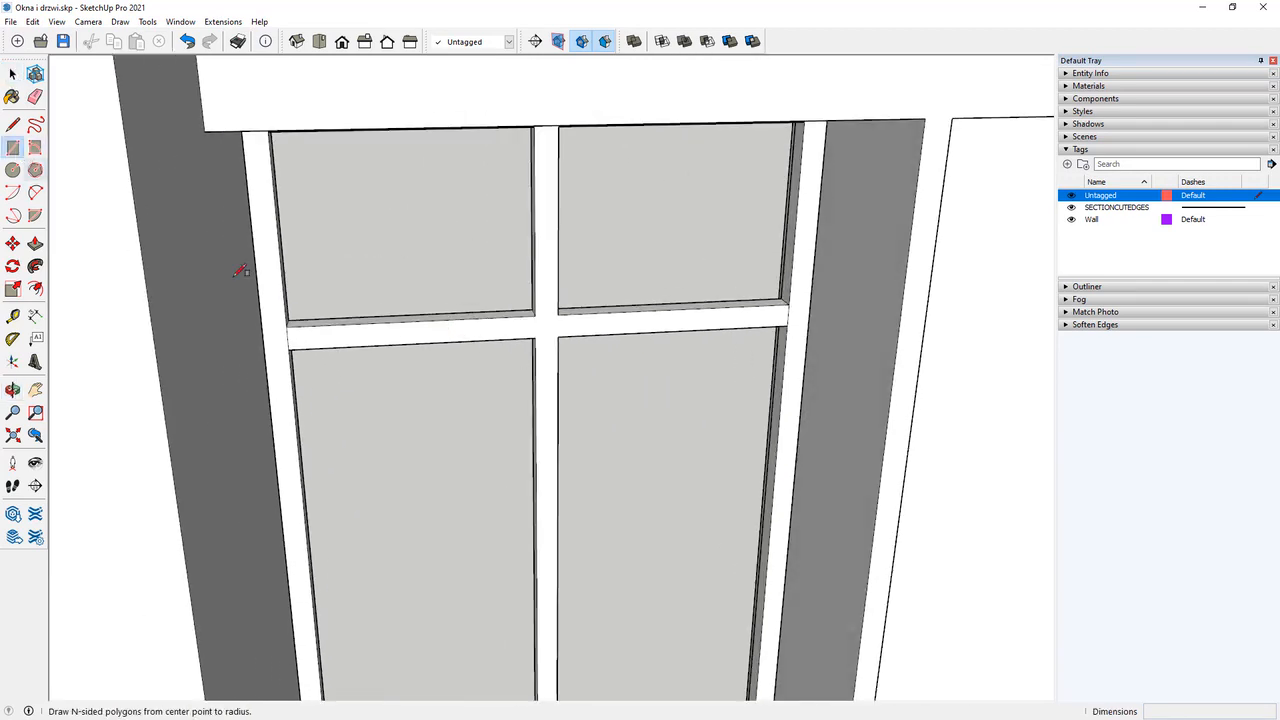
click(557, 337)
scroll(497, 262, down, 2)
scroll(494, 255, down, 5)
scroll(590, 540, up, 7)
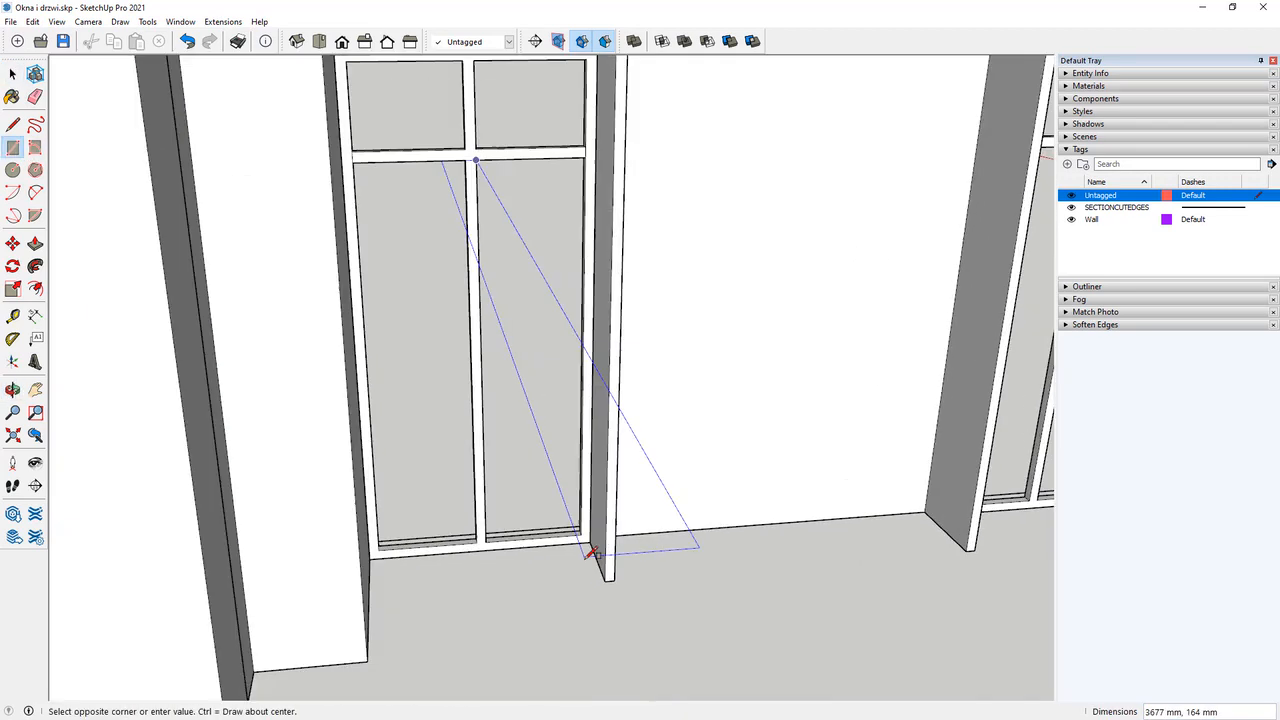
click(581, 520)
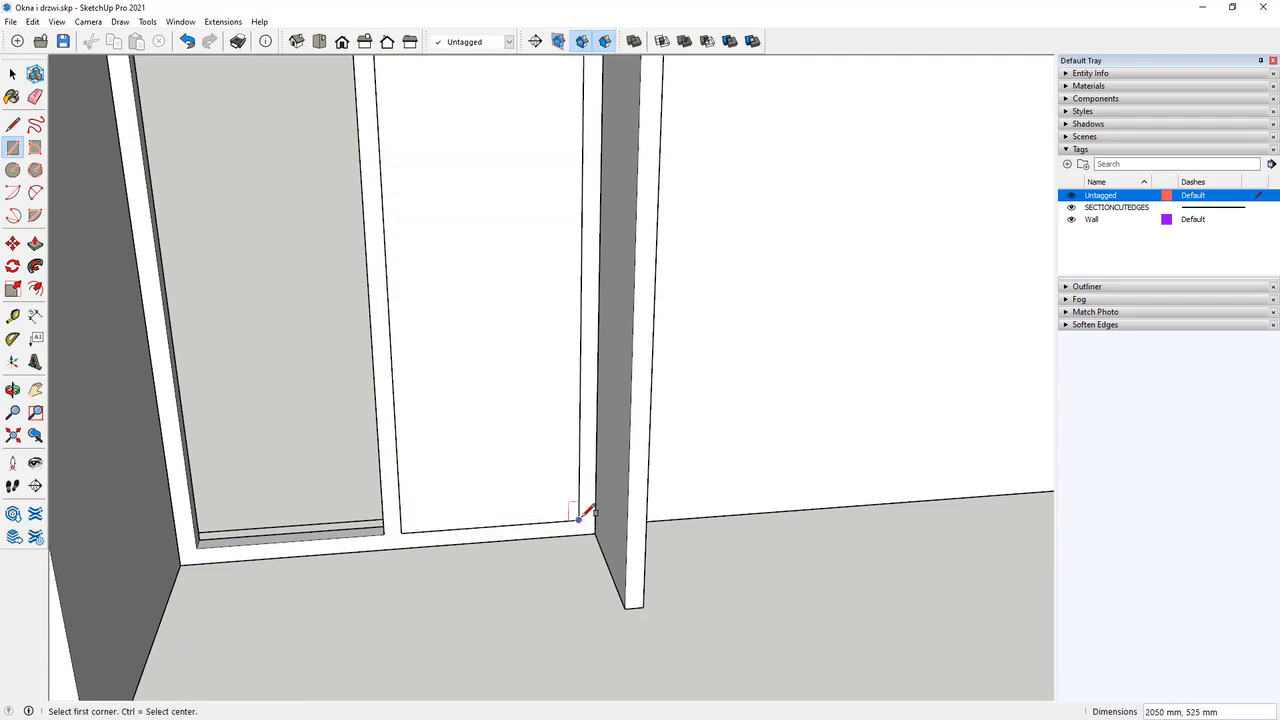
Offset the lower right pane's rectangle slightly outward so that its outline overlaps the surrounding frame.
click(35, 289)
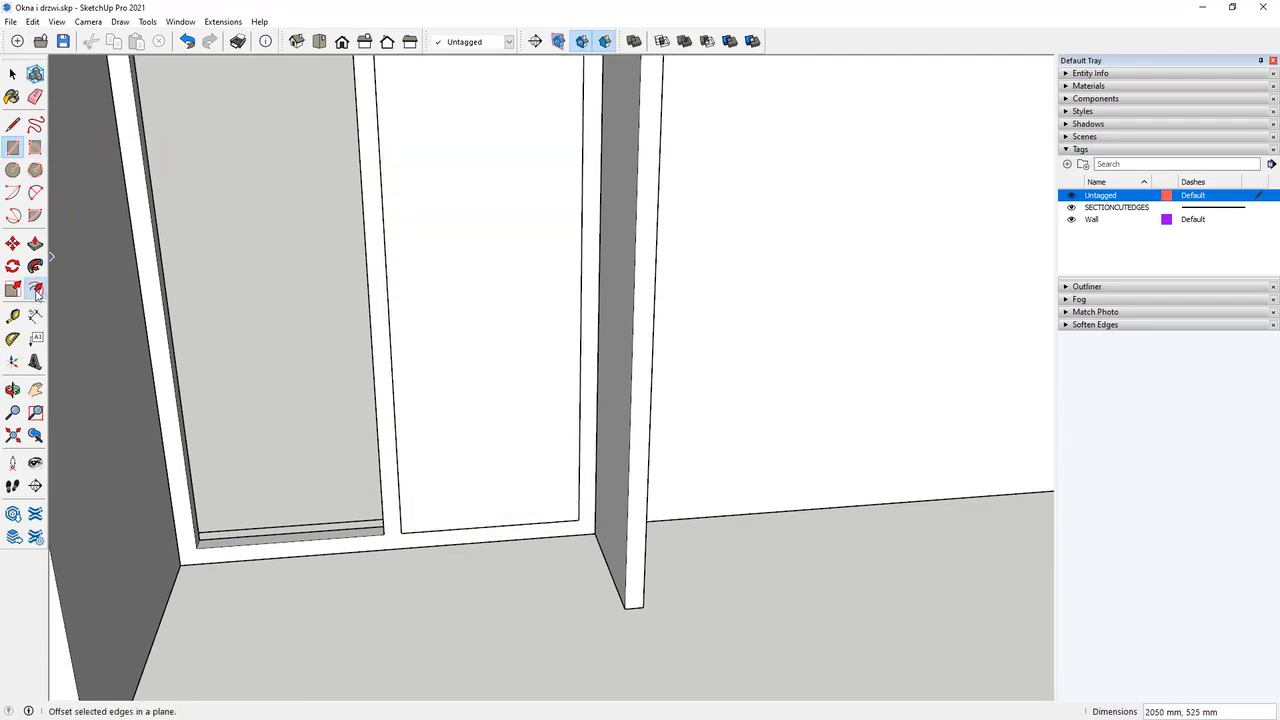
click(483, 417)
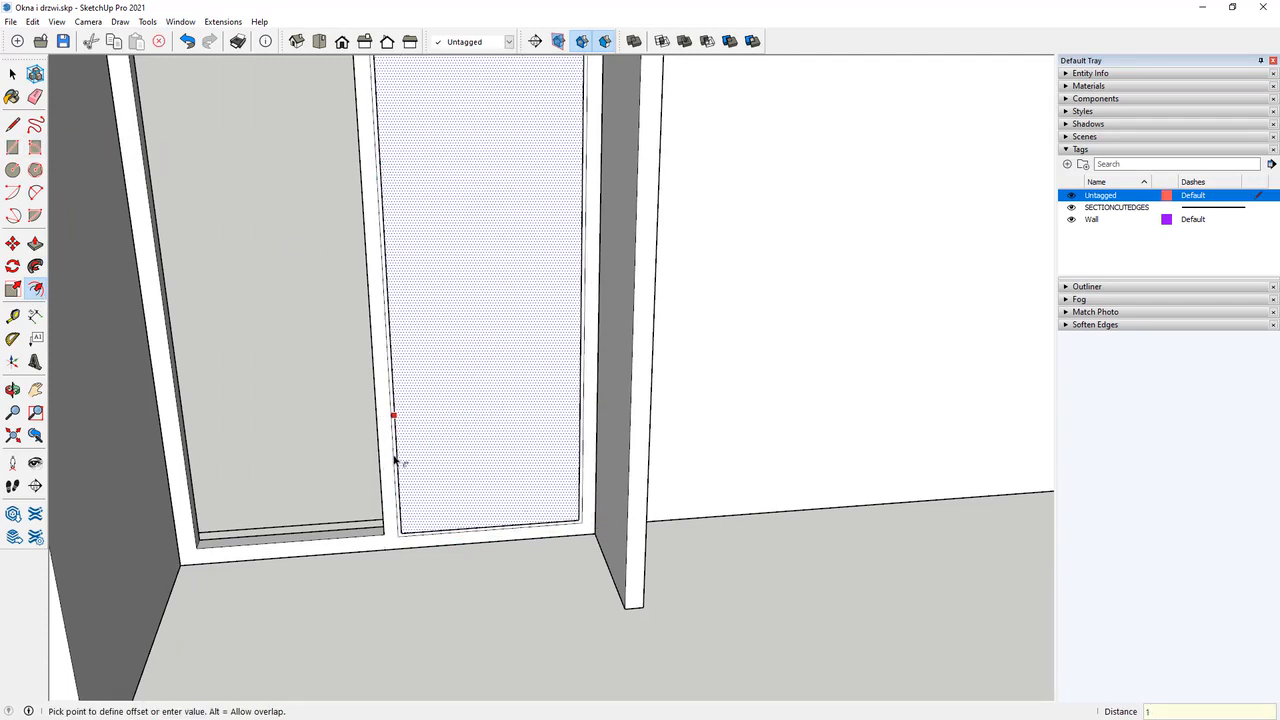
key(Return)
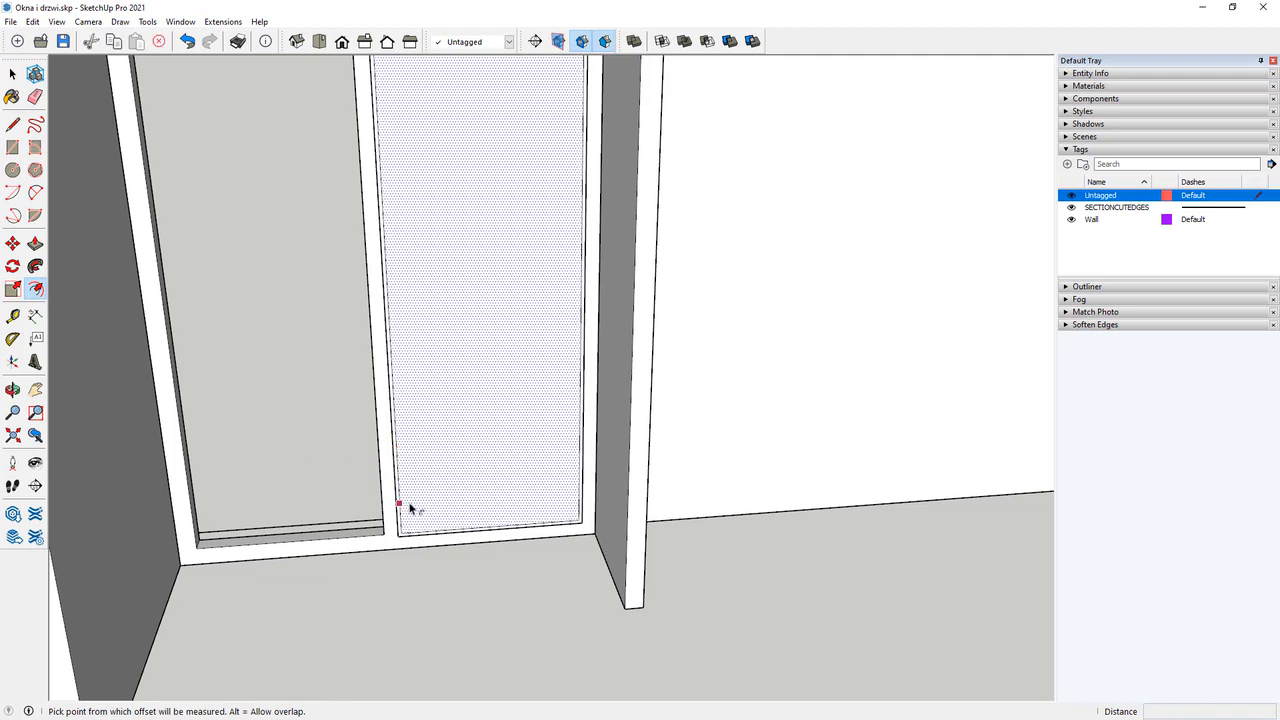
scroll(408, 509, up, 5)
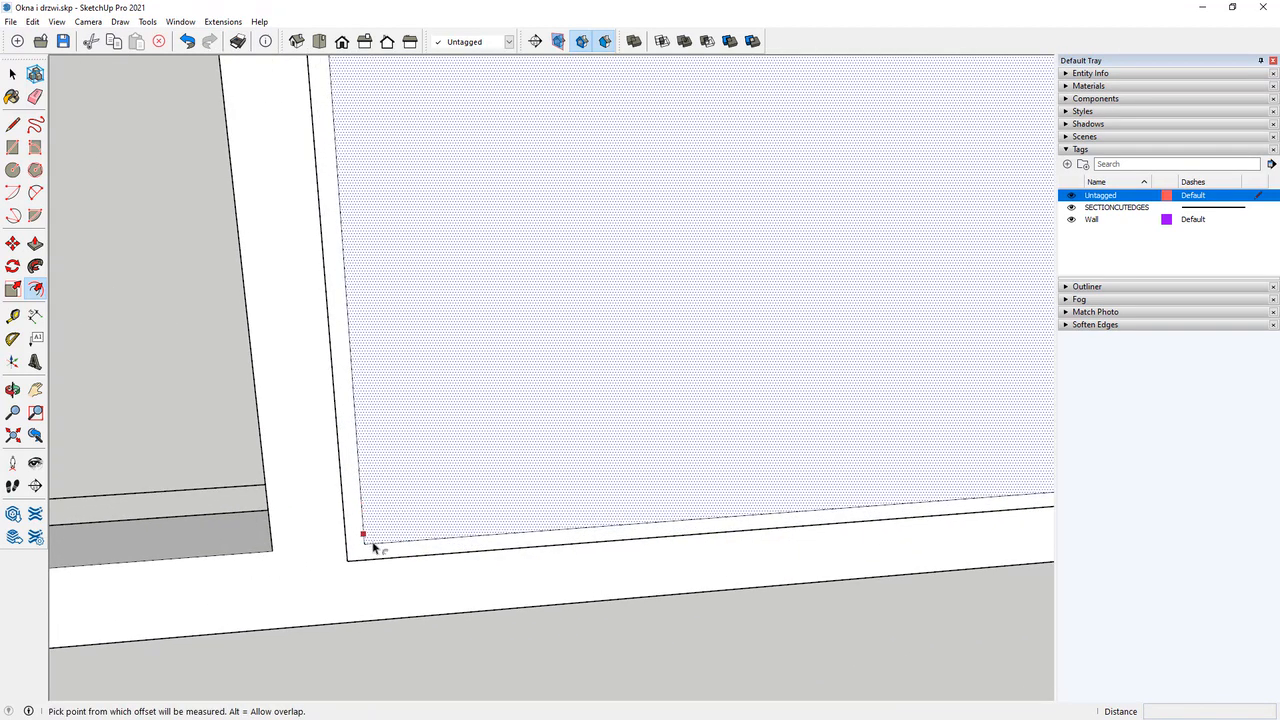
Make a component from the lower right pane's face and its two outlines.
click(36, 245)
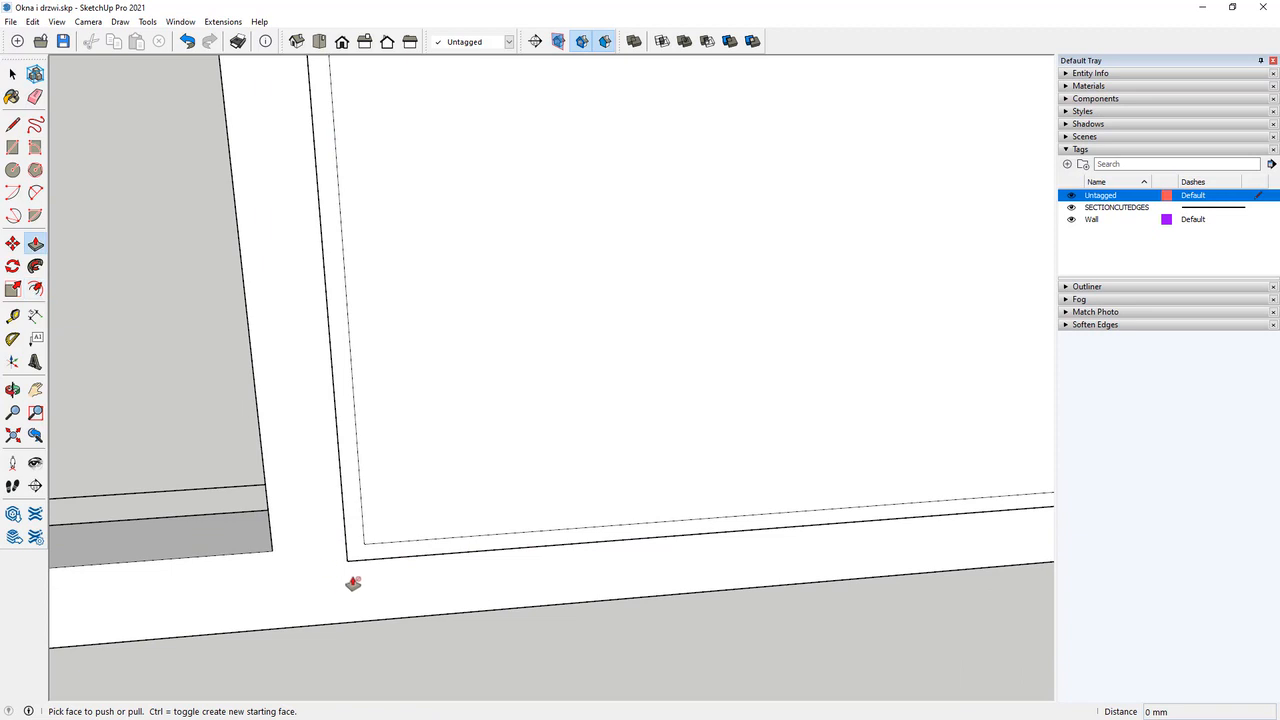
click(12, 74)
scroll(389, 466, down, 5)
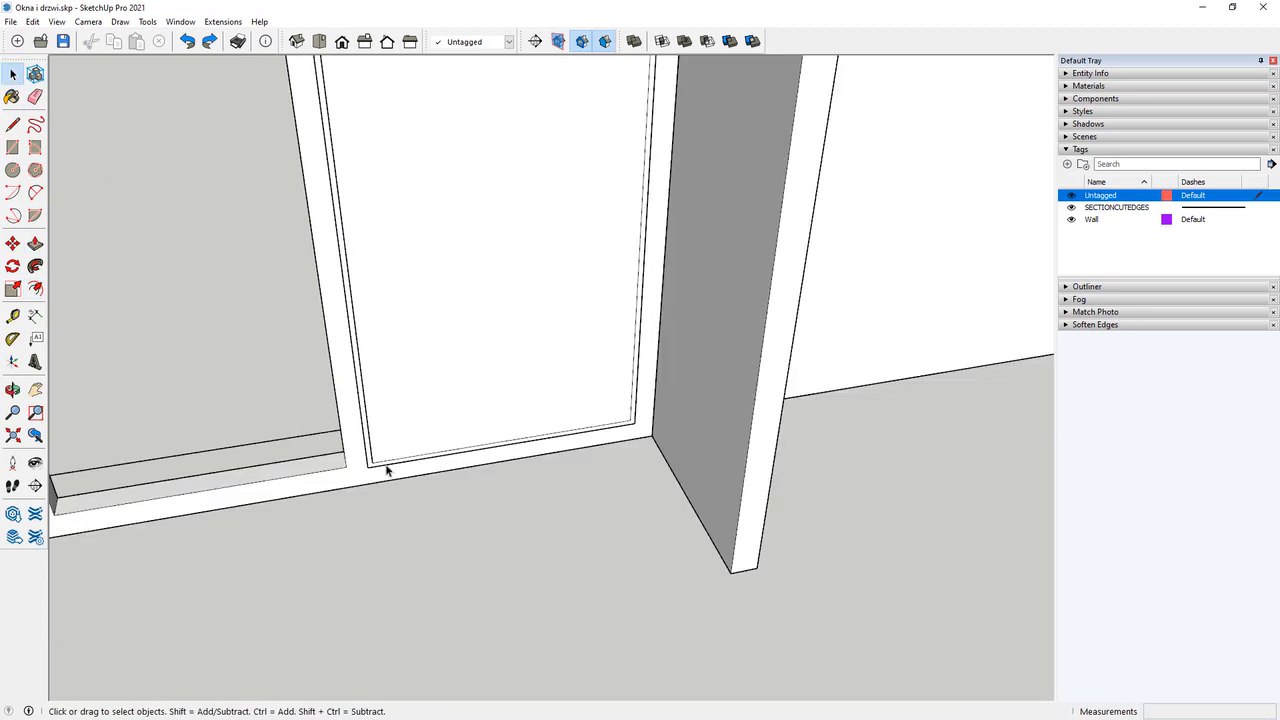
click(424, 397)
right_click(424, 260)
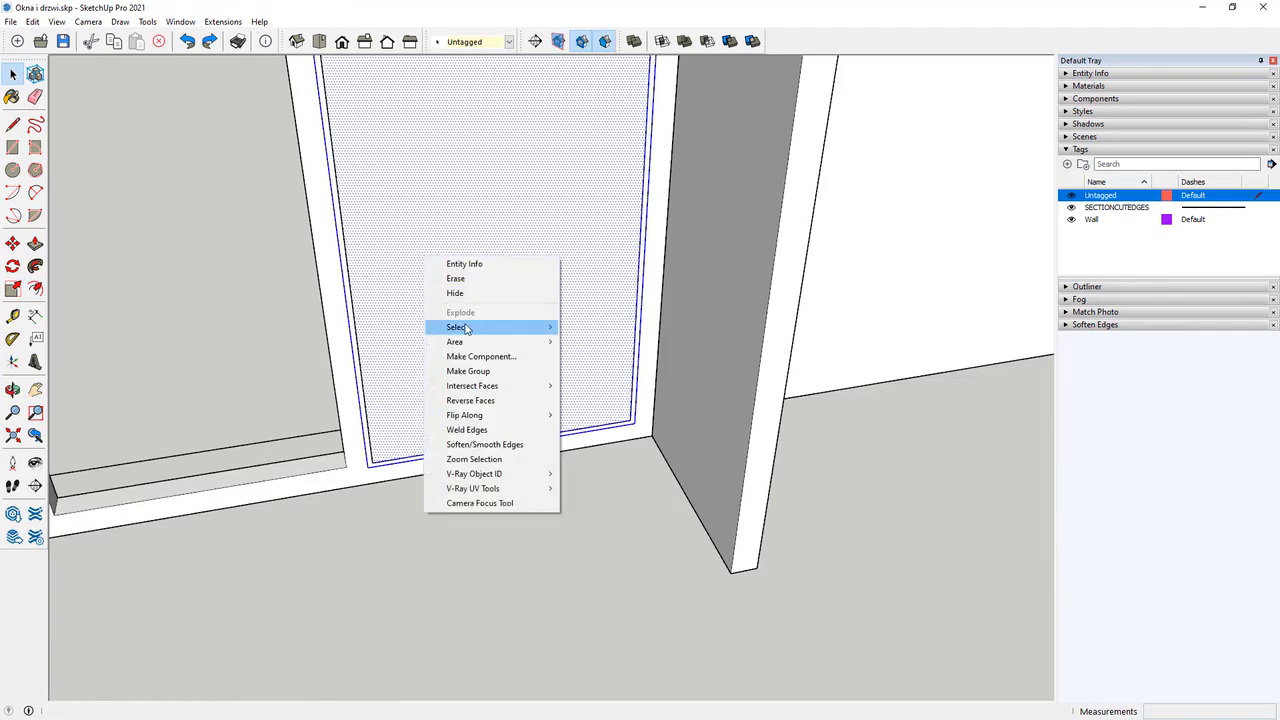
click(480, 352)
click(707, 428)
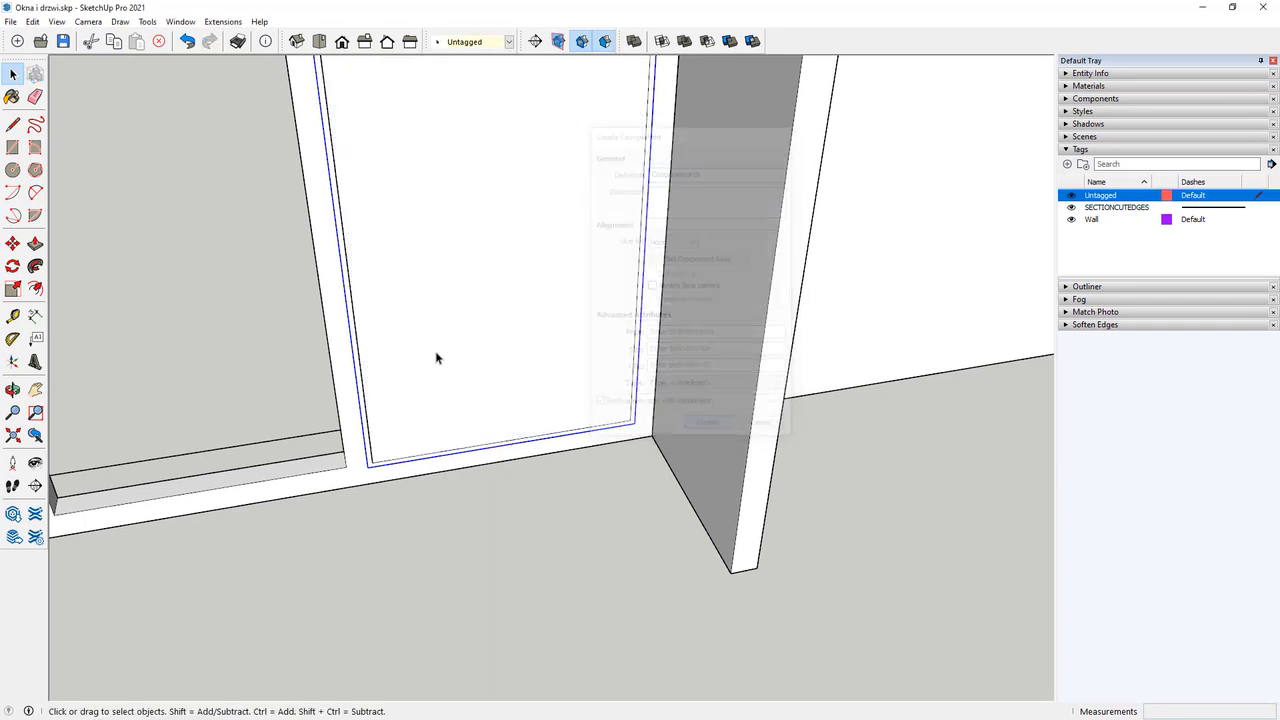
Erase the inner outline inside the new pane component so a single face remains, and leave the component.
double_click(422, 336)
scroll(361, 478, up, 4)
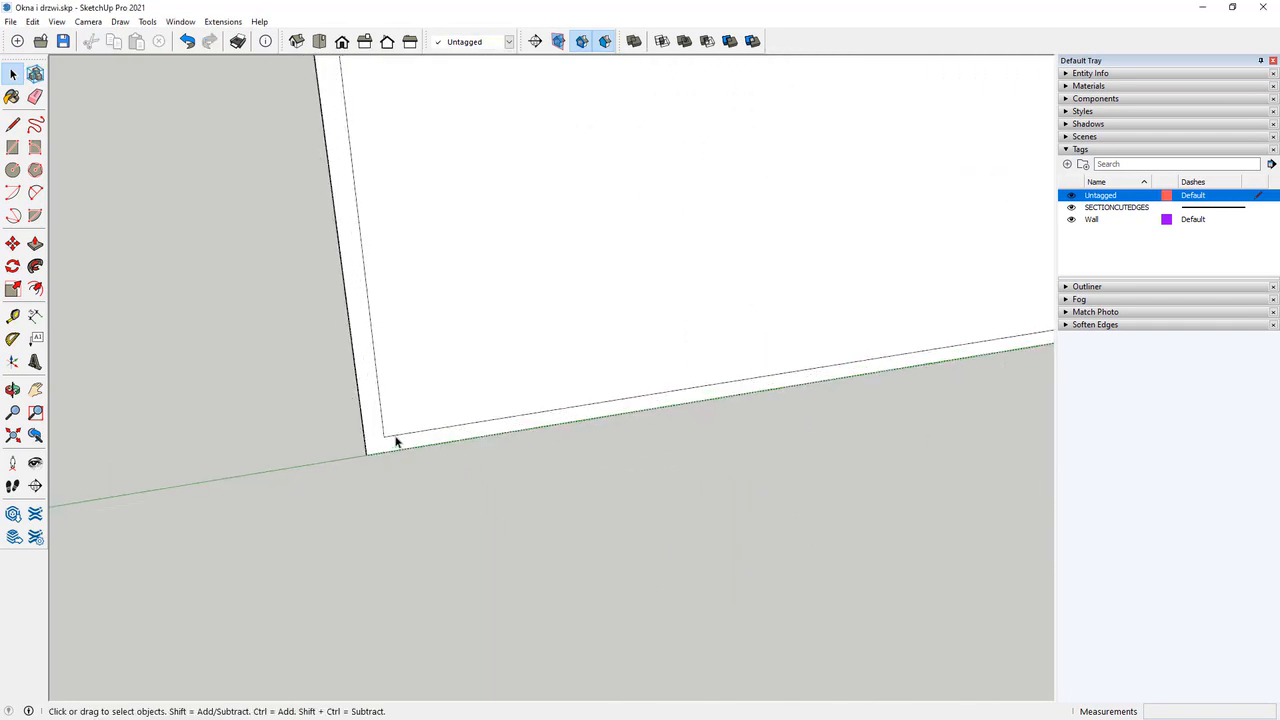
click(397, 422)
click(377, 444)
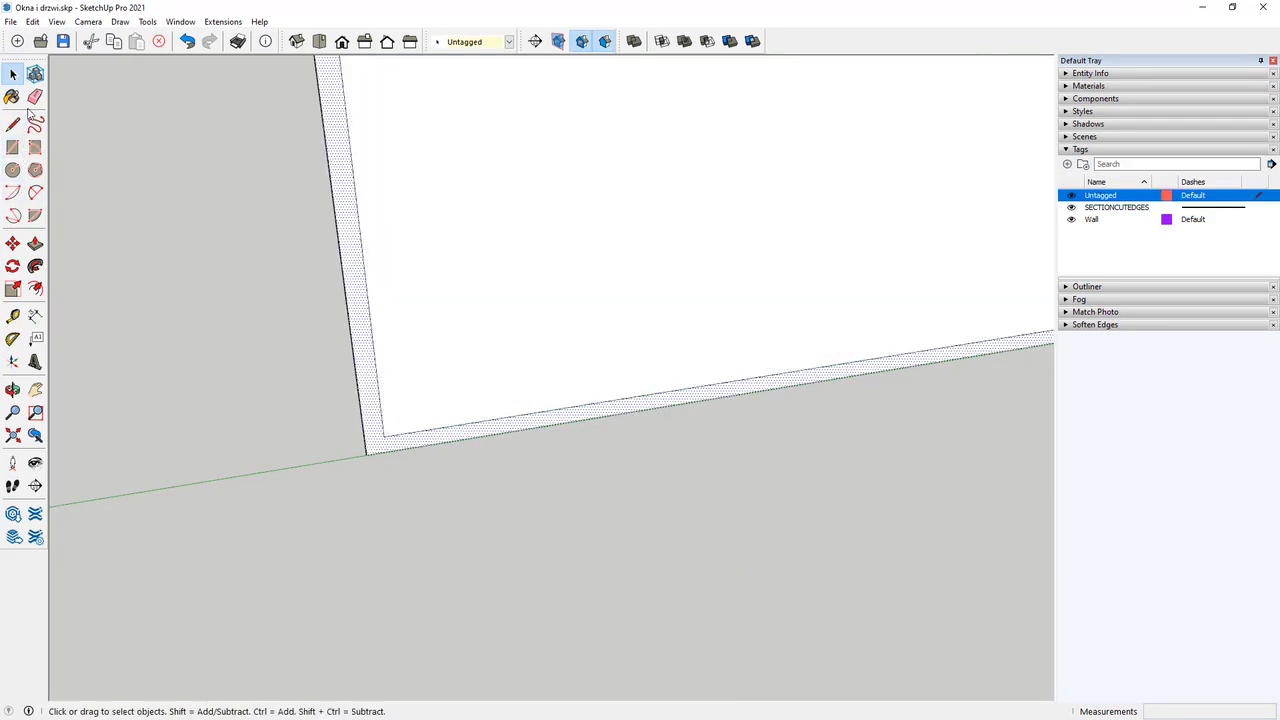
click(35, 97)
click(381, 422)
mouse_move(403, 429)
middle_down()
mouse_move(343, 371)
mouse_move(600, 426)
mouse_move(645, 327)
mouse_move(594, 551)
mouse_move(574, 549)
mouse_move(538, 465)
middle_up()
scroll(600, 195, up, 5)
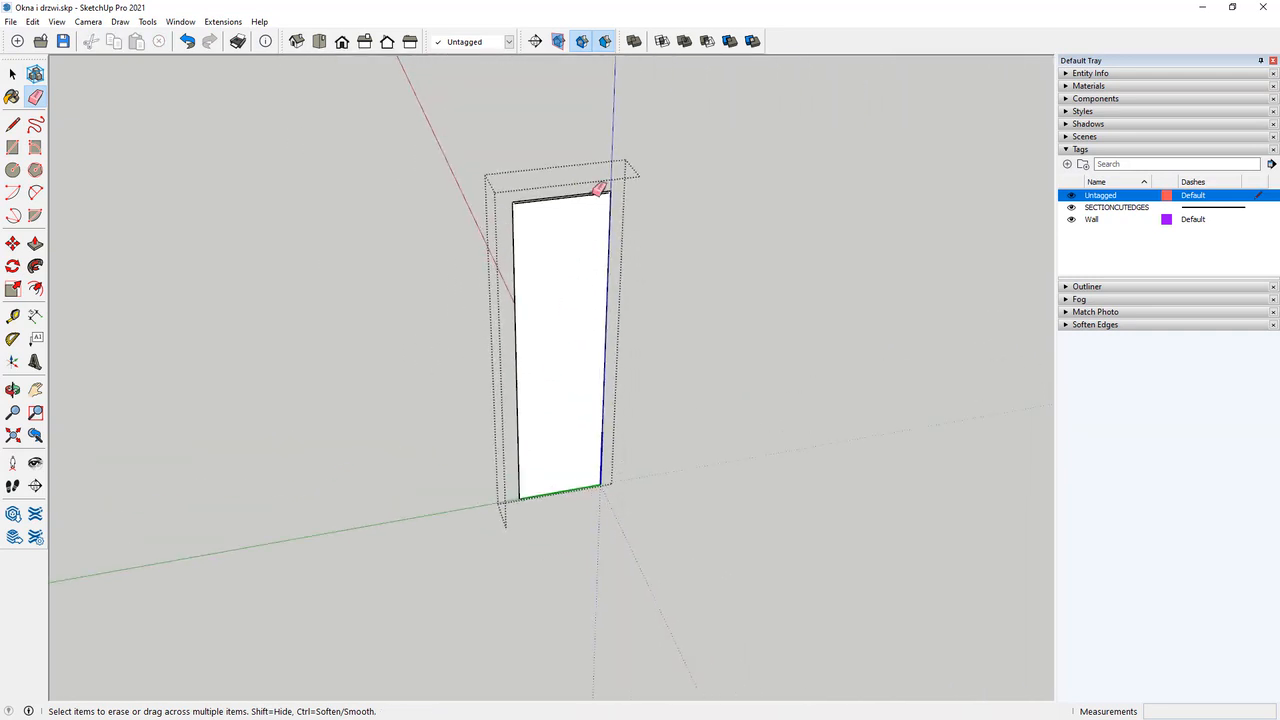
click(604, 196)
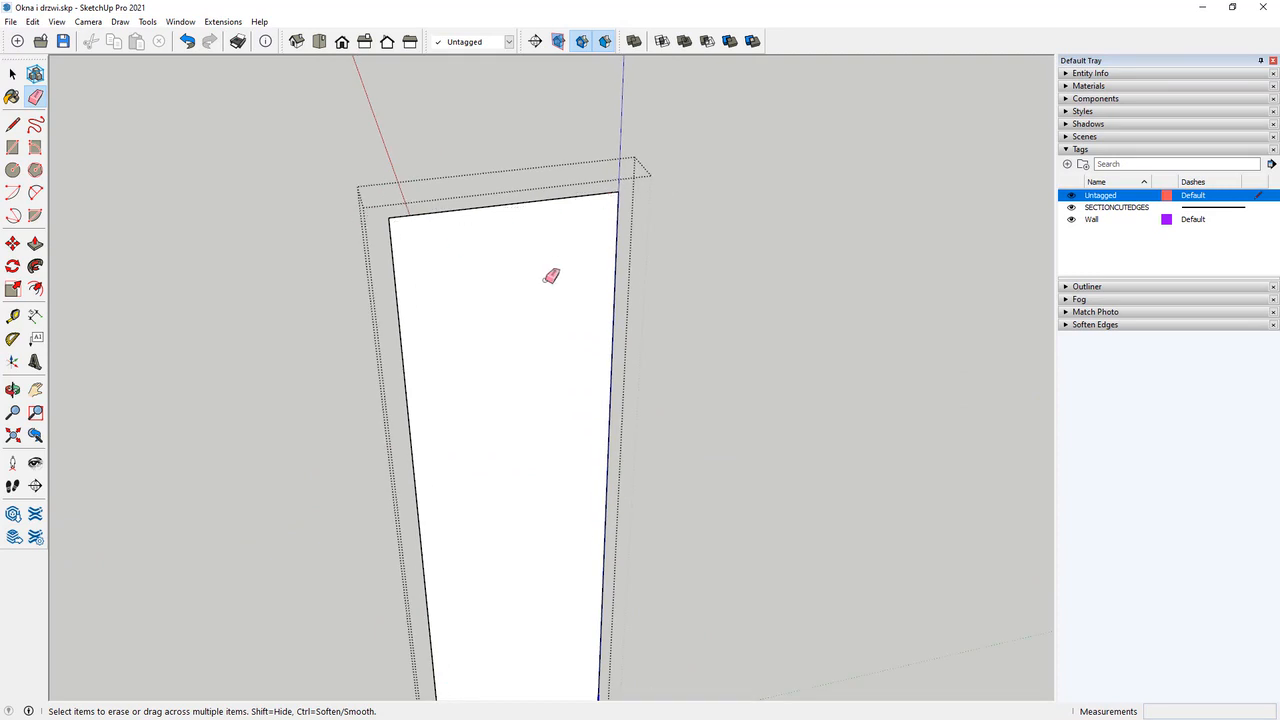
click(12, 73)
key(Escape)
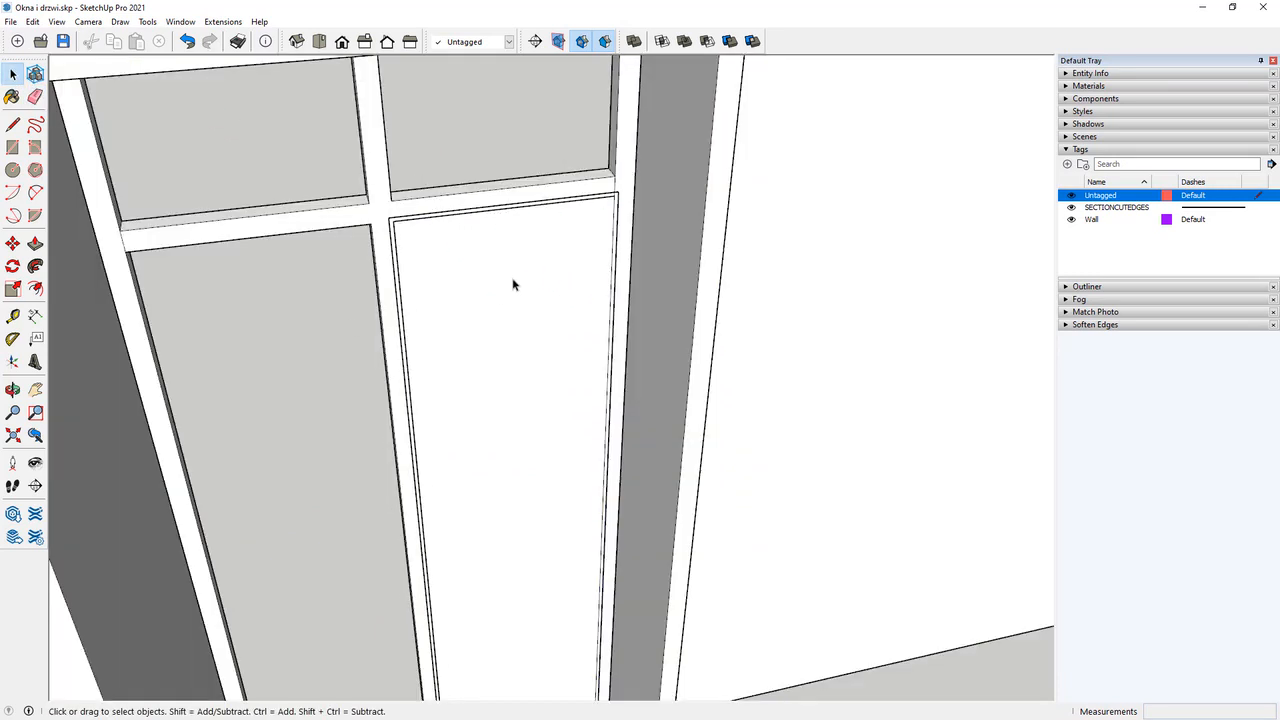
Reopen the pane component, offset its outline inward and delete the inner face to leave a frame profile.
double_click(491, 280)
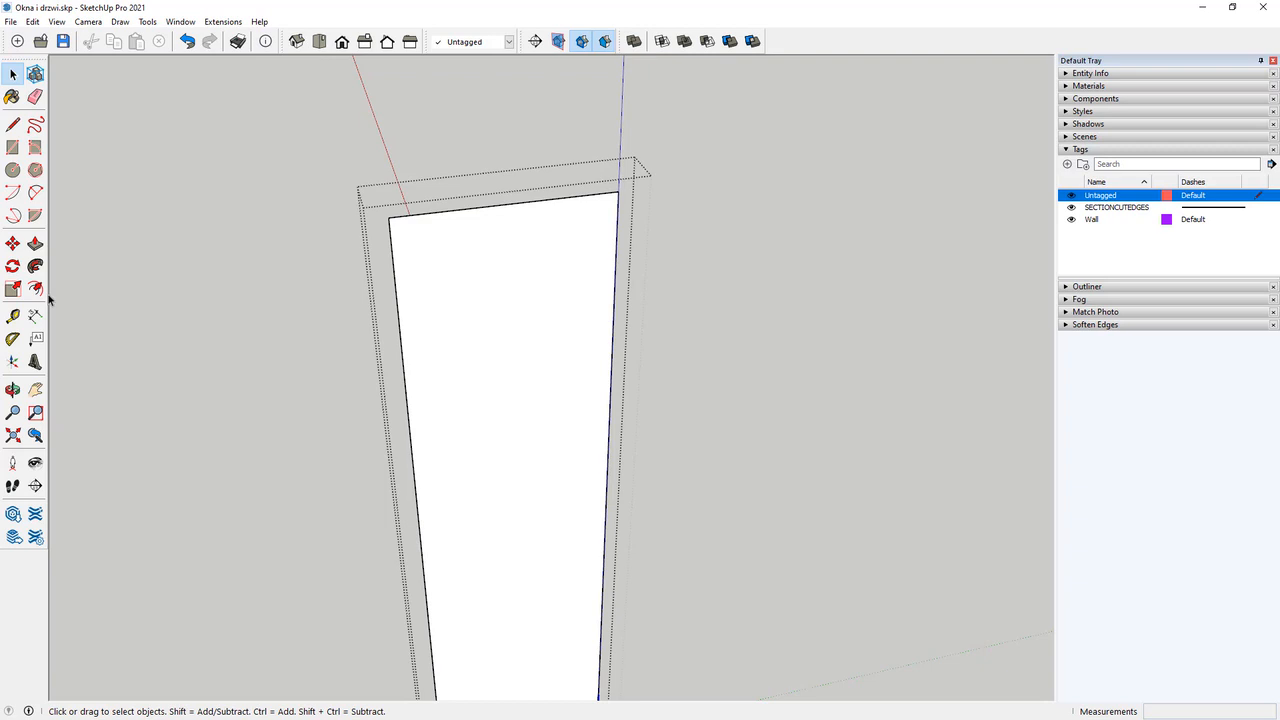
click(35, 288)
click(451, 294)
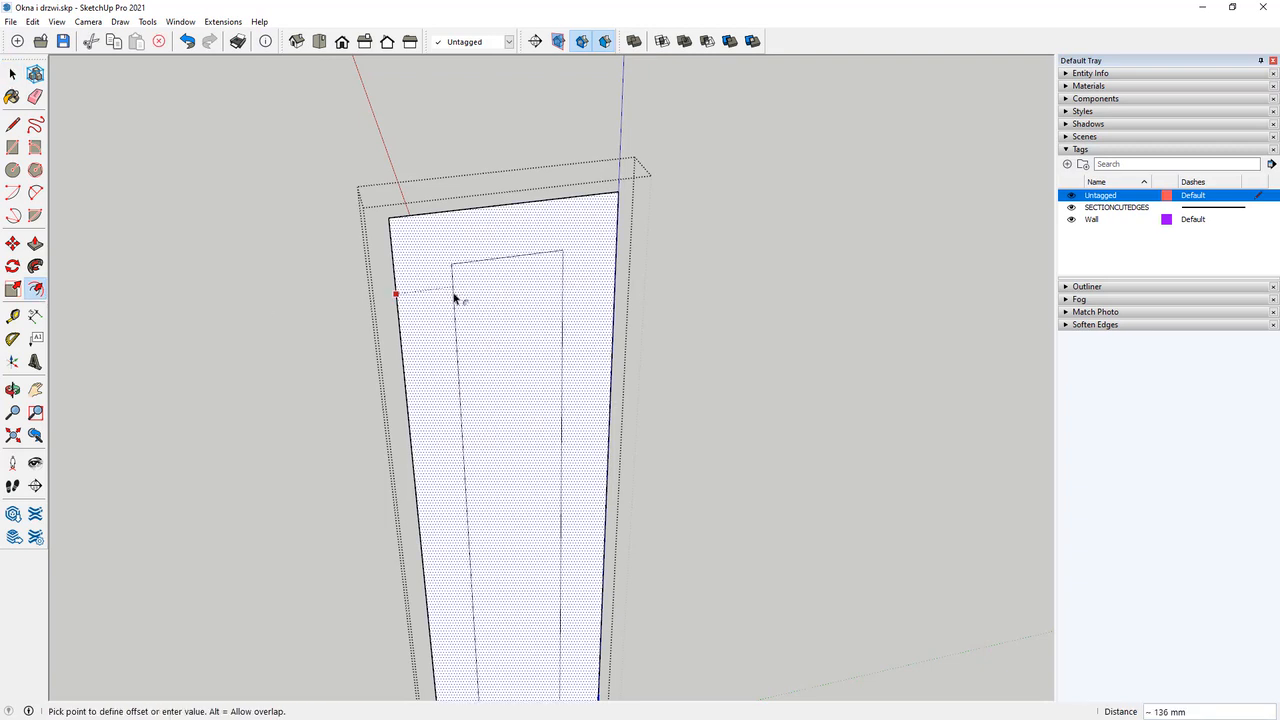
key(Return)
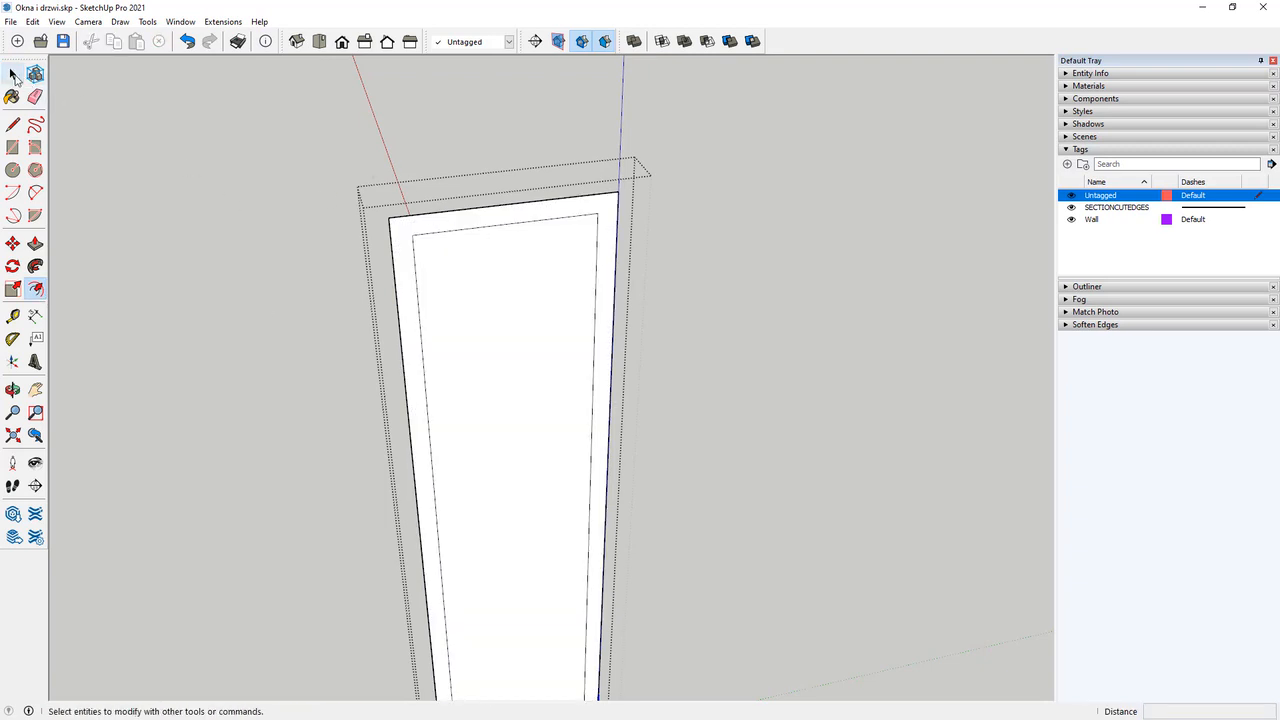
click(12, 73)
click(470, 324)
key(Delete)
Extrude the leaf's frame profile 40 mm and return to the house model.
click(423, 220)
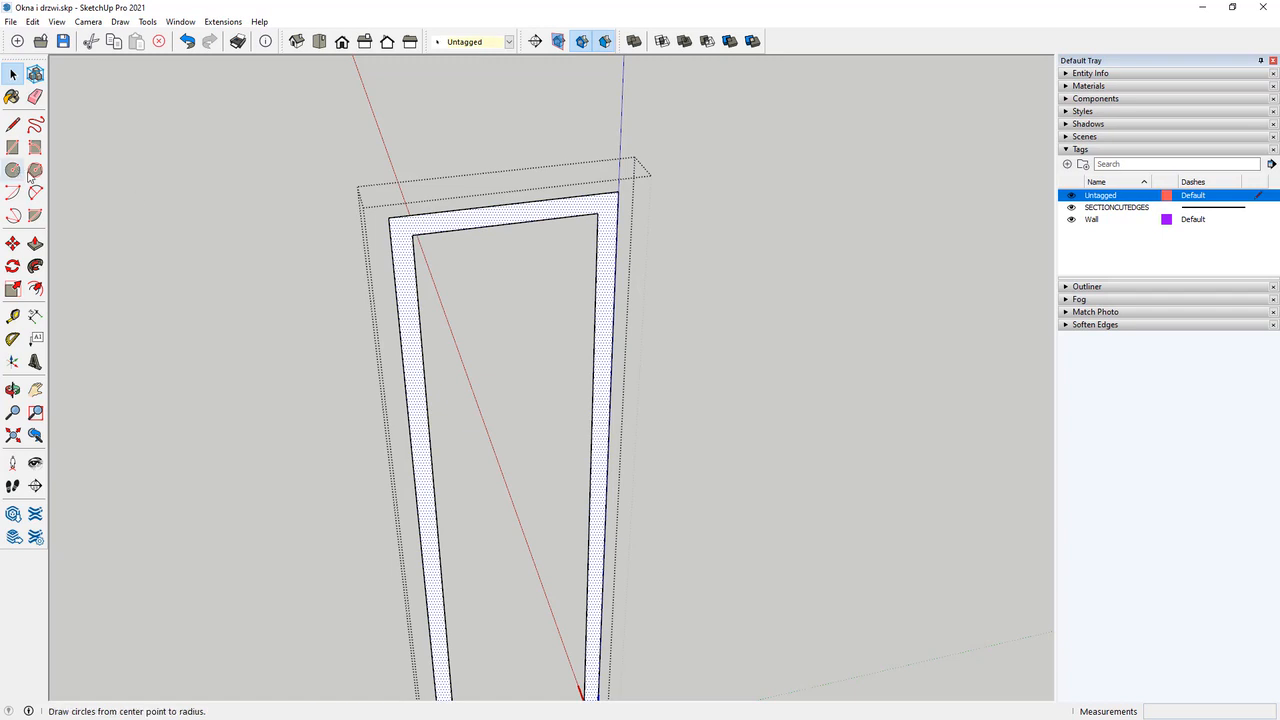
click(35, 247)
click(434, 223)
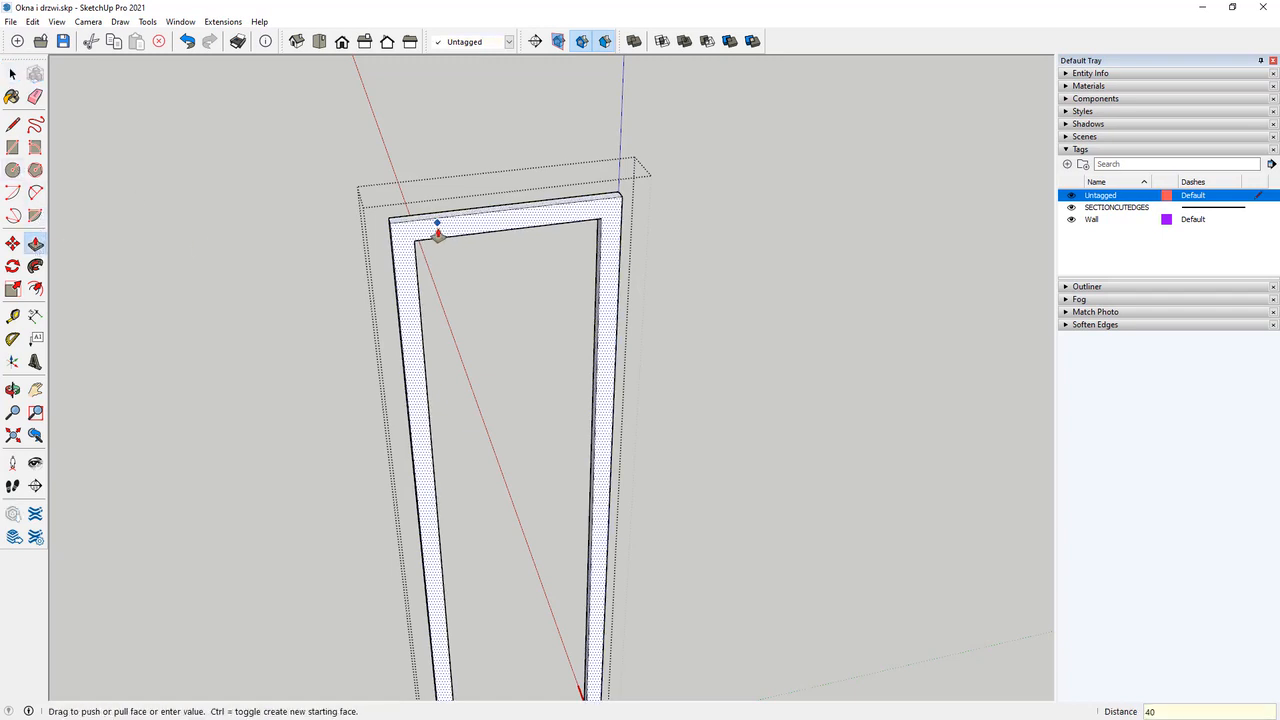
click(437, 233)
key(space)
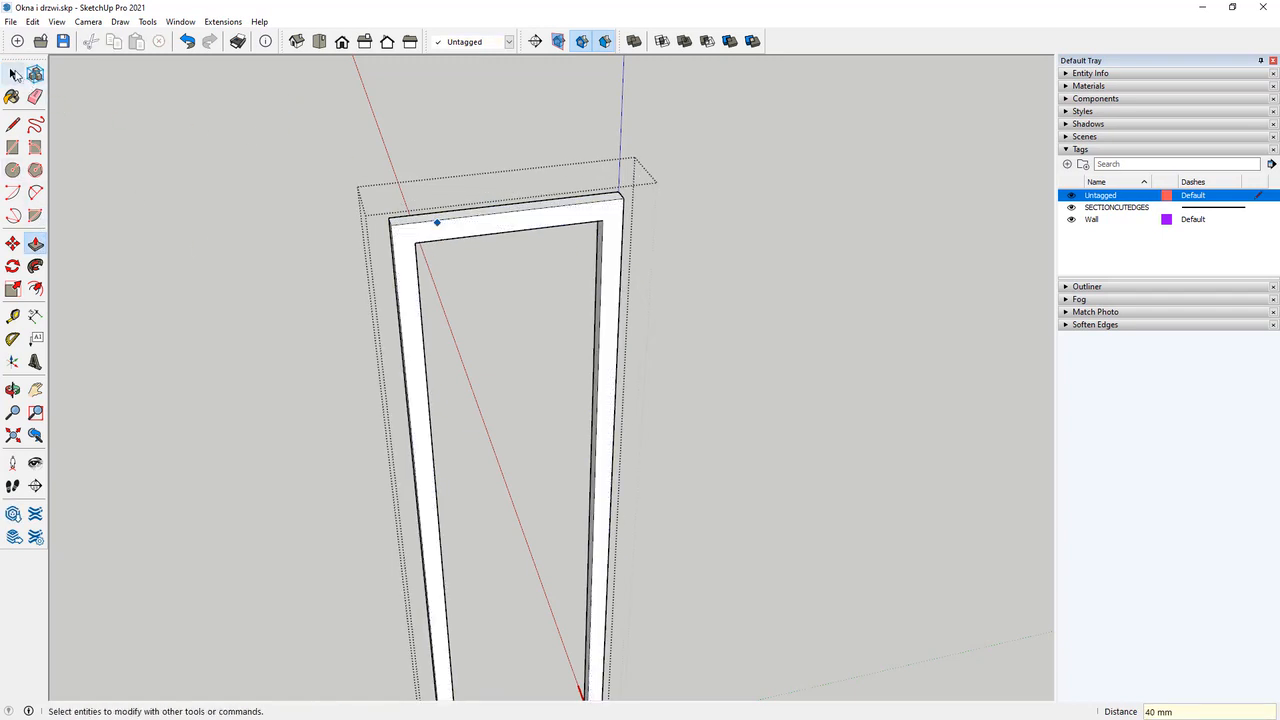
click(222, 268)
scroll(434, 322, down, 5)
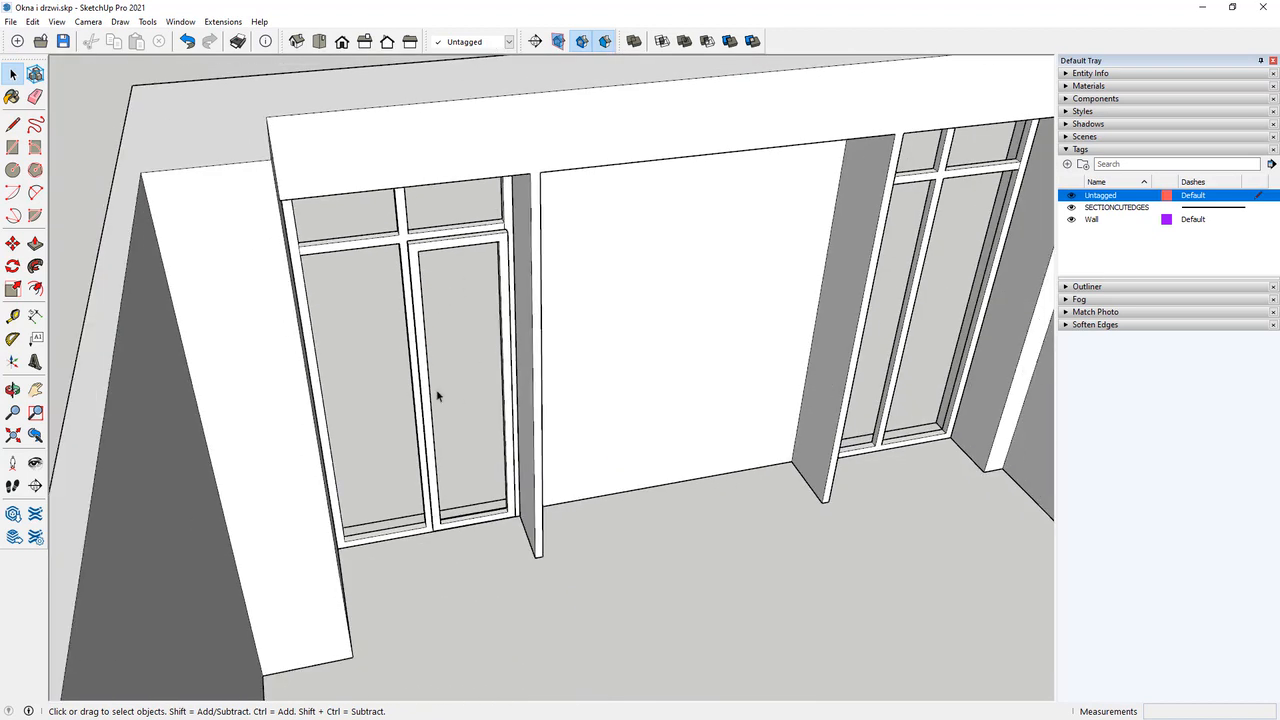
Select the right leaf and examine how its lower edge and side overlap the surrounding door frame.
middle_drag(437, 393, 380, 413)
scroll(380, 413, up, 4)
click(427, 242)
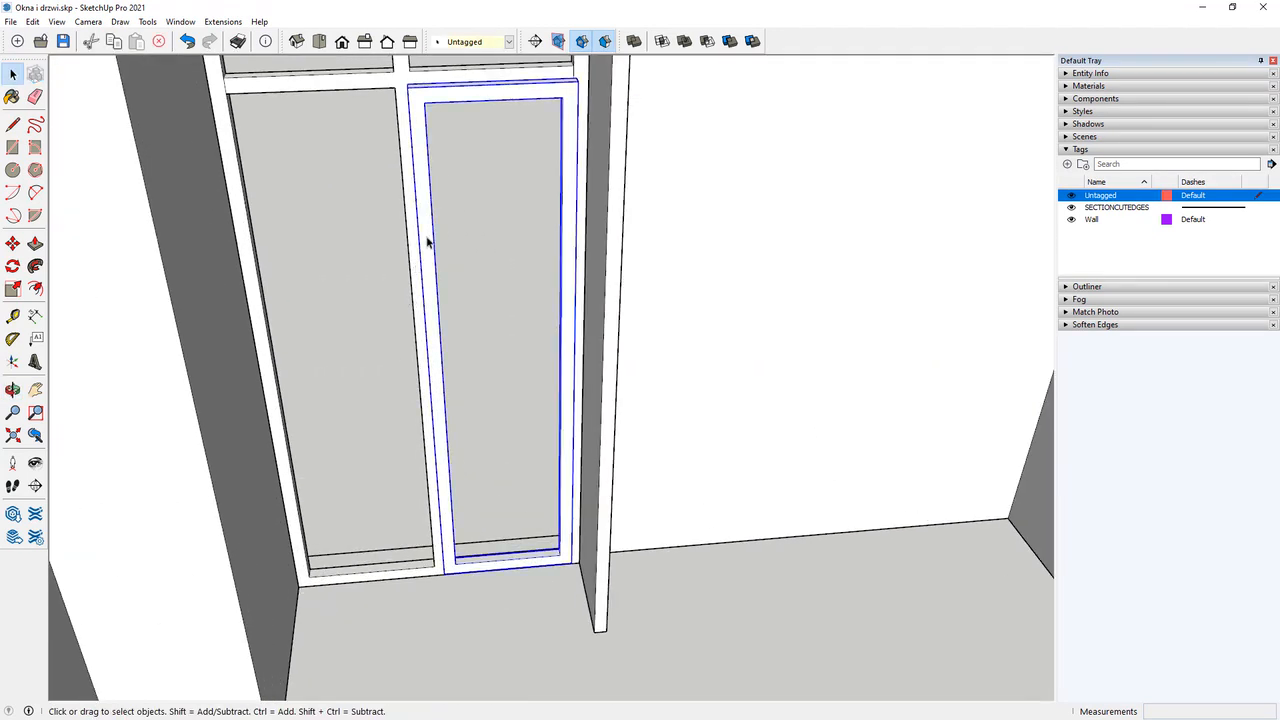
scroll(426, 594, up, 2)
middle_drag(465, 583, 409, 557)
scroll(418, 587, up, 1)
scroll(502, 573, up, 1)
middle_drag(500, 571, 443, 531)
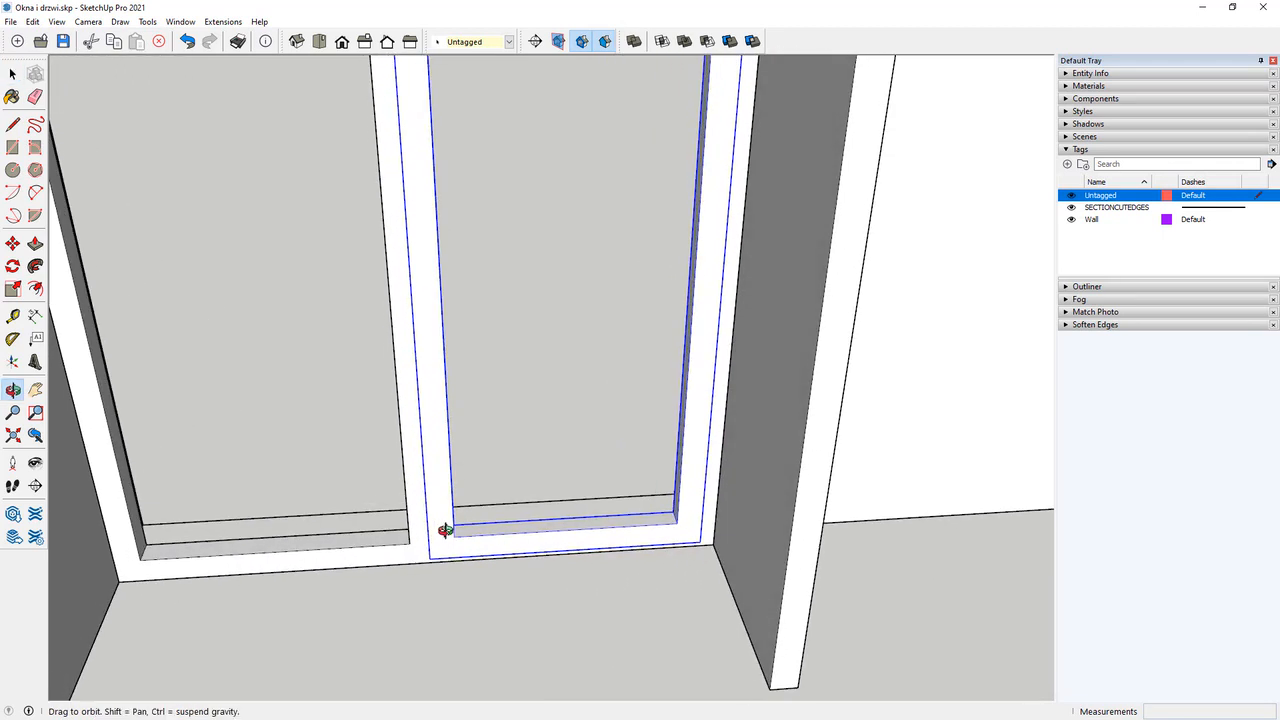
scroll(443, 531, up, 3)
click(707, 414)
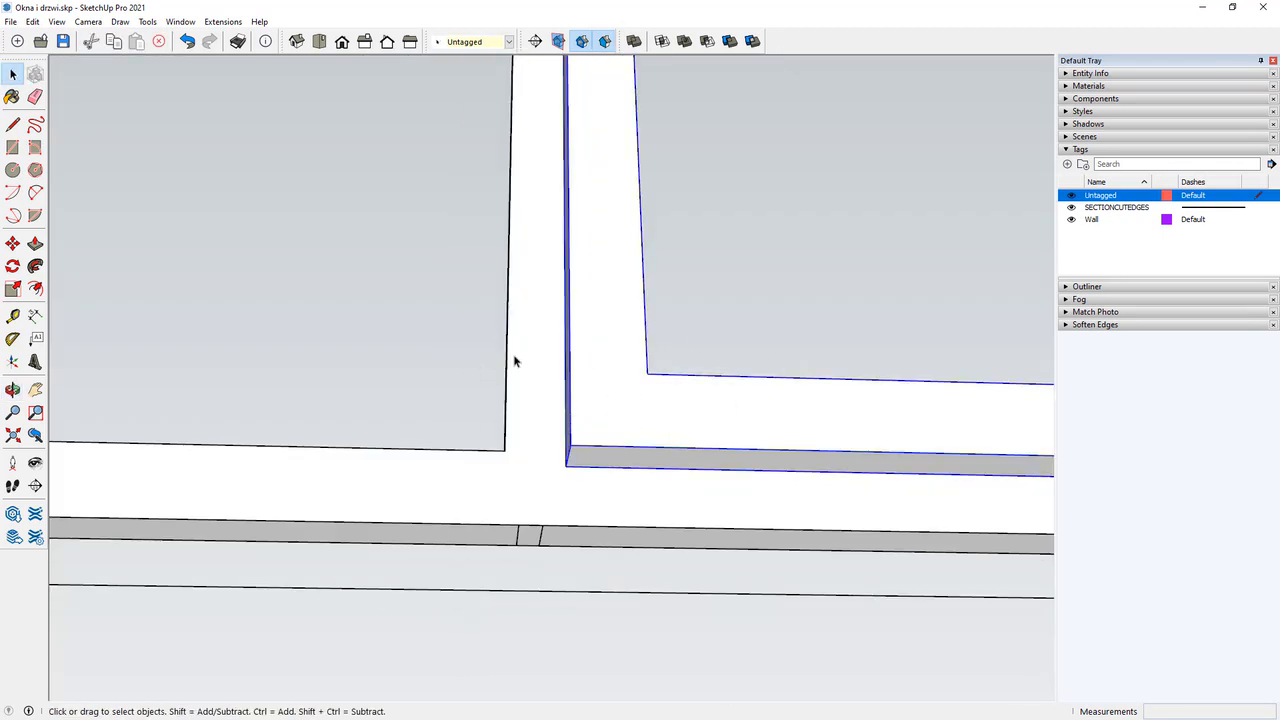
Draw a 10 mm reference line from the lower left pane's bottom corner onto the mullion.
click(411, 323)
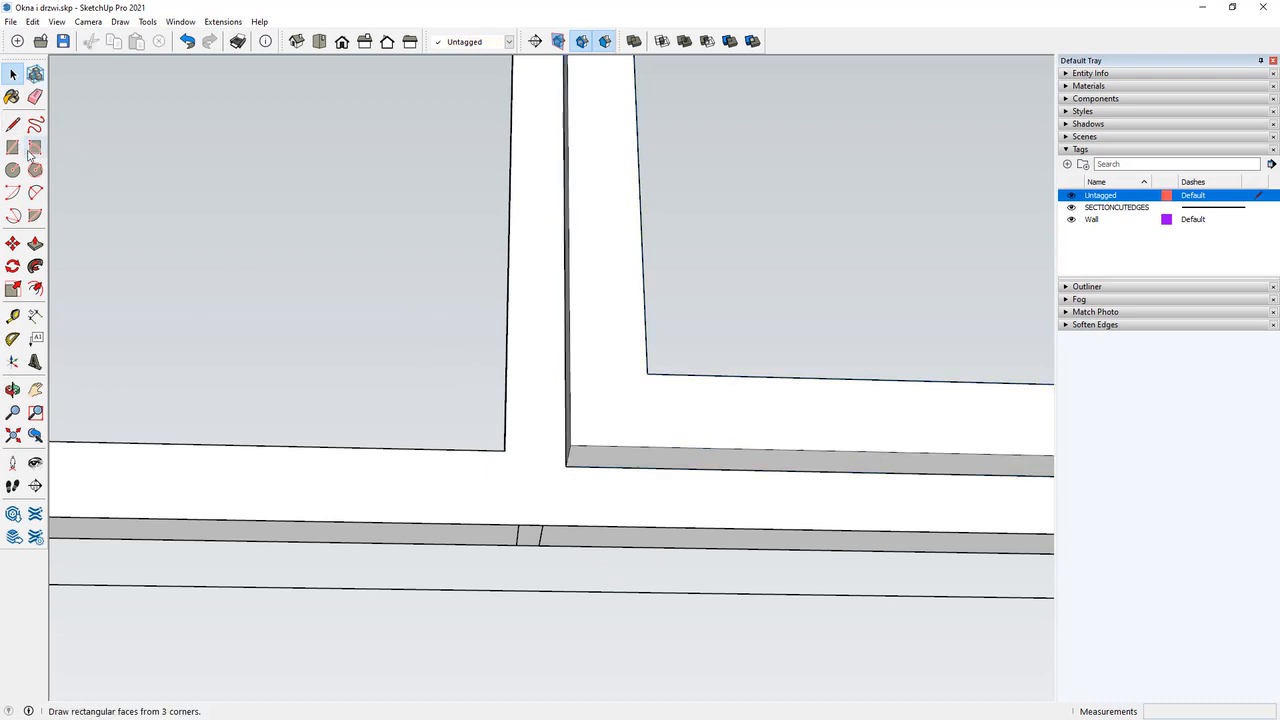
click(14, 128)
click(505, 450)
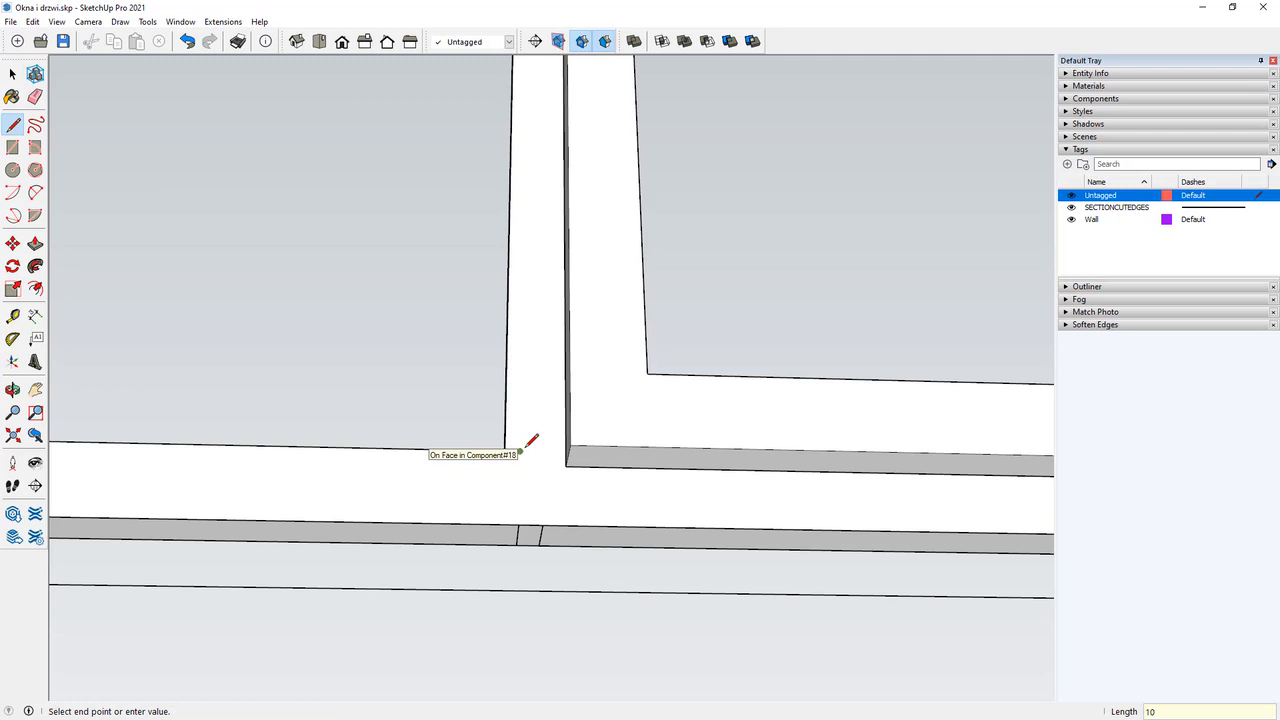
click(520, 451)
key(Escape)
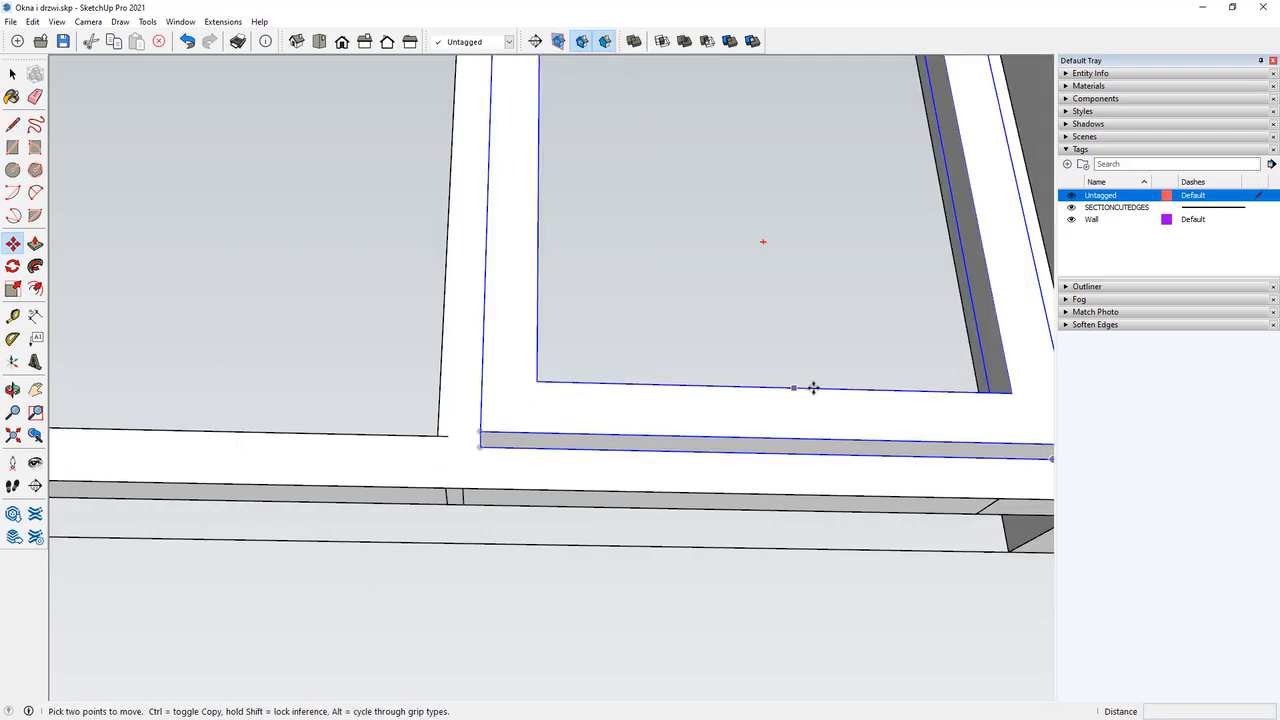
Copy the right leaf into the lower left pane, snapping its bottom corner to the end of the reference line.
scroll(805, 390, up, 1)
key(ctrl)
click(1016, 440)
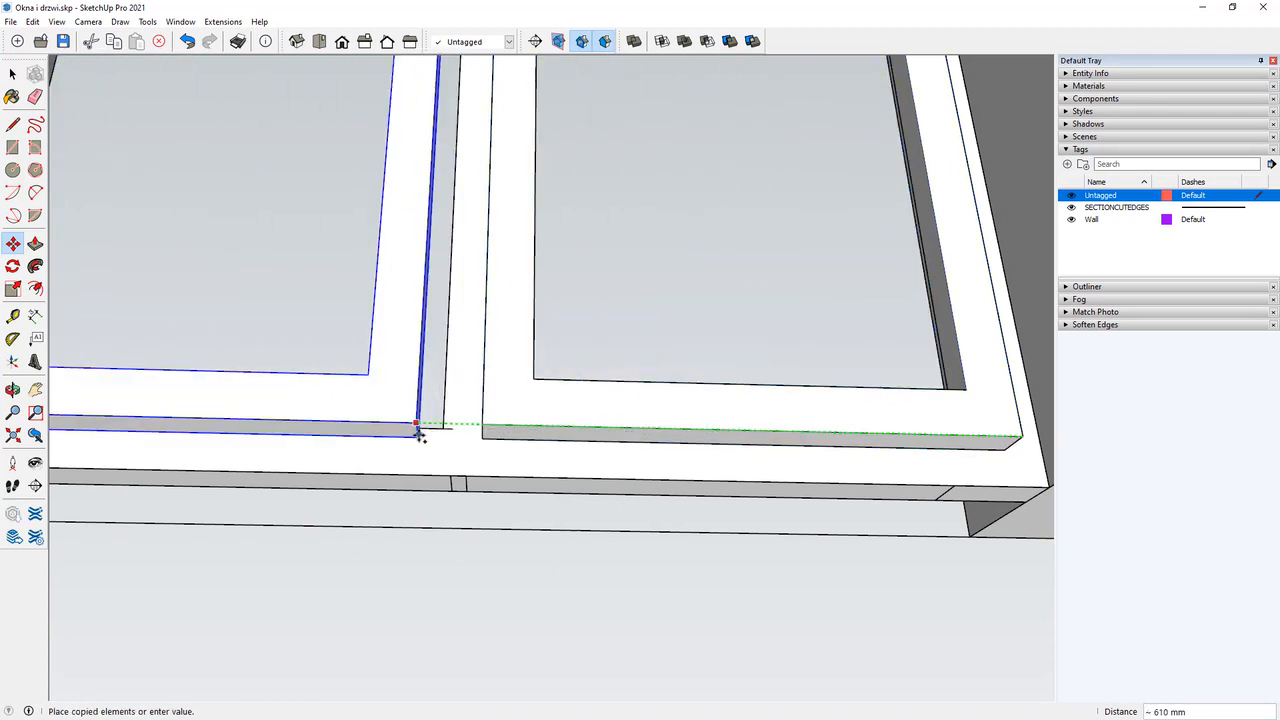
click(452, 428)
scroll(374, 397, up, 2)
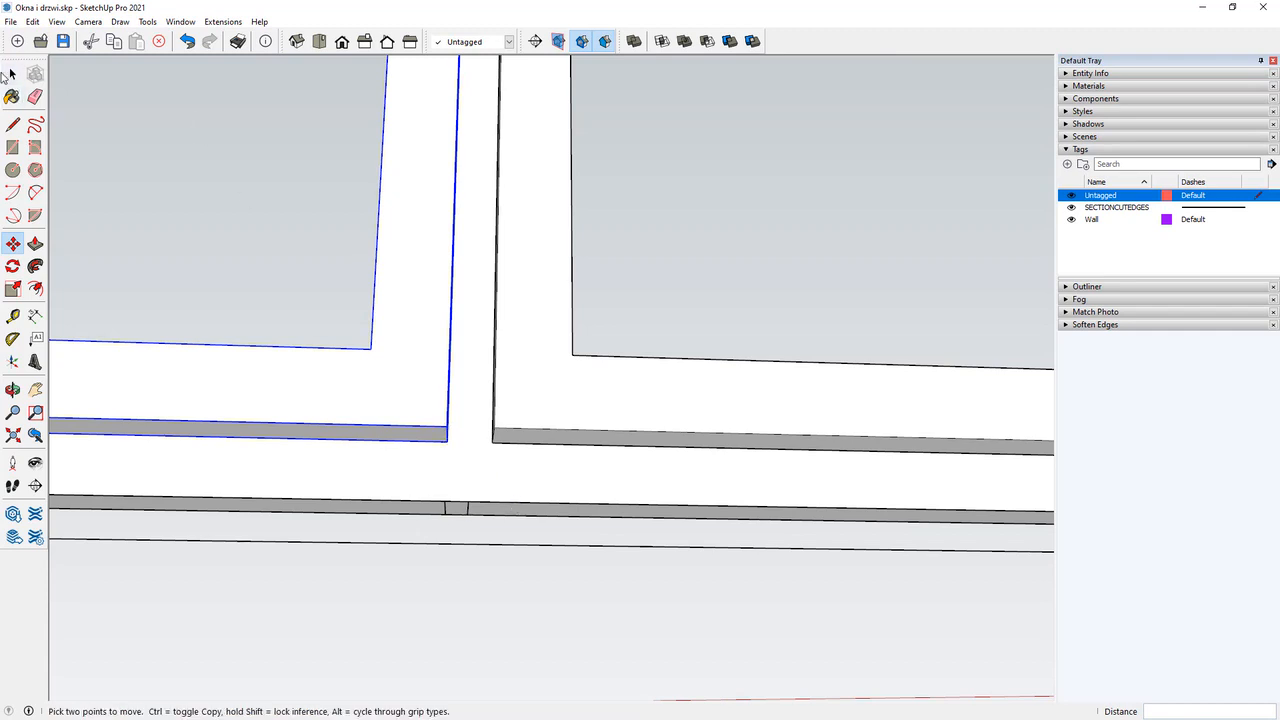
click(12, 74)
Examine the two door leaves, the crossbar and the mullion between the upper panes.
click(646, 547)
middle_drag(555, 549, 498, 590)
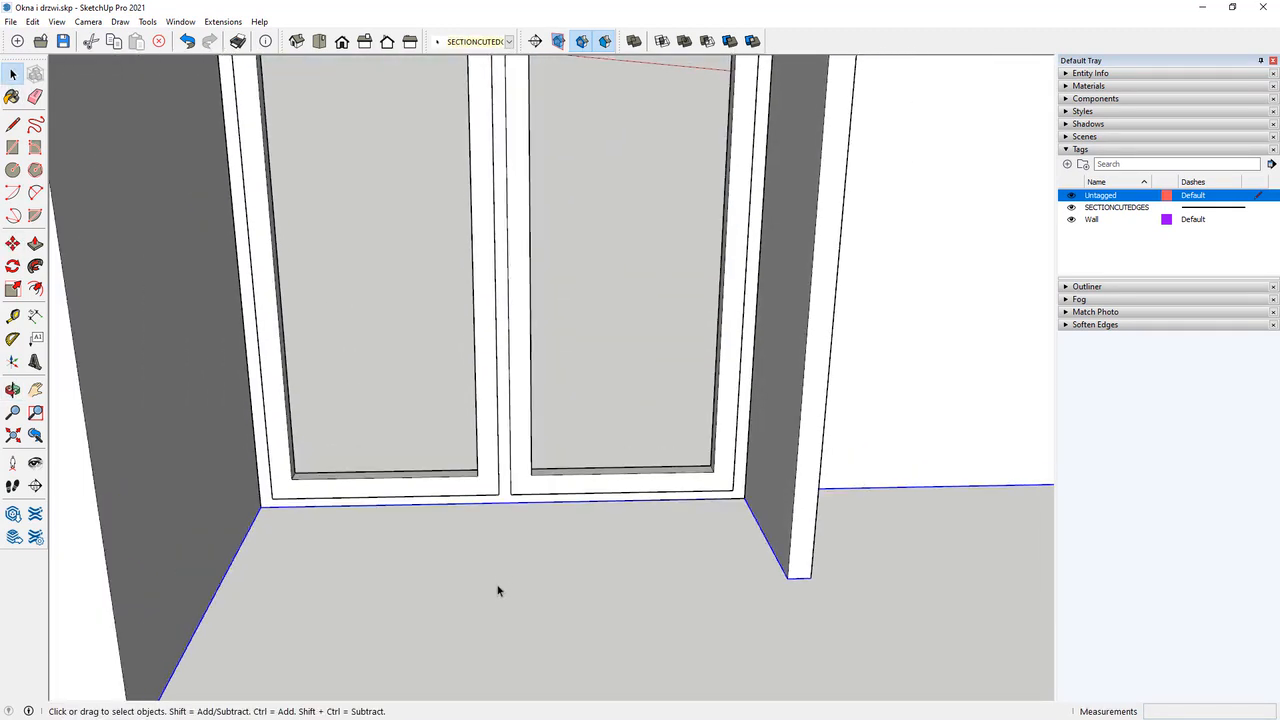
scroll(507, 582, down, 5)
scroll(490, 553, up, 1)
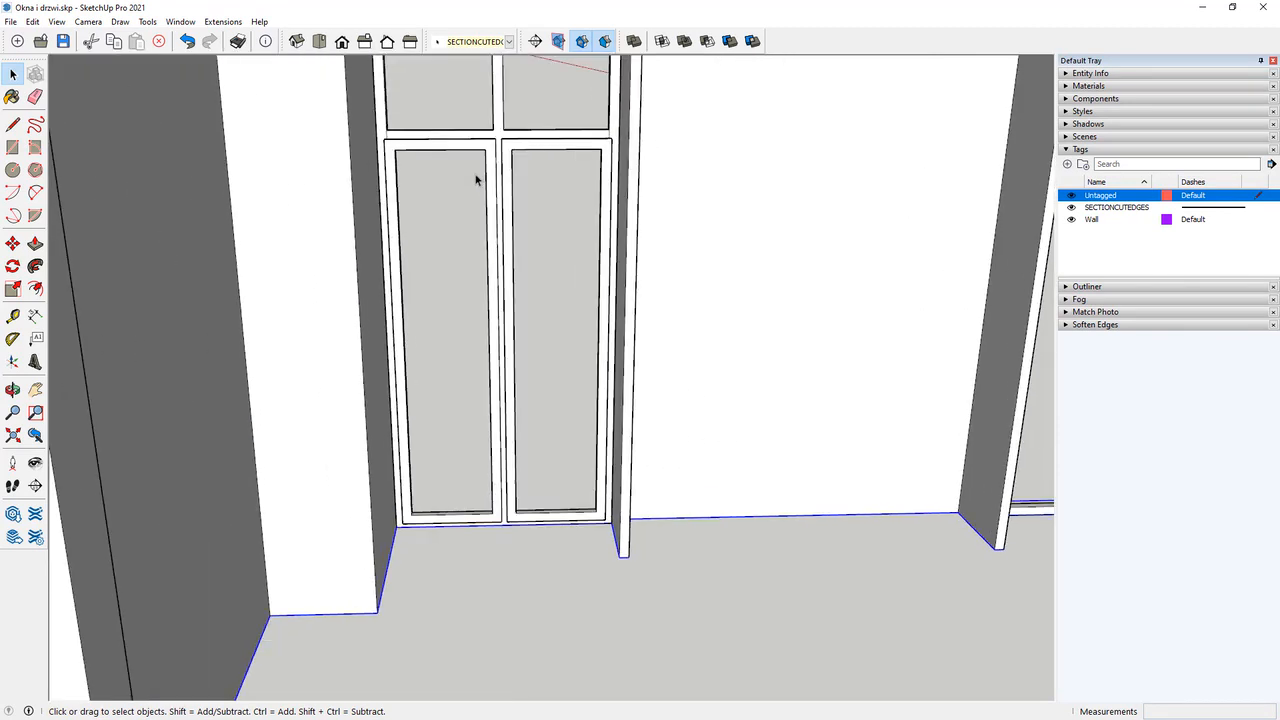
scroll(503, 206, down, 2)
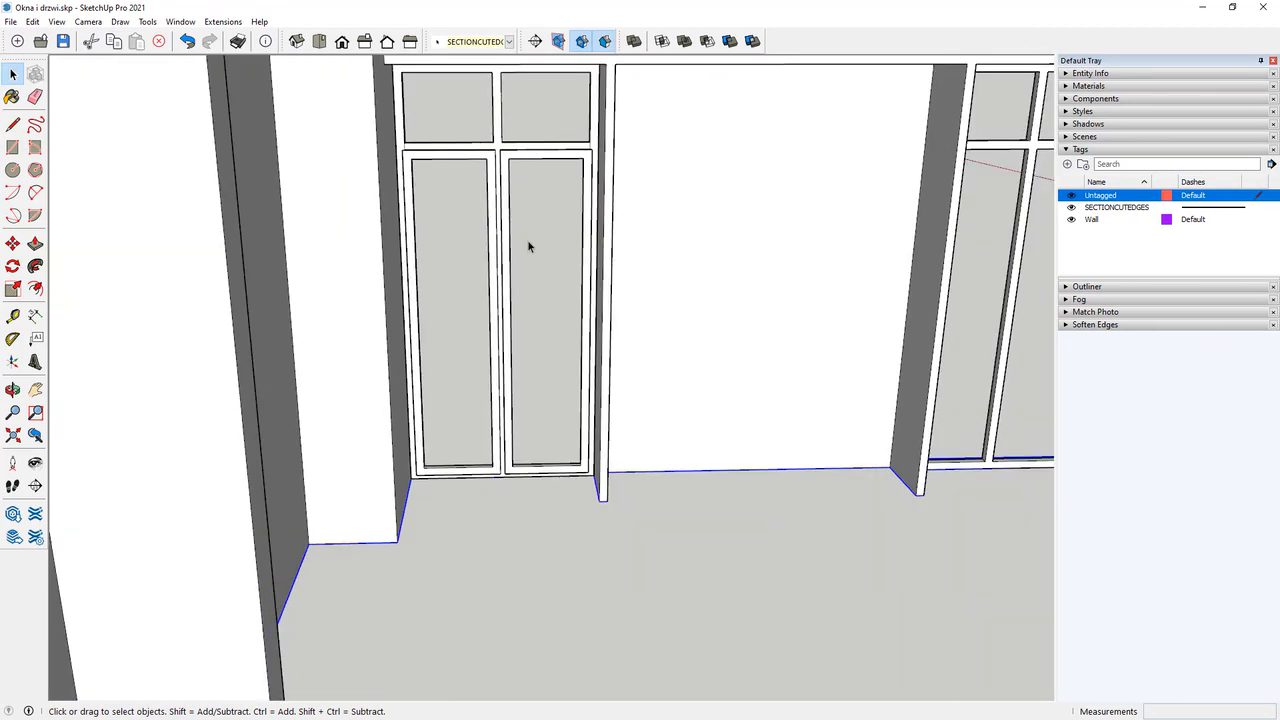
scroll(519, 122, up, 3)
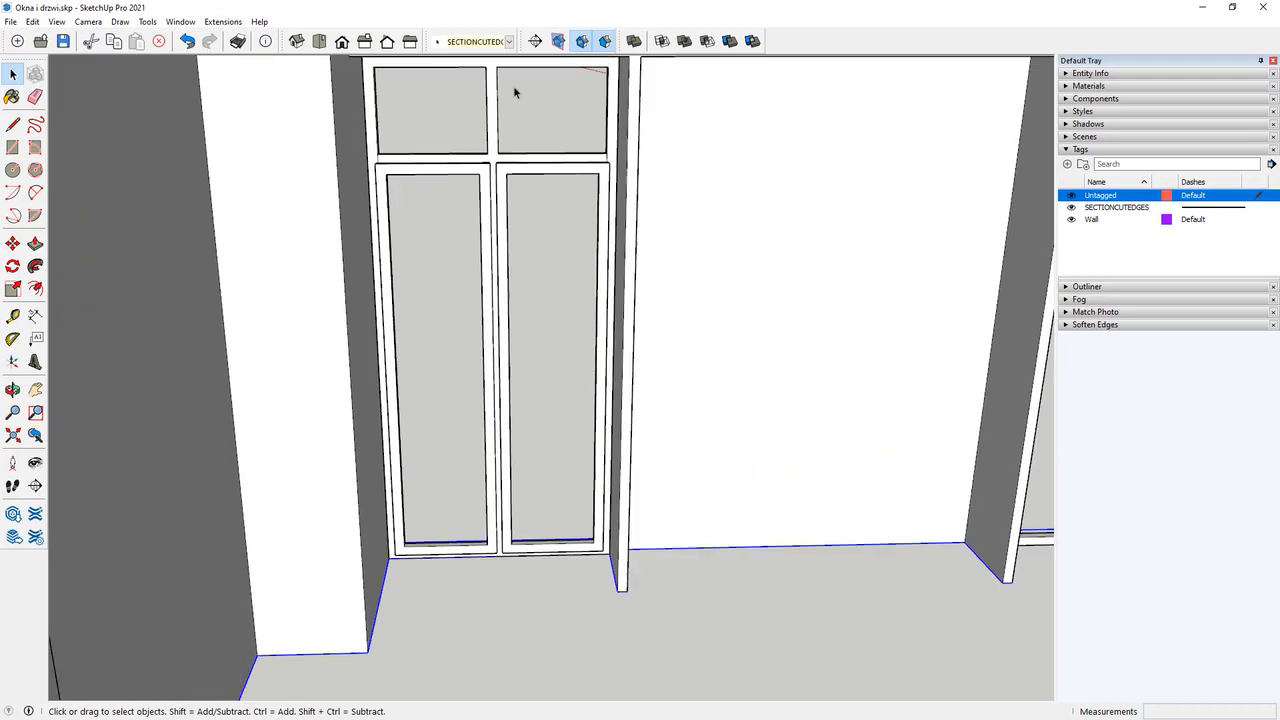
scroll(447, 308, down, 3)
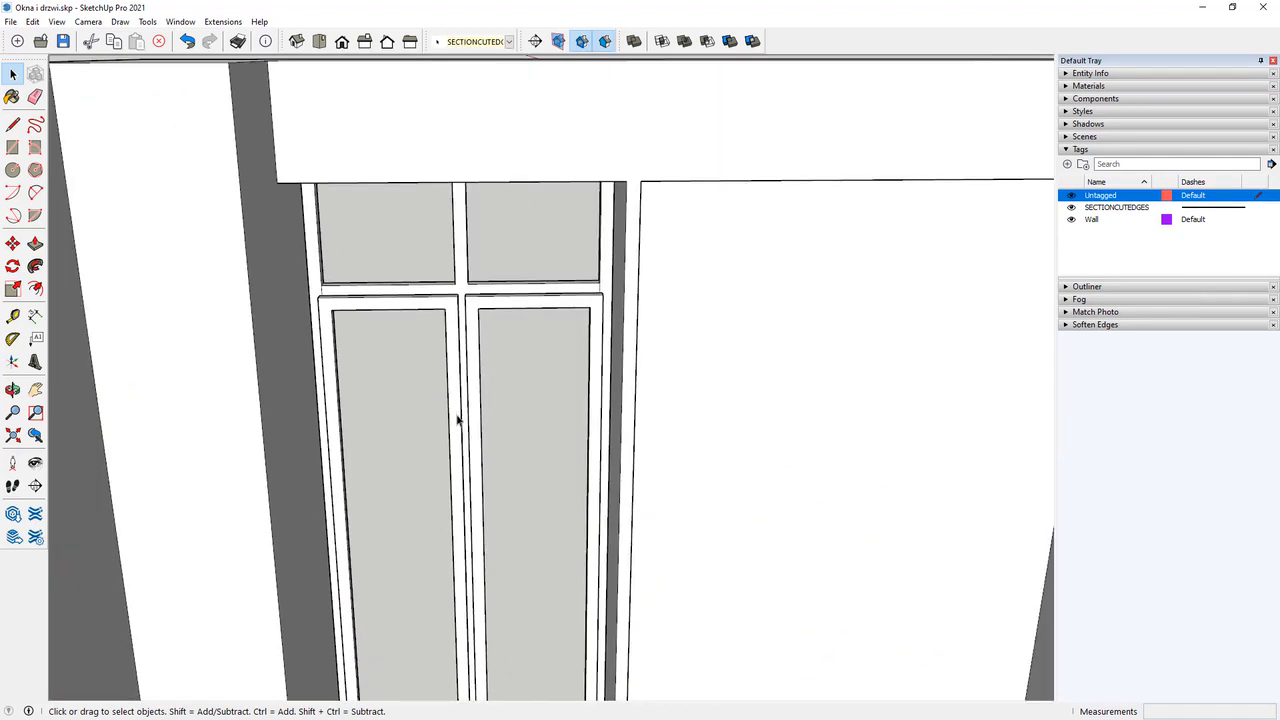
middle_drag(457, 420, 520, 391)
scroll(436, 253, up, 3)
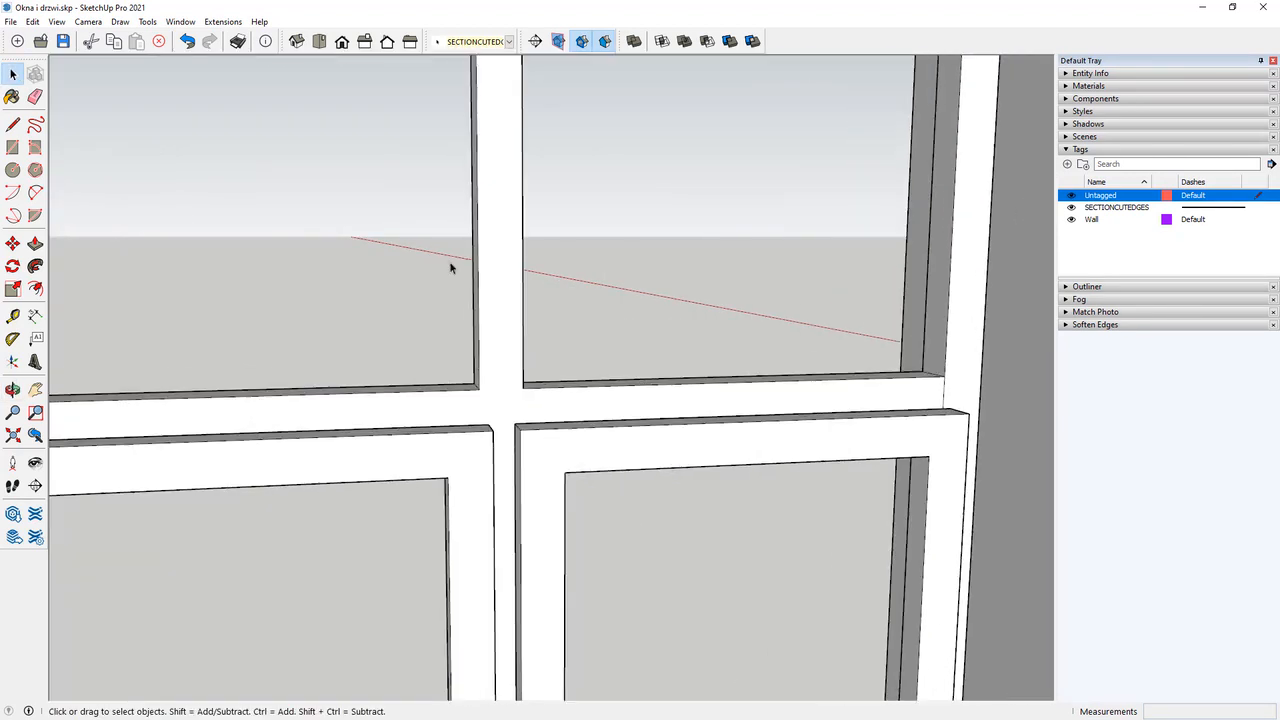
scroll(463, 514, down, 3)
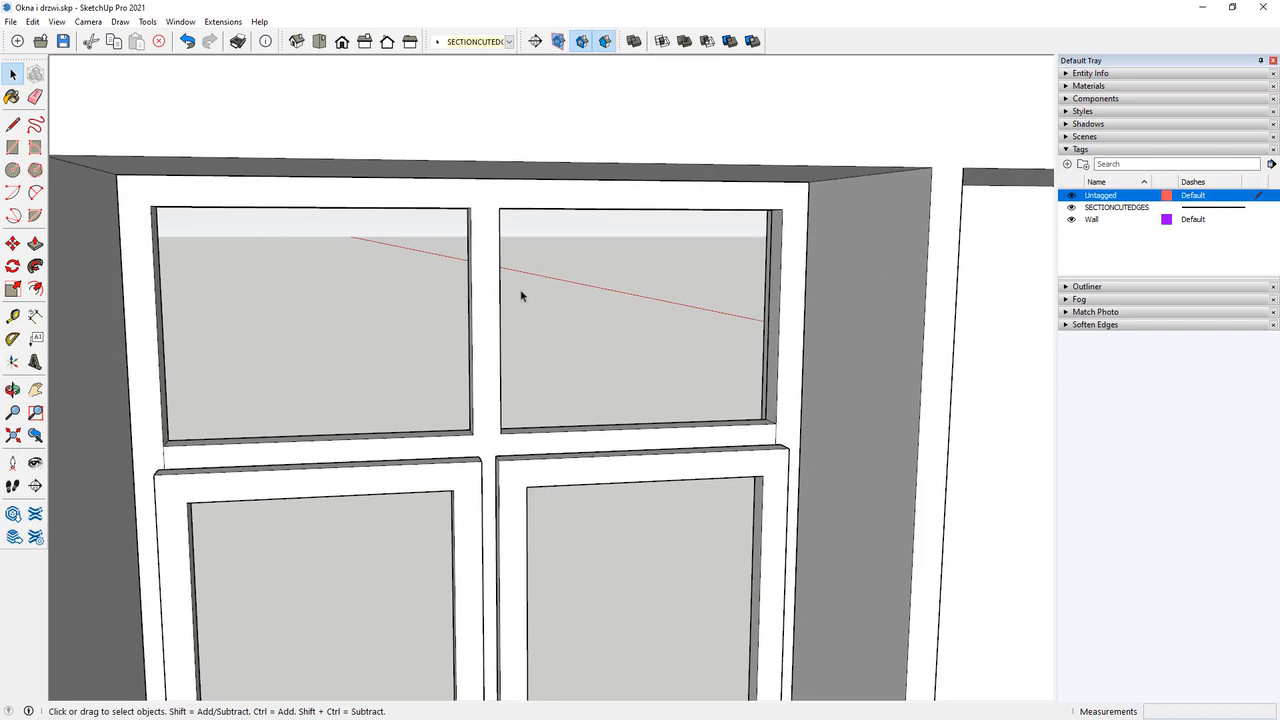
Open the door frame component and draw a rectangle over the front face of the mullion between the upper panes.
scroll(521, 296, up, 3)
double_click(440, 290)
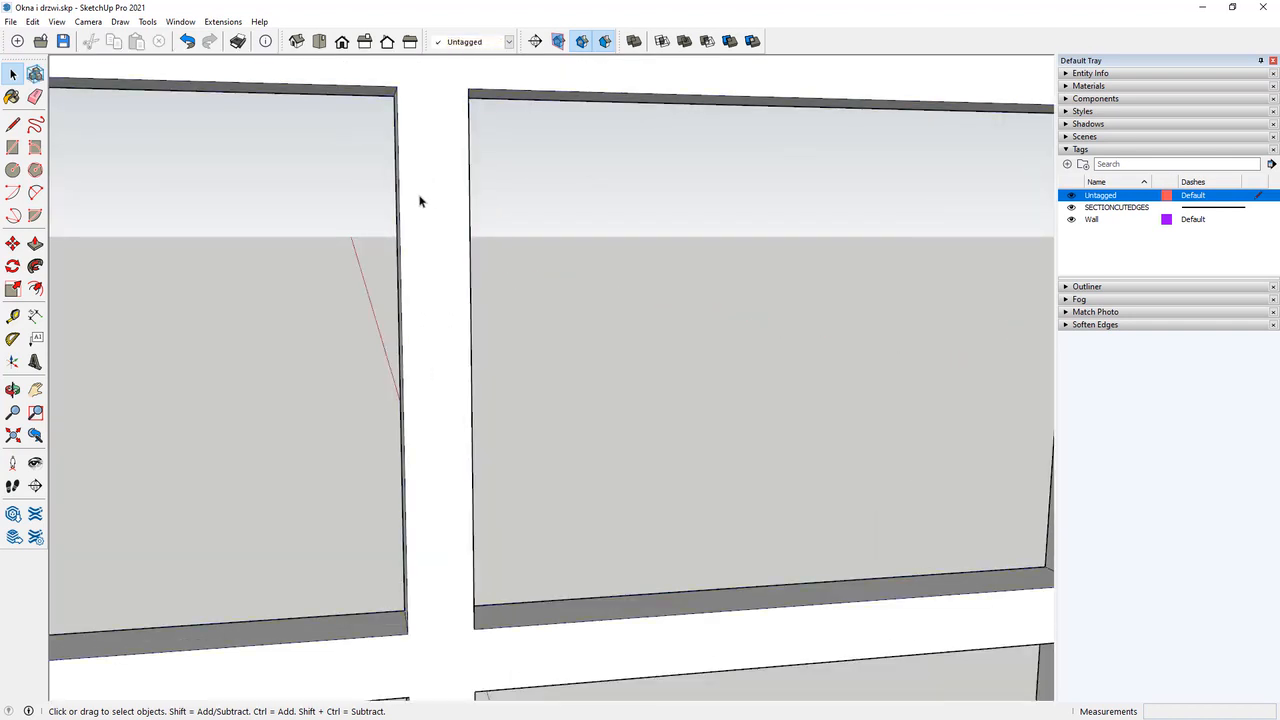
key(r)
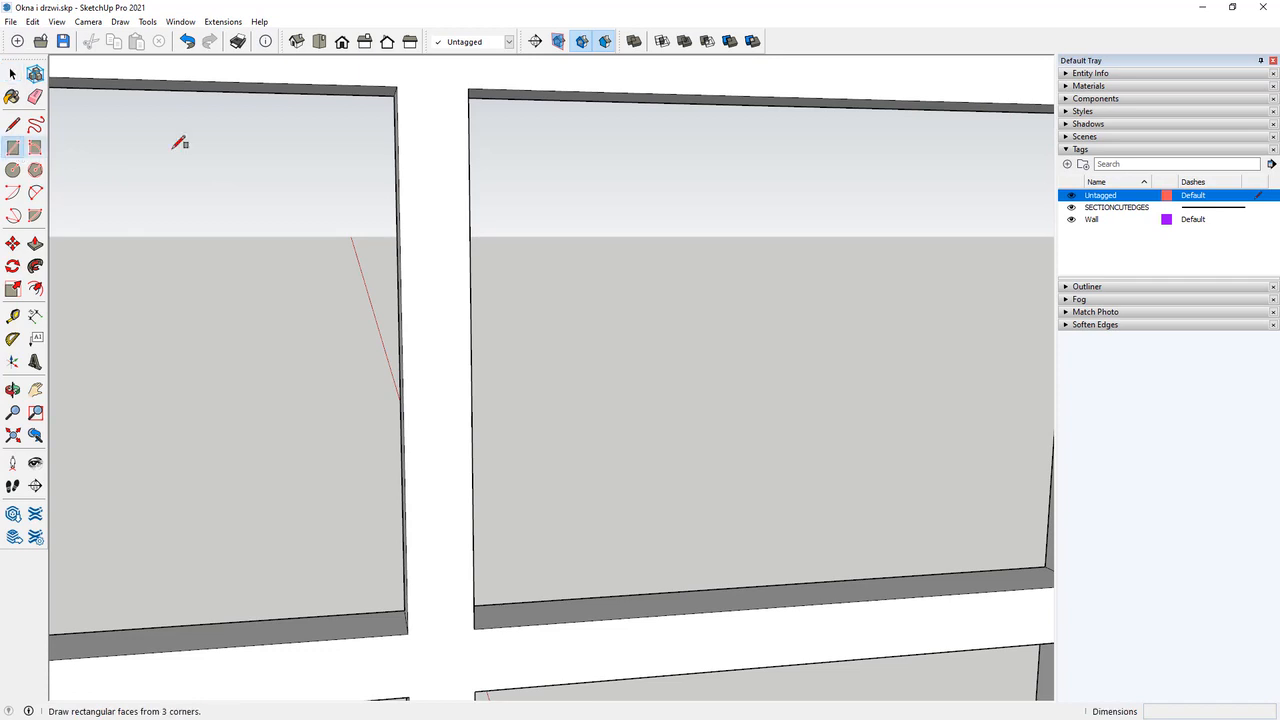
click(396, 87)
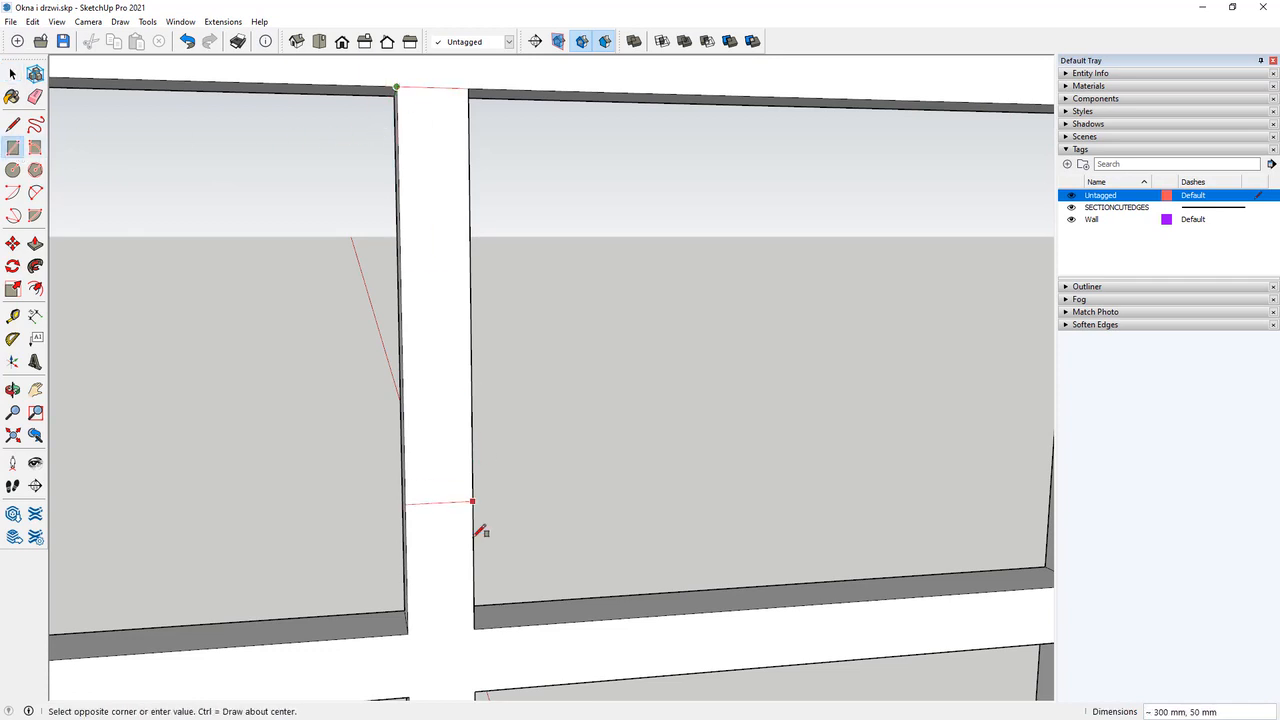
click(472, 612)
Push the upper mullion's face back through the frame depth and delete the leftover face.
click(35, 243)
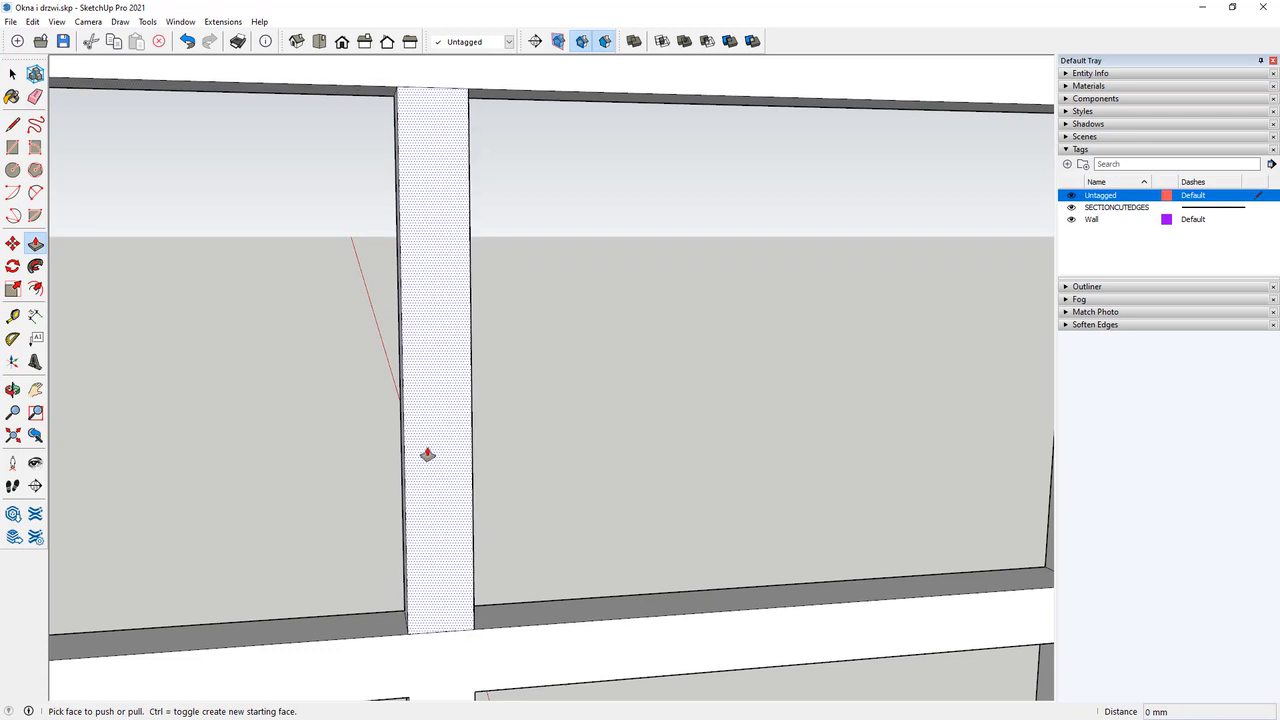
drag(440, 537, 366, 617)
click(12, 73)
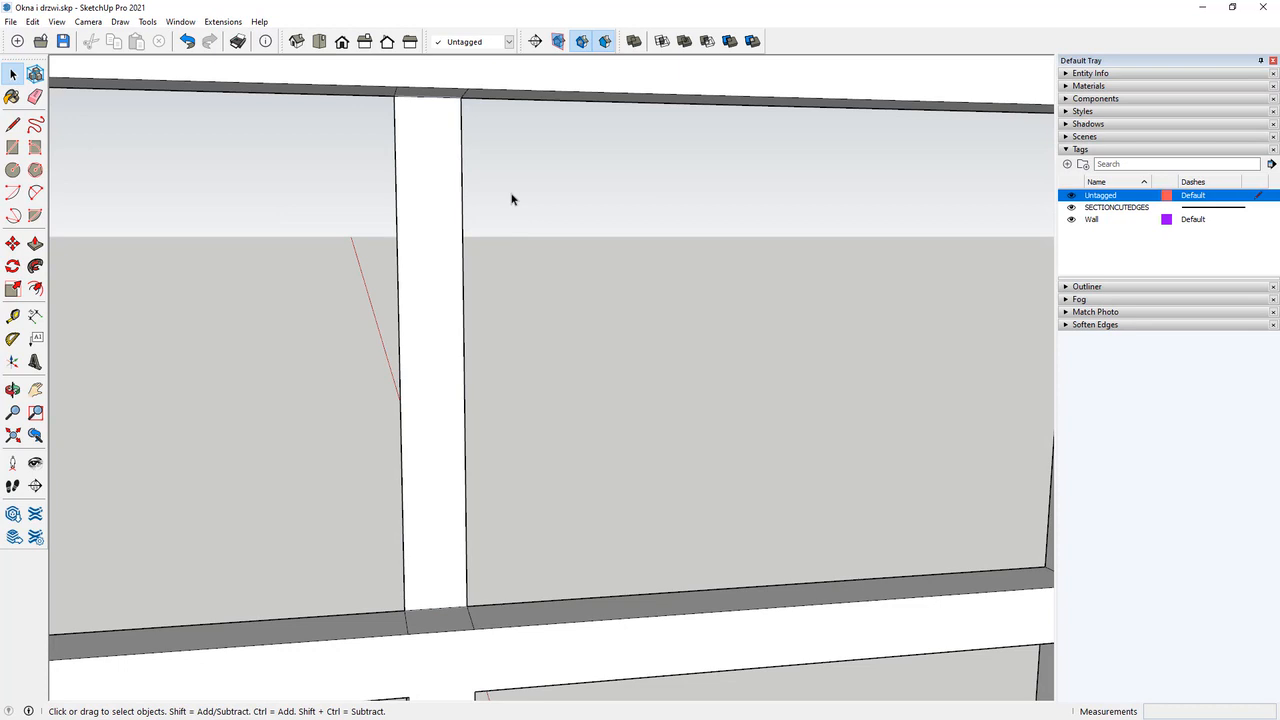
click(428, 212)
key(Delete)
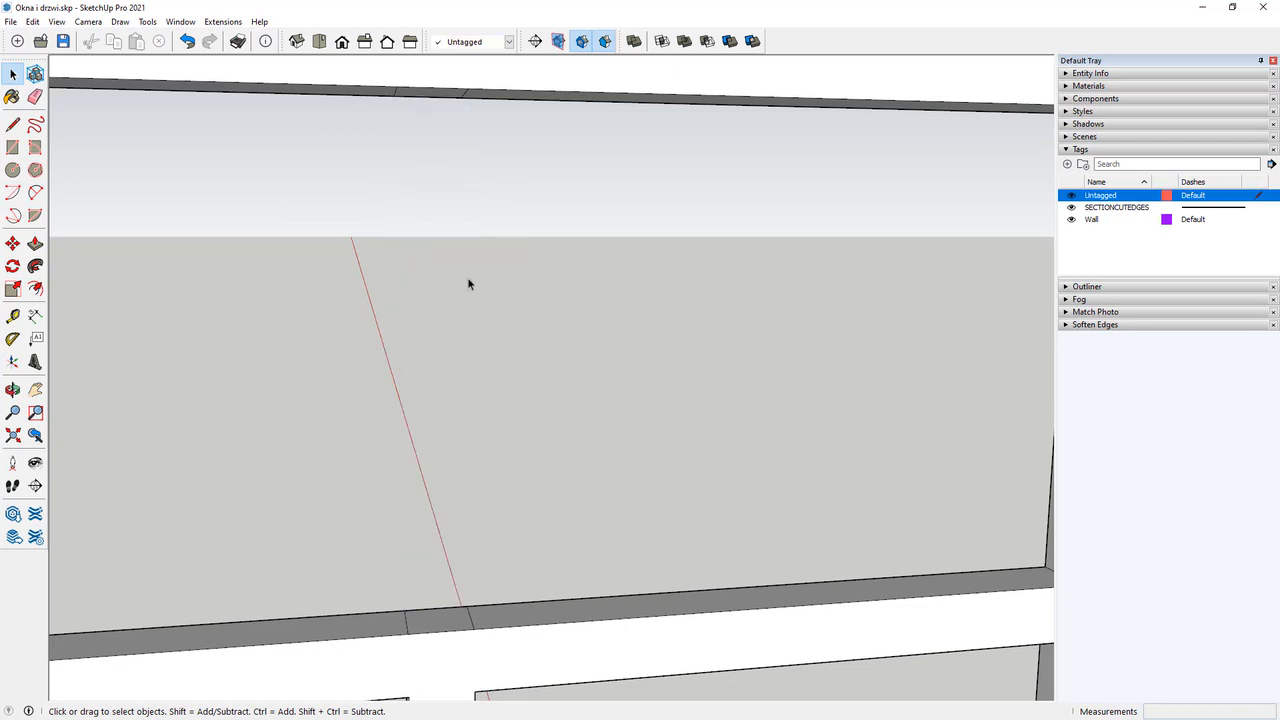
Erase the leftover mullion edges on the crossbar and on the underside of the frame's top rail.
click(35, 96)
middle_drag(237, 286, 546, 463)
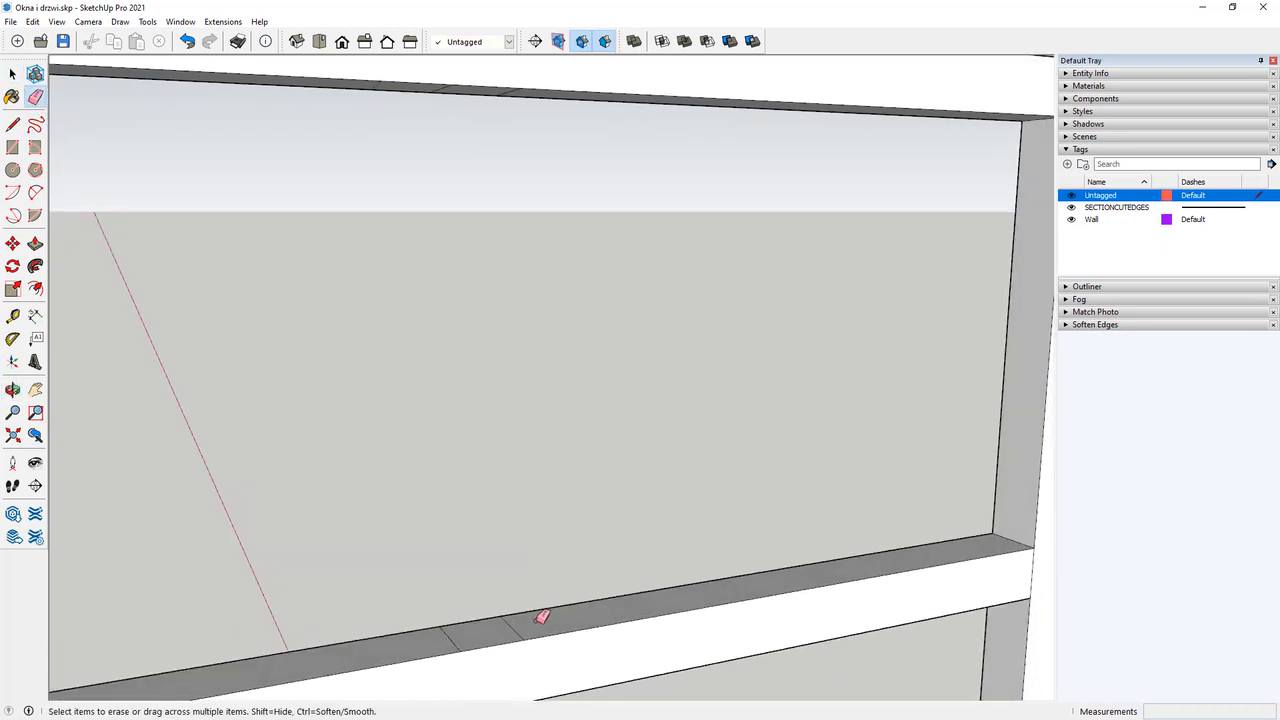
middle_drag(434, 634, 489, 146)
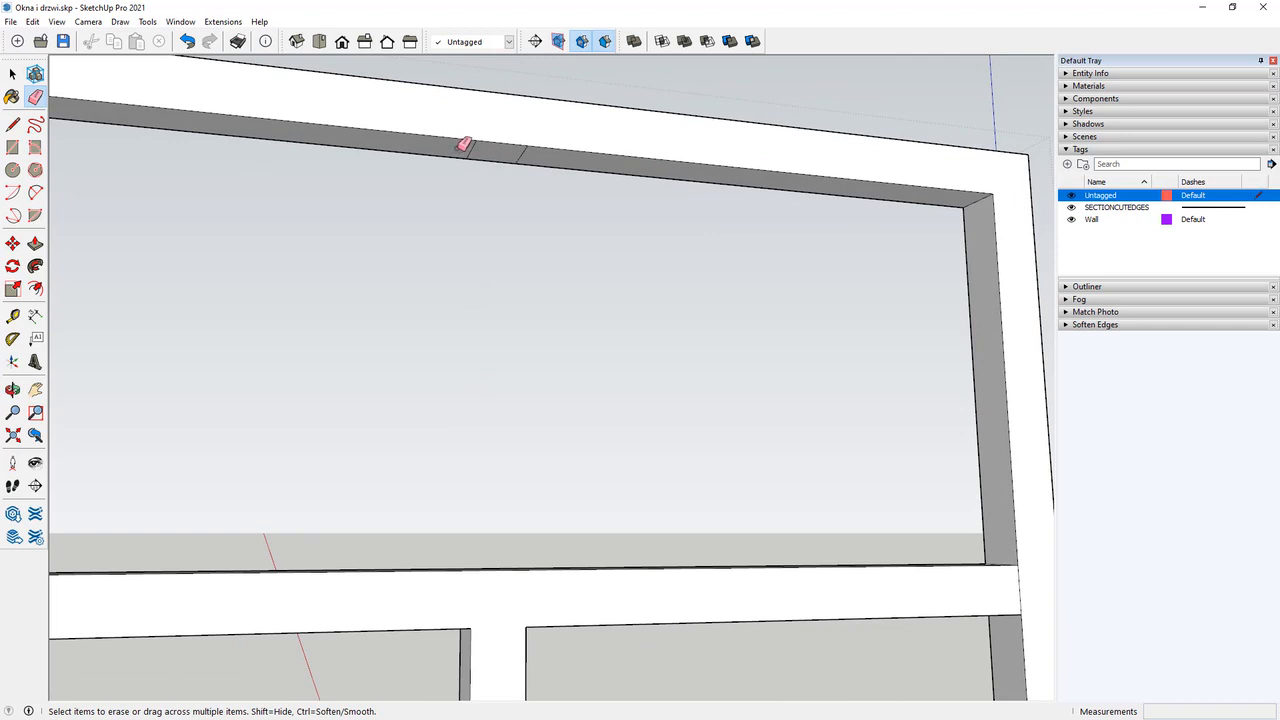
click(523, 151)
click(12, 73)
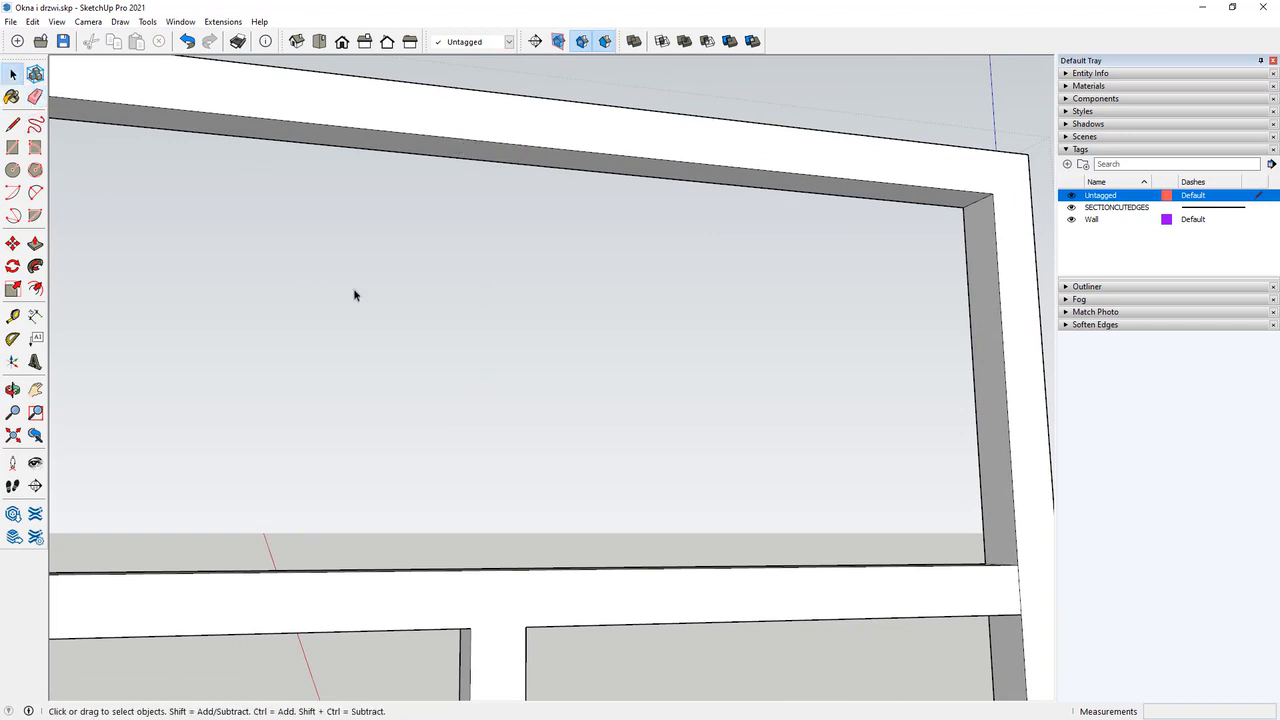
Close the frame component and copy the right door leaf straight up over the right half of the upper opening.
scroll(390, 295, down, 5)
middle_drag(426, 294, 379, 343)
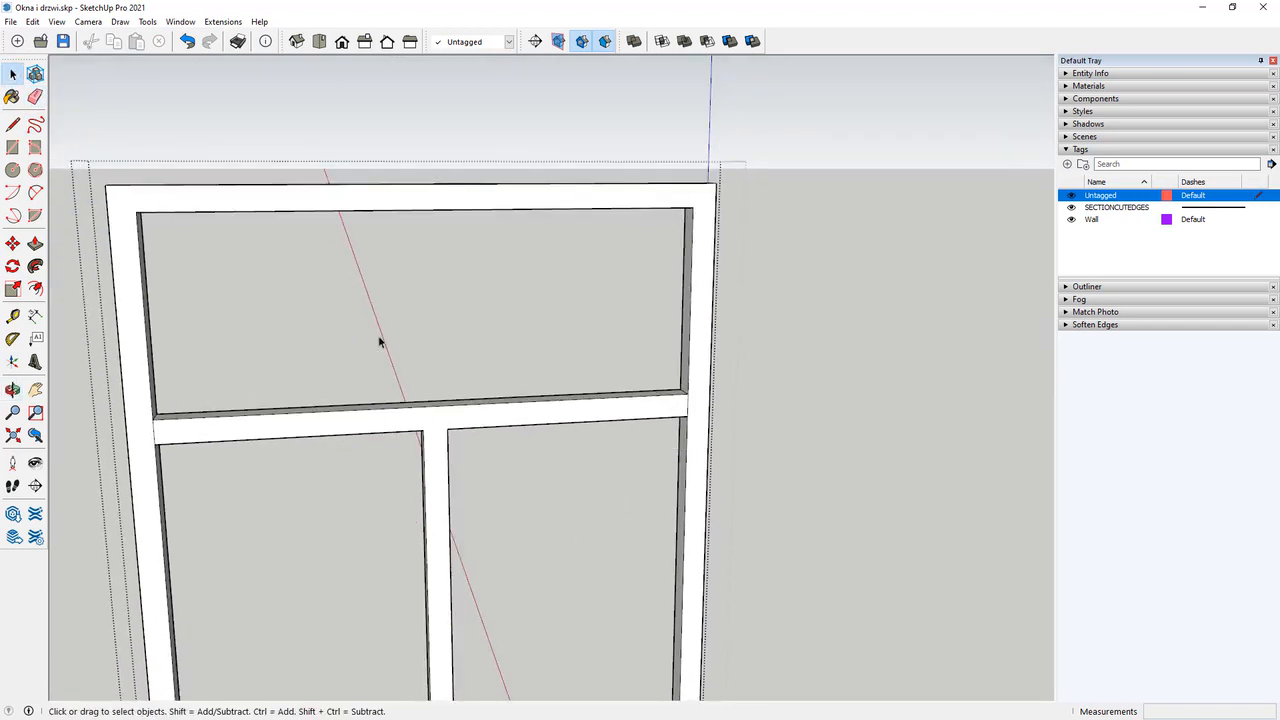
click(450, 357)
middle_drag(481, 403, 480, 429)
click(481, 440)
click(12, 243)
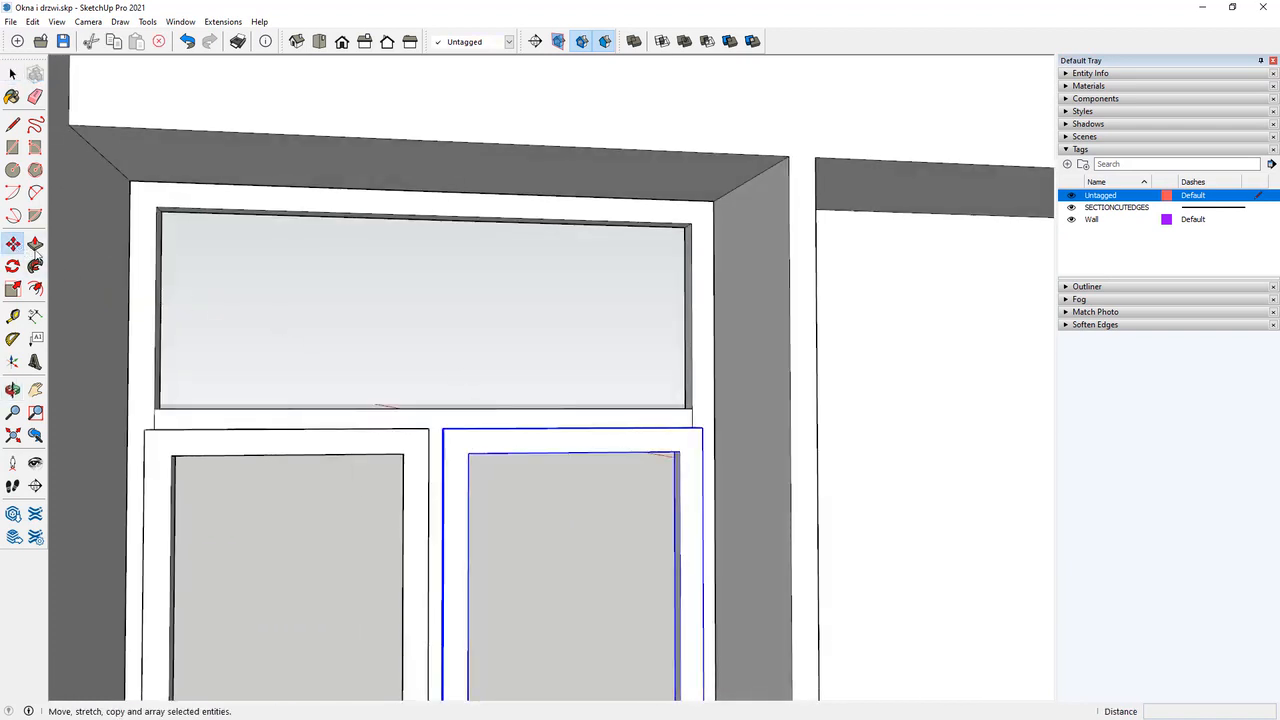
key(ctrl)
click(451, 567)
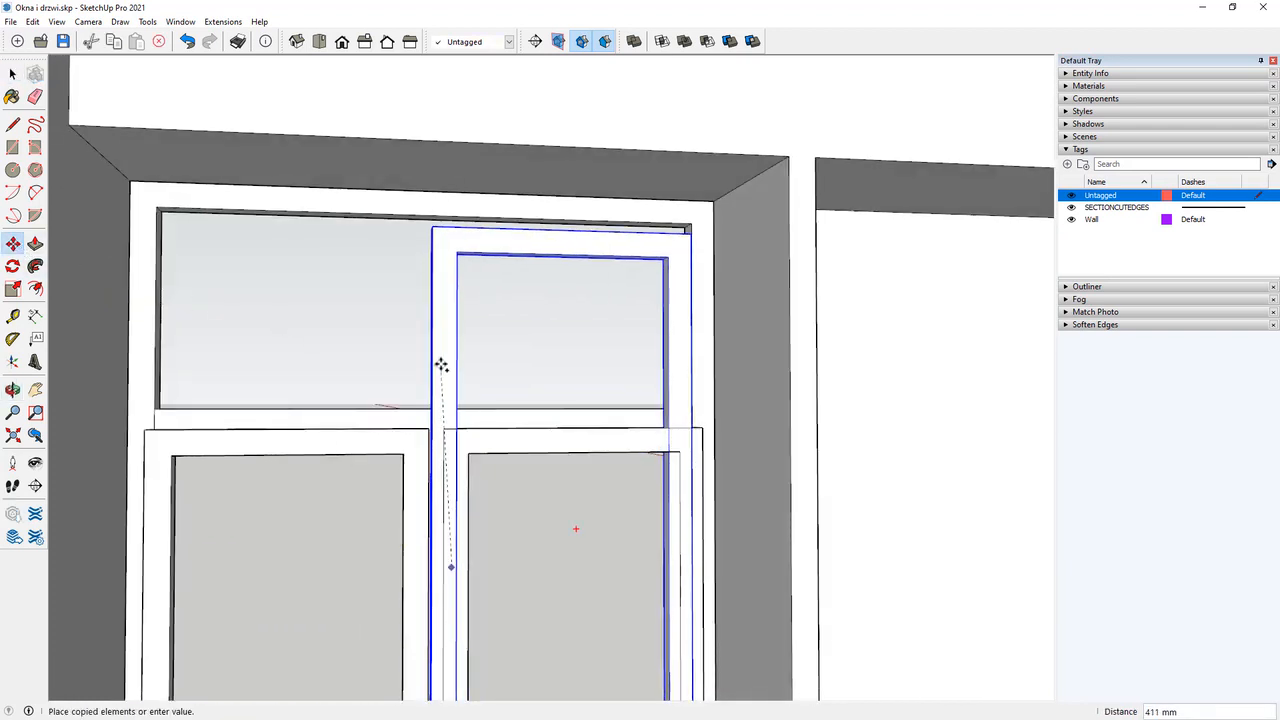
click(434, 271)
Draw a 10 mm vertical reference line from the upper opening's top edge onto the frame's top rail.
key(l)
scroll(476, 262, up, 5)
click(469, 270)
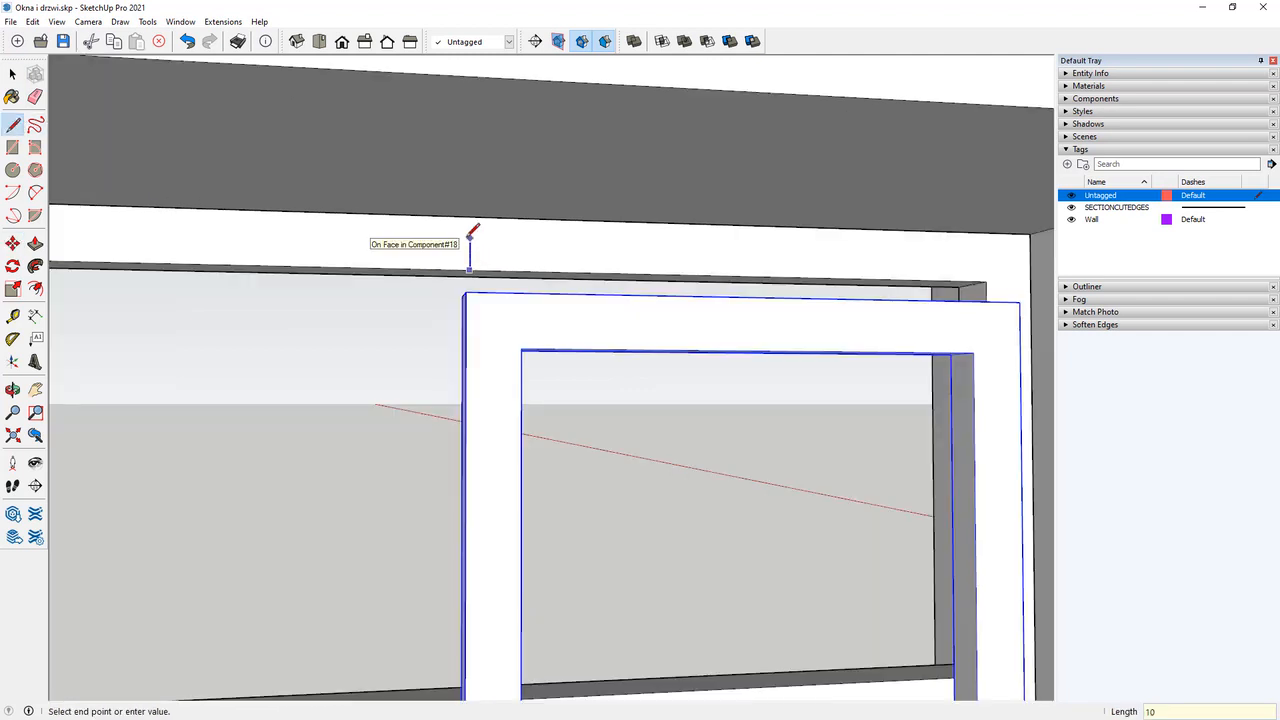
Move the copied leaf up by its top corner to the height of the 10 mm reference line's end.
key(m)
click(464, 295)
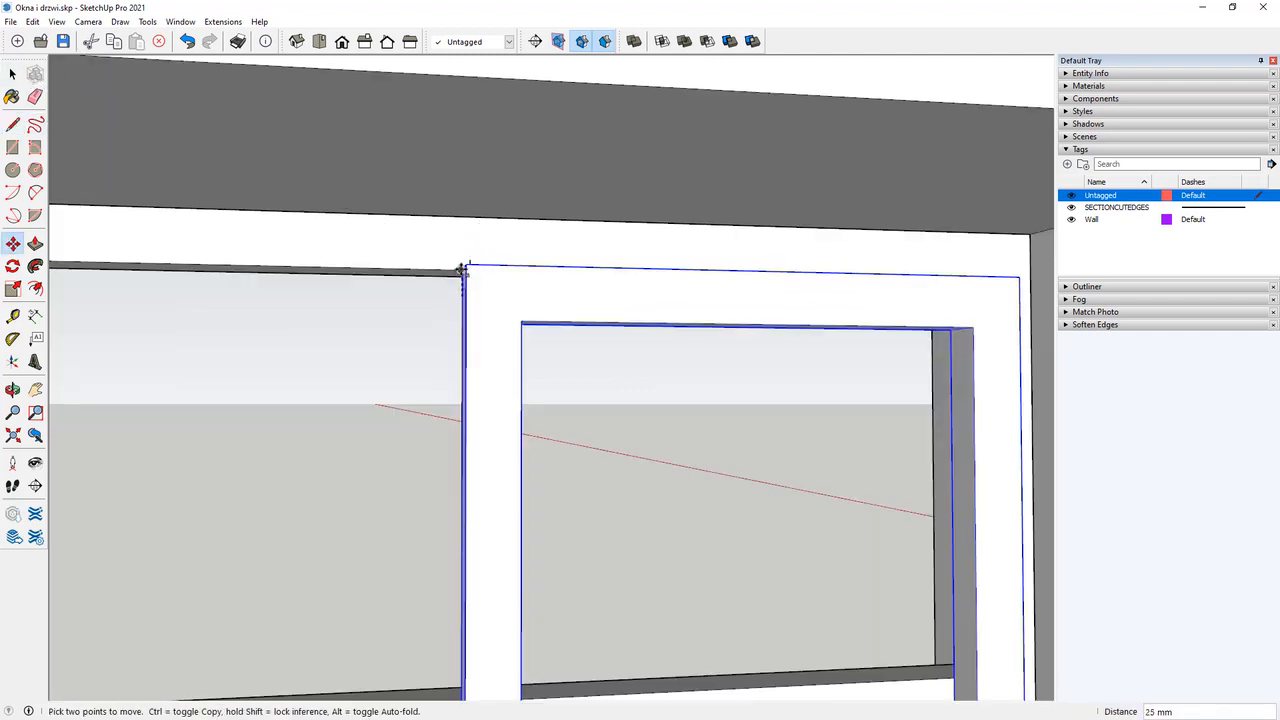
middle_drag(463, 270, 571, 309)
scroll(531, 311, up, 3)
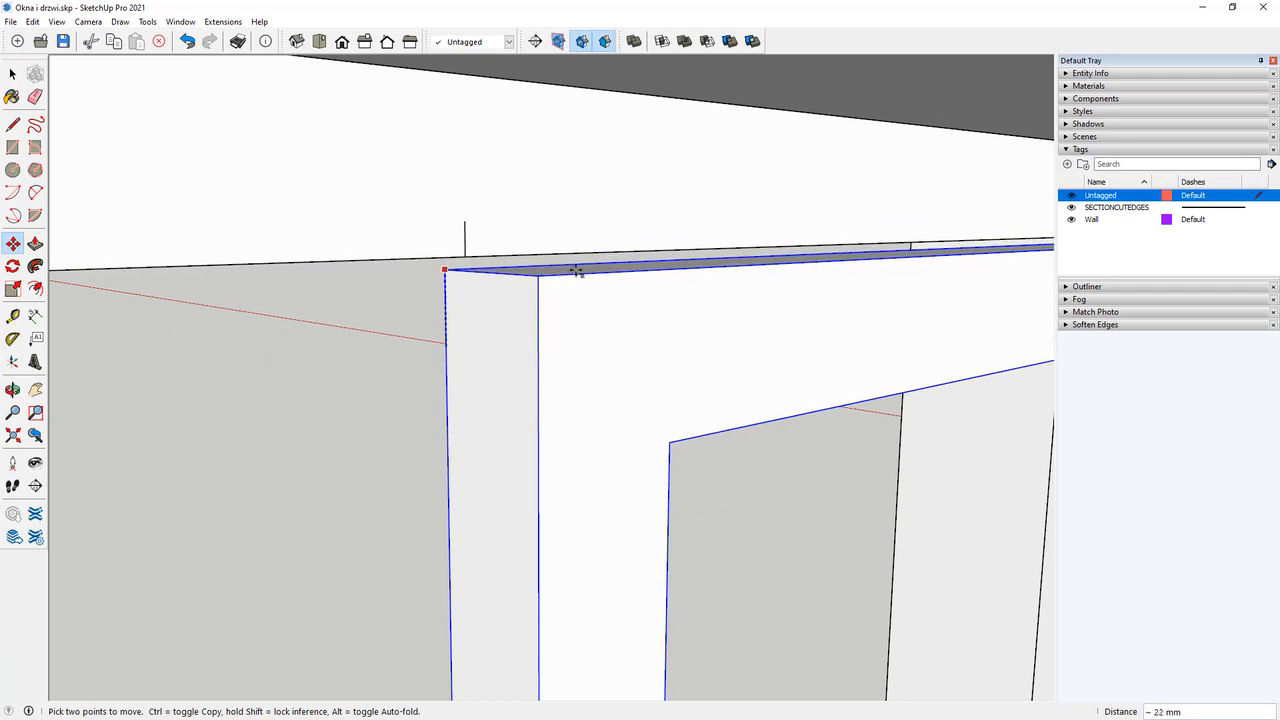
middle_drag(577, 271, 843, 271)
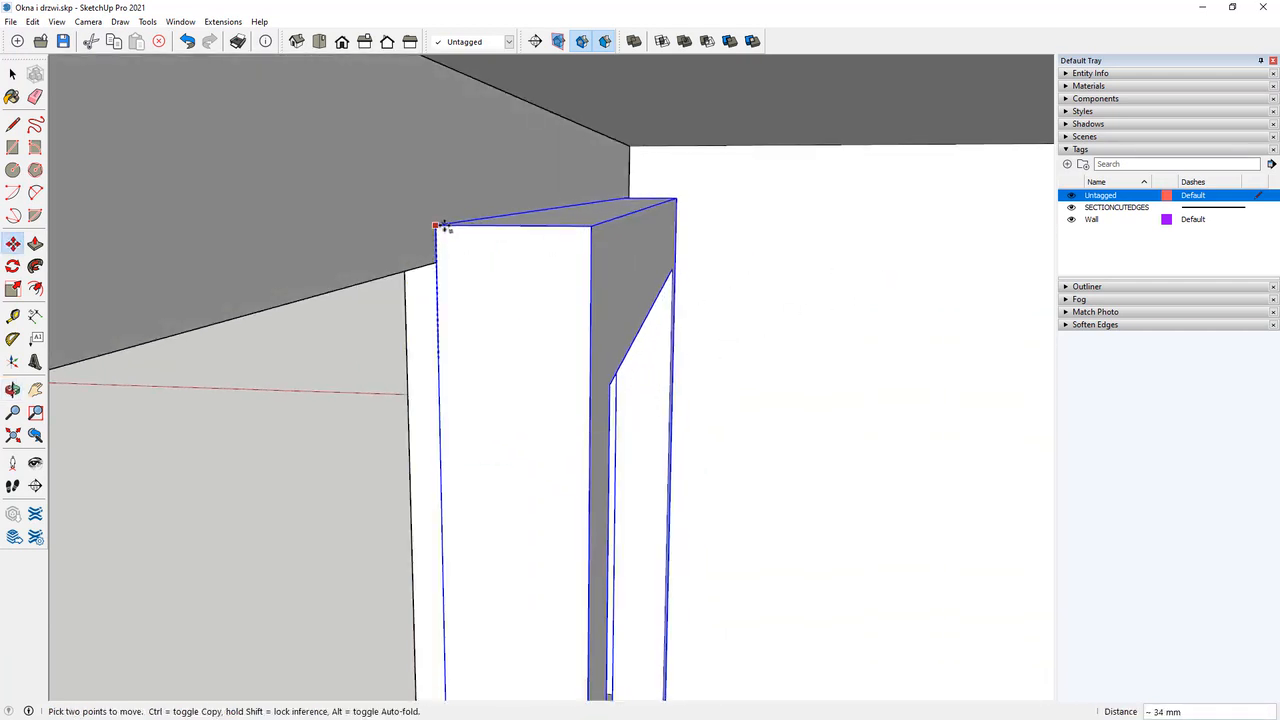
middle_drag(443, 221, 363, 297)
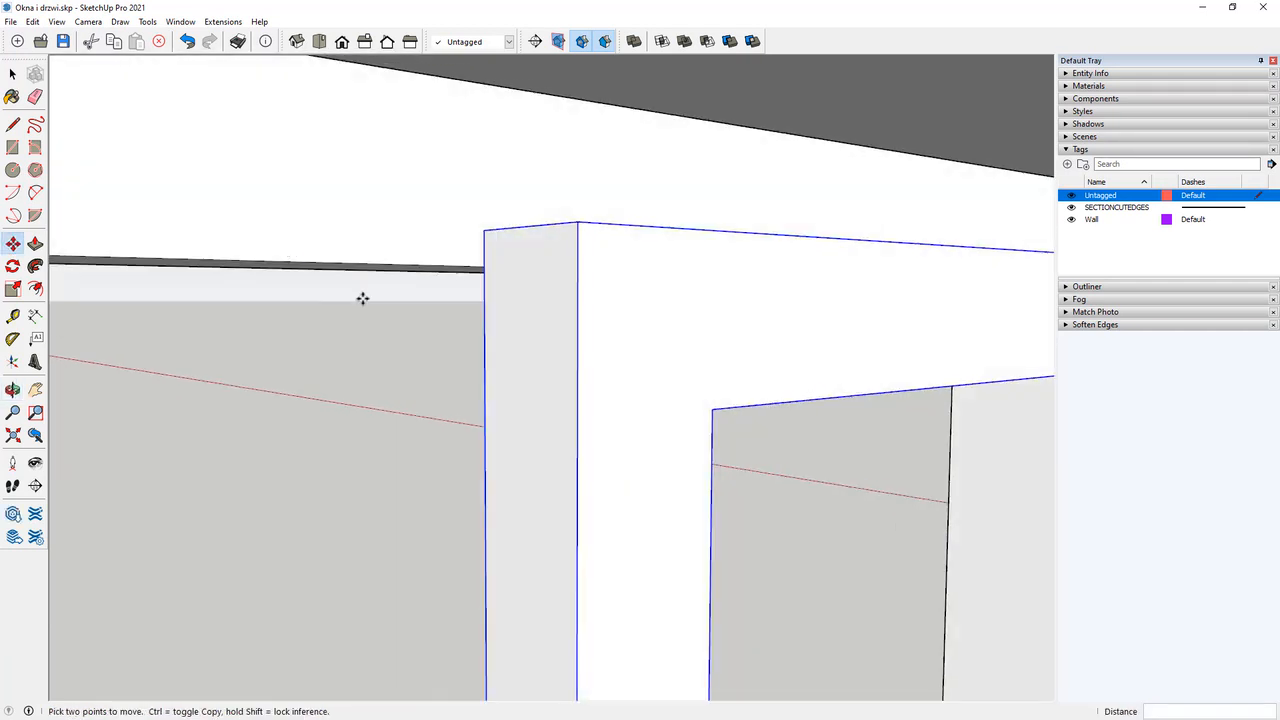
scroll(360, 293, up, 5)
click(12, 73)
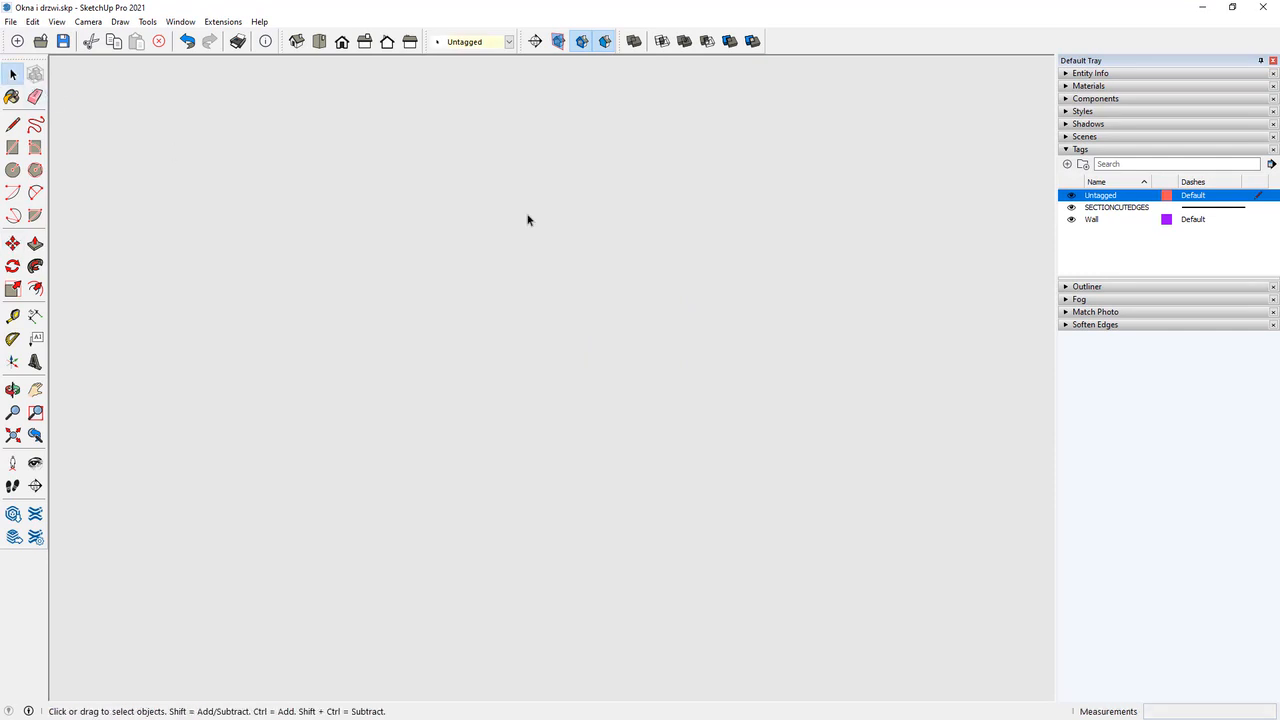
Make the copied upper leaf a unique component.
scroll(371, 451, down, 8)
scroll(640, 309, up, 6)
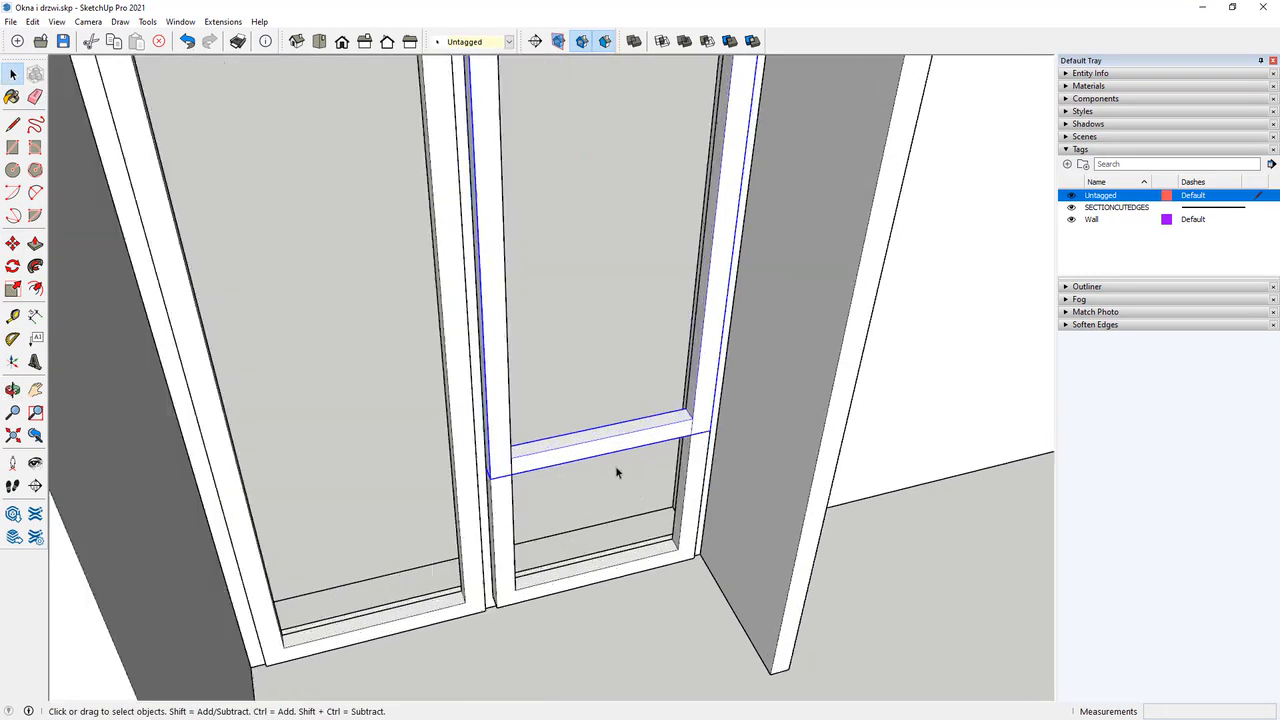
right_click(614, 437)
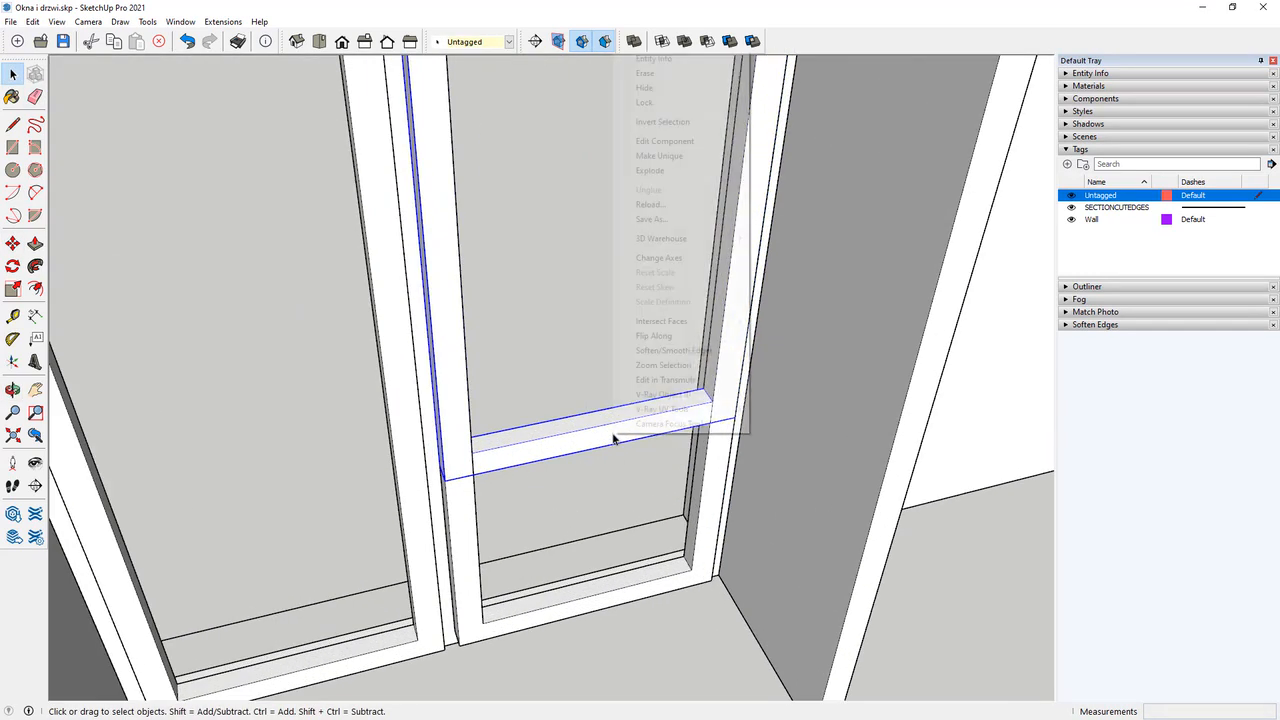
click(690, 156)
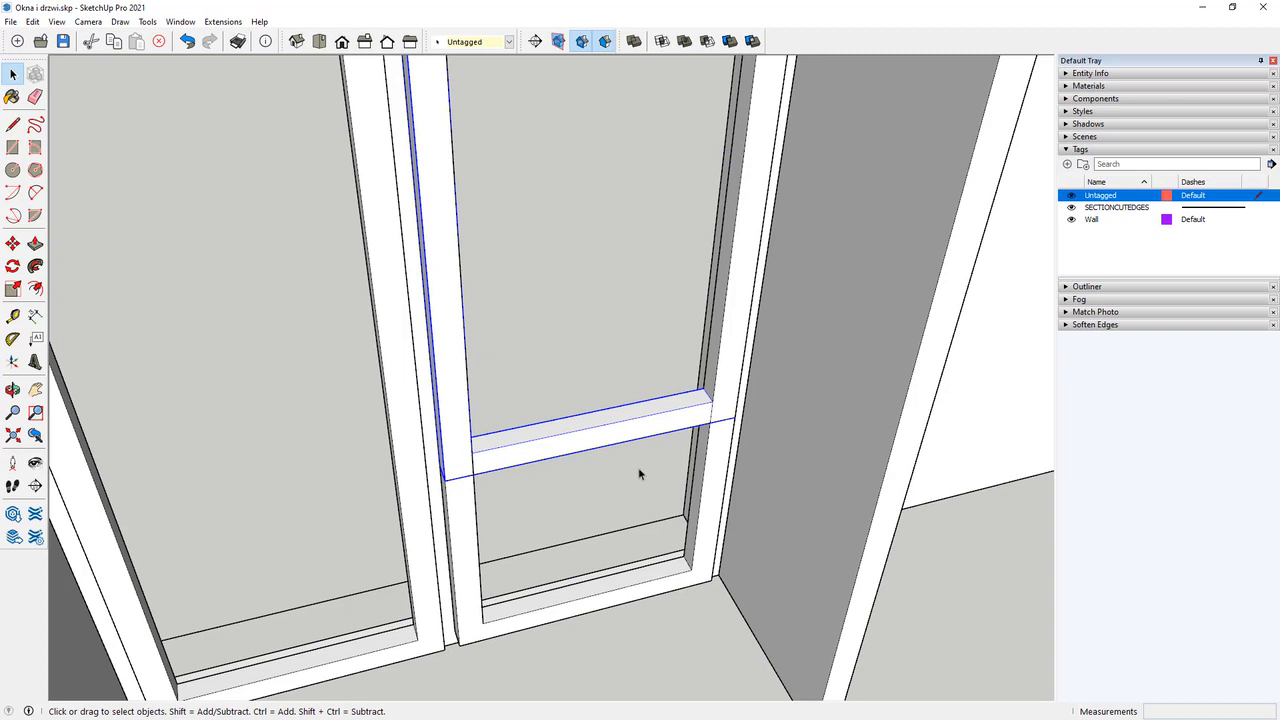
middle_drag(603, 495, 449, 283)
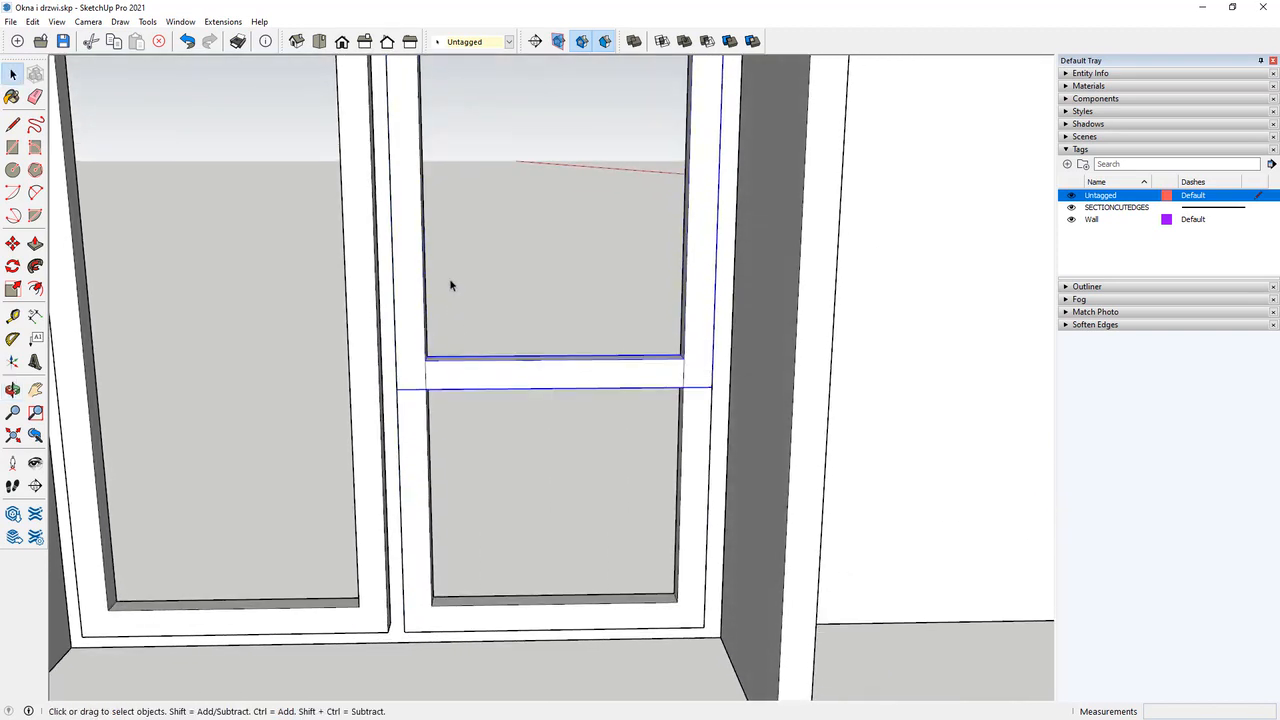
scroll(510, 527, down, 5)
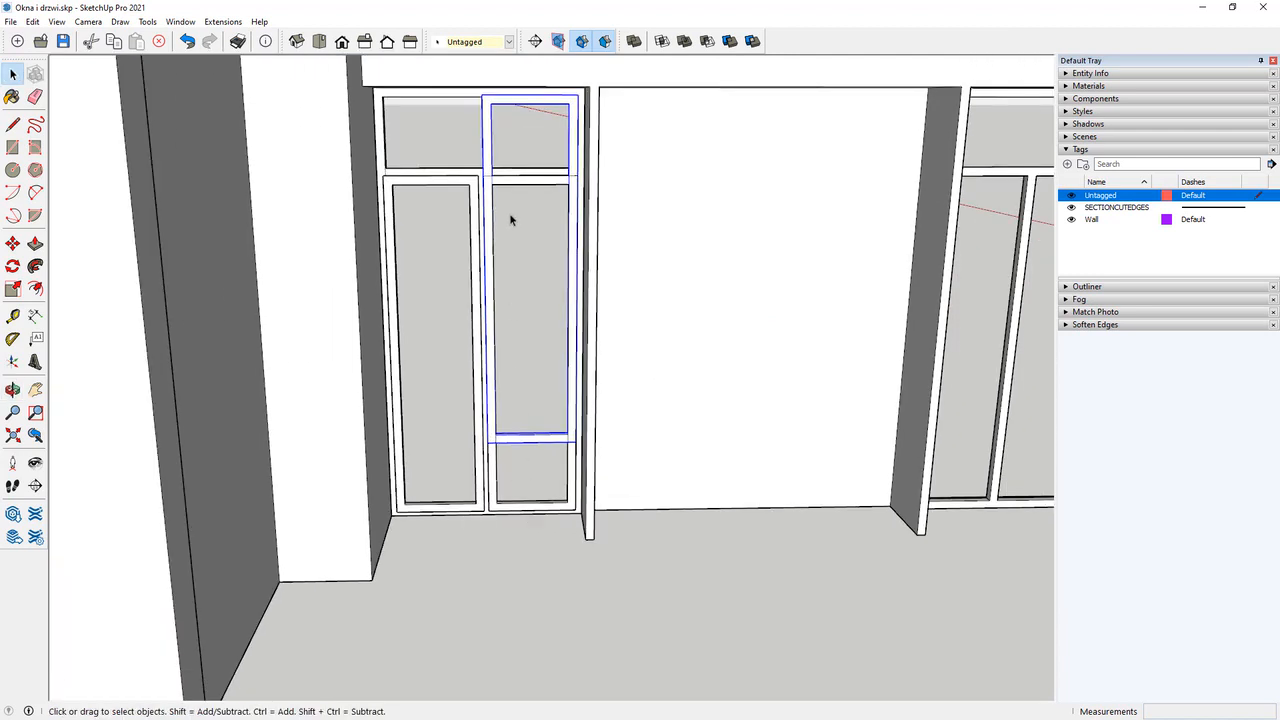
scroll(509, 185, up, 2)
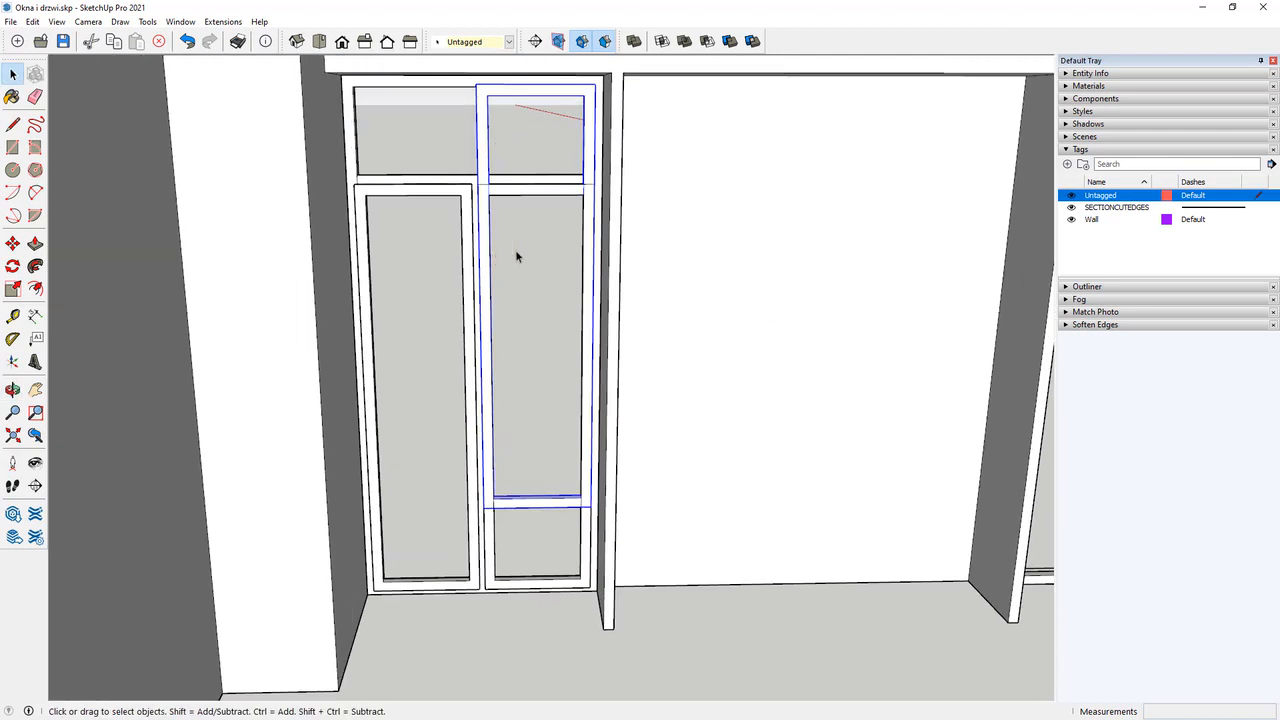
click(530, 275)
double_click(509, 508)
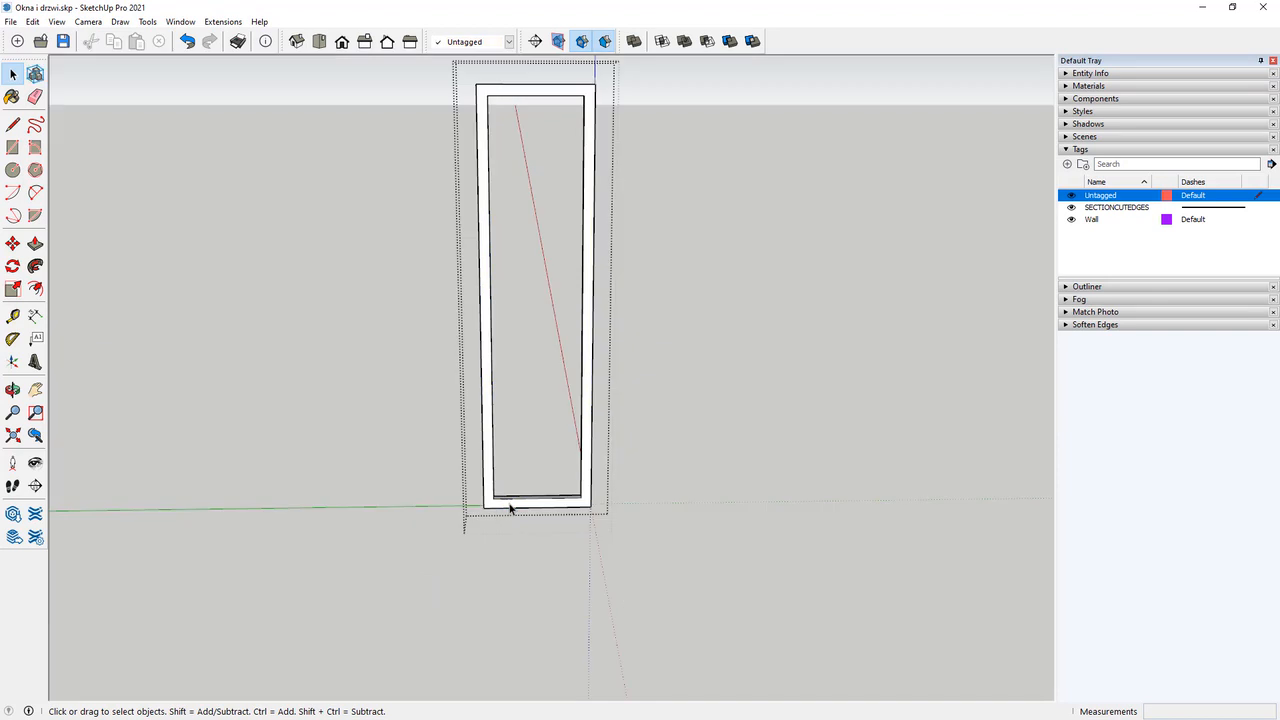
key(ctrl+a)
click(418, 489)
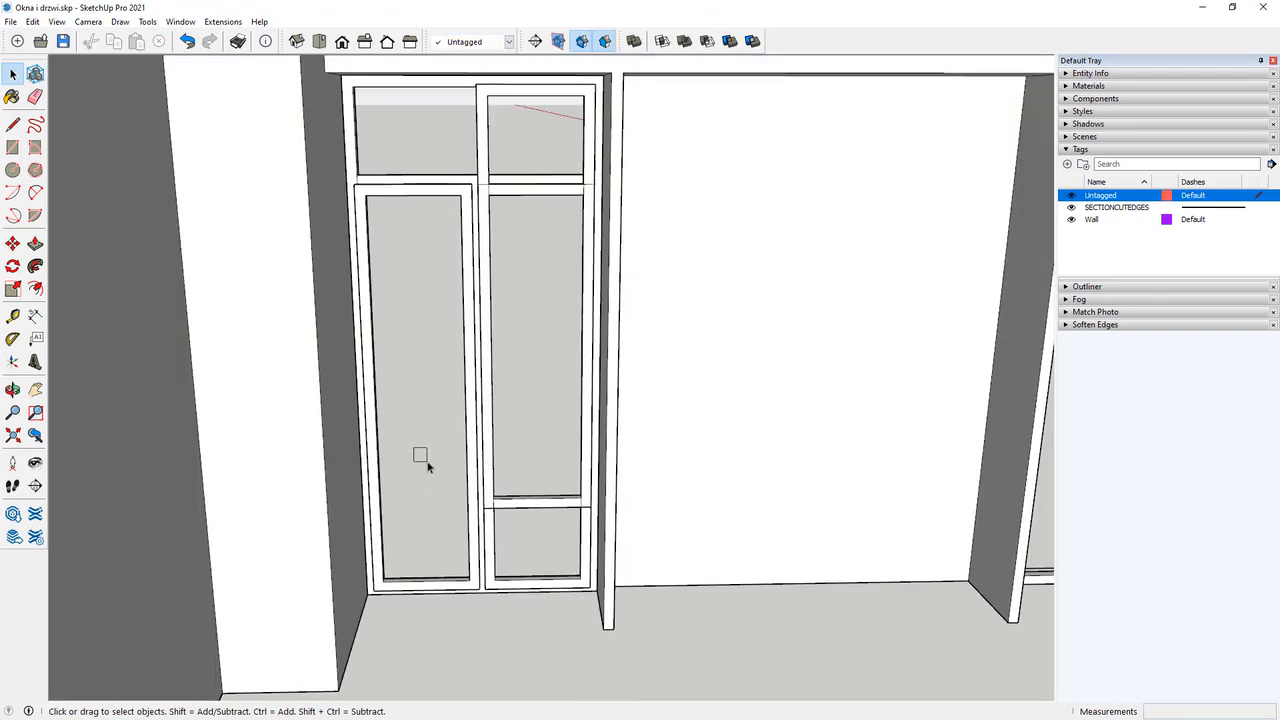
Open the unique leaf and move its bottom rail up about 1755 mm, above the crossbar, then close the component.
double_click(531, 508)
drag(386, 434, 754, 651)
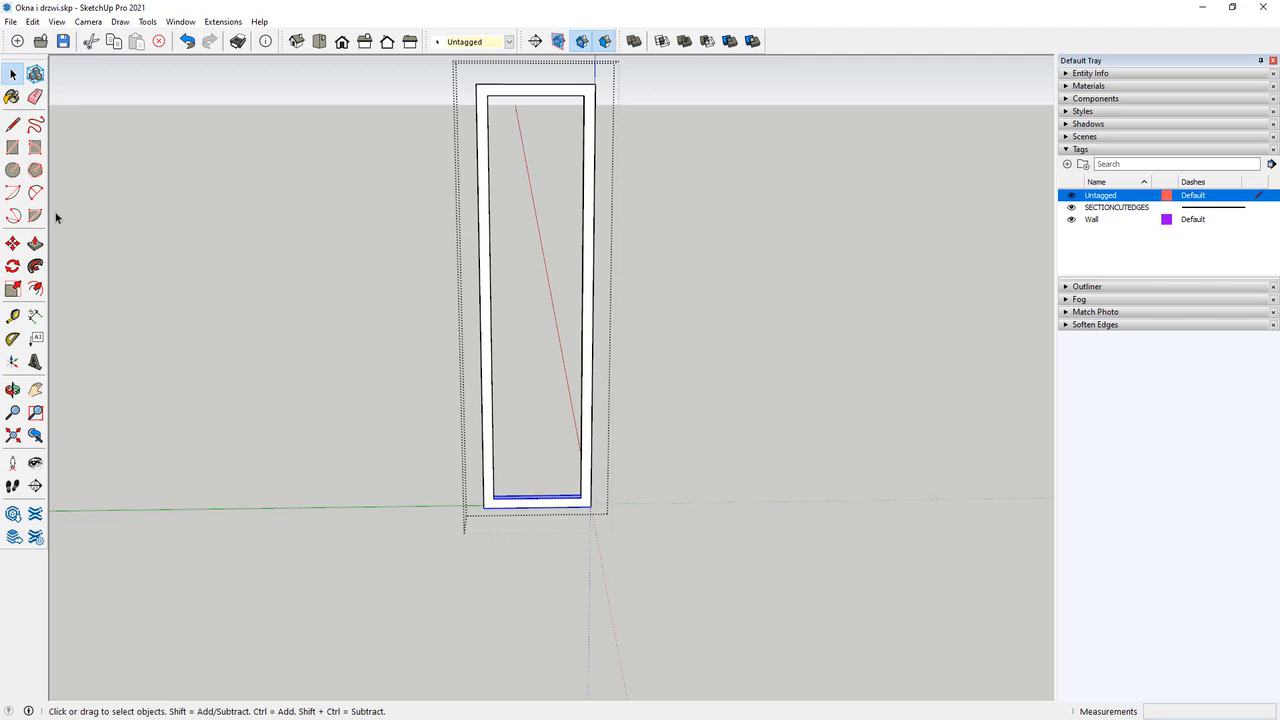
click(12, 243)
click(535, 508)
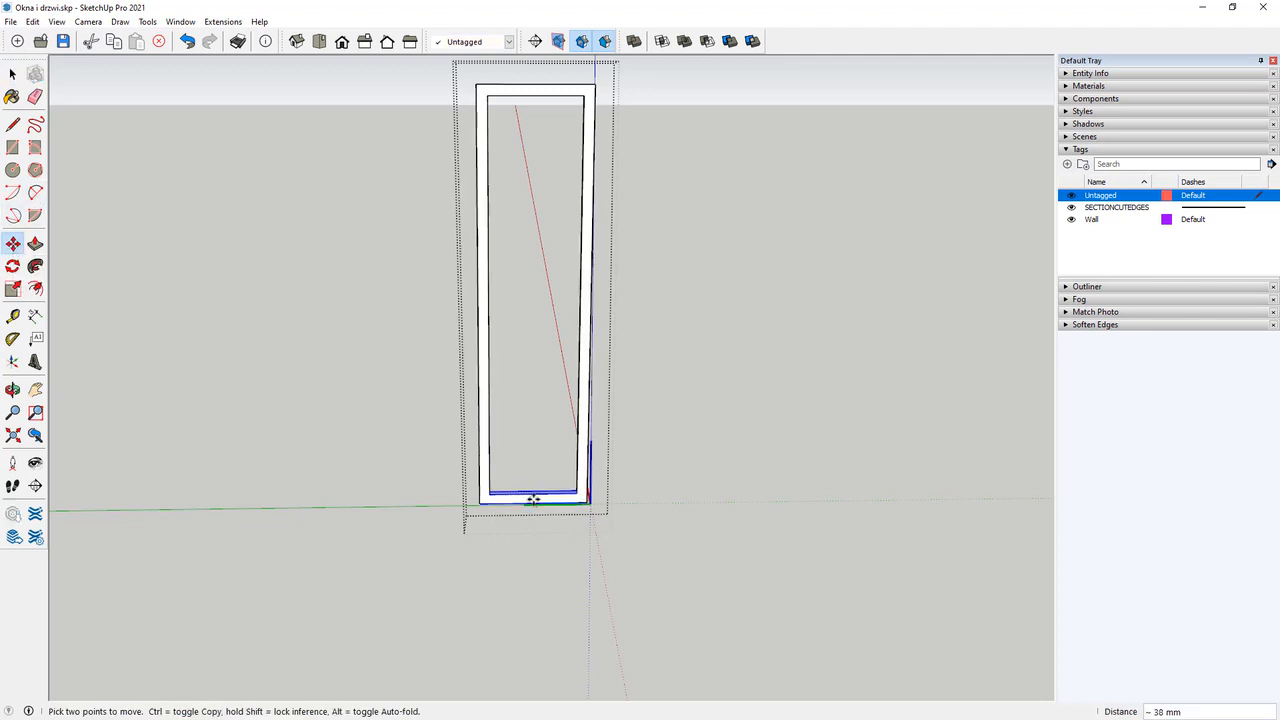
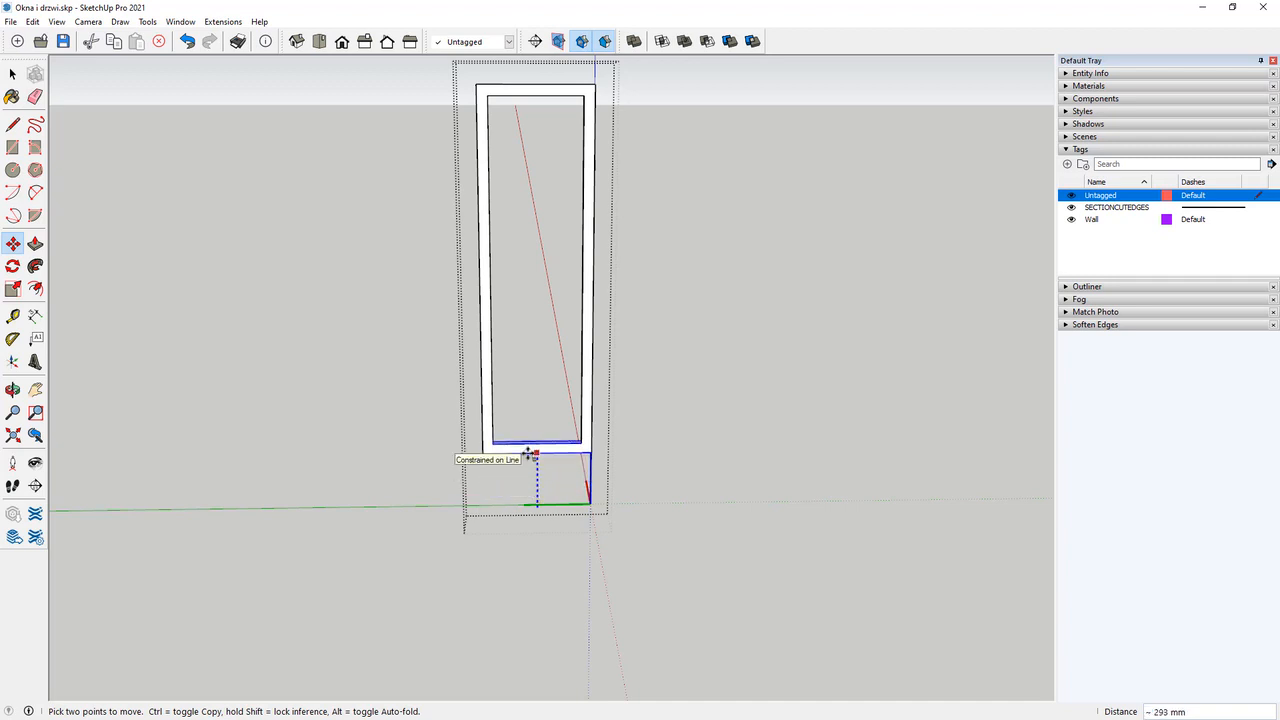
scroll(535, 445, up, 2)
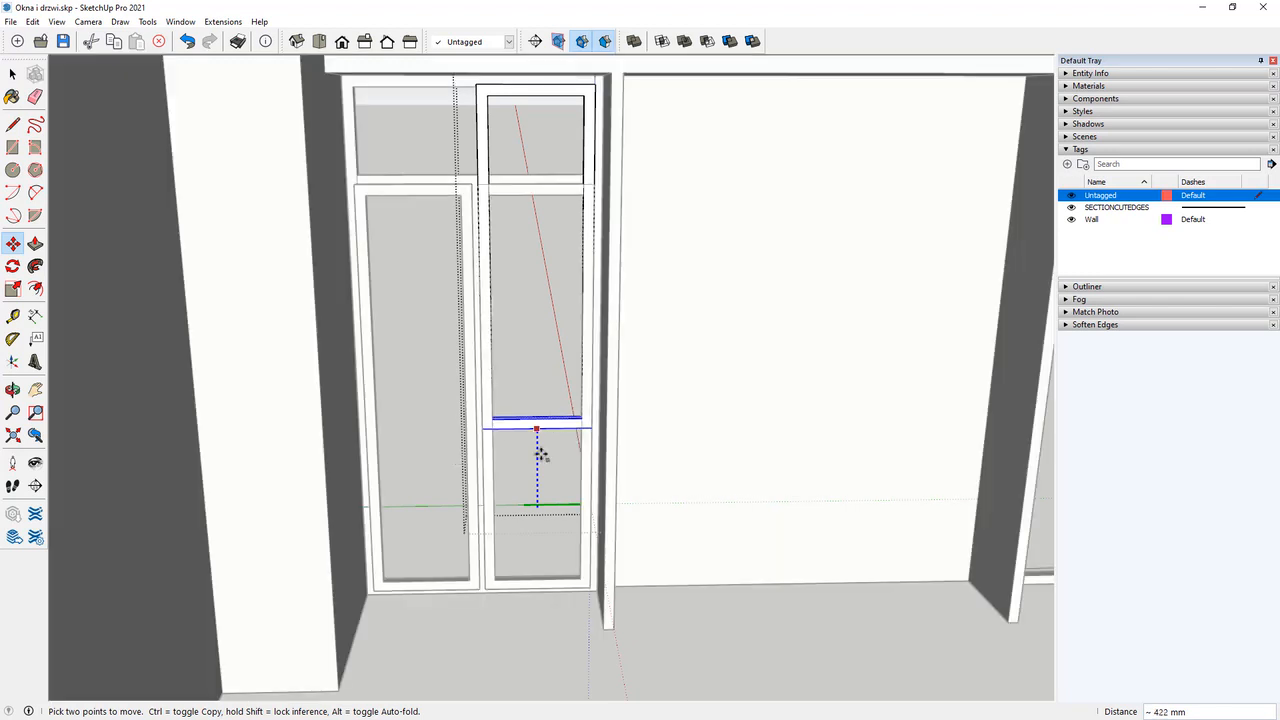
scroll(535, 430, up, 1)
scroll(502, 577, down, 2)
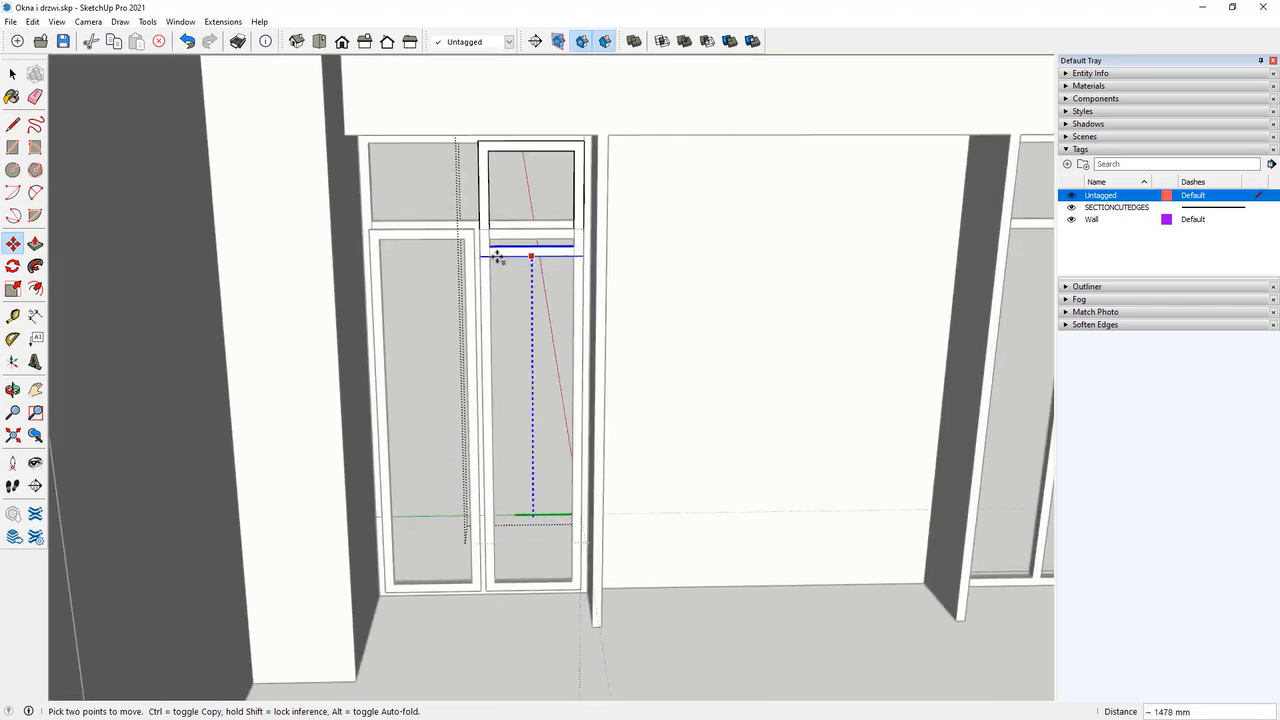
scroll(494, 251, up, 4)
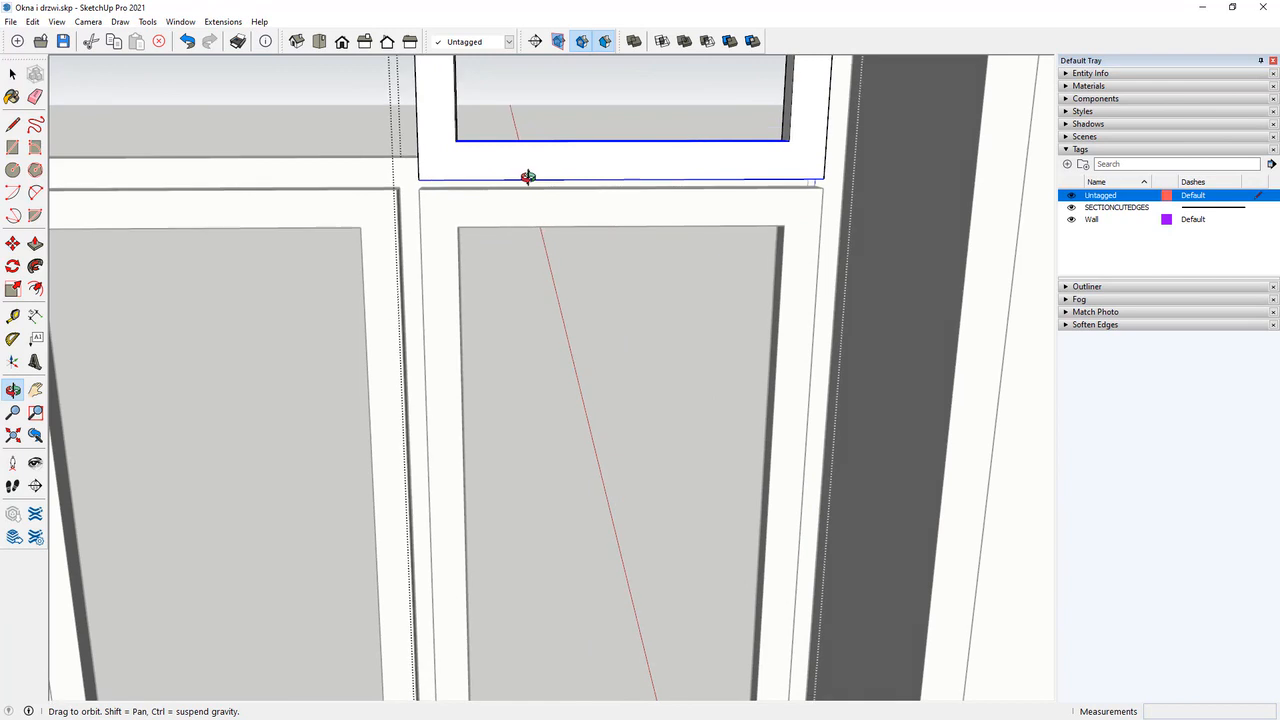
scroll(600, 165, down, 2)
scroll(560, 214, down, 3)
scroll(531, 257, up, 3)
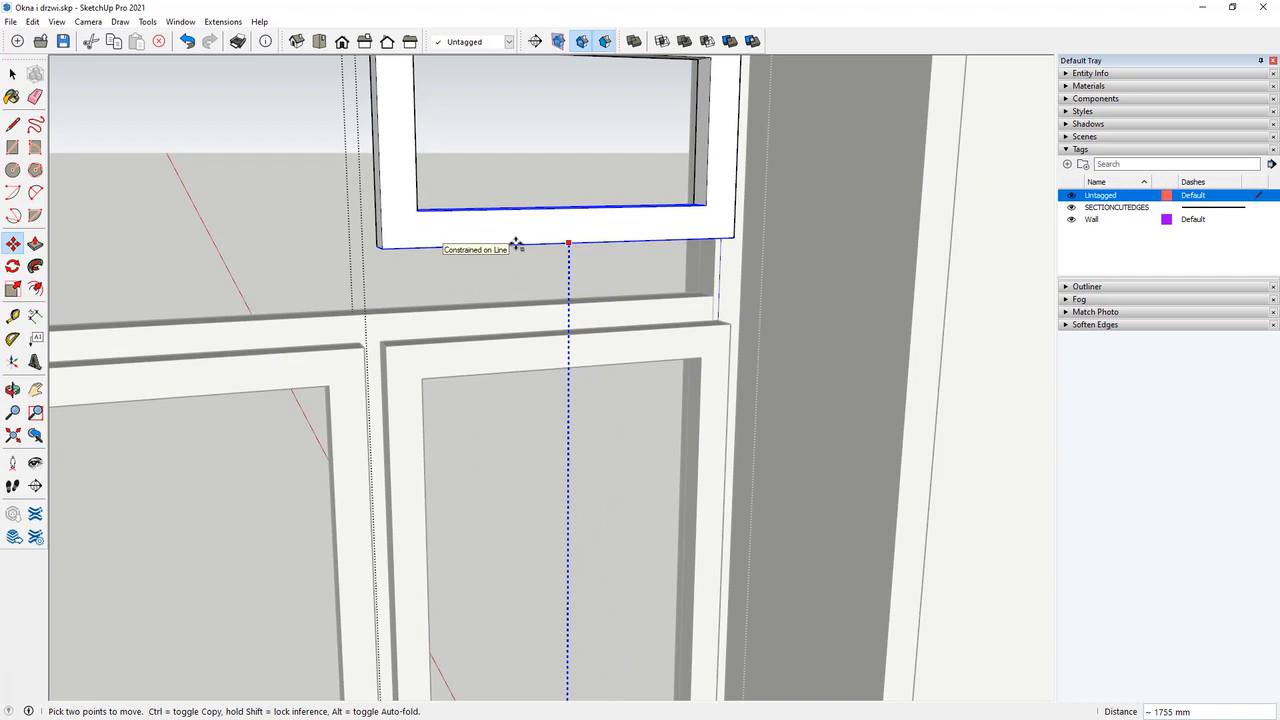
click(516, 244)
key(space)
click(311, 148)
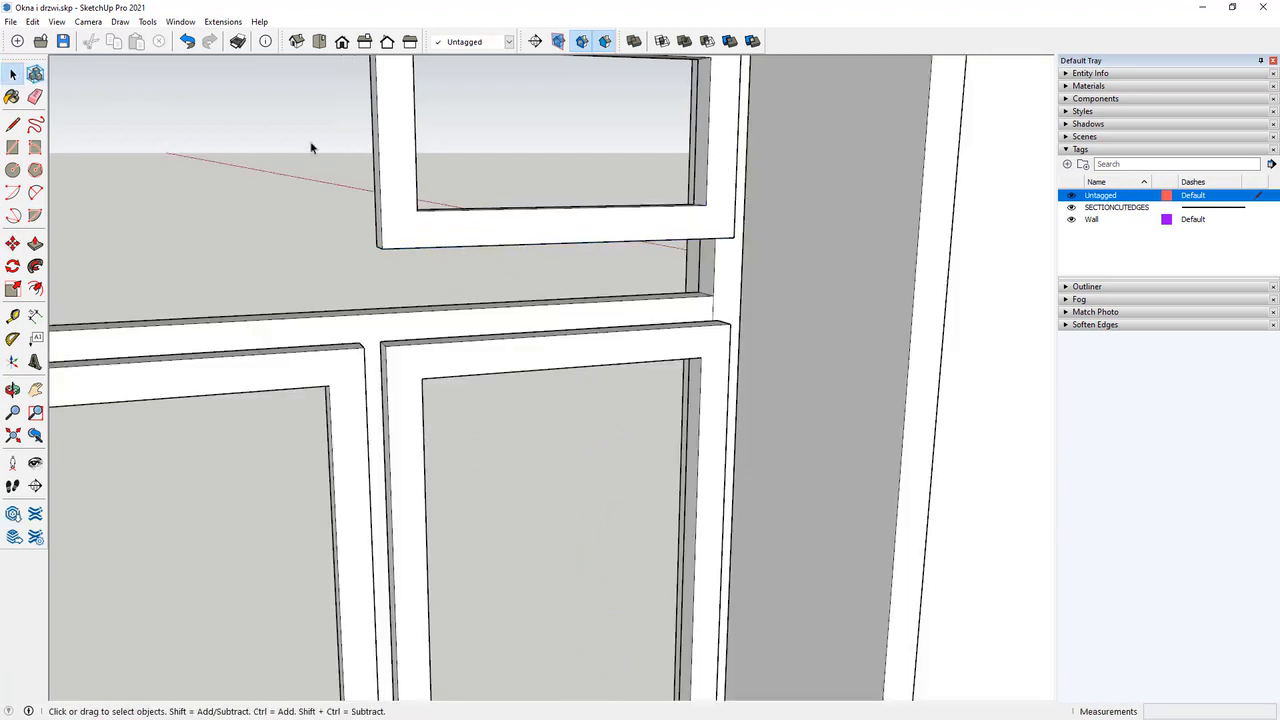
Draw a short vertical reference line down from the crossbar's top edge, above the gap between the lower leaves.
scroll(465, 335, up, 2)
click(470, 303)
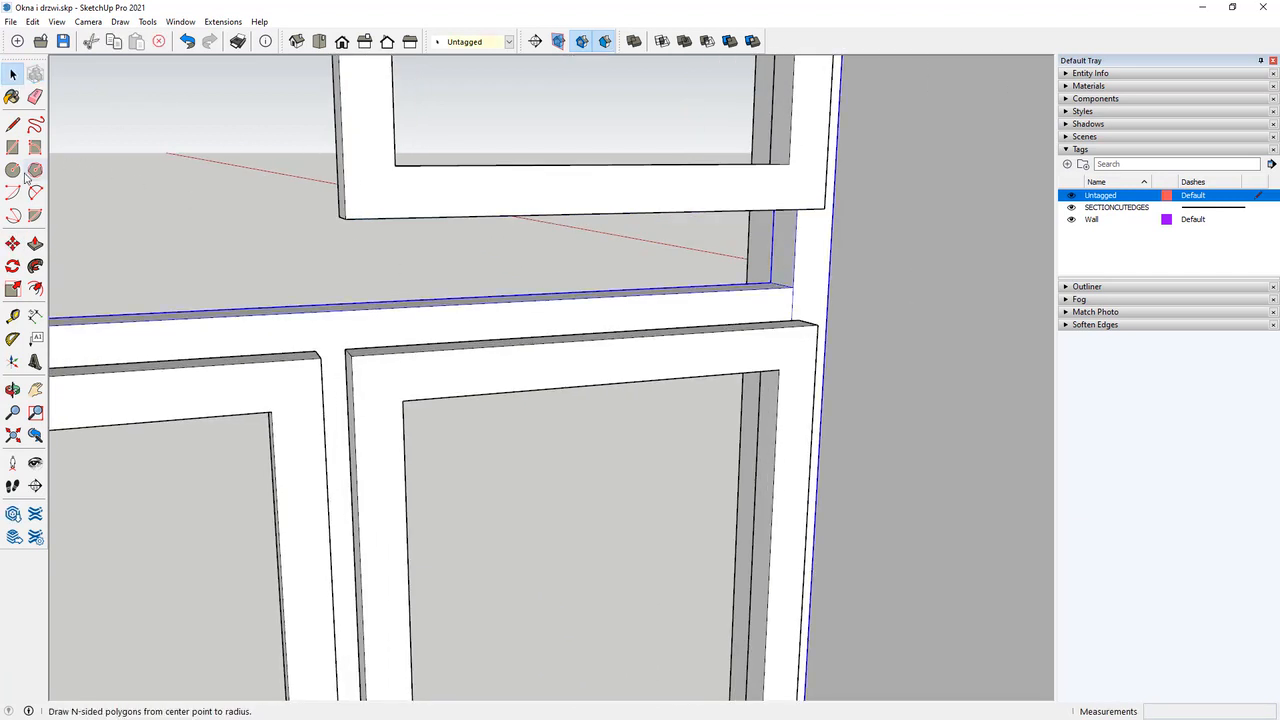
click(13, 124)
click(331, 309)
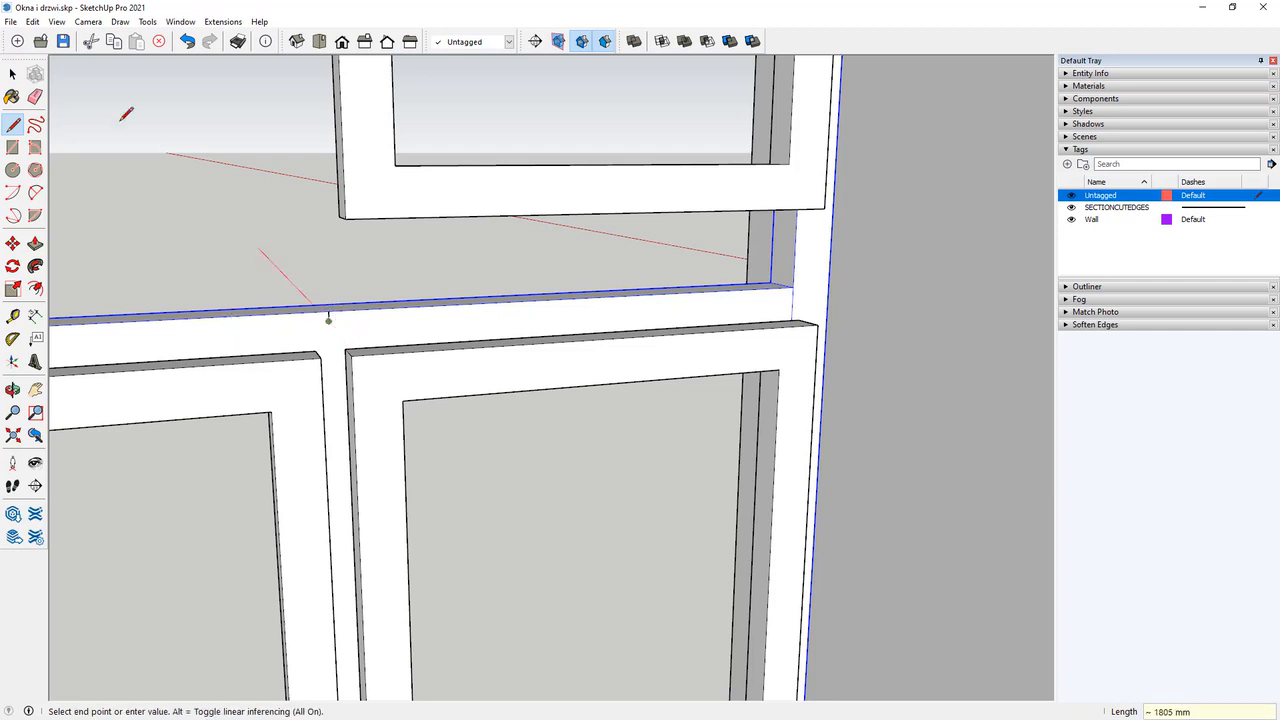
click(13, 74)
Open the upper leaf component and move its bottom rail down about 105 mm to the height of the reference line's end.
click(237, 214)
double_click(397, 193)
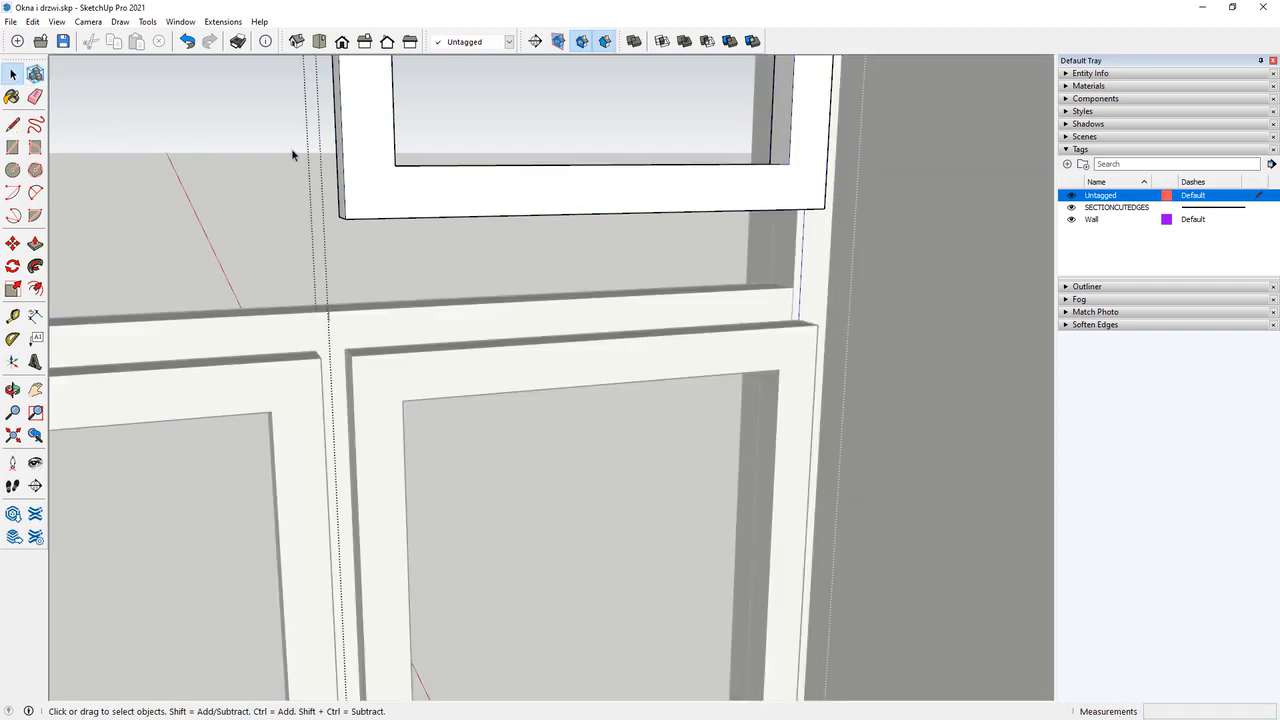
click(265, 118)
double_click(371, 172)
drag(230, 95, 885, 267)
click(13, 243)
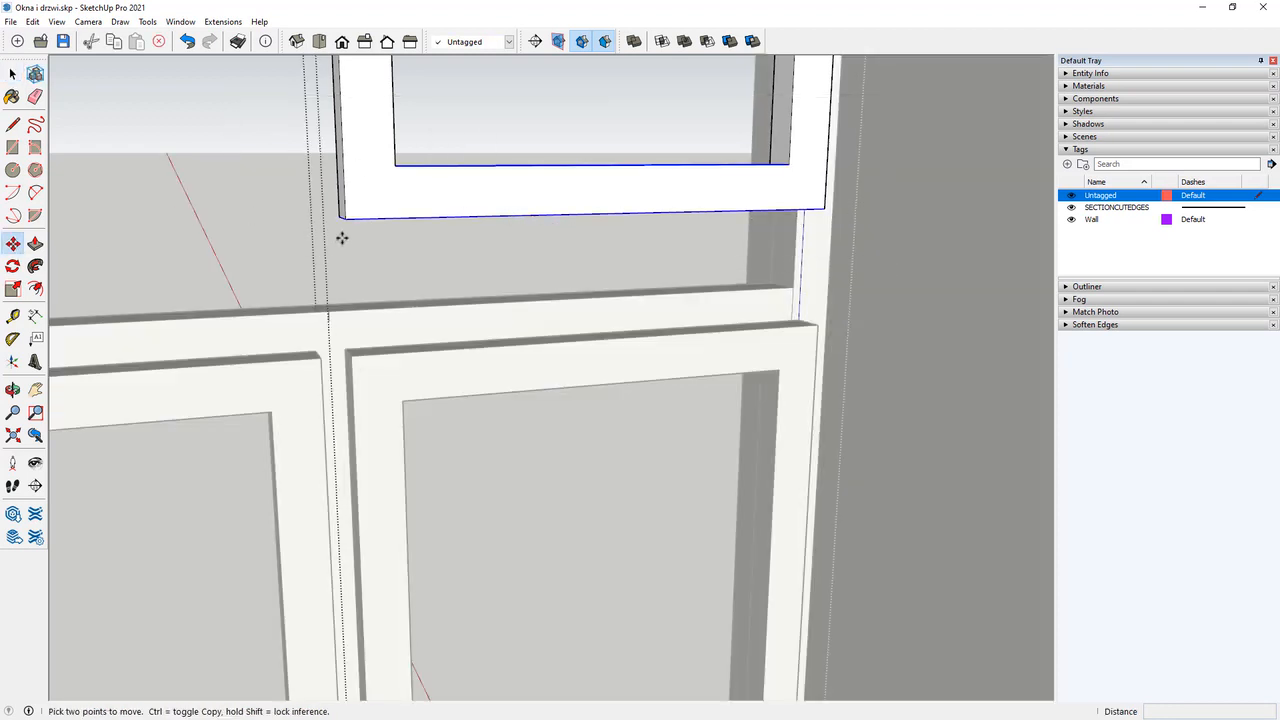
click(345, 220)
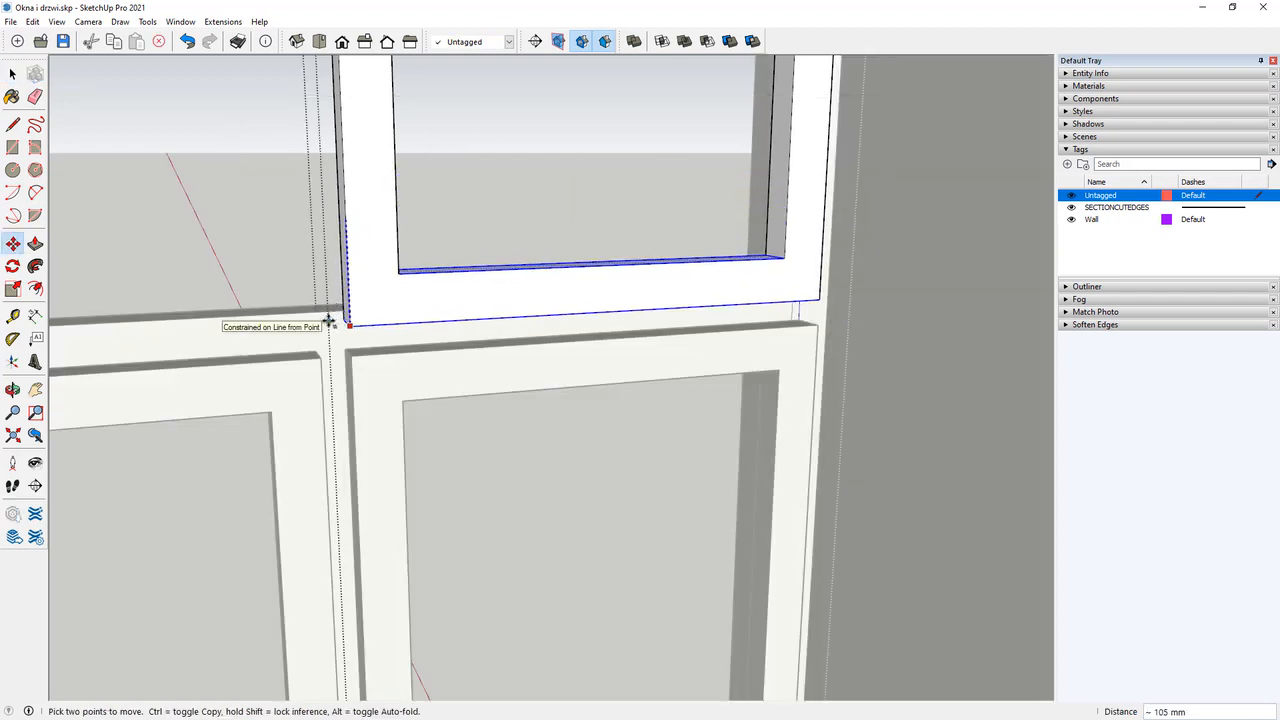
key(space)
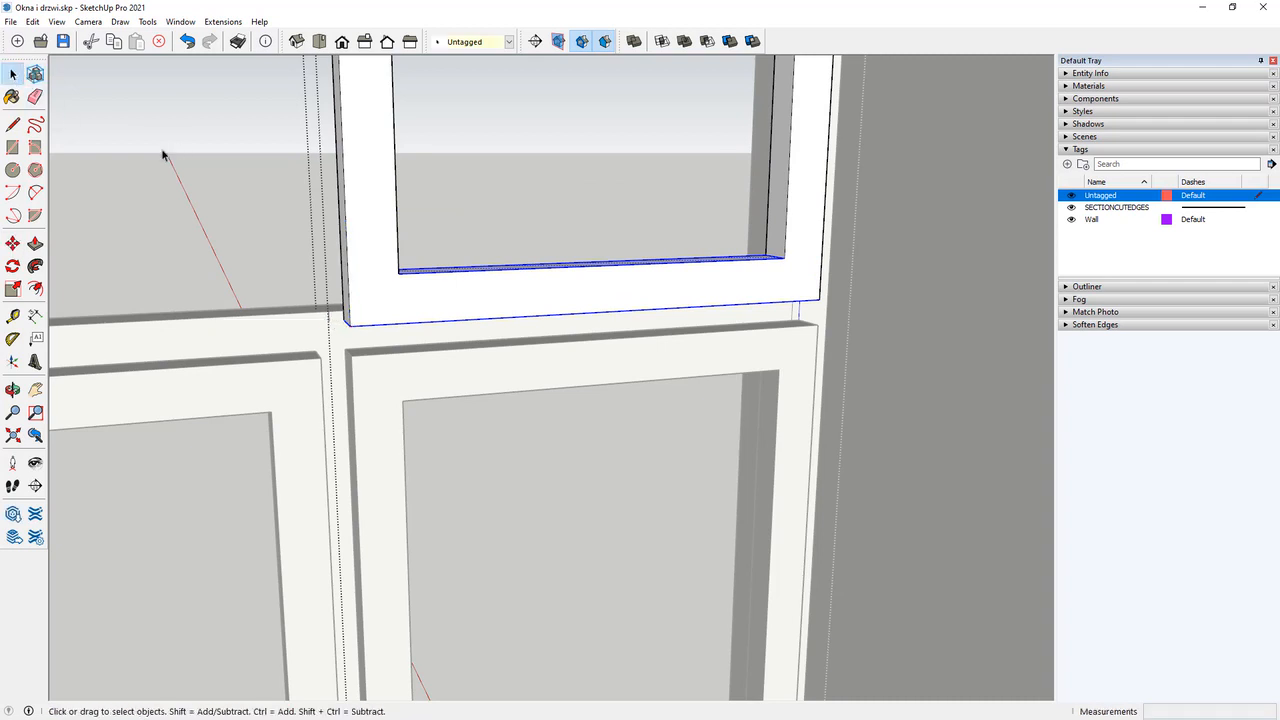
Move the upper leaf's inner stile 575 mm to line up with the far lower leaf's outer edge, then close the component.
middle_drag(163, 154, 503, 266)
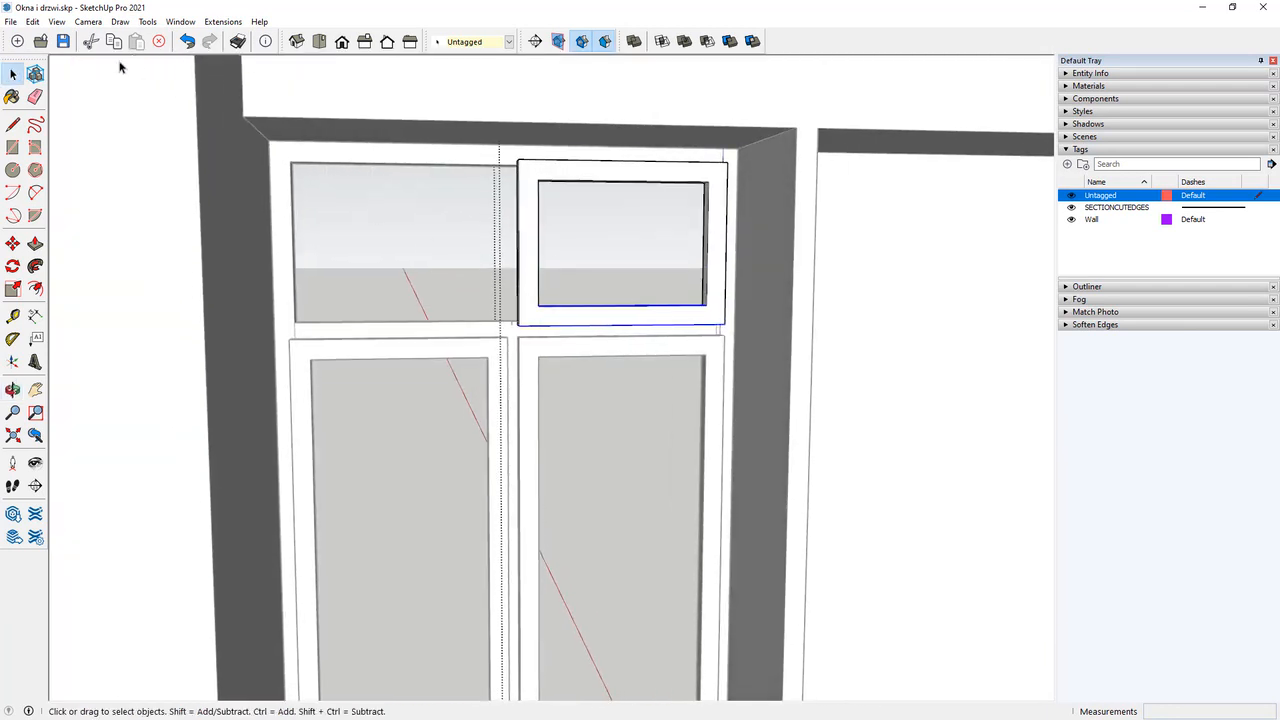
click(531, 249)
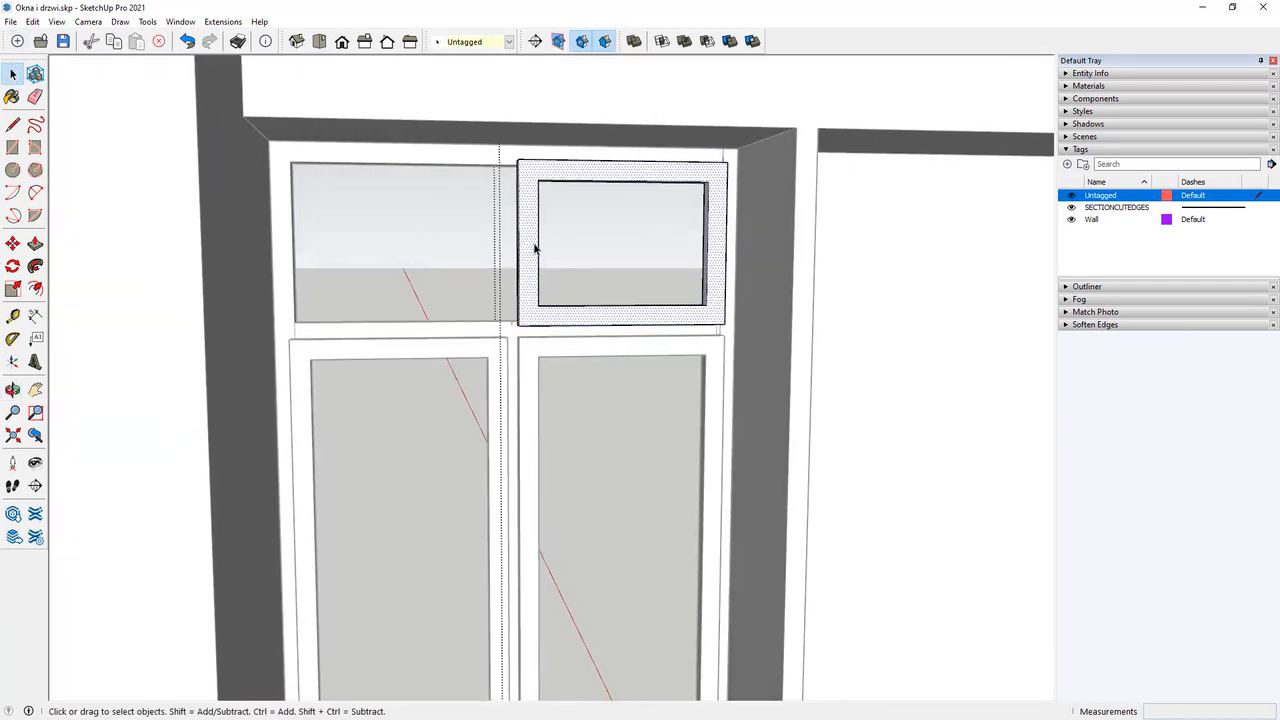
click(519, 282)
click(14, 244)
scroll(480, 329, up, 2)
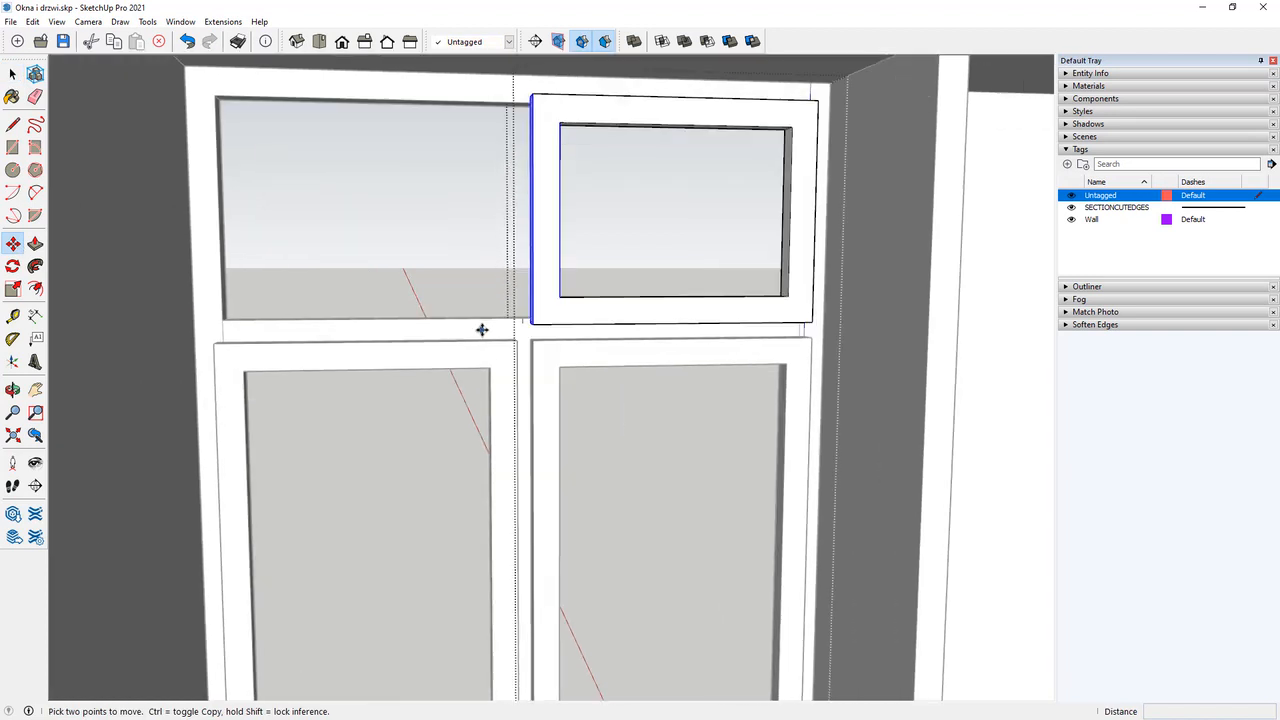
click(531, 325)
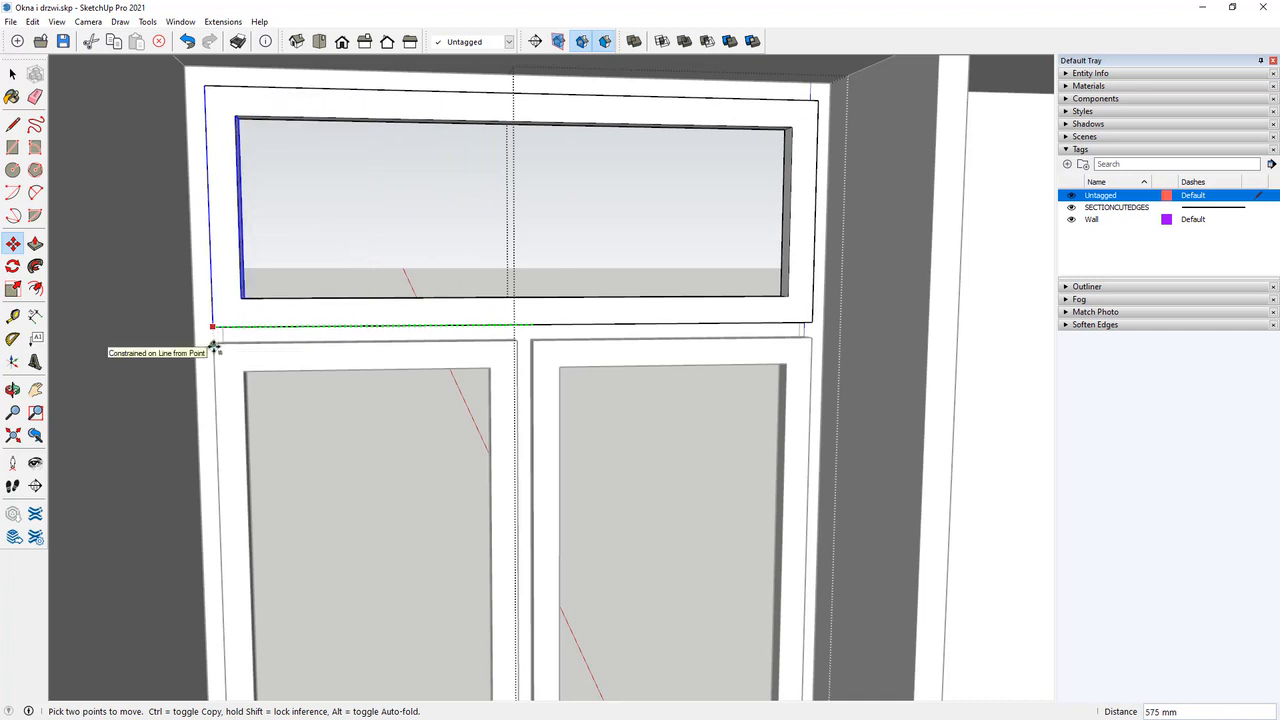
click(214, 346)
click(12, 73)
scroll(360, 225, down, 6)
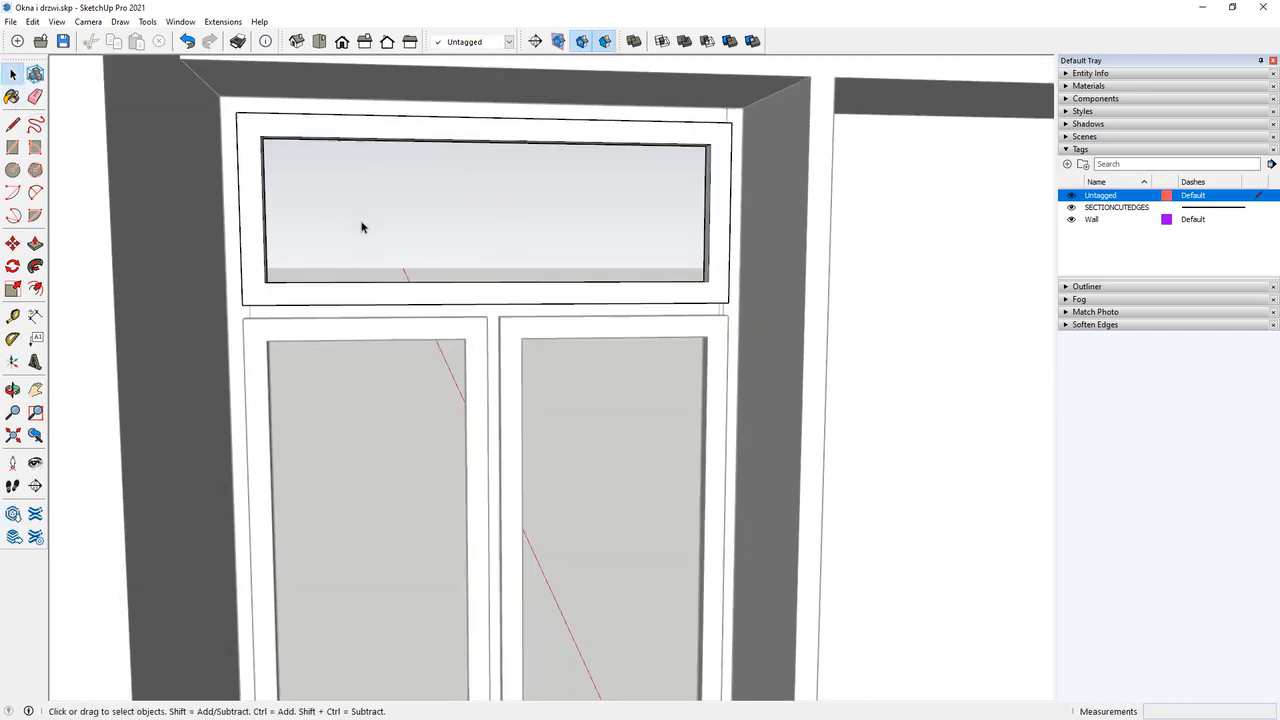
scroll(299, 286, down, 2)
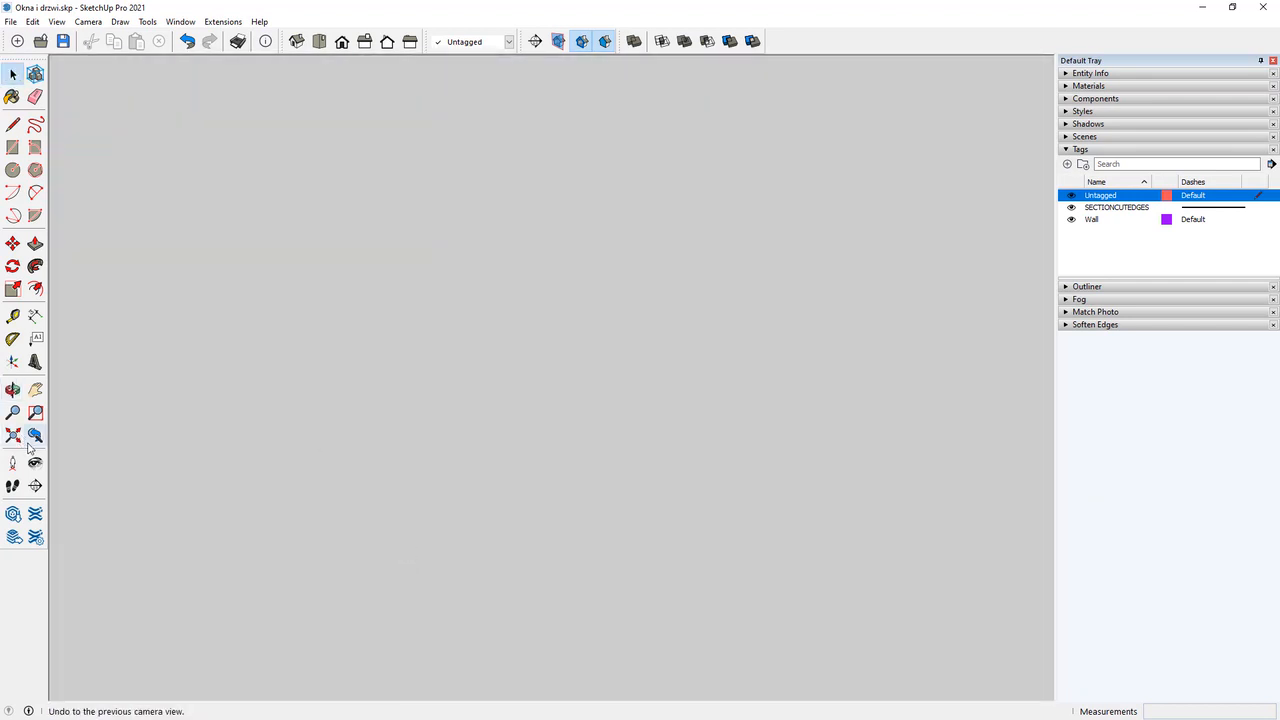
click(12, 435)
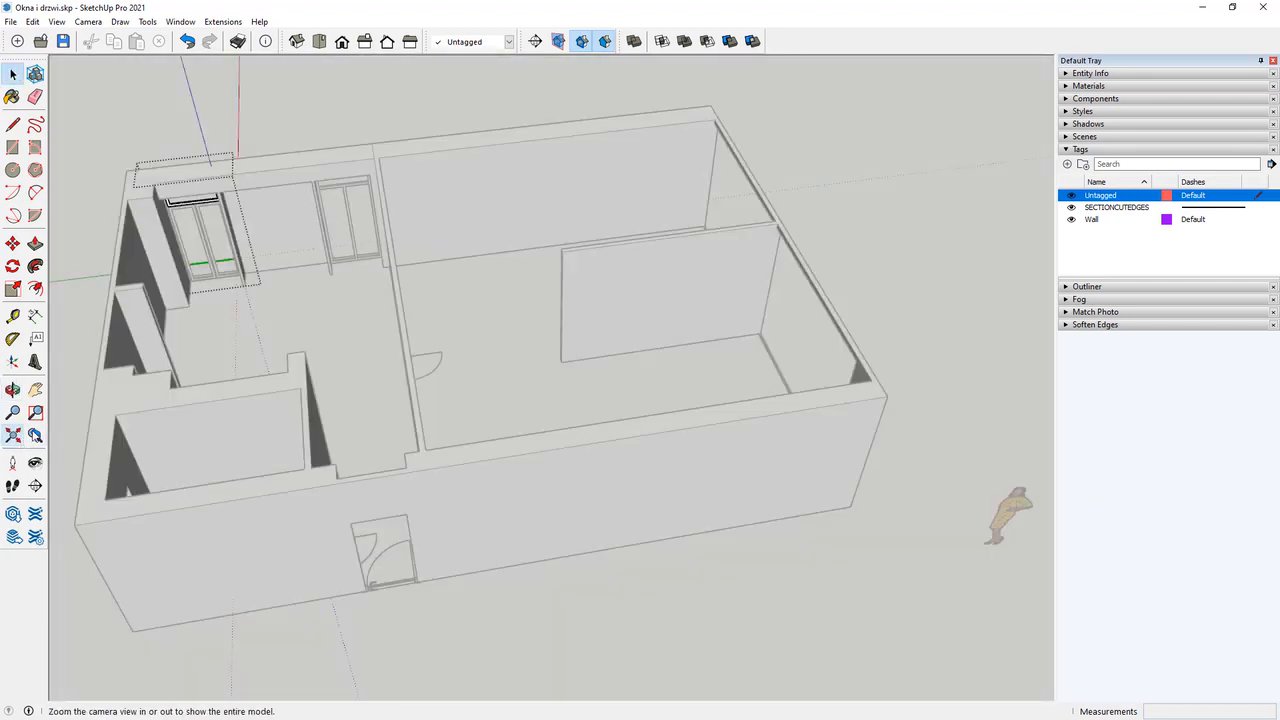
scroll(187, 204, up, 6)
middle_drag(238, 248, 270, 205)
click(301, 306)
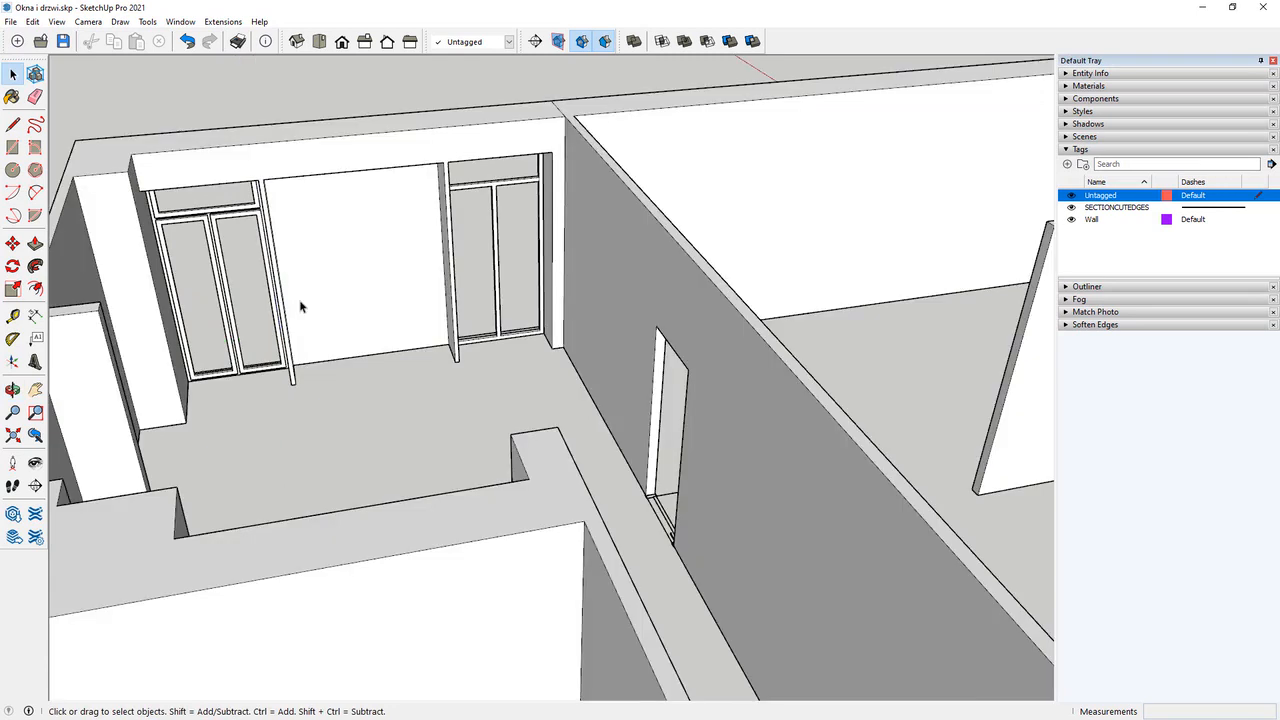
Delete the leafless frame from the second door opening in the same wall.
scroll(249, 321, up, 2)
mouse_move(233, 361)
middle_down()
mouse_move(229, 283)
mouse_move(240, 345)
middle_up()
scroll(311, 457, down, 3)
scroll(307, 305, down, 2)
scroll(283, 249, up, 5)
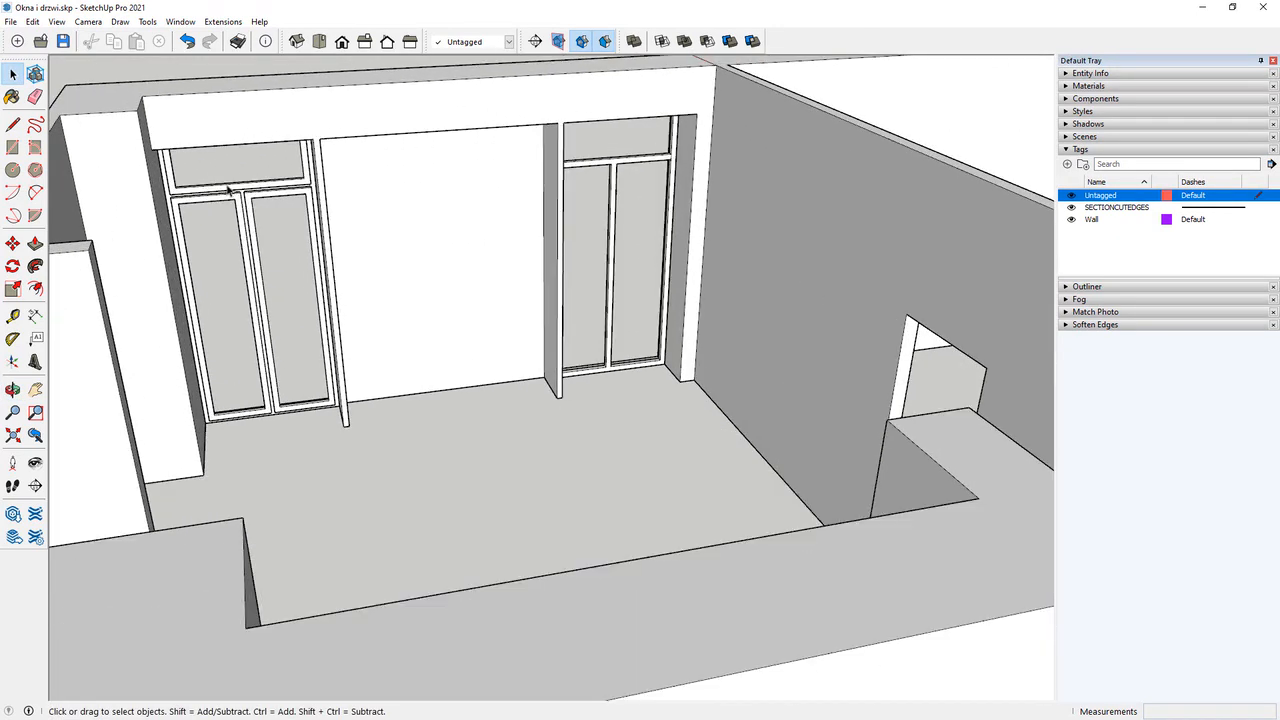
click(217, 201)
click(218, 204)
click(254, 202)
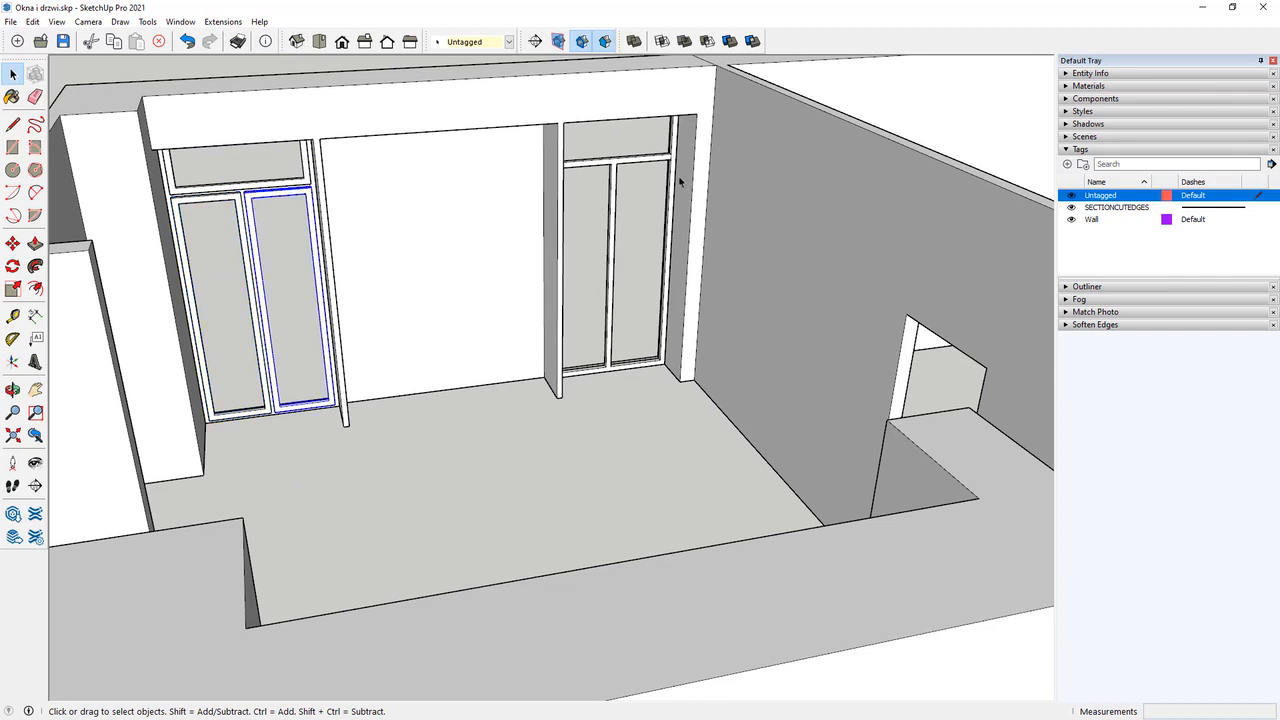
click(489, 402)
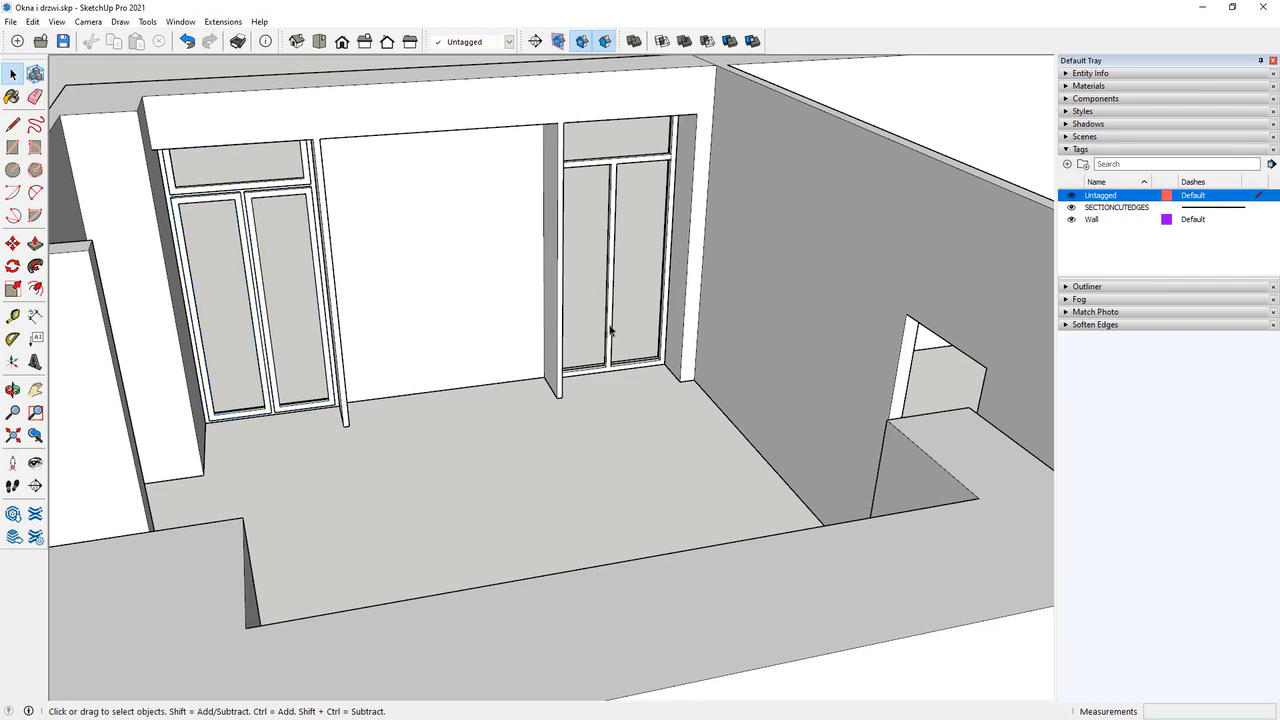
click(610, 331)
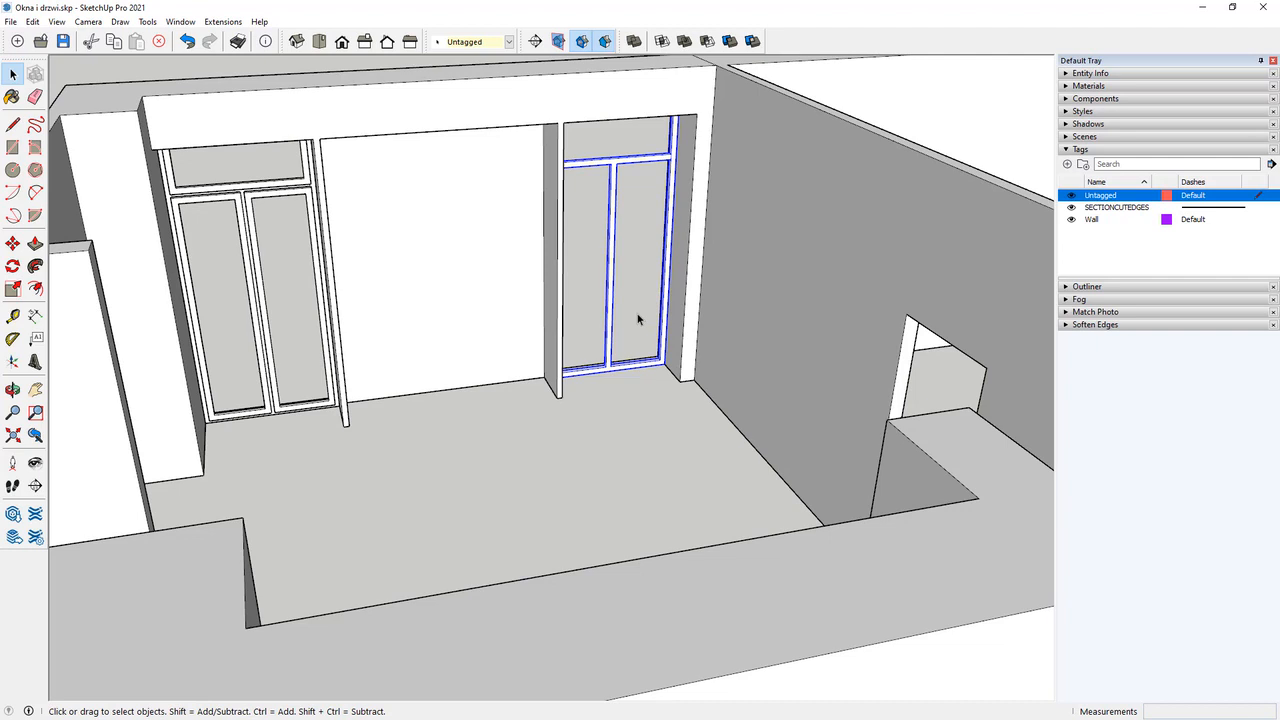
key(Delete)
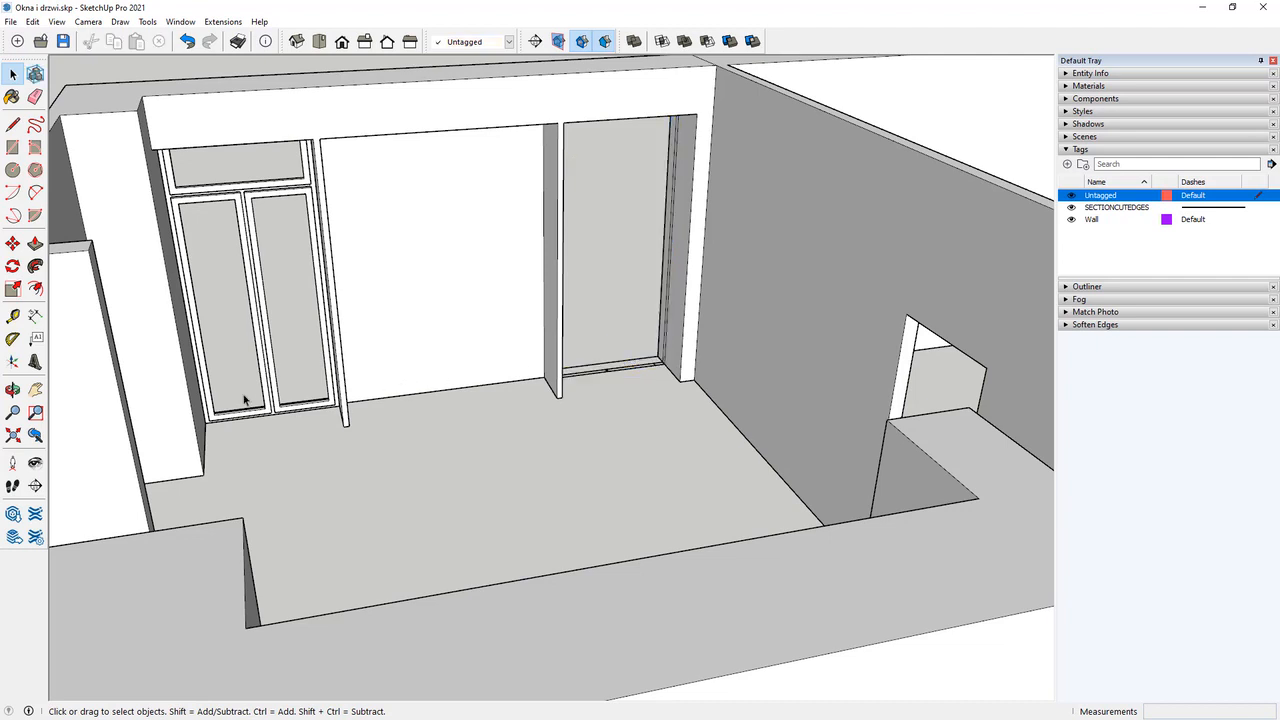
Combine the finished door's frame, two lower leaves and upper leaf into a single component.
scroll(335, 435, down, 2)
click(236, 213)
scroll(265, 371, up, 4)
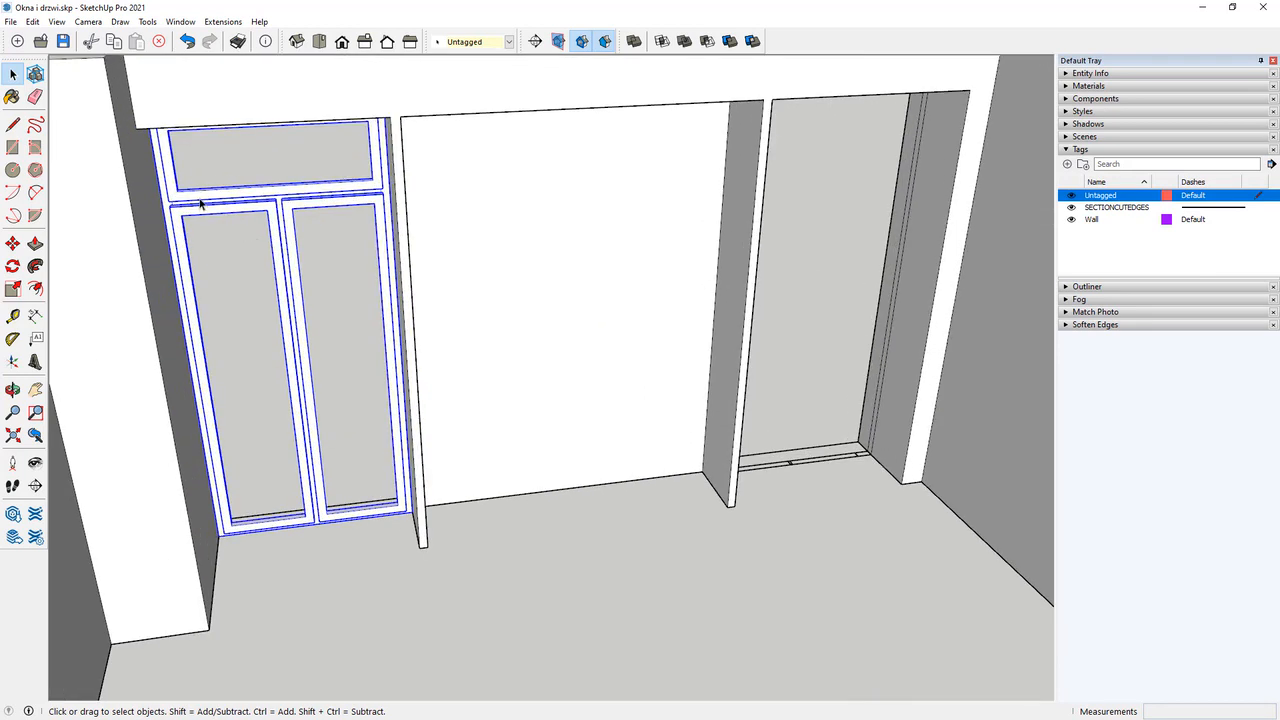
right_click(200, 204)
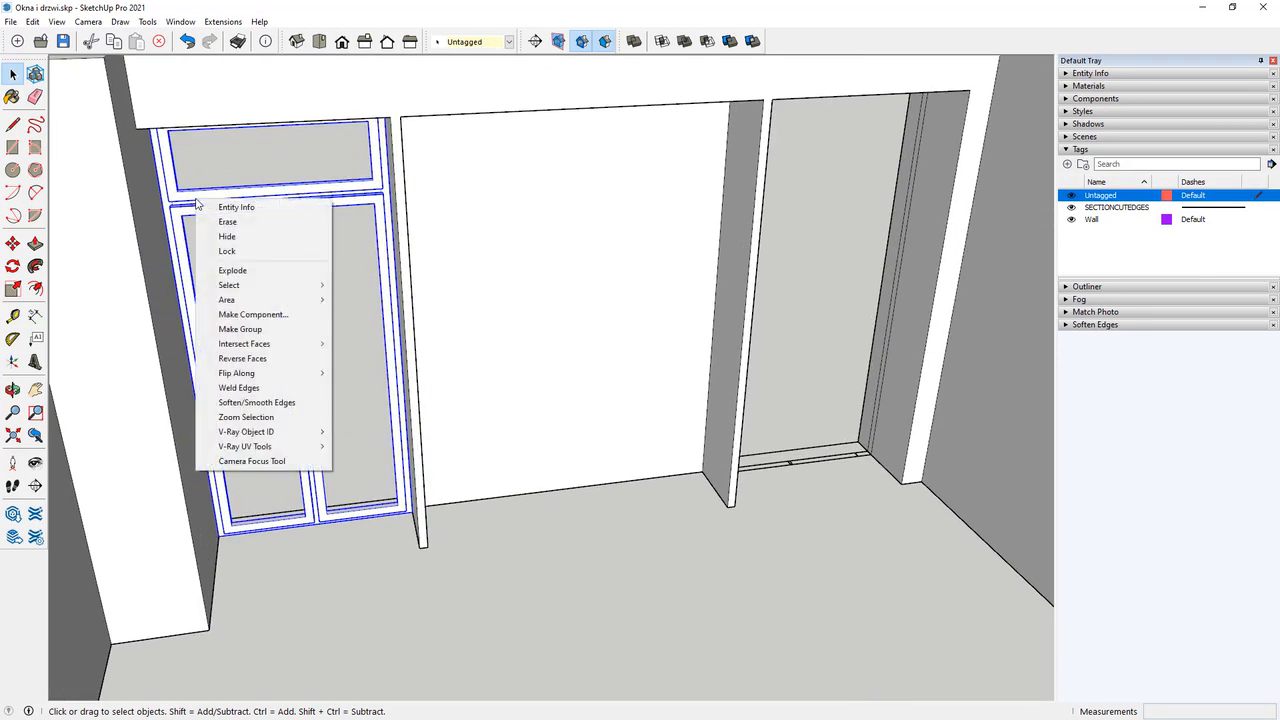
click(256, 316)
click(701, 430)
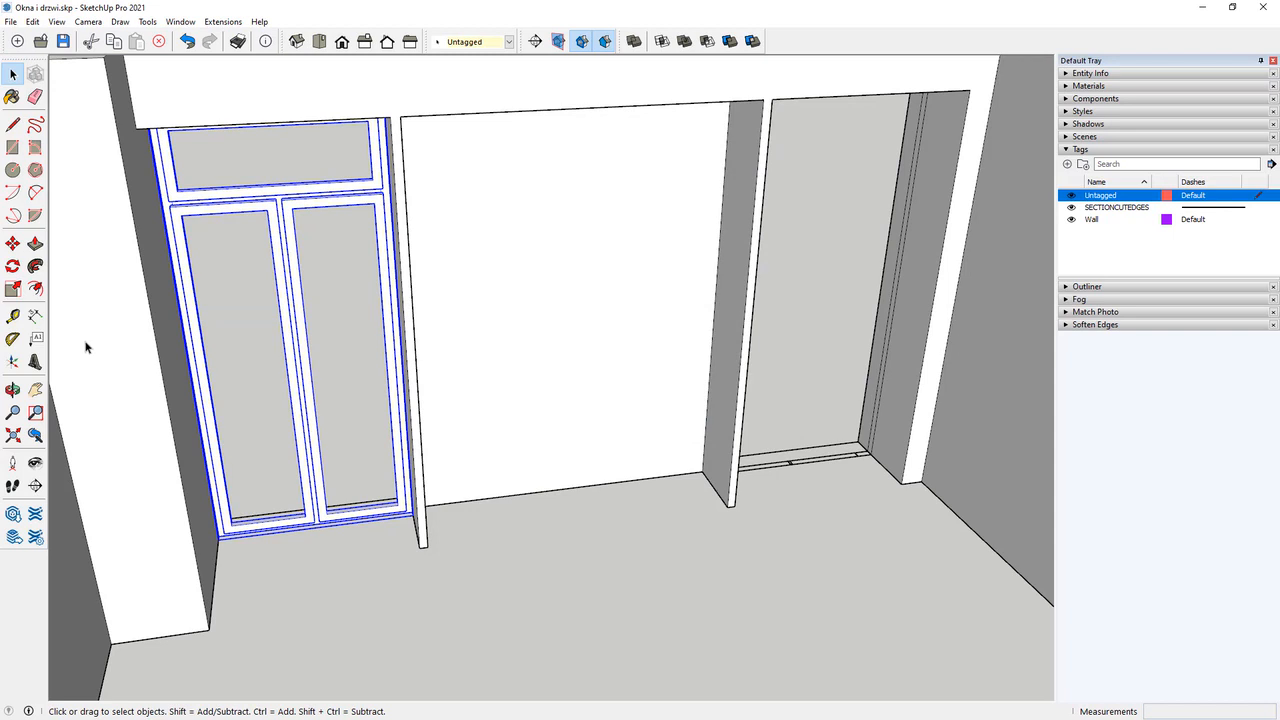
Copy the complete door component by its bottom corner 3250 mm along the wall into the emptied second opening.
click(12, 243)
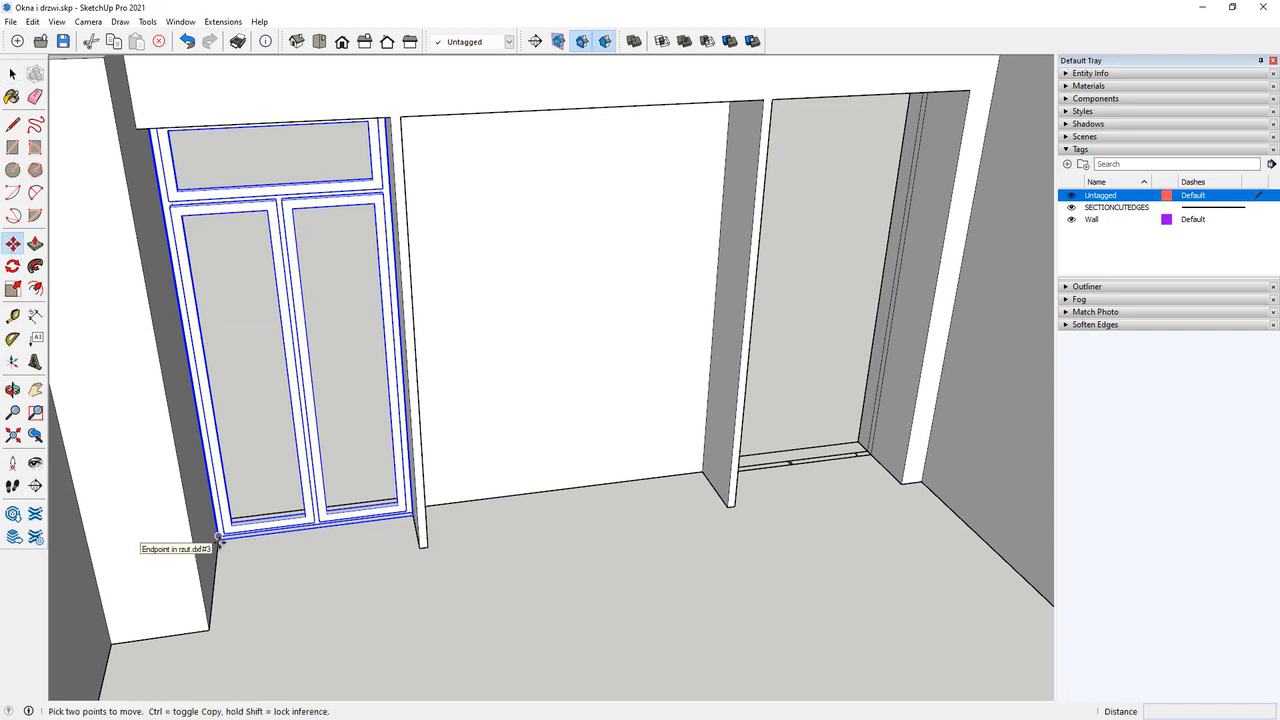
scroll(215, 537, up, 3)
middle_drag(226, 546, 129, 459)
click(217, 491)
key(ctrl)
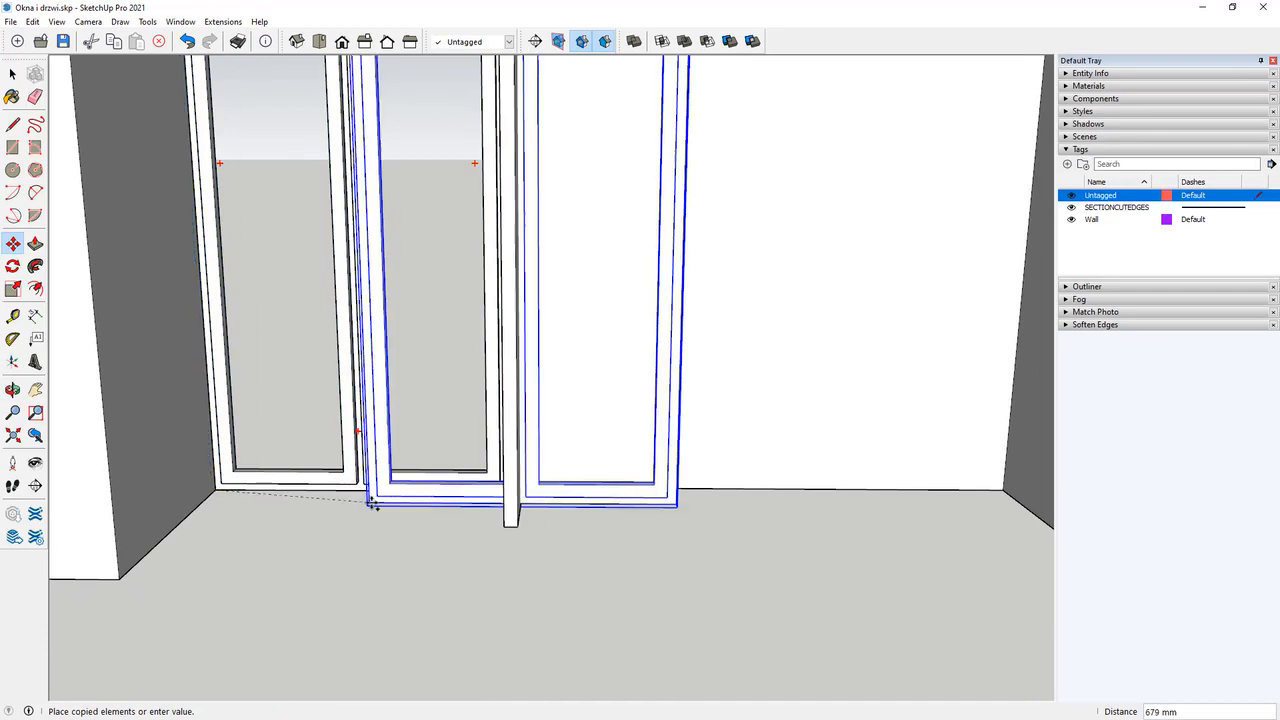
scroll(292, 506, down, 1)
scroll(220, 504, down, 2)
scroll(200, 504, down, 1)
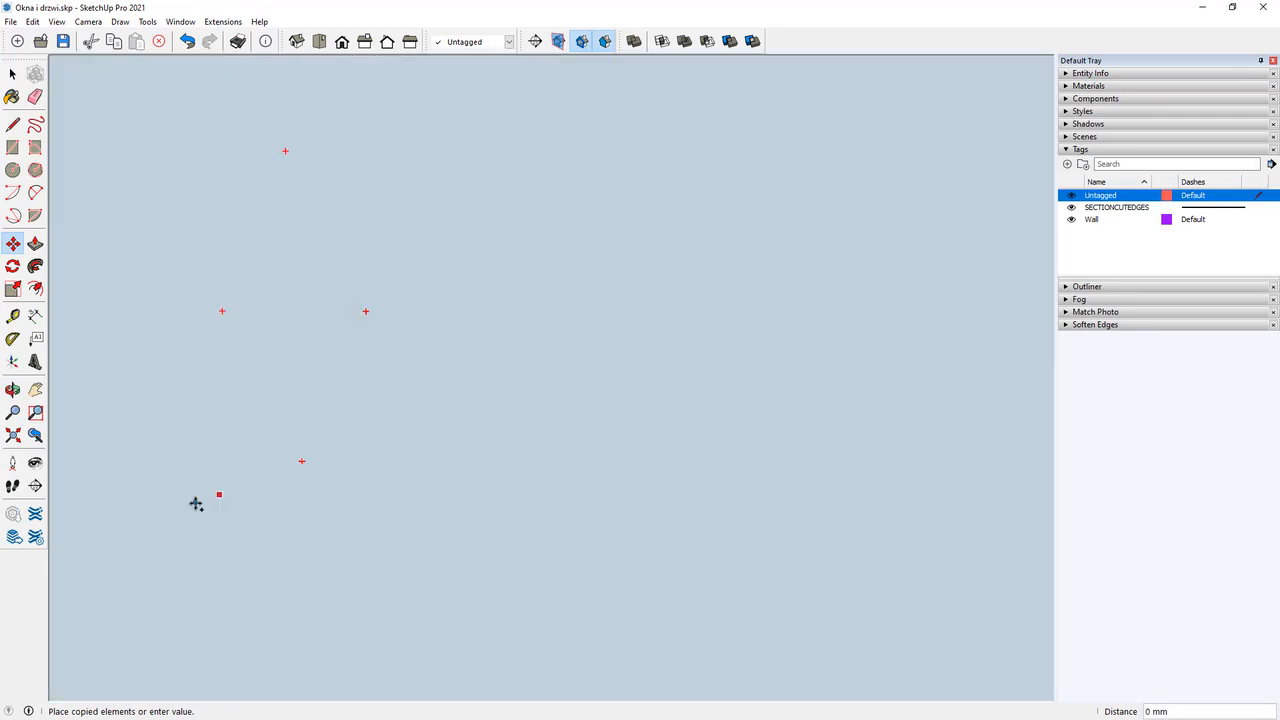
scroll(485, 140, up, 4)
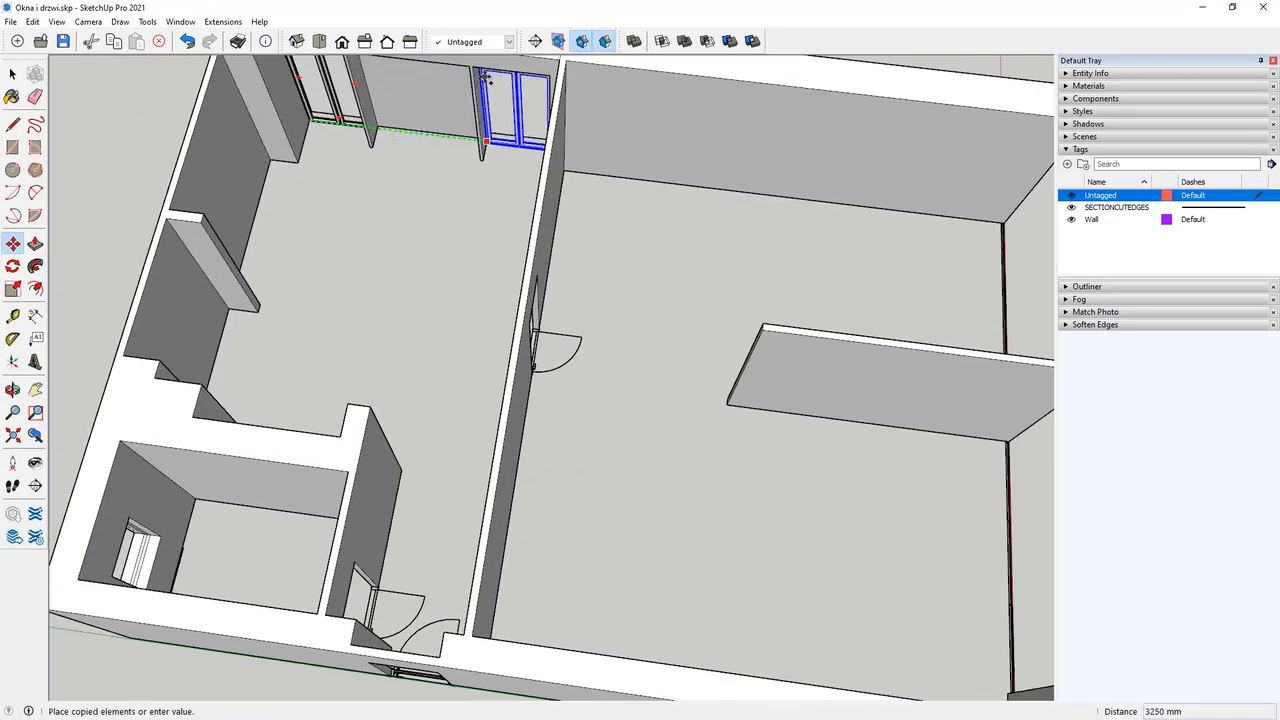
scroll(485, 140, up, 2)
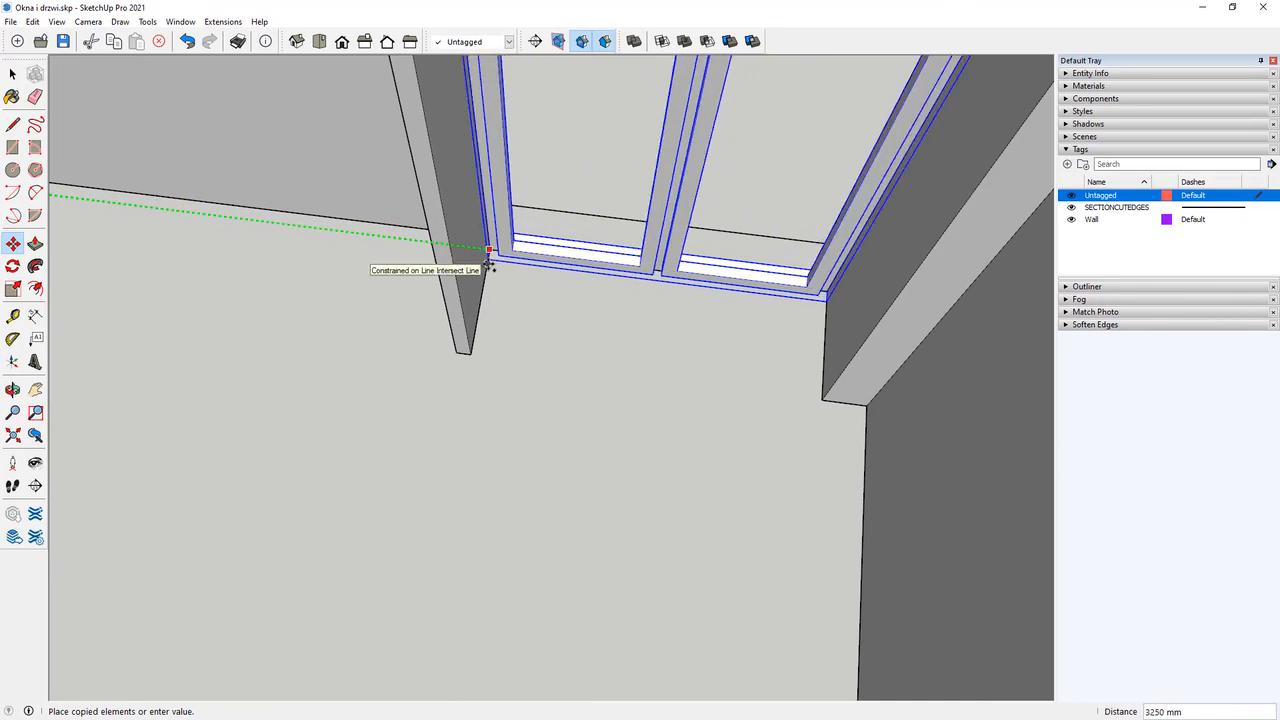
click(488, 258)
key(space)
click(398, 399)
middle_drag(398, 399, 629, 309)
scroll(629, 309, down, 5)
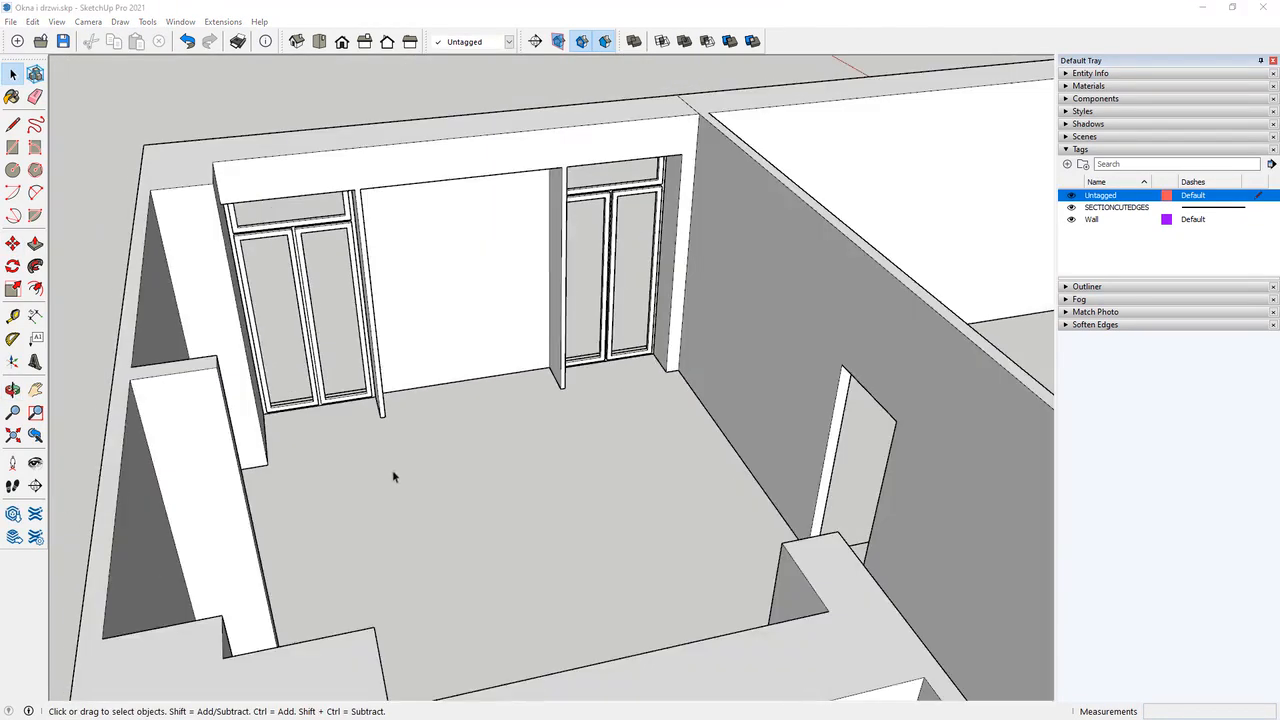
Draw a rectangle of about 801 by 1198 mm across the small exterior window opening, corner to corner on the reveal's outer frame line.
scroll(372, 484, down, 6)
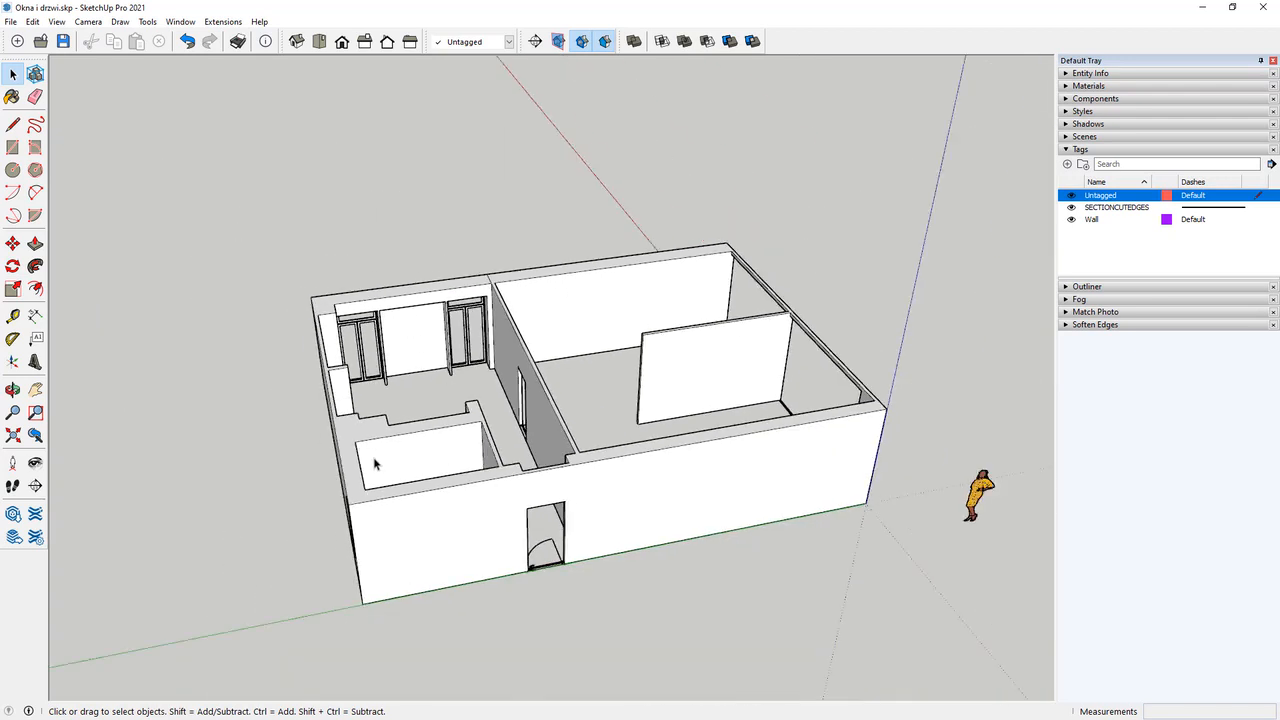
middle_drag(372, 458, 826, 380)
scroll(777, 491, up, 3)
middle_drag(766, 500, 655, 450)
scroll(655, 450, up, 4)
scroll(451, 391, down, 2)
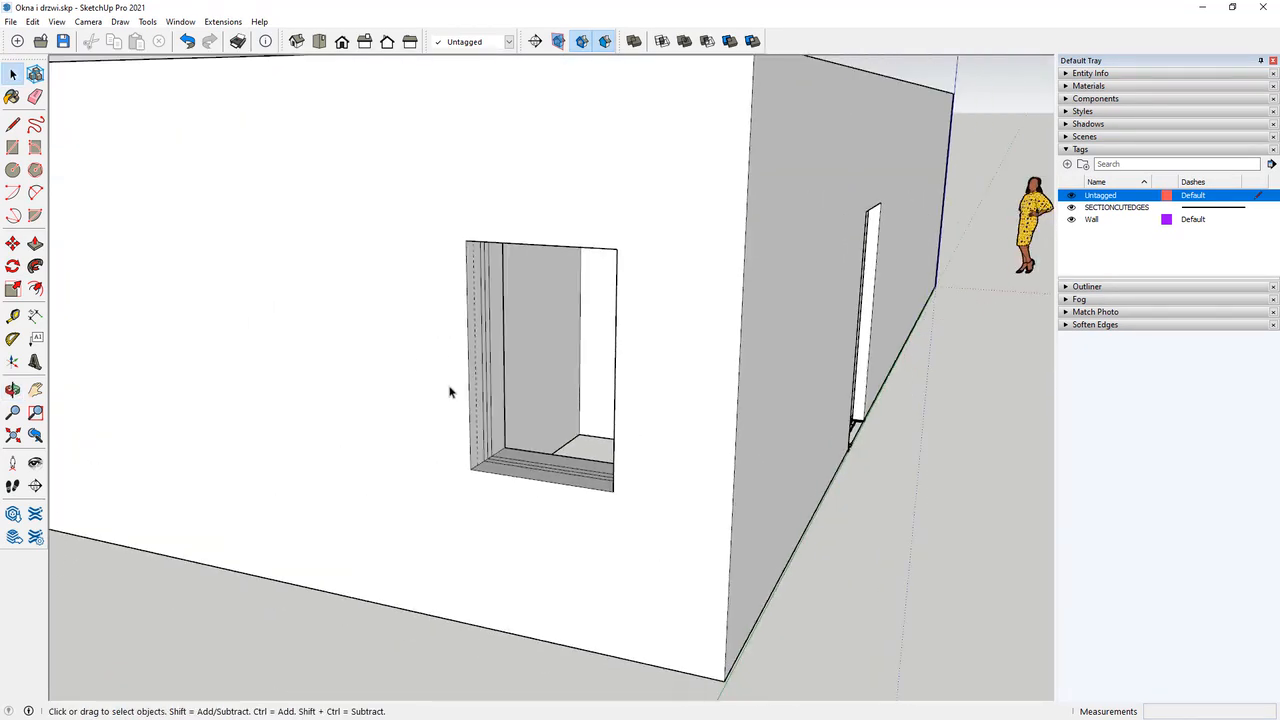
scroll(636, 461, up, 2)
scroll(608, 323, up, 4)
scroll(534, 349, up, 2)
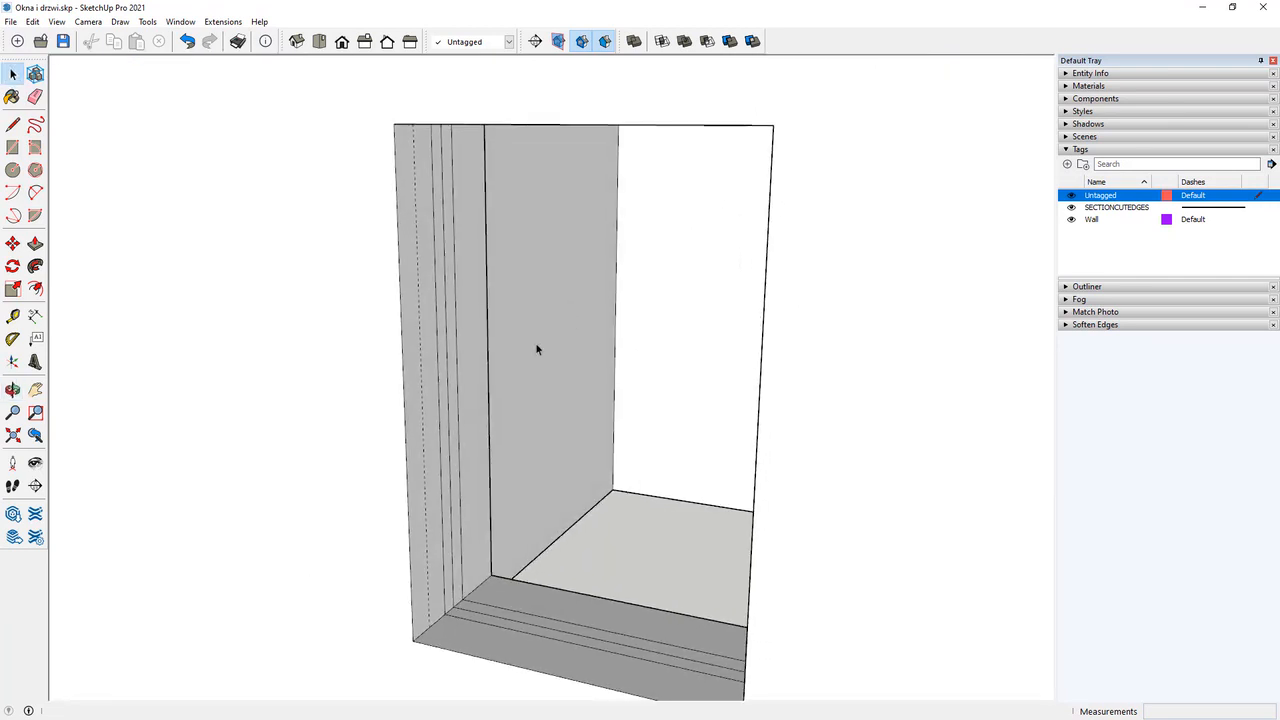
click(12, 147)
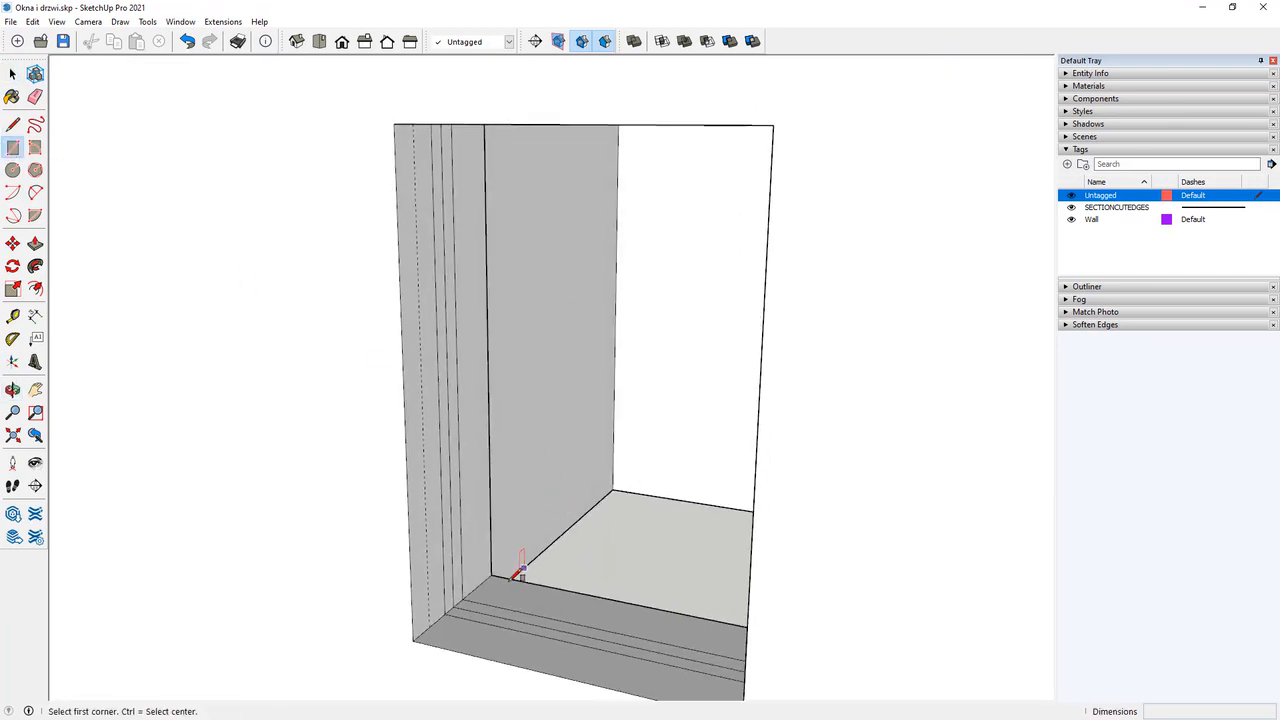
click(455, 608)
middle_drag(431, 606, 503, 429)
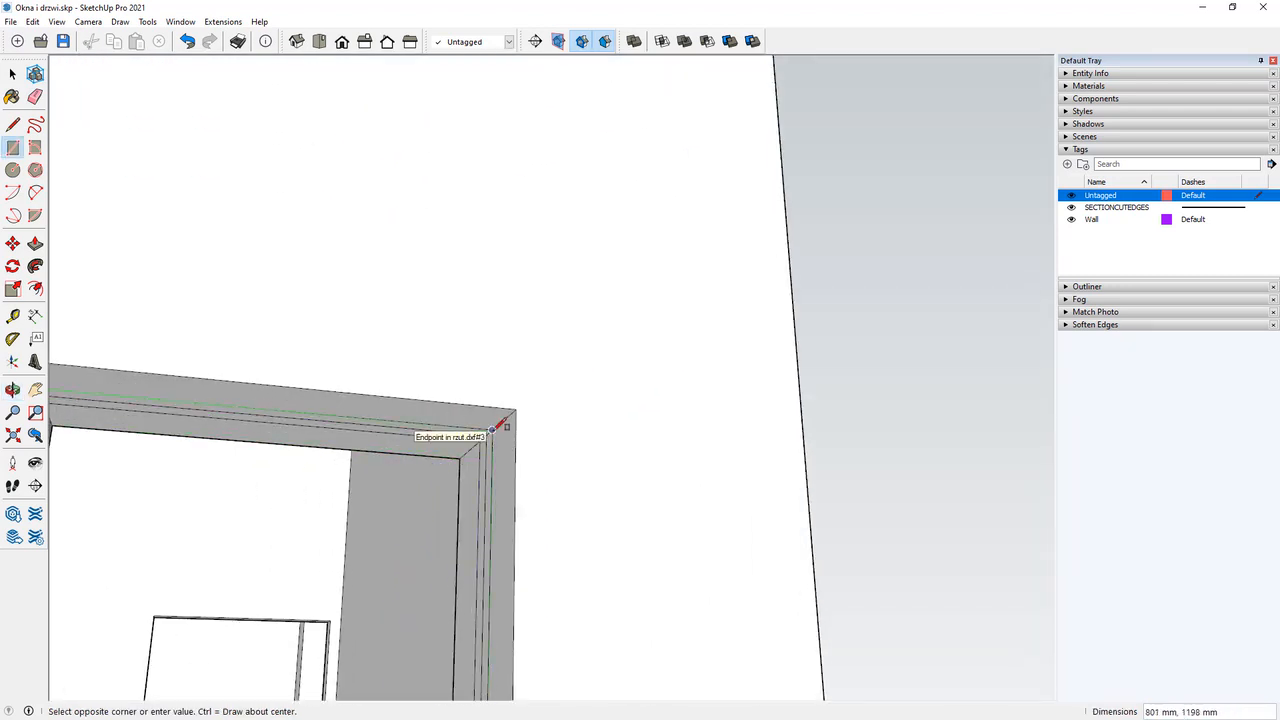
click(503, 424)
Make the rectangle across the small window opening, with its face and edges, into a component.
click(12, 73)
click(363, 550)
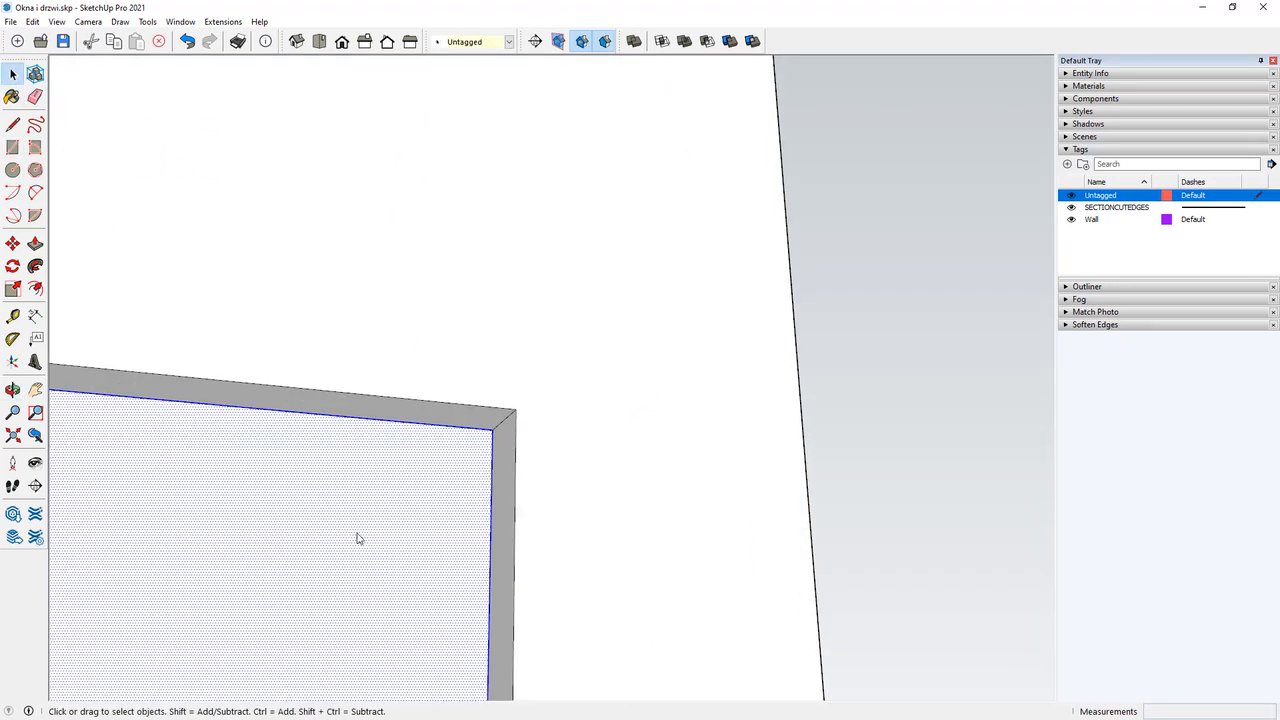
right_click(358, 538)
click(425, 392)
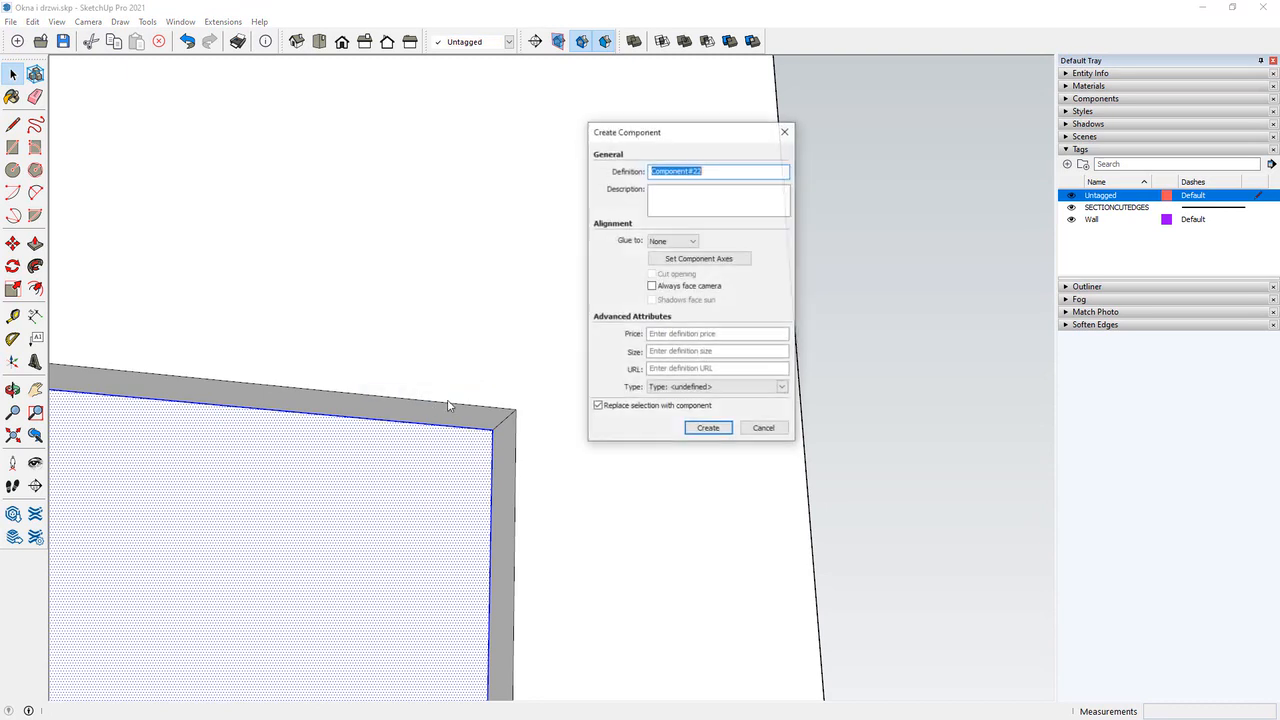
click(708, 428)
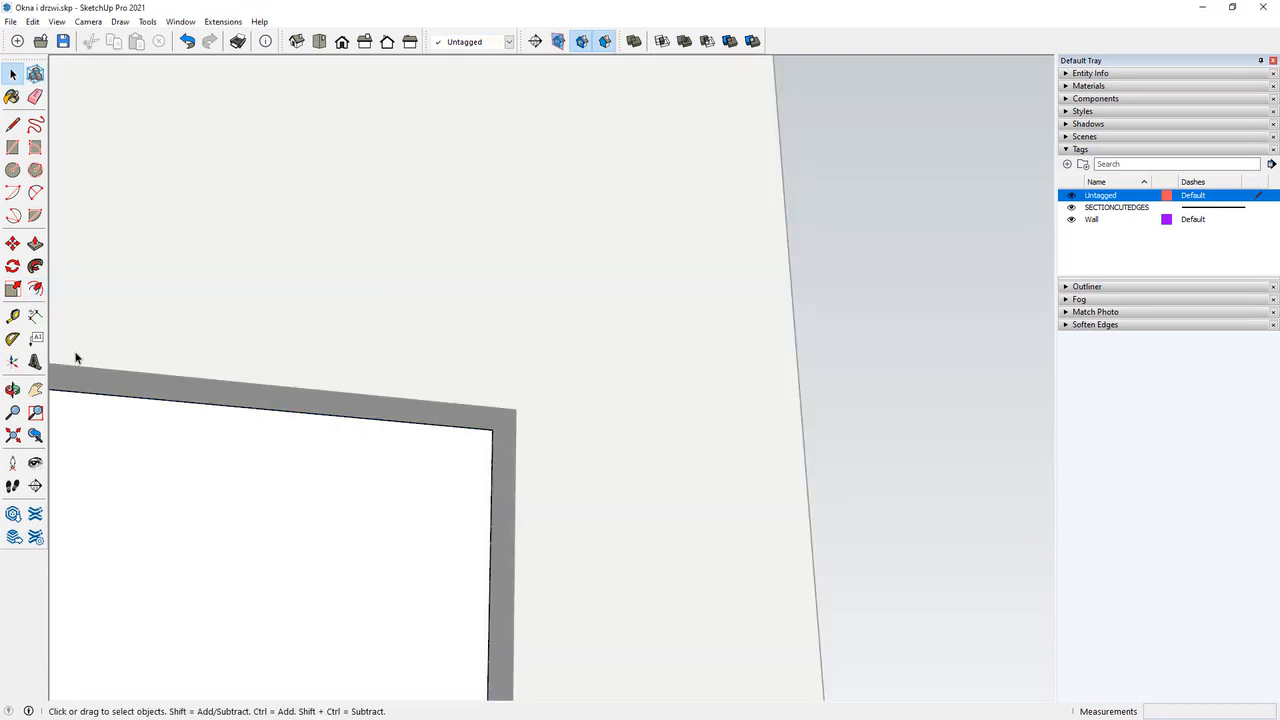
Inside the new component, offset the rectangle's outline 50 mm inward and delete the inner face to leave a frame profile.
click(35, 288)
click(394, 555)
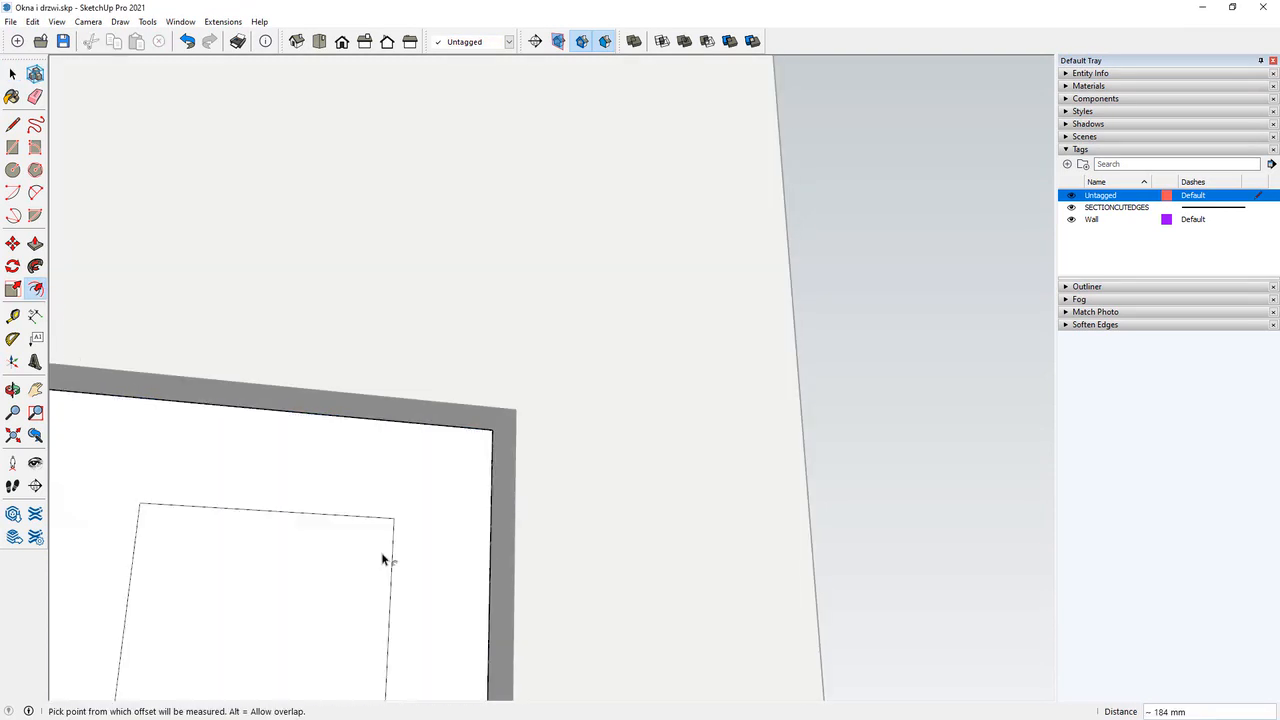
key(ctrl+z)
click(403, 504)
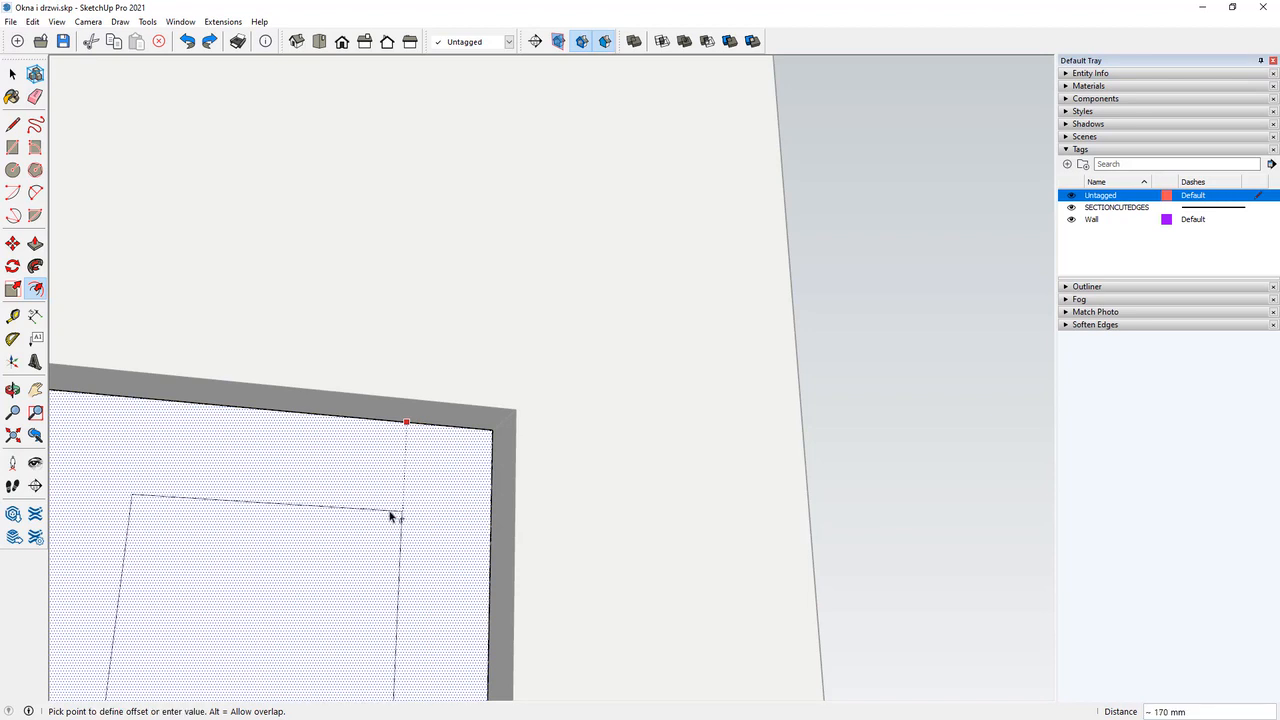
text(50)
key(Return)
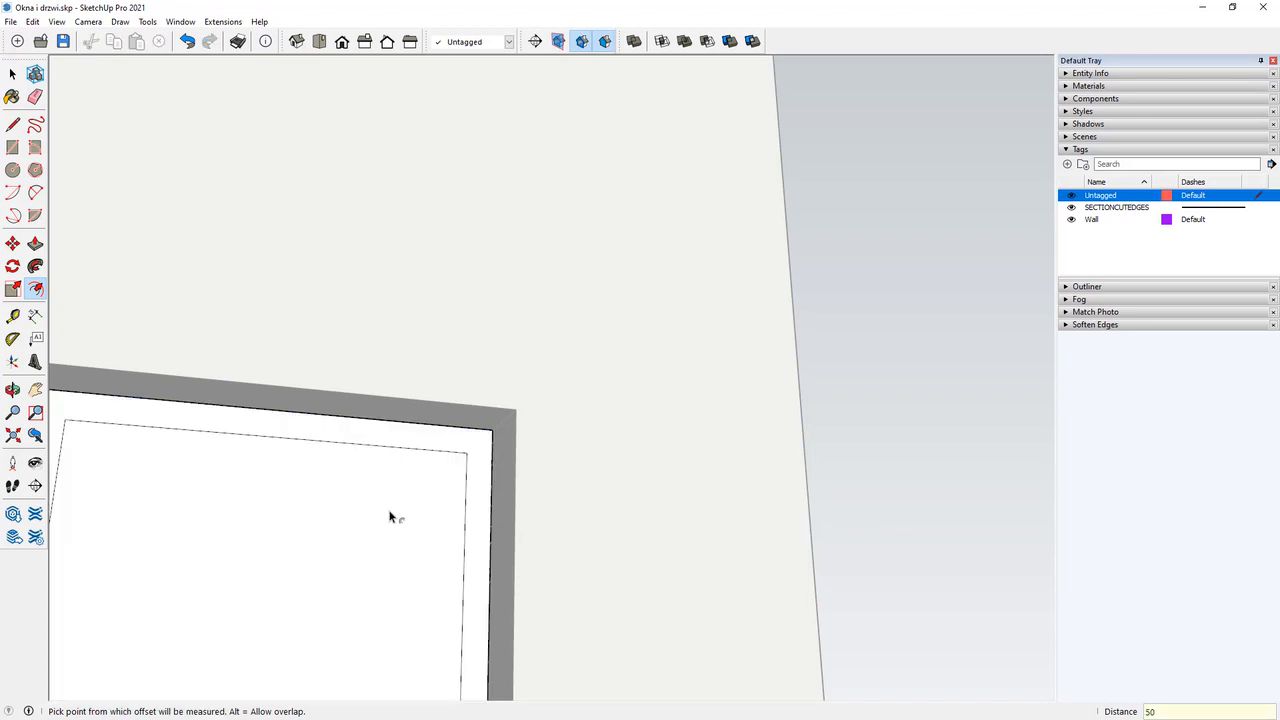
click(12, 73)
scroll(314, 420, down, 6)
Push/Pull the small window's frame profile 50 mm into the opening and leave the component.
middle_drag(337, 380, 379, 620)
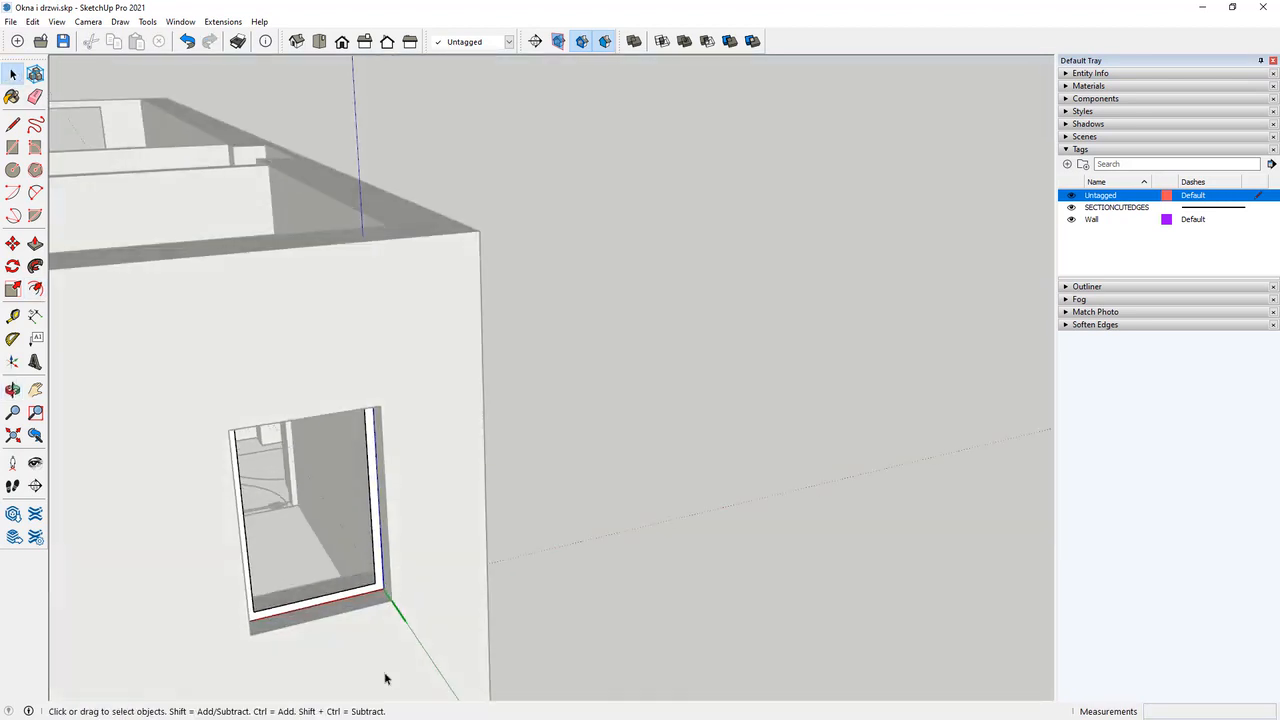
scroll(378, 607, up, 3)
scroll(378, 607, up, 6)
click(360, 537)
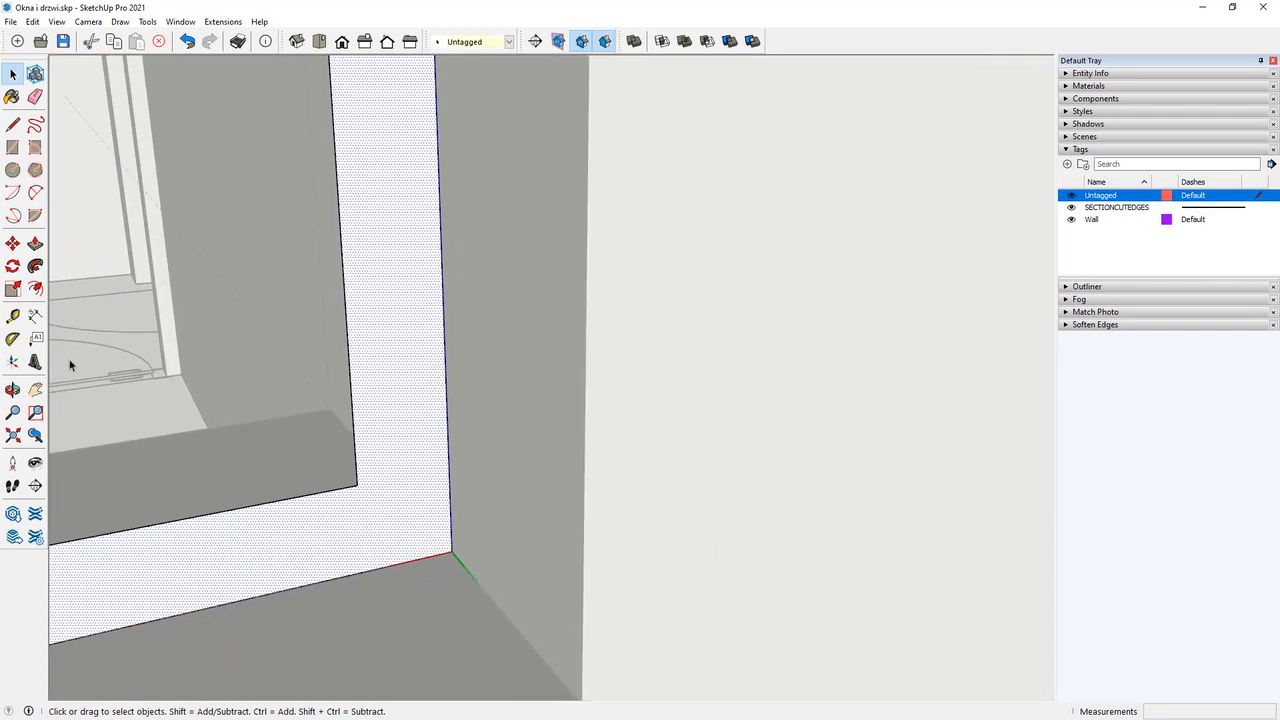
click(35, 243)
middle_drag(206, 449, 766, 603)
click(447, 597)
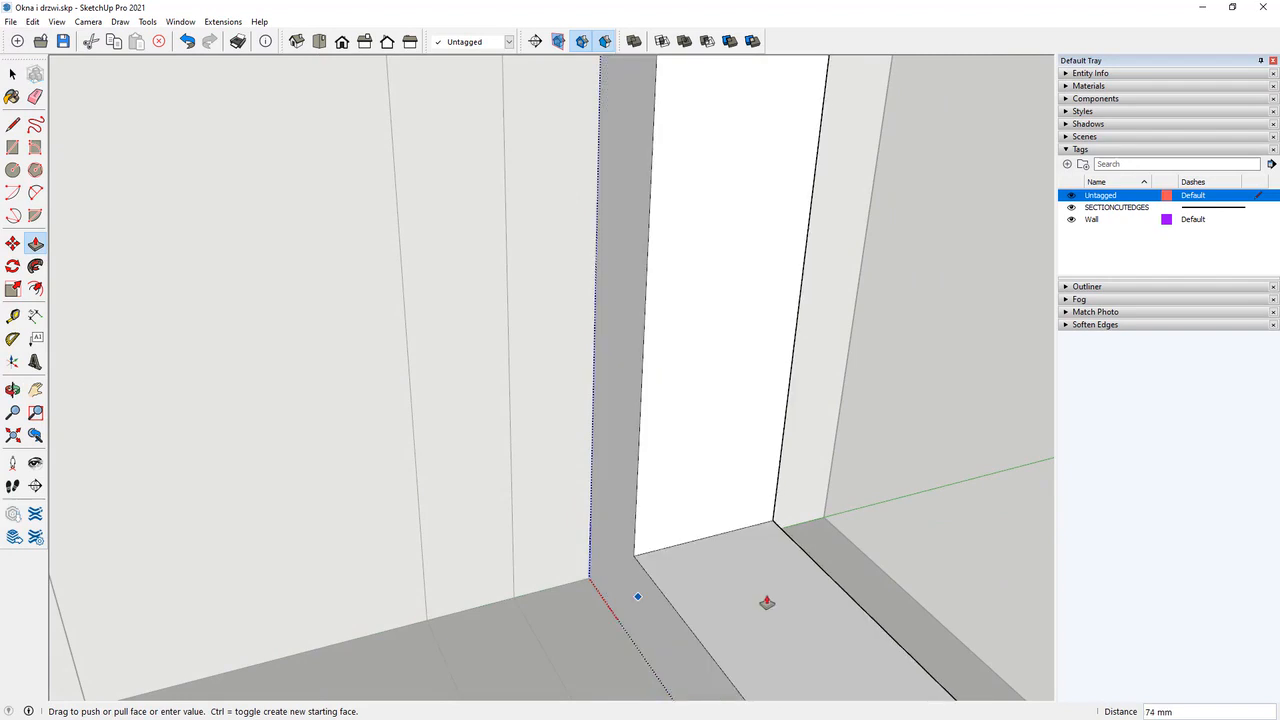
middle_drag(675, 618, 454, 591)
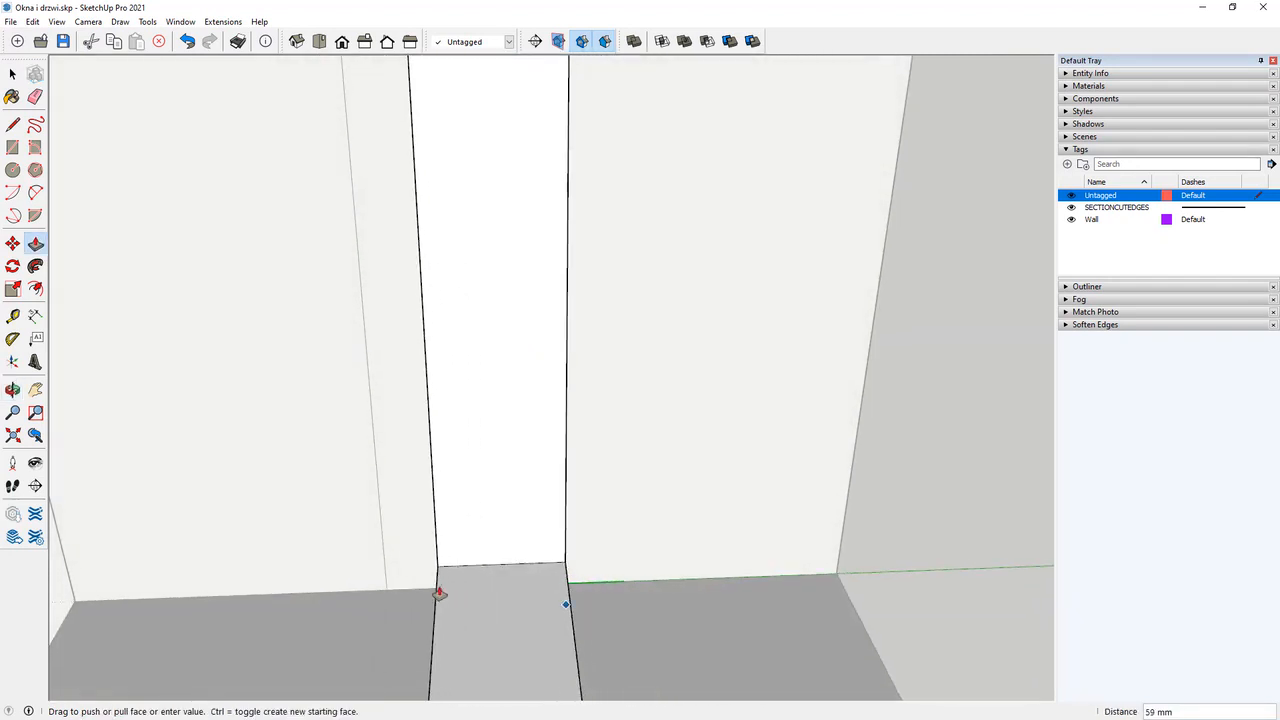
key(Return)
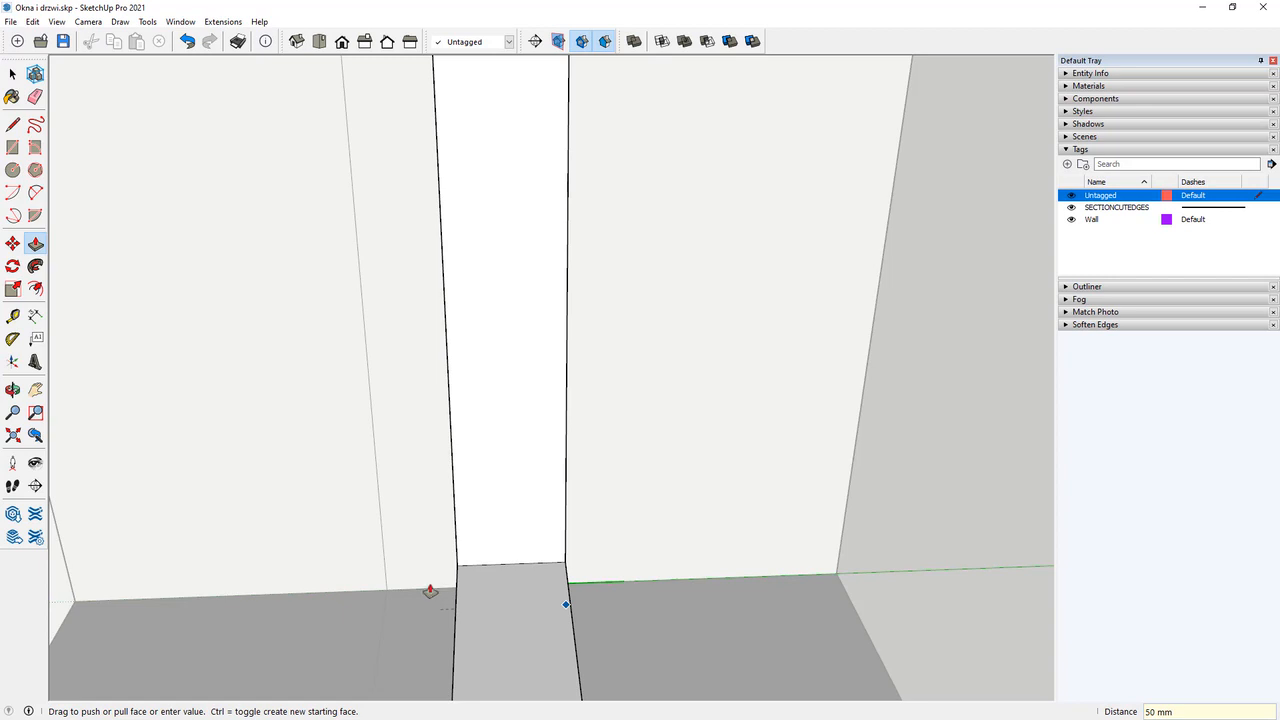
middle_drag(269, 557, 645, 512)
scroll(471, 514, down, 4)
click(12, 73)
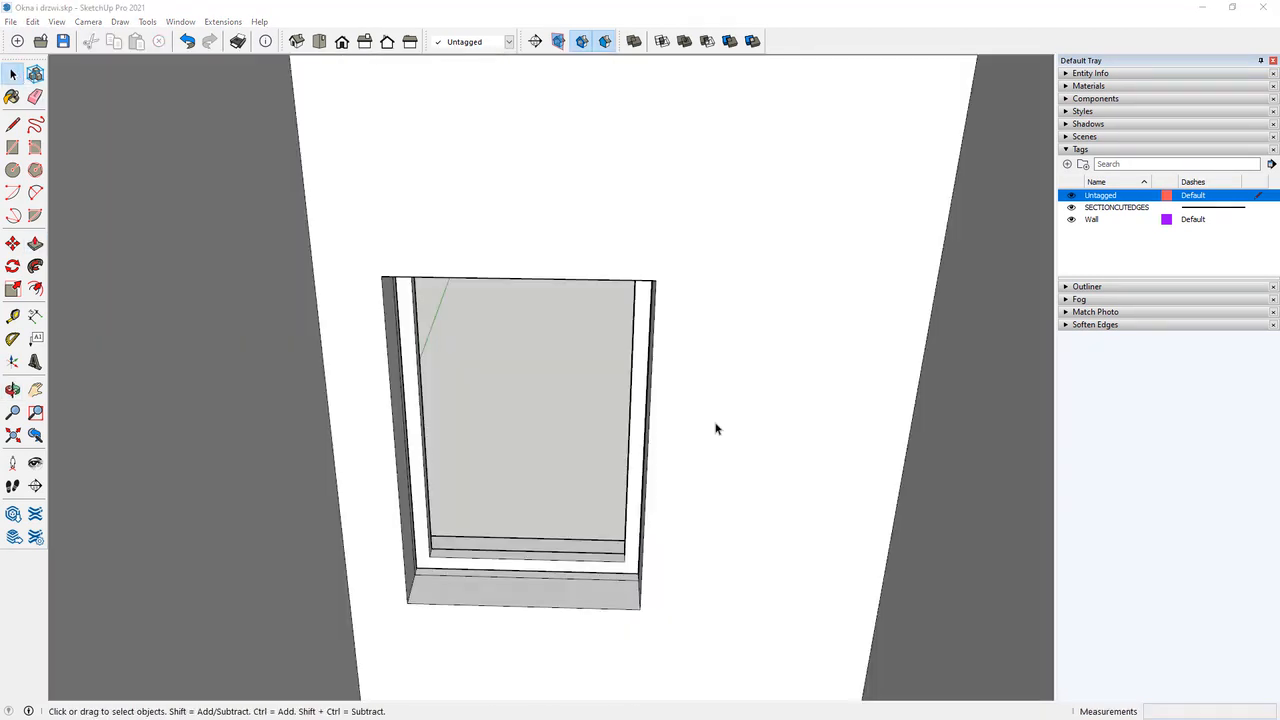
Draw a 700 by 1100 mm rectangle across the frame's inner opening, corner to corner, and reverse its face.
scroll(392, 397, up, 2)
middle_drag(392, 397, 420, 414)
key(r)
click(442, 222)
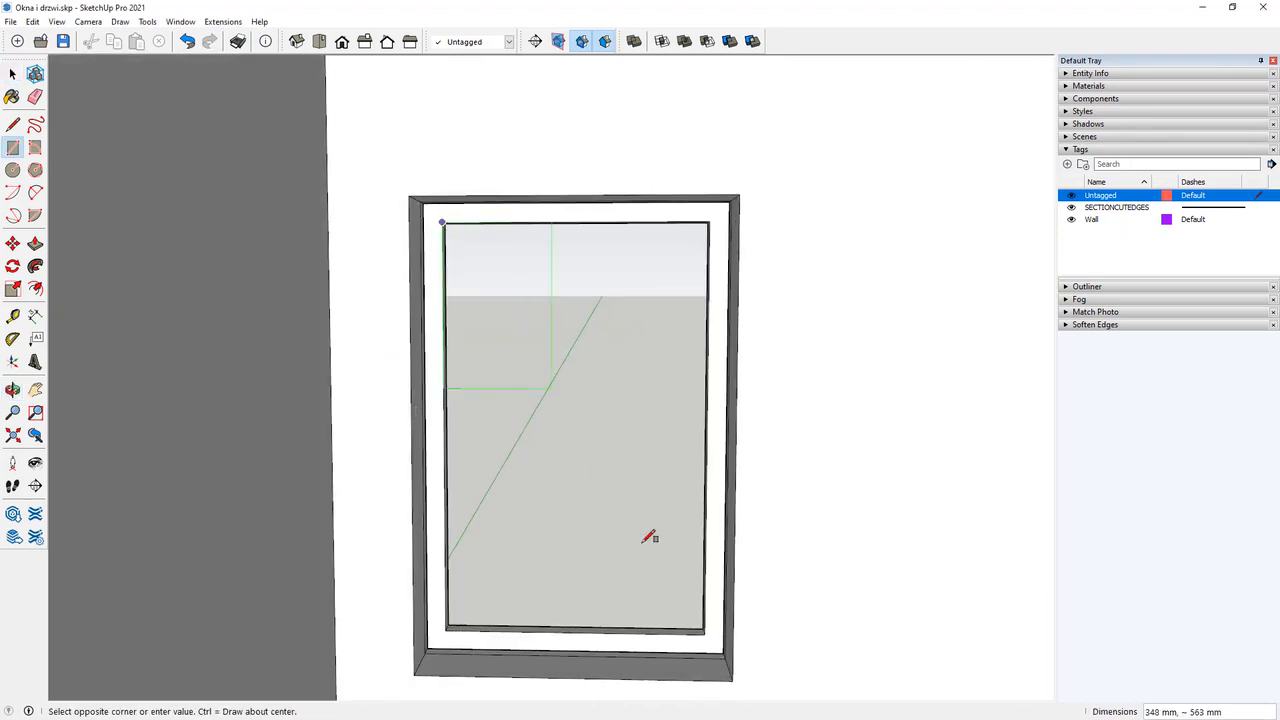
click(704, 632)
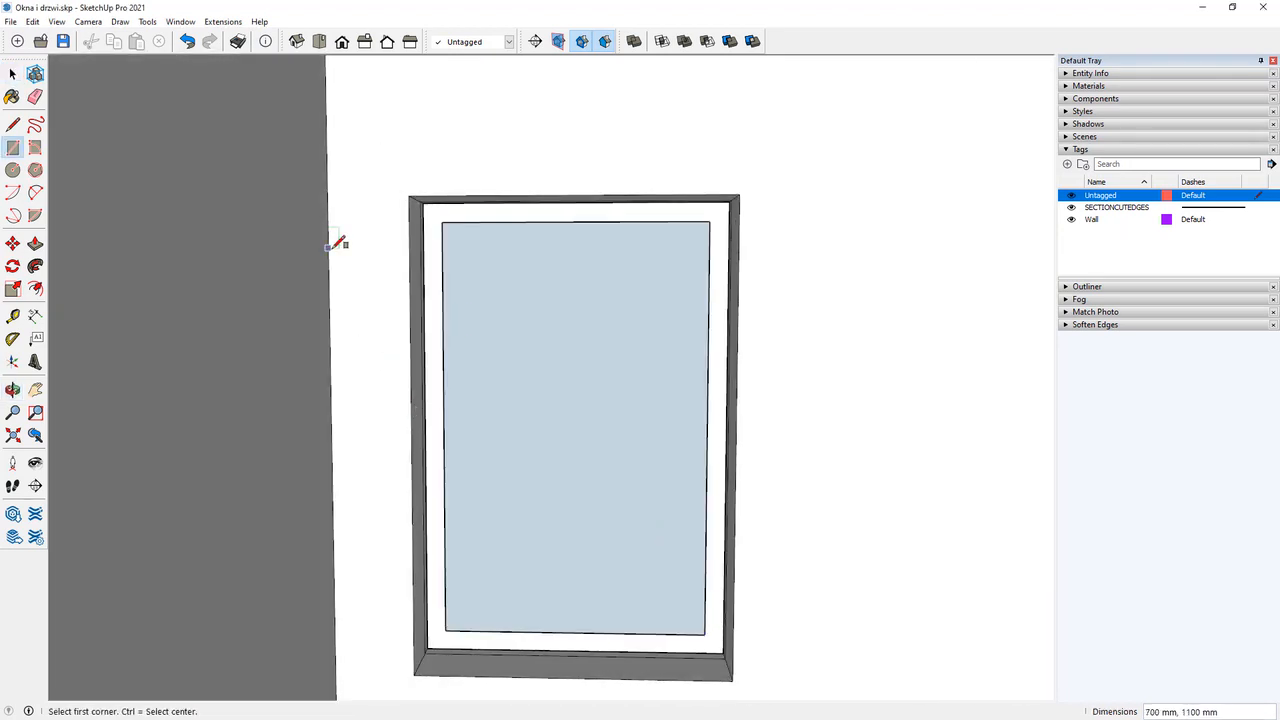
key(l)
key(space)
click(546, 309)
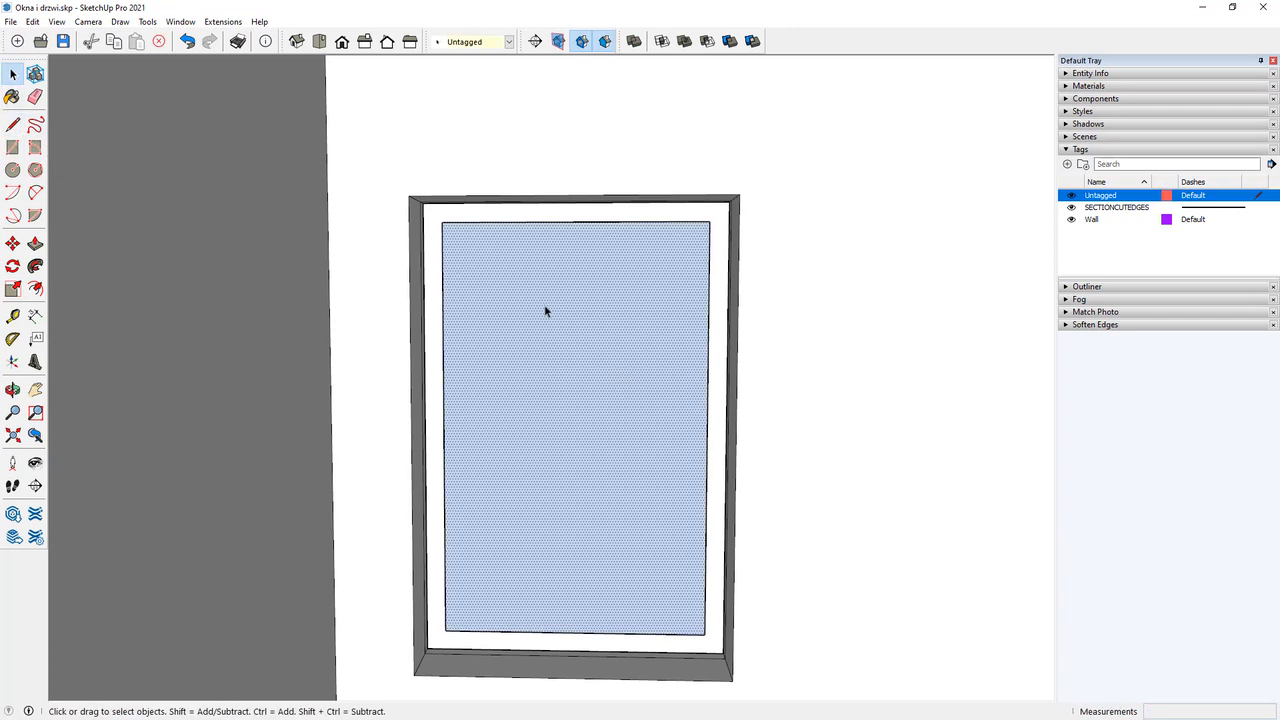
right_click(547, 307)
click(611, 436)
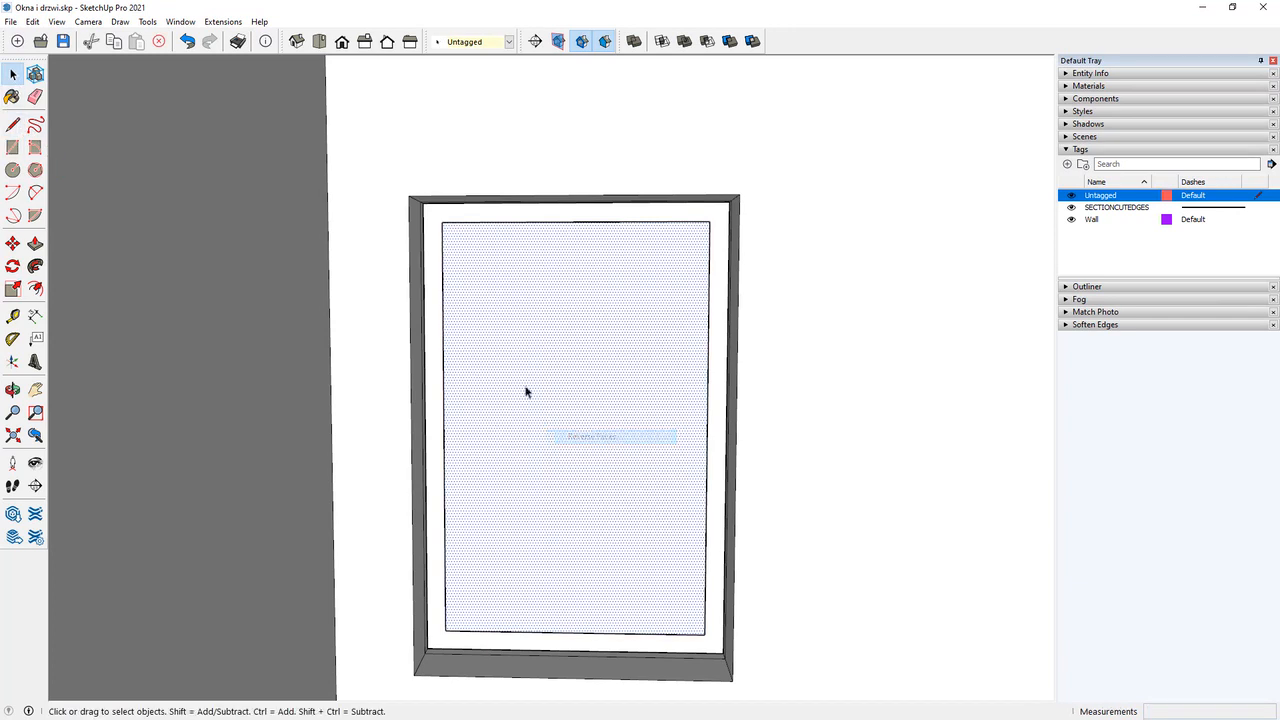
Offset the leaf rectangle's outline 10 mm outward and make the two outlines with their faces into a component.
click(35, 288)
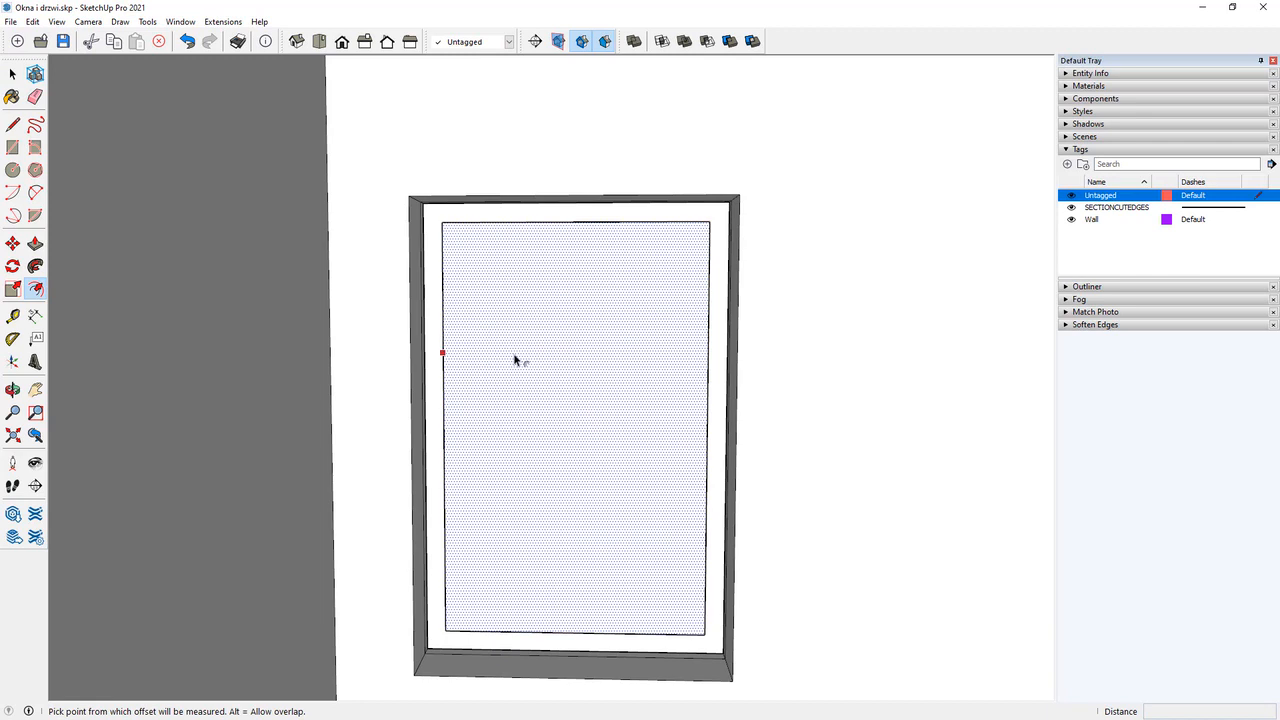
click(442, 352)
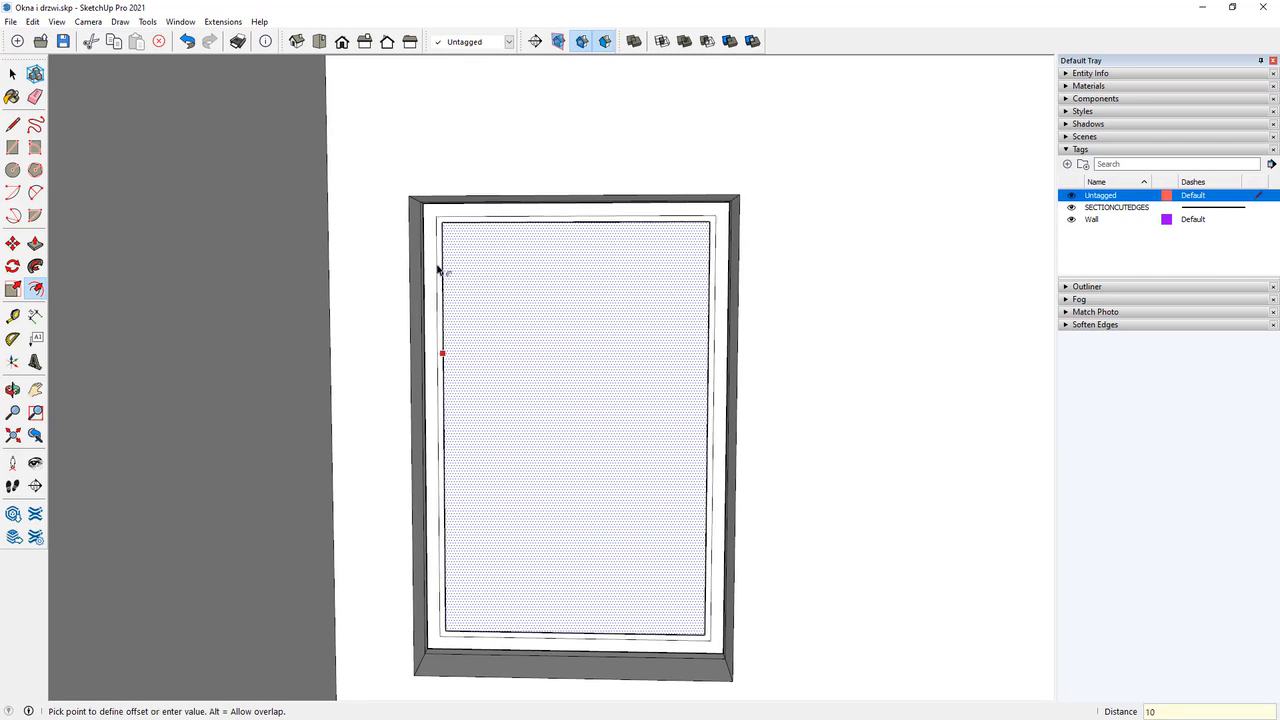
click(437, 270)
click(12, 73)
double_click(511, 317)
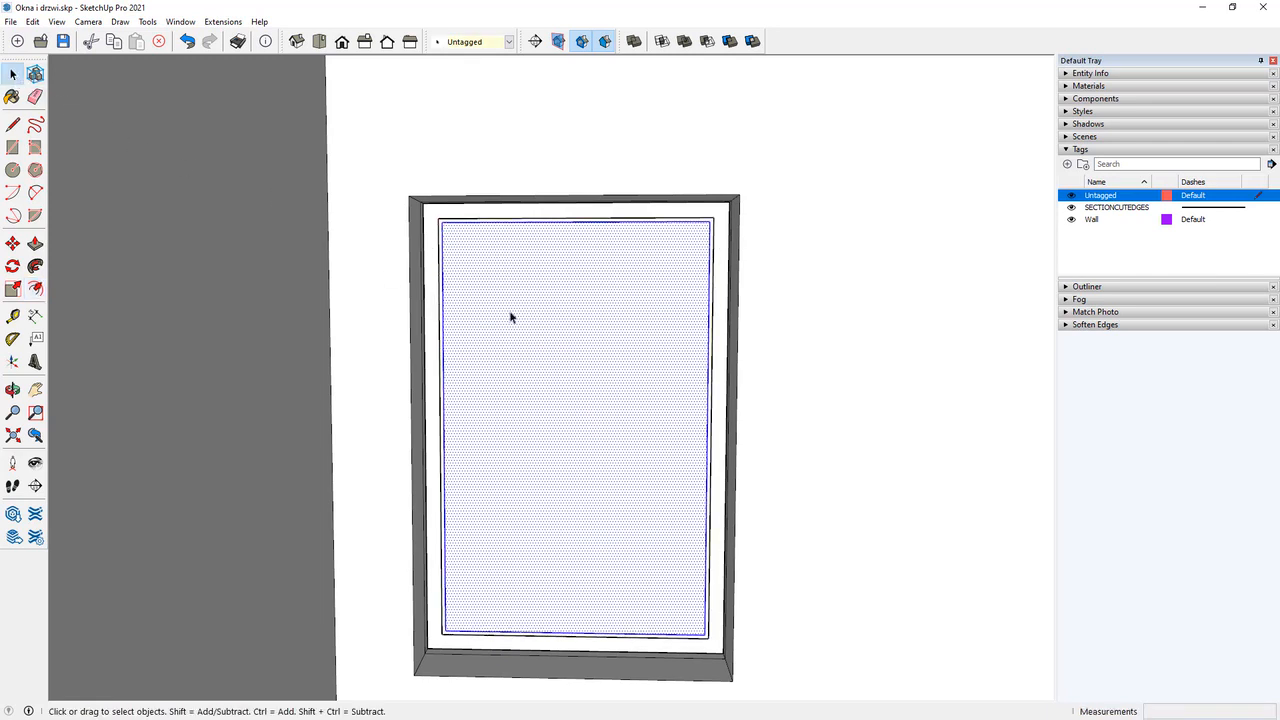
right_click(511, 317)
click(565, 413)
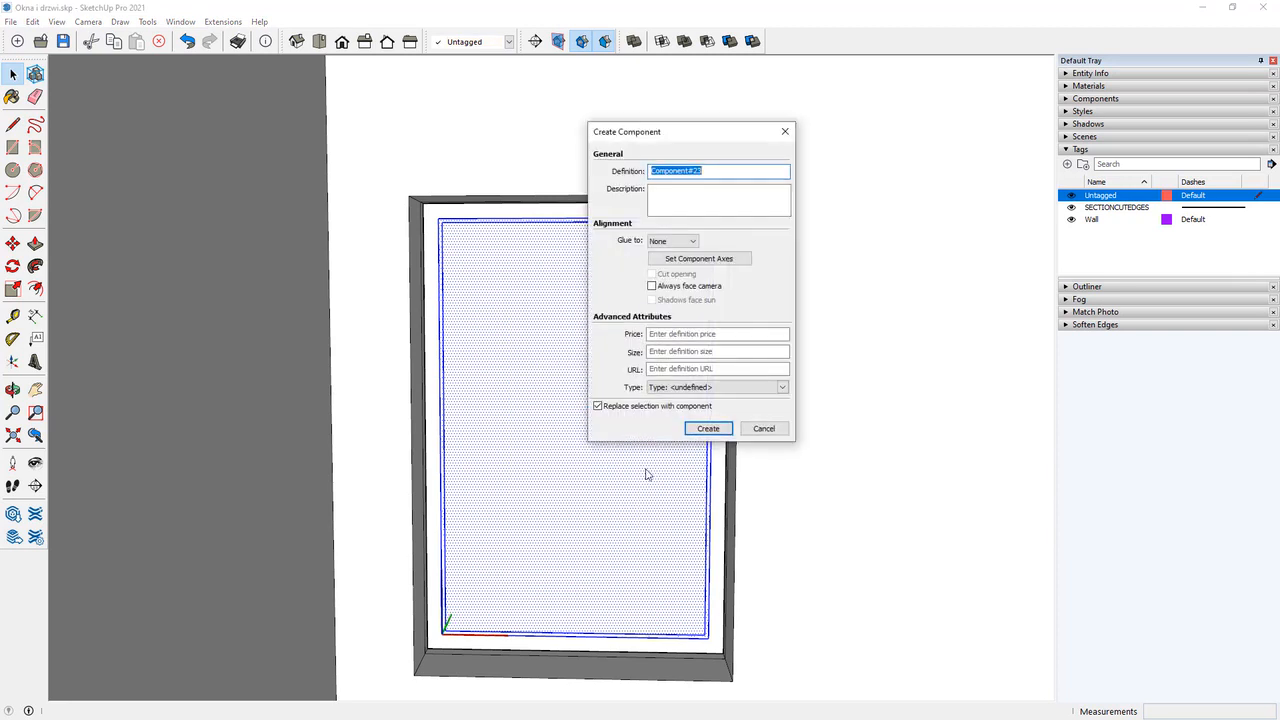
click(707, 429)
Inside the leaf component, erase all edges of the inner rectangle, leaving a single face within the outer outline.
scroll(495, 280, up, 4)
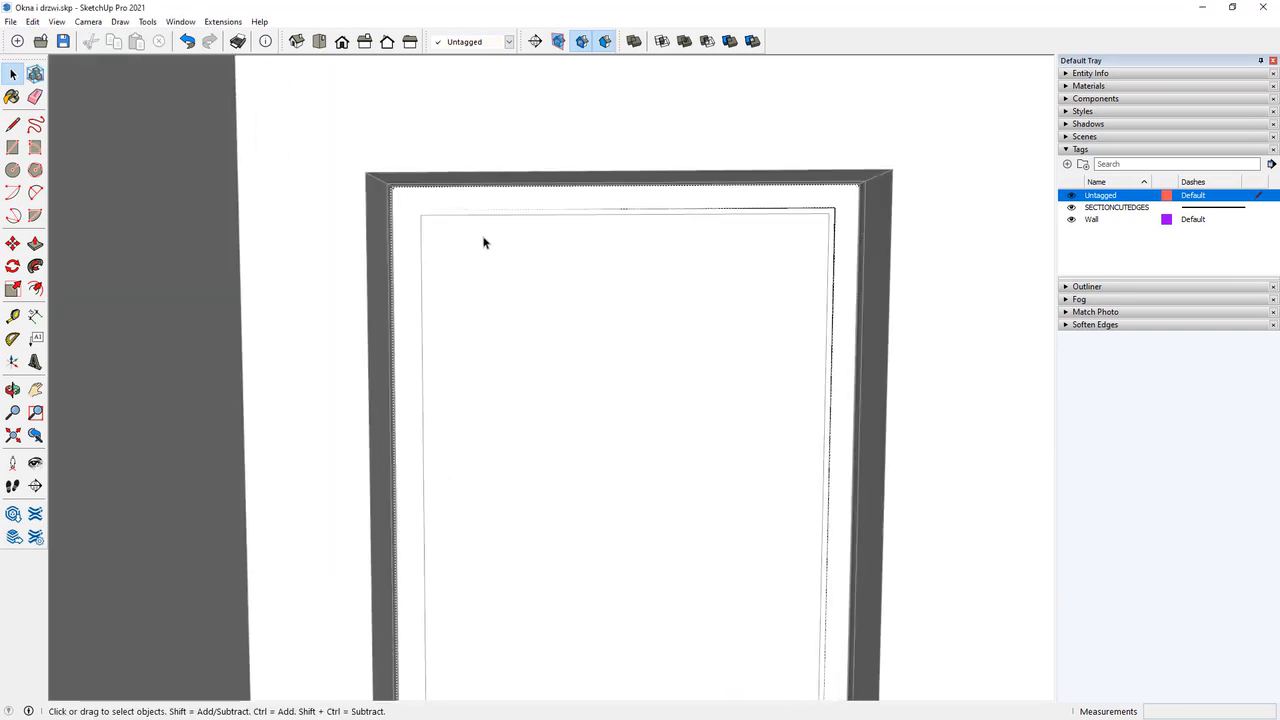
scroll(440, 262, up, 4)
click(426, 247)
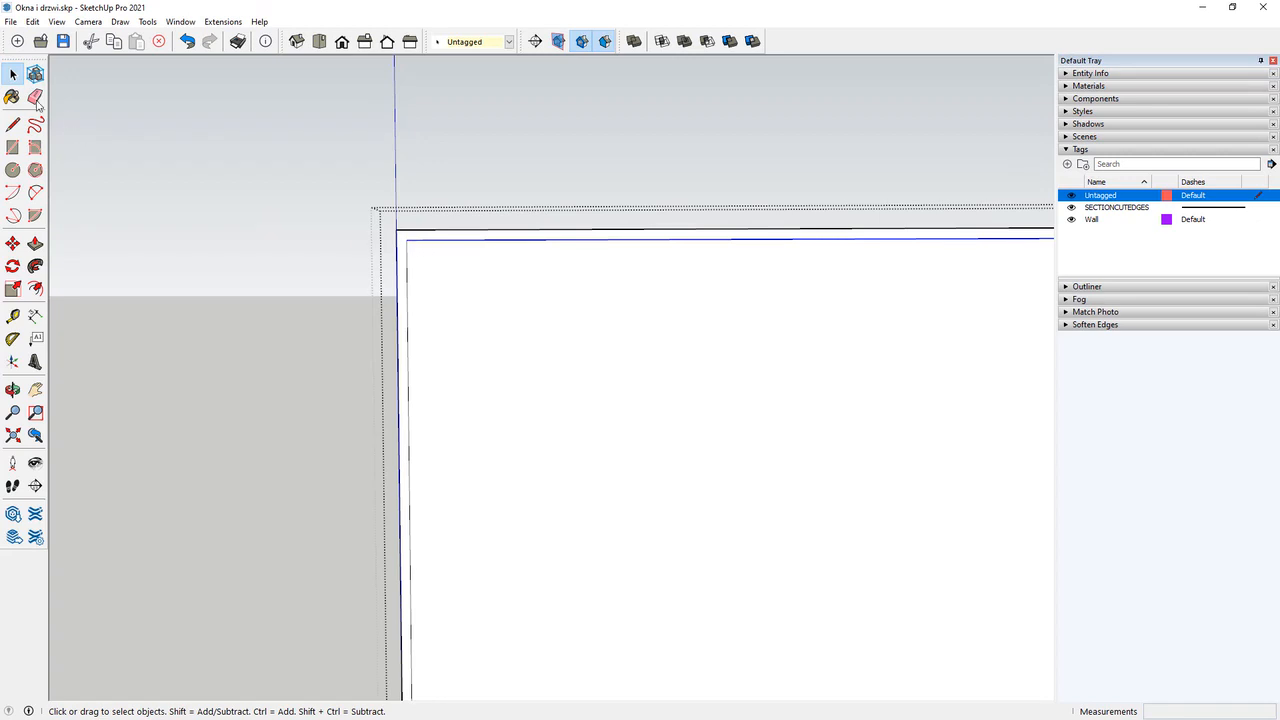
click(35, 98)
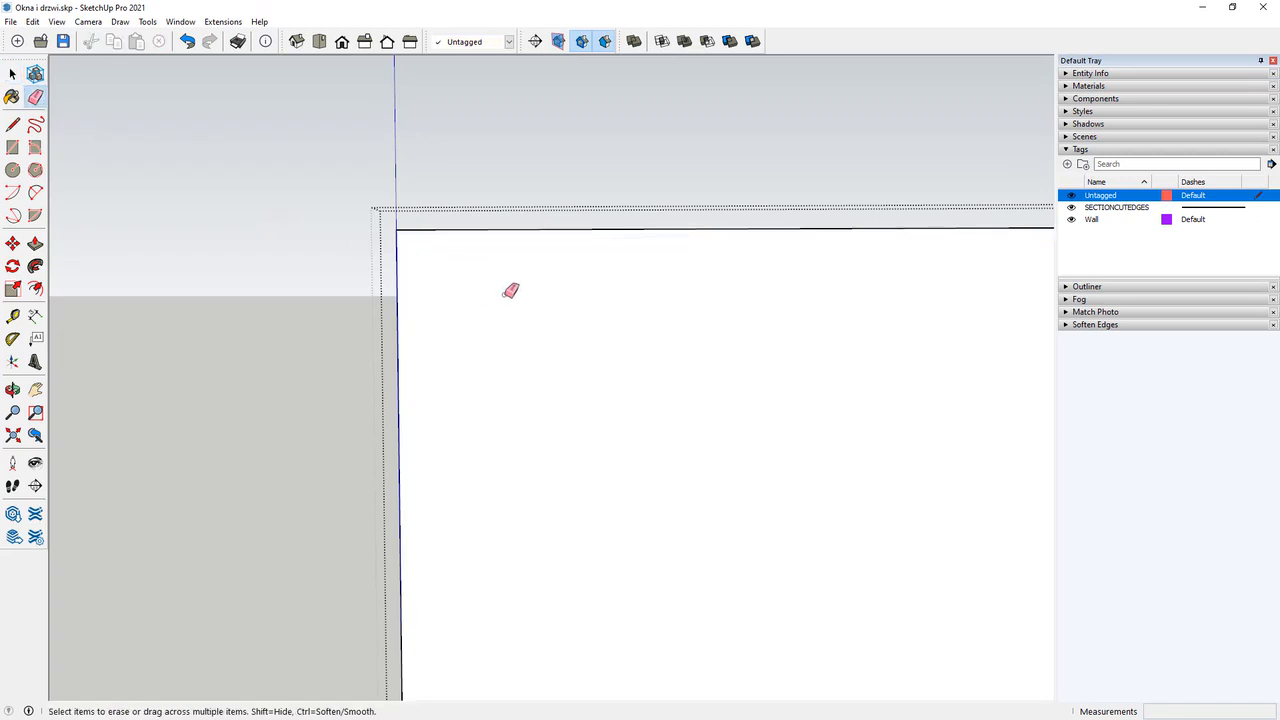
scroll(470, 290, down, 5)
scroll(614, 426, down, 2)
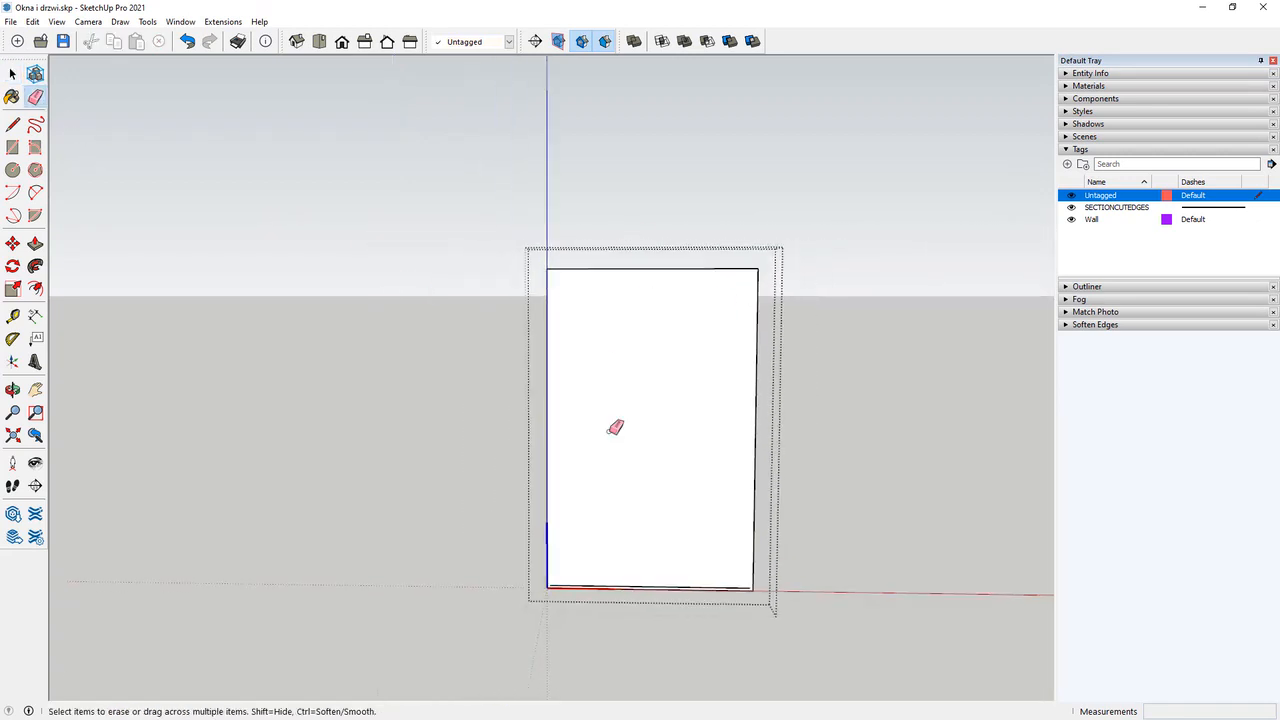
scroll(627, 598, up, 4)
click(633, 610)
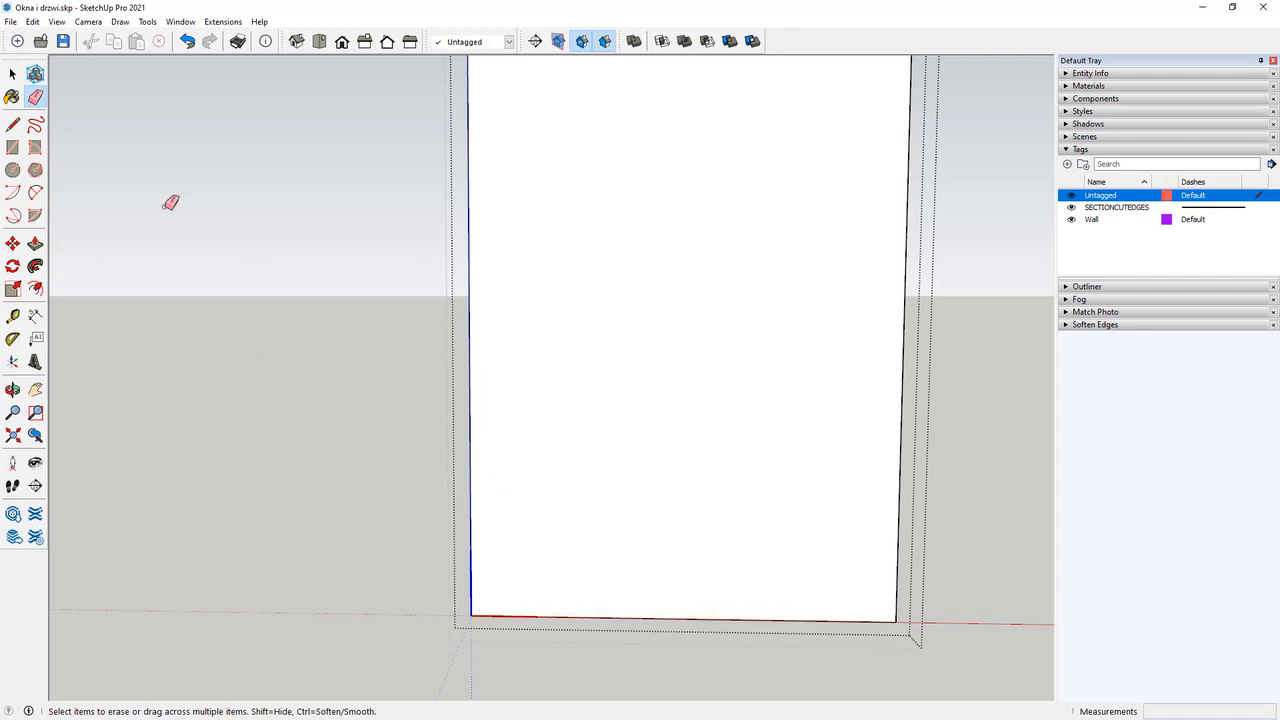
Offset the leaf's outline 50 mm inward and delete the inner face.
click(35, 288)
click(612, 292)
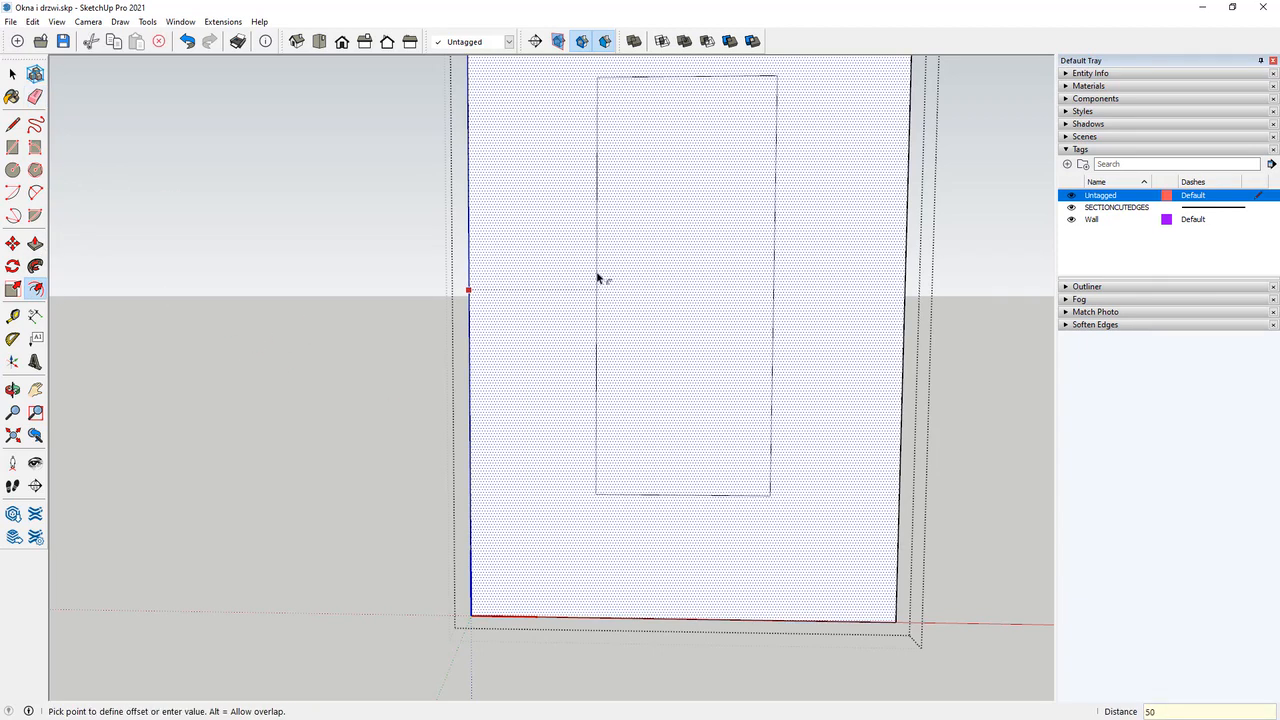
text(50)
key(Return)
click(12, 76)
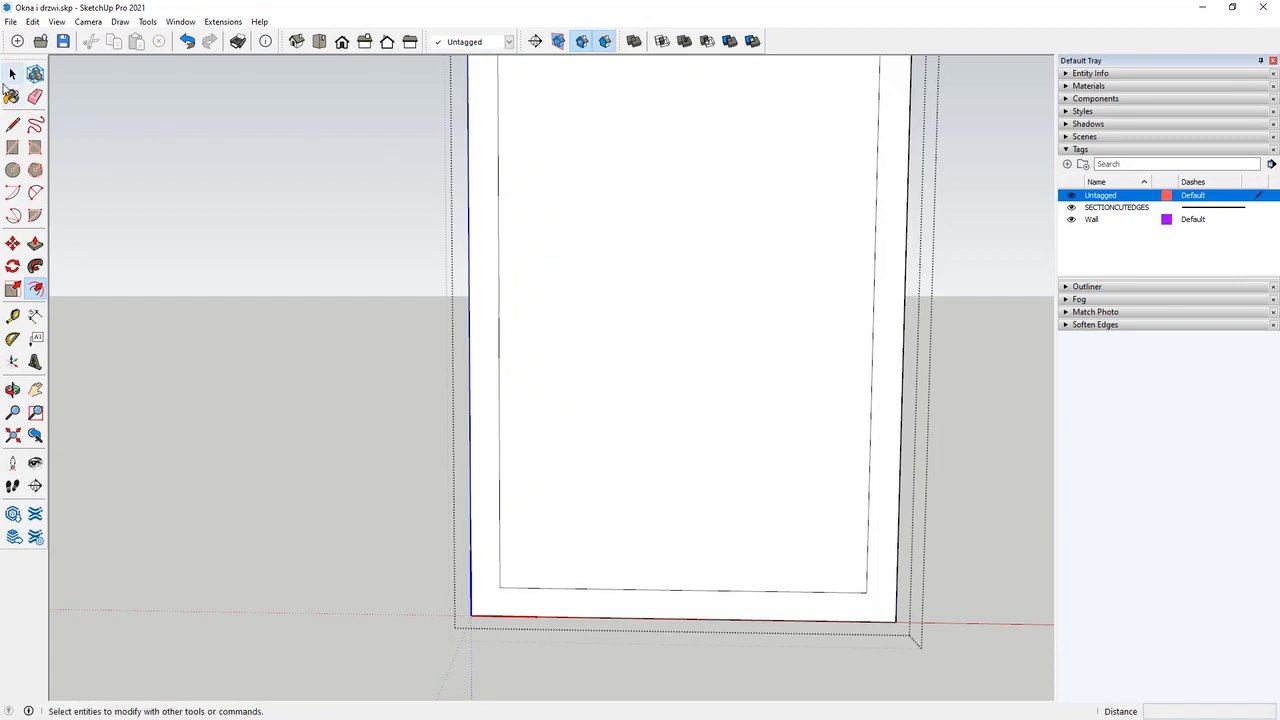
click(677, 220)
key(Delete)
Push/Pull the leaf's ring-shaped face 40 mm outward.
click(497, 250)
click(490, 255)
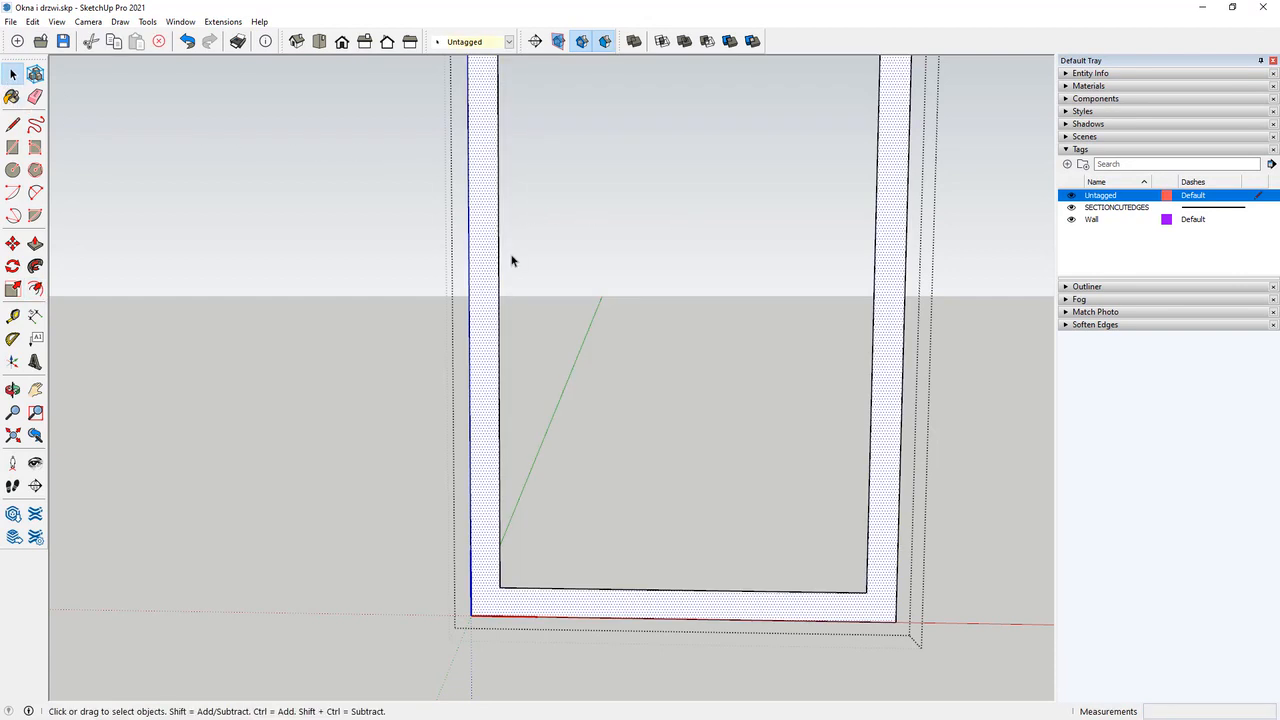
click(35, 243)
click(517, 606)
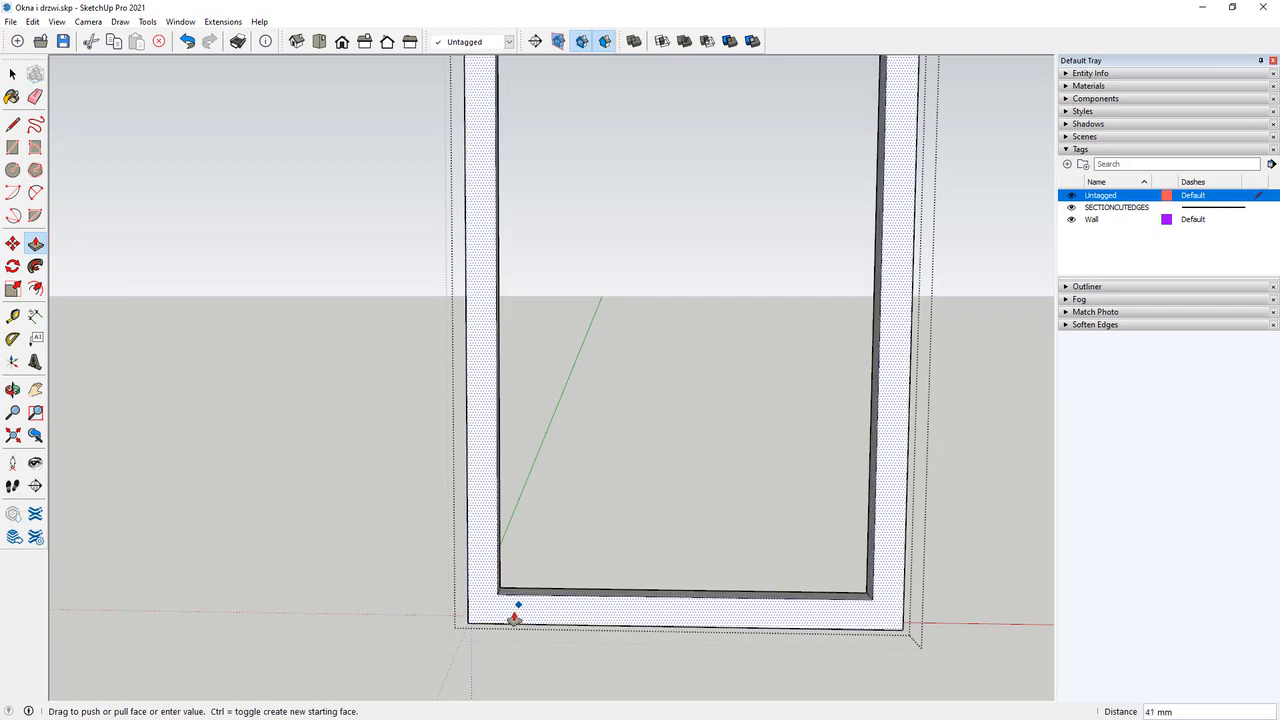
text(40)
key(Return)
key(space)
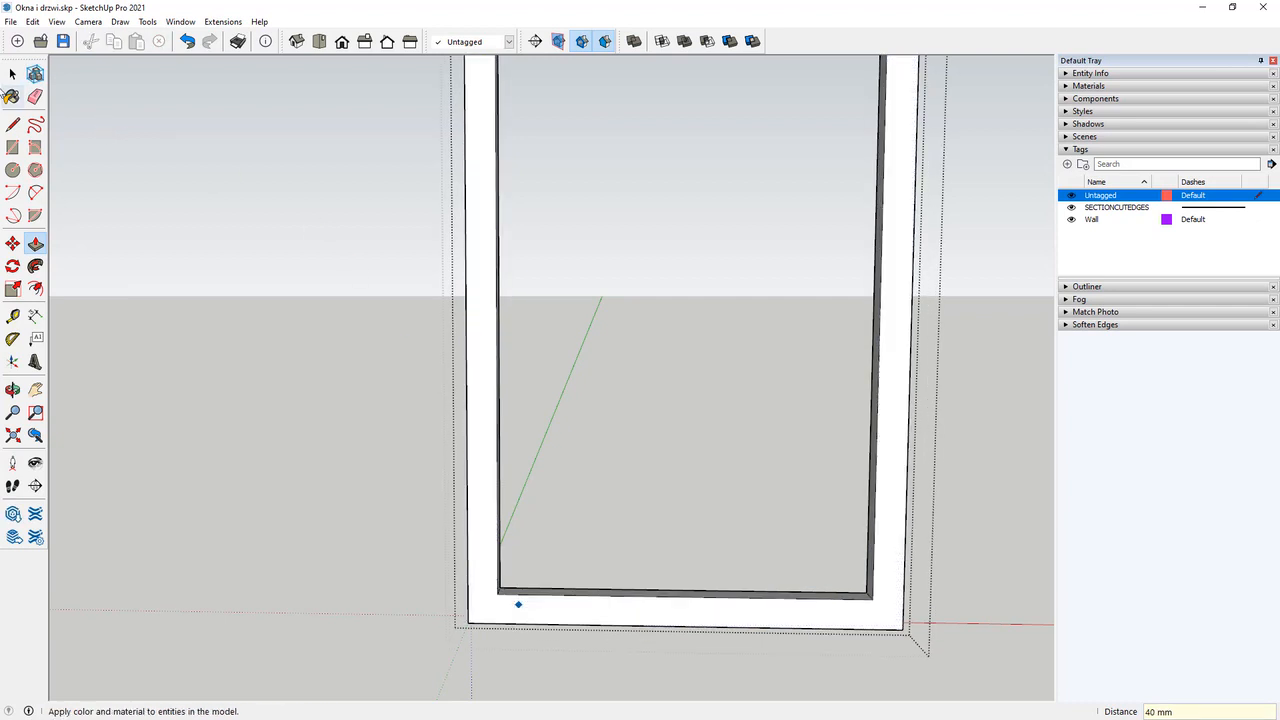
Leave the leaf component and examine how the leaf sits in the small window's frame from outside.
scroll(338, 331, up, 4)
scroll(338, 331, down, 4)
middle_drag(338, 331, 585, 415)
scroll(688, 535, up, 3)
middle_drag(674, 526, 560, 603)
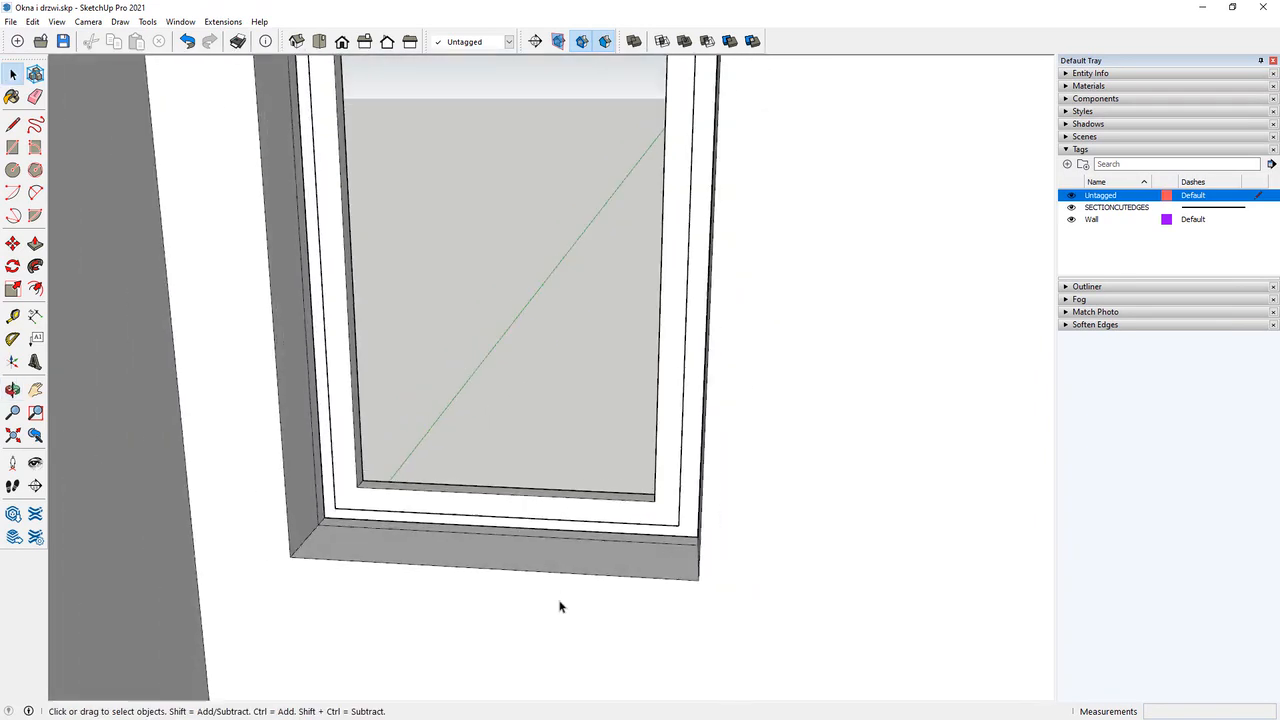
scroll(560, 603, down, 2)
scroll(395, 338, up, 2)
scroll(431, 447, down, 1)
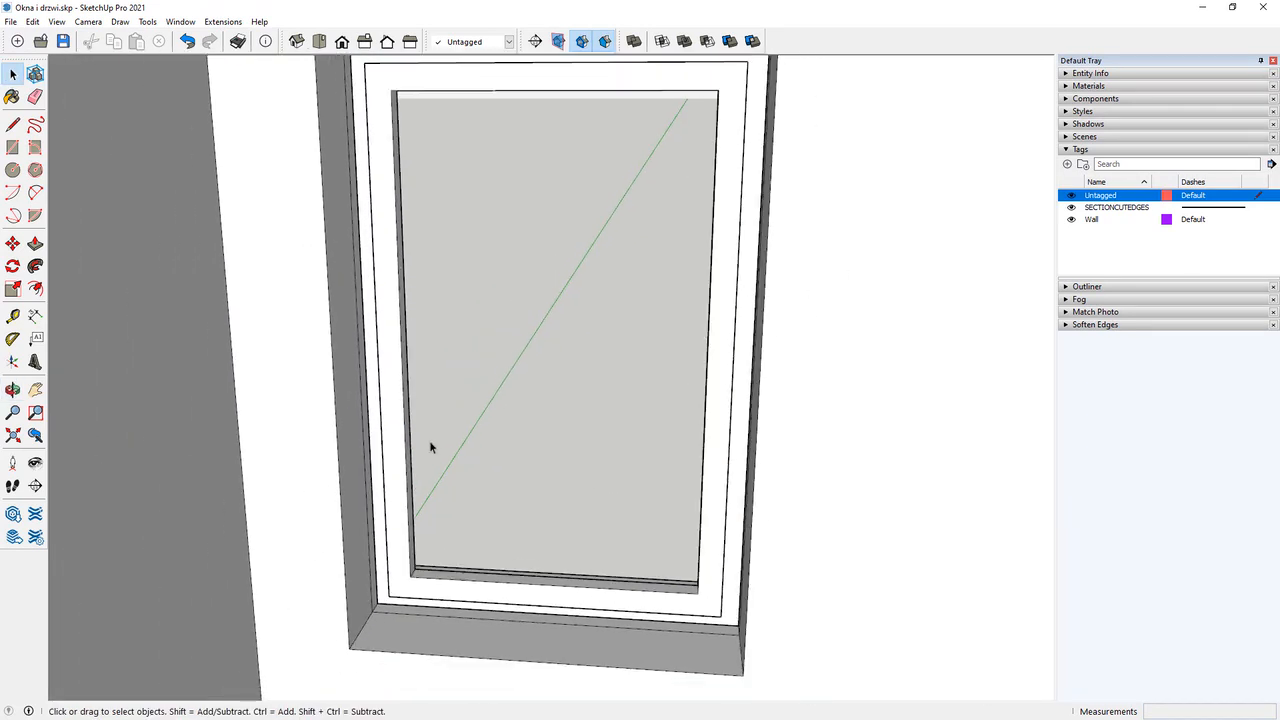
scroll(470, 345, down, 1)
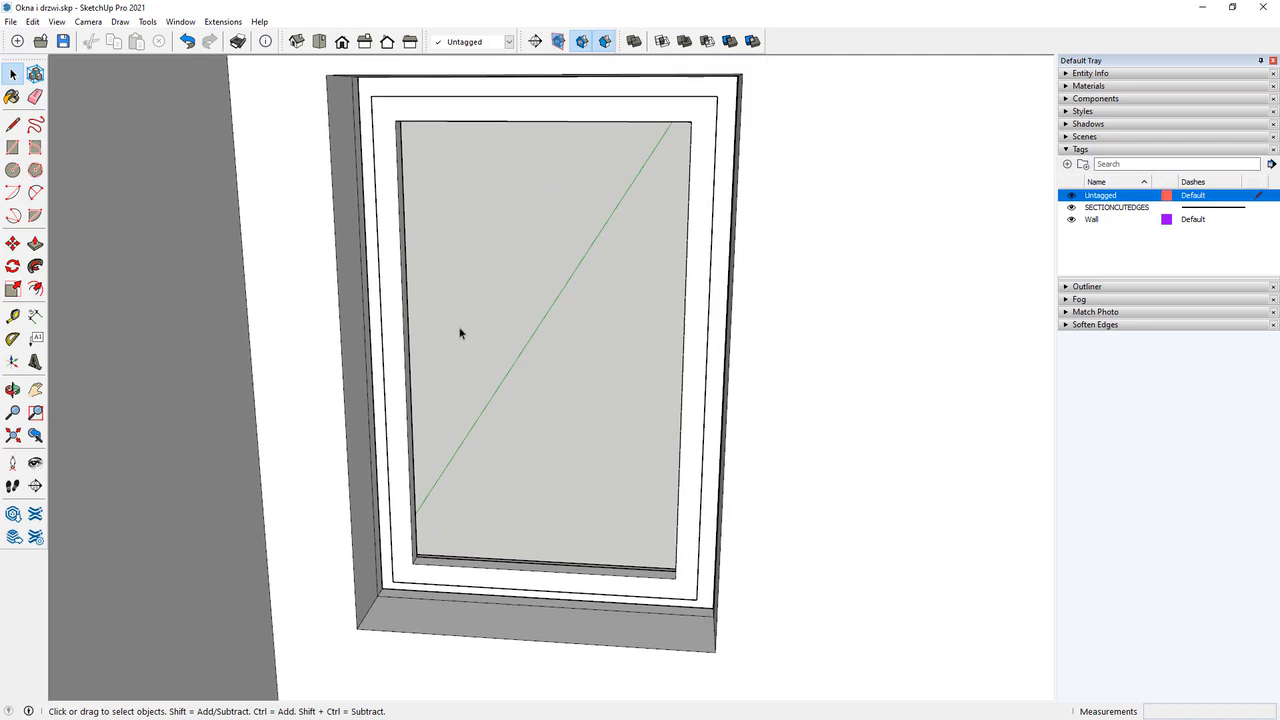
scroll(455, 334, down, 1)
scroll(427, 330, up, 3)
key(l)
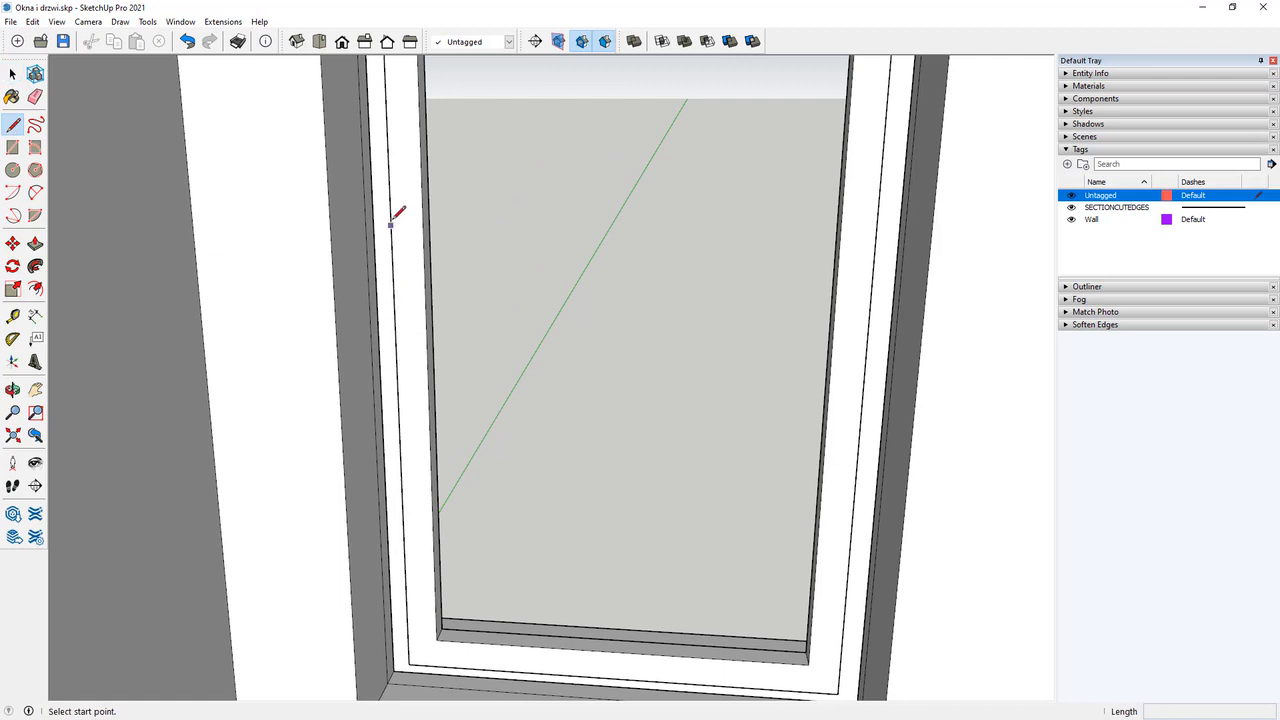
scroll(398, 401, down, 2)
click(12, 73)
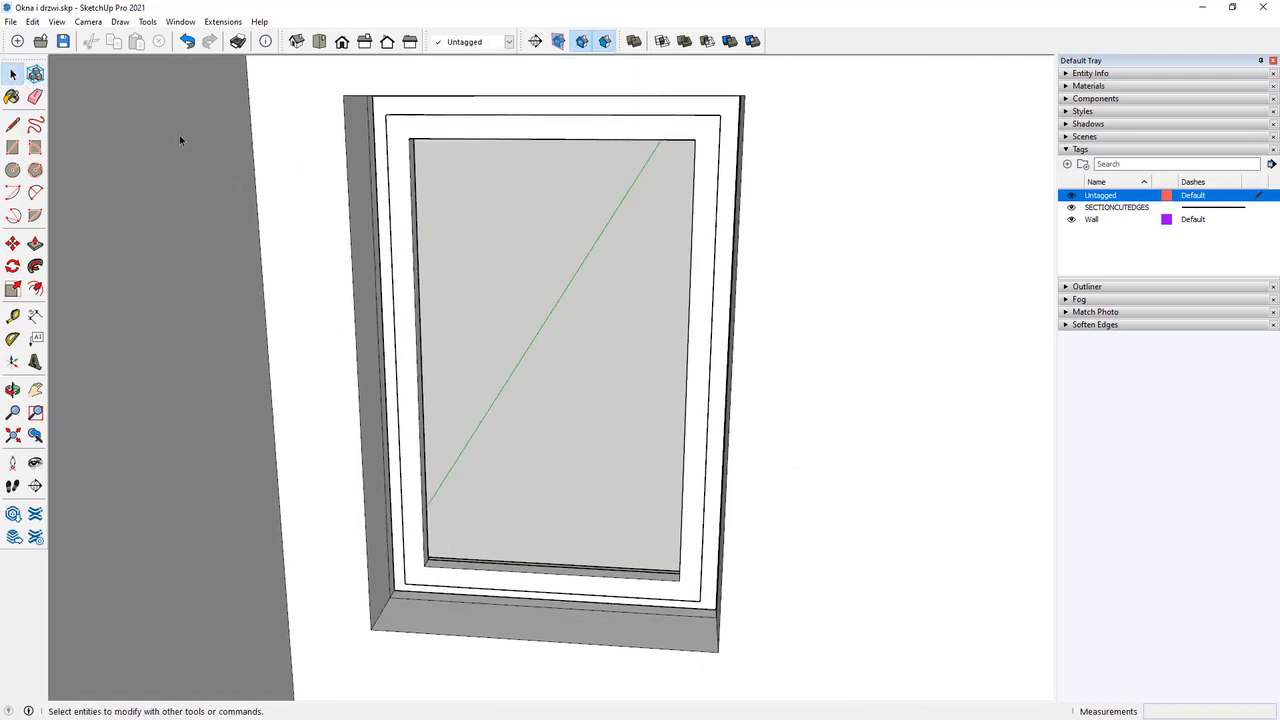
Draw a horizontal line across the width of the leaf's side profile, from its outer edge to its inner edge.
click(12, 124)
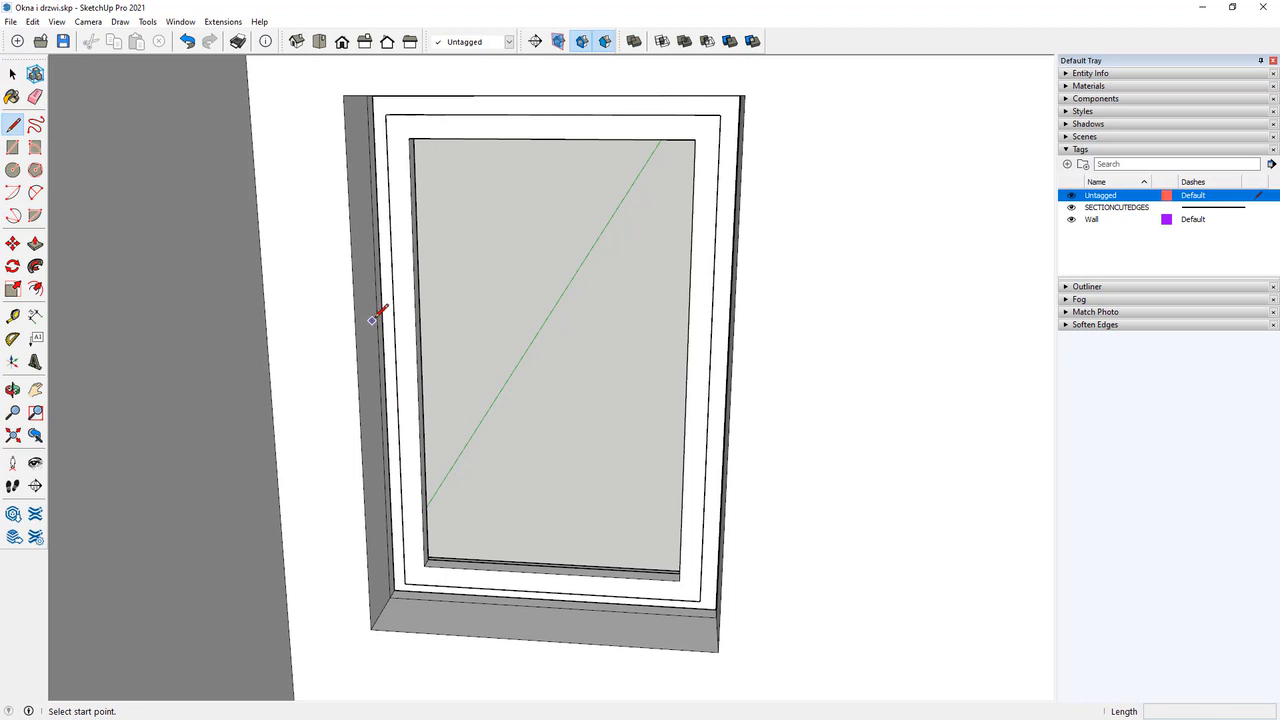
click(397, 364)
scroll(398, 363, up, 3)
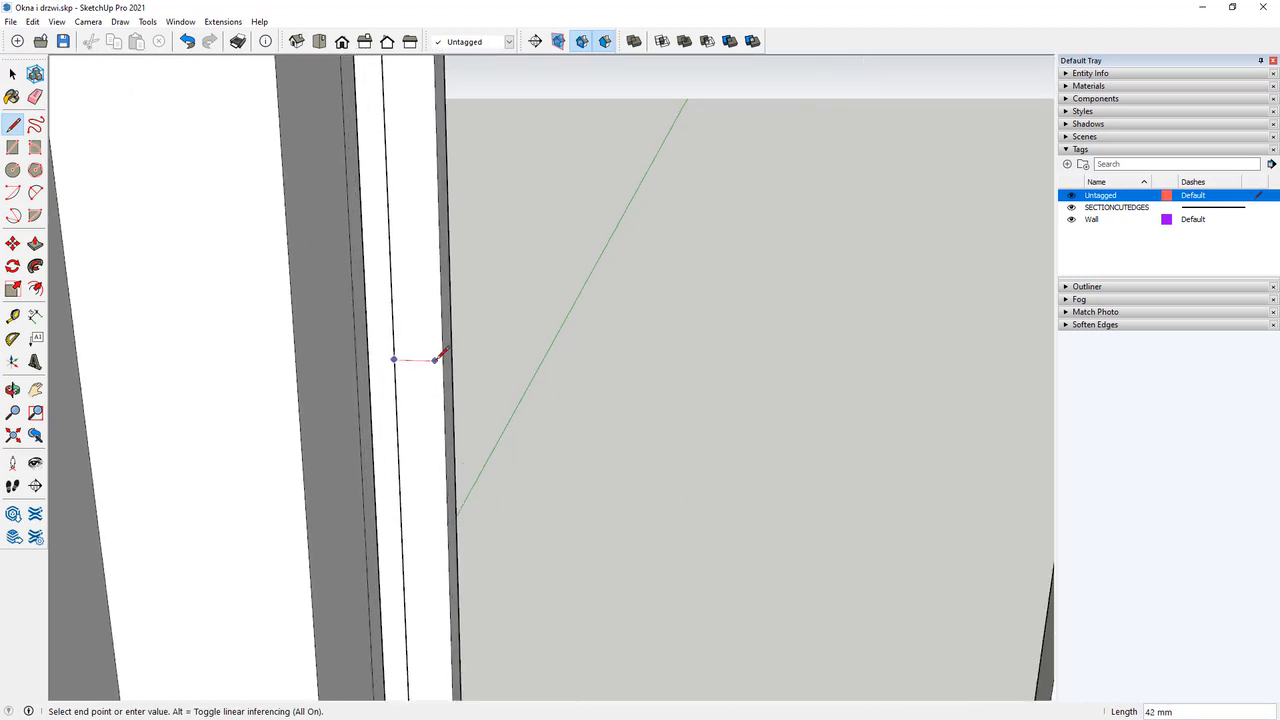
click(437, 358)
scroll(425, 355, up, 5)
key(Escape)
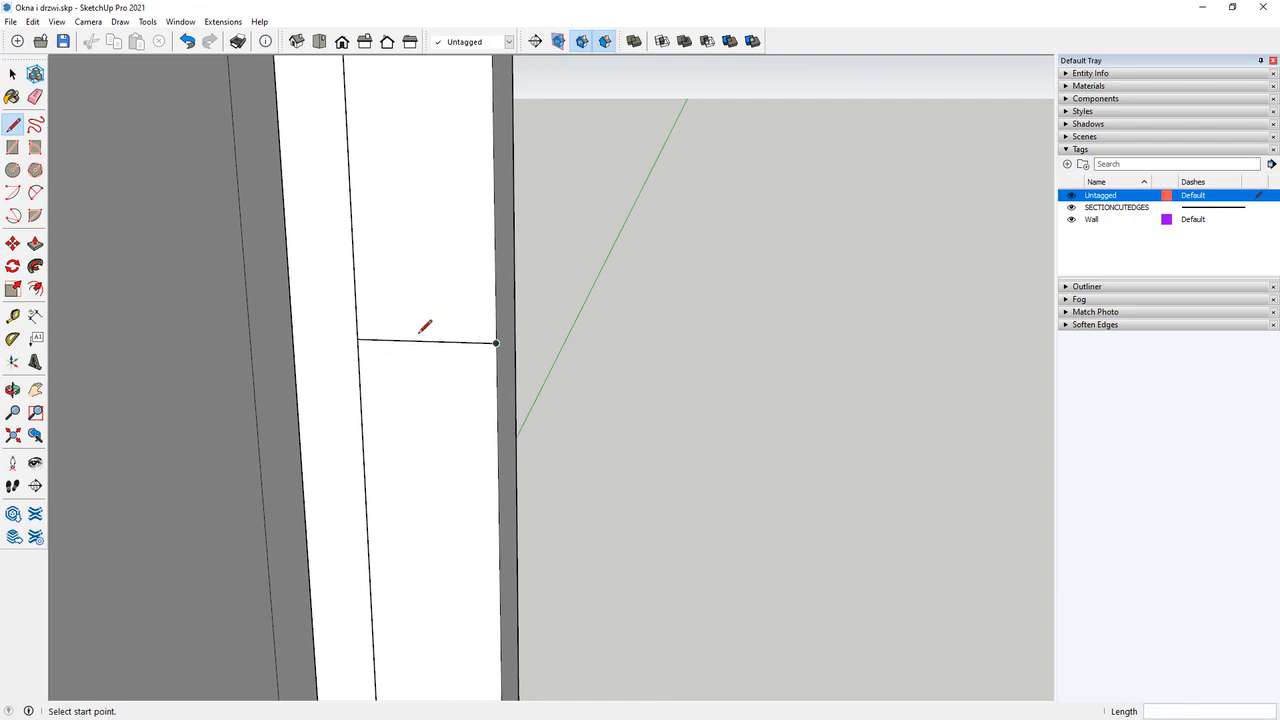
Draw a 40 mm vertical line upward from the midpoint of the cross line on the leaf's side profile.
click(427, 341)
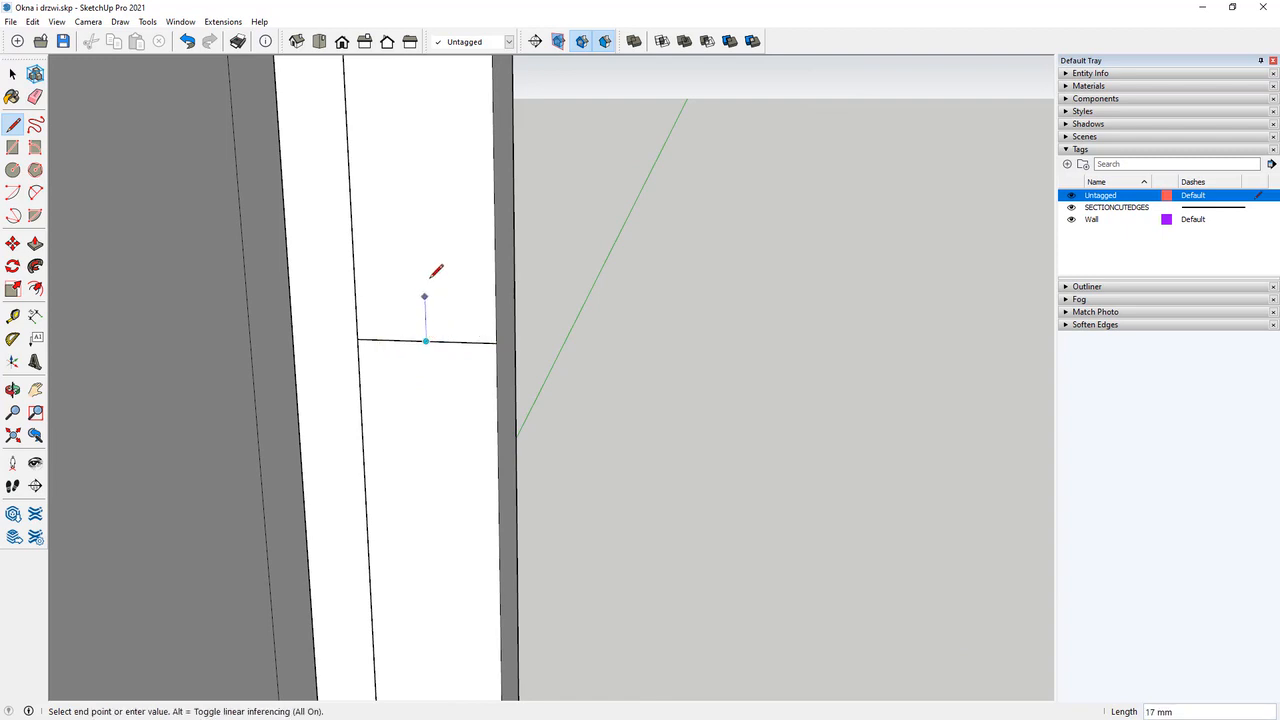
click(424, 237)
key(Escape)
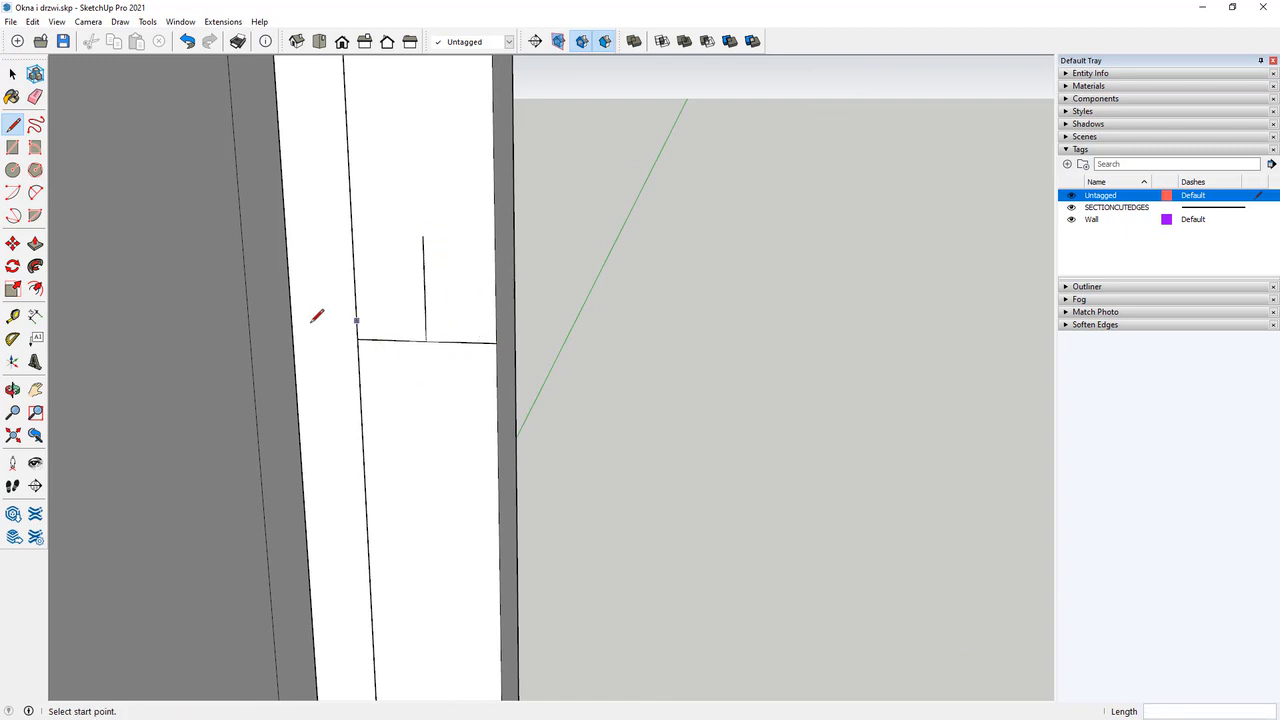
click(12, 170)
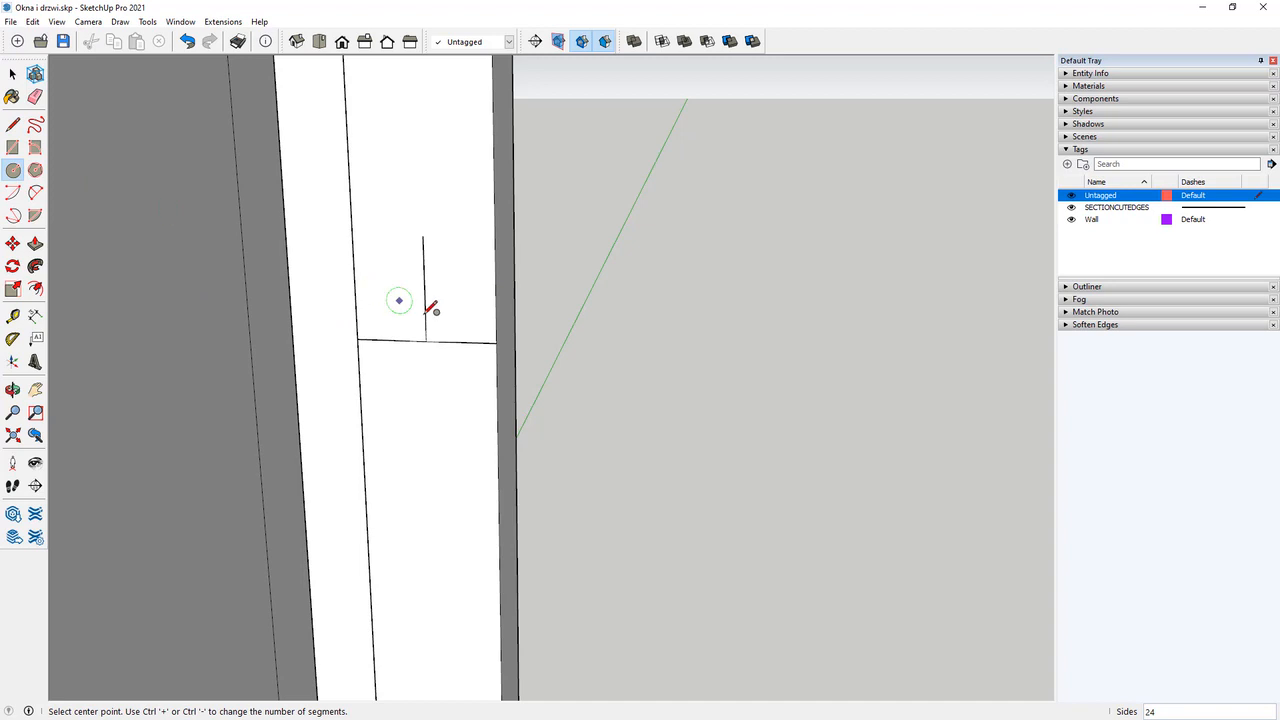
click(12, 124)
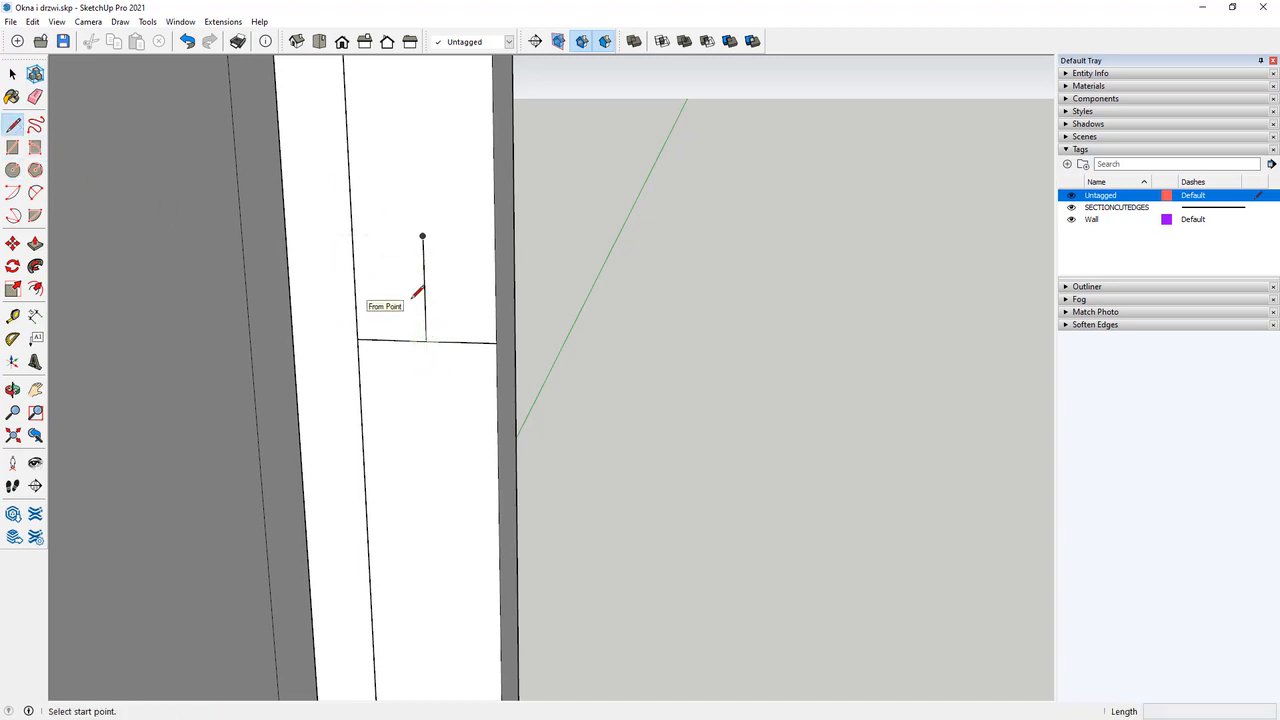
key(space)
click(12, 124)
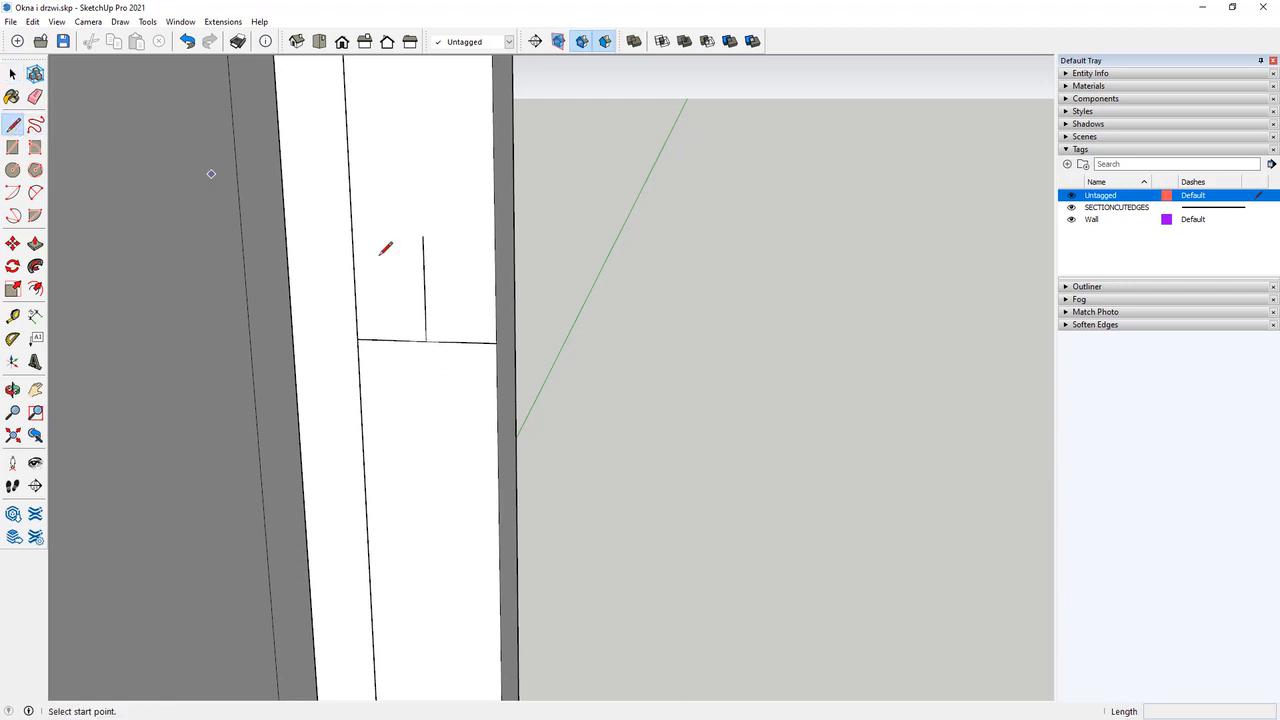
click(426, 341)
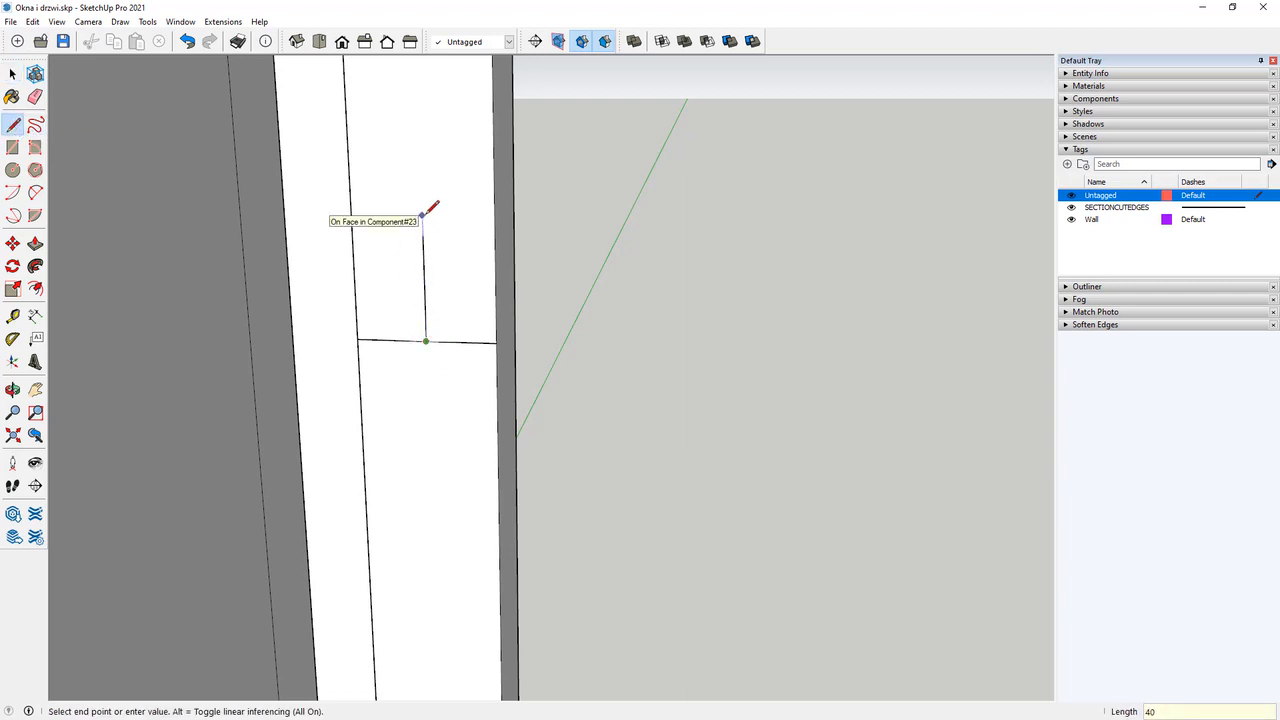
key(Return)
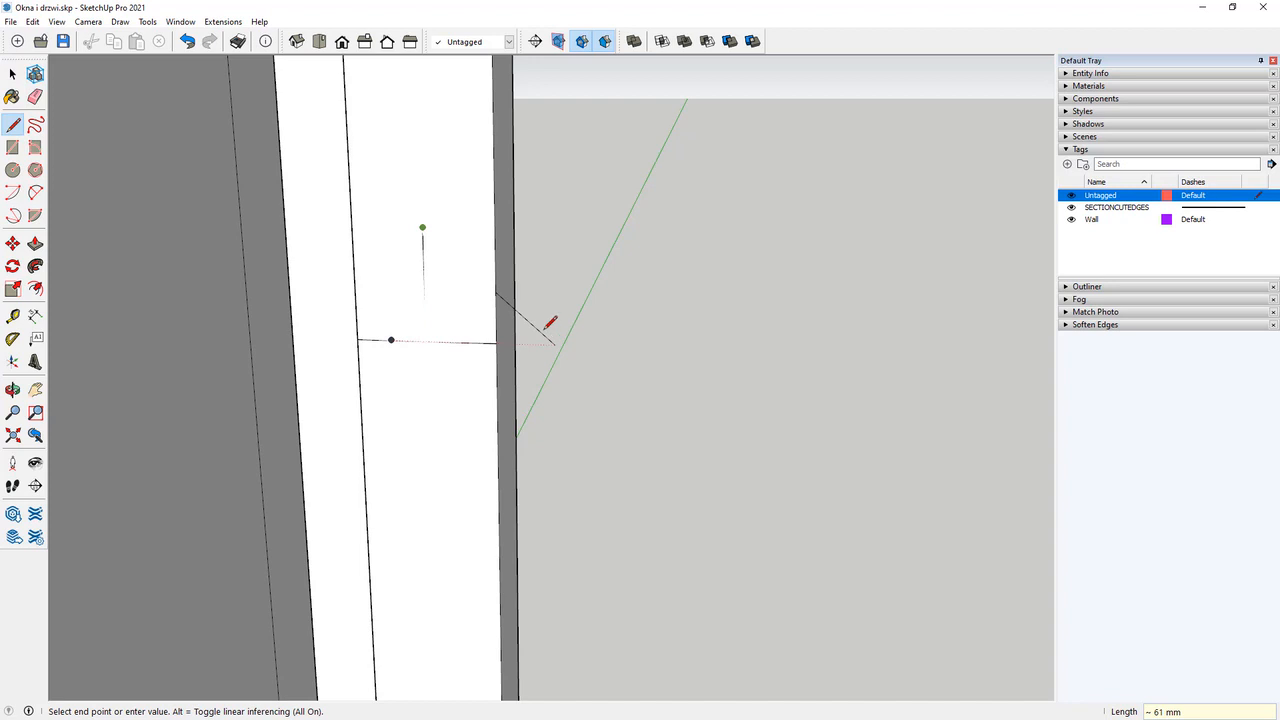
click(12, 73)
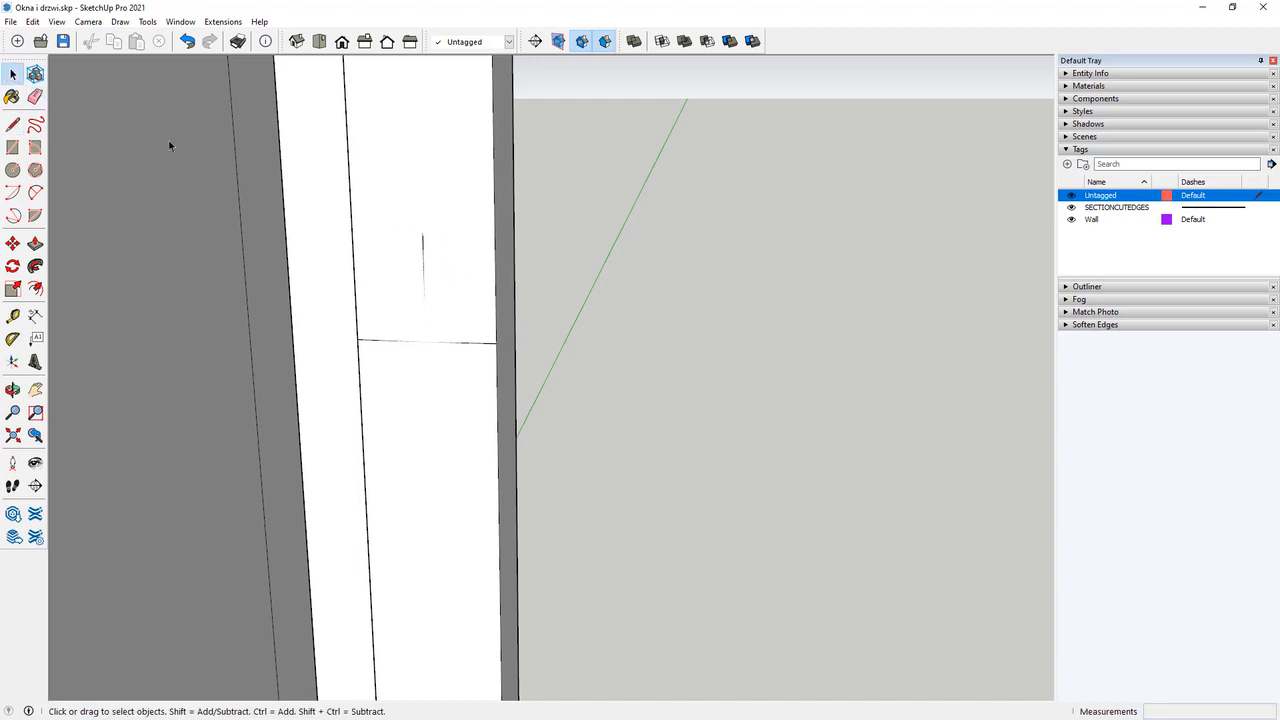
click(423, 296)
middle_drag(477, 263, 503, 258)
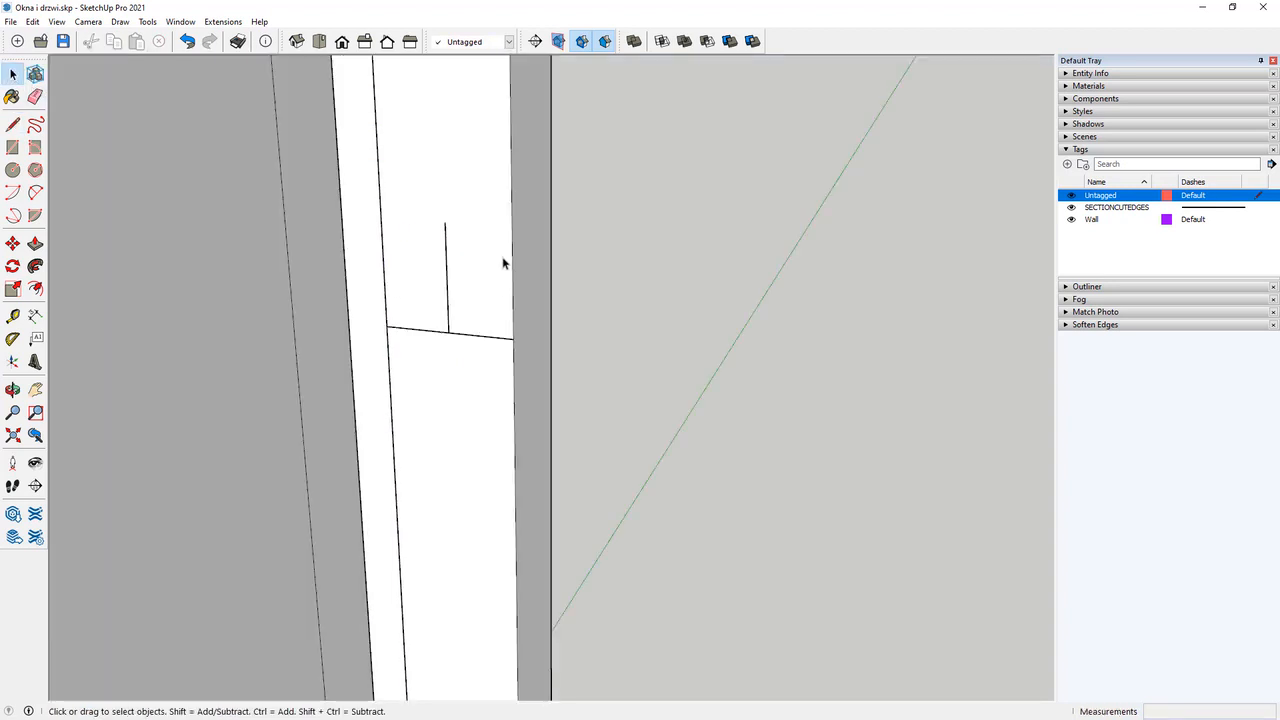
Draw a circle with a 15 mm radius centred on the upper end of the vertical line.
click(13, 170)
click(444, 222)
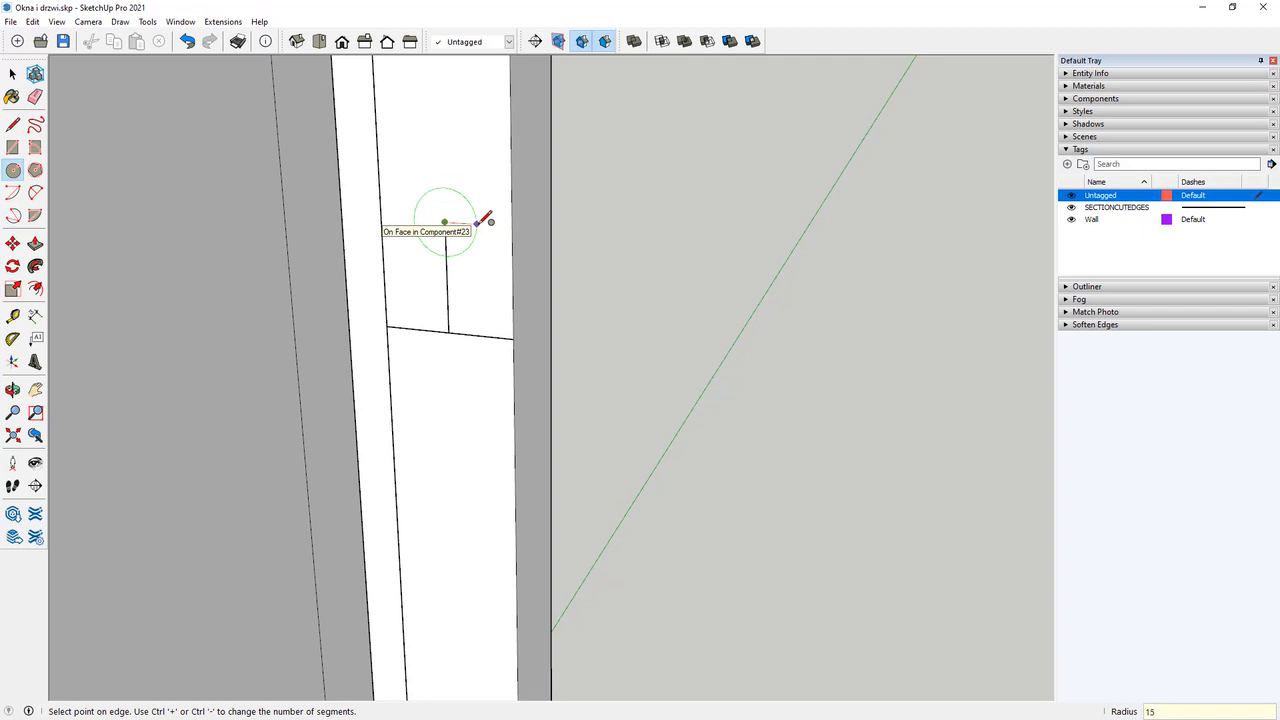
text(15)
key(Return)
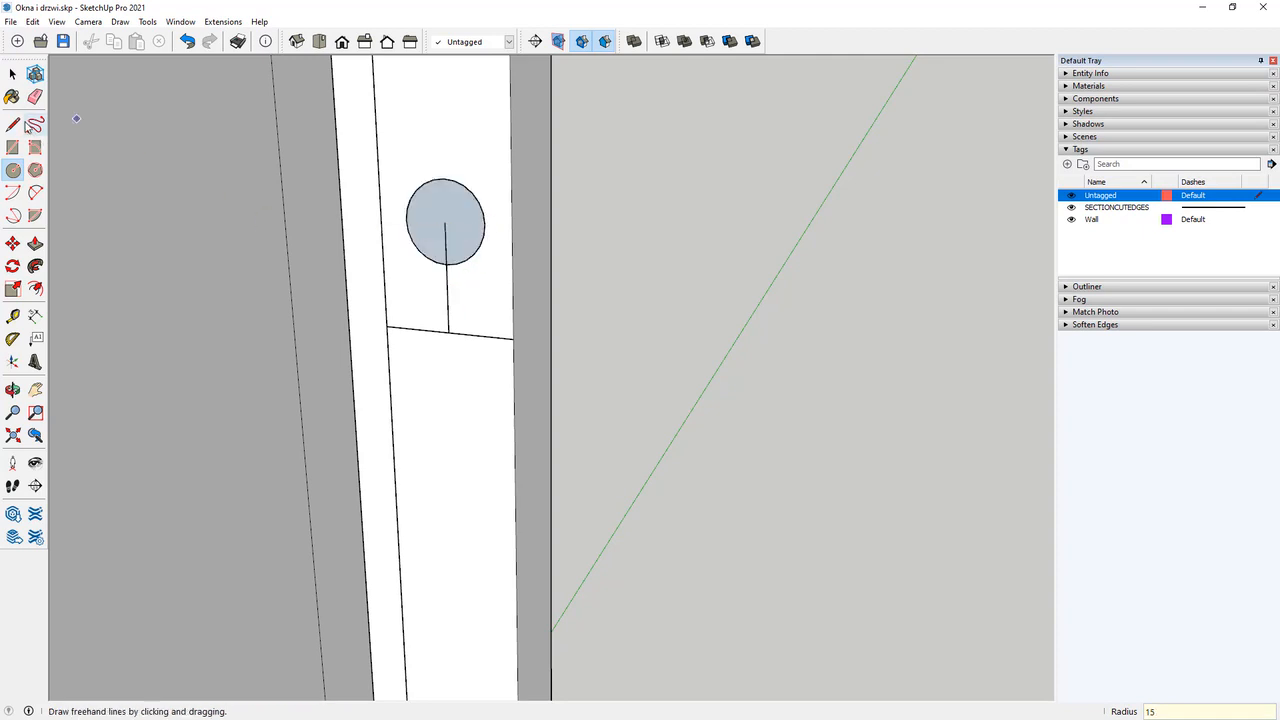
Draw a 40 mm vertical line downward from the midpoint of the cross line.
click(12, 124)
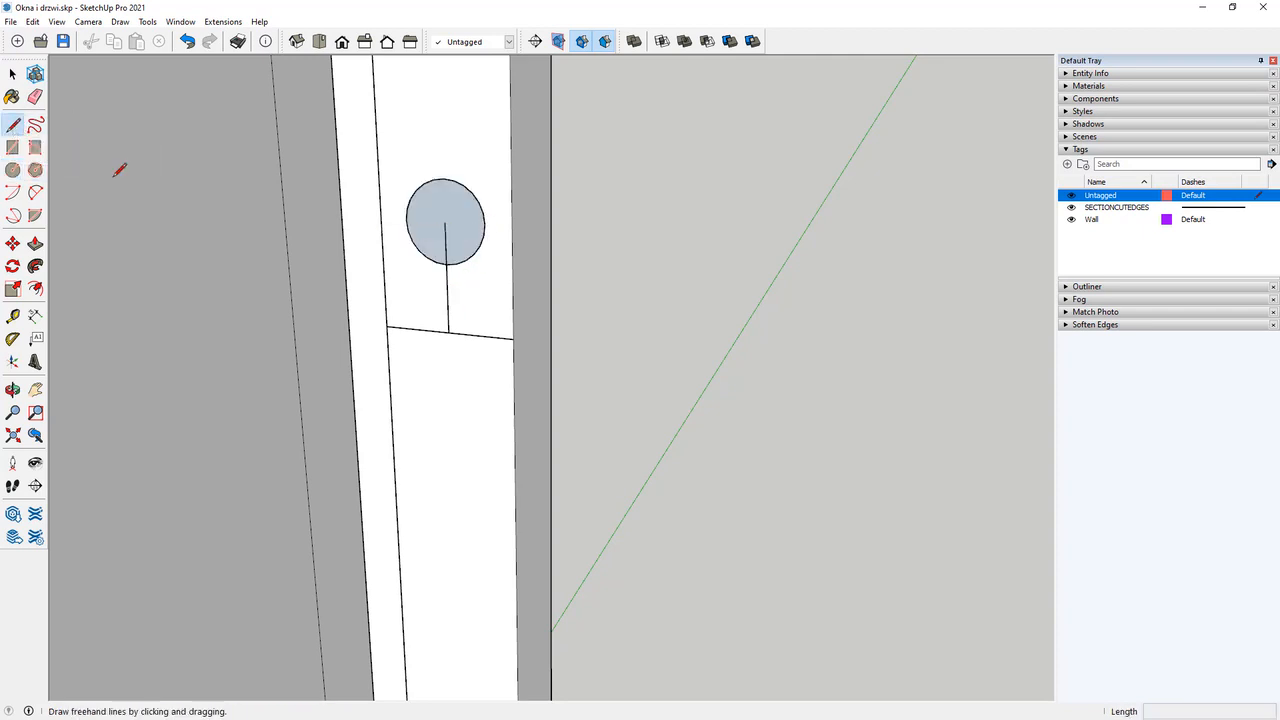
click(448, 332)
text(4)
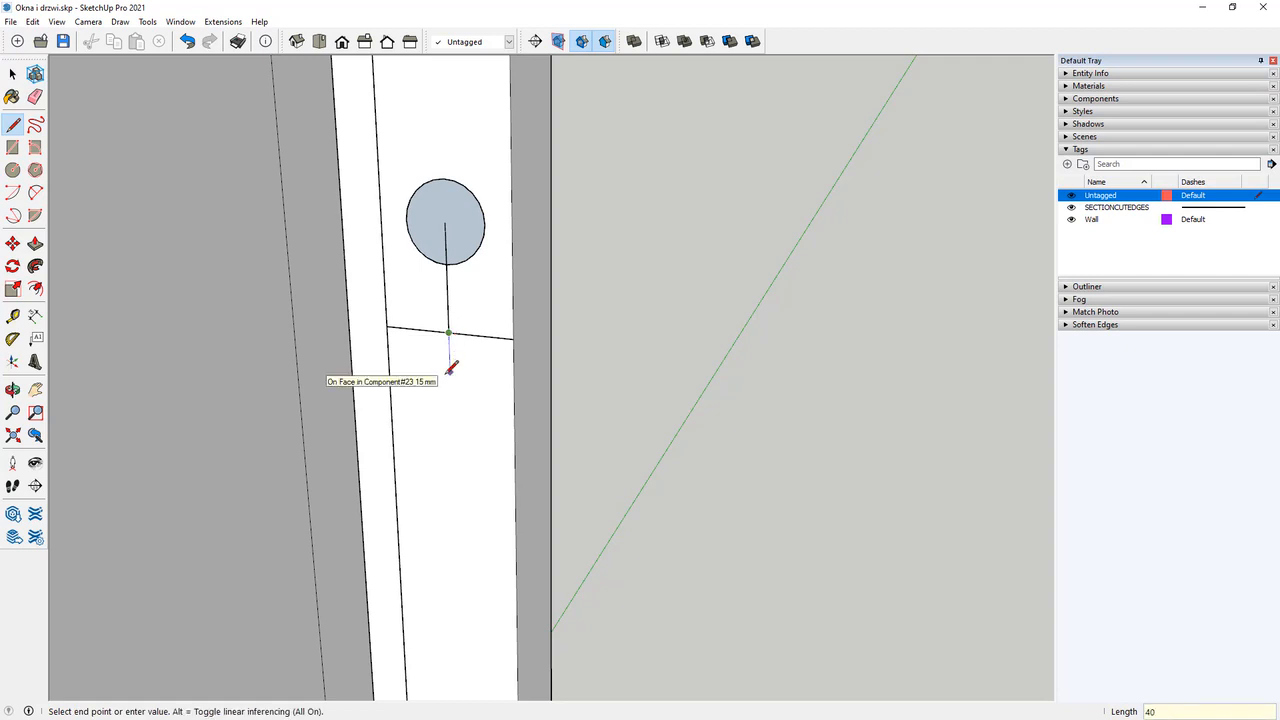
text(0)
key(Return)
key(Escape)
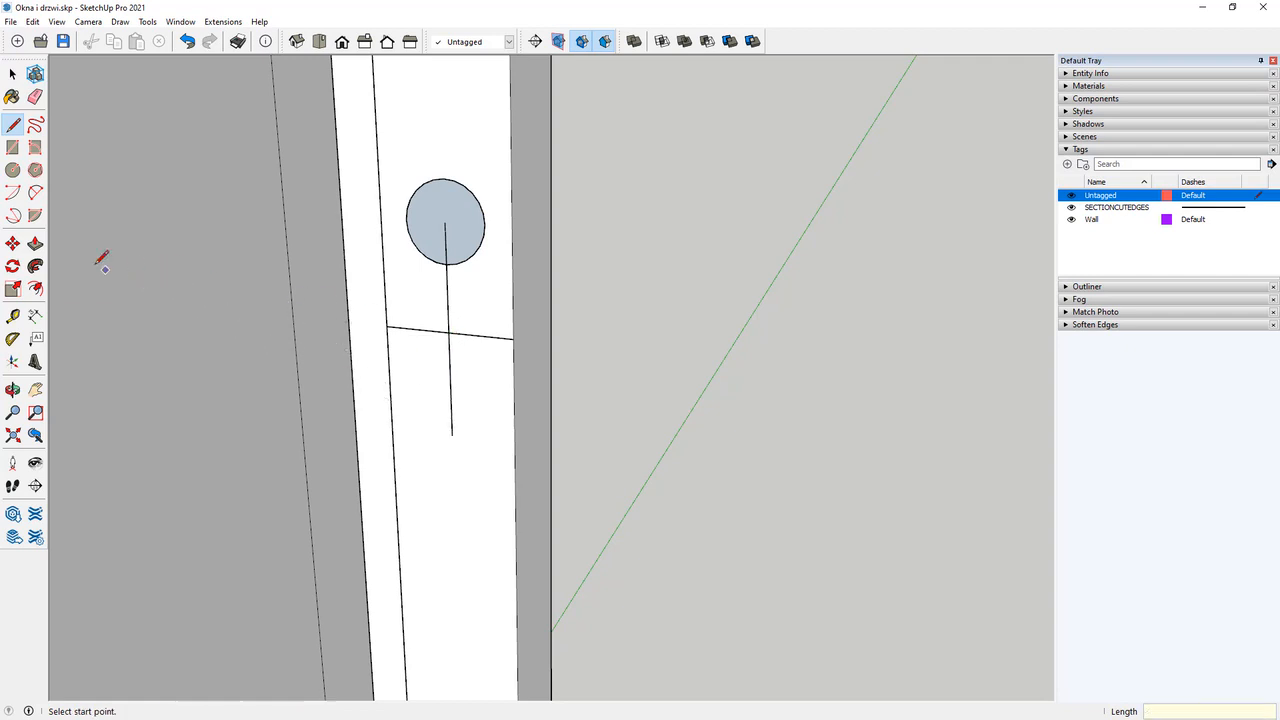
Draw a second circle with a 15 mm radius centred on the lower end of the vertical line.
click(12, 170)
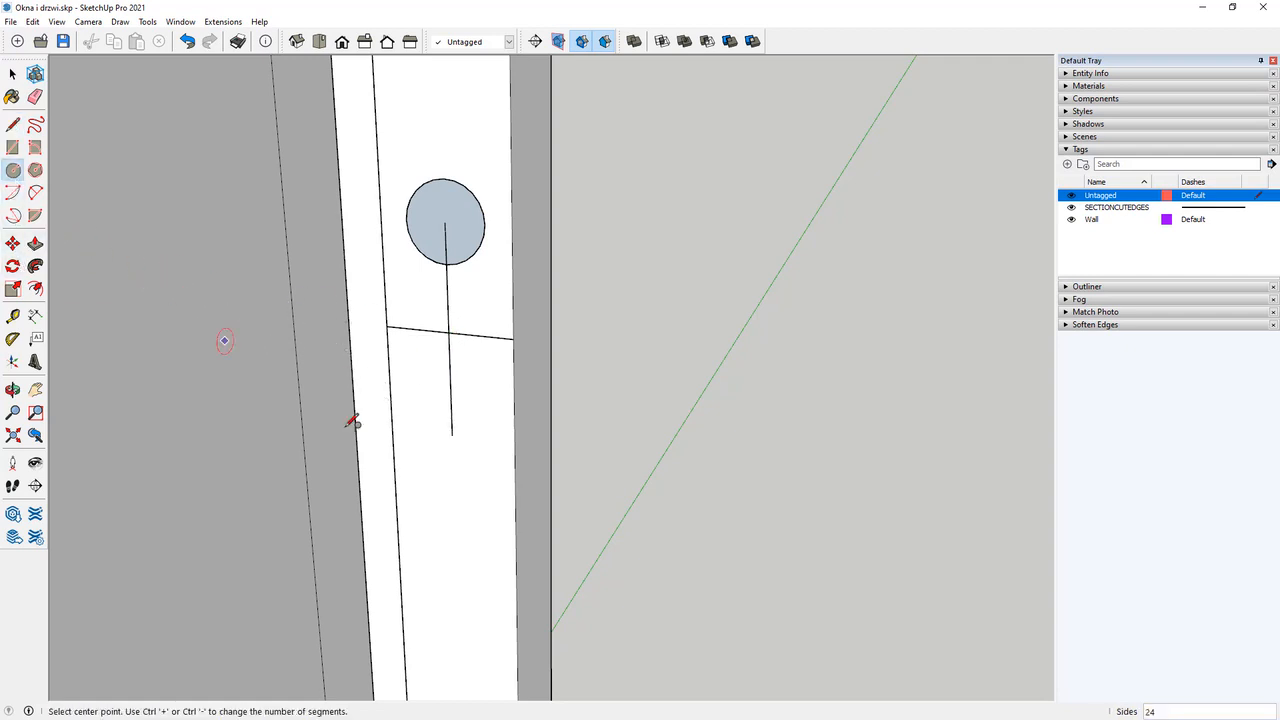
click(452, 435)
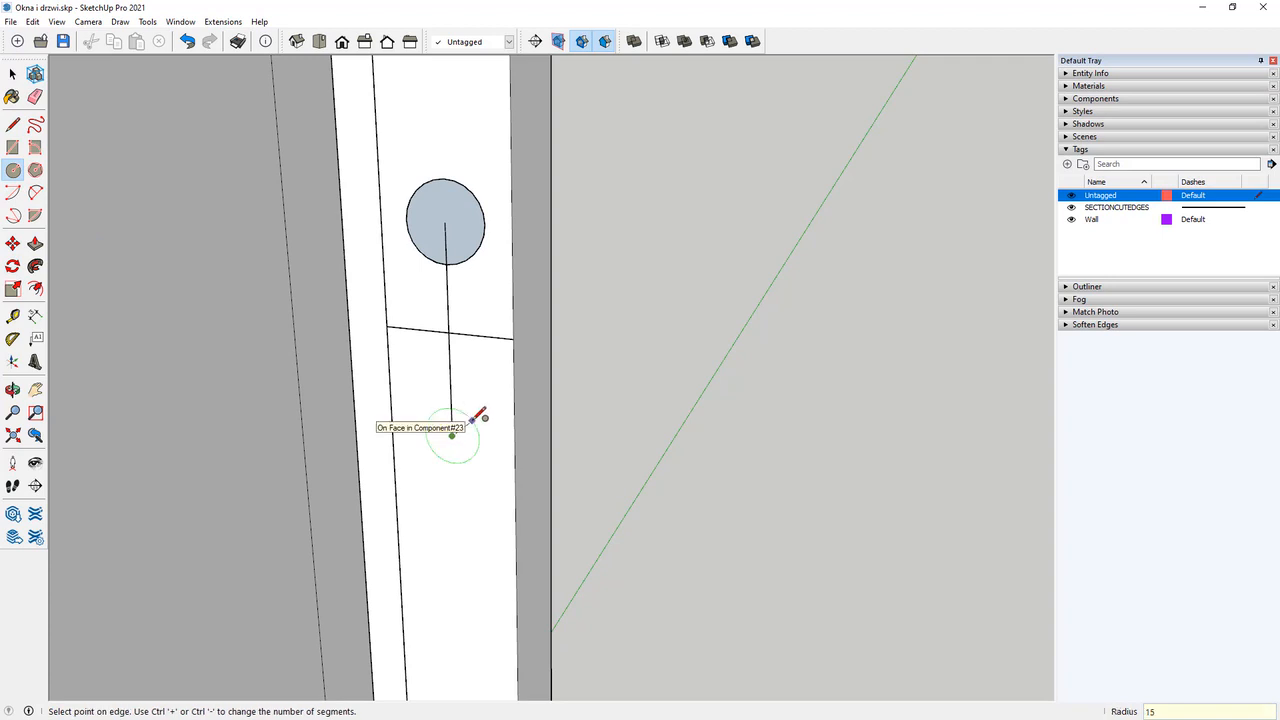
key(Return)
Connect the two circles with a vertical line along each side to form a slot-shaped handle plate outline.
click(12, 124)
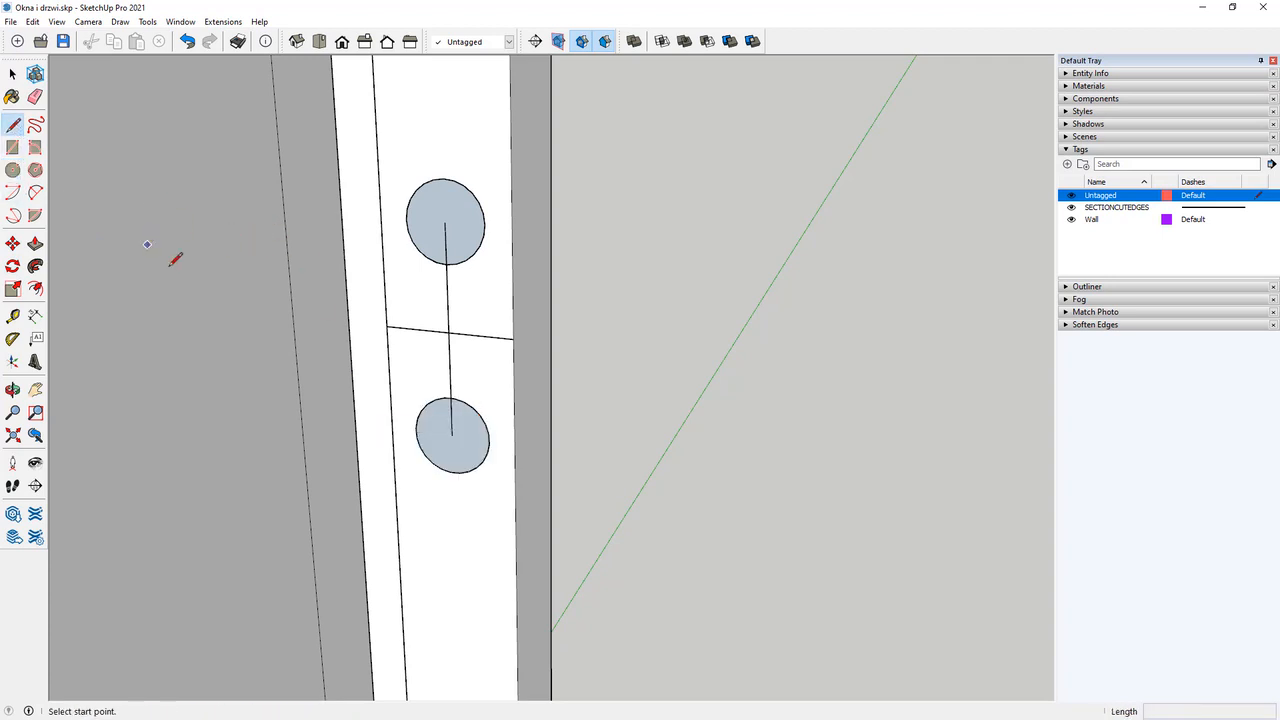
click(406, 218)
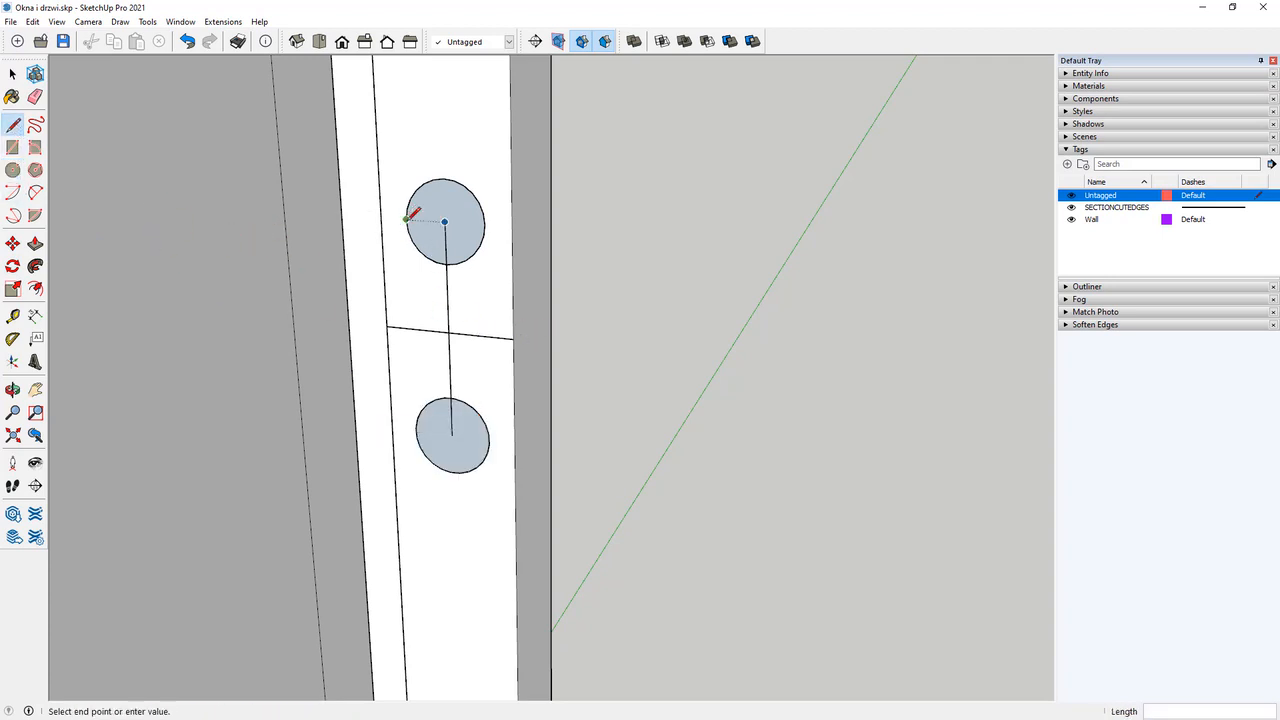
click(416, 428)
click(485, 223)
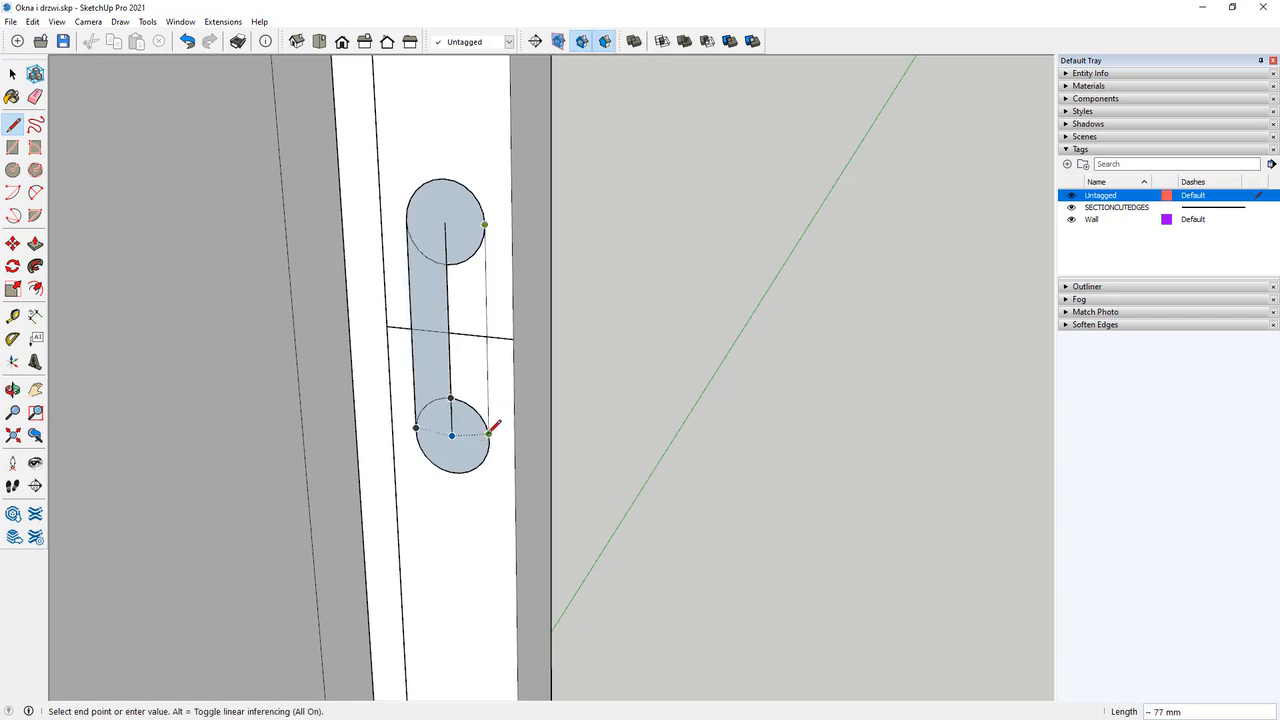
middle_drag(489, 432, 540, 406)
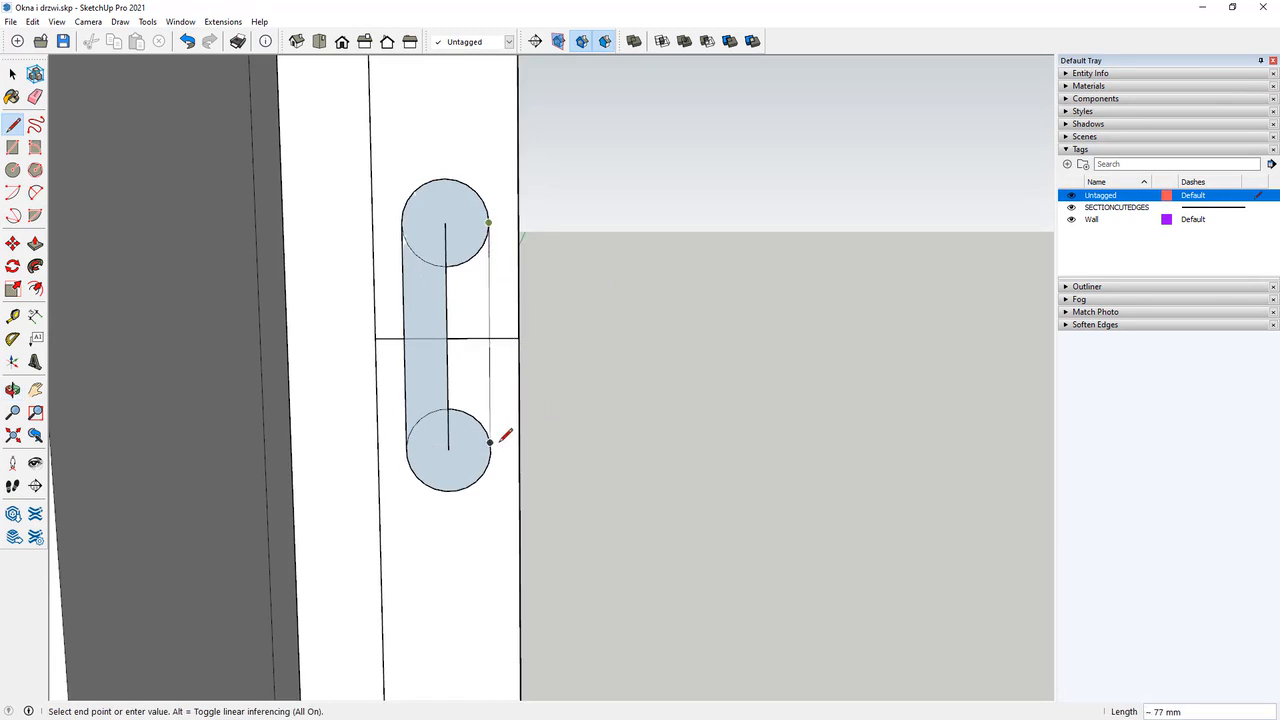
scroll(491, 452, up, 2)
key(Escape)
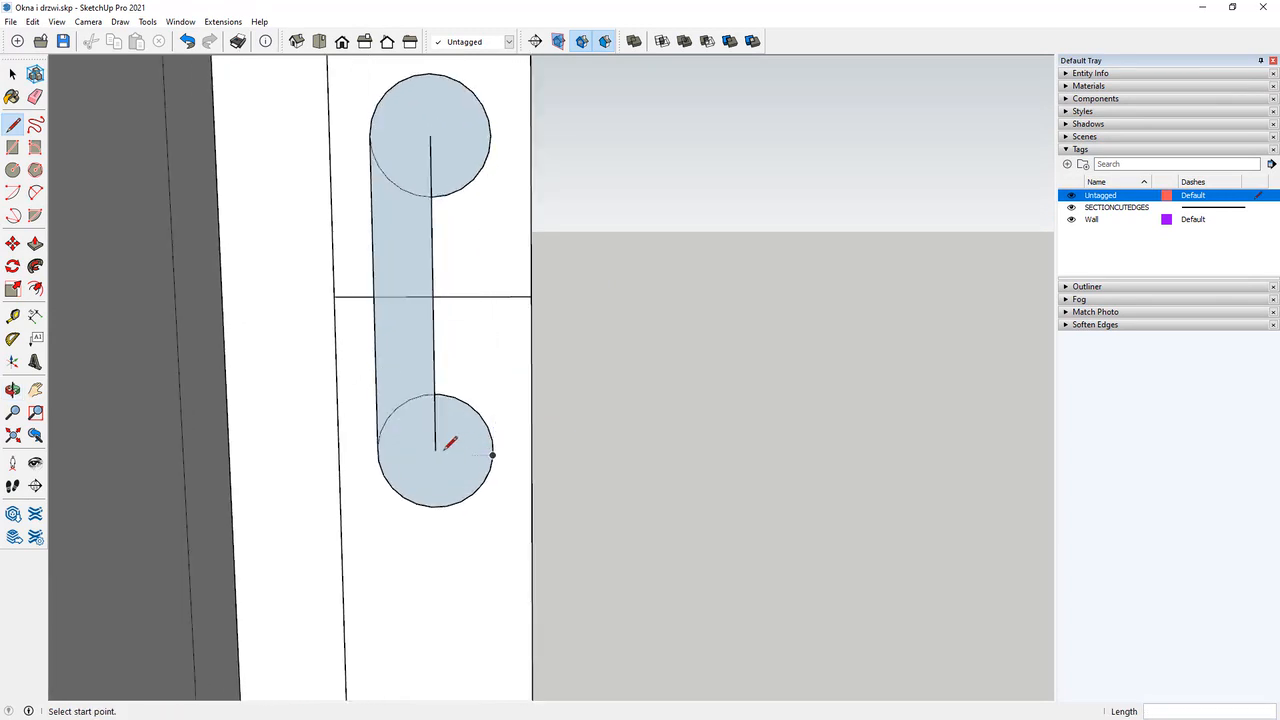
double_click(505, 450)
click(491, 134)
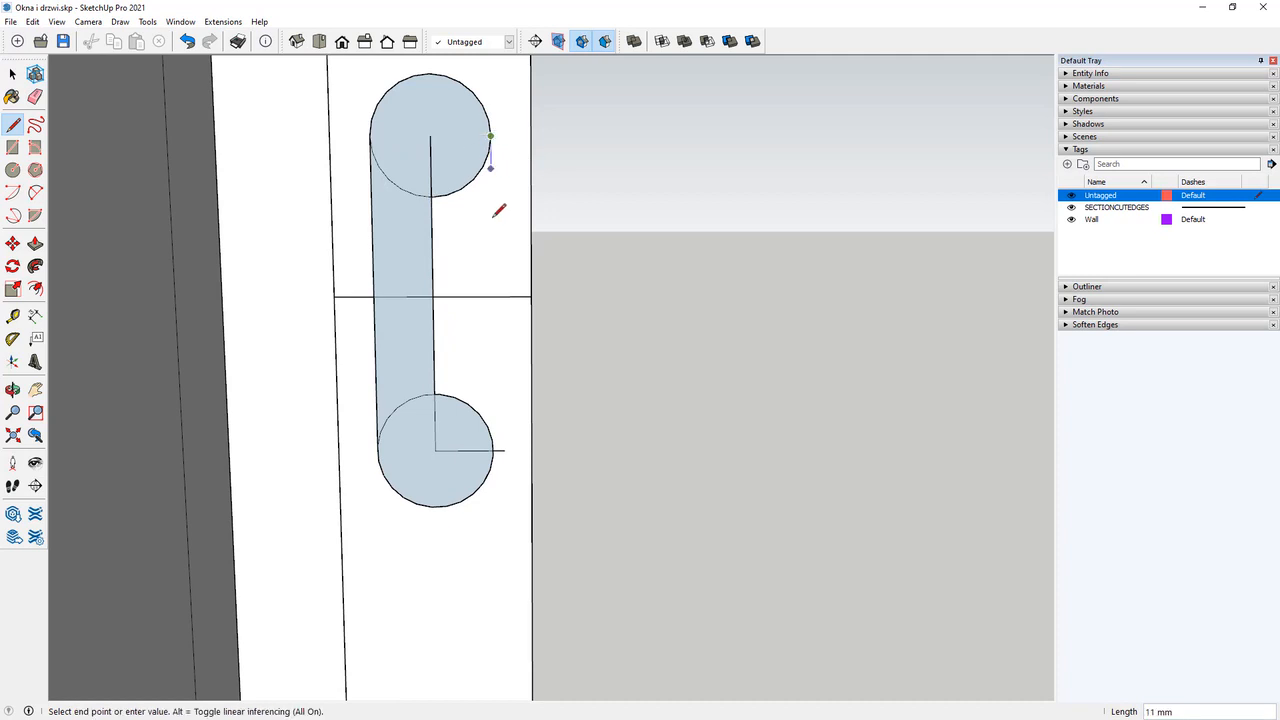
click(494, 449)
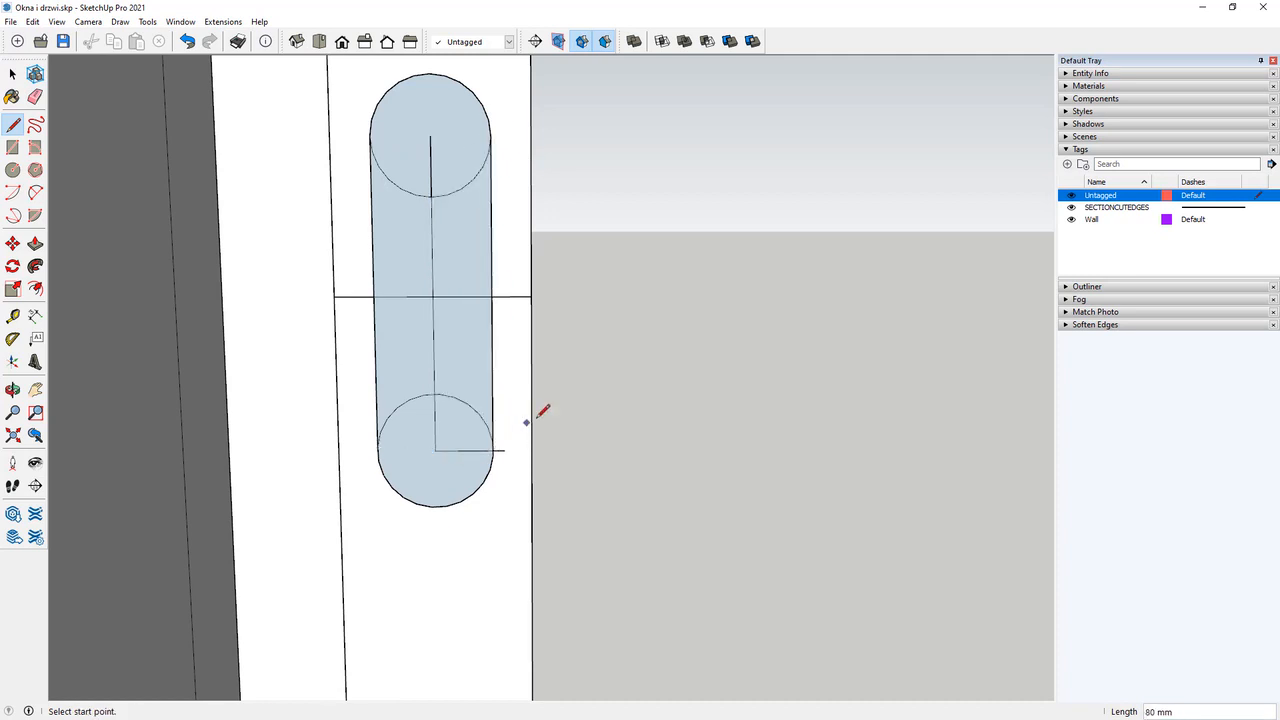
Erase the inner arcs, centre lines, helper line and cross-line segment inside the handle plate outline, leaving one face.
click(35, 96)
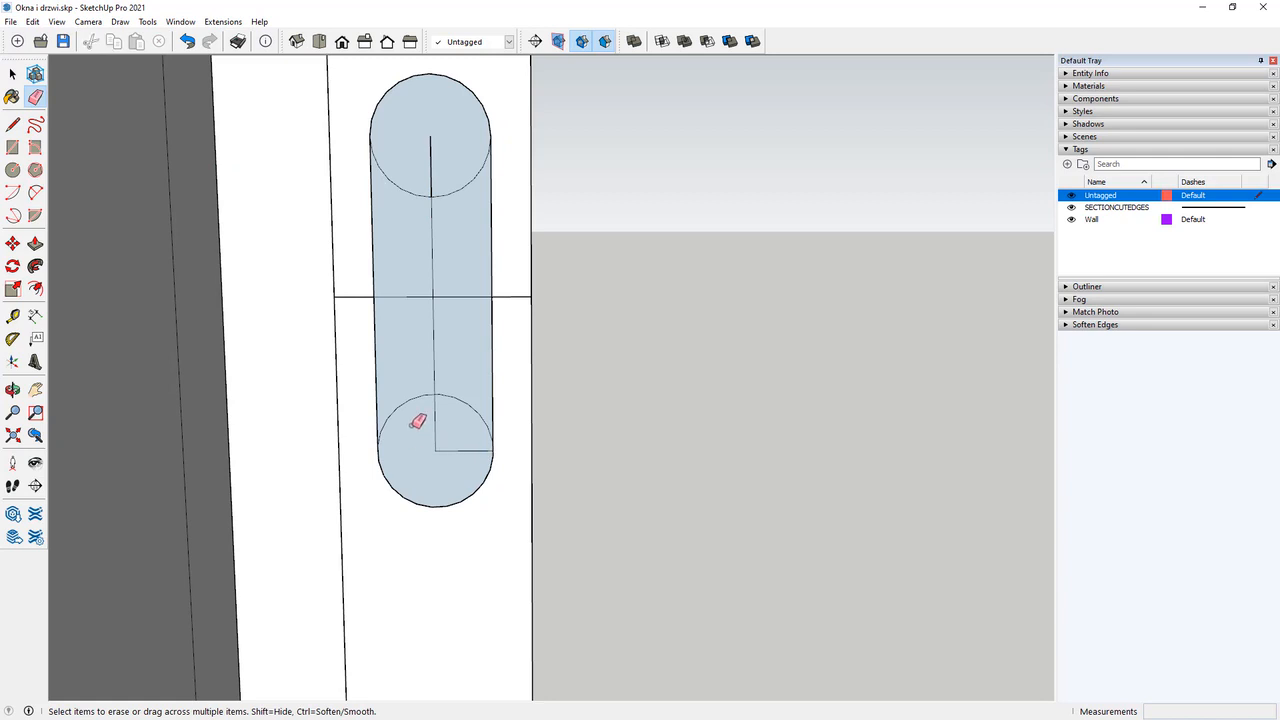
click(411, 401)
click(454, 398)
click(467, 178)
click(425, 191)
click(431, 184)
click(432, 377)
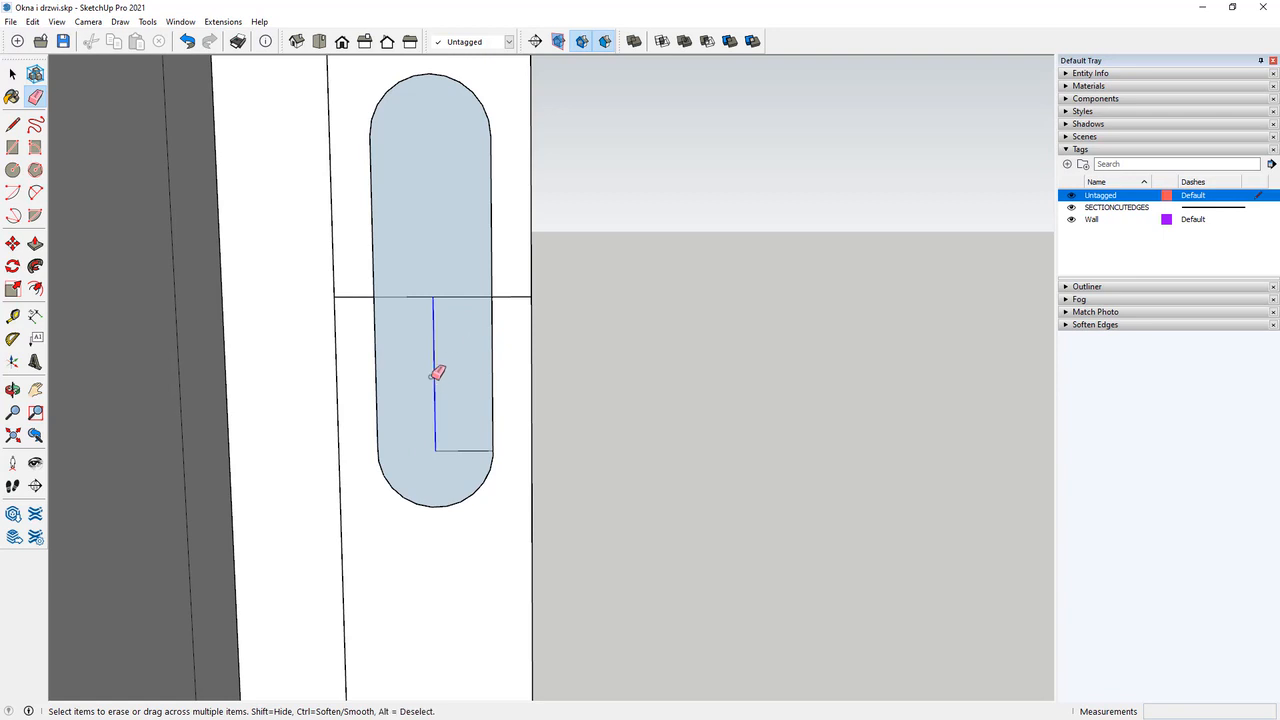
drag(437, 448, 445, 450)
click(416, 297)
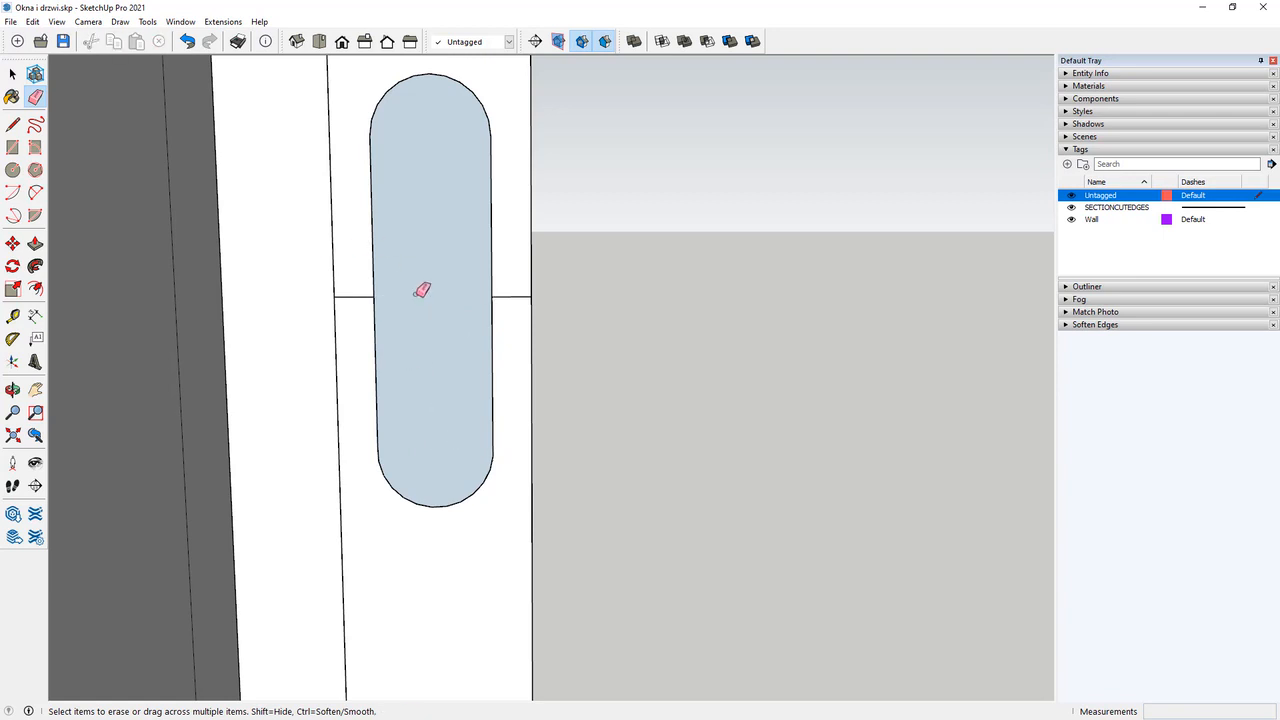
Push/Pull the slot-shaped handle plate face 5 mm outward from the leaf.
click(35, 243)
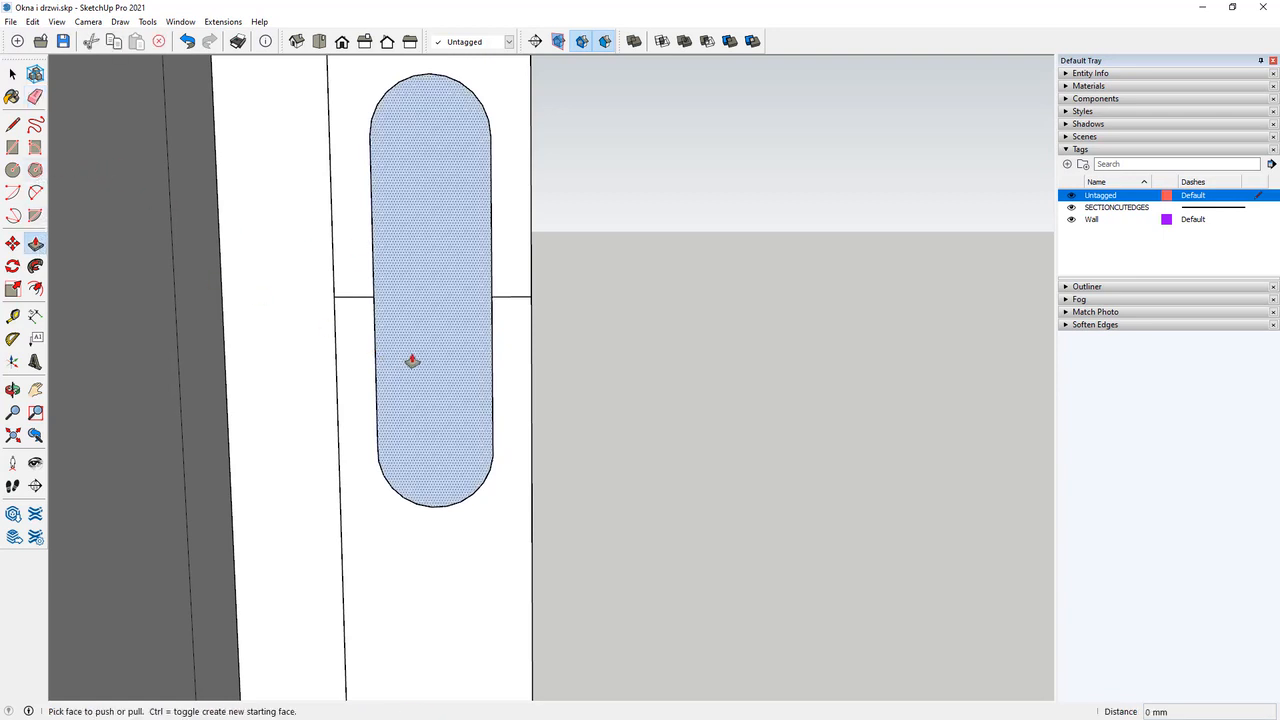
click(413, 362)
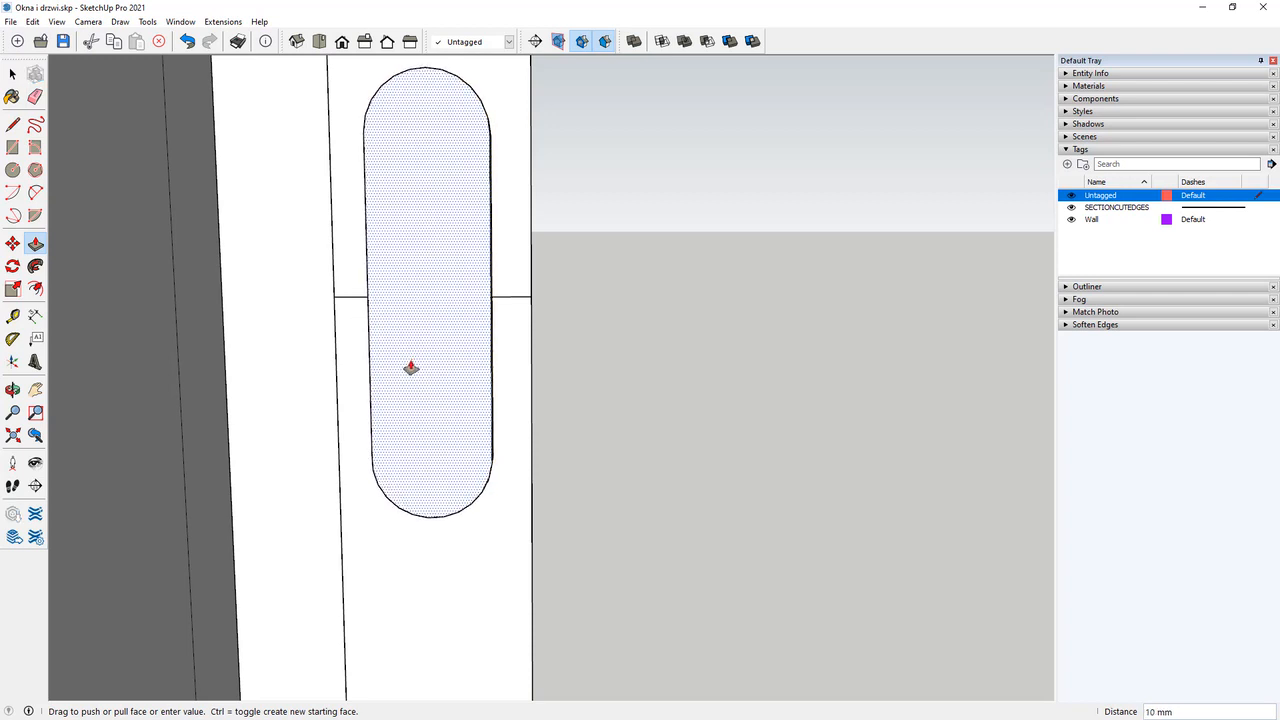
click(411, 368)
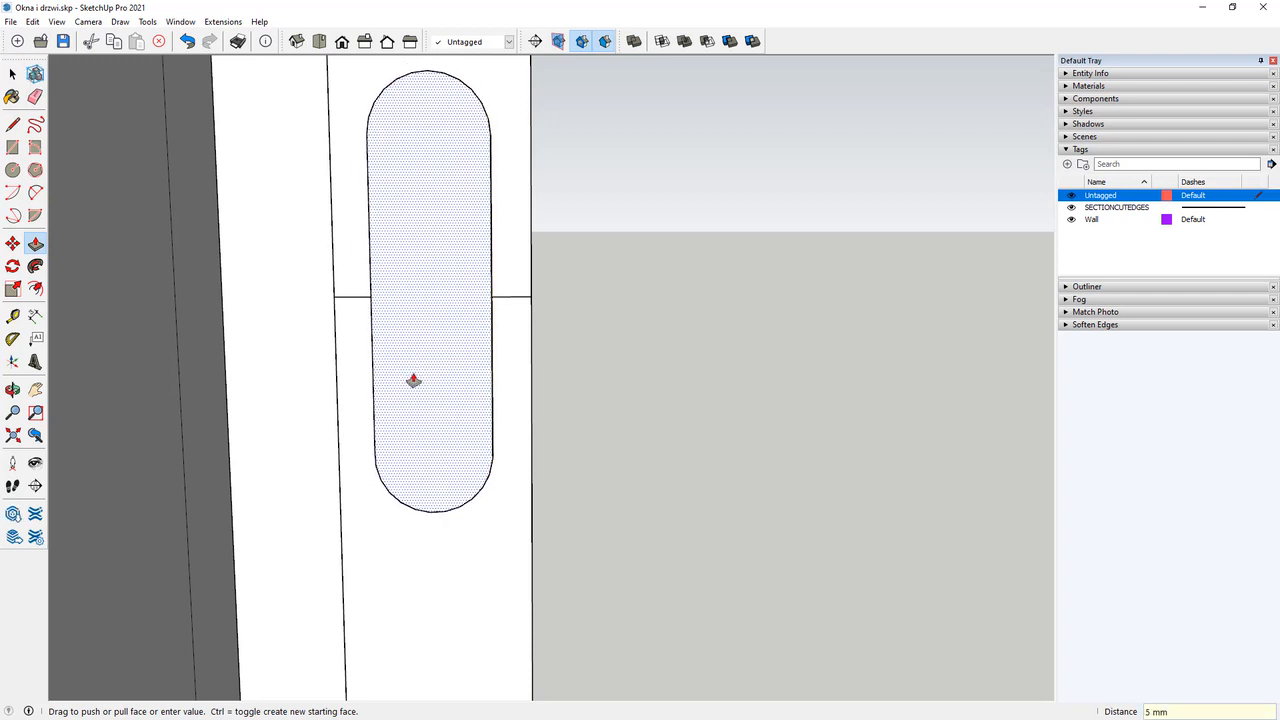
middle_drag(411, 368, 274, 363)
scroll(431, 360, up, 1)
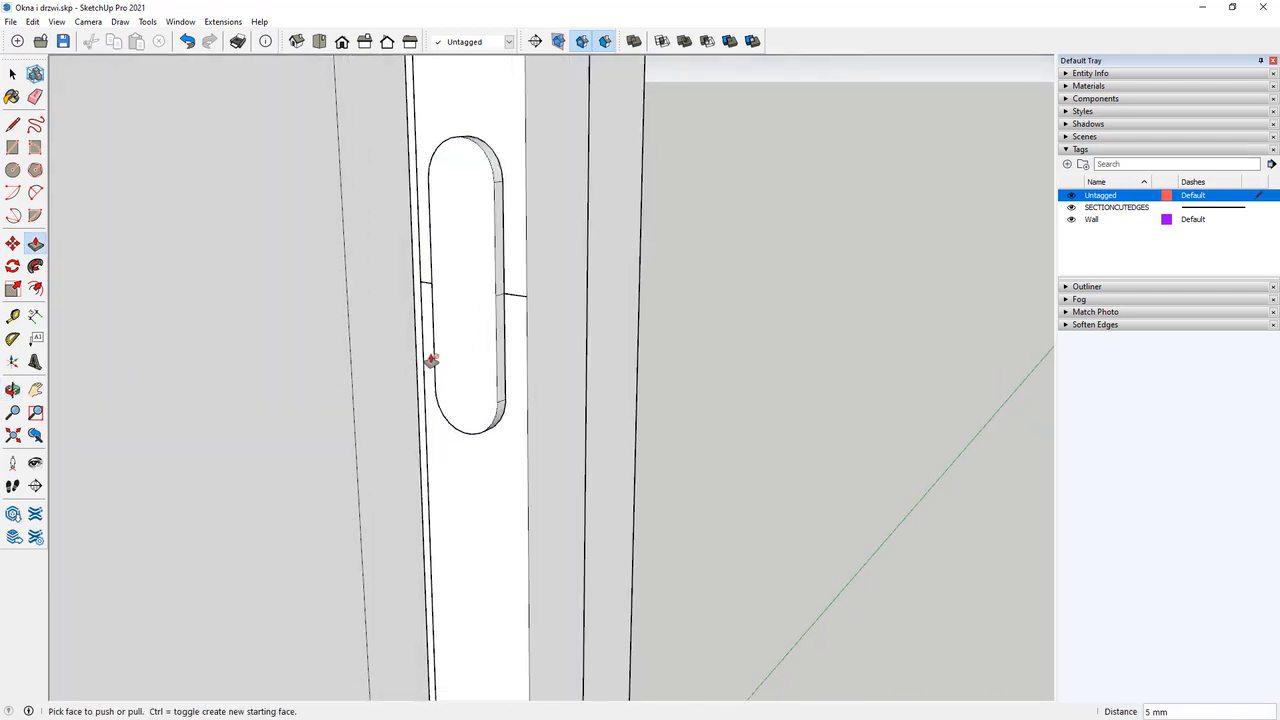
middle_drag(431, 360, 503, 360)
scroll(470, 361, down, 4)
scroll(450, 340, up, 3)
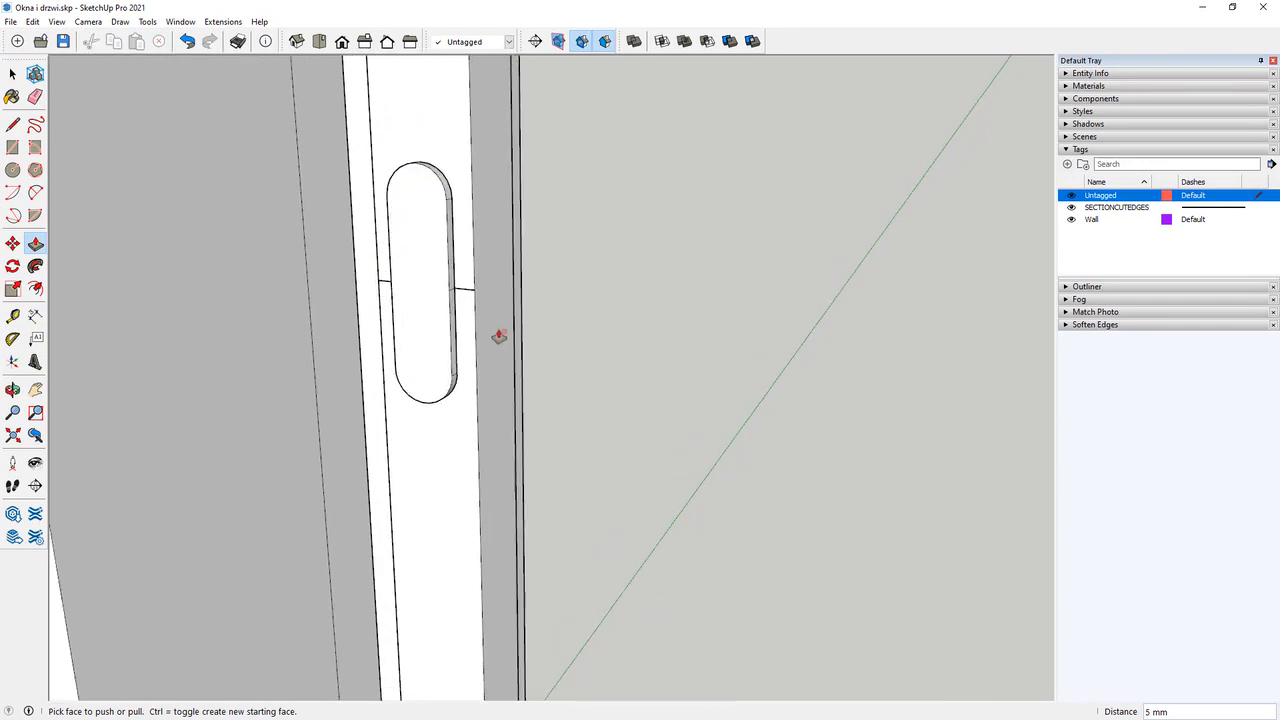
Draw a horizontal line across the middle of the handle plate's front face, from one straight side to the other.
click(12, 124)
middle_drag(202, 221, 410, 328)
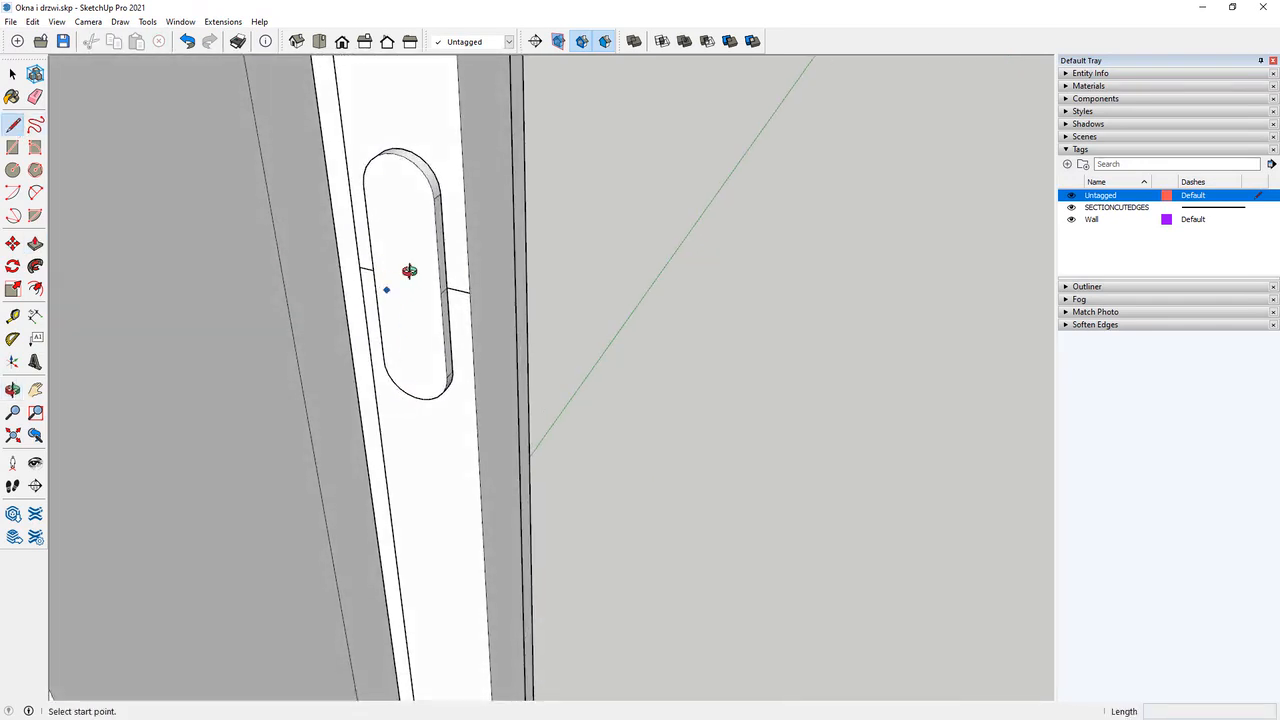
middle_drag(409, 271, 386, 280)
click(360, 297)
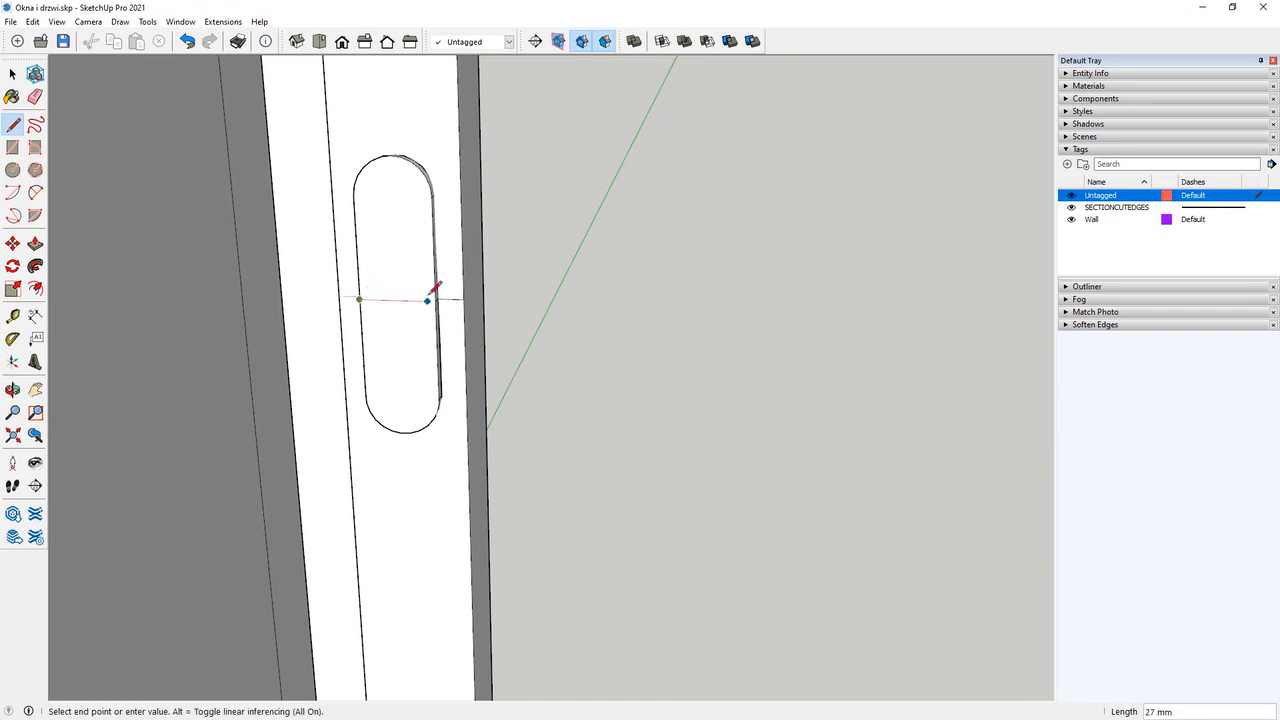
click(437, 290)
scroll(365, 358, up, 1)
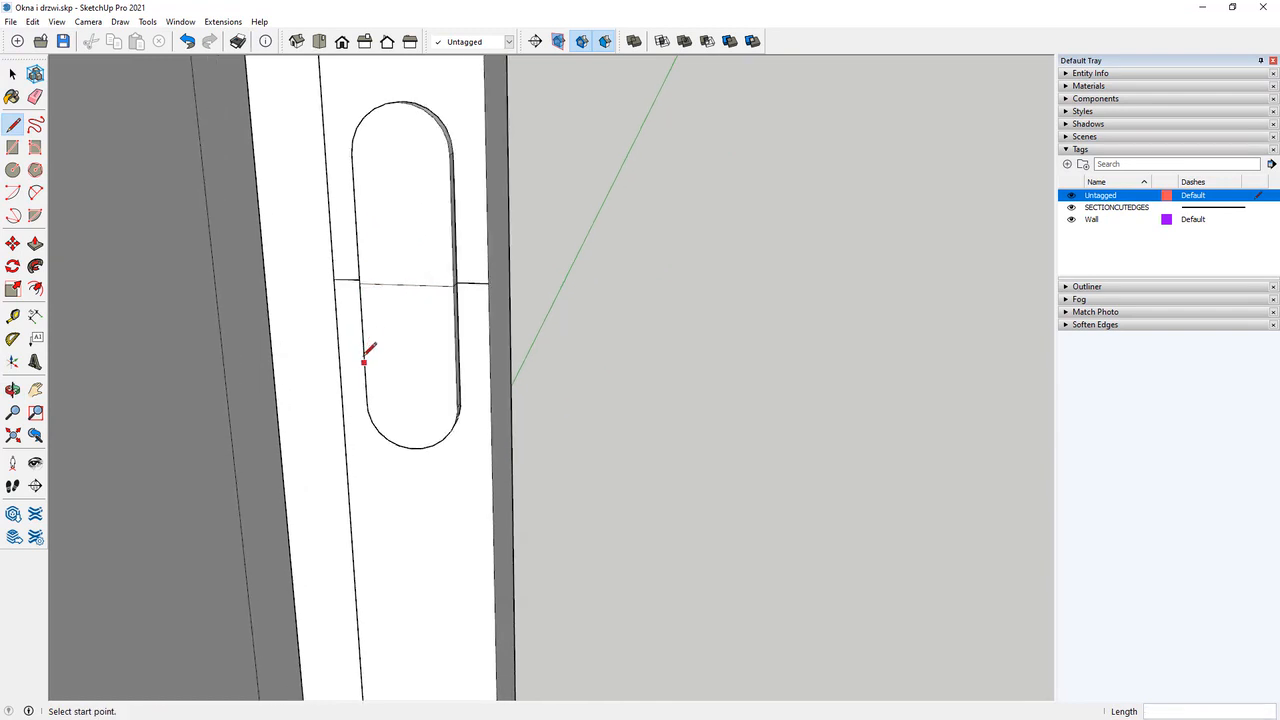
Draw the handle path from the cross line's midpoint: a 40 mm line outward from the plate, continued by a vertical line downward.
click(409, 282)
mouse_move(409, 286)
middle_down()
mouse_move(369, 329)
mouse_move(337, 335)
middle_up()
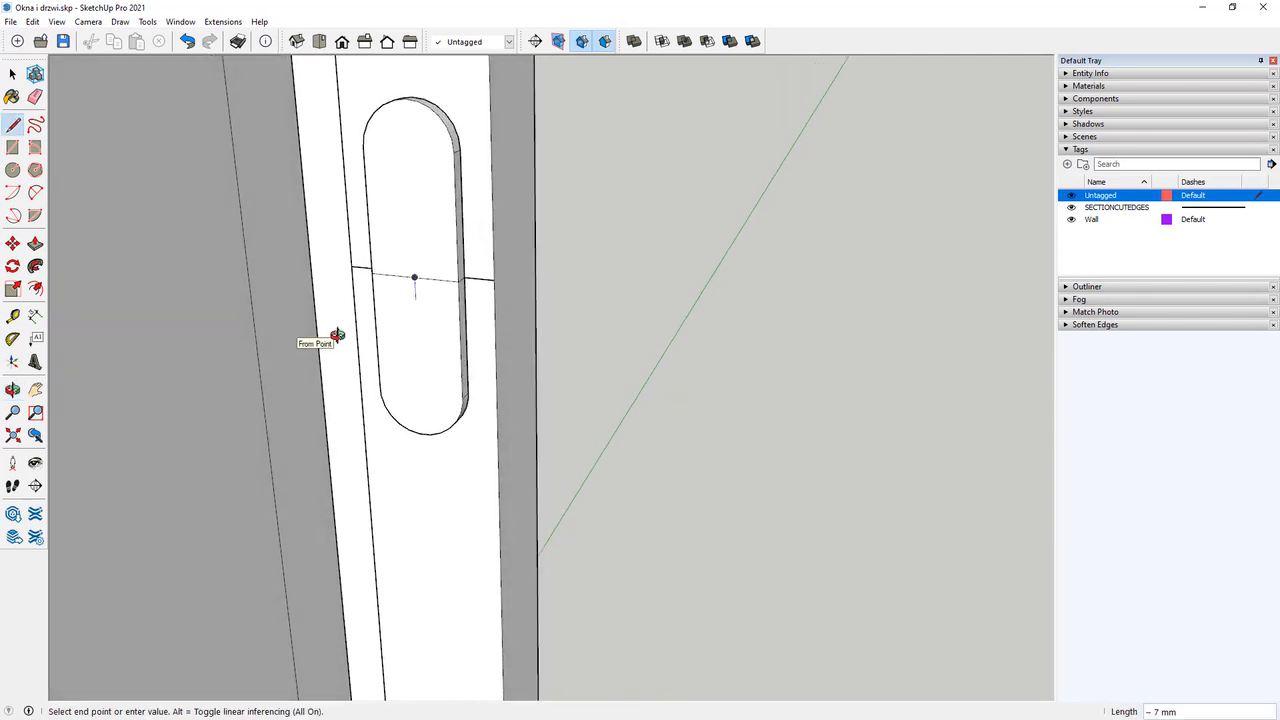
mouse_move(380, 294)
middle_down()
mouse_move(307, 328)
mouse_move(331, 297)
middle_up()
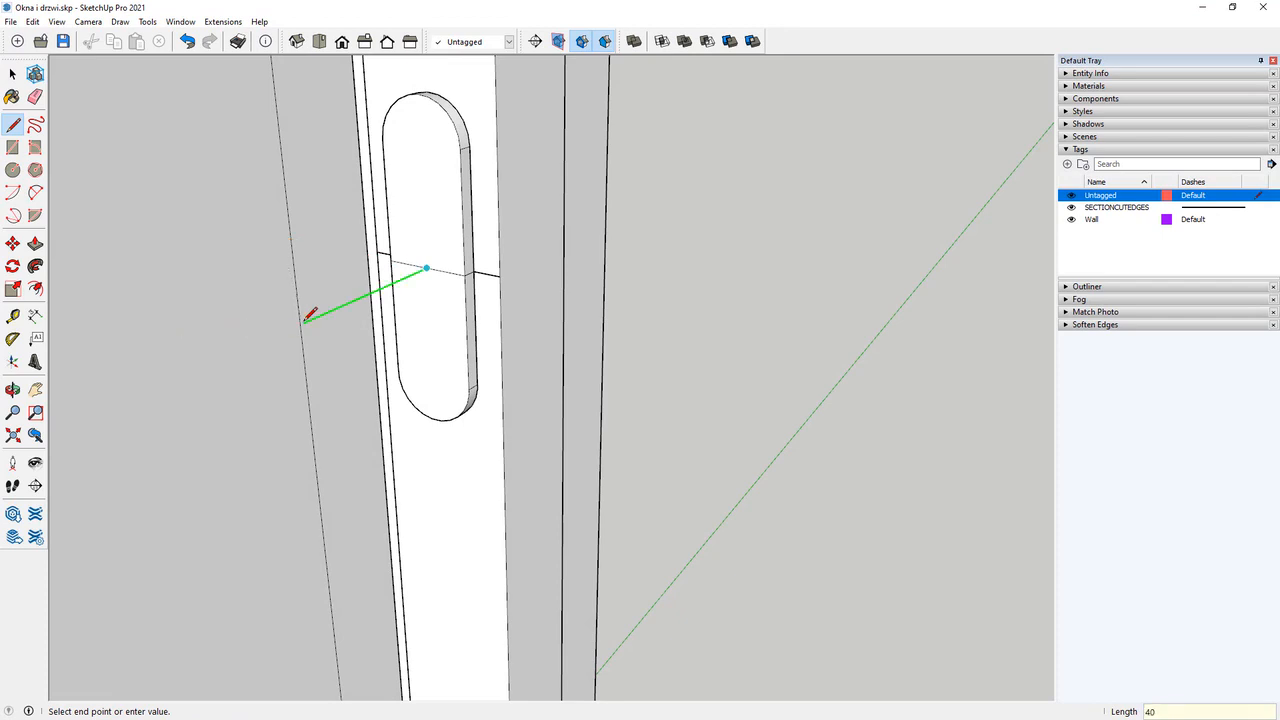
key(Return)
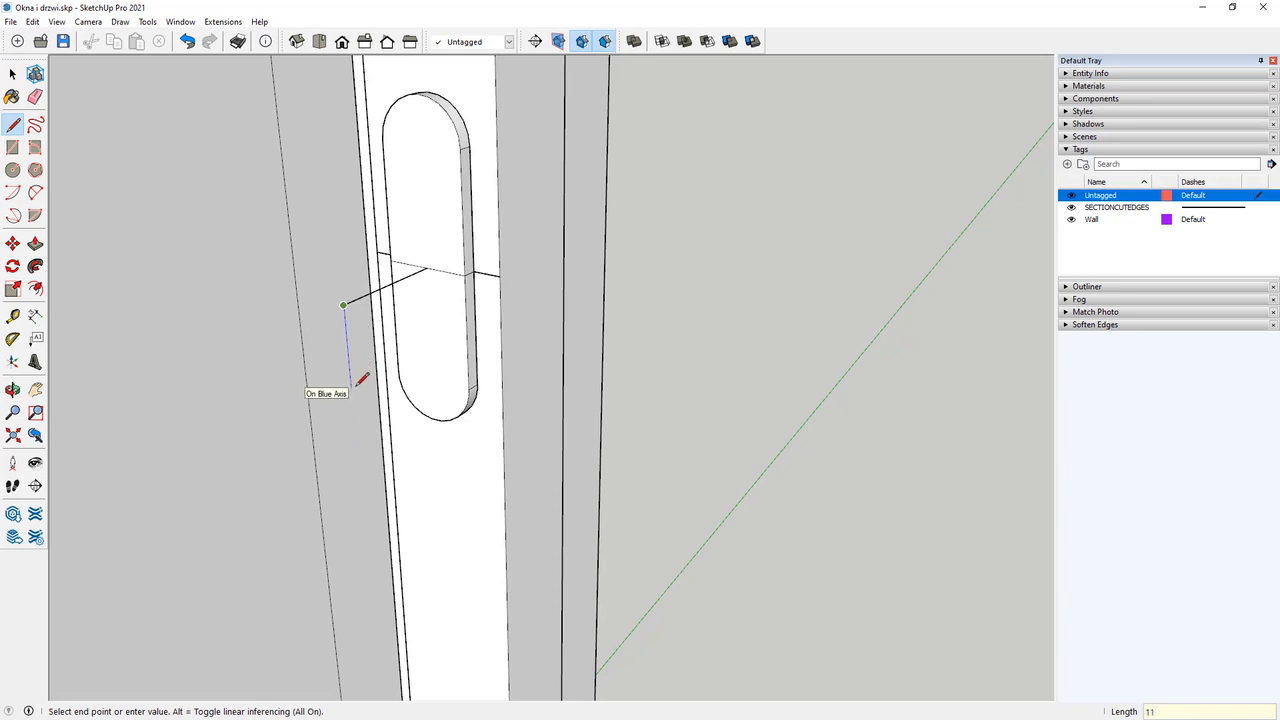
key(Return)
mouse_move(366, 363)
middle_down()
mouse_move(450, 370)
mouse_move(414, 306)
middle_up()
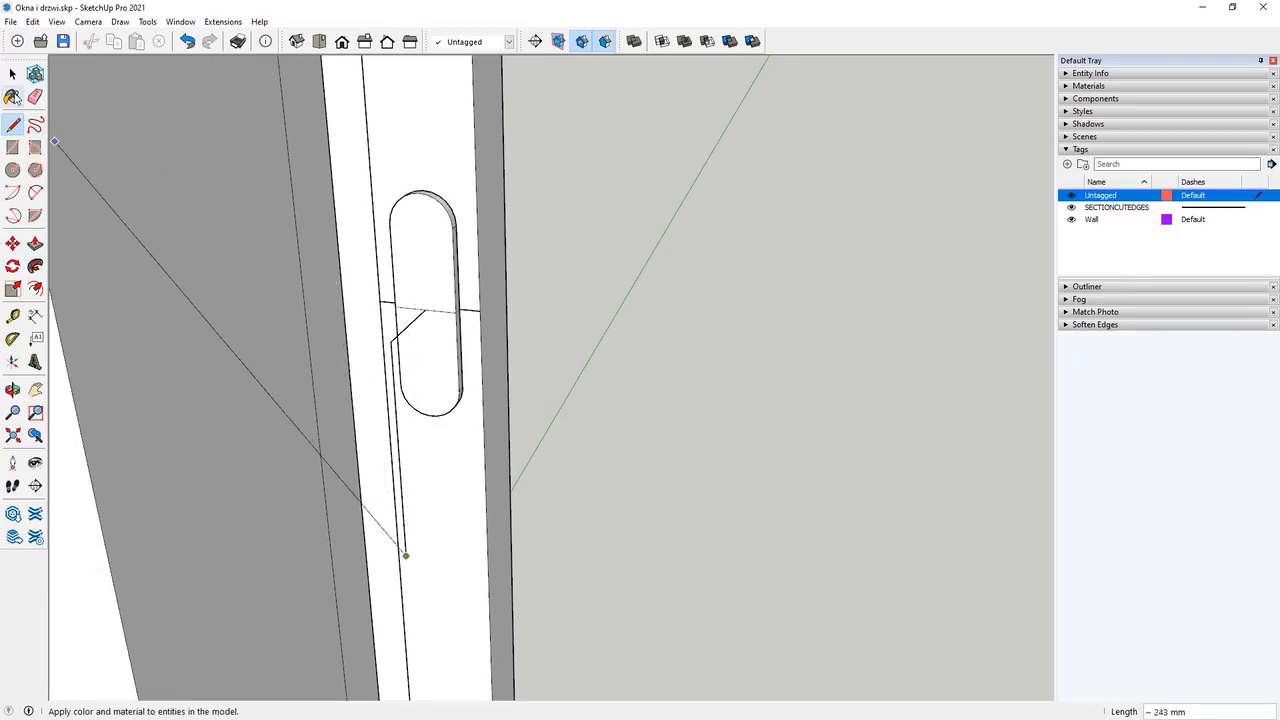
click(12, 74)
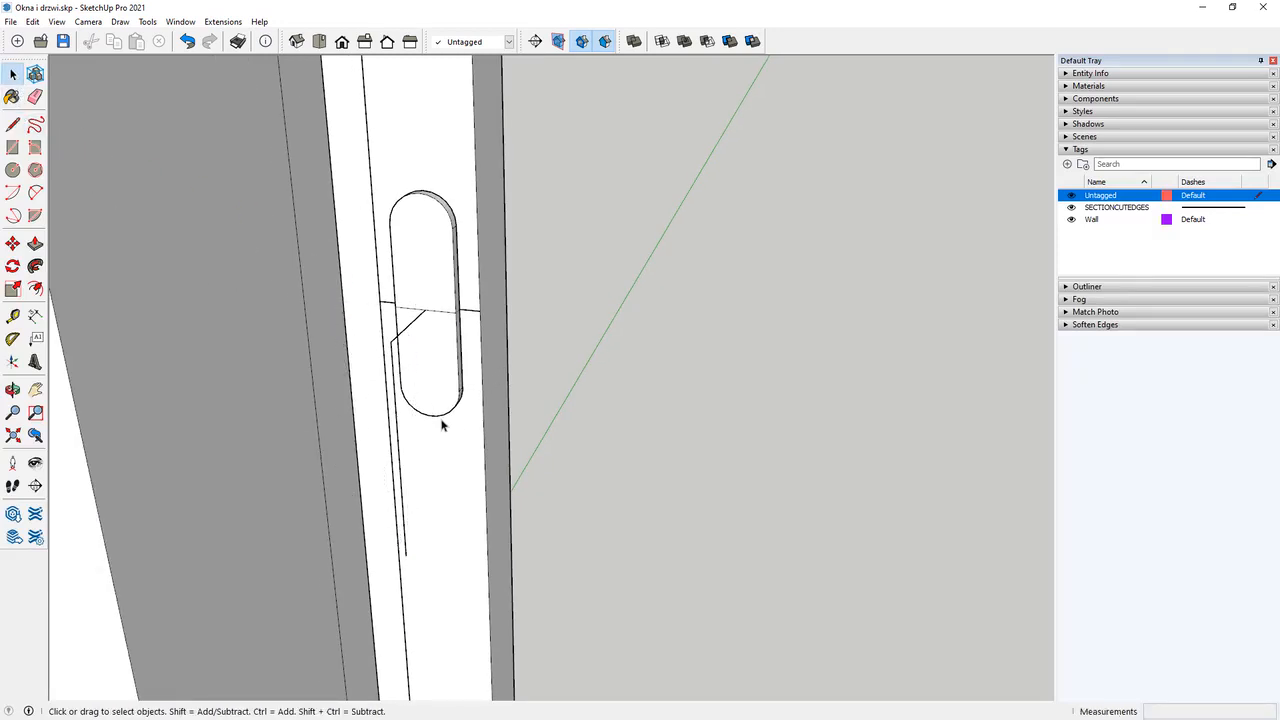
Delete both halves of the horizontal line across the plate face, keeping the handle path.
scroll(447, 292, up, 5)
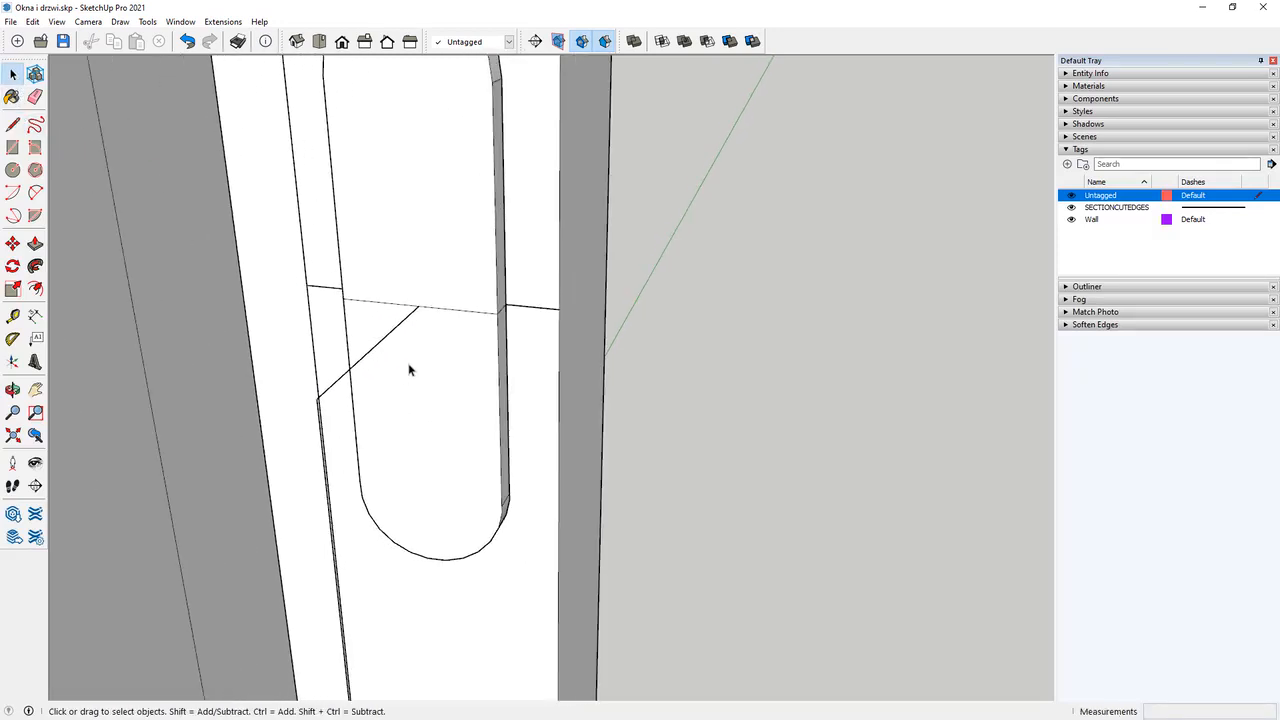
middle_drag(409, 366, 374, 277)
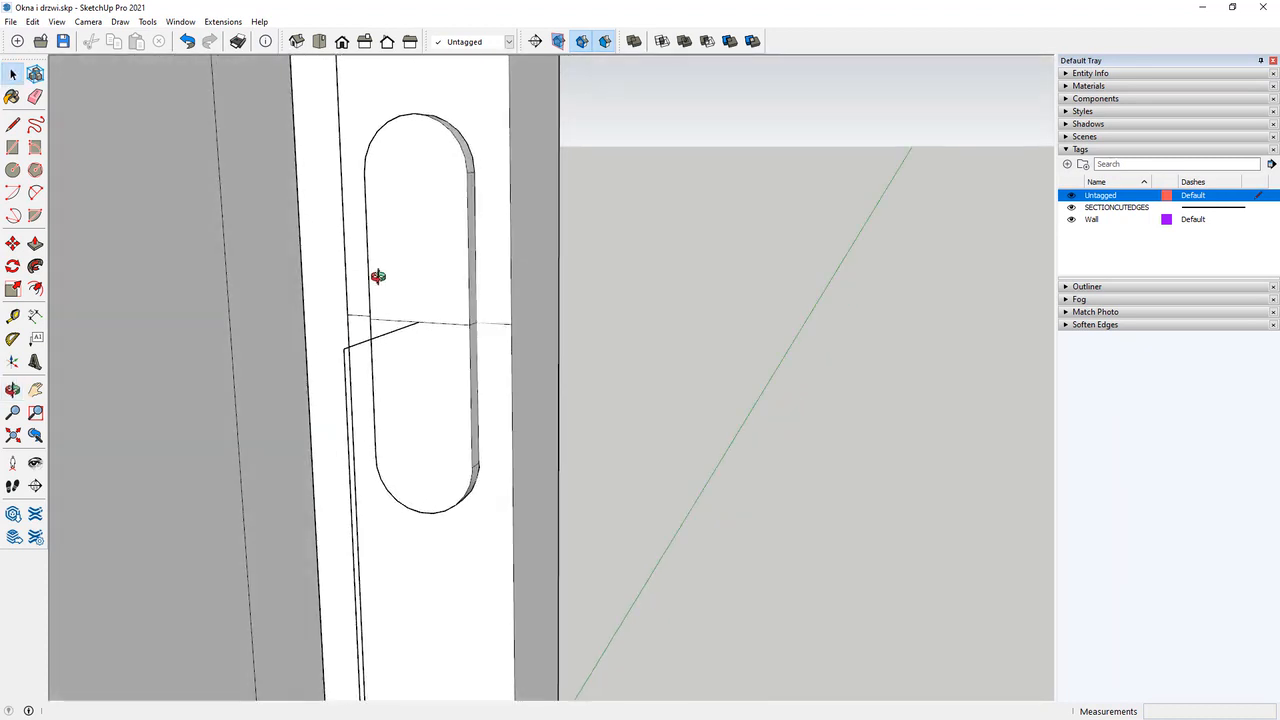
click(428, 325)
key(Delete)
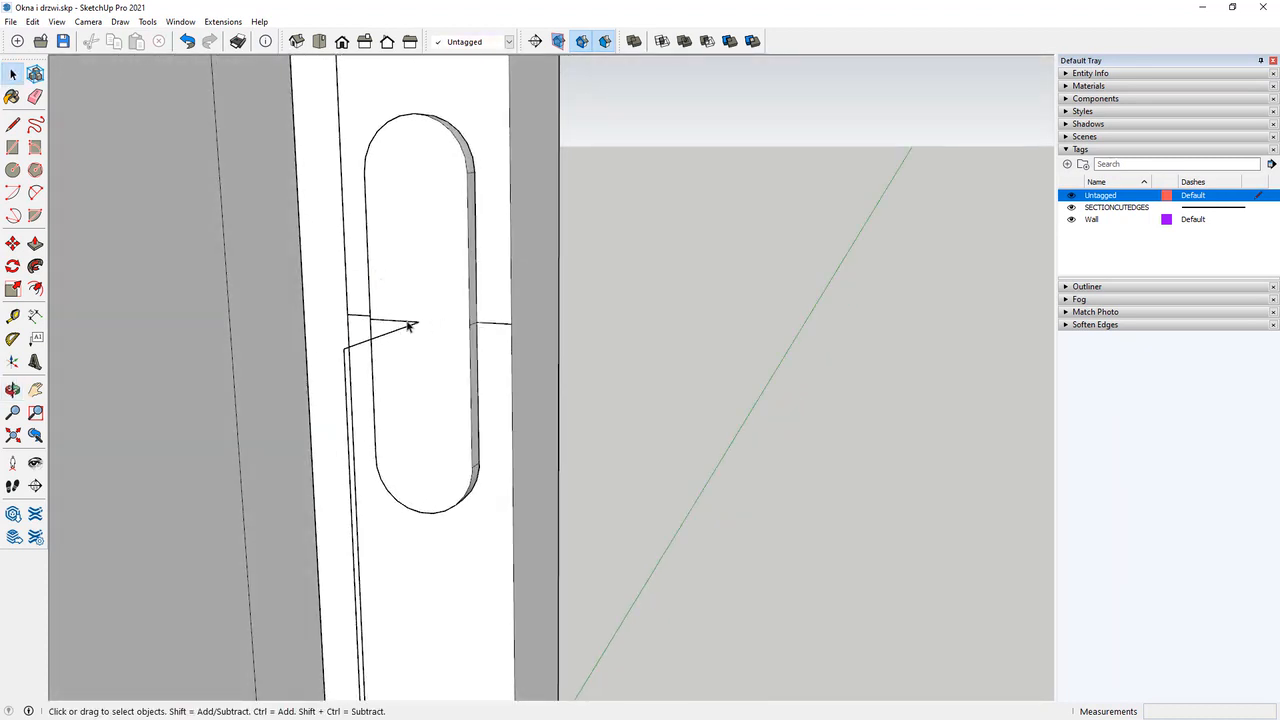
click(401, 322)
key(Delete)
Draw a circle with a 7 mm radius on the plate face, centred on the start of the handle path.
key(c)
scroll(414, 322, up, 1)
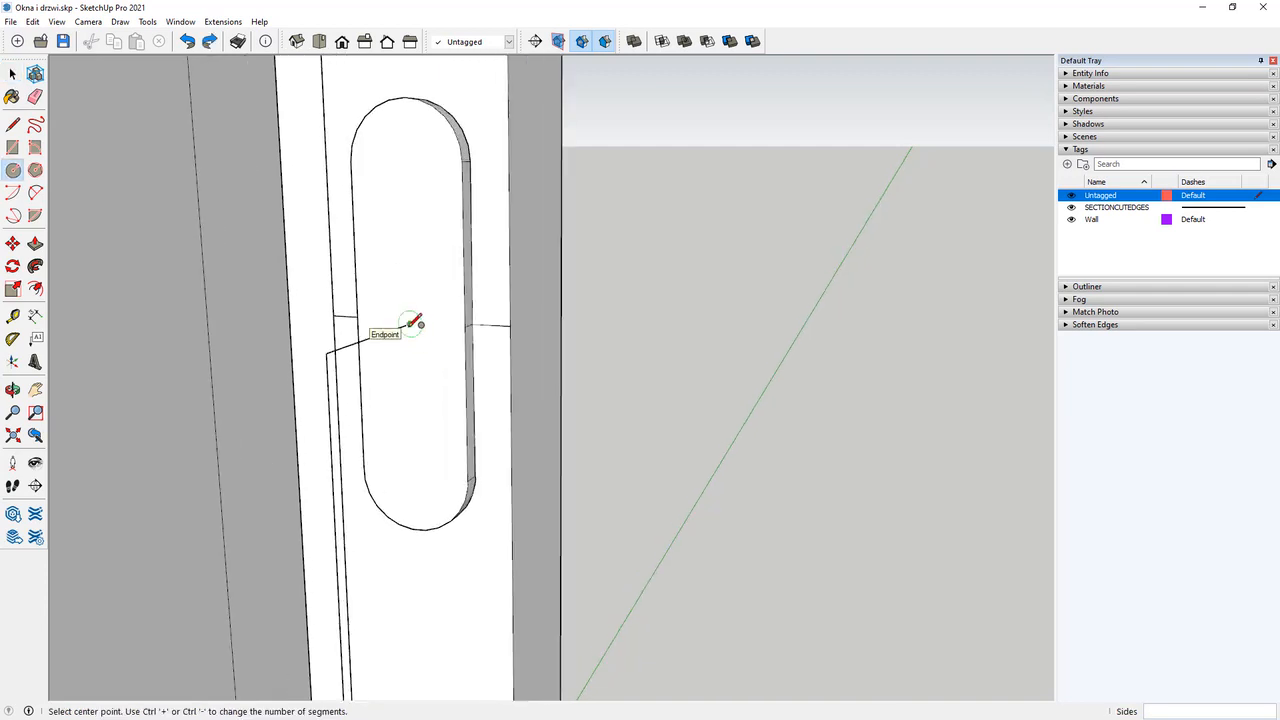
click(409, 325)
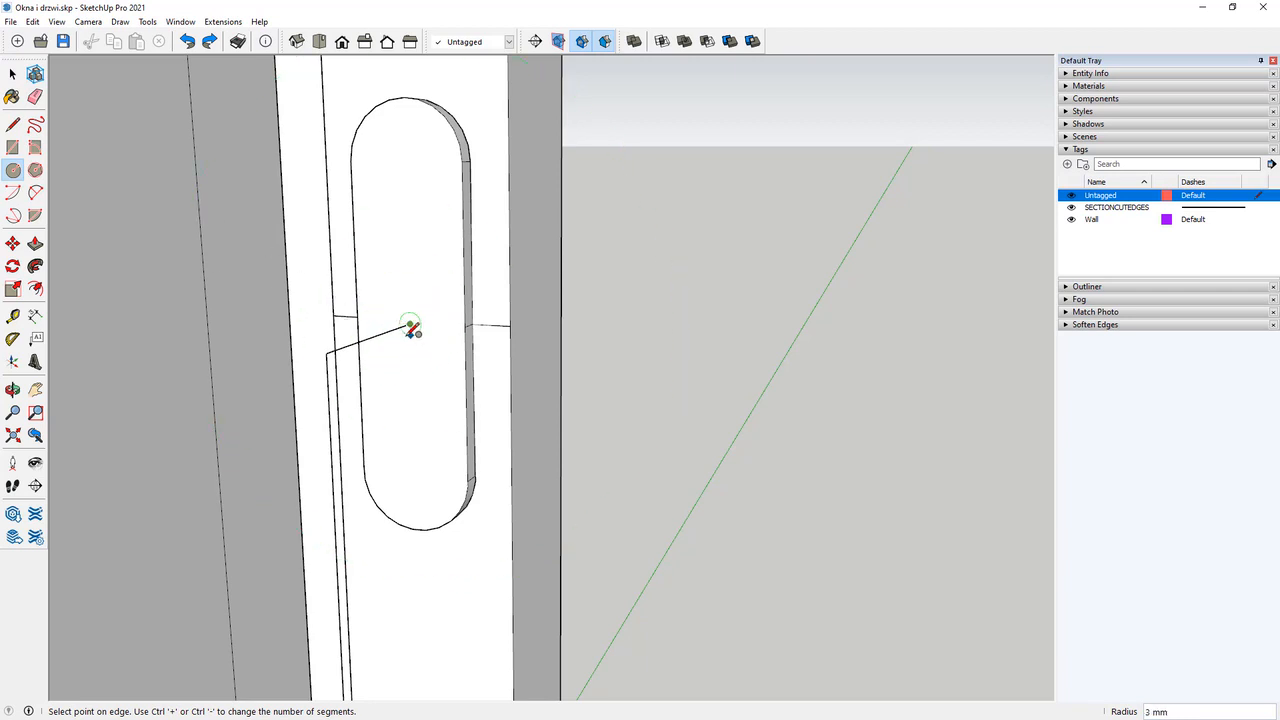
click(422, 344)
key(space)
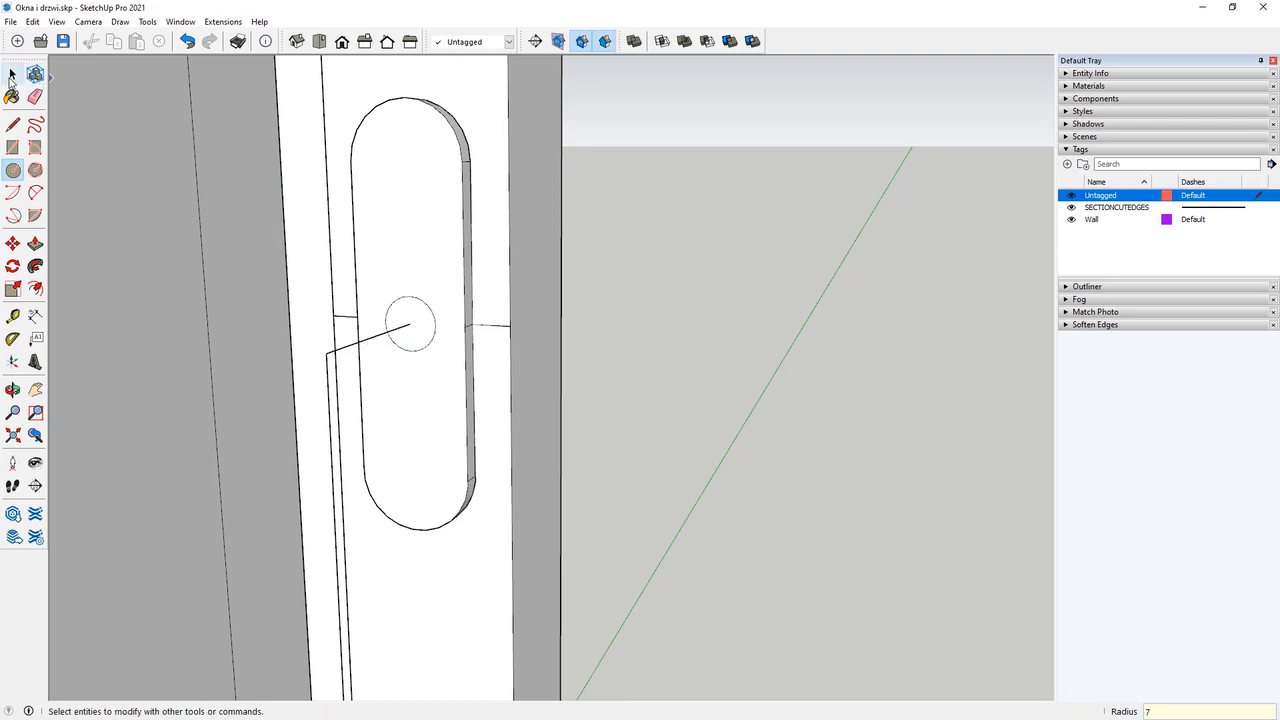
Reverse the orientation of the circular face on the handle plate.
click(420, 340)
right_click(422, 337)
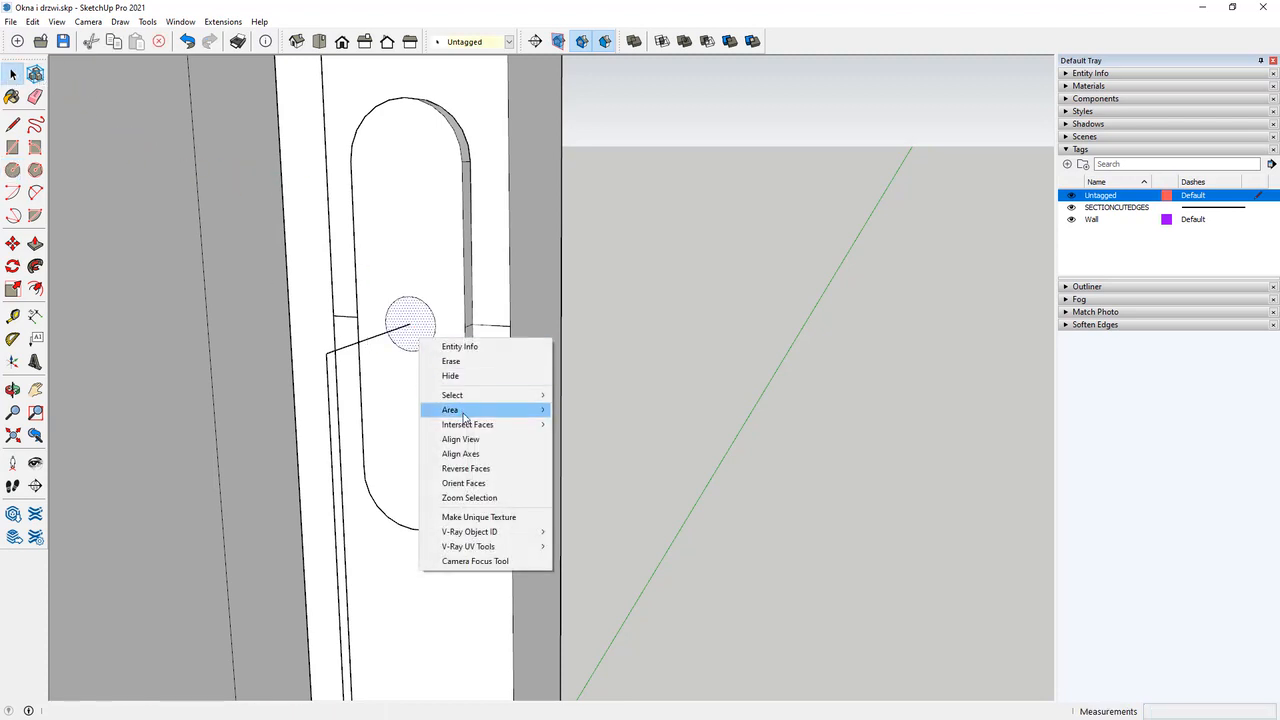
click(468, 469)
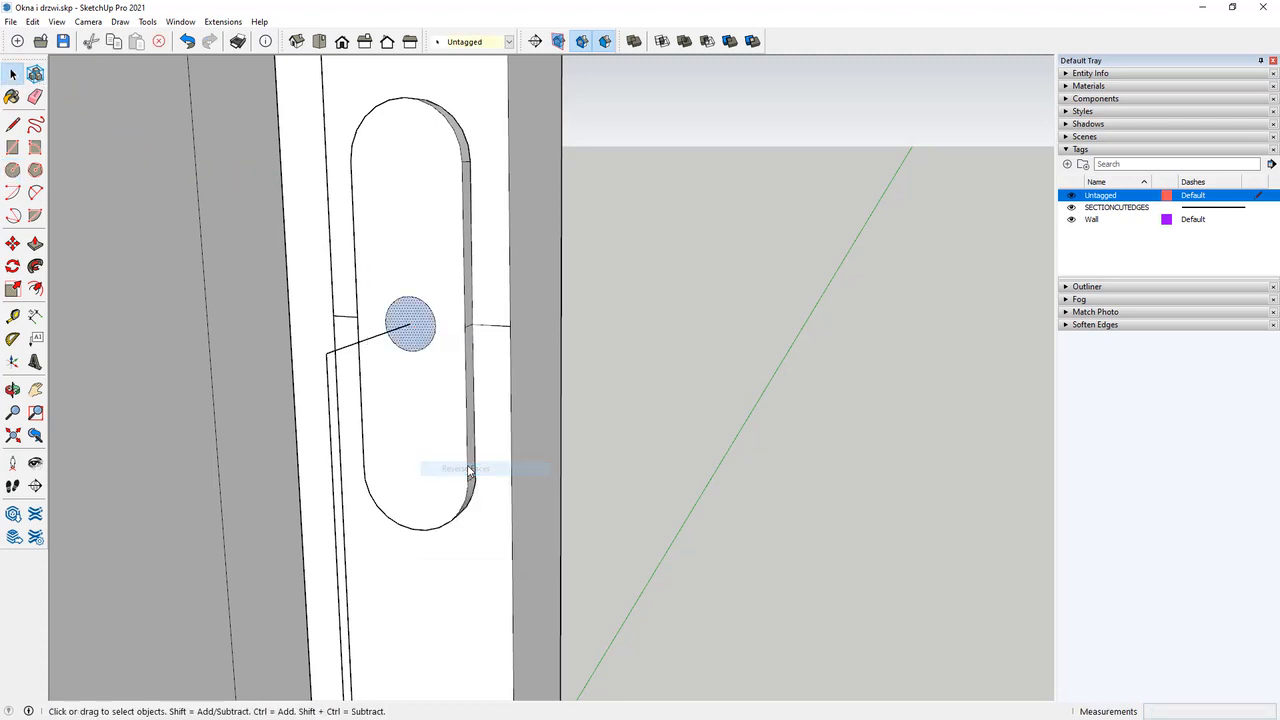
Sweep the circular face along the L-shaped path with Follow Me to form the handle grip.
click(362, 342)
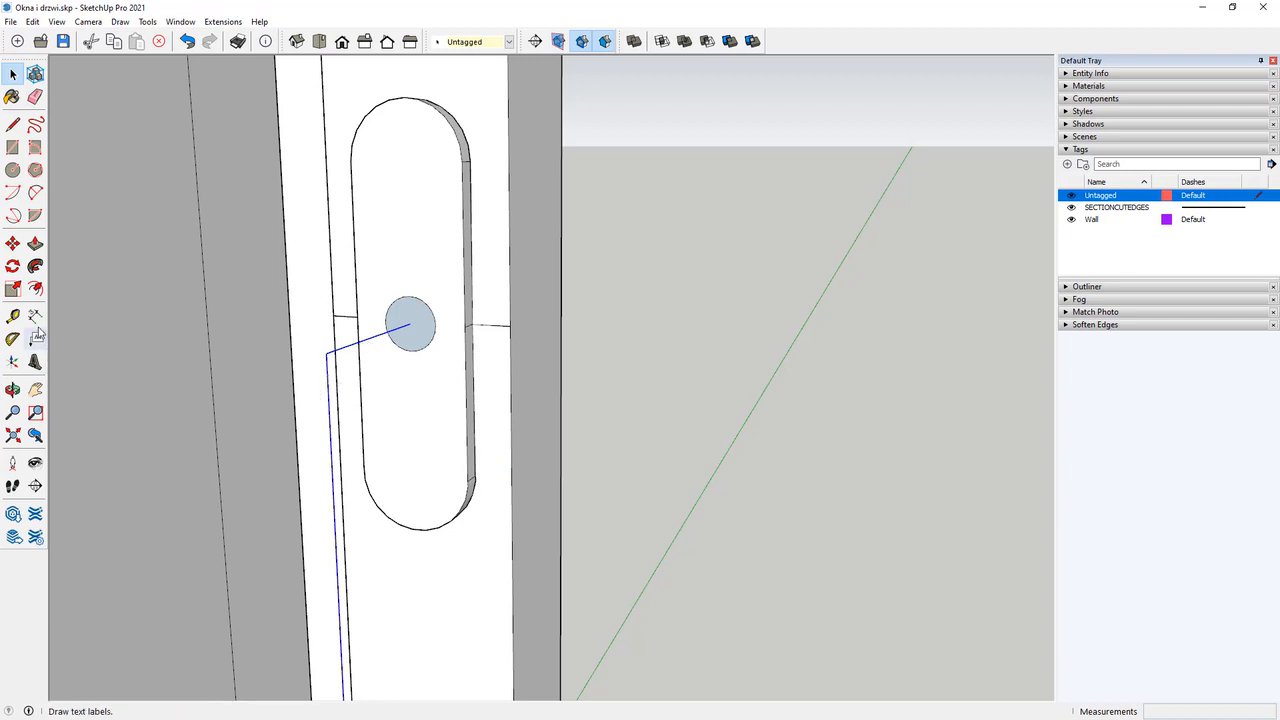
click(35, 267)
click(425, 332)
scroll(420, 326, down, 3)
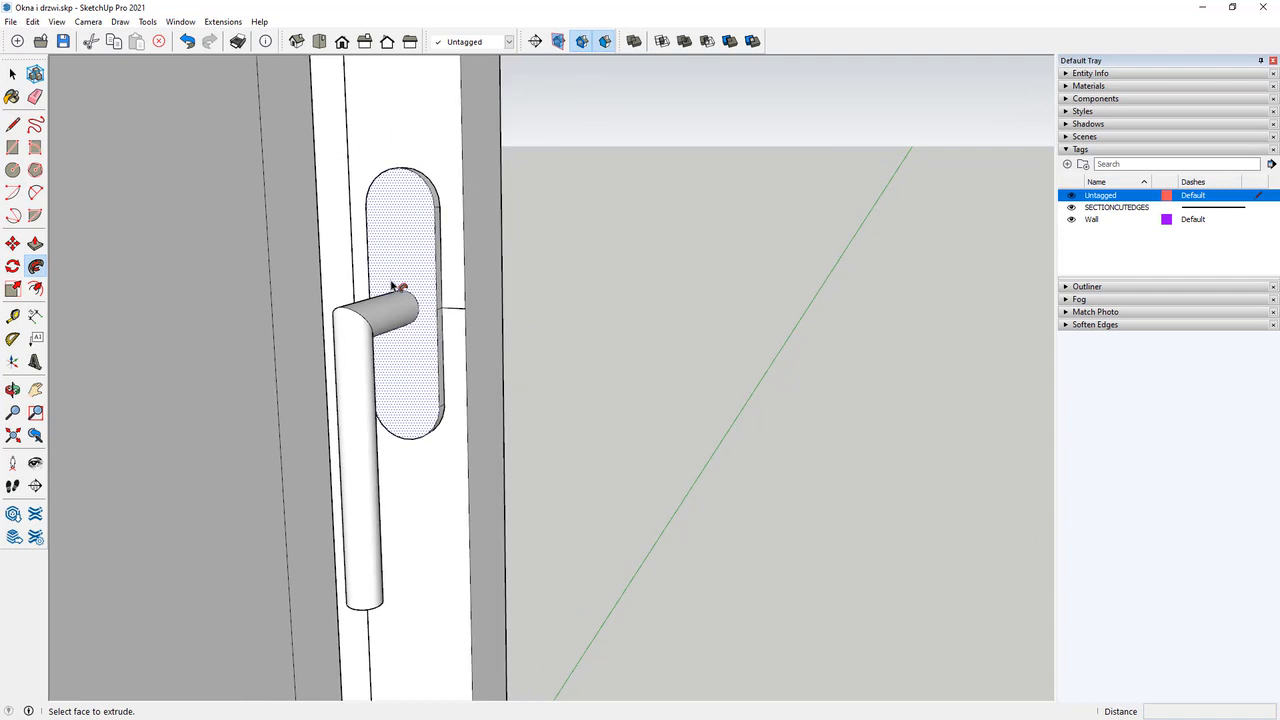
click(12, 73)
Hide the Wall tag so that the finished small window stands free of the walls.
scroll(370, 313, down, 1)
scroll(458, 429, down, 8)
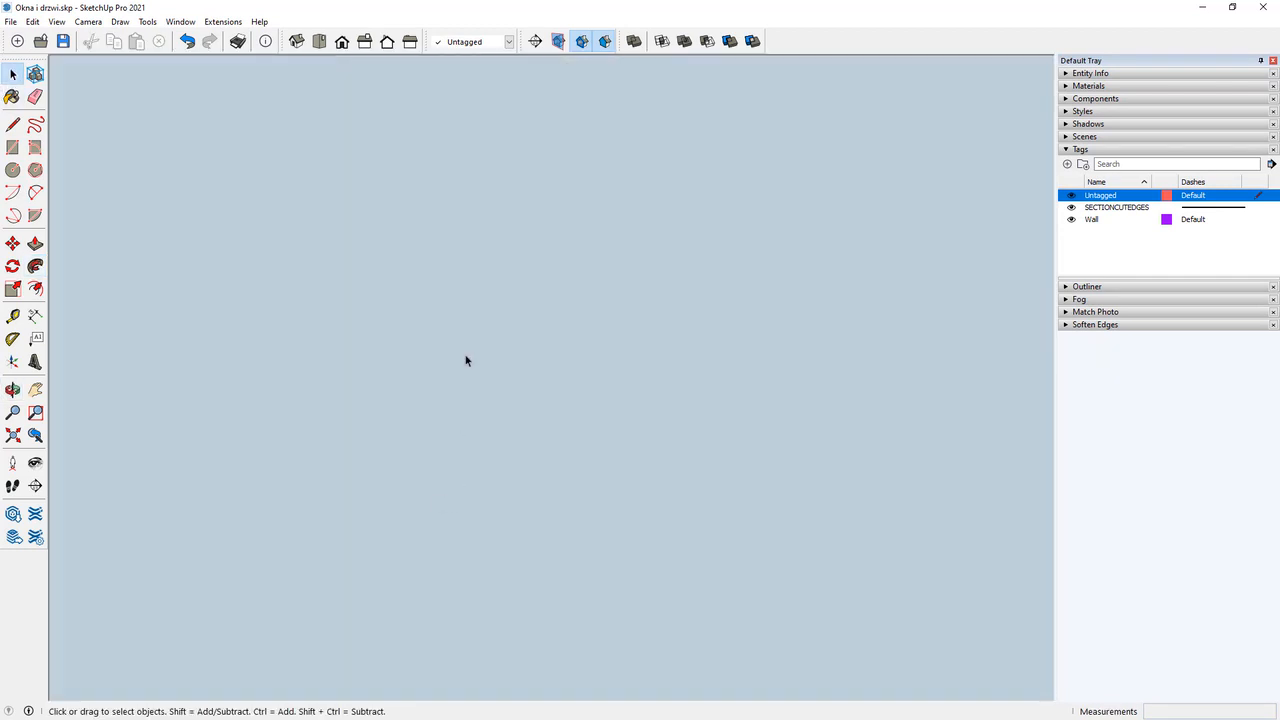
scroll(465, 360, down, 3)
scroll(440, 556, down, 3)
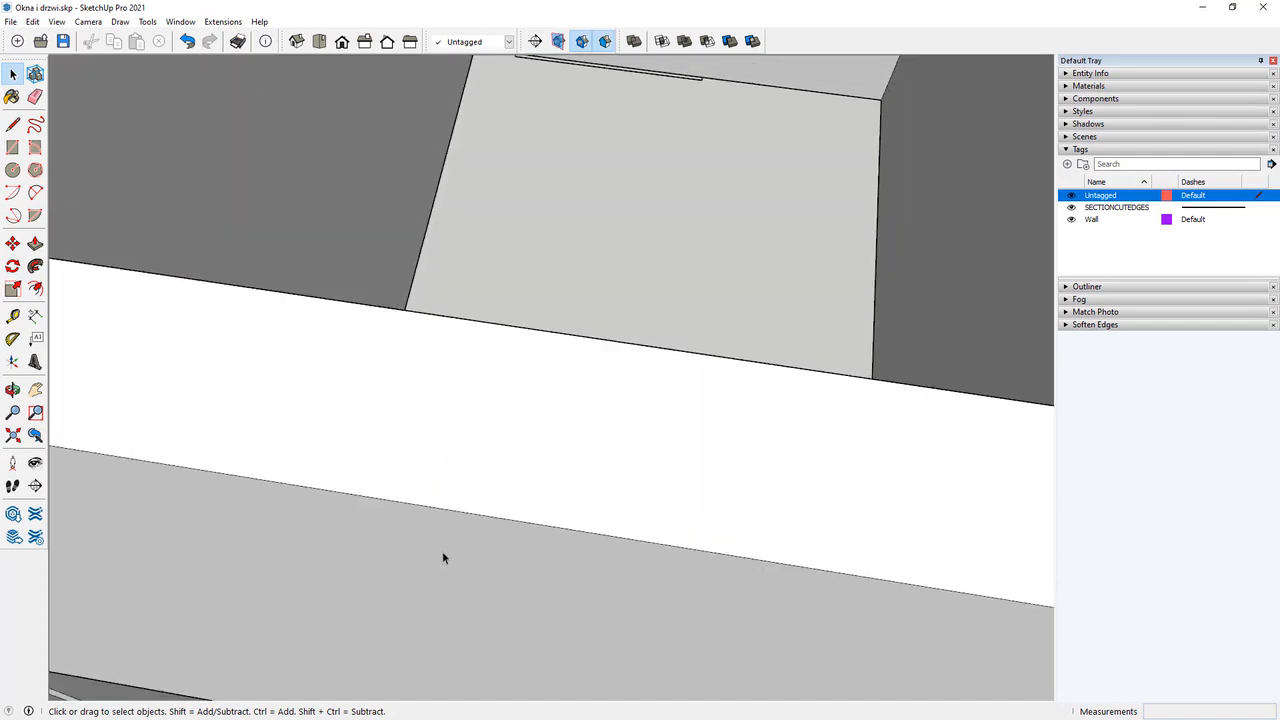
scroll(337, 557, down, 2)
middle_drag(337, 557, 417, 528)
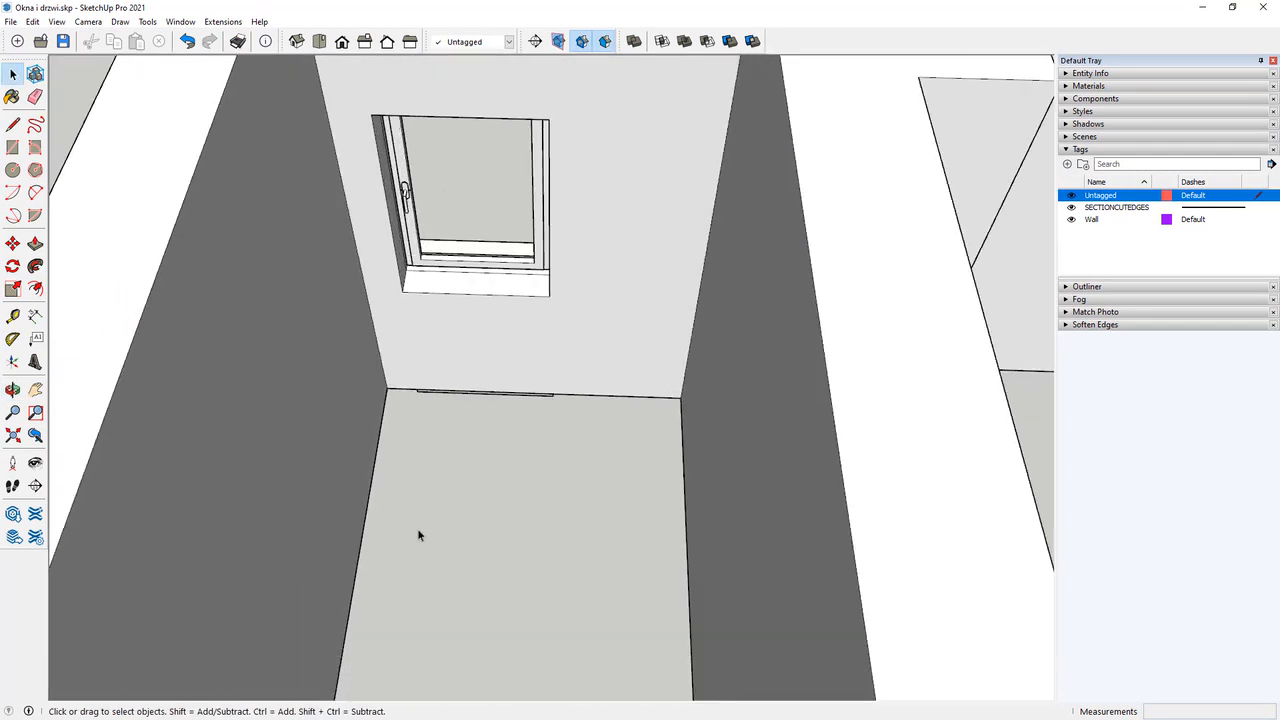
scroll(547, 371, up, 2)
click(1071, 220)
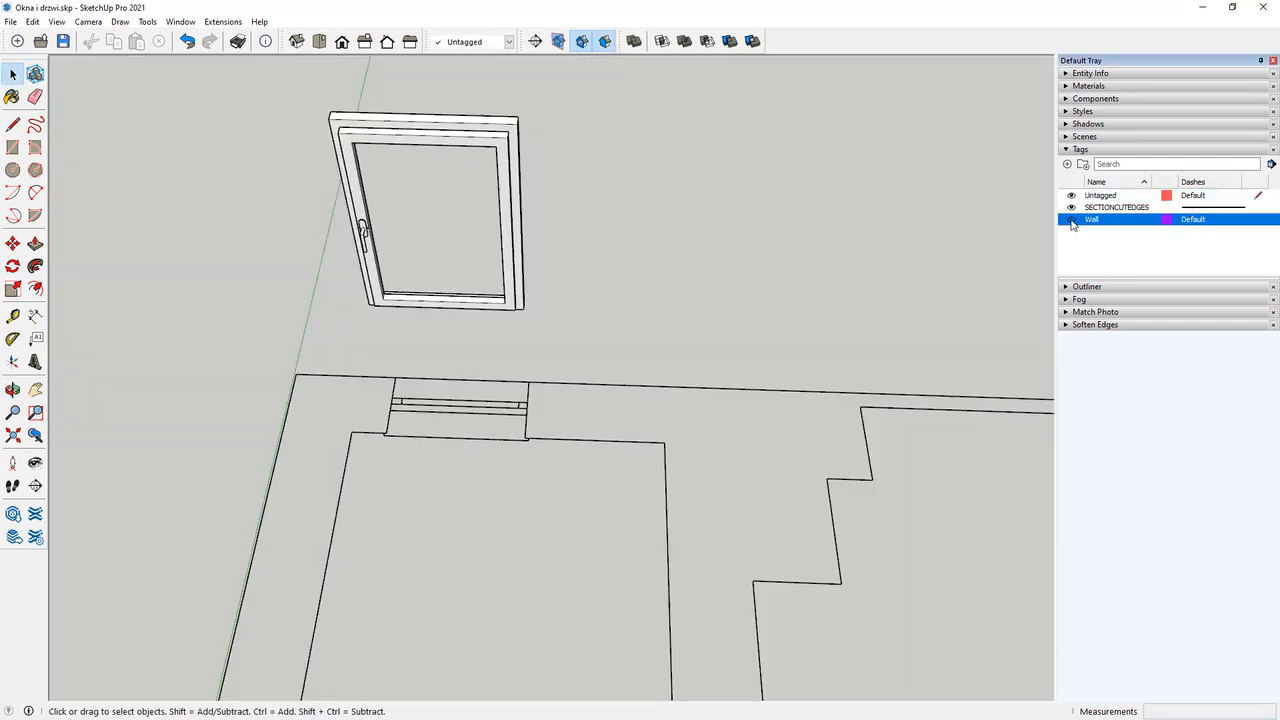
middle_drag(418, 322, 517, 300)
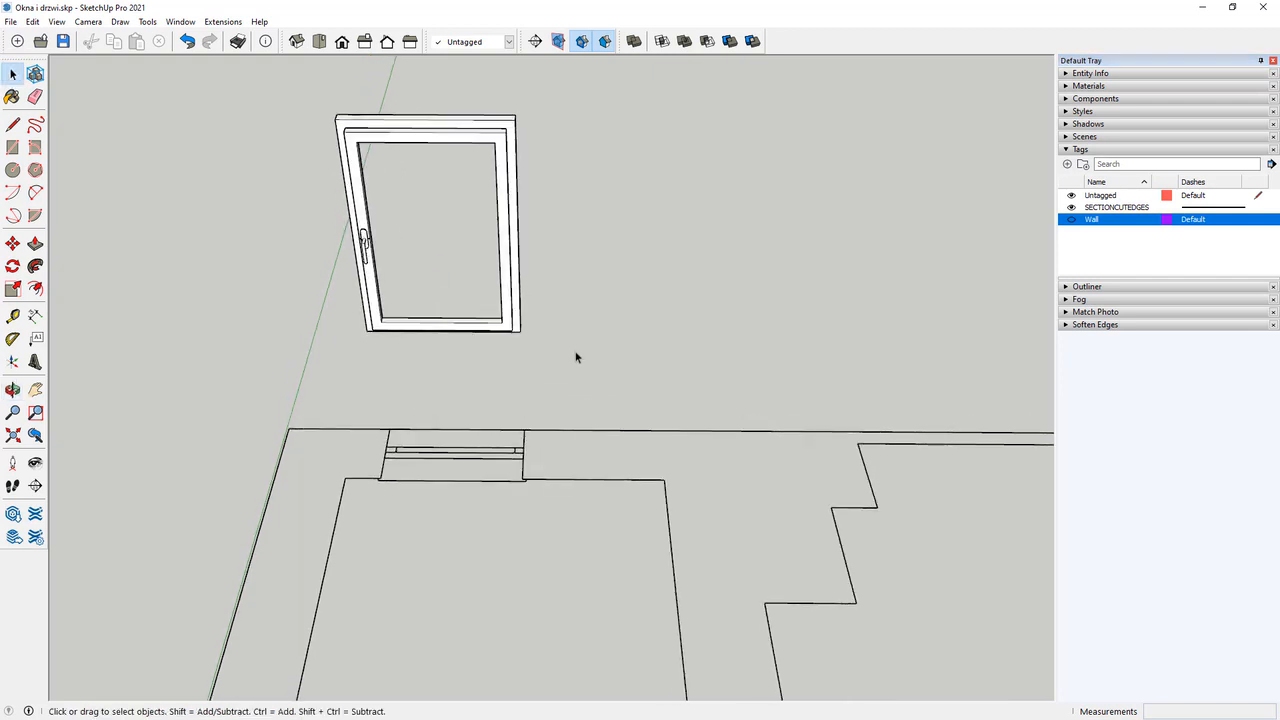
Select the small window's frame, leaf and handle together and start making them into one component.
drag(293, 103, 293, 103)
right_click(364, 134)
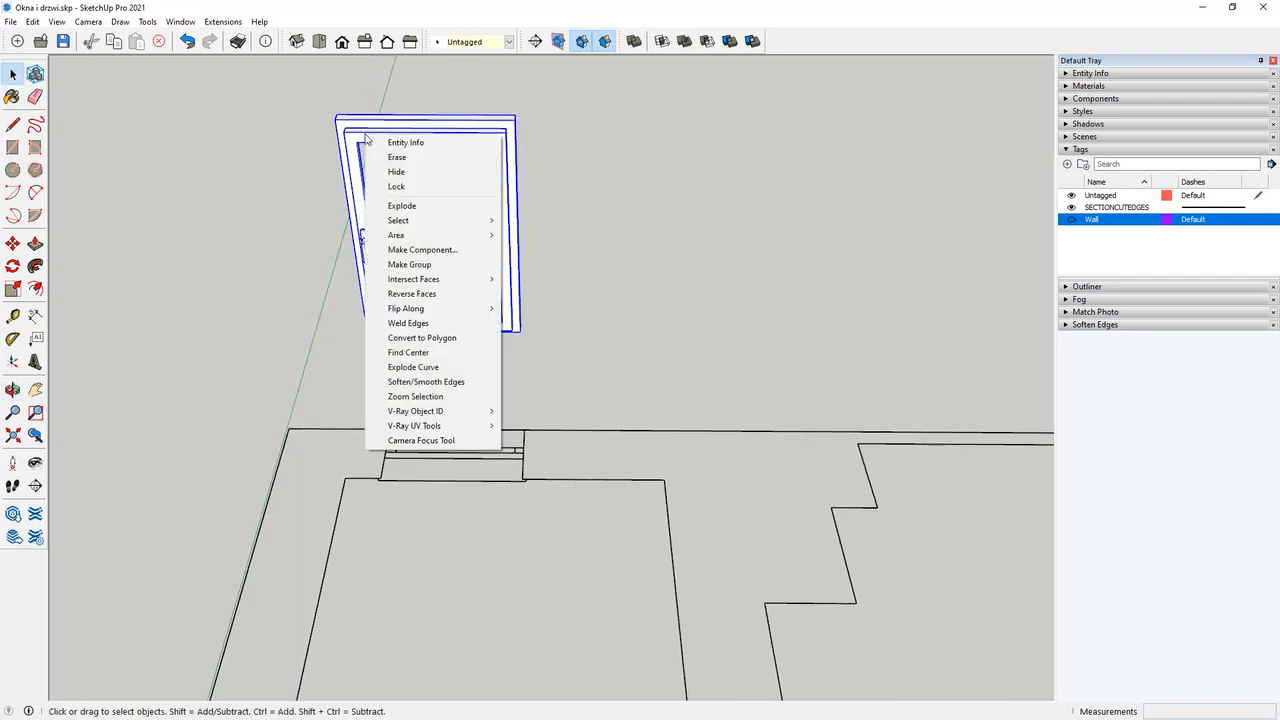
click(425, 250)
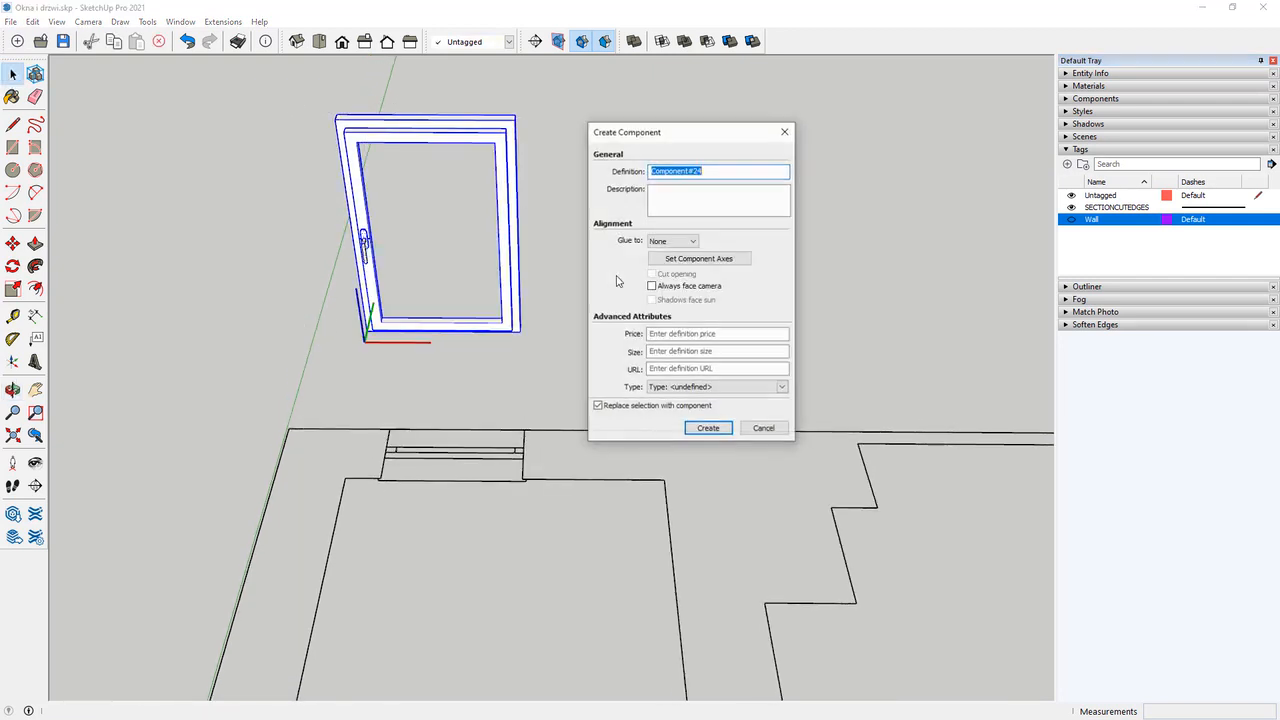
Turn the selected window assembly into a component, clear the selection and show the Wall tag.
click(708, 428)
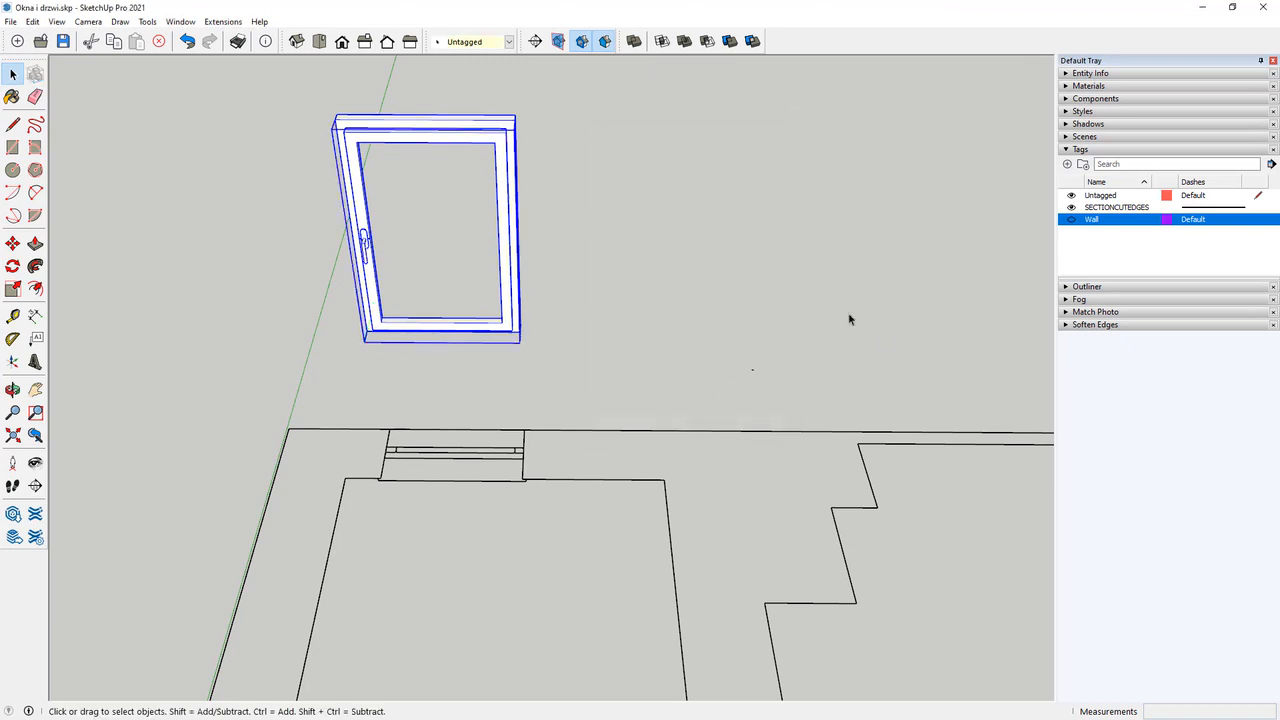
click(849, 317)
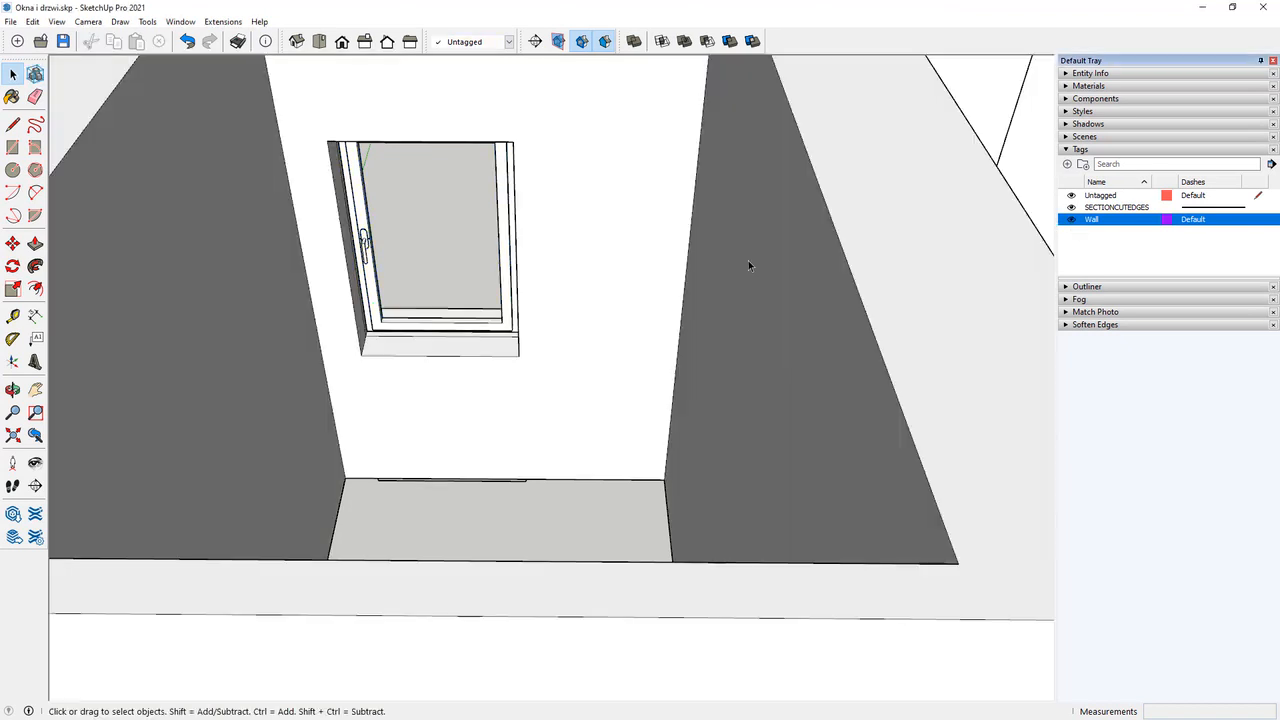
Open the wall for editing and lower the two front strips of the window opening's bottom face by 20 mm.
scroll(371, 337, up, 5)
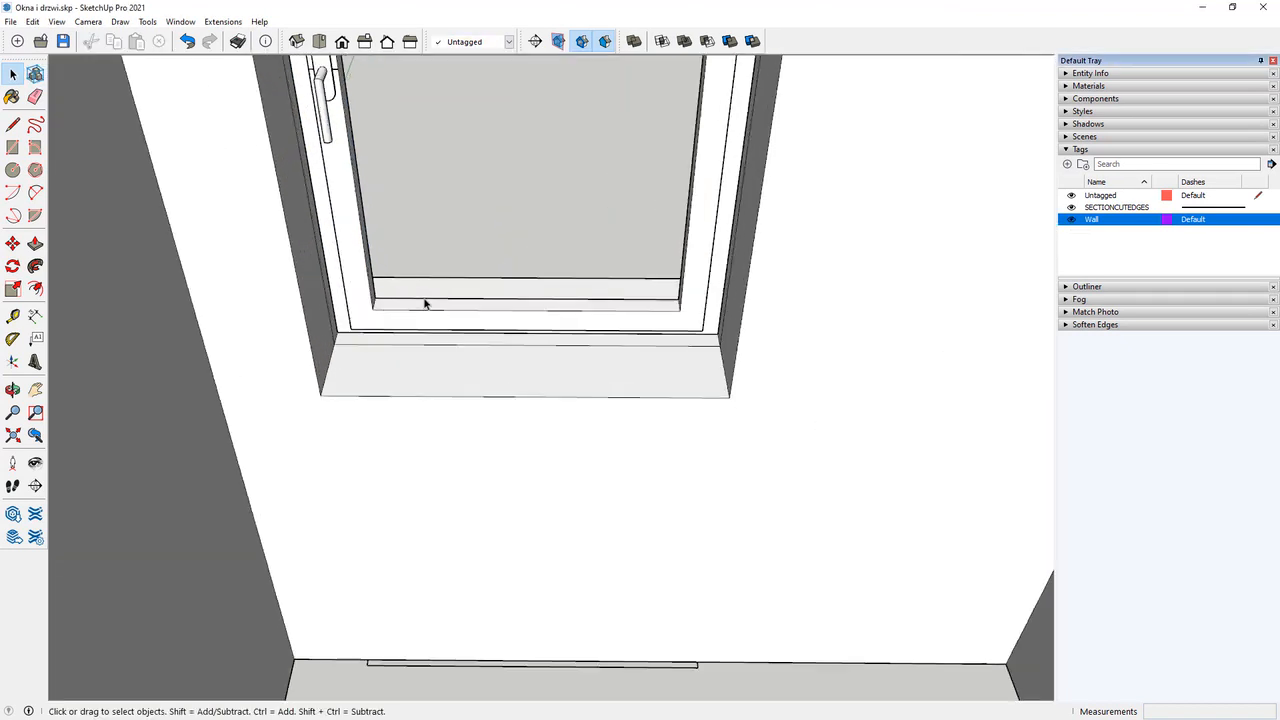
middle_drag(423, 300, 397, 211)
scroll(366, 523, up, 3)
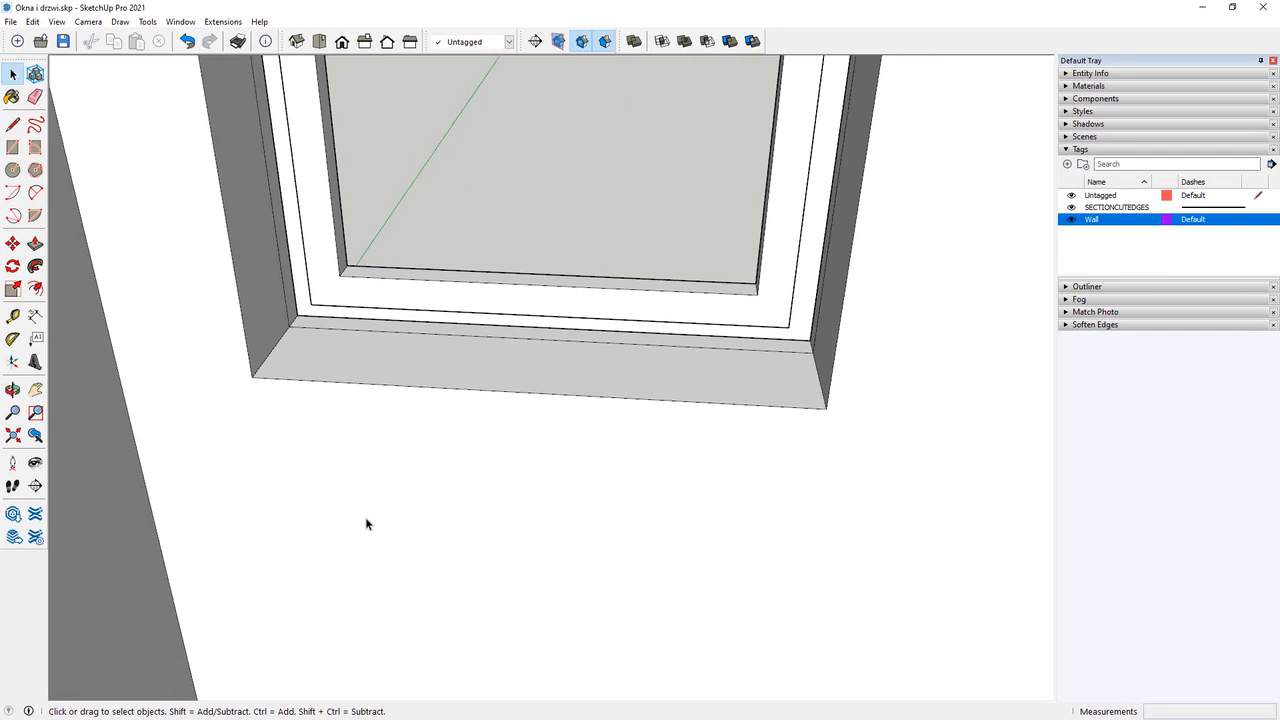
middle_drag(586, 317, 230, 370)
scroll(433, 346, up, 3)
click(230, 370)
double_click(230, 372)
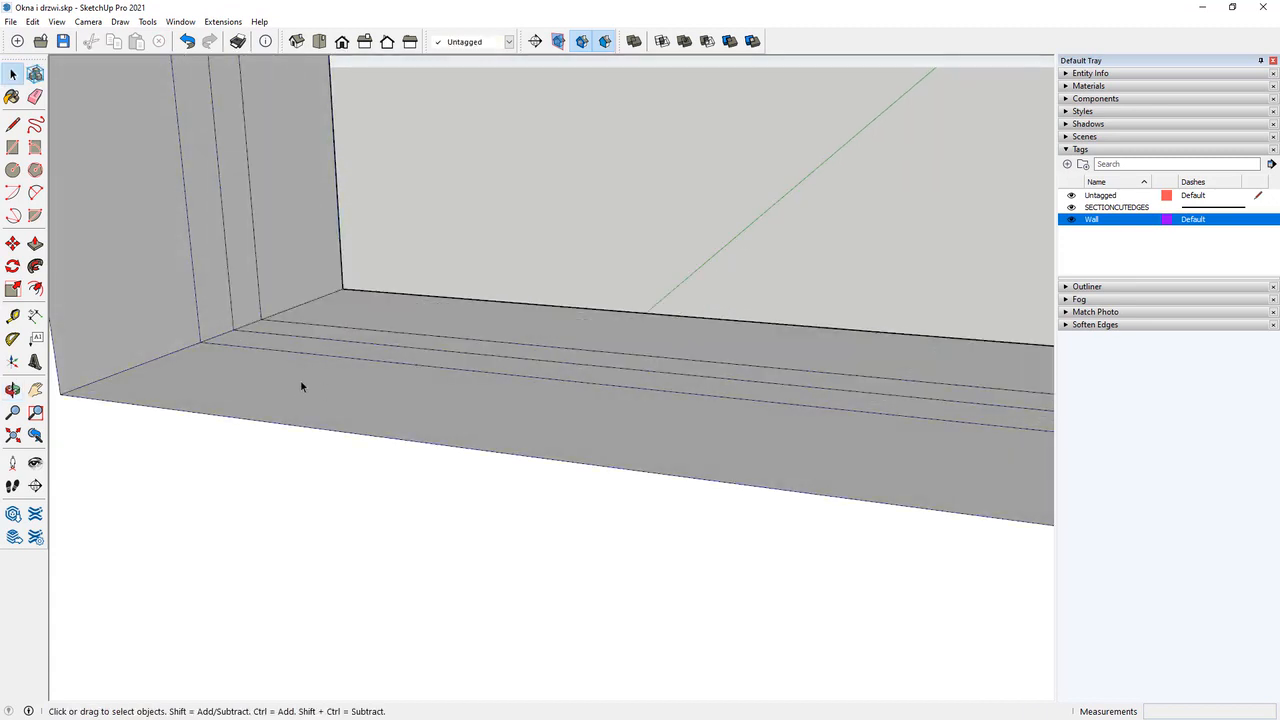
click(297, 378)
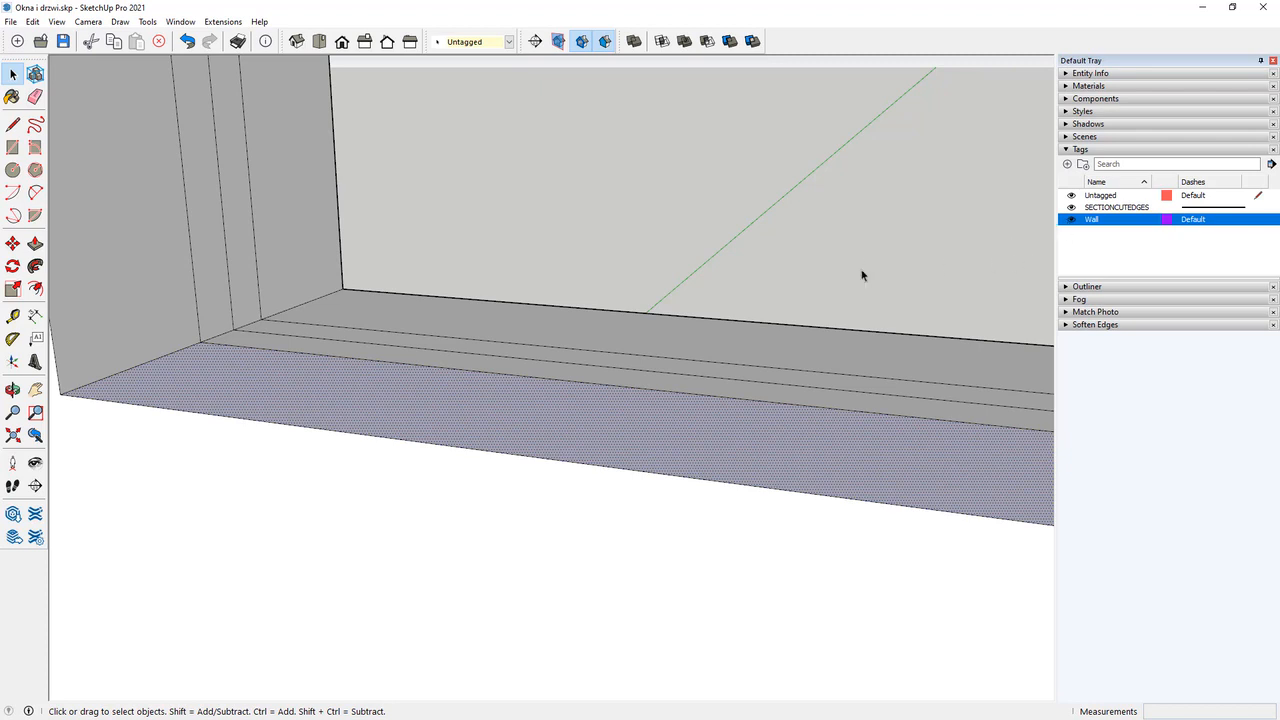
shift+click(284, 346)
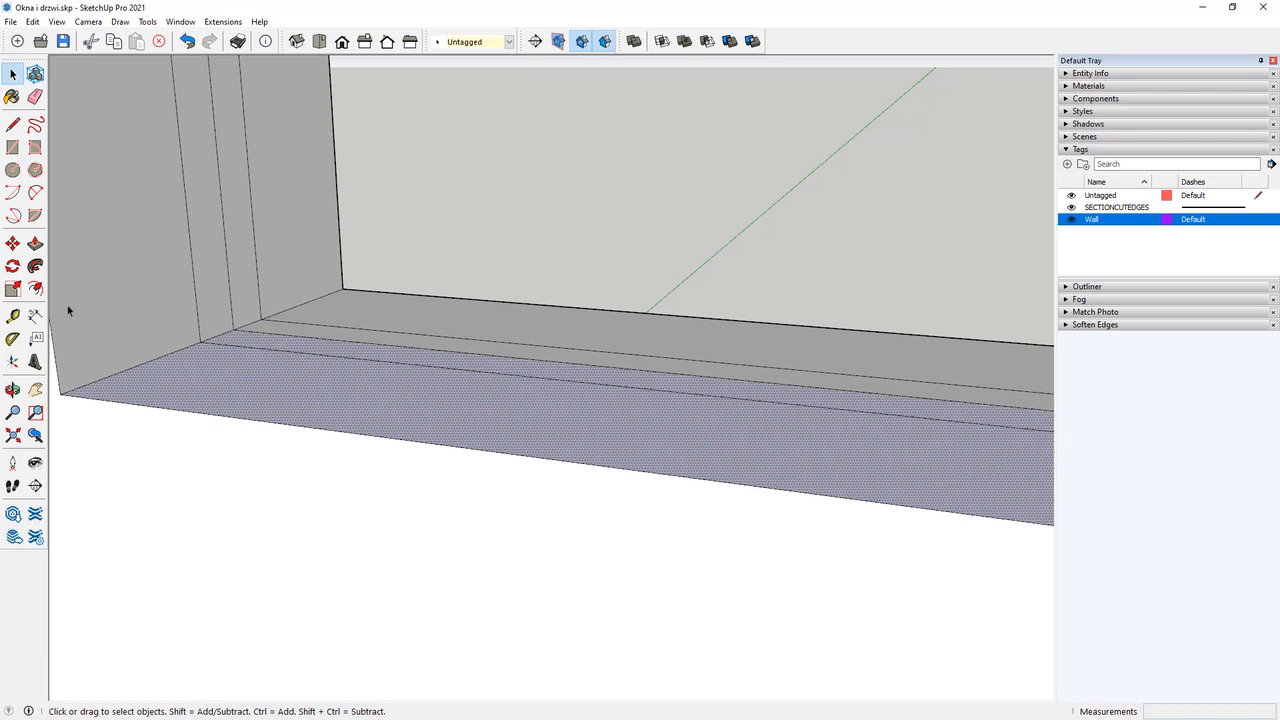
click(35, 243)
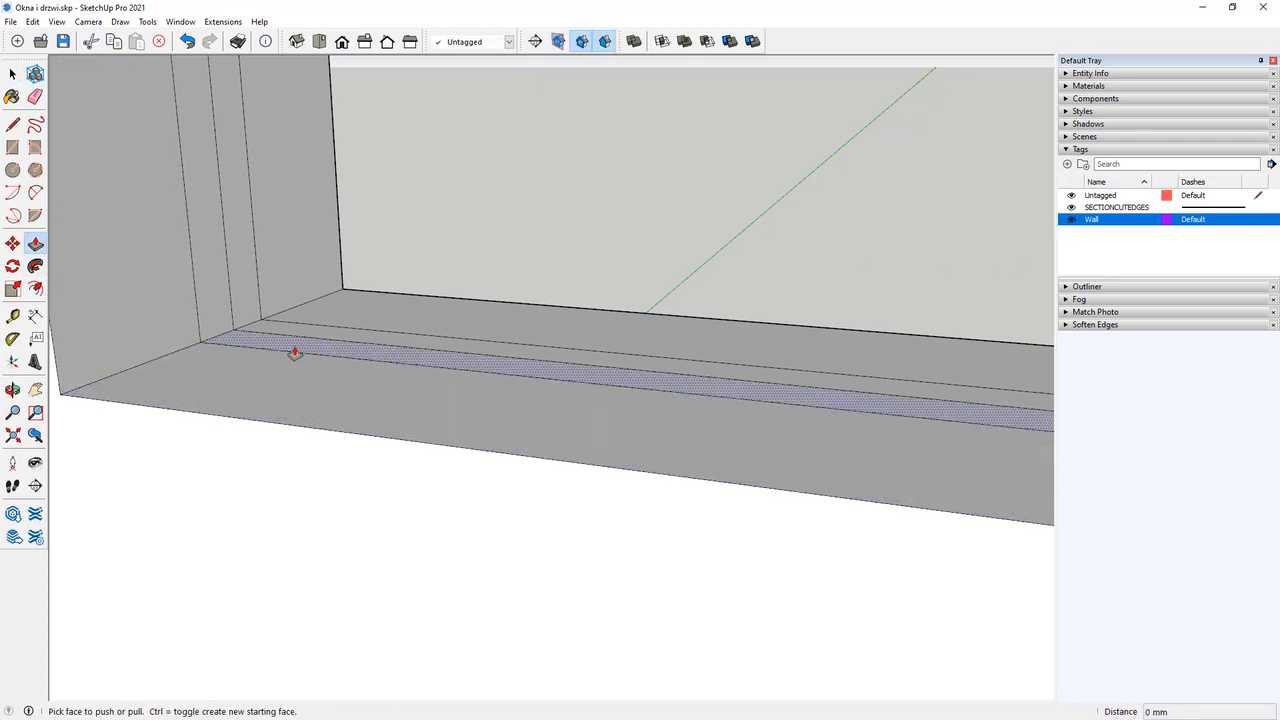
click(251, 380)
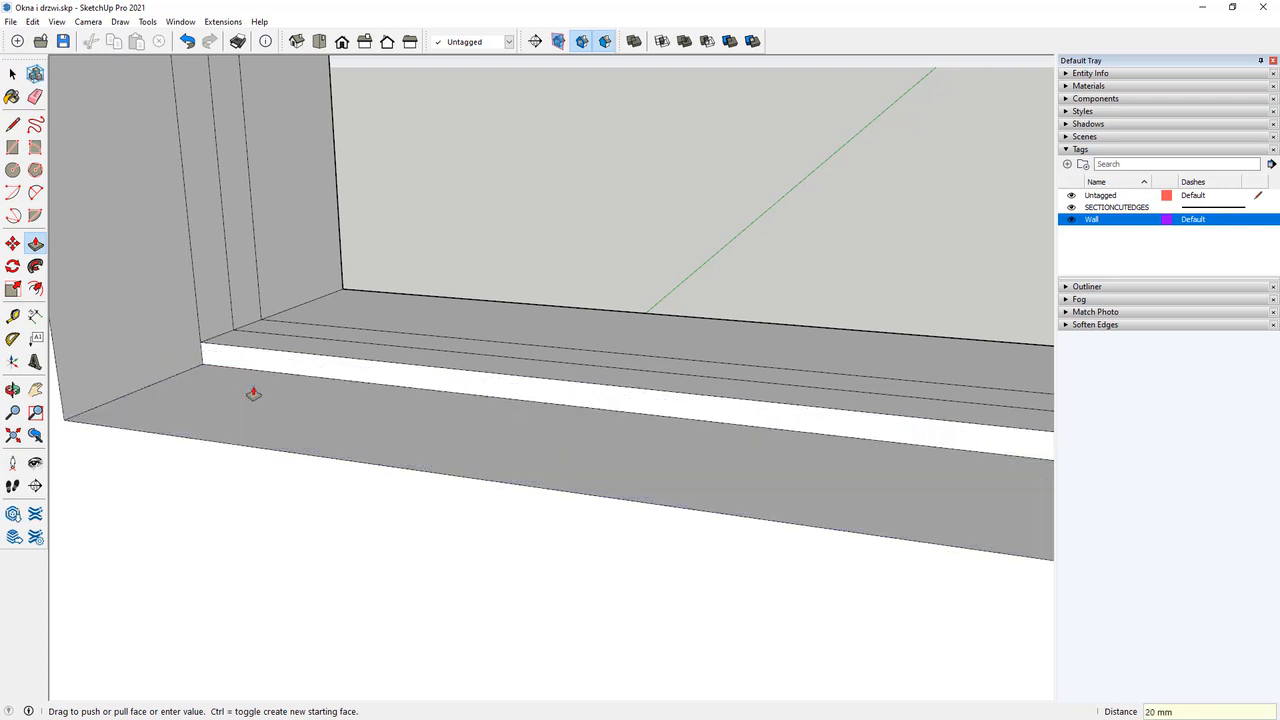
click(247, 385)
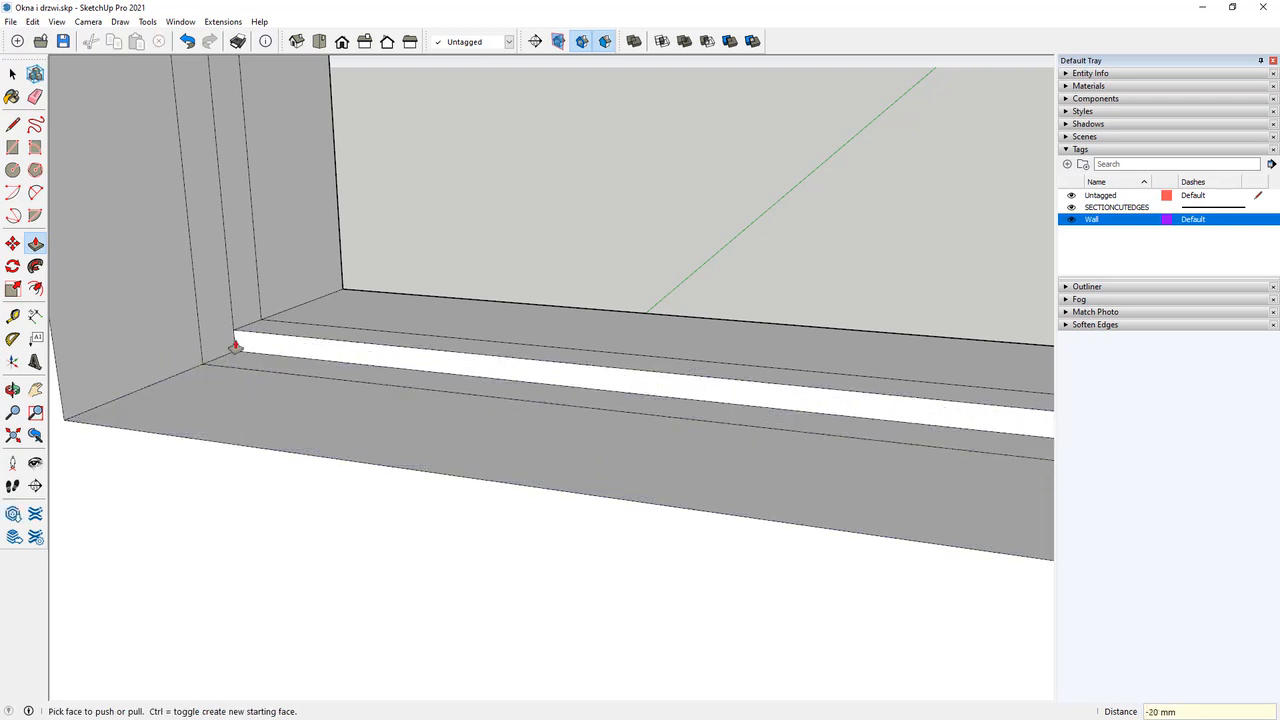
Lower the strip beneath the window frame by 20 mm as well and leave the wall's editing context.
key(space)
middle_drag(377, 253, 268, 360)
double_click(269, 358)
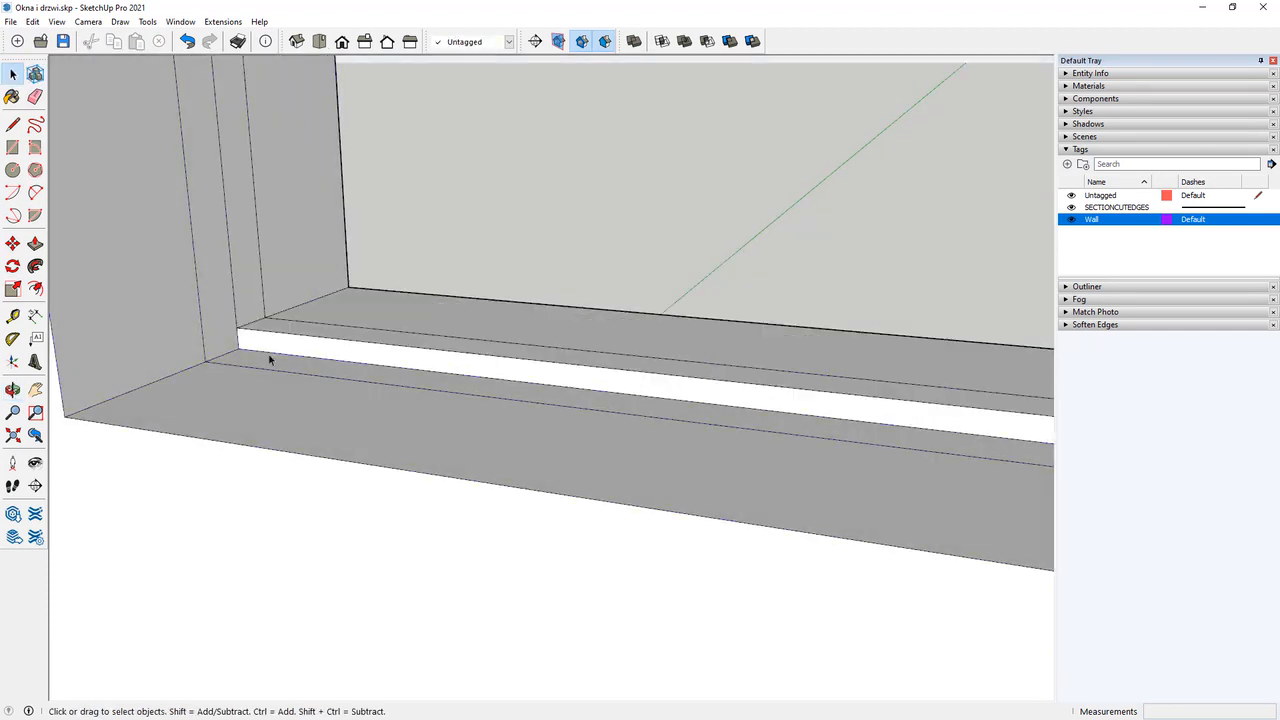
click(281, 336)
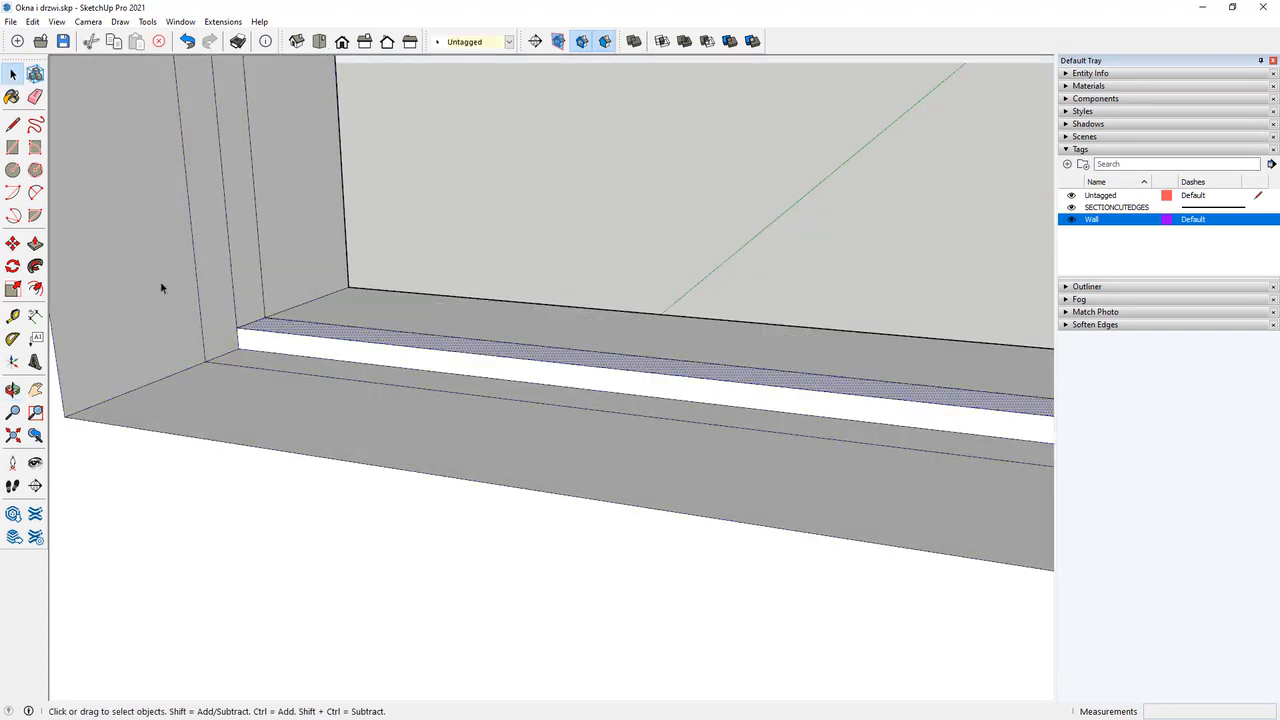
click(35, 243)
drag(274, 329, 279, 362)
click(281, 360)
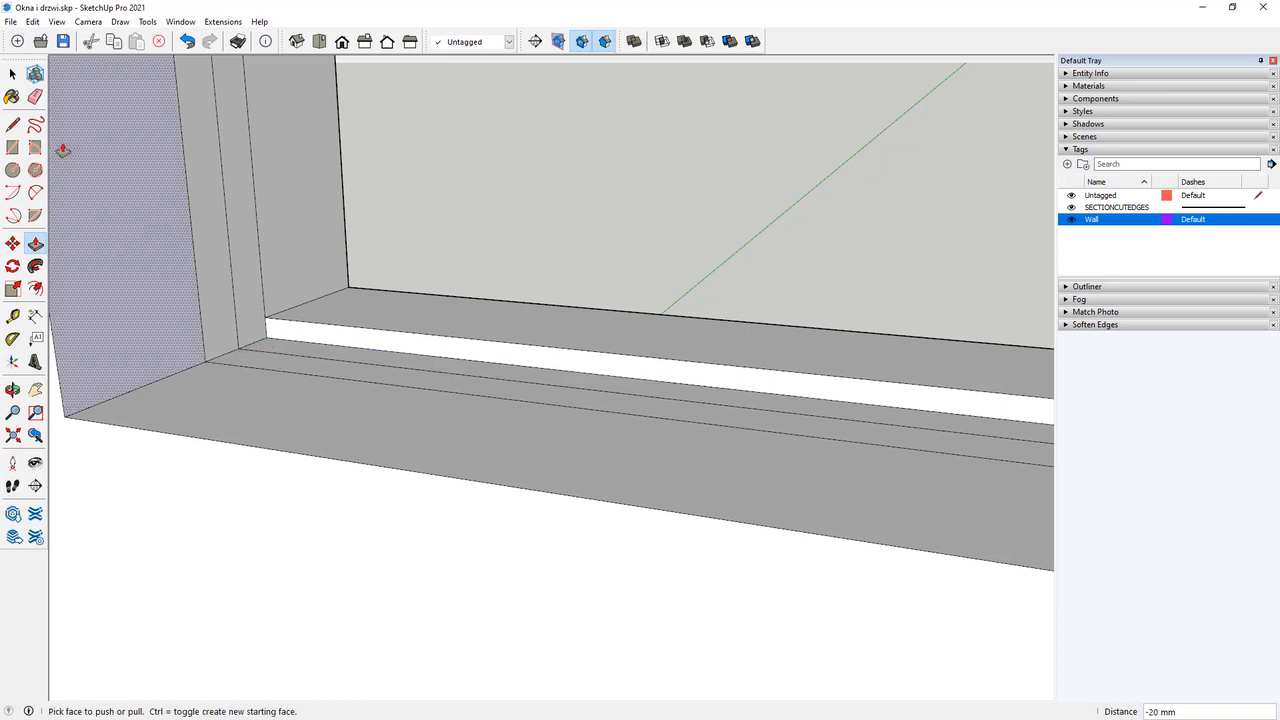
click(12, 74)
click(523, 150)
Draw an 800 x 250 mm rectangle covering the lowered bottom face of the window opening.
middle_drag(267, 356, 445, 336)
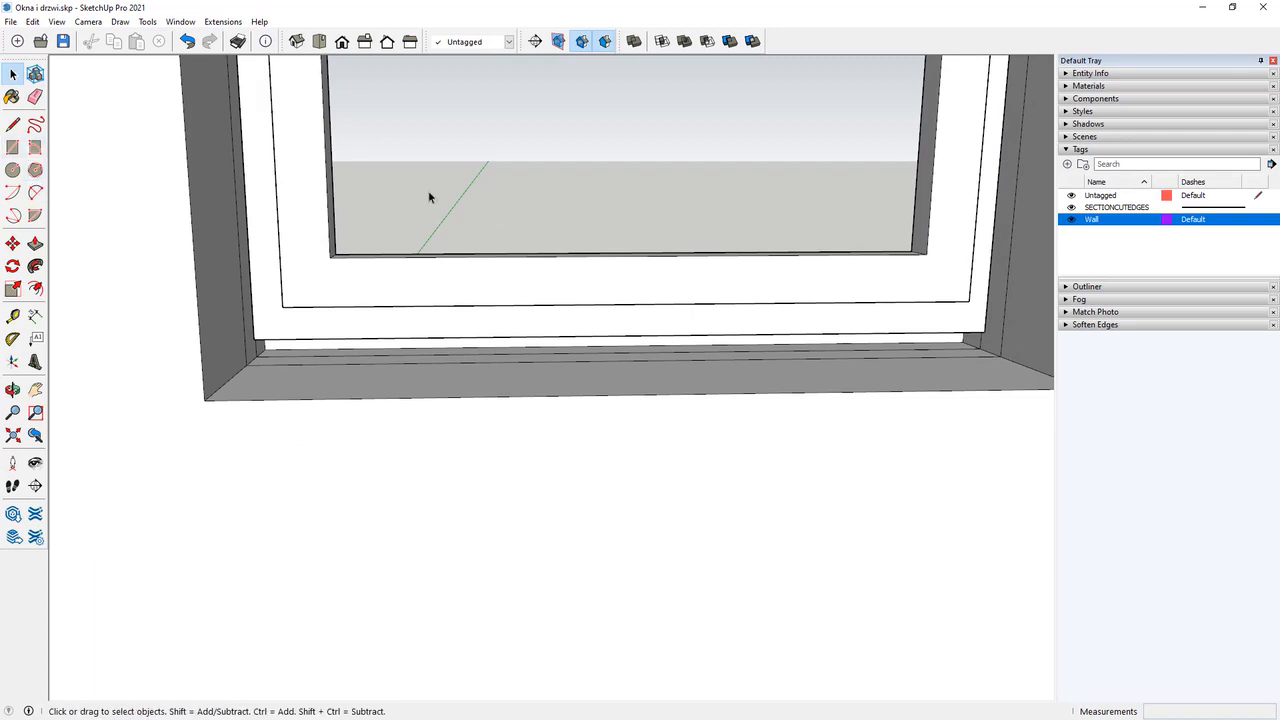
click(12, 147)
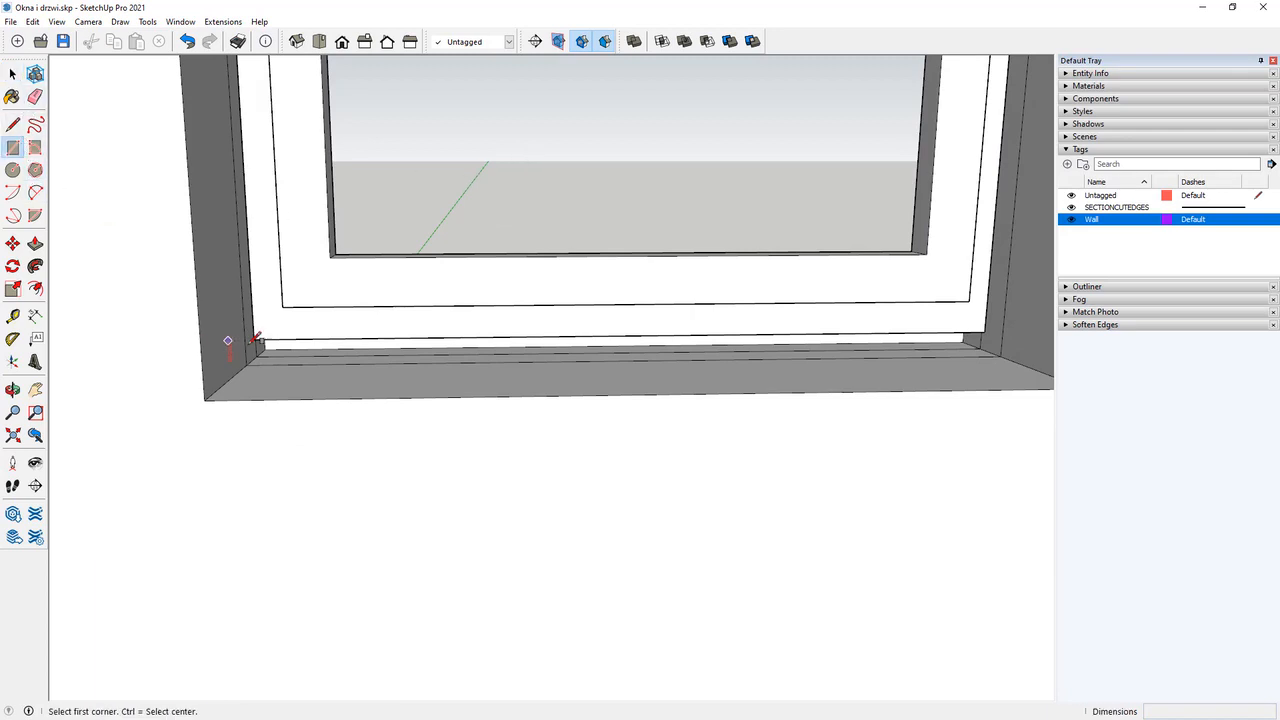
click(266, 346)
scroll(690, 362, down, 1)
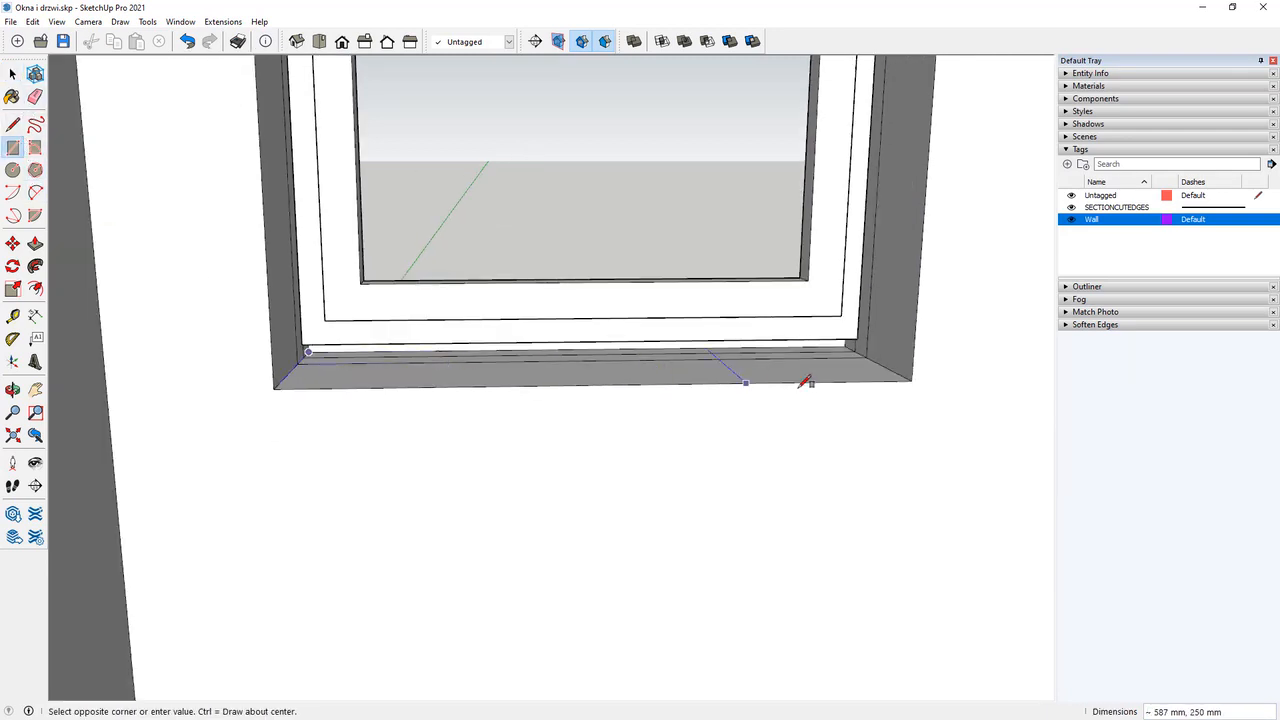
click(912, 379)
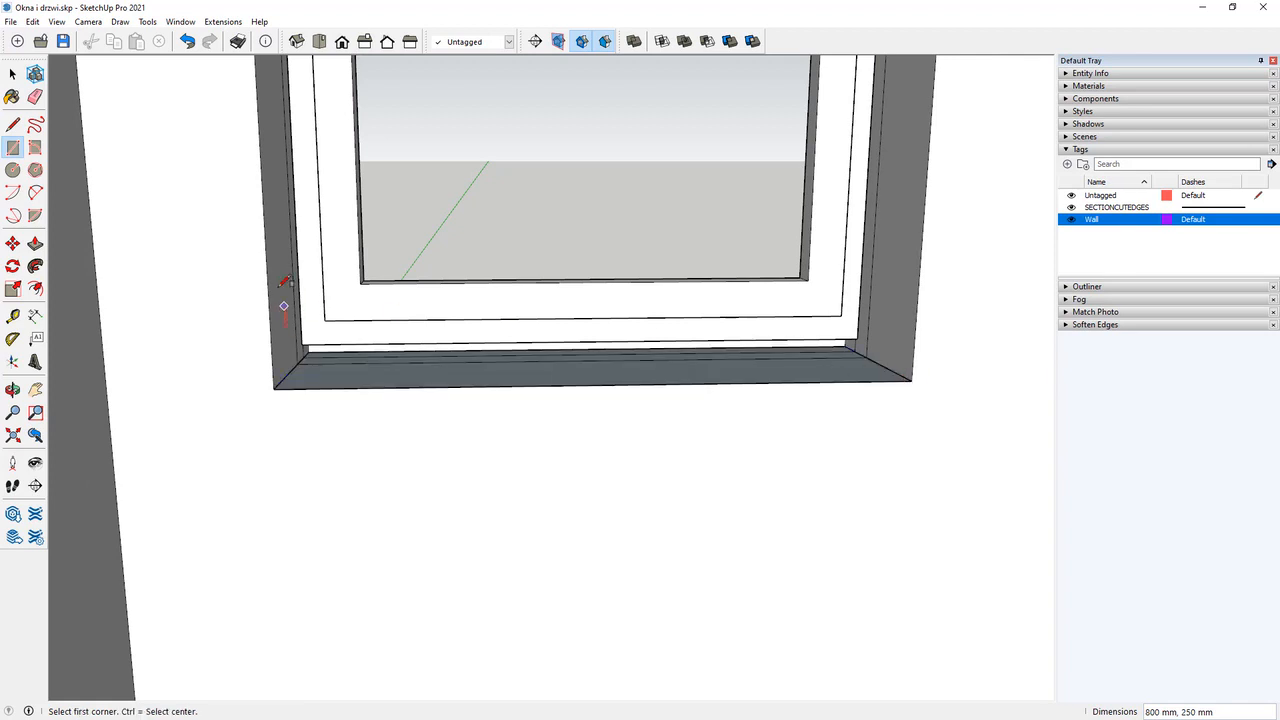
Push/Pull the sill rectangle upward to a thickness of 20 mm.
click(35, 243)
click(343, 381)
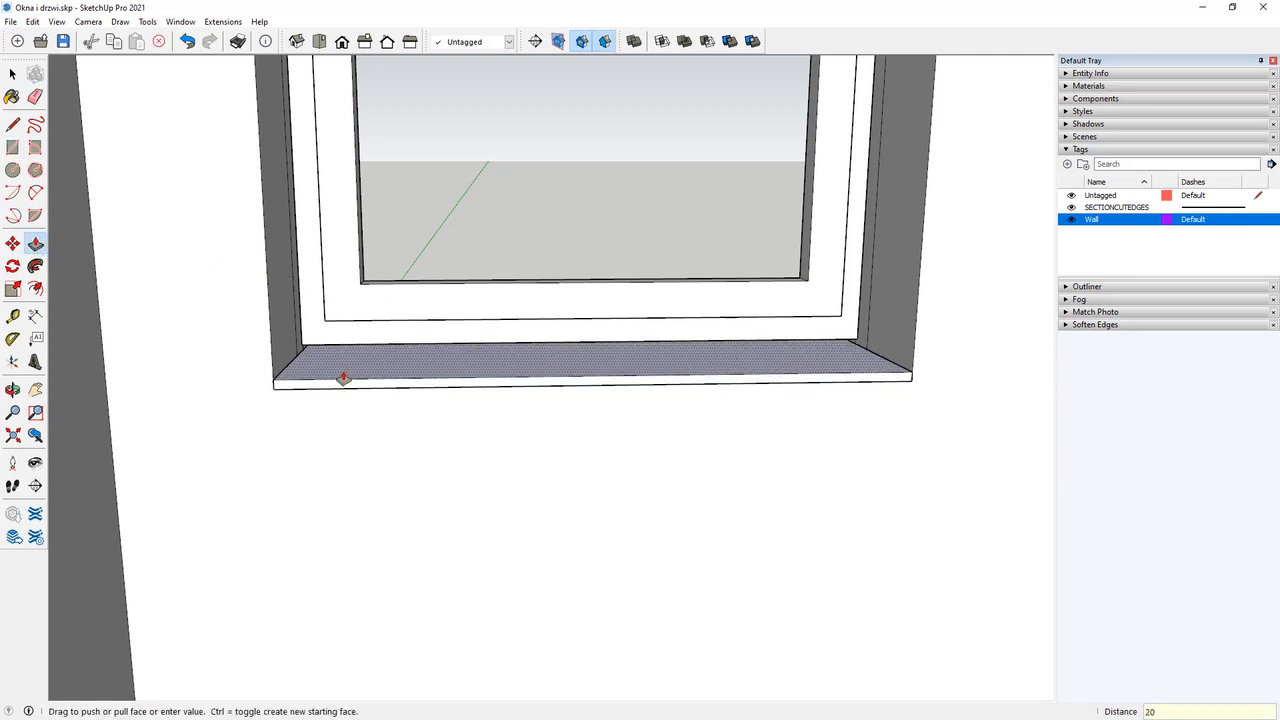
text(20)
key(Return)
Pull the sill's front face out 20 mm past the wall surface.
middle_drag(343, 376, 294, 409)
drag(294, 409, 294, 415)
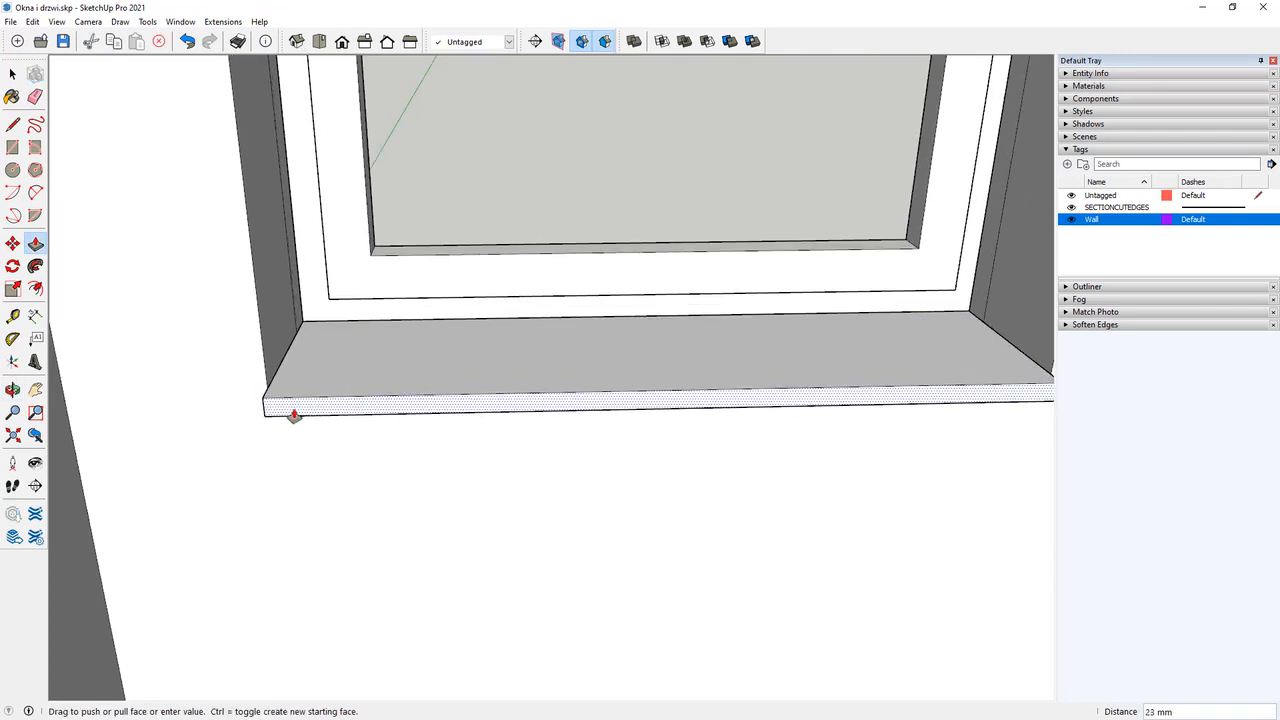
key(Return)
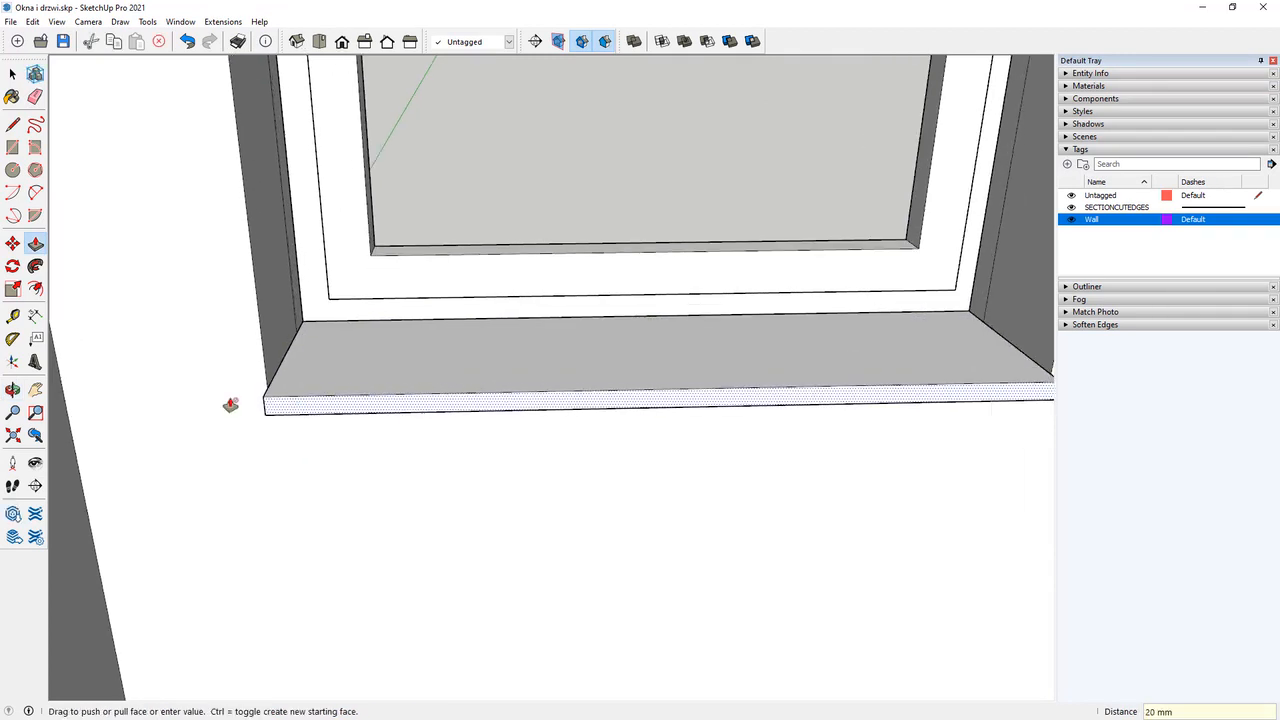
Draw a rectangle on the left end of the sill's projecting lip and pull that face outward 20 mm.
middle_drag(229, 400, 360, 380)
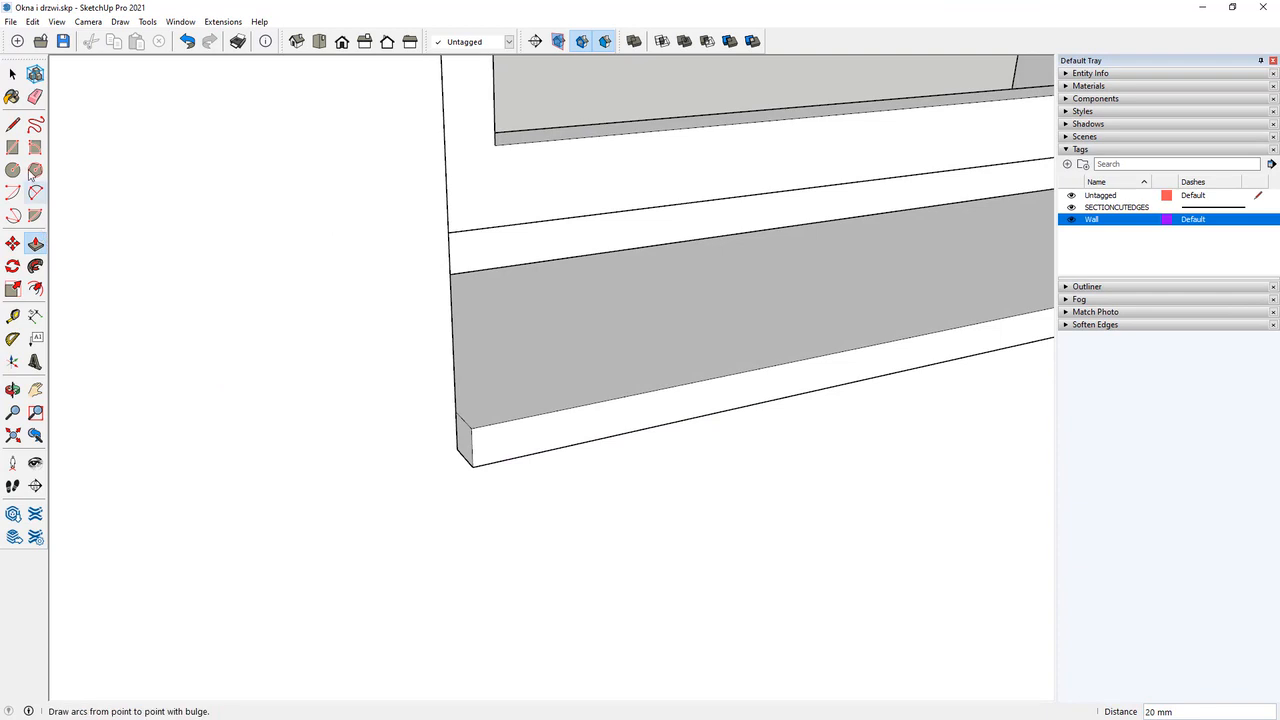
click(12, 147)
click(463, 409)
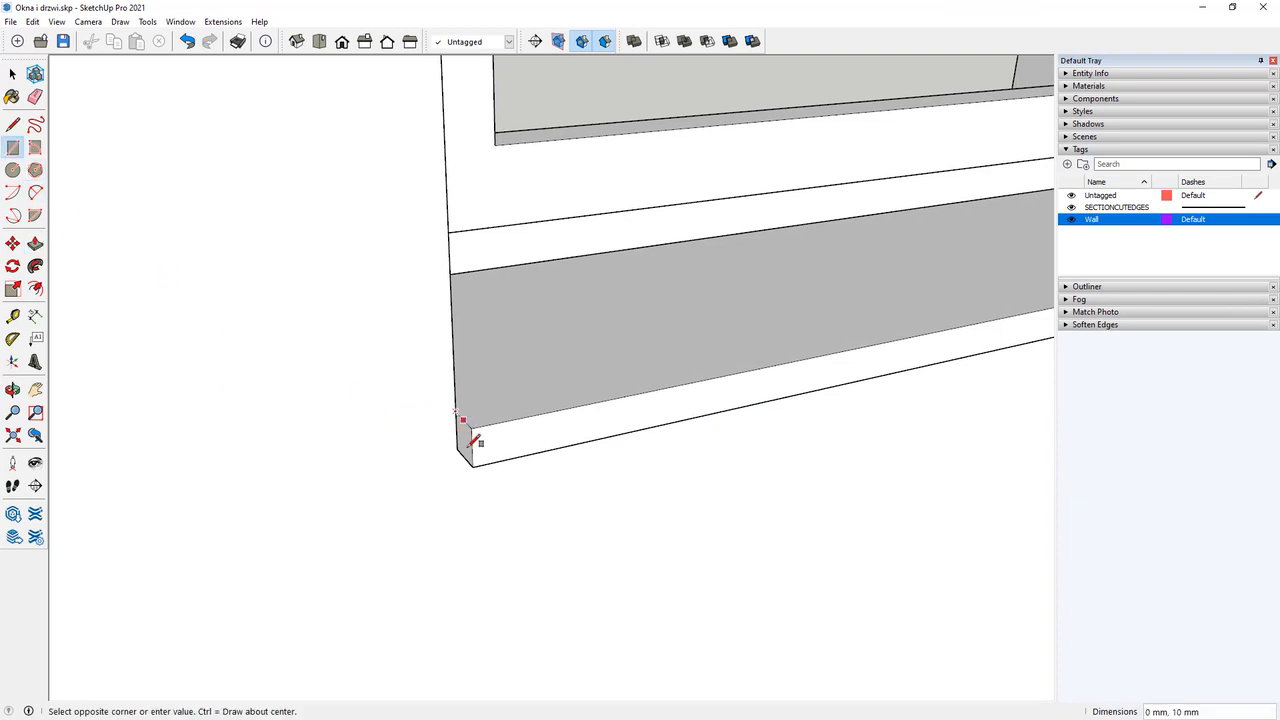
click(466, 462)
click(35, 266)
click(35, 243)
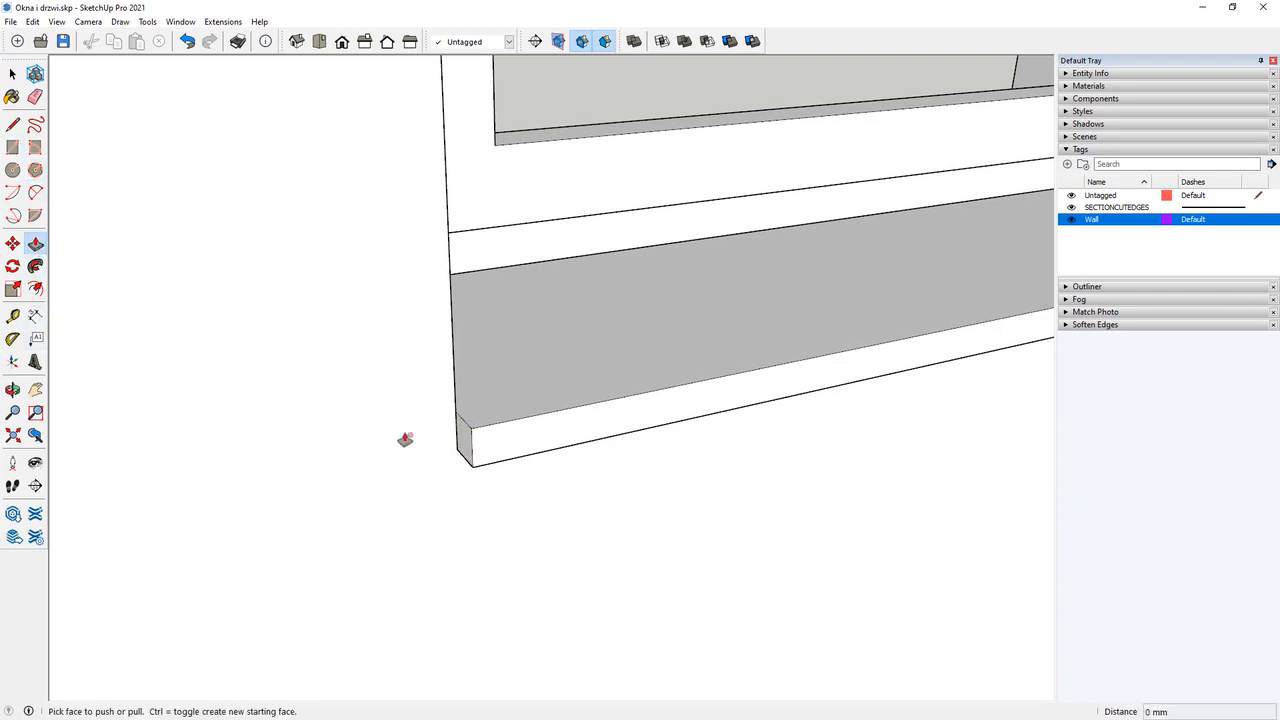
click(466, 443)
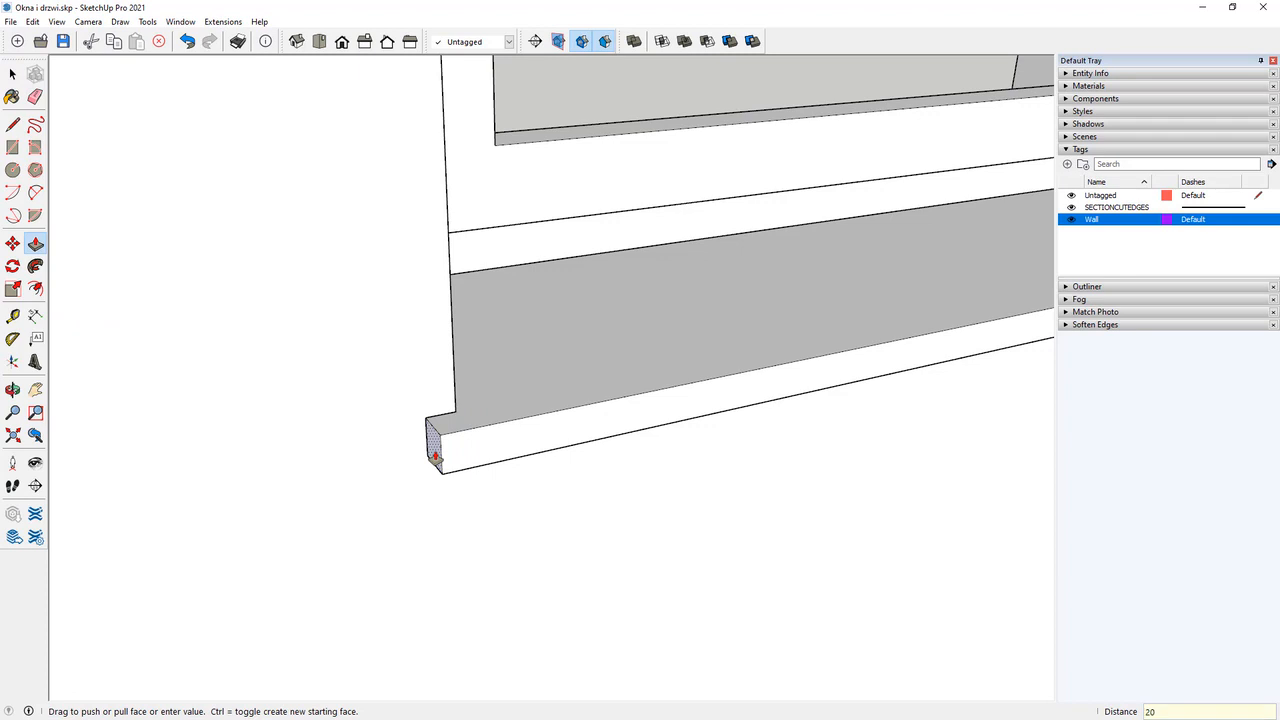
key(Return)
Draw a 20 x 20 mm rectangle on the right end of the sill's projecting lip and pull it outward 20 mm.
middle_drag(433, 457, 177, 483)
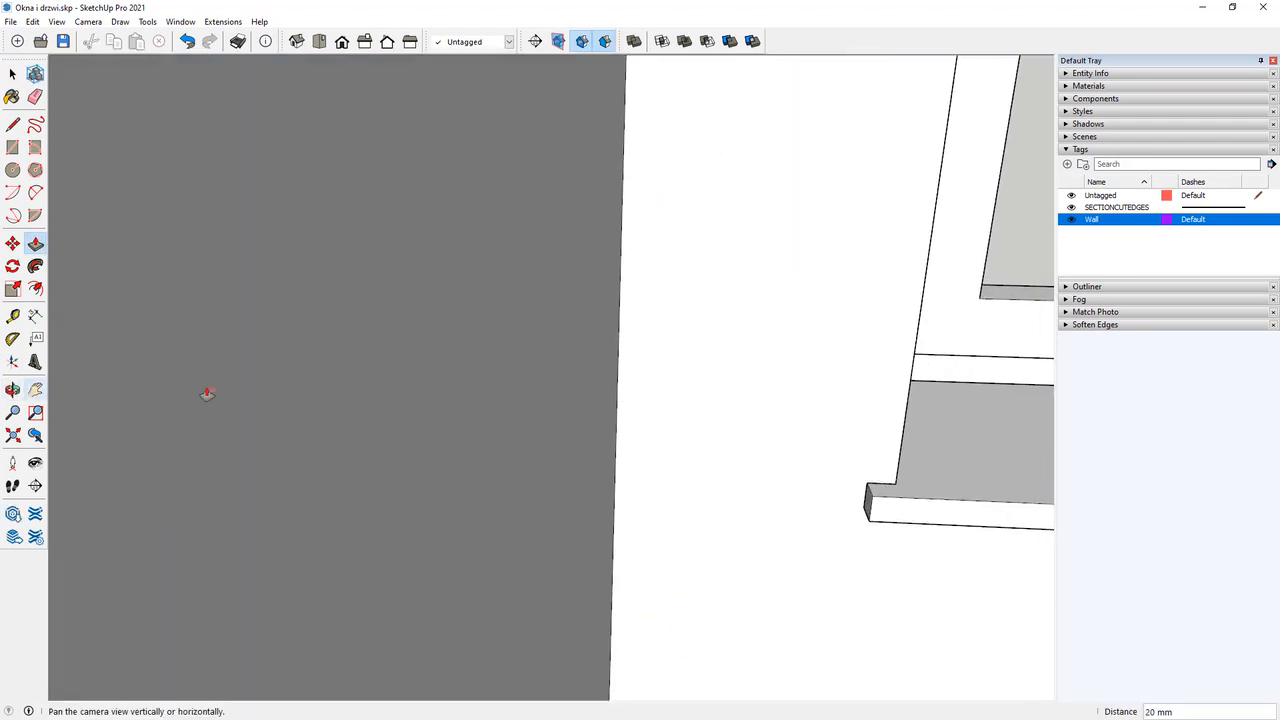
shift+middle_drag(207, 393, 193, 390)
middle_drag(778, 402, 565, 502)
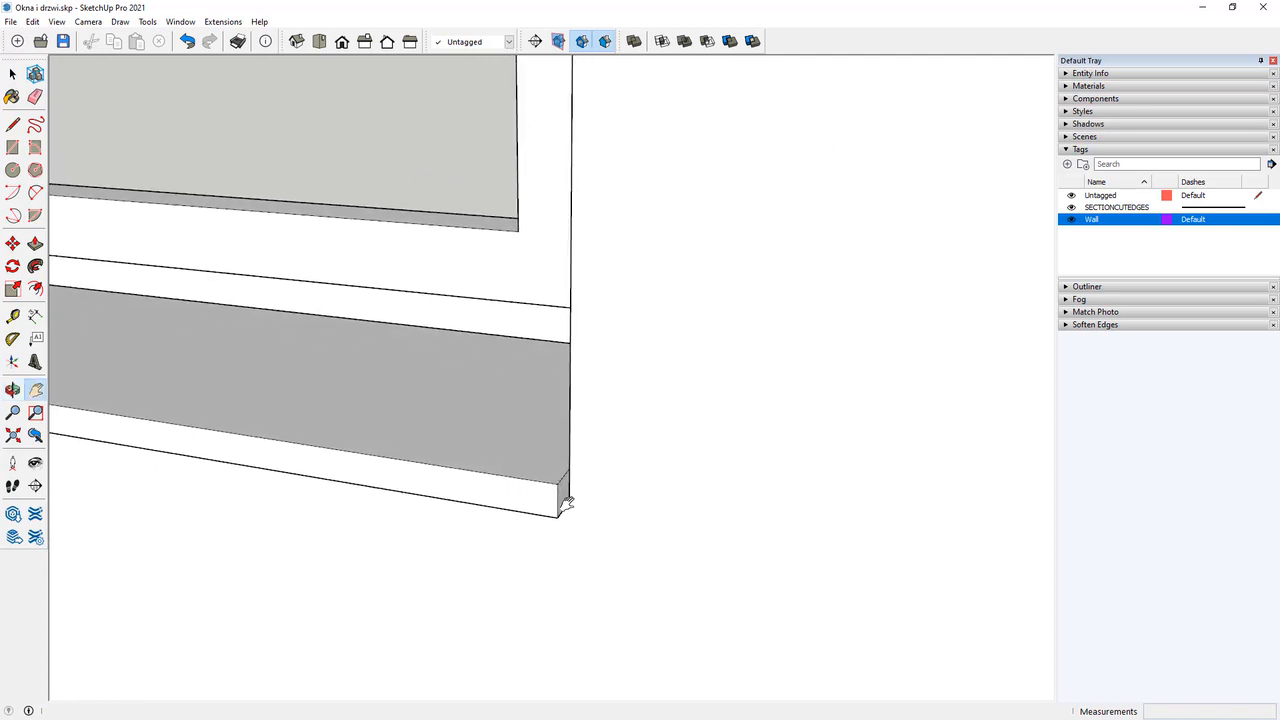
click(12, 148)
scroll(567, 474, up, 1)
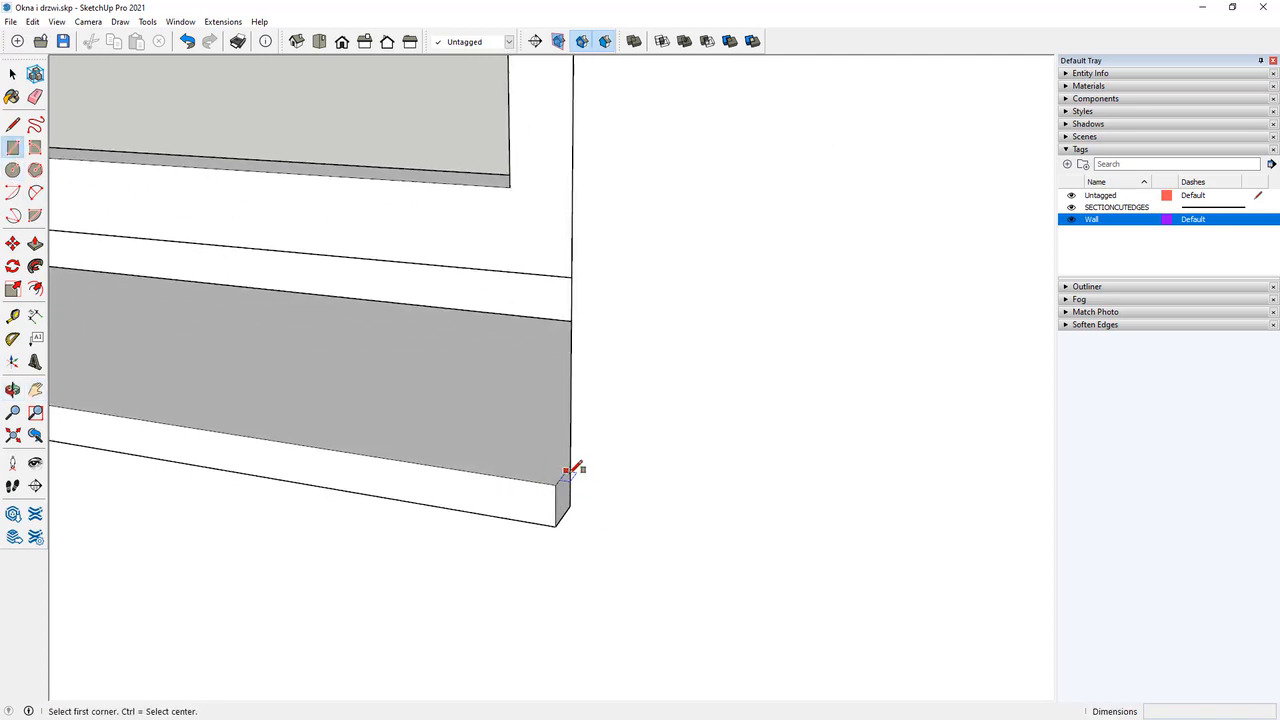
click(572, 467)
click(566, 517)
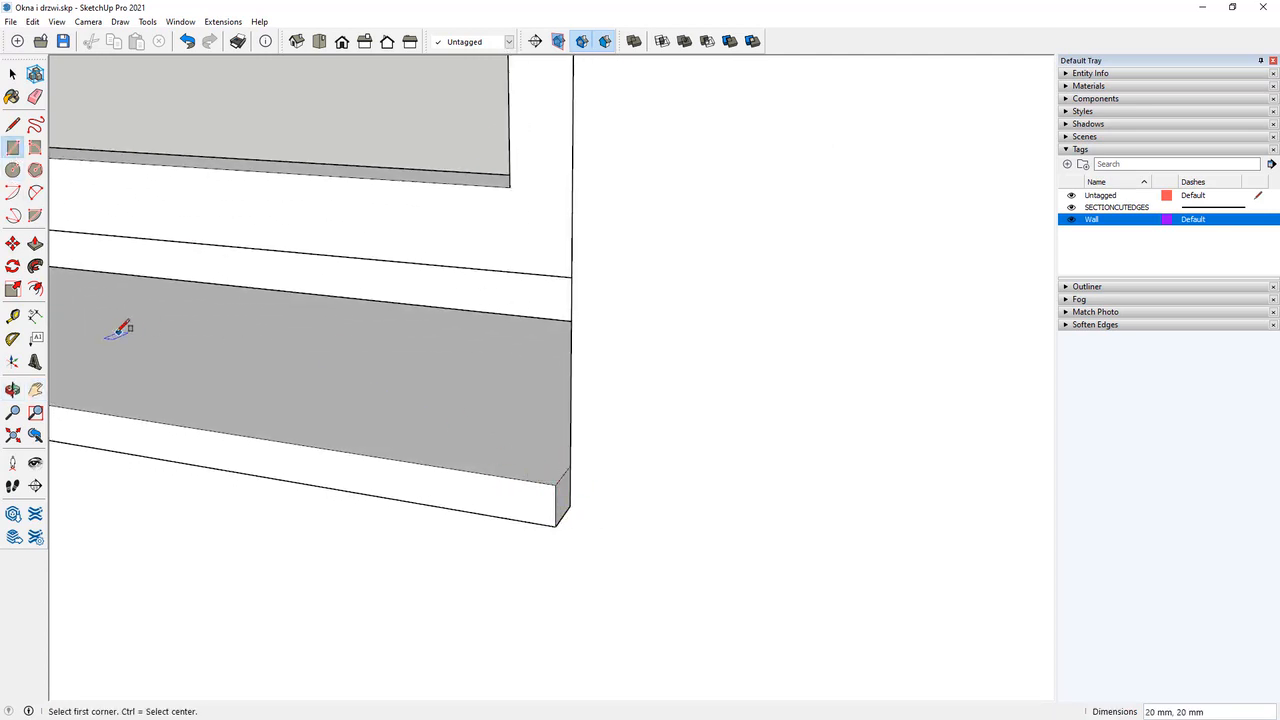
click(35, 243)
click(566, 509)
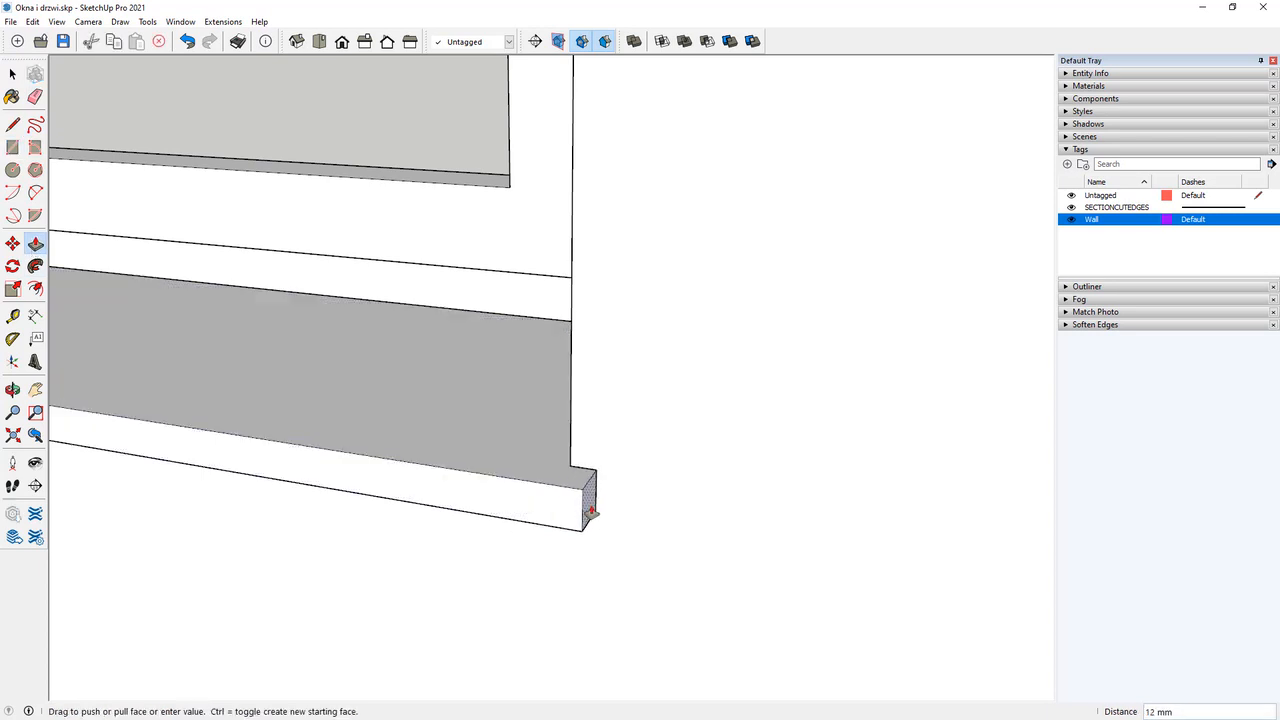
key(Return)
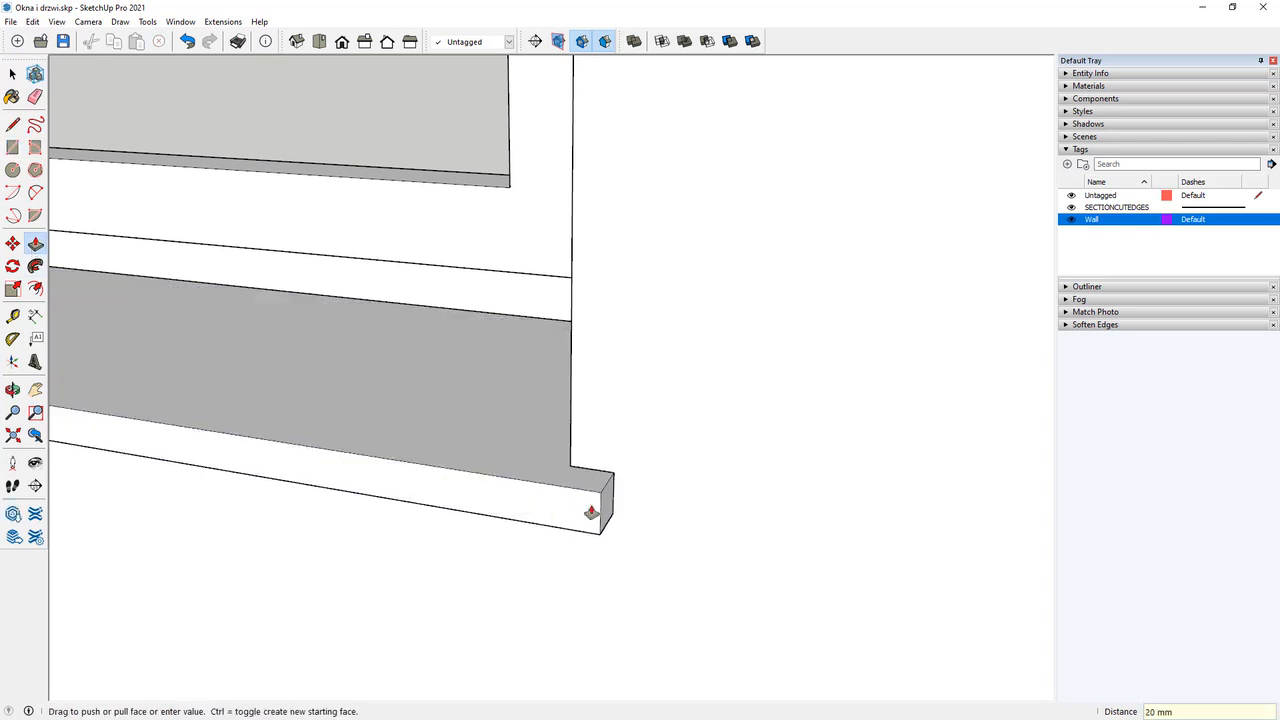
Open the sill geometry for editing and select its top face.
click(12, 73)
click(278, 325)
scroll(278, 325, down, 1)
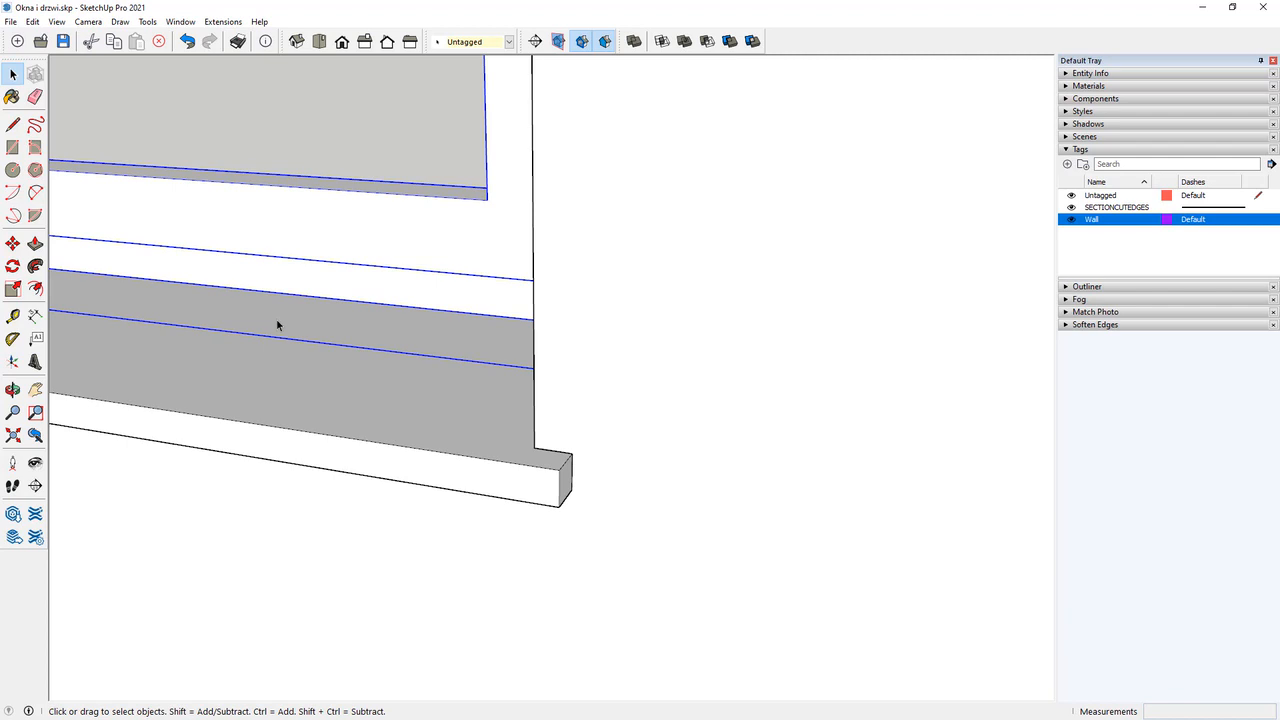
middle_drag(471, 465, 629, 549)
click(641, 601)
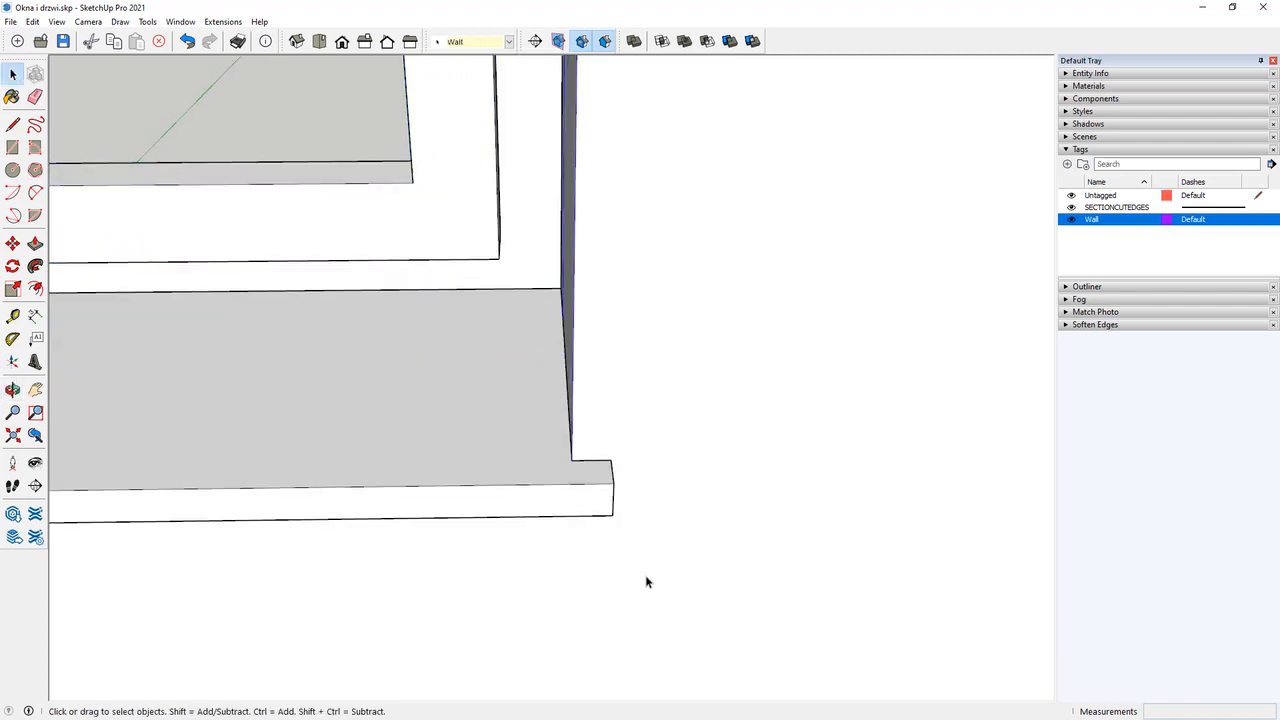
scroll(646, 580, up, 2)
click(549, 415)
middle_drag(521, 446, 435, 445)
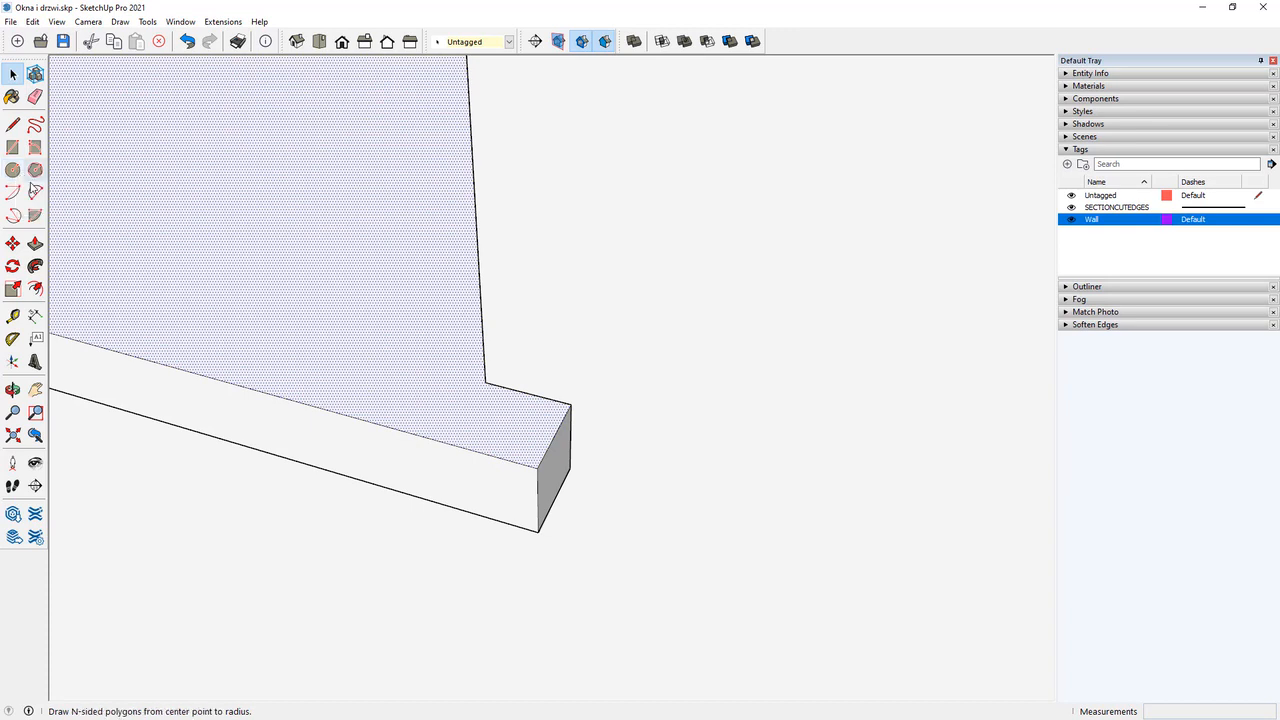
Draw a tangent 2-point arc across the front right corner of the sill's top face.
click(35, 192)
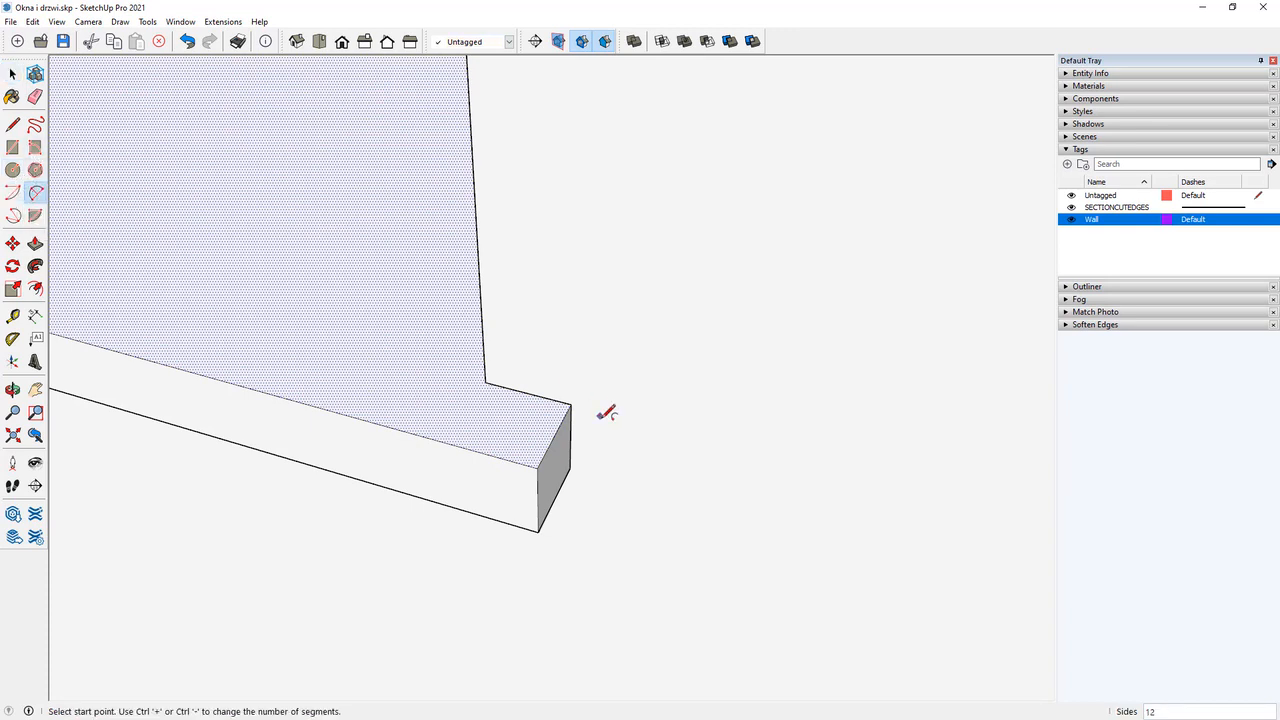
scroll(537, 432, up, 1)
click(550, 436)
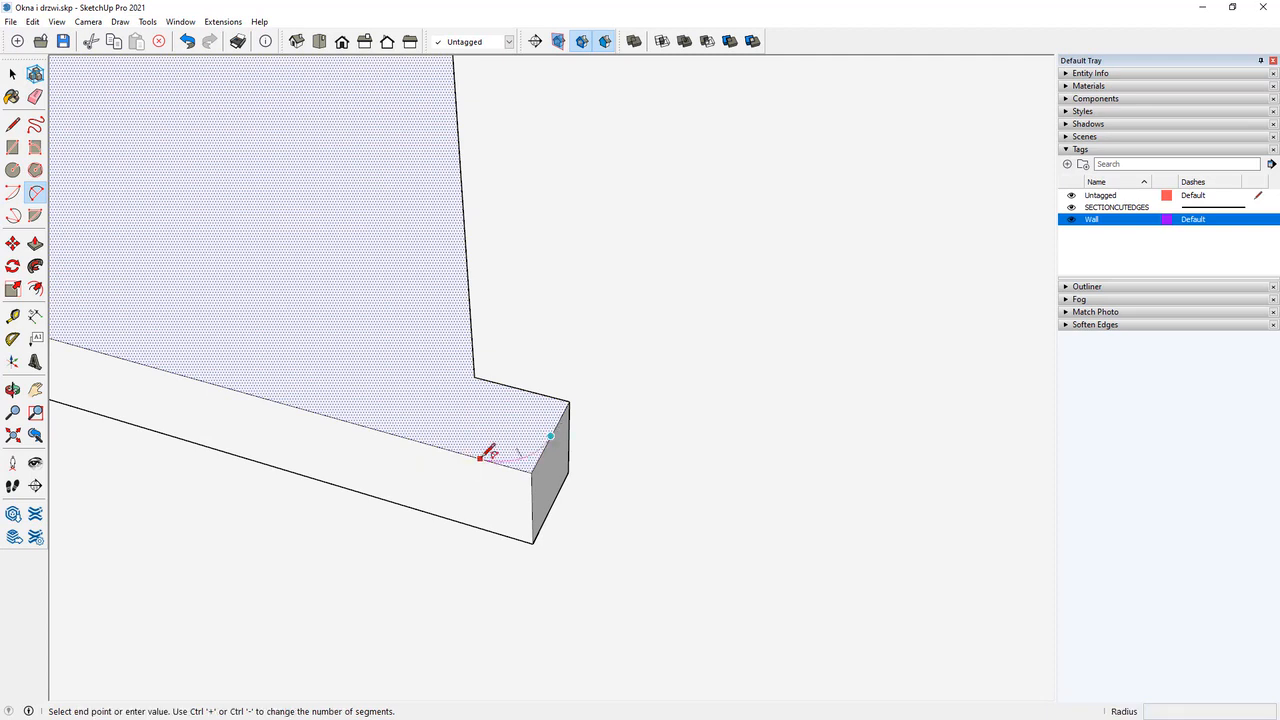
click(480, 458)
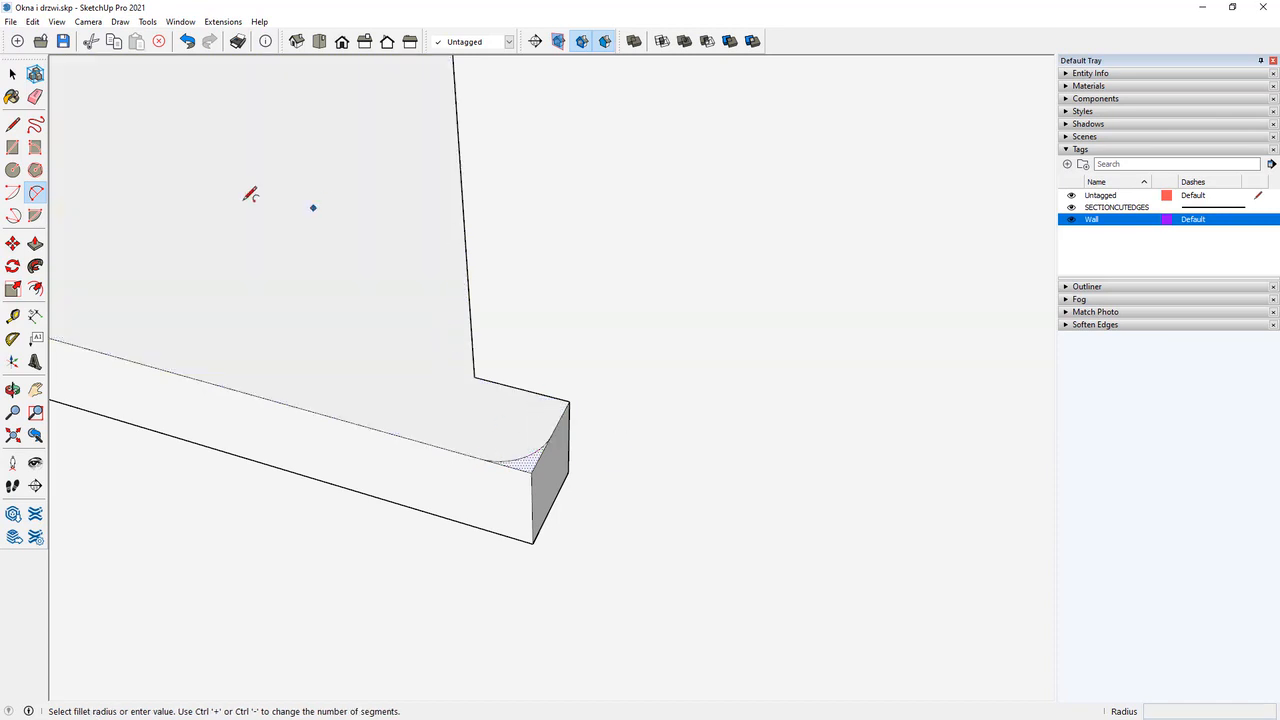
Copy the corner arc 20 mm away from the sill's right end.
click(13, 75)
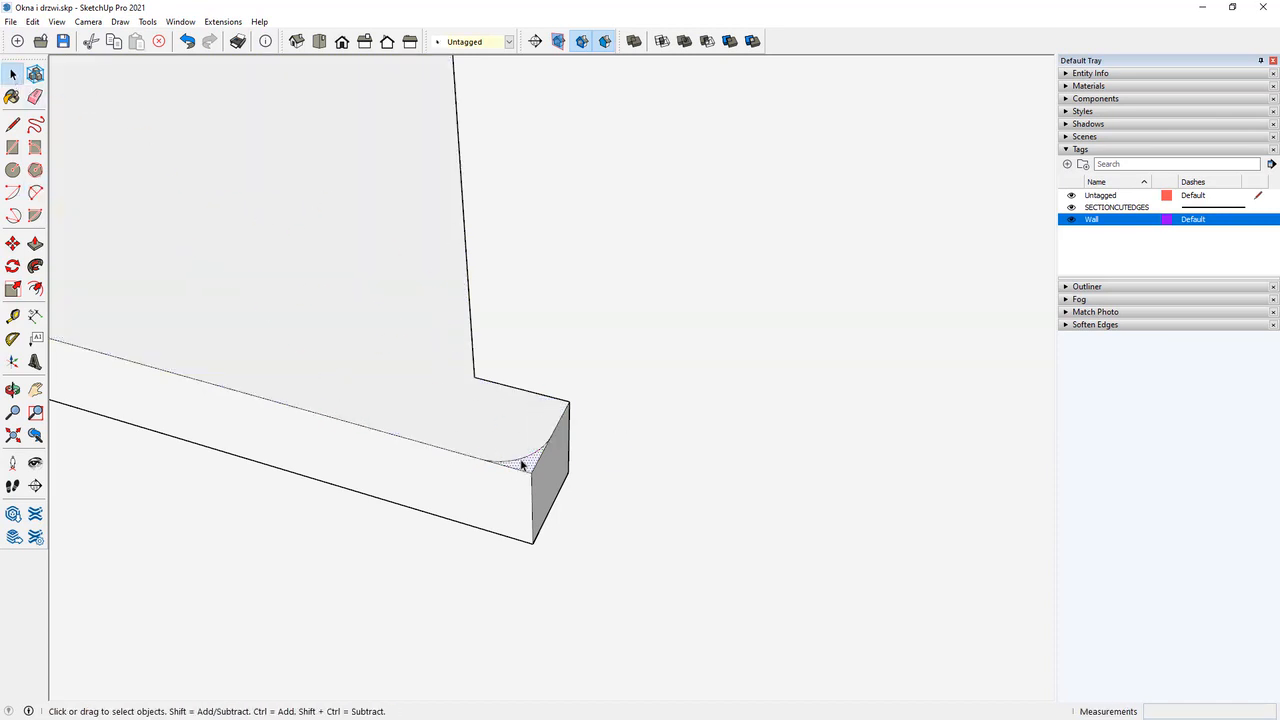
click(12, 243)
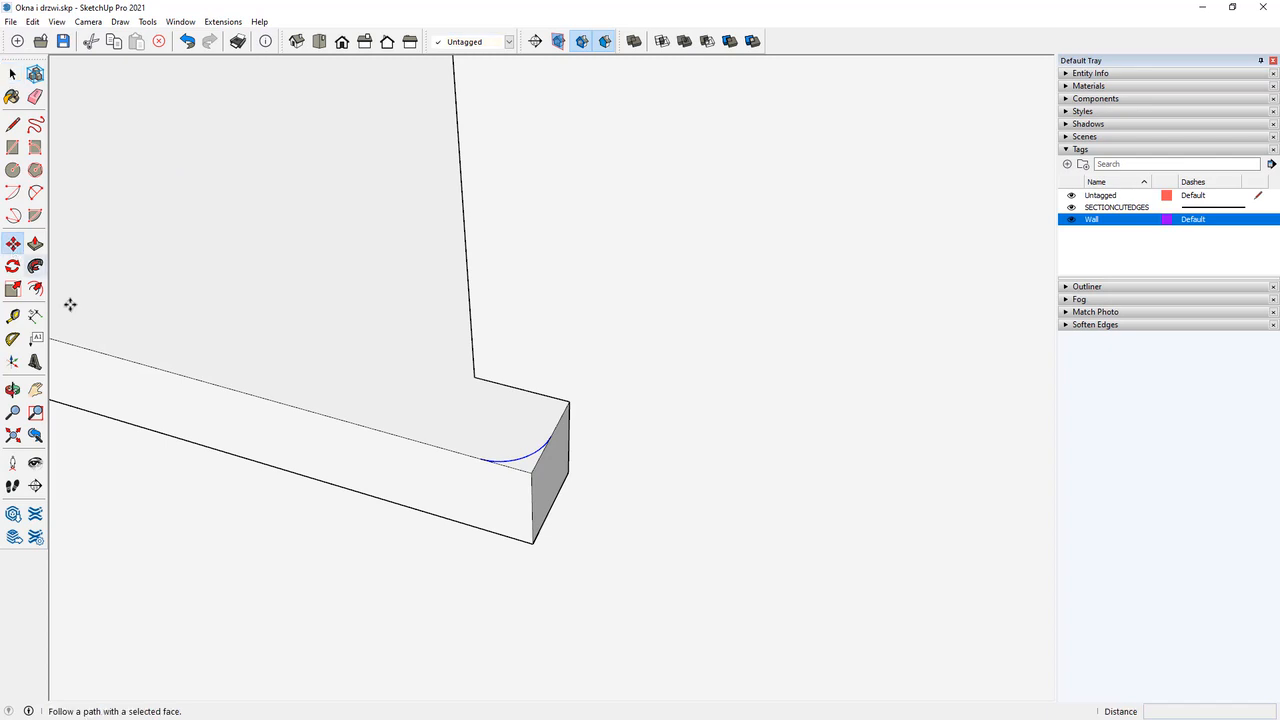
middle_drag(412, 444, 423, 329)
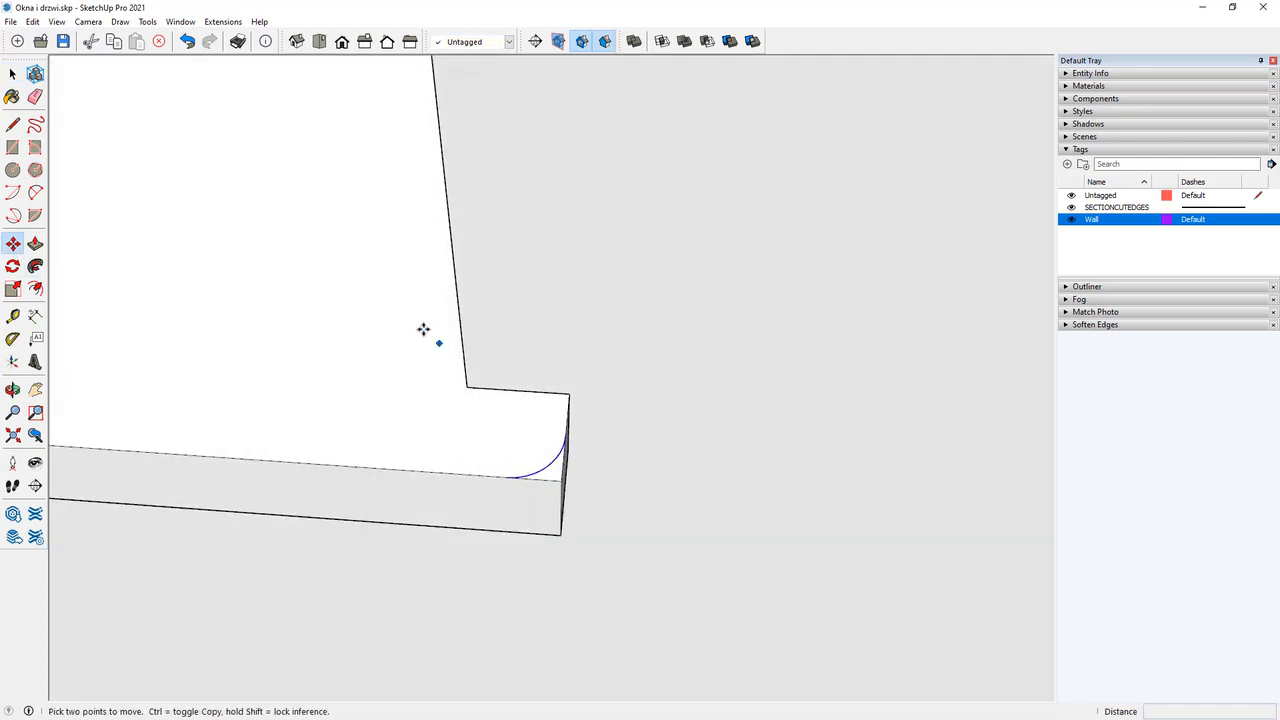
key(space)
click(543, 478)
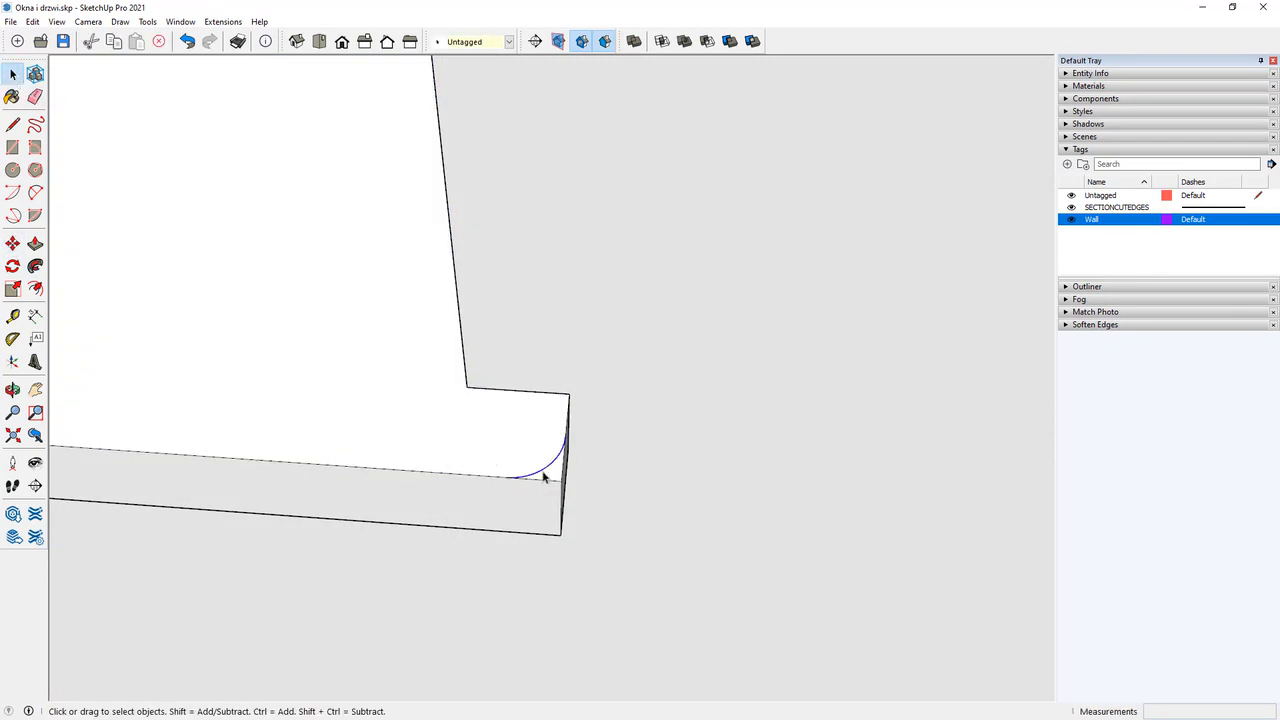
click(12, 243)
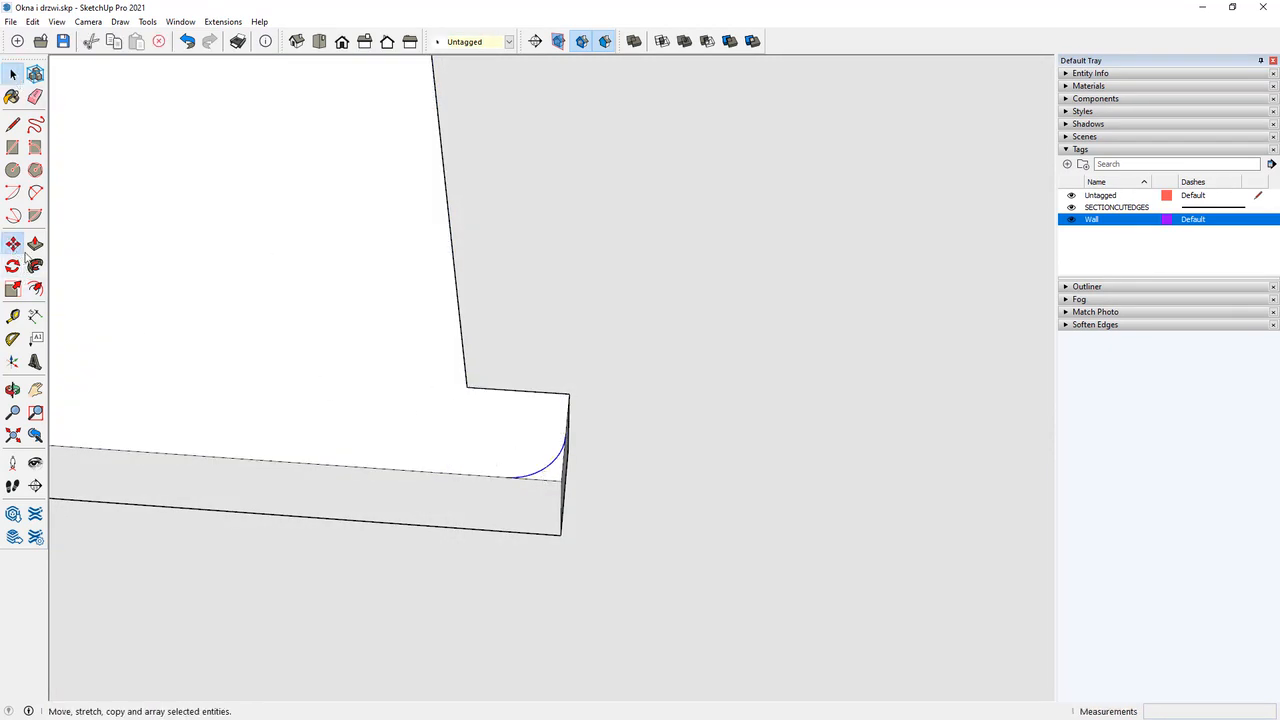
key(ctrl)
click(507, 477)
click(618, 484)
right_click(624, 487)
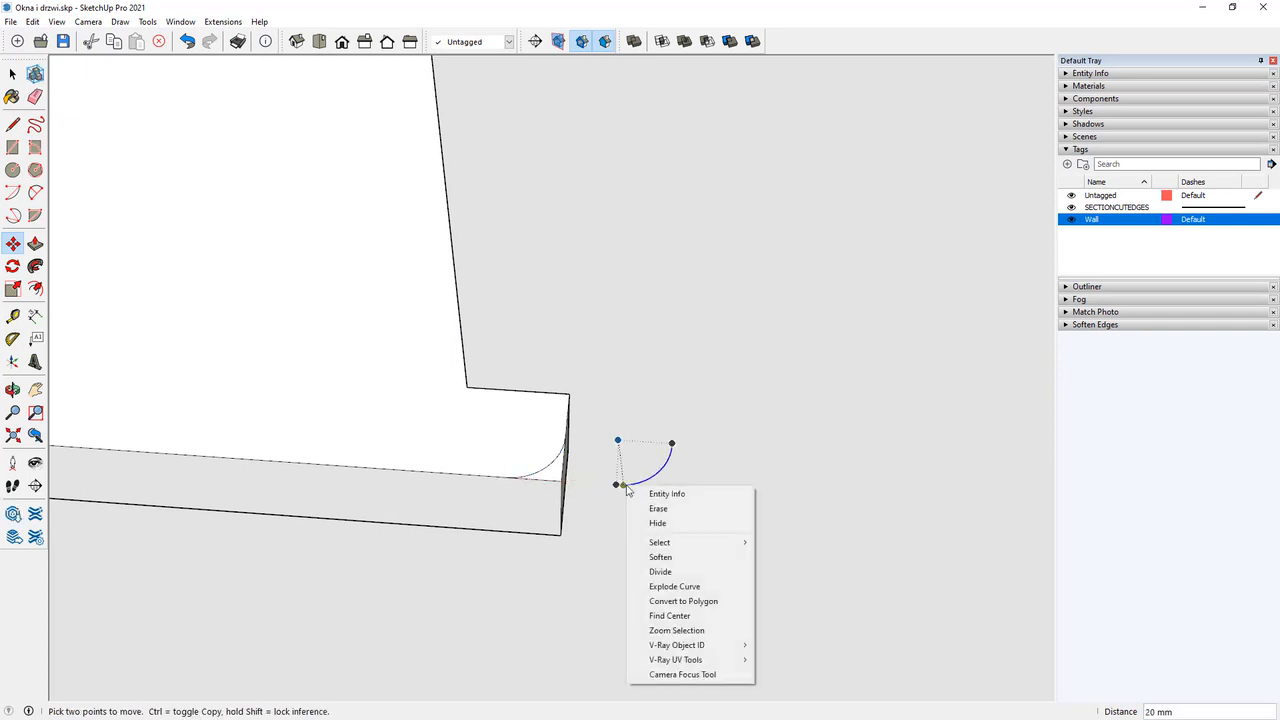
key(Escape)
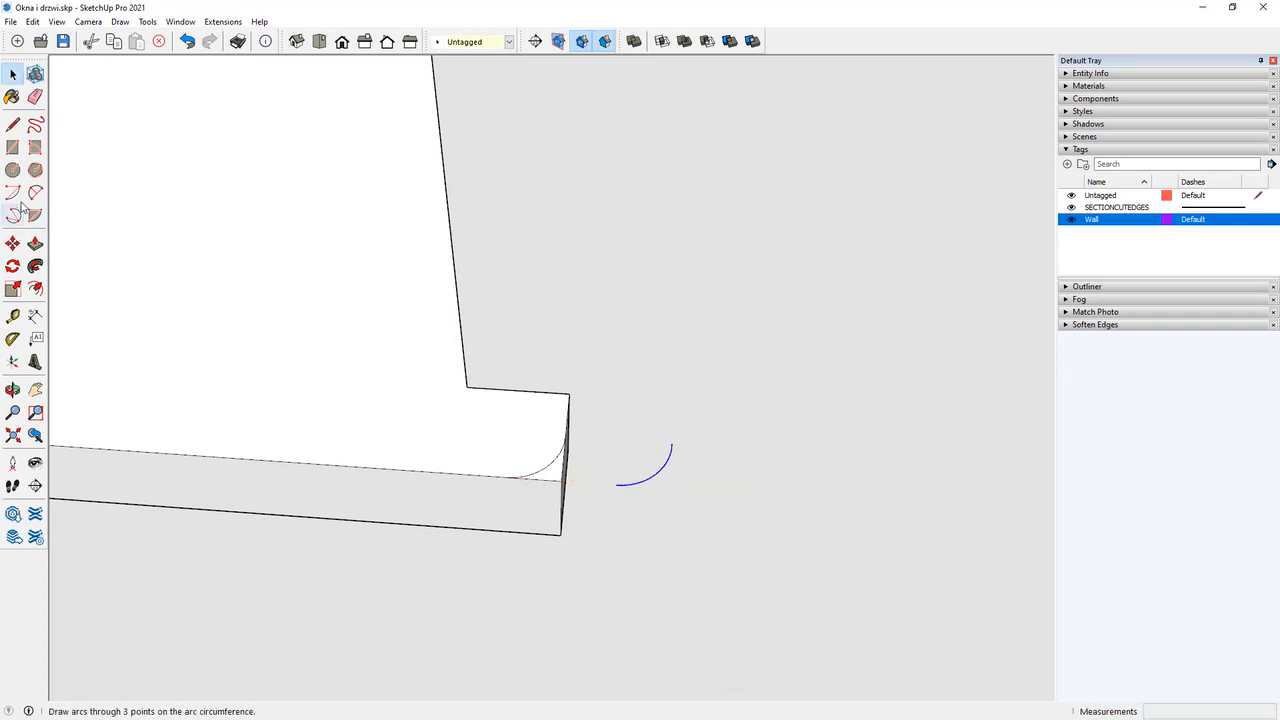
Rotate the copied arc 90° about its endpoint in the horizontal plane to suit the opposite corner.
click(12, 266)
middle_drag(668, 442, 620, 485)
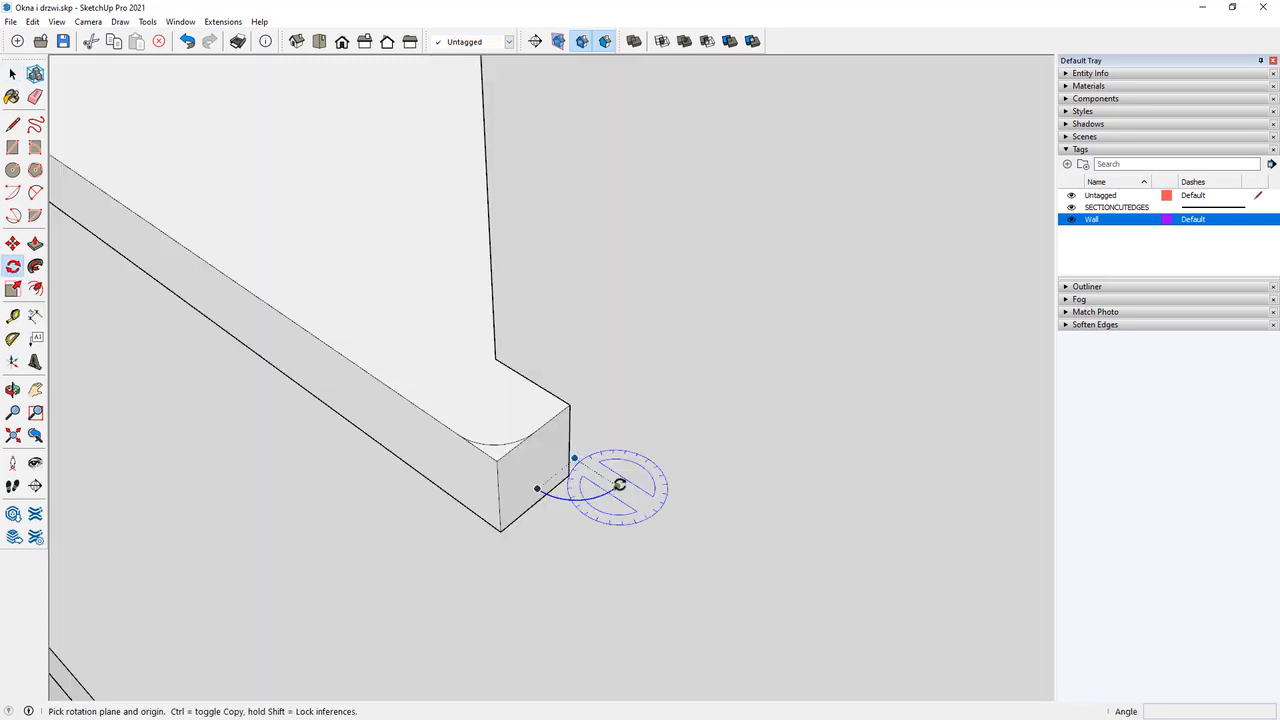
click(619, 485)
click(537, 539)
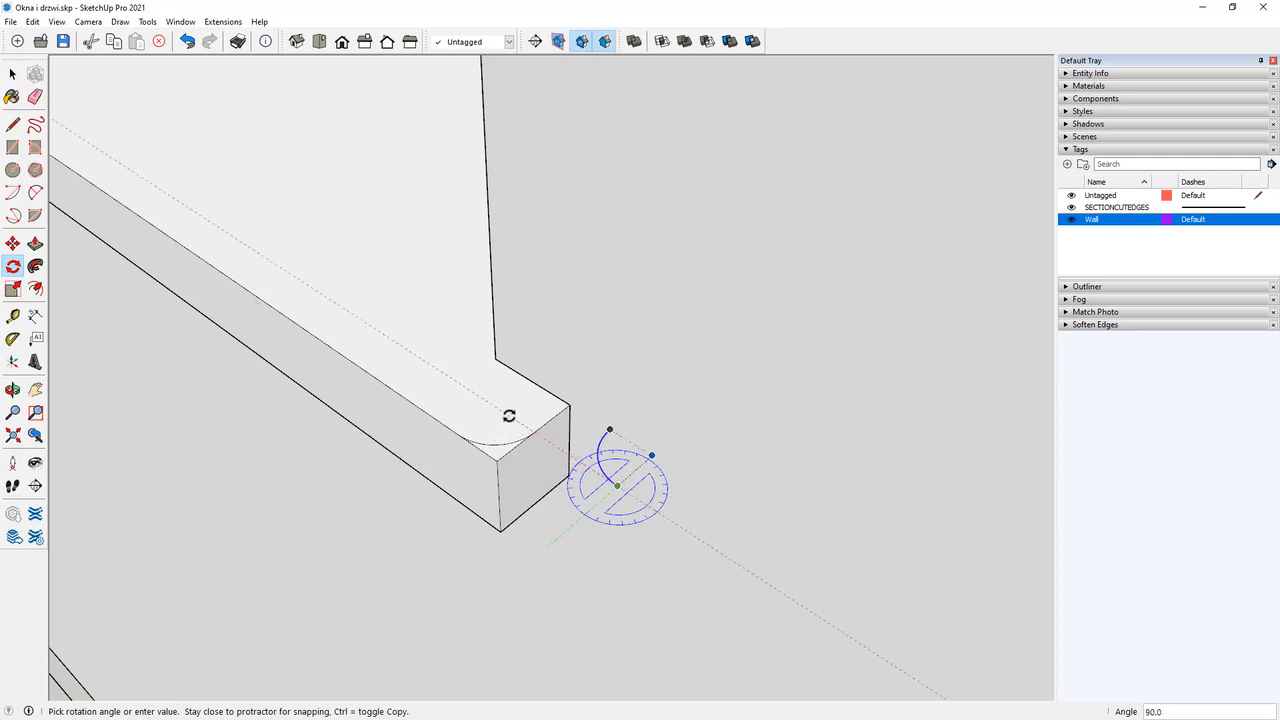
Draw an 840 mm guide line across the sill's top face from the right corner arc's endpoint to the left end.
key(m)
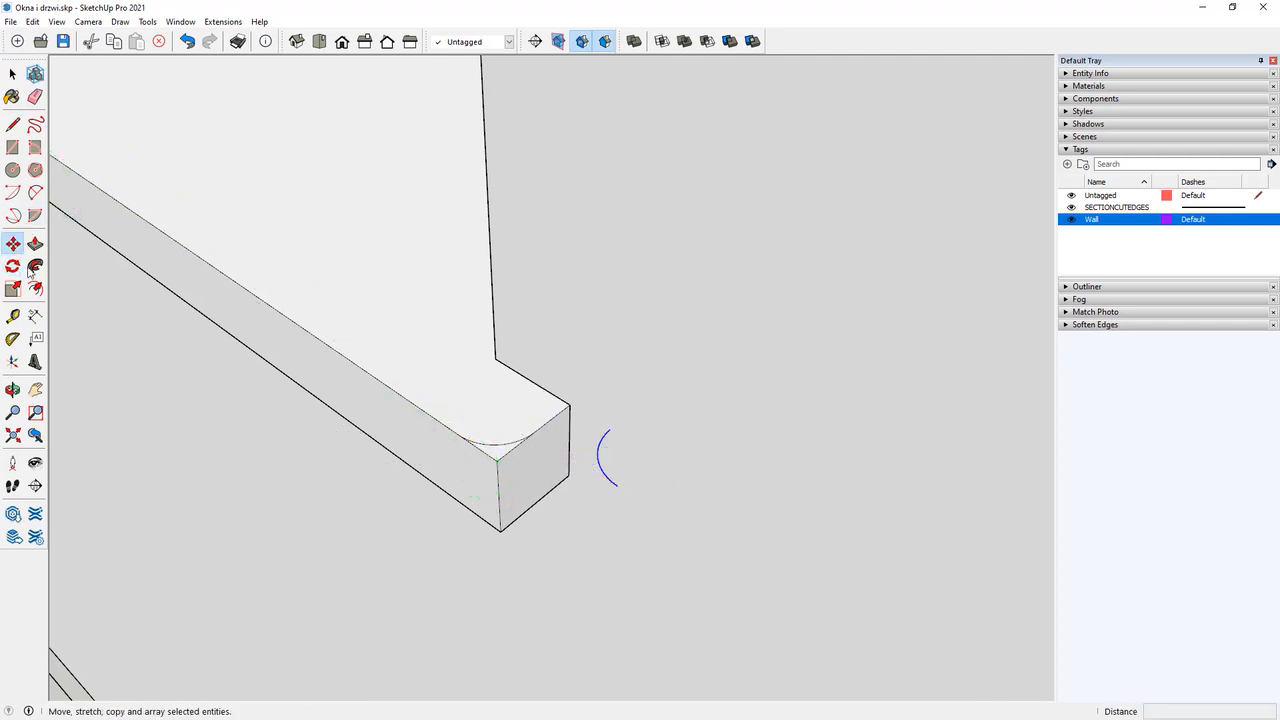
middle_drag(463, 517, 608, 411)
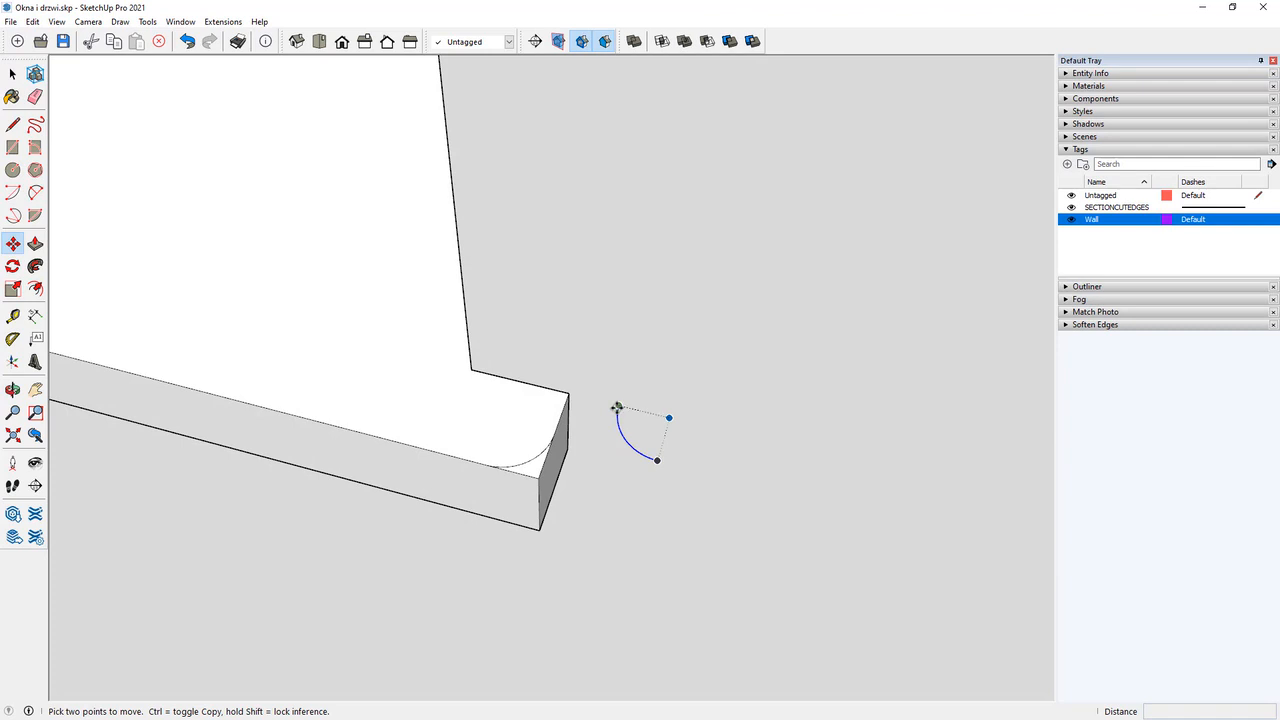
click(12, 124)
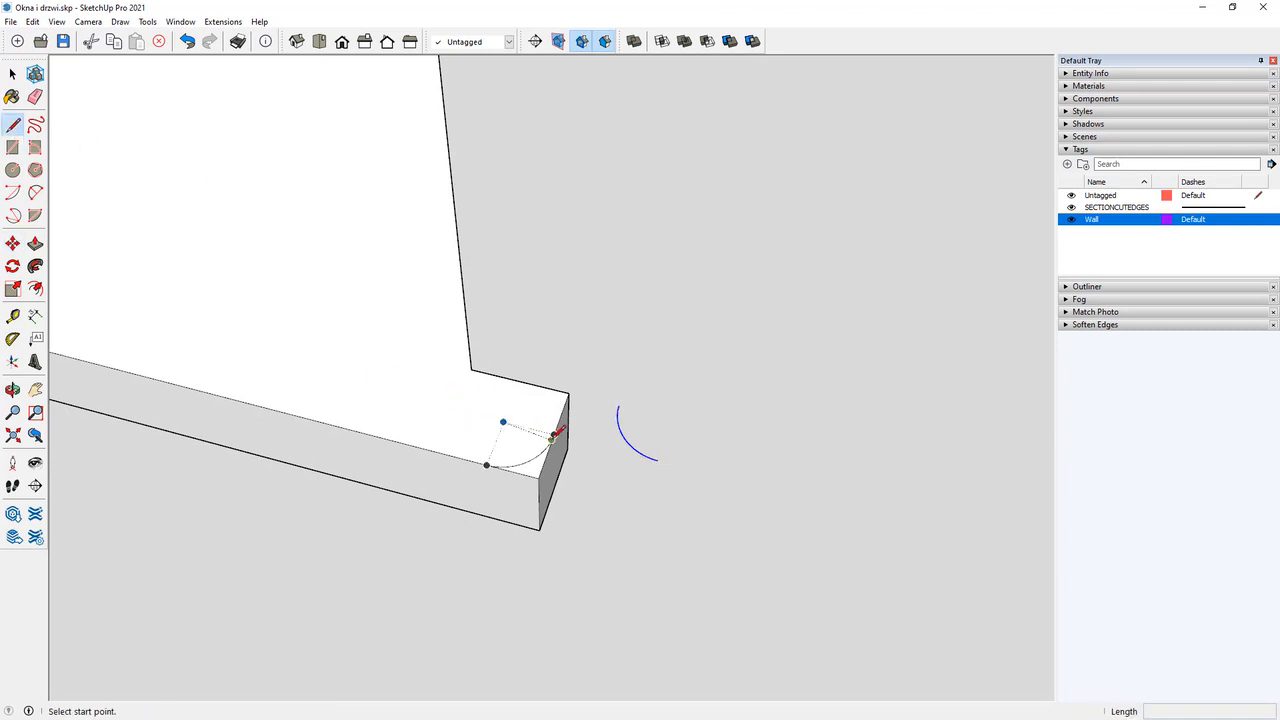
click(12, 74)
click(369, 281)
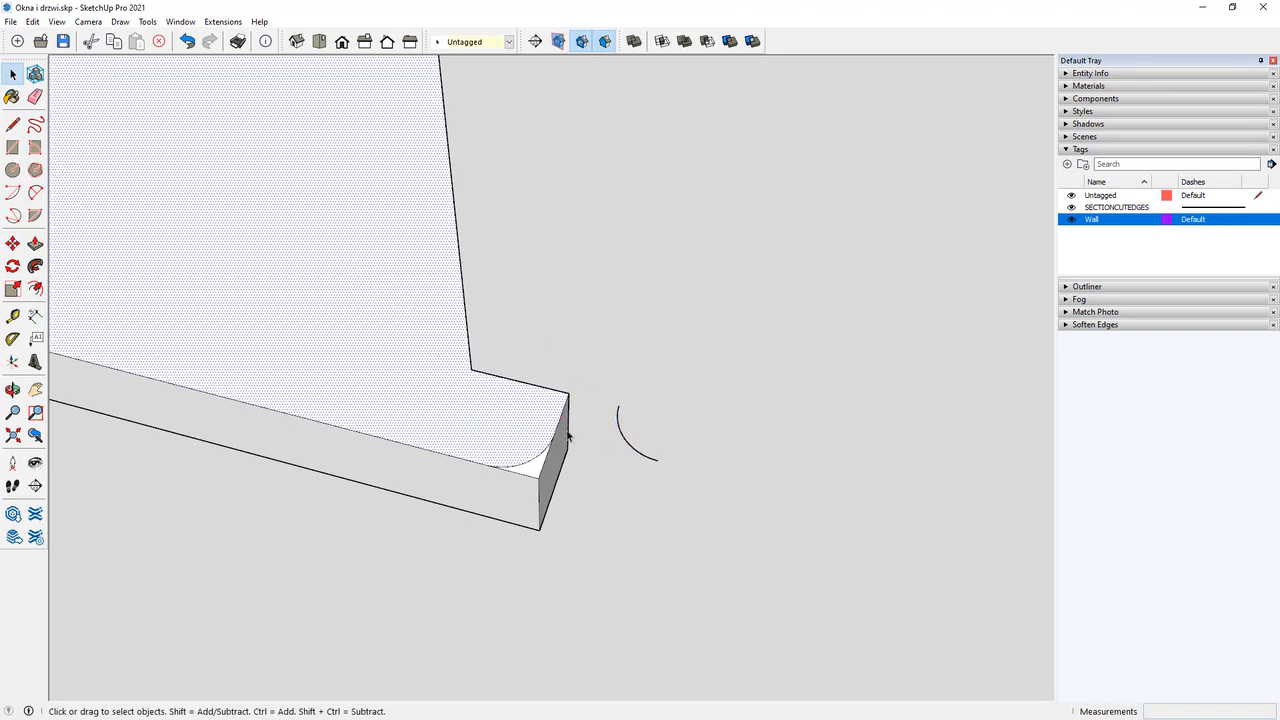
click(571, 435)
click(525, 447)
click(12, 124)
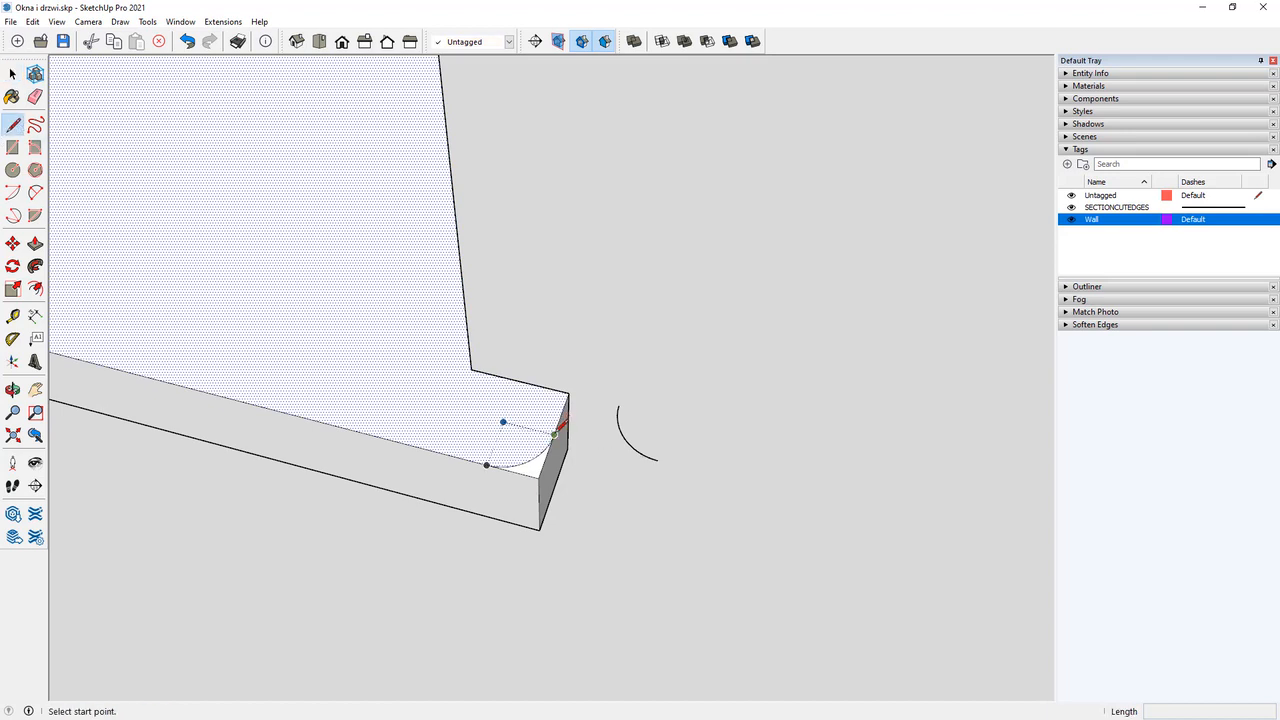
click(555, 433)
scroll(894, 471, down, 10)
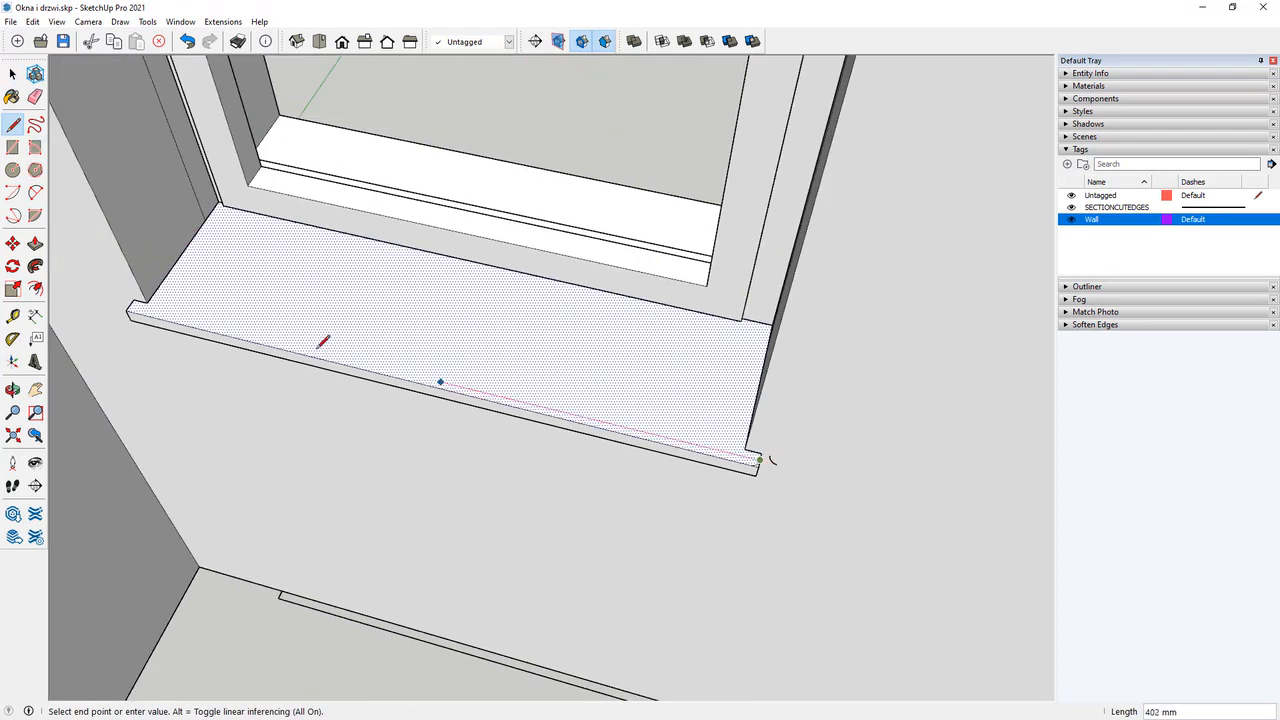
scroll(86, 294, up, 5)
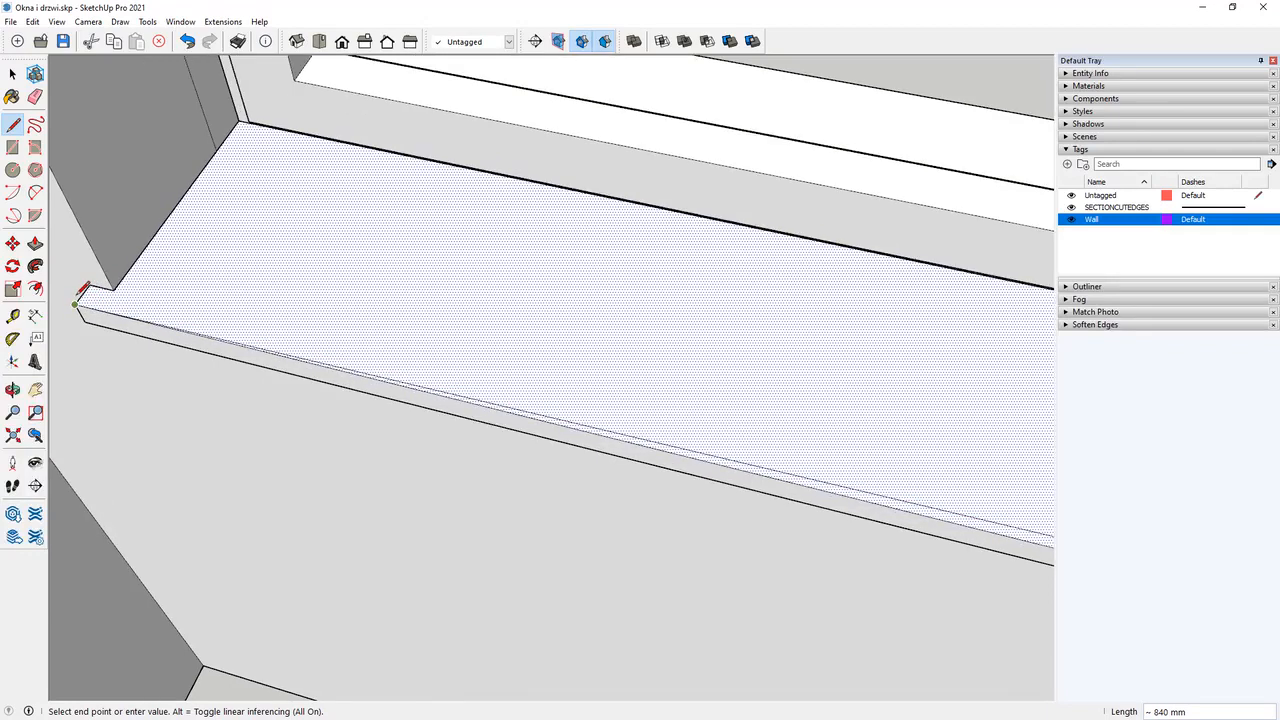
scroll(77, 297, up, 1)
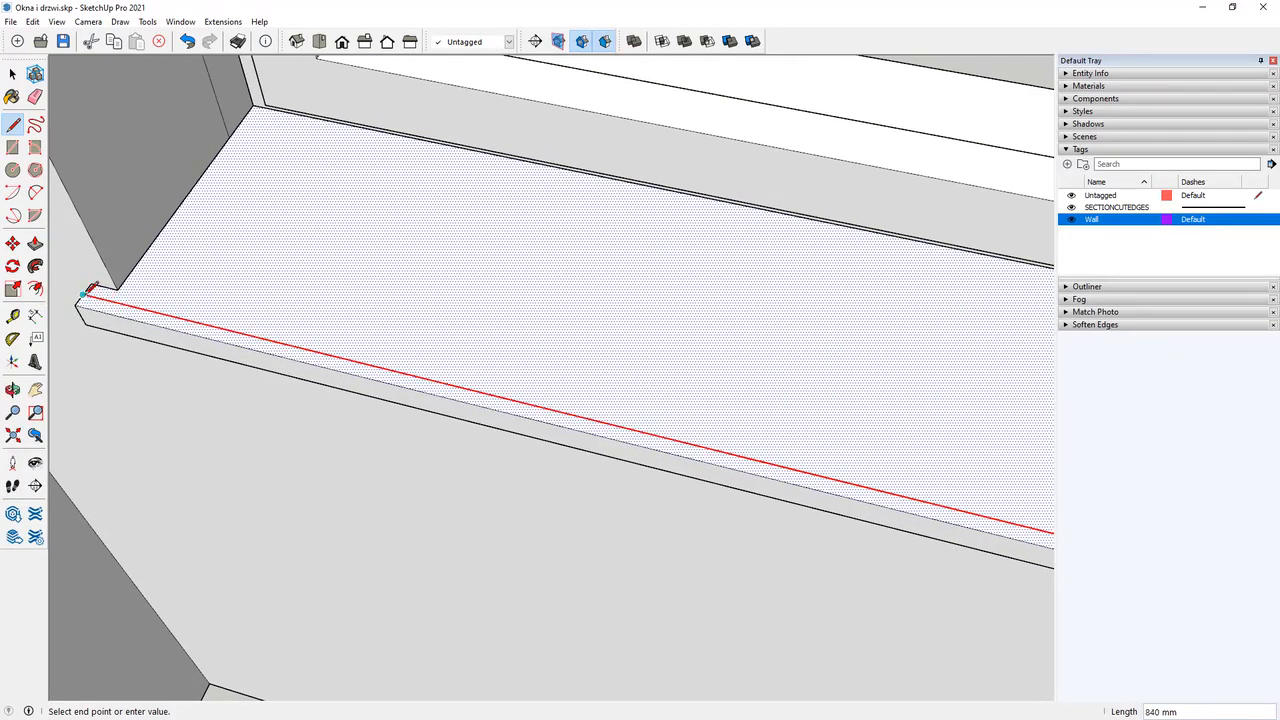
click(88, 290)
Move the rotated arc by its endpoint onto the guide line's left end, placing it on the sill's left corner.
key(space)
scroll(168, 264, down, 1)
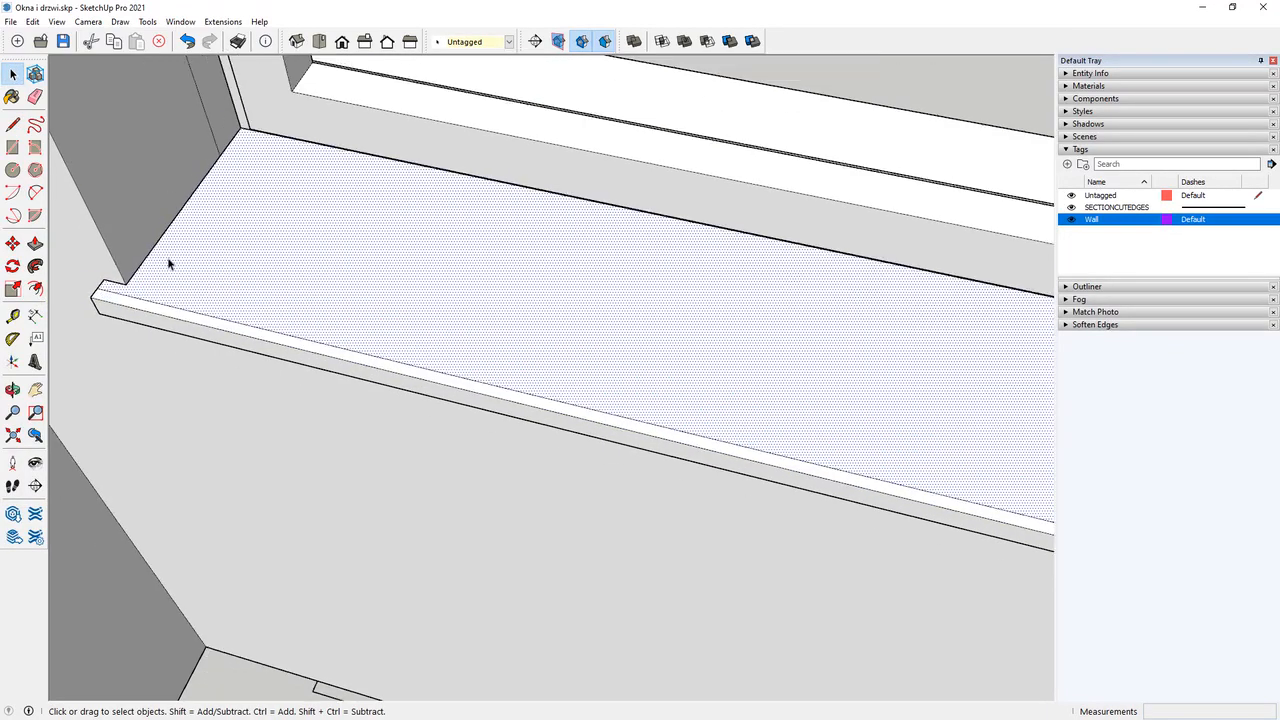
scroll(168, 264, down, 3)
scroll(702, 422, up, 5)
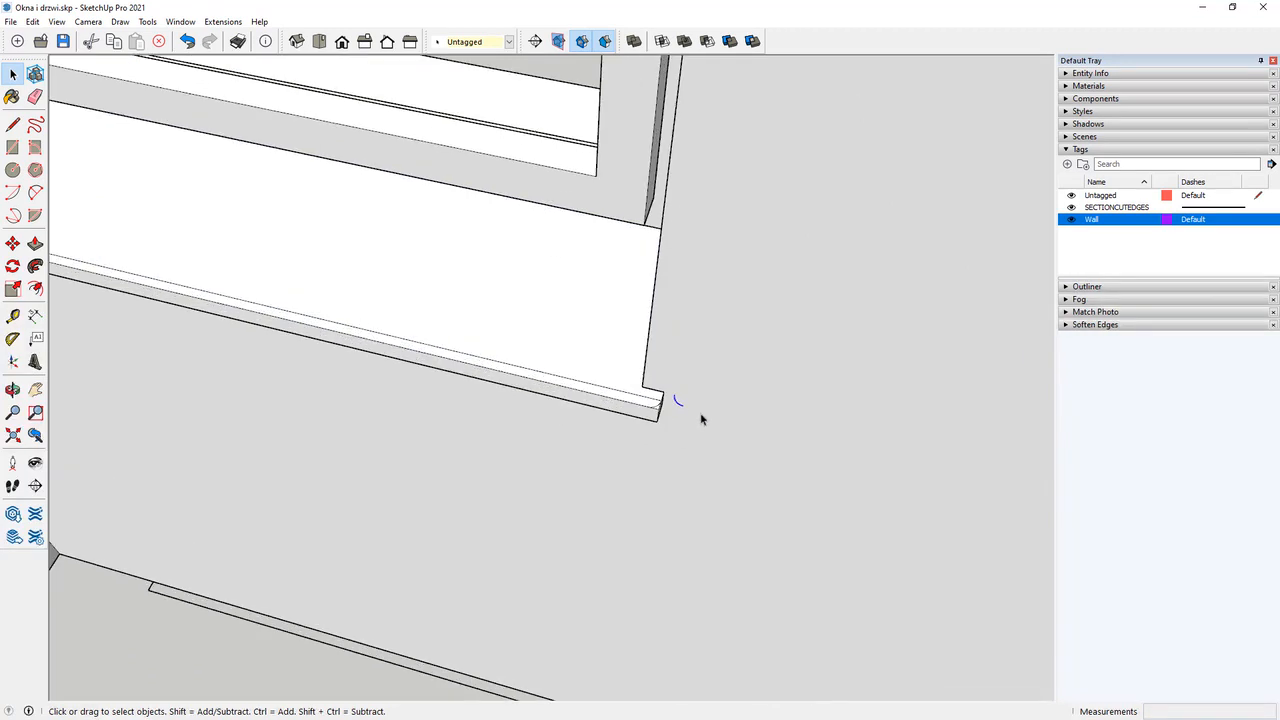
key(m)
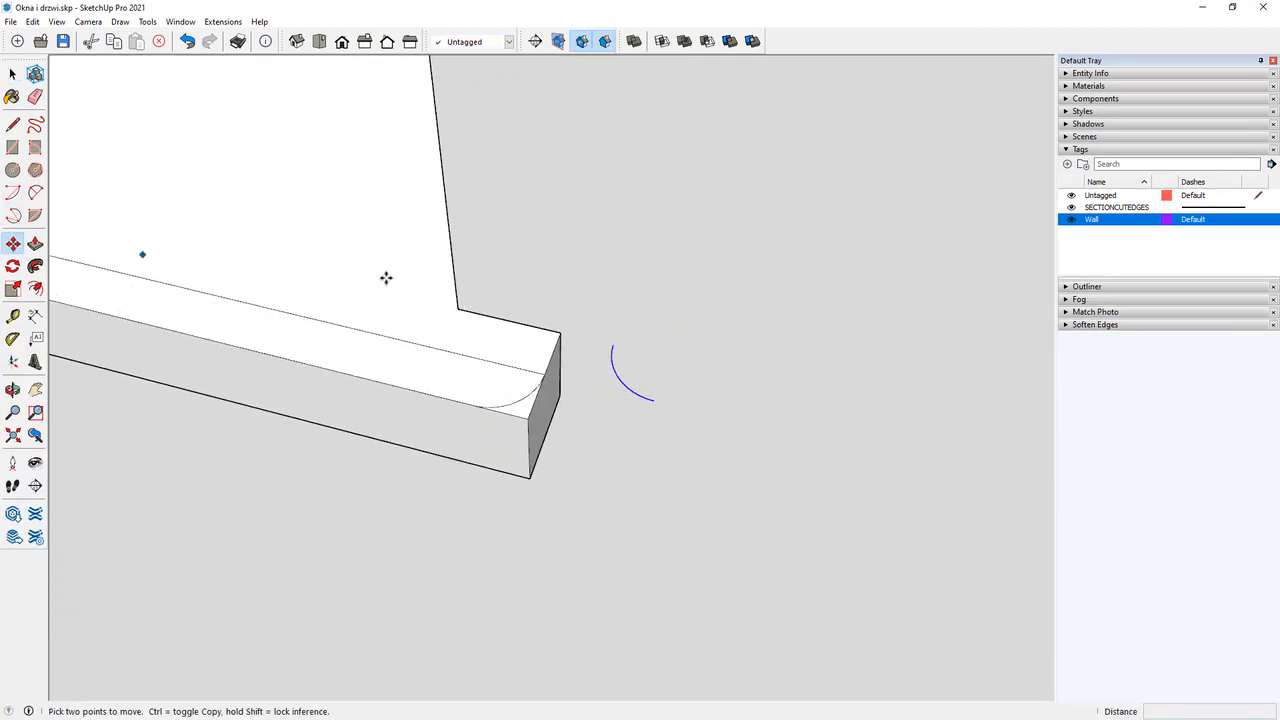
click(615, 345)
scroll(614, 351, down, 5)
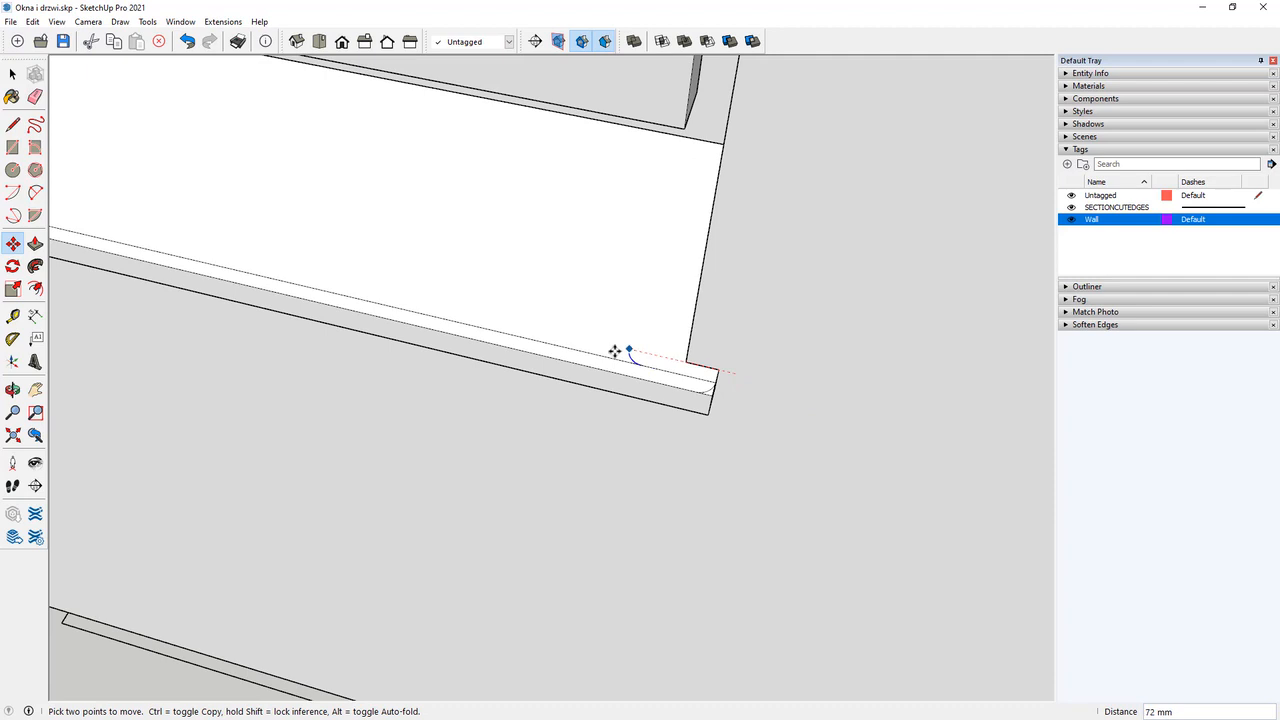
scroll(121, 232, up, 5)
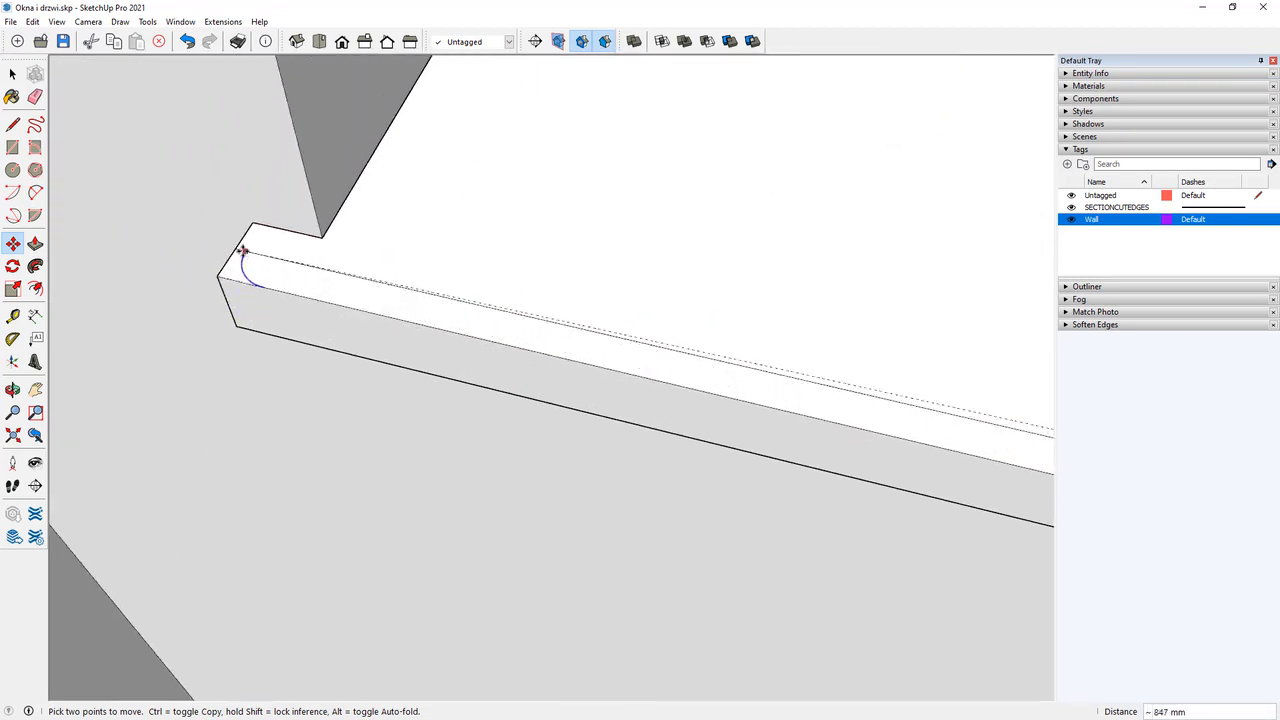
click(237, 248)
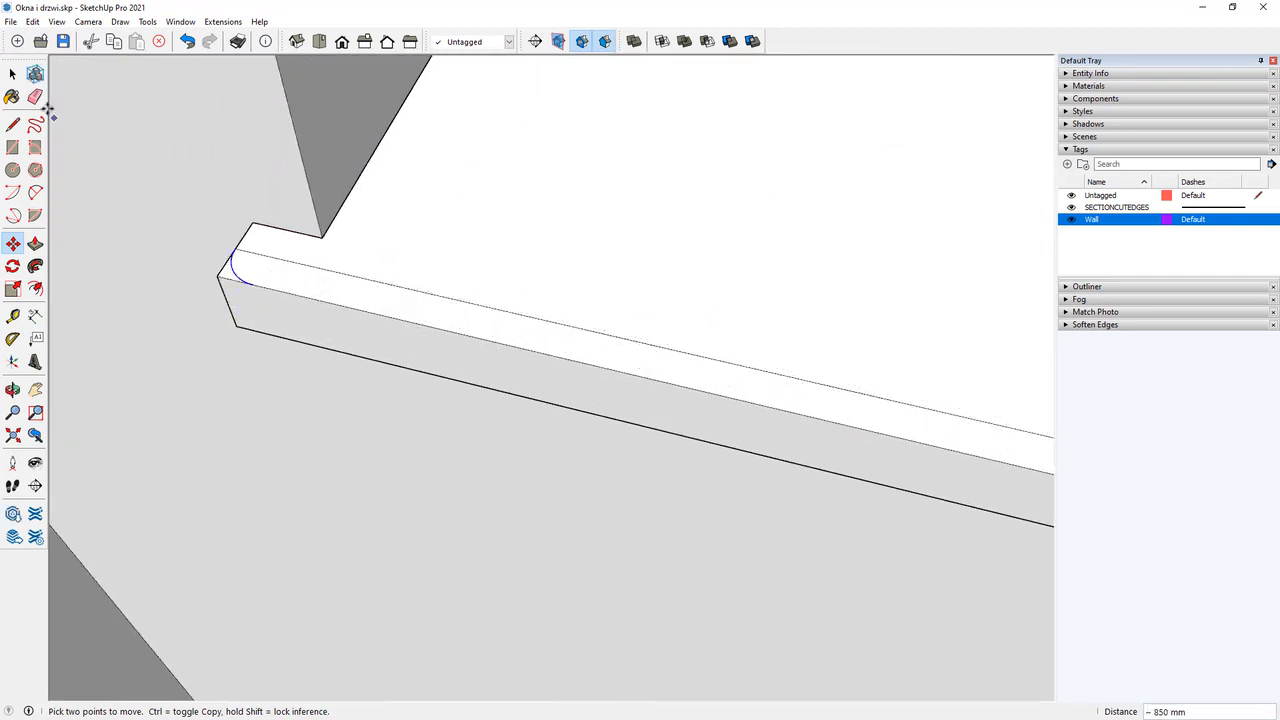
Delete the guide line across the sill's top face.
click(12, 73)
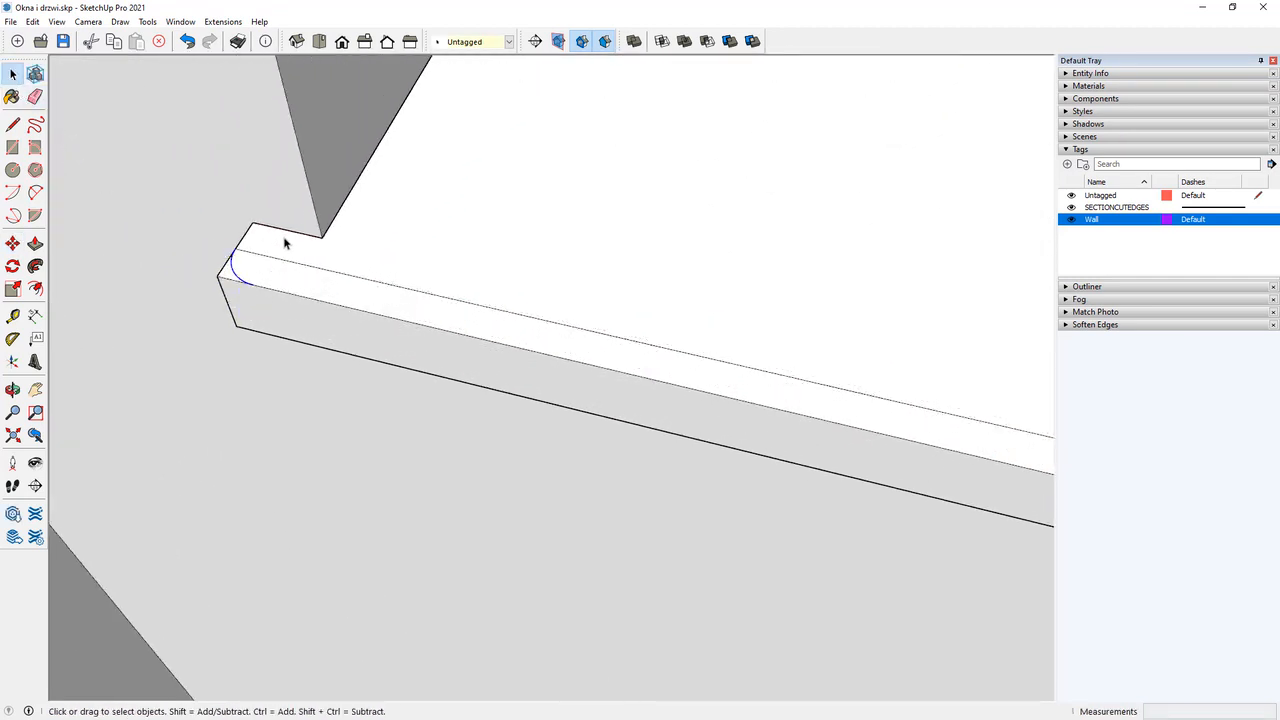
click(339, 276)
key(Delete)
Push the corner faces outside the two arcs down 20 mm to round both front corners of the sill.
click(35, 243)
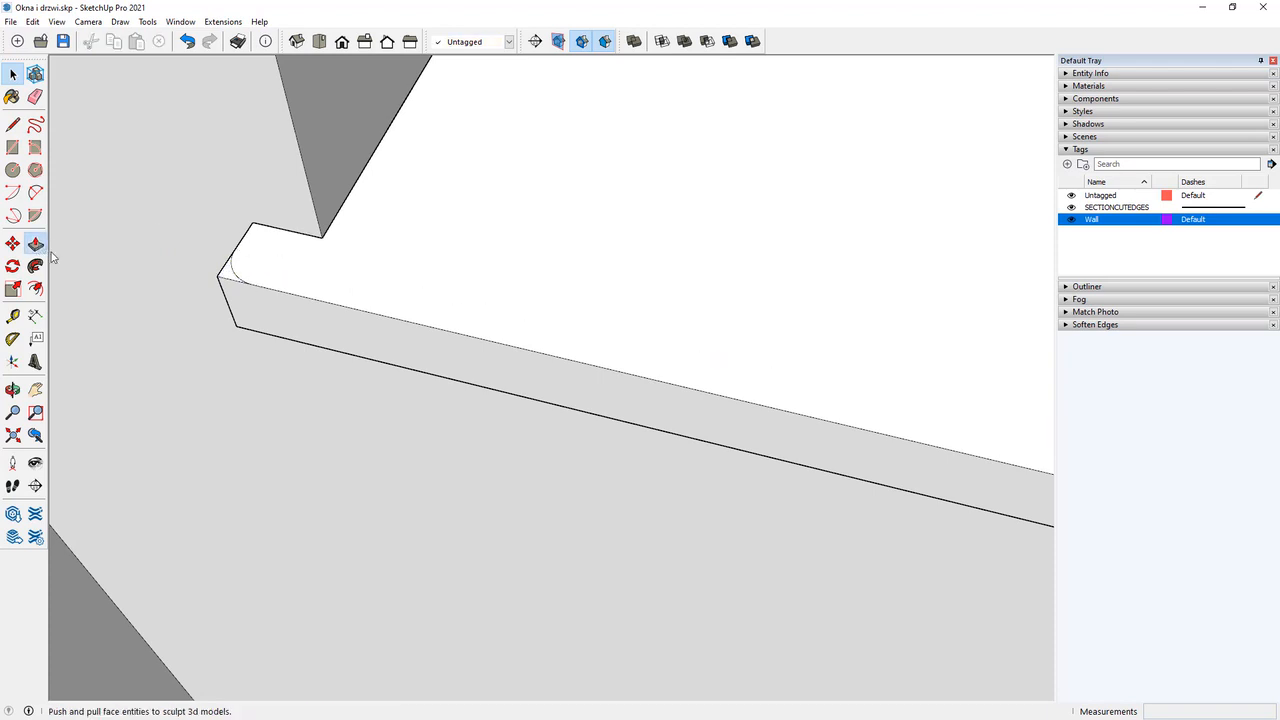
click(226, 278)
click(264, 343)
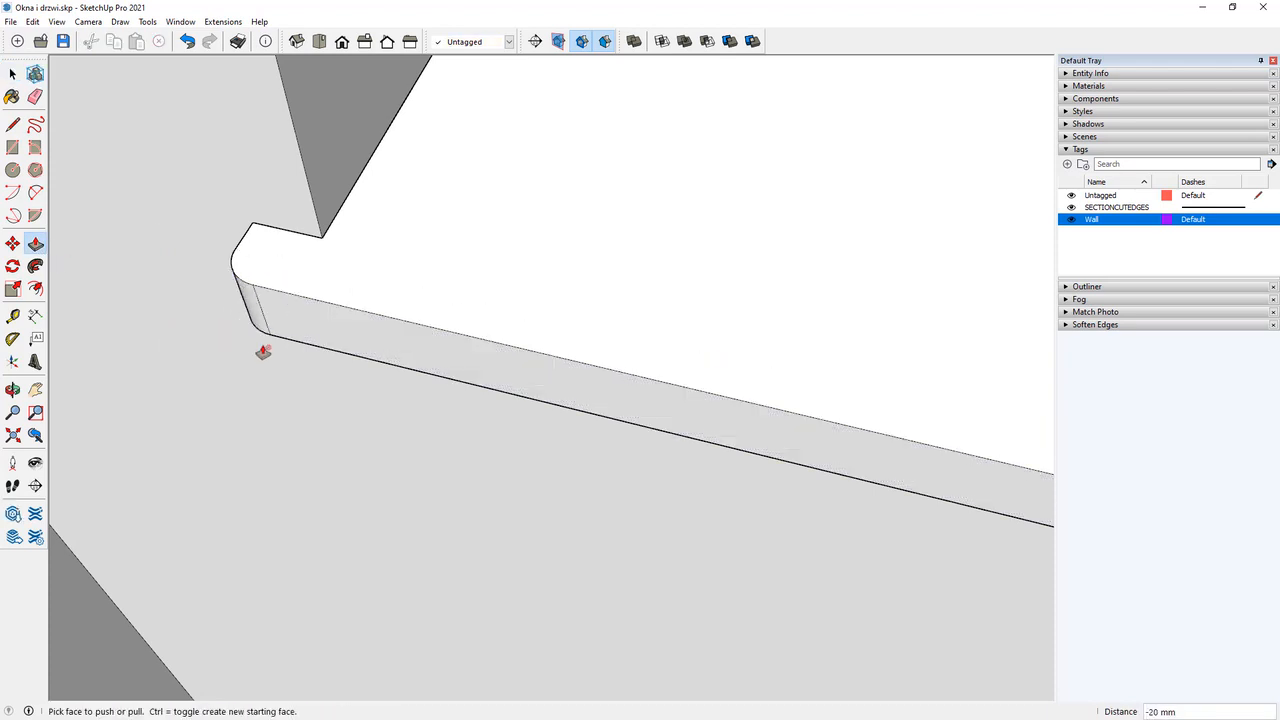
scroll(166, 334, down, 5)
scroll(726, 466, up, 4)
scroll(726, 466, up, 2)
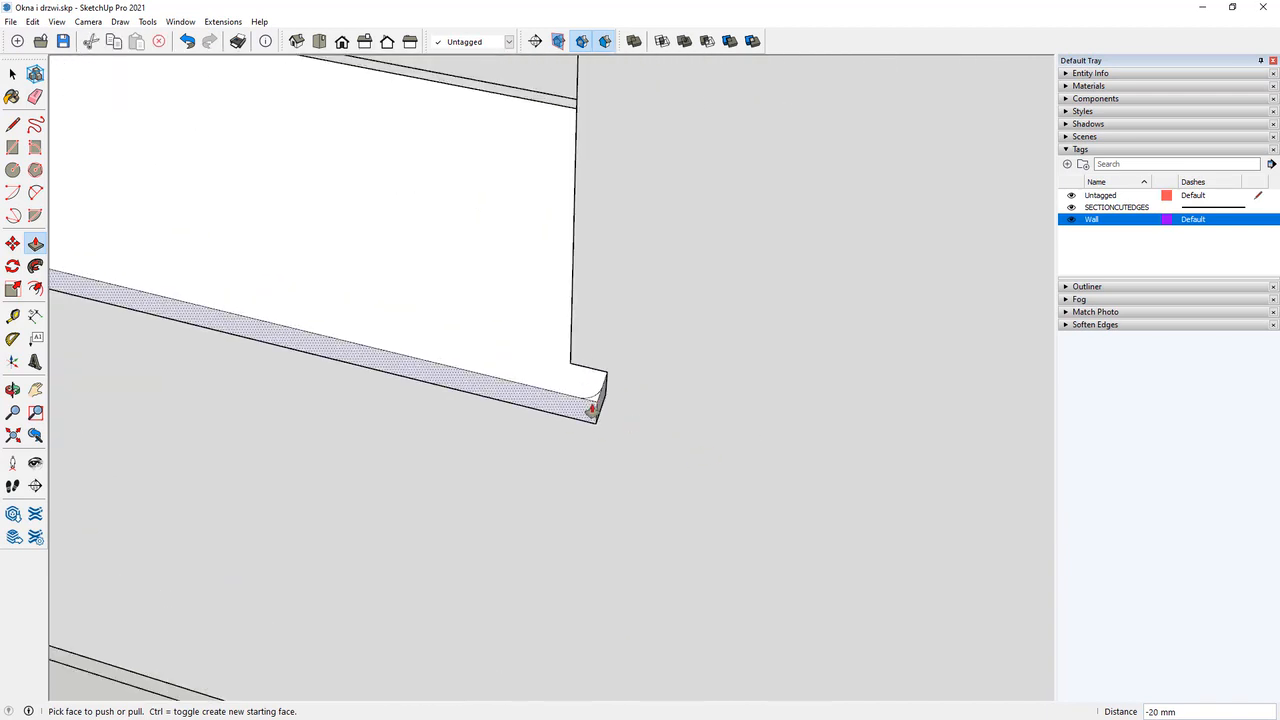
click(596, 427)
click(596, 430)
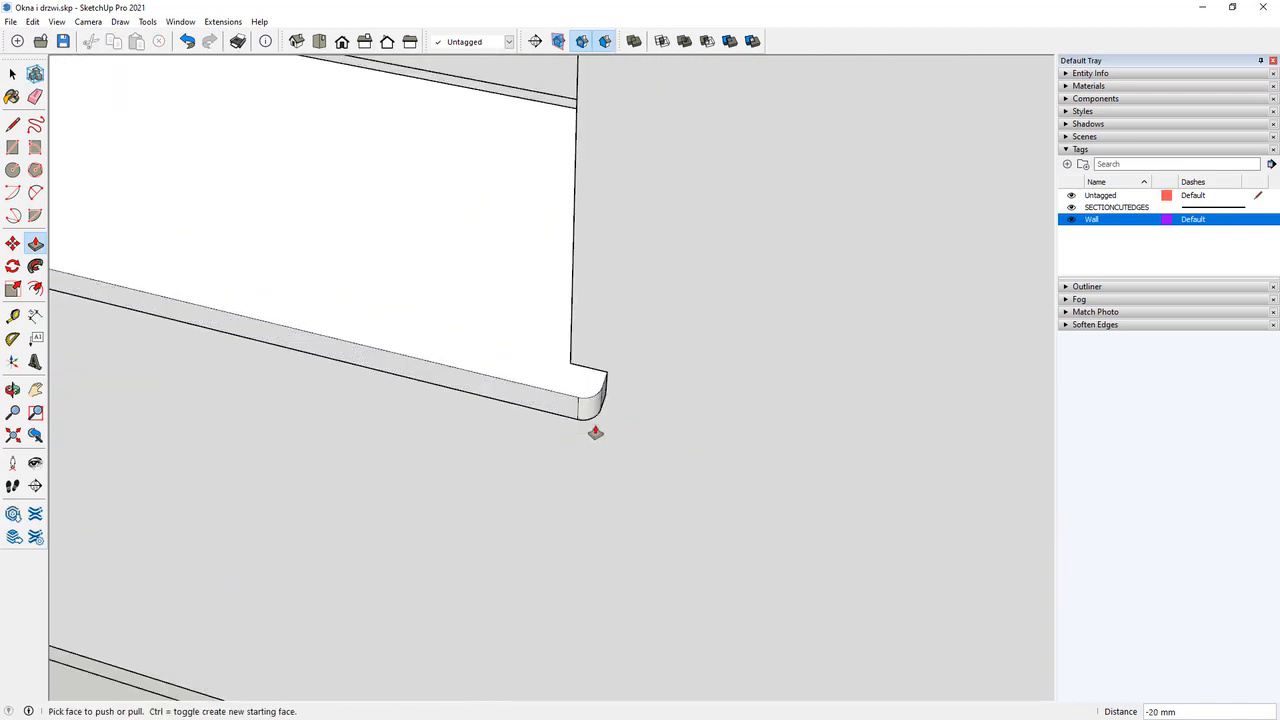
Select the sill's geometry and make it a component that replaces the selection, keeping the default settings.
middle_drag(603, 430, 680, 363)
click(561, 364)
click(691, 409)
scroll(691, 409, down, 4)
scroll(793, 437, down, 2)
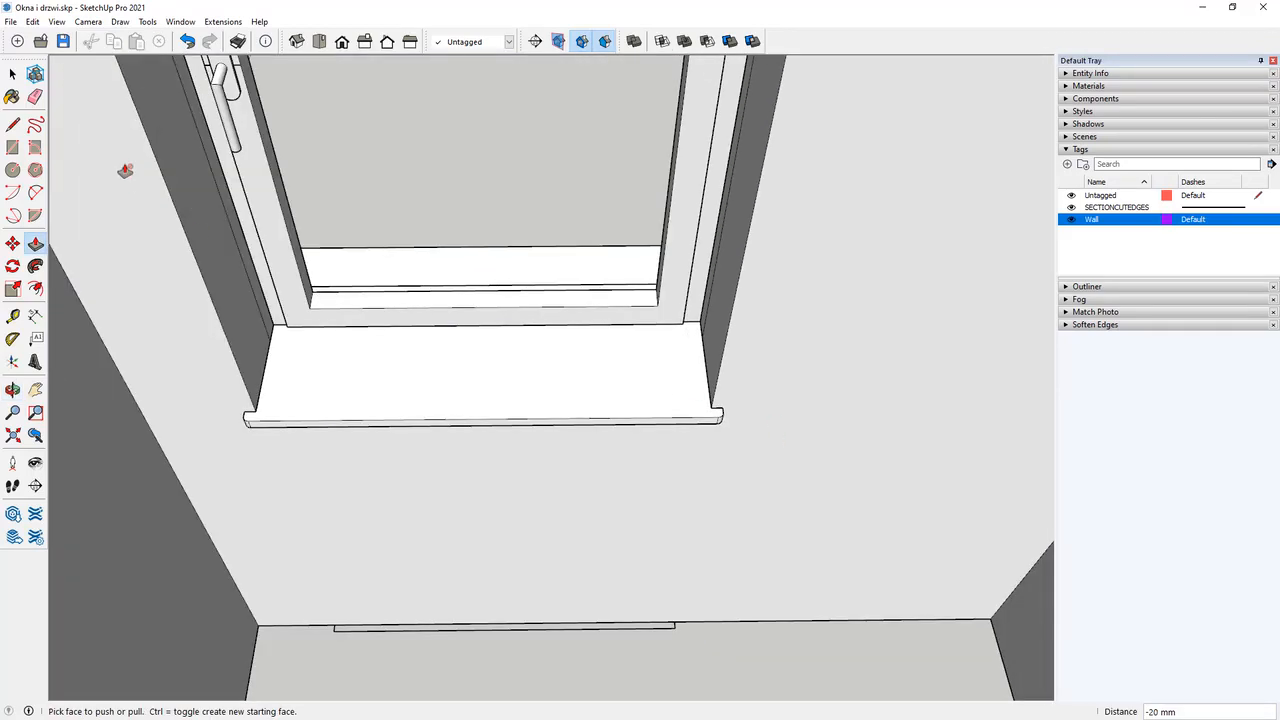
click(12, 73)
double_click(406, 381)
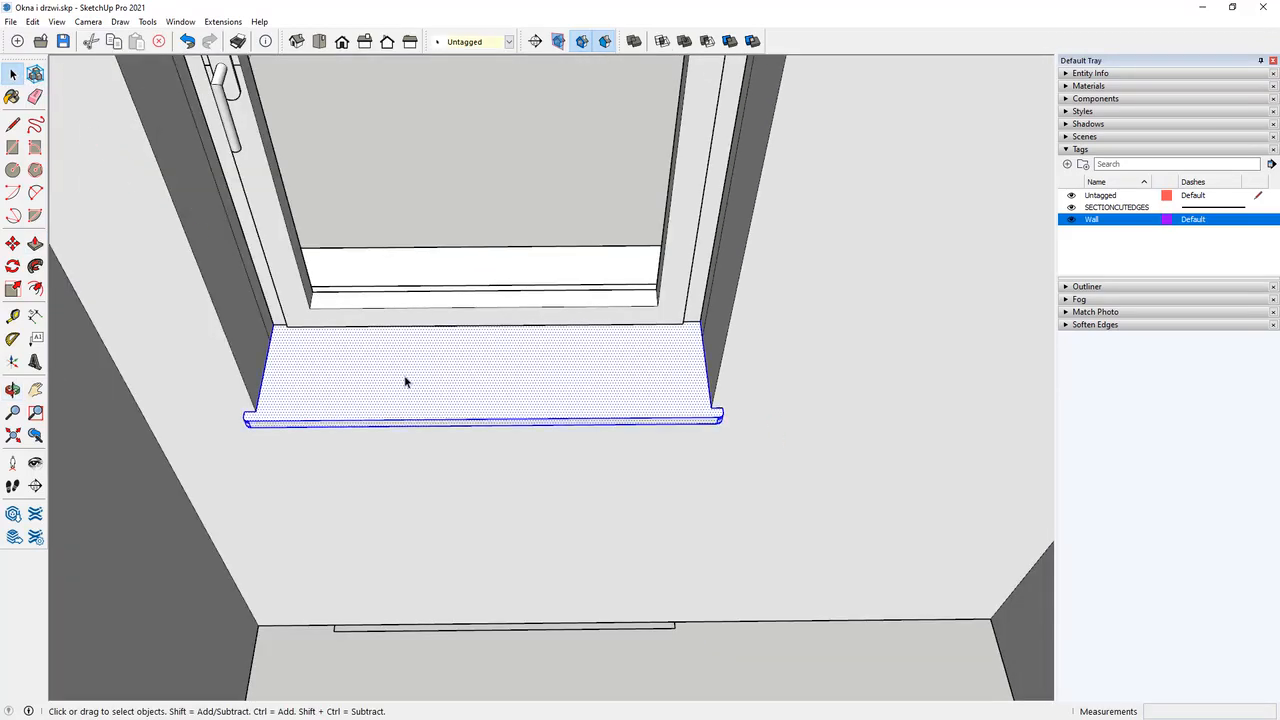
right_click(405, 381)
click(470, 479)
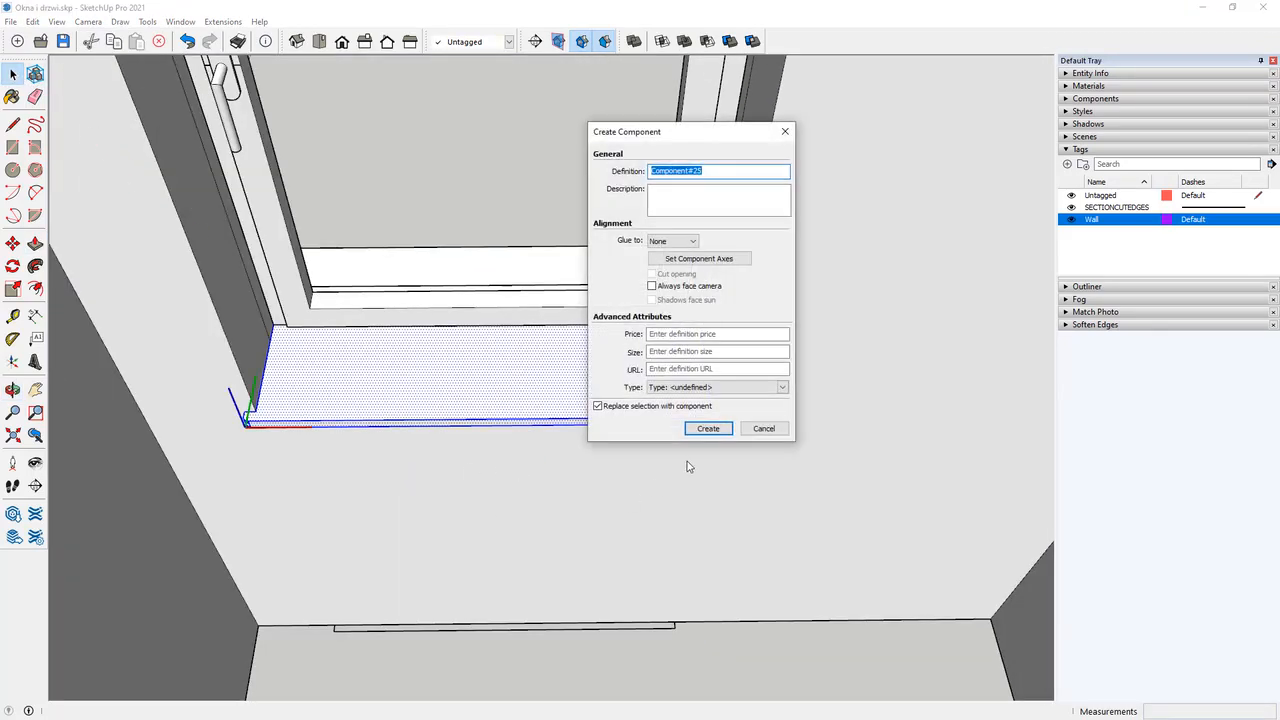
click(707, 428)
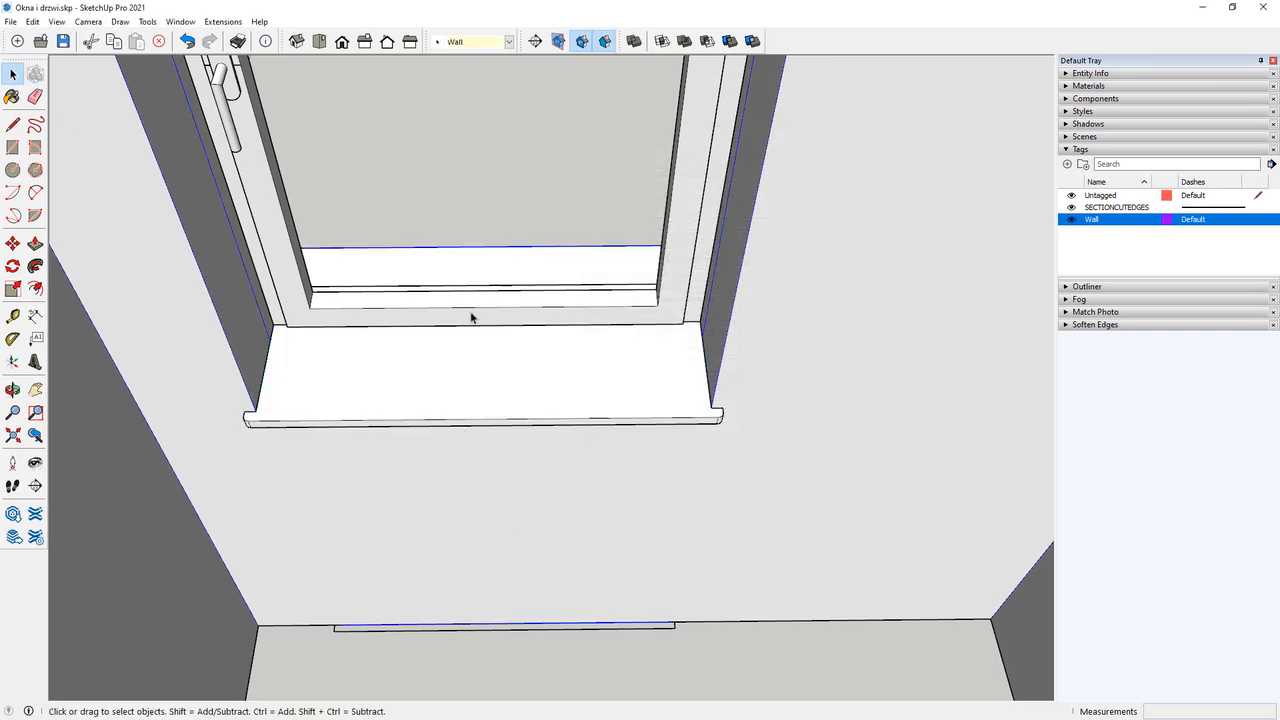
Clear the sill selection and create a tag named Windows.
scroll(435, 344, down, 3)
middle_drag(566, 360, 518, 448)
scroll(518, 448, down, 10)
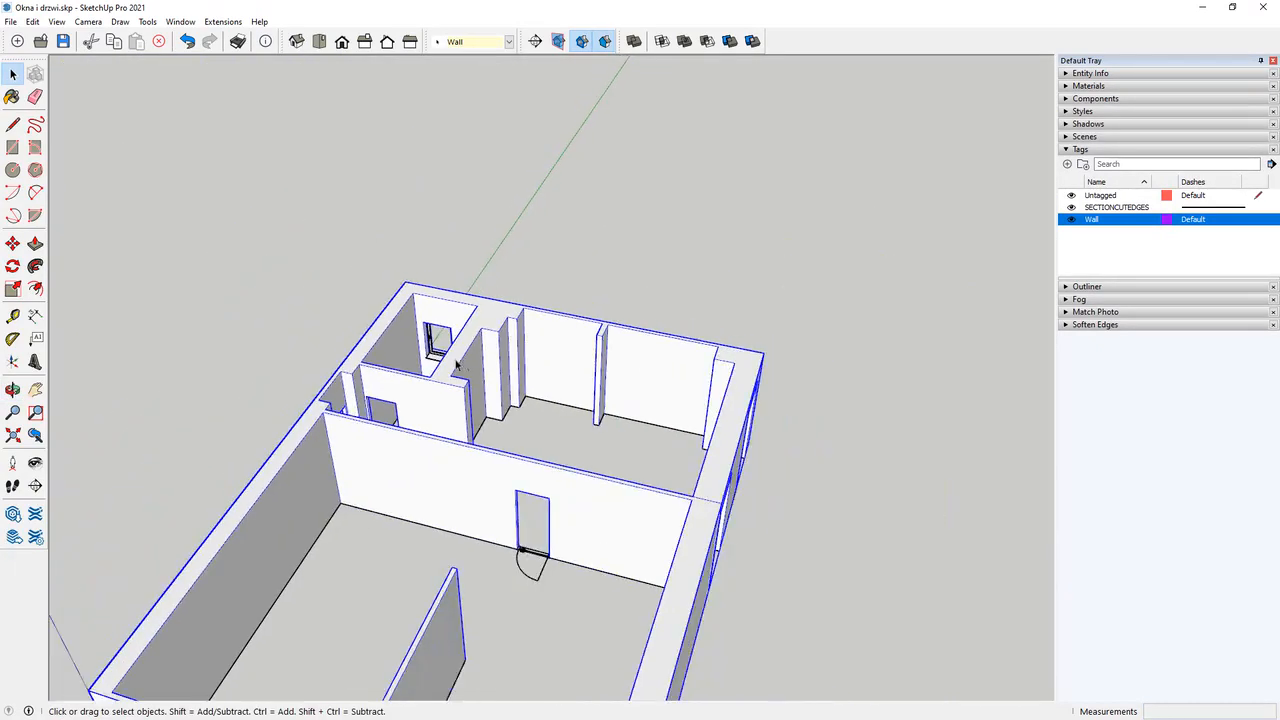
click(870, 472)
middle_drag(870, 472, 1095, 247)
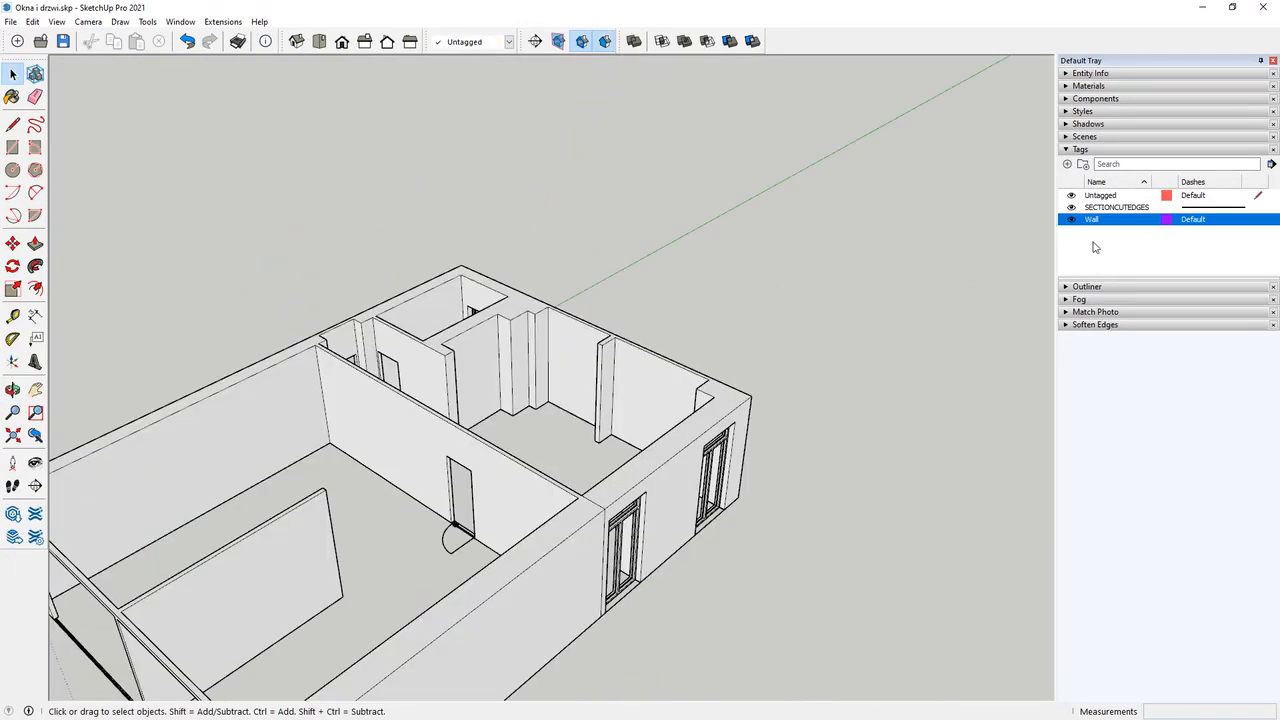
click(1067, 165)
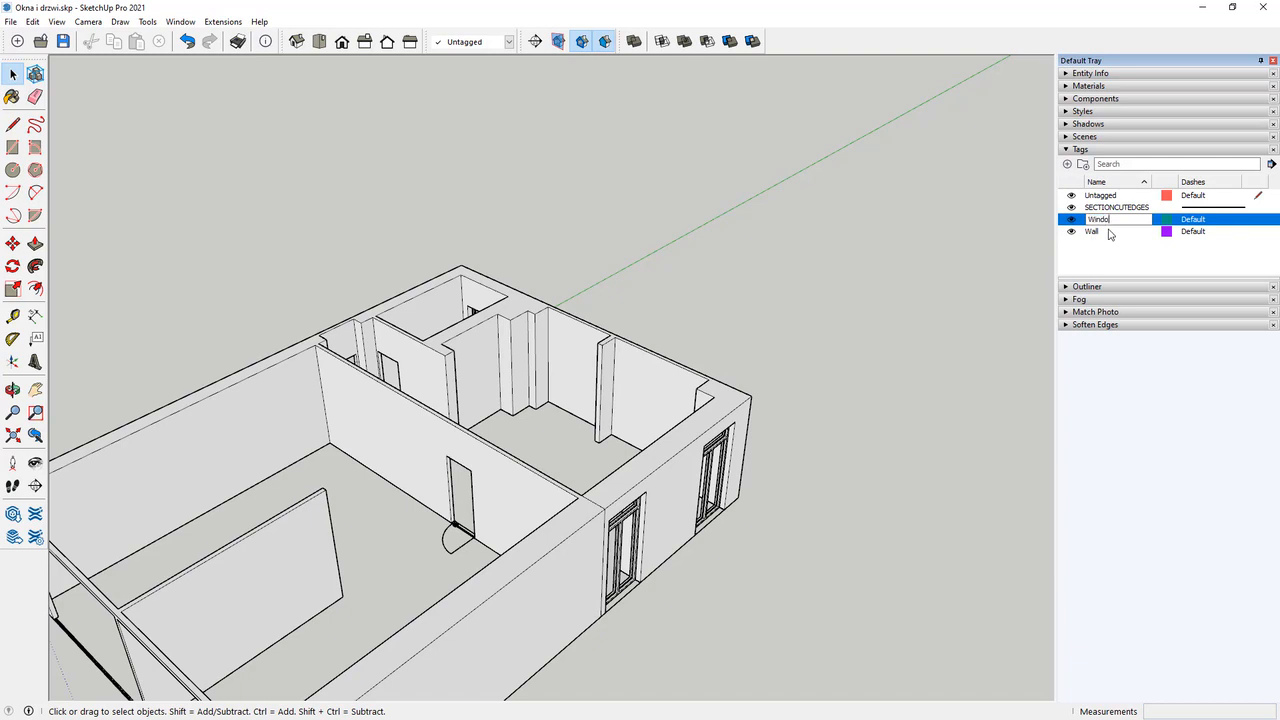
key(Return)
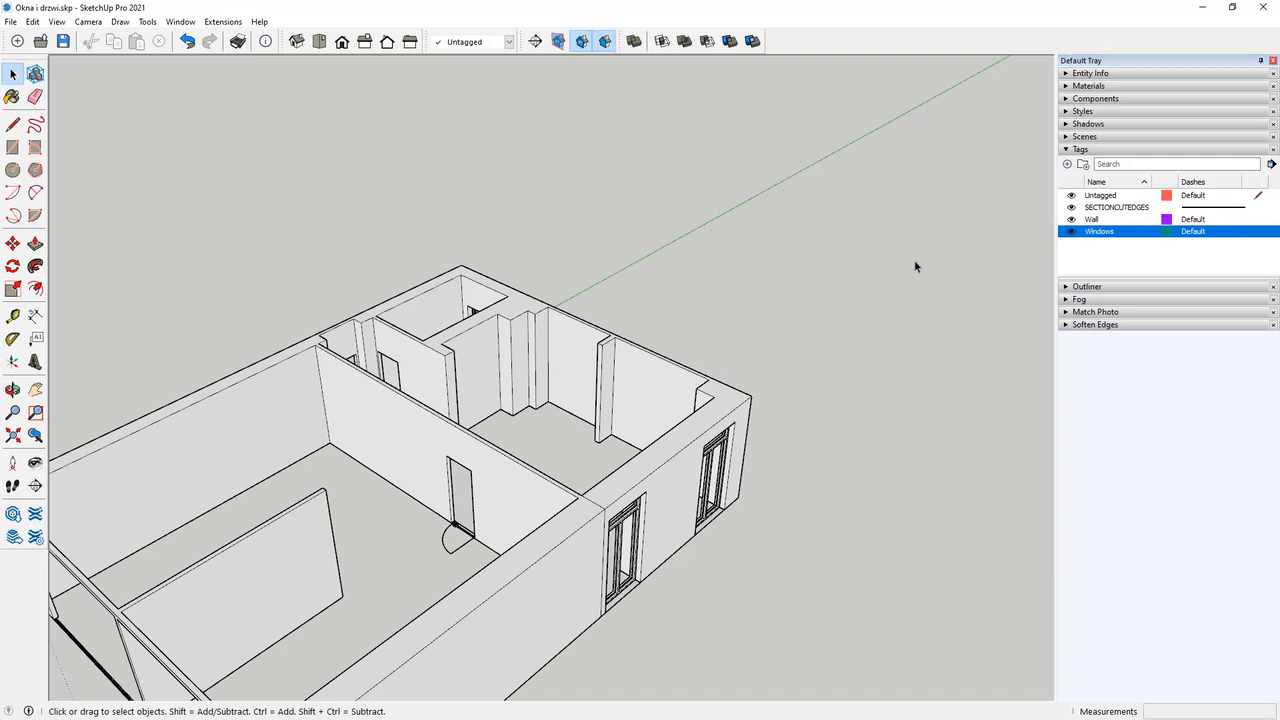
Assign the Windows tag to the two side-wall windows together with the small room's window and its sill.
middle_drag(657, 357, 536, 441)
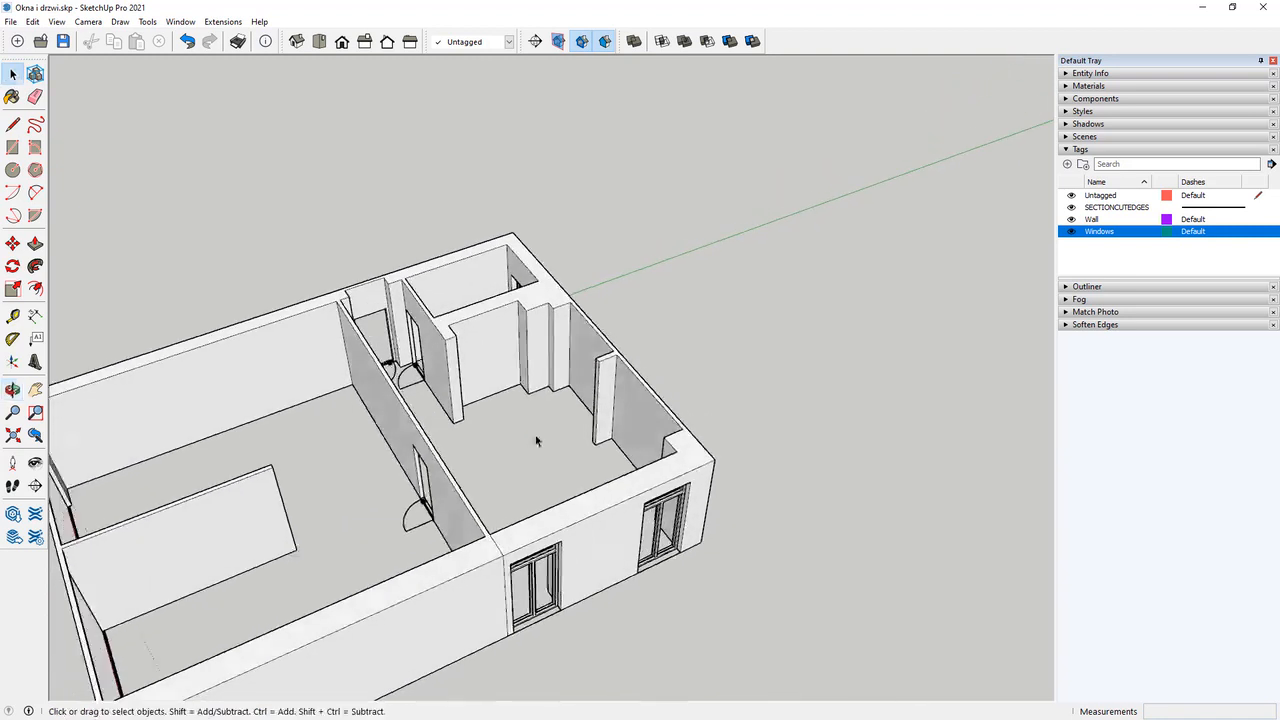
click(663, 520)
shift+click(535, 570)
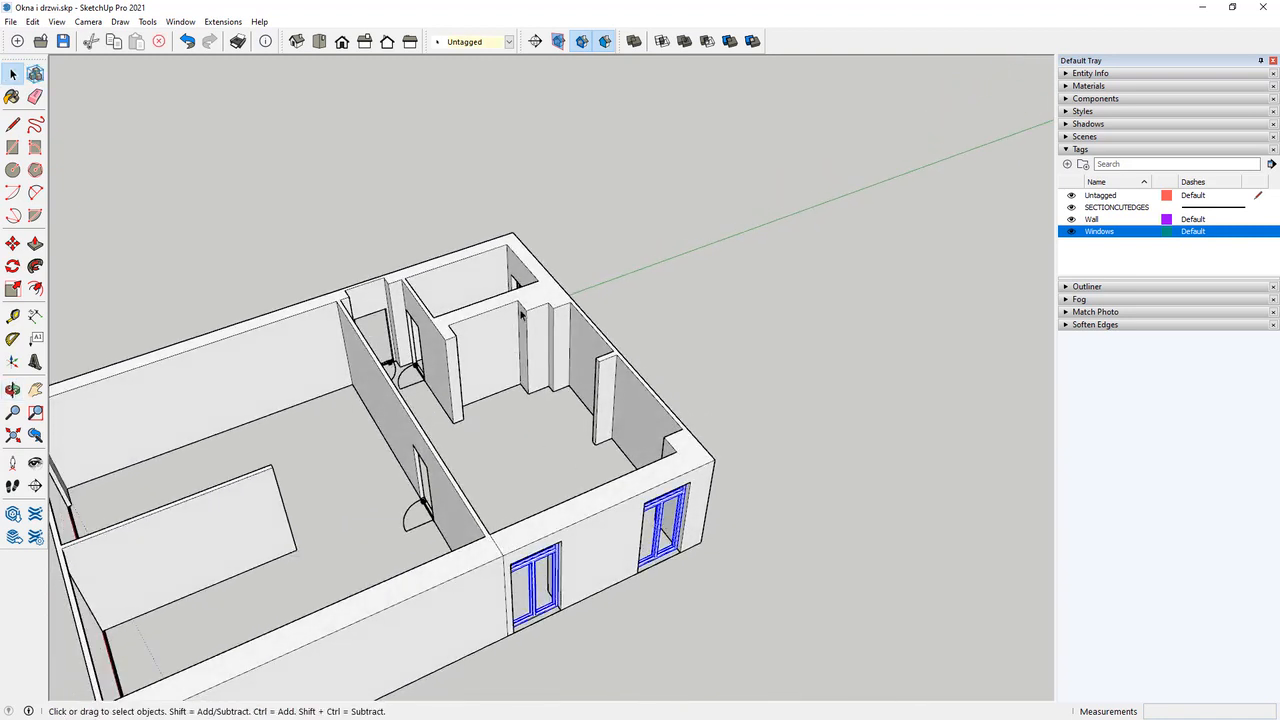
middle_drag(520, 313, 453, 288)
scroll(453, 288, up, 3)
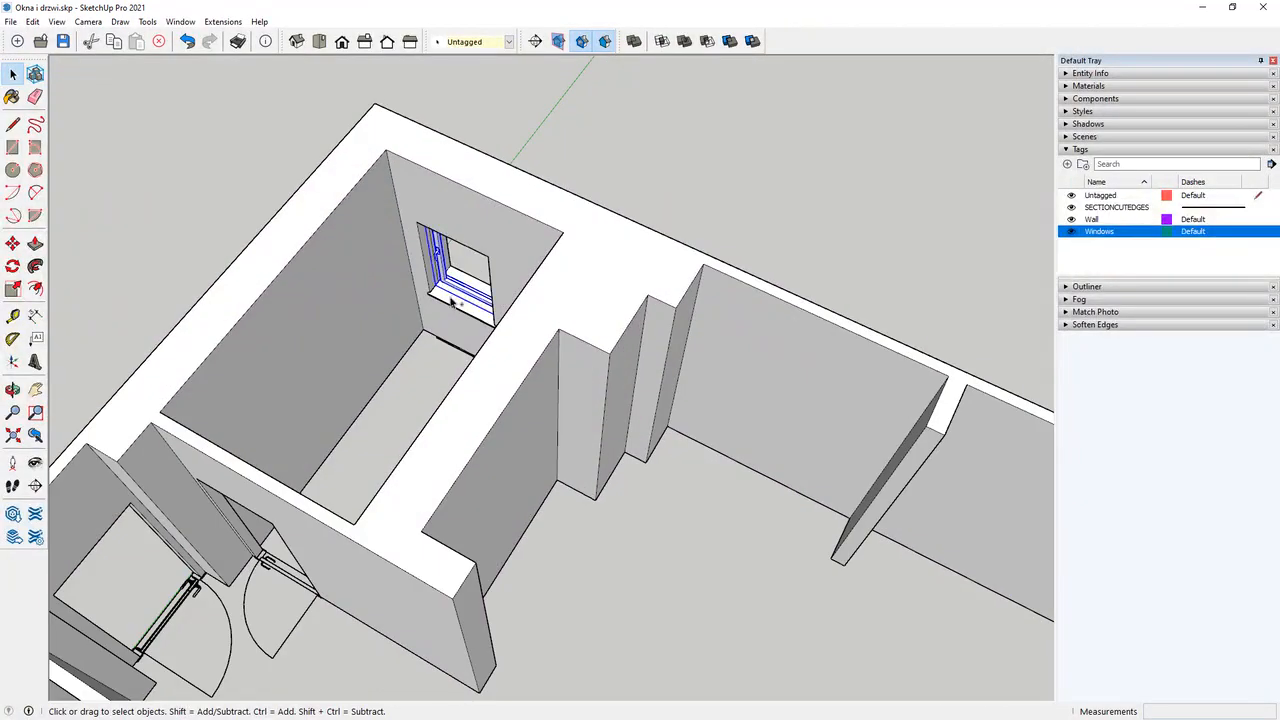
click(1078, 74)
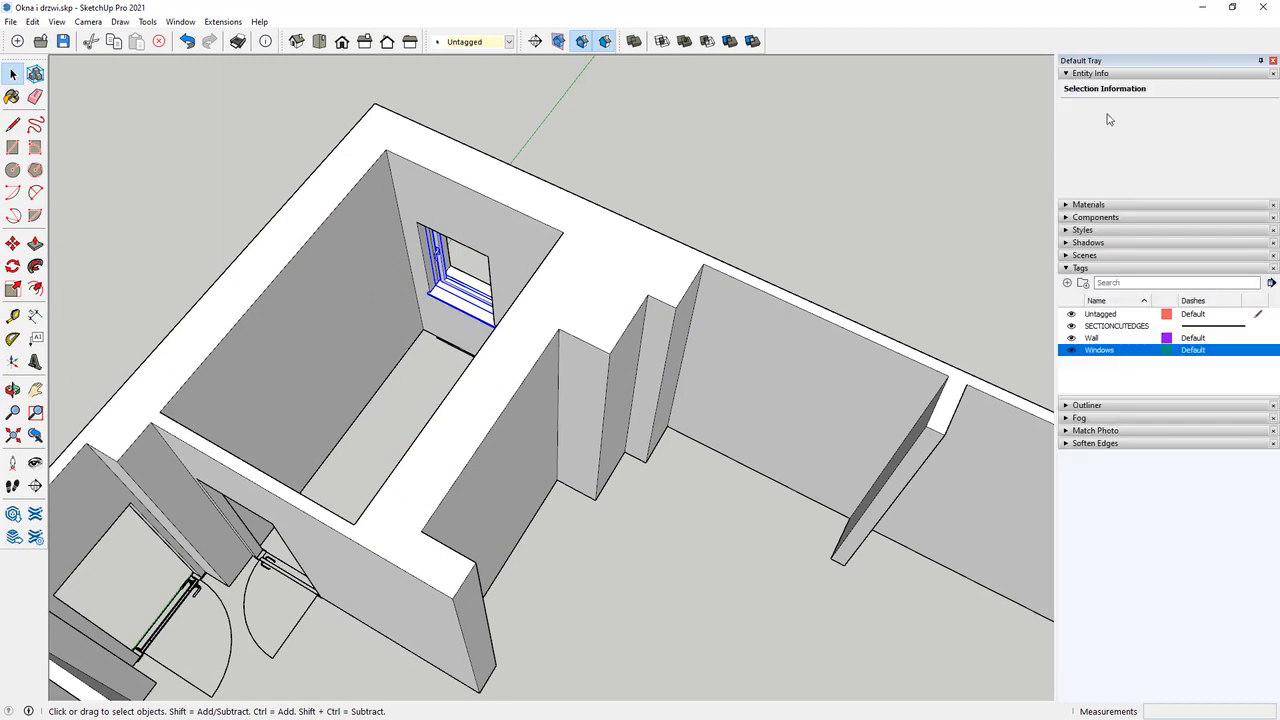
click(1210, 109)
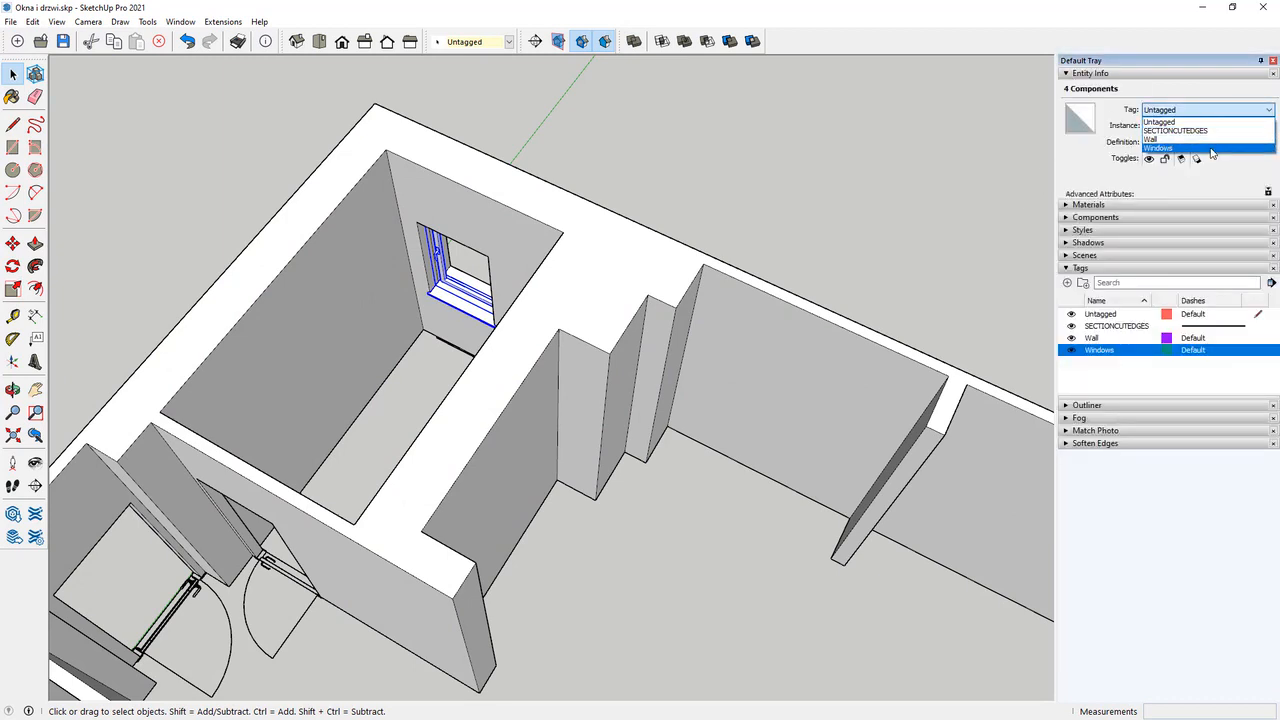
click(1158, 147)
click(740, 180)
Import Window1.skp and place it at the lower outer corner of the front wall's first opening, beside the model origin.
middle_drag(740, 180, 597, 237)
scroll(586, 277, down, 3)
scroll(430, 458, down, 1)
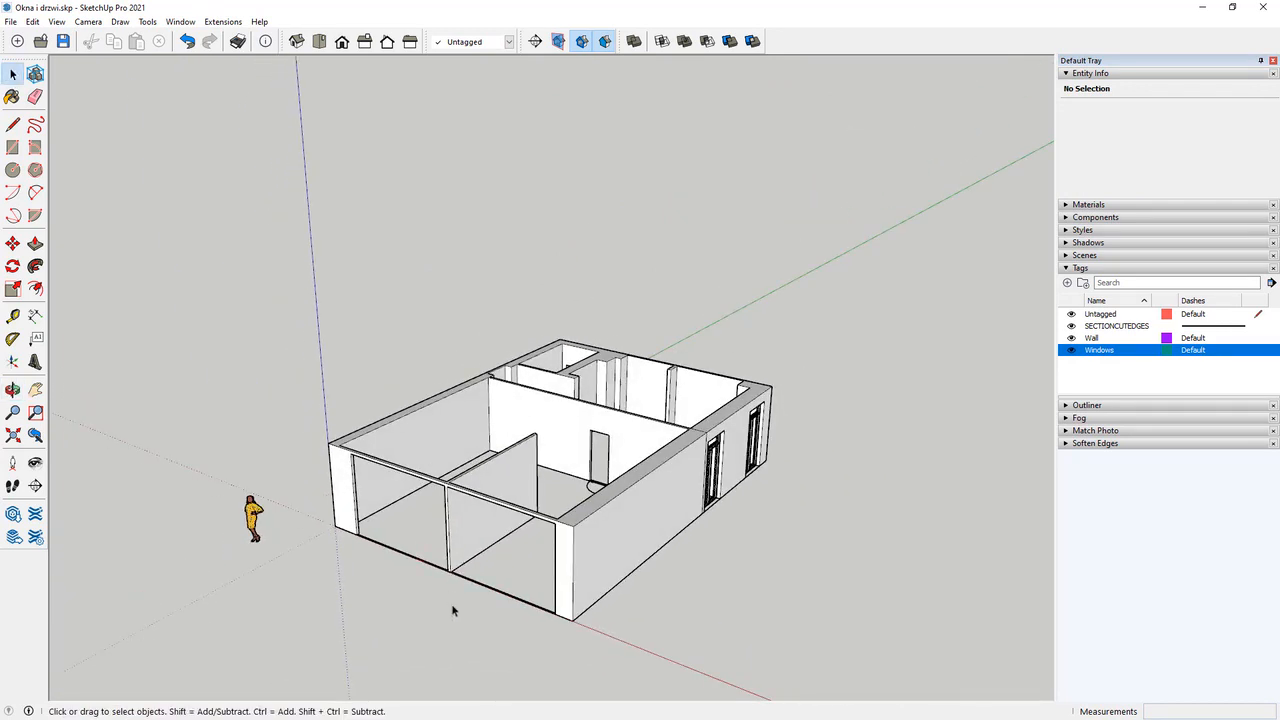
scroll(452, 610, up, 1)
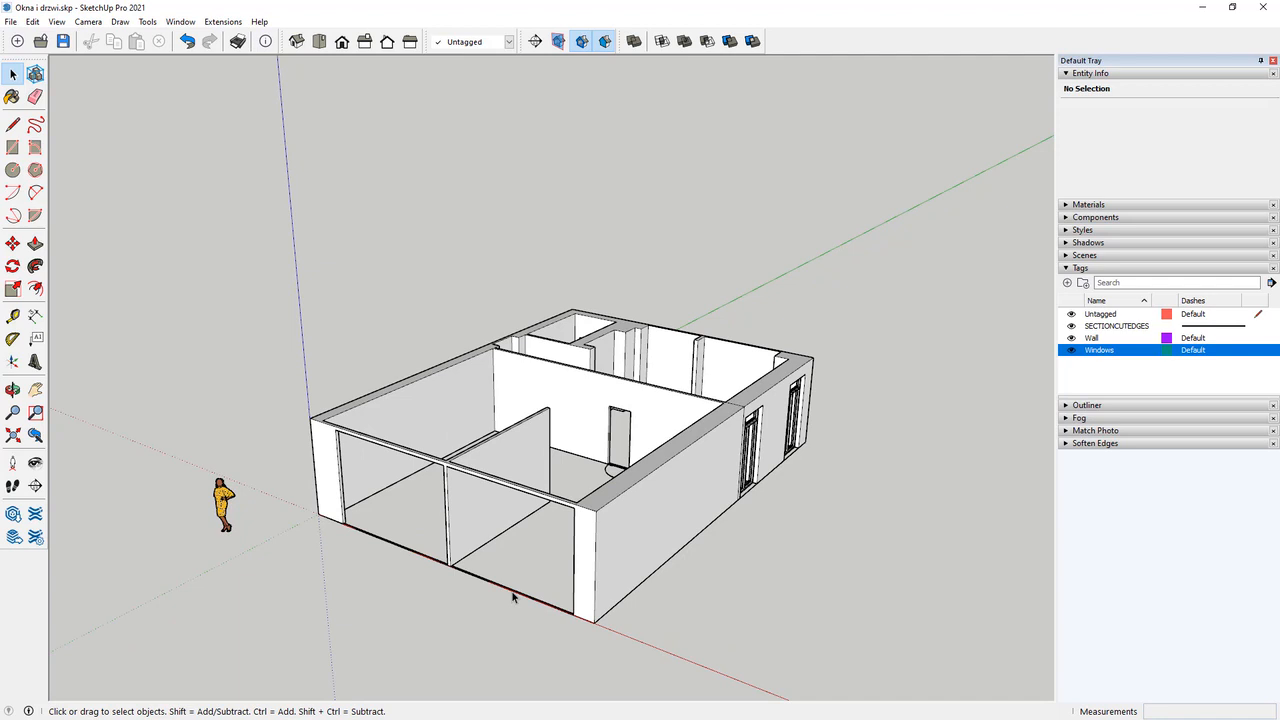
mouse_move(512, 597)
middle_down()
mouse_move(366, 449)
mouse_move(277, 423)
mouse_move(486, 597)
mouse_move(553, 611)
mouse_move(522, 608)
middle_up()
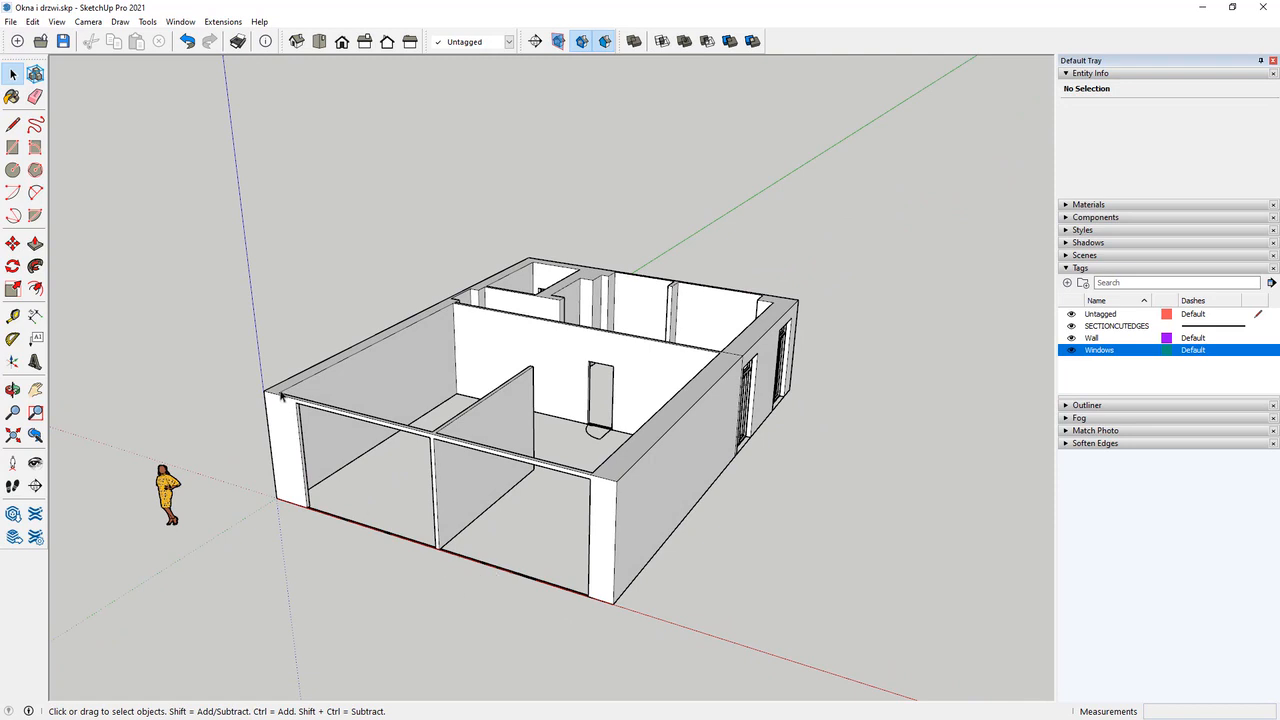
click(10, 21)
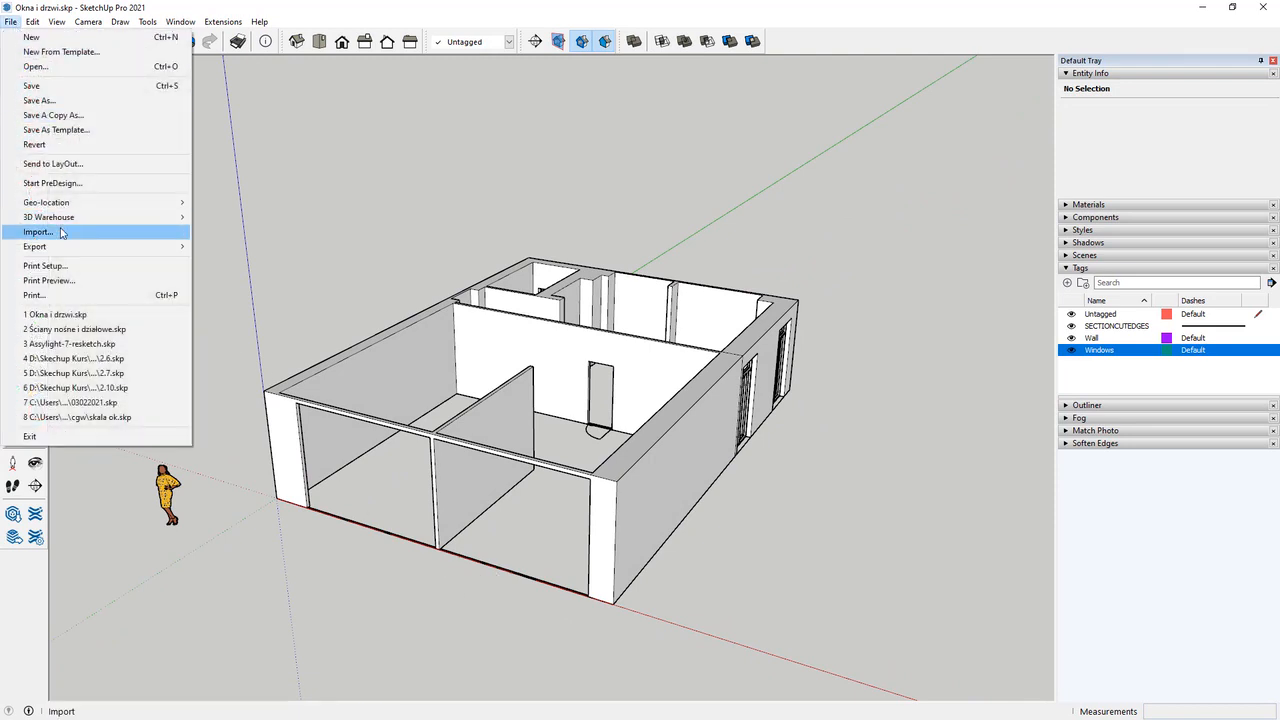
click(30, 232)
double_click(157, 337)
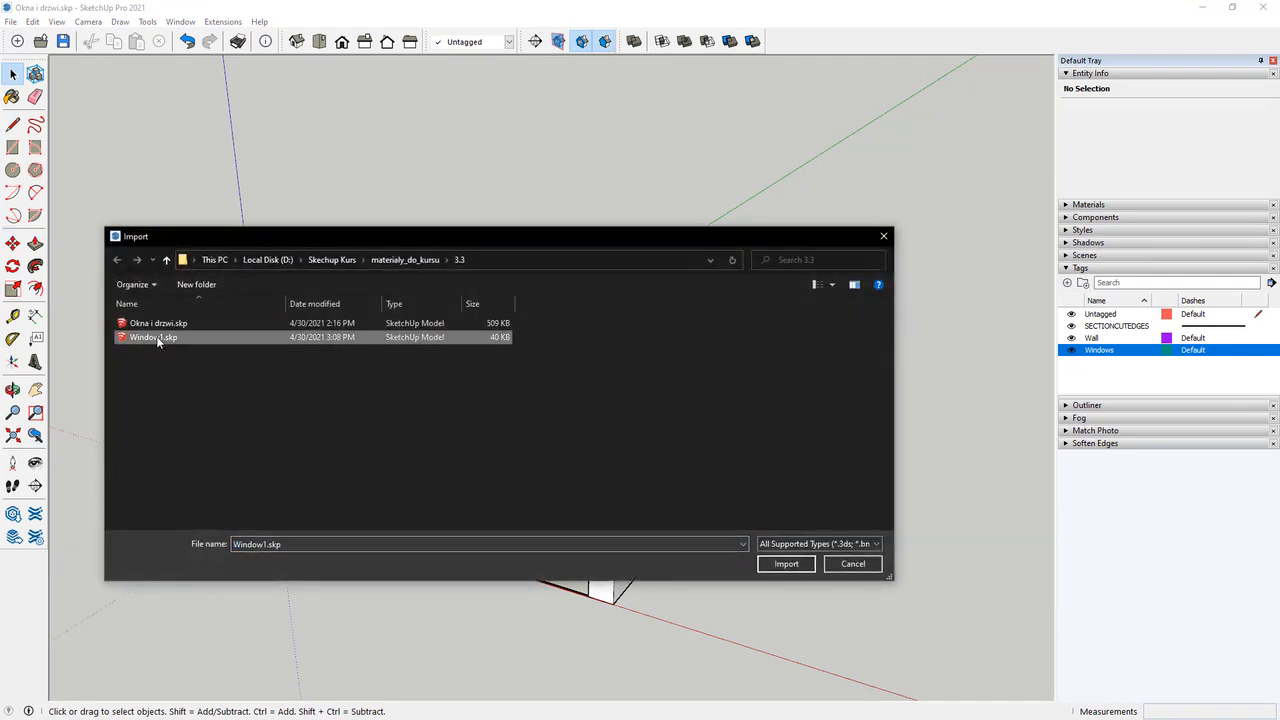
scroll(315, 495, up, 5)
scroll(310, 500, up, 6)
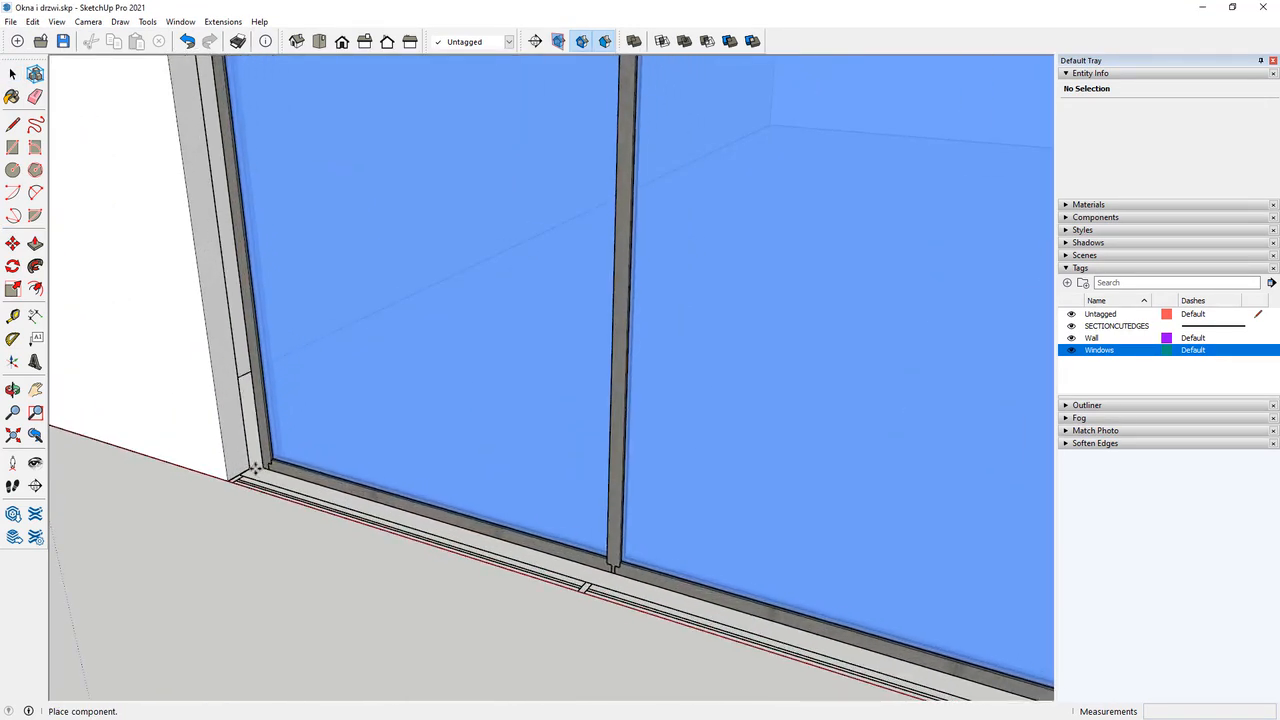
click(228, 481)
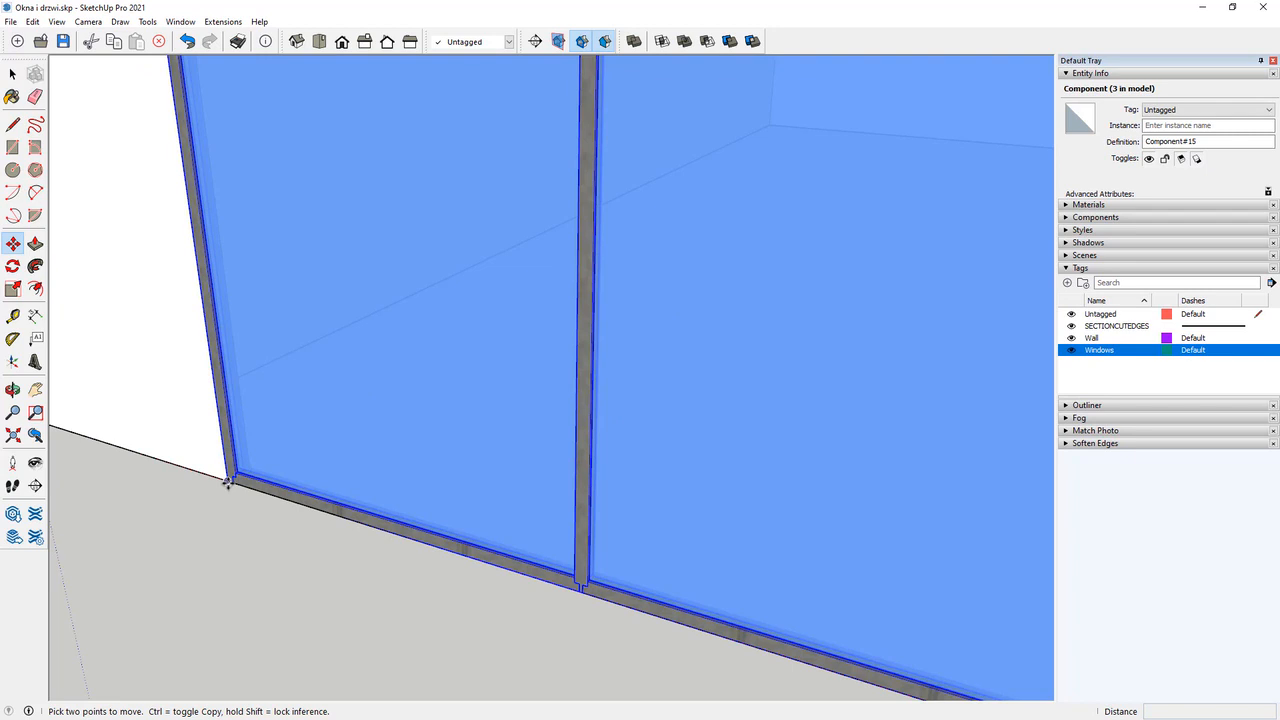
Copy the imported glazing by its lower corner into the matching corner of the second front opening.
click(226, 481)
key(ctrl)
scroll(163, 483, down, 5)
scroll(163, 483, down, 3)
scroll(537, 610, up, 8)
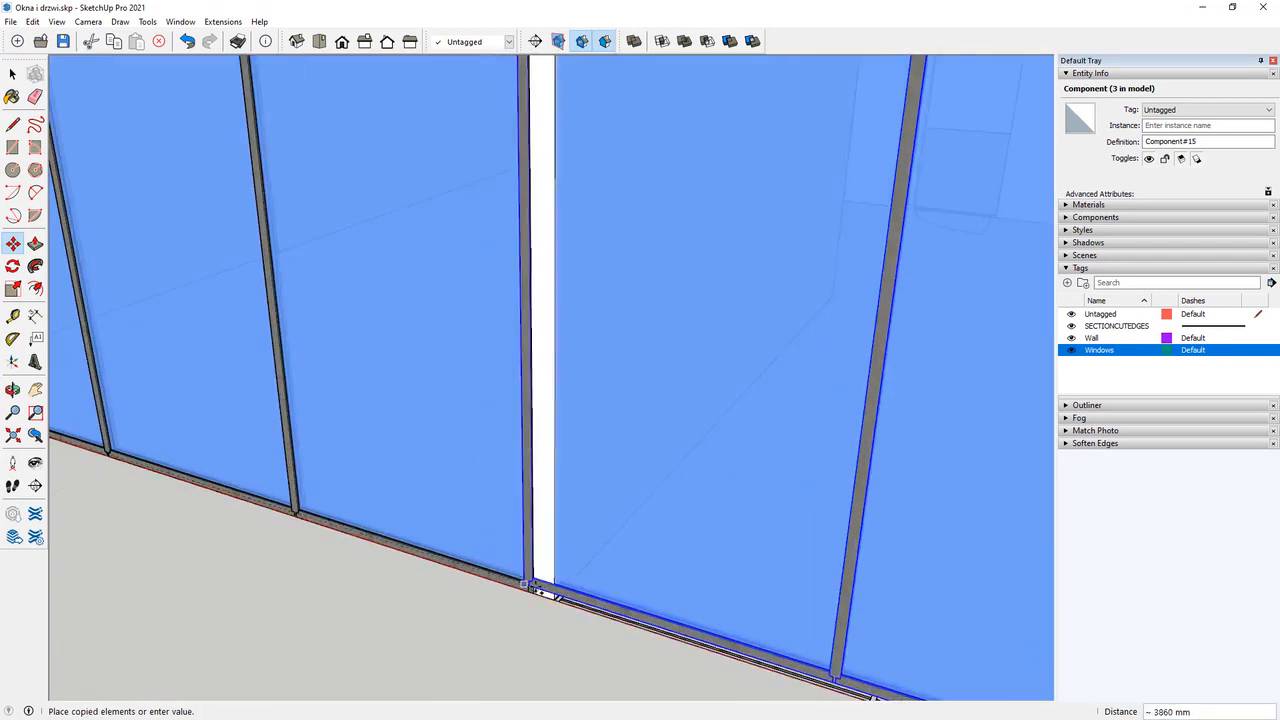
click(533, 607)
scroll(533, 607, down, 8)
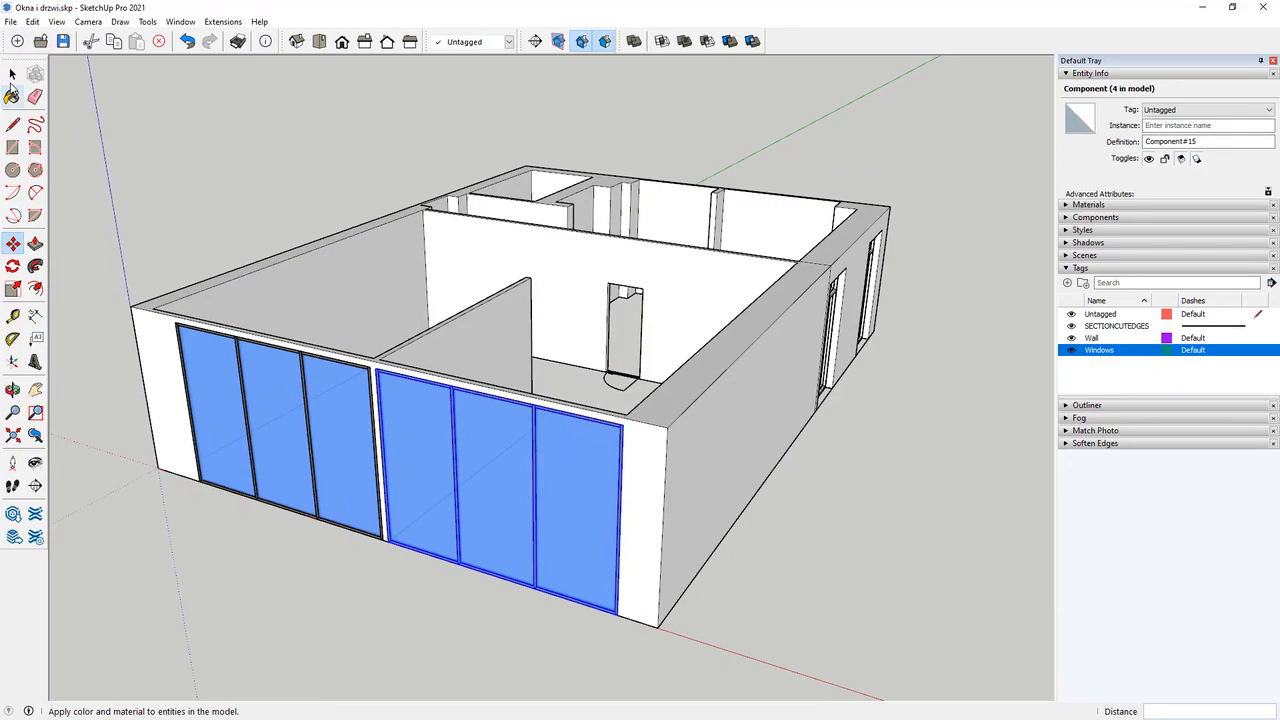
click(12, 73)
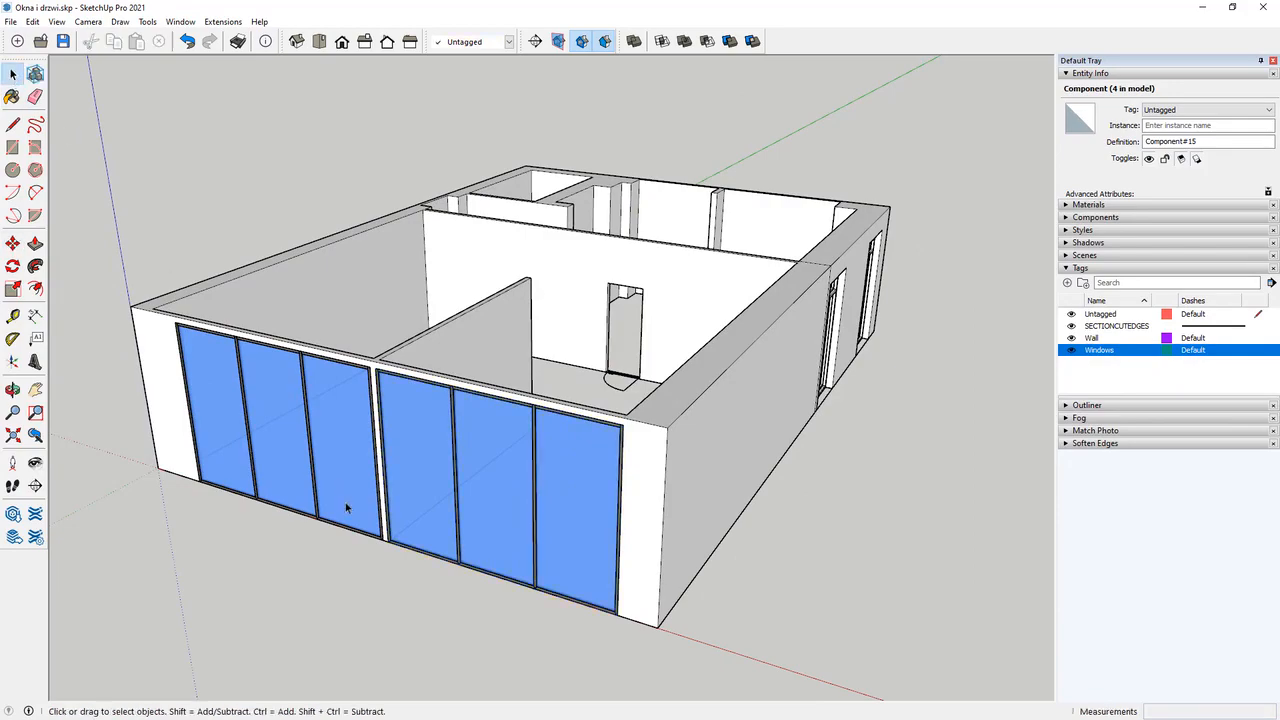
middle_drag(345, 502, 757, 606)
scroll(480, 532, down, 3)
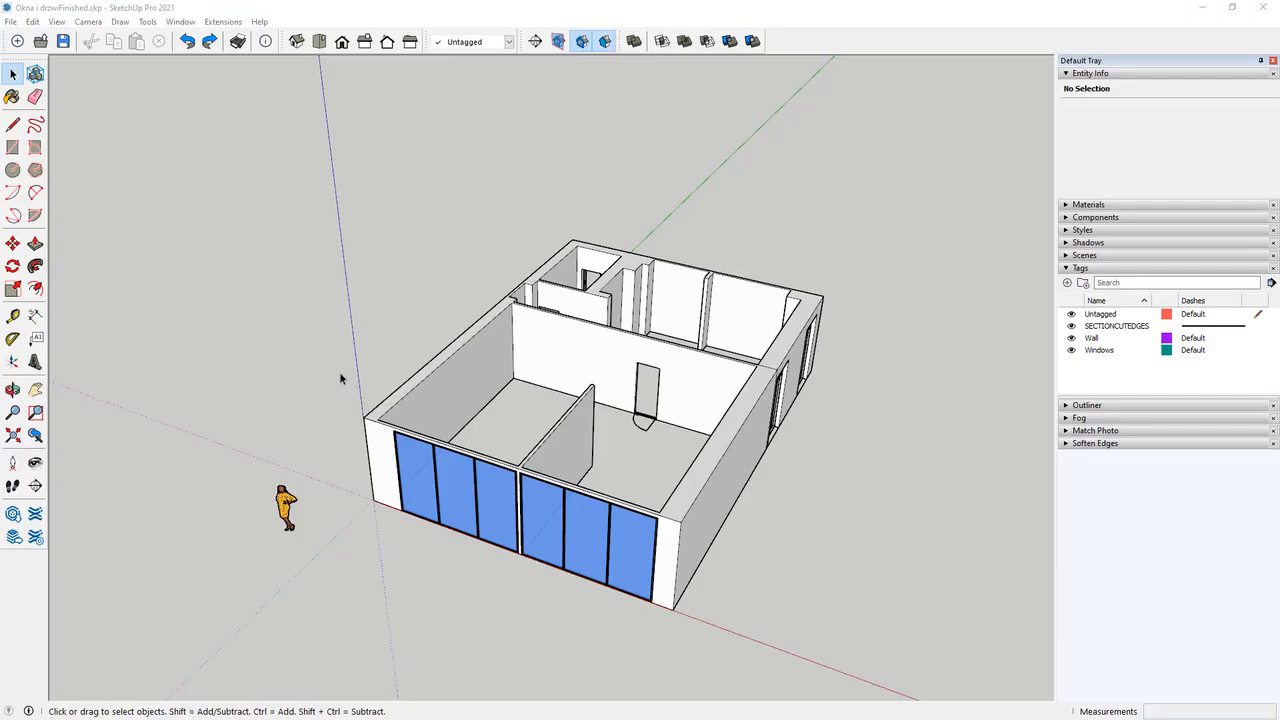
Place a guide 32 mm below the top edge of the exterior doorway's jamb.
middle_drag(340, 378, 521, 403)
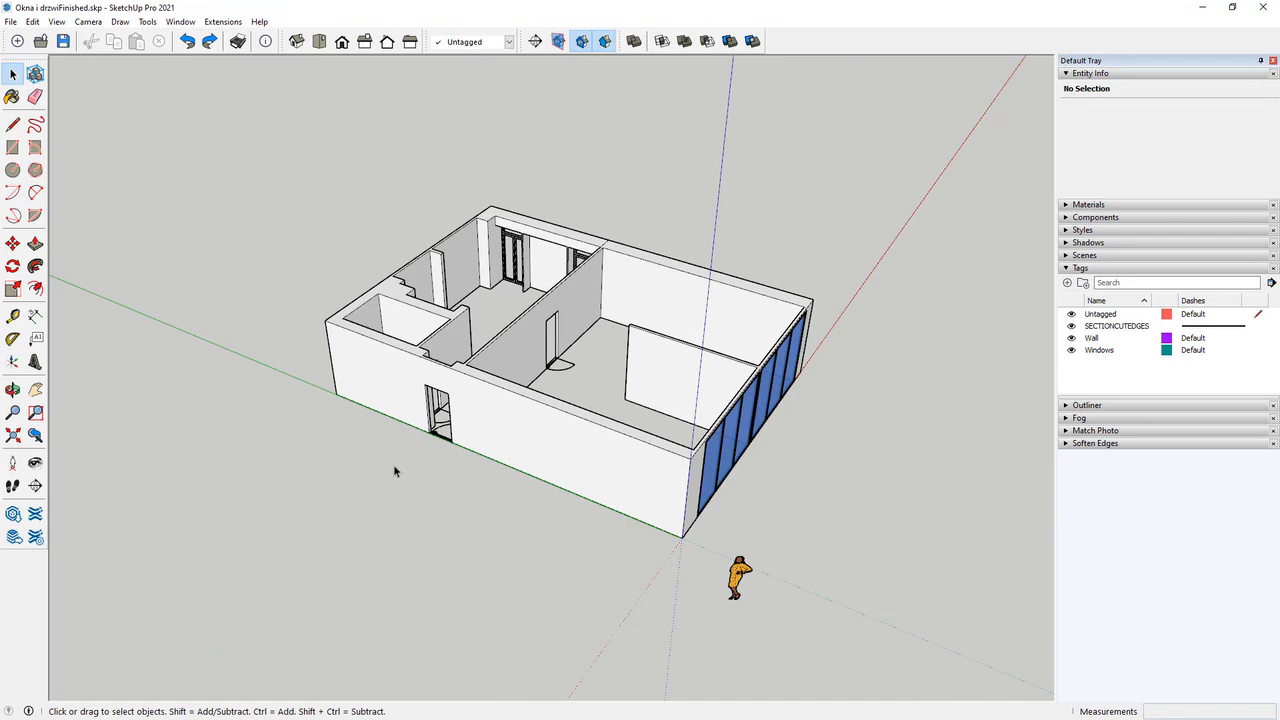
scroll(424, 444, up, 10)
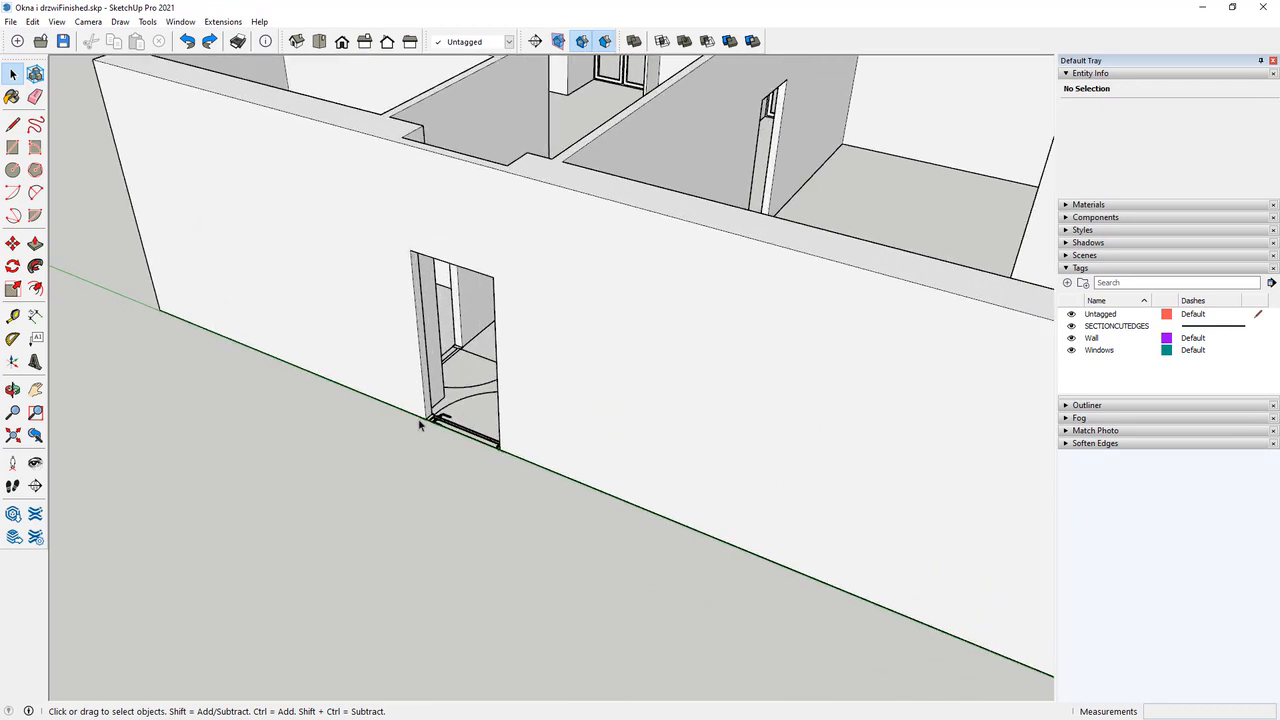
scroll(414, 413, up, 2)
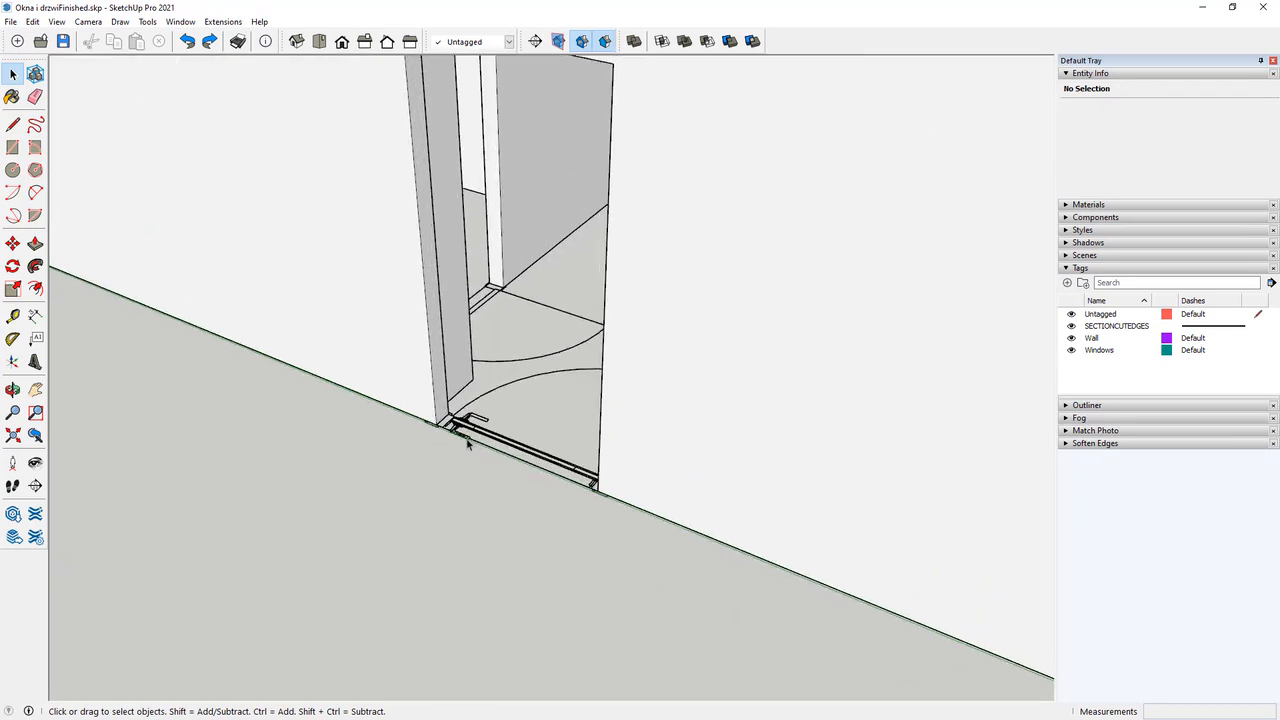
scroll(467, 444, down, 2)
scroll(450, 300, down, 3)
scroll(458, 225, up, 3)
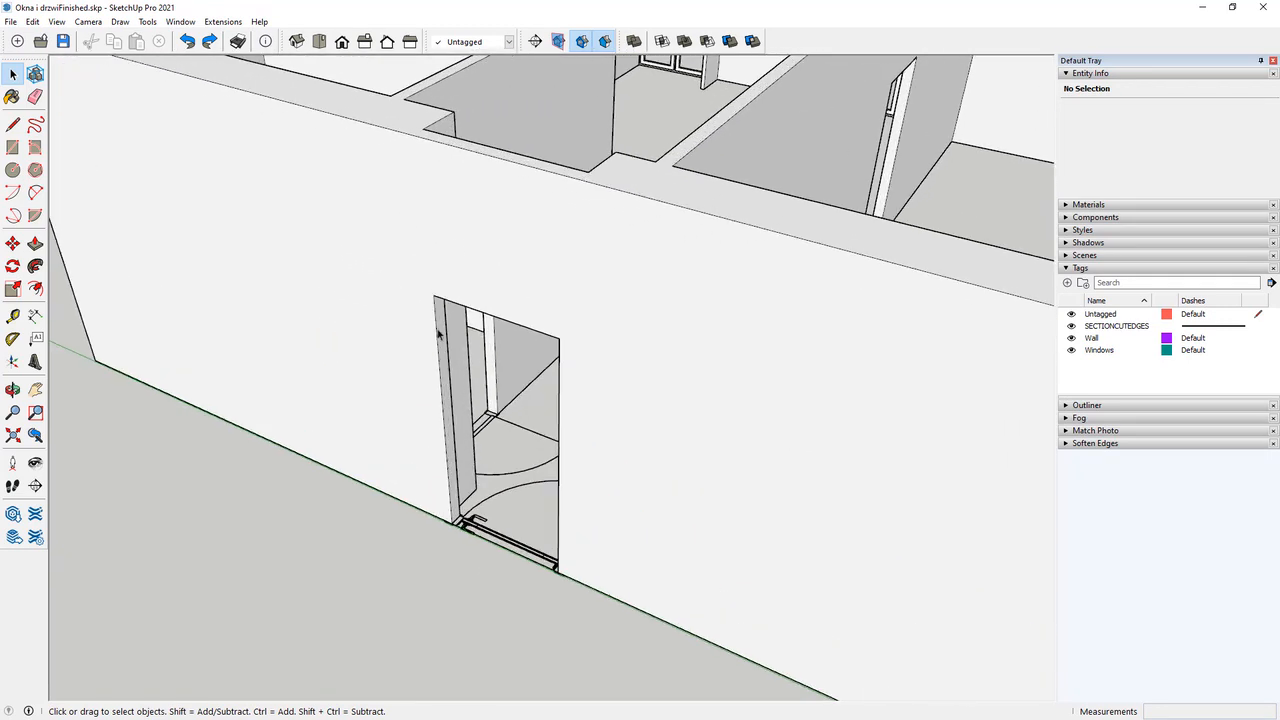
middle_drag(440, 335, 160, 249)
scroll(458, 163, up, 4)
scroll(470, 150, up, 4)
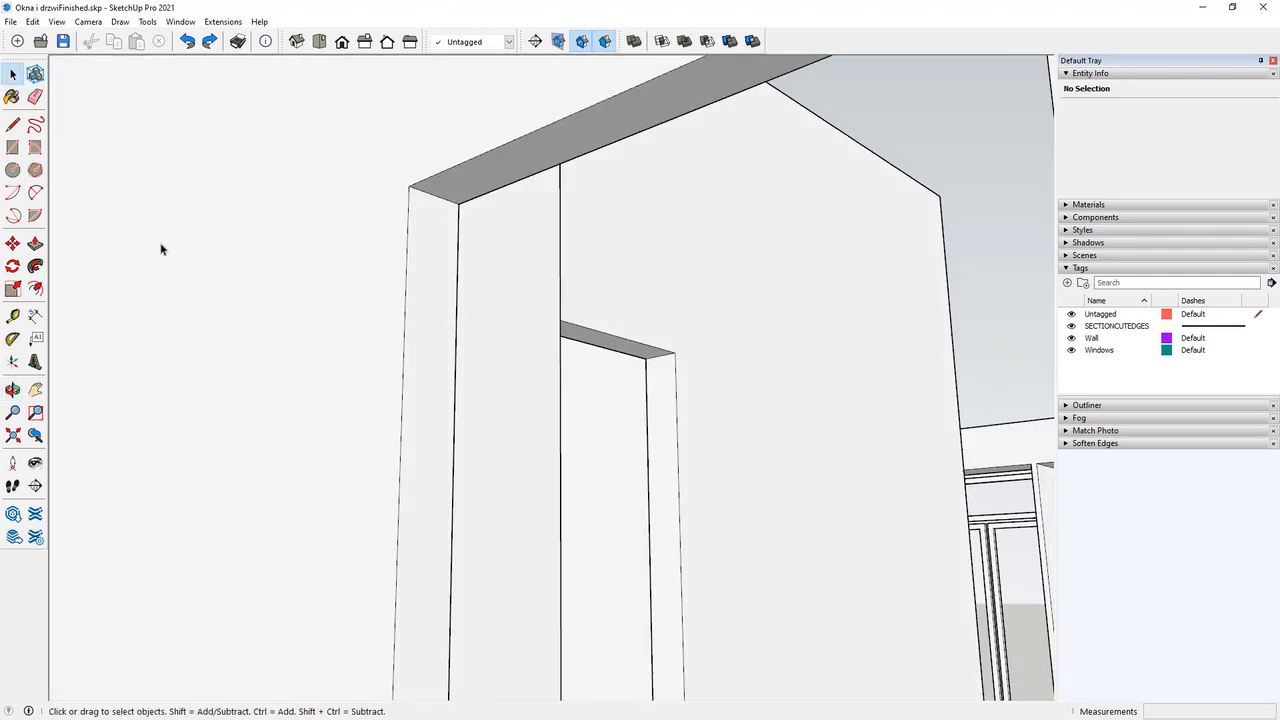
click(13, 316)
click(434, 193)
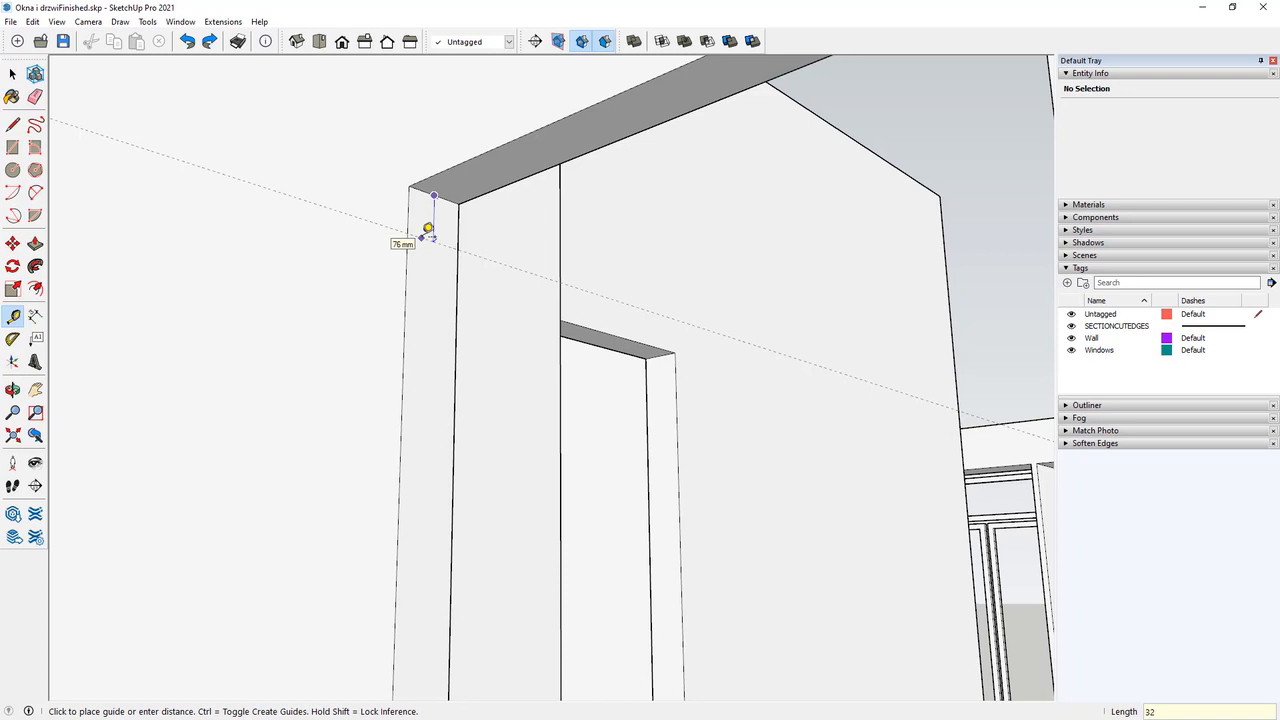
click(428, 230)
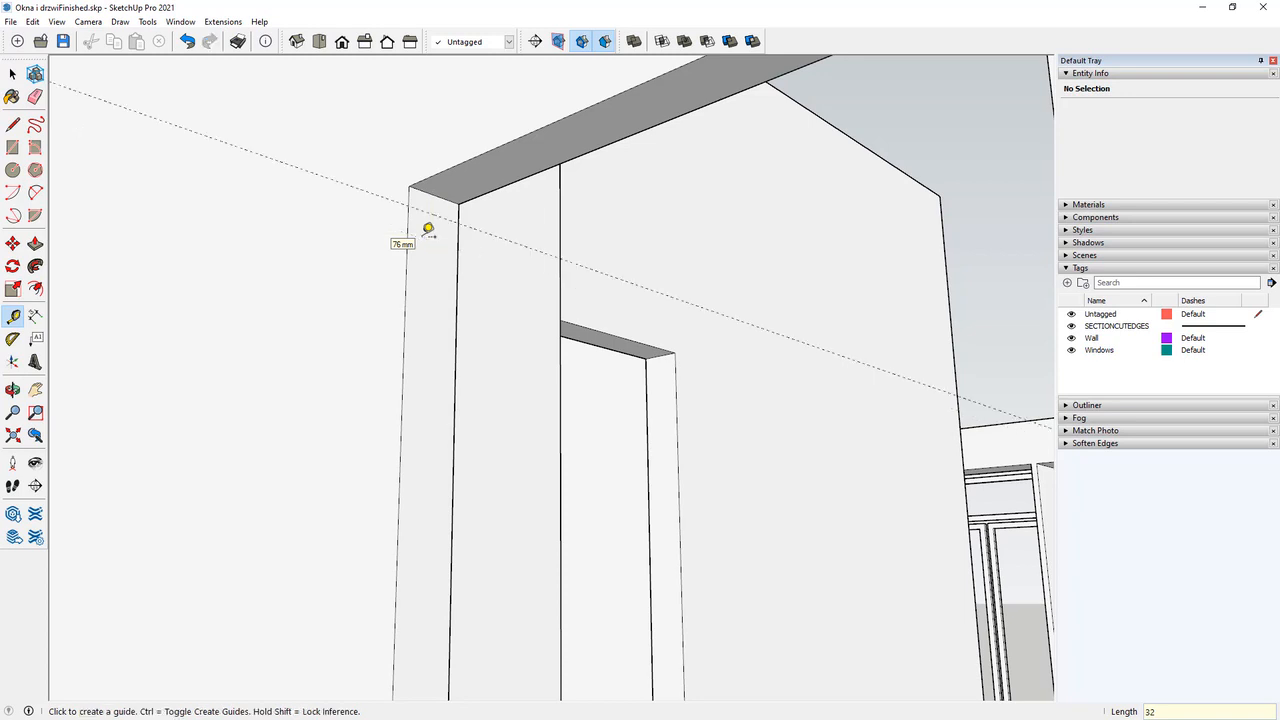
Draw a 100 × 32 mm rectangle on the doorway's jamb, from its top corner down to the guide.
click(13, 147)
click(410, 186)
click(459, 219)
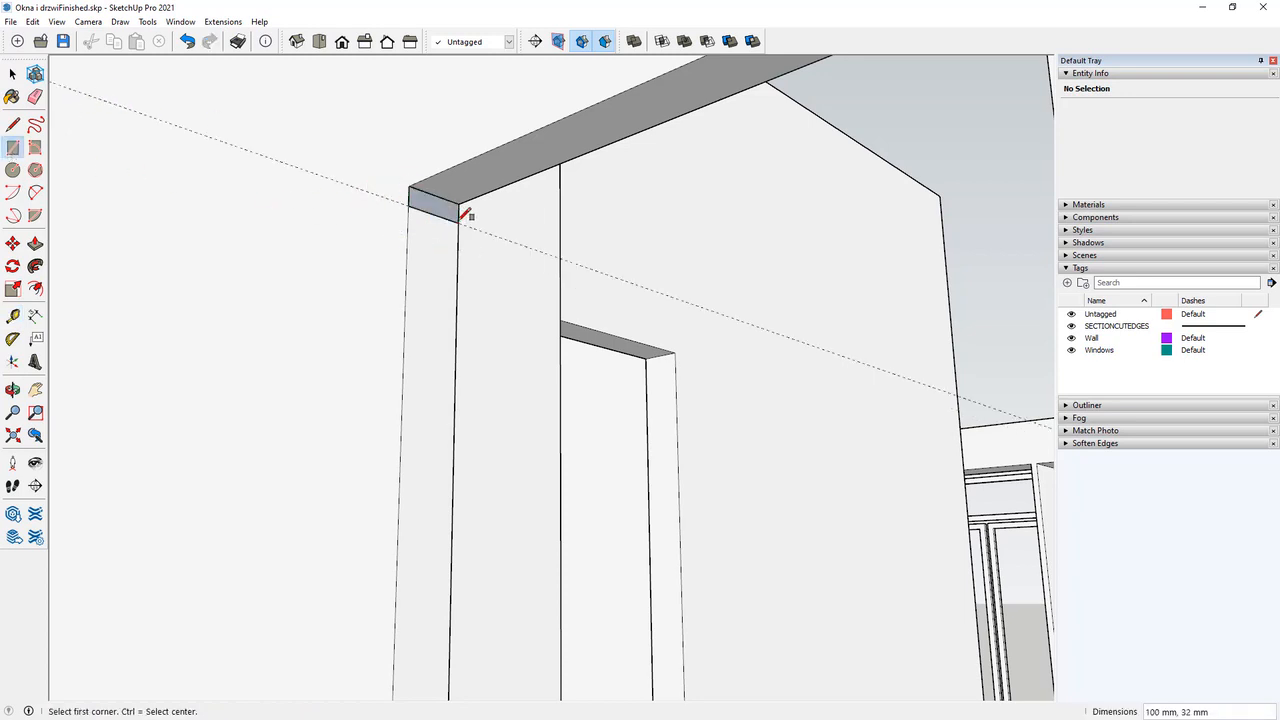
Pull the small rectangle 910 mm across the doorway to the opposite jamb.
click(35, 243)
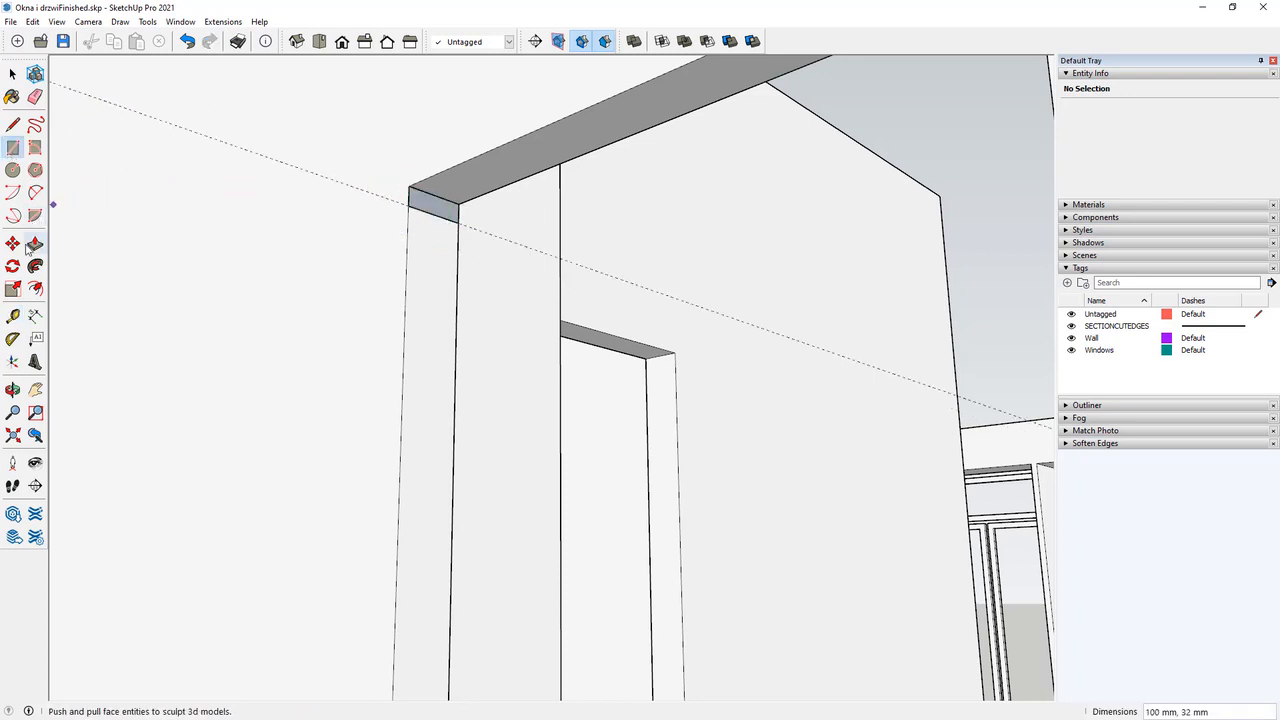
click(423, 206)
scroll(356, 248, down, 3)
middle_drag(346, 246, 654, 209)
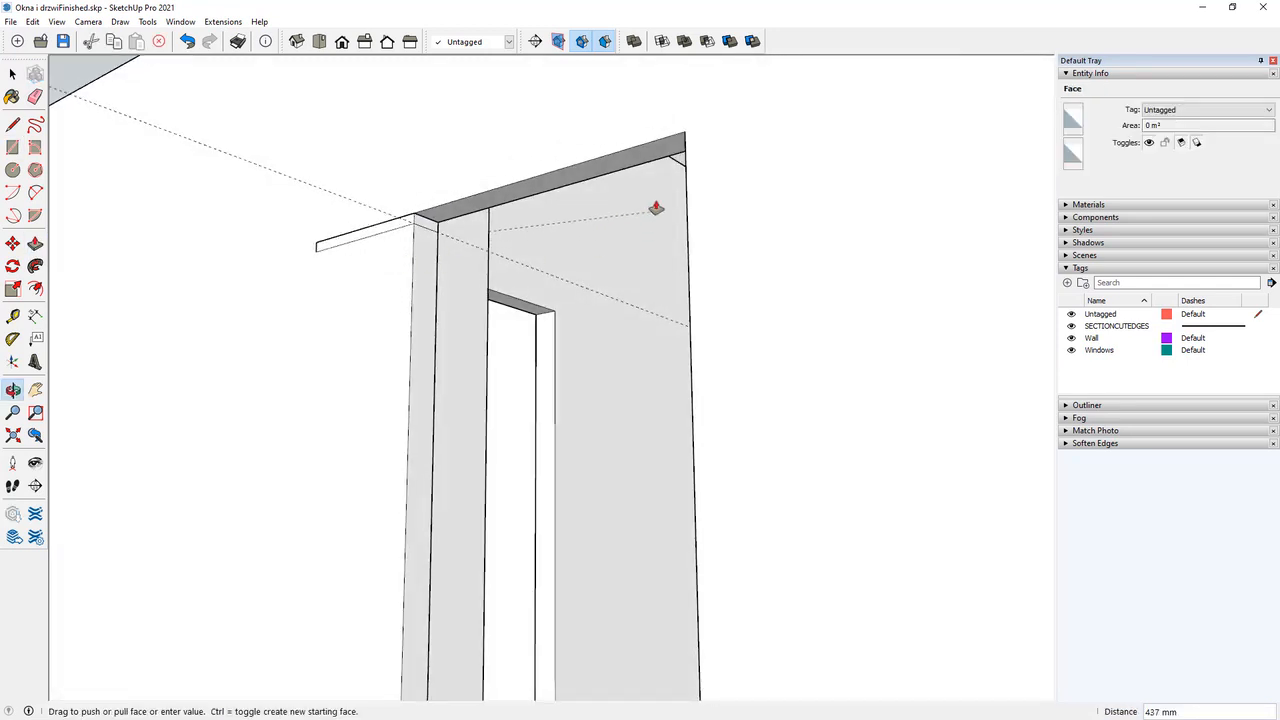
click(684, 145)
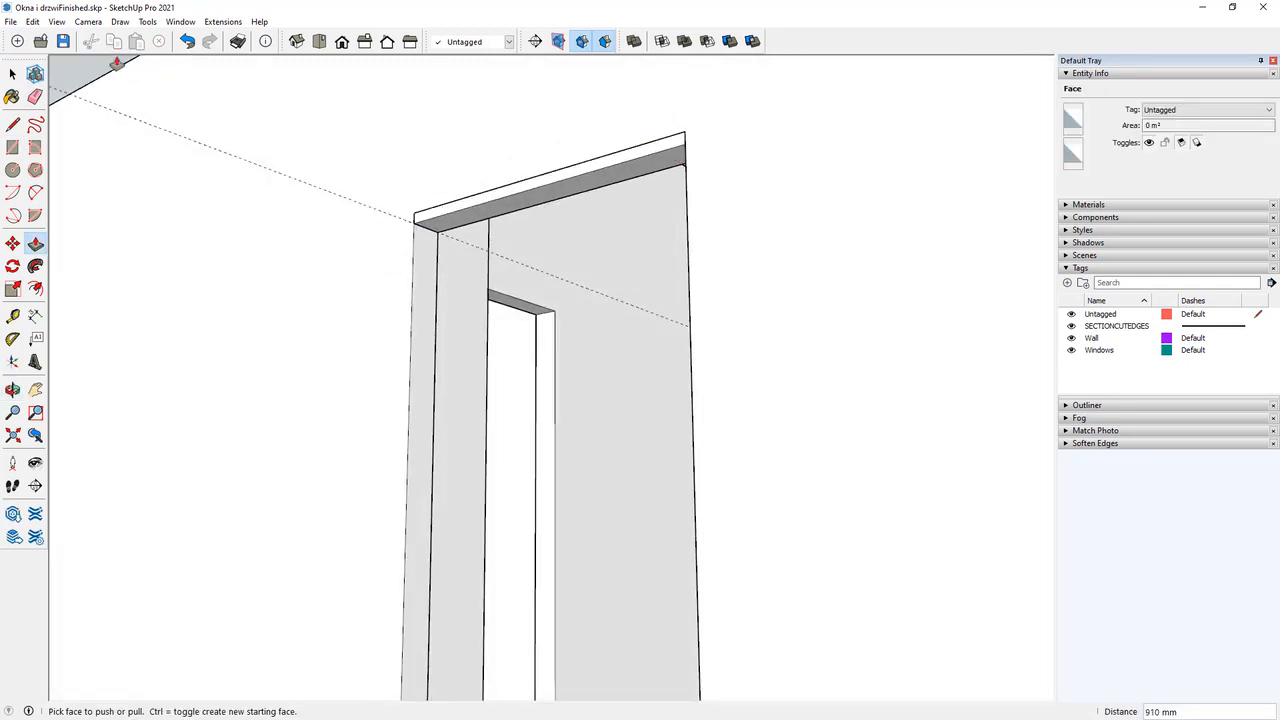
Select the whole header strip and make it a component that replaces the selection, keeping the default settings.
key(space)
triple_click(510, 206)
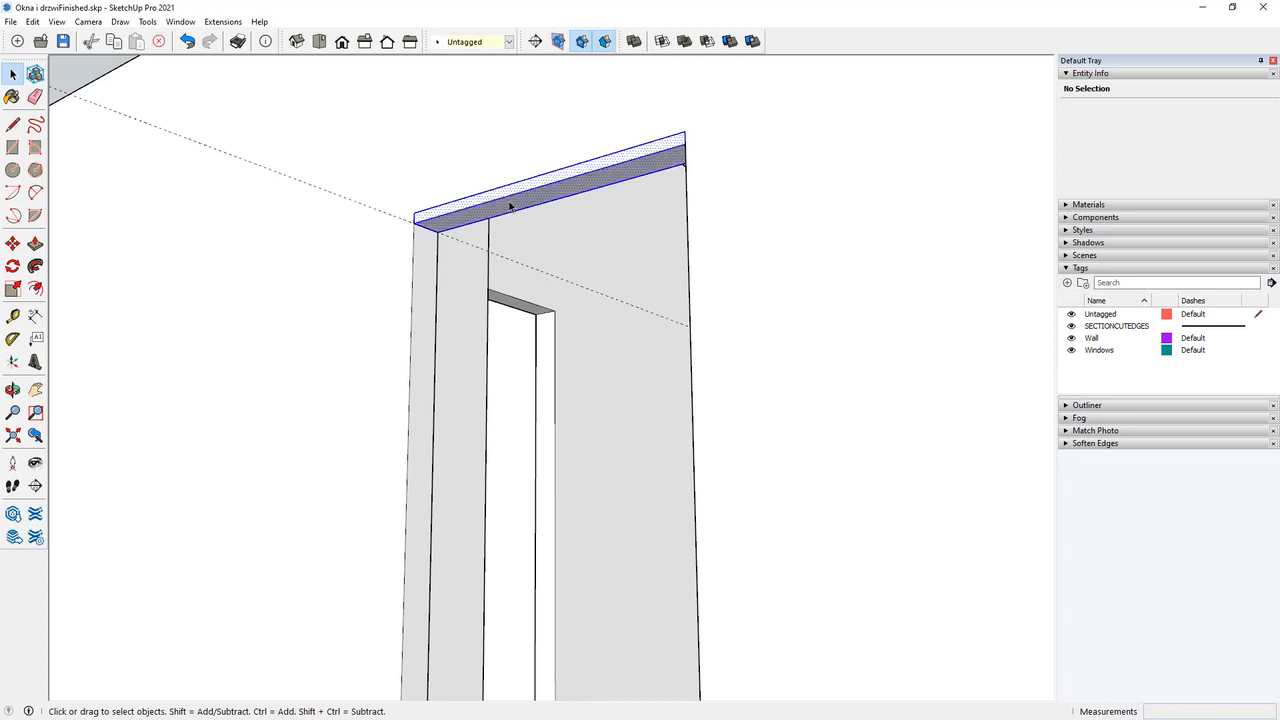
right_click(507, 206)
click(570, 302)
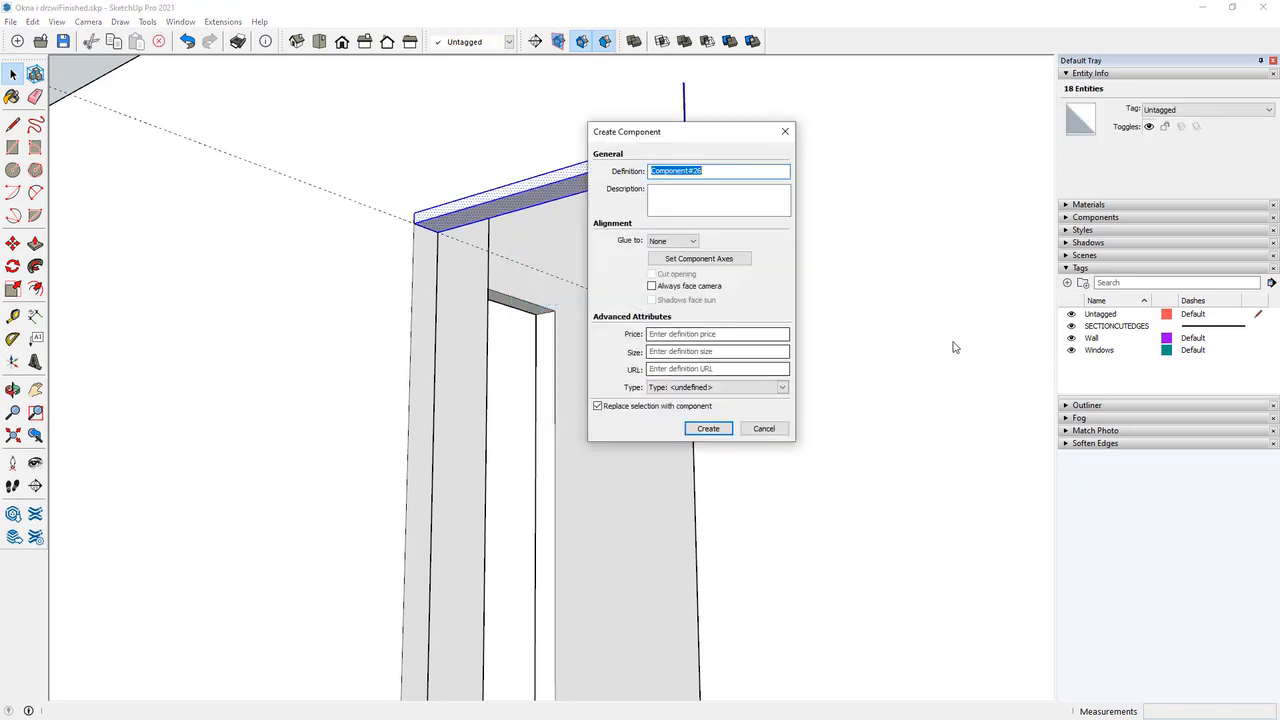
key(Return)
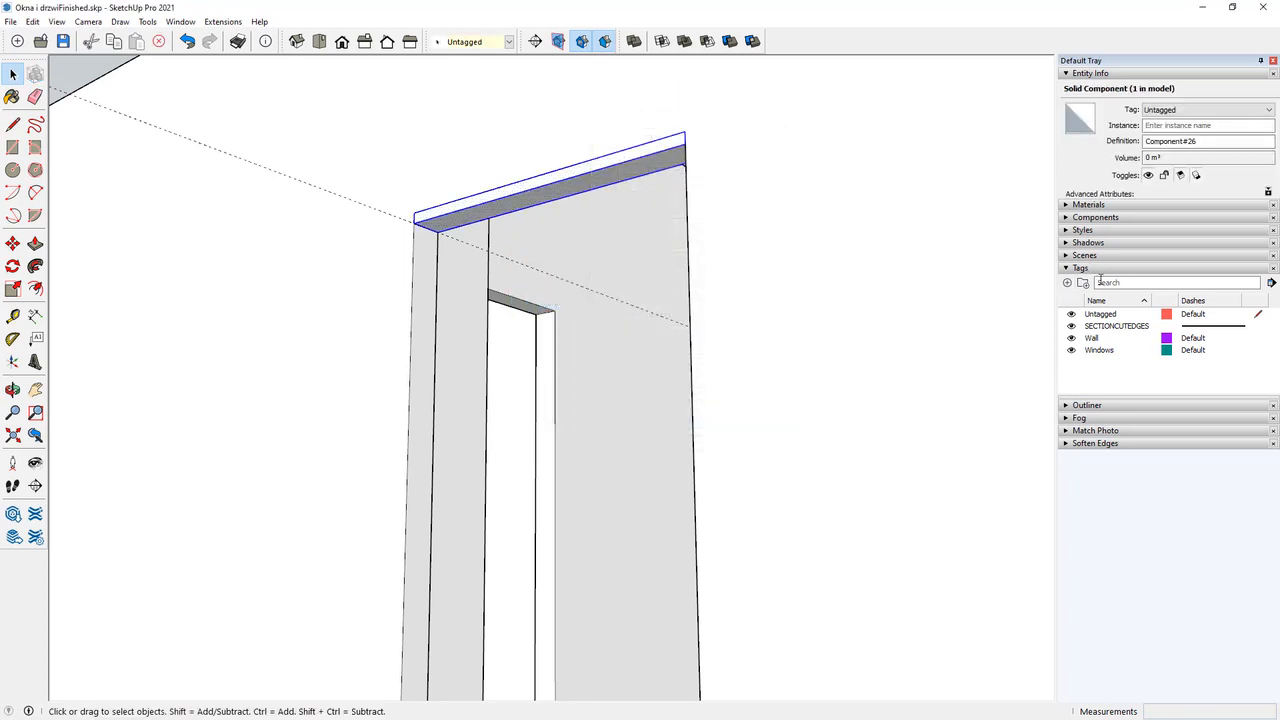
Paint the door frame's header component with the Wood Board Cork material from the Wood collection.
click(1068, 205)
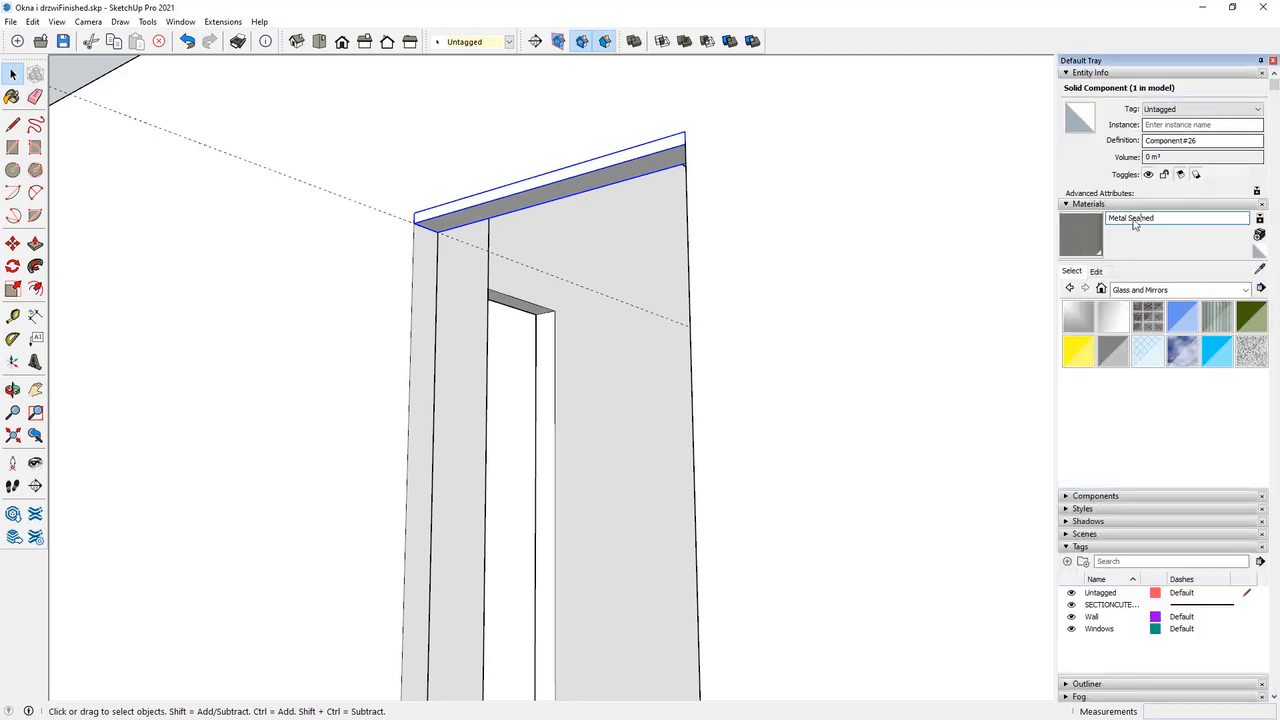
click(1121, 288)
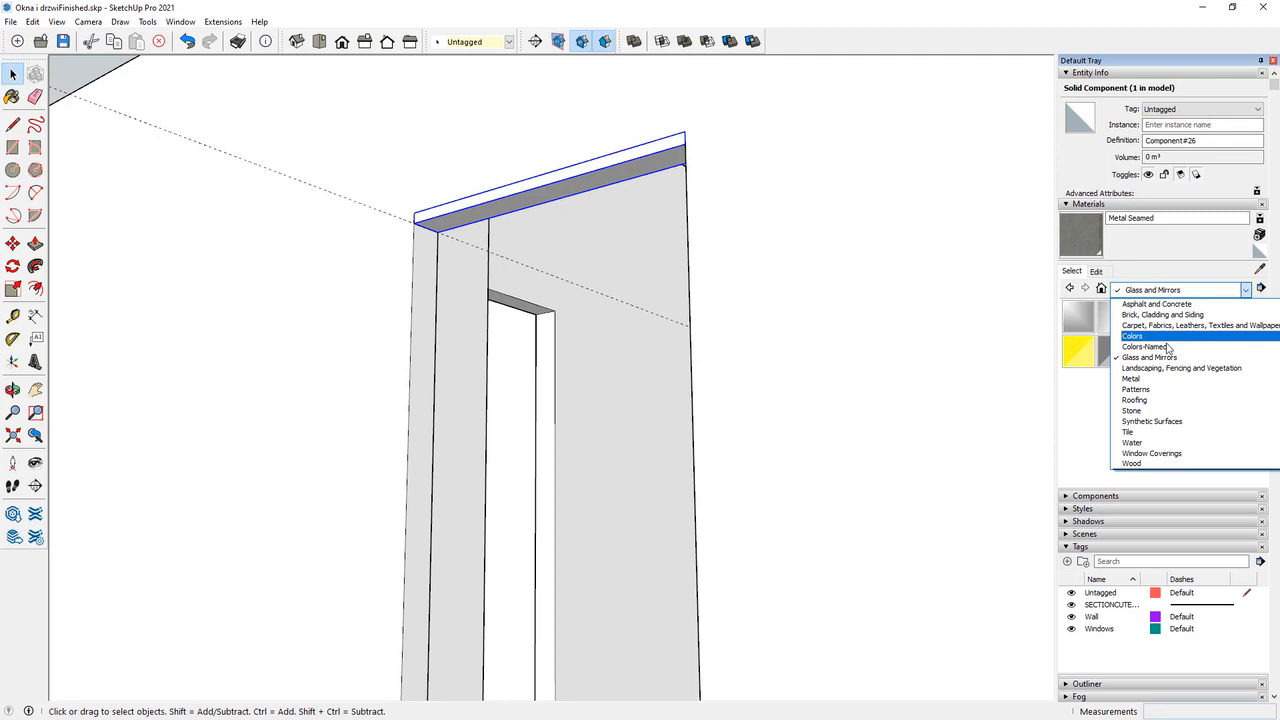
click(1150, 465)
click(1112, 349)
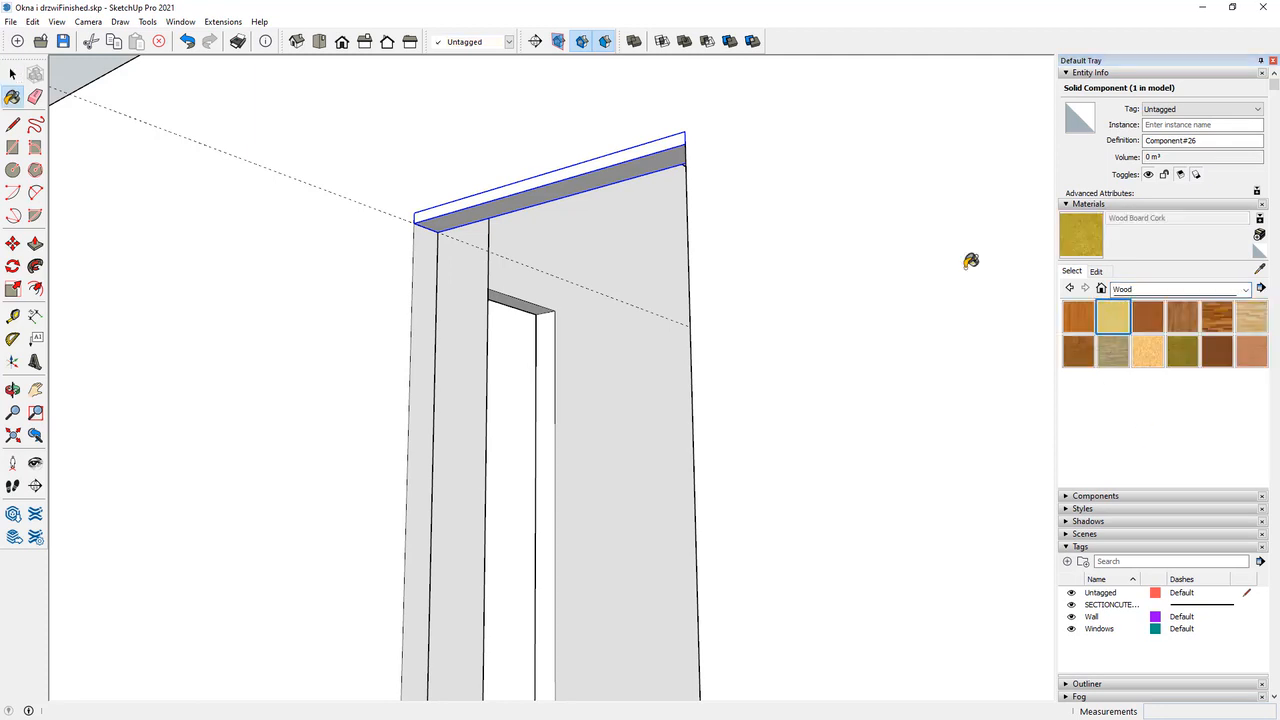
click(568, 182)
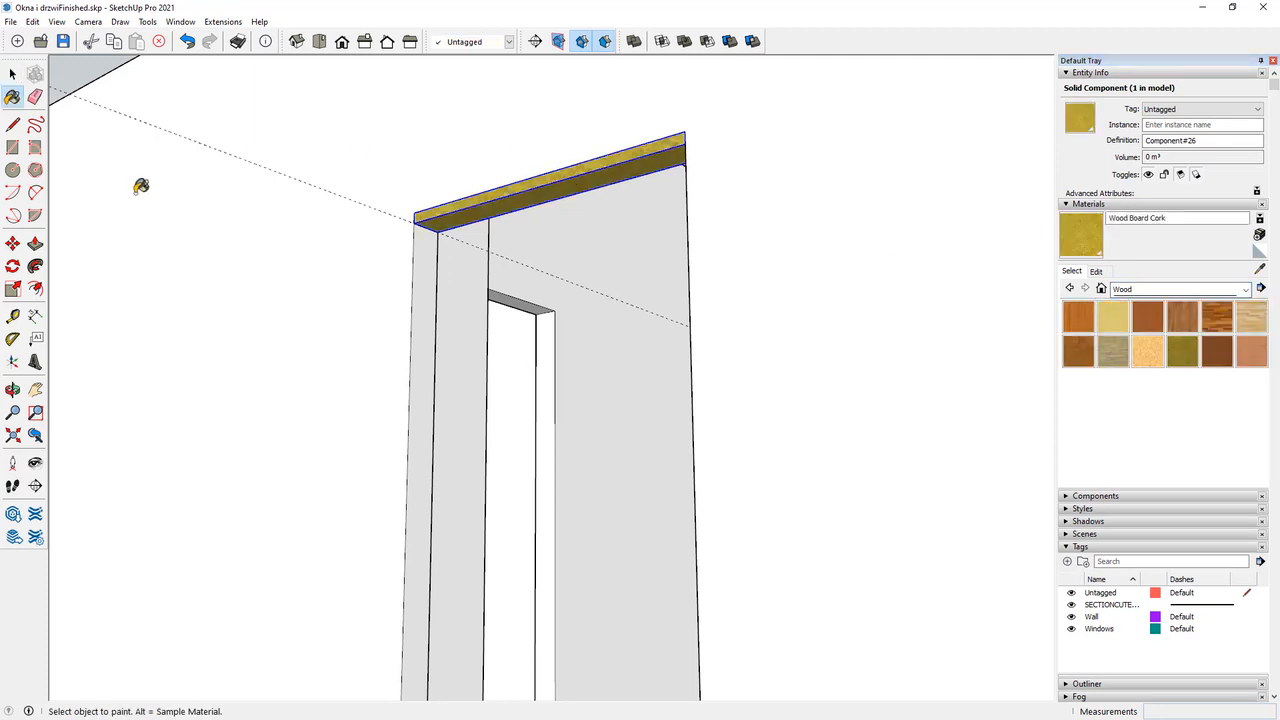
click(12, 74)
click(302, 157)
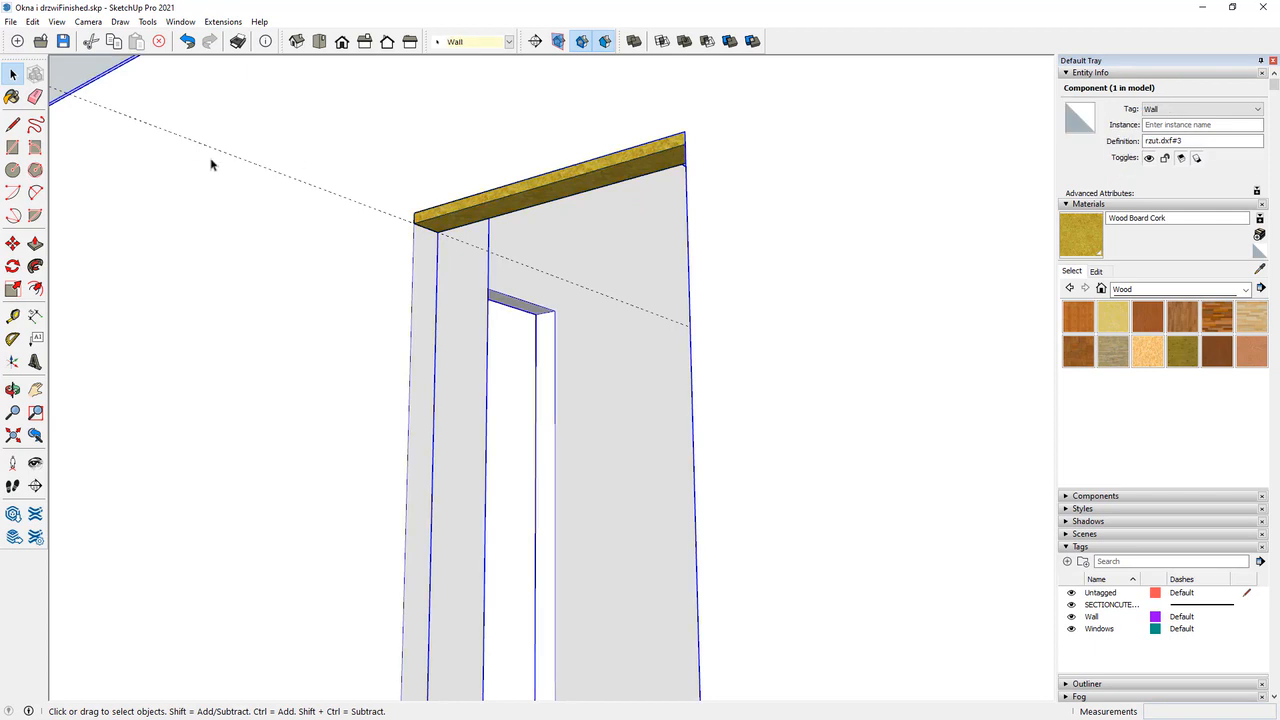
Place a guide on the header's underside, 36 mm from its end edge at the doorway's jamb.
middle_drag(336, 275, 169, 187)
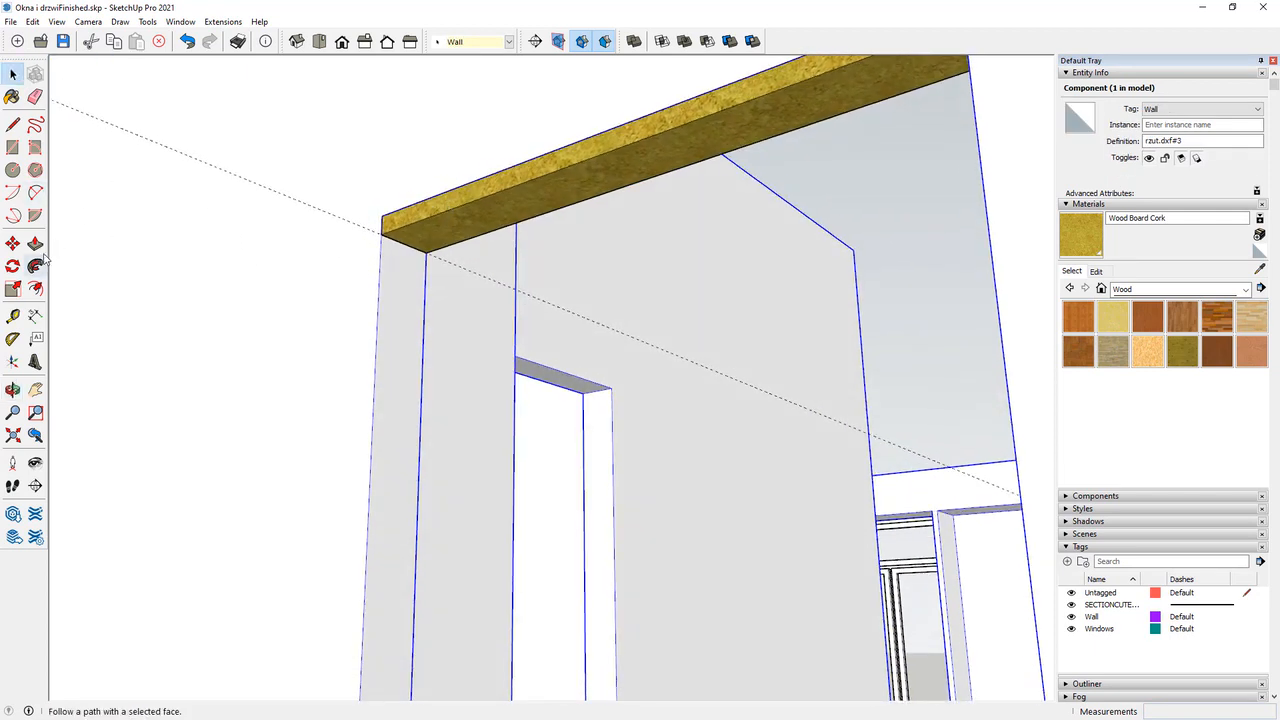
click(16, 322)
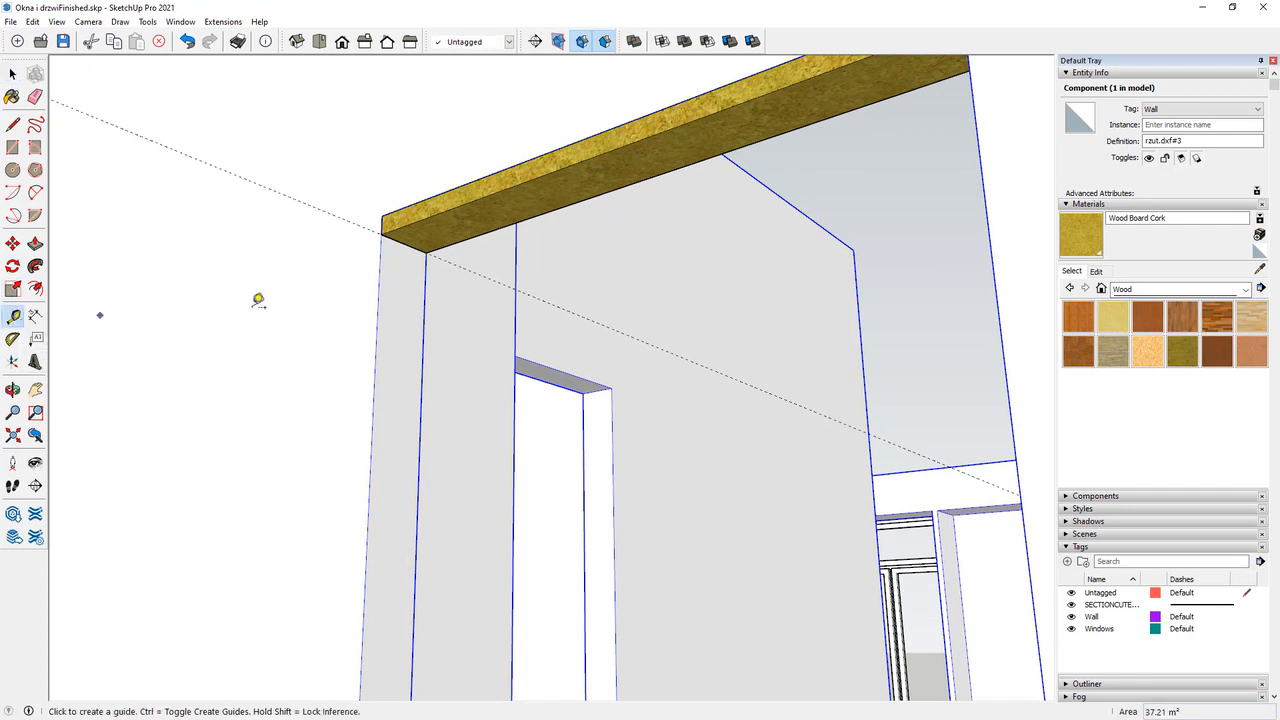
click(404, 243)
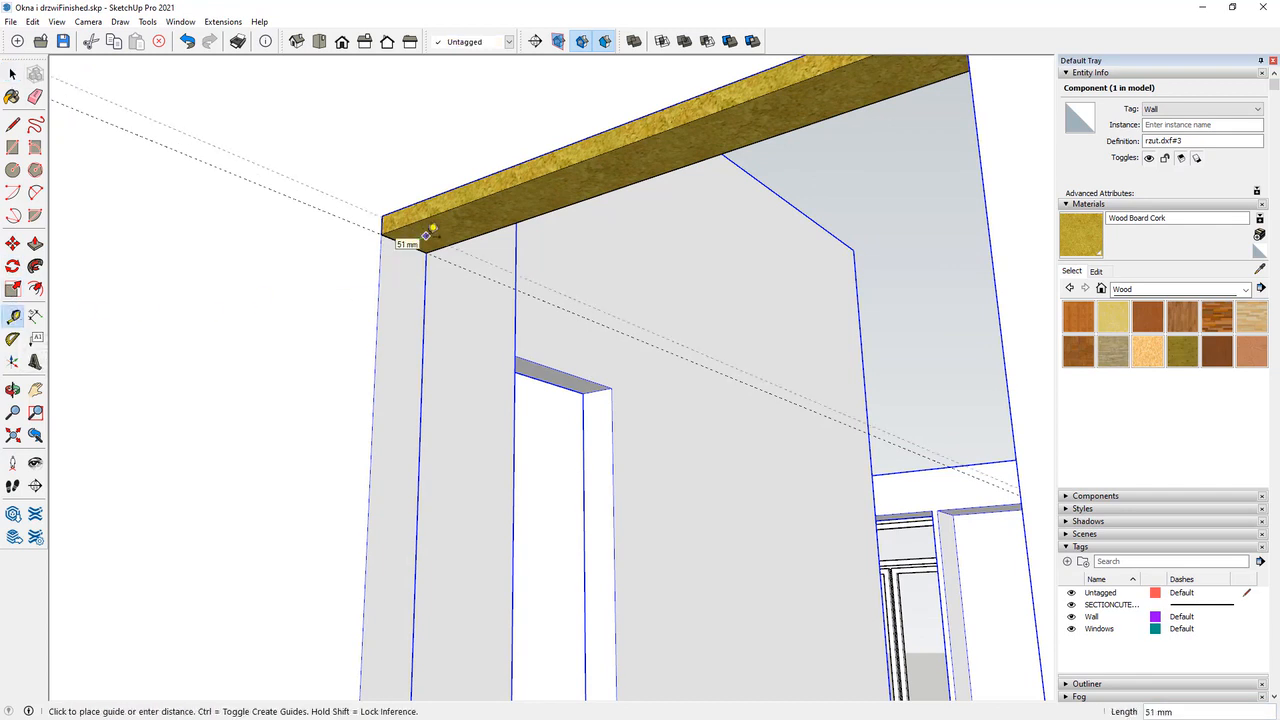
text(36)
key(Return)
Draw a 100 × 36 mm rectangle on the header's underside, from its corner at the jamb to the guide.
scroll(432, 229, up, 4)
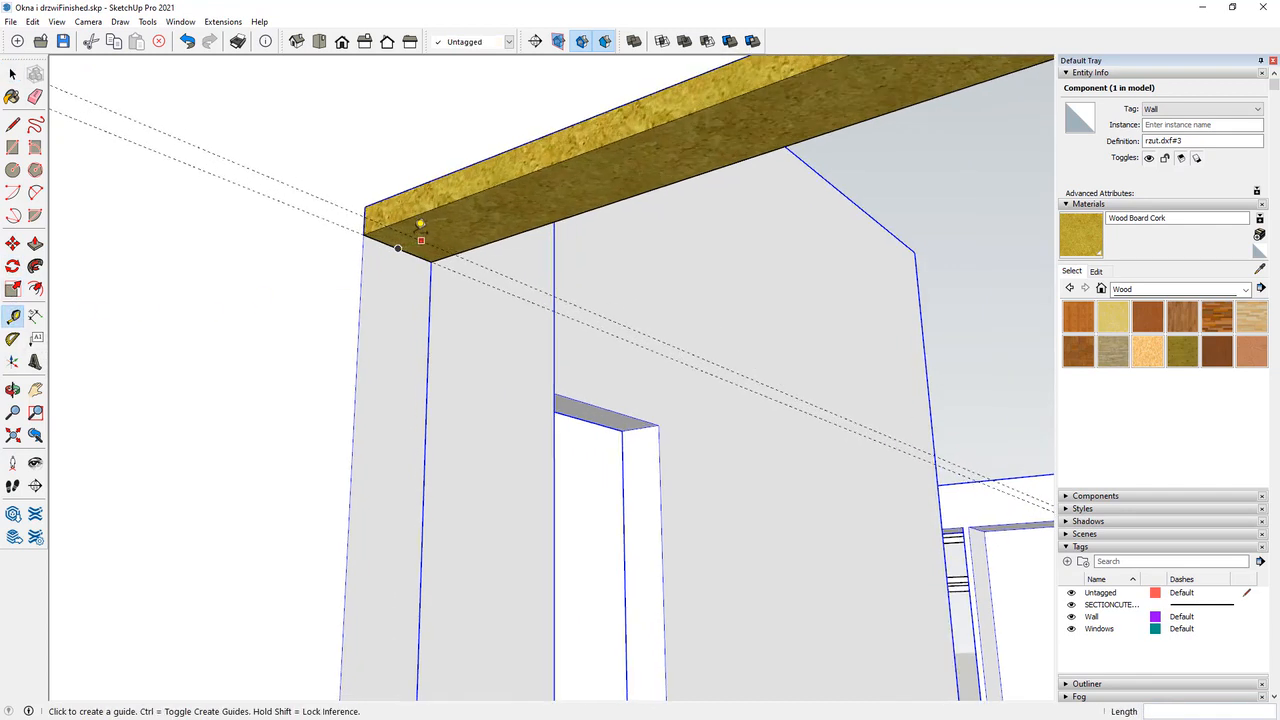
click(12, 147)
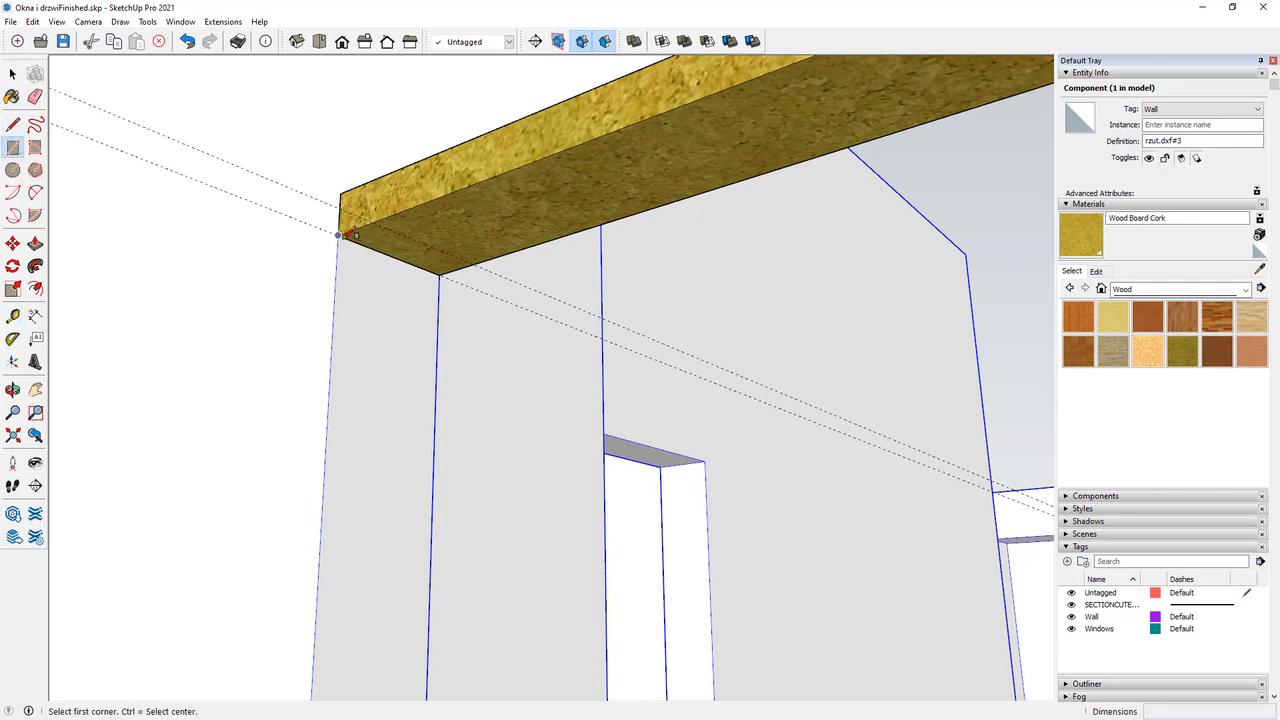
click(340, 235)
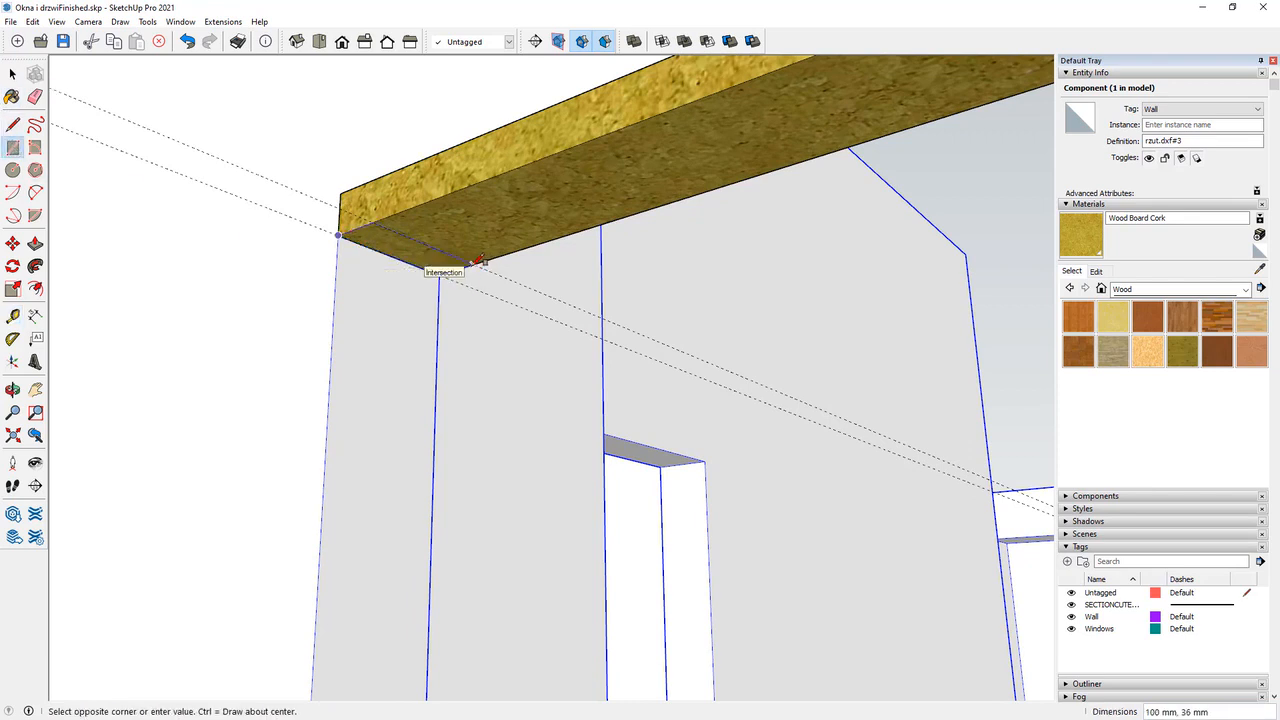
click(489, 252)
Pull the new rectangle 1933 mm down to the floor to form the frame's side post.
click(35, 243)
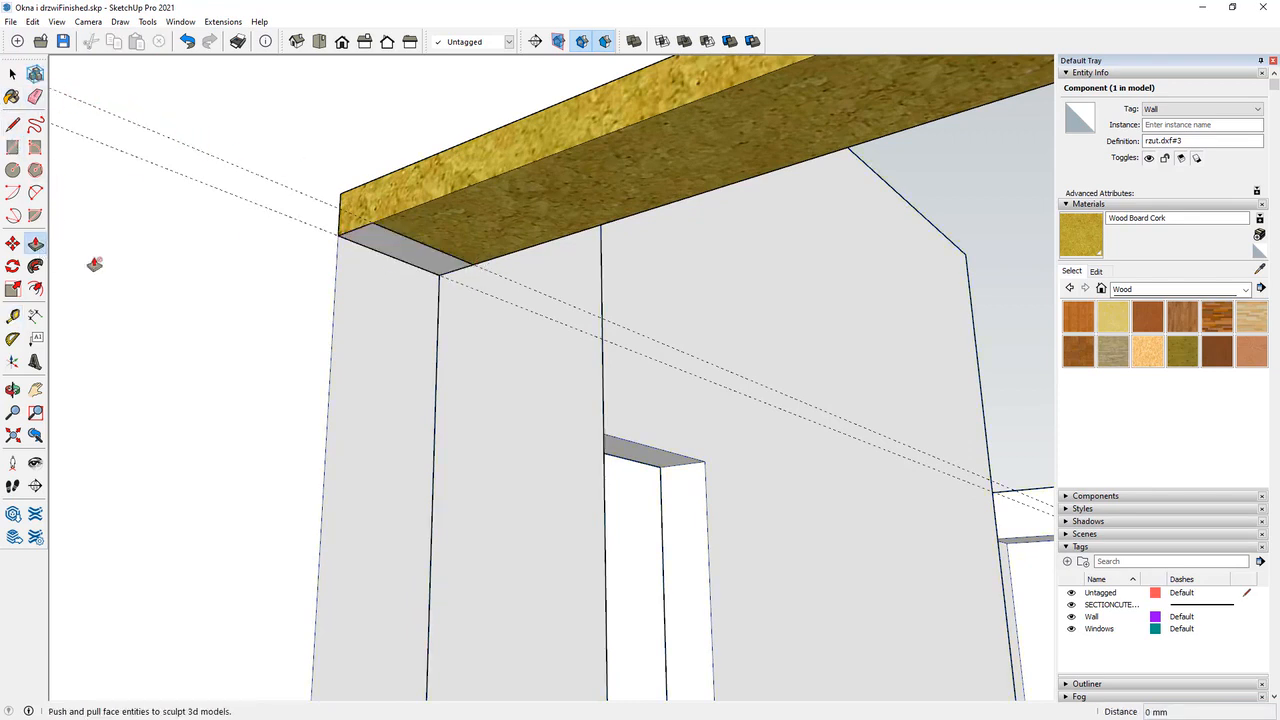
click(384, 248)
scroll(397, 338, down, 3)
scroll(395, 343, down, 6)
middle_drag(406, 263, 434, 397)
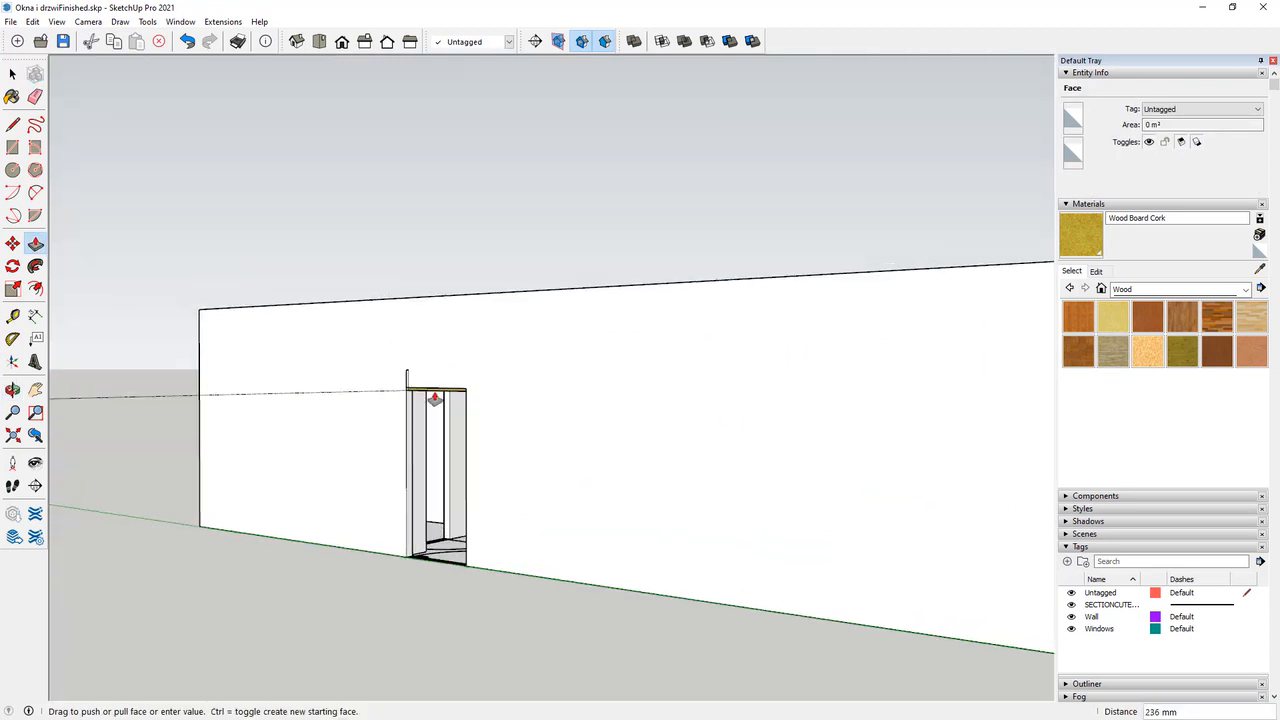
scroll(400, 590, up, 6)
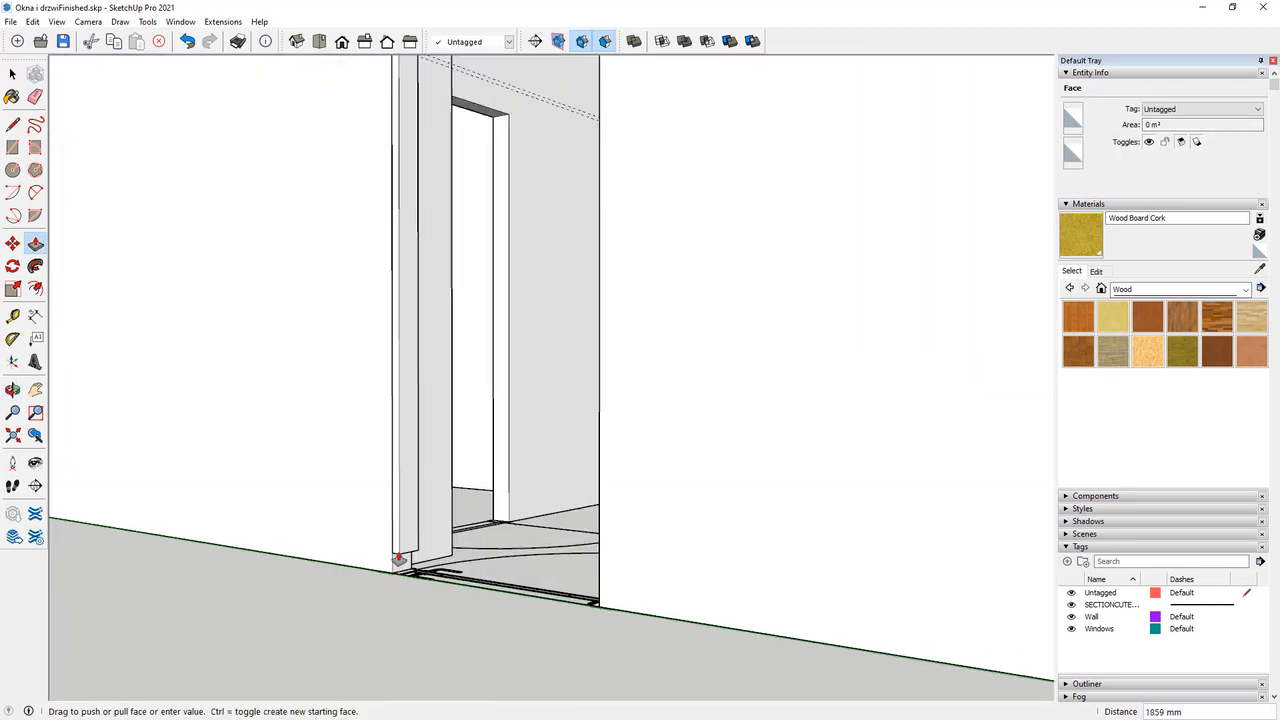
middle_drag(398, 560, 533, 553)
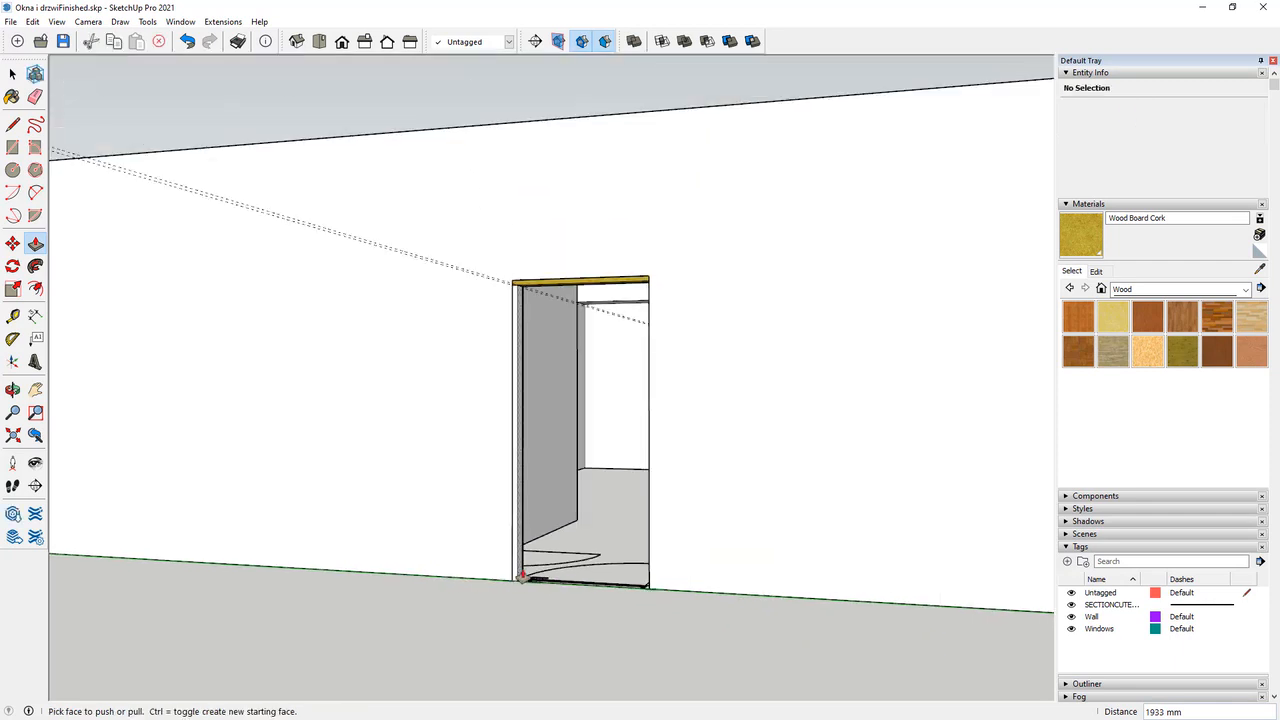
Select the whole side post and make it a component that replaces the selection, keeping the default settings.
scroll(526, 249, up, 3)
middle_drag(526, 249, 142, 110)
key(space)
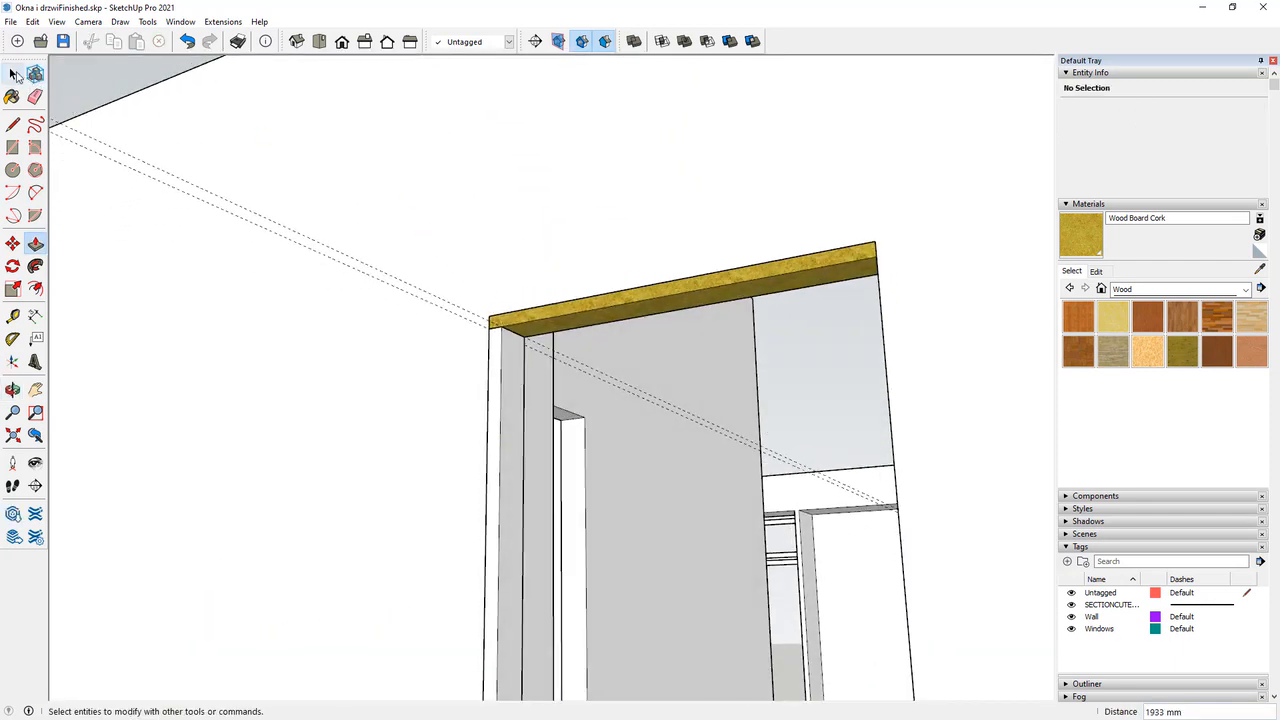
scroll(514, 414, up, 3)
right_click(519, 358)
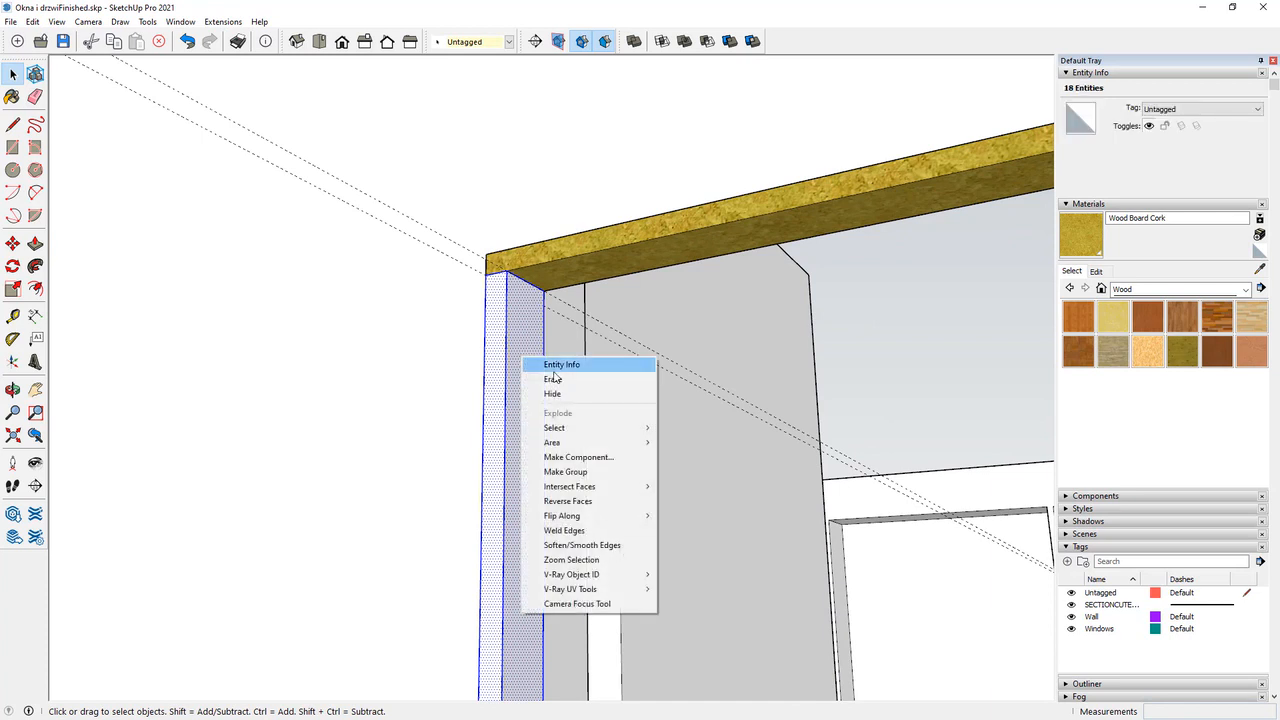
click(625, 455)
click(708, 429)
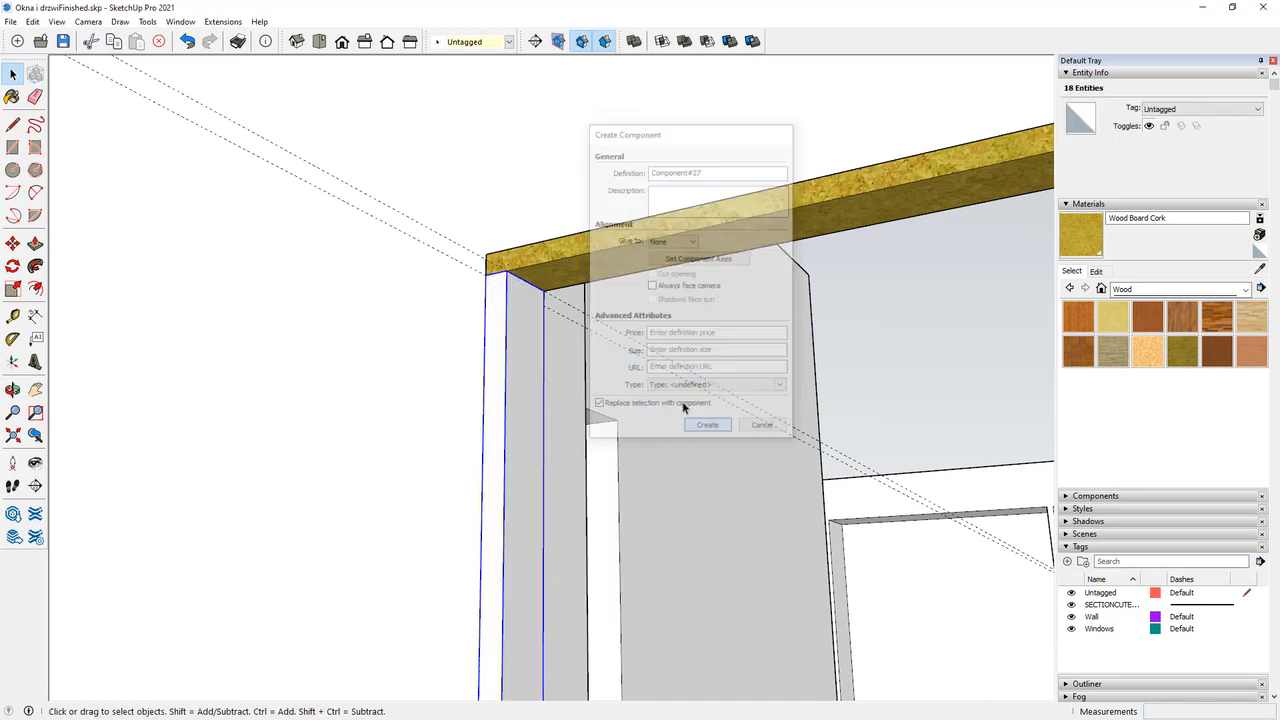
Paint the side post component with the Wood Board Cork material.
click(12, 96)
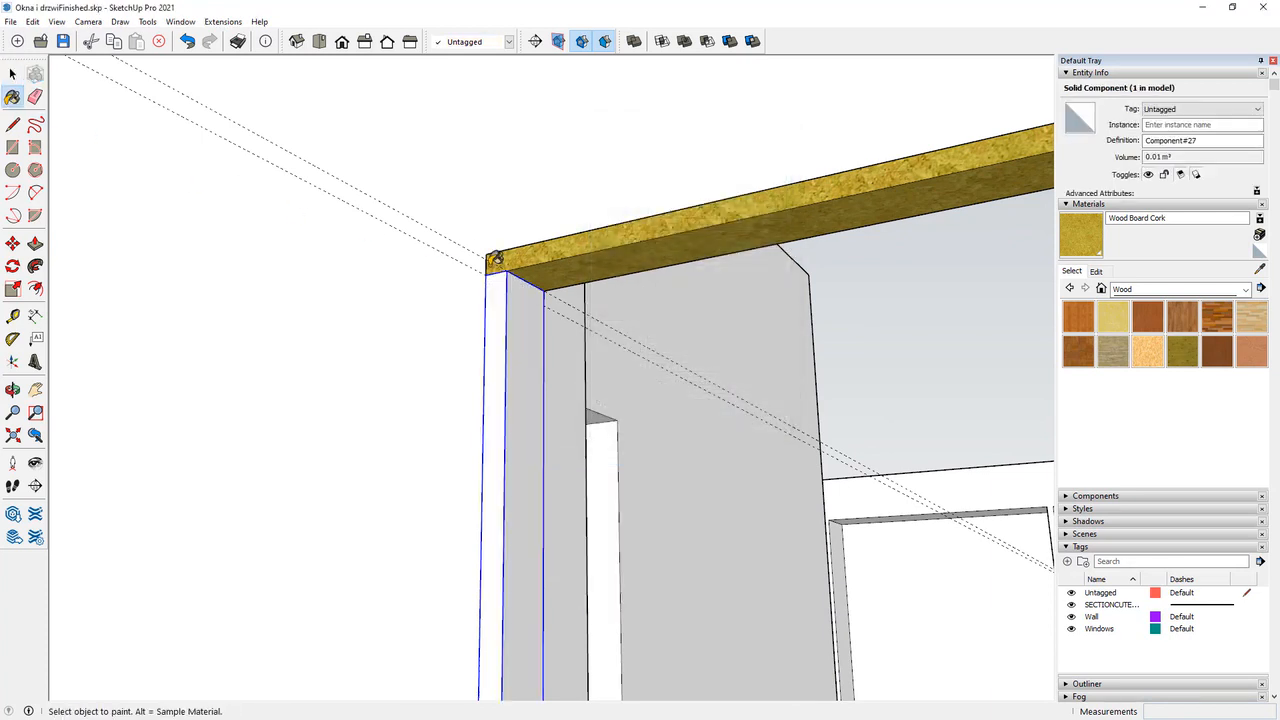
click(524, 298)
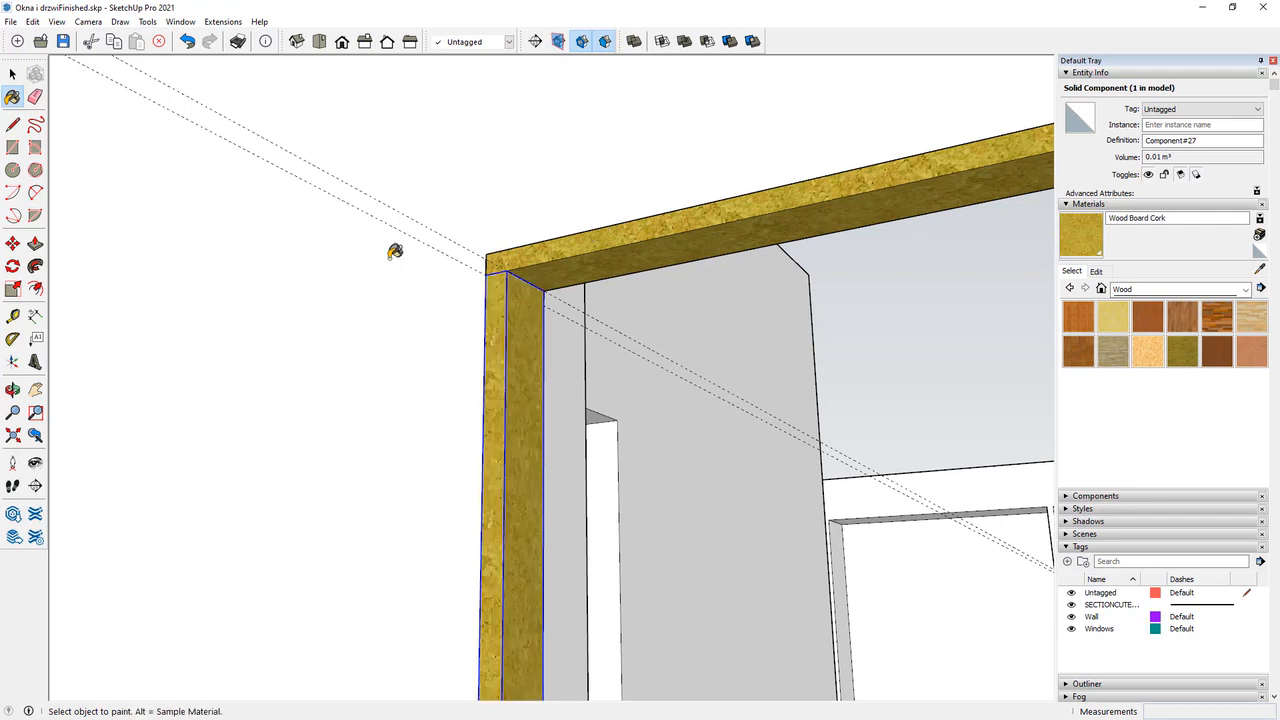
click(12, 73)
Copy the side post 874 mm across the doorway so it sits under the header's opposite end.
scroll(548, 459, down, 3)
middle_drag(548, 459, 790, 450)
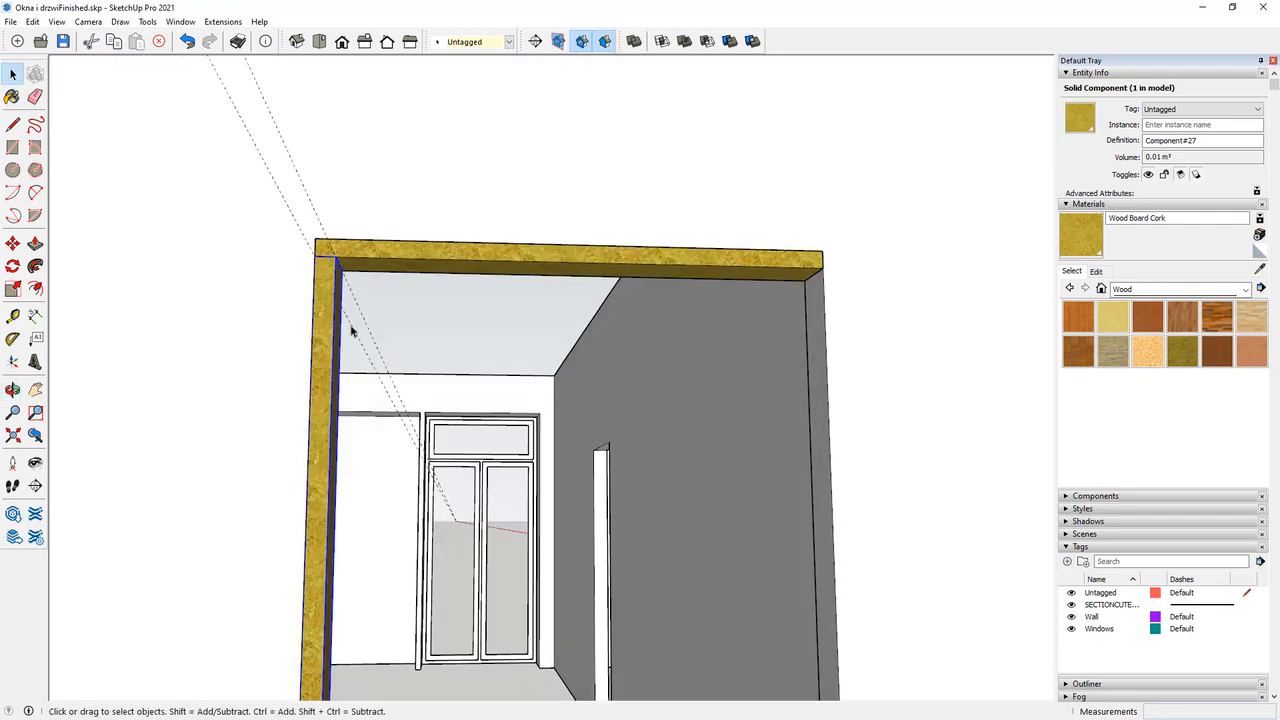
click(13, 243)
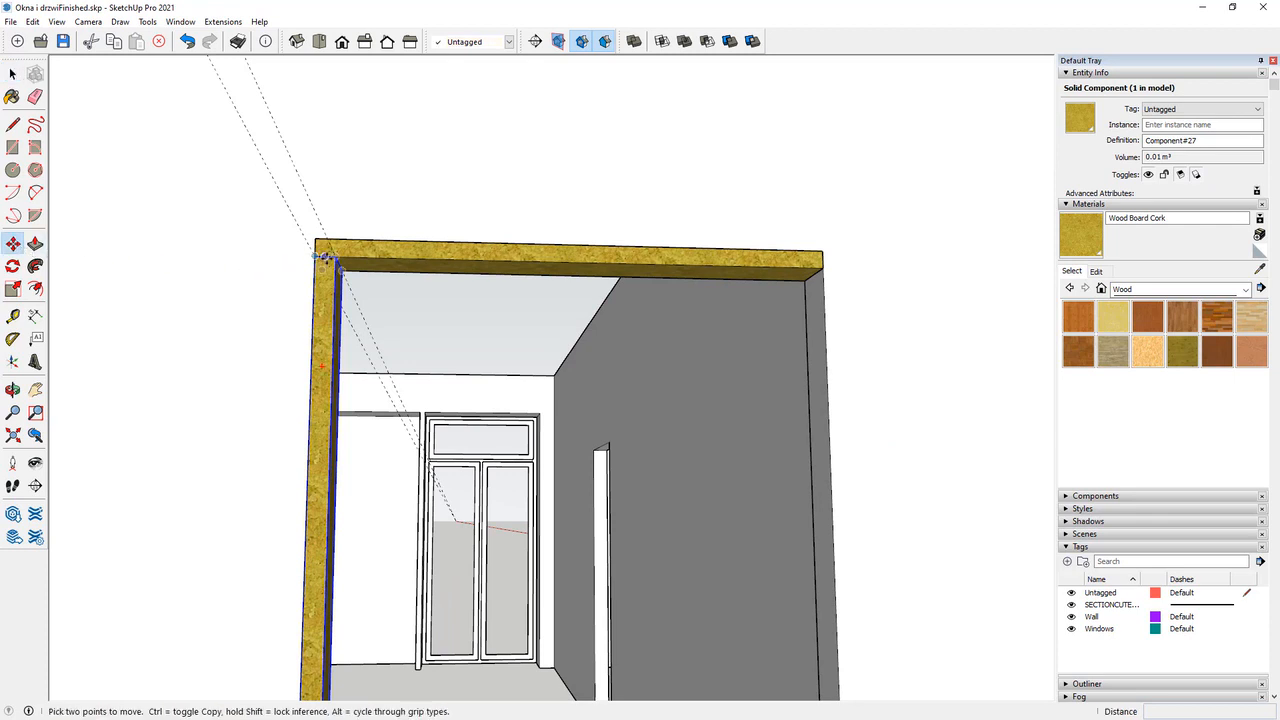
click(334, 257)
key(ctrl)
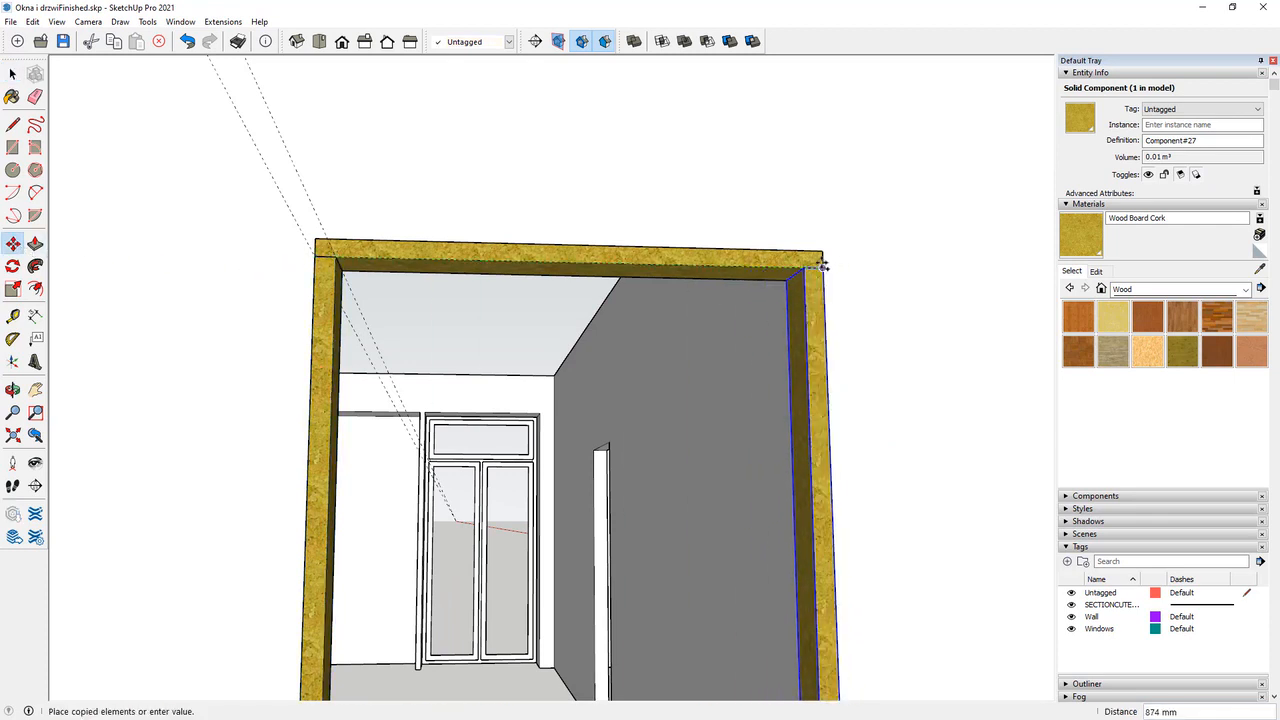
click(820, 262)
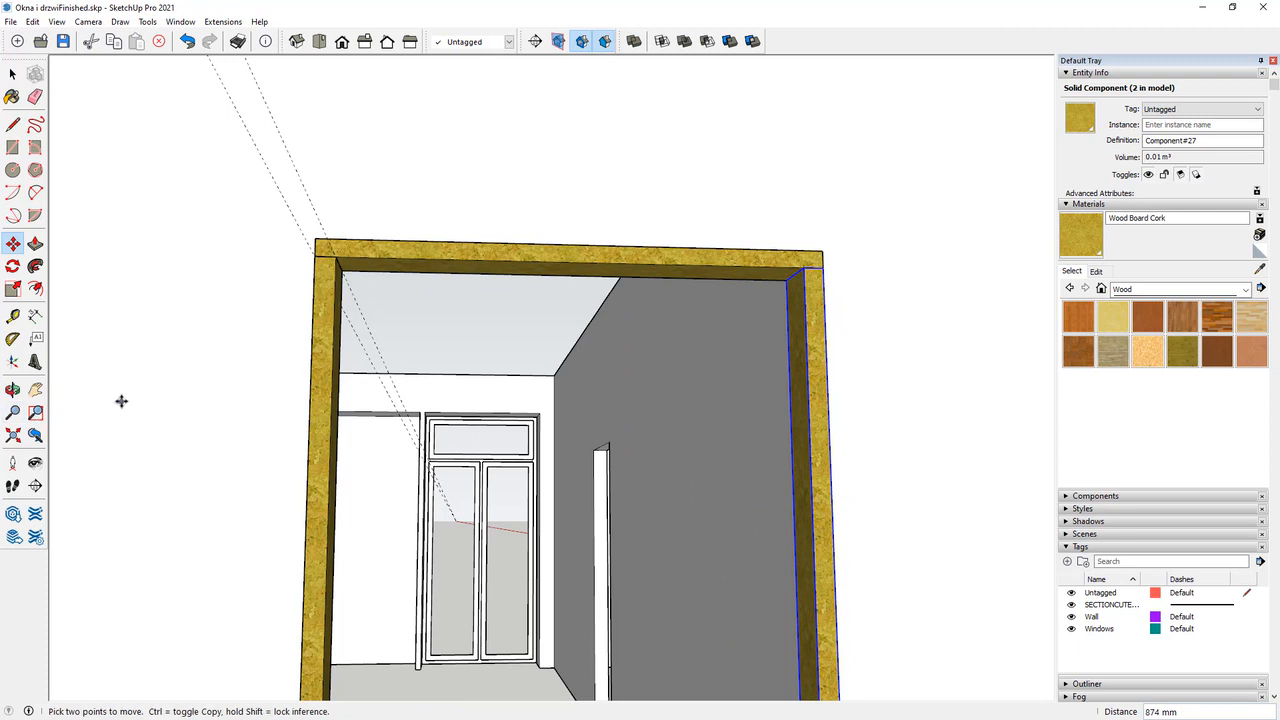
key(space)
click(266, 469)
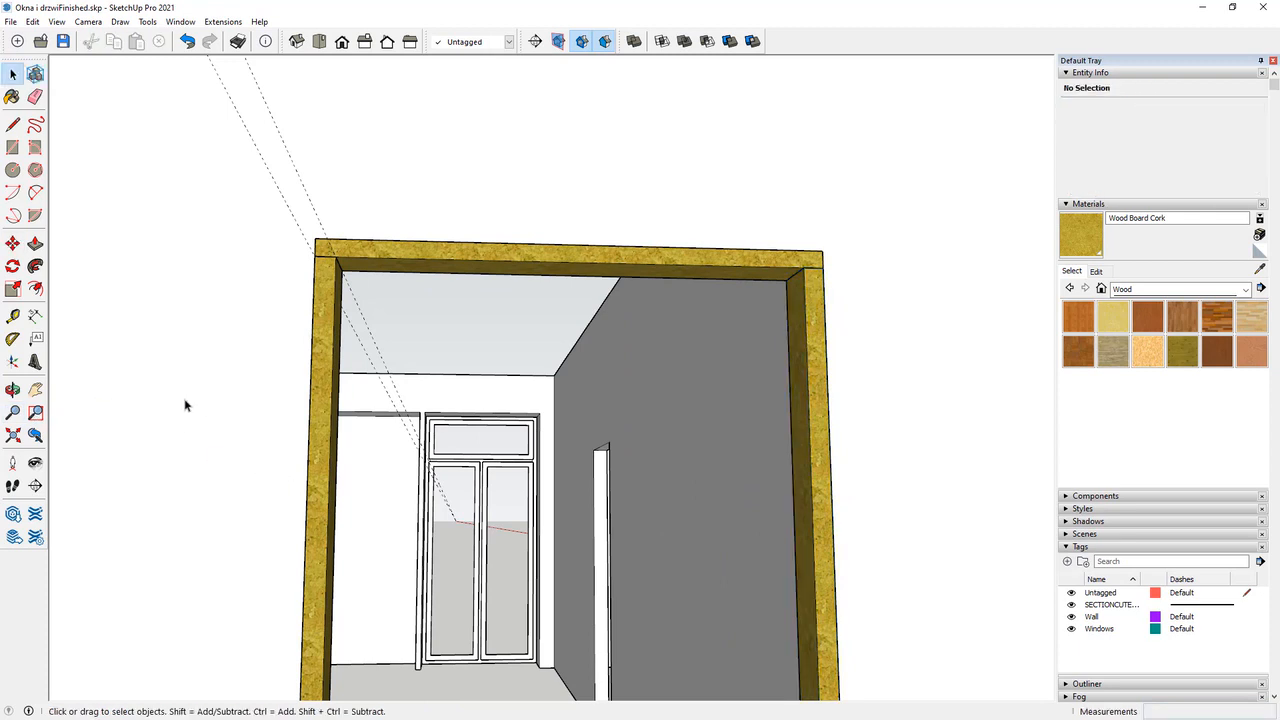
Draw a rectangle filling the frame opening, from the inner top corner to the opposite post's inner bottom corner.
click(12, 147)
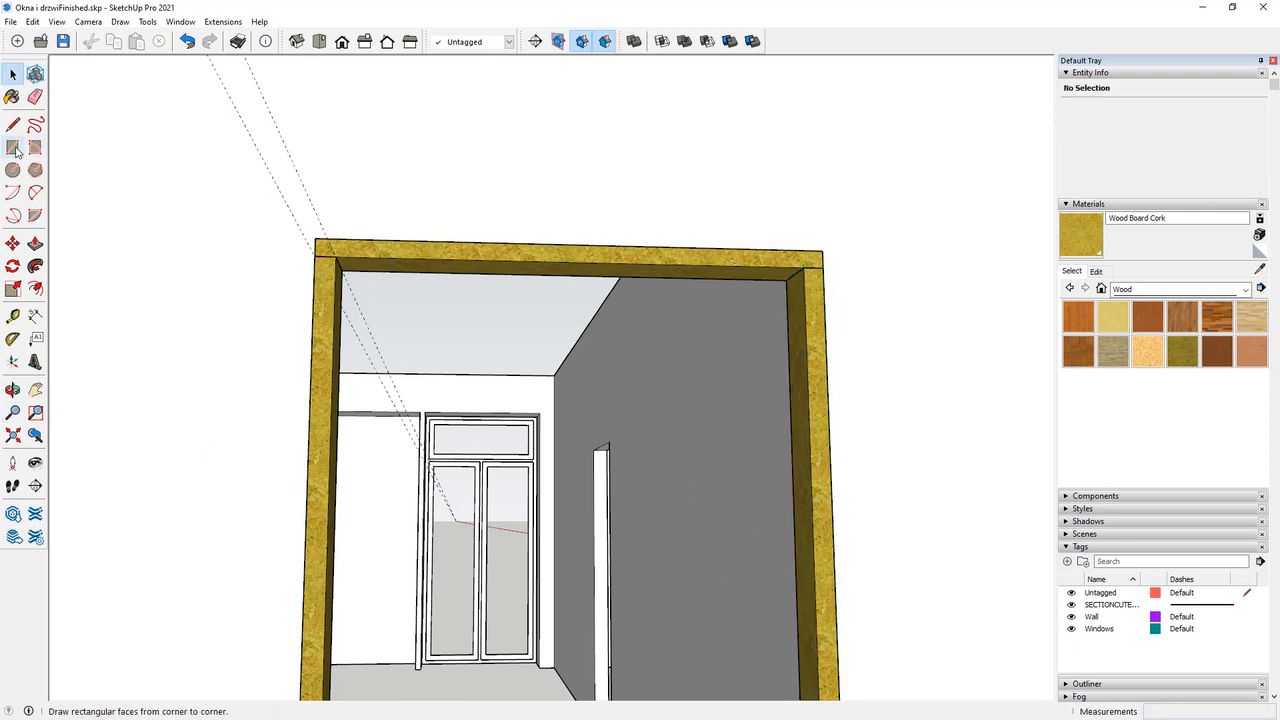
click(336, 254)
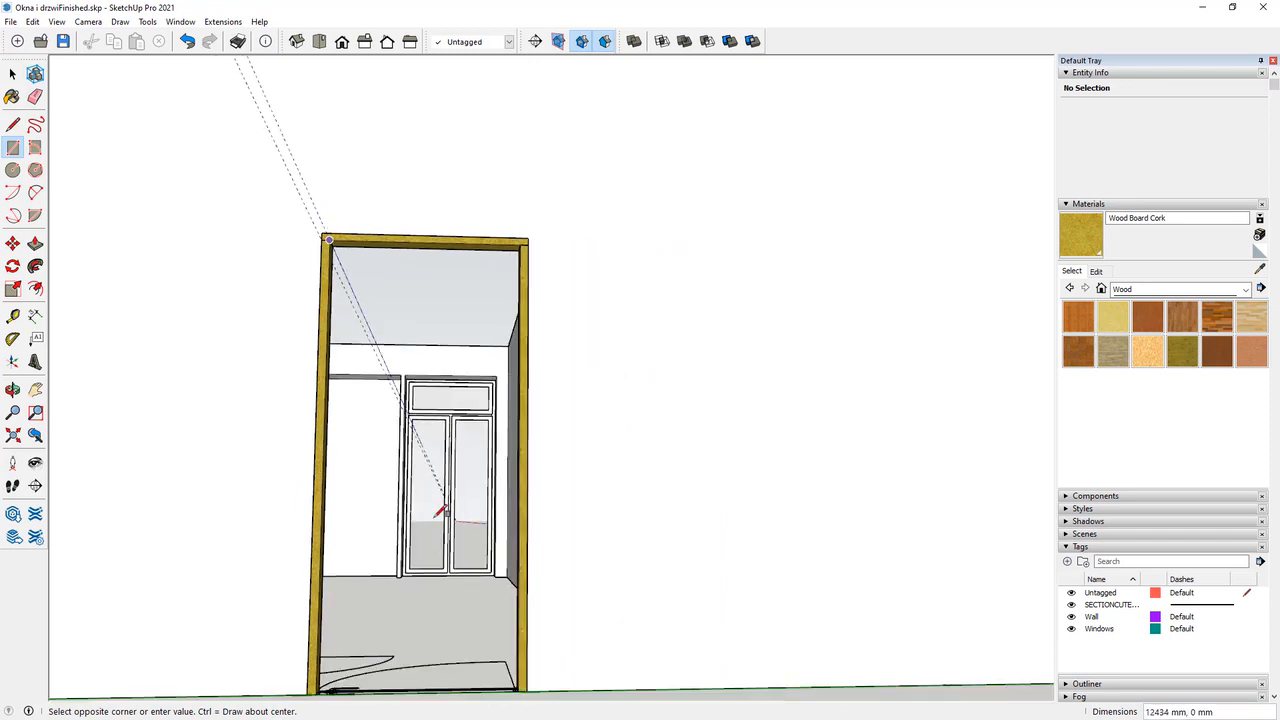
scroll(522, 680, up, 5)
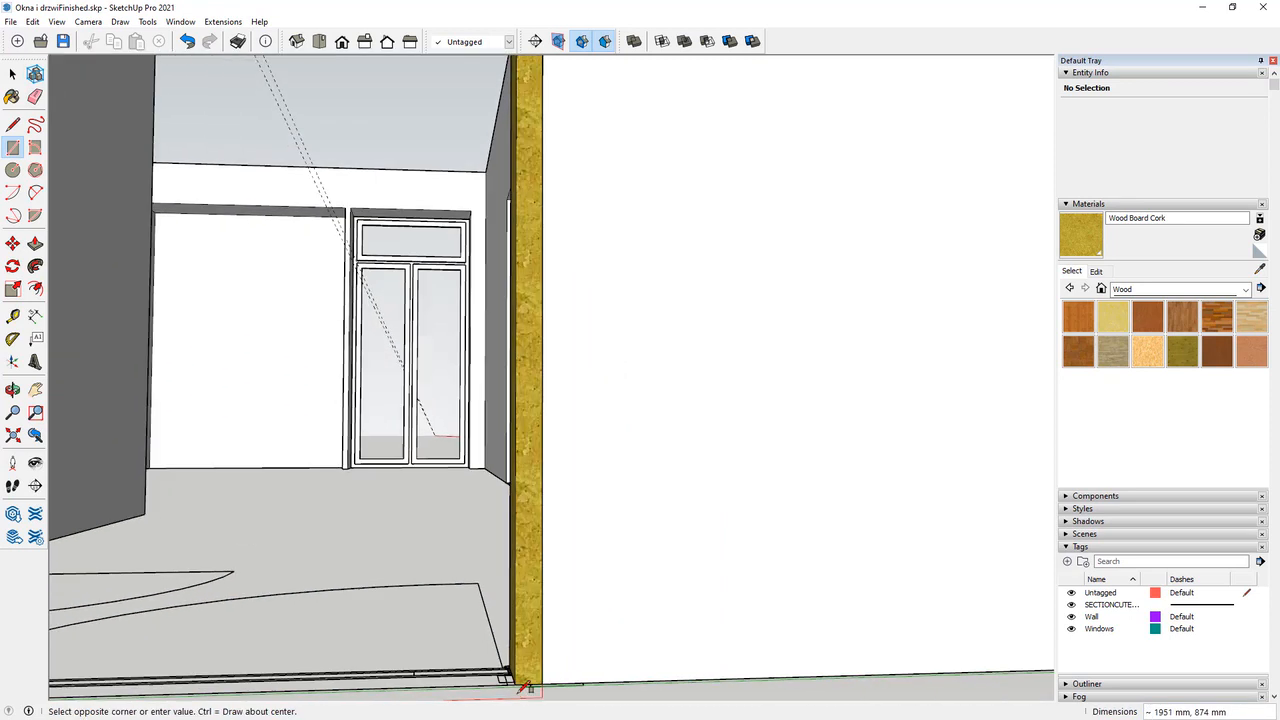
click(522, 680)
scroll(586, 590, down, 5)
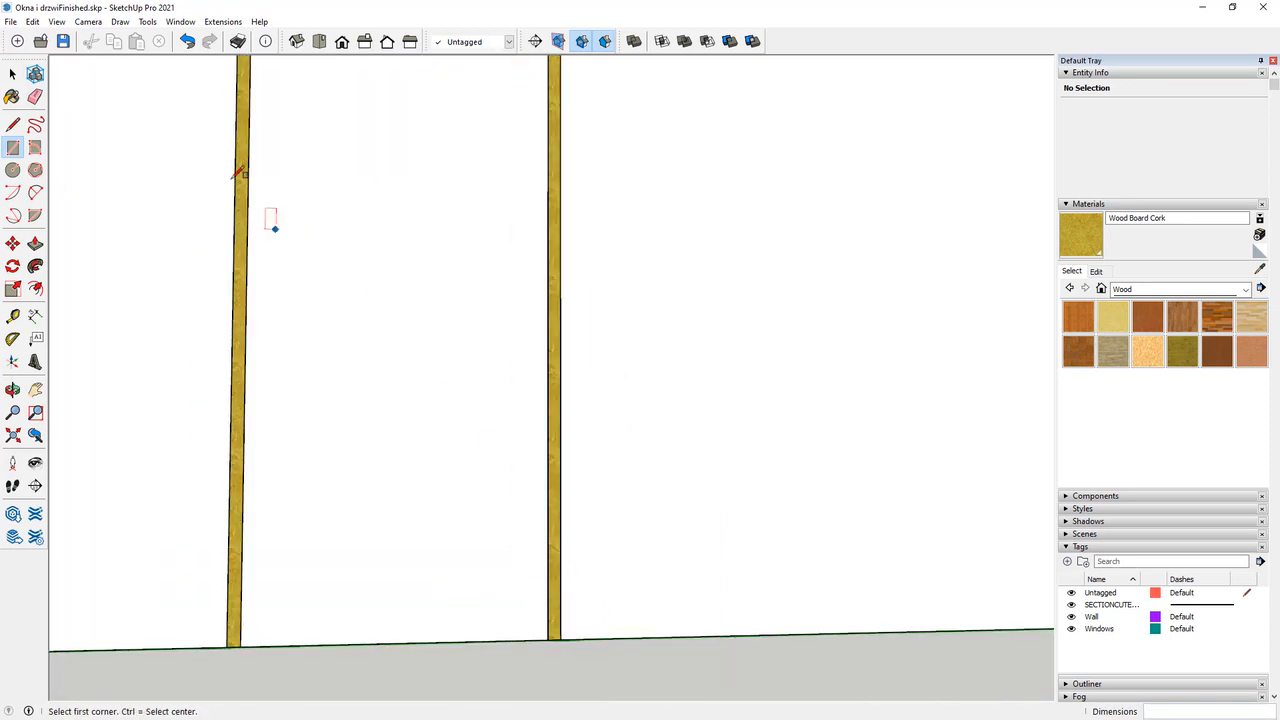
Move the rectangular face filling the frame 15 mm inward from the frame's front.
middle_drag(285, 553, 46, 246)
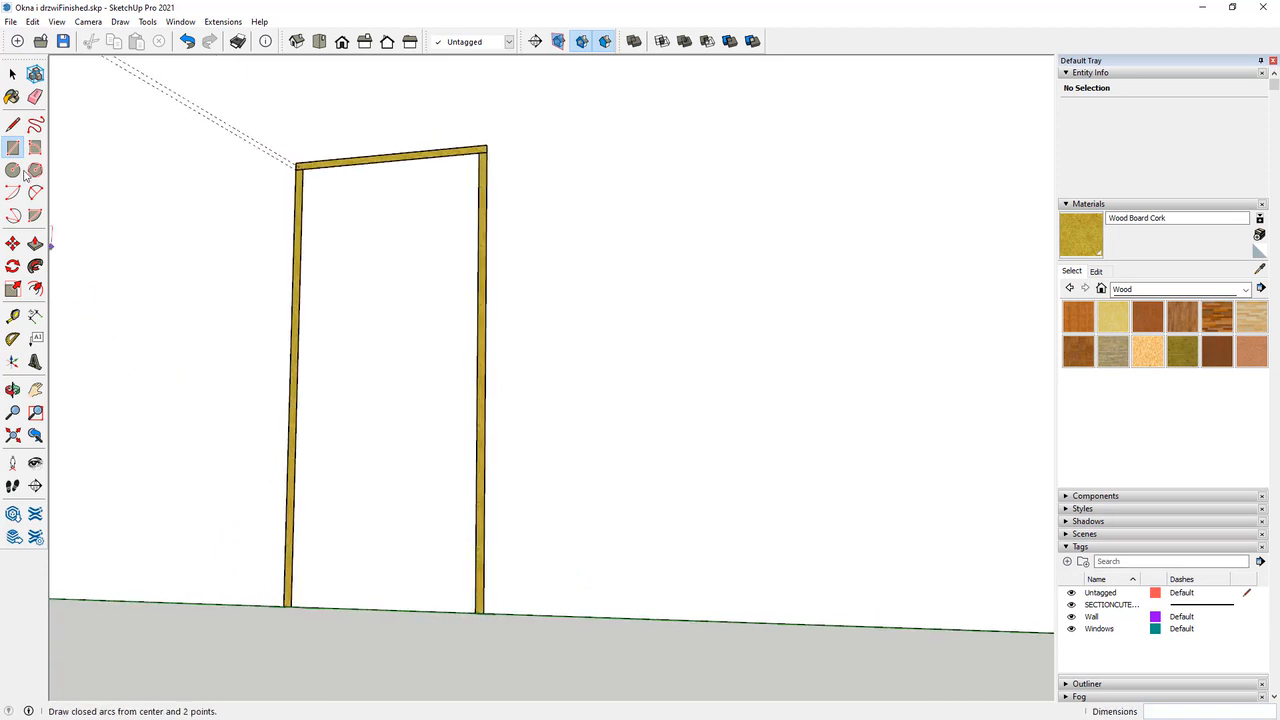
click(12, 73)
click(374, 231)
scroll(305, 155, up, 4)
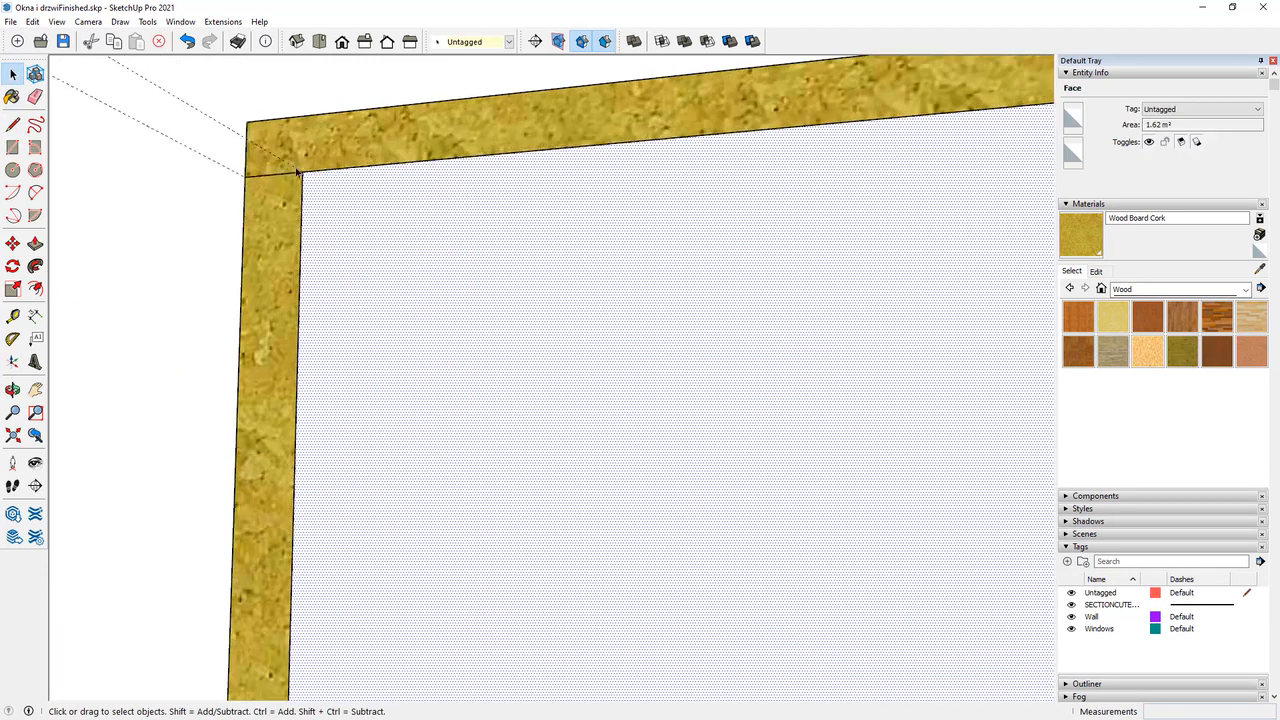
click(12, 245)
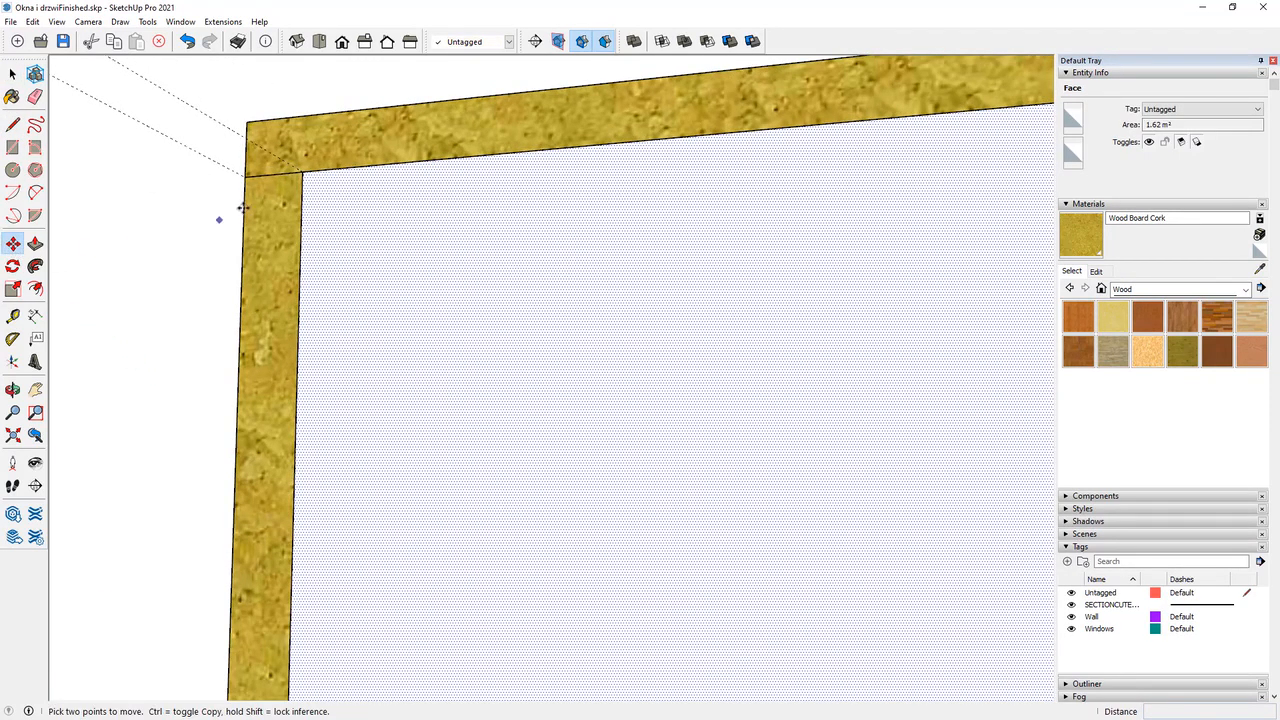
click(304, 172)
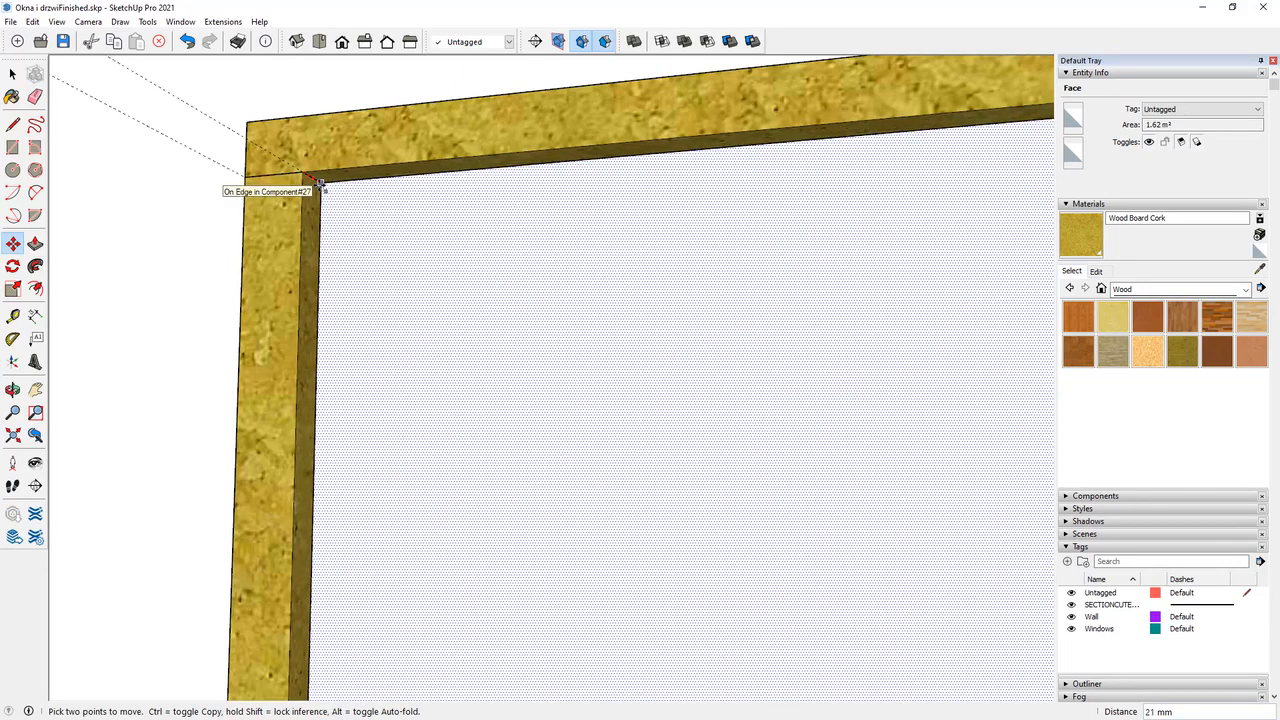
key(Return)
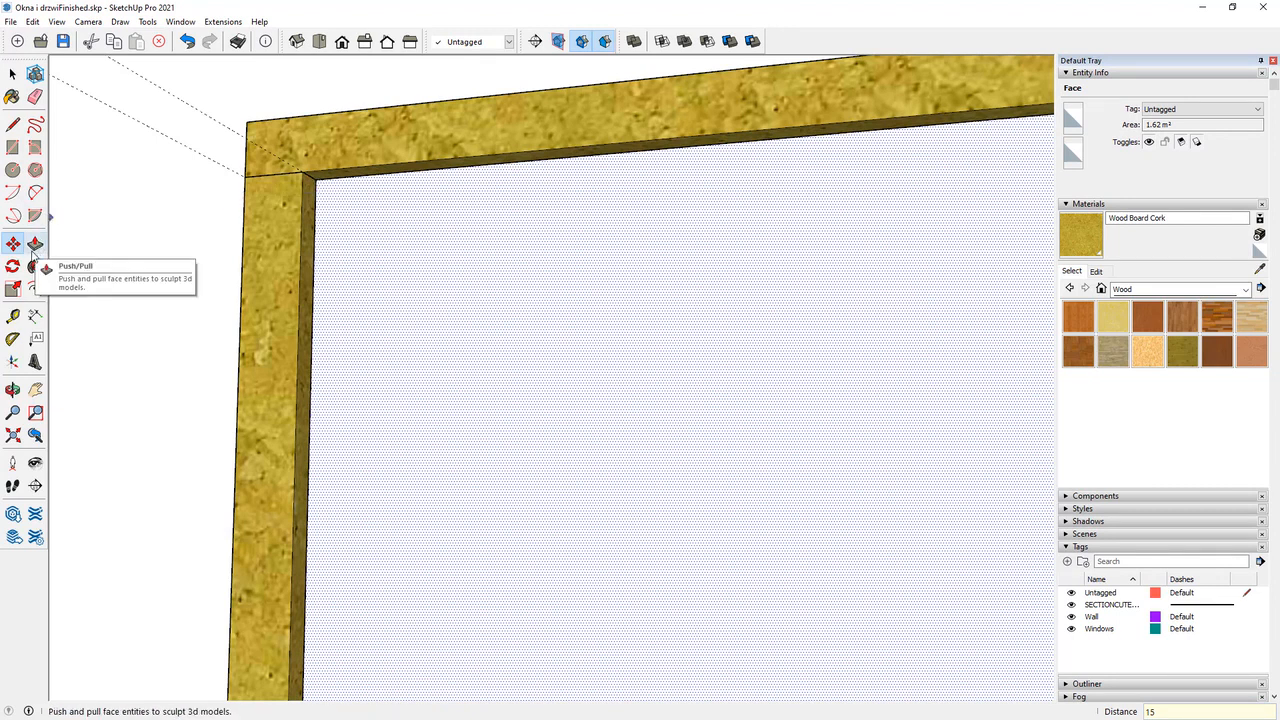
Offset the outline of the face filling the door frame 10 mm inward and delete the inner face.
click(38, 290)
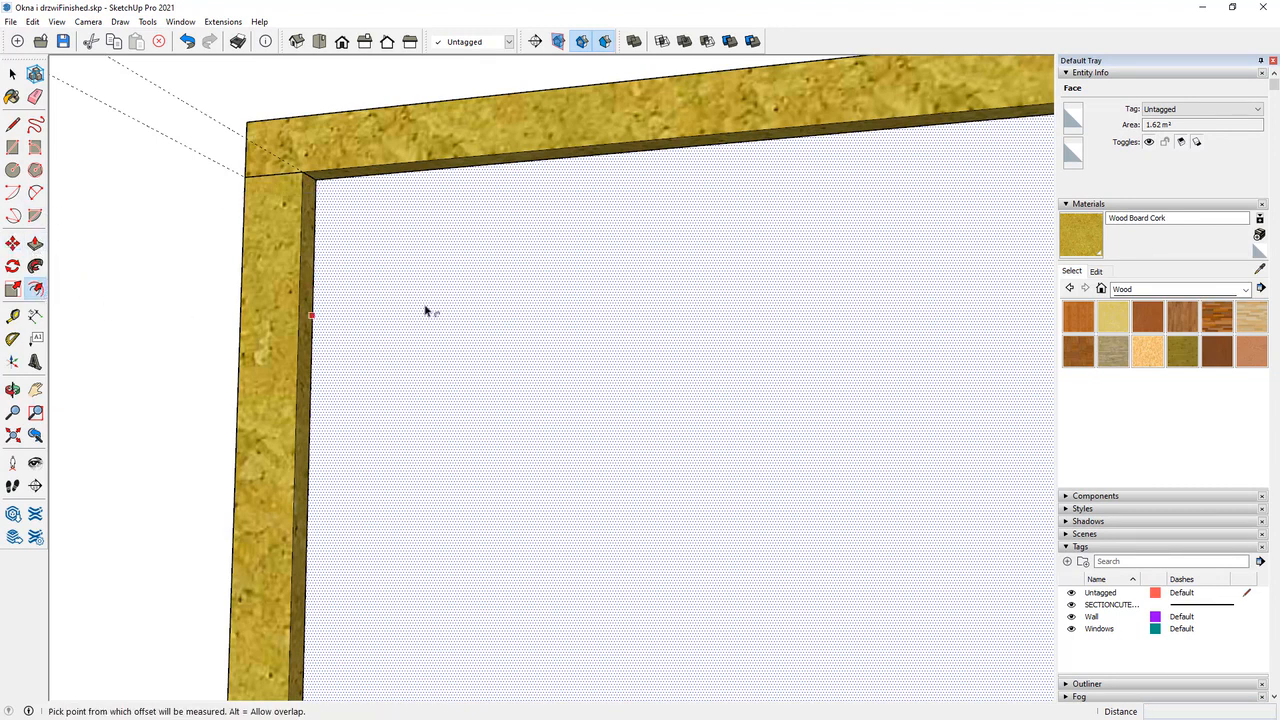
click(434, 309)
key(ctrl+z)
click(410, 232)
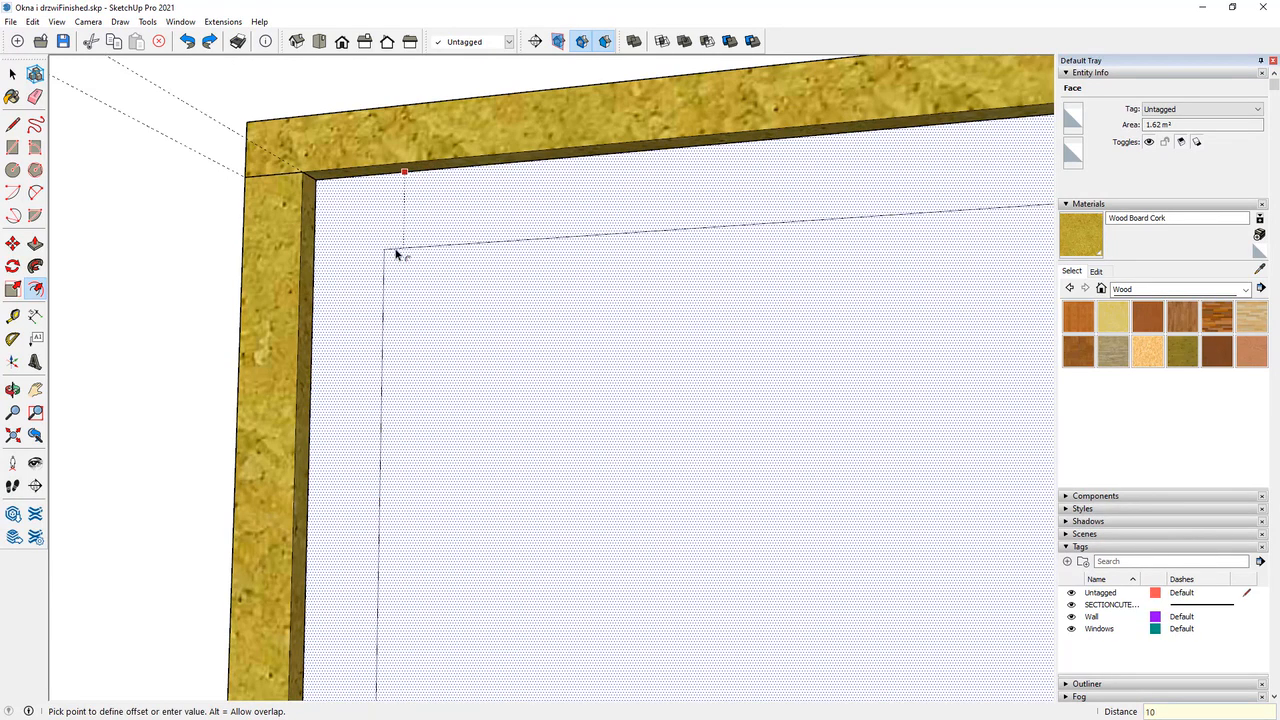
text(10)
key(Return)
key(space)
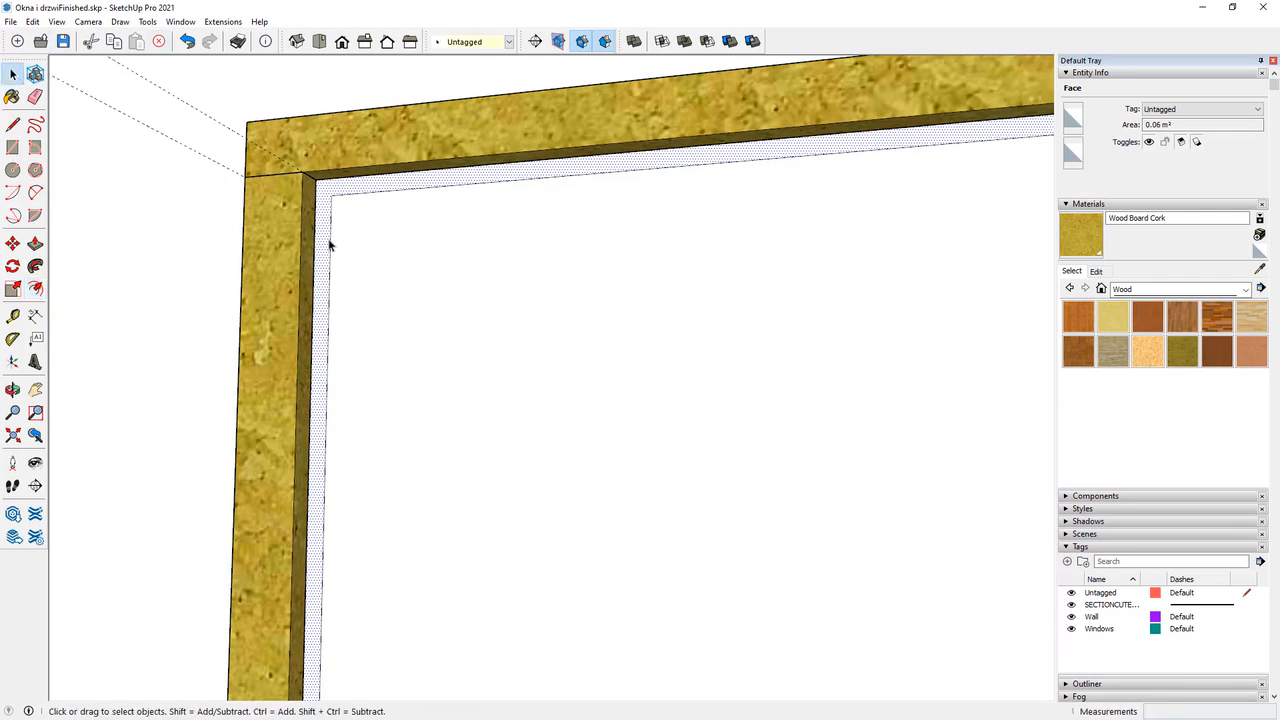
click(629, 361)
key(Delete)
Extrude the narrow border face inside the door frame 40 mm.
click(35, 243)
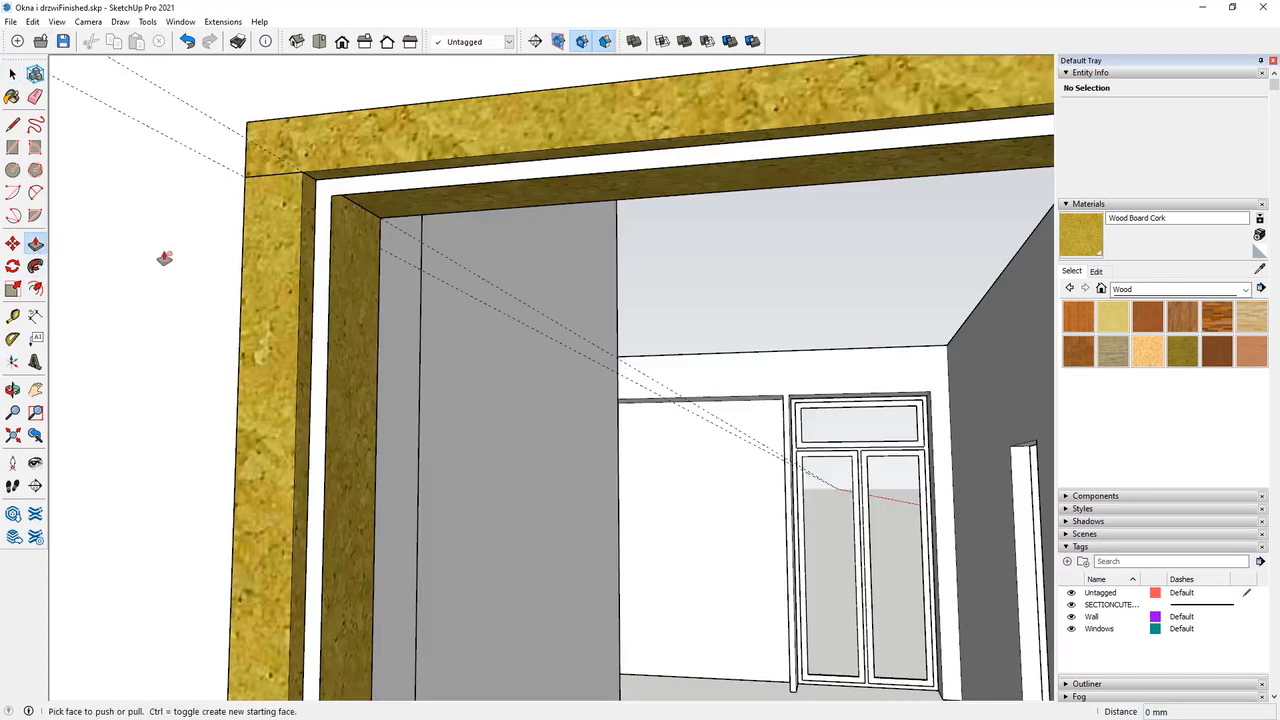
click(320, 198)
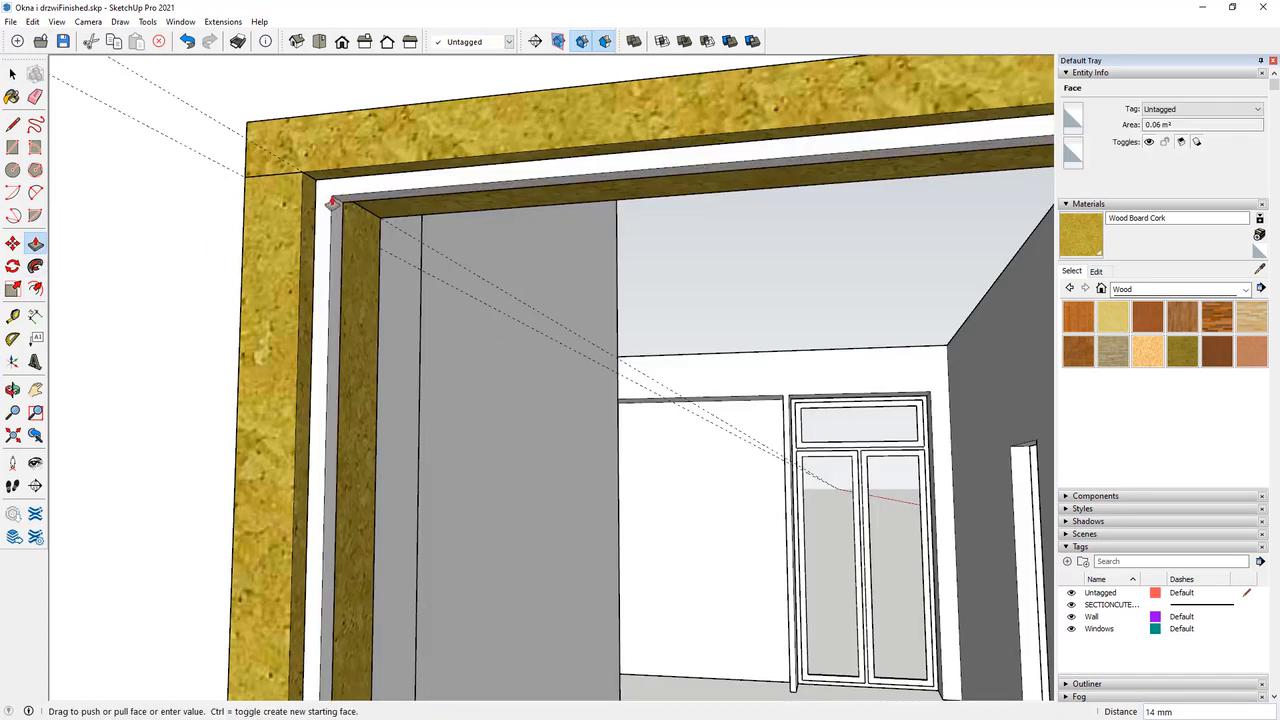
key(Return)
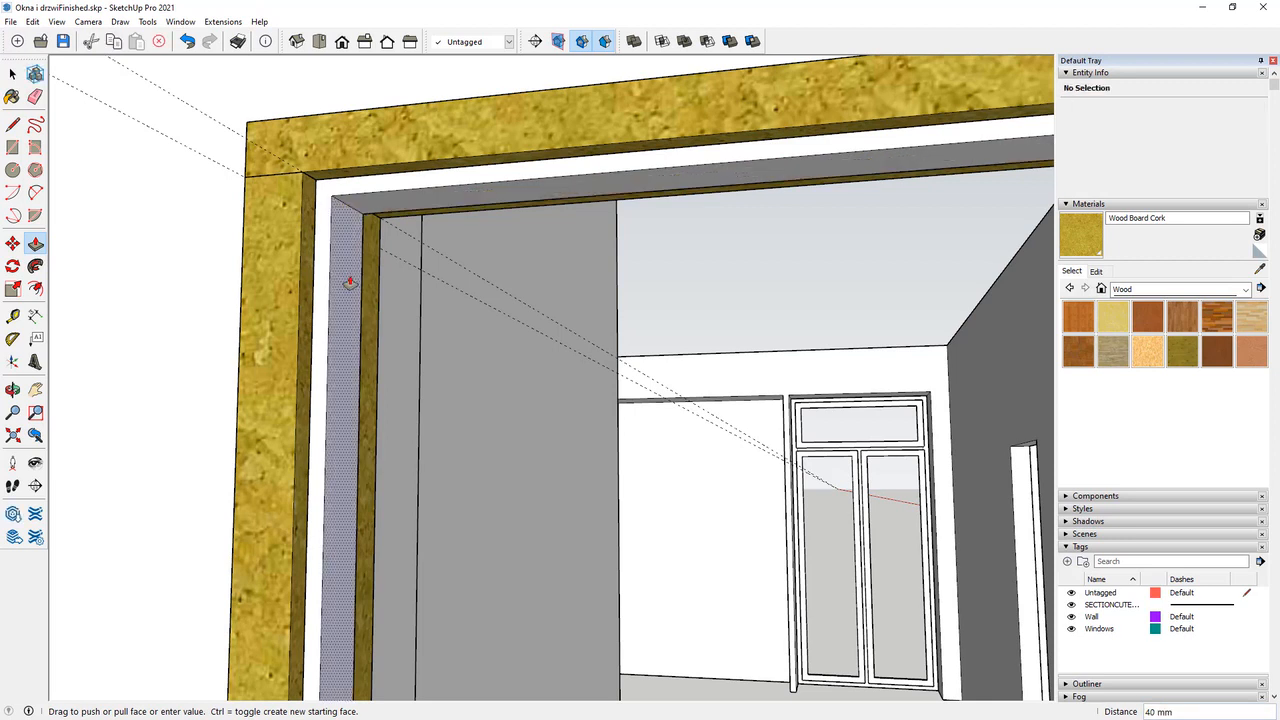
Make the extruded inner frame a component, keeping the default settings.
click(12, 73)
click(354, 190)
right_click(354, 190)
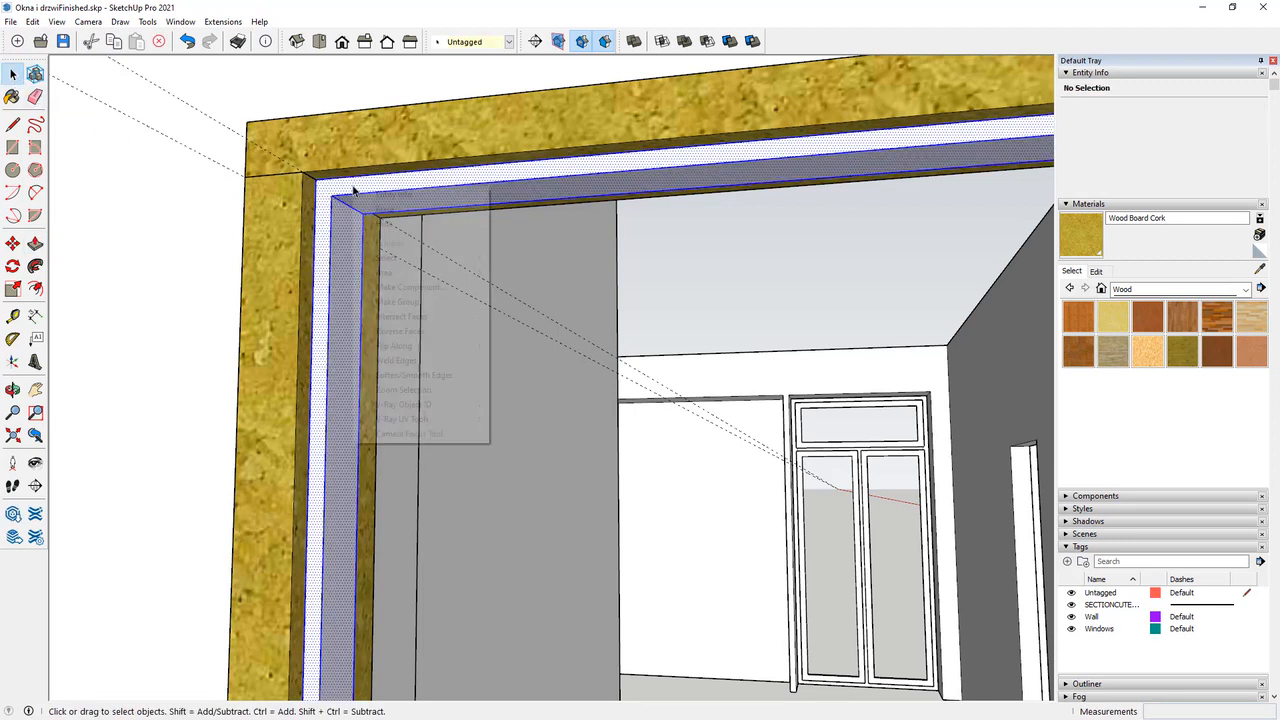
click(415, 288)
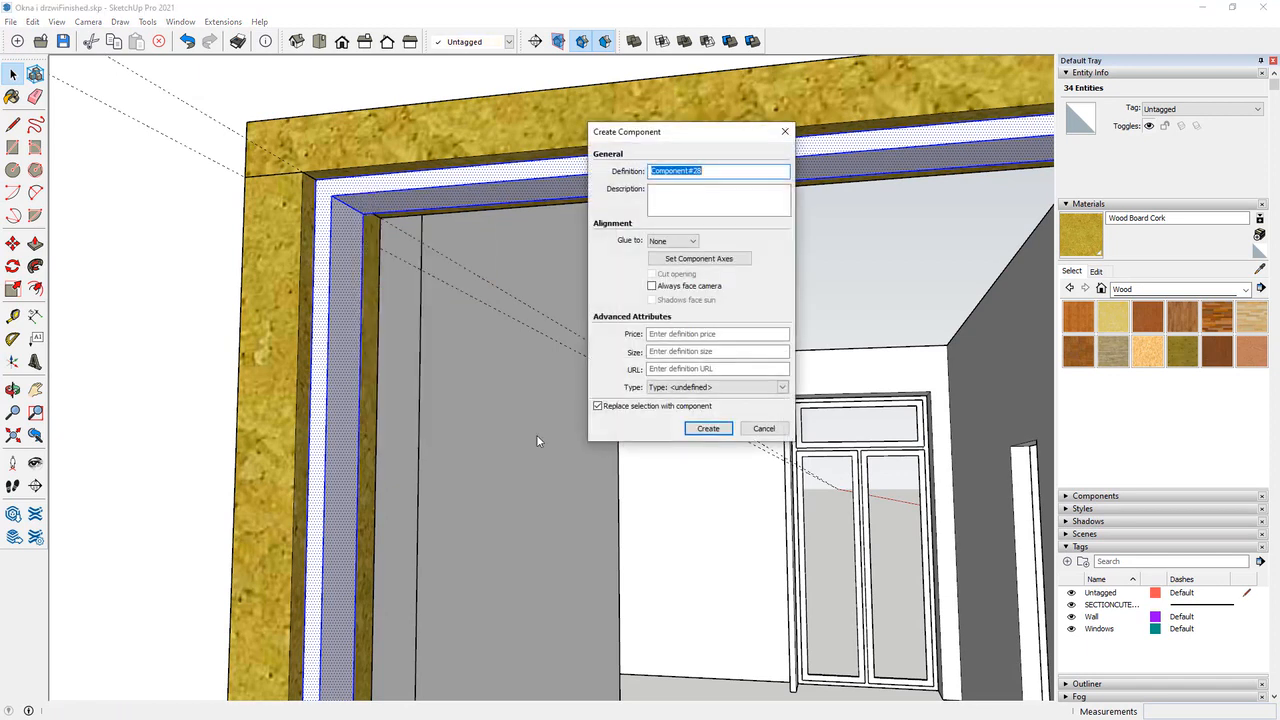
click(706, 429)
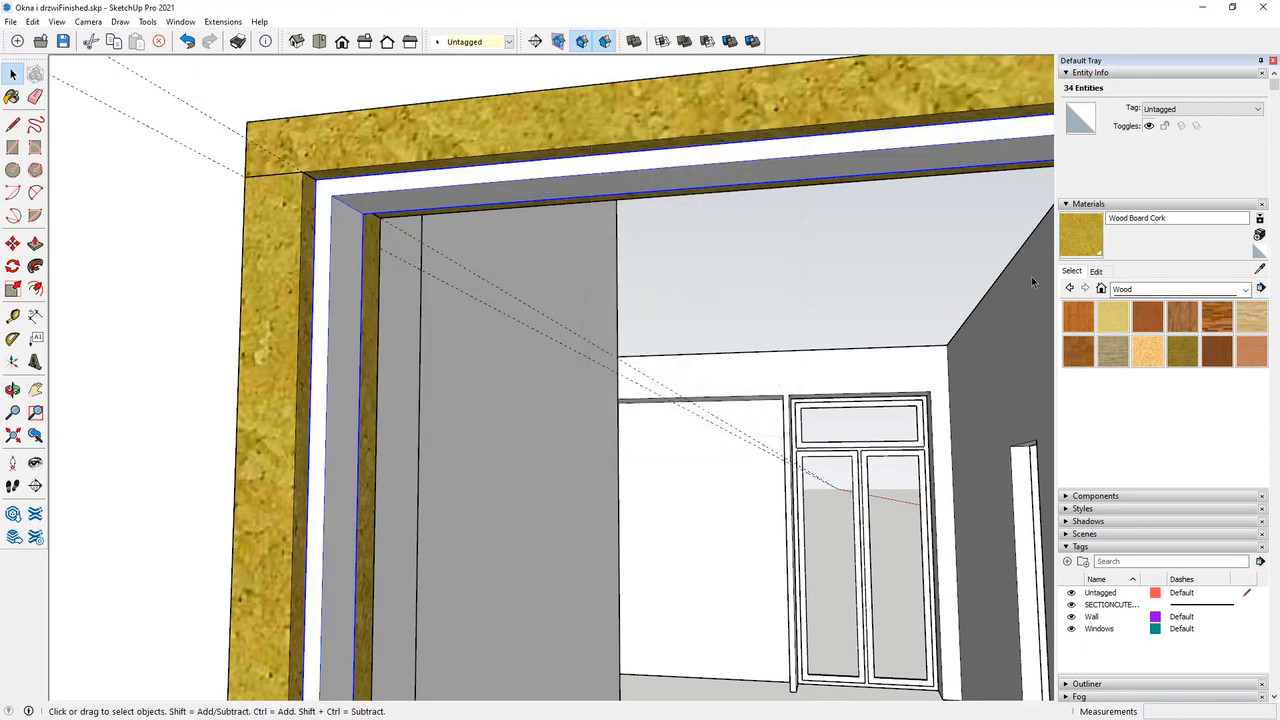
Paint the inner frame component with the Wood Board Cork material.
click(12, 96)
click(338, 180)
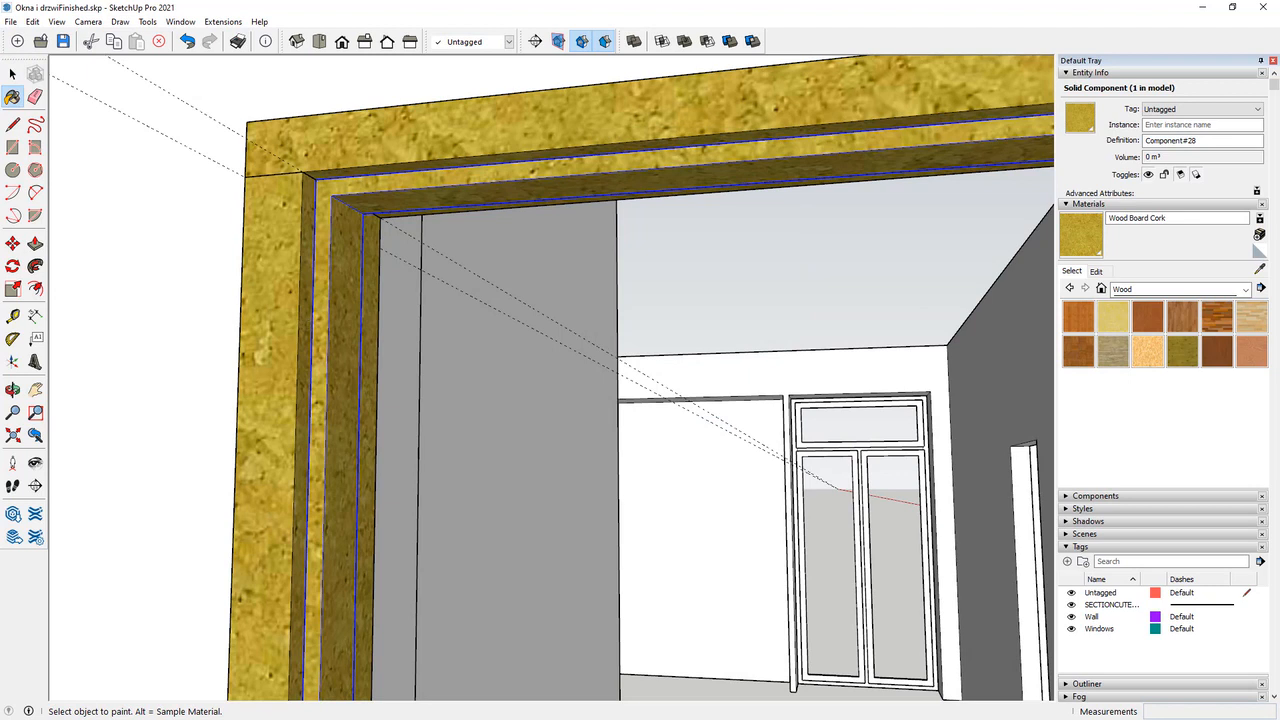
click(12, 74)
click(483, 301)
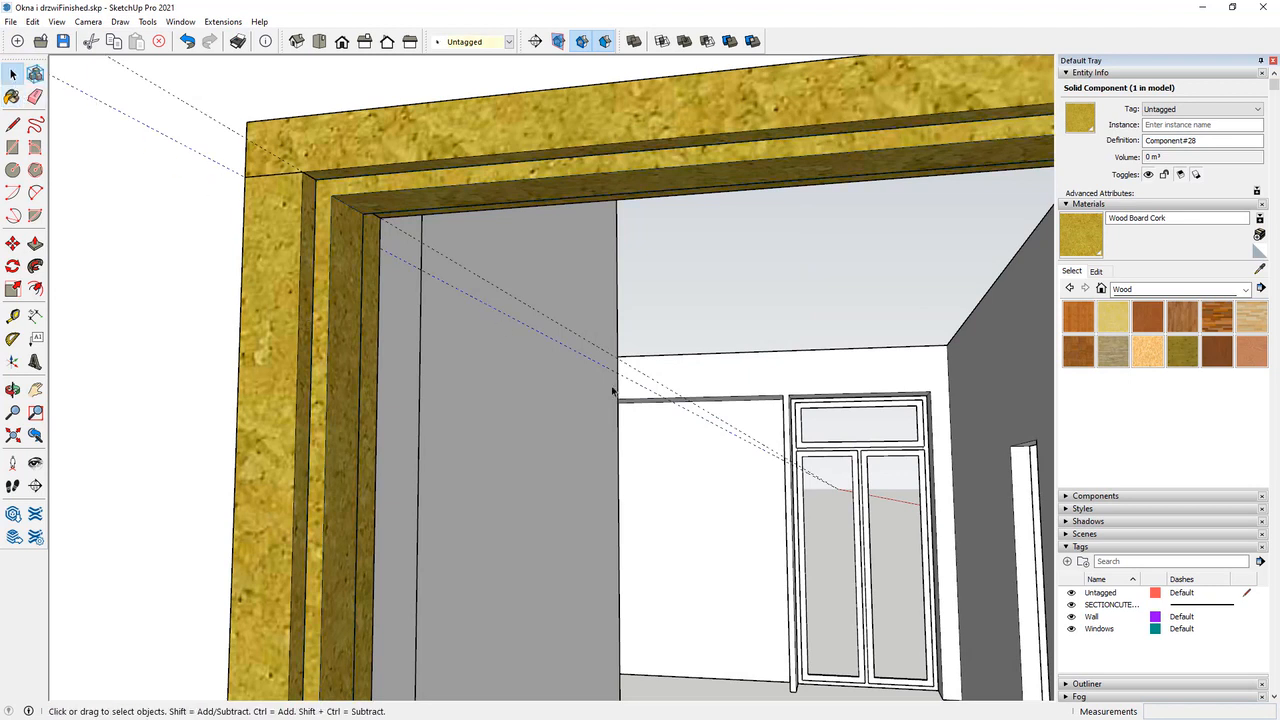
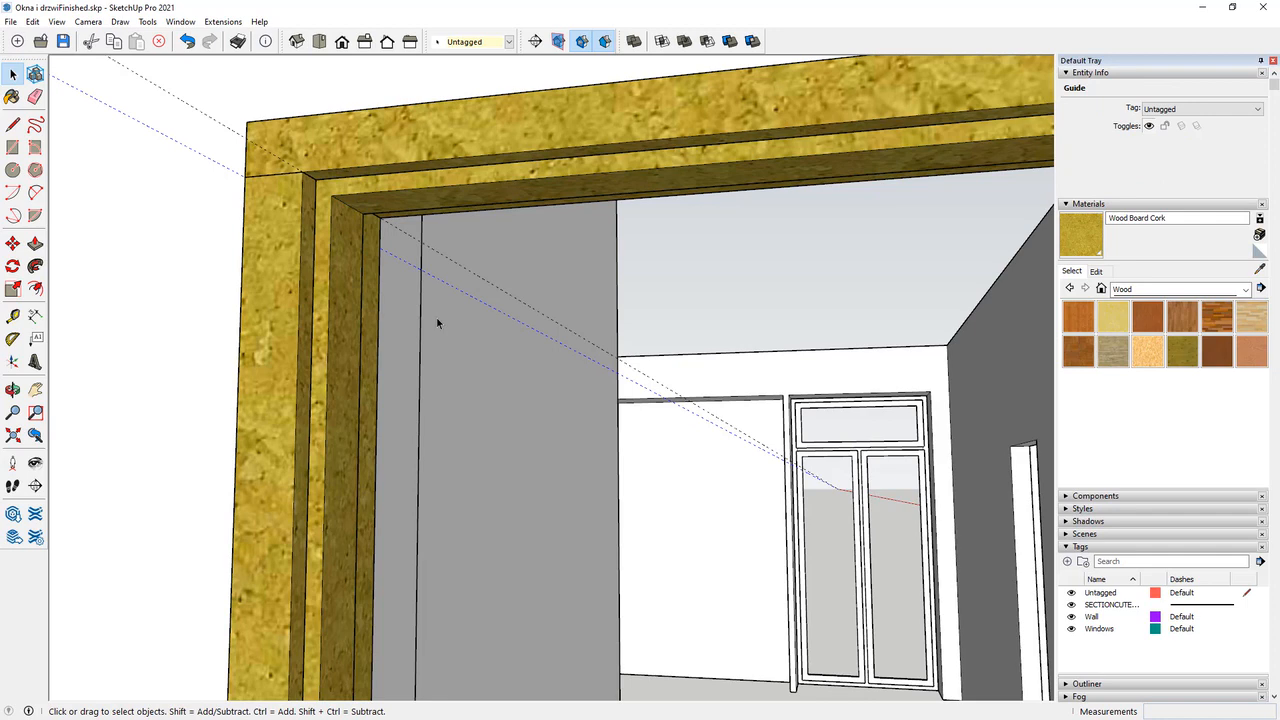
key(Escape)
Open the inner frame component for editing and push the top of its bottom rail down to ground level.
scroll(428, 310, down, 8)
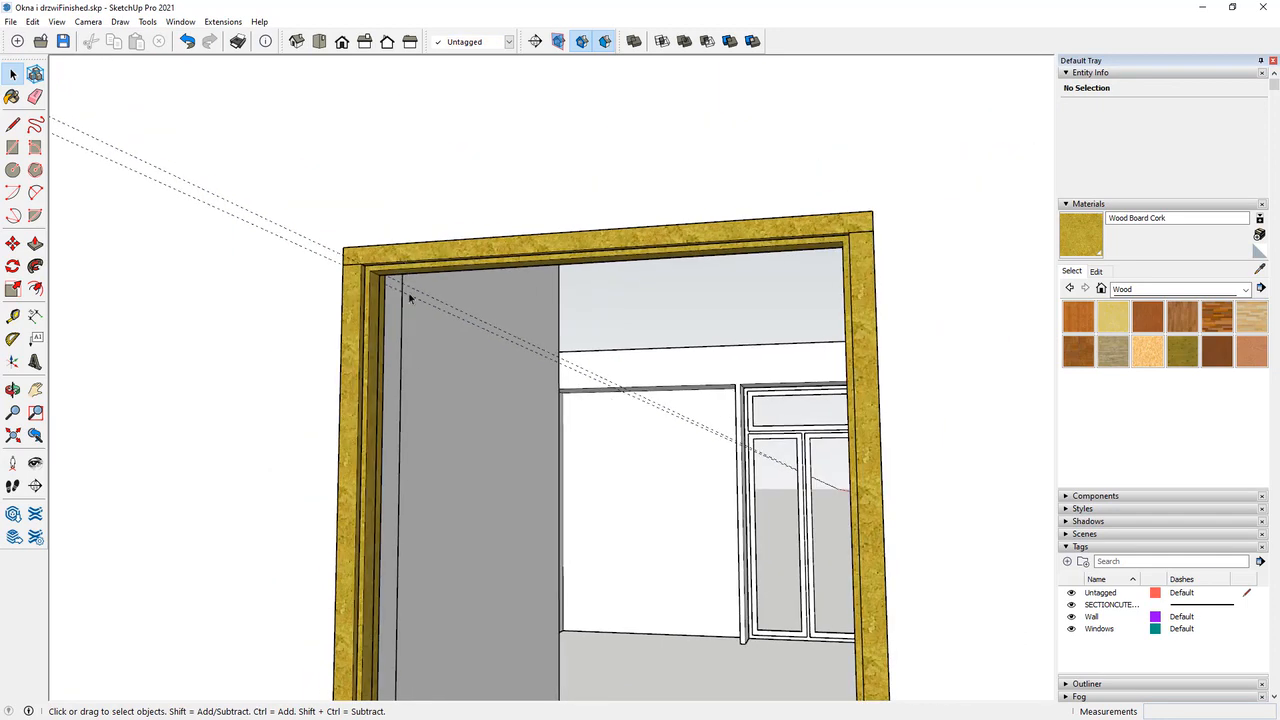
scroll(413, 530, up, 12)
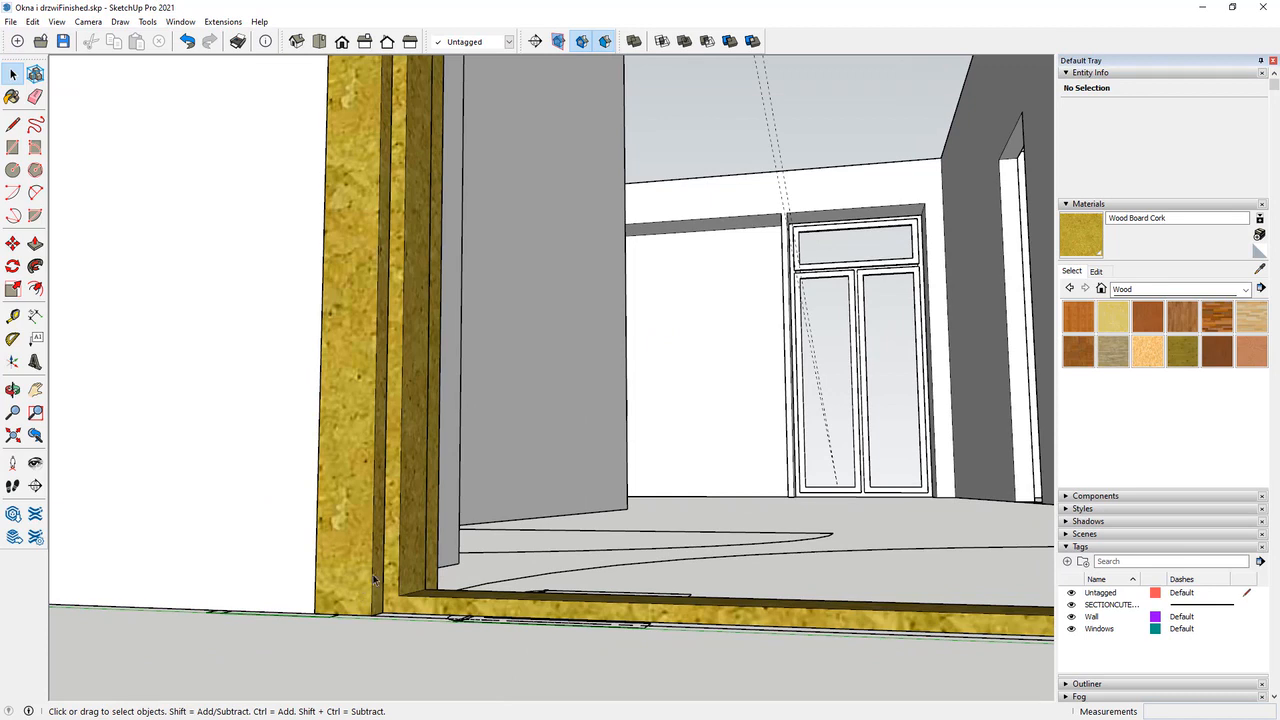
scroll(400, 567, up, 5)
middle_drag(399, 567, 391, 538)
click(391, 538)
double_click(391, 538)
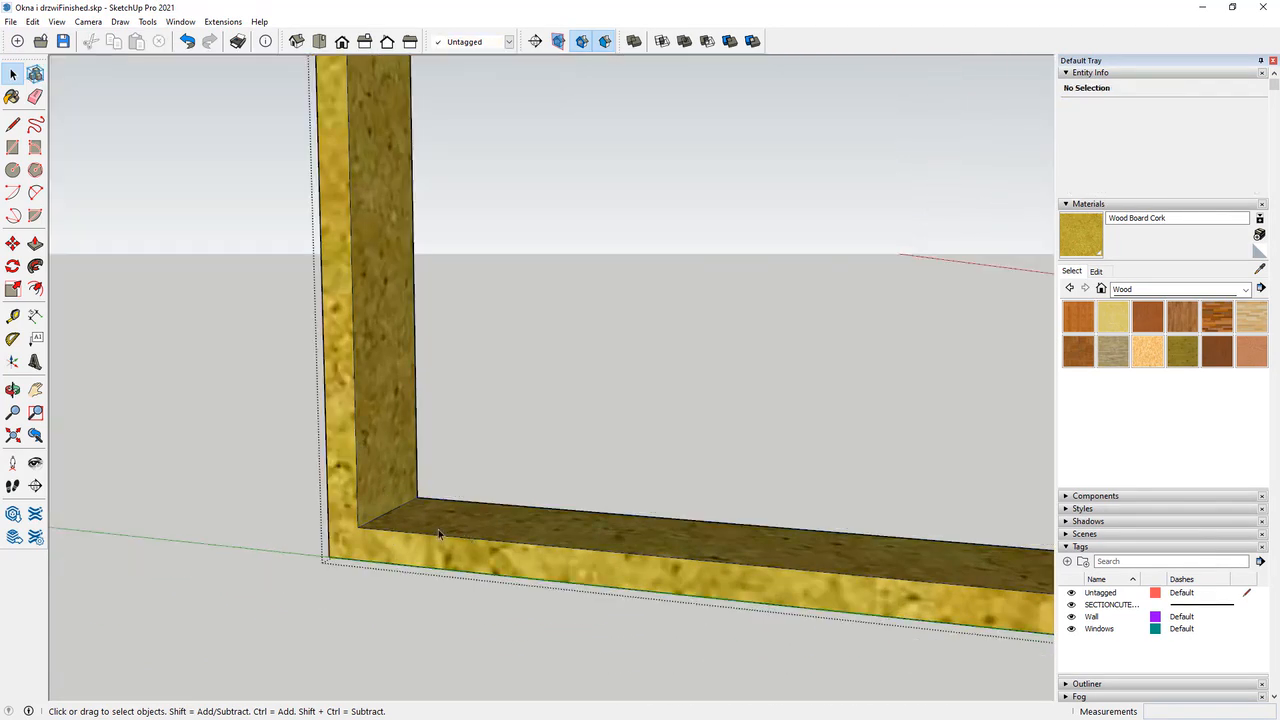
click(35, 243)
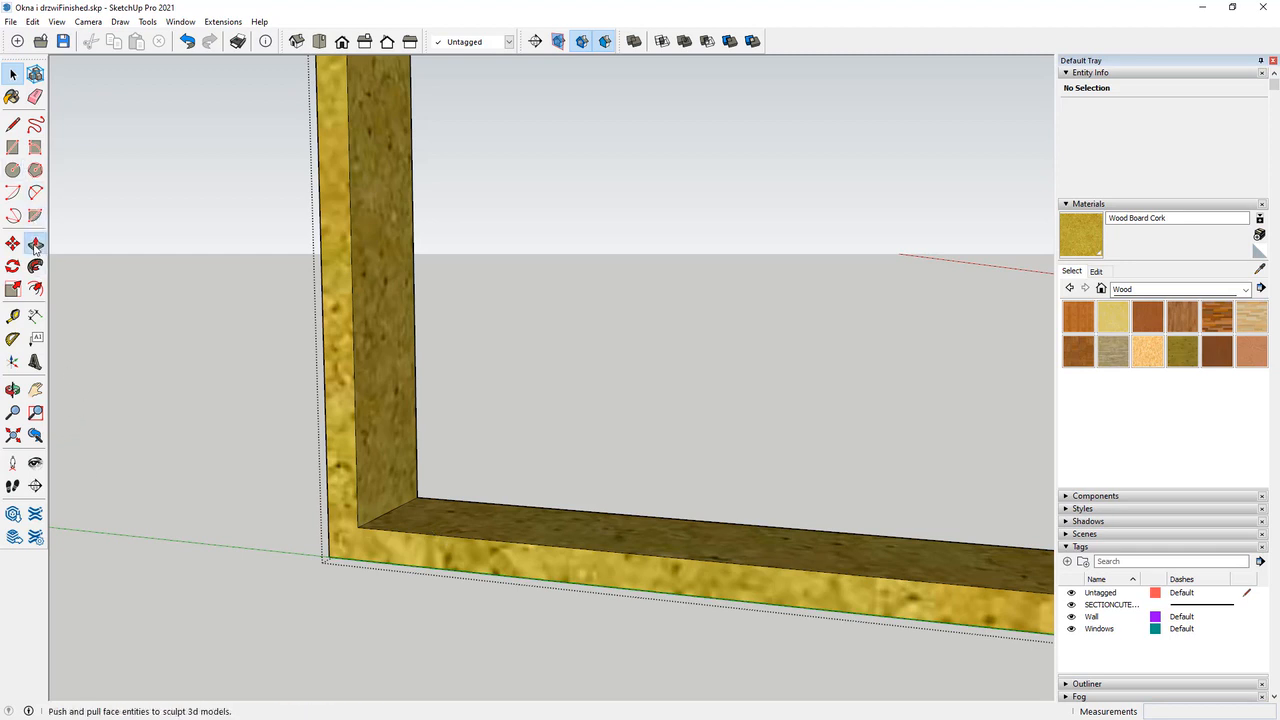
click(444, 557)
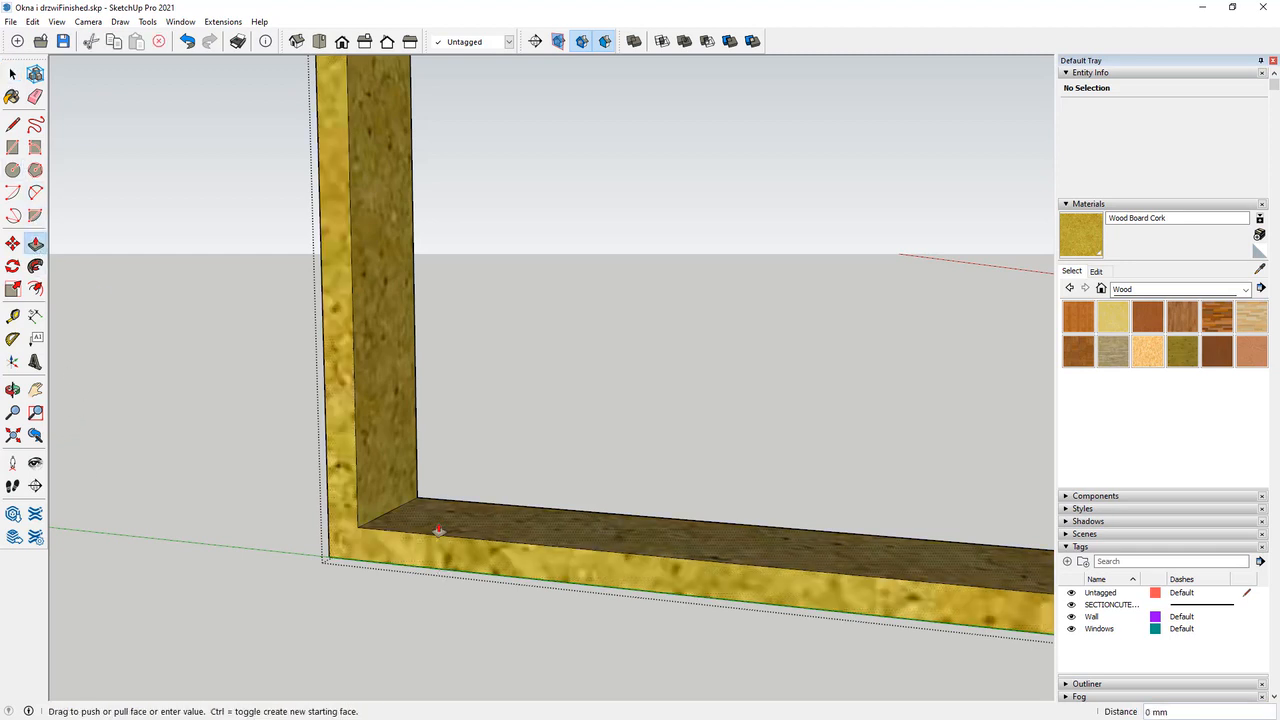
click(379, 575)
click(383, 566)
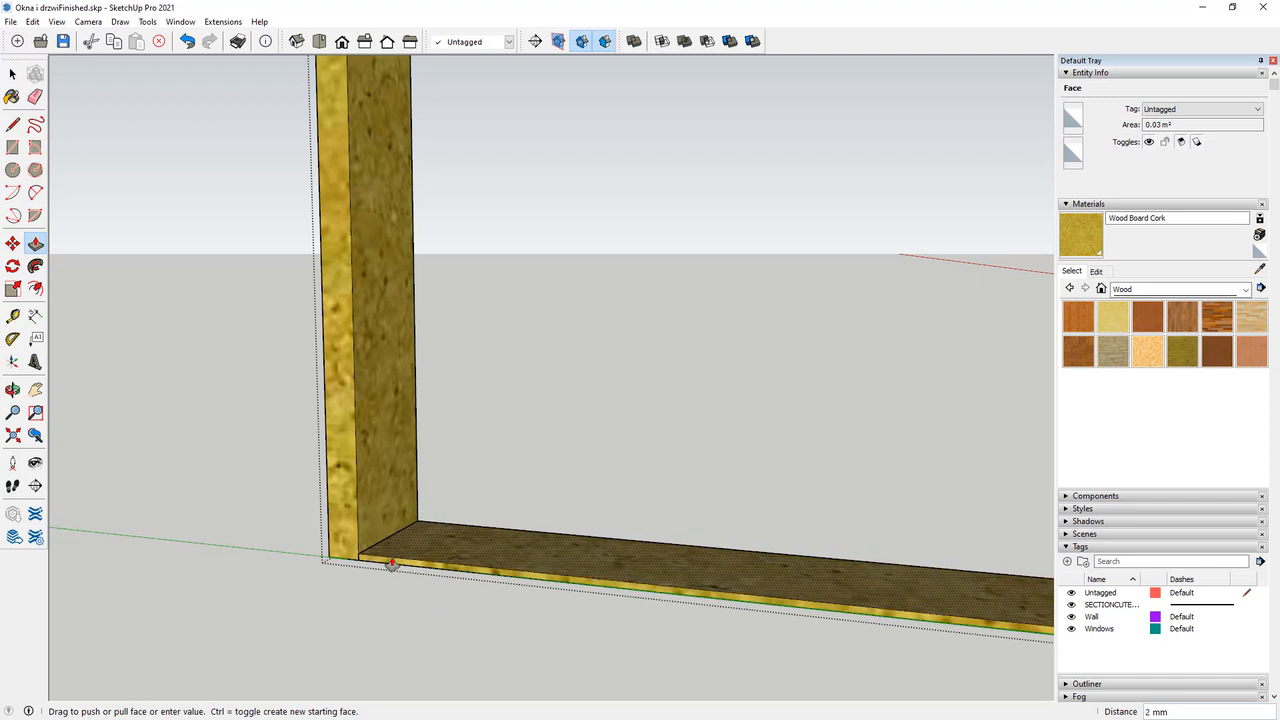
key(Escape)
Delete the leftover flat face of the inner frame's bottom rail.
click(12, 73)
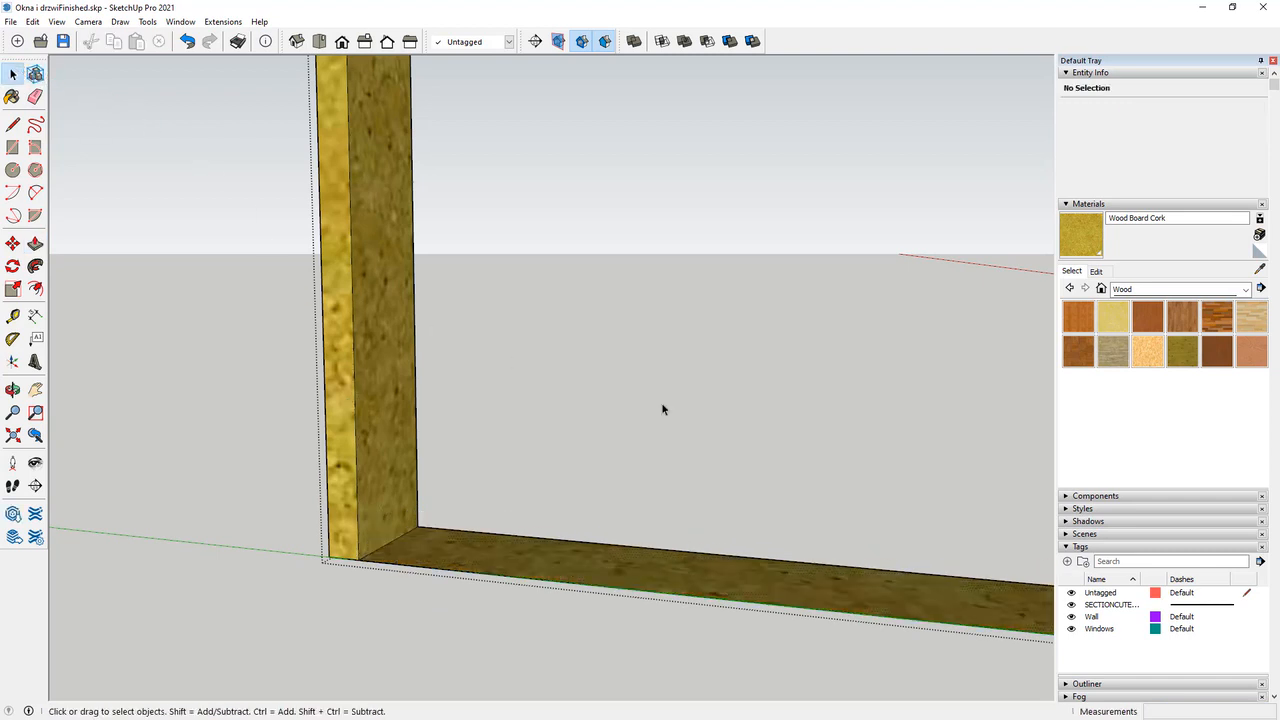
click(643, 600)
key(Delete)
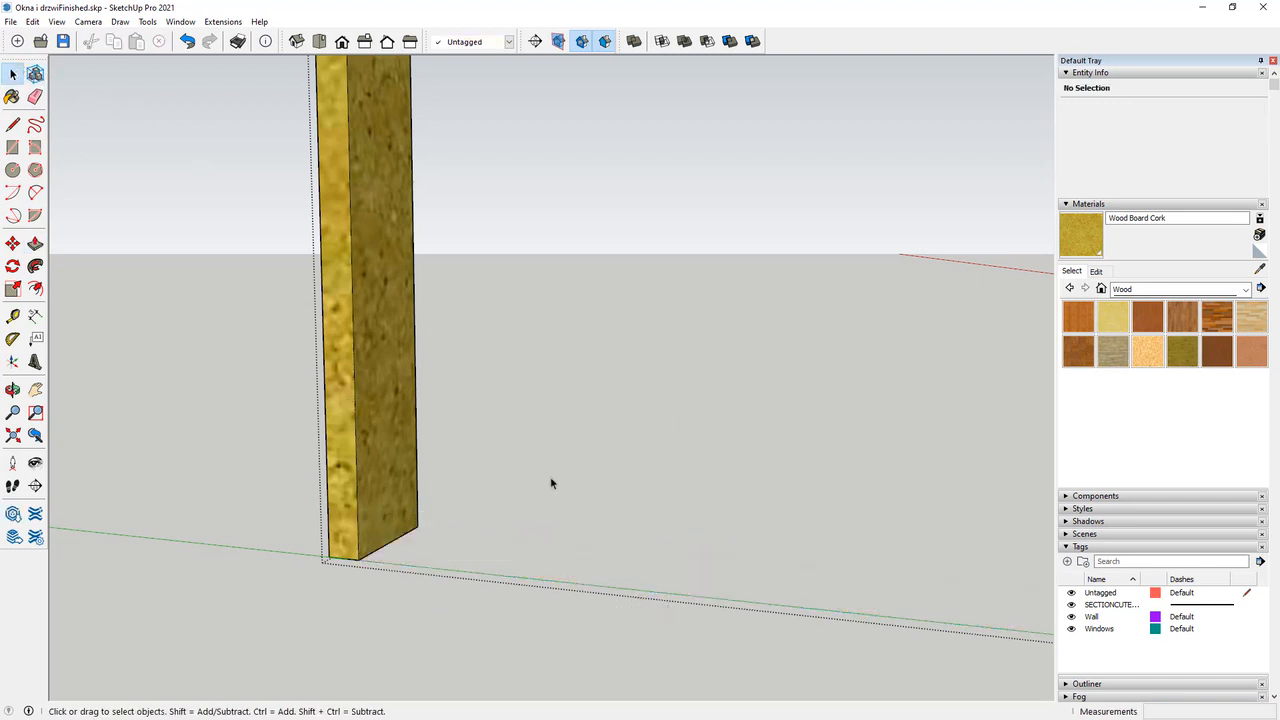
Draw a 70 x 12 mm rectangle over the plan outline of the trim on the exterior side of the door frame.
middle_drag(560, 497, 366, 711)
scroll(375, 592, up, 3)
scroll(323, 503, down, 5)
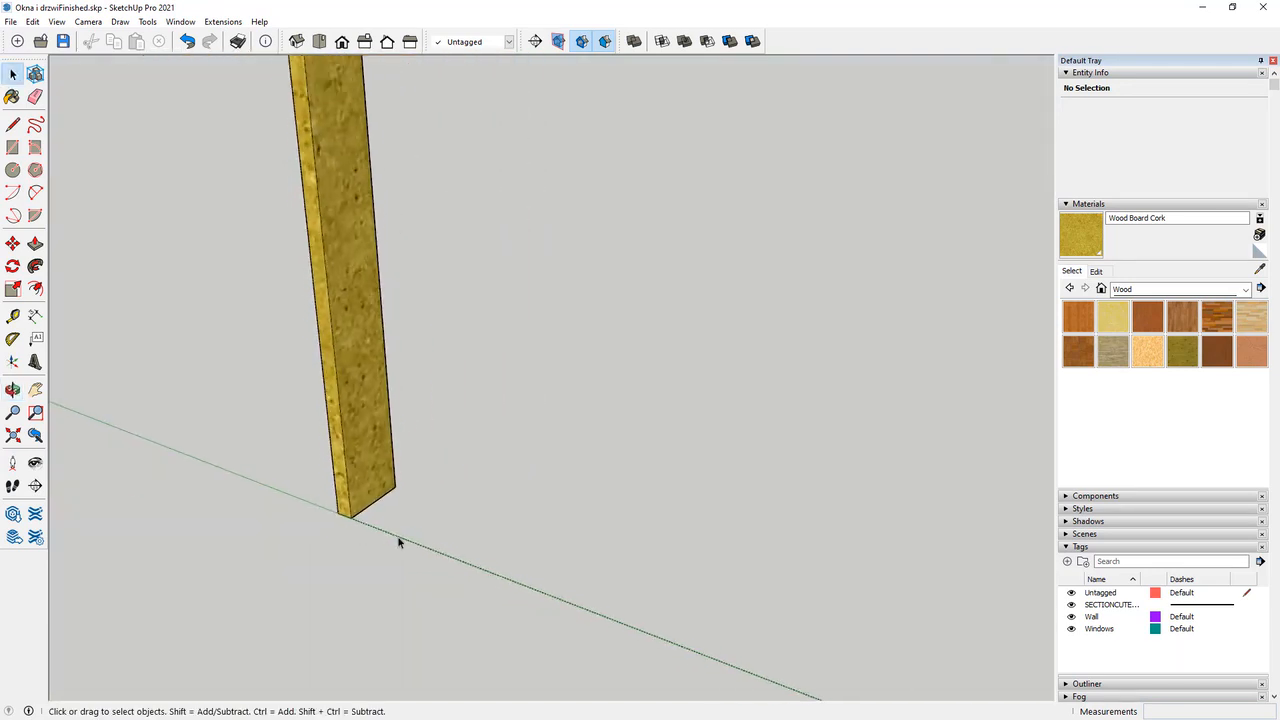
scroll(312, 535, up, 6)
middle_drag(314, 540, 425, 449)
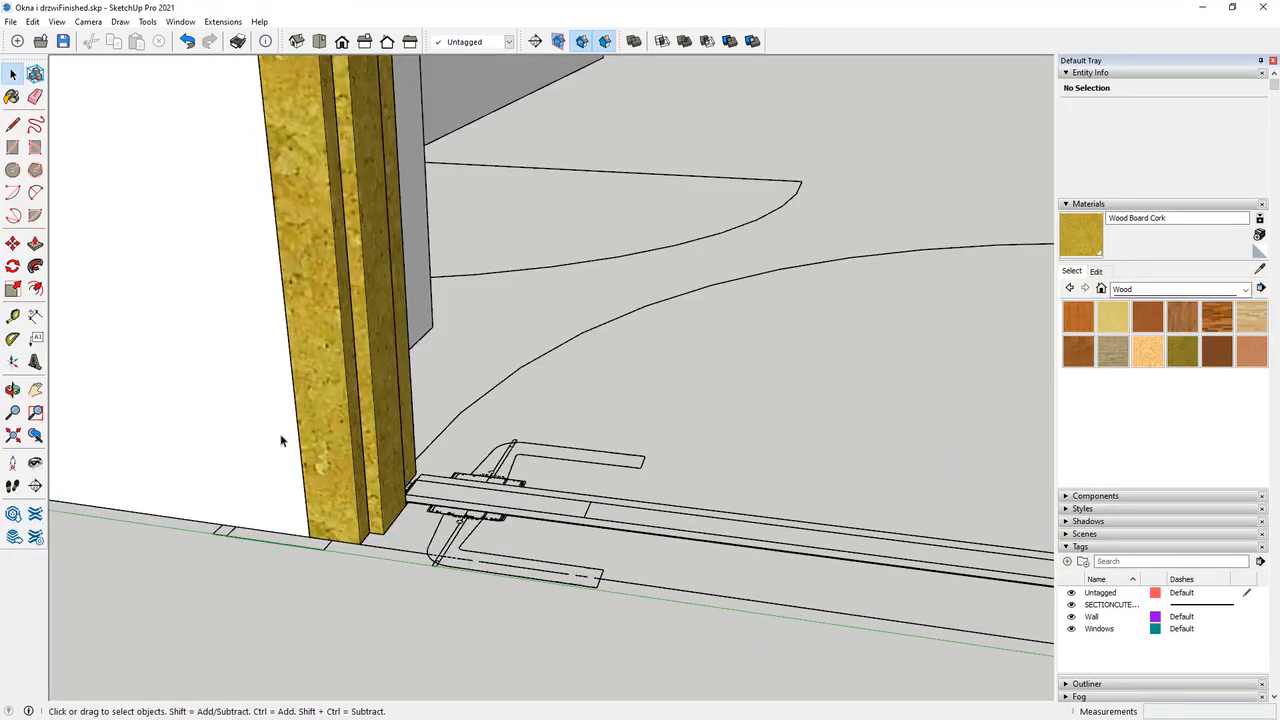
key(l)
key(r)
scroll(265, 620, up, 2)
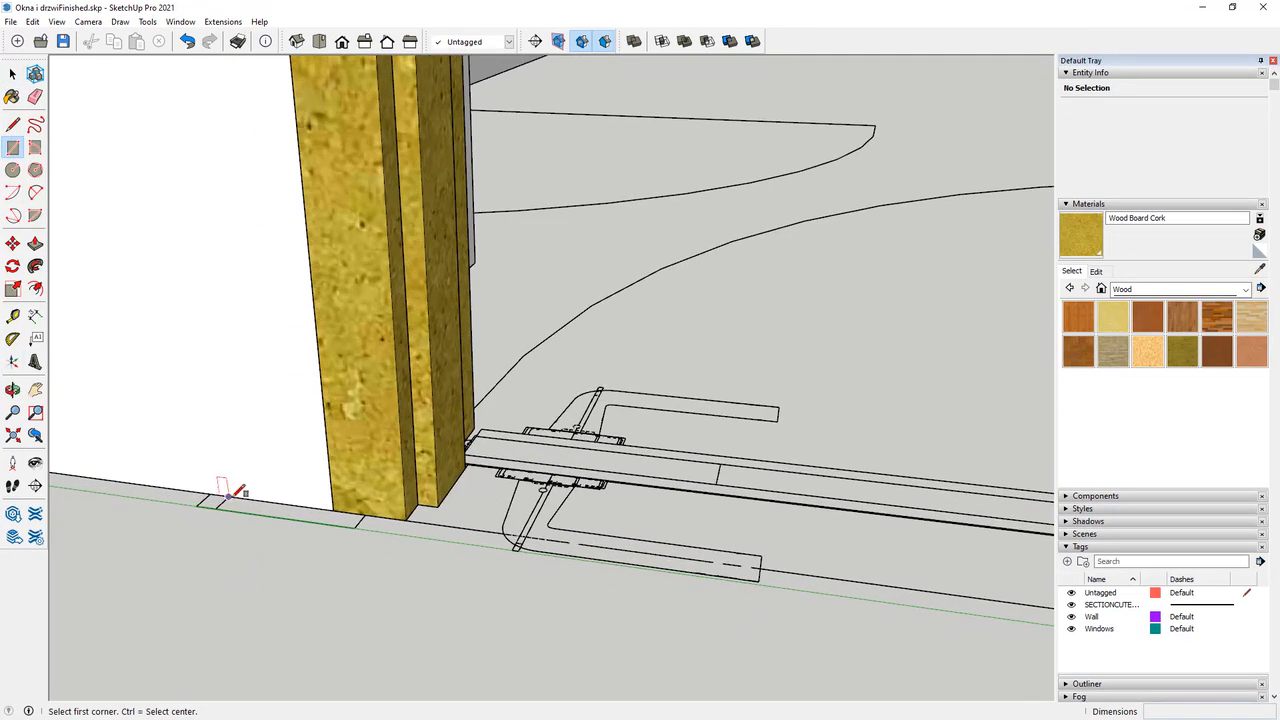
click(229, 496)
click(364, 521)
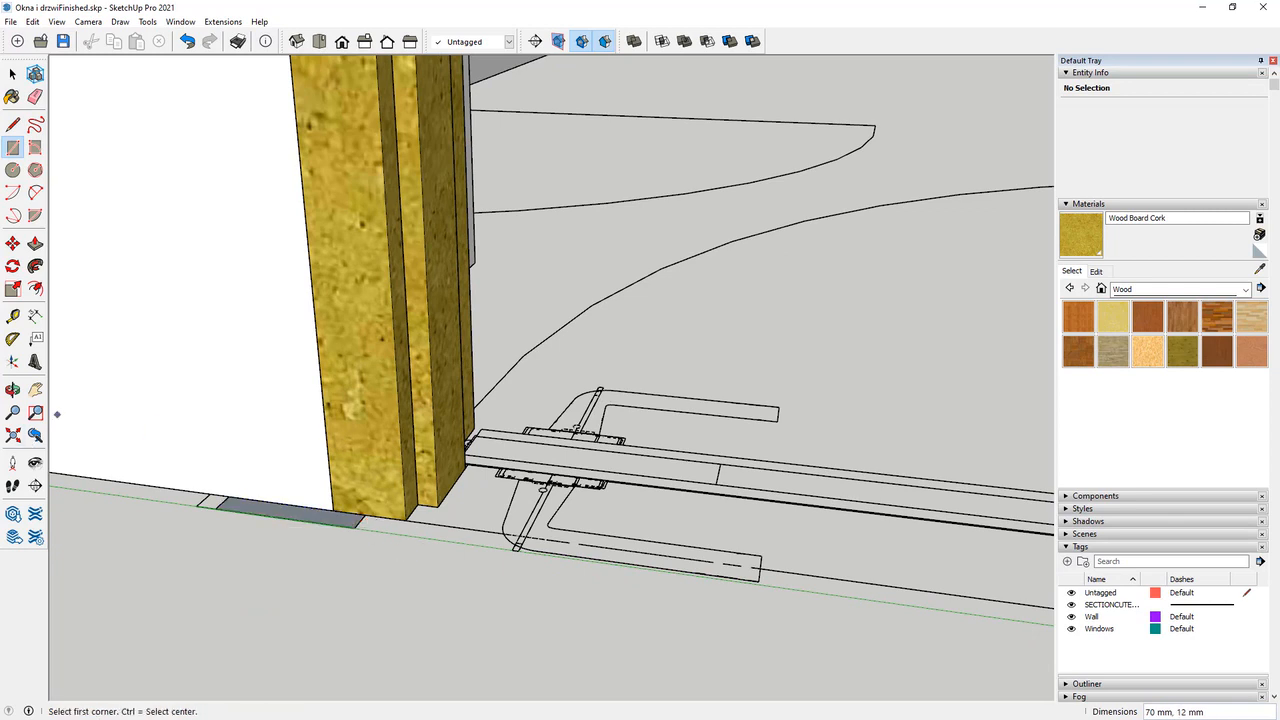
Extrude the exterior trim rectangle 2020 mm upward.
click(35, 243)
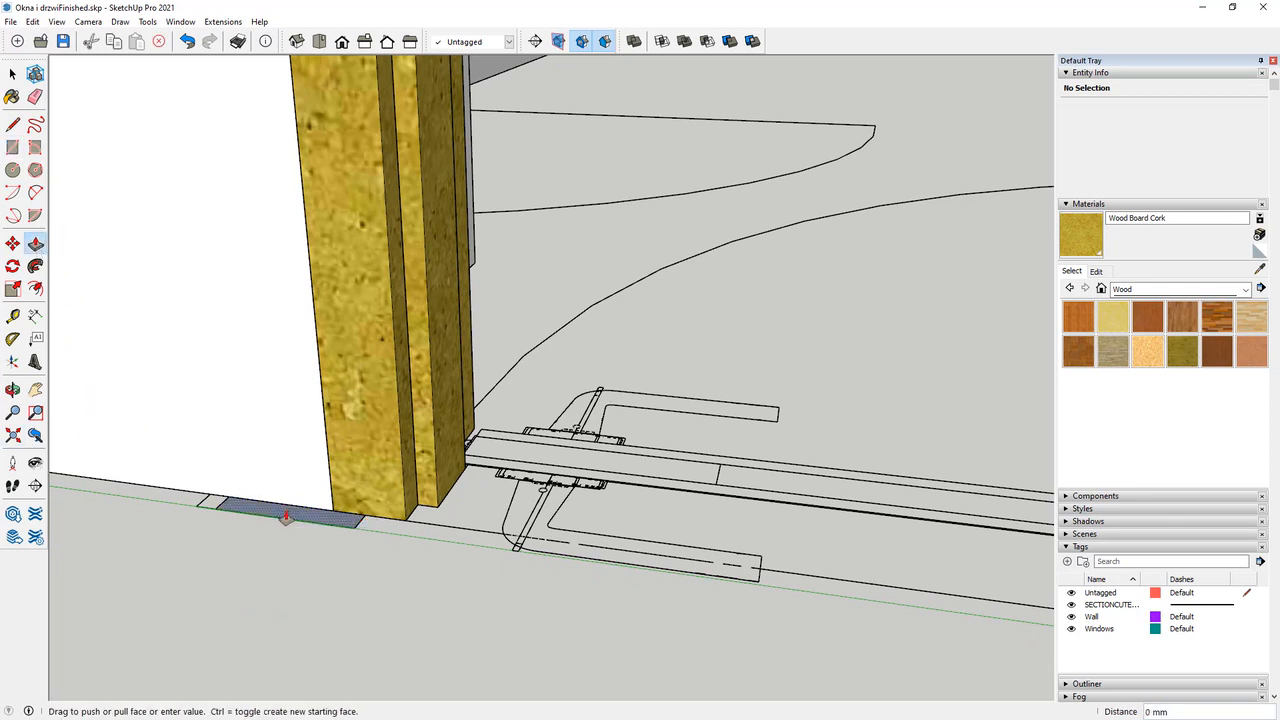
drag(285, 516, 251, 344)
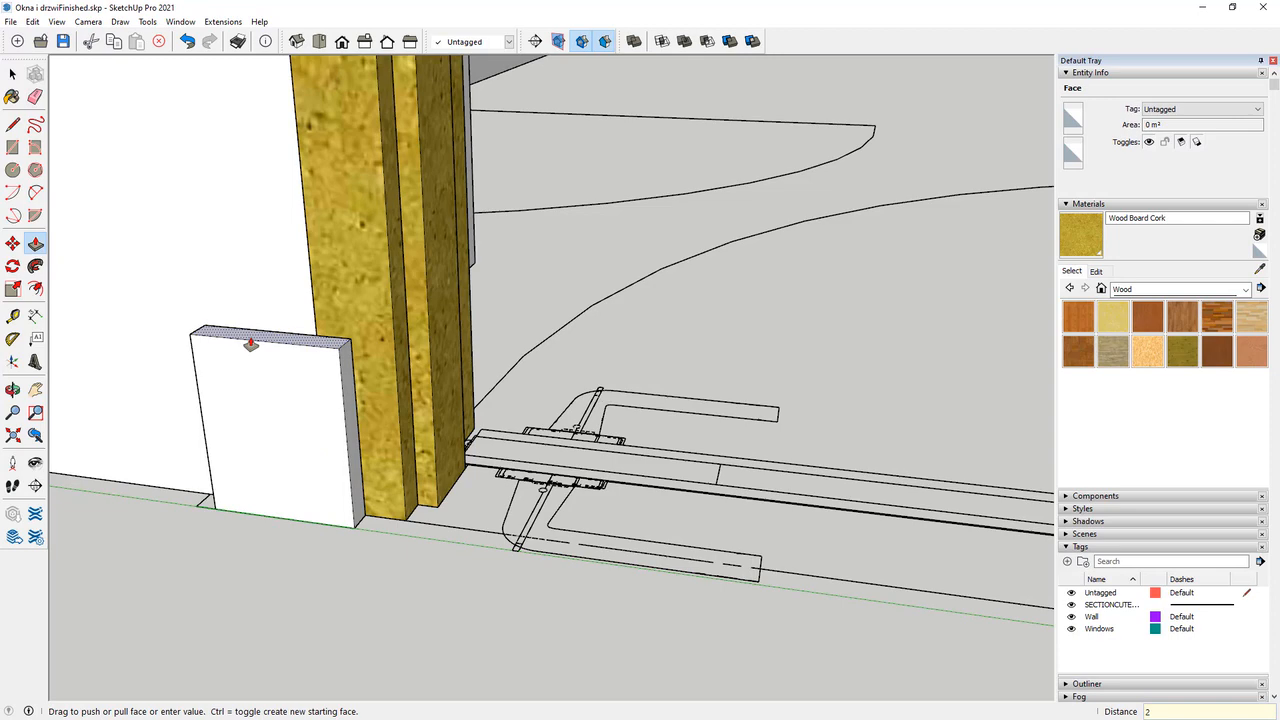
text(2020)
key(Return)
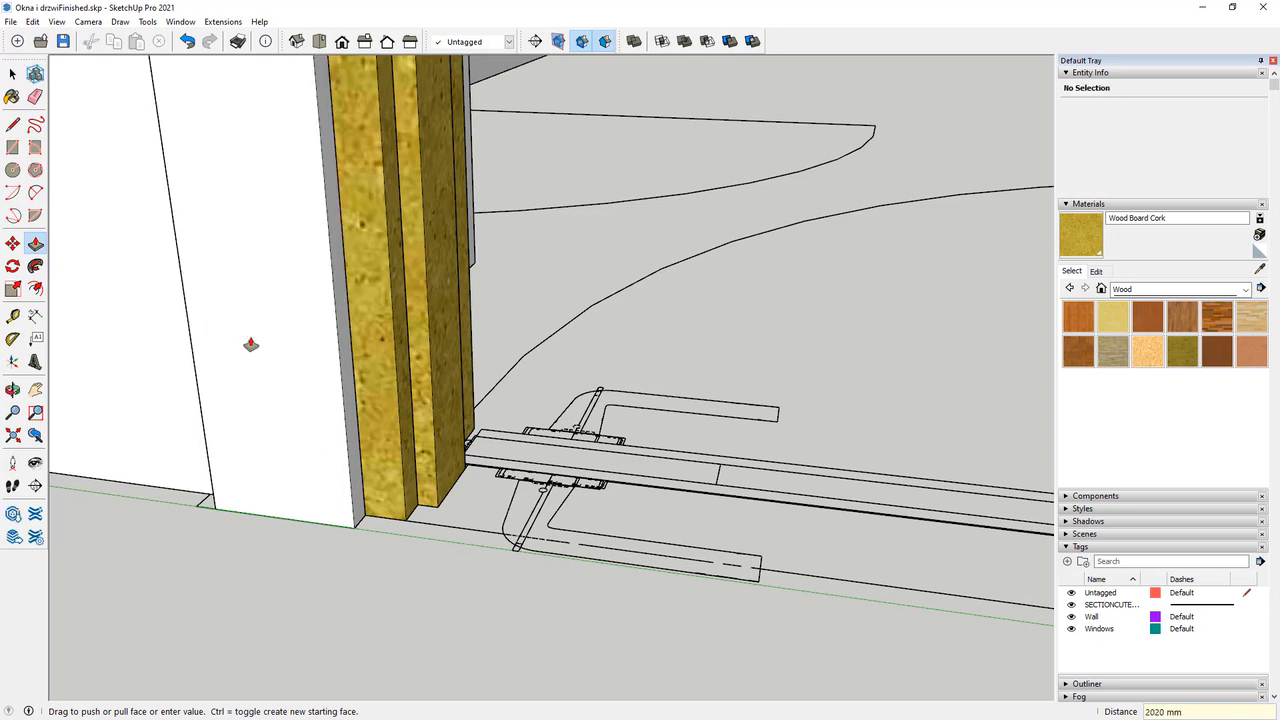
Draw a 70 x 12 mm rectangle over the plan outline of the trim on the interior side of the door frame.
middle_drag(251, 344, 523, 386)
scroll(430, 405, up, 3)
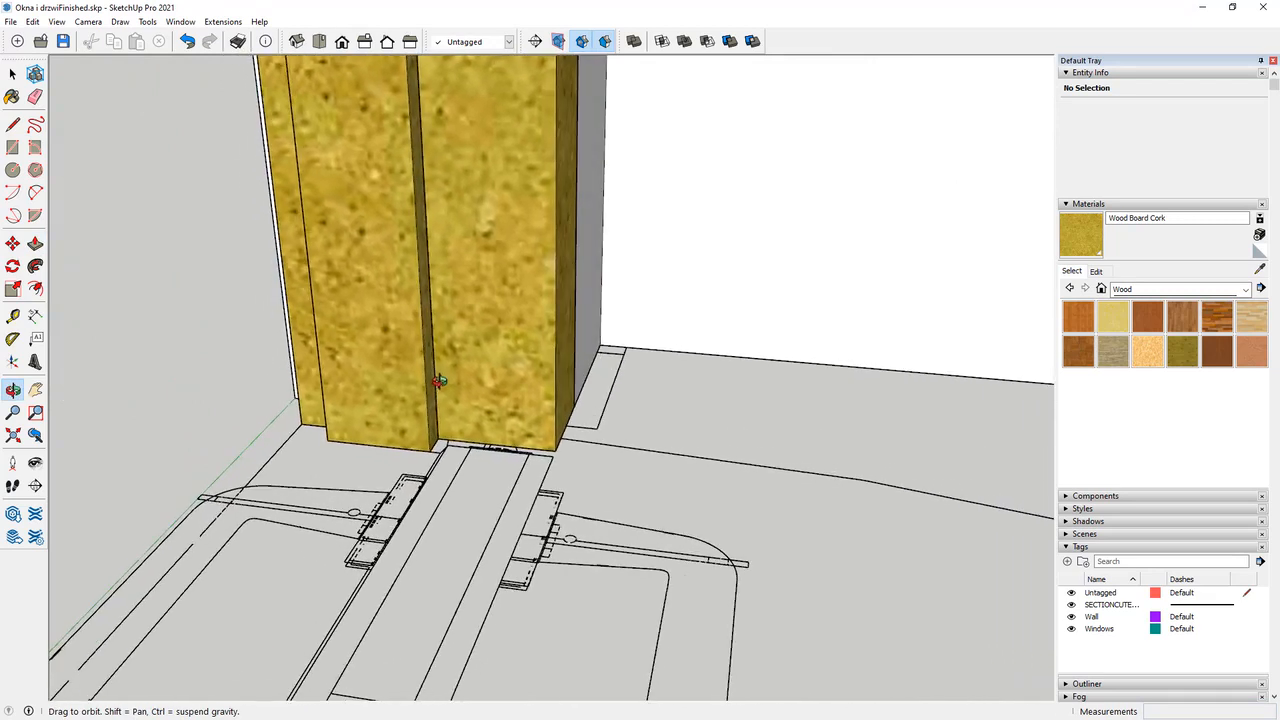
key(p)
click(12, 150)
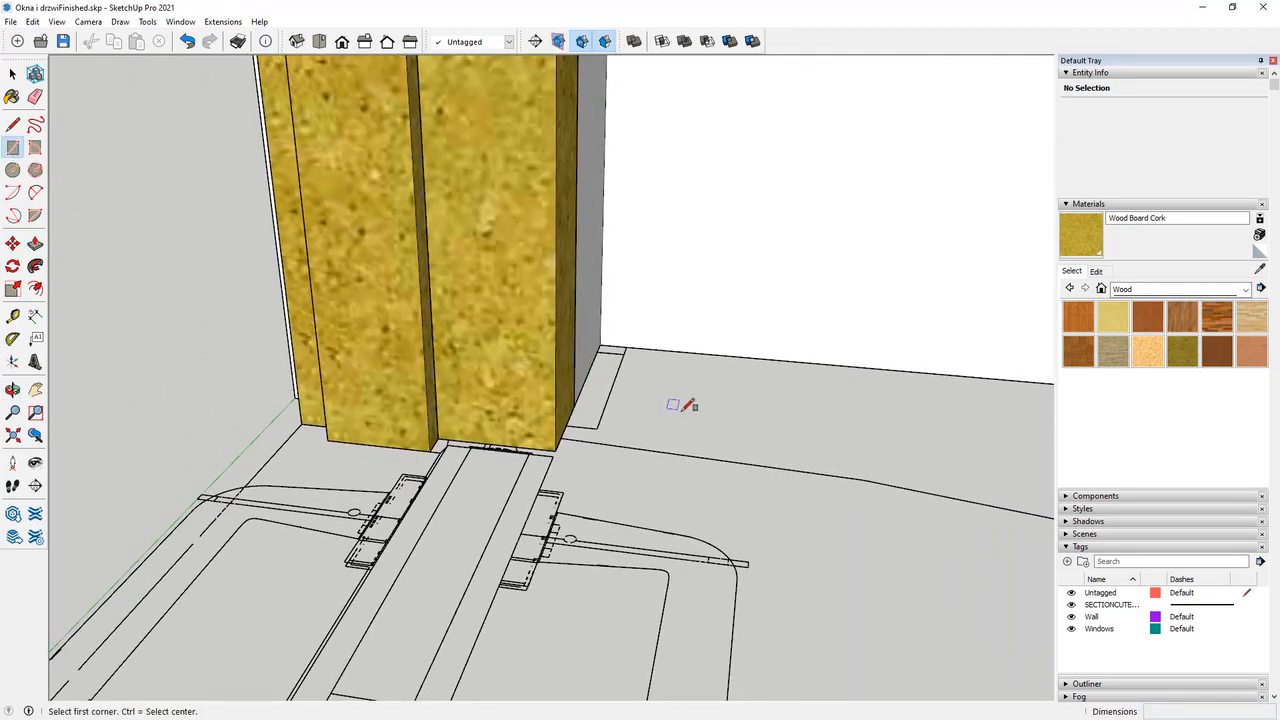
click(597, 351)
click(601, 426)
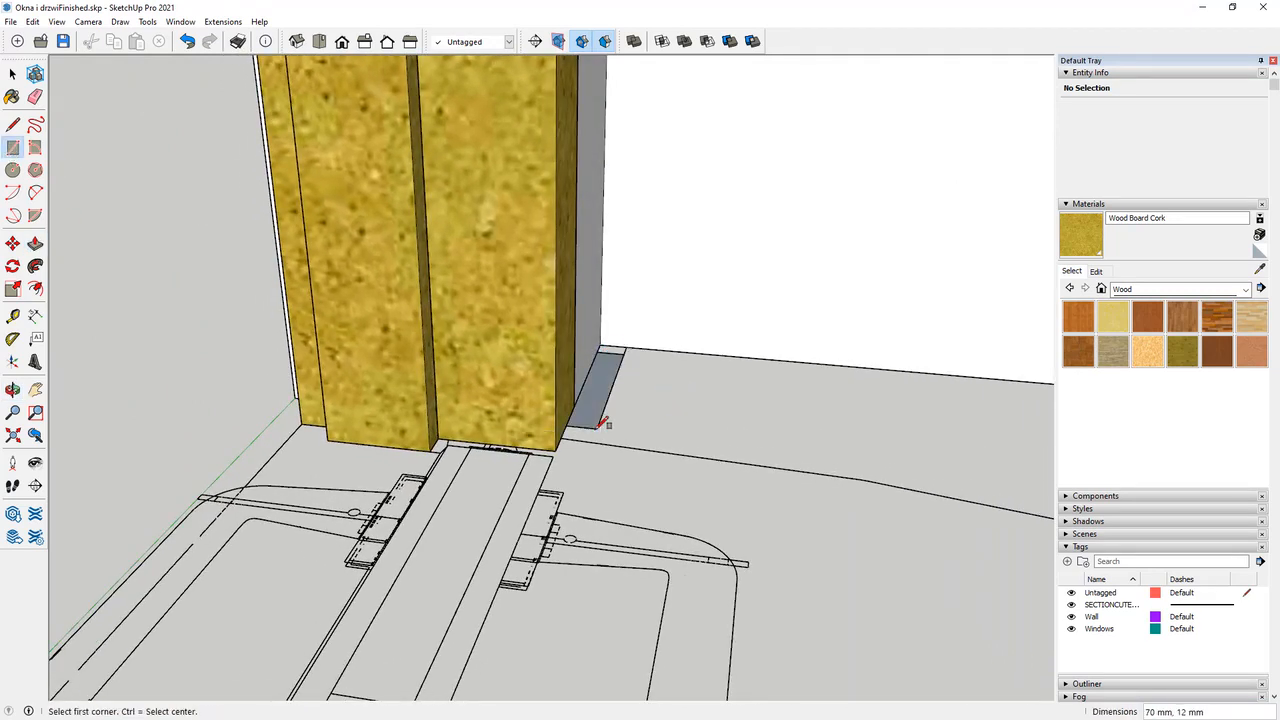
Extrude the interior trim rectangle upward by the same 2020 mm.
click(35, 243)
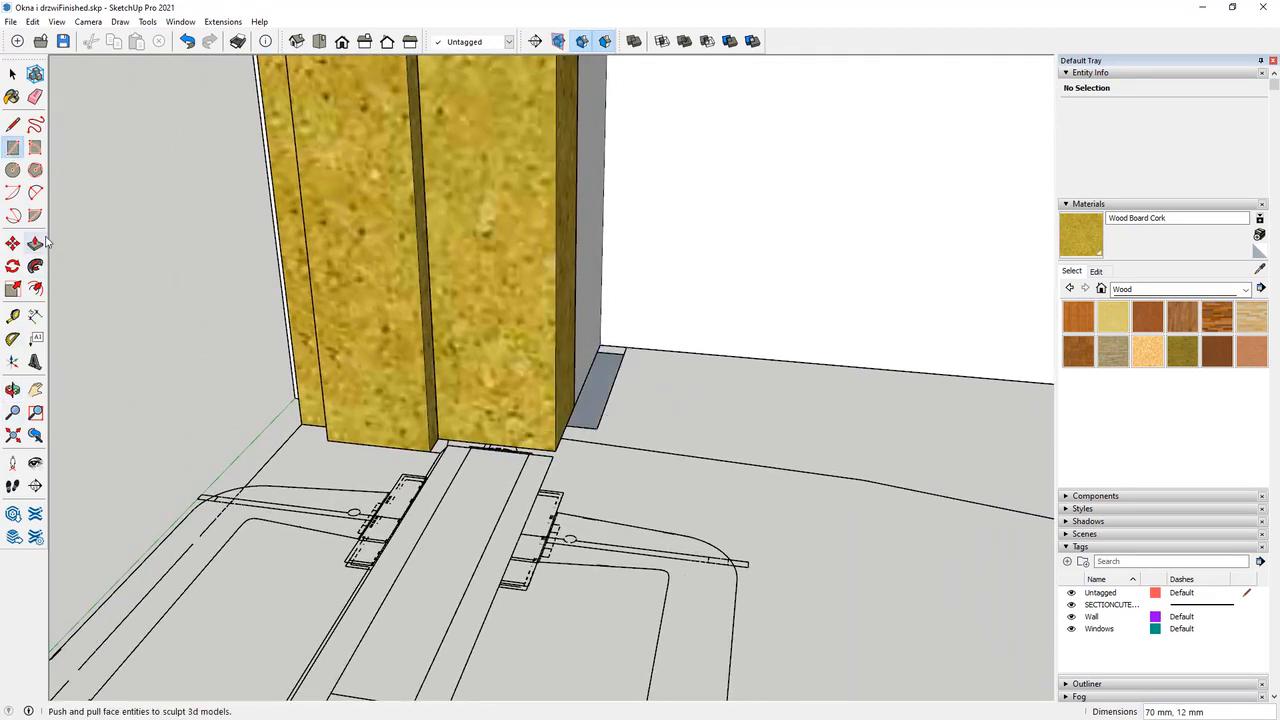
double_click(583, 413)
key(space)
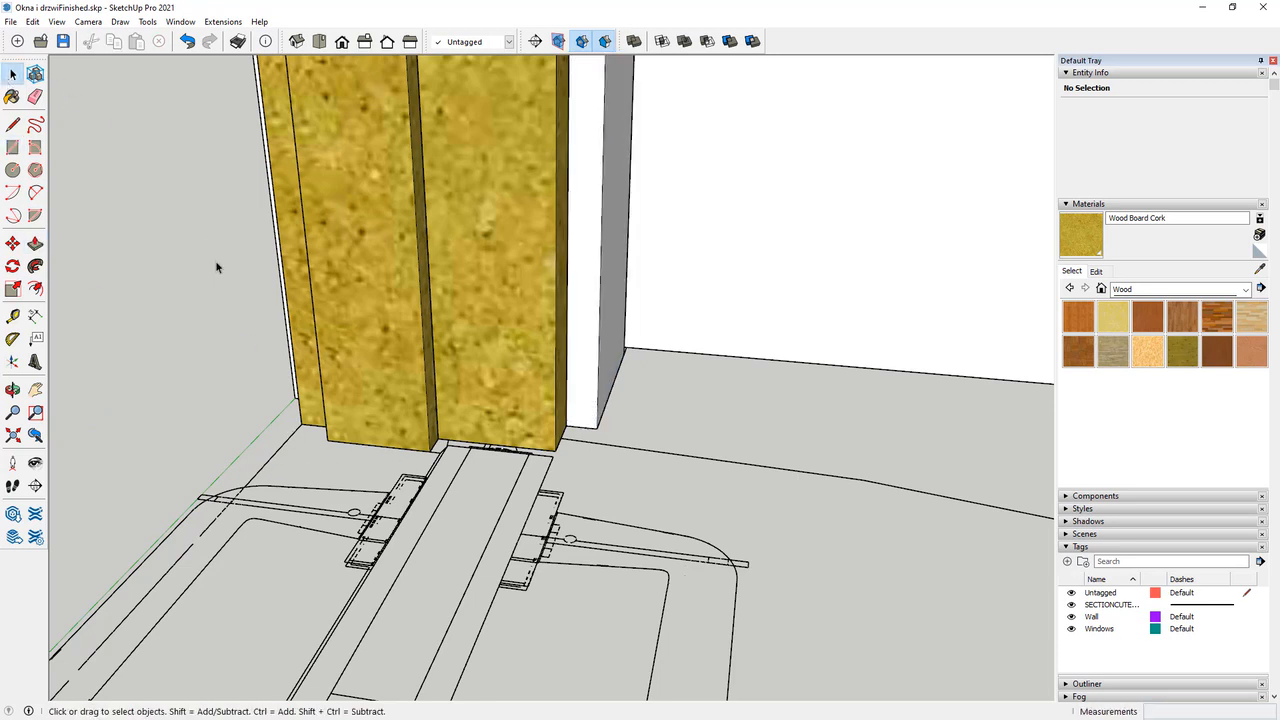
Make the whole interior trim board a component.
triple_click(572, 360)
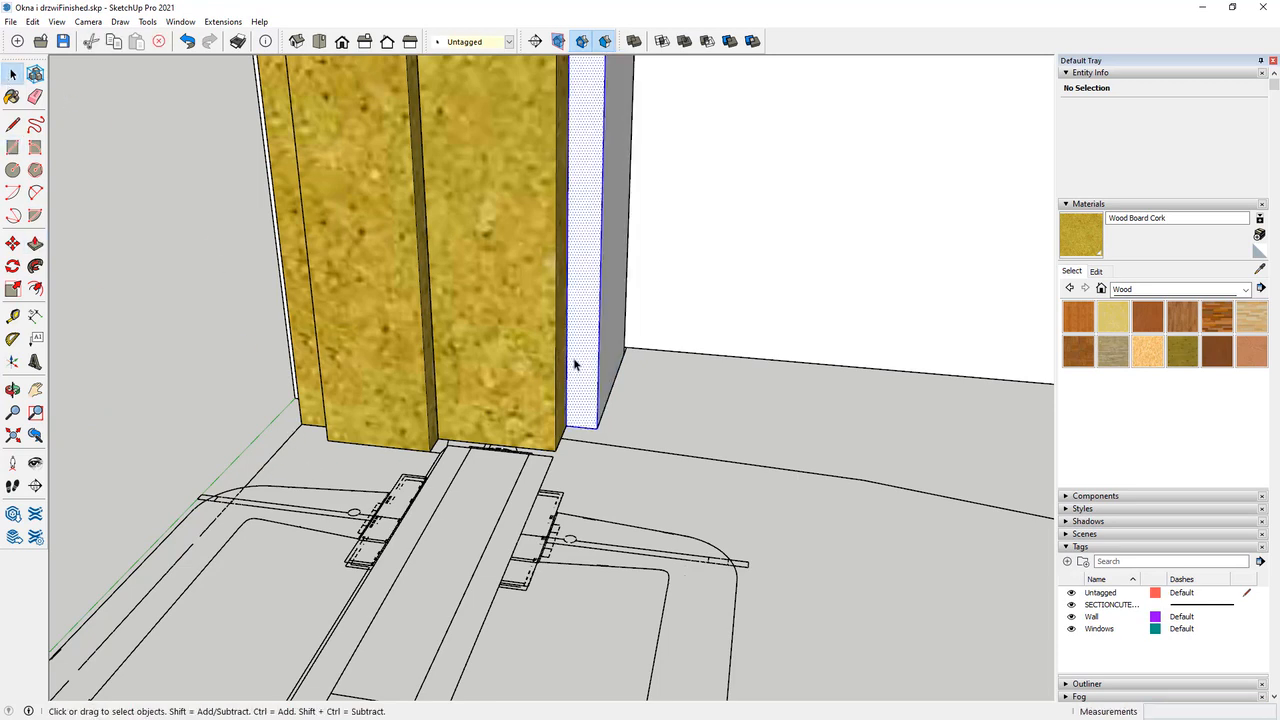
right_click(601, 265)
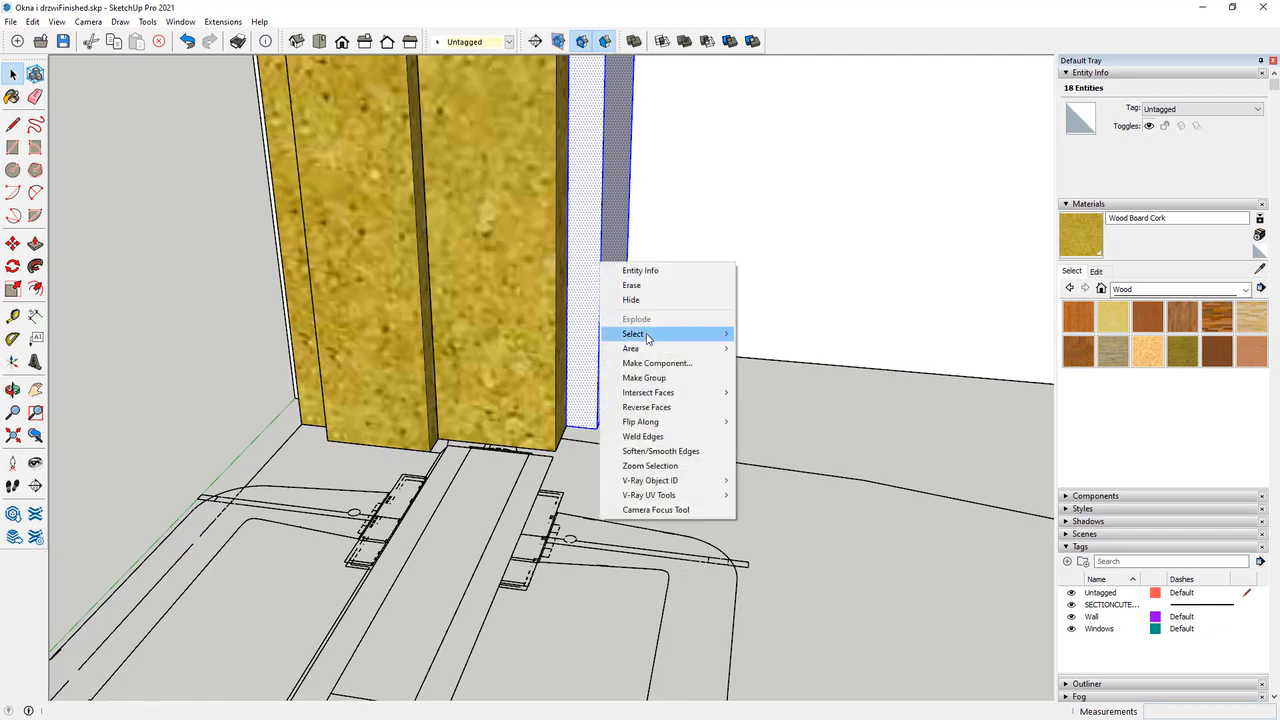
click(652, 364)
click(709, 428)
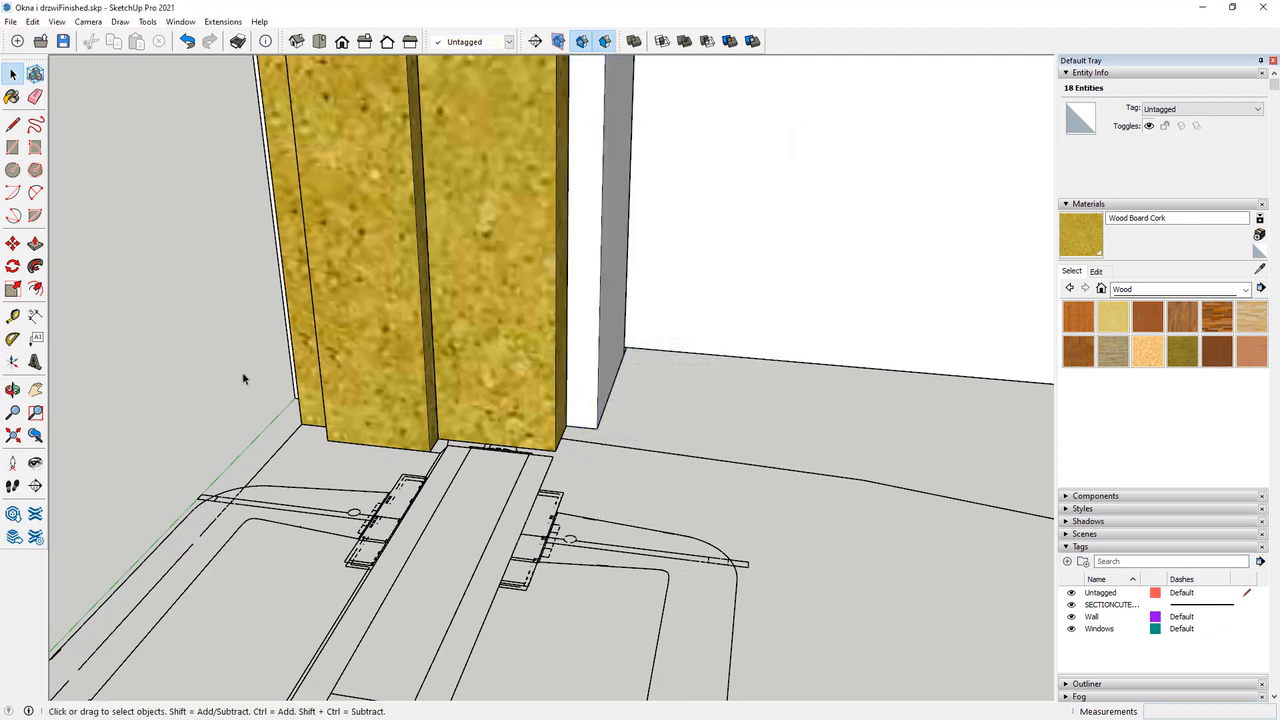
Make the whole exterior trim board beside the door frame a component.
middle_drag(243, 371, 390, 360)
triple_click(363, 363)
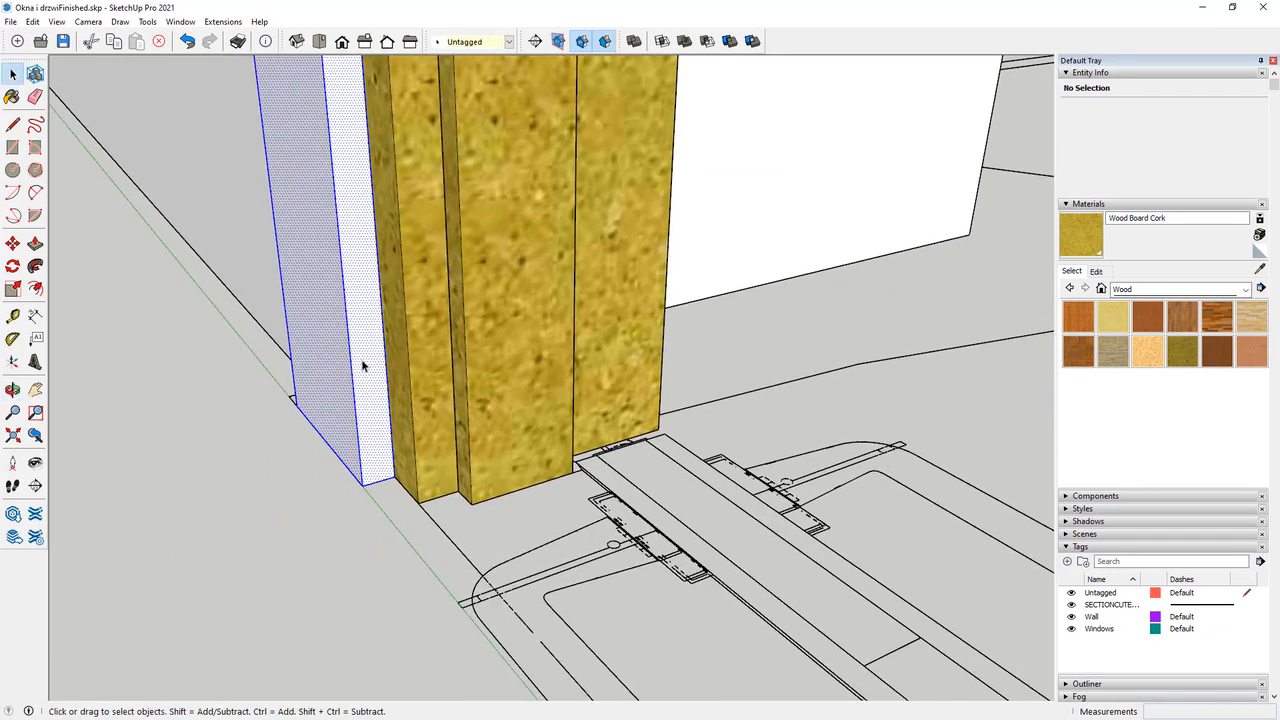
right_click(363, 362)
click(420, 461)
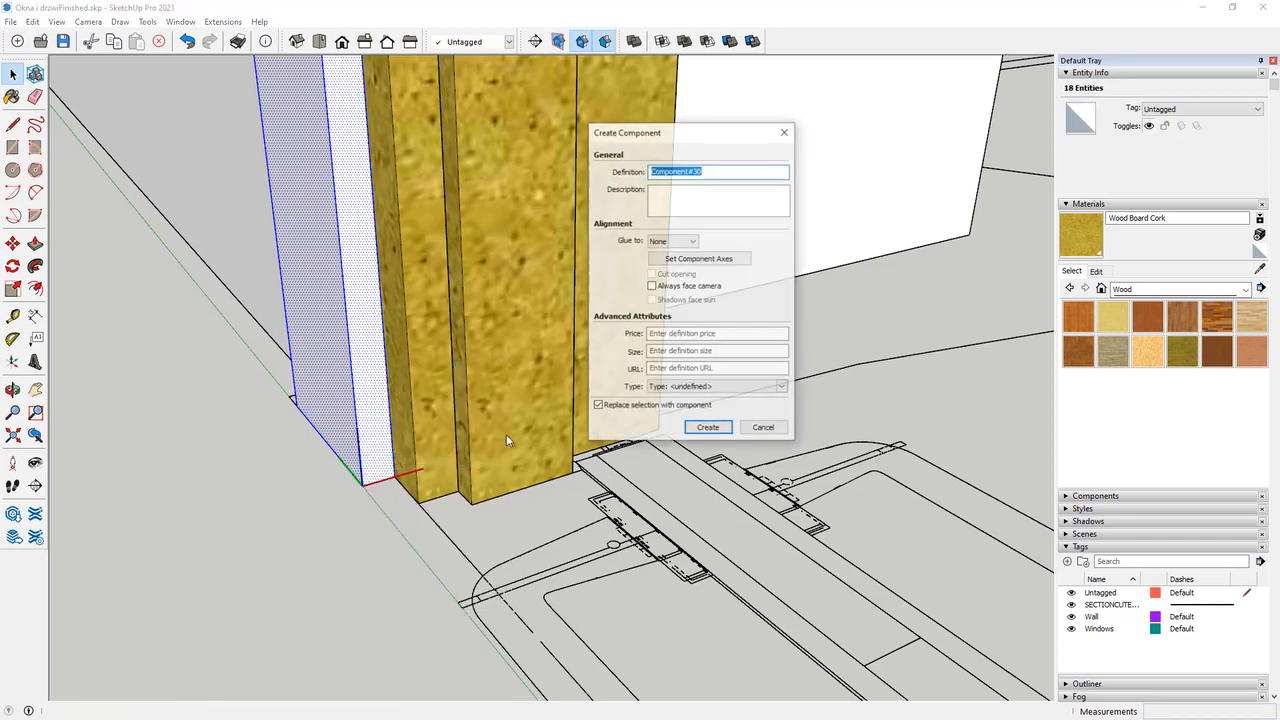
click(709, 428)
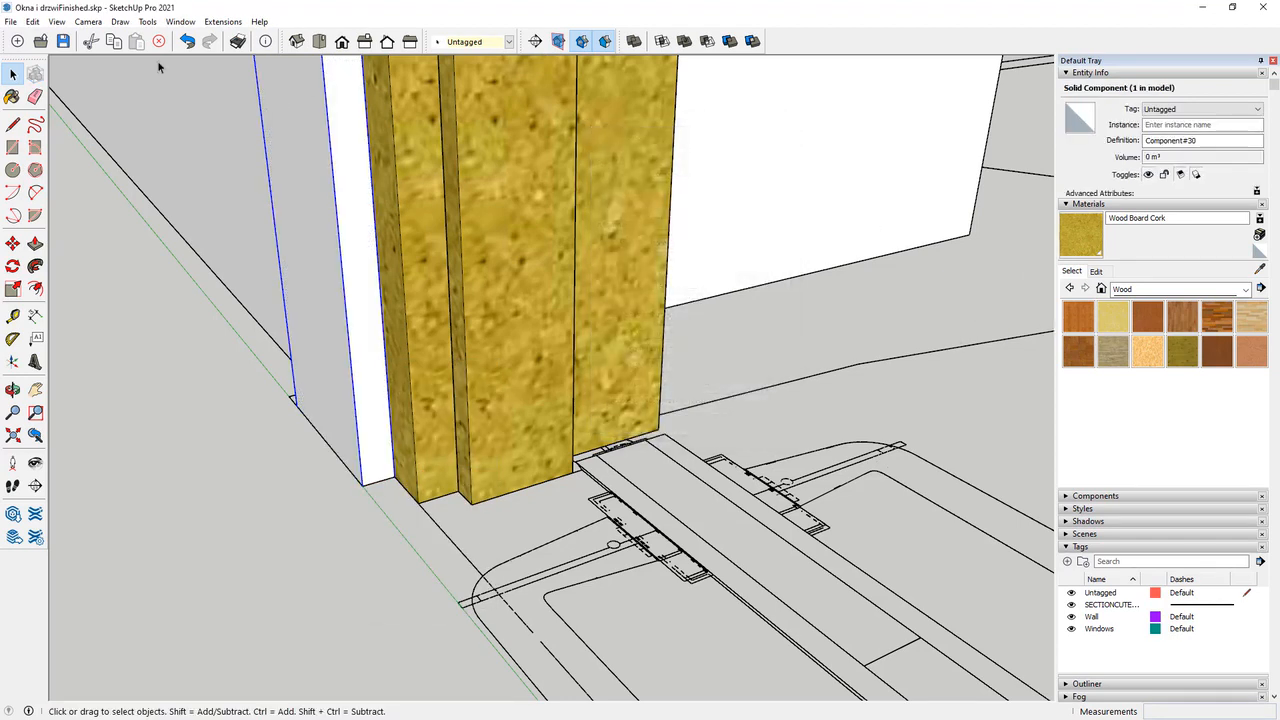
Paint the exterior and interior side trim boards with Wood Board Cork.
click(12, 97)
click(325, 363)
middle_drag(433, 373, 5, 380)
click(682, 361)
mouse_move(441, 354)
middle_down()
mouse_move(780, 372)
mouse_move(1022, 364)
middle_up()
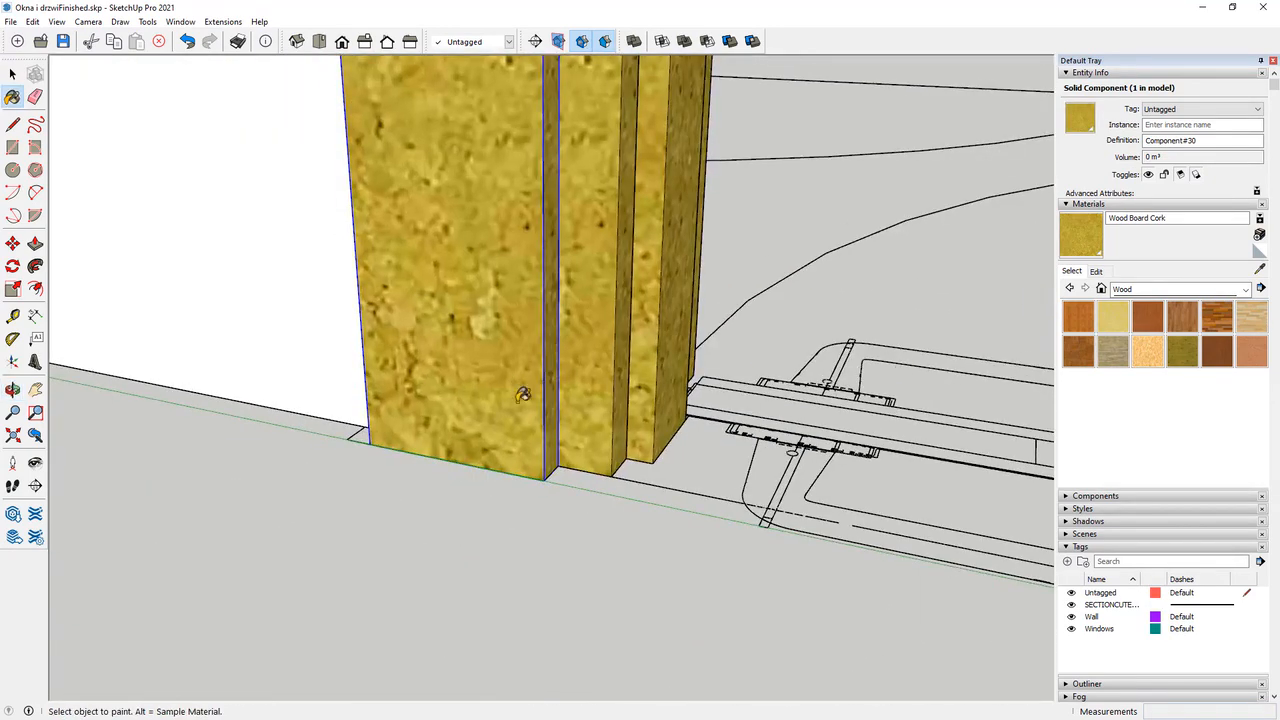
scroll(378, 390, down, 6)
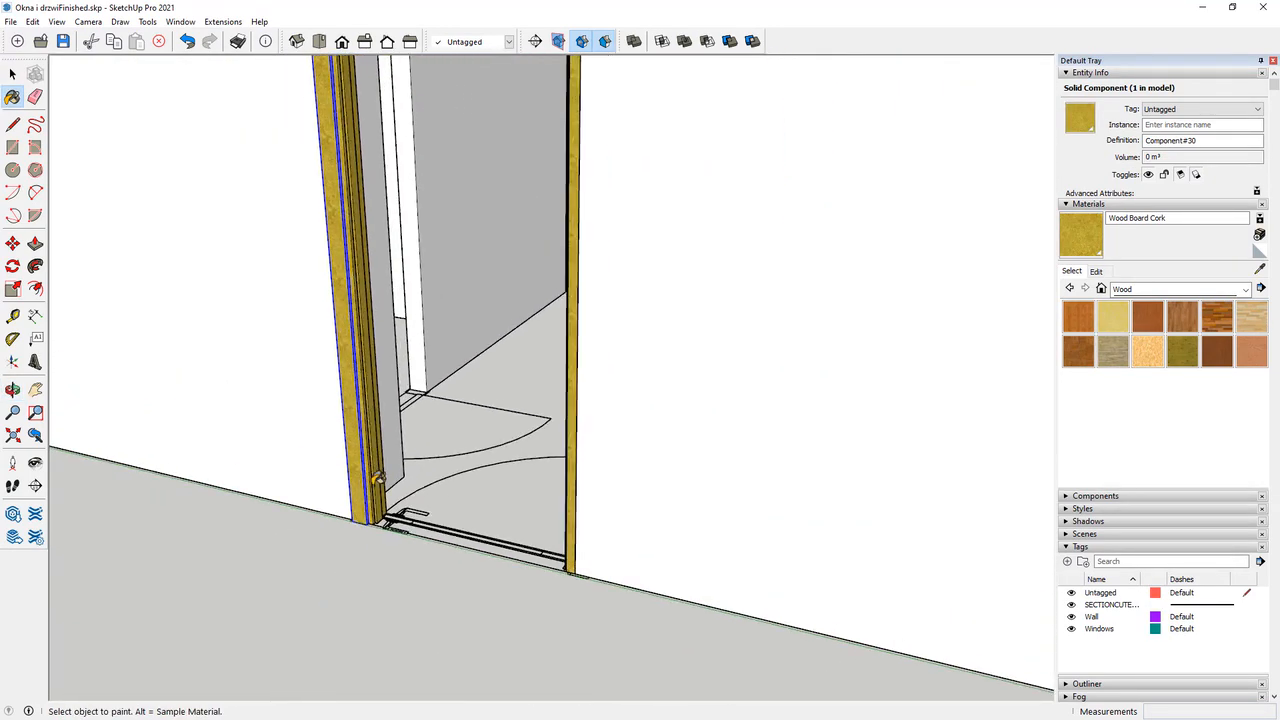
scroll(350, 407, up, 2)
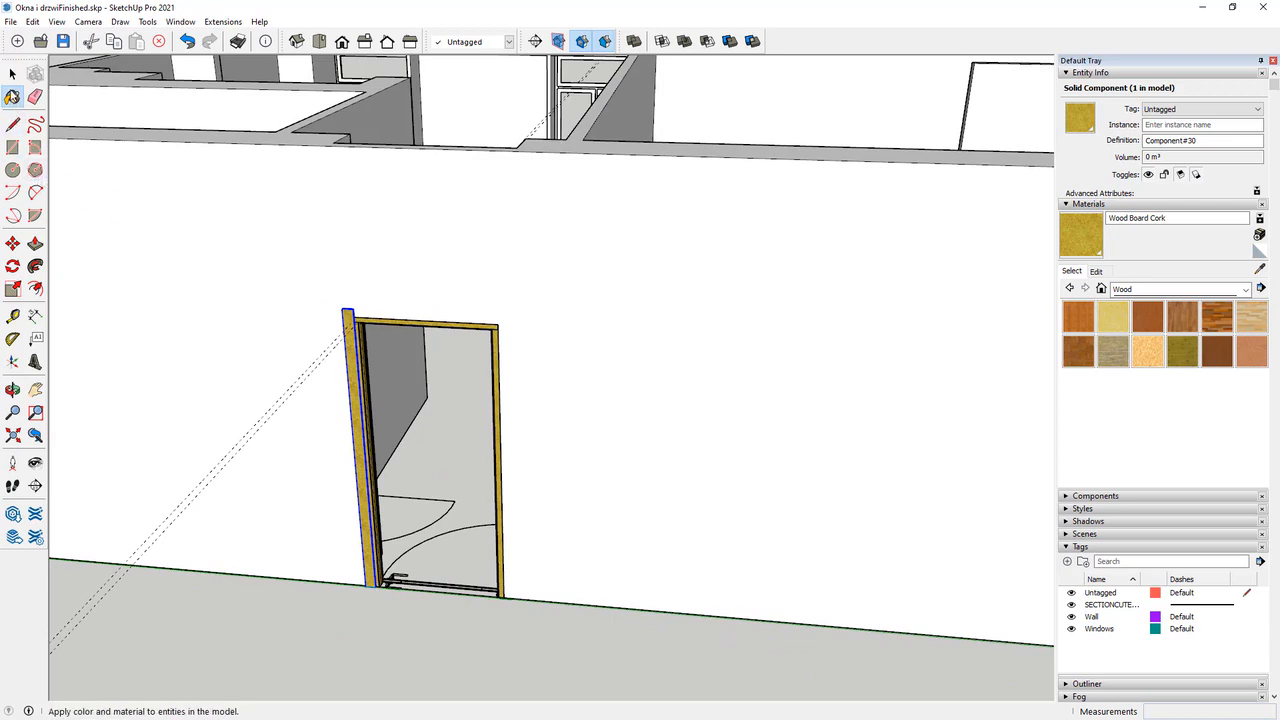
key(space)
Copy both side trim boards together 938 mm along the wall to the matching base corner at the opposite door jamb.
scroll(354, 594, up, 8)
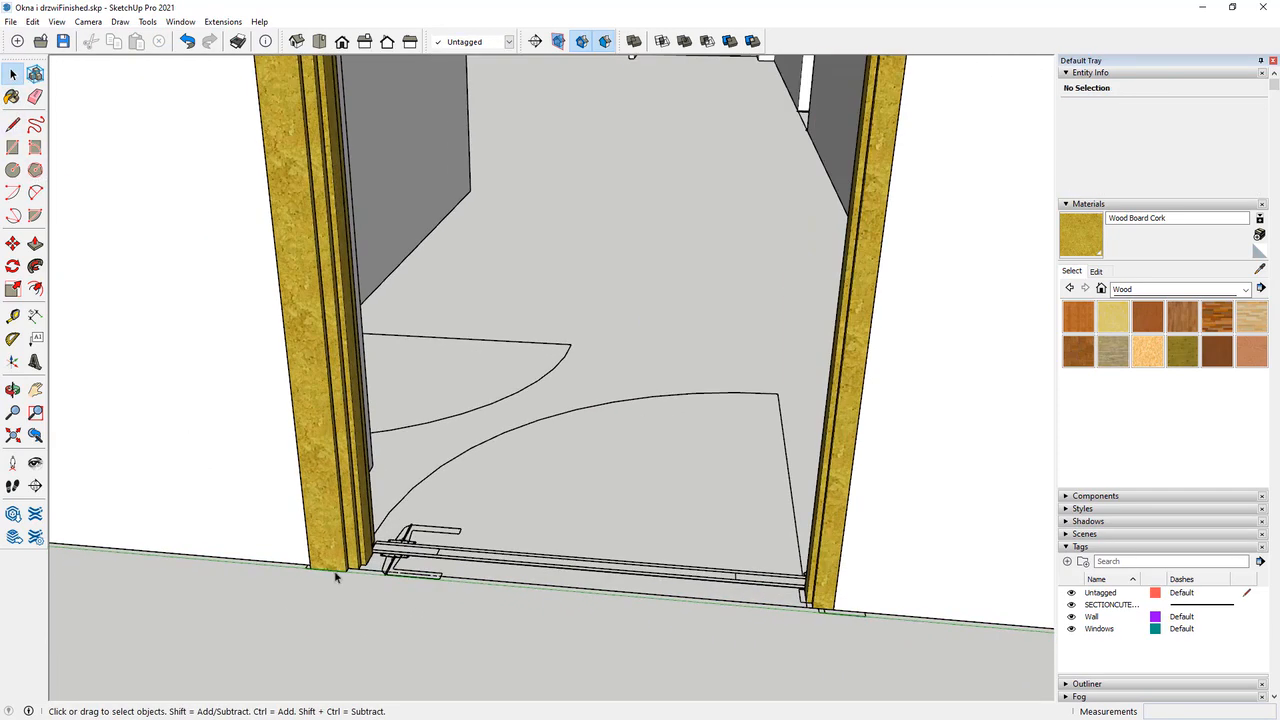
click(345, 538)
middle_drag(345, 538, 514, 474)
middle_drag(345, 492, 730, 457)
shift+click(405, 432)
click(12, 243)
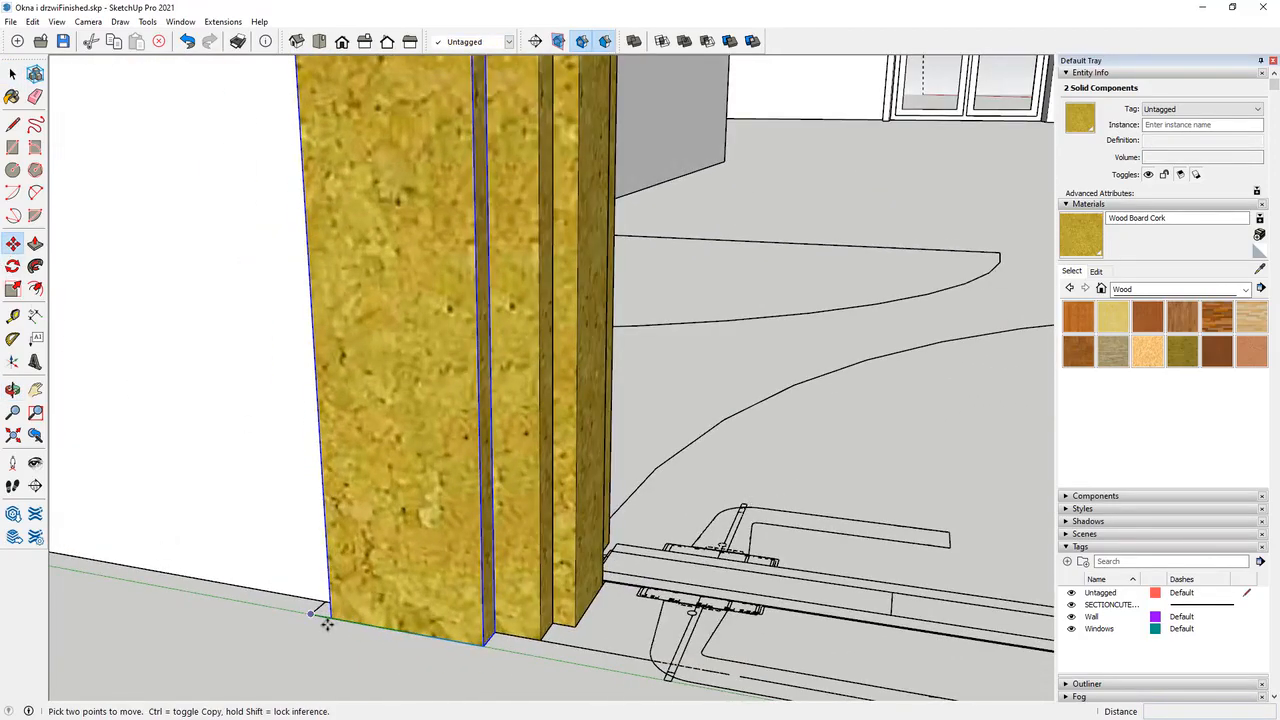
key(ctrl)
click(331, 619)
scroll(240, 529, down, 7)
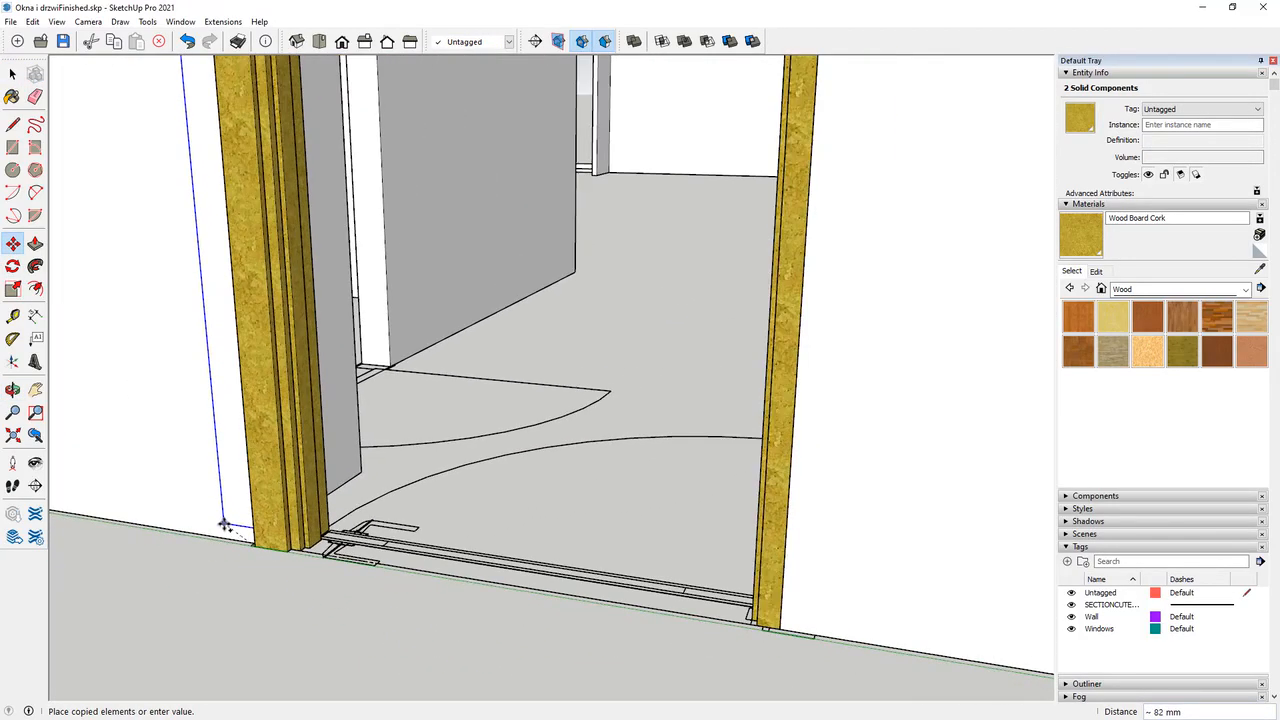
scroll(565, 604, up, 2)
middle_drag(575, 612, 630, 575)
scroll(225, 508, down, 7)
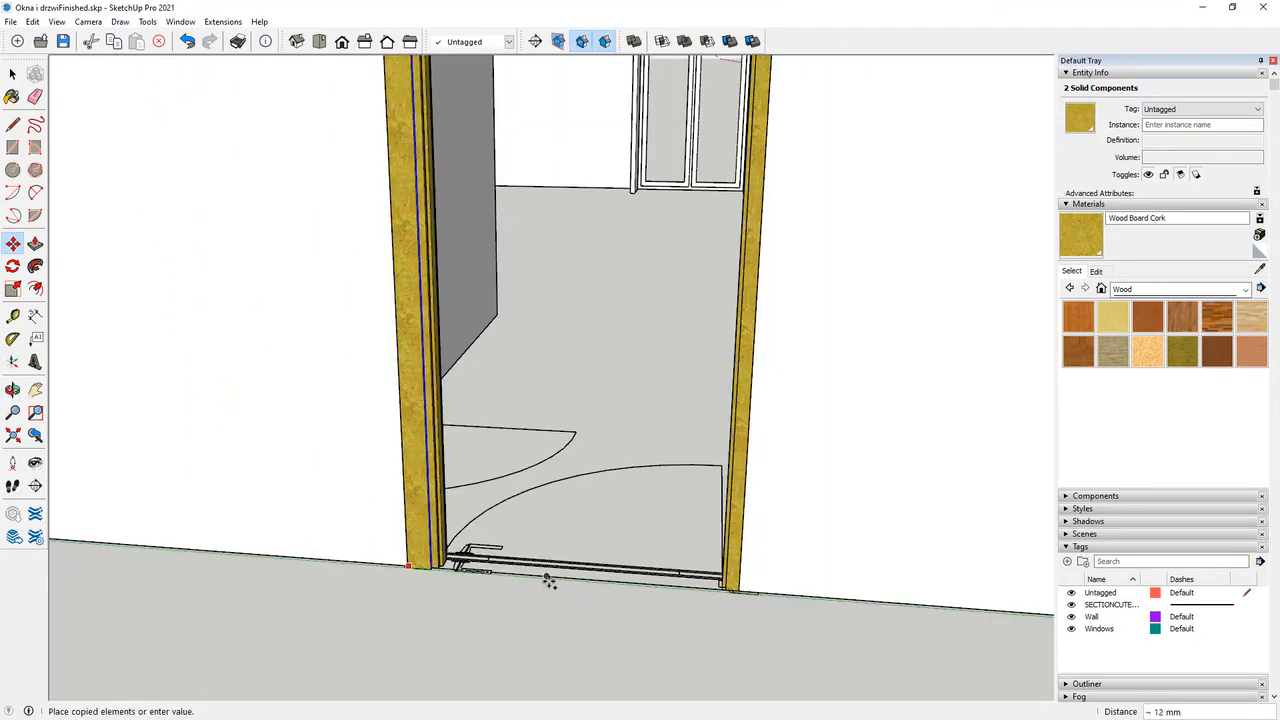
scroll(630, 614, up, 8)
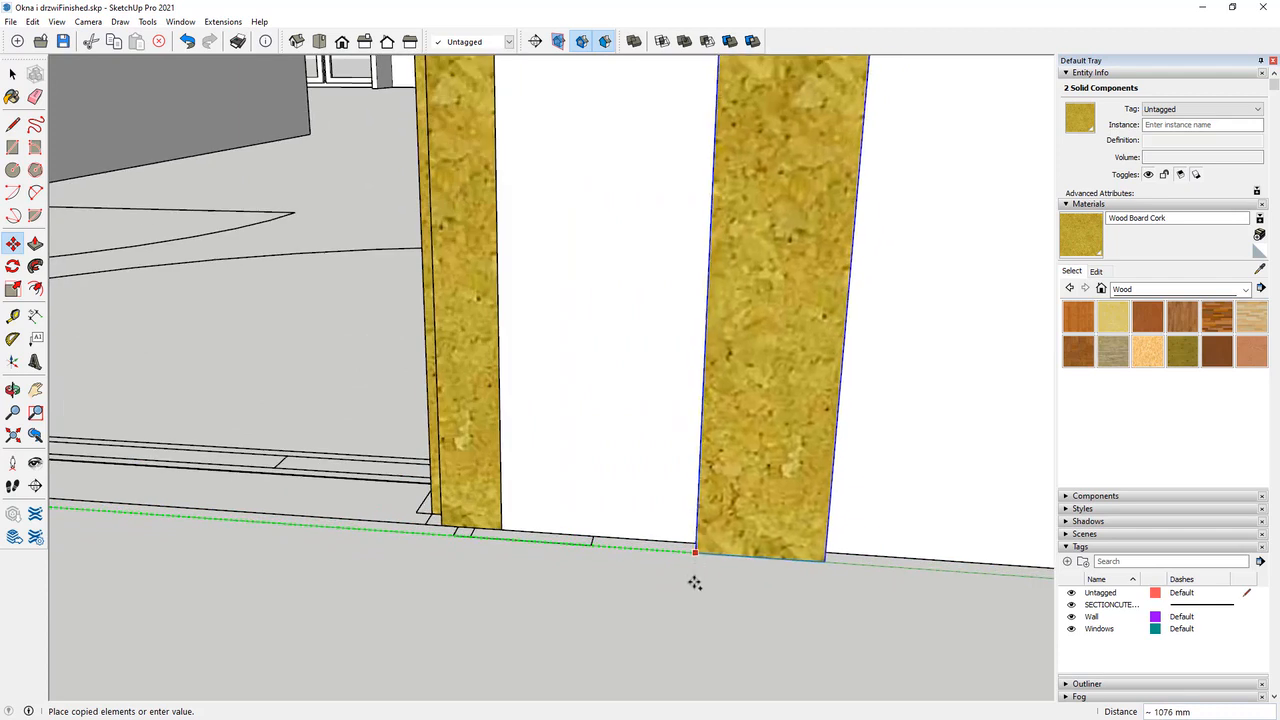
click(374, 523)
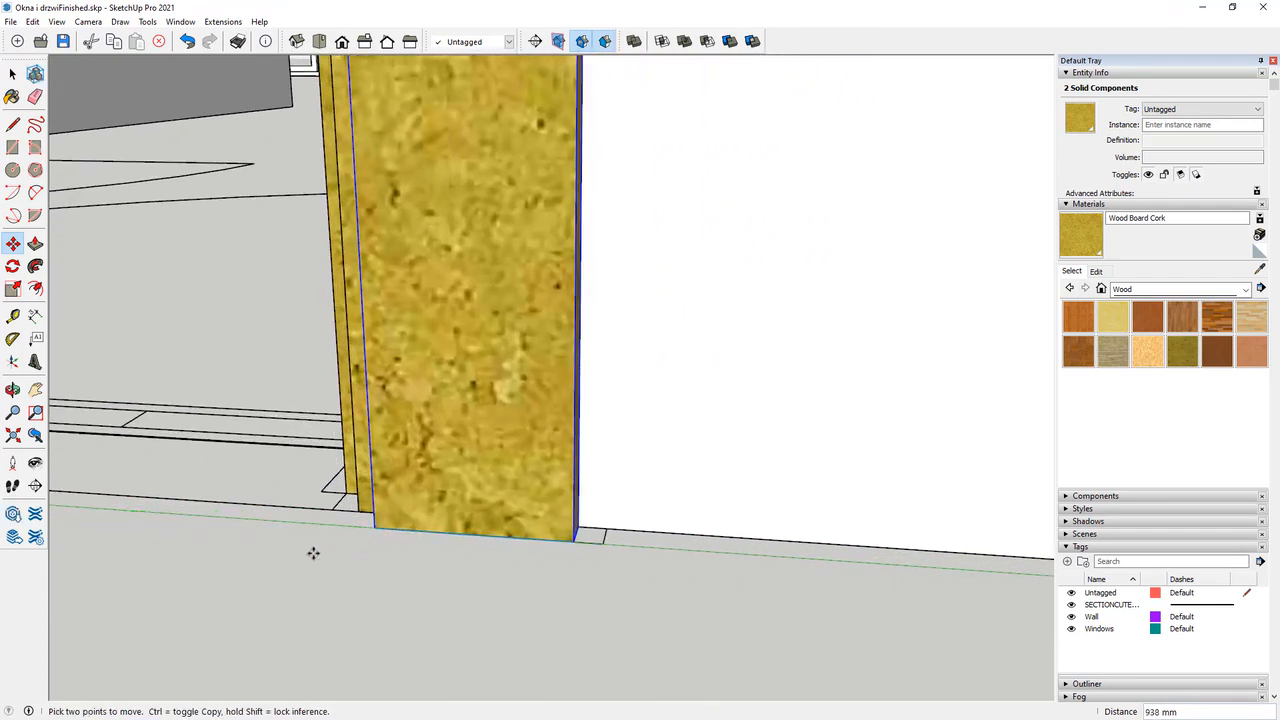
middle_drag(314, 551, 535, 561)
scroll(586, 580, down, 8)
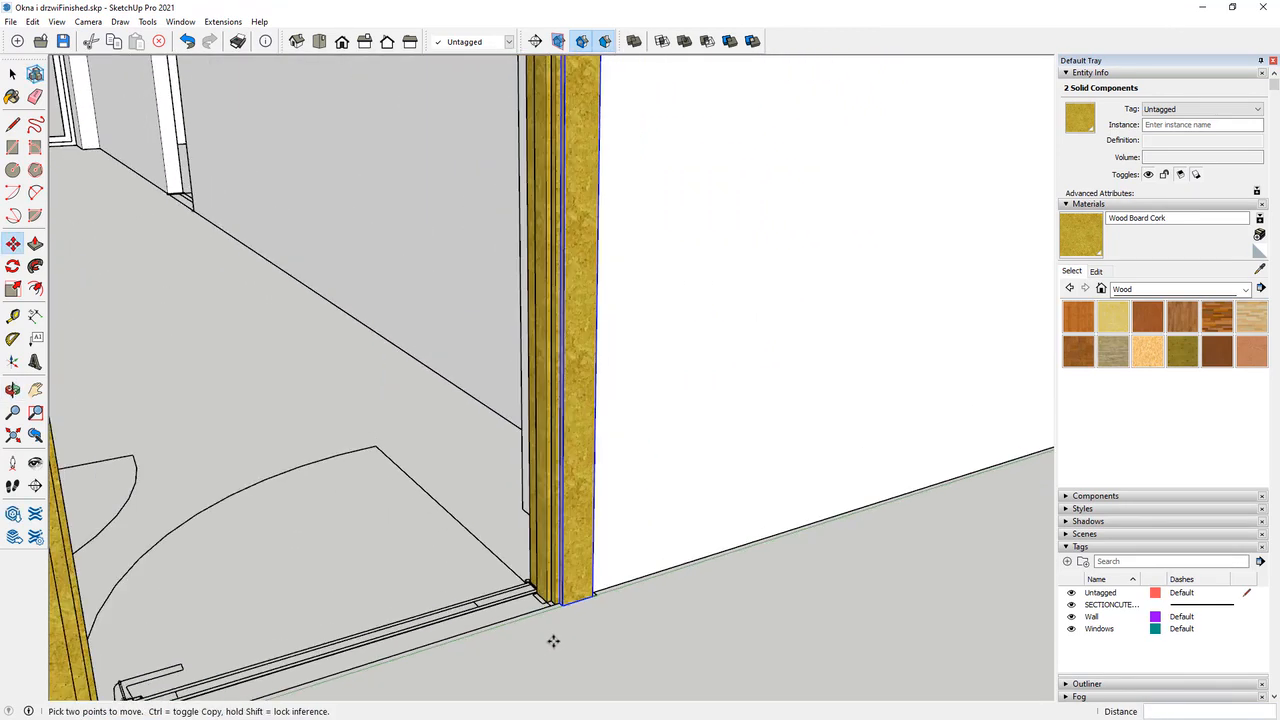
scroll(556, 640, down, 3)
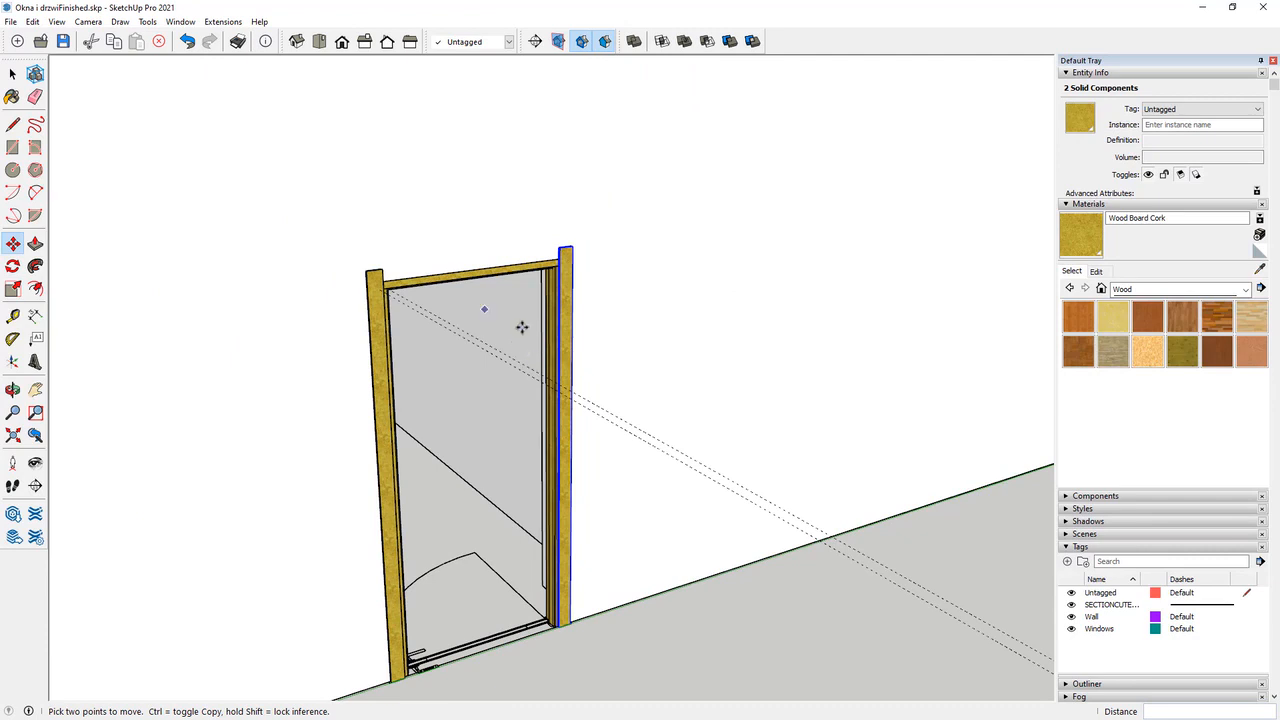
middle_drag(521, 327, 510, 372)
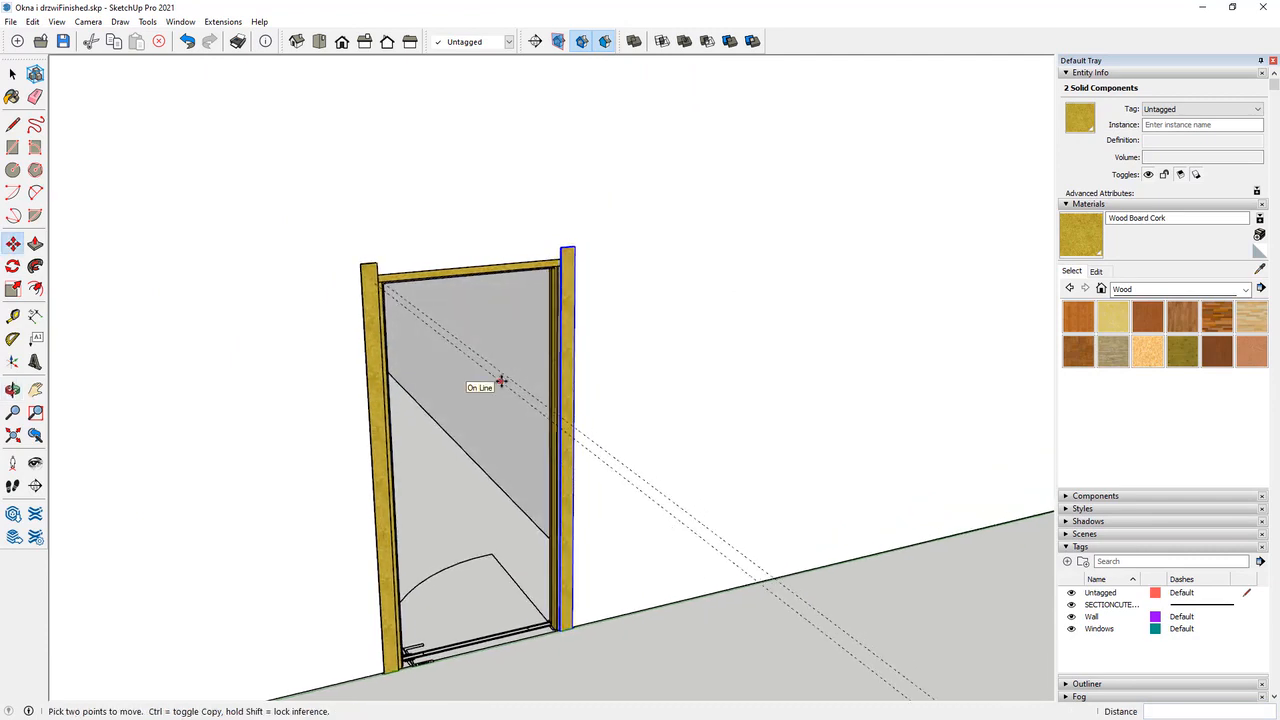
key(space)
Draw a 10 x 60 mm rectangle with lines on the inner edge face at the upper end of the exterior trim board.
scroll(360, 250, up, 10)
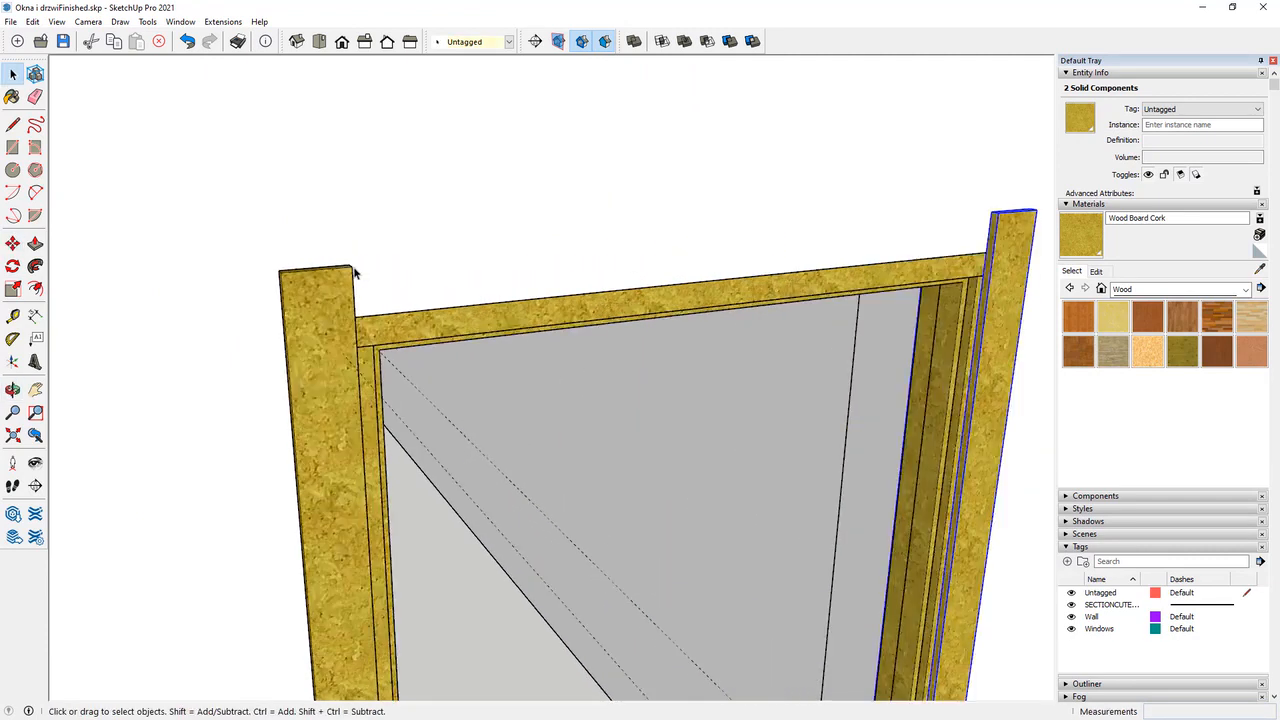
middle_drag(350, 288, 534, 289)
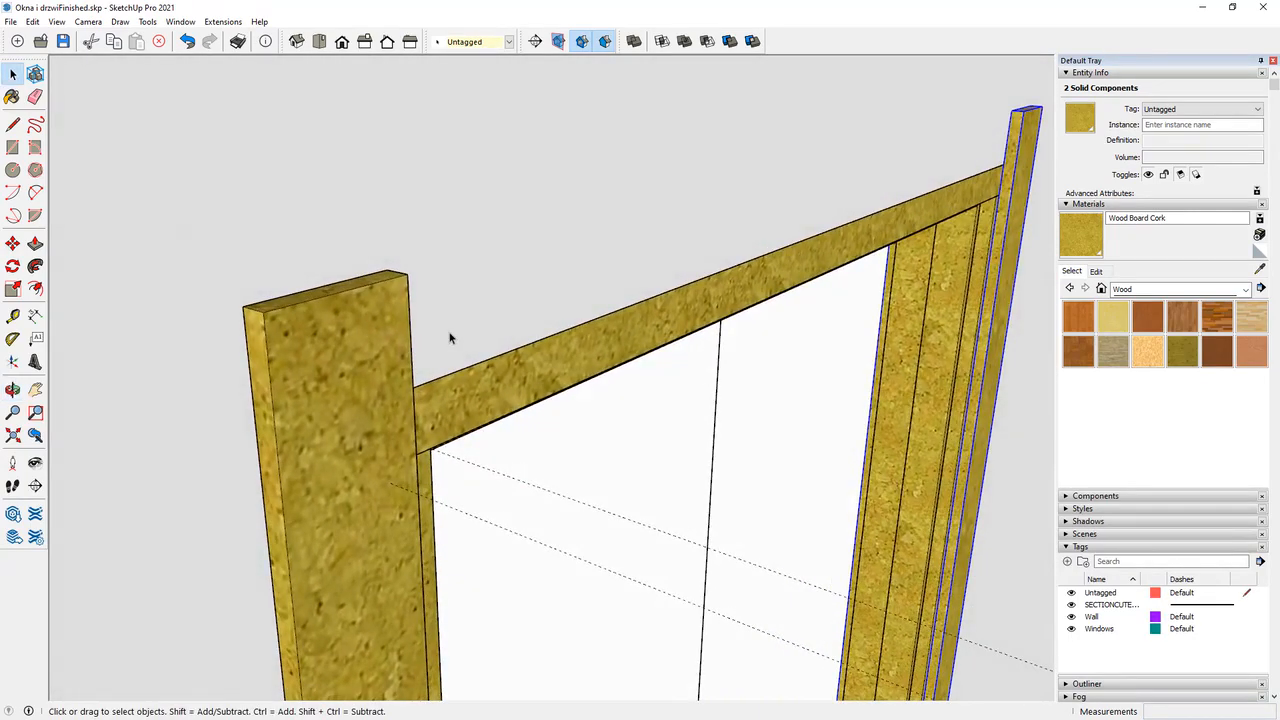
middle_drag(450, 338, 446, 327)
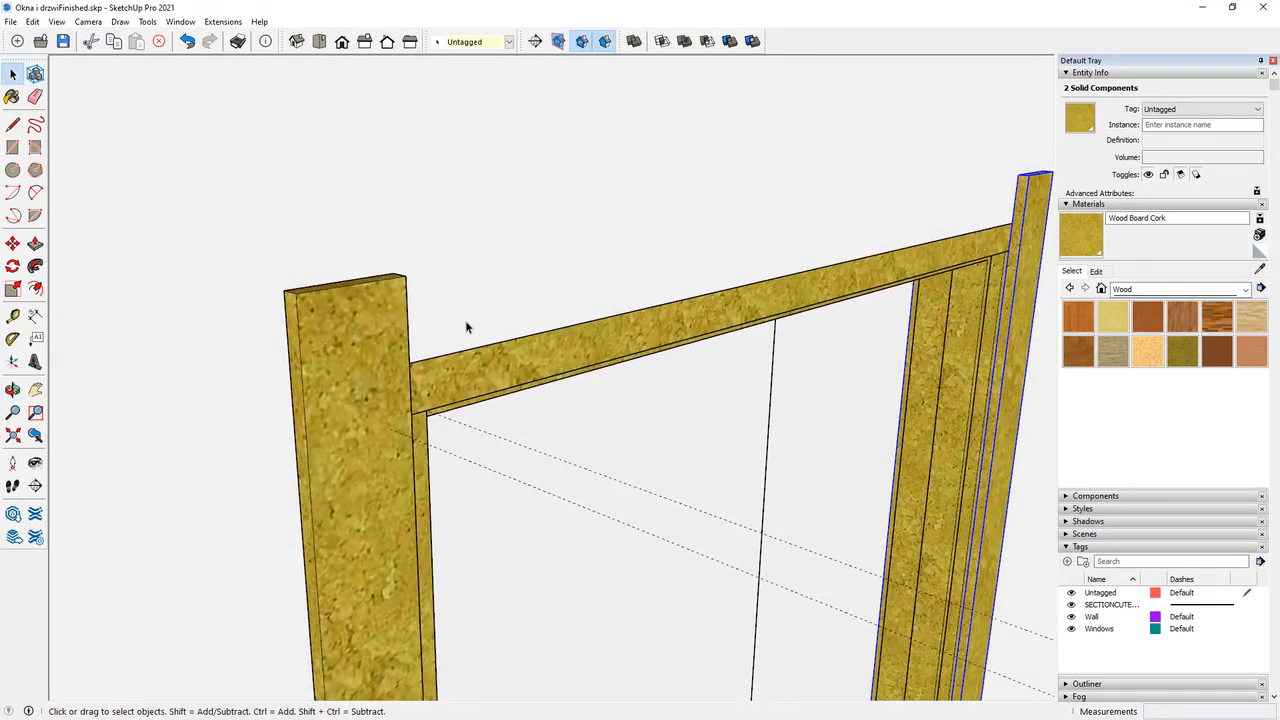
click(466, 327)
scroll(310, 352, down, 2)
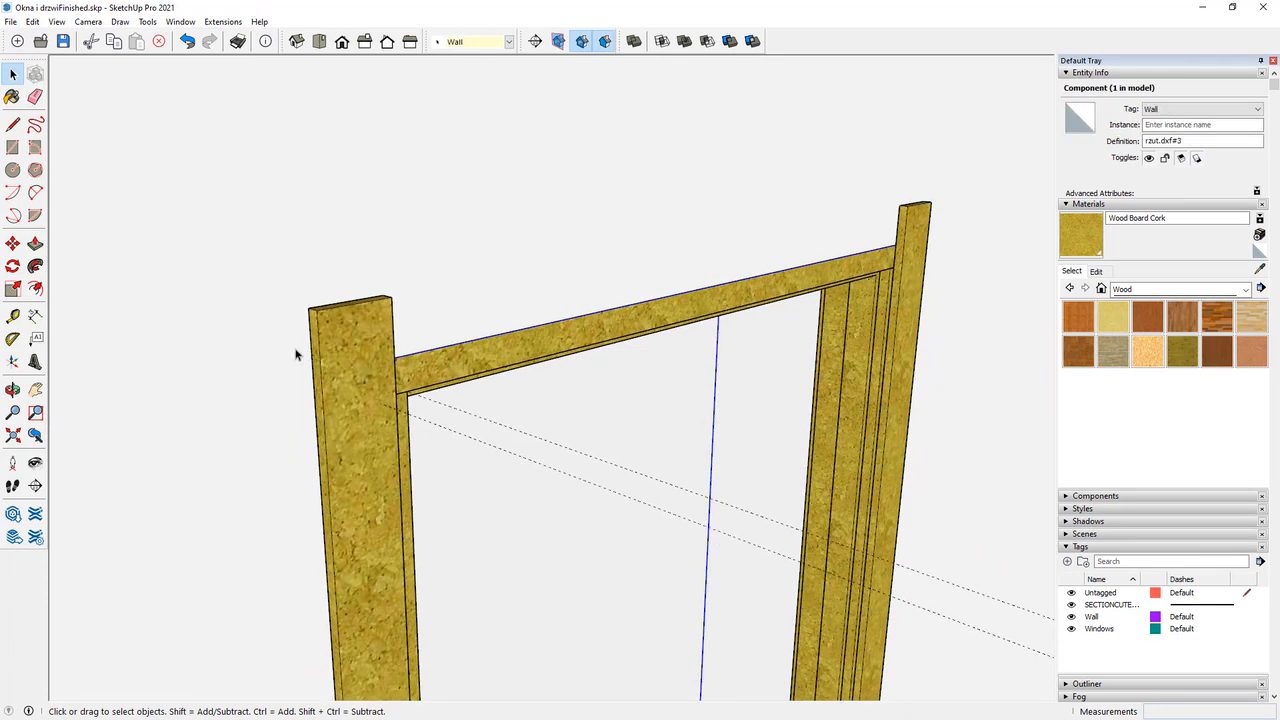
scroll(320, 356, down, 2)
scroll(870, 246, up, 6)
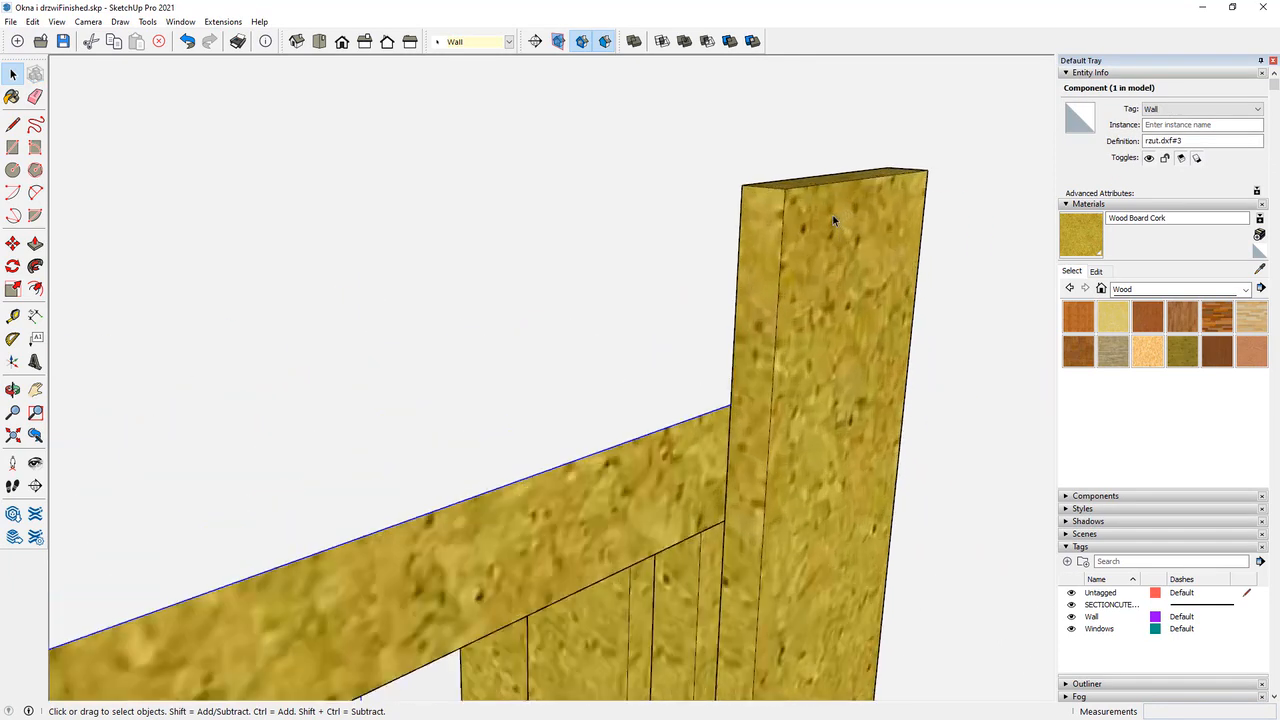
mouse_move(734, 240)
middle_down()
mouse_move(766, 247)
mouse_move(746, 244)
middle_up()
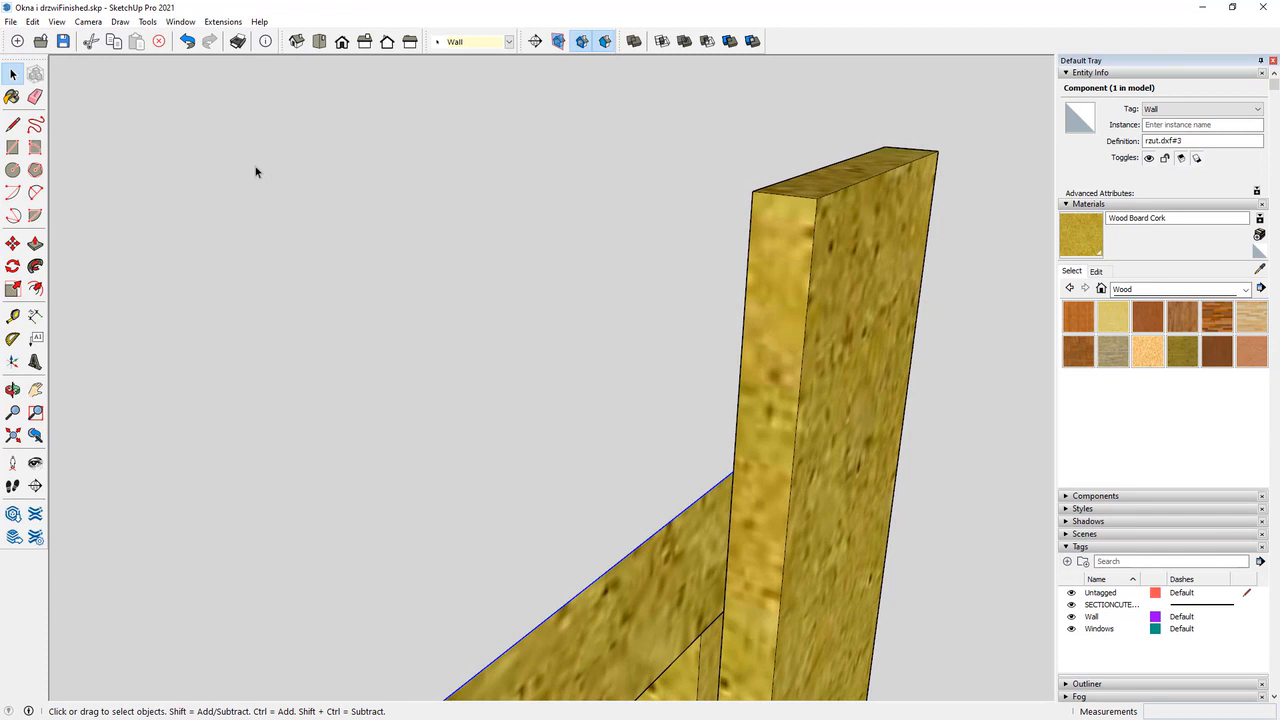
click(14, 126)
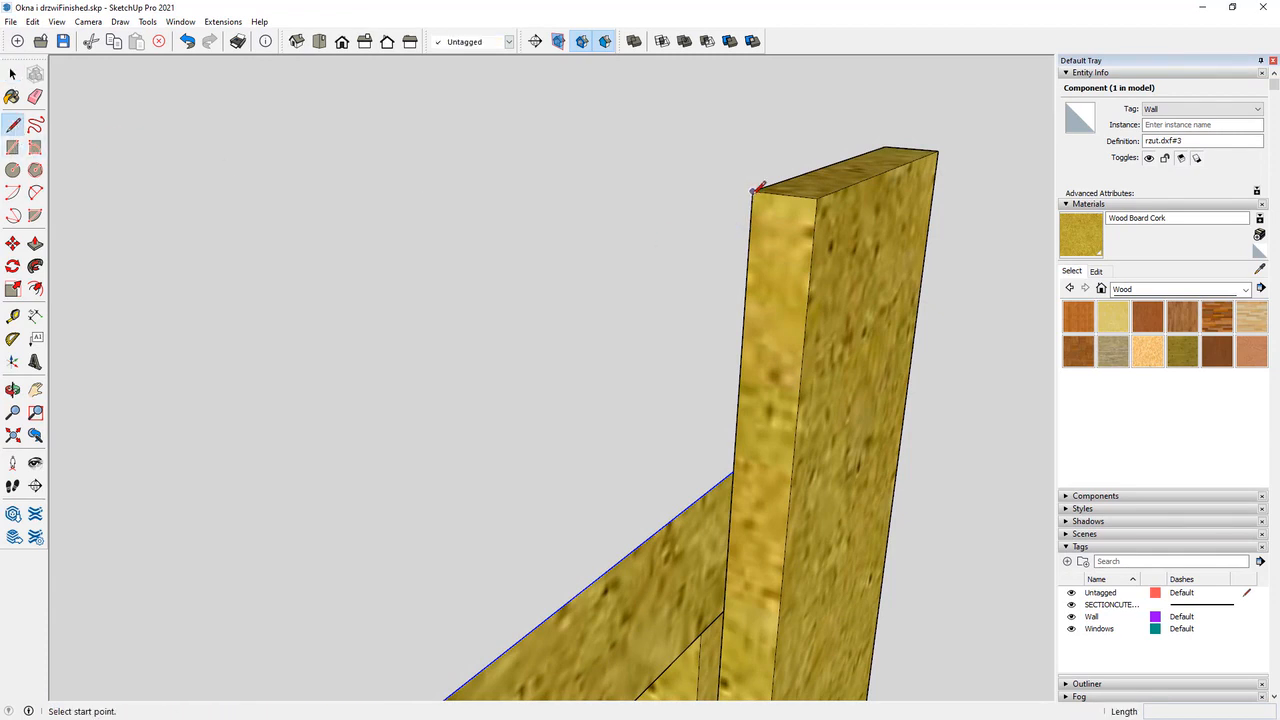
click(753, 191)
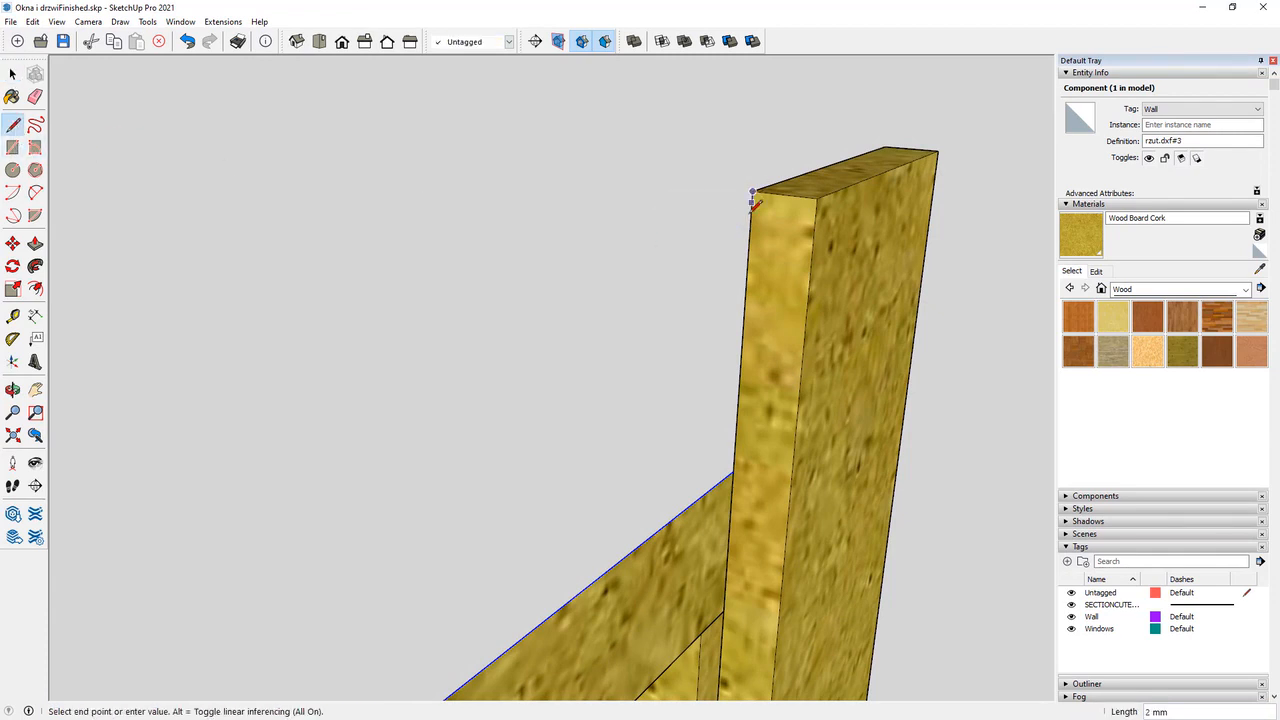
click(744, 299)
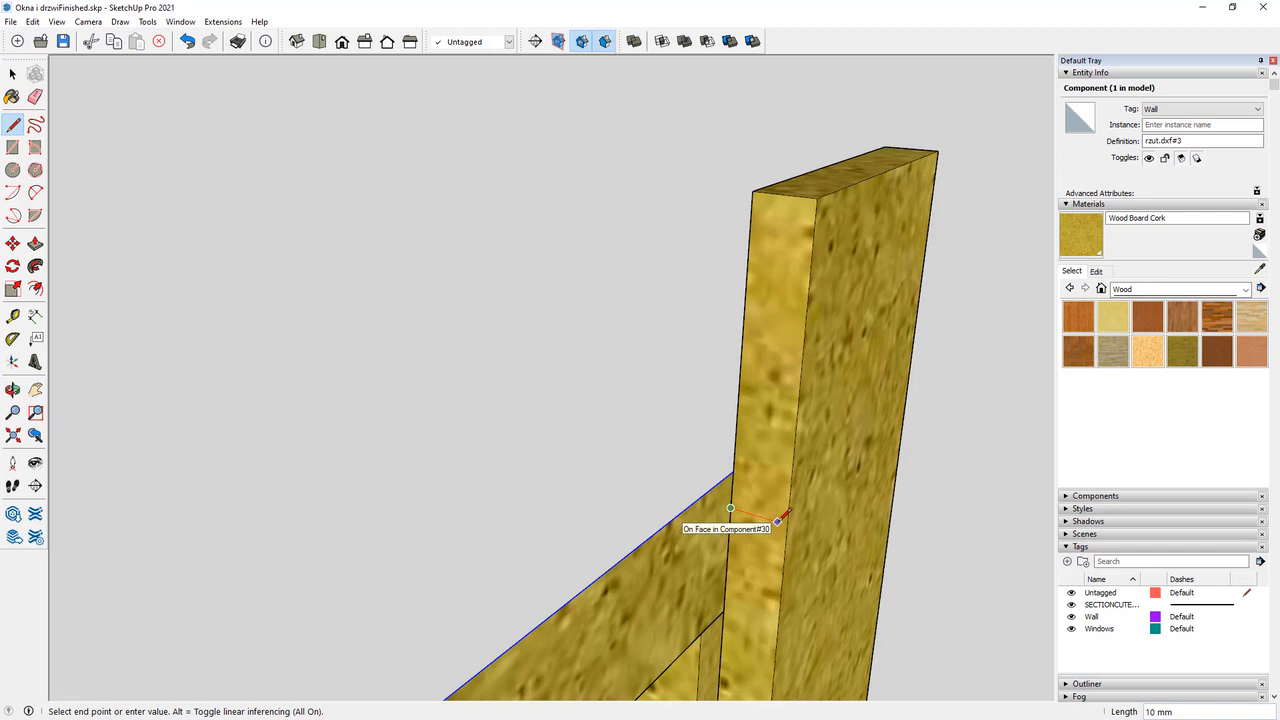
key(Return)
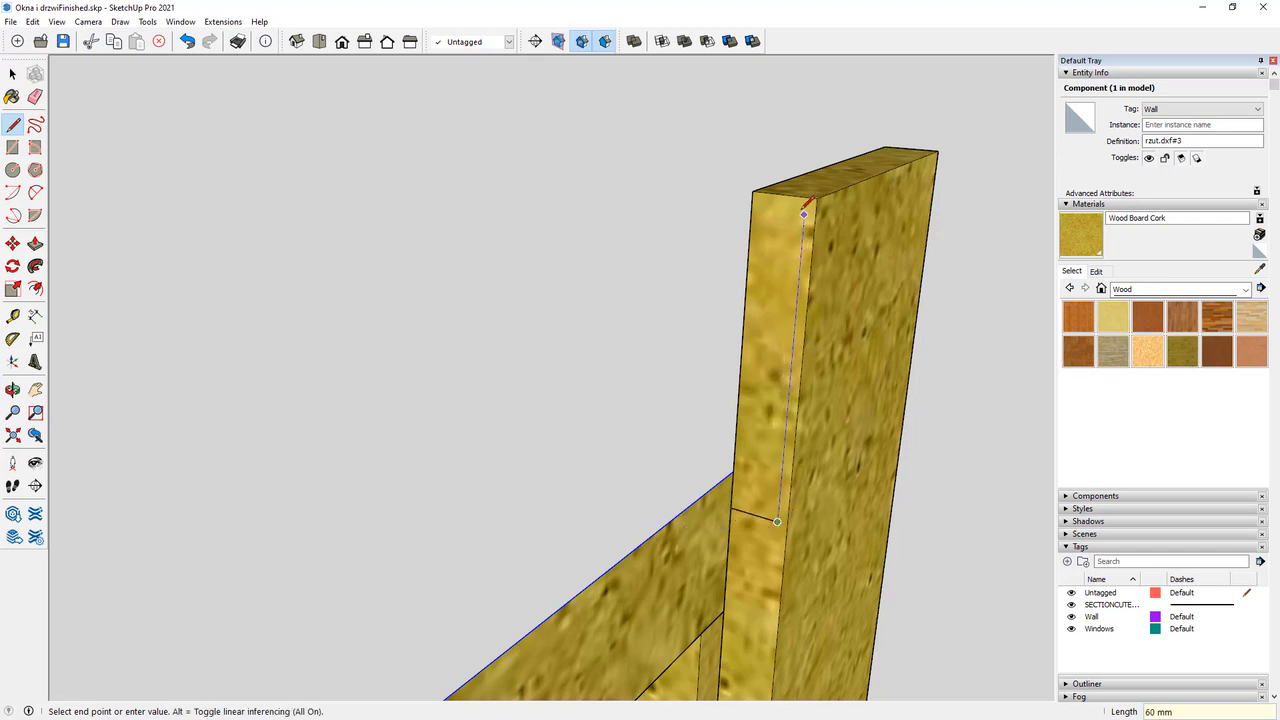
click(806, 197)
click(753, 190)
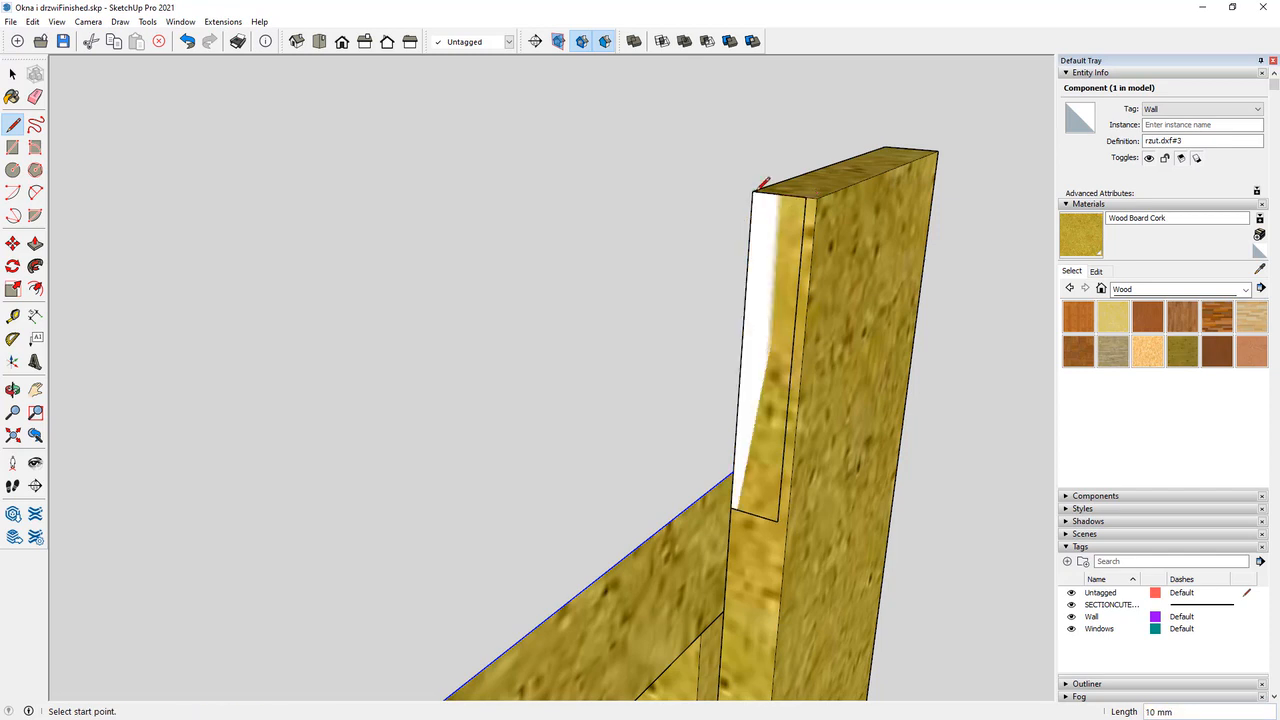
Extrude the small rectangle across the door head until it meets the opposite exterior trim board.
click(35, 243)
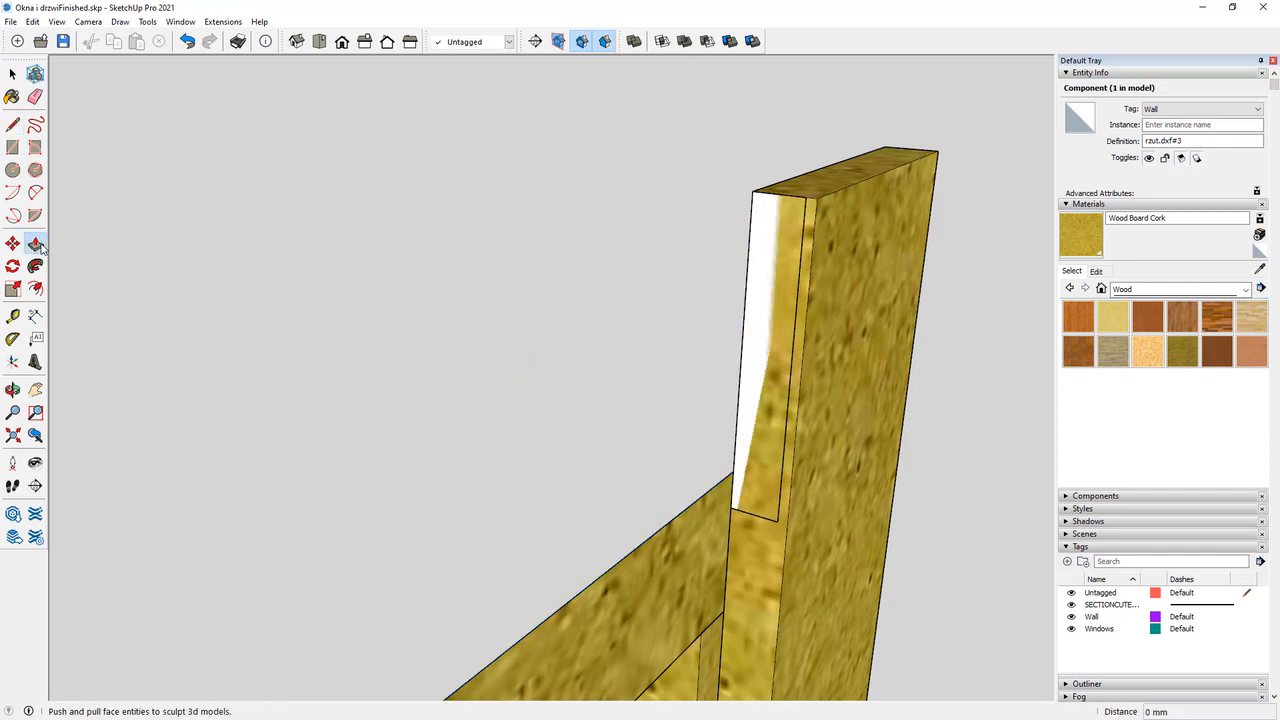
click(766, 257)
scroll(766, 405, down, 2)
scroll(740, 400, down, 4)
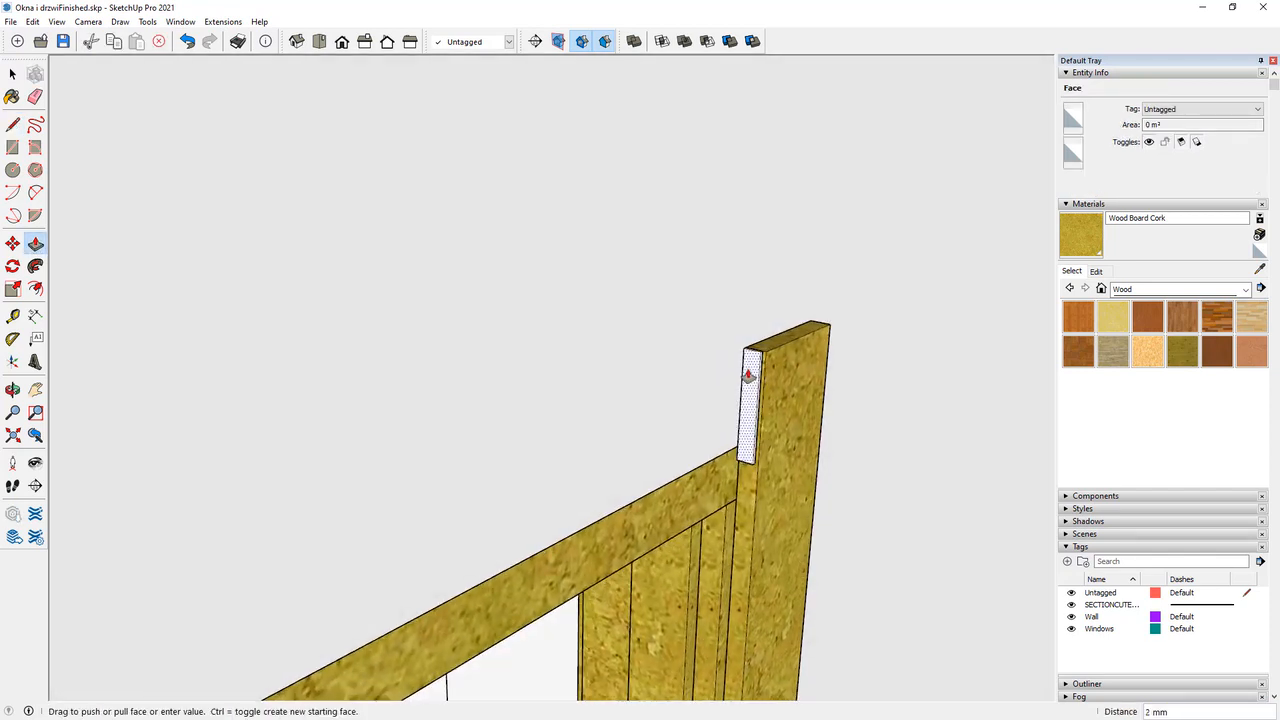
scroll(713, 412, down, 1)
scroll(478, 540, up, 3)
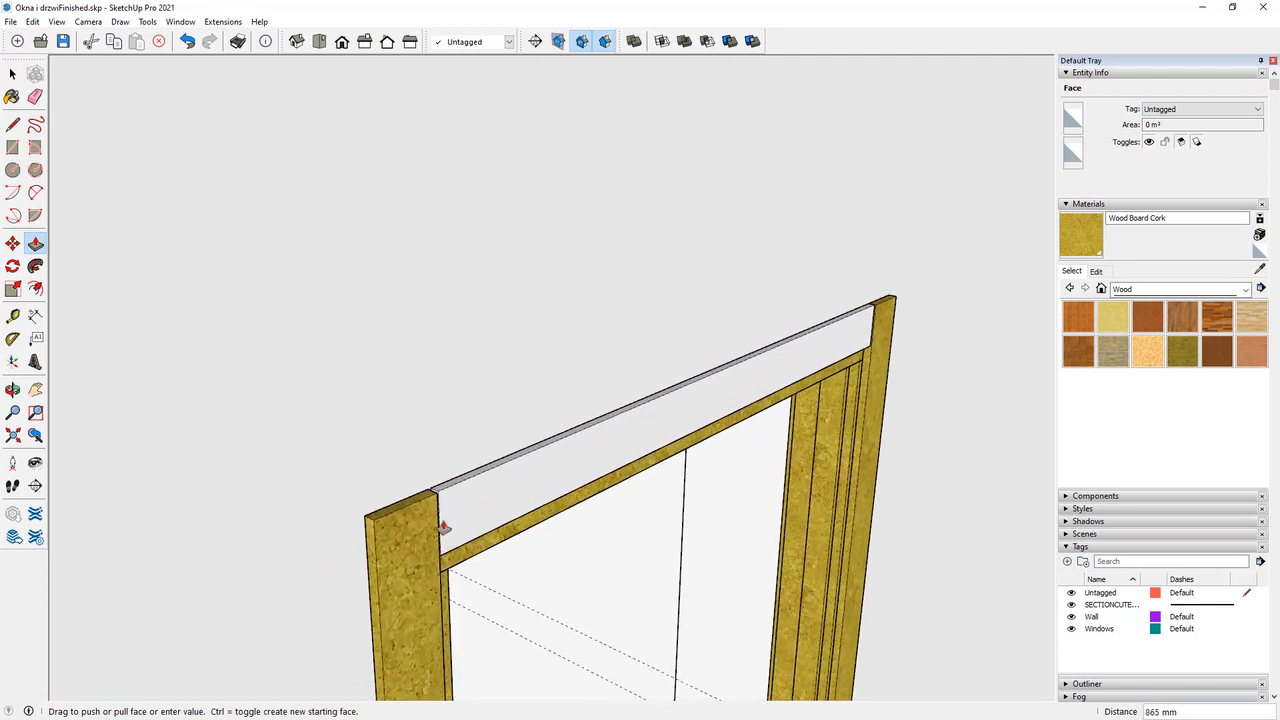
click(626, 520)
middle_drag(626, 517, 514, 500)
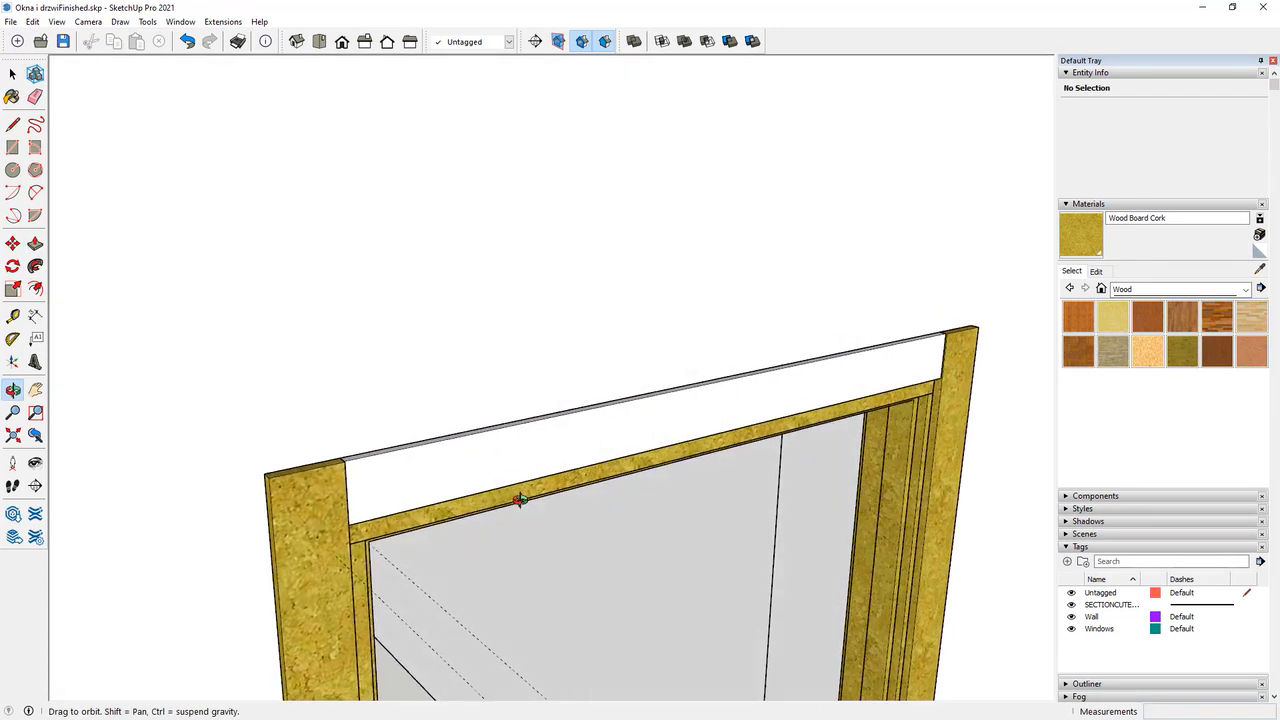
Make the exterior head trim board a component and paint it with Wood Board Cork.
key(space)
double_click(426, 463)
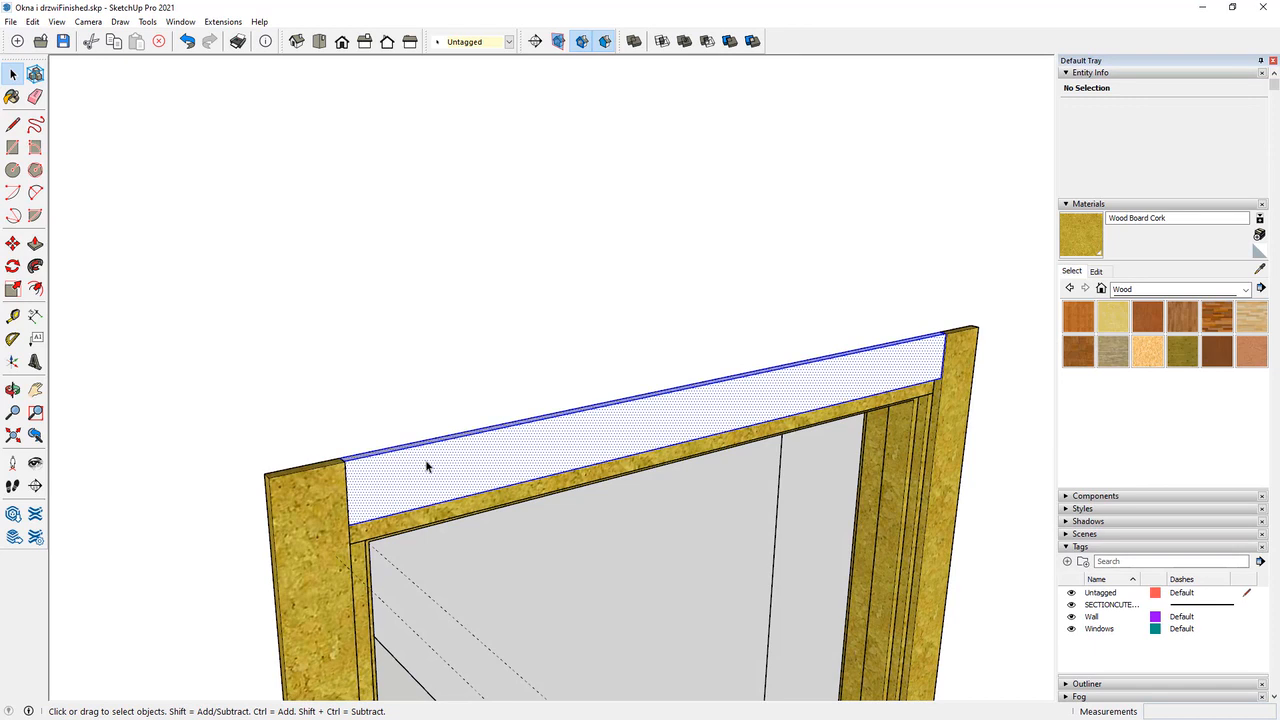
right_click(427, 466)
click(484, 562)
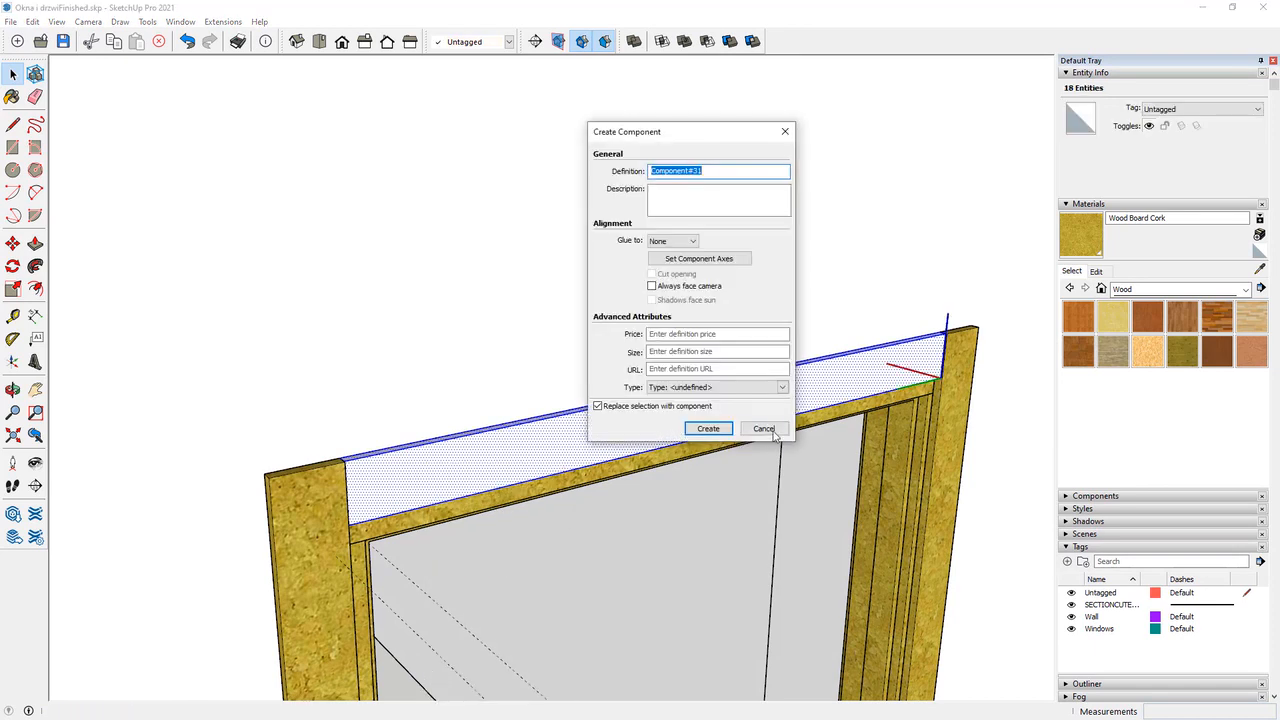
click(708, 428)
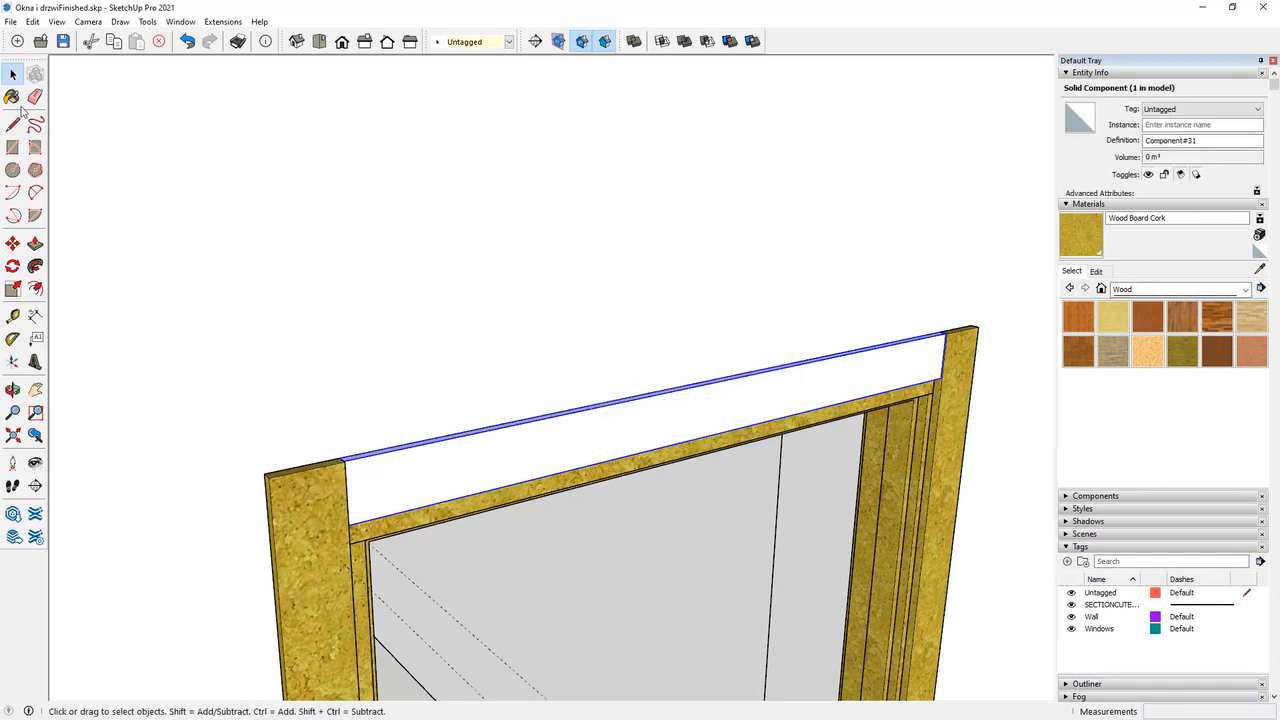
click(12, 96)
click(463, 443)
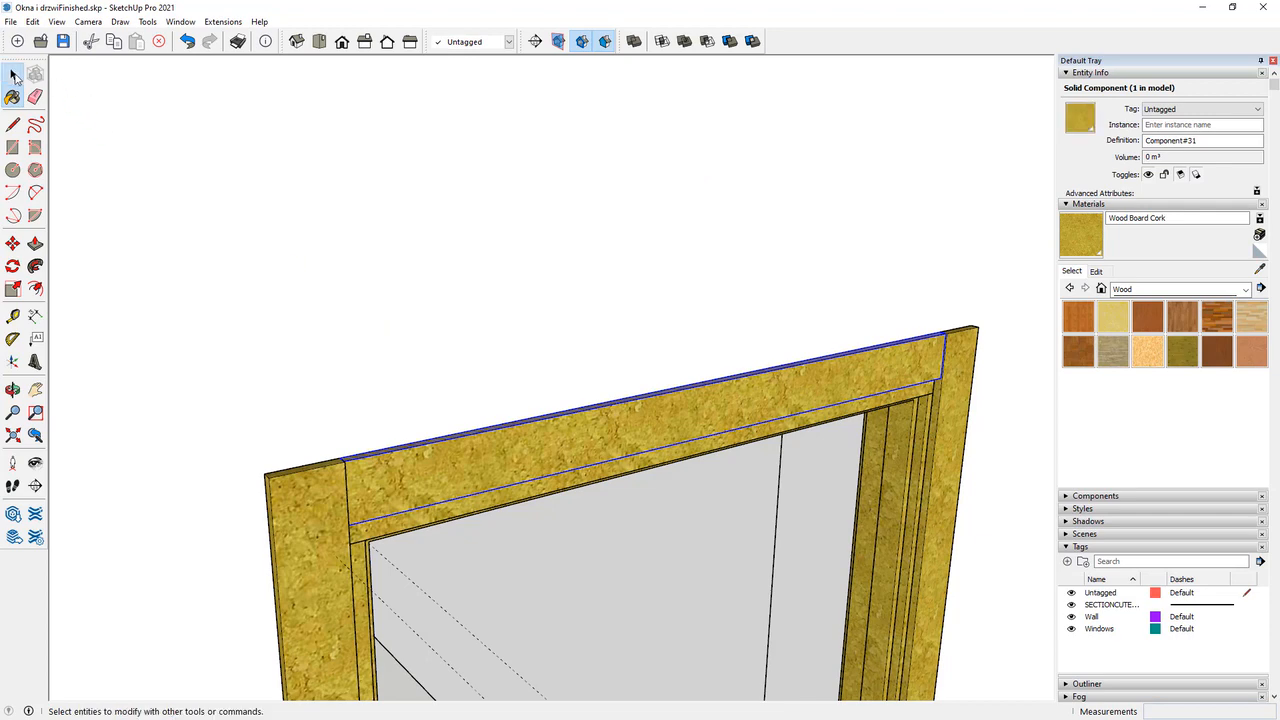
click(14, 76)
Copy the exterior head trim board 112 mm through the wall thickness to the top of the inner side trim board.
click(382, 376)
middle_drag(382, 376, 391, 462)
scroll(529, 306, down, 4)
middle_drag(513, 350, 733, 450)
click(554, 451)
scroll(573, 369, up, 3)
middle_drag(573, 369, 957, 431)
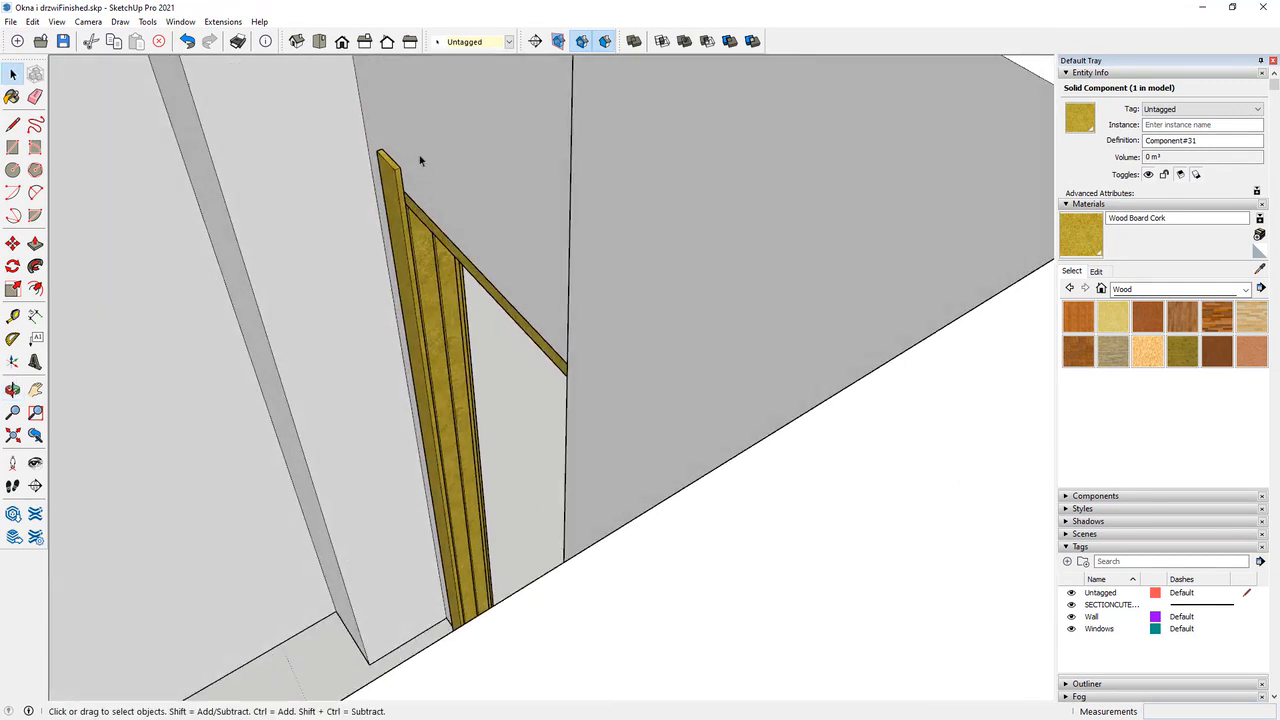
scroll(549, 246, down, 3)
middle_drag(549, 246, 514, 460)
scroll(514, 460, down, 4)
scroll(495, 275, up, 2)
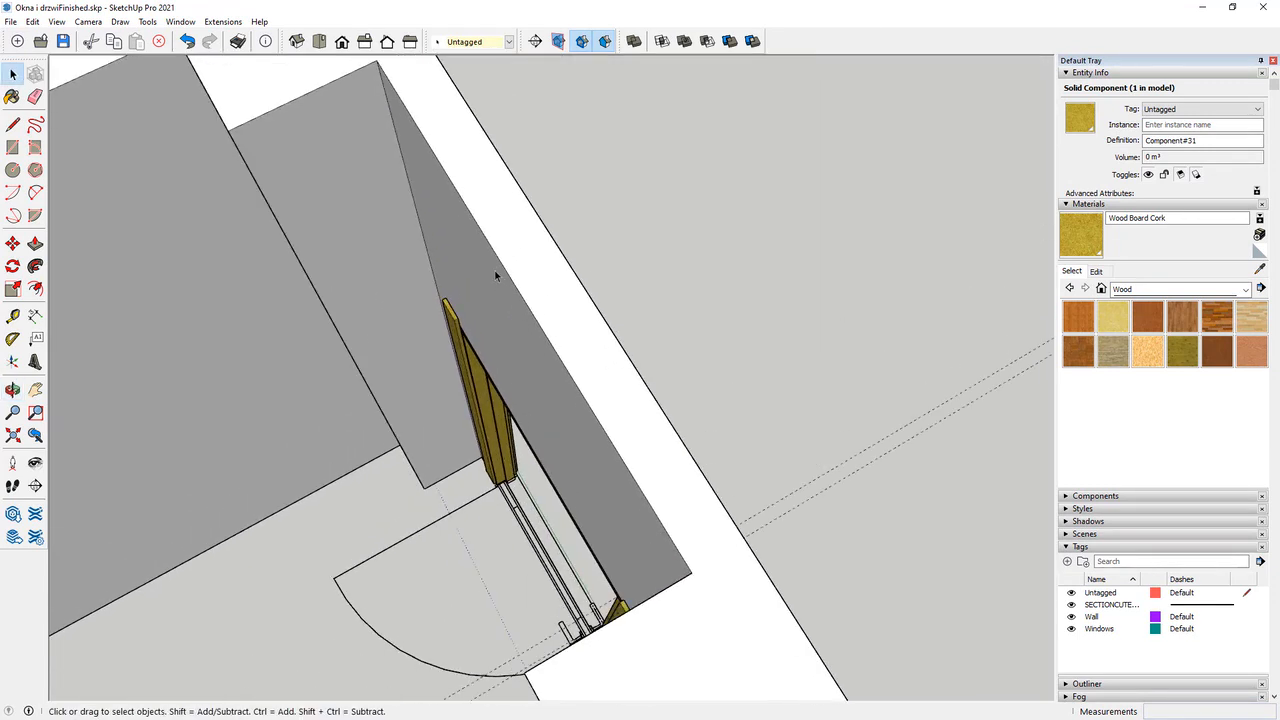
middle_drag(495, 275, 249, 237)
scroll(560, 299, up, 2)
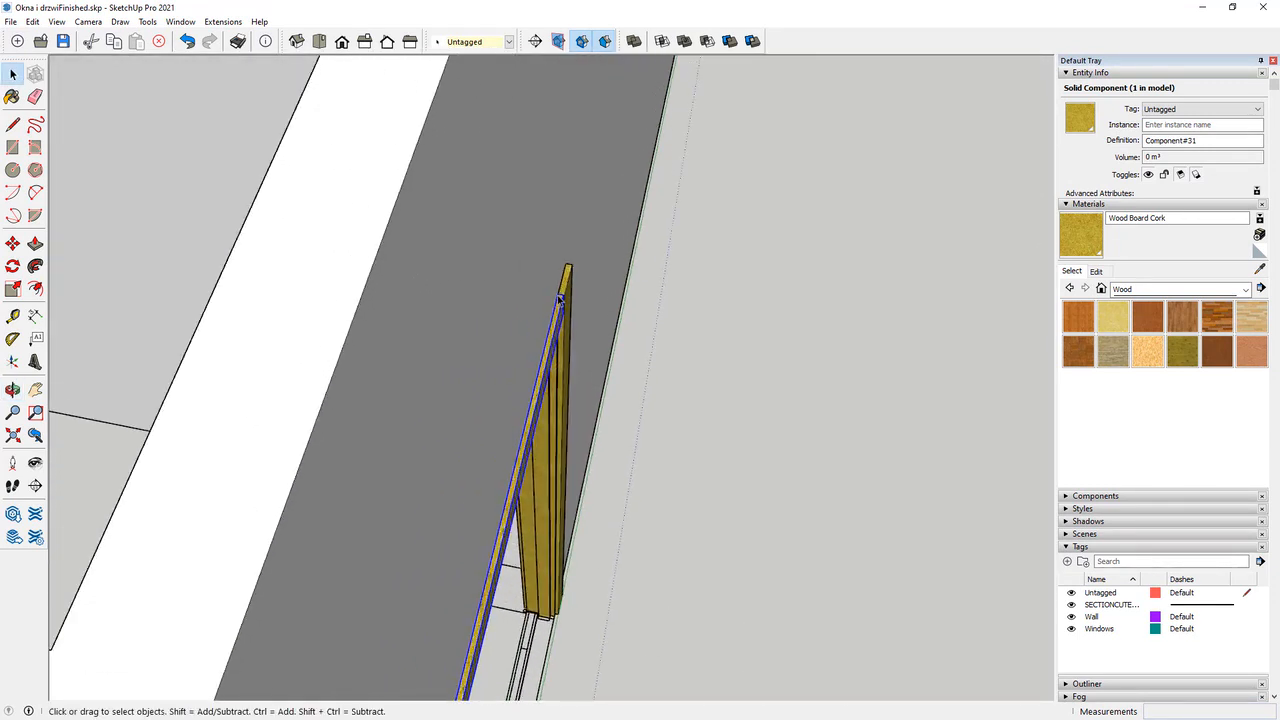
click(13, 243)
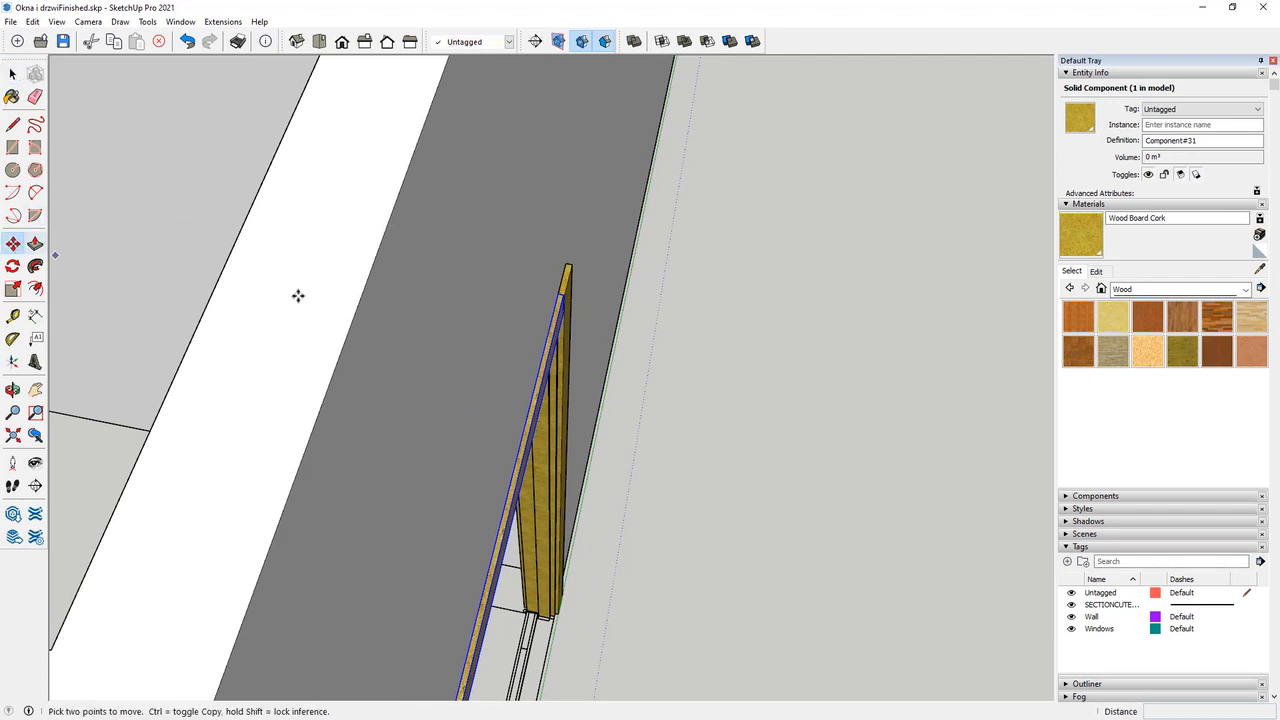
click(563, 297)
key(ctrl)
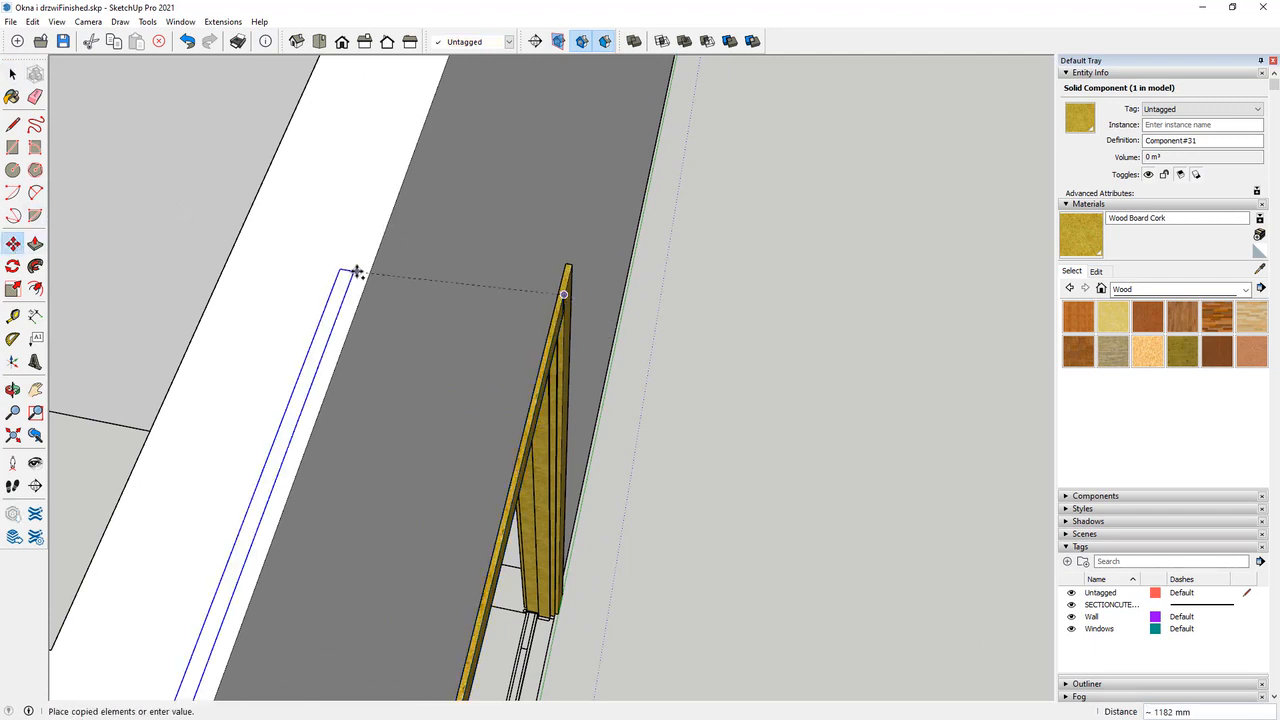
middle_drag(354, 271, 340, 412)
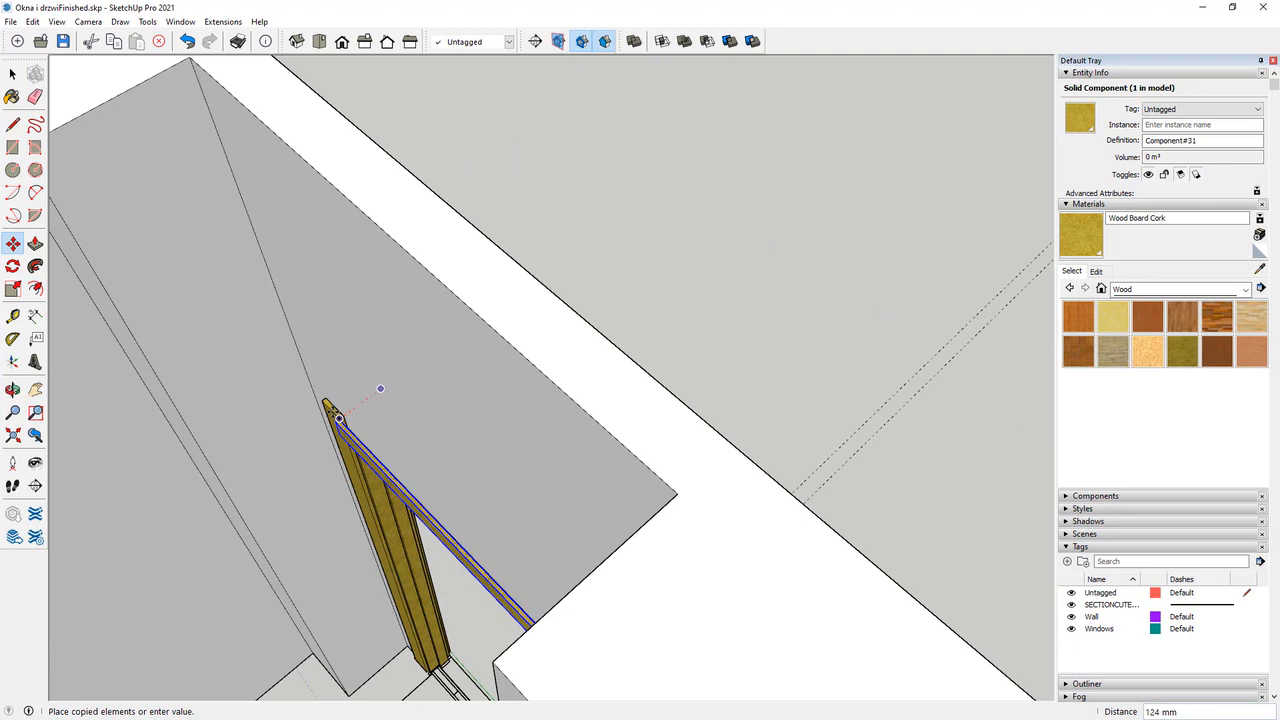
scroll(360, 408, up, 5)
click(378, 404)
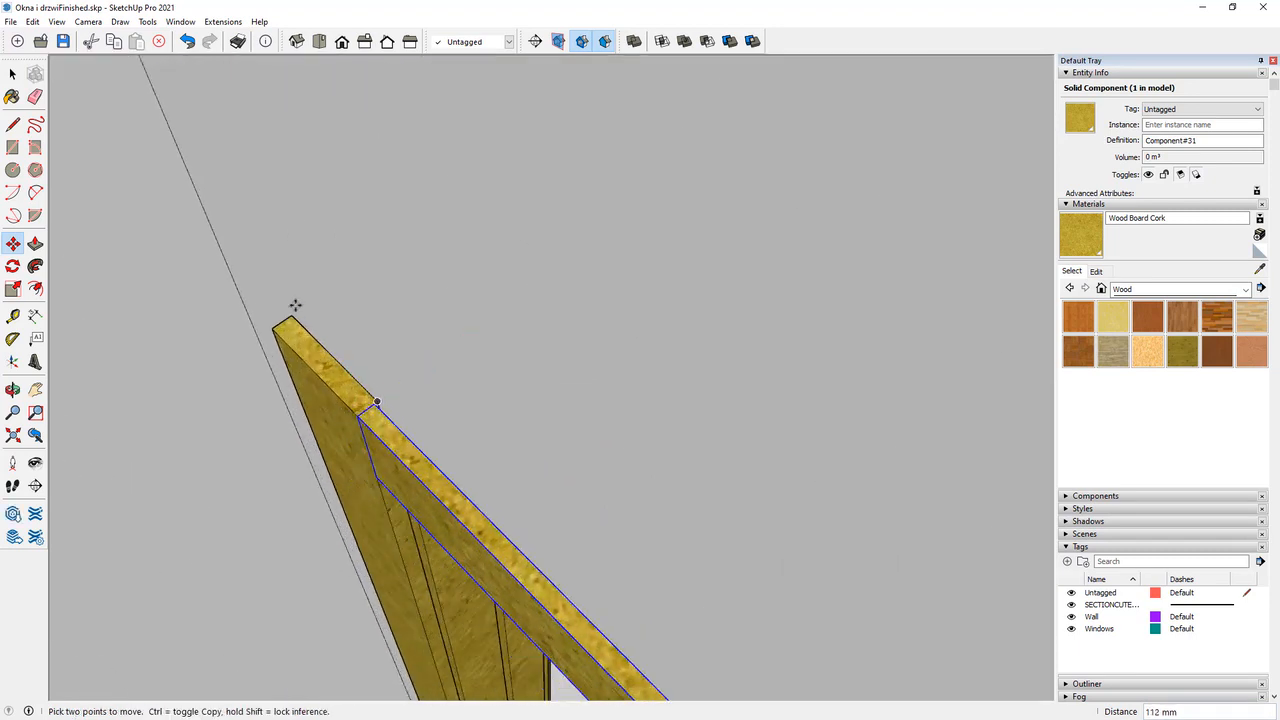
Move the copied head trim board 2 mm so its end corner meets the outer top corner of the side trim board.
click(12, 73)
click(323, 494)
scroll(371, 449, up, 5)
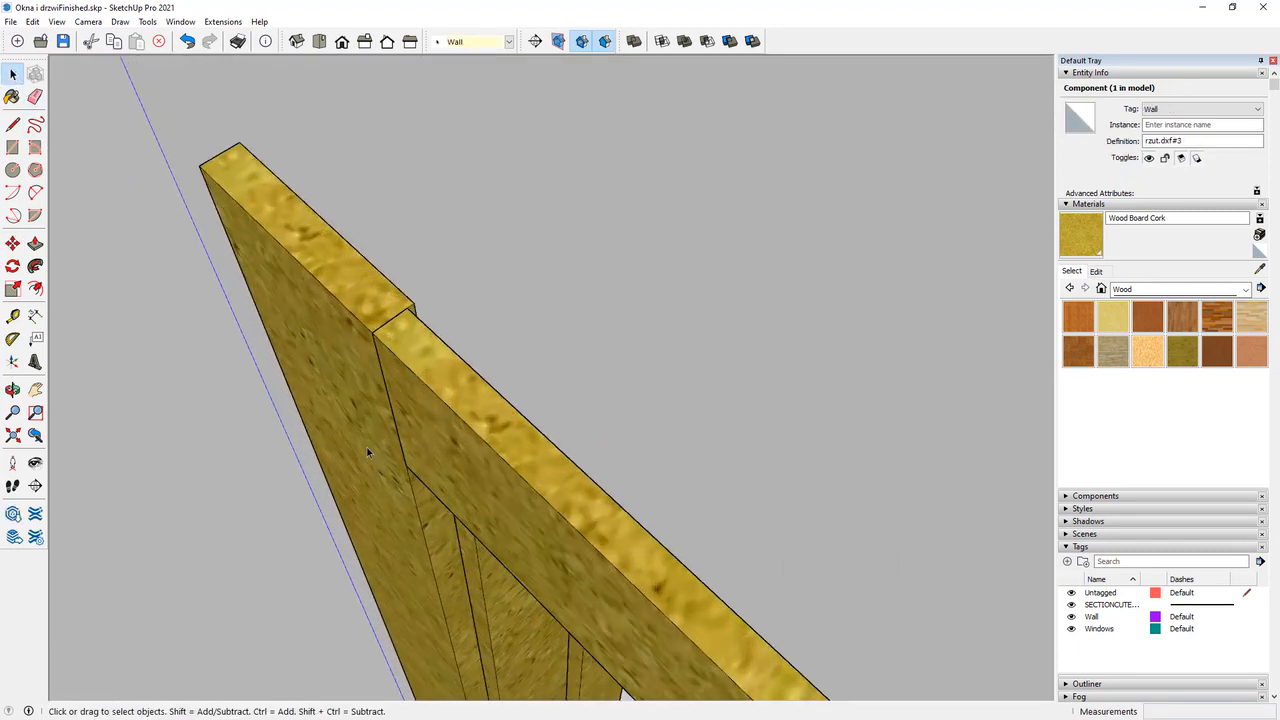
click(12, 243)
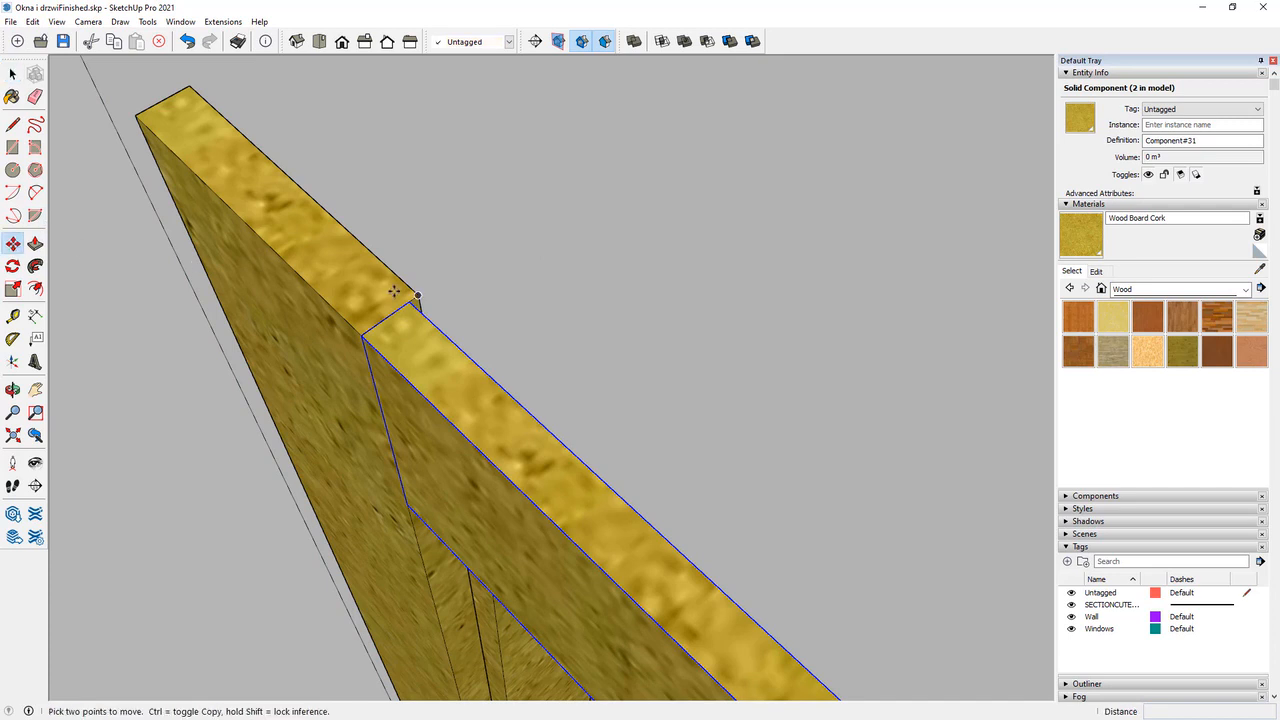
click(410, 303)
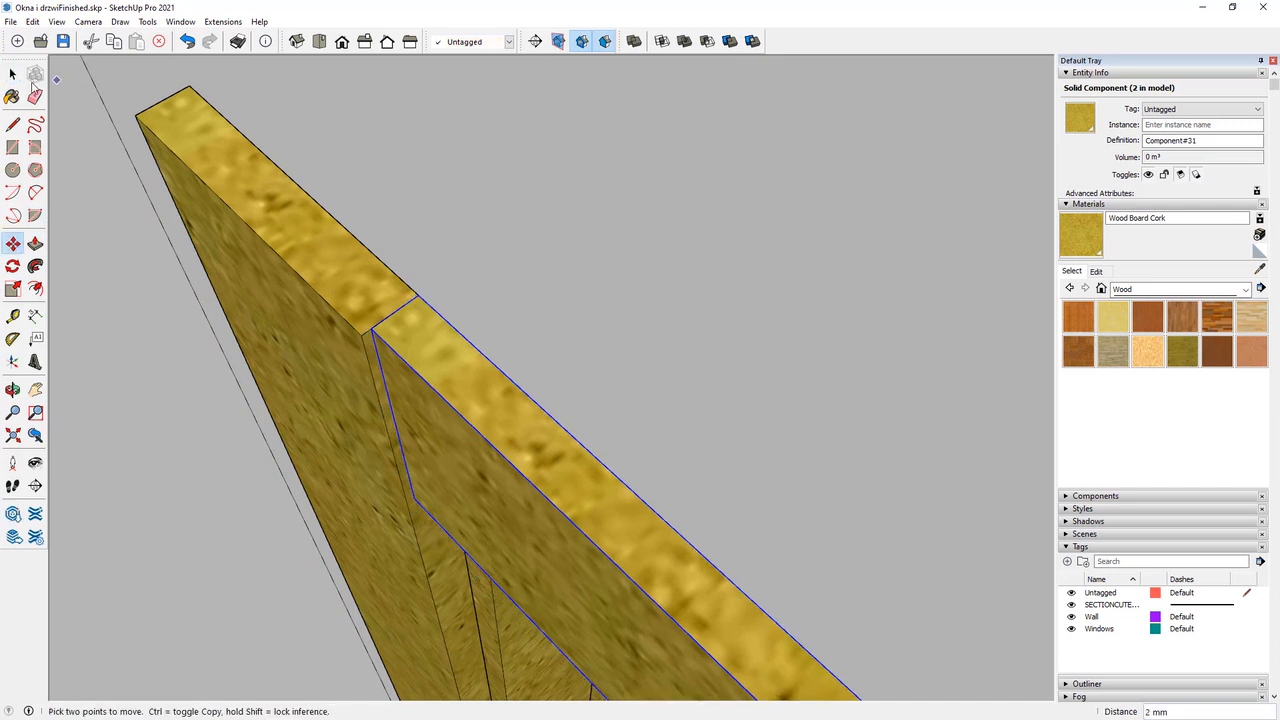
click(12, 73)
scroll(440, 390, down, 5)
middle_drag(440, 390, 669, 314)
scroll(600, 375, up, 6)
key(Escape)
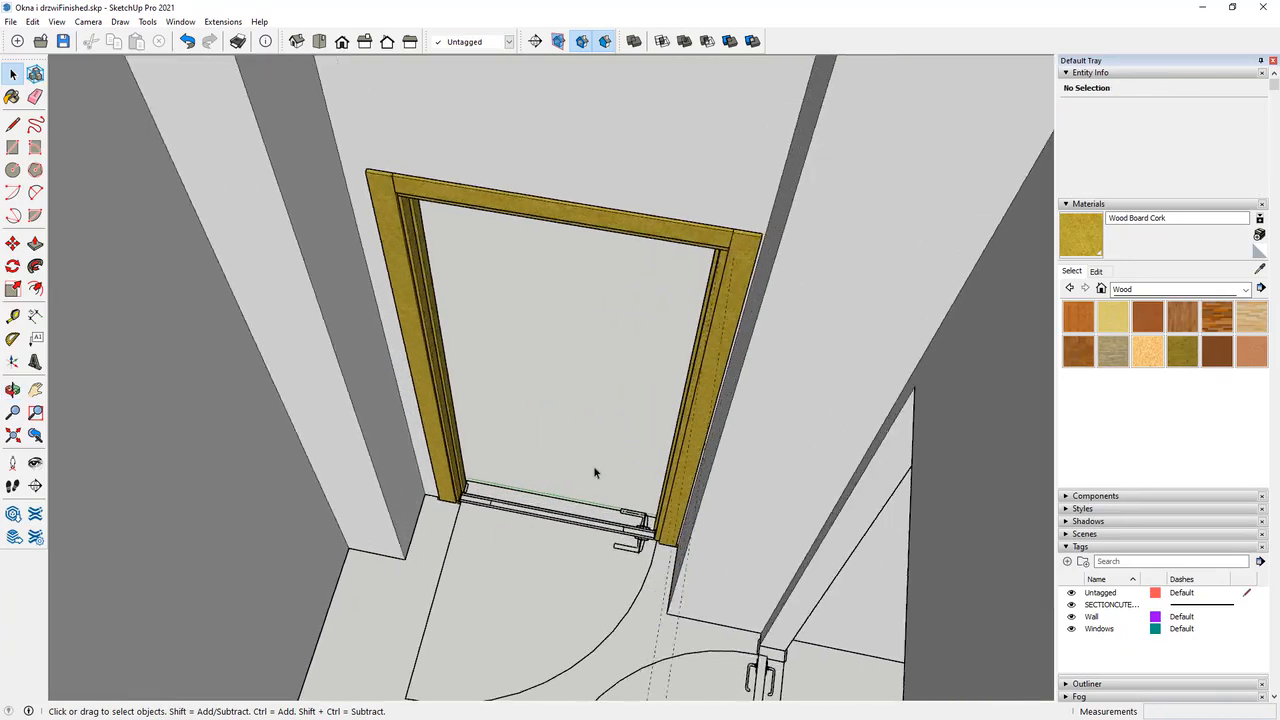
Hide the Wall tag to isolate the door frame above the floor plan.
scroll(594, 472, up, 2)
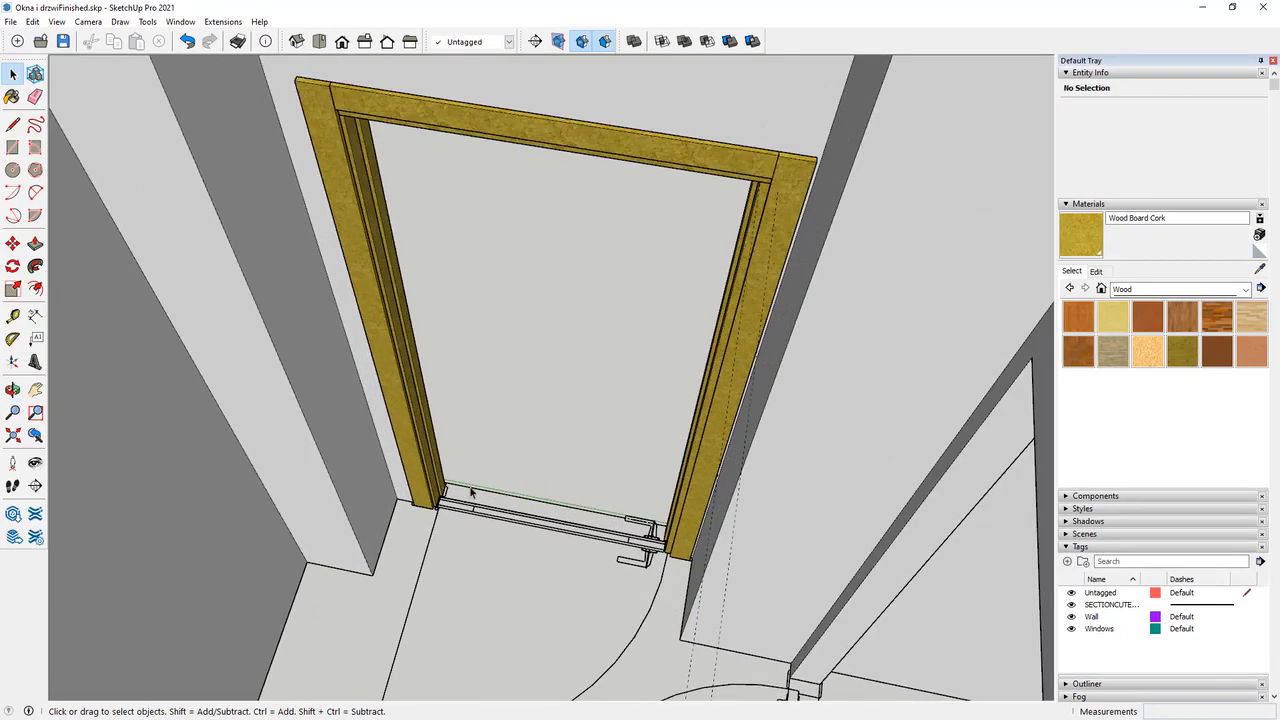
scroll(471, 491, down, 5)
scroll(544, 466, down, 1)
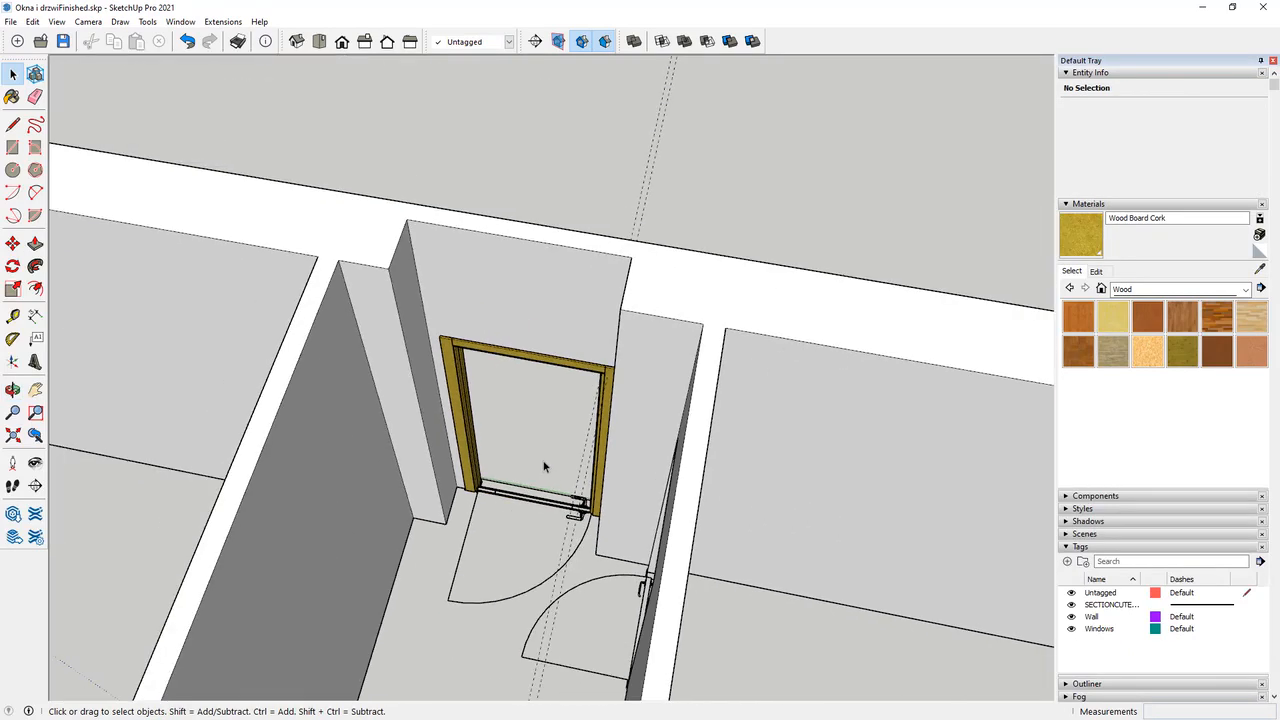
scroll(551, 491, up, 2)
scroll(460, 440, down, 2)
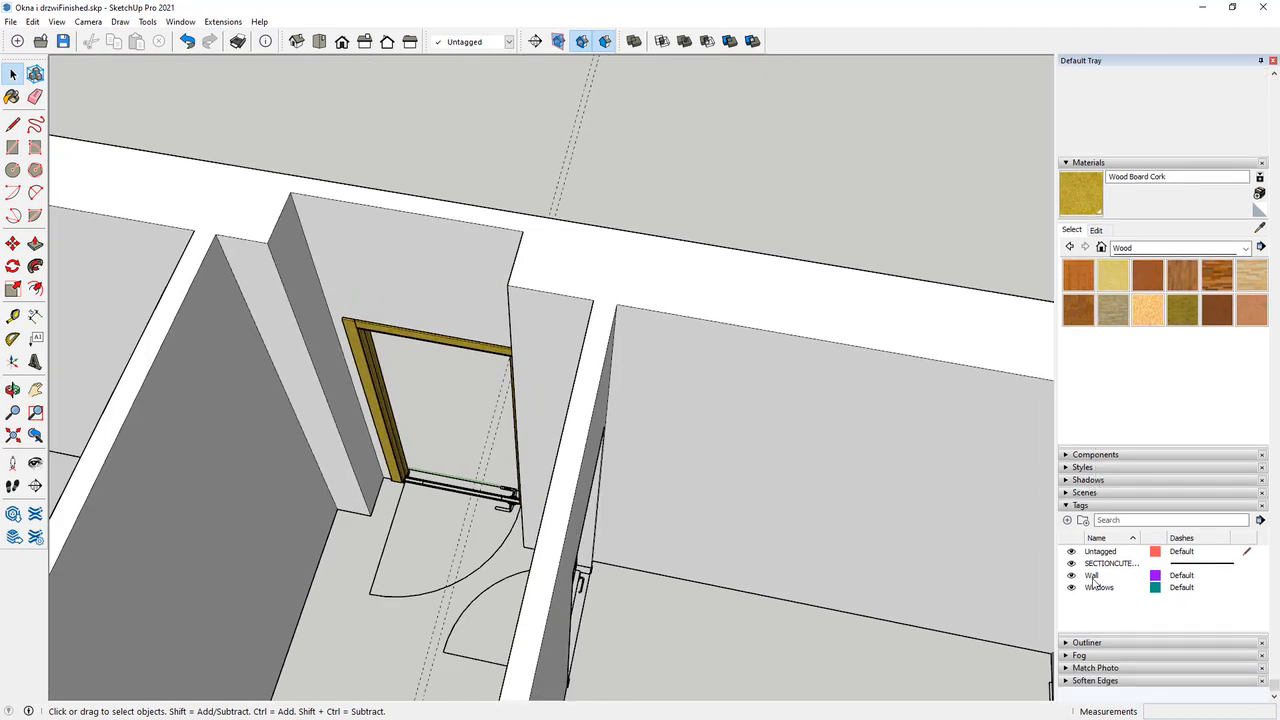
click(1072, 577)
Select all door frame and trim parts together and make them one component.
middle_drag(527, 498, 637, 468)
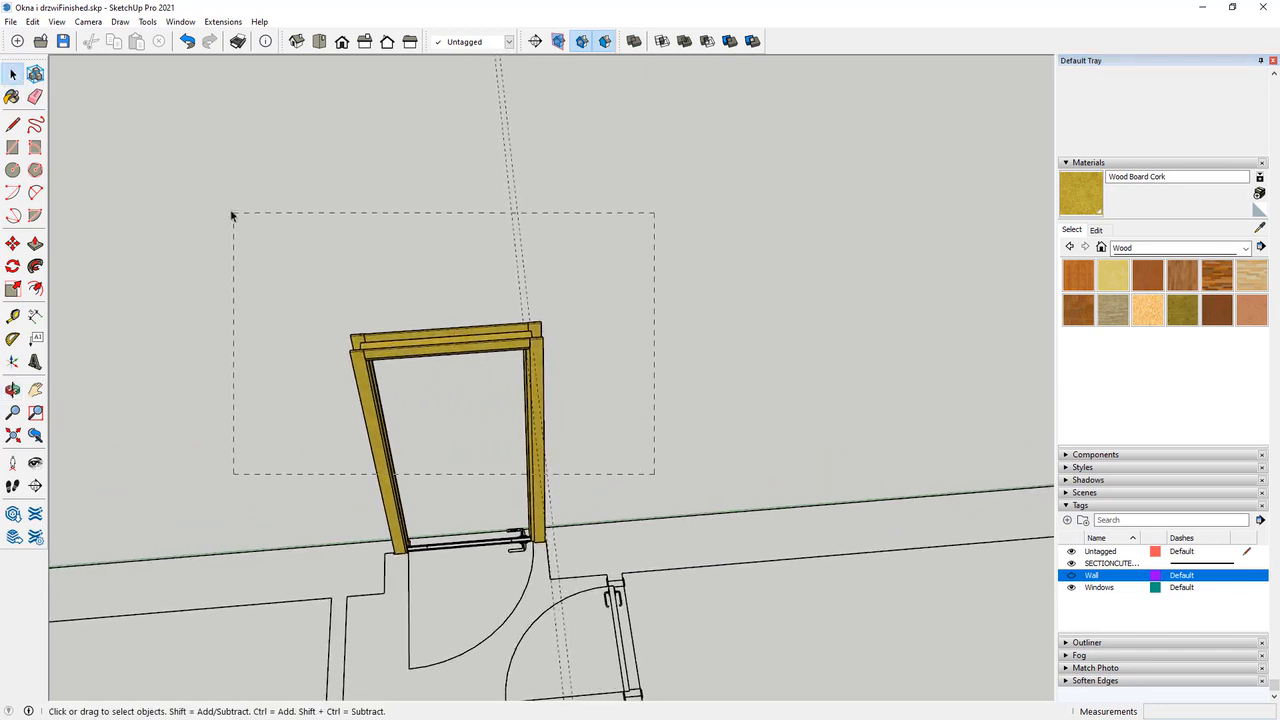
drag(230, 215, 232, 216)
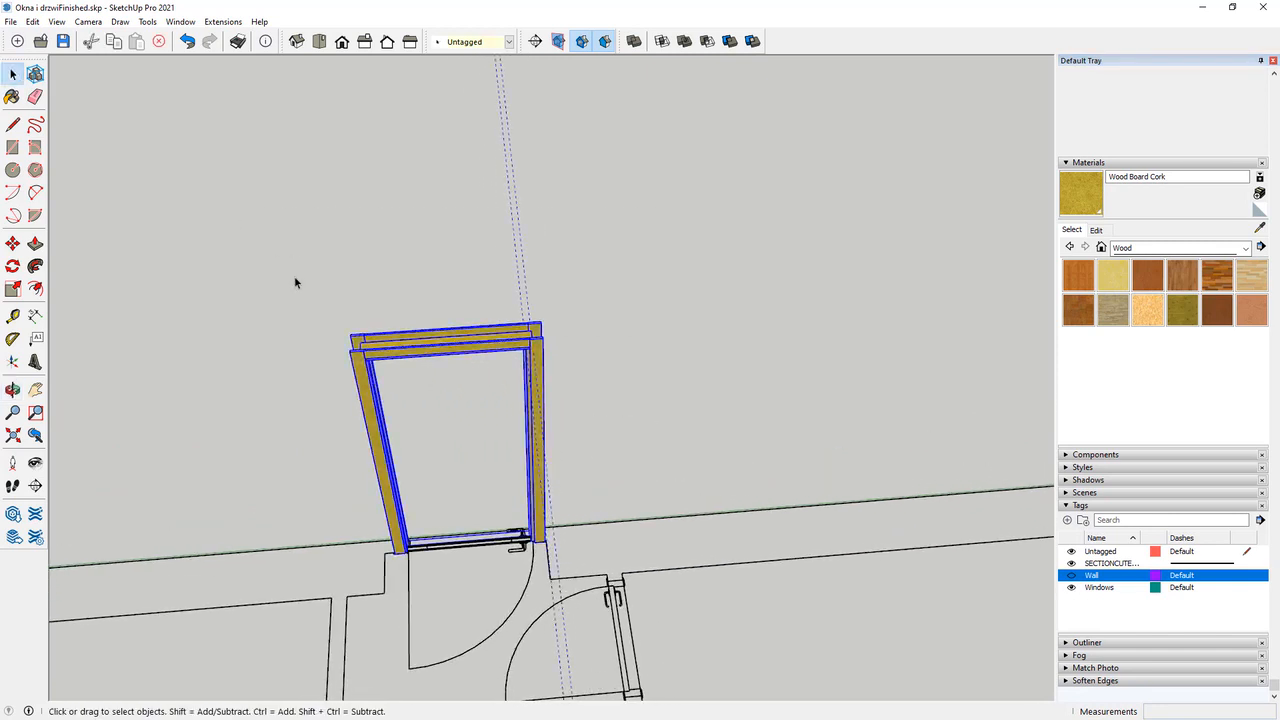
right_click(370, 363)
click(440, 471)
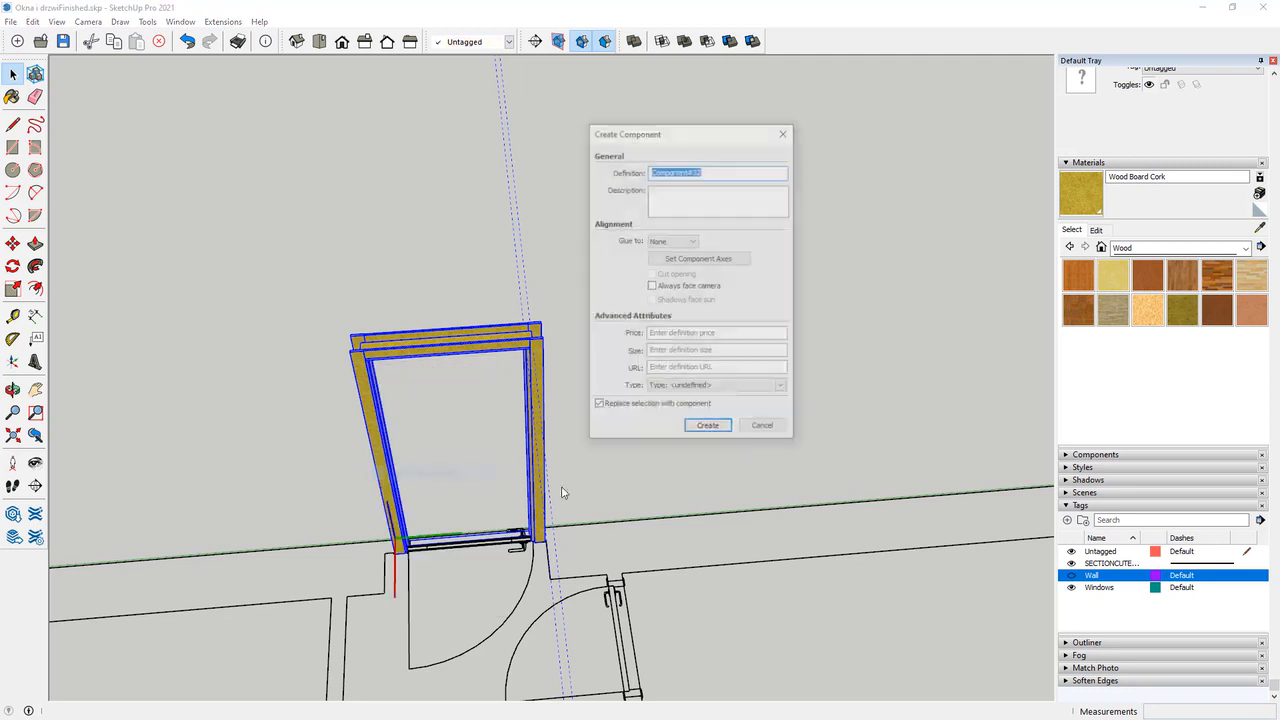
click(708, 428)
click(637, 429)
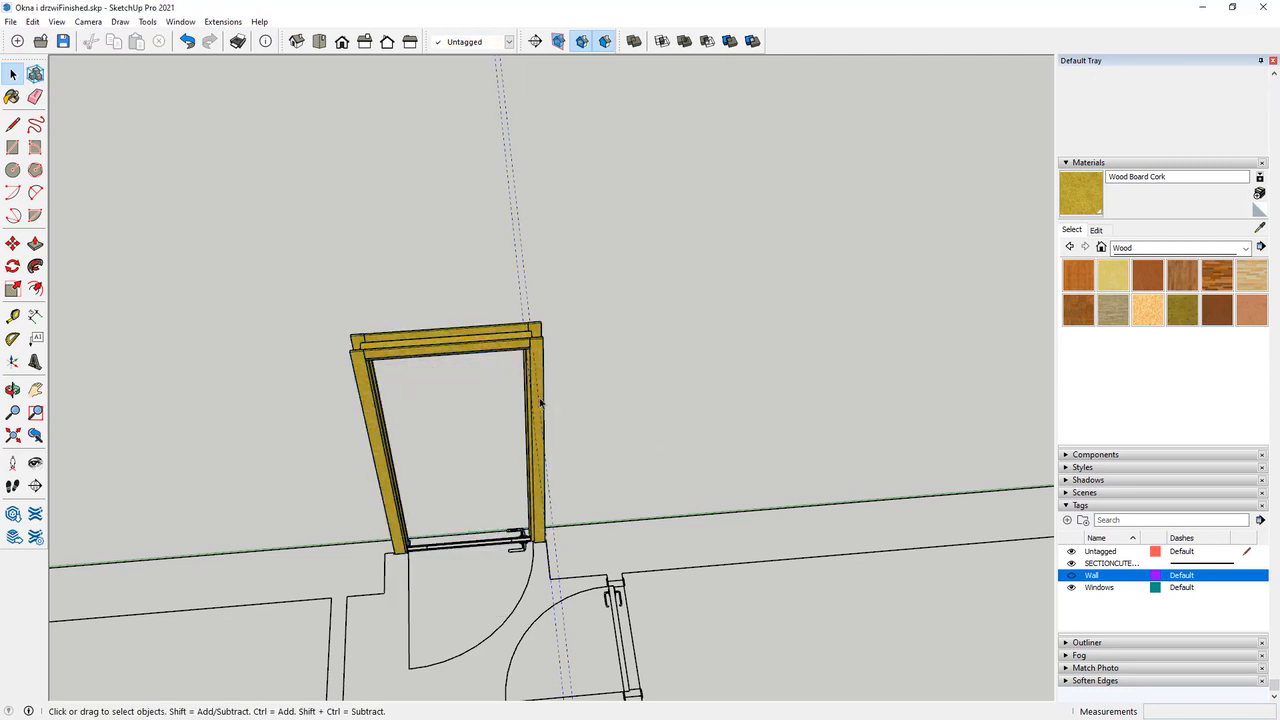
Draw a rectangle over the middle strip of the door leaf outline on the floor plan, from one jamb to the other.
middle_drag(667, 372, 414, 329)
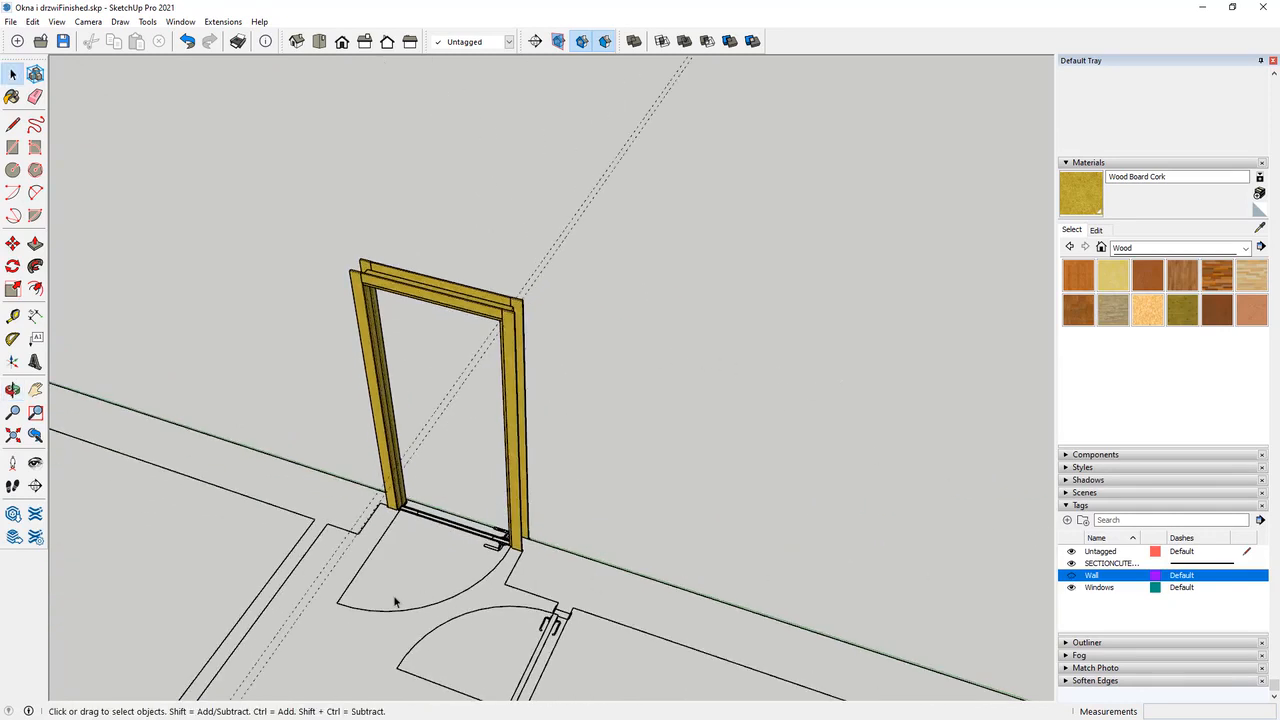
scroll(395, 601, up, 10)
middle_drag(294, 529, 326, 520)
scroll(326, 538, up, 6)
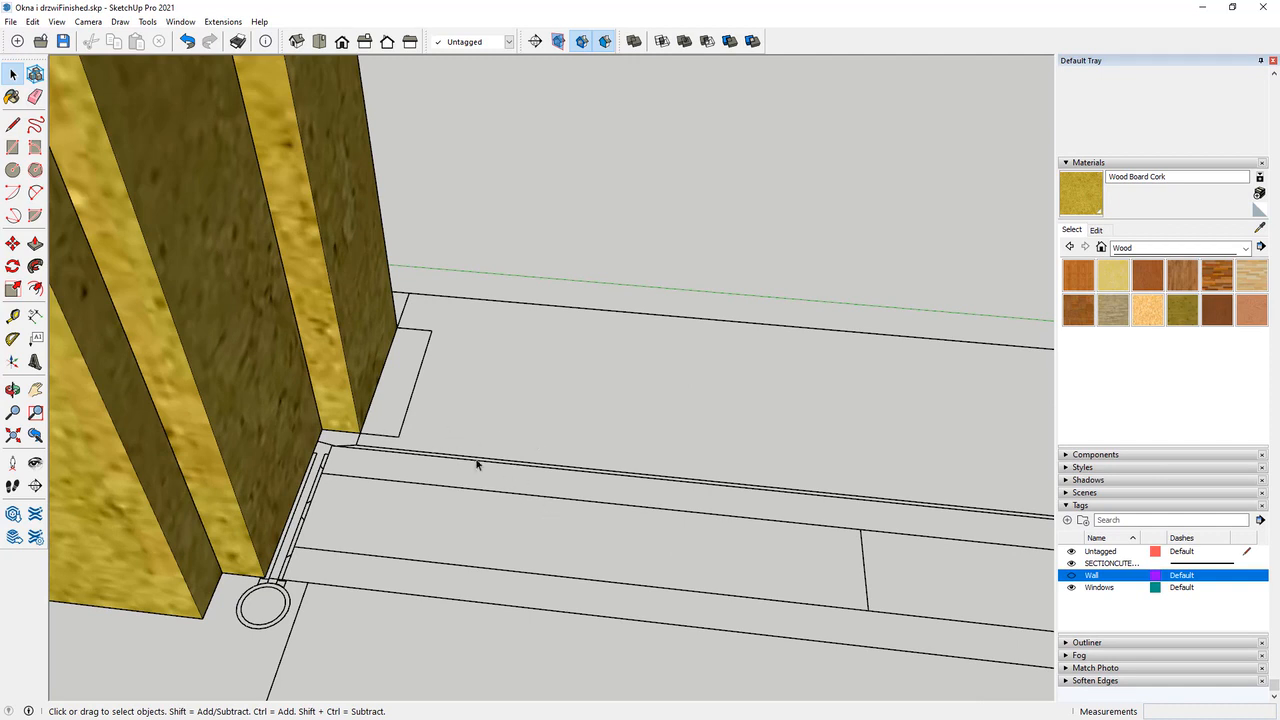
scroll(358, 545, down, 3)
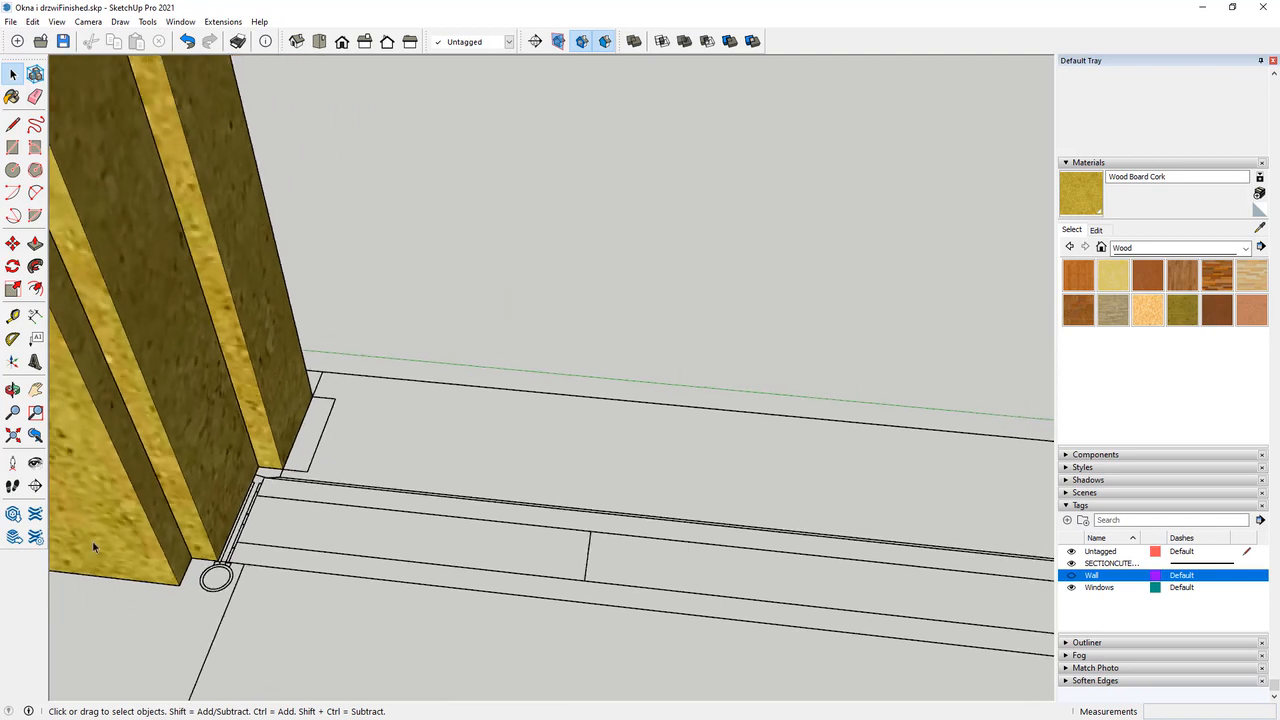
mouse_move(396, 513)
middle_down()
mouse_move(423, 529)
mouse_move(320, 583)
mouse_move(251, 580)
middle_up()
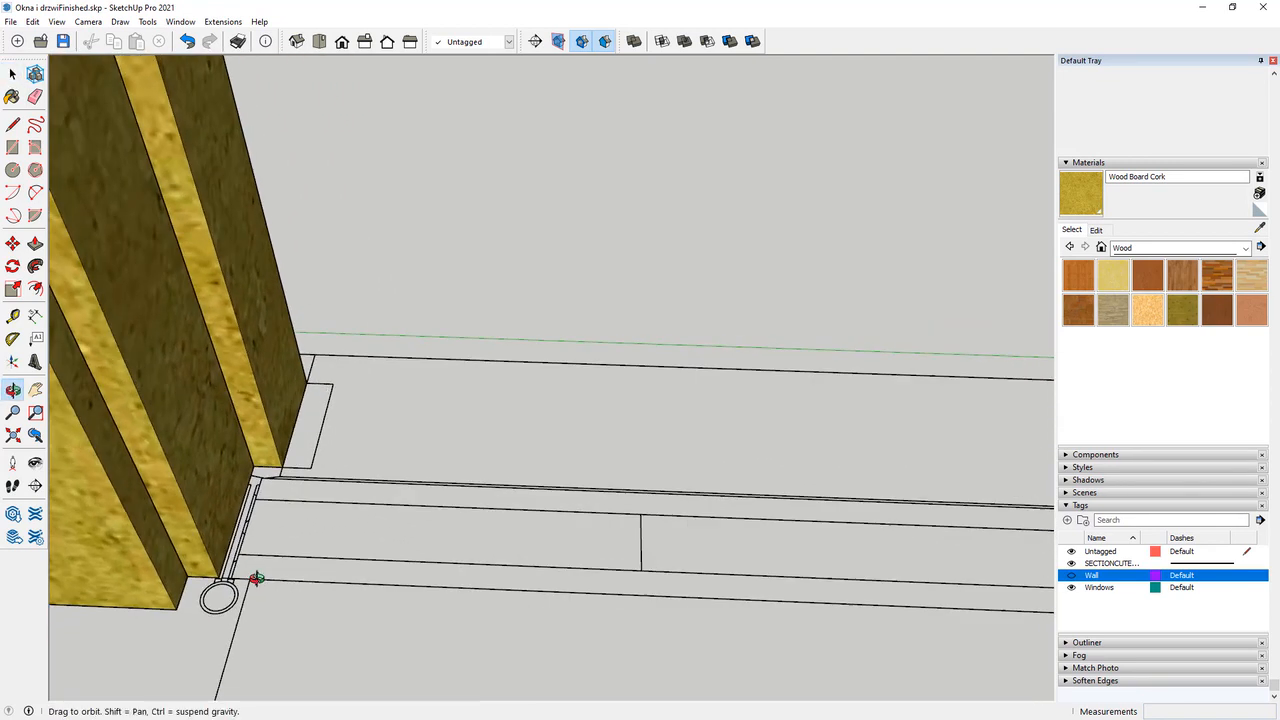
click(13, 170)
click(14, 152)
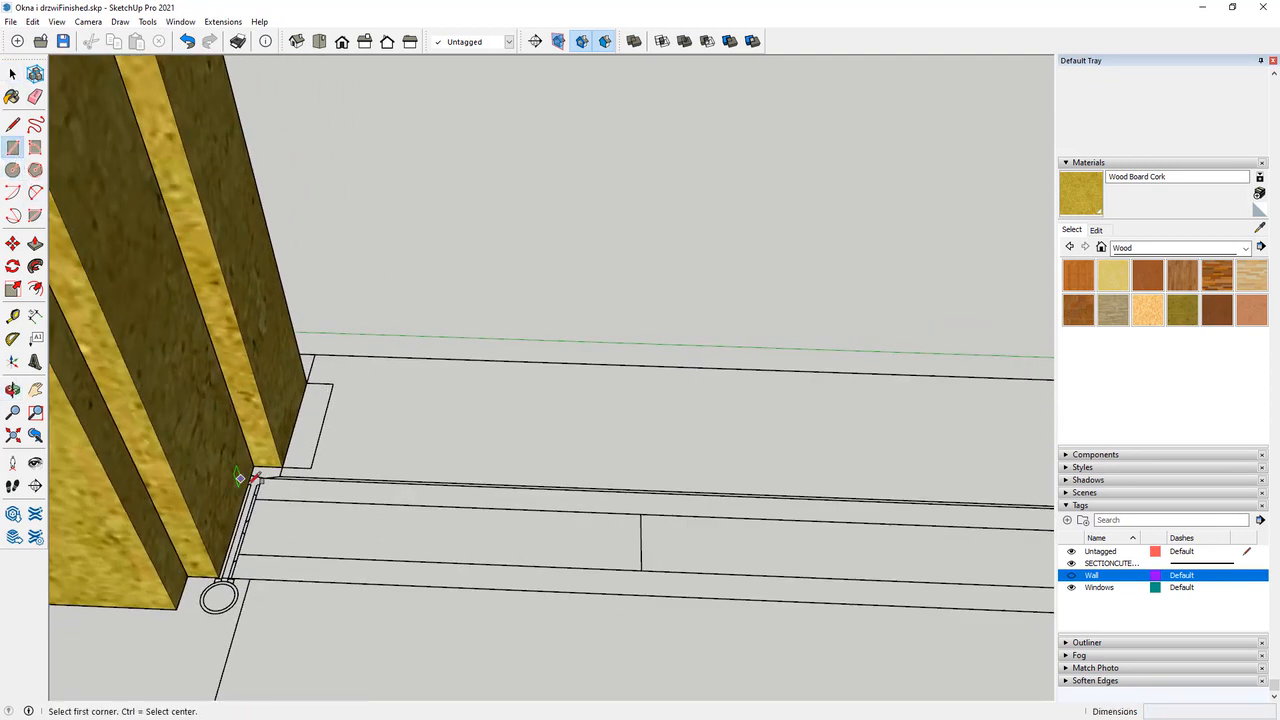
click(260, 492)
middle_drag(634, 554, 801, 486)
scroll(980, 520, up, 6)
click(976, 522)
Draw a second rectangle over the full thickness of the door leaf outline between the opposite corners at the jambs.
click(914, 307)
scroll(907, 444, down, 6)
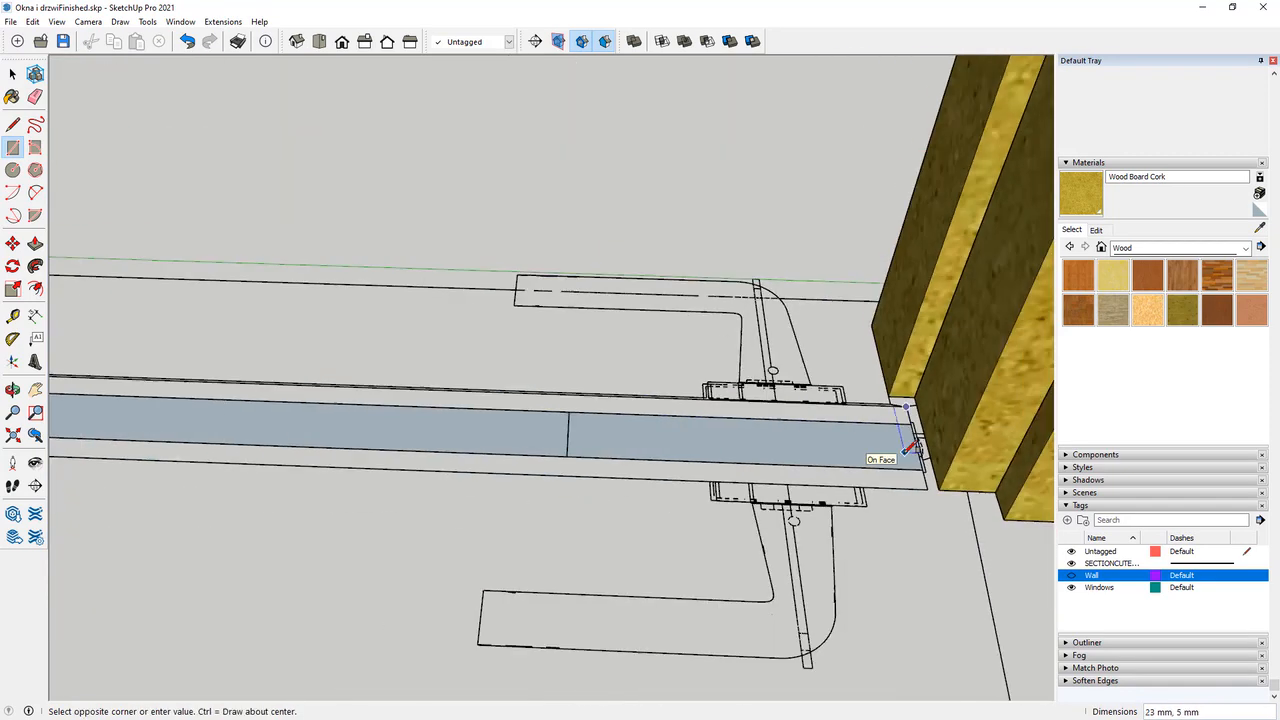
scroll(200, 440, up, 6)
click(193, 443)
scroll(428, 515, down, 7)
scroll(437, 510, down, 2)
key(space)
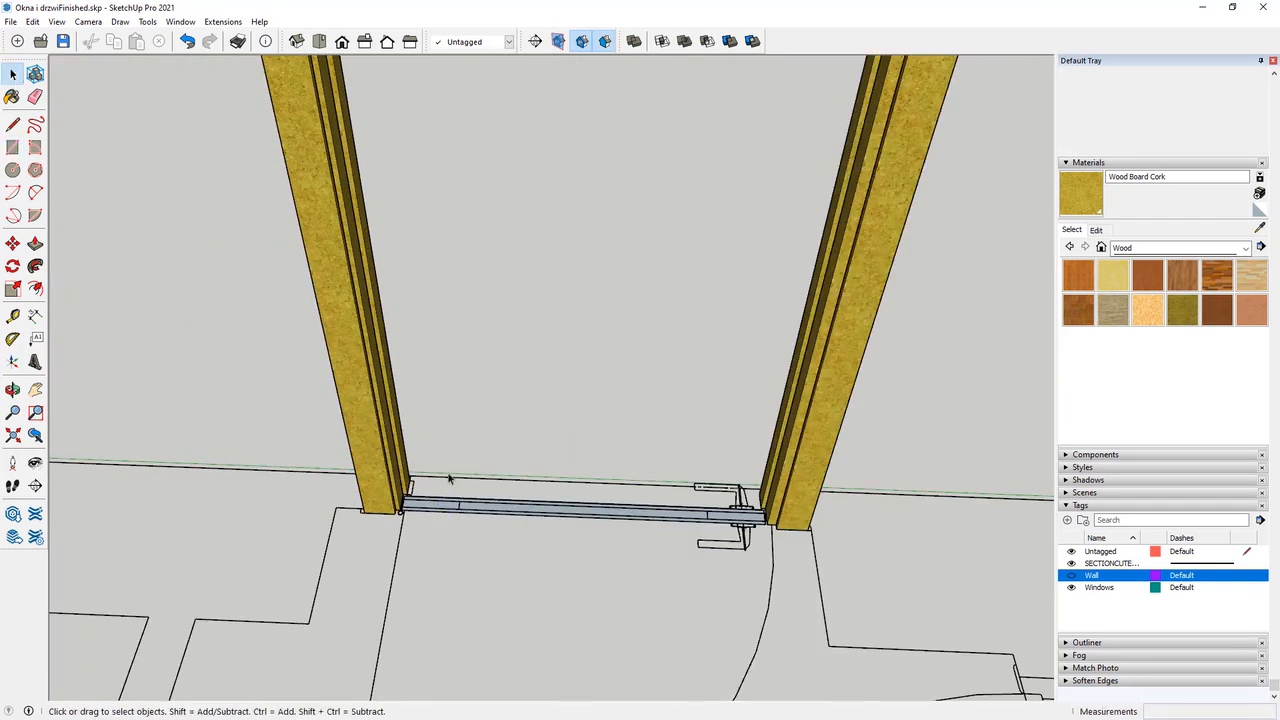
key(ctrl+z)
scroll(449, 490, up, 6)
middle_drag(449, 535, 520, 563)
click(520, 564)
click(35, 243)
click(397, 557)
key(space)
scroll(407, 582, up, 2)
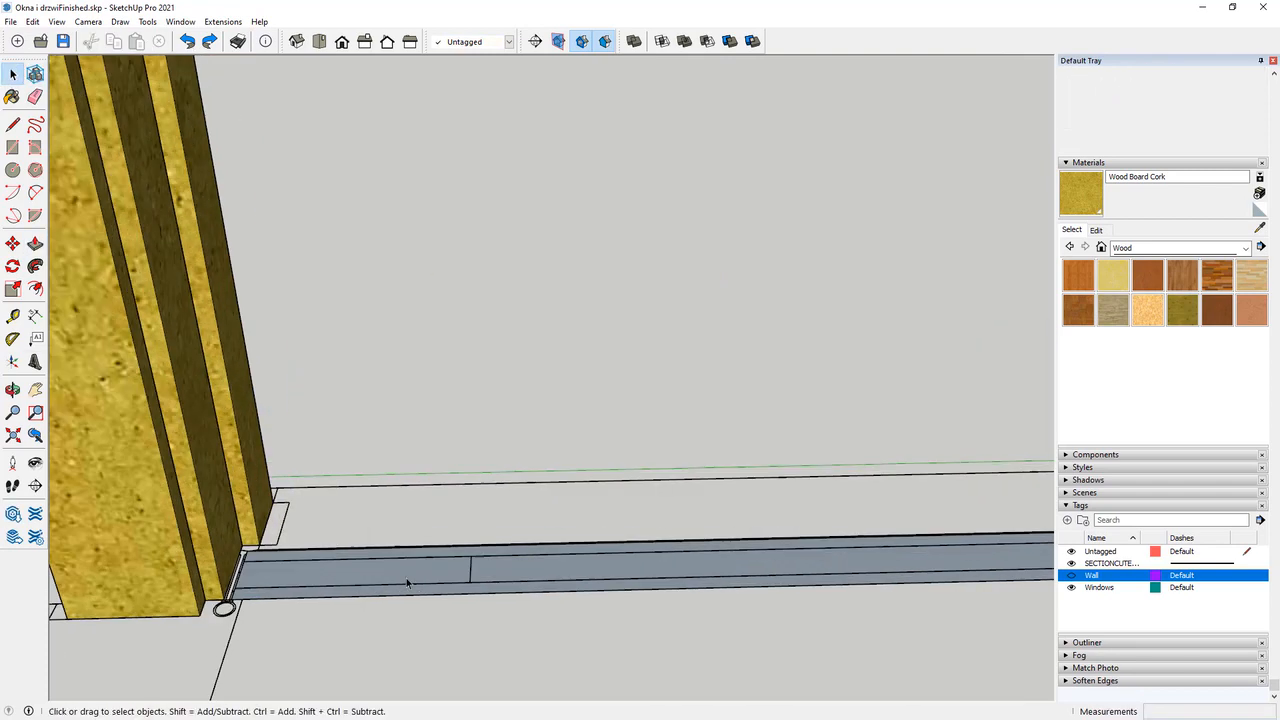
Extrude the rear strip of the door leaf footprint upward to the underside of the frame head.
click(407, 582)
key(p)
click(314, 549)
scroll(440, 640, down, 10)
scroll(436, 276, up, 10)
middle_drag(430, 276, 413, 295)
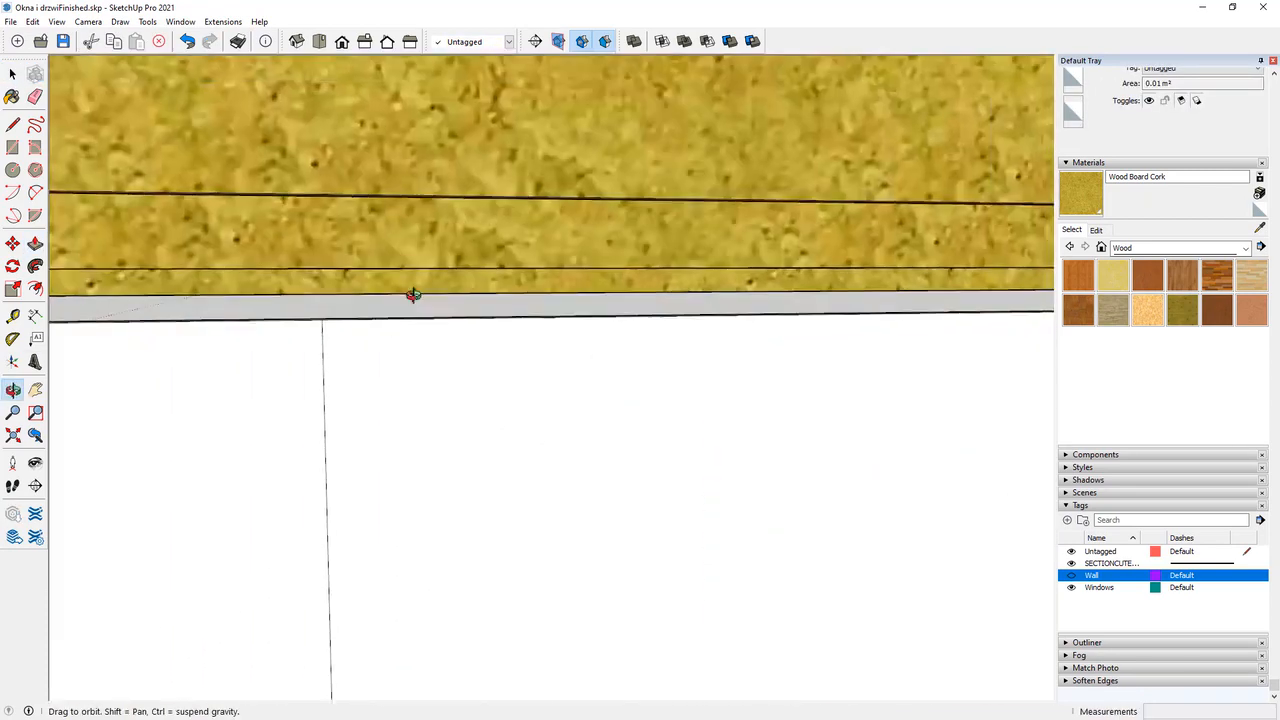
scroll(637, 317, down, 8)
scroll(608, 606, up, 5)
scroll(346, 354, up, 3)
key(space)
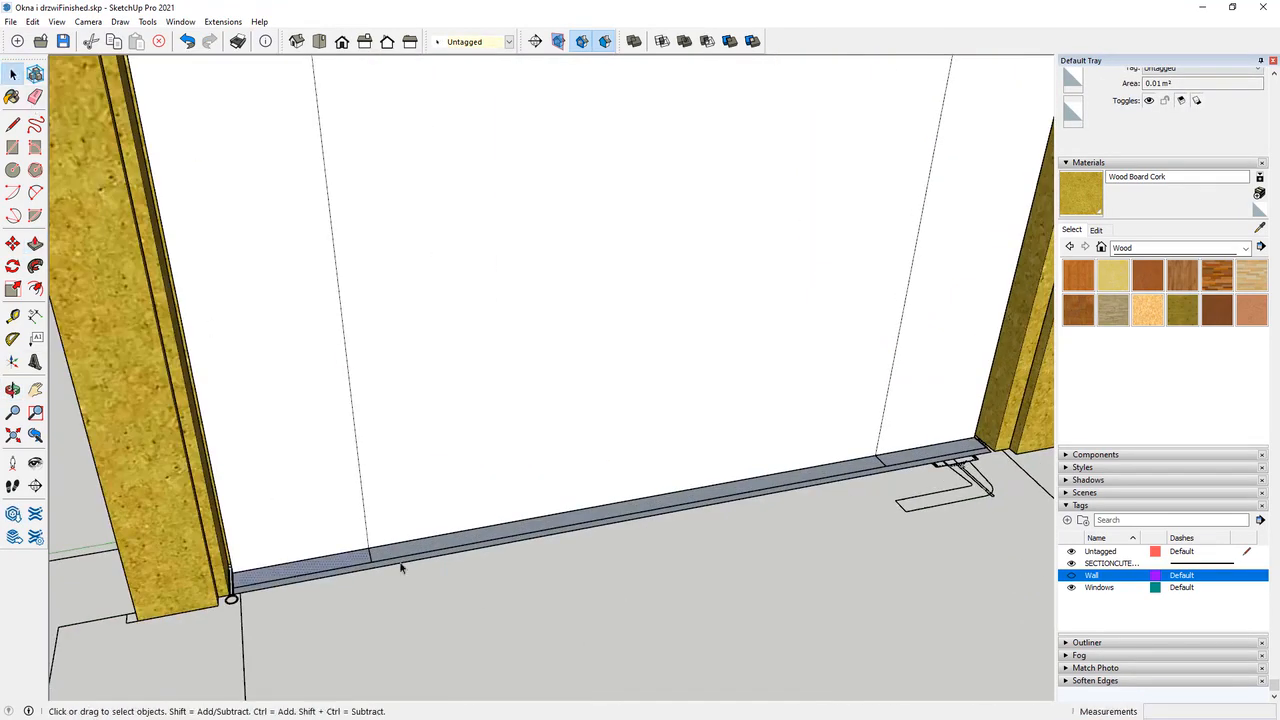
Repeat the same upward extrusion on the middle strip of the door leaf footprint.
shift+click(430, 545)
shift+click(921, 453)
right_click(921, 453)
click(950, 601)
click(35, 244)
double_click(335, 563)
double_click(405, 555)
scroll(320, 467, up, 2)
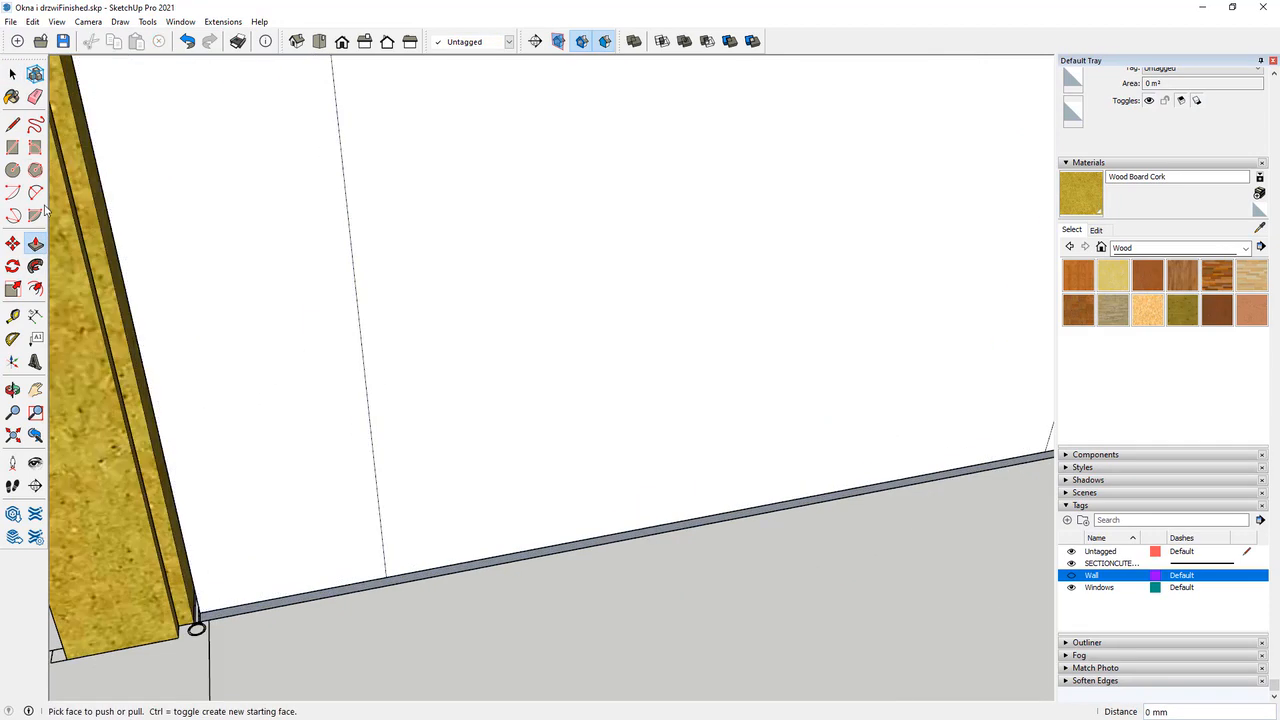
Extrude the remaining front strip of the footprint to the same height to complete the door leaf's thickness.
click(12, 74)
right_click(327, 592)
click(374, 491)
click(35, 244)
scroll(397, 580, up, 4)
double_click(397, 580)
scroll(380, 562, down, 8)
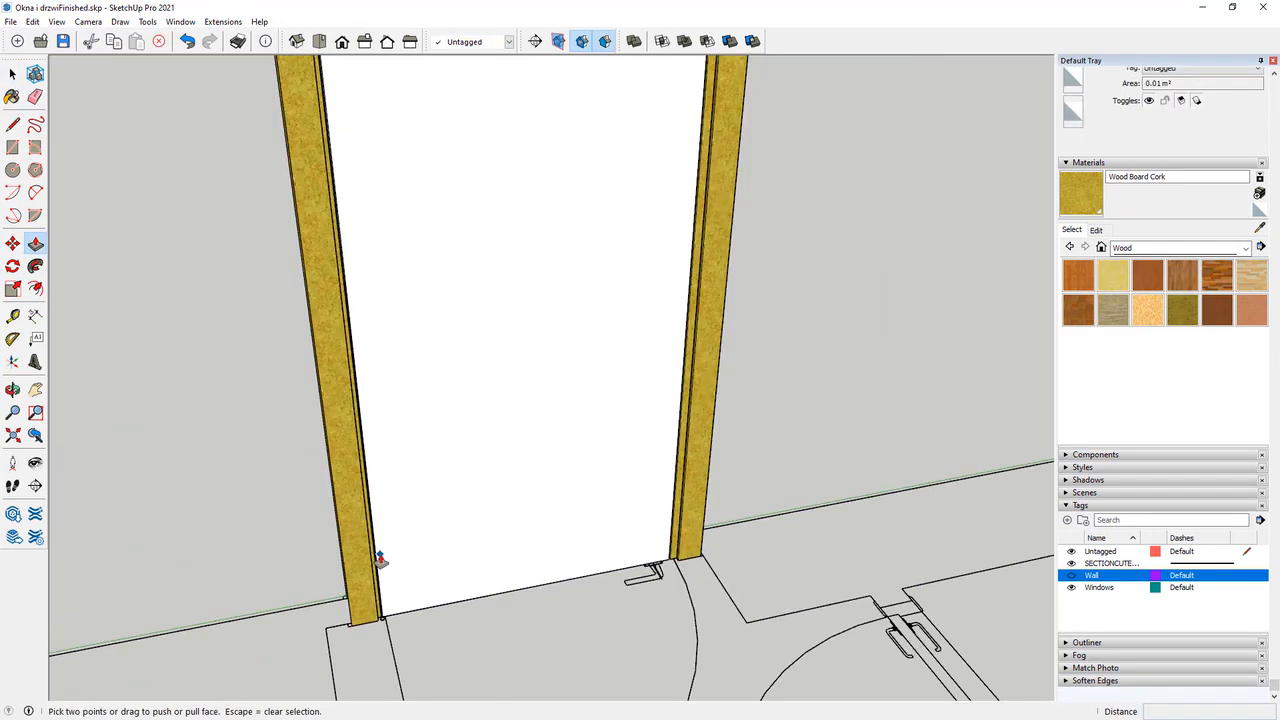
scroll(380, 560, down, 6)
middle_drag(403, 491, 100, 113)
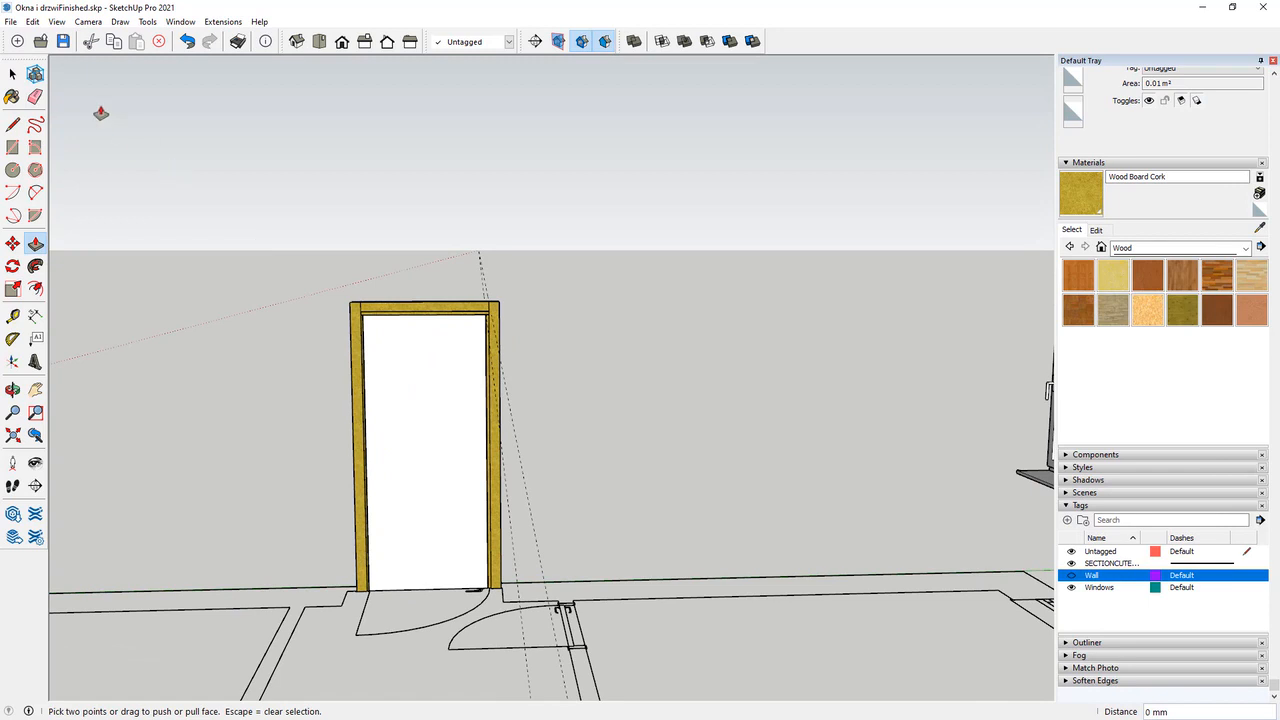
Hide the door frame component so that only the door leaf is left standing.
key(space)
click(626, 203)
scroll(363, 463, up, 4)
middle_drag(363, 463, 410, 442)
right_click(371, 229)
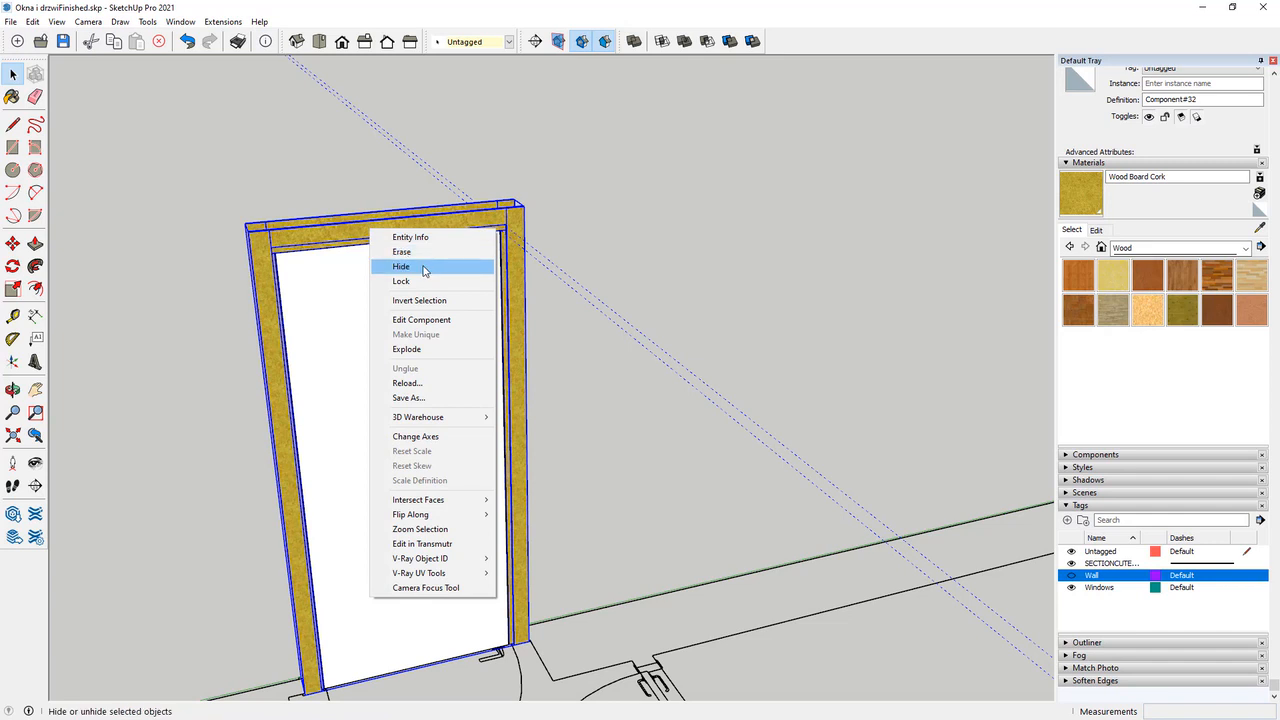
click(410, 267)
Select the entire door leaf geometry and make it a component.
middle_drag(574, 457, 430, 470)
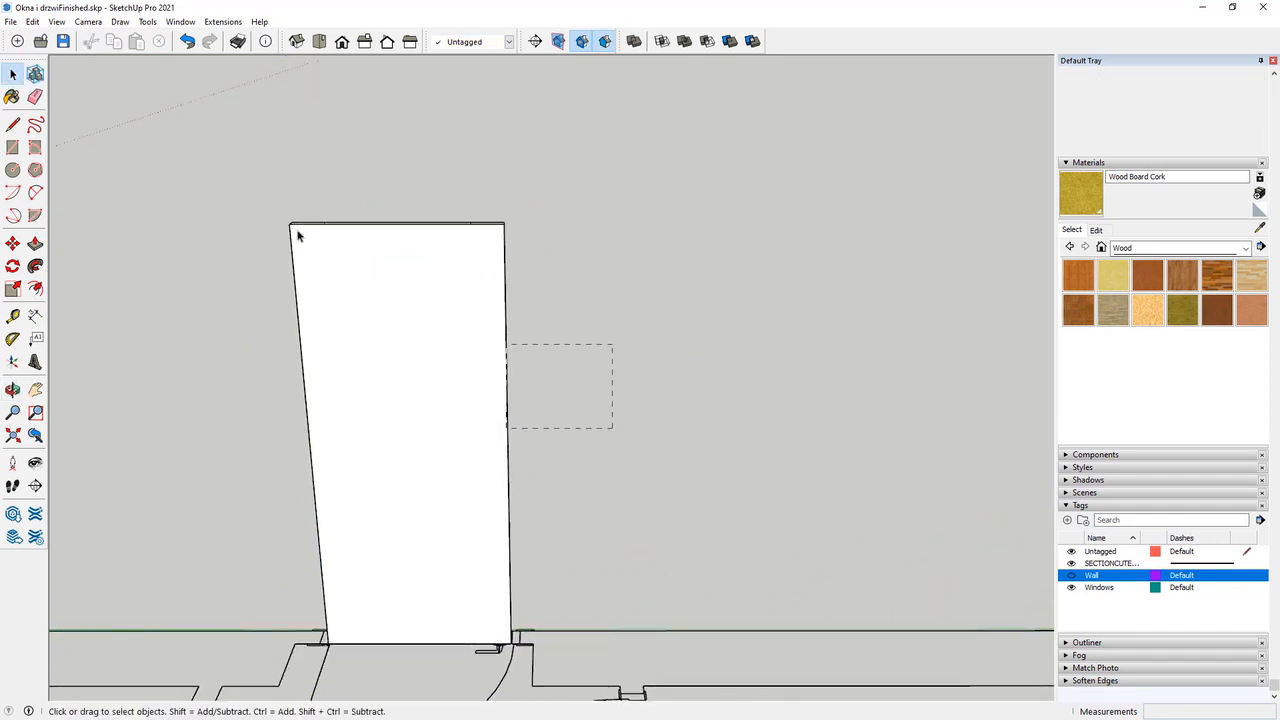
click(317, 291)
right_click(386, 263)
click(420, 365)
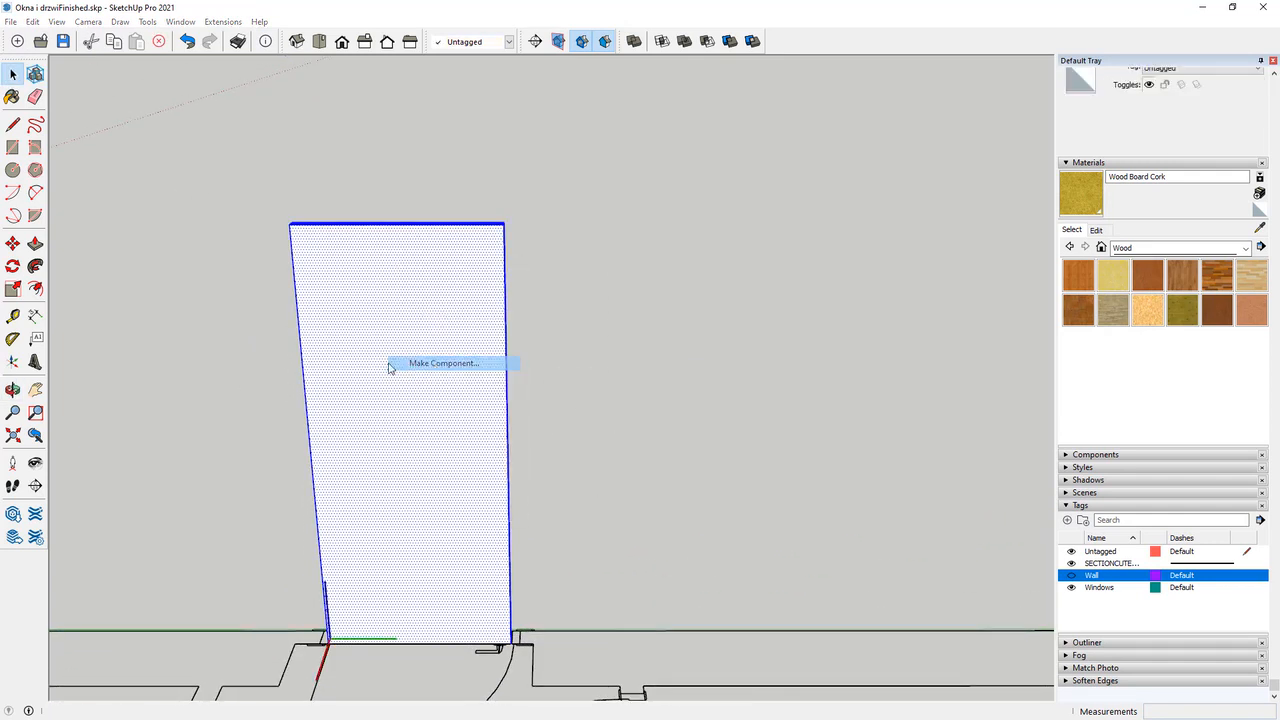
click(708, 428)
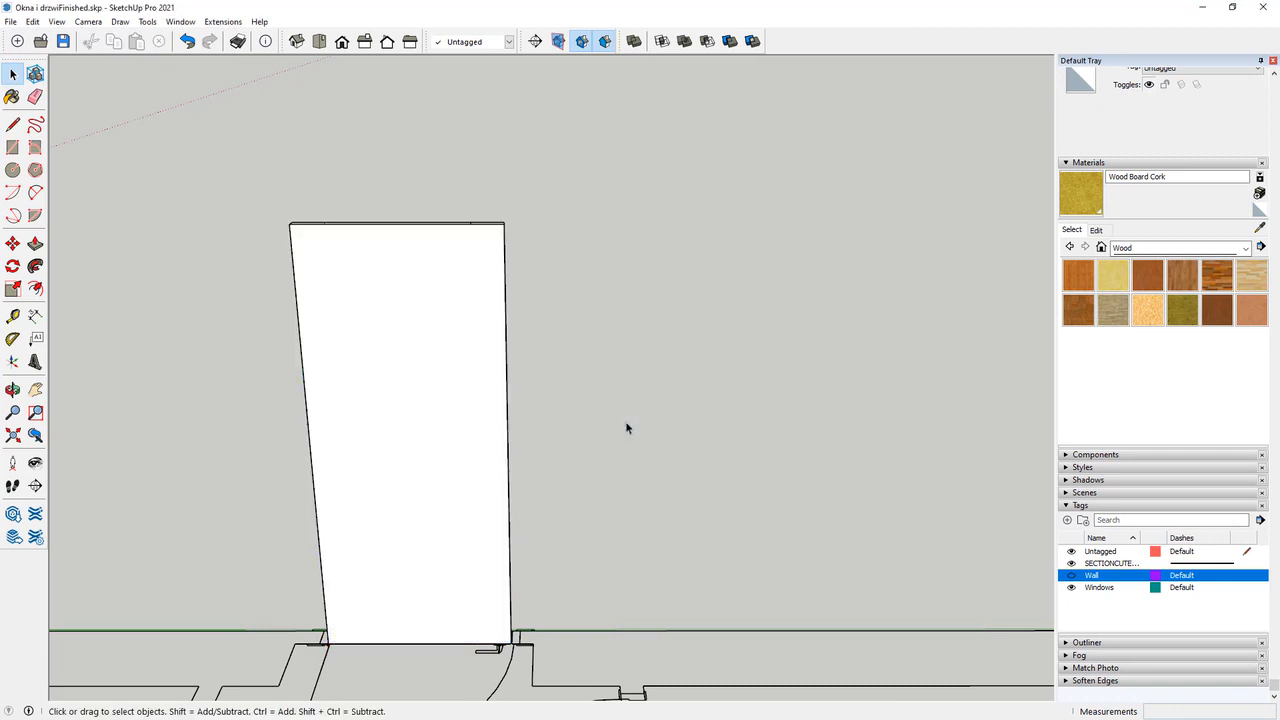
Turn on the display of hidden geometry and hidden objects, and unhide the exterior door frame component.
scroll(395, 378, down, 2)
scroll(395, 378, down, 1)
right_click(532, 240)
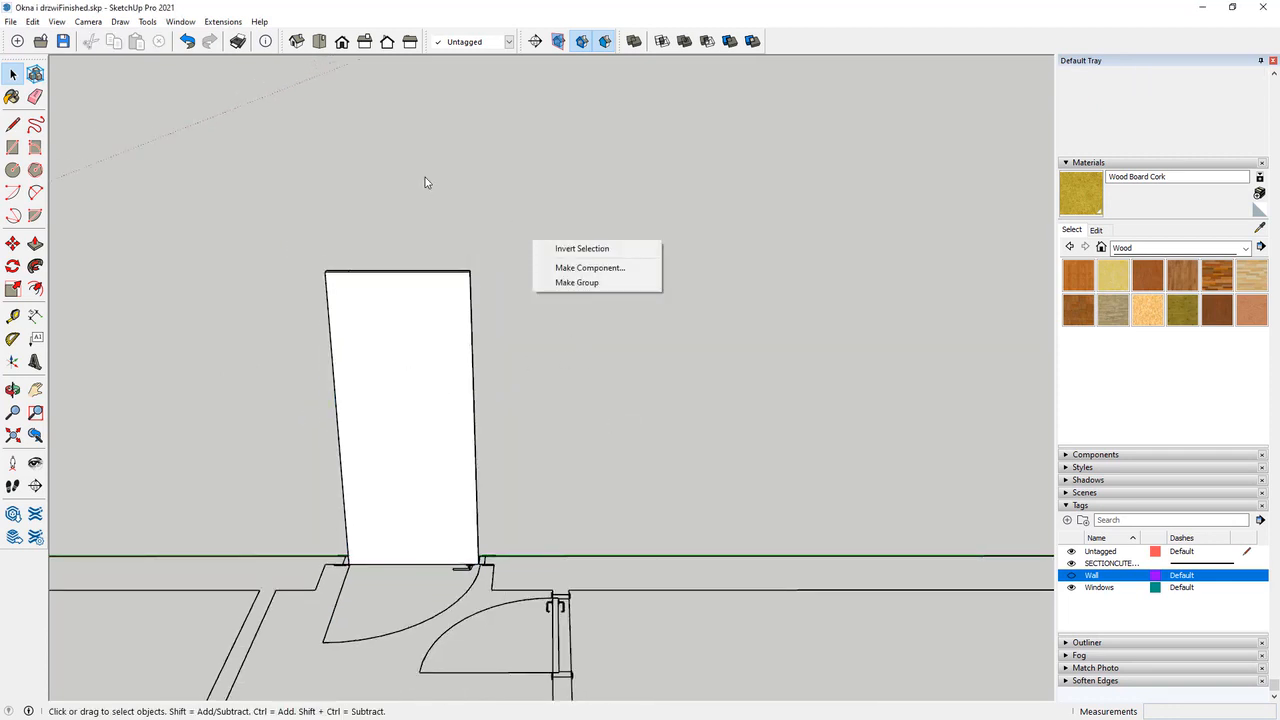
click(425, 178)
click(57, 22)
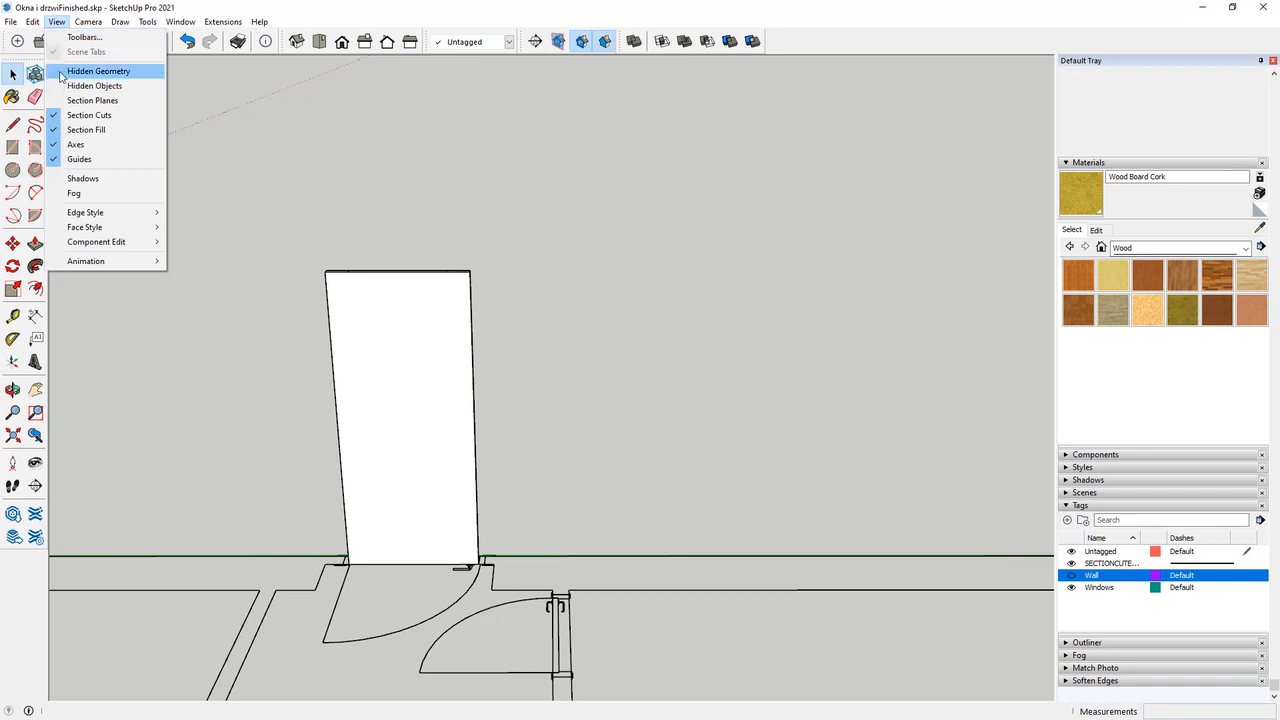
click(98, 71)
click(57, 22)
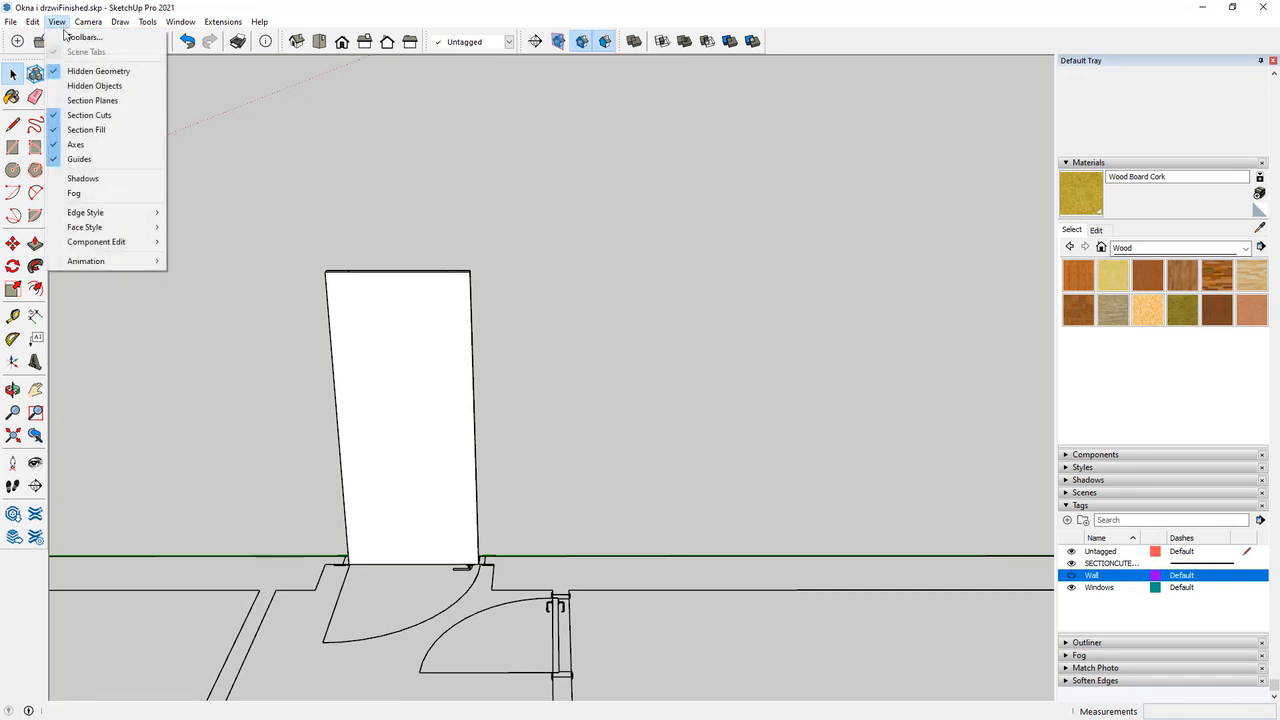
click(70, 90)
scroll(355, 258, up, 3)
click(363, 266)
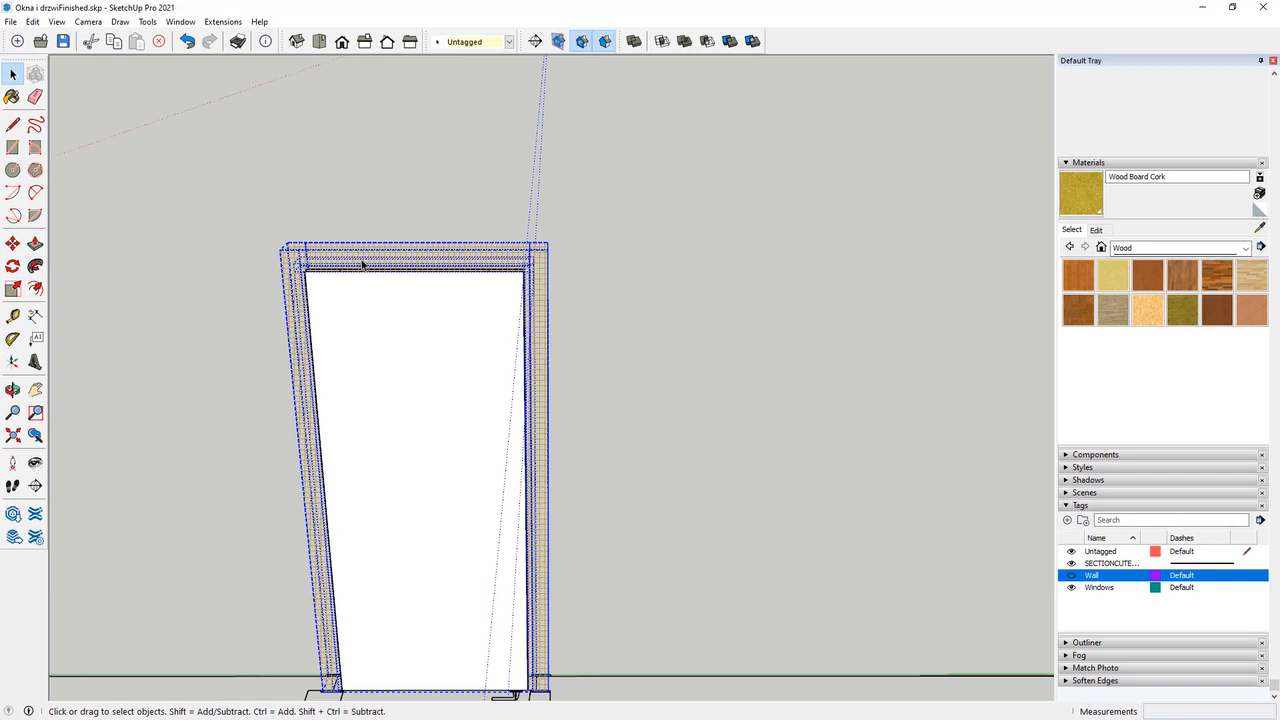
right_click(366, 273)
click(400, 298)
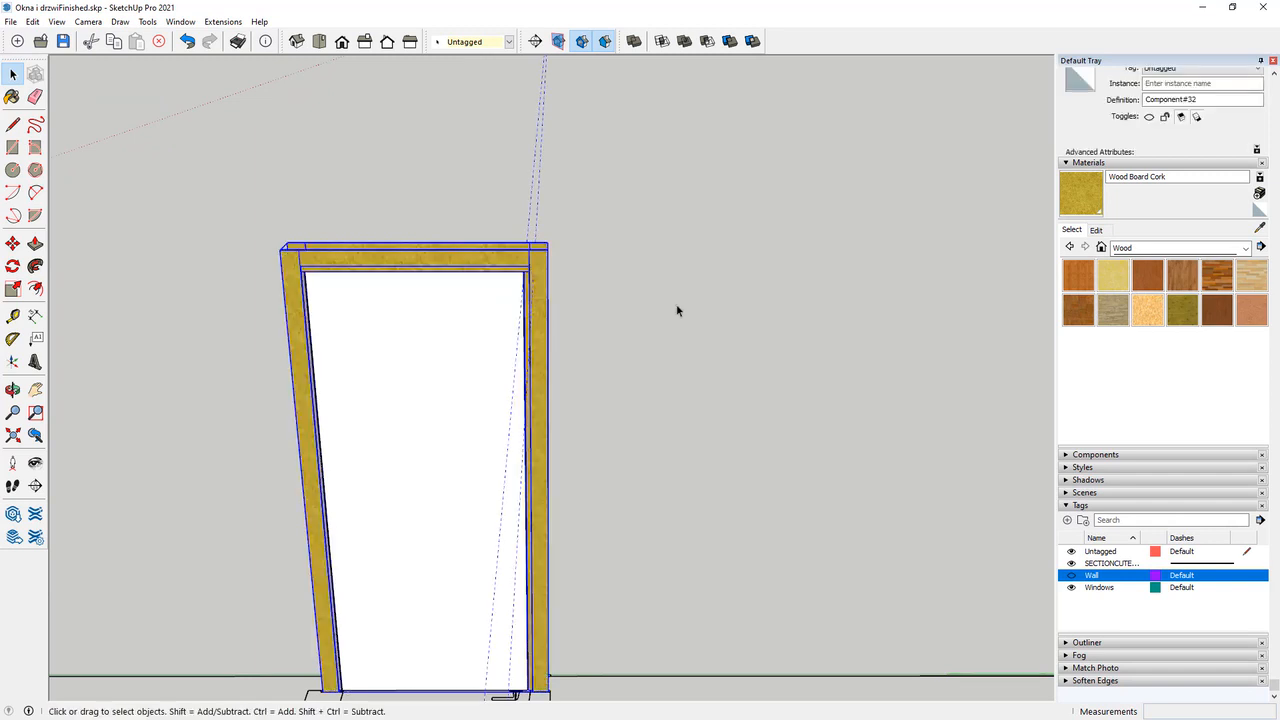
Select the door frame together with the door leaf and combine them into one component.
scroll(621, 324, down, 2)
drag(693, 422, 455, 305)
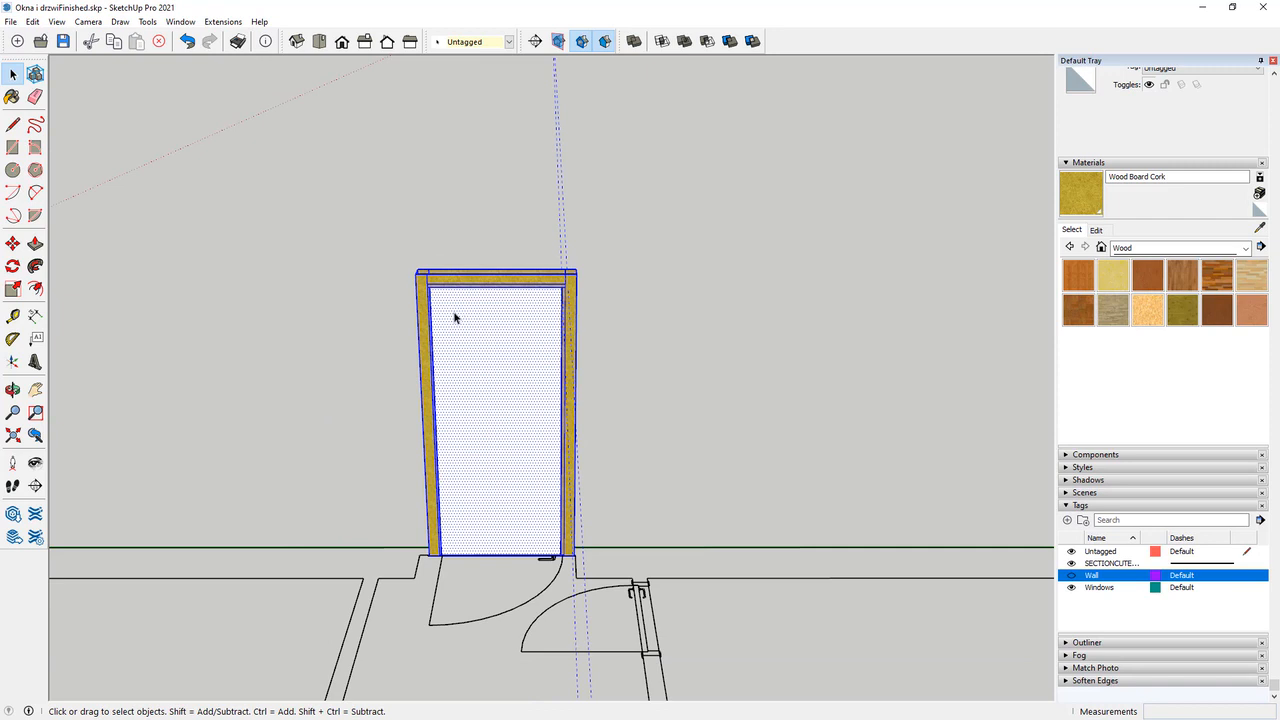
right_click(436, 290)
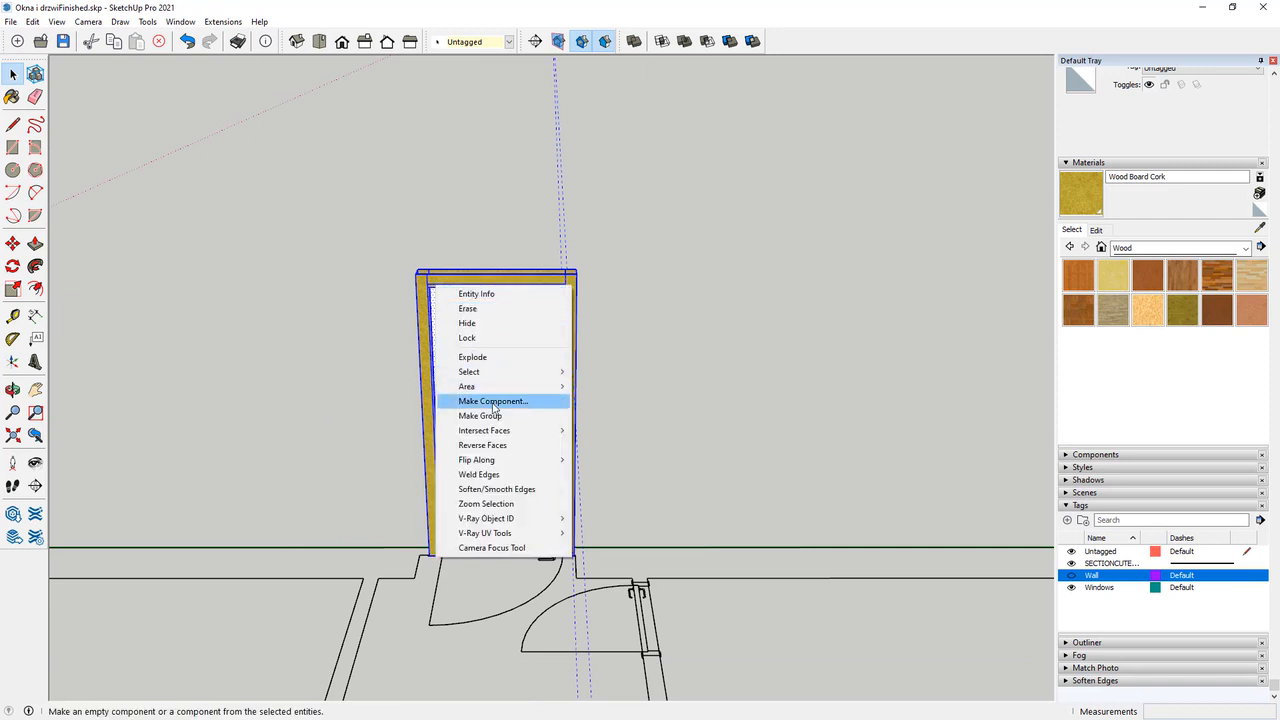
click(462, 399)
click(707, 426)
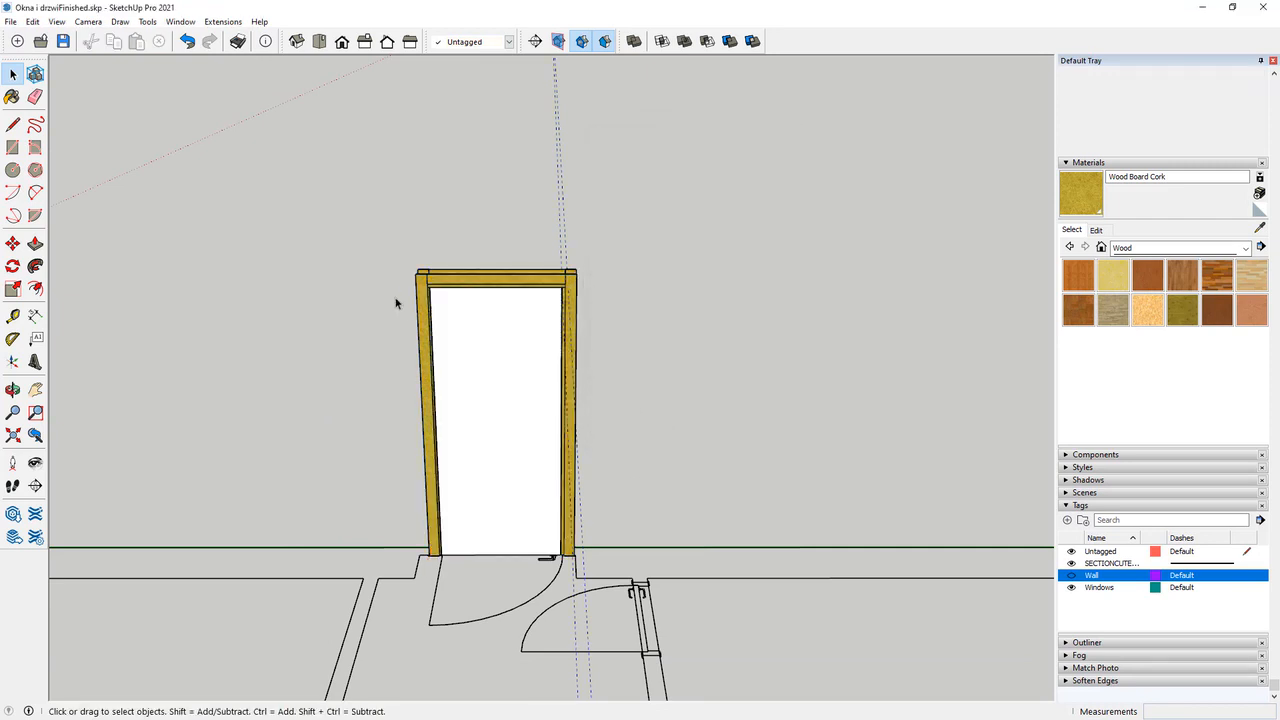
Import Klamka dzwi wejsciowe.skp and place the handle set on the floor plan in front of the exterior door.
scroll(467, 272, up, 5)
middle_drag(467, 272, 608, 378)
scroll(351, 364, down, 3)
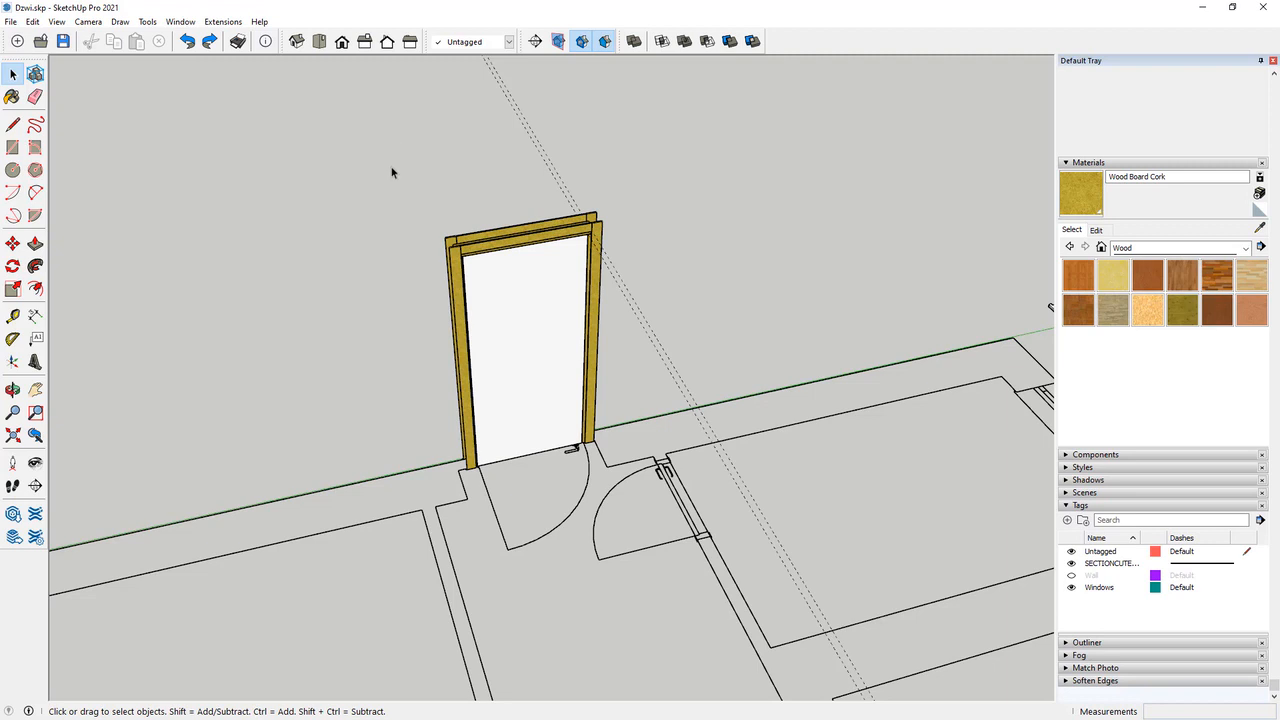
click(12, 23)
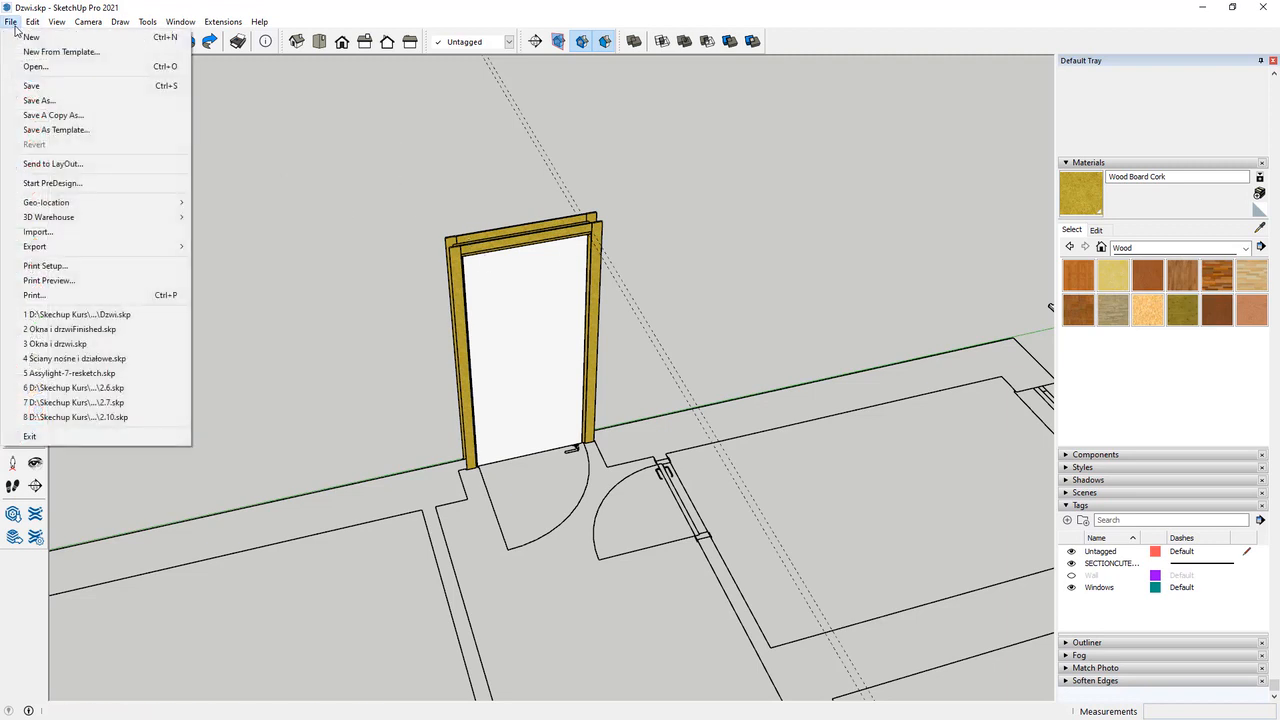
click(75, 232)
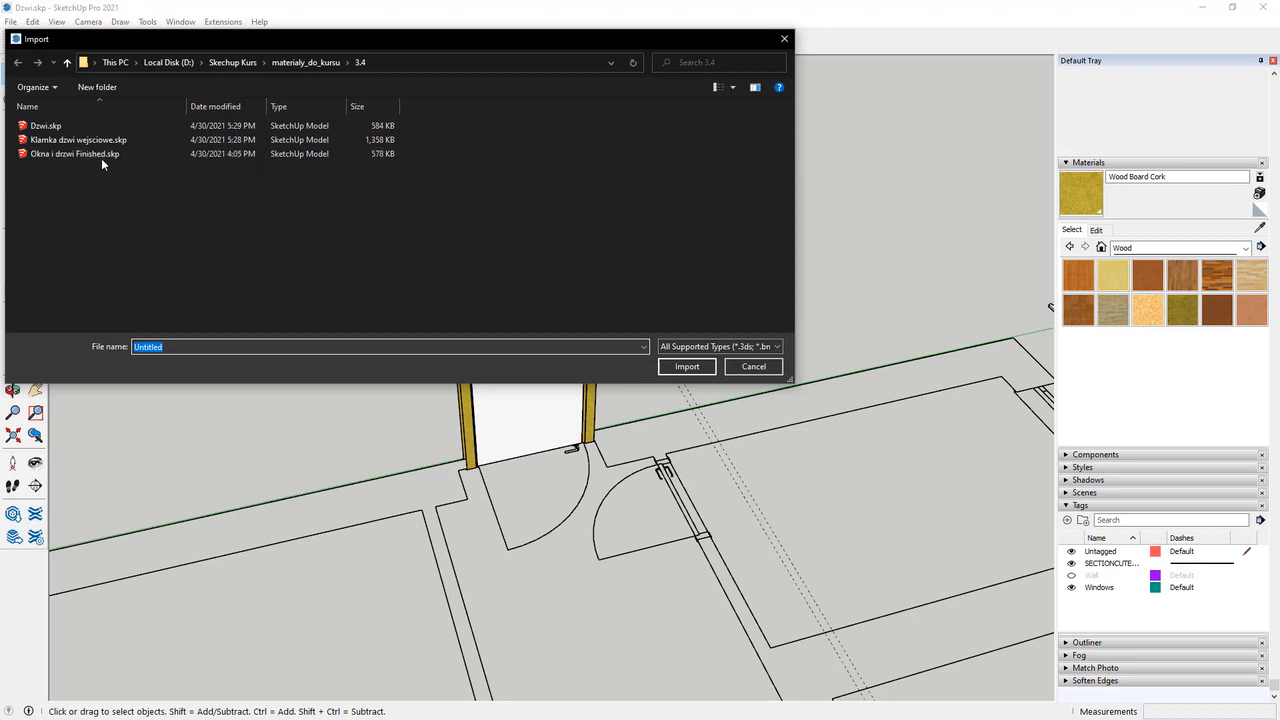
double_click(41, 141)
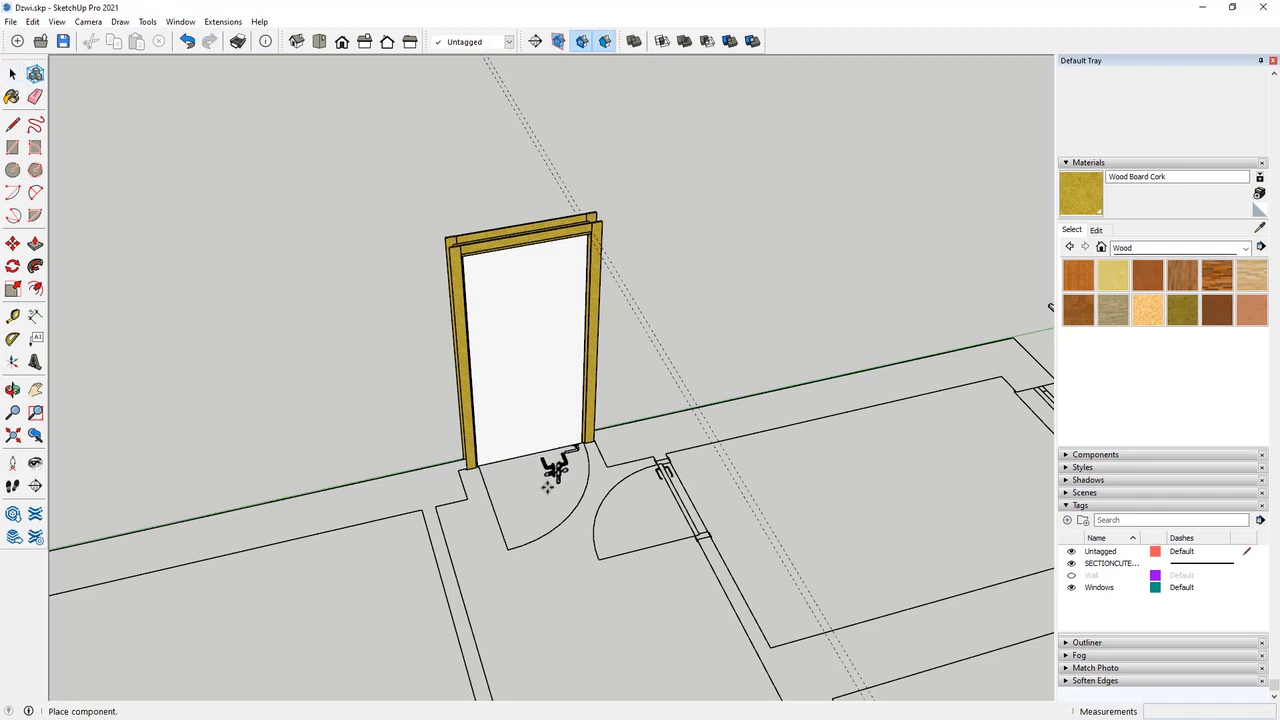
click(548, 485)
Rotate the imported handle set a quarter turn about the vertical axis so the levers run parallel to the door leaf.
scroll(553, 483, up, 10)
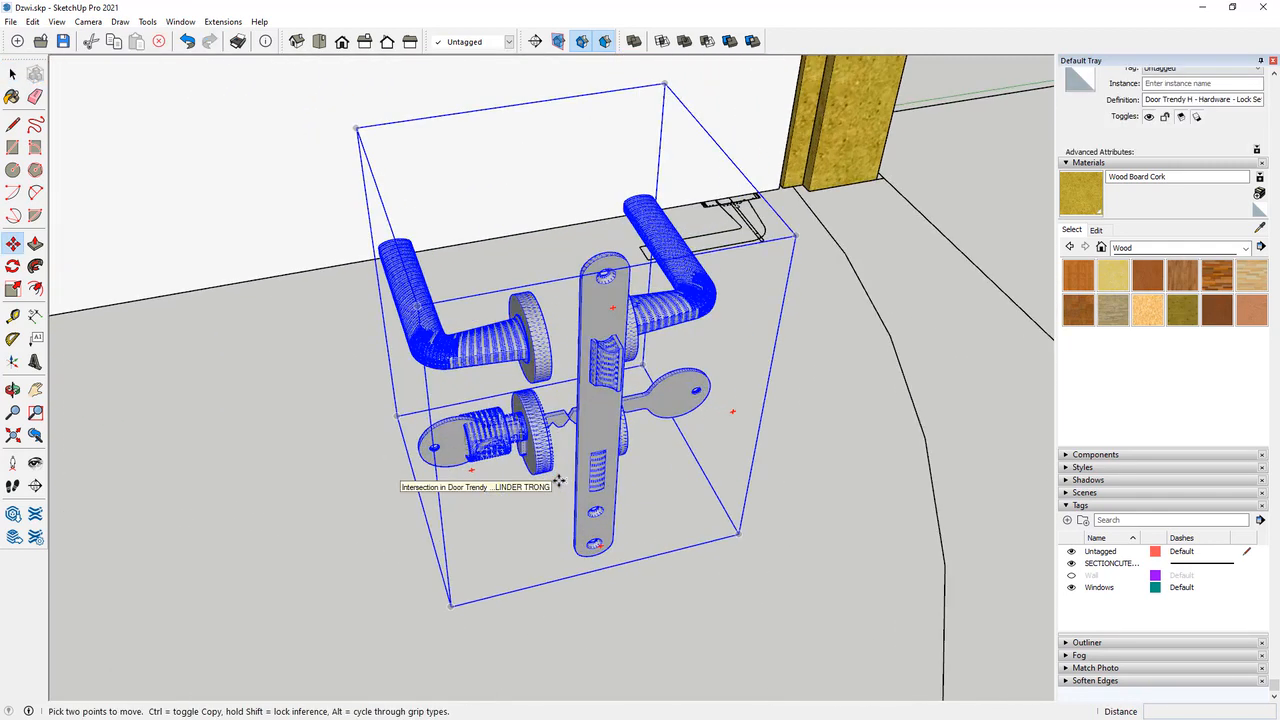
scroll(559, 481, down, 5)
scroll(561, 508, up, 3)
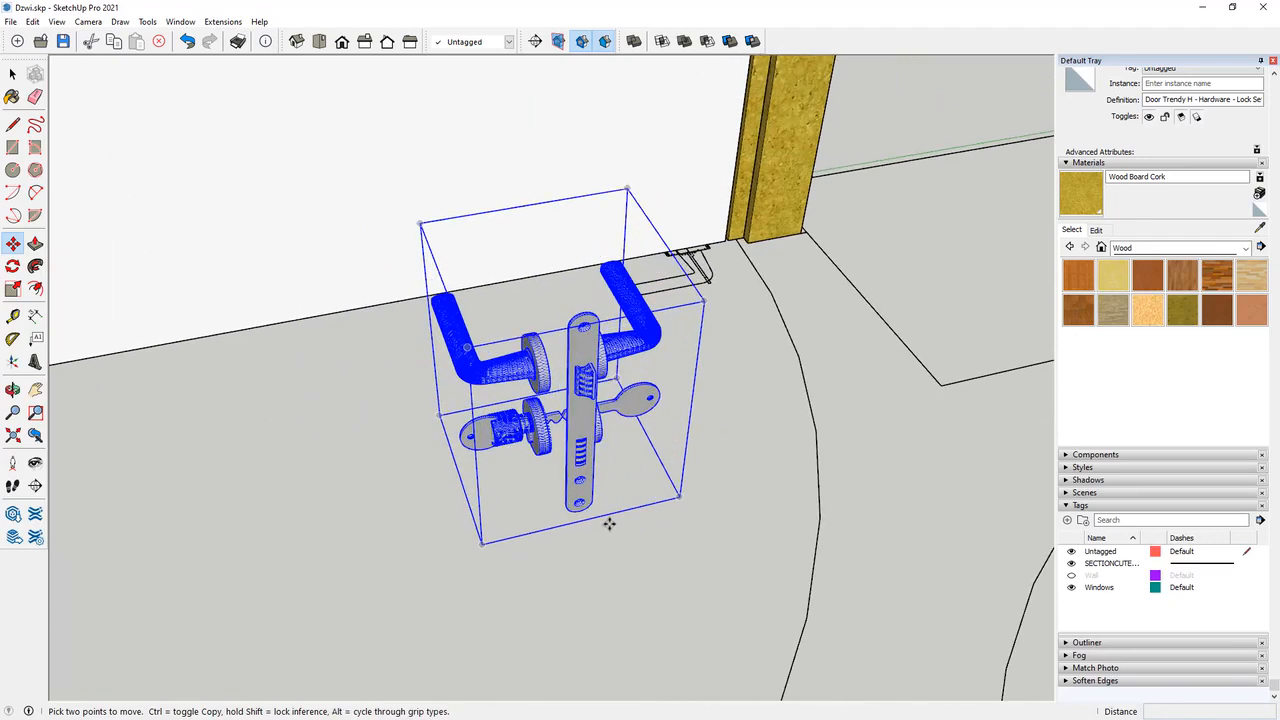
click(12, 266)
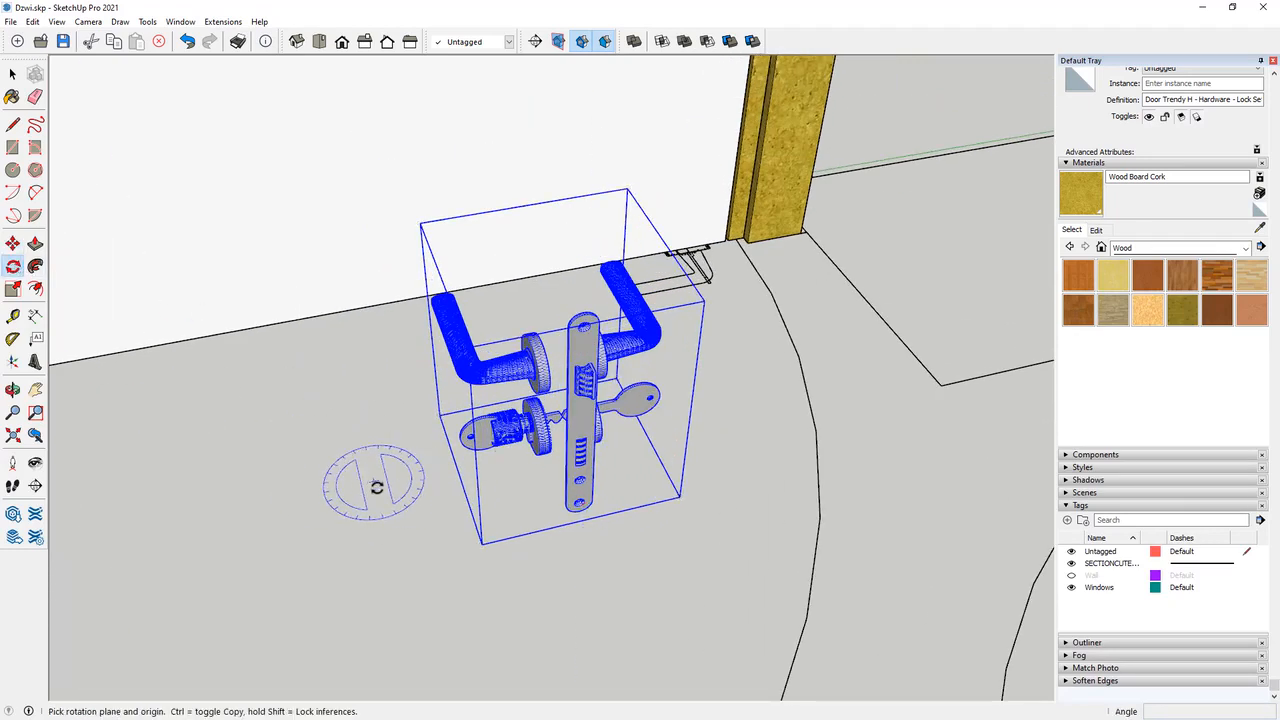
click(402, 583)
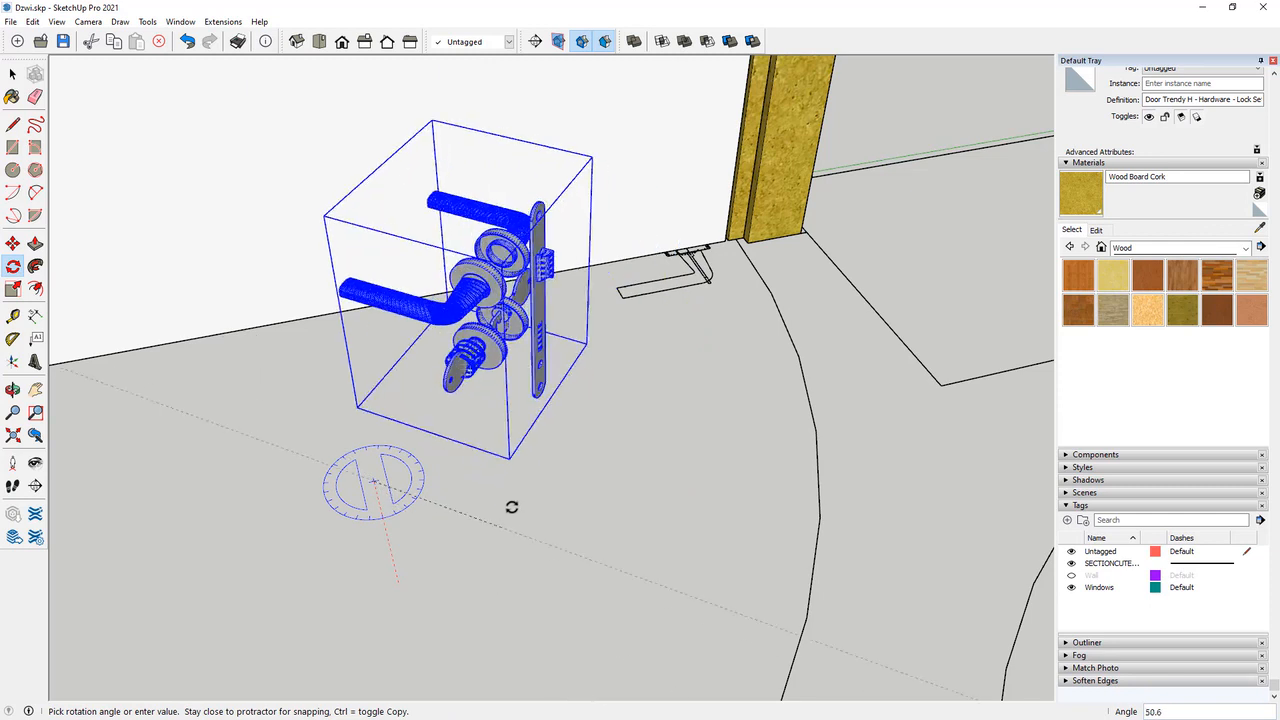
click(477, 381)
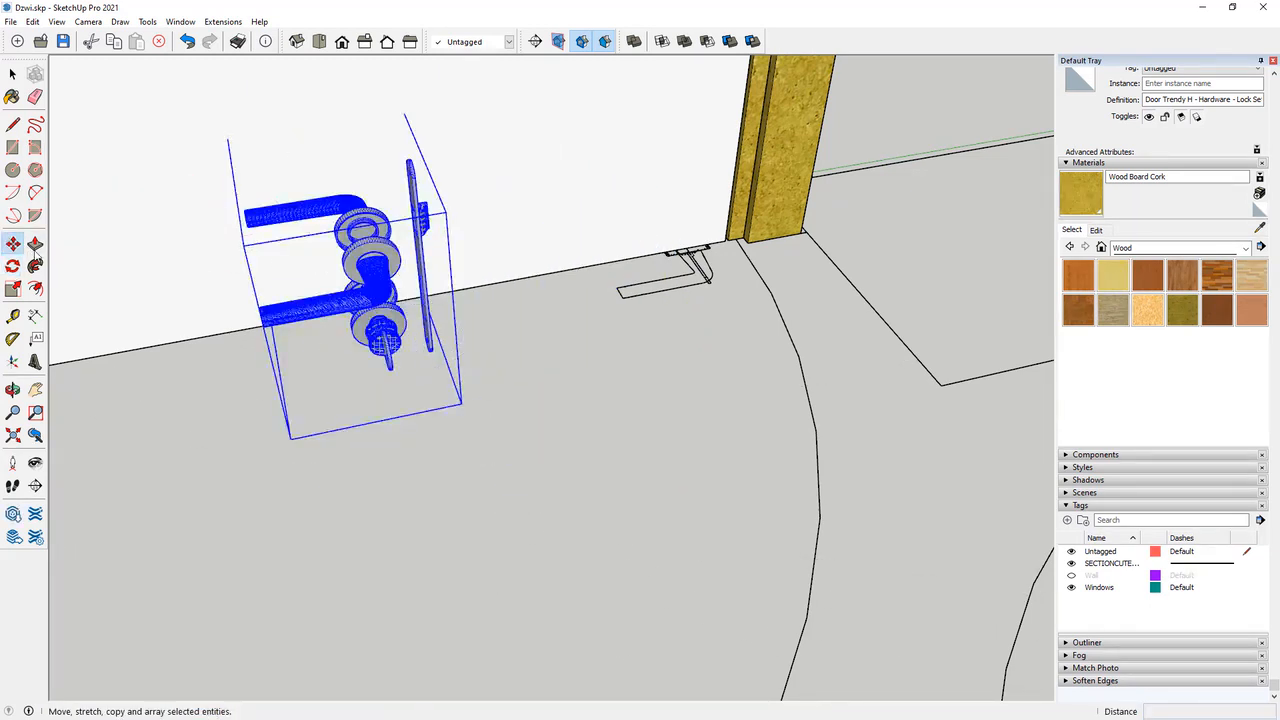
Move the handle set through the door leaf's thickness and raise it about 1011 mm.
click(12, 243)
scroll(400, 312, up, 4)
middle_drag(400, 312, 343, 287)
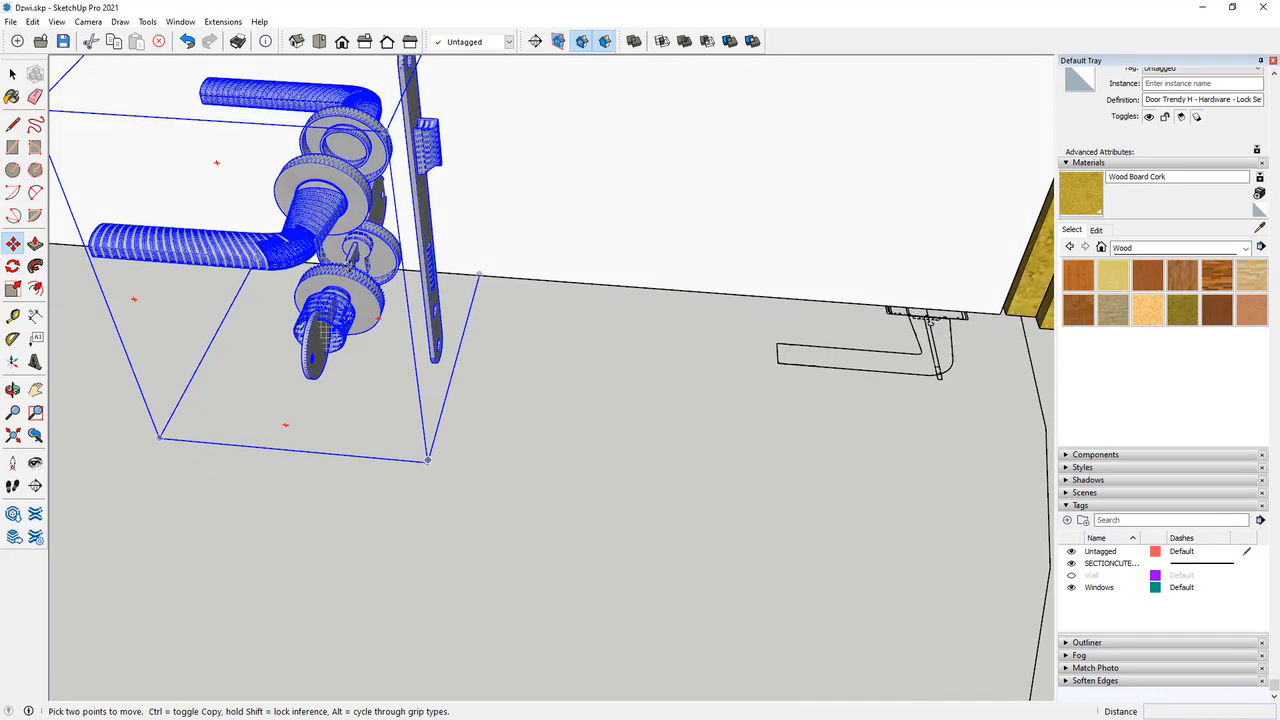
click(349, 265)
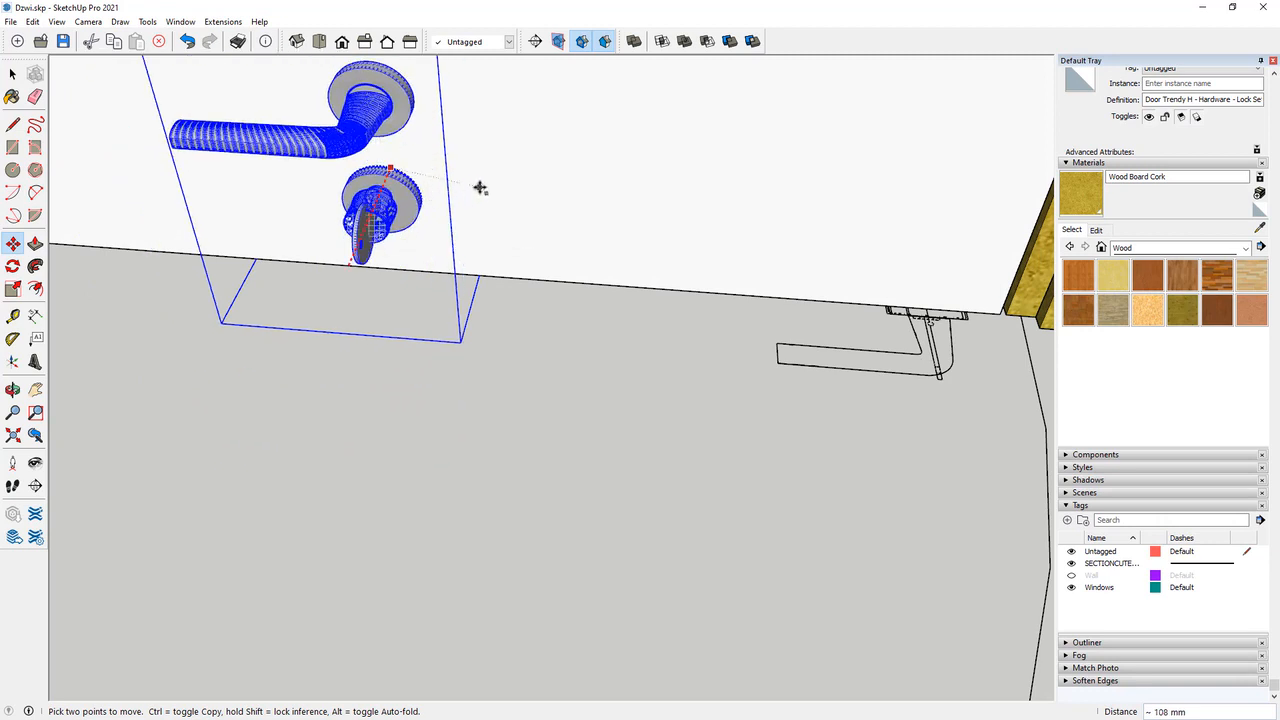
scroll(410, 390, down, 5)
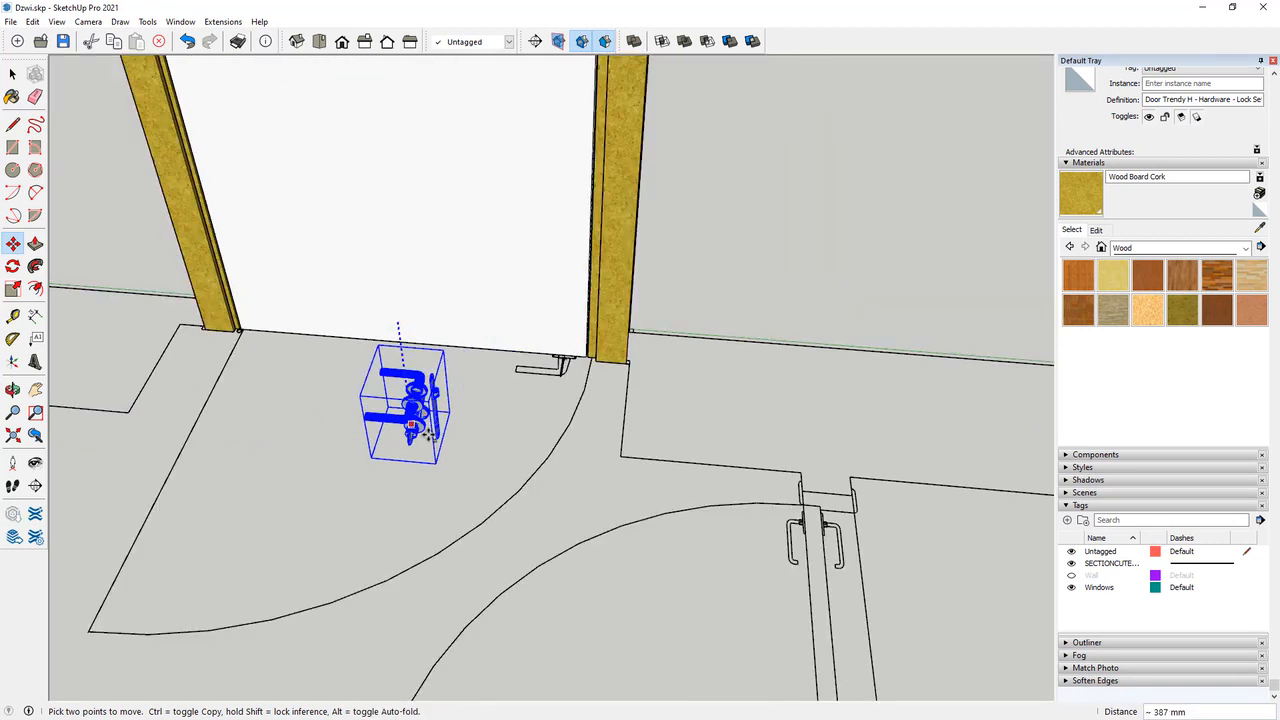
scroll(418, 410, down, 3)
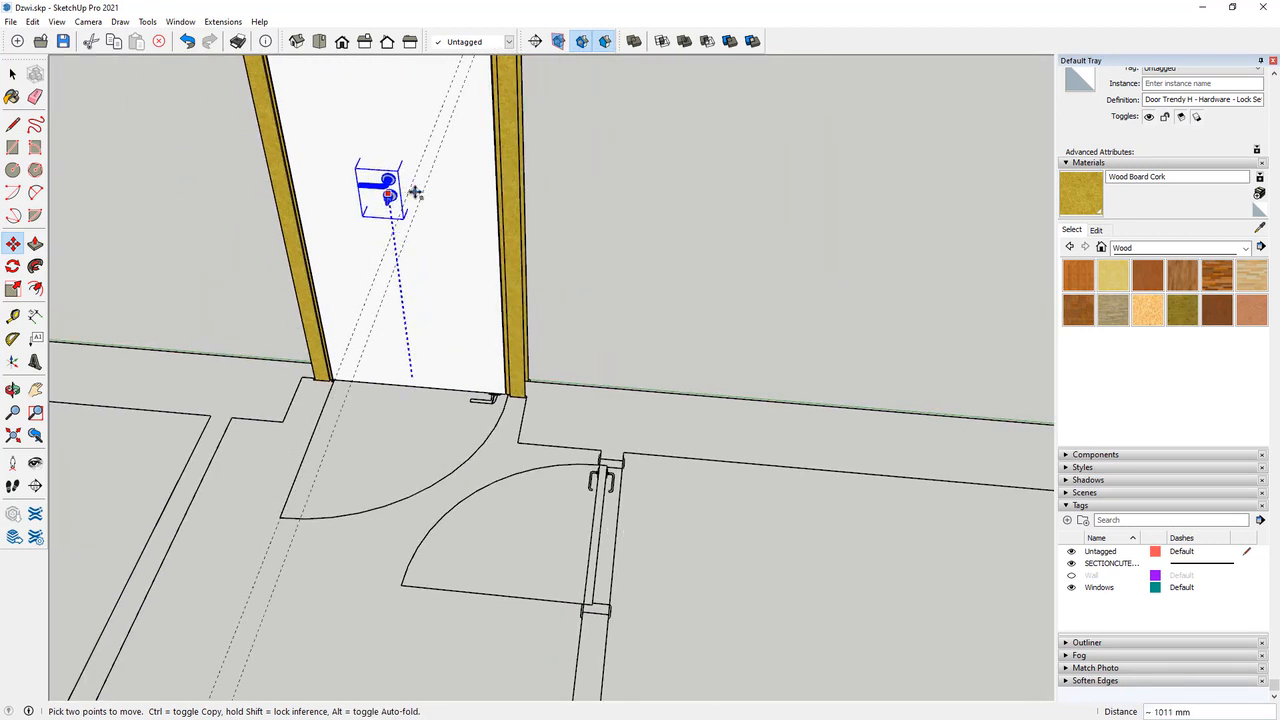
click(402, 190)
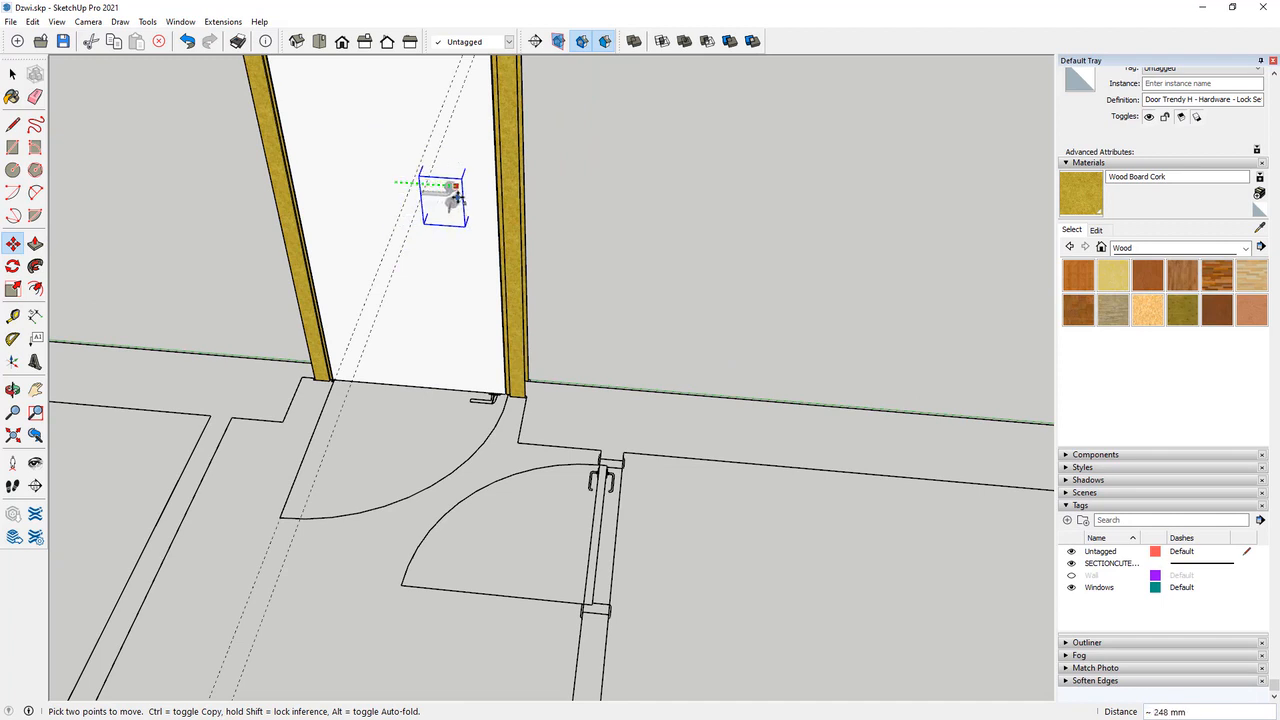
Slide the handle set about 304 mm along the door leaf toward the jamb on the opening side.
middle_drag(466, 200, 452, 355)
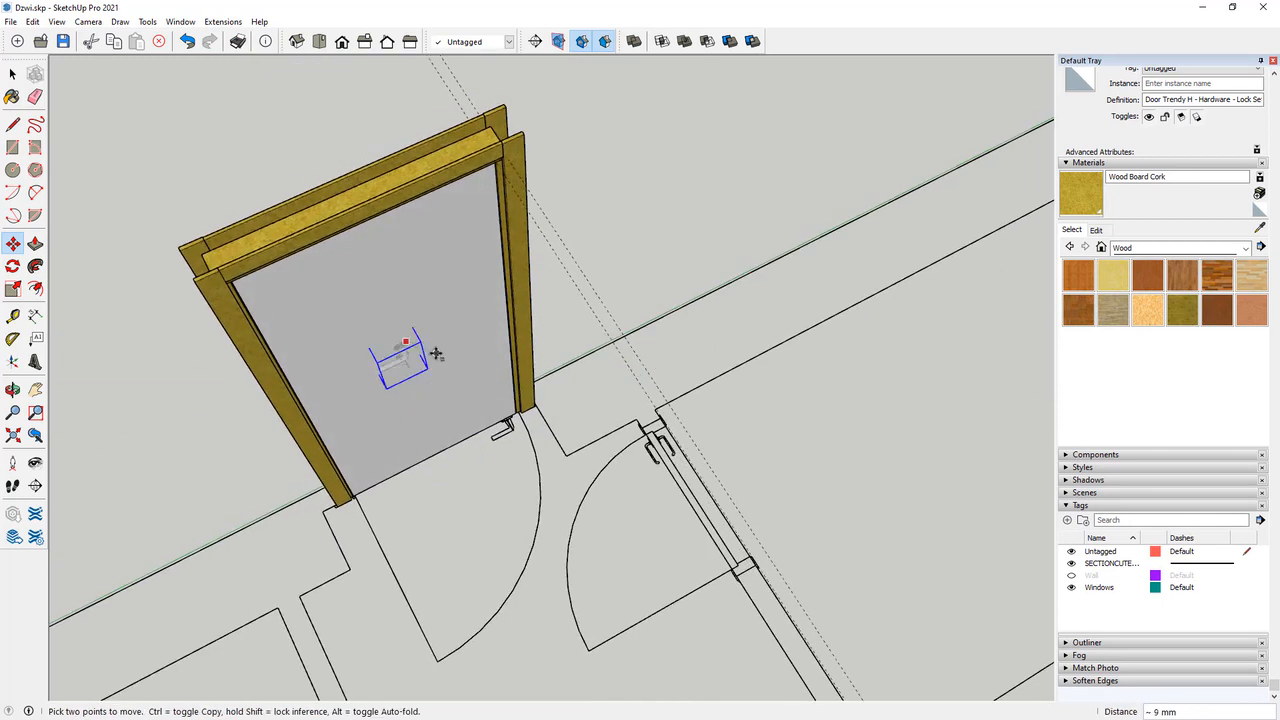
scroll(436, 353, up, 3)
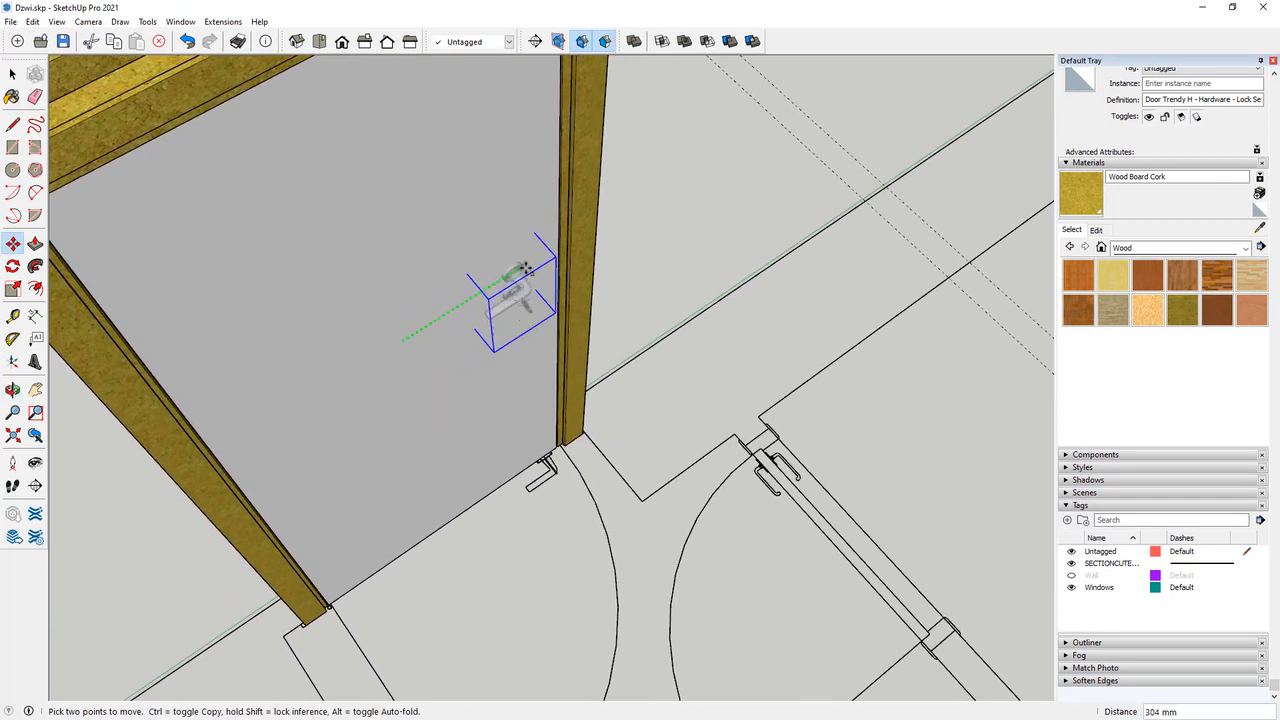
click(531, 265)
middle_drag(560, 420, 490, 412)
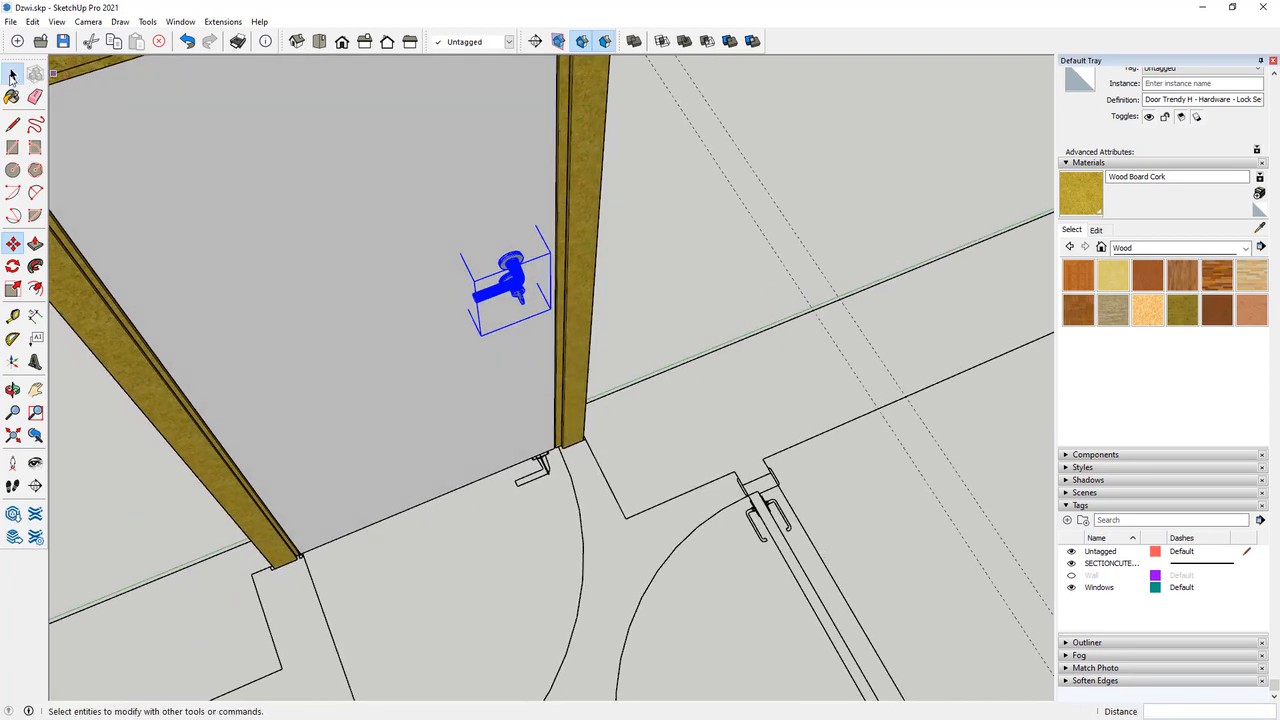
click(12, 76)
middle_drag(683, 340, 401, 325)
drag(354, 178, 747, 247)
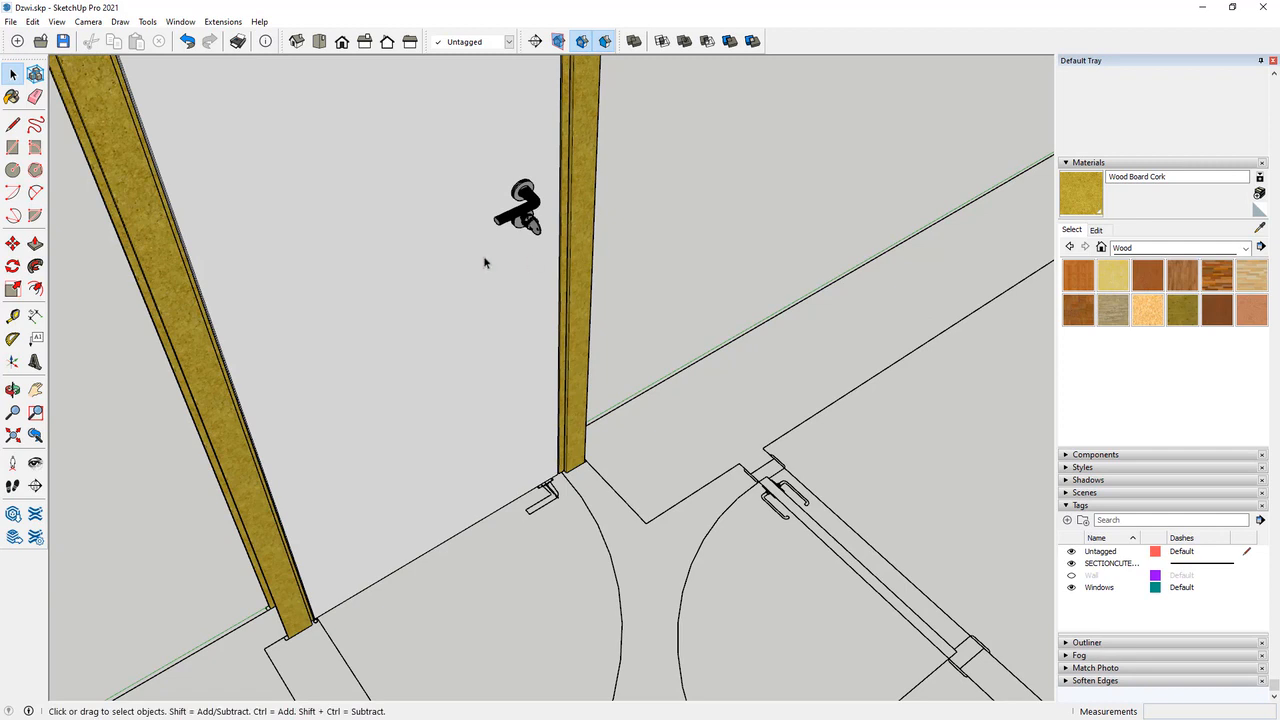
Draw a rectangle of about 722 × 33 mm over the leaf outline of the neighbouring interior door.
scroll(484, 262, down, 5)
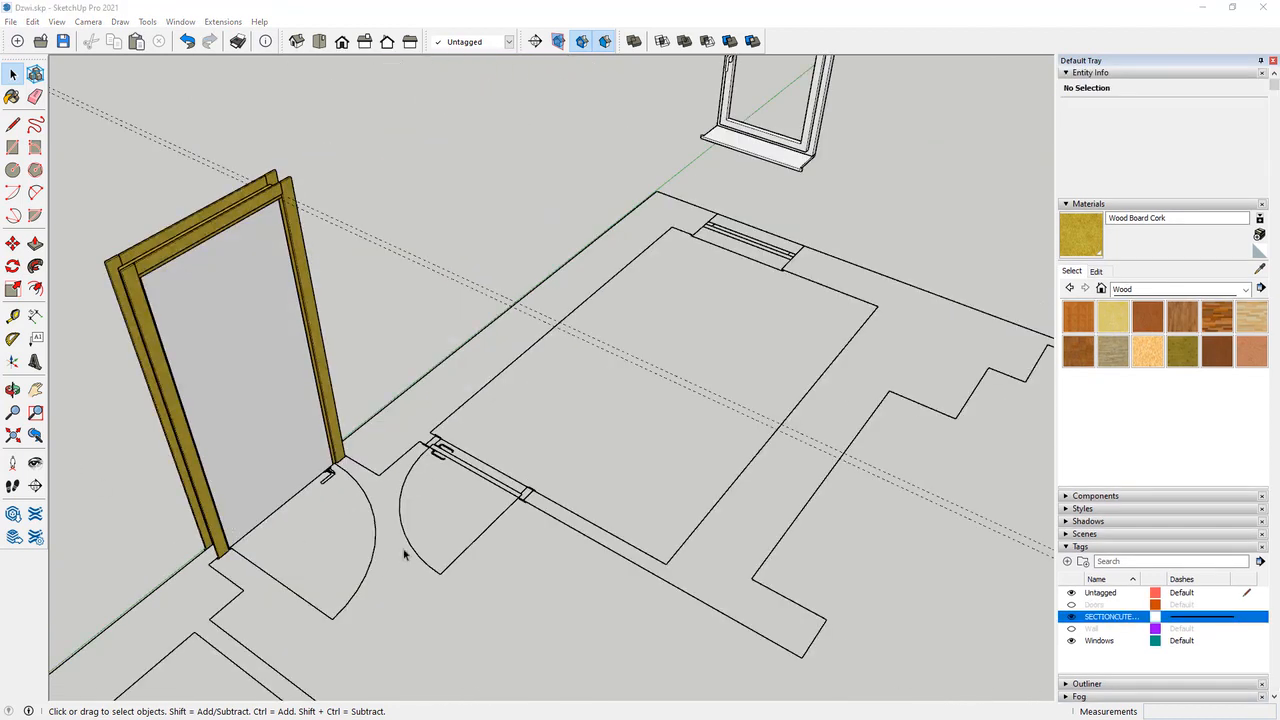
scroll(405, 556, up, 8)
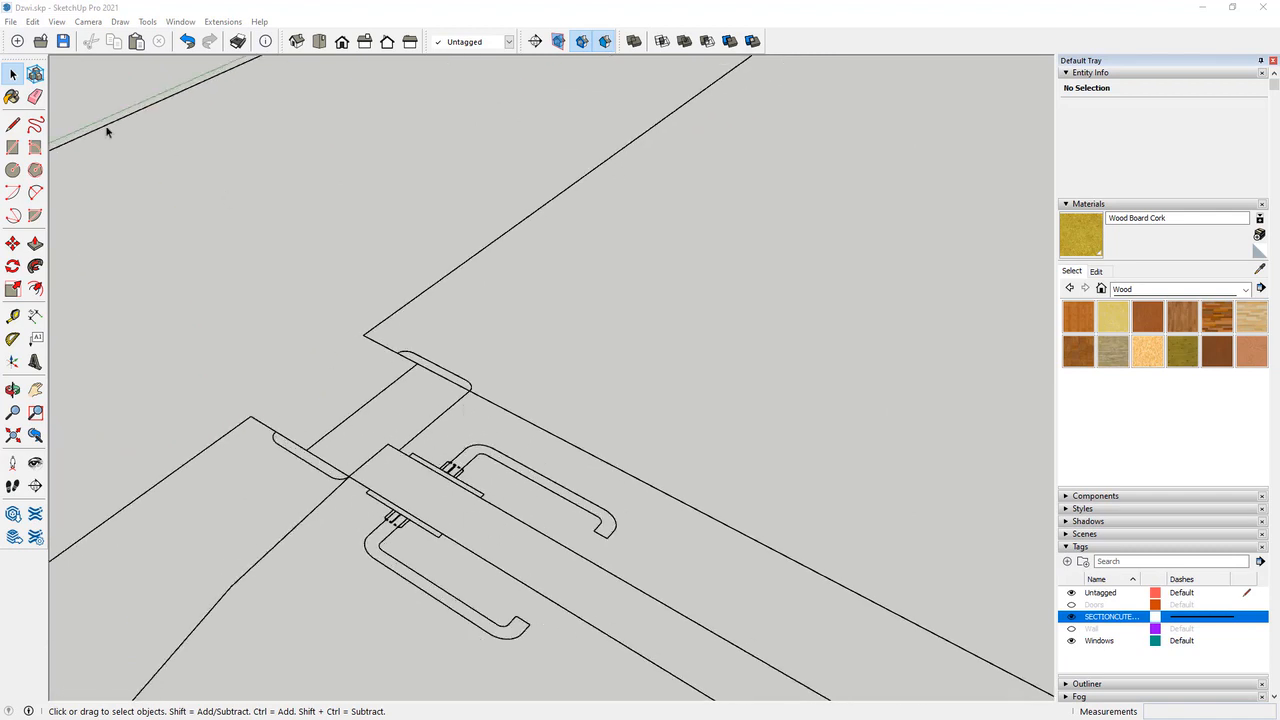
click(14, 148)
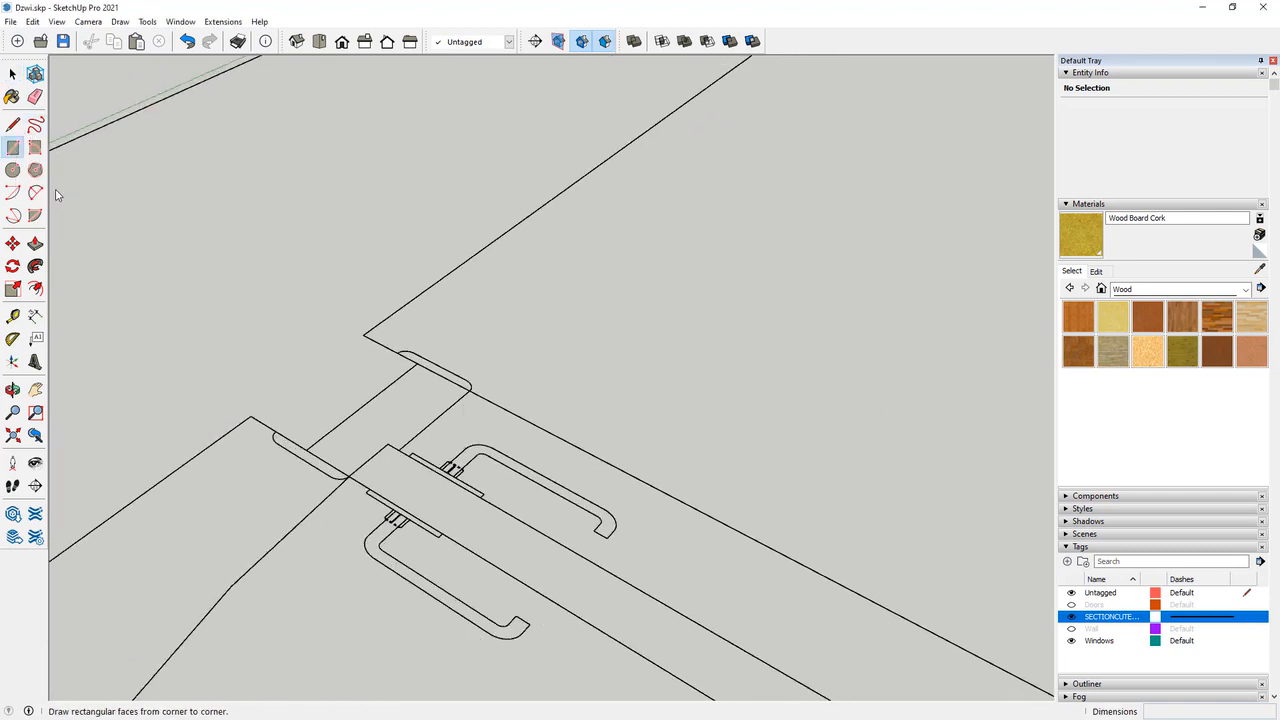
click(388, 444)
scroll(217, 361, down, 4)
scroll(436, 524, down, 1)
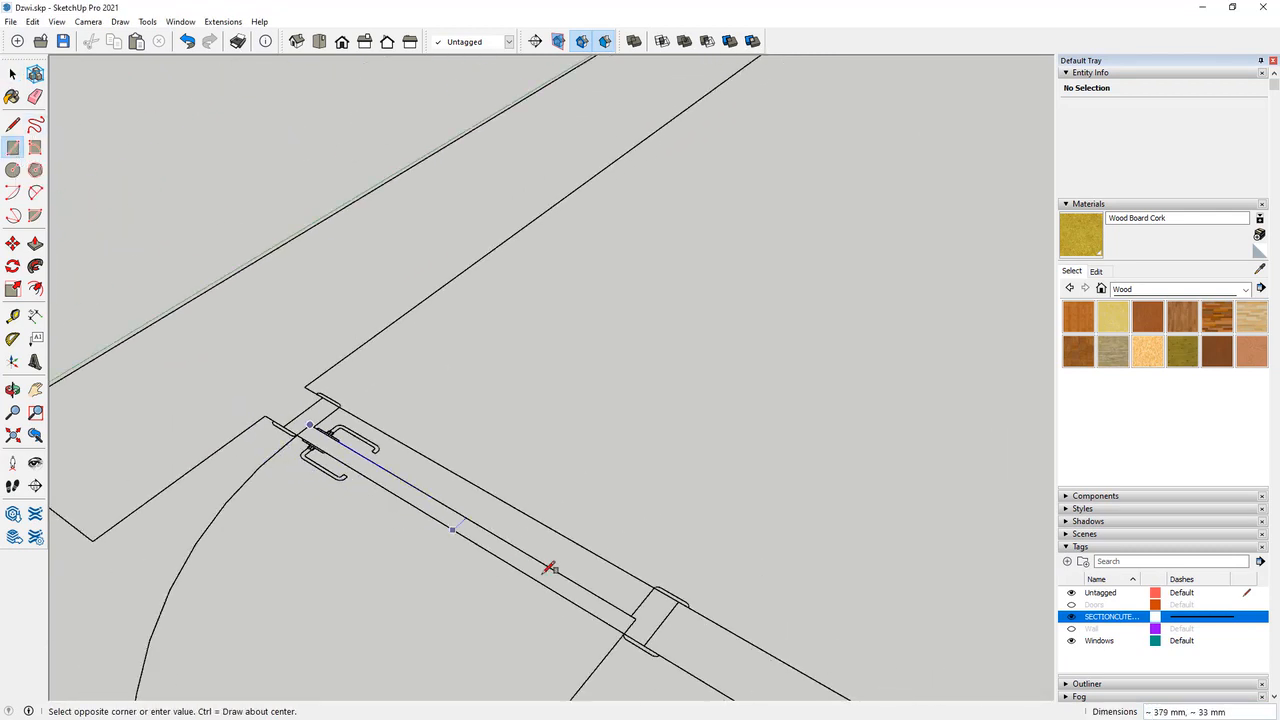
scroll(582, 600, up, 2)
click(670, 652)
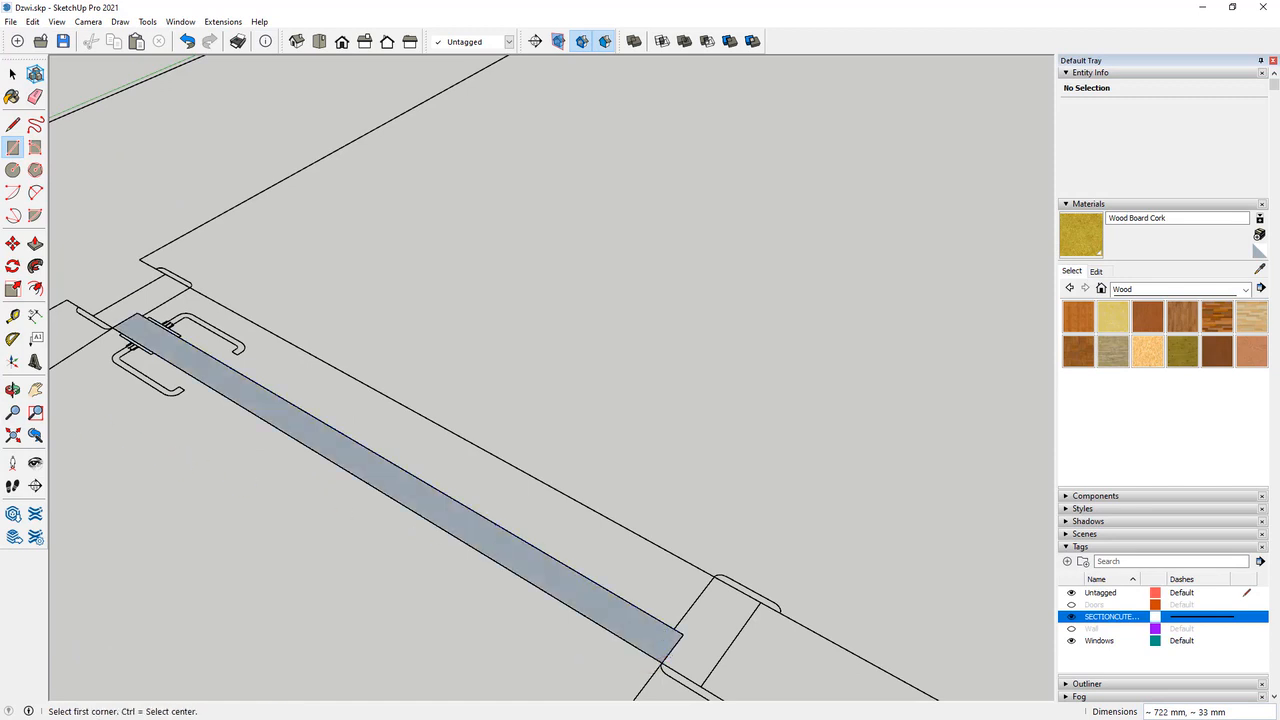
Extrude the interior door leaf footprint upward and make the Wall tag visible around it.
click(35, 245)
click(286, 426)
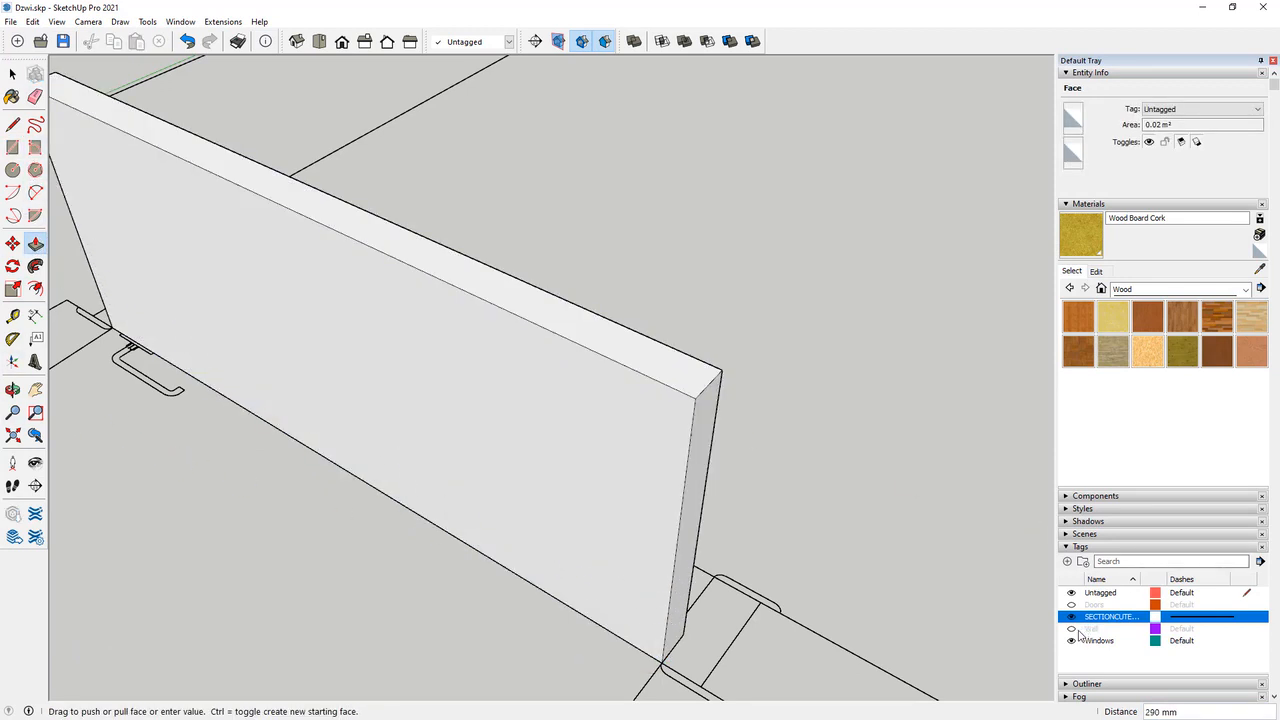
click(1072, 629)
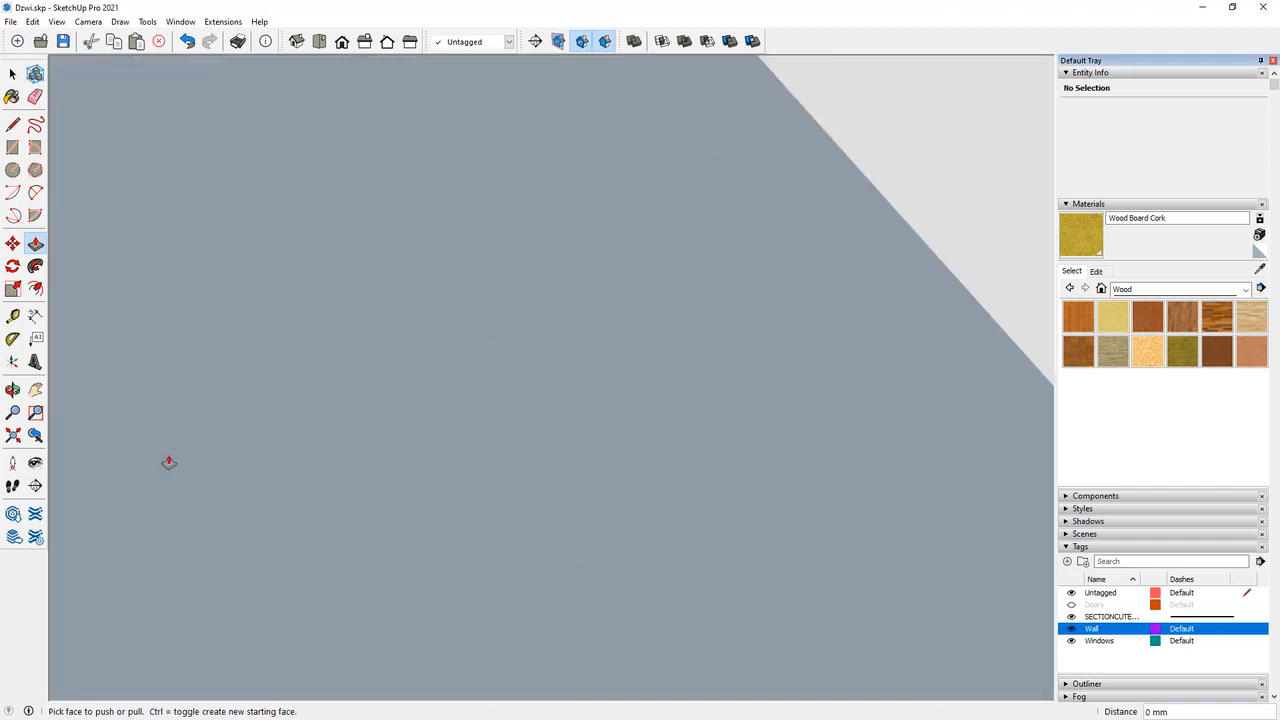
scroll(168, 463, up, 4)
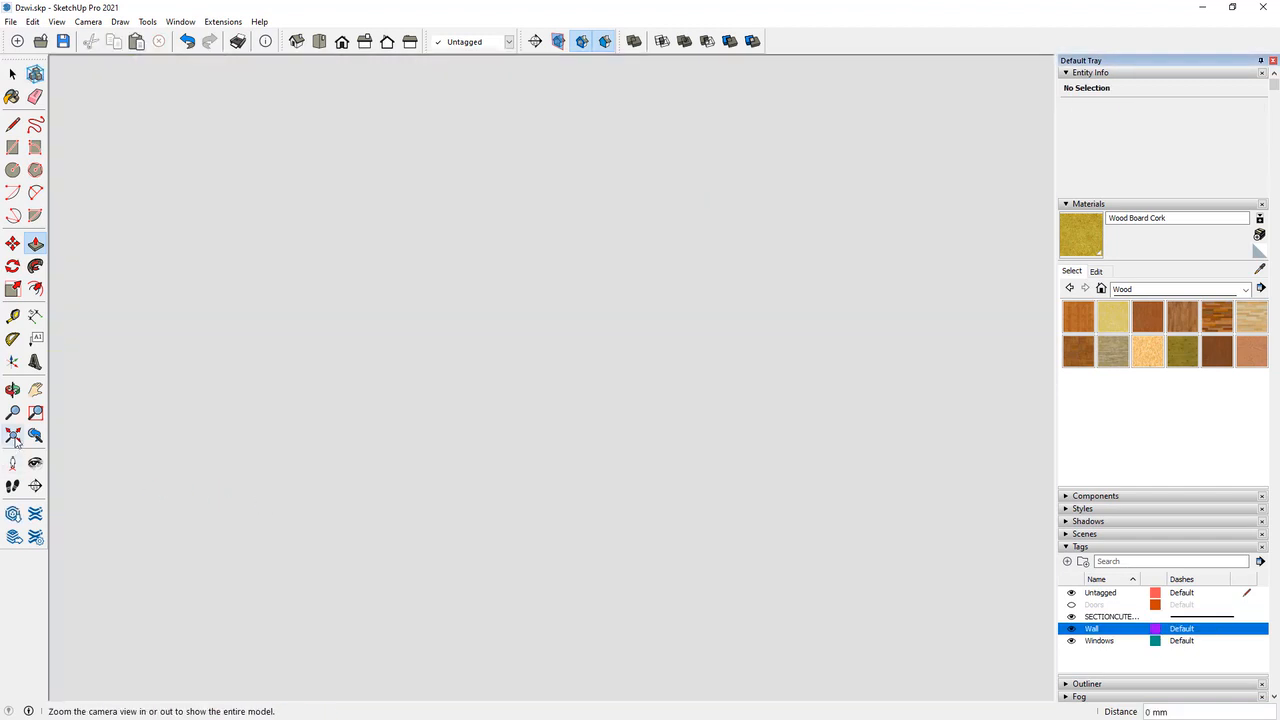
click(14, 436)
scroll(489, 243, up, 10)
key(space)
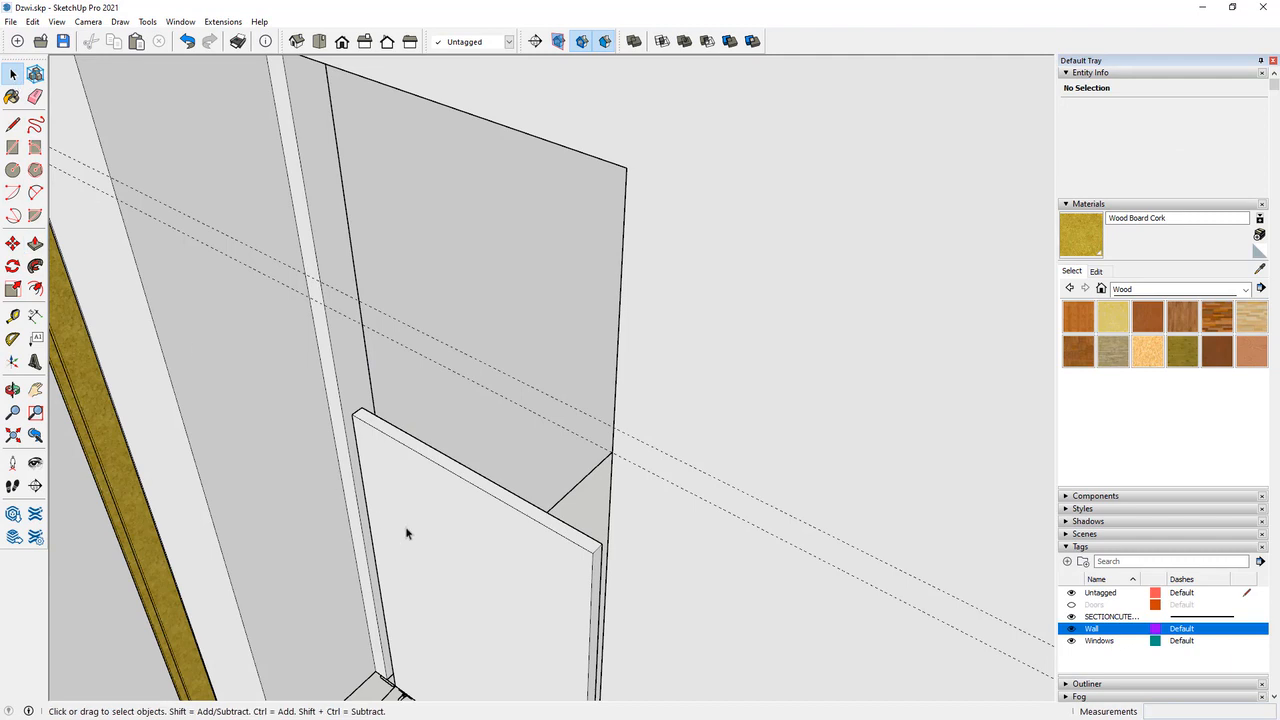
Make the extruded interior door leaf a component.
triple_click(406, 534)
right_click(406, 534)
click(478, 366)
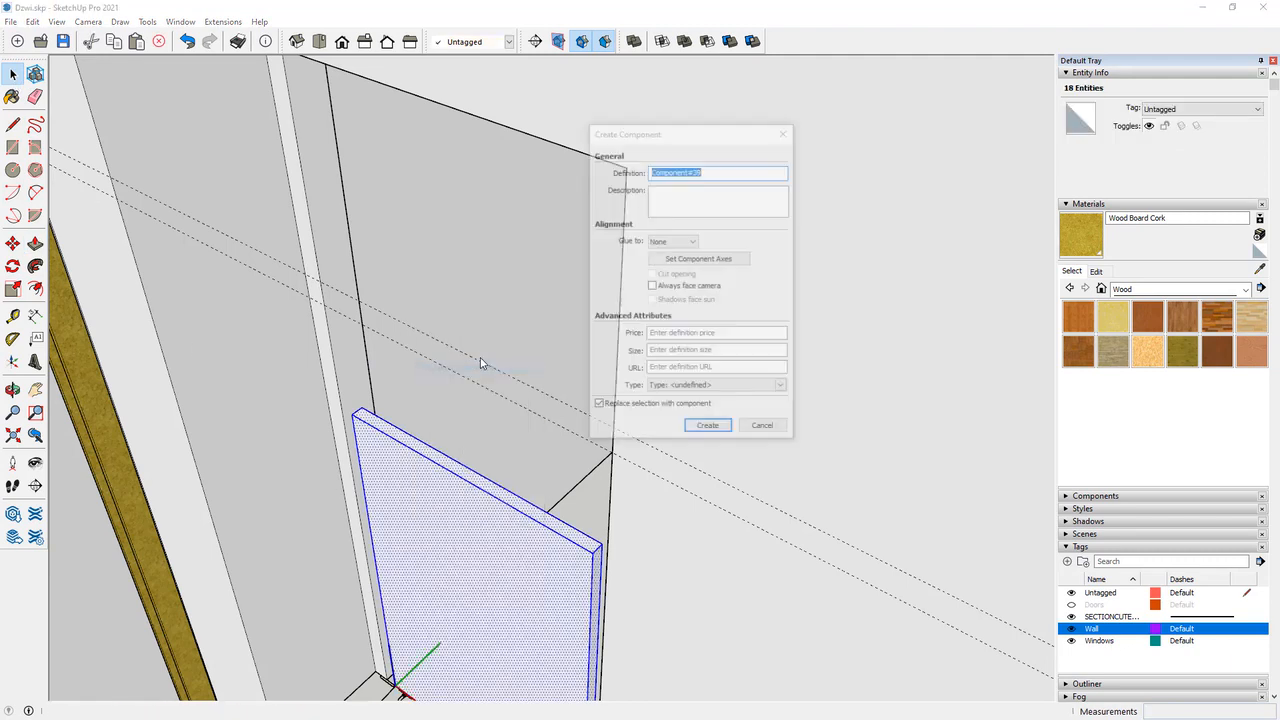
key(Return)
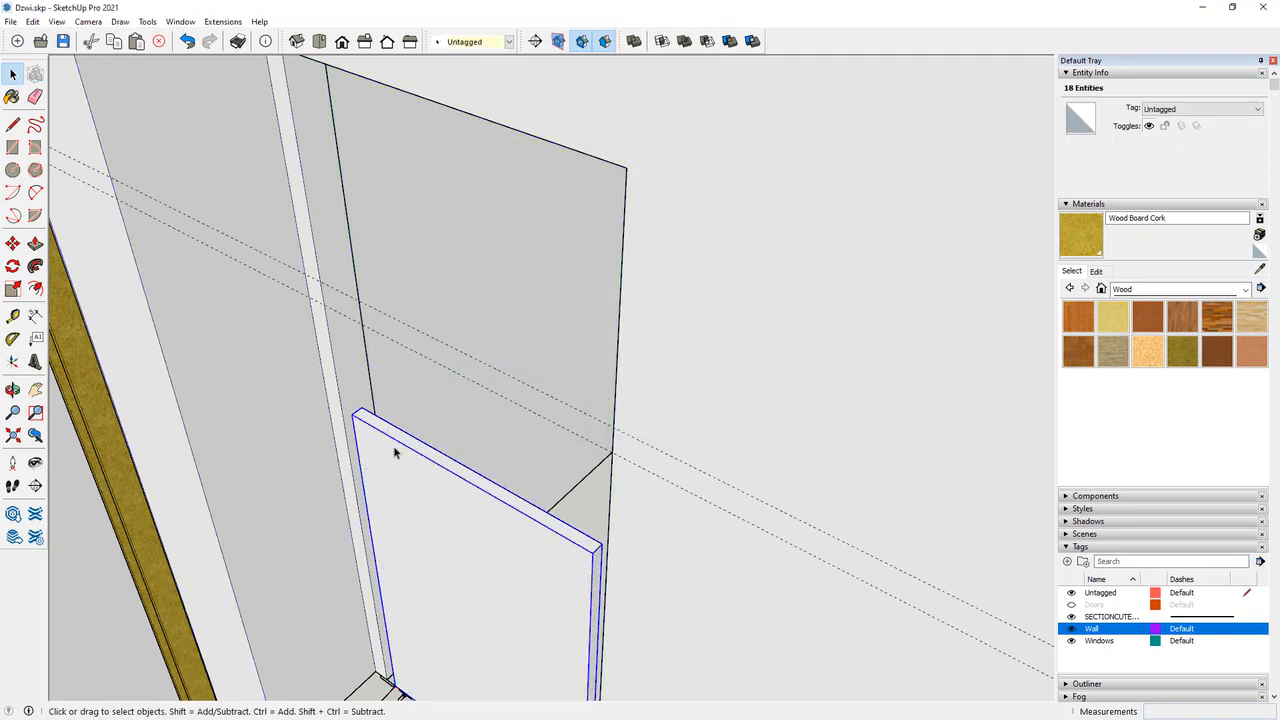
Hide the Wall tag to expose the plan lines around the interior door's jamb.
click(443, 294)
middle_drag(394, 453, 418, 558)
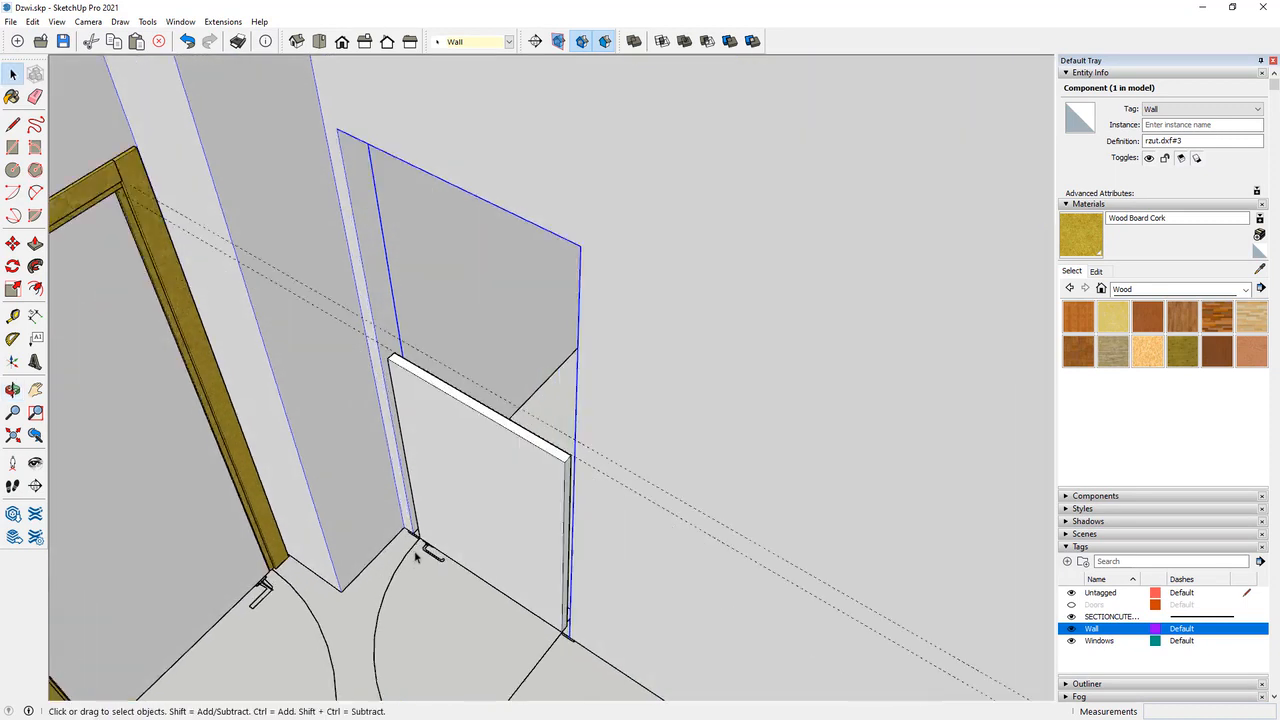
scroll(418, 558, up, 8)
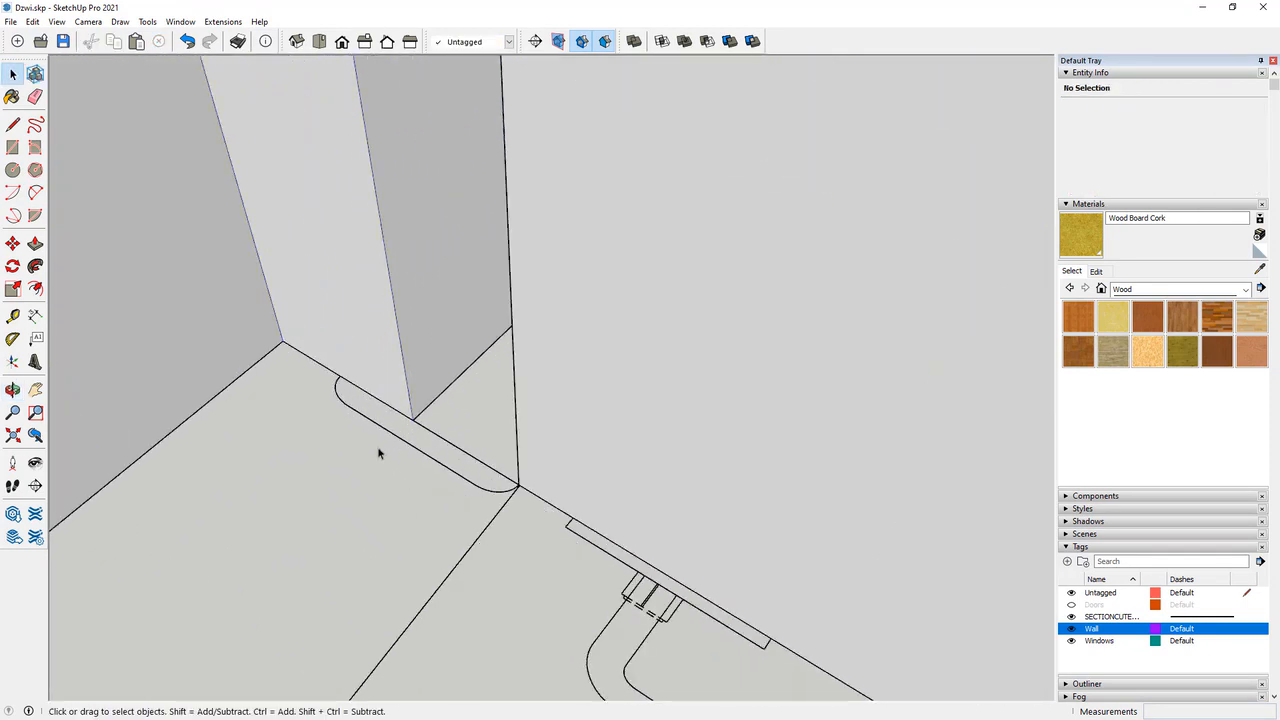
middle_drag(377, 453, 465, 452)
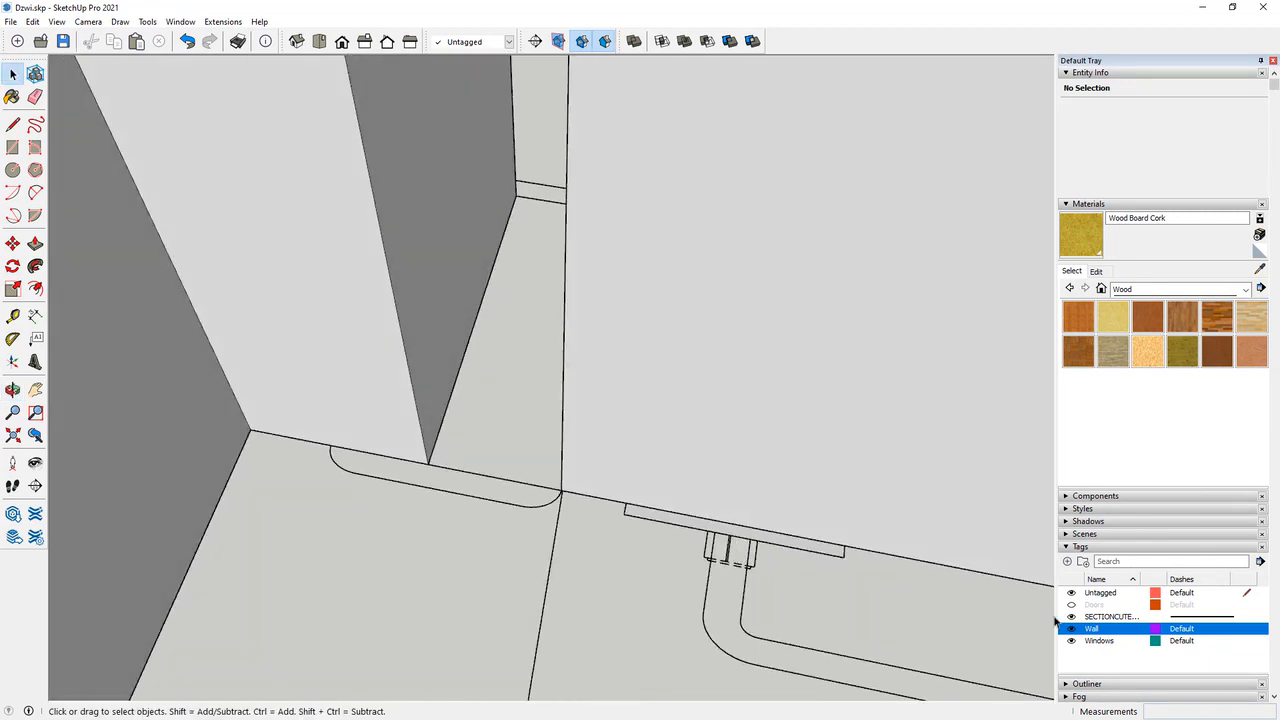
click(1072, 630)
Draw the stepped jamb footprint beside the door leaf with two adjoining rectangles over the plan outline, and erase the line between them.
middle_drag(354, 423, 357, 519)
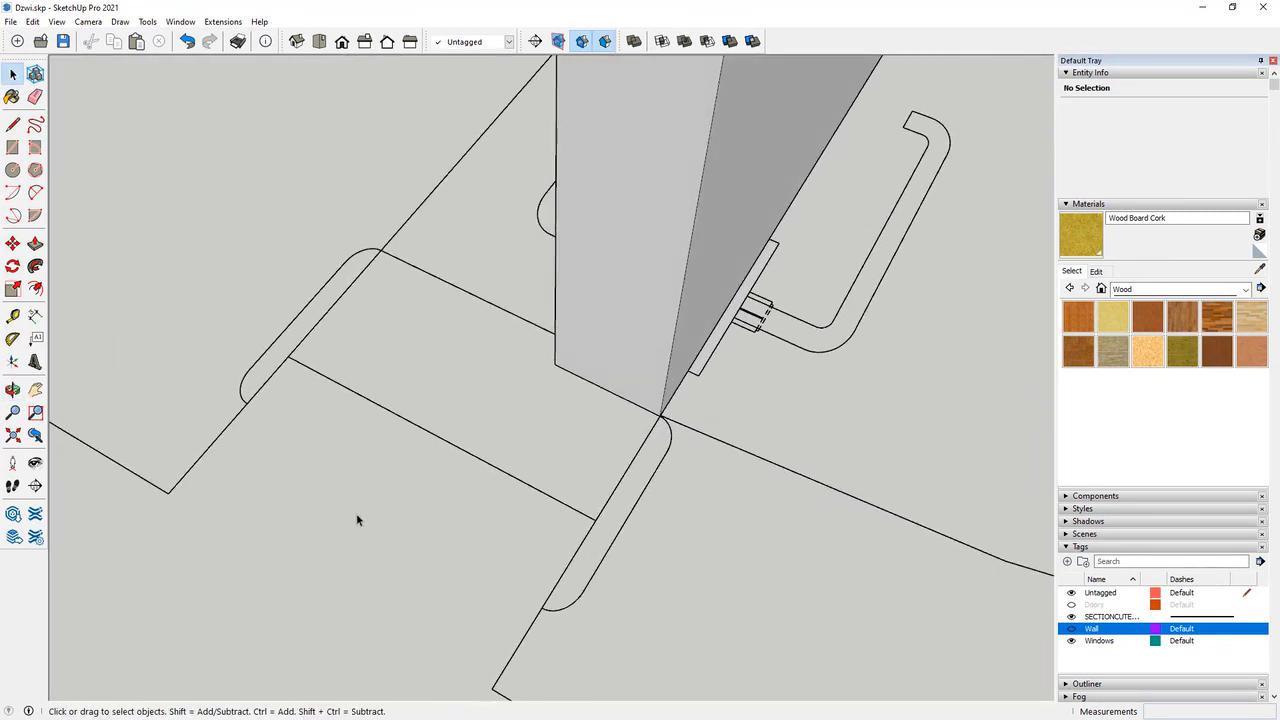
click(12, 147)
click(380, 250)
middle_drag(410, 296, 746, 357)
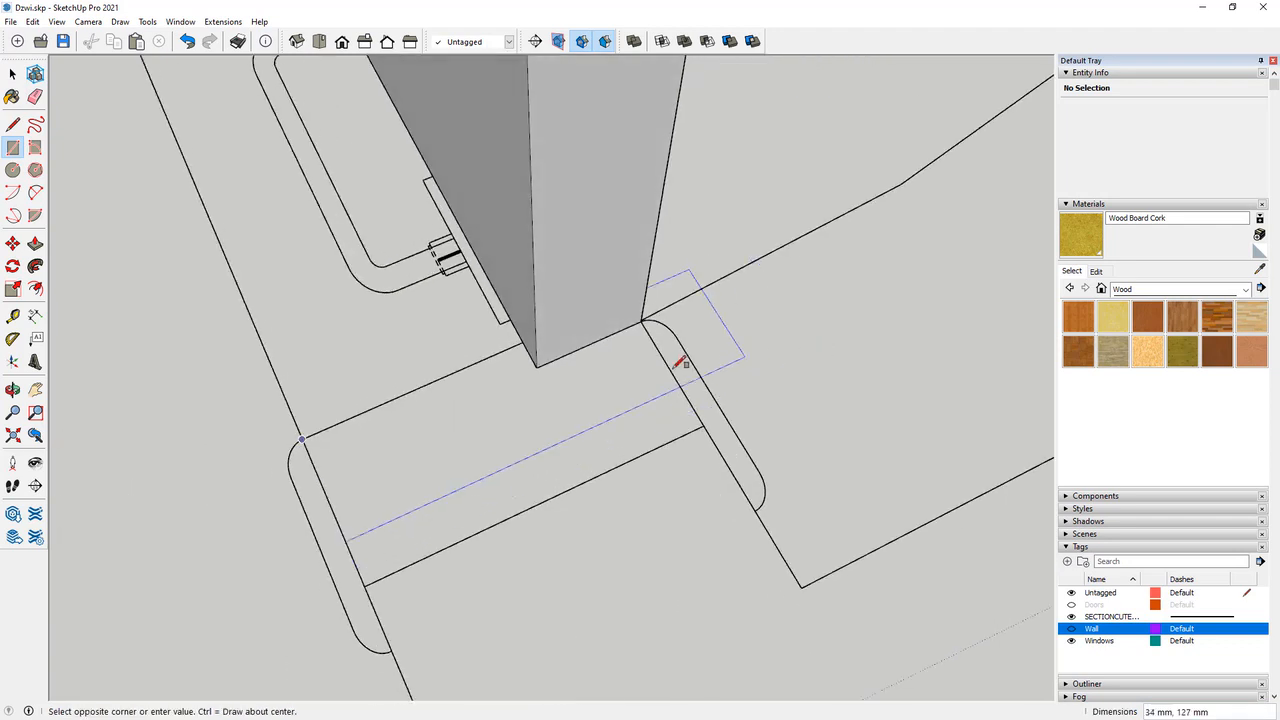
key(Escape)
click(522, 341)
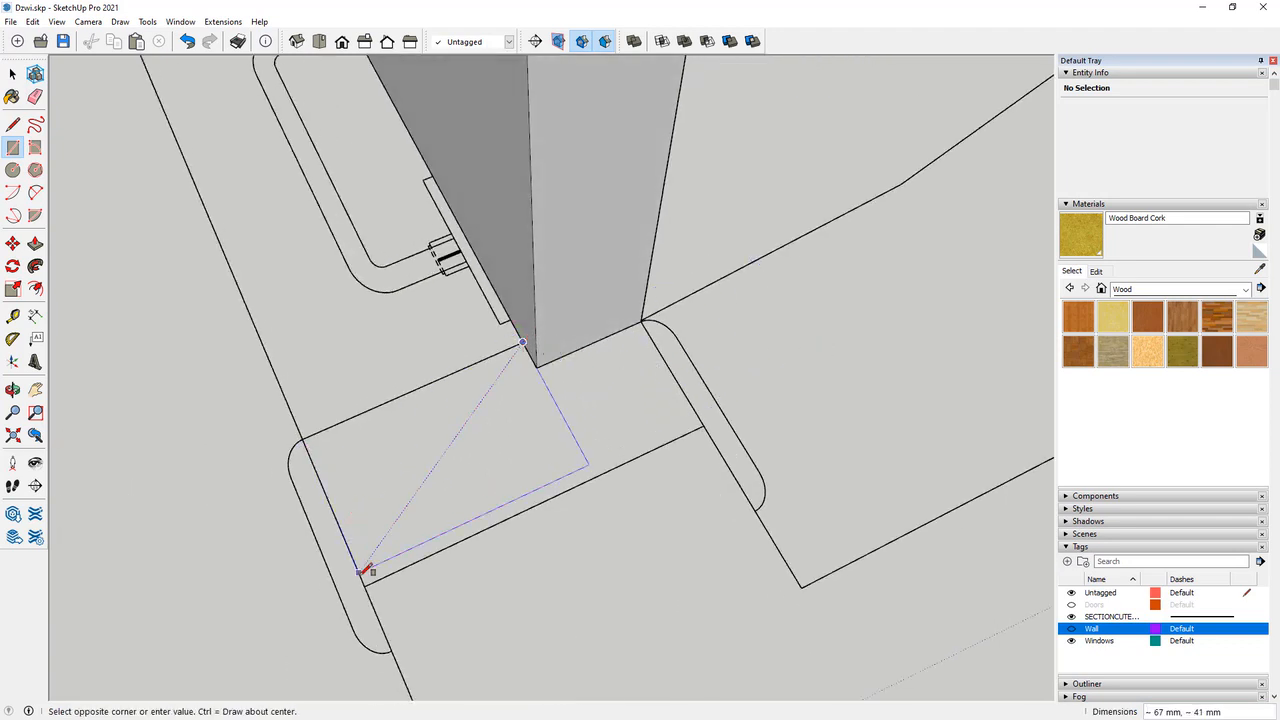
click(365, 583)
click(537, 366)
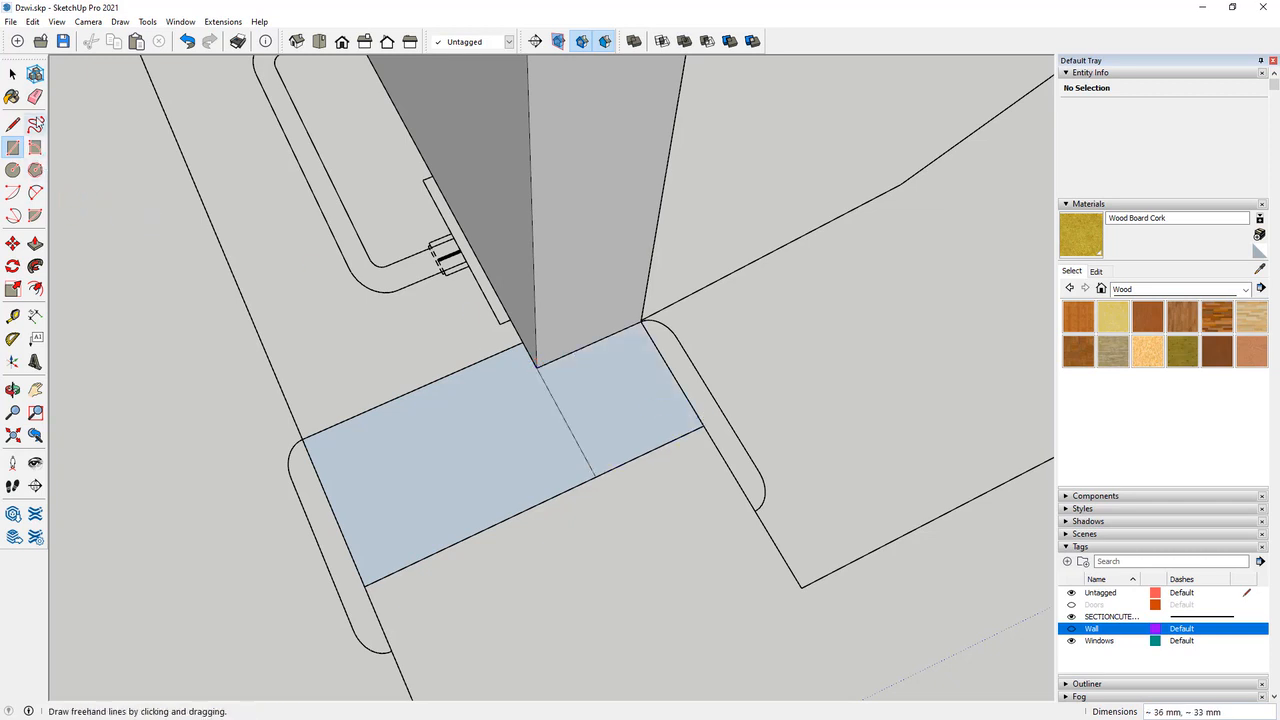
key(e)
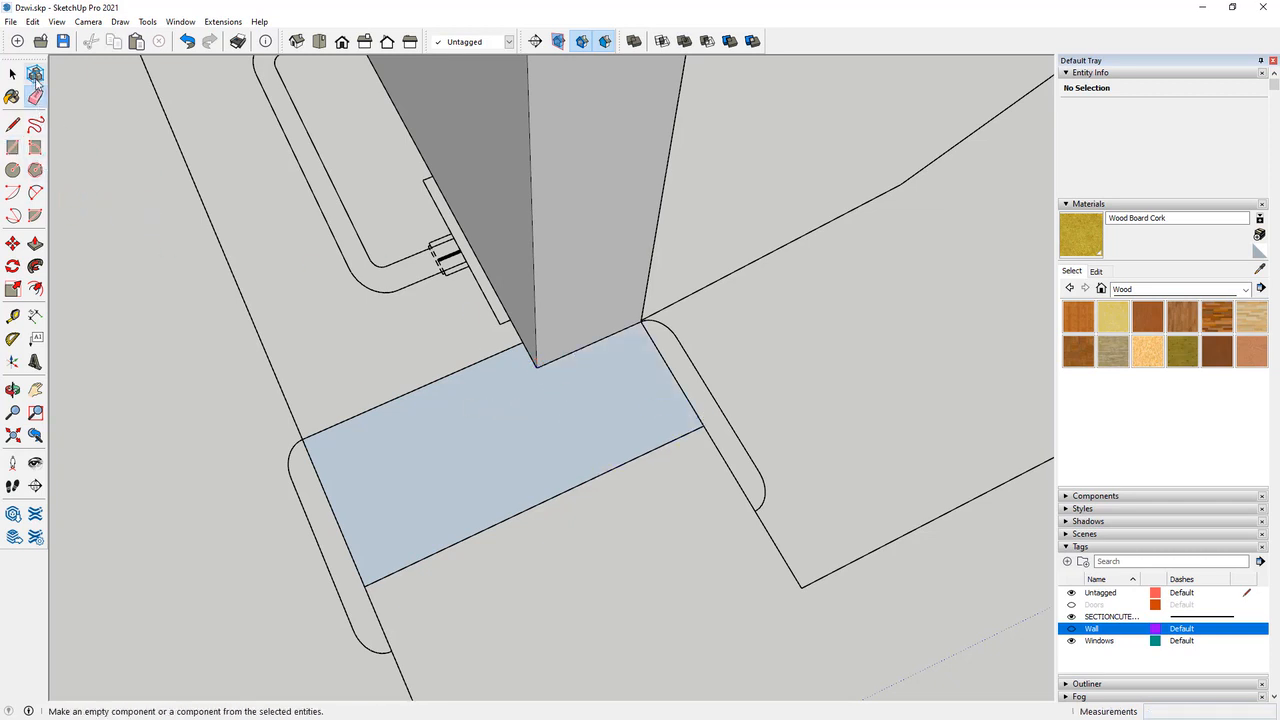
Extrude the stepped jamb footprint upward about 68 mm and make the block a component.
click(35, 243)
drag(436, 470, 403, 357)
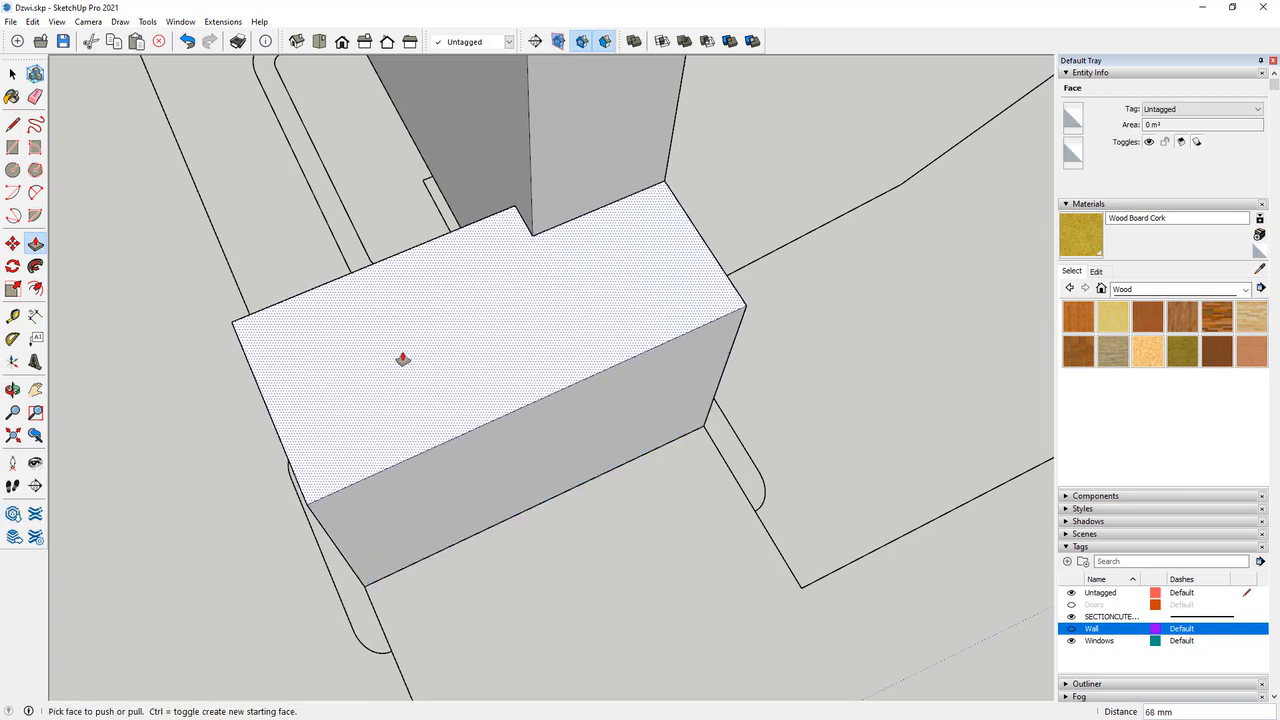
key(space)
right_click(330, 362)
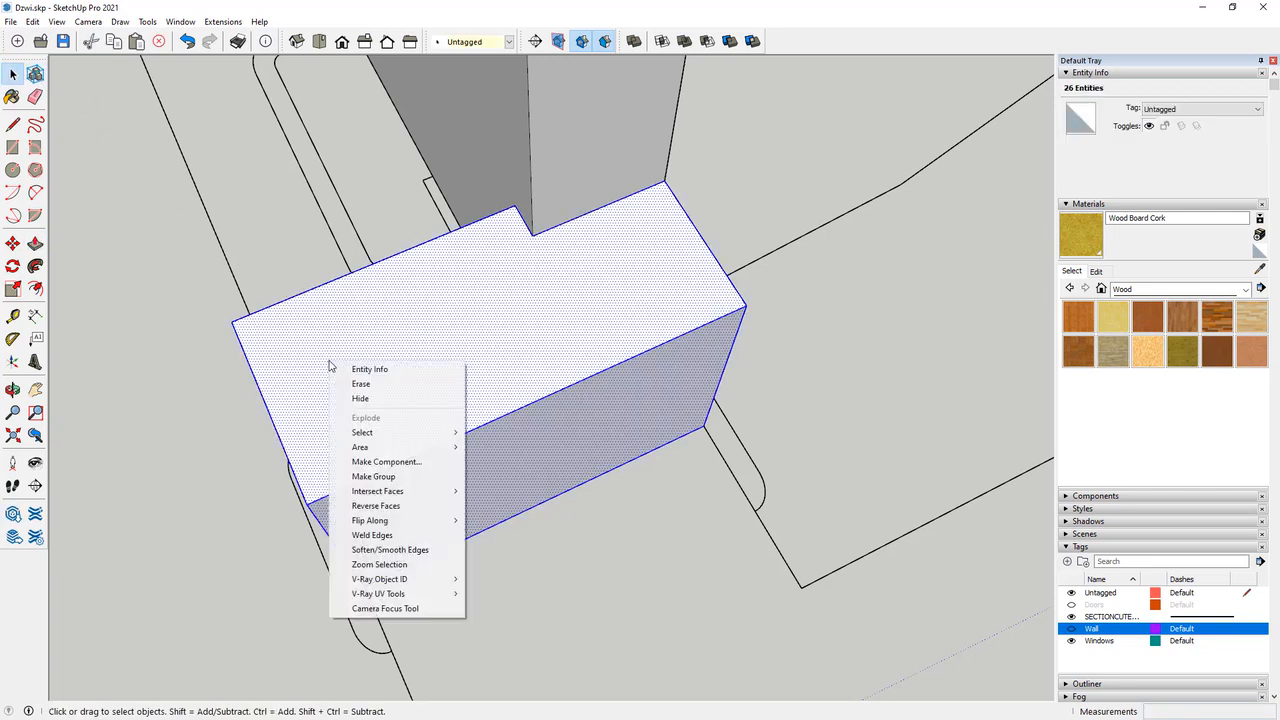
click(420, 461)
click(707, 429)
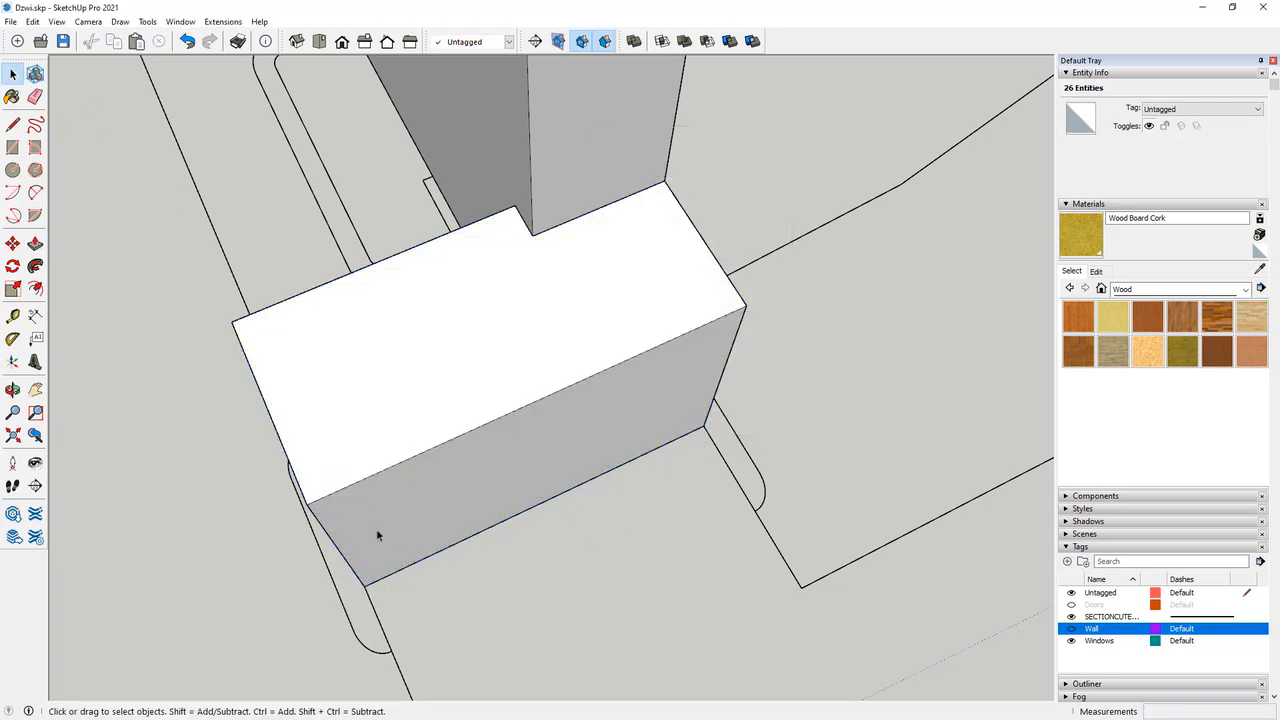
Draw the casing footprint over the rounded plan outline against one end of the jamb using two rectangles, and erase the line between them.
middle_drag(377, 531, 272, 541)
scroll(409, 623, up, 5)
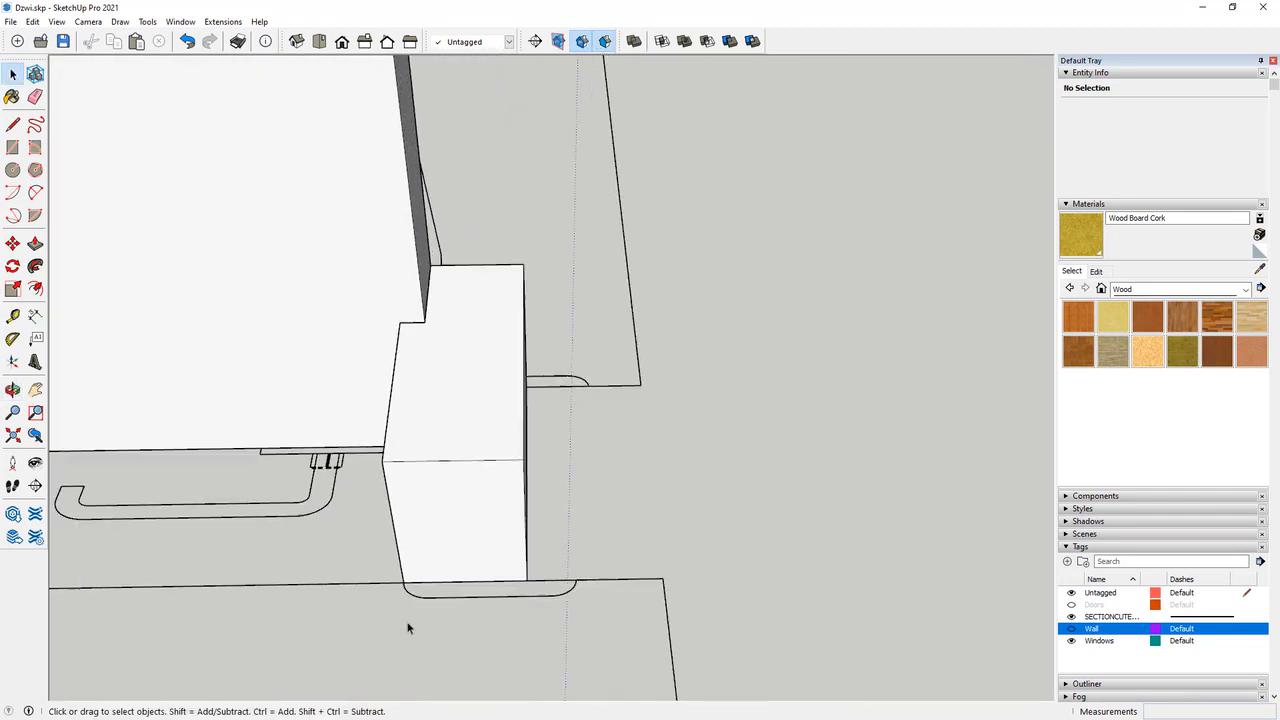
click(13, 148)
click(655, 554)
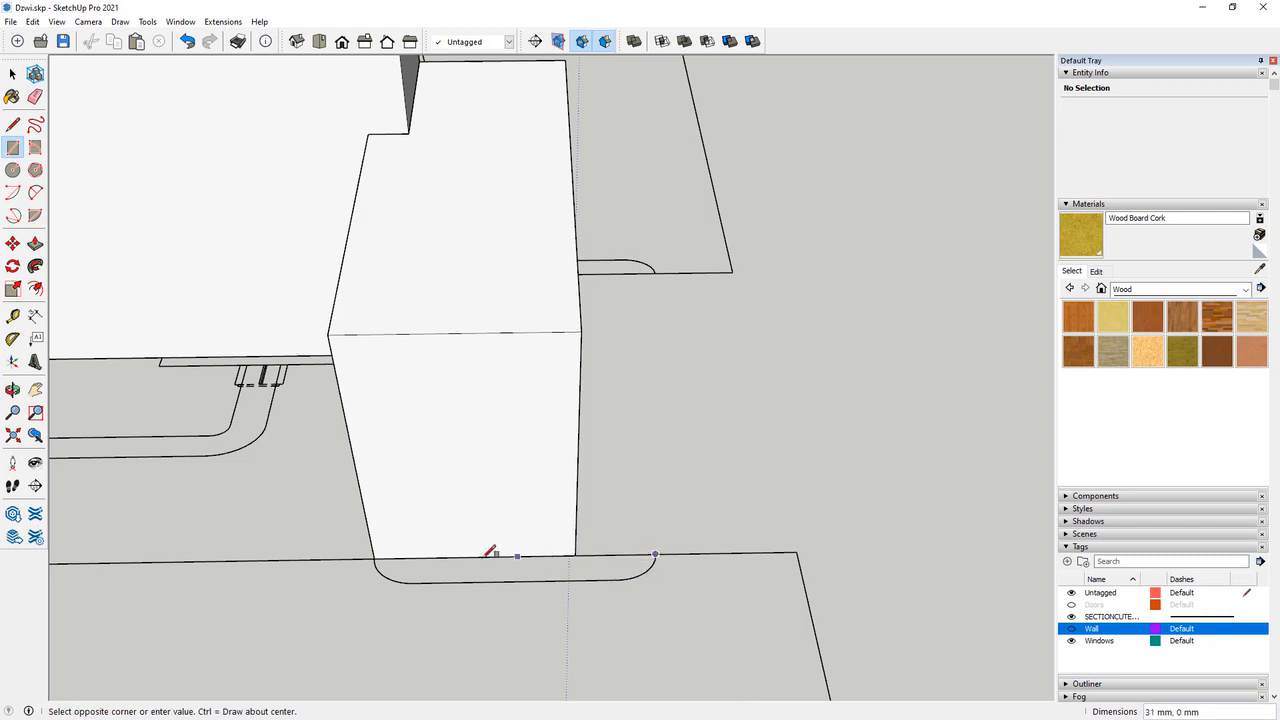
click(463, 580)
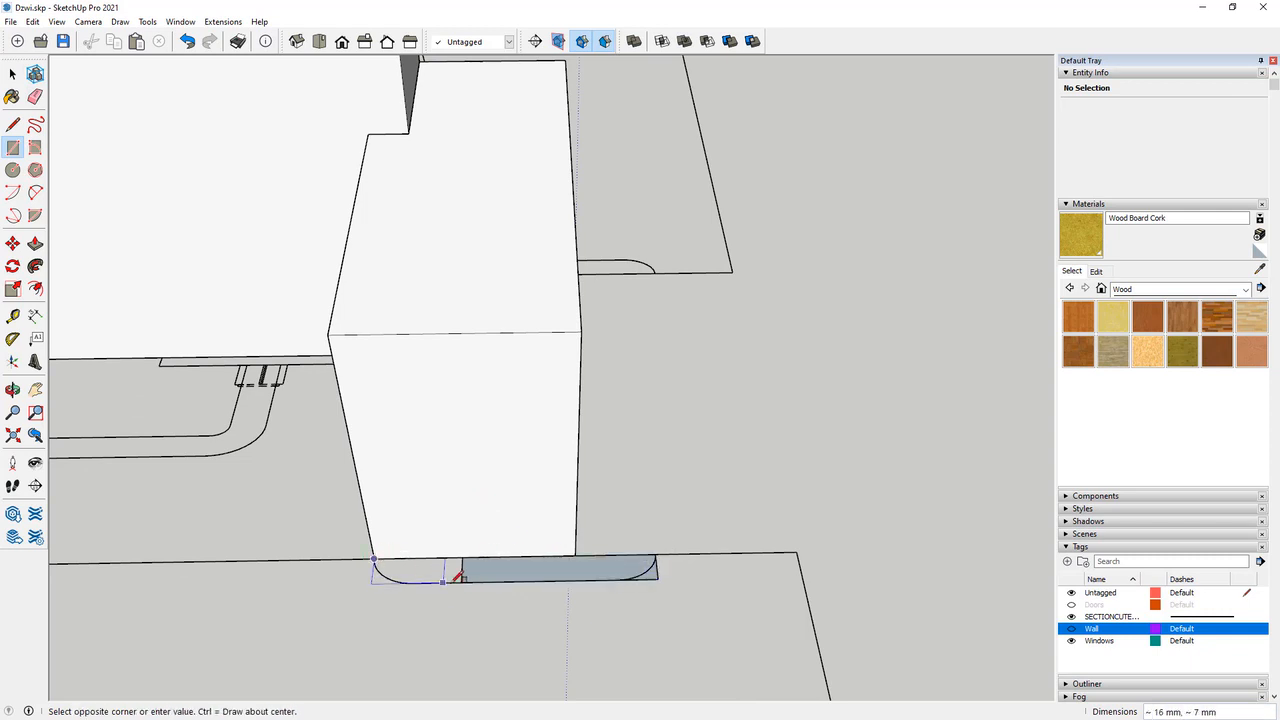
click(462, 581)
click(35, 97)
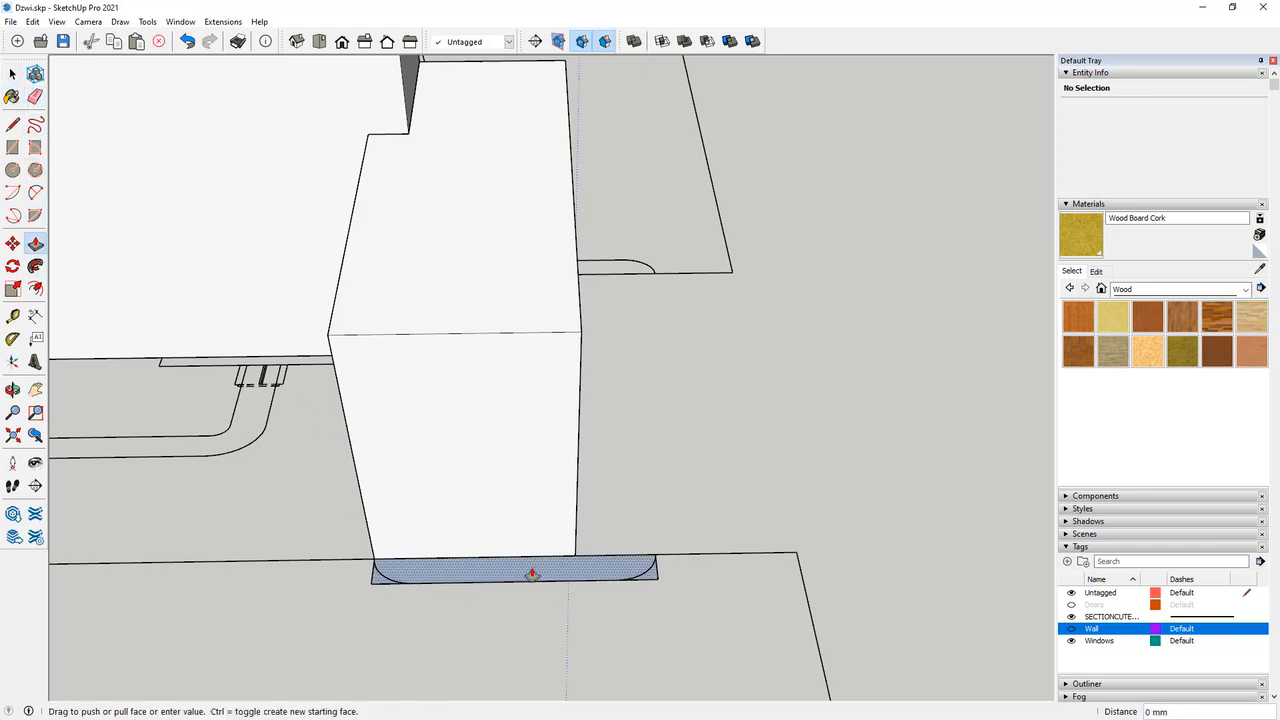
Extrude the casing footprint upward past the top of the jamb block and make it a component.
drag(529, 571, 466, 286)
click(11, 74)
click(11, 74)
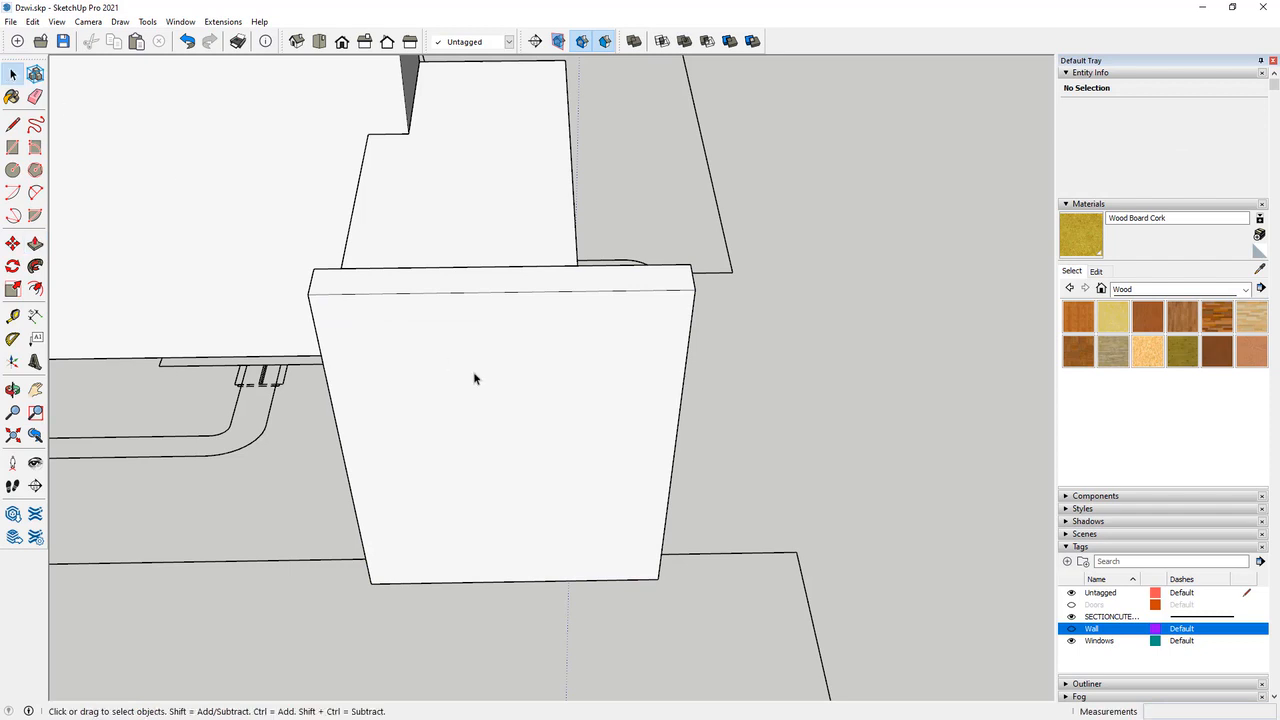
triple_click(460, 375)
right_click(523, 371)
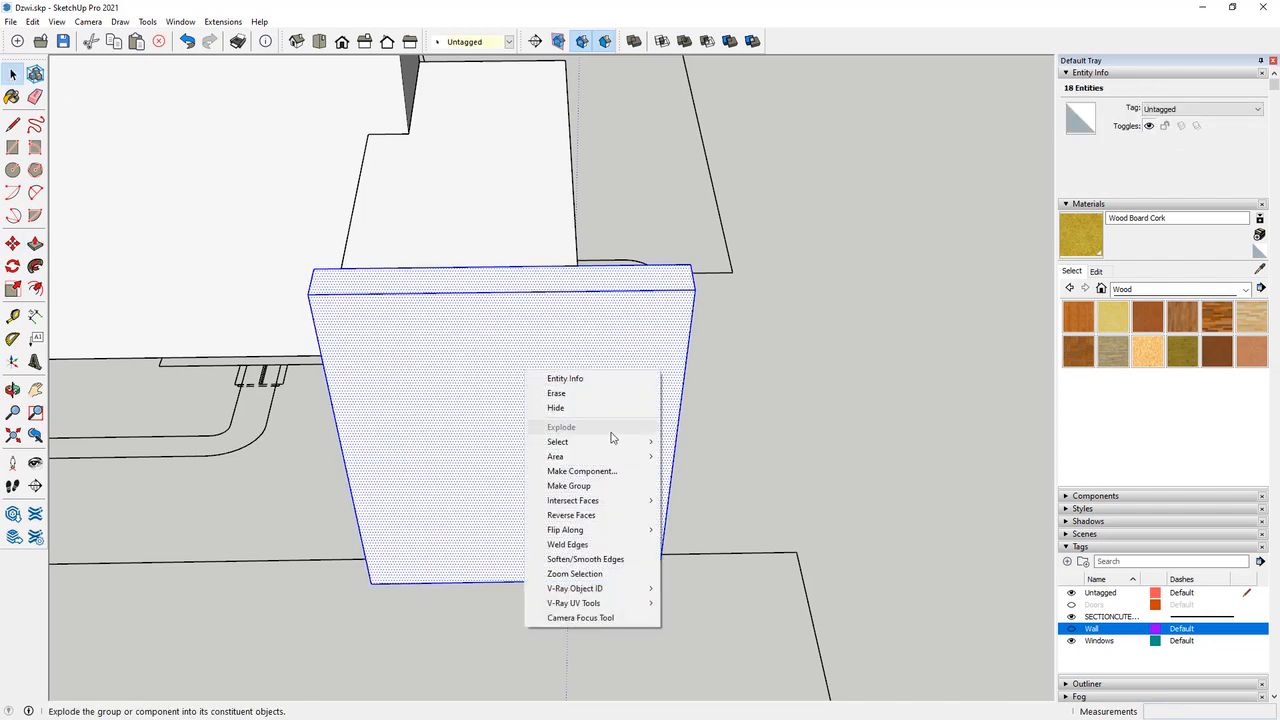
click(614, 470)
click(726, 430)
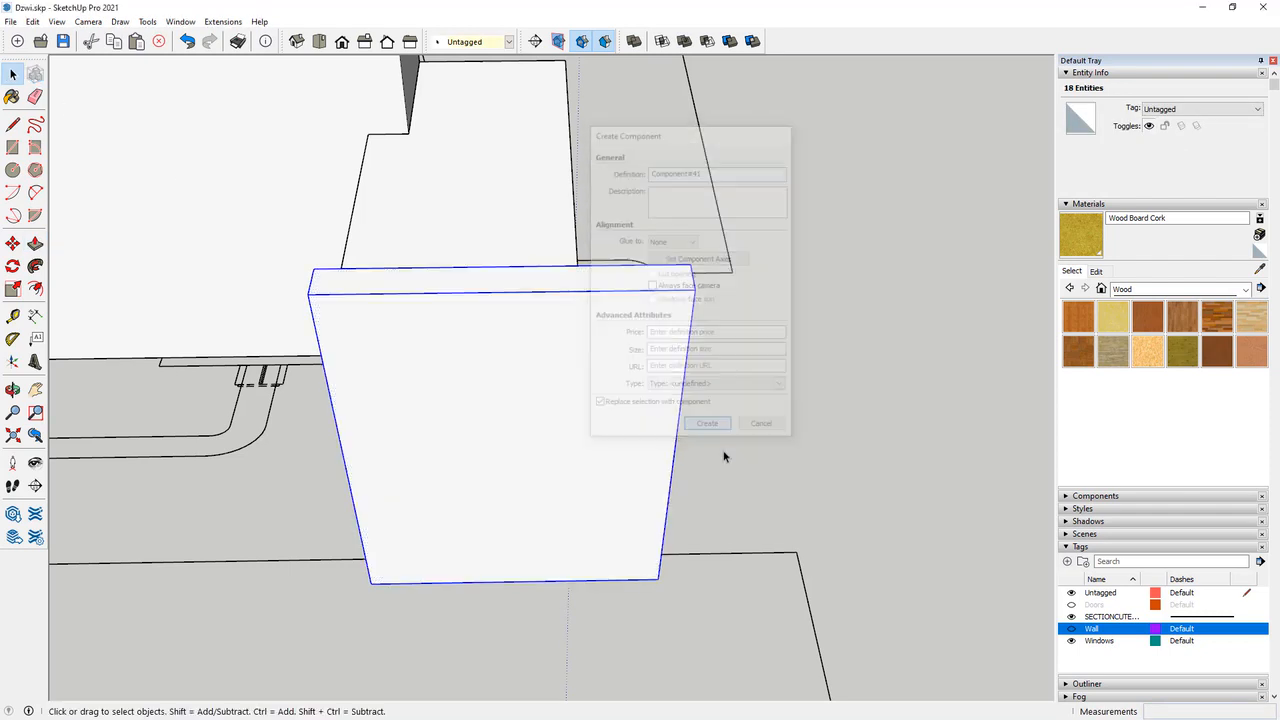
Draw a rectangle of about 36 × 7 mm over the outer part of the casing outline at the jamb's opposite end.
middle_drag(726, 430, 277, 417)
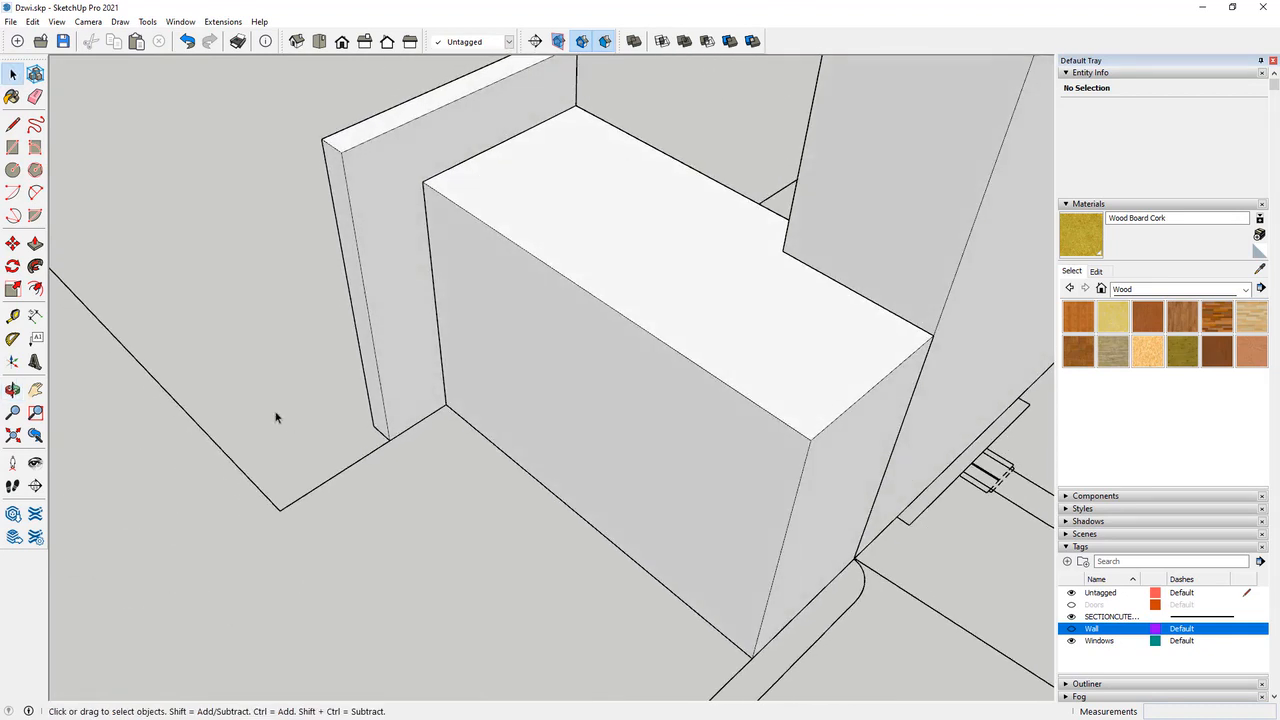
scroll(227, 428, down, 2)
scroll(659, 614, up, 2)
click(35, 124)
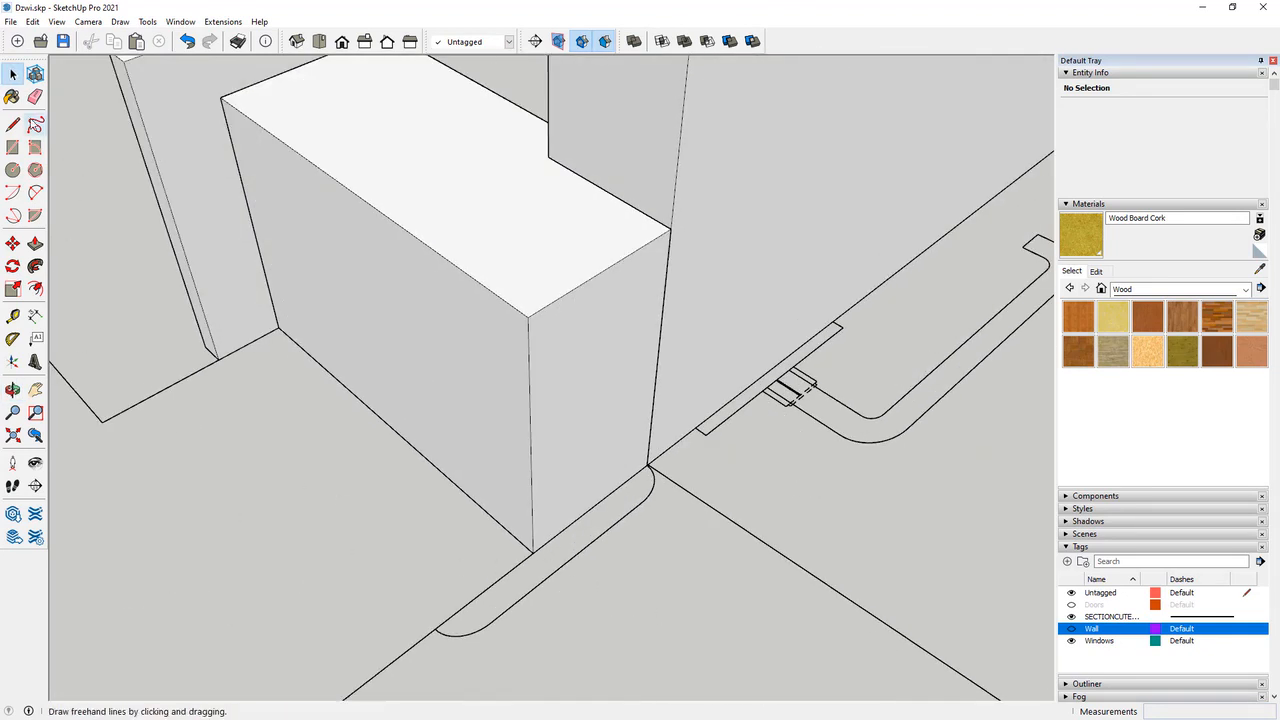
click(12, 148)
click(435, 628)
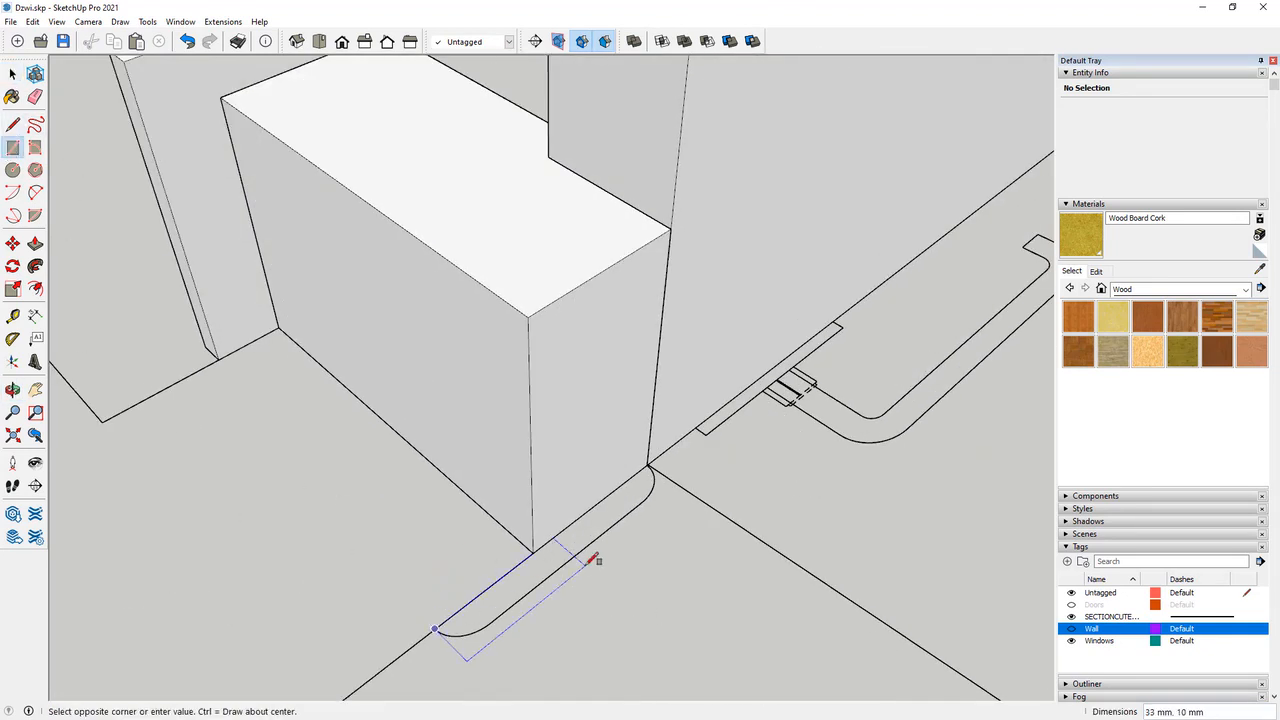
click(586, 546)
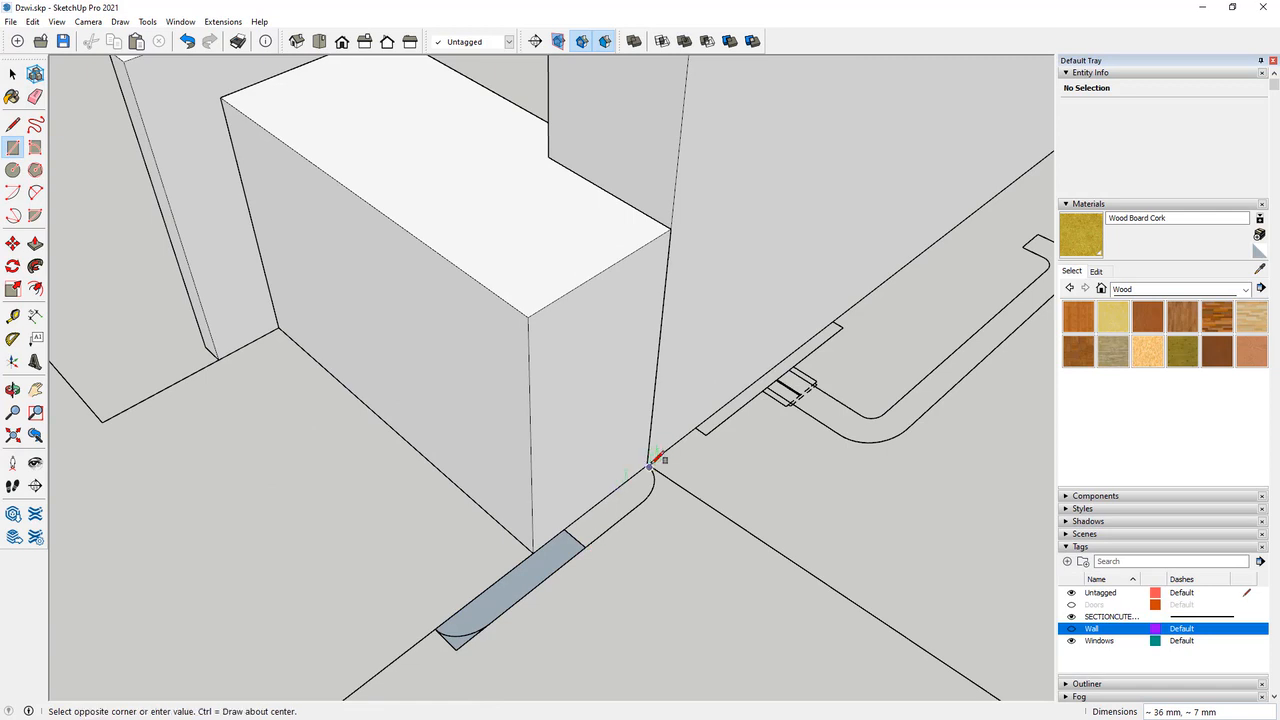
key(Escape)
Complete this casing footprint with a rectangle of about 27 × 7 mm from the jamb corner and erase the dividing line.
scroll(650, 460, up, 6)
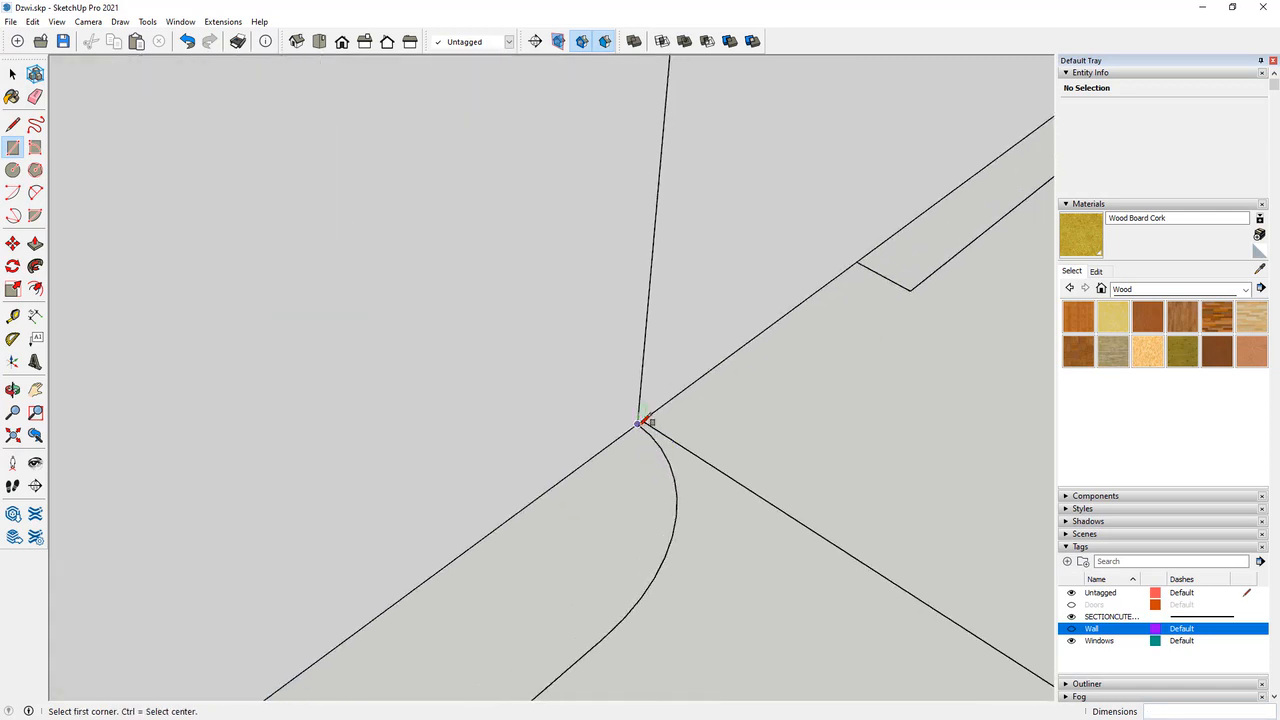
click(640, 422)
scroll(614, 451, down, 4)
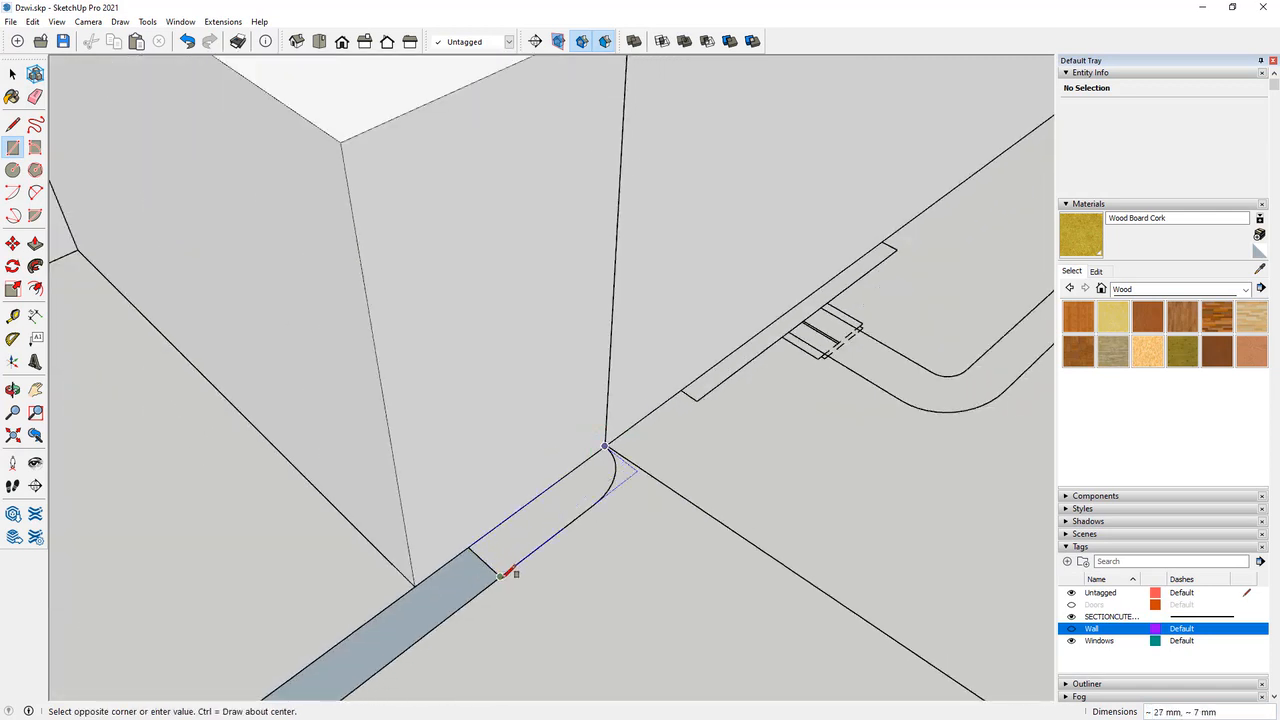
click(500, 577)
middle_drag(514, 571, 69, 220)
click(35, 97)
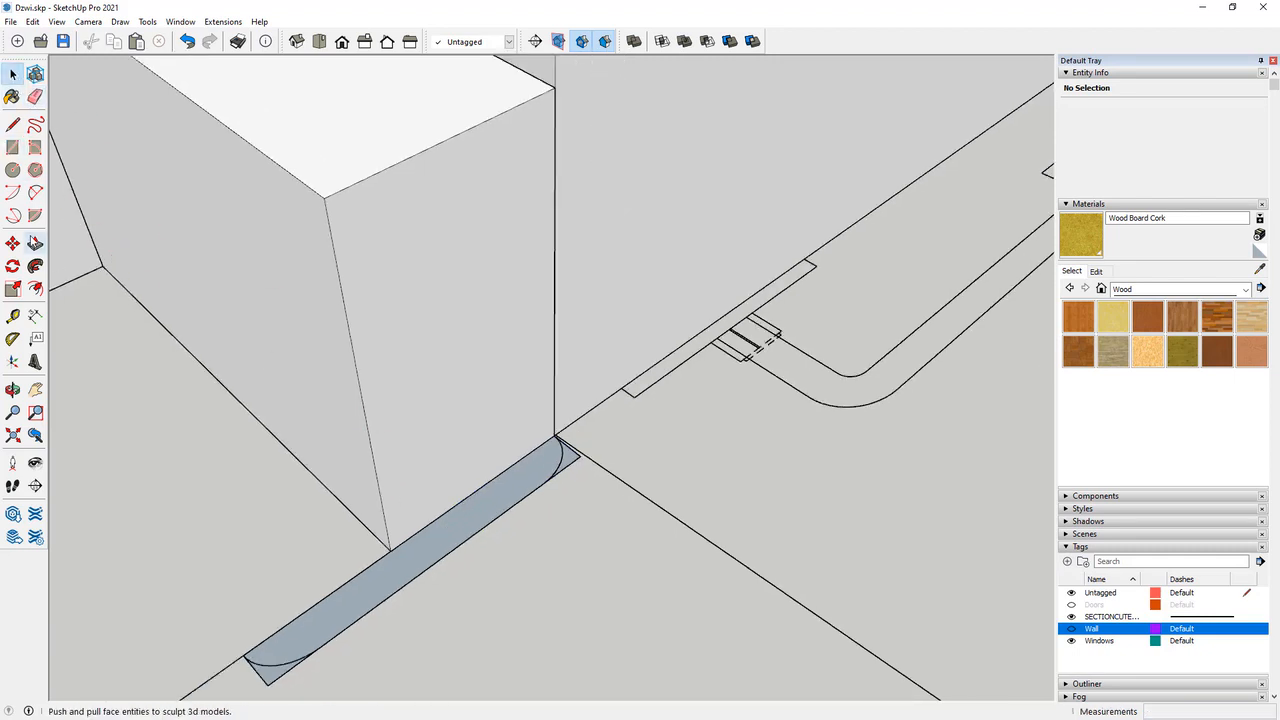
Extrude the second casing footprint upward about 19 mm and make it a component.
click(35, 243)
drag(363, 586, 329, 466)
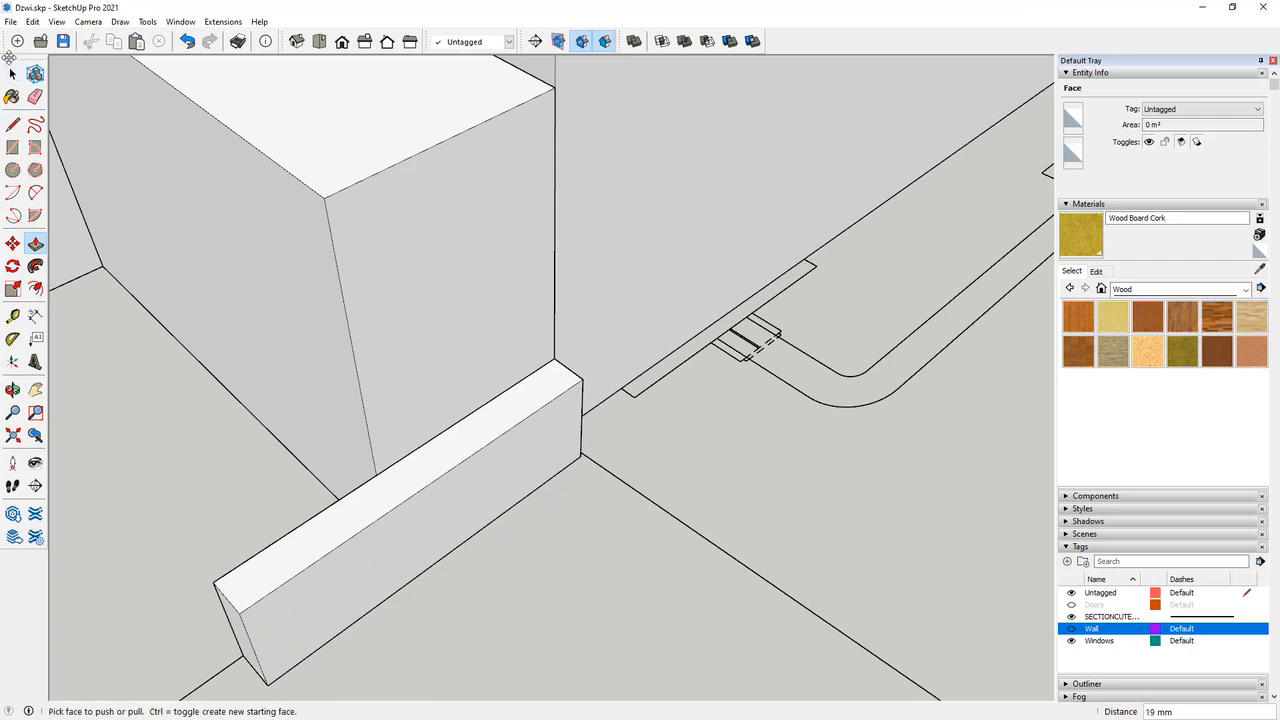
key(space)
triple_click(391, 486)
right_click(391, 486)
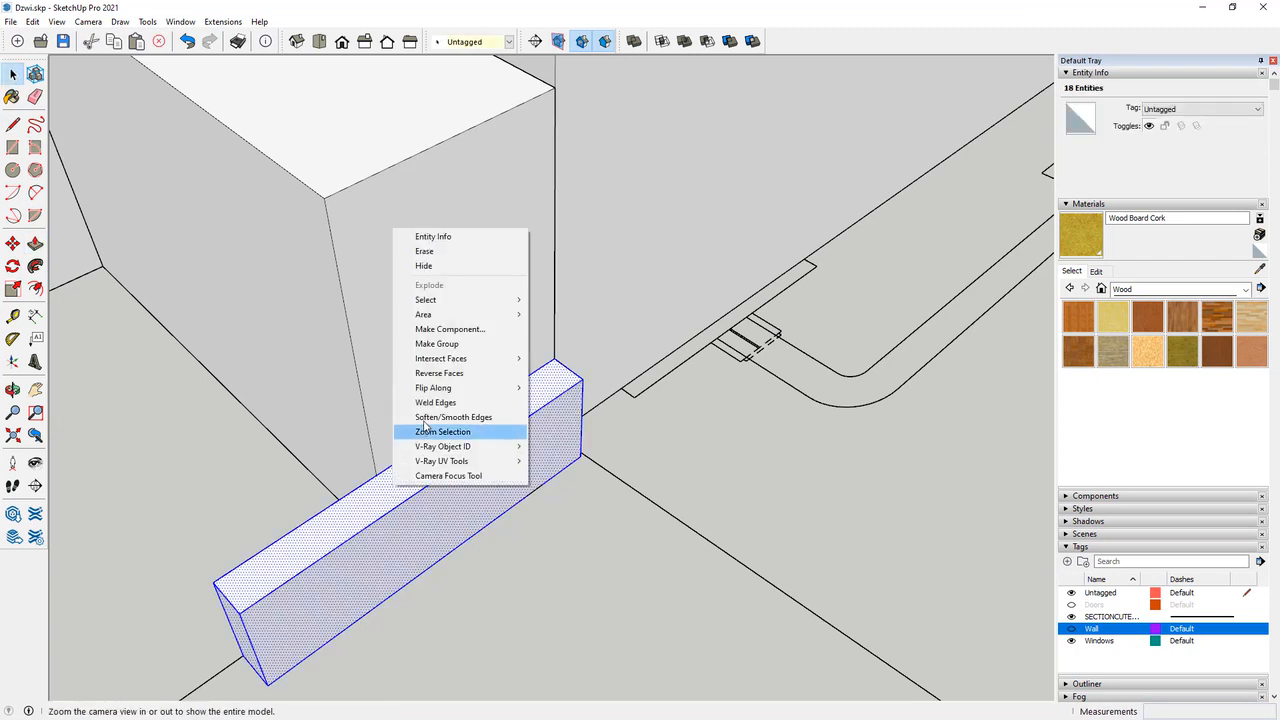
click(445, 329)
click(707, 421)
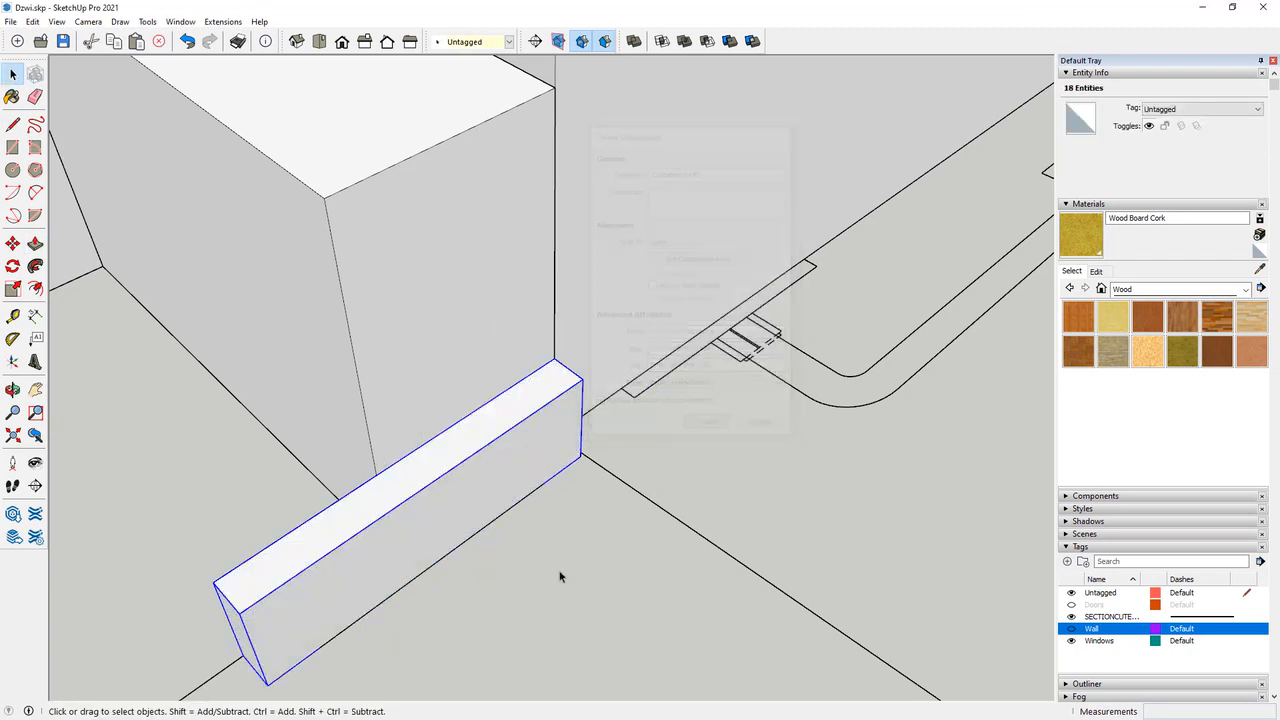
scroll(560, 577, down, 3)
click(627, 625)
Make the Wall tag visible as the height reference for extruding the unfinished jamb footprint beside the door leaf.
scroll(628, 626, down, 5)
middle_drag(628, 626, 434, 496)
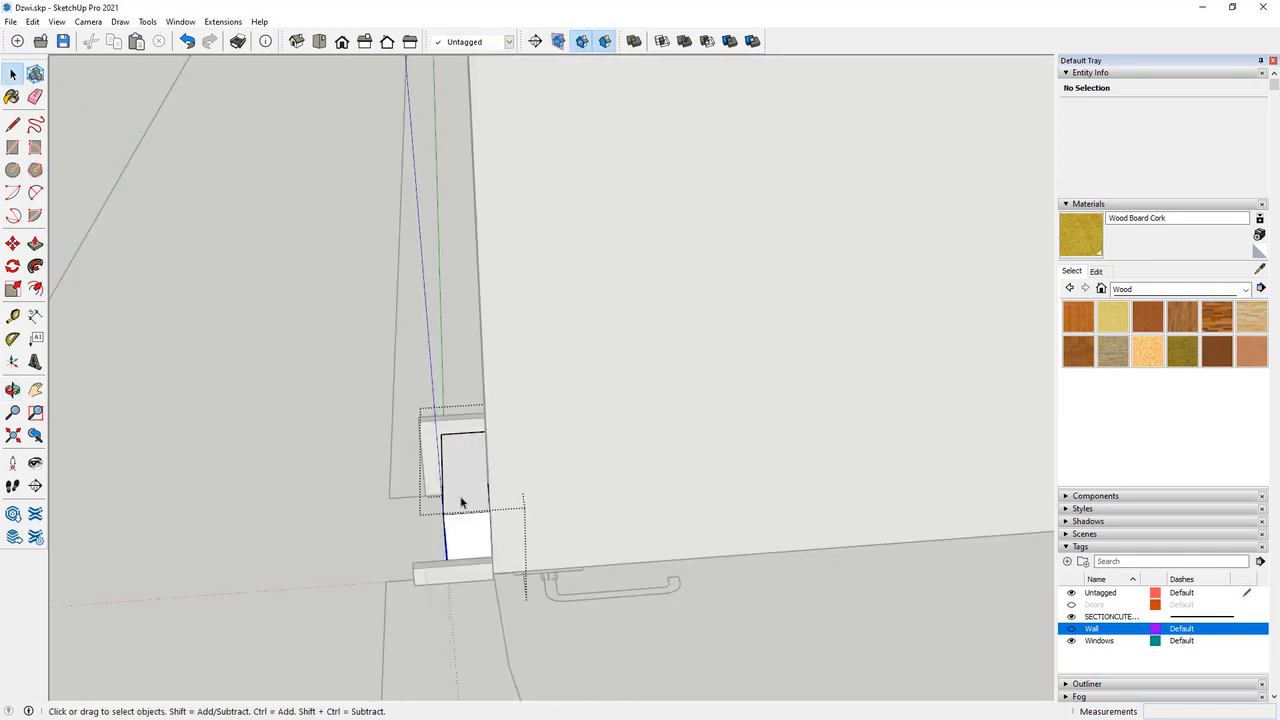
click(458, 500)
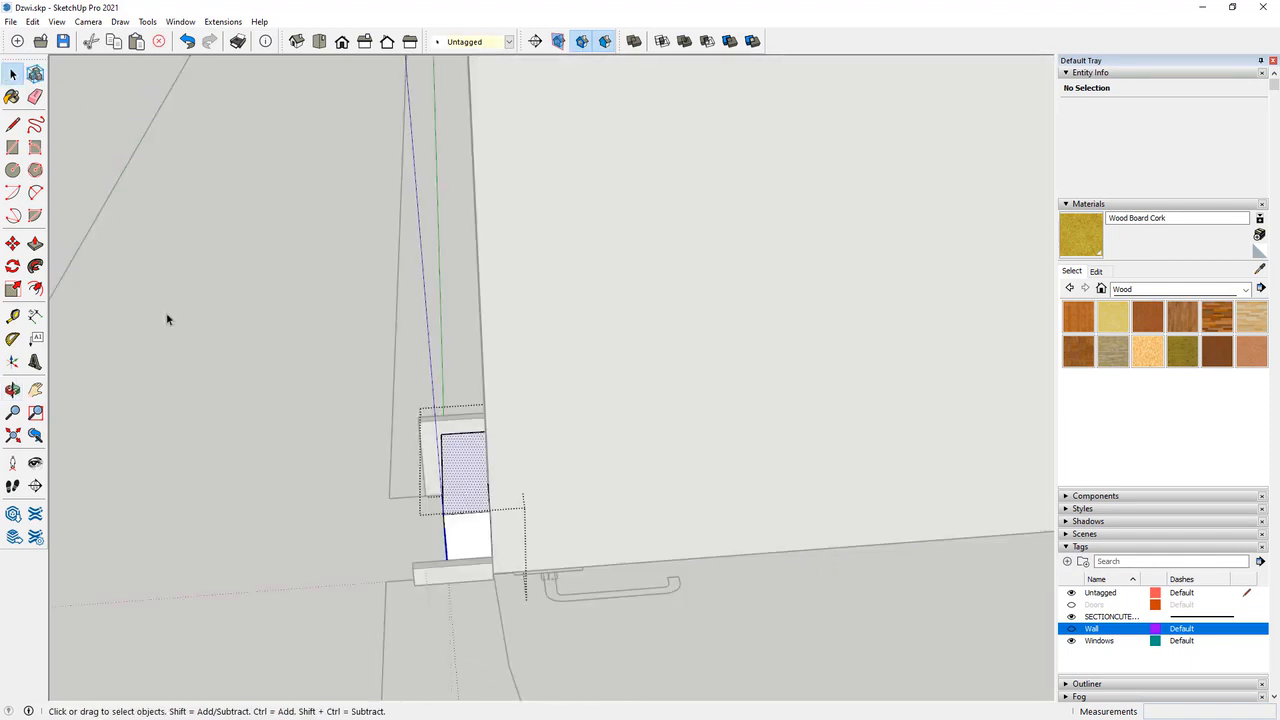
click(35, 243)
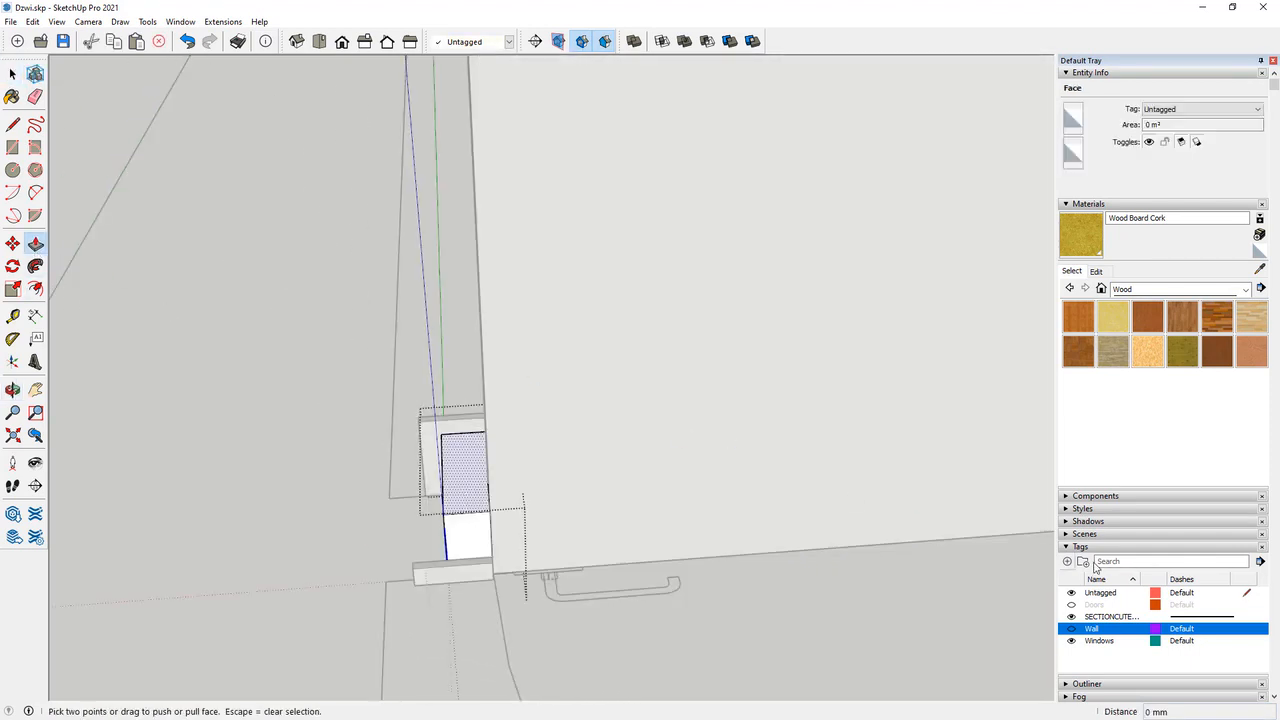
click(1074, 630)
scroll(603, 566, down, 5)
middle_drag(549, 557, 431, 516)
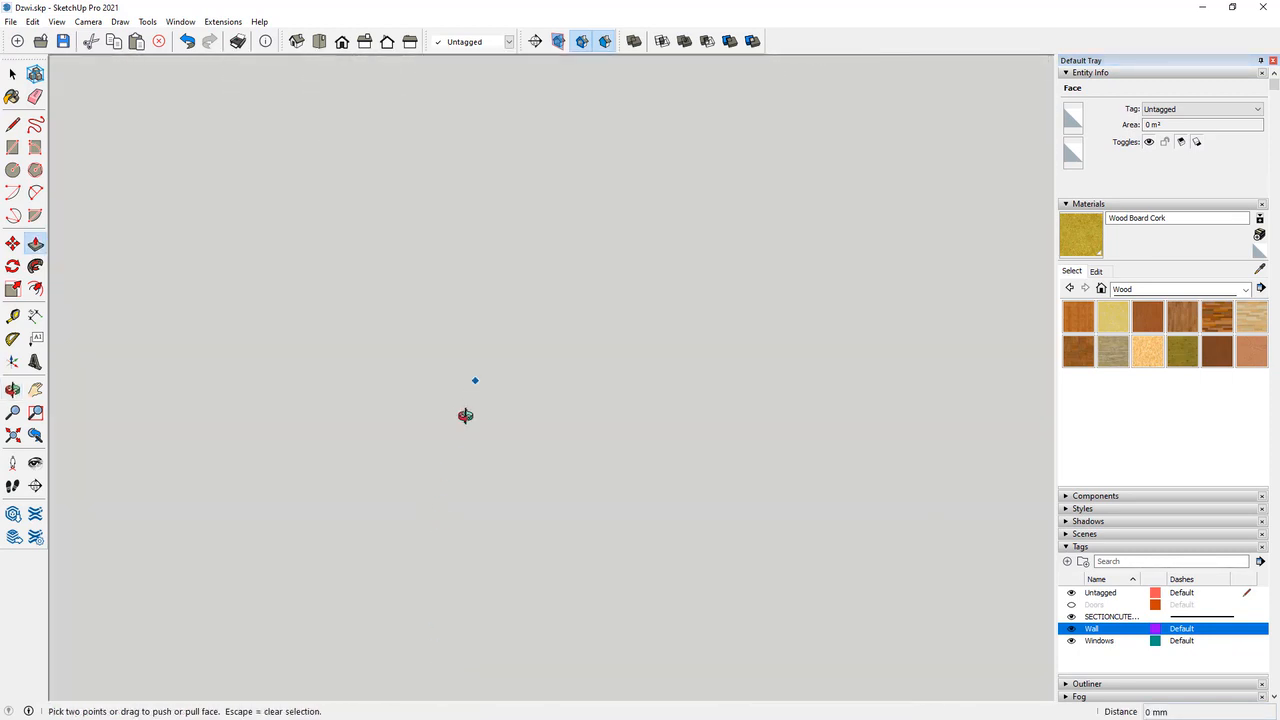
middle_drag(465, 415, 424, 278)
scroll(466, 396, up, 5)
scroll(414, 290, up, 3)
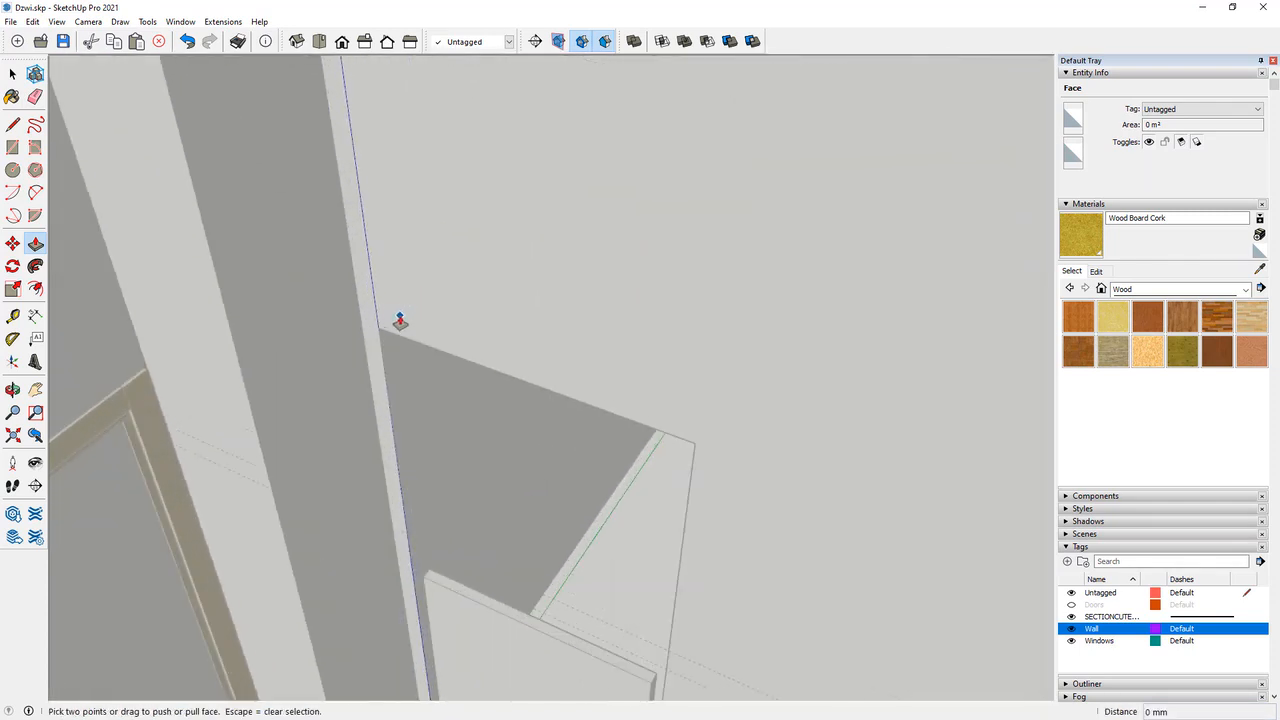
click(381, 334)
scroll(385, 440, down, 4)
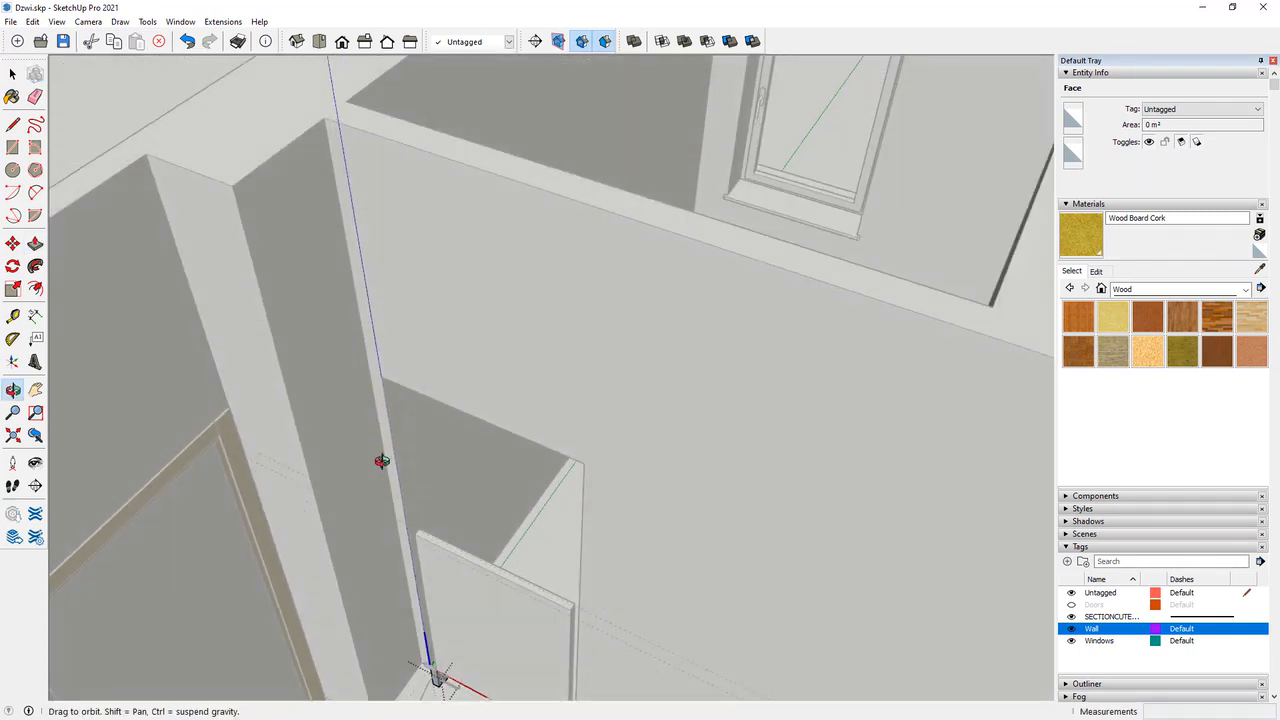
key(Escape)
key(Escape)
Extrude the jamb block about 1932 mm up to the top edge of the wall opening and hide the Wall tag.
scroll(430, 652, up, 4)
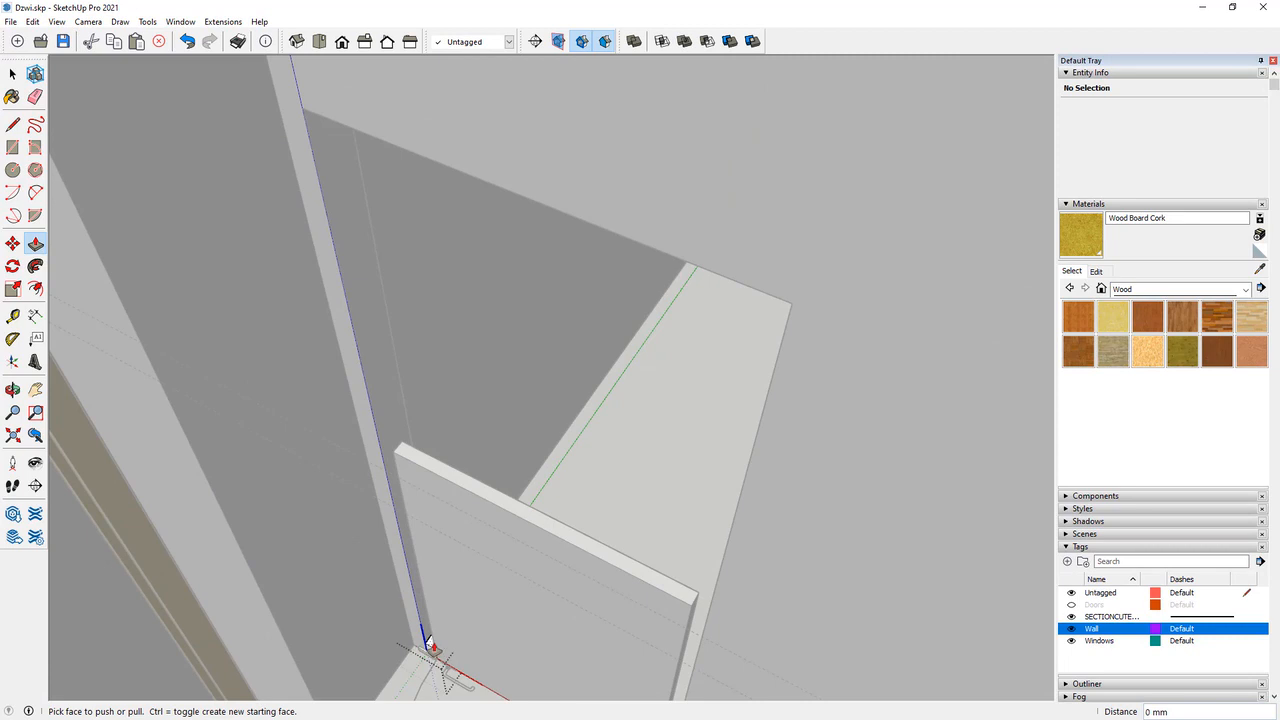
click(432, 651)
click(393, 148)
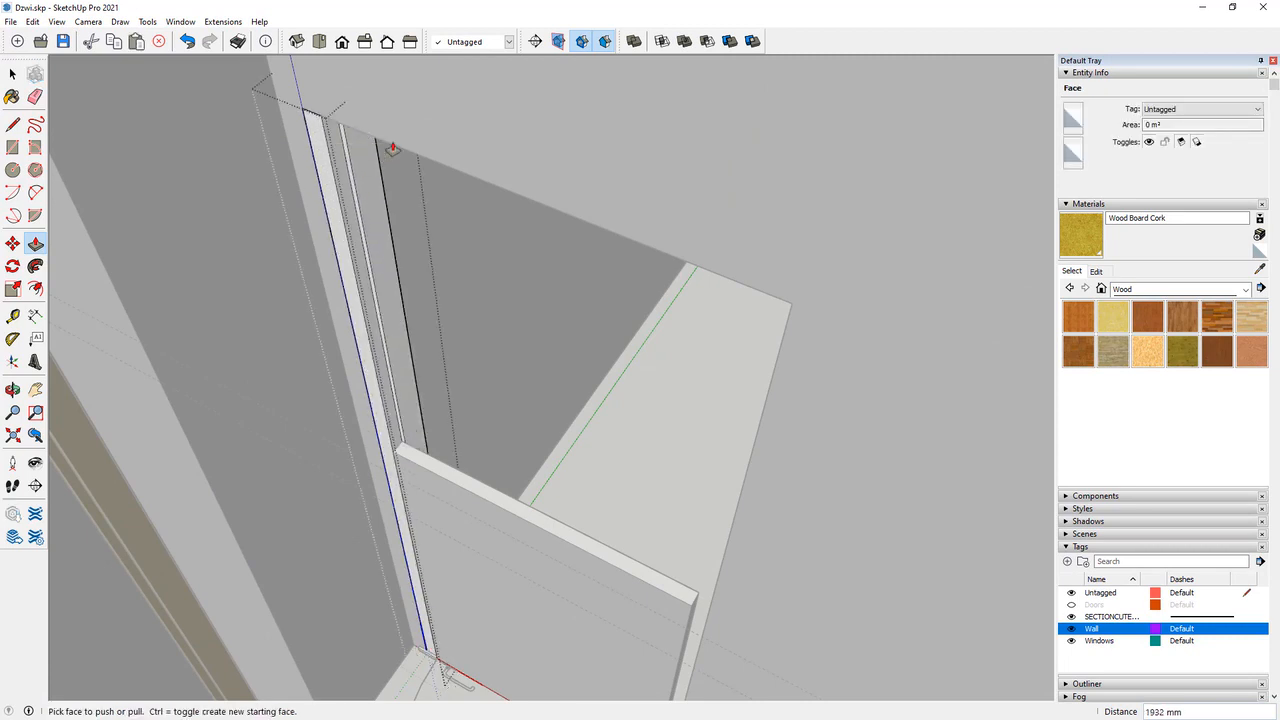
middle_drag(420, 353, 637, 508)
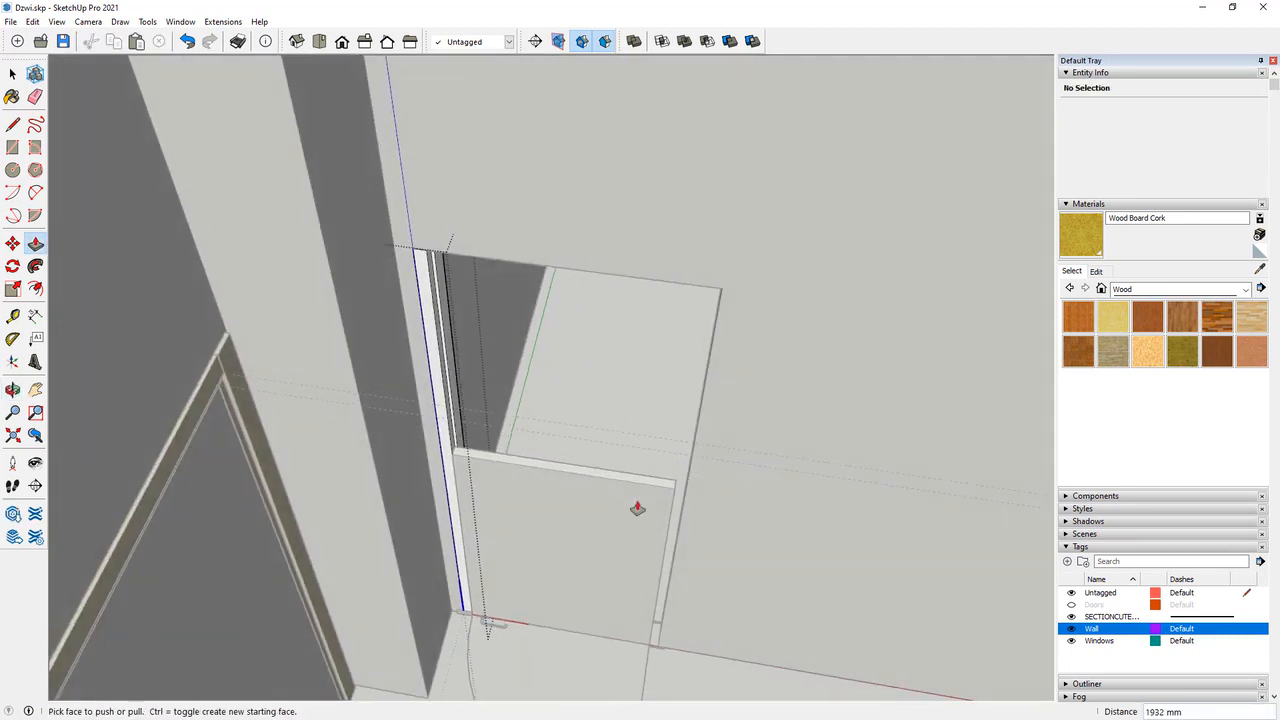
click(12, 74)
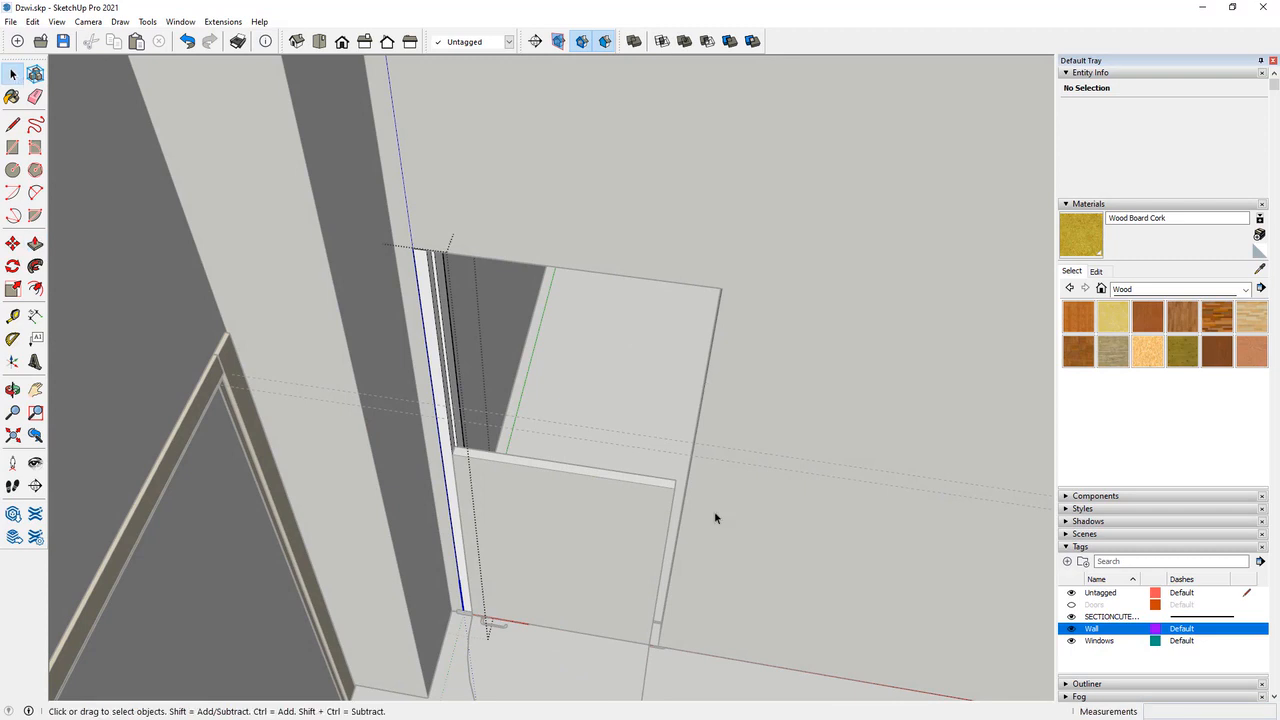
click(1072, 629)
Fill the opposite jamb's outline with rectangles of about 45 × 67 mm and 36 × 33 mm and erase the dividing line.
scroll(760, 617, up, 10)
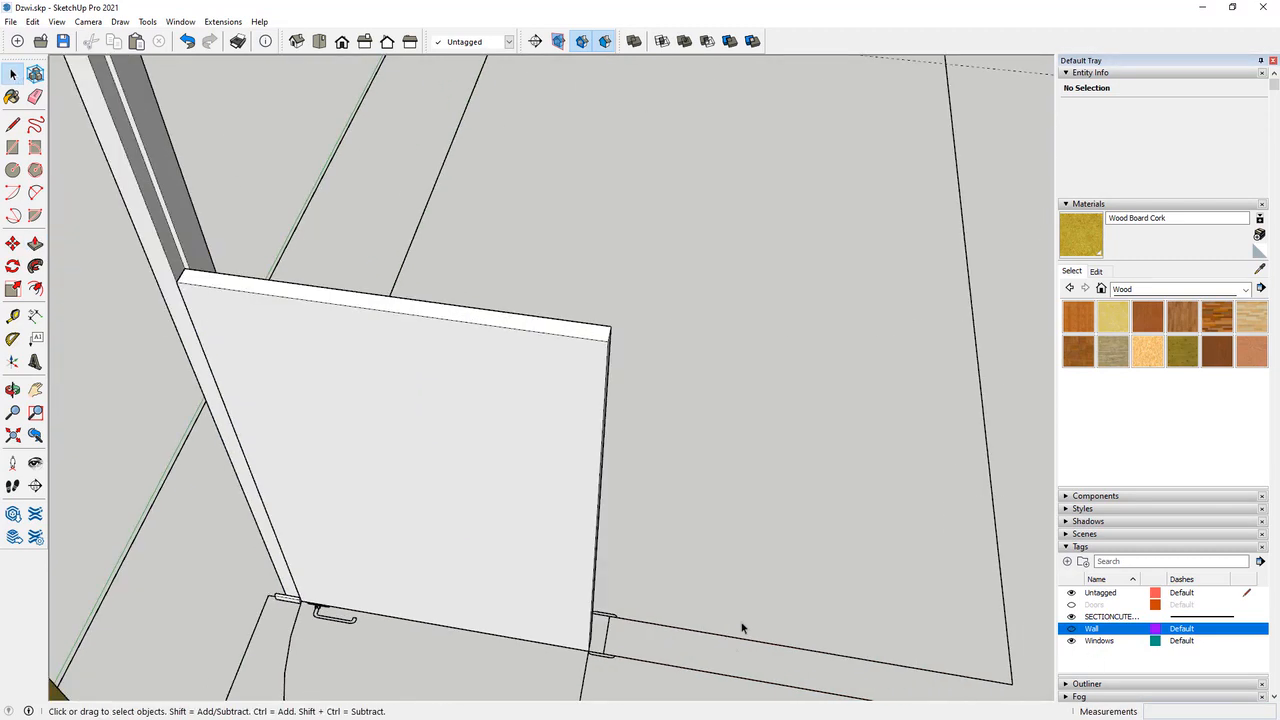
middle_drag(610, 308, 423, 334)
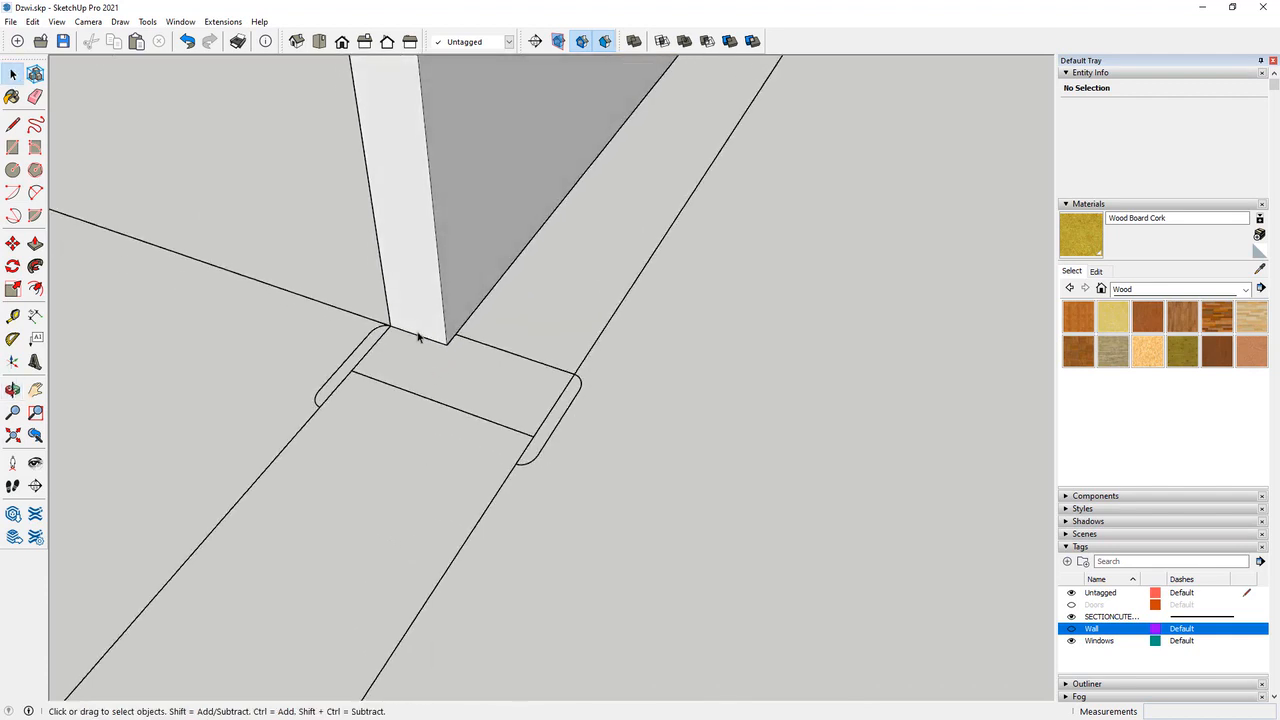
key(r)
scroll(466, 326, up, 2)
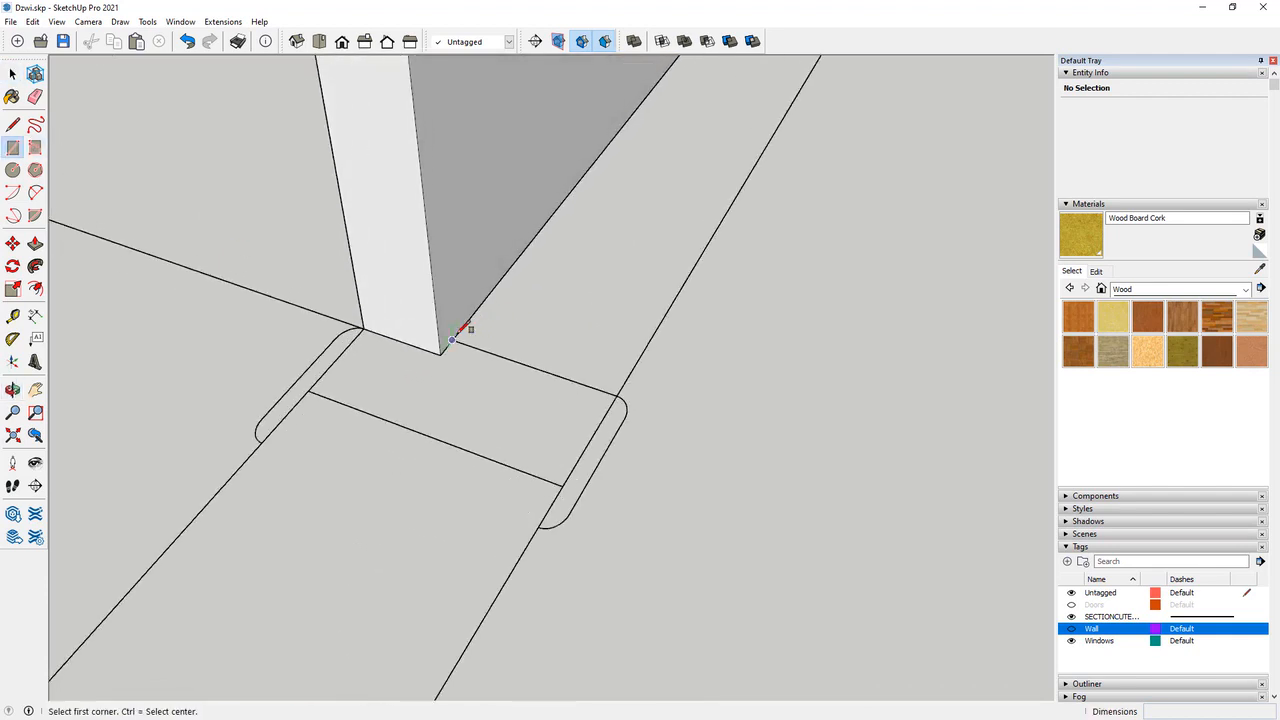
click(452, 340)
click(564, 484)
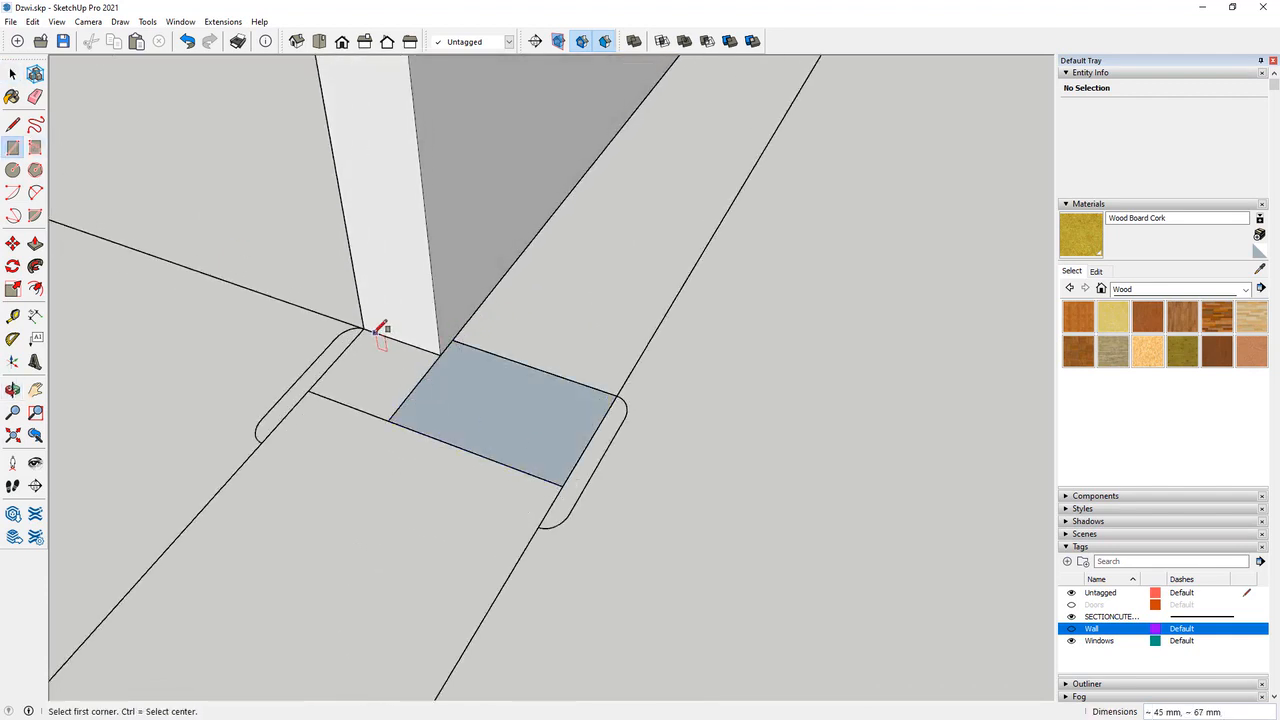
click(389, 419)
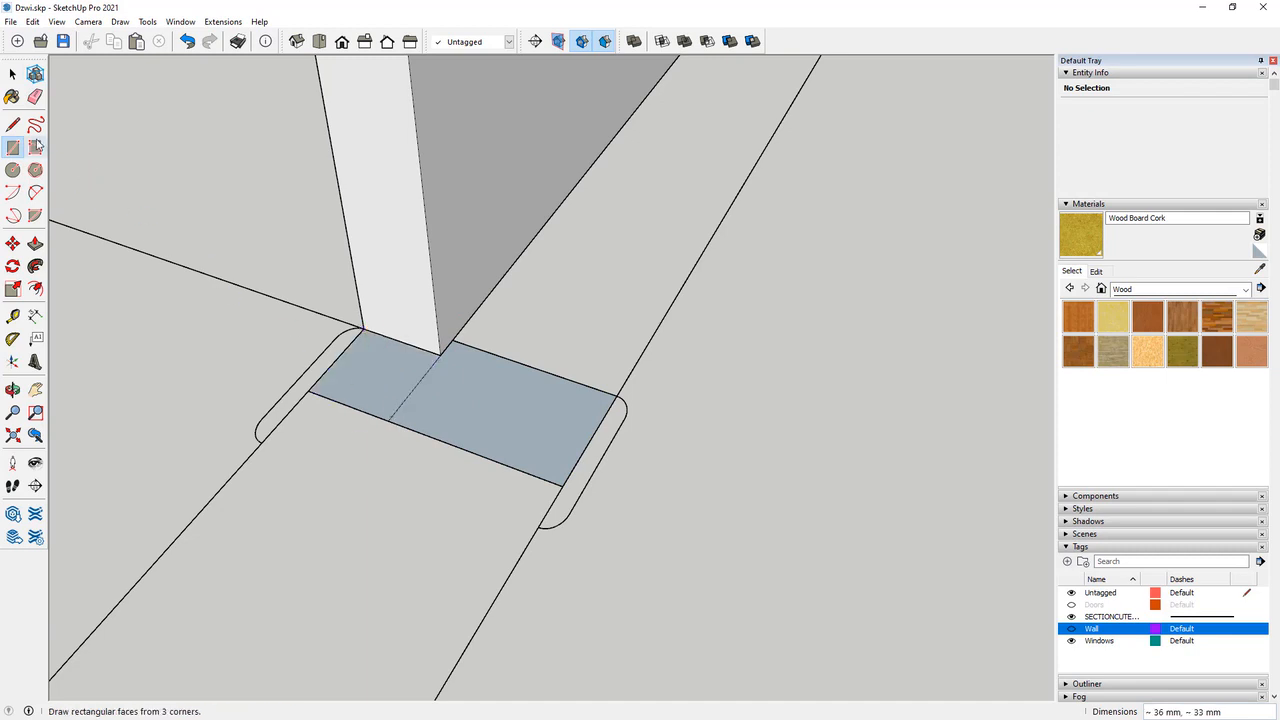
key(e)
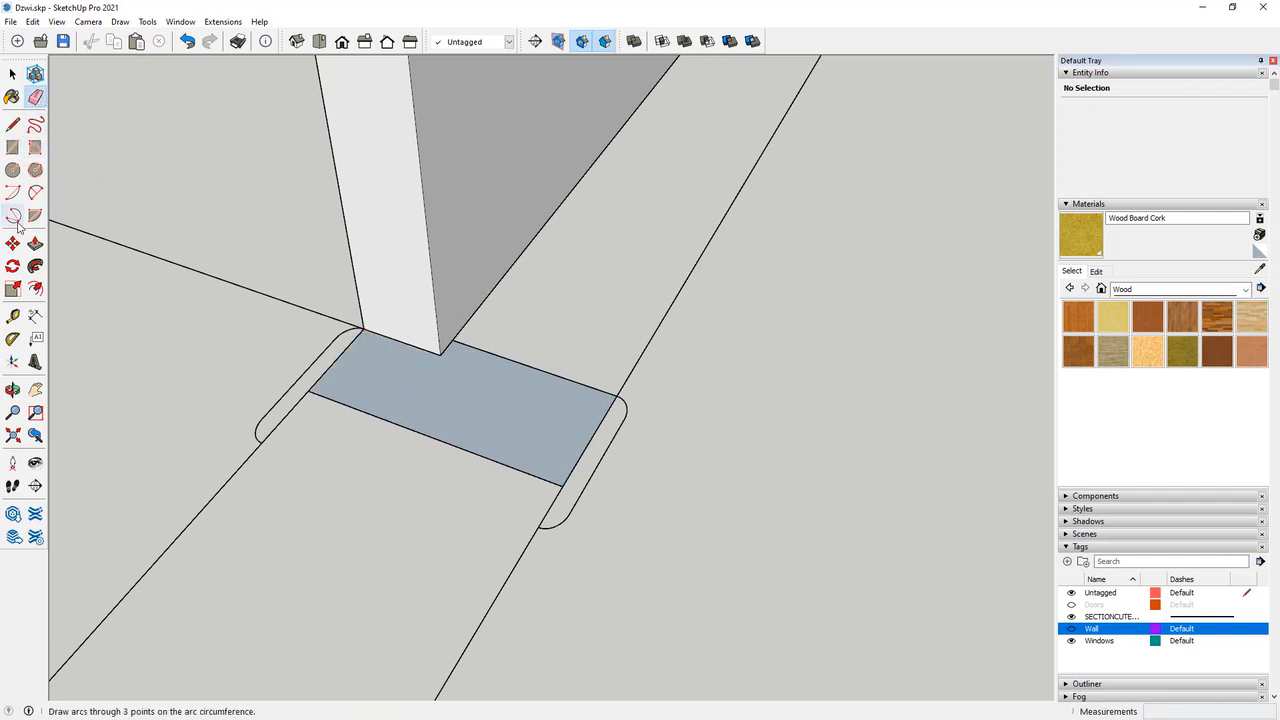
Extrude the opposite jamb's footprint upward about 32 mm and make the block a component.
click(490, 358)
click(485, 304)
key(space)
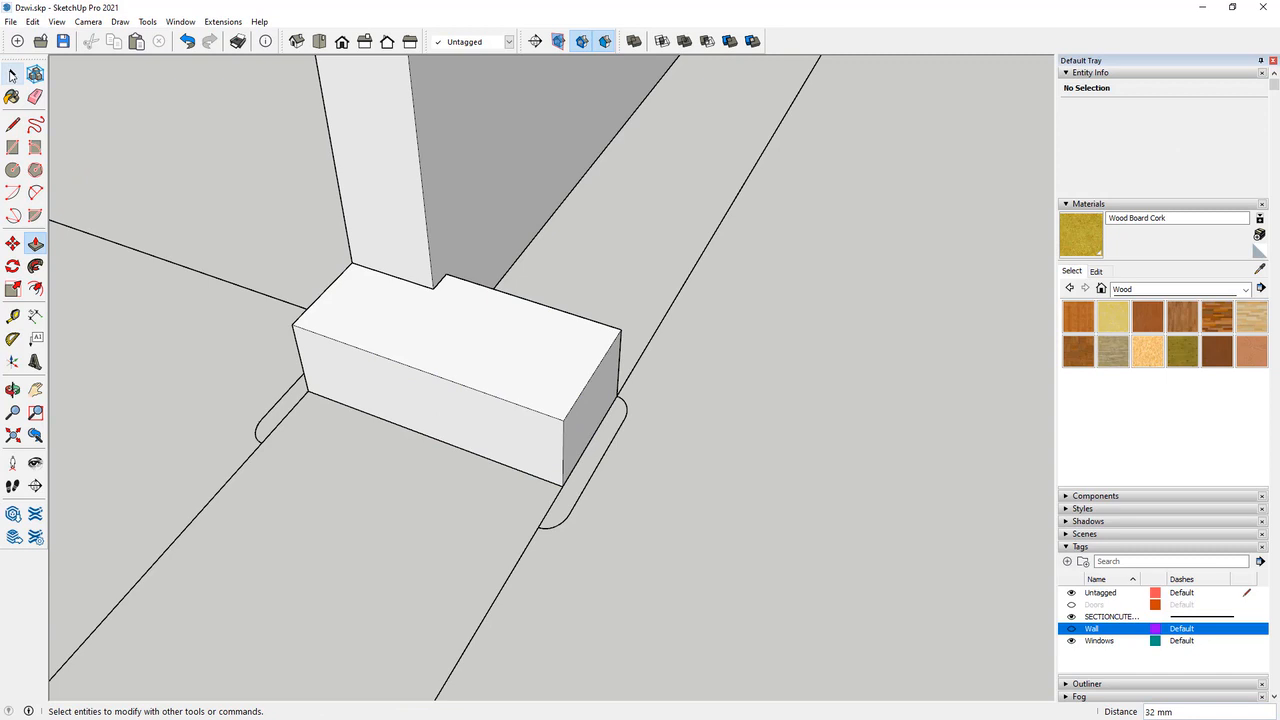
triple_click(485, 304)
right_click(485, 304)
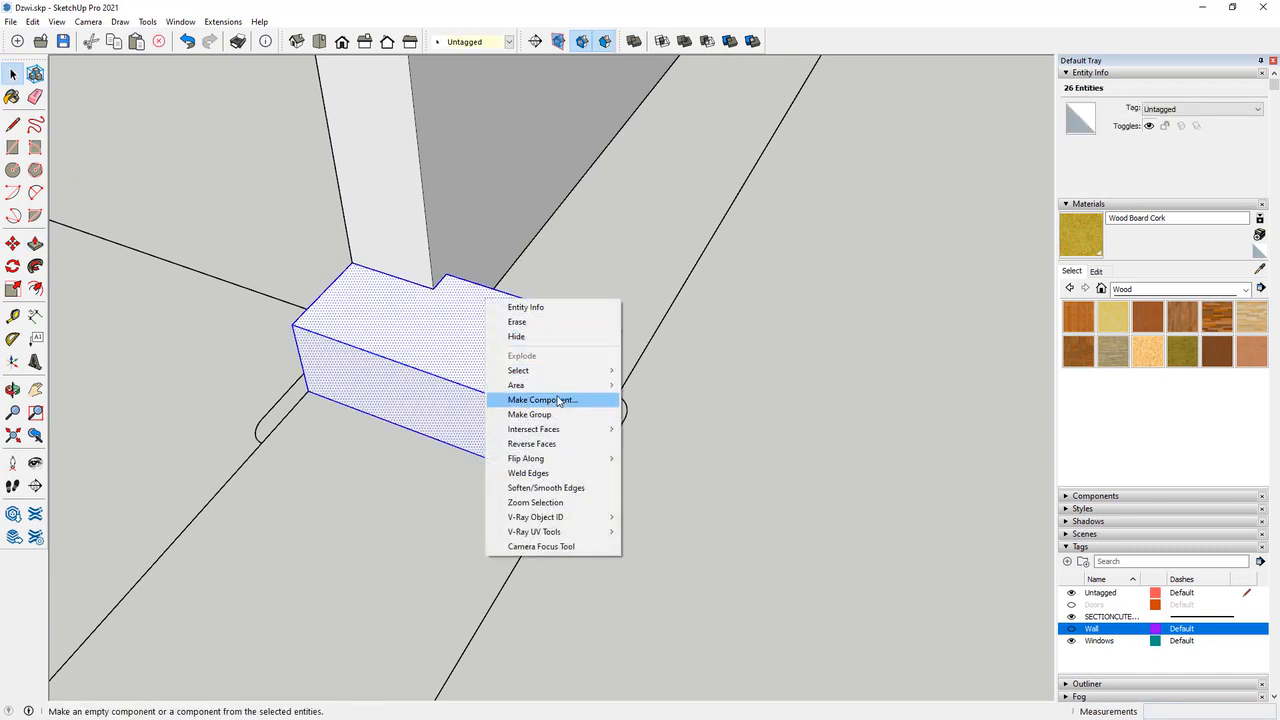
click(520, 397)
click(707, 428)
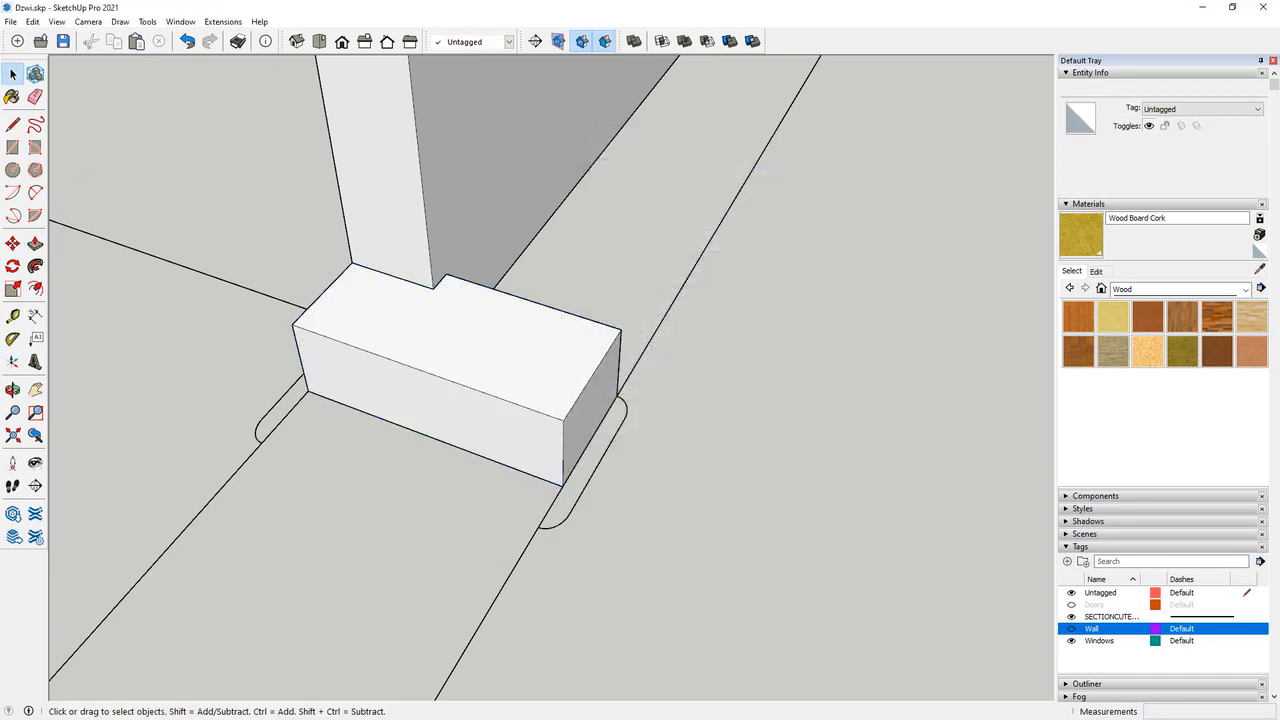
Try to draw a rectangle of about 39 × 6 mm over the casing outline at the new jamb block's outer end.
key(r)
scroll(709, 423, up, 2)
click(587, 390)
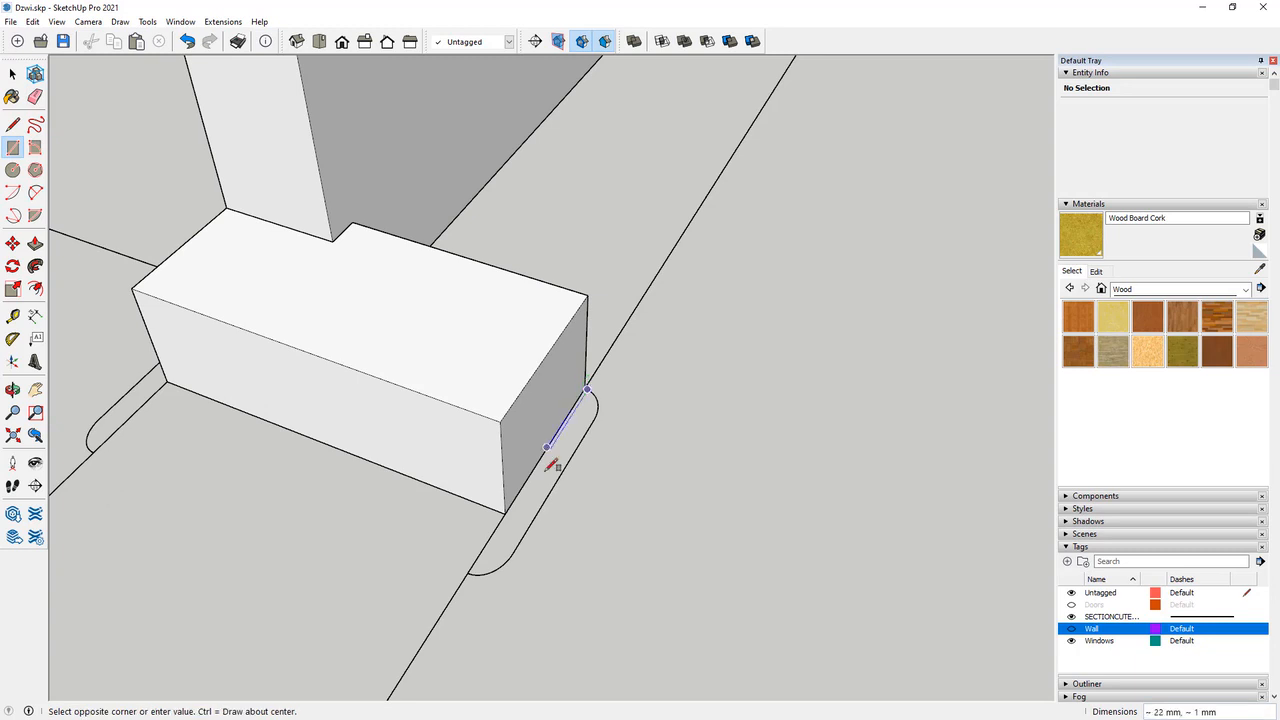
click(545, 501)
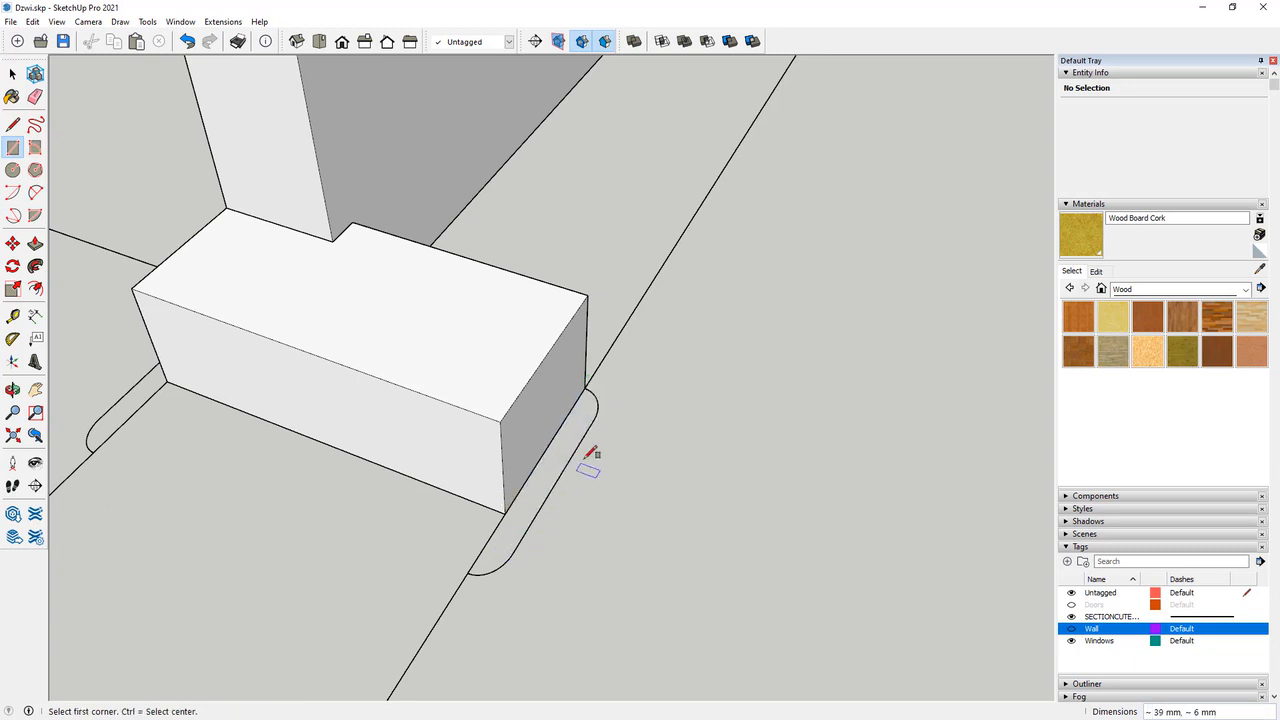
Draw a rectangle over the casing outline, starting from the bottom corner of the new jamb block's outer end.
scroll(589, 451, up, 4)
click(556, 410)
scroll(510, 445, down, 2)
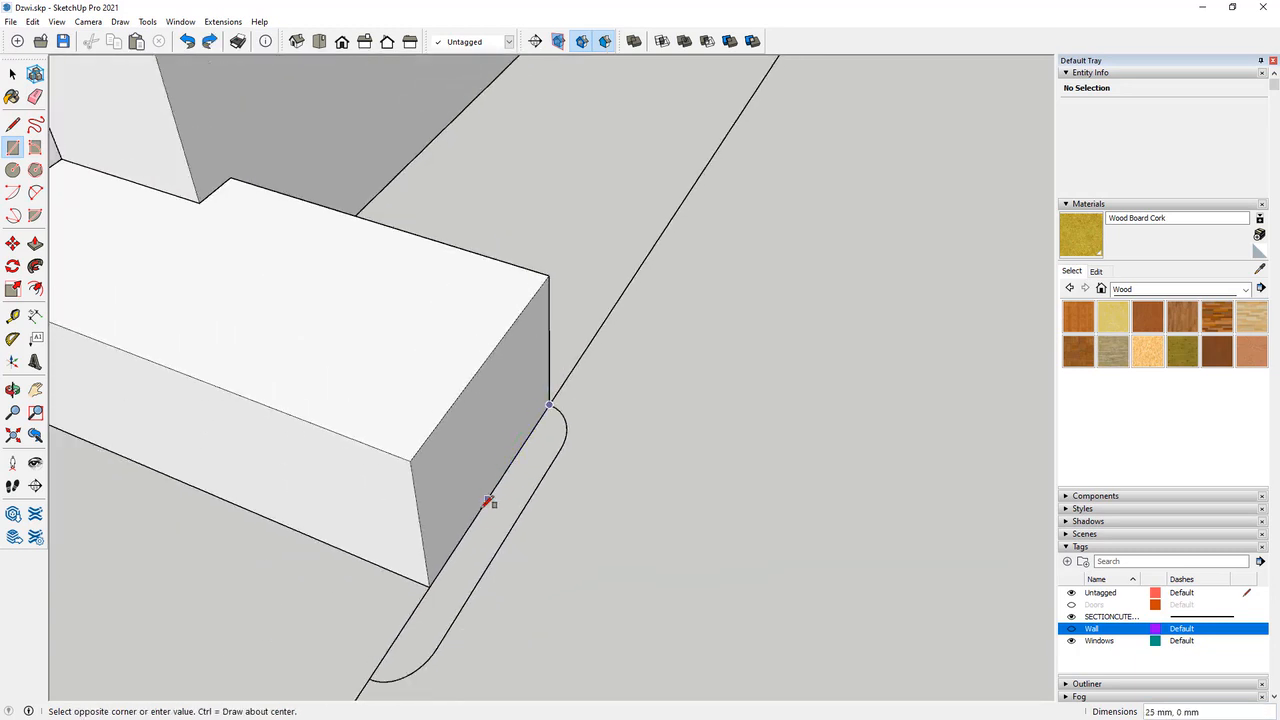
Fill the casing outline at the exposed end of the jamb block with two adjoining rectangles and erase the line between them.
click(456, 616)
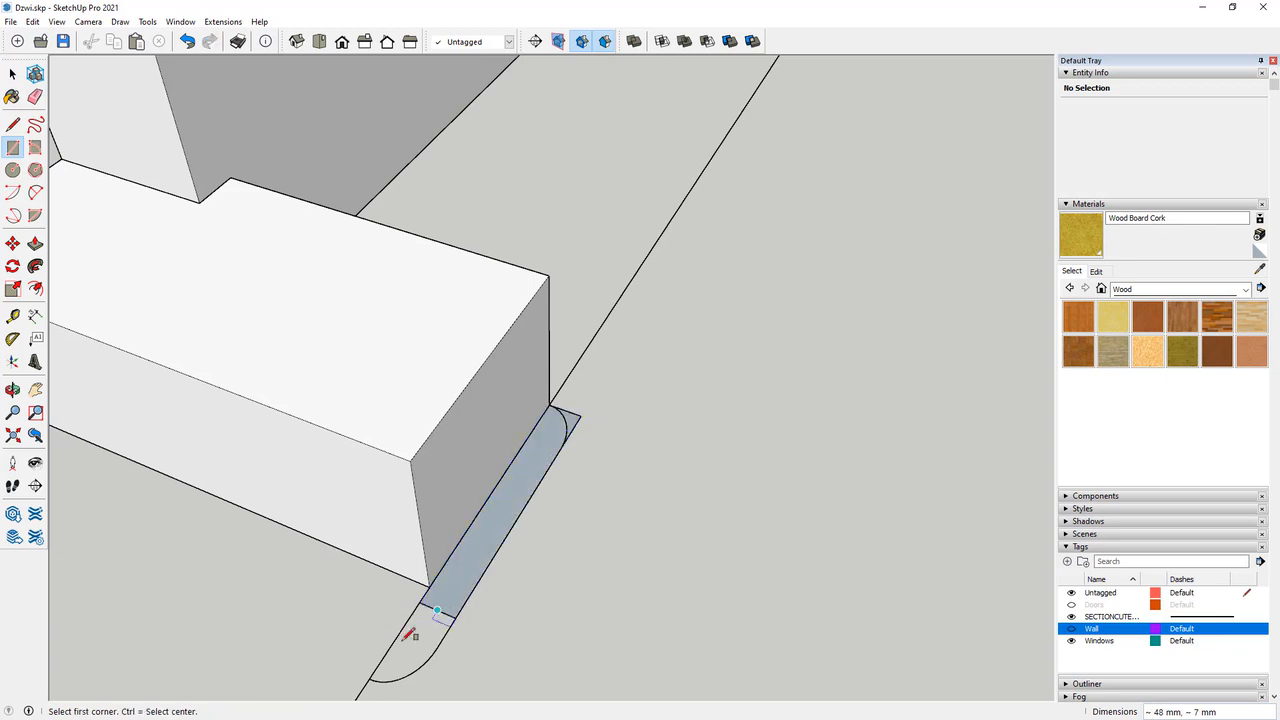
click(457, 618)
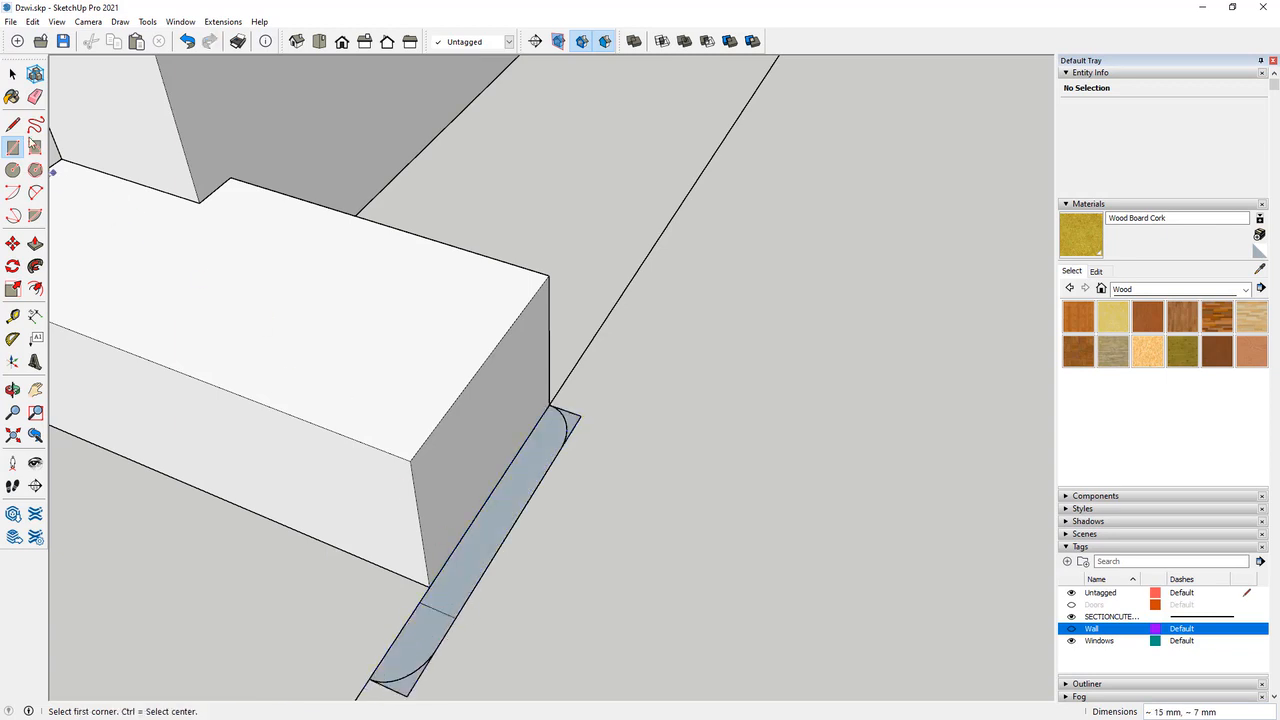
click(35, 96)
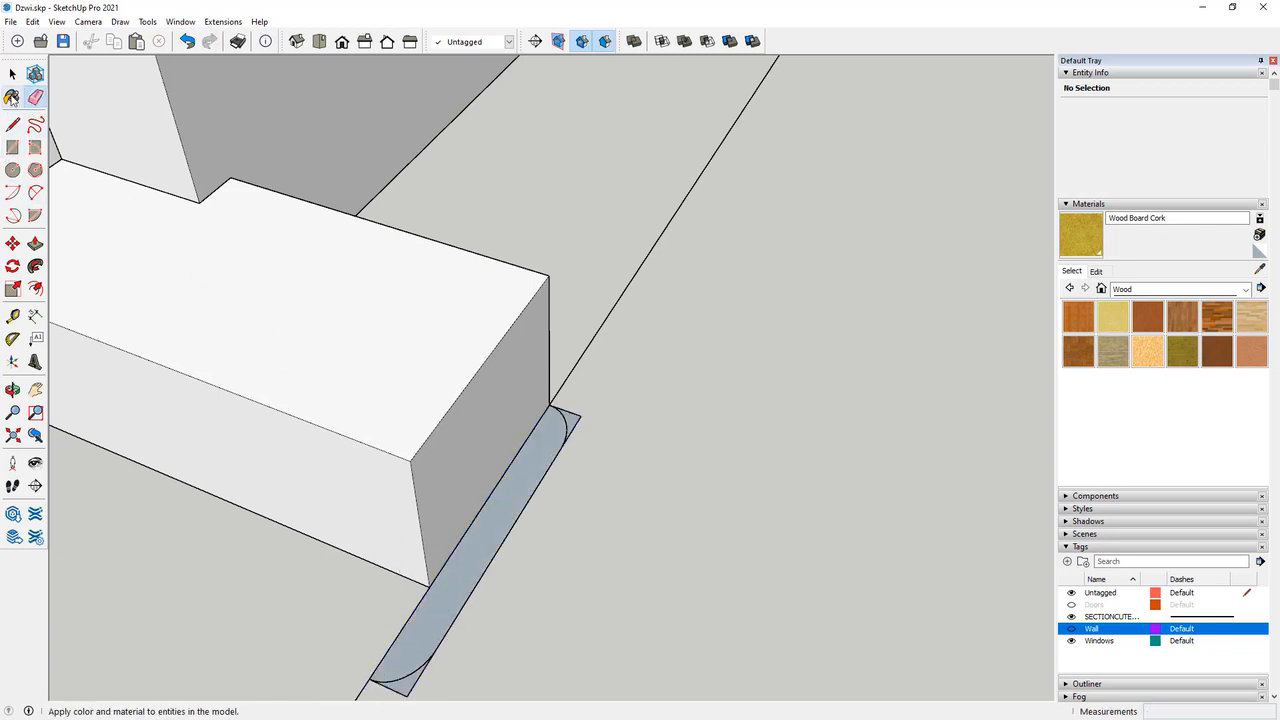
Pull the filled casing profile up slightly above the jamb block and make the resulting board a component.
click(35, 243)
click(508, 534)
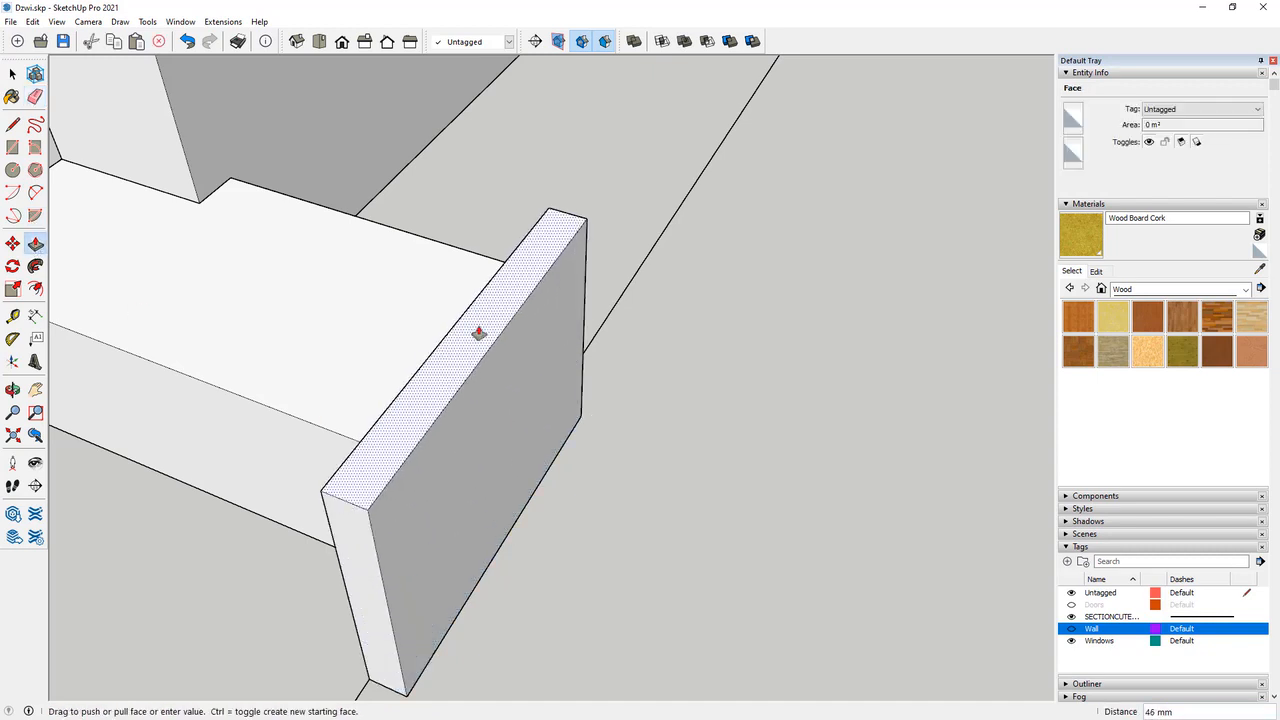
click(12, 73)
triple_click(414, 423)
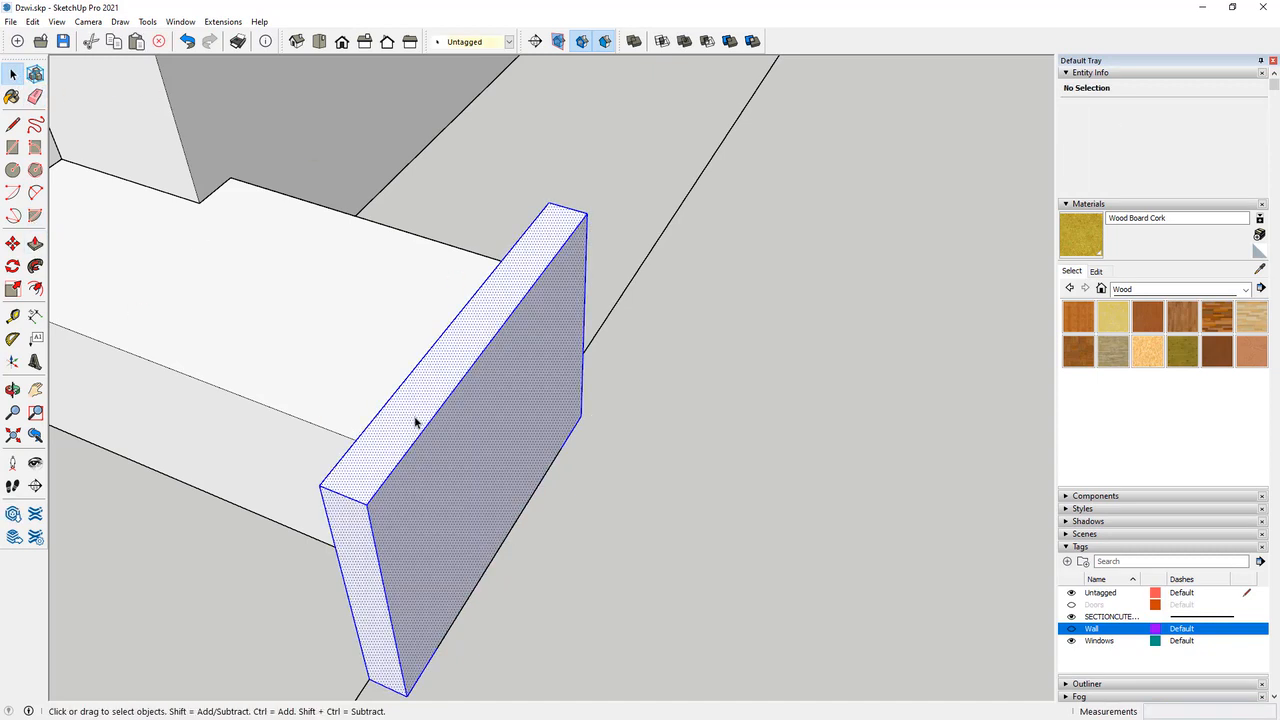
right_click(416, 420)
click(472, 518)
click(706, 426)
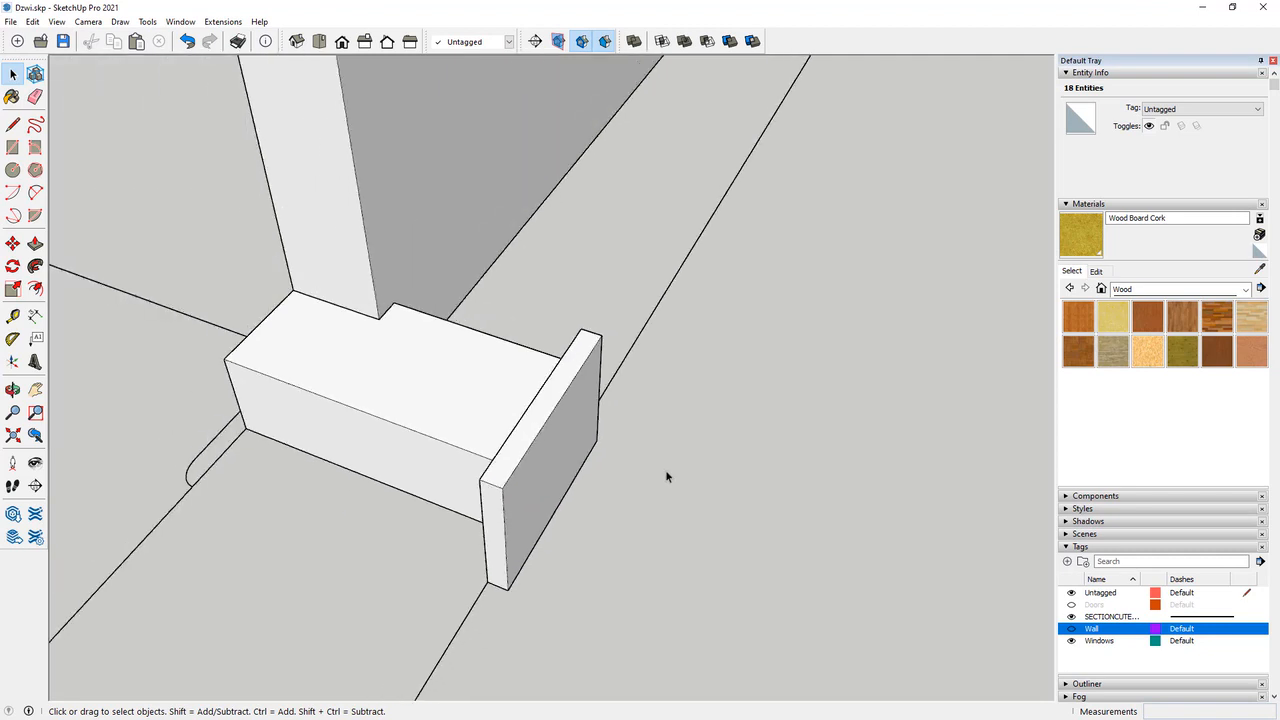
Fill the casing outline at the opposite end of the jamb block, on the door-swing side, with two rectangles merged into one face.
middle_drag(666, 477, 517, 595)
scroll(517, 595, up, 2)
click(12, 147)
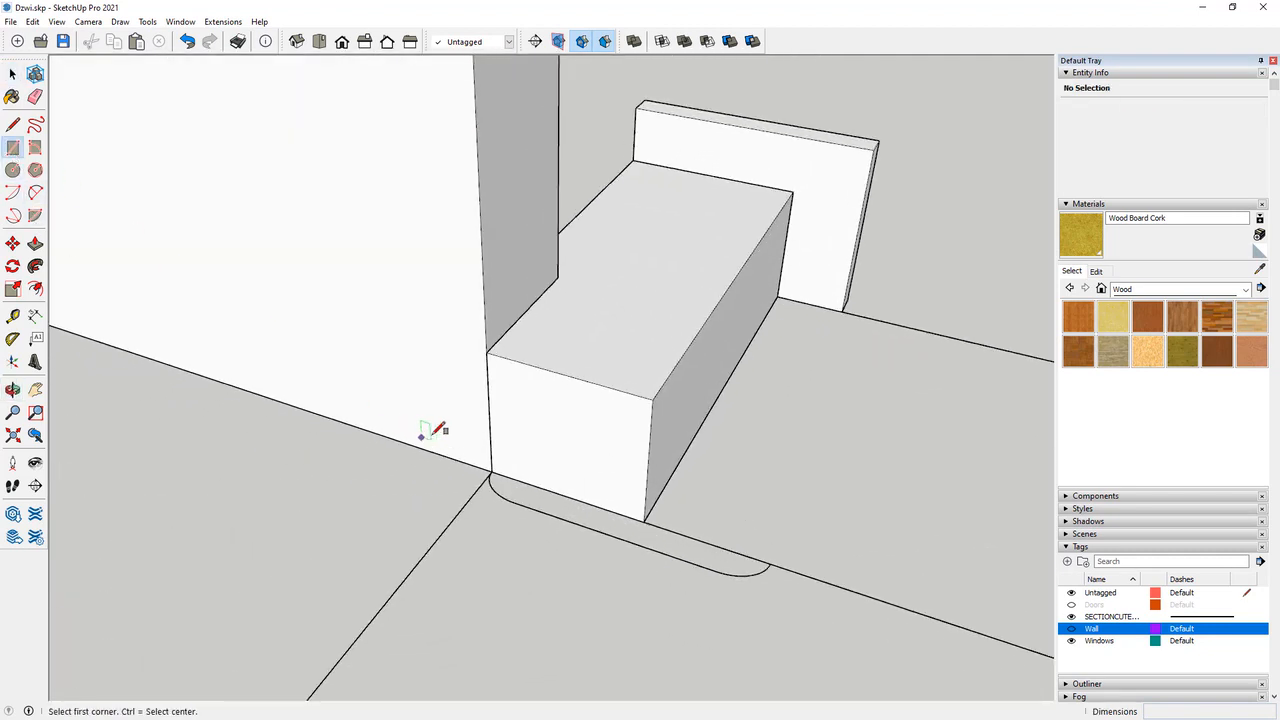
scroll(434, 431, up, 3)
scroll(629, 466, up, 3)
scroll(389, 463, up, 3)
scroll(309, 457, up, 2)
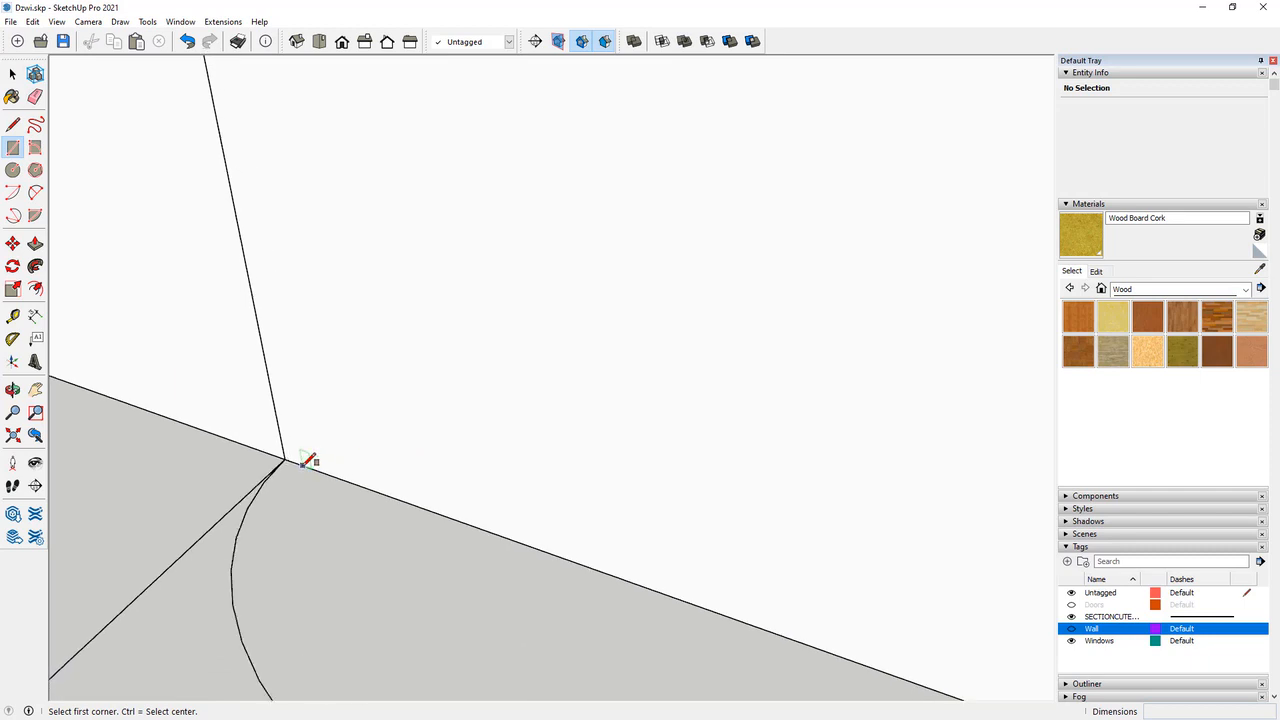
click(287, 455)
scroll(287, 455, down, 3)
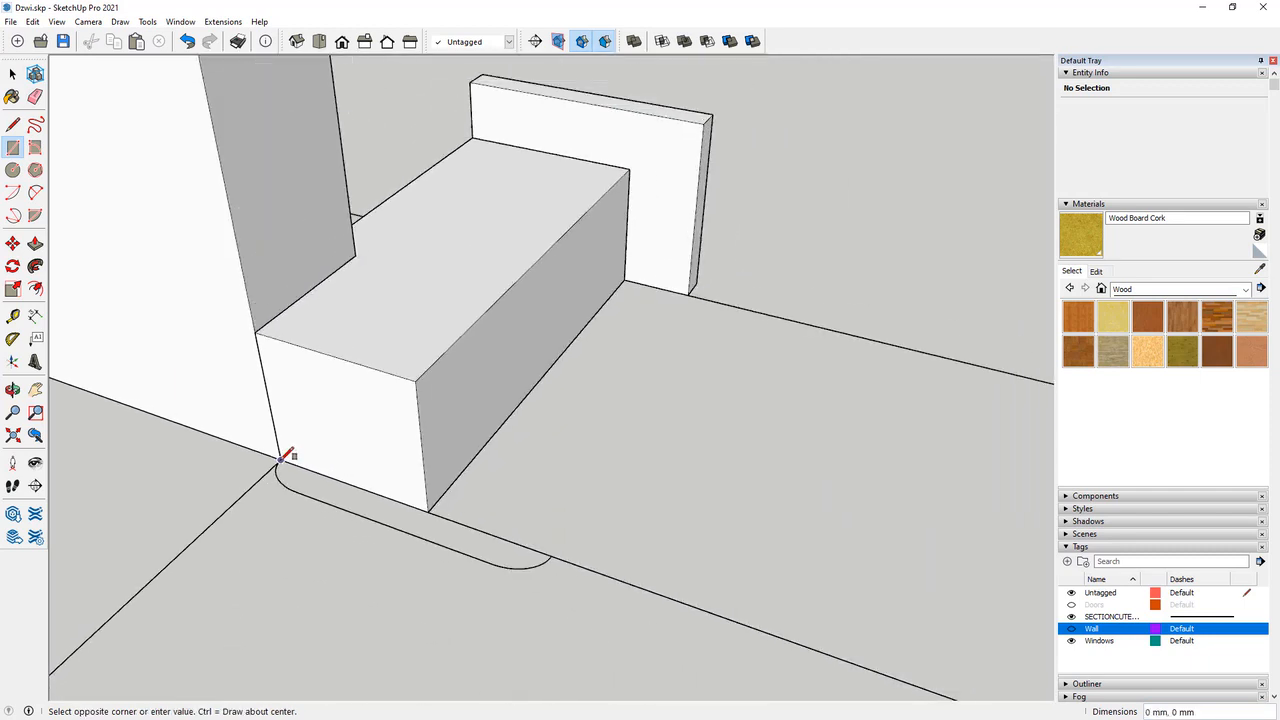
click(461, 549)
scroll(505, 565, up, 2)
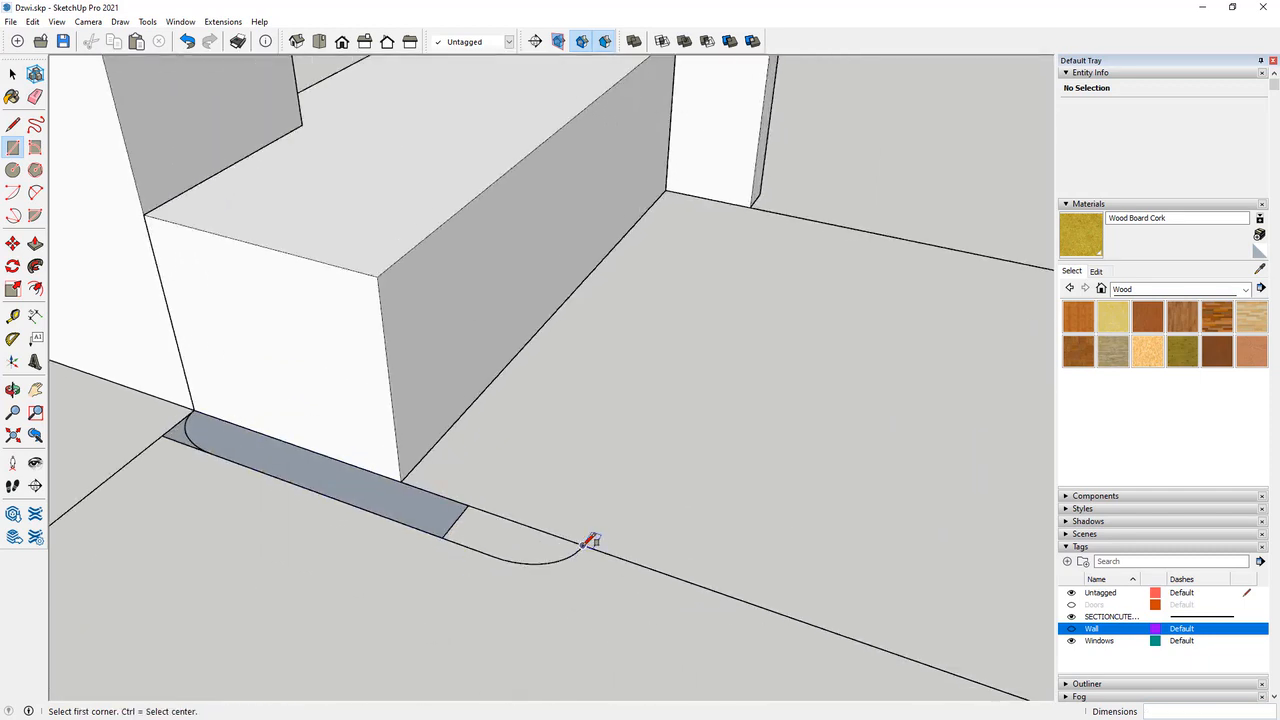
click(582, 547)
click(443, 537)
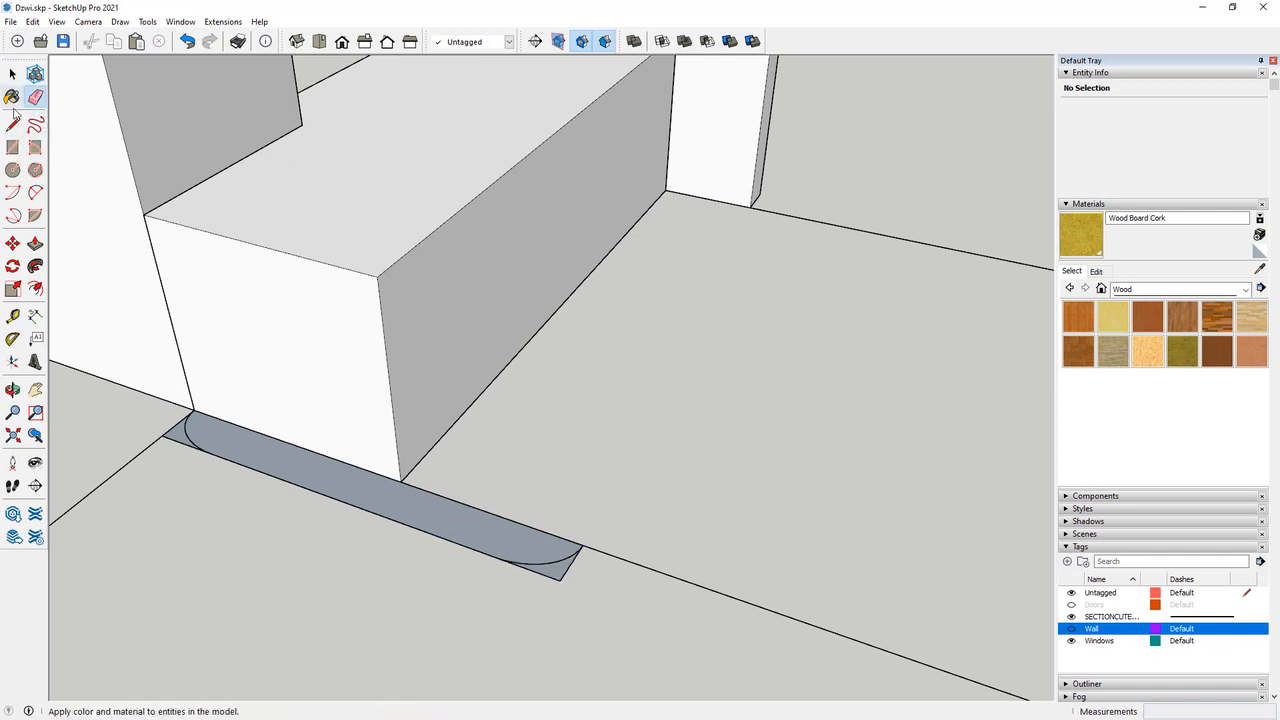
Pull the door-swing-side casing profile up above the jamb block and make it a separate component.
click(35, 243)
mouse_move(281, 459)
mouse_down()
mouse_move(289, 183)
mouse_move(343, 260)
mouse_move(326, 223)
mouse_move(107, 74)
mouse_up()
click(12, 73)
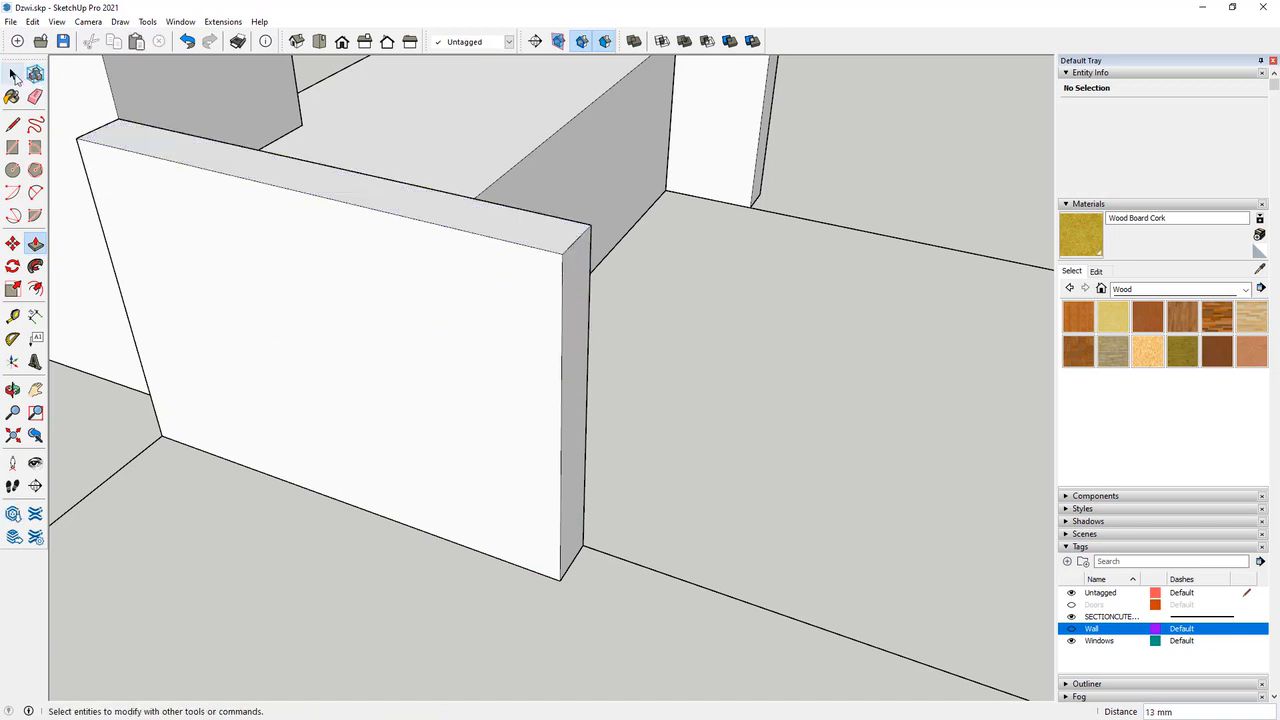
triple_click(234, 180)
right_click(236, 182)
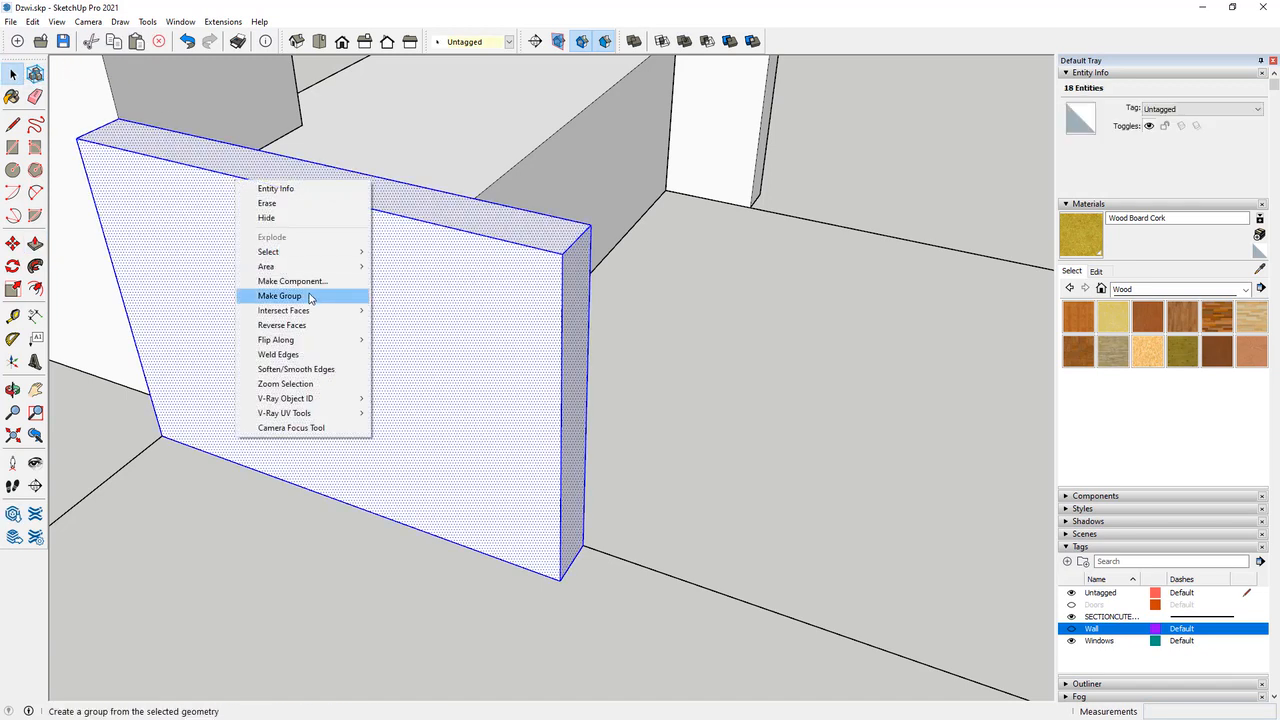
click(292, 281)
click(703, 430)
click(707, 446)
Edit the short jamb block's component and push/pull its top face up 1968 mm to the height of the opposite jamb.
scroll(473, 538, down, 10)
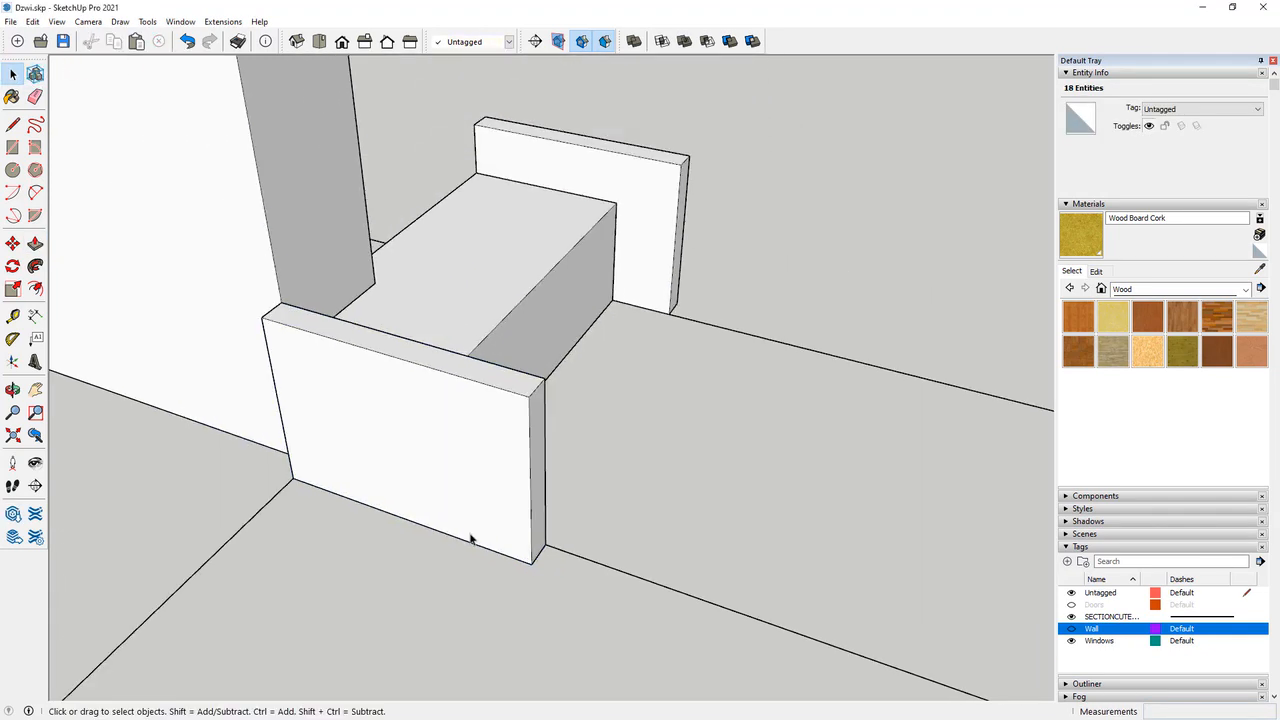
scroll(540, 500, down, 6)
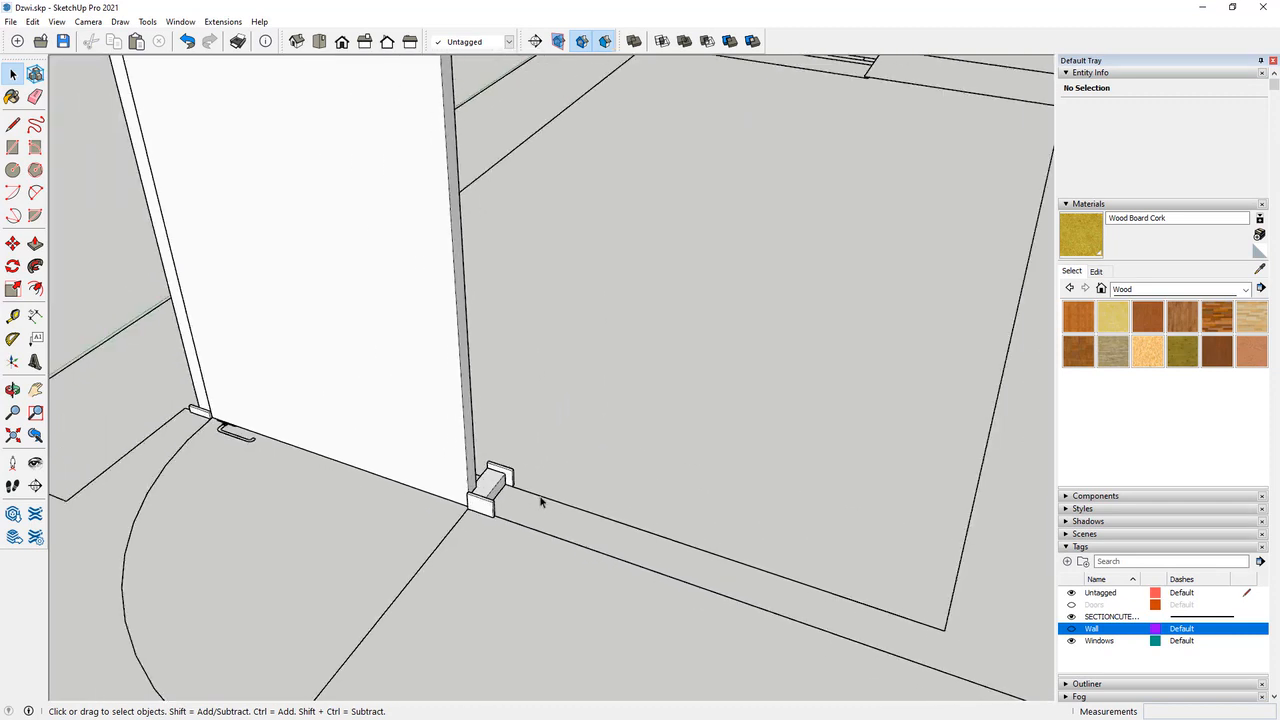
scroll(497, 507, down, 3)
scroll(467, 345, up, 4)
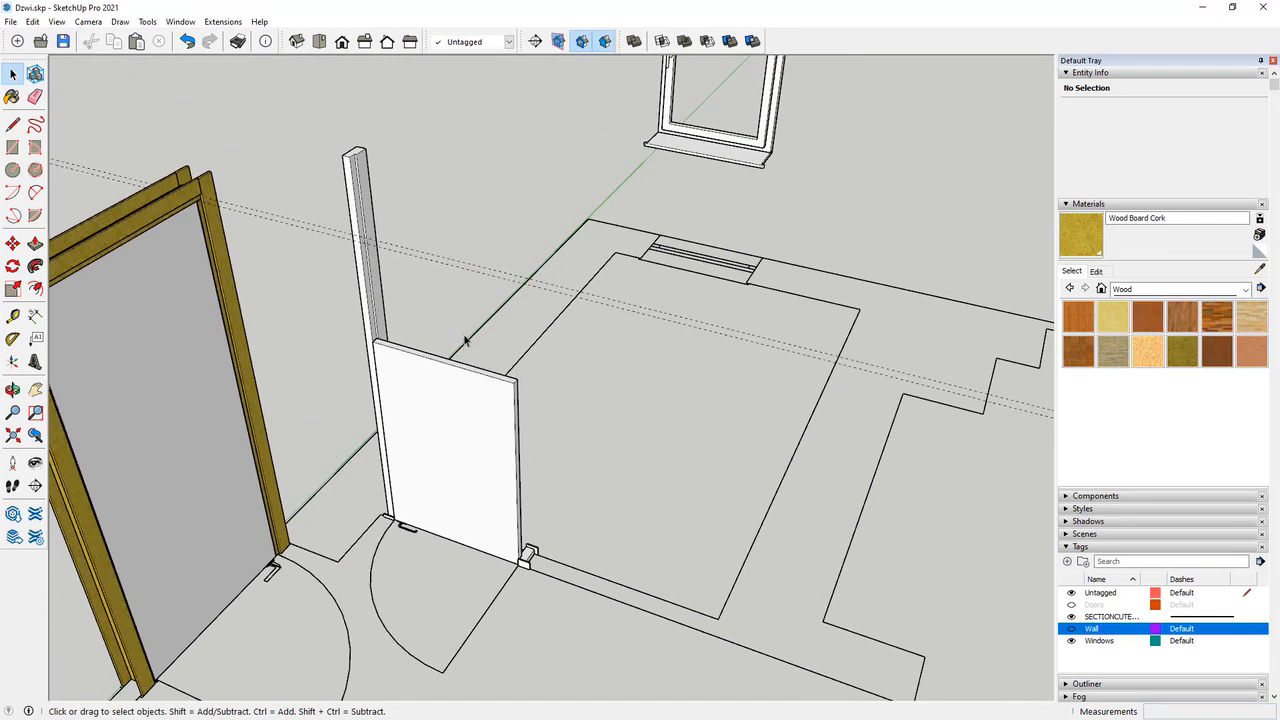
click(35, 243)
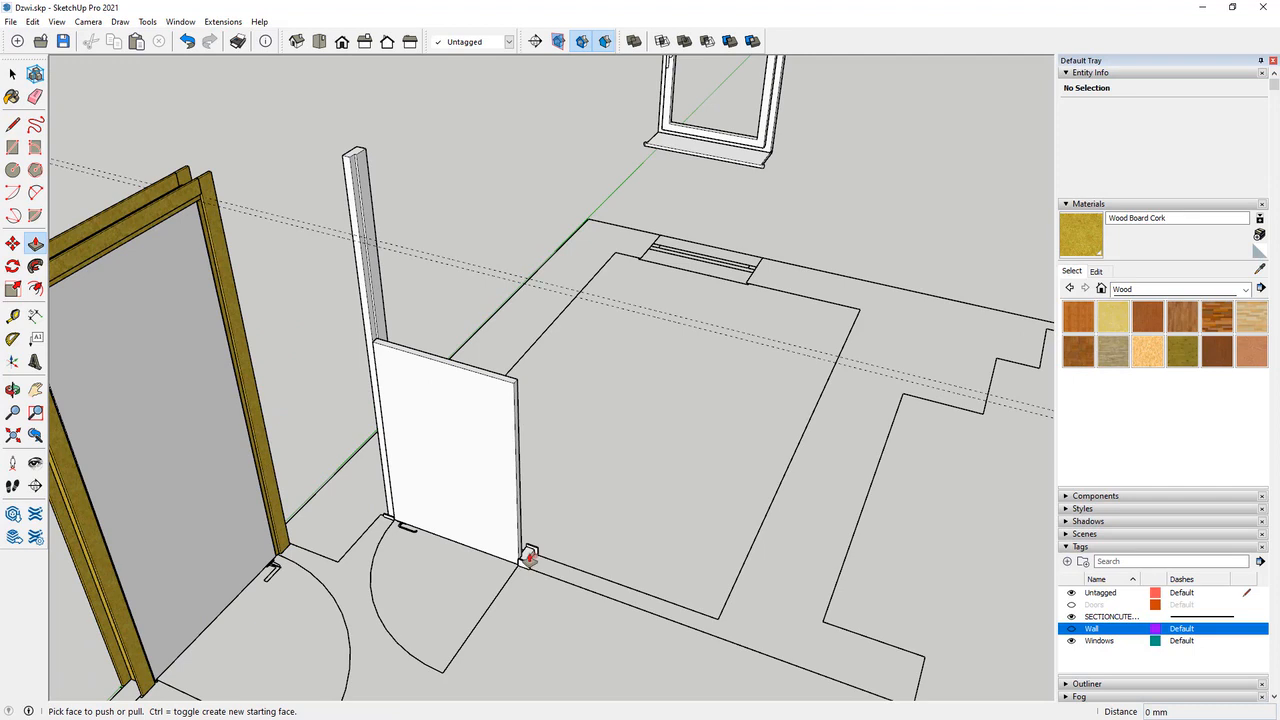
click(10, 75)
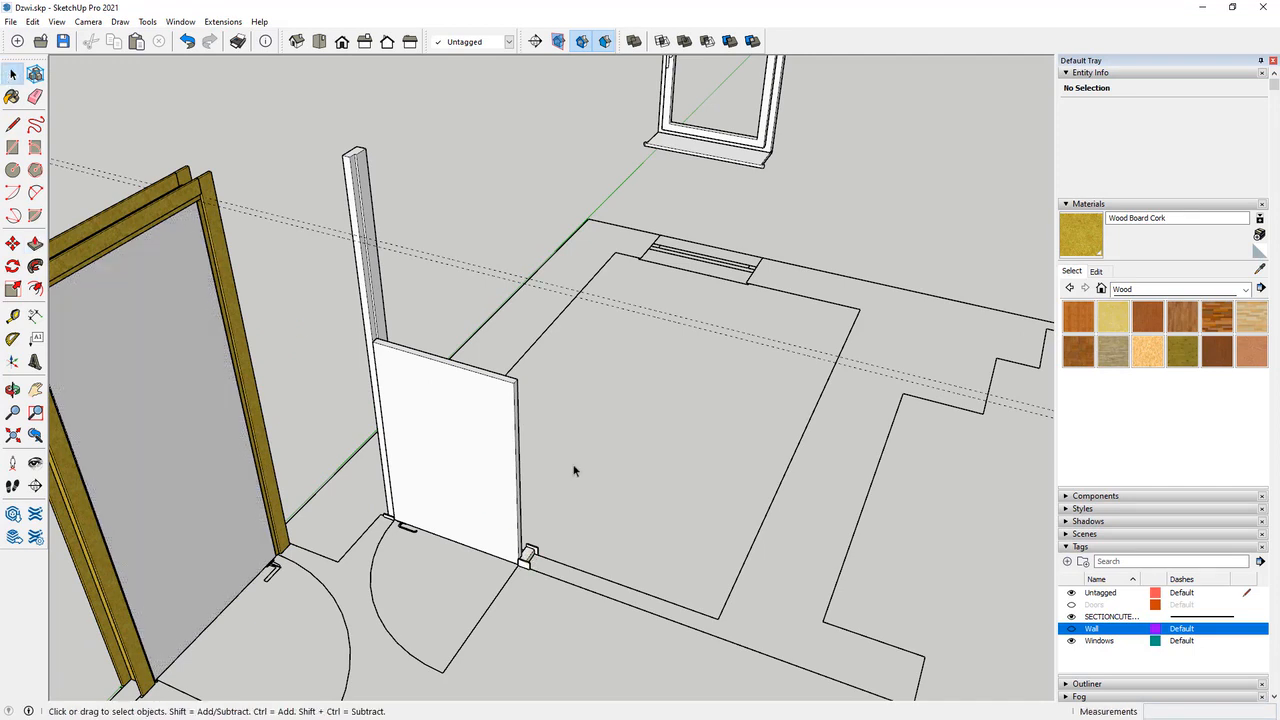
click(535, 558)
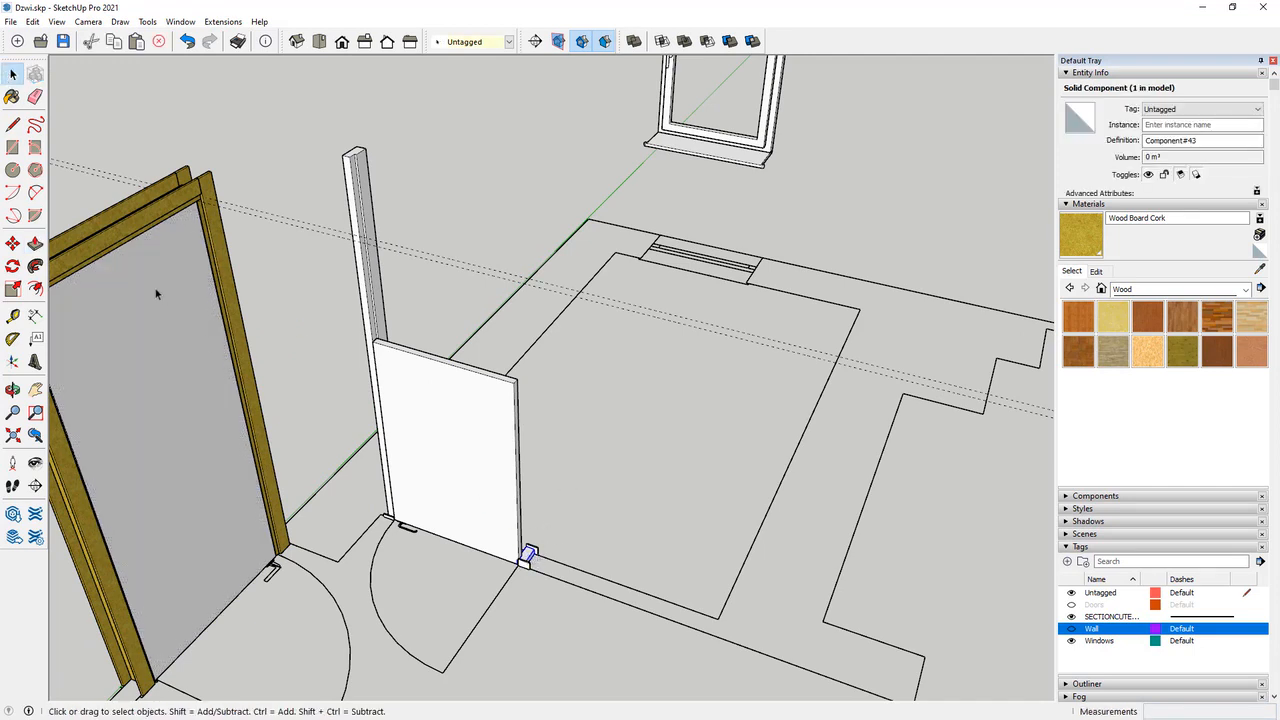
double_click(527, 556)
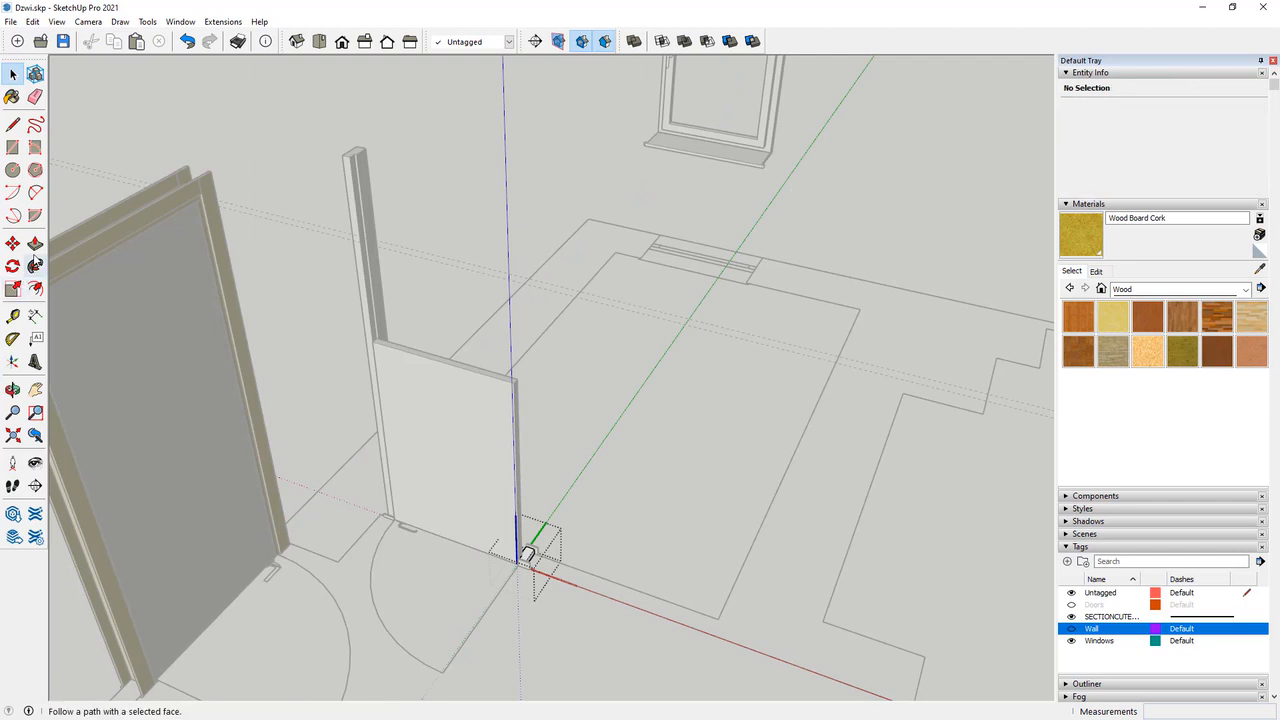
click(35, 244)
click(527, 556)
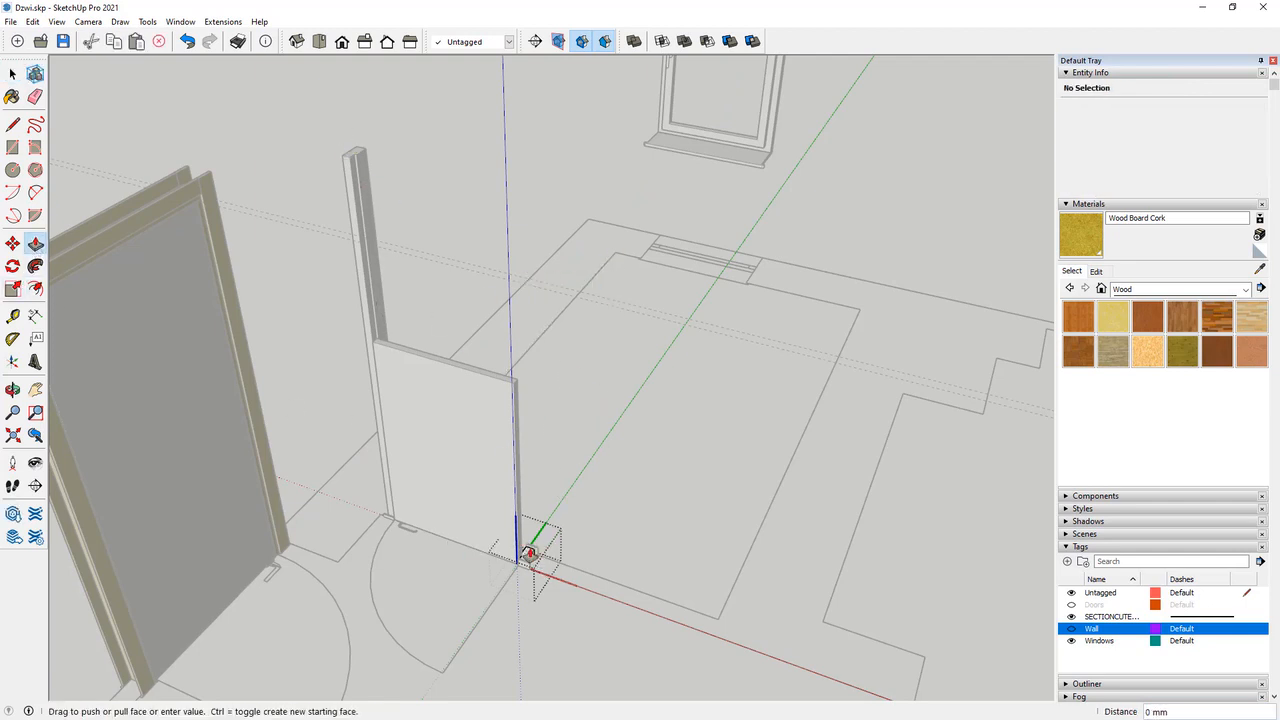
click(349, 161)
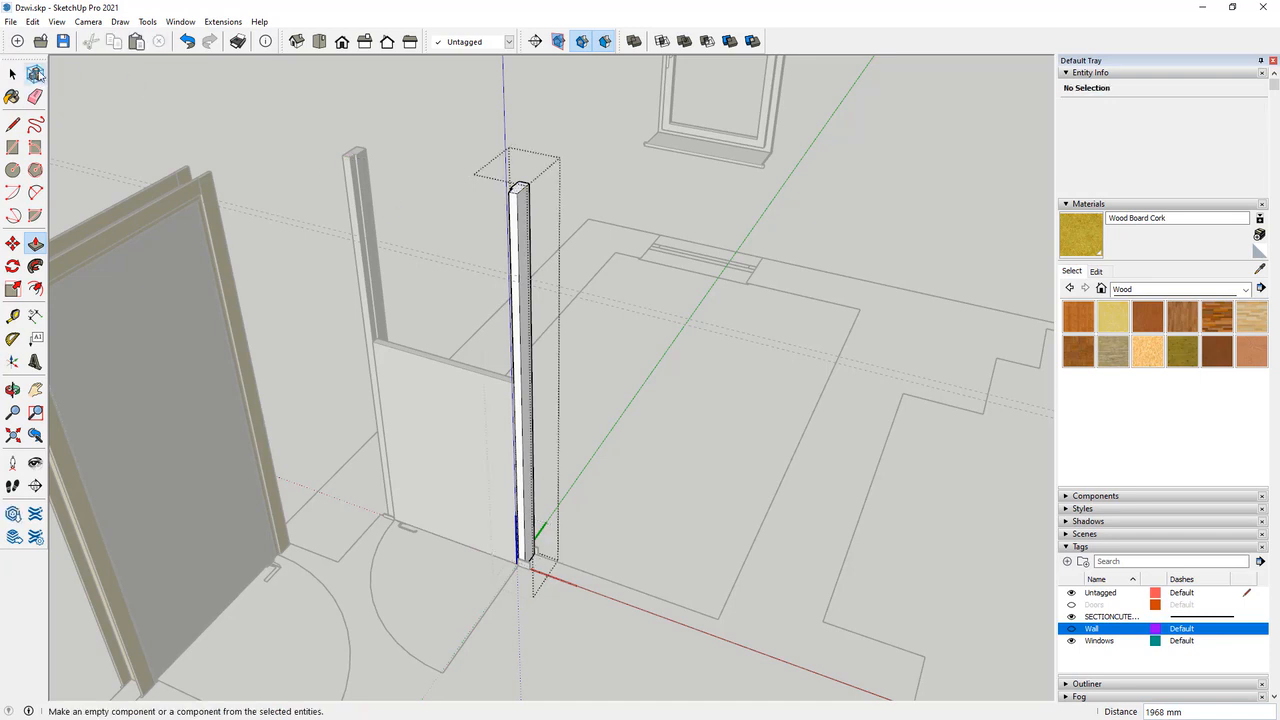
click(12, 73)
click(394, 171)
scroll(395, 175, up, 4)
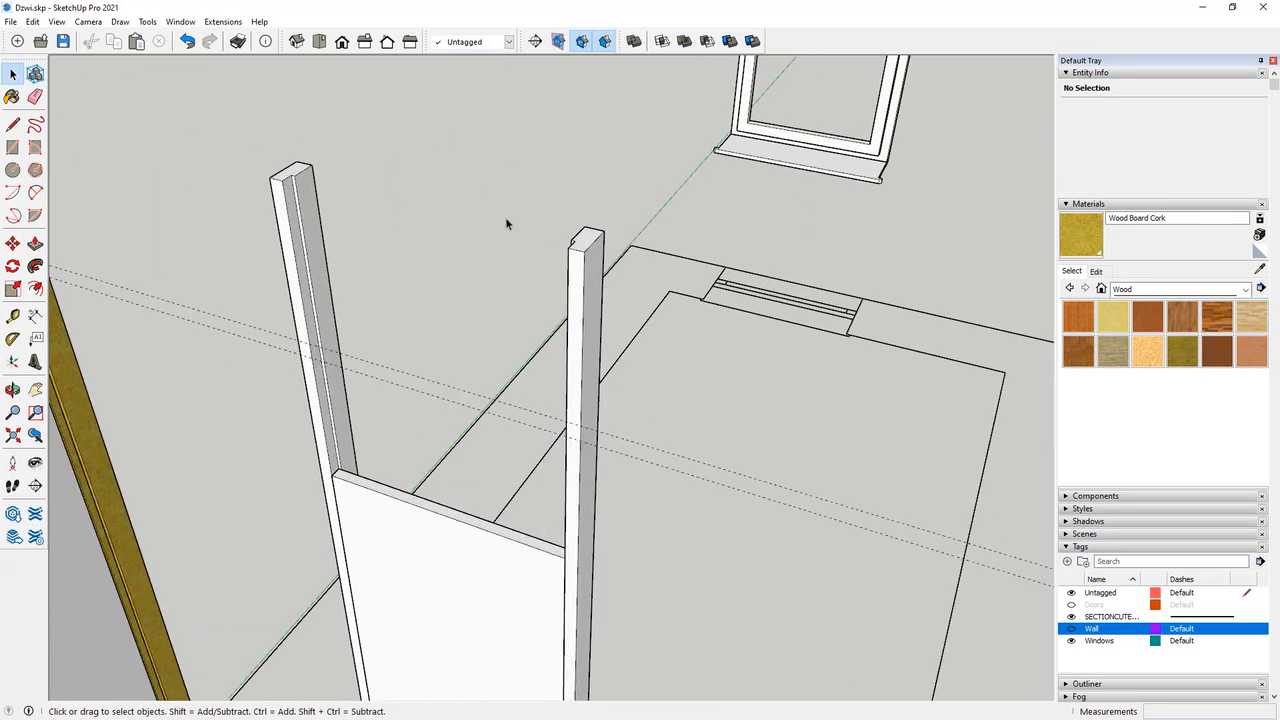
click(12, 147)
middle_drag(443, 266, 510, 222)
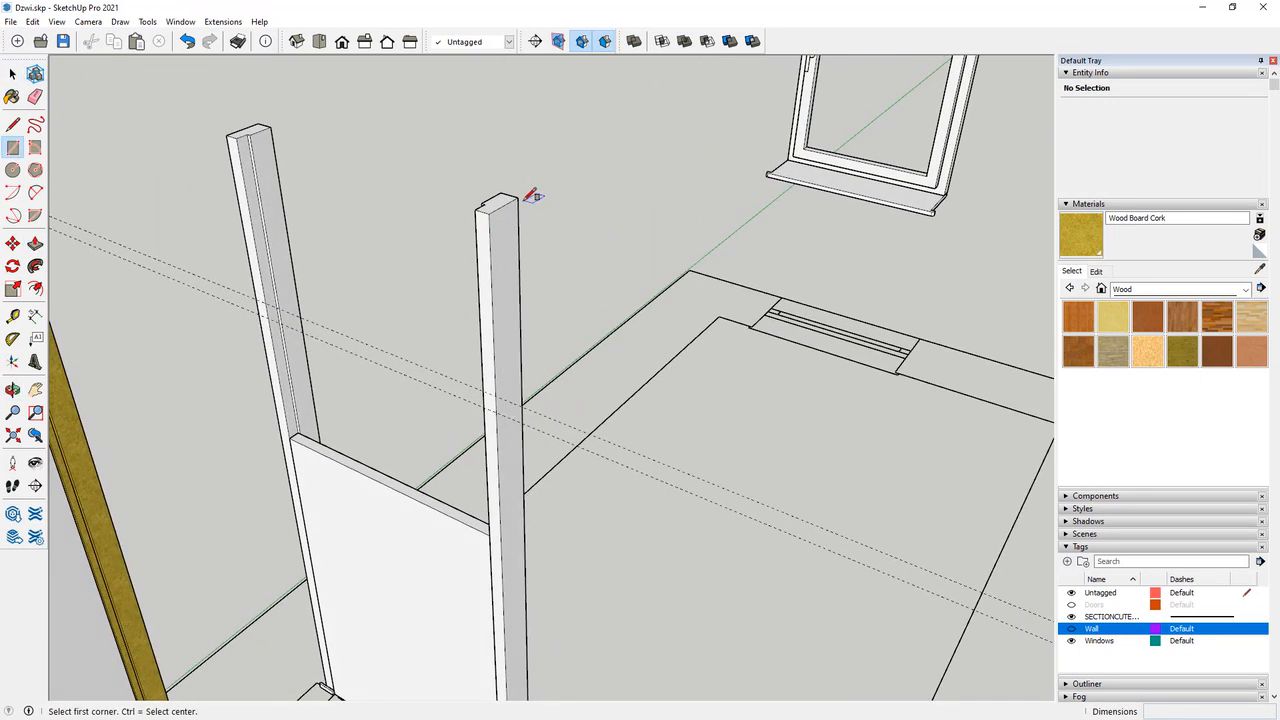
click(518, 199)
key(Escape)
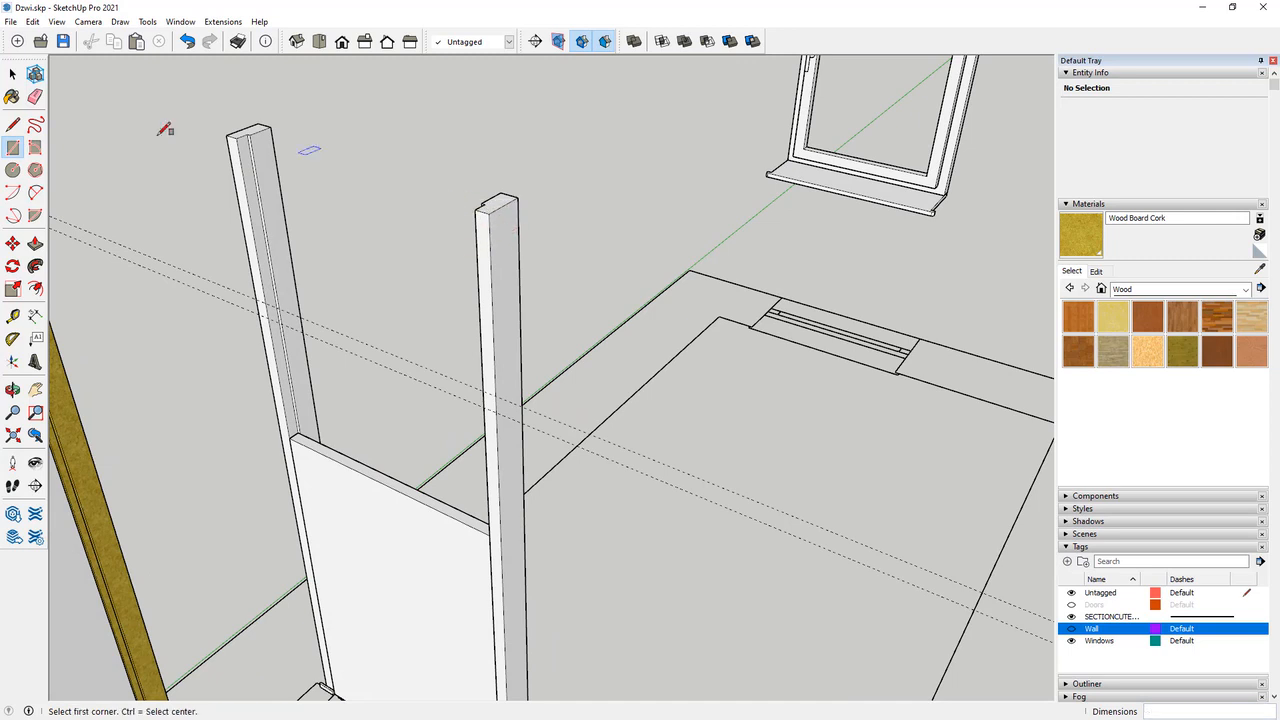
Locate a point 50 mm below the new jamb's top and draw a 50 × 100 mm rectangle on its outer face.
click(12, 124)
scroll(628, 214, up, 3)
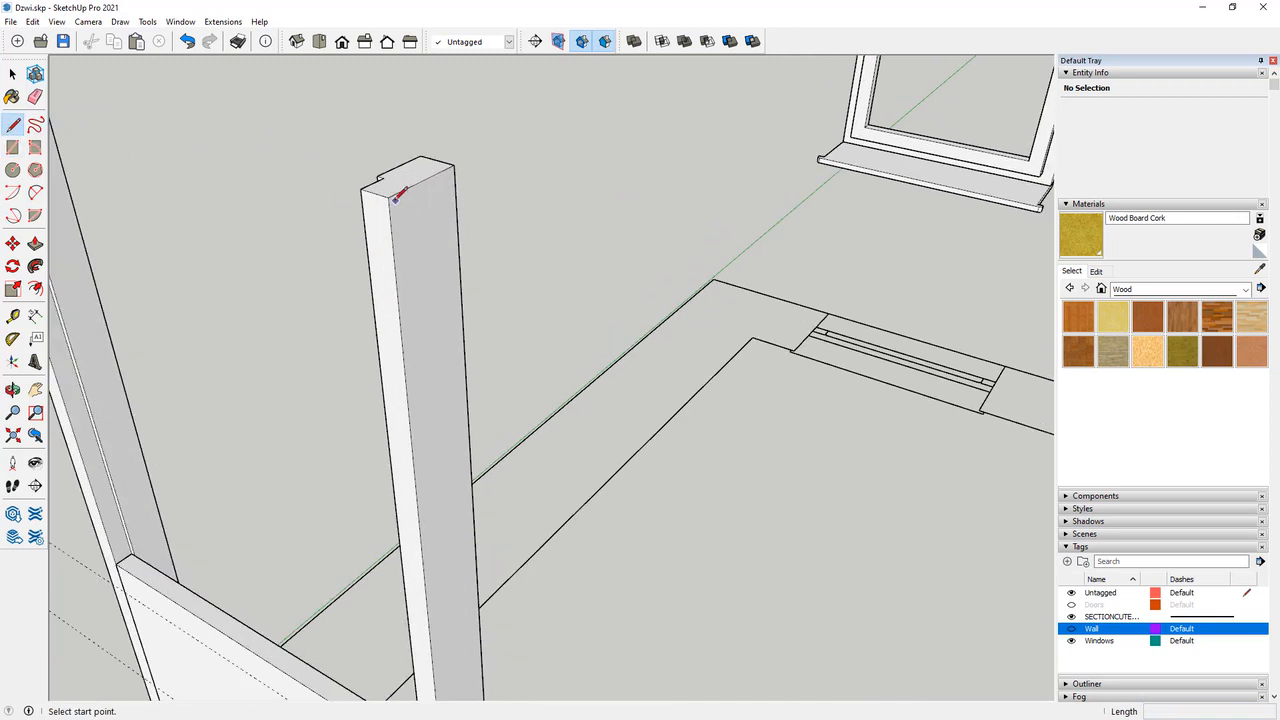
click(389, 197)
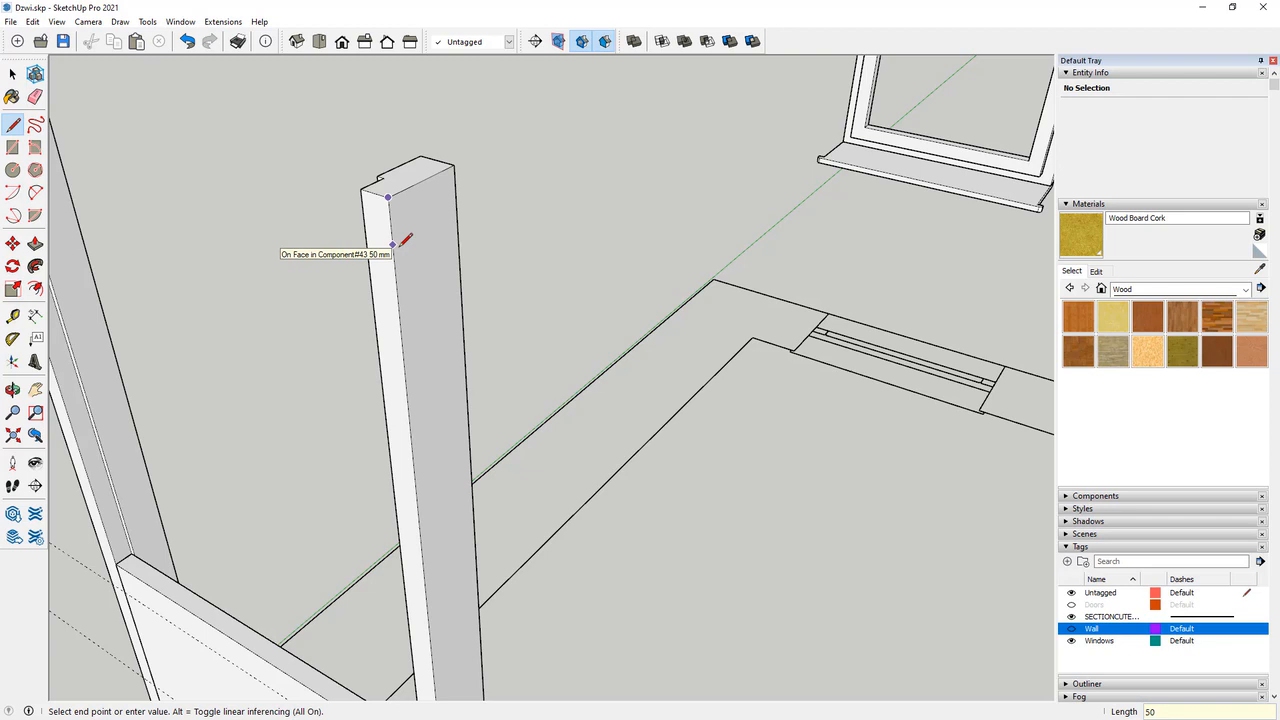
click(13, 148)
click(393, 244)
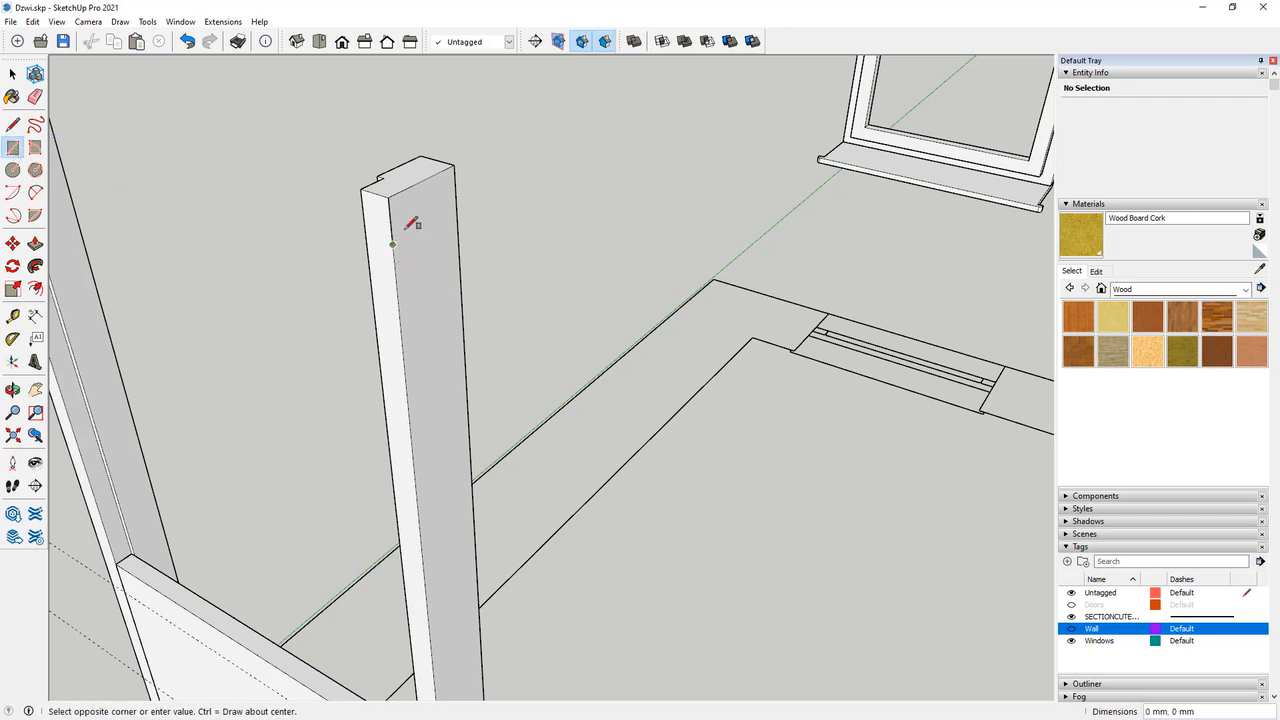
click(455, 166)
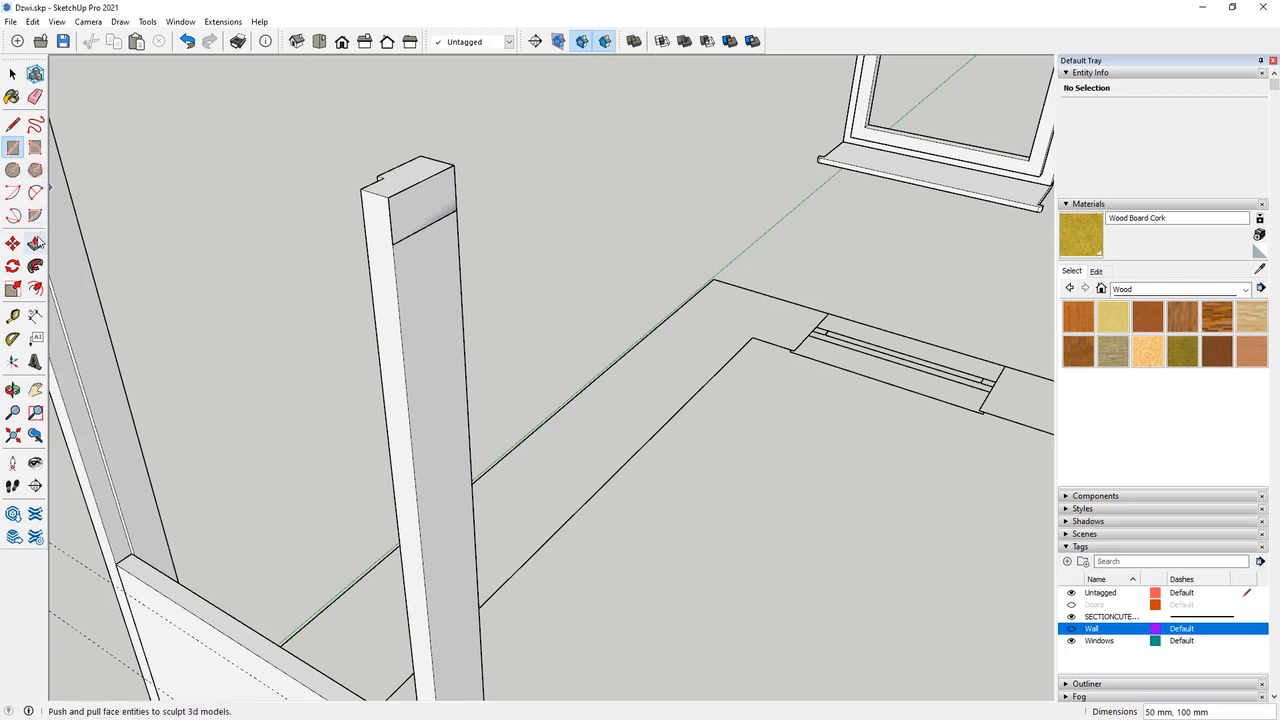
Push/pull the 50 × 100 mm rectangle about 795 mm across the opening to the opposite jamb to form the frame's head.
click(35, 243)
click(428, 222)
middle_drag(428, 222, 253, 174)
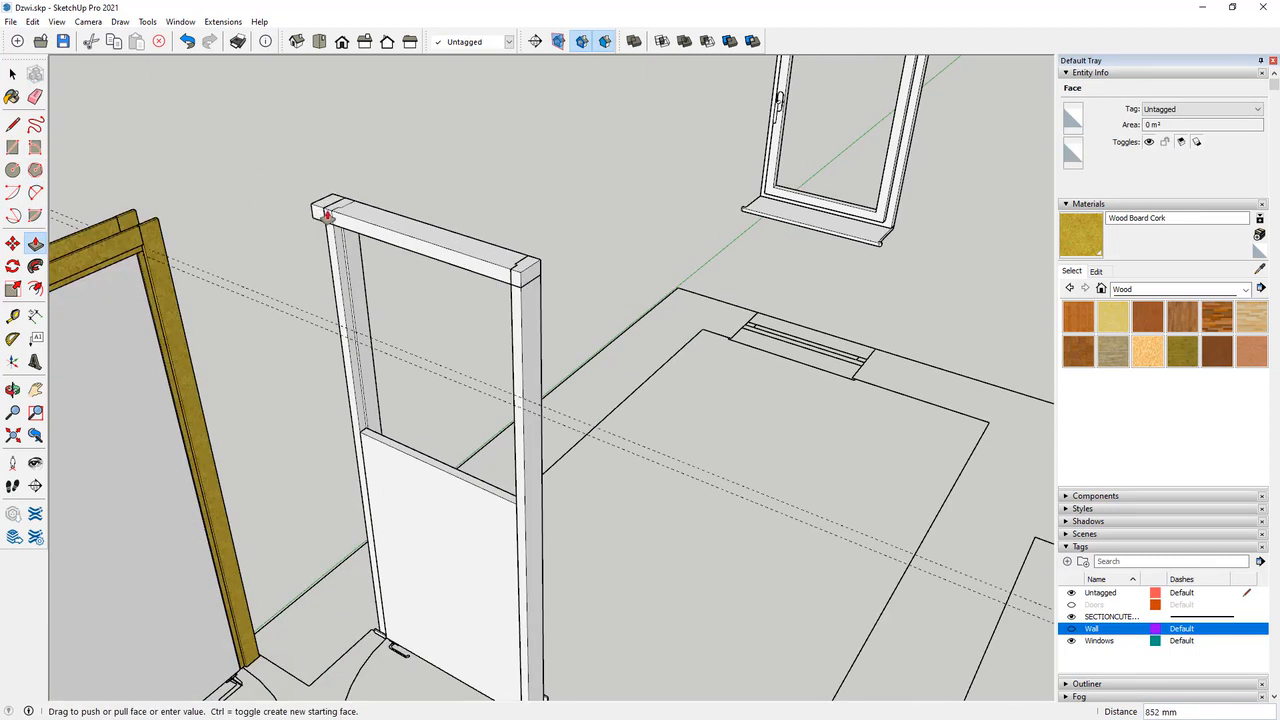
click(328, 244)
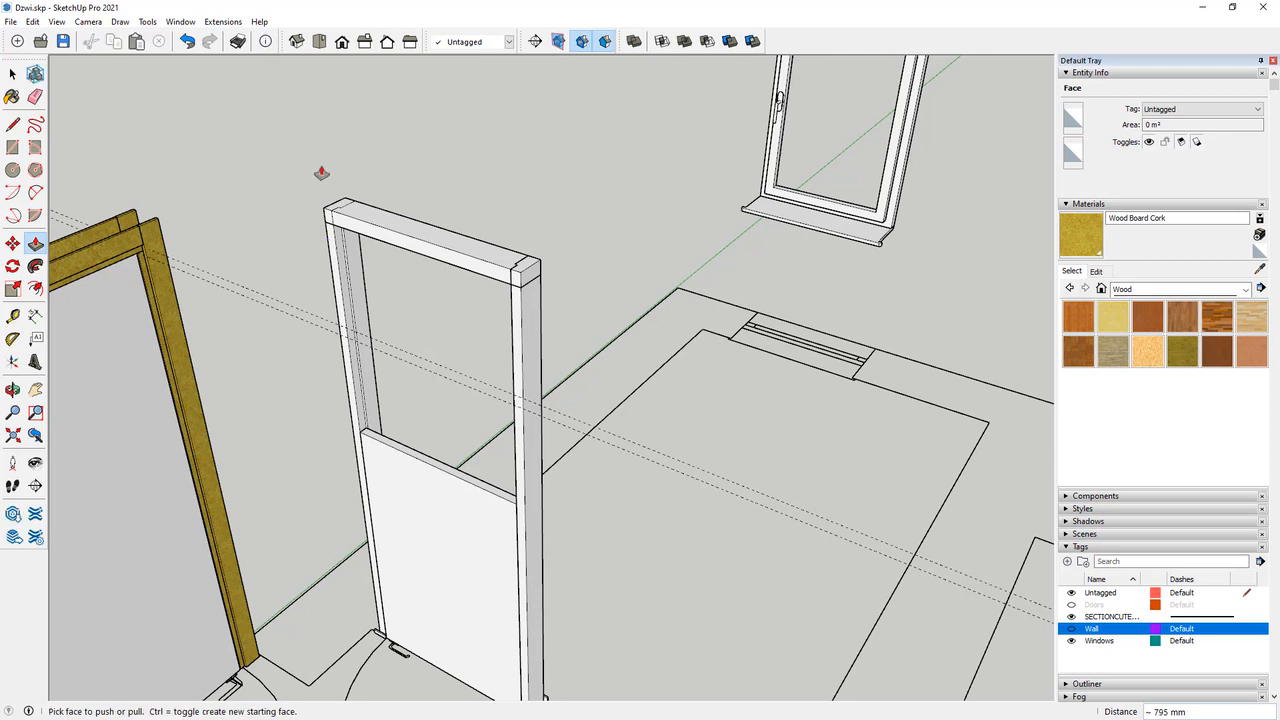
Select the whole horizontal head piece spanning the two jambs and make it a component.
click(13, 74)
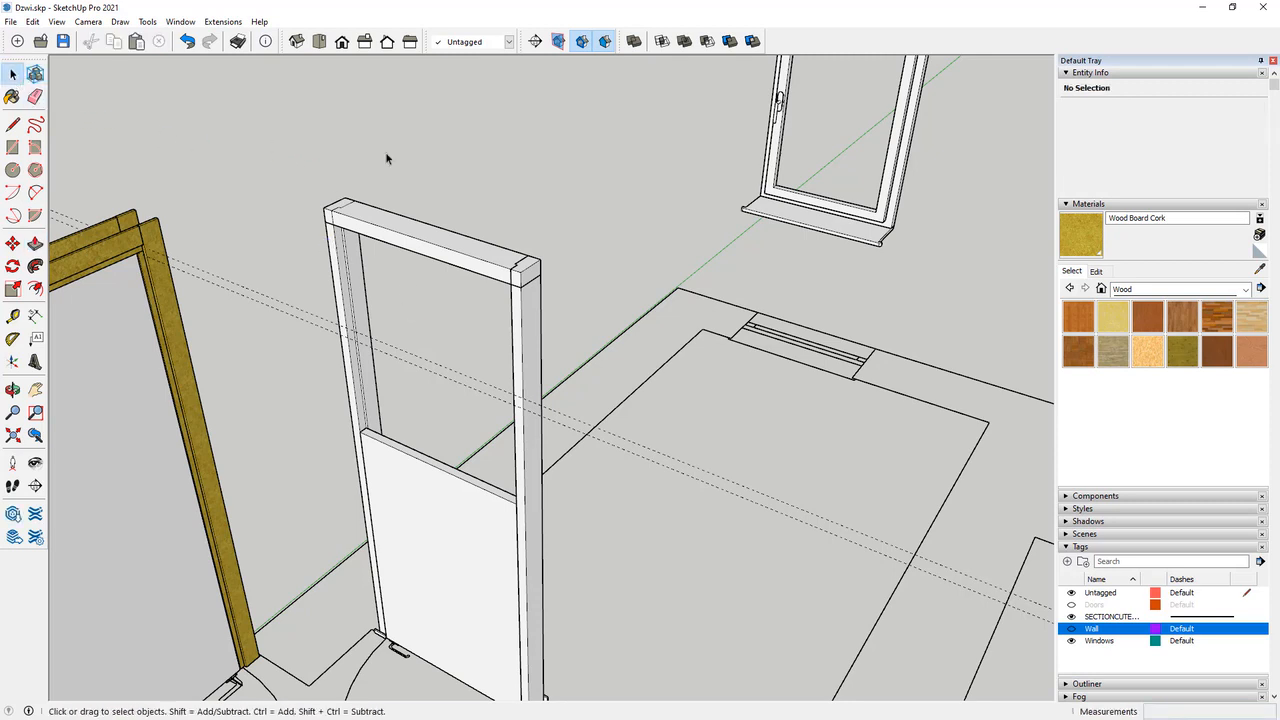
triple_click(399, 230)
right_click(399, 230)
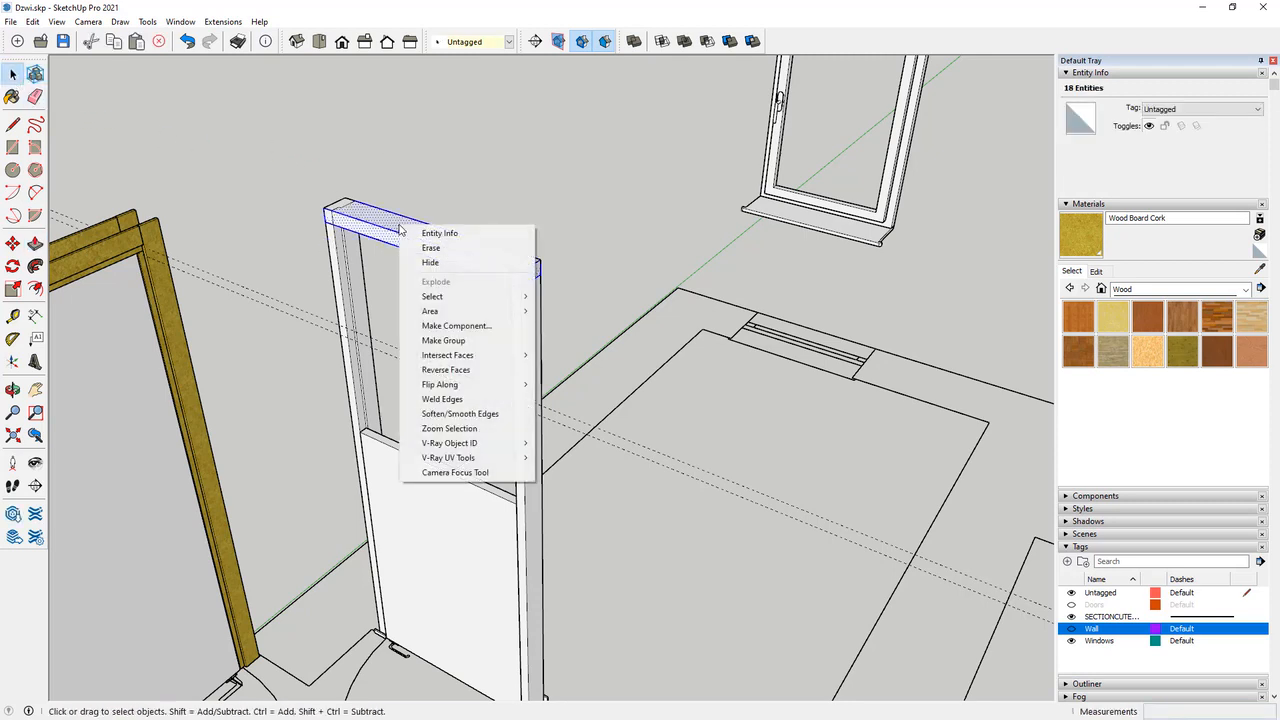
click(448, 326)
key(Return)
scroll(531, 237, up, 4)
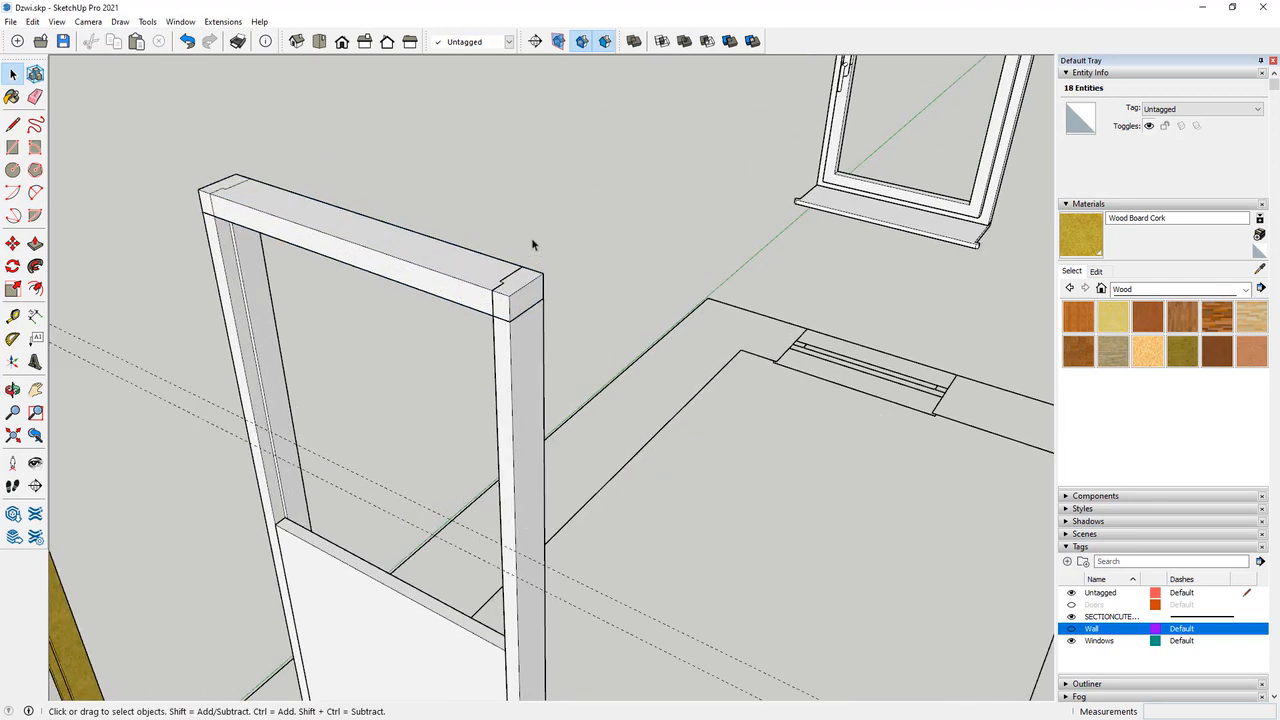
click(531, 237)
middle_drag(531, 237, 472, 181)
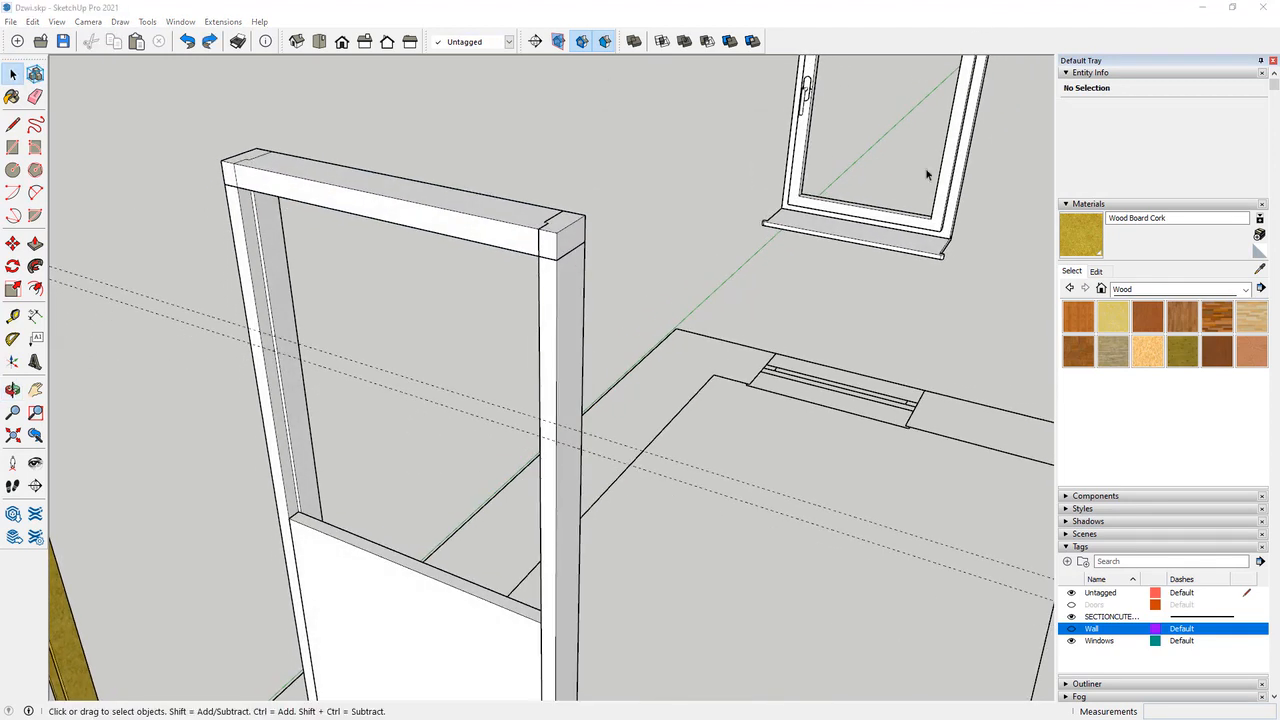
Union the two jambs and the head piece into one solid and make the resulting door frame a component.
click(568, 319)
shift+click(463, 229)
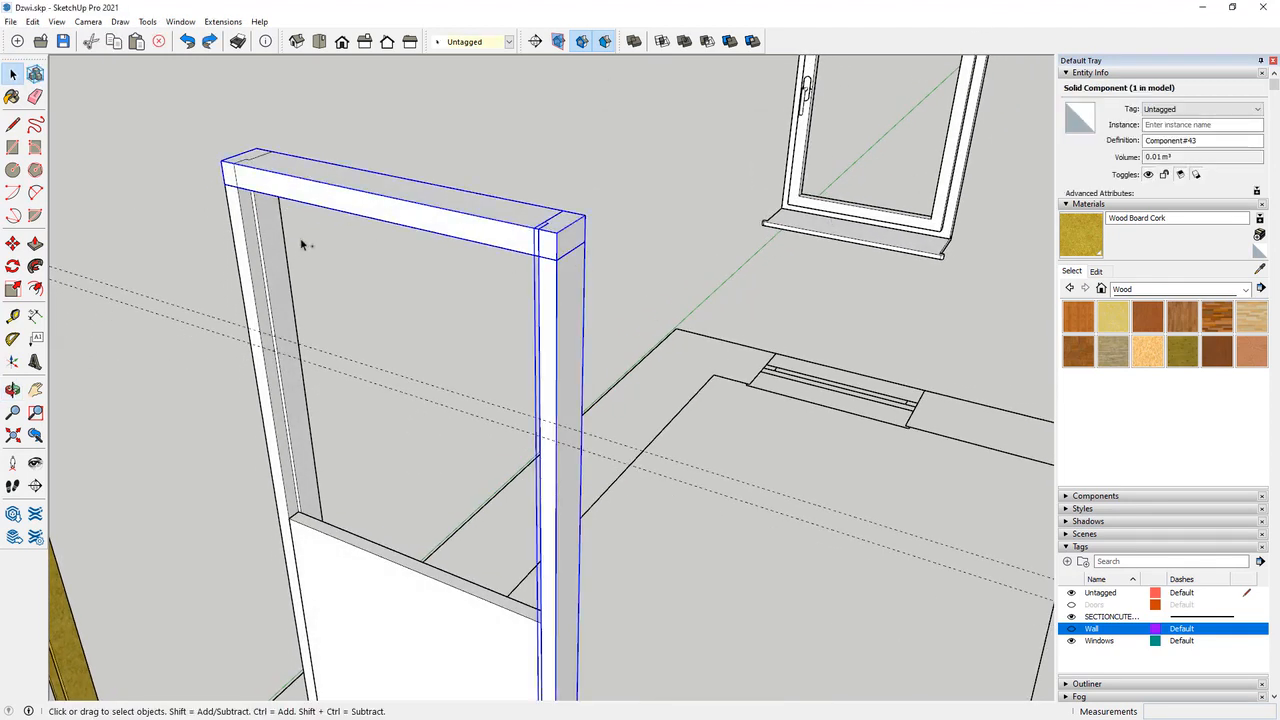
shift+click(271, 262)
click(684, 41)
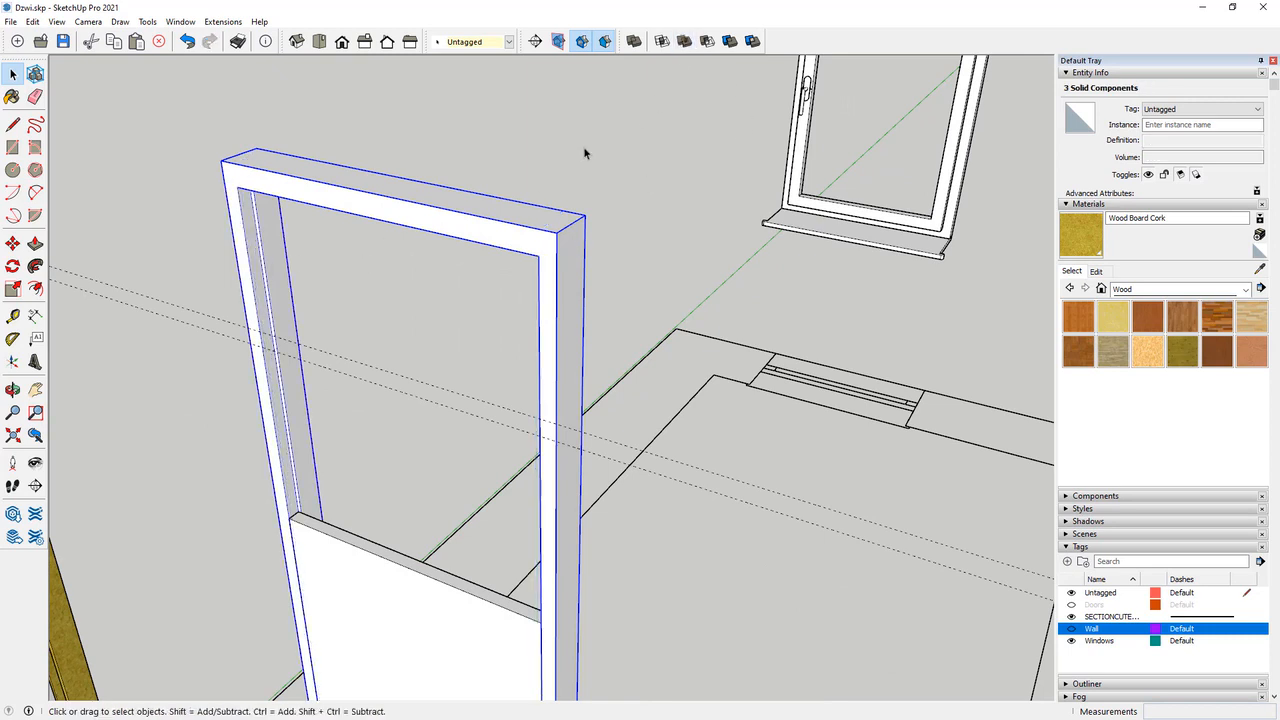
right_click(456, 212)
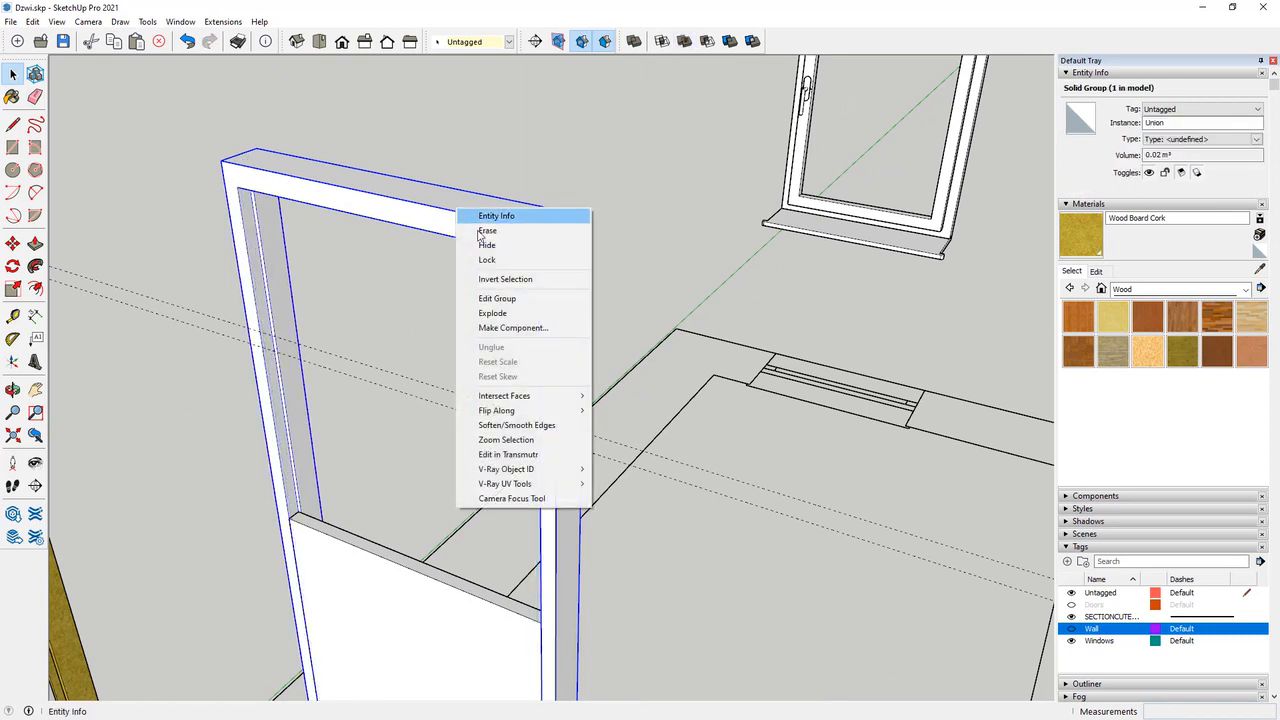
click(528, 328)
click(758, 428)
click(598, 128)
scroll(575, 252, down, 3)
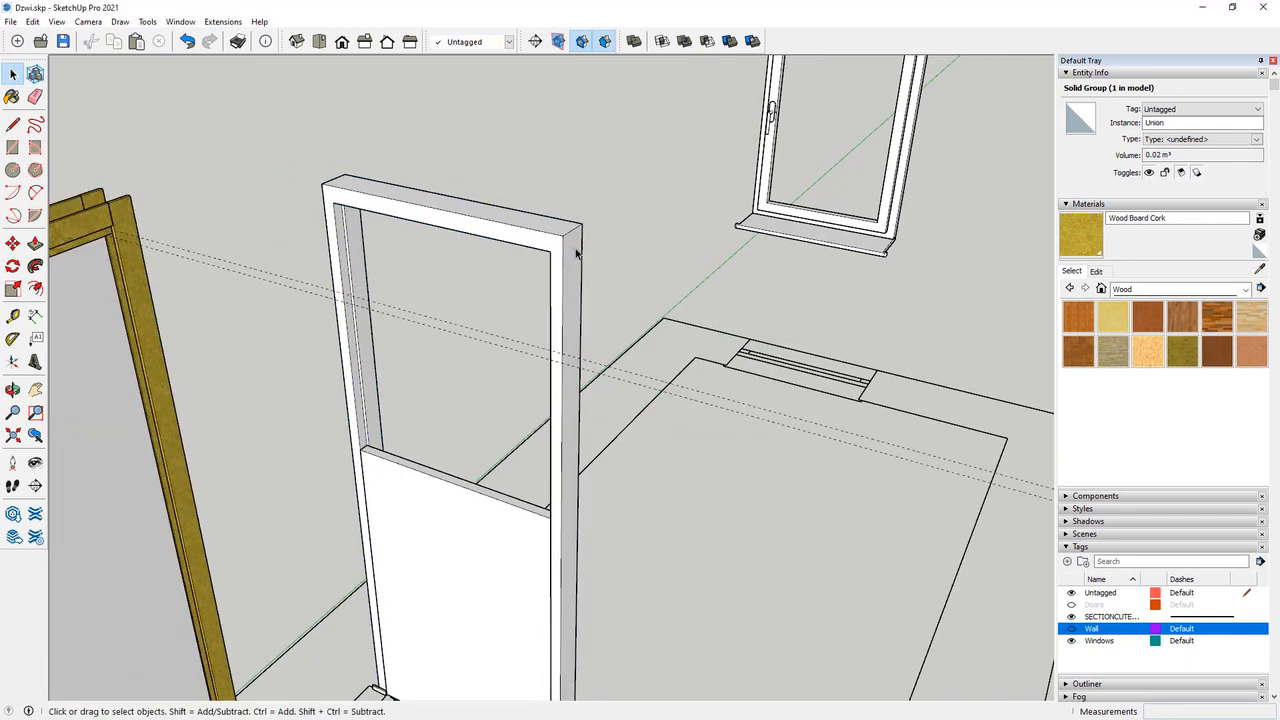
click(575, 252)
Edit the door leaf's component and push/pull its top face up 844 mm to the underside of the frame's head.
scroll(567, 277, down, 5)
scroll(467, 512, up, 3)
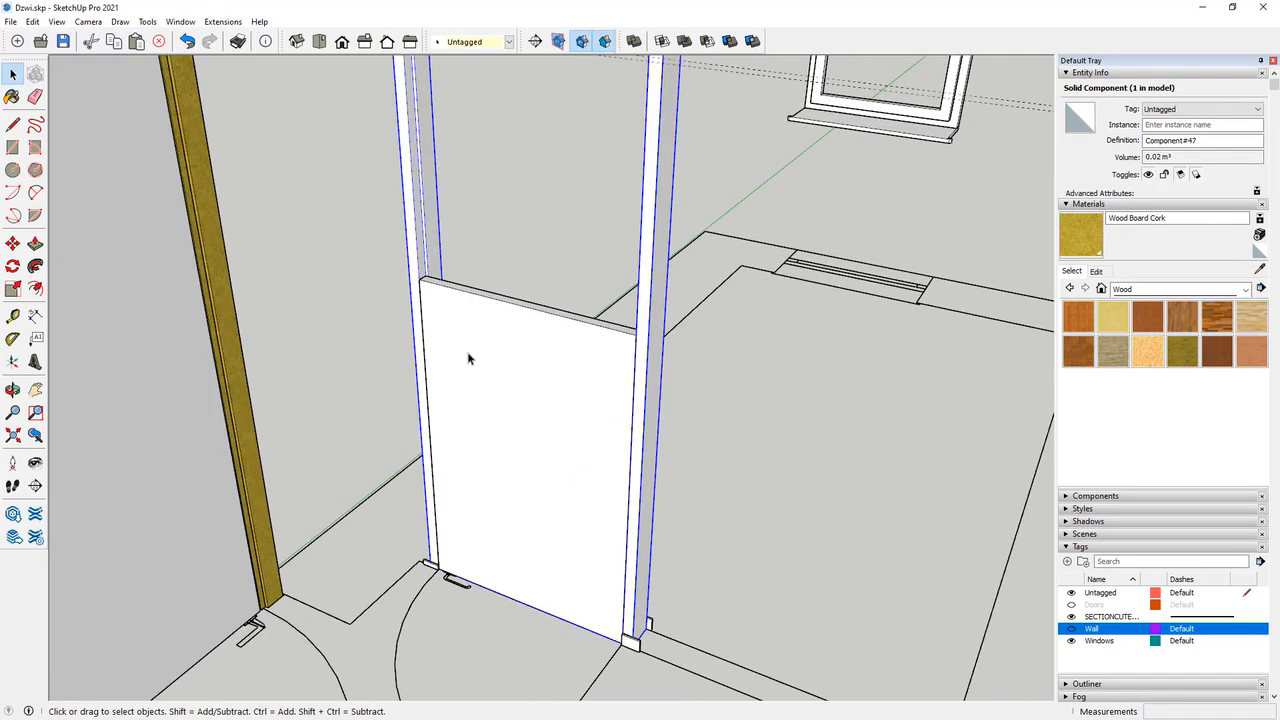
scroll(376, 427, down, 3)
click(384, 273)
scroll(407, 325, up, 5)
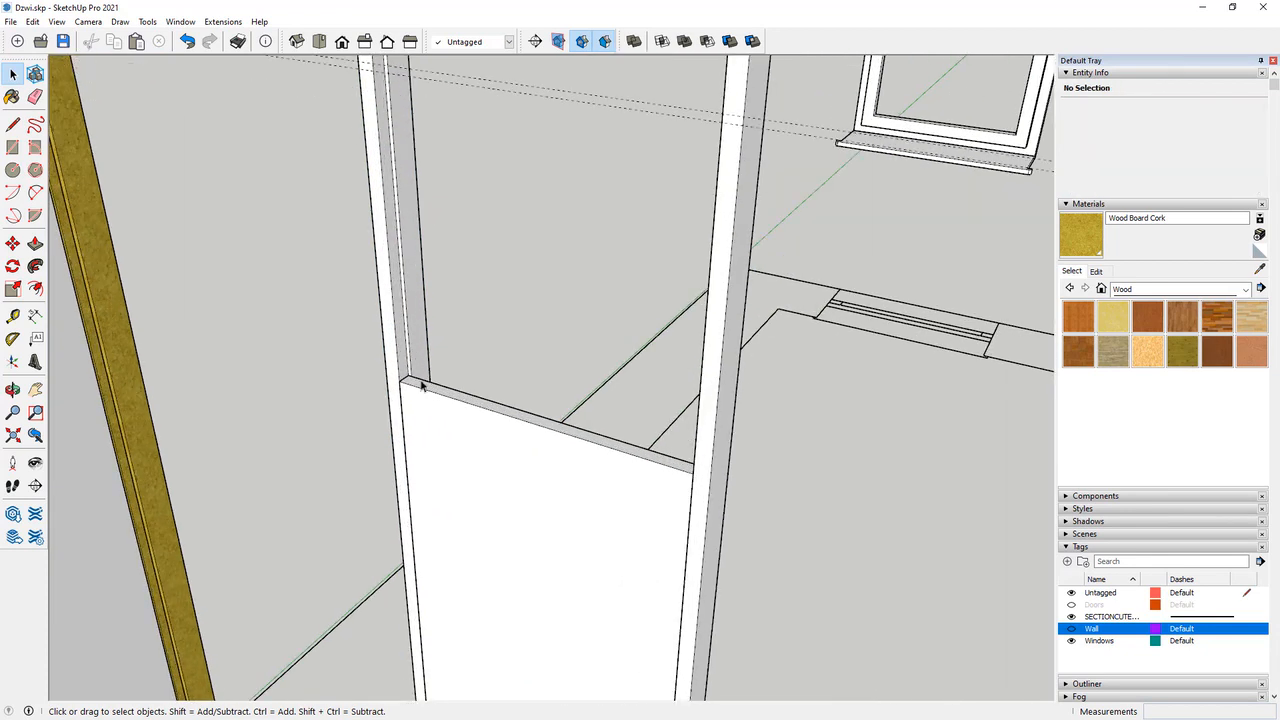
double_click(424, 388)
triple_click(424, 388)
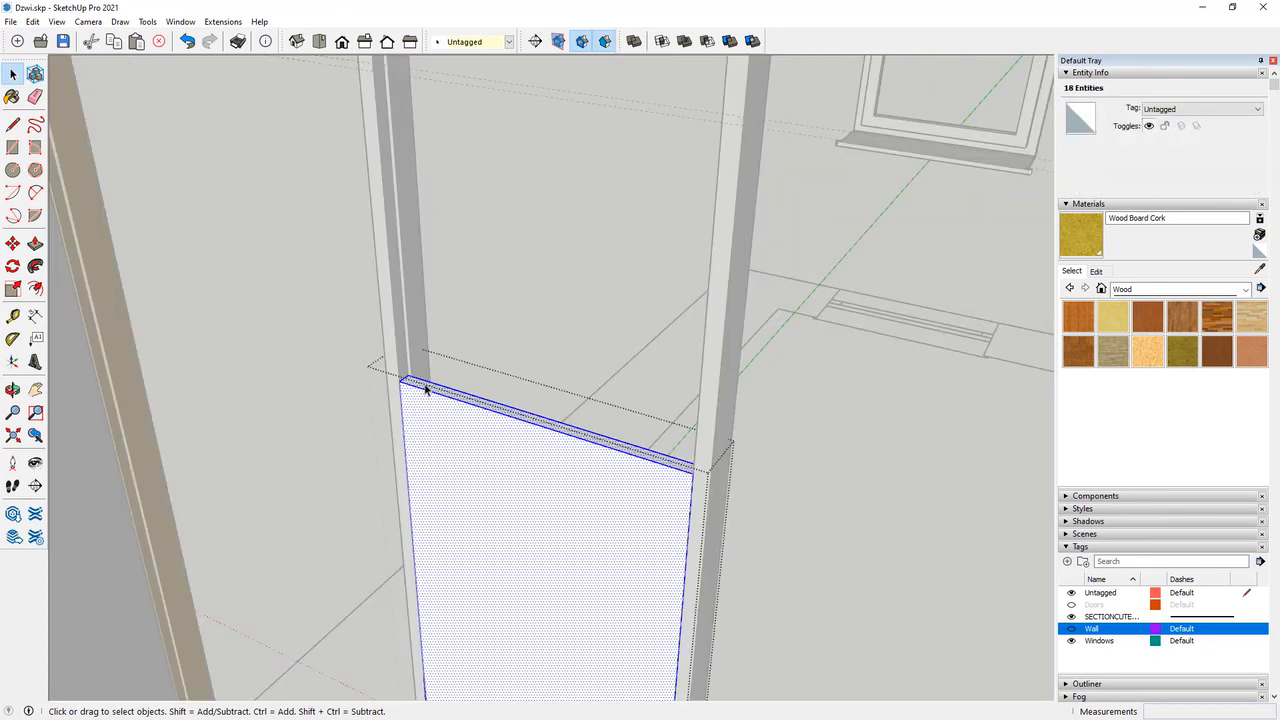
click(424, 388)
click(35, 243)
click(429, 391)
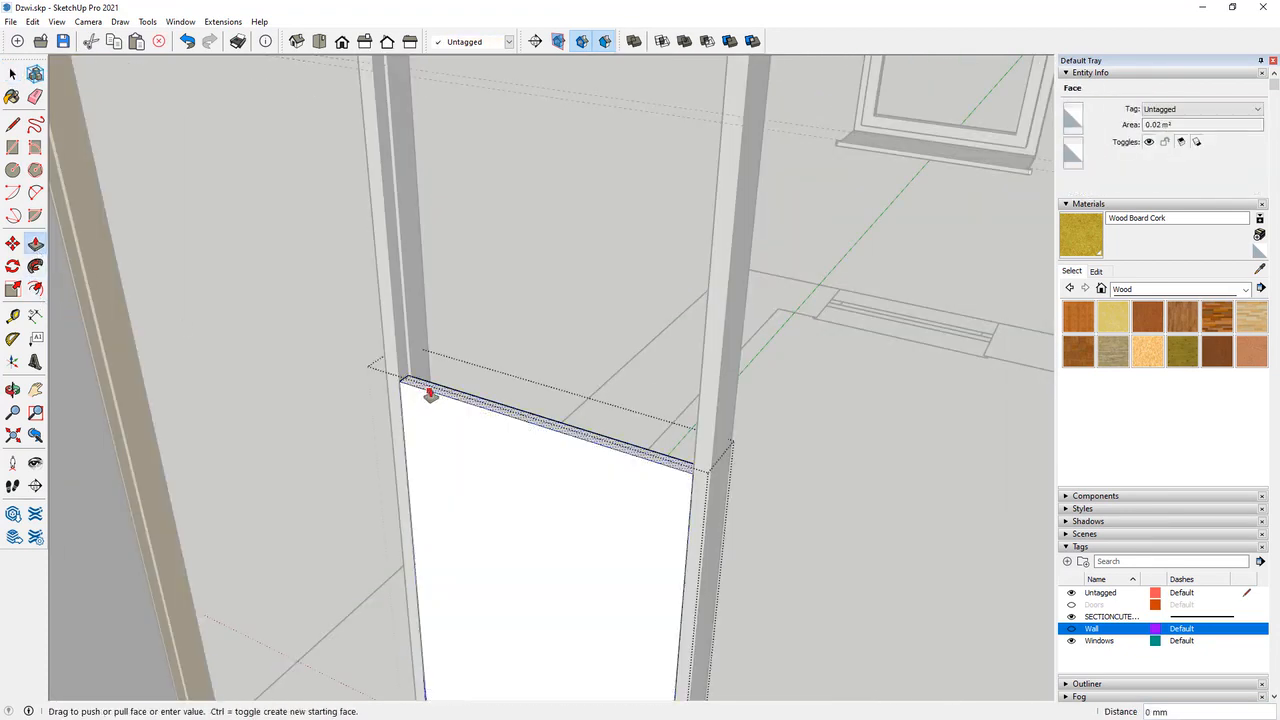
scroll(440, 400, down, 5)
click(441, 230)
key(space)
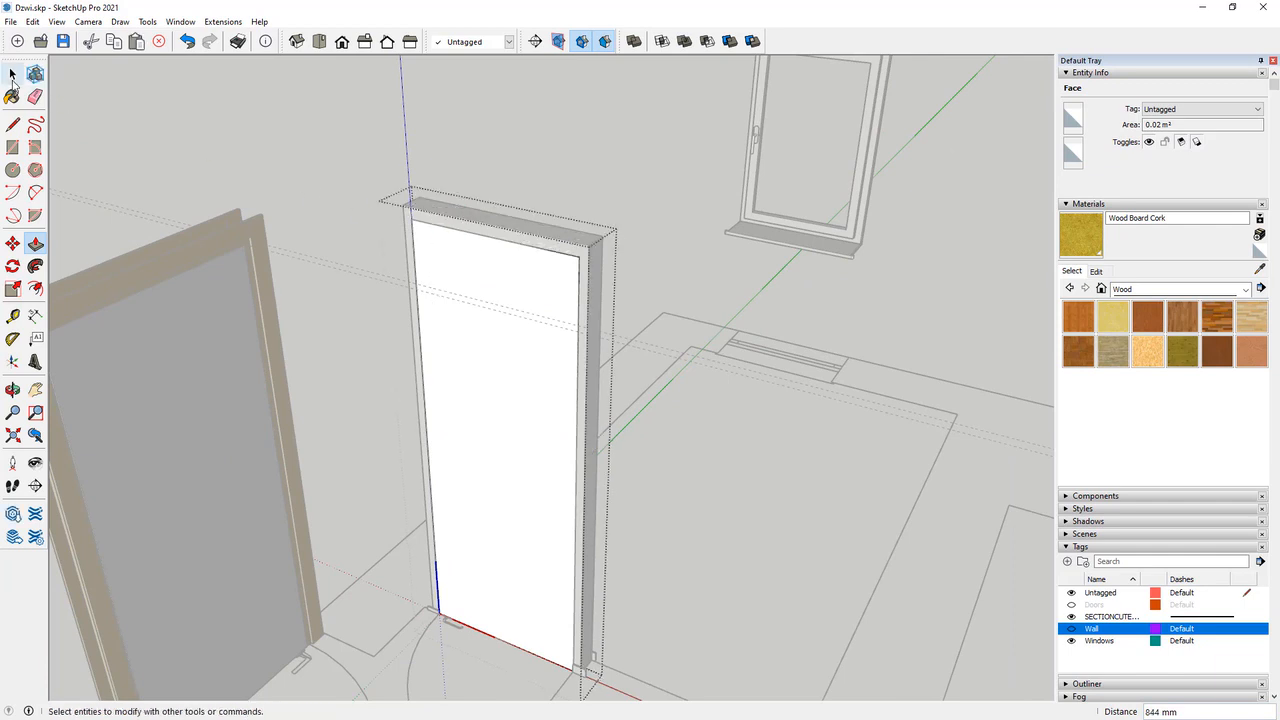
click(293, 192)
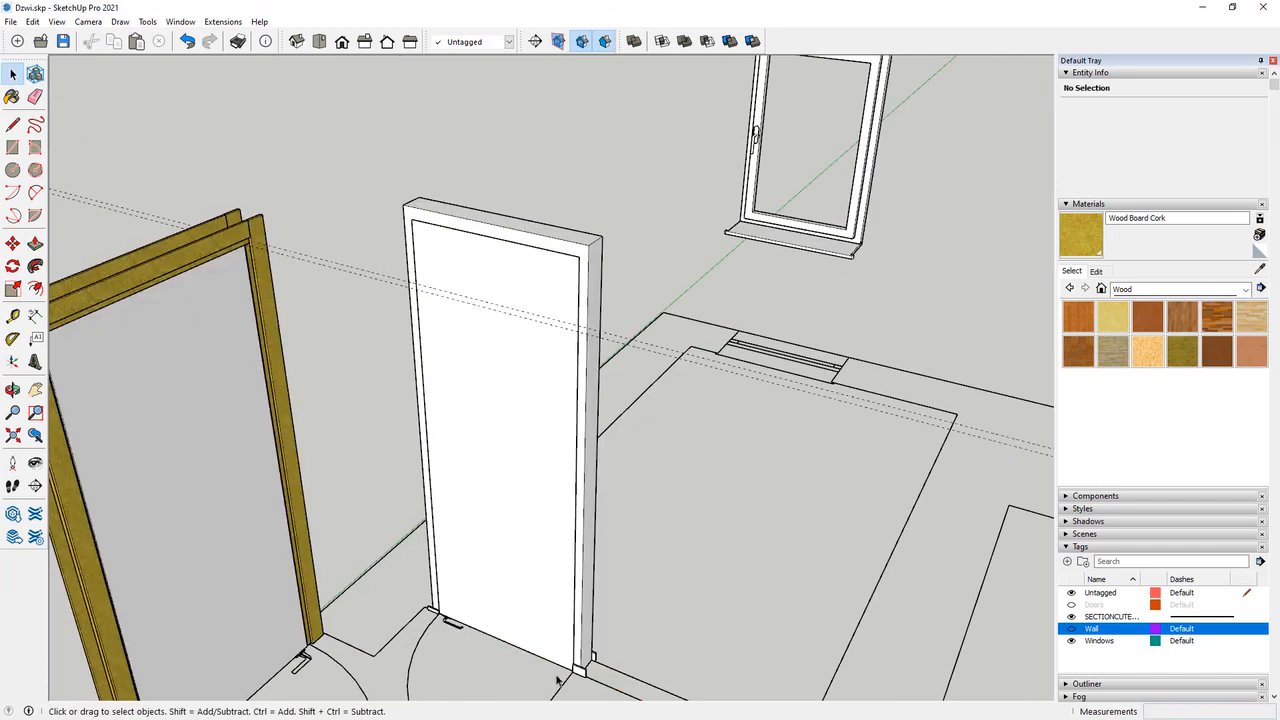
Examine the short casing blocks at the foot of the door frame.
scroll(555, 660, up, 4)
scroll(523, 526, down, 5)
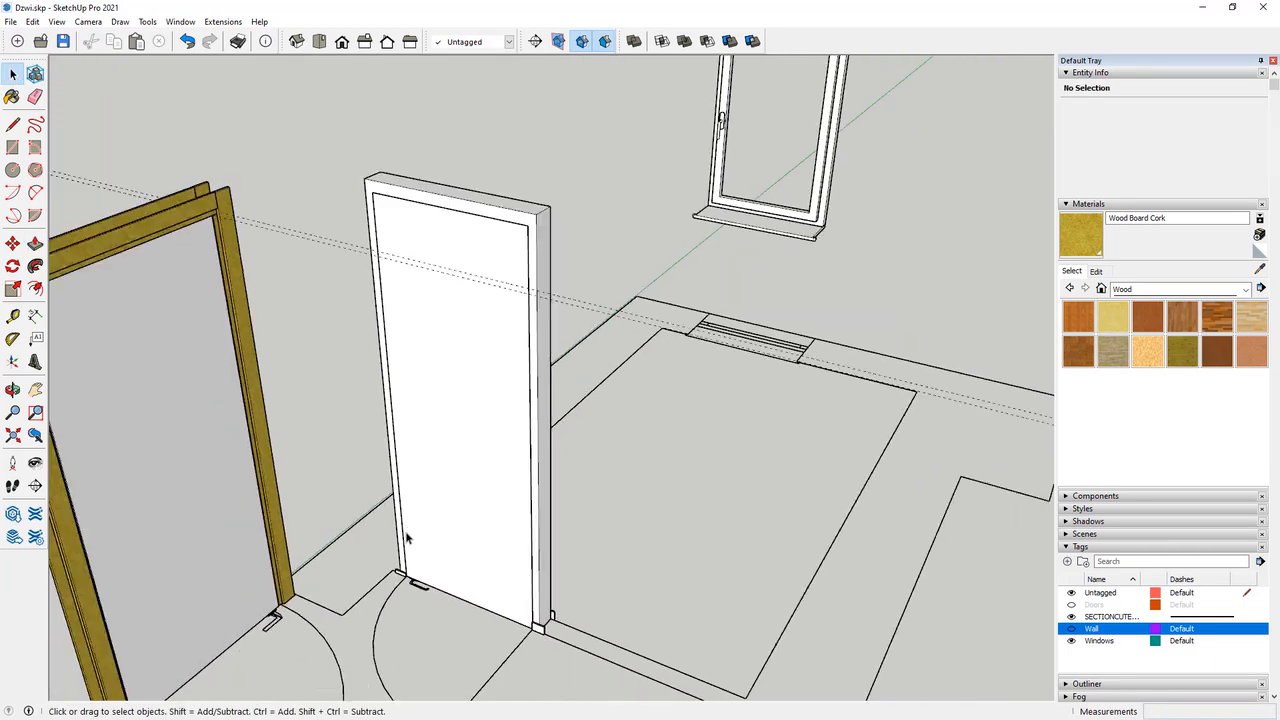
scroll(425, 506, up, 4)
scroll(446, 577, down, 4)
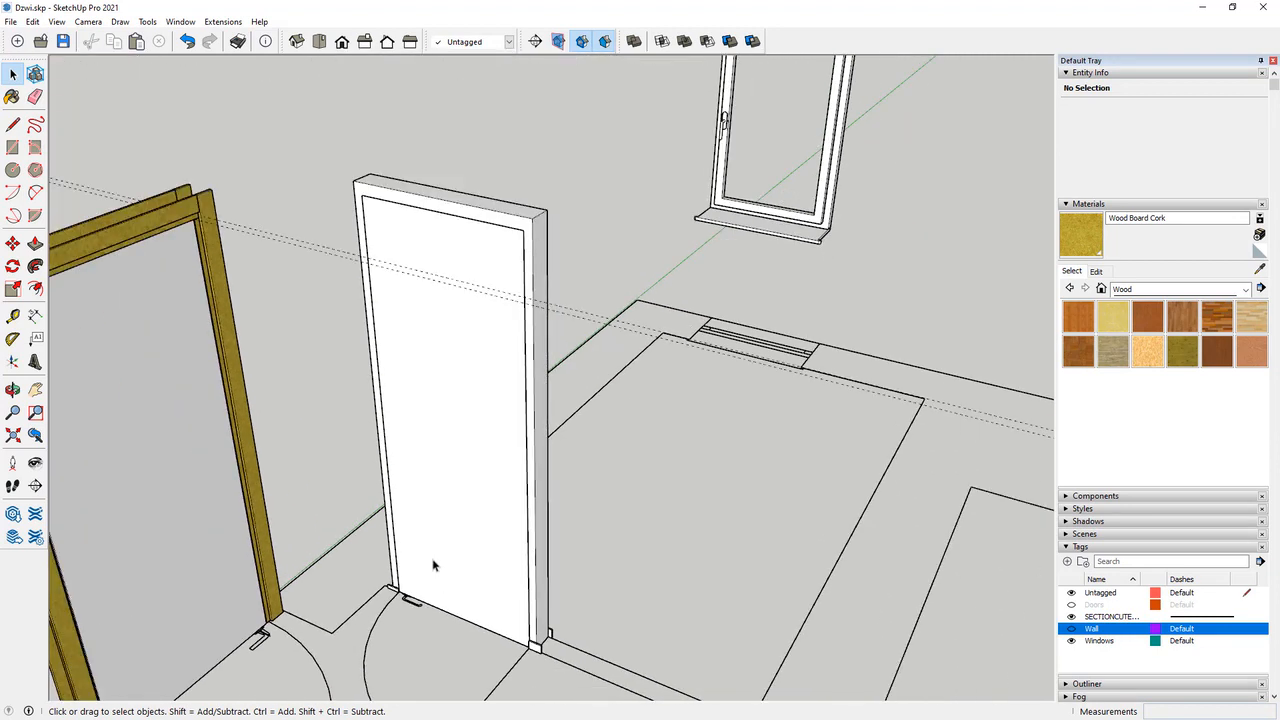
scroll(413, 485, down, 3)
scroll(417, 432, up, 5)
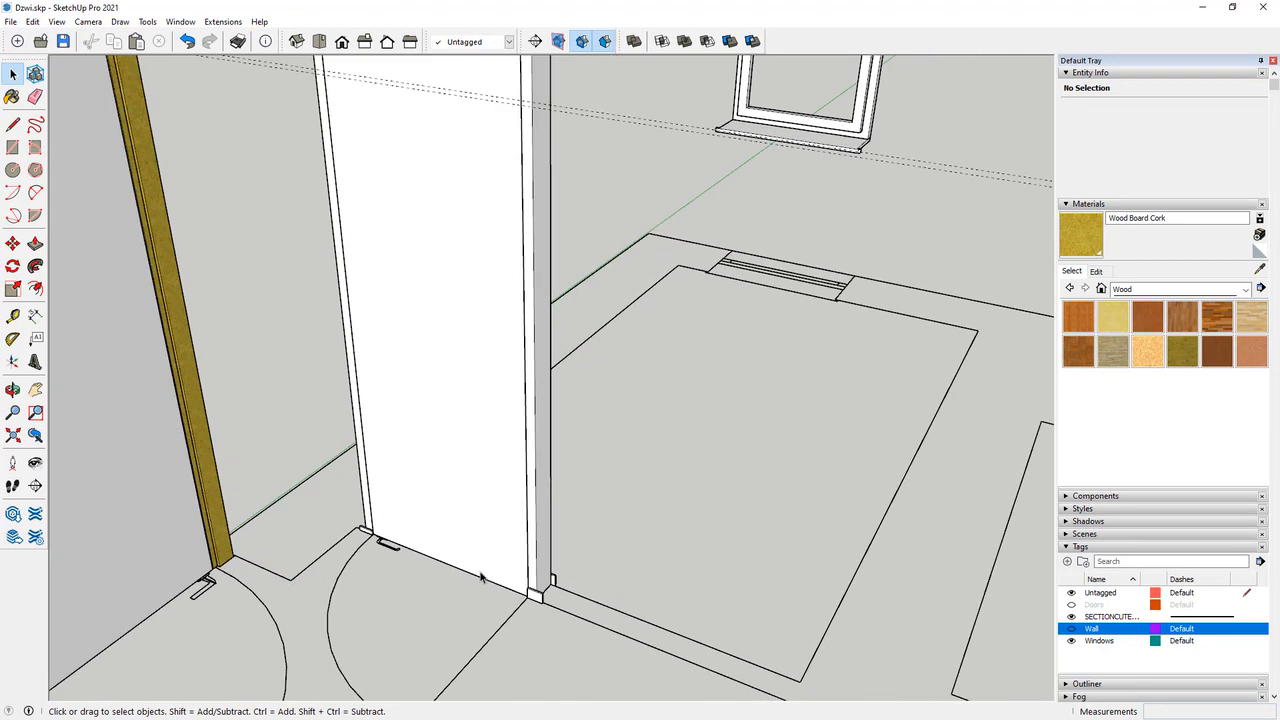
click(556, 587)
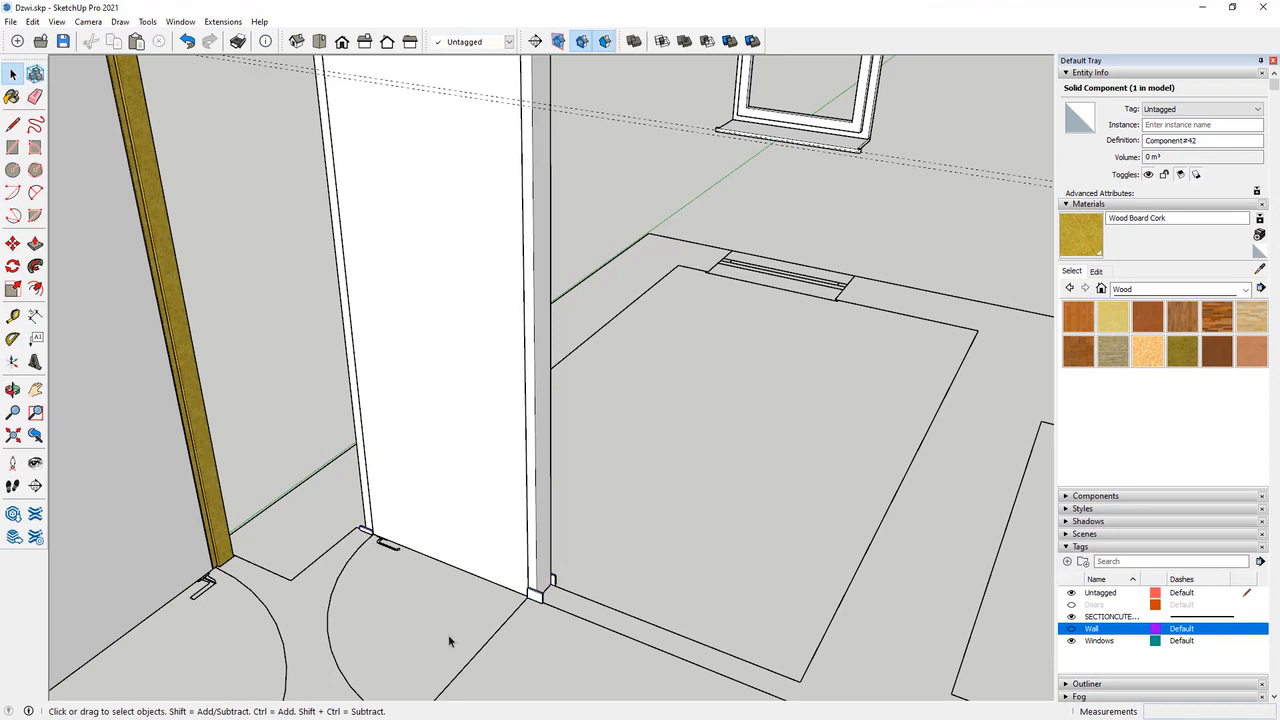
scroll(448, 634, down, 4)
scroll(526, 243, up, 8)
Draw a short vertical edge upward from the frame's upper outer corner as a height reference for the casing boards.
click(12, 124)
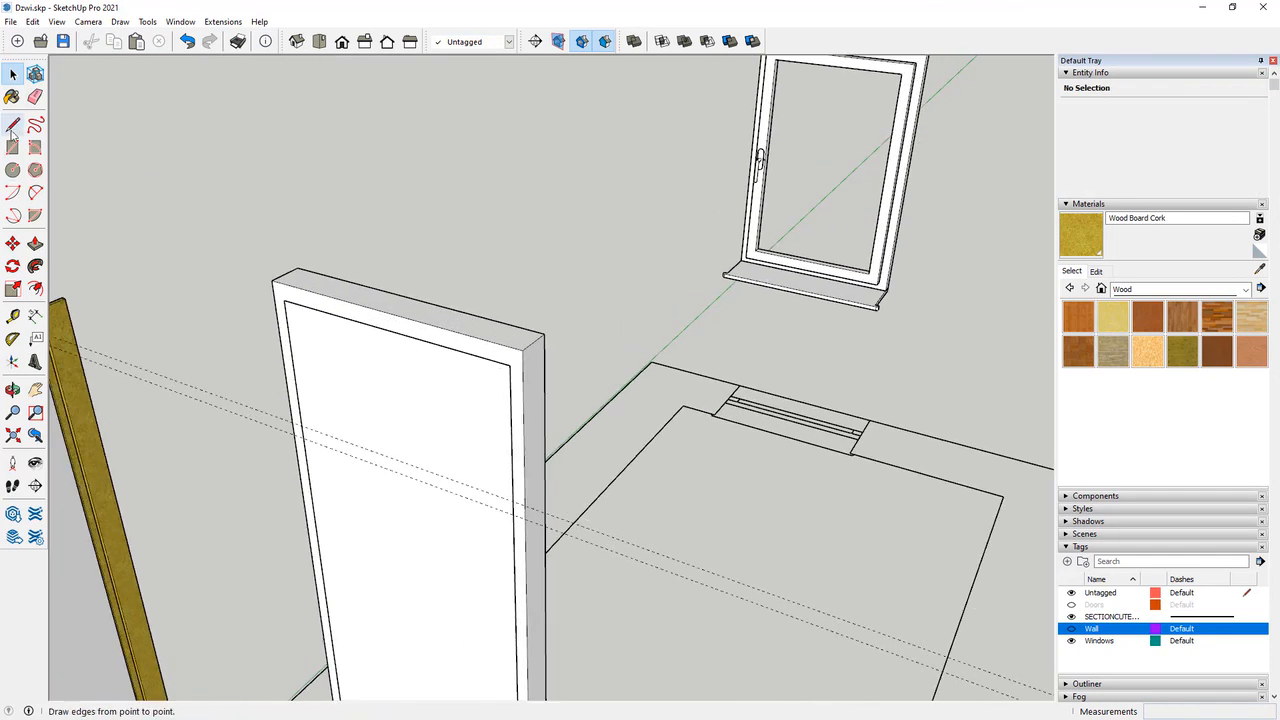
scroll(381, 596, down, 2)
scroll(428, 372, up, 3)
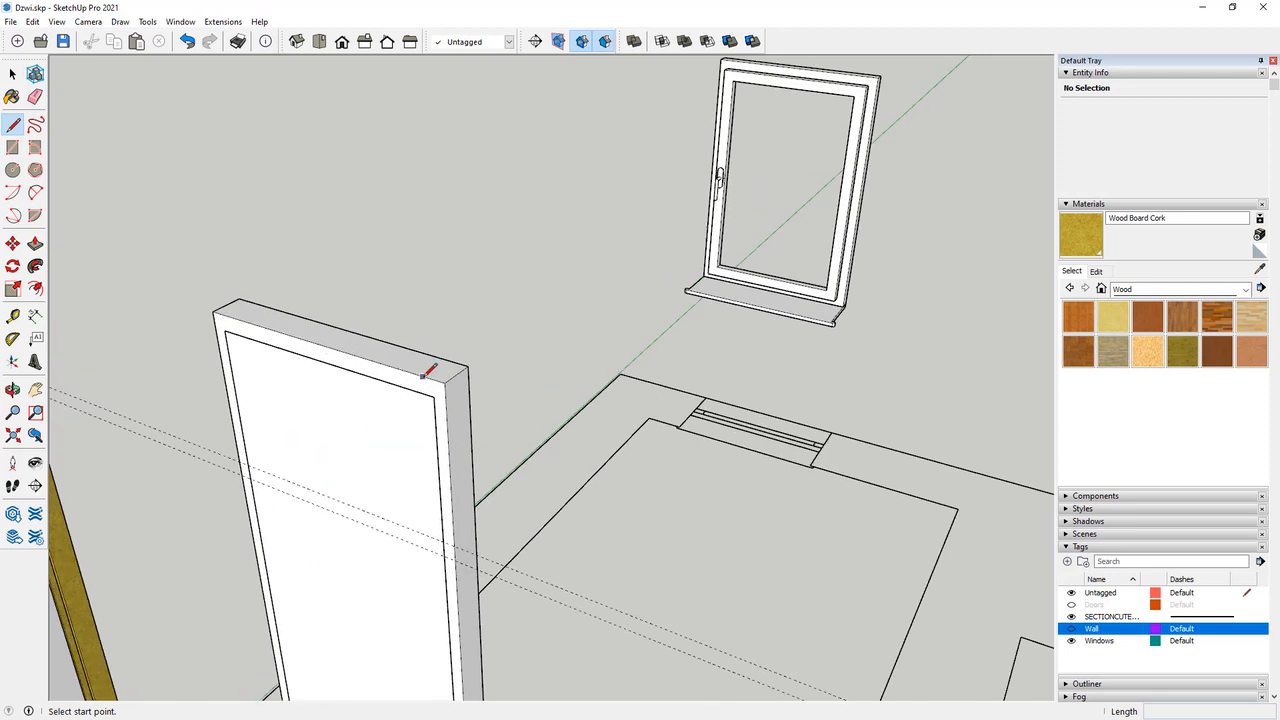
click(449, 377)
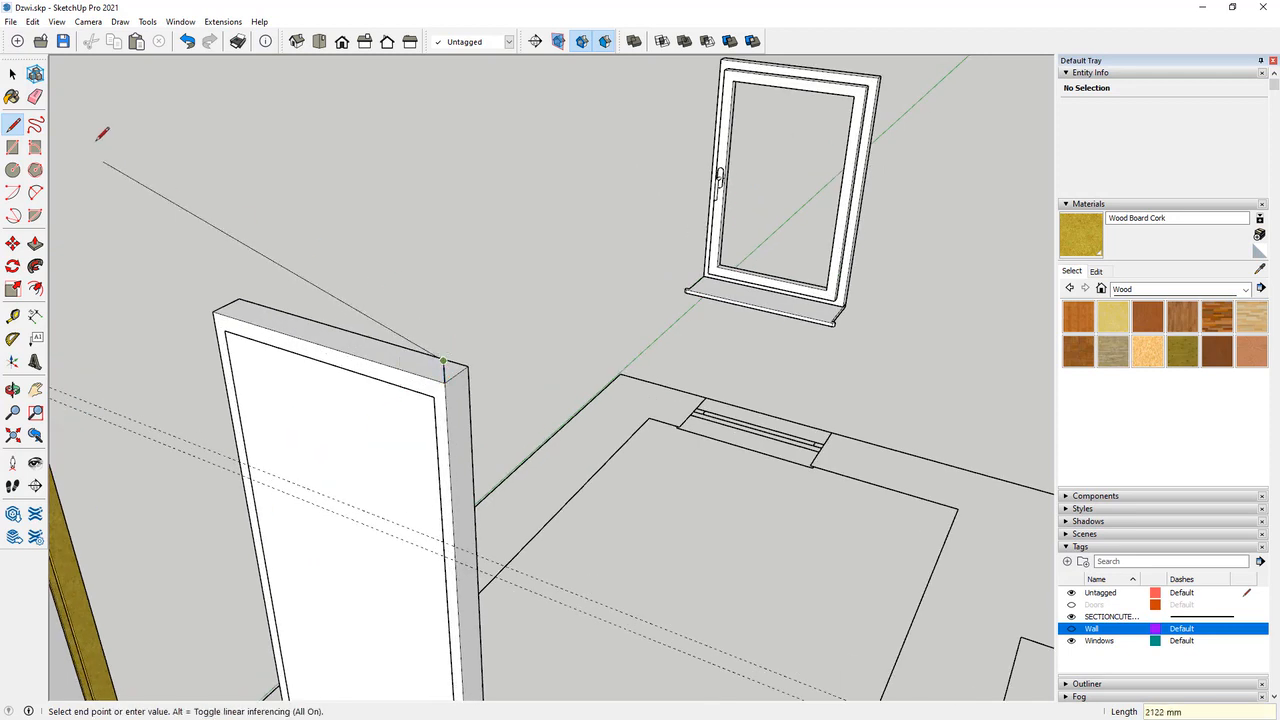
key(space)
Edit the front casing block beside the reference edge and push/pull its top face up 2018 mm to that edge's upper end.
scroll(426, 609, down, 3)
scroll(452, 680, up, 4)
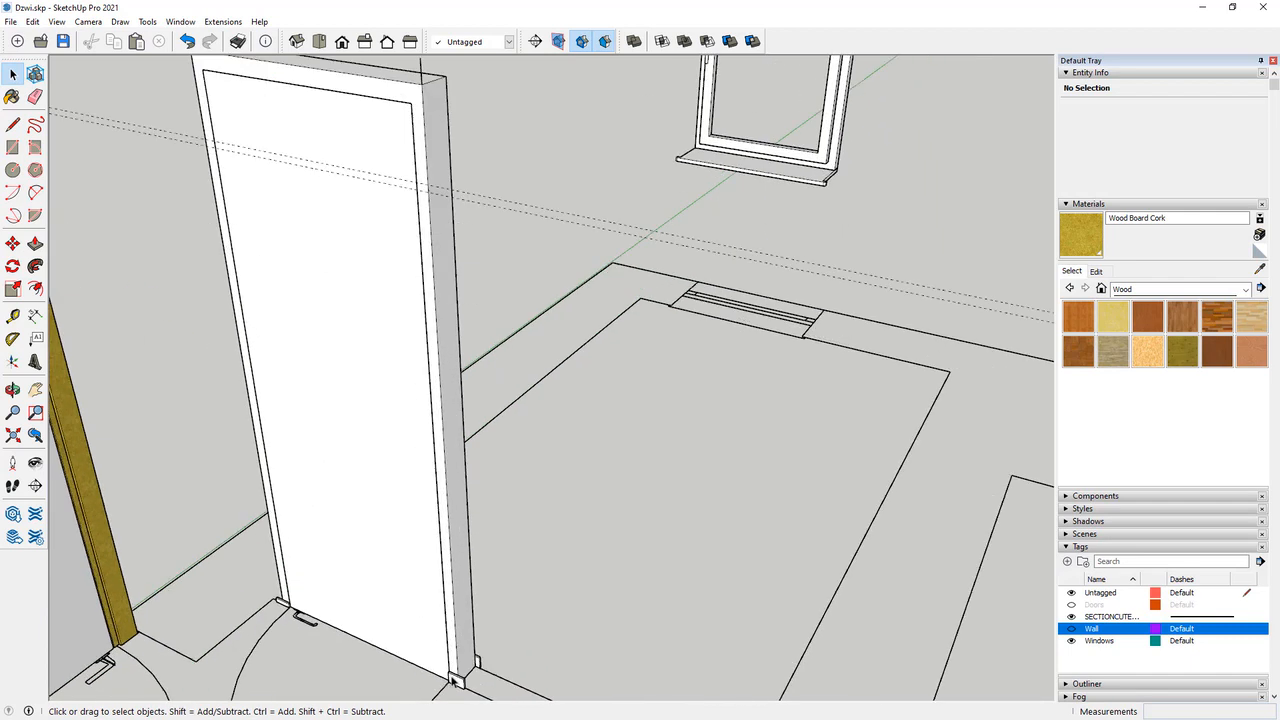
scroll(452, 680, up, 3)
double_click(452, 683)
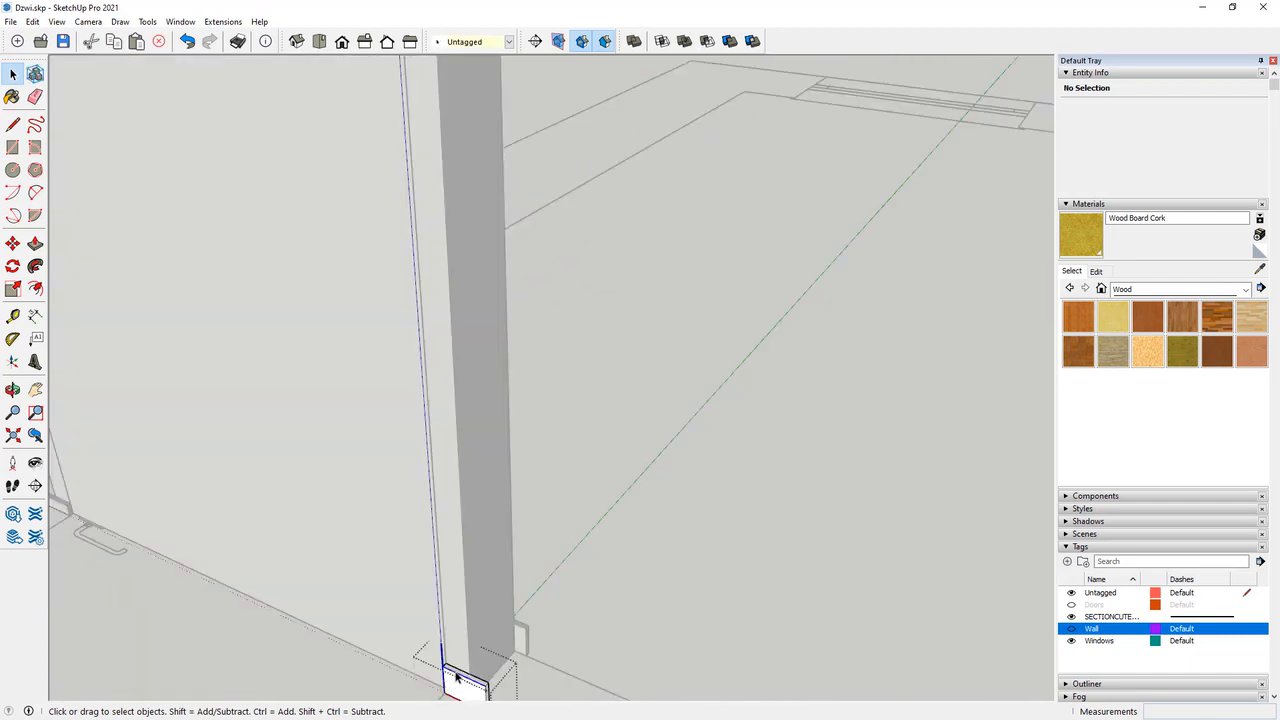
click(456, 678)
scroll(456, 678, up, 3)
click(452, 677)
key(p)
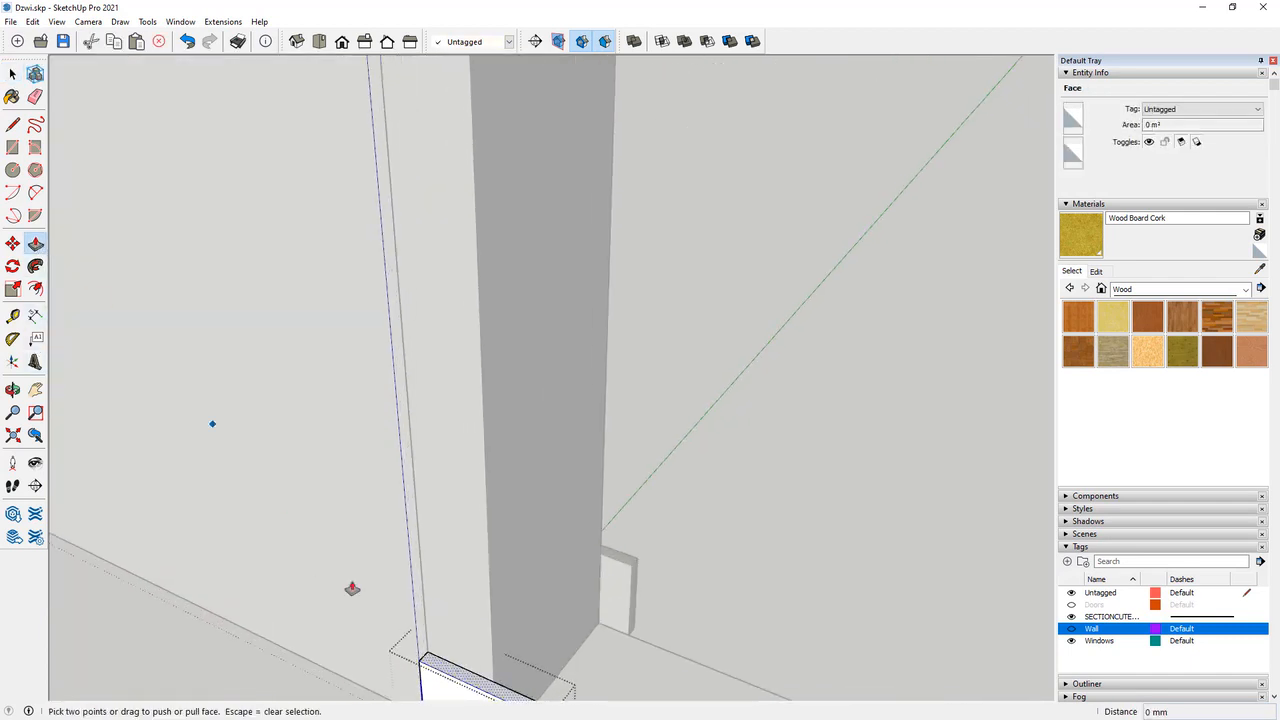
click(437, 662)
scroll(437, 664, down, 8)
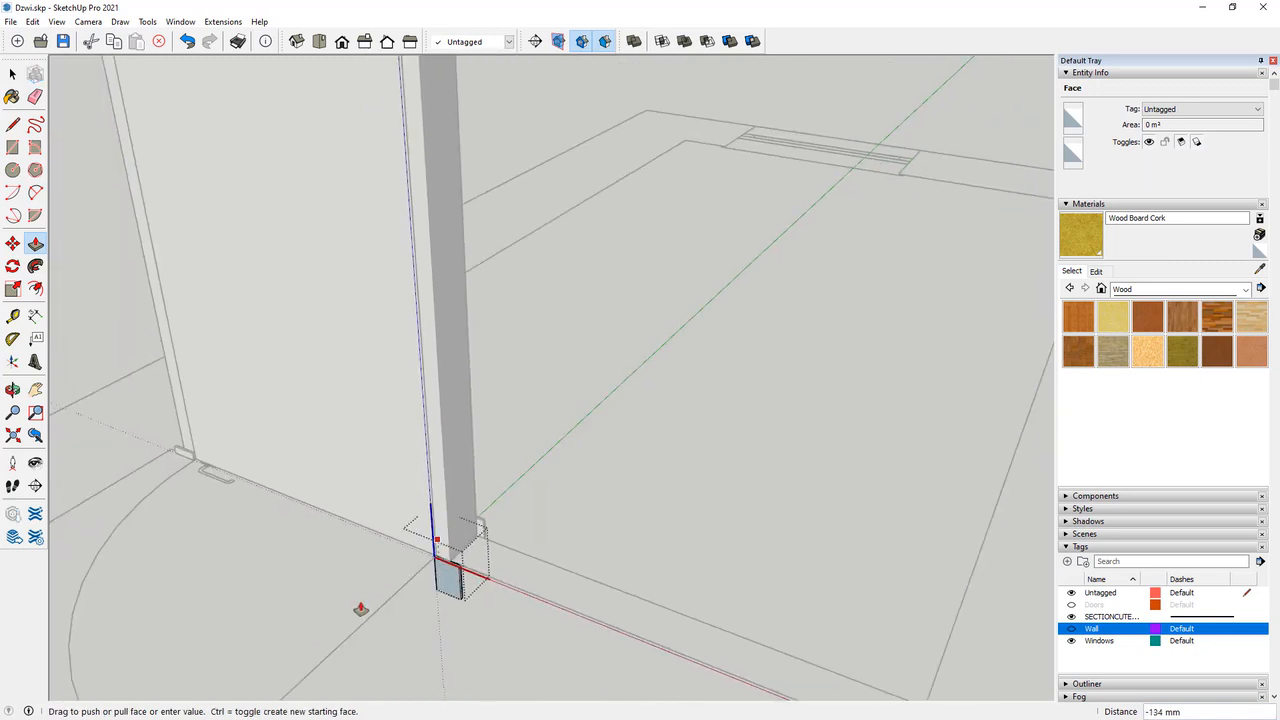
scroll(401, 412, down, 5)
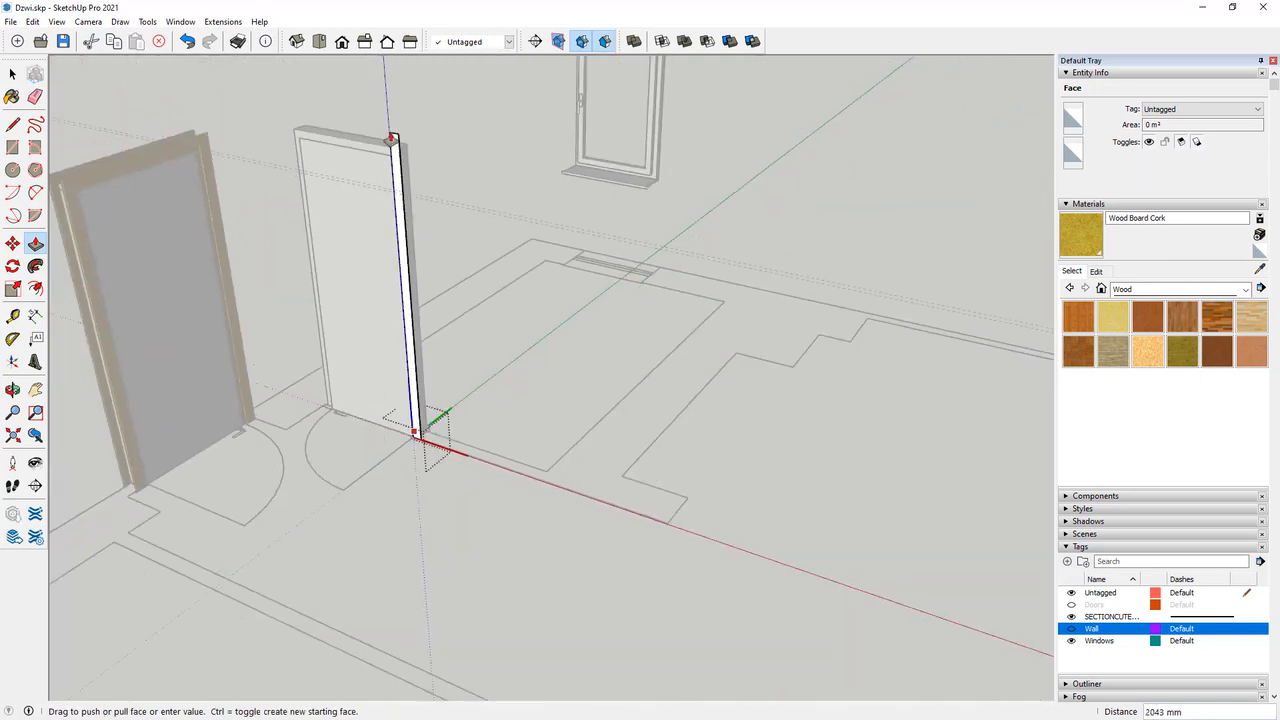
scroll(416, 141, up, 4)
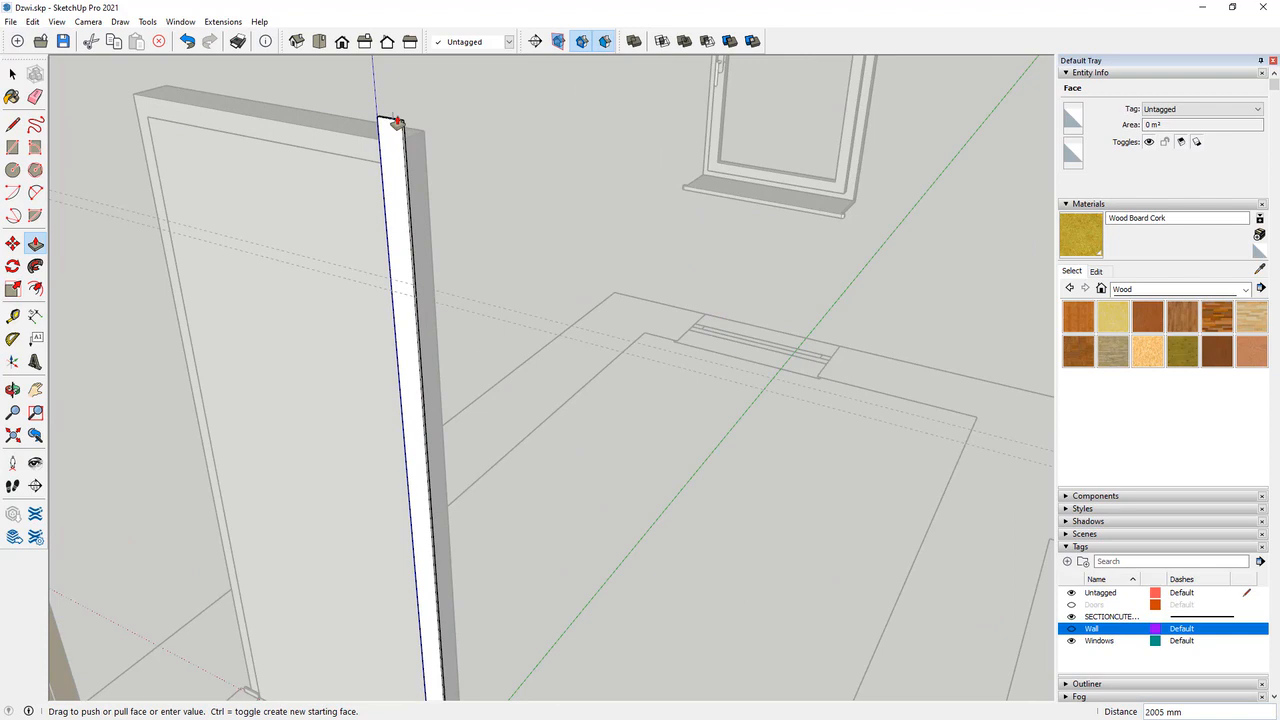
click(395, 118)
middle_drag(452, 182, 273, 201)
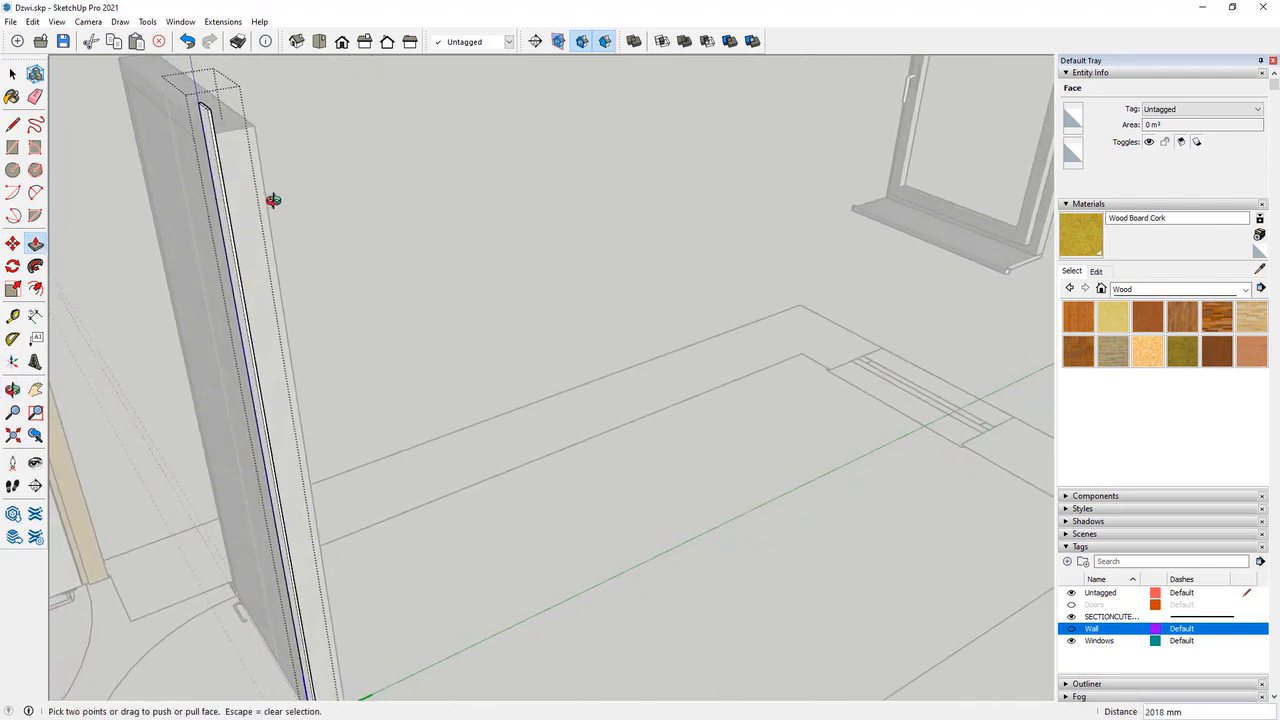
middle_drag(343, 273, 203, 195)
key(space)
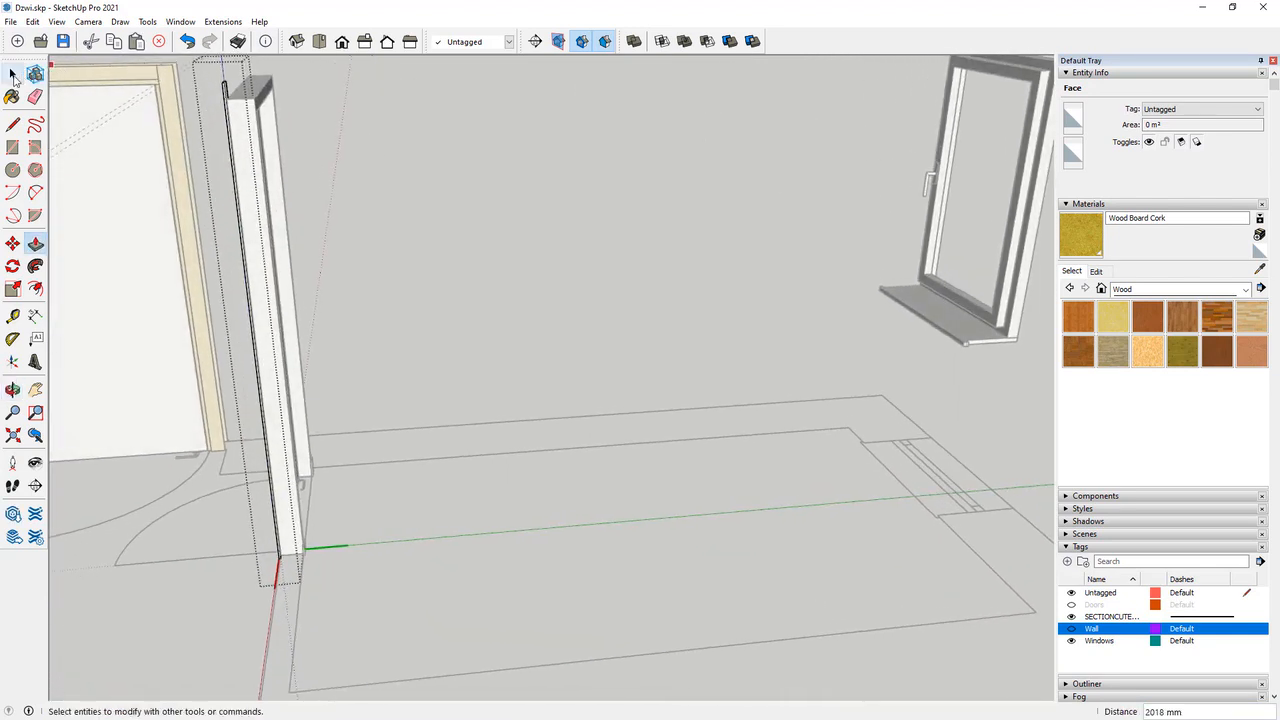
click(412, 164)
Push/pull the casing block on the opposite face of the same jamb up to the height of the first casing board.
scroll(224, 90, up, 5)
middle_drag(224, 90, 372, 195)
scroll(346, 135, down, 6)
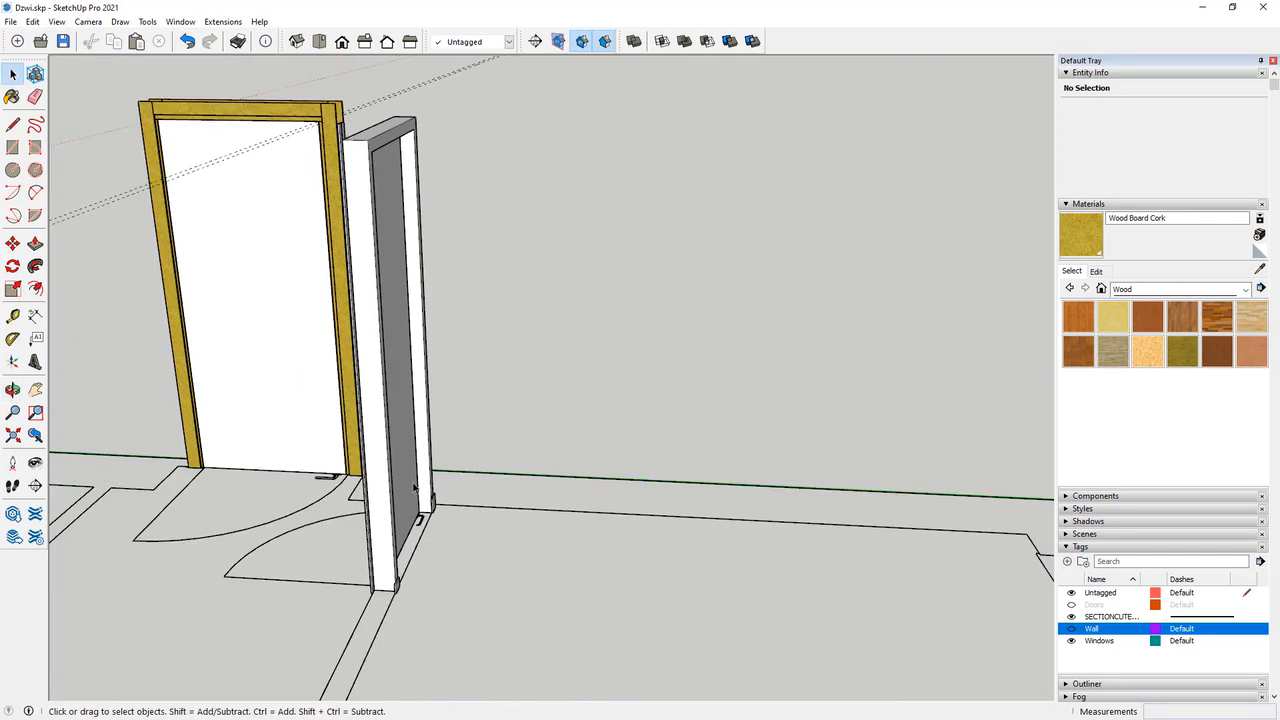
scroll(413, 491, up, 4)
middle_drag(388, 648, 386, 665)
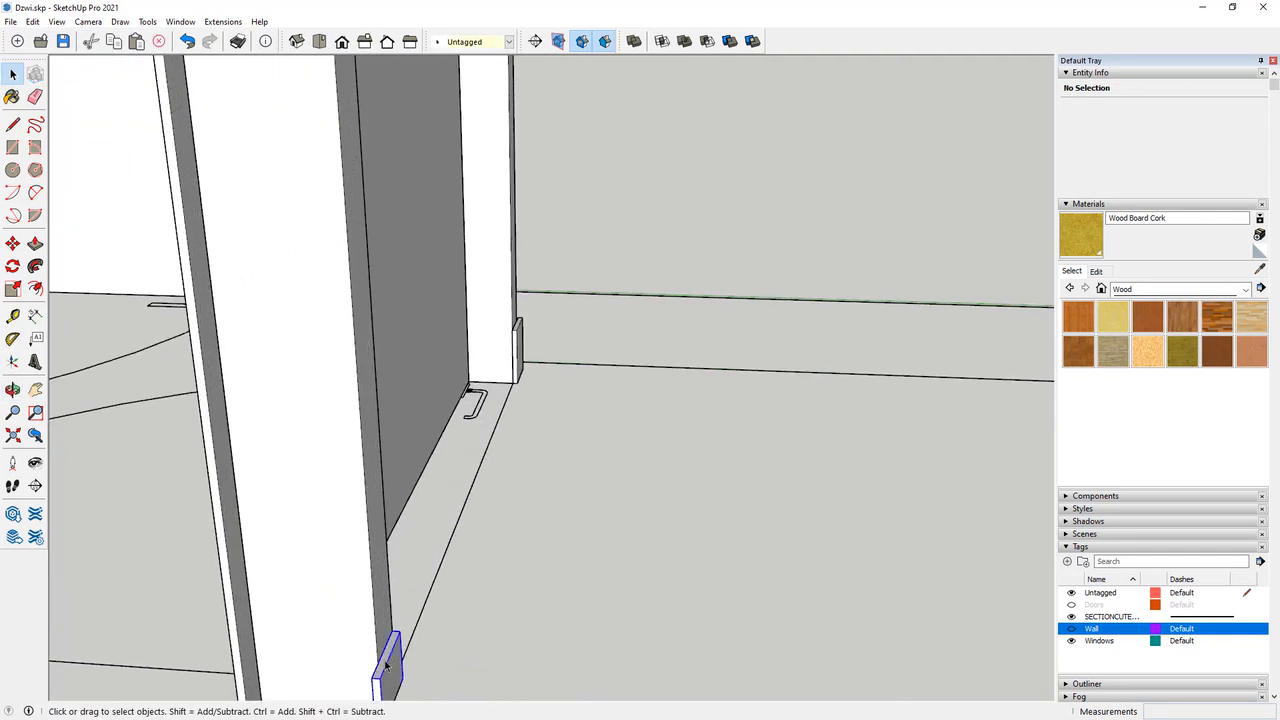
double_click(386, 665)
click(386, 665)
key(p)
click(281, 475)
scroll(349, 651, down, 6)
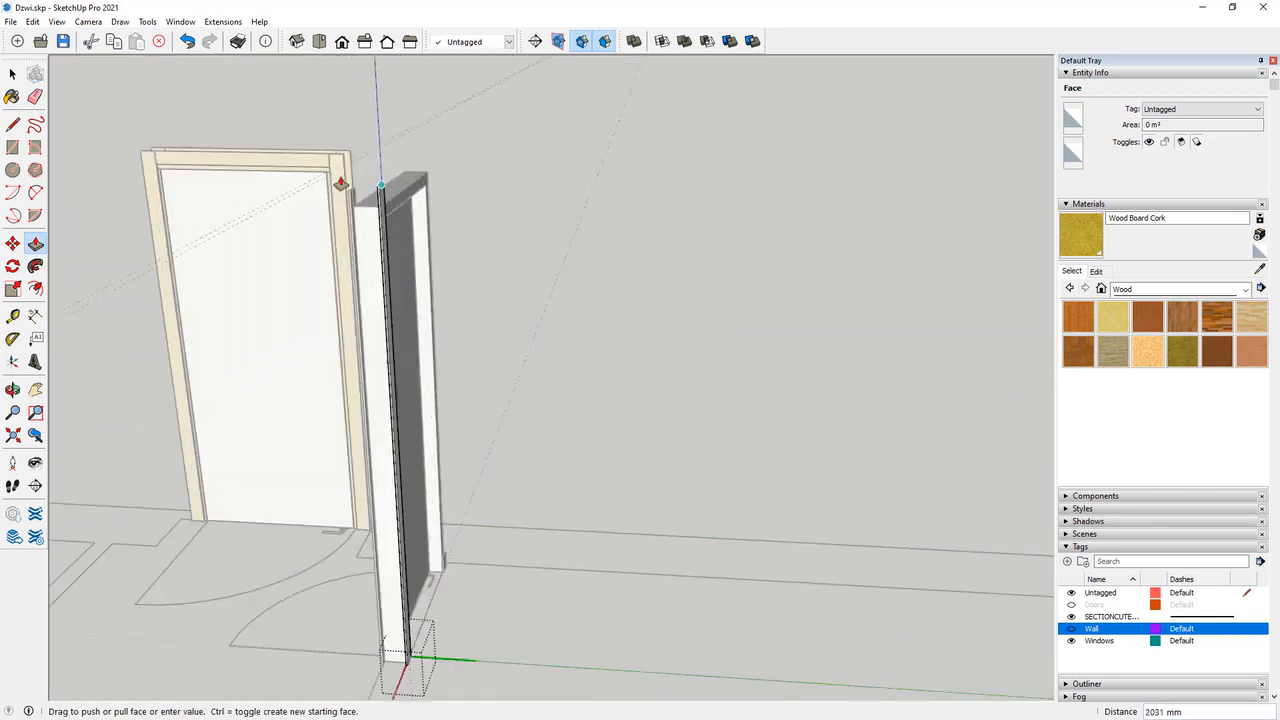
click(341, 184)
key(space)
Push/pull the rear casing block of the other jamb up to the height of the finished casing boards.
scroll(440, 605, up, 6)
double_click(408, 583)
click(408, 583)
key(p)
click(386, 594)
scroll(430, 464, down, 6)
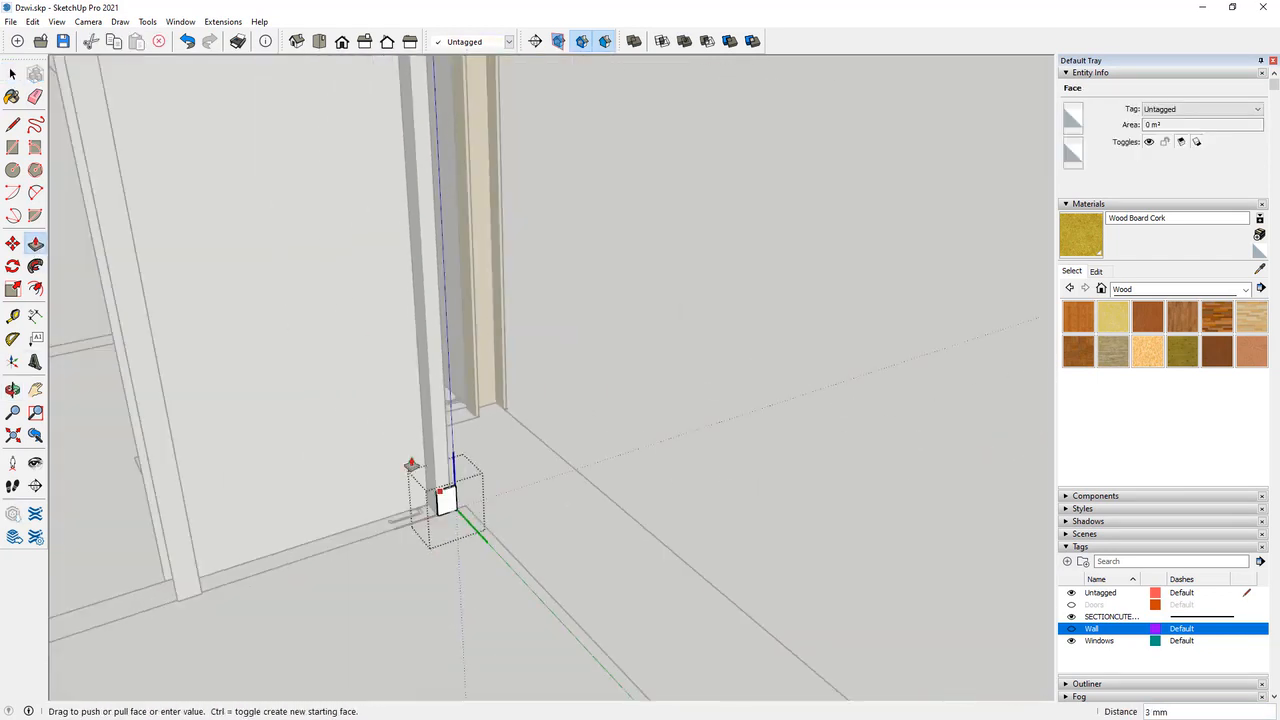
scroll(405, 464, down, 2)
shift+middle_drag(350, 460, 510, 680)
click(320, 374)
Edit the last short casing block, on the other jamb's front face, and push/pull it up to the same height.
scroll(320, 374, down, 4)
middle_drag(690, 630, 451, 617)
scroll(451, 617, up, 7)
key(Escape)
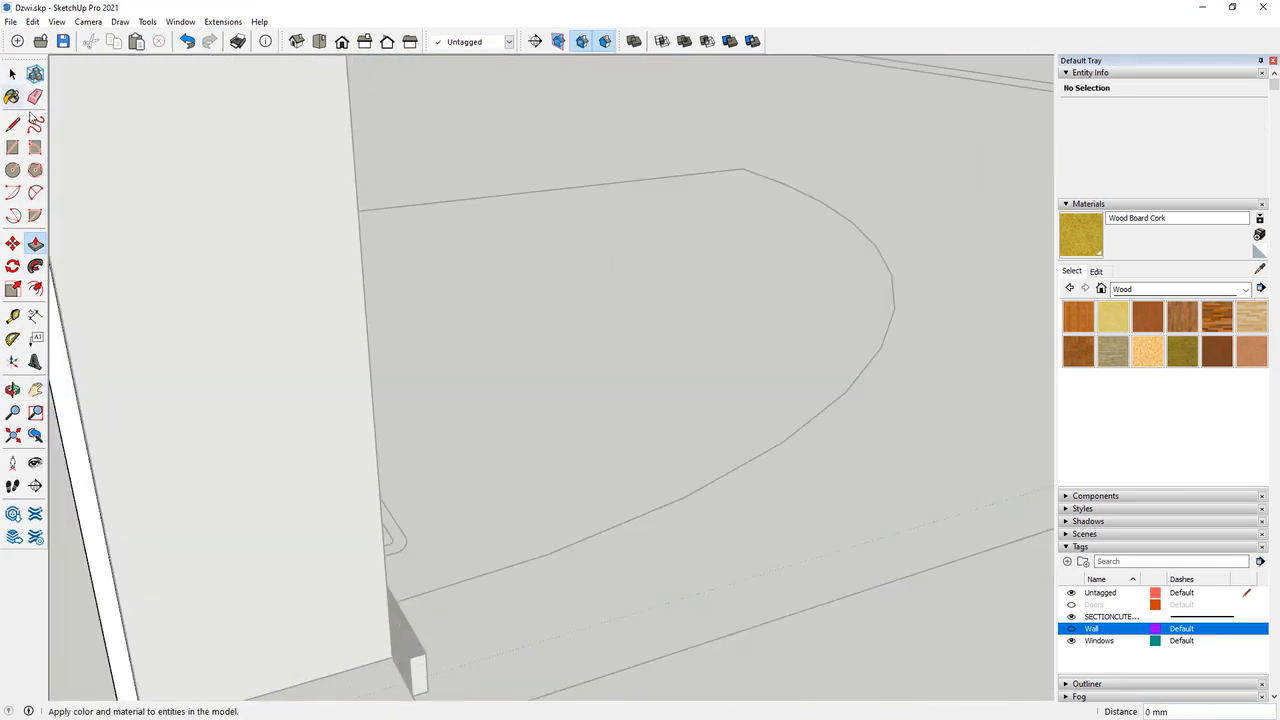
click(12, 74)
double_click(403, 638)
click(403, 638)
key(p)
click(400, 632)
scroll(500, 300, down, 4)
shift+middle_drag(400, 225, 370, 617)
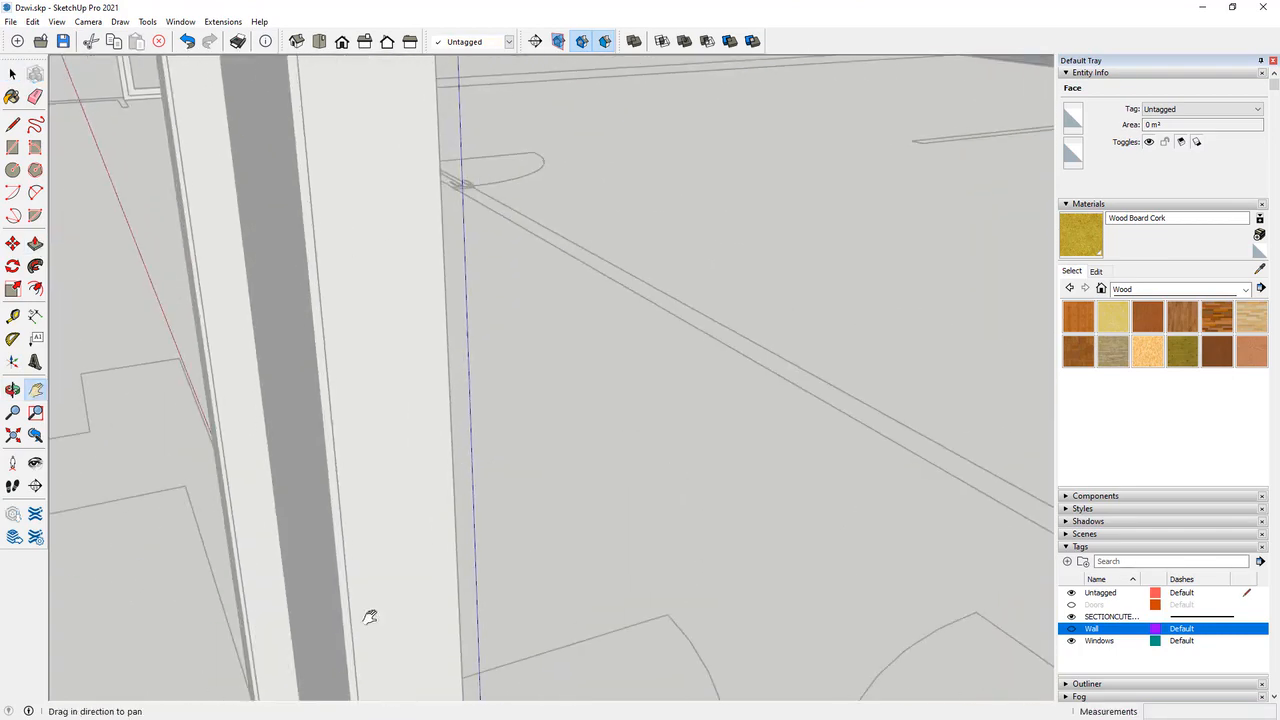
scroll(370, 617, down, 3)
shift+middle_drag(372, 90, 372, 245)
click(363, 194)
key(space)
click(664, 211)
Show the Wall tag temporarily and examine how the casing boards and frame head sit against the wall.
middle_drag(664, 211, 706, 304)
scroll(656, 310, down, 4)
scroll(656, 310, down, 4)
scroll(650, 285, up, 9)
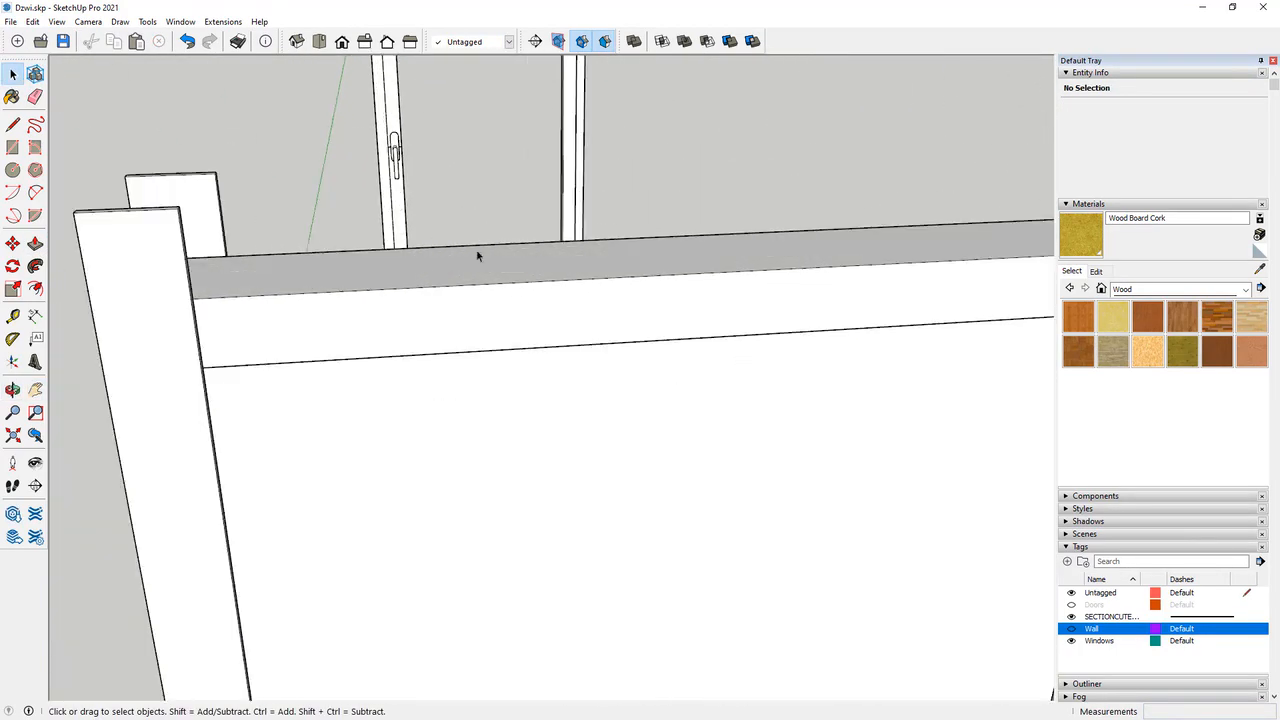
click(1071, 629)
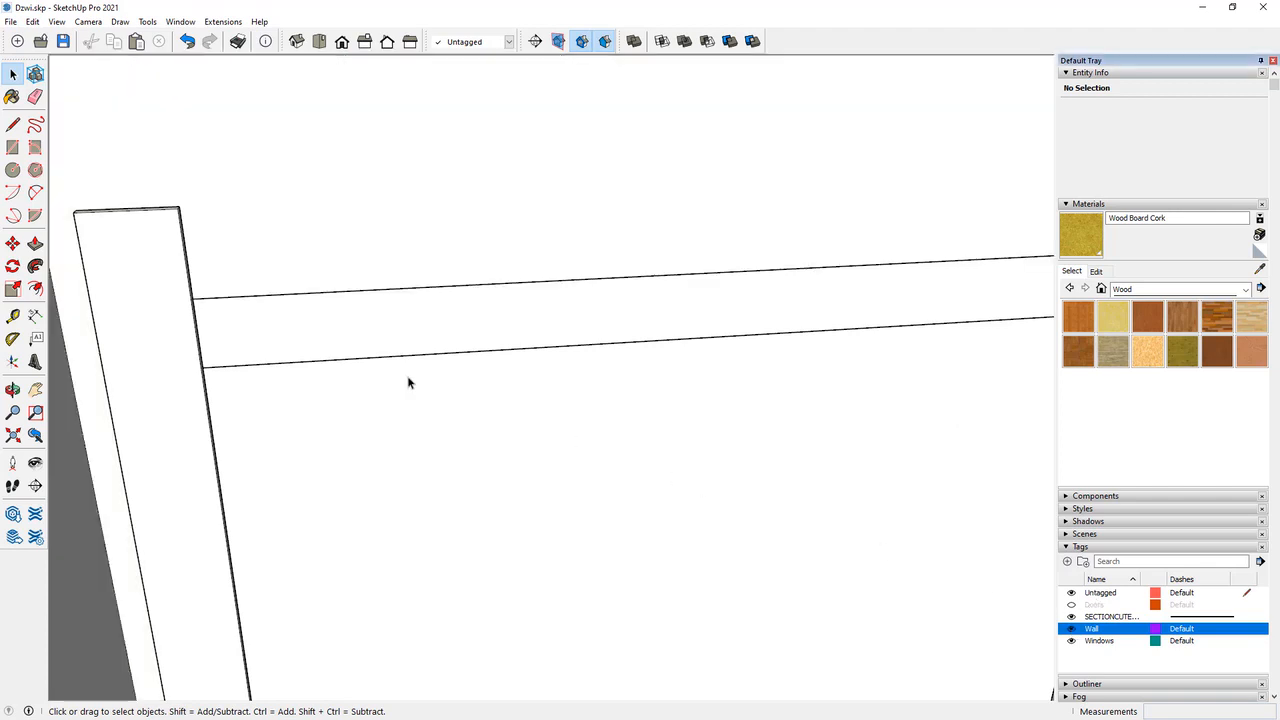
middle_drag(406, 380, 200, 240)
middle_drag(468, 322, 331, 426)
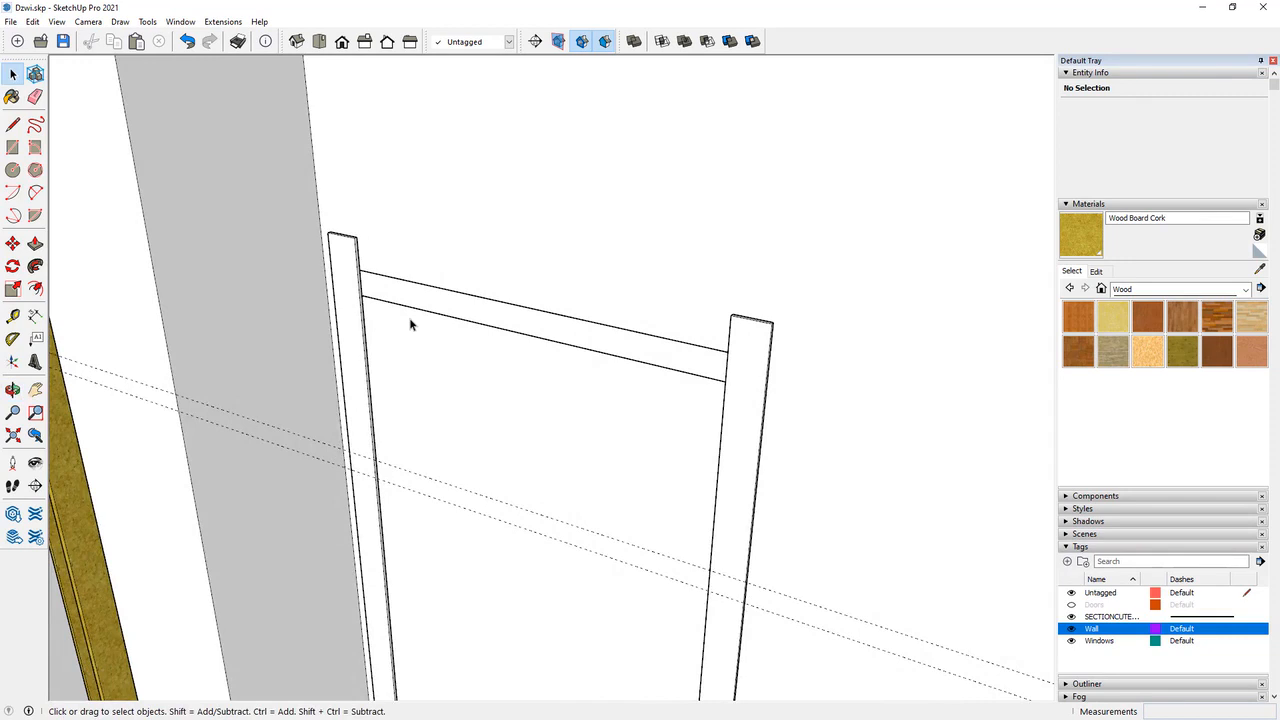
click(543, 437)
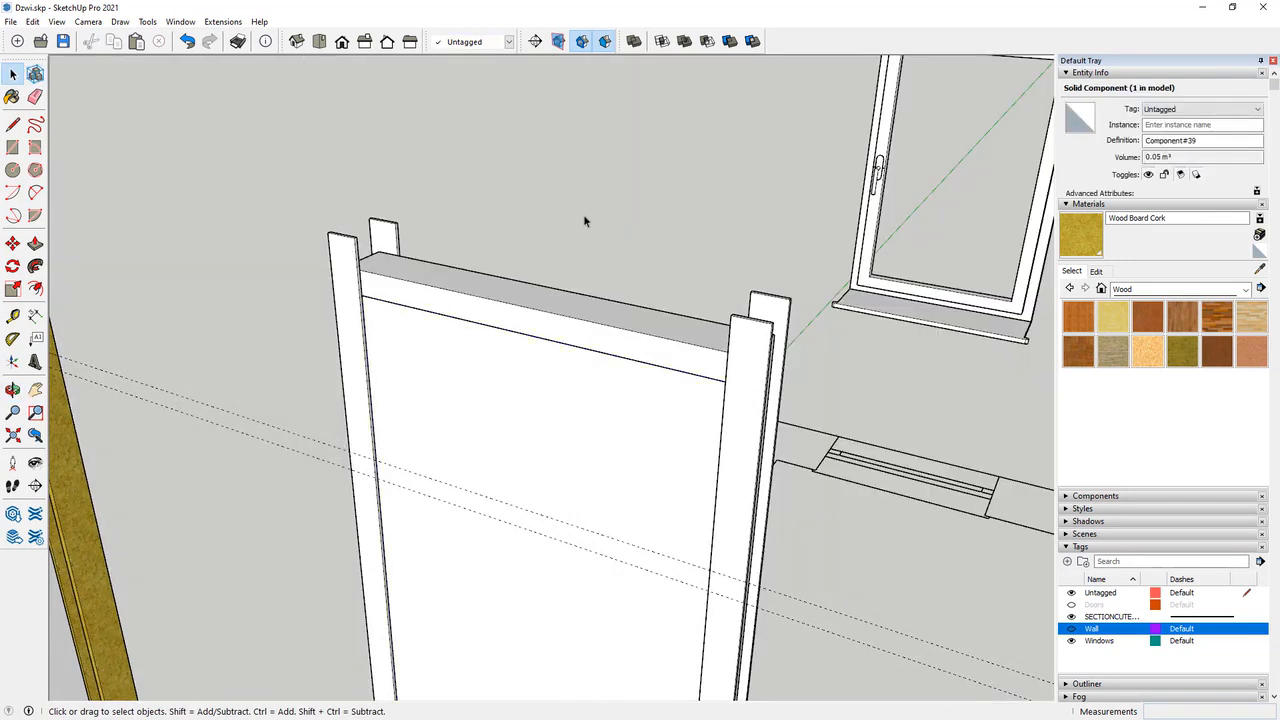
Draw a rectangle about 50 by 7 mm on the front jamb casing board's inner edge, level with the frame head's top and bottom.
click(585, 220)
scroll(380, 263, up, 8)
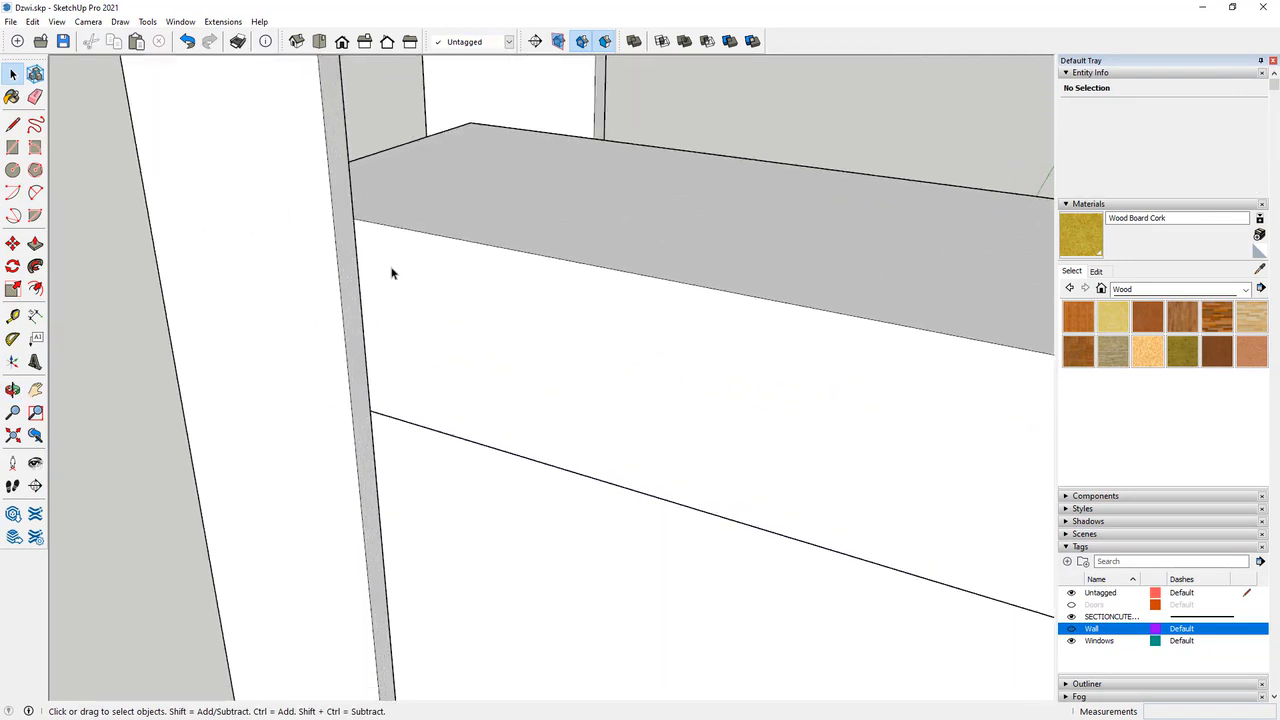
key(l)
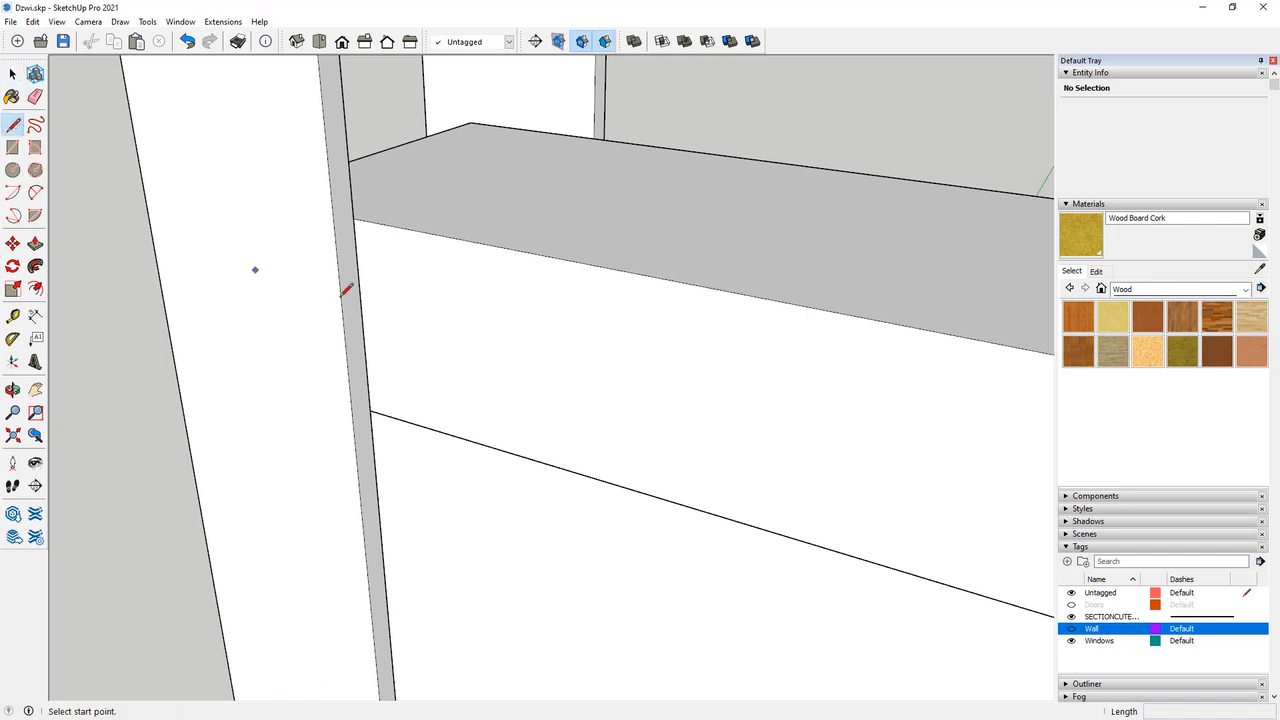
click(355, 219)
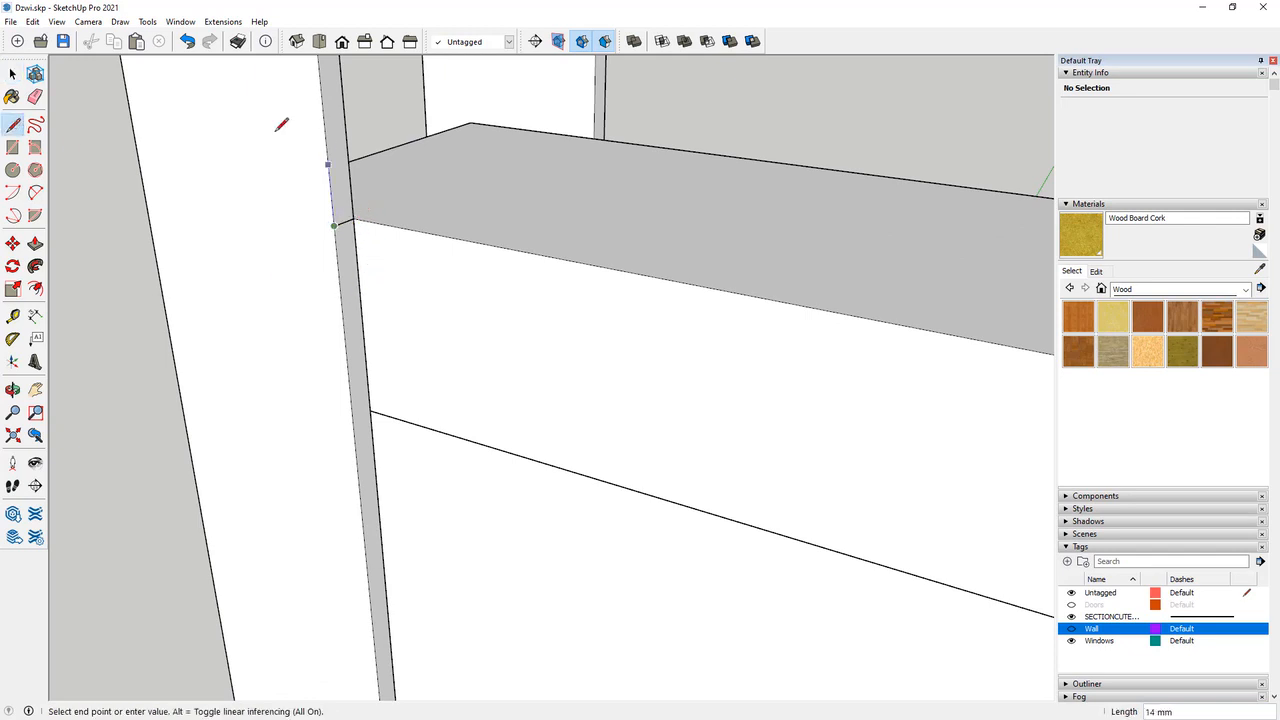
key(Escape)
click(14, 148)
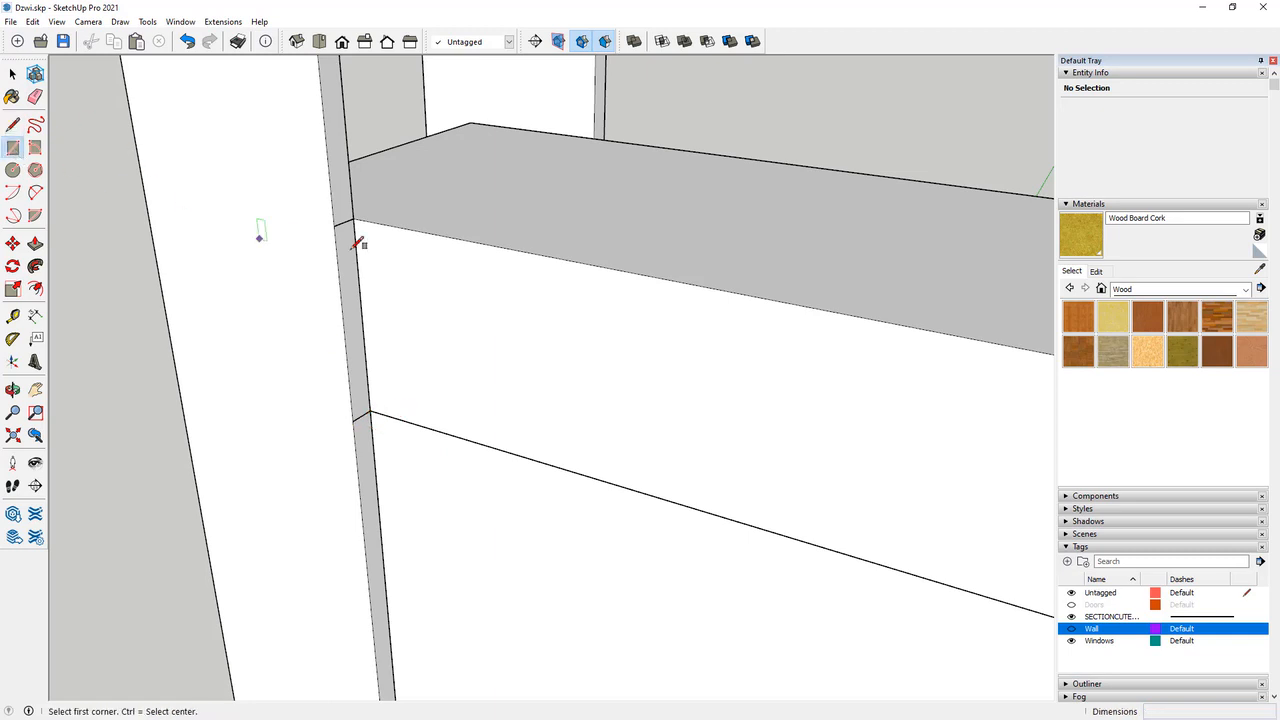
click(355, 219)
click(360, 414)
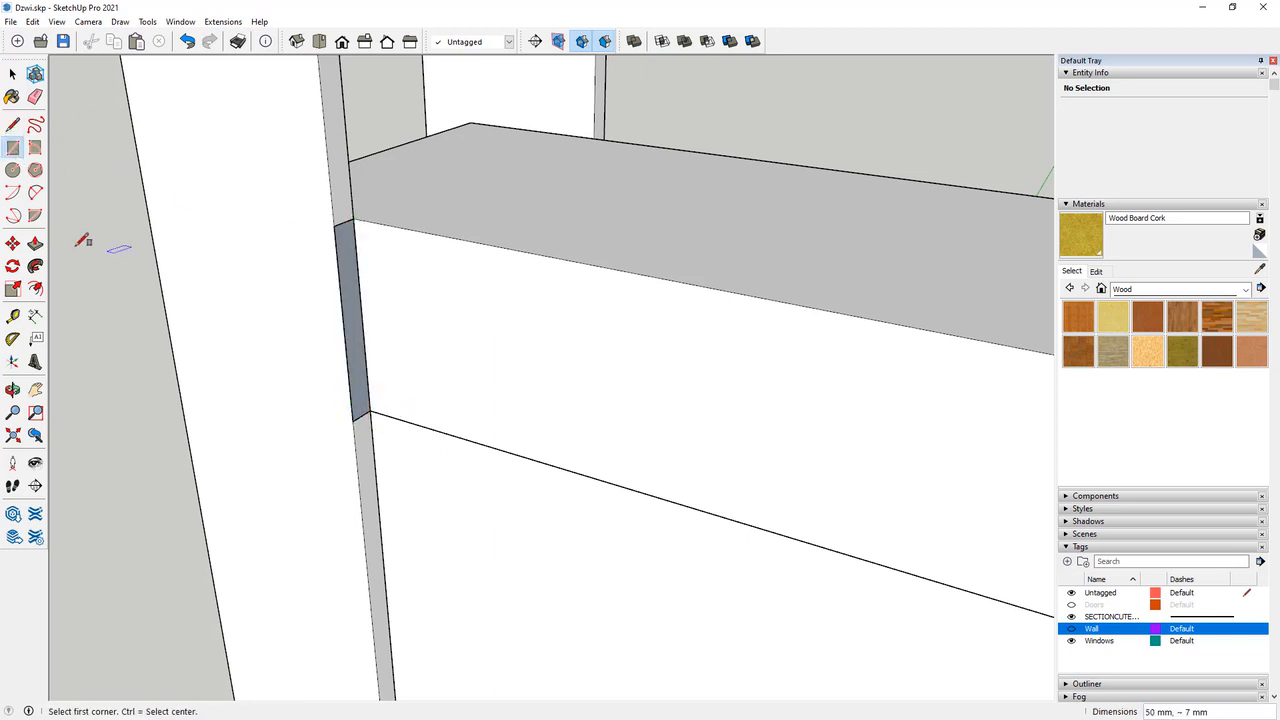
Push/pull the rectangle across the opening to the opposite jamb casing board to form the head casing board.
click(35, 245)
click(366, 323)
middle_drag(429, 366, 537, 408)
click(645, 375)
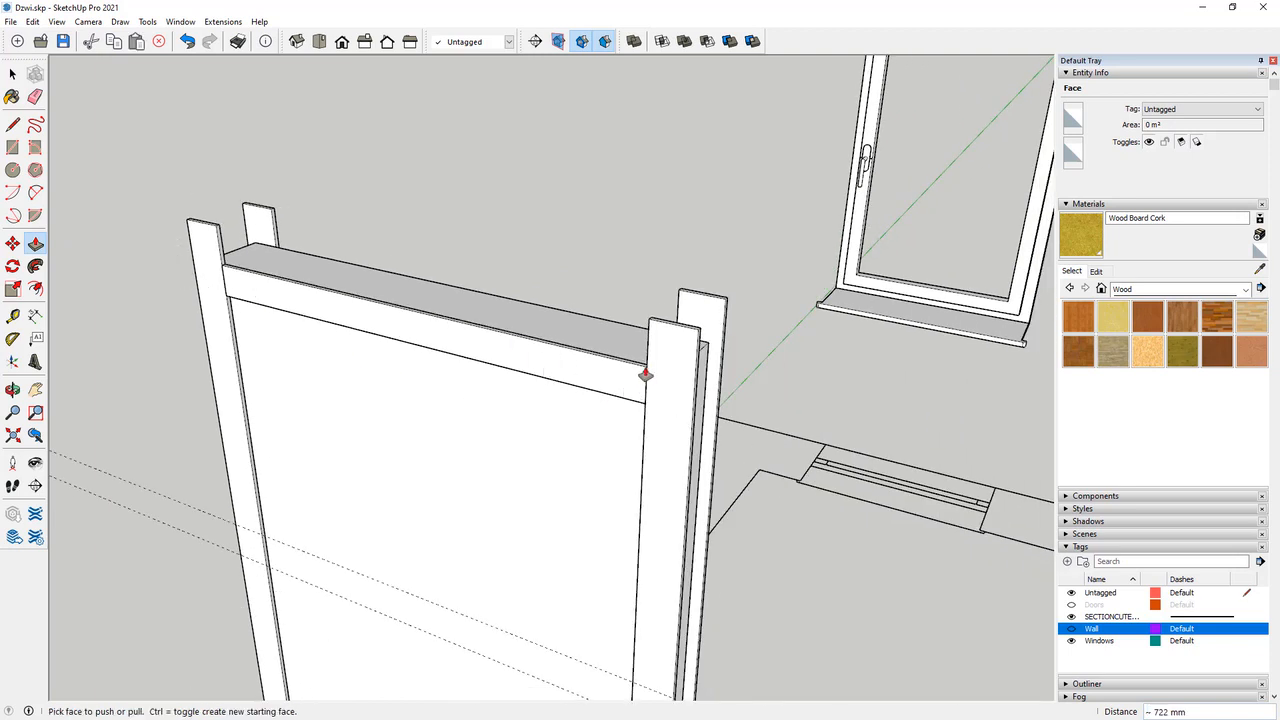
Make the new head casing board a component, replacing the selected geometry.
click(12, 73)
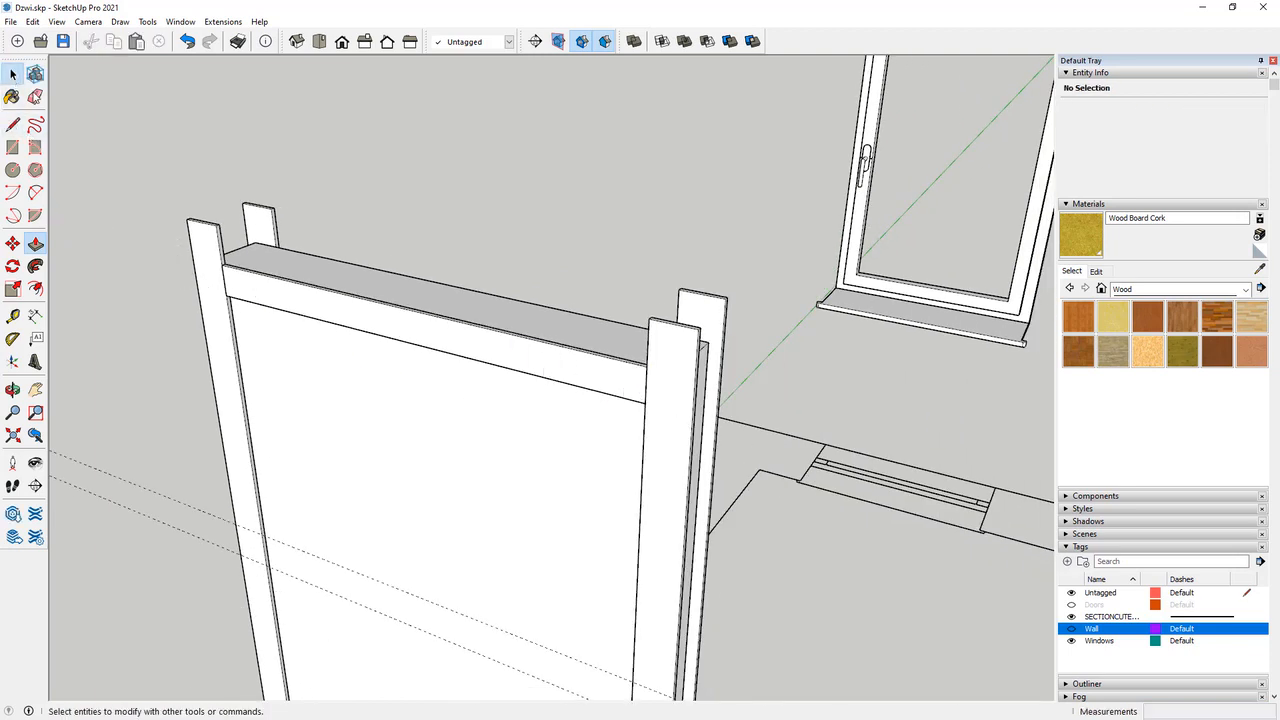
click(293, 292)
right_click(280, 287)
click(335, 391)
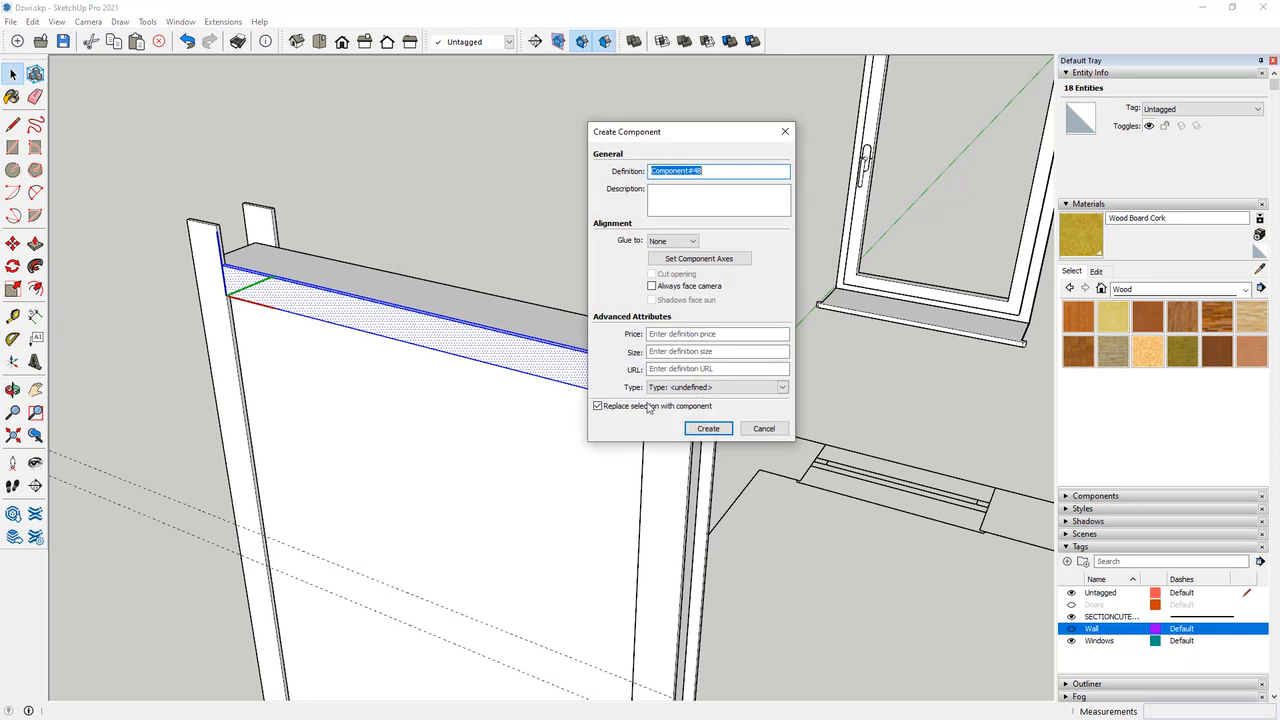
click(706, 428)
Copy the head casing board from its lower corner to the opposite face of the door frame.
click(13, 244)
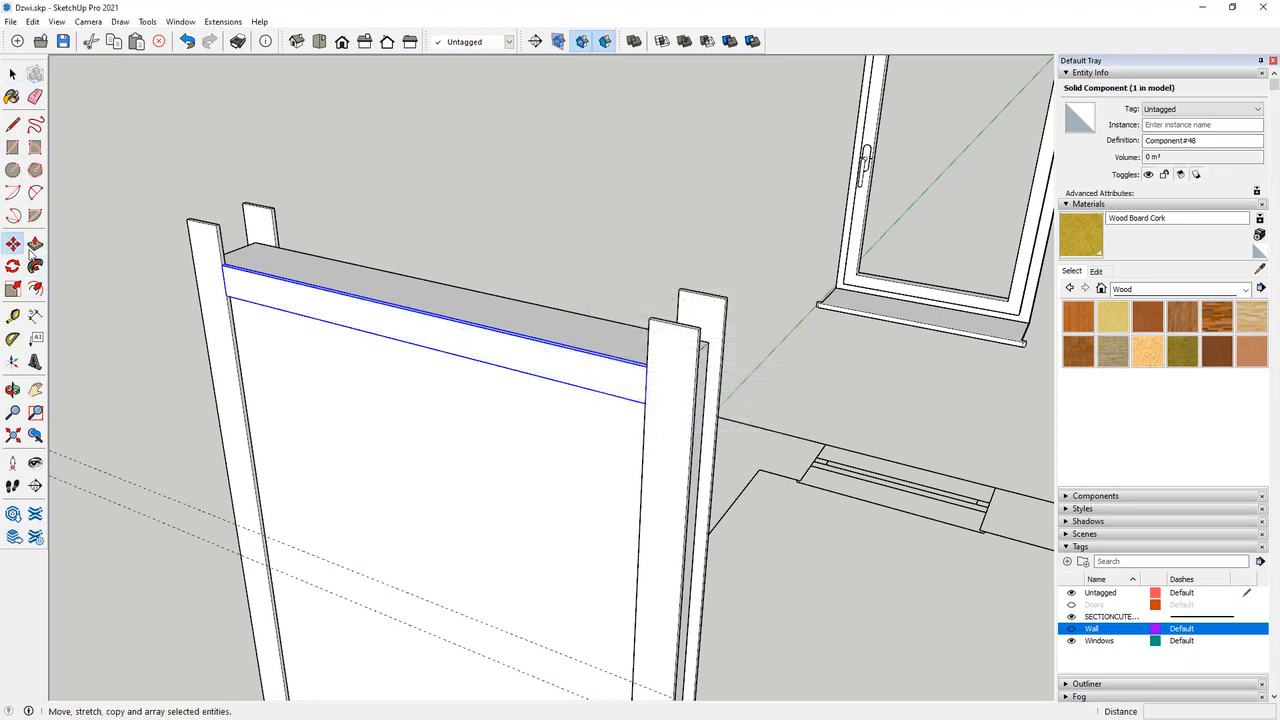
key(ctrl)
click(222, 297)
middle_drag(351, 257, 420, 203)
click(603, 258)
Move the copied head board along the red axis until its end meets the adjacent jamb casing board.
scroll(562, 226, up, 3)
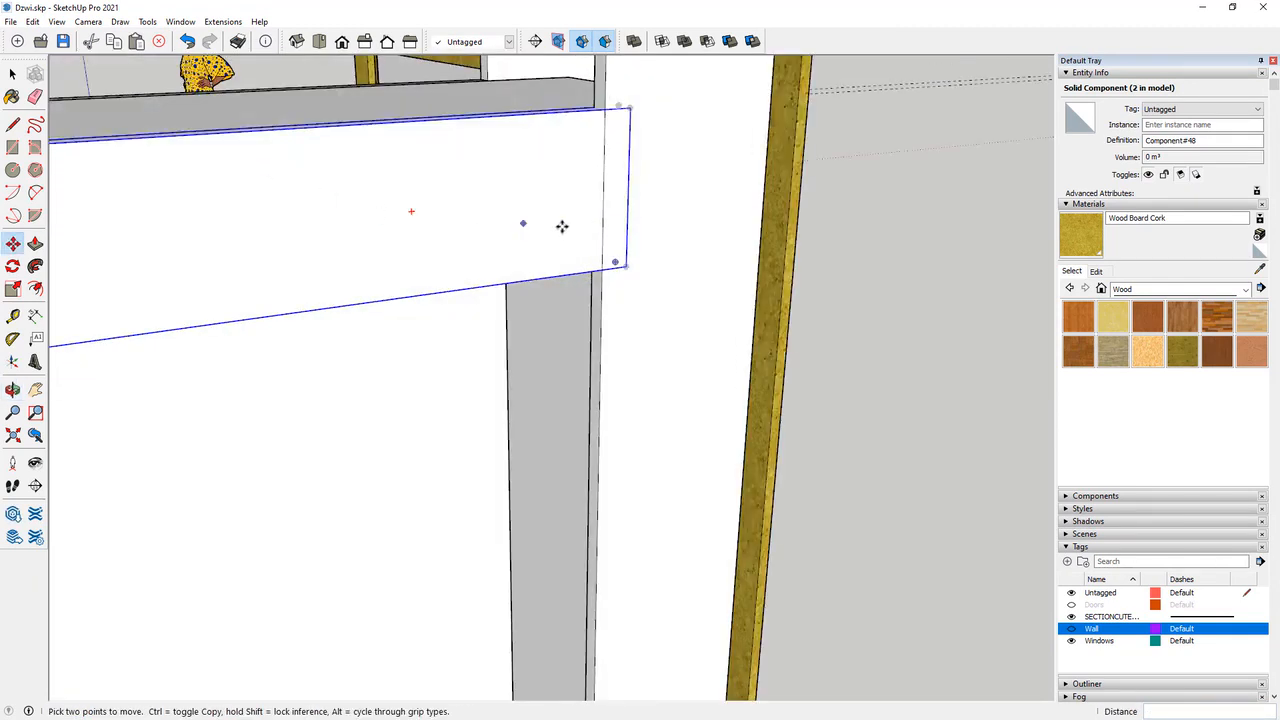
scroll(562, 226, down, 2)
middle_drag(568, 234, 450, 335)
scroll(594, 314, down, 1)
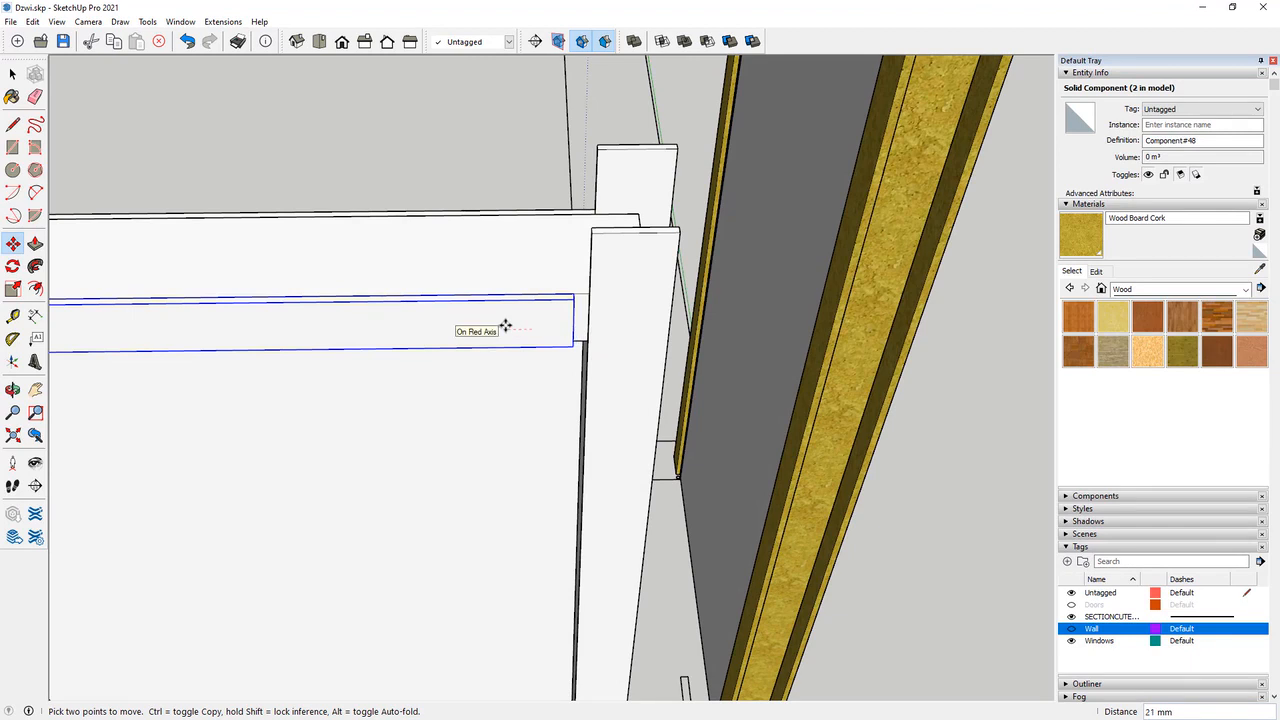
click(505, 325)
scroll(588, 340, up, 3)
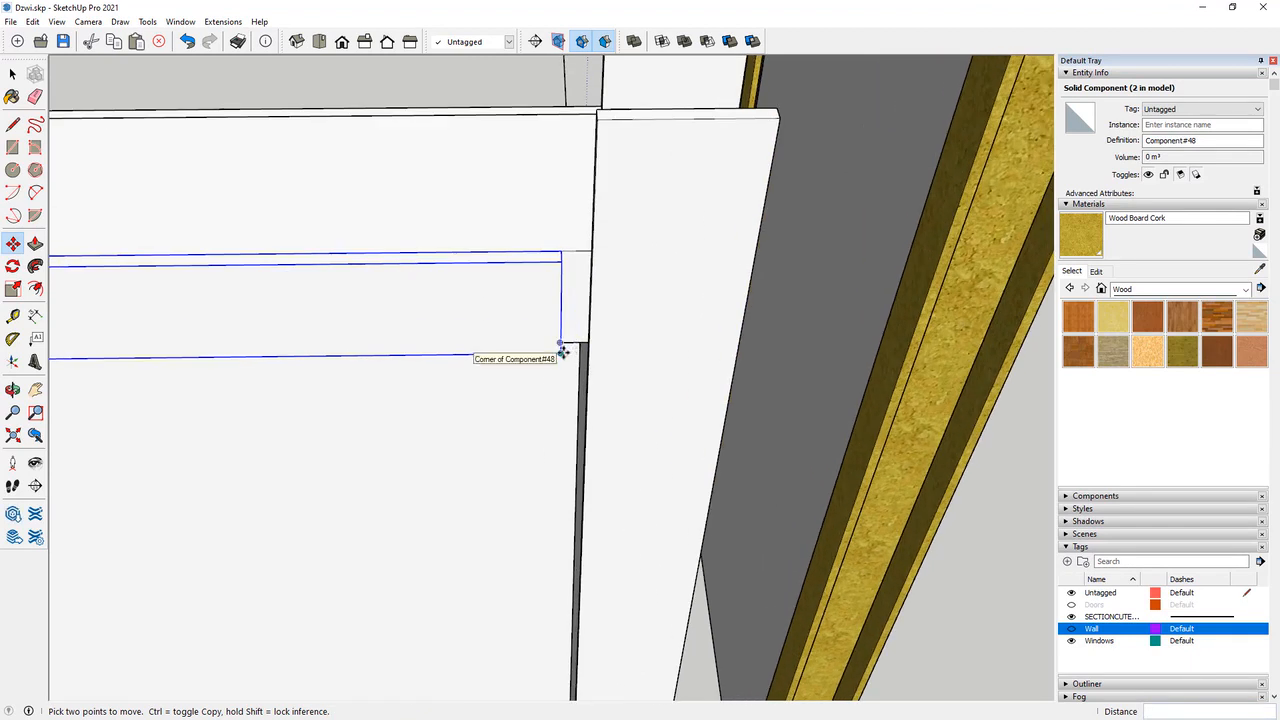
click(563, 350)
click(588, 350)
Make the copied head board unique and move its overlapping end face about 18 mm to the jamb casing board's inner edge.
scroll(790, 310, down, 6)
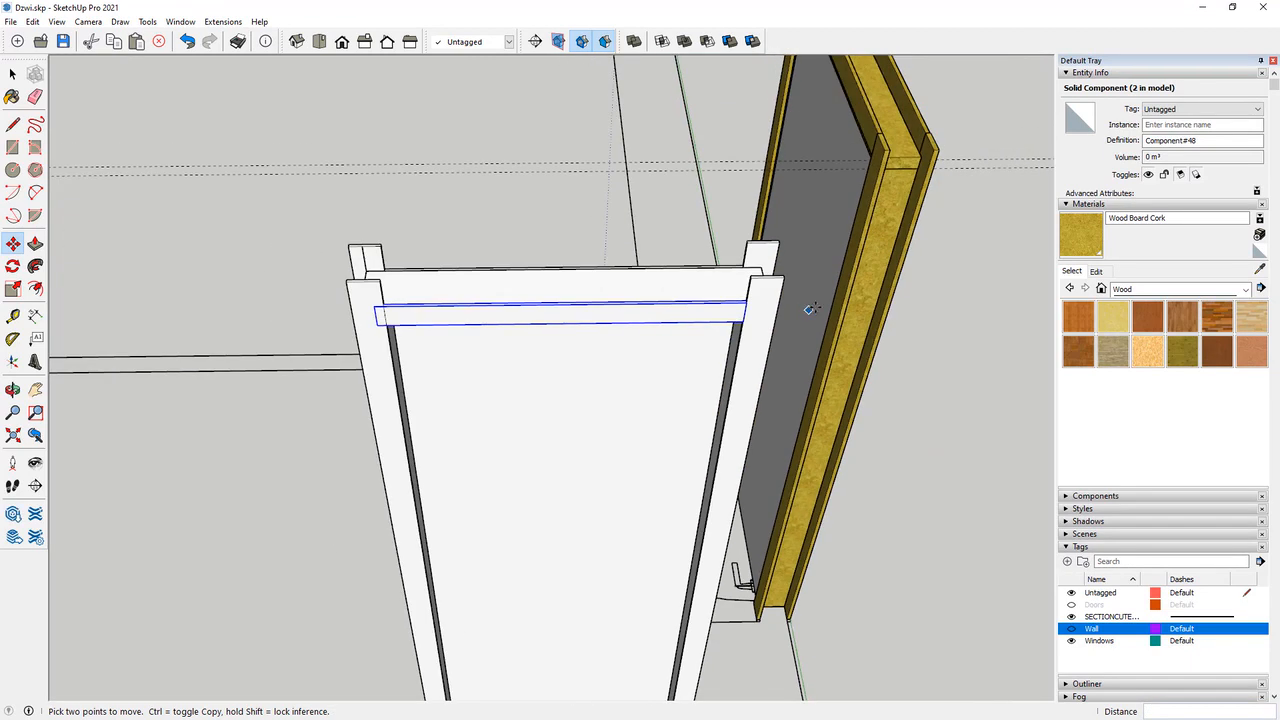
scroll(560, 295, up, 4)
click(13, 77)
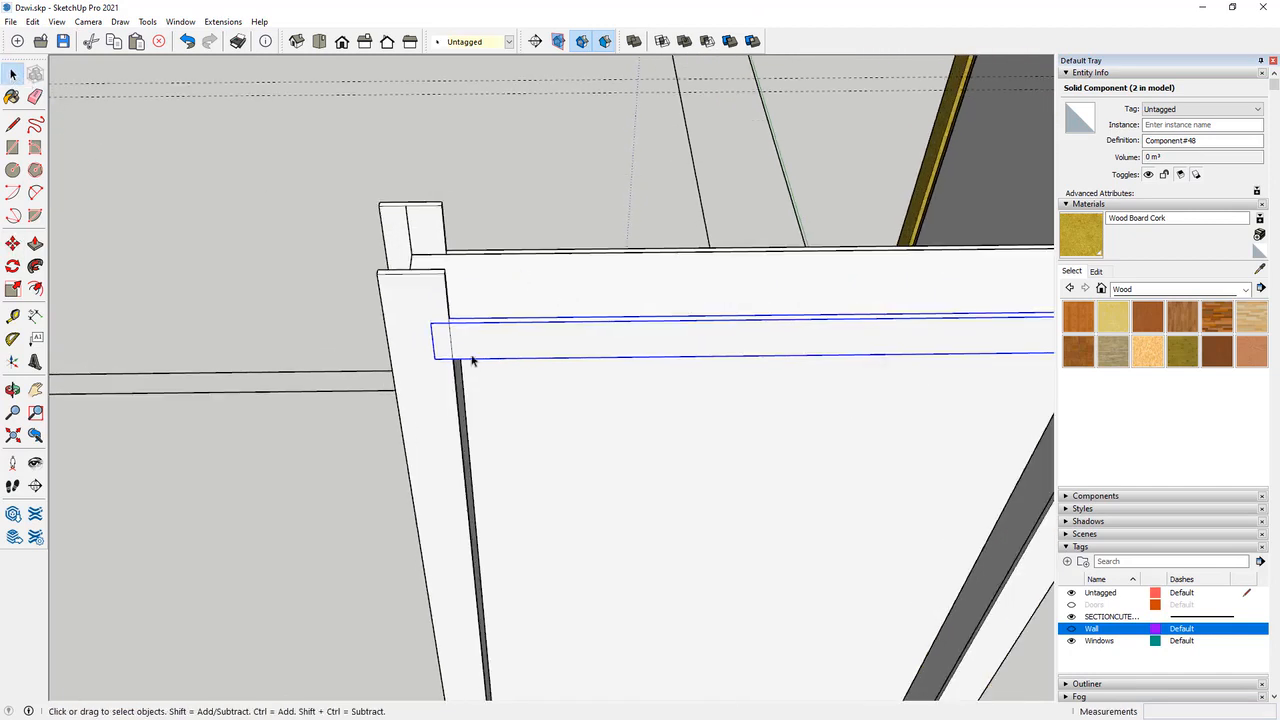
right_click(474, 340)
click(520, 442)
double_click(460, 343)
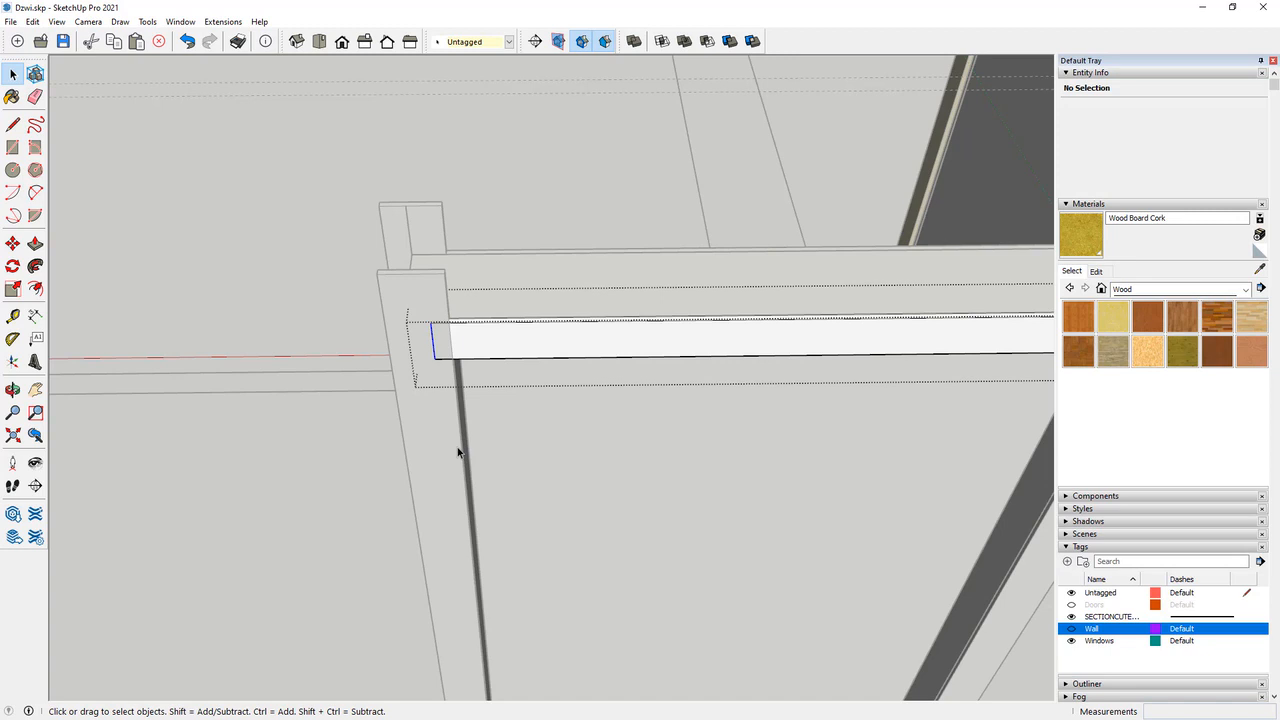
drag(458, 453, 199, 293)
click(13, 243)
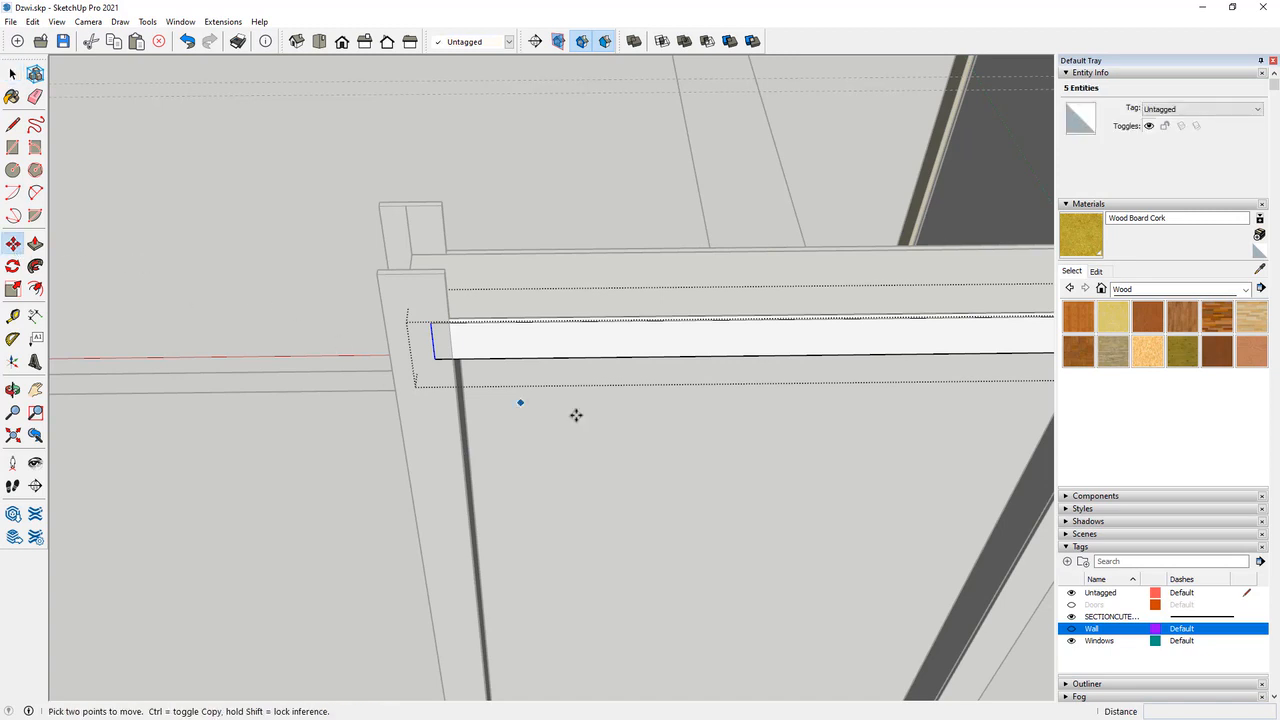
scroll(574, 414, up, 3)
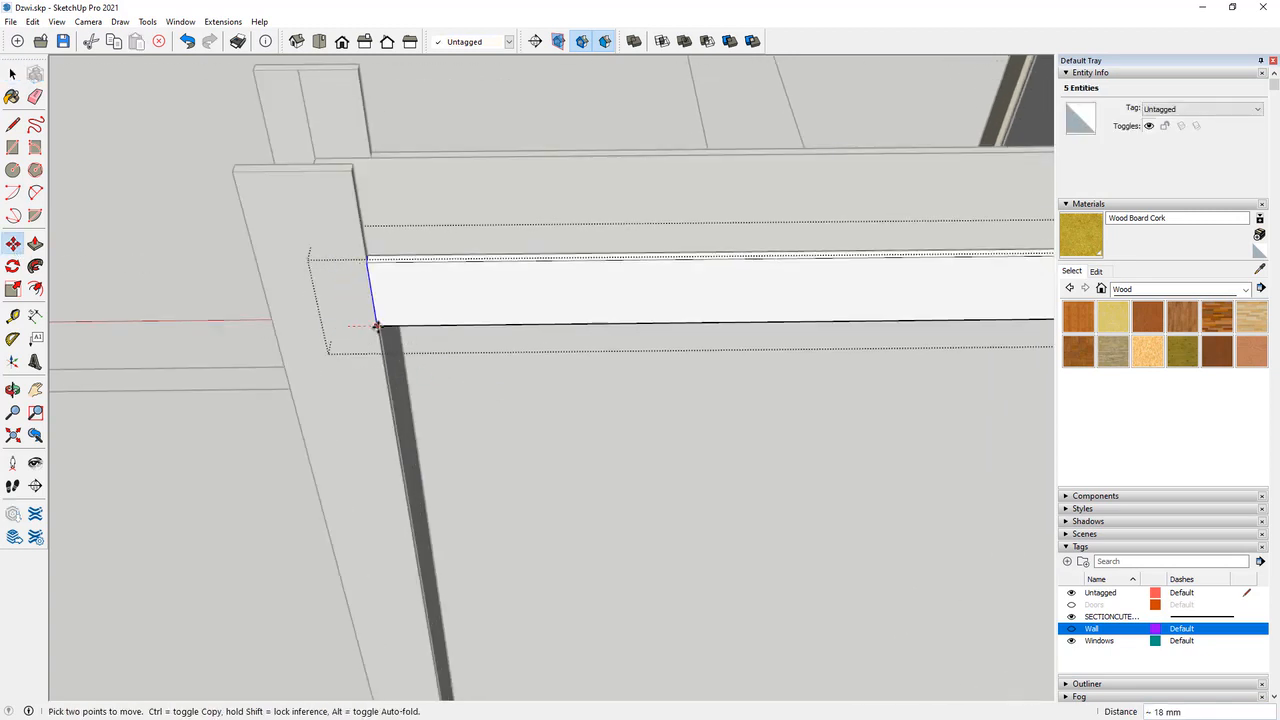
click(13, 75)
click(162, 222)
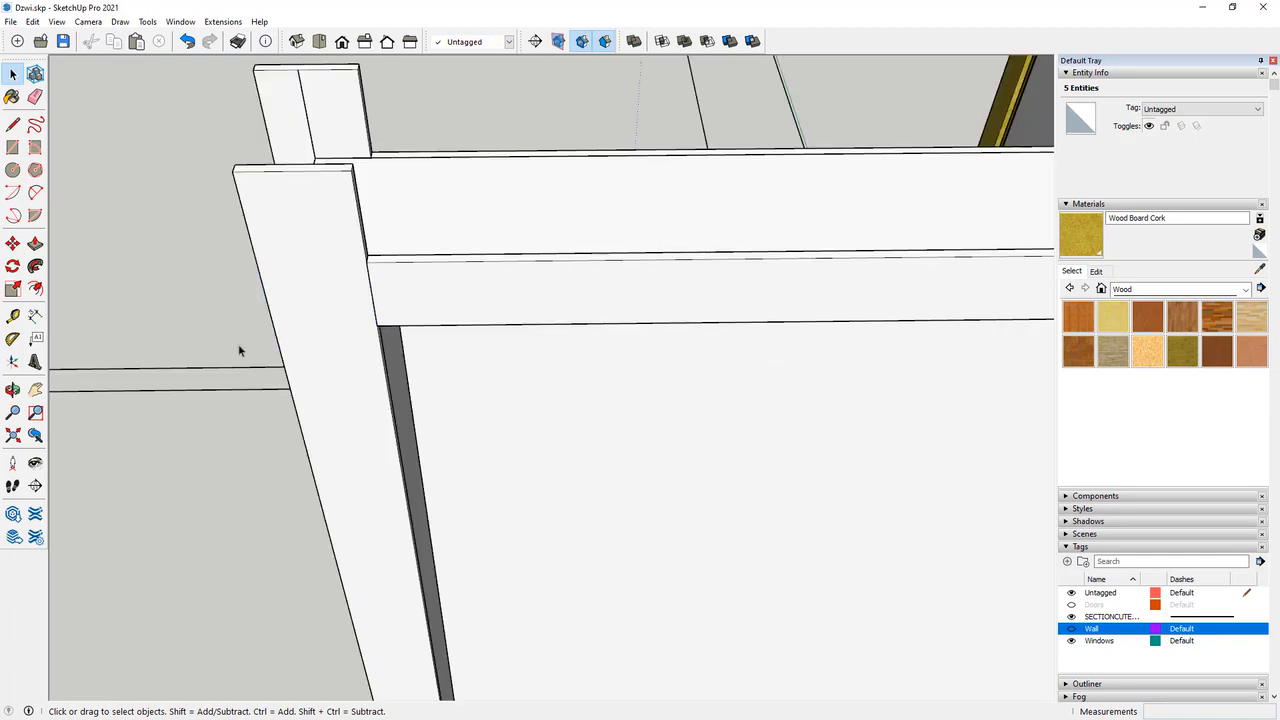
Edit the first front jamb casing board and push/pull its top down 63 mm, flush with the head casing board.
scroll(240, 350, down, 5)
middle_drag(229, 357, 976, 304)
scroll(471, 319, down, 2)
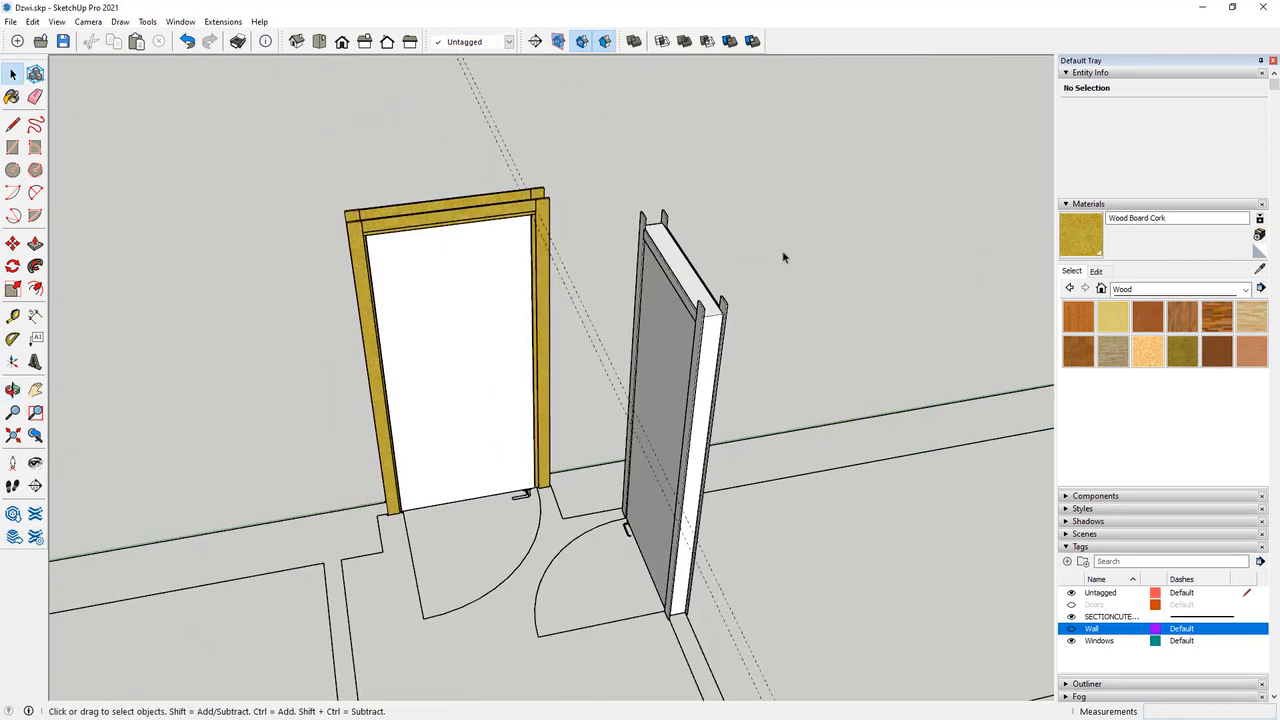
scroll(793, 245, up, 3)
middle_drag(736, 286, 1026, 205)
scroll(774, 206, up, 5)
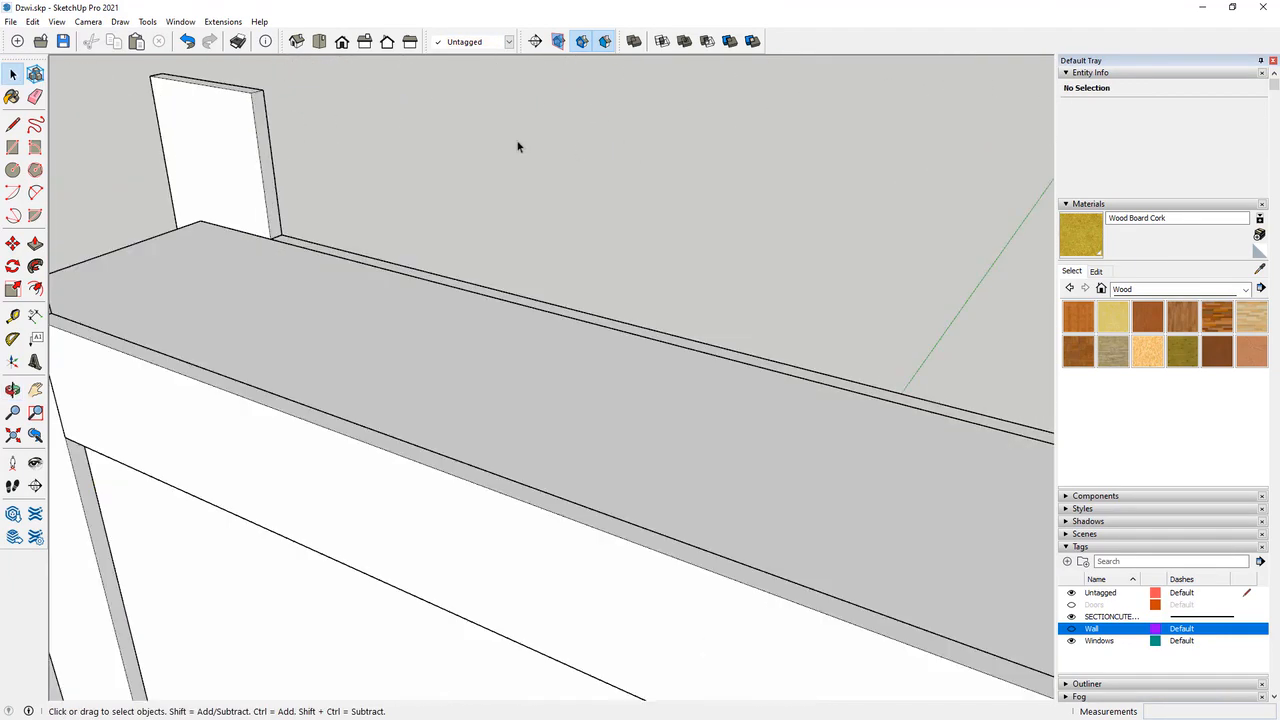
scroll(488, 184, down, 3)
scroll(372, 200, up, 3)
click(343, 197)
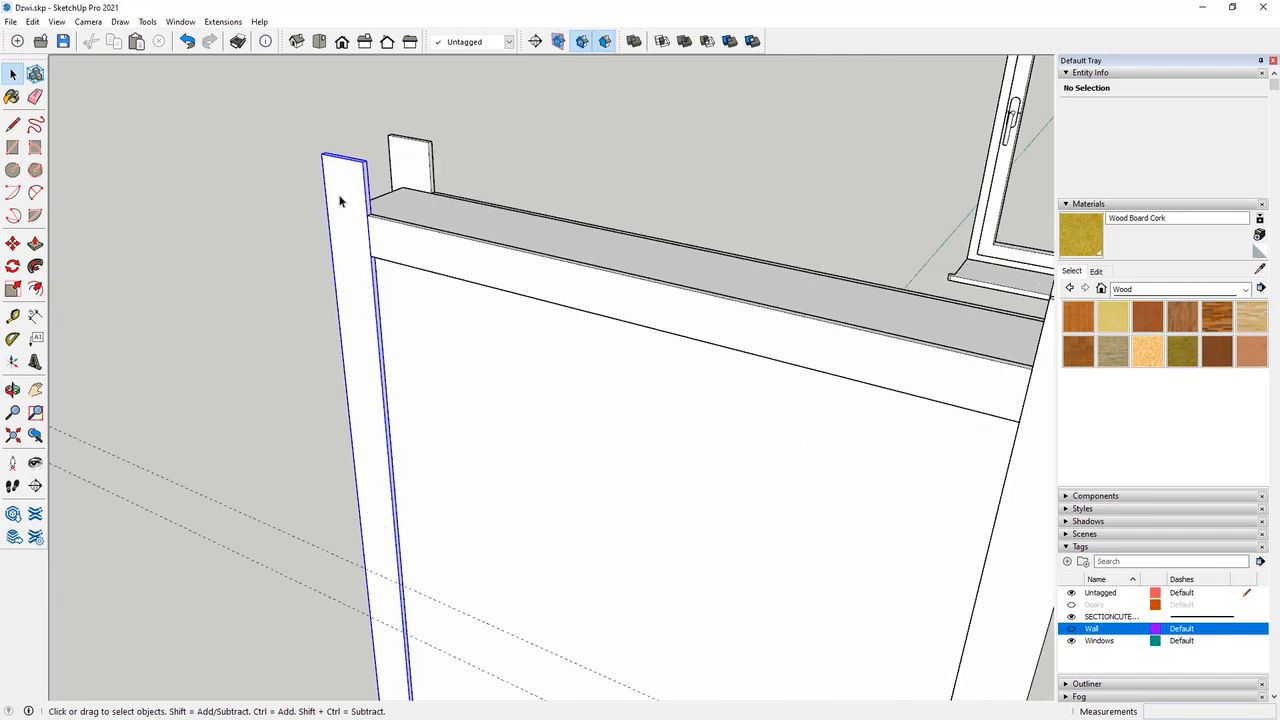
scroll(347, 180, up, 3)
scroll(350, 144, up, 2)
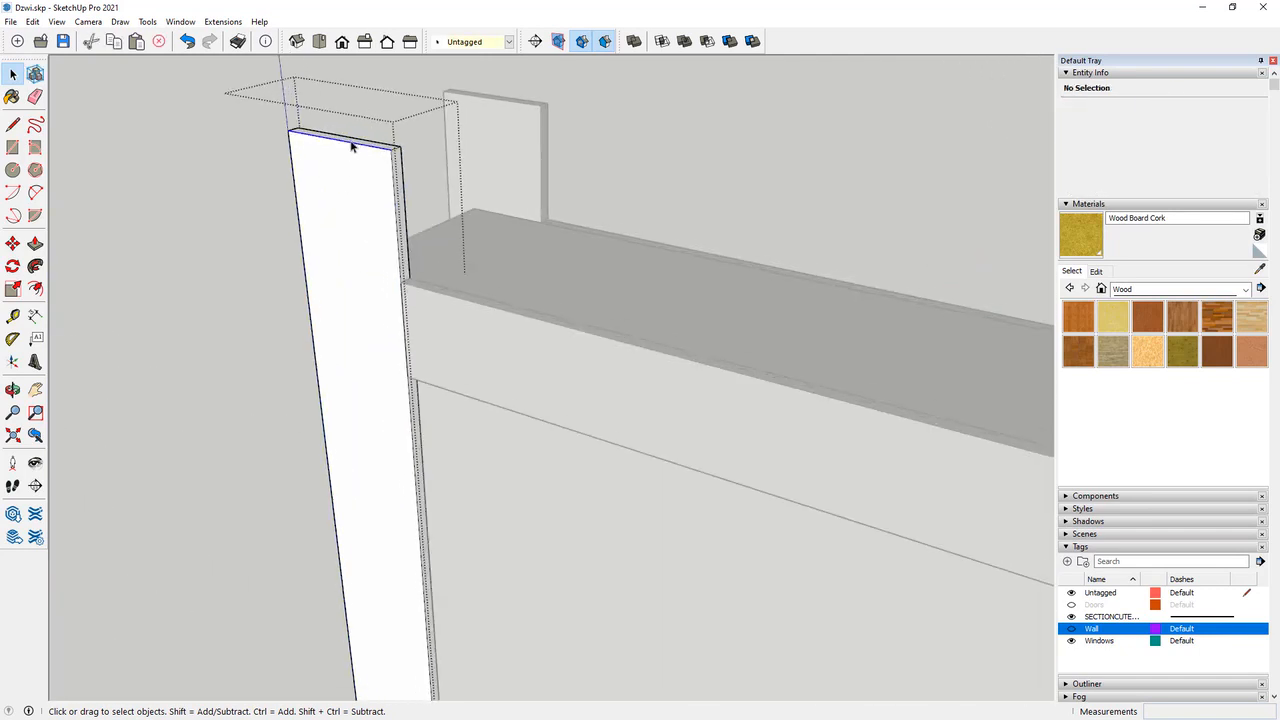
click(354, 141)
click(35, 243)
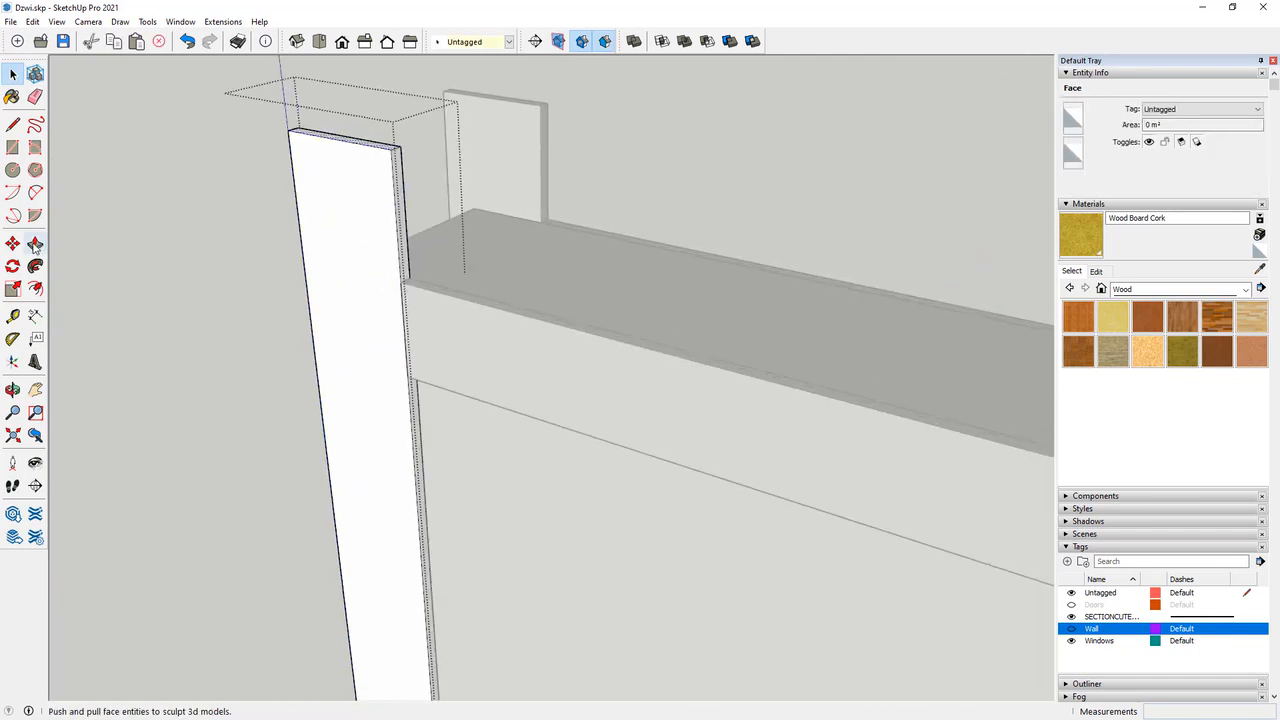
drag(392, 155, 418, 285)
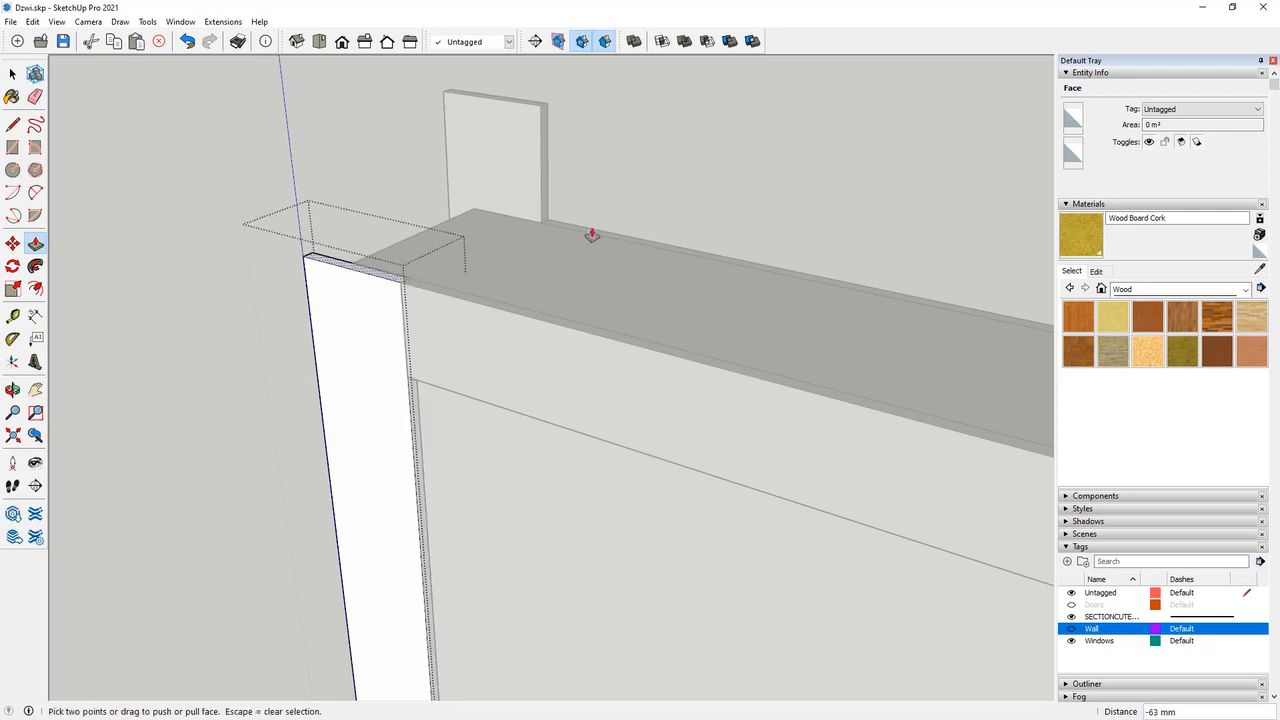
click(13, 75)
click(211, 158)
Push/pull the top of the rear casing board on the same jamb down to the frame head's top.
scroll(613, 97, up, 5)
scroll(563, 145, down, 7)
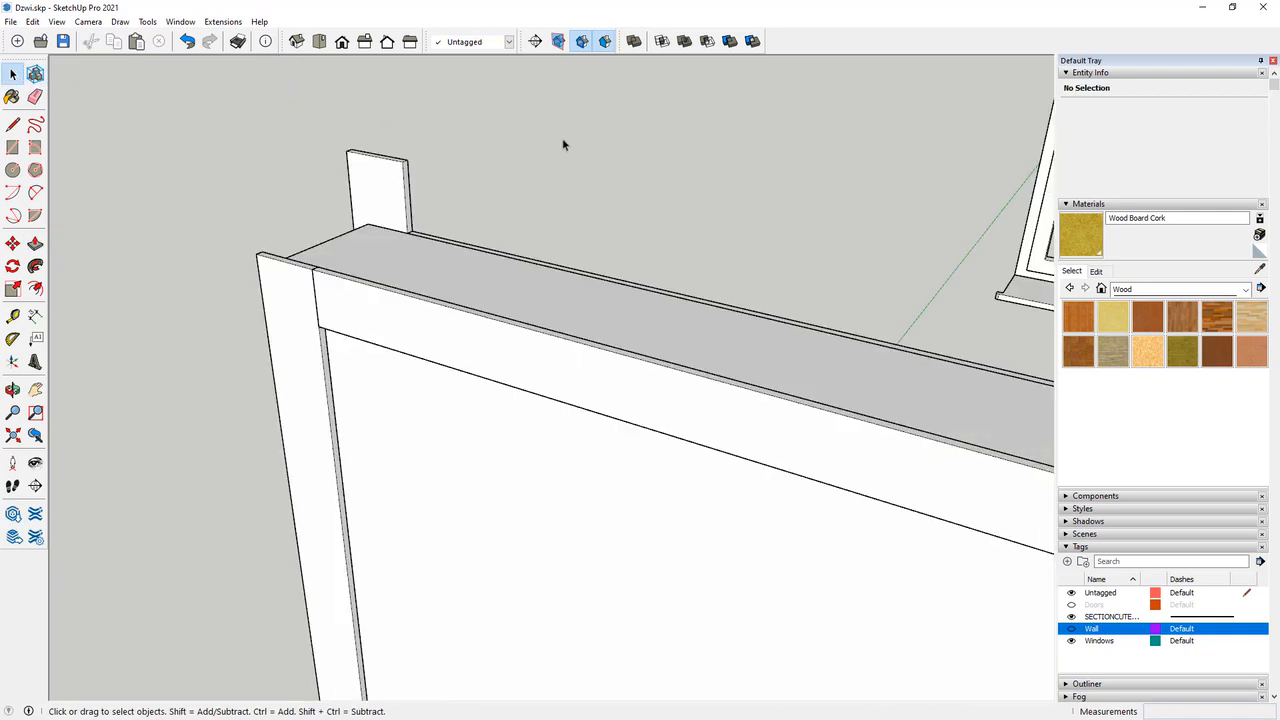
scroll(390, 161, up, 4)
double_click(390, 161)
click(399, 161)
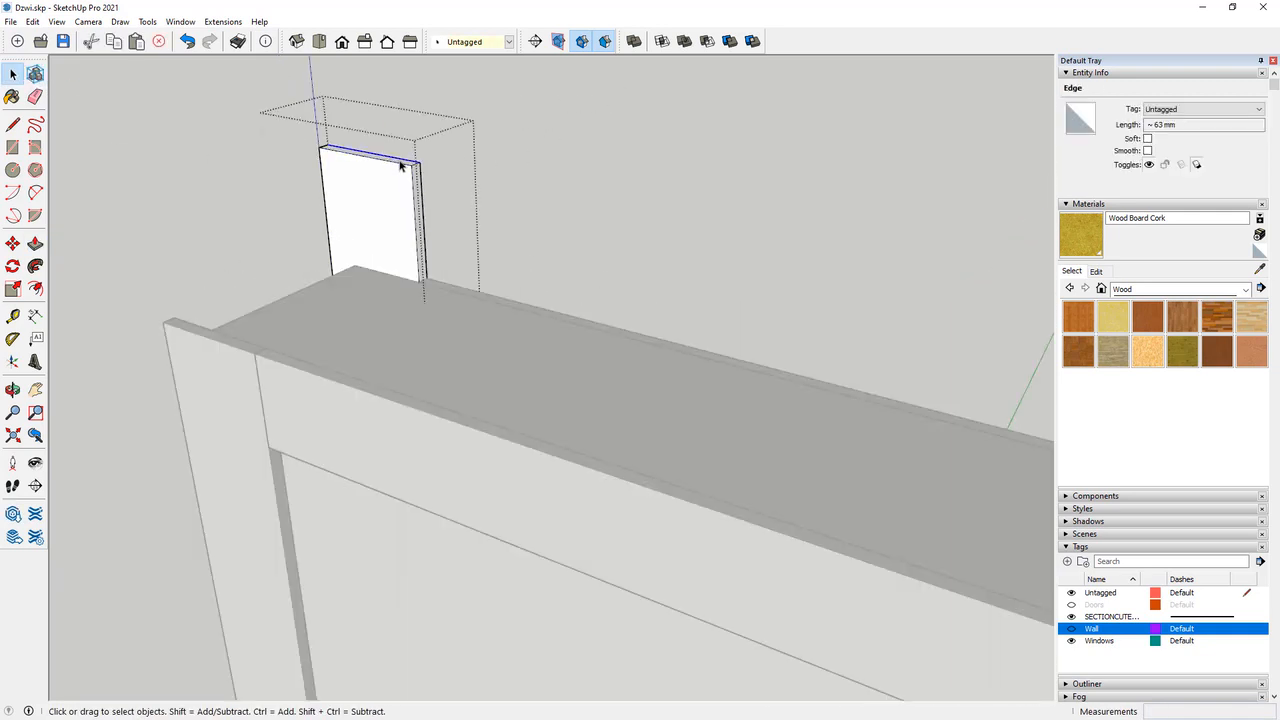
scroll(400, 161, up, 3)
click(400, 161)
click(37, 246)
drag(385, 158, 430, 335)
click(13, 75)
click(270, 150)
Edit the other jamb's front casing board and push/pull its top down flush with the head casing board.
scroll(330, 160, down, 6)
scroll(570, 240, up, 7)
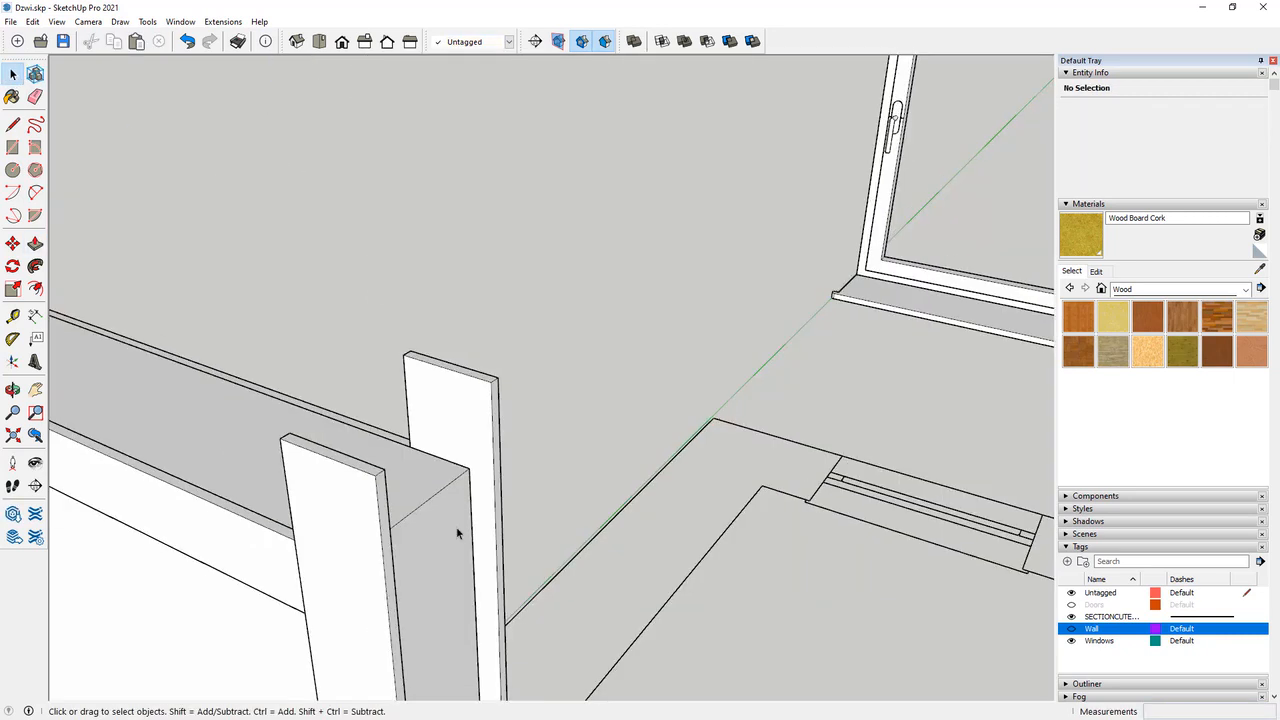
double_click(360, 445)
click(360, 440)
click(35, 243)
drag(365, 440, 206, 477)
click(13, 75)
Lower the top of the other jamb's rear casing board to the frame head's top with Push/Pull.
double_click(477, 317)
click(35, 243)
drag(489, 309, 409, 363)
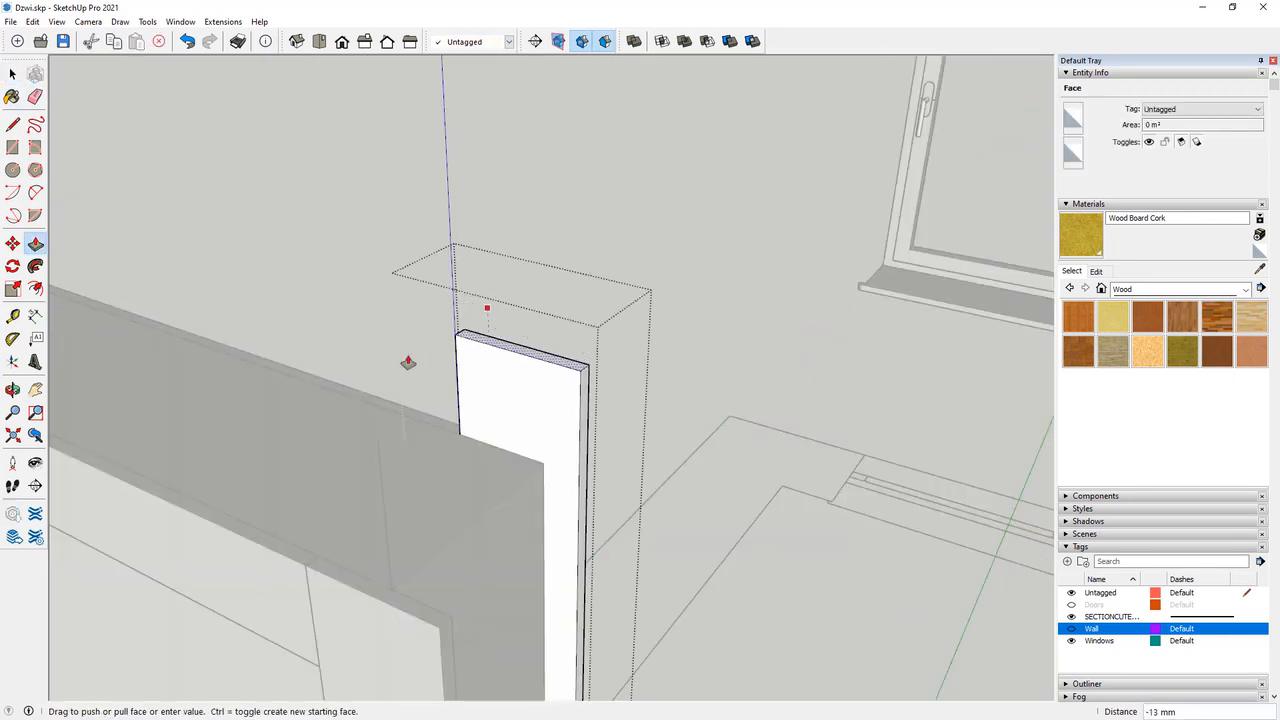
click(13, 75)
scroll(645, 314, down, 2)
scroll(667, 365, down, 2)
Select the front casing's two jamb boards and head board and merge them into one casing surround.
middle_drag(481, 328, 375, 257)
scroll(528, 298, up, 1)
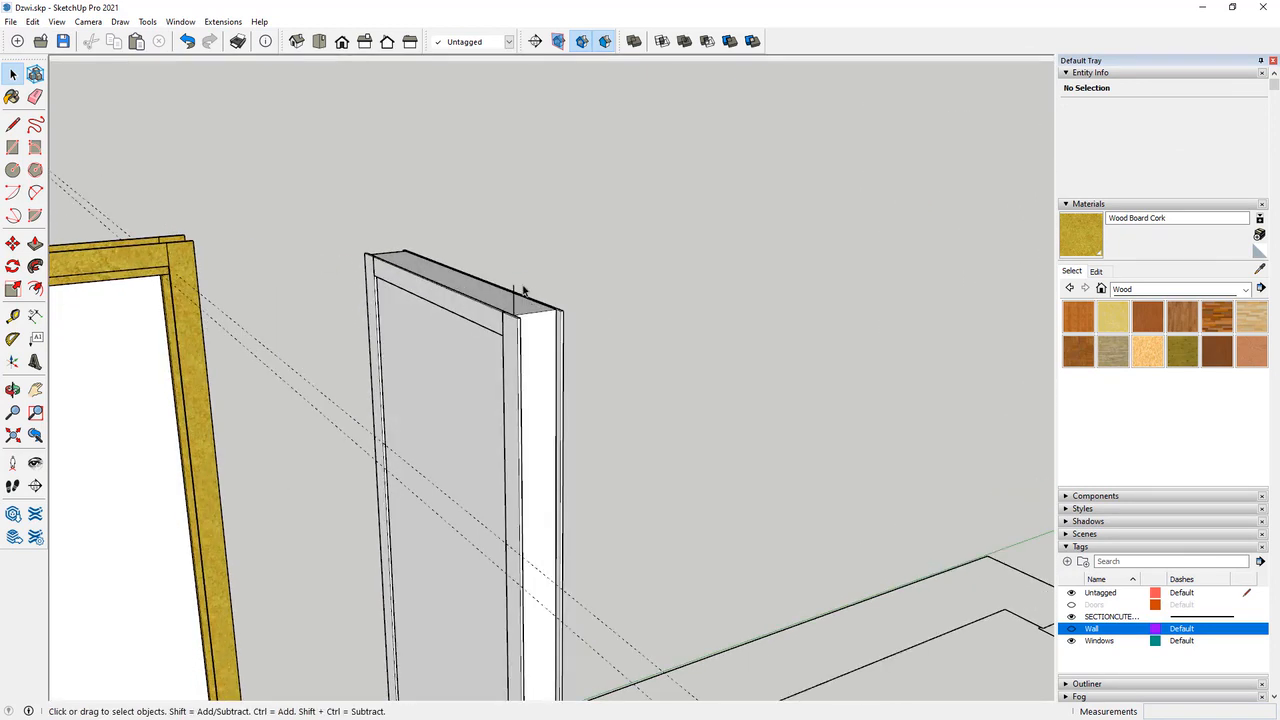
middle_drag(523, 291, 640, 318)
click(589, 356)
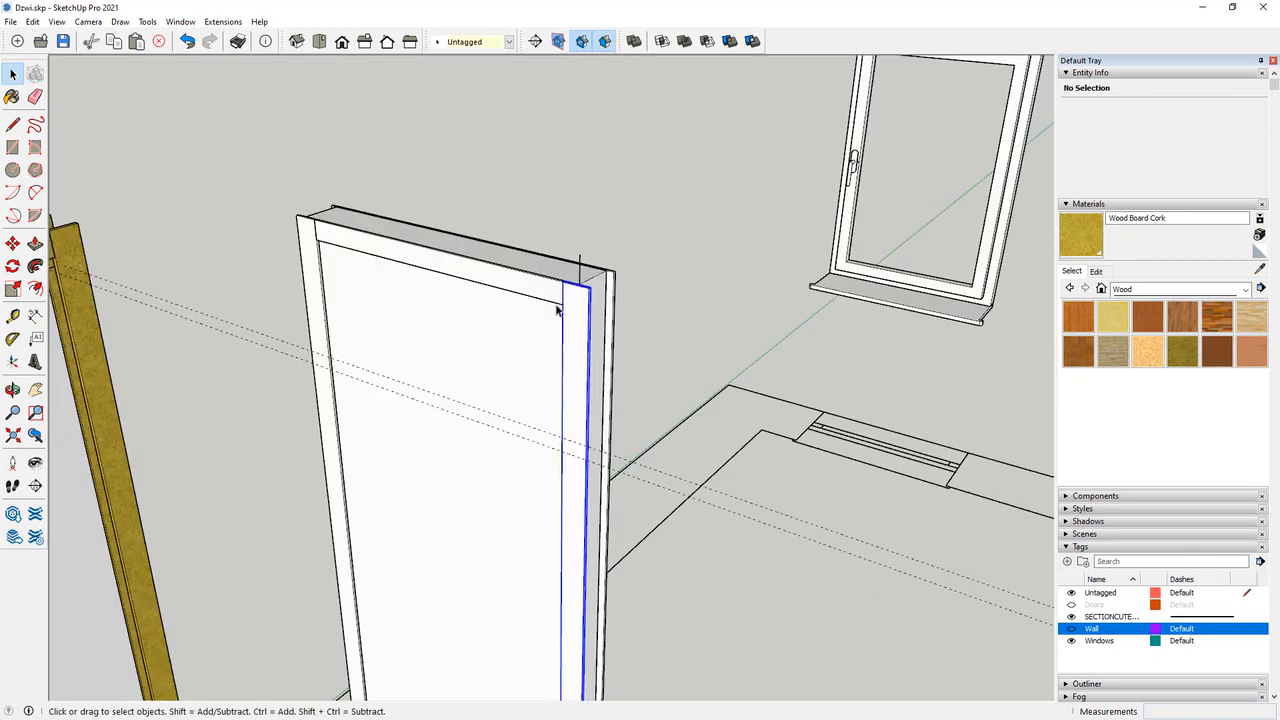
ctrl+click(333, 263)
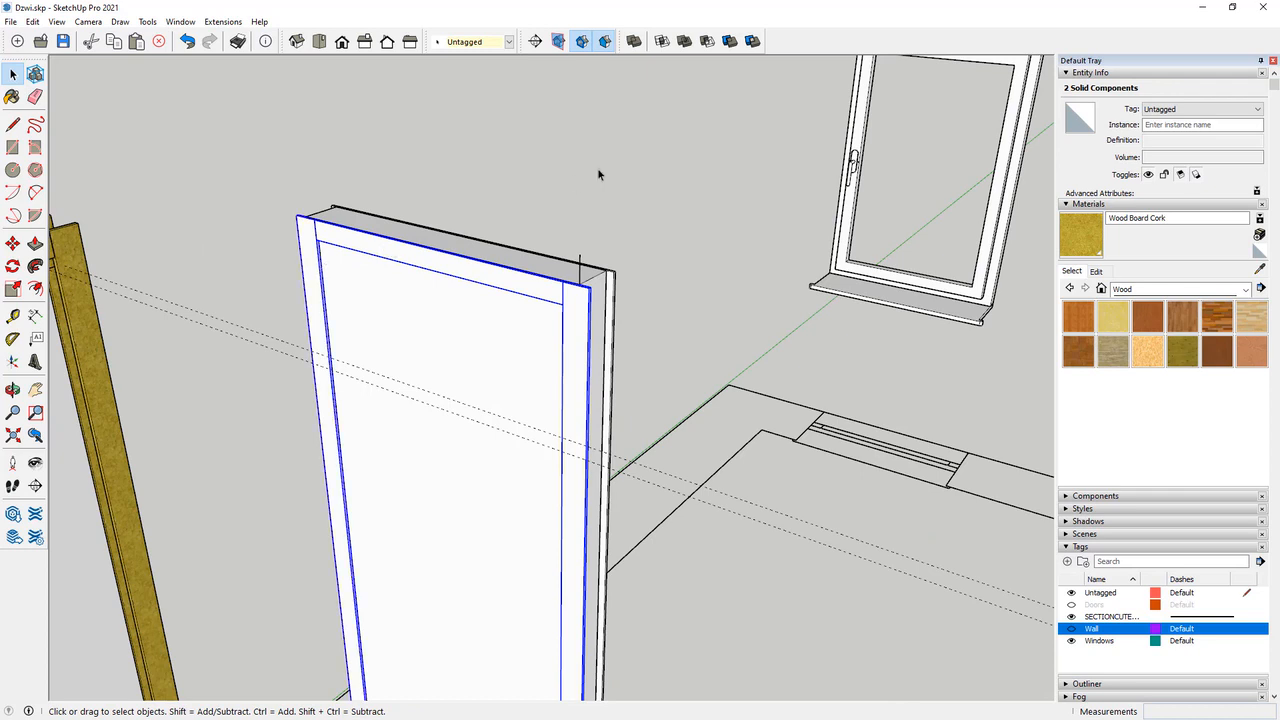
right_click(430, 258)
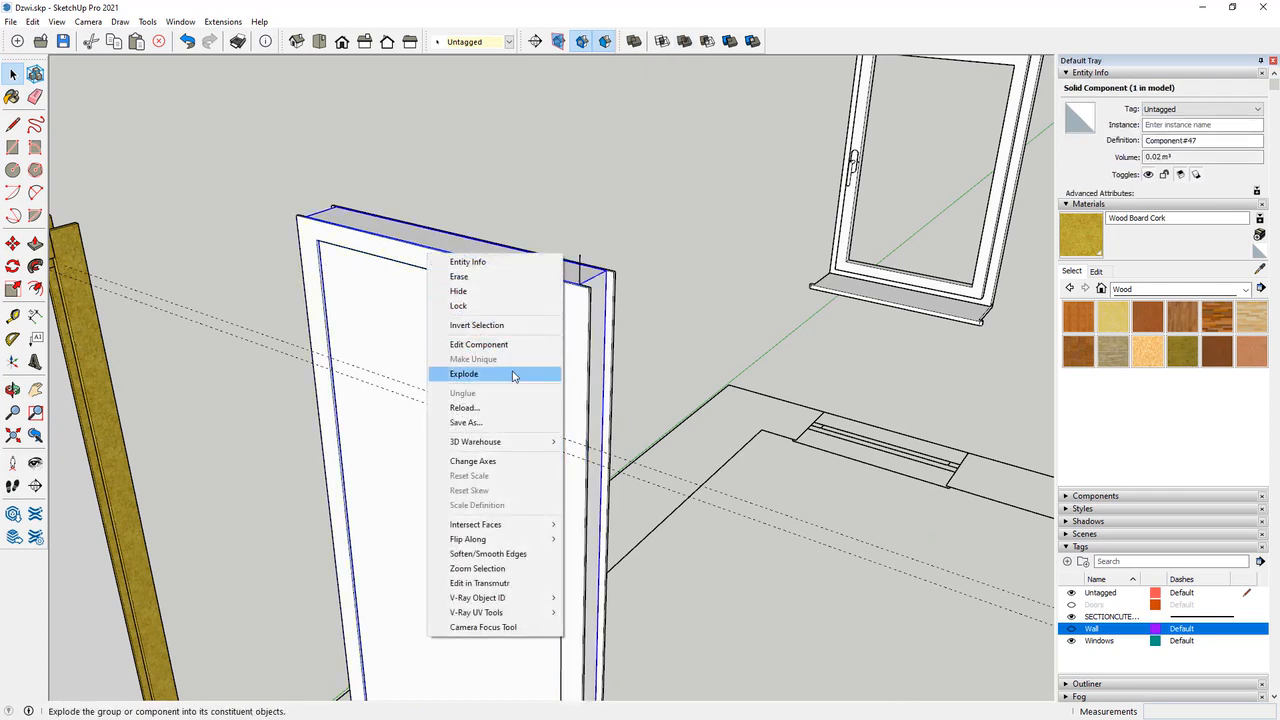
click(412, 175)
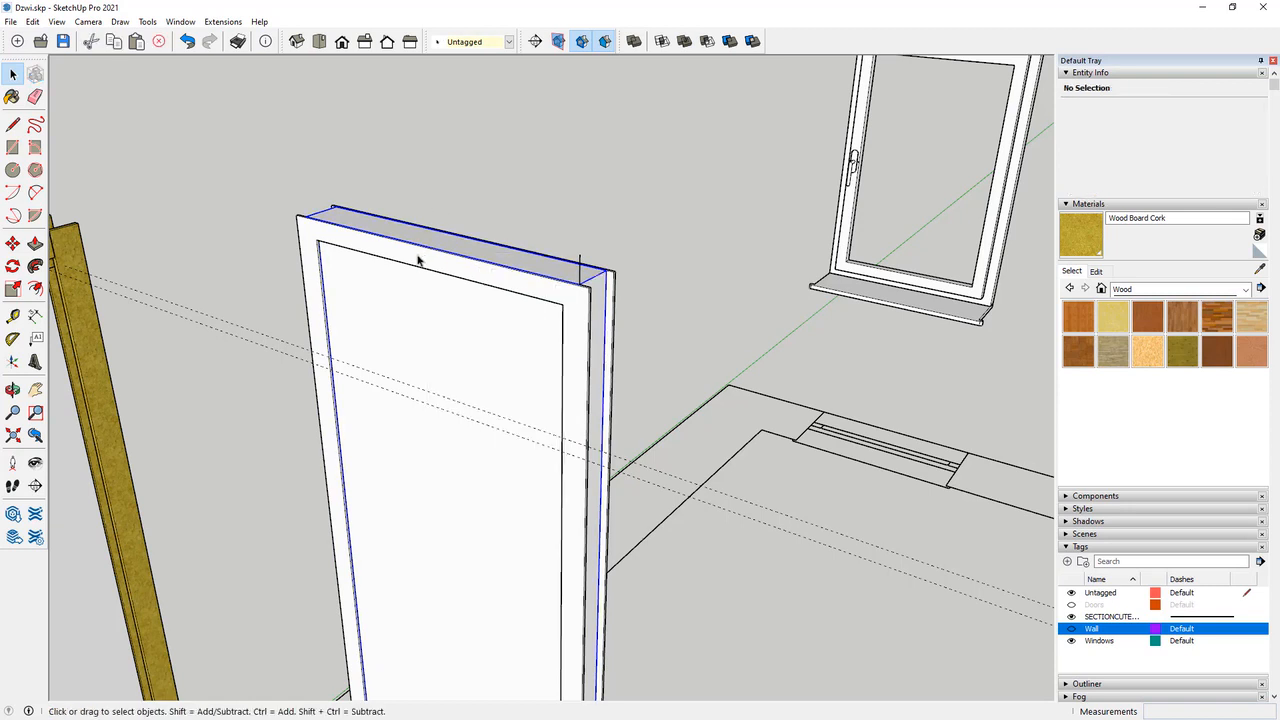
Select the rear casing's head board and two jamb boards and merge them into one casing surround.
click(489, 287)
middle_drag(489, 287, 325, 312)
click(663, 281)
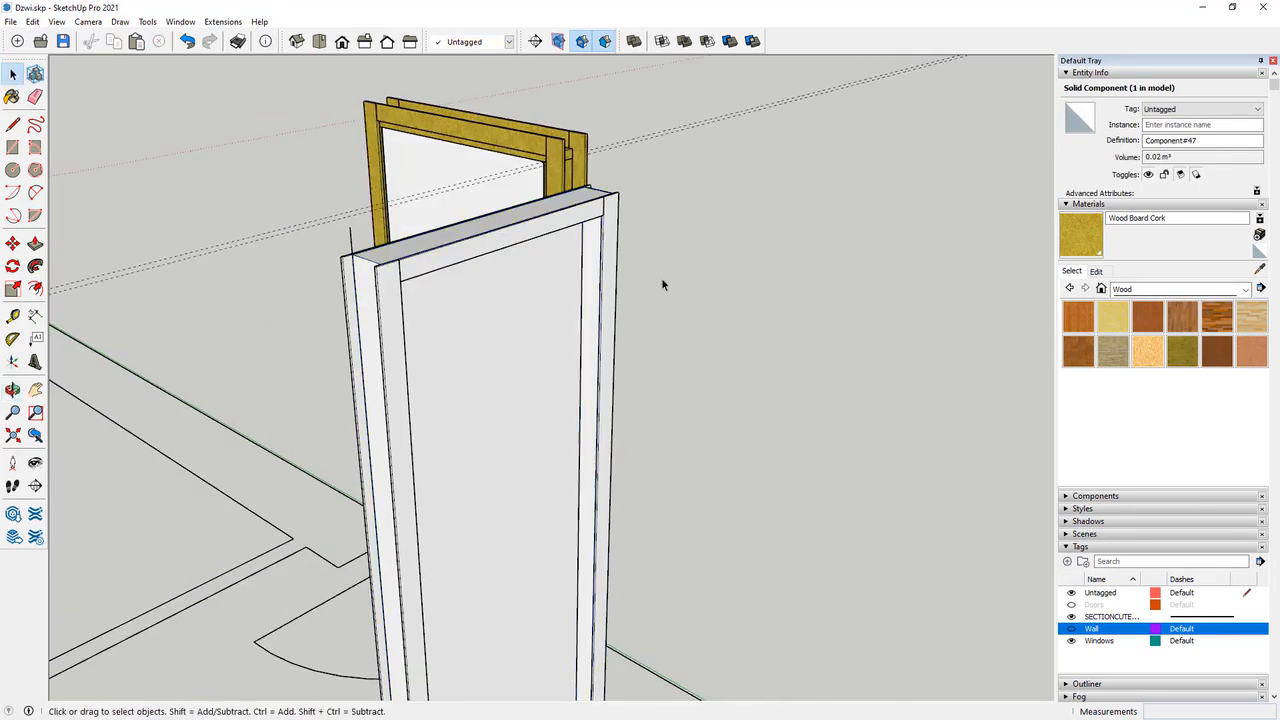
click(614, 216)
shift+click(478, 248)
shift+click(398, 289)
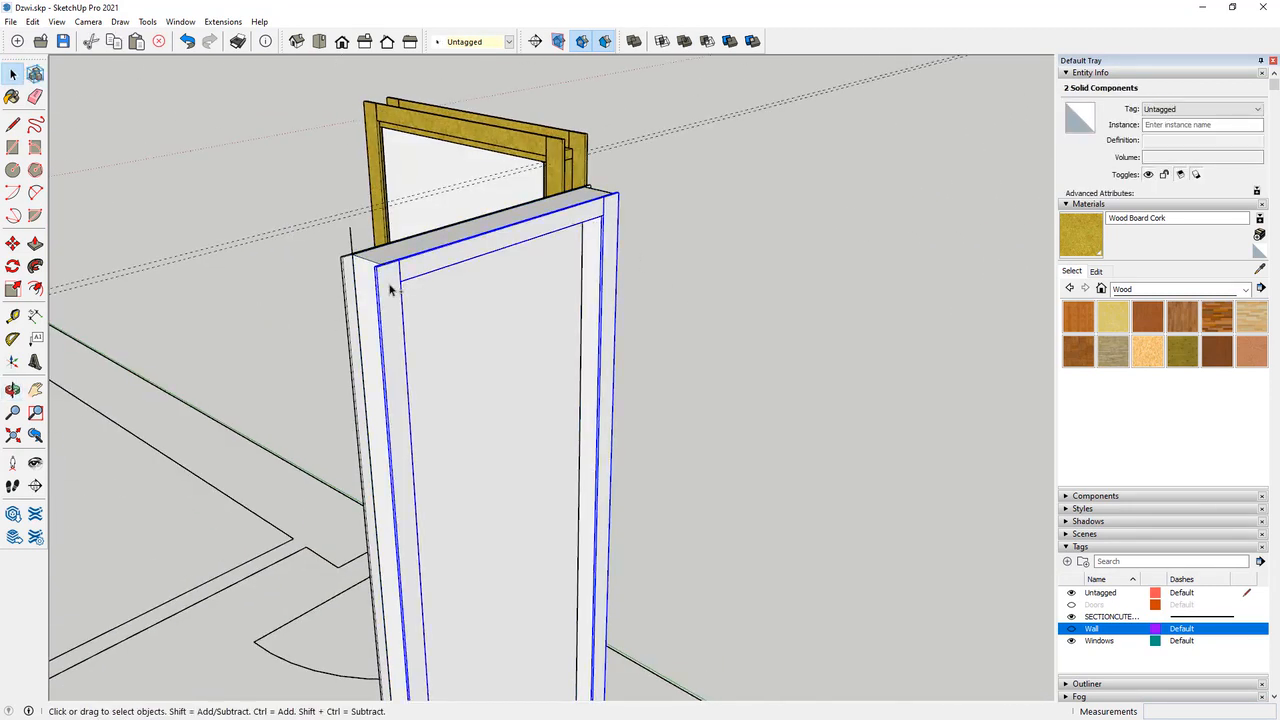
click(329, 274)
middle_drag(329, 274, 825, 237)
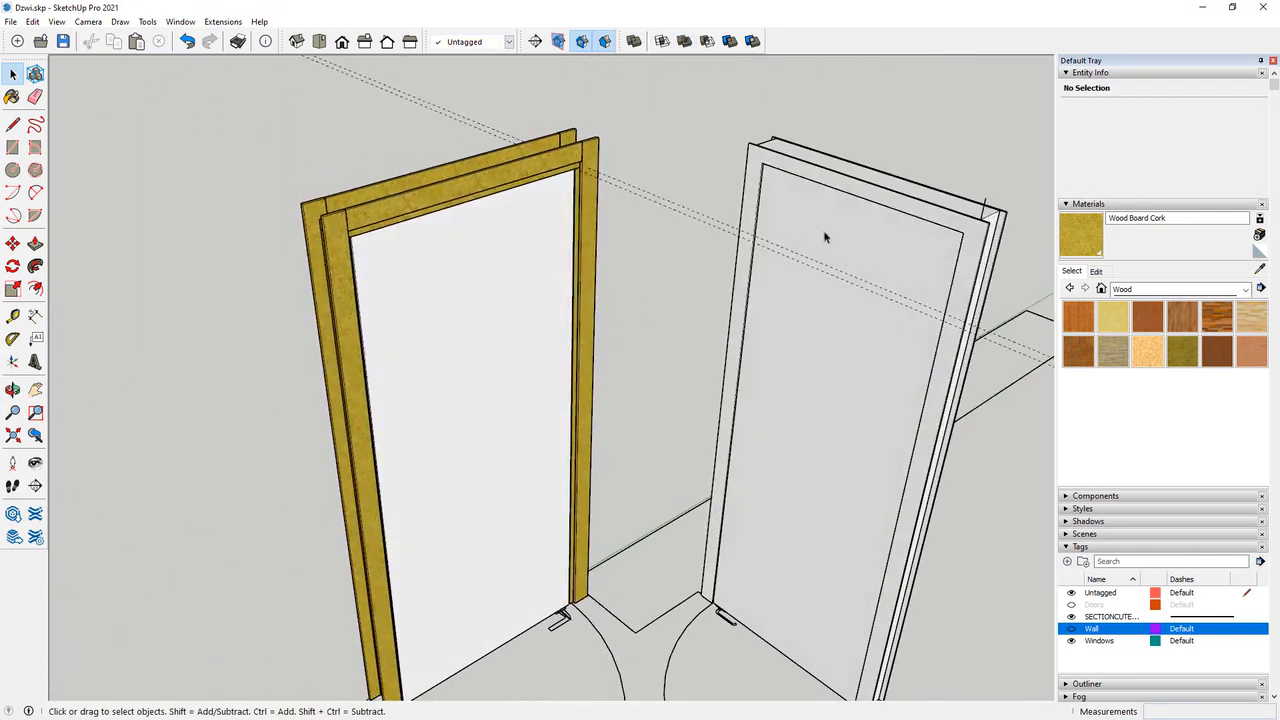
Delete the stray vertical line at the door frame's upper corner and make the Doors tag visible.
click(986, 207)
scroll(987, 208, up, 2)
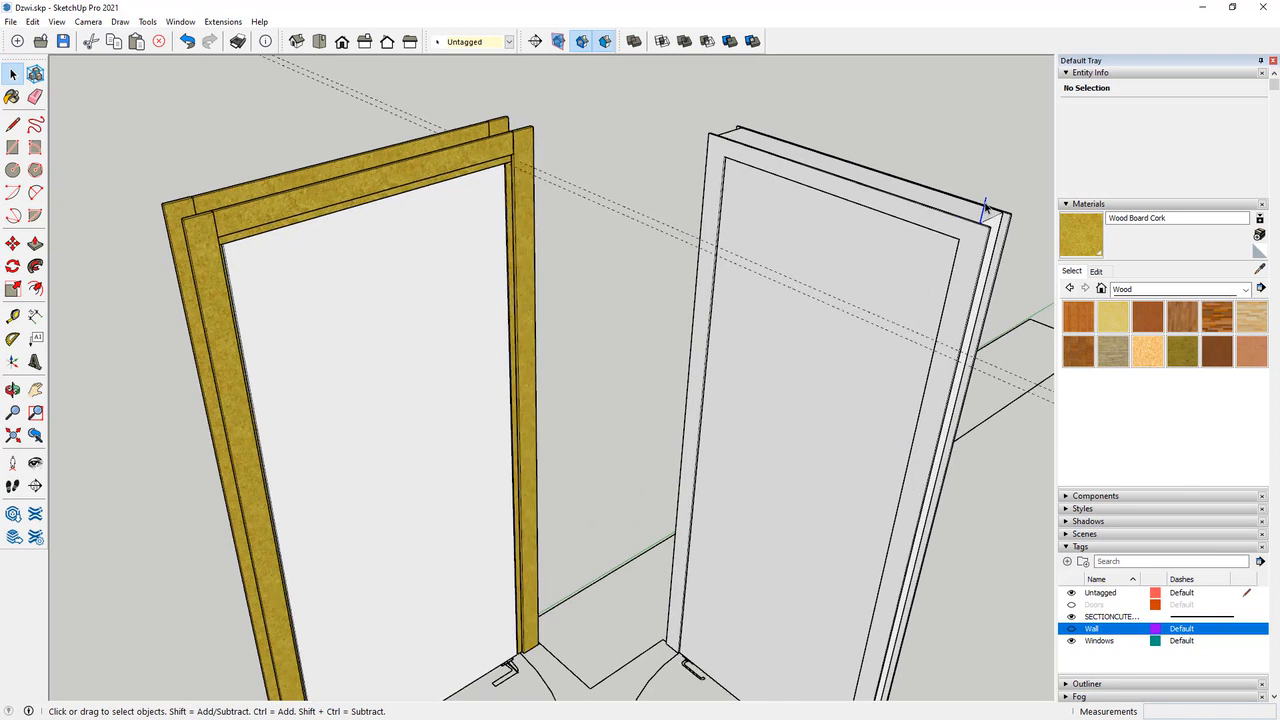
click(574, 234)
scroll(537, 240, down, 4)
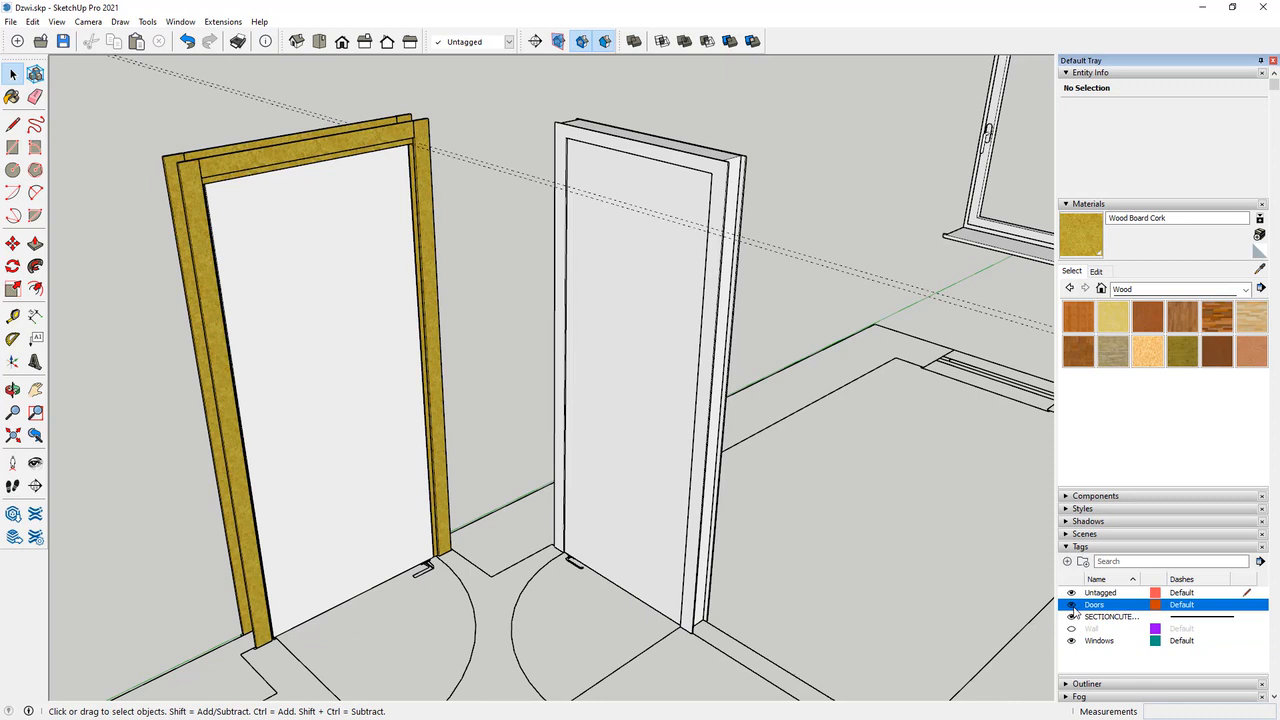
Select the cork-textured and white doors together and assign them to the Doors tag.
scroll(740, 366, down, 3)
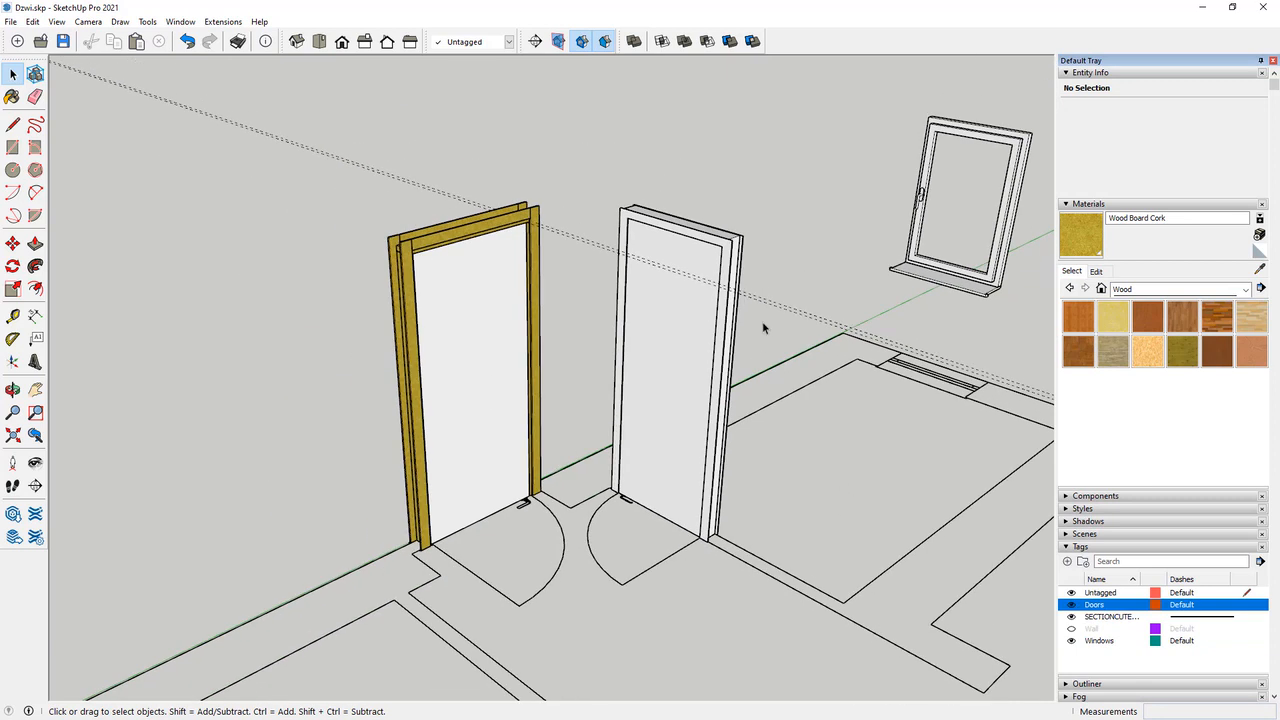
scroll(760, 290, up, 2)
middle_drag(754, 303, 809, 302)
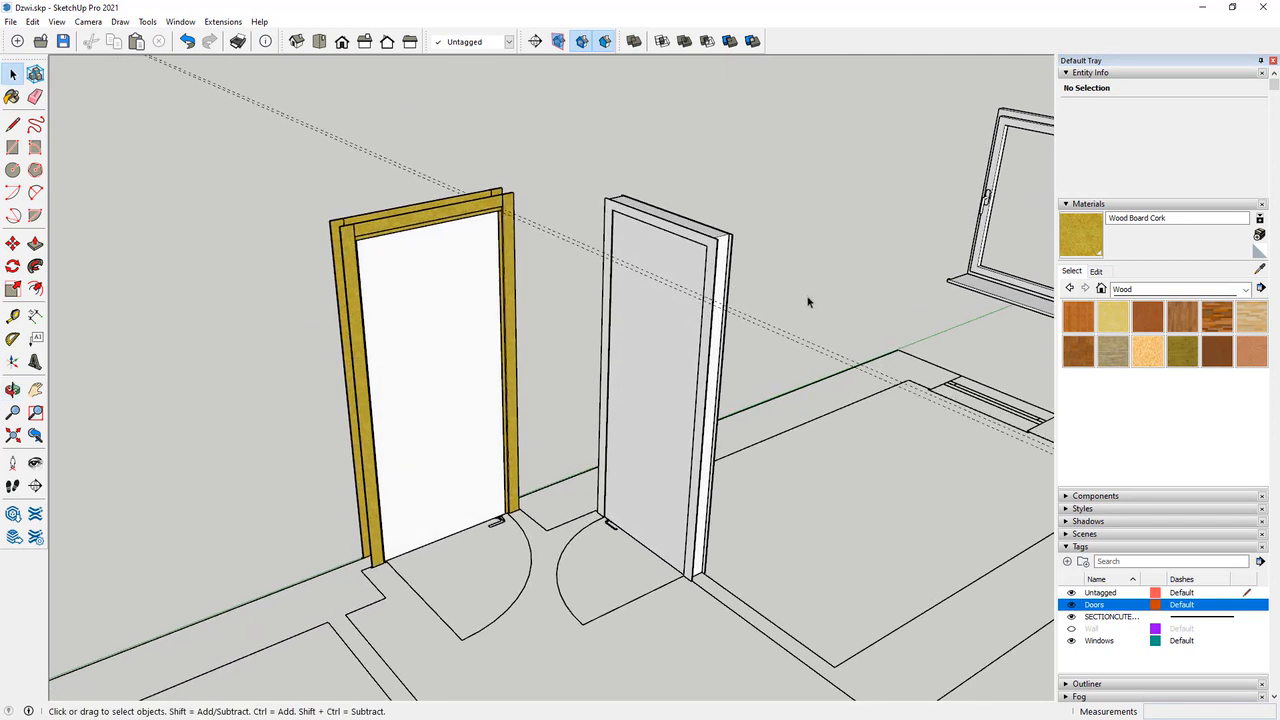
drag(788, 288, 243, 164)
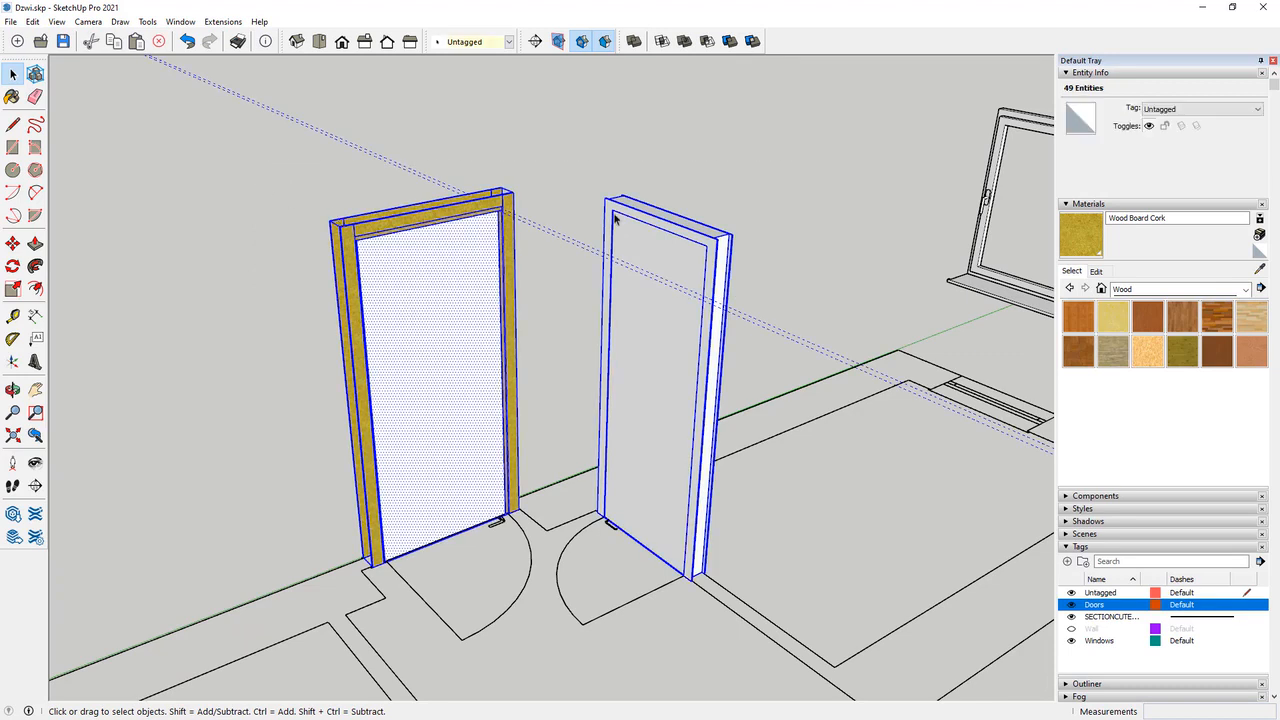
middle_drag(656, 268, 320, 300)
scroll(320, 300, down, 1)
click(1190, 109)
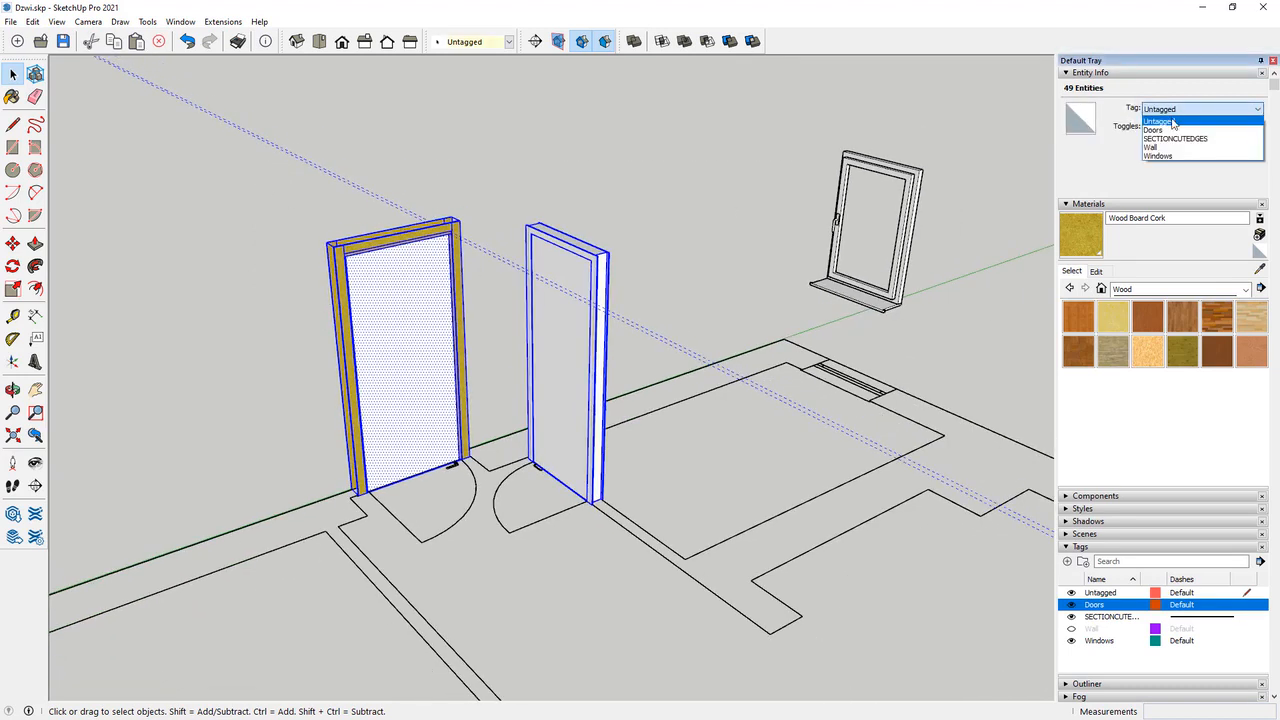
click(1160, 129)
middle_drag(600, 250, 837, 357)
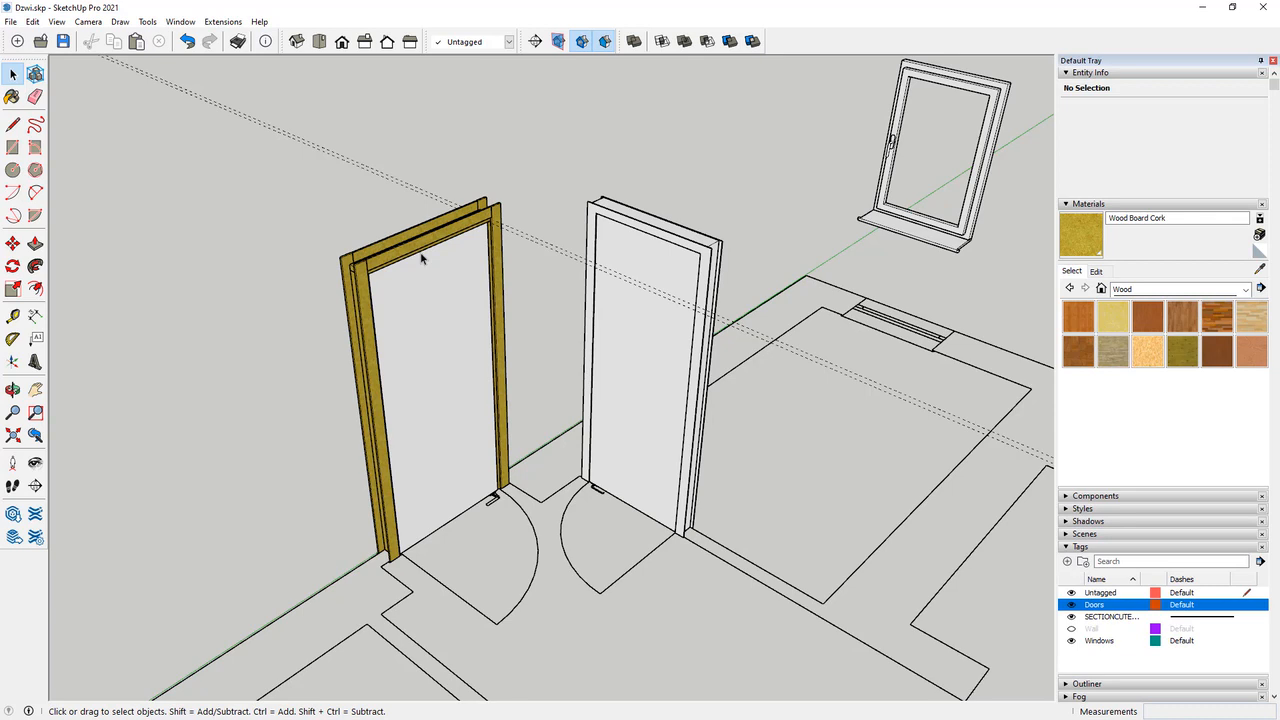
key(ctrl+z)
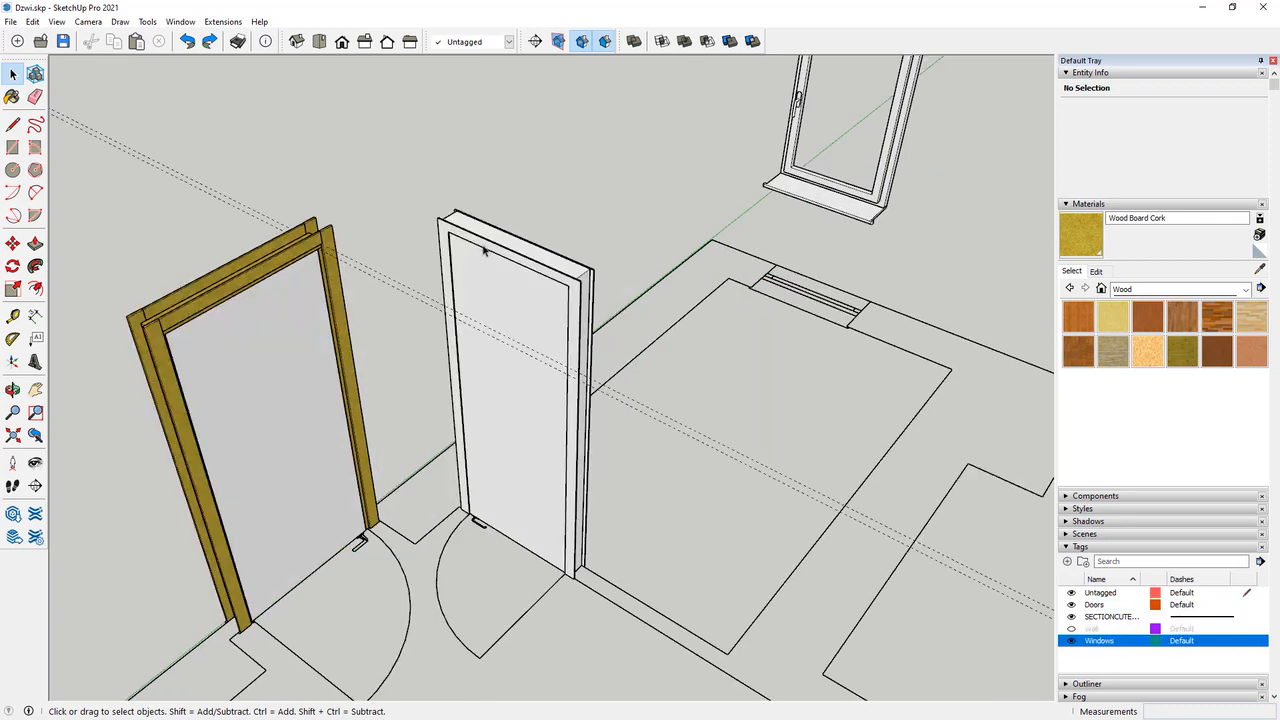
Copy the white door component with Move to beside the remaining doorway outline in the long partition wall.
click(446, 232)
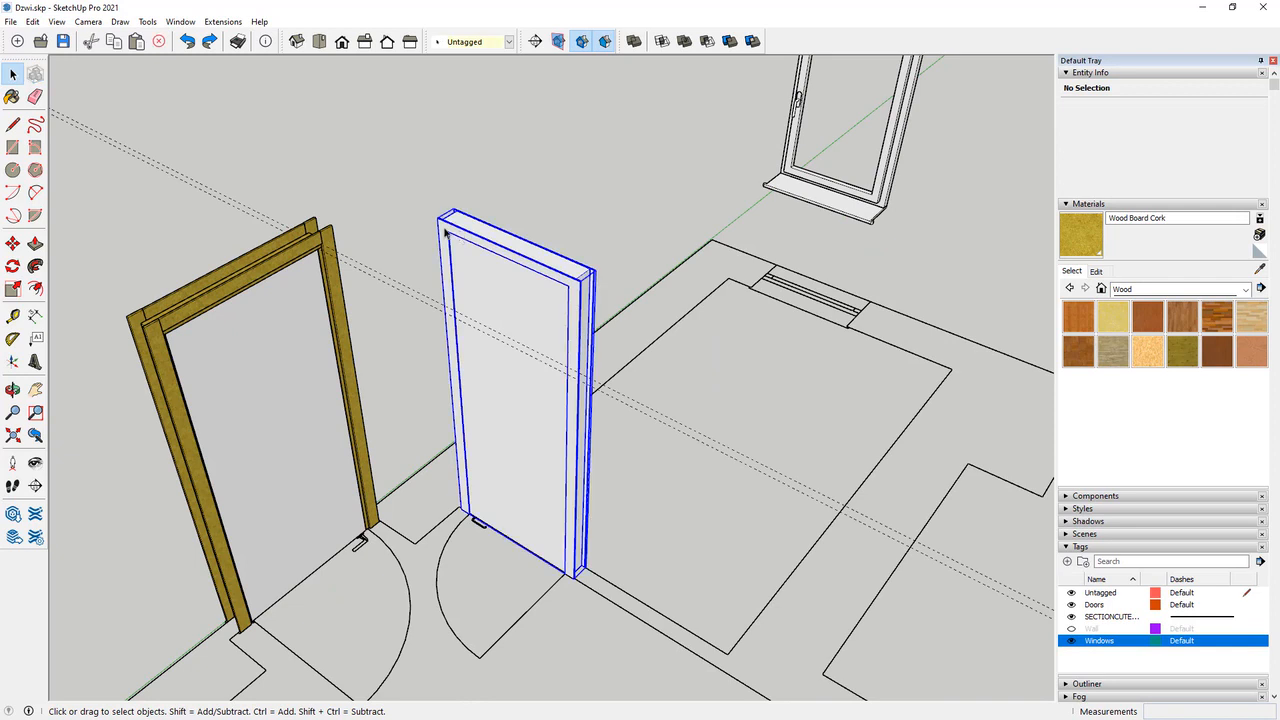
key(m)
click(473, 499)
key(ctrl)
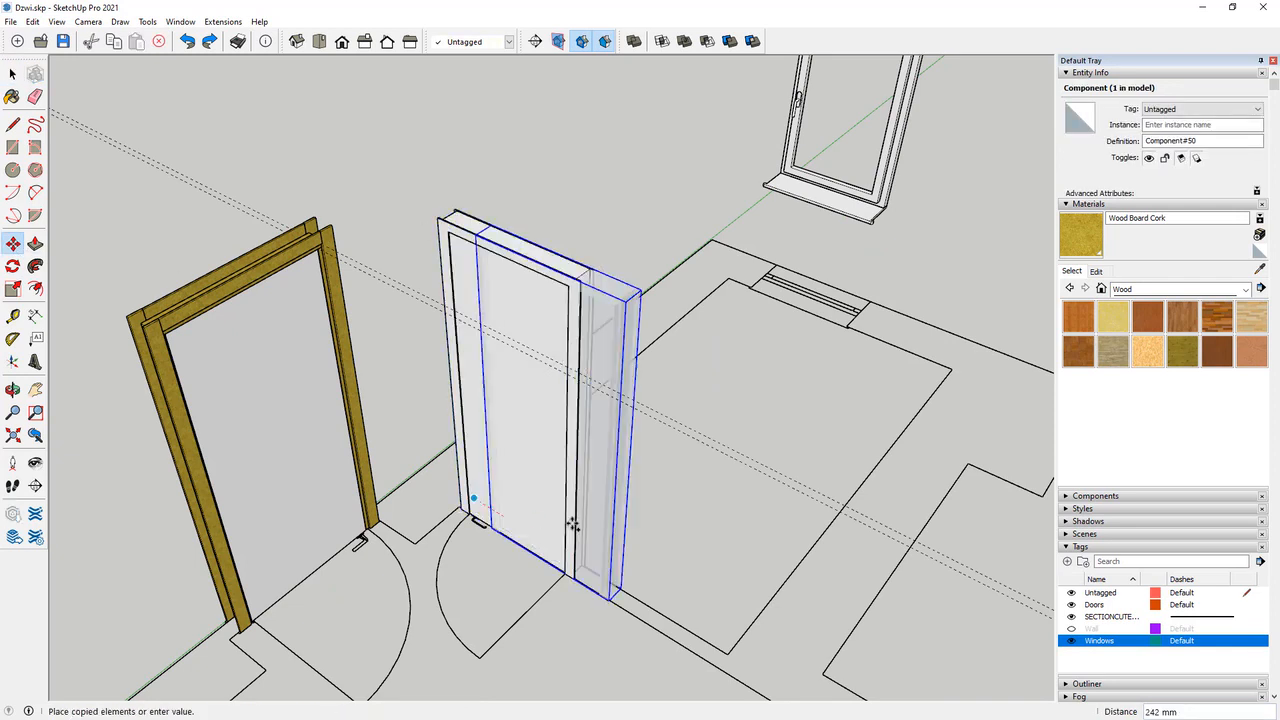
scroll(466, 251, down, 5)
middle_drag(471, 337, 646, 600)
scroll(642, 470, up, 4)
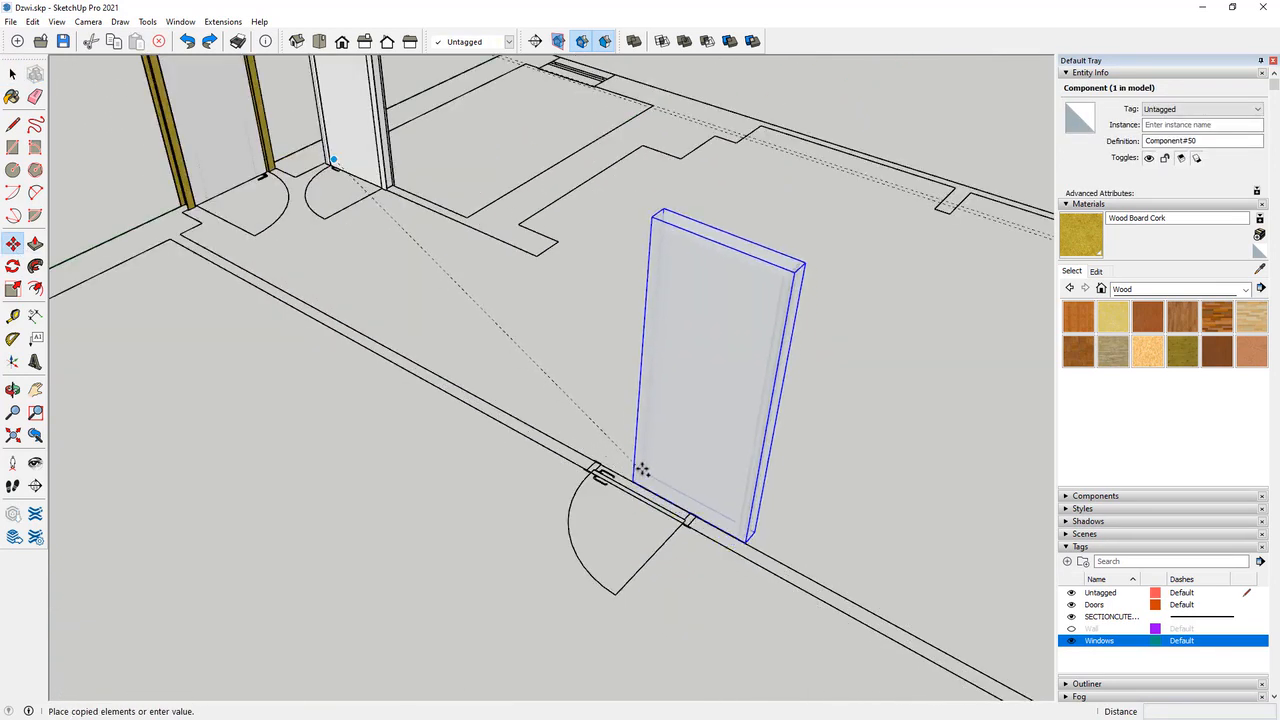
scroll(642, 470, up, 3)
click(720, 322)
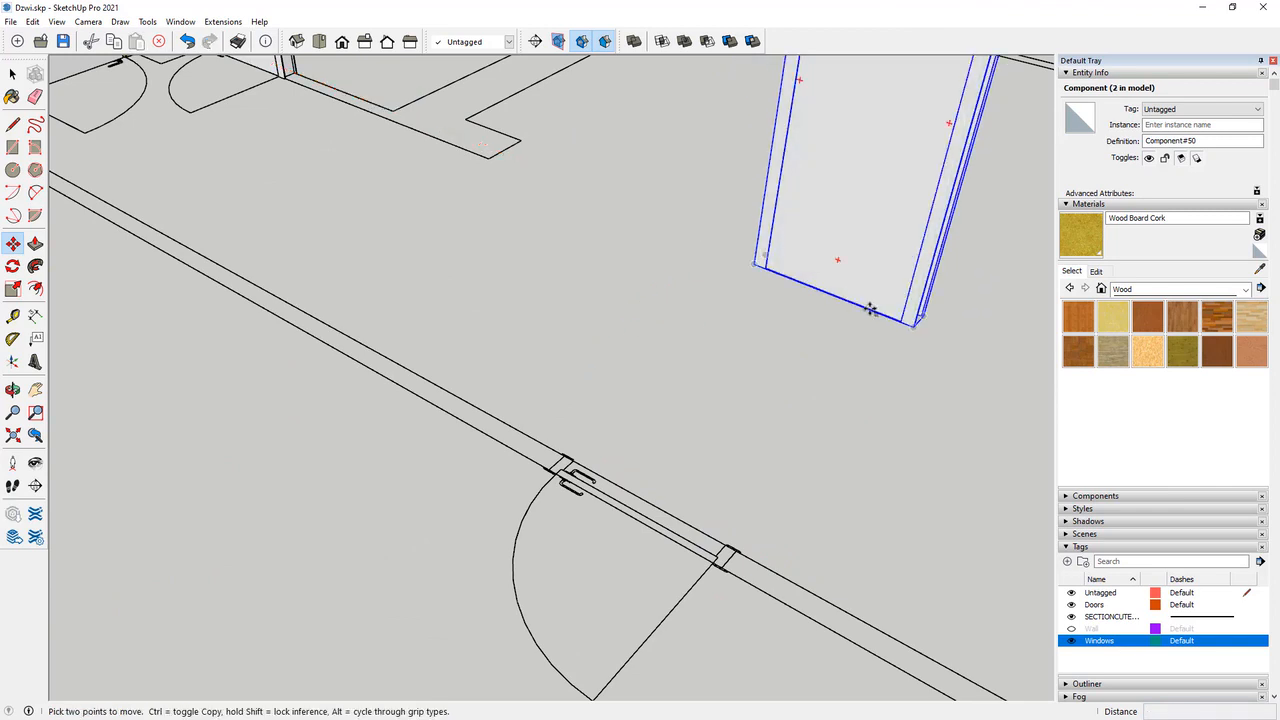
Move the copied door into the partition wall's doorway outline, aligning its casing with the wall lines.
middle_drag(870, 310, 690, 555)
scroll(690, 545, up, 4)
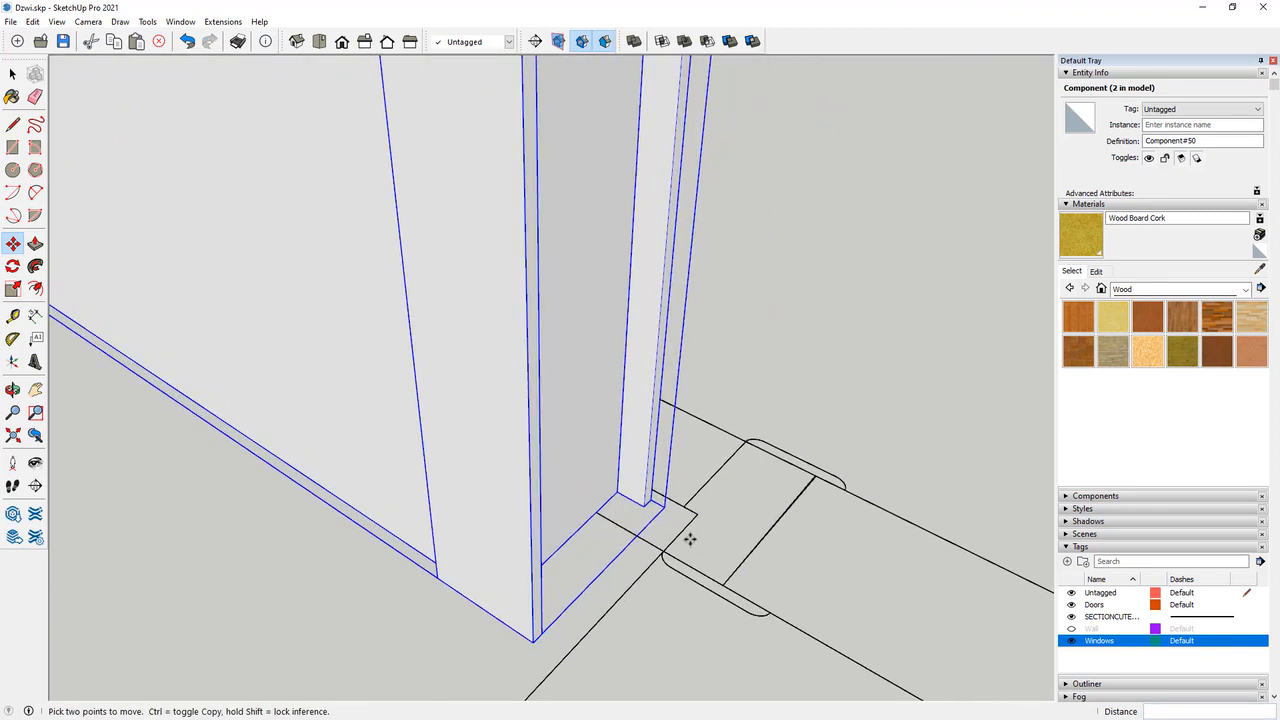
scroll(690, 539, down, 2)
click(634, 520)
scroll(899, 461, up, 3)
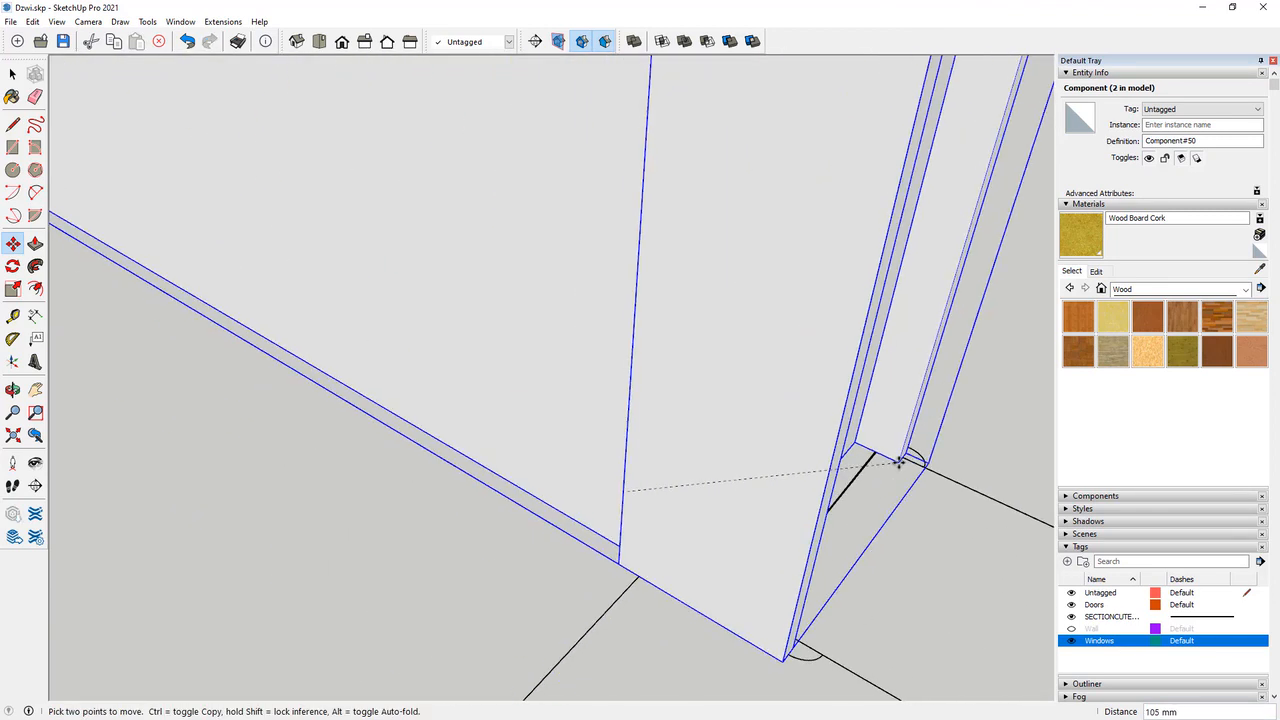
scroll(899, 461, down, 2)
click(823, 474)
middle_drag(823, 474, 607, 382)
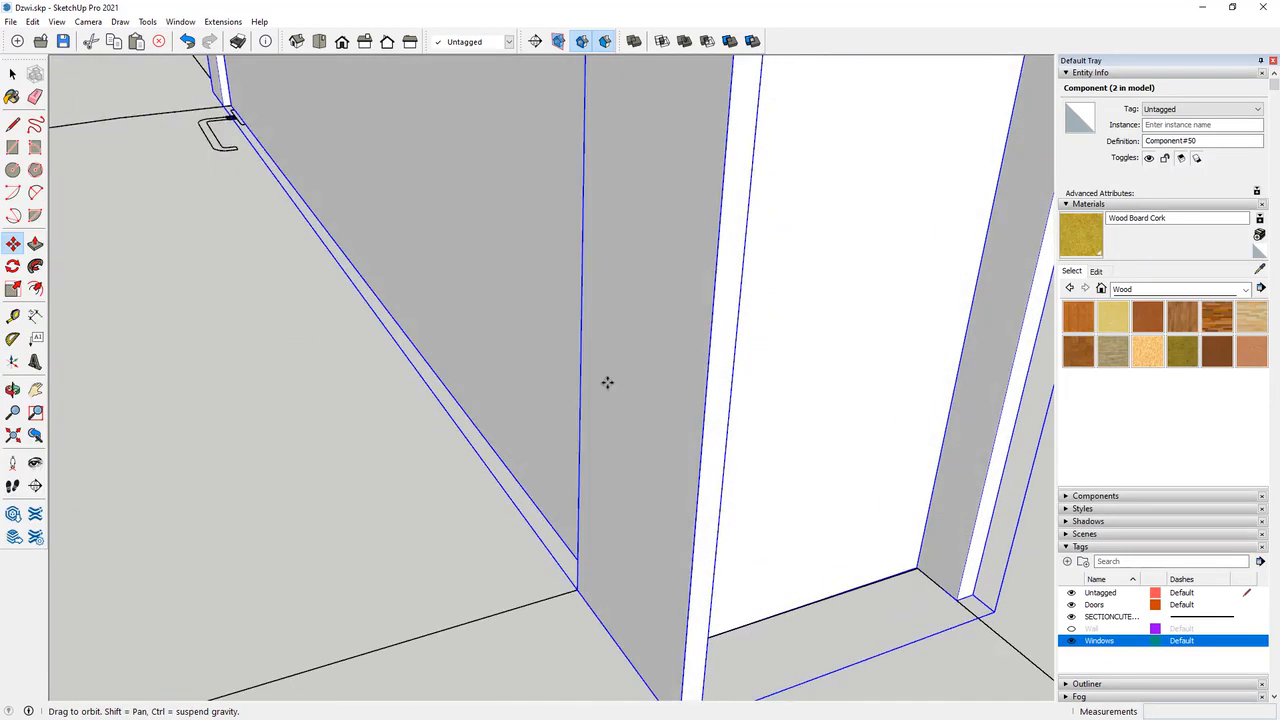
scroll(437, 500, down, 3)
middle_drag(437, 500, 406, 528)
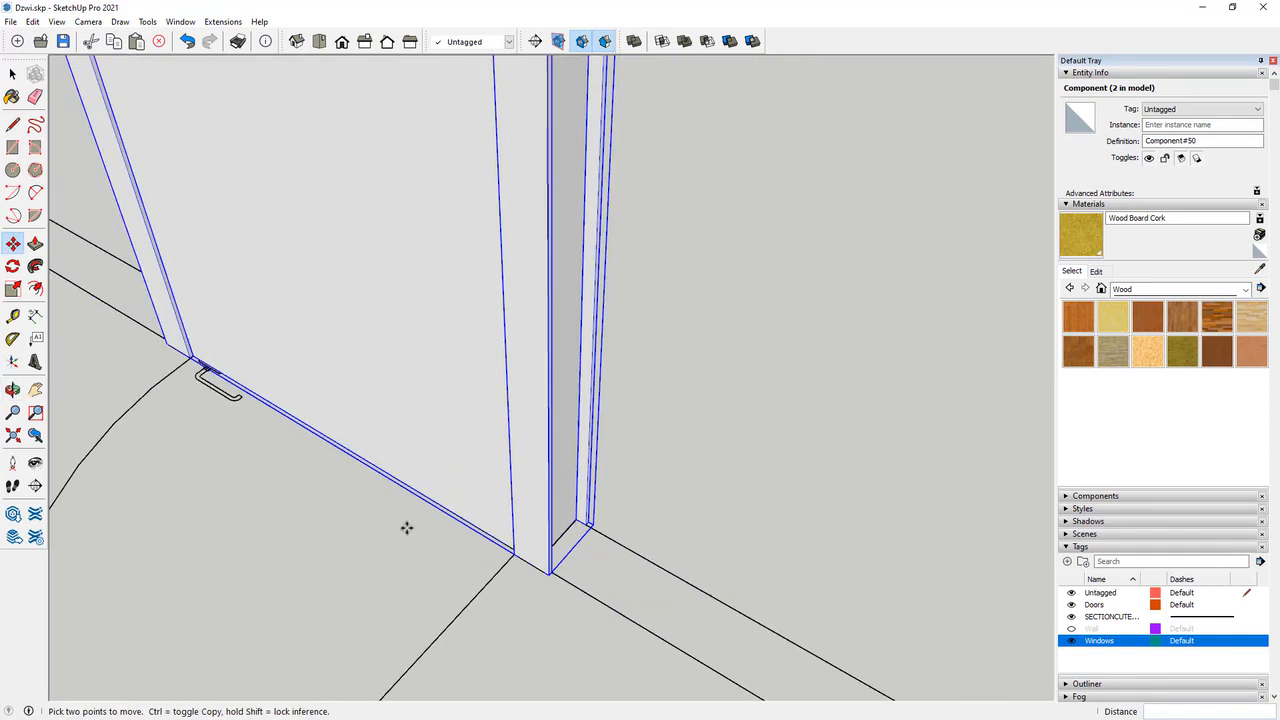
scroll(551, 569, down, 8)
click(12, 74)
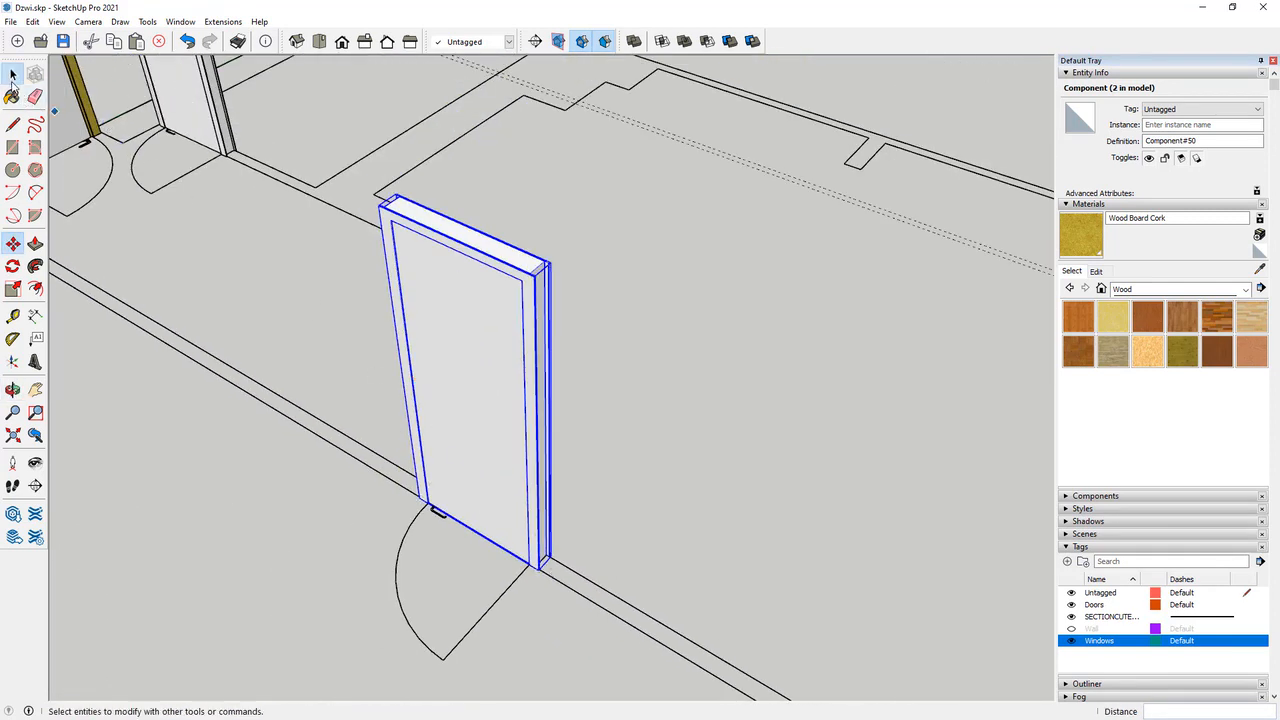
click(292, 268)
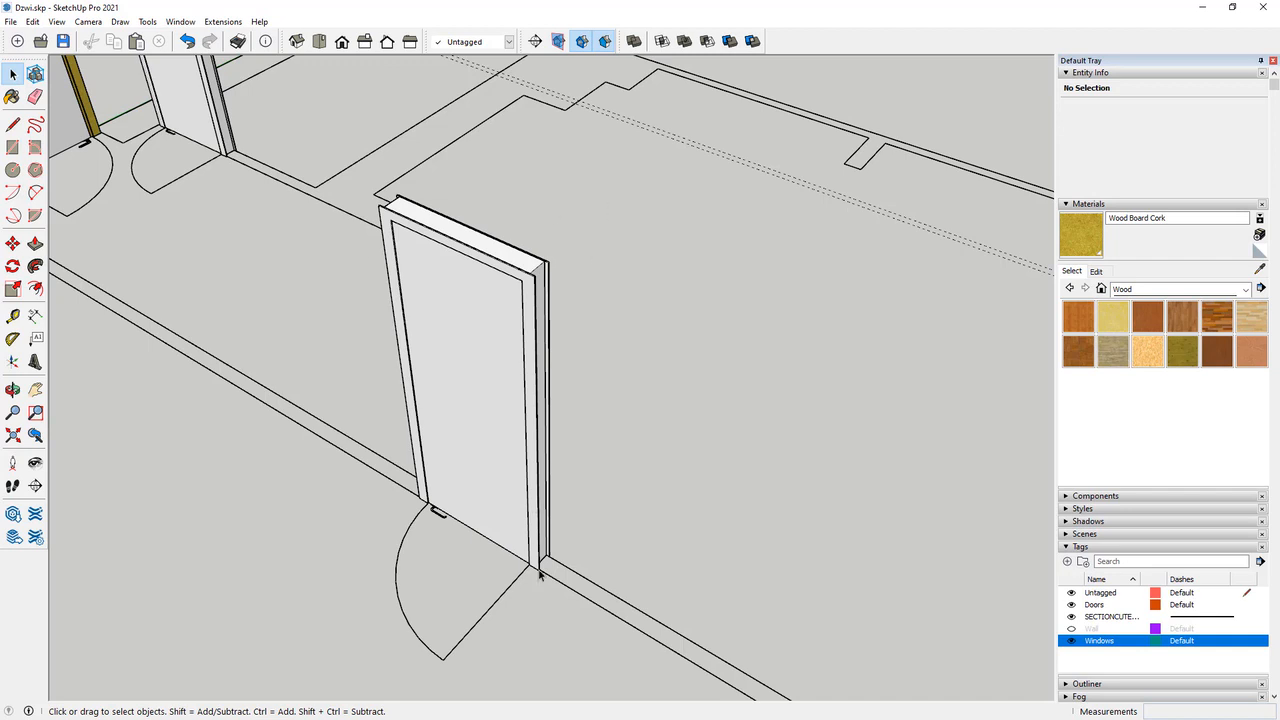
Examine from above and below how the copied door's lower casing corner fits the wall outline.
scroll(546, 580, up, 6)
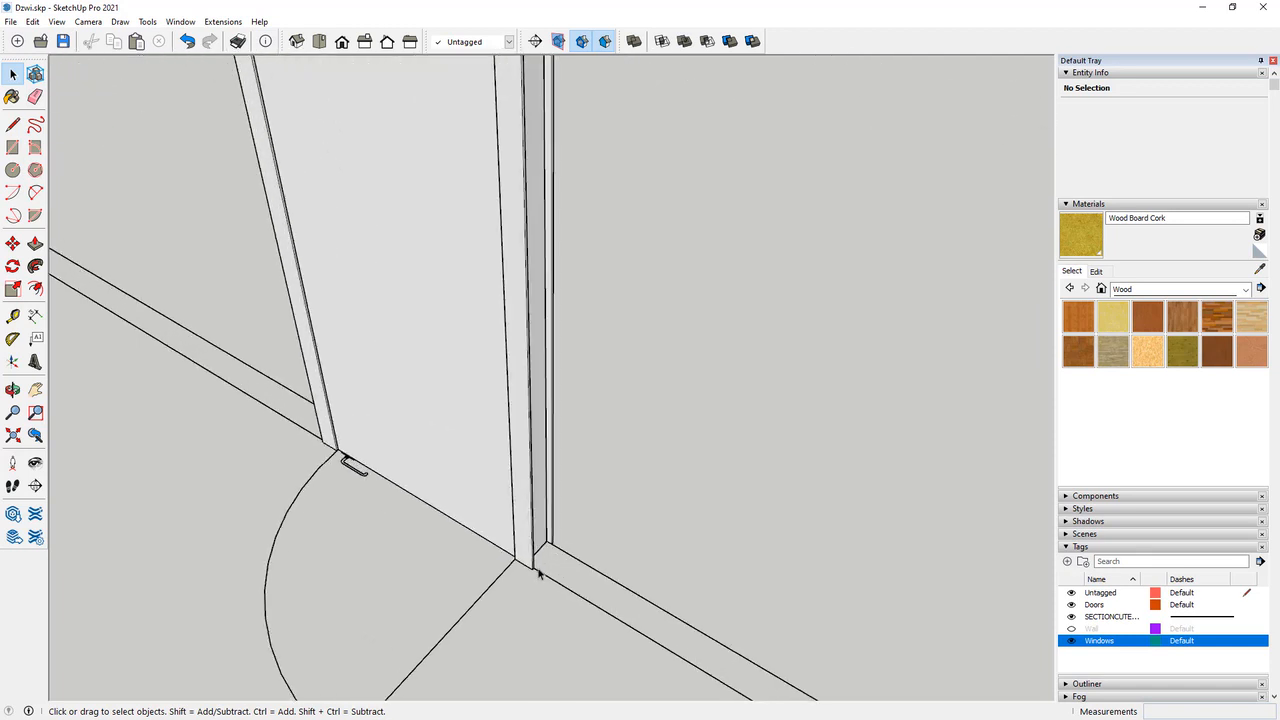
scroll(532, 574, up, 5)
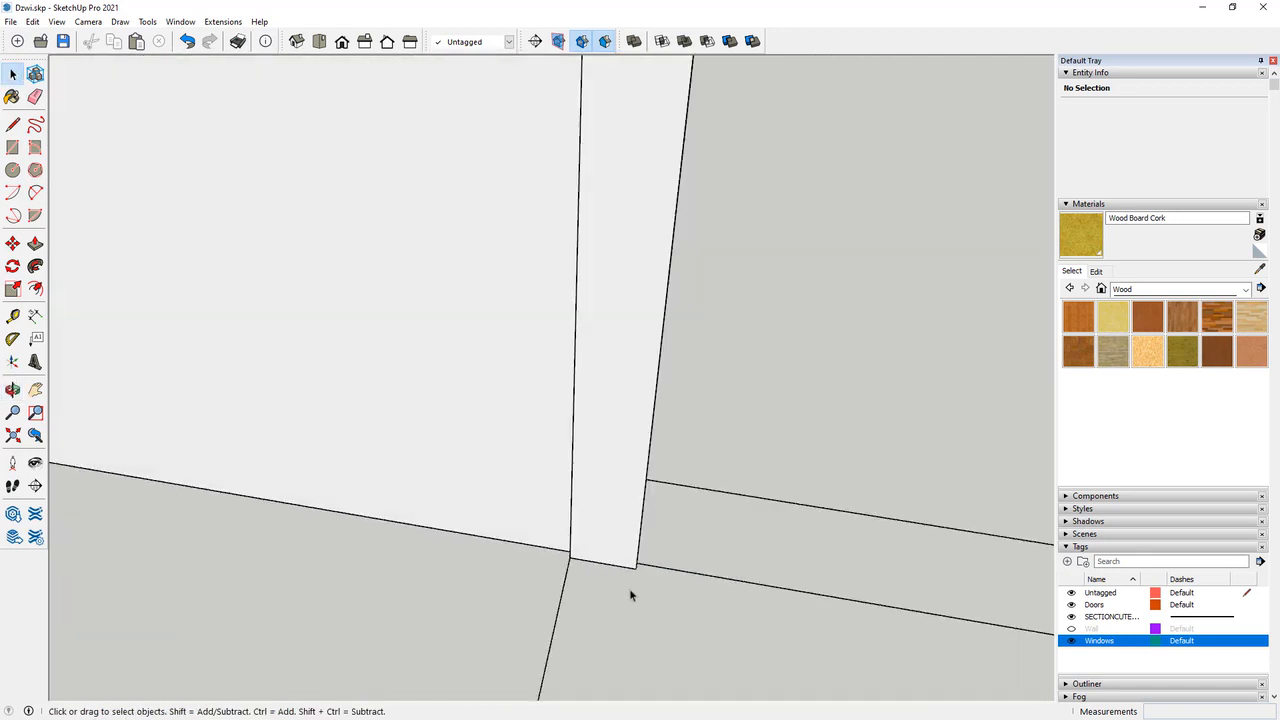
scroll(624, 597, up, 2)
middle_drag(634, 577, 463, 203)
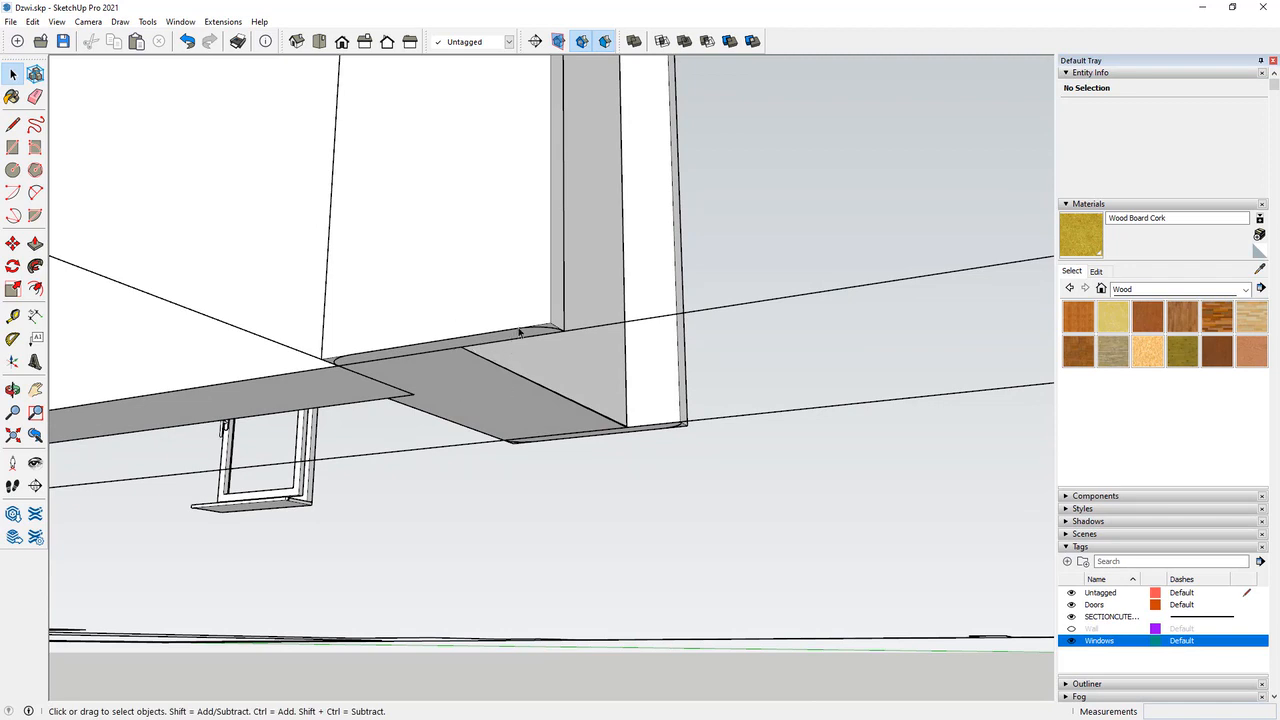
middle_drag(536, 321, 486, 563)
scroll(506, 425, up, 6)
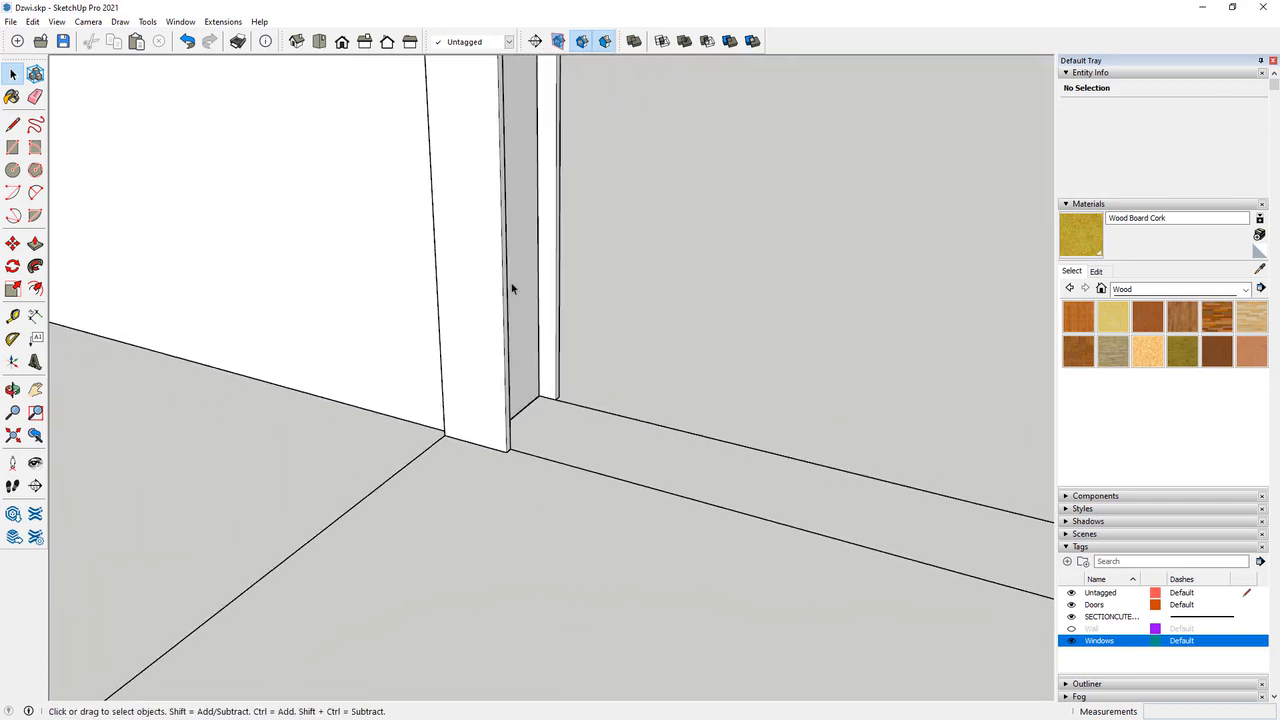
scroll(511, 482, down, 6)
scroll(500, 434, up, 4)
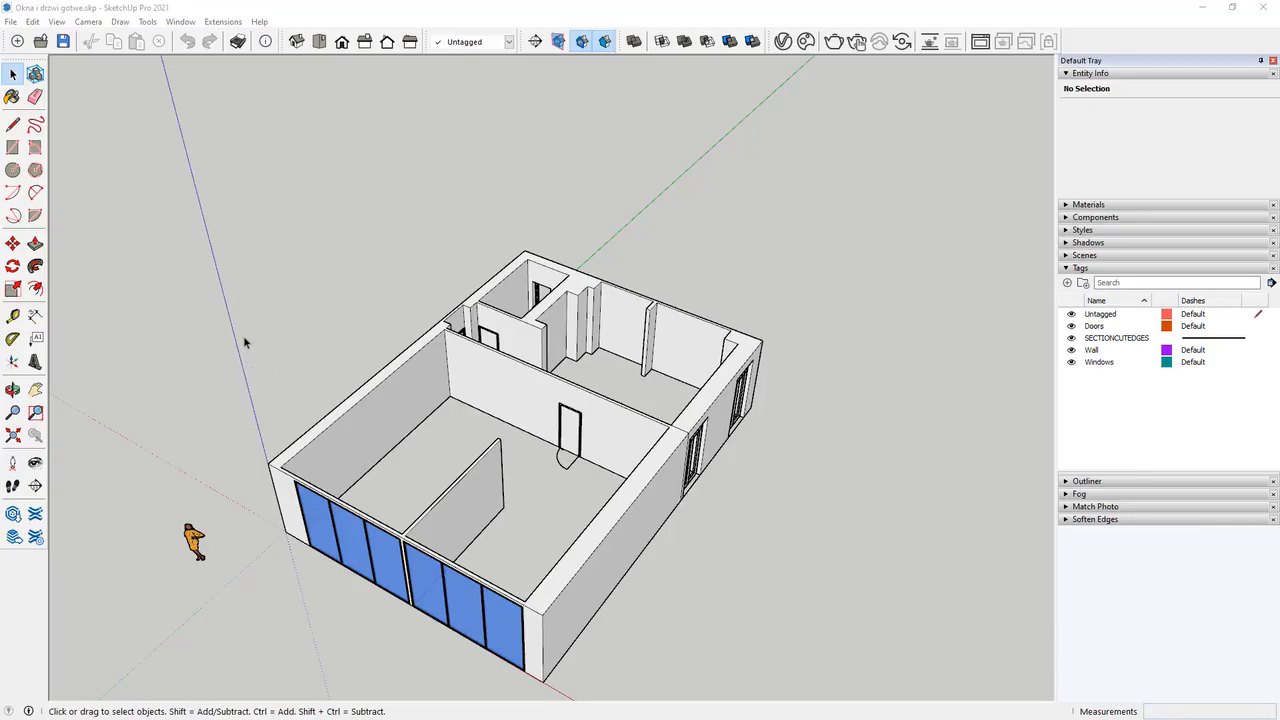
In the finished model Okna i drzwi gotwe.skp, hide the Doors, Wall, Windows and SECTIONCUTEDGES tags one by one.
mouse_move(243, 343)
mouse_down()
mouse_move(280, 417)
mouse_move(330, 422)
mouse_move(220, 430)
mouse_move(577, 434)
mouse_move(590, 450)
mouse_up()
key(space)
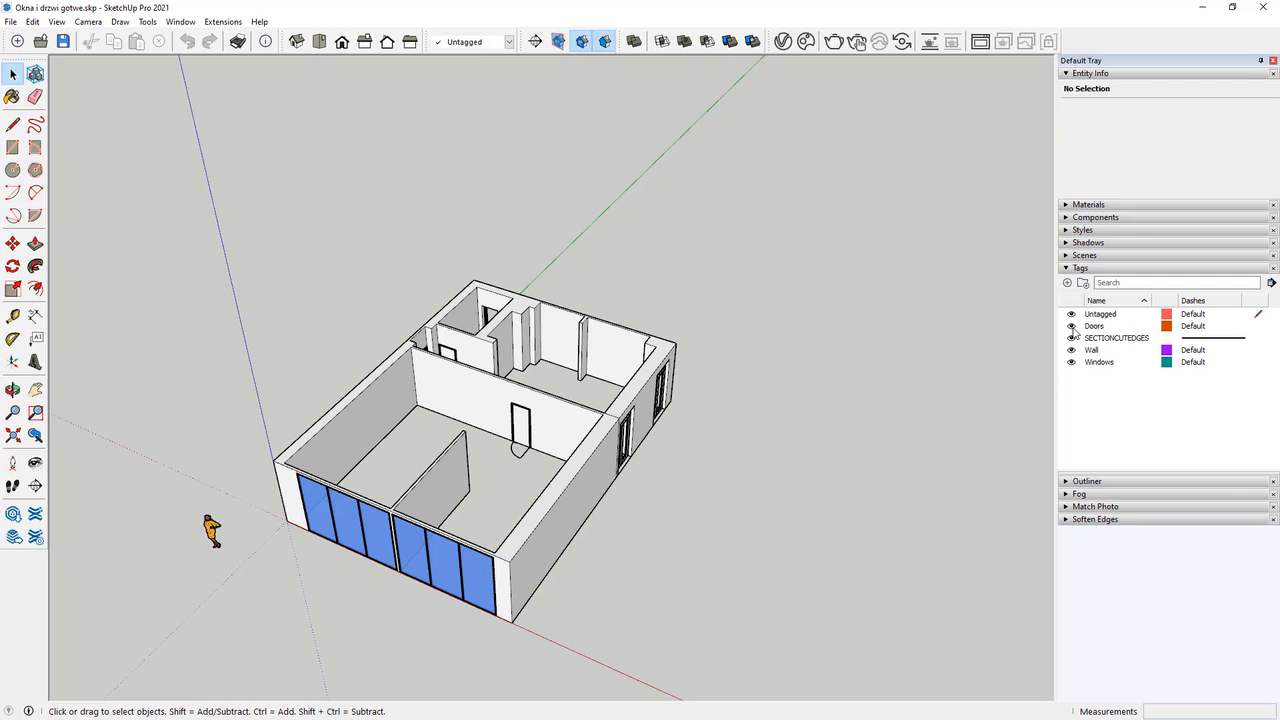
middle_drag(745, 390, 660, 398)
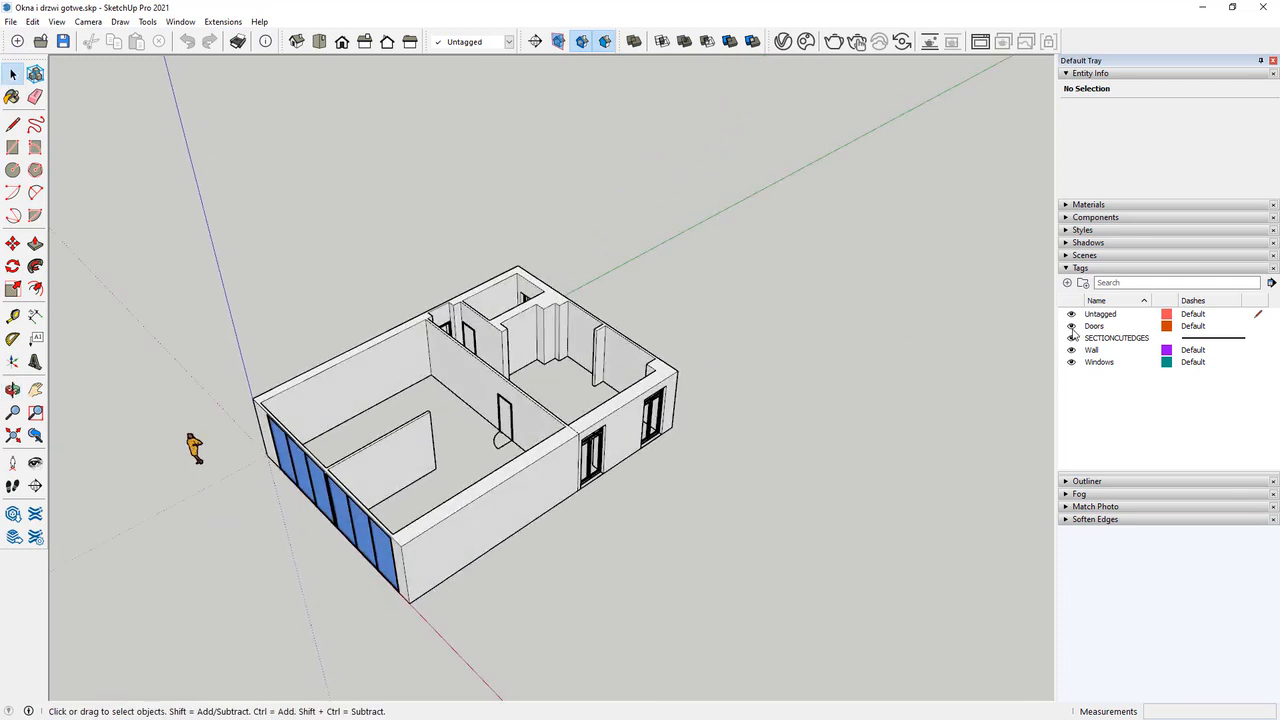
click(1074, 328)
middle_drag(846, 346, 720, 340)
click(1071, 350)
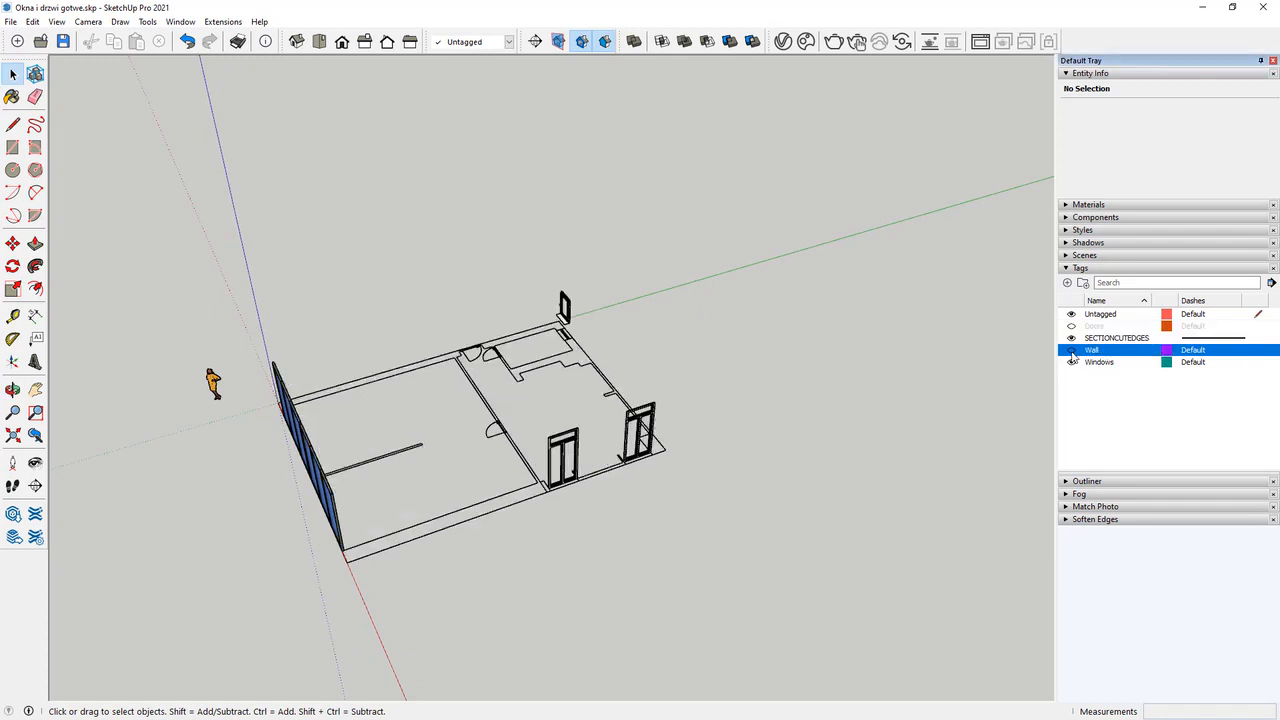
click(1071, 362)
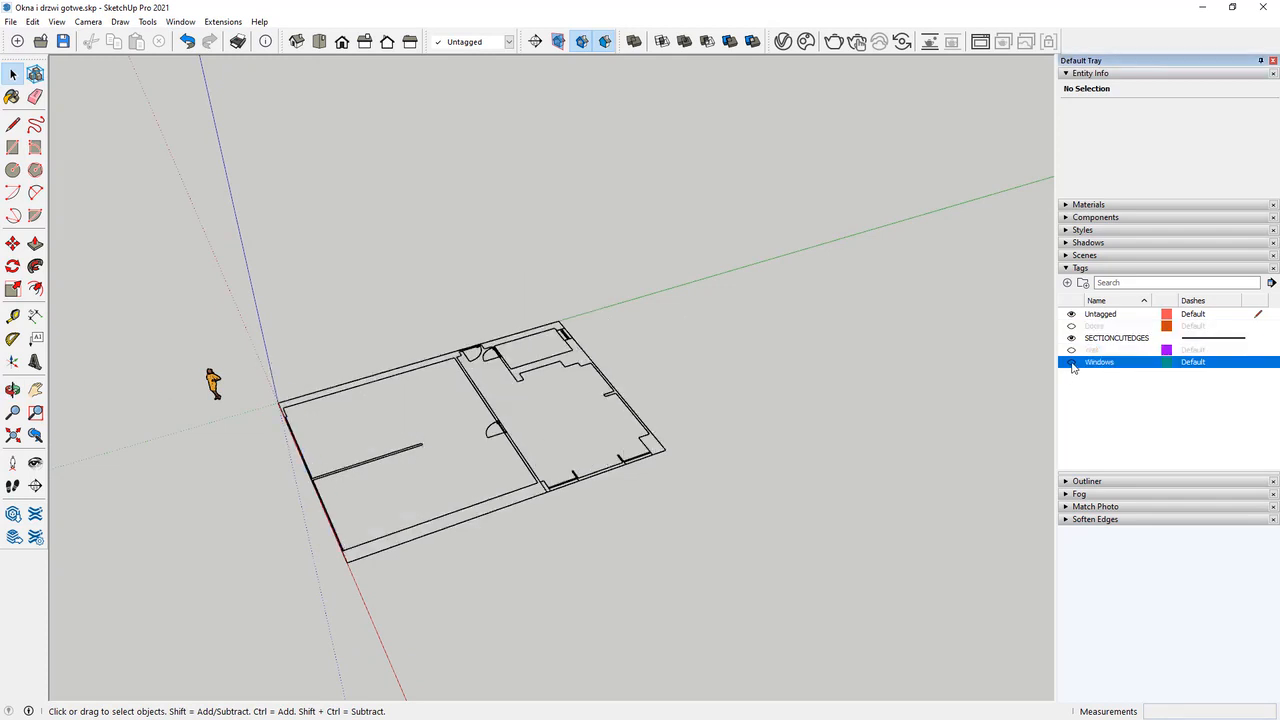
middle_drag(450, 545, 580, 520)
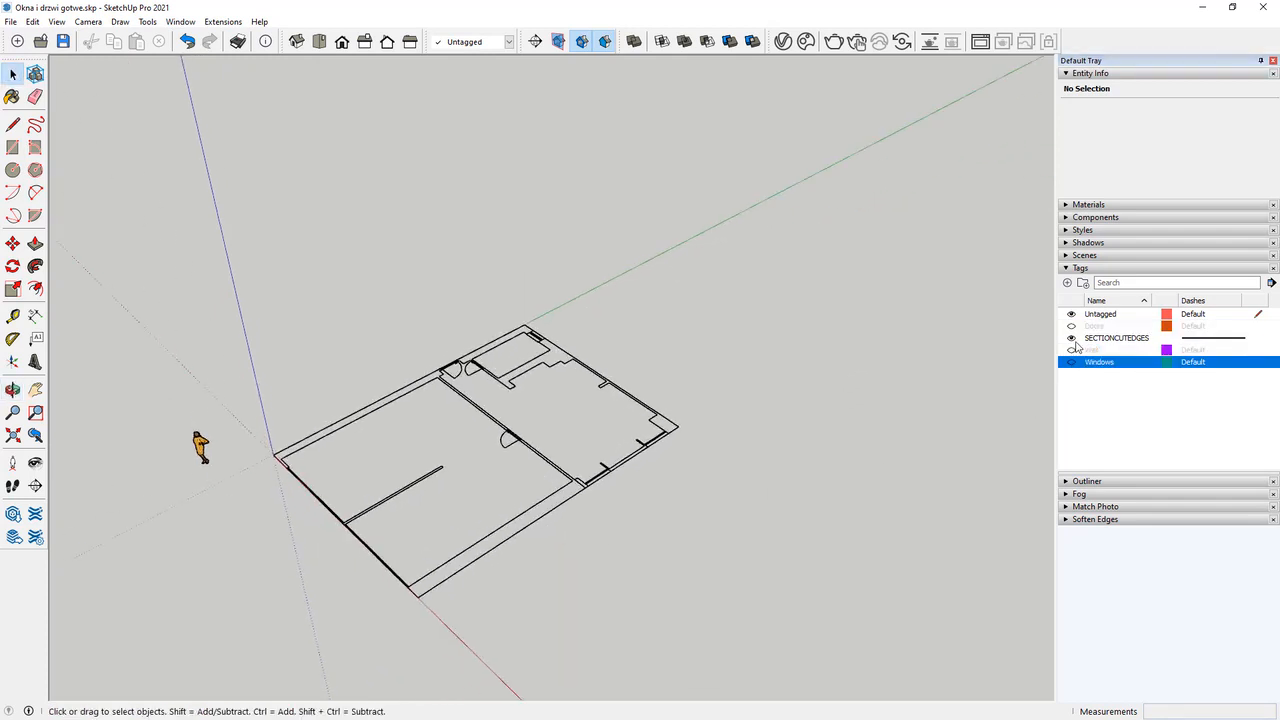
click(1071, 338)
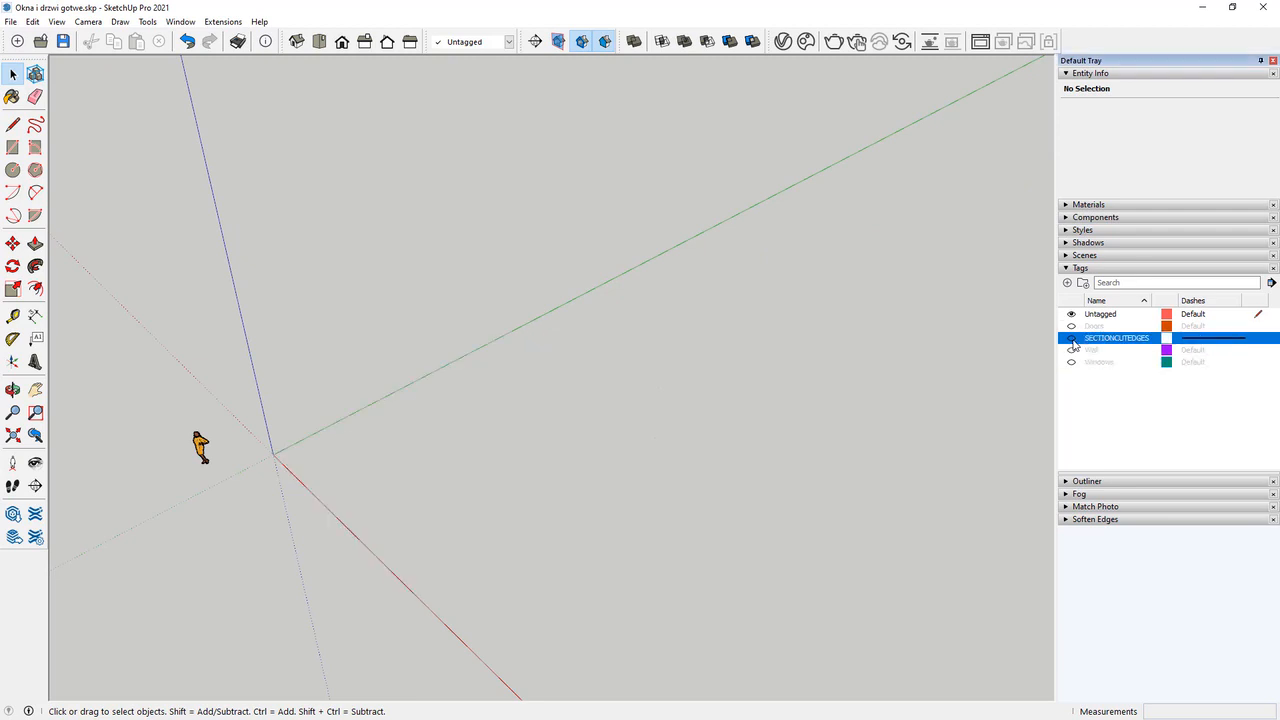
Show the SECTIONCUTEDGES, Wall, Windows and Doors tags again and view the complete apartment model.
click(1071, 338)
click(1071, 350)
click(1071, 362)
click(1071, 326)
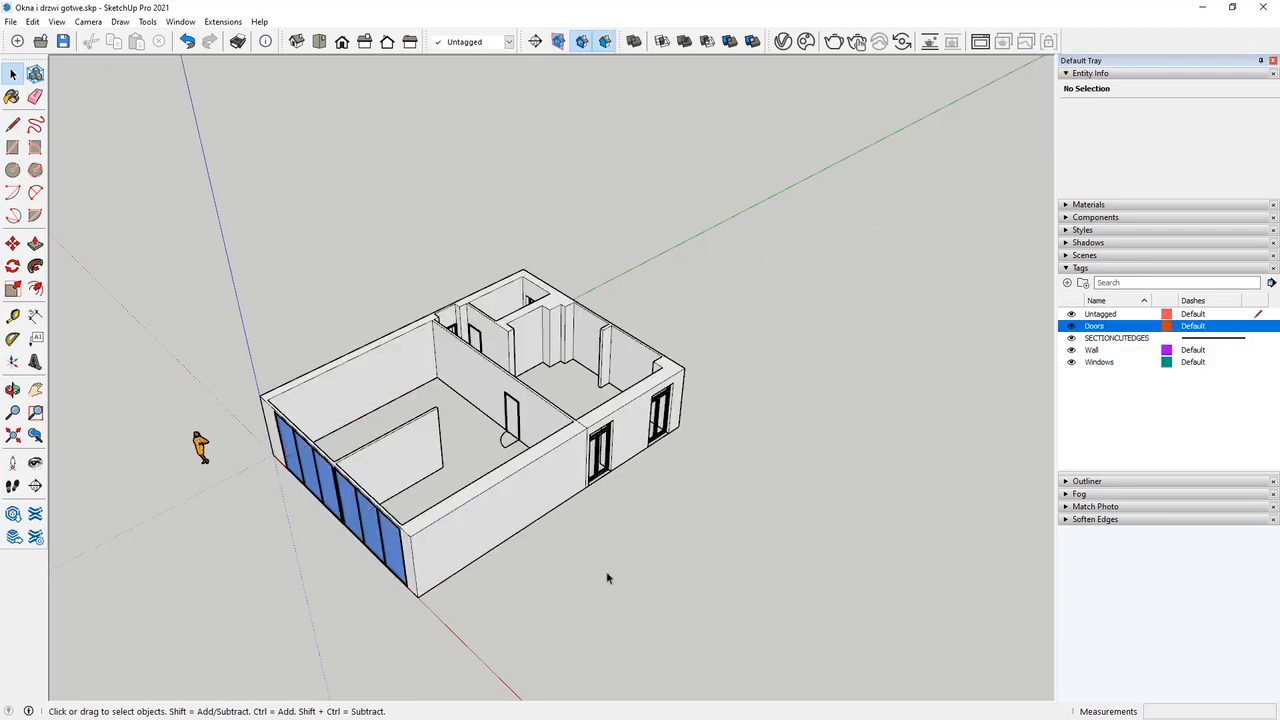
middle_drag(606, 577, 268, 563)
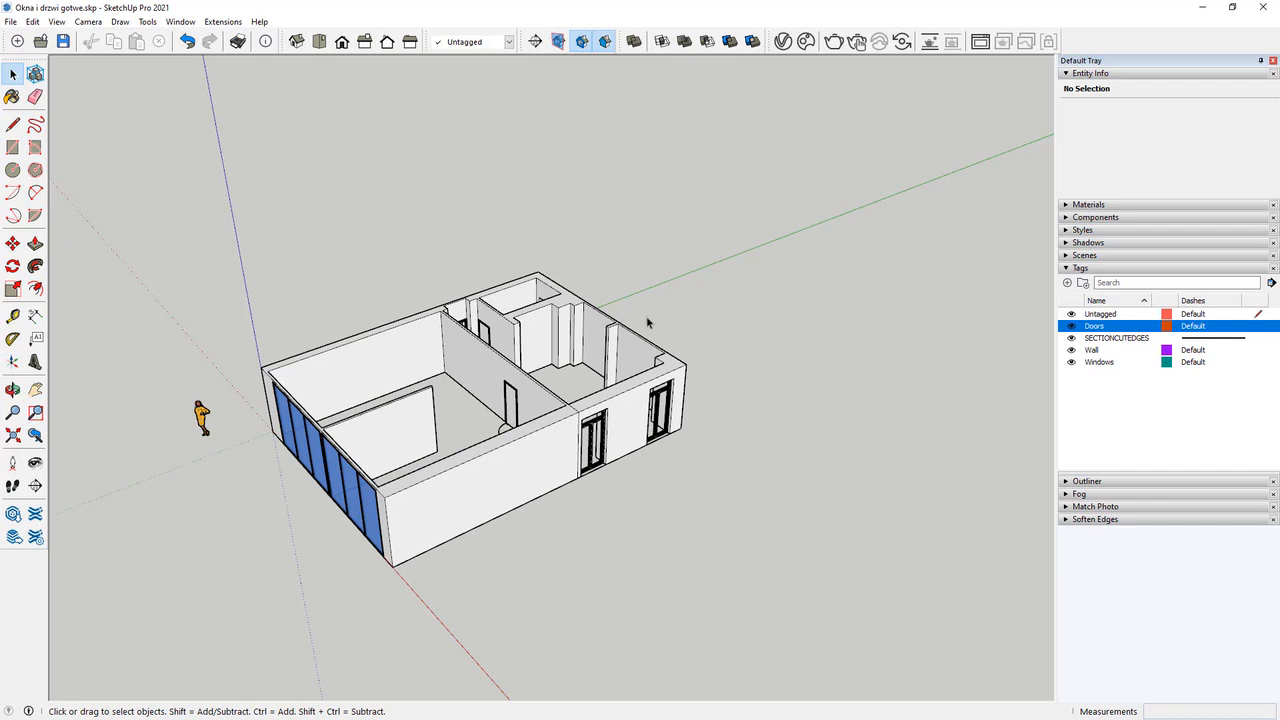
middle_drag(634, 498, 593, 284)
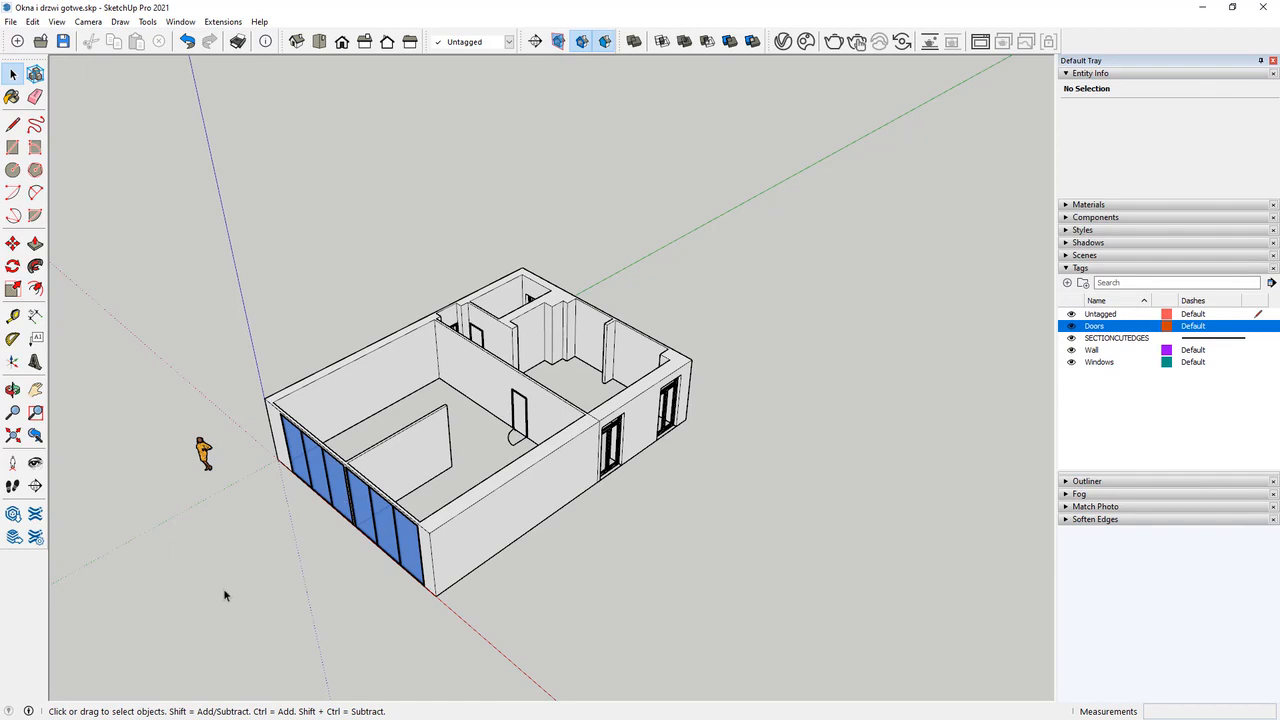
mouse_move(250, 572)
middle_down()
mouse_move(255, 560)
mouse_move(343, 631)
mouse_move(300, 580)
mouse_move(242, 571)
middle_up()
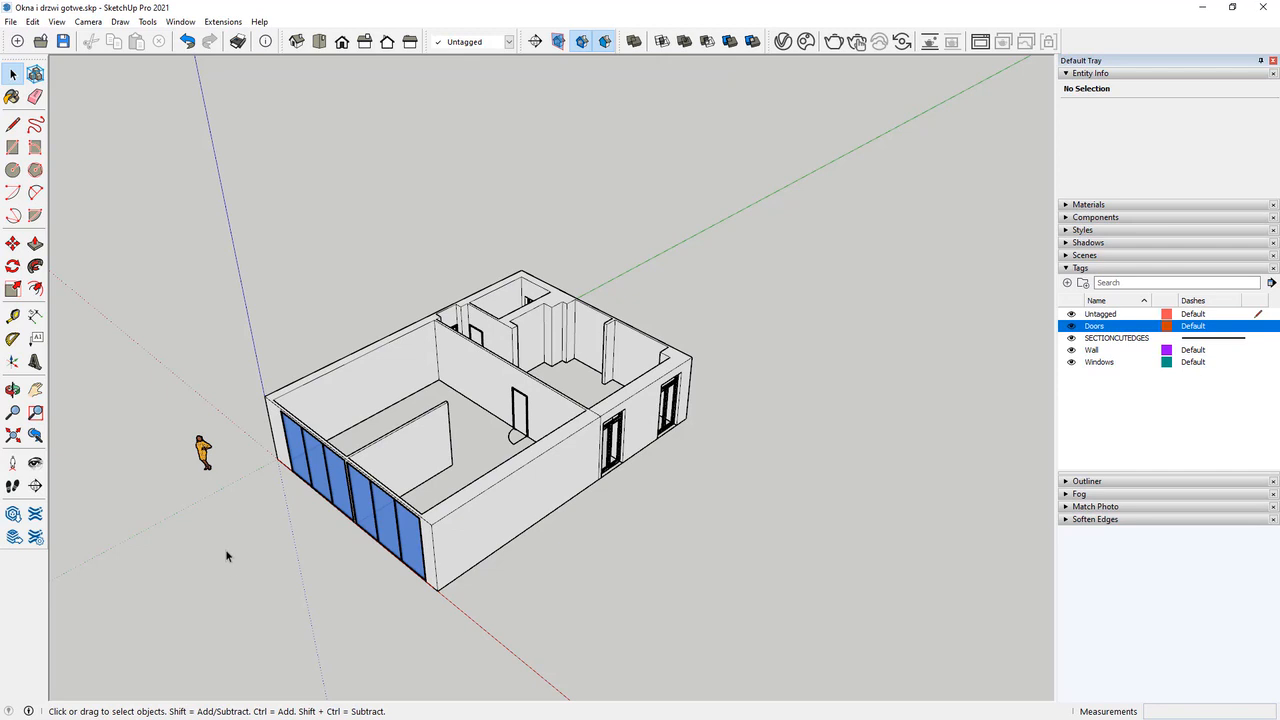
click(183, 22)
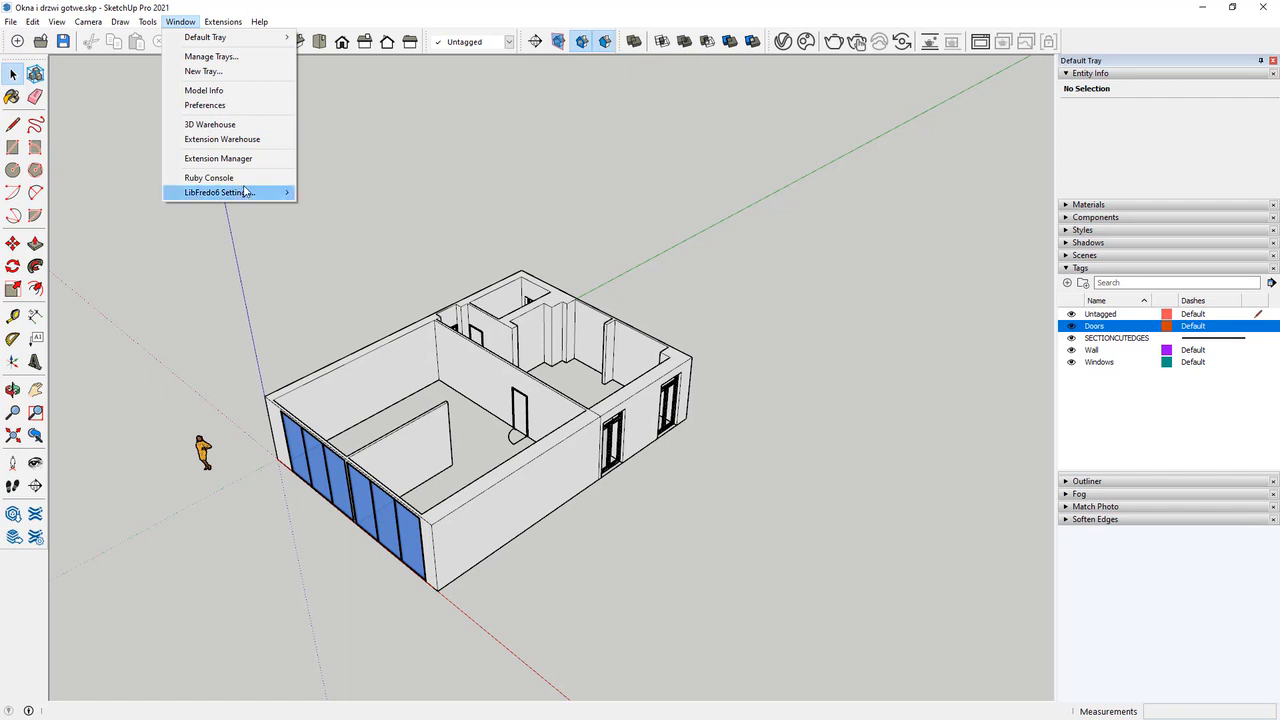
click(267, 297)
scroll(250, 318, down, 2)
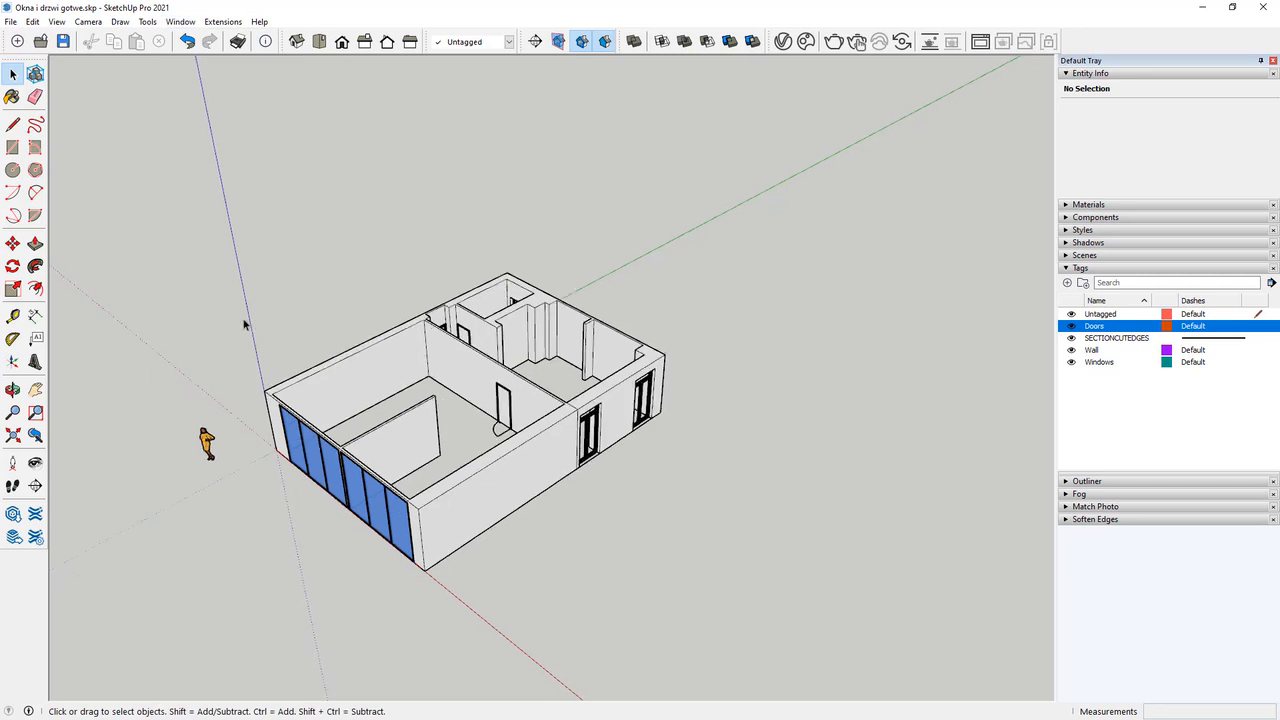
scroll(400, 370, up, 3)
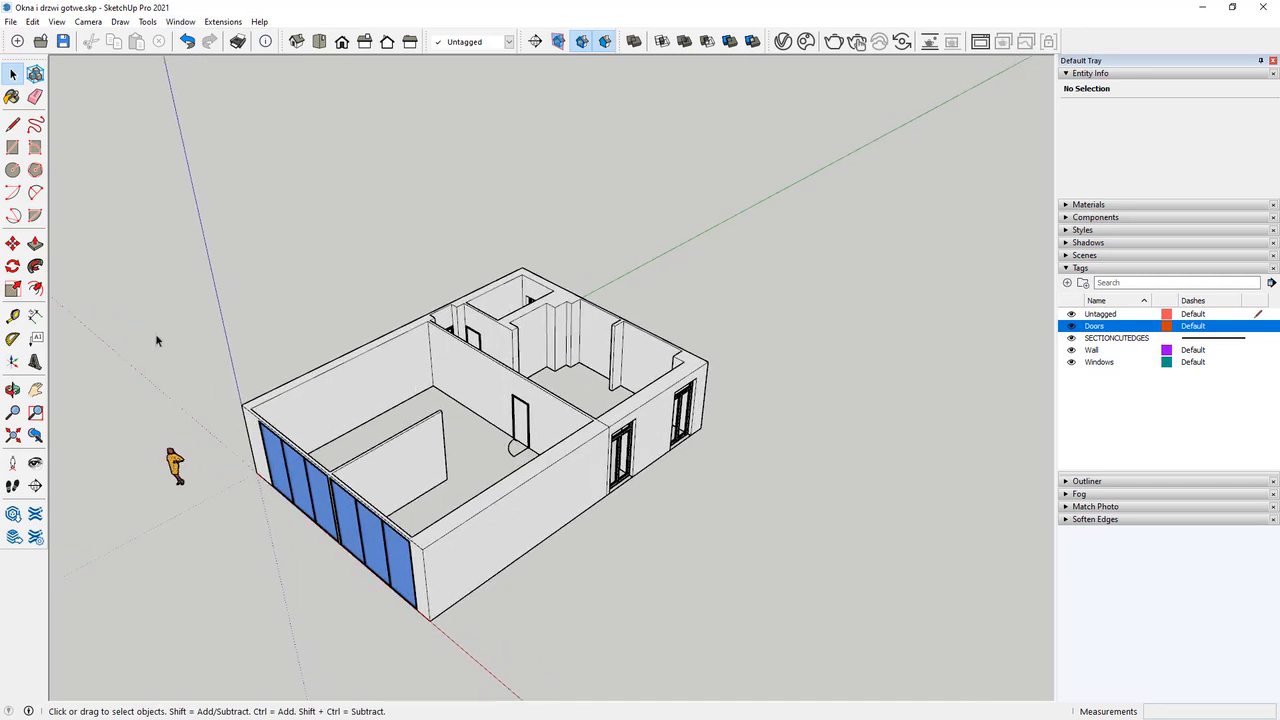
middle_drag(220, 386, 426, 589)
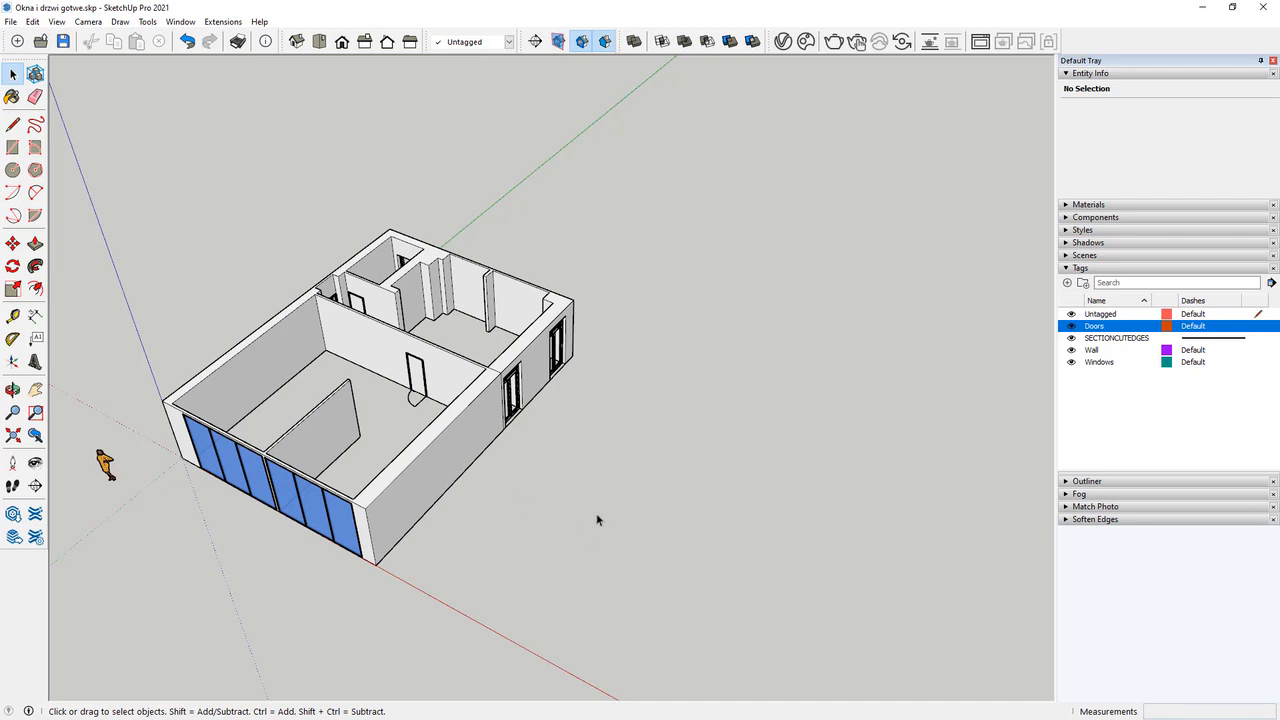
middle_drag(670, 551, 571, 571)
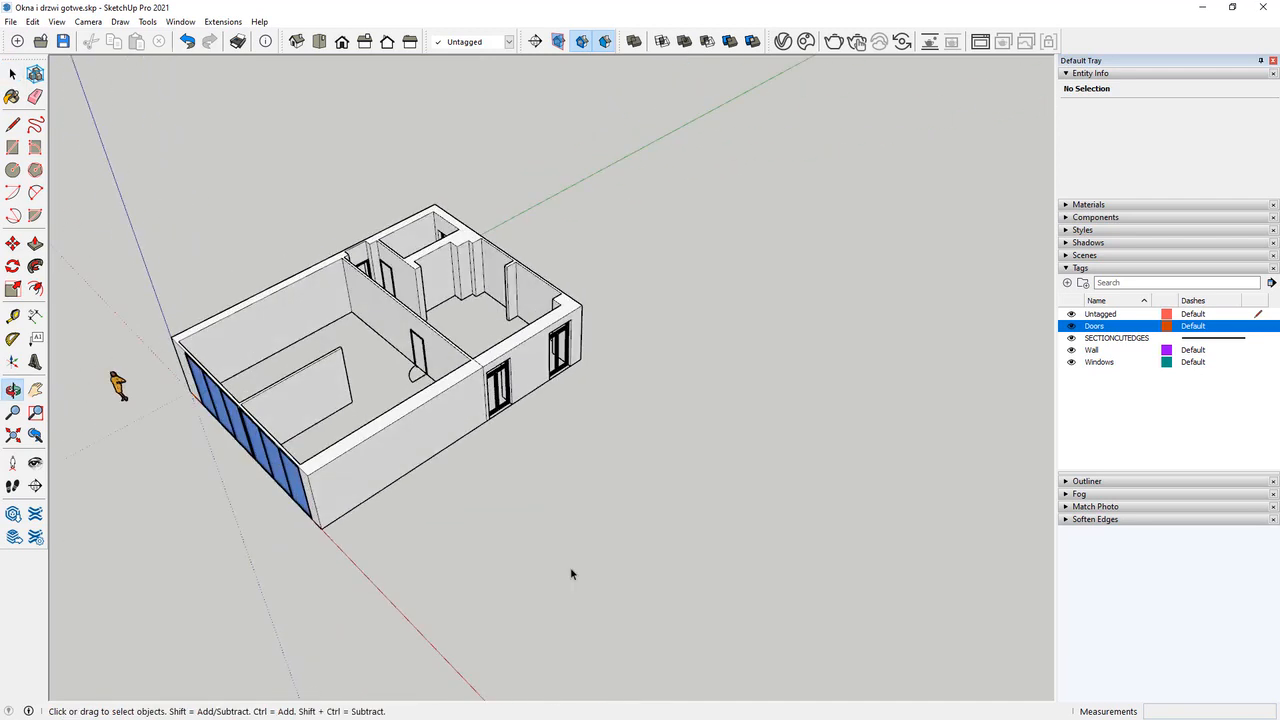
Import Kitchen.skp into the model and place it outside the apartment, beside the wall with the two windows.
click(11, 21)
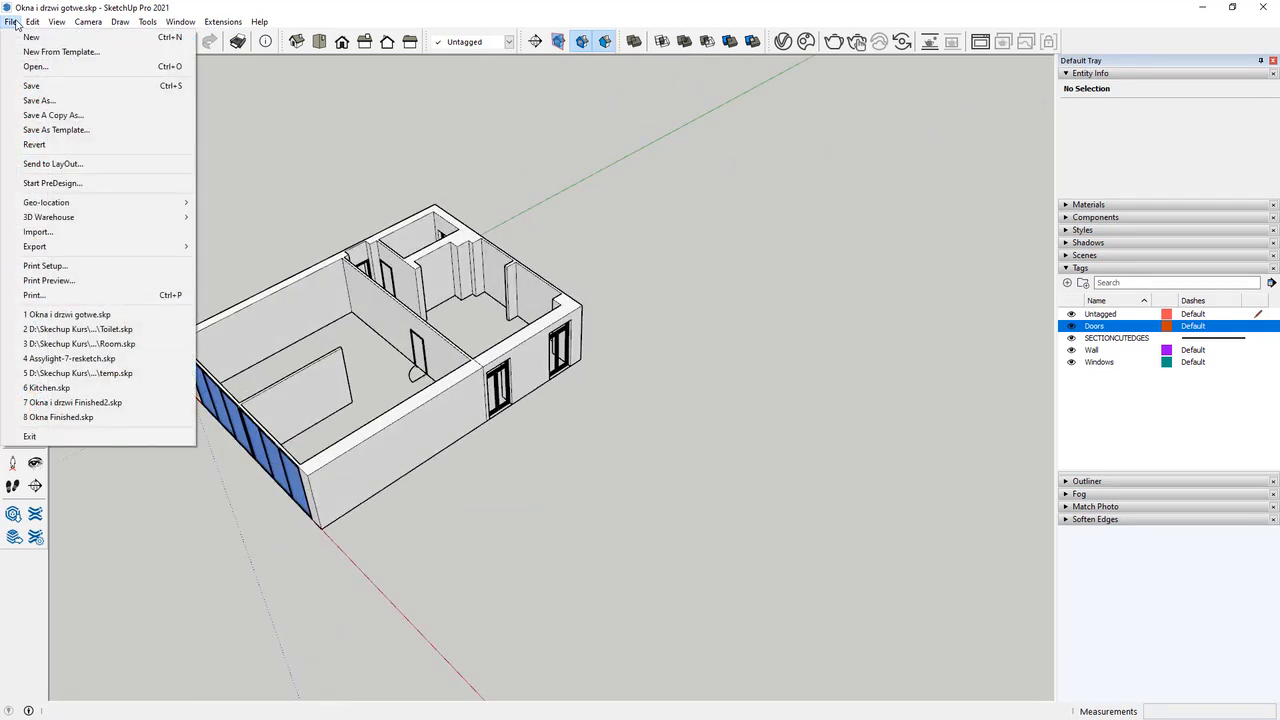
click(38, 231)
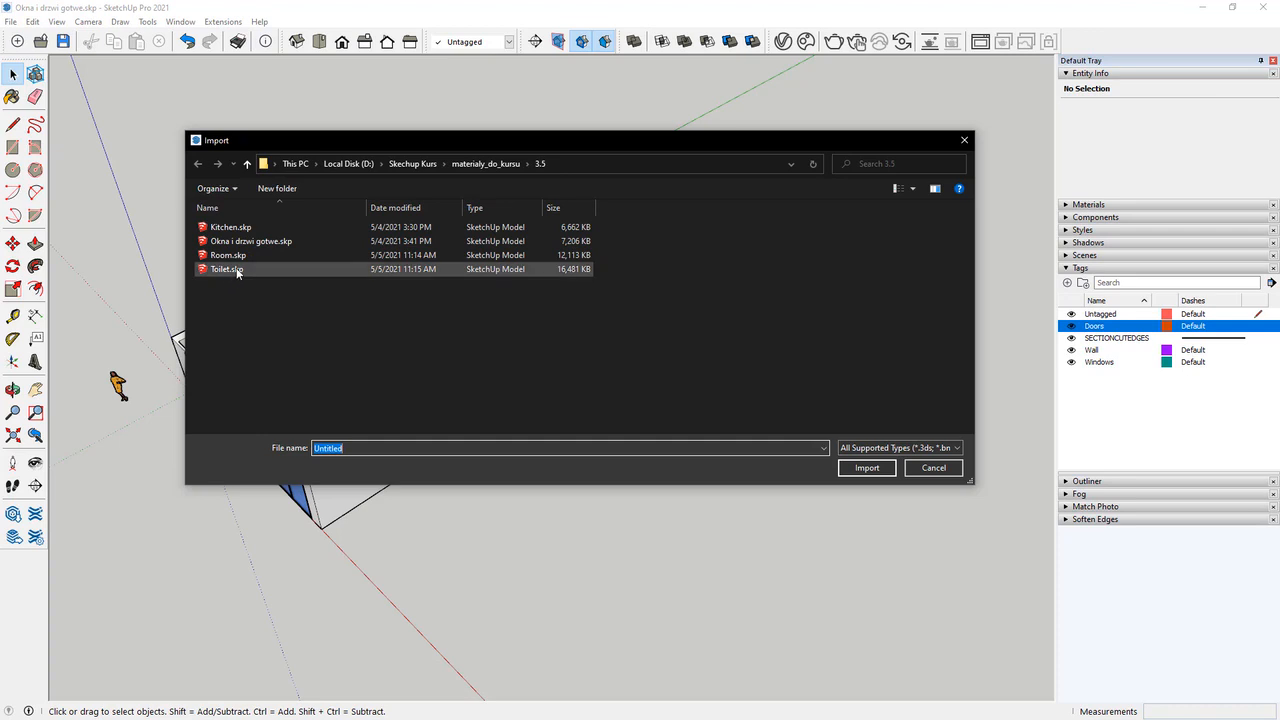
click(220, 229)
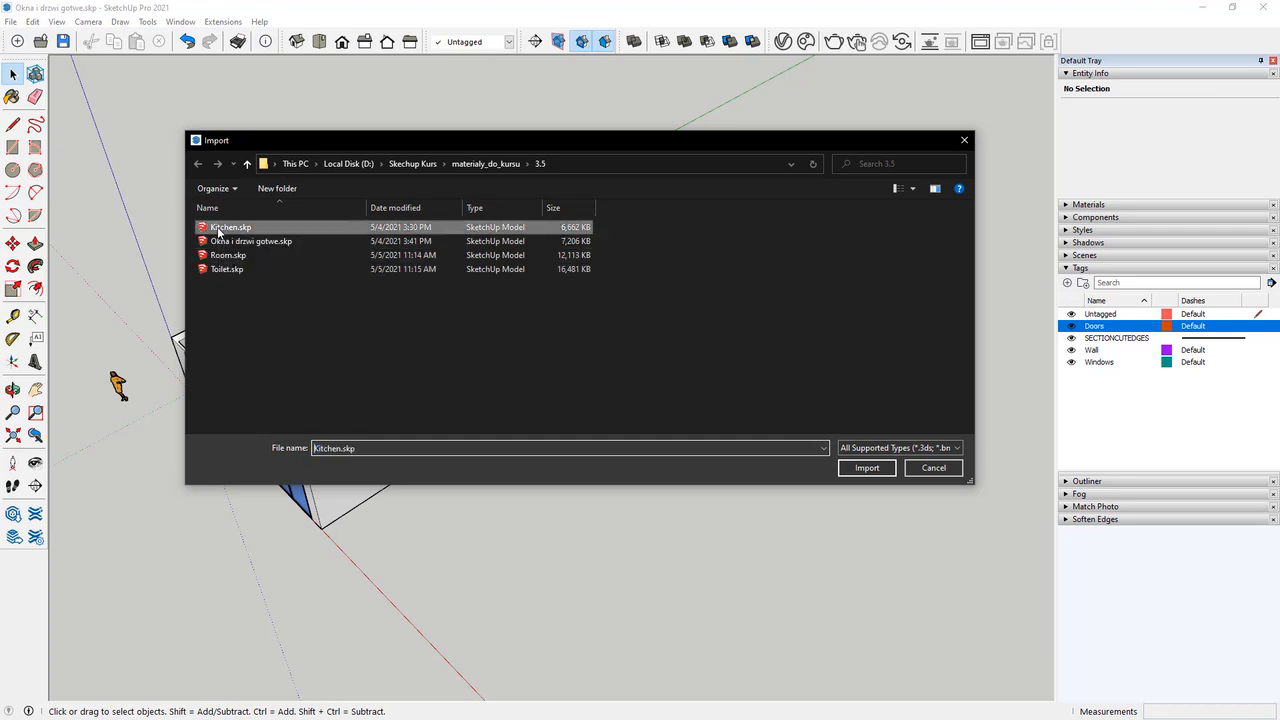
click(866, 467)
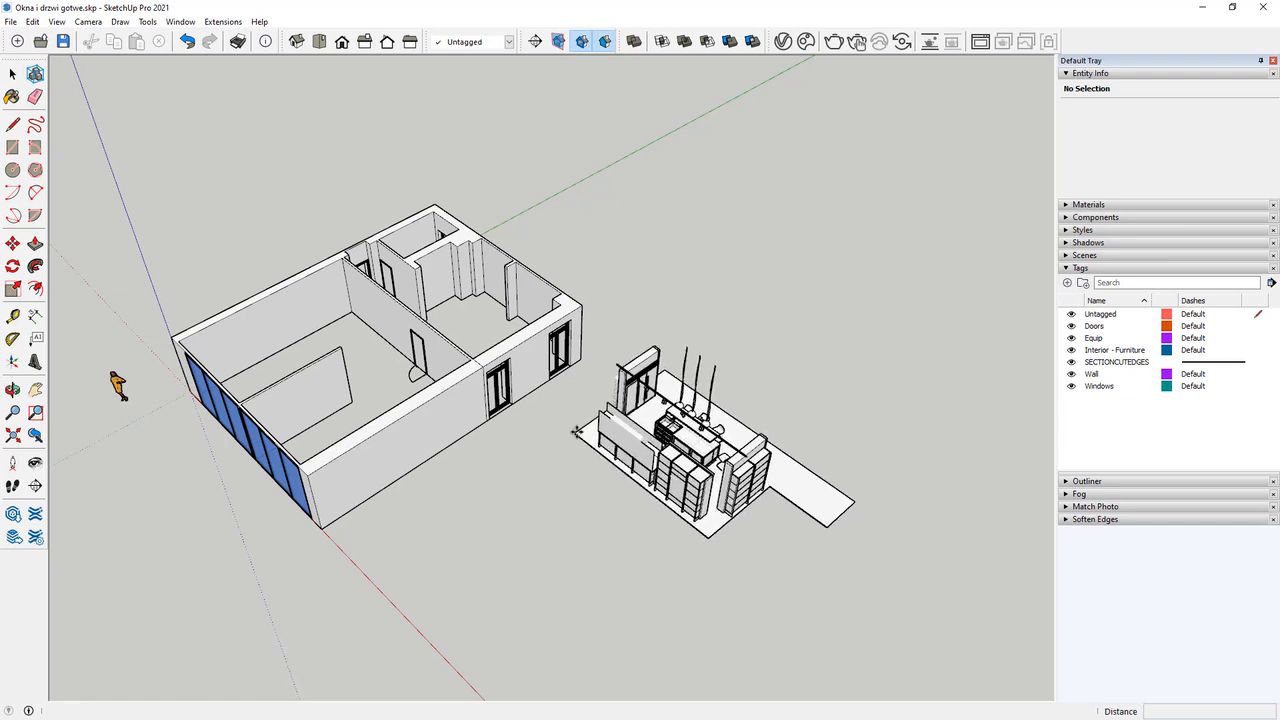
click(575, 440)
Flip the imported kitchen component along its red axis.
scroll(308, 465, down, 1)
middle_drag(148, 396, 345, 686)
scroll(766, 503, up, 2)
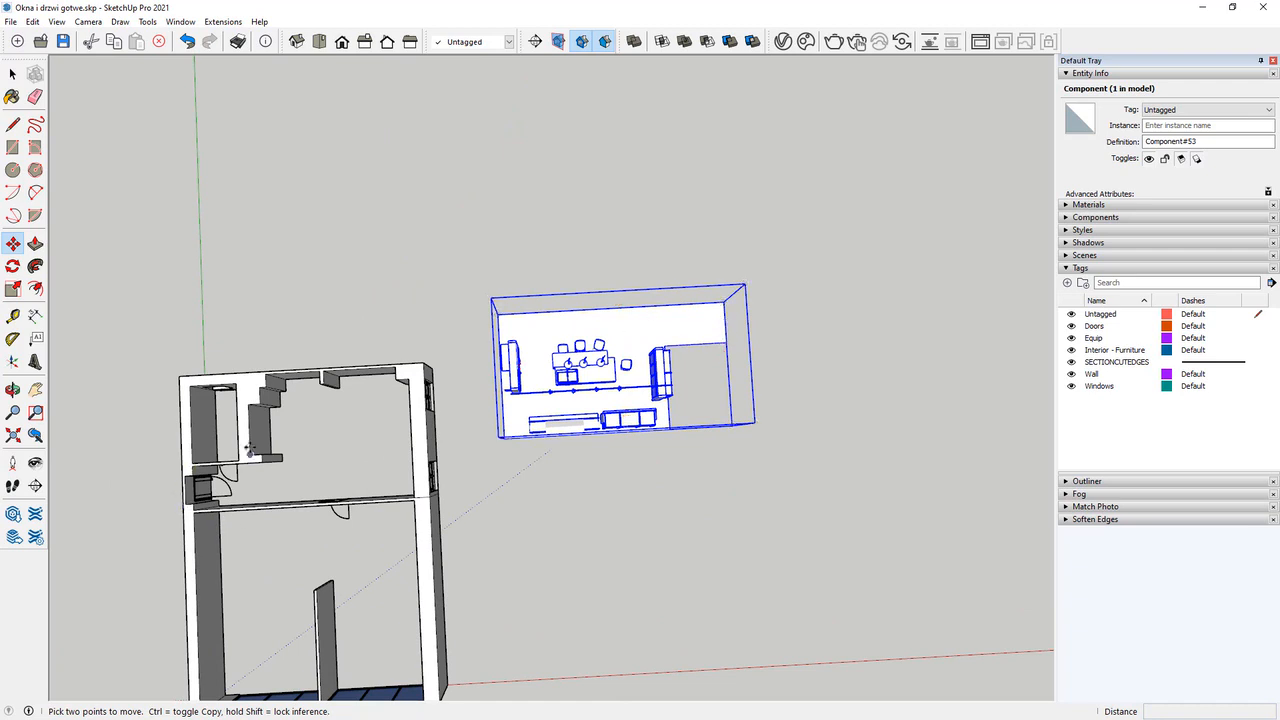
middle_drag(650, 489, 353, 346)
middle_drag(471, 466, 94, 177)
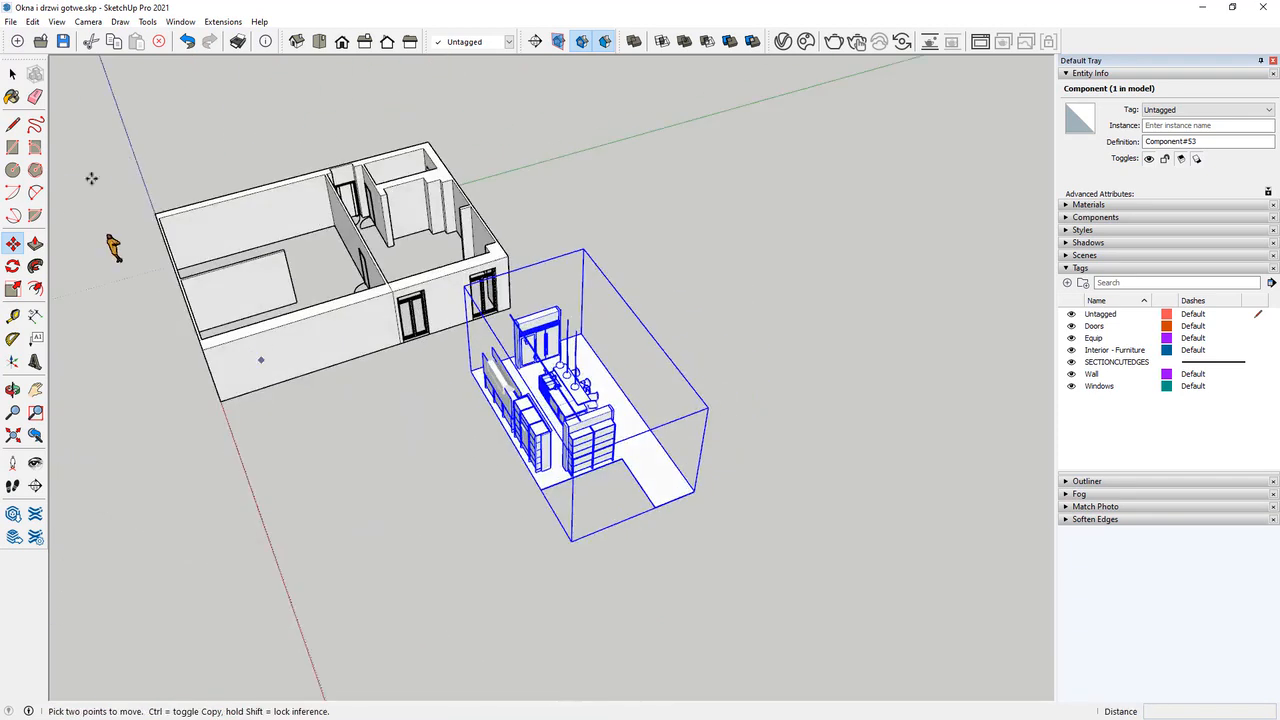
click(12, 74)
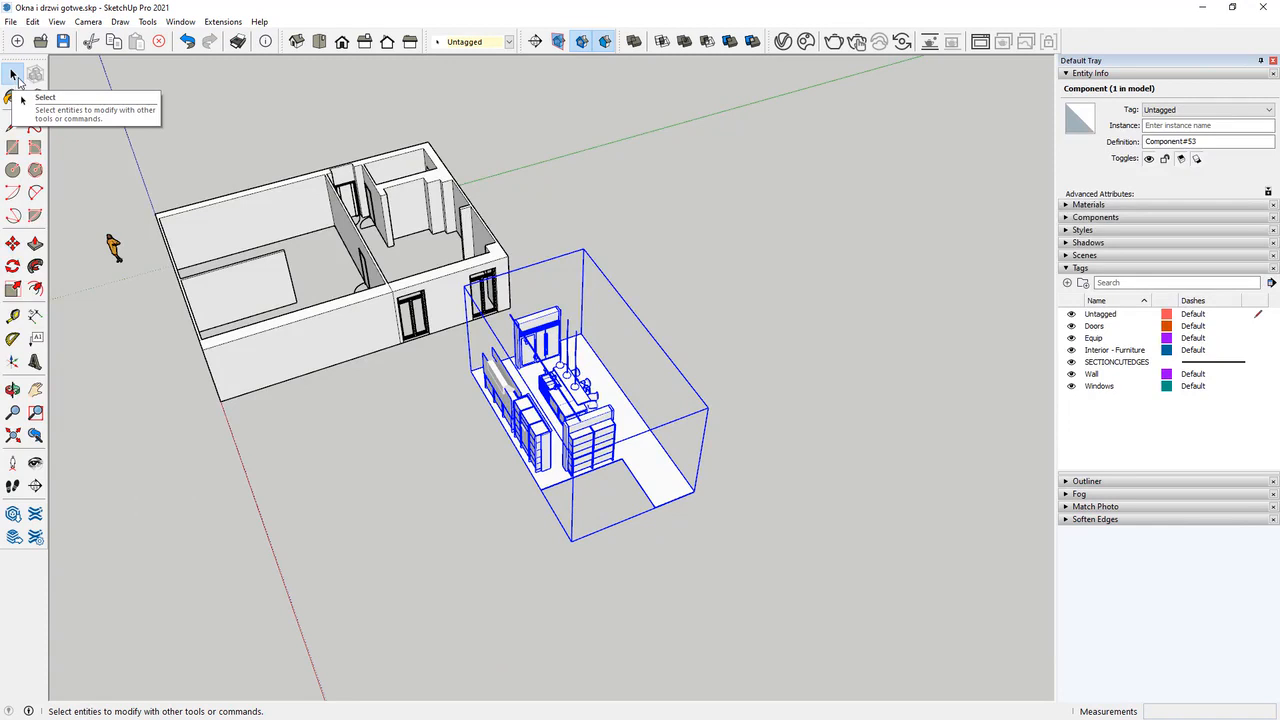
scroll(587, 452, up, 3)
right_click(622, 397)
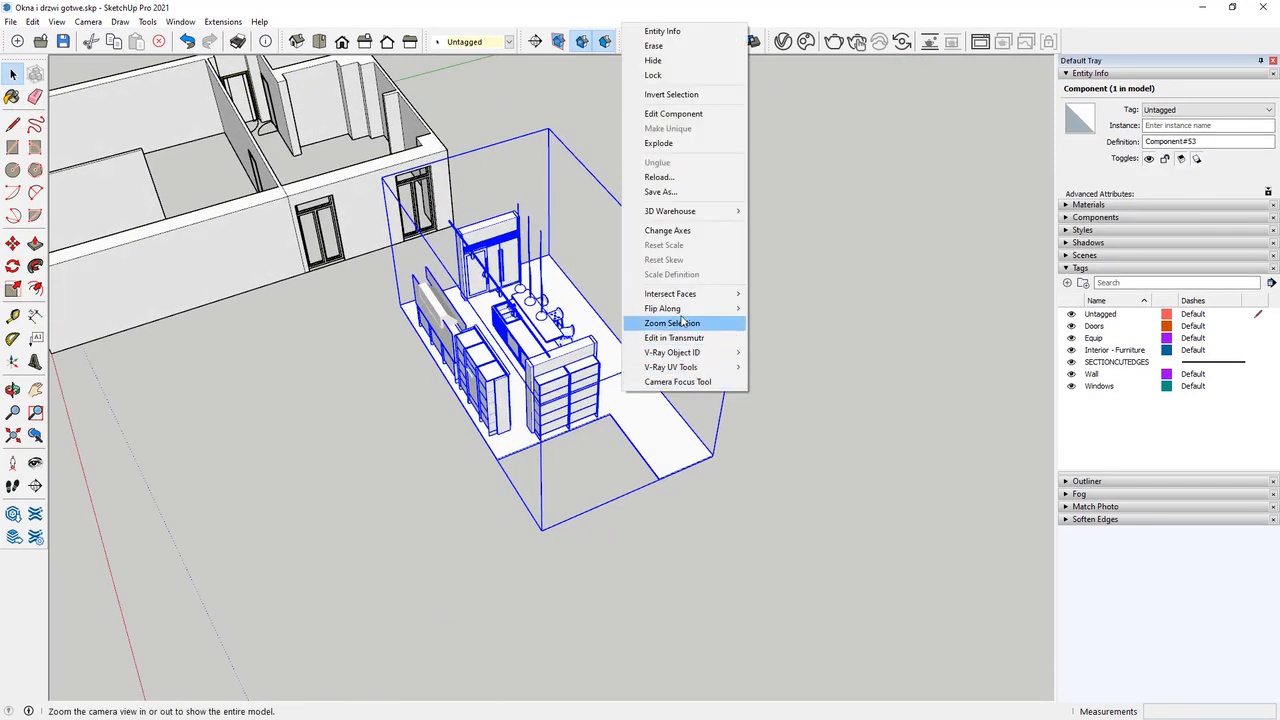
mouse_move(685, 317)
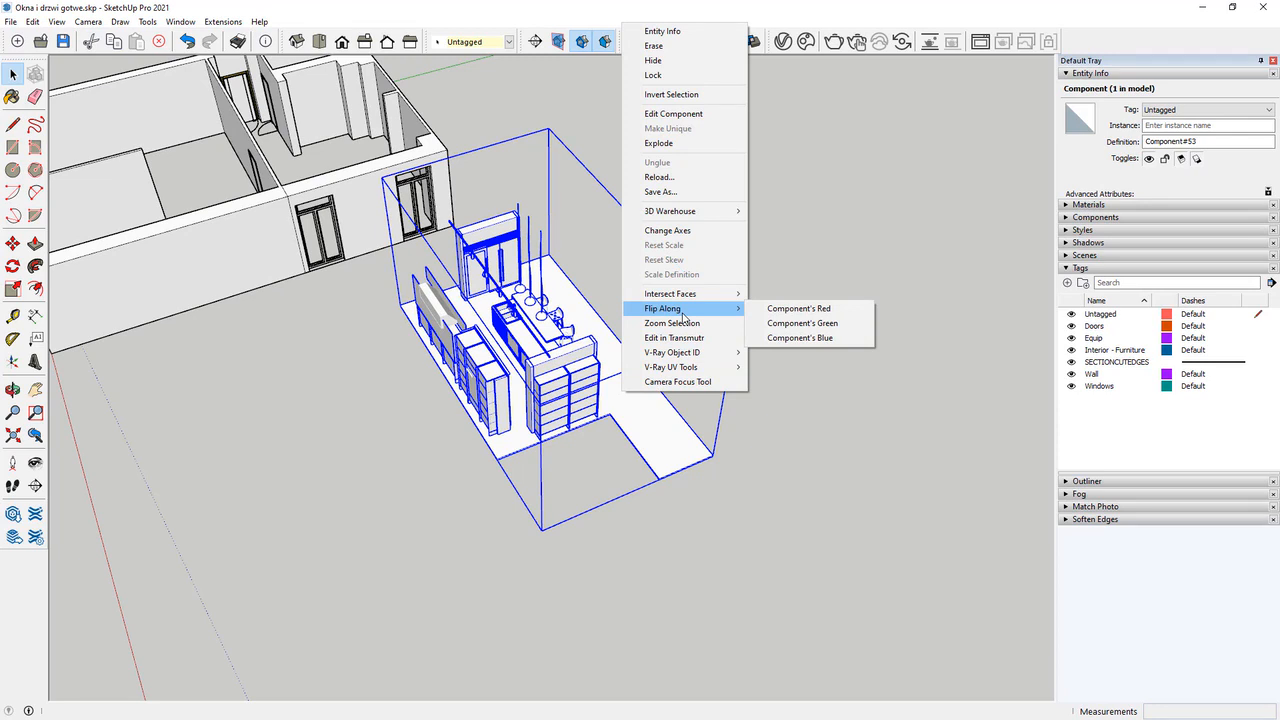
click(790, 313)
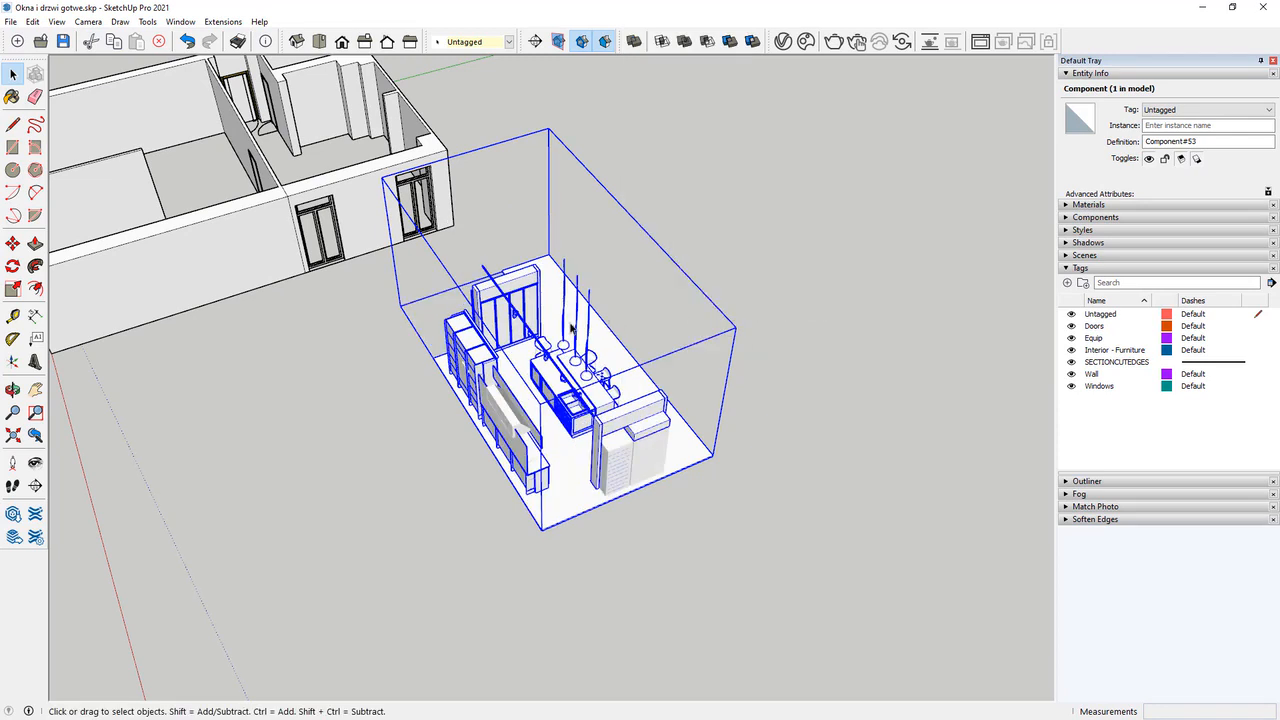
Flip the kitchen component along its green axis and compare its orientation with the apartment's room layout.
right_click(566, 333)
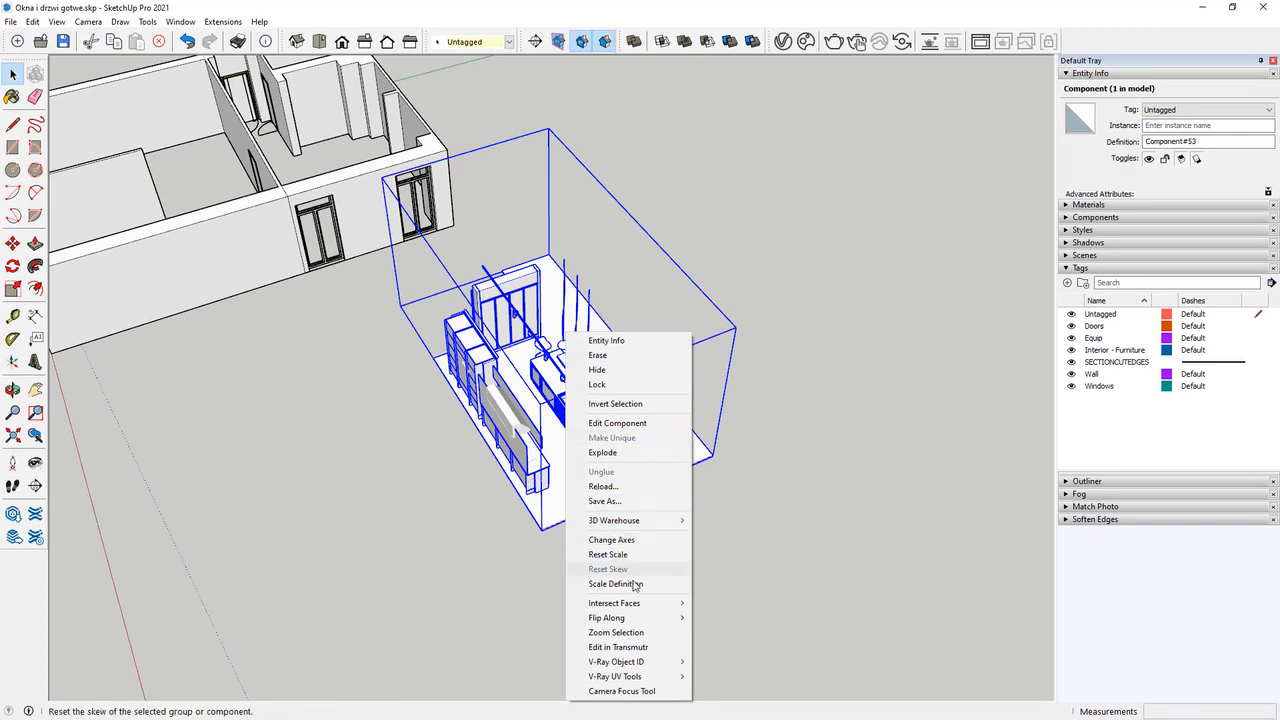
mouse_move(640, 617)
click(746, 632)
middle_drag(363, 546, 616, 392)
click(977, 463)
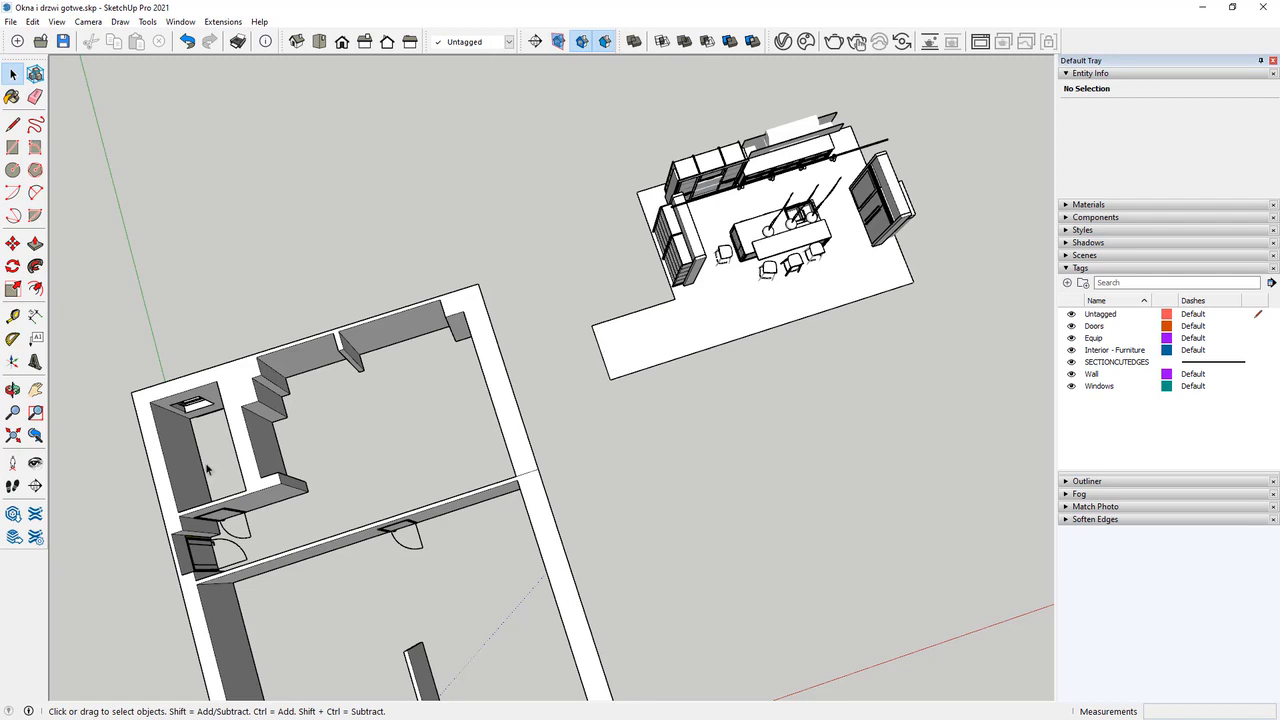
Move the kitchen into the apartment, snapping its outer floor corner onto the building's outer base corner beside the end window.
middle_drag(690, 403, 462, 301)
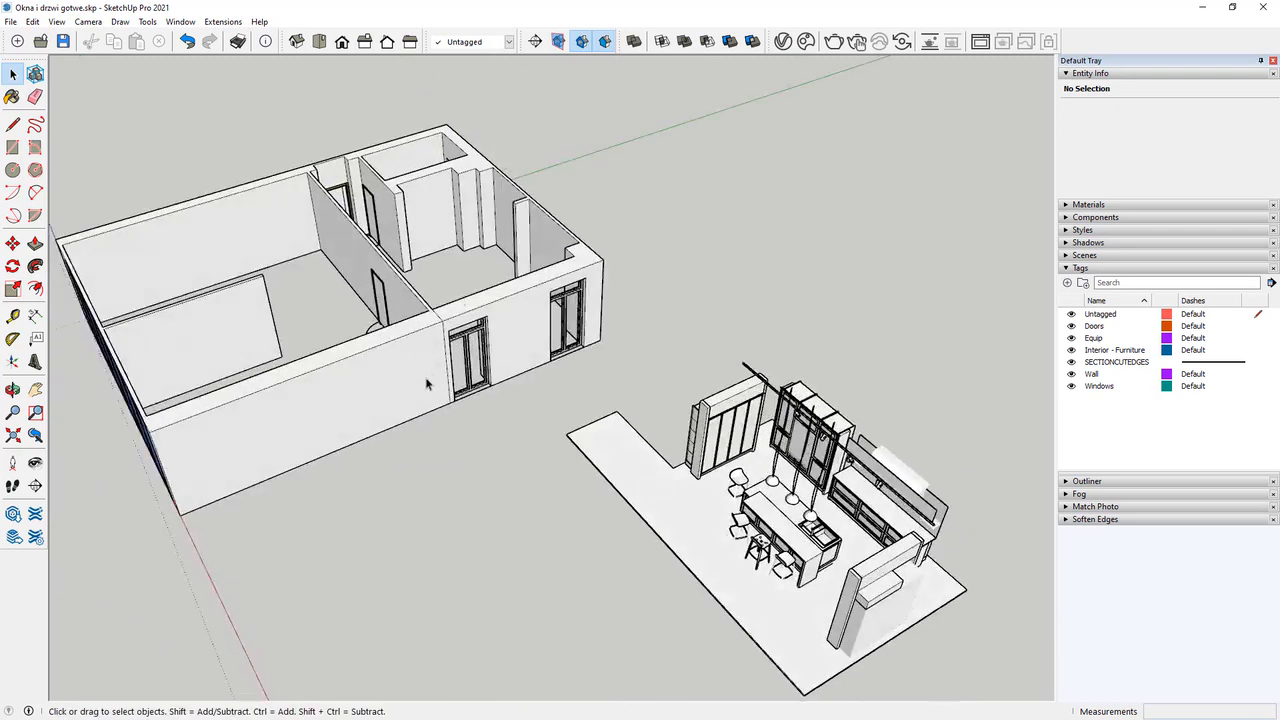
middle_drag(429, 385, 658, 571)
click(704, 582)
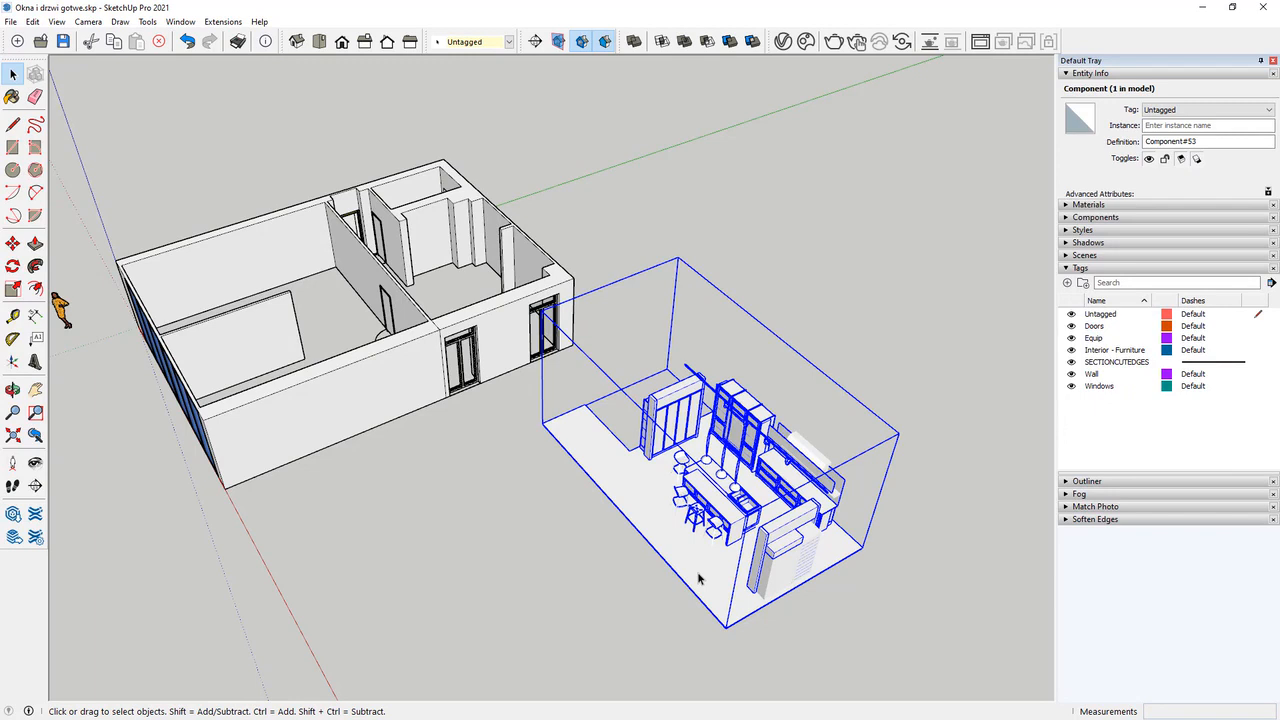
click(12, 243)
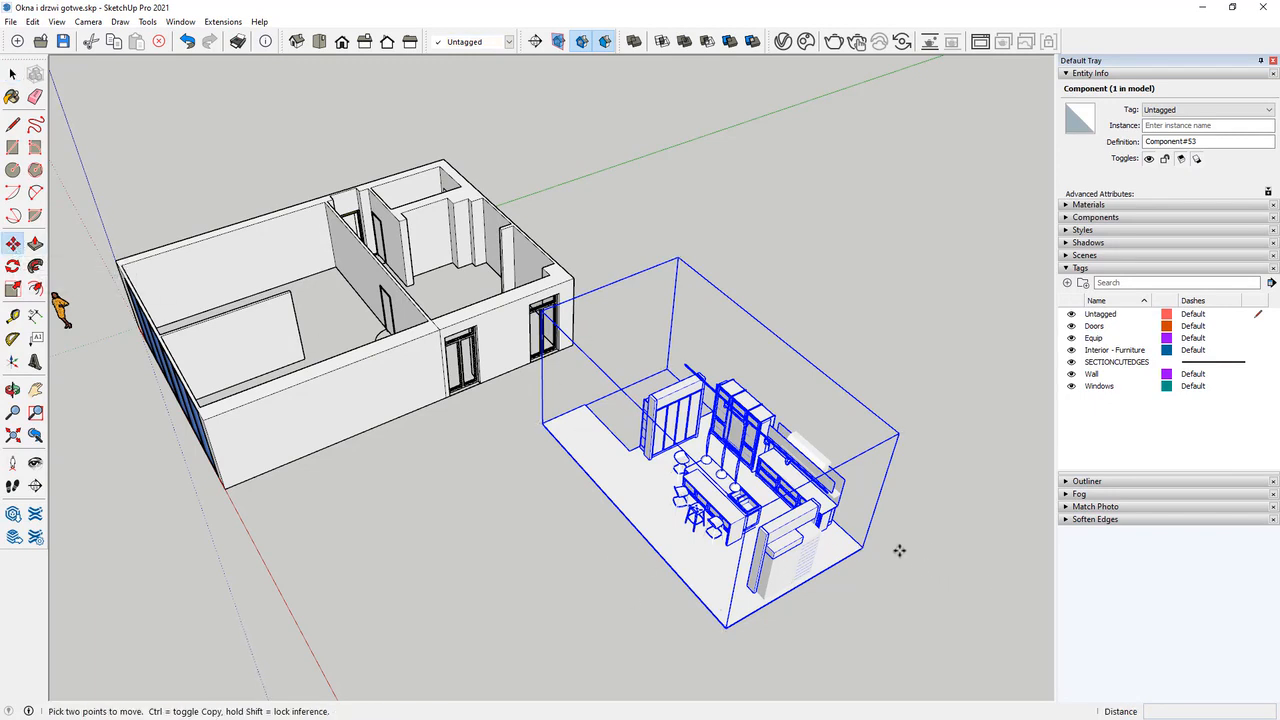
scroll(874, 562, up, 5)
scroll(862, 562, up, 8)
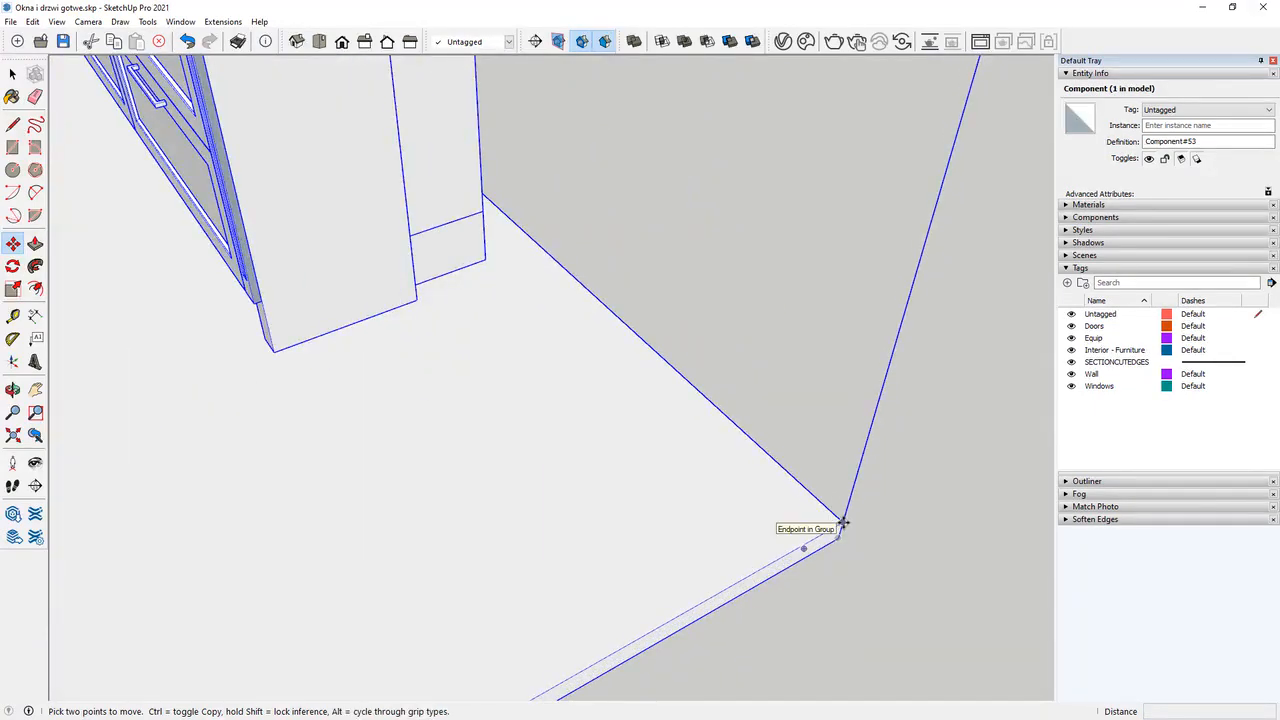
click(845, 521)
scroll(849, 531, down, 10)
scroll(866, 578, down, 5)
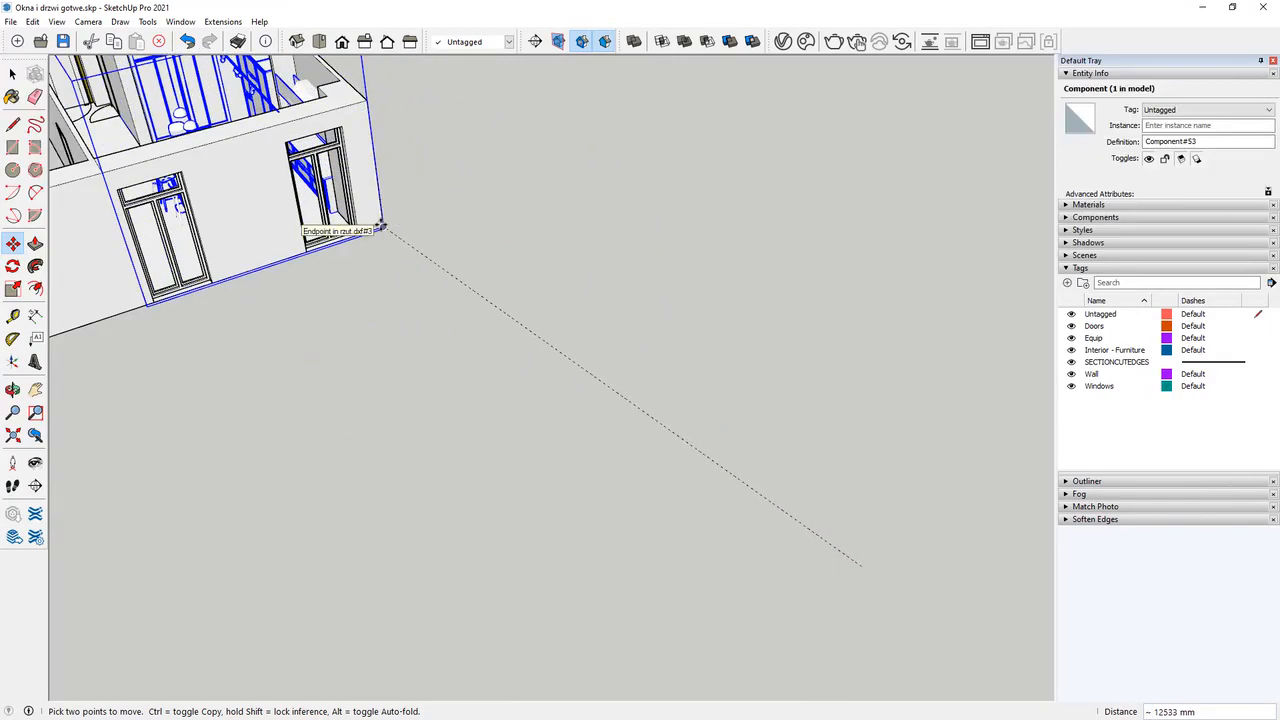
click(381, 228)
middle_drag(343, 238, 176, 282)
key(space)
click(698, 379)
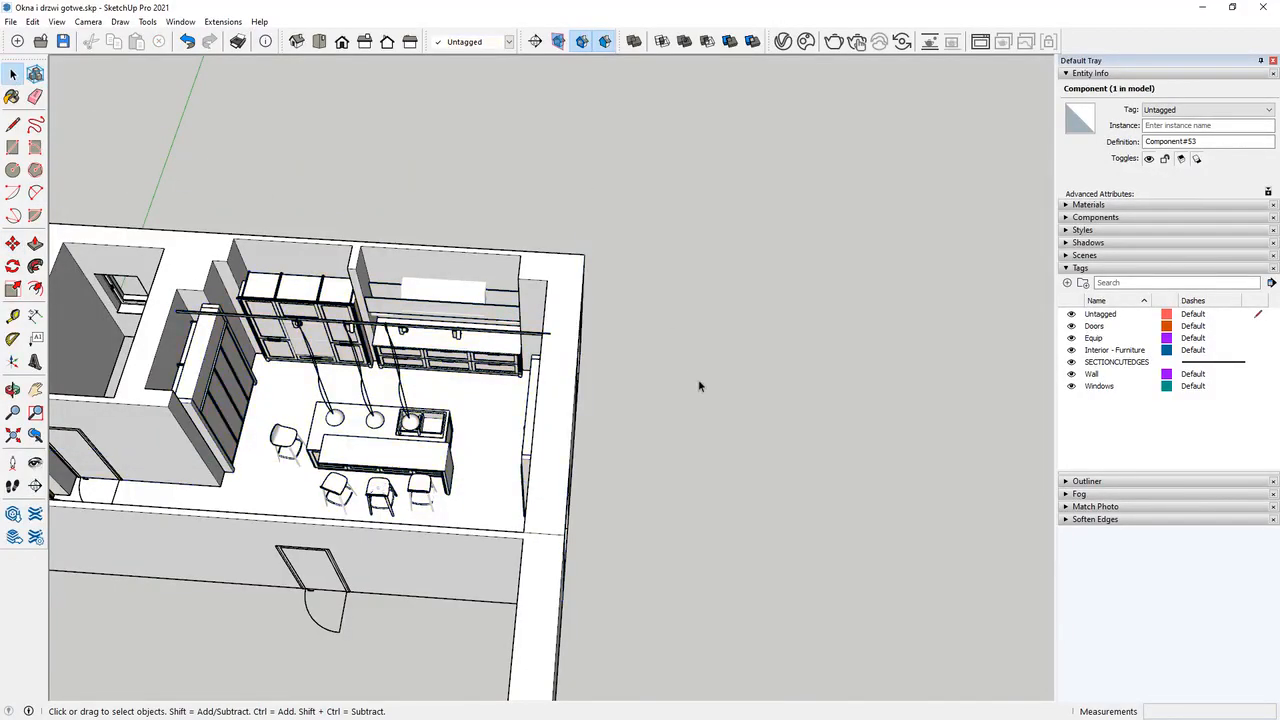
Examine how the kitchen sits within the apartment walls and review the imported Equip and Interior - Furniture tags.
middle_drag(698, 379, 720, 395)
middle_drag(508, 412, 369, 234)
click(634, 337)
scroll(634, 337, up, 3)
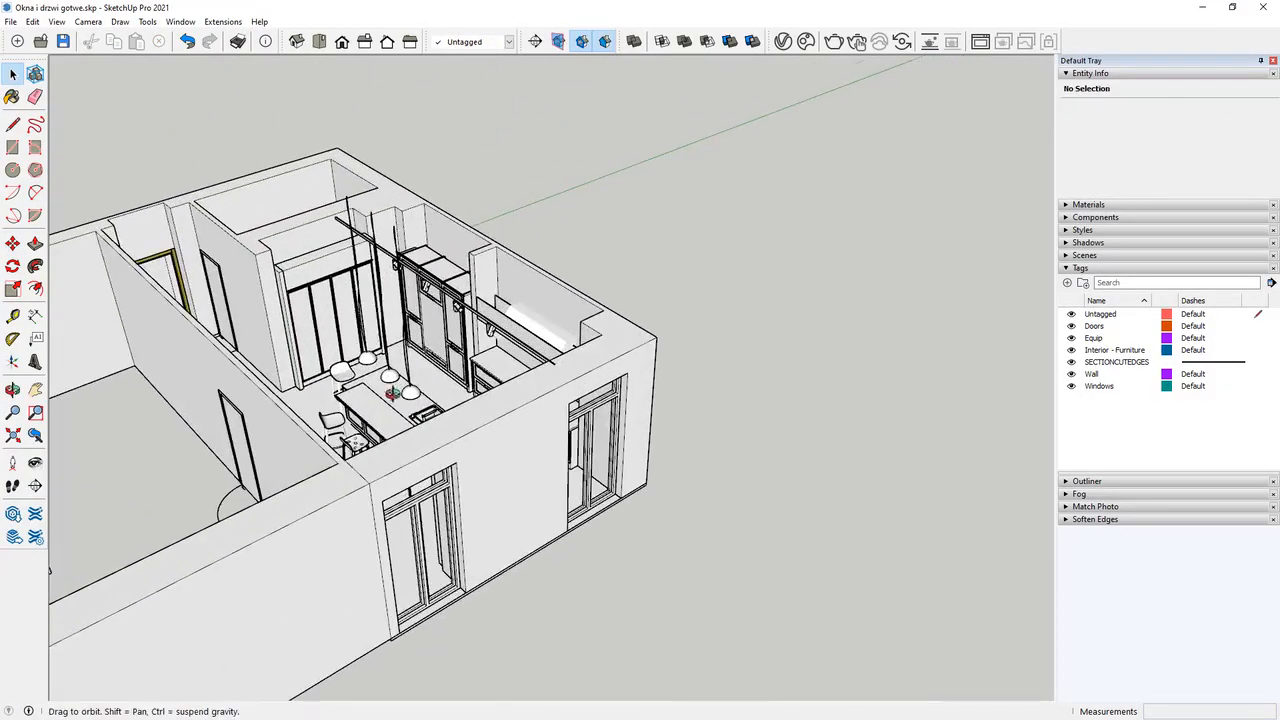
middle_drag(391, 391, 462, 445)
scroll(461, 445, down, 5)
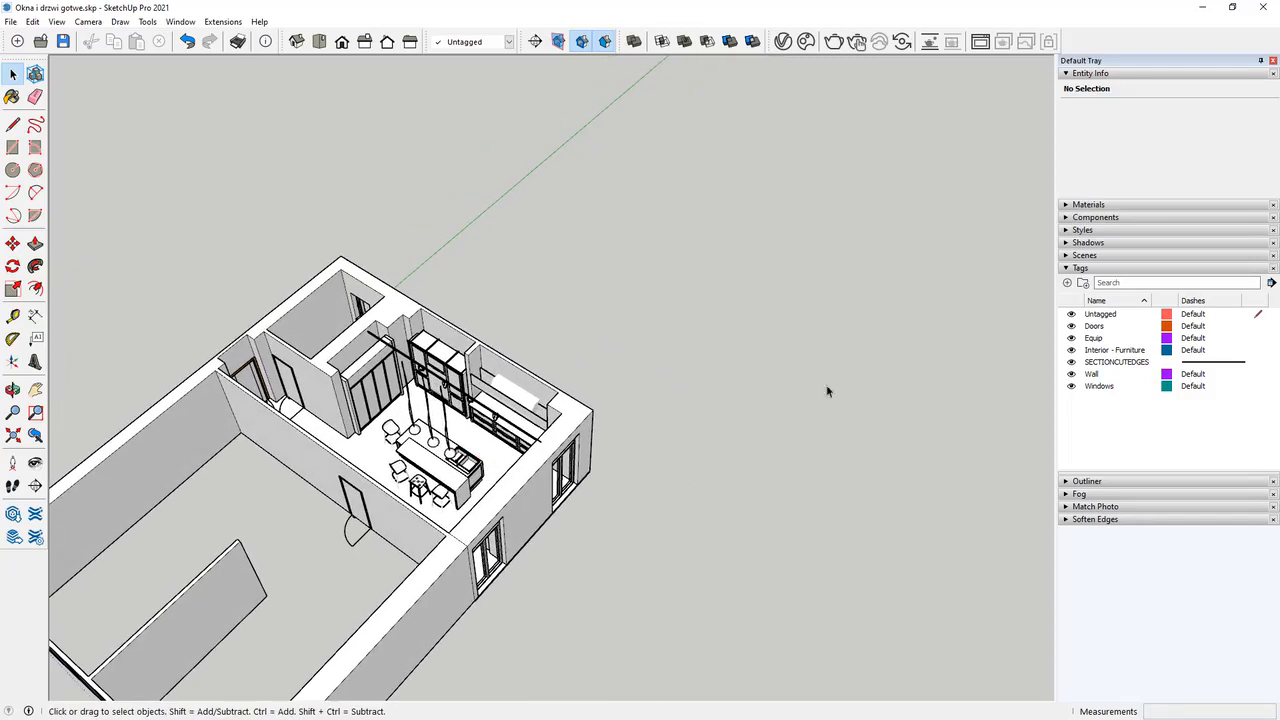
click(1095, 338)
click(1110, 350)
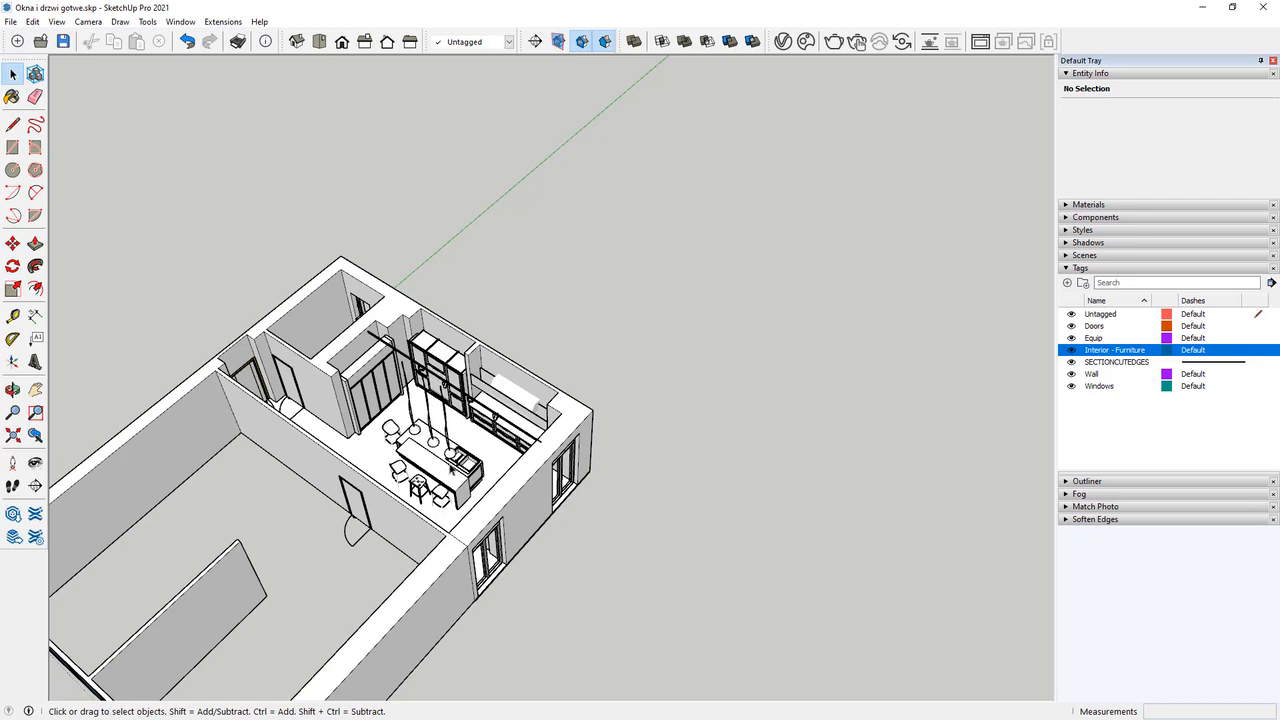
Add a new tag named Kitchen.
click(1101, 410)
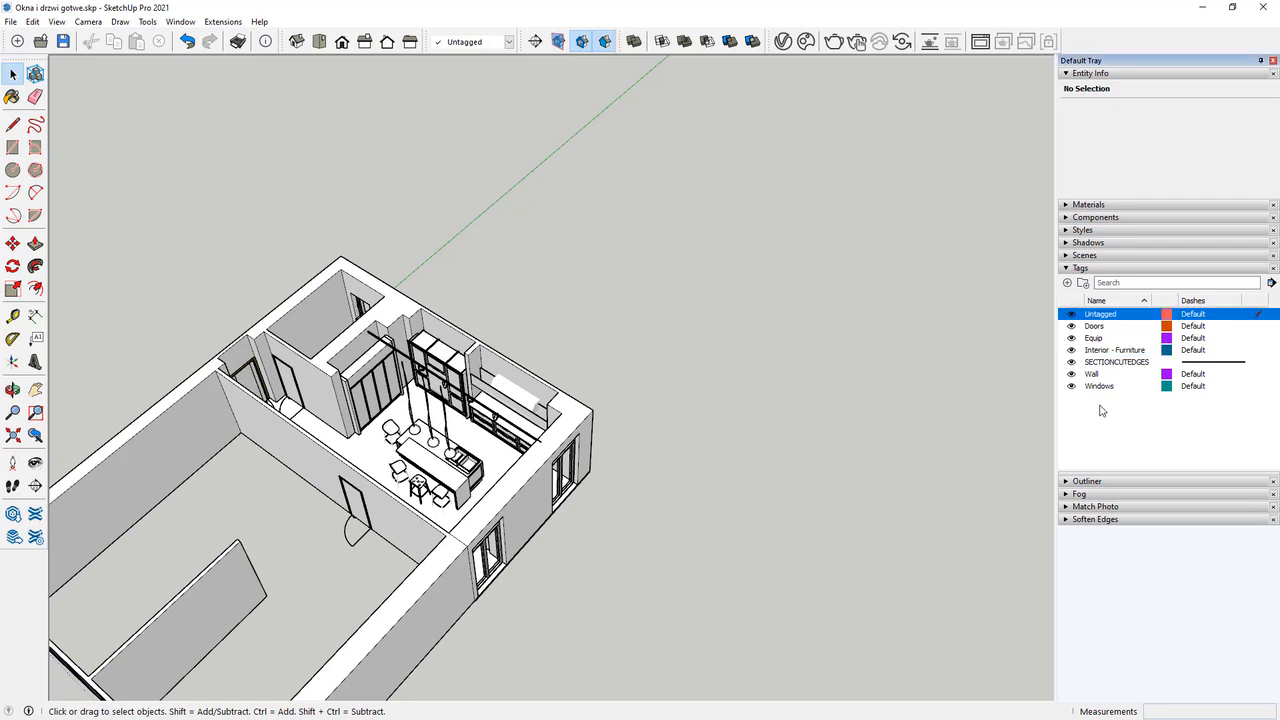
click(1067, 283)
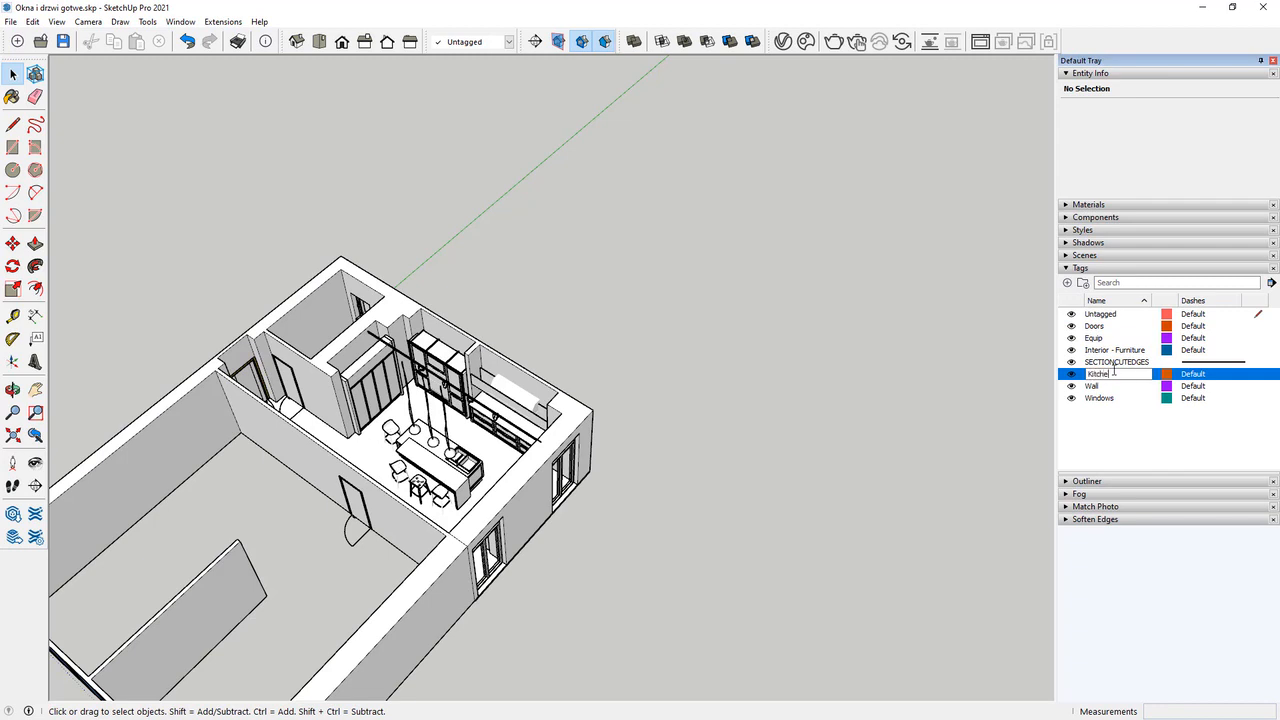
key(Return)
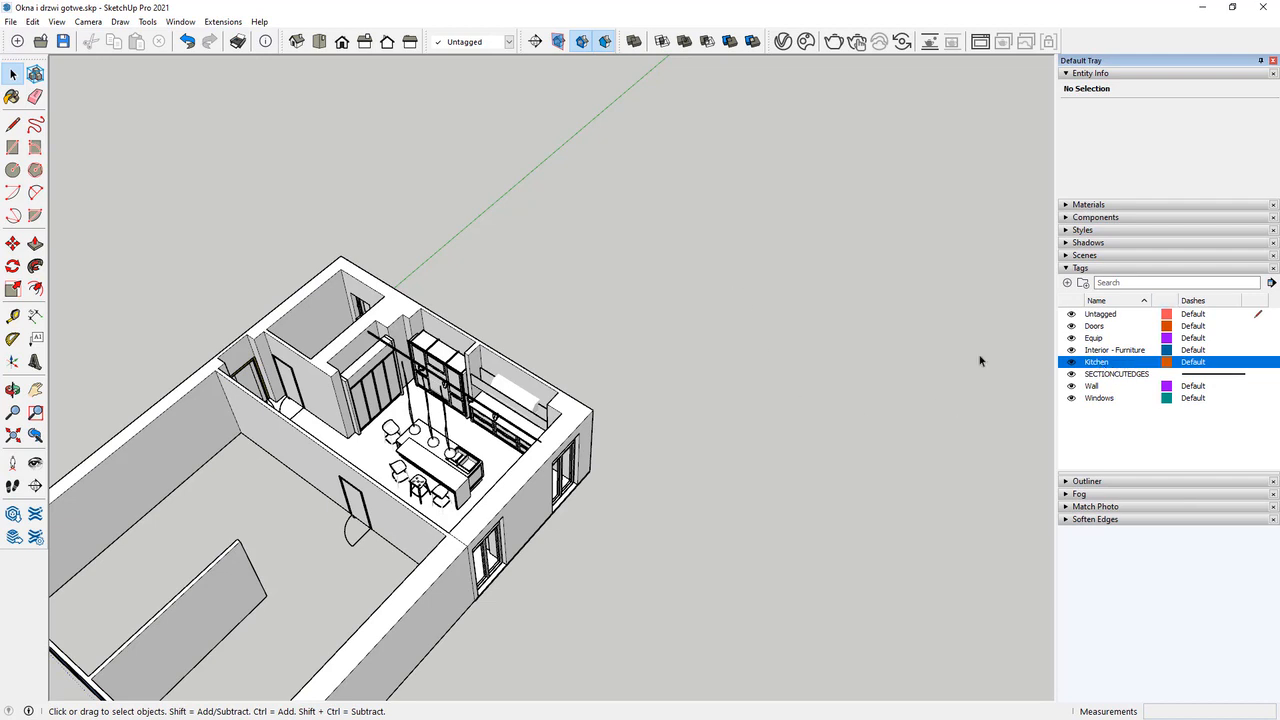
Hide and show the Equip and Interior - Furniture tags repeatedly to check which kitchen objects each one controls.
scroll(452, 425, up, 2)
scroll(487, 453, up, 2)
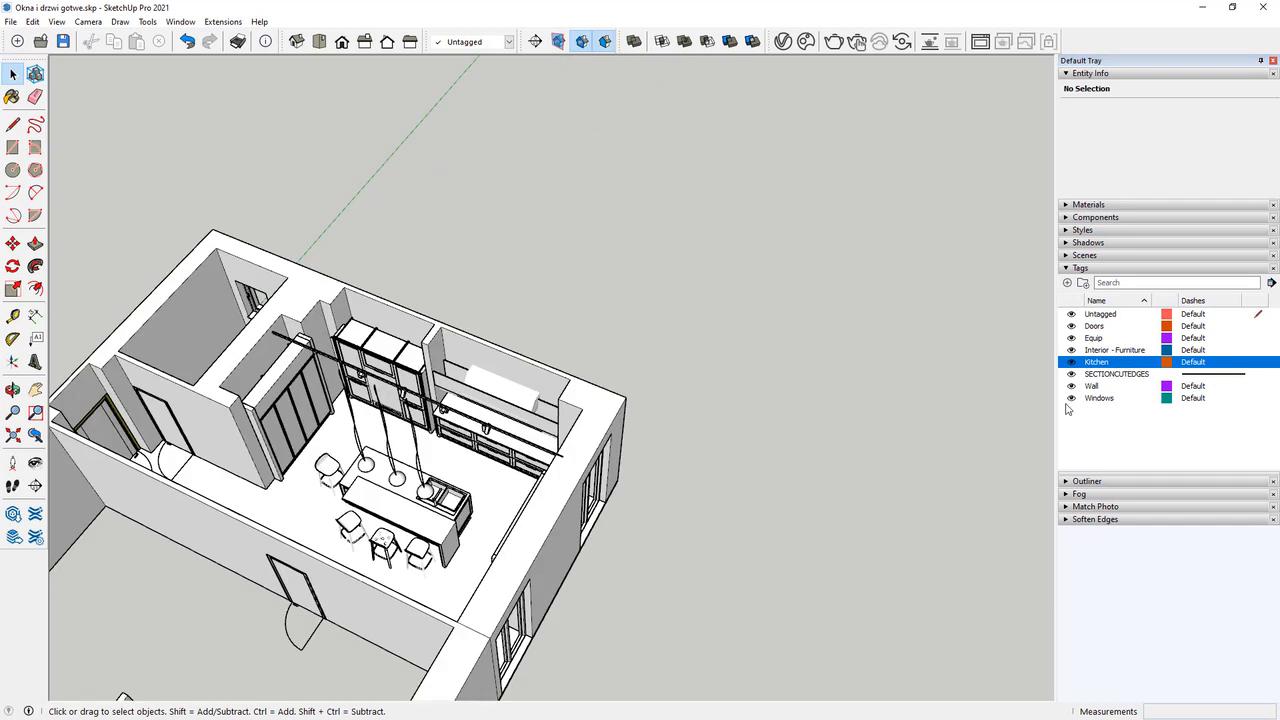
click(1071, 339)
click(1071, 339)
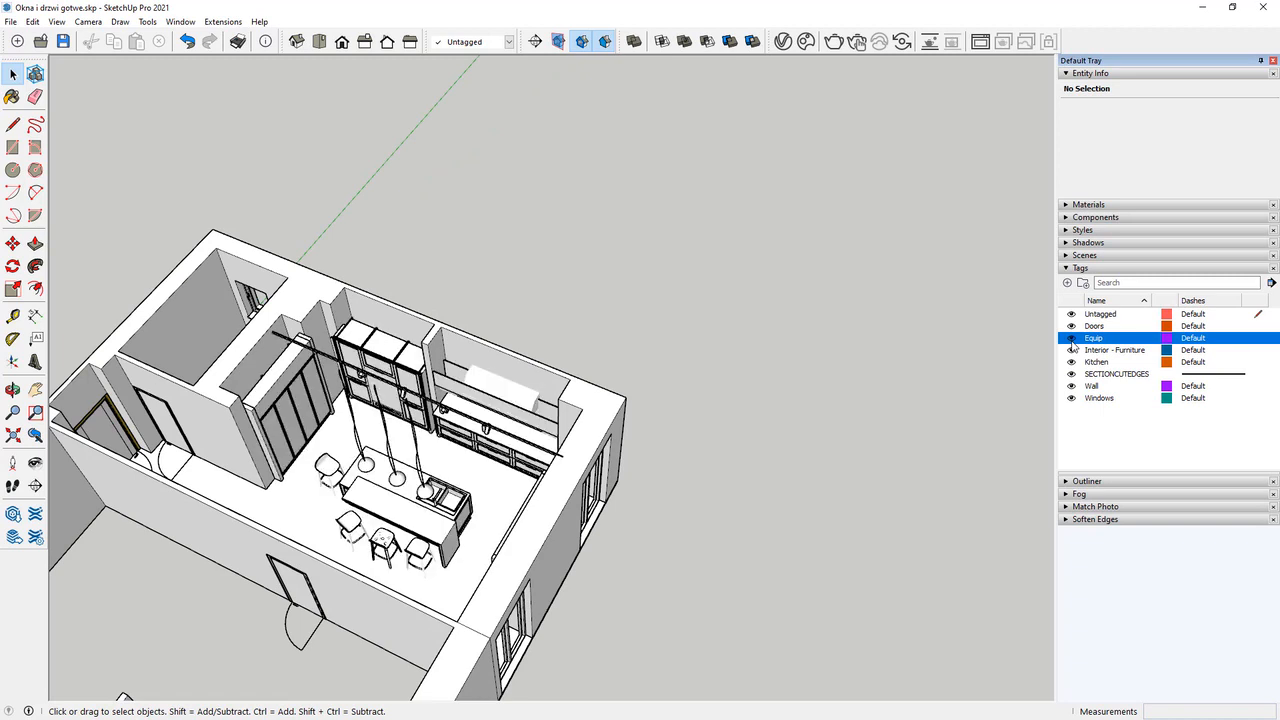
click(1071, 339)
click(1071, 339)
click(1071, 350)
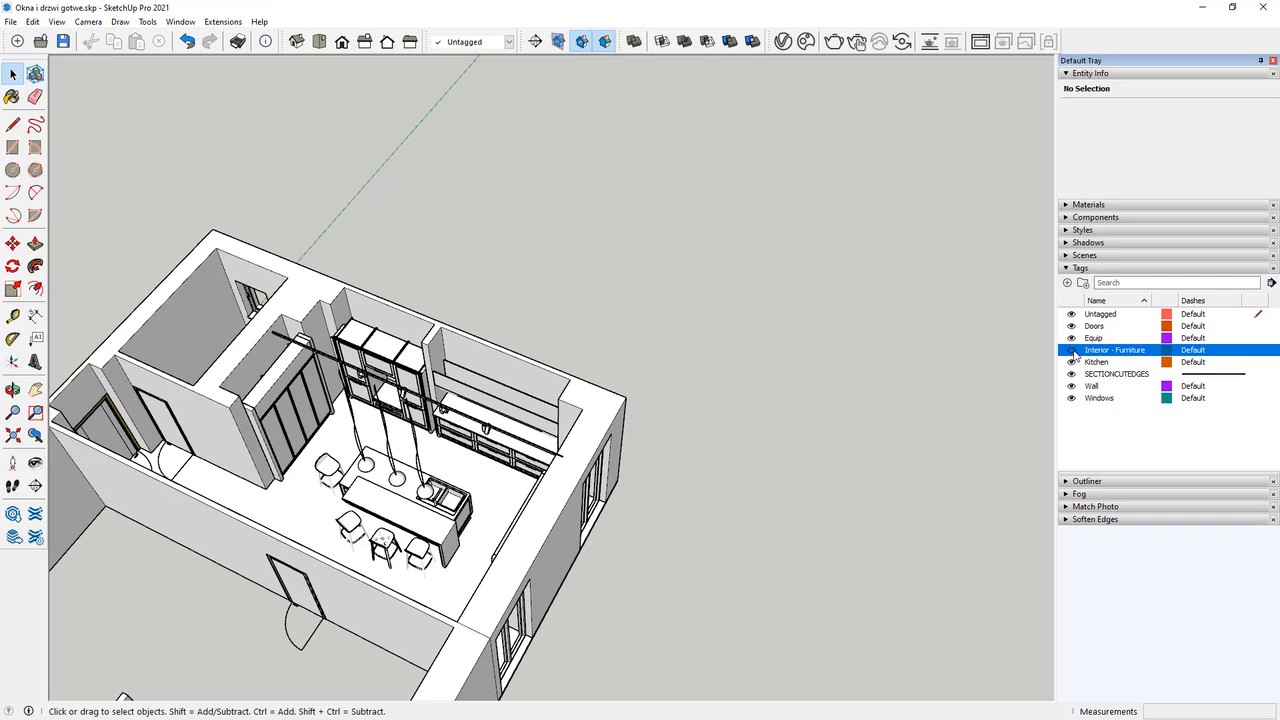
click(1071, 350)
click(1071, 350)
click(1071, 350)
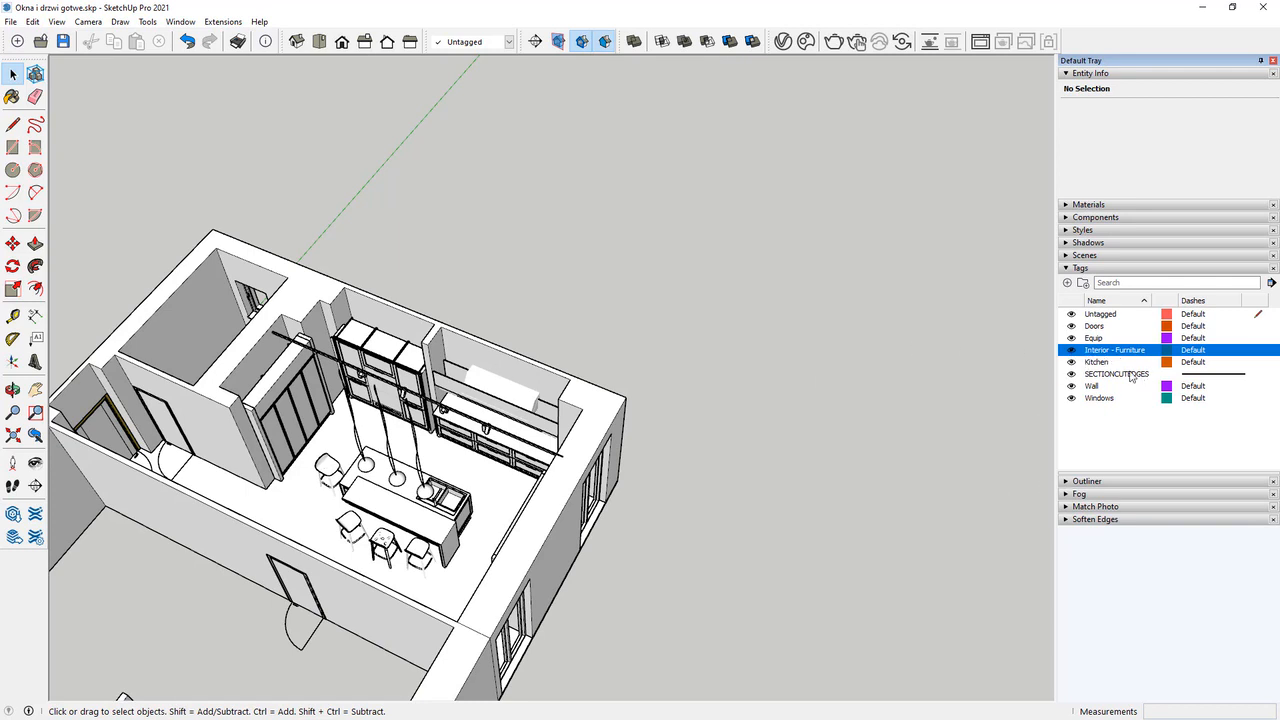
scroll(419, 452, up, 5)
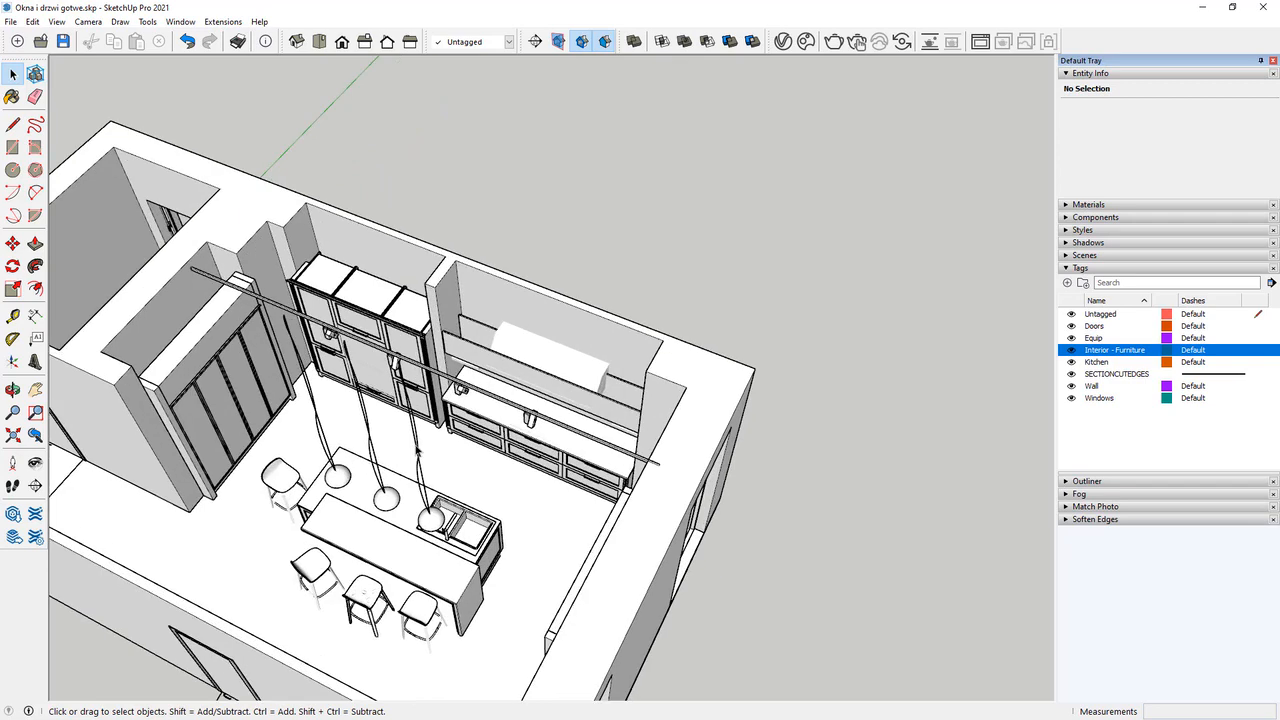
Open the kitchen component for editing and select the cabinet groups along the back wall, ending on the counter group with the range hood.
middle_drag(434, 408, 537, 357)
click(537, 357)
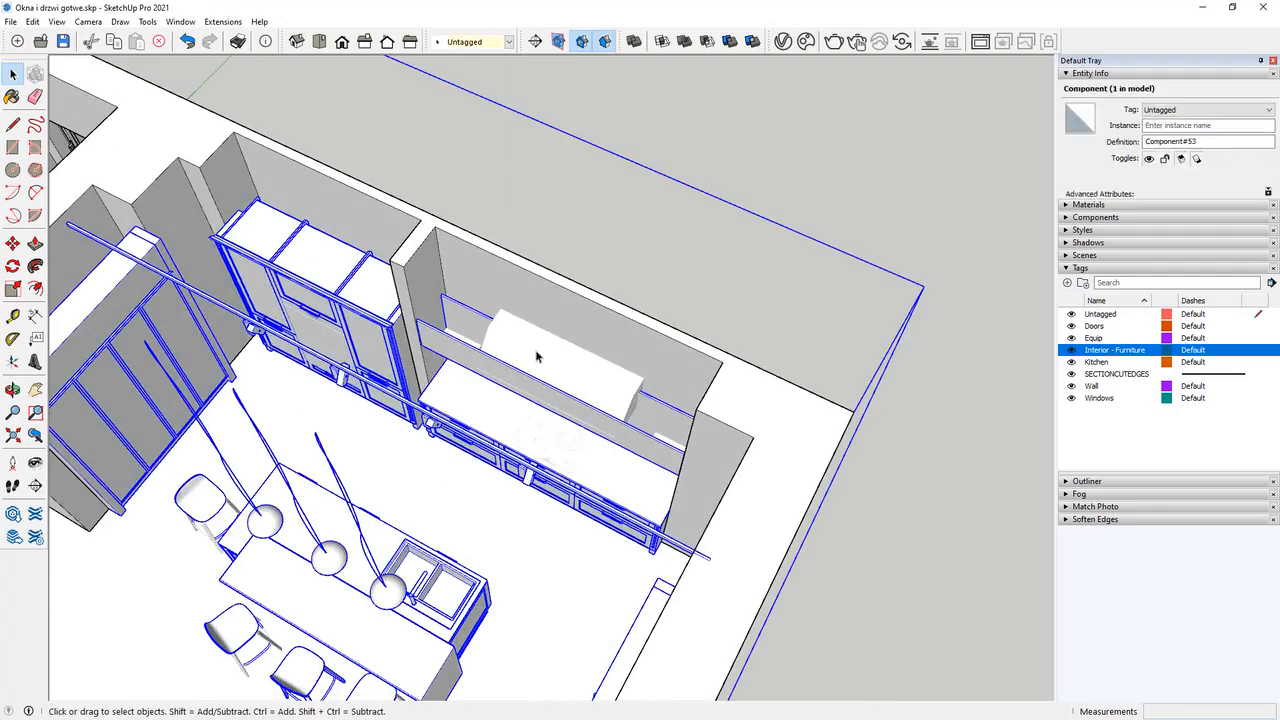
double_click(537, 357)
scroll(454, 406, down, 3)
middle_drag(456, 405, 565, 390)
click(576, 396)
click(396, 408)
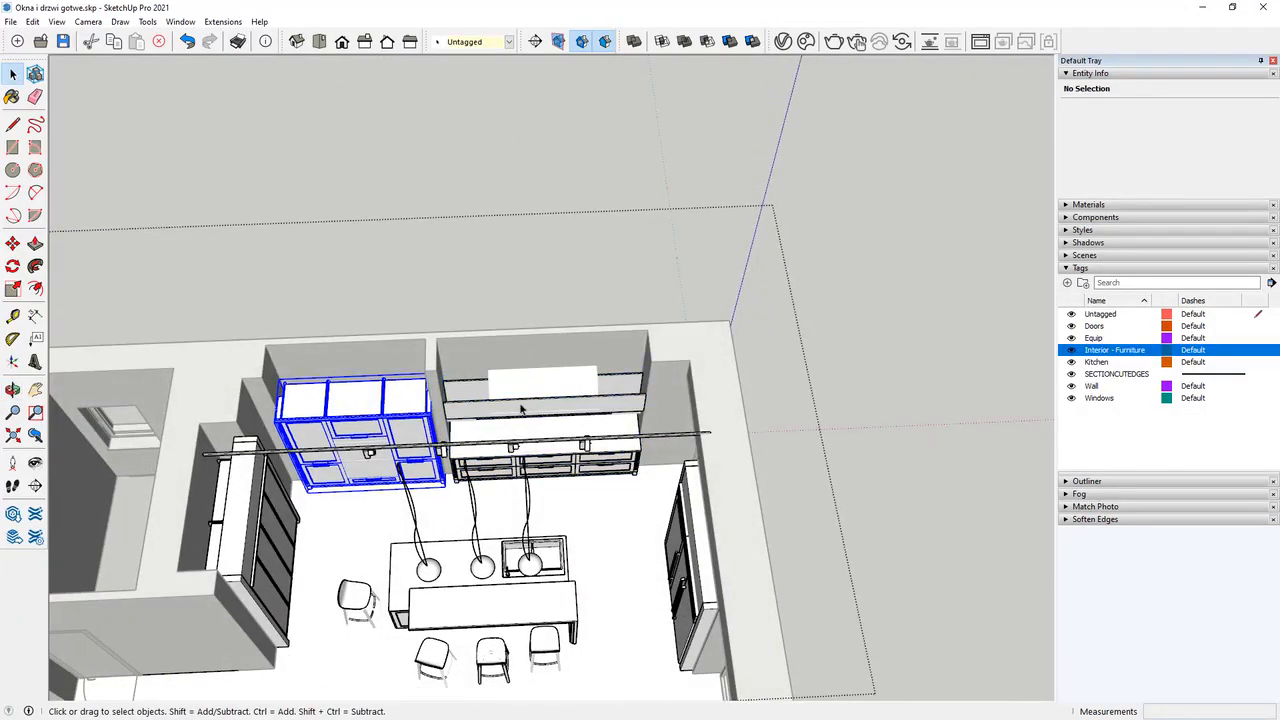
click(521, 408)
scroll(279, 511, down, 3)
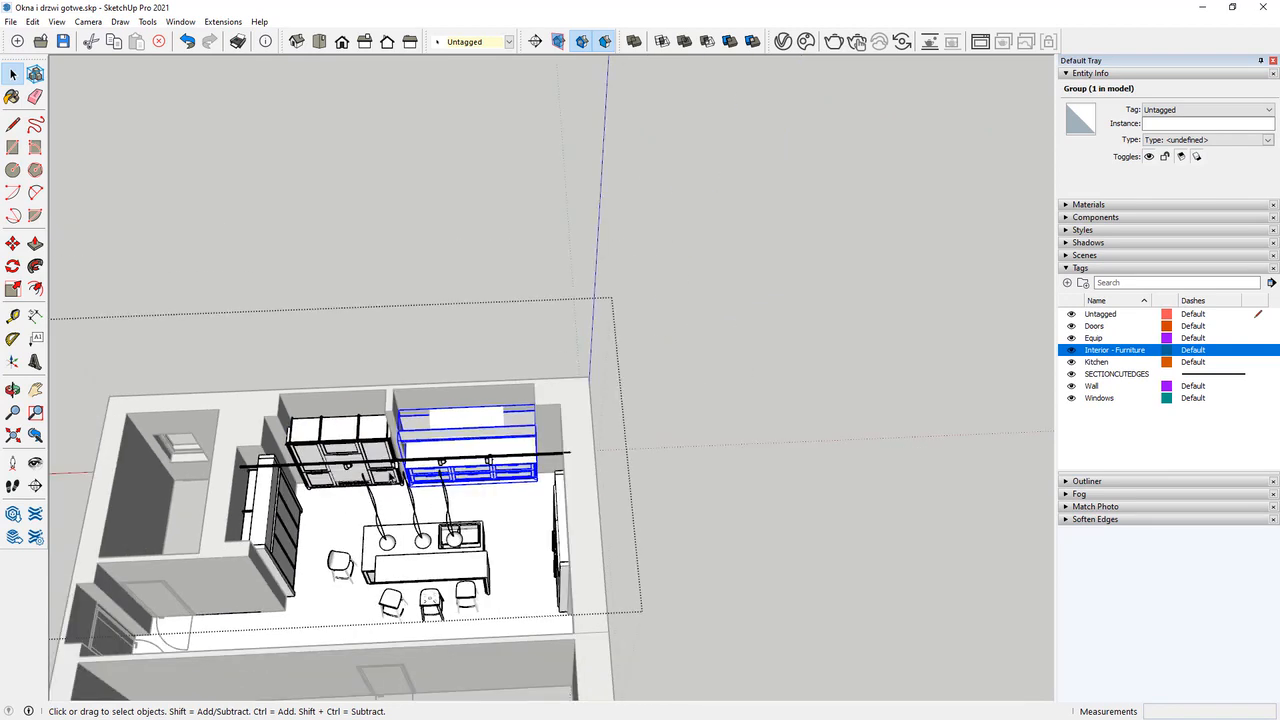
middle_drag(279, 511, 396, 527)
scroll(712, 501, down, 2)
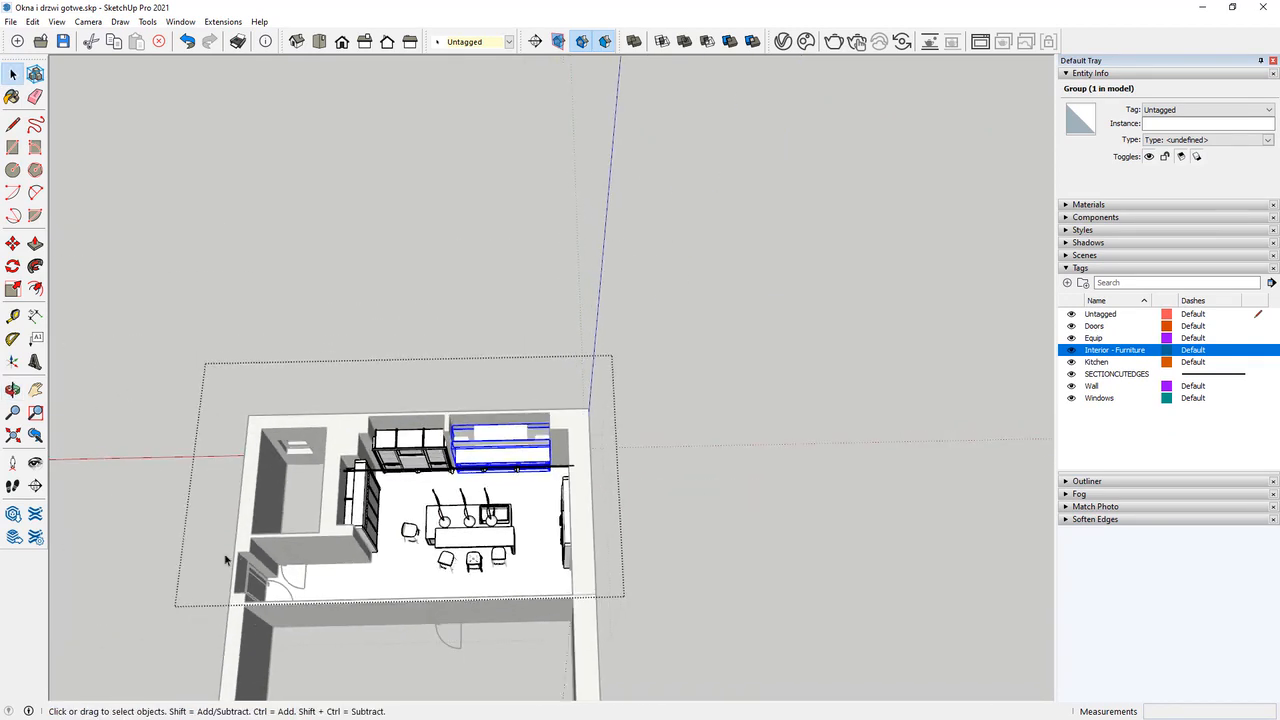
middle_drag(229, 557, 338, 345)
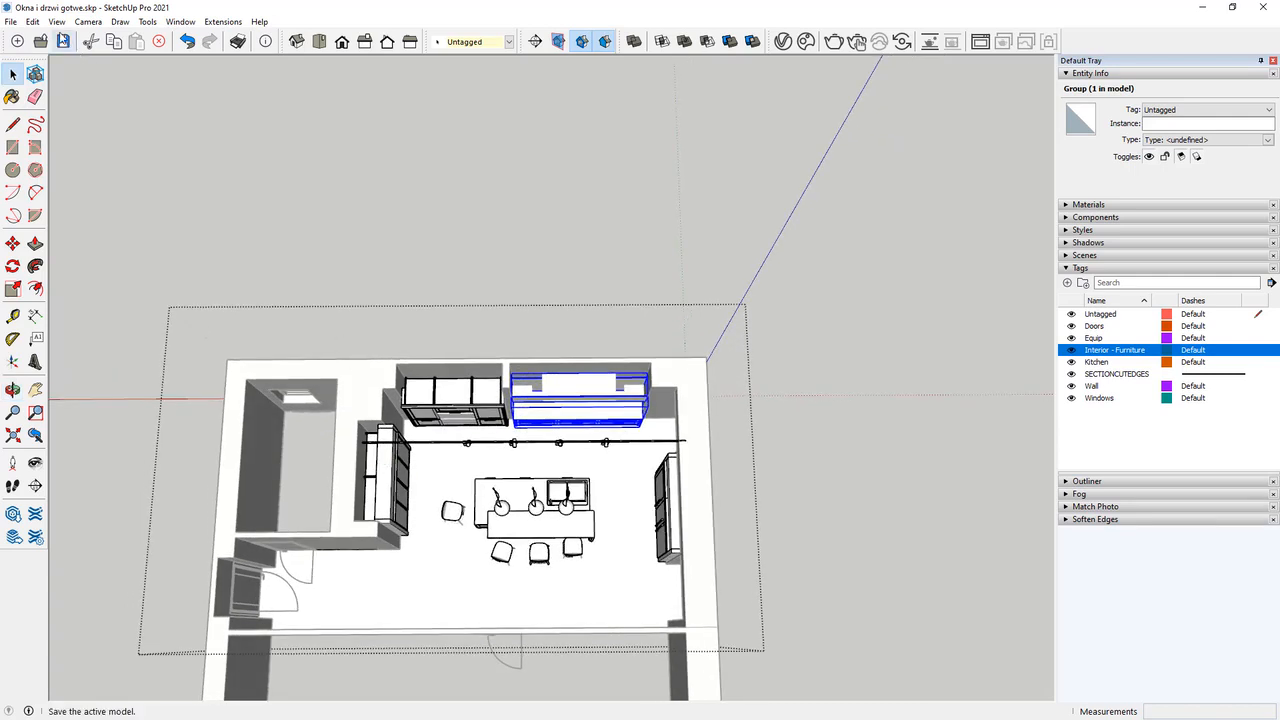
Enable Hide Rest Of Model for component editing and check the kitchen without the surrounding apartment walls.
click(56, 21)
mouse_move(121, 242)
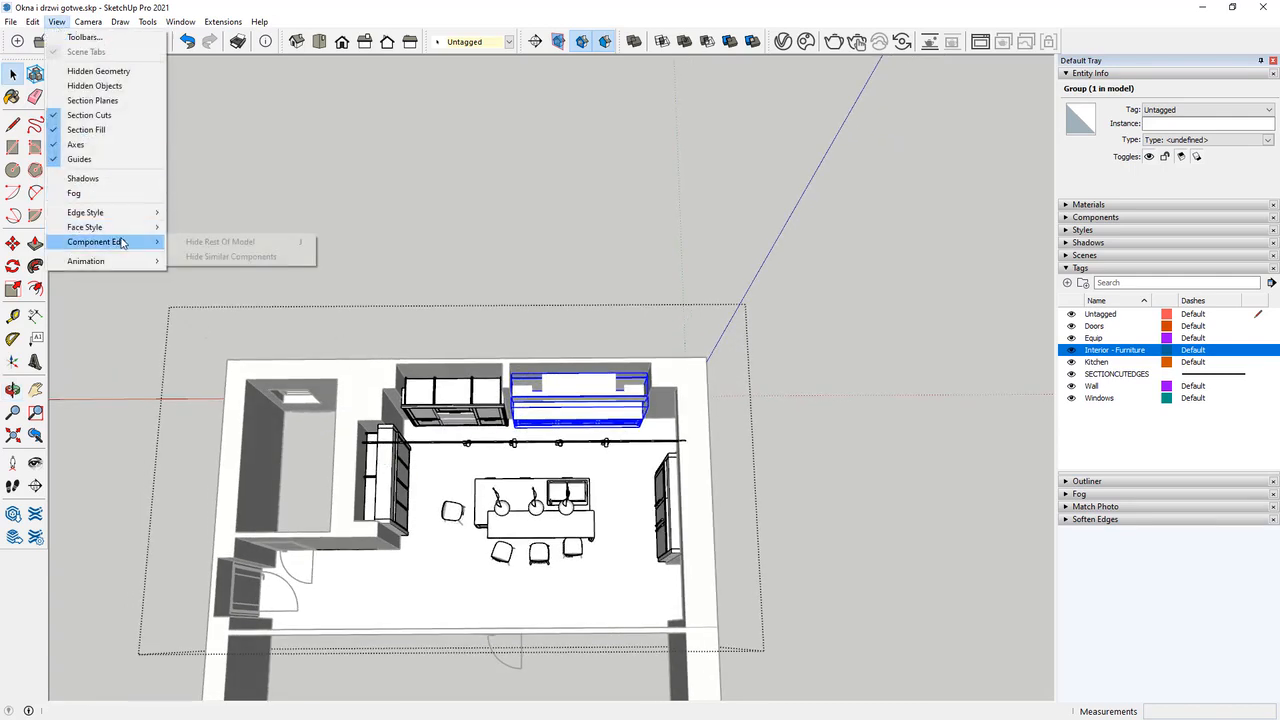
click(243, 243)
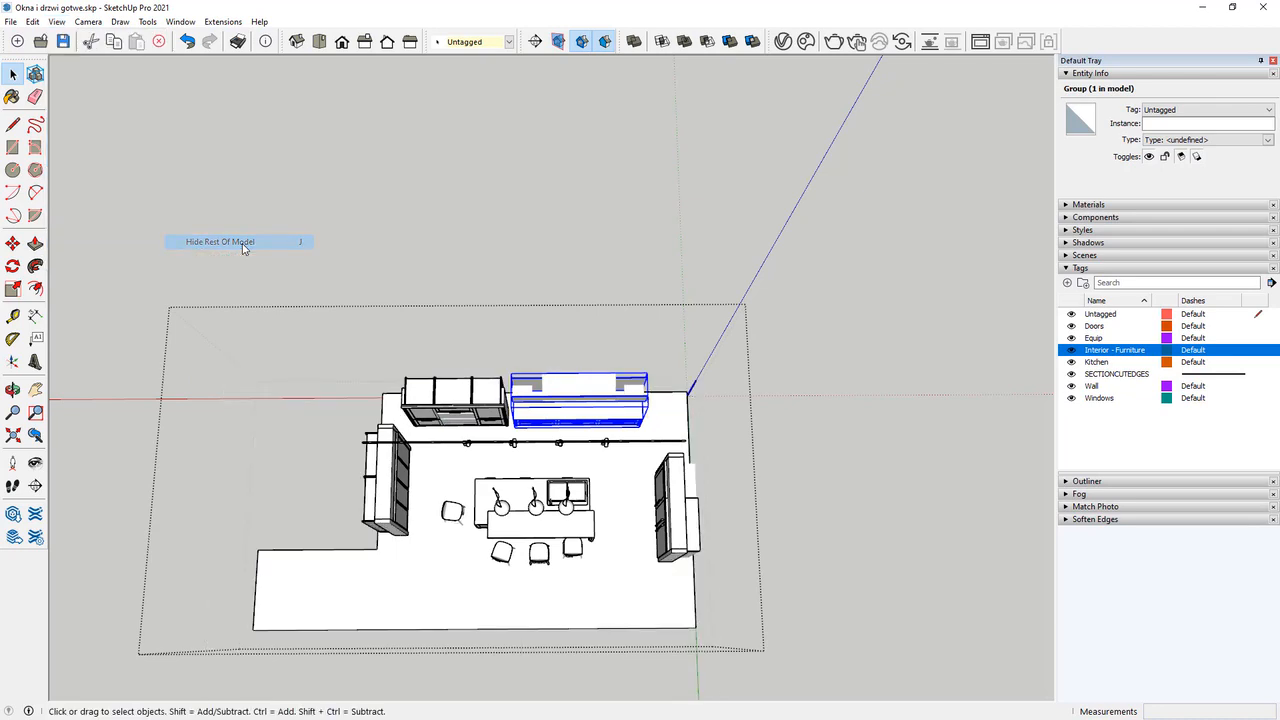
middle_drag(520, 323, 343, 220)
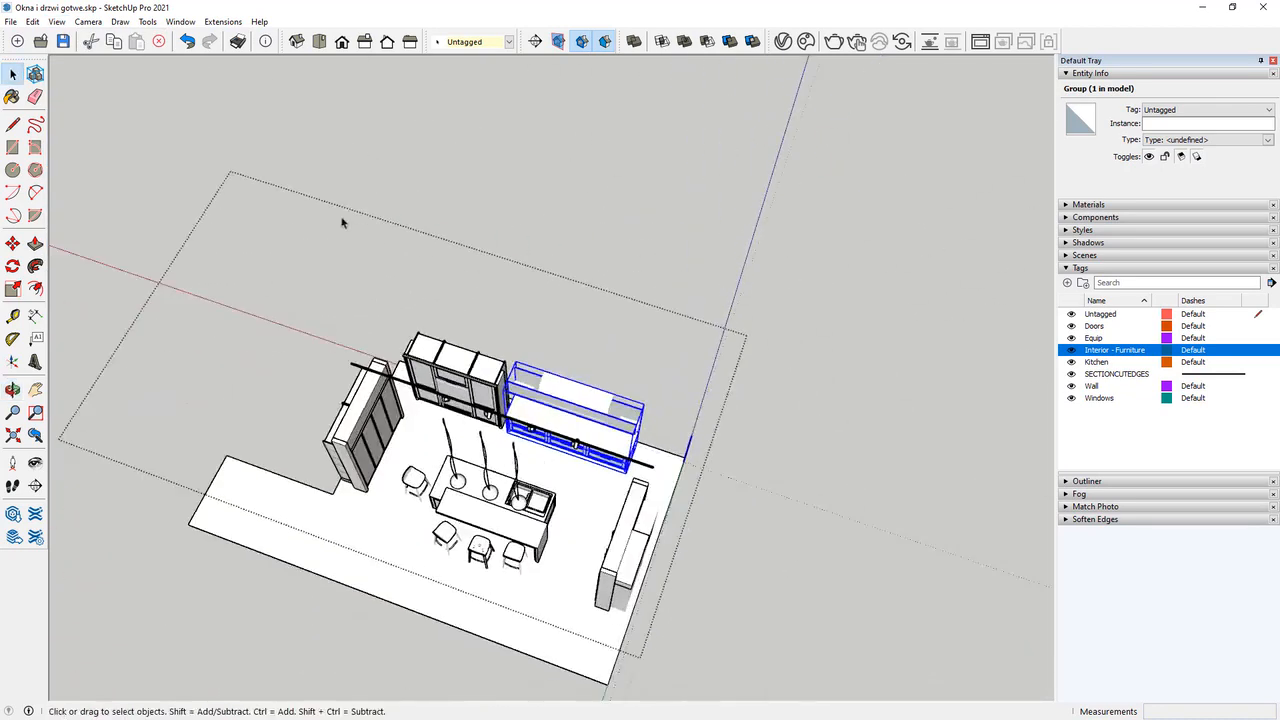
middle_drag(297, 346, 445, 345)
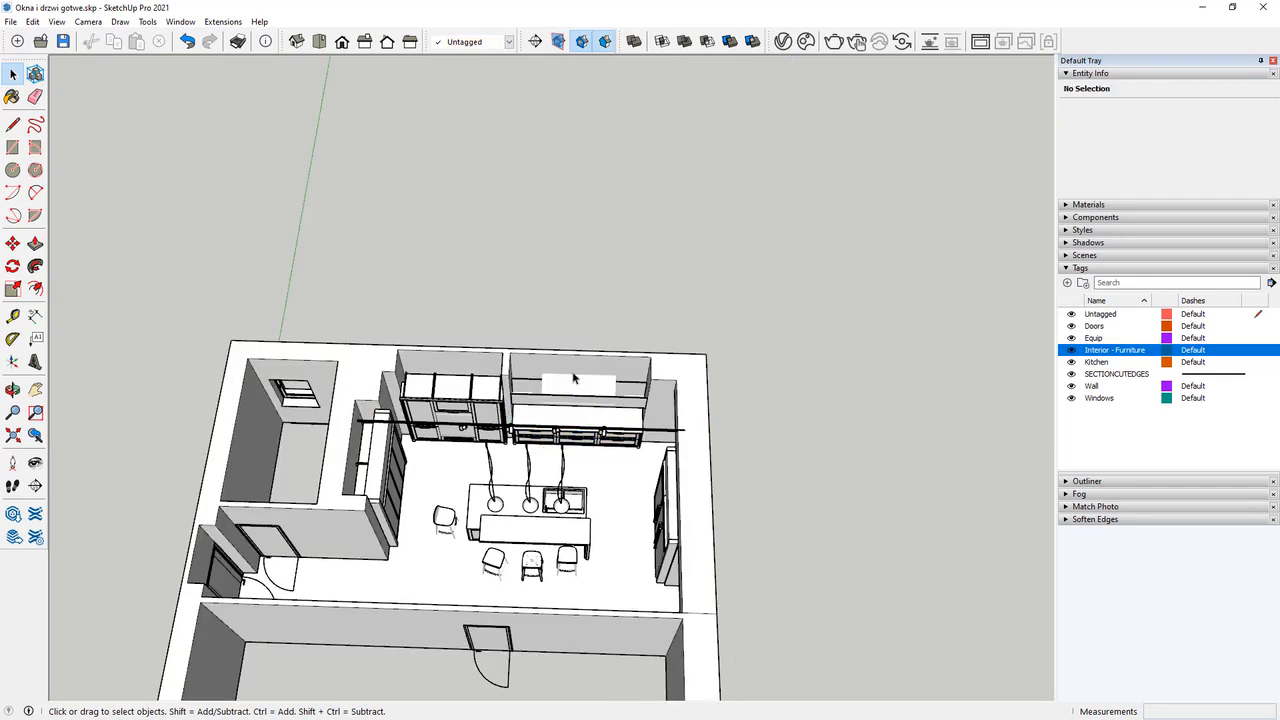
middle_drag(490, 274, 477, 386)
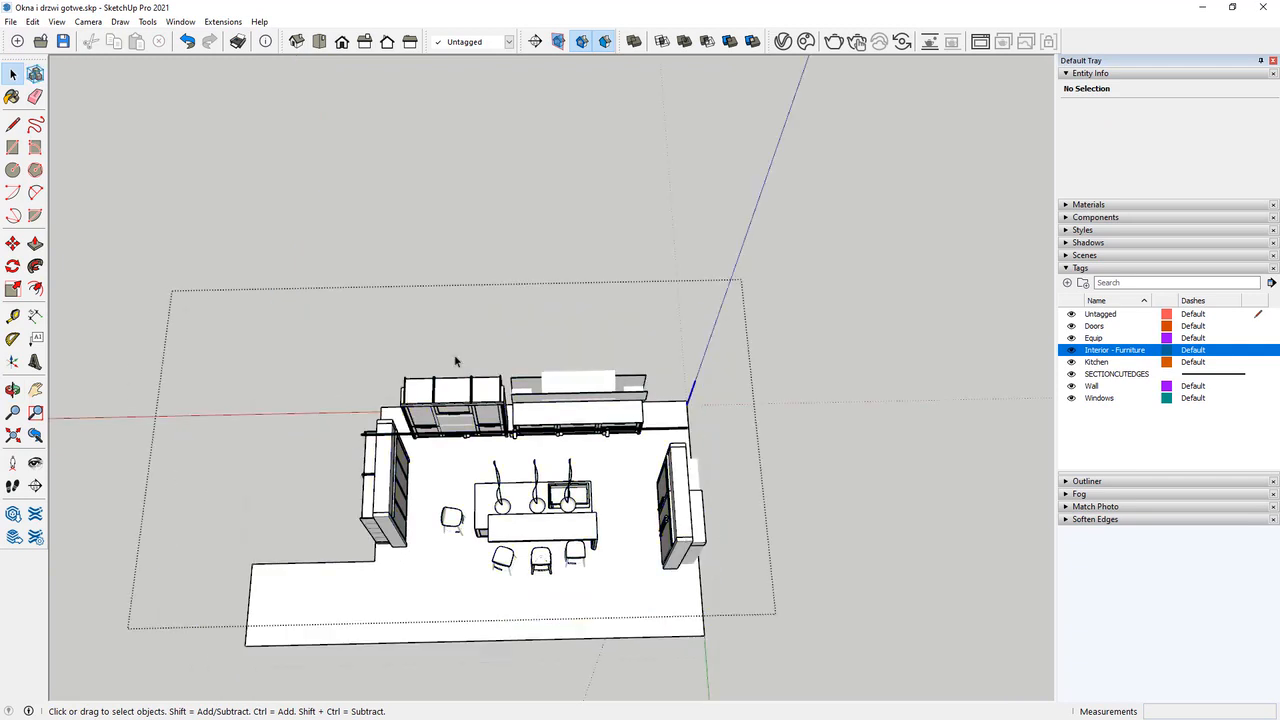
Look up the keyboard shortcut assigned to Hide Rest Of Model, filtering the shortcut preferences by "hide".
click(57, 22)
mouse_move(95, 243)
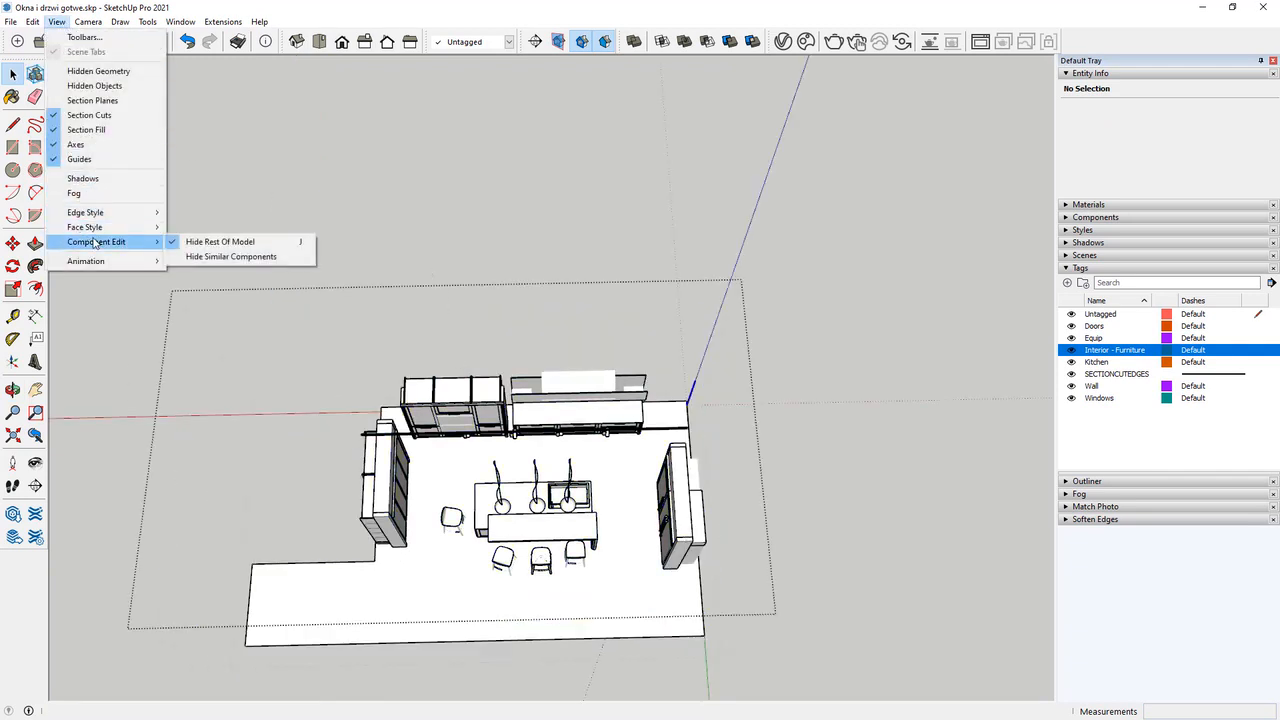
click(300, 241)
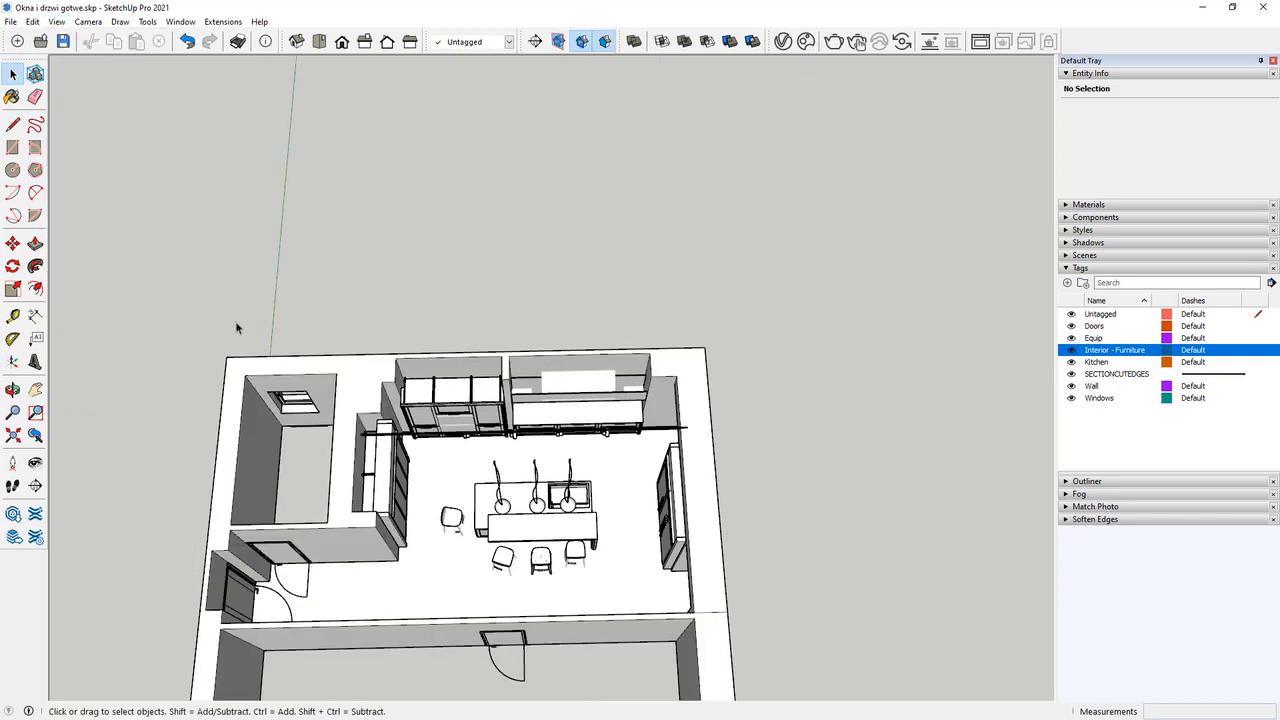
click(181, 22)
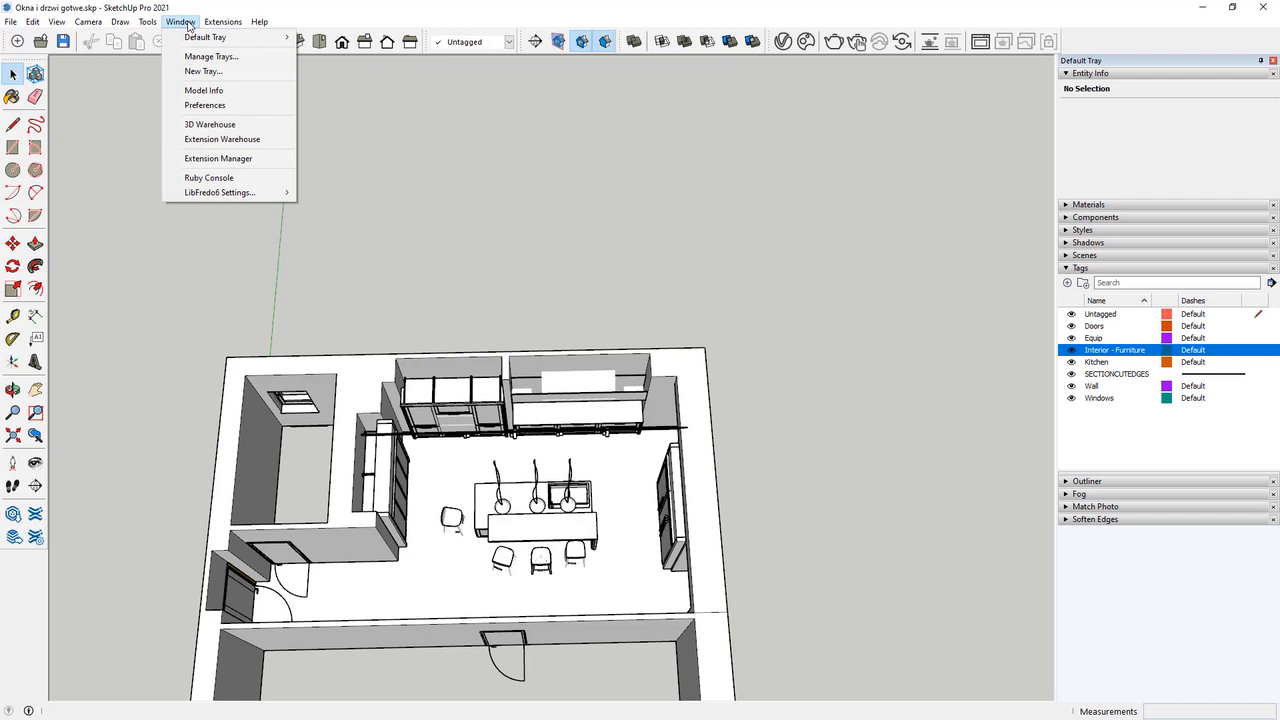
click(202, 105)
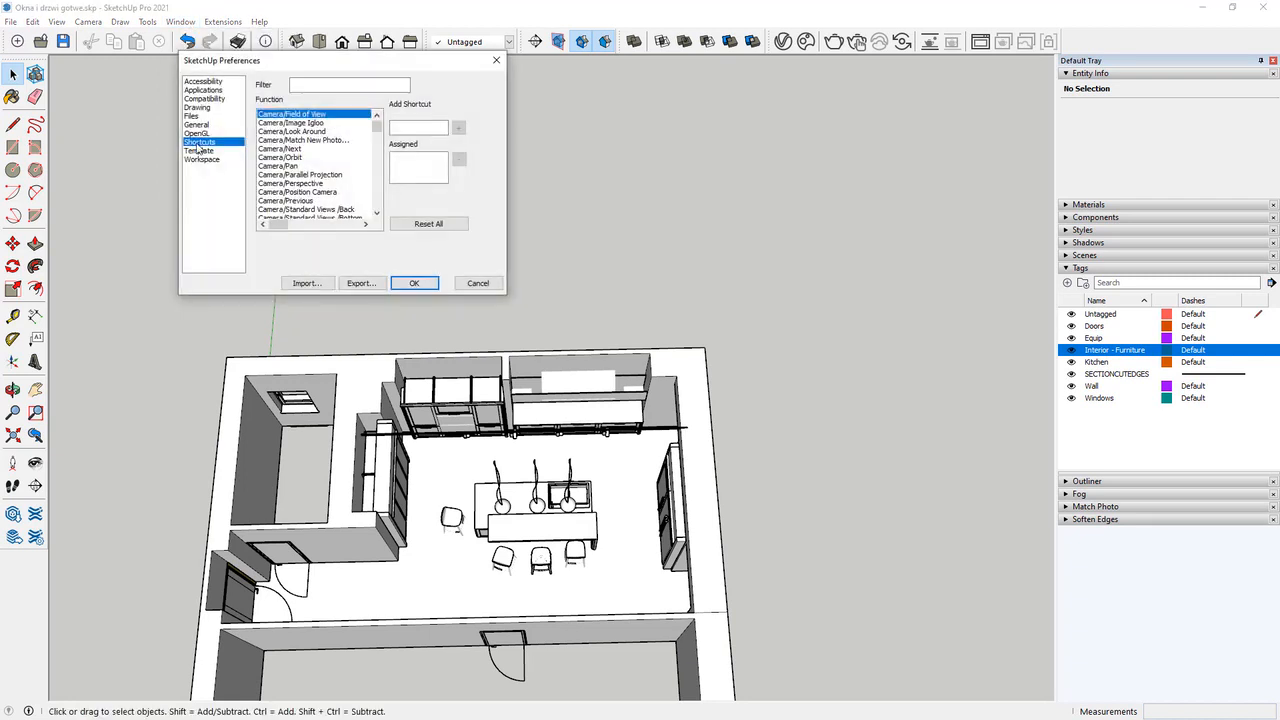
click(326, 86)
text(hide)
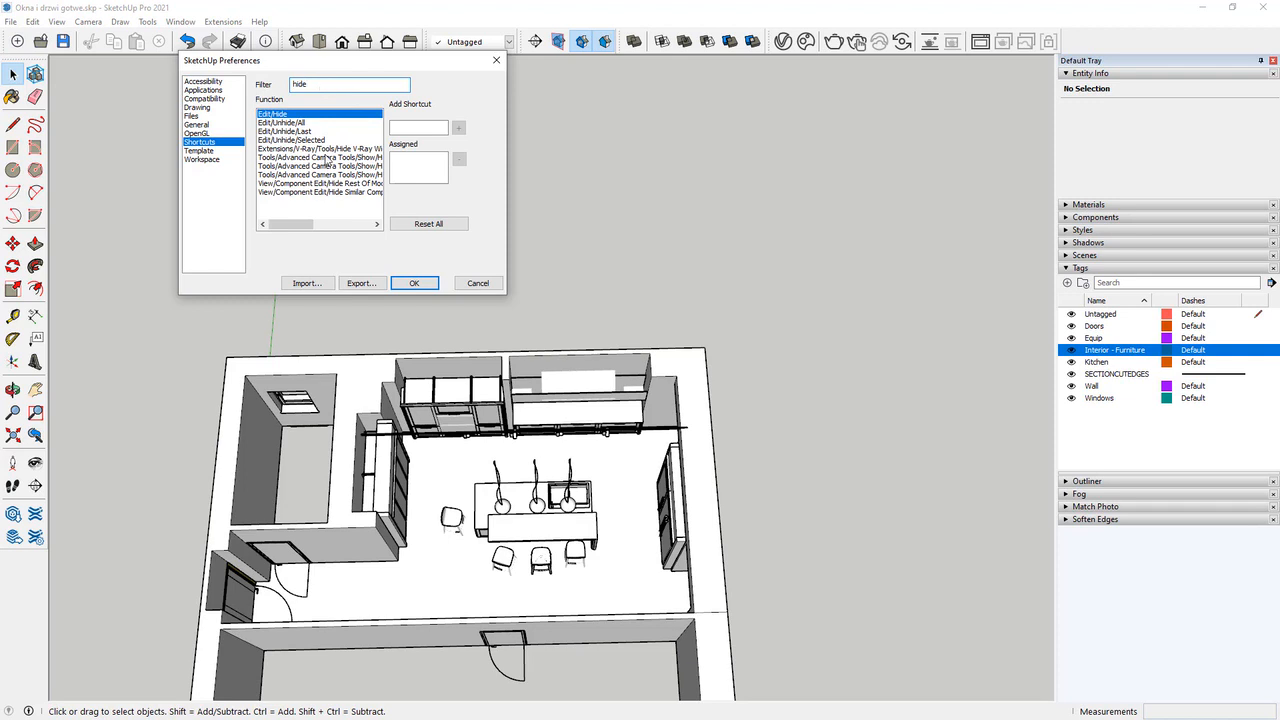
click(304, 185)
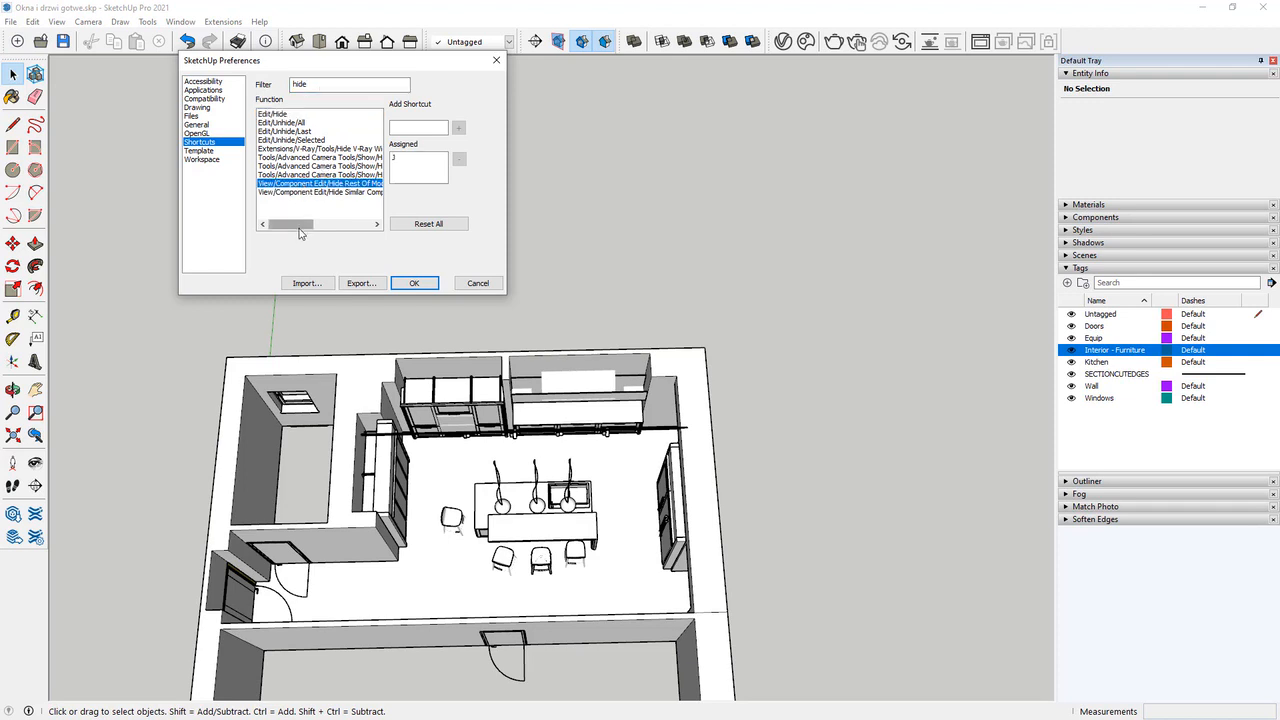
drag(300, 232, 323, 236)
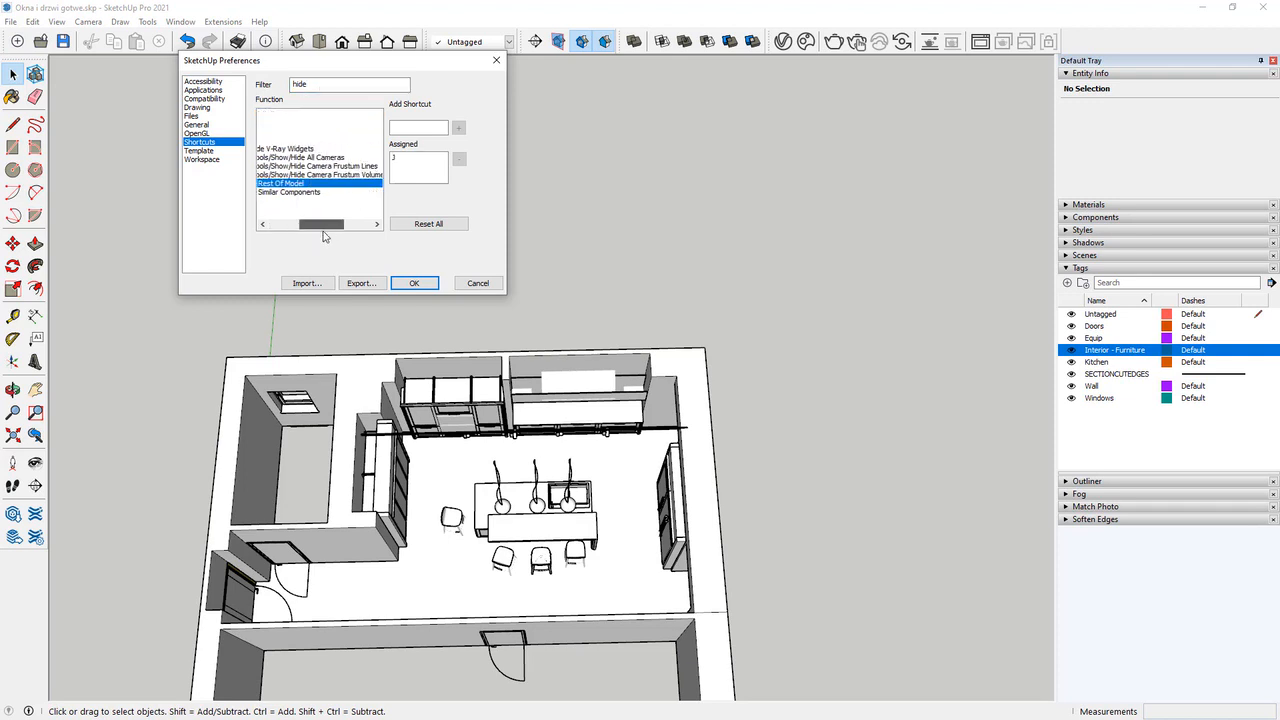
click(418, 127)
click(480, 284)
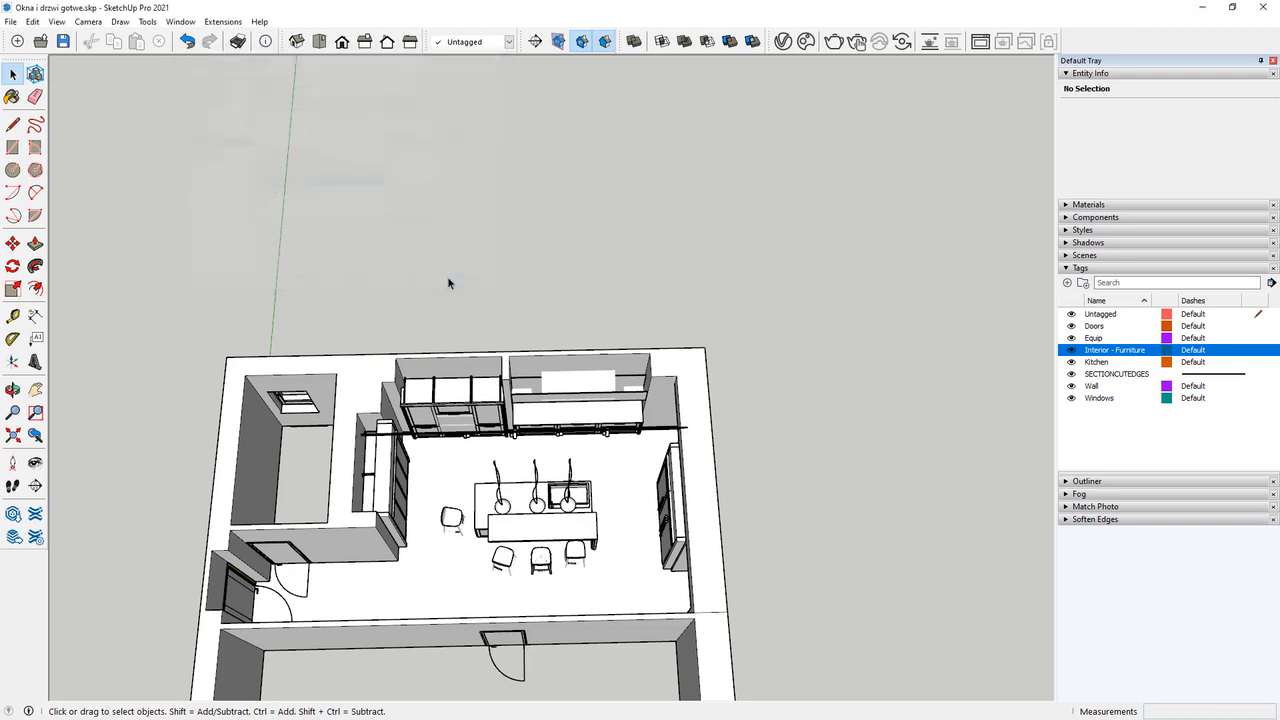
Open the counter group inside the kitchen component and assign the range hood component to the Kitchen tag.
middle_drag(635, 307, 649, 352)
double_click(459, 388)
scroll(537, 406, up, 3)
click(608, 360)
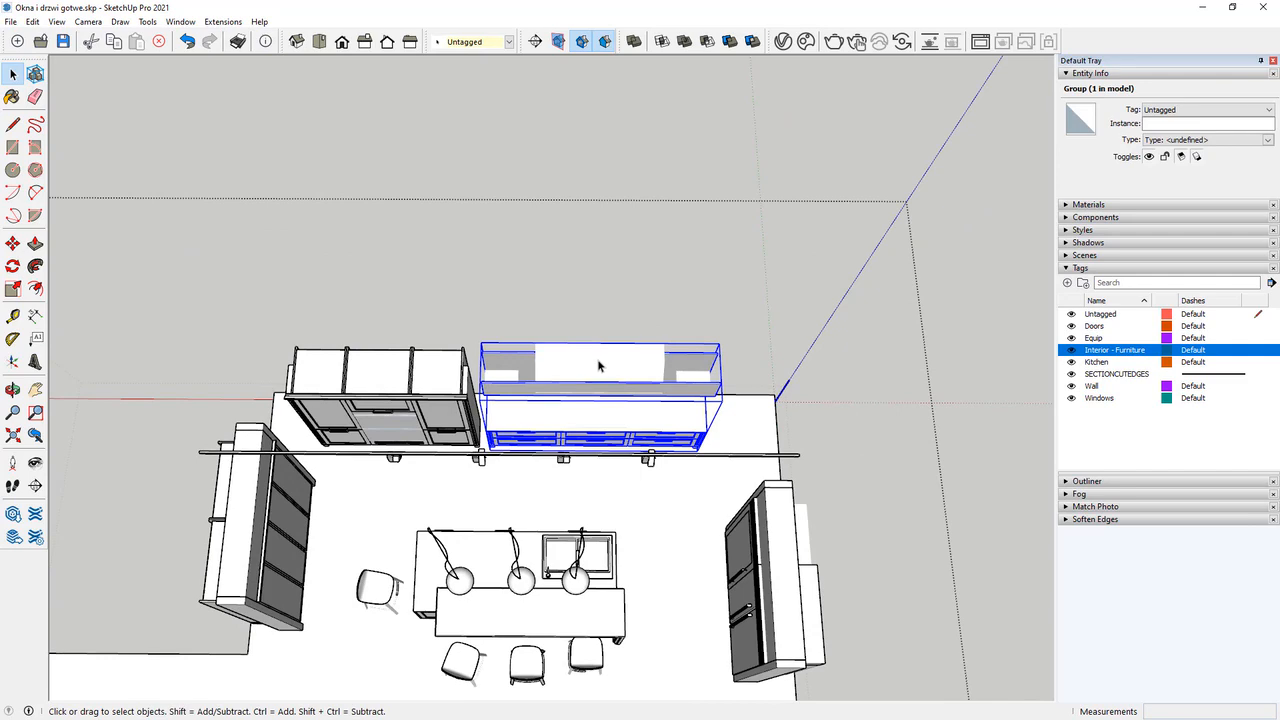
middle_drag(541, 362, 583, 366)
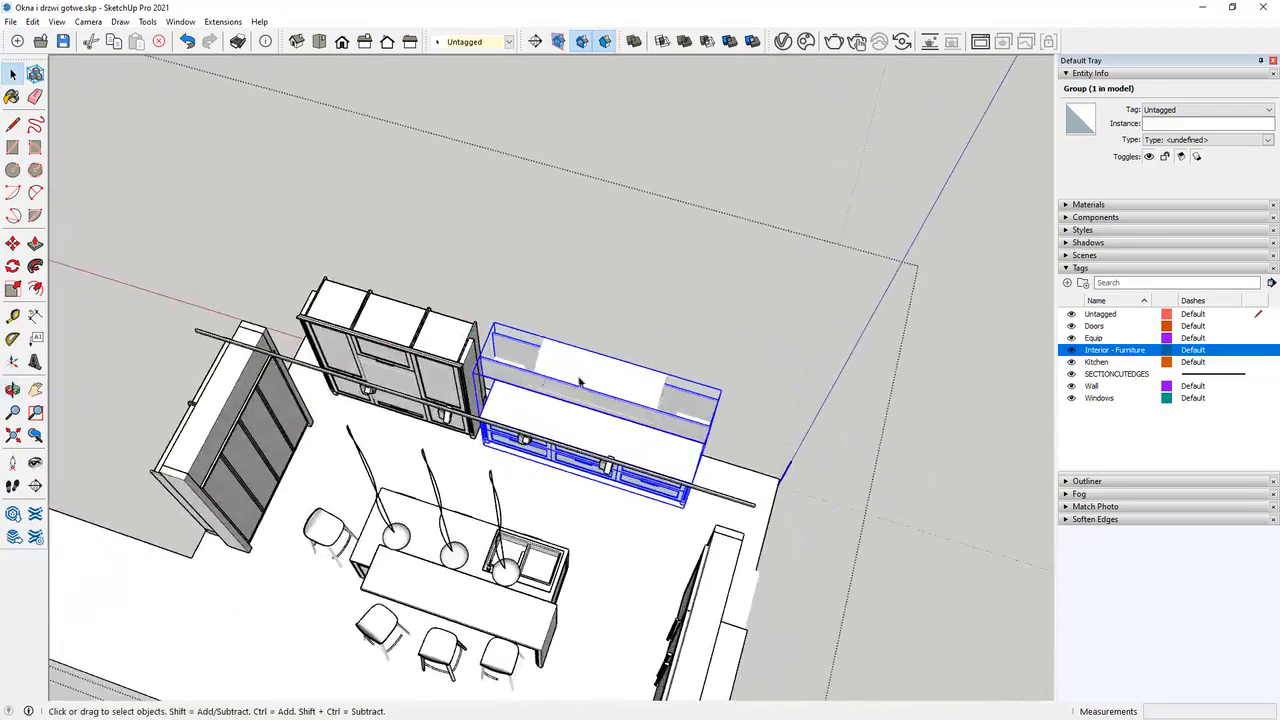
double_click(592, 383)
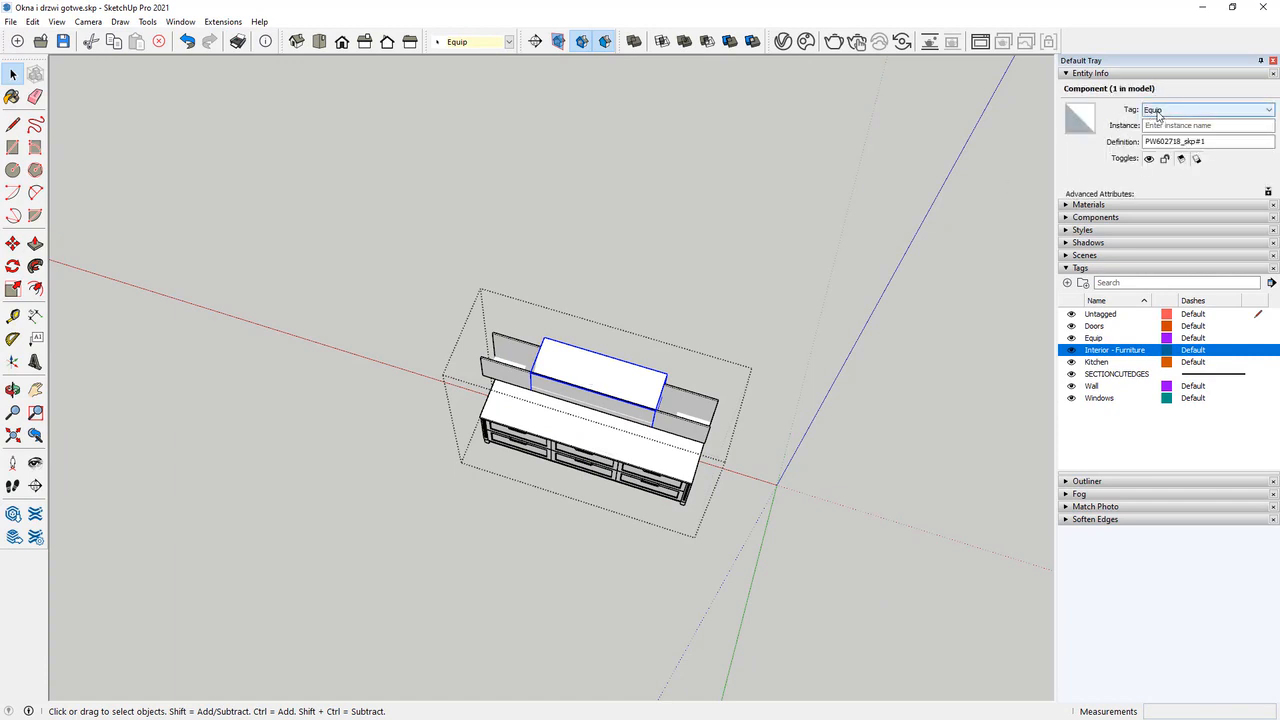
click(1193, 117)
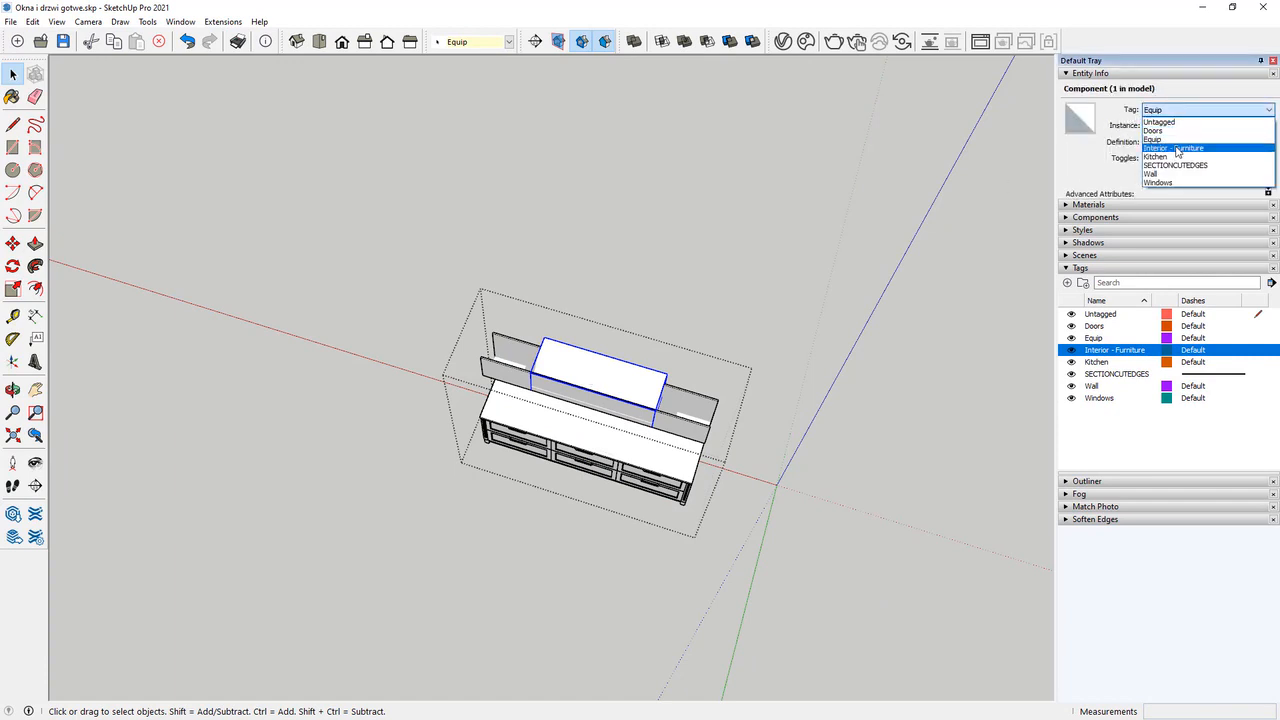
click(1180, 155)
click(828, 193)
scroll(827, 207, down, 2)
middle_drag(827, 207, 868, 281)
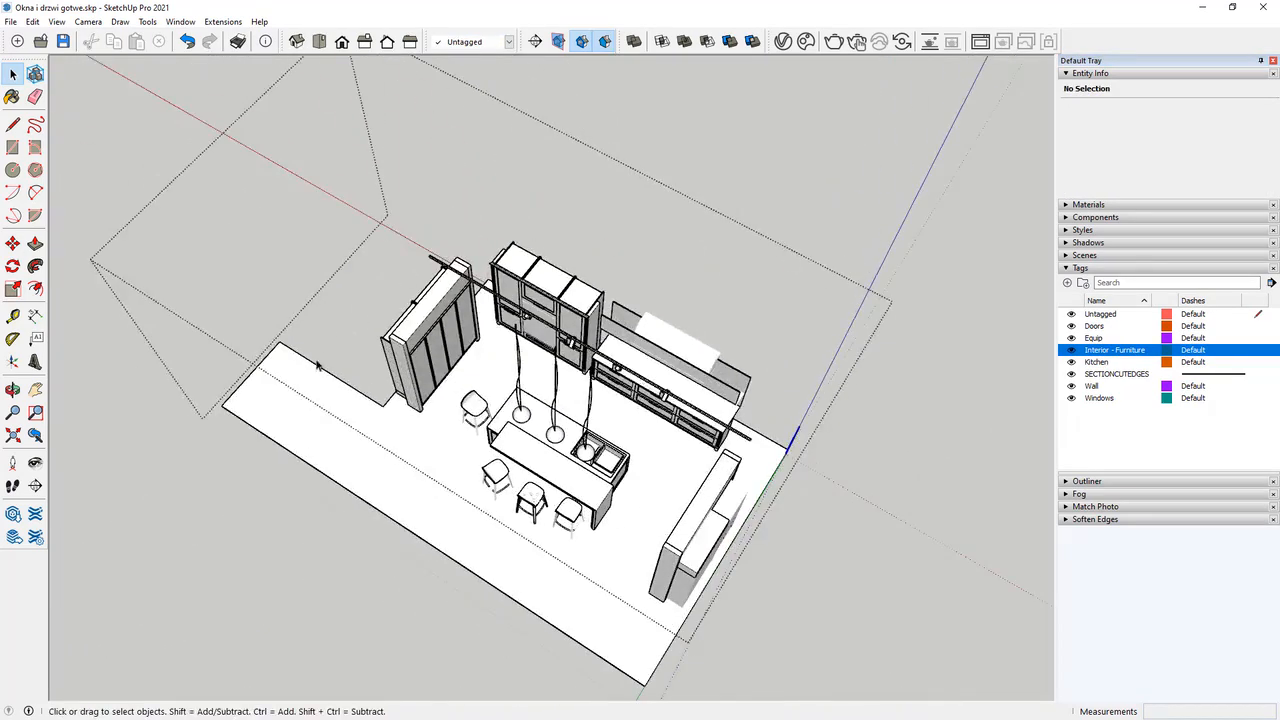
Delete the Interior - Furniture tag, reassigning its entities to the Kitchen tag.
scroll(322, 430, down, 3)
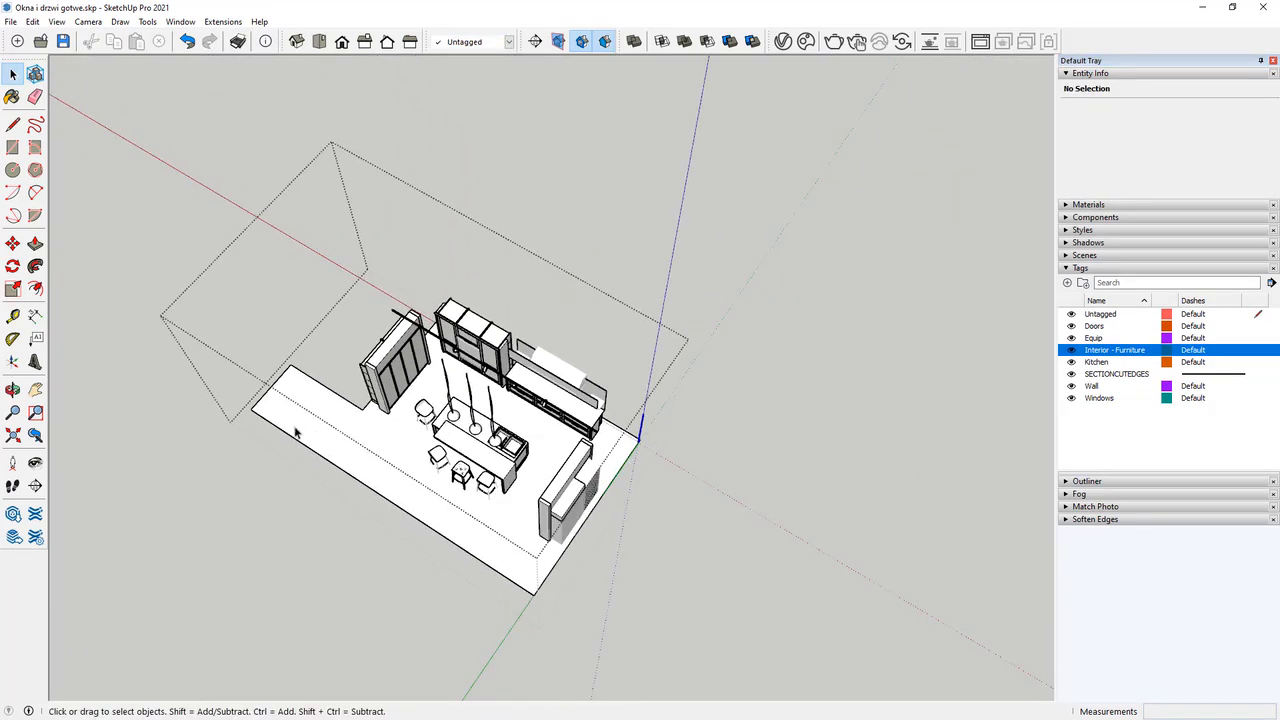
middle_drag(295, 432, 337, 323)
scroll(500, 453, up, 1)
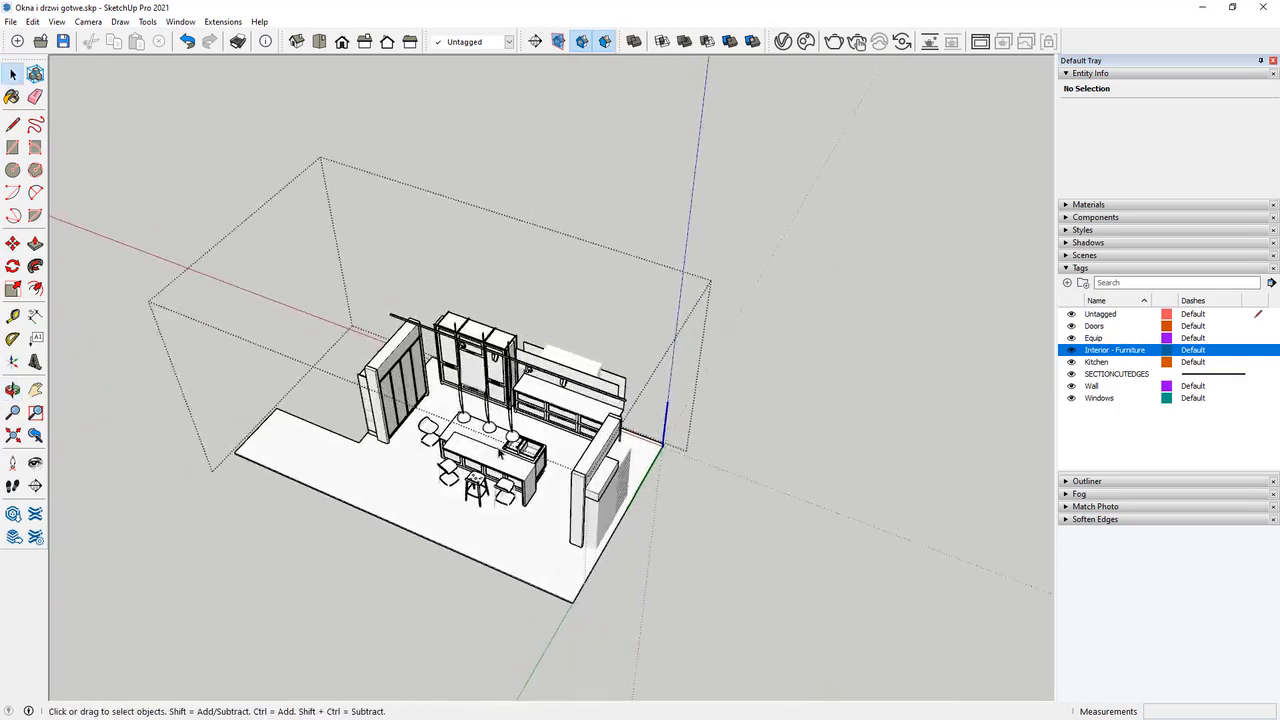
middle_drag(500, 453, 466, 395)
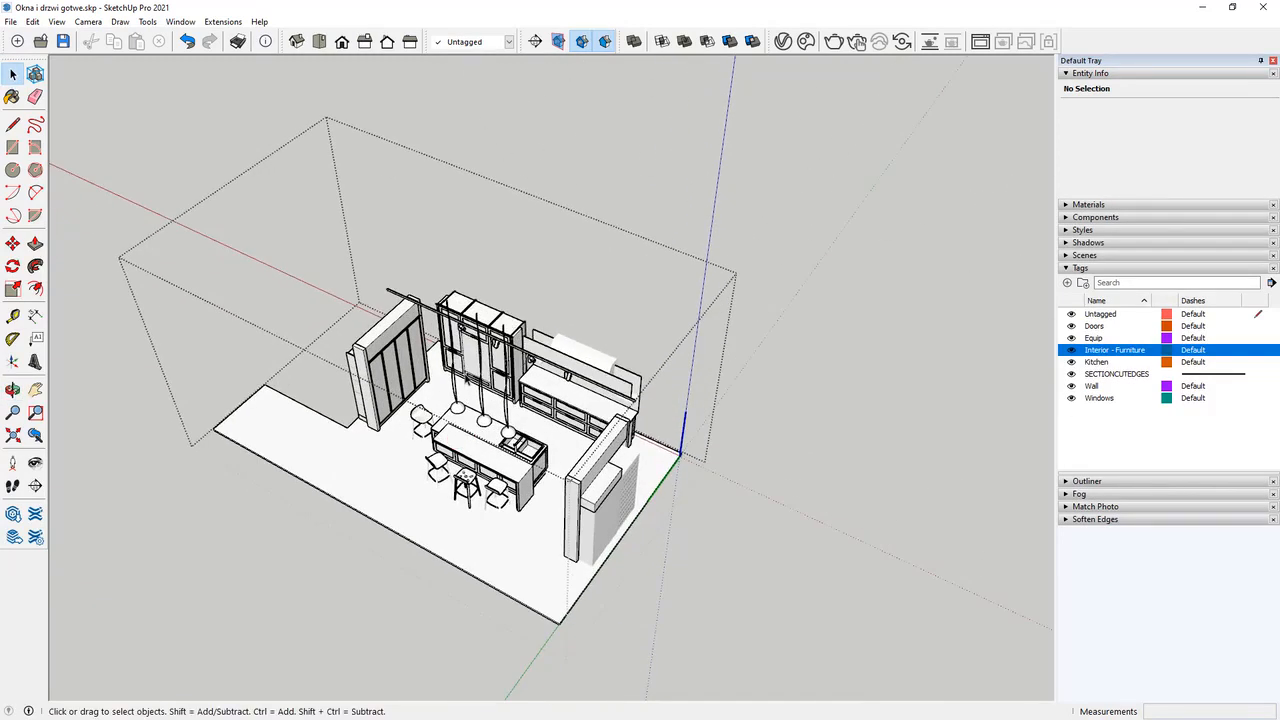
middle_drag(222, 474, 269, 492)
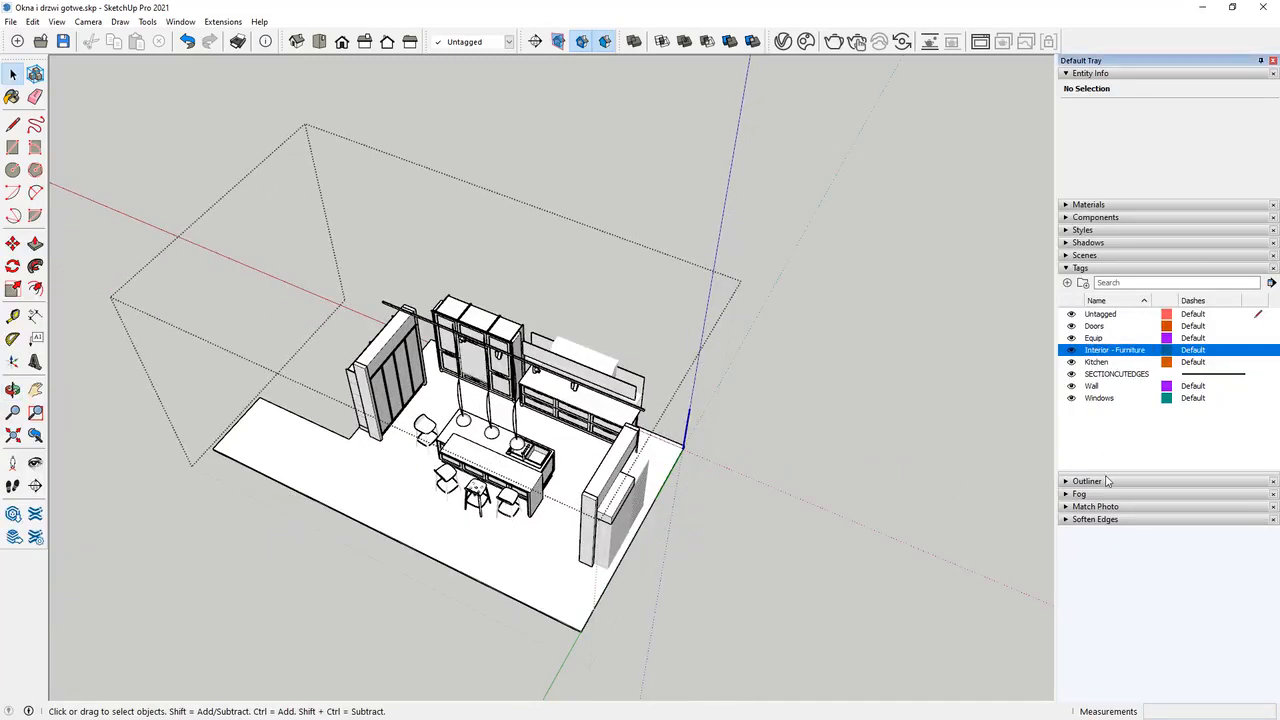
right_click(1099, 355)
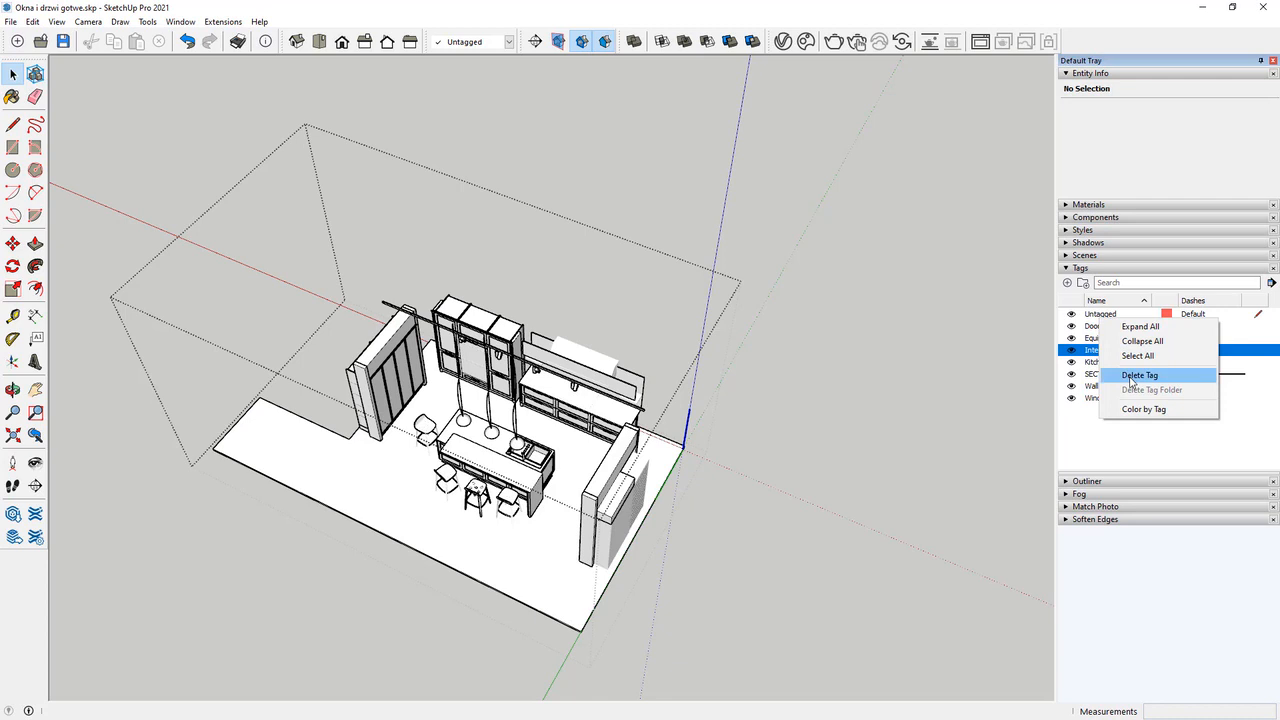
click(1138, 376)
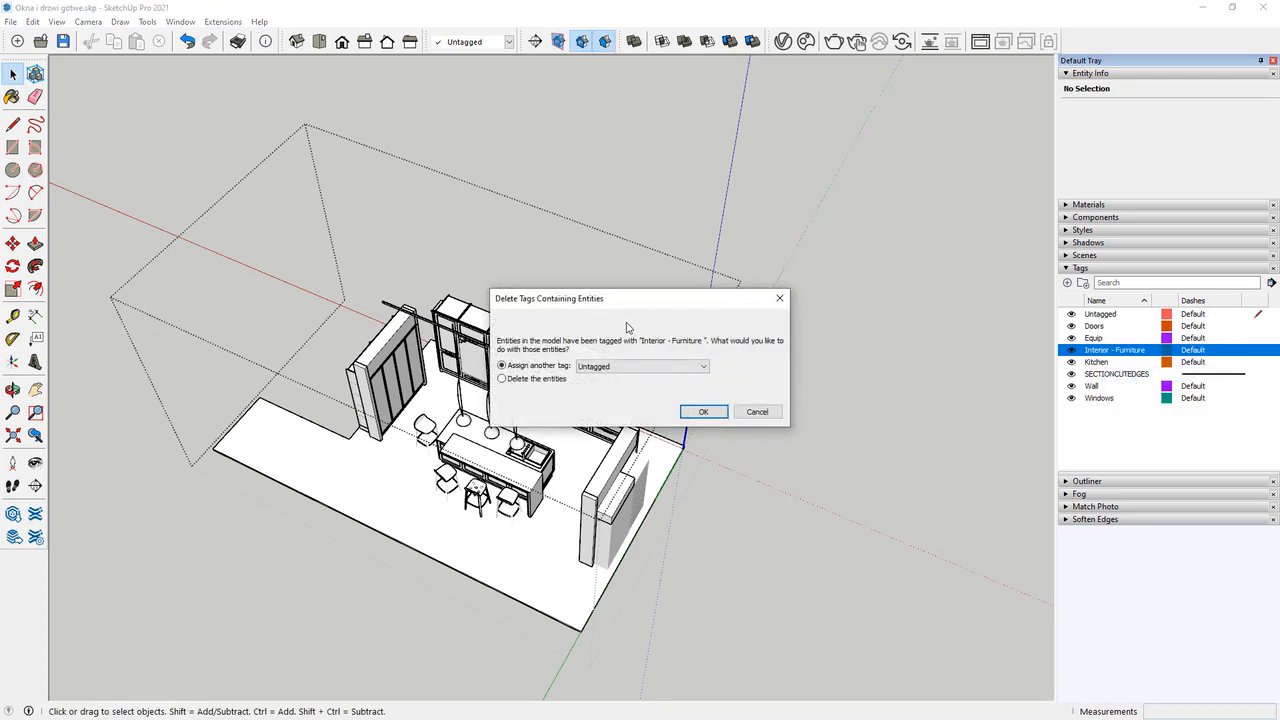
drag(622, 311, 682, 179)
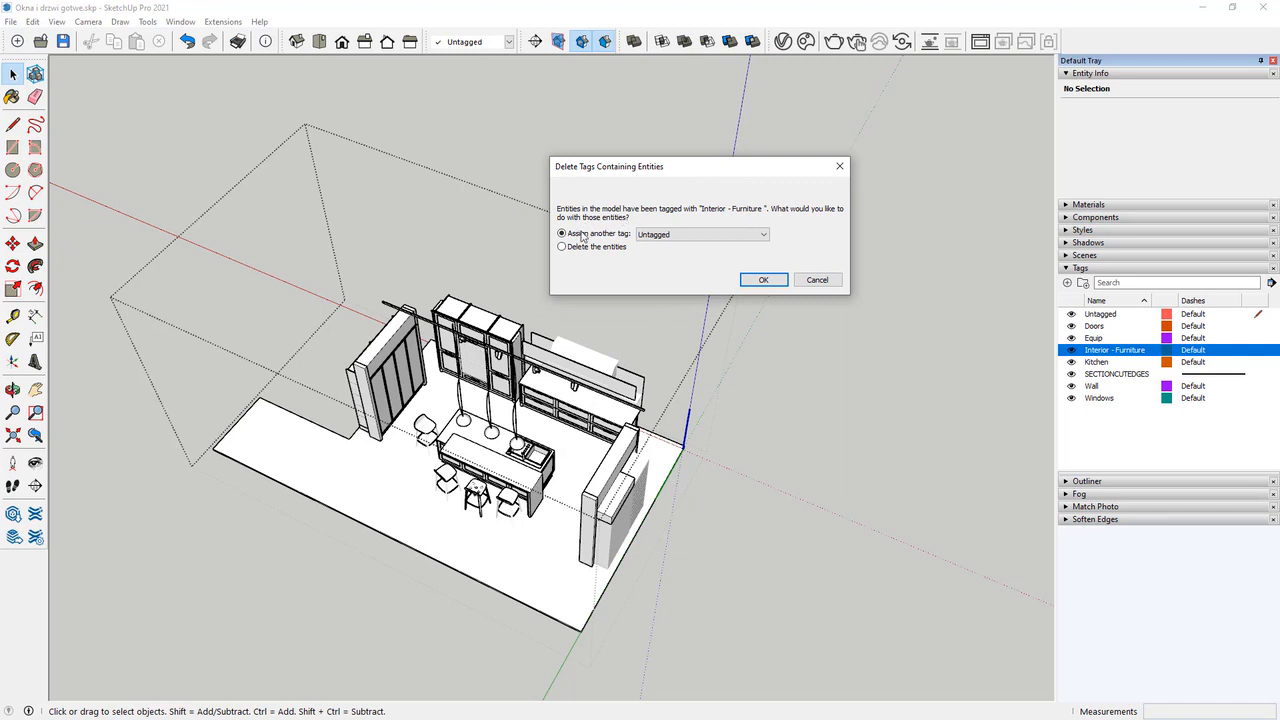
click(672, 236)
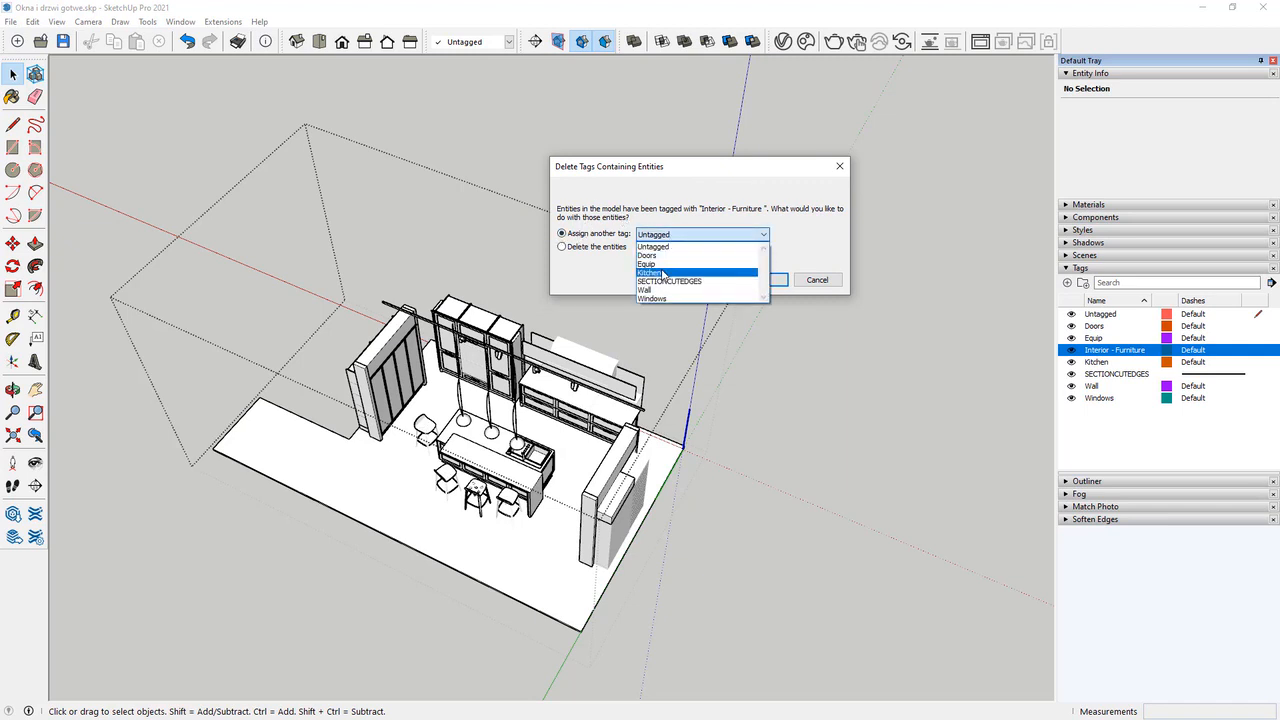
click(663, 273)
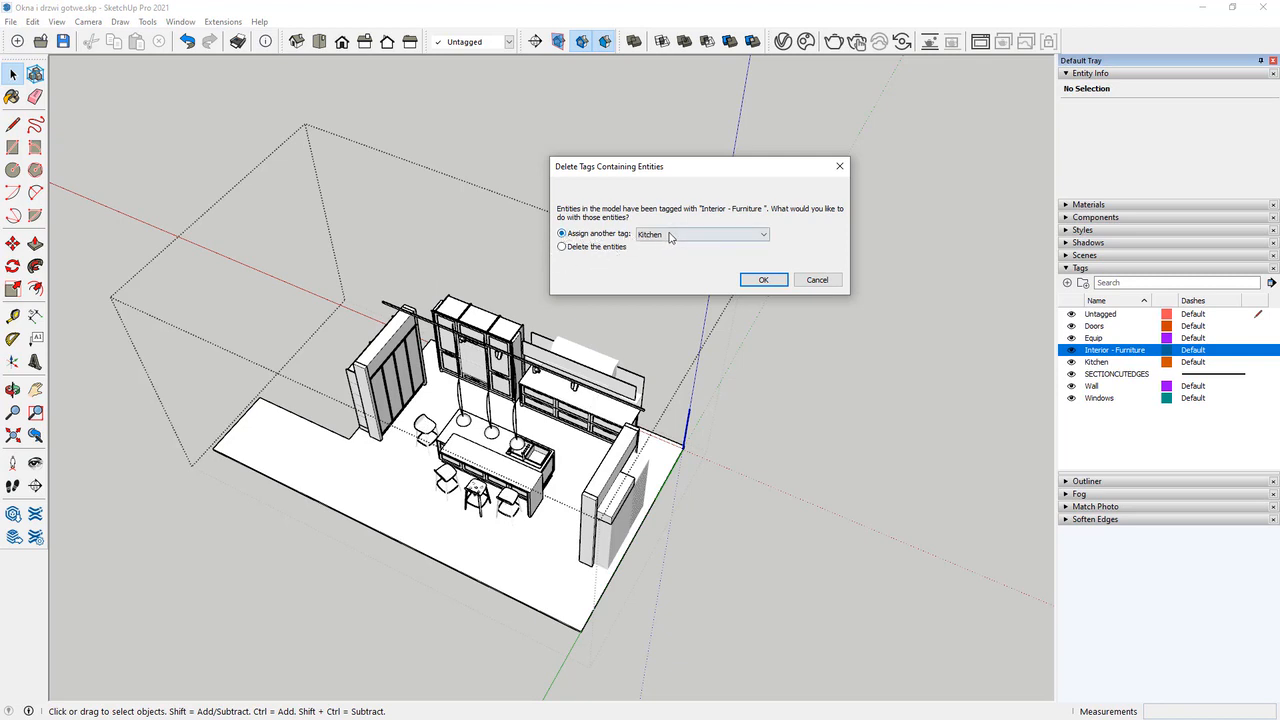
click(763, 280)
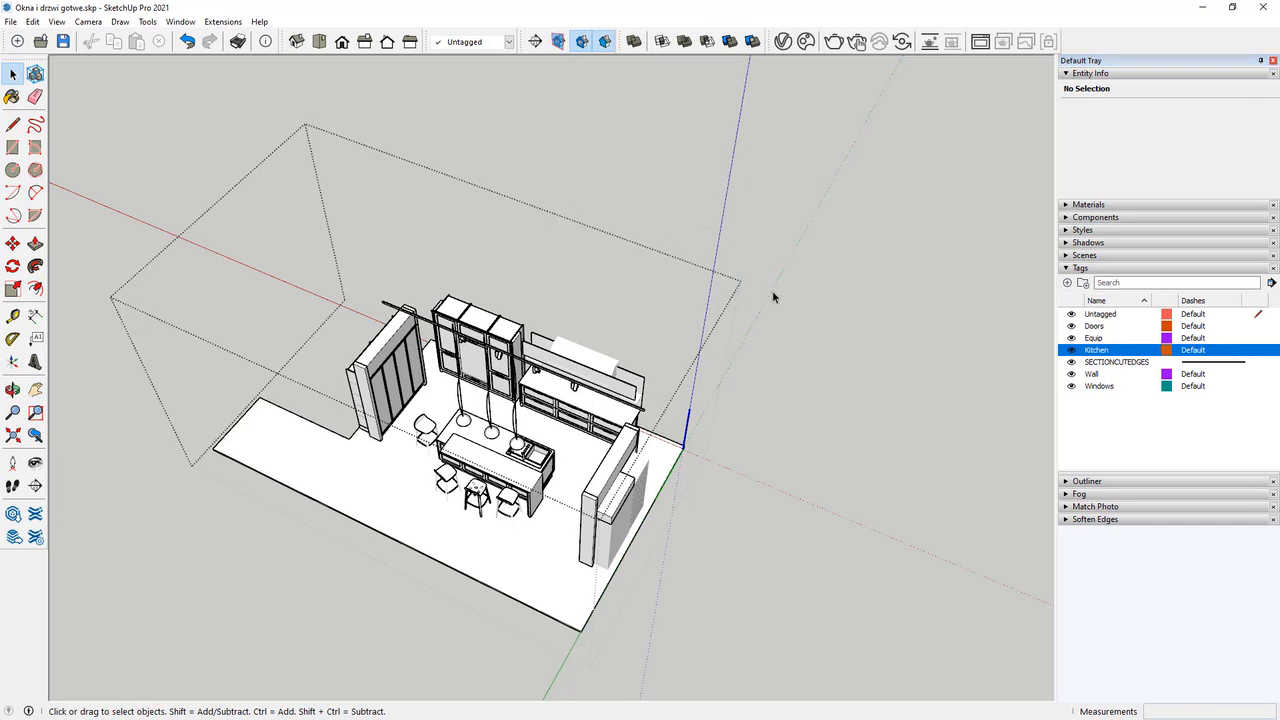
Delete the Equip tag, reassigning its entities to the Kitchen tag, and leave the kitchen component's editing.
click(1095, 340)
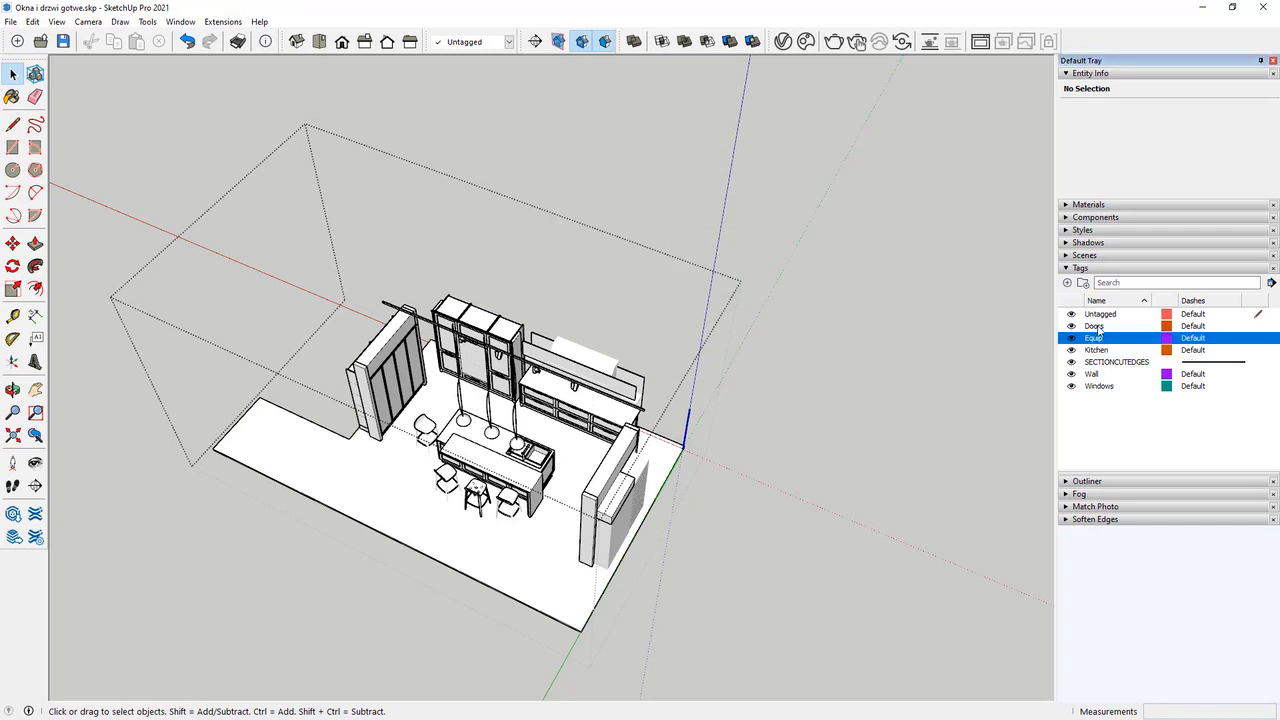
right_click(1097, 341)
click(1120, 358)
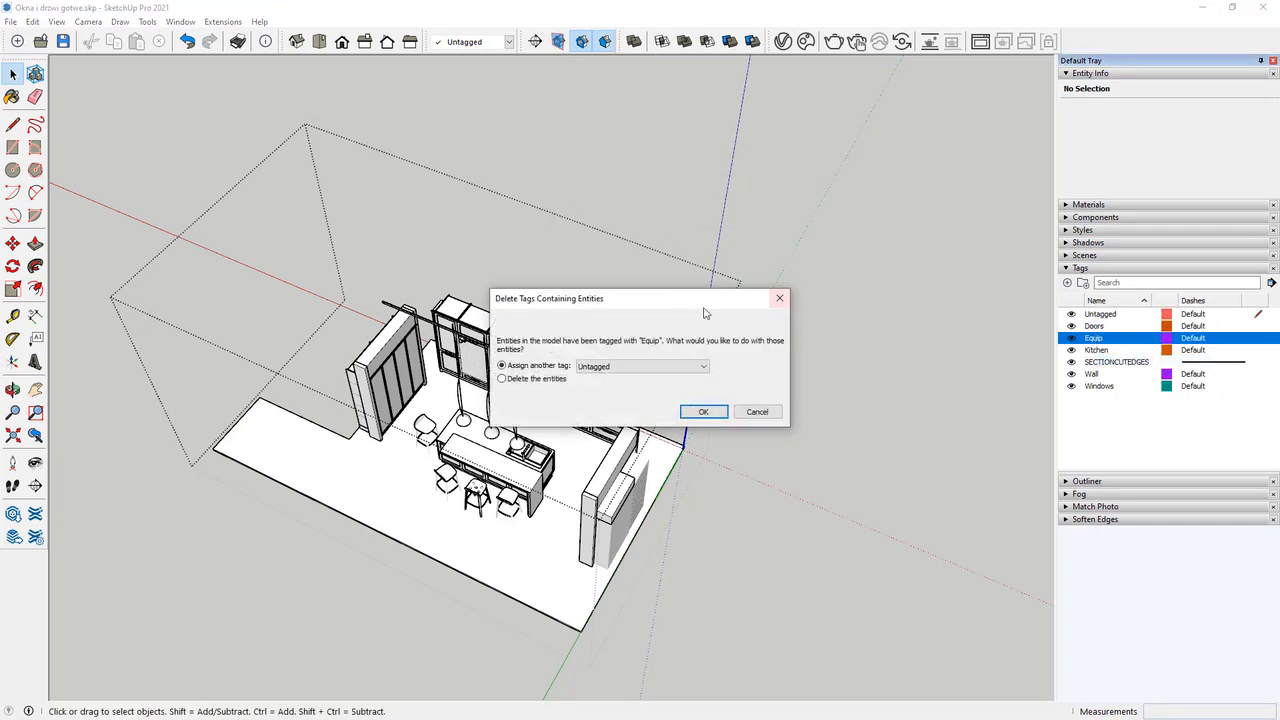
click(656, 367)
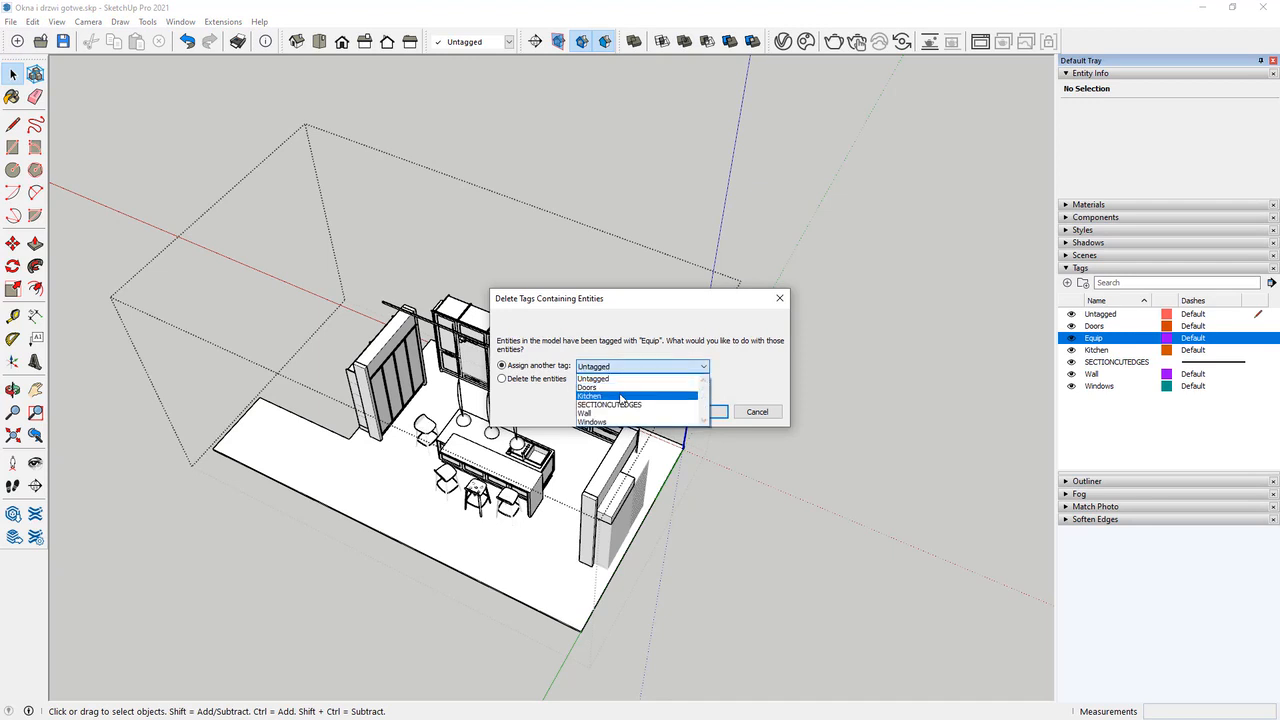
click(621, 396)
click(686, 412)
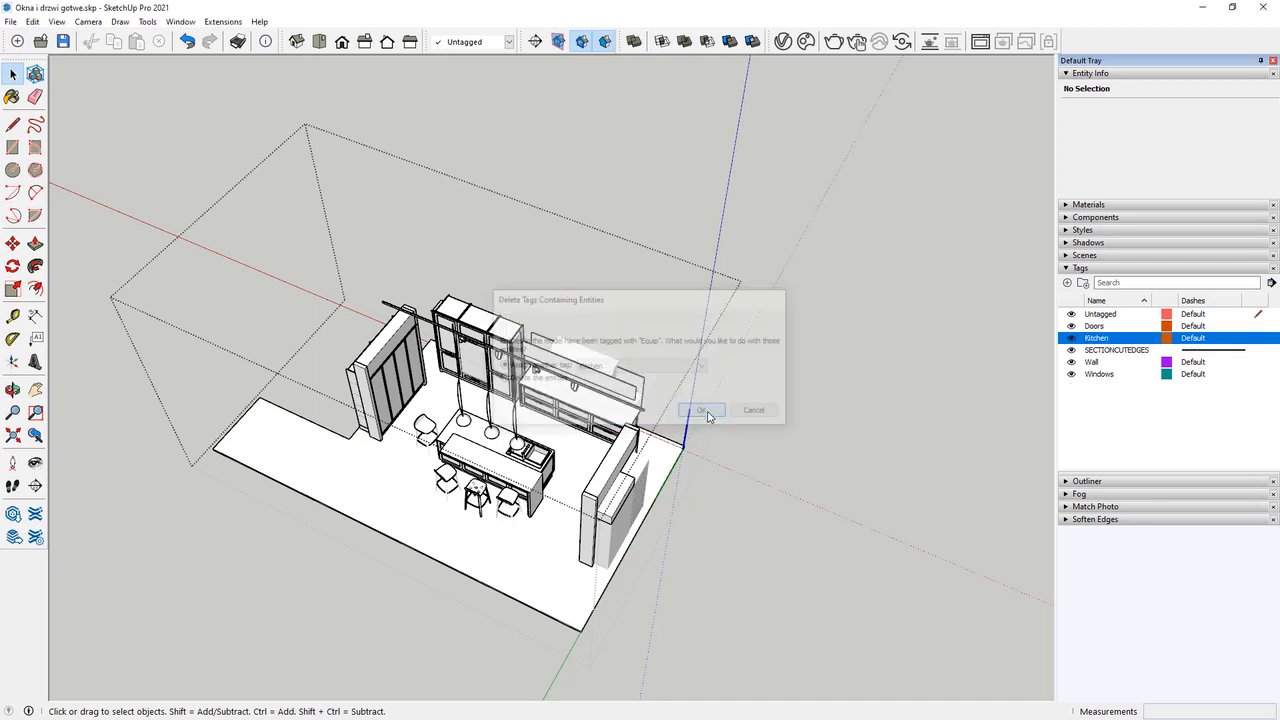
middle_drag(858, 393, 789, 418)
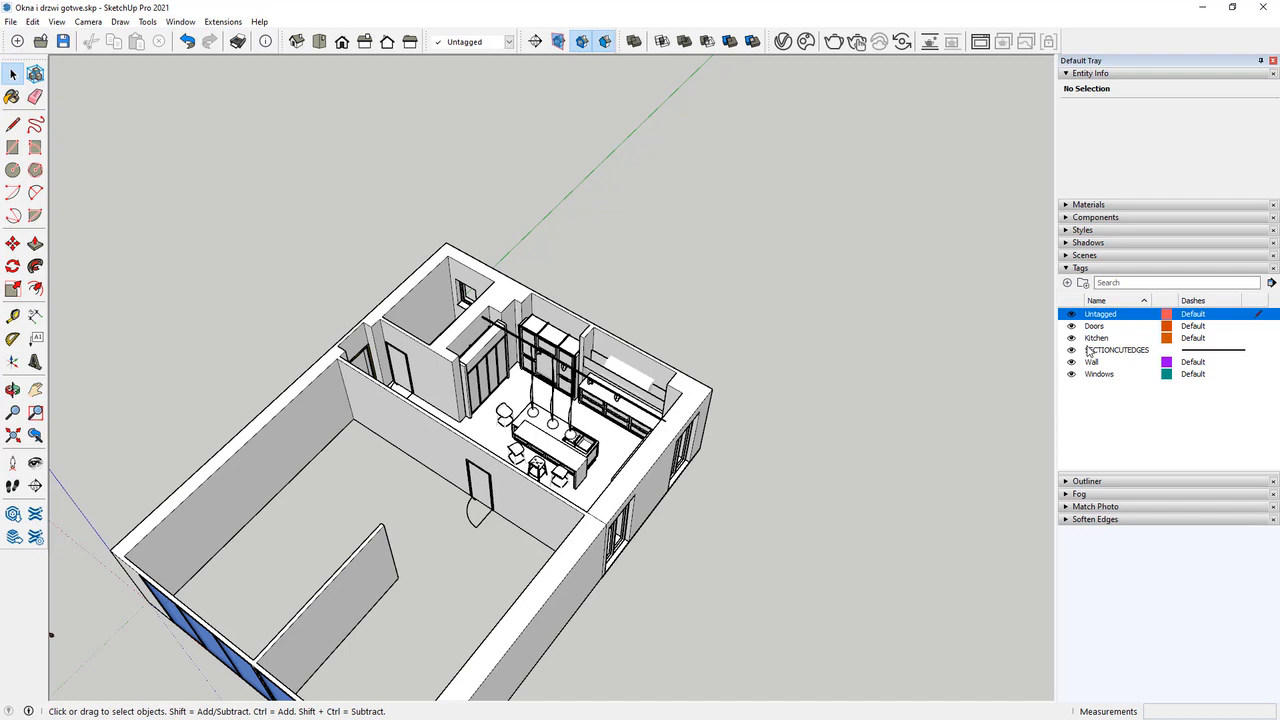
Import Toilet.skp and place the component outside the apartment, beside the kitchen's outer wall.
scroll(567, 327, down, 3)
middle_drag(723, 326, 630, 275)
click(10, 21)
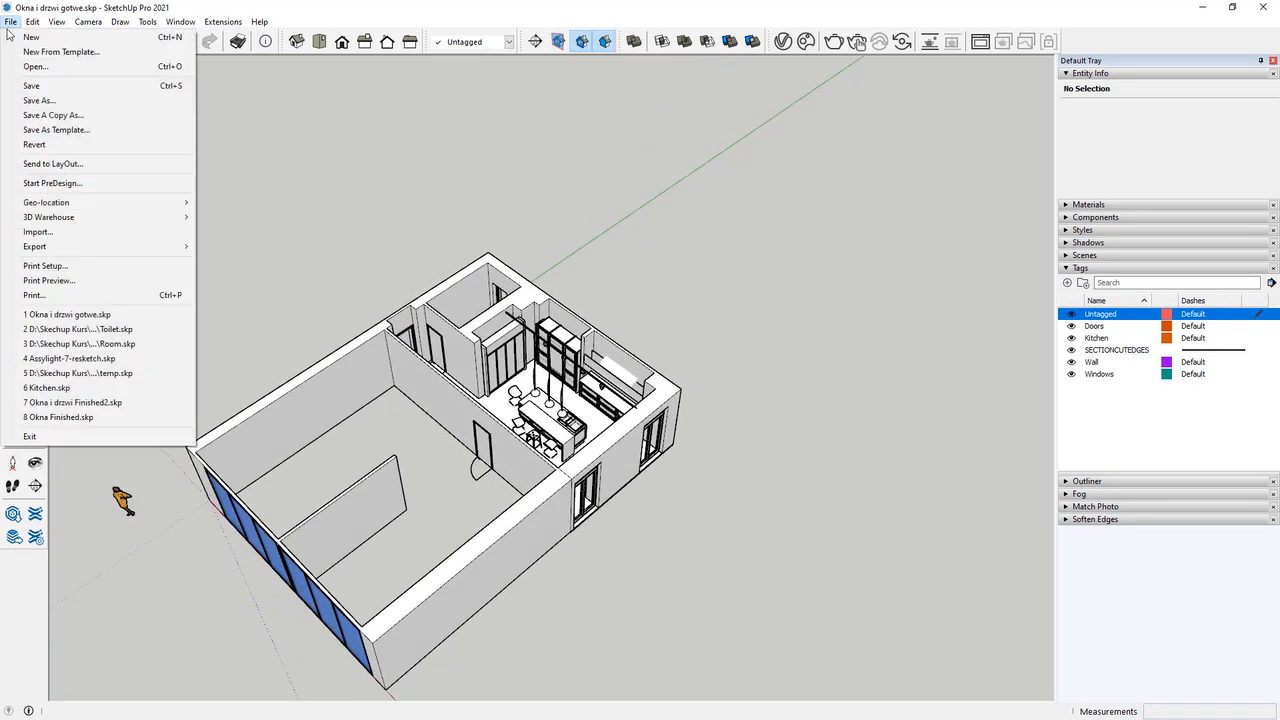
click(86, 231)
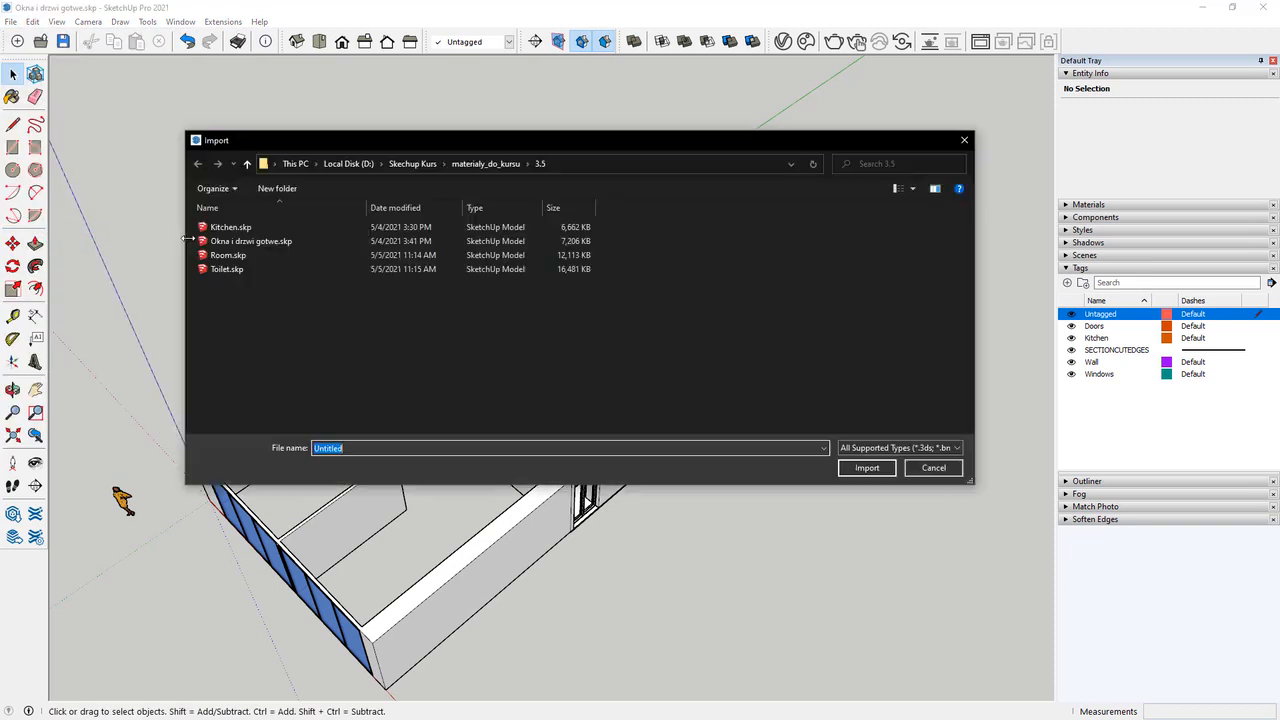
click(237, 259)
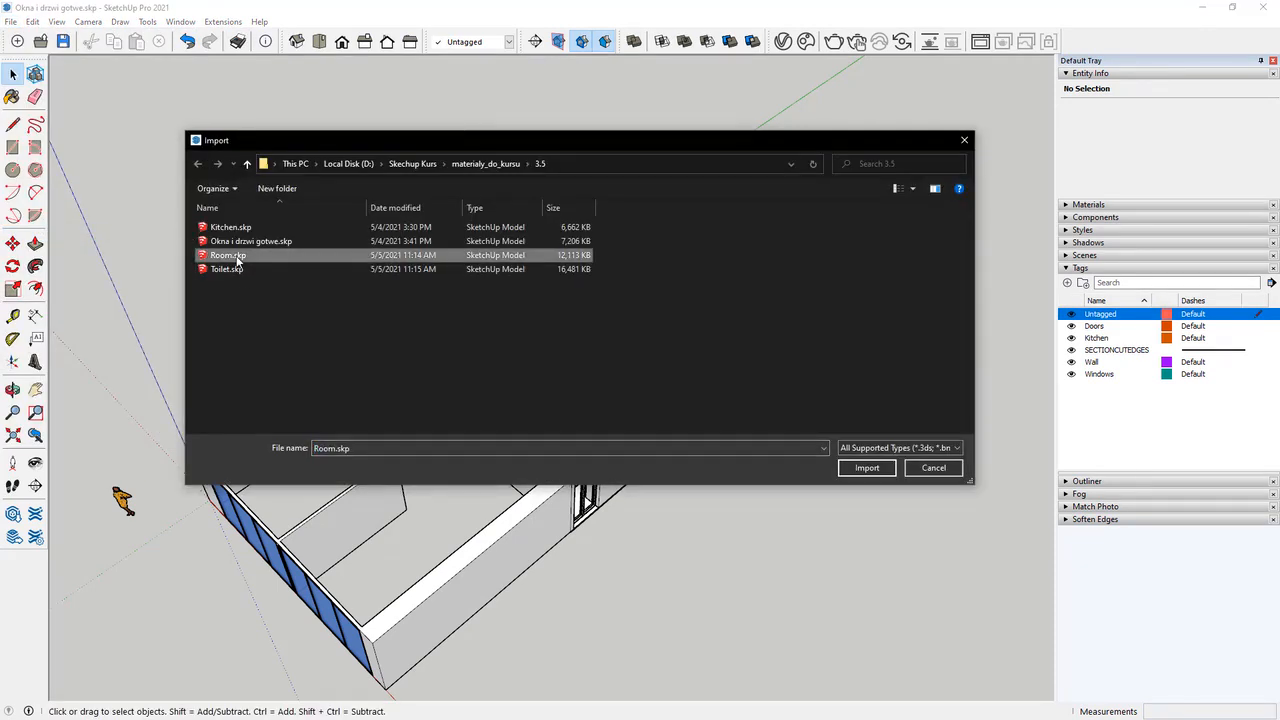
click(228, 272)
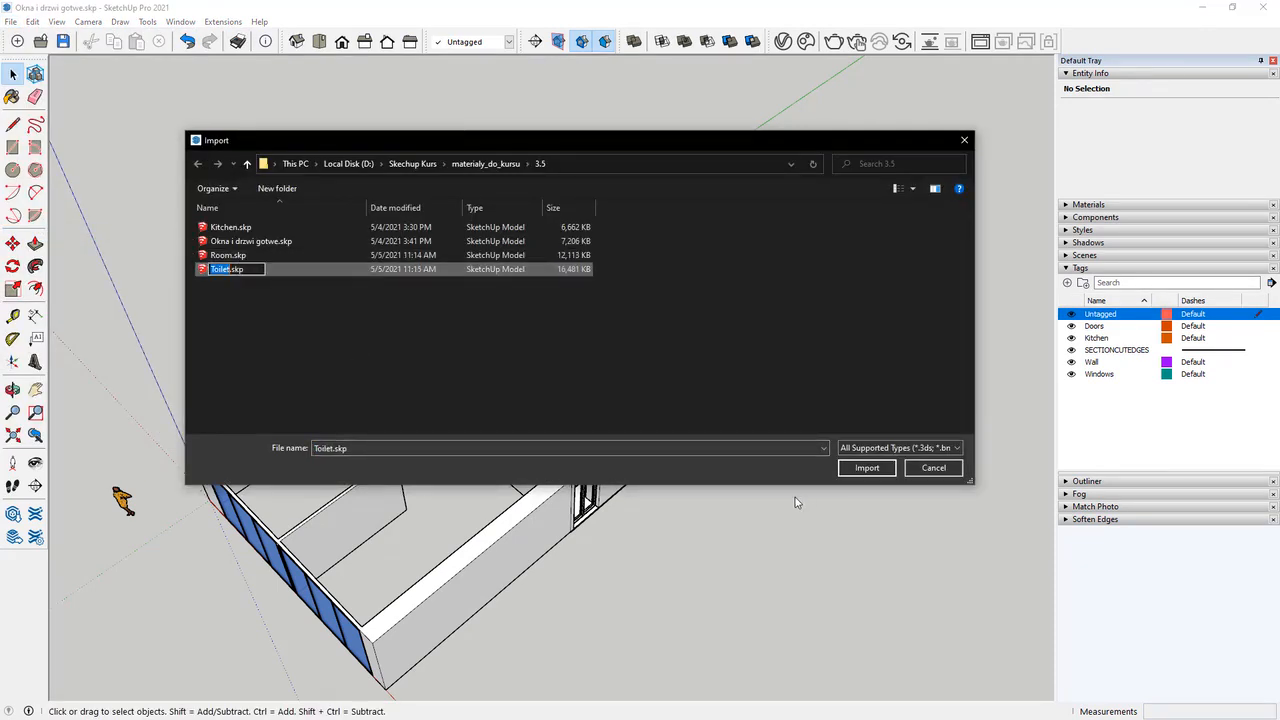
click(858, 467)
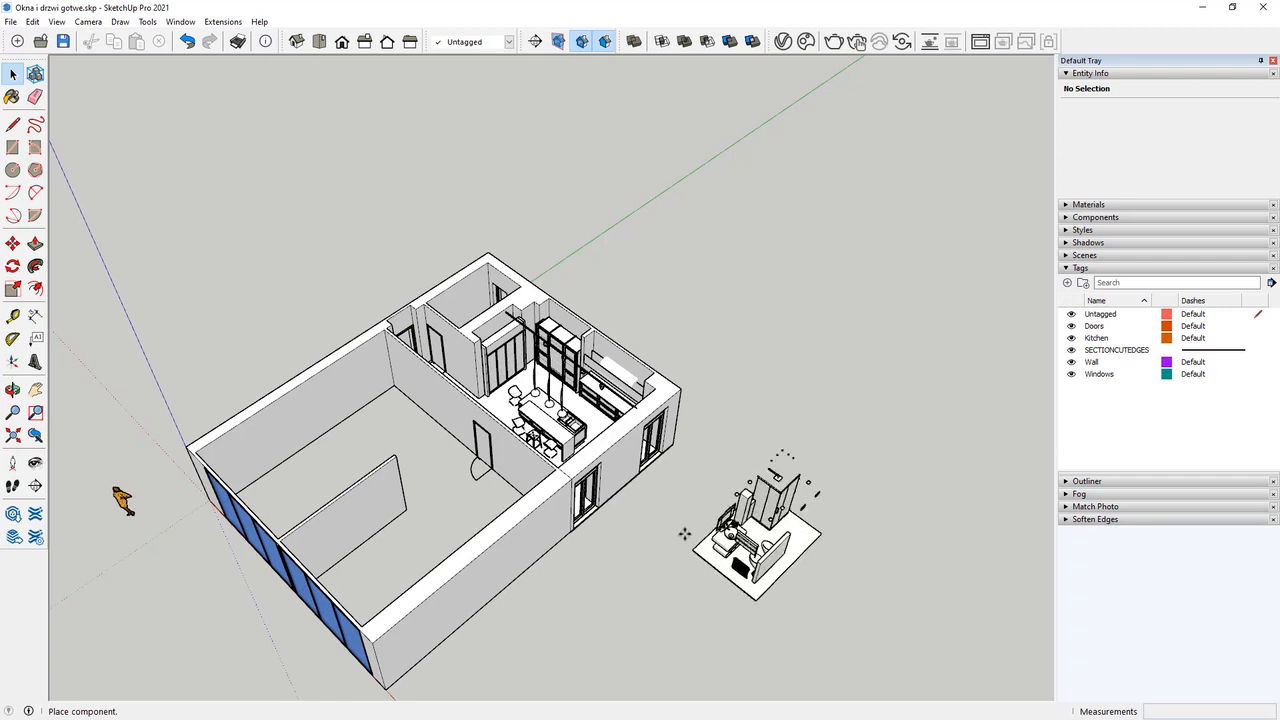
click(838, 586)
Move the toilet component in front of the outer wall with the small bathroom window.
middle_drag(842, 587, 191, 520)
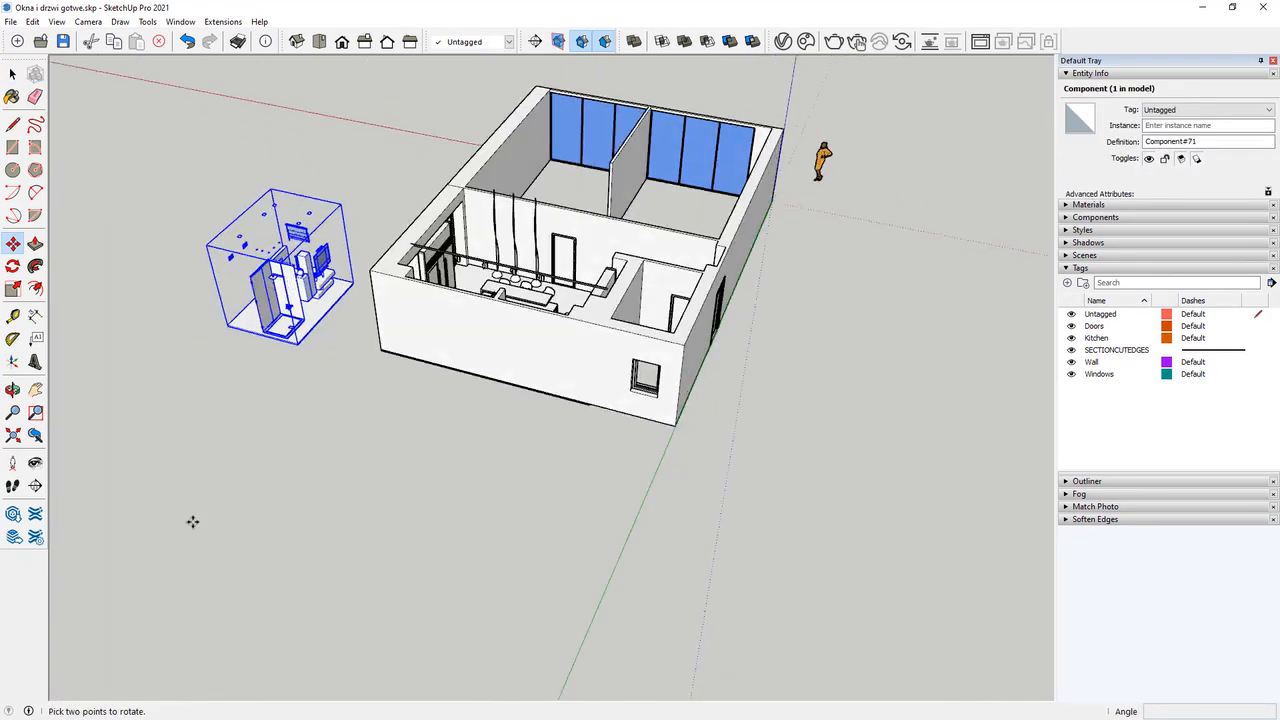
click(240, 330)
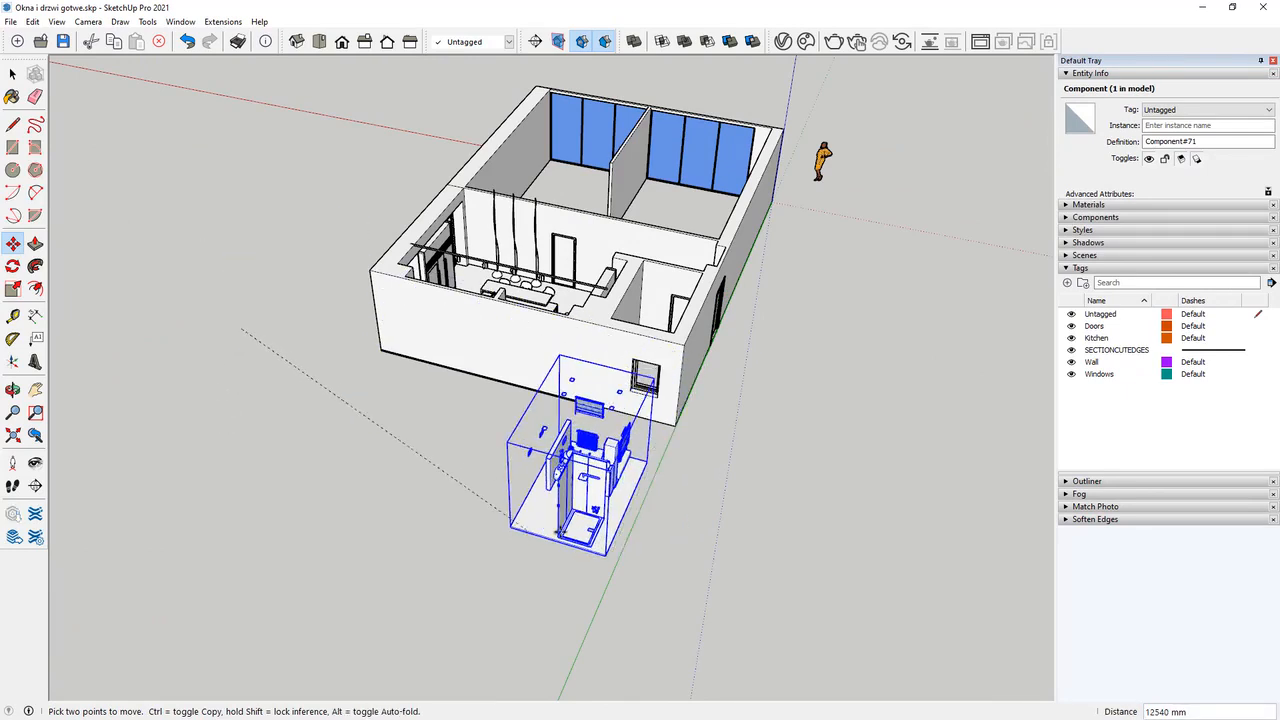
middle_drag(543, 526, 383, 580)
scroll(471, 461, up, 5)
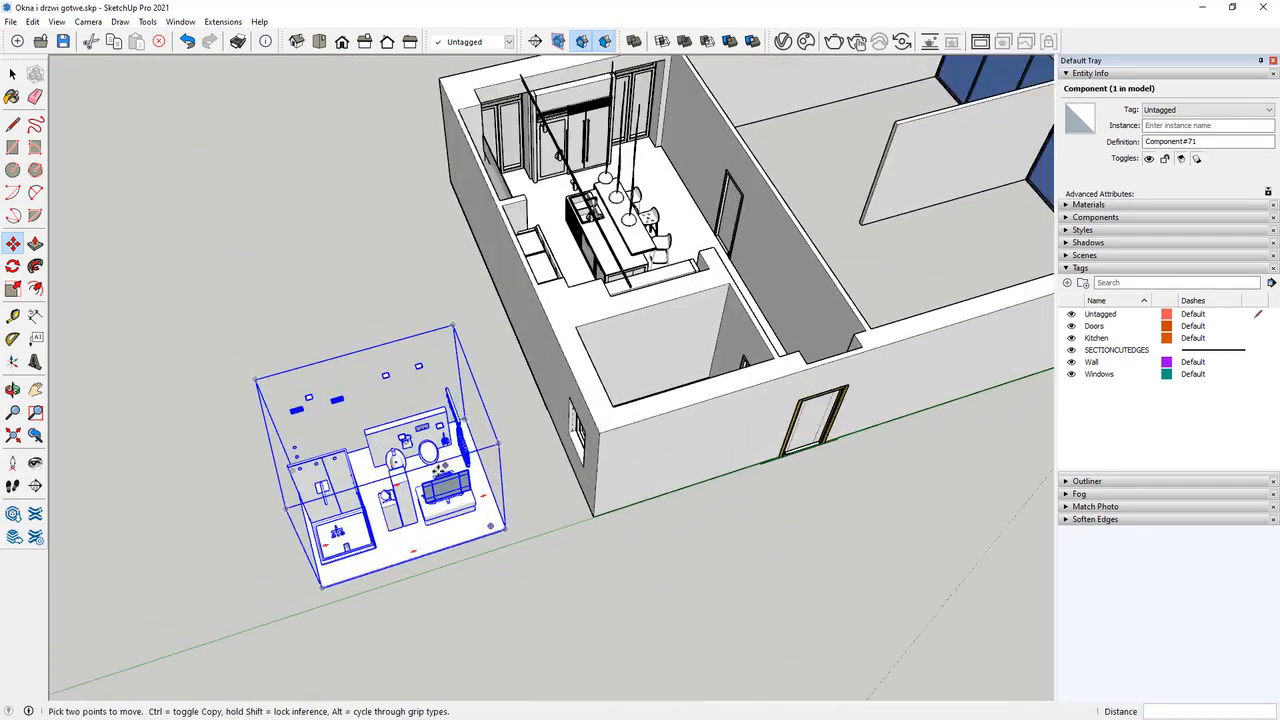
middle_drag(525, 457, 698, 476)
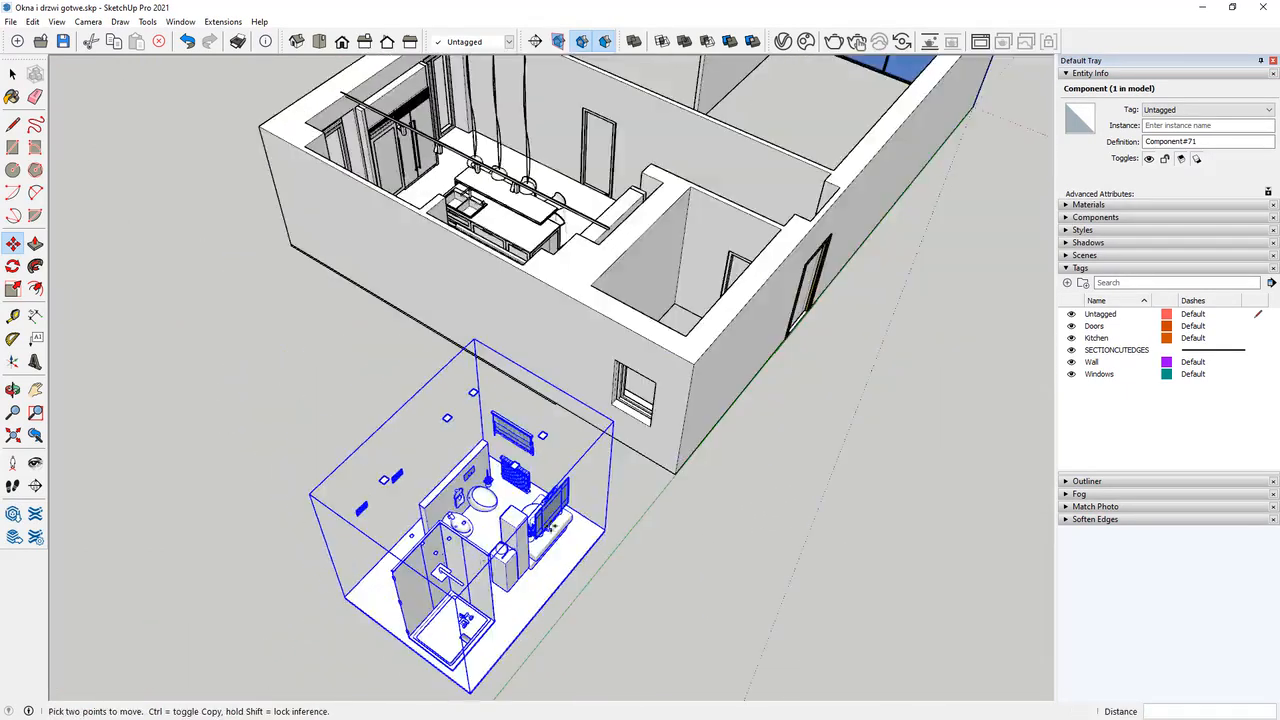
click(399, 632)
middle_drag(352, 386, 766, 434)
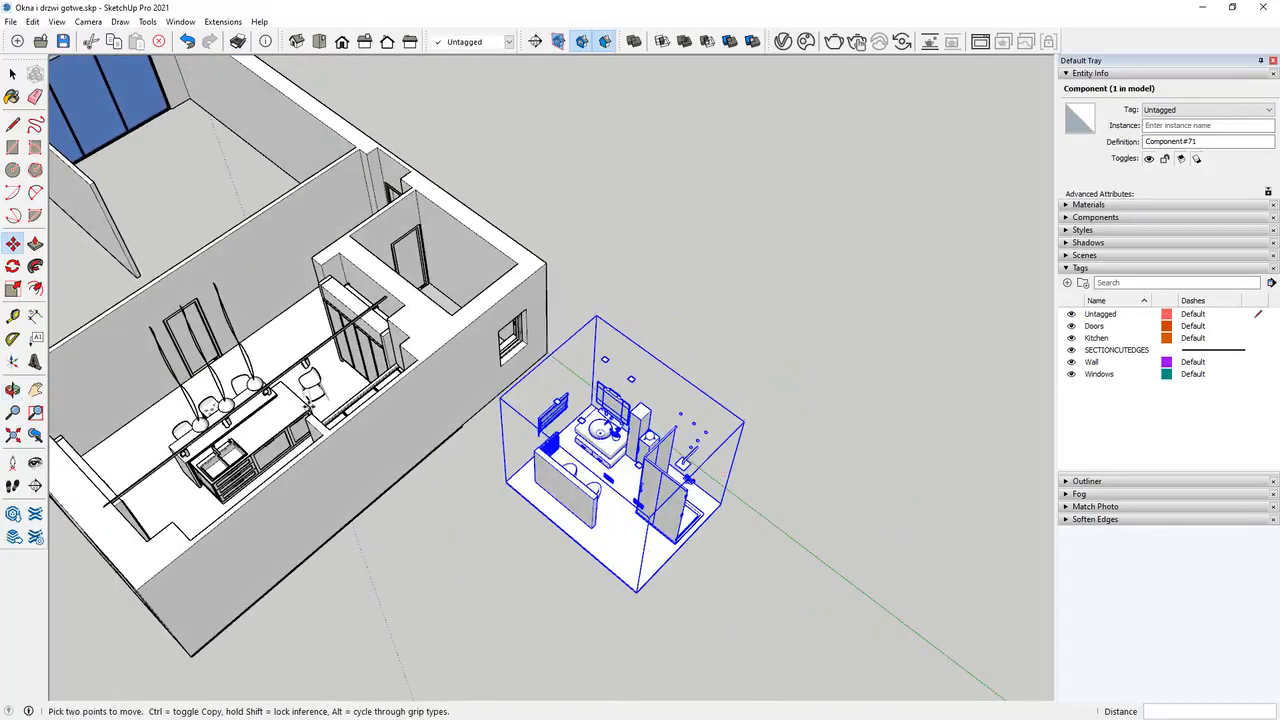
Flip the toilet component along its red axis and its green axis.
key(space)
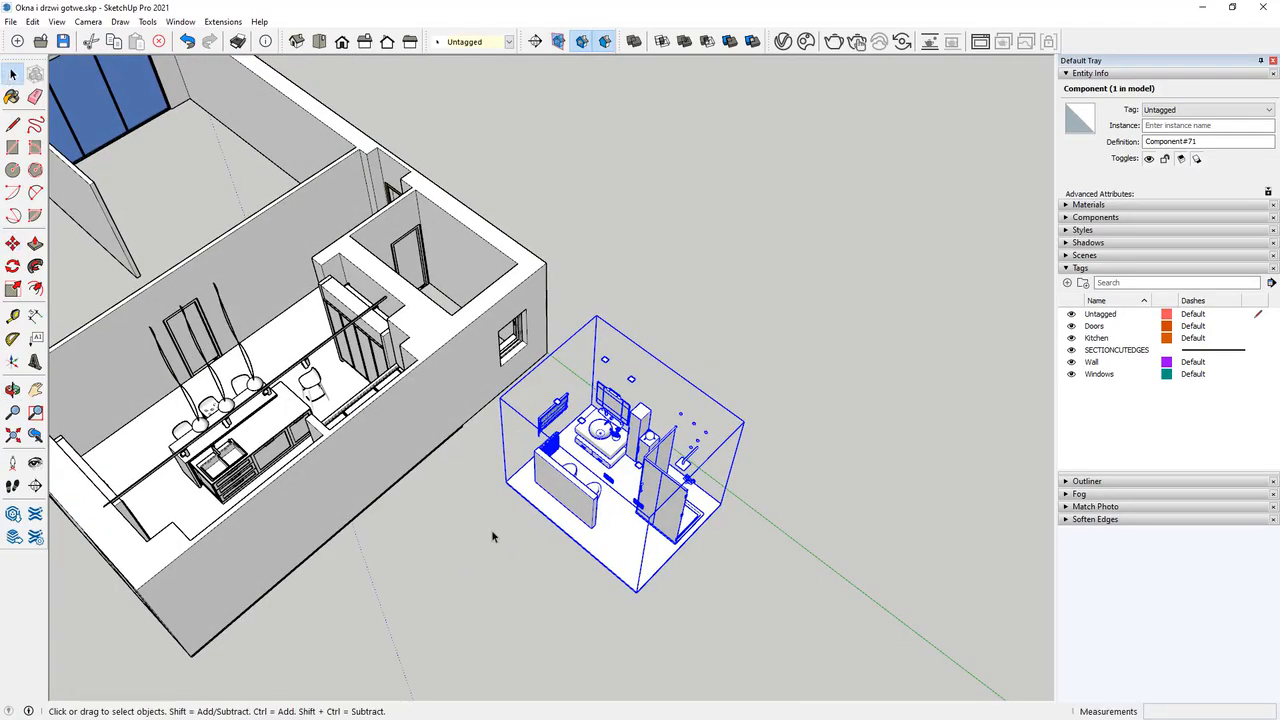
right_click(586, 478)
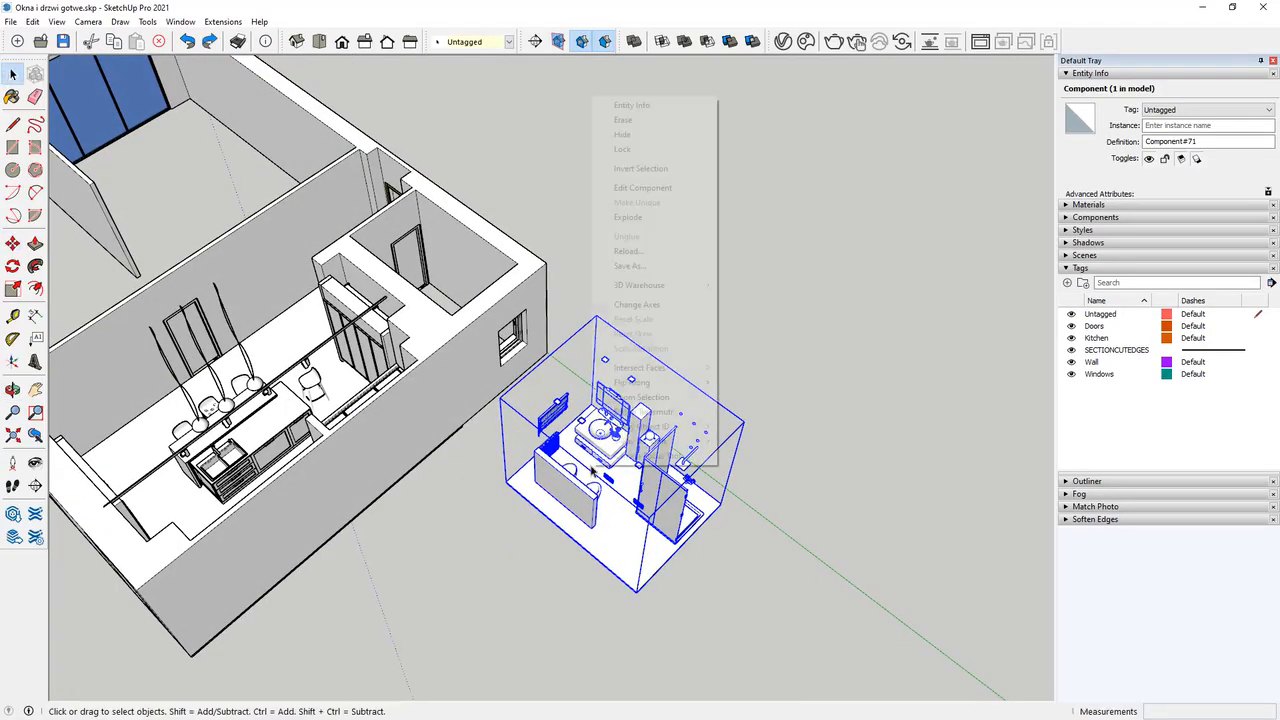
mouse_move(687, 389)
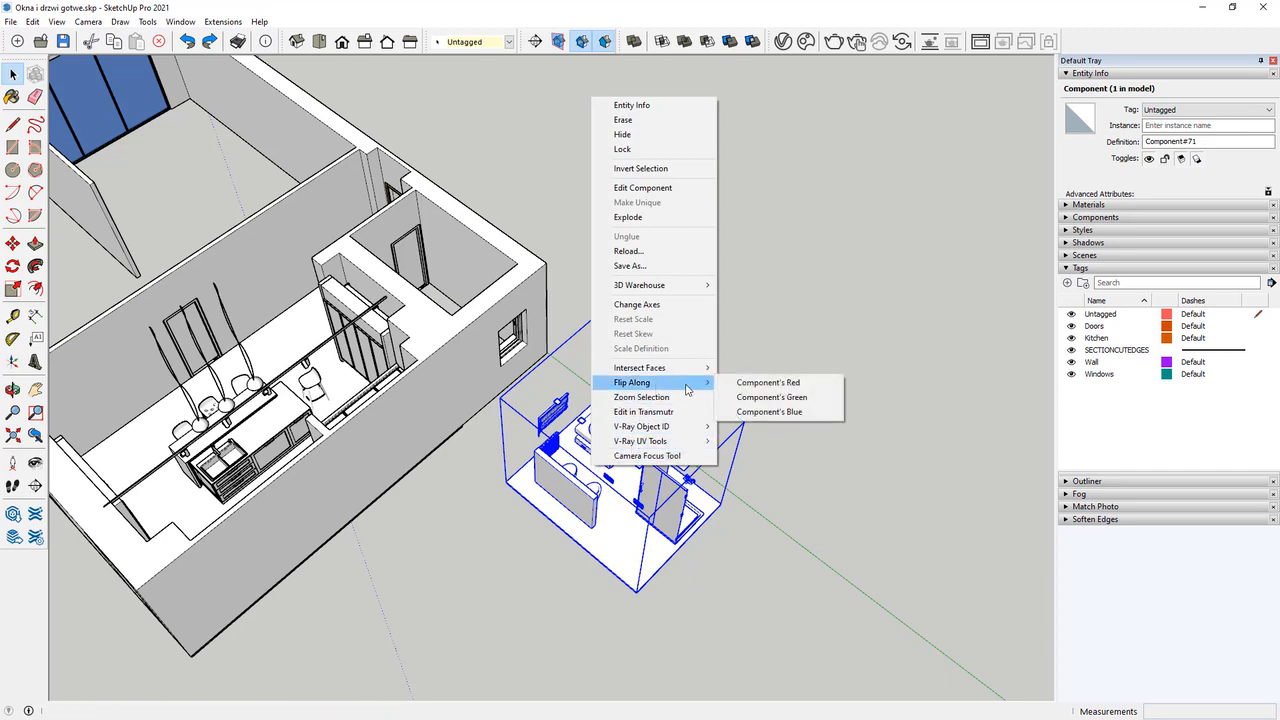
click(759, 388)
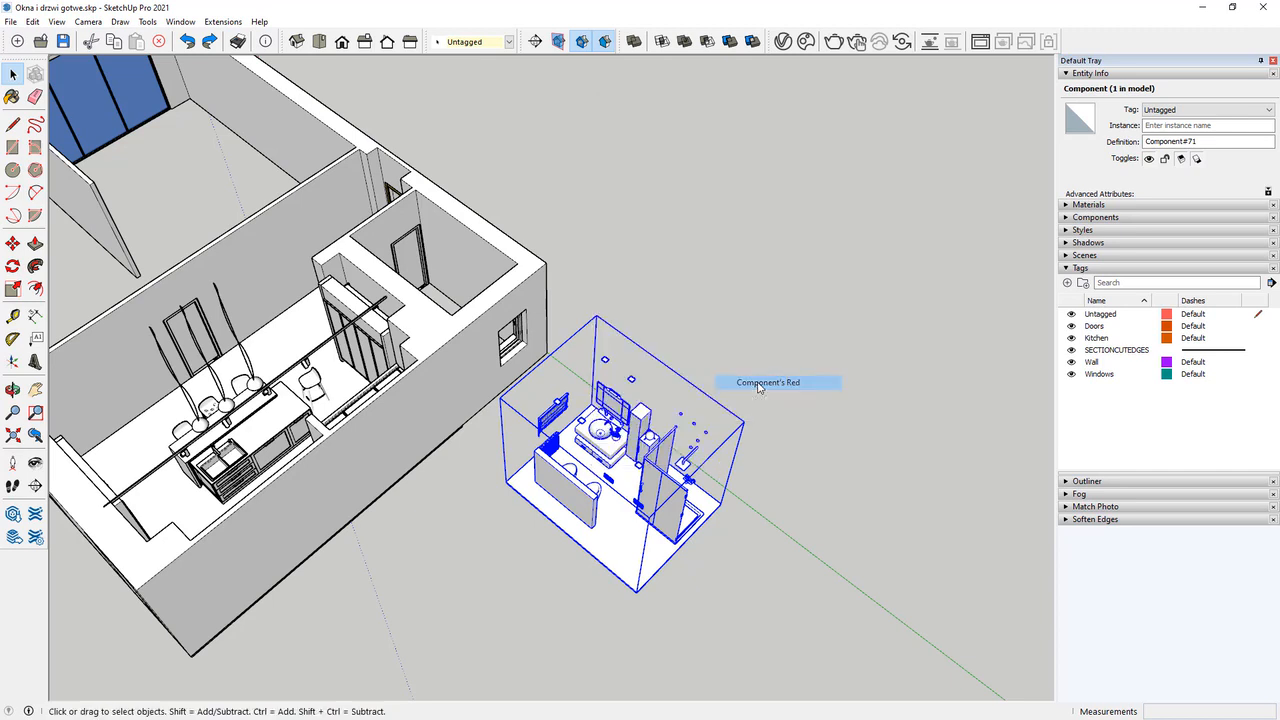
right_click(617, 488)
mouse_move(690, 400)
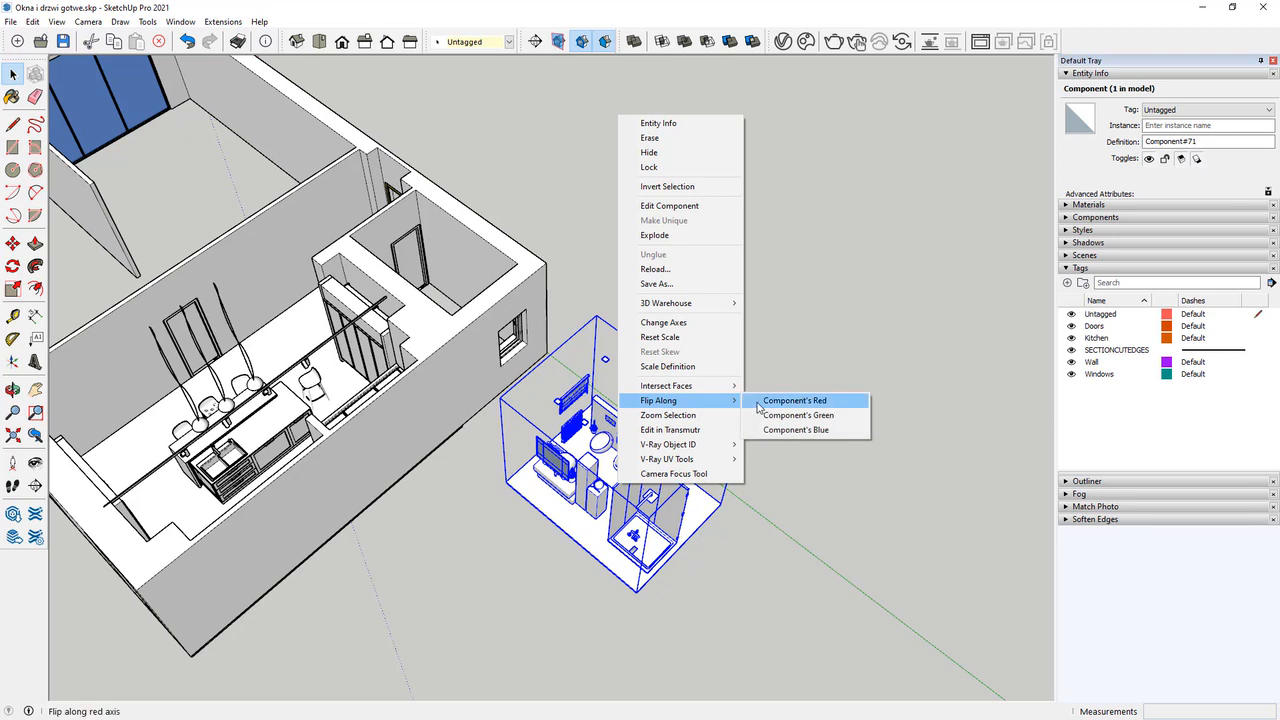
click(782, 417)
Move the toilet component by its lower floor corner onto the apartment's outer corner so it fills the bathroom.
middle_drag(811, 463, 594, 557)
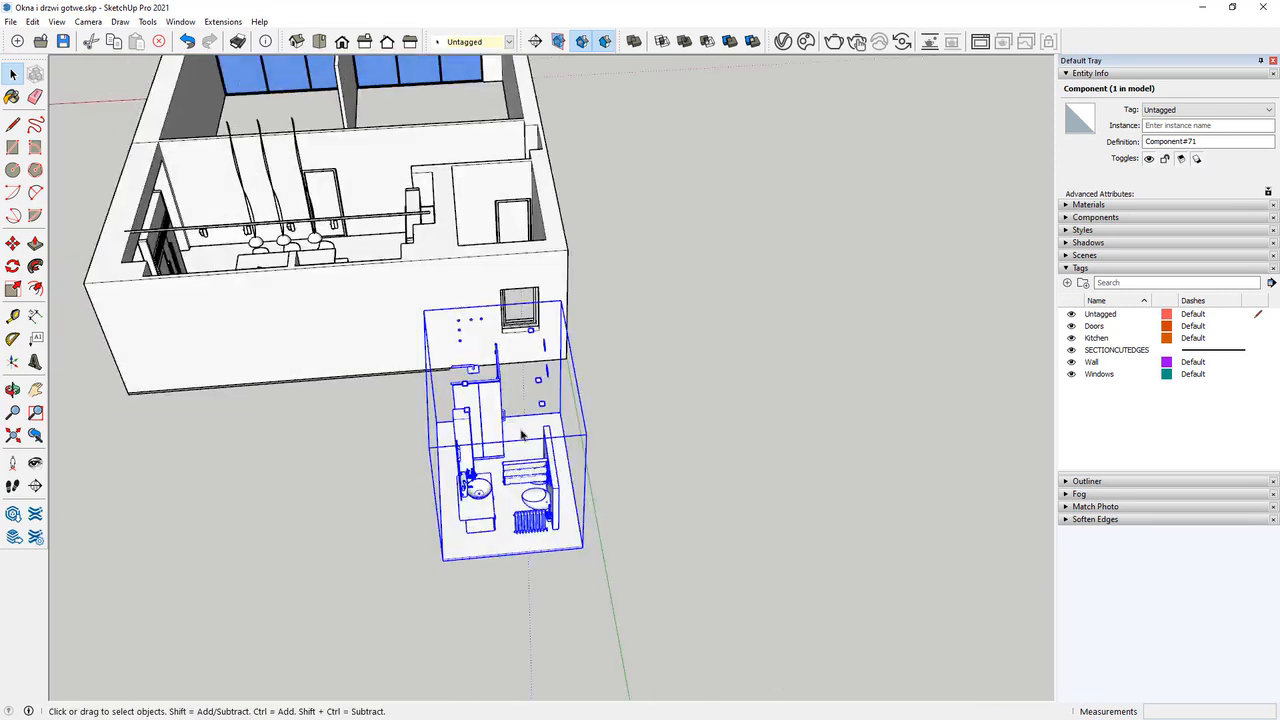
scroll(594, 557, up, 4)
click(14, 246)
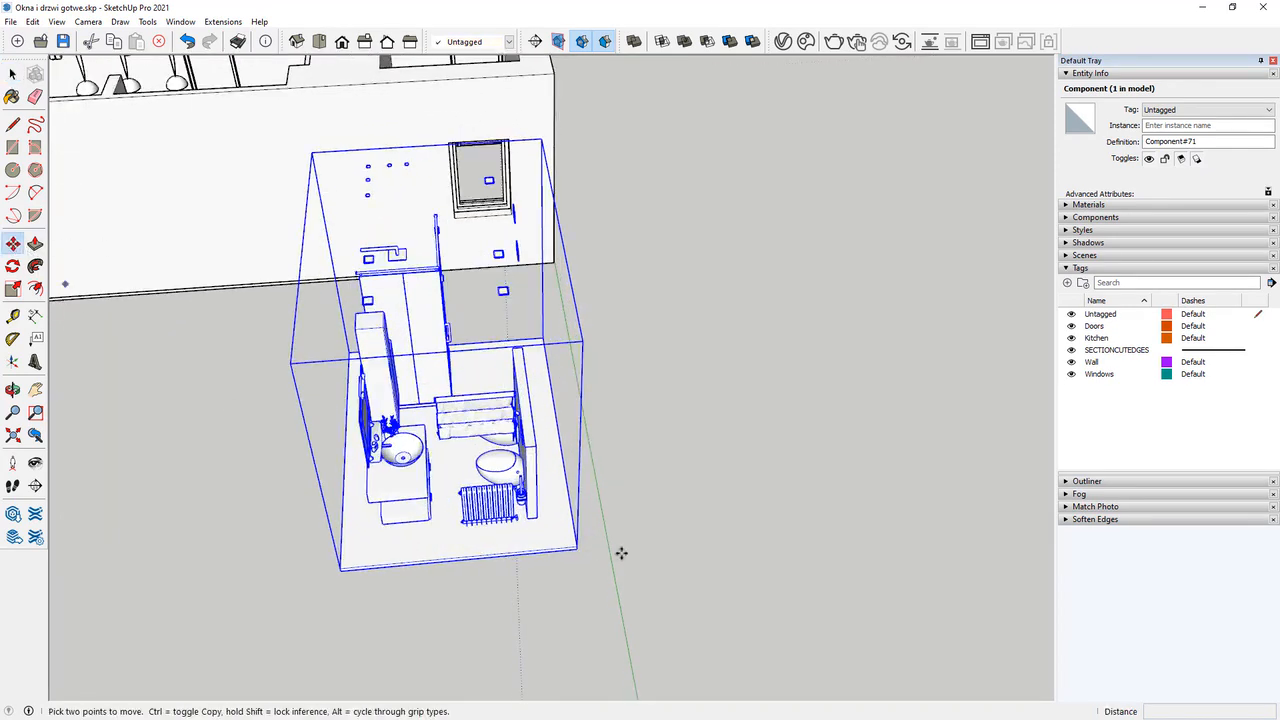
scroll(595, 542, up, 3)
click(562, 545)
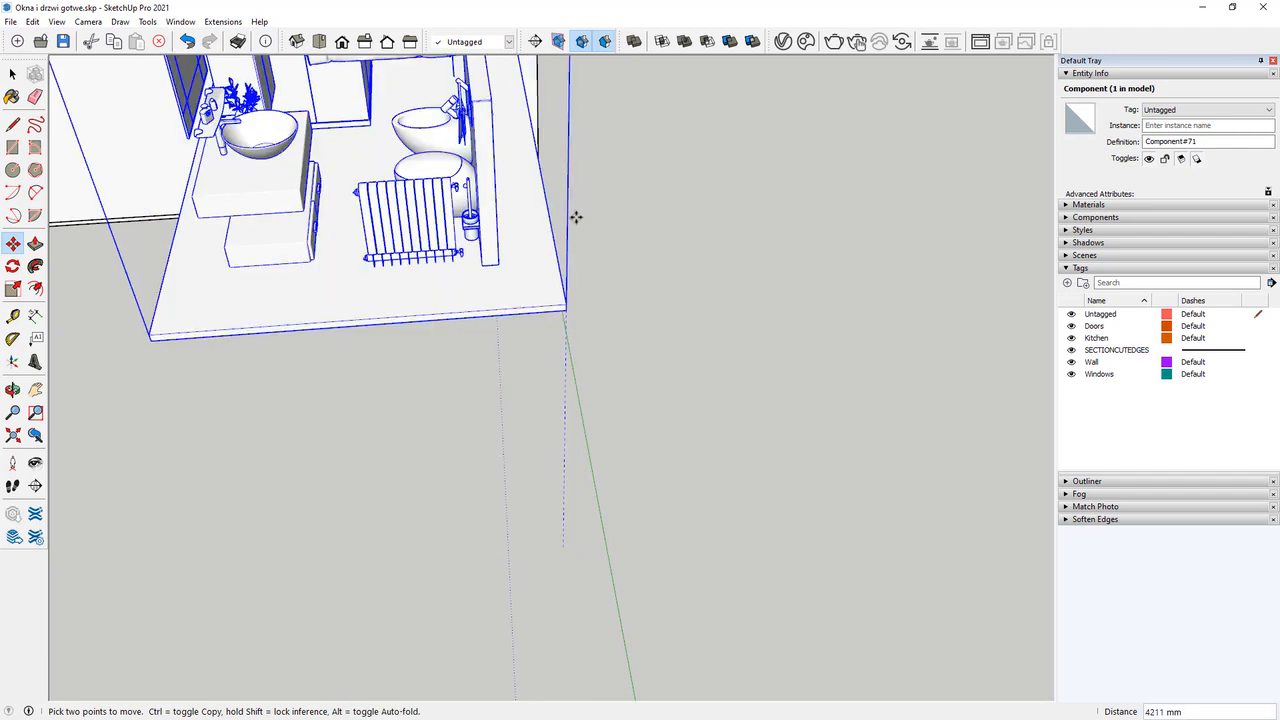
click(537, 191)
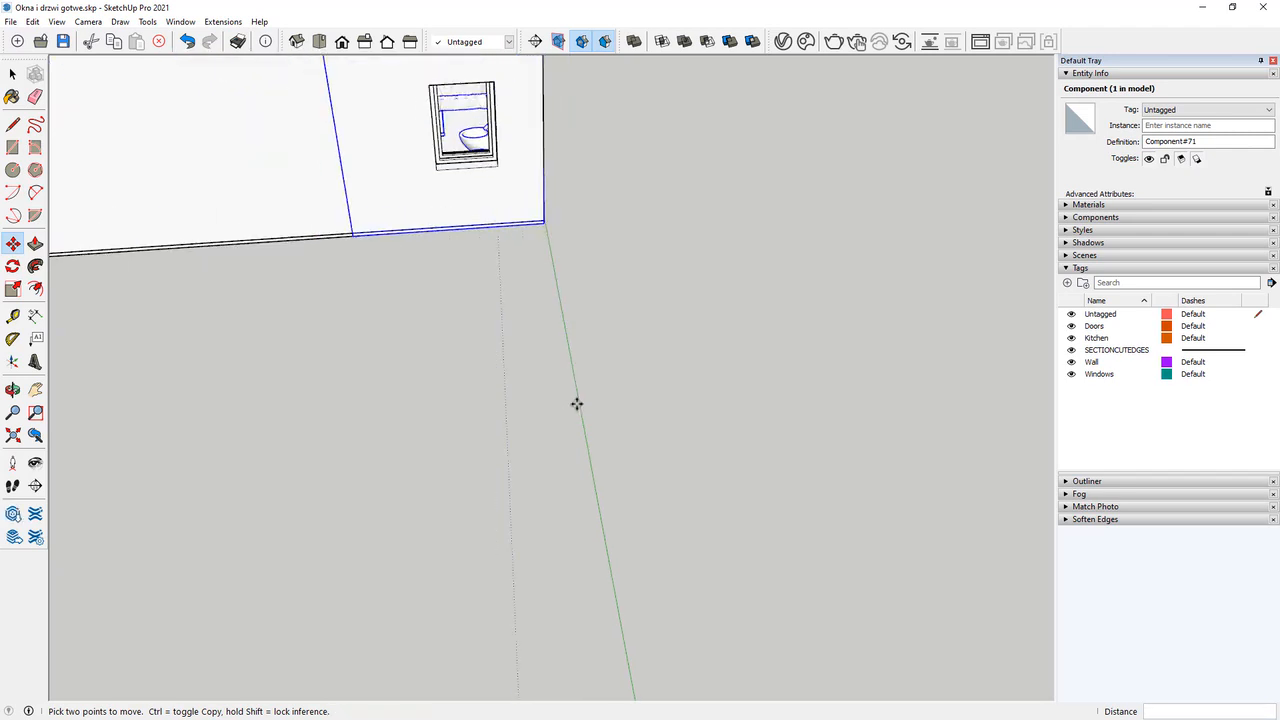
middle_drag(577, 403, 697, 283)
scroll(617, 423, down, 3)
scroll(630, 415, down, 3)
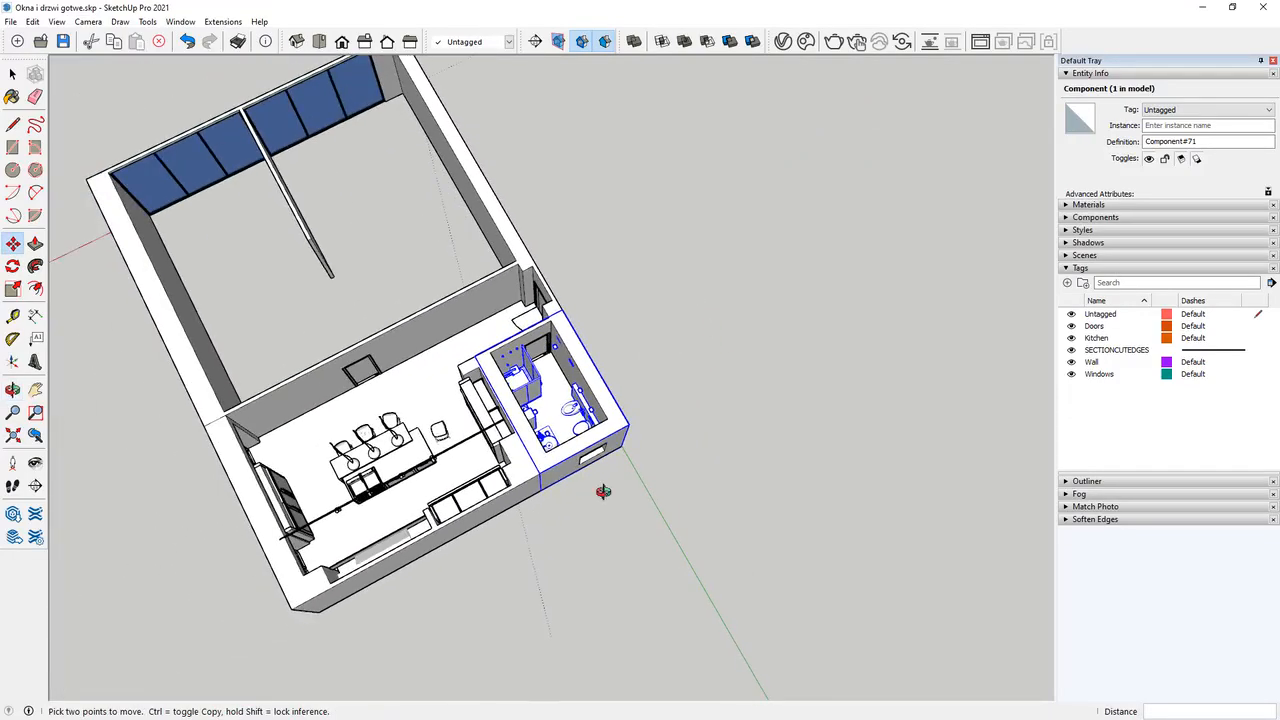
middle_drag(600, 406, 749, 509)
scroll(410, 523, up, 4)
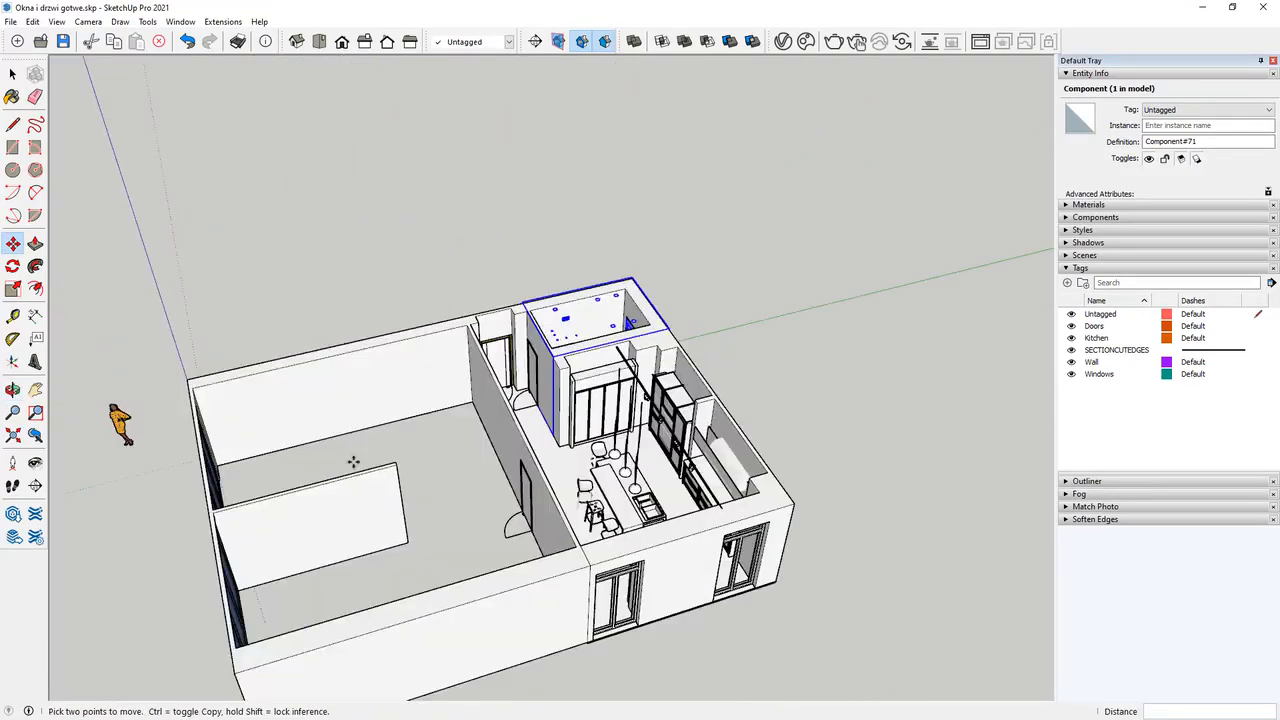
Import Room.skp, place it outside the apartment beside the kitchen, and clear the selection.
scroll(353, 490, down, 2)
middle_drag(386, 551, 446, 497)
scroll(323, 414, down, 3)
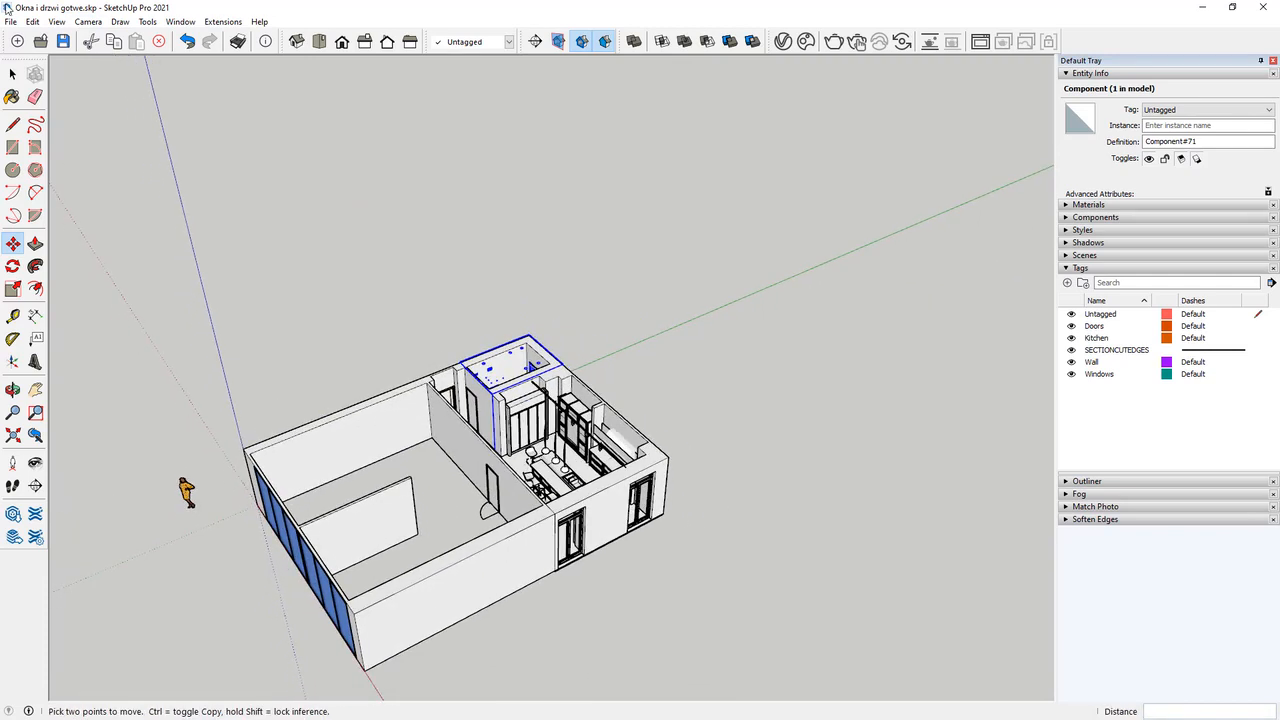
click(10, 21)
click(45, 232)
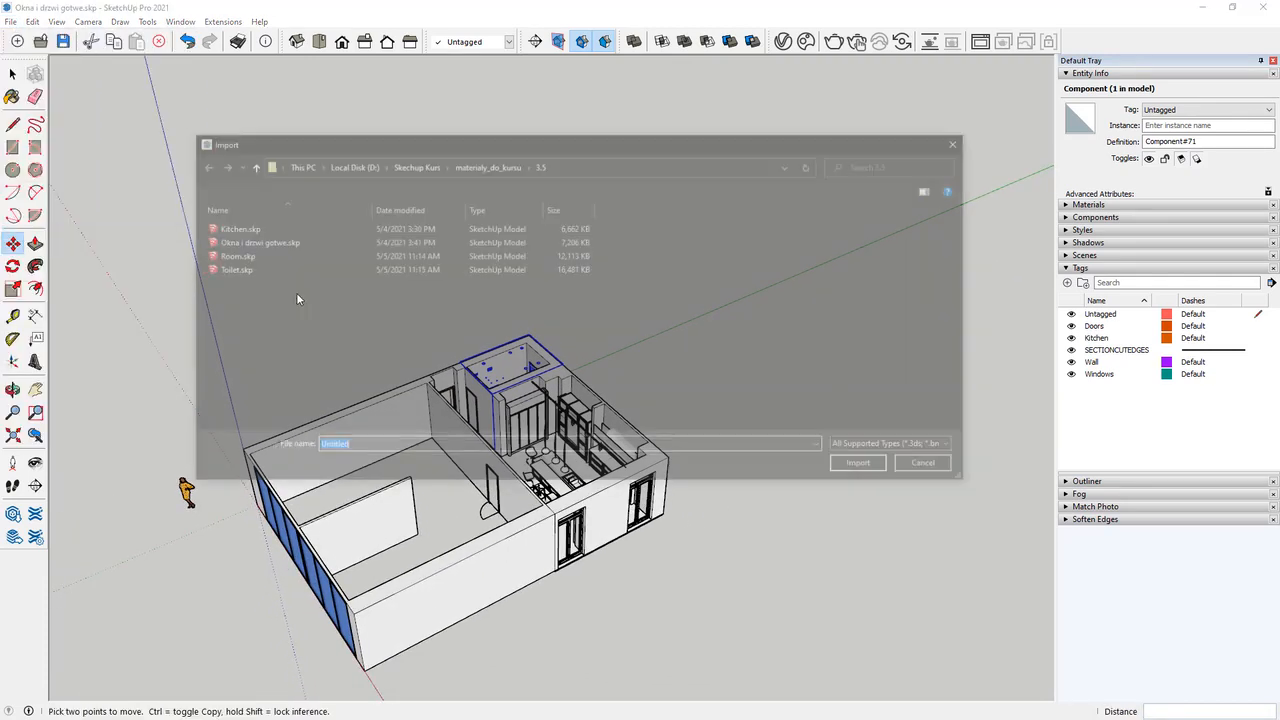
double_click(222, 259)
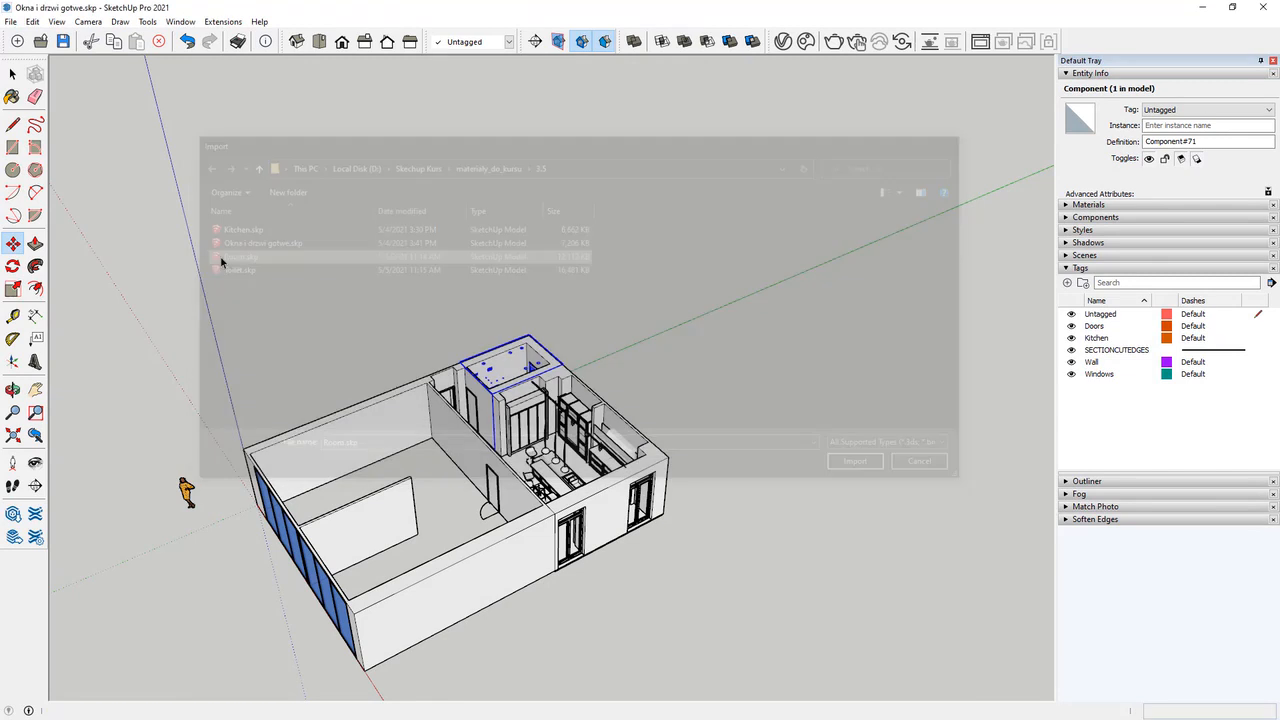
click(760, 577)
scroll(775, 620, down, 3)
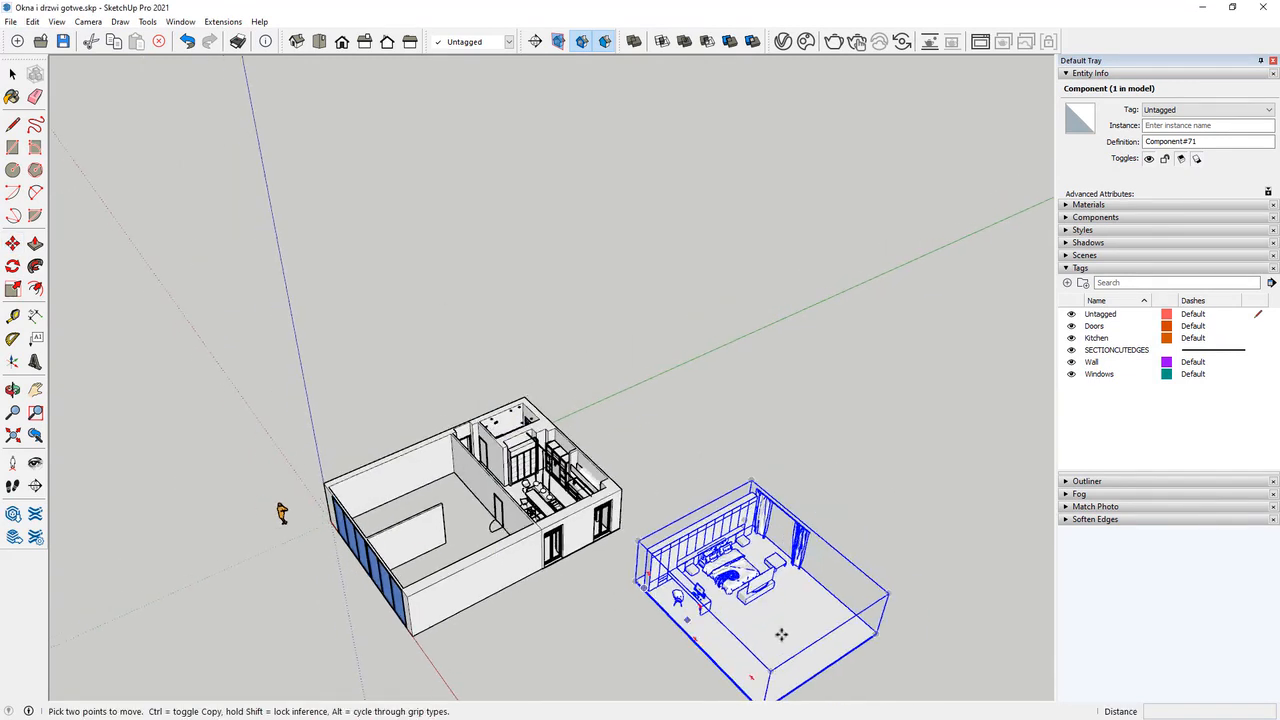
scroll(900, 642, down, 2)
scroll(926, 656, up, 2)
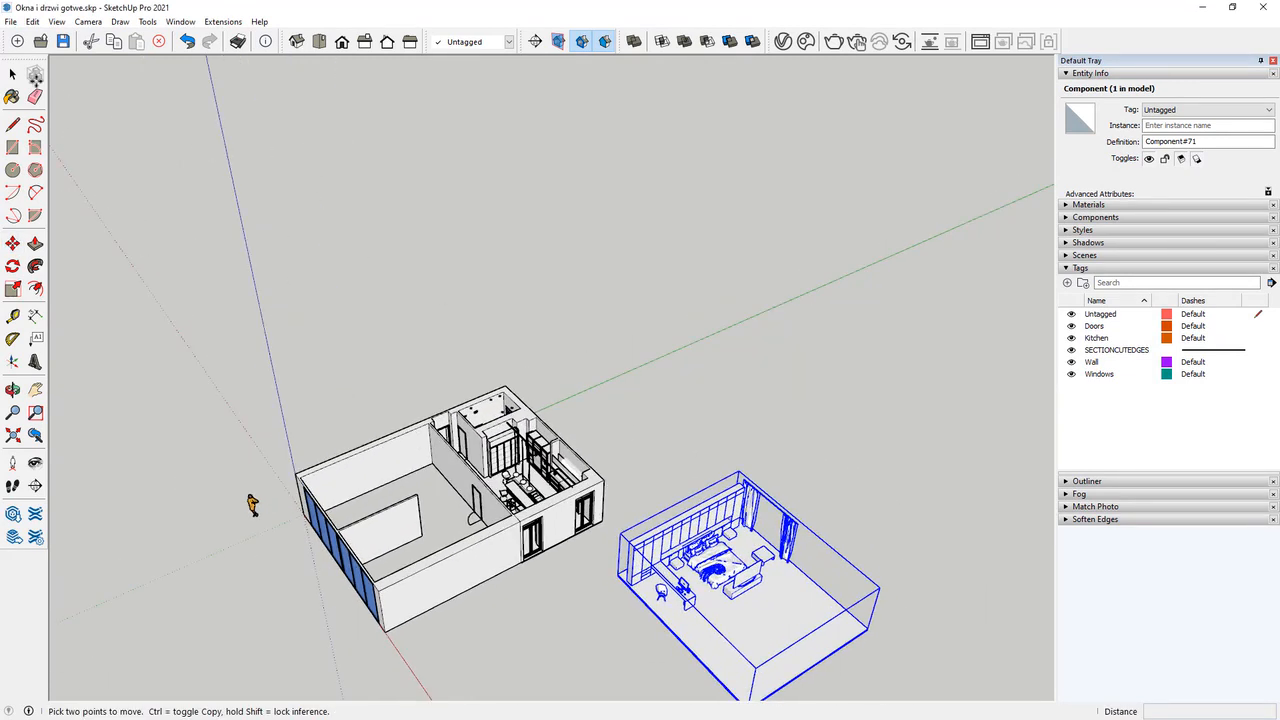
key(space)
click(606, 264)
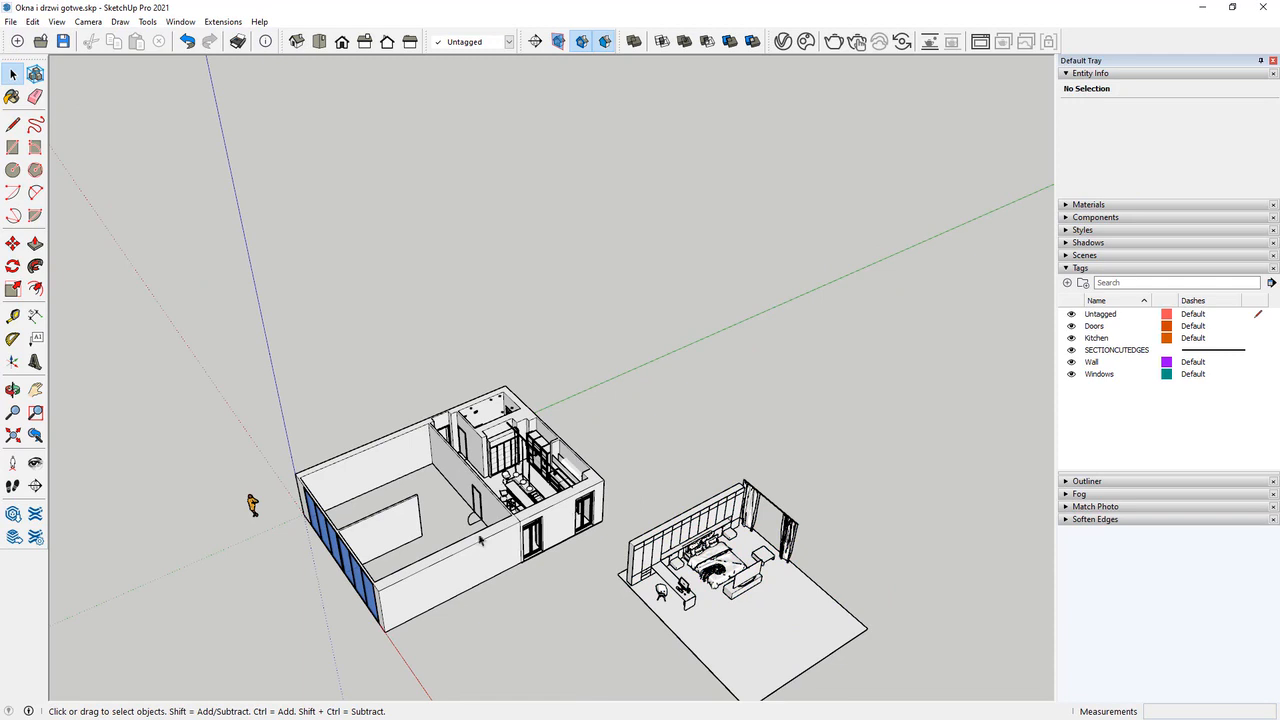
middle_drag(480, 538, 893, 626)
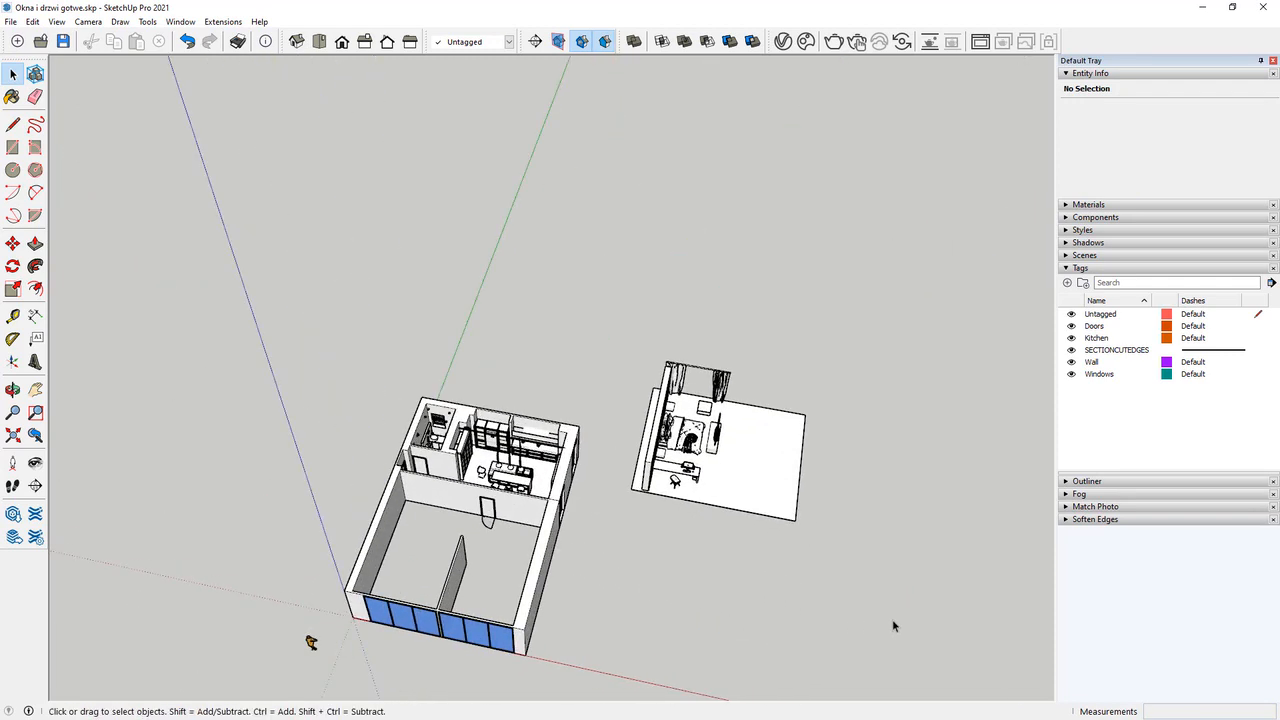
scroll(885, 616, up, 1)
scroll(707, 436, up, 2)
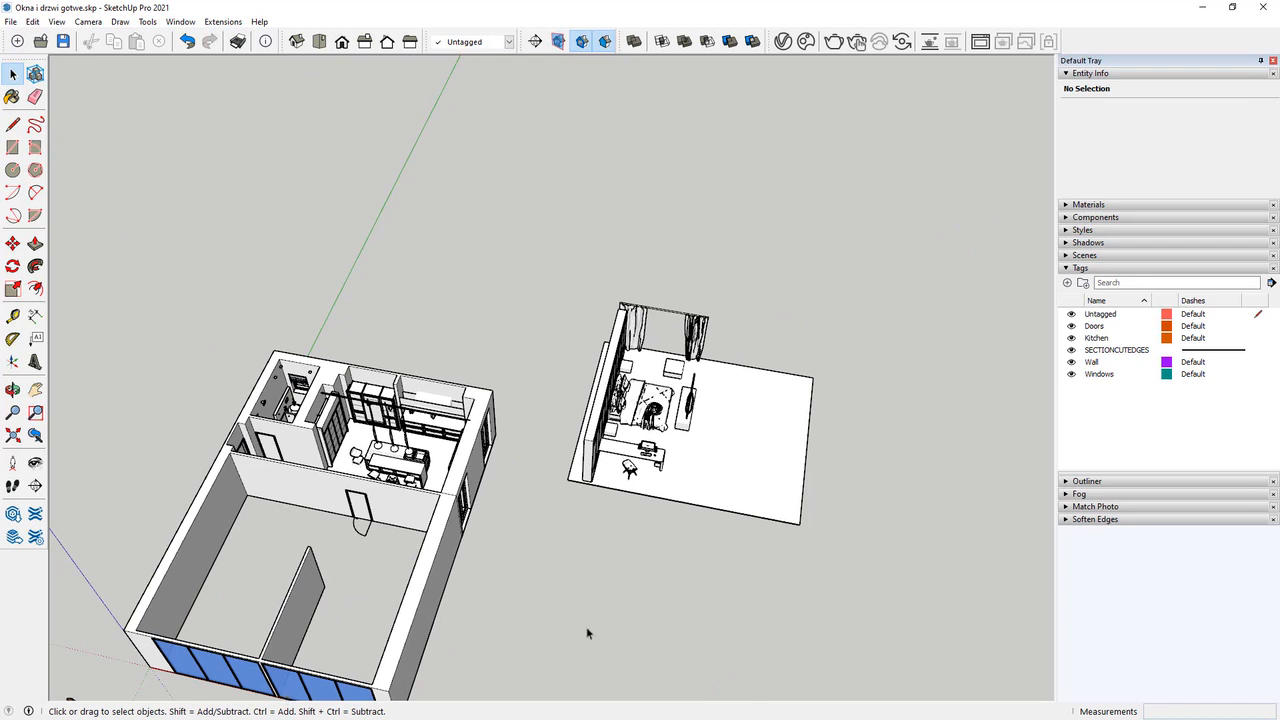
middle_drag(675, 600, 494, 598)
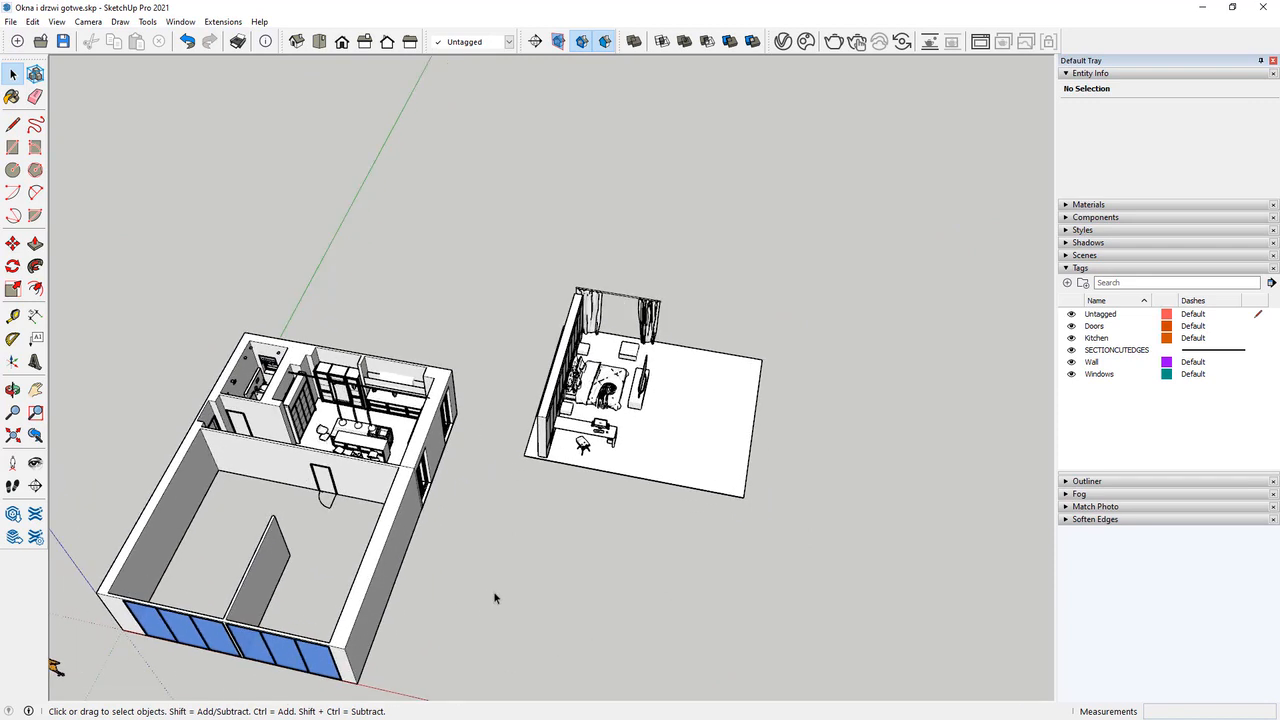
Flip the imported room component along its red axis and its green axis.
click(620, 472)
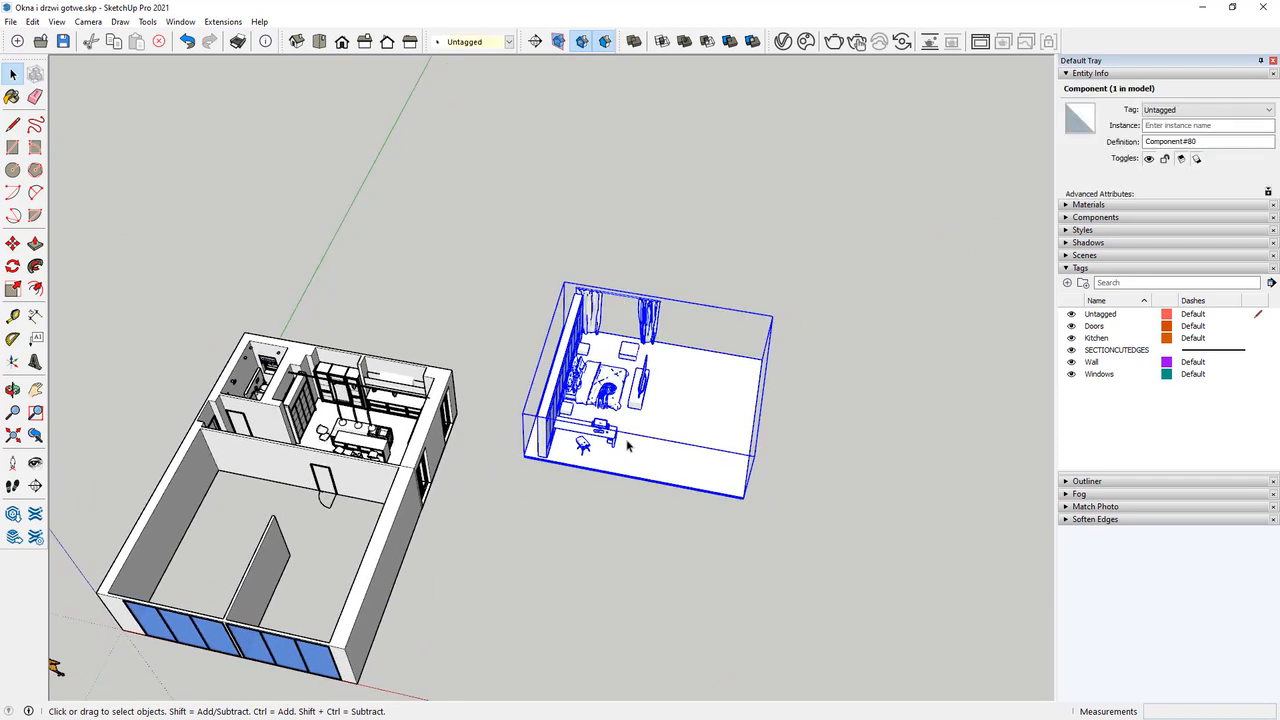
right_click(628, 446)
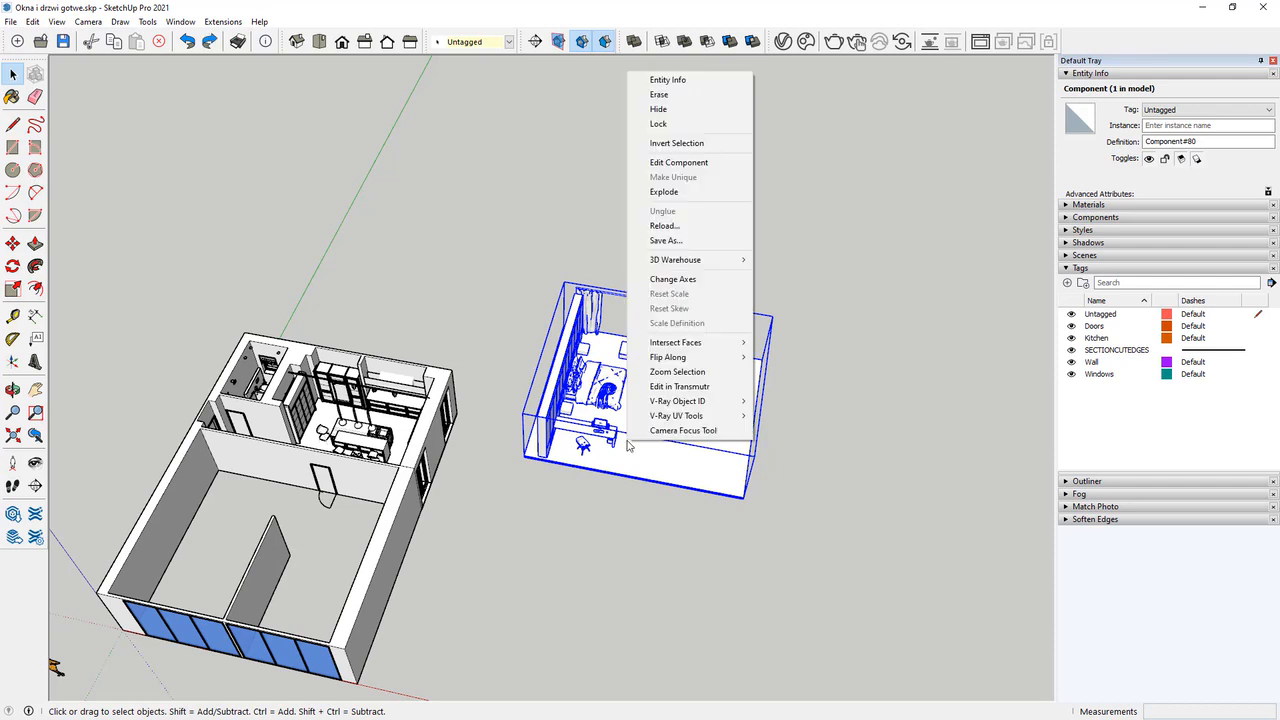
mouse_move(700, 357)
click(787, 357)
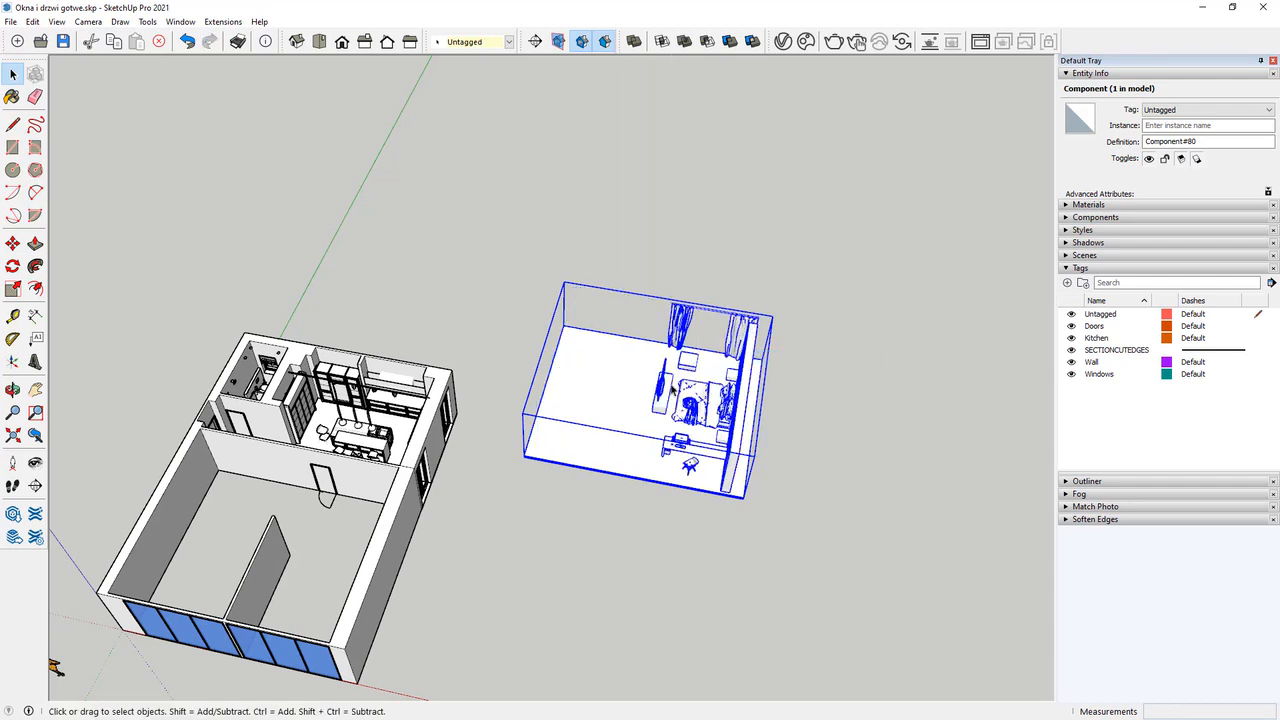
right_click(672, 384)
mouse_move(745, 301)
click(826, 310)
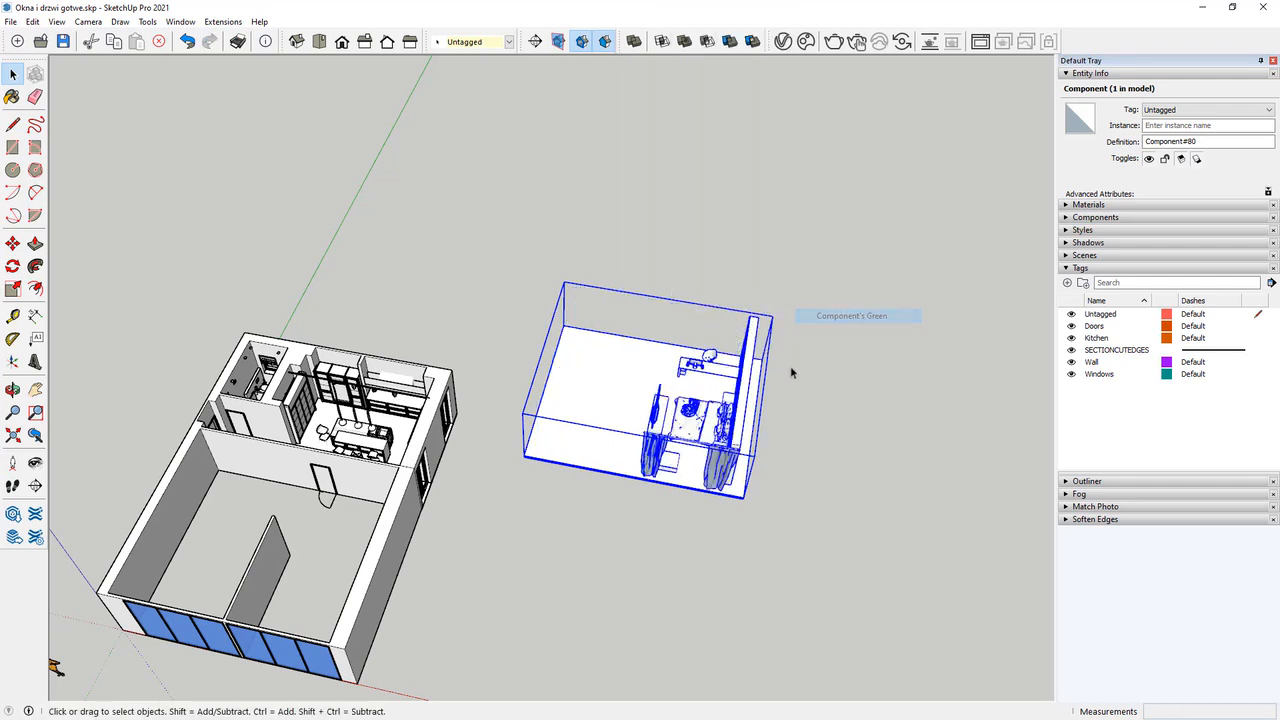
Move the room component by its floor corner beside the curtain onto the apartment's outer corner at the glazed front, and clear the selection.
scroll(766, 531, up, 2)
click(12, 243)
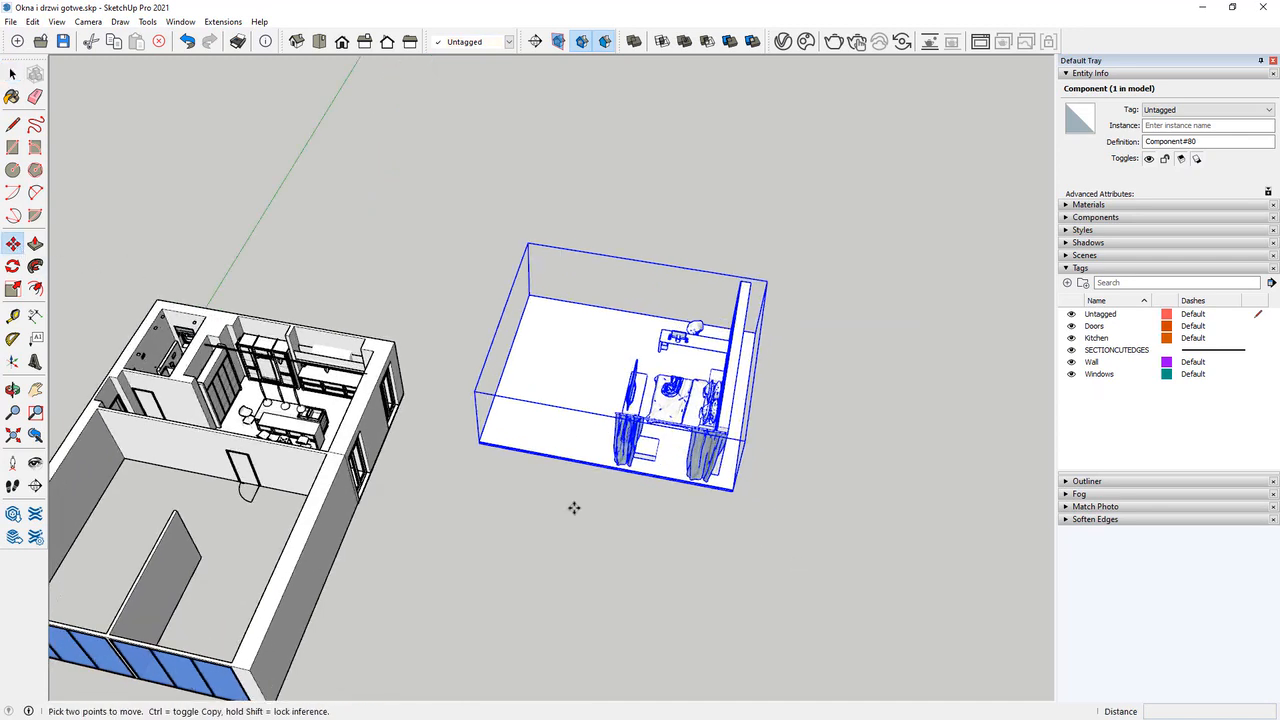
scroll(740, 500, up, 4)
scroll(739, 471, up, 6)
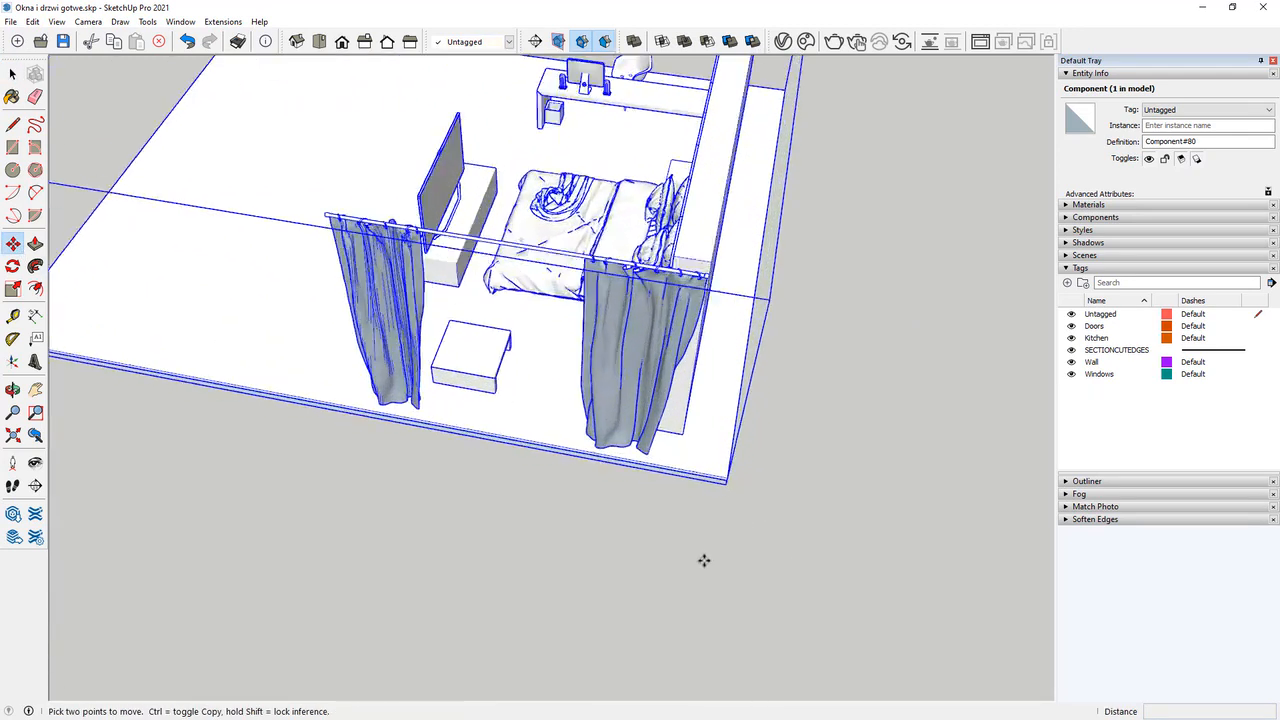
middle_drag(731, 486, 612, 441)
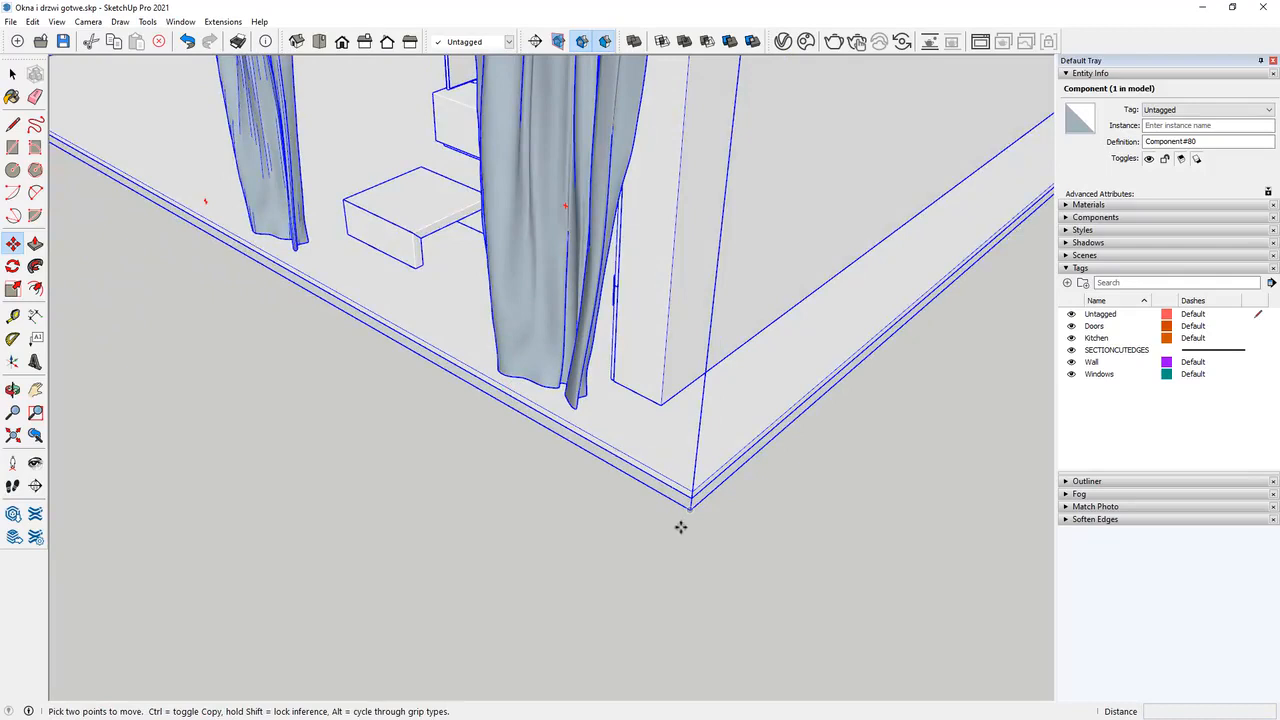
middle_drag(680, 527, 617, 505)
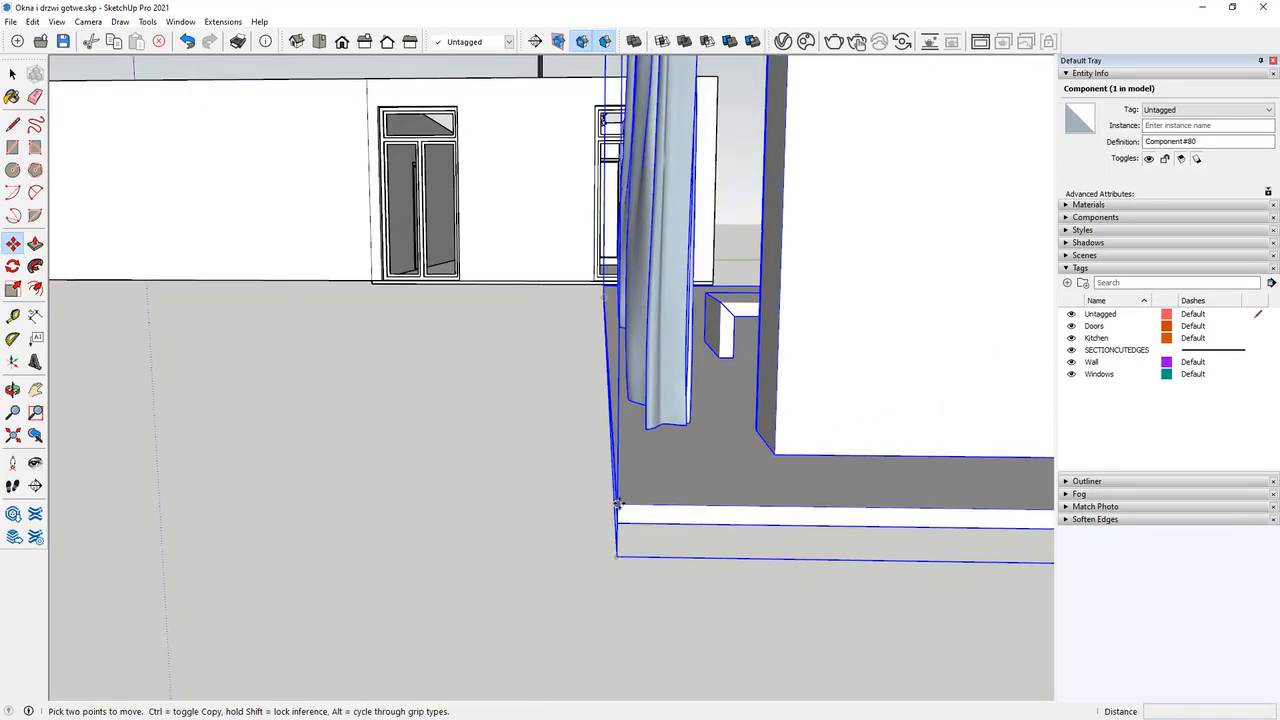
click(617, 504)
scroll(634, 540, down, 5)
middle_drag(640, 557, 962, 582)
scroll(940, 577, down, 6)
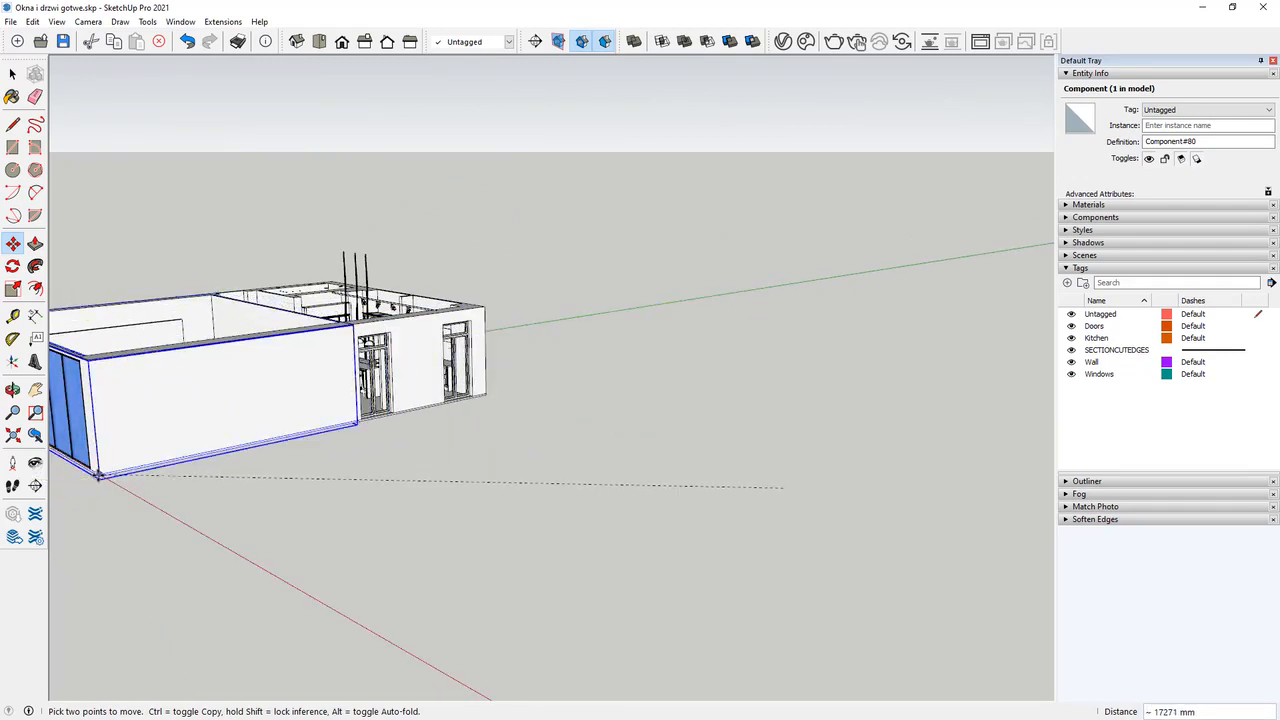
click(98, 476)
scroll(98, 475, up, 4)
middle_drag(322, 447, 915, 552)
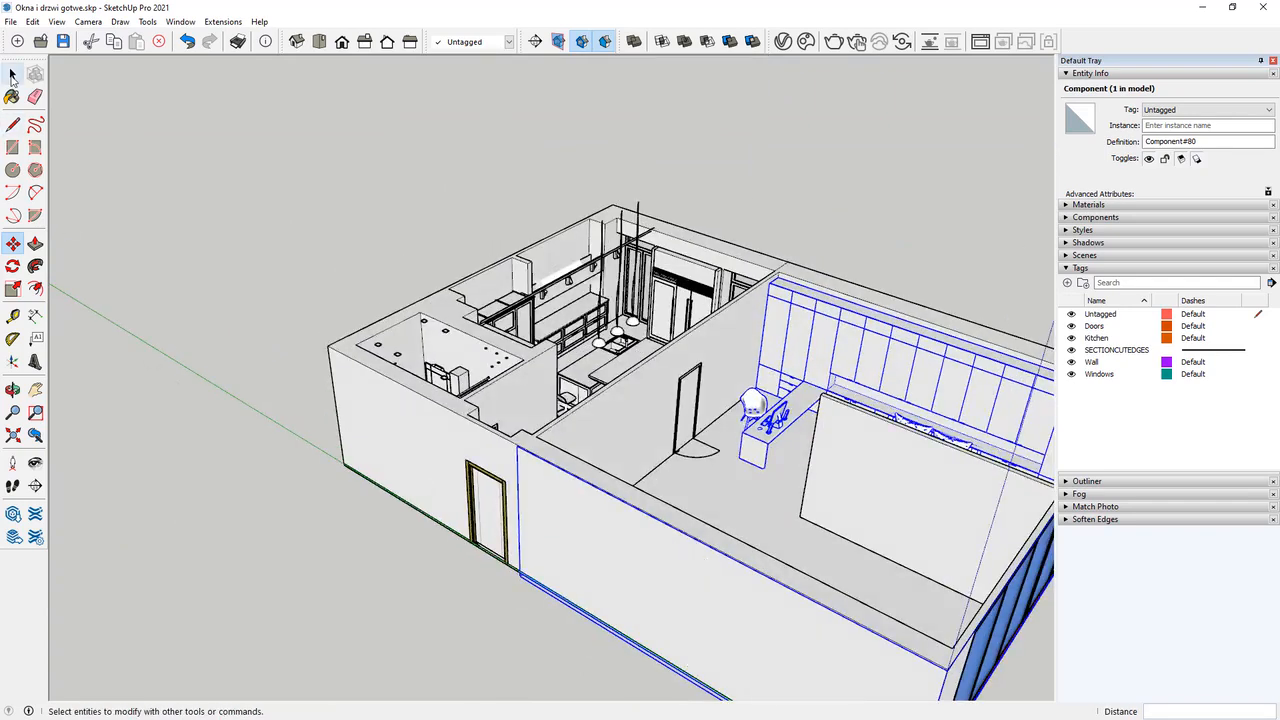
click(12, 78)
click(196, 418)
Examine the placed room and the apartment's glazed front from above, from below and from eye level.
scroll(194, 417, down, 3)
scroll(786, 487, up, 4)
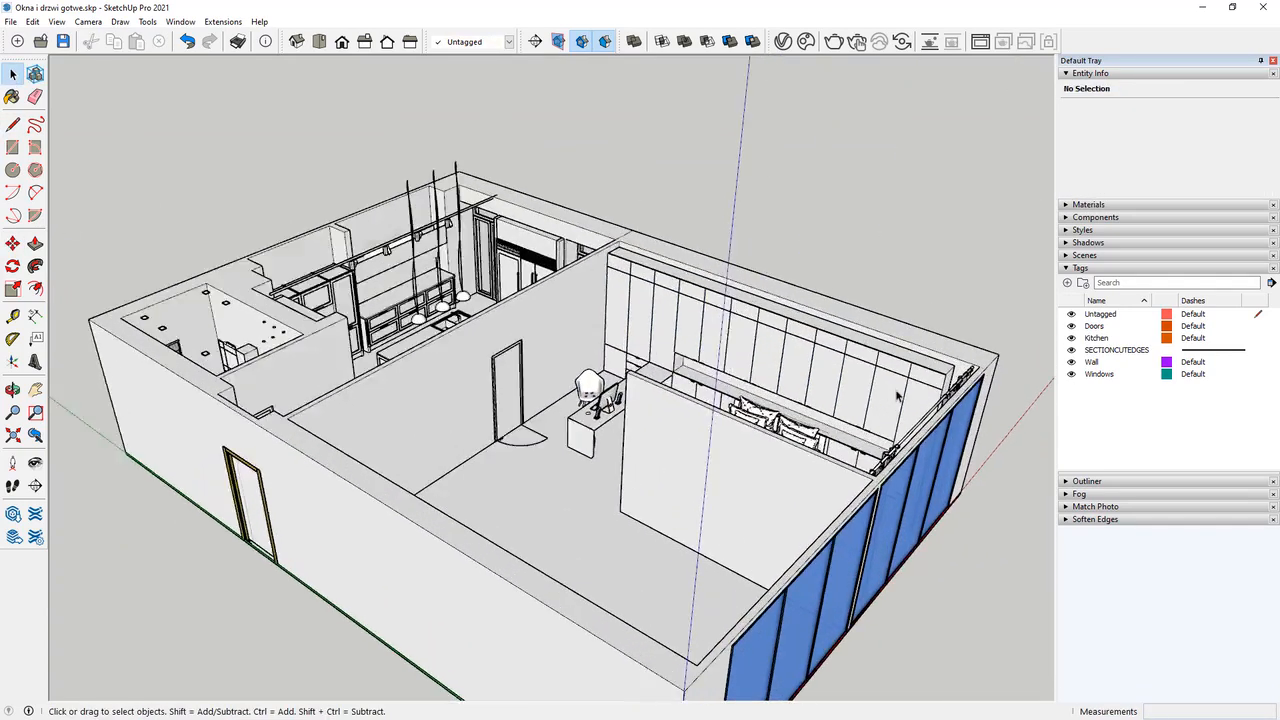
scroll(880, 396, up, 2)
scroll(610, 250, up, 2)
middle_drag(605, 255, 620, 60)
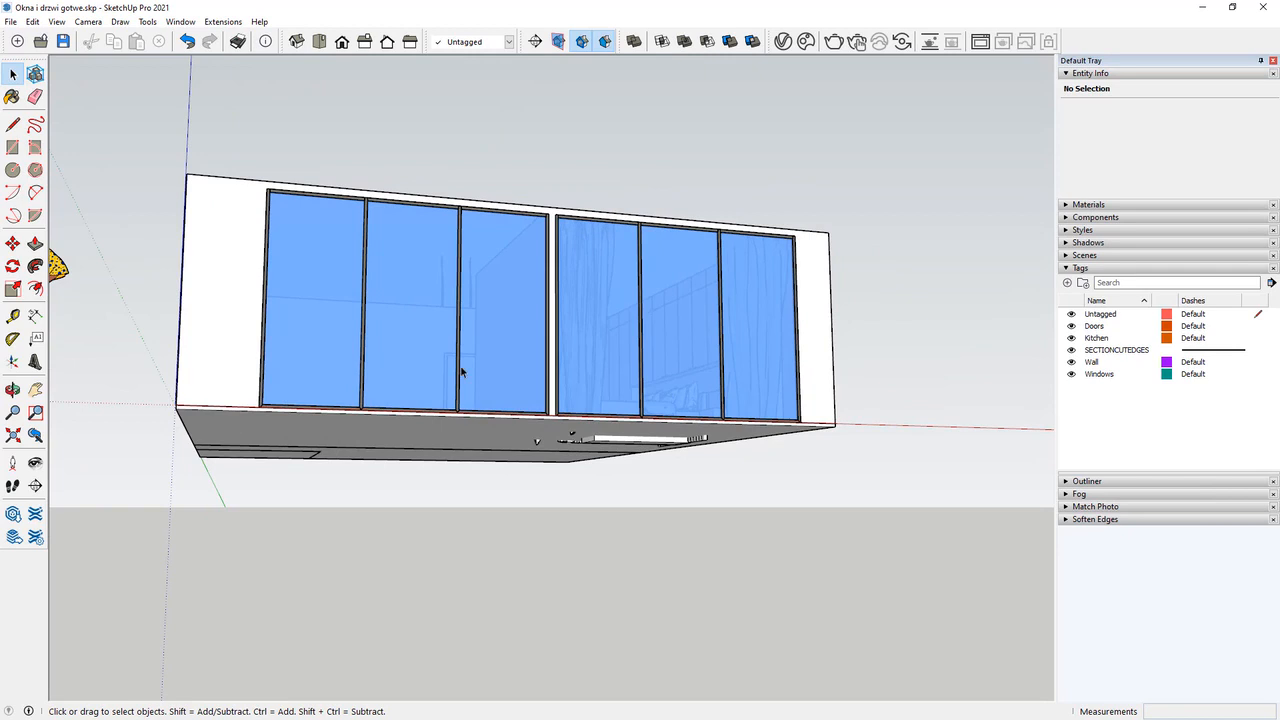
middle_drag(461, 372, 398, 402)
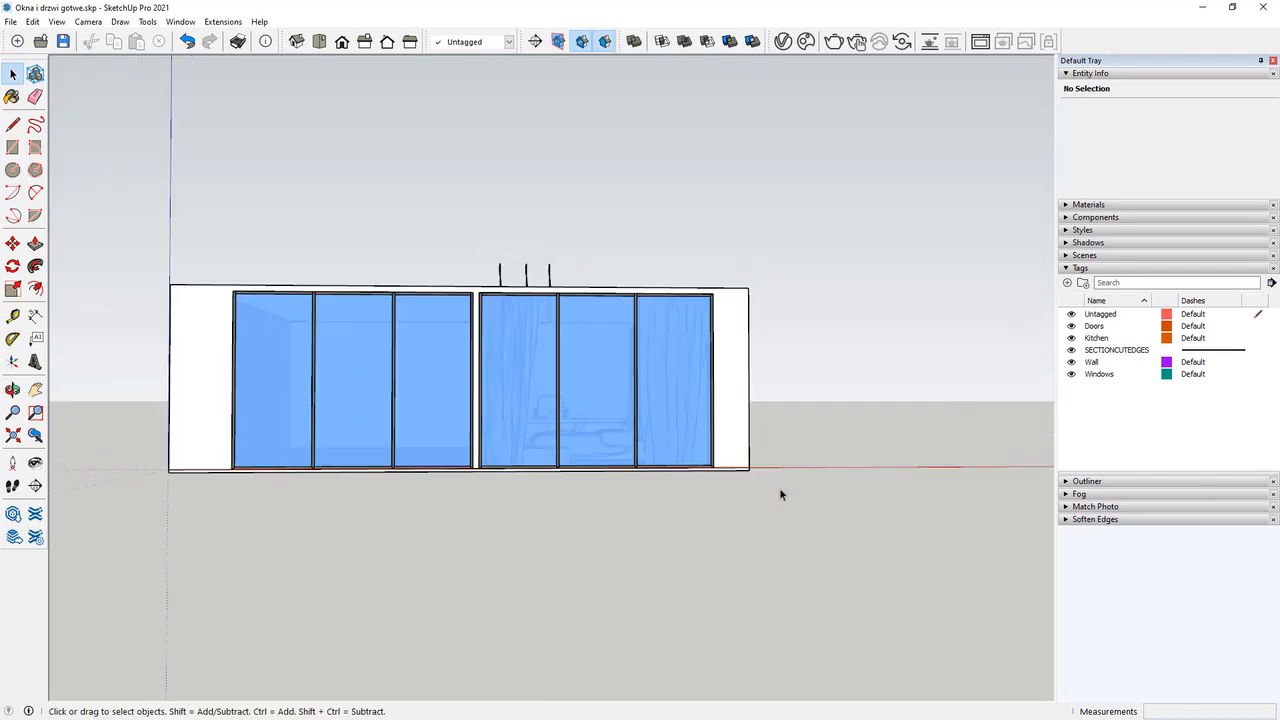
middle_drag(781, 494, 672, 501)
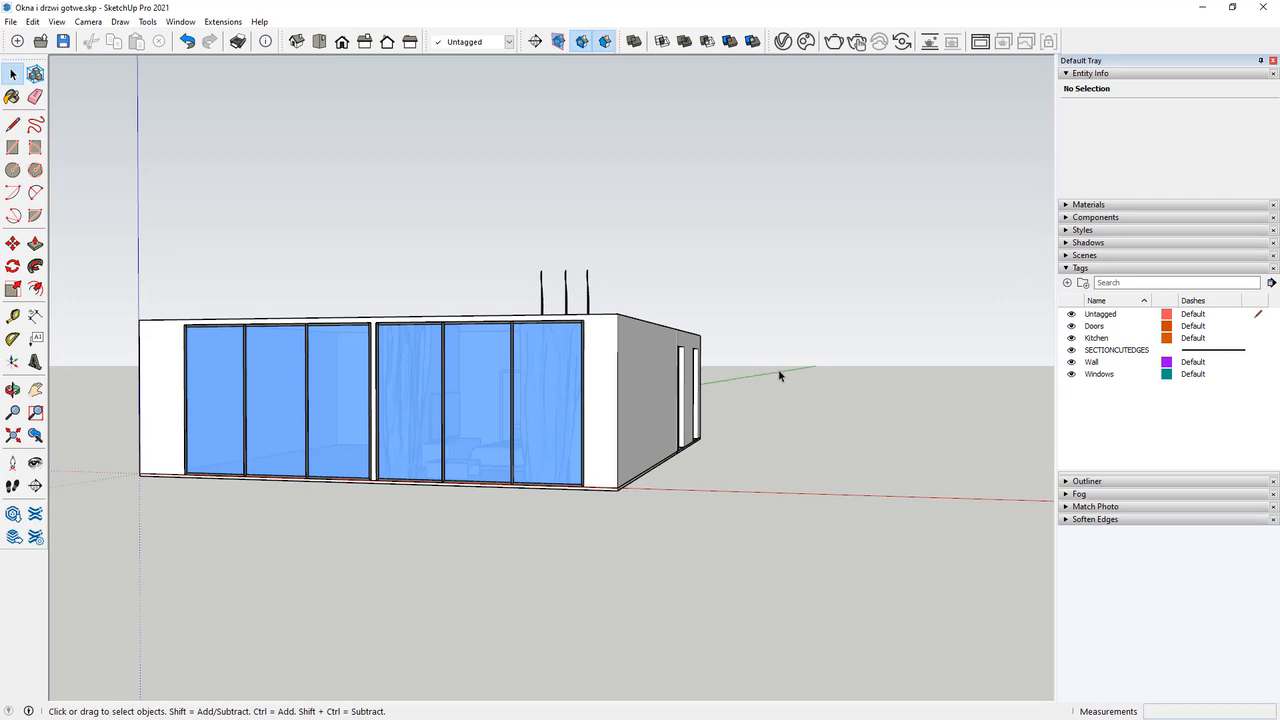
middle_drag(780, 375, 545, 313)
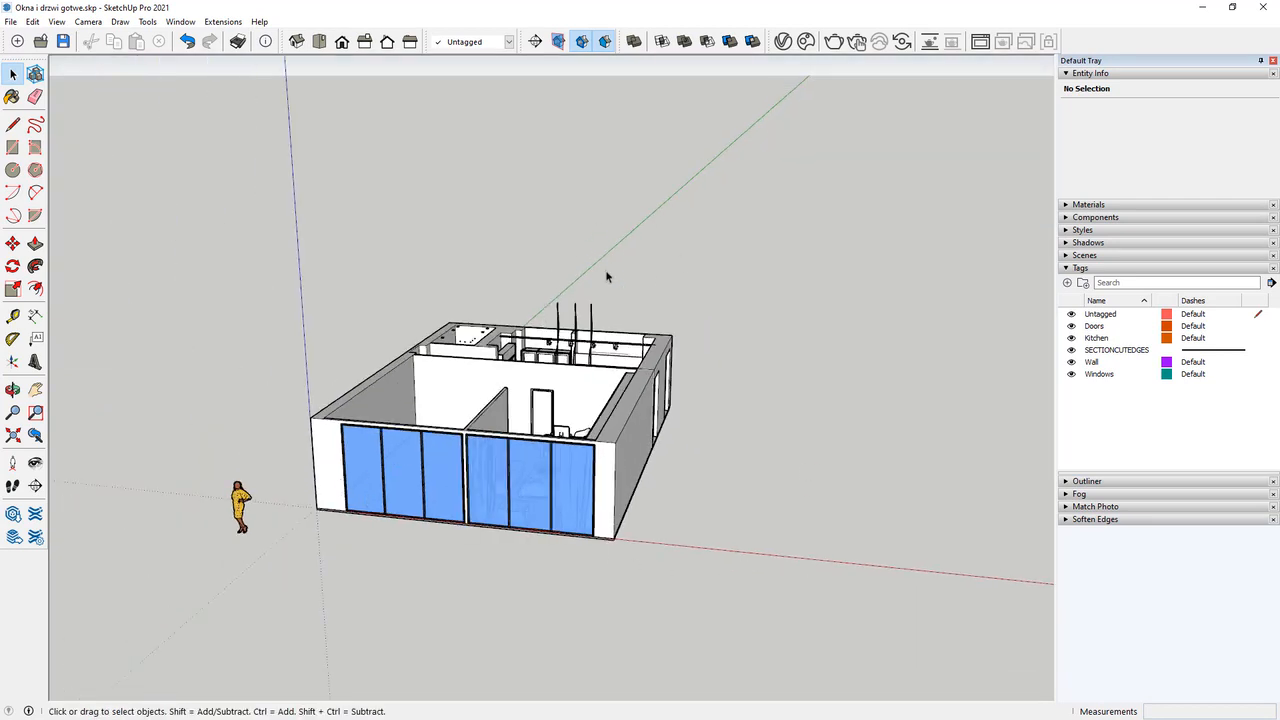
scroll(330, 522, up, 5)
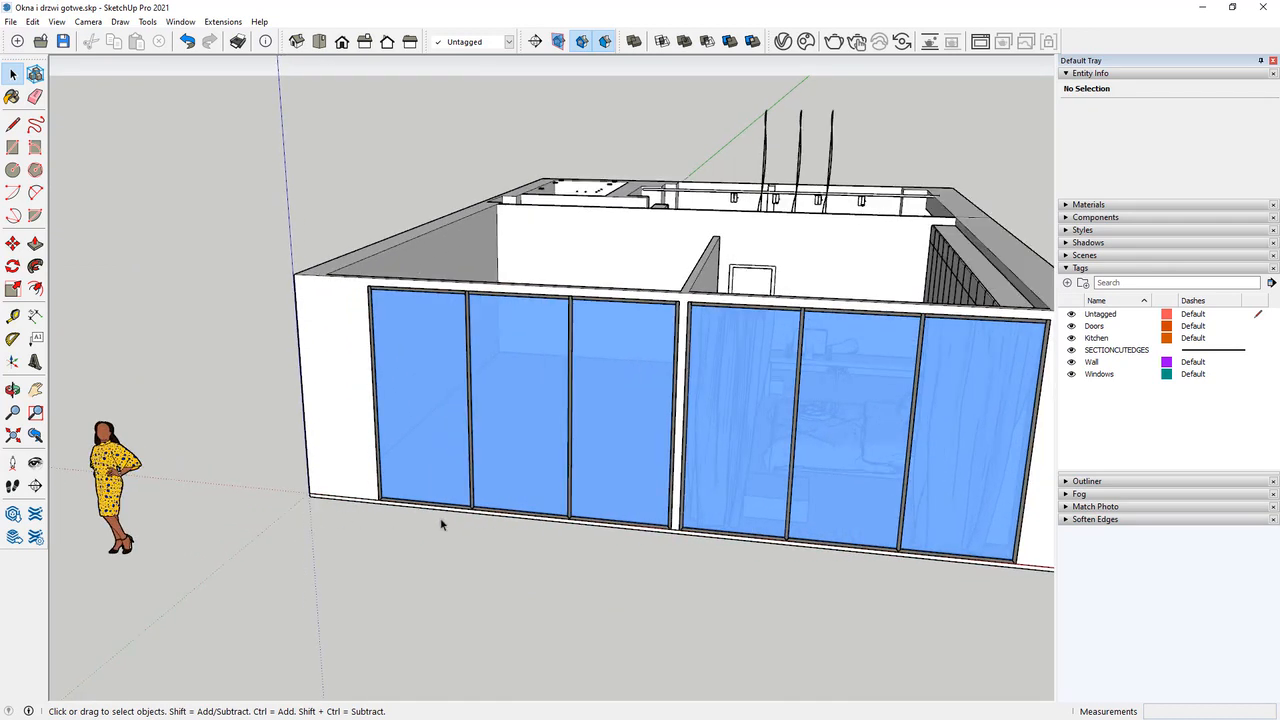
scroll(300, 442, down, 3)
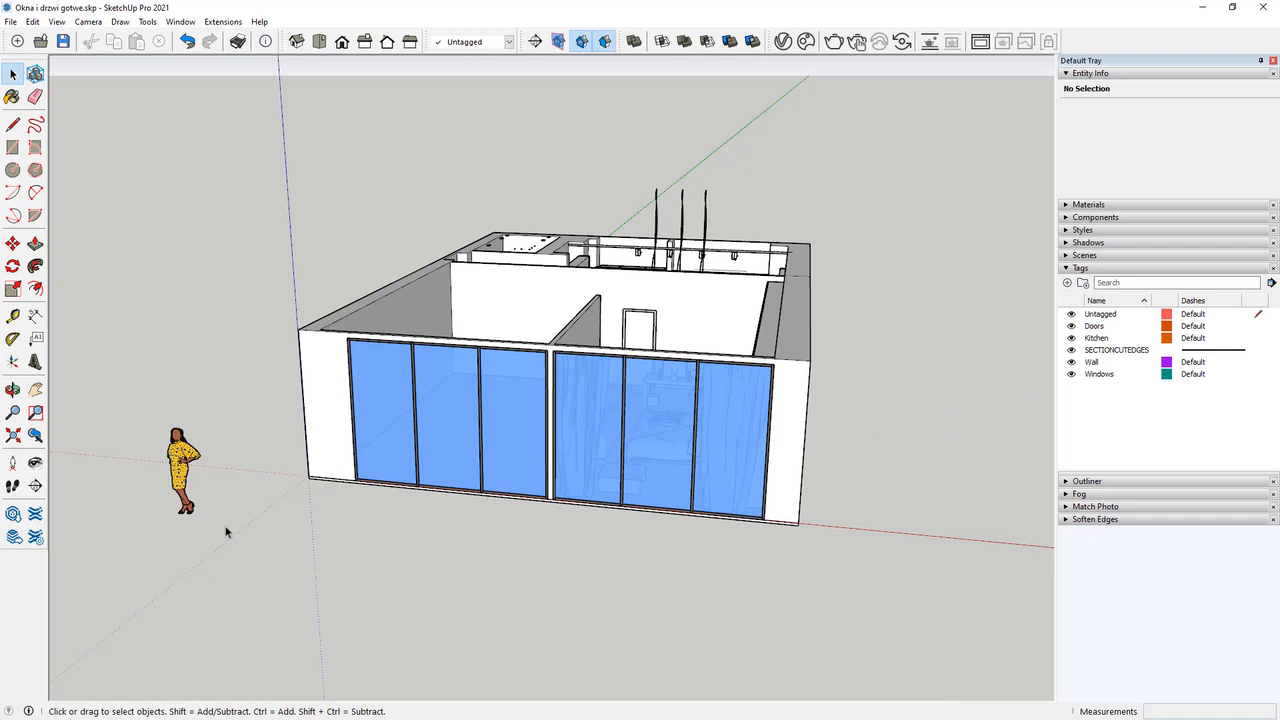
scroll(226, 528, down, 4)
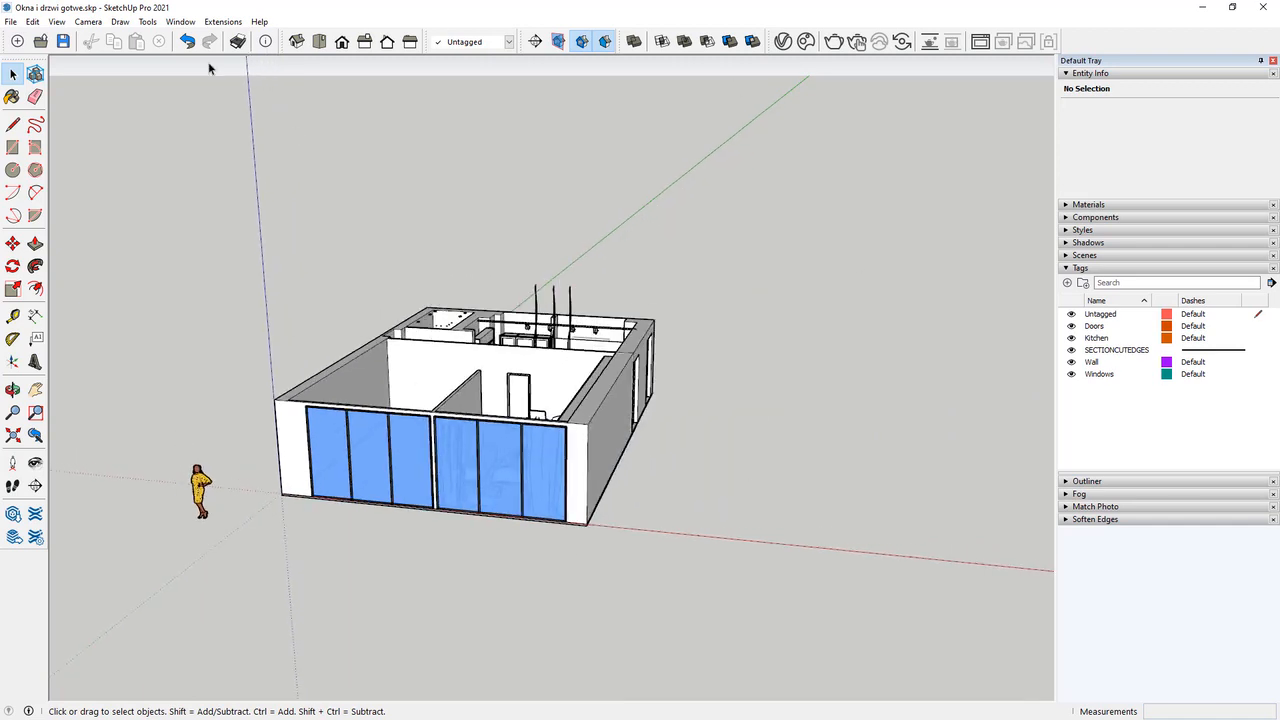
middle_drag(457, 266, 228, 146)
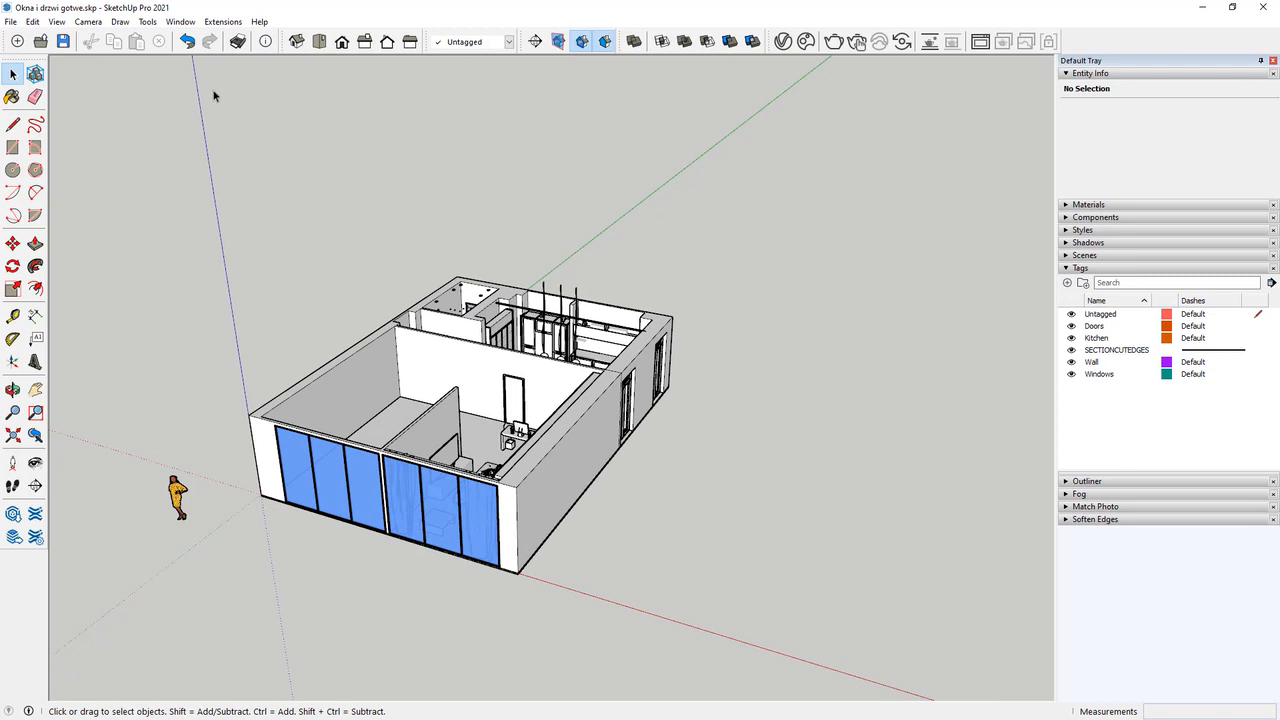
scroll(500, 577, up, 5)
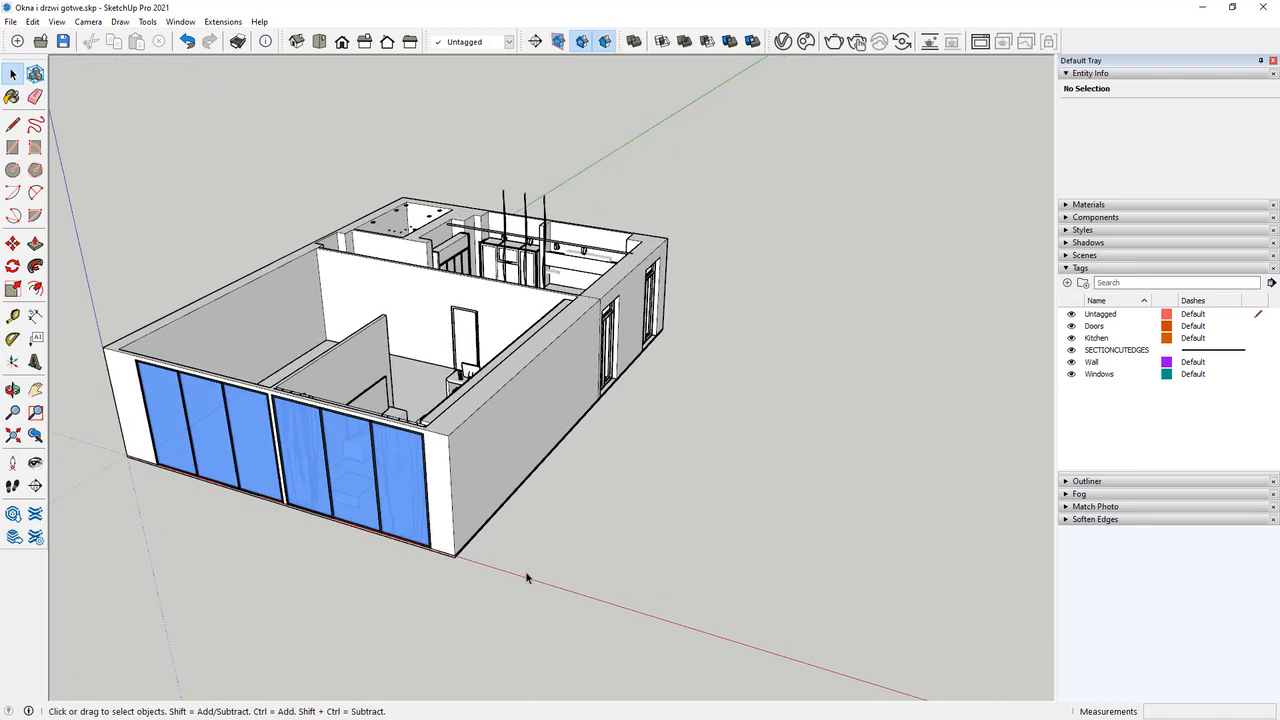
middle_drag(500, 577, 704, 330)
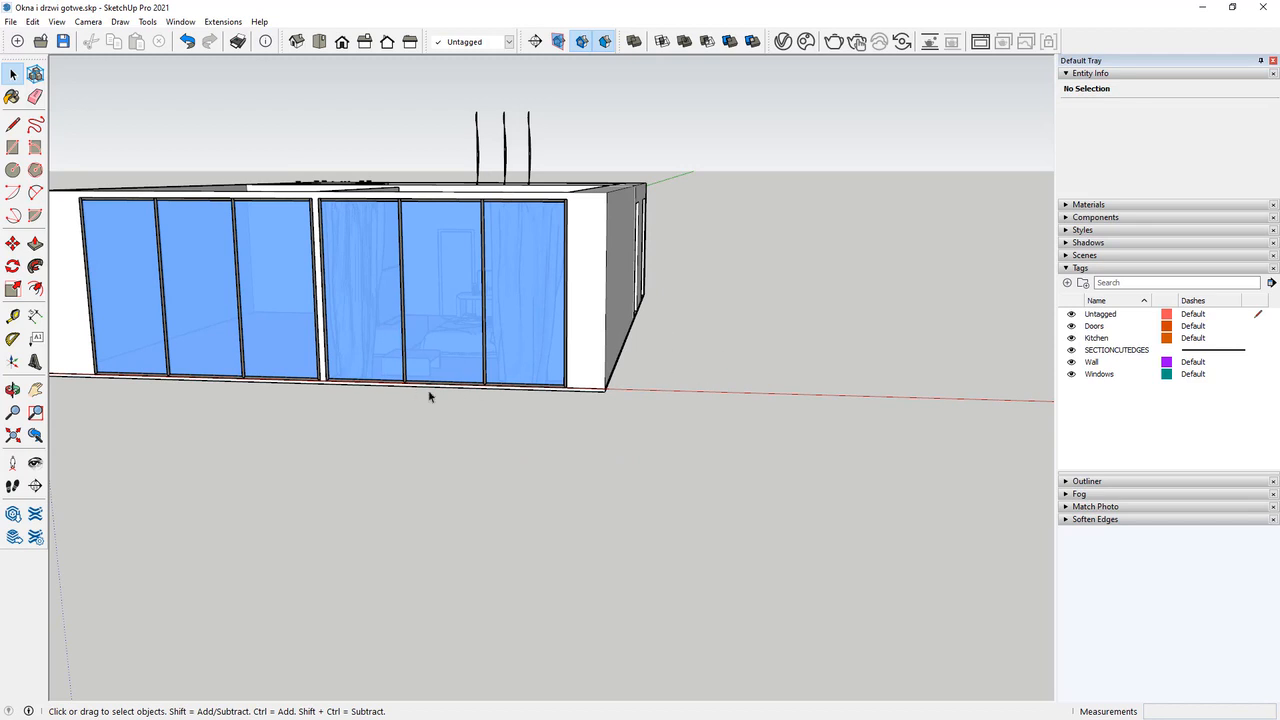
Draw a rectangle about 2419 by 4352 mm on the ground beside the apartment's front corner and extrude it upward into a low slab.
click(12, 147)
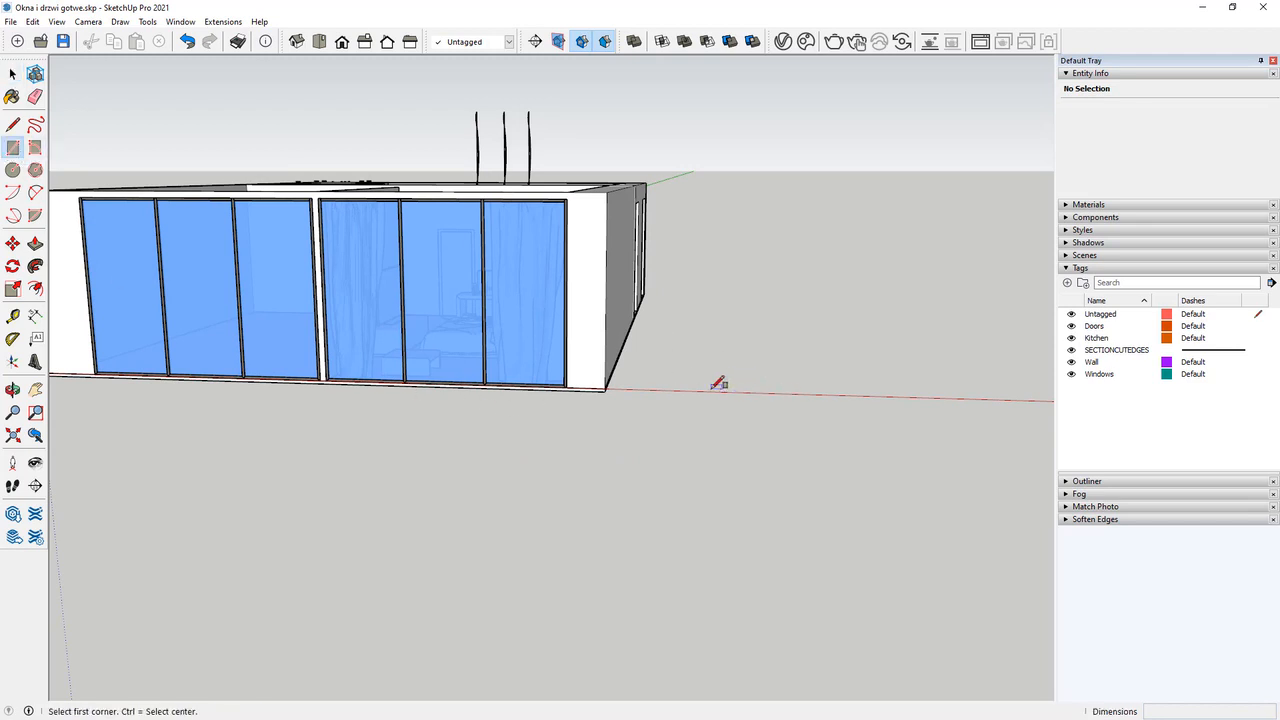
click(710, 391)
click(834, 346)
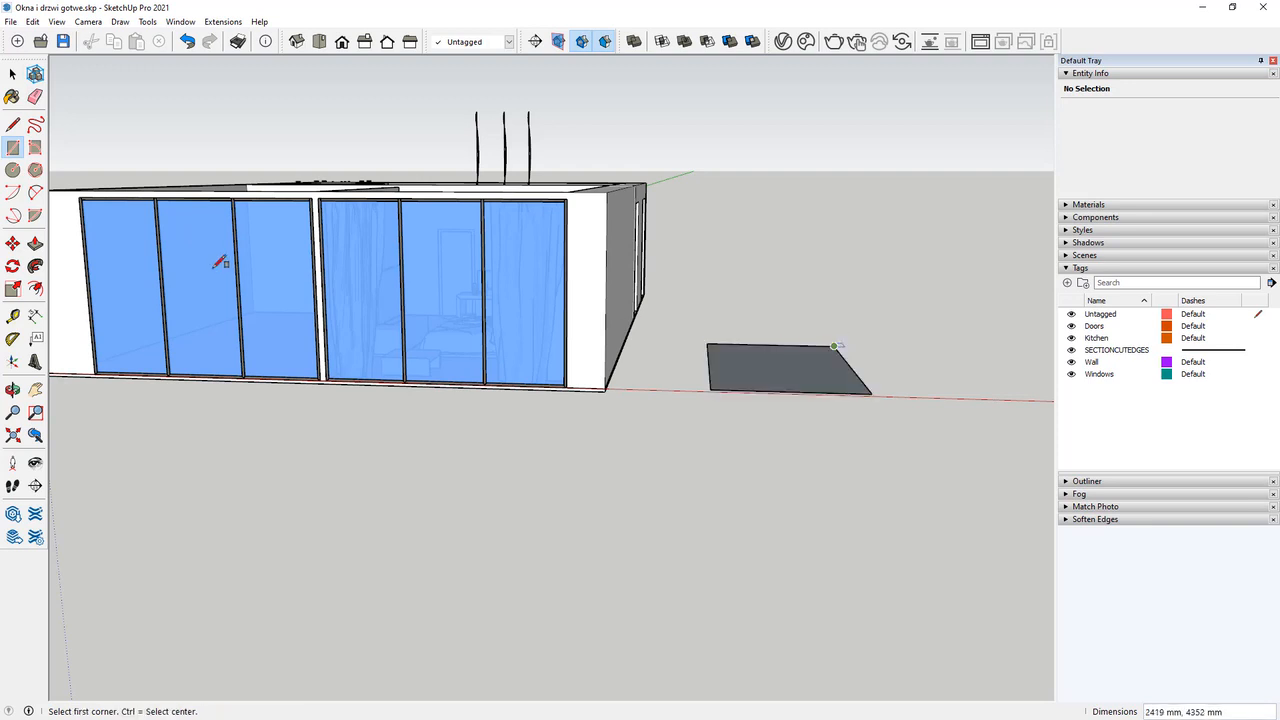
click(35, 243)
drag(748, 368, 749, 358)
click(12, 73)
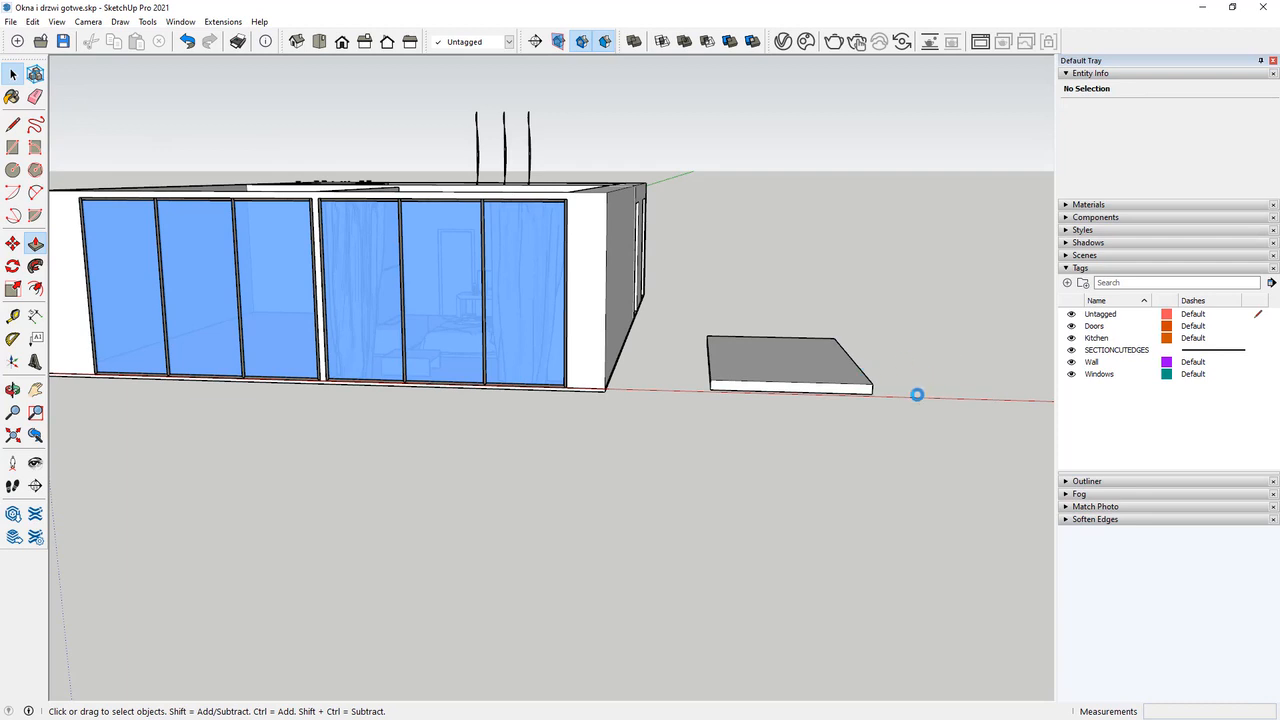
Inspect the slab beside the apartment at ground level, and delete the whole slab.
middle_drag(917, 395, 680, 314)
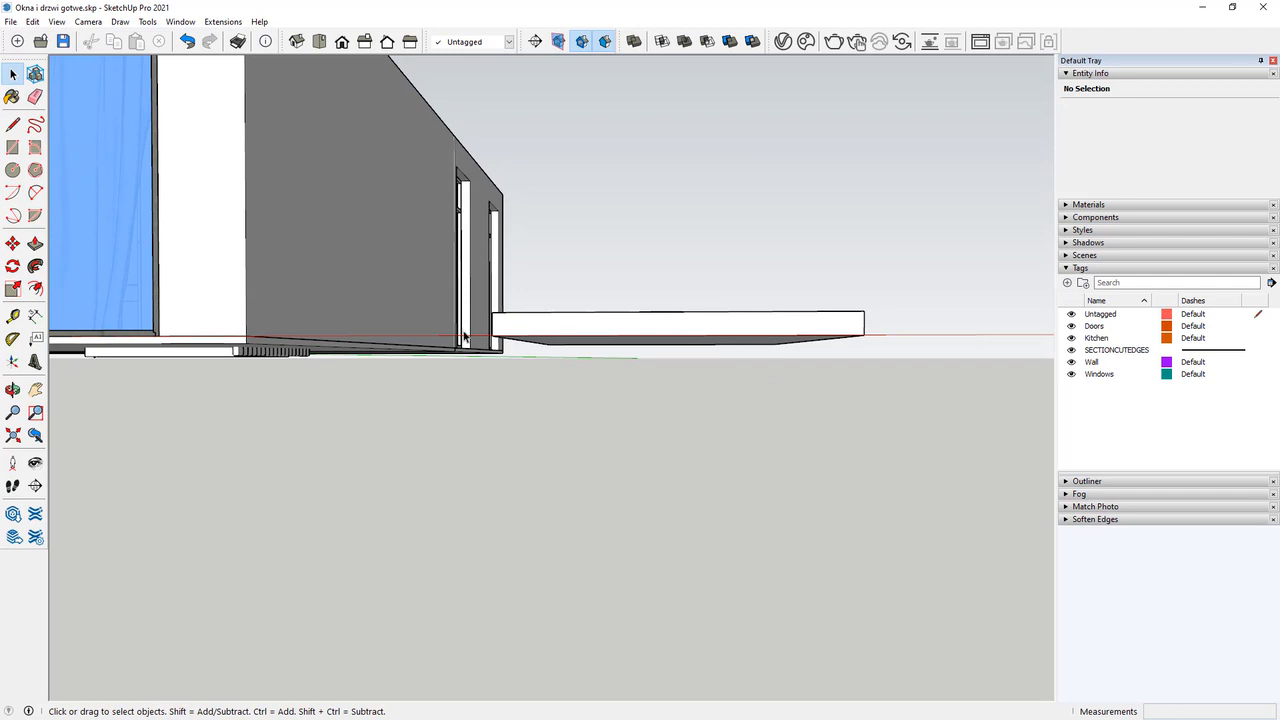
middle_drag(463, 336, 752, 410)
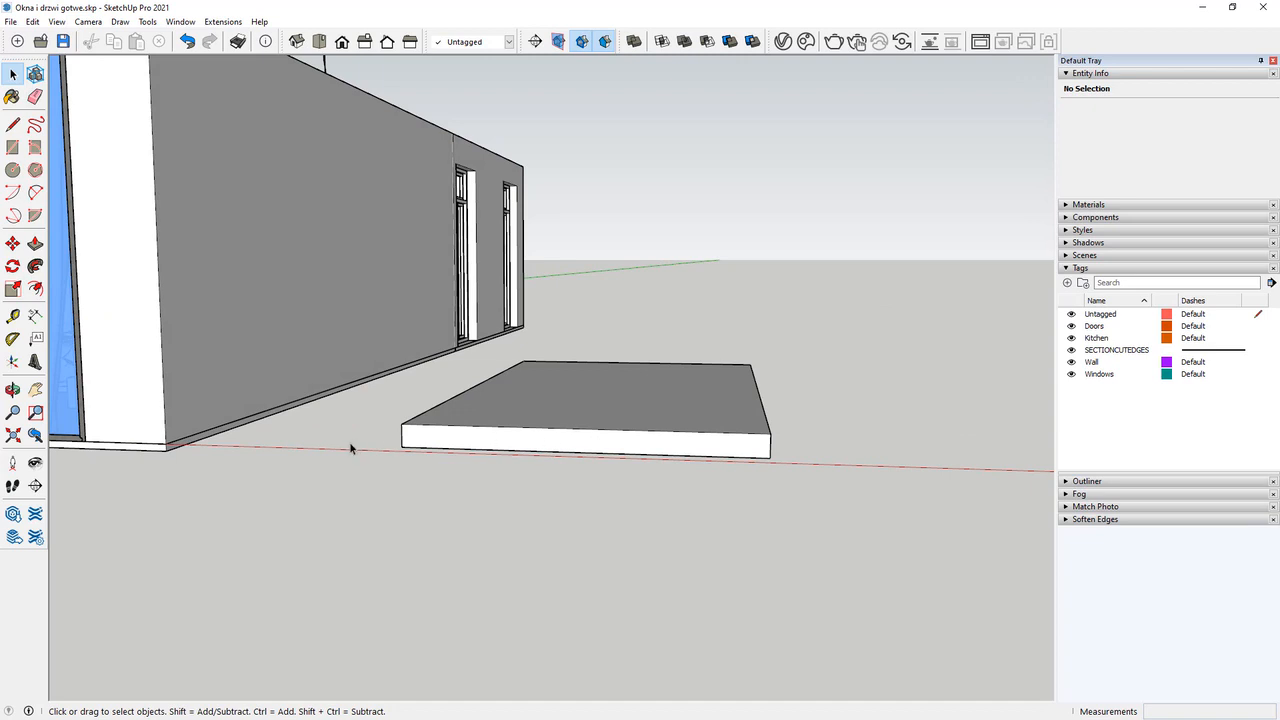
middle_drag(349, 446, 402, 440)
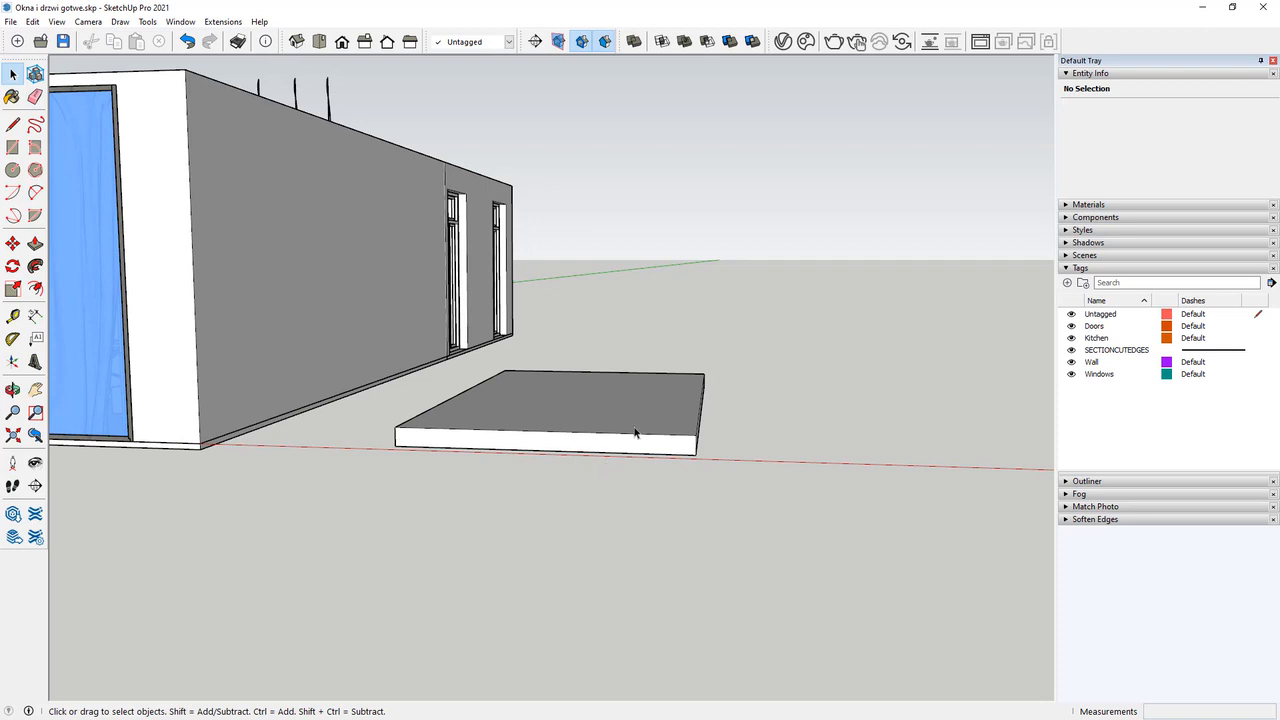
scroll(598, 418, up, 2)
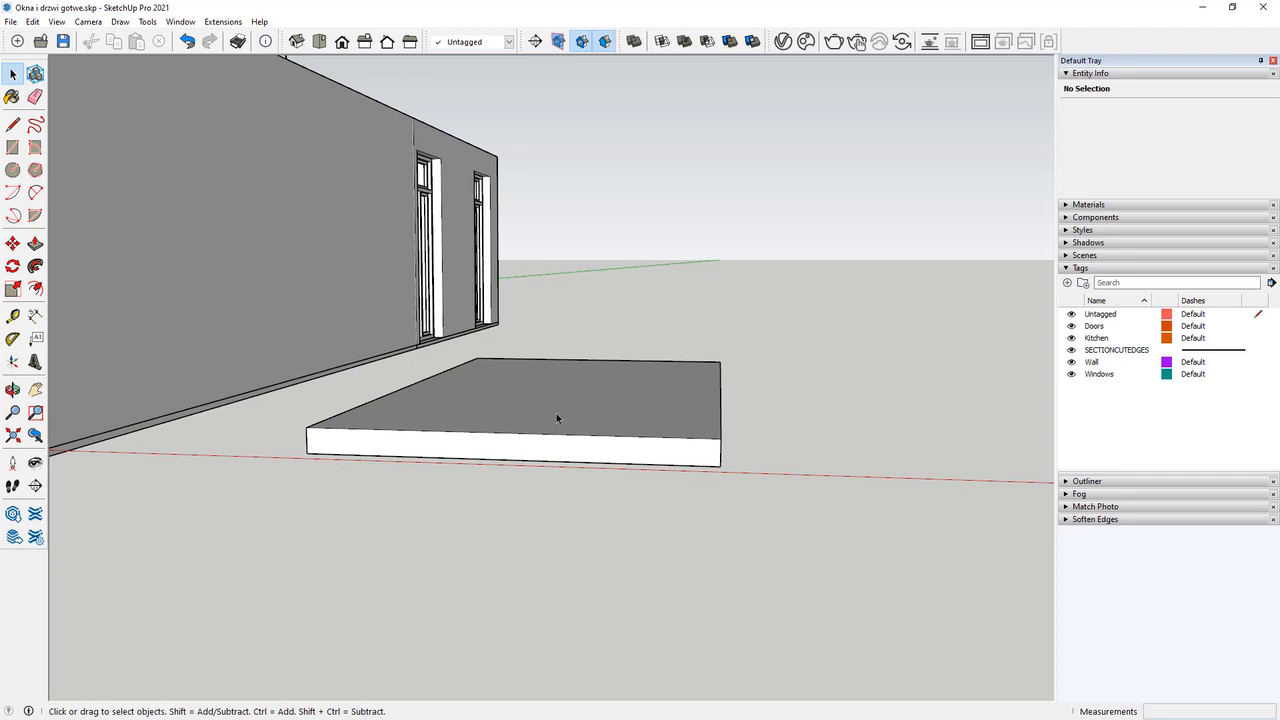
scroll(556, 413, down, 4)
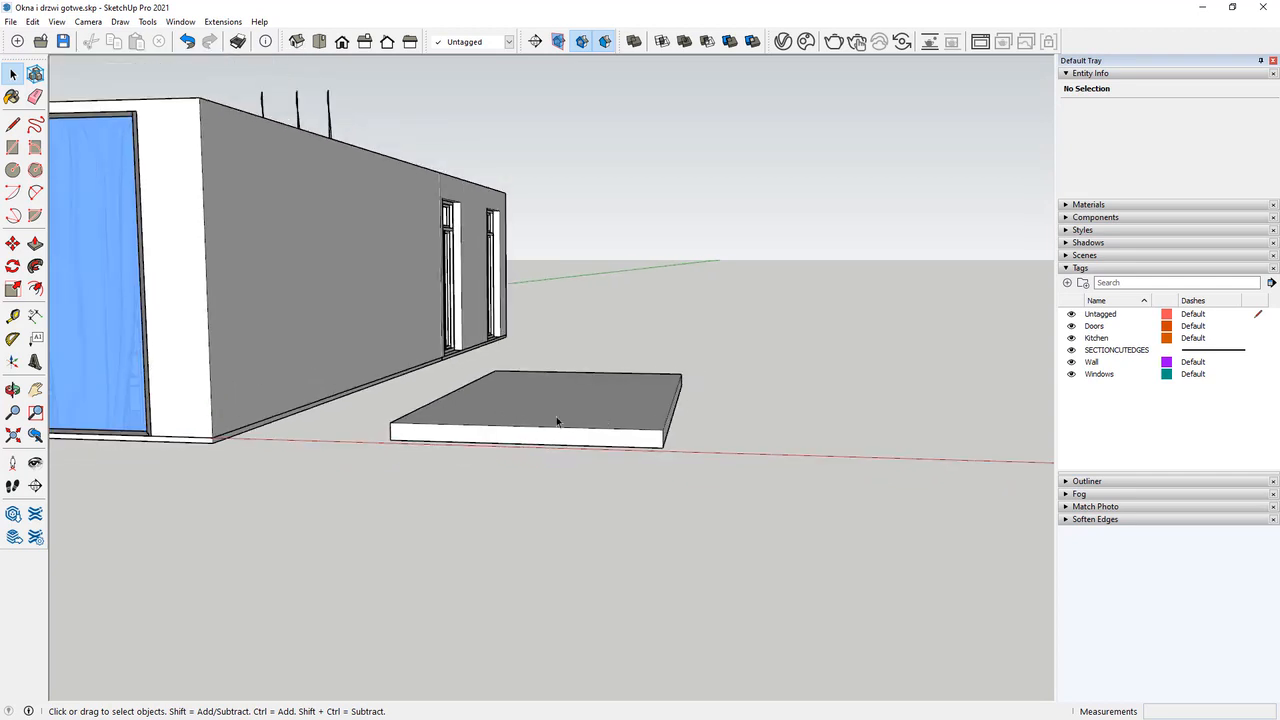
click(556, 411)
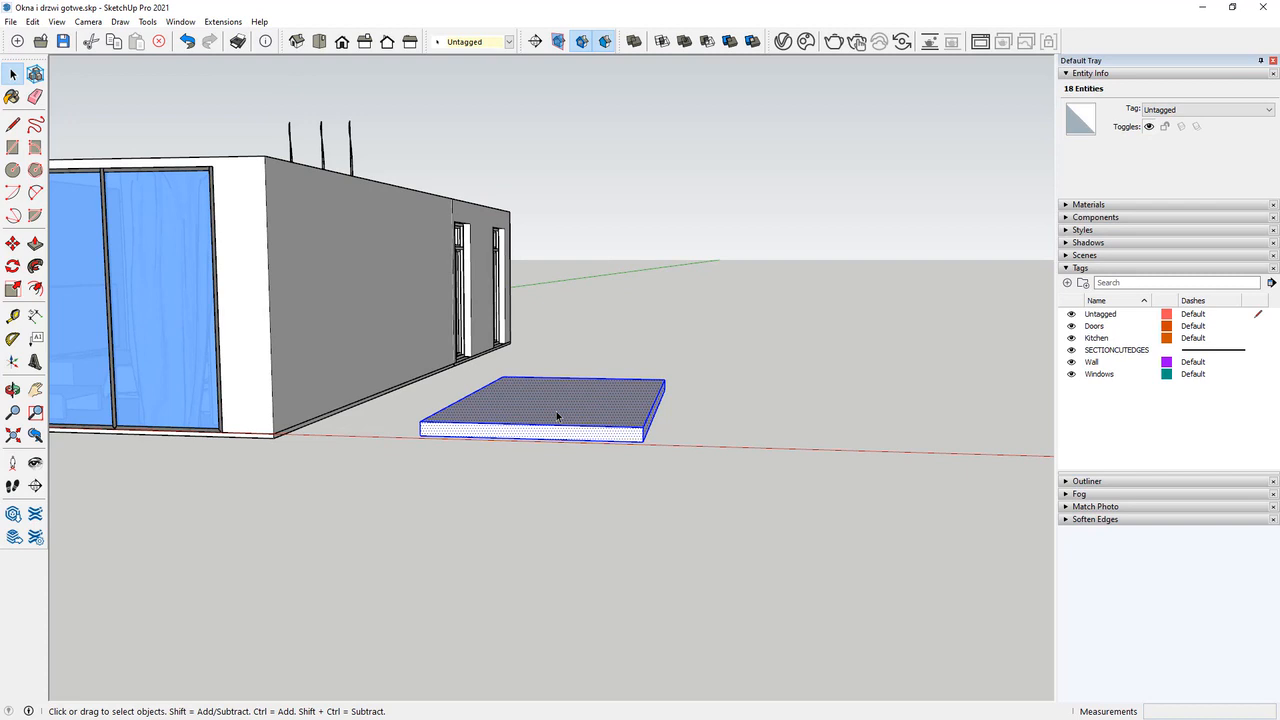
double_click(556, 411)
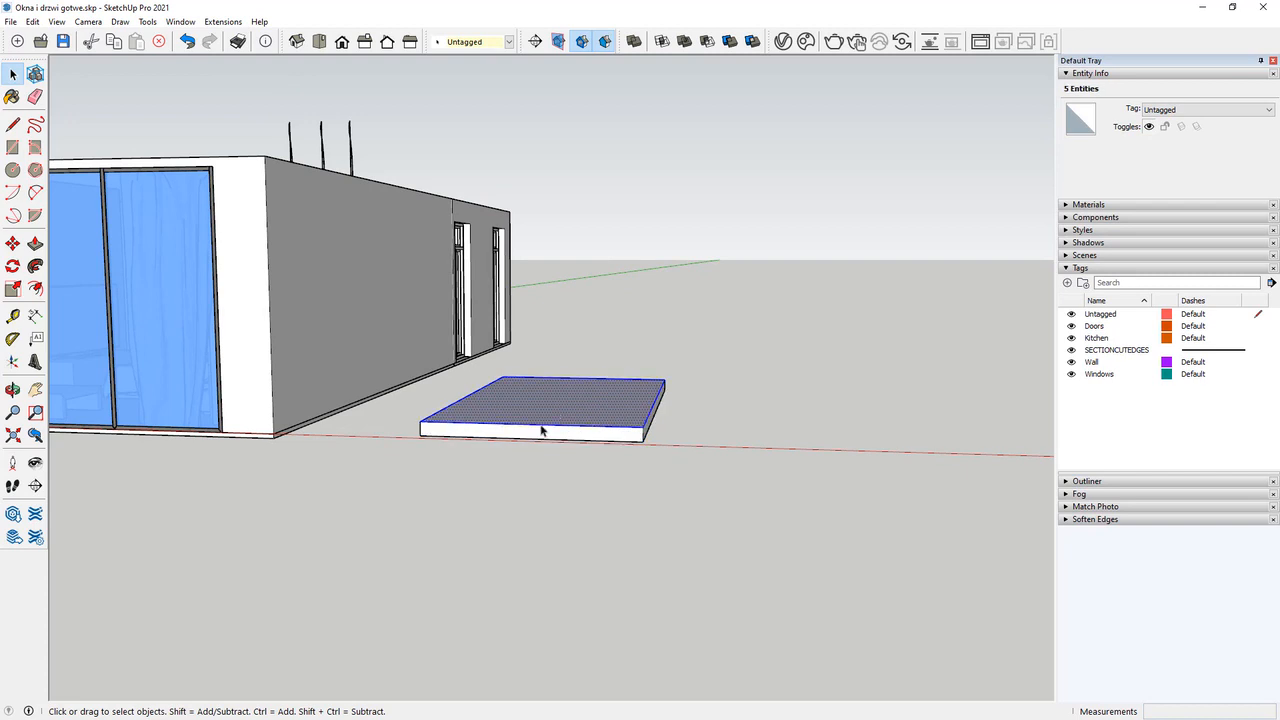
double_click(533, 433)
key(Delete)
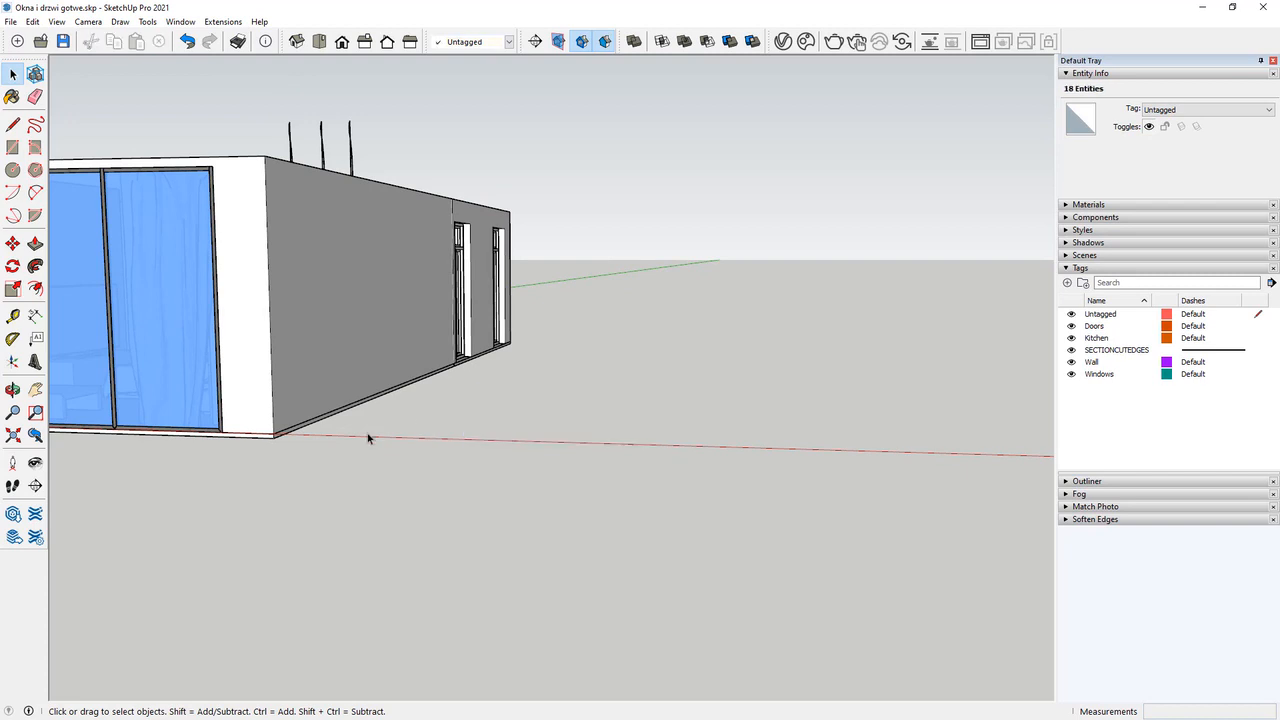
Examine the base of the apartment's long outer wall and the furnished layout from above.
scroll(279, 419, up, 4)
middle_drag(279, 419, 385, 356)
middle_drag(405, 406, 329, 423)
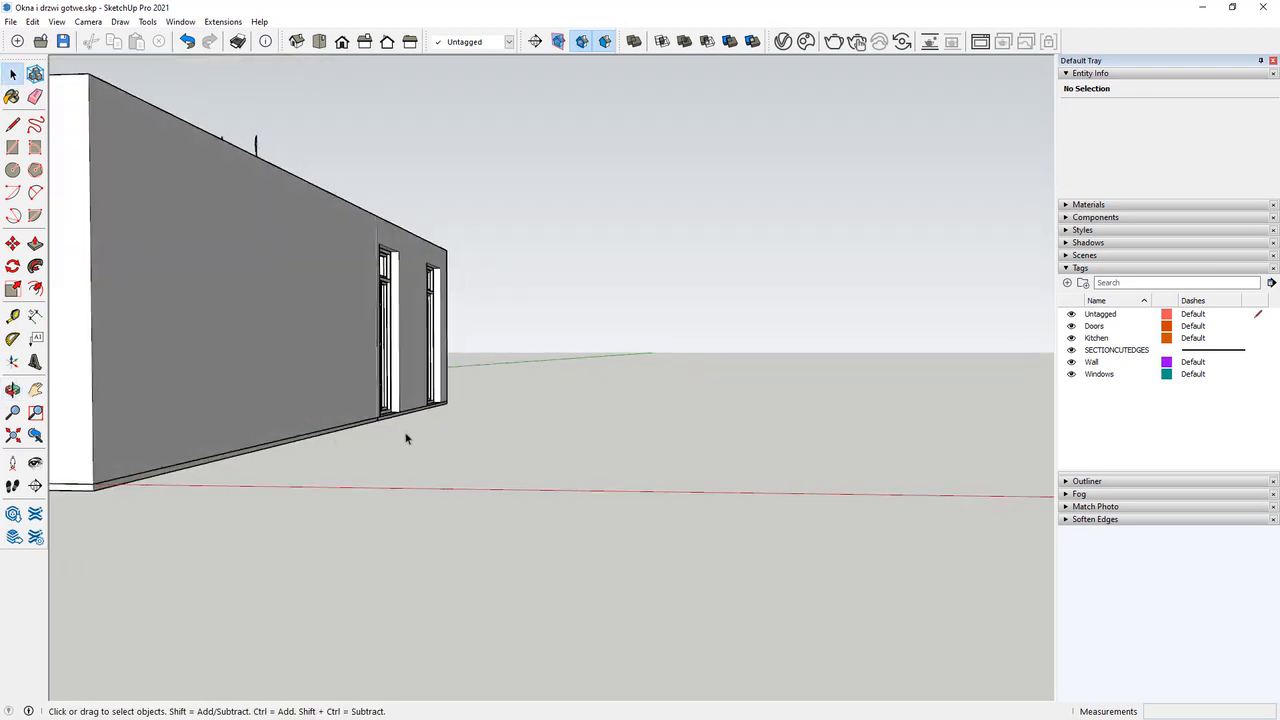
middle_drag(406, 434, 670, 490)
scroll(722, 449, down, 3)
scroll(670, 490, down, 2)
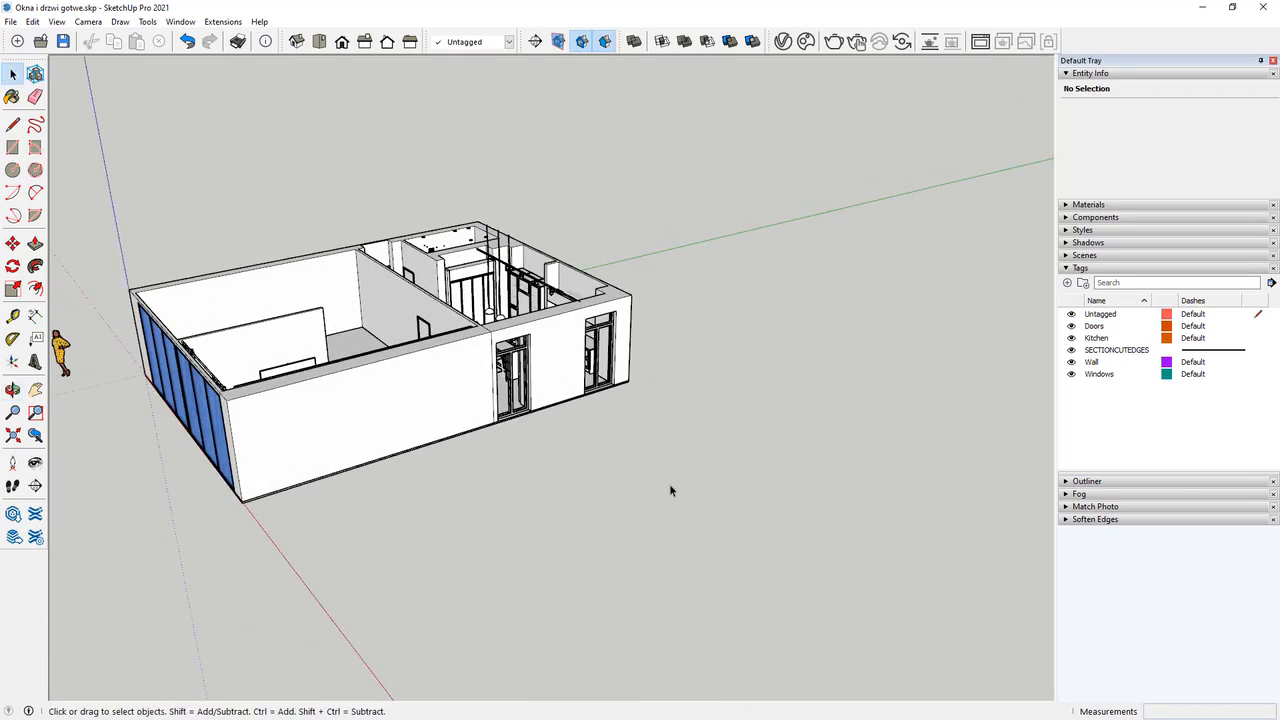
middle_drag(579, 476, 529, 316)
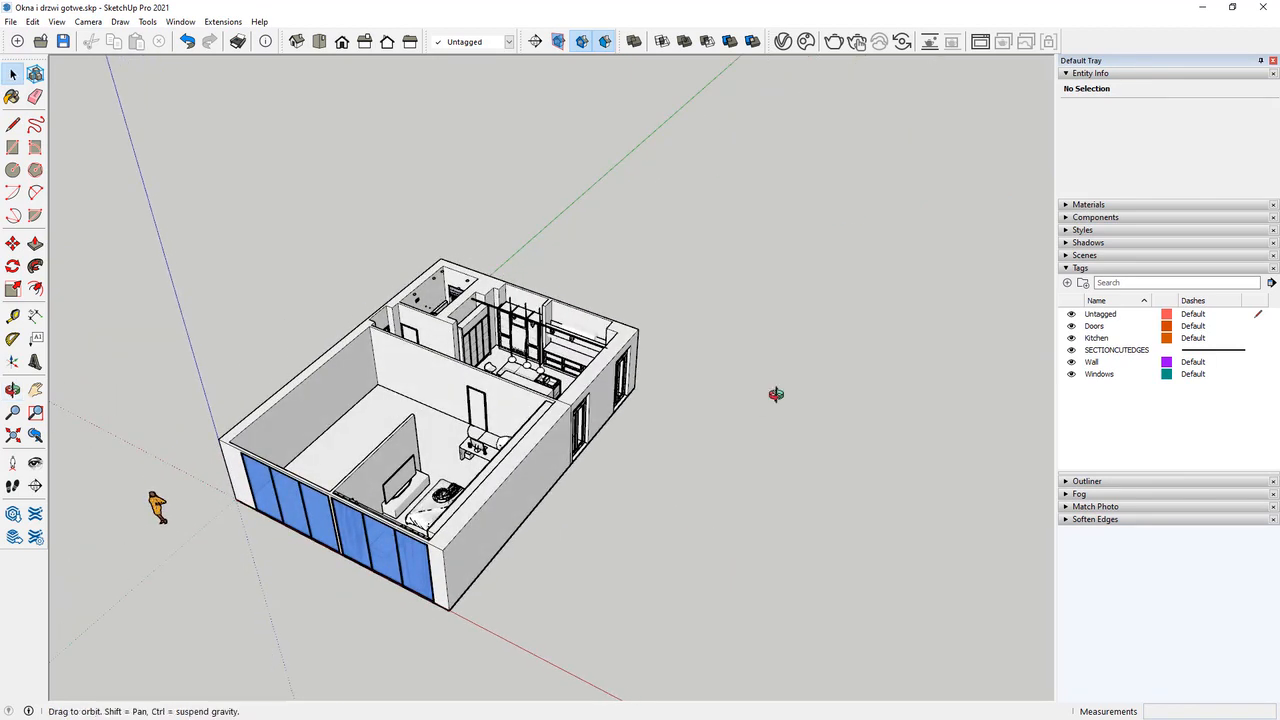
Examine the furnished apartment from above, comparing the glazed front with the long outer wall.
middle_drag(851, 391, 548, 400)
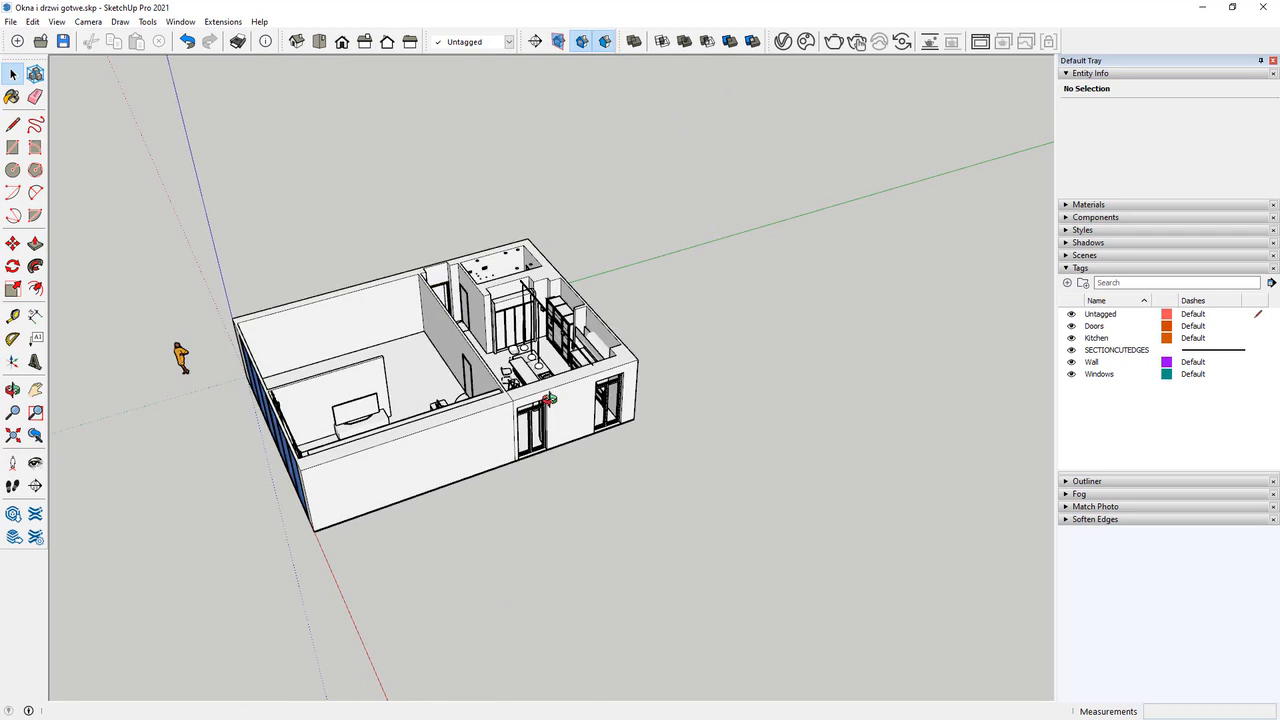
middle_drag(267, 564, 287, 557)
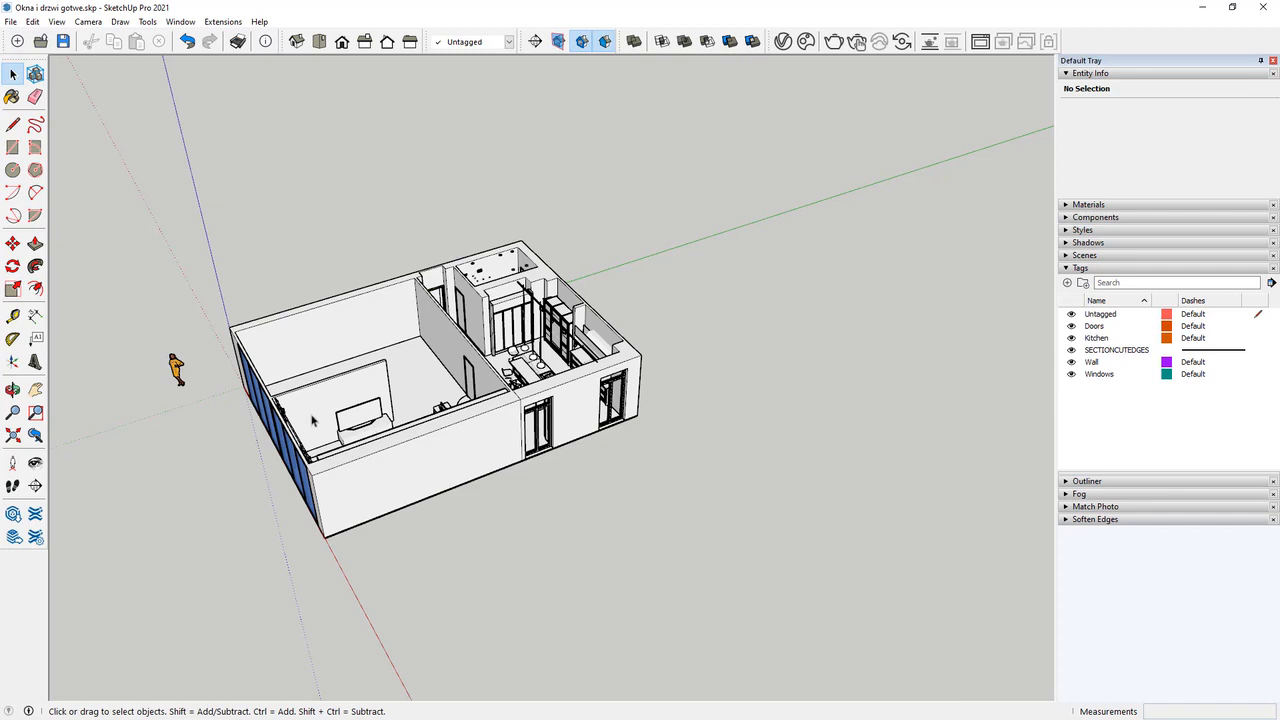
middle_drag(203, 450, 175, 515)
scroll(220, 482, down, 3)
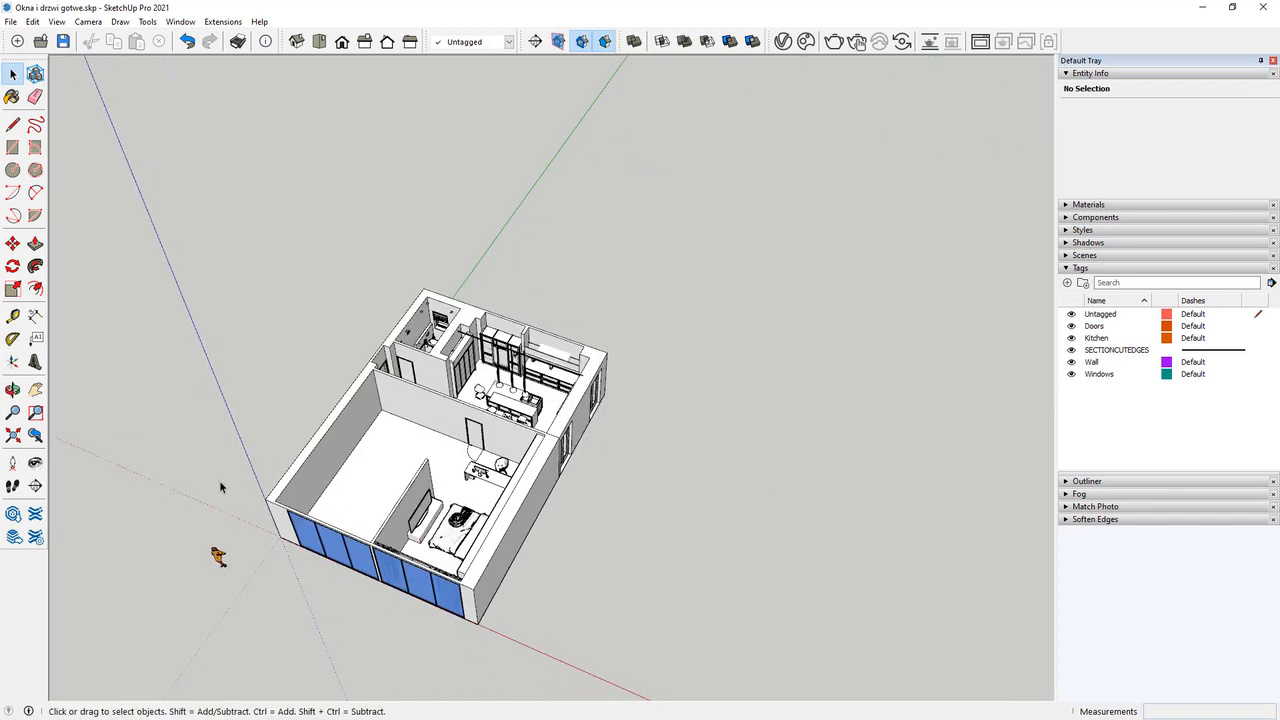
scroll(509, 589, up, 3)
middle_drag(507, 590, 396, 520)
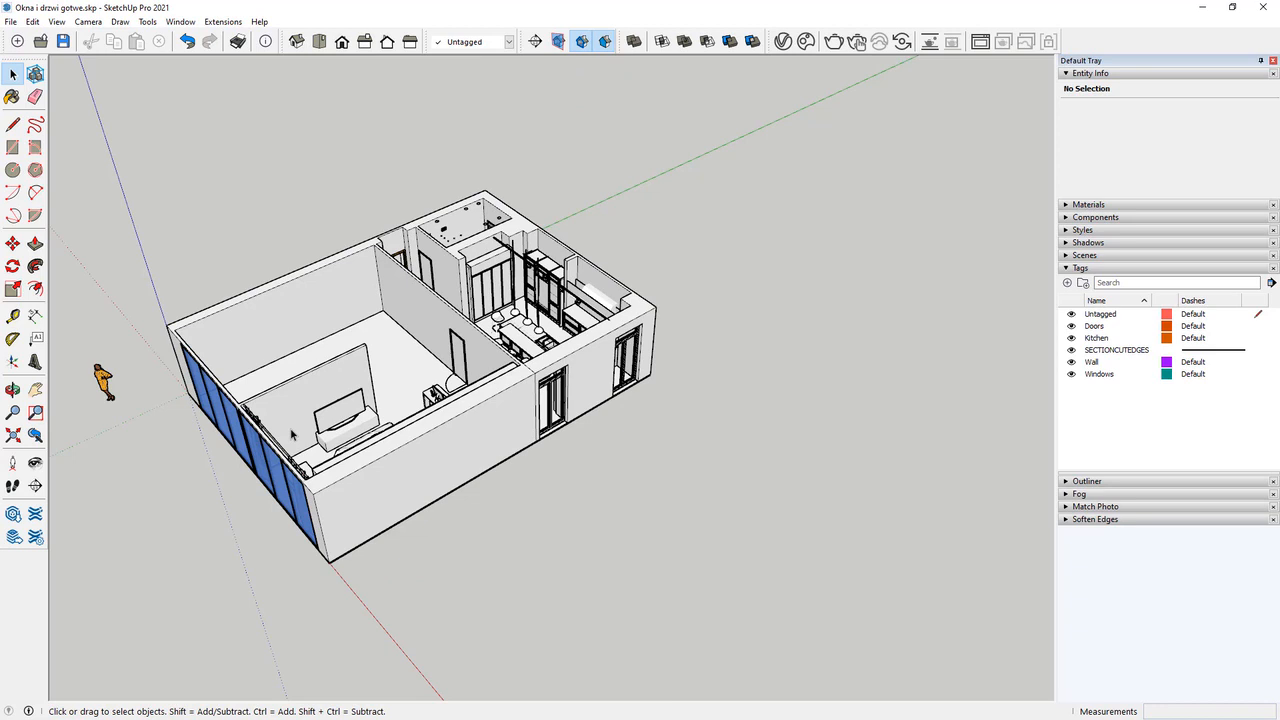
middle_drag(326, 397, 238, 390)
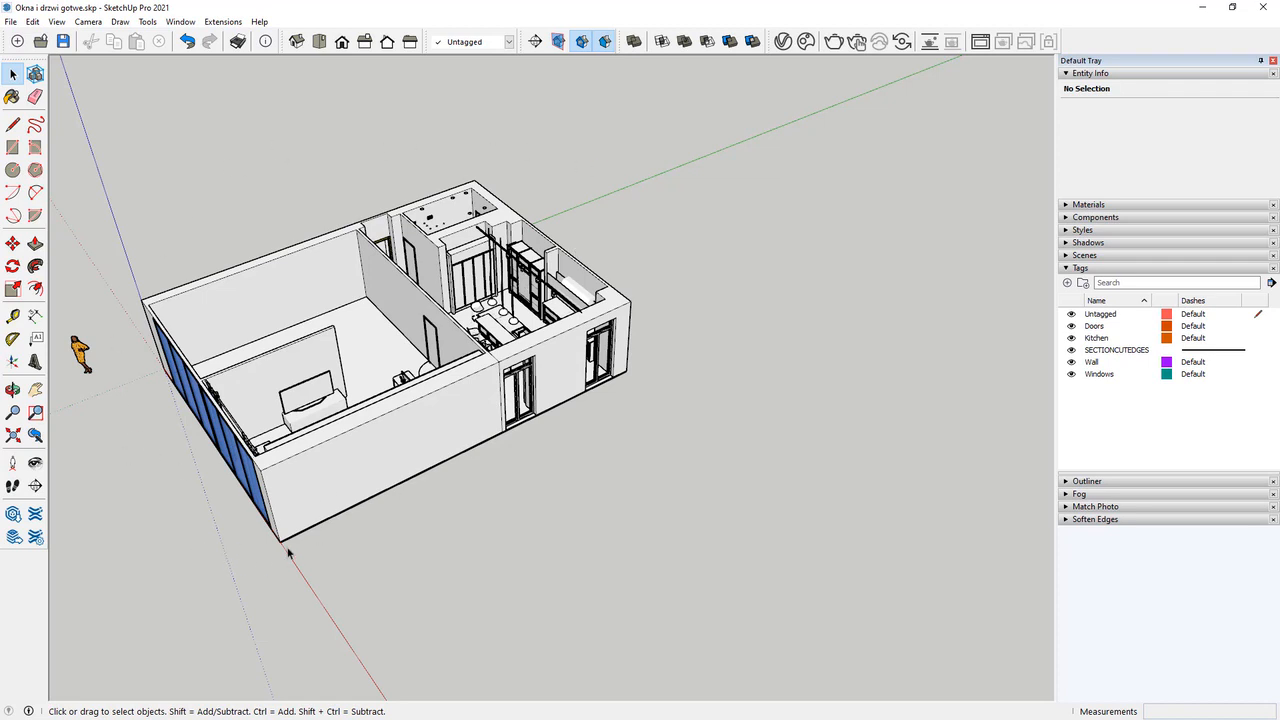
scroll(288, 553, up, 4)
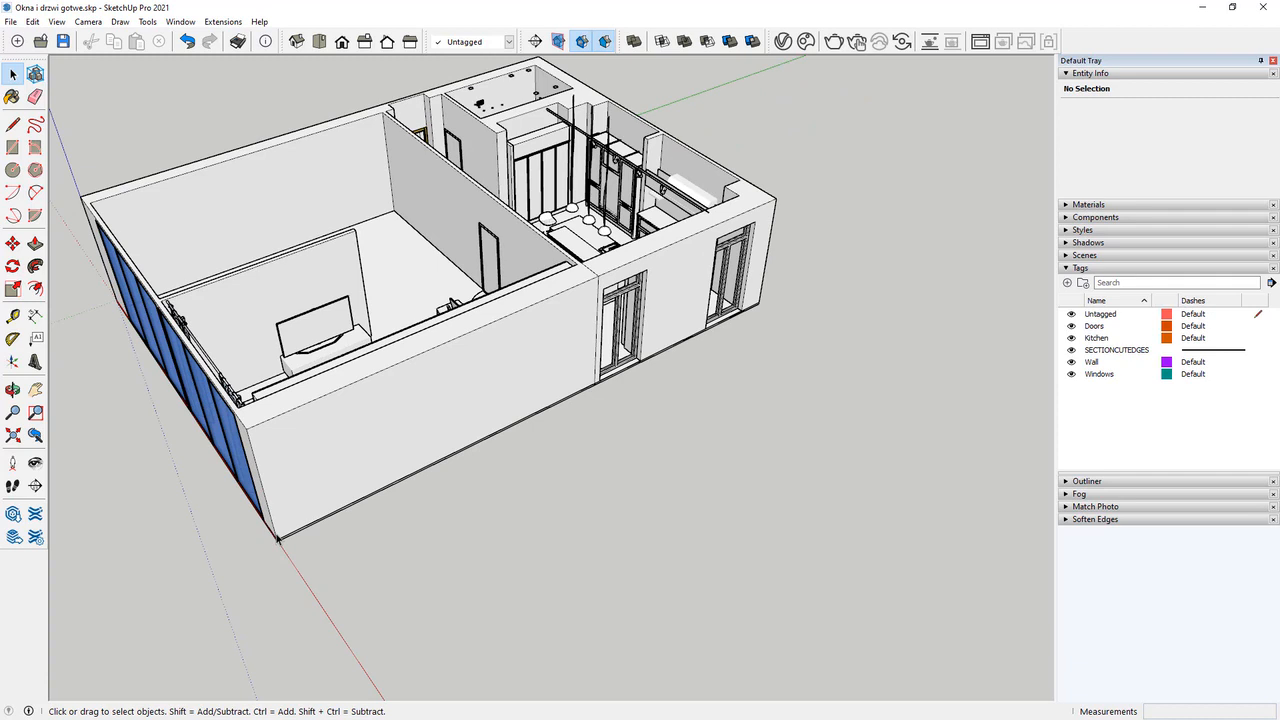
scroll(234, 535, down, 5)
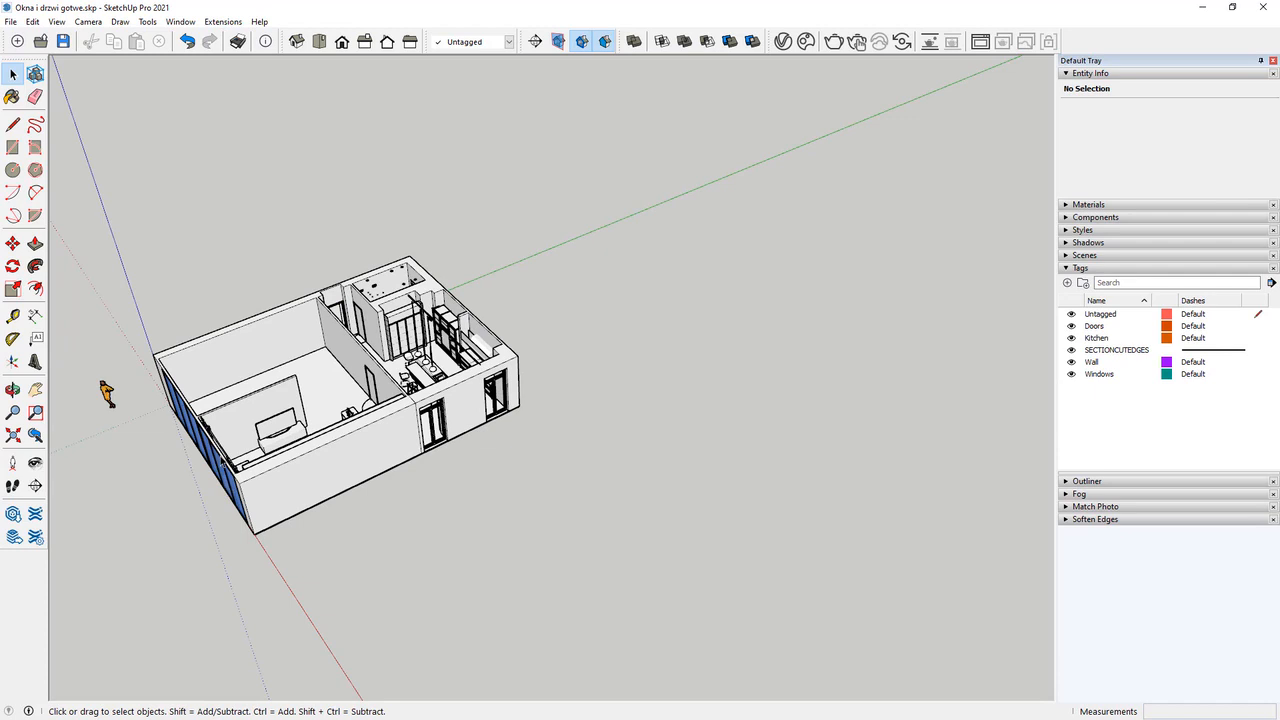
mouse_move(224, 462)
middle_down()
mouse_move(529, 486)
mouse_move(476, 443)
middle_up()
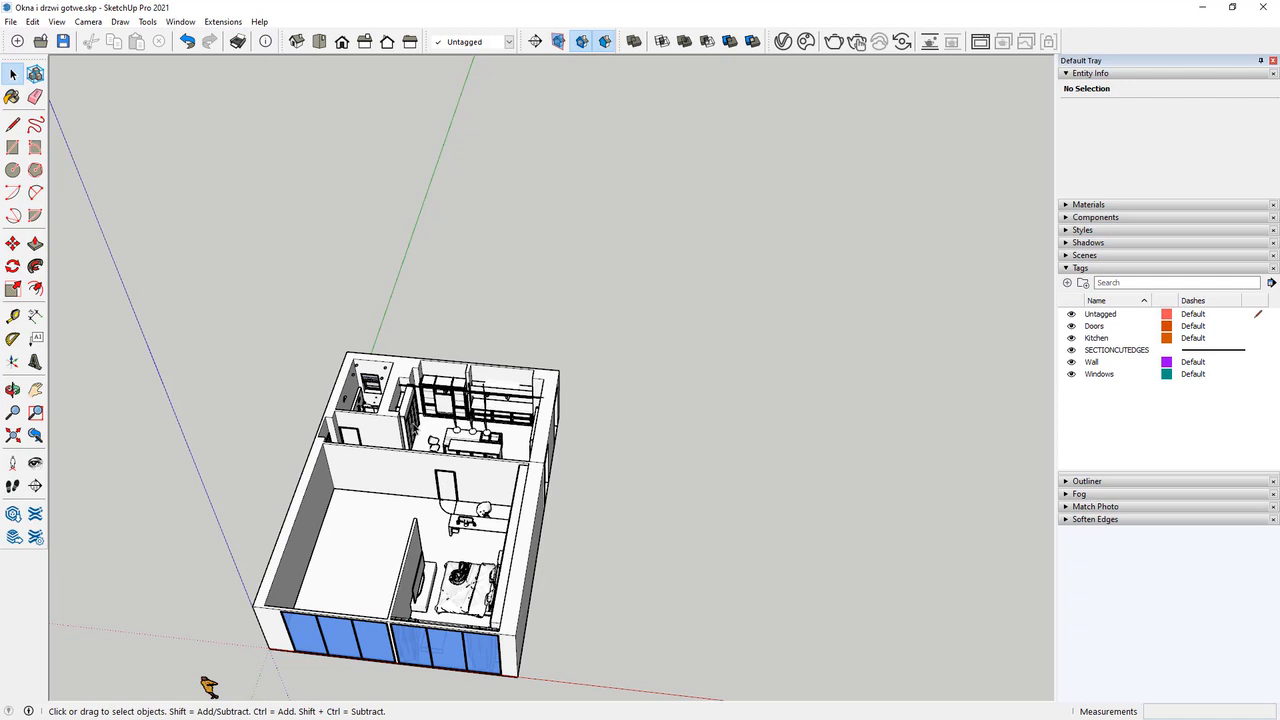
mouse_move(610, 400)
middle_down()
mouse_move(180, 366)
mouse_move(253, 254)
middle_up()
scroll(252, 247, up, 3)
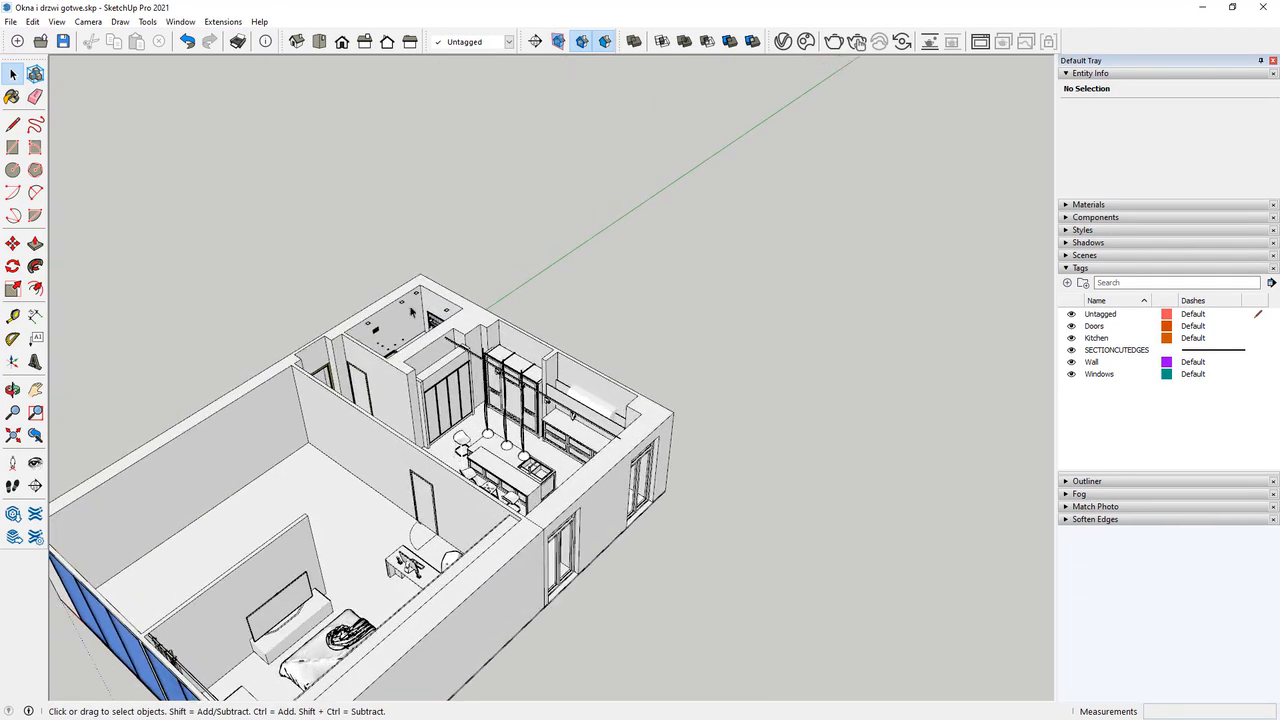
Examine the wall niches above the kitchen's wardrobe, tall cabinets and worktop from close up.
scroll(460, 385, up, 10)
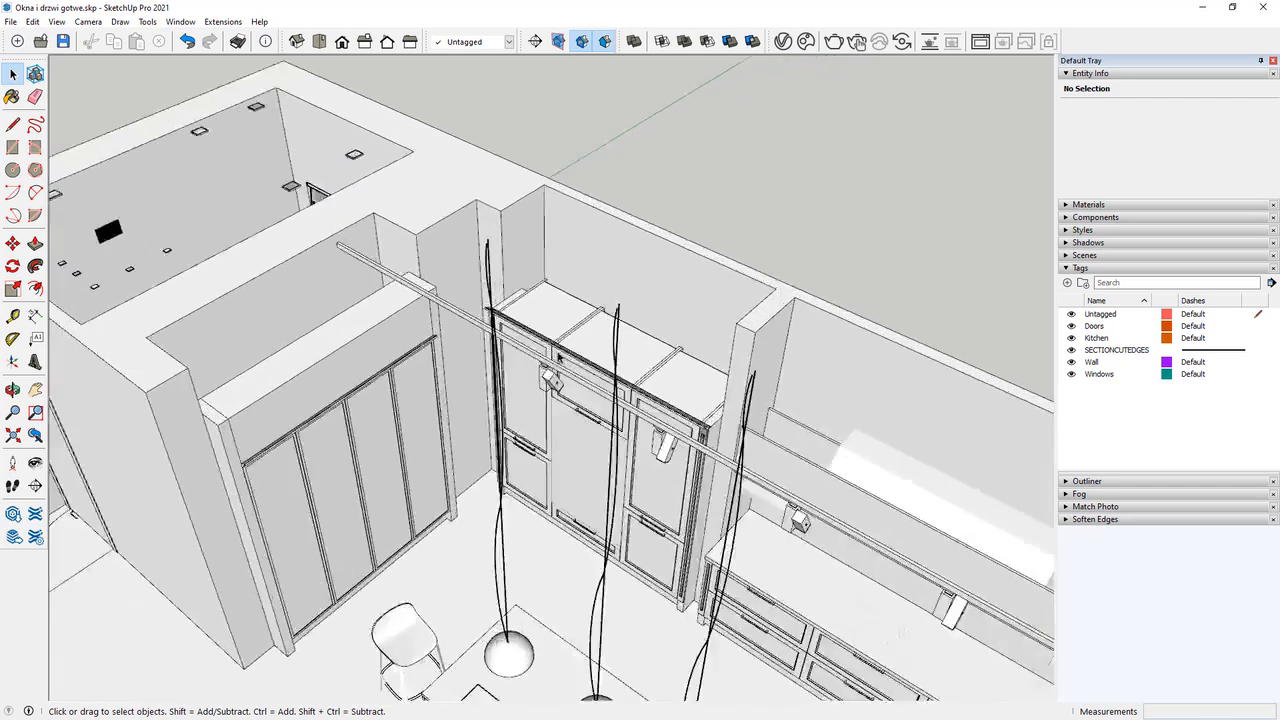
middle_drag(460, 385, 430, 304)
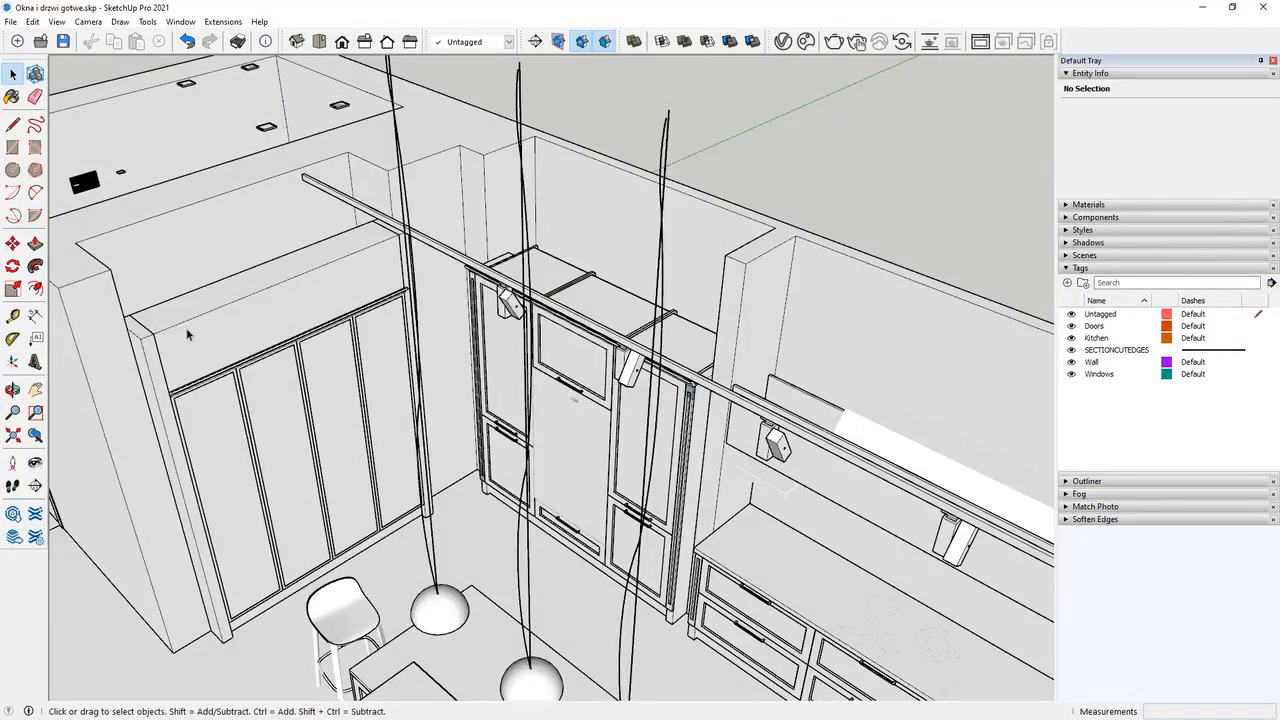
scroll(793, 382, down, 5)
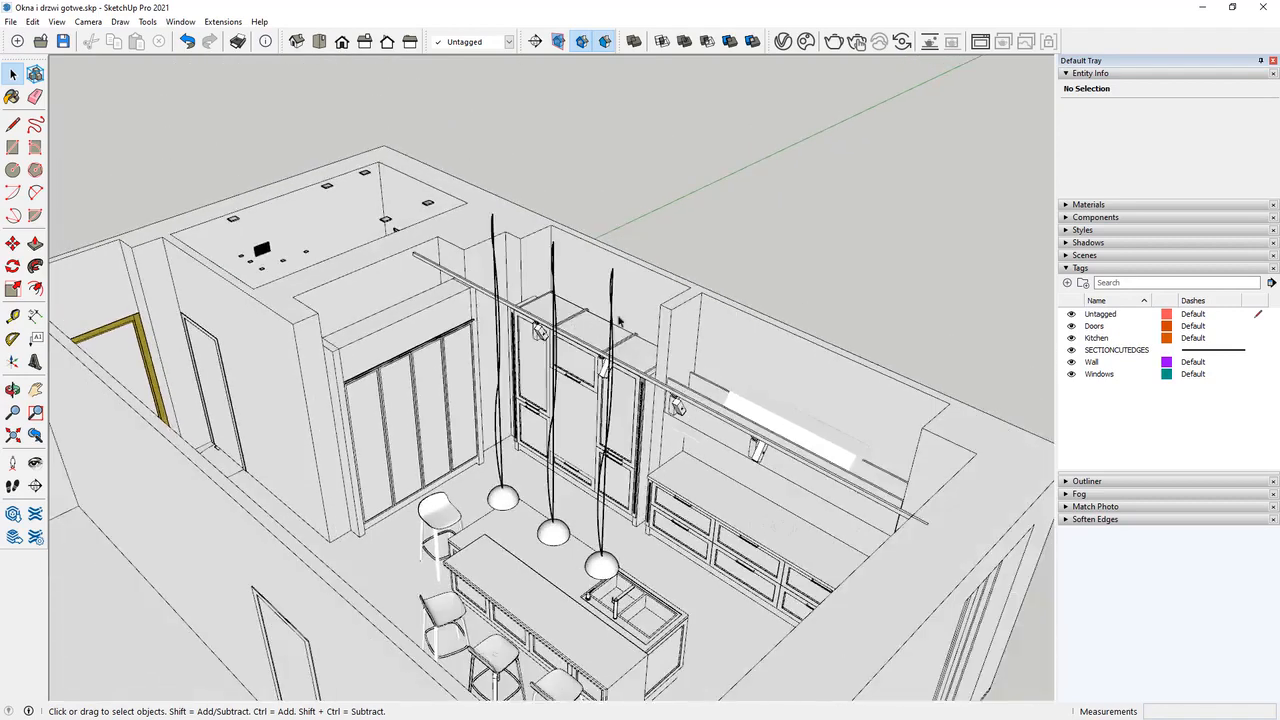
scroll(617, 318, up, 2)
middle_drag(393, 311, 350, 362)
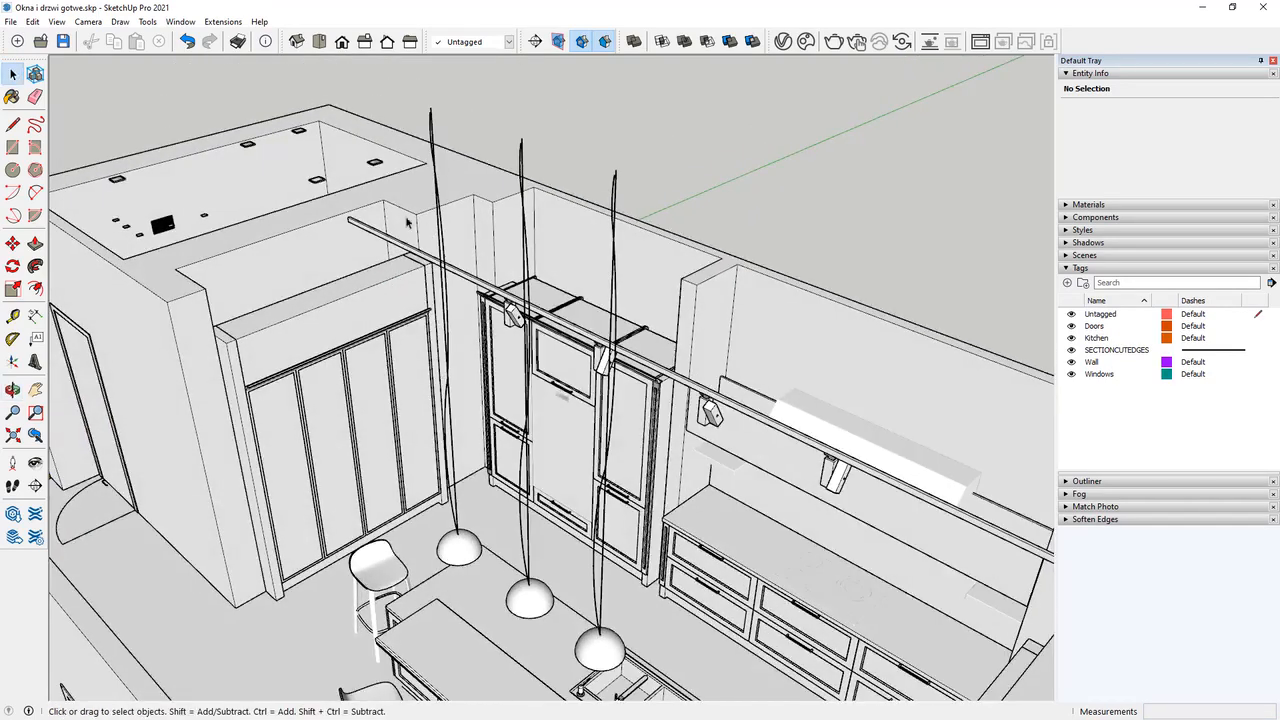
scroll(266, 394, down, 3)
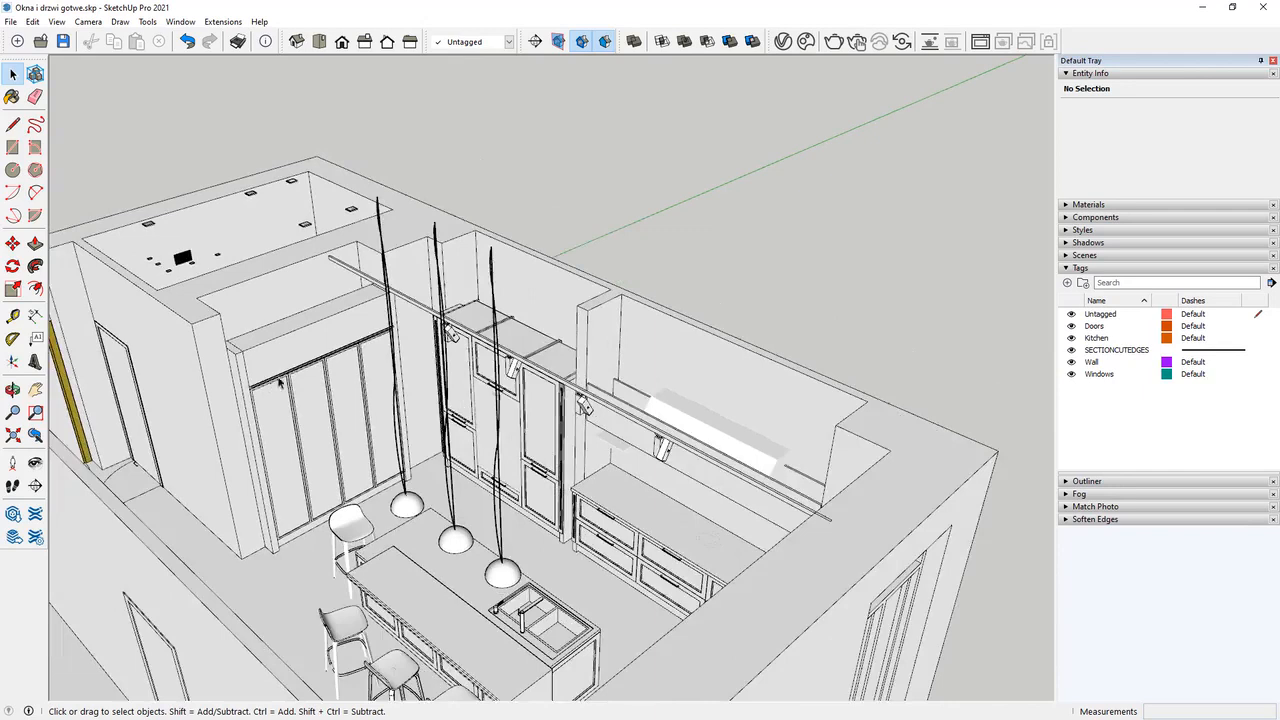
scroll(437, 205, up, 2)
middle_drag(437, 205, 376, 249)
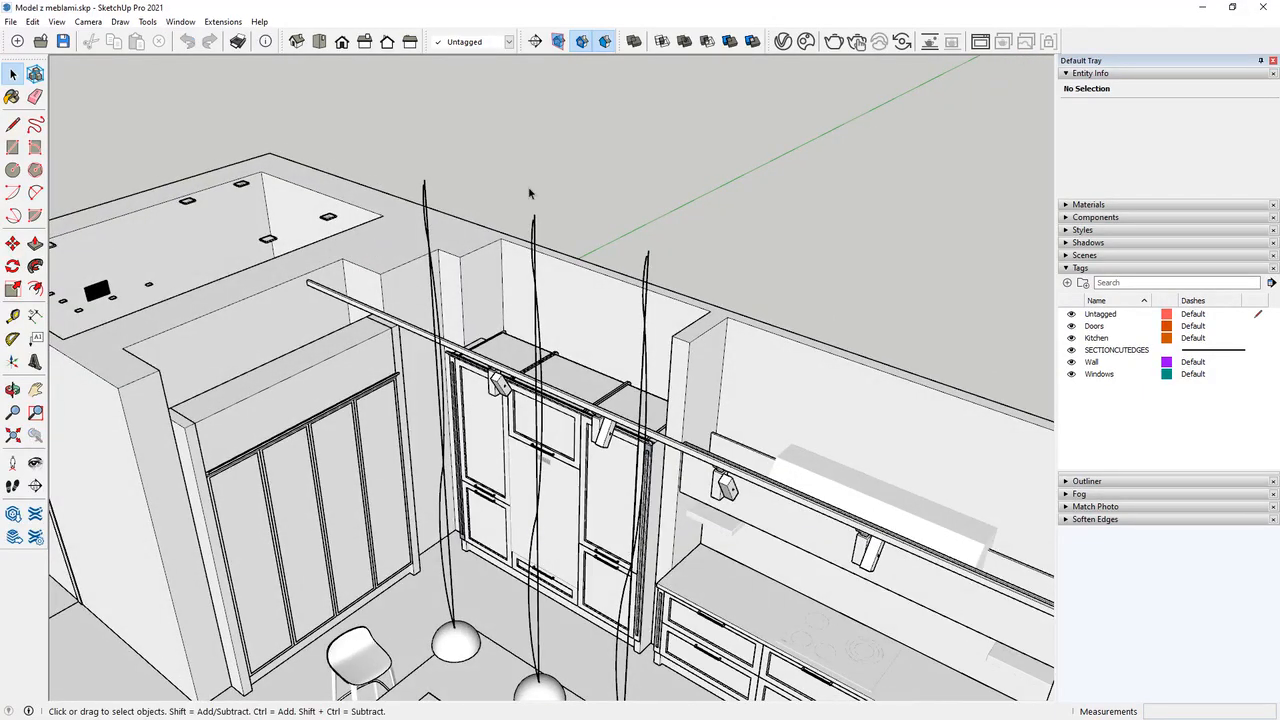
Open the wall group for editing with the rest of the model shown, and draw a 2100 mm line across the top of the tall-cabinet niche.
double_click(467, 242)
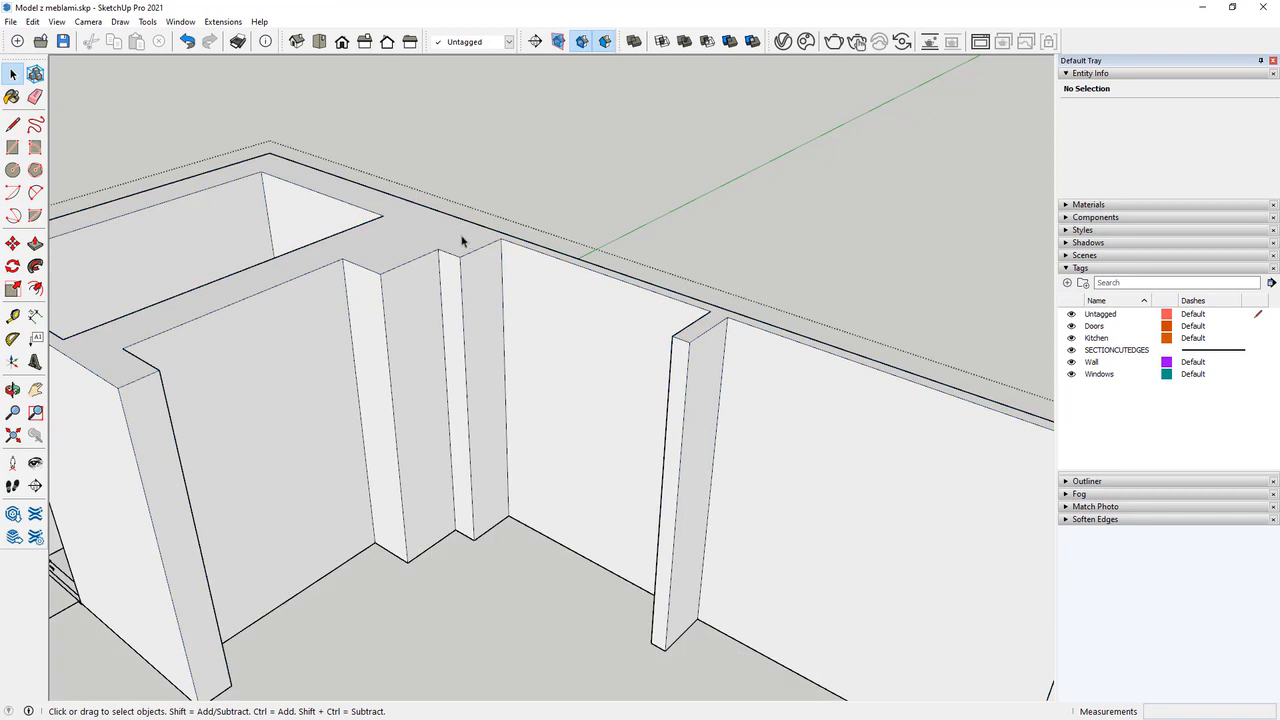
click(373, 255)
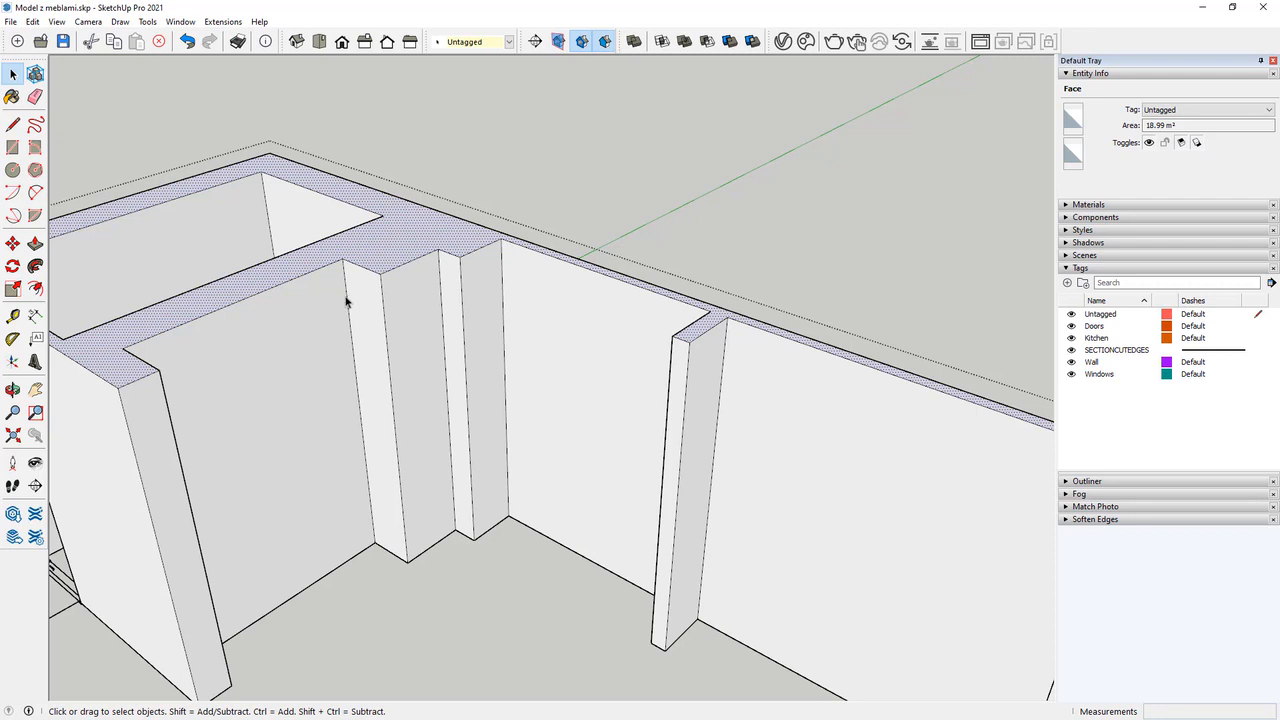
key(i)
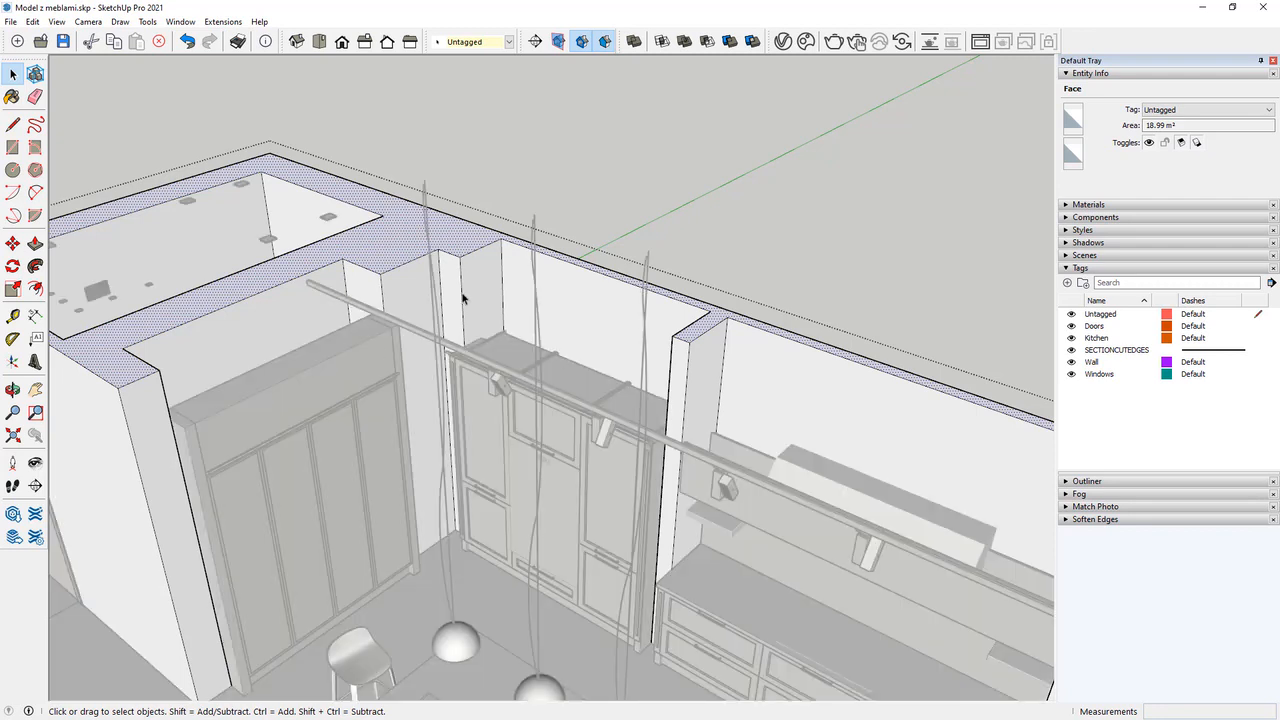
click(13, 124)
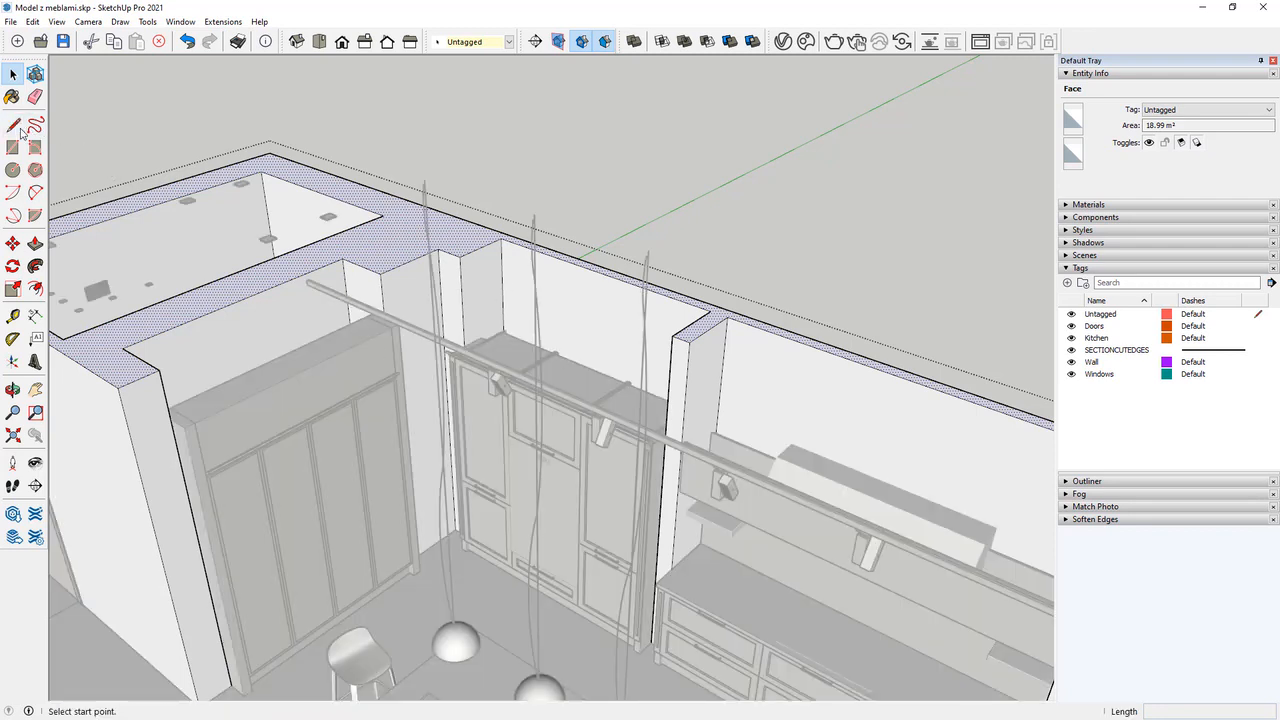
click(460, 255)
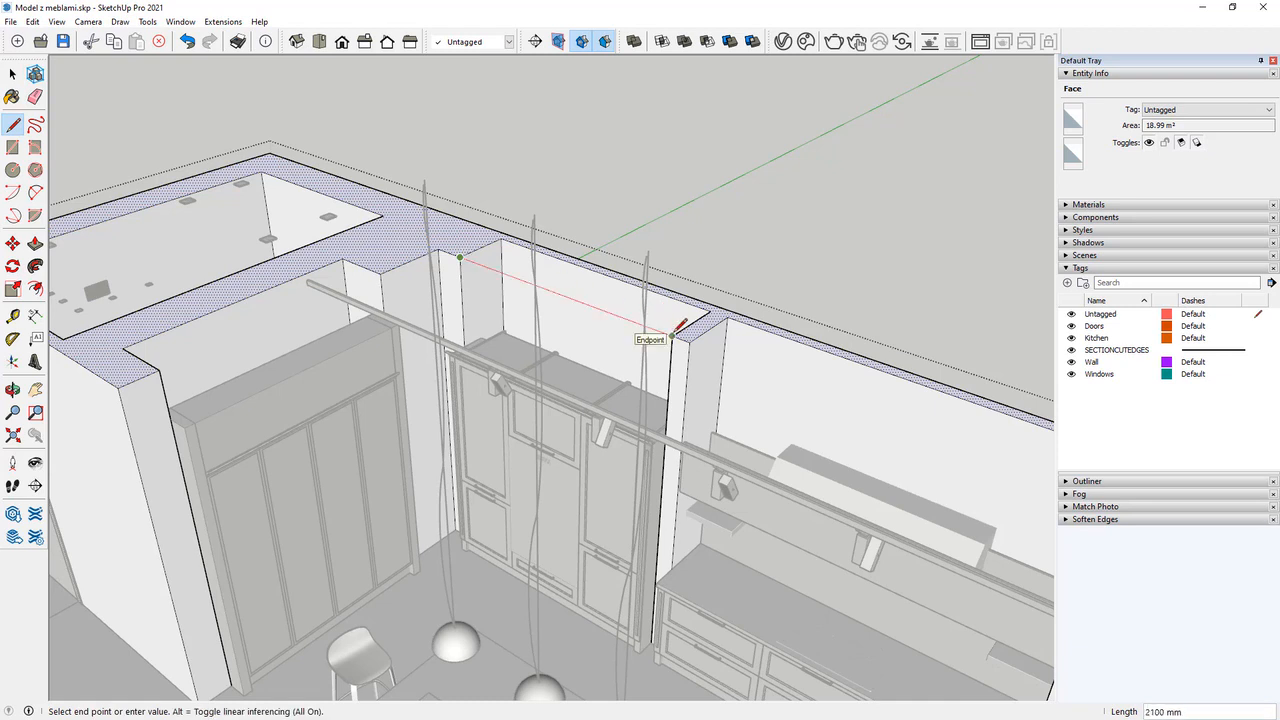
click(668, 329)
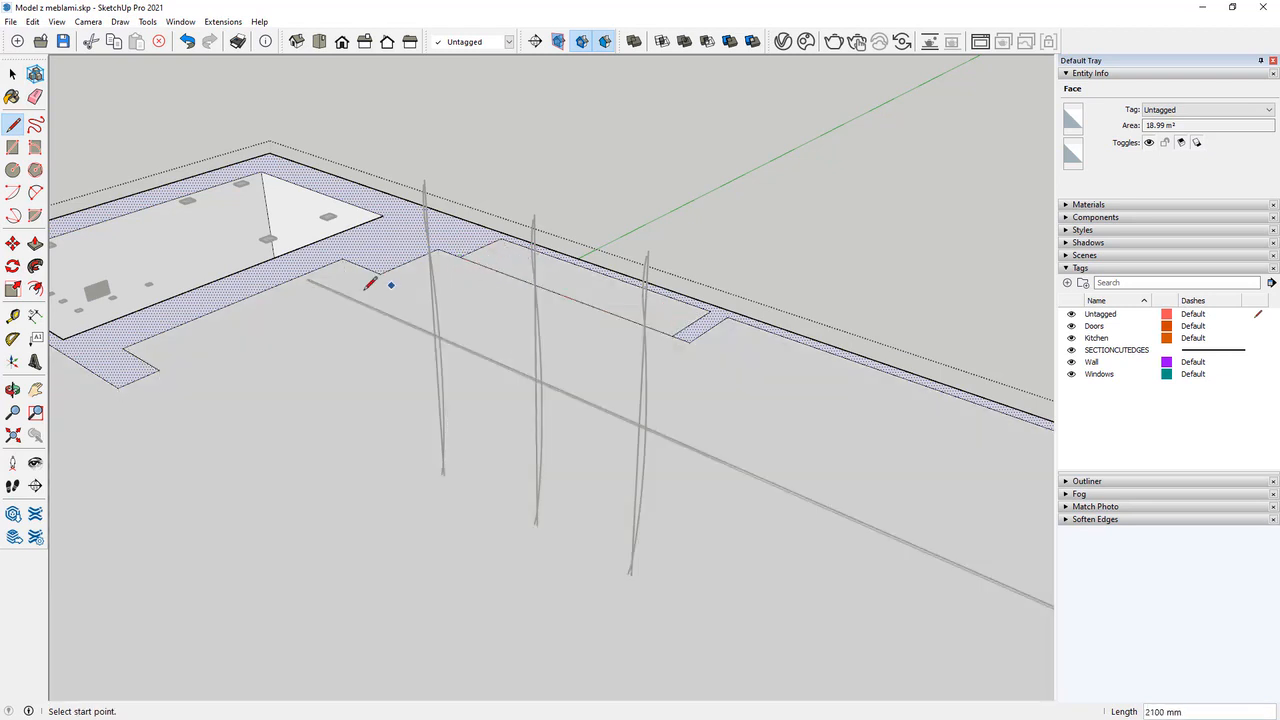
Draw a line across the top of the wardrobe niche and a 2800 mm line across the top of the worktop niche.
middle_drag(505, 284, 417, 269)
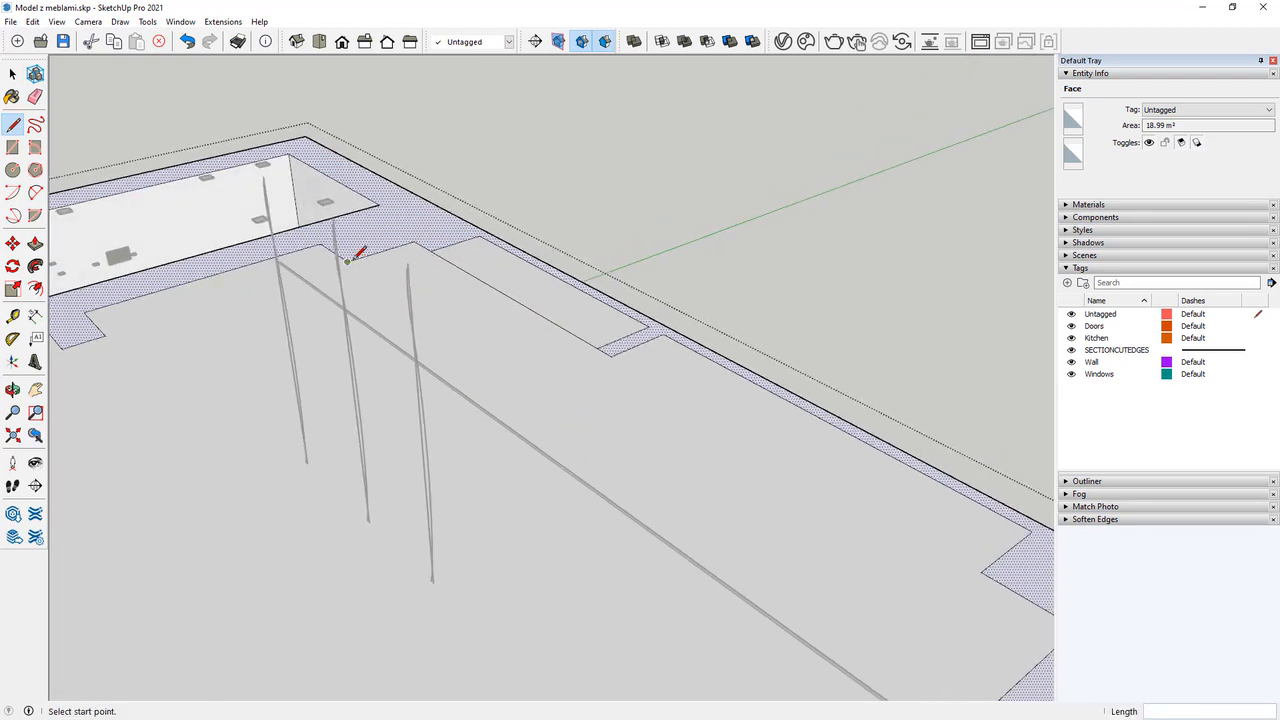
click(347, 262)
click(105, 335)
scroll(160, 315, down, 3)
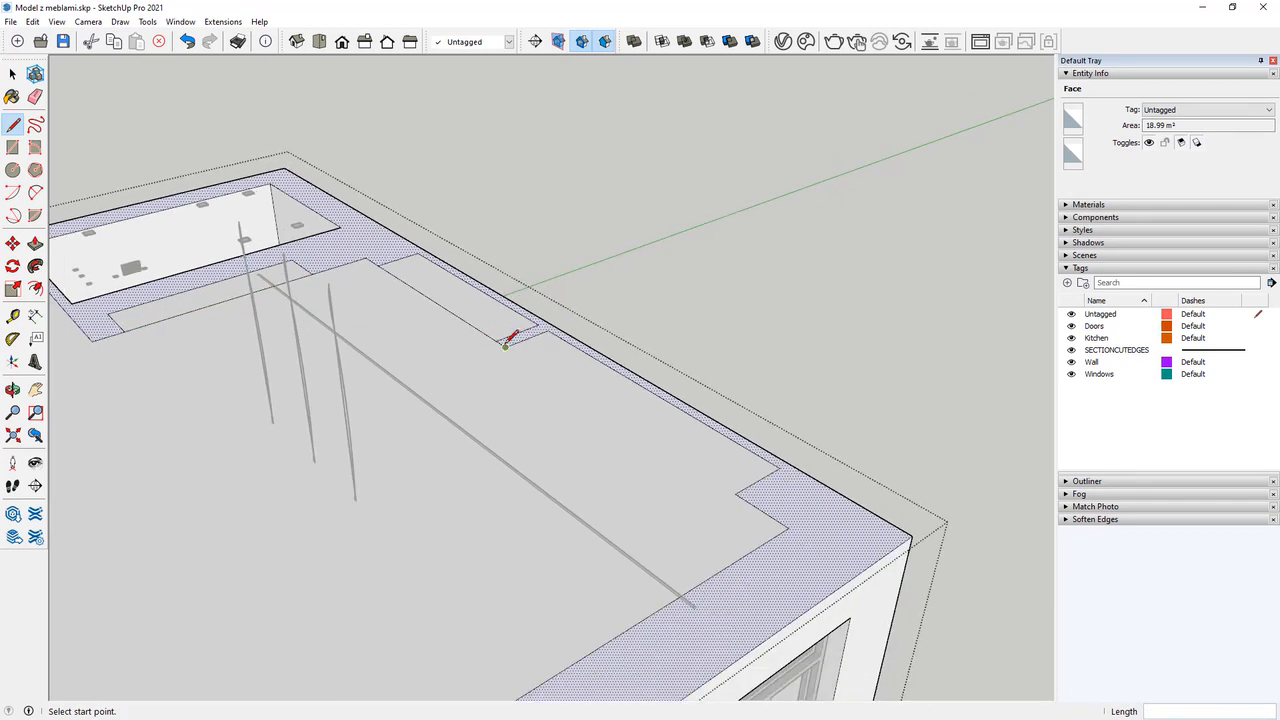
click(505, 347)
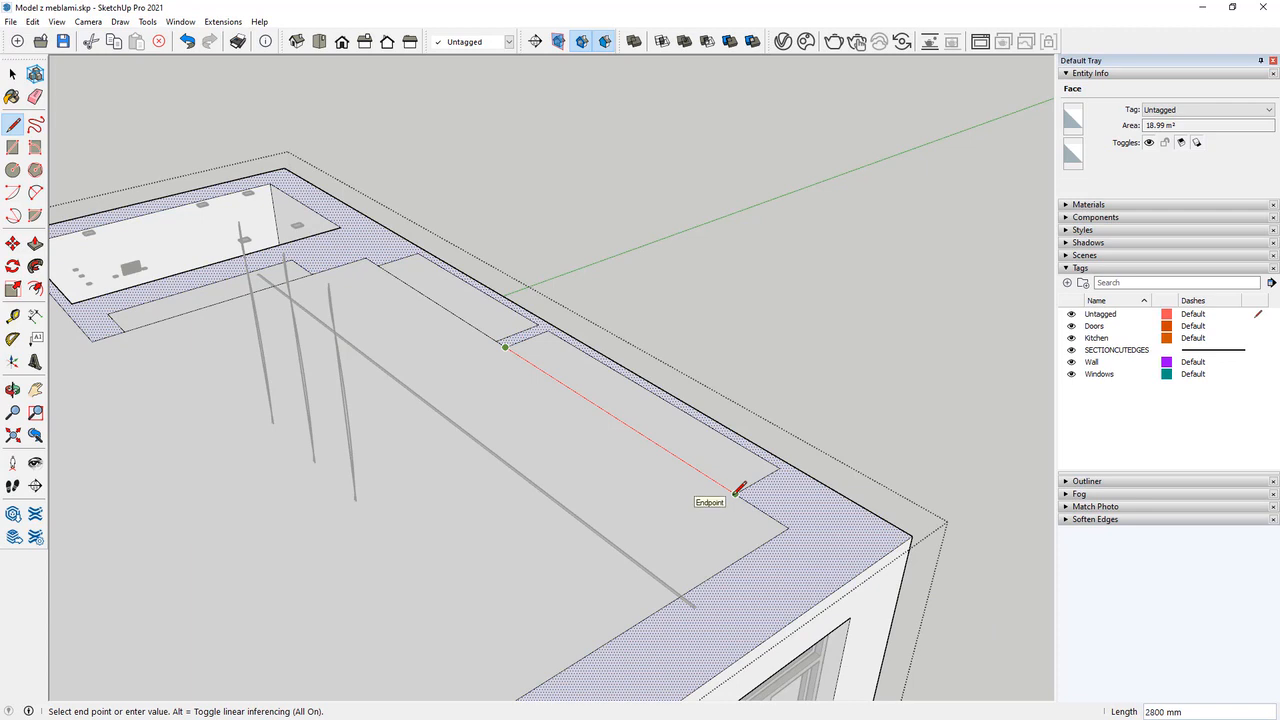
click(736, 492)
Delete the large face covering the kitchen, keeping the faces over the three niches.
click(12, 73)
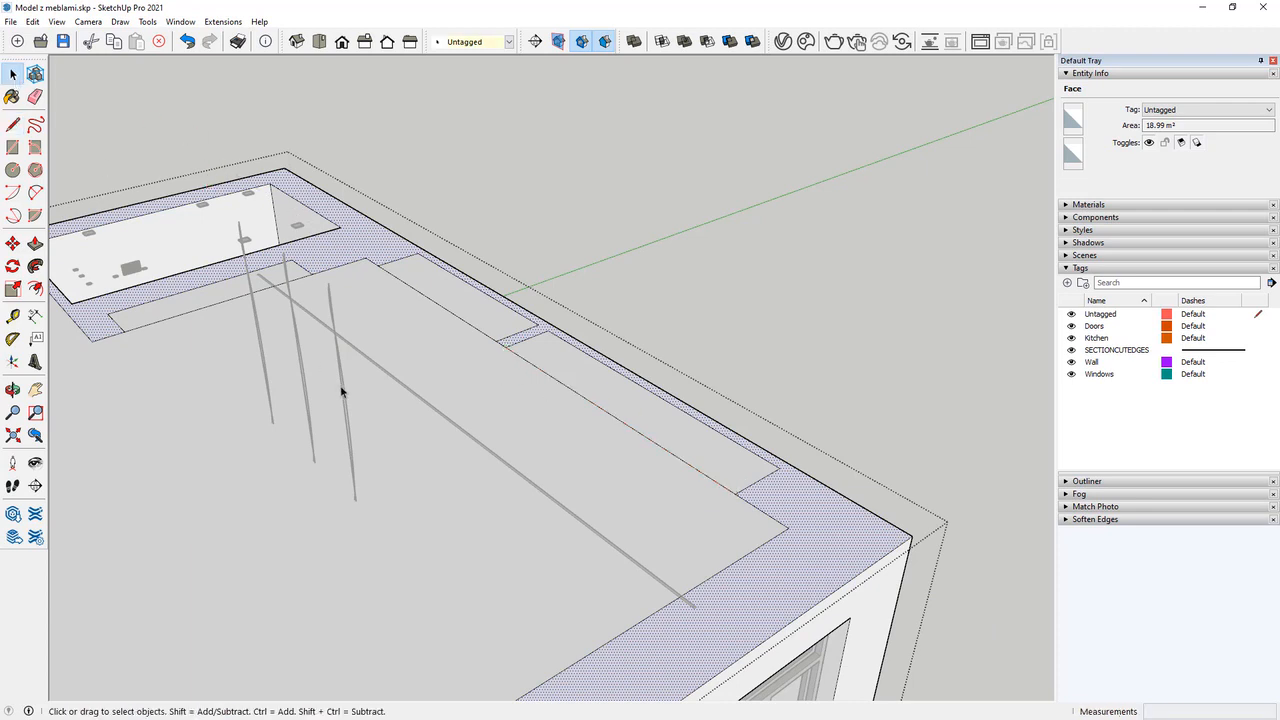
mouse_move(226, 409)
middle_down()
mouse_move(254, 429)
mouse_move(415, 395)
mouse_move(262, 422)
middle_up()
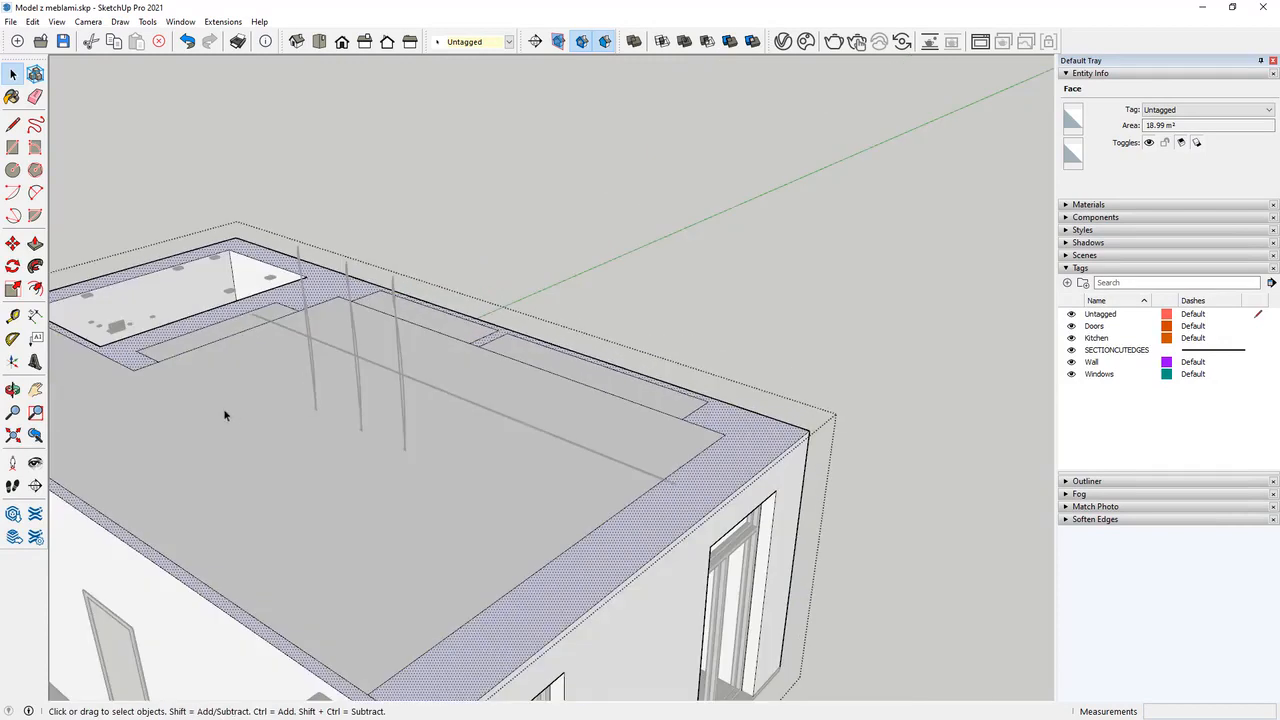
click(225, 410)
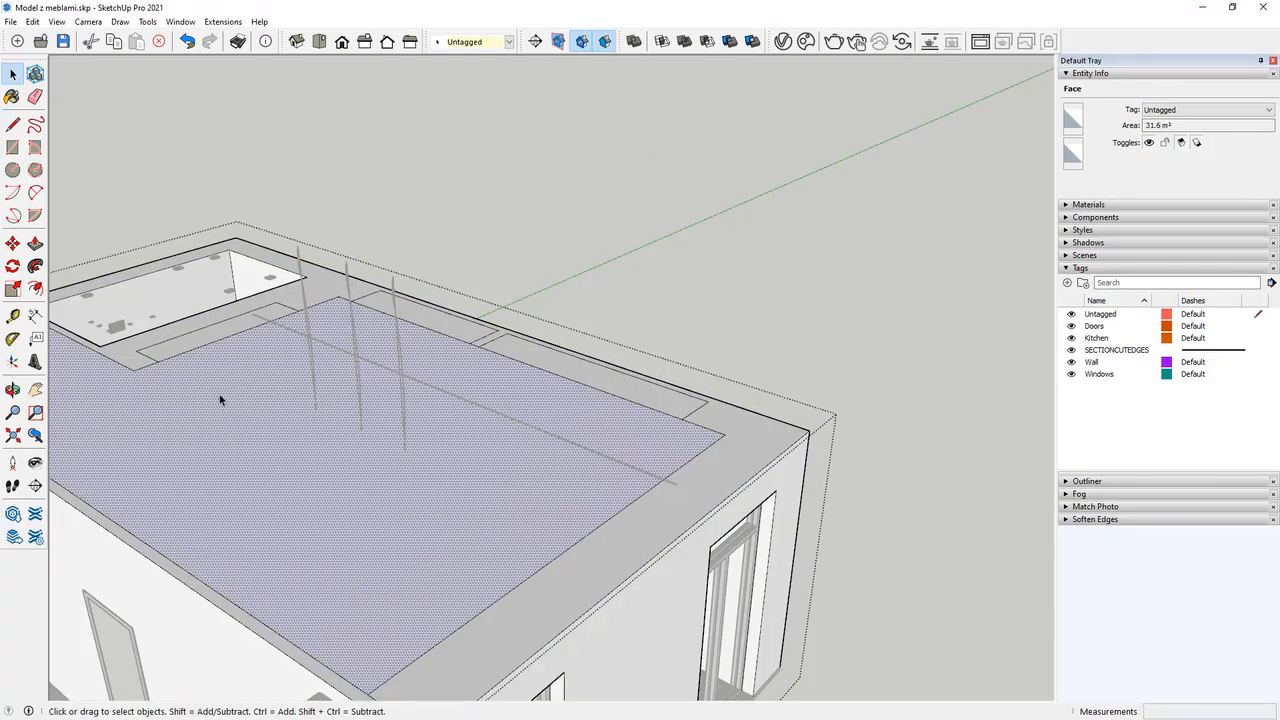
key(Delete)
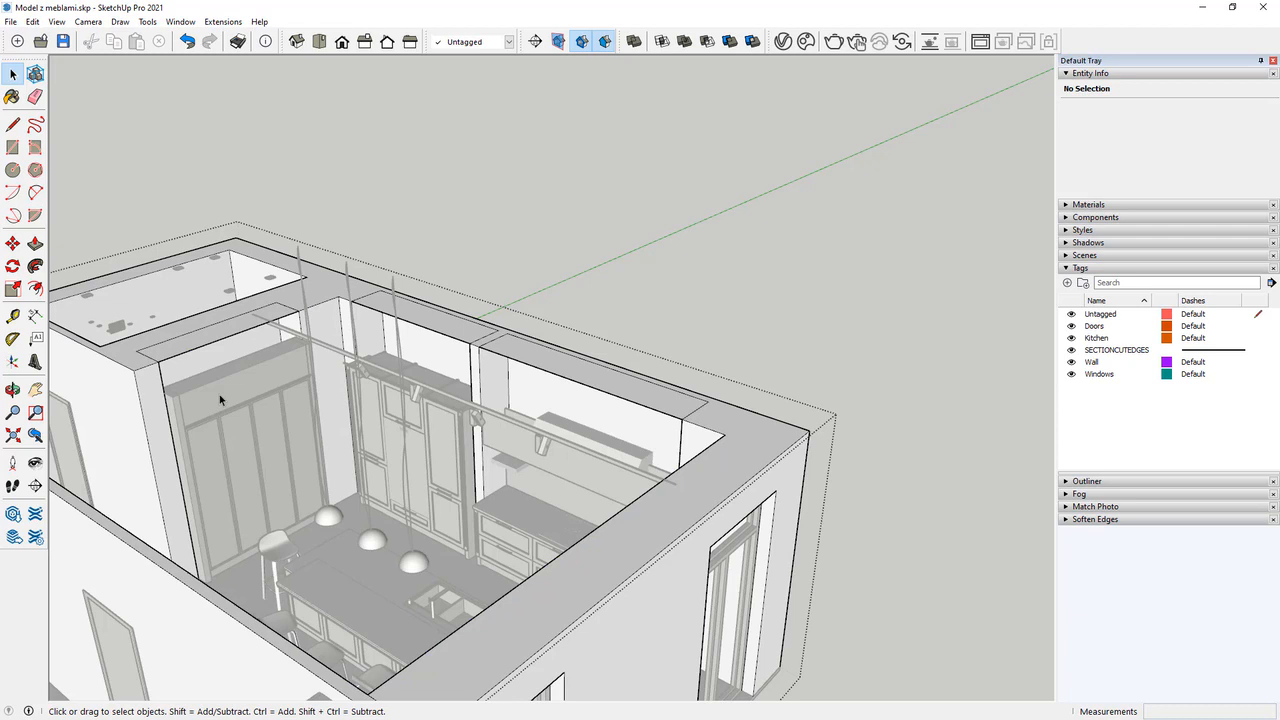
Extrude the face over the tall-cabinet niche 800 mm downward, keeping its top face.
scroll(424, 292, up, 6)
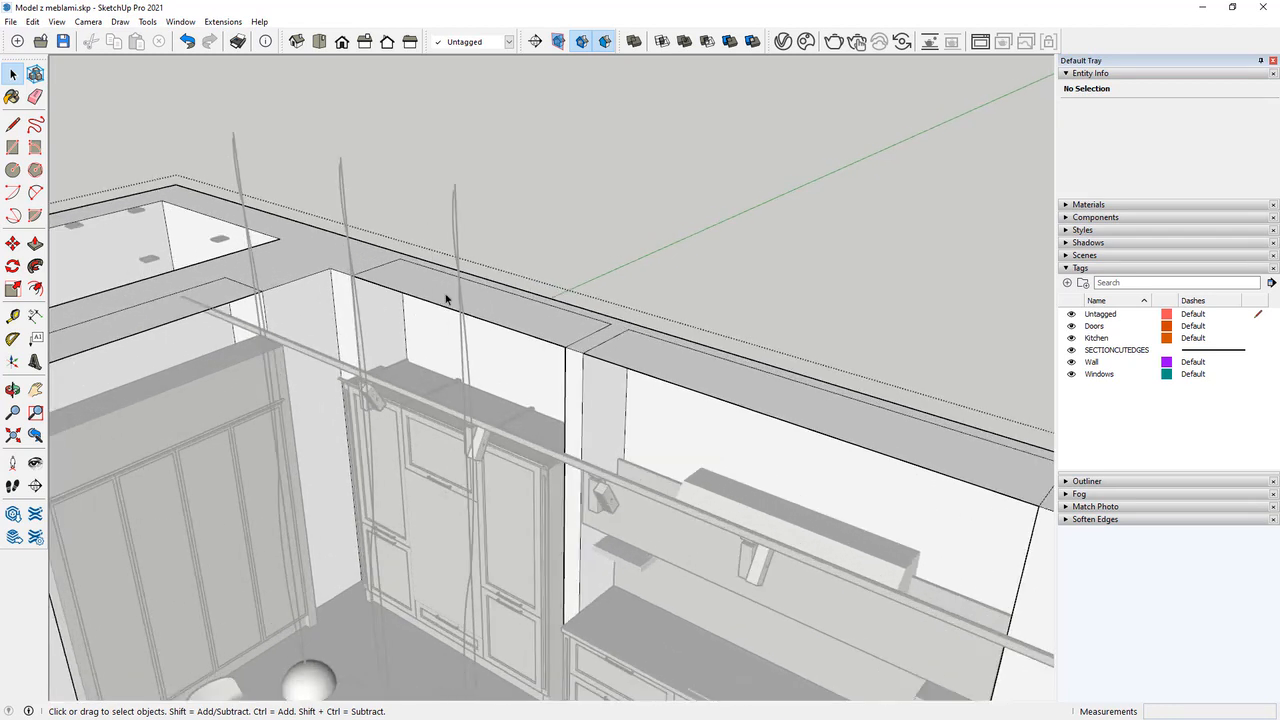
click(424, 292)
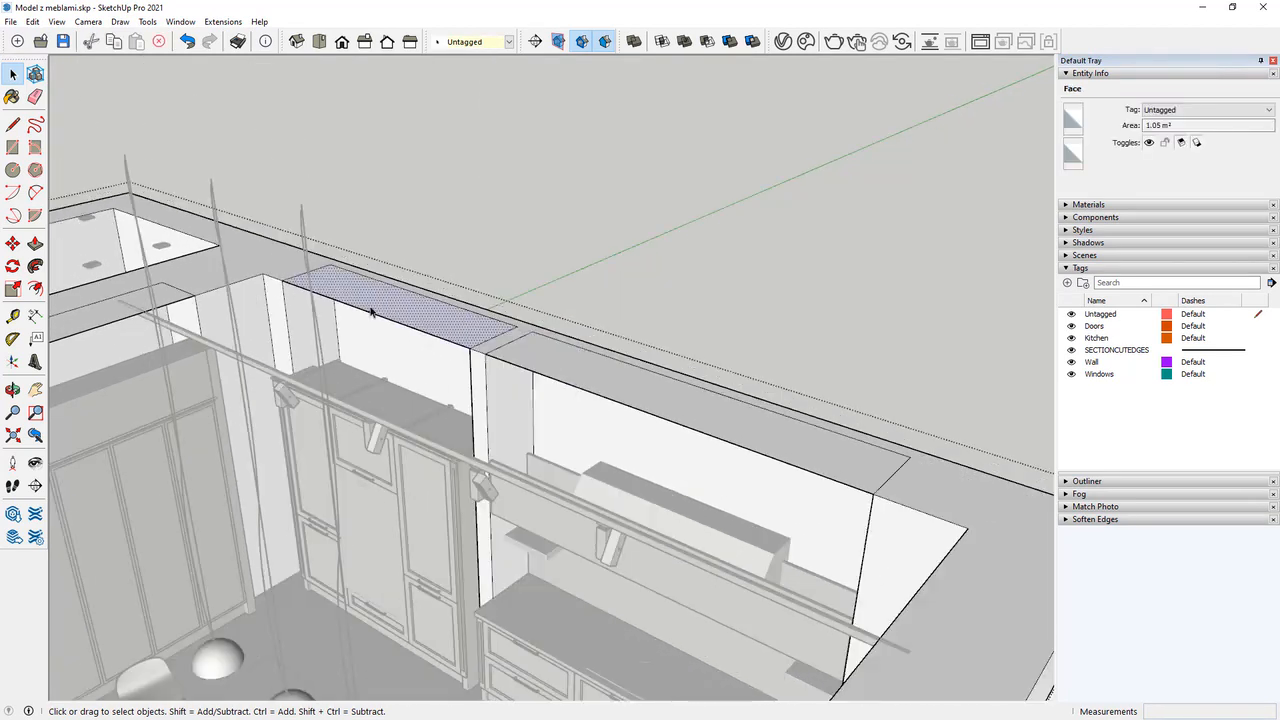
scroll(412, 322, down, 2)
scroll(411, 322, up, 1)
key(p)
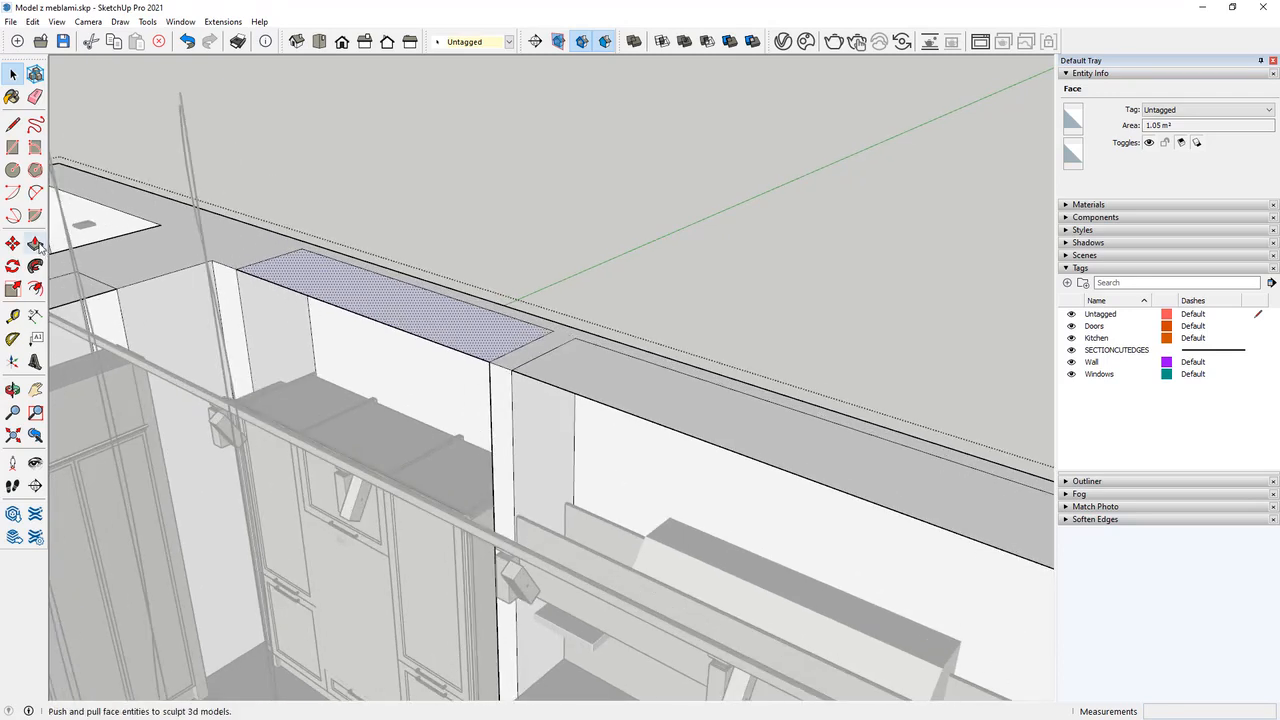
click(294, 288)
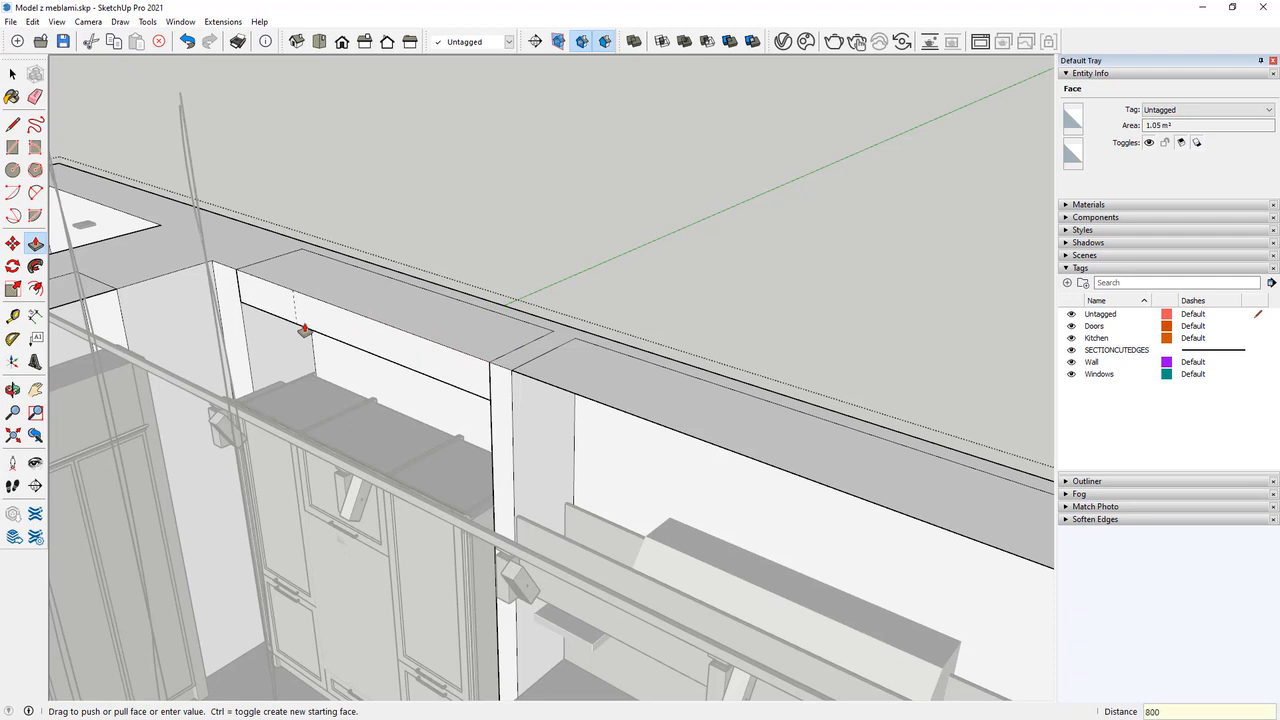
key(Return)
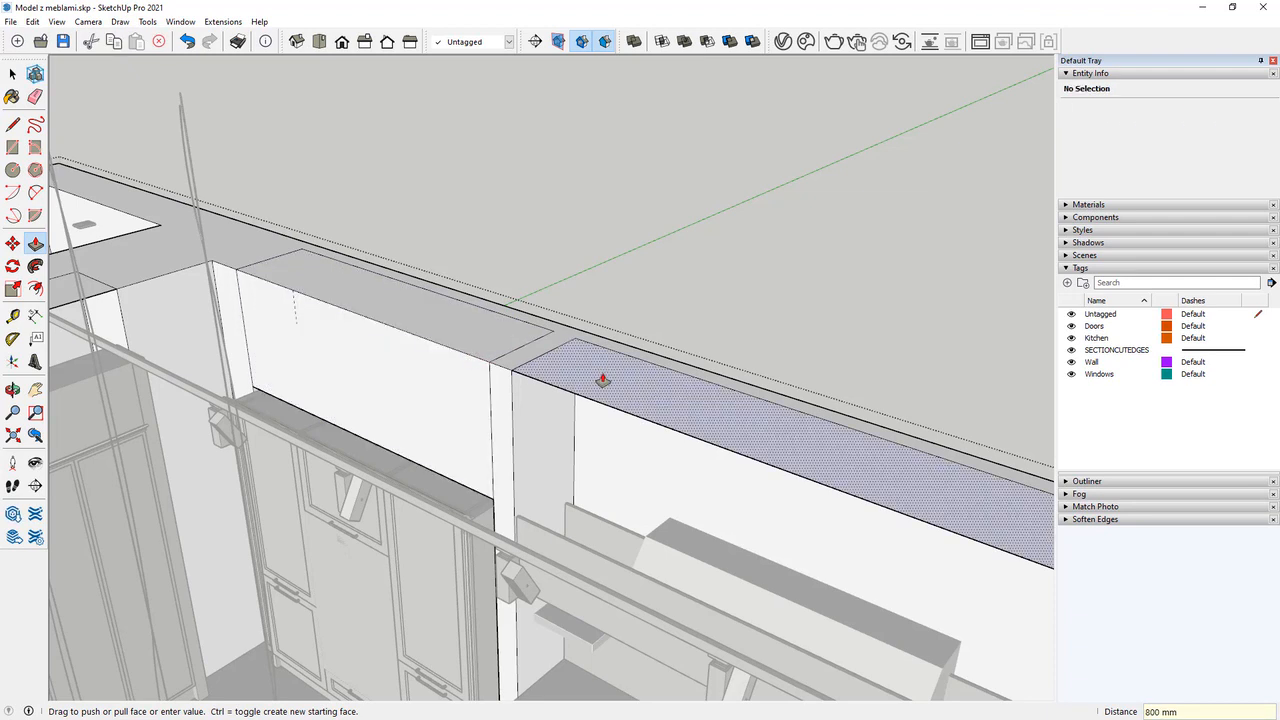
Extrude the face over the worktop niche 800 mm downward, keeping its top face.
click(602, 380)
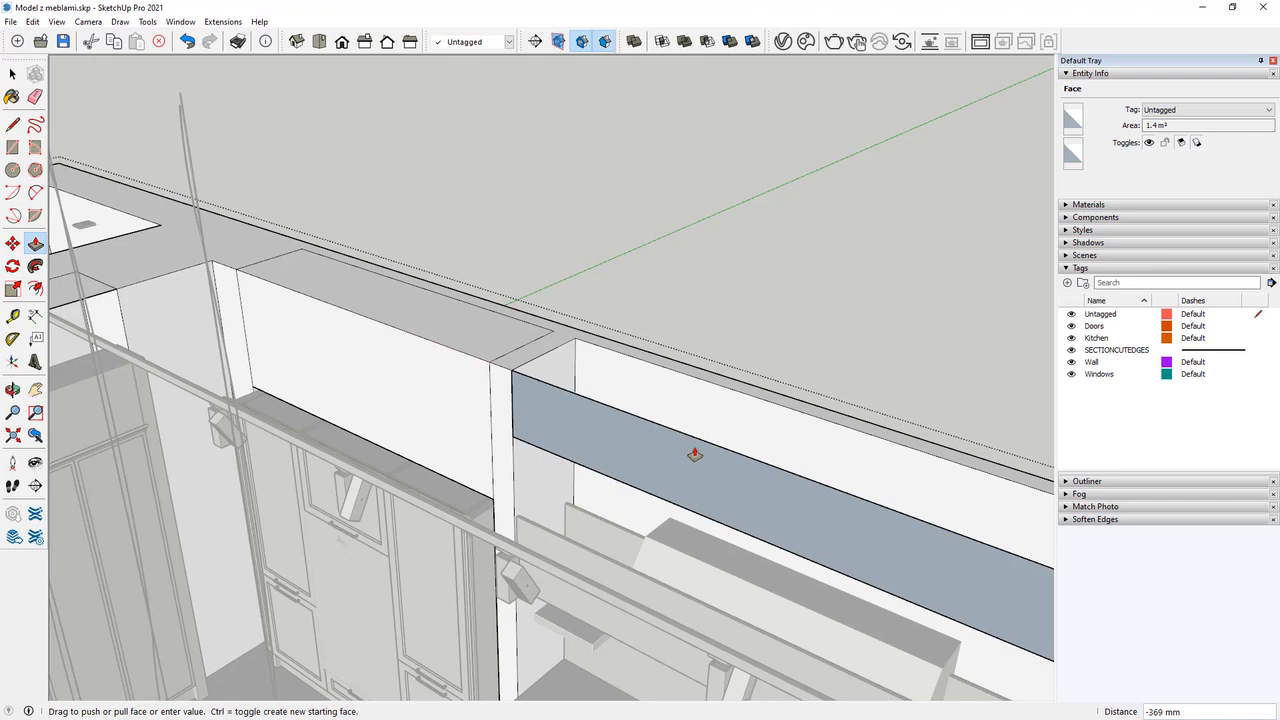
click(694, 456)
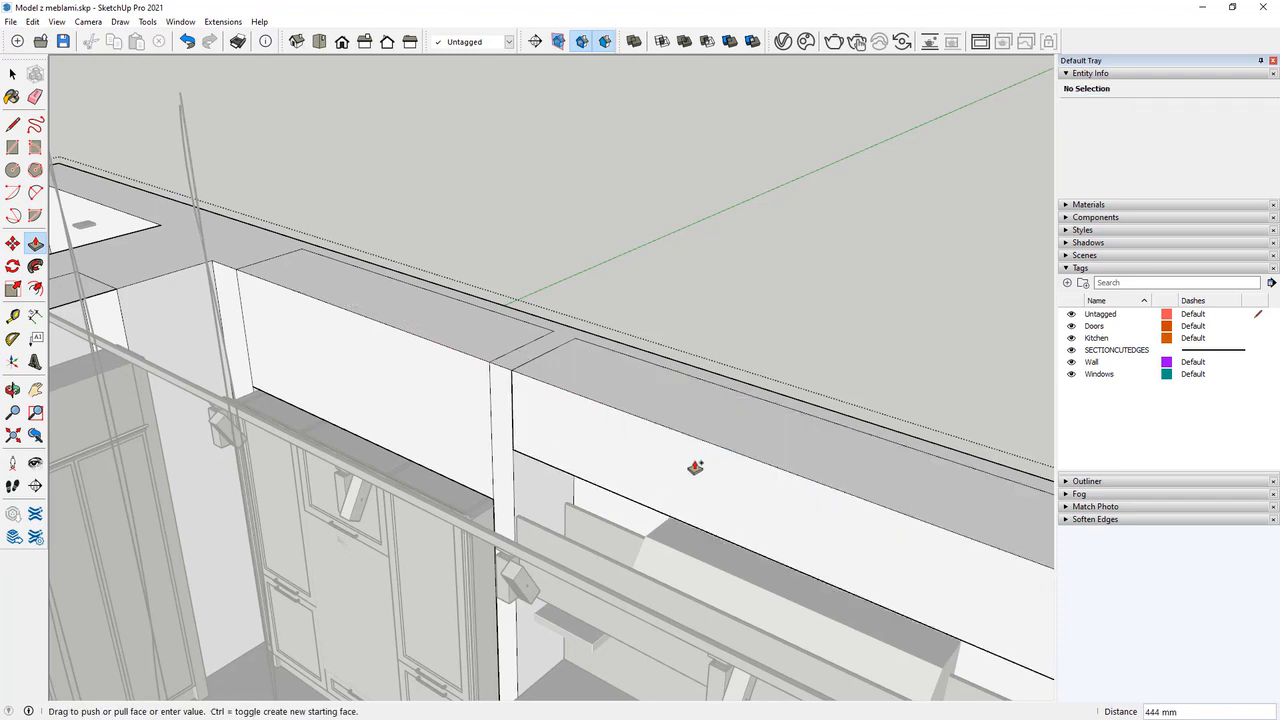
text(800)
key(Return)
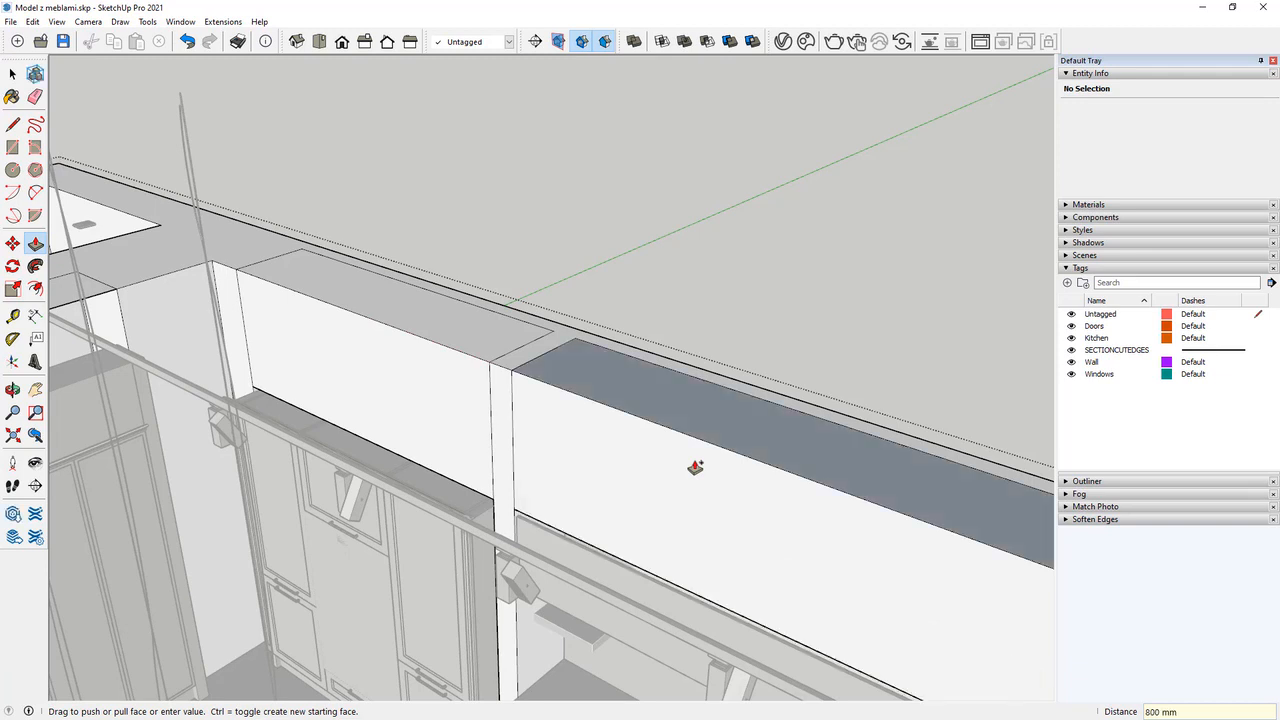
Extrude the face over the wardrobe niche 390 mm downward, keeping its top face.
middle_drag(649, 400, 163, 346)
click(163, 346)
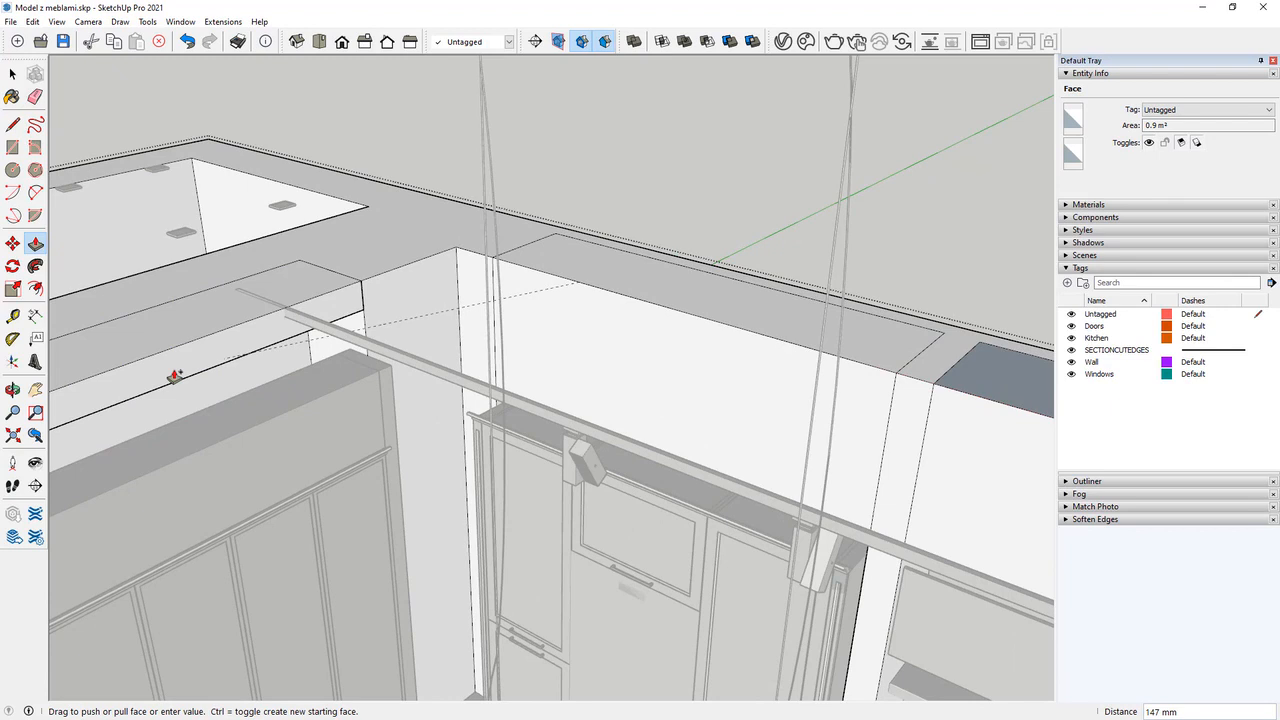
text(390)
key(Return)
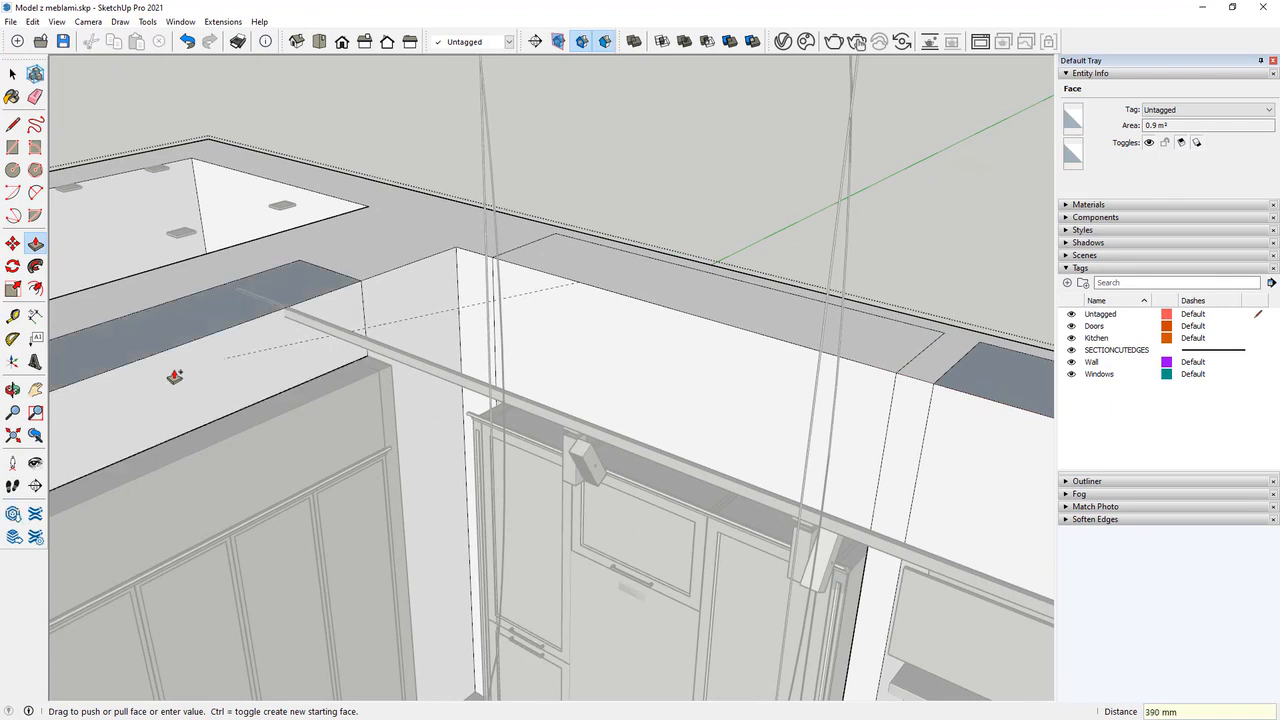
Reverse the two dark top faces over the wardrobe and worktop niches and close the wall group.
click(16, 78)
scroll(329, 323, down, 5)
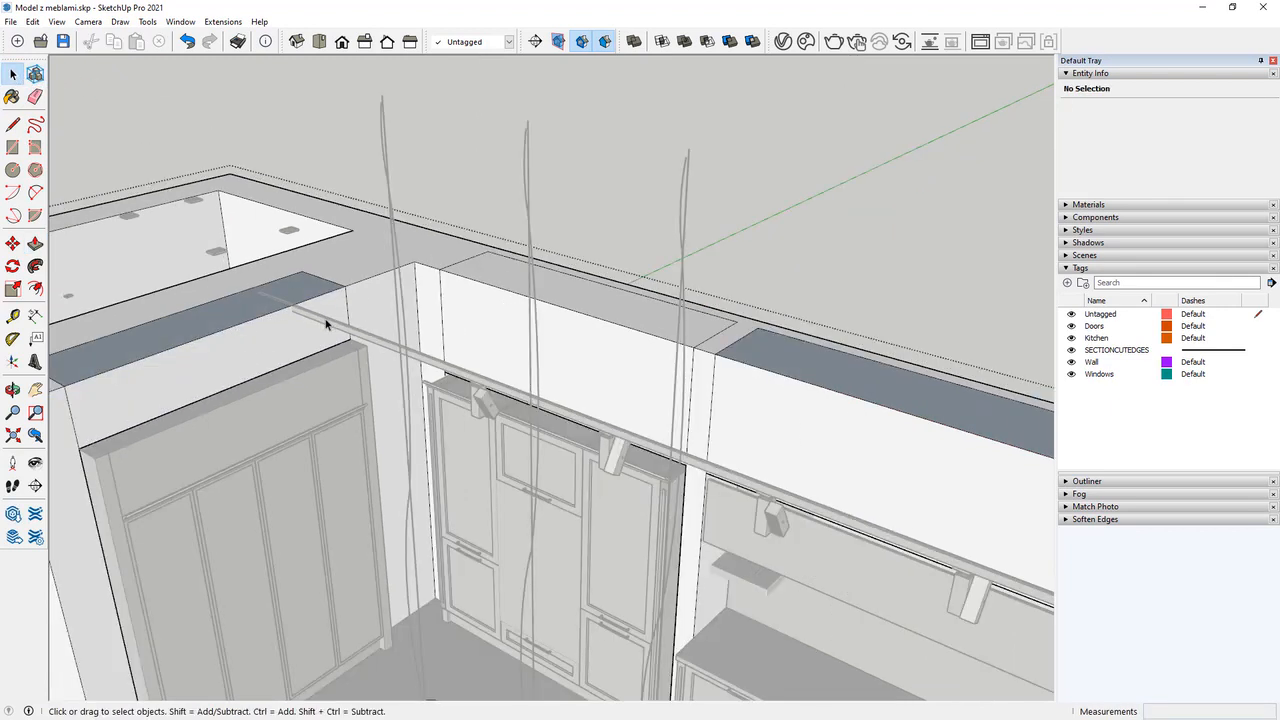
right_click(218, 325)
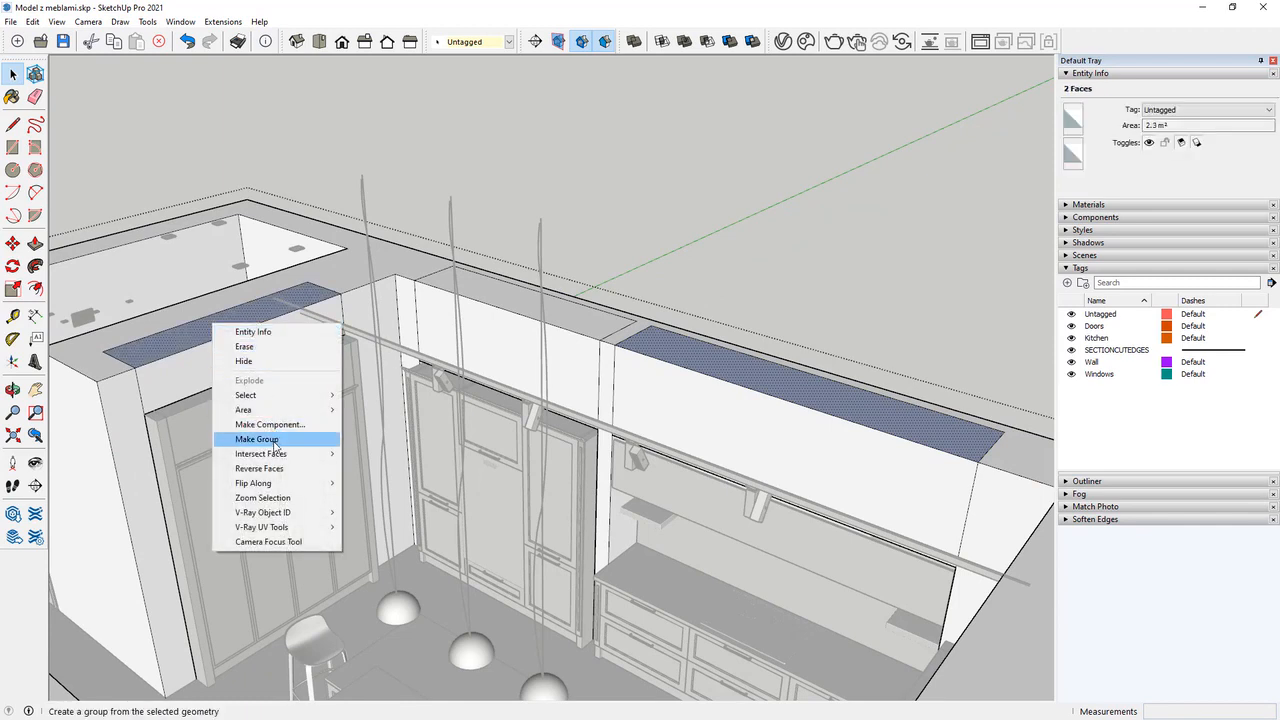
click(272, 468)
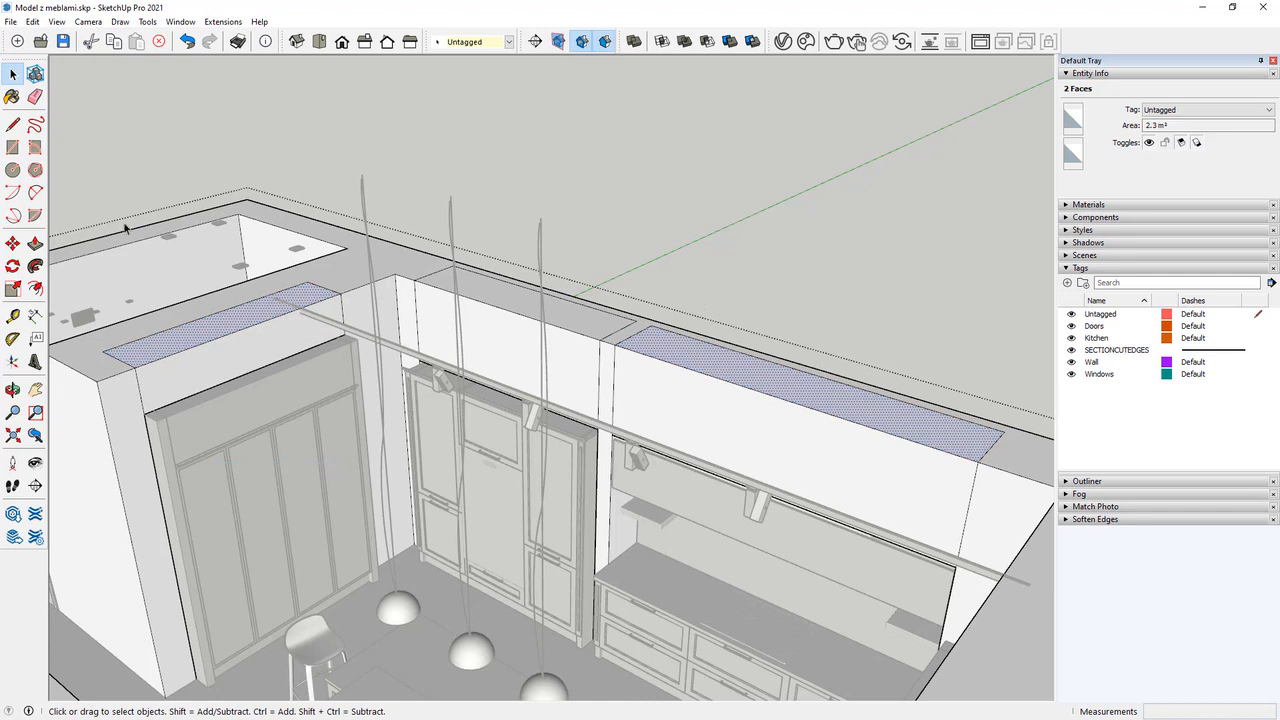
click(330, 132)
Reopen the wall group and erase the seam edges around the filled wardrobe, tall-cabinet and worktop niches on the wall tops and front faces.
double_click(184, 332)
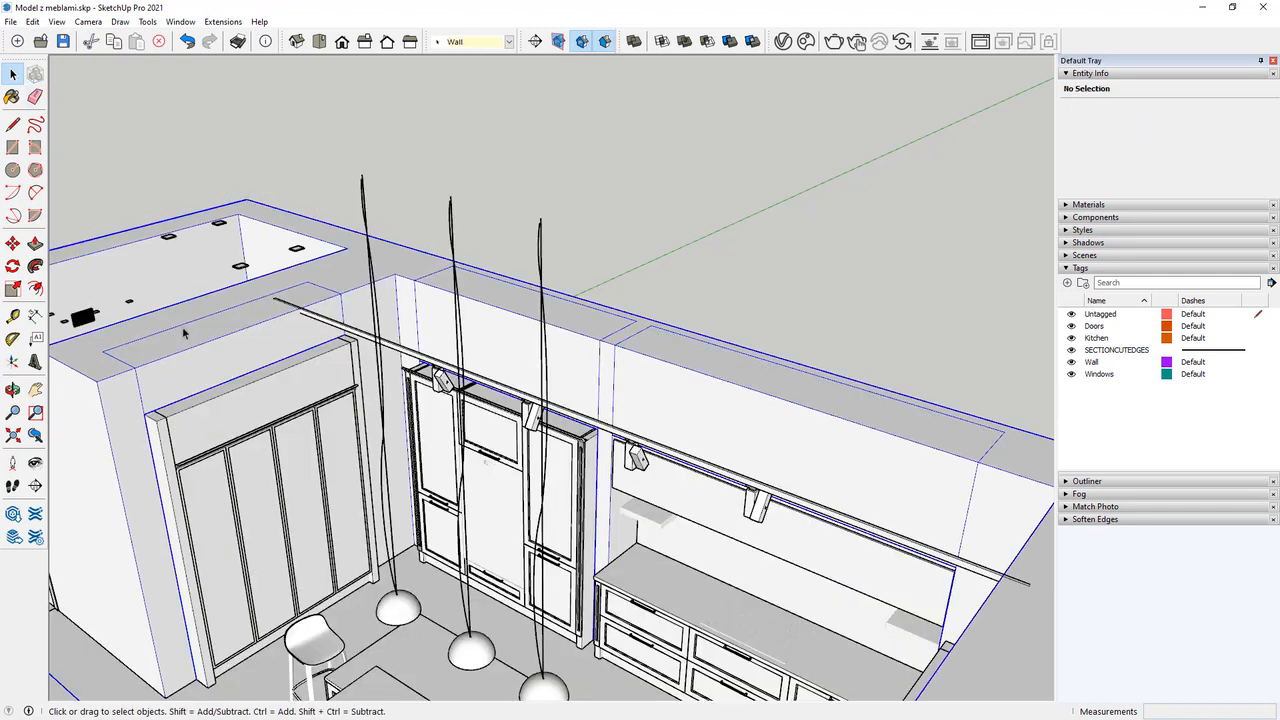
click(35, 96)
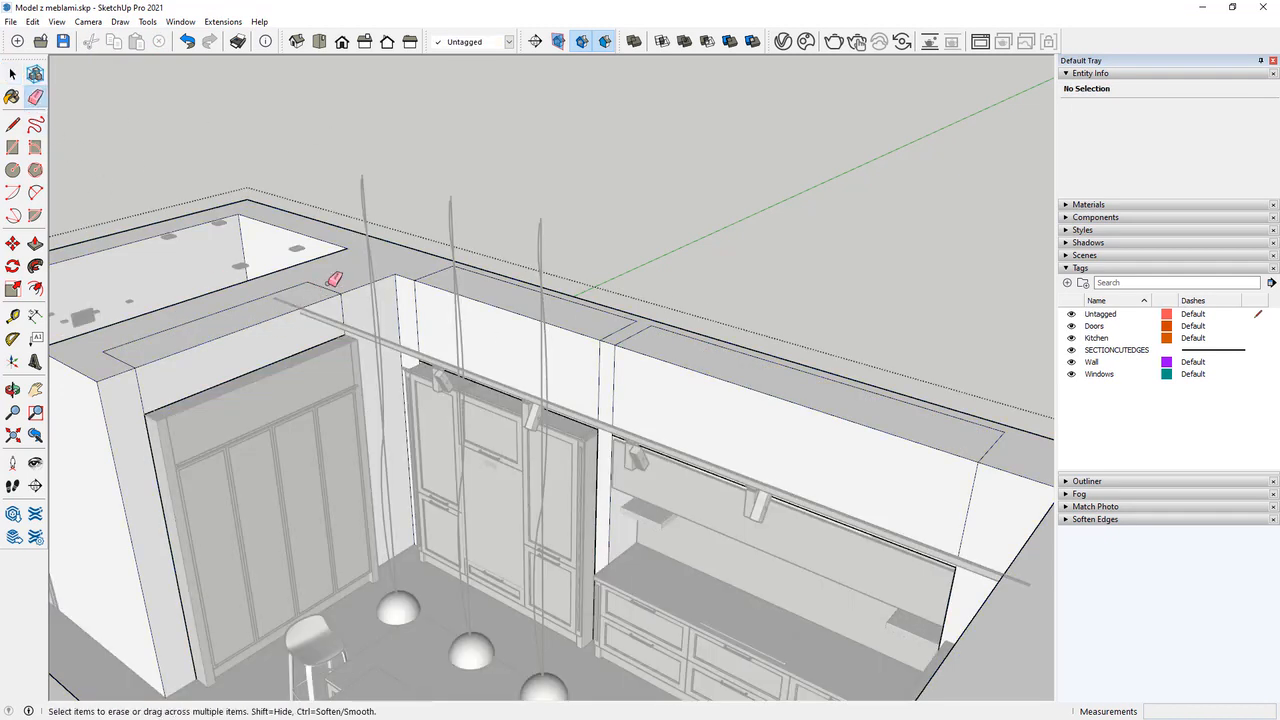
mouse_move(334, 282)
mouse_down()
mouse_move(277, 286)
mouse_move(110, 362)
mouse_up()
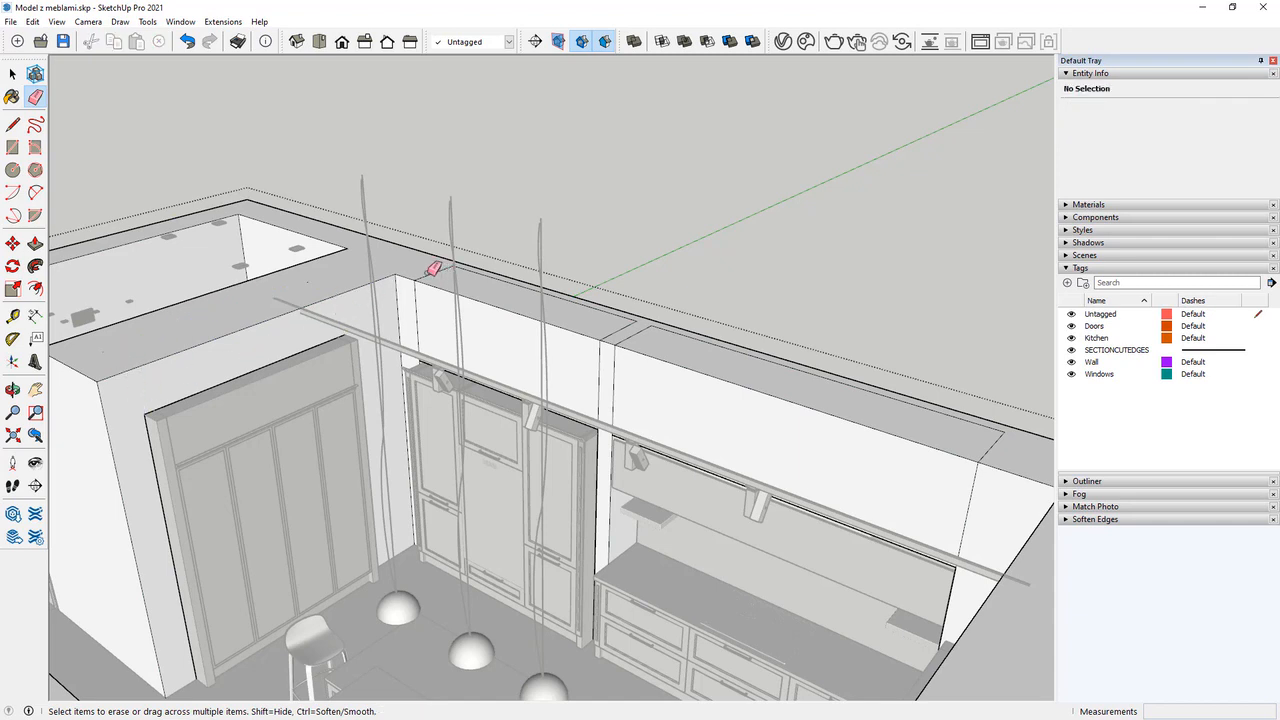
mouse_move(440, 270)
mouse_down()
mouse_move(504, 282)
mouse_move(489, 287)
mouse_up()
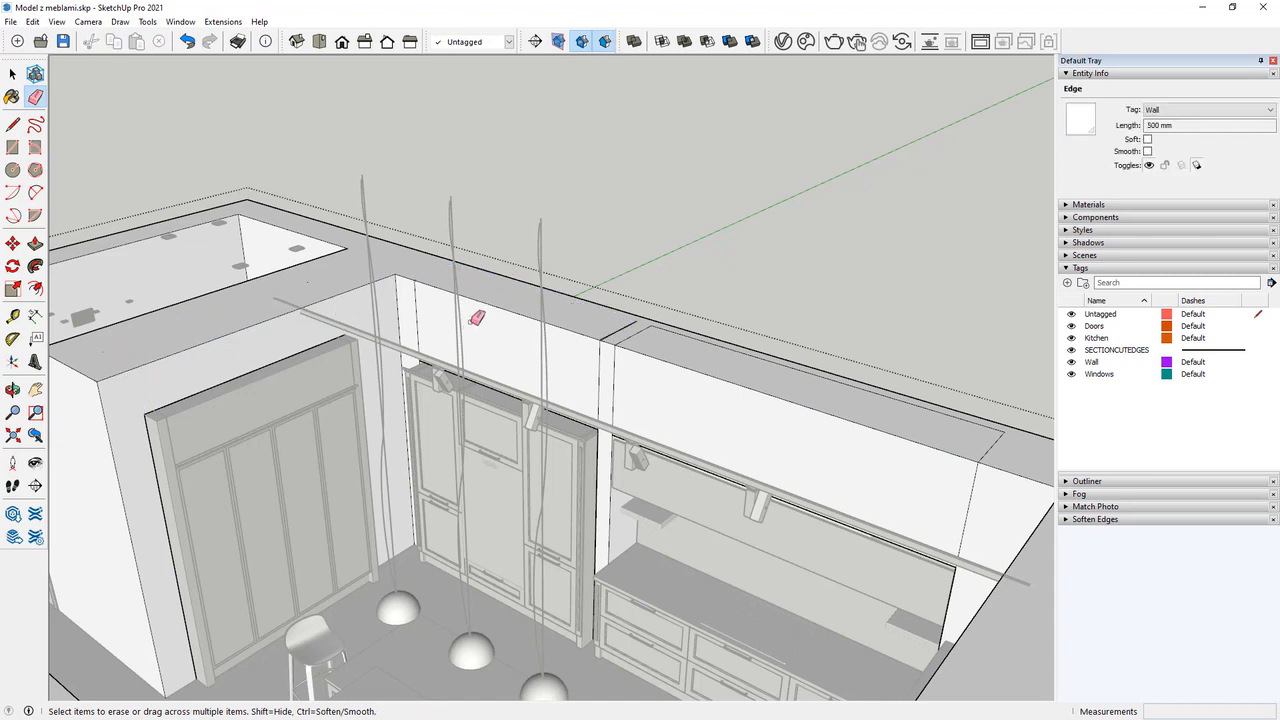
click(417, 311)
mouse_move(627, 313)
mouse_down()
mouse_move(633, 336)
mouse_move(606, 364)
mouse_up()
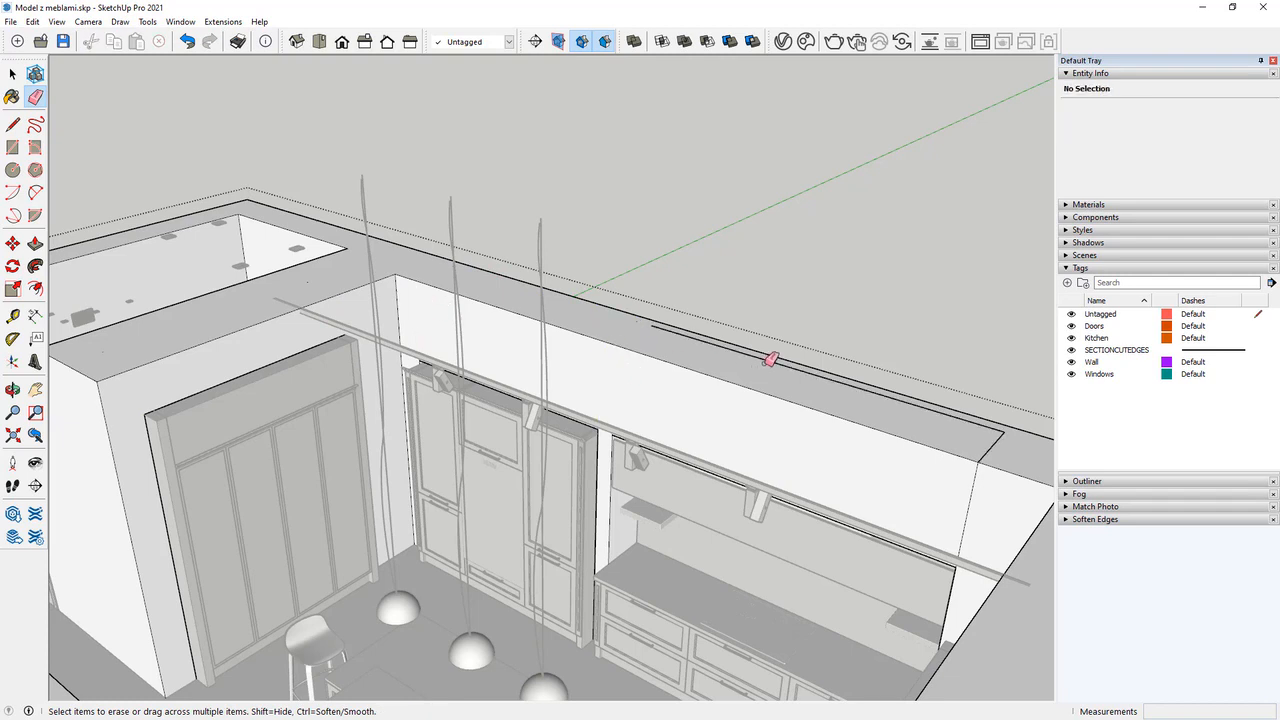
click(804, 375)
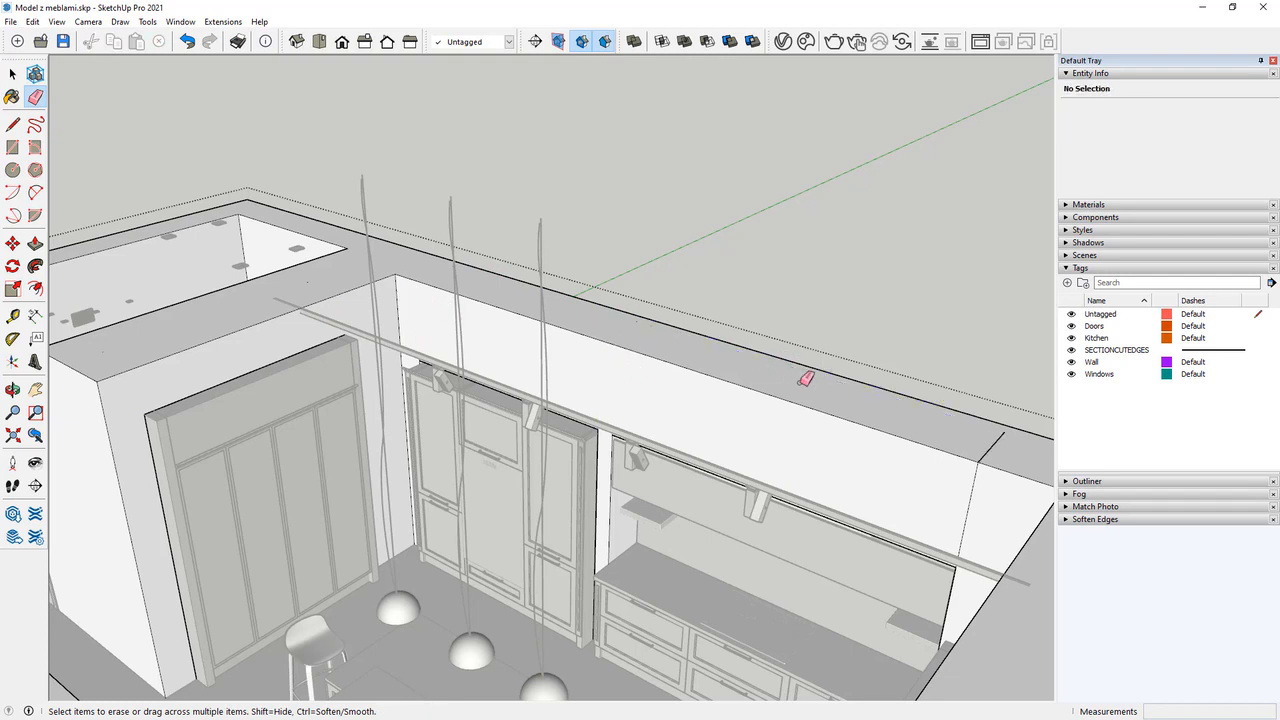
click(993, 446)
Close the wall group and examine the filled kitchen niches and the whole apartment from several angles.
mouse_move(622, 403)
middle_down()
mouse_move(666, 437)
mouse_move(644, 479)
middle_up()
scroll(314, 410, down, 4)
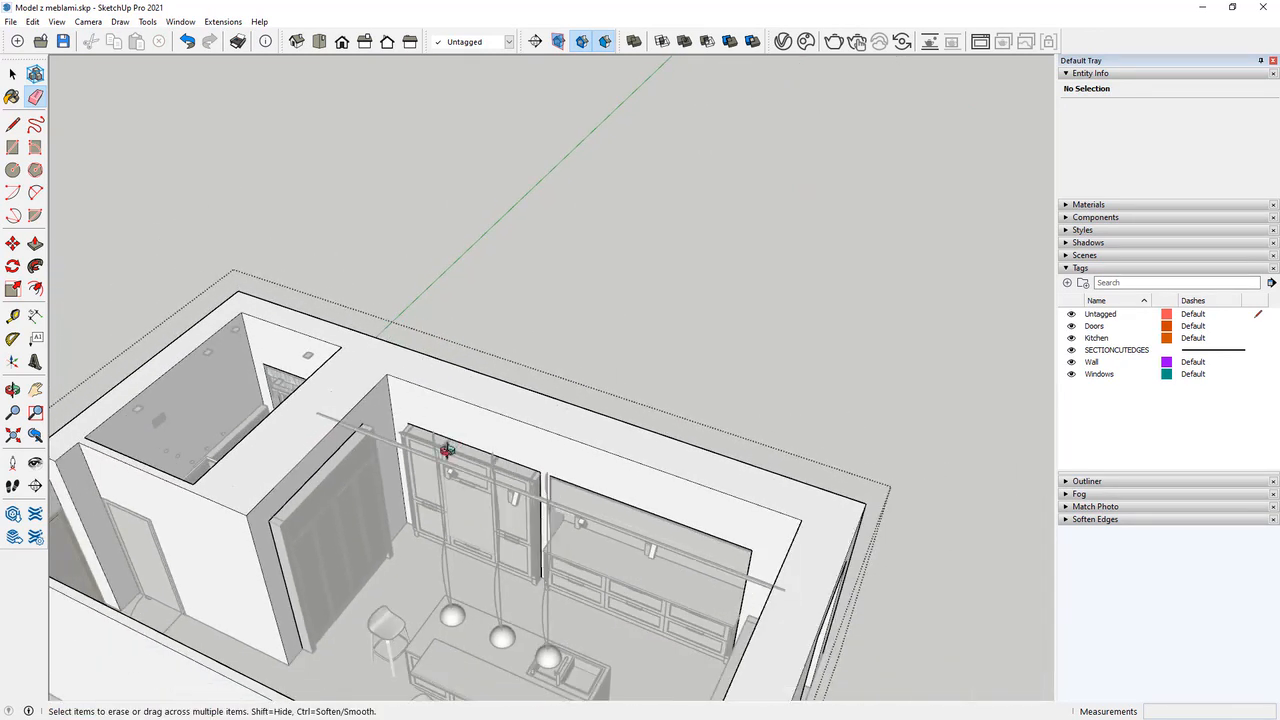
middle_drag(446, 449, 450, 422)
click(12, 76)
mouse_move(640, 286)
middle_down()
mouse_move(640, 343)
mouse_move(552, 322)
middle_up()
middle_drag(425, 418, 272, 484)
scroll(498, 416, down, 5)
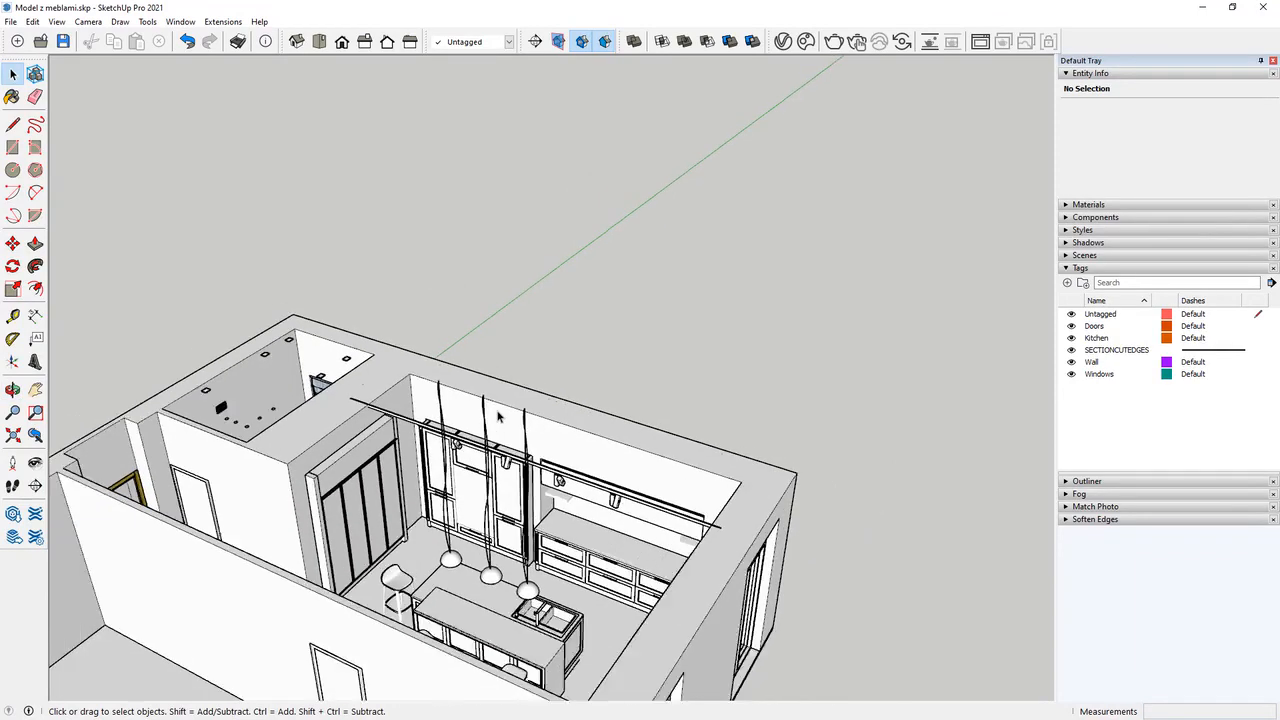
middle_drag(500, 416, 573, 418)
scroll(606, 422, down, 4)
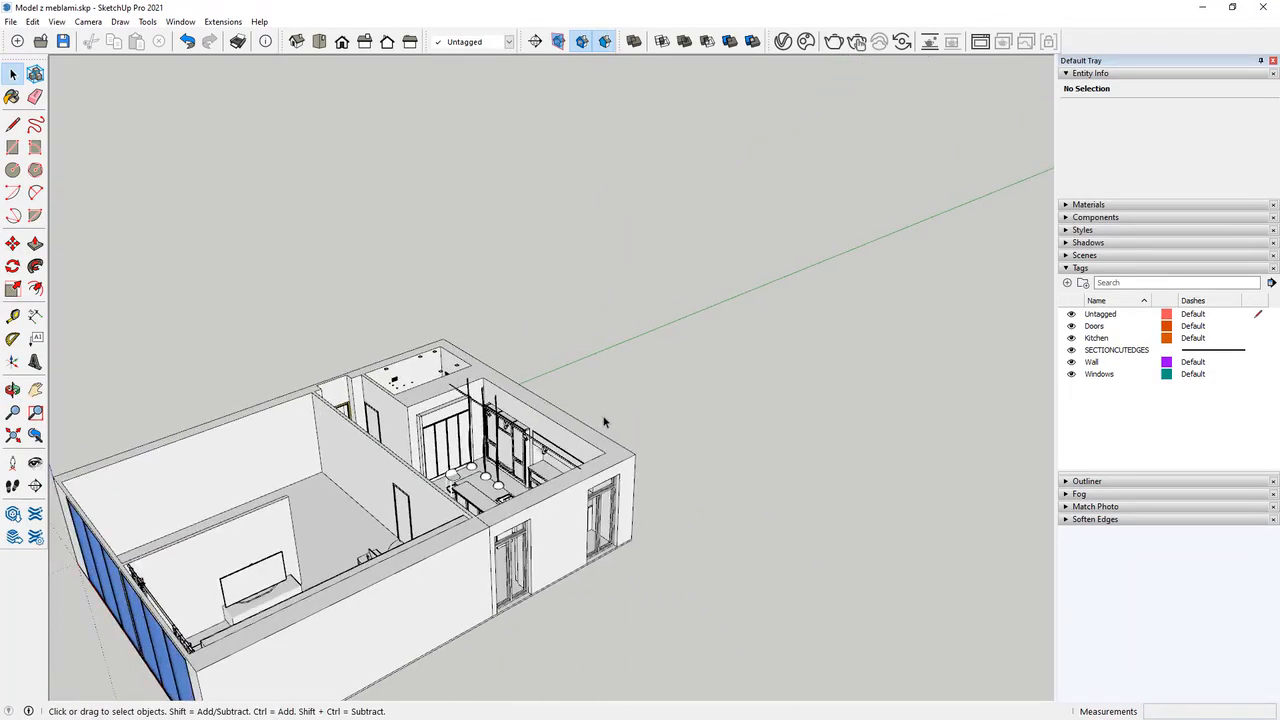
middle_drag(336, 423, 362, 430)
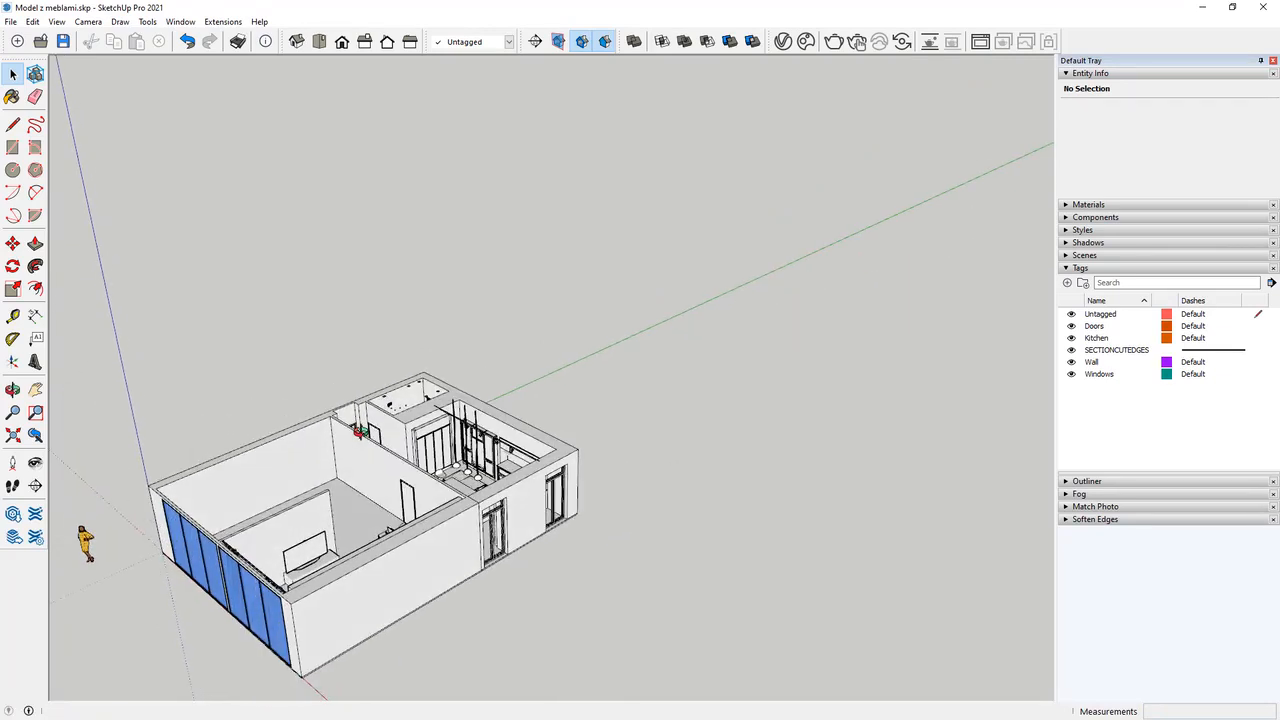